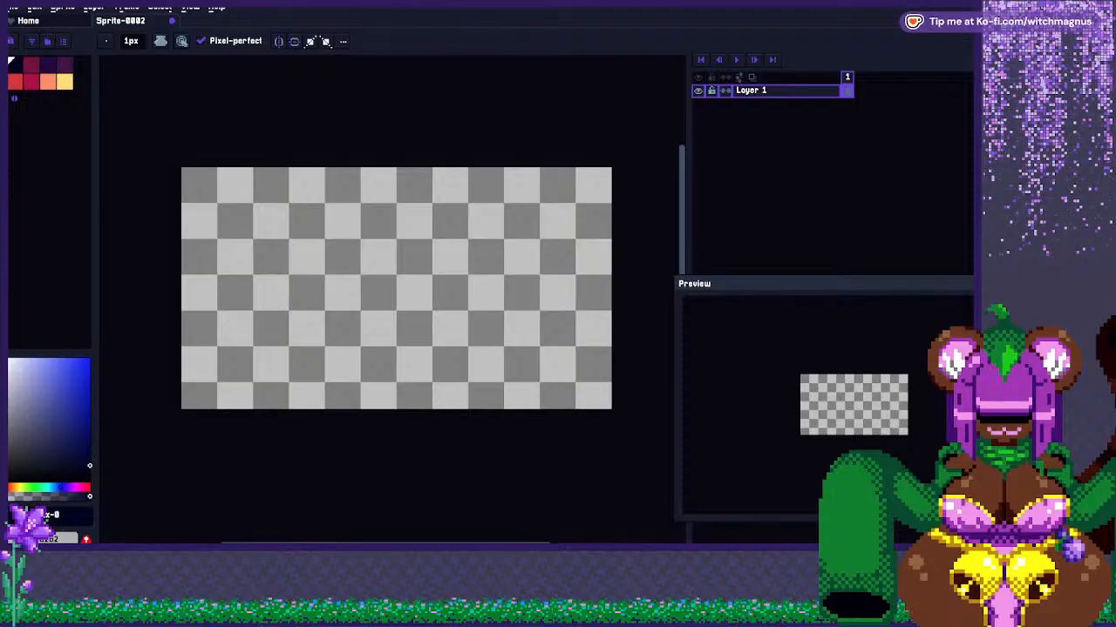
scroll(390, 295, up, 1)
scroll(309, 242, down, 1)
scroll(378, 234, up, 1)
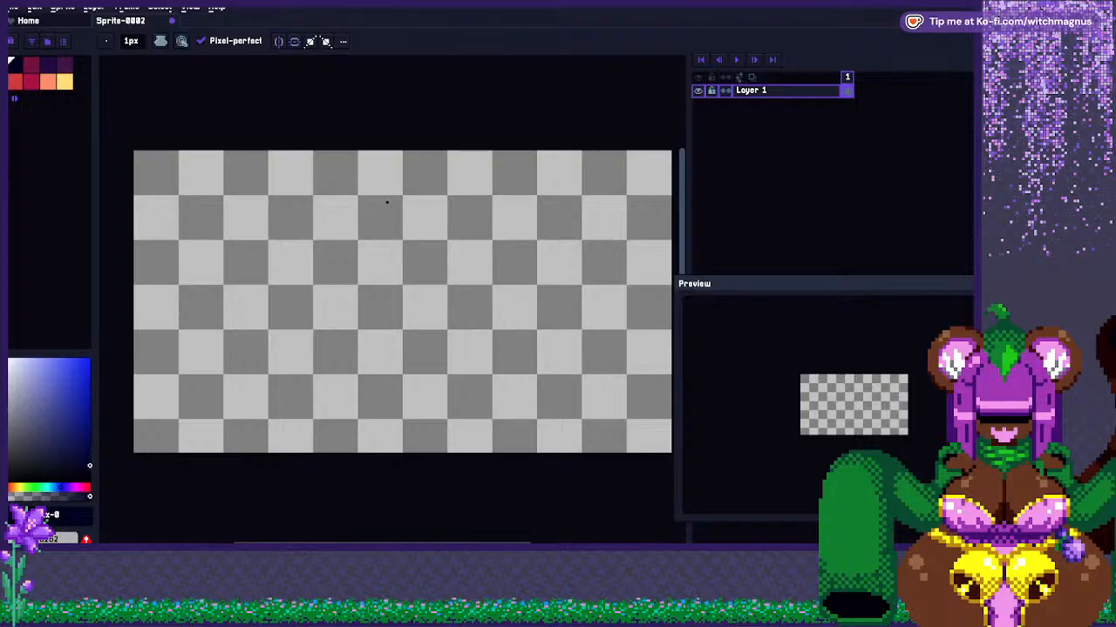
scroll(387, 202, down, 1)
scroll(378, 224, up, 1)
scroll(378, 224, down, 1)
scroll(382, 224, up, 1)
mouse_move(384, 543)
mouse_down()
mouse_move(403, 543)
mouse_move(391, 543)
mouse_up()
scroll(286, 263, up, 1)
scroll(287, 263, down, 1)
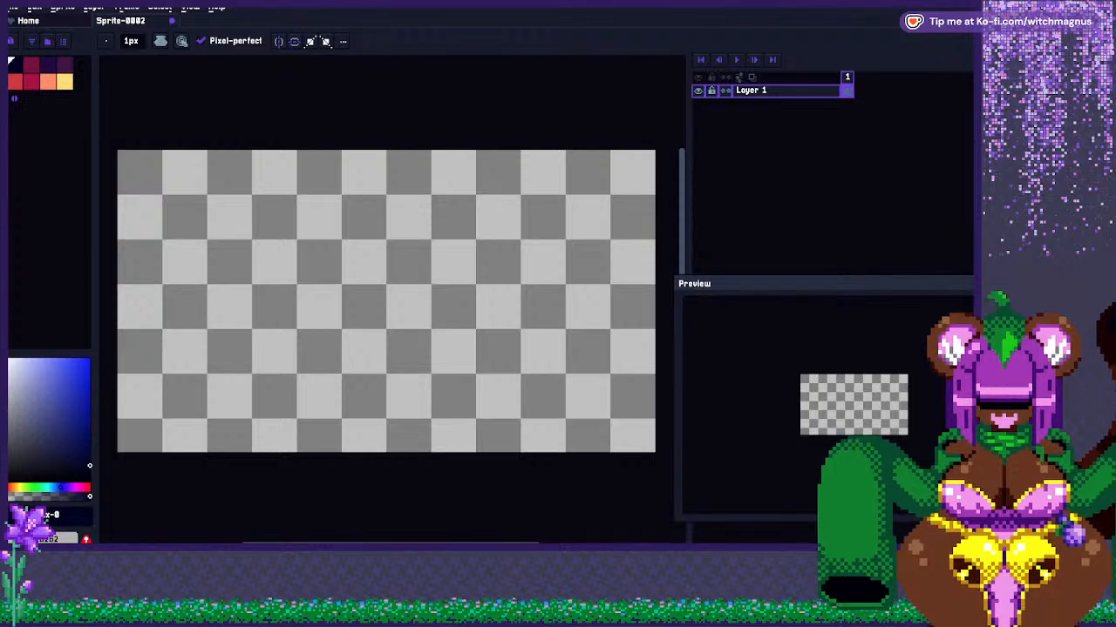
Try sorting the palette colours by hue in ascending order.
click(31, 65)
click(48, 65)
click(31, 41)
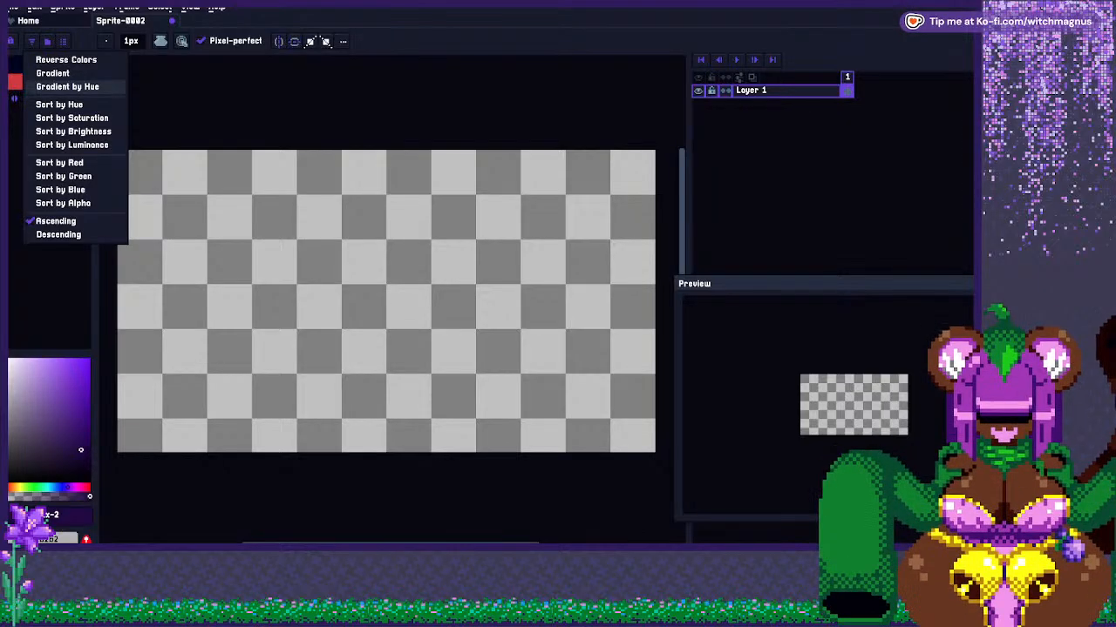
click(67, 86)
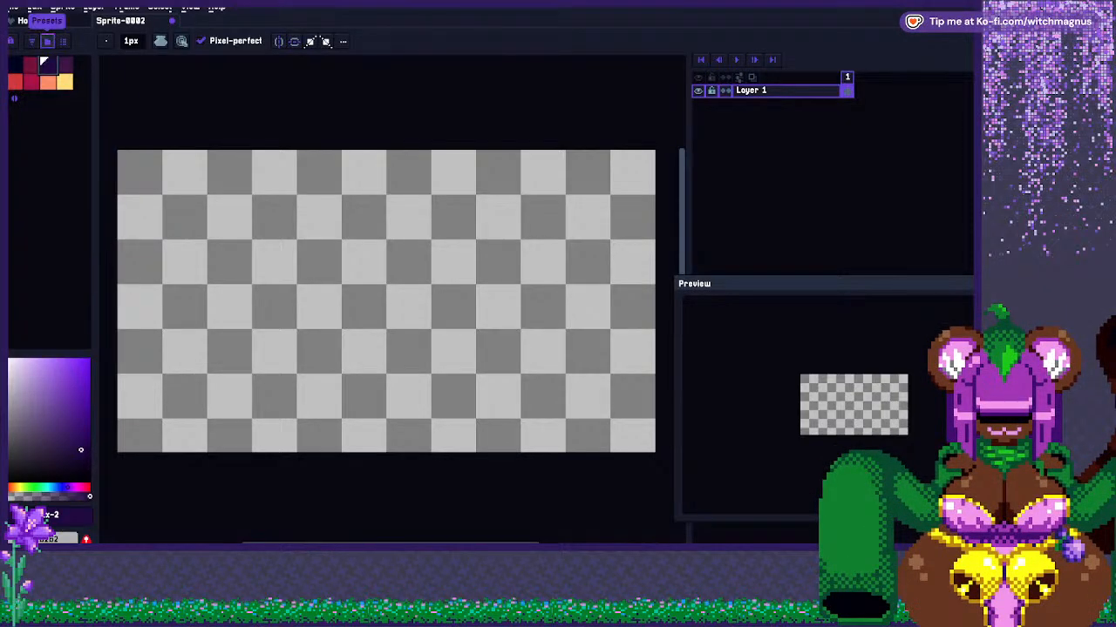
click(47, 41)
click(32, 41)
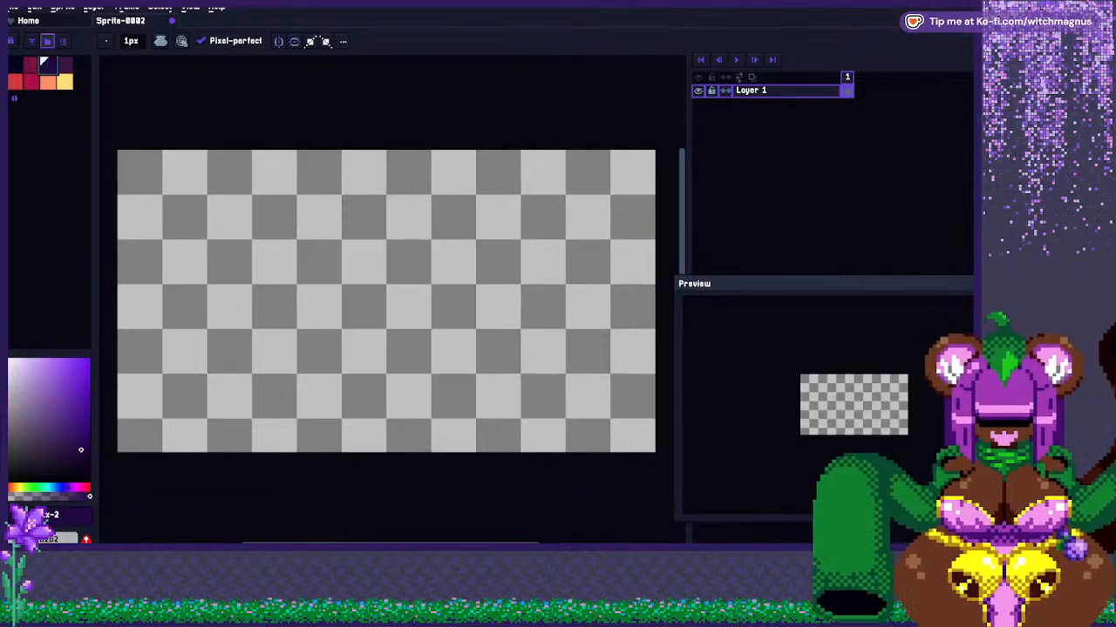
click(32, 41)
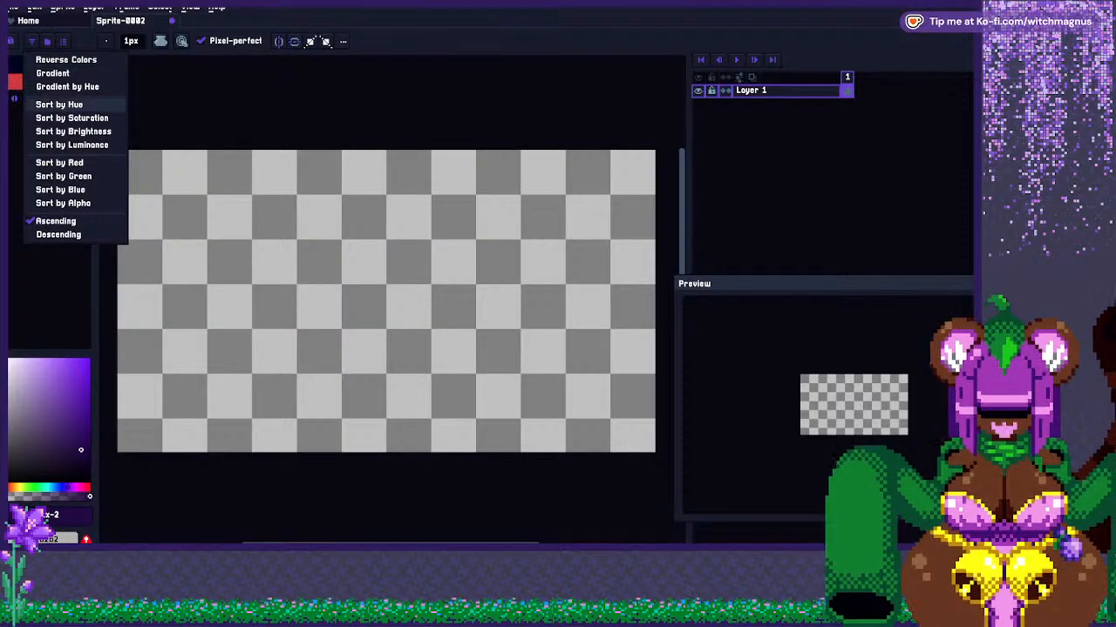
click(60, 104)
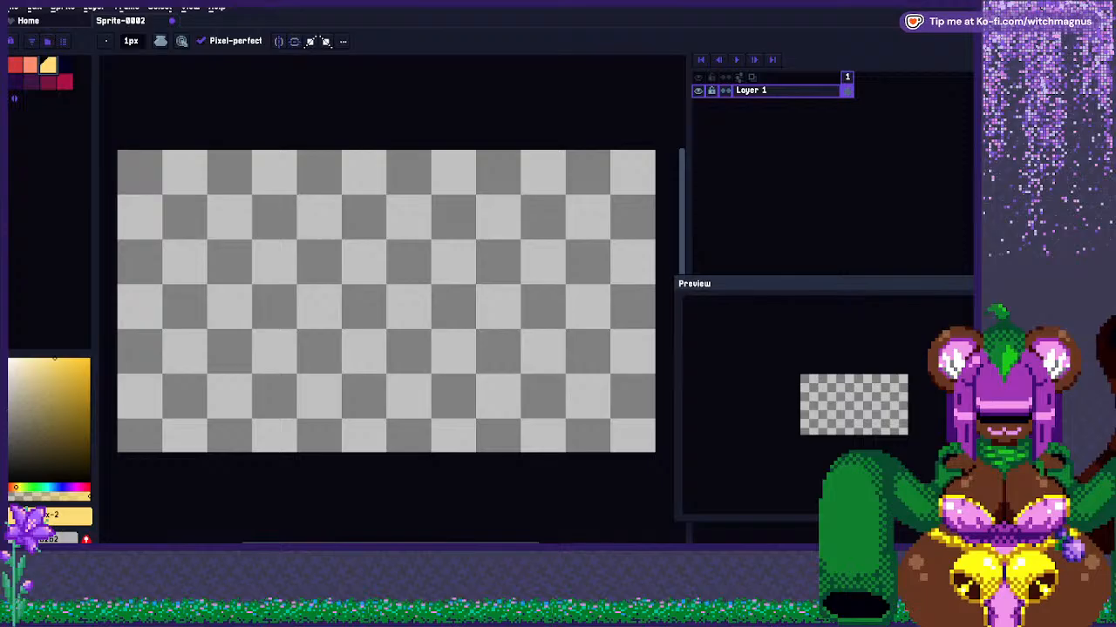
click(32, 41)
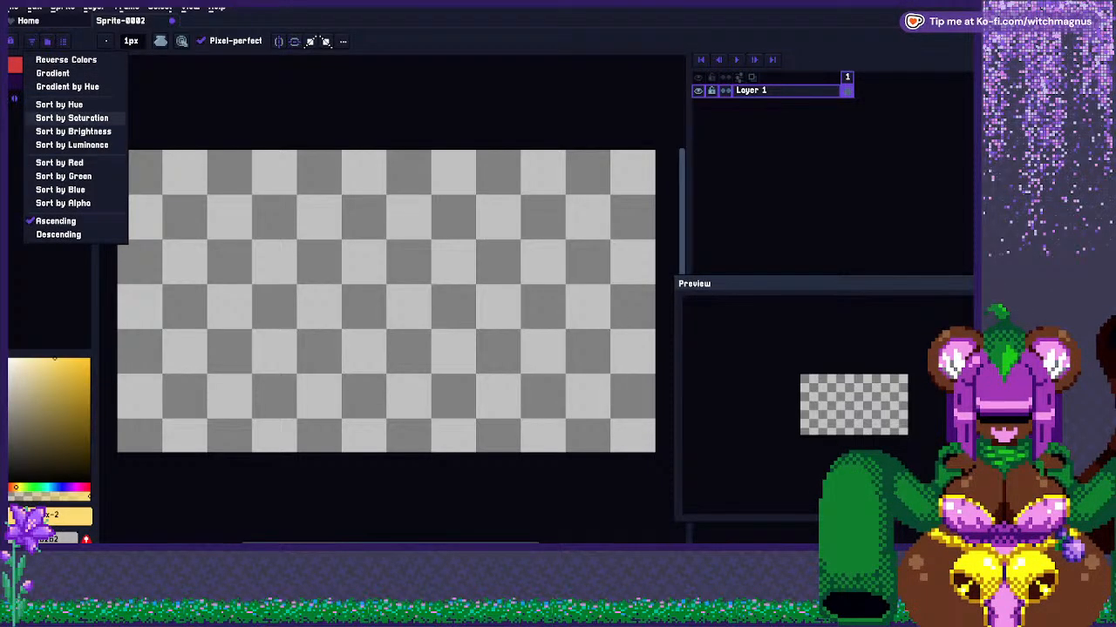
click(59, 104)
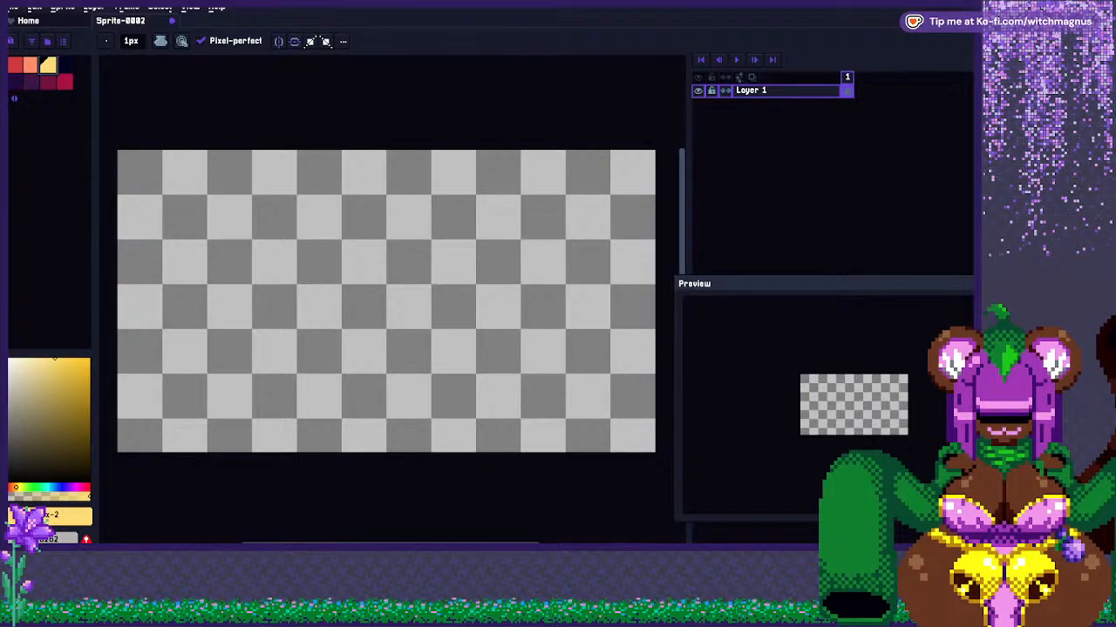
Sort the palette colours by luminance in ascending order and choose the light orange swatch as the foreground colour.
click(32, 41)
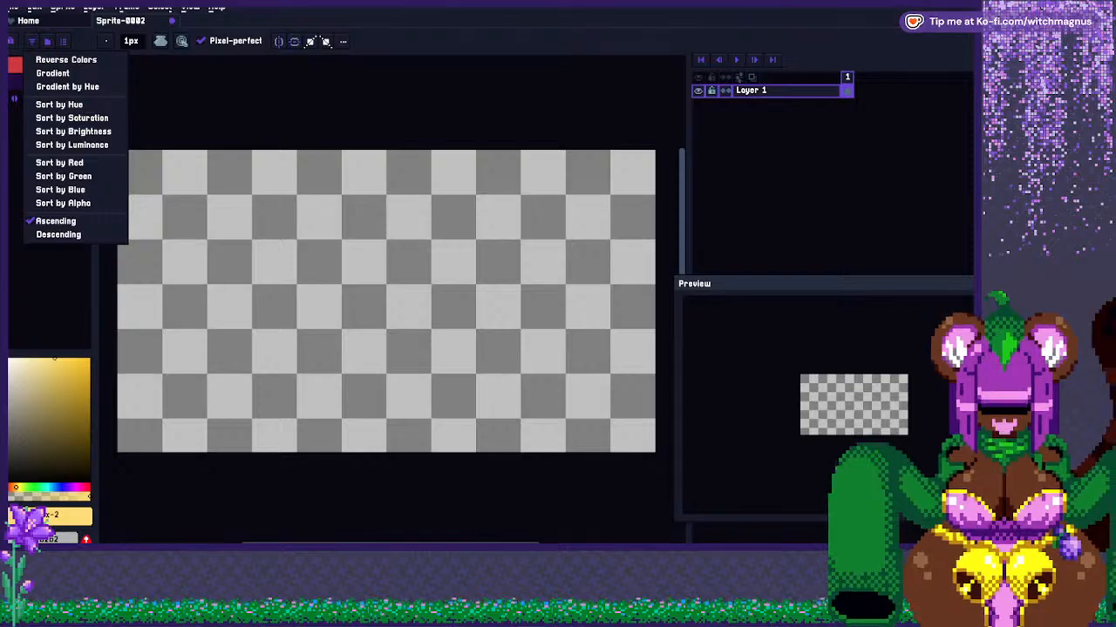
click(71, 145)
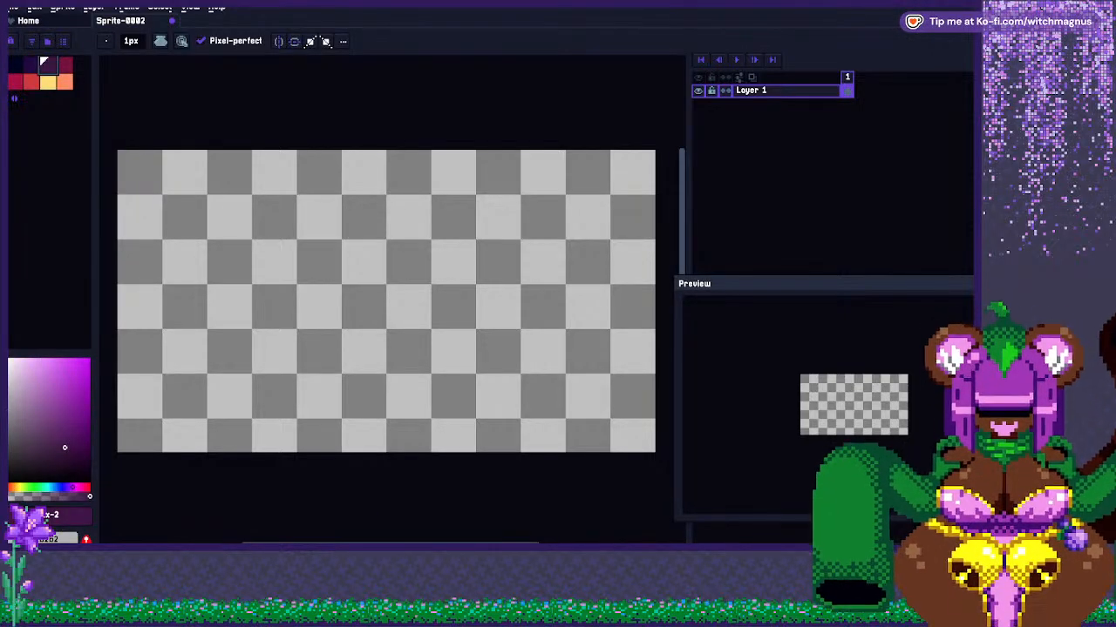
click(64, 81)
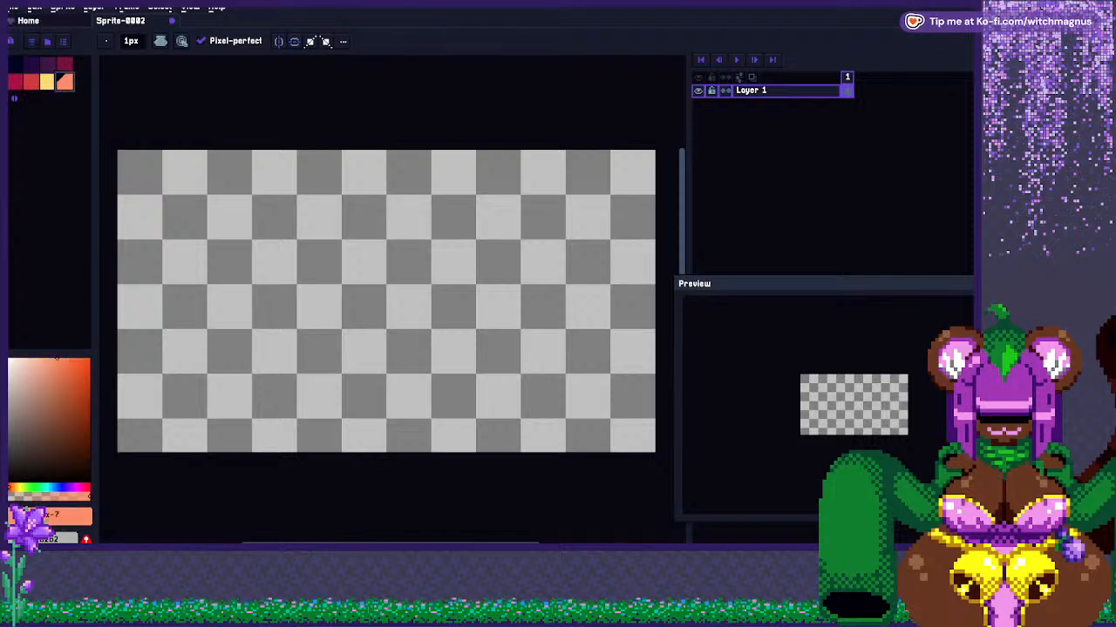
scroll(439, 240, down, 1)
scroll(391, 224, up, 1)
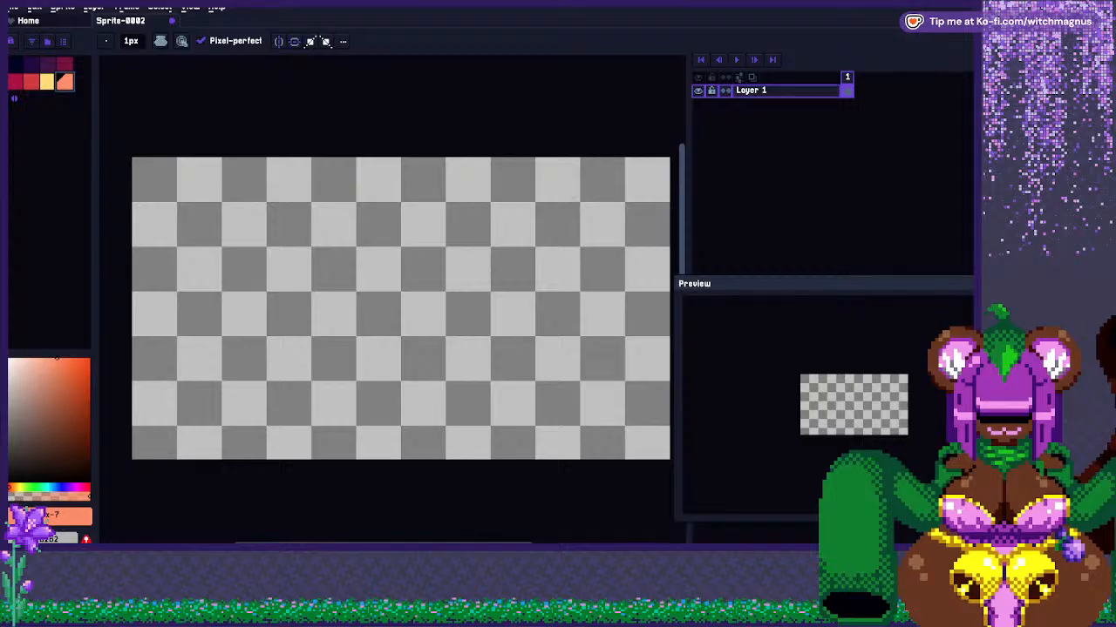
Rename the existing layer as Sky.
double_click(784, 90)
text(Sky)
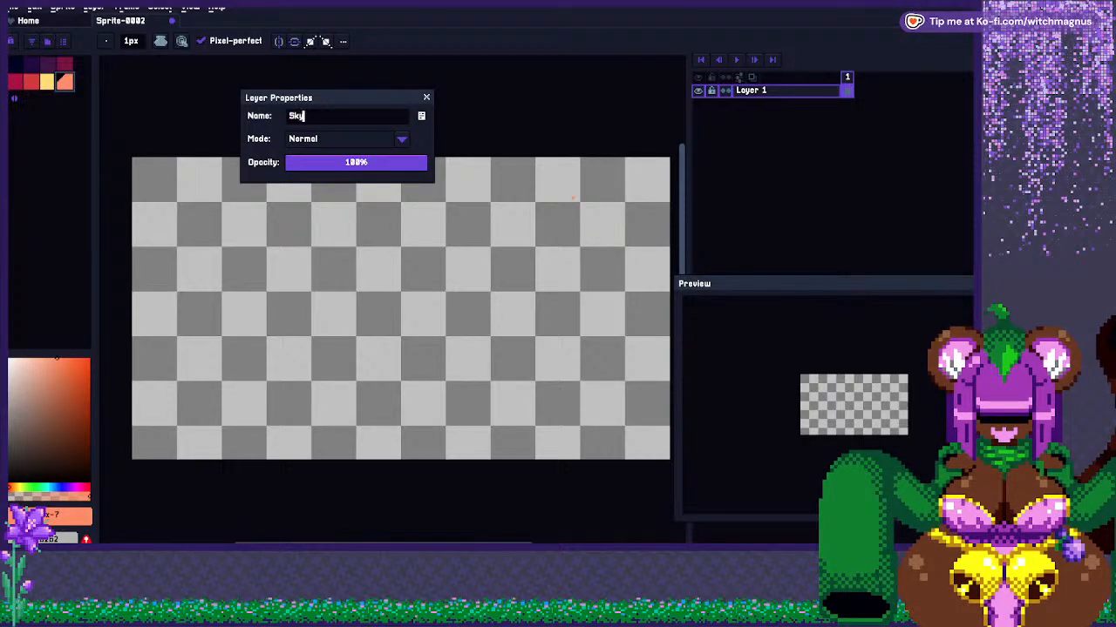
key(Return)
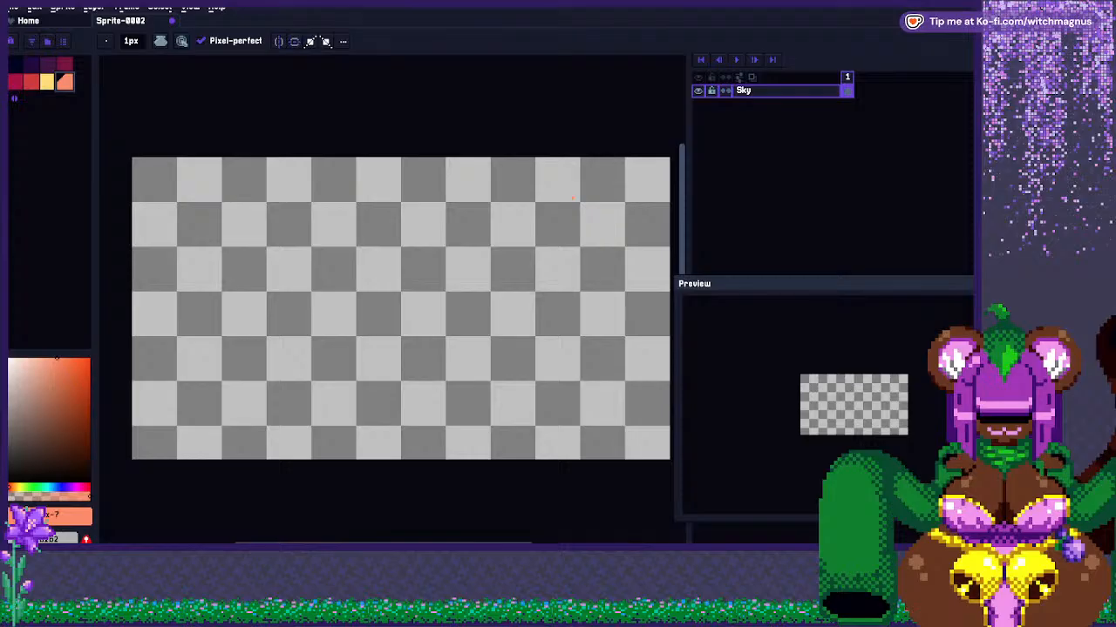
Add a new layer above Sky and name it Volcano.
key(shift+n)
key(shift+p)
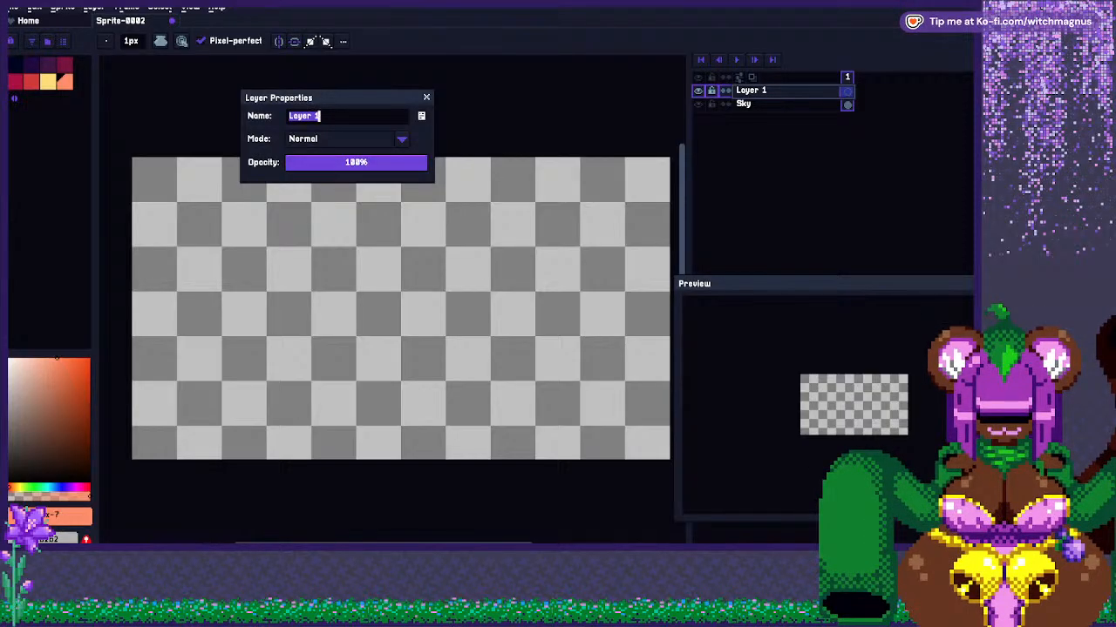
text(Volcano)
key(Return)
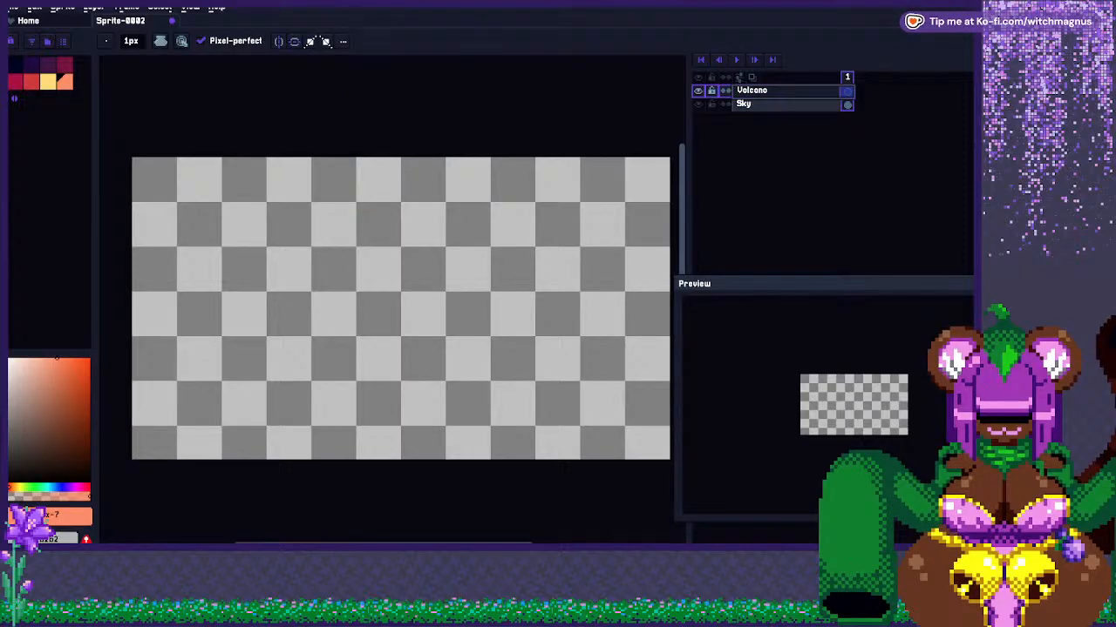
Fill the Sky layer with a Bayer Matrix 4x4 dithered gradient, from navy at the canvas bottom up to dark purple.
click(743, 103)
click(15, 65)
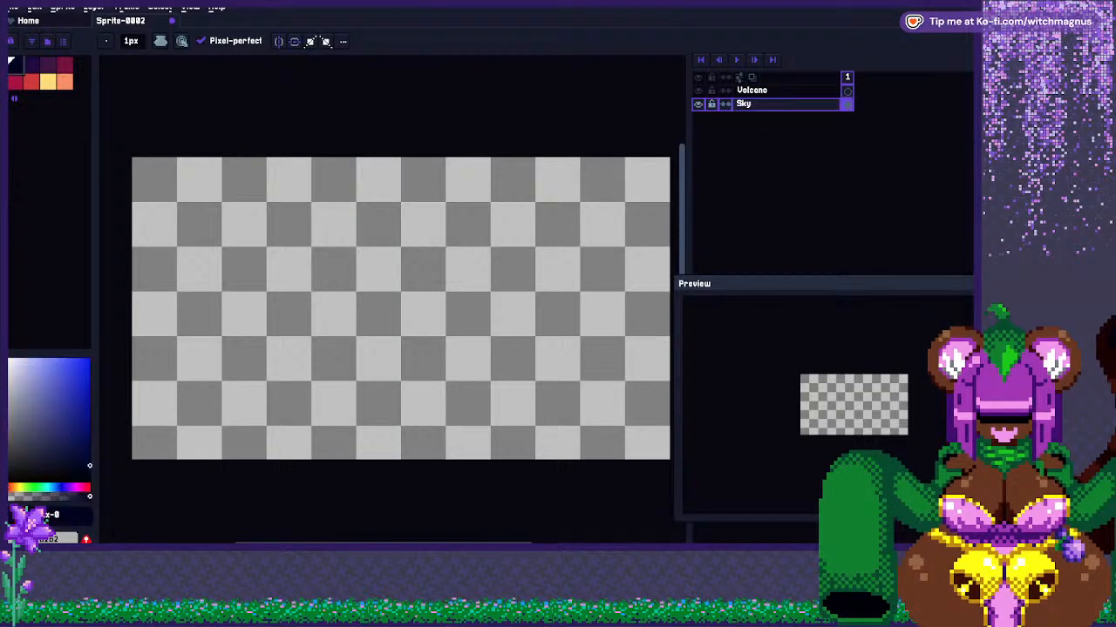
key(g)
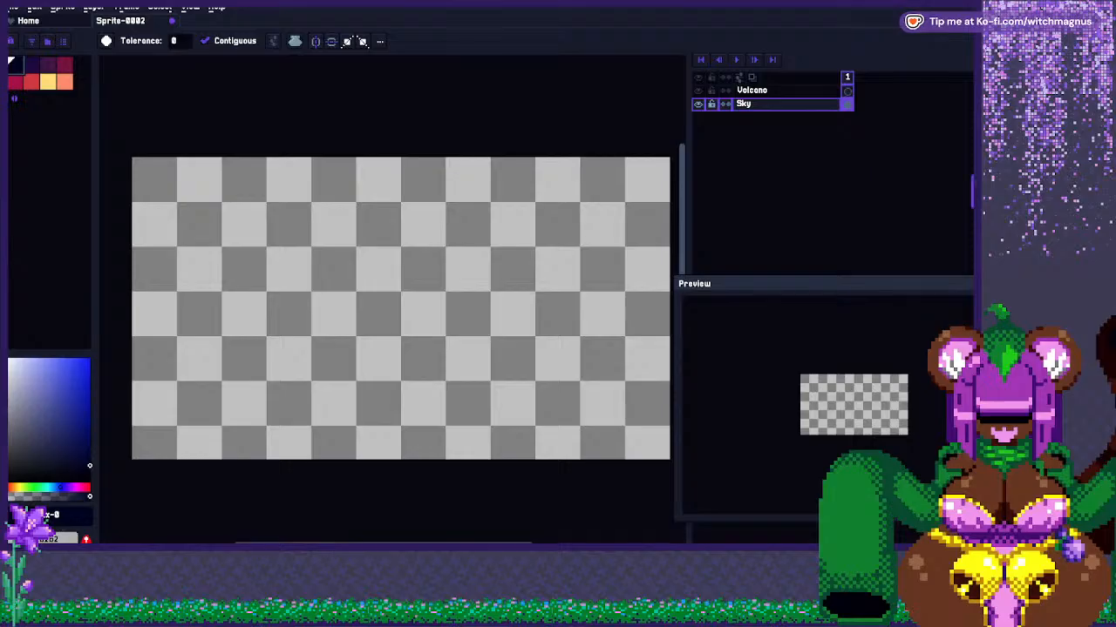
key(shift+g)
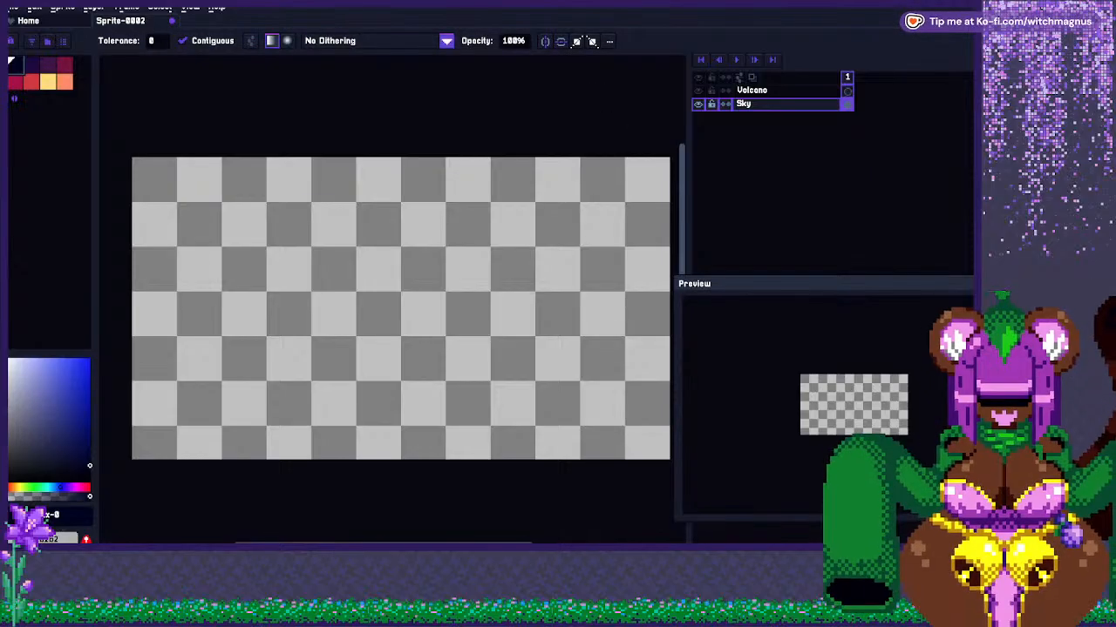
click(446, 41)
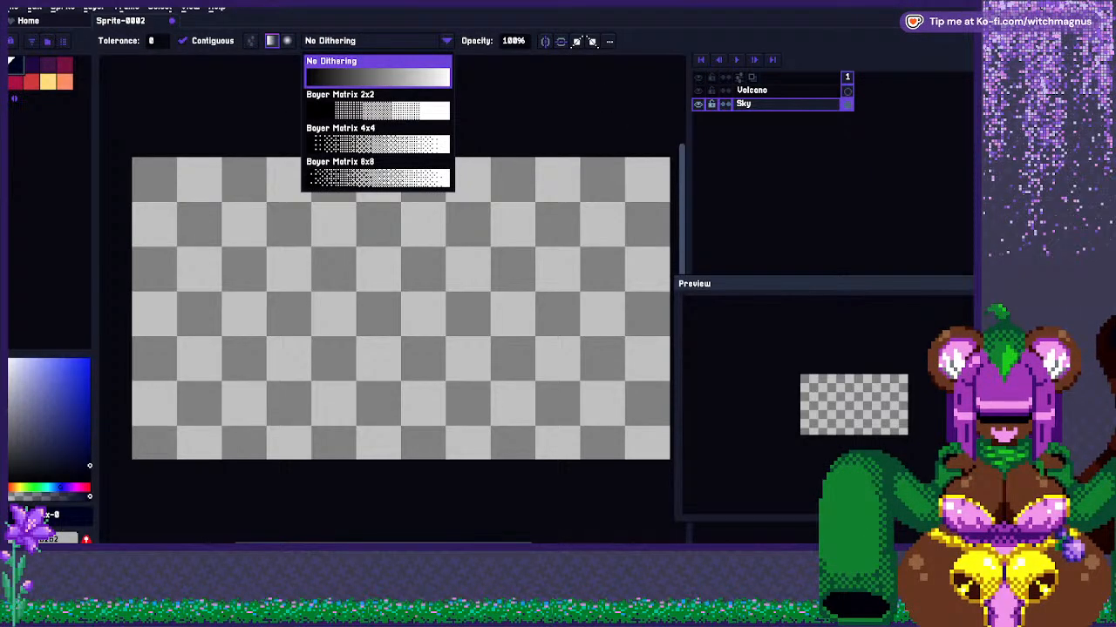
click(366, 139)
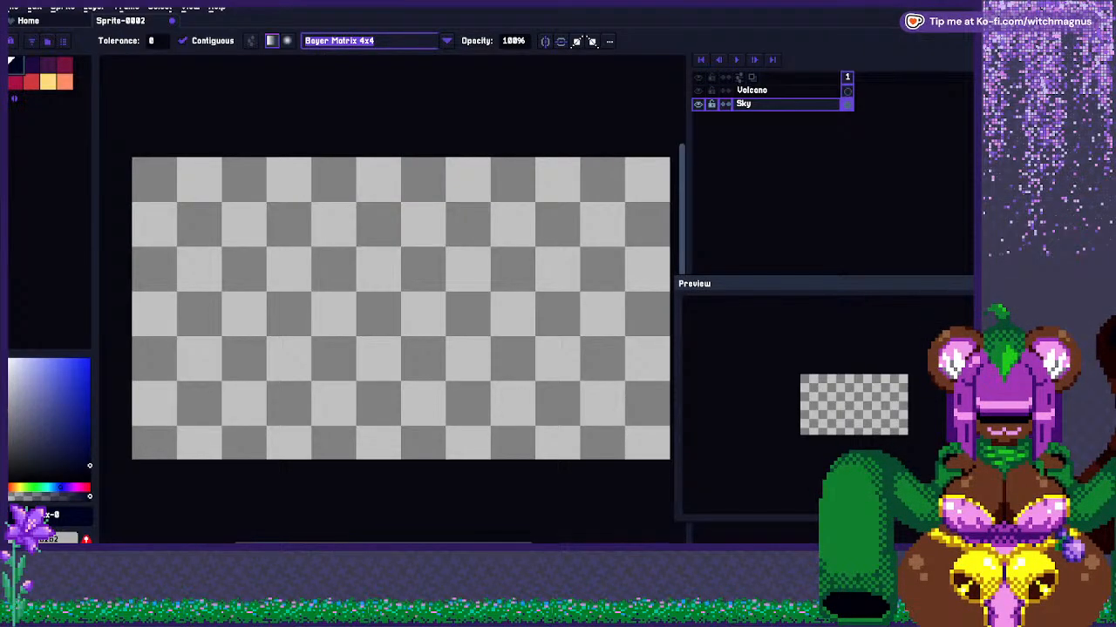
right_click(31, 66)
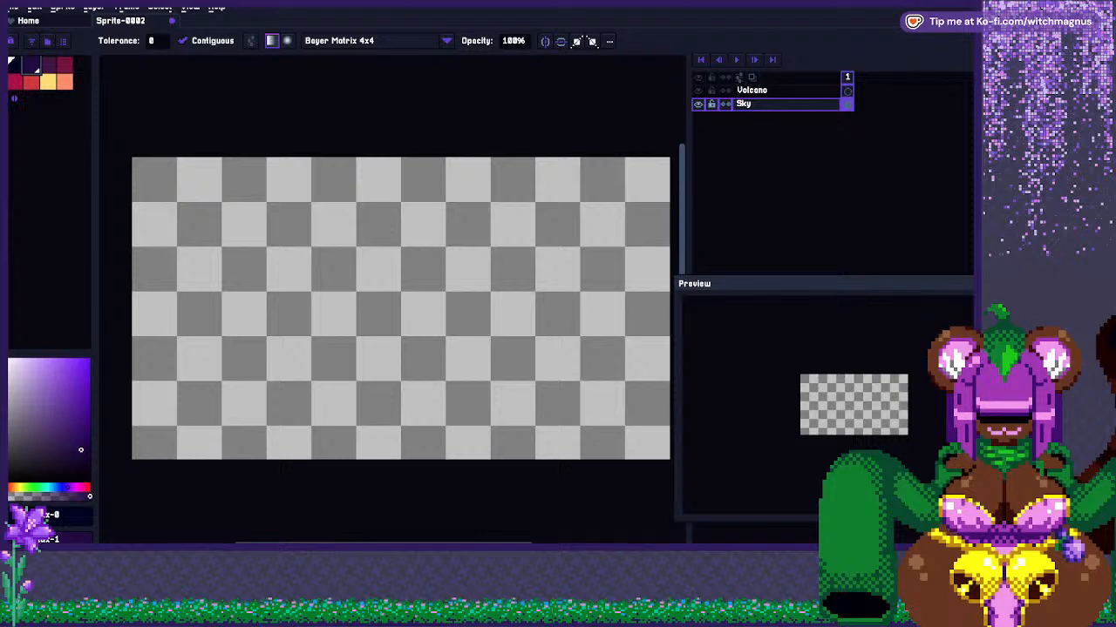
drag(393, 433, 407, 391)
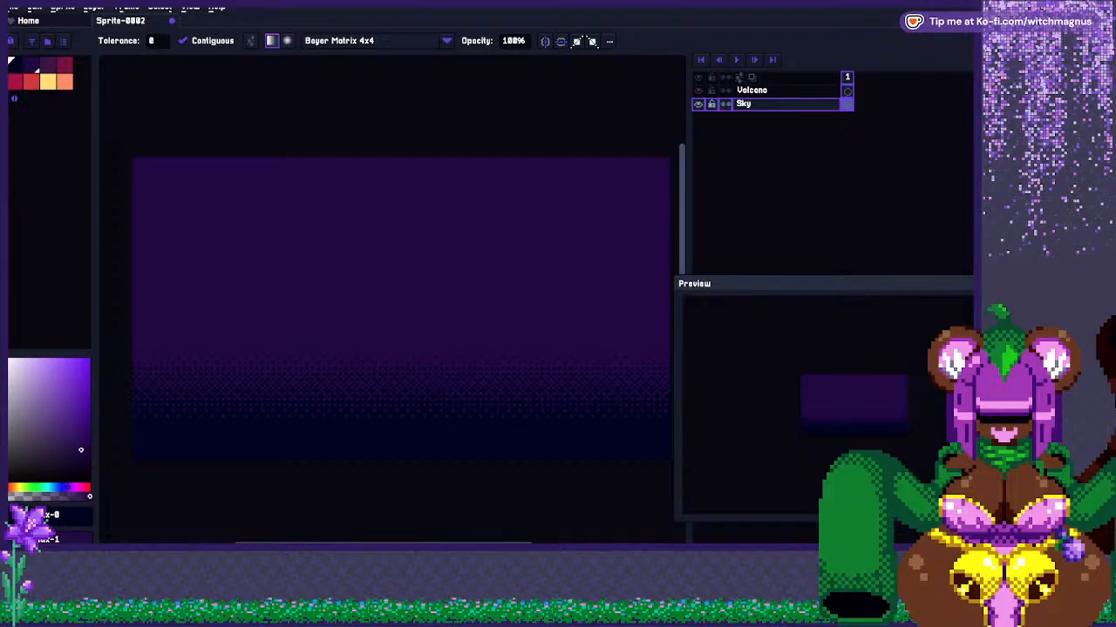
Add a dithered gradient from dark purple up to red across the middle of the sky.
right_click(64, 65)
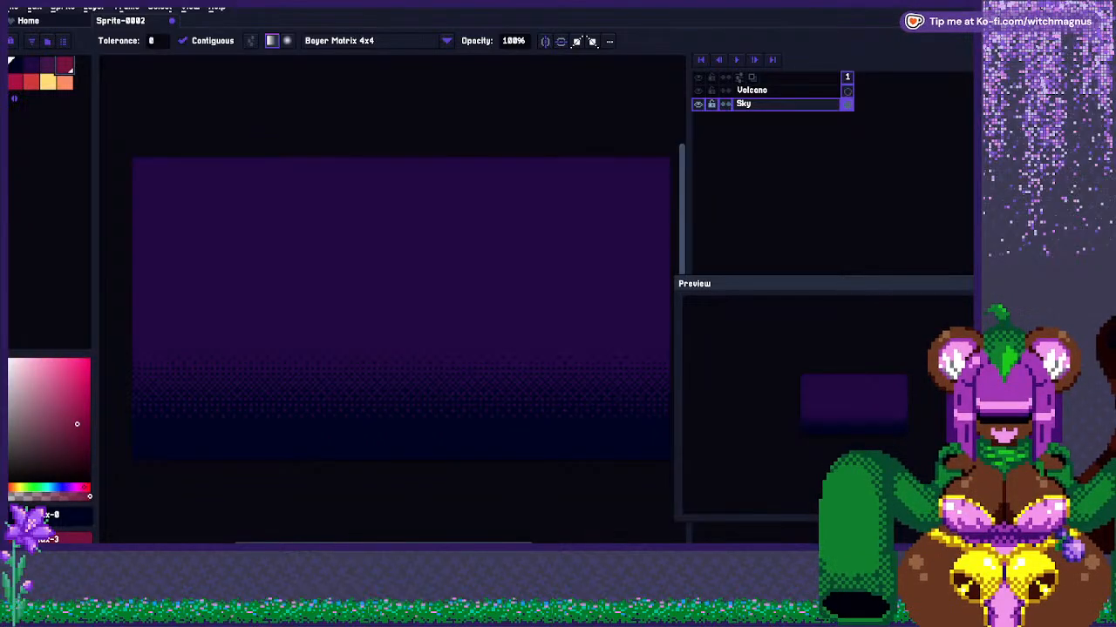
right_click(31, 82)
drag(416, 206, 415, 180)
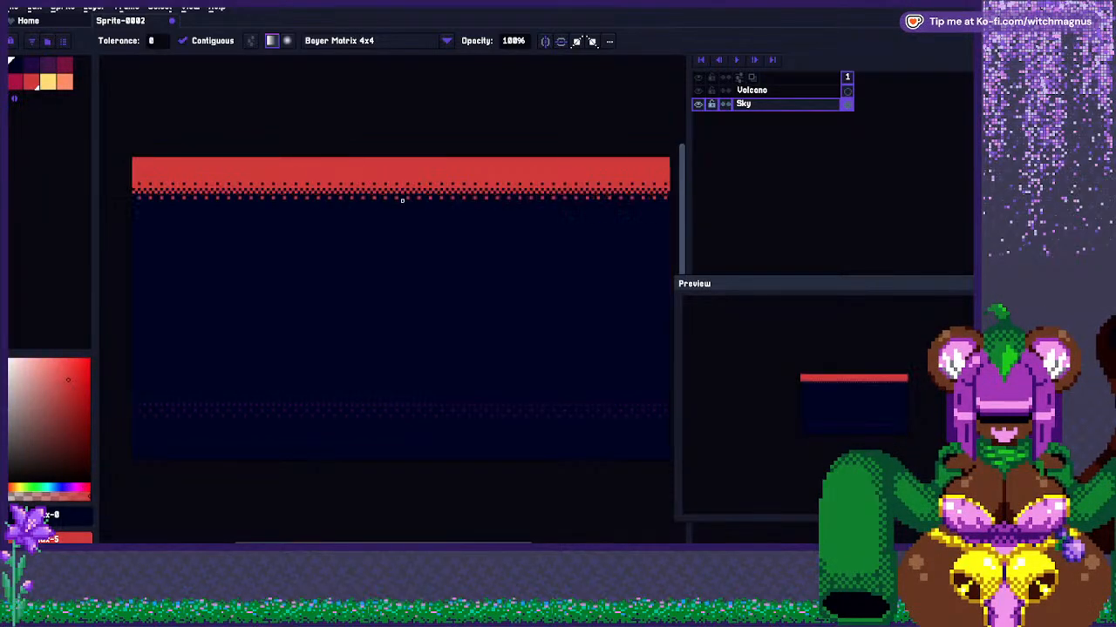
key(ctrl+z)
alt+click(389, 212)
drag(403, 276, 401, 236)
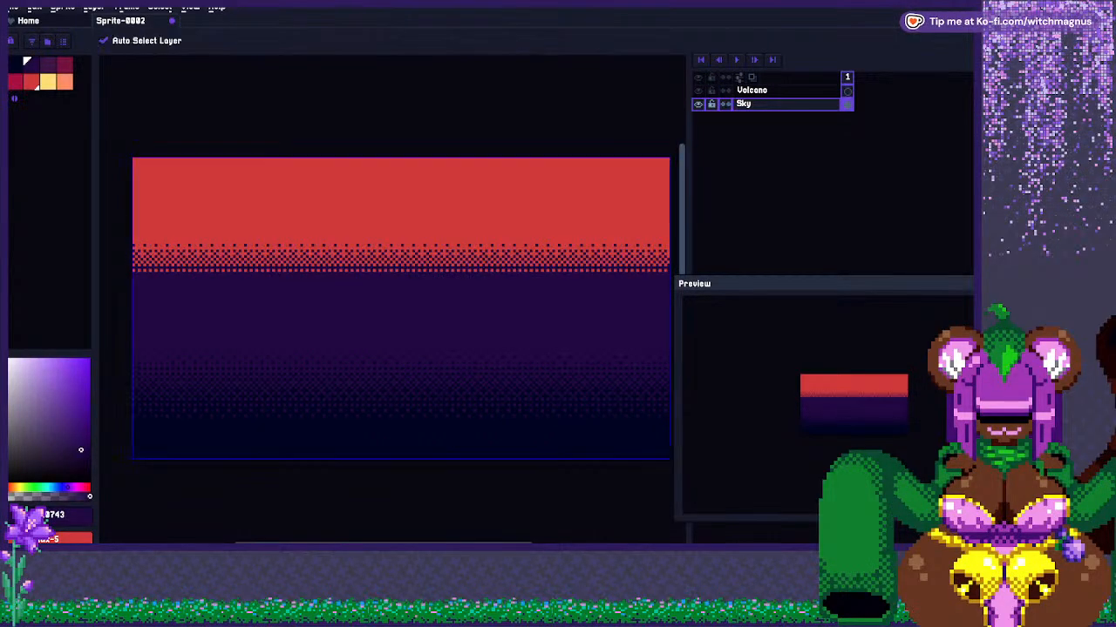
key(ctrl+z)
drag(402, 343, 399, 244)
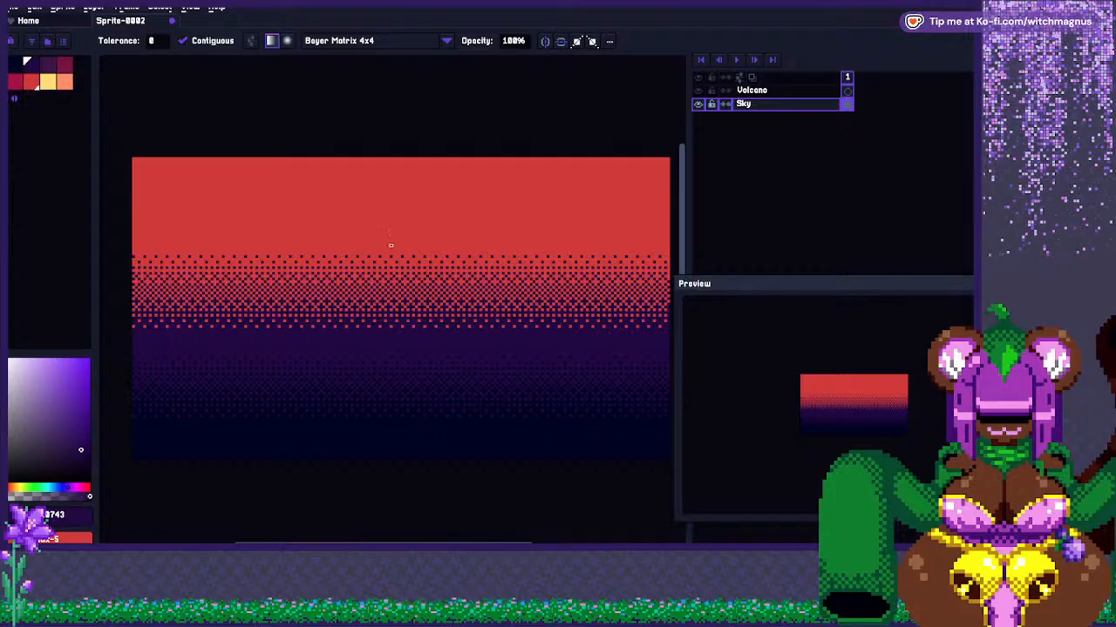
Add a dithered gradient from red to pale yellow along the upper part of the sky.
right_click(48, 81)
click(31, 81)
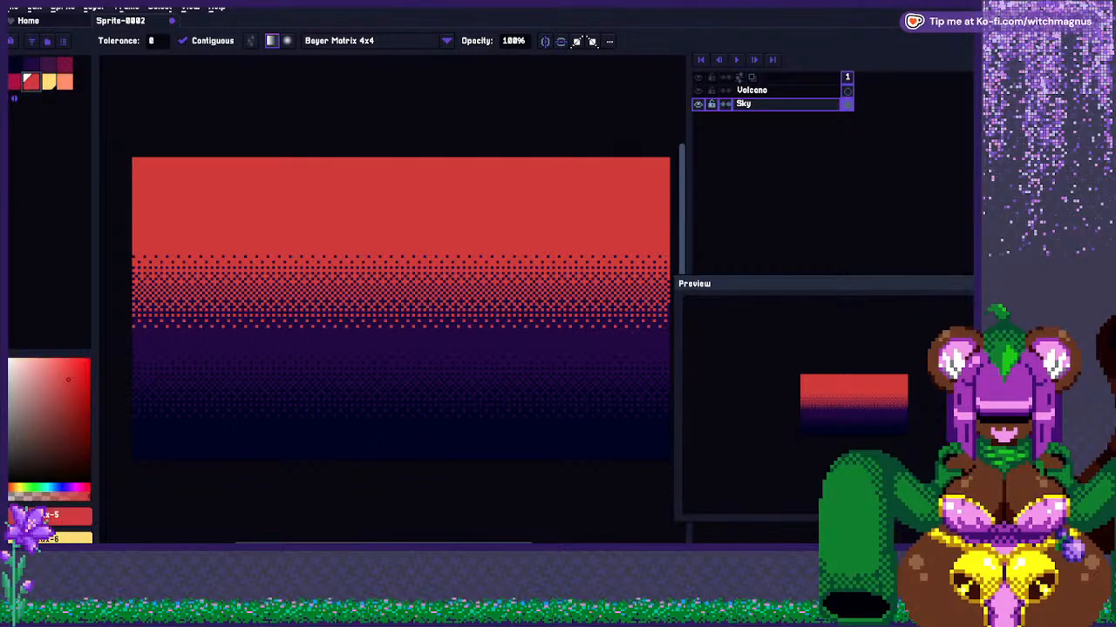
drag(410, 229, 407, 158)
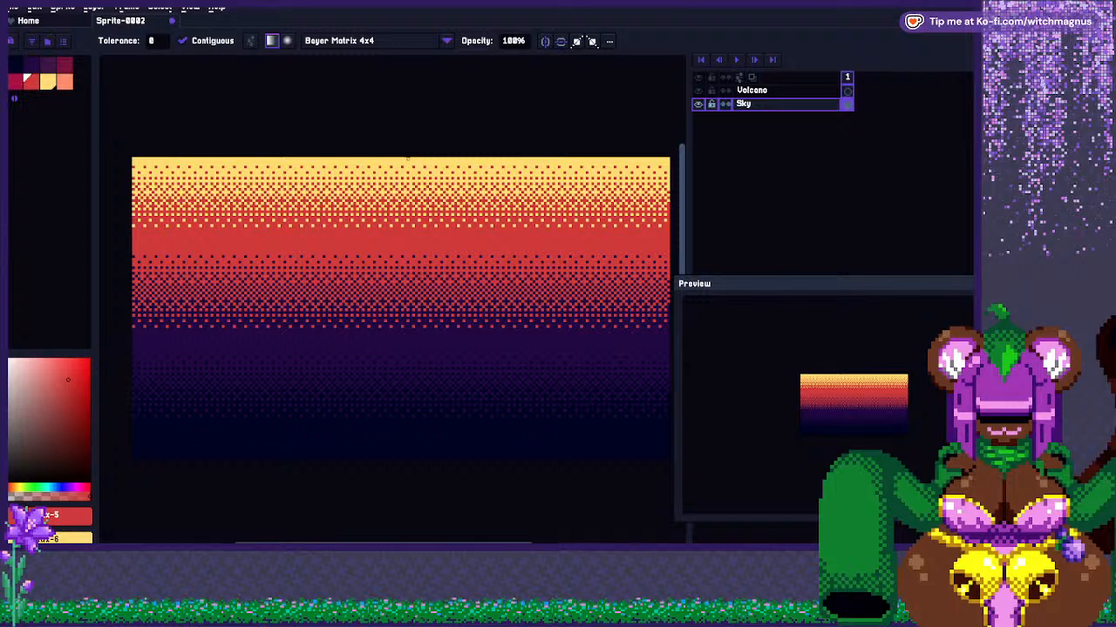
scroll(424, 324, down, 2)
scroll(402, 316, up, 2)
scroll(454, 322, down, 1)
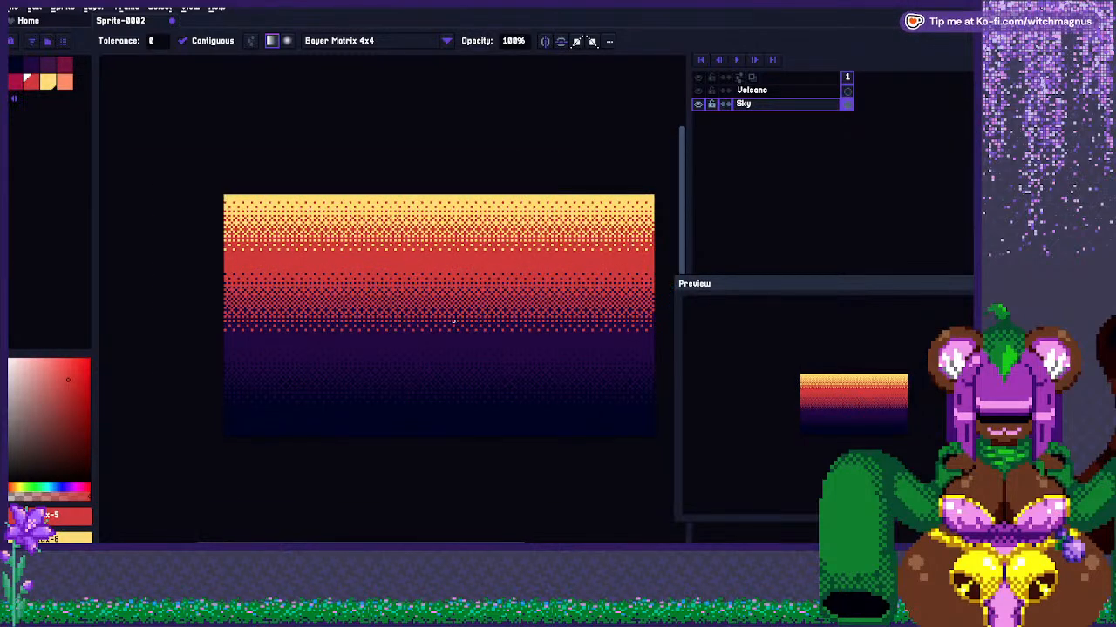
Make the Volcano layer active and set up the Pencil tool with the dark crimson palette colour and a 5 px brush.
click(768, 91)
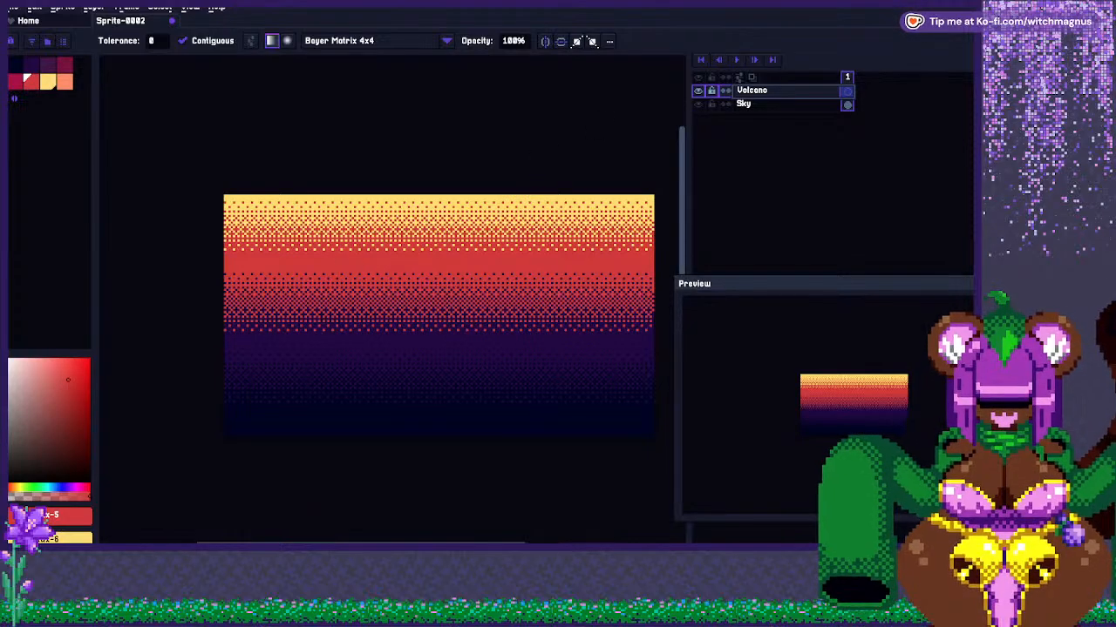
click(48, 66)
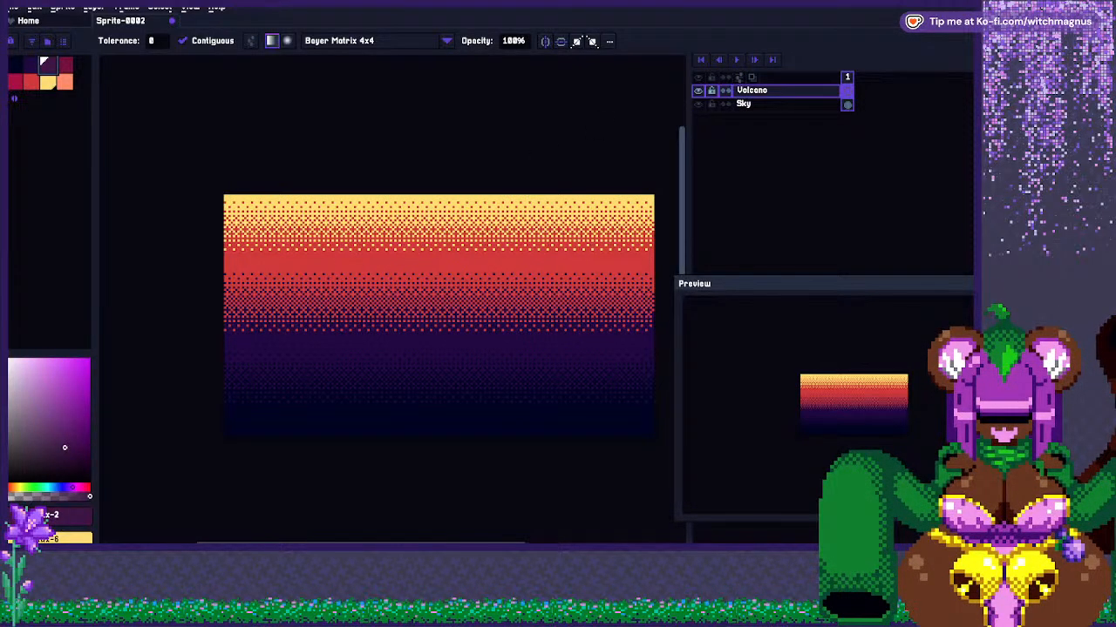
click(61, 66)
key(b)
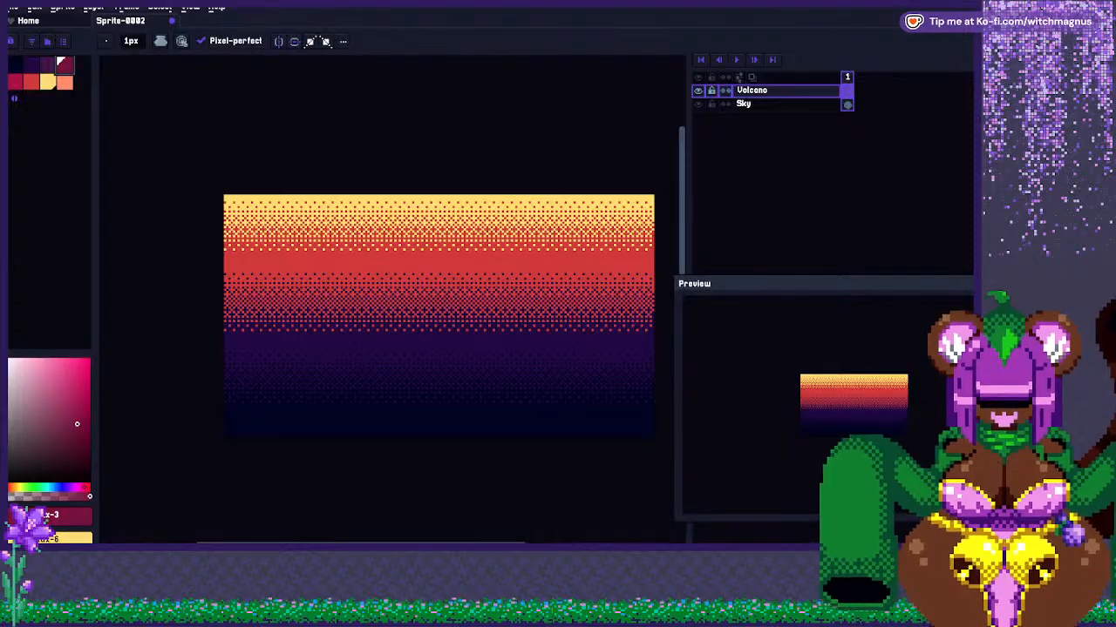
key(plus)
key(plus)
key(plus)
key(plus)
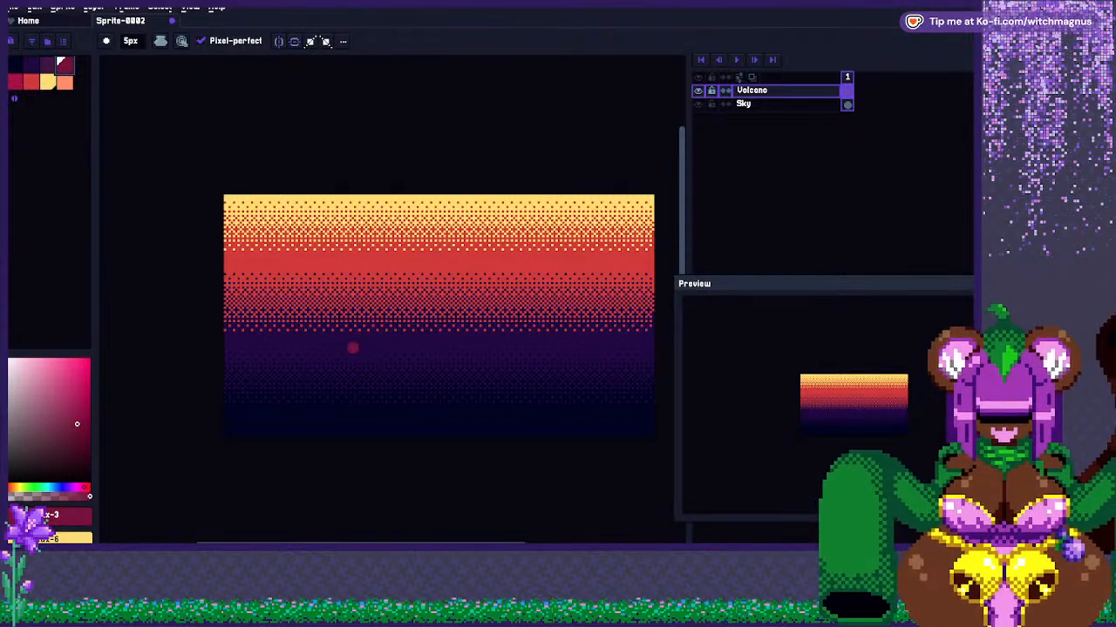
Outline the volcano's notched left slope, dipped crater top and straight right slope in dark crimson with the 5 px Pencil.
drag(361, 393, 393, 316)
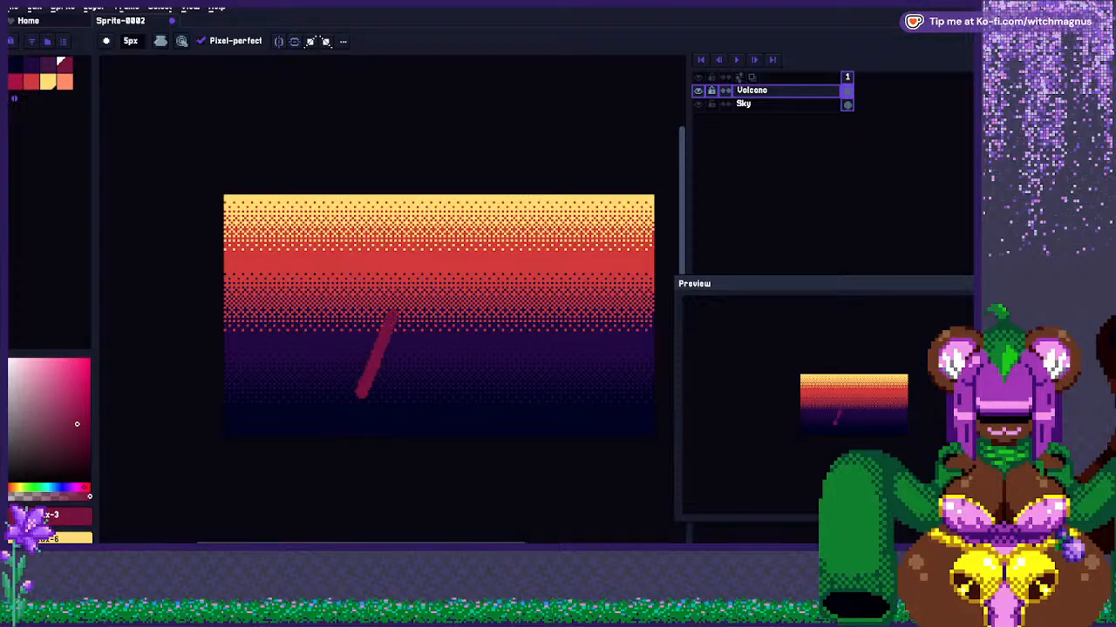
key(ctrl+z)
mouse_move(361, 392)
mouse_down()
mouse_move(391, 317)
mouse_move(386, 292)
mouse_move(401, 305)
mouse_move(408, 296)
mouse_move(441, 219)
mouse_move(498, 278)
mouse_move(493, 295)
mouse_up()
key(ctrl+z)
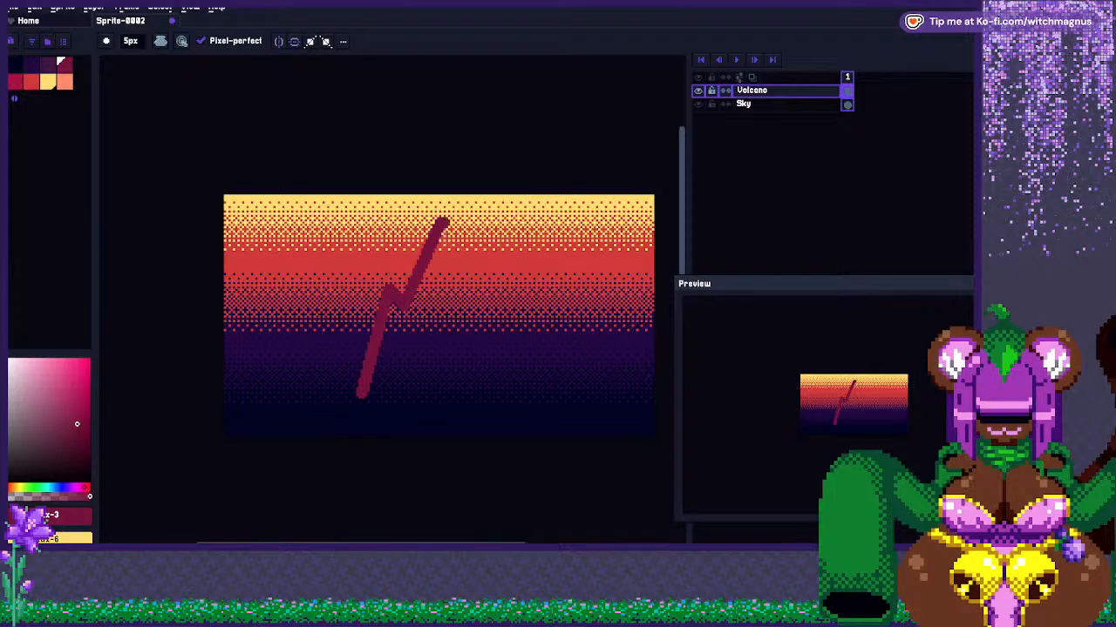
key(ctrl+z)
mouse_move(425, 242)
mouse_down()
mouse_move(420, 228)
mouse_move(432, 233)
mouse_up()
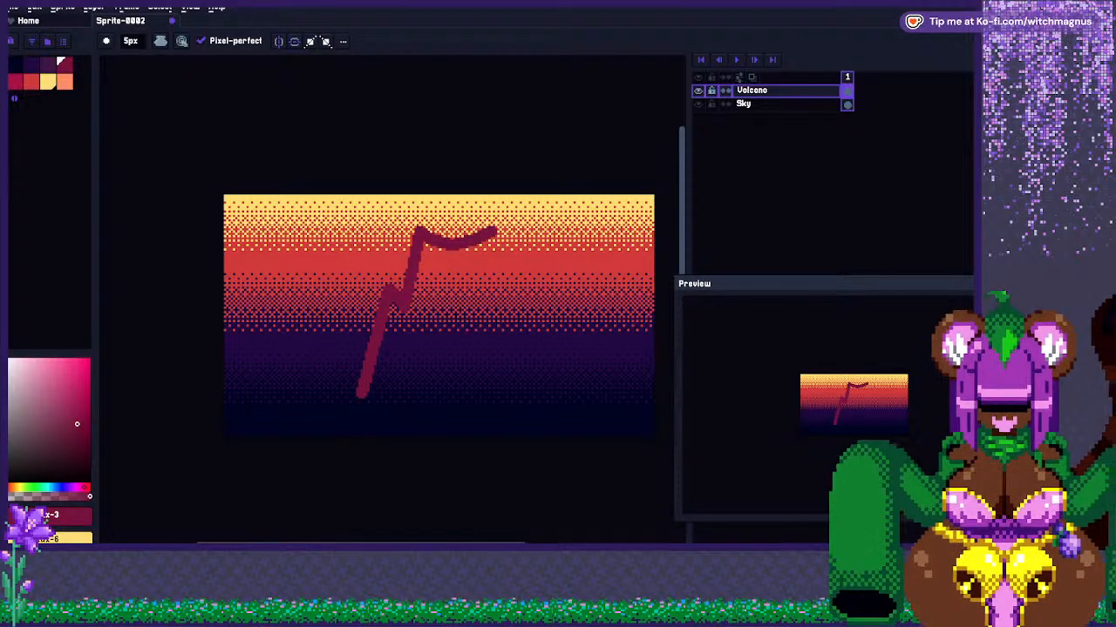
drag(493, 230, 534, 399)
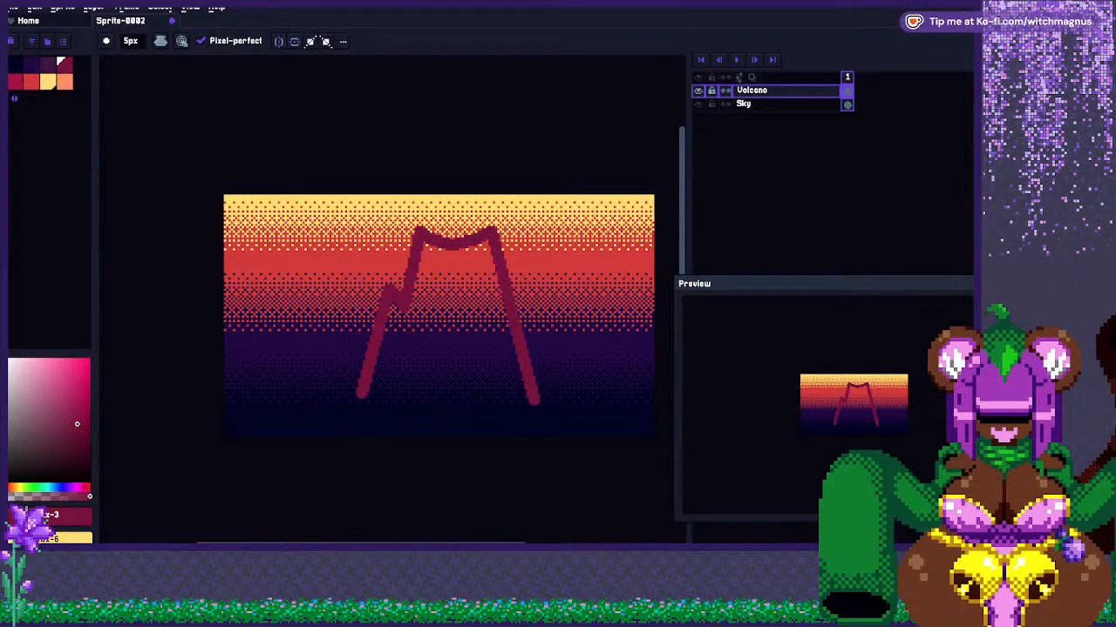
Close the volcano's base with a curved line and fill the whole outline with dark crimson.
mouse_move(538, 402)
mouse_down()
mouse_move(461, 415)
mouse_move(370, 394)
mouse_up()
key(g)
click(399, 375)
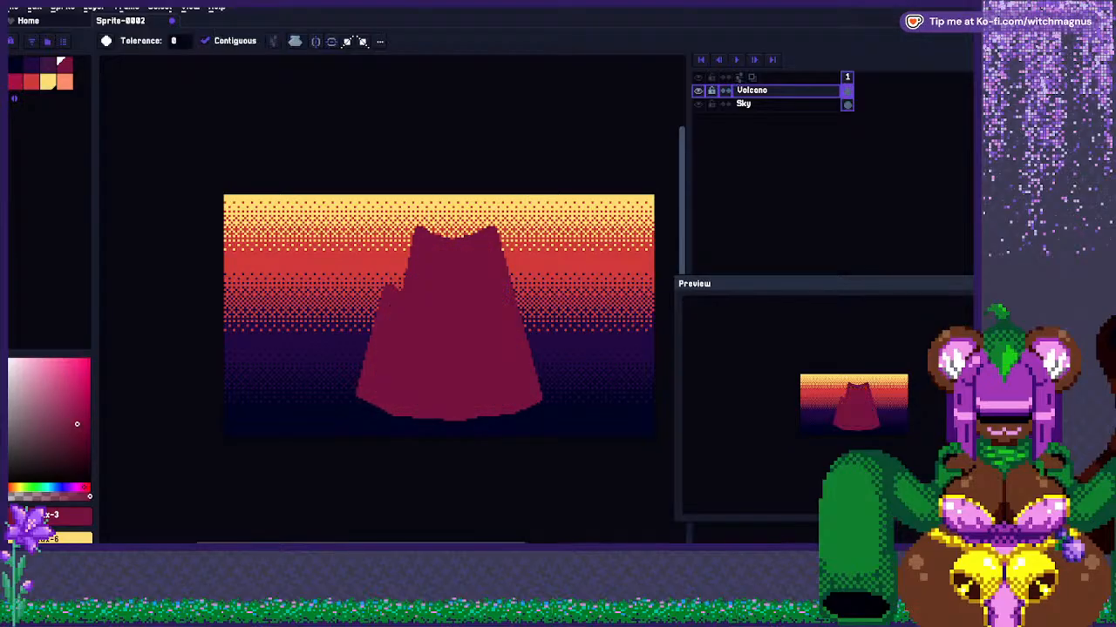
Draw the crater's back rim as a dark crimson arc joining the two peaks of the volcano.
scroll(399, 376, up, 2)
key(b)
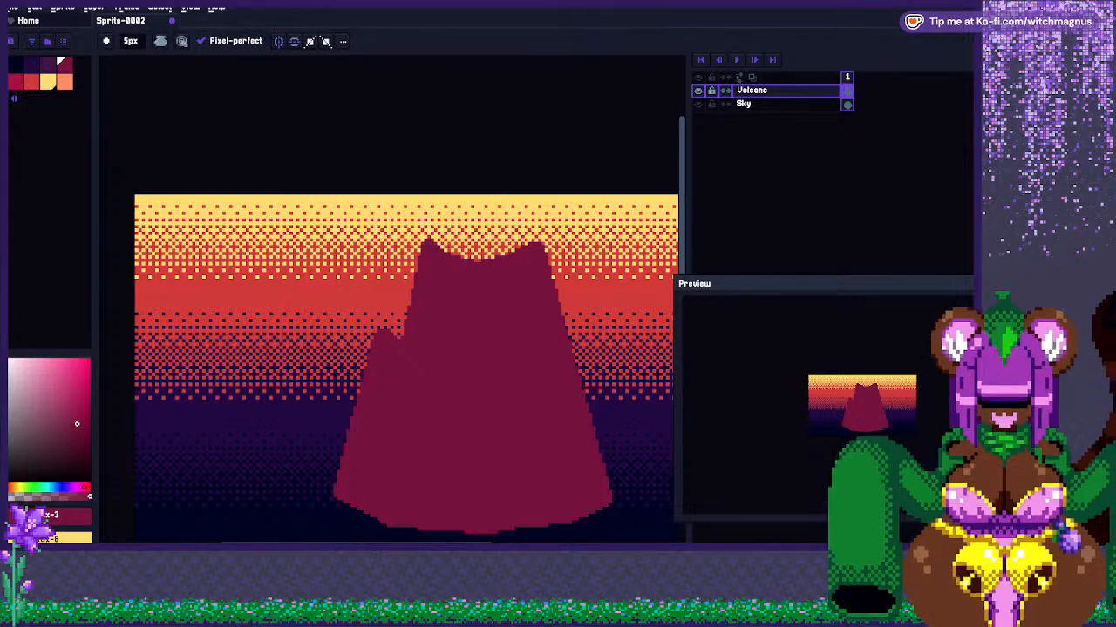
mouse_move(471, 231)
mouse_down()
mouse_move(441, 250)
mouse_move(464, 230)
mouse_move(495, 240)
mouse_up()
key(ctrl+z)
shift+click(503, 234)
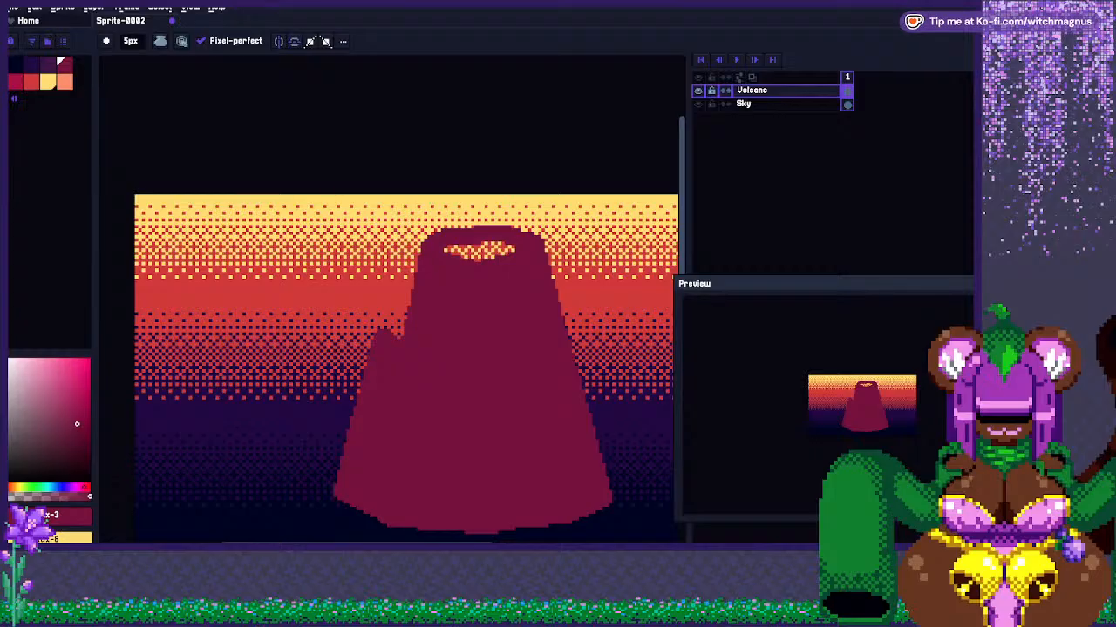
Fill the crater opening with the next, brighter crimson palette colour.
key(])
key(g)
click(479, 251)
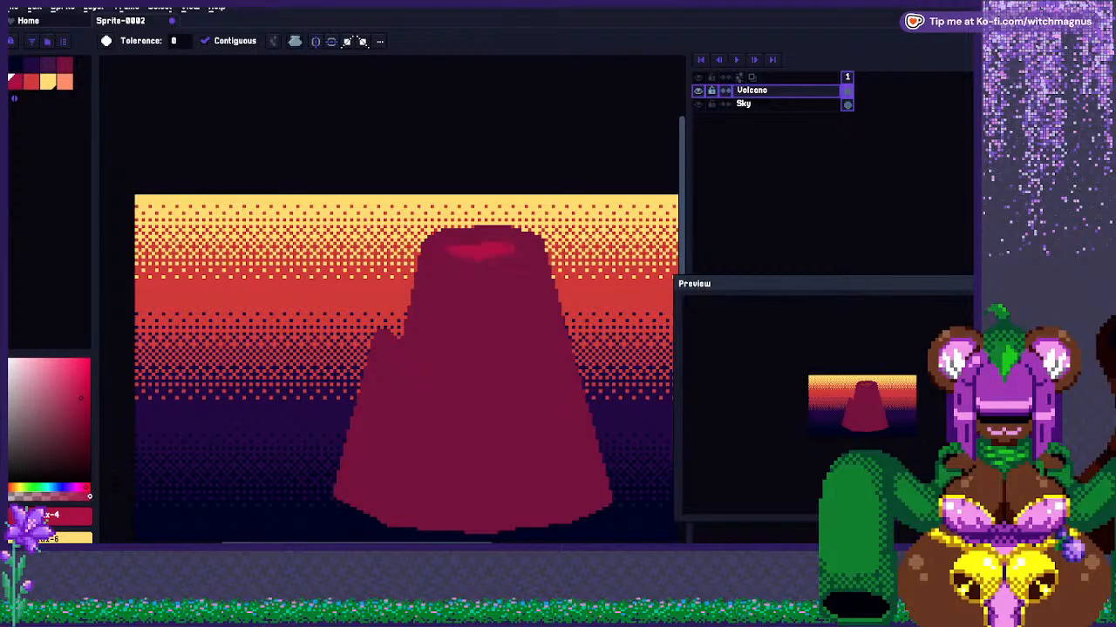
Rework the edges of the bright crimson crater opening with a 1 px Pencil.
scroll(491, 214, down, 1)
scroll(490, 214, up, 2)
key(b)
key(b)
mouse_move(491, 210)
mouse_down()
mouse_move(464, 218)
mouse_move(574, 213)
mouse_up()
key(ctrl+z)
scroll(497, 216, up, 1)
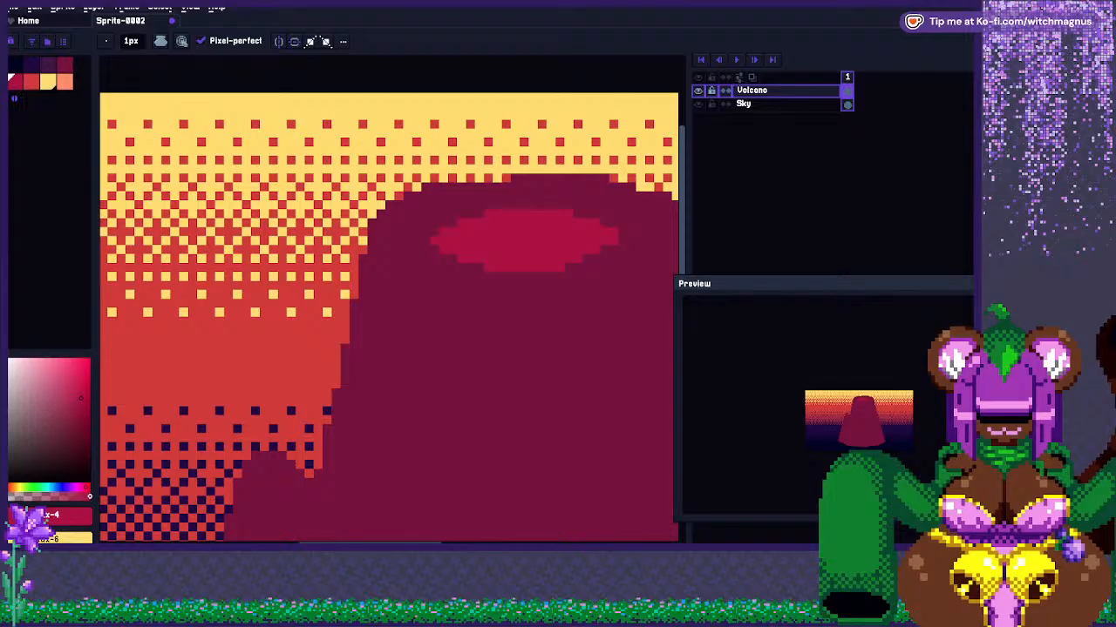
Add bright crimson pixels along the crater opening's right and lower edges to shape it into an even oval.
scroll(462, 234, down, 2)
scroll(529, 228, up, 4)
click(545, 232)
click(508, 214)
click(544, 287)
click(509, 303)
click(472, 322)
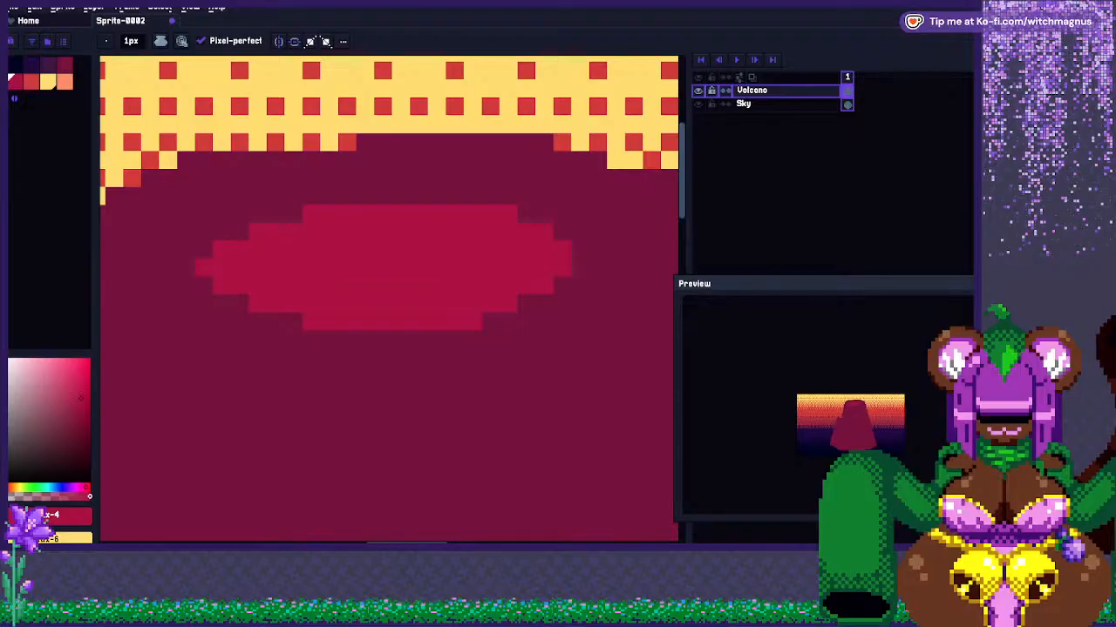
scroll(520, 275, down, 4)
scroll(537, 270, up, 4)
drag(553, 294, 463, 329)
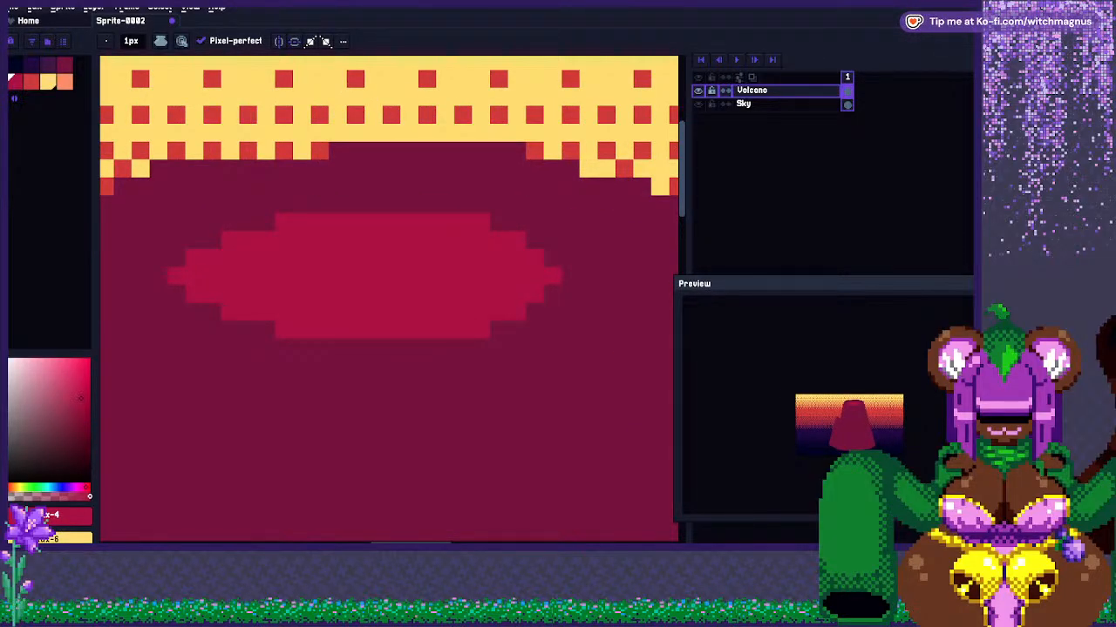
Even out the volcano's top rim with dark crimson pixels sampled from its body.
scroll(343, 290, down, 4)
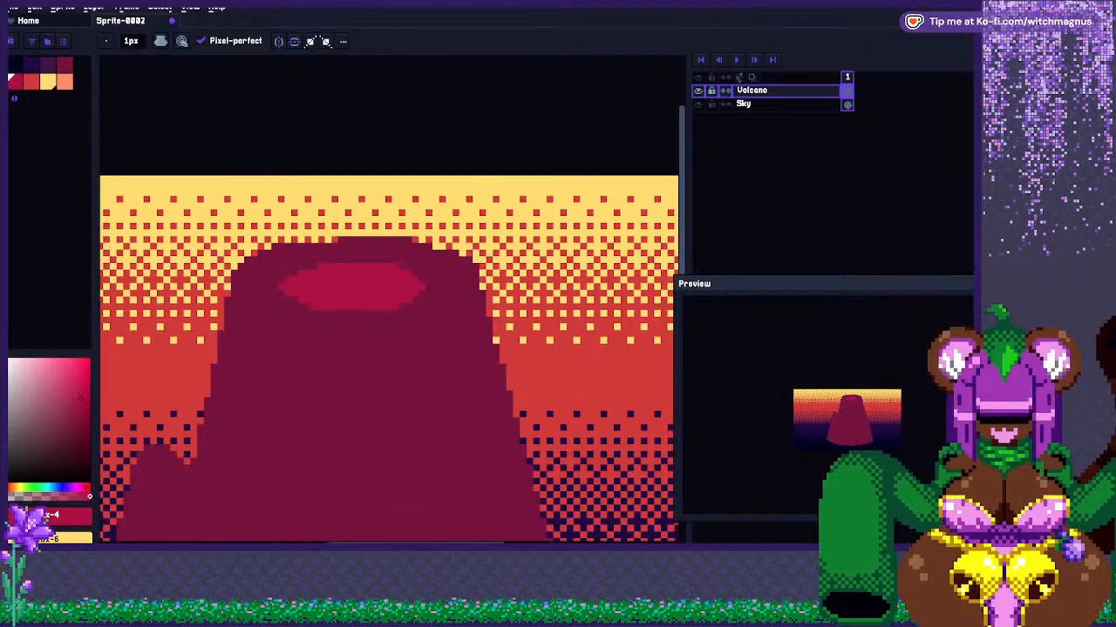
scroll(336, 301, down, 2)
scroll(285, 374, up, 1)
scroll(371, 276, down, 1)
scroll(324, 240, up, 2)
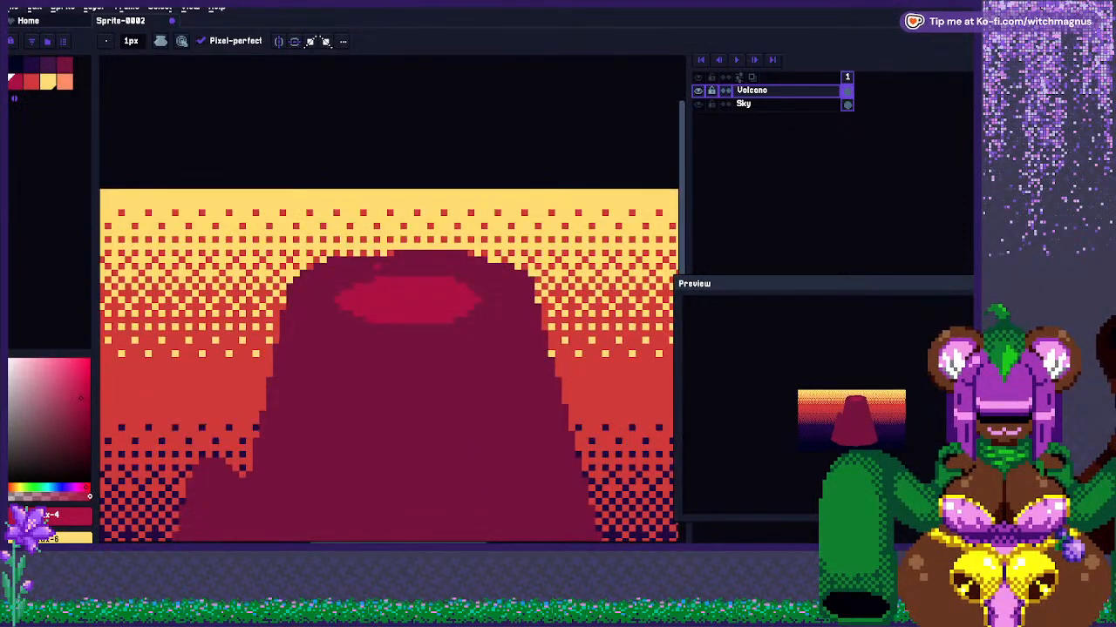
scroll(387, 257, up, 1)
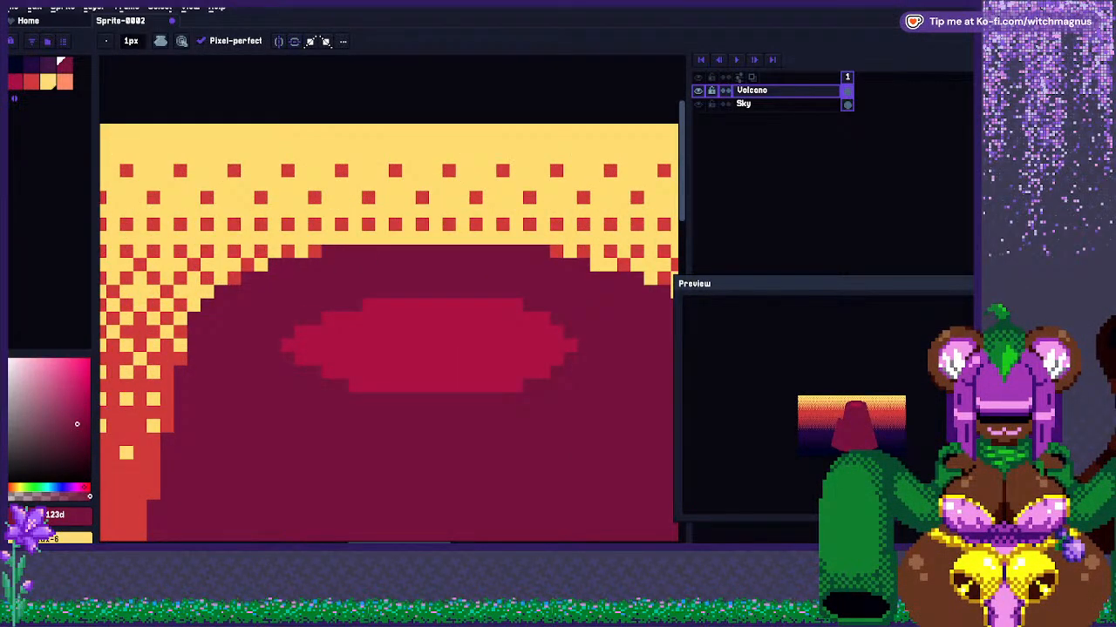
scroll(262, 257, down, 2)
scroll(375, 244, up, 2)
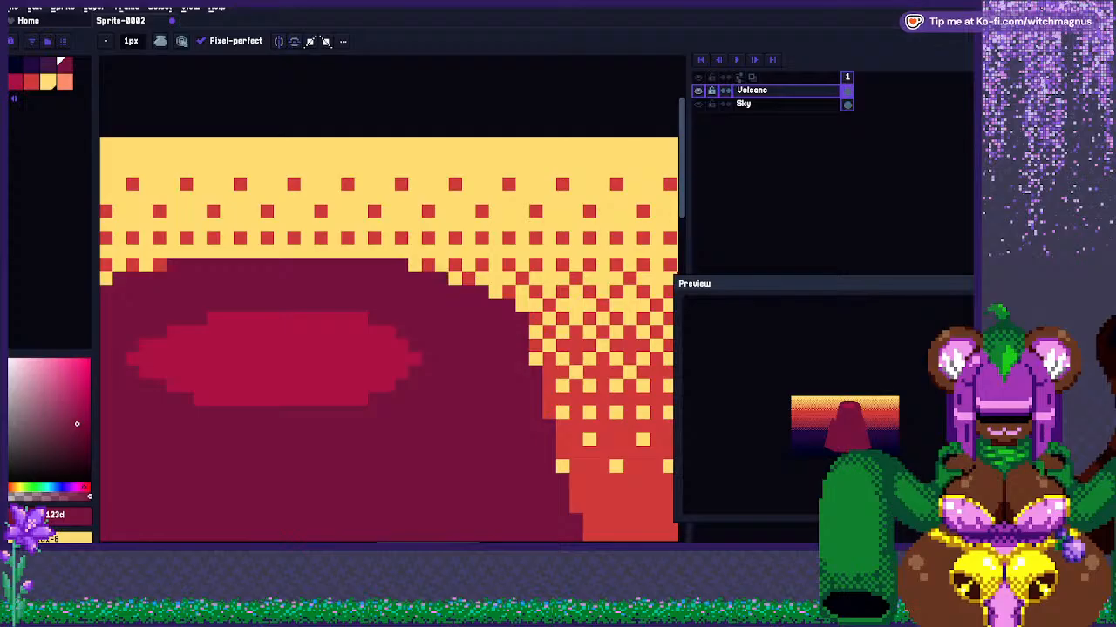
scroll(422, 244, down, 5)
scroll(356, 296, up, 3)
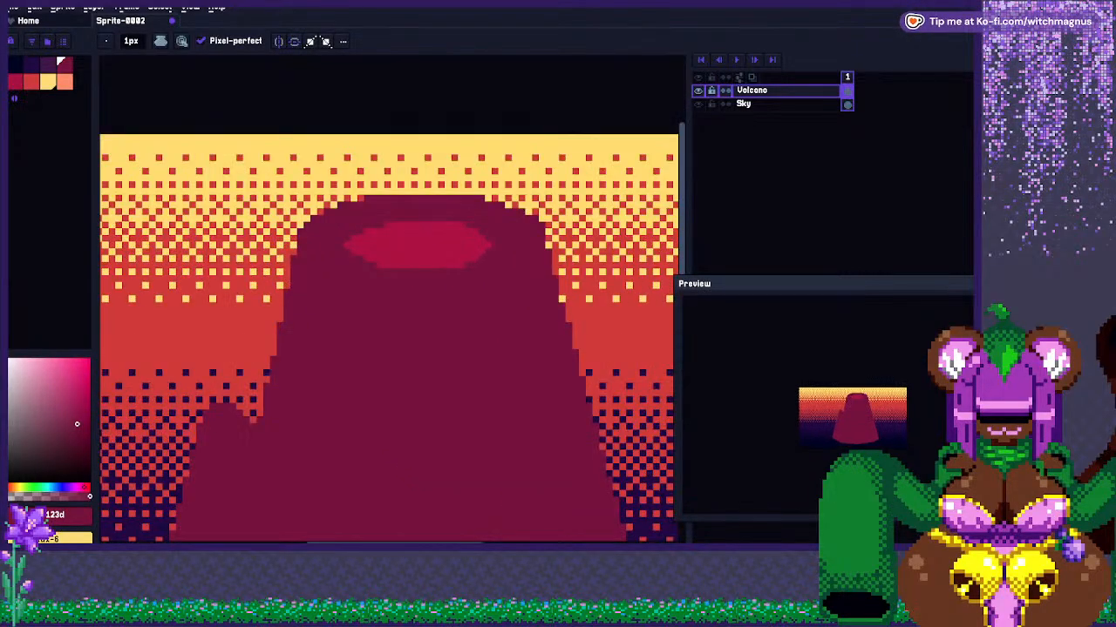
Sample the bright crimson of the crater and extend the opening's upper edge with another pixel row.
scroll(377, 245, up, 1)
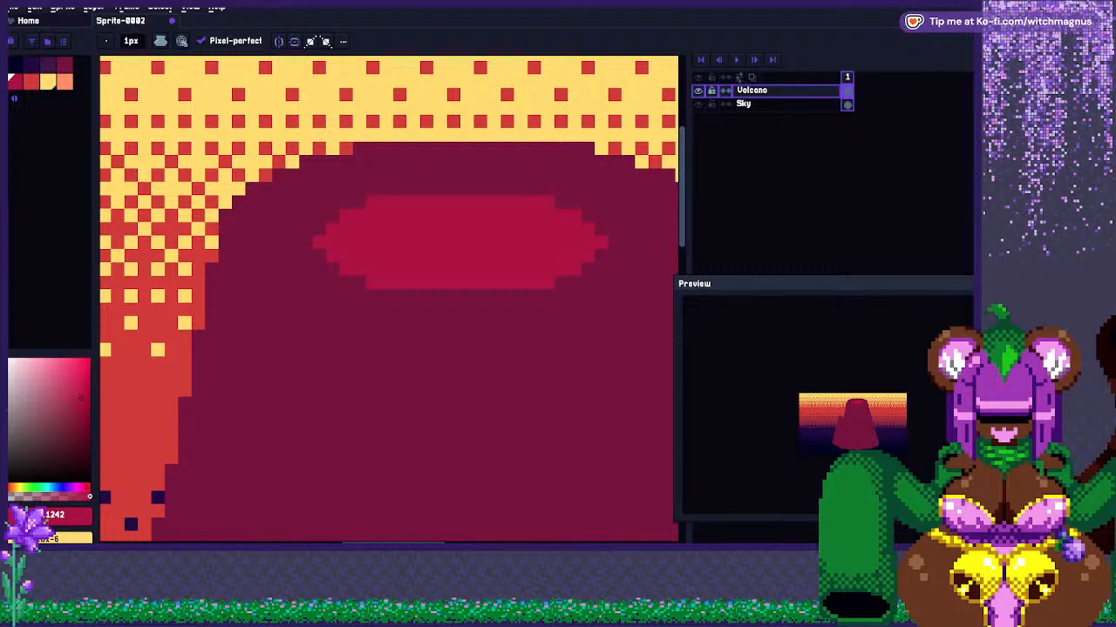
drag(413, 189, 528, 190)
key(ctrl)
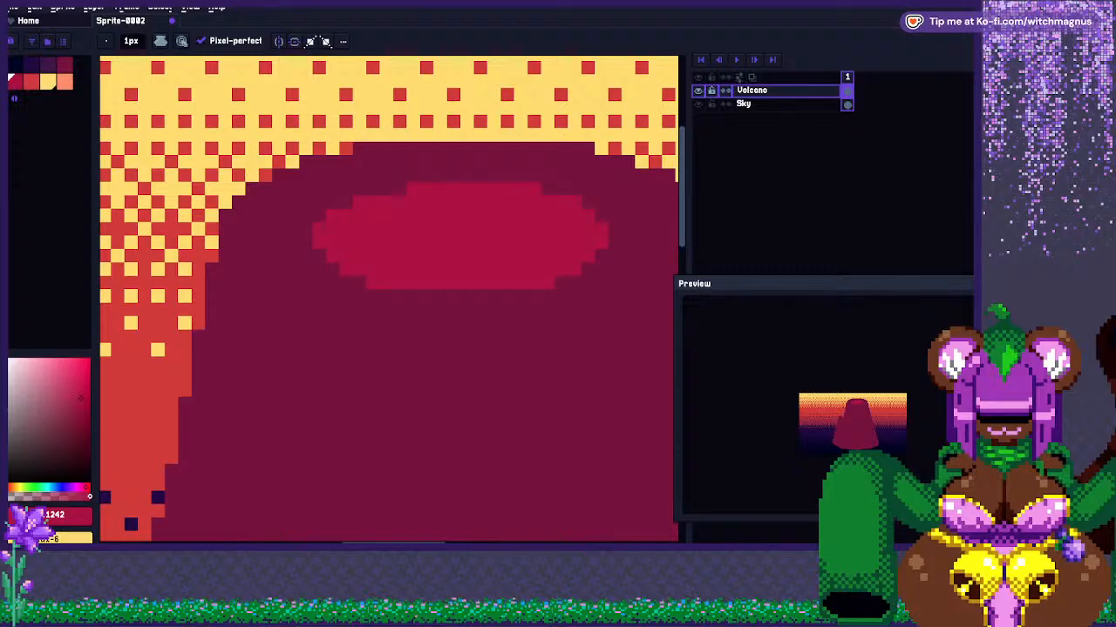
scroll(440, 174, down, 5)
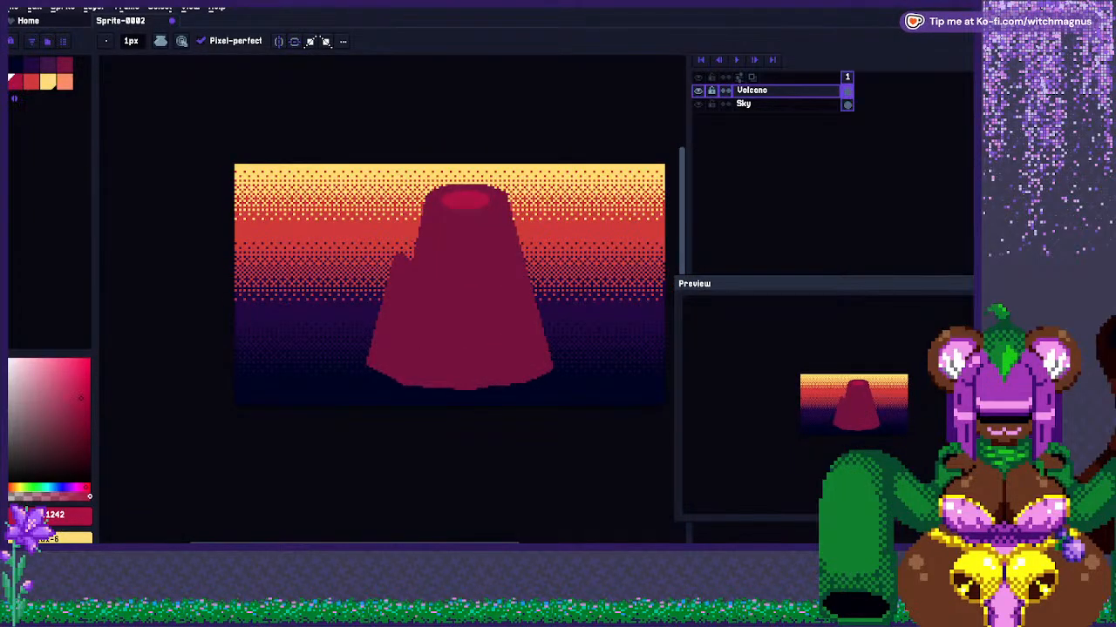
scroll(440, 268, up, 1)
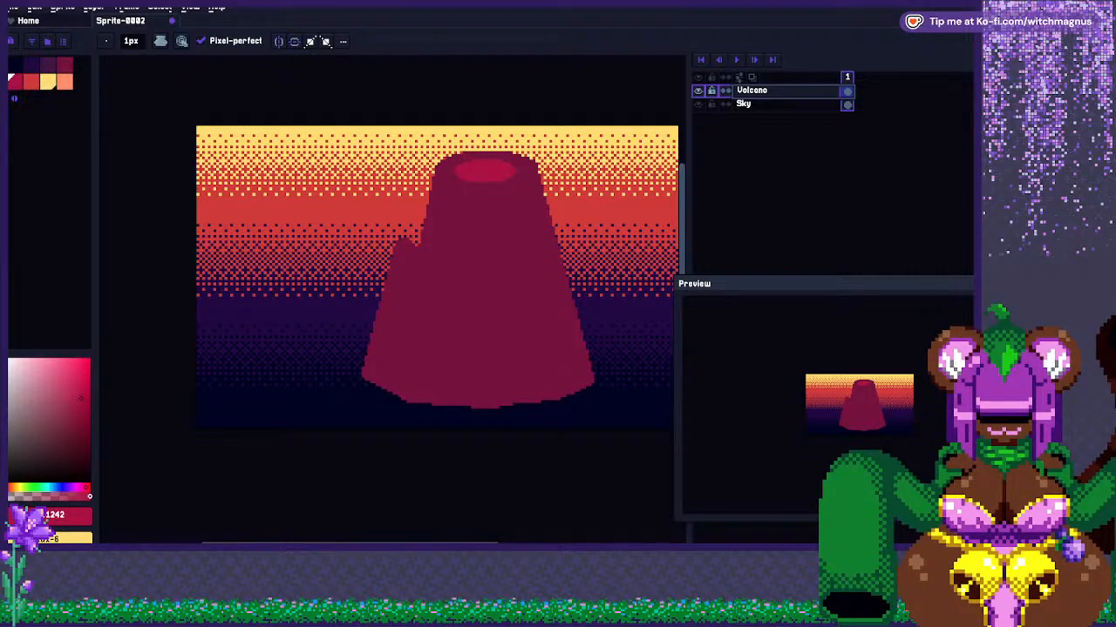
Add a new layer directly above Sky and name it "Lava Pool".
scroll(446, 284, down, 2)
scroll(413, 264, up, 1)
scroll(464, 289, up, 1)
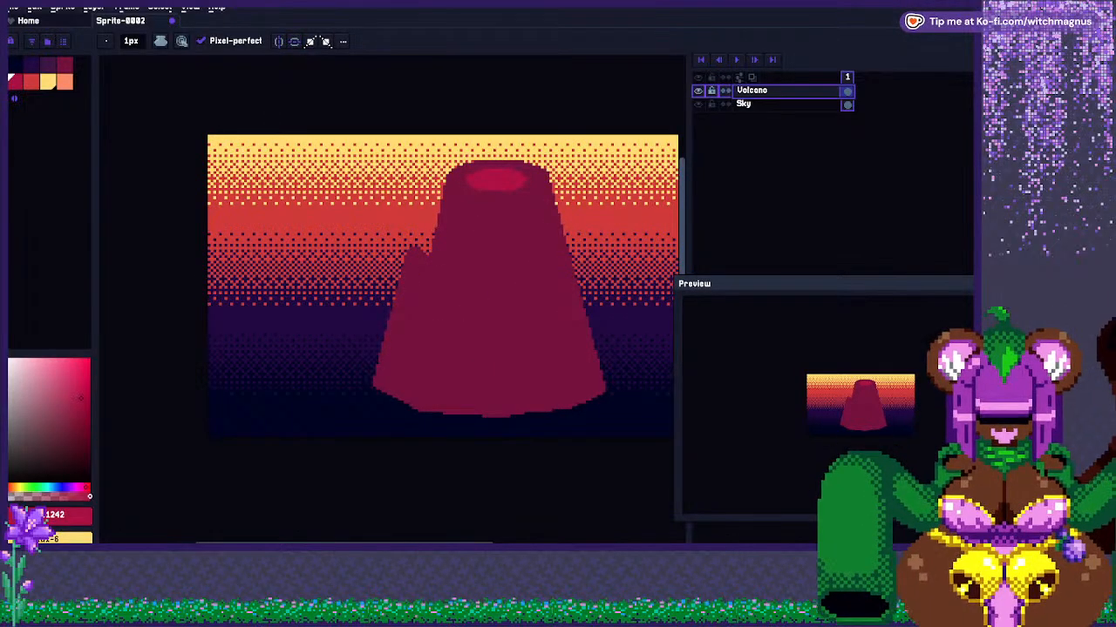
click(784, 105)
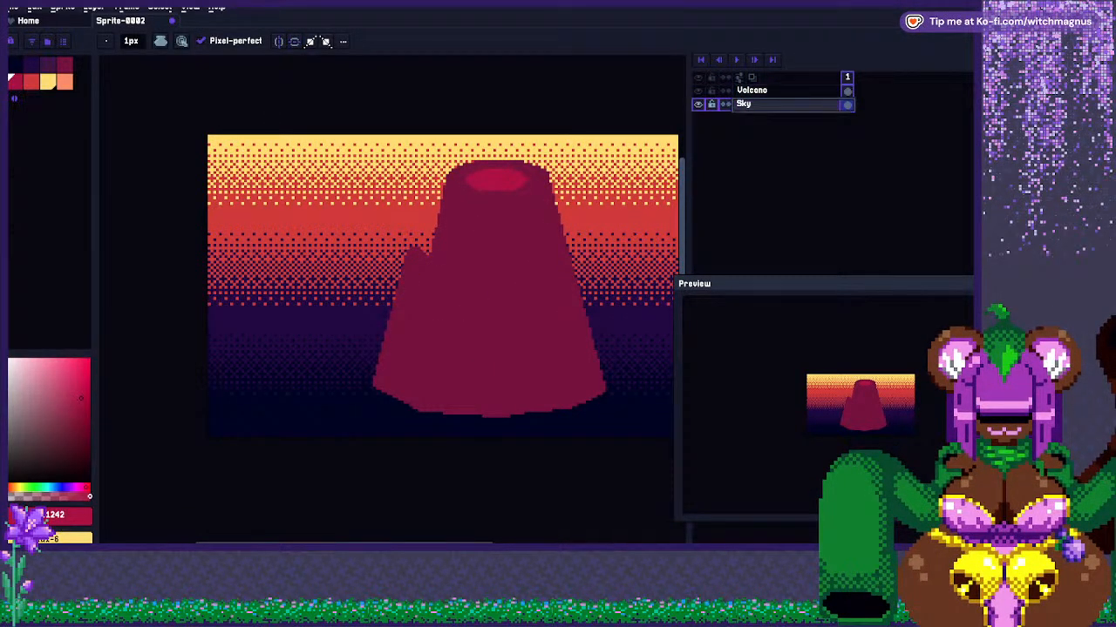
key(shift+n)
key(shift+p)
key(BackSpace)
text(Lava Pool)
key(Return)
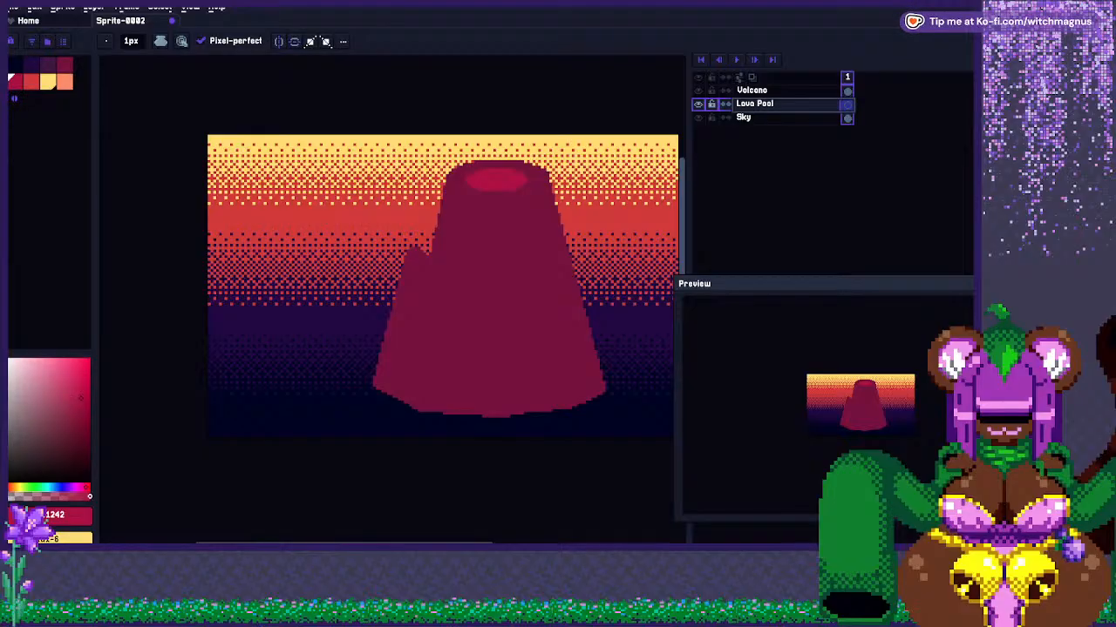
Set the Pencil to pale yellow with a 9 px brush and move the Lava Pool layer above Volcano.
click(48, 81)
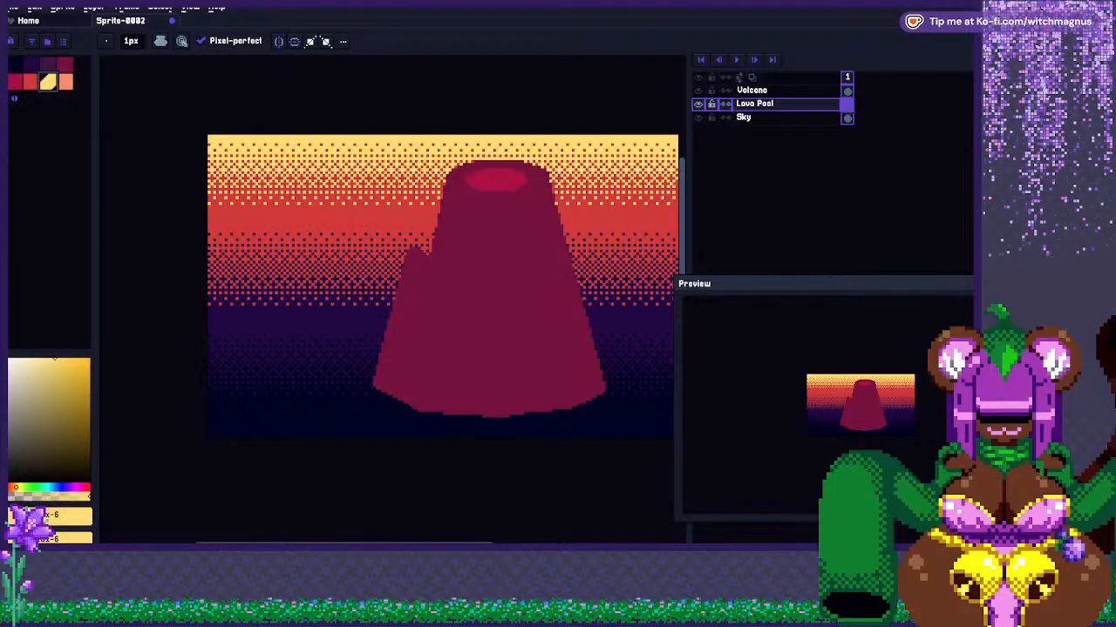
key(plus)
key(plus)
key(plus)
key(plus)
key(plus)
key(plus)
key(plus)
key(plus)
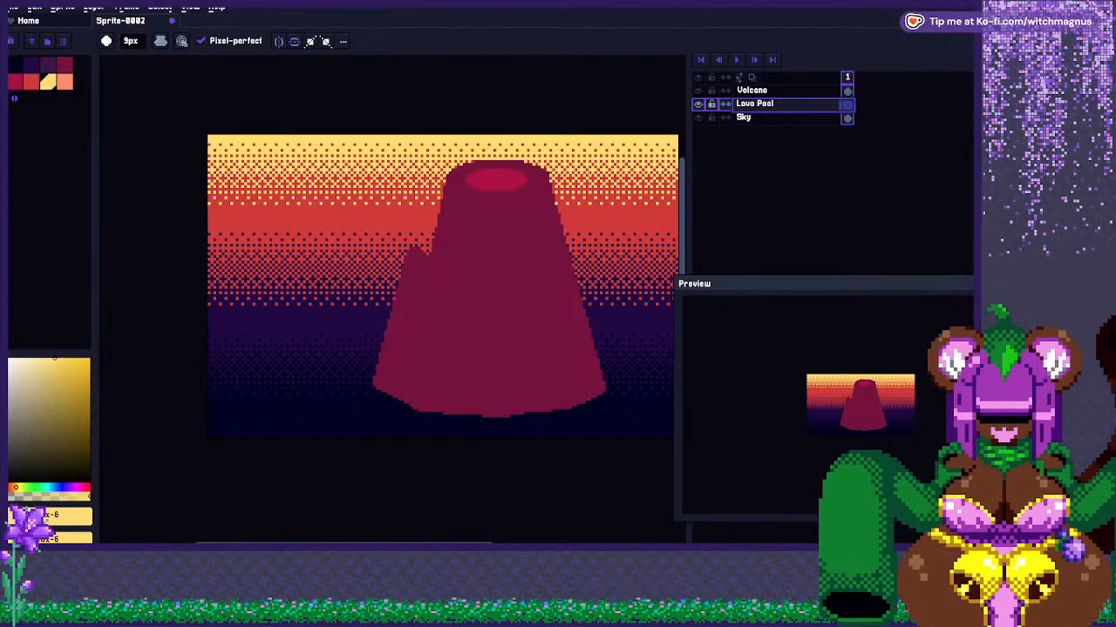
drag(754, 103, 751, 87)
scroll(236, 343, down, 1)
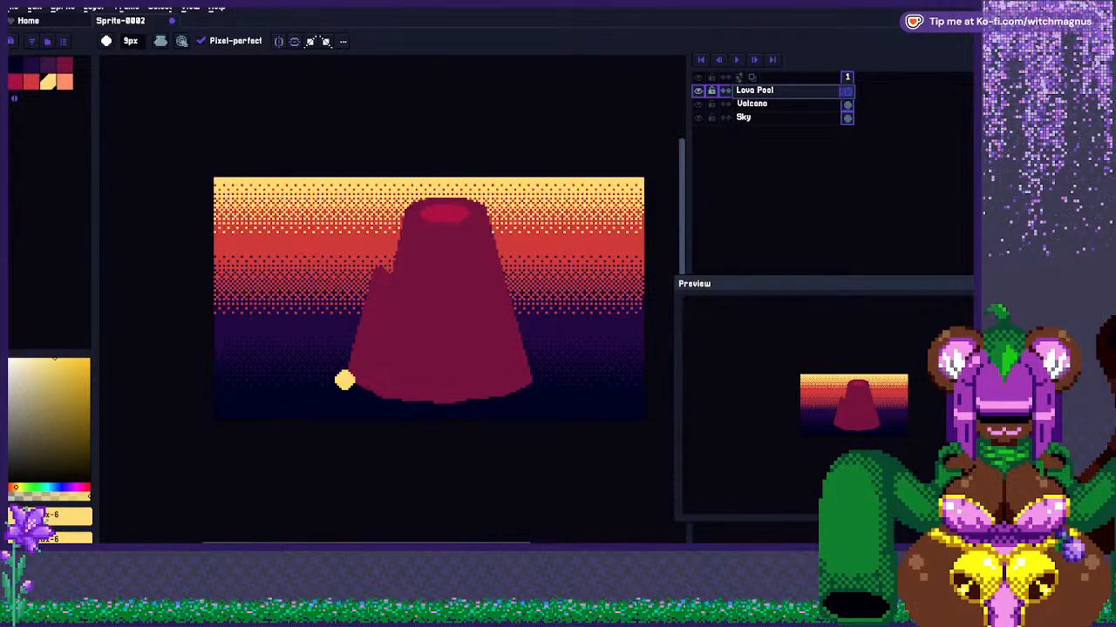
Outline a wide, wavy-topped lava pool across the volcano's base down to the canvas bottom and fill it with pale yellow.
mouse_move(349, 353)
mouse_down()
mouse_move(309, 361)
mouse_move(256, 400)
mouse_up()
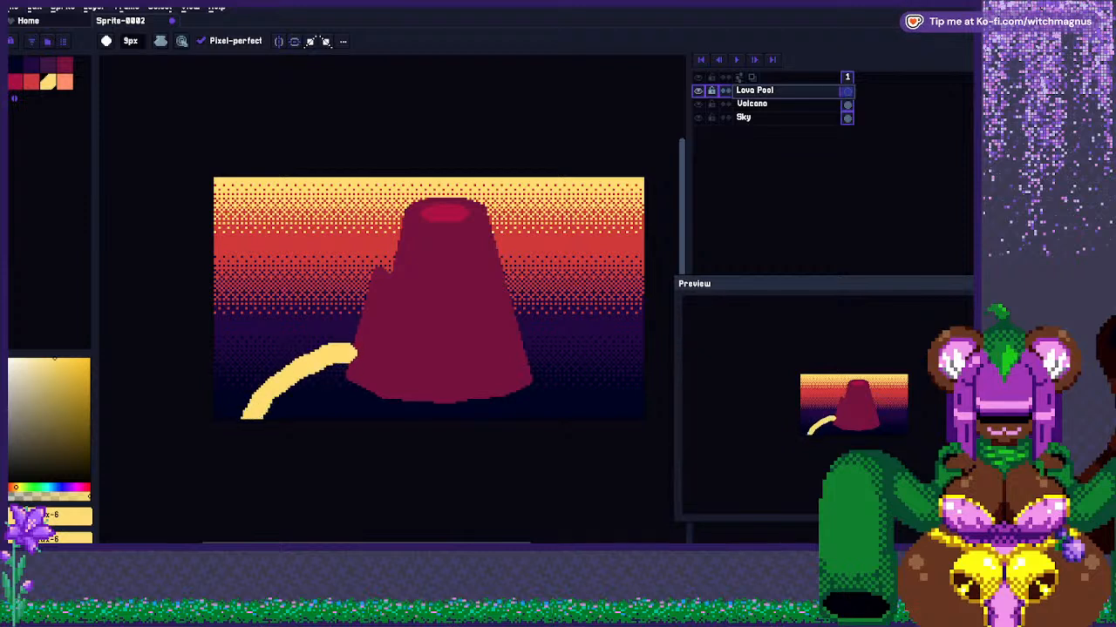
mouse_move(348, 351)
mouse_down()
mouse_move(554, 351)
mouse_move(589, 365)
mouse_move(601, 417)
mouse_up()
key(g)
click(502, 399)
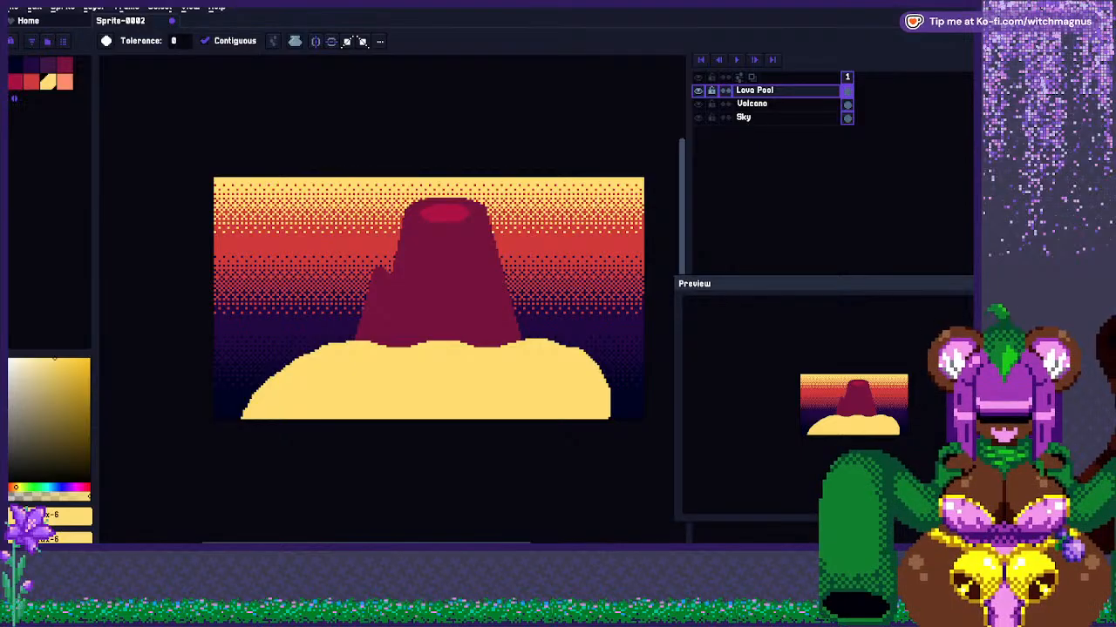
Smooth the lava pool's left and upper edges with a 1 px pale yellow Pencil.
scroll(221, 383, up, 1)
scroll(222, 382, up, 3)
key(b)
scroll(422, 341, down, 7)
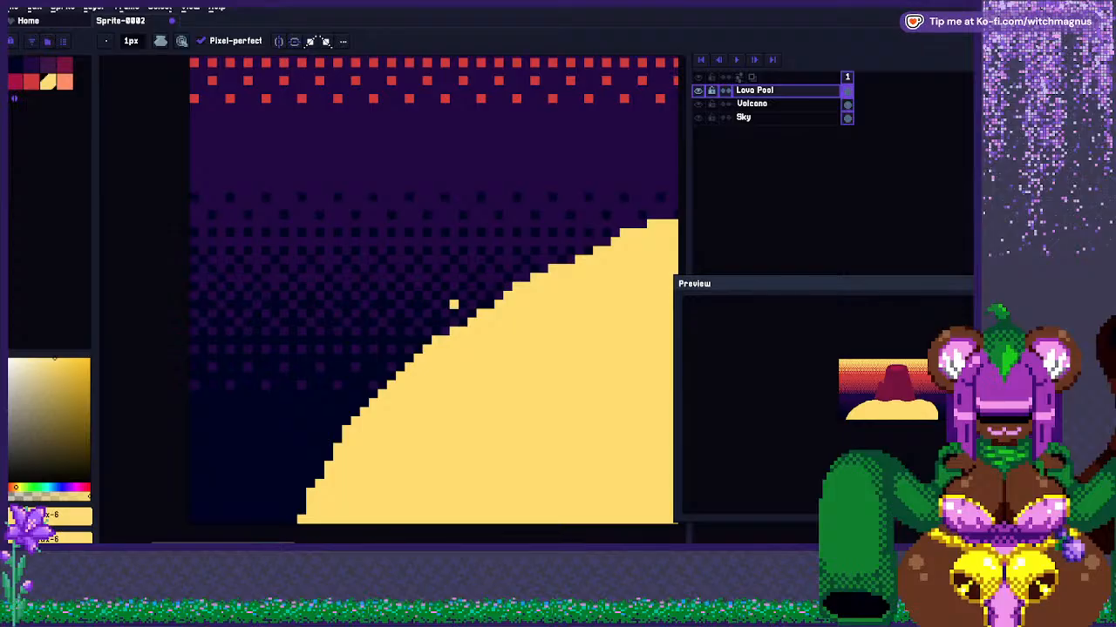
scroll(465, 312, down, 2)
scroll(464, 312, down, 4)
scroll(323, 254, up, 6)
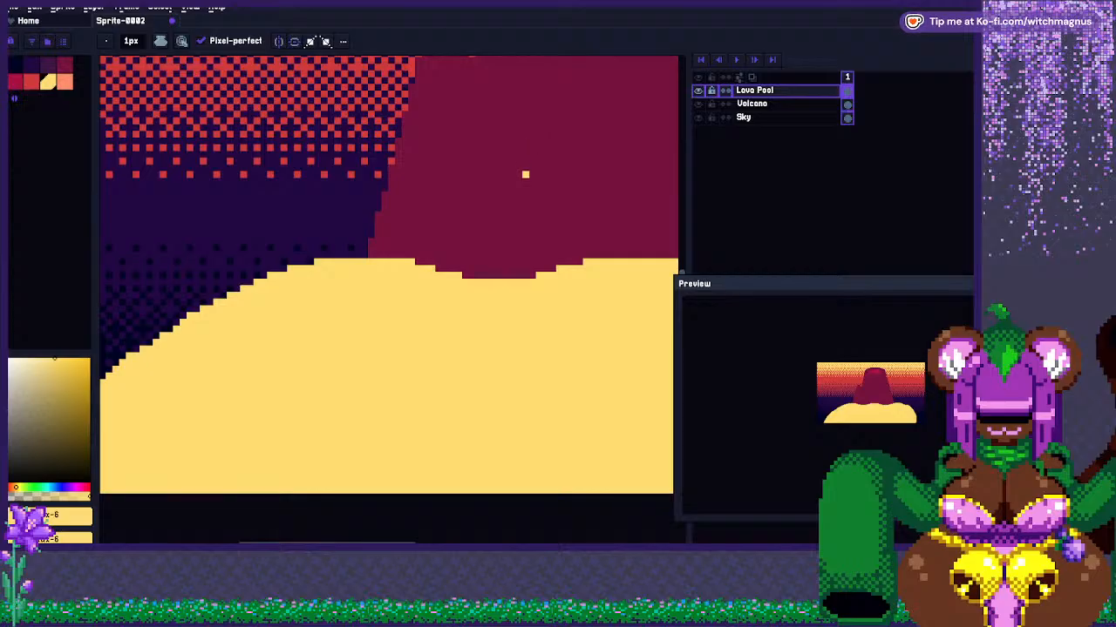
Examine the lava pool's edges and its overall silhouette against the volcano and sky.
scroll(526, 168, down, 3)
scroll(501, 251, down, 1)
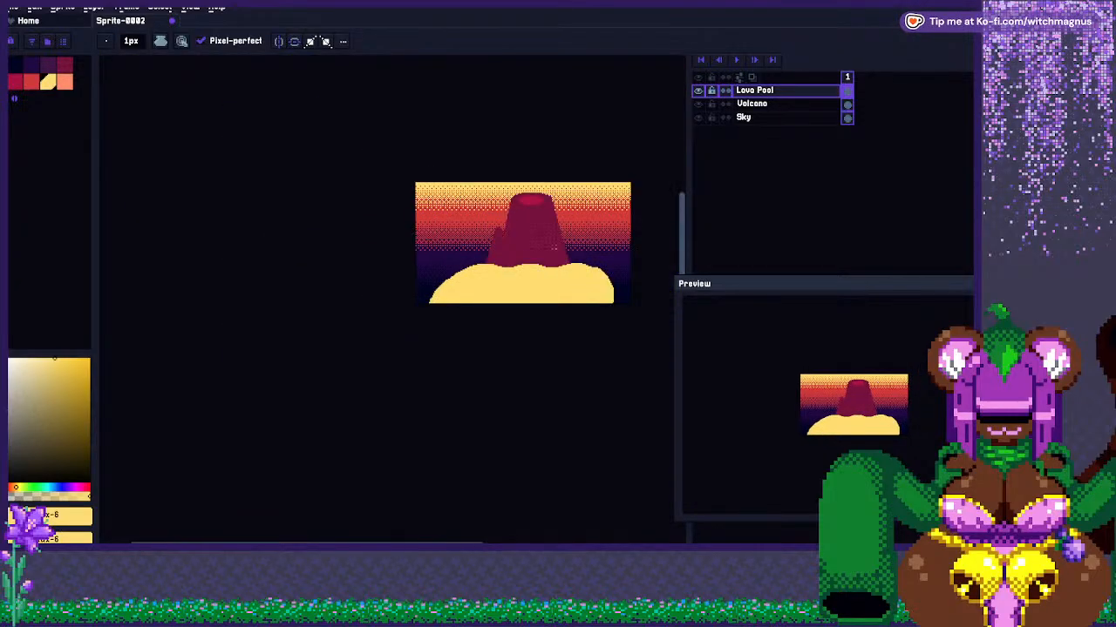
scroll(547, 251, up, 1)
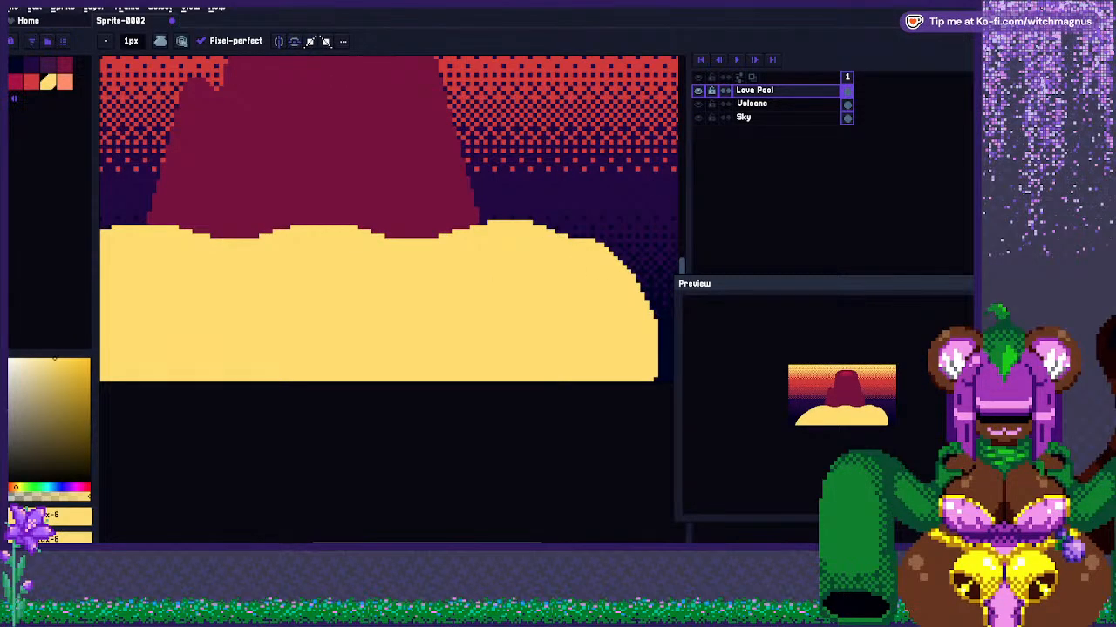
scroll(387, 288, up, 1)
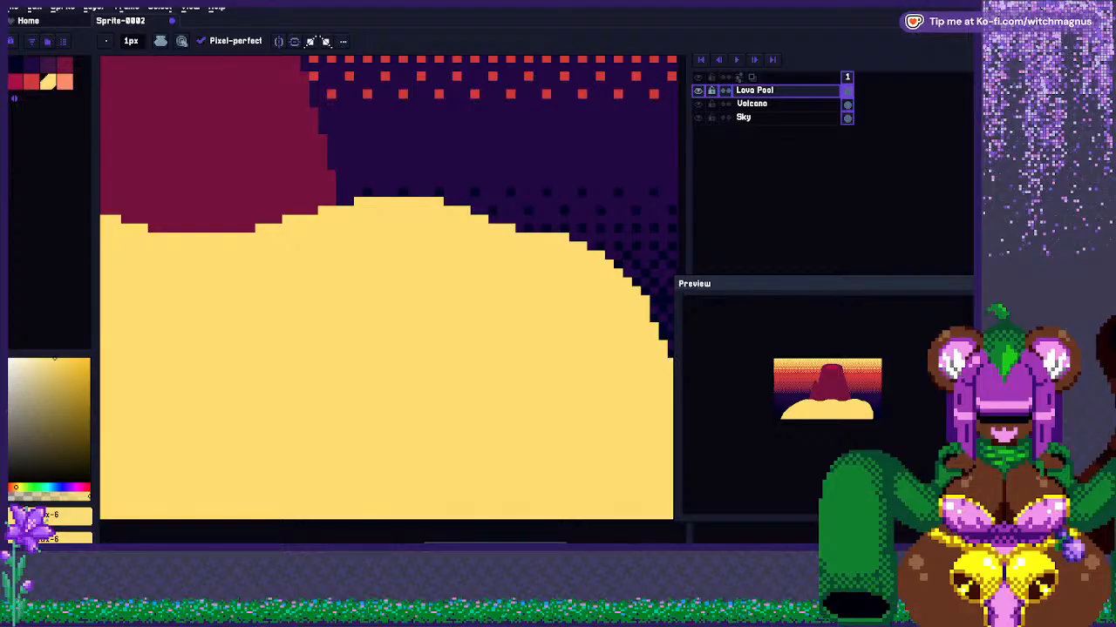
scroll(388, 287, down, 1)
scroll(387, 288, up, 2)
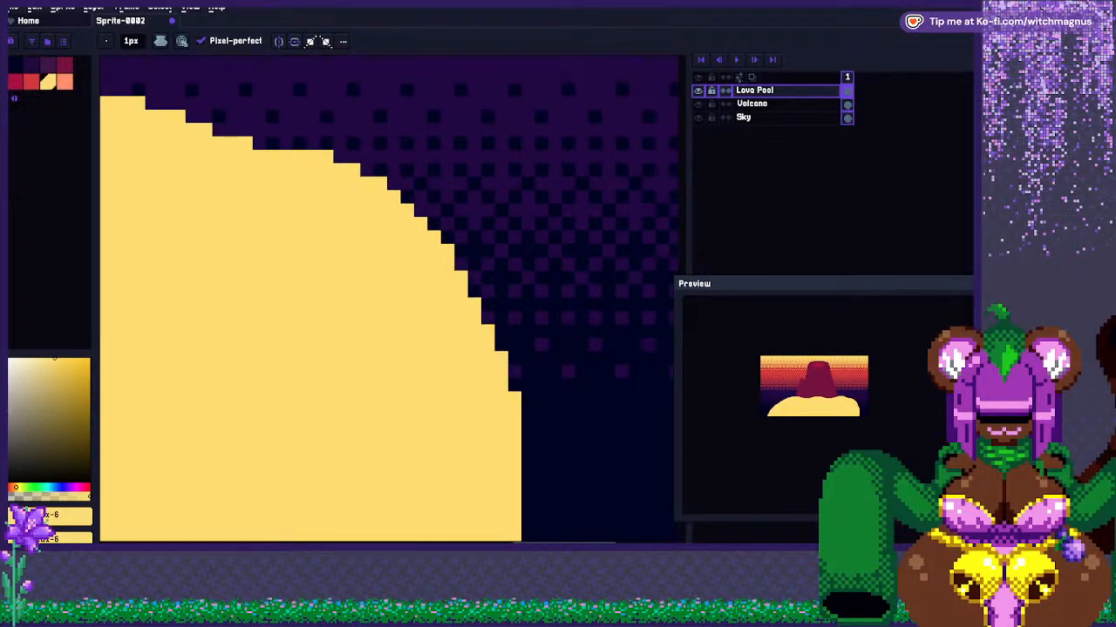
scroll(526, 191, down, 1)
scroll(532, 269, up, 1)
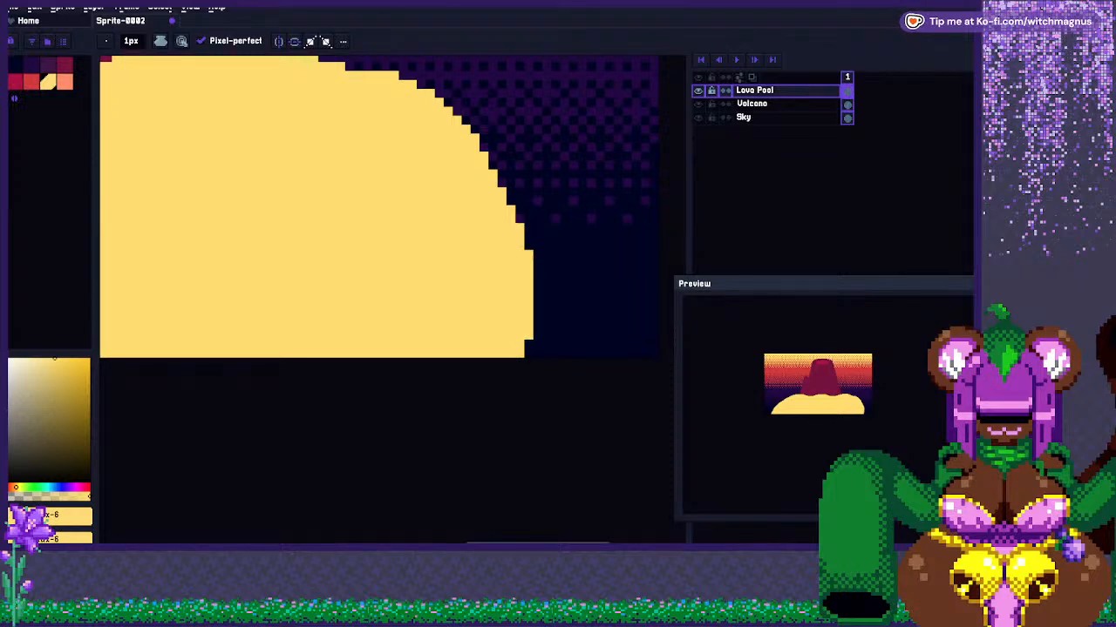
scroll(528, 335, down, 2)
scroll(293, 302, up, 1)
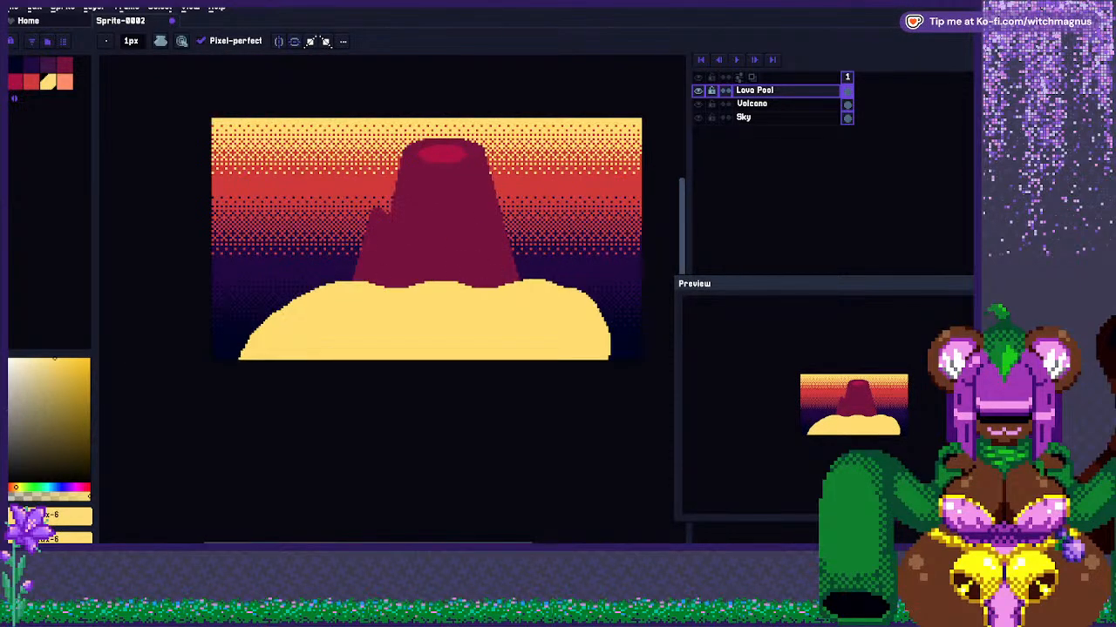
scroll(406, 284, up, 1)
scroll(480, 262, down, 2)
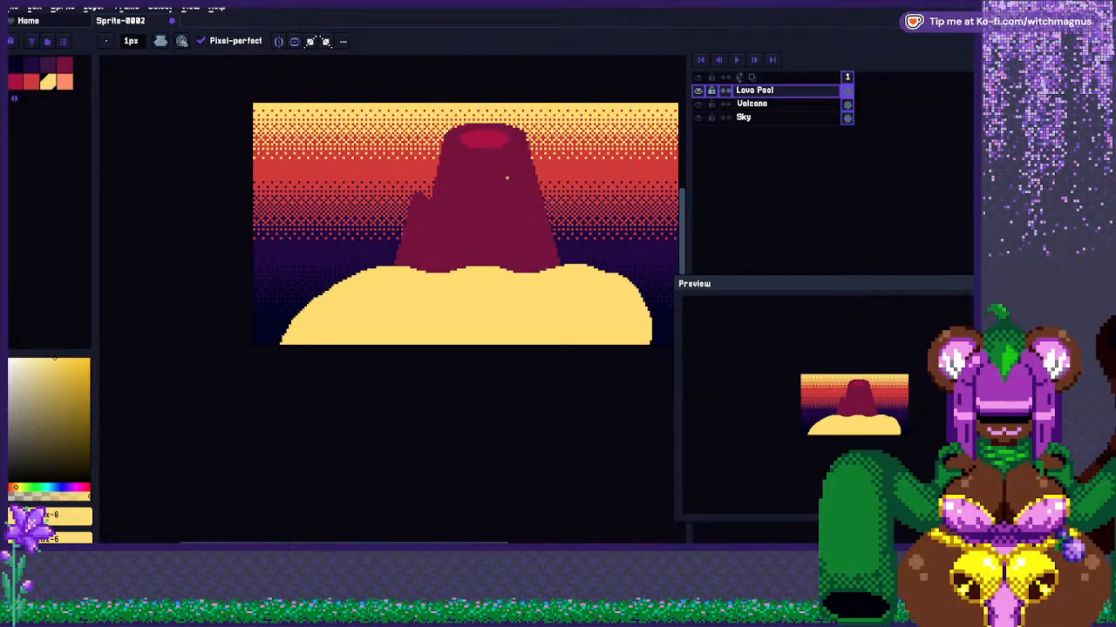
scroll(499, 136, up, 1)
scroll(488, 125, up, 1)
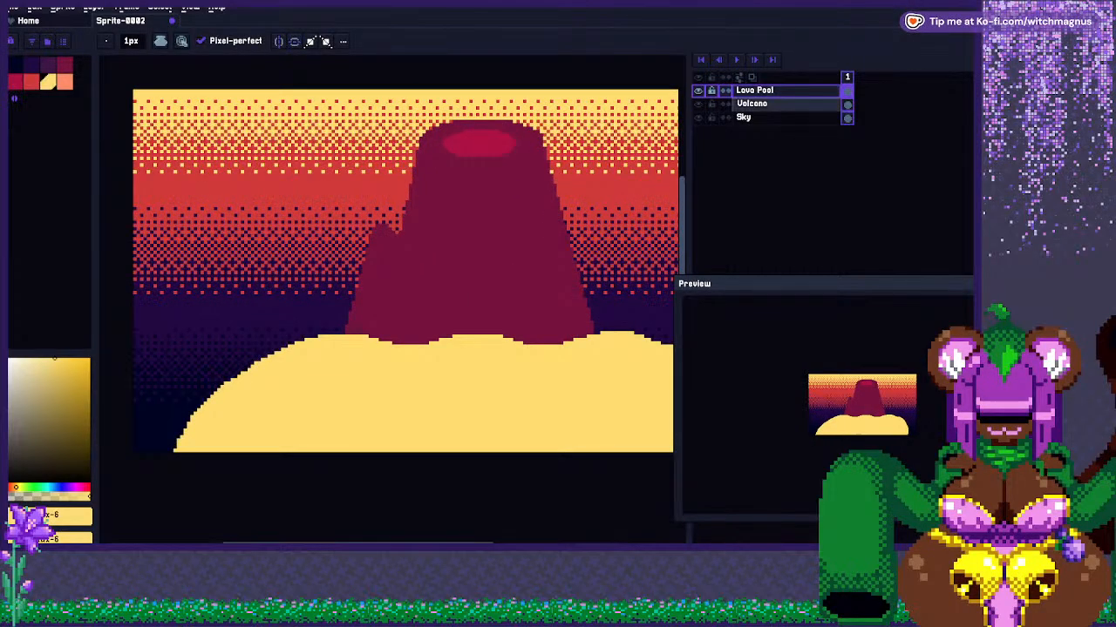
Add a new layer above Lava Pool and name it "Clouds".
scroll(487, 124, down, 1)
key(shift+n)
key(shift+p)
text(Clouds)
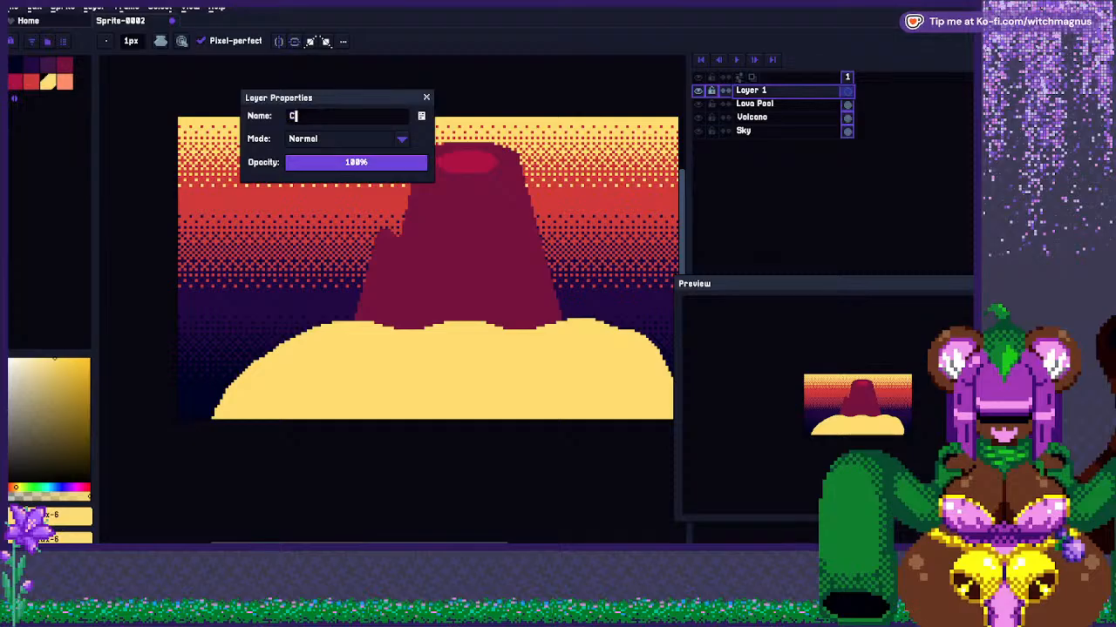
key(Return)
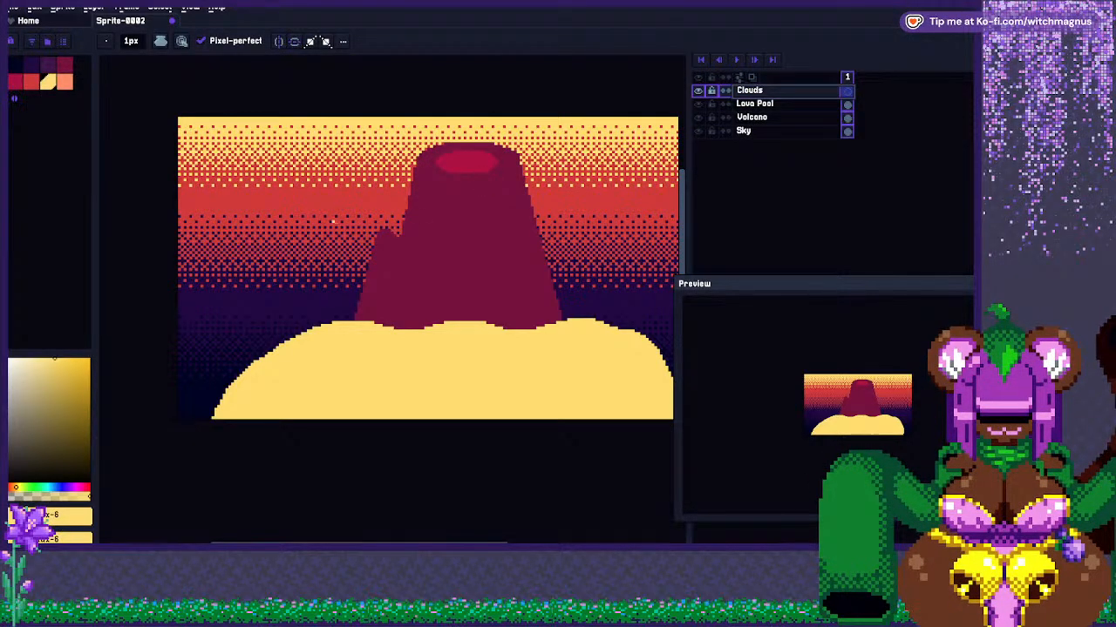
Paint a solid dark navy cloud in the sky's upper-left corner with a 19 px Pencil brush.
scroll(332, 221, down, 2)
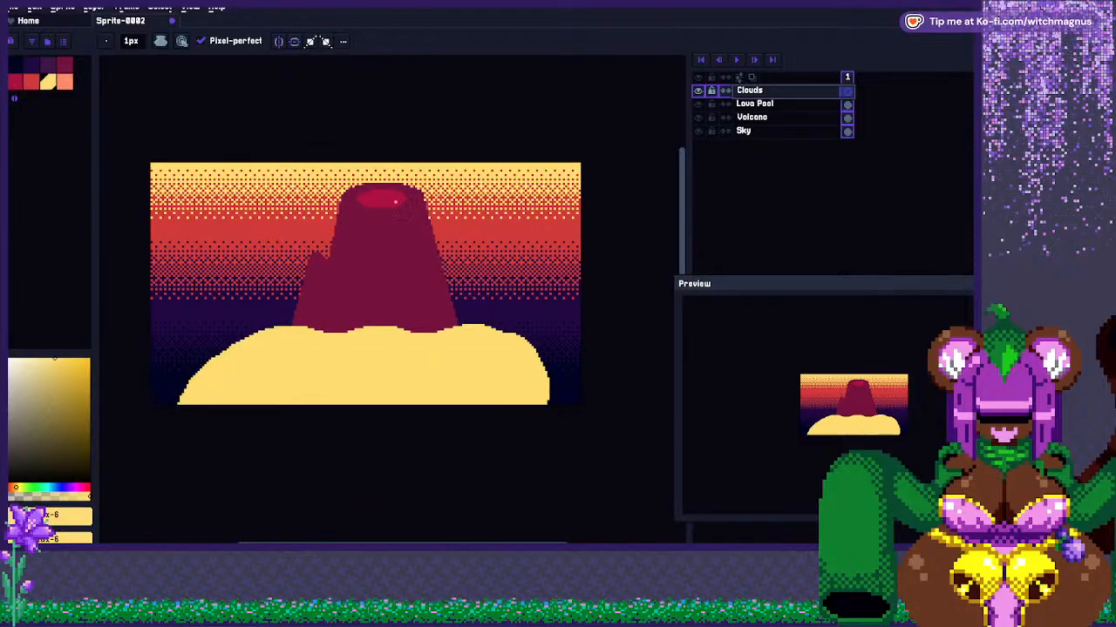
scroll(407, 243, up, 1)
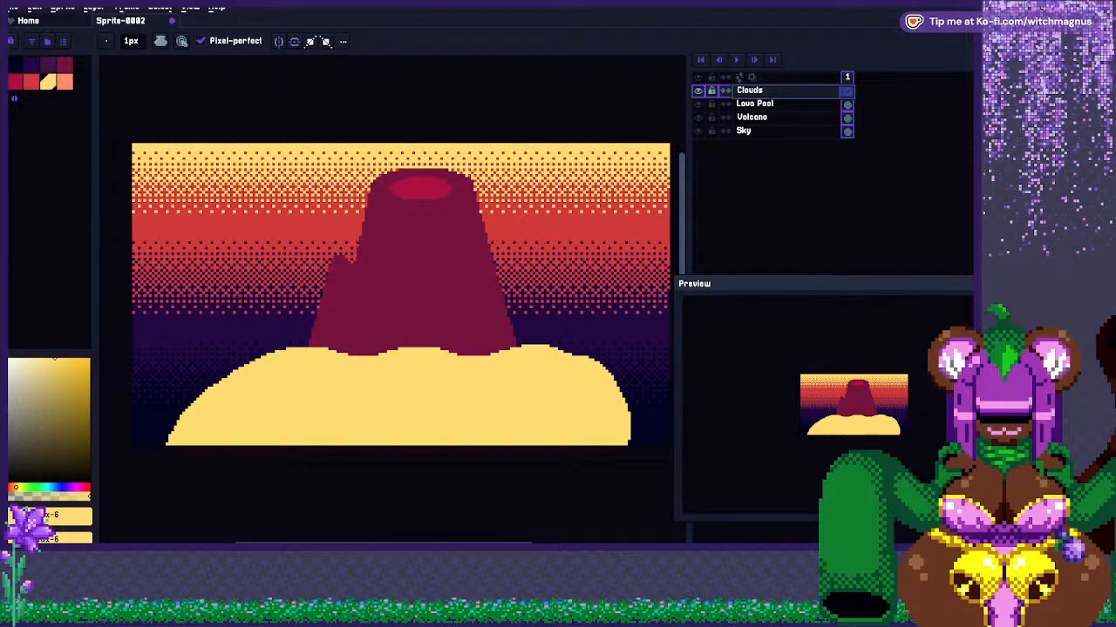
click(15, 65)
key(e)
key(b)
key(ctrl)
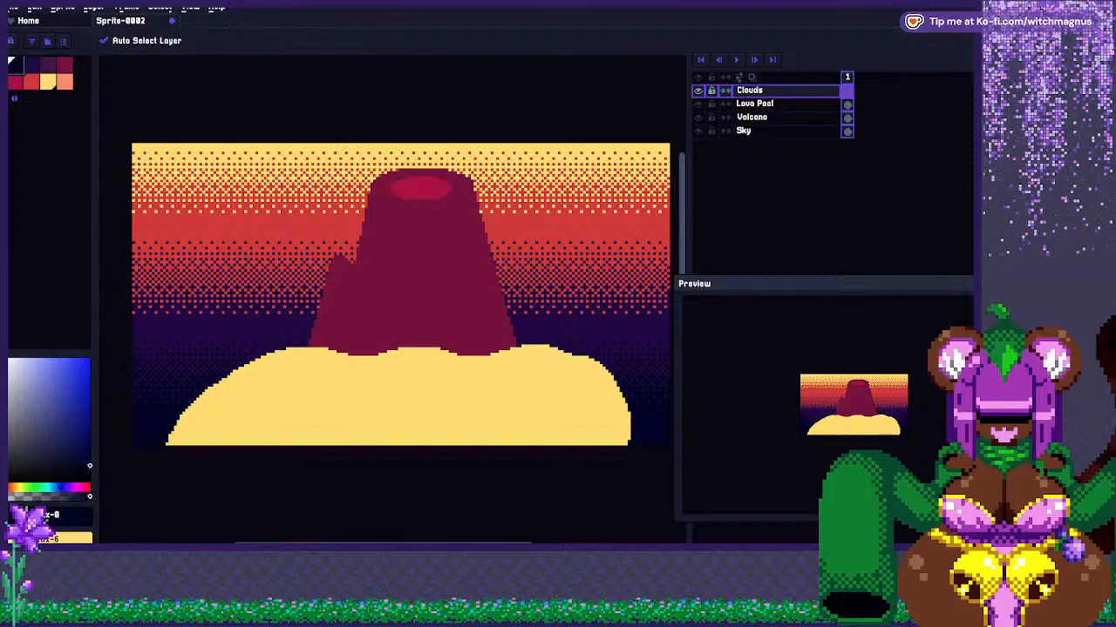
scroll(259, 176, up, 1)
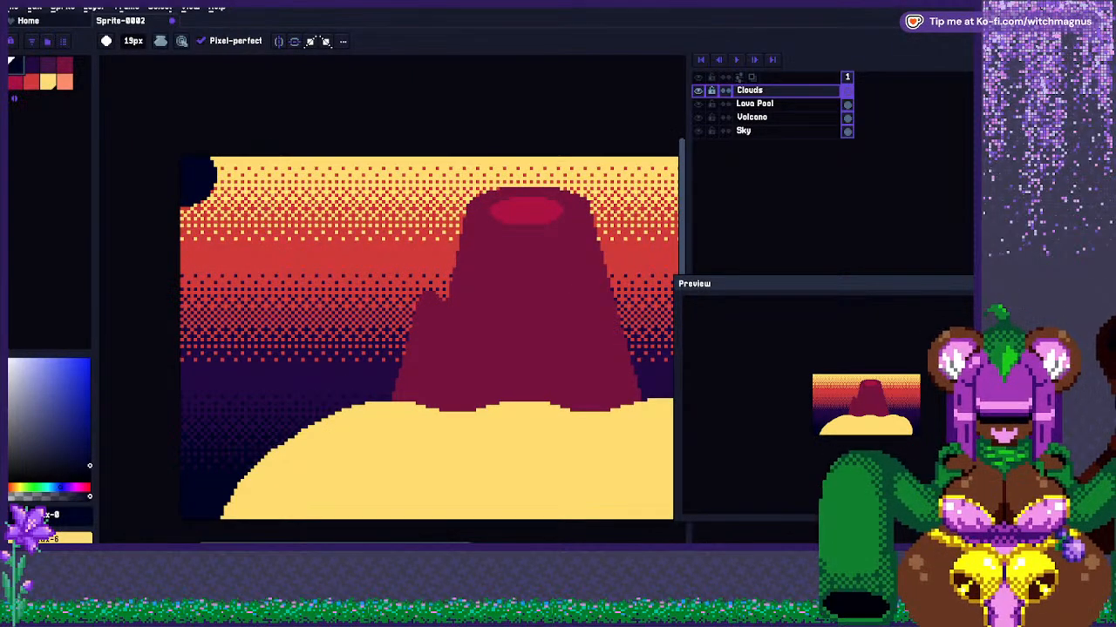
mouse_move(199, 202)
mouse_down()
mouse_move(270, 198)
mouse_move(331, 164)
mouse_up()
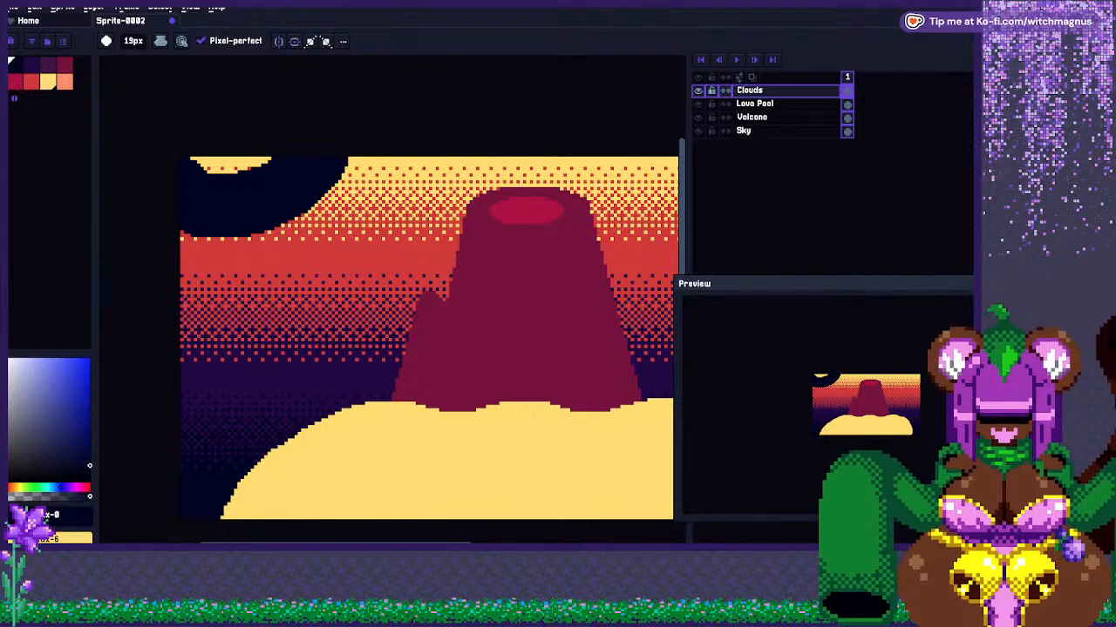
drag(195, 166, 267, 160)
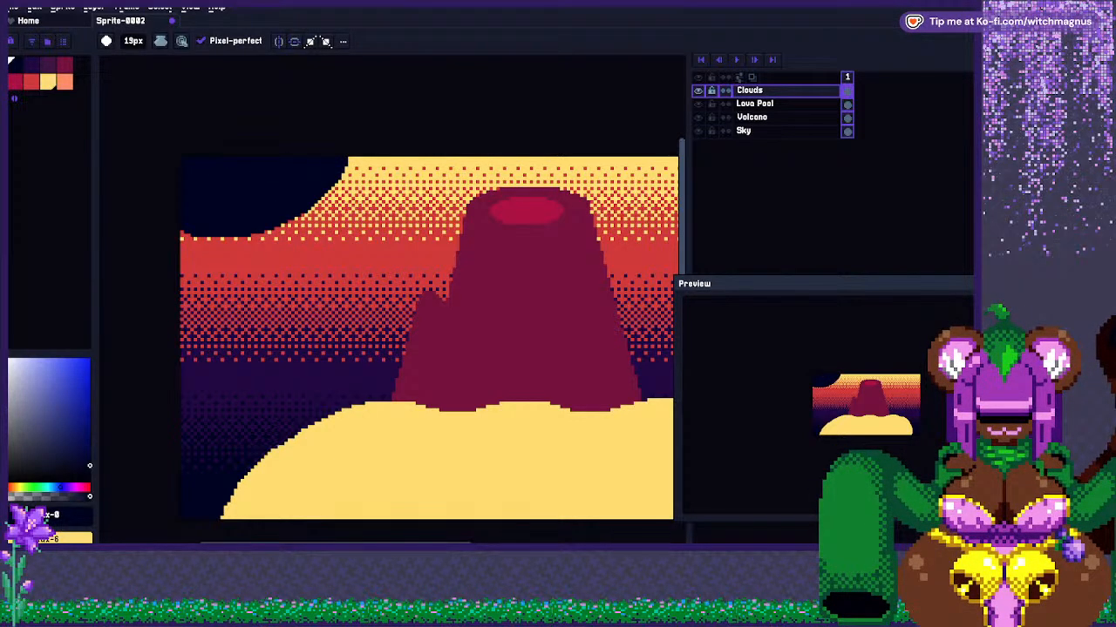
Extend the dark navy clouds with scalloped undersides towards the crater and across the sky's upper-right side.
scroll(286, 159, down, 2)
scroll(387, 156, up, 1)
scroll(388, 166, up, 1)
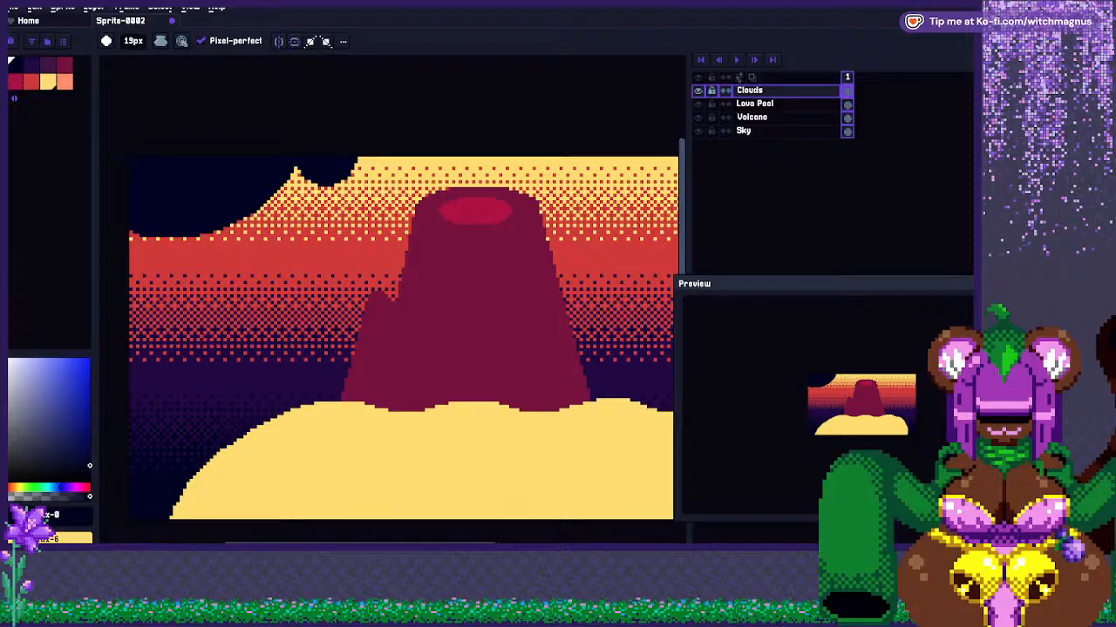
scroll(314, 170, down, 1)
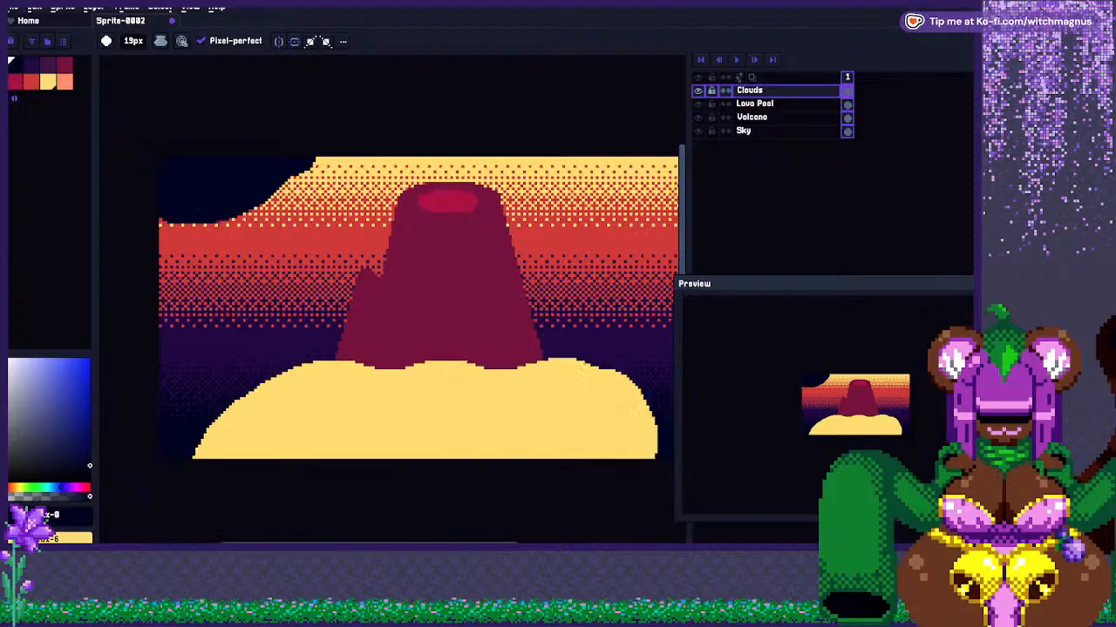
scroll(327, 168, up, 2)
mouse_move(301, 179)
mouse_down()
mouse_move(562, 167)
mouse_move(553, 174)
mouse_move(621, 197)
mouse_up()
scroll(433, 165, down, 2)
scroll(433, 165, up, 1)
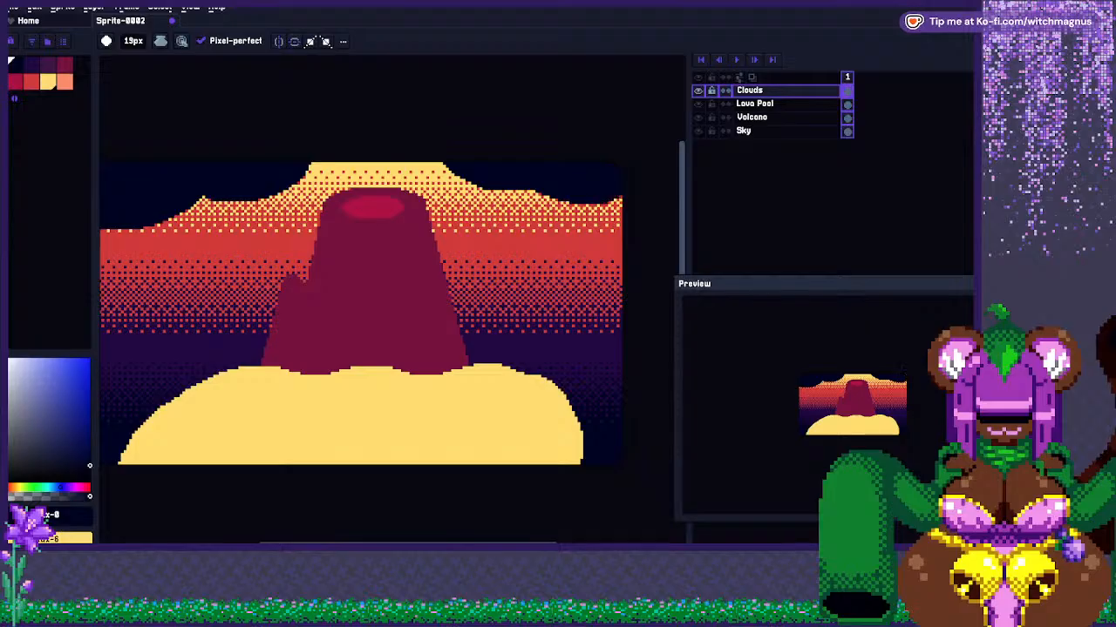
drag(523, 183, 620, 190)
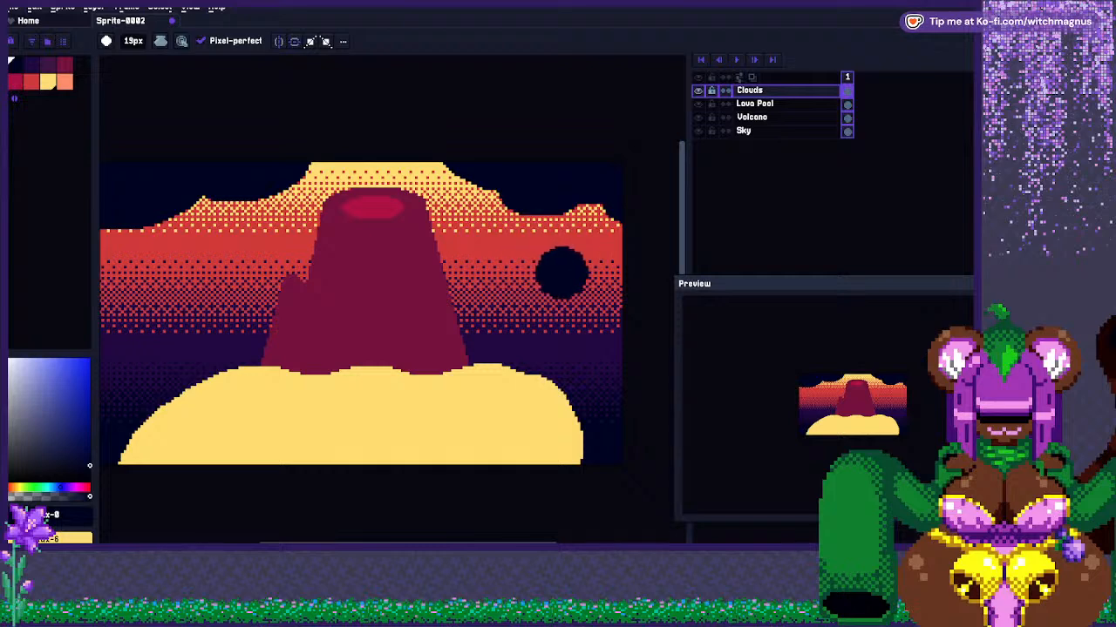
Thicken the left-hand clouds downward with rounded dark navy lobes out to the canvas's left edge.
scroll(560, 273, down, 1)
scroll(305, 235, up, 2)
drag(366, 197, 347, 201)
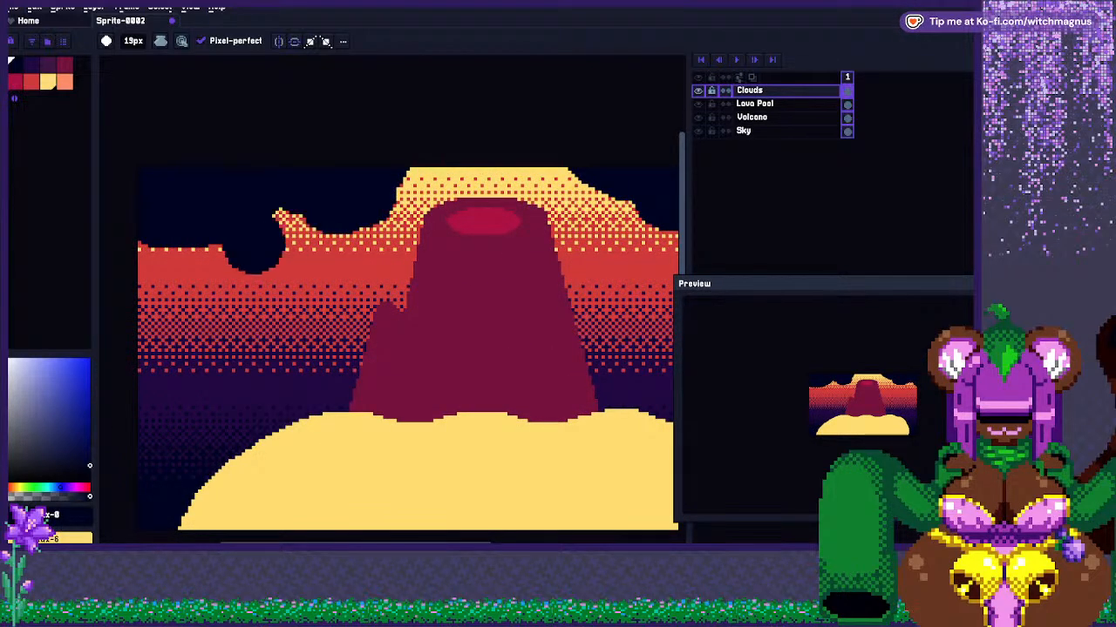
mouse_move(246, 238)
mouse_down()
mouse_move(155, 263)
mouse_move(148, 281)
mouse_up()
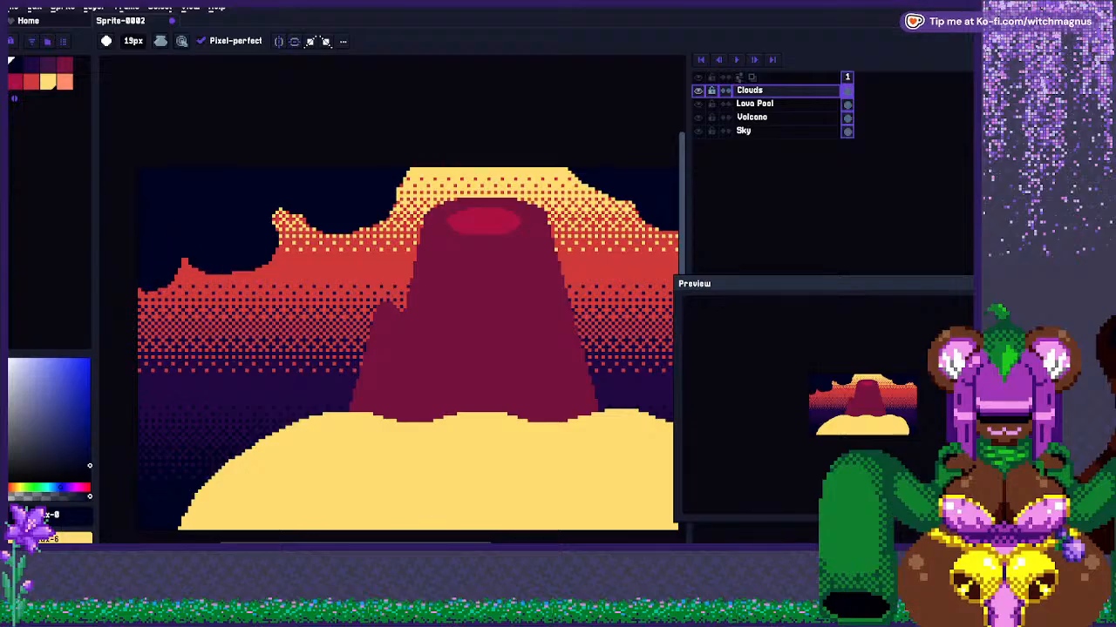
Join the left and right clouds with a dark navy band above the volcano's crater.
scroll(355, 279, down, 5)
scroll(404, 269, up, 5)
drag(404, 269, 534, 269)
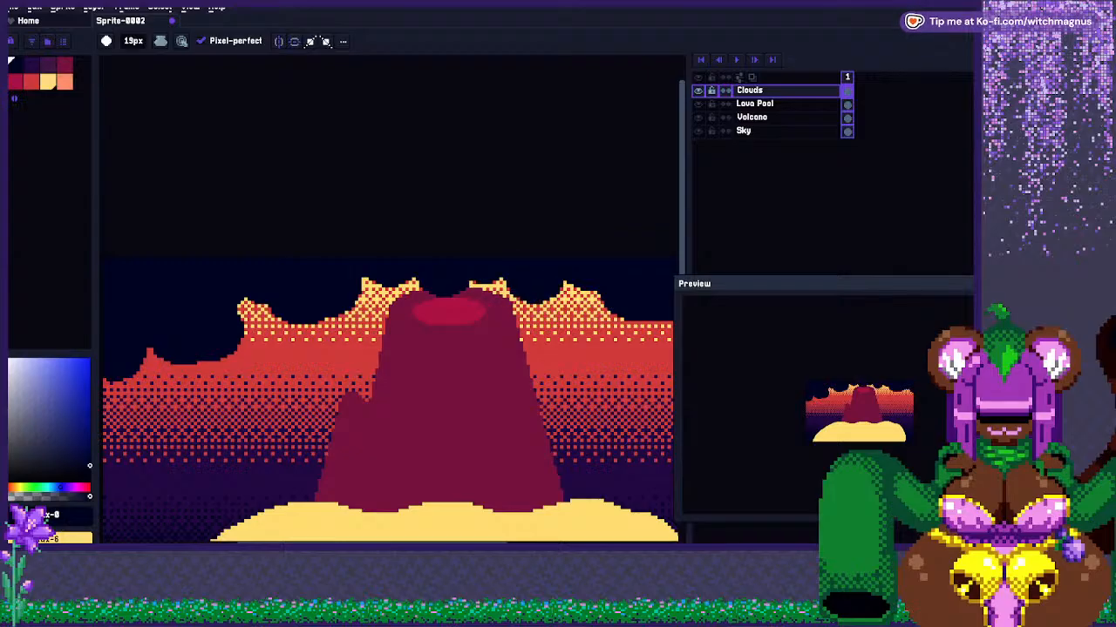
Thicken the right-hand clouds downward in rounded dark navy lobes that step lower towards the canvas's right edge.
scroll(449, 311, down, 4)
scroll(473, 293, up, 2)
scroll(443, 253, down, 2)
scroll(443, 253, up, 1)
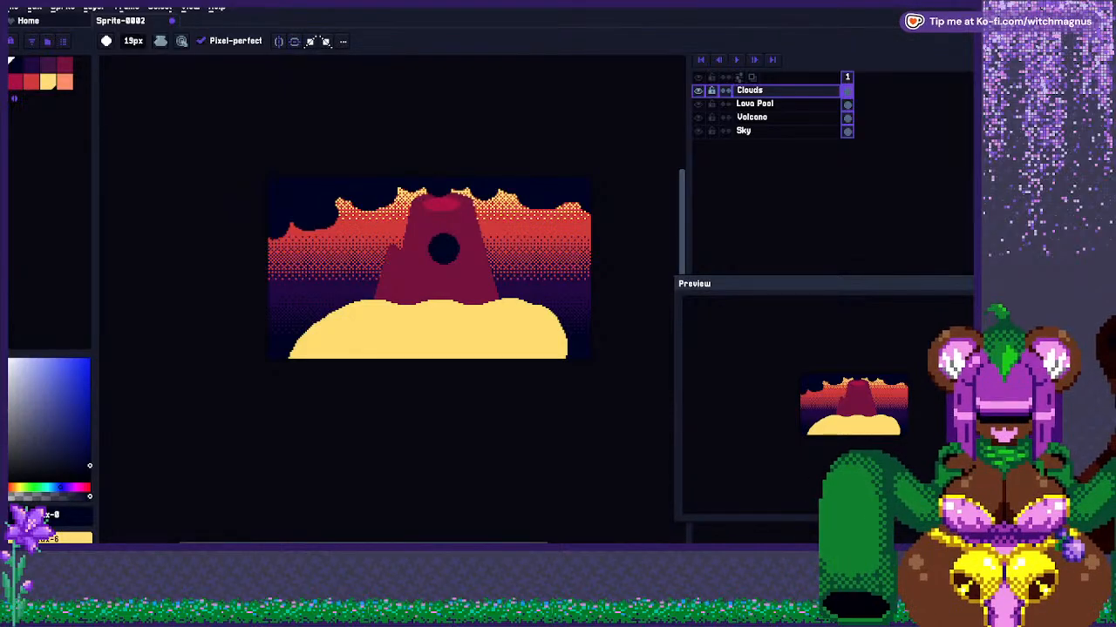
scroll(410, 236, up, 1)
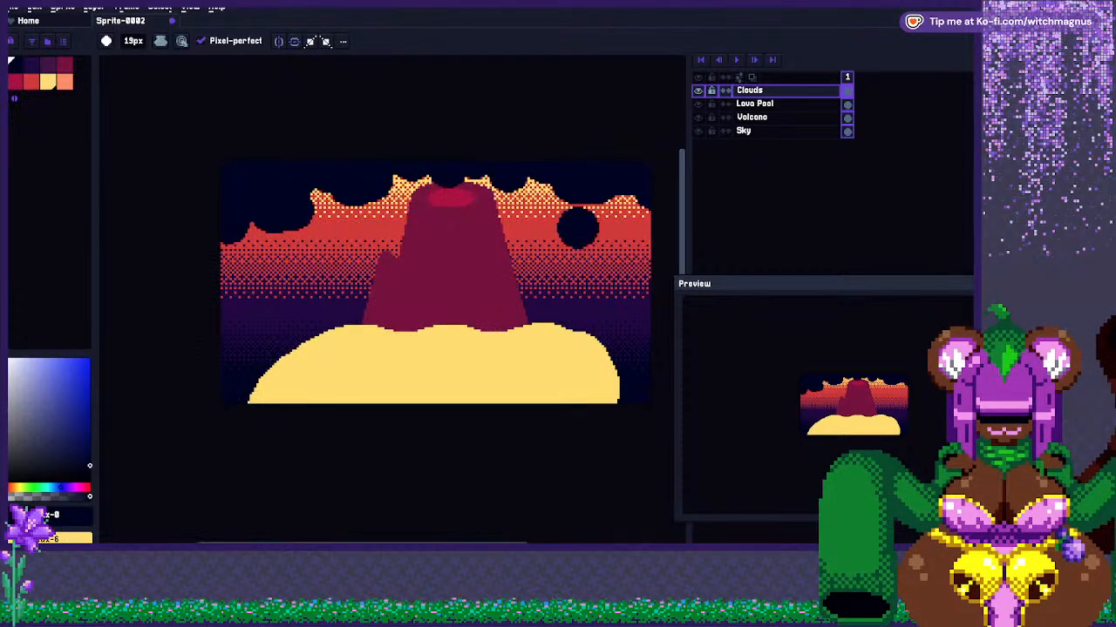
scroll(576, 246, up, 2)
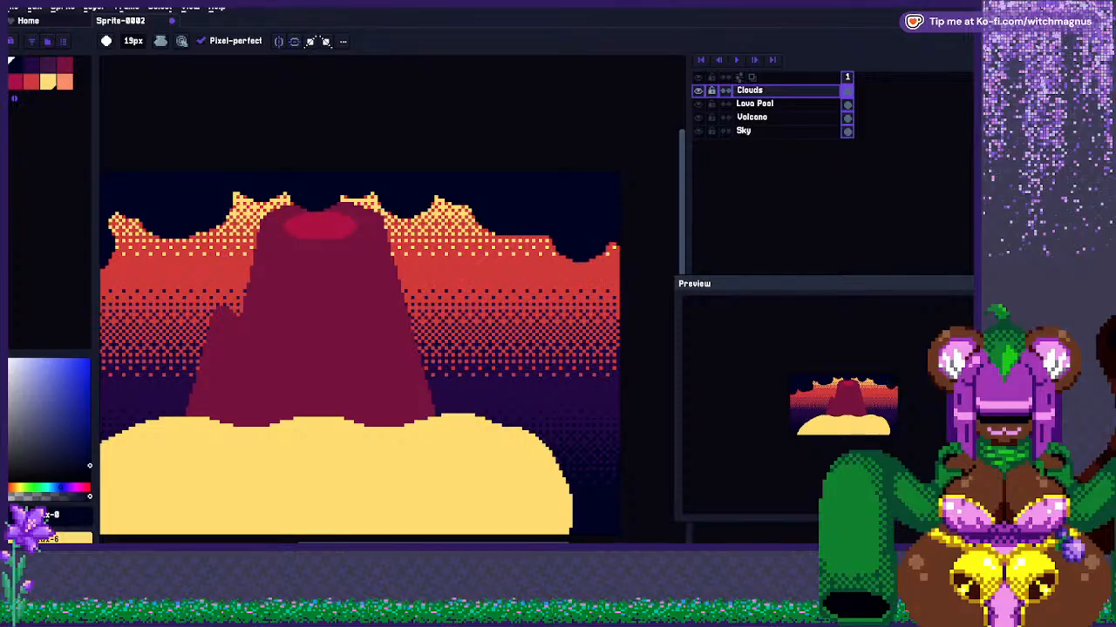
drag(549, 253, 510, 248)
drag(610, 253, 610, 297)
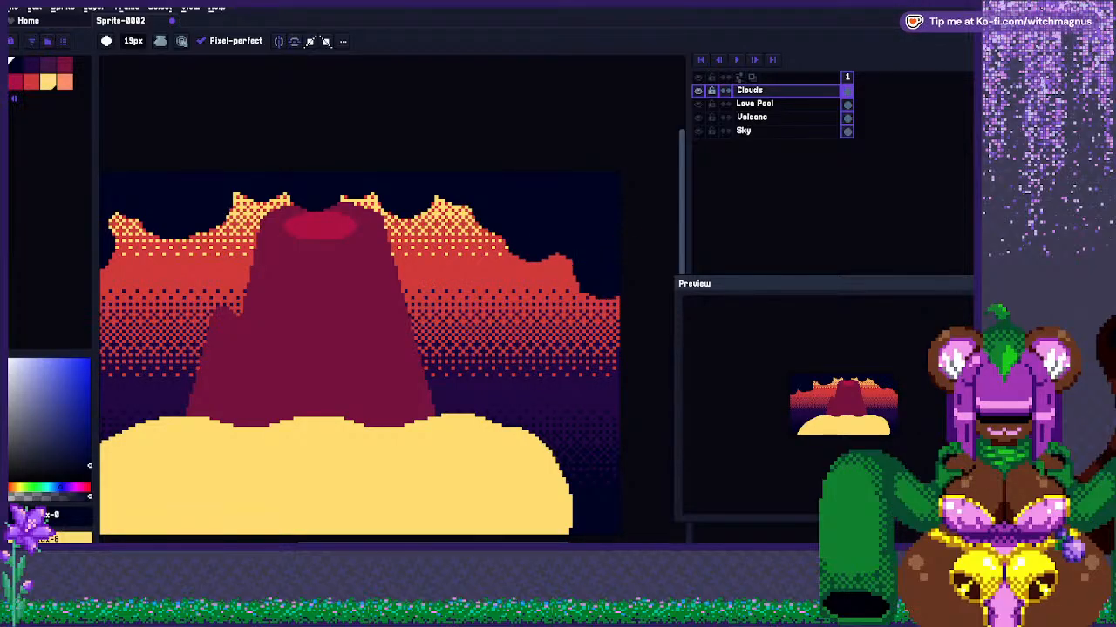
Reduce the Pencil brush to 4 px and check the cloud shapes across the whole scene.
scroll(456, 361, down, 3)
scroll(371, 299, up, 2)
scroll(415, 204, down, 5)
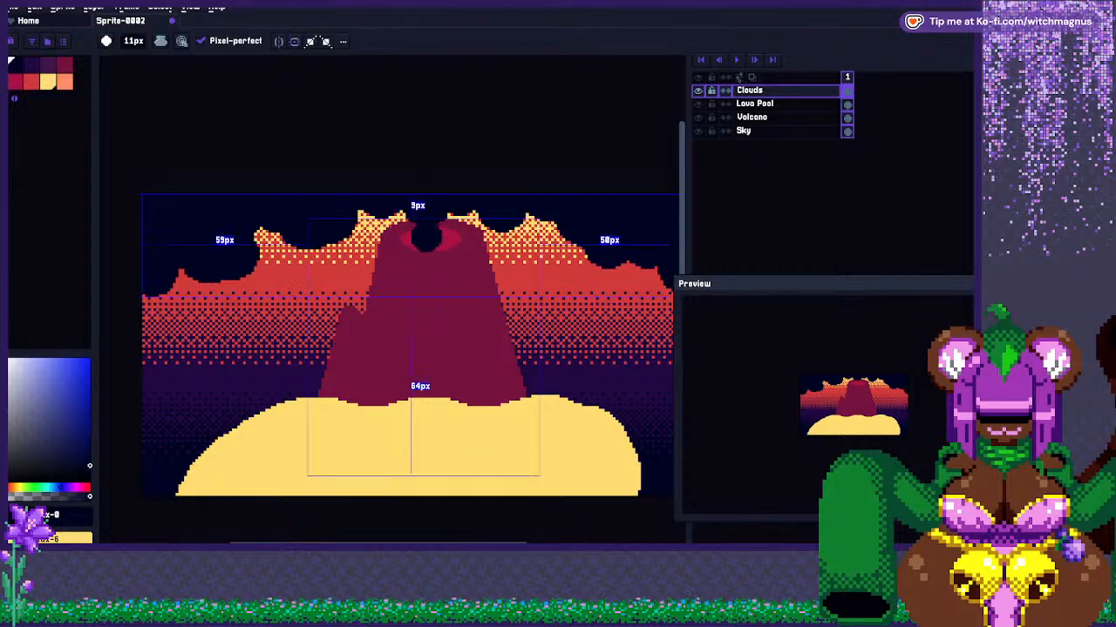
scroll(503, 260, down, 2)
scroll(476, 263, up, 2)
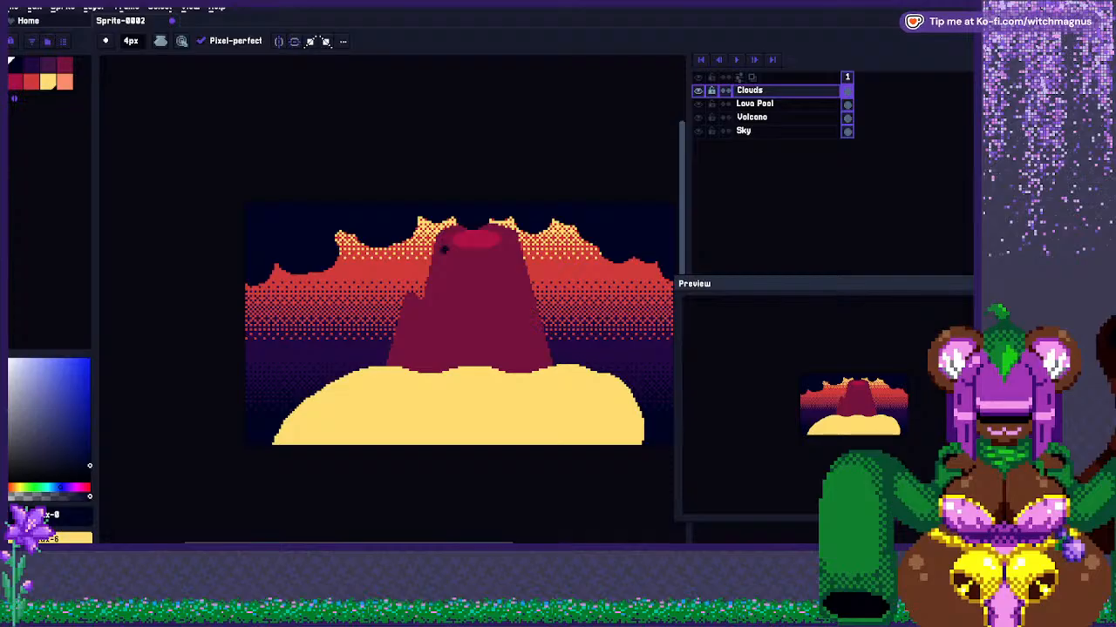
scroll(440, 287, down, 1)
scroll(439, 288, up, 1)
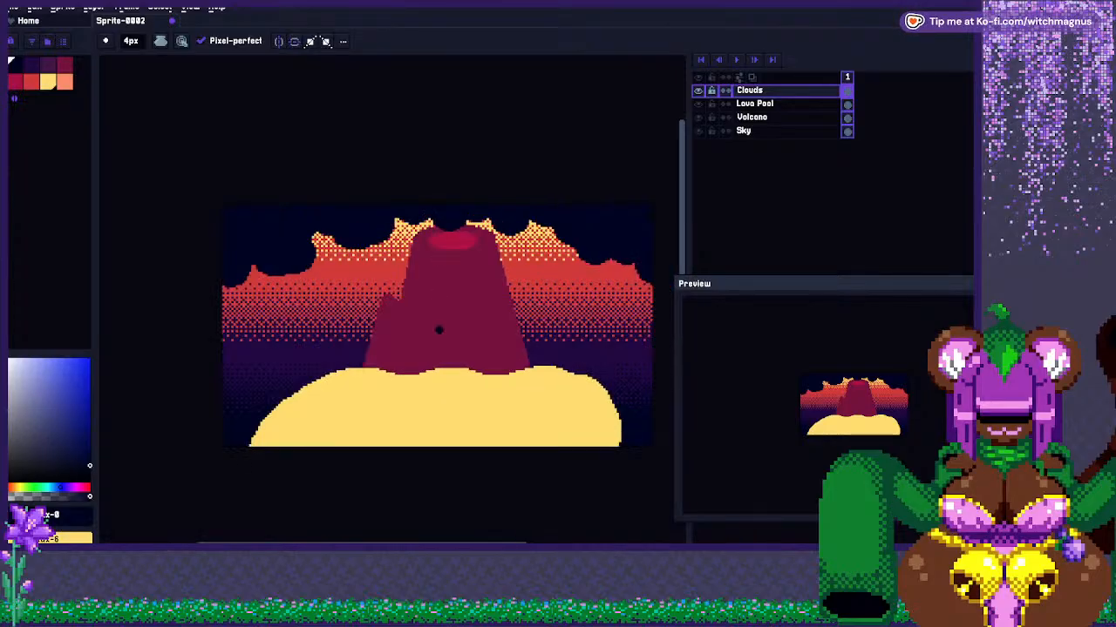
Add a new layer directly above Sky and name it "Mountains".
click(744, 131)
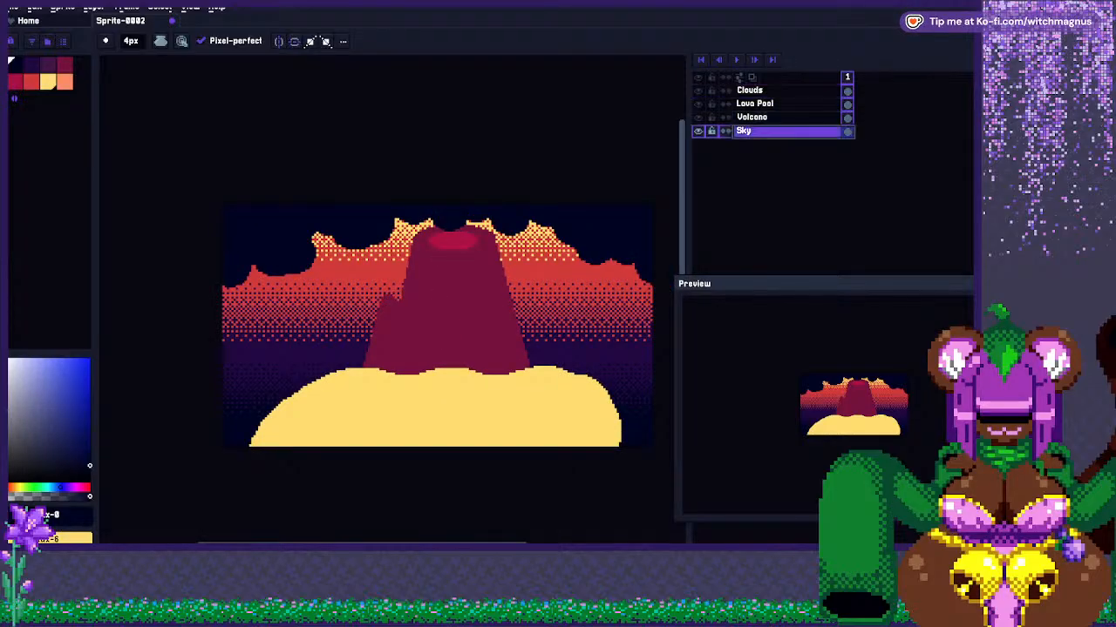
key(shift+n)
key(shift+p)
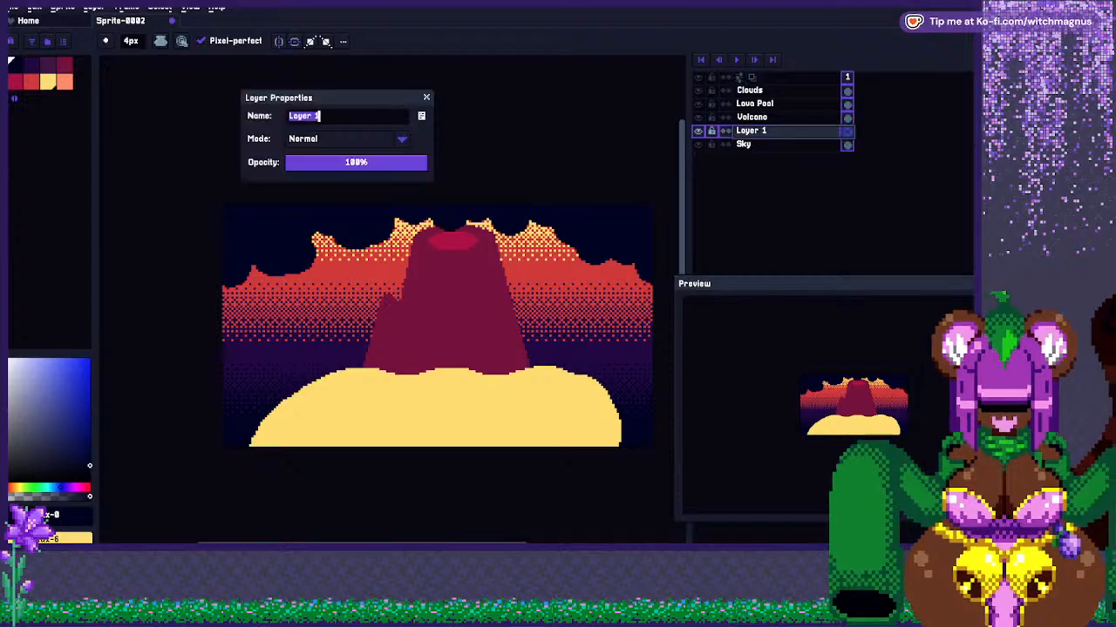
text(Mountains)
key(Return)
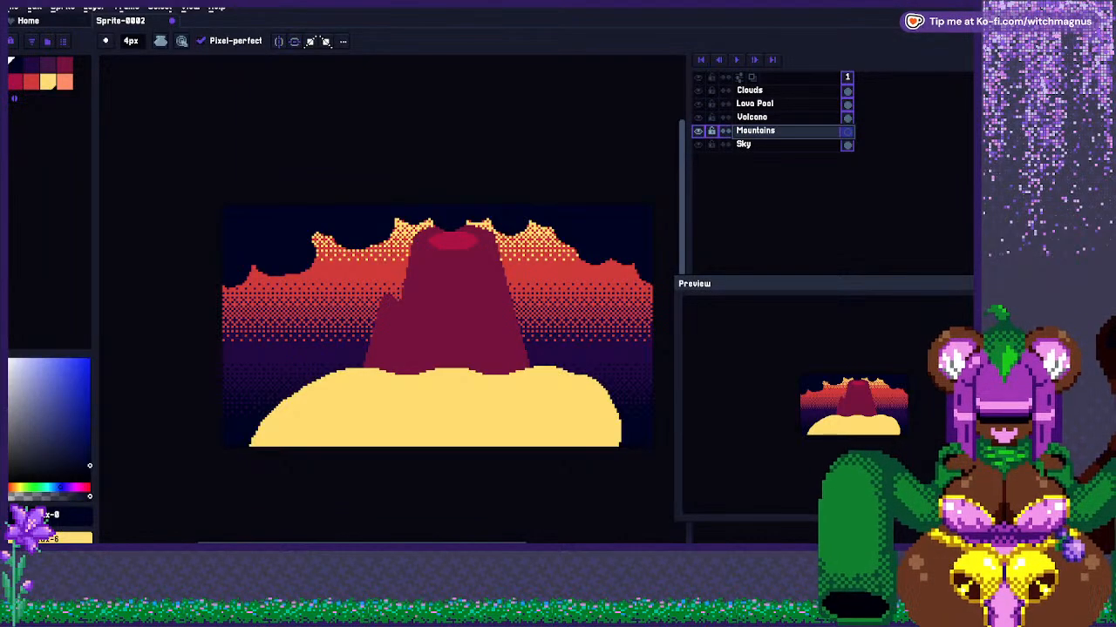
Outline a jagged mountain ridge in dark purple on the Mountains layer with a 3 px Pencil, from the canvas's left edge to the volcano.
alt+click(483, 277)
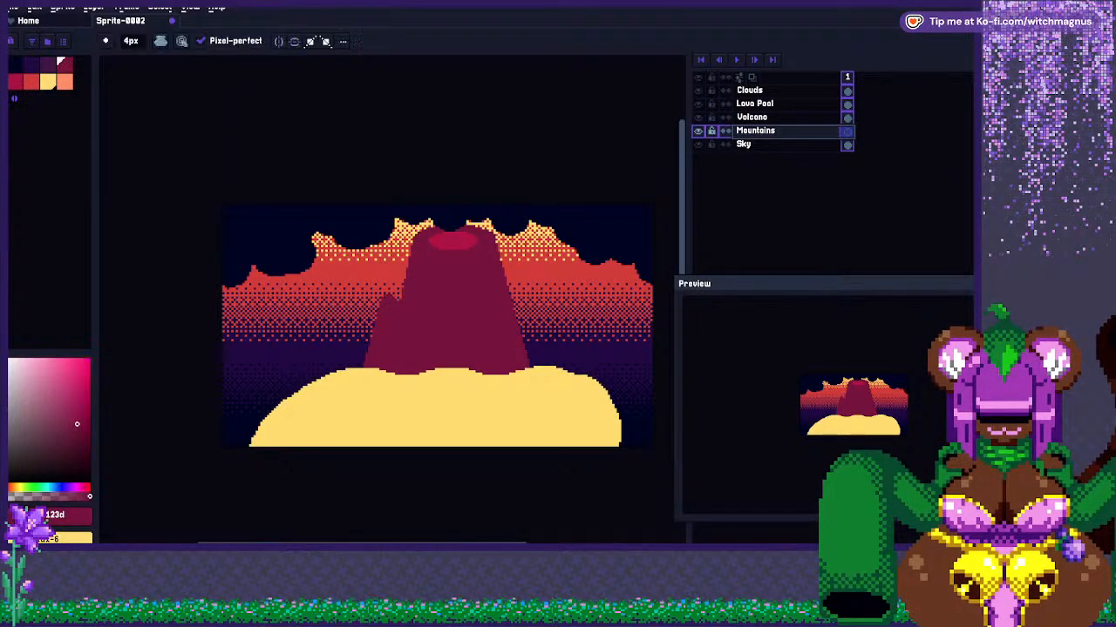
click(48, 66)
scroll(254, 355, up, 1)
key(minus)
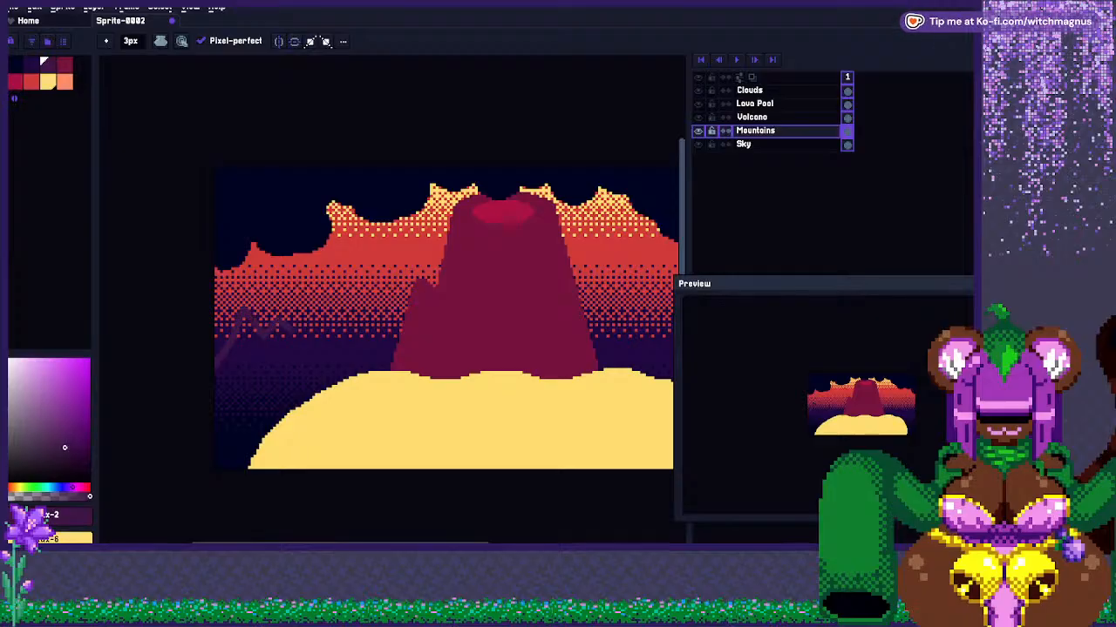
drag(311, 339, 325, 277)
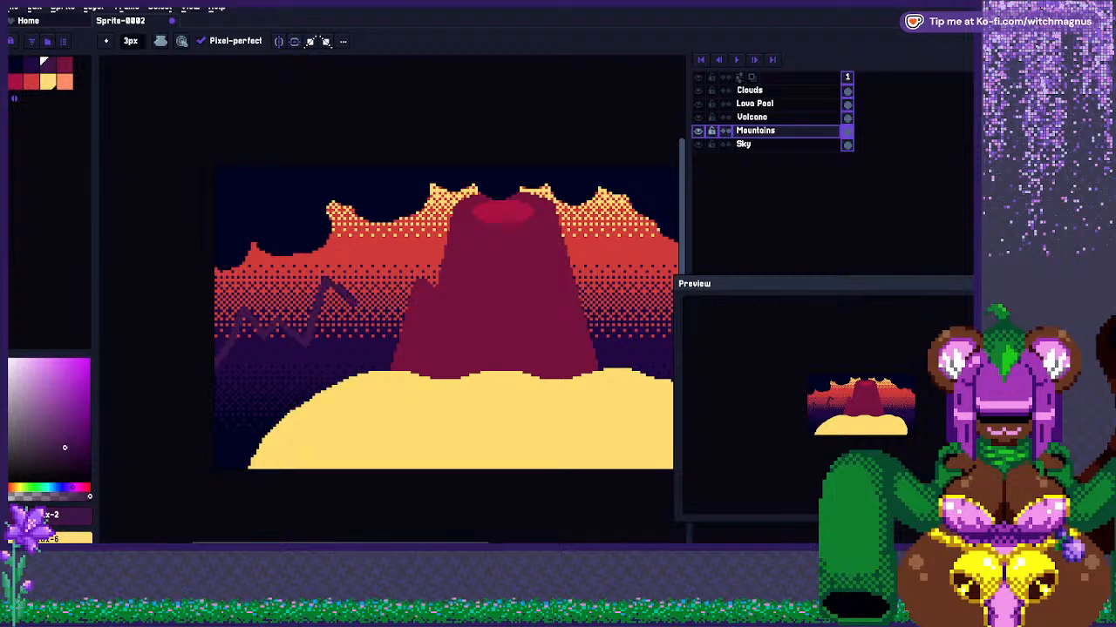
mouse_move(359, 312)
mouse_down()
mouse_move(378, 300)
mouse_move(392, 313)
mouse_up()
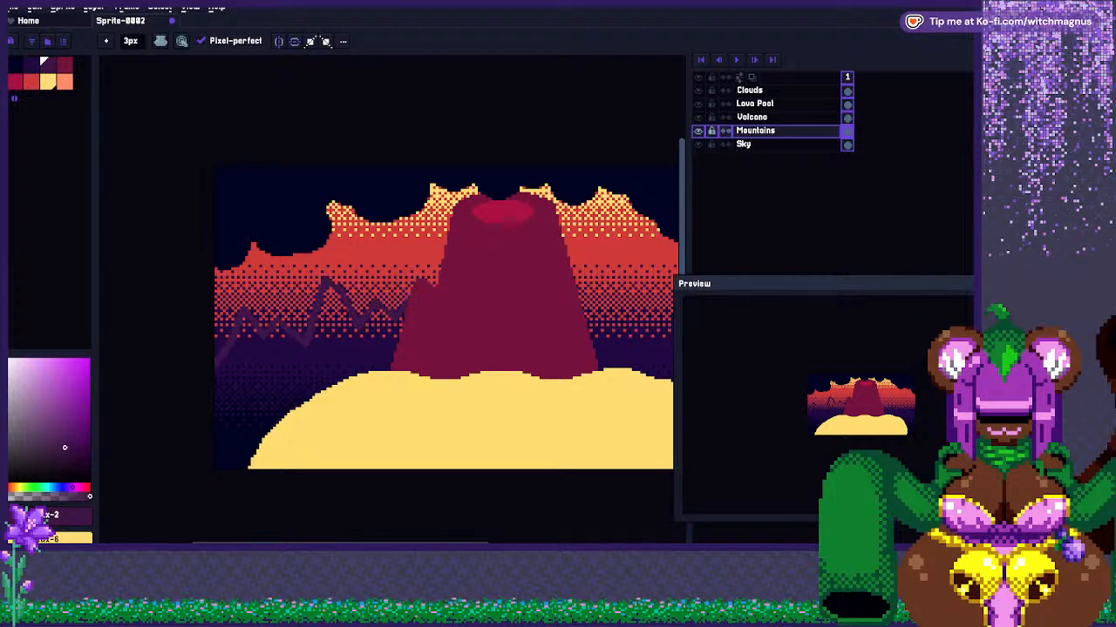
Hide the Volcano layer and continue the jagged ridge line behind it, with two tall peaks, to the canvas's right edge.
click(697, 117)
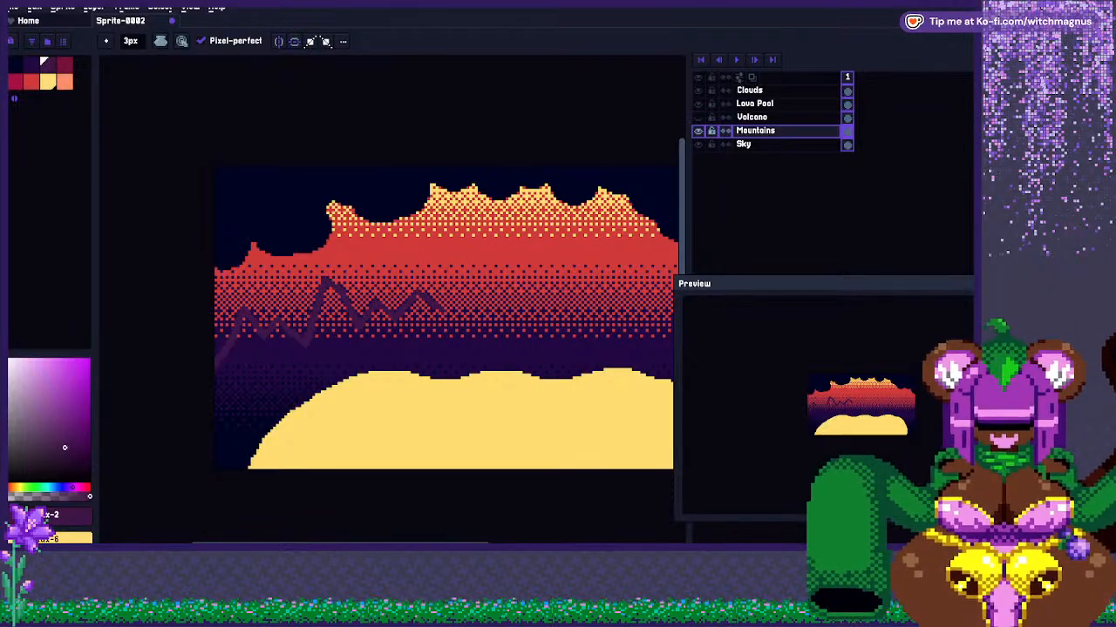
drag(438, 305, 455, 323)
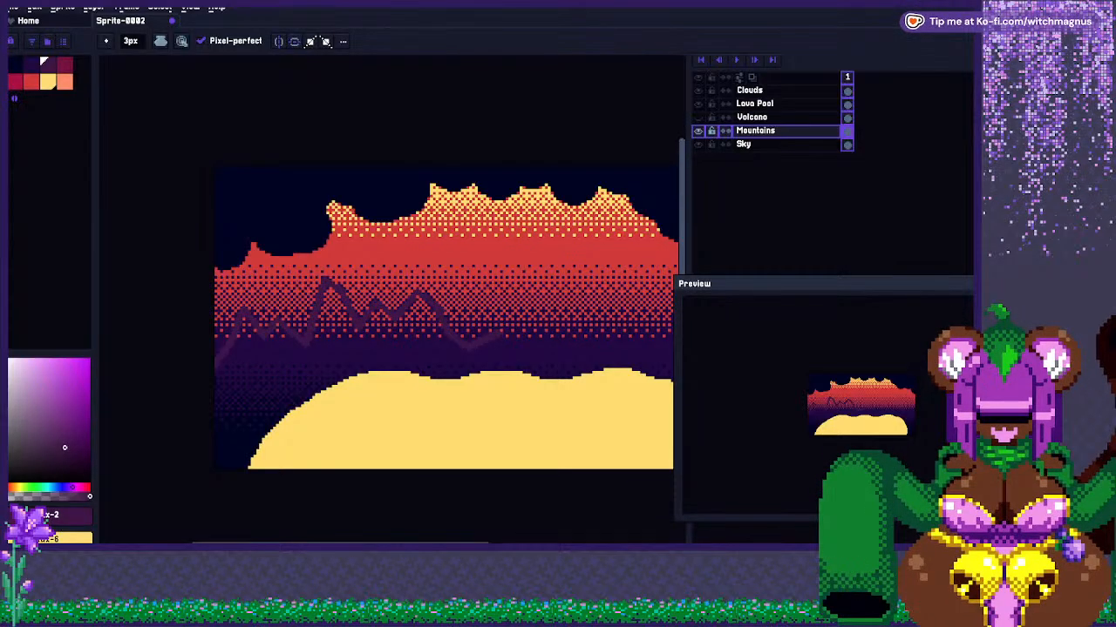
mouse_move(539, 346)
mouse_down()
mouse_move(573, 279)
mouse_move(605, 296)
mouse_move(615, 326)
mouse_move(547, 323)
mouse_move(613, 343)
mouse_move(566, 338)
mouse_move(619, 265)
mouse_move(640, 327)
mouse_up()
scroll(629, 329, right, 2)
scroll(387, 318, right, 3)
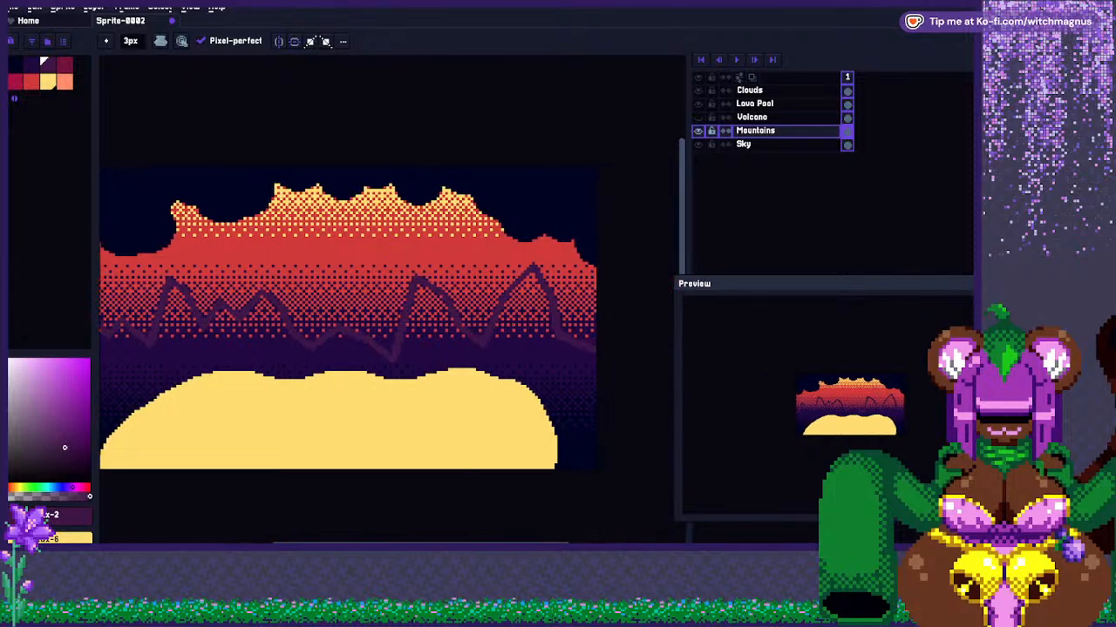
scroll(588, 335, down, 1)
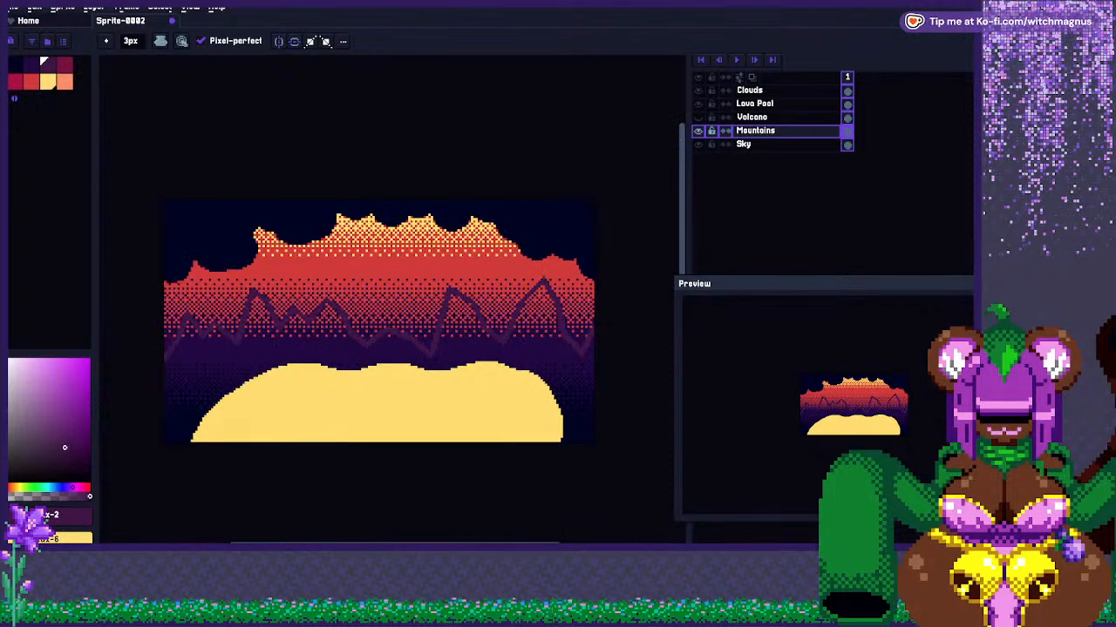
Fill the area below the ridge outline with the same dark purple using the Paint Bucket.
key(g)
click(568, 371)
scroll(484, 365, down, 1)
scroll(341, 366, up, 1)
scroll(561, 358, down, 1)
scroll(453, 356, up, 1)
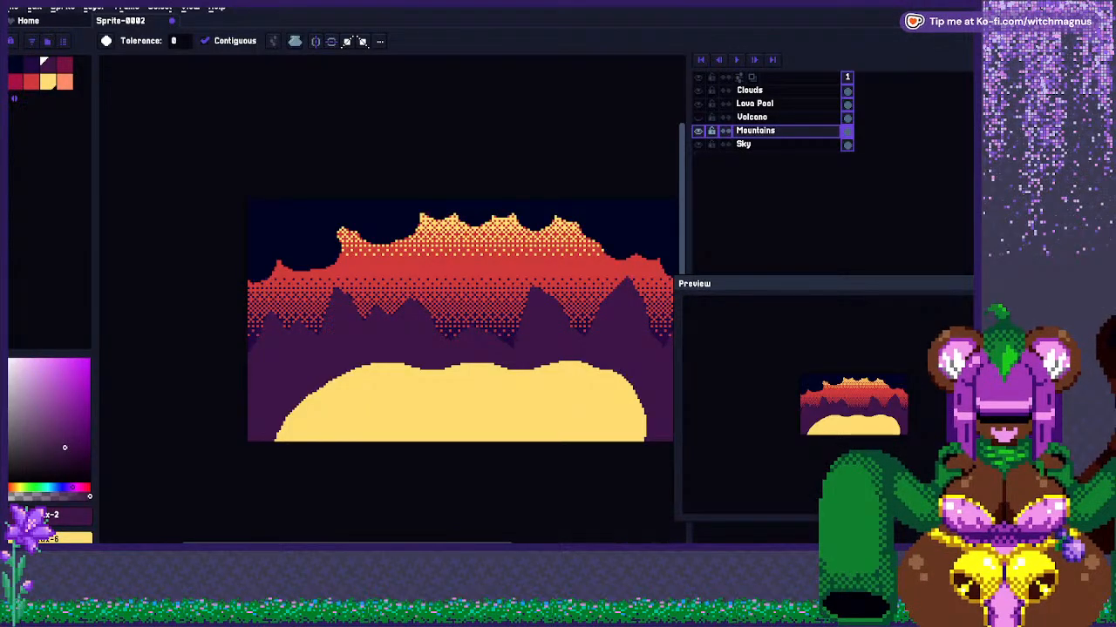
Show the Volcano layer again and check how the filled mountains sit behind it across the whole scene.
click(697, 116)
scroll(403, 309, down, 1)
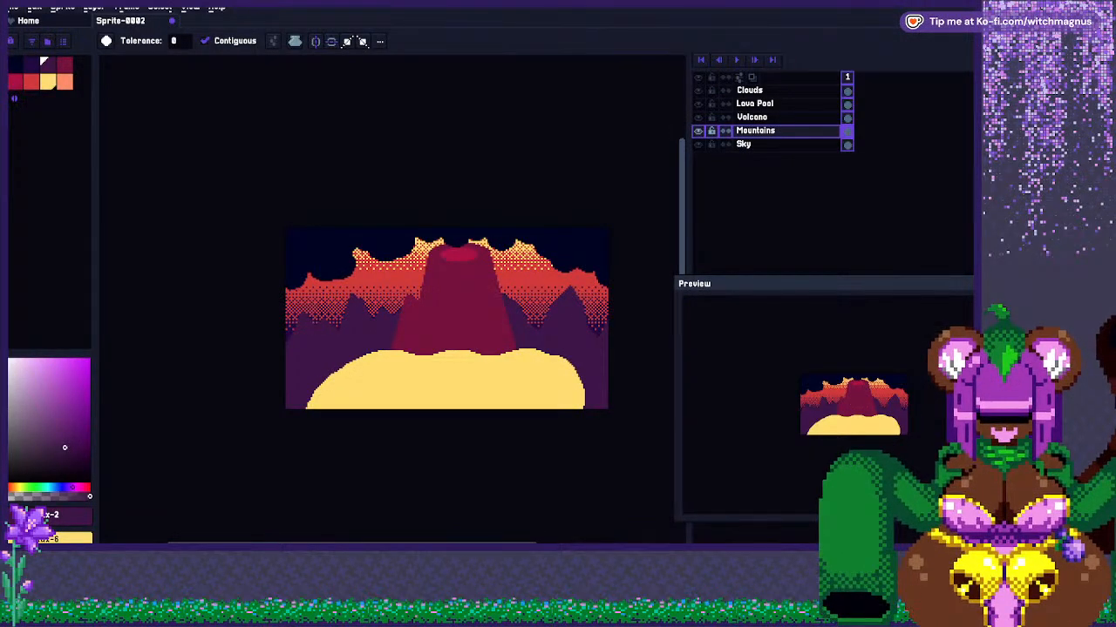
scroll(356, 320, up, 1)
scroll(356, 321, down, 2)
scroll(355, 321, up, 1)
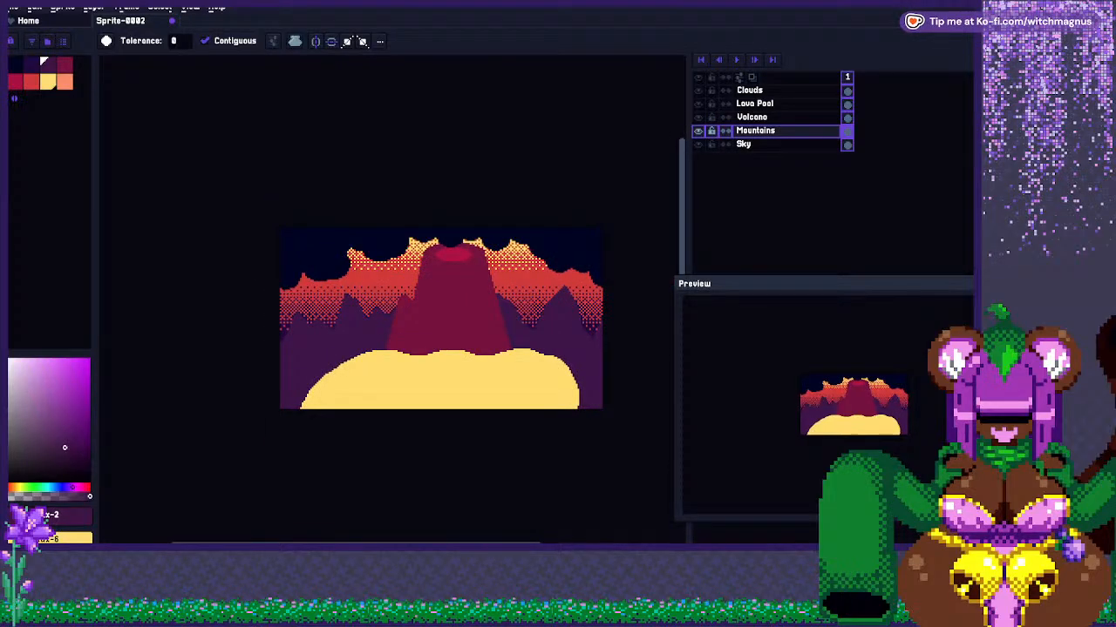
scroll(399, 323, up, 1)
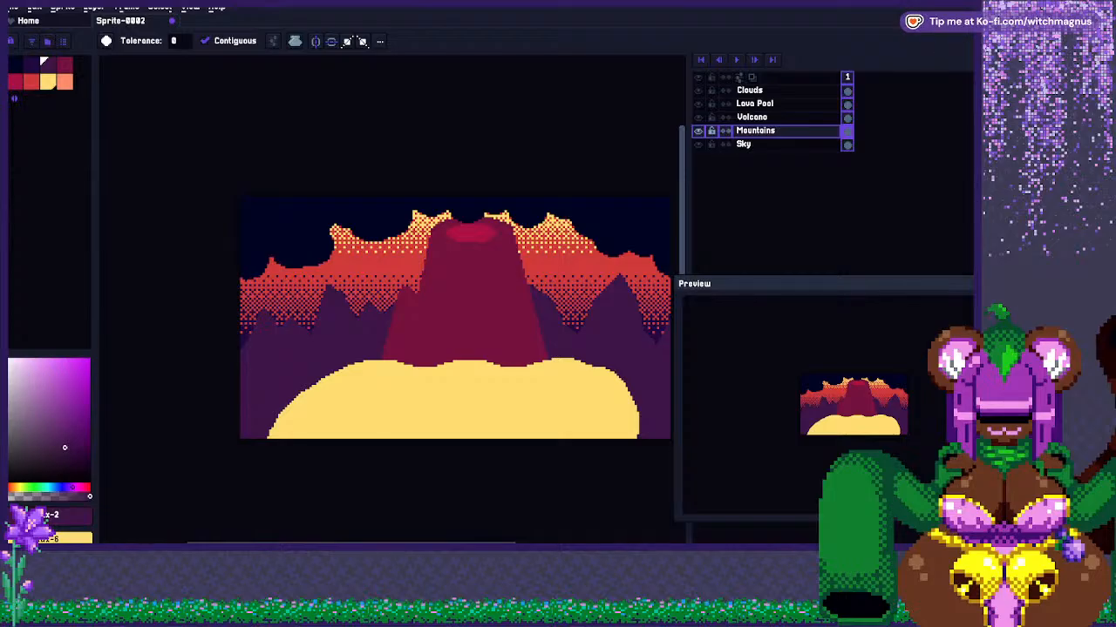
scroll(449, 322, down, 1)
scroll(453, 325, up, 1)
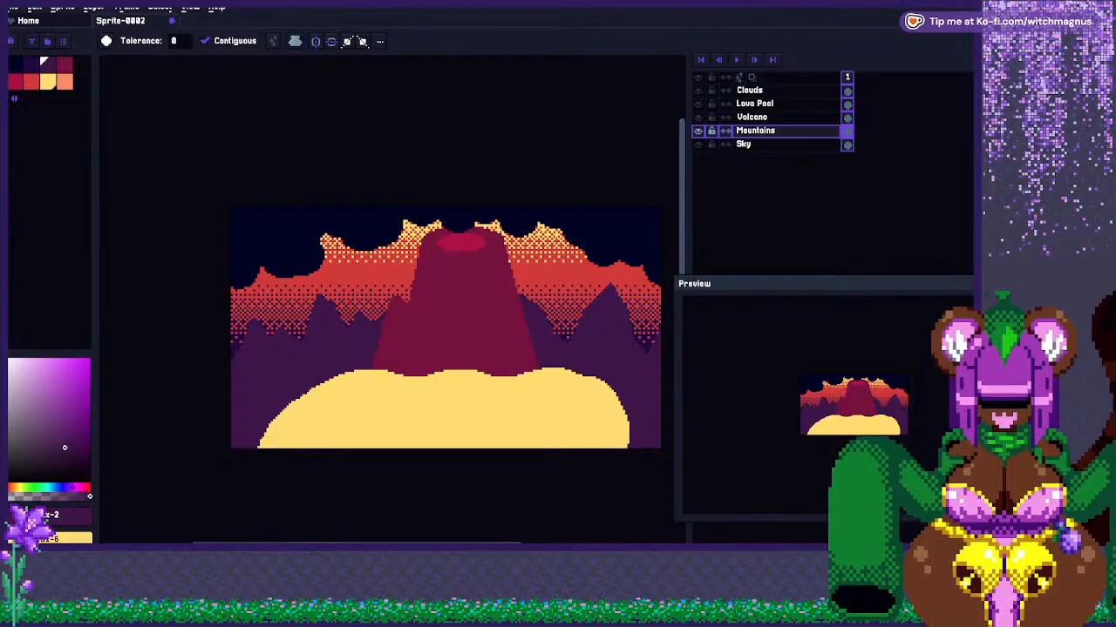
scroll(427, 340, up, 1)
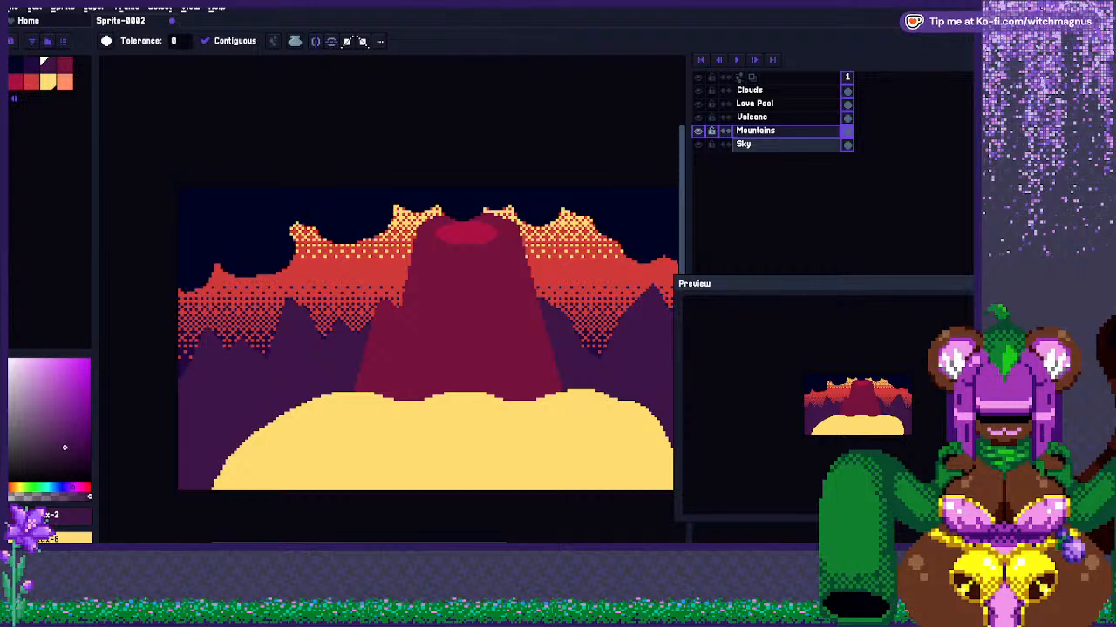
Add a new layer directly above Clouds at the top of the layer stack.
click(775, 144)
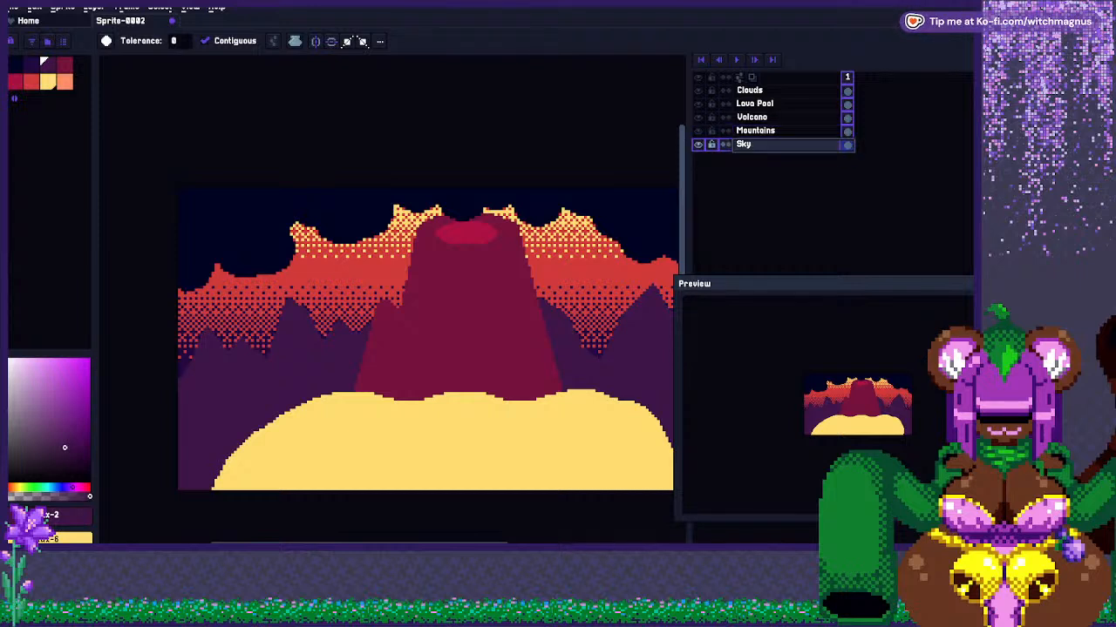
click(776, 103)
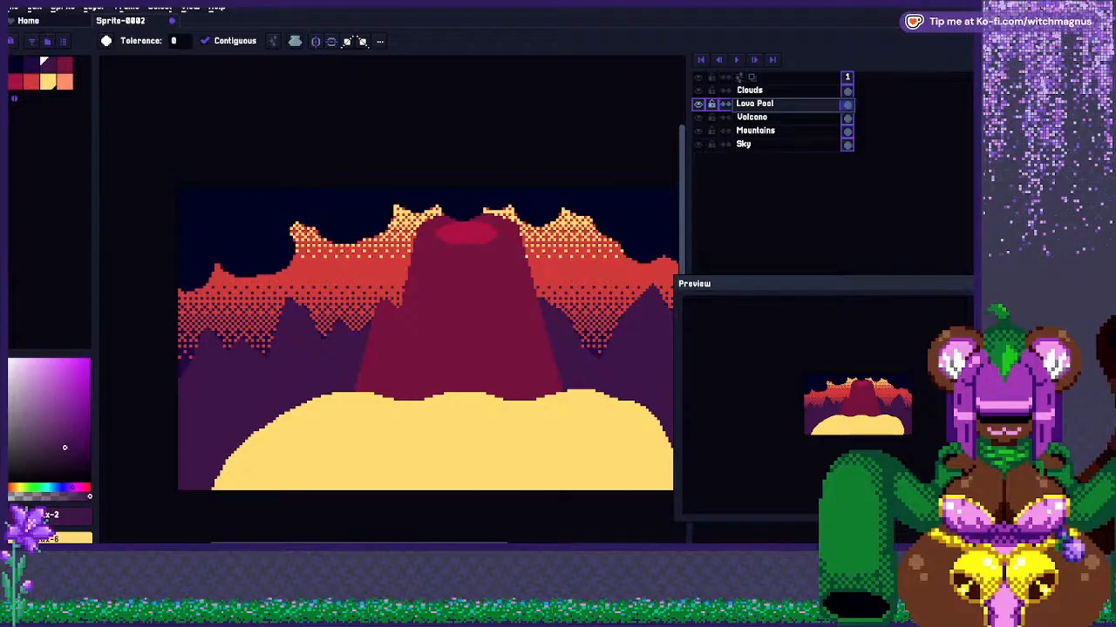
click(776, 89)
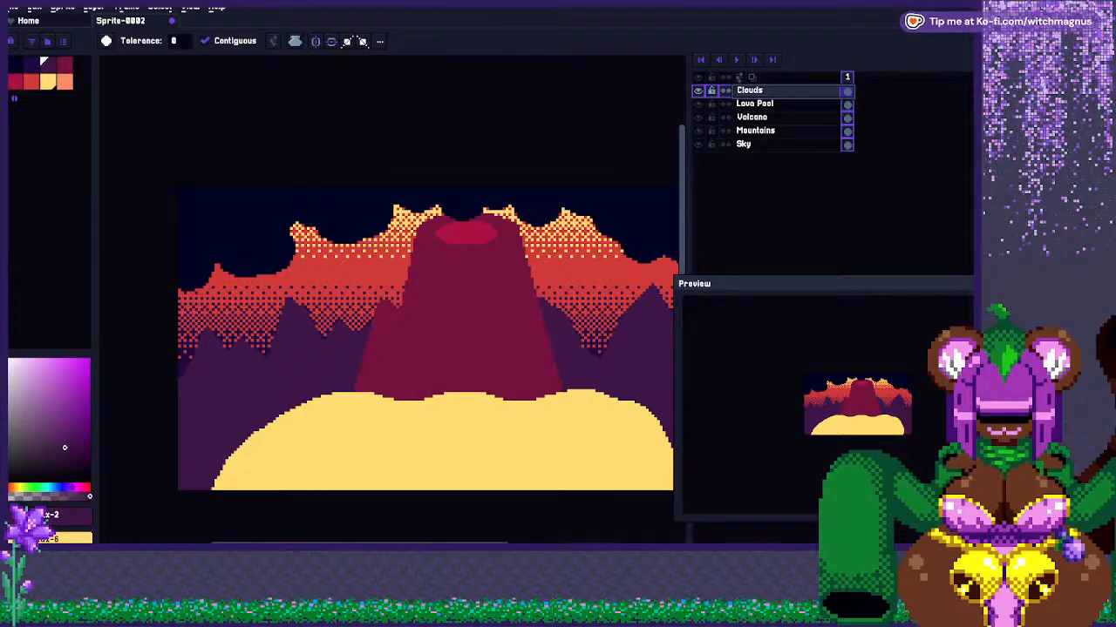
key(shift+n)
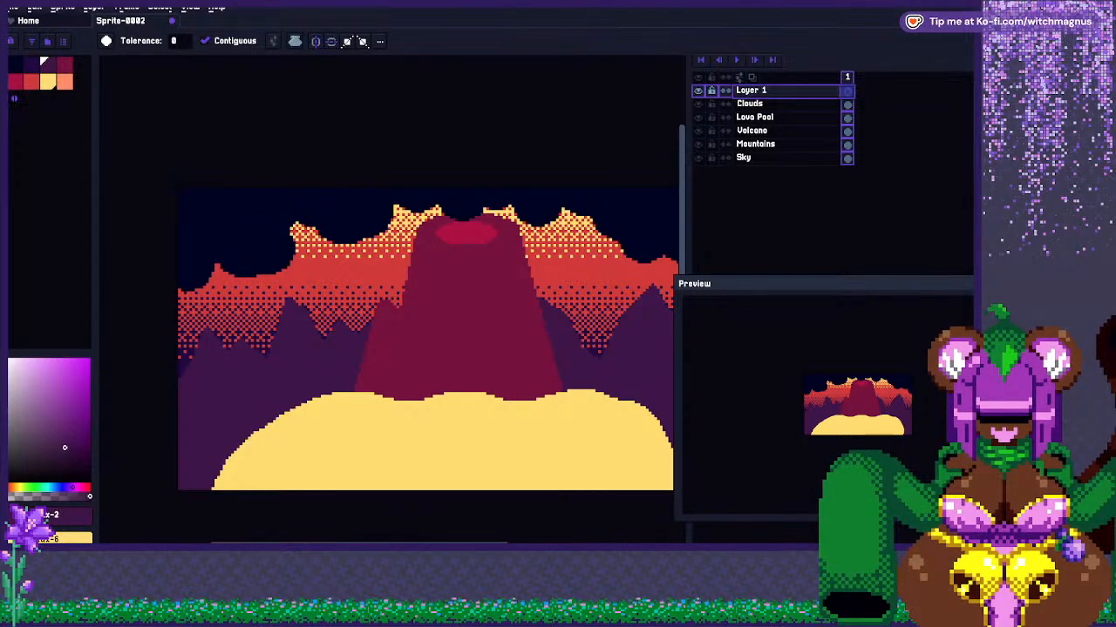
Rename the Clouds layer as "Cloud A".
click(750, 103)
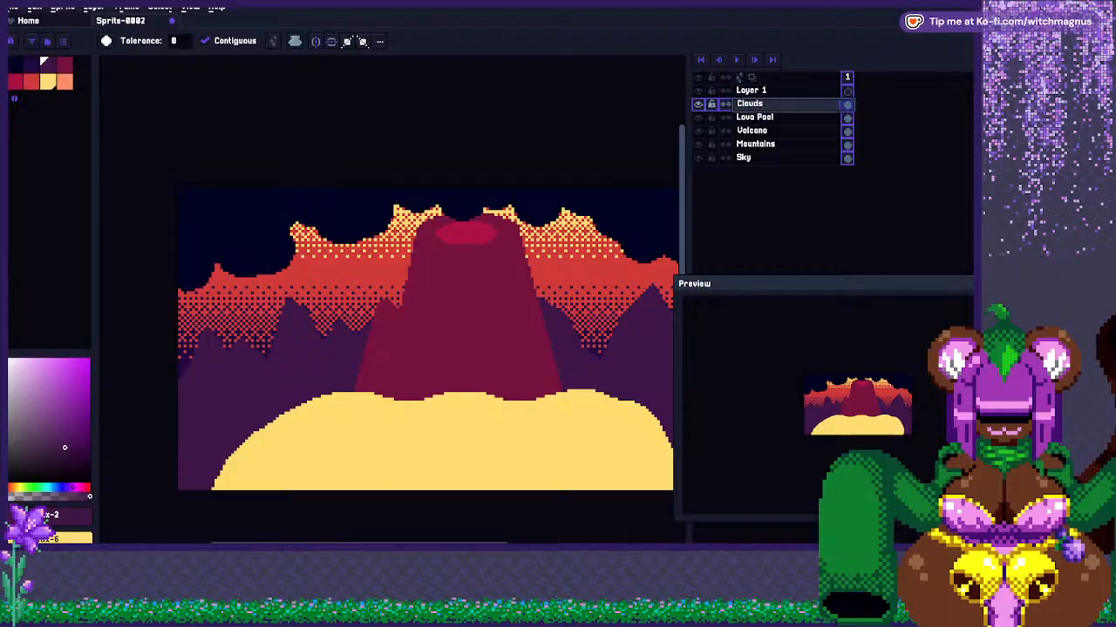
key(shift+p)
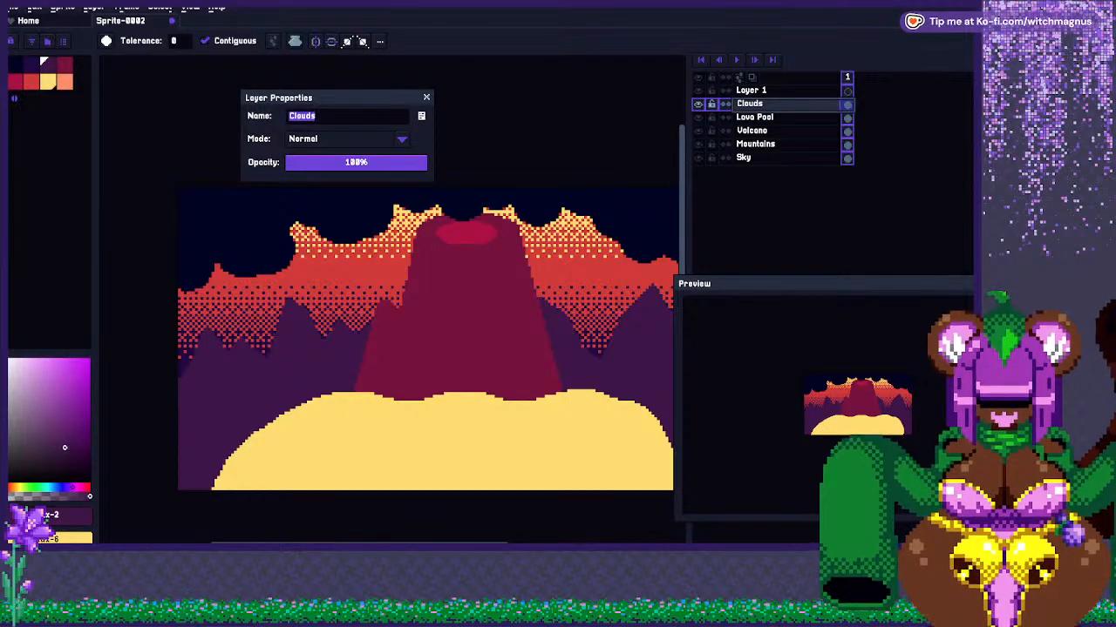
click(319, 116)
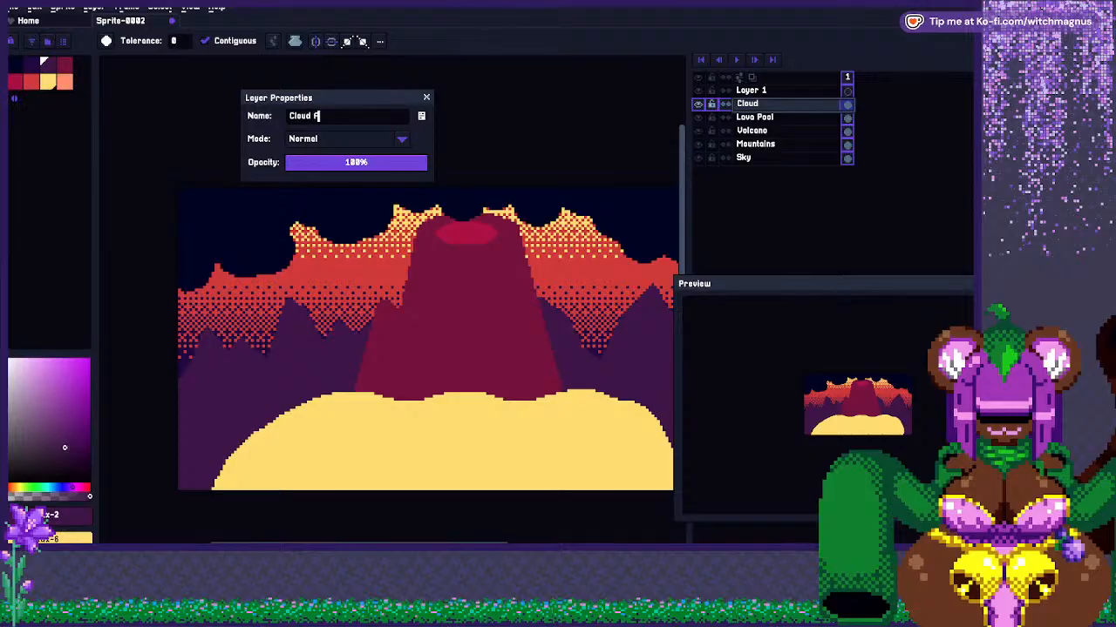
key(Return)
Name the new empty layer above Cloud A "Cloud B".
click(751, 90)
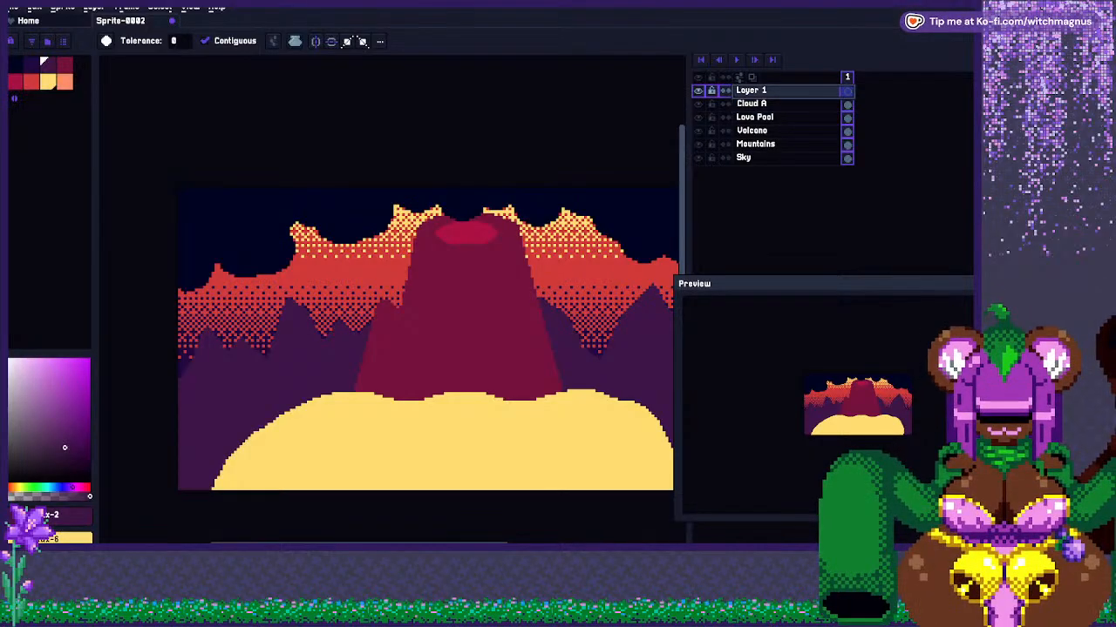
key(shift+p)
text(Cl)
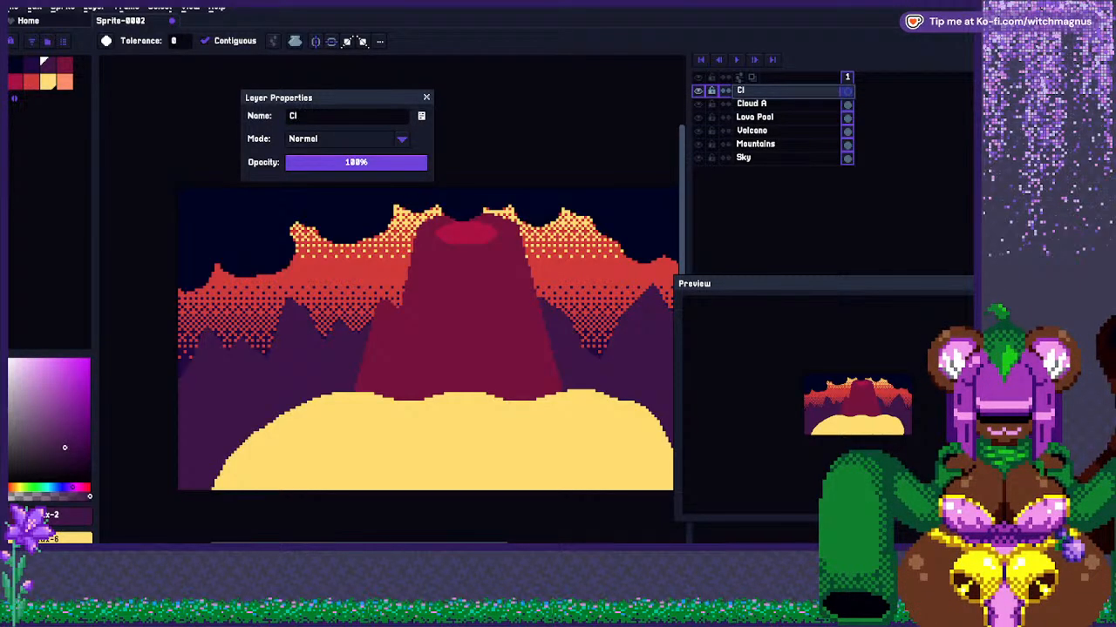
text(oud B)
key(Return)
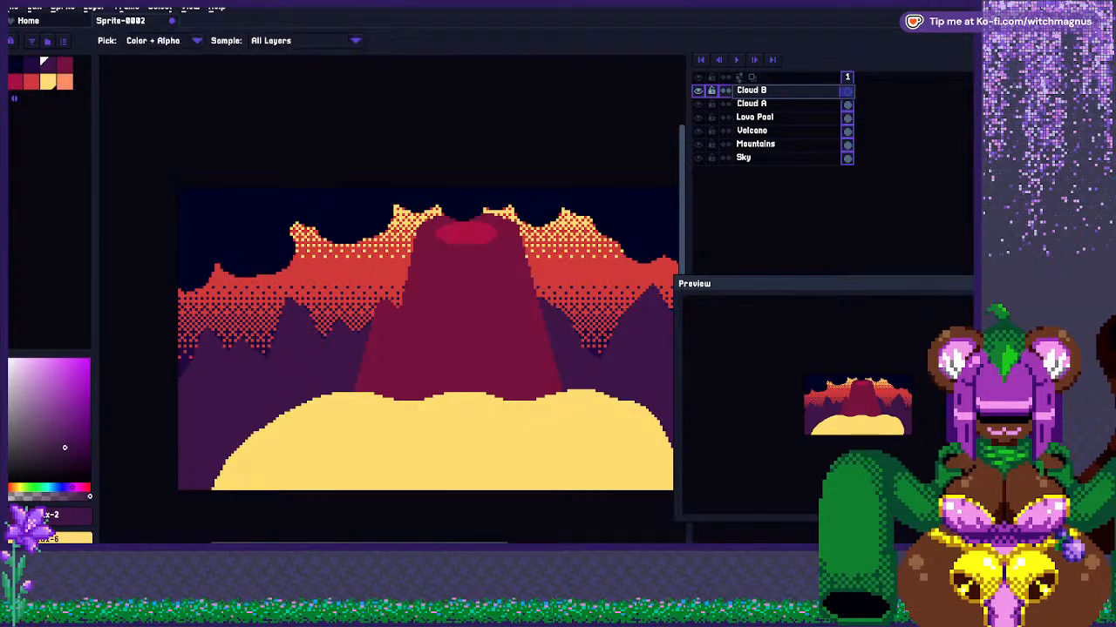
Paint rounded dark indigo cloud lobes on Cloud B with a round 15 px Pencil, filling the sky's upper left and upper right.
alt+click(339, 211)
key(b)
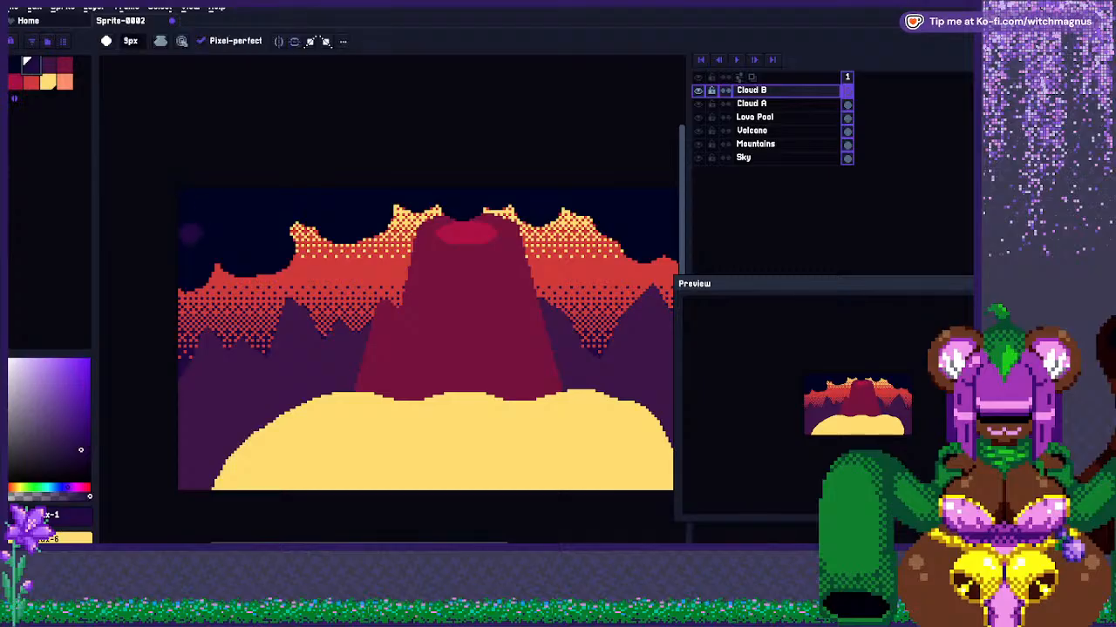
mouse_move(188, 232)
mouse_down()
mouse_move(213, 224)
mouse_move(205, 205)
mouse_move(228, 231)
mouse_move(260, 209)
mouse_up()
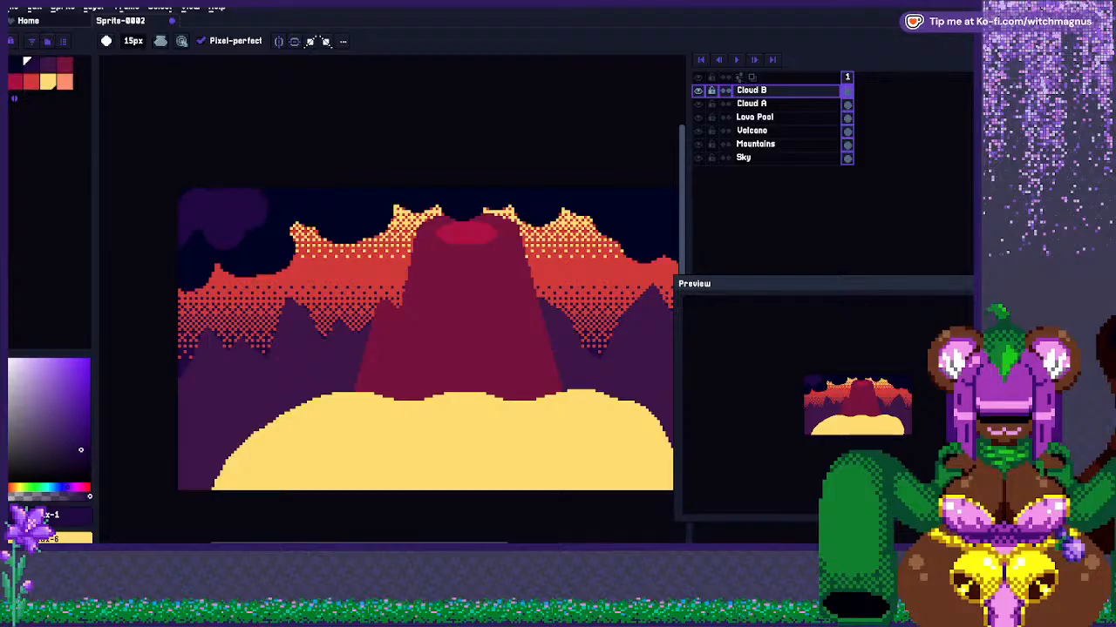
drag(284, 193, 356, 202)
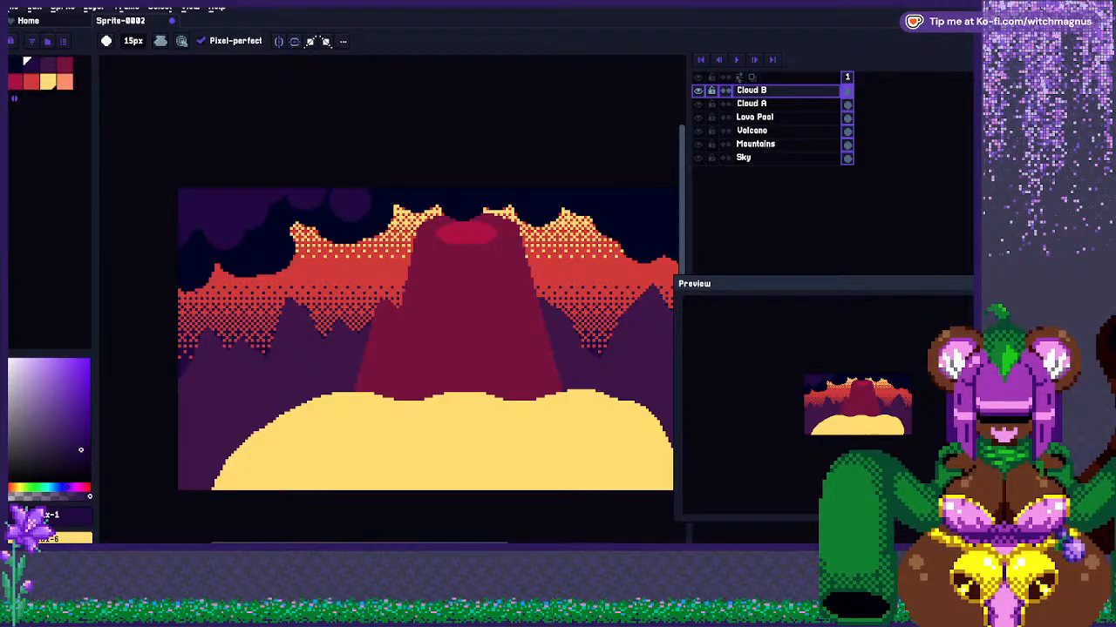
scroll(427, 340, down, 2)
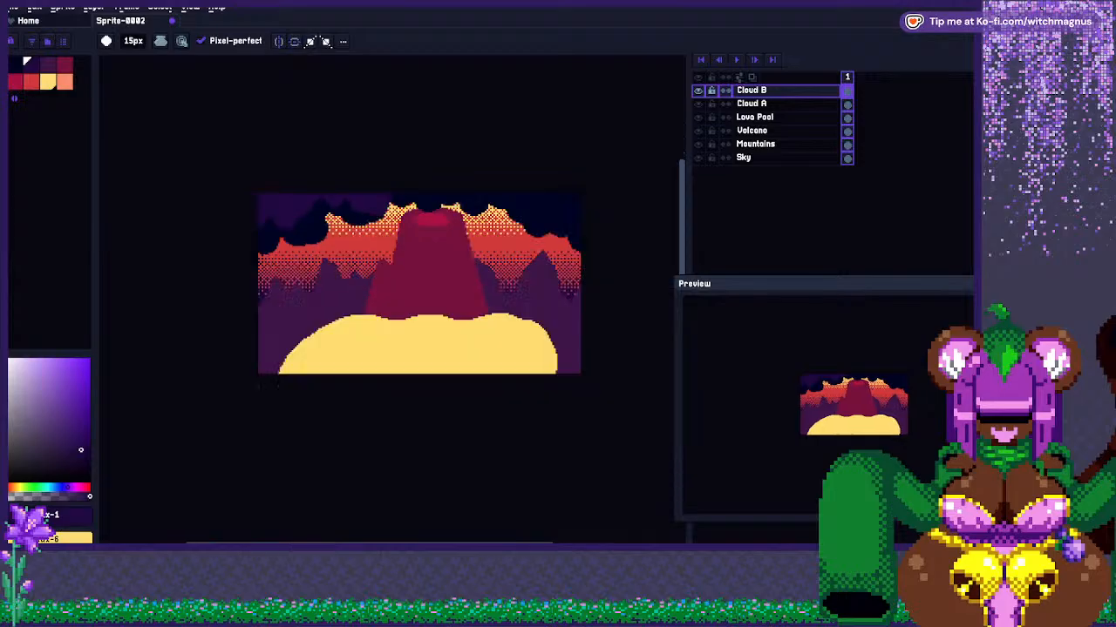
scroll(366, 366, up, 3)
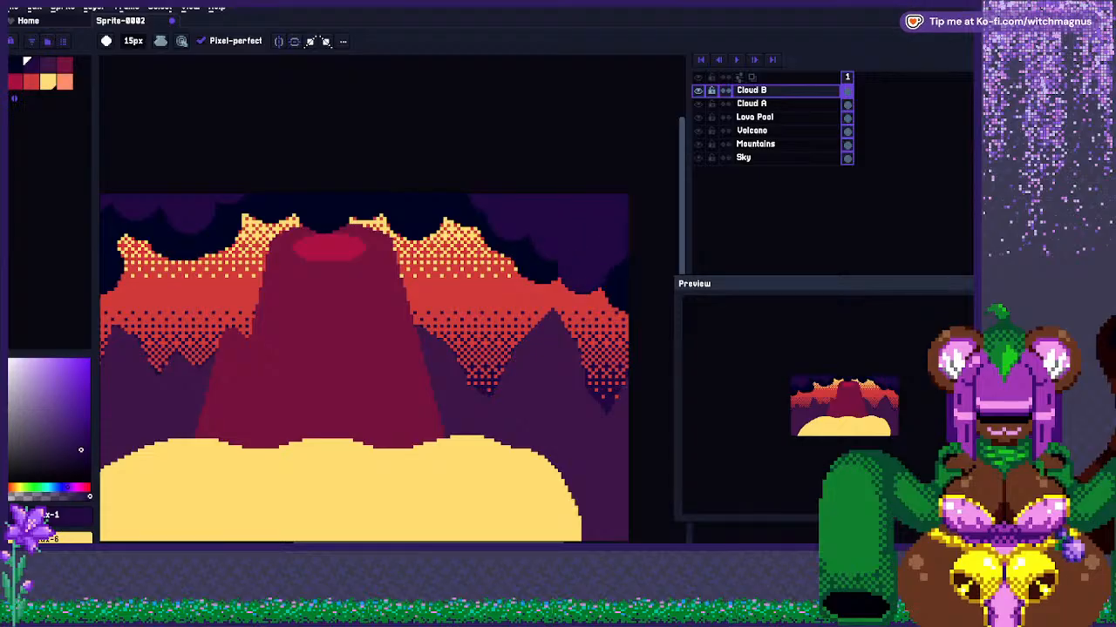
scroll(557, 281, down, 1)
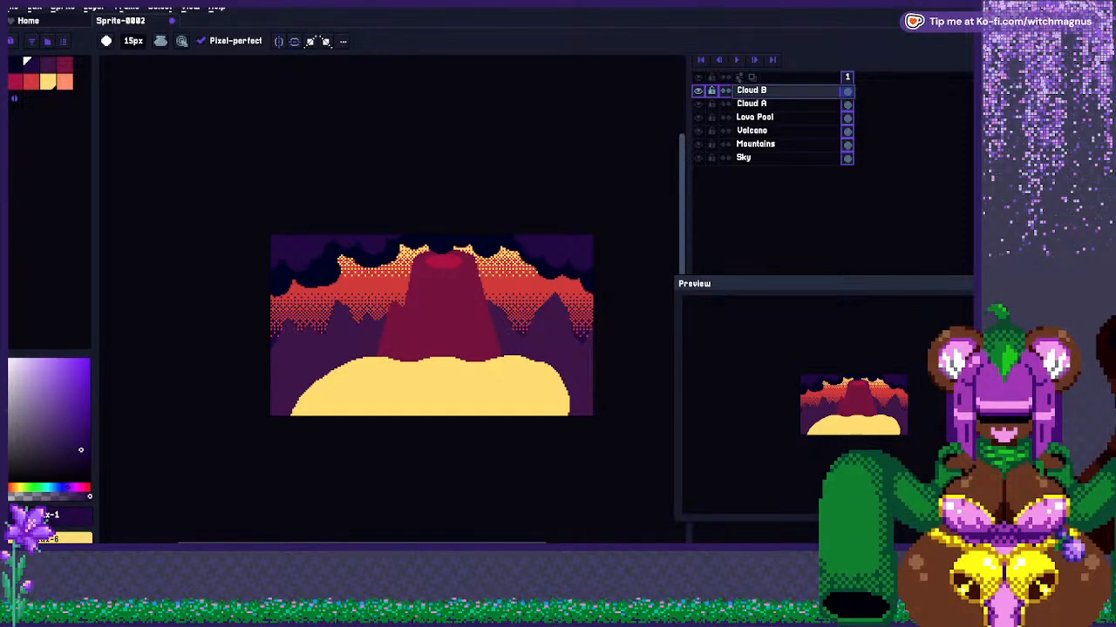
Add a new layer above Cloud B, and extend Cloud B's indigo lobes along the canvas's upper edge near the volcano's crater.
key(shift+n)
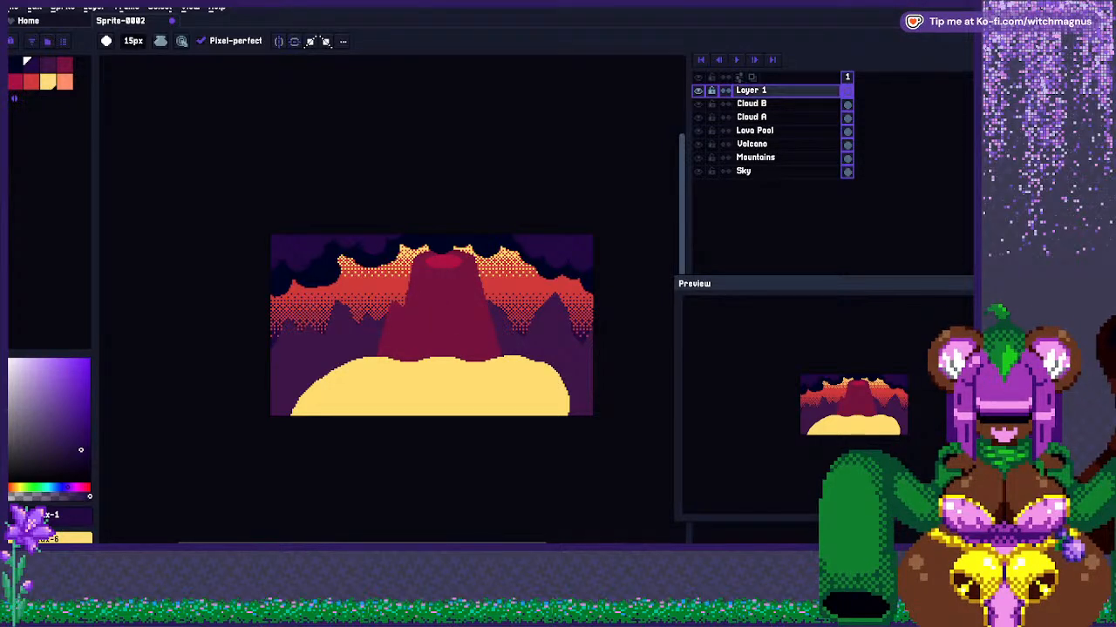
click(785, 103)
scroll(440, 234, up, 3)
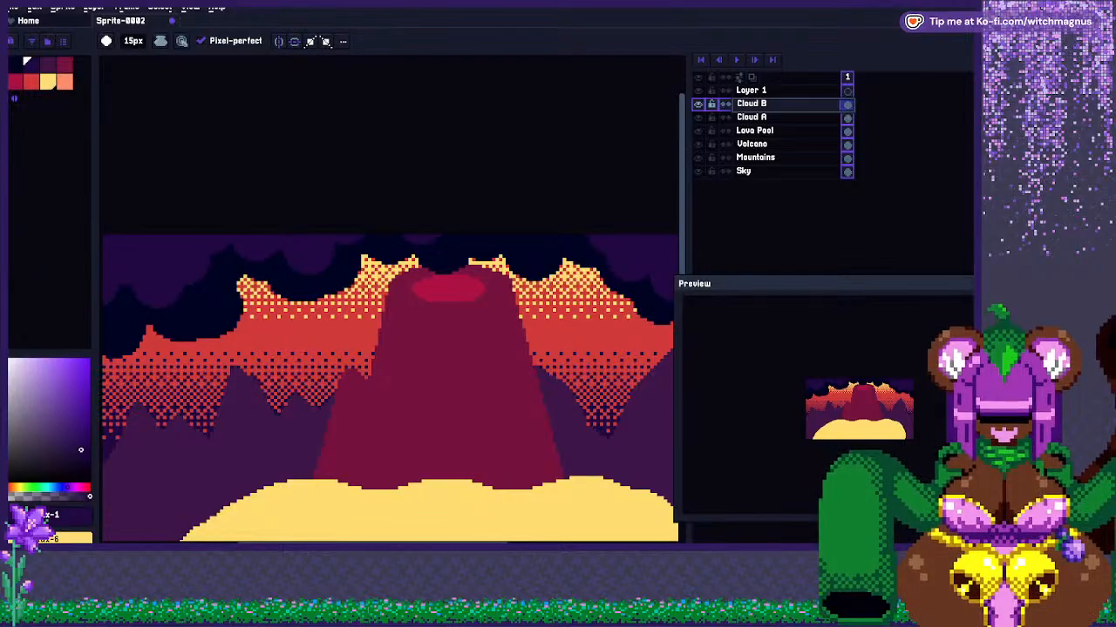
click(495, 233)
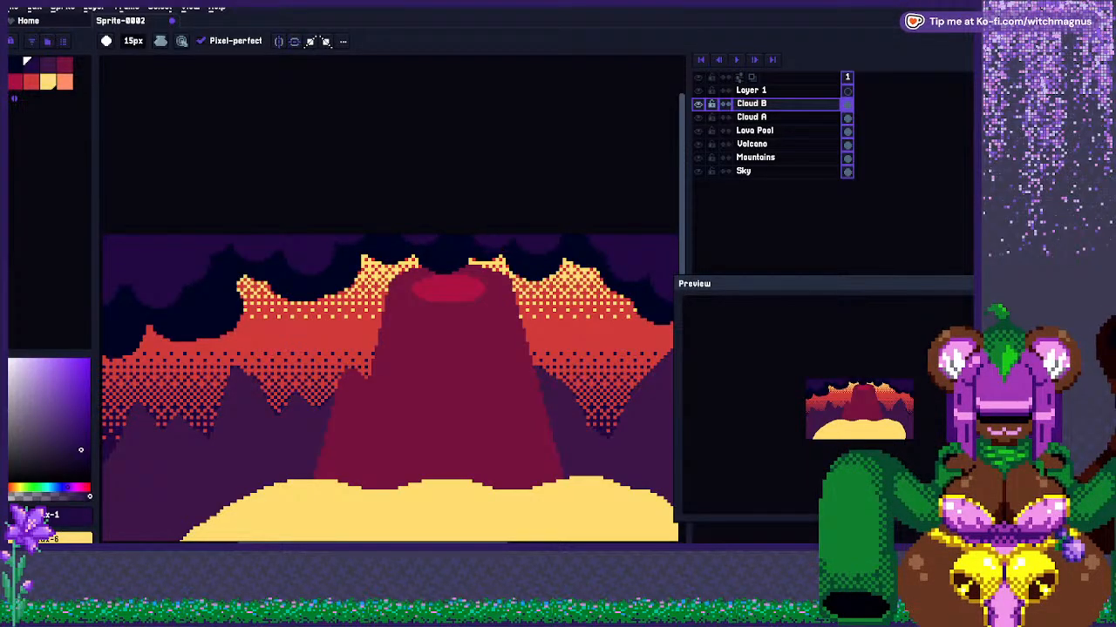
scroll(465, 235, down, 2)
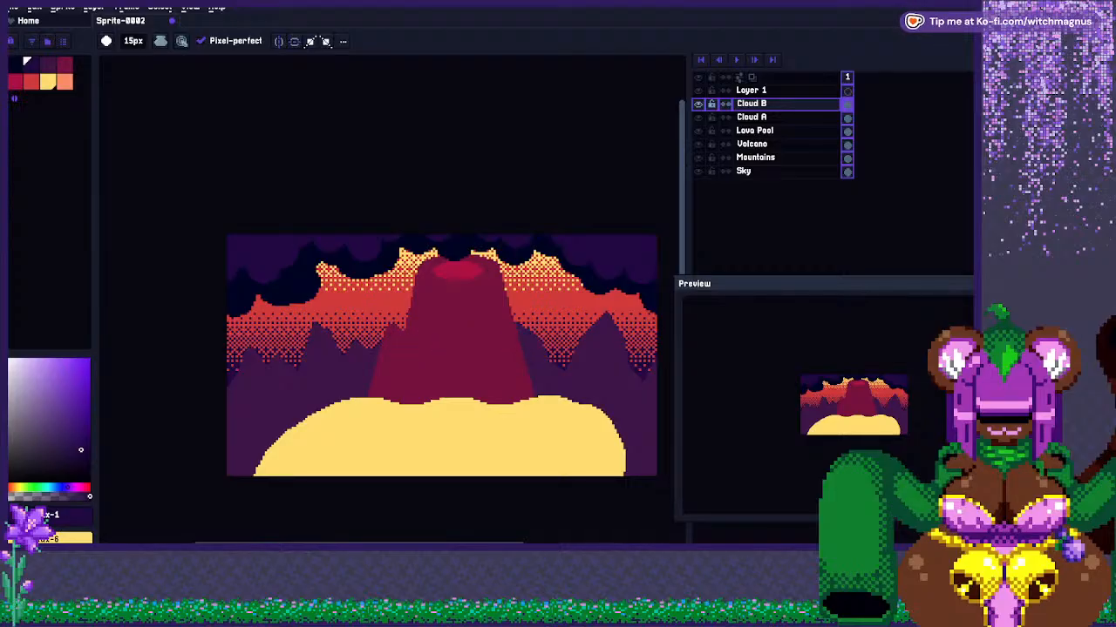
Select the whole canvas area on the Volcano layer, move the volcano down about 6 pixels, and clear the selection.
key(m)
click(755, 144)
drag(206, 215, 678, 494)
key(Down)
key(Down)
key(Down)
key(Down)
key(Down)
key(Down)
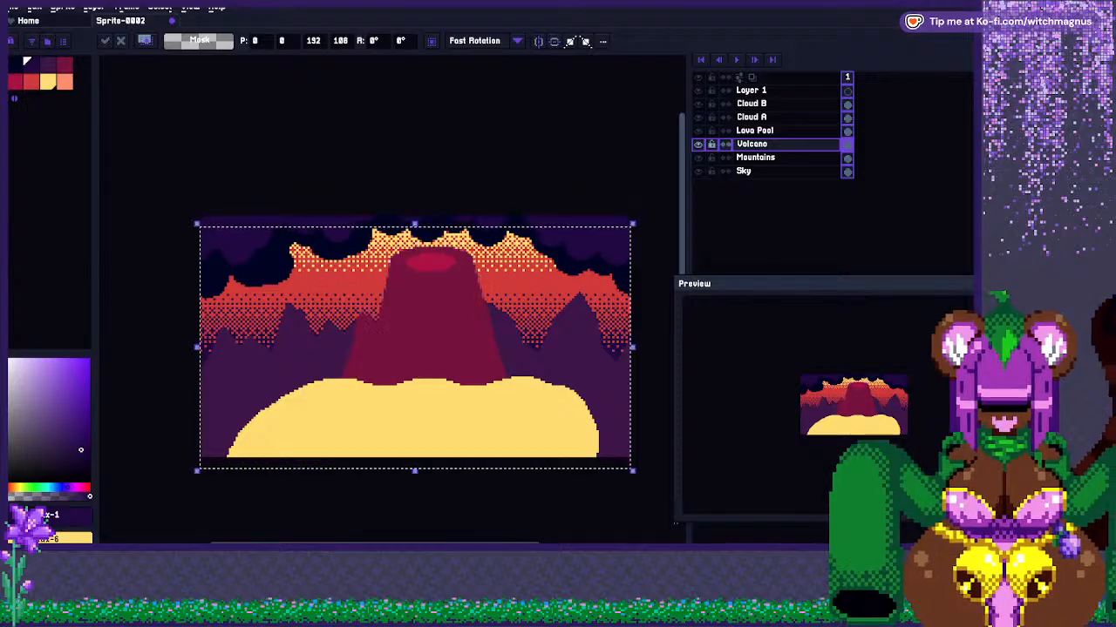
key(ctrl+d)
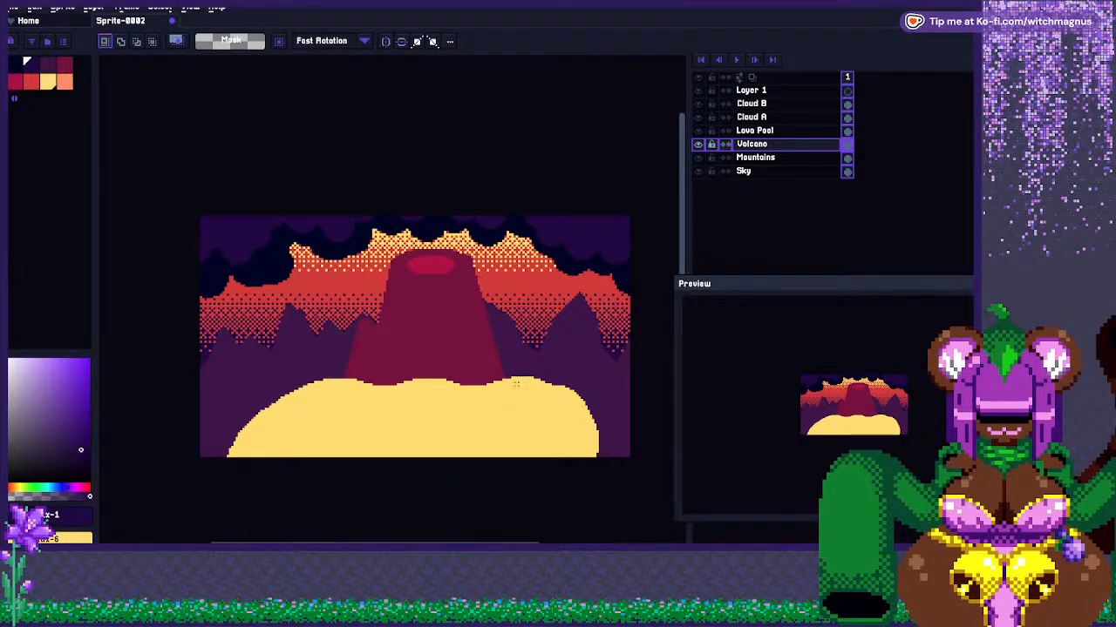
Rename the empty top layer as "Cloud C".
scroll(410, 340, up, 1)
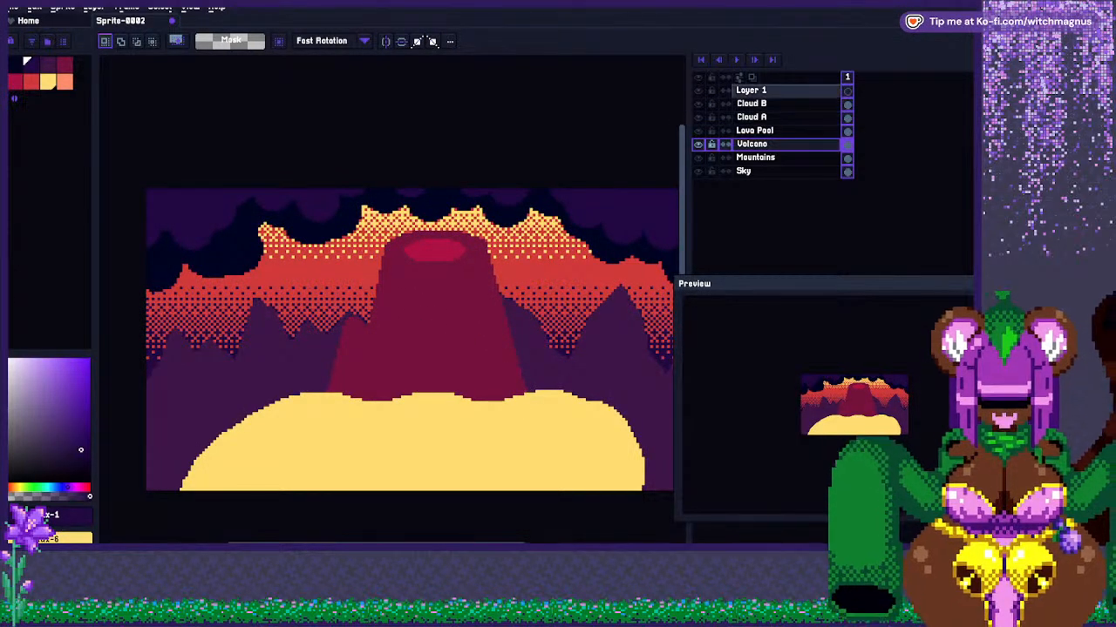
double_click(755, 90)
text(Cloud C)
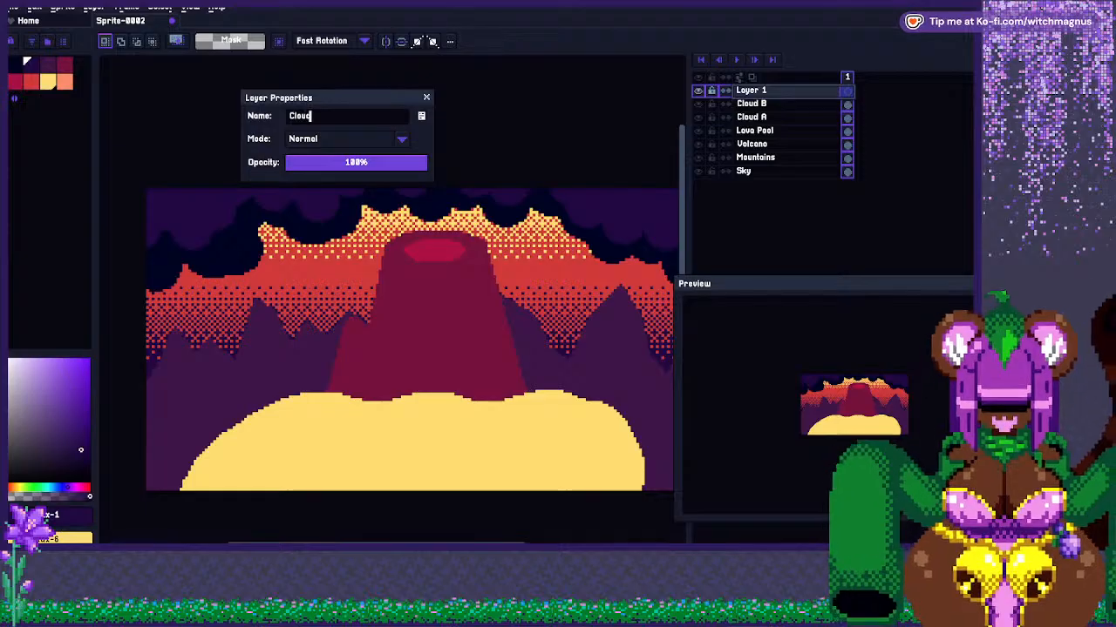
key(Return)
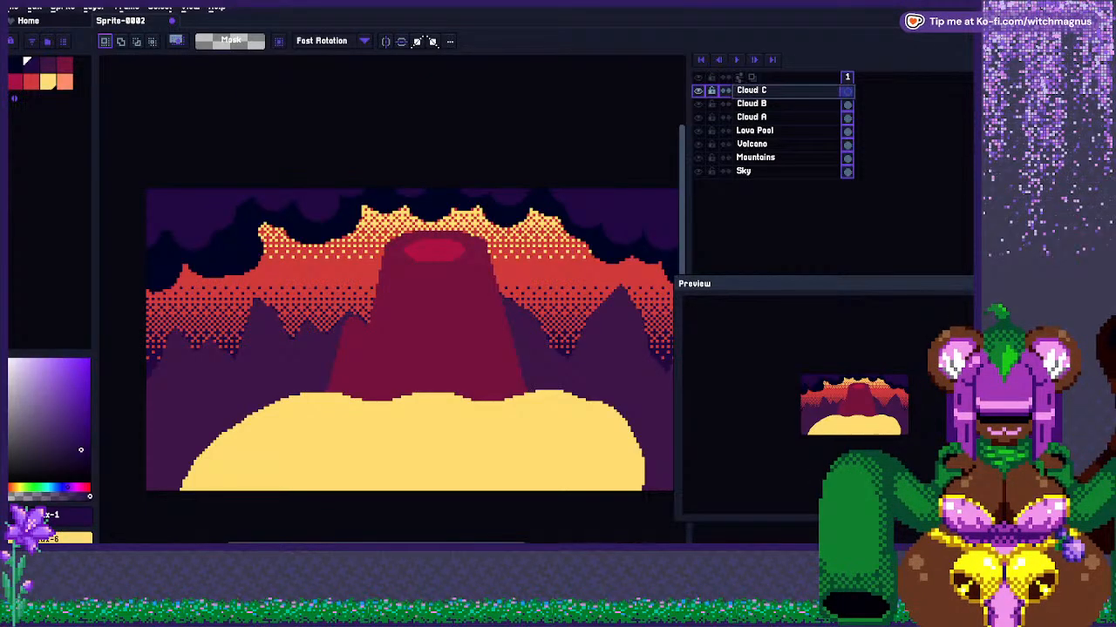
Paint plum cloud lobes on Cloud C with a round 15 px Pencil, from the sky's upper left towards the crater.
scroll(162, 185, up, 1)
key(p)
key(e)
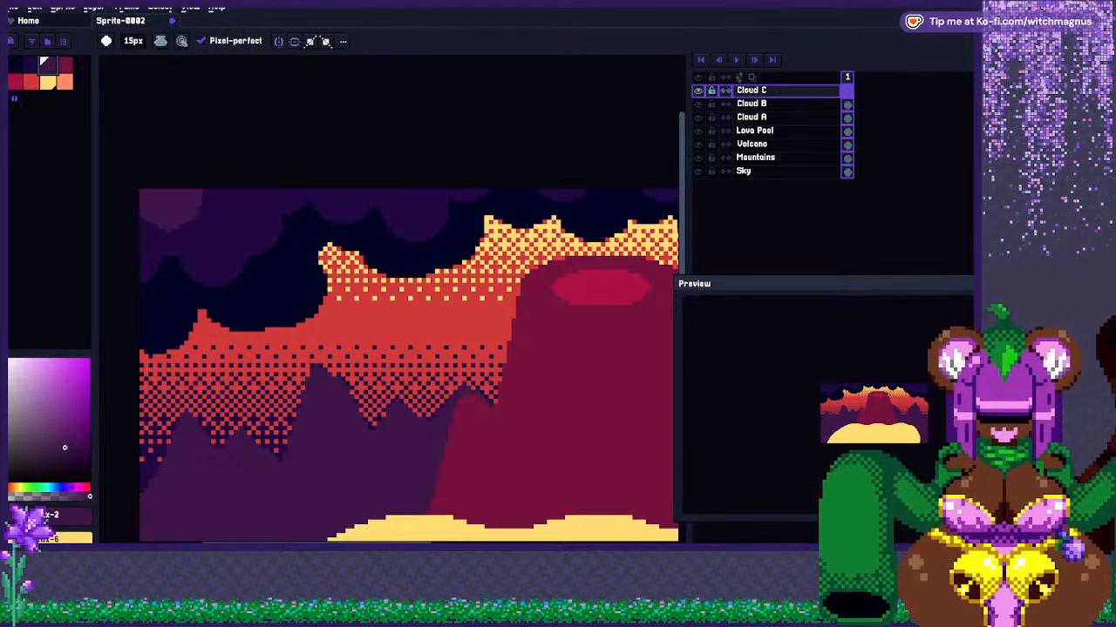
click(141, 191)
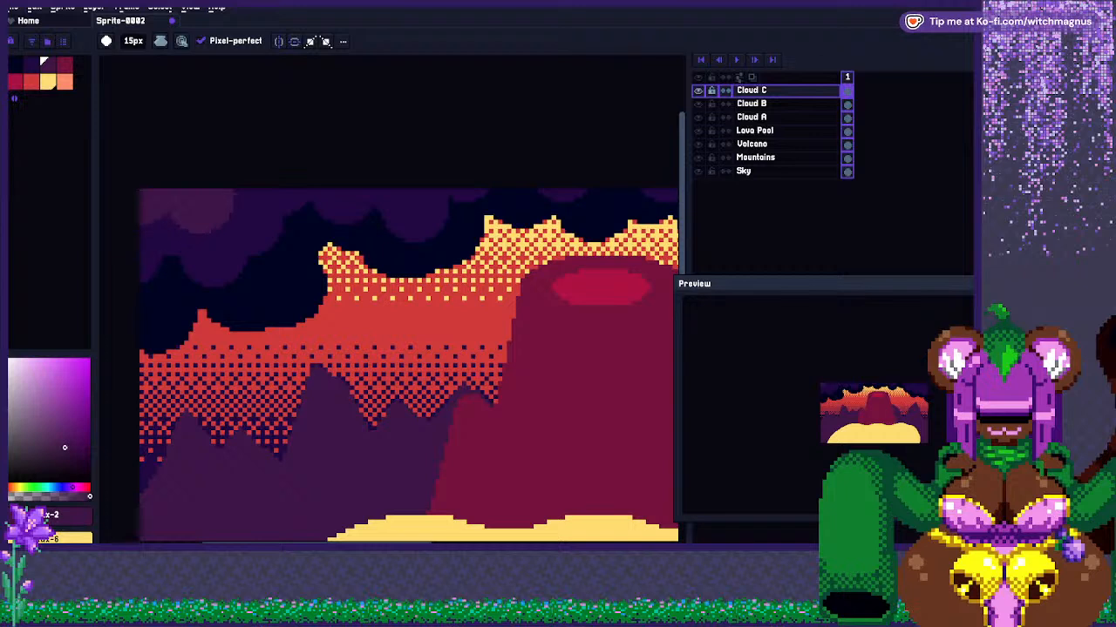
click(199, 194)
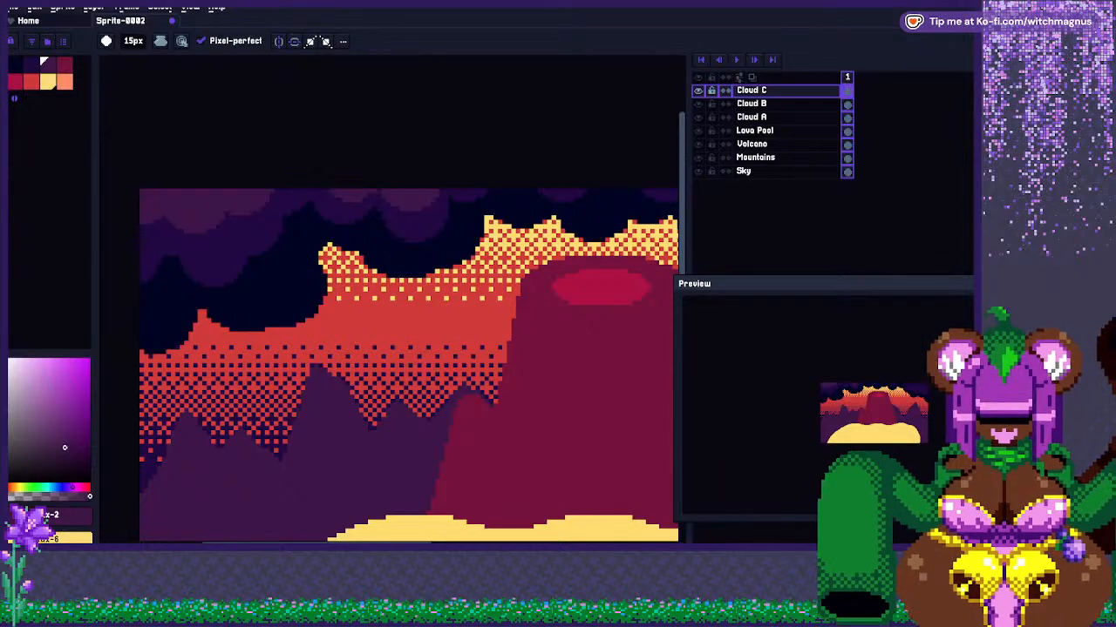
scroll(295, 272, down, 1)
scroll(501, 229, up, 2)
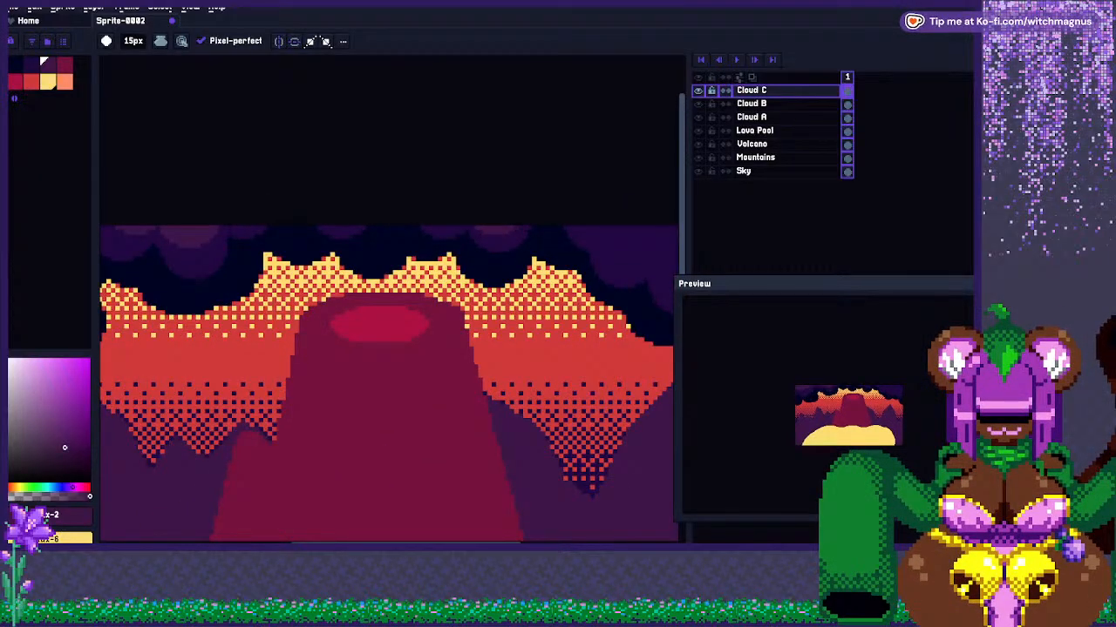
Continue Cloud C's plum lobes to the right of the crater, using round 11 px and 15 px Pencil brushes.
scroll(488, 232, up, 1)
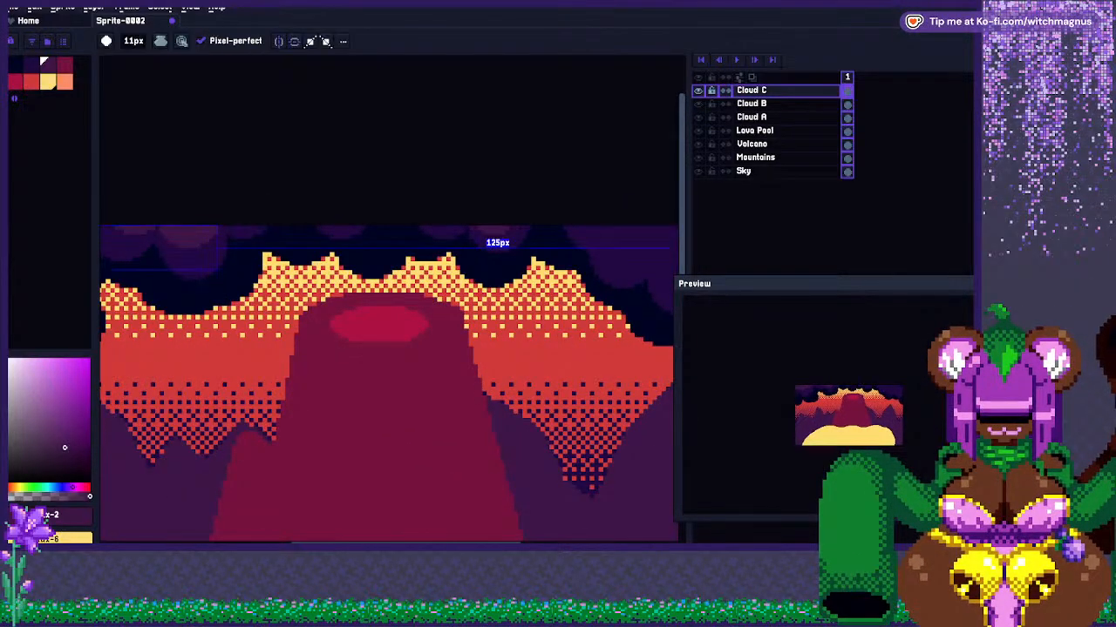
scroll(440, 233, down, 1)
scroll(488, 239, up, 1)
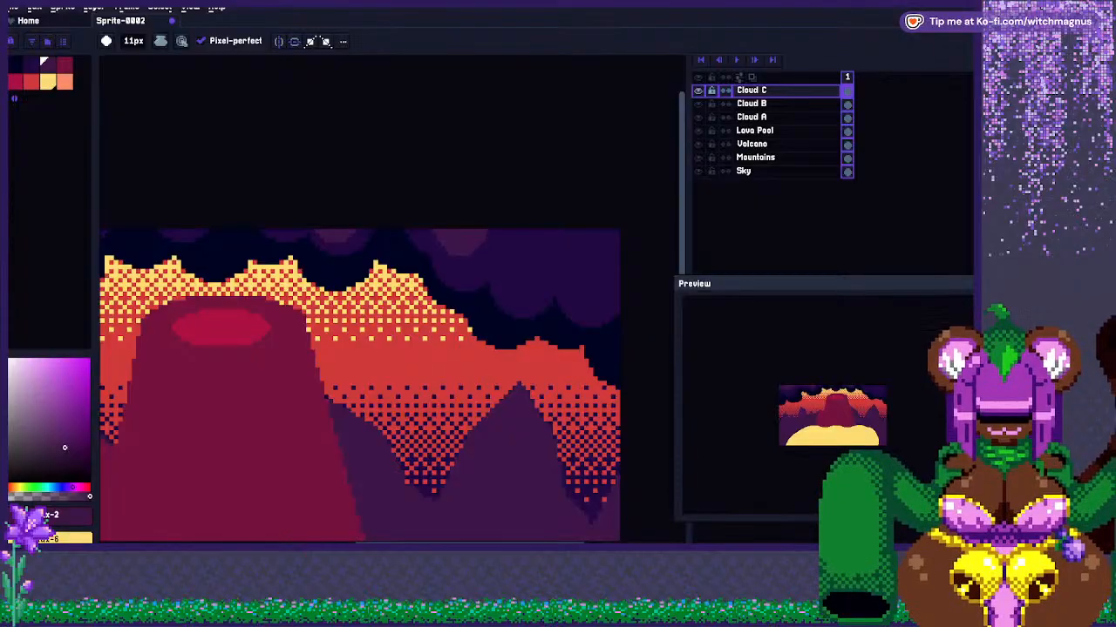
click(488, 239)
key(plus)
key(plus)
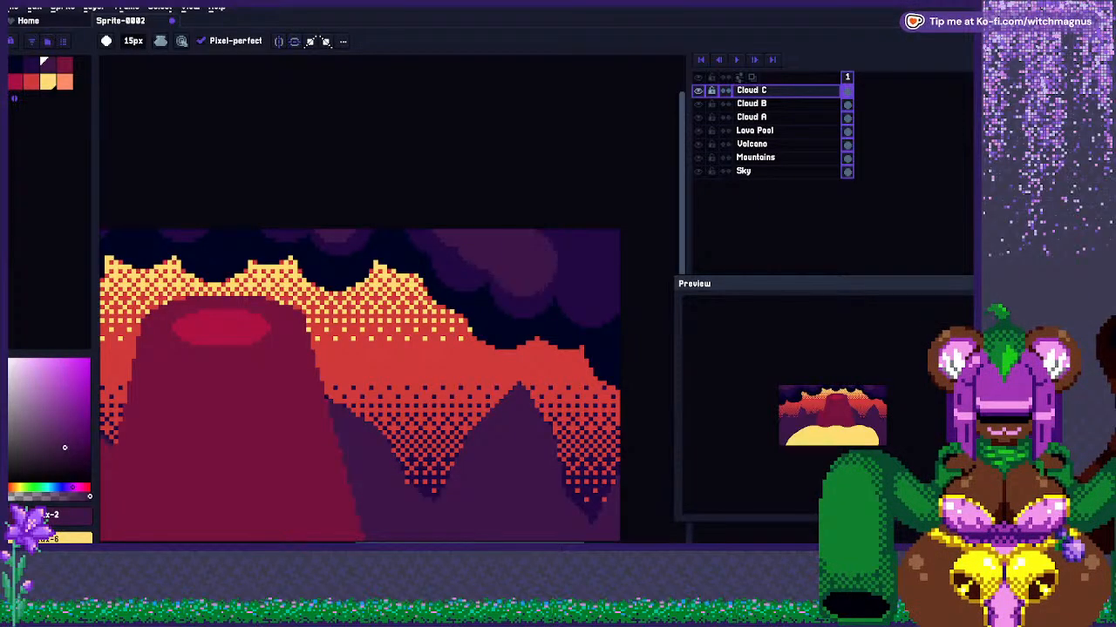
Fill the sky's upper-right corner on Cloud C with plum lobes, using a round 9 px Pencil.
key(minus)
key(minus)
key(minus)
key(minus)
key(minus)
key(minus)
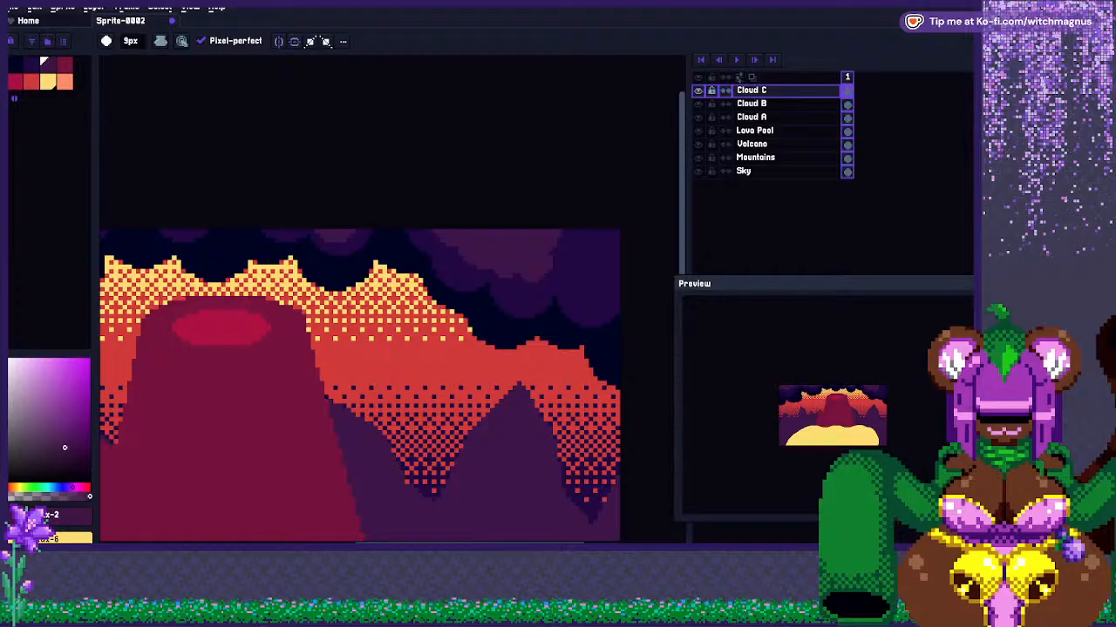
click(533, 260)
click(568, 267)
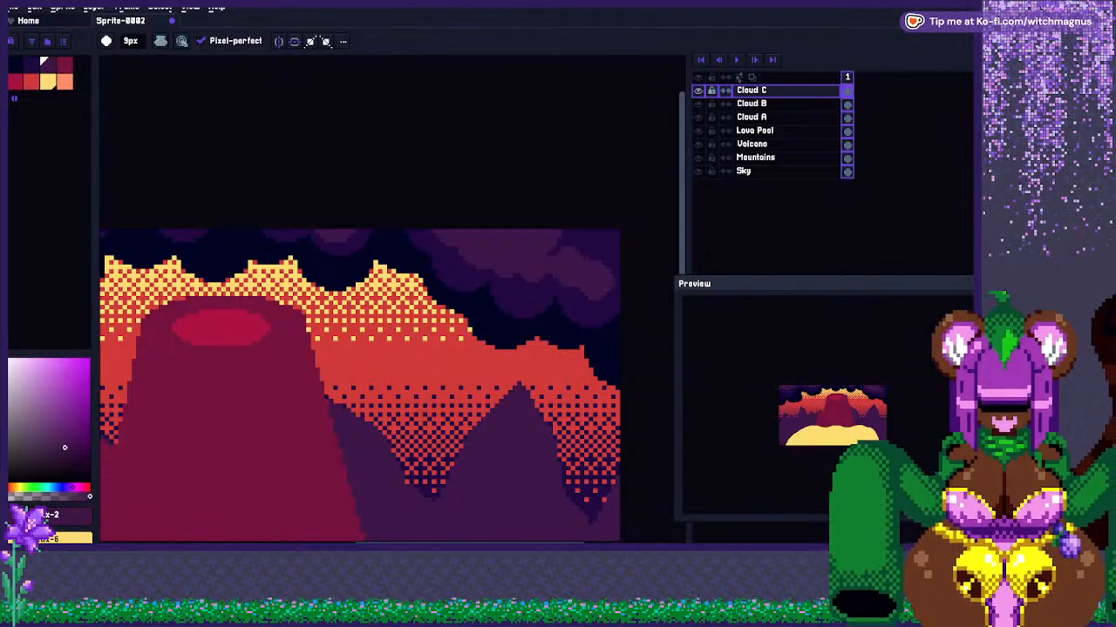
mouse_move(609, 244)
mouse_down()
mouse_move(584, 243)
mouse_move(588, 257)
mouse_up()
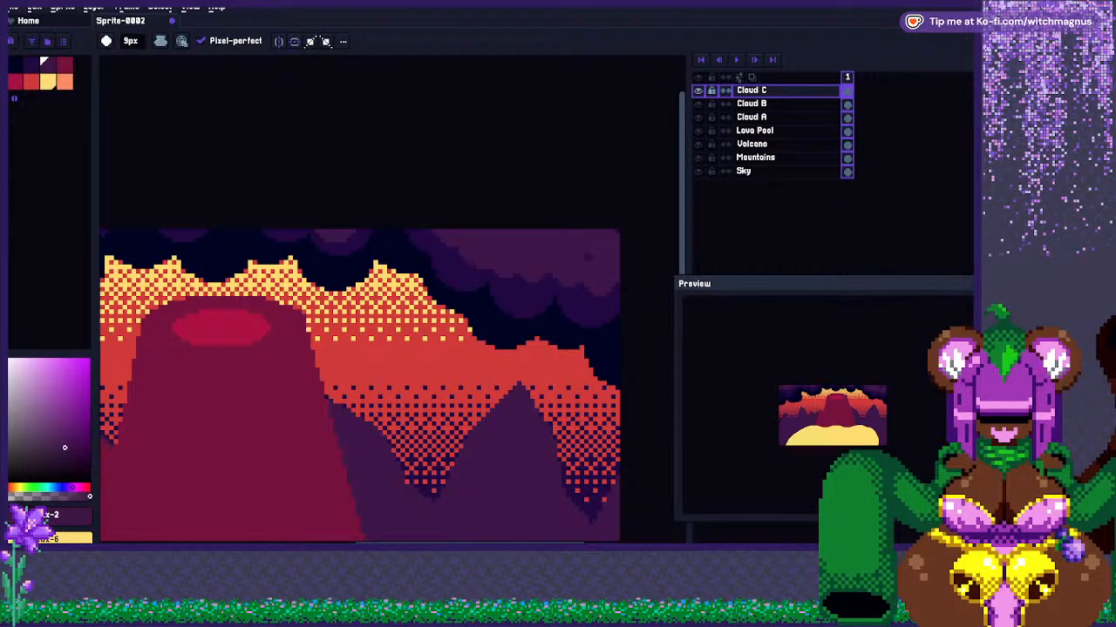
Extend Cloud C's upper-right lobes downward with a round 11 px Pencil, and enlarge the artwork in the Preview.
key(minus)
key(minus)
key(minus)
key(minus)
key(minus)
key(minus)
key(minus)
key(plus)
key(plus)
key(plus)
key(plus)
key(plus)
key(plus)
key(plus)
key(plus)
key(plus)
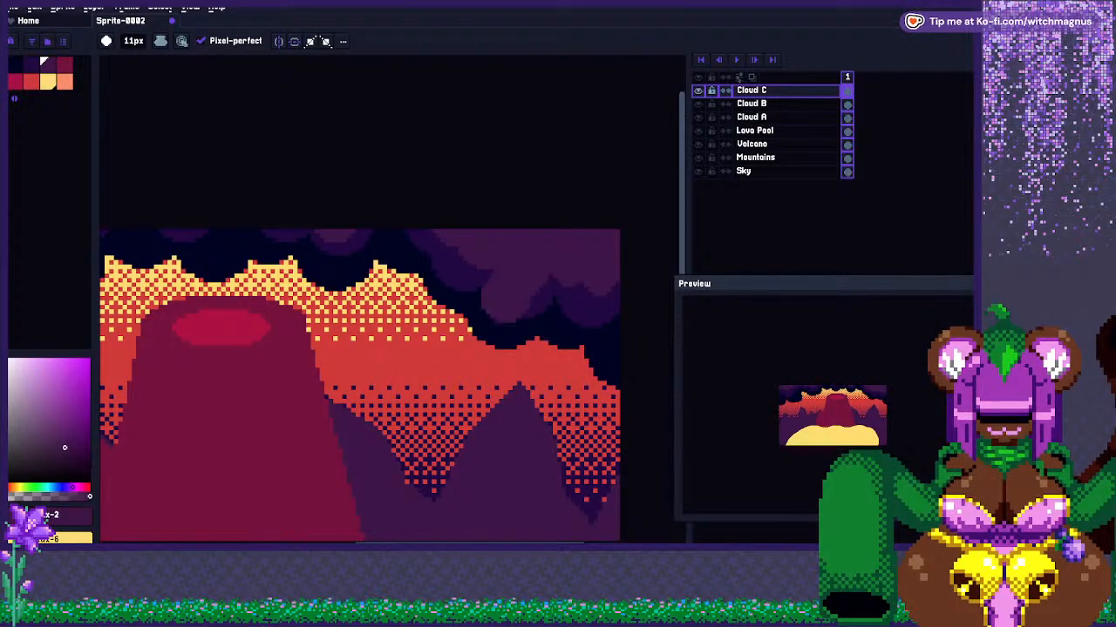
scroll(871, 437, up, 2)
drag(871, 438, 963, 471)
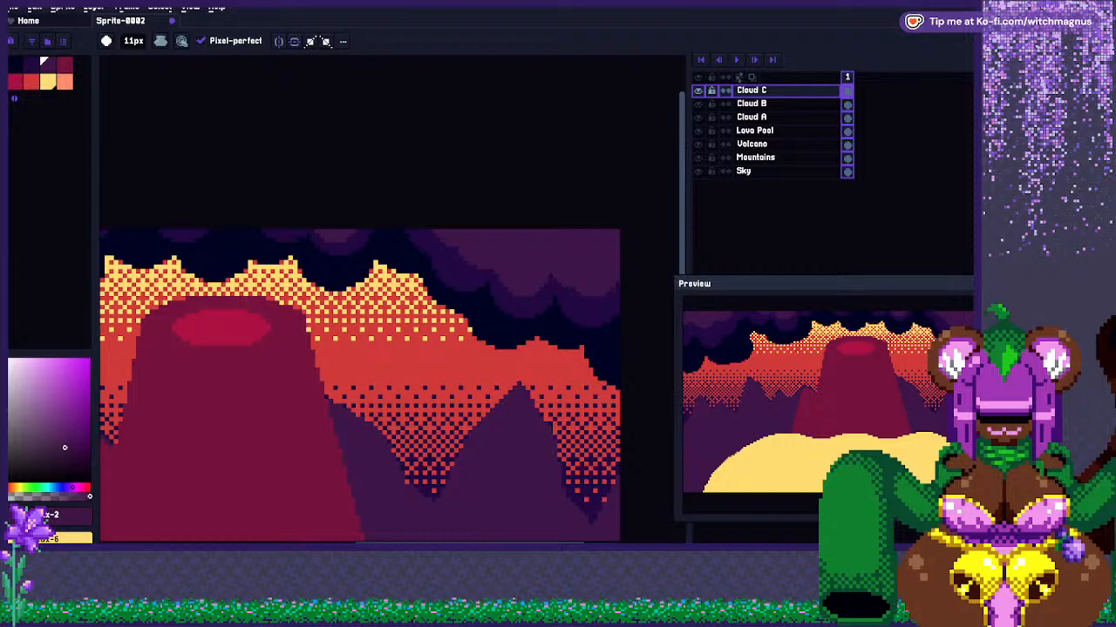
Reduce the Pencil to 1 px and examine the cloud edges up close and against the whole scene.
key(minus)
key(minus)
key(minus)
key(minus)
key(minus)
key(minus)
key(minus)
key(minus)
key(minus)
key(minus)
scroll(392, 383, up, 3)
scroll(392, 383, down, 2)
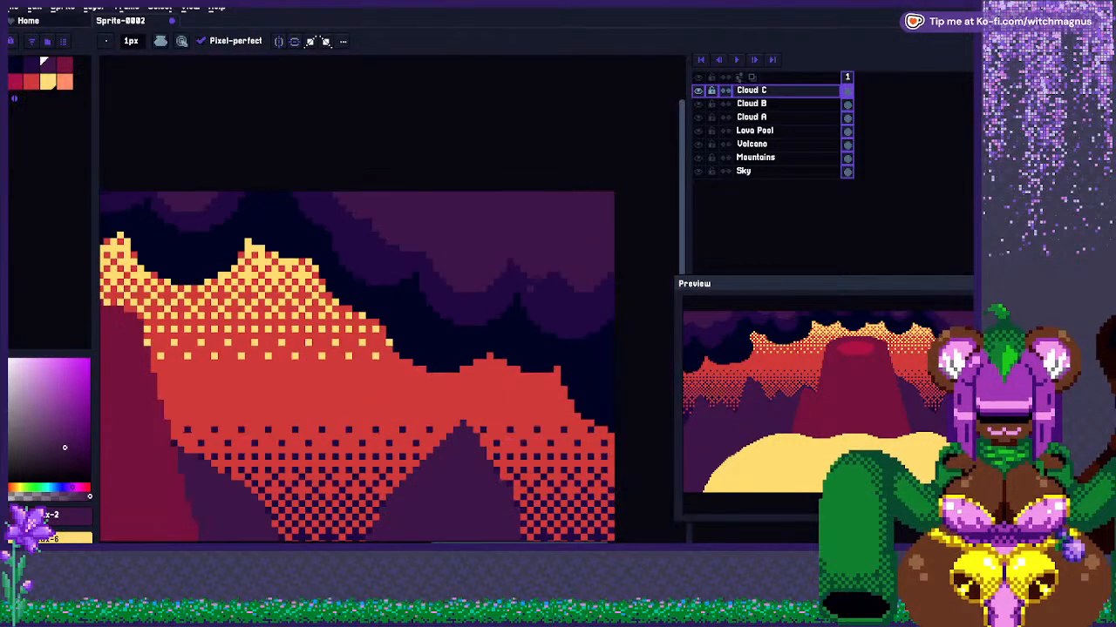
scroll(392, 384, down, 4)
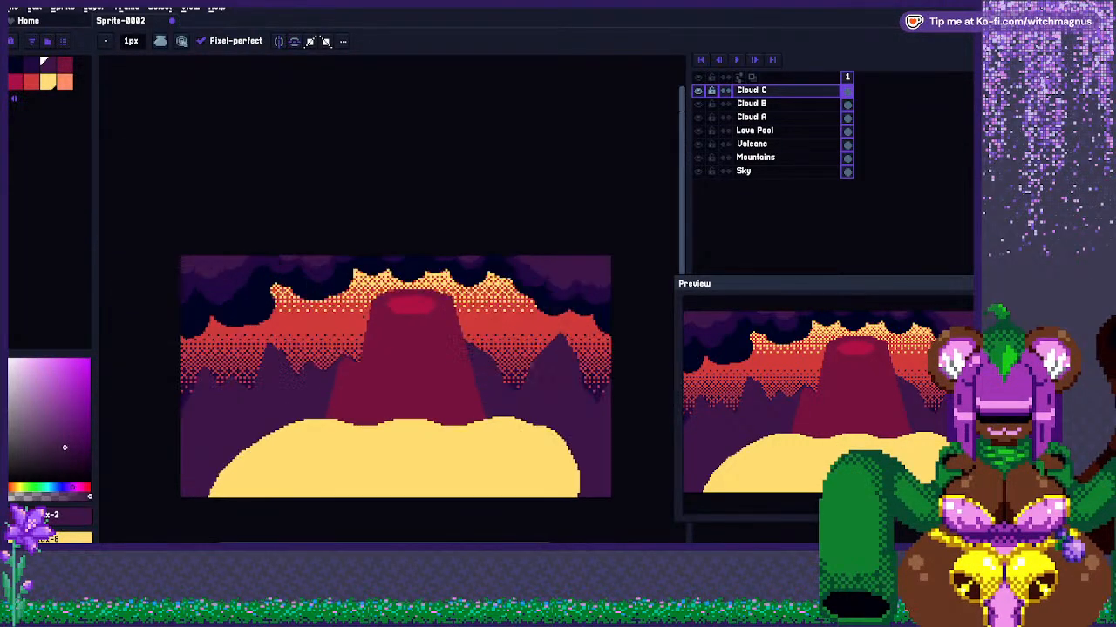
scroll(423, 366, up, 1)
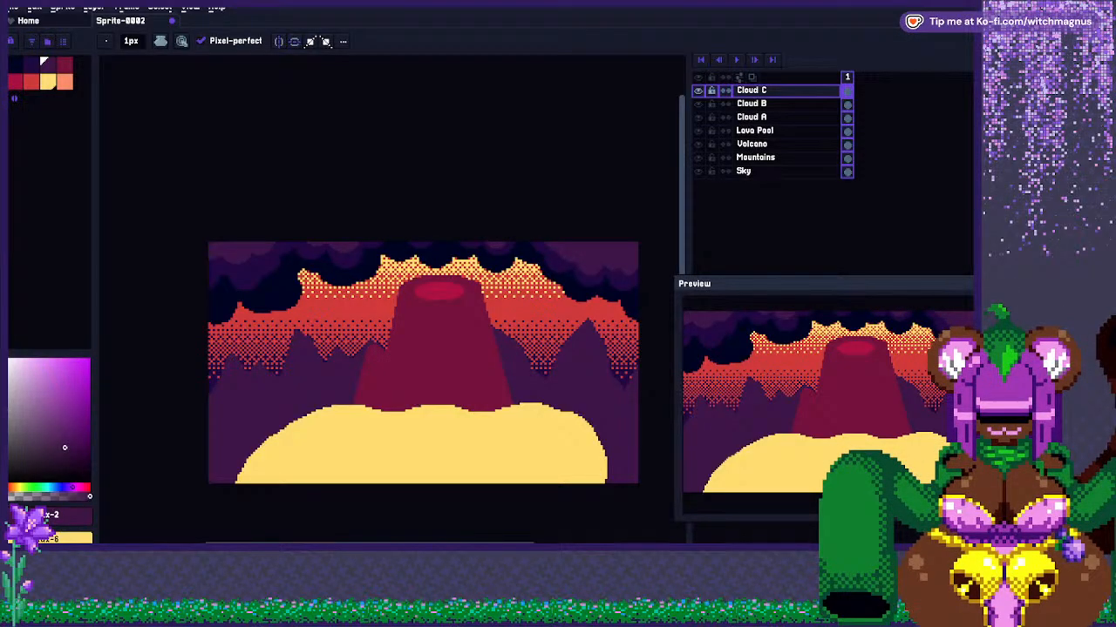
drag(422, 363, 305, 382)
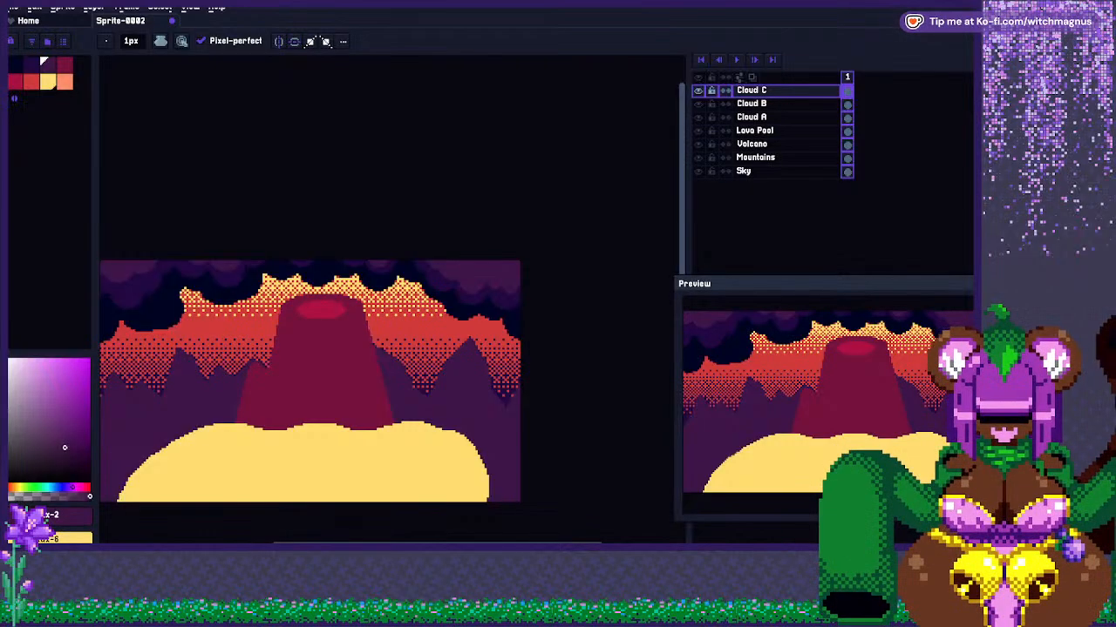
Select Cloud C's plum lobes in the sky's upper right, nudge them up slightly, and clear the selection.
key(q)
mouse_move(412, 252)
mouse_down()
mouse_move(519, 317)
mouse_move(523, 253)
mouse_up()
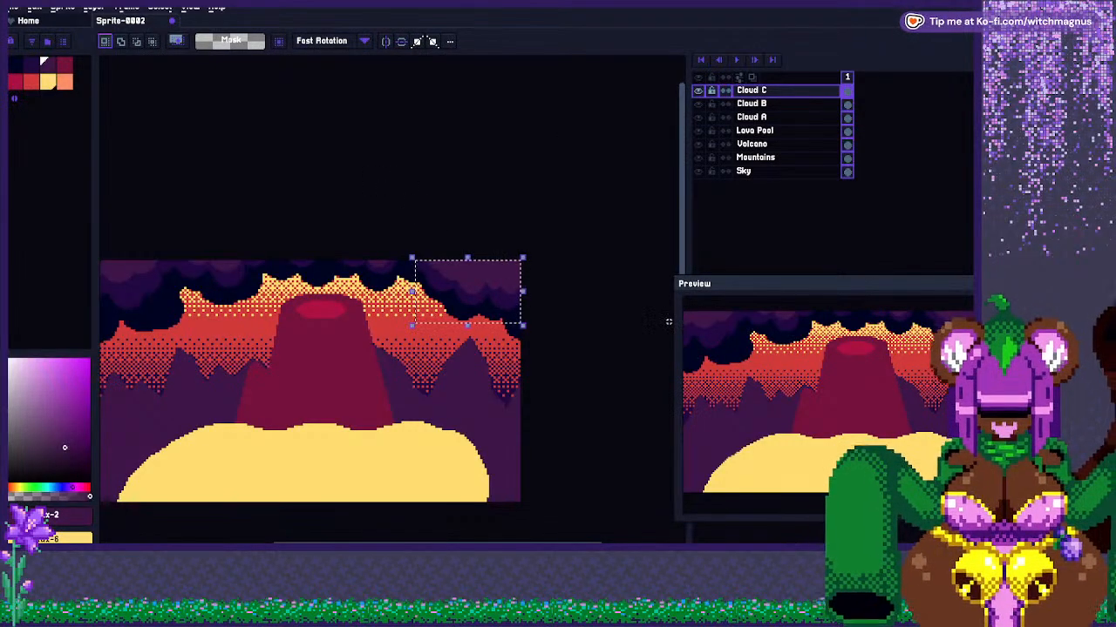
key(ctrl+t)
key(ctrl+d)
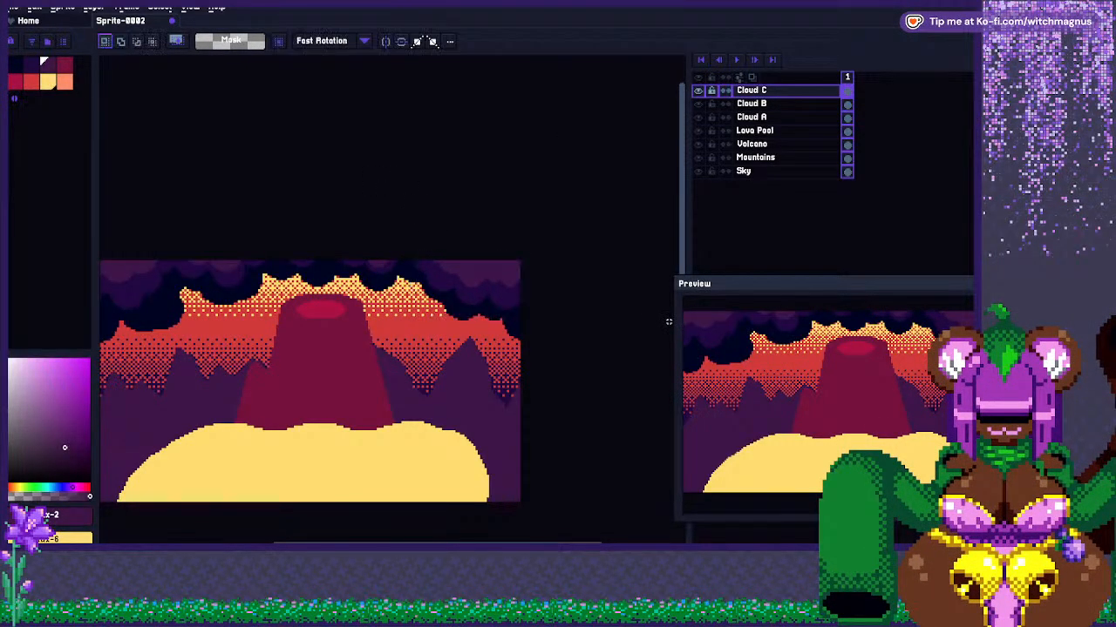
Set the Pencil brush to 6 px and check how the three cloud tones read across the whole canvas.
scroll(452, 314, up, 3)
key(b)
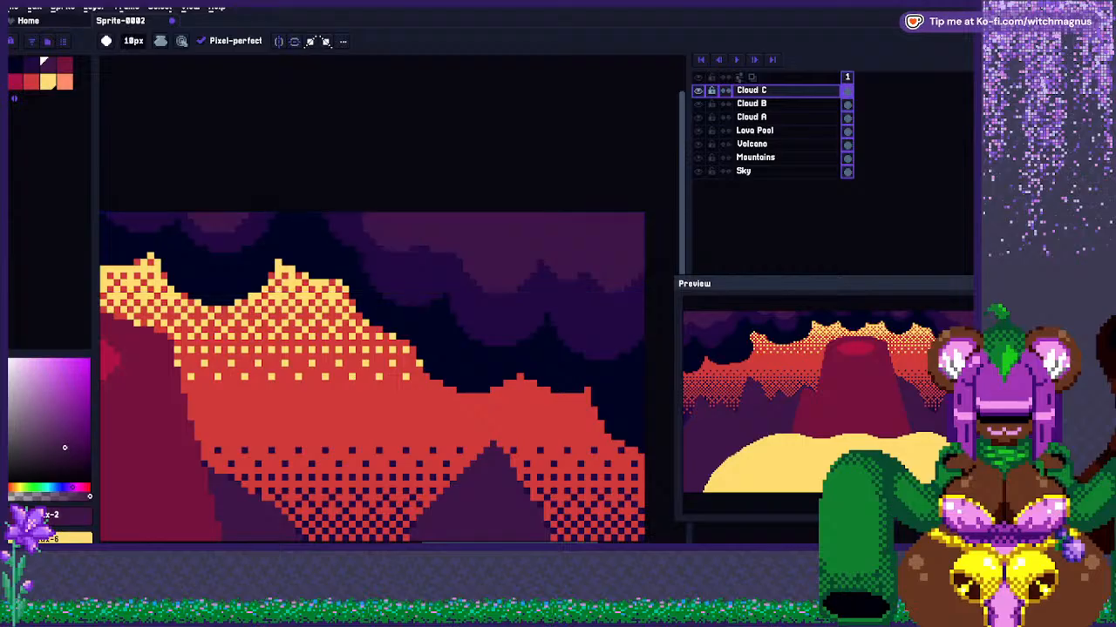
key(minus)
key(minus)
key(minus)
key(minus)
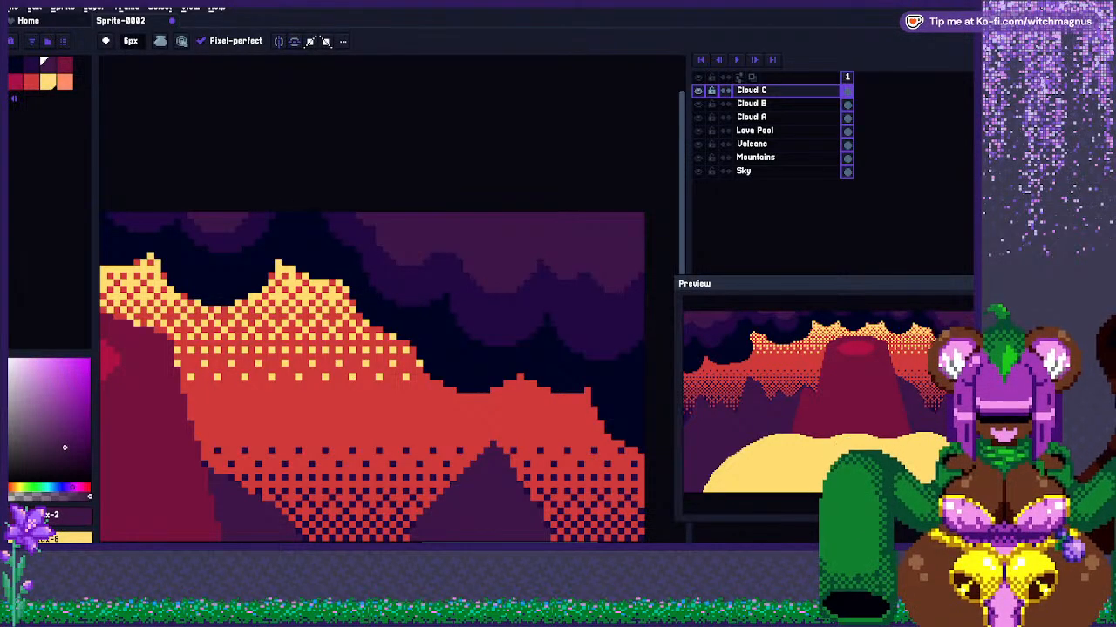
key(1)
scroll(392, 281, up, 1)
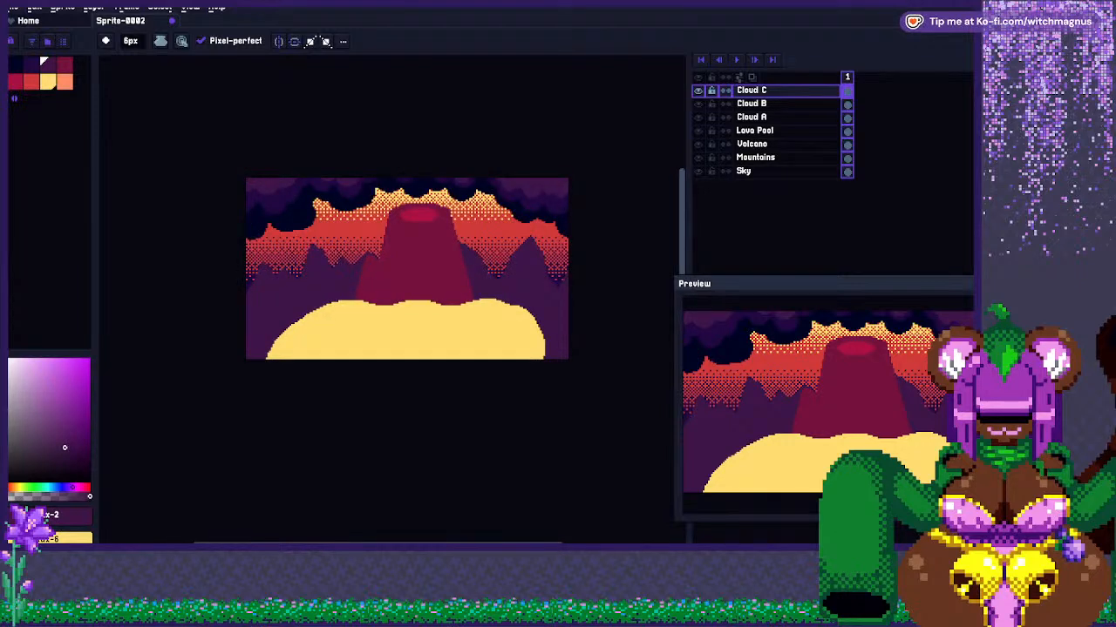
scroll(427, 274, up, 1)
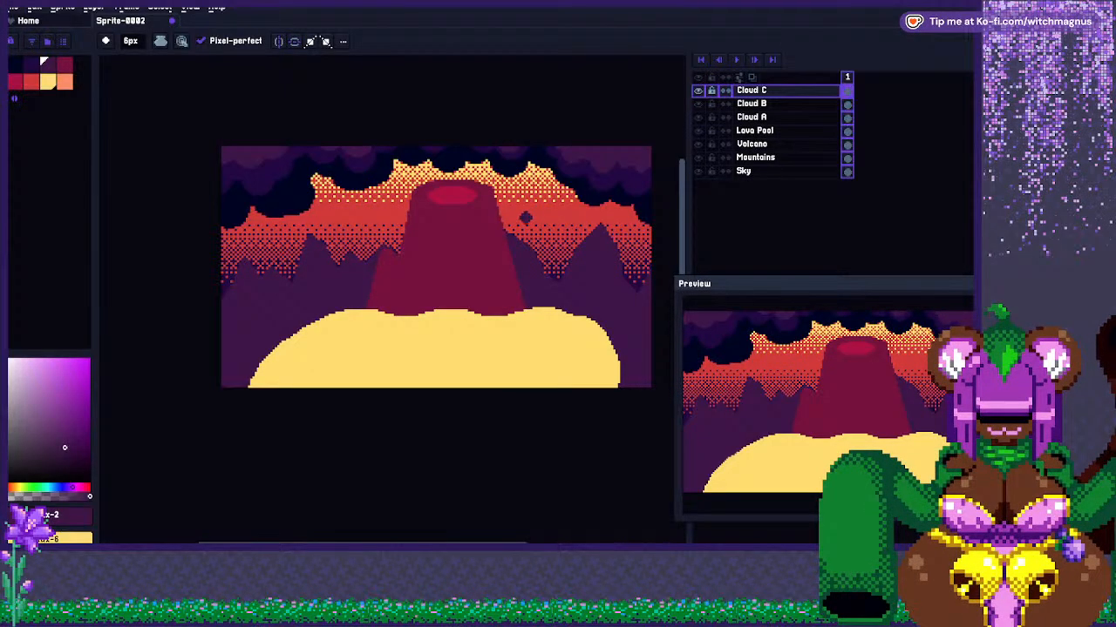
scroll(439, 150, up, 1)
scroll(415, 246, down, 1)
scroll(247, 184, up, 1)
On Cloud A, sample the cloud's dark navy and place a single pixel beside the left cloud's inner edge with a 1 px Pencil.
click(751, 116)
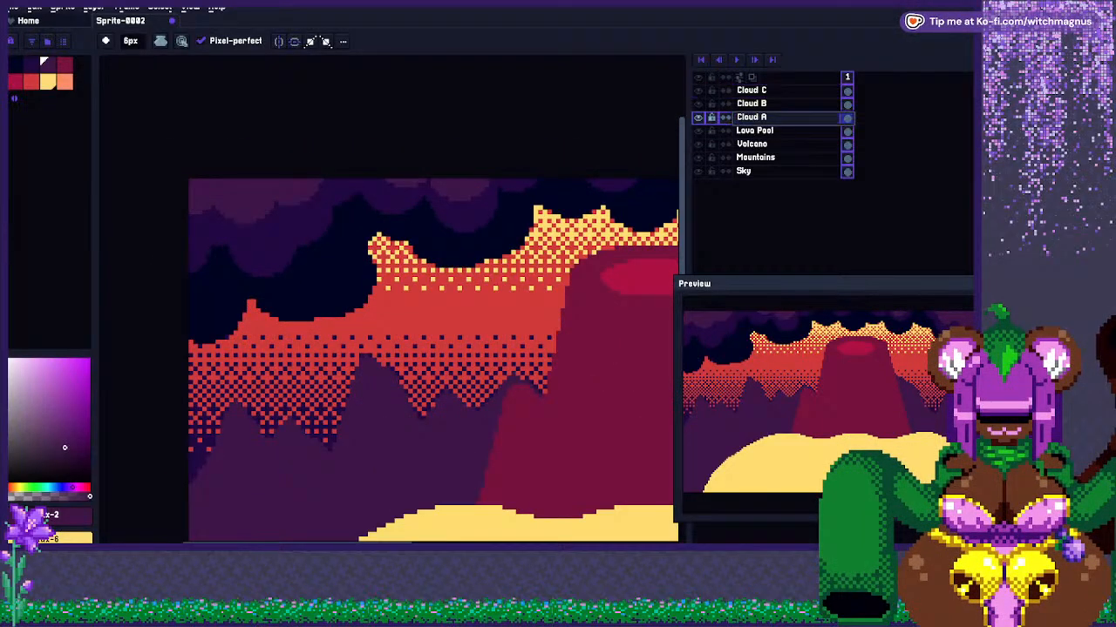
scroll(332, 253, up, 2)
scroll(364, 271, down, 5)
alt+click(405, 296)
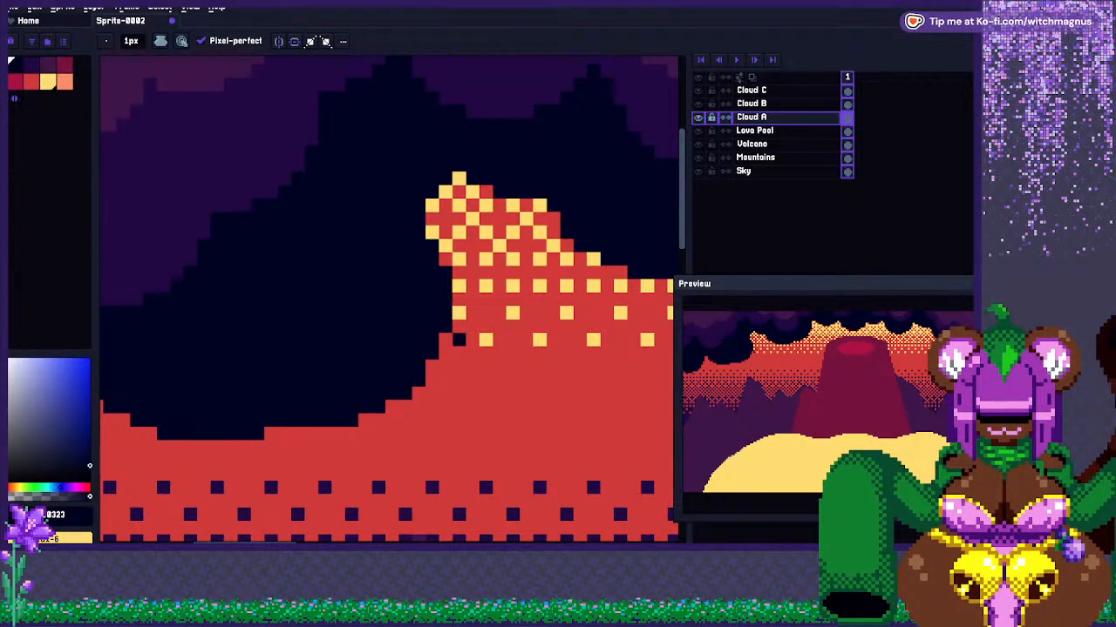
Turn the 2 × 2 px checkered block around the new navy pixel into a custom pattern brush.
key(m)
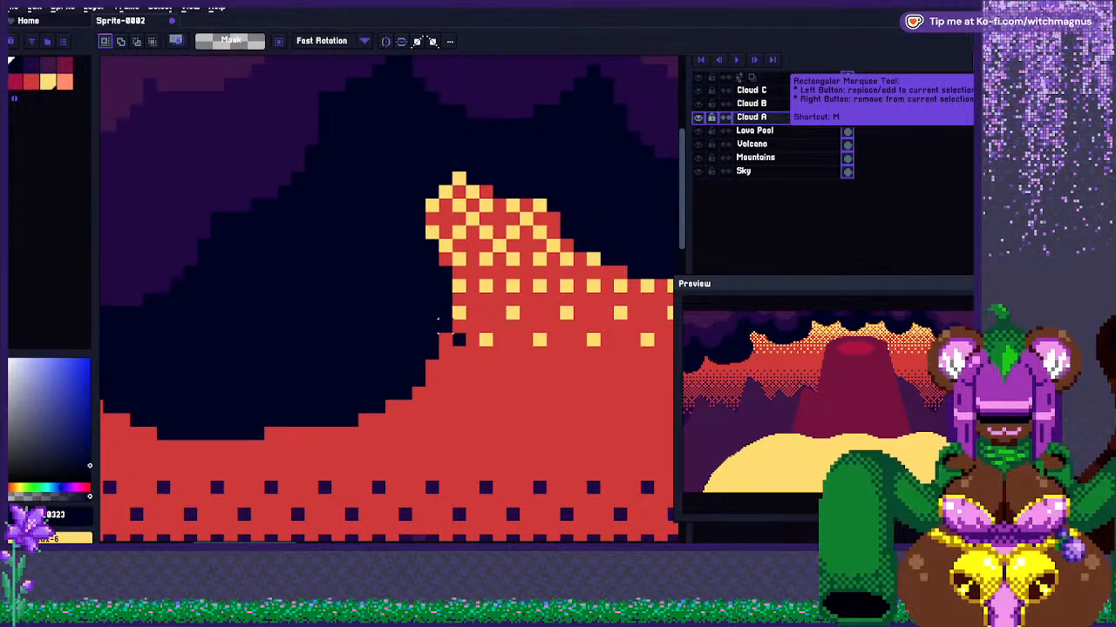
drag(436, 318, 469, 349)
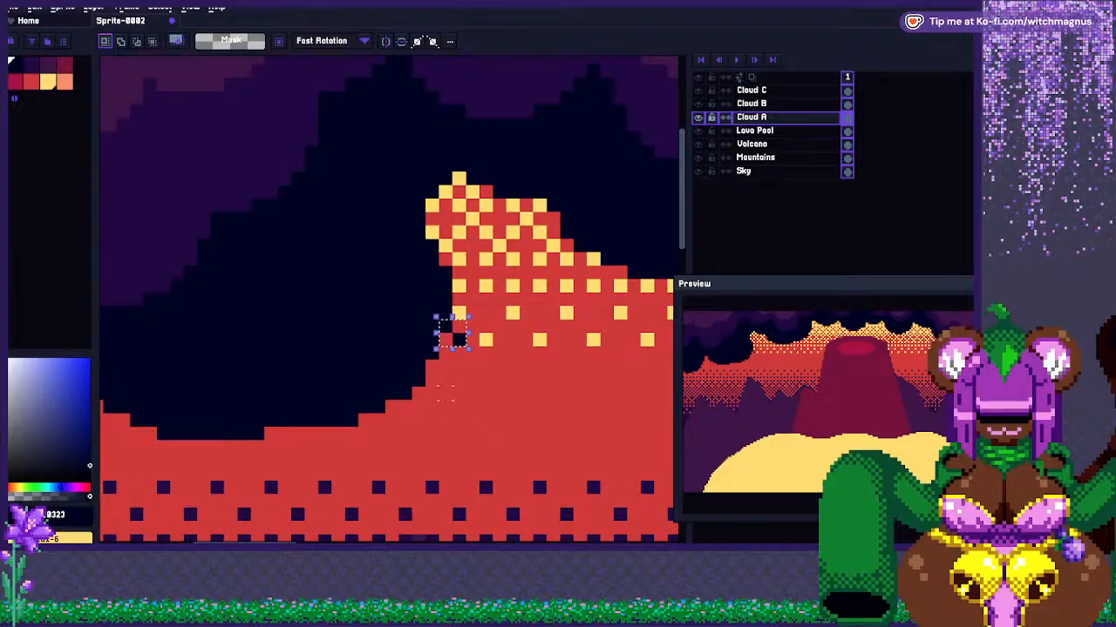
key(ctrl+b)
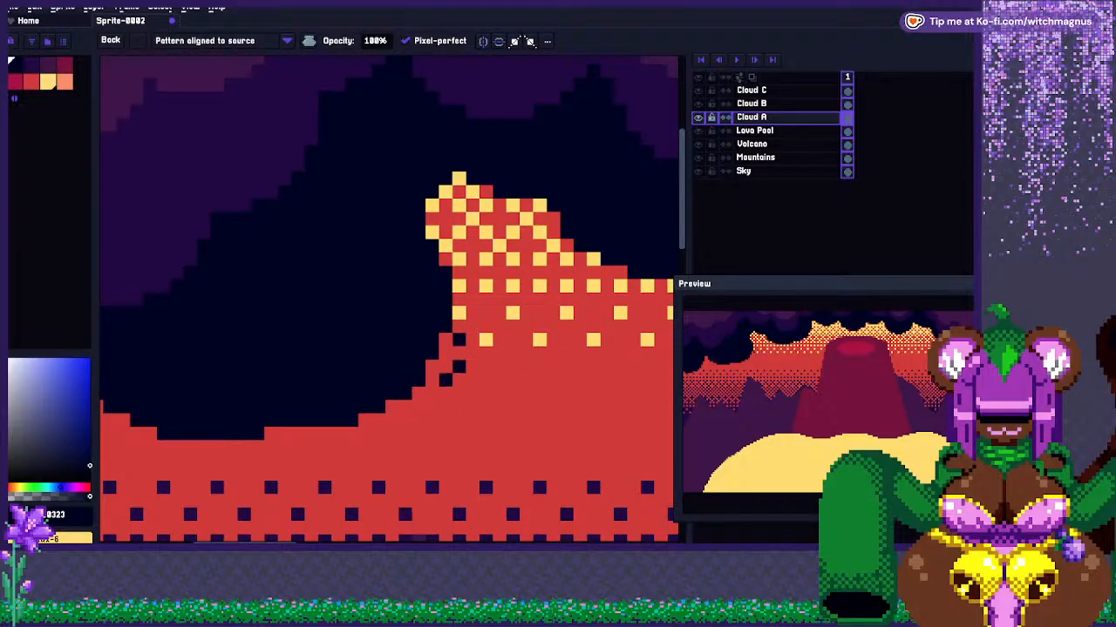
Dither the lower and inner edges of Cloud A's left cloud with the checkered custom brush, undoing the unwanted stroke.
scroll(444, 320, down, 2)
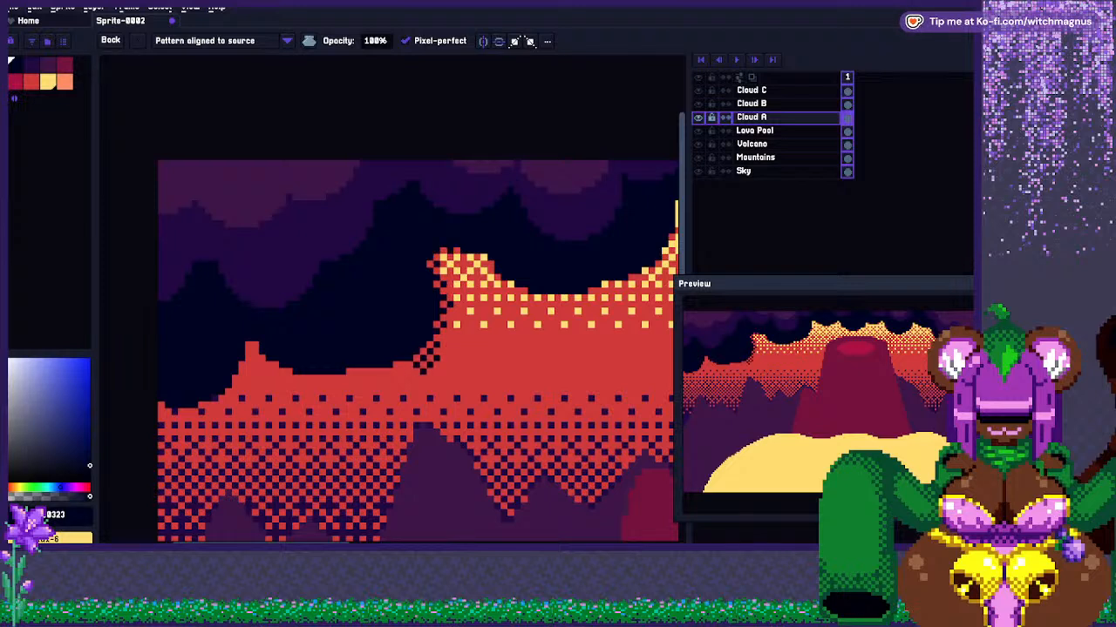
key(ctrl+z)
drag(410, 358, 322, 378)
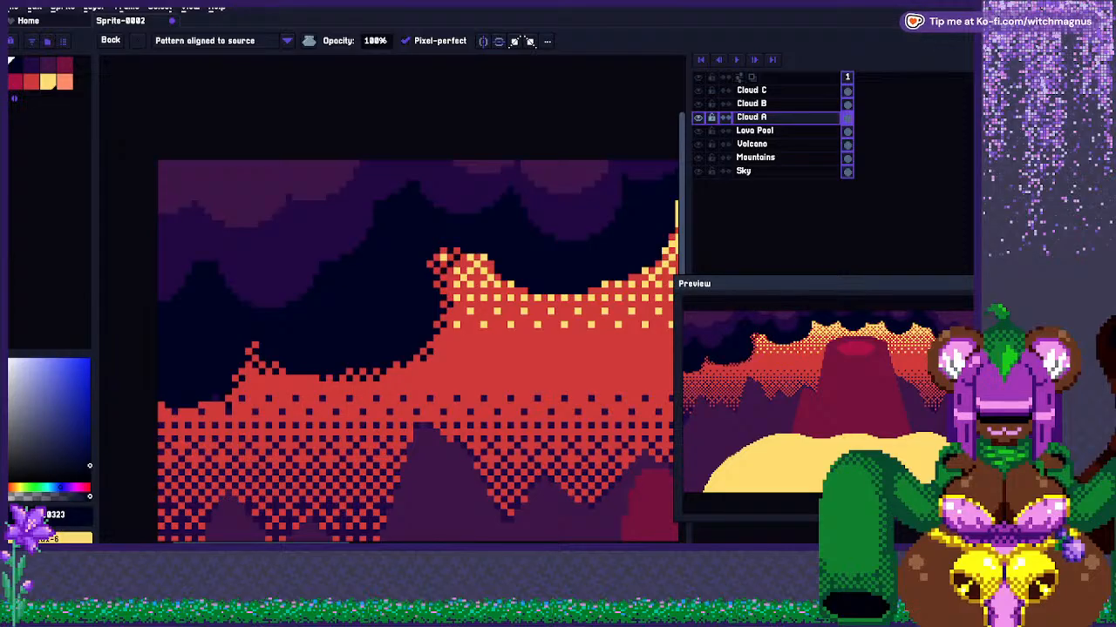
scroll(388, 352, down, 2)
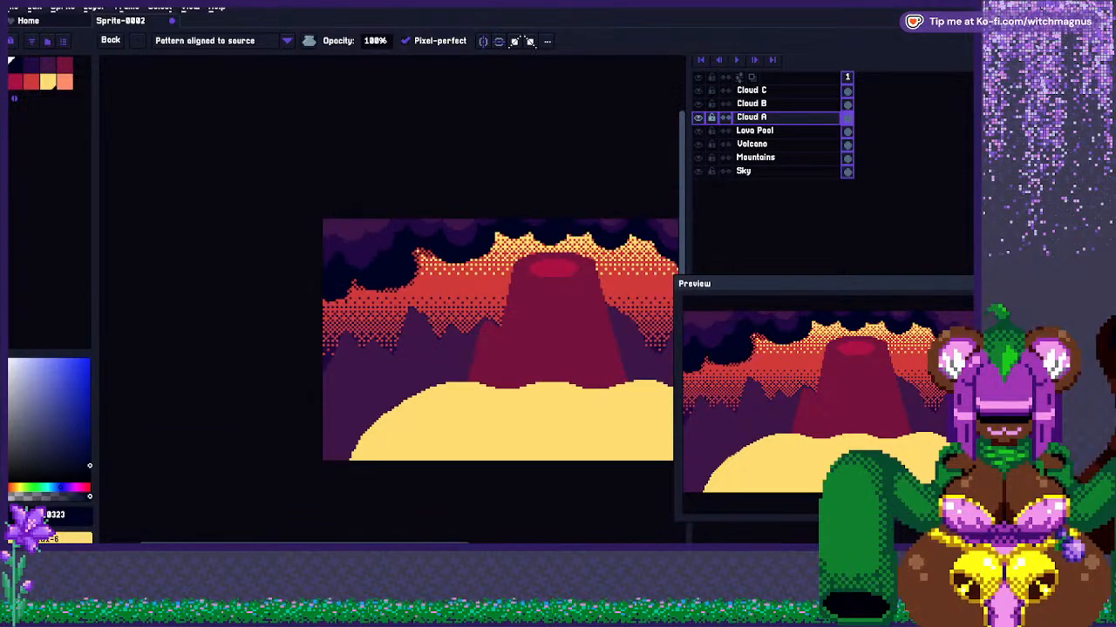
Dither the area above the volcano's crater and the neighbouring lower edge of Cloud A with the navy checkered brush.
scroll(389, 366, up, 2)
mouse_move(547, 287)
mouse_down()
mouse_move(556, 259)
mouse_move(570, 298)
mouse_up()
drag(548, 261, 553, 275)
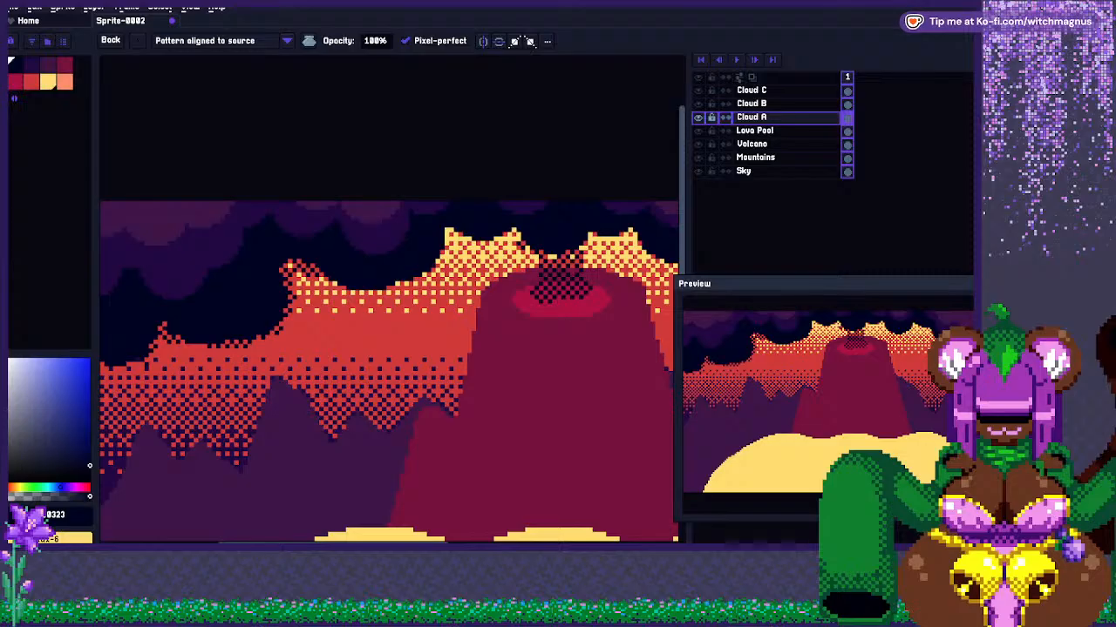
scroll(550, 277, down, 3)
scroll(571, 270, down, 2)
scroll(571, 270, up, 5)
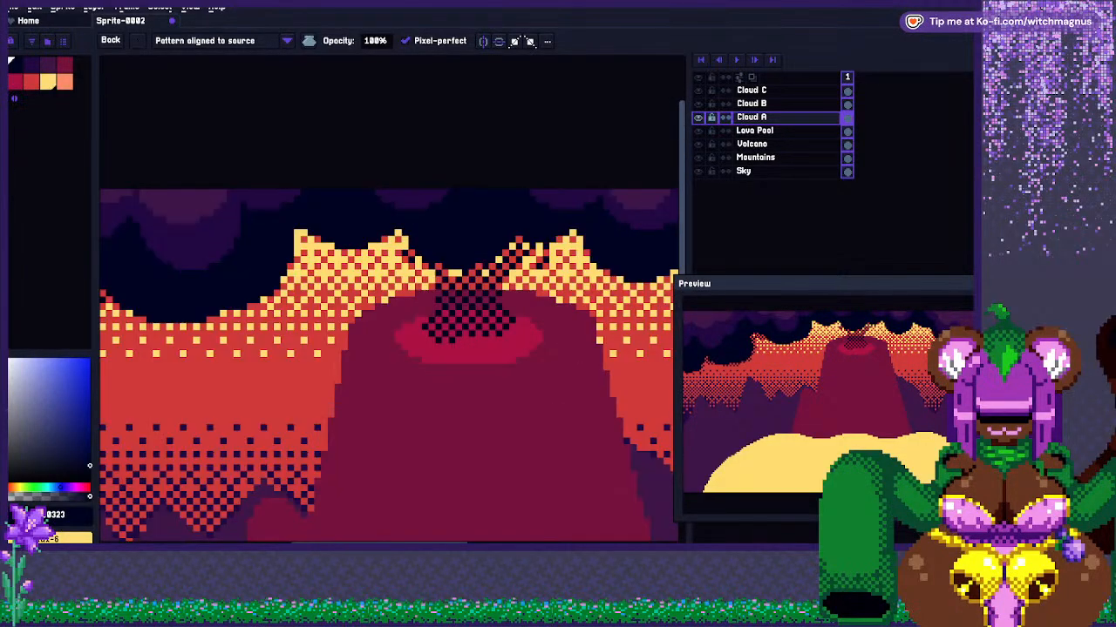
Continue the checkered dithering along Cloud A's lower edge from the volcano to the canvas's right border.
scroll(571, 261, down, 3)
scroll(488, 301, down, 2)
scroll(488, 301, up, 3)
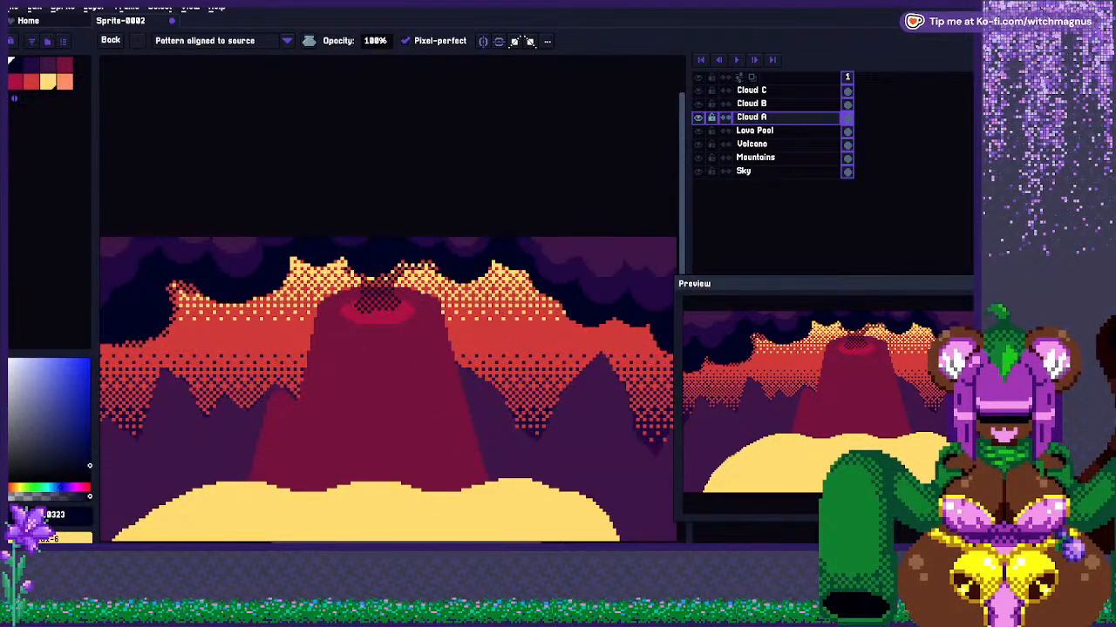
scroll(489, 300, up, 1)
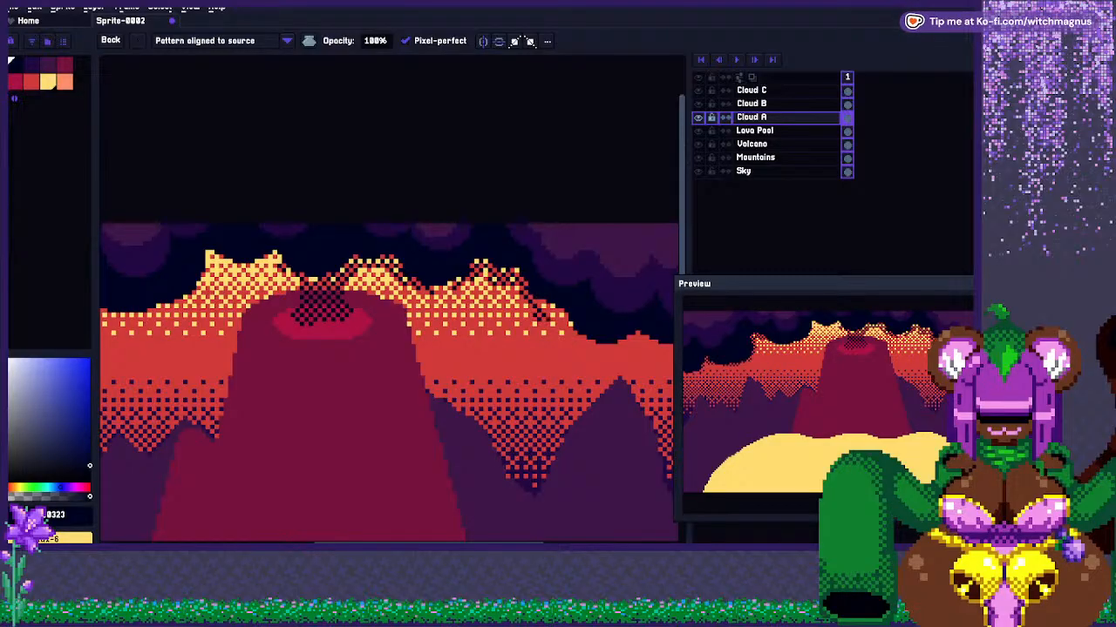
scroll(392, 366, down, 3)
scroll(392, 366, up, 3)
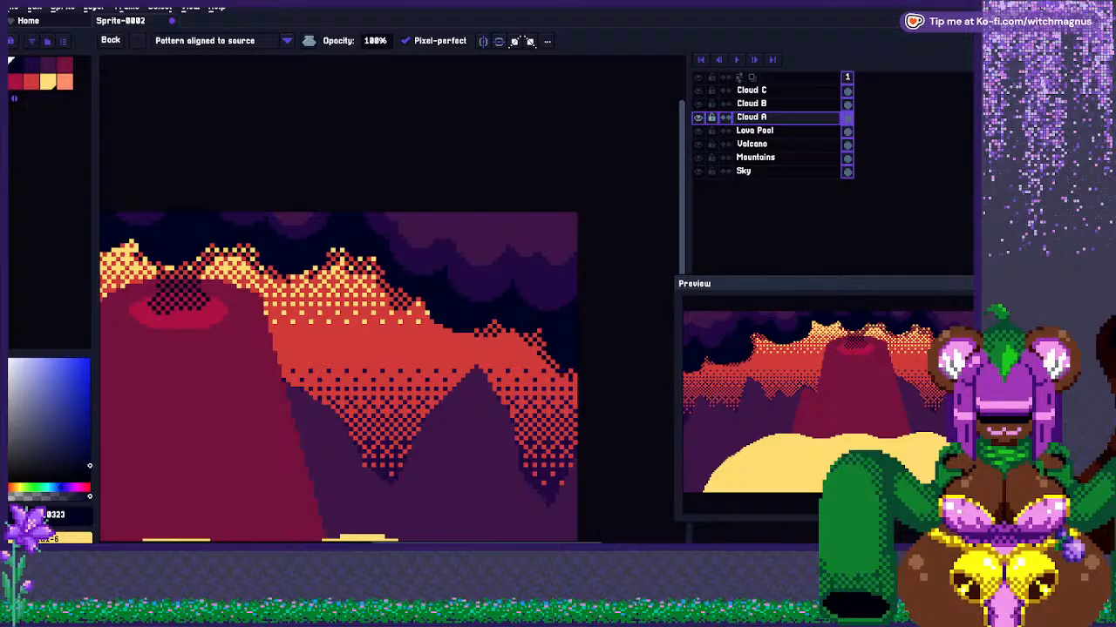
Dither Cloud A's lower edge between the left cloud and the volcano, undoing the stray stroke near the left border.
scroll(562, 370, down, 4)
scroll(429, 315, up, 3)
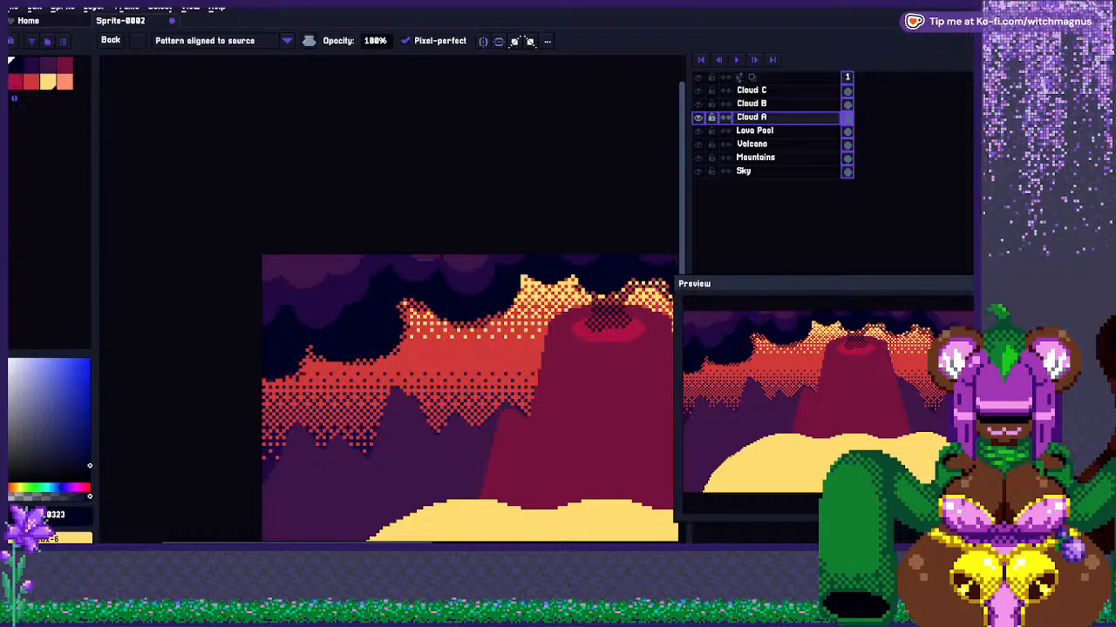
drag(299, 384, 304, 376)
key(ctrl+z)
scroll(373, 365, down, 2)
scroll(448, 323, up, 4)
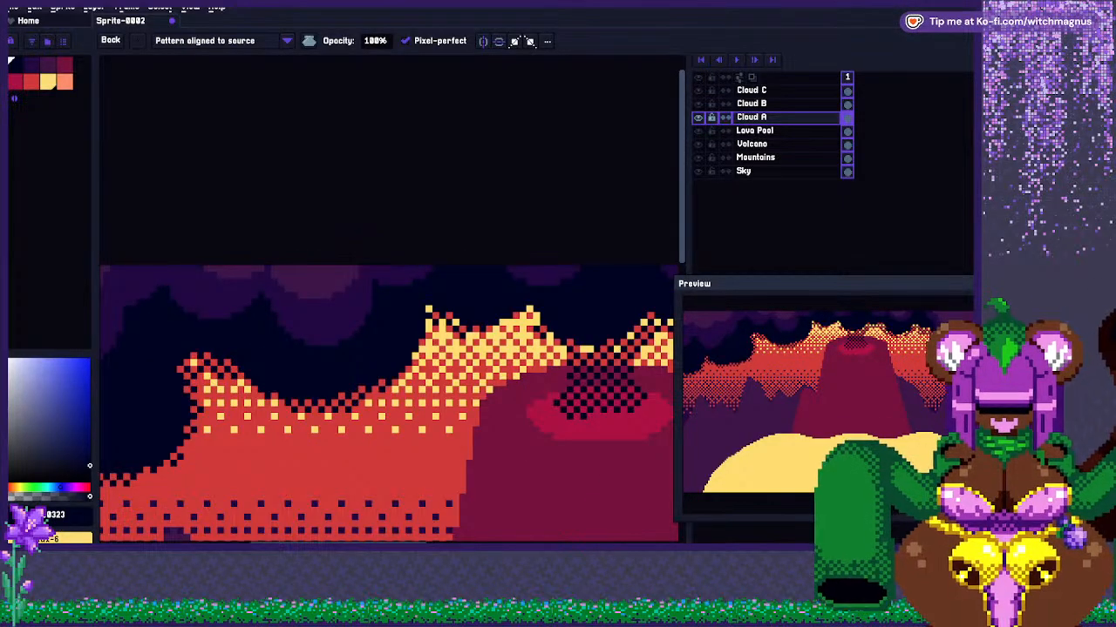
Touch up the checkered dithering on Cloud A's edges around the volcano and check it across the whole canvas.
scroll(398, 403, down, 4)
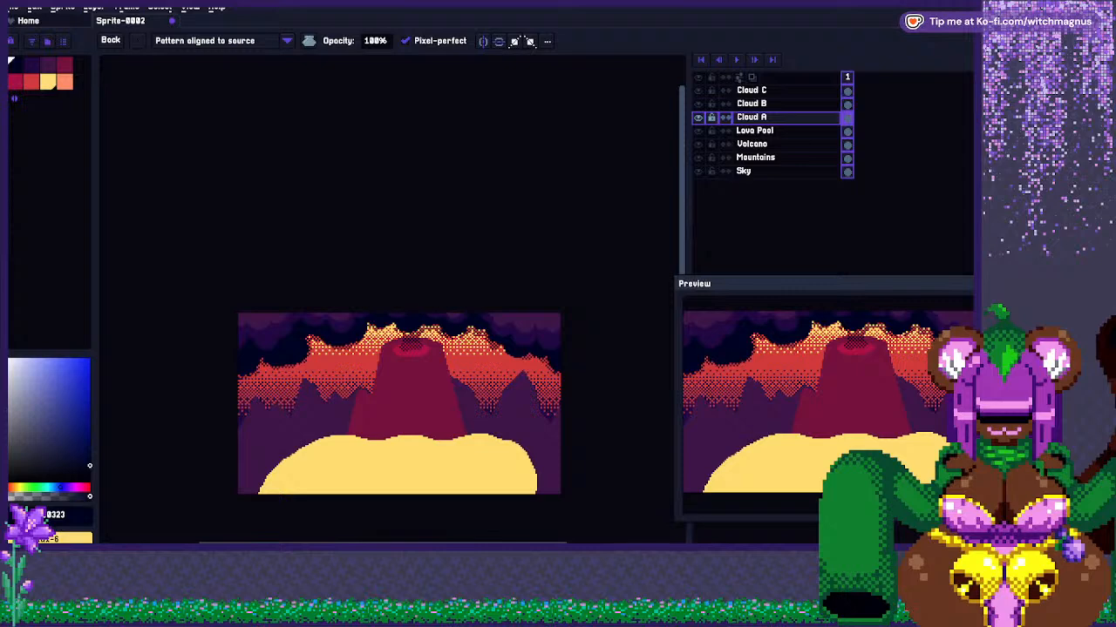
scroll(399, 373, up, 3)
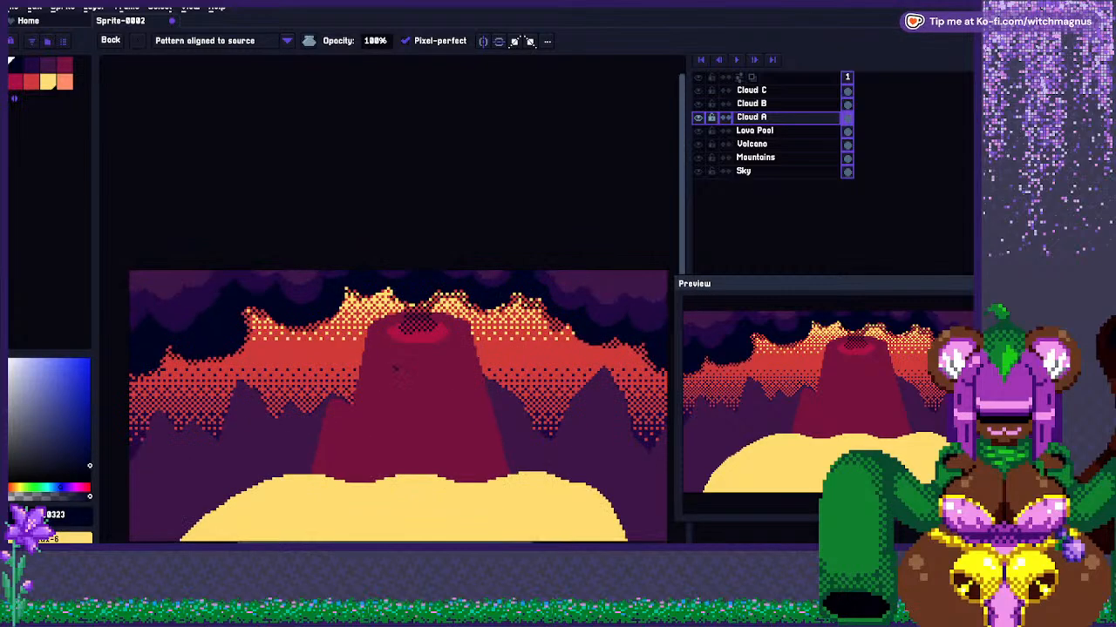
scroll(388, 366, up, 2)
drag(556, 364, 624, 391)
scroll(389, 299, down, 3)
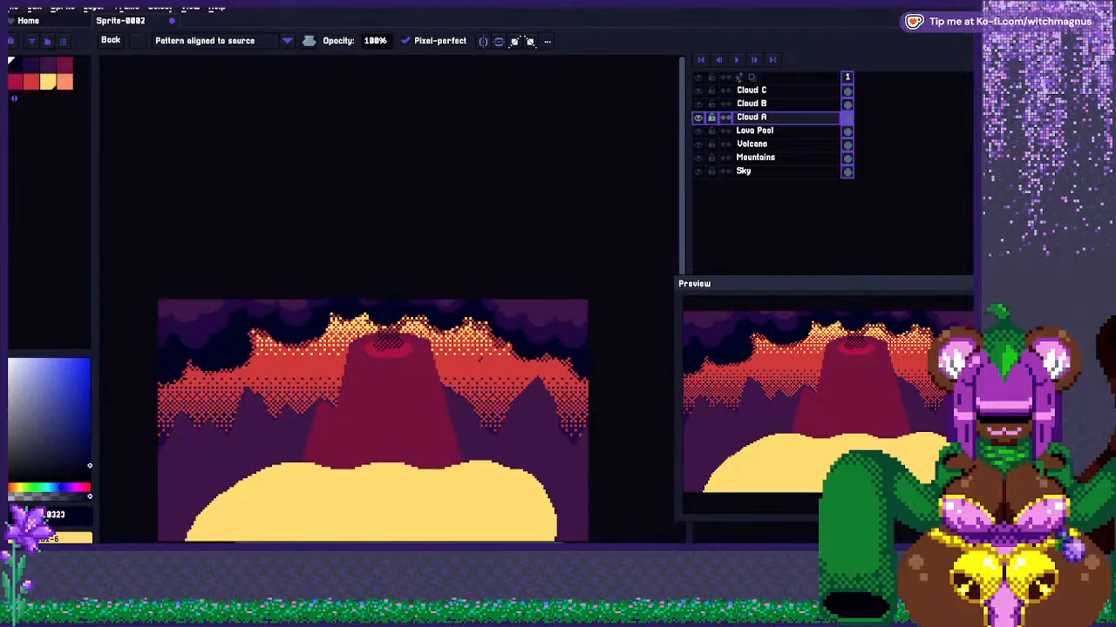
scroll(389, 299, up, 1)
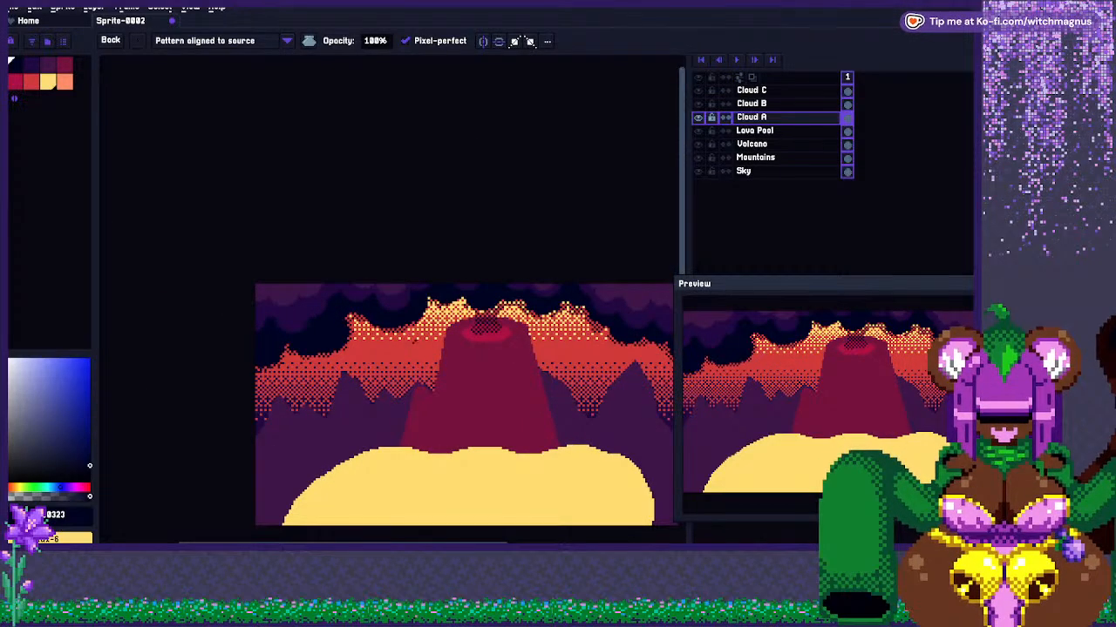
scroll(467, 296, up, 3)
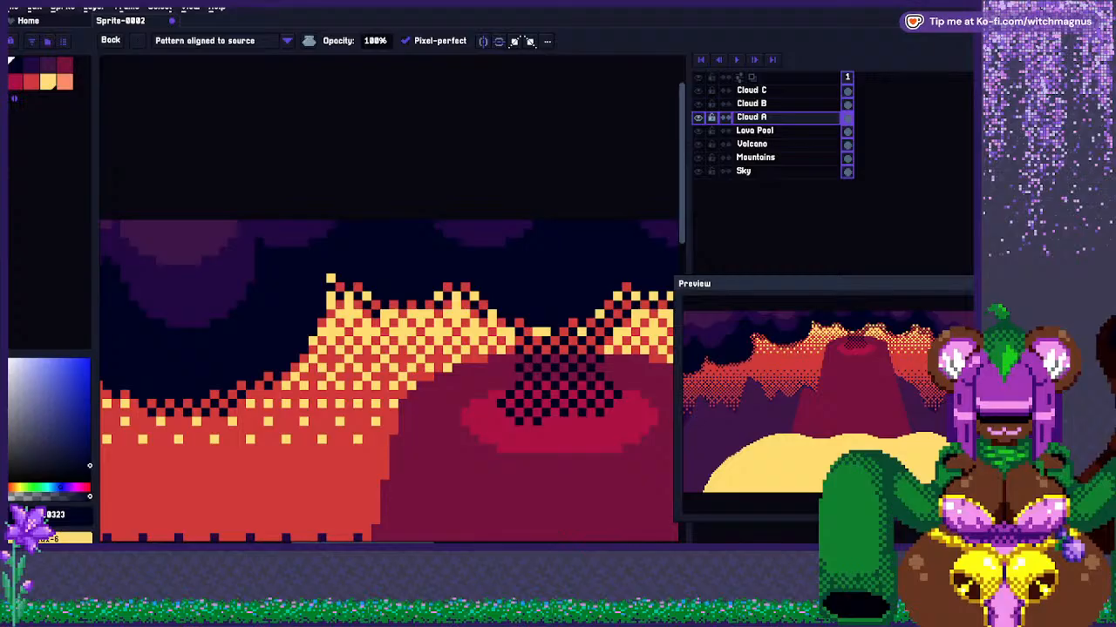
scroll(439, 305, down, 1)
scroll(388, 349, up, 1)
scroll(389, 348, down, 3)
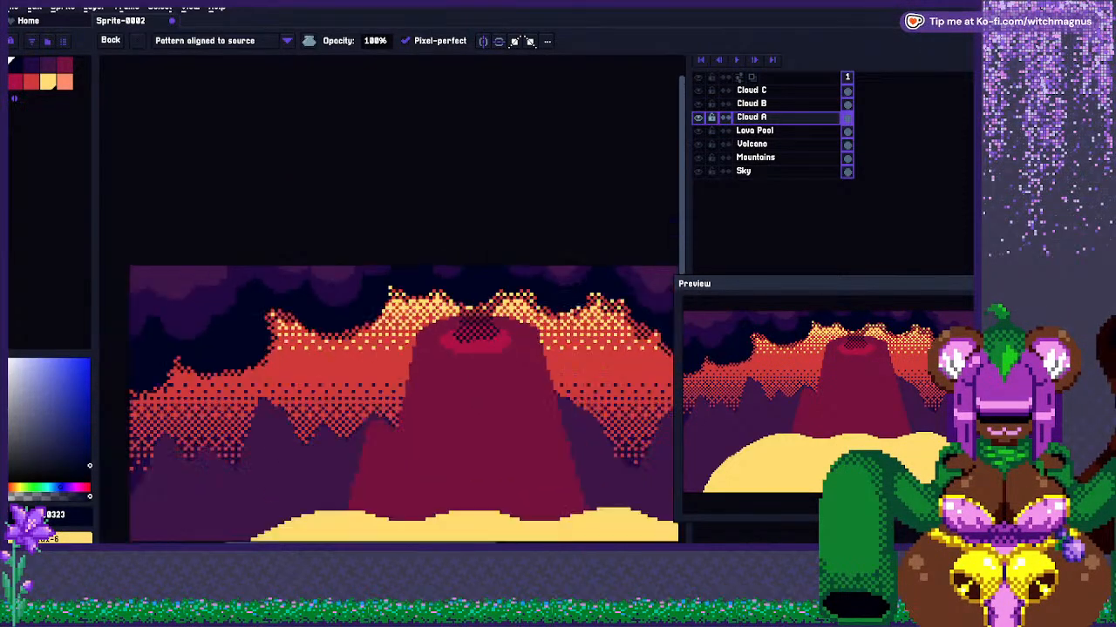
Sample Cloud B's dark purple and try it with the checkered brush near its border with Cloud A.
scroll(359, 291, up, 7)
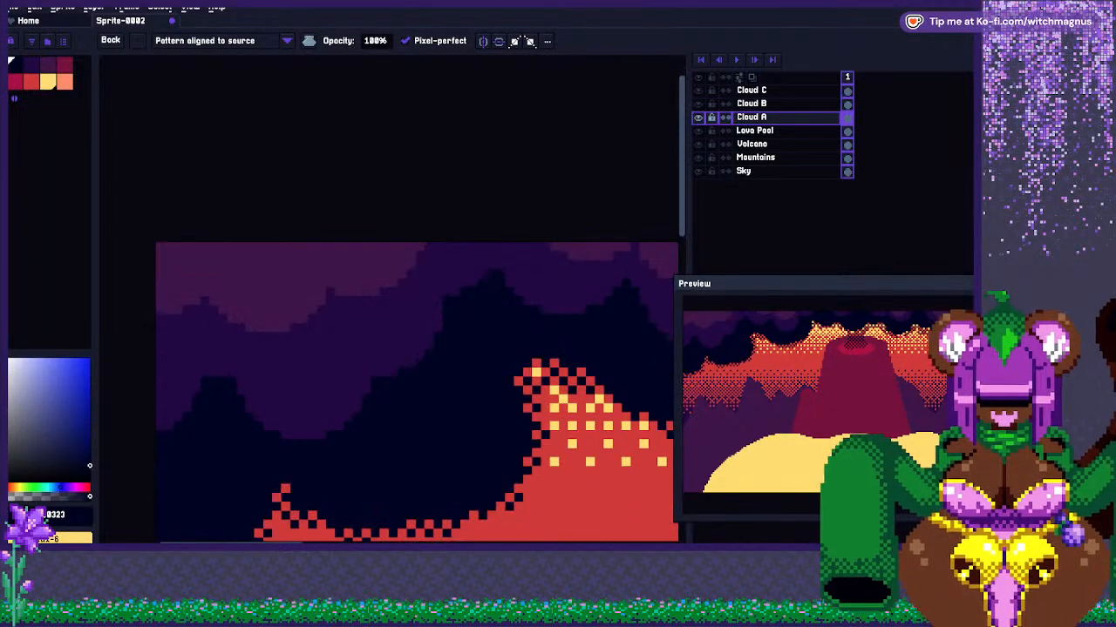
alt+click(359, 316)
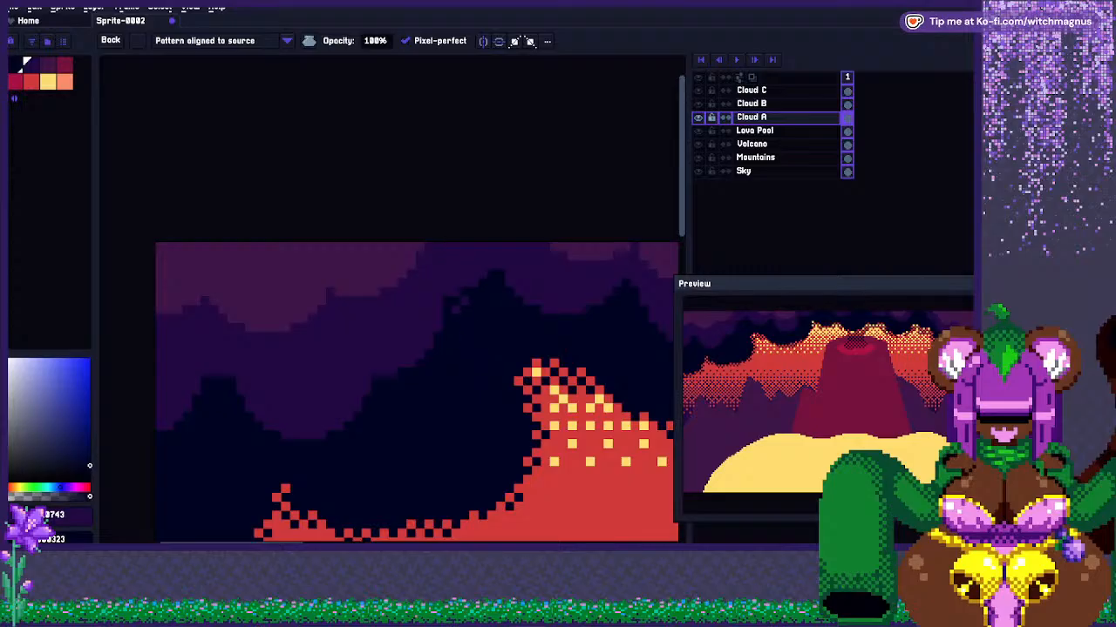
scroll(460, 347, down, 1)
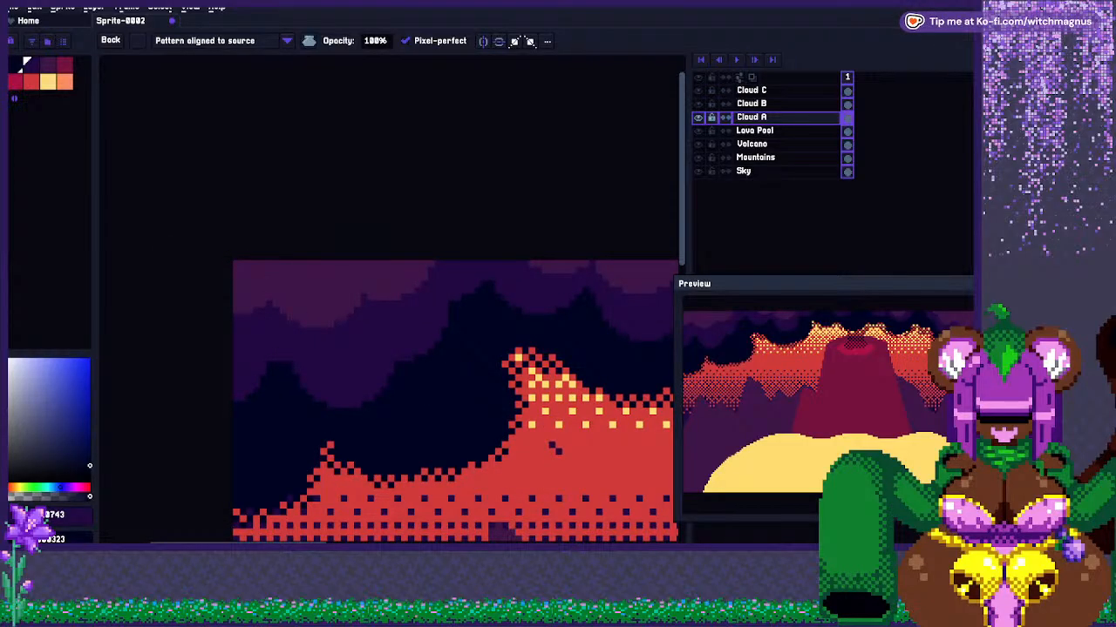
scroll(549, 438, up, 2)
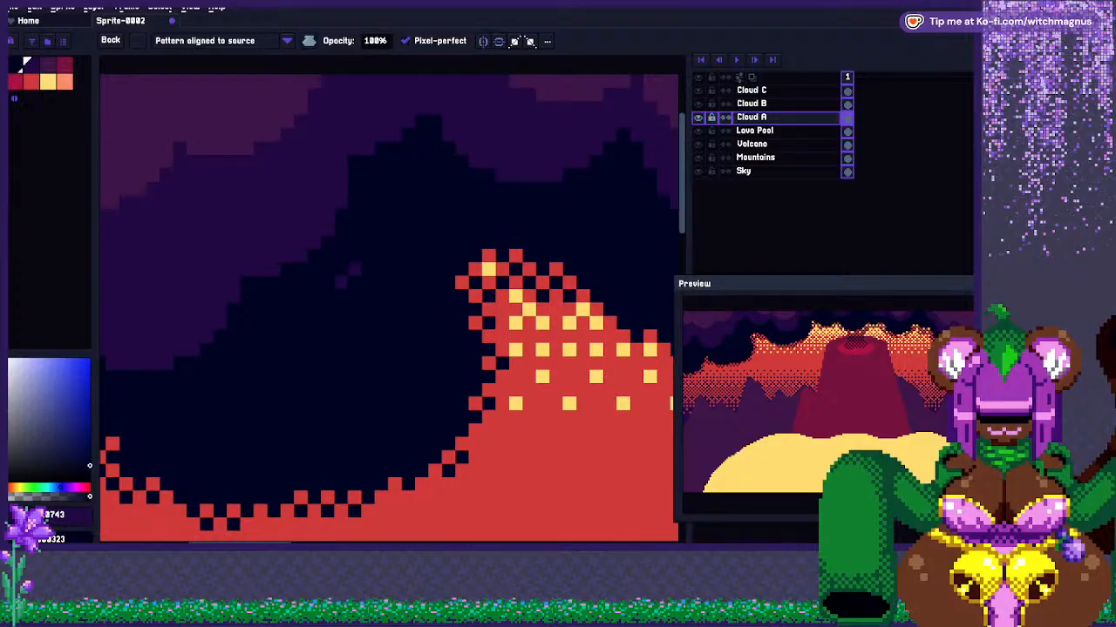
scroll(409, 269, down, 2)
scroll(470, 348, up, 1)
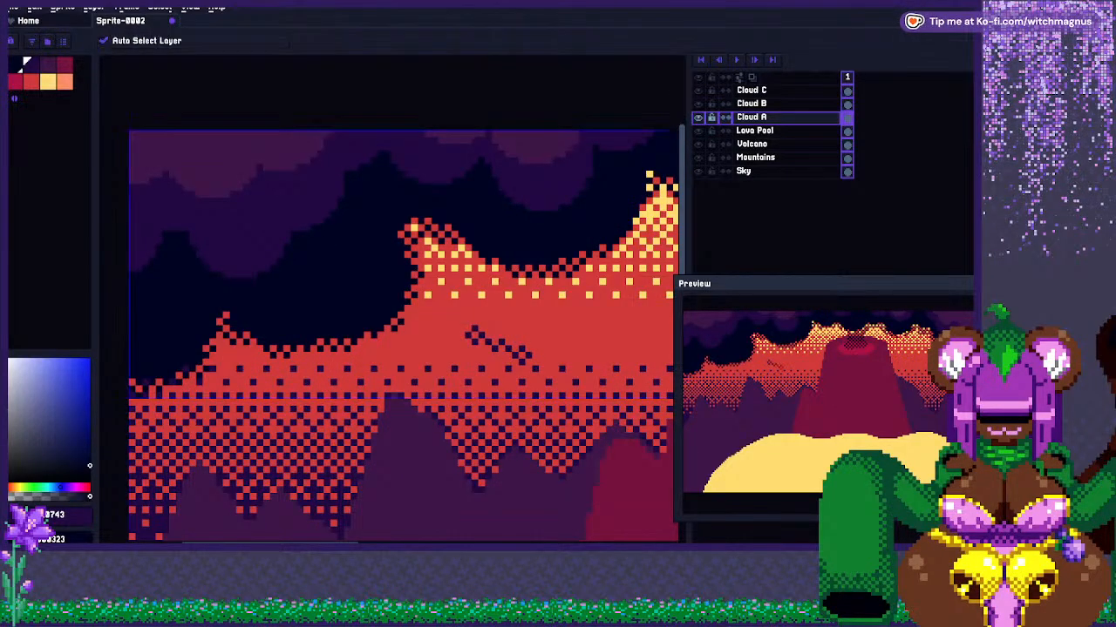
scroll(340, 222, up, 2)
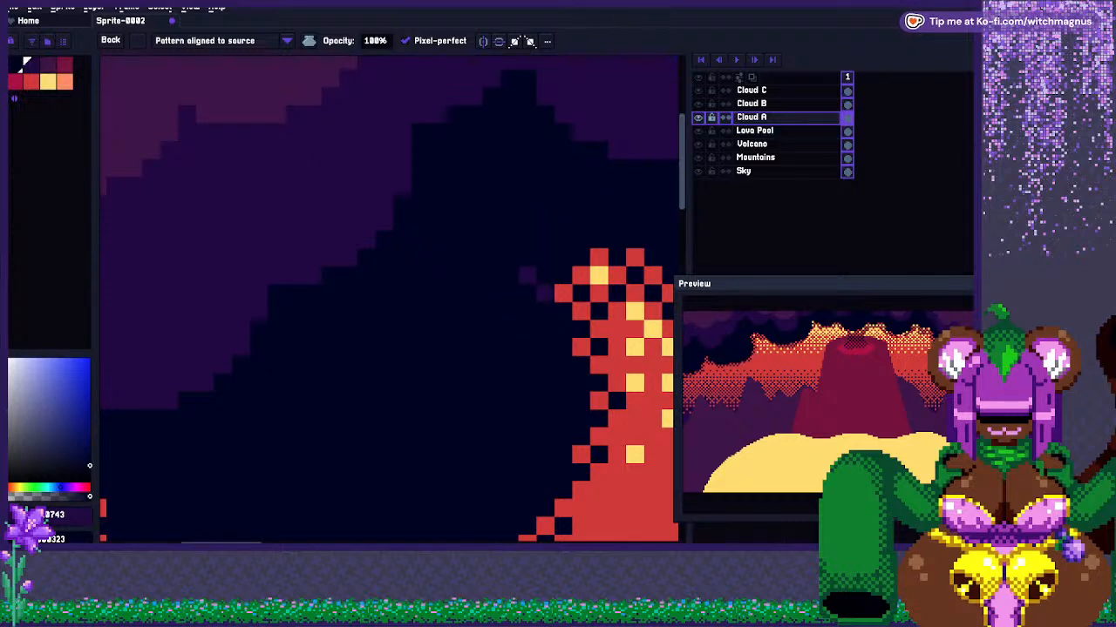
Return to a plain 1 px brush and place a single purple pixel beside Cloud B's lower edge on Cloud A.
click(111, 40)
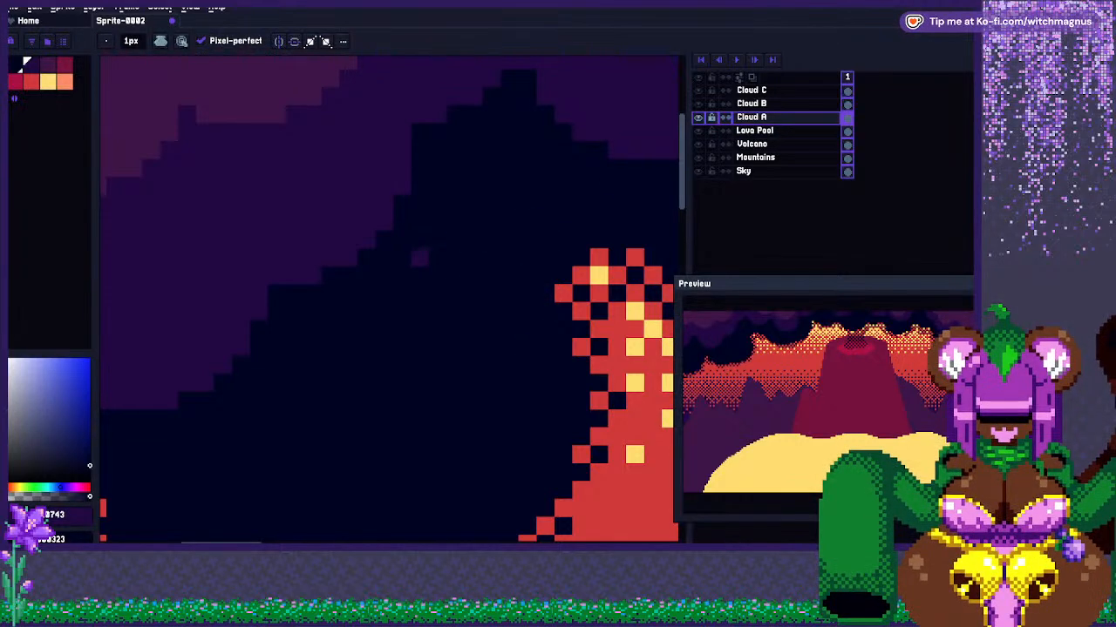
click(419, 203)
scroll(445, 279, down, 2)
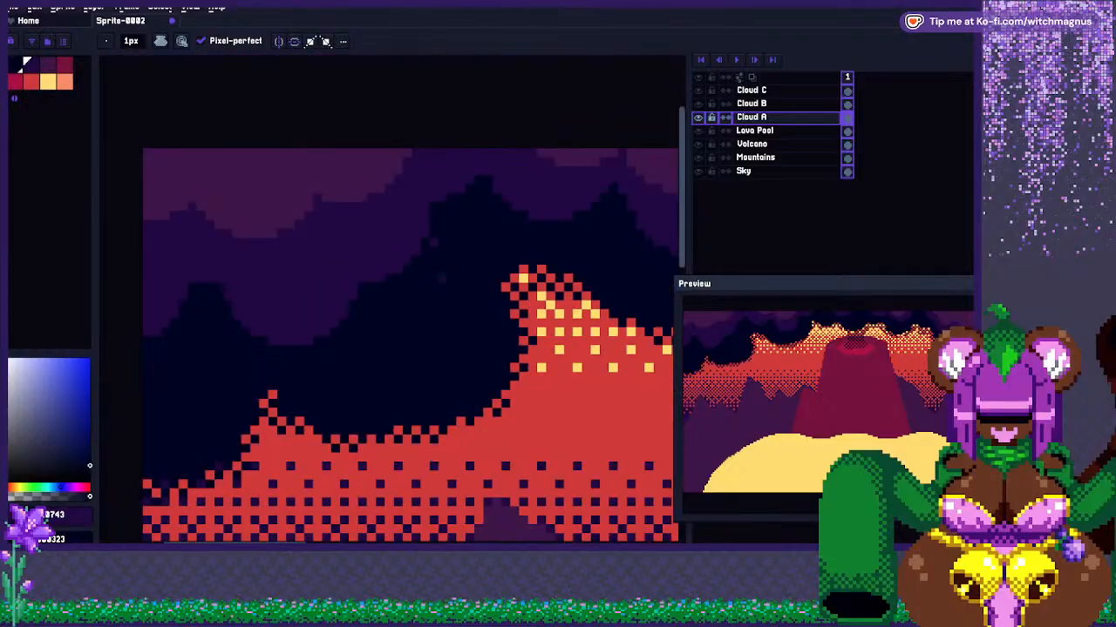
scroll(371, 182, up, 2)
scroll(392, 297, down, 2)
scroll(375, 262, up, 2)
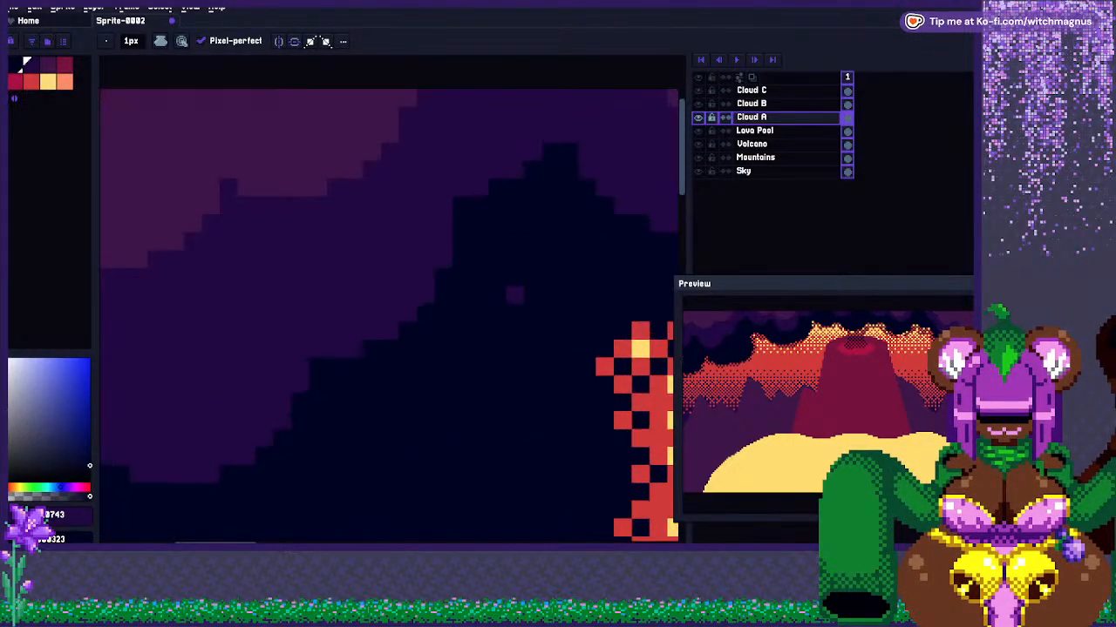
click(462, 276)
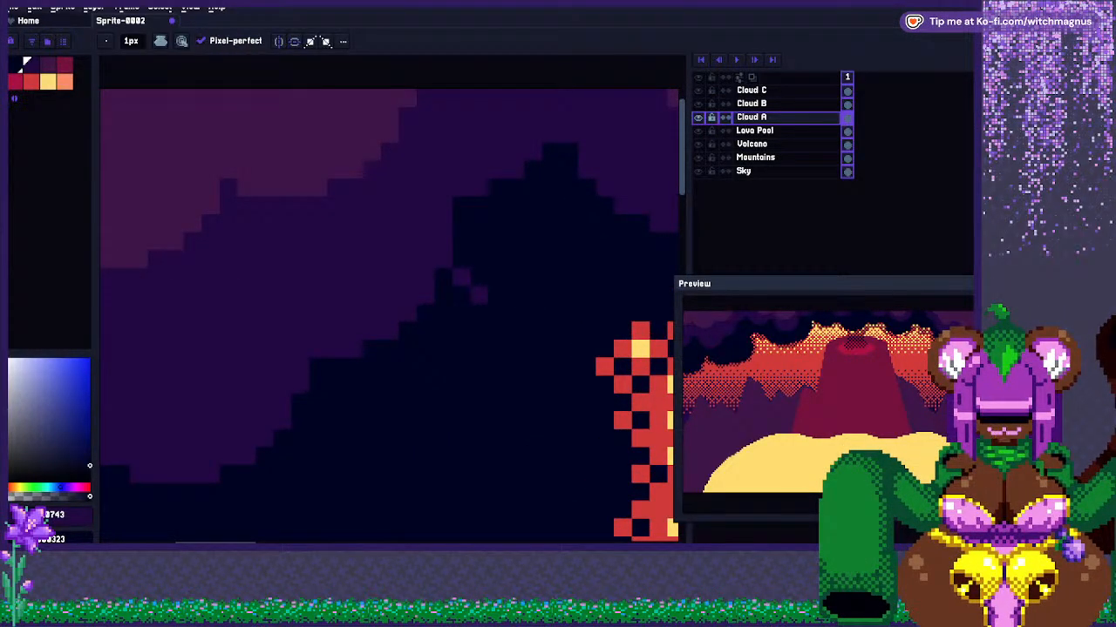
Try to select a 2 × 2 px checkered block around the purple pixel for a new custom brush.
click(985, 65)
mouse_move(462, 276)
mouse_down()
mouse_move(462, 294)
mouse_move(478, 295)
mouse_up()
click(473, 275)
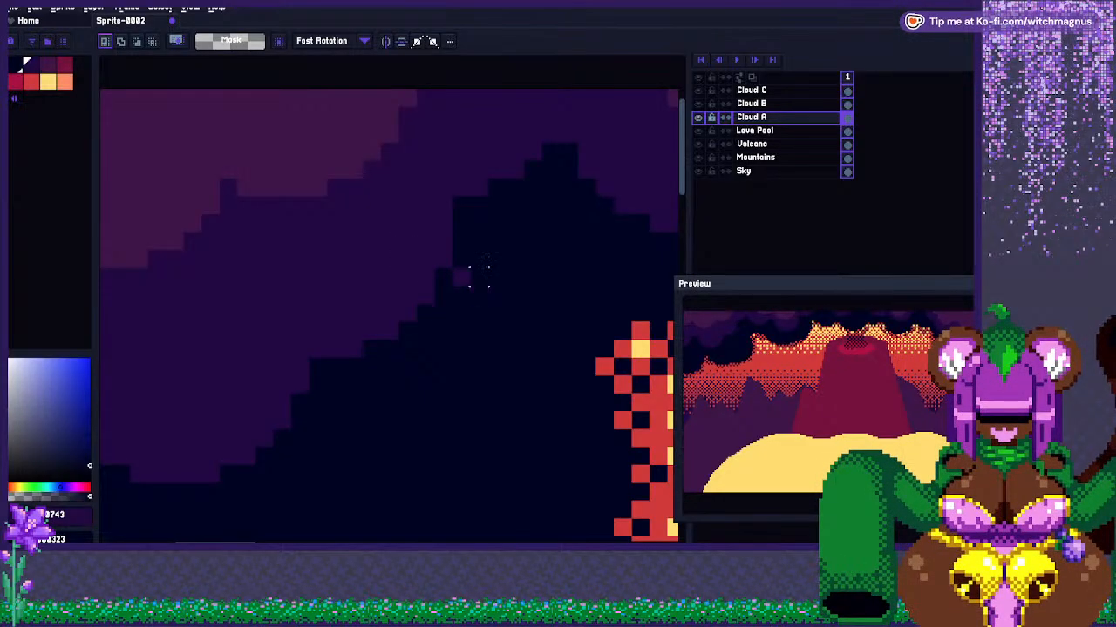
scroll(439, 271, down, 4)
scroll(438, 271, down, 1)
scroll(468, 284, up, 1)
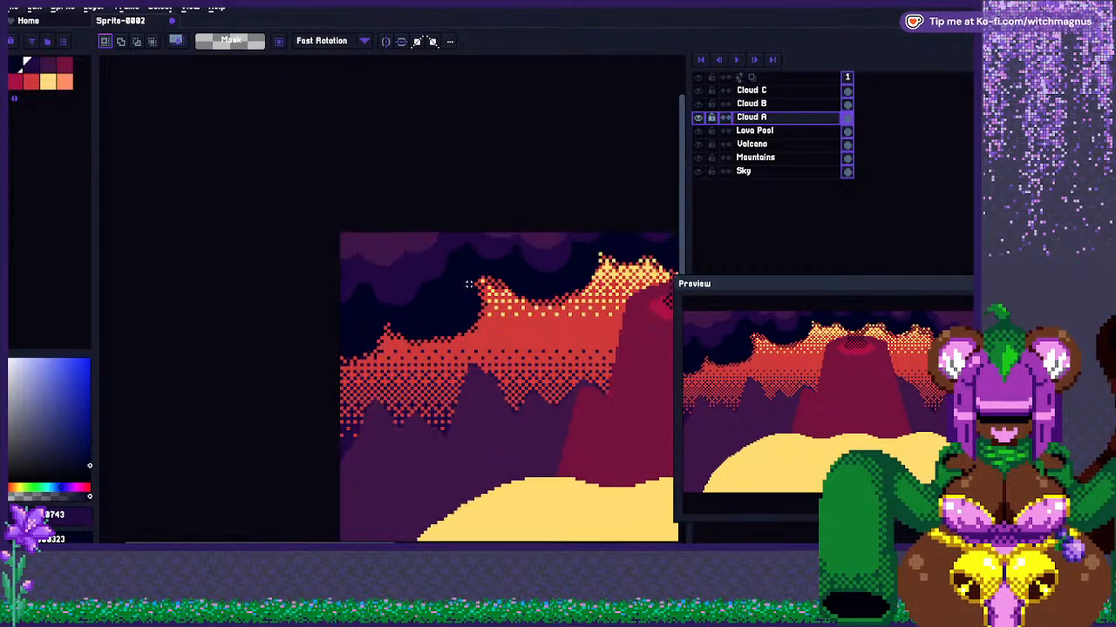
Activate the Cloud B layer and load the saved checkered custom brush for the Pencil.
key(alt+Up)
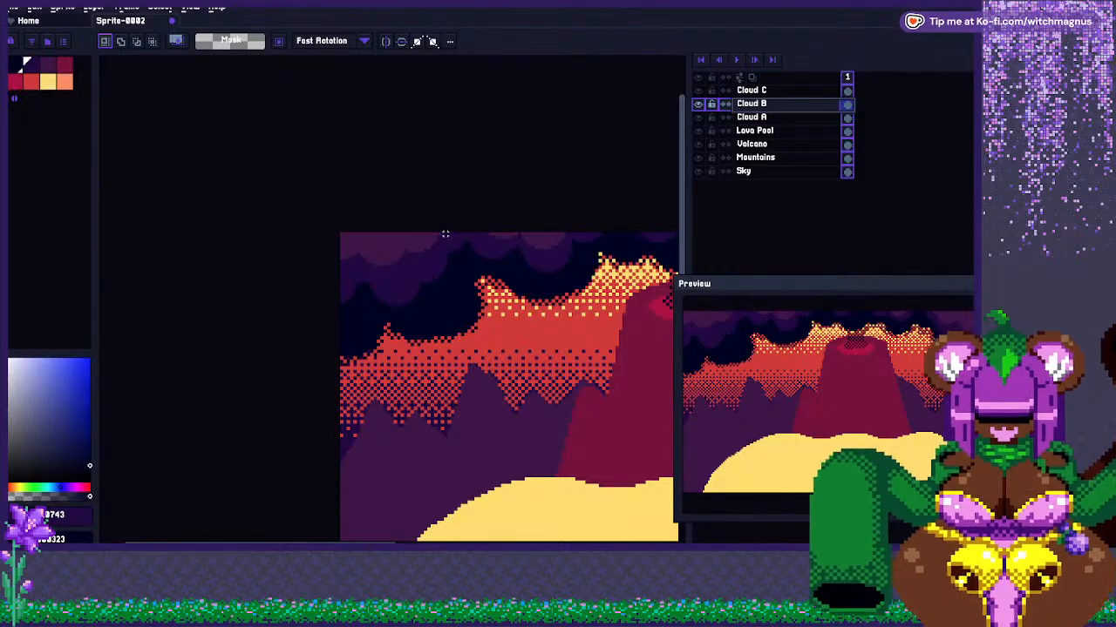
scroll(486, 274, up, 1)
key(alt)
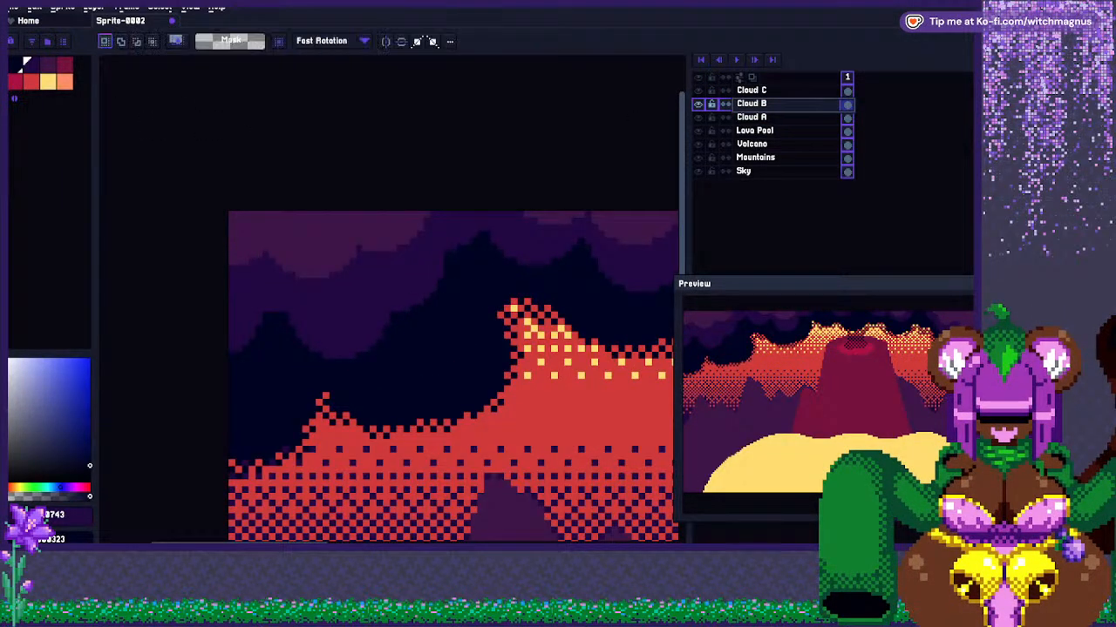
key(b)
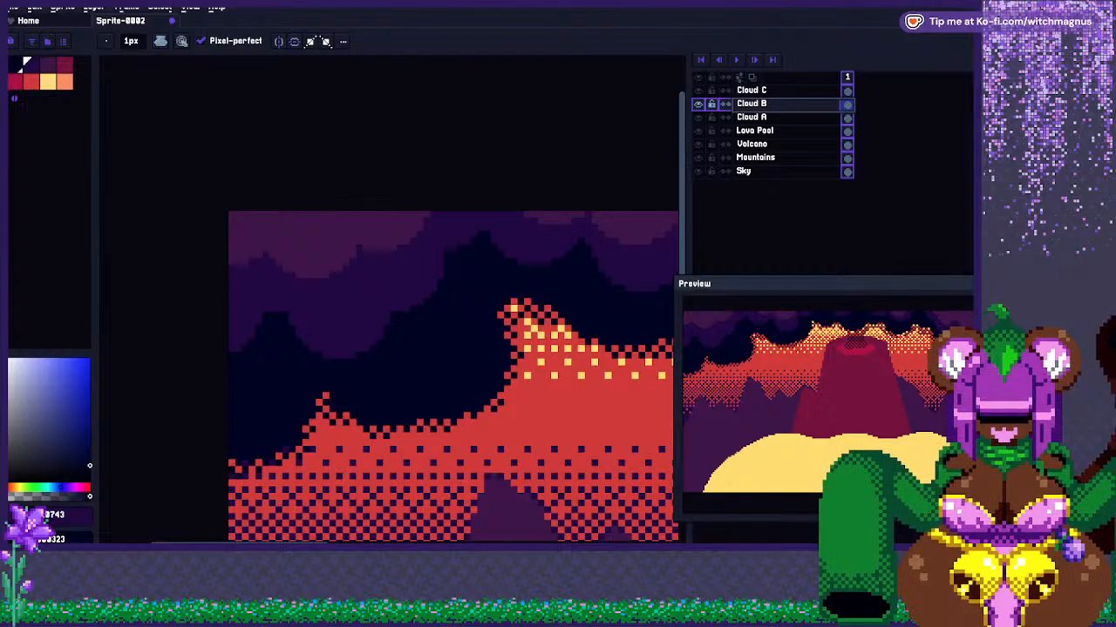
click(105, 41)
click(114, 85)
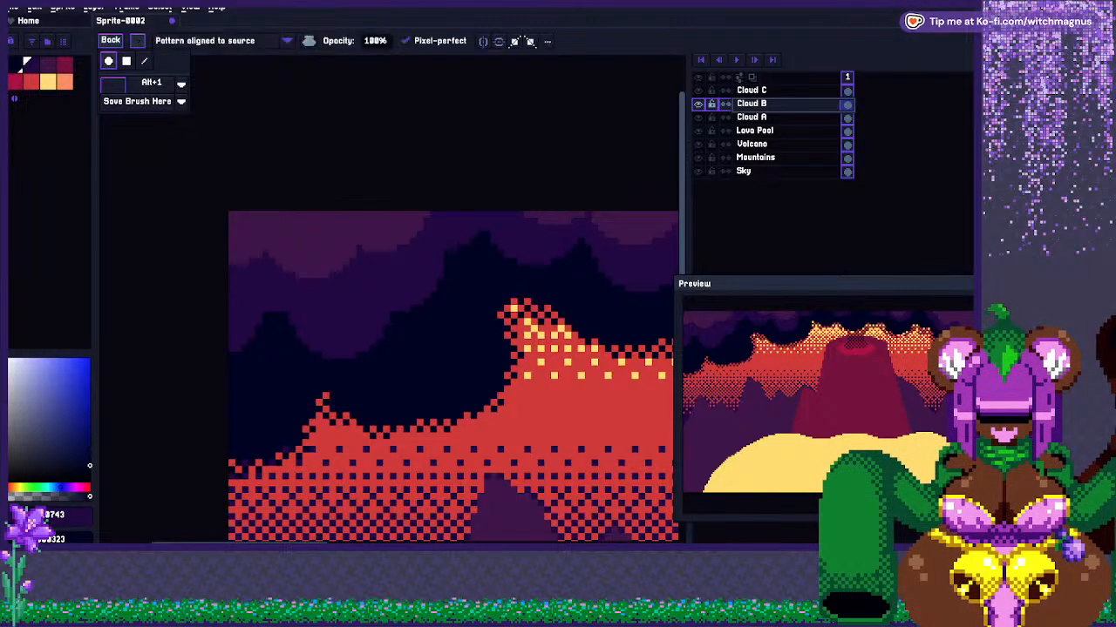
Sample Cloud B's dark purple as the background colour while keeping the checkered custom brush active.
scroll(436, 286, up, 1)
key(alt)
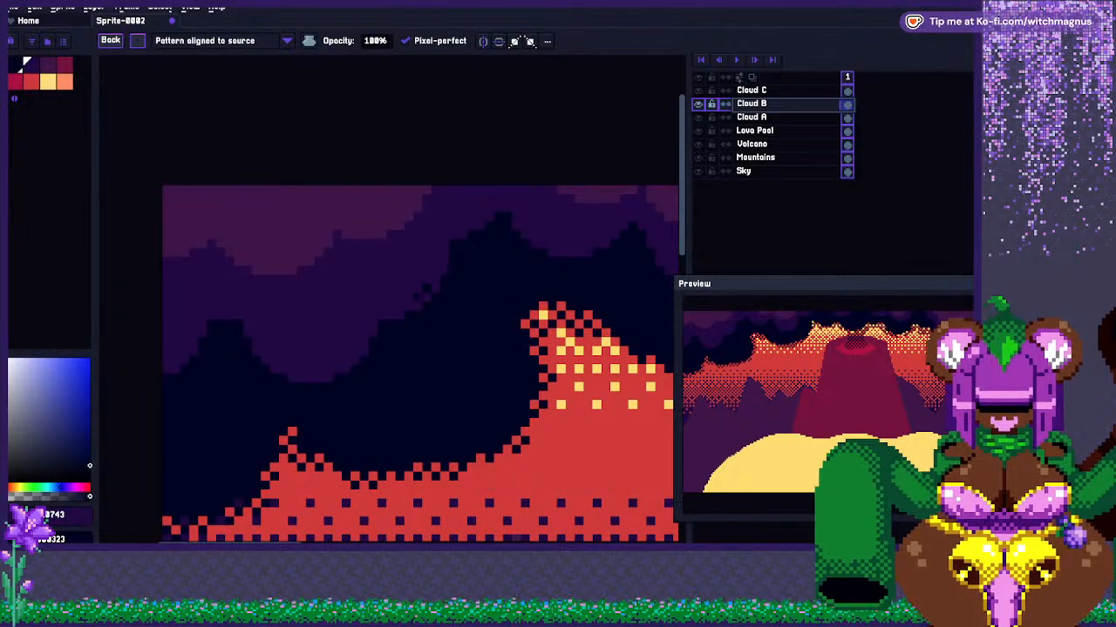
key(alt)
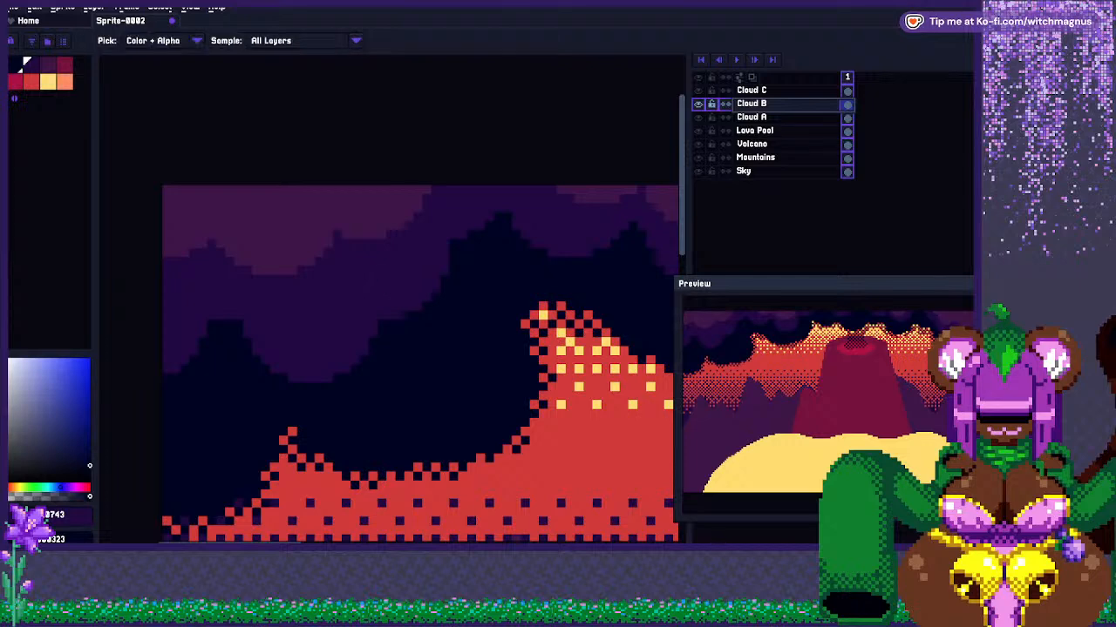
key(alt)
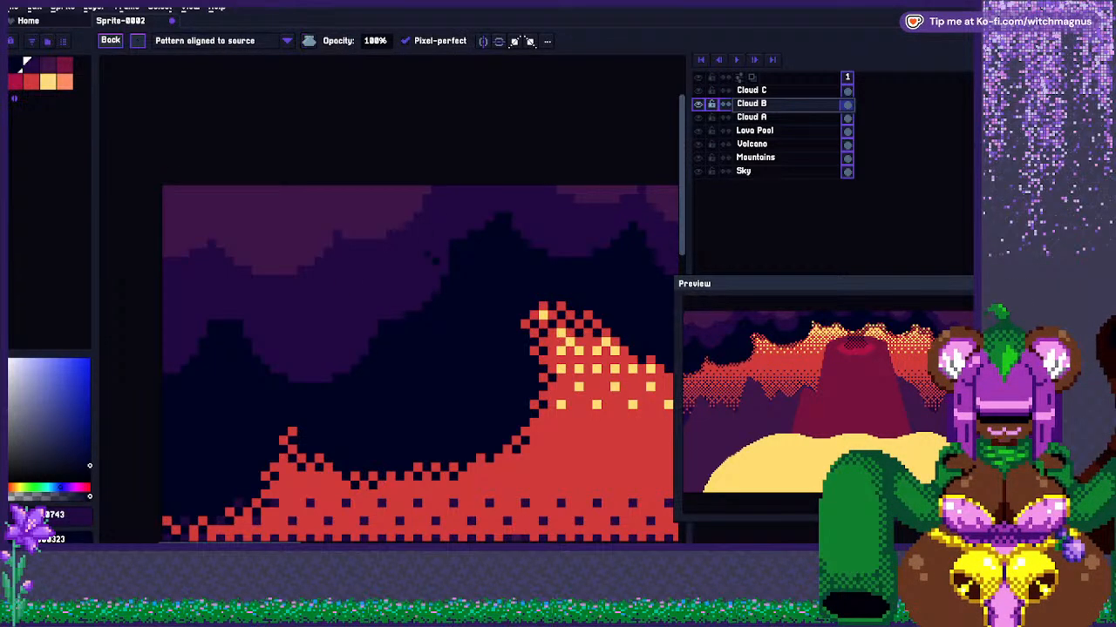
scroll(419, 349, down, 3)
scroll(418, 349, up, 4)
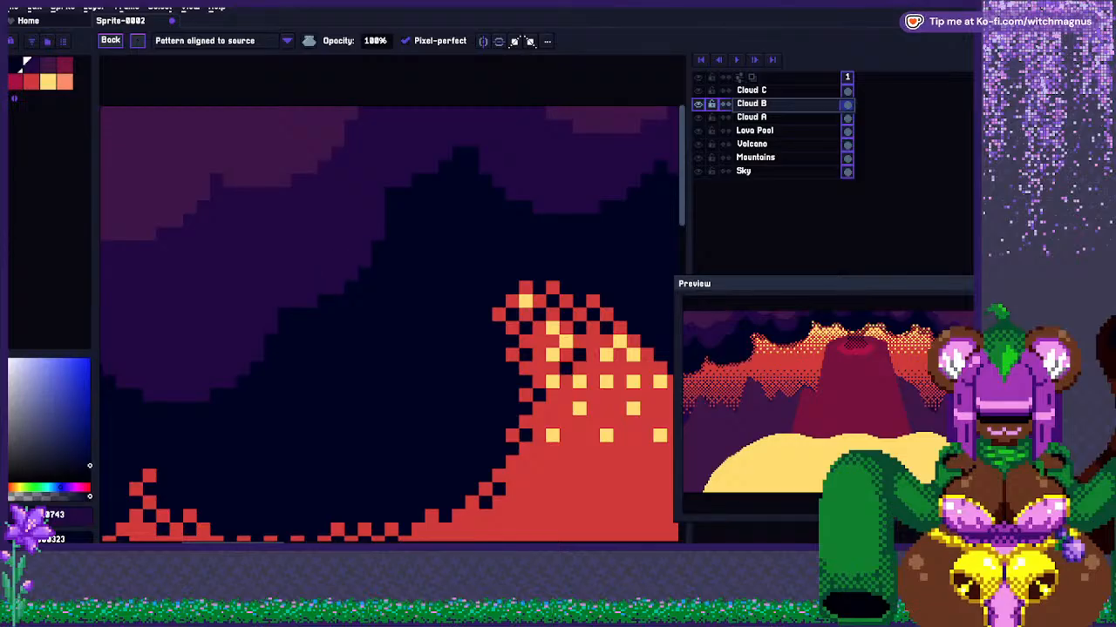
key(alt)
key(alt)
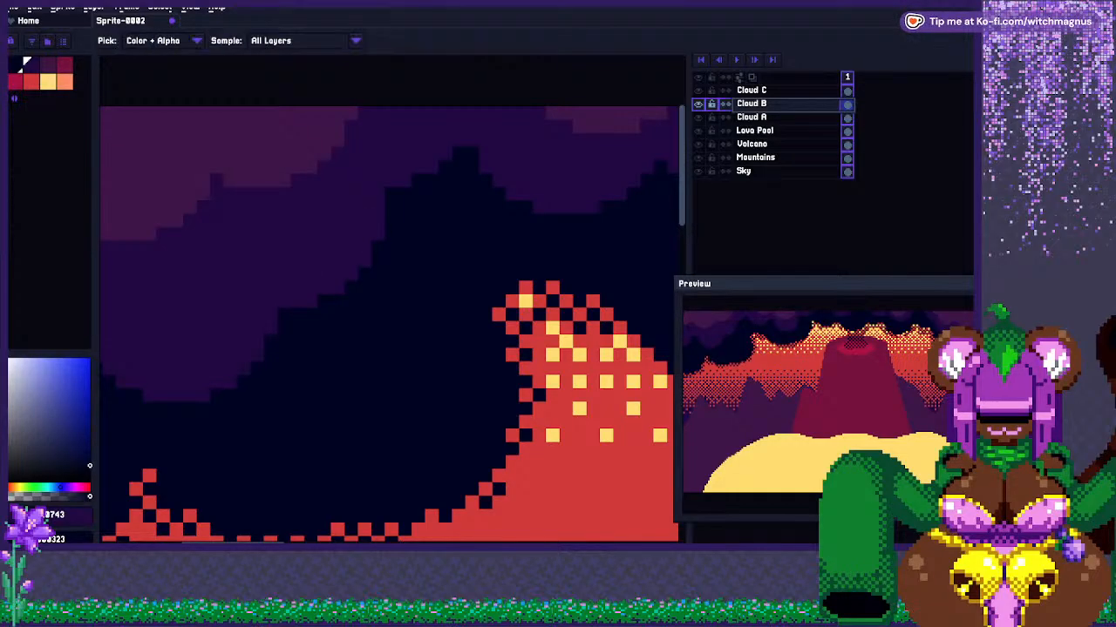
alt+right_click(305, 261)
key(alt)
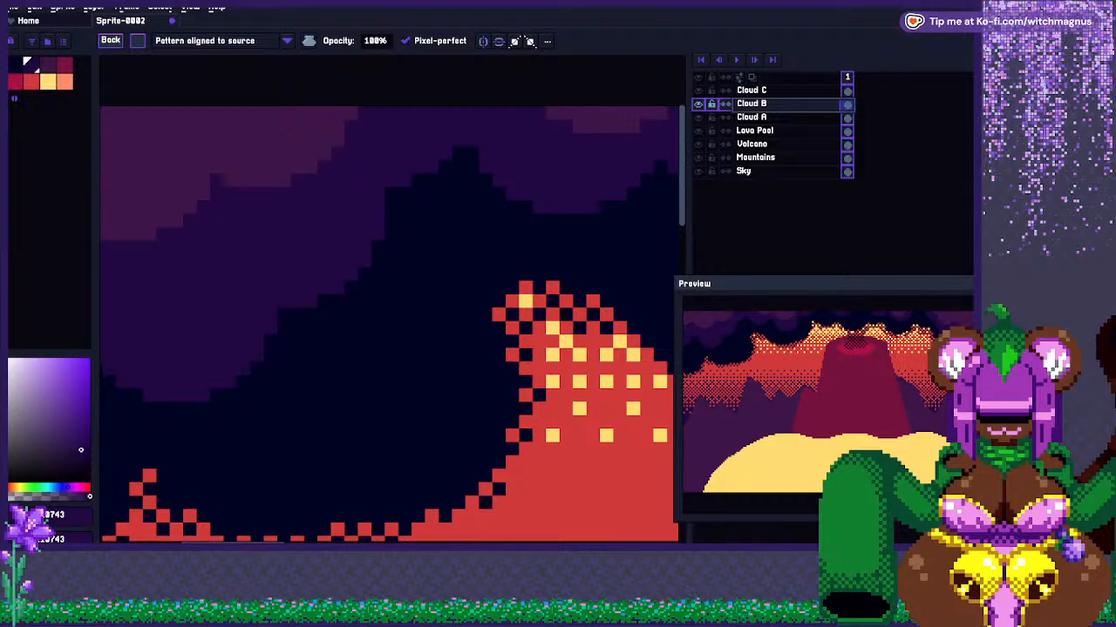
Select the 2 × 2 px checkered purple block at Cloud B's edge and turn it into a custom brush.
key(b)
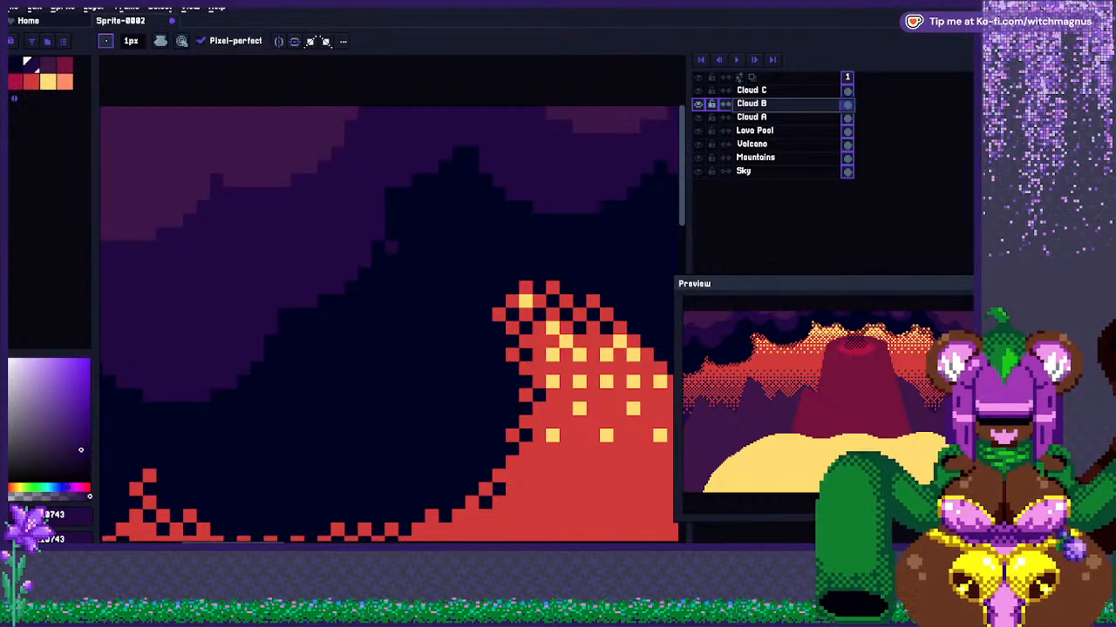
key(m)
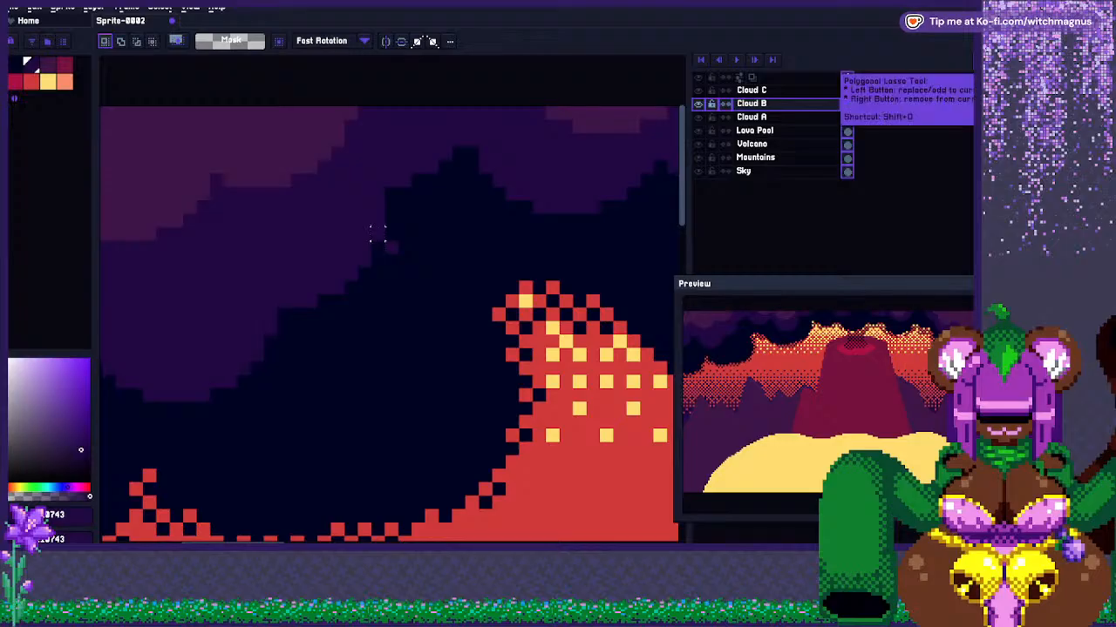
key(shift+b)
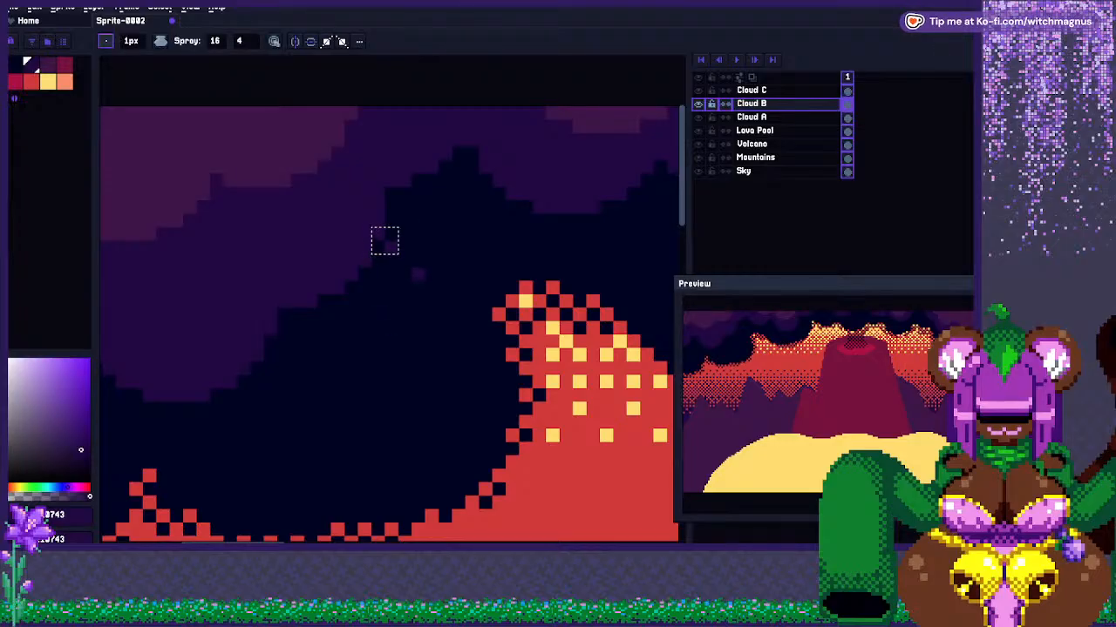
key(shift+q)
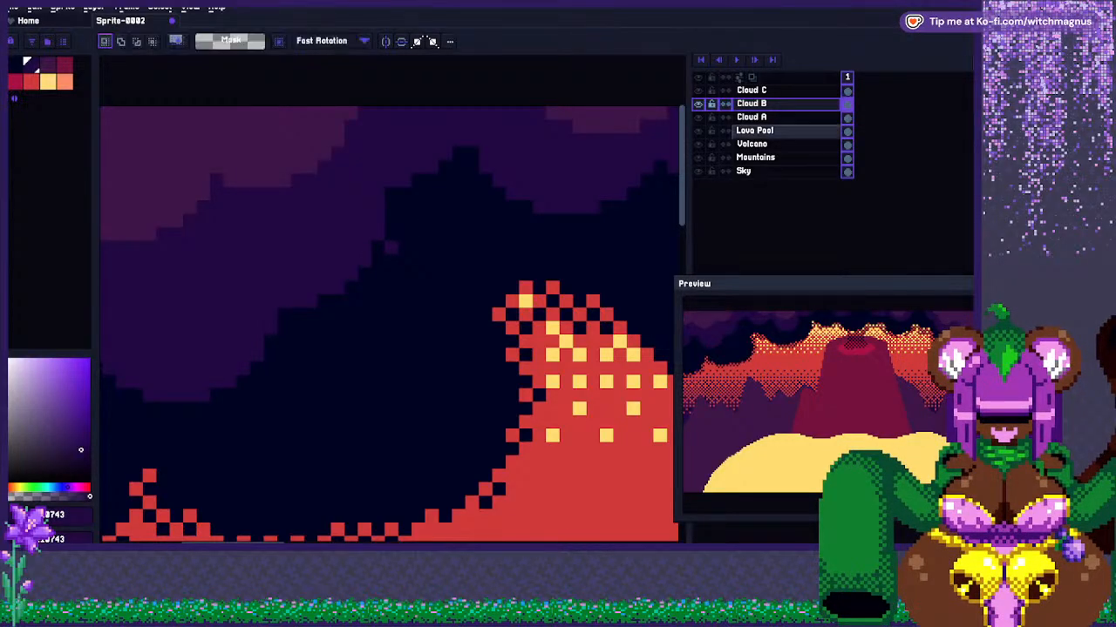
drag(375, 228, 396, 253)
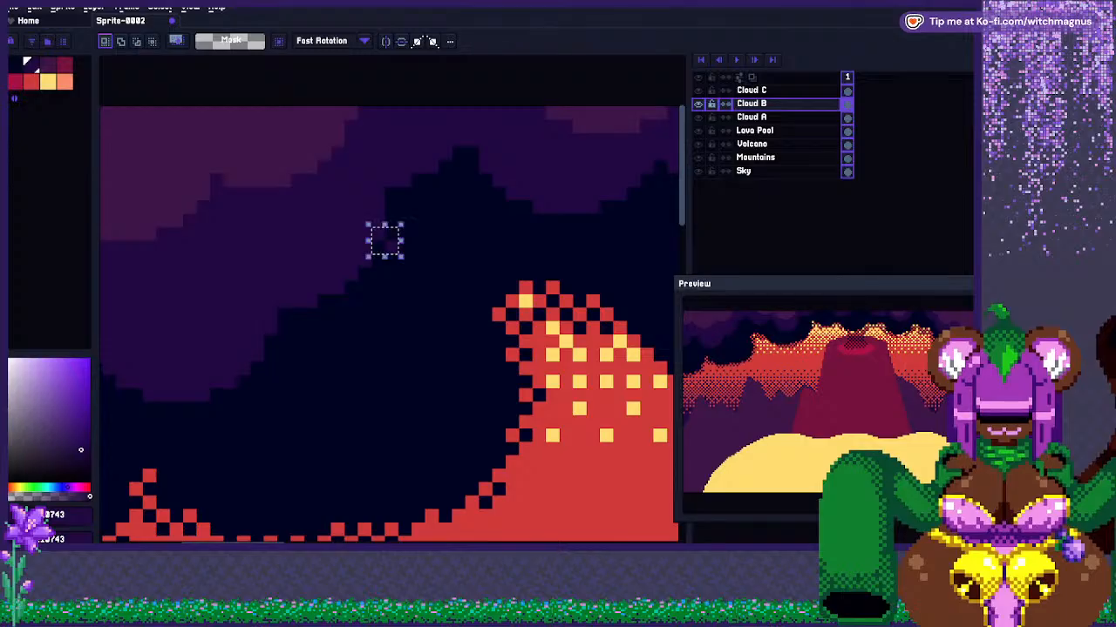
key(ctrl+b)
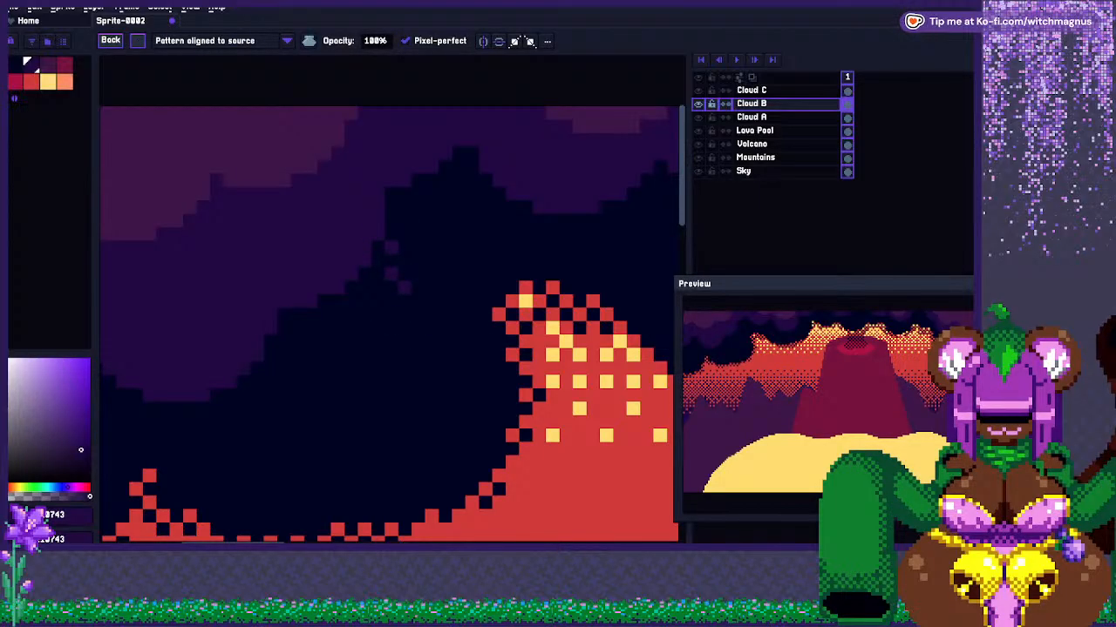
Dither Cloud B's lower edge around the tall dark peak and down over Cloud A using the checkered brush.
scroll(366, 305, down, 1)
scroll(366, 248, up, 1)
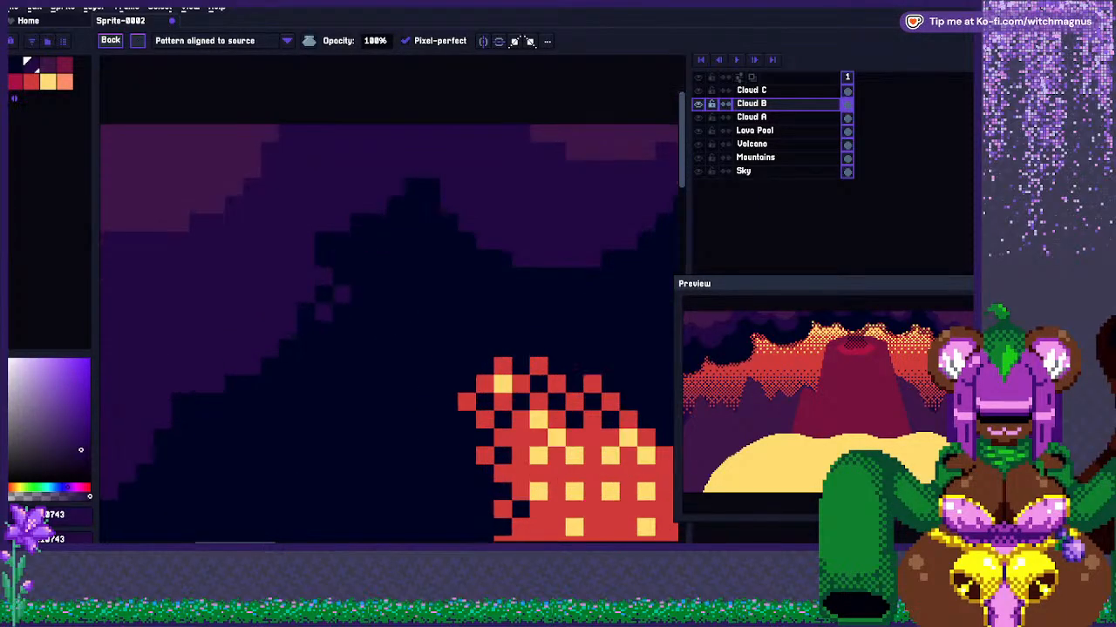
mouse_move(324, 258)
mouse_down()
mouse_move(359, 218)
mouse_move(412, 222)
mouse_move(430, 185)
mouse_move(432, 240)
mouse_up()
scroll(418, 248, down, 1)
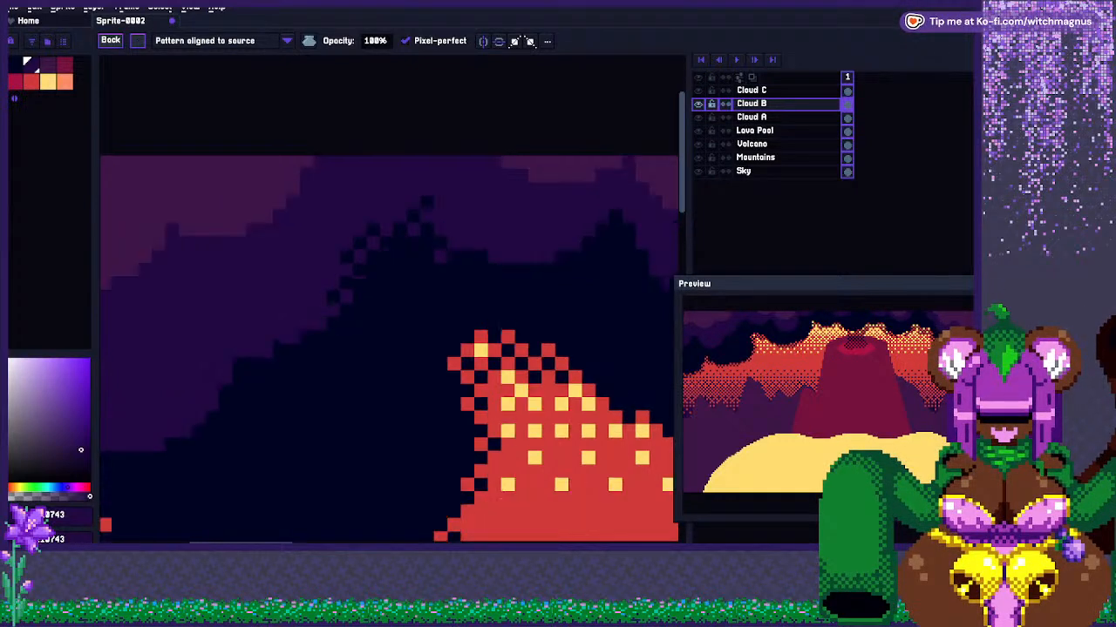
mouse_move(387, 392)
mouse_down()
mouse_move(413, 392)
mouse_move(396, 279)
mouse_up()
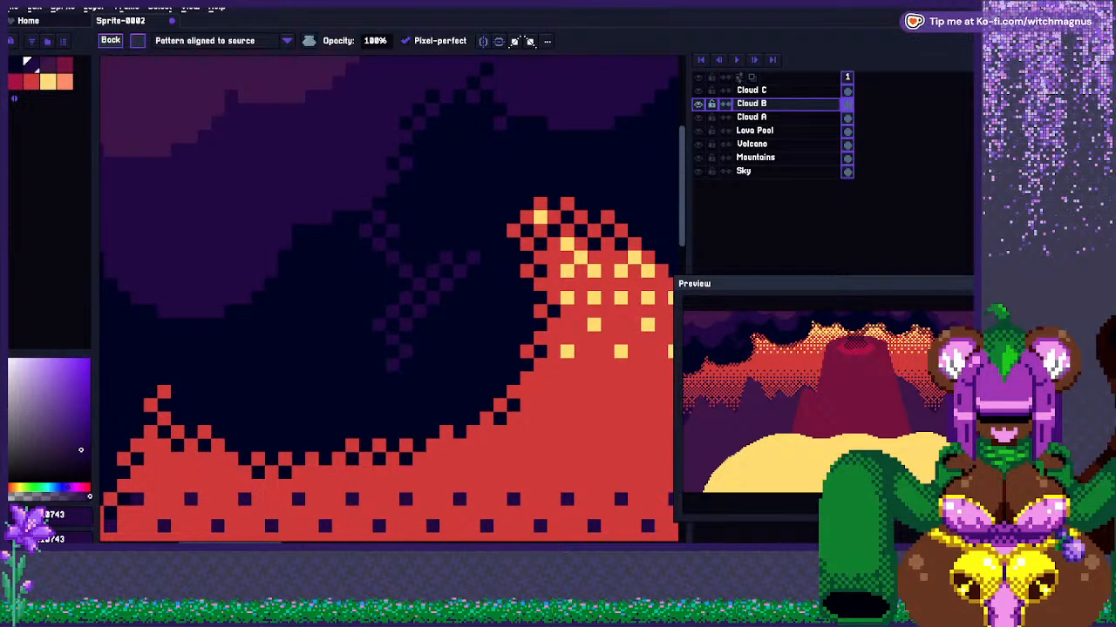
drag(406, 218, 392, 284)
scroll(415, 268, down, 2)
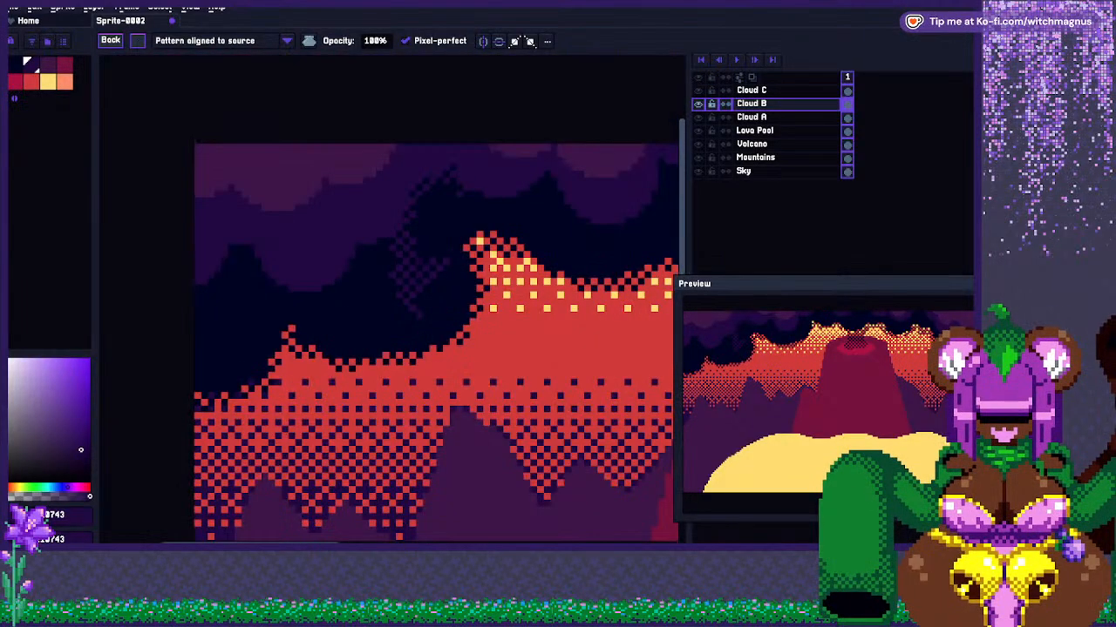
Continue the Cloud B dithering along its lower edge to the canvas's left end.
scroll(275, 282, up, 2)
mouse_move(344, 325)
mouse_down()
mouse_move(423, 354)
mouse_move(423, 375)
mouse_move(384, 393)
mouse_move(423, 324)
mouse_move(413, 311)
mouse_move(443, 219)
mouse_up()
scroll(419, 240, down, 3)
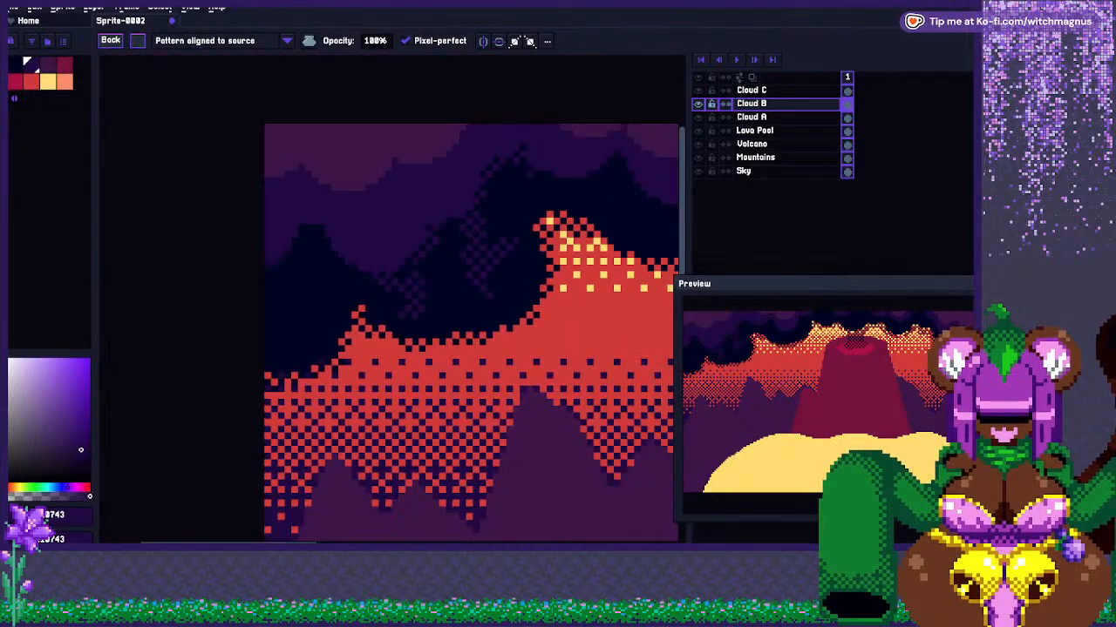
scroll(304, 261, up, 1)
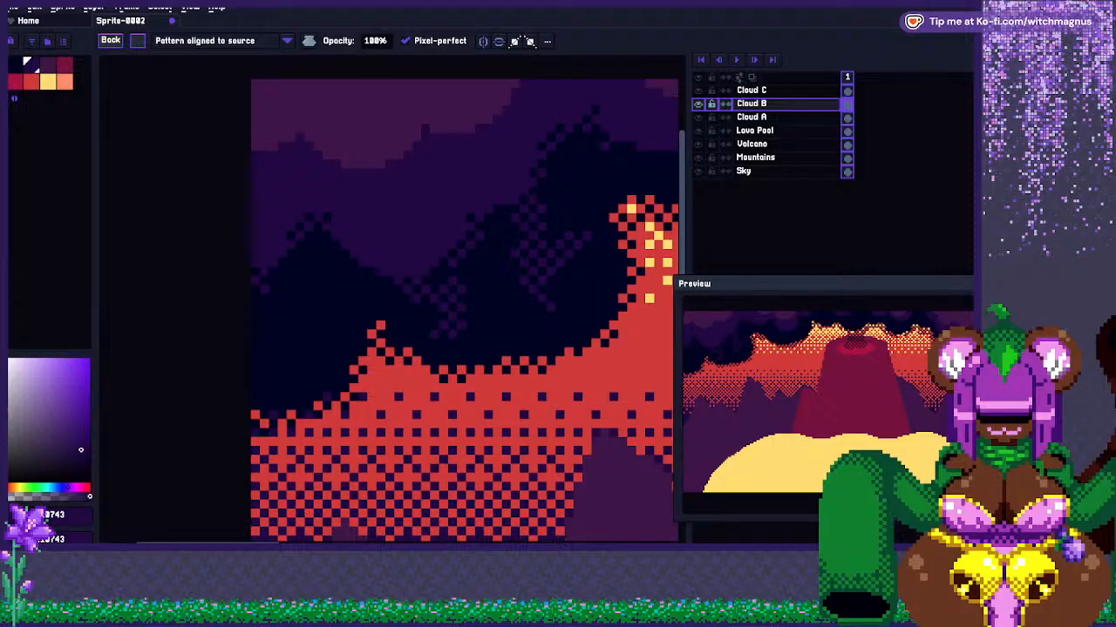
mouse_move(300, 272)
mouse_down()
mouse_move(296, 312)
mouse_move(314, 330)
mouse_move(256, 298)
mouse_up()
Dither Cloud B's lower edge between the tall dark peak and the volcano's left side.
scroll(462, 305, down, 4)
scroll(366, 261, up, 5)
drag(320, 345, 338, 361)
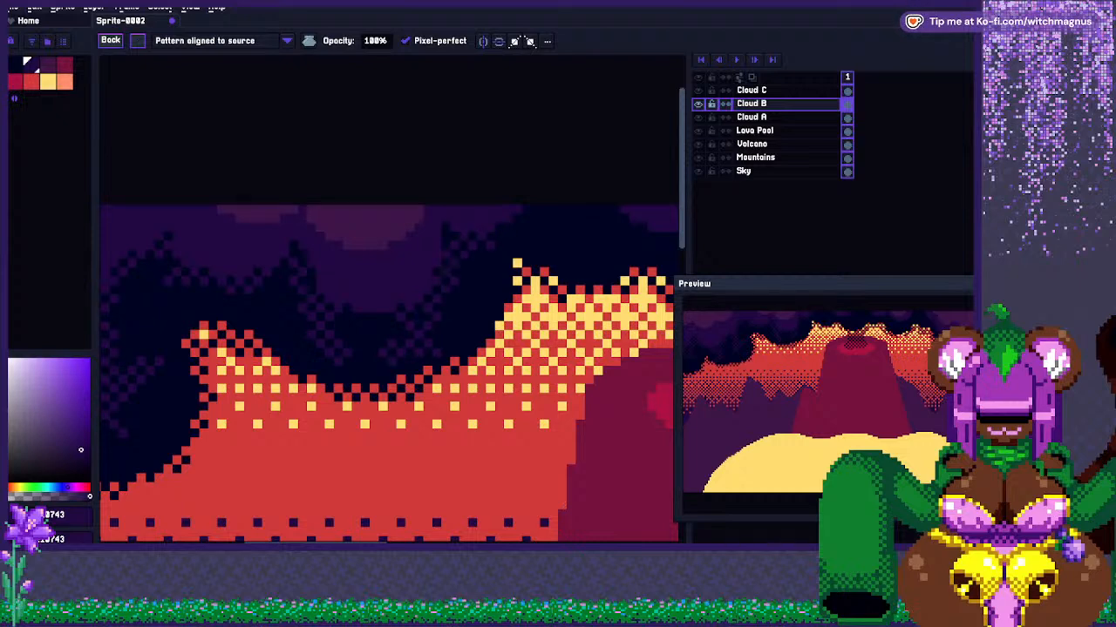
scroll(388, 374, down, 2)
scroll(387, 375, up, 2)
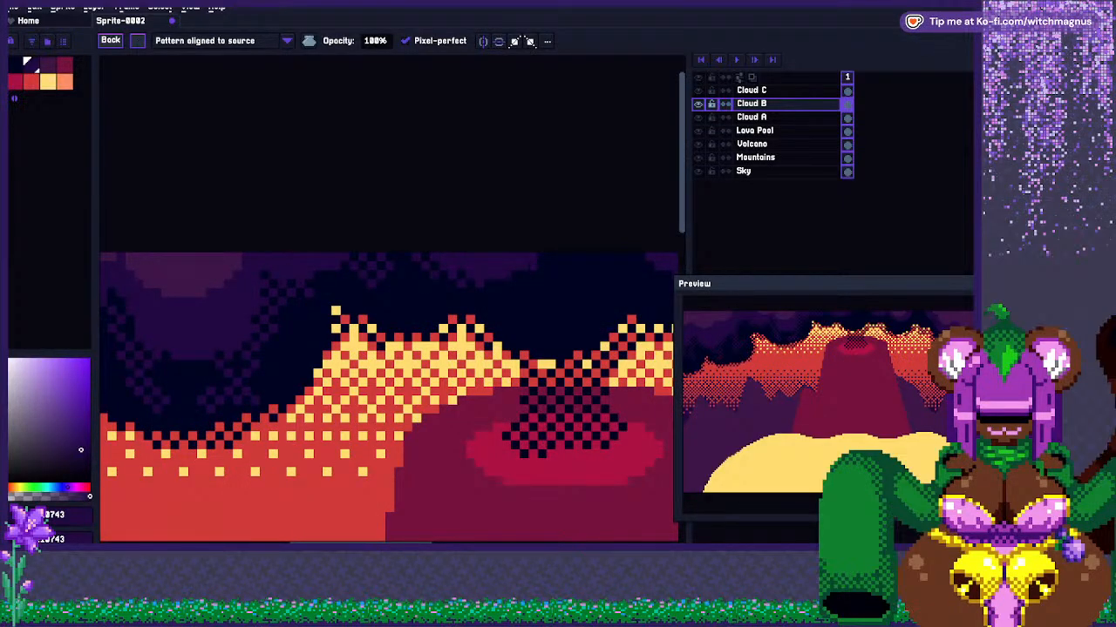
Extend the Cloud B dithering past the crater and around the cloud bulge just right of the volcano.
scroll(388, 399, right, 5)
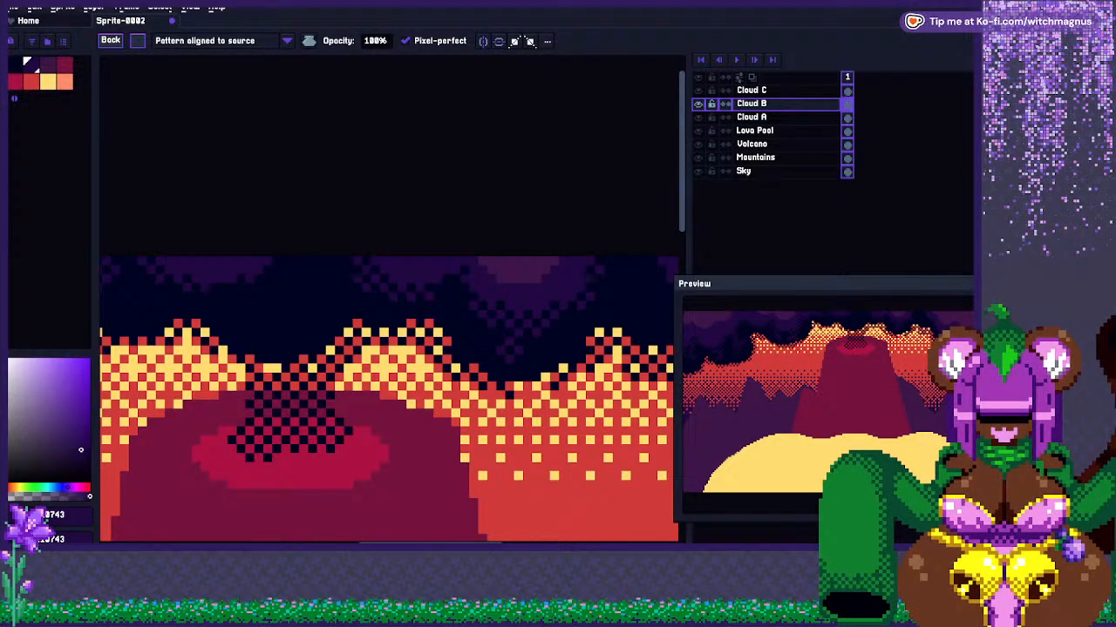
scroll(288, 332, down, 5)
scroll(364, 301, up, 4)
mouse_move(405, 343)
mouse_down()
mouse_move(457, 370)
mouse_move(471, 410)
mouse_up()
scroll(444, 314, down, 6)
scroll(453, 335, up, 1)
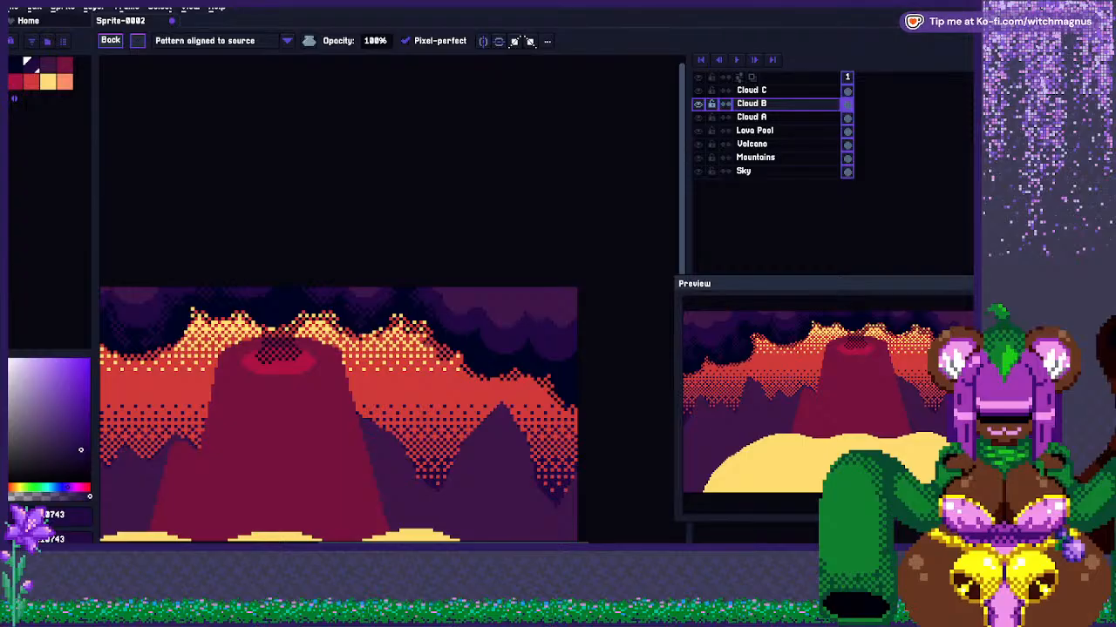
Dither the remaining lower edge of Cloud B out to the canvas's right end.
scroll(445, 313, up, 2)
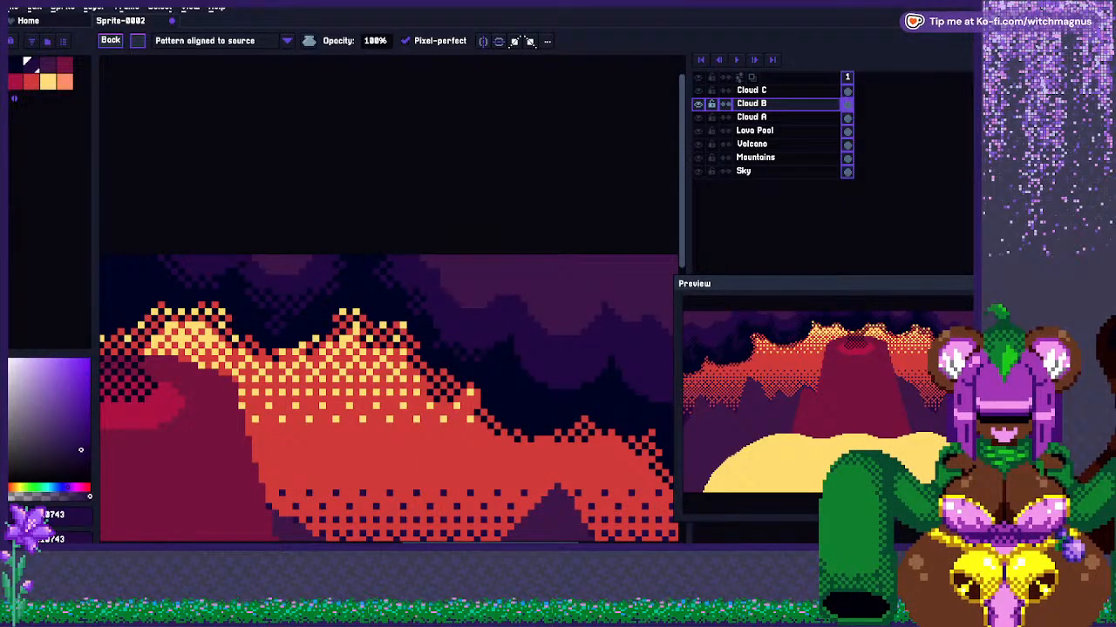
scroll(388, 397, down, 2)
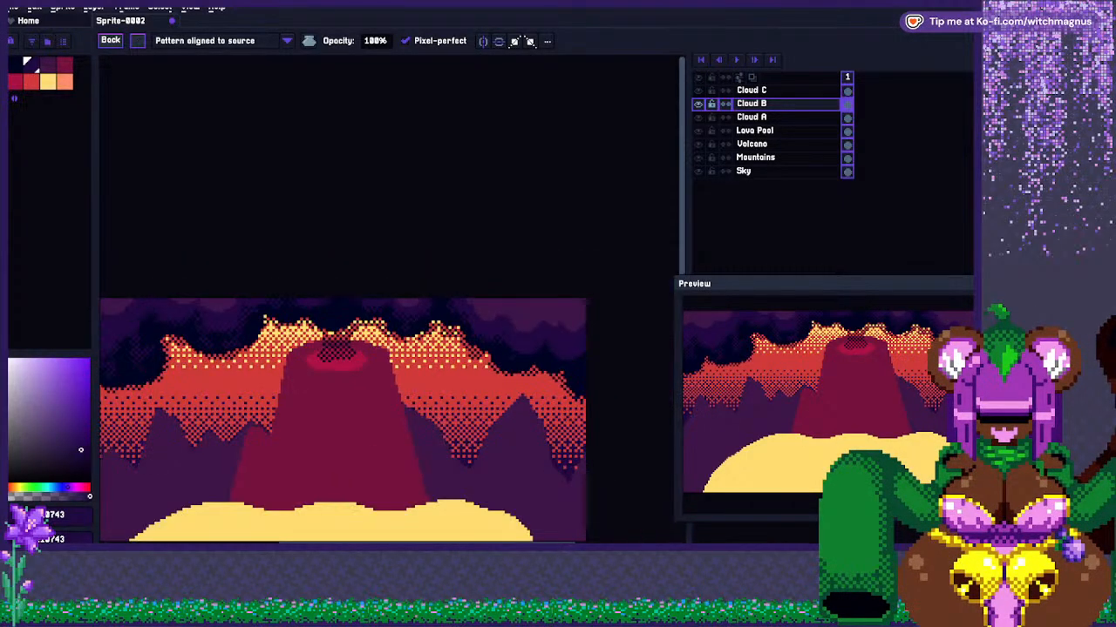
scroll(388, 396, up, 2)
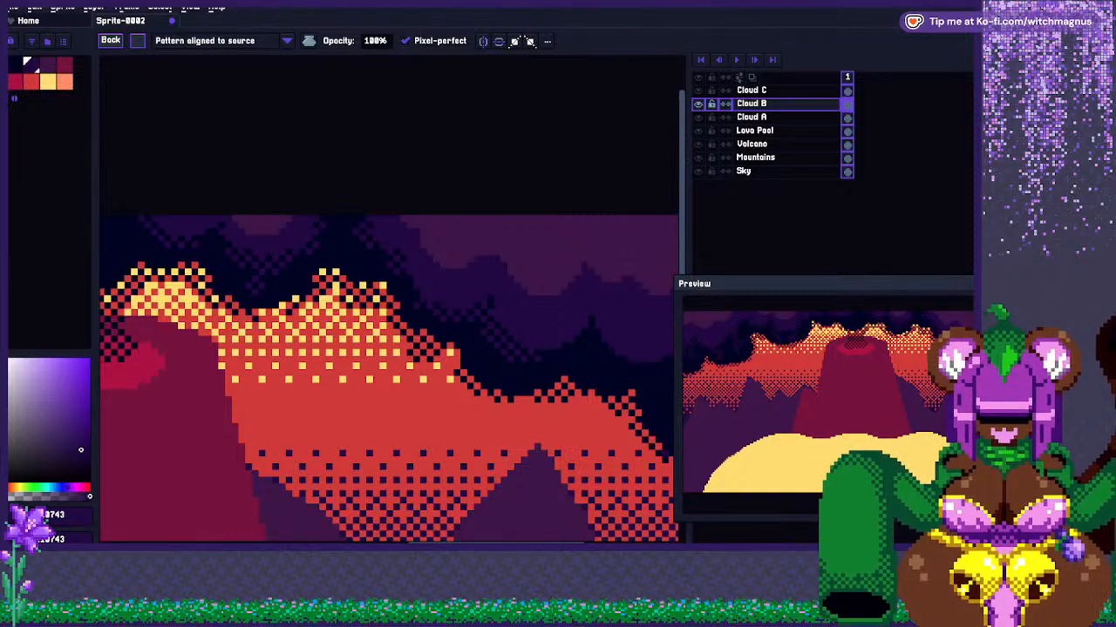
scroll(388, 397, down, 2)
scroll(387, 396, up, 2)
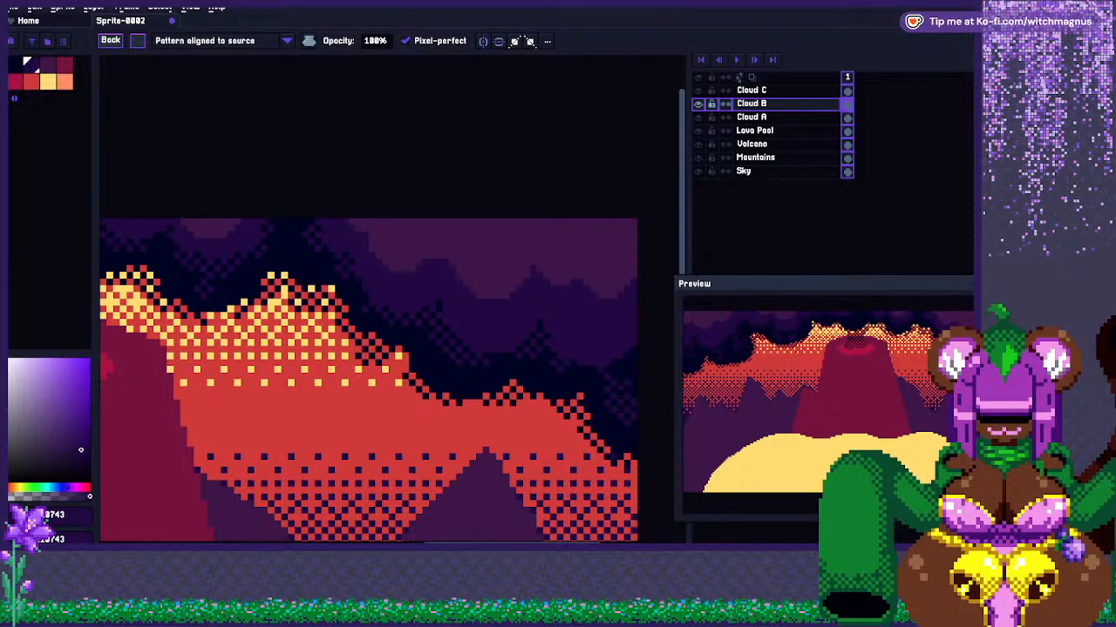
scroll(388, 396, down, 2)
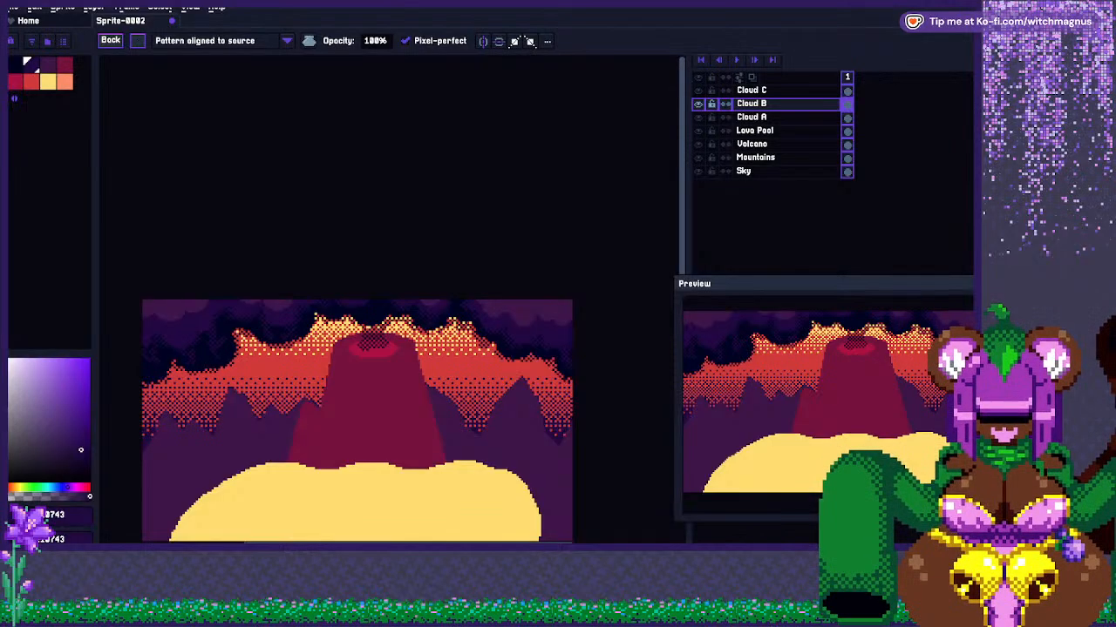
scroll(388, 396, up, 2)
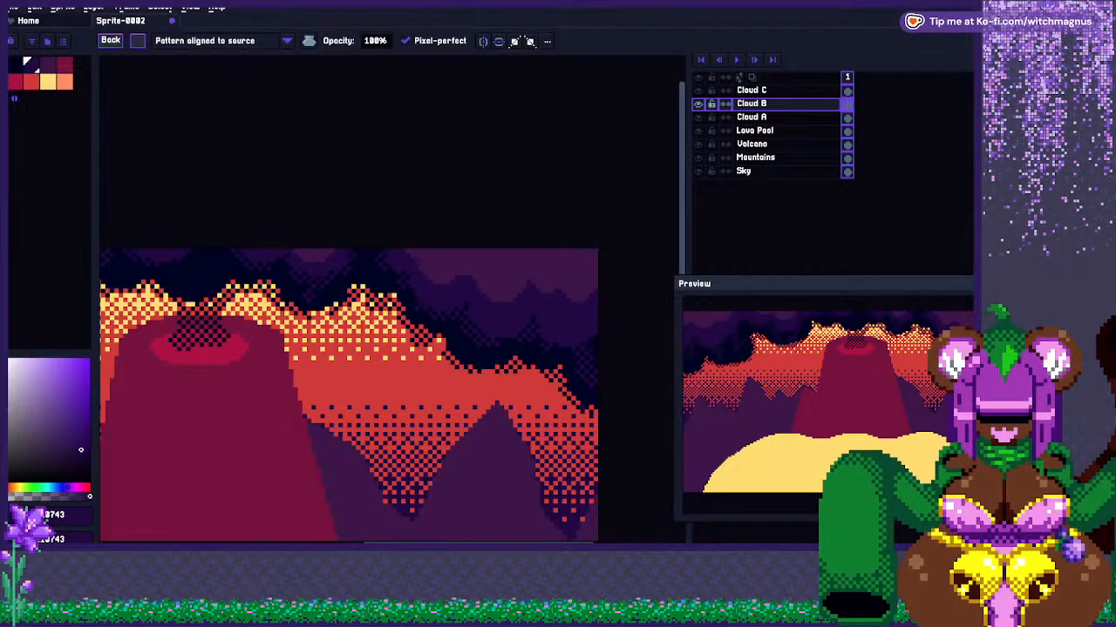
scroll(388, 397, up, 2)
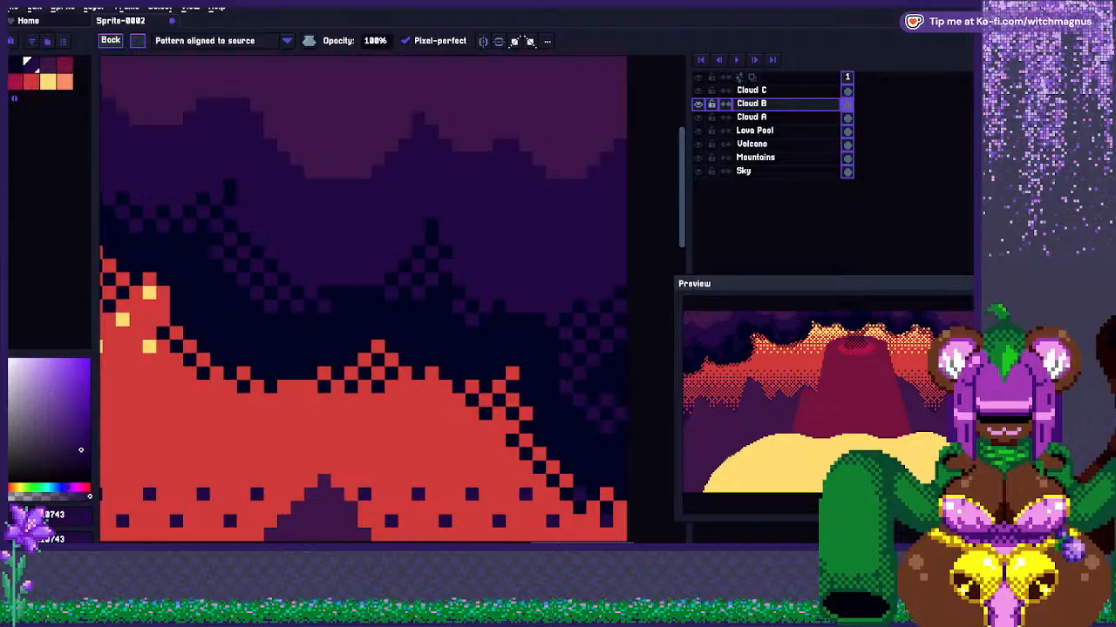
scroll(361, 409, down, 4)
scroll(362, 410, up, 2)
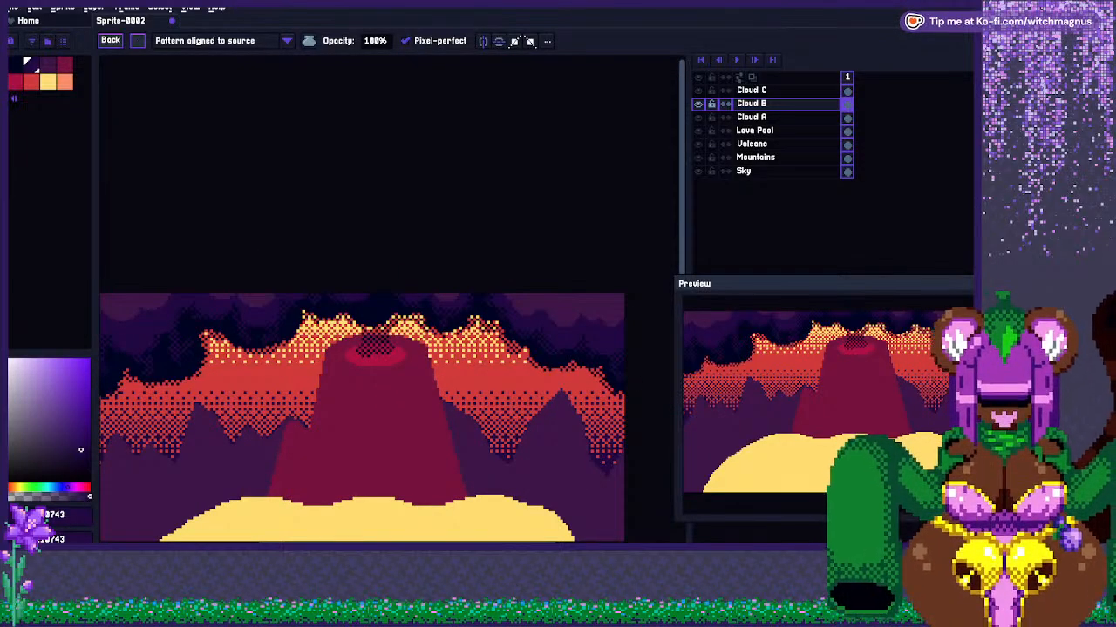
Fill out the Cloud B dithering over the dark Cloud A area above the volcano crater.
scroll(414, 279, down, 1)
scroll(414, 279, up, 3)
mouse_move(427, 325)
mouse_down()
mouse_move(475, 361)
mouse_move(497, 325)
mouse_up()
mouse_move(530, 235)
mouse_down()
mouse_move(547, 255)
mouse_move(602, 272)
mouse_up()
mouse_move(439, 289)
mouse_down()
mouse_move(387, 309)
mouse_move(332, 291)
mouse_up()
scroll(388, 410, down, 3)
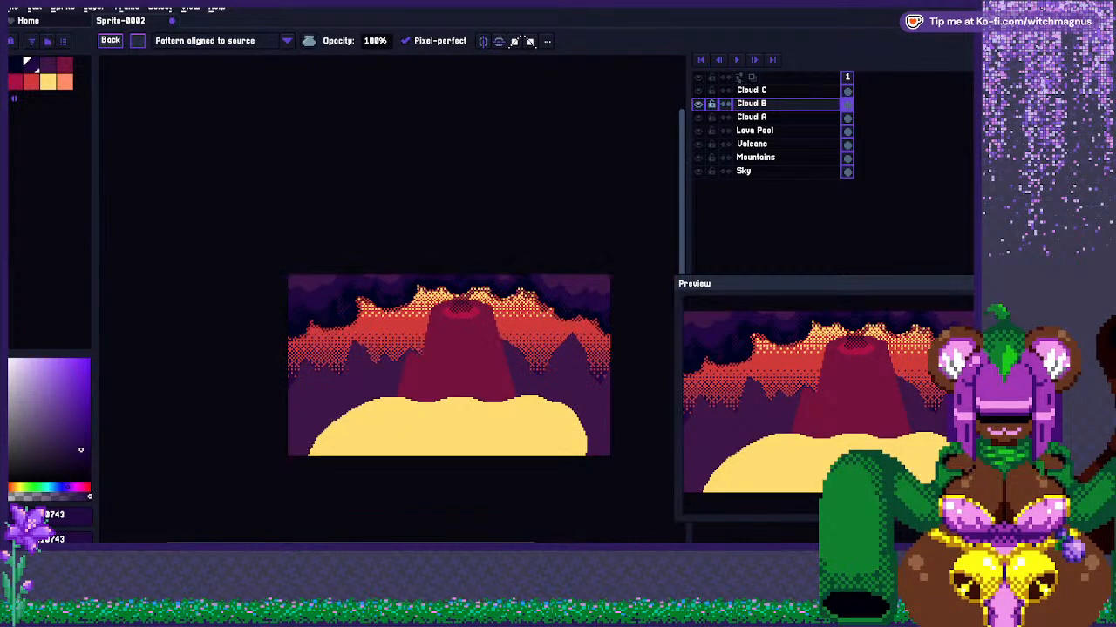
scroll(388, 410, up, 2)
scroll(387, 410, up, 1)
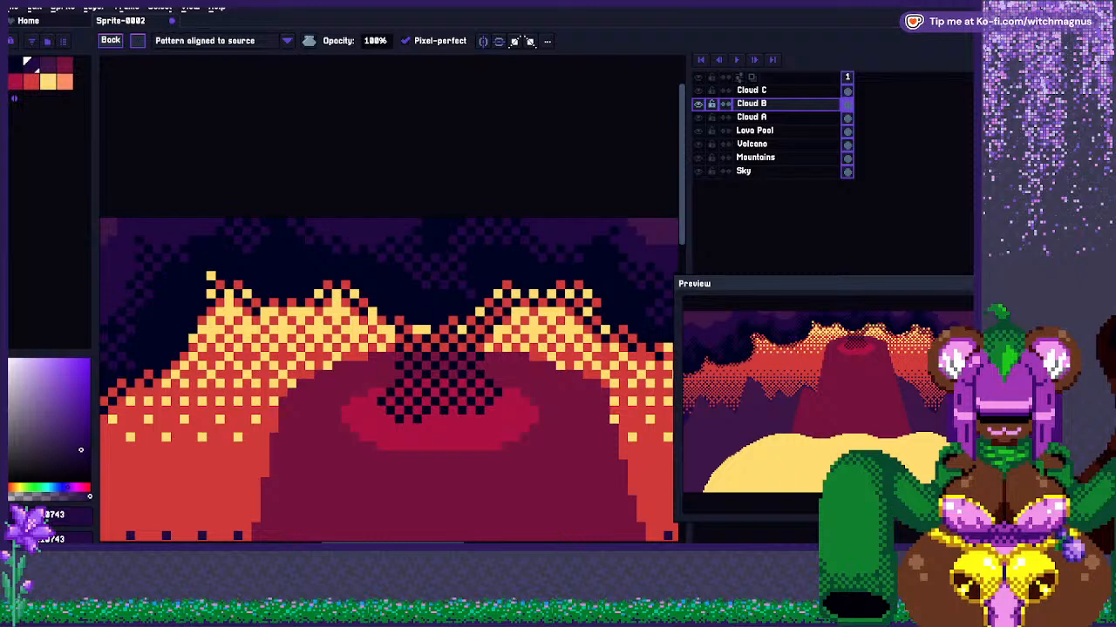
Examine the dithered Cloud B edges both close up and across the whole scene.
scroll(461, 288, down, 1)
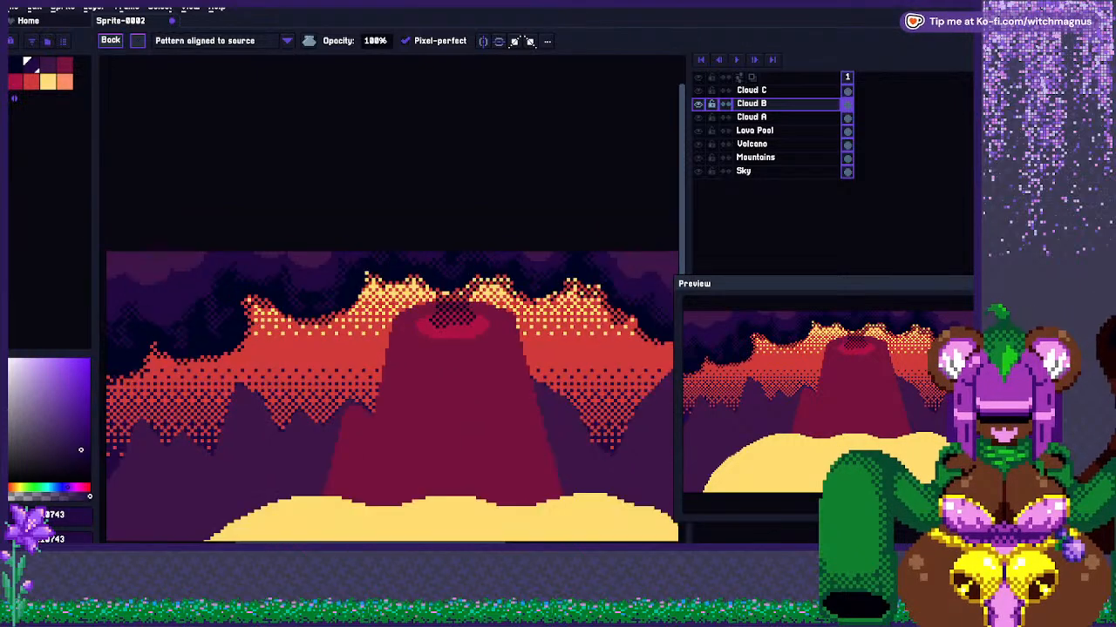
scroll(374, 279, up, 2)
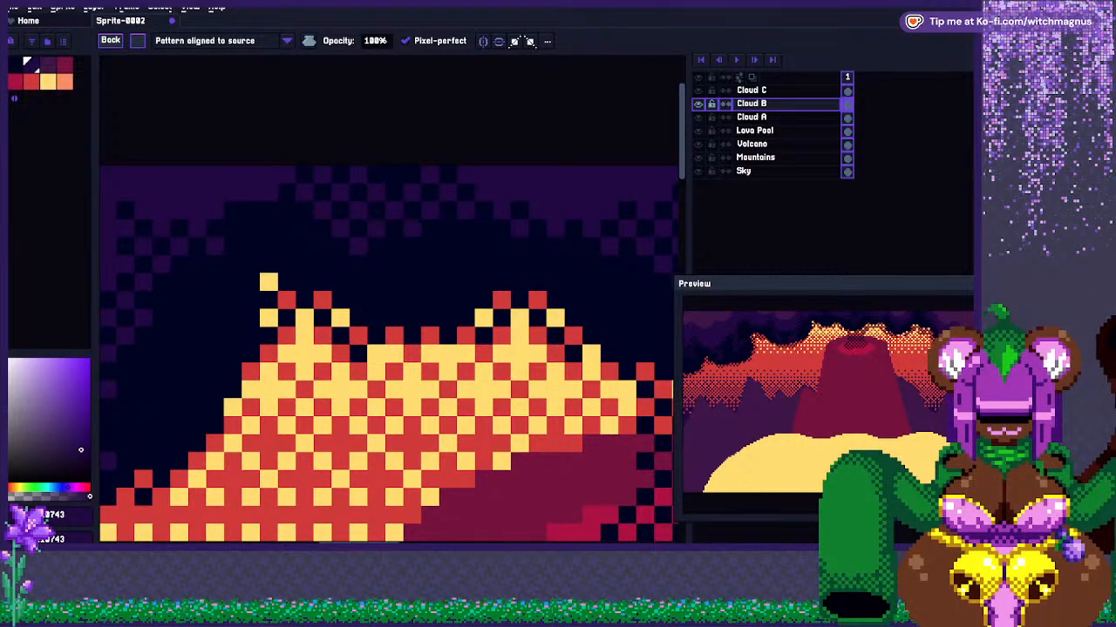
scroll(388, 349, down, 3)
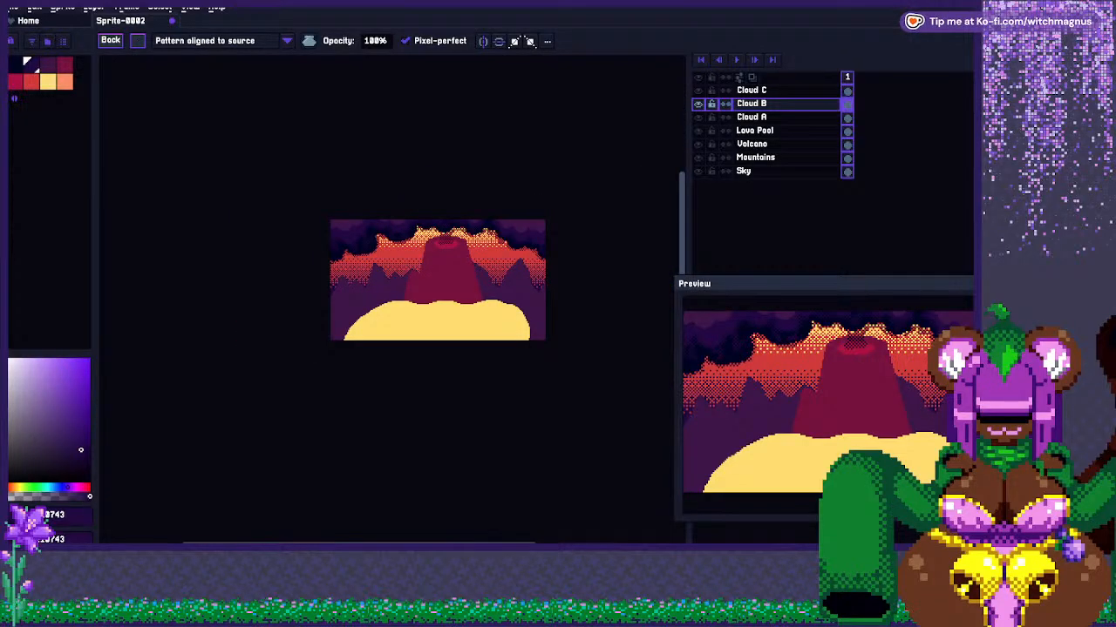
scroll(440, 196, up, 2)
scroll(440, 196, down, 1)
scroll(440, 196, up, 1)
scroll(440, 196, down, 1)
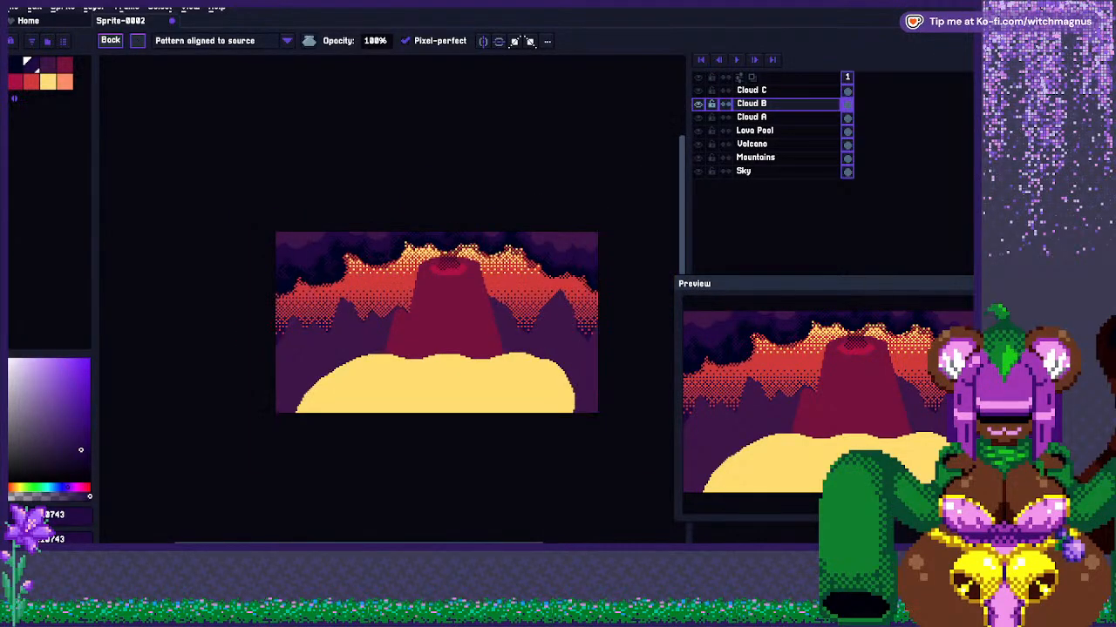
scroll(436, 323, up, 1)
scroll(488, 296, up, 1)
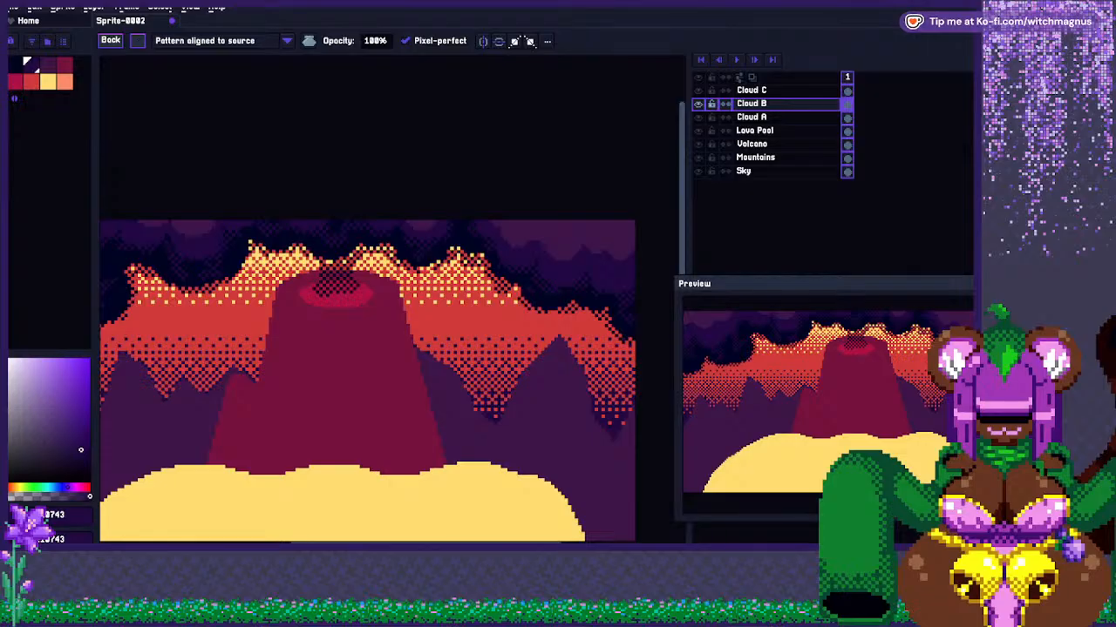
scroll(523, 279, down, 1)
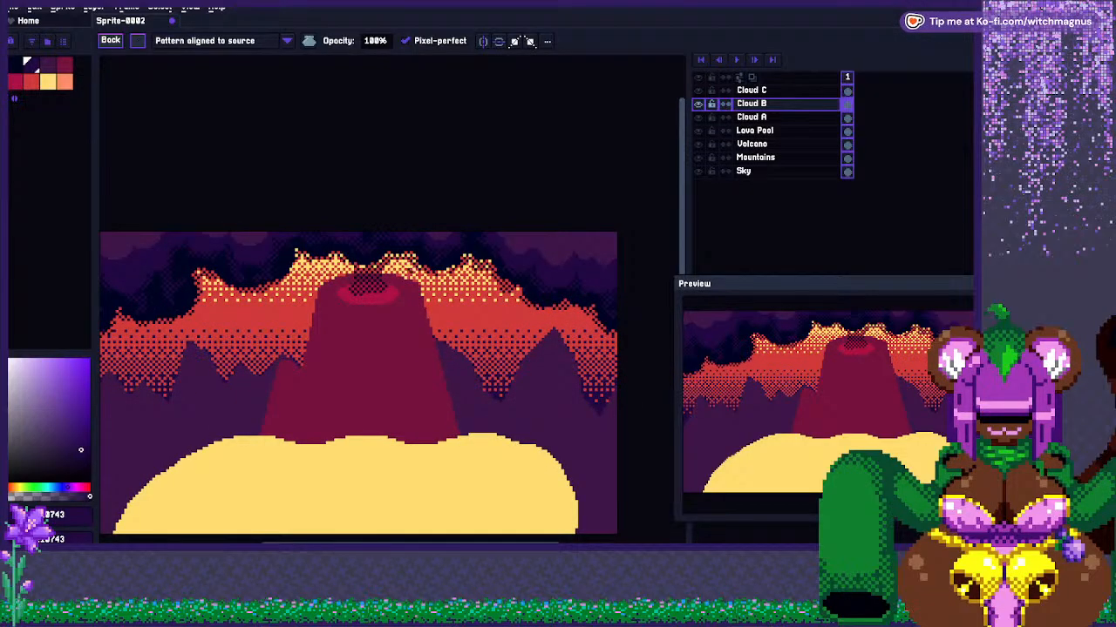
Activate the Cloud C layer and sample its mauve as the colour for the checkered brush.
click(770, 91)
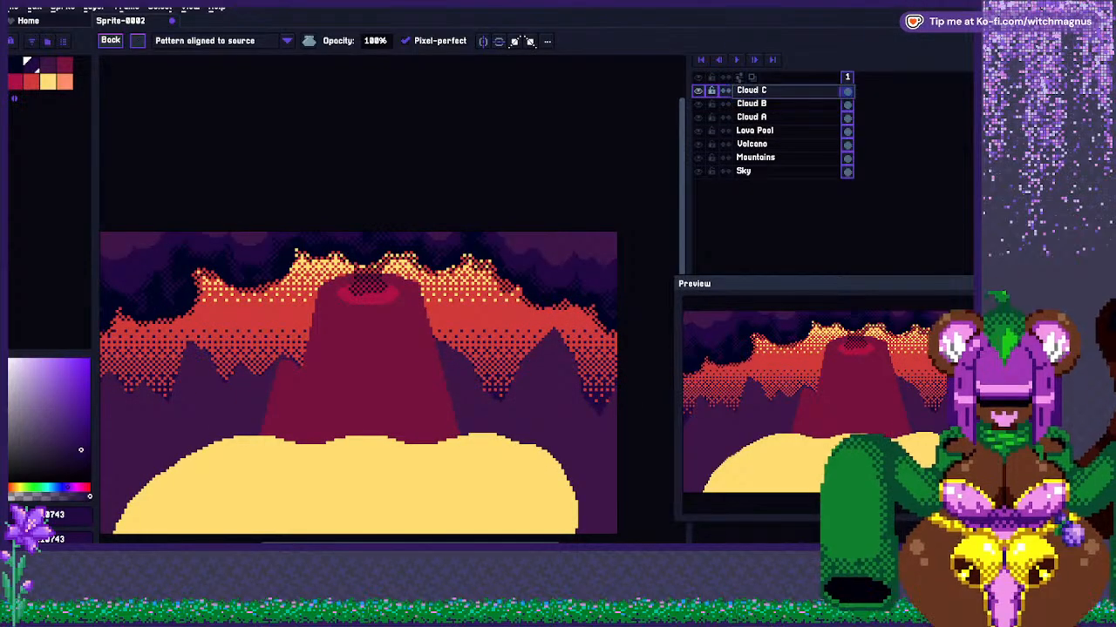
scroll(586, 234, up, 3)
alt+click(554, 264)
Dither Cloud C's lower edge over Cloud B along the cloud bulges near the canvas's right end.
scroll(527, 294, up, 1)
drag(494, 325, 487, 314)
click(518, 346)
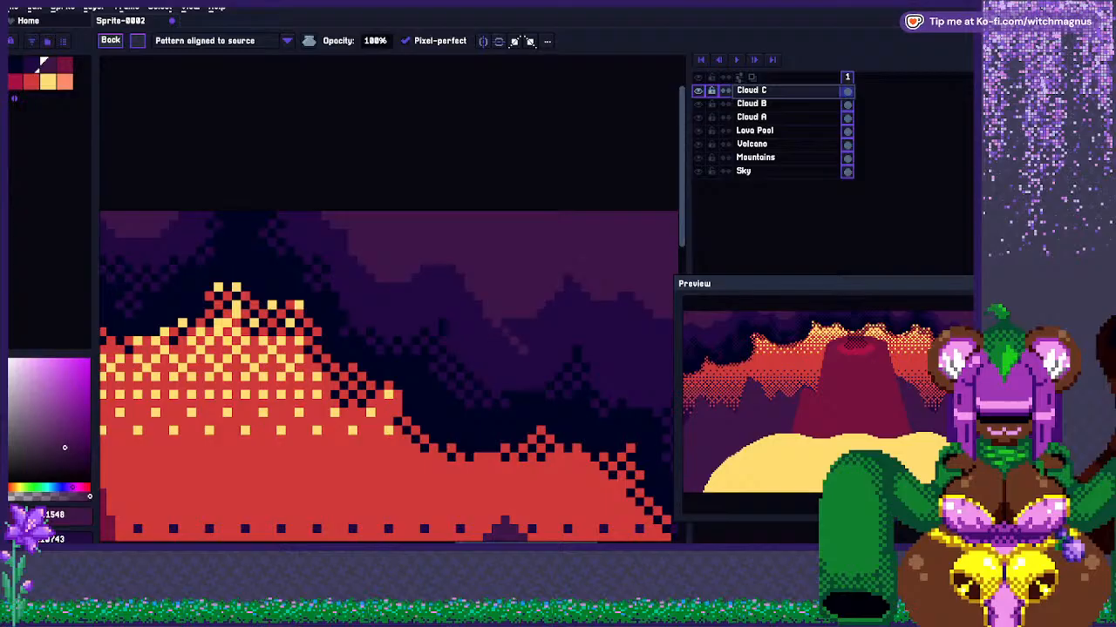
click(483, 345)
click(572, 299)
click(621, 349)
drag(613, 306, 666, 332)
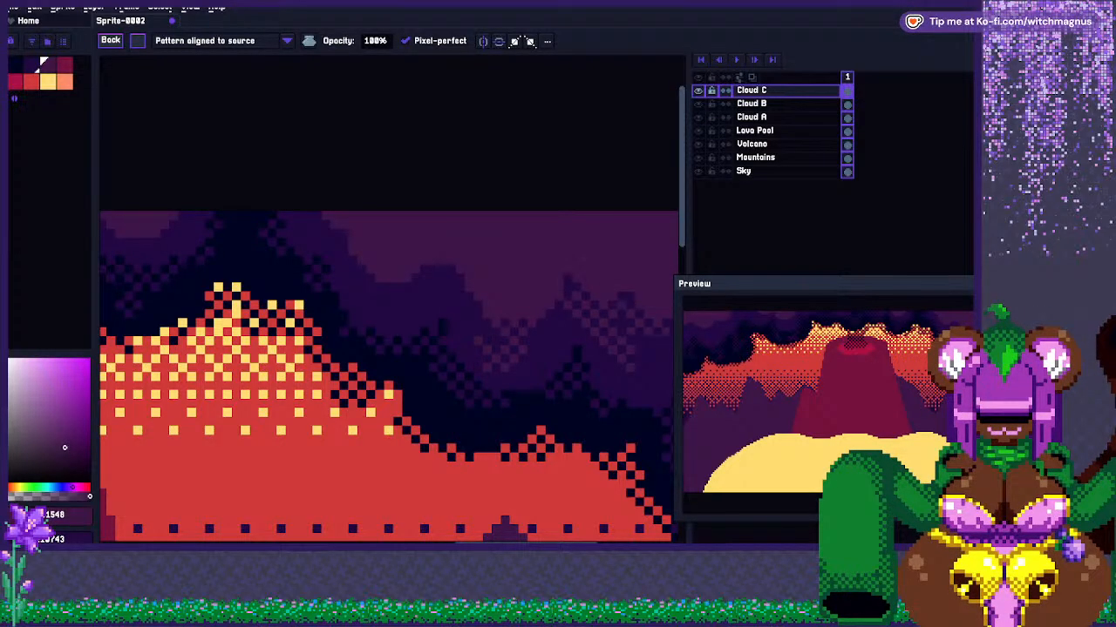
Extend the mauve Cloud C dithering over Cloud B from the canvas's right end along the bulges towards the volcano.
scroll(294, 295, down, 1)
scroll(601, 279, up, 3)
mouse_move(563, 359)
mouse_down()
mouse_move(563, 400)
mouse_move(525, 427)
mouse_up()
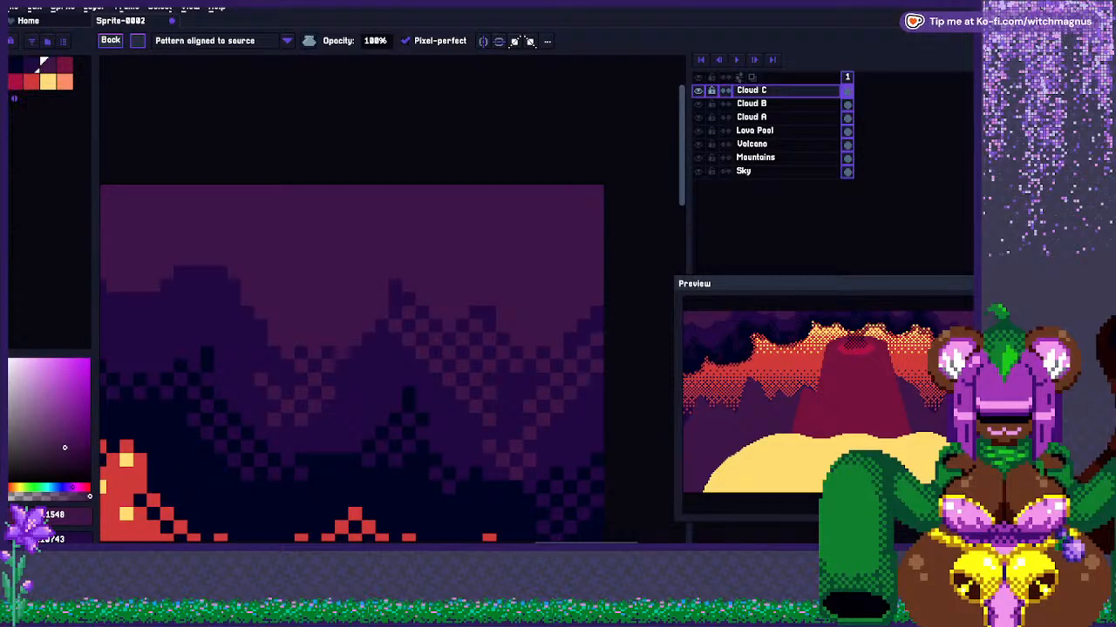
scroll(392, 364, up, 1)
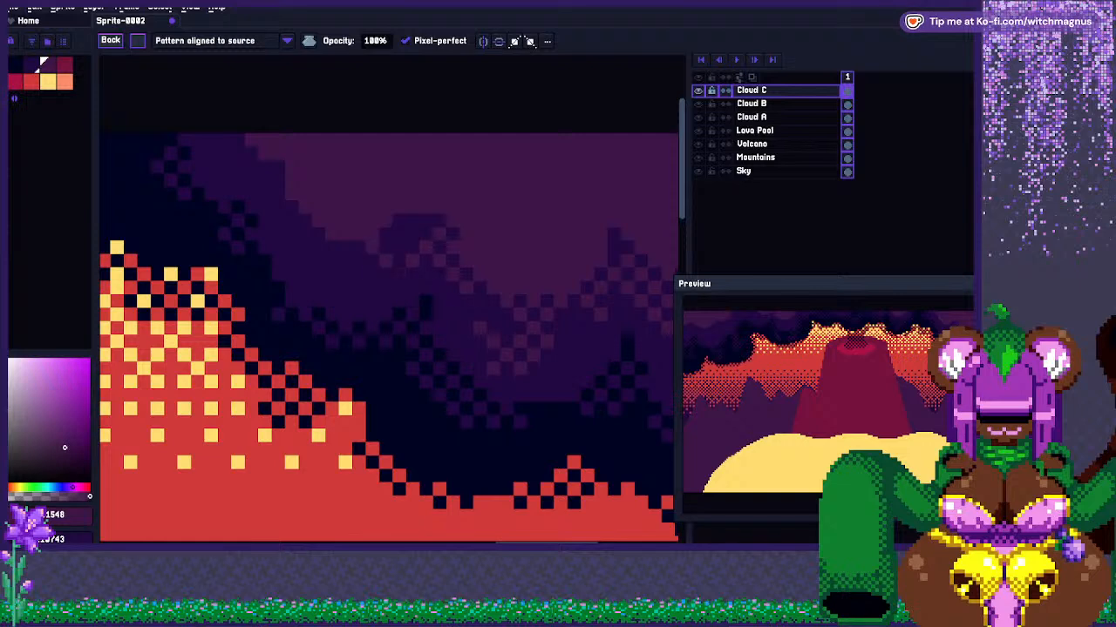
scroll(418, 229, down, 2)
scroll(421, 241, up, 2)
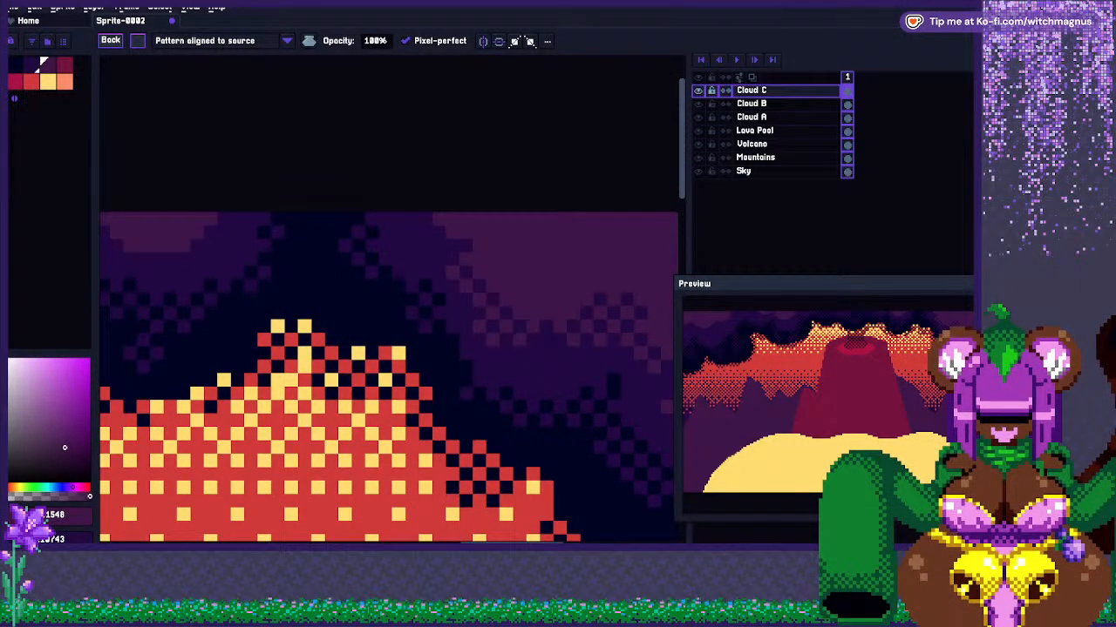
Dither the lower edges of the small Cloud C bulges over Cloud B around and above the volcano crater.
scroll(388, 409, down, 2)
scroll(388, 410, up, 2)
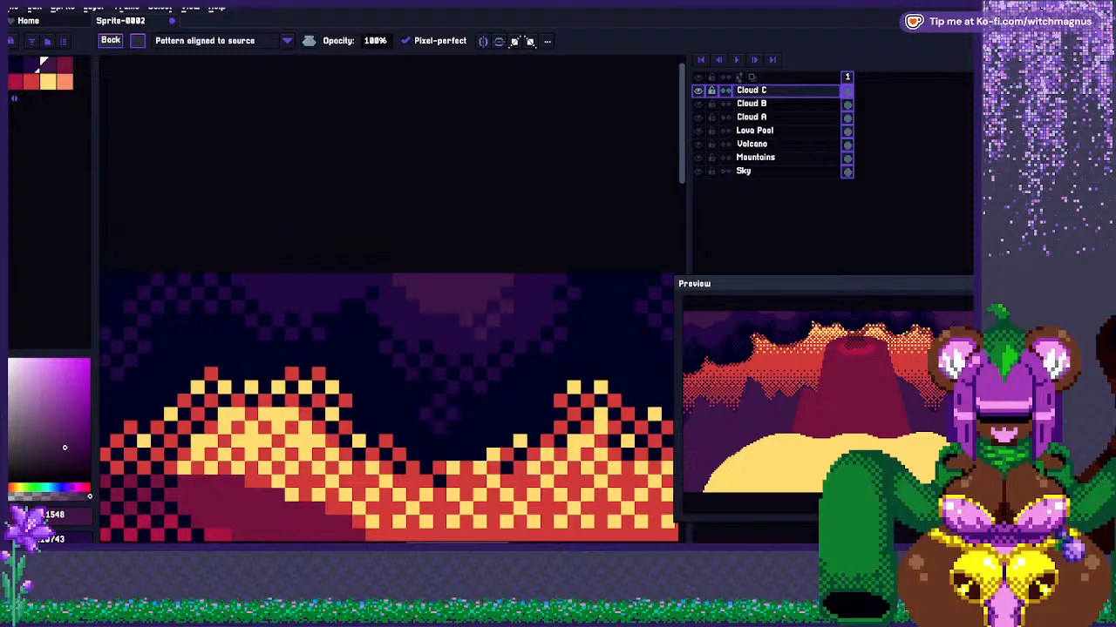
scroll(387, 409, down, 2)
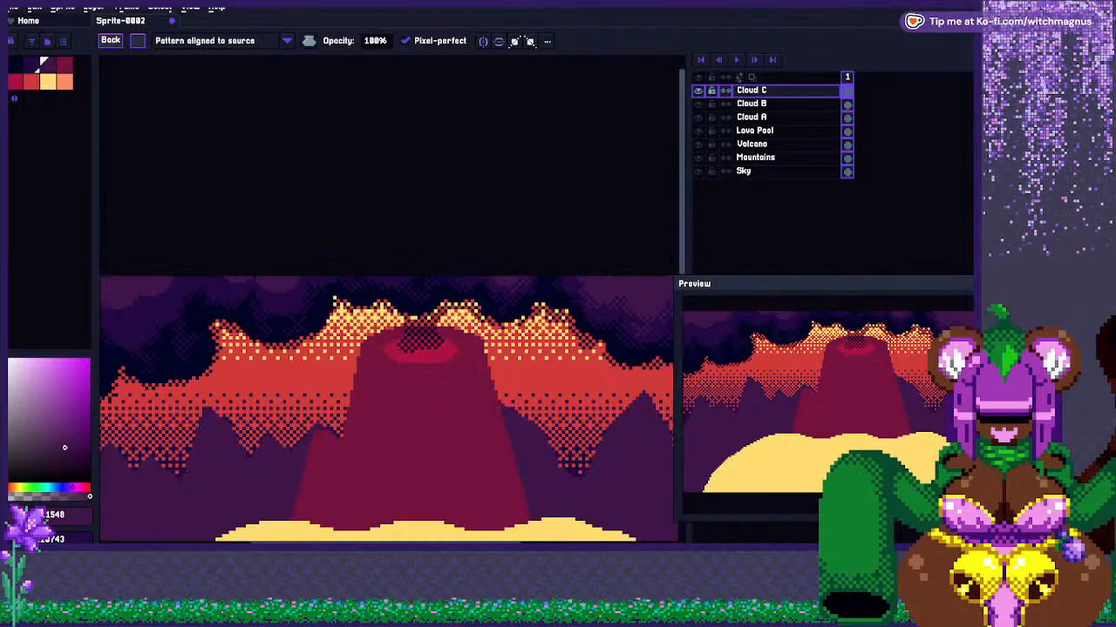
scroll(388, 409, up, 3)
click(541, 294)
scroll(542, 295, down, 4)
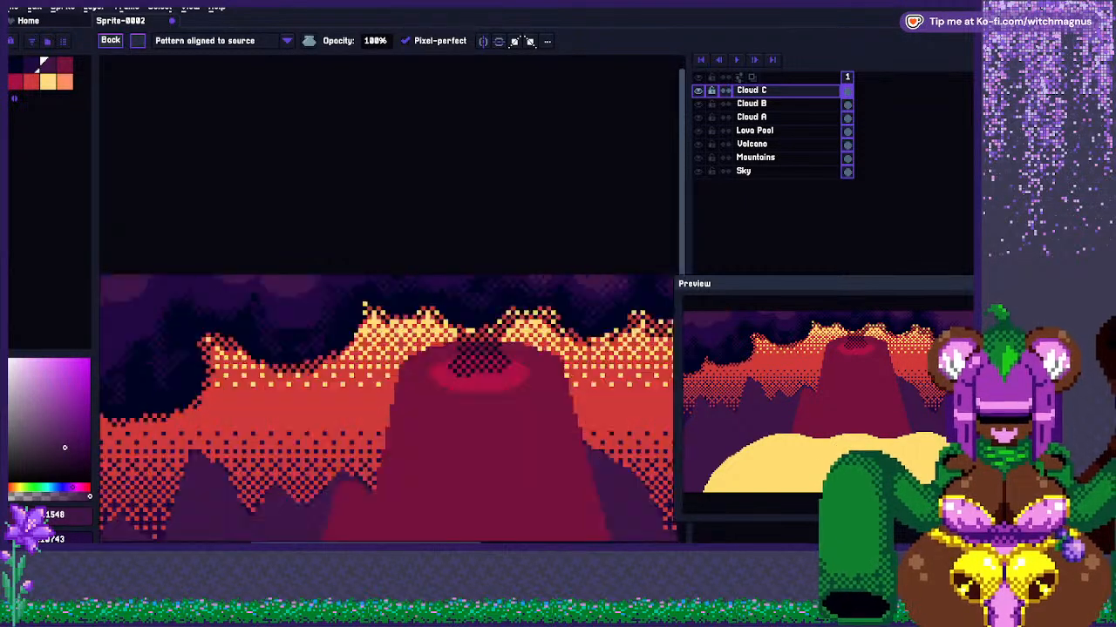
scroll(434, 292, up, 3)
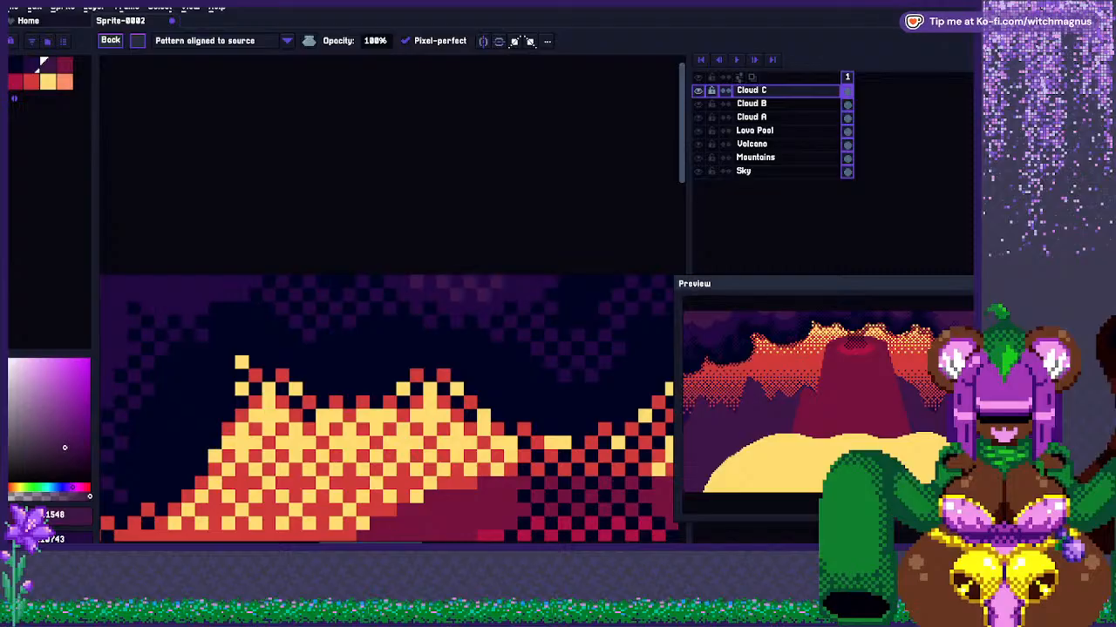
Dither the lower edge of the Cloud C bulge over Cloud B between the volcano and the sky's left peak.
scroll(496, 282, down, 3)
scroll(497, 283, up, 4)
scroll(392, 279, up, 1)
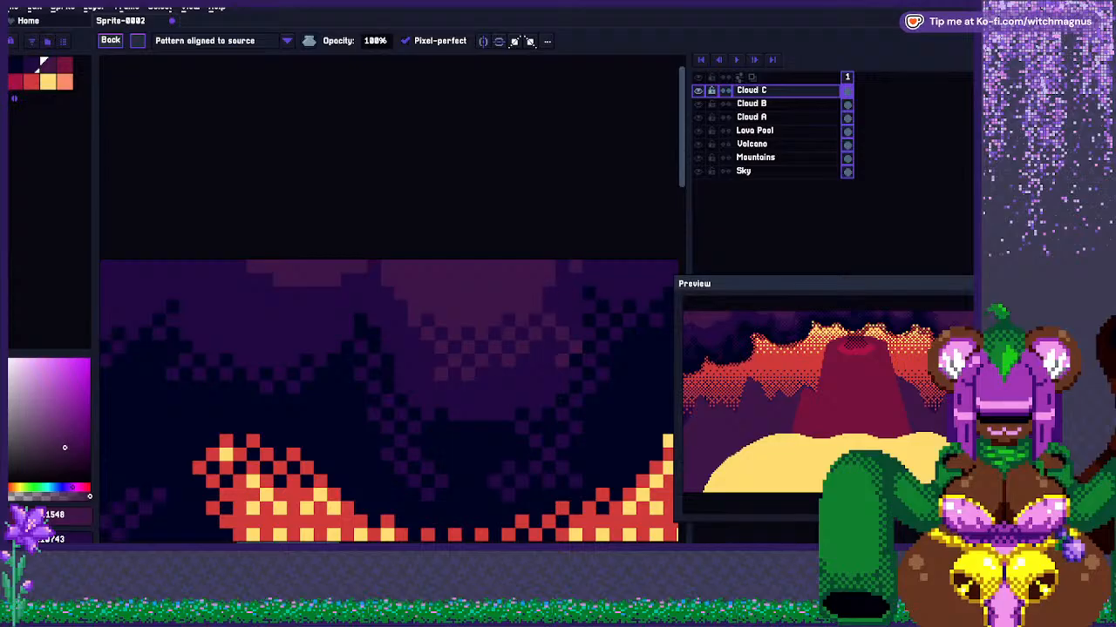
scroll(572, 267, down, 4)
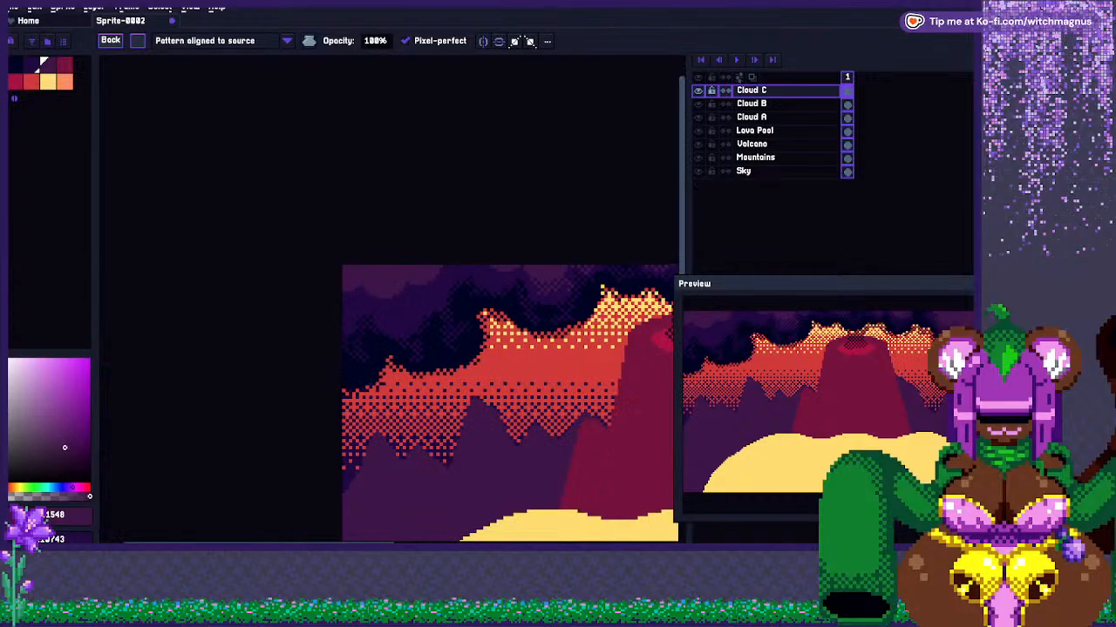
scroll(476, 267, up, 4)
mouse_move(514, 283)
mouse_down()
mouse_move(581, 295)
mouse_move(572, 318)
mouse_move(599, 304)
mouse_move(543, 352)
mouse_up()
scroll(532, 348, down, 4)
scroll(503, 355, up, 4)
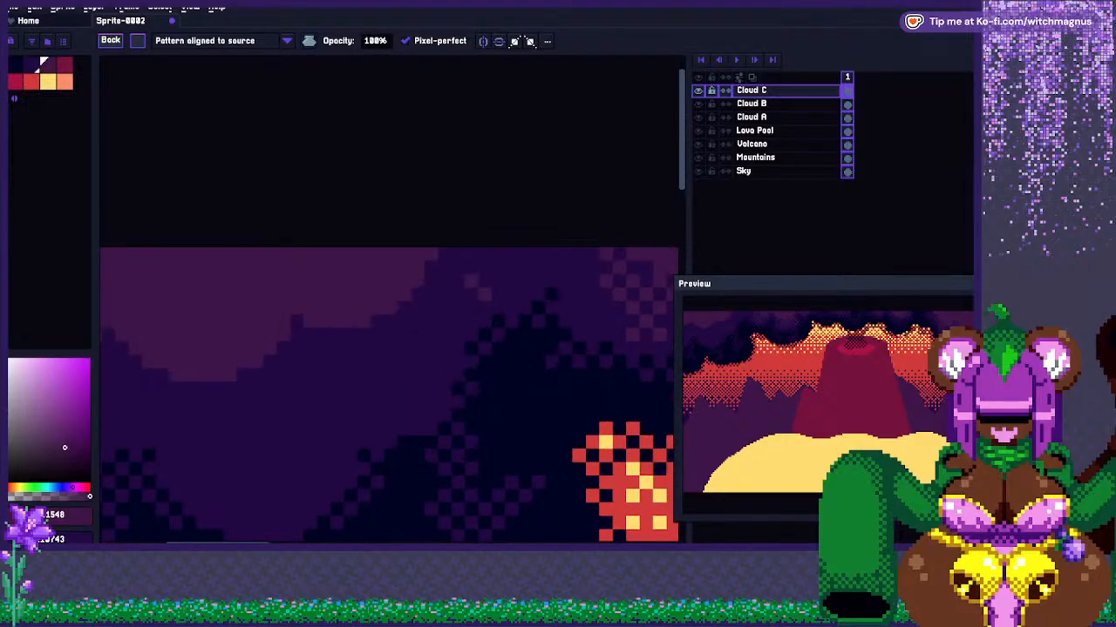
Dither Cloud C's lower edge over Cloud B along the large bulges at the canvas's left end.
mouse_move(390, 334)
mouse_down()
mouse_move(379, 375)
mouse_move(430, 402)
mouse_up()
drag(460, 265, 493, 252)
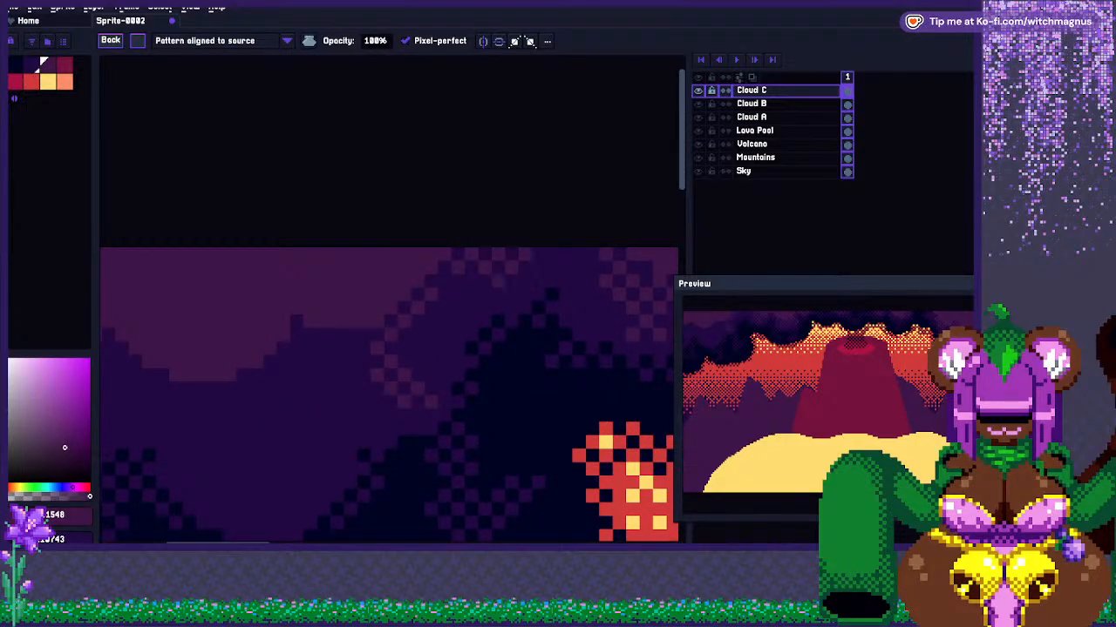
scroll(602, 261, down, 3)
scroll(602, 261, up, 3)
mouse_move(612, 251)
mouse_down()
mouse_move(565, 258)
mouse_move(514, 305)
mouse_move(558, 346)
mouse_move(571, 292)
mouse_up()
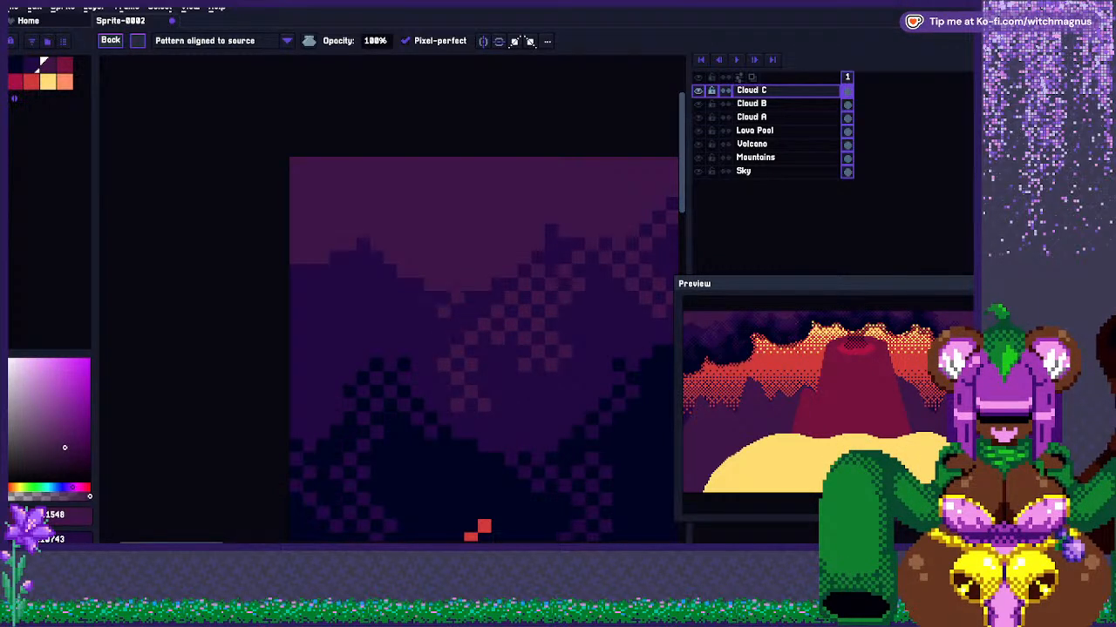
mouse_move(407, 298)
mouse_down()
mouse_move(335, 336)
mouse_move(309, 338)
mouse_move(339, 364)
mouse_move(338, 279)
mouse_up()
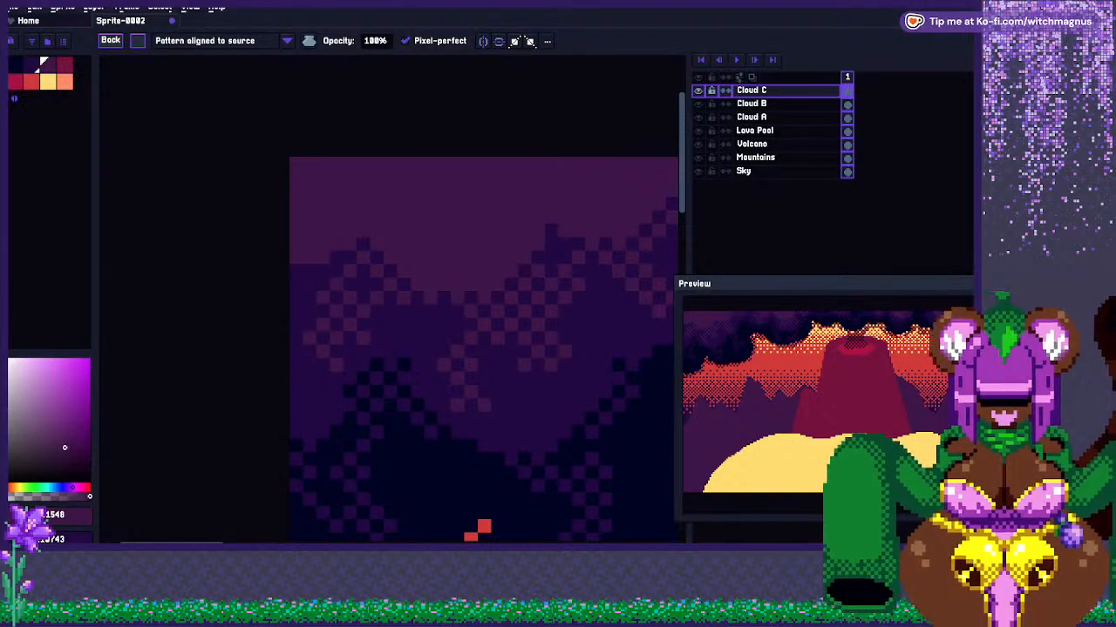
Examine the dithered Cloud C edges close up and across the whole scene.
scroll(340, 268, down, 6)
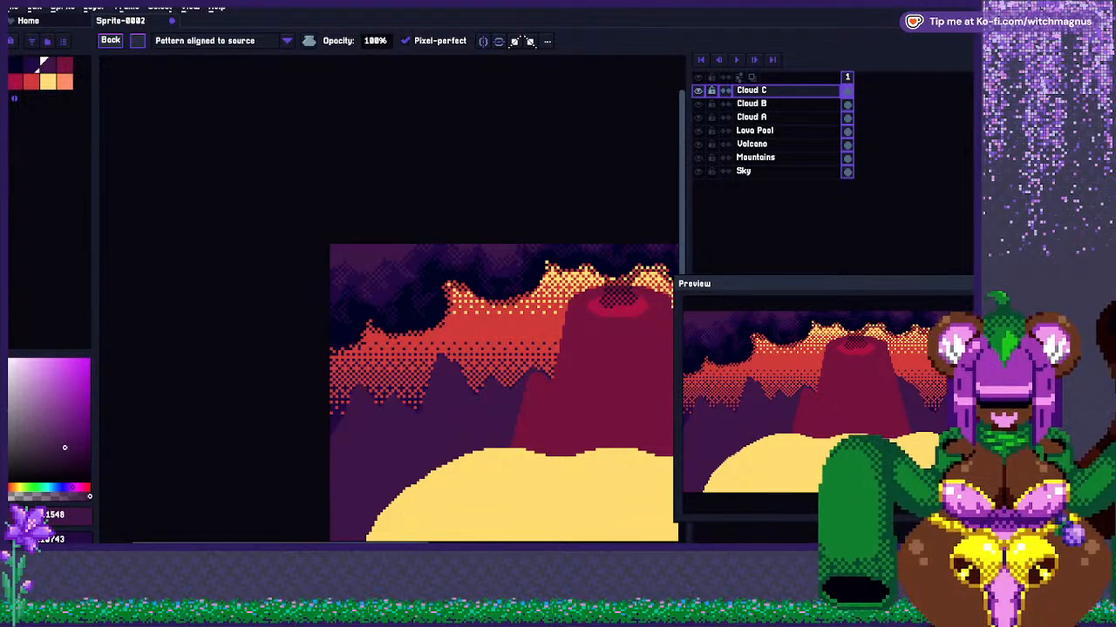
scroll(384, 262, down, 1)
scroll(383, 262, up, 3)
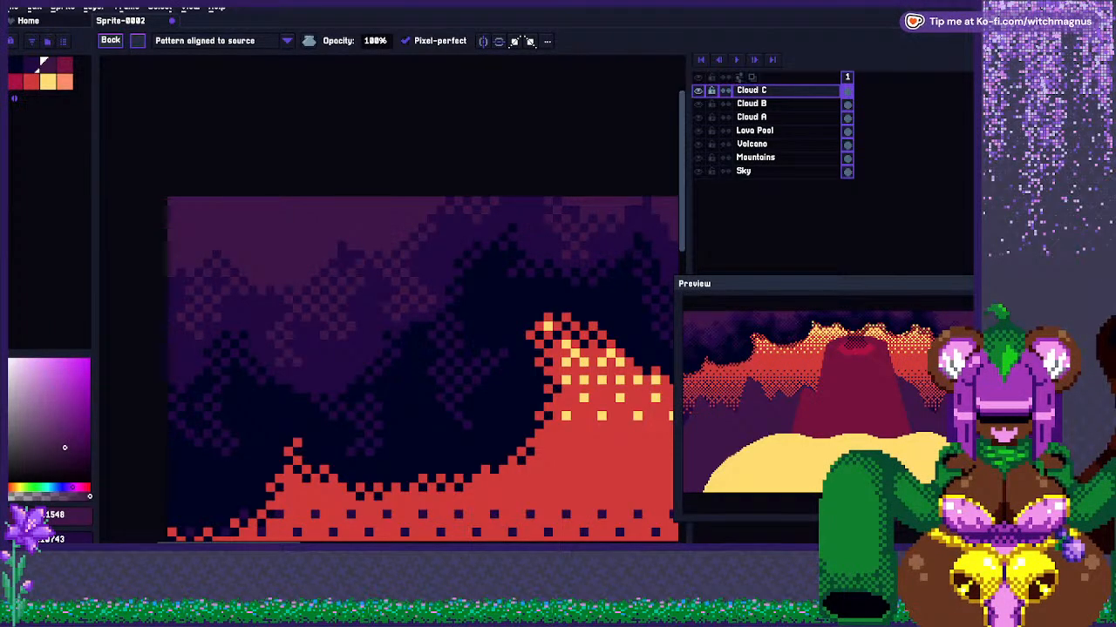
scroll(438, 274, down, 4)
scroll(422, 266, down, 3)
scroll(558, 263, up, 3)
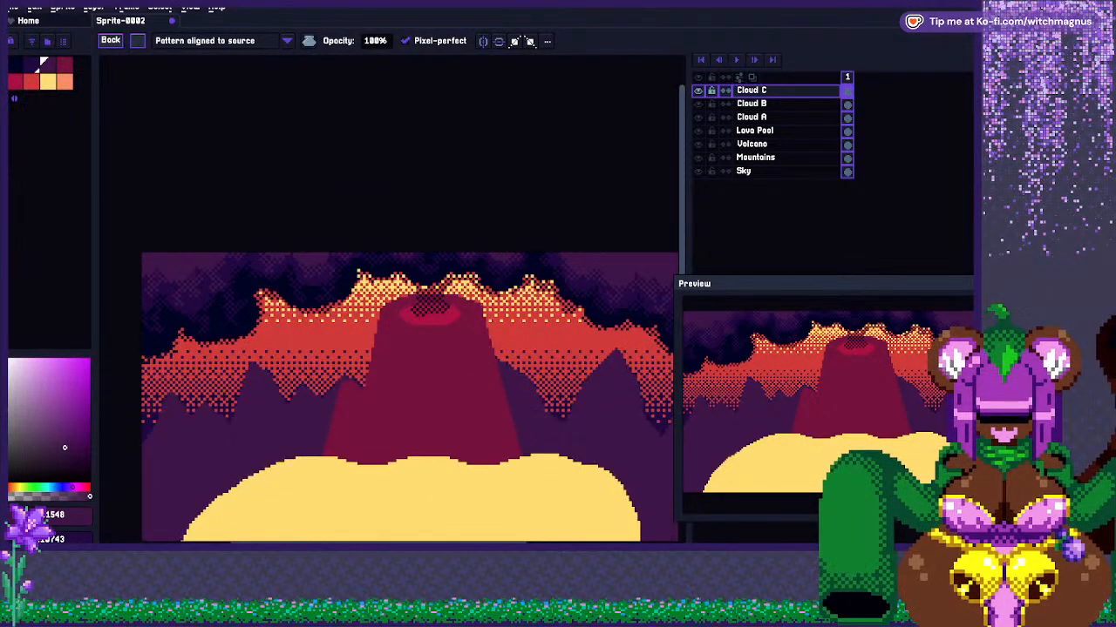
scroll(227, 266, up, 3)
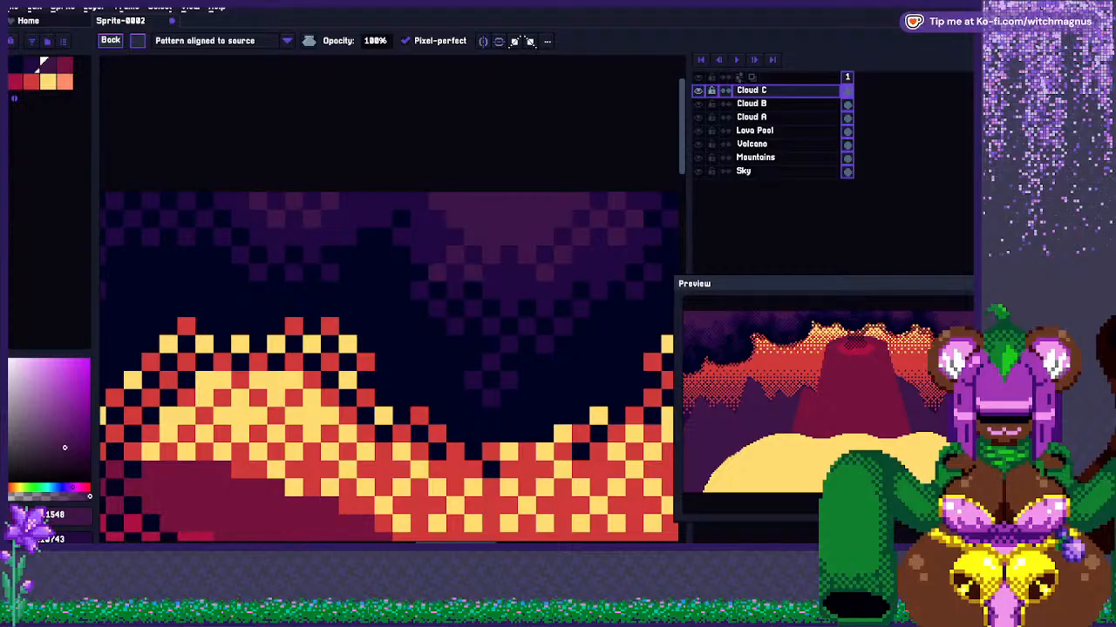
scroll(353, 280, down, 4)
scroll(354, 280, up, 3)
scroll(345, 280, up, 3)
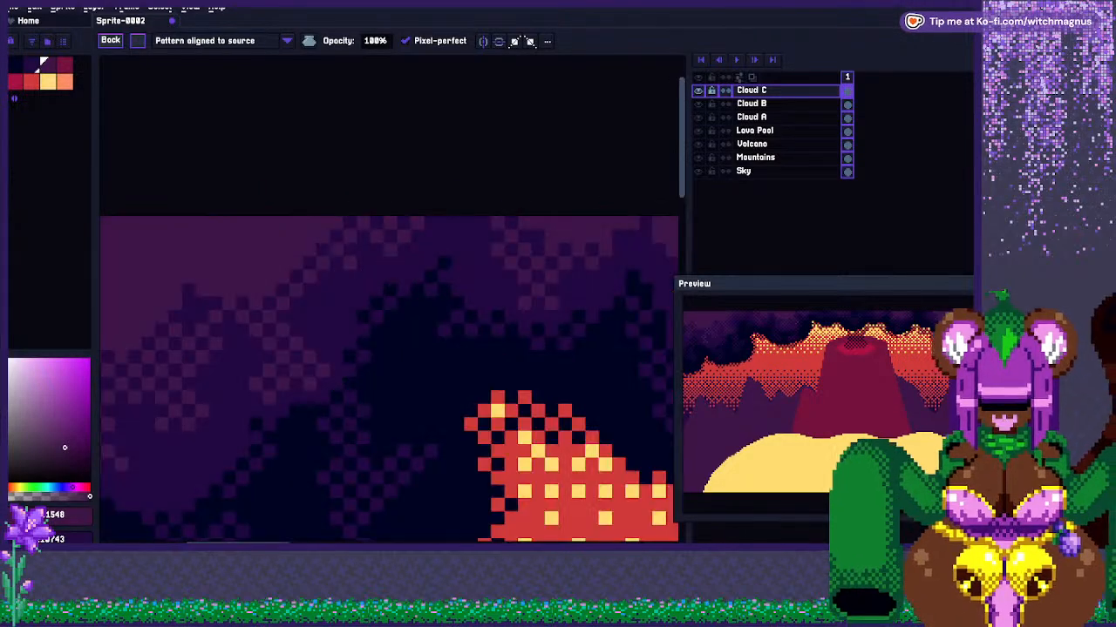
Sample Cloud B's purple and add checkered strokes of it inside the mauve Cloud C area at the canvas's left end.
scroll(345, 280, down, 3)
scroll(345, 280, up, 3)
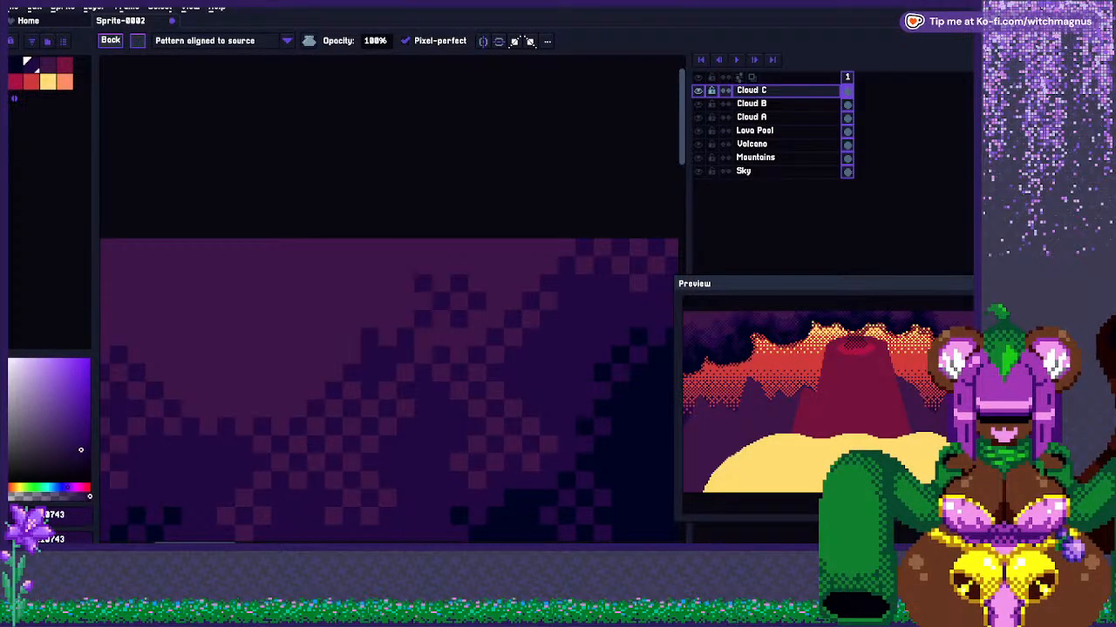
scroll(441, 265, down, 1)
scroll(404, 374, up, 1)
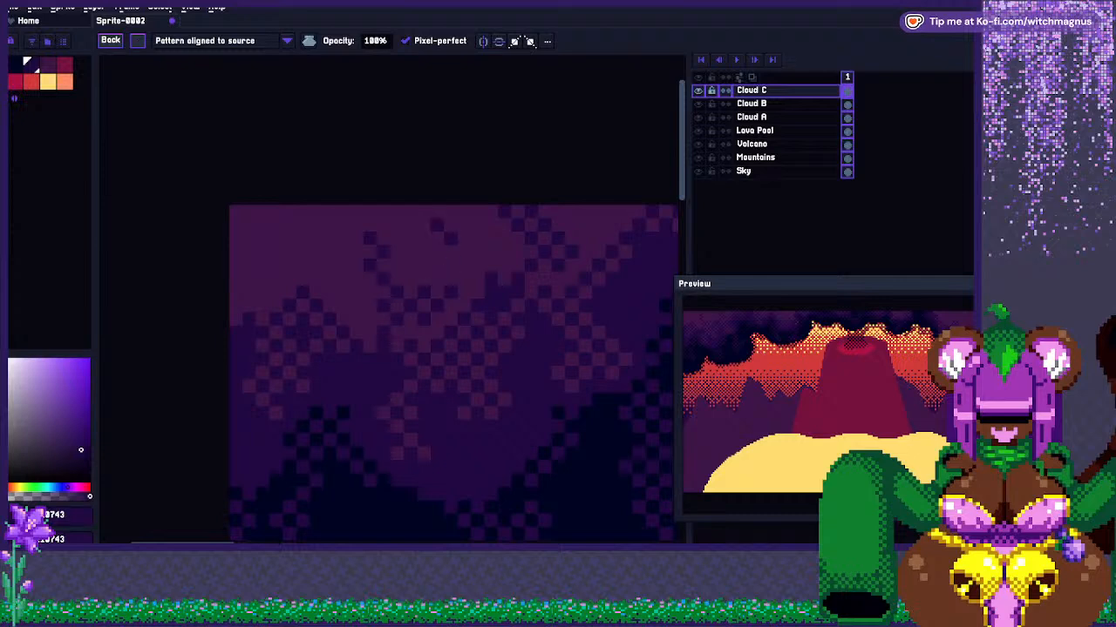
mouse_move(249, 225)
mouse_down()
mouse_move(235, 238)
mouse_move(256, 272)
mouse_up()
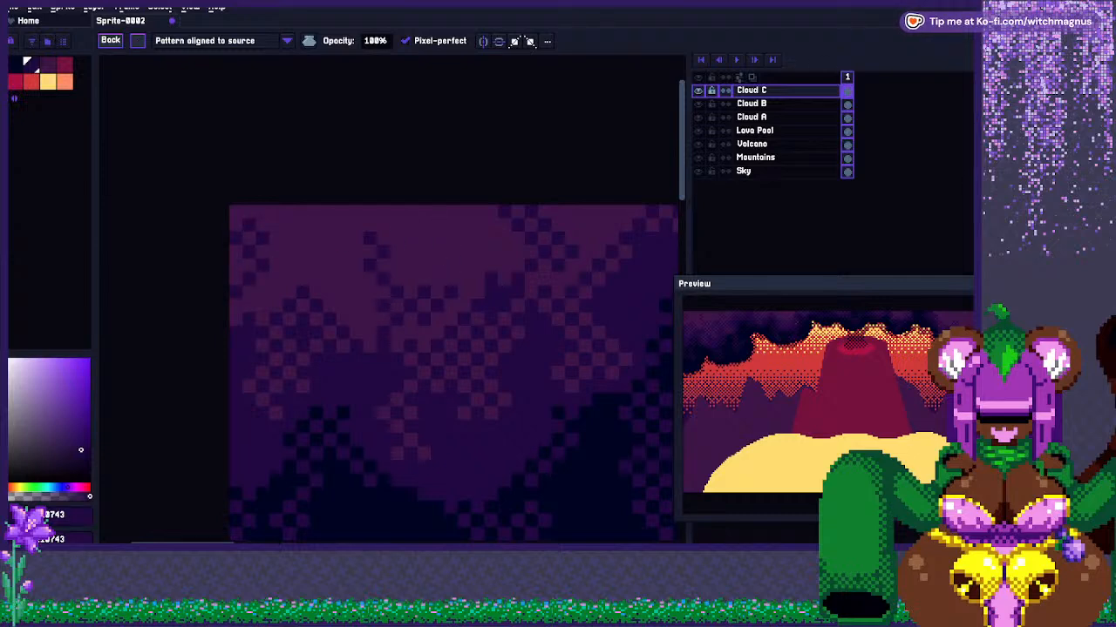
Add purple checkered strokes inside the mauve Cloud C bulges to the right of the volcano.
scroll(261, 224, down, 2)
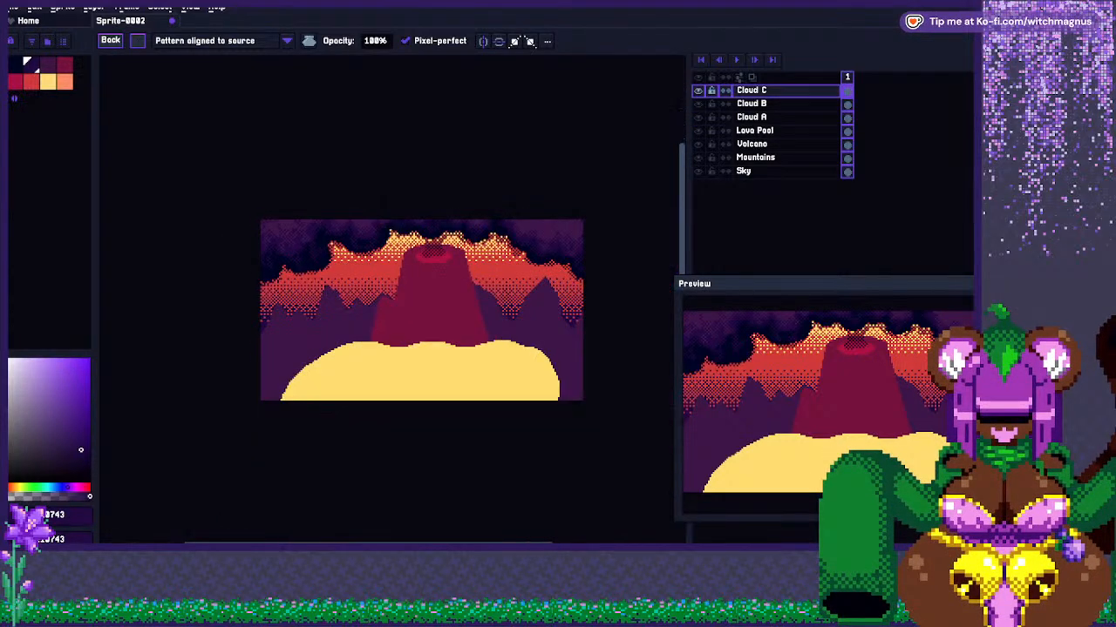
scroll(383, 222, up, 3)
scroll(436, 348, down, 2)
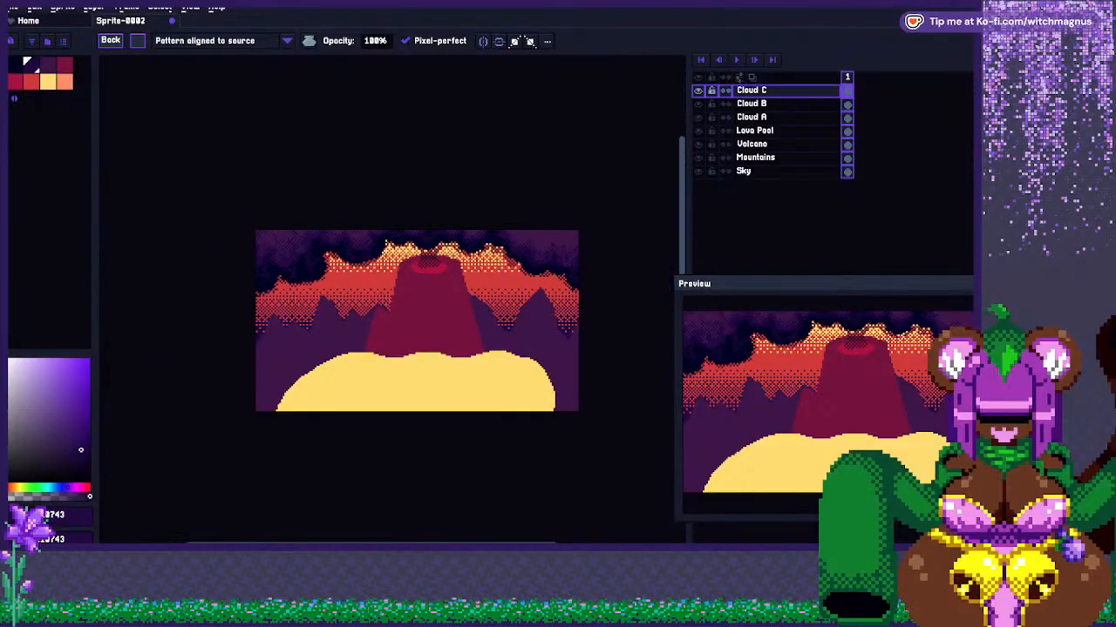
scroll(436, 349, up, 4)
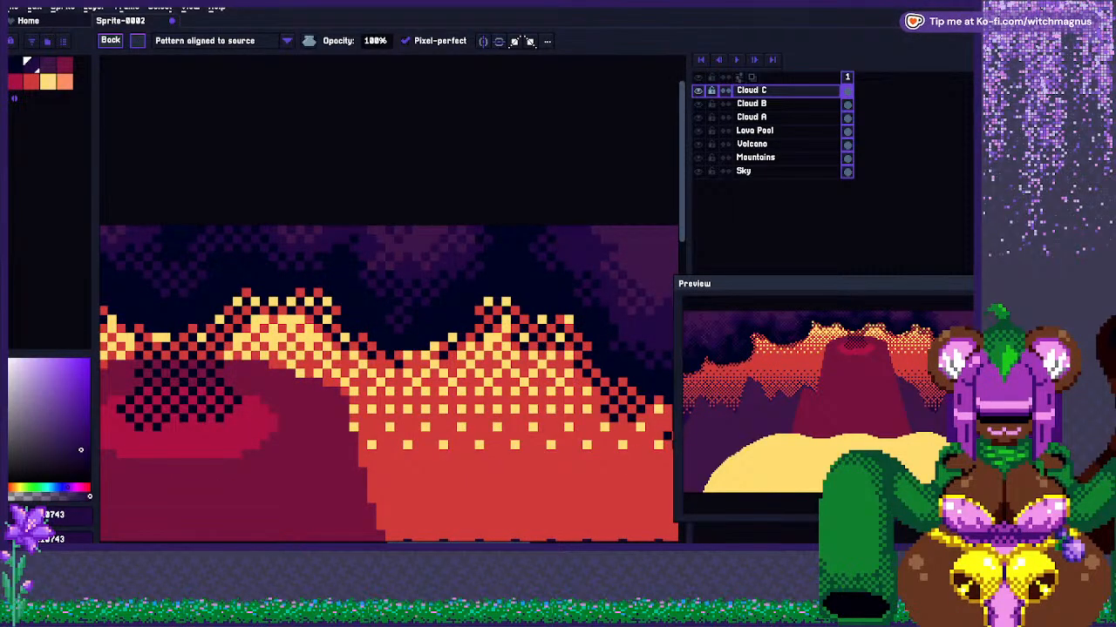
scroll(384, 349, down, 3)
scroll(383, 348, up, 3)
drag(418, 274, 432, 237)
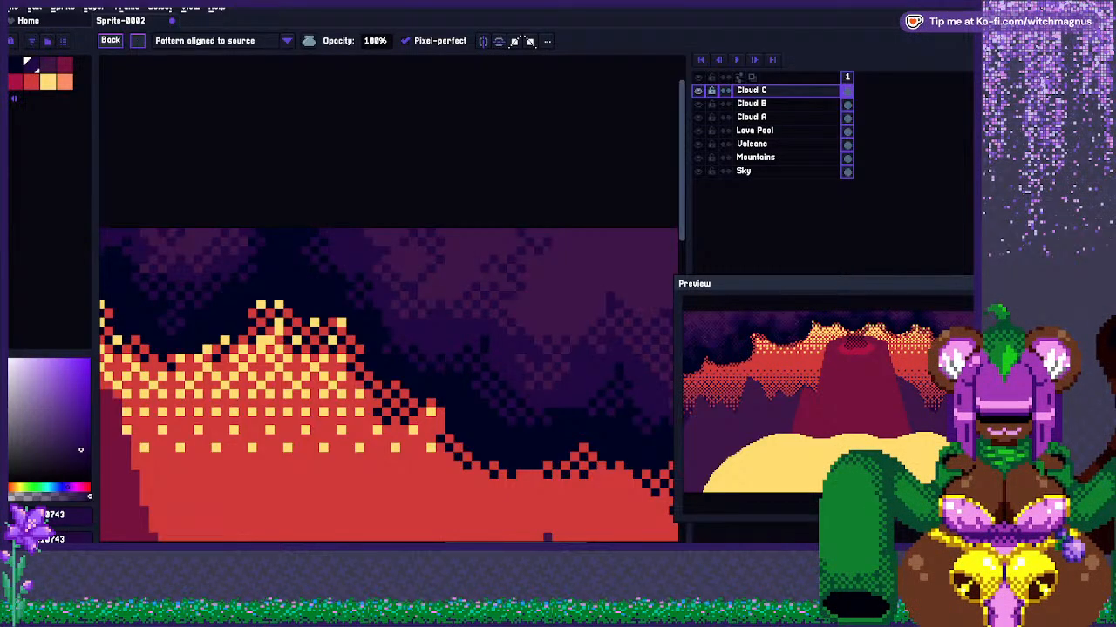
Continue the purple checkered strokes through the mauve Cloud C area towards the canvas's right end.
scroll(377, 237, down, 5)
scroll(470, 237, up, 5)
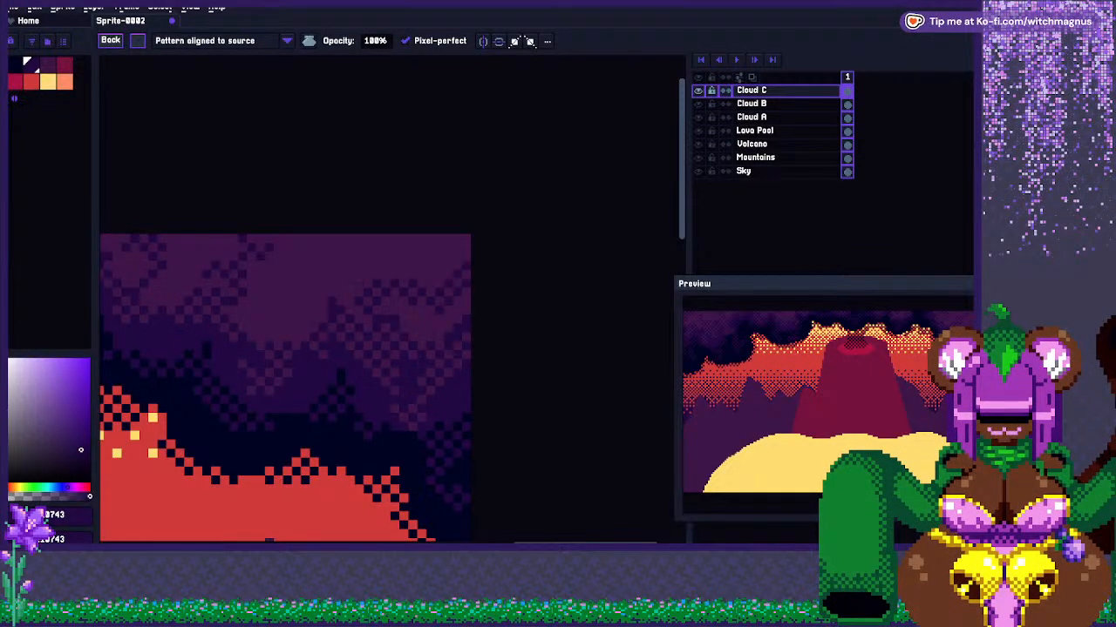
scroll(471, 253, down, 4)
scroll(412, 257, up, 4)
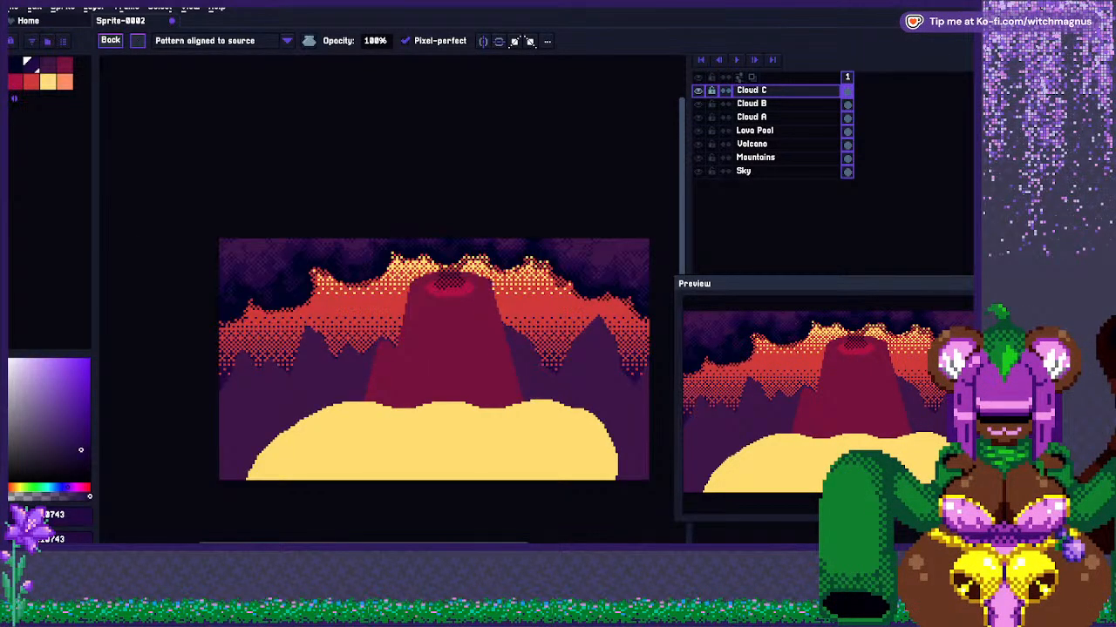
scroll(610, 248, up, 4)
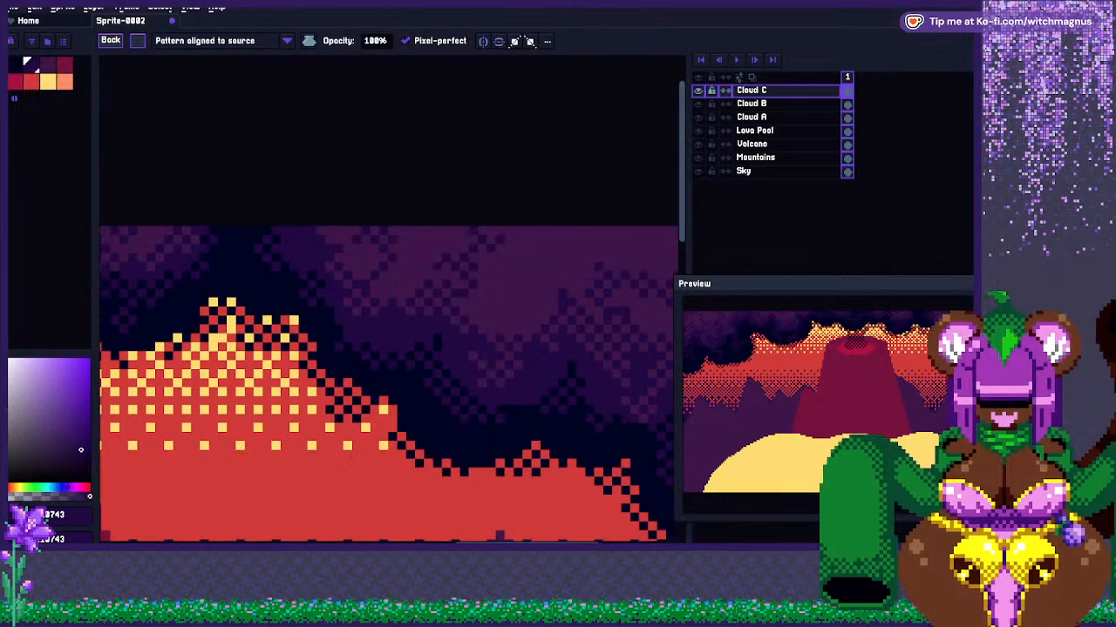
scroll(567, 249, down, 2)
scroll(566, 249, up, 2)
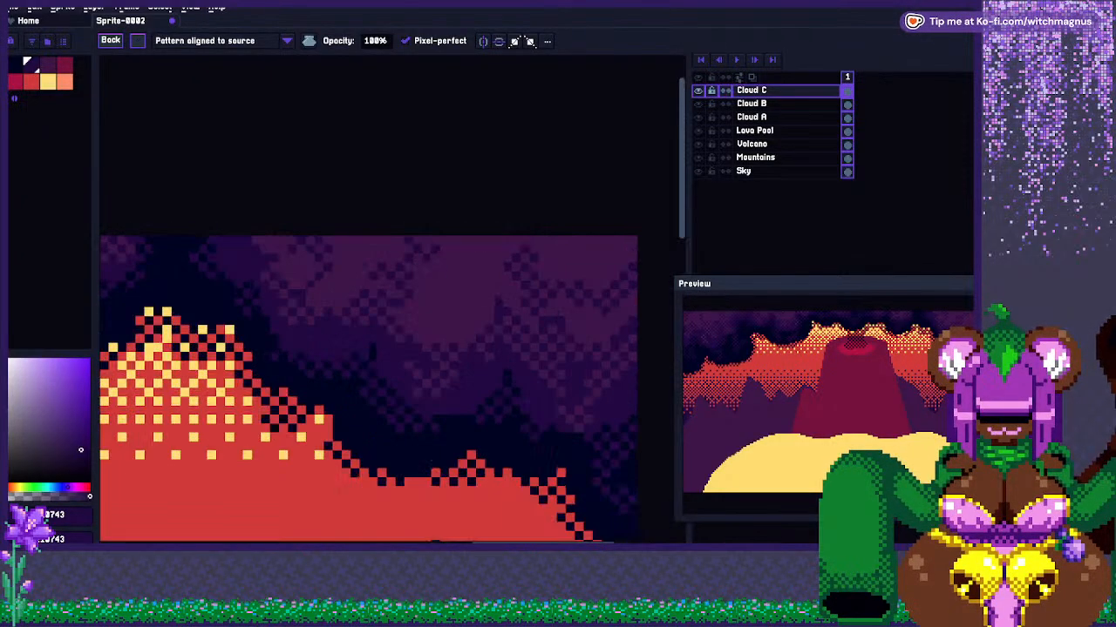
Examine the finished cloud shading across the whole scene and around the sky's left peak.
scroll(366, 389, down, 3)
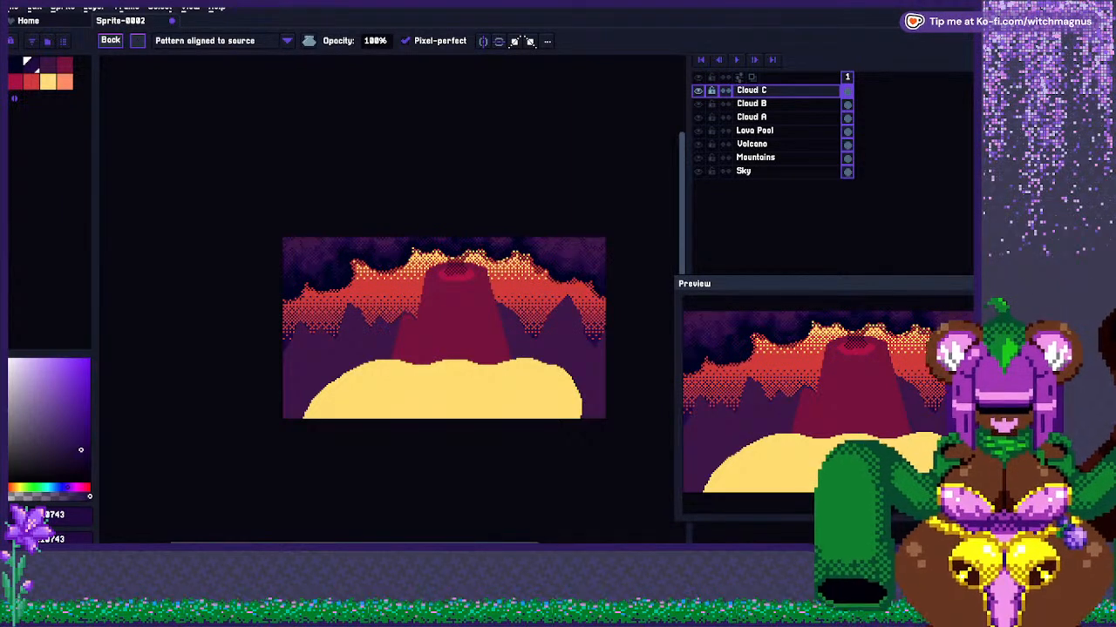
scroll(338, 261, up, 1)
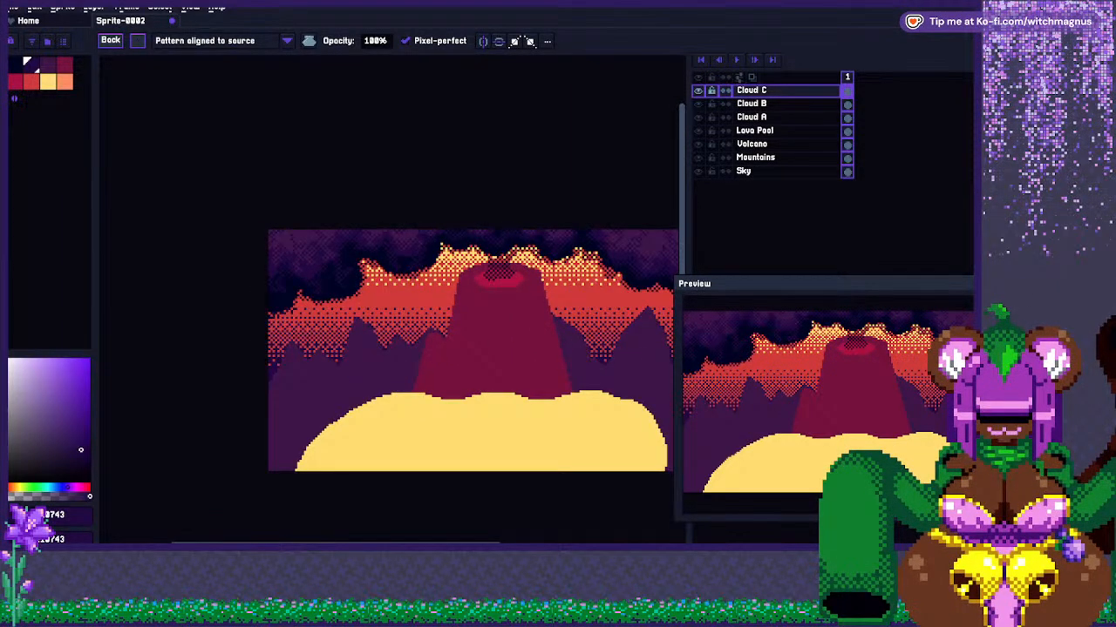
scroll(401, 274, down, 1)
scroll(471, 289, up, 1)
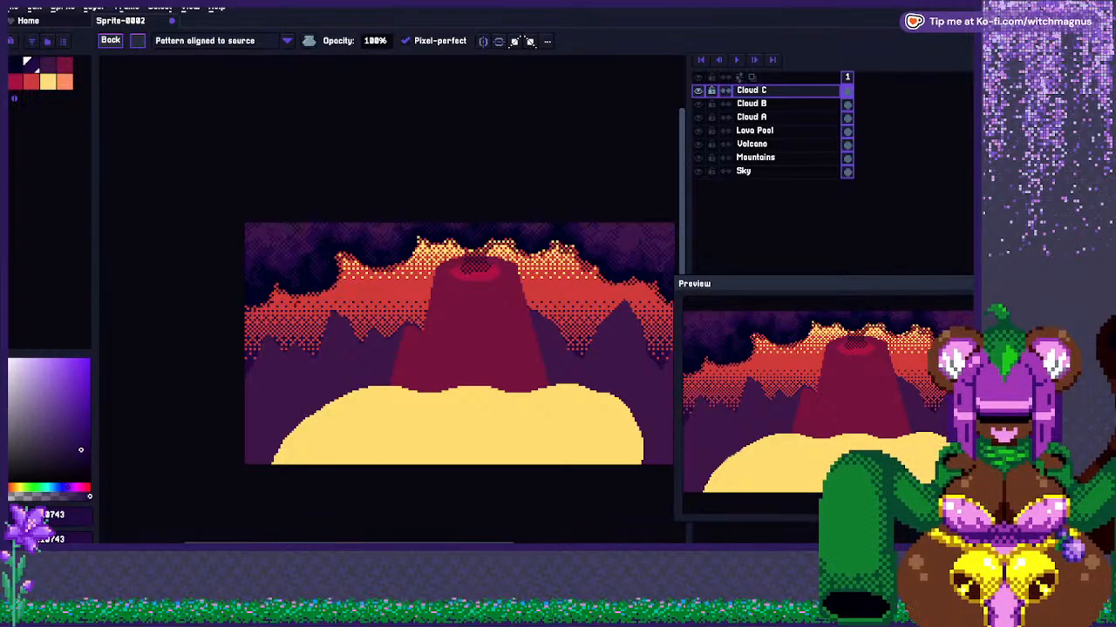
scroll(336, 262, up, 4)
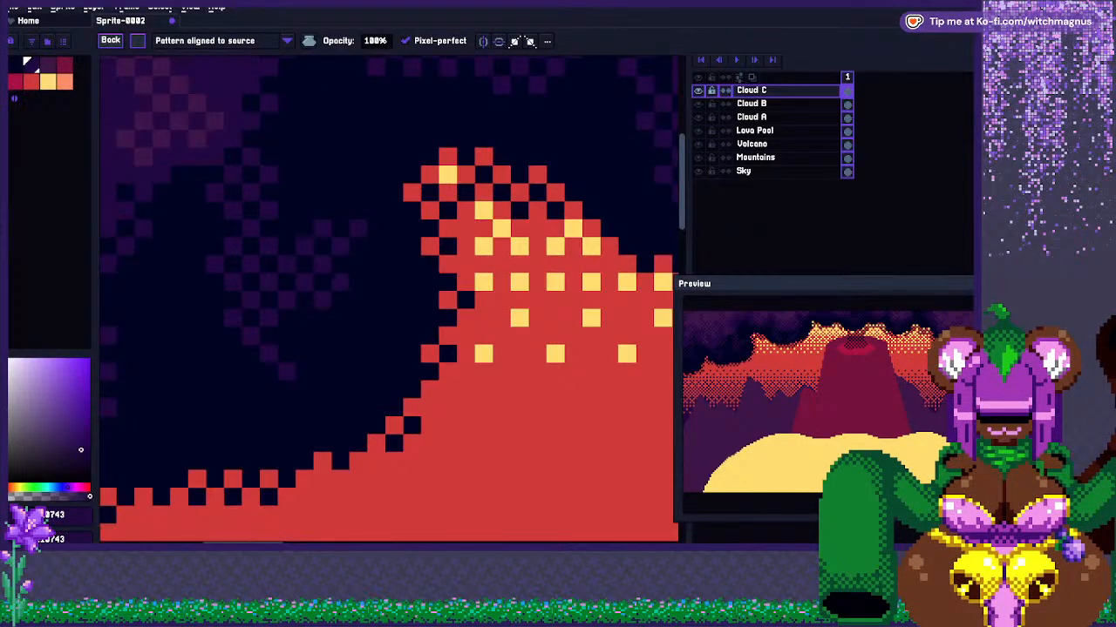
scroll(336, 262, down, 3)
scroll(453, 326, down, 2)
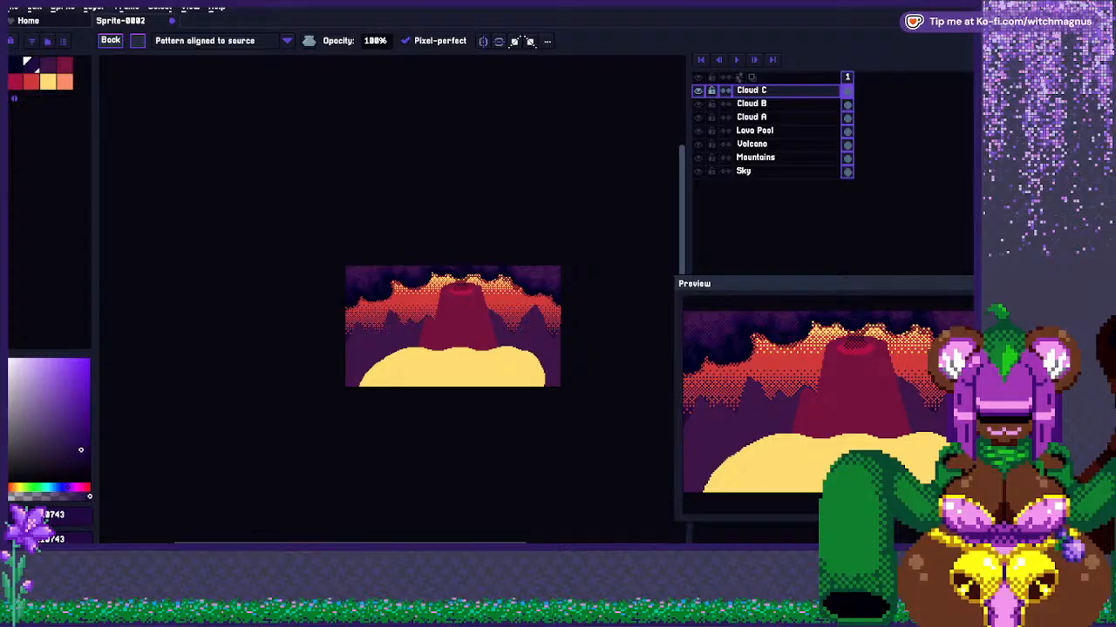
scroll(441, 289, up, 3)
On the Cloud A layer, sample its dark navy and add checkered strokes below the cloud edge on both sides of the sky's left peak.
click(763, 118)
scroll(319, 267, up, 5)
key(i)
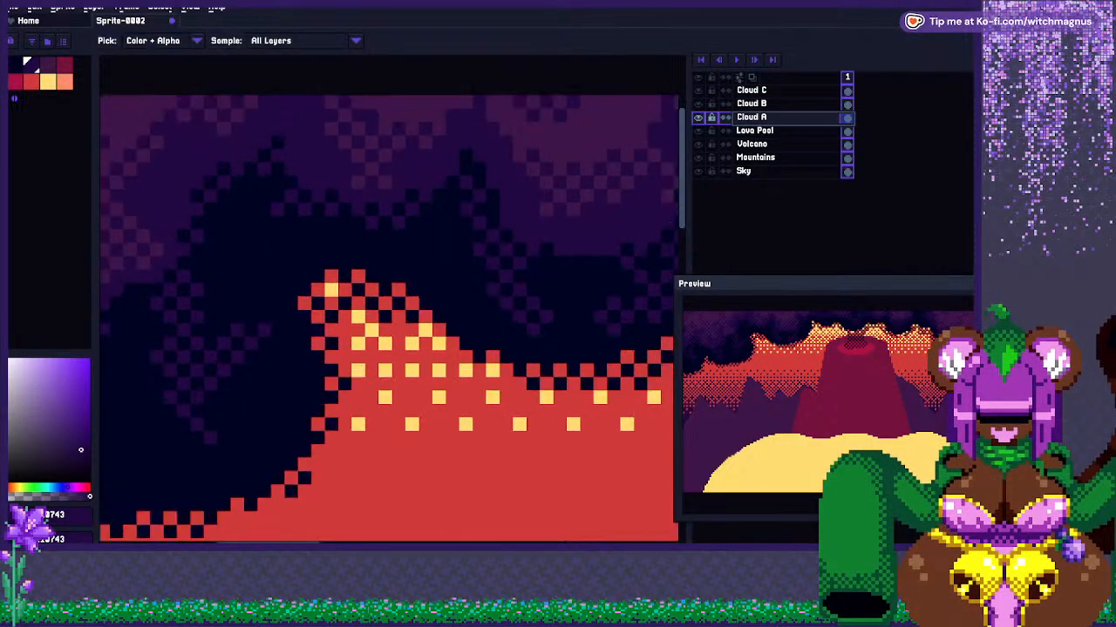
alt+click(380, 240)
scroll(380, 236, down, 3)
scroll(342, 362, up, 1)
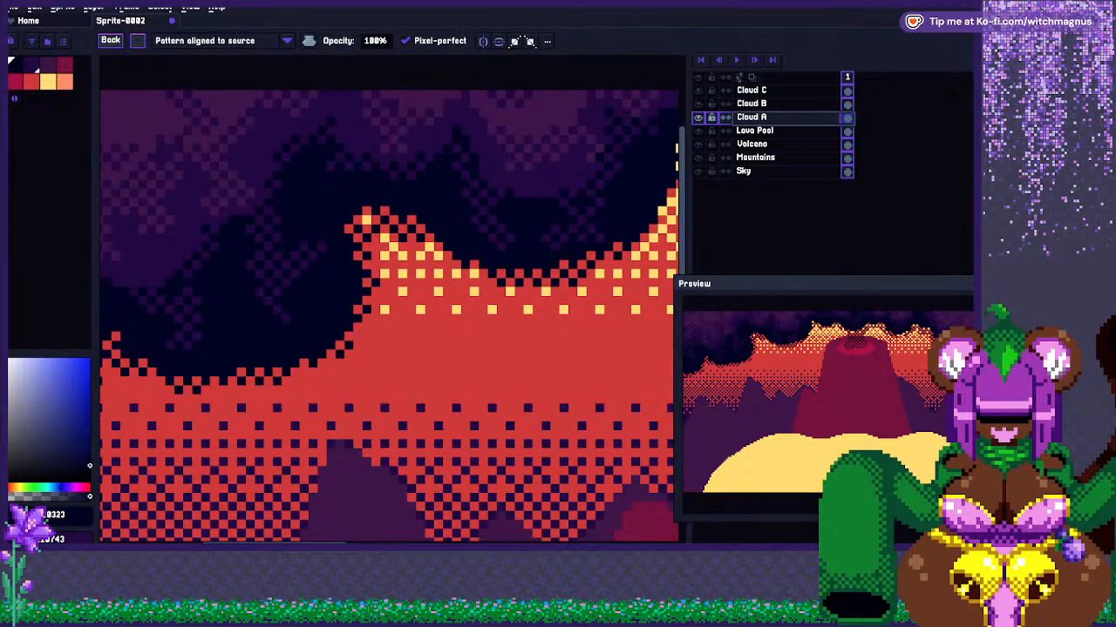
mouse_move(319, 370)
mouse_down()
mouse_move(377, 418)
mouse_move(350, 388)
mouse_up()
click(366, 345)
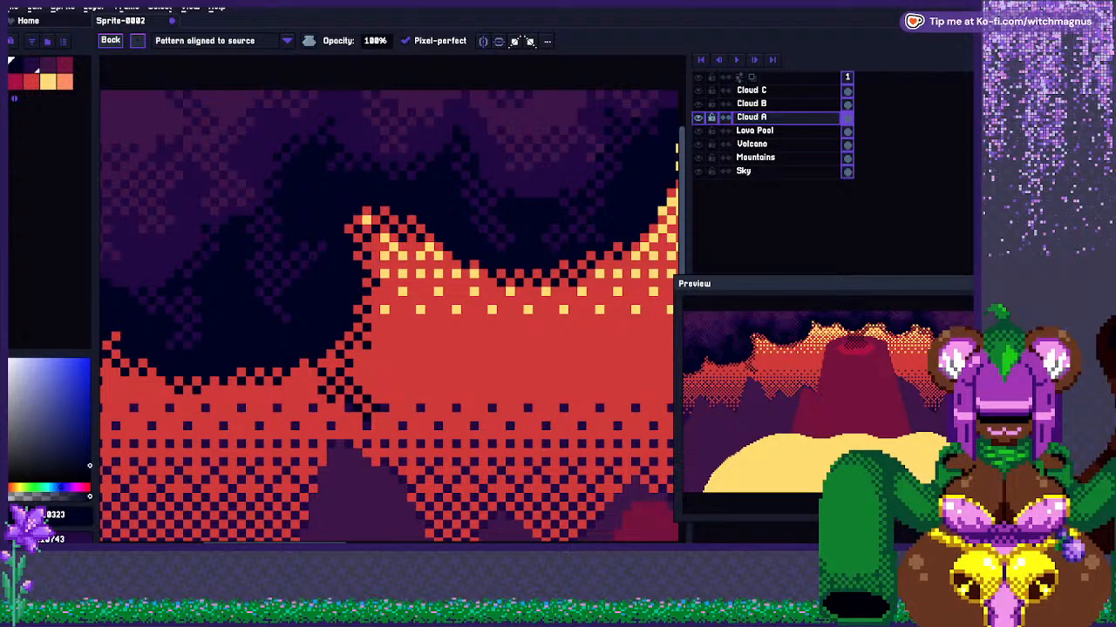
drag(463, 269, 484, 302)
drag(464, 339, 512, 296)
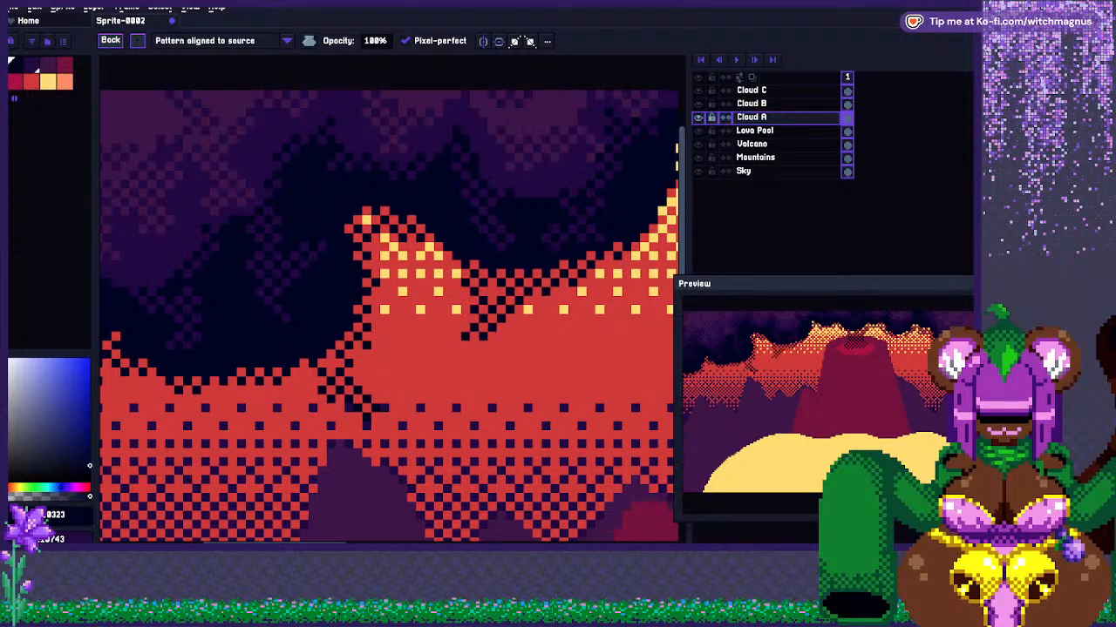
Extend the checkered navy strokes of Cloud A down into the red sky at the canvas's left end.
scroll(454, 358, down, 4)
scroll(453, 357, up, 3)
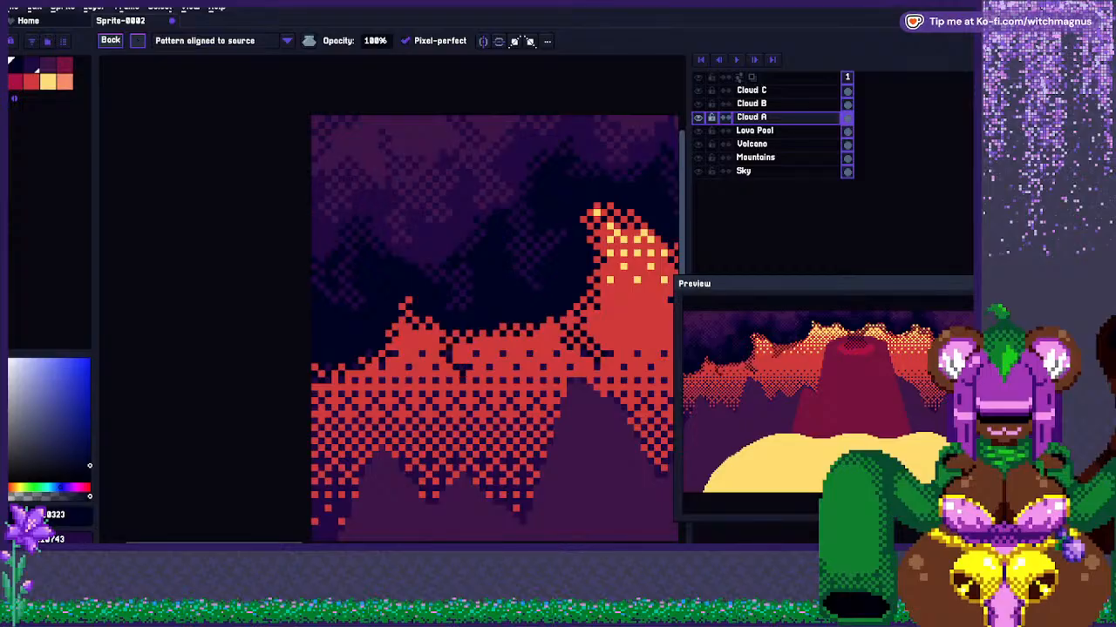
mouse_move(333, 410)
mouse_down()
mouse_move(389, 378)
mouse_move(378, 372)
mouse_up()
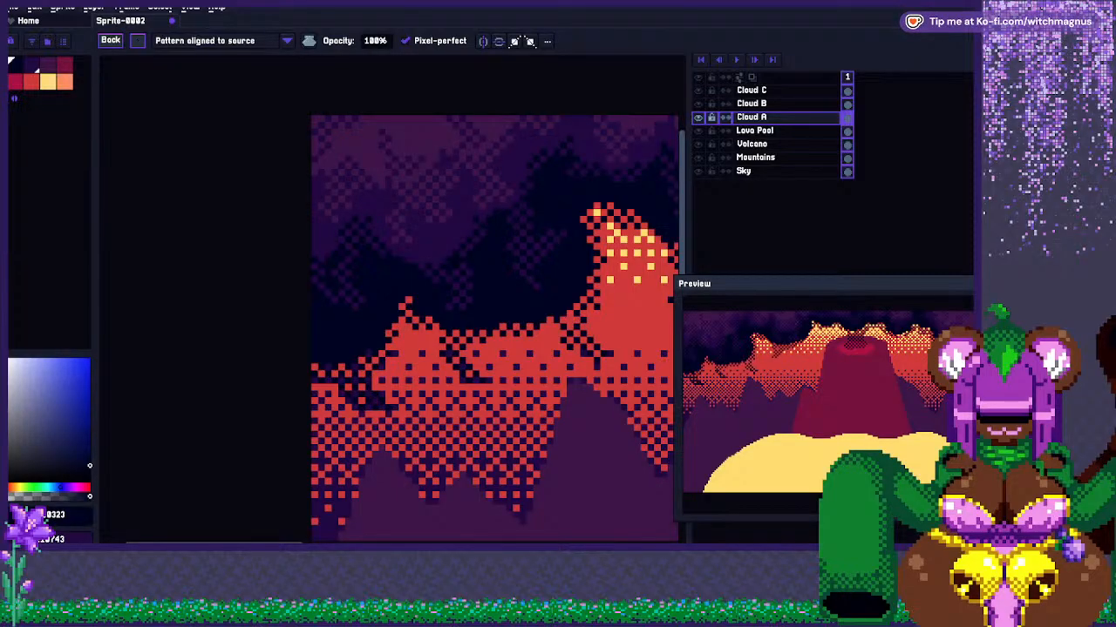
scroll(322, 409, down, 2)
scroll(323, 410, up, 2)
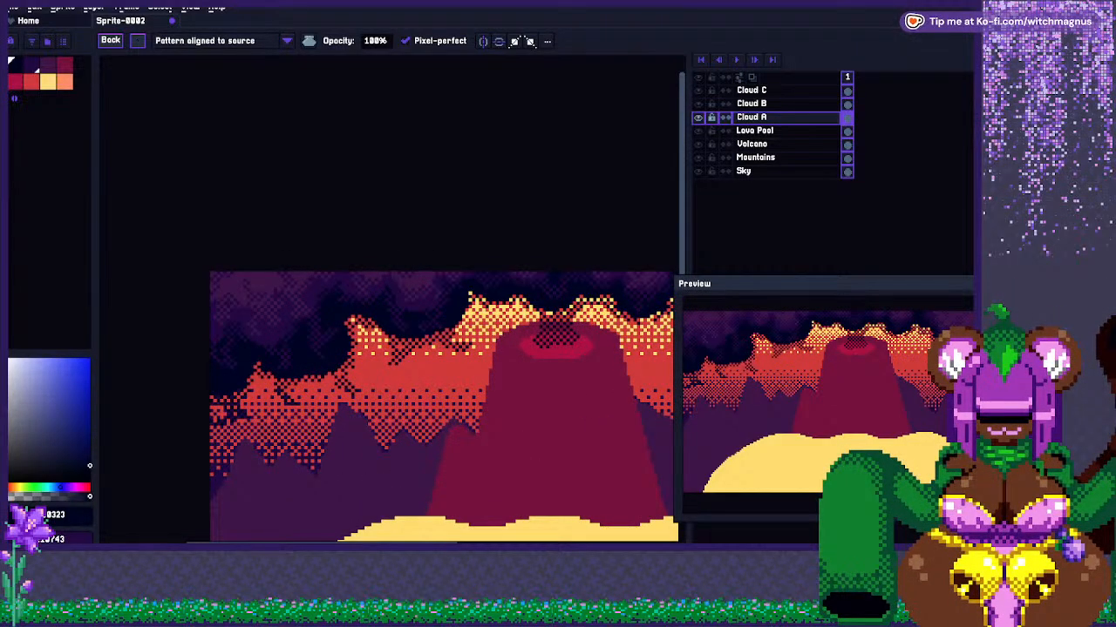
Add checkered navy strokes below Cloud A's edge from the volcano's right side to the canvas's right end.
scroll(388, 340, down, 4)
scroll(361, 332, up, 4)
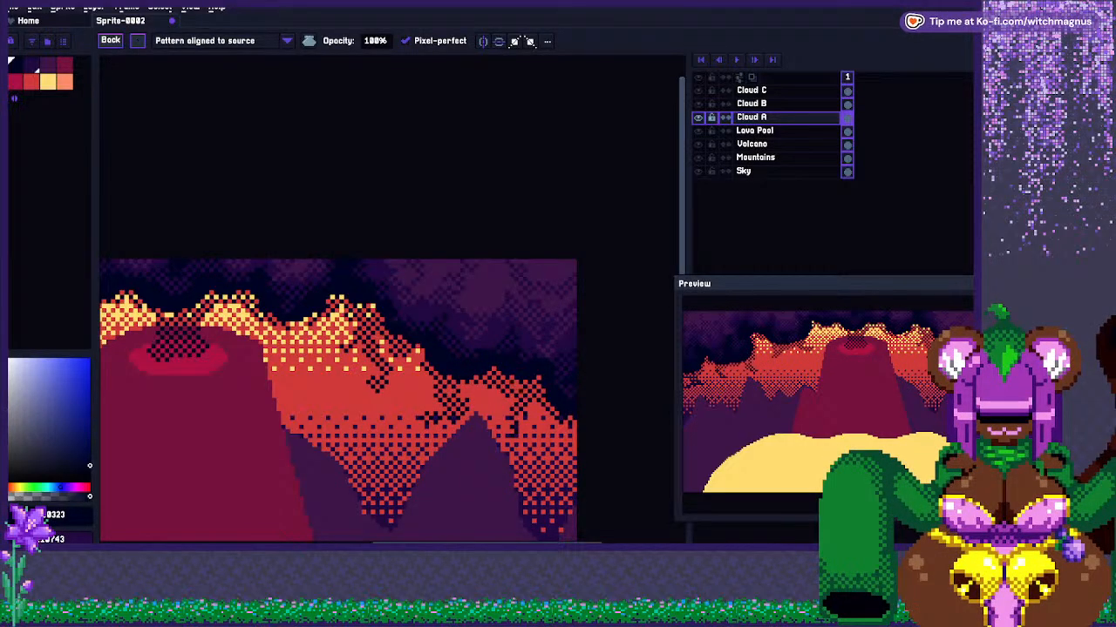
scroll(510, 380, down, 3)
scroll(454, 379, up, 3)
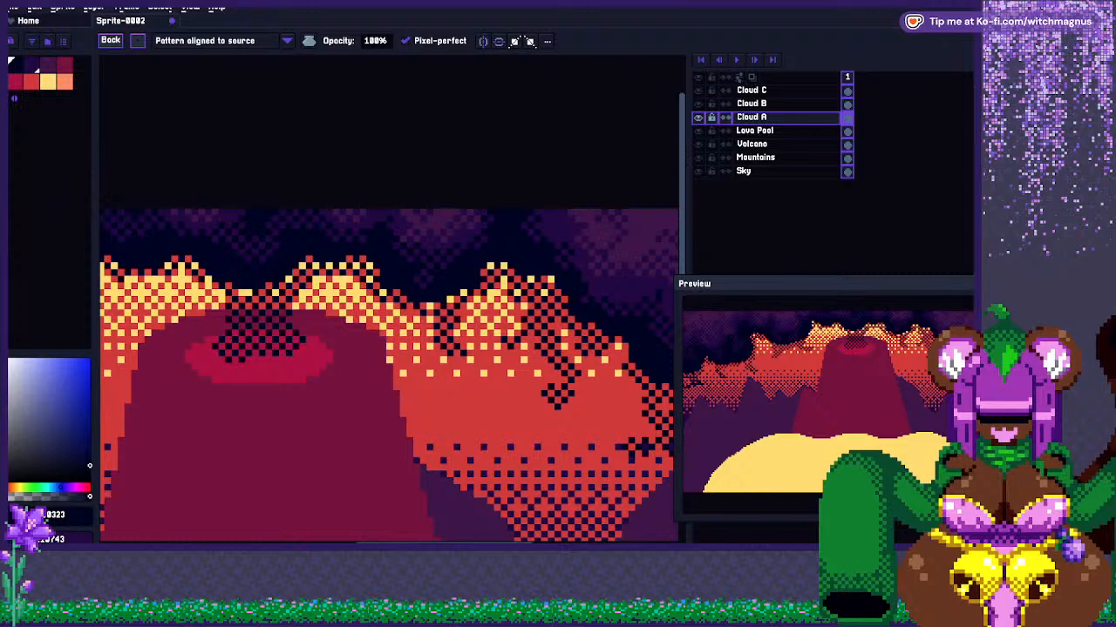
Add checkered navy strokes between and beside the yellow sky peaks immediately left of the volcano.
scroll(393, 366, down, 3)
scroll(392, 331, up, 3)
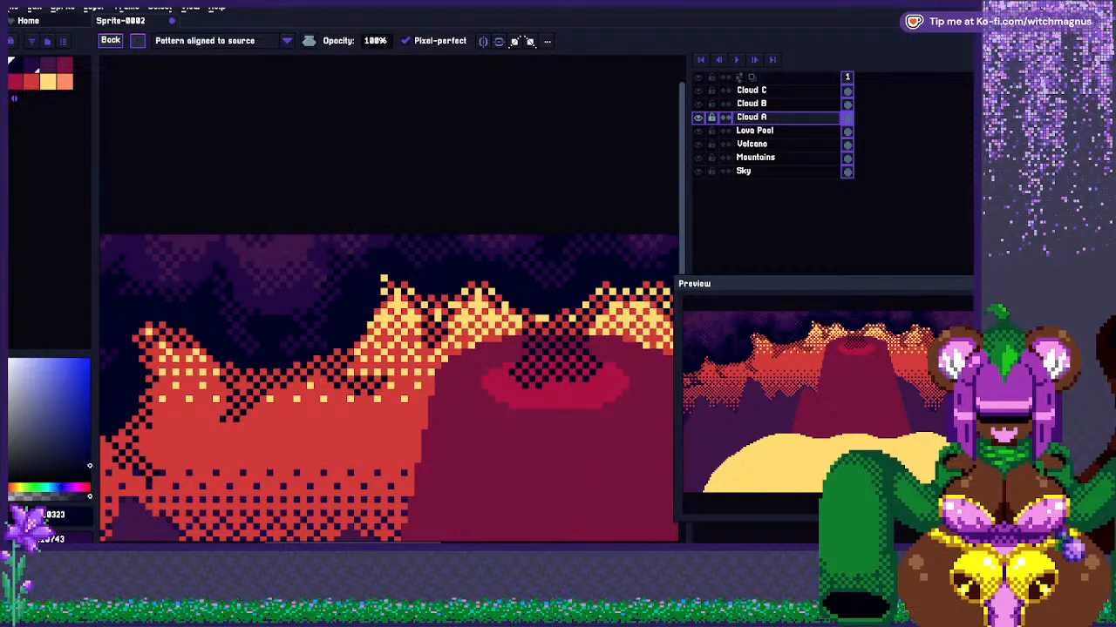
scroll(488, 349, down, 3)
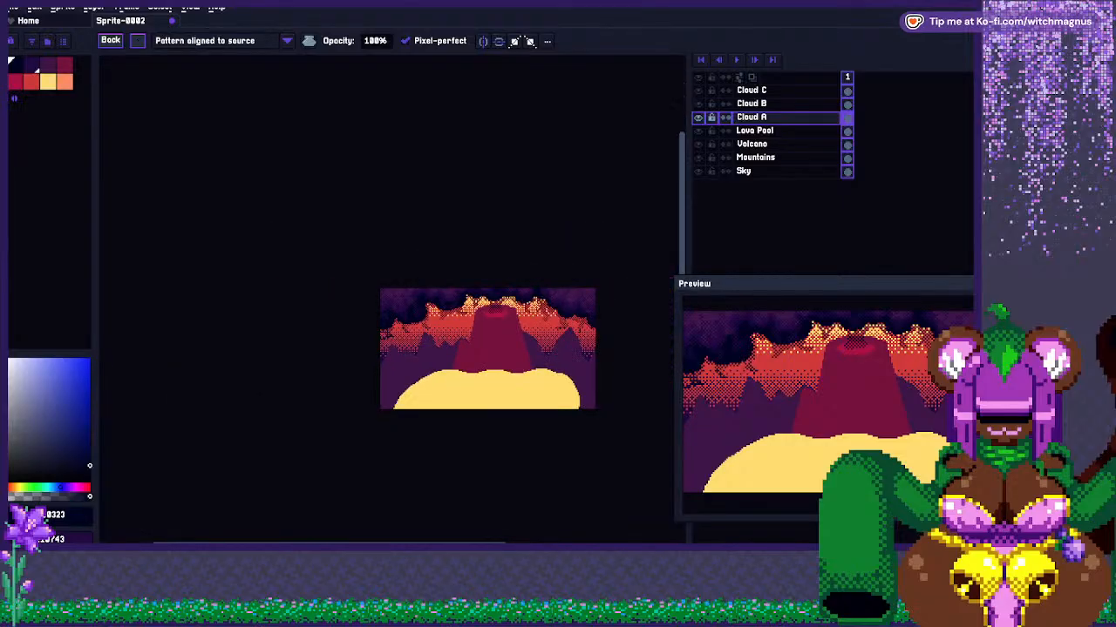
scroll(431, 323, up, 3)
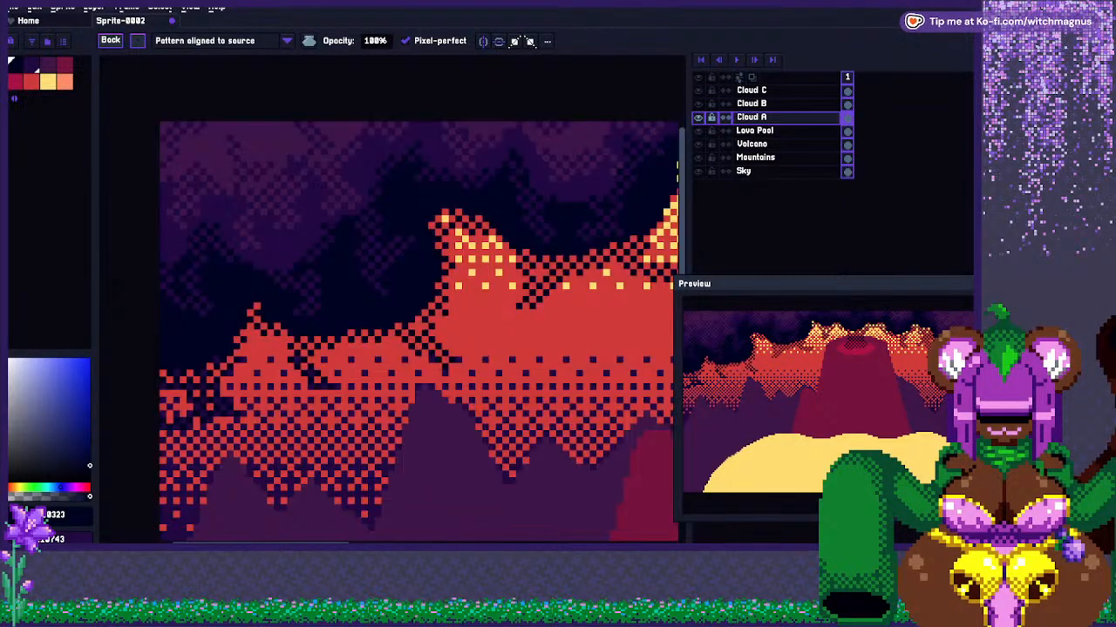
Draw curved checkered navy wisps into the red sky beneath the left peak.
drag(481, 331, 469, 361)
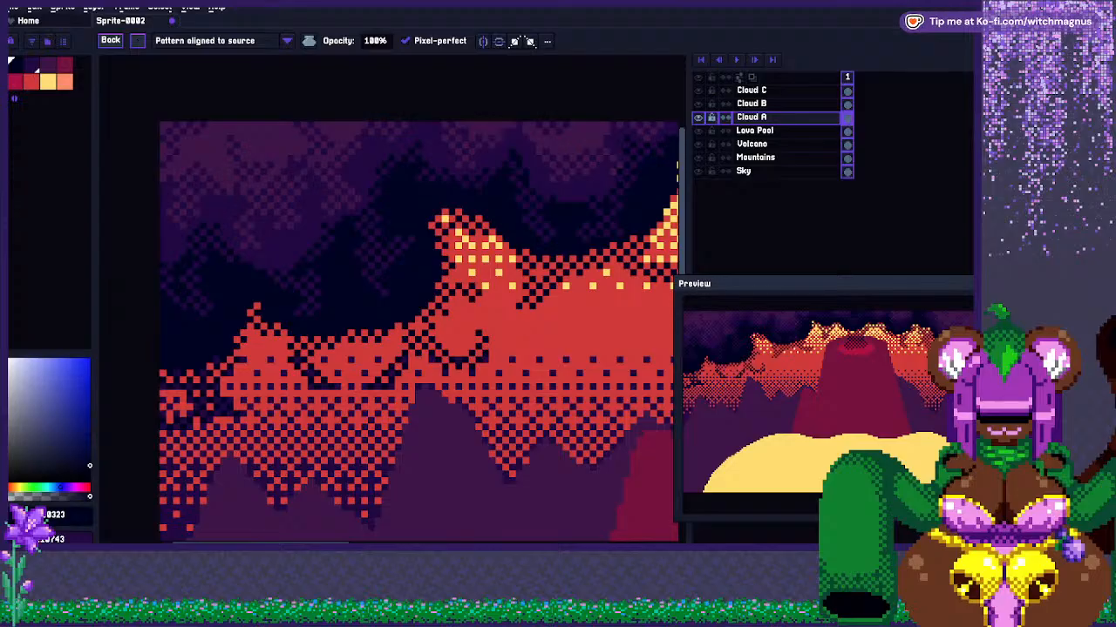
scroll(418, 331, down, 4)
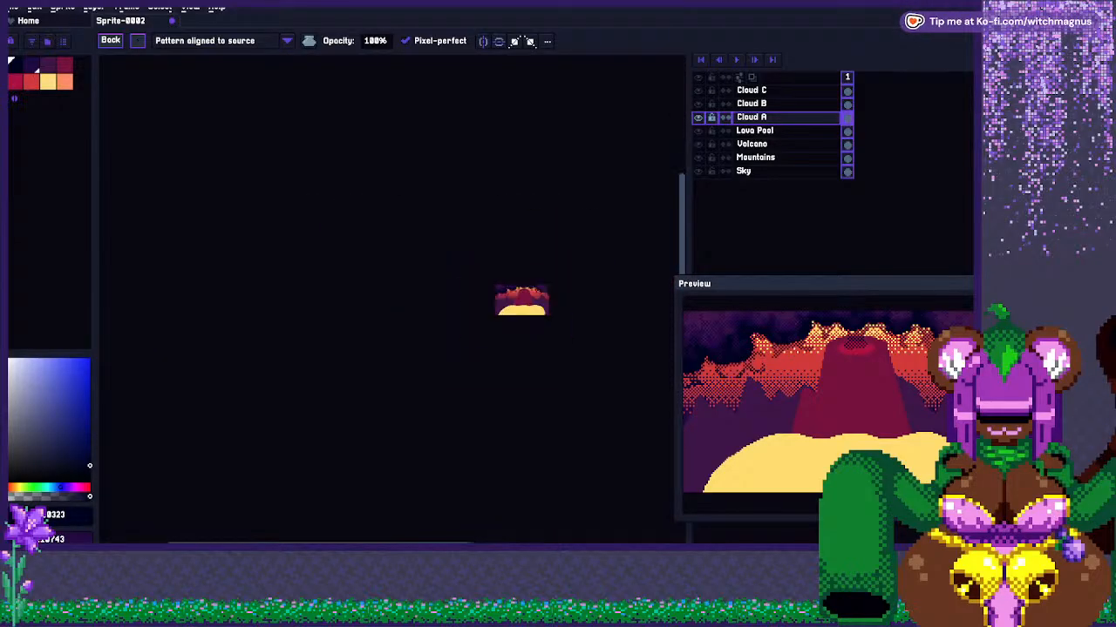
scroll(438, 294, up, 5)
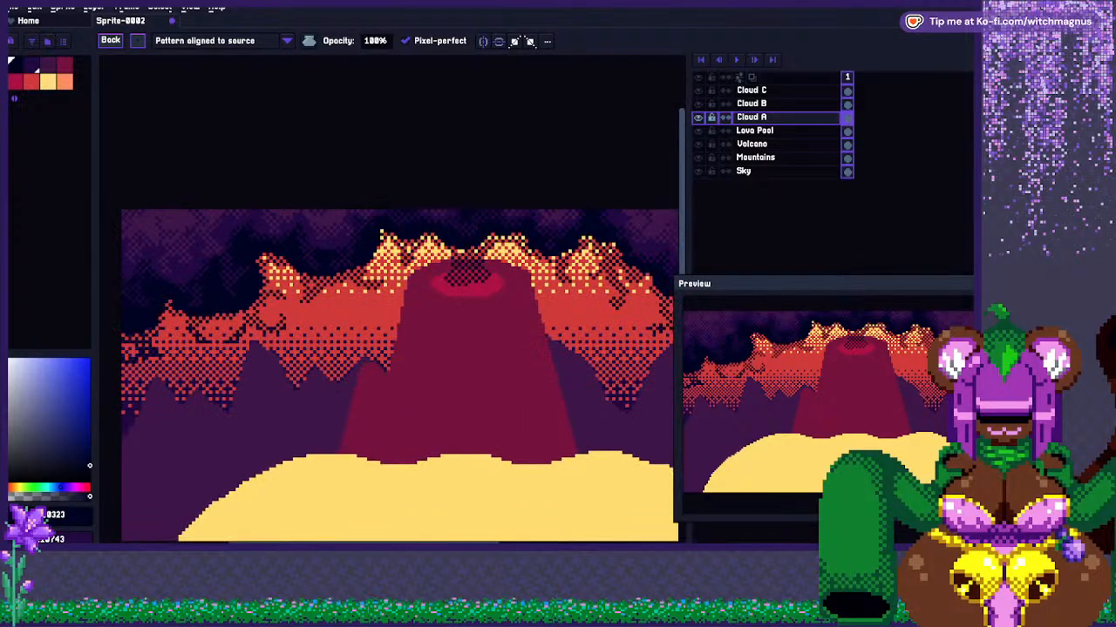
Widen the checkered navy smoke over the volcano's crater.
mouse_move(441, 306)
mouse_down()
mouse_move(469, 307)
mouse_move(500, 286)
mouse_move(437, 294)
mouse_up()
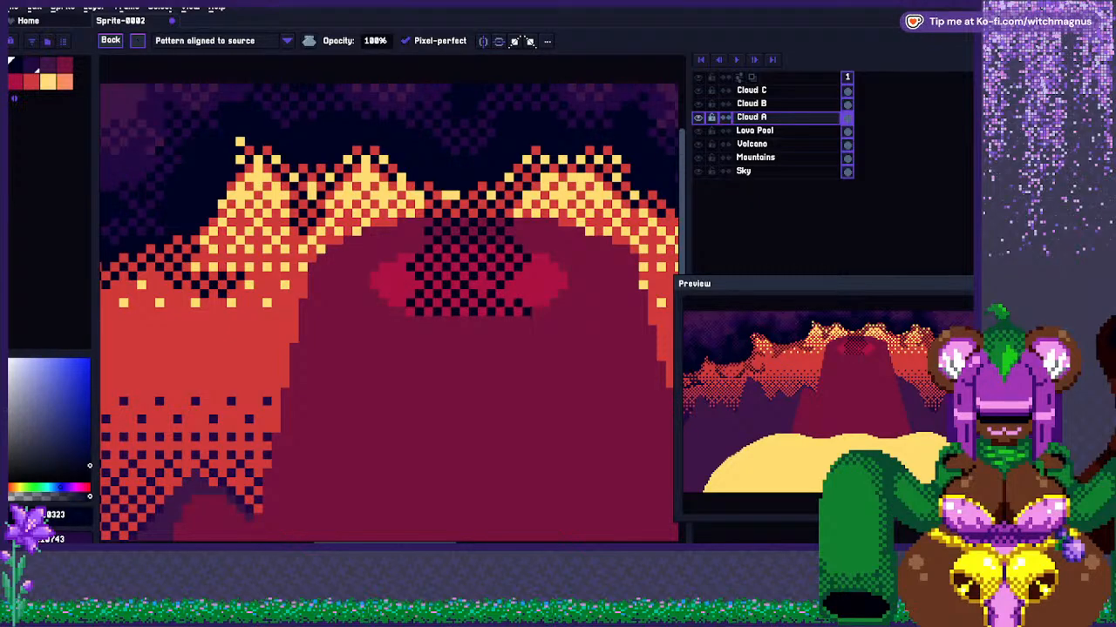
scroll(470, 288, down, 4)
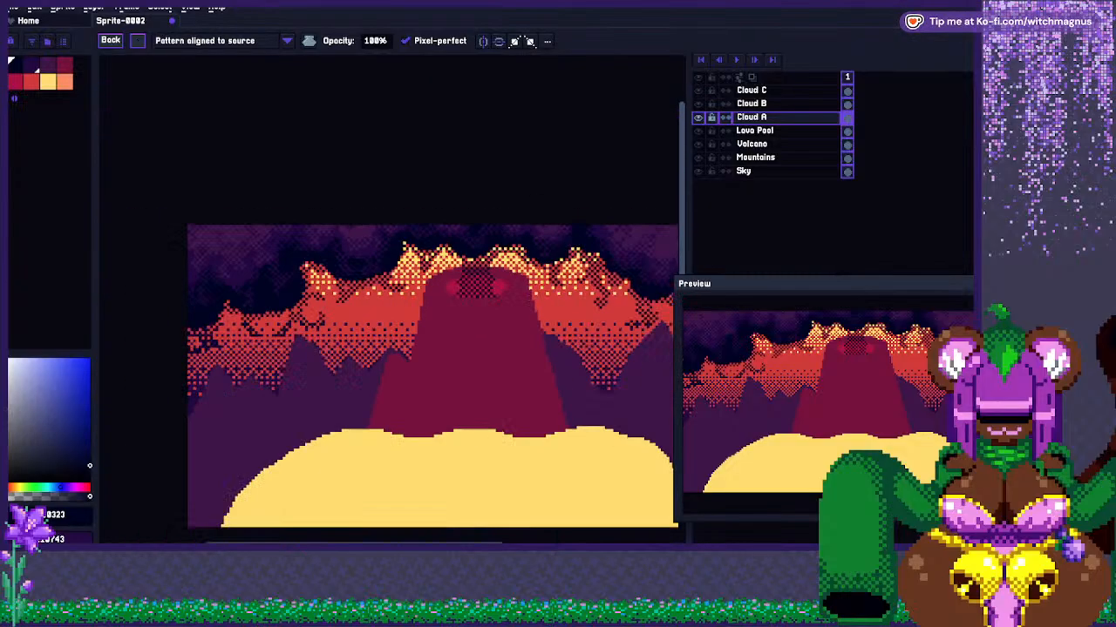
scroll(455, 276, up, 3)
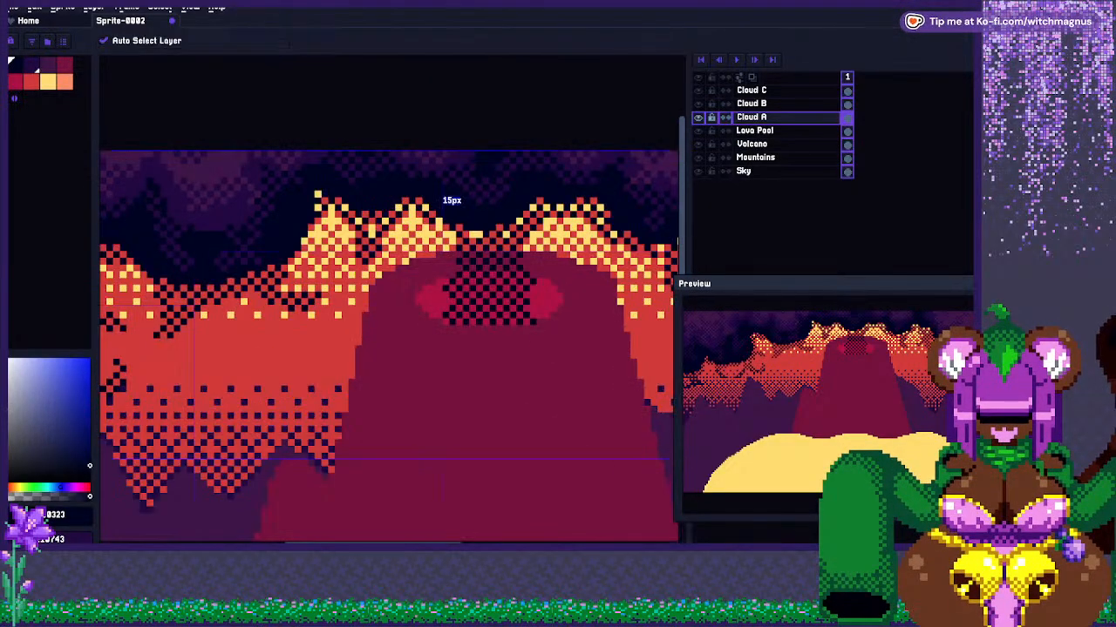
Switch to the 1px Pencil and fill single navy pixels into the crater smoke's checkered pattern to darken its core.
key(b)
scroll(466, 283, up, 2)
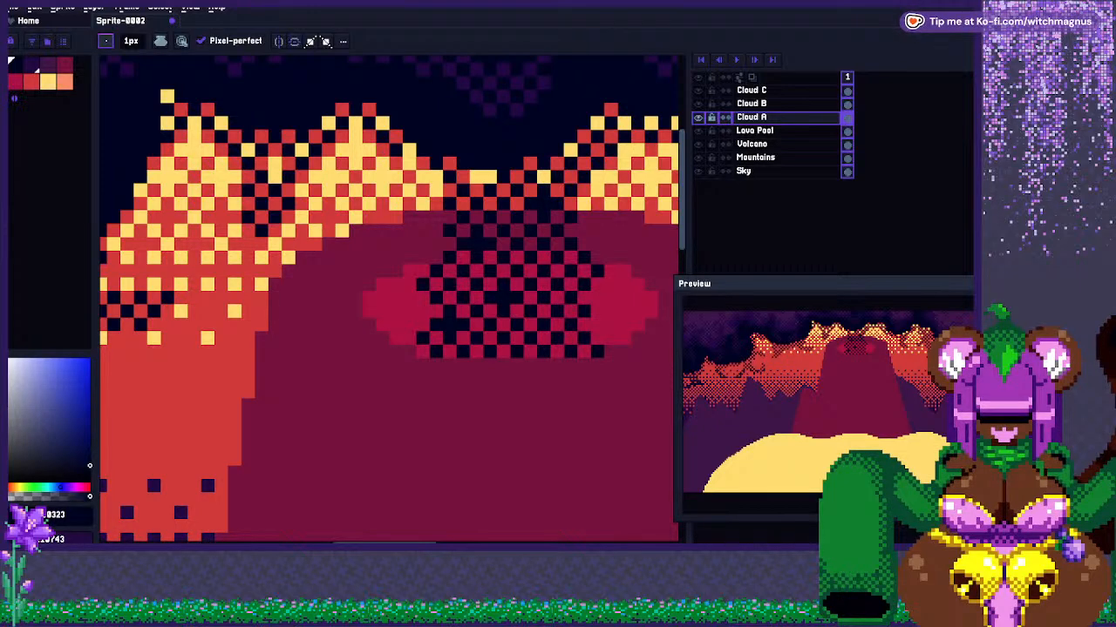
scroll(388, 314, down, 2)
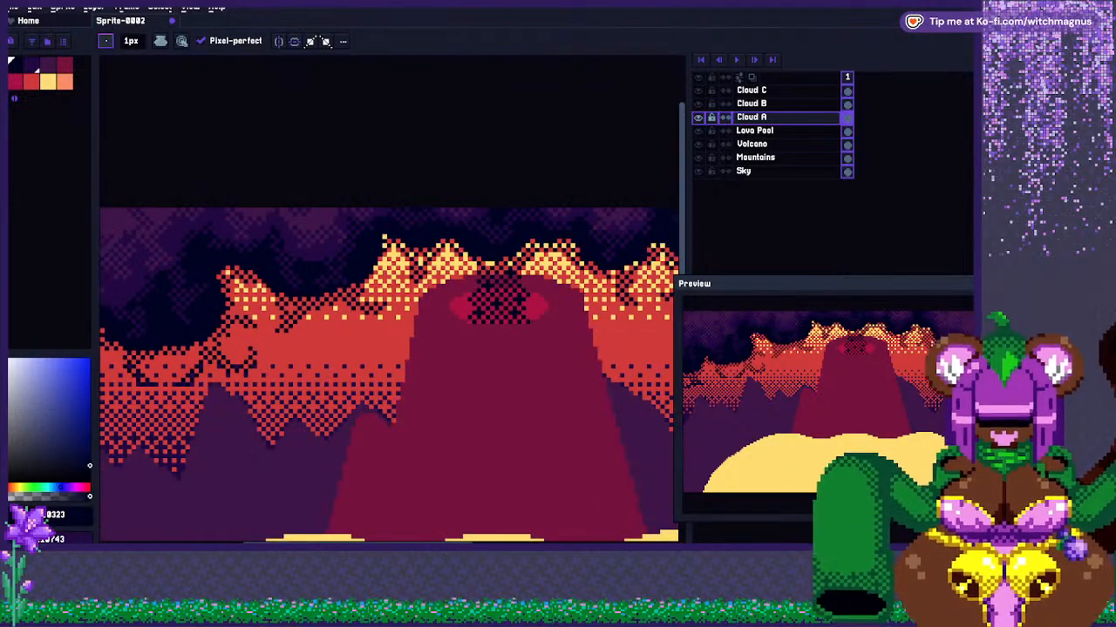
Fill single navy pixels into the checkered cloud strokes from the volcano's left side to the left peak.
scroll(388, 331, up, 2)
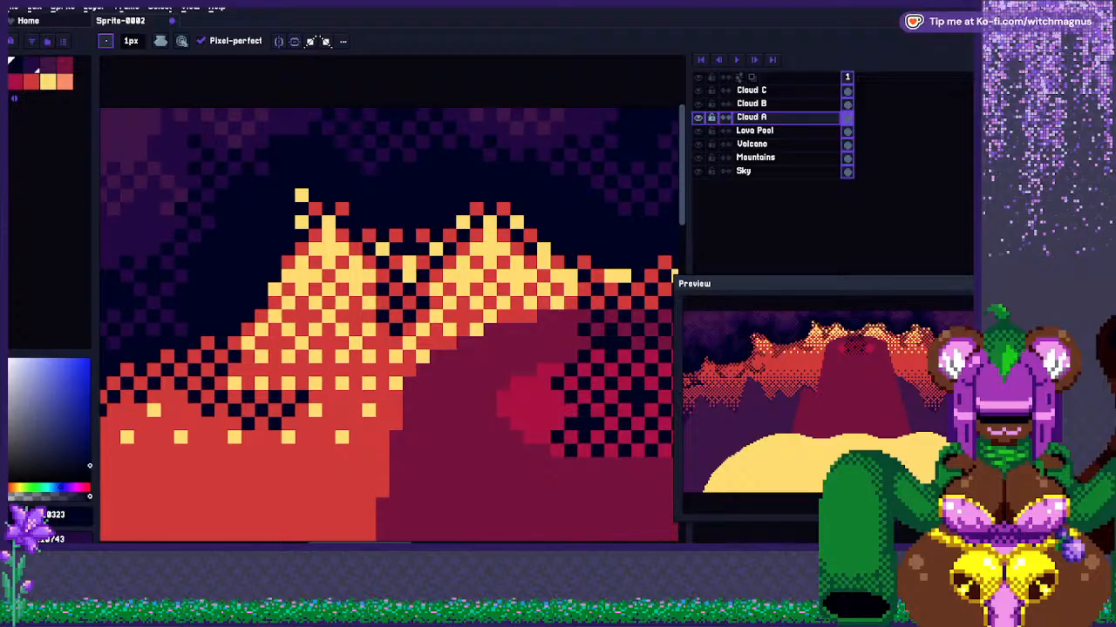
scroll(396, 236, down, 2)
scroll(253, 293, up, 1)
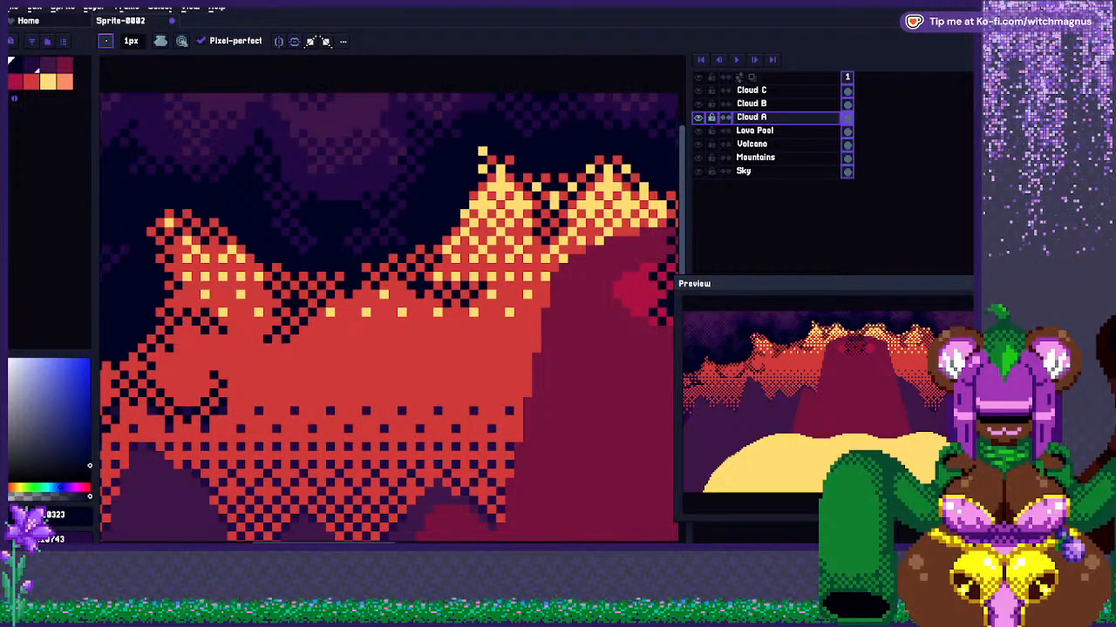
scroll(438, 304, down, 2)
scroll(296, 349, up, 2)
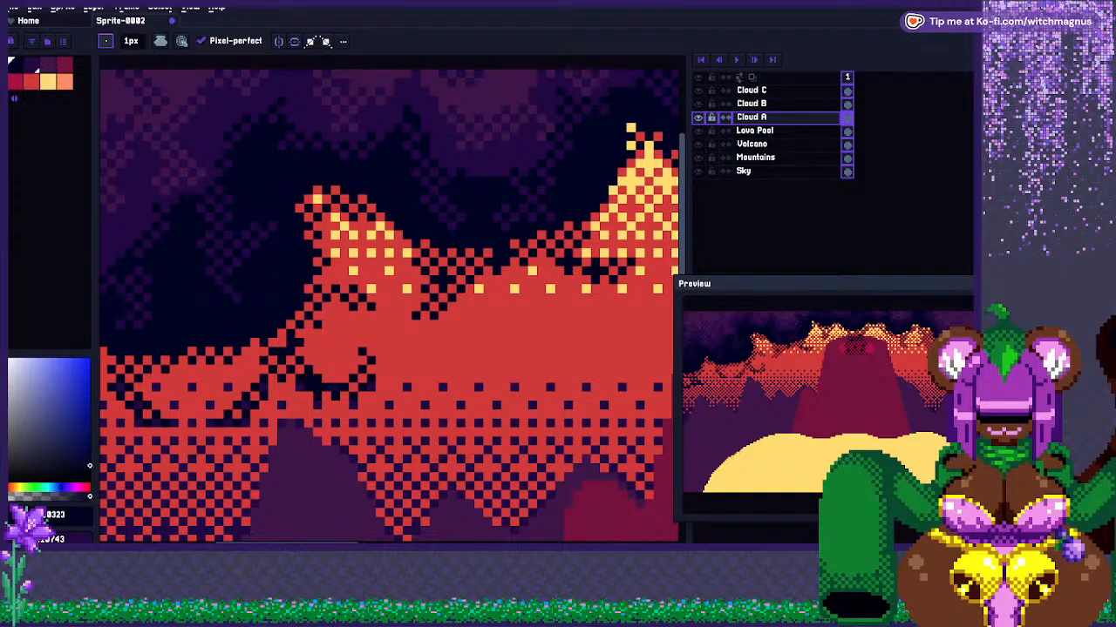
Fill single navy pixels into the checkered strokes between the left peak and the canvas's left end.
scroll(326, 361, down, 2)
scroll(316, 350, up, 2)
scroll(316, 350, up, 2)
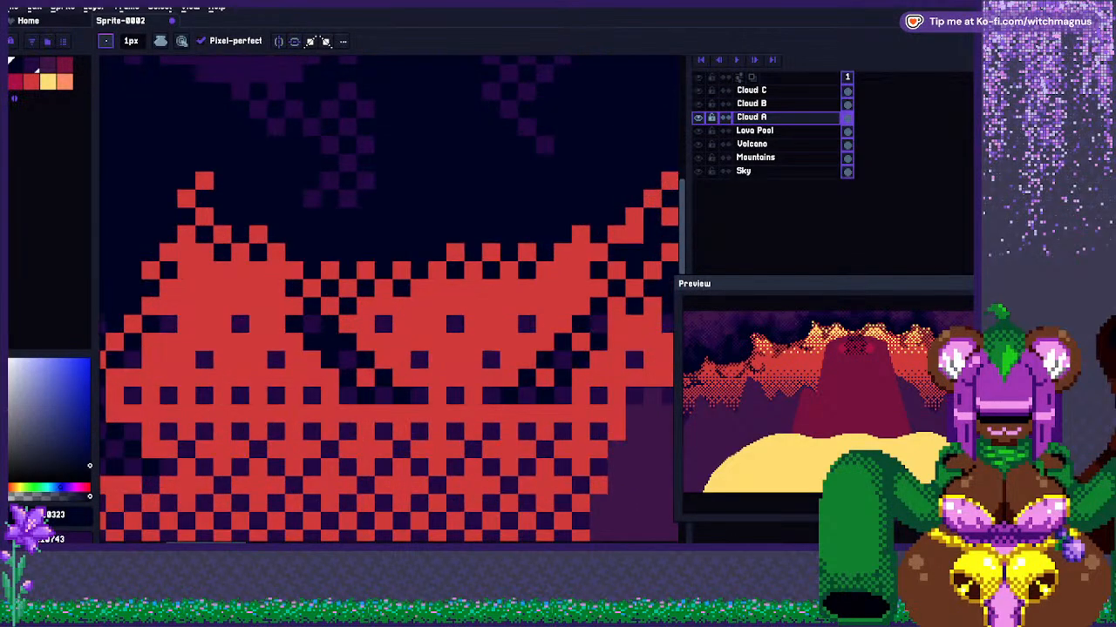
scroll(362, 322, down, 2)
scroll(362, 323, up, 2)
click(345, 376)
click(327, 358)
click(363, 430)
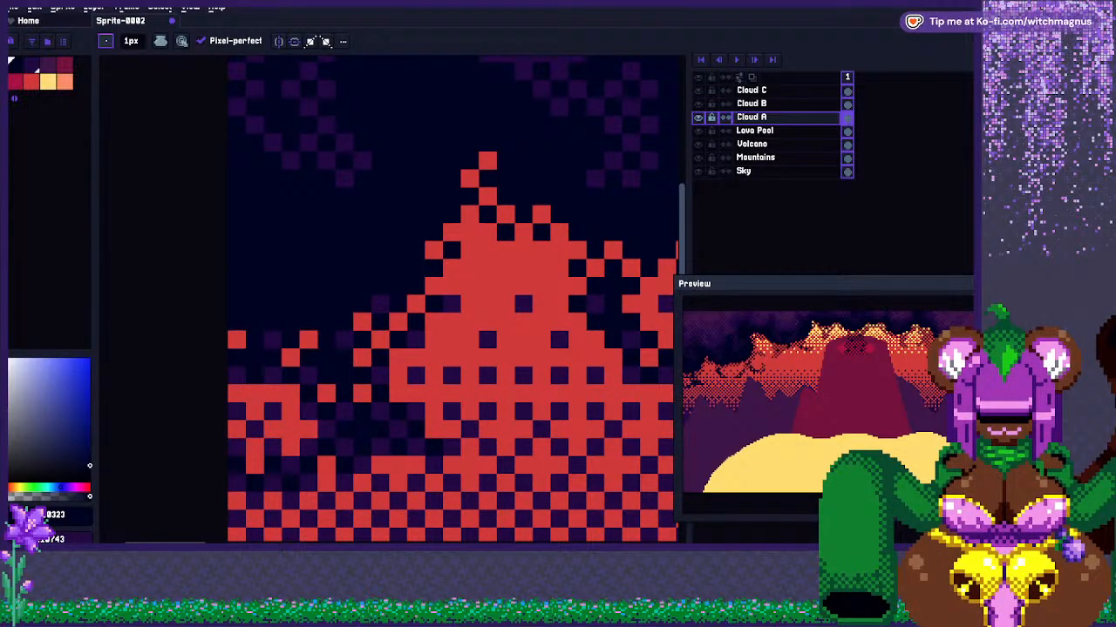
Darken the cloud strokes left of the volcano with single navy pixels, including the notch between the two yellow peaks.
scroll(255, 358, down, 4)
scroll(254, 359, up, 1)
scroll(262, 331, up, 3)
click(263, 325)
click(282, 306)
scroll(281, 315, down, 3)
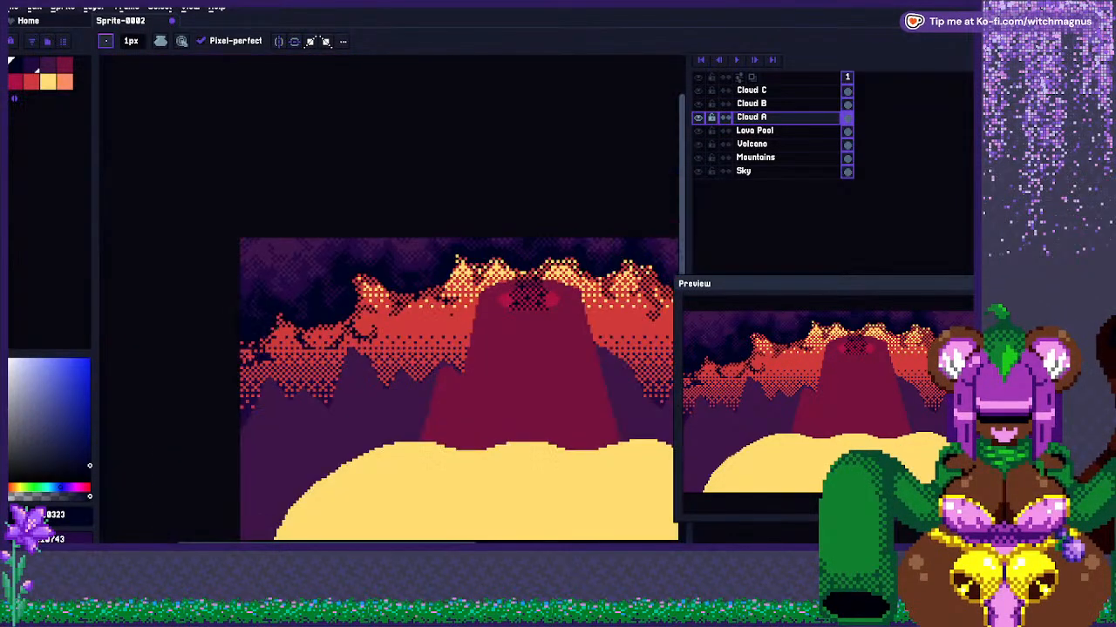
scroll(475, 274, up, 3)
click(516, 323)
click(516, 306)
click(498, 377)
click(480, 395)
click(461, 395)
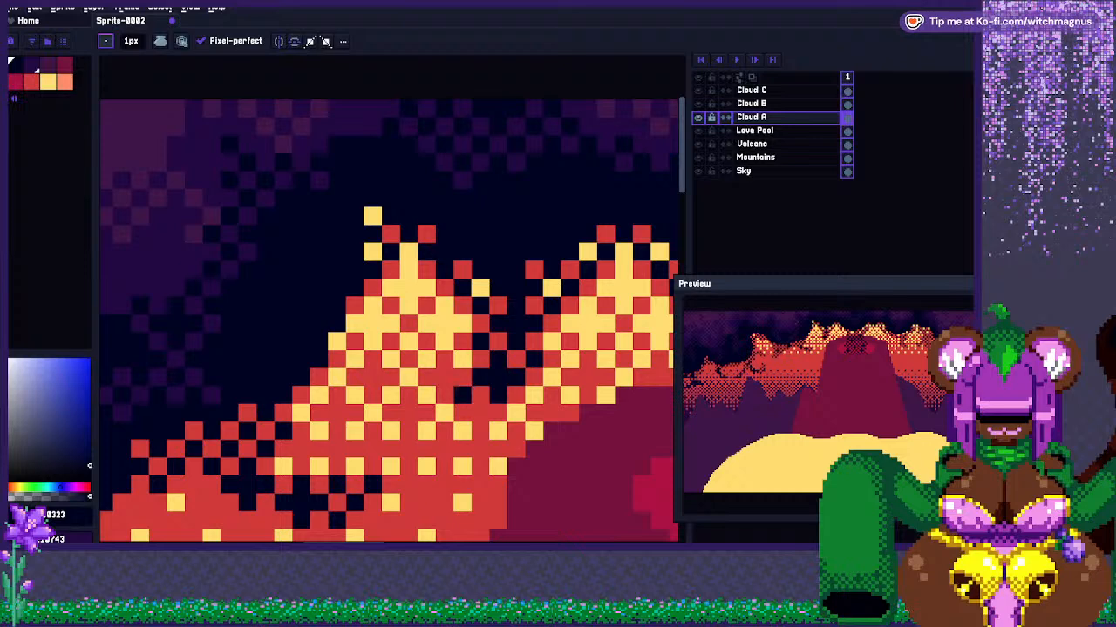
Fill single navy pixels into the checkered cloud strokes around the yellow peak to the right of the volcano.
scroll(471, 395, down, 3)
scroll(460, 341, up, 3)
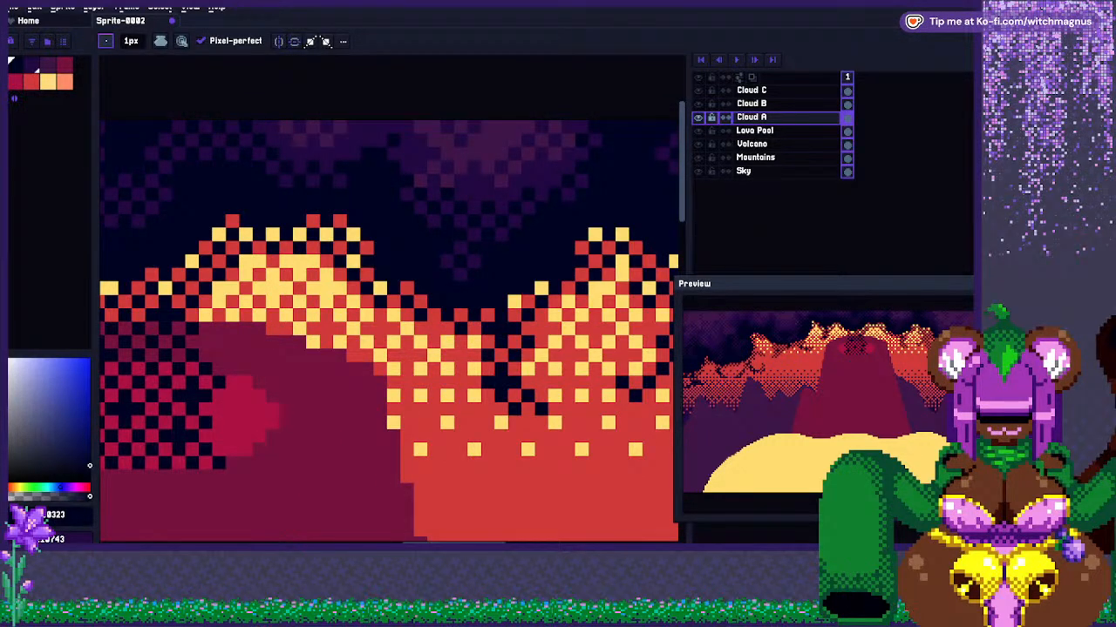
scroll(501, 355, down, 3)
scroll(478, 339, up, 3)
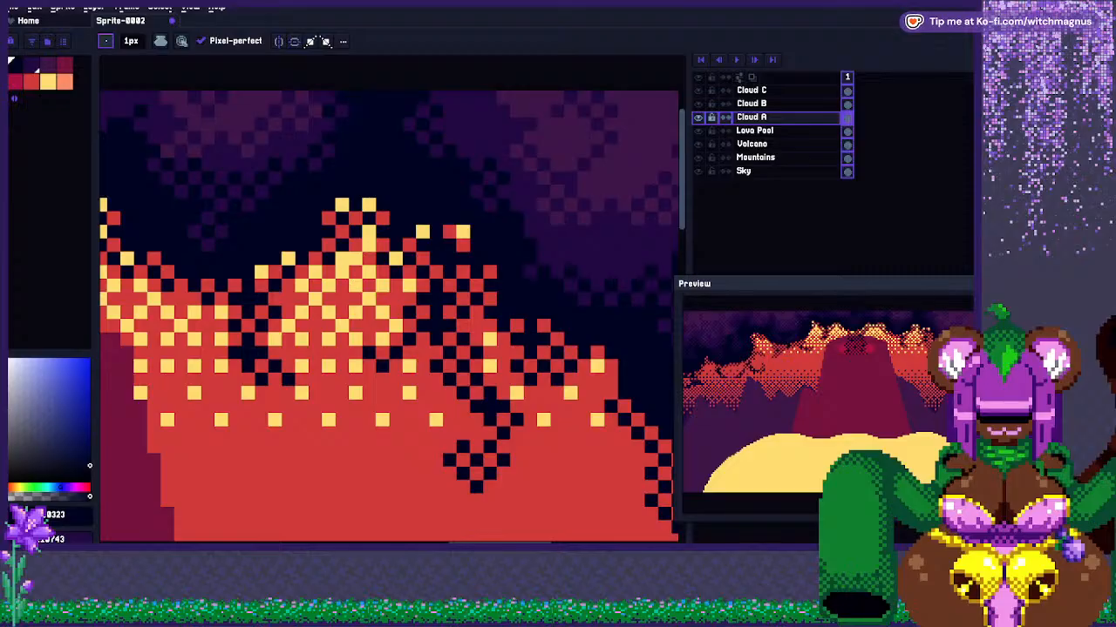
scroll(503, 420, down, 3)
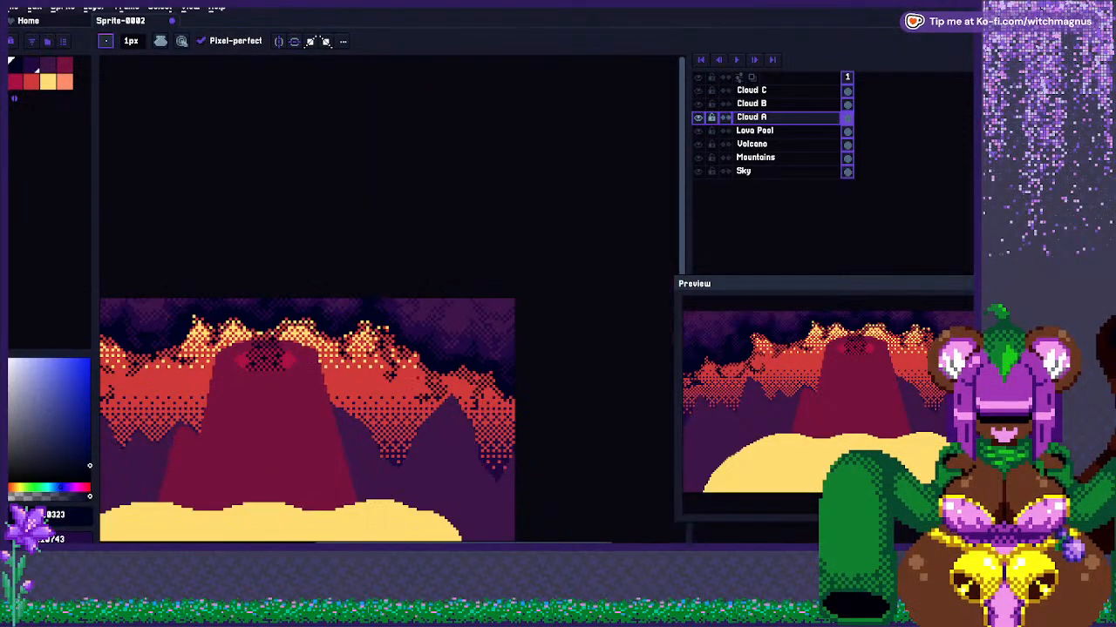
Fill single navy pixels into the remaining checkered cloud strokes down to the canvas's right end and review the whole cloud edge.
scroll(427, 384, up, 1)
scroll(427, 383, down, 1)
scroll(427, 383, up, 4)
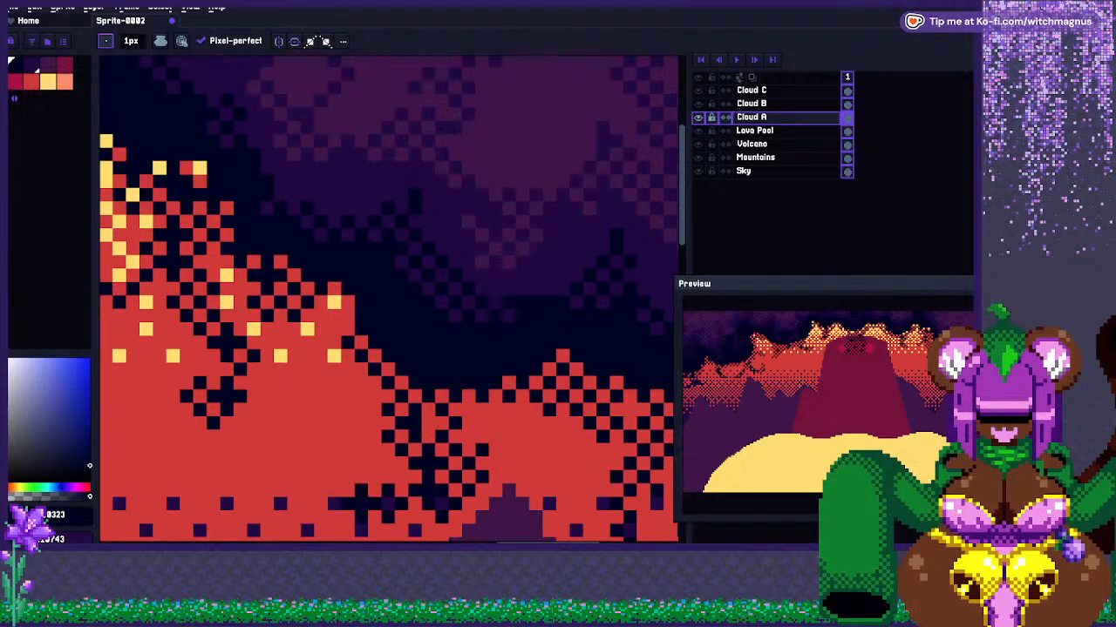
scroll(361, 503, down, 1)
scroll(345, 354, up, 1)
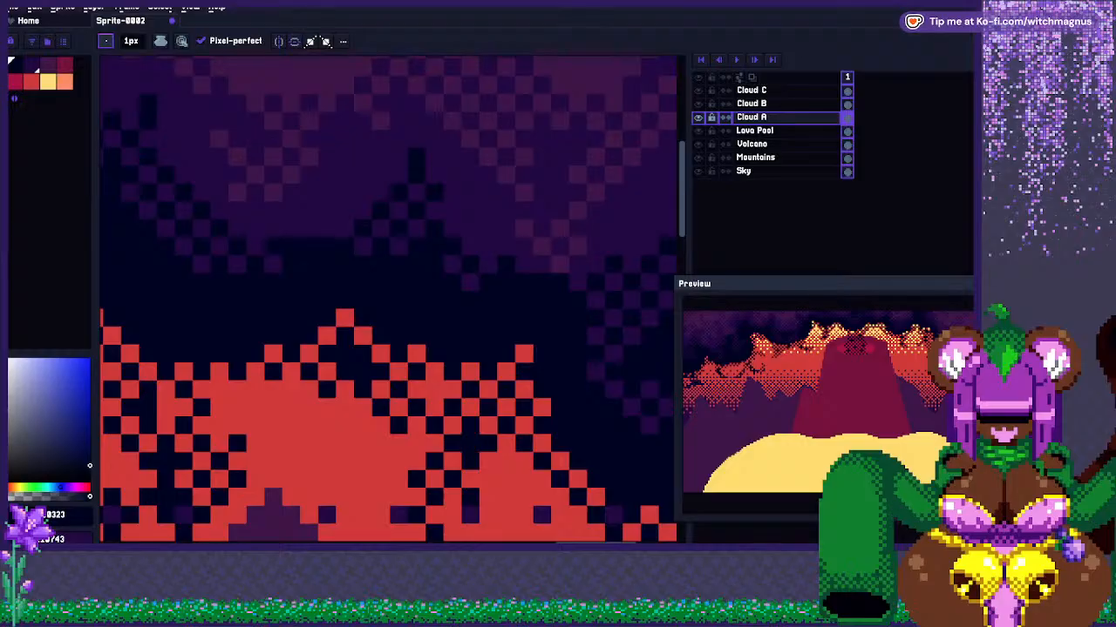
scroll(411, 242, down, 1)
scroll(494, 362, up, 1)
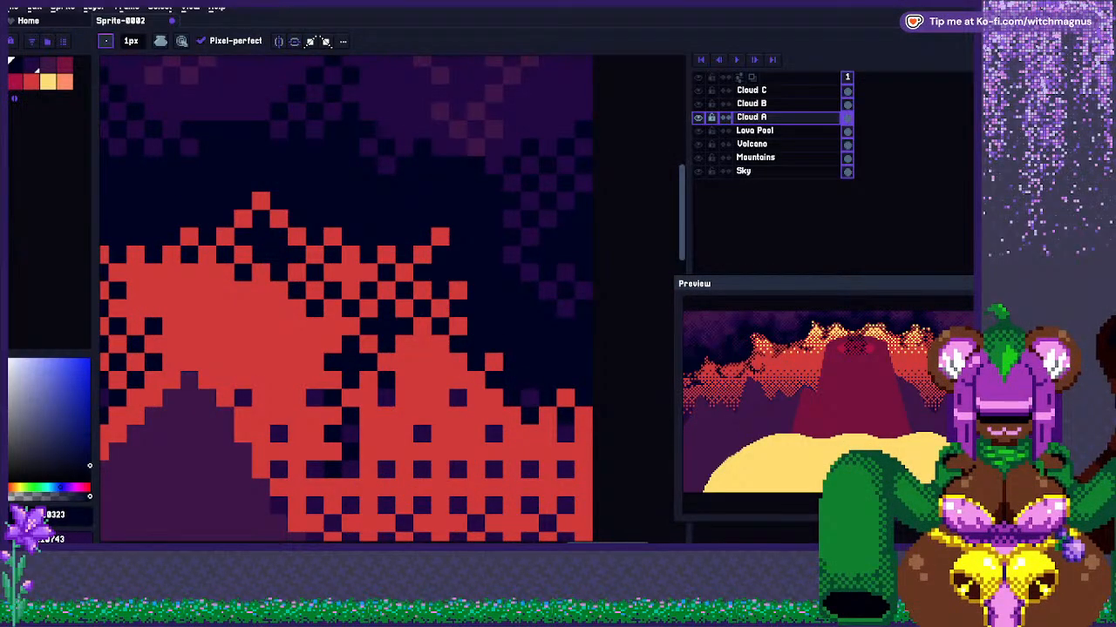
scroll(401, 349, down, 3)
scroll(401, 349, up, 1)
scroll(401, 349, down, 1)
scroll(401, 349, up, 1)
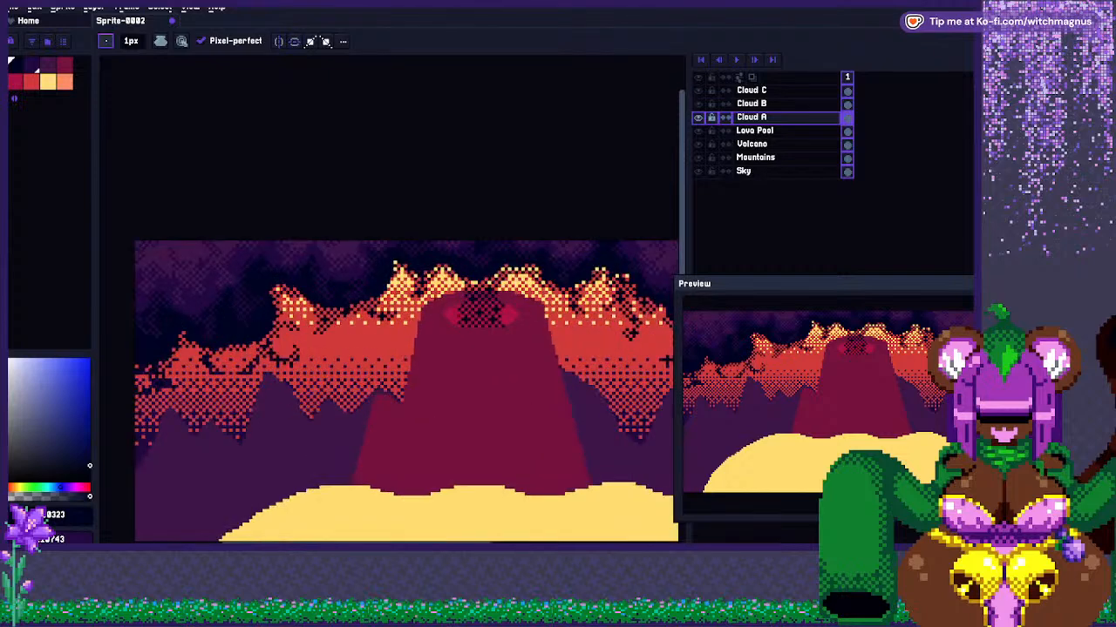
scroll(366, 296, up, 3)
scroll(393, 349, down, 3)
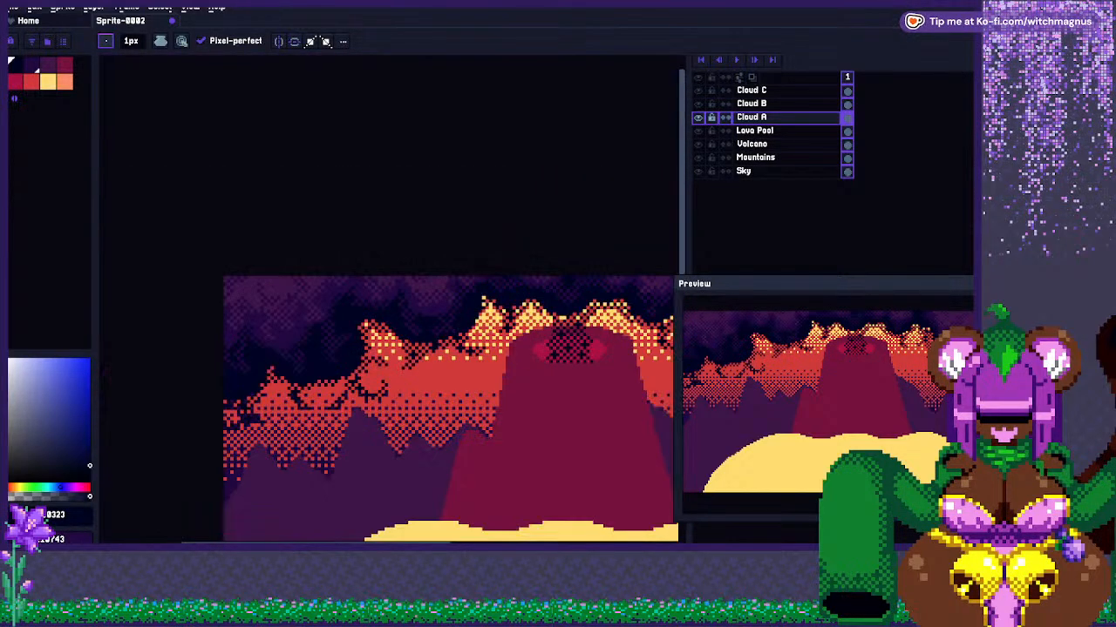
Fill single navy pixels into the red cloud's edge at the canvas's left end and review the whole scene.
scroll(392, 348, up, 3)
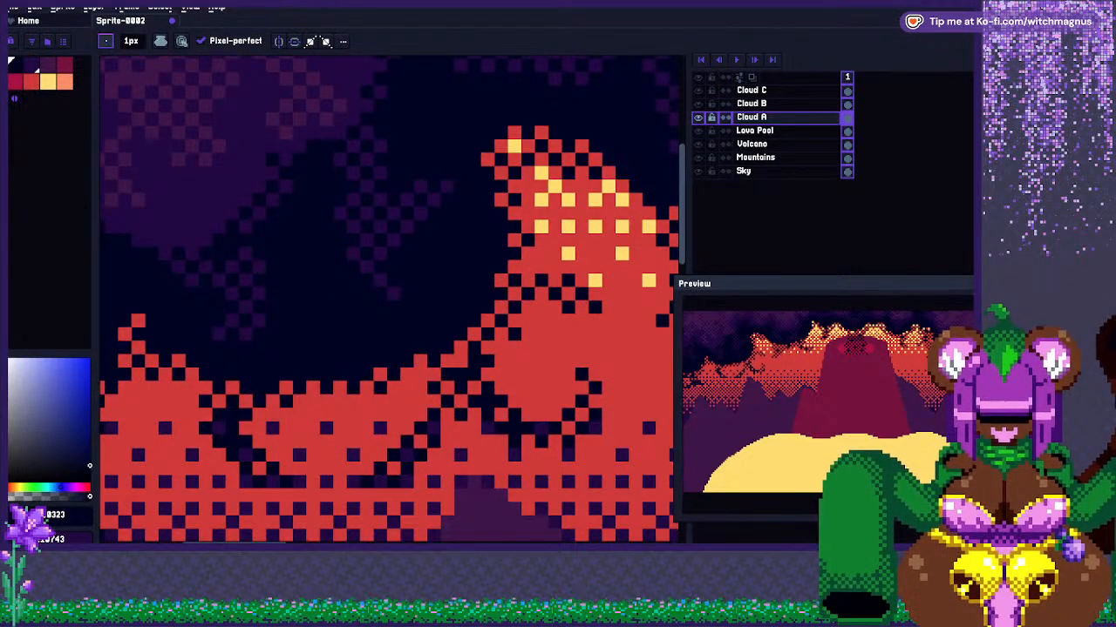
scroll(392, 348, down, 2)
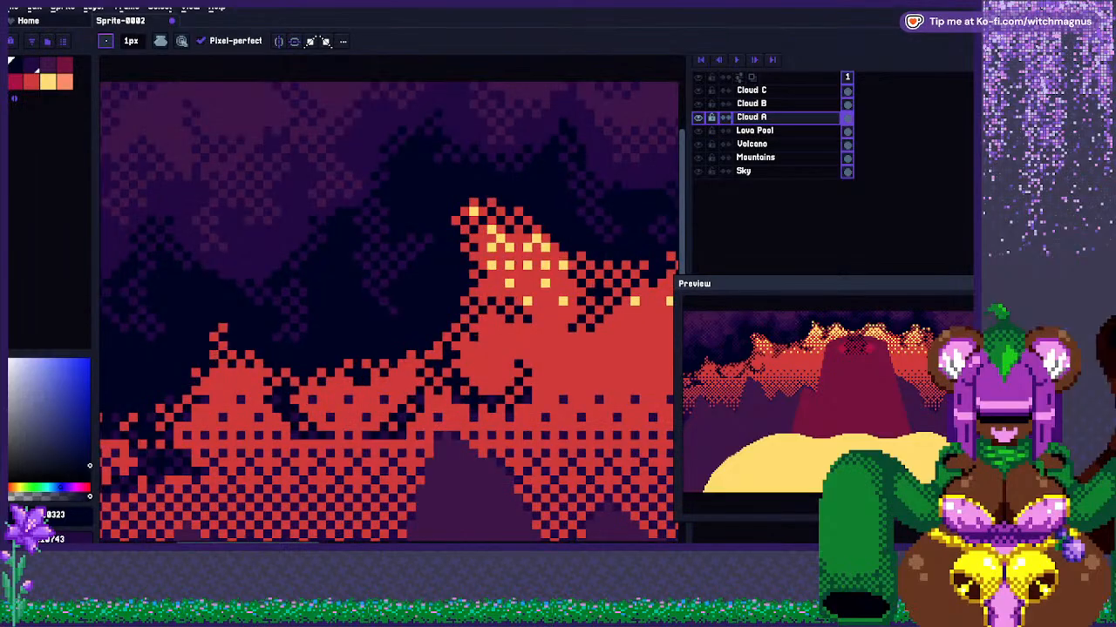
scroll(392, 349, down, 2)
scroll(287, 366, up, 3)
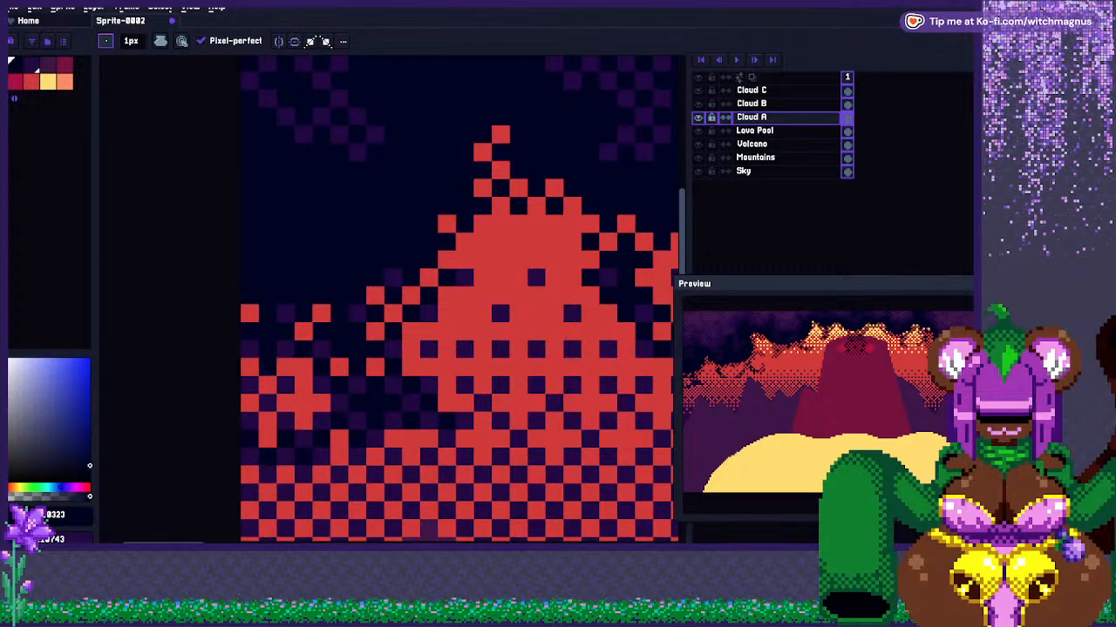
click(303, 331)
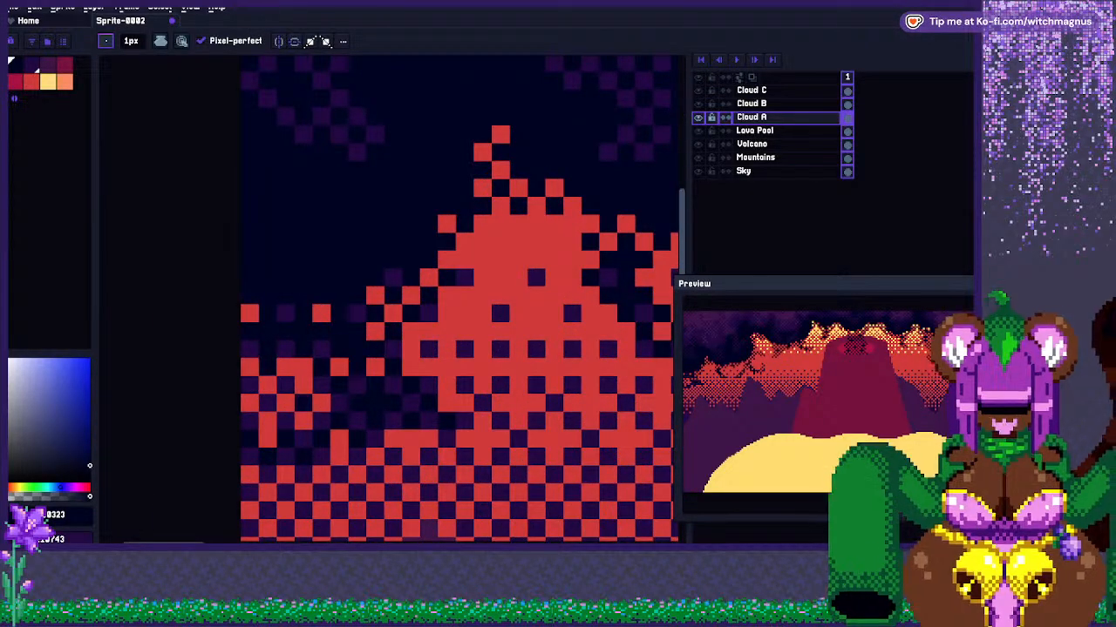
click(285, 367)
scroll(285, 384, down, 1)
scroll(288, 405, up, 1)
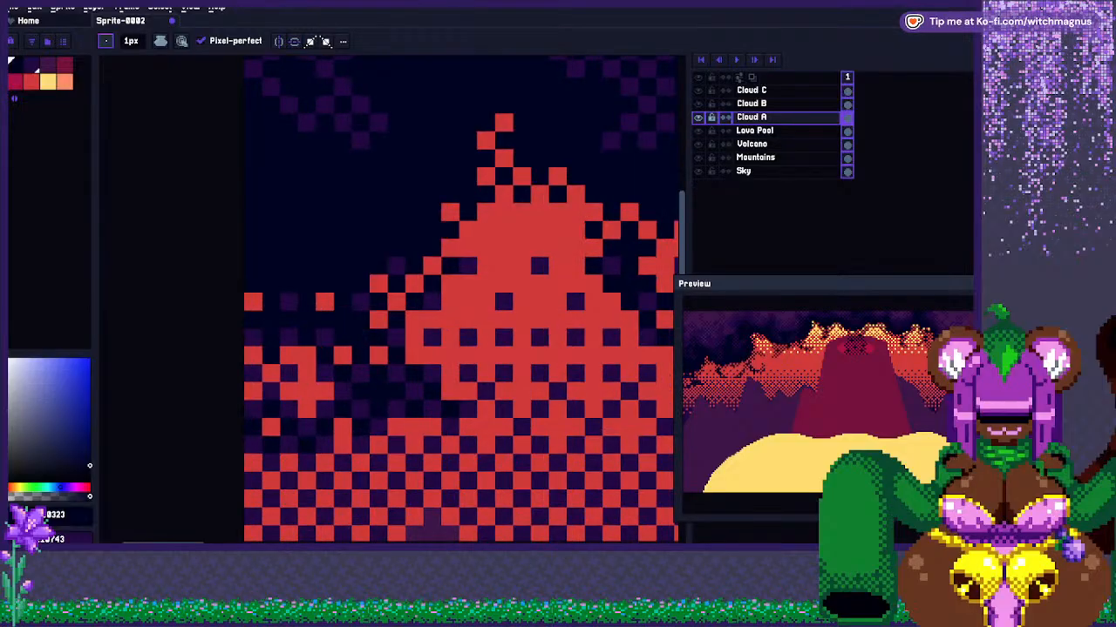
click(307, 392)
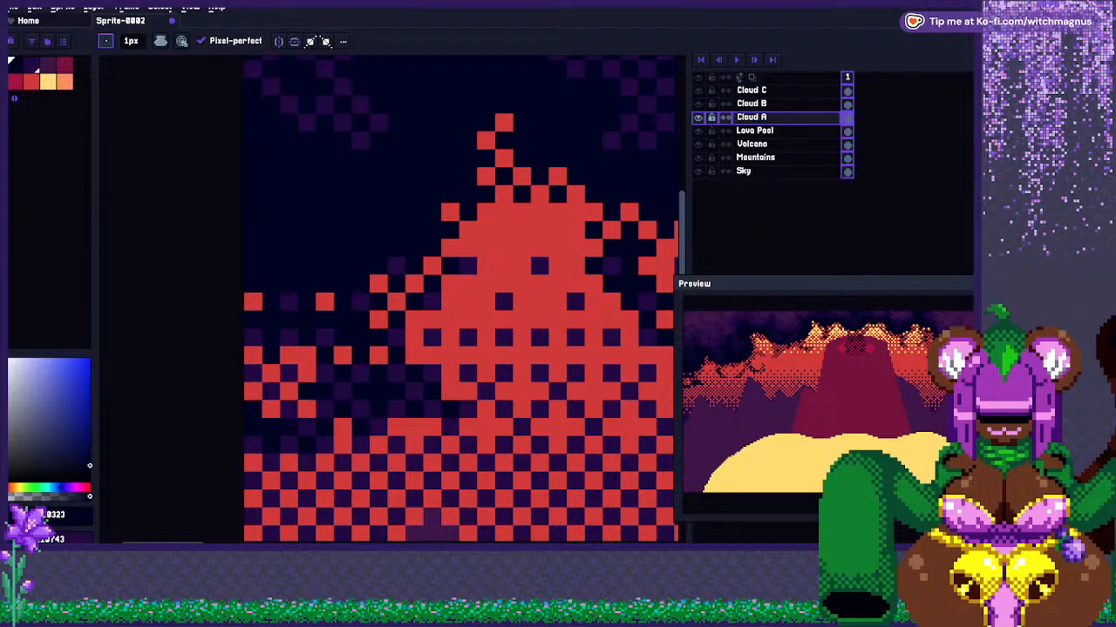
scroll(307, 392, down, 3)
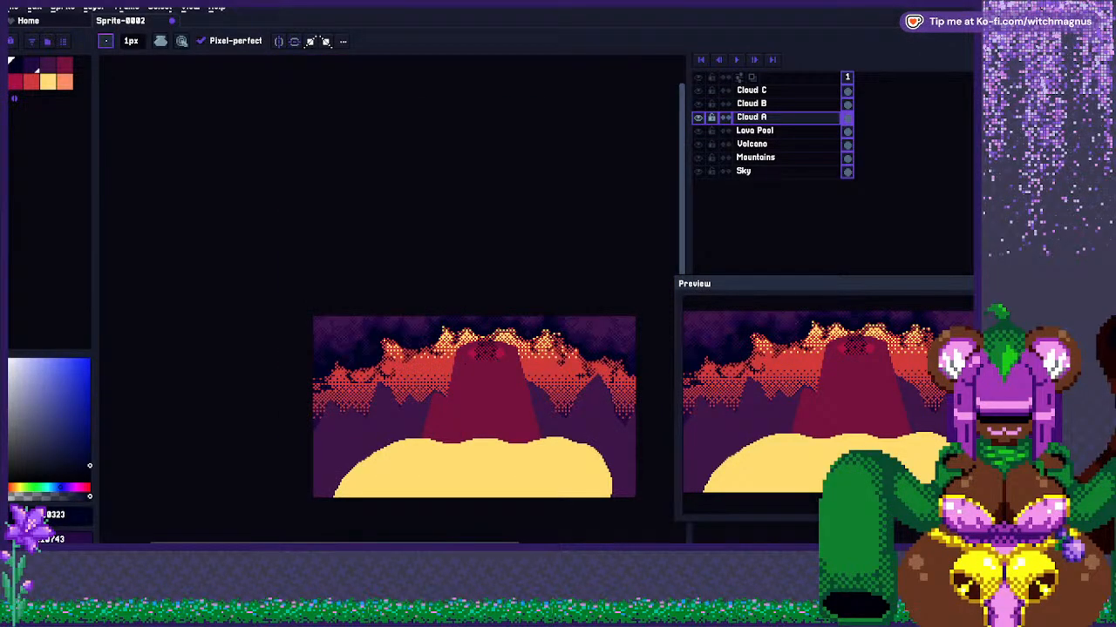
scroll(381, 264, down, 3)
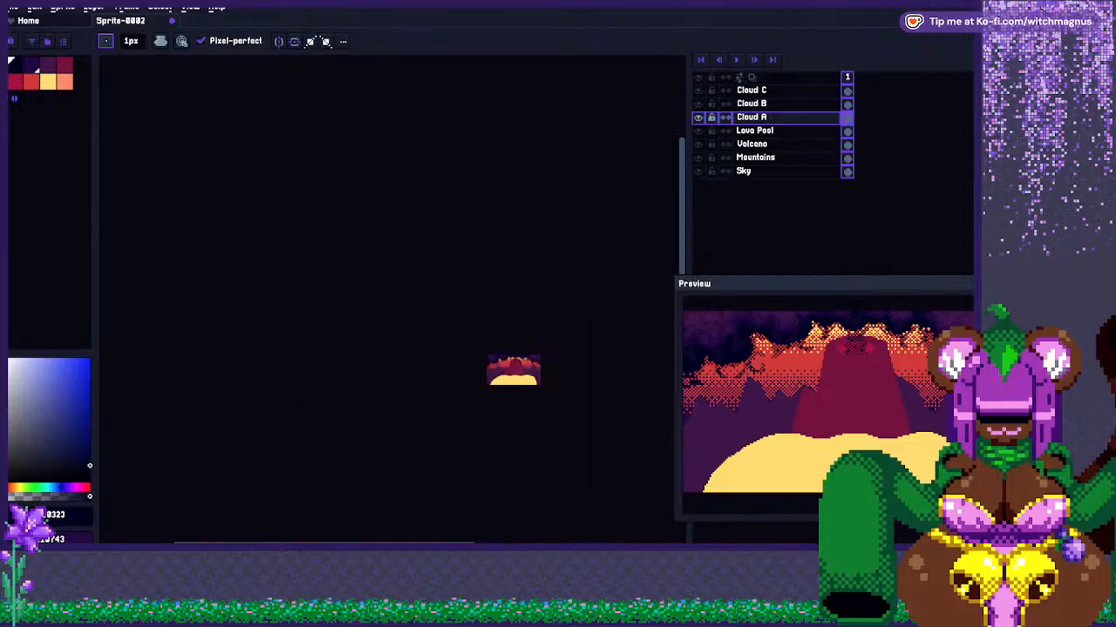
On the Cloud B layer, sample the dark purple and fill single pixels into its checkered strokes near the canvas's left end.
scroll(381, 265, up, 2)
scroll(418, 324, up, 1)
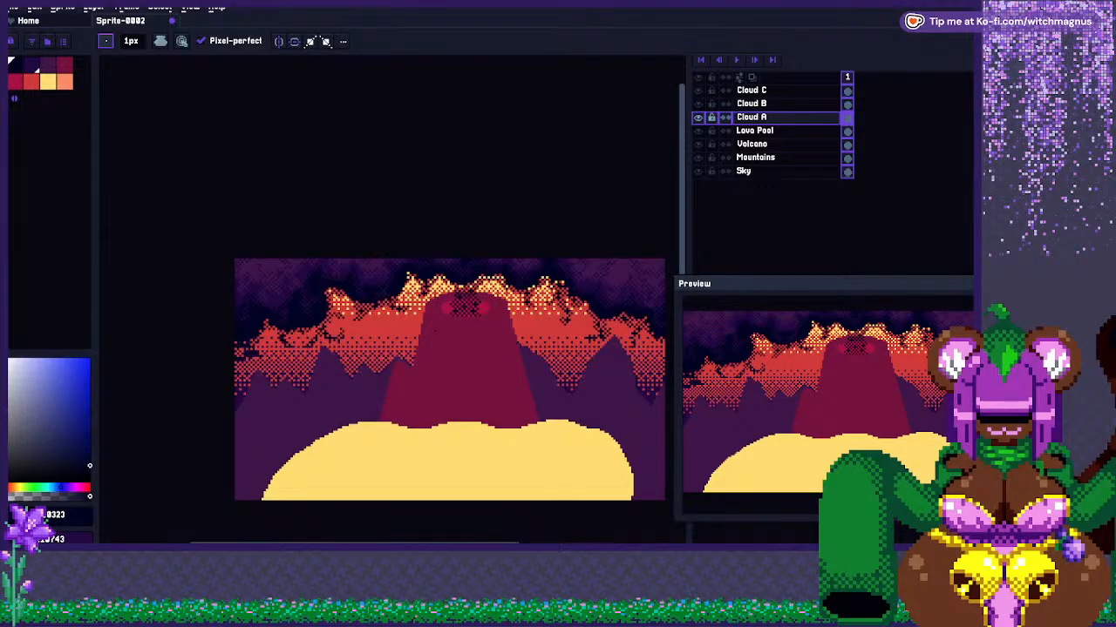
scroll(342, 289, up, 1)
key(alt+Up)
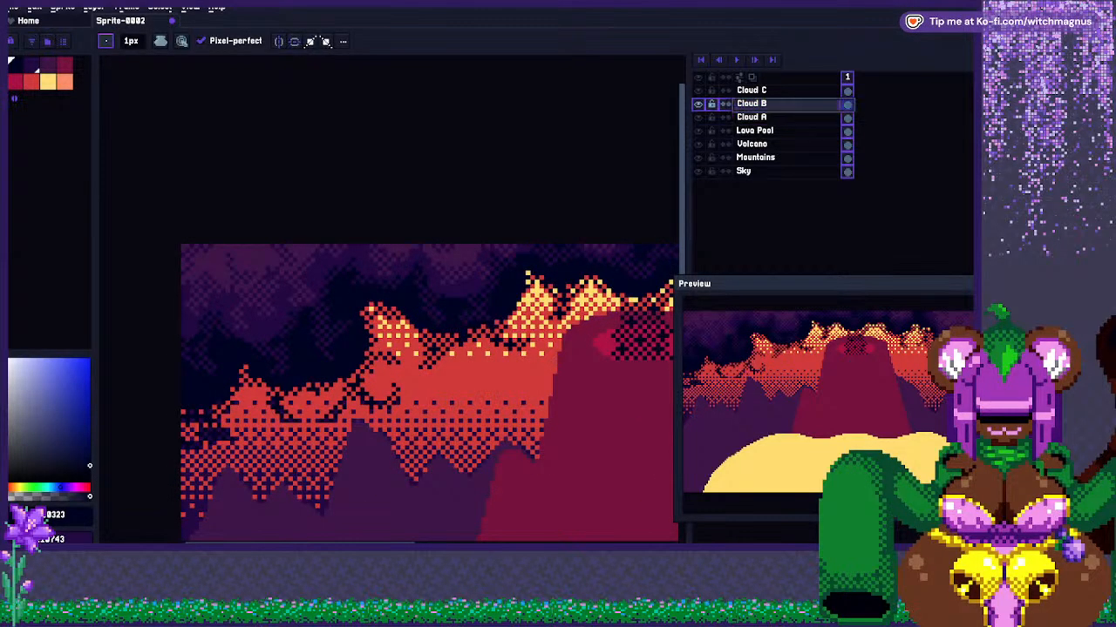
scroll(341, 289, up, 3)
alt+click(296, 404)
click(260, 422)
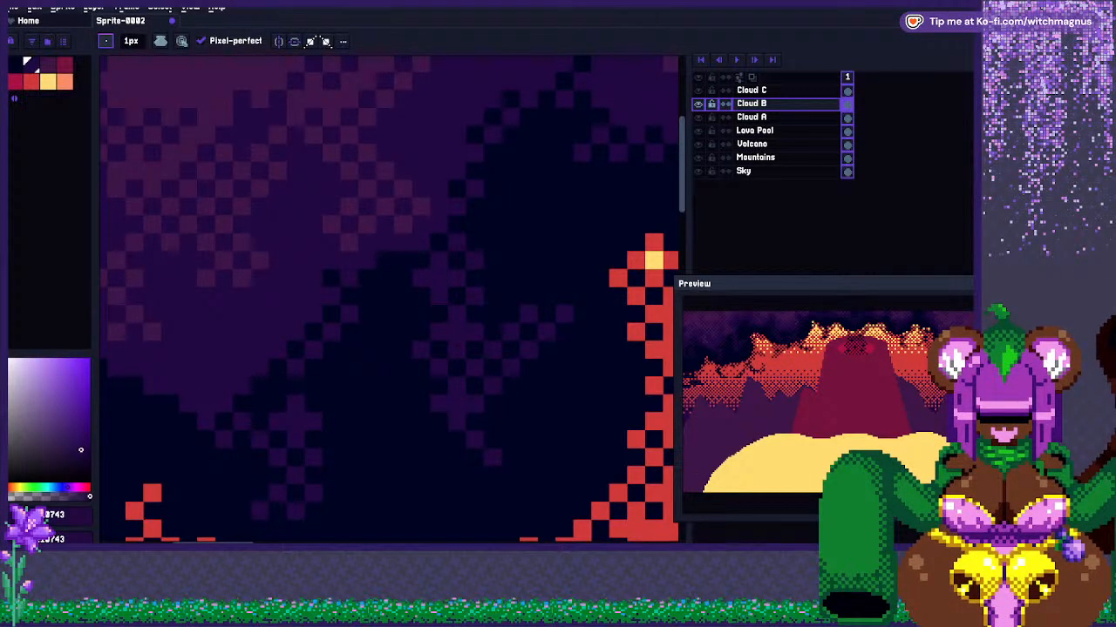
scroll(474, 385, down, 4)
scroll(474, 385, up, 3)
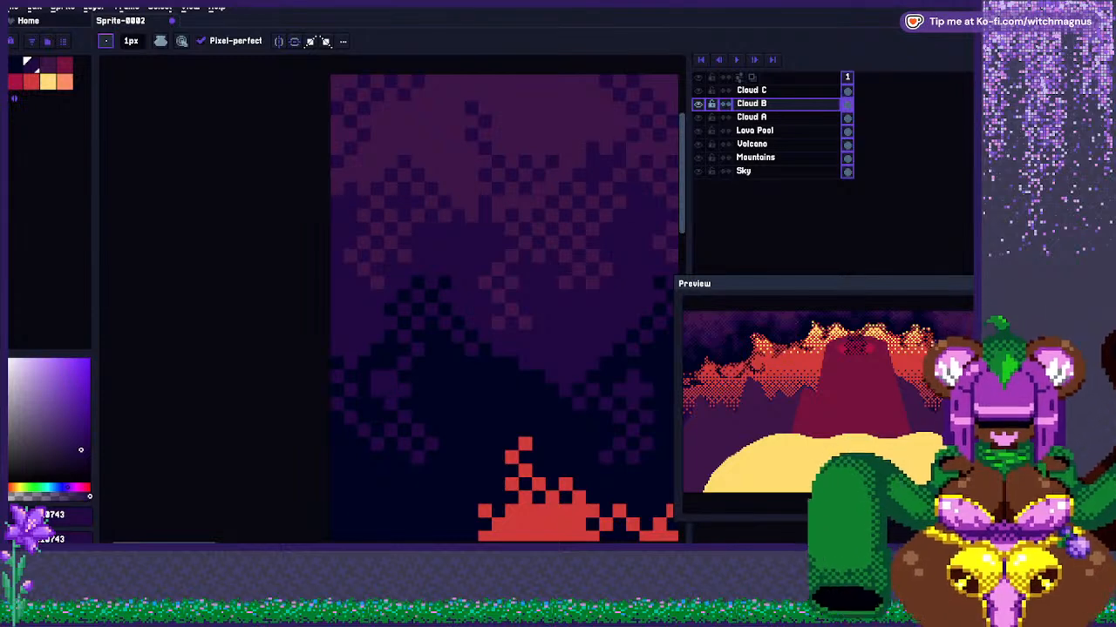
scroll(364, 391, down, 3)
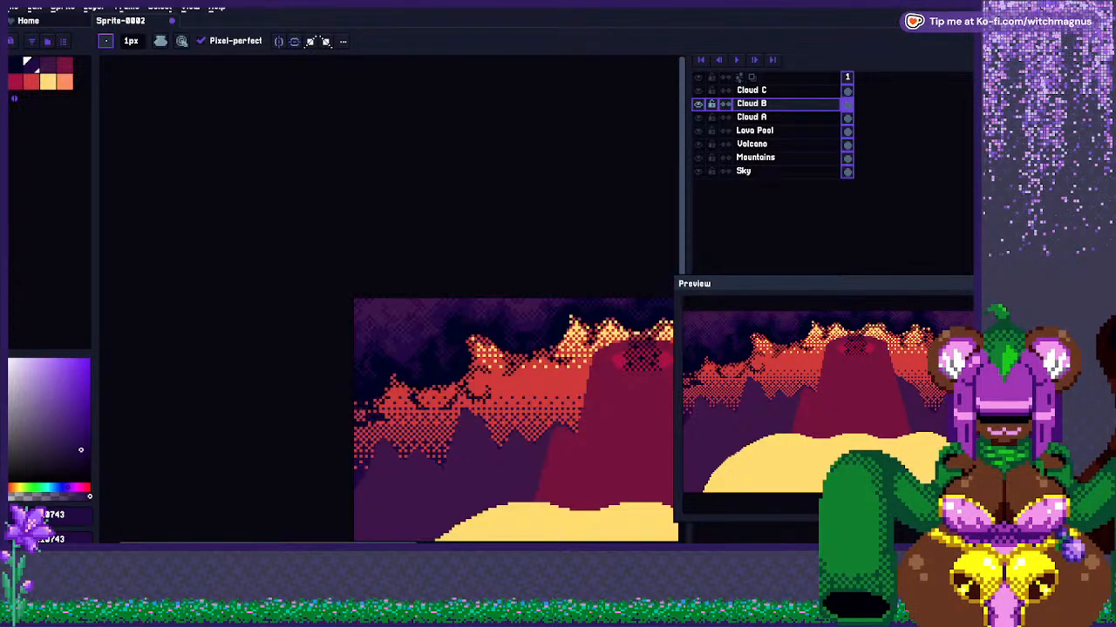
Examine the purple Cloud B edge from the left red peak to above the volcano crater for unfilled dither strokes.
scroll(388, 349, up, 4)
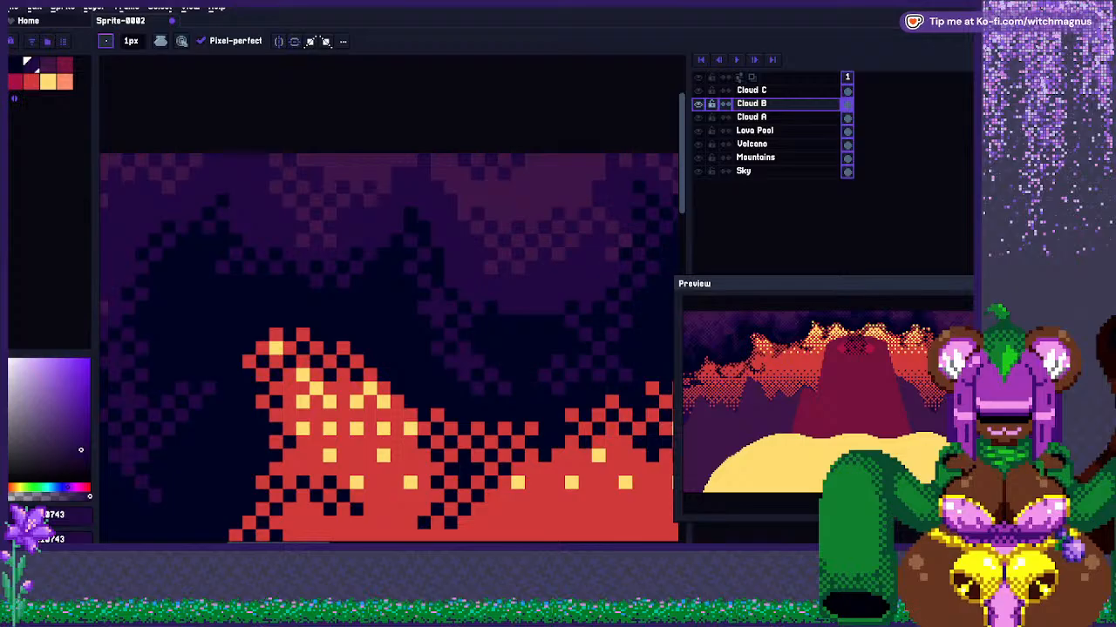
scroll(492, 344, down, 2)
scroll(493, 343, up, 3)
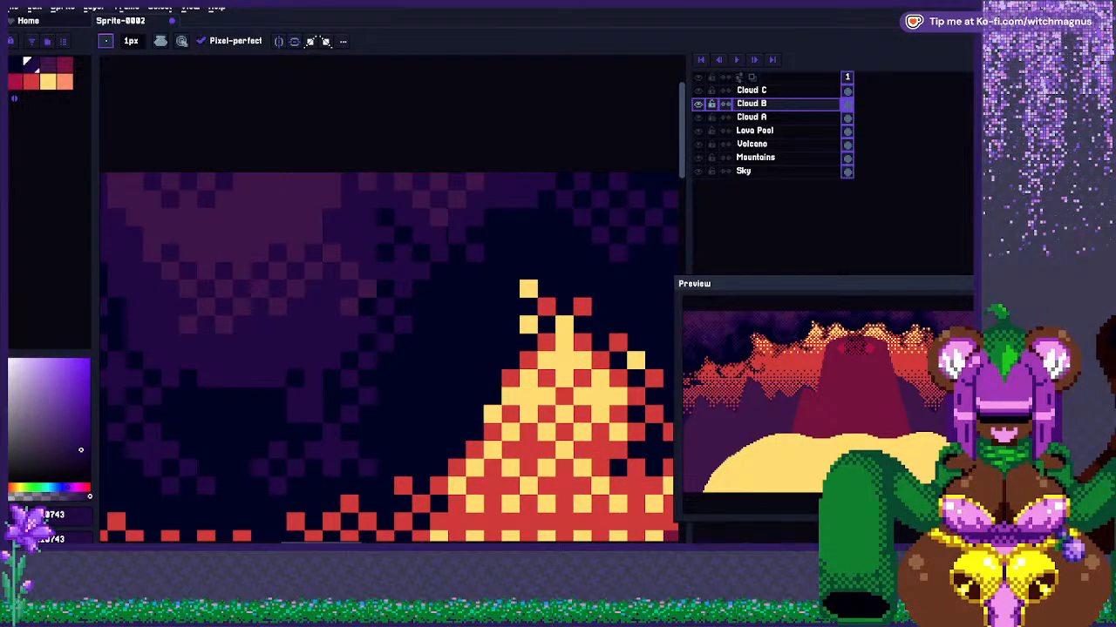
scroll(389, 358, down, 2)
scroll(389, 357, up, 3)
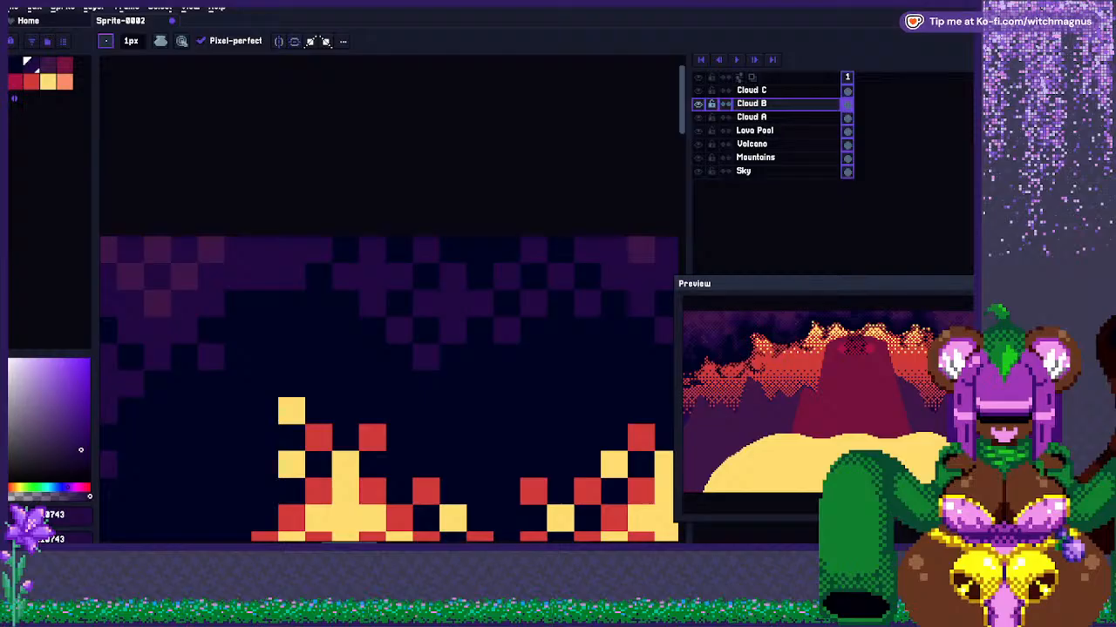
scroll(389, 357, down, 2)
scroll(390, 357, up, 1)
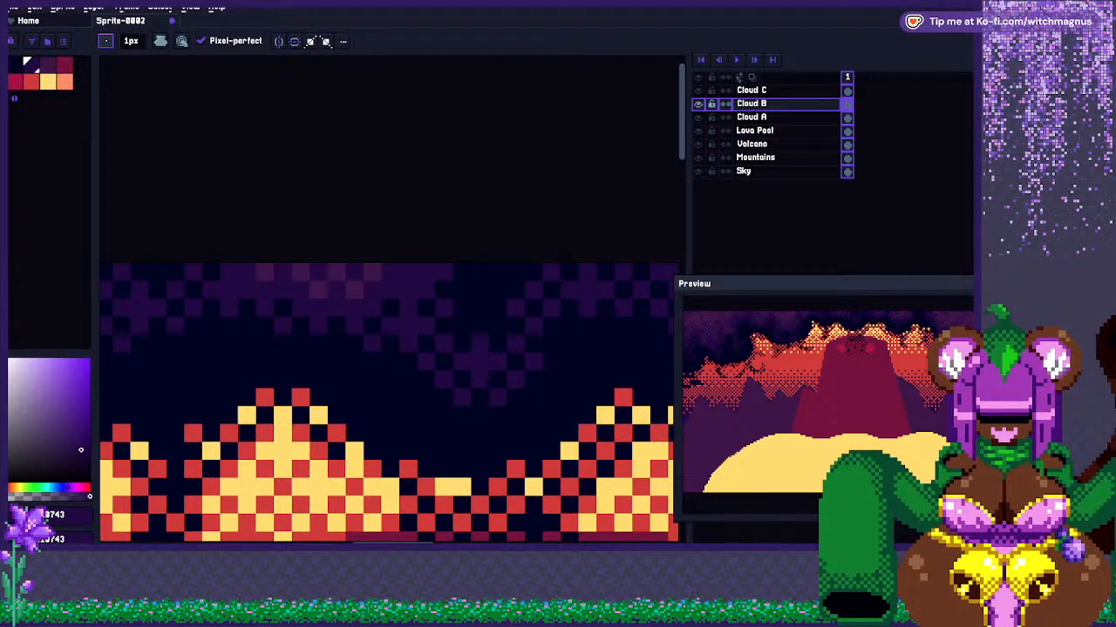
scroll(353, 310, down, 3)
scroll(353, 307, up, 4)
scroll(366, 305, down, 4)
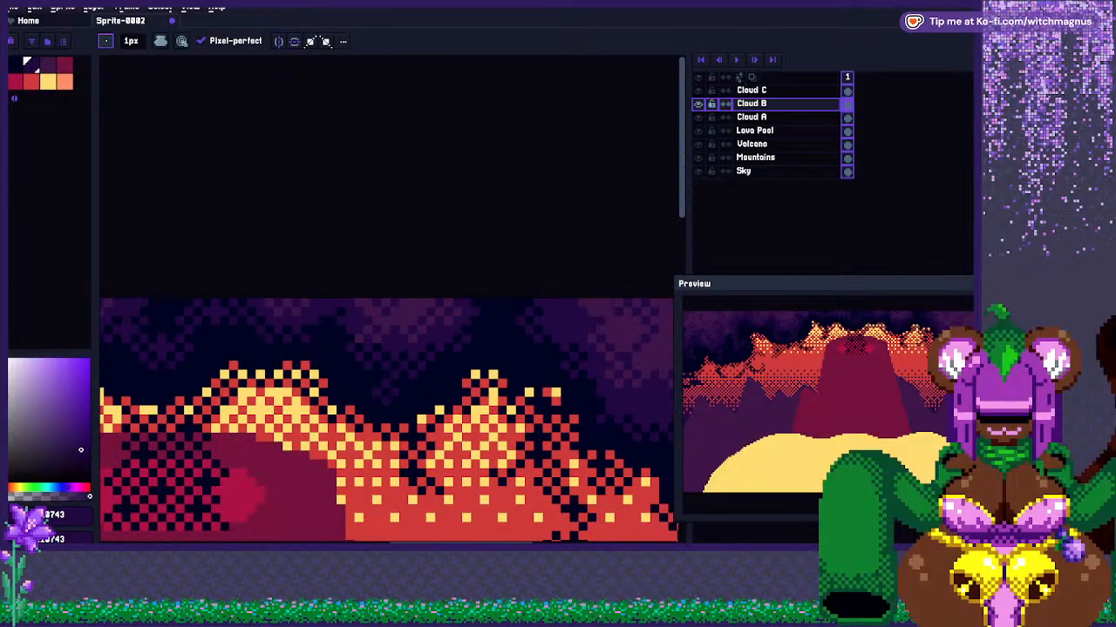
Examine the purple Cloud B edge from the volcano to the canvas's right end, and check the whole scene.
scroll(388, 418, up, 2)
scroll(388, 418, down, 2)
scroll(387, 419, up, 1)
scroll(387, 418, up, 1)
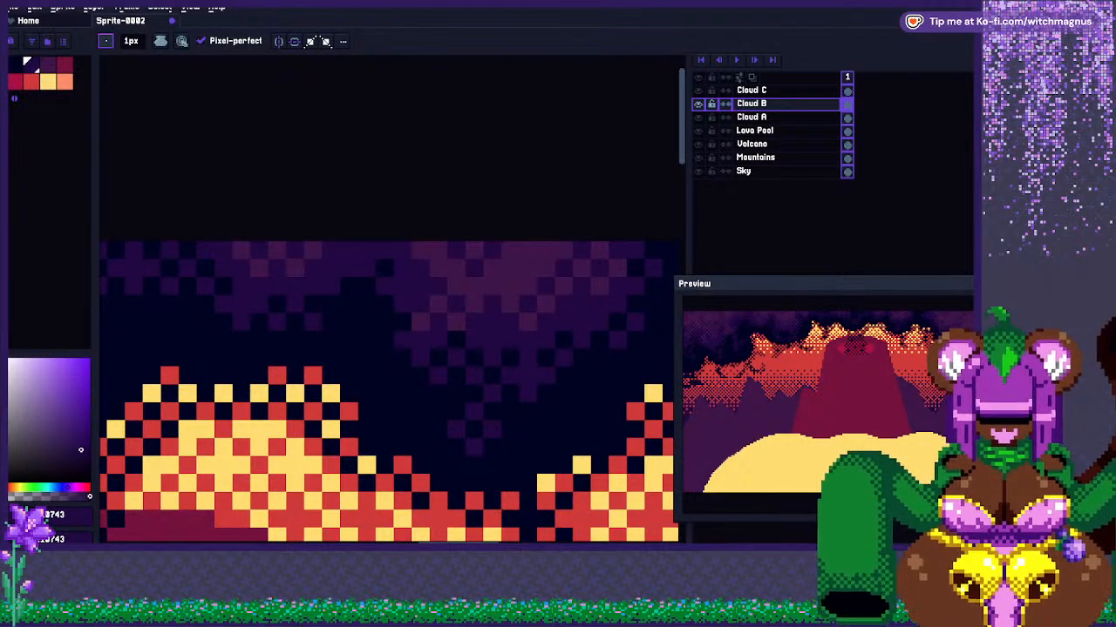
scroll(387, 392, down, 2)
scroll(388, 392, up, 2)
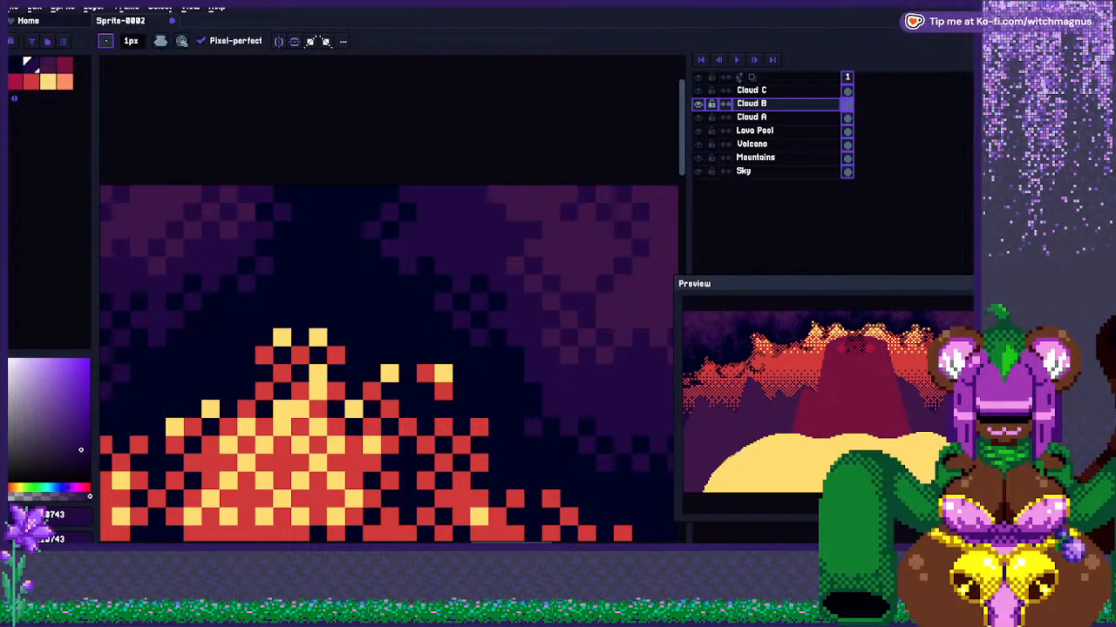
scroll(497, 348, down, 2)
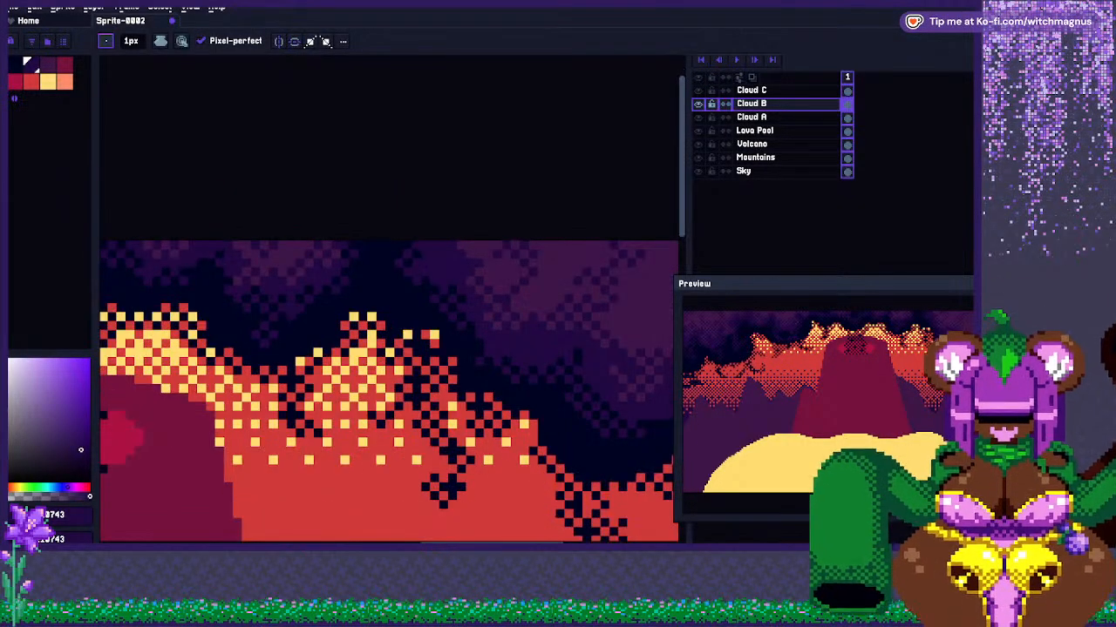
scroll(388, 340, up, 1)
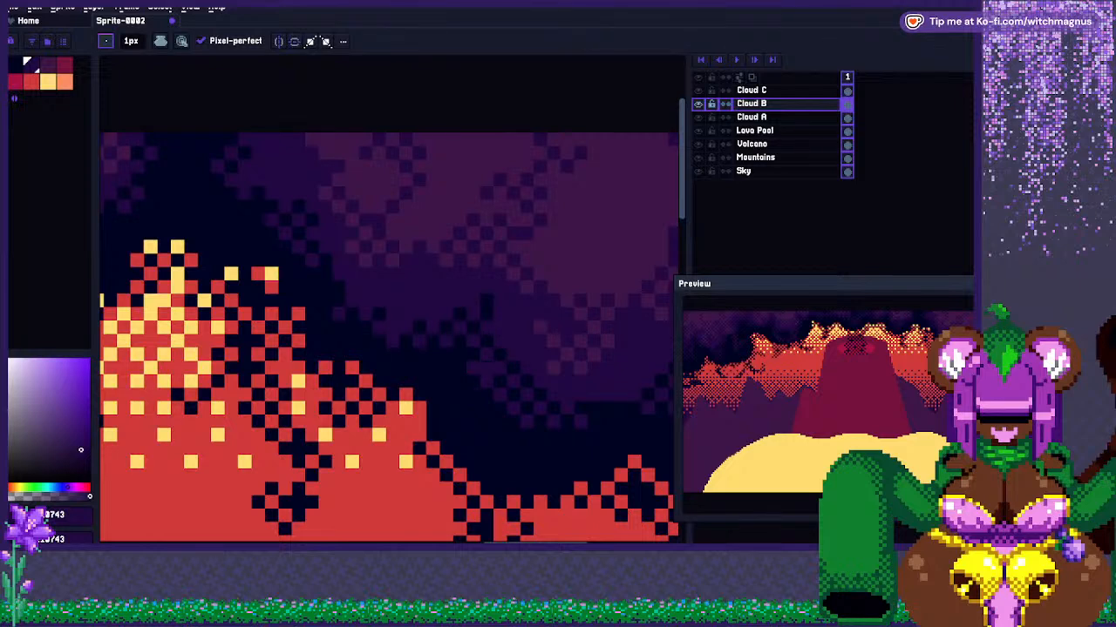
scroll(479, 341, up, 4)
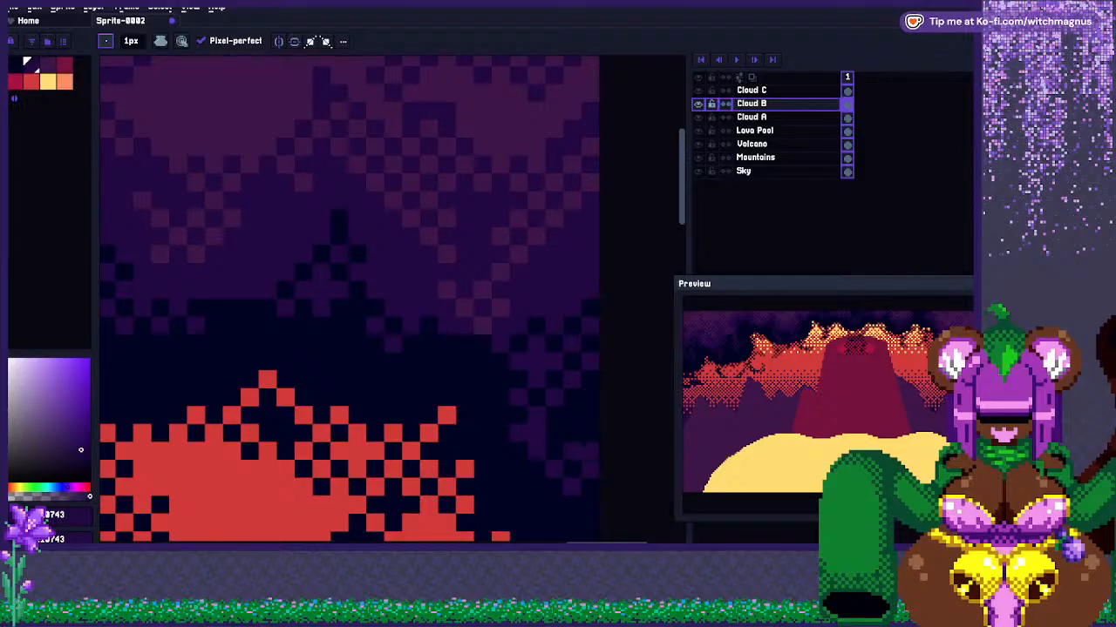
scroll(383, 348, down, 3)
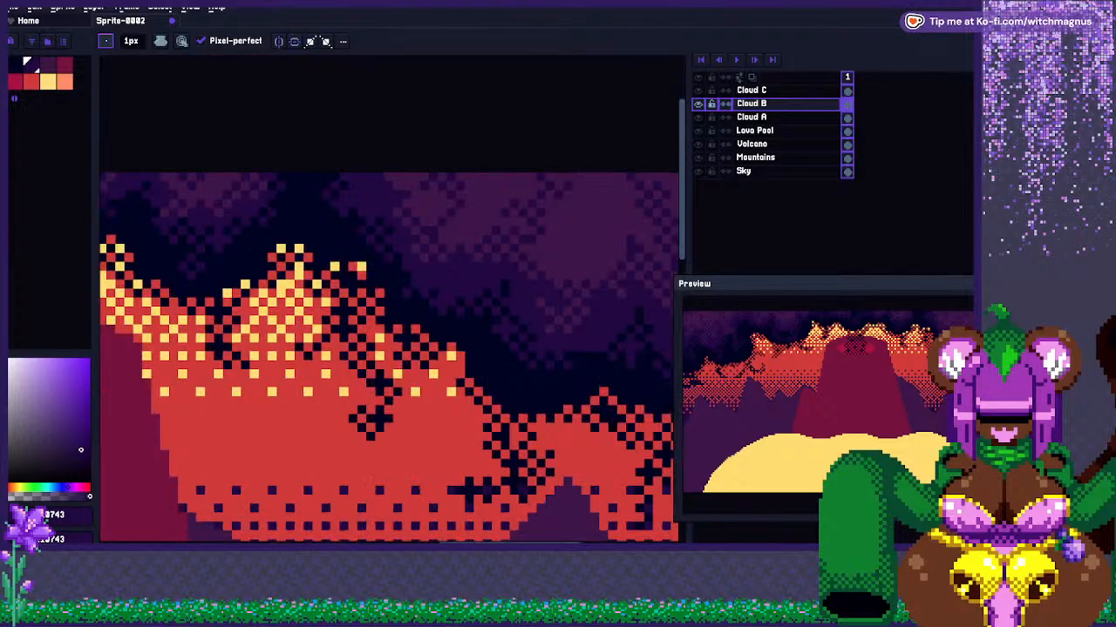
scroll(392, 358, down, 2)
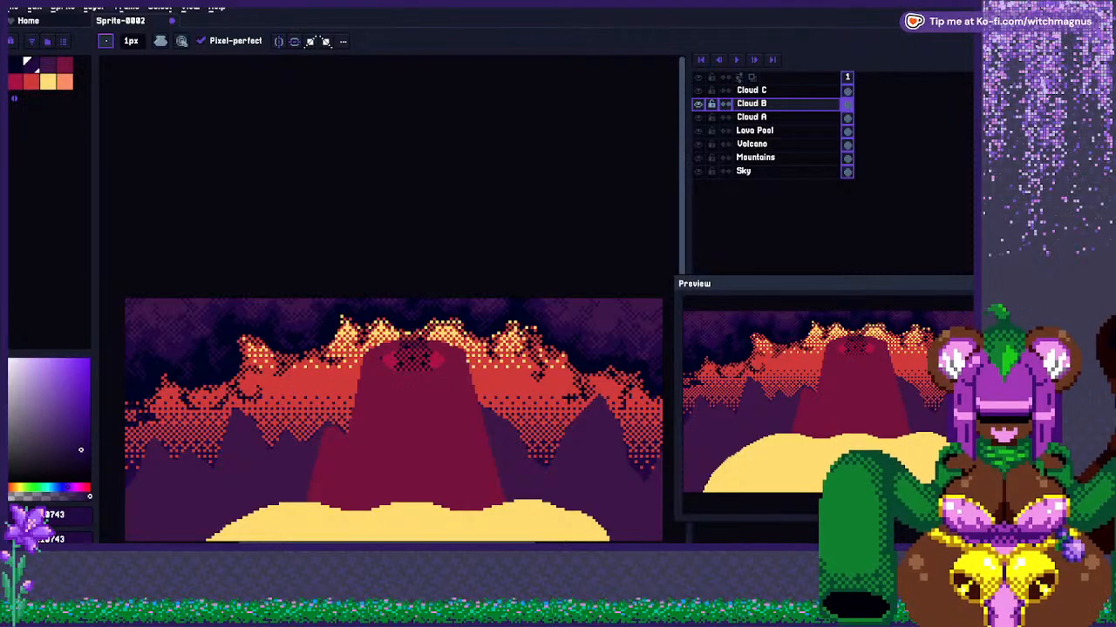
scroll(394, 419, down, 1)
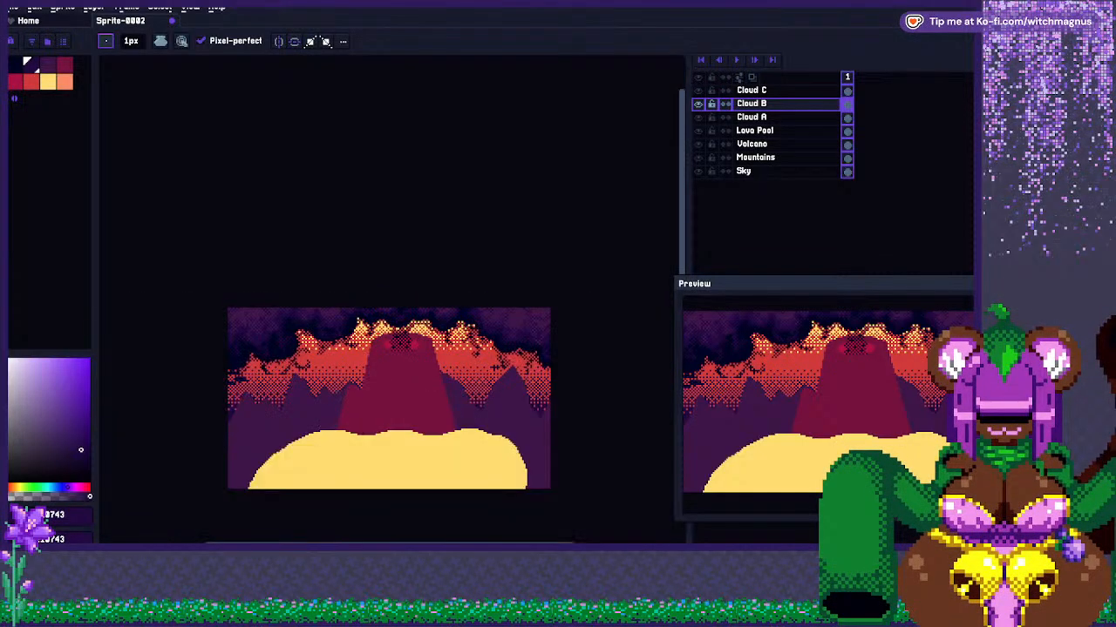
scroll(394, 418, up, 1)
scroll(394, 401, down, 1)
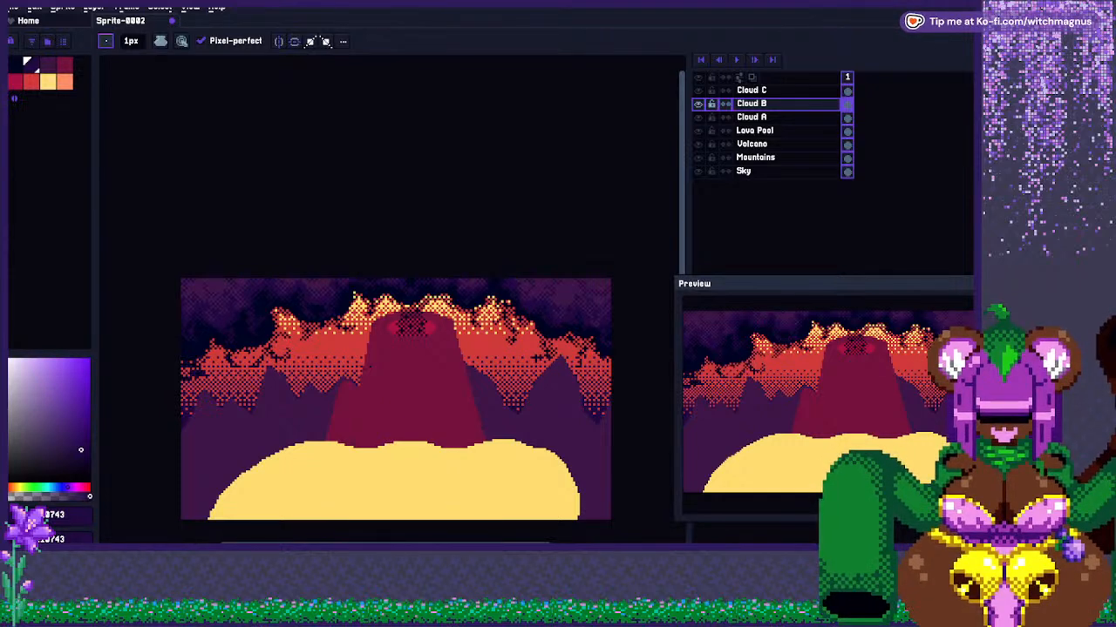
scroll(418, 384, up, 2)
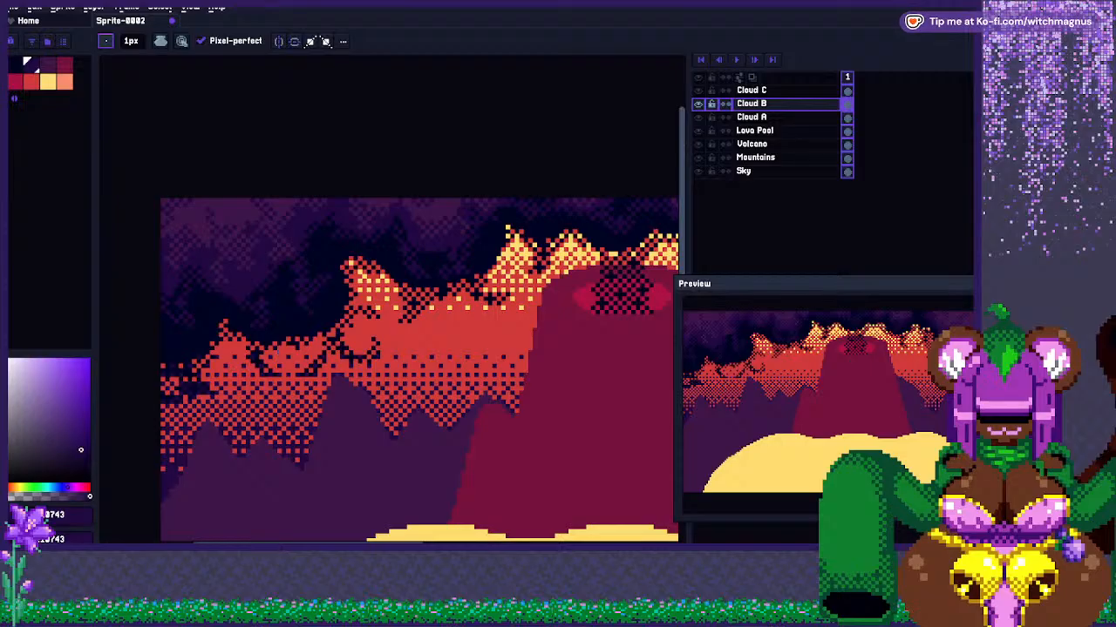
scroll(275, 343, down, 1)
scroll(222, 239, up, 3)
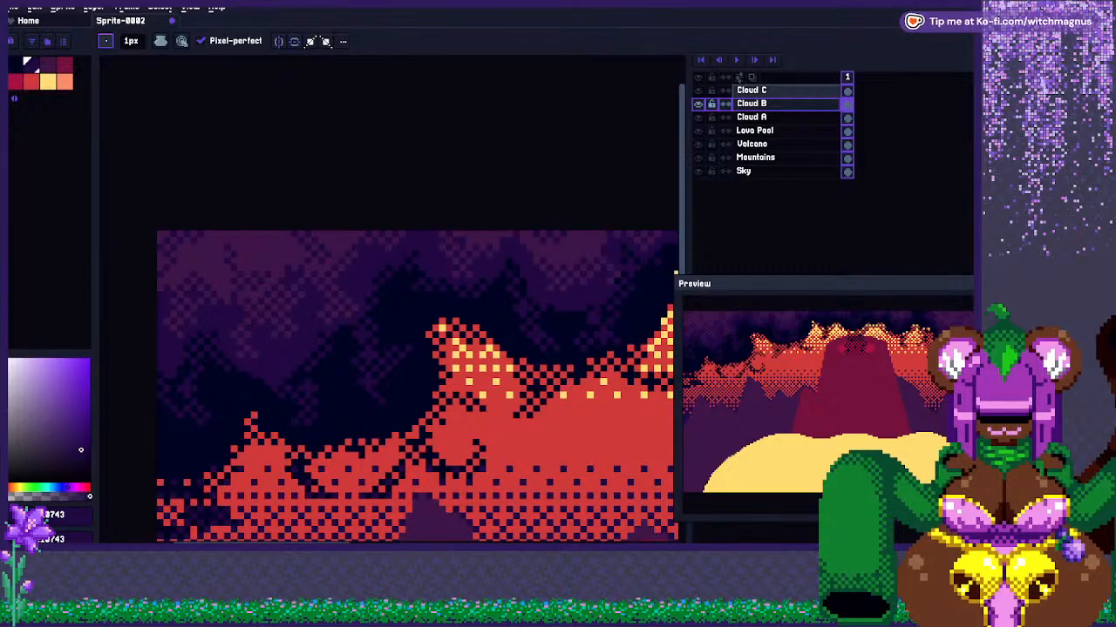
On the Cloud C layer, sample the plum tone and fill single pixels into its checkered strokes in the left part of the sky.
click(752, 90)
scroll(280, 272, up, 2)
alt+click(309, 275)
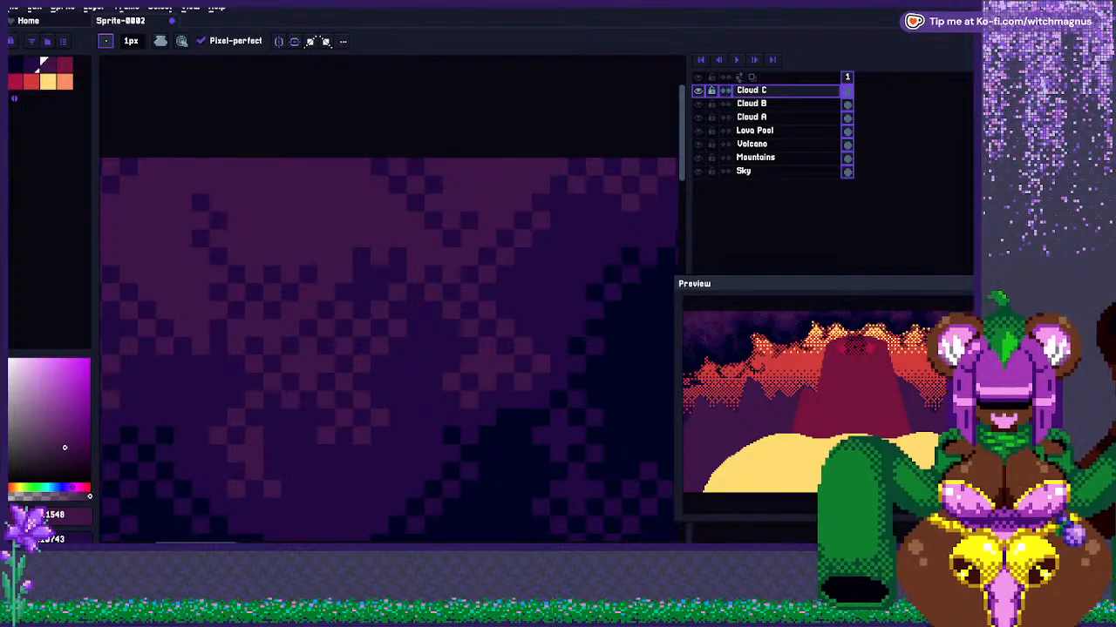
scroll(393, 309, down, 4)
scroll(522, 271, up, 4)
click(440, 334)
click(333, 317)
scroll(388, 408, down, 2)
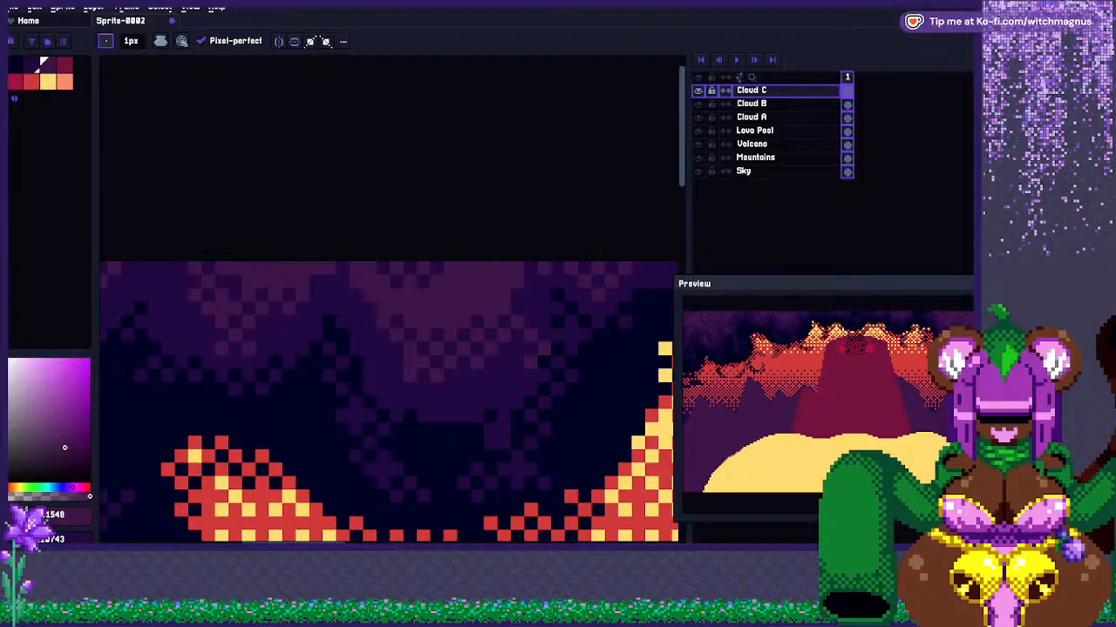
Examine the plum Cloud C edge from the volcano to the canvas's right end.
scroll(396, 388, down, 3)
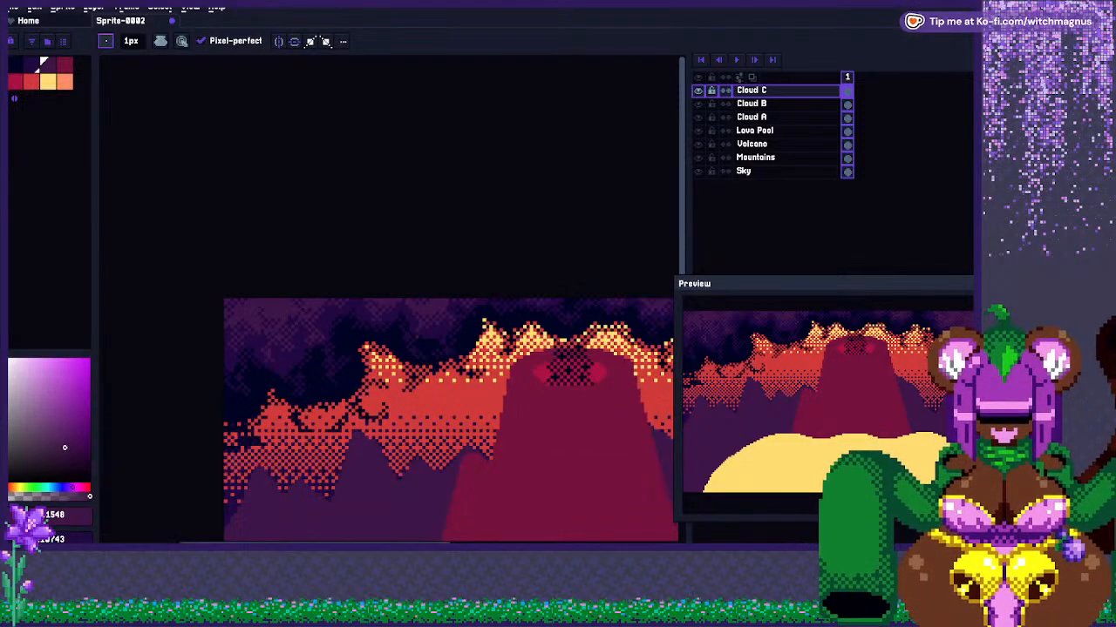
scroll(452, 320, down, 1)
scroll(488, 349, up, 3)
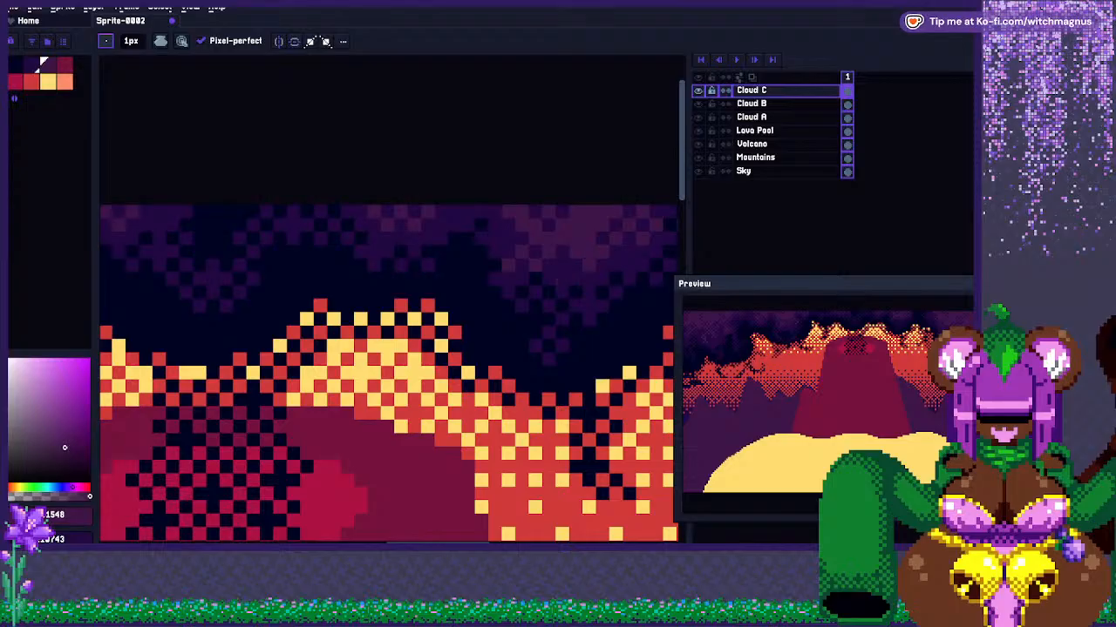
scroll(589, 253, down, 3)
scroll(348, 296, down, 1)
scroll(349, 297, up, 3)
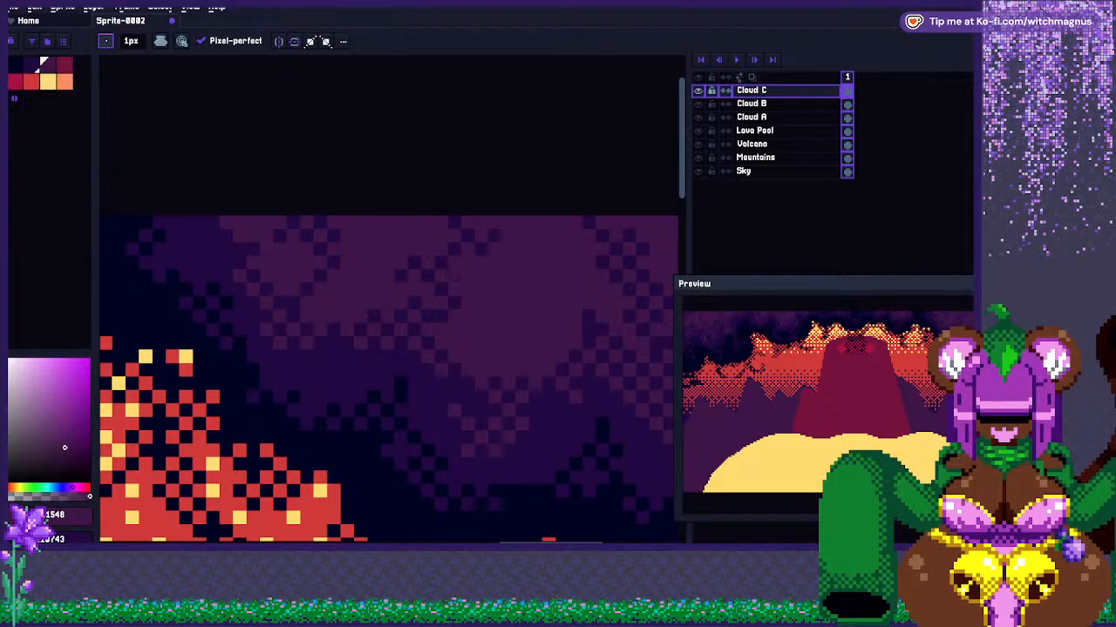
scroll(455, 296, down, 2)
scroll(462, 323, up, 2)
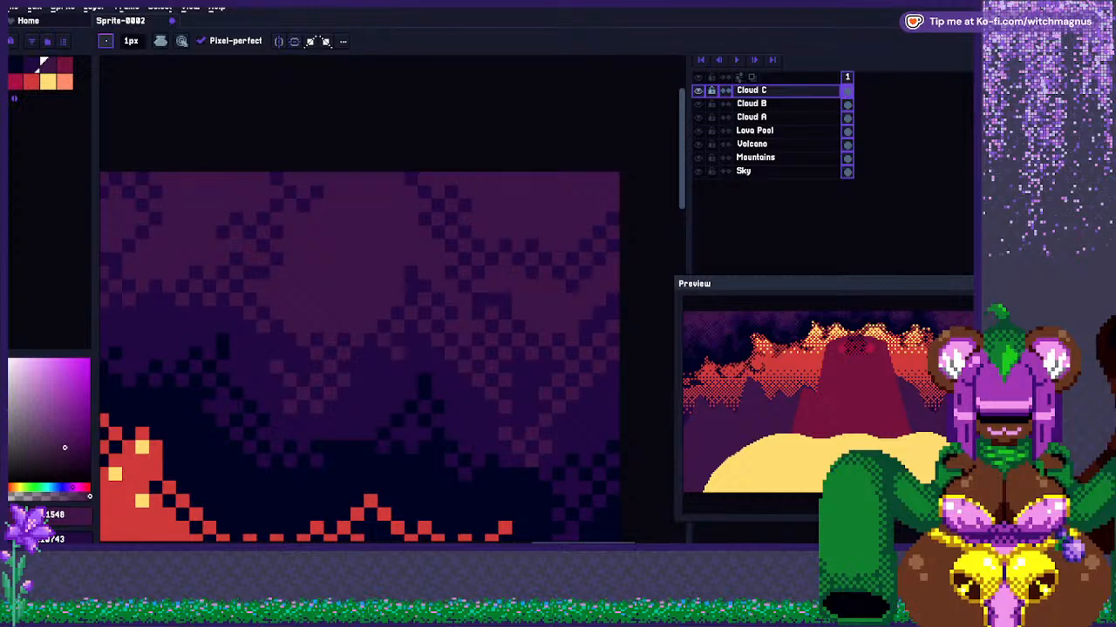
Examine the plum Cloud C dithering from the canvas's right end back to its left end, and check the whole scene.
click(492, 300)
scroll(488, 296, down, 3)
scroll(458, 312, down, 1)
scroll(301, 339, up, 4)
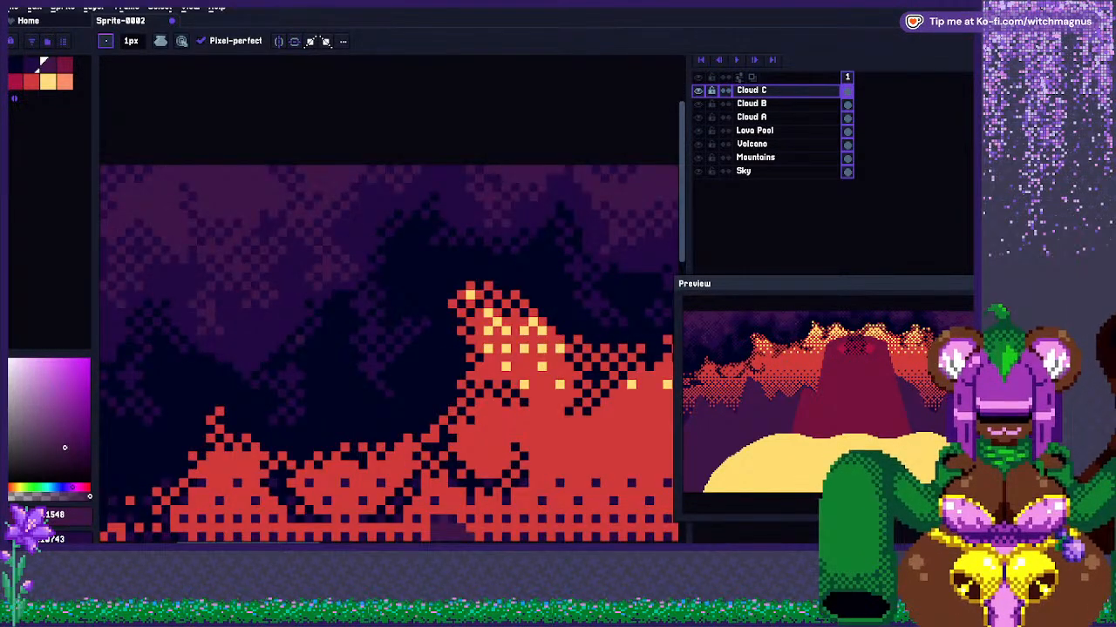
scroll(183, 201, up, 3)
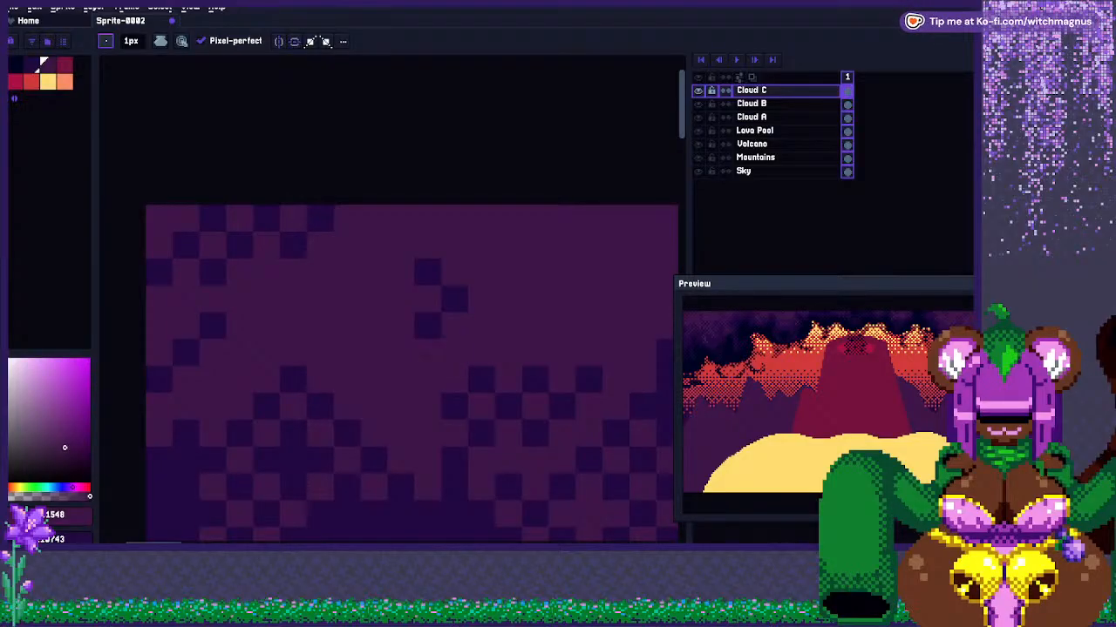
scroll(404, 265, down, 1)
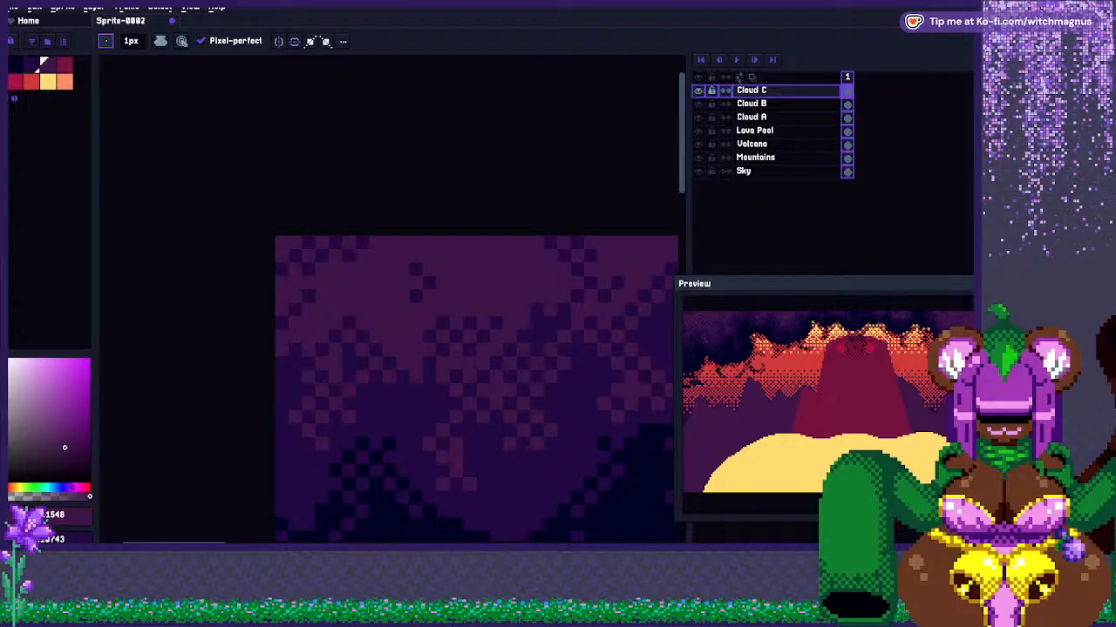
scroll(412, 299, down, 1)
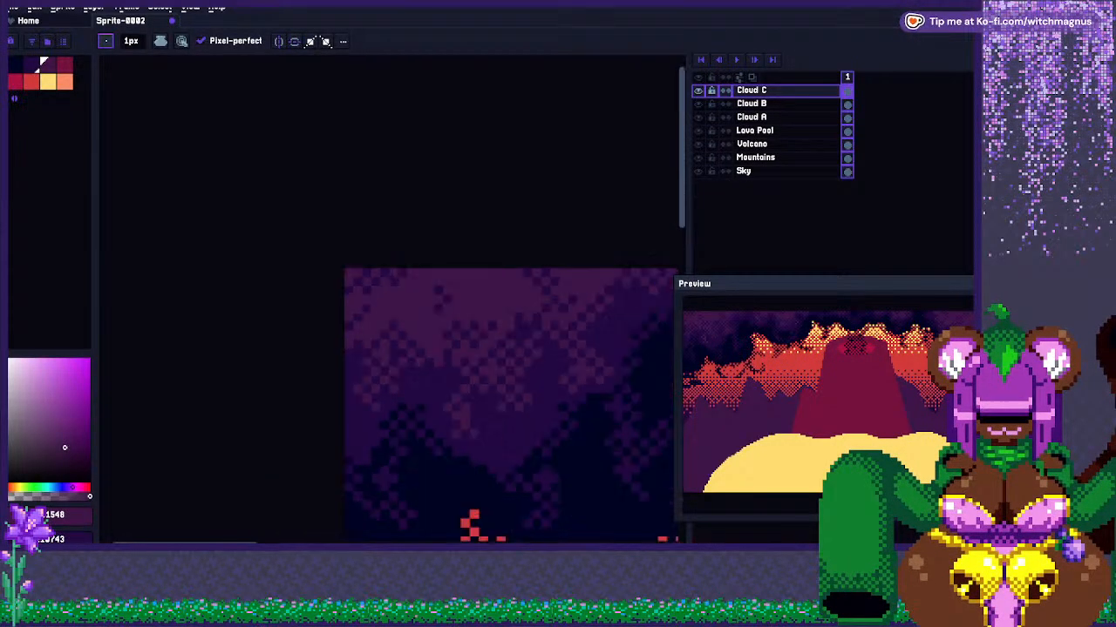
scroll(542, 292, up, 1)
scroll(506, 318, down, 3)
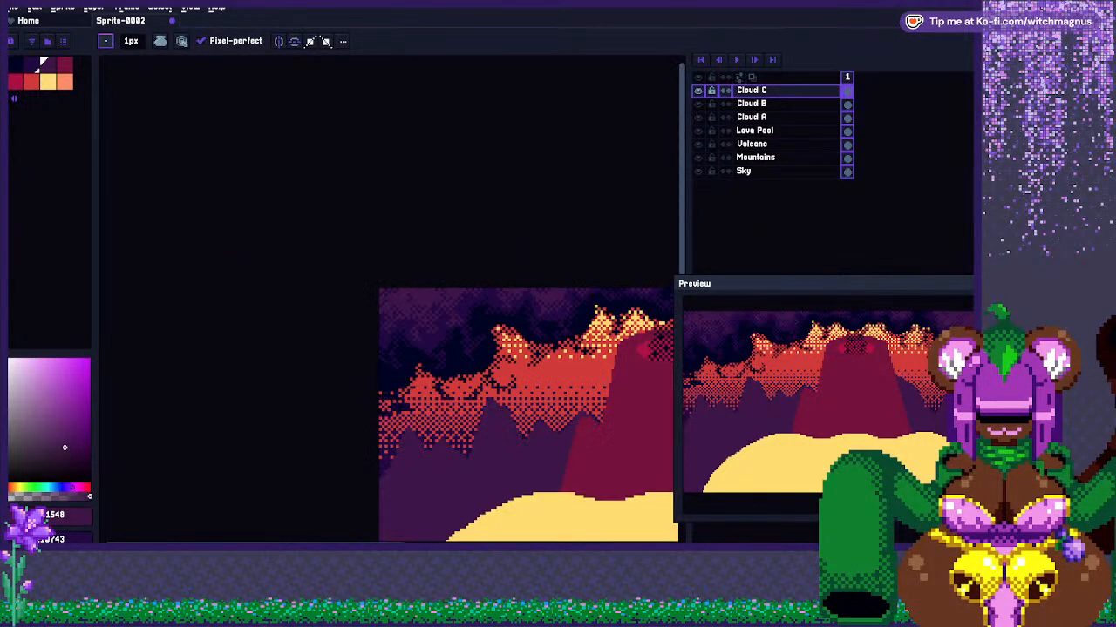
scroll(549, 314, down, 1)
scroll(563, 317, up, 2)
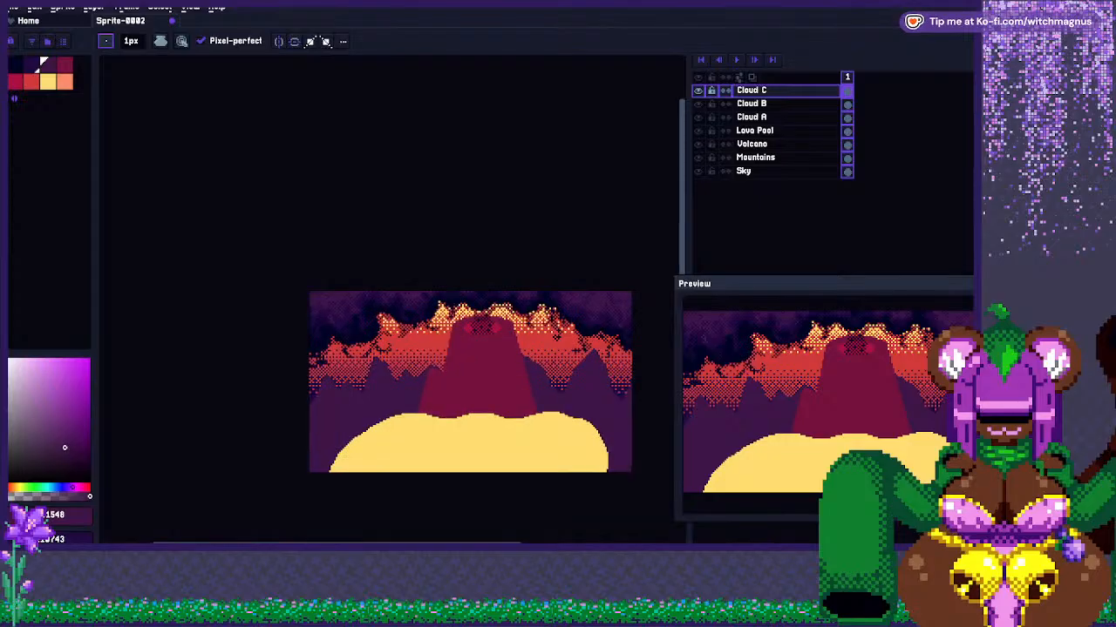
scroll(471, 382, down, 1)
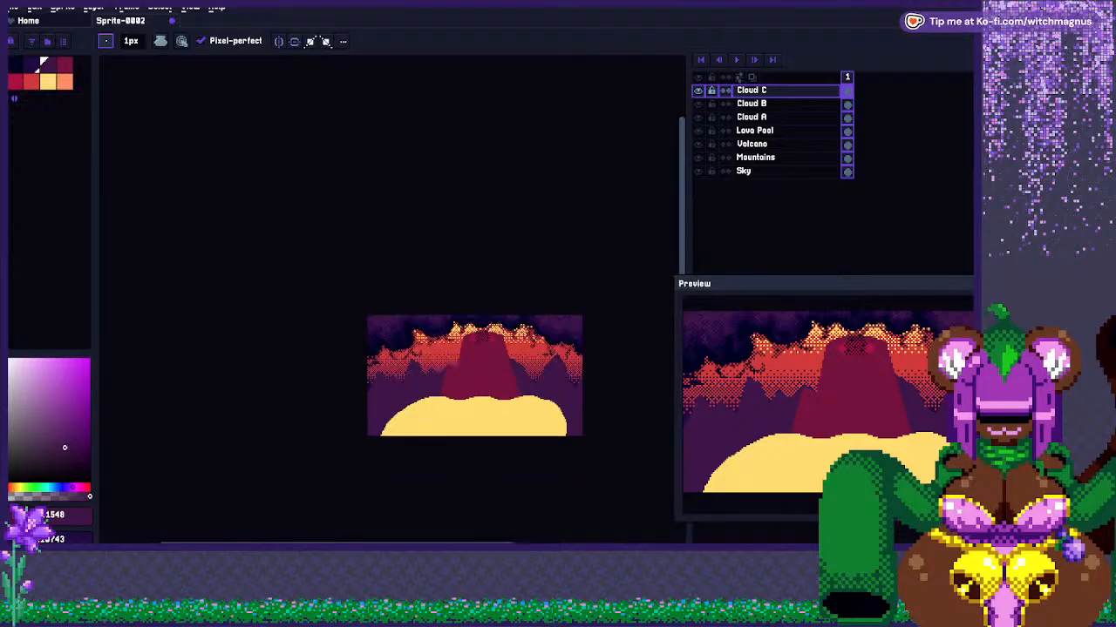
scroll(445, 382, up, 1)
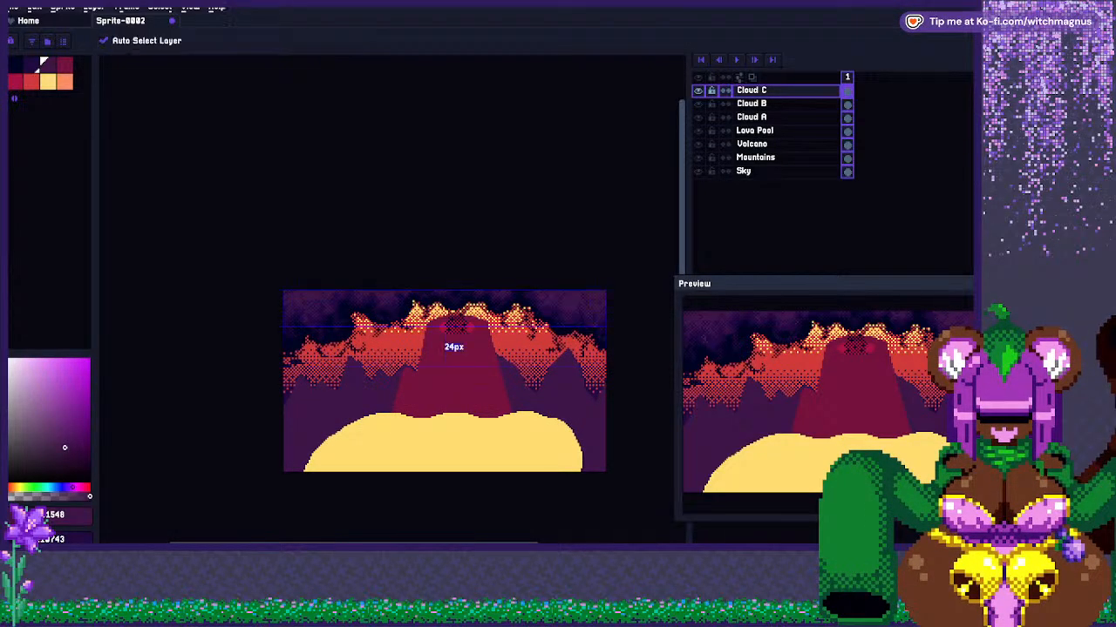
Save the sprite as Volcanic BG and return to the Pencil tool.
key(ctrl+s)
click(905, 528)
key(b)
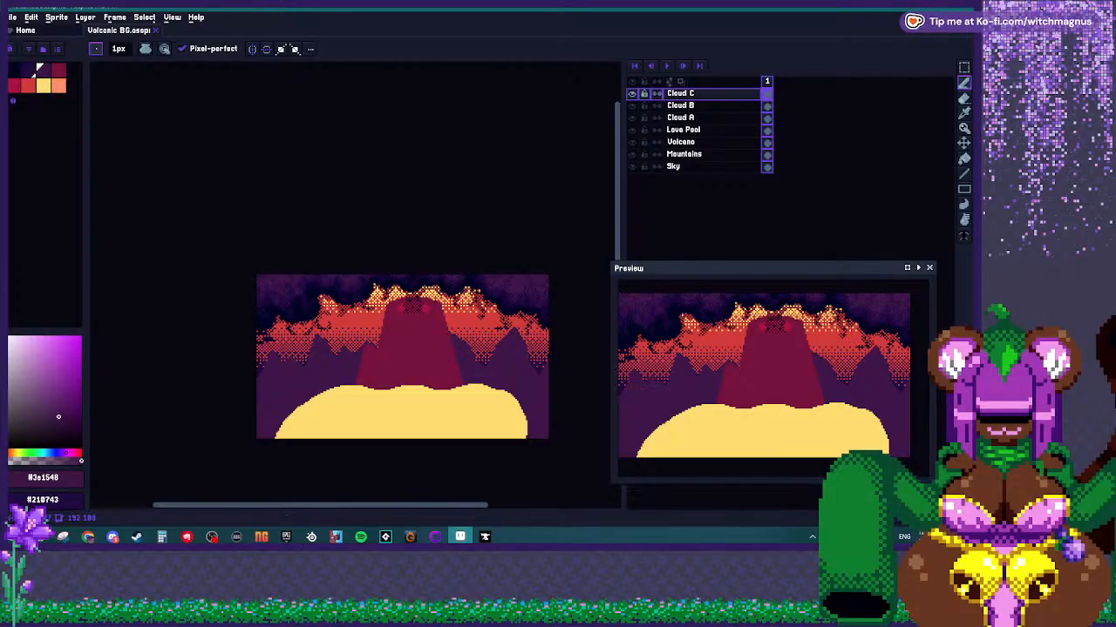
On the Mountains layer, draw crimson (palette index 4) highlight strokes down the right slopes of the two leftmost peaks.
scroll(245, 362, right, 2)
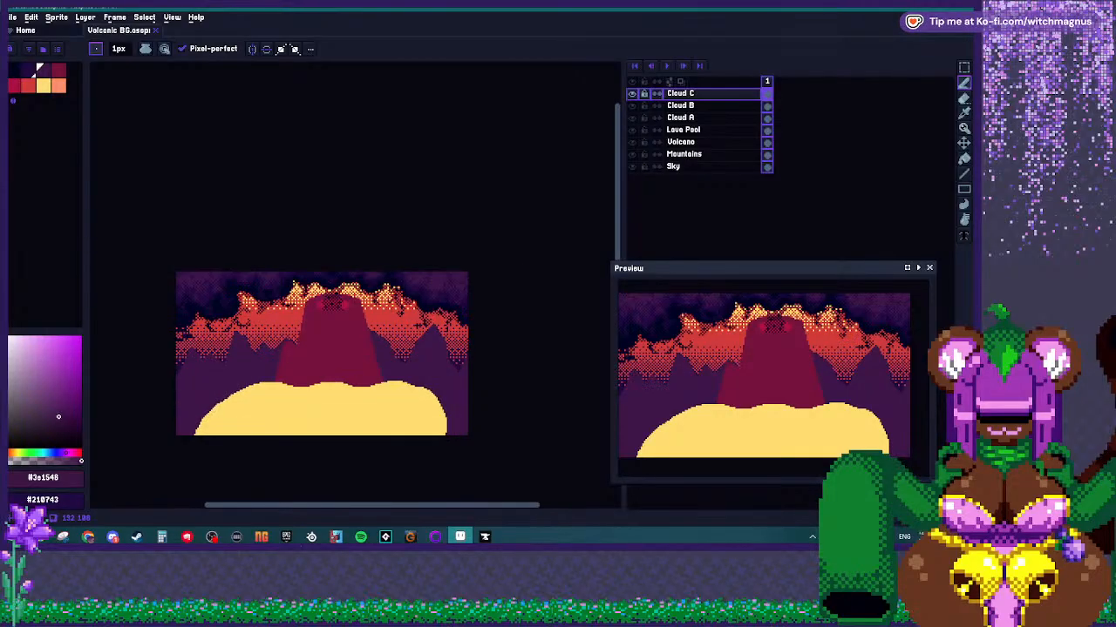
scroll(245, 361, up, 1)
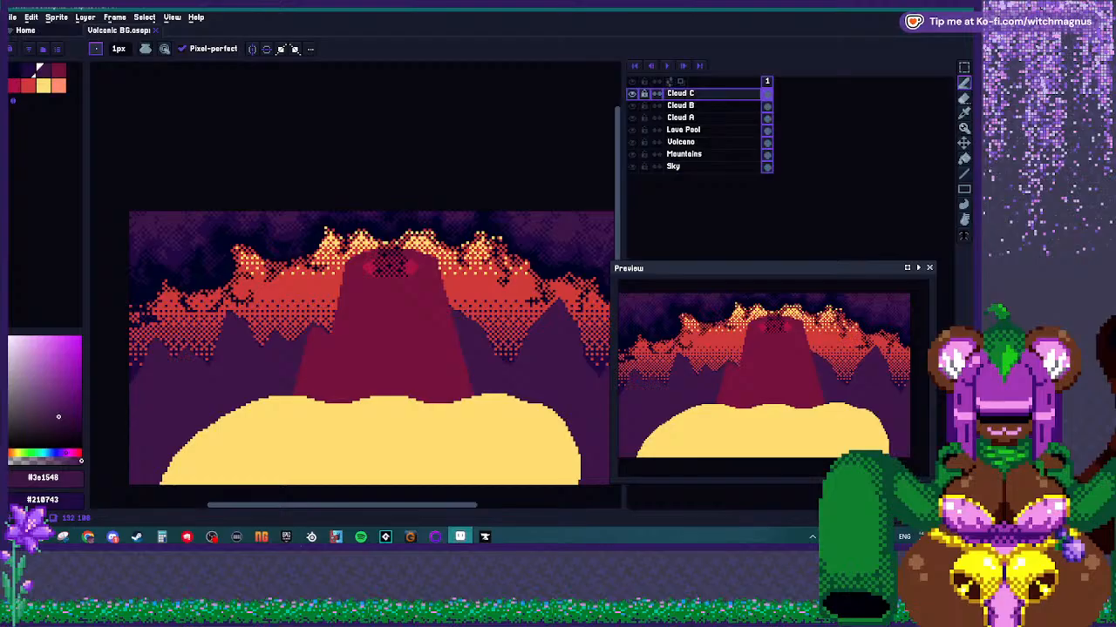
scroll(311, 333, down, 1)
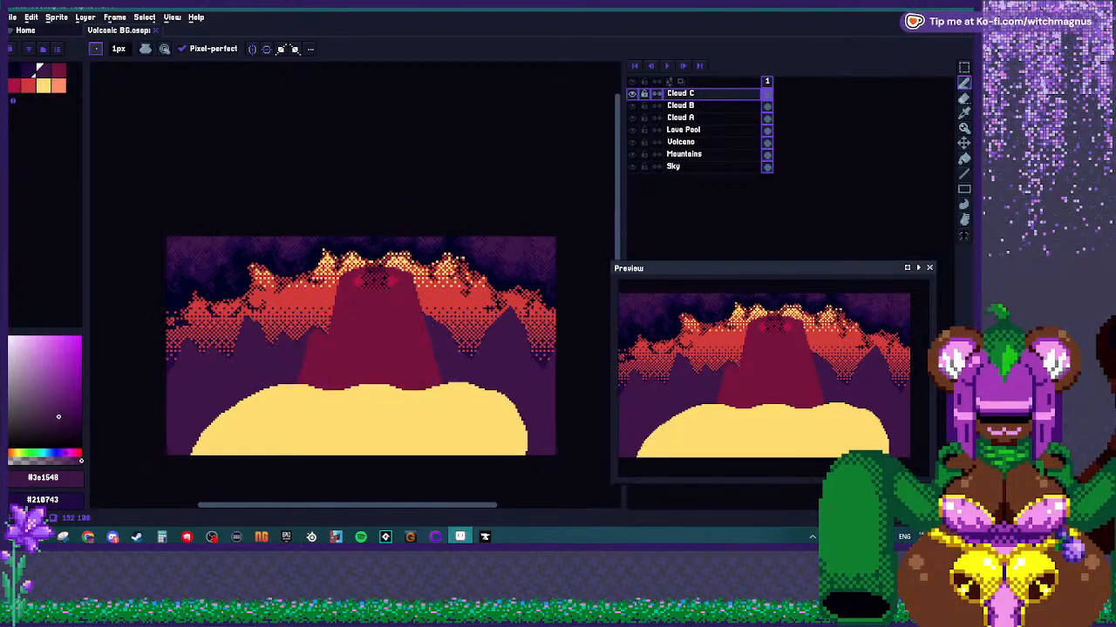
scroll(218, 375, up, 1)
click(684, 129)
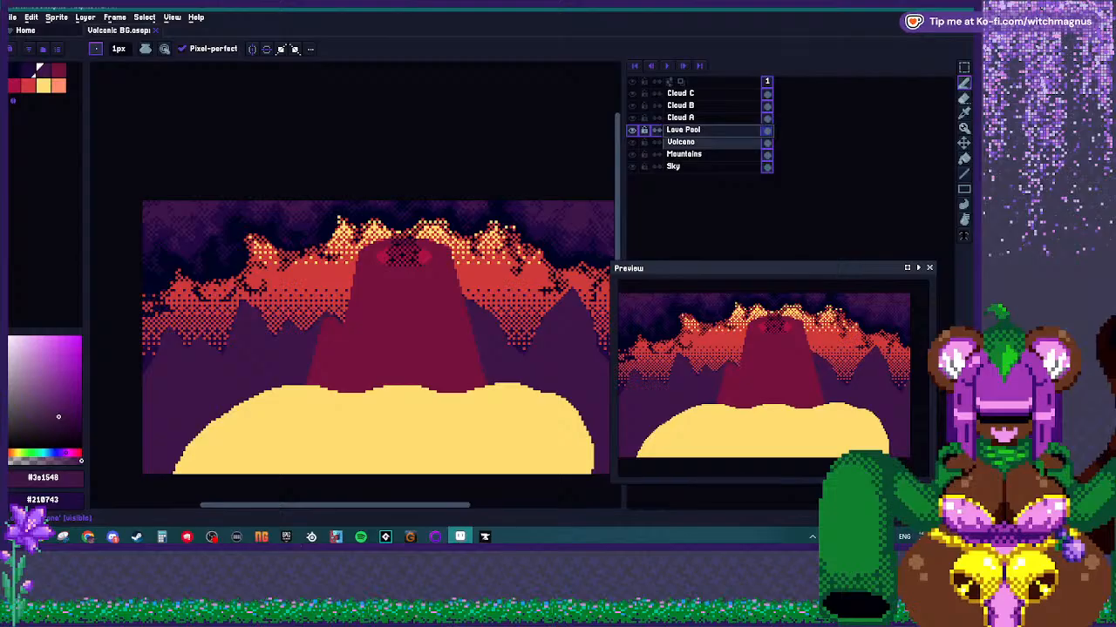
click(683, 153)
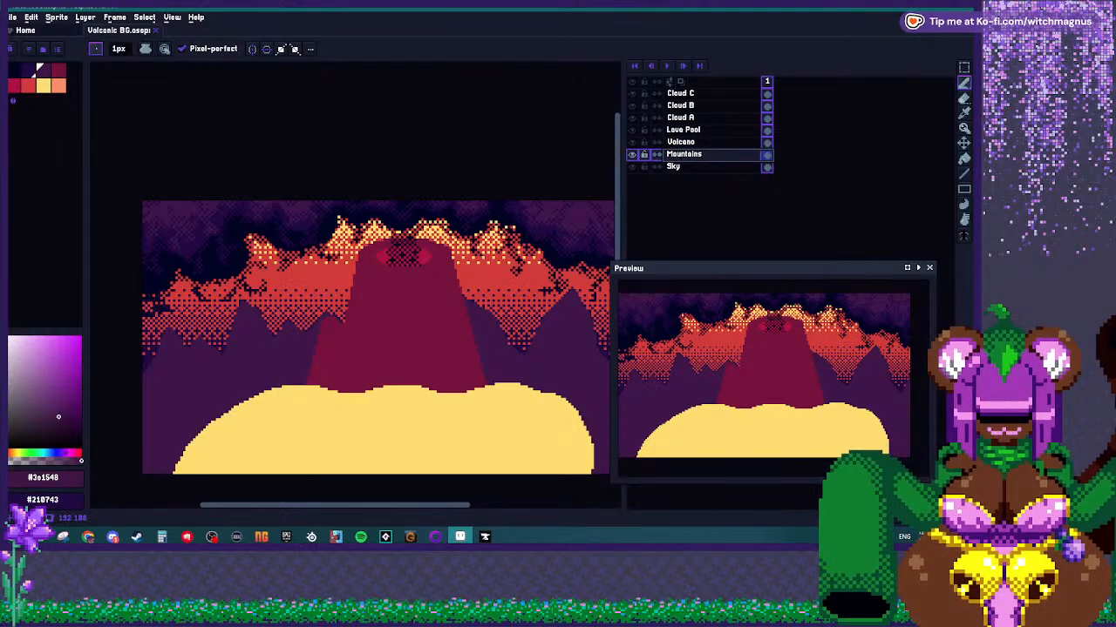
scroll(166, 375, up, 2)
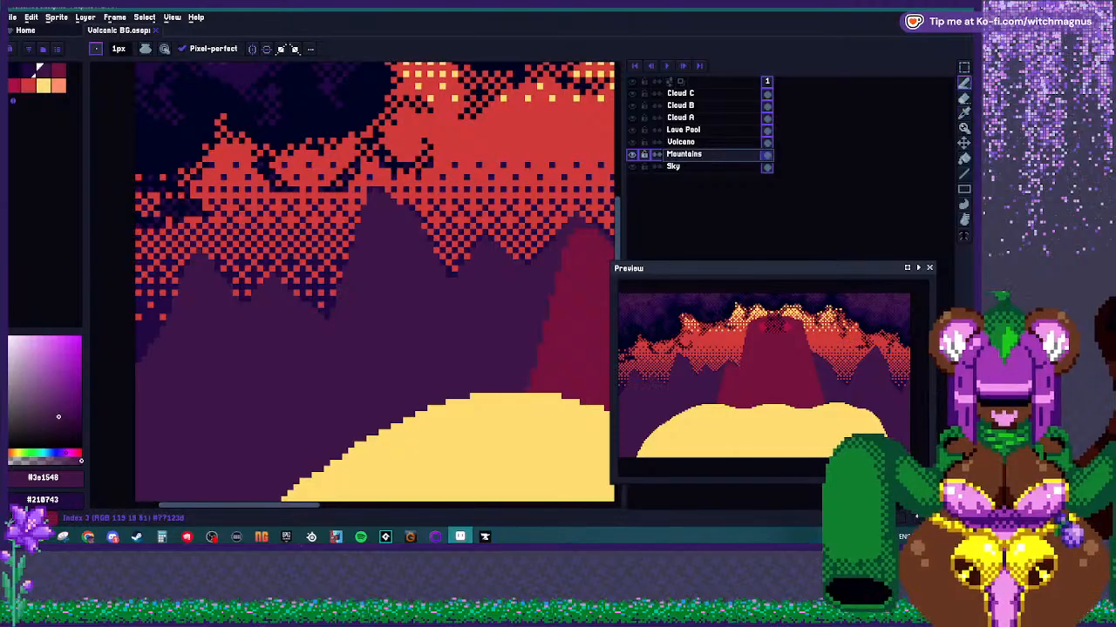
click(27, 83)
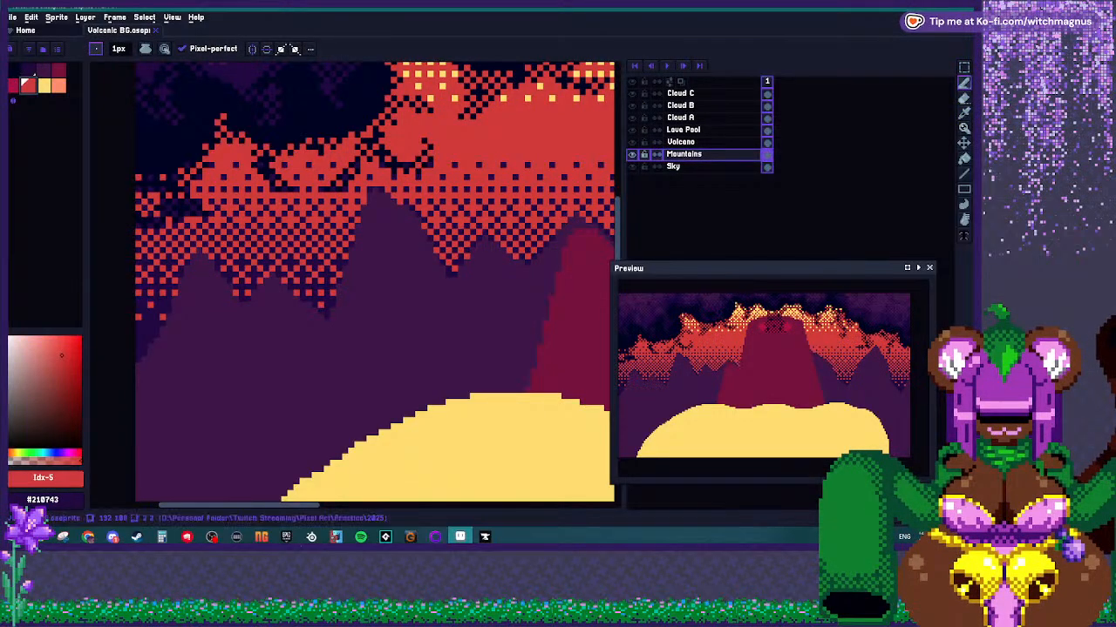
click(13, 83)
scroll(247, 272, up, 1)
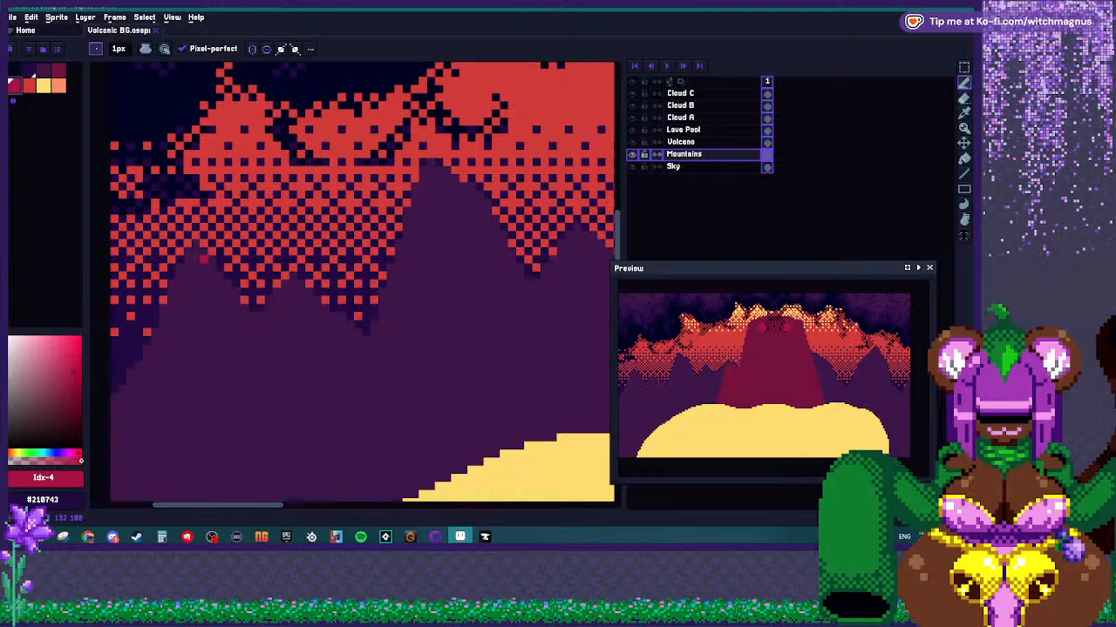
drag(204, 261, 219, 292)
drag(227, 308, 247, 325)
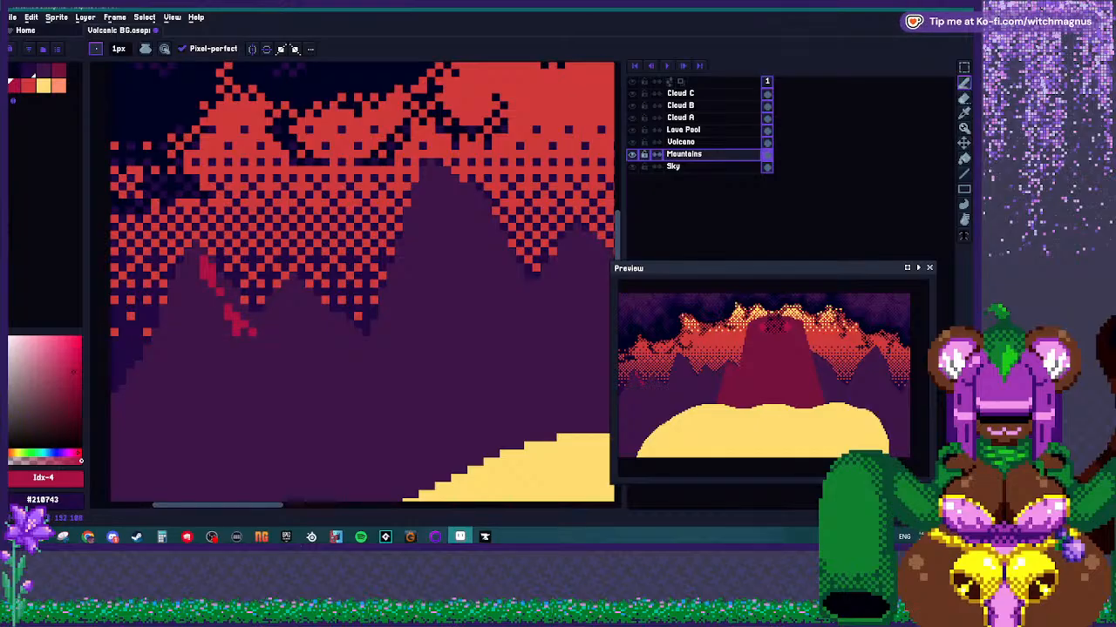
drag(301, 307, 318, 332)
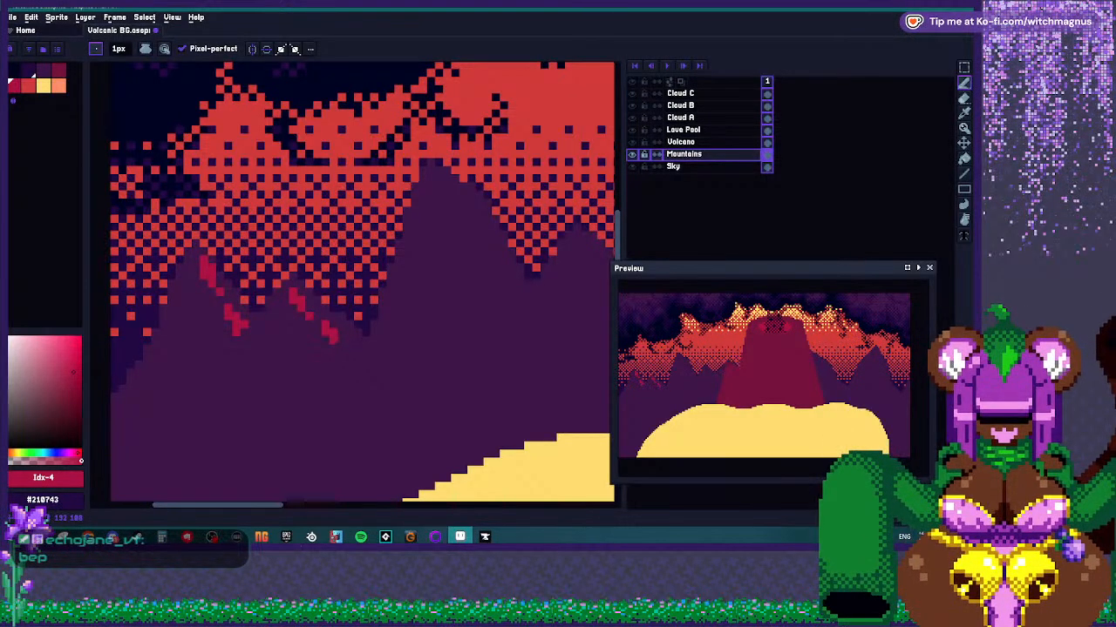
Draw crimson highlight strokes from the summit down the upper right slope of the tall mountain left of the volcano.
scroll(324, 340, down, 3)
scroll(244, 288, up, 4)
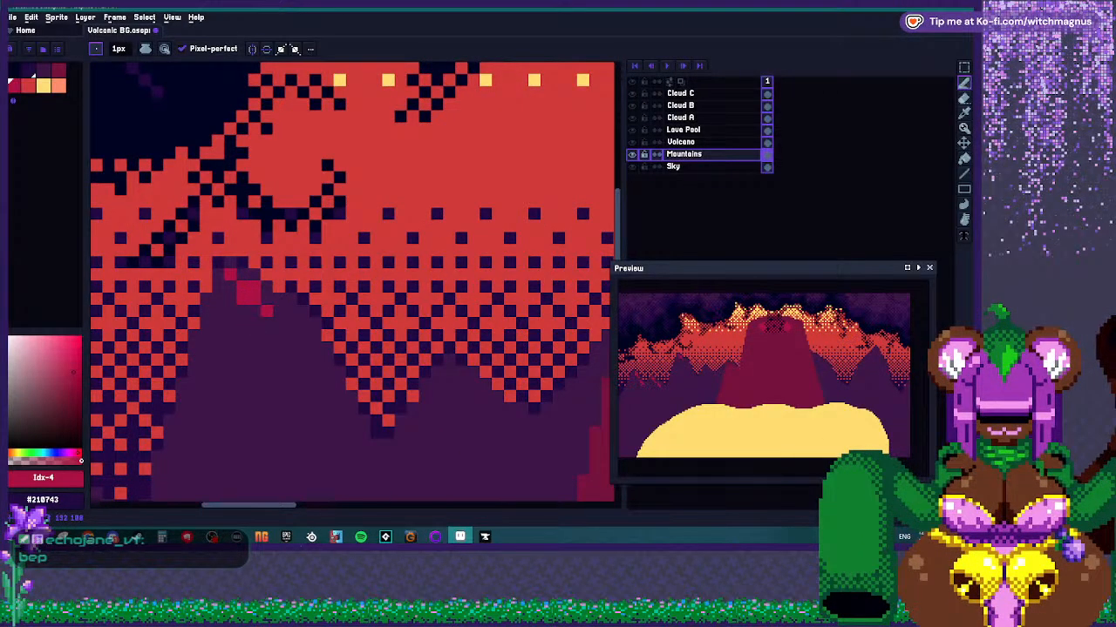
scroll(249, 288, down, 1)
drag(253, 312, 279, 347)
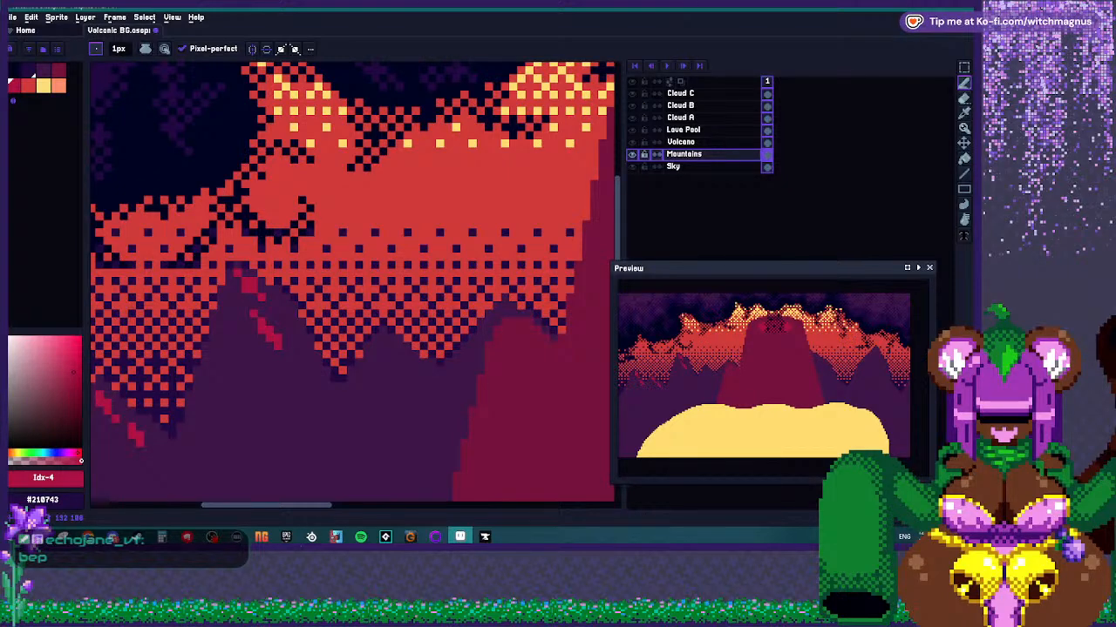
Extend the tall left mountain's crimson highlights with a stepped patch of pixels lower on its right slope.
scroll(274, 340, down, 1)
scroll(260, 353, up, 2)
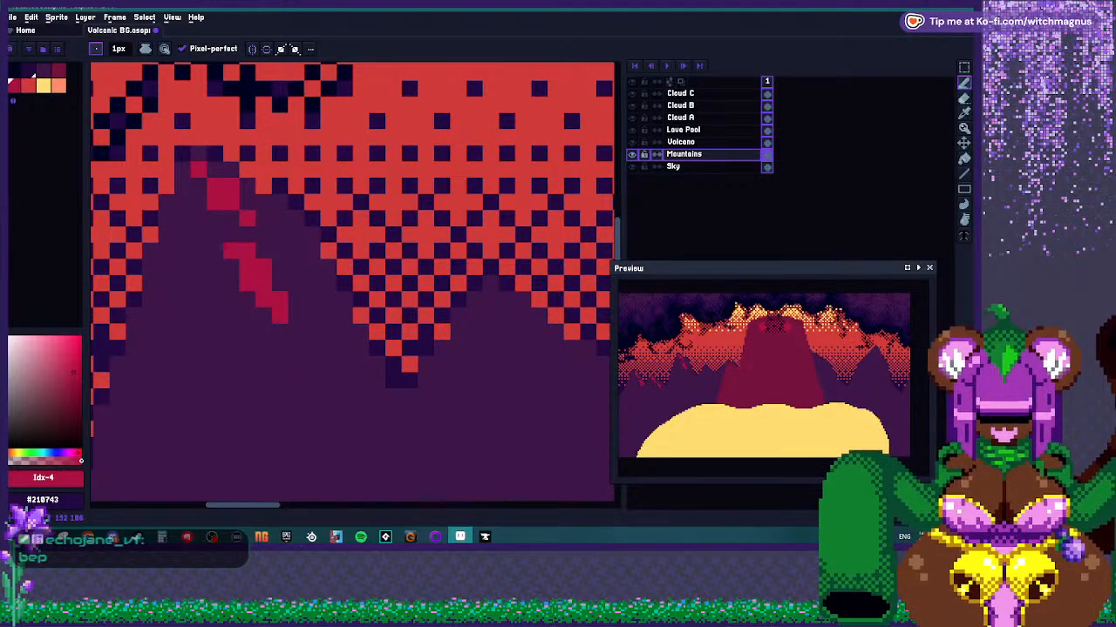
drag(328, 331, 344, 364)
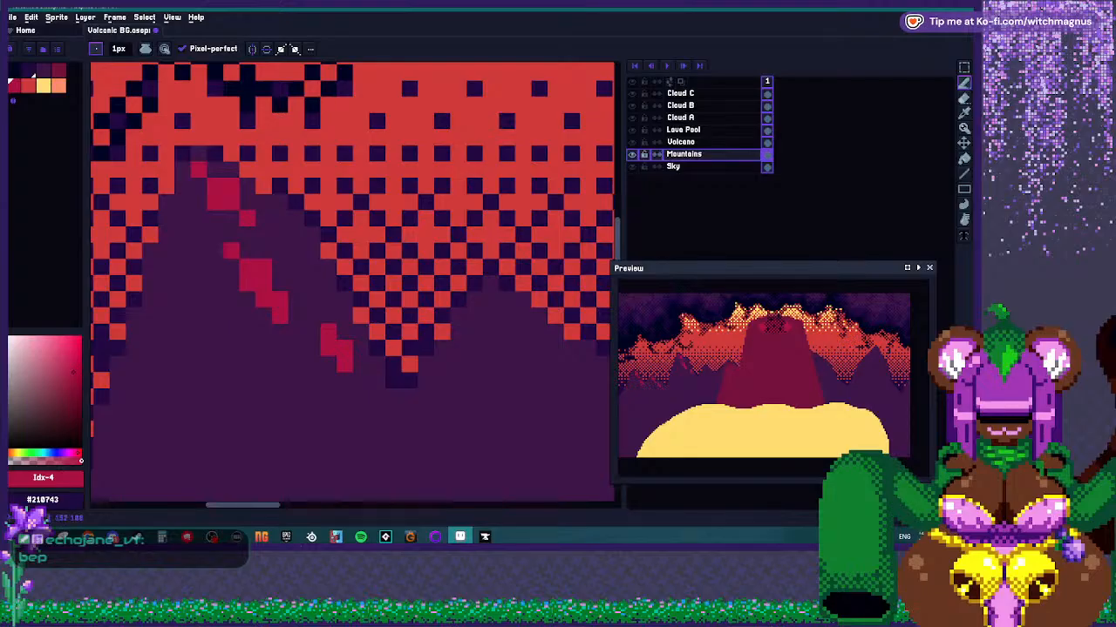
click(345, 380)
click(329, 364)
key(ctrl)
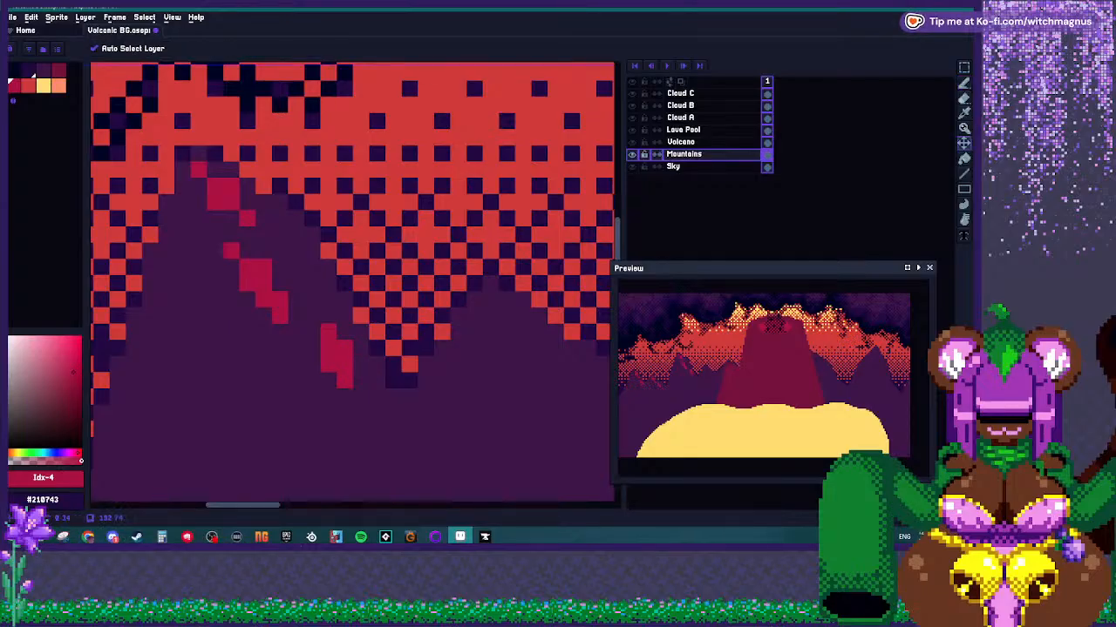
click(361, 380)
click(361, 397)
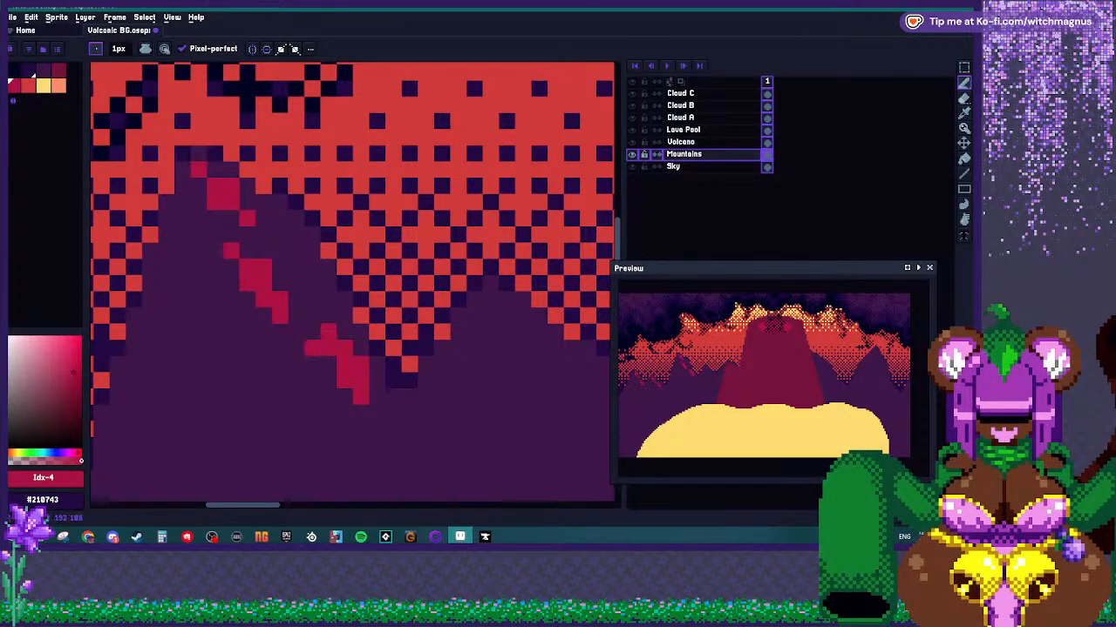
Draw two short crimson highlight patches down the right slope of the small peak between the tall mountain and the volcano.
scroll(352, 279, down, 2)
scroll(368, 322, up, 2)
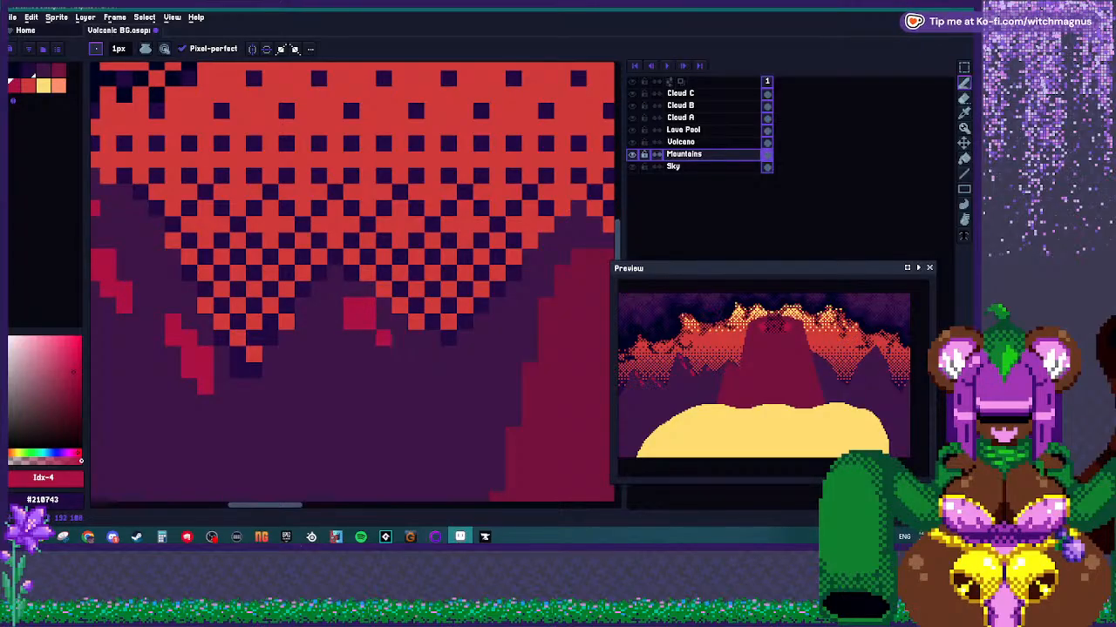
scroll(367, 330, down, 1)
scroll(383, 345, up, 1)
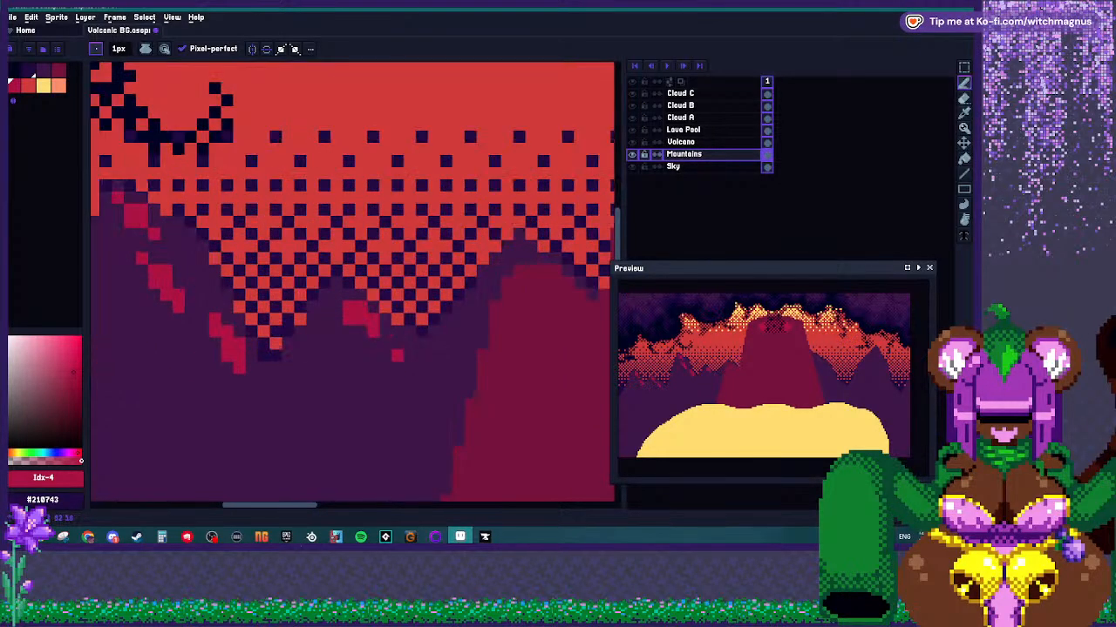
drag(397, 357, 385, 355)
scroll(360, 344, down, 3)
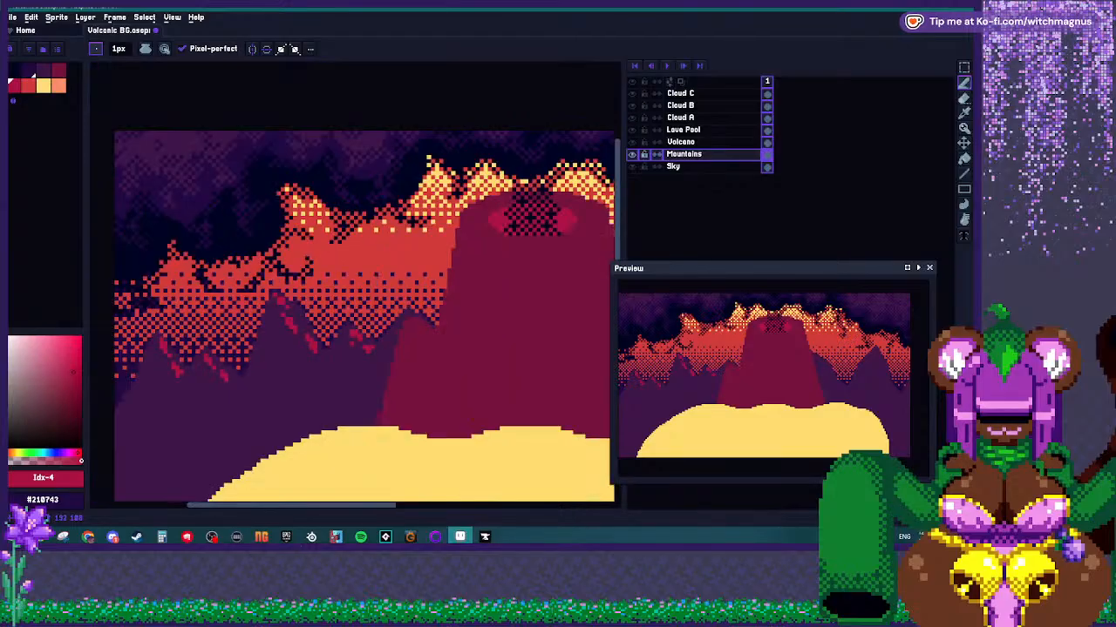
scroll(361, 340, up, 3)
key(v)
key(b)
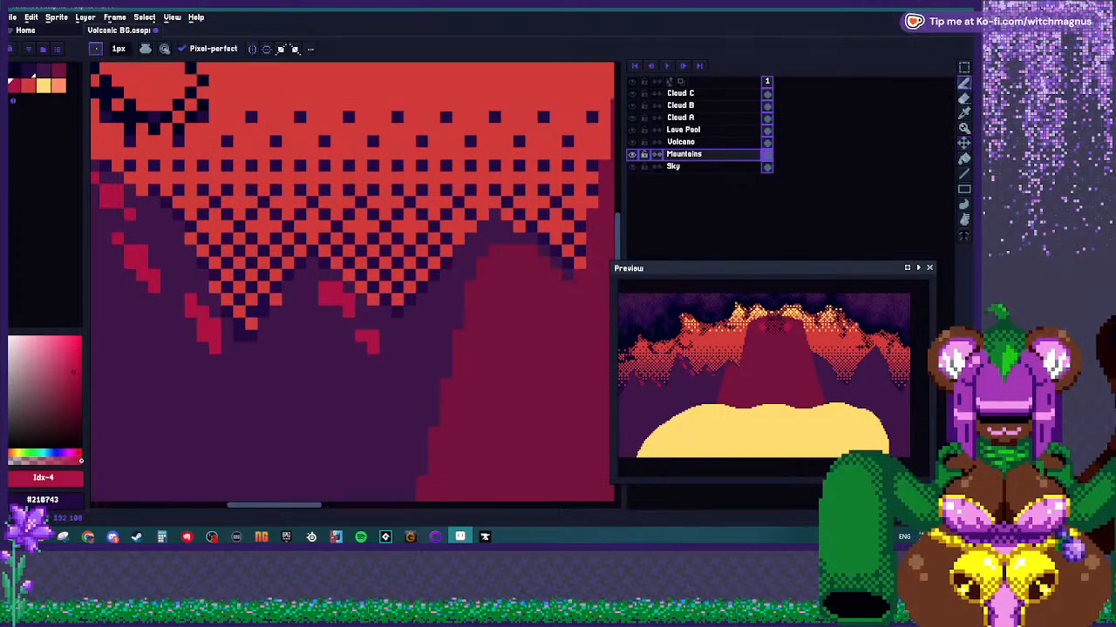
click(385, 347)
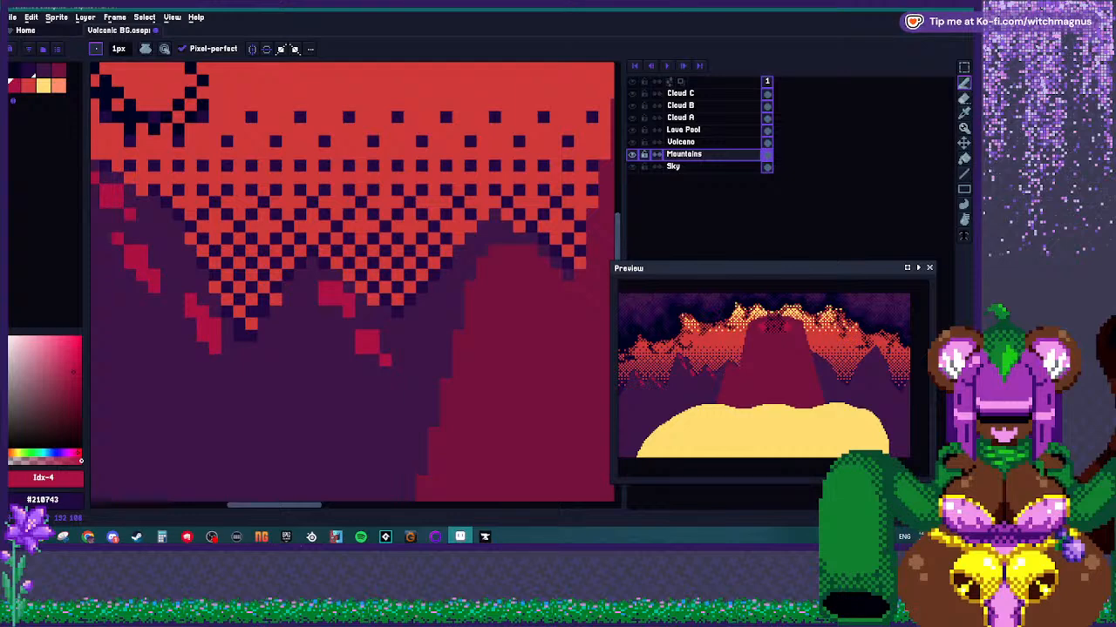
Draw two short crimson highlight patches down the upper left slope of the tall mountain right of the volcano, trimming the stray lower pixel.
scroll(378, 351, down, 2)
scroll(284, 343, up, 1)
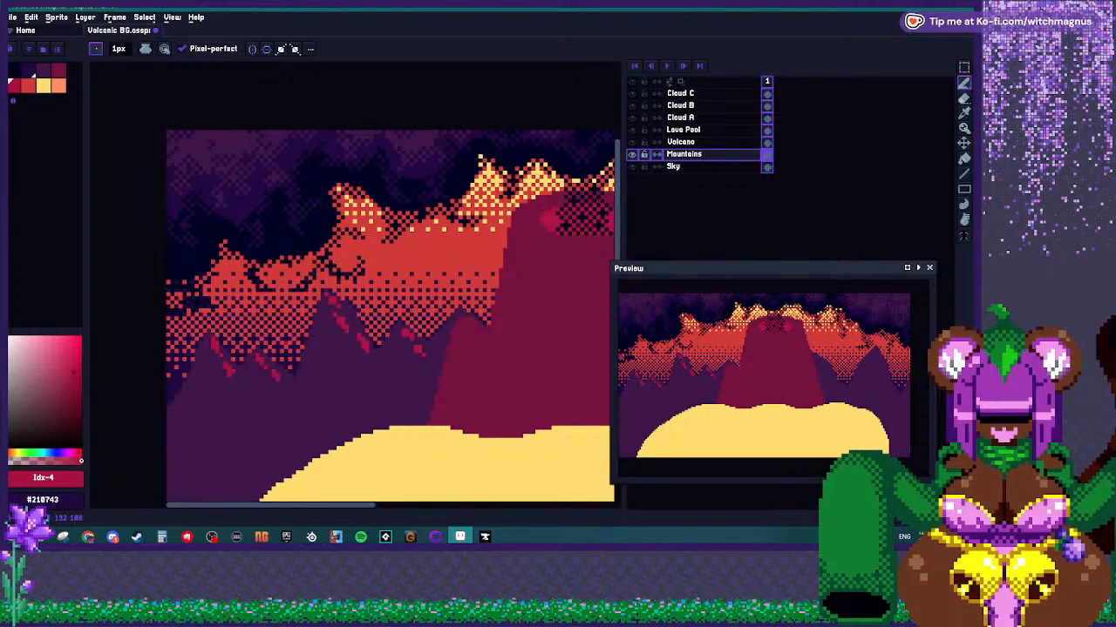
scroll(349, 329, down, 3)
scroll(478, 361, up, 2)
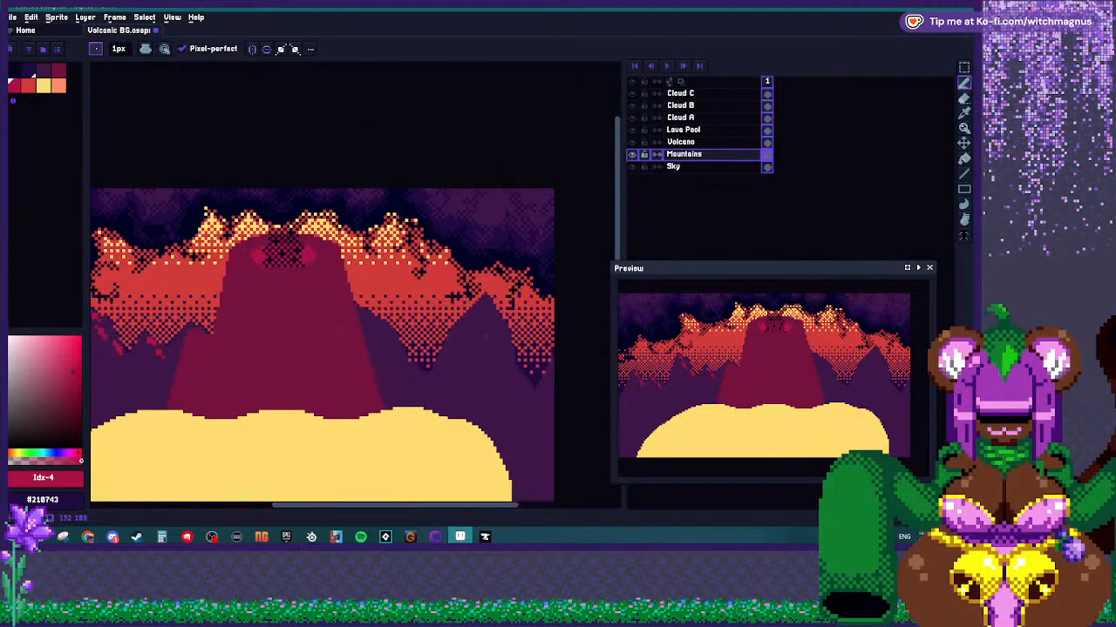
scroll(511, 249, up, 3)
scroll(512, 249, up, 1)
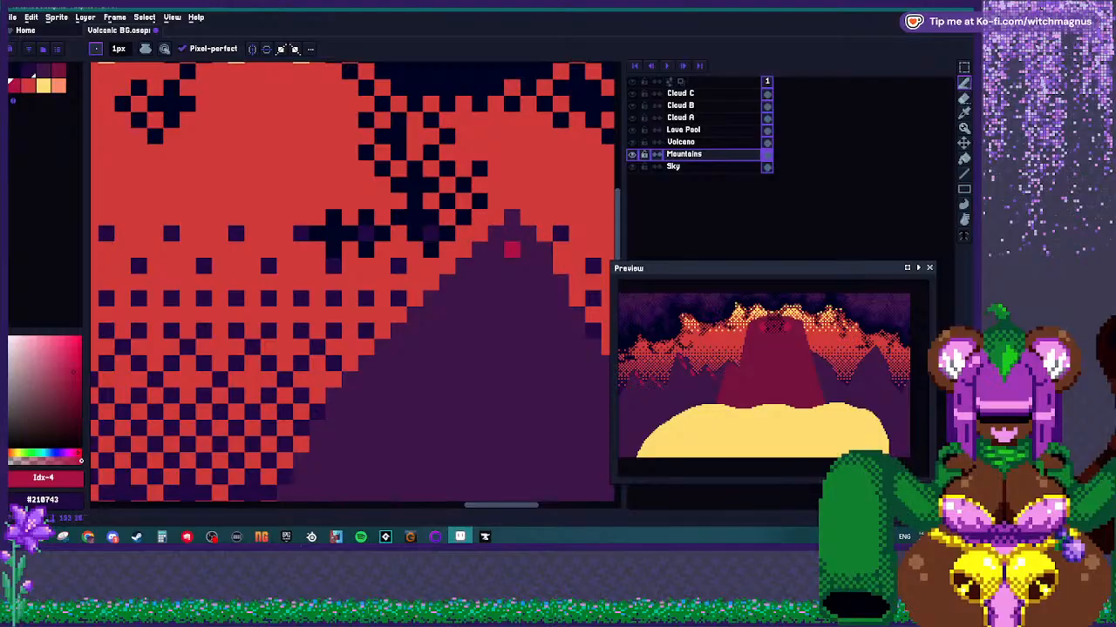
mouse_move(512, 249)
mouse_down()
mouse_move(481, 309)
mouse_move(505, 252)
mouse_move(464, 298)
mouse_up()
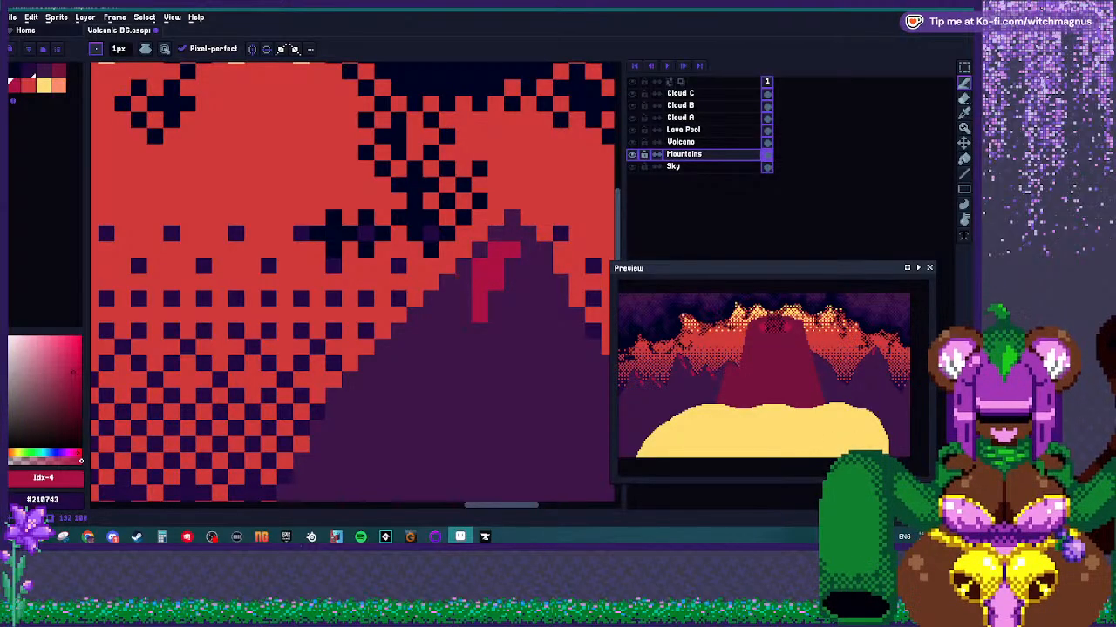
alt+click(495, 315)
click(479, 315)
alt+click(480, 296)
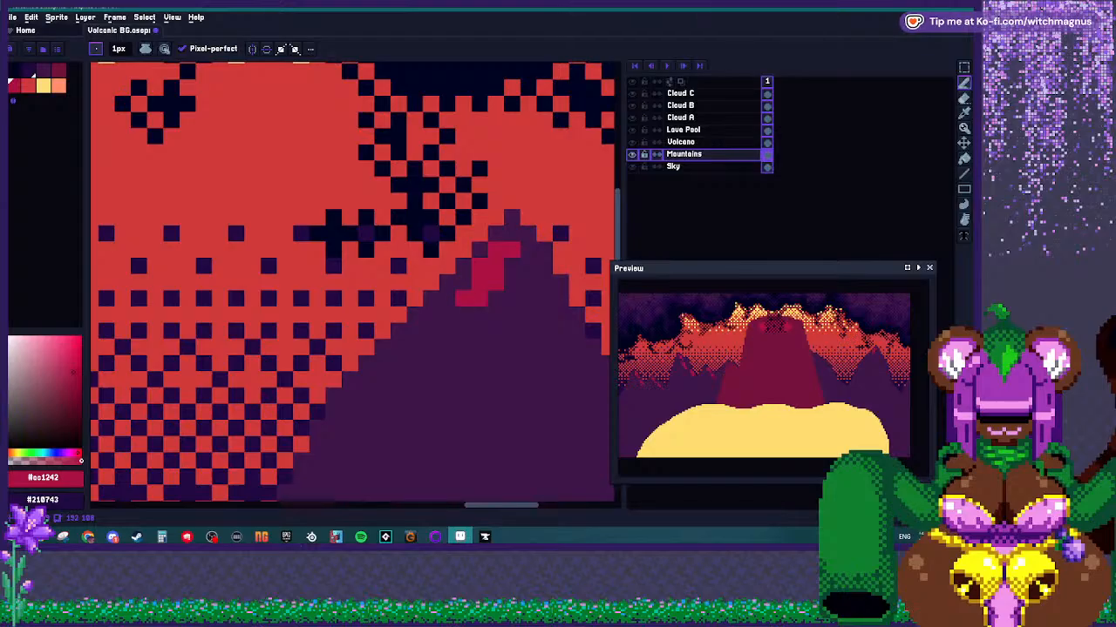
mouse_move(446, 331)
mouse_down()
mouse_move(431, 331)
mouse_move(415, 380)
mouse_move(431, 363)
mouse_up()
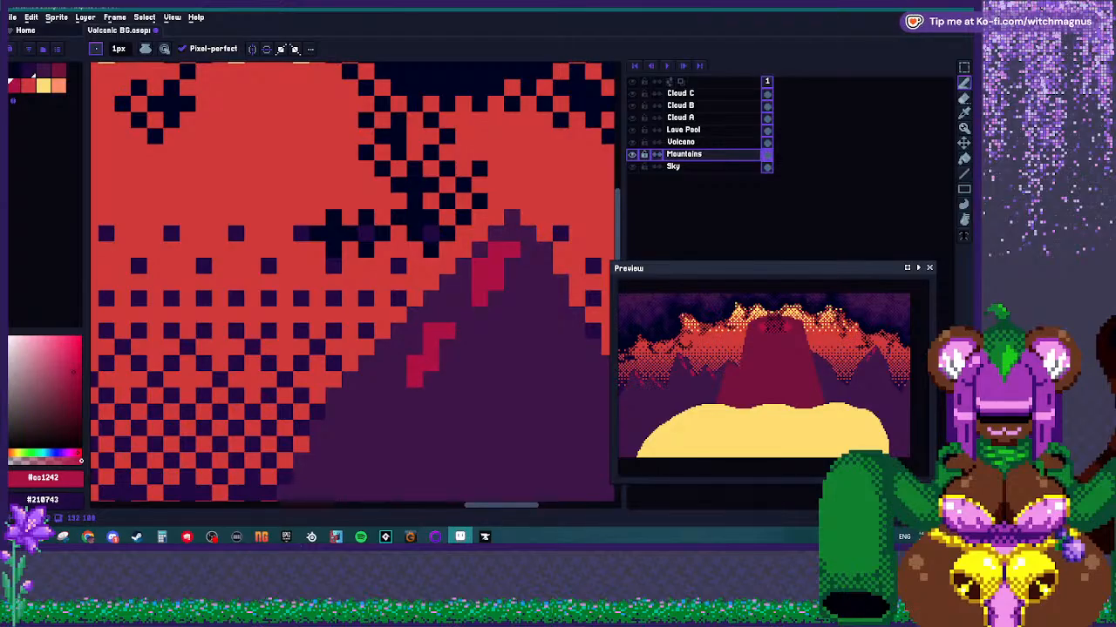
scroll(422, 345, down, 2)
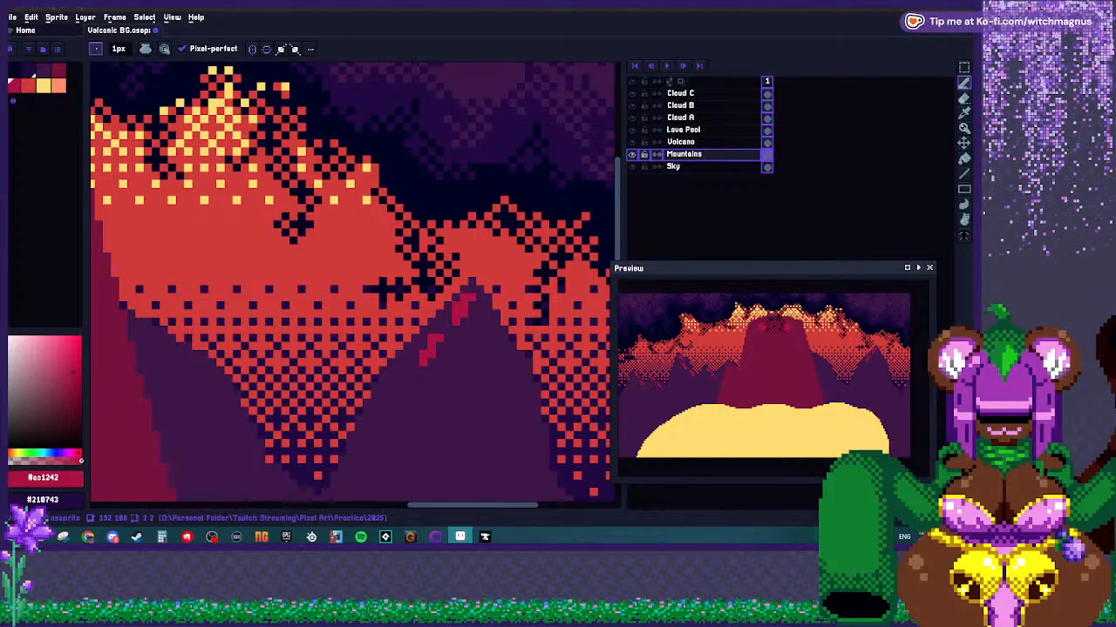
Switch to File Explorer and browse the Pixel Art > Practice > 2025 folder for the Lake Landscape image.
key(super+d)
key(super+d)
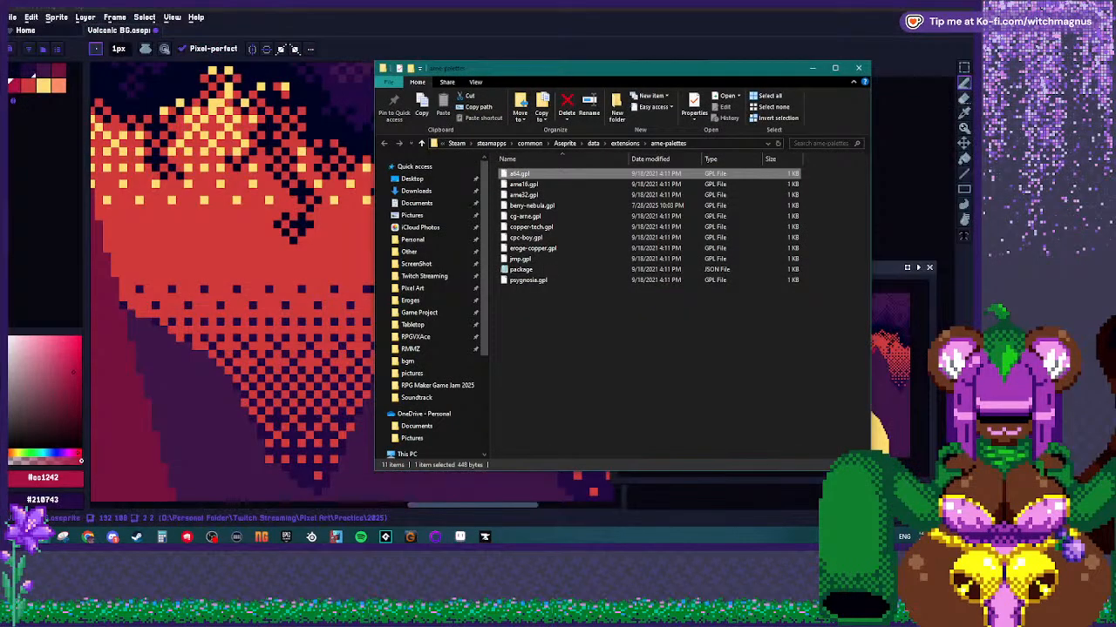
click(564, 143)
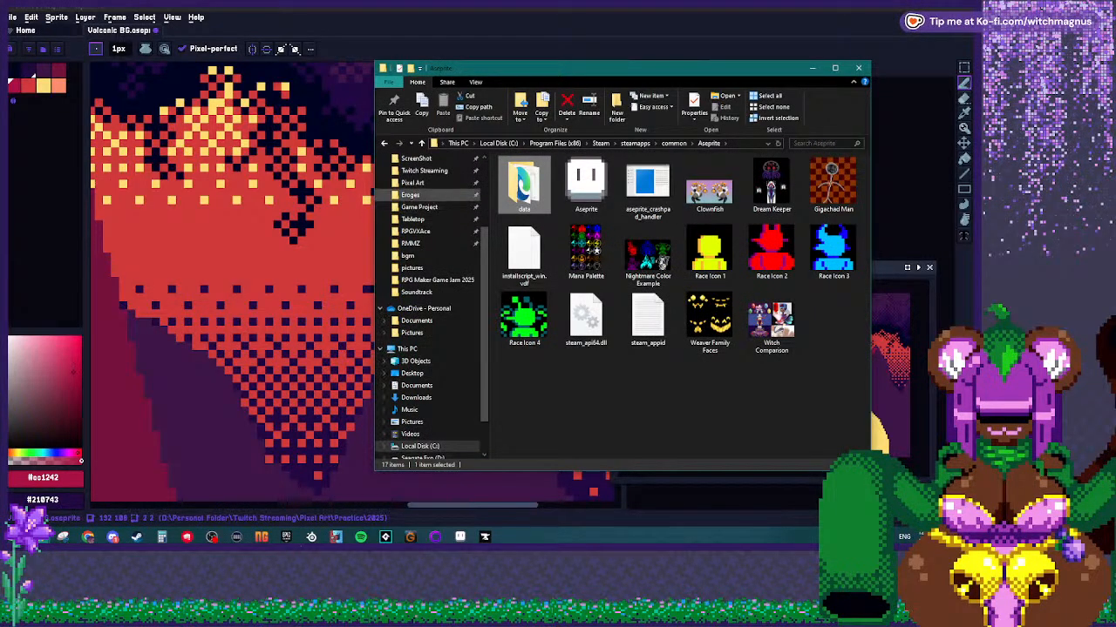
click(412, 182)
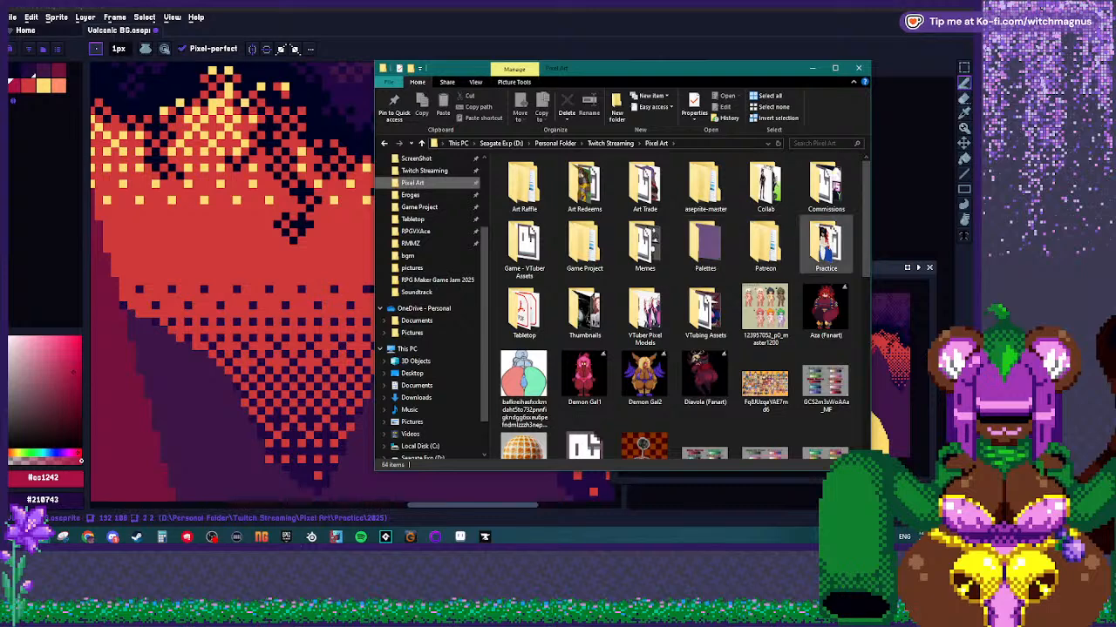
double_click(827, 247)
double_click(645, 185)
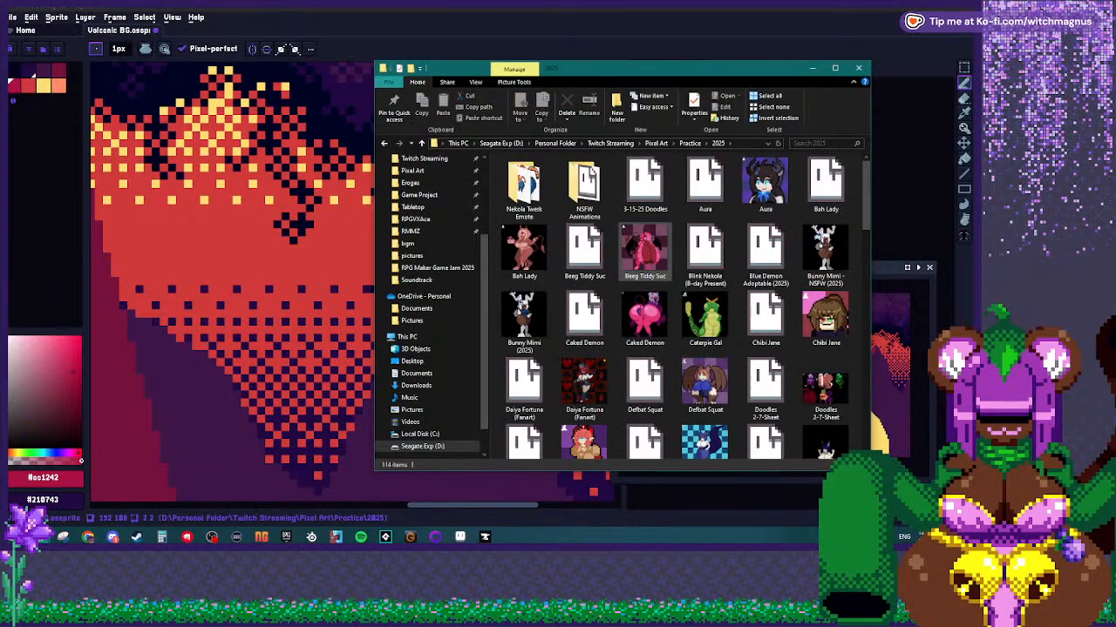
scroll(704, 261, down, 3)
scroll(784, 261, up, 6)
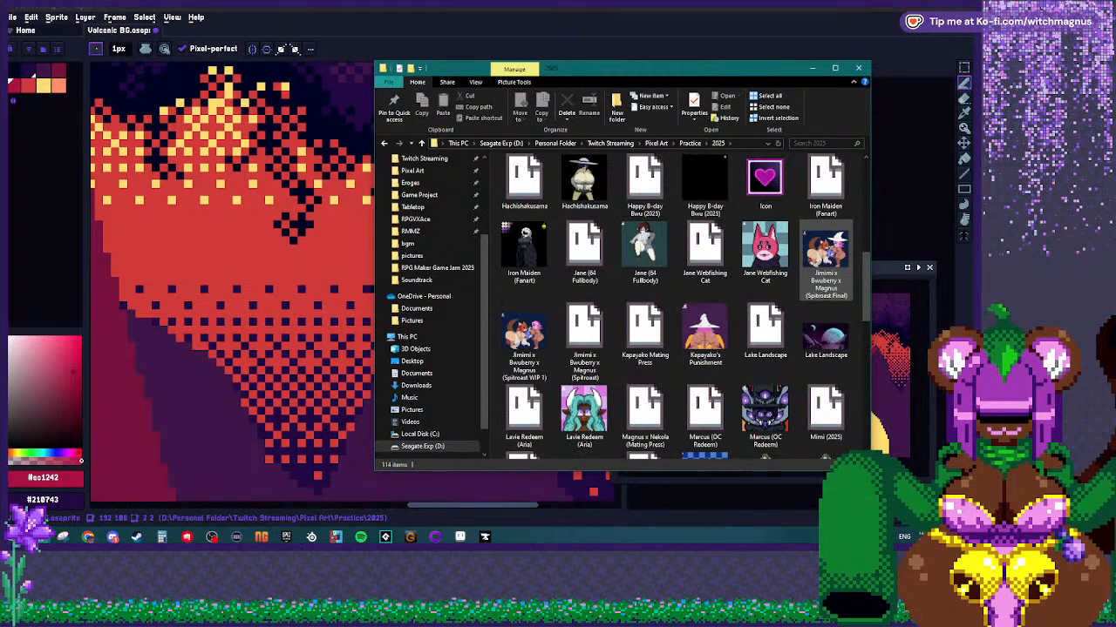
scroll(825, 257, down, 3)
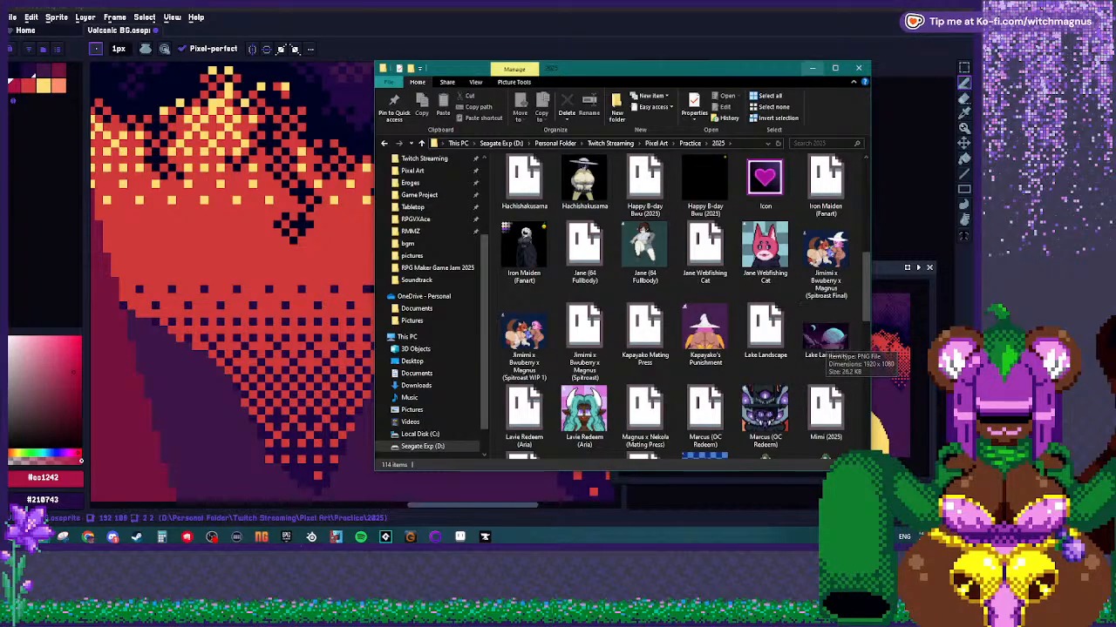
click(812, 68)
With a 3 px pencil restricted to the layer's existing pixels, widen the leftmost peak's crimson highlight into a solid band.
key(minus)
scroll(260, 159, up, 4)
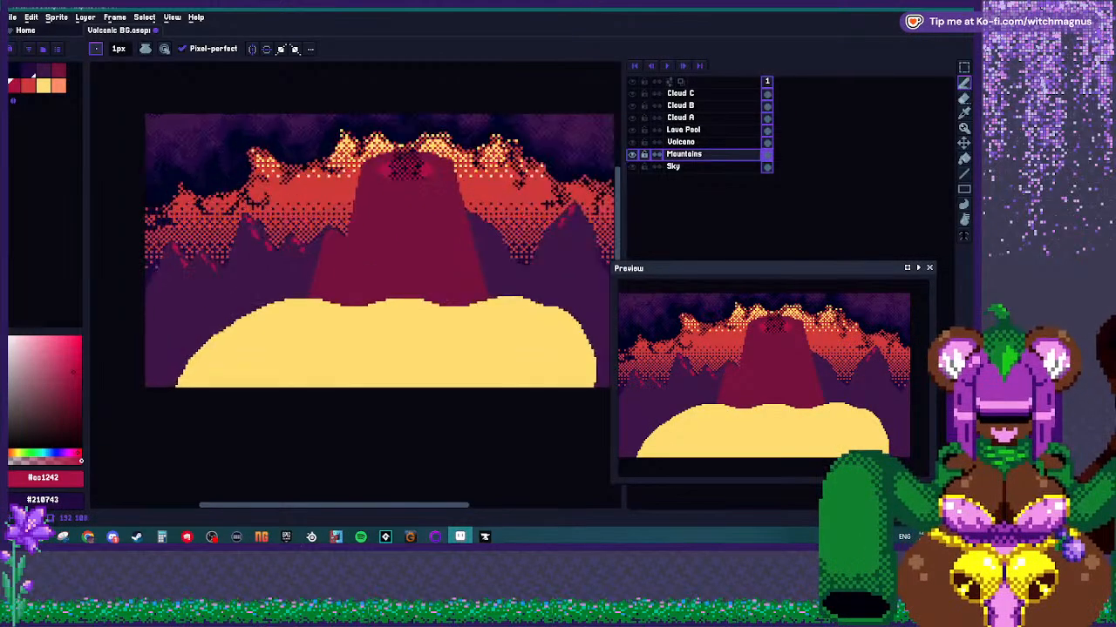
key(e)
scroll(260, 159, up, 1)
key(b)
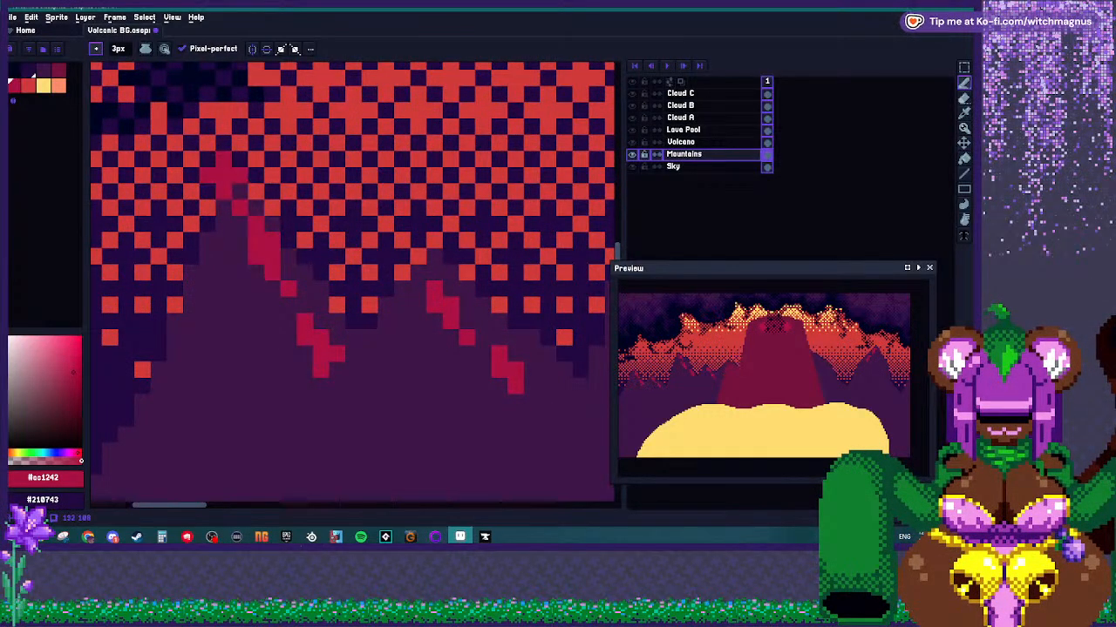
click(144, 48)
click(169, 103)
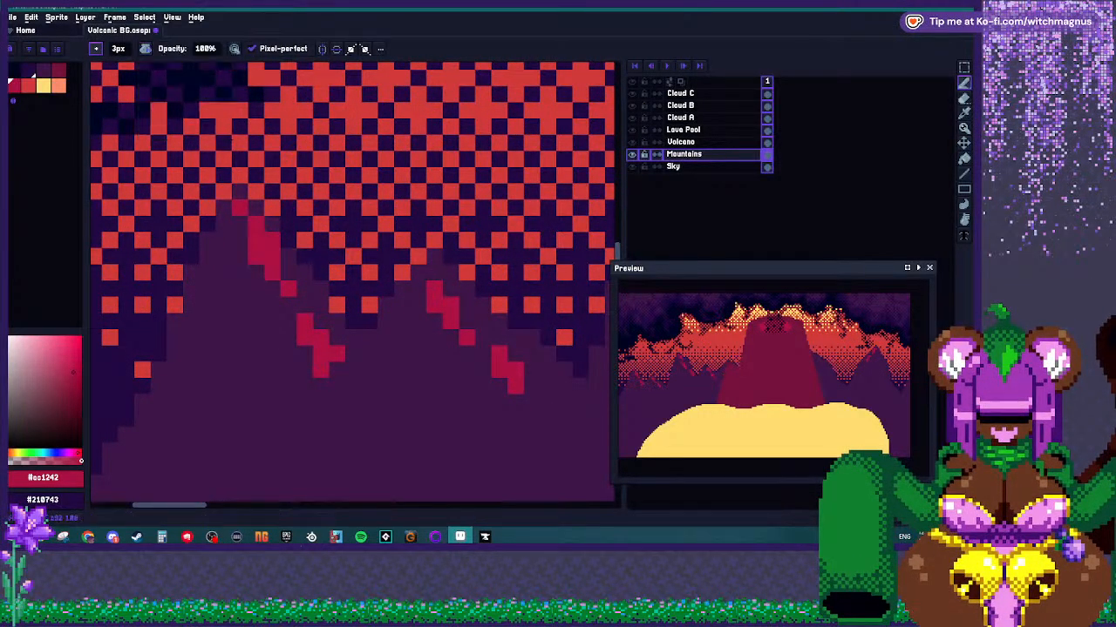
mouse_move(239, 192)
mouse_down()
mouse_move(272, 254)
mouse_move(338, 322)
mouse_move(251, 265)
mouse_move(241, 235)
mouse_up()
drag(305, 354, 320, 385)
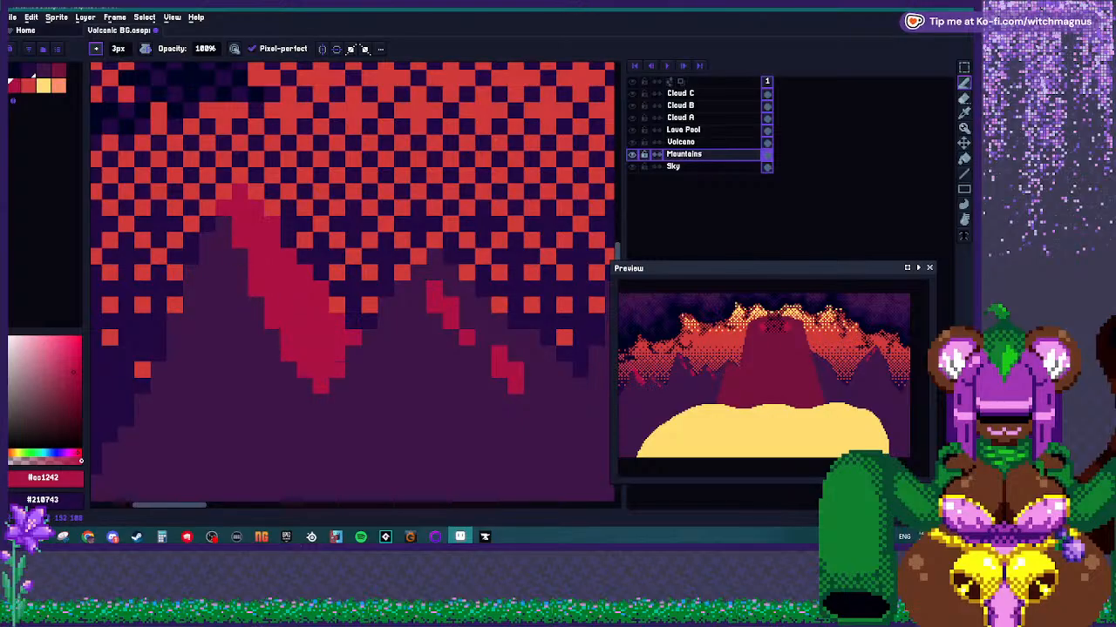
click(223, 224)
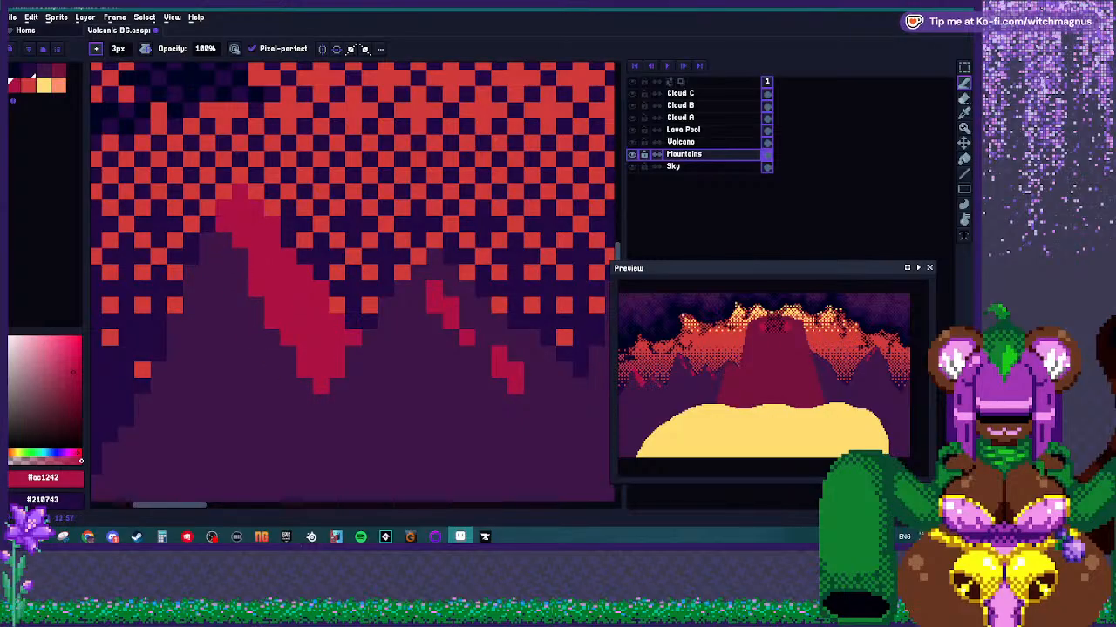
Extend the leftmost peak's crimson band farther down its right slope, undoing unwanted strokes.
mouse_move(353, 337)
mouse_down()
mouse_move(337, 417)
mouse_move(353, 386)
mouse_up()
key(ctrl+z)
key(ctrl+z)
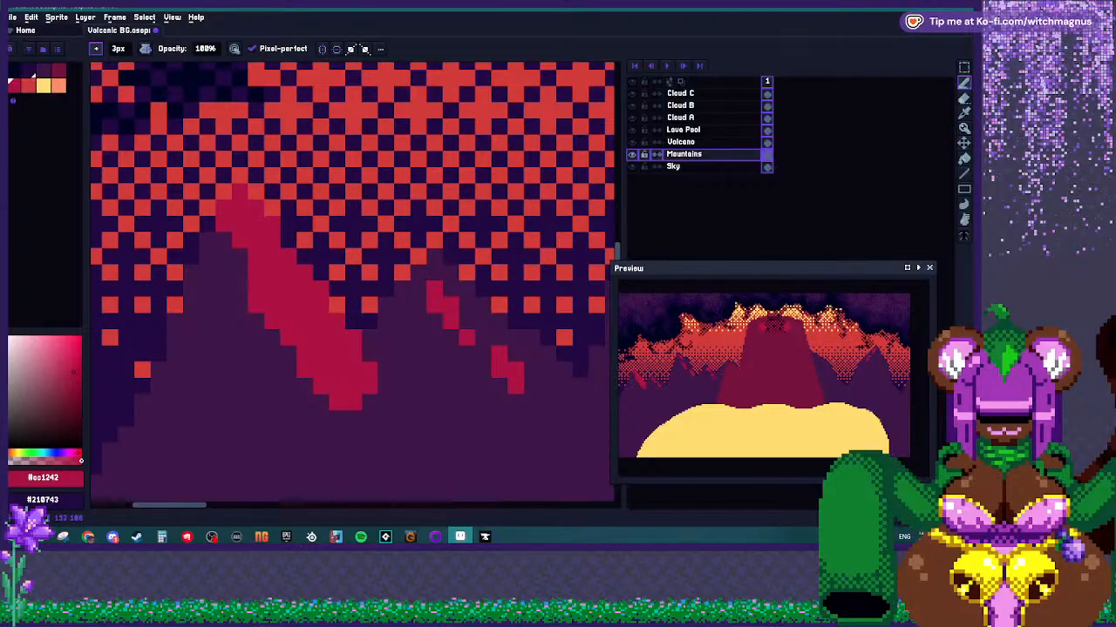
Thicken the crimson highlight on the second peak from the left into a solid band down its right slope.
scroll(279, 331, down, 2)
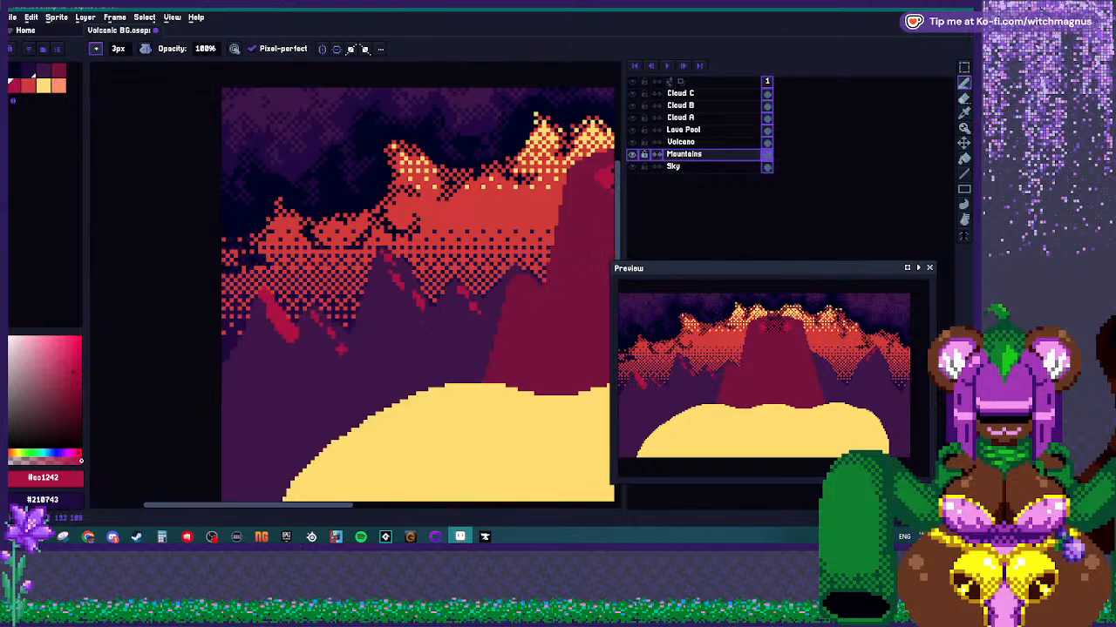
scroll(392, 244, up, 2)
drag(296, 305, 377, 393)
mouse_move(326, 353)
mouse_down()
mouse_move(310, 373)
mouse_move(373, 394)
mouse_move(361, 406)
mouse_up()
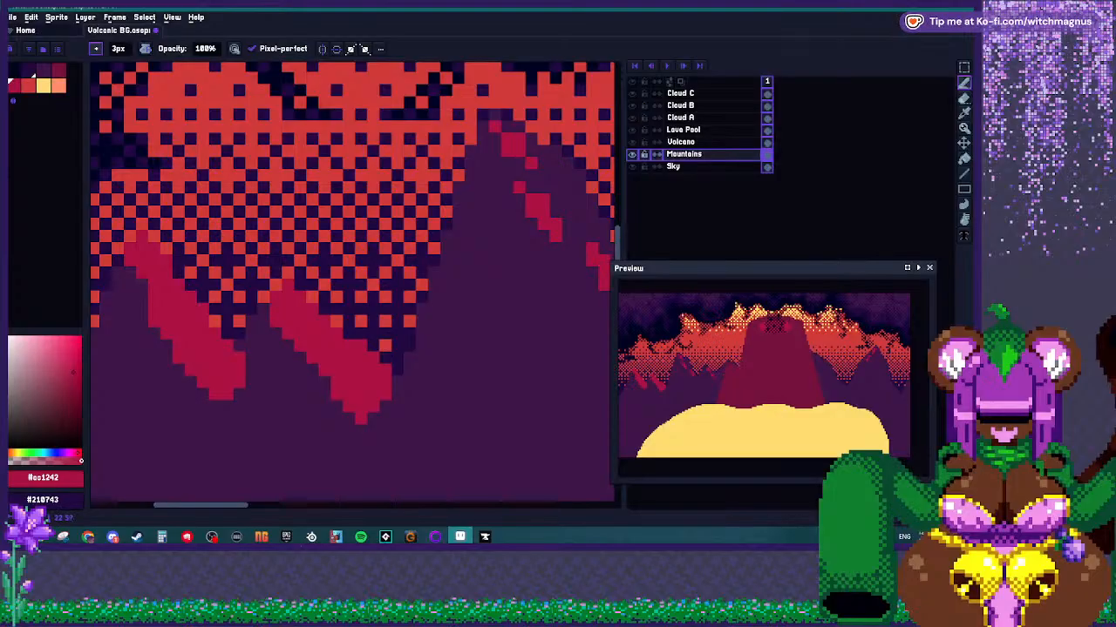
Fill the tall left mountain's right slope with a broad crimson band from the summit down to the valley.
scroll(301, 345, down, 4)
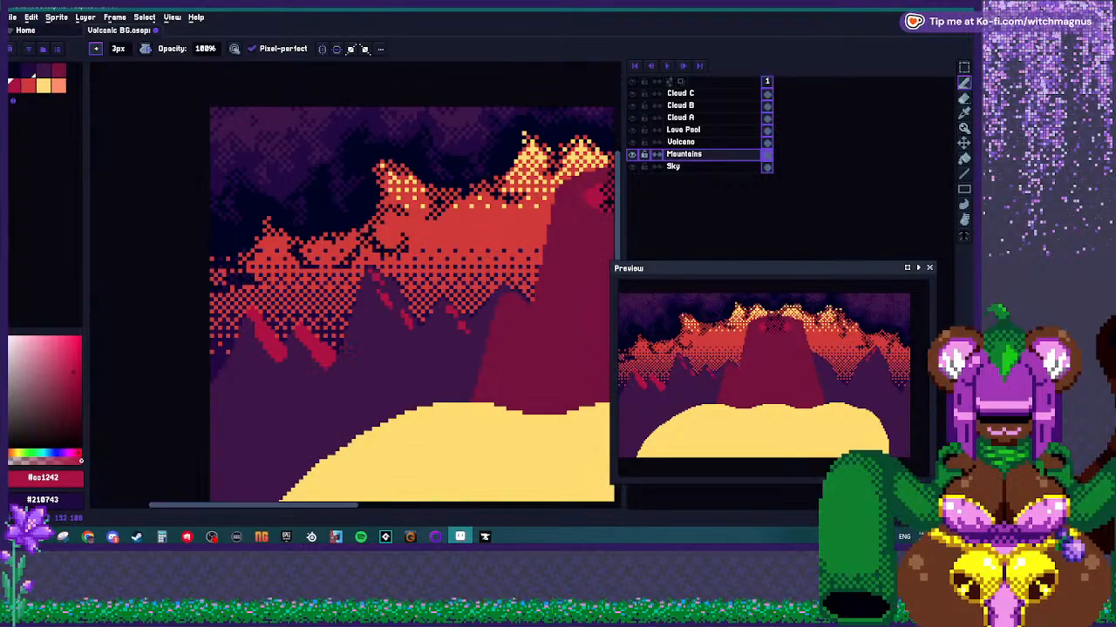
scroll(392, 293, up, 4)
mouse_move(342, 268)
mouse_down()
mouse_move(349, 311)
mouse_move(385, 336)
mouse_up()
mouse_move(333, 245)
mouse_down()
mouse_move(411, 336)
mouse_move(423, 363)
mouse_move(400, 360)
mouse_move(434, 407)
mouse_move(373, 348)
mouse_up()
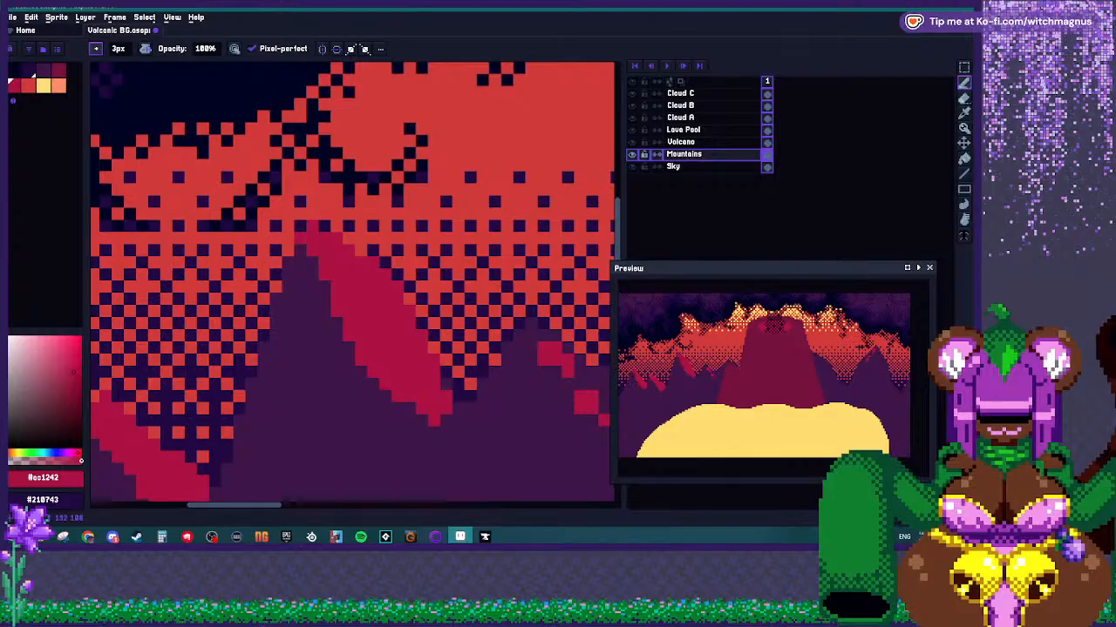
Merge the crimson patches on the small peak beside the volcano into one thick band from its summit down the right slope.
scroll(352, 285, down, 3)
scroll(352, 285, up, 3)
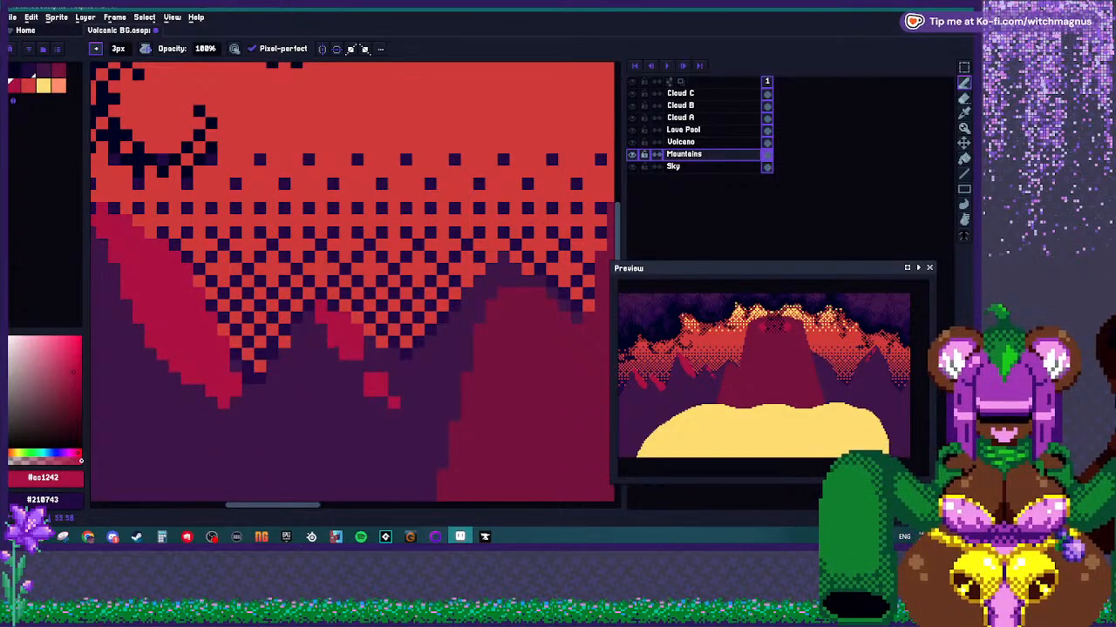
drag(348, 358, 374, 405)
mouse_move(366, 340)
mouse_down()
mouse_move(396, 370)
mouse_move(409, 418)
mouse_up()
drag(335, 362, 318, 326)
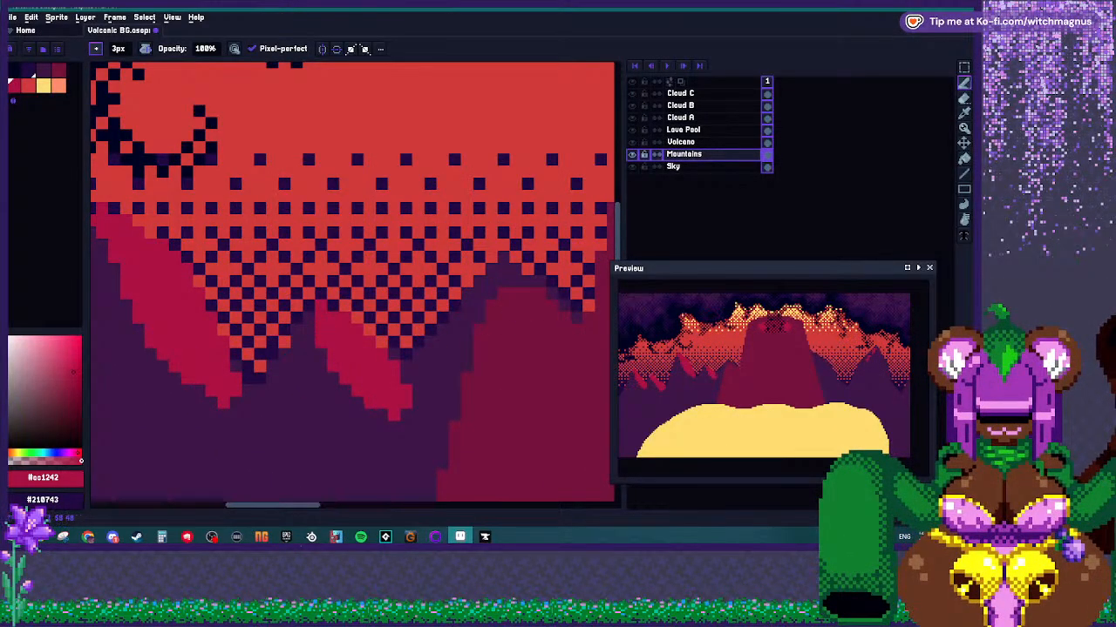
drag(394, 403, 370, 402)
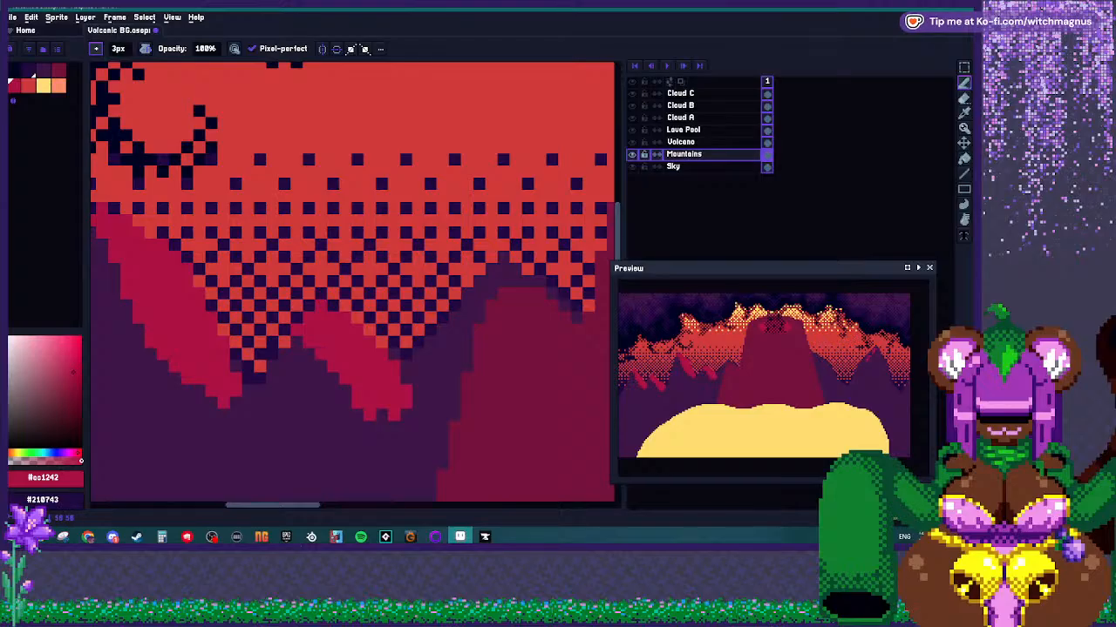
scroll(321, 366, down, 2)
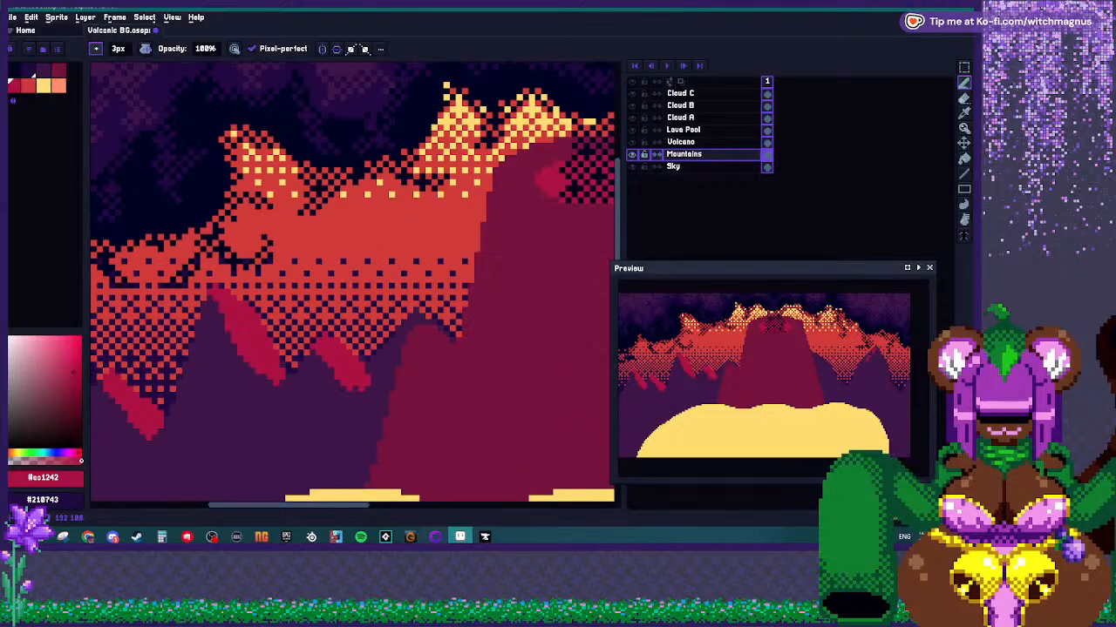
Paint a thick crimson highlight down the left slope of the mountain right of the volcano on the Mountains layer with the 3 px brush.
scroll(321, 366, up, 1)
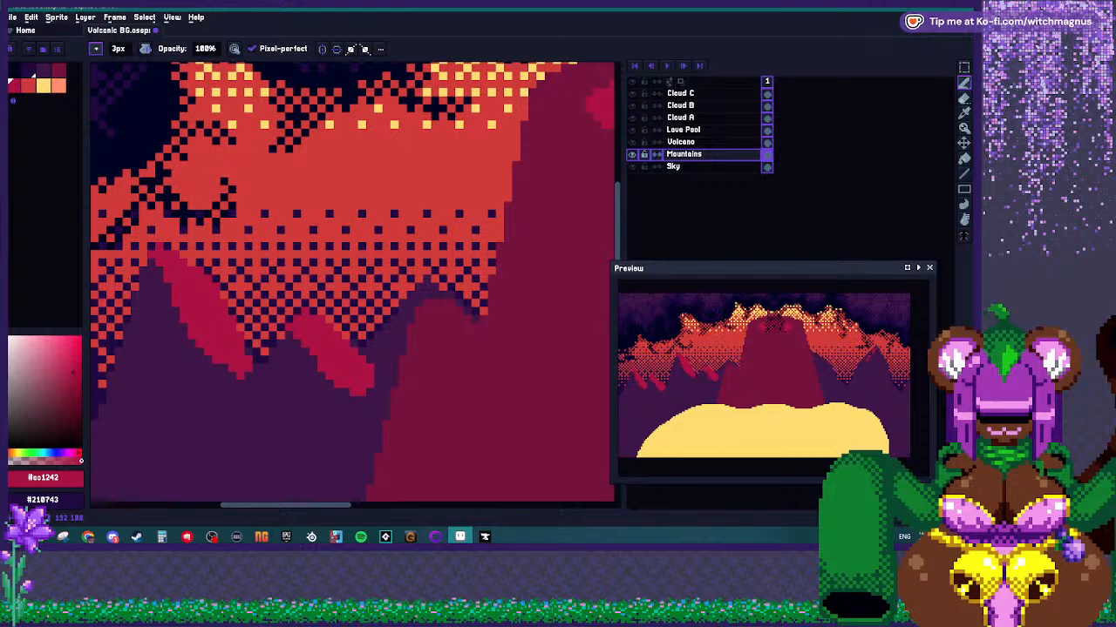
scroll(409, 305, down, 1)
scroll(409, 305, up, 1)
scroll(409, 305, down, 3)
scroll(410, 340, up, 1)
scroll(410, 340, down, 2)
scroll(410, 340, up, 2)
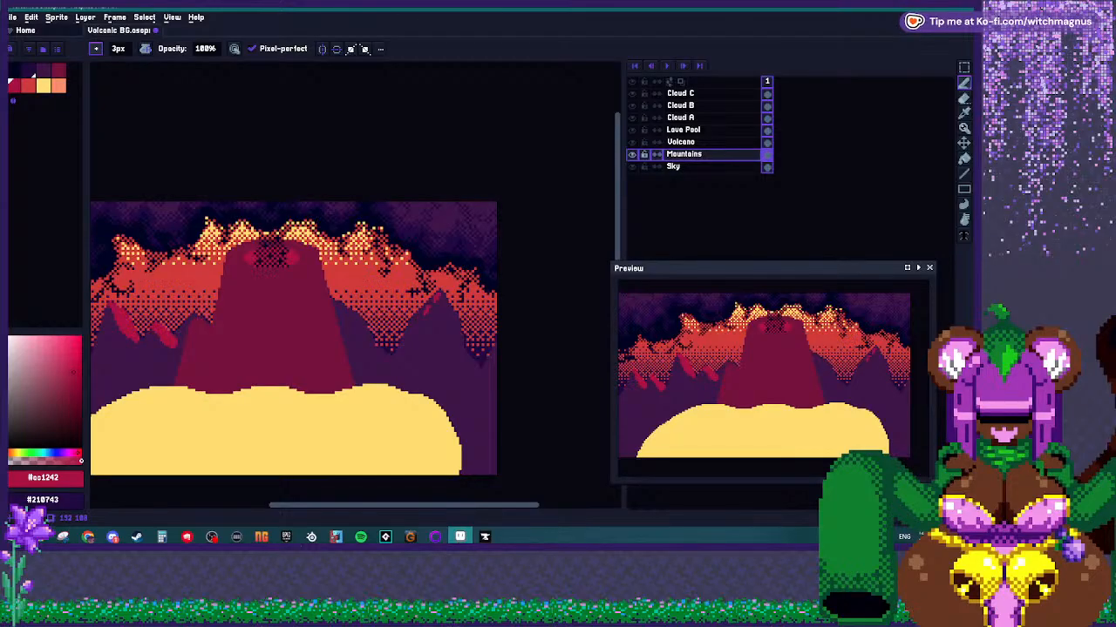
scroll(419, 295, up, 3)
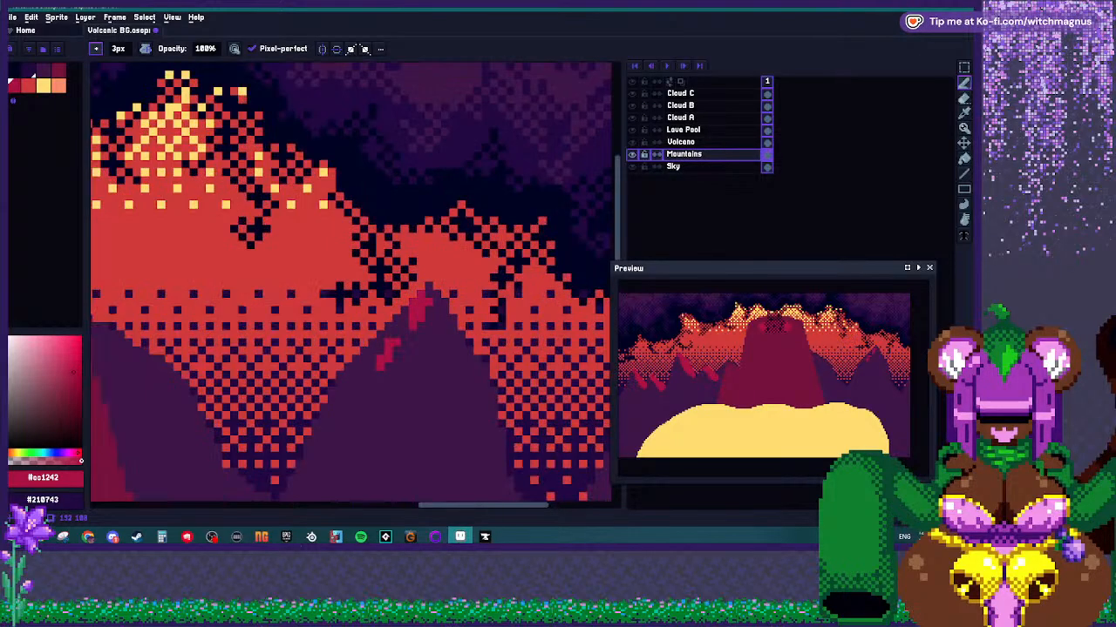
mouse_move(418, 296)
mouse_down()
mouse_move(338, 399)
mouse_move(375, 389)
mouse_move(404, 330)
mouse_move(410, 357)
mouse_move(357, 422)
mouse_up()
click(347, 415)
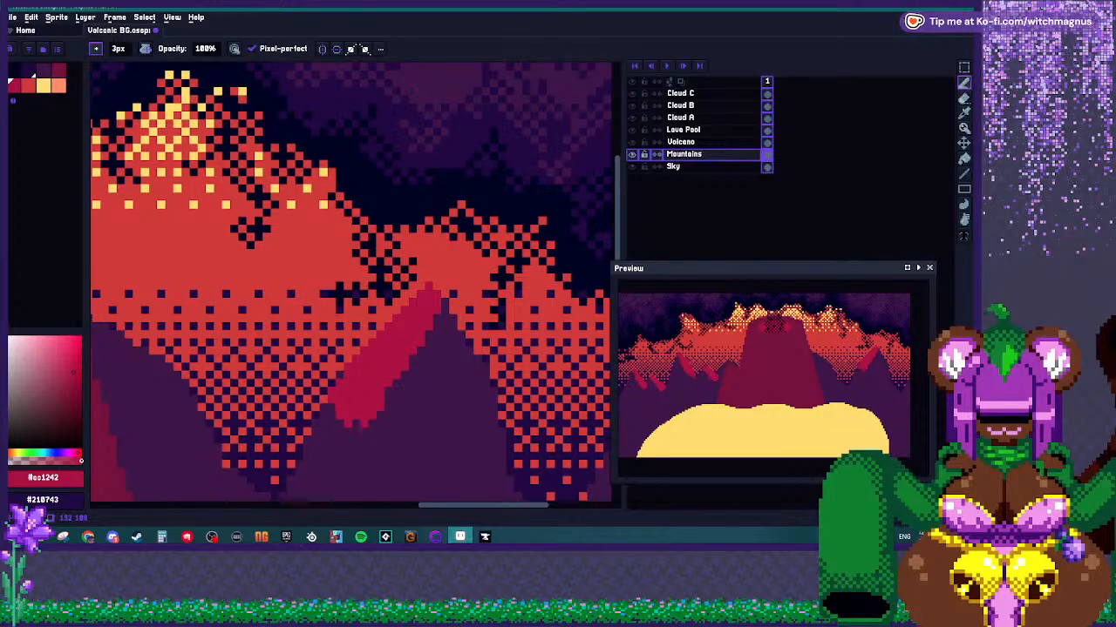
drag(331, 410, 324, 431)
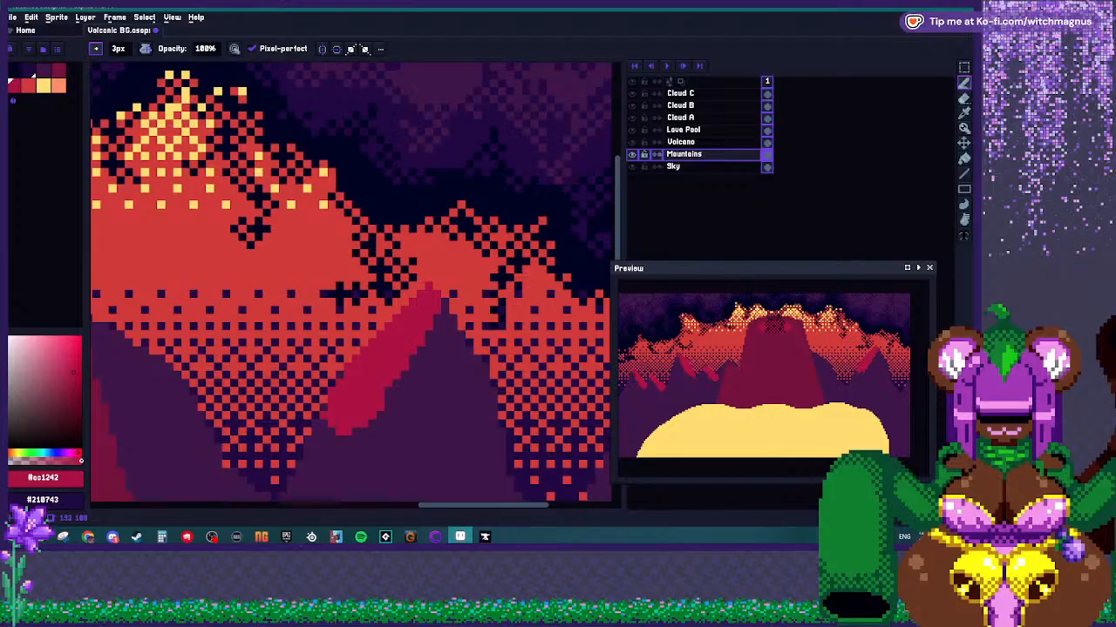
drag(352, 441, 316, 425)
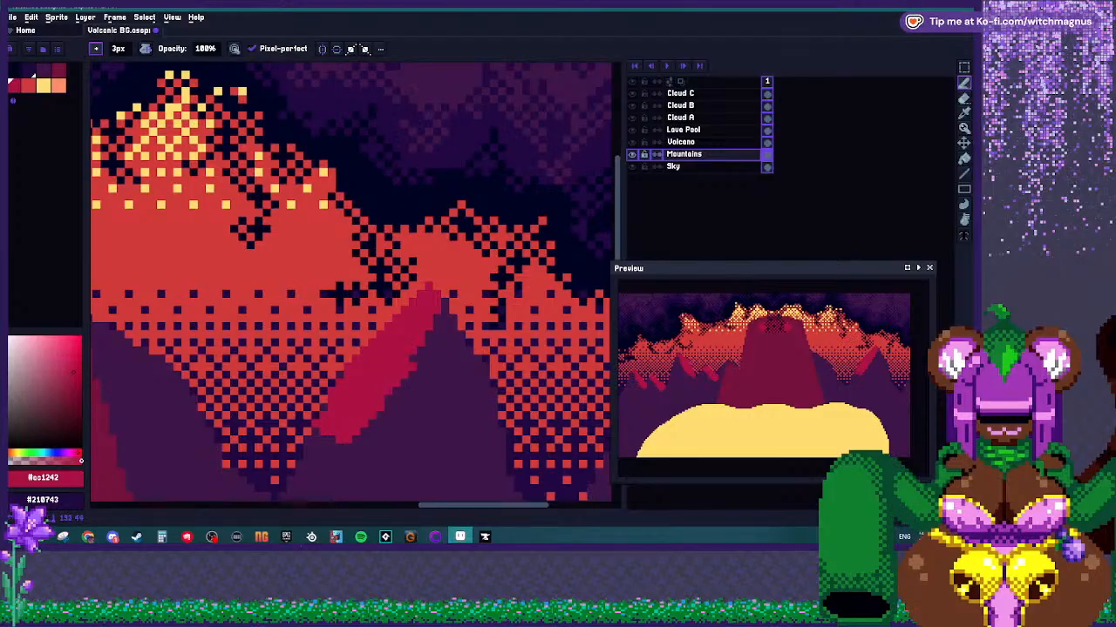
Paint a short crimson highlight on the mountain slope rising at the canvas's right edge.
scroll(419, 335, down, 3)
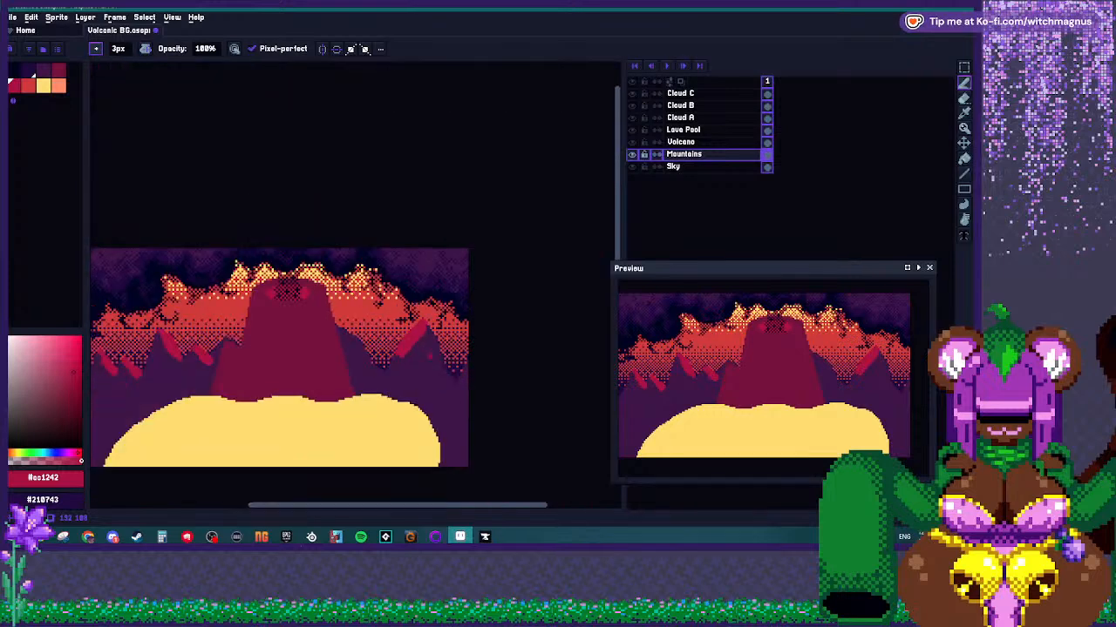
scroll(465, 369, up, 5)
drag(466, 314, 427, 400)
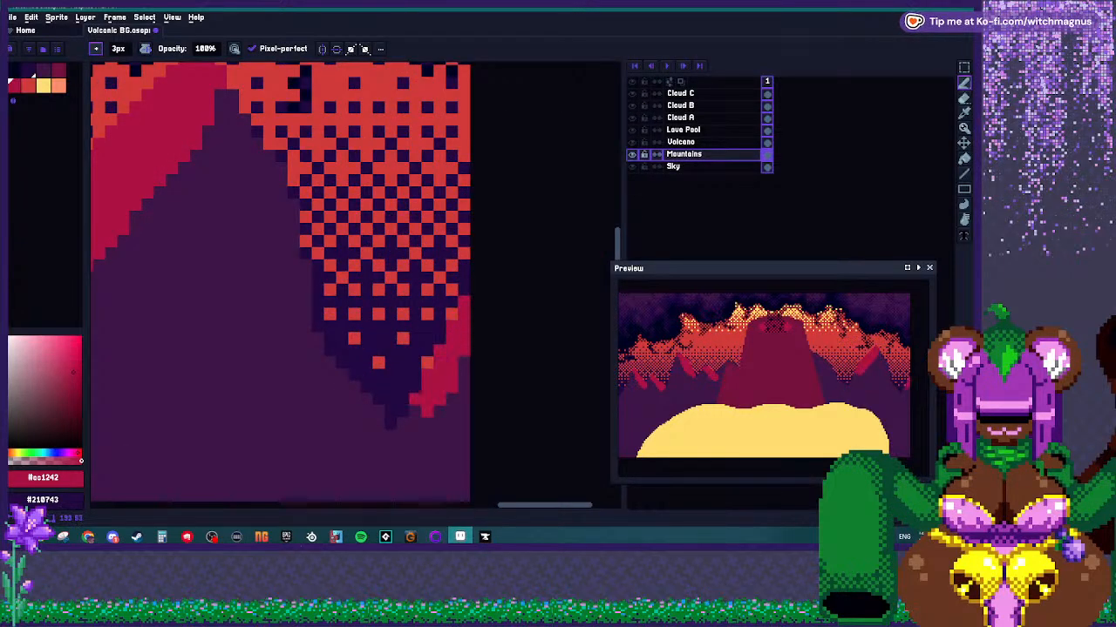
Extend the crimson highlight on the mountain right of the volcano down its left slope to the valley and taper its lower end.
scroll(384, 353, down, 4)
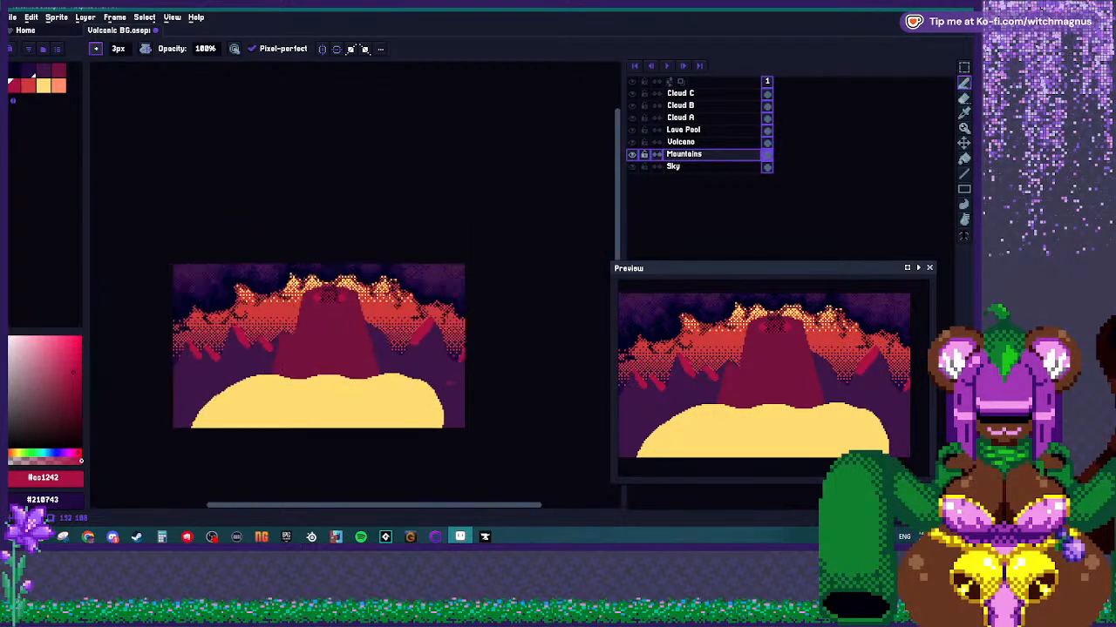
scroll(385, 353, up, 1)
scroll(461, 355, down, 1)
scroll(352, 358, up, 1)
scroll(352, 359, down, 1)
scroll(366, 349, up, 1)
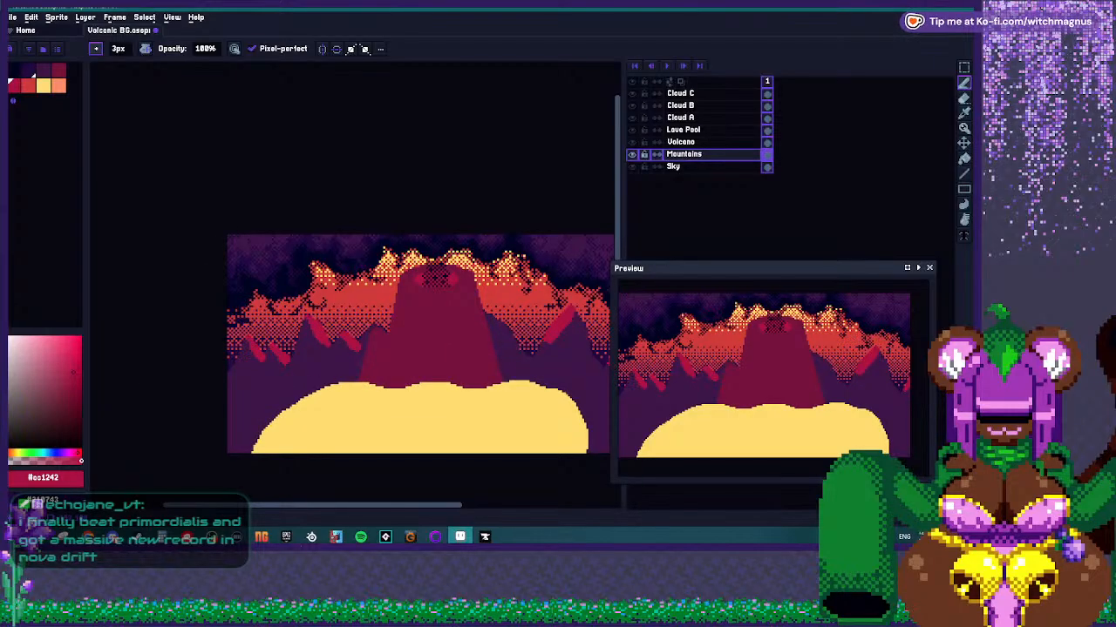
scroll(383, 349, down, 1)
scroll(502, 322, up, 1)
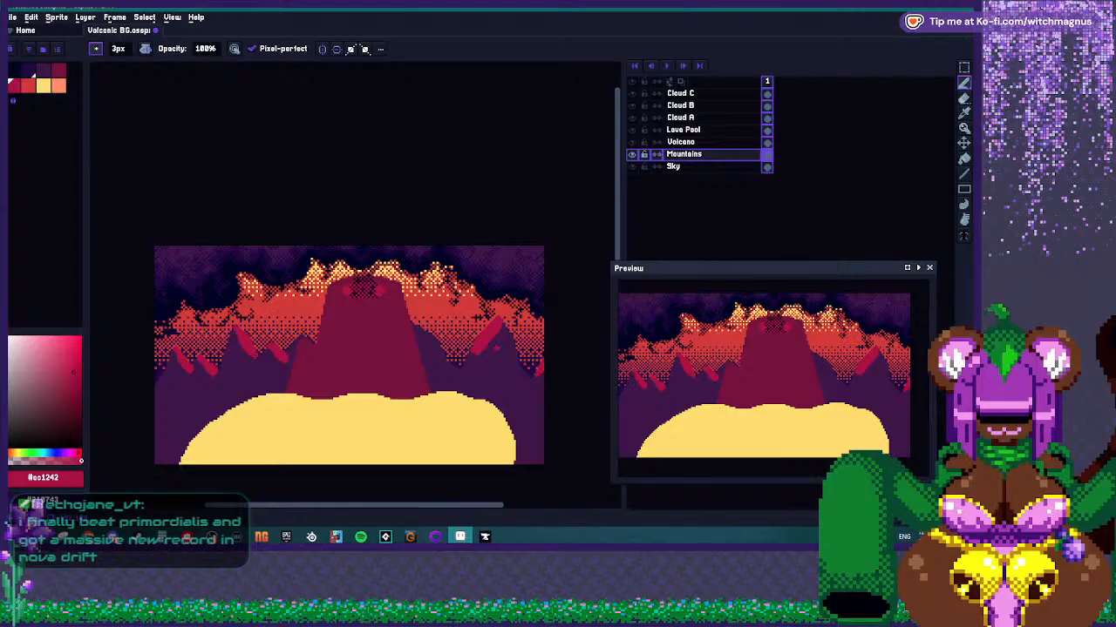
scroll(472, 350, up, 1)
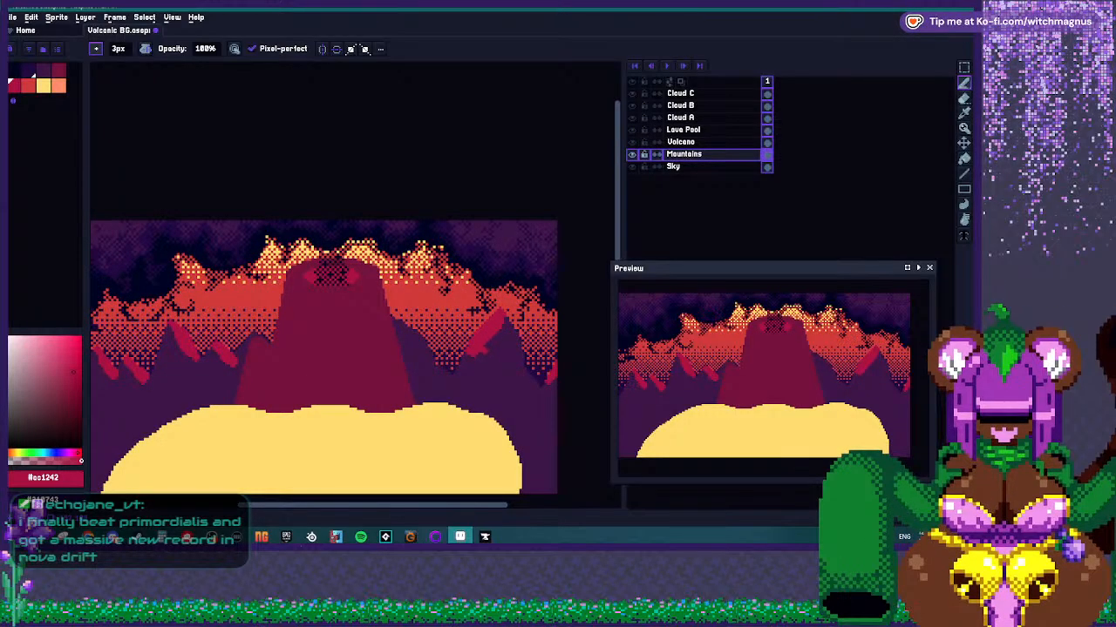
scroll(488, 331, up, 3)
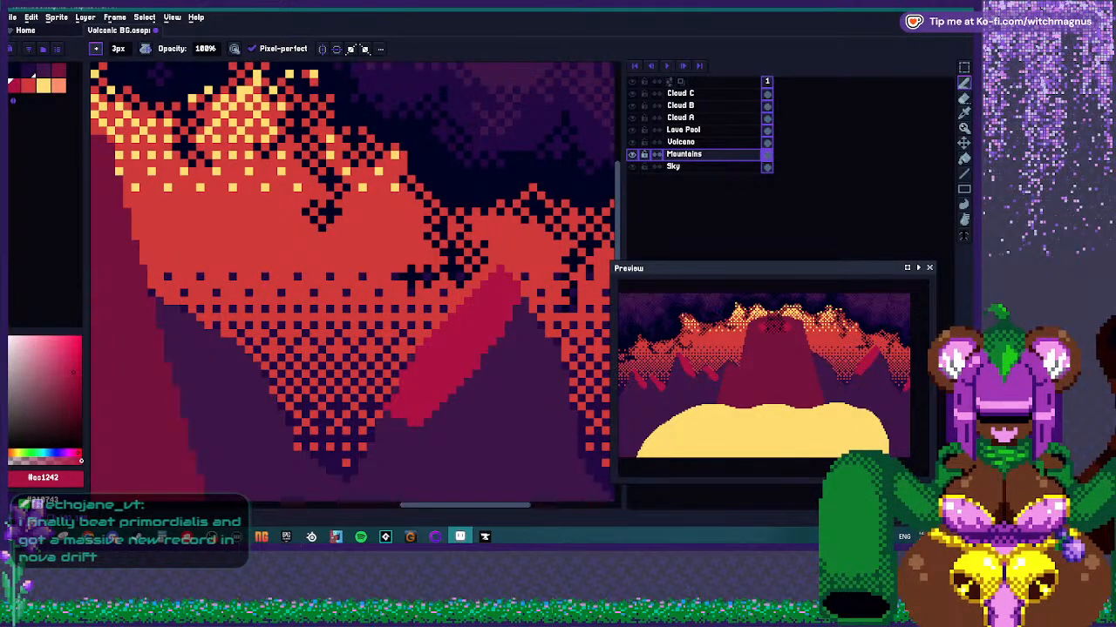
scroll(352, 285, down, 3)
scroll(352, 285, up, 3)
mouse_move(448, 368)
mouse_down()
mouse_move(425, 397)
mouse_move(439, 360)
mouse_up()
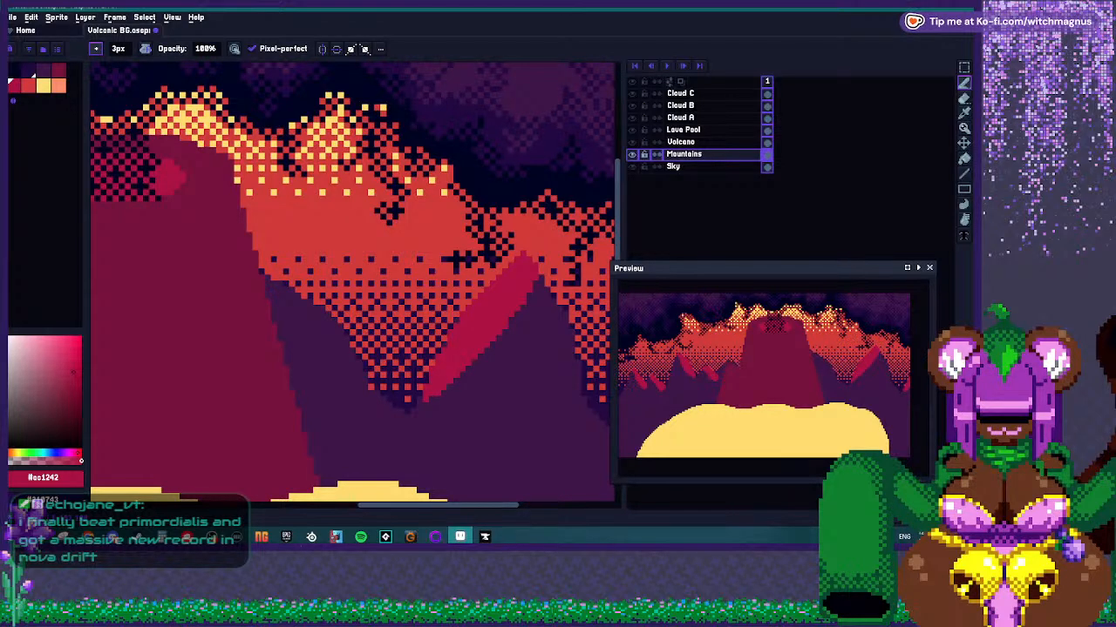
drag(436, 390, 422, 407)
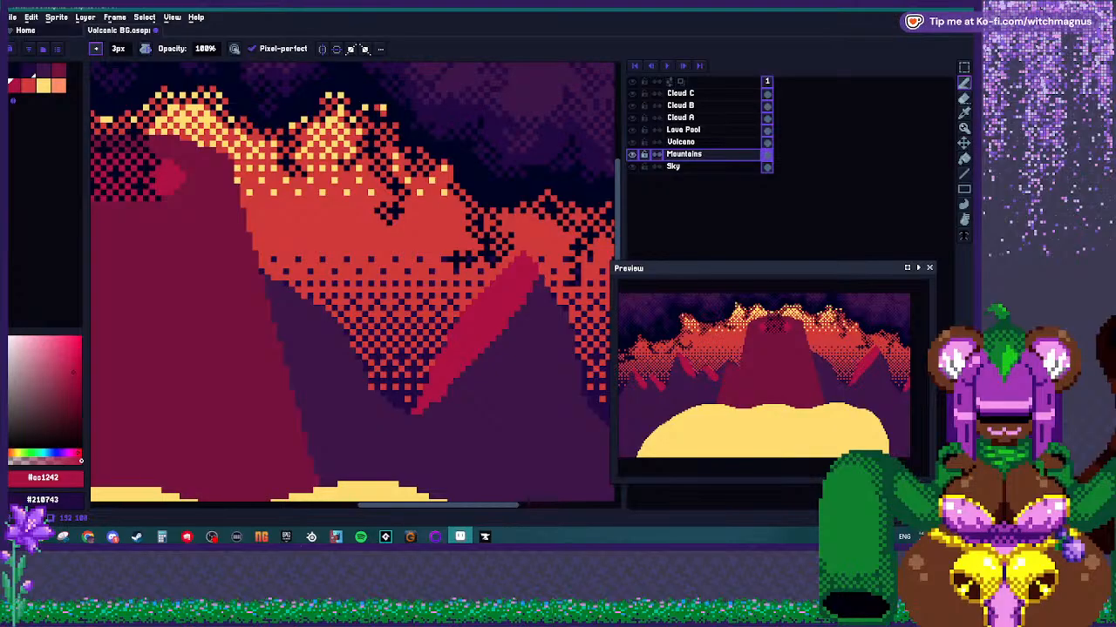
Refine the inner edge of the right mountain's highlight with a 1 px brush, using the sampled mountain purple and crimson.
scroll(422, 407, down, 3)
scroll(418, 370, down, 1)
scroll(418, 371, up, 2)
scroll(419, 370, down, 2)
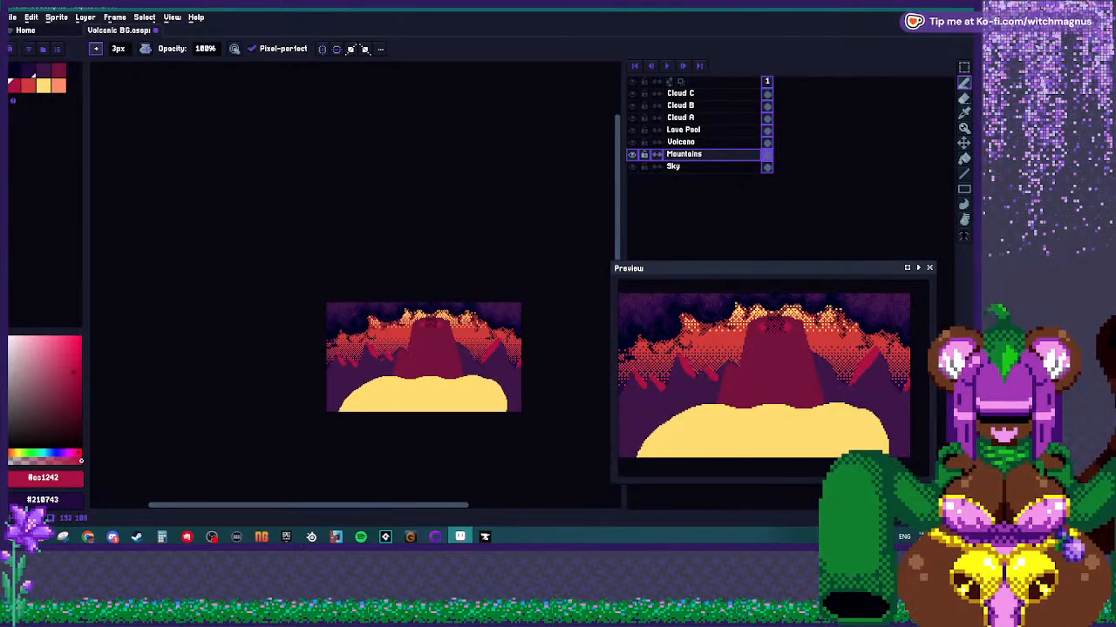
scroll(479, 348, up, 5)
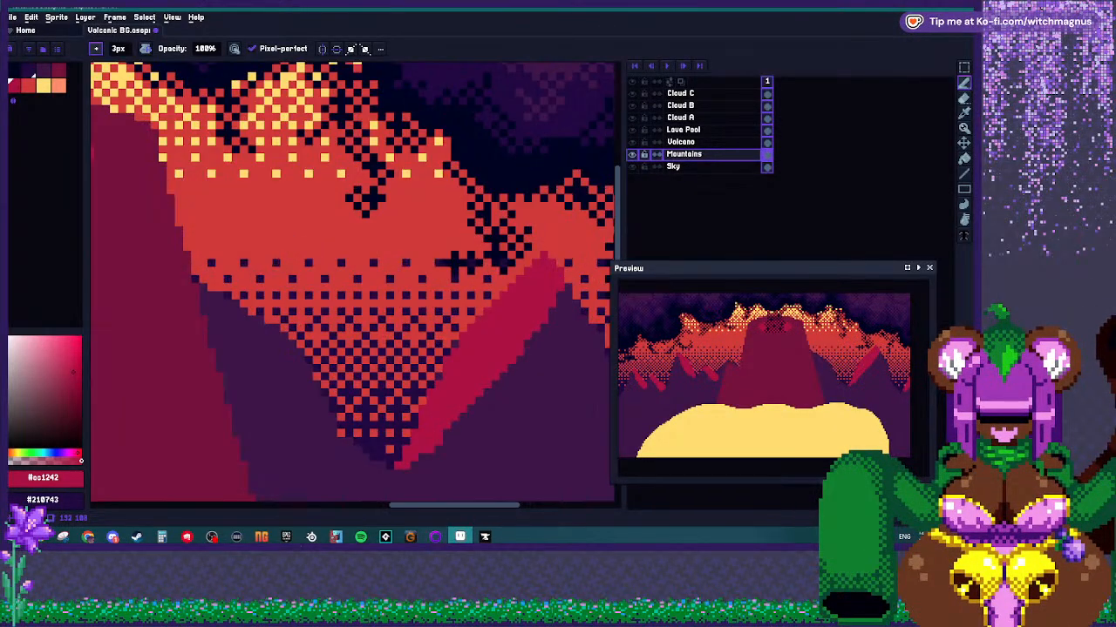
alt+click(559, 312)
key(minus)
key(minus)
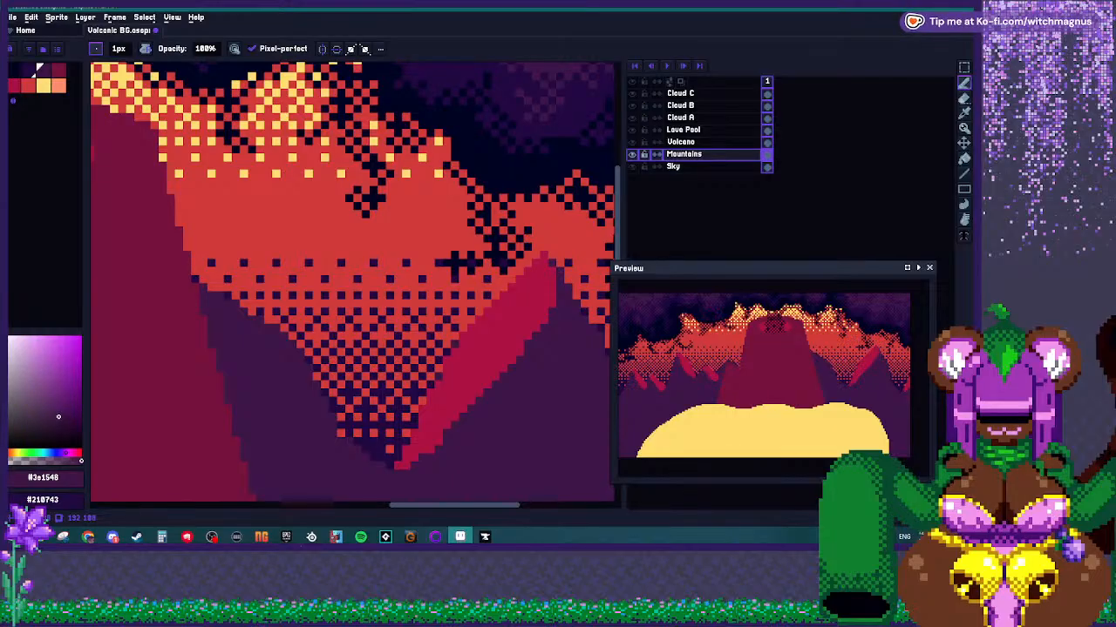
alt+click(536, 295)
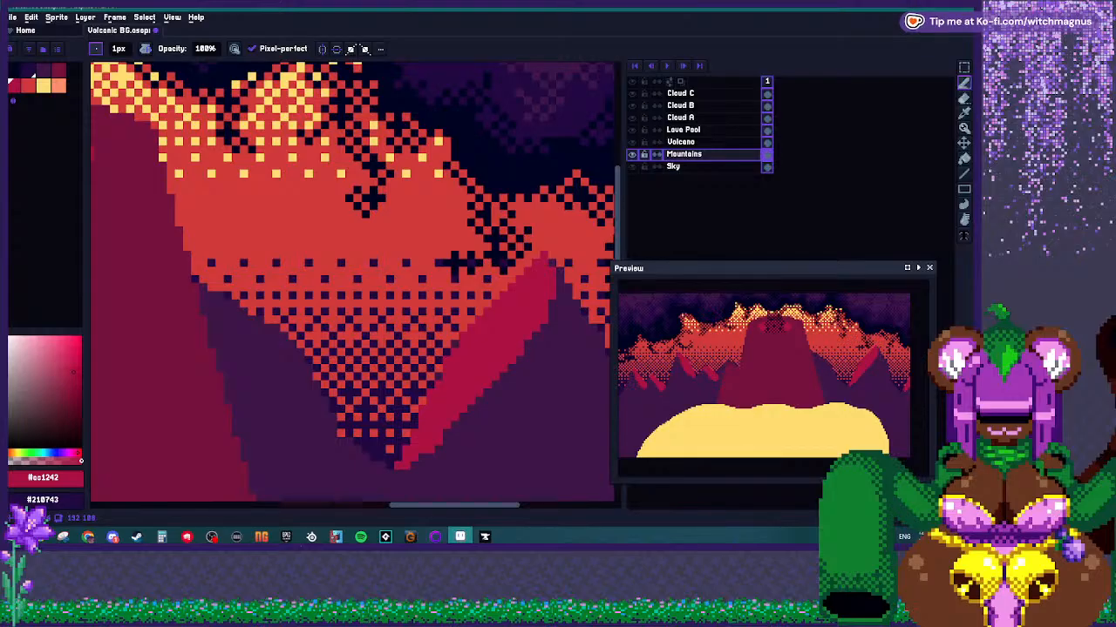
scroll(453, 261, down, 3)
scroll(459, 275, up, 3)
scroll(453, 406, up, 2)
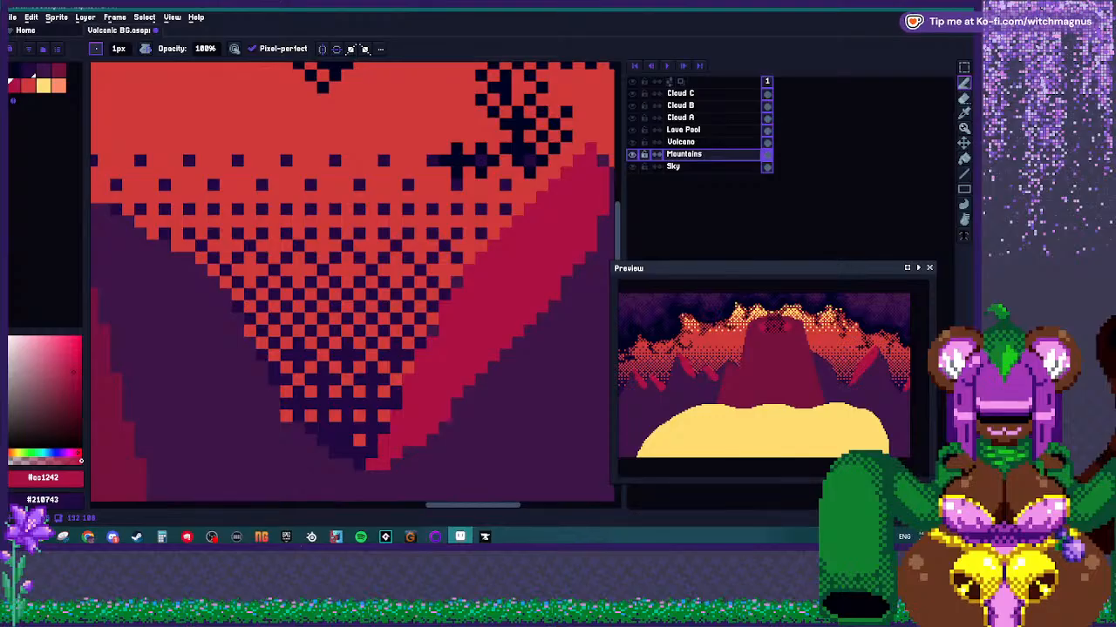
scroll(349, 261, down, 2)
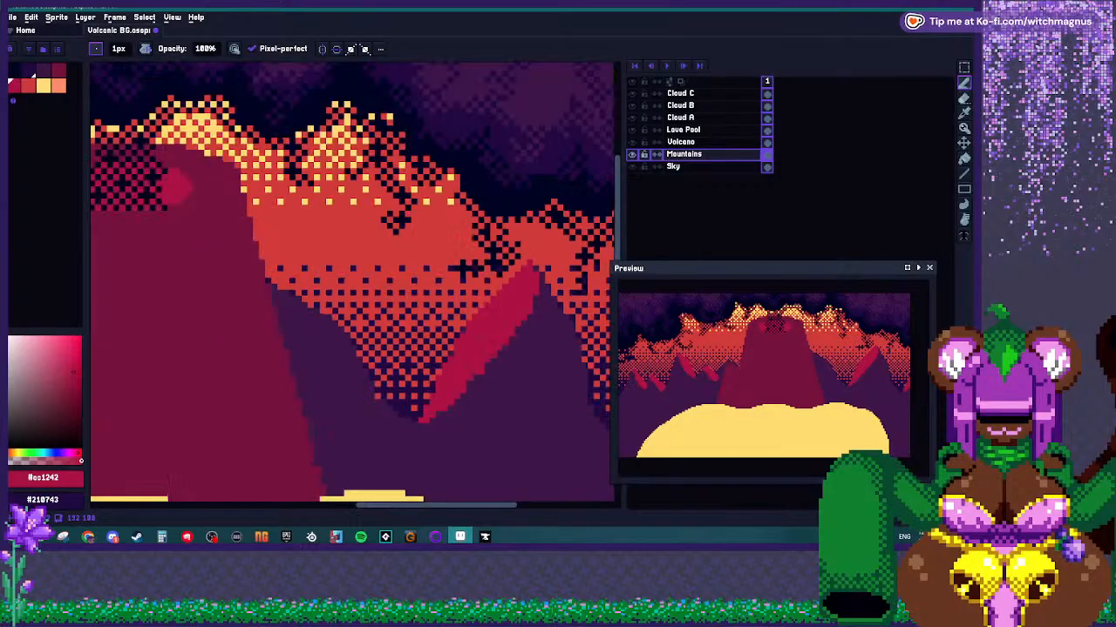
Select the Sky layer and hide all the other layers so only the sky gradient shows.
scroll(348, 279, down, 3)
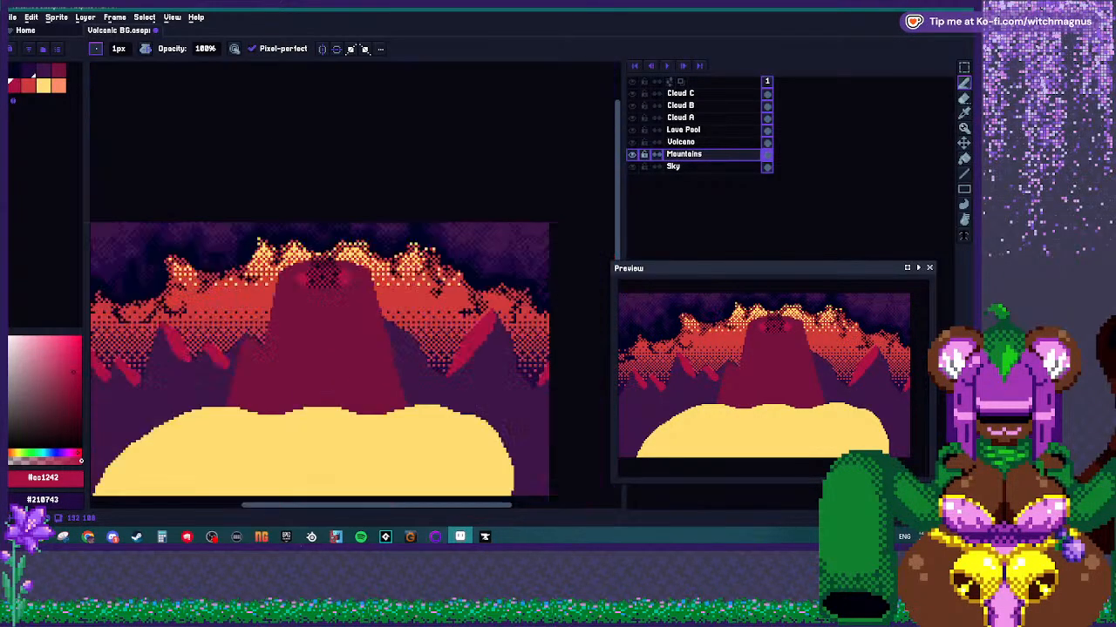
scroll(477, 325, down, 1)
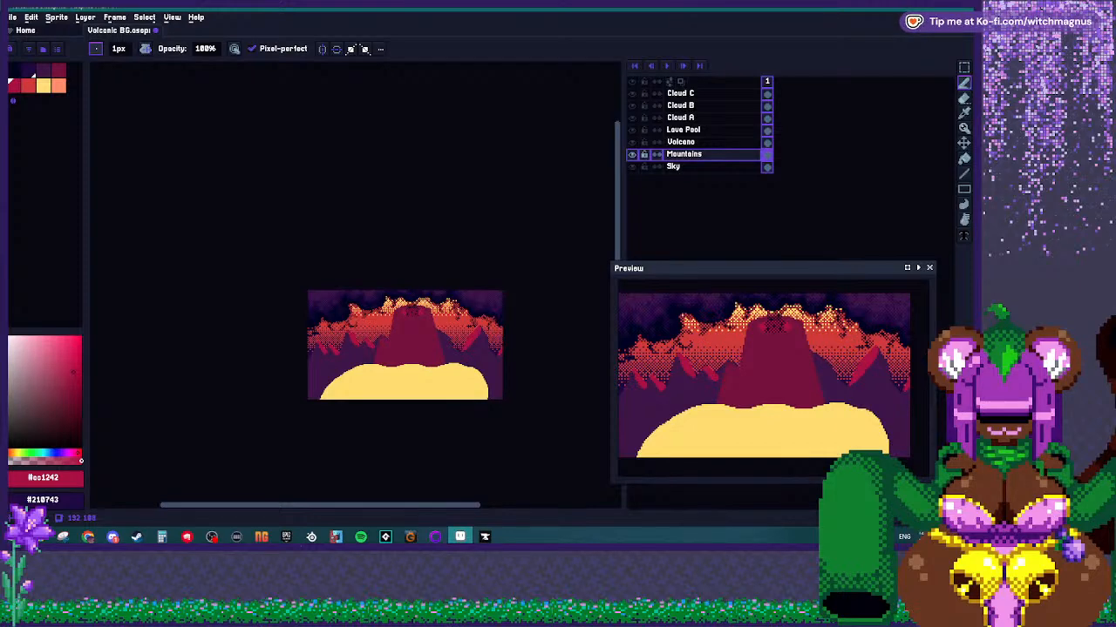
scroll(359, 331, up, 1)
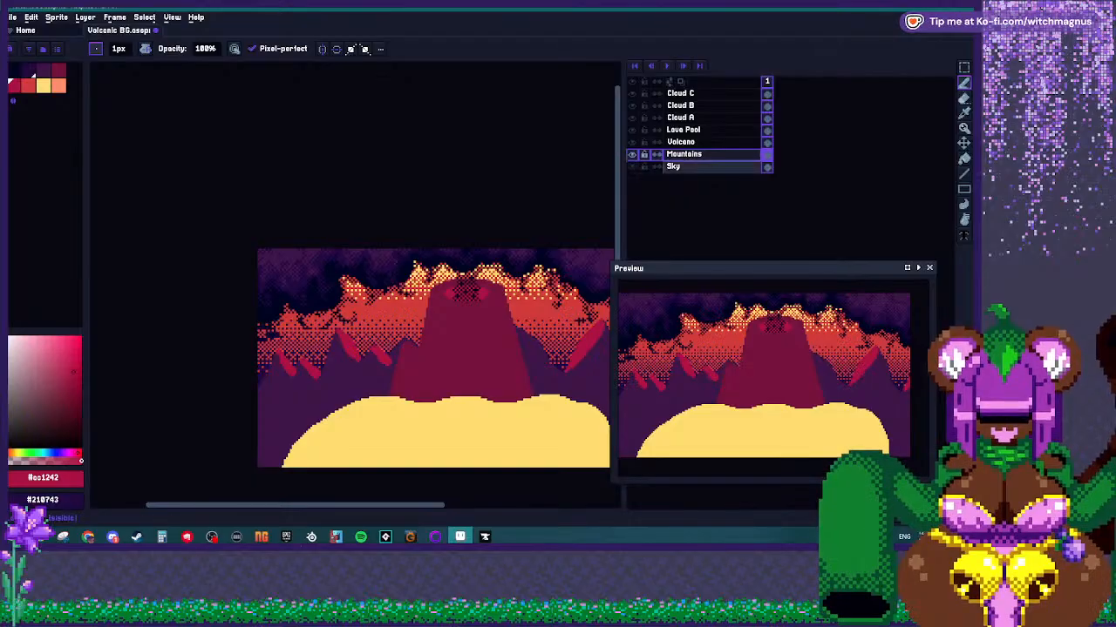
click(673, 166)
click(631, 81)
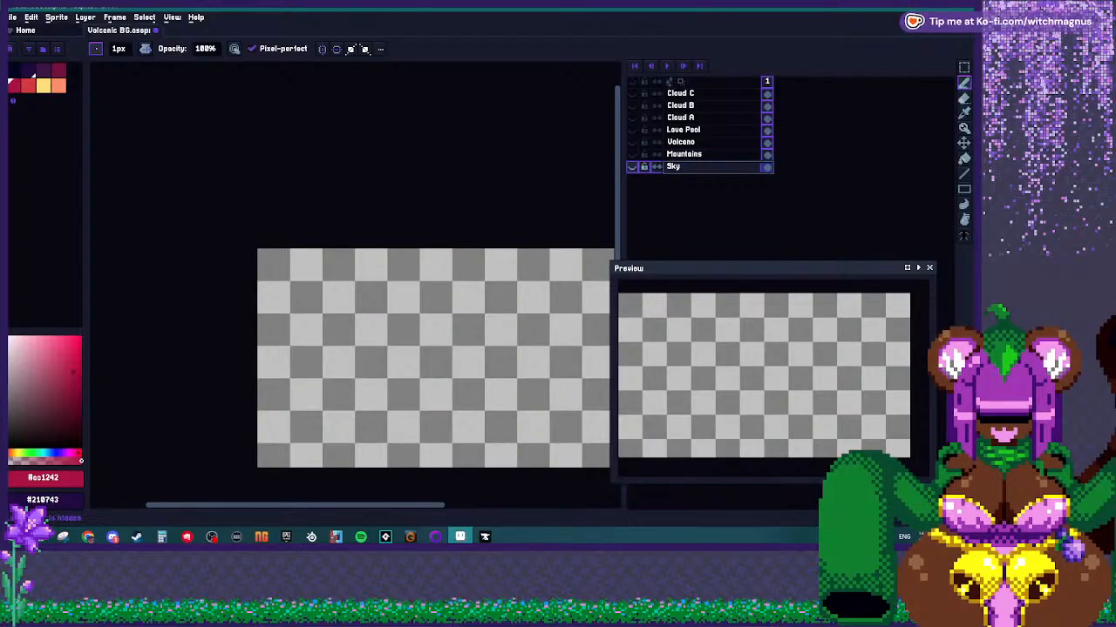
click(632, 166)
key(i)
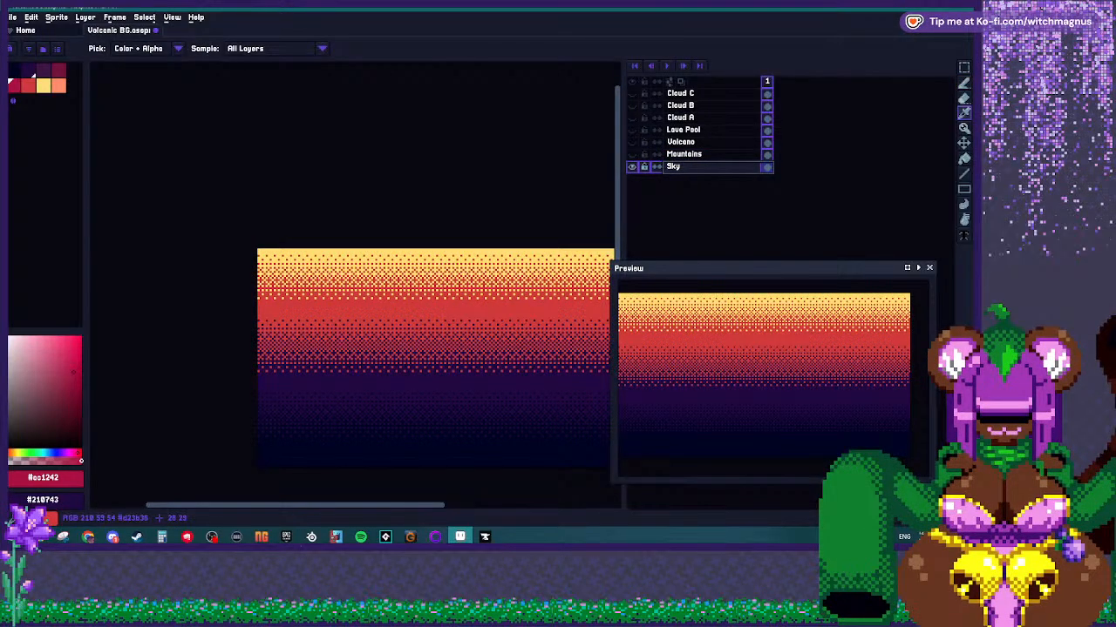
click(314, 309)
key(b)
scroll(283, 325, up, 1)
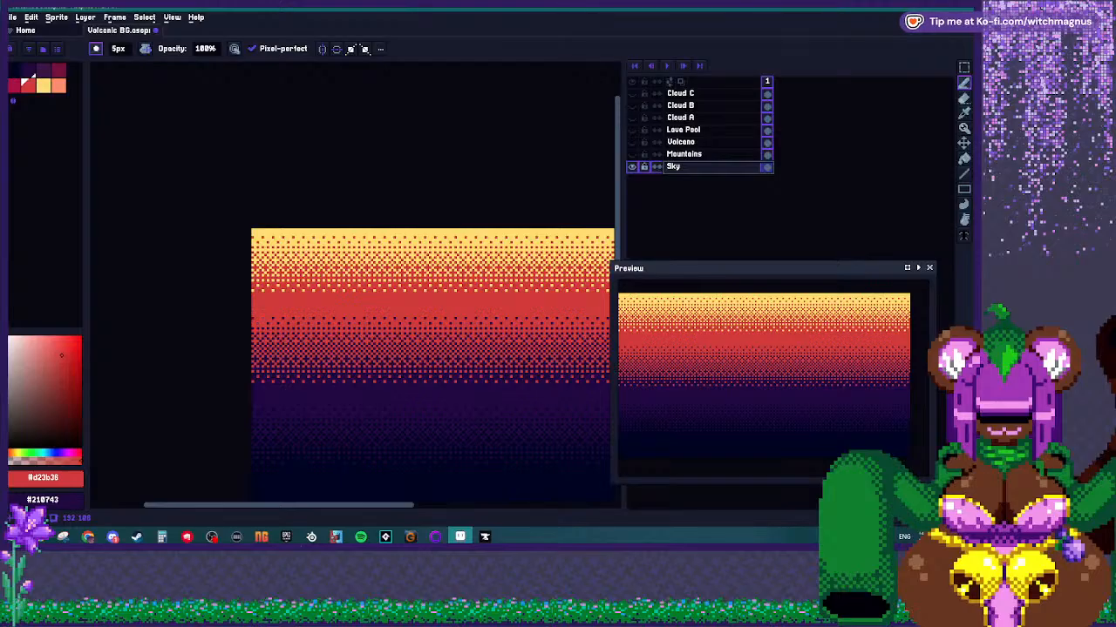
scroll(273, 320, down, 1)
alt+click(266, 339)
key(minus)
key(minus)
key(minus)
key(minus)
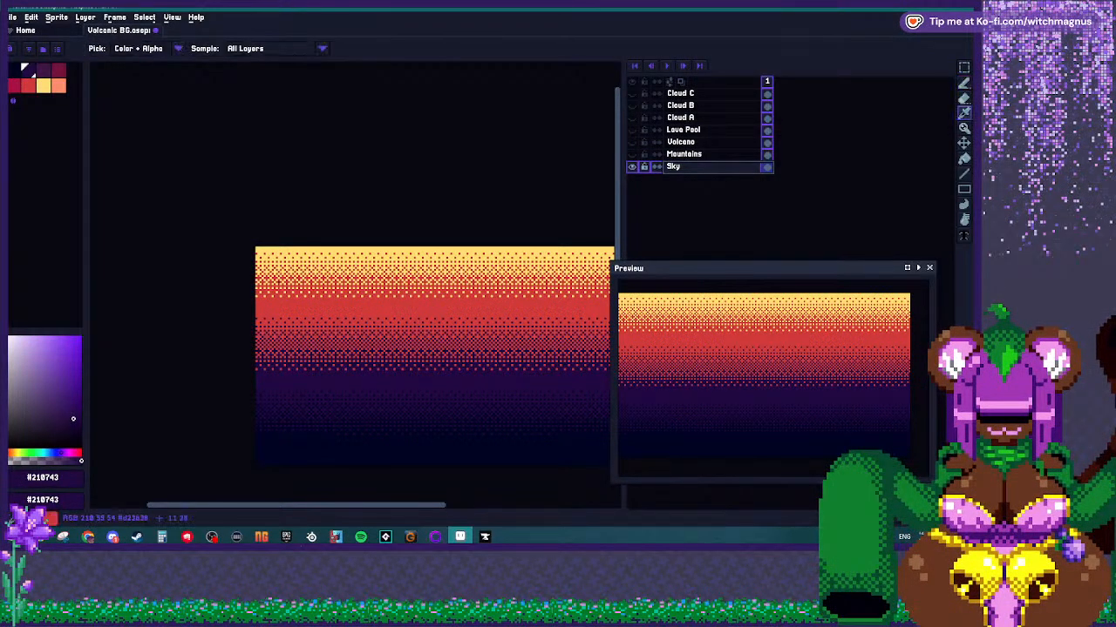
Paint over both ends of the sky's yellow band with the sampled sky red, using a 13 px brush and left-right mirror symmetry.
alt+click(266, 305)
key(plus)
key(plus)
key(plus)
key(plus)
key(plus)
key(plus)
key(plus)
key(plus)
key(plus)
key(plus)
key(plus)
key(plus)
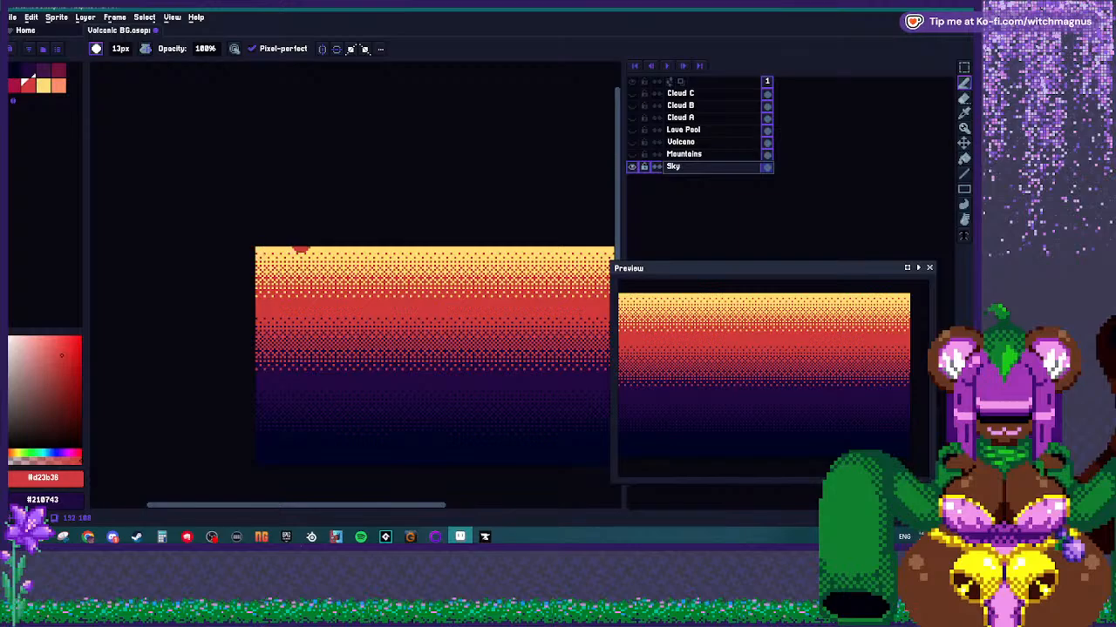
click(322, 49)
mouse_move(324, 251)
mouse_down()
mouse_move(292, 260)
mouse_move(281, 286)
mouse_move(261, 277)
mouse_move(262, 251)
mouse_up()
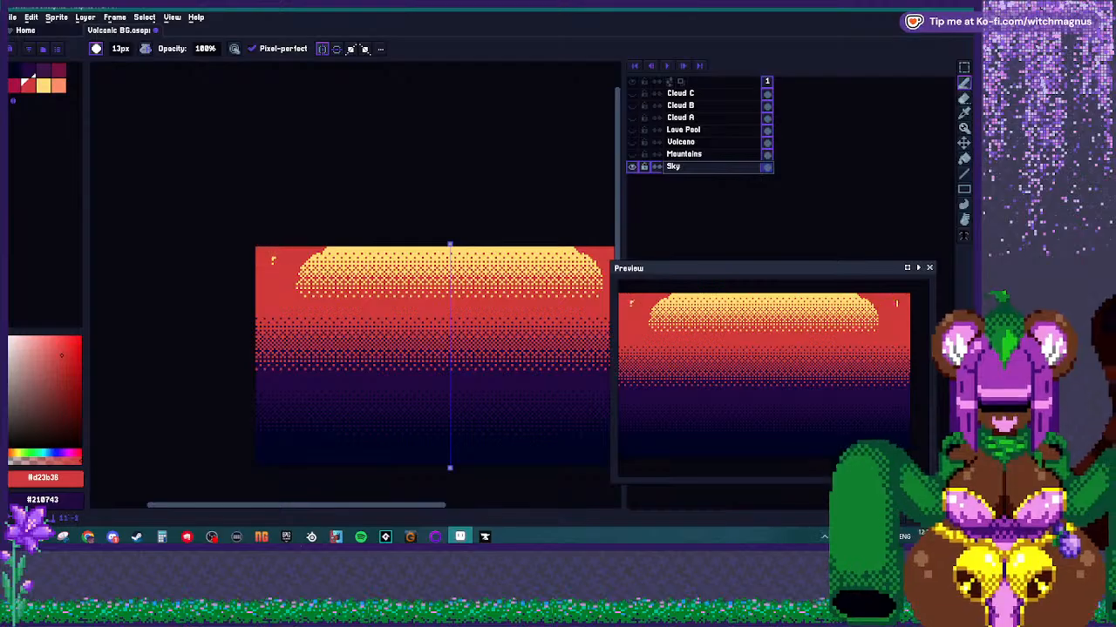
Narrow the yellow glow symmetrically with red, clearing the stray yellow pixels and slanting and rounding its sides.
click(337, 249)
drag(305, 296, 312, 284)
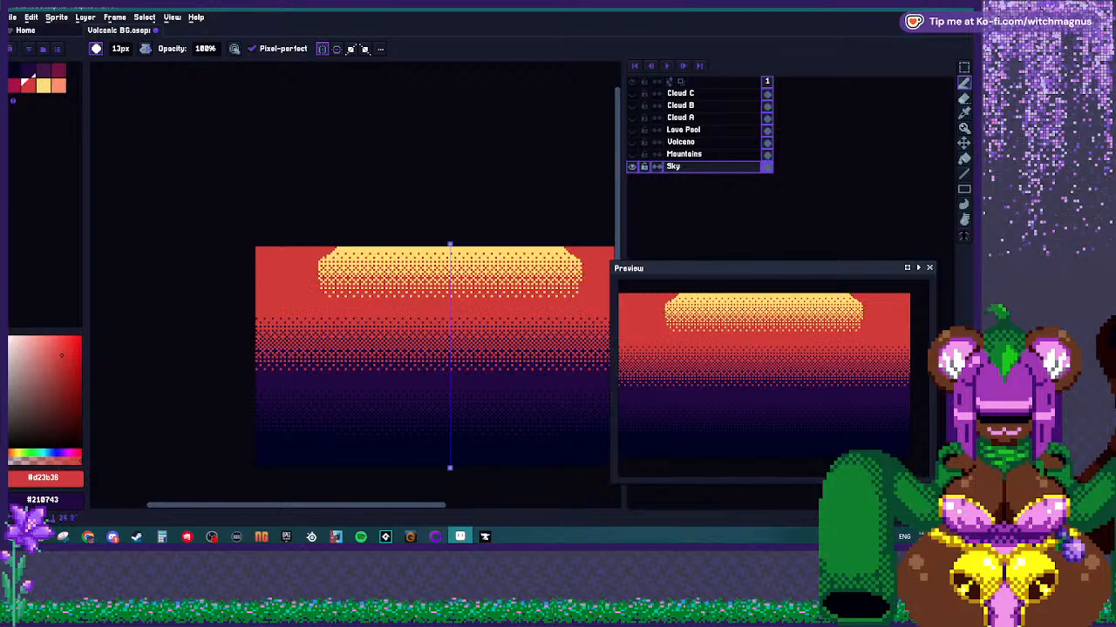
click(329, 258)
scroll(318, 252, up, 2)
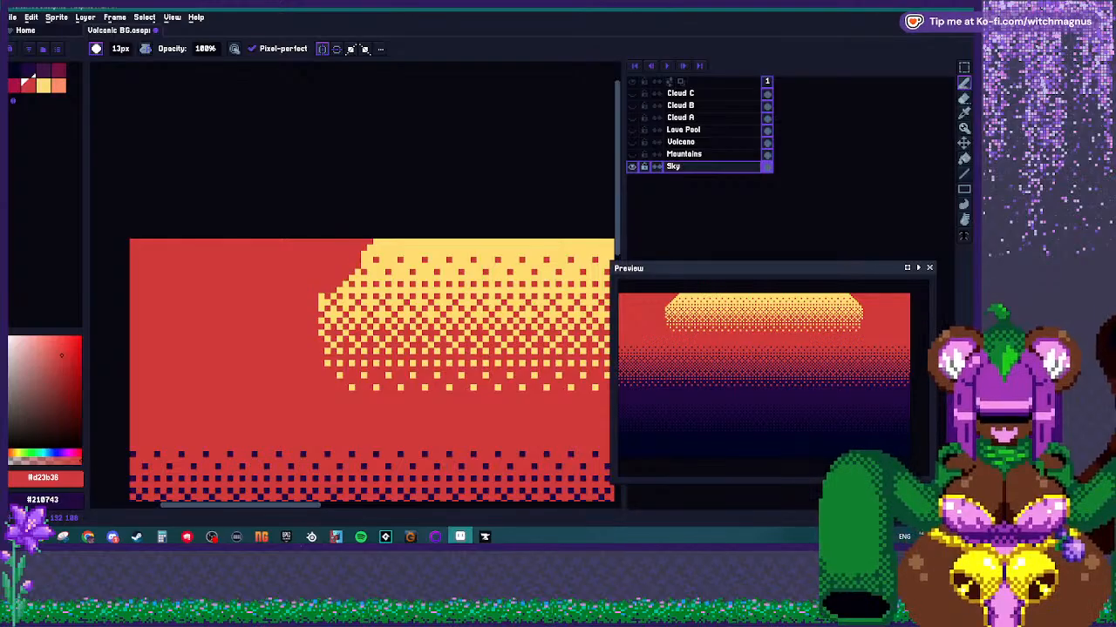
mouse_move(359, 263)
mouse_down()
mouse_move(324, 305)
mouse_move(335, 354)
mouse_up()
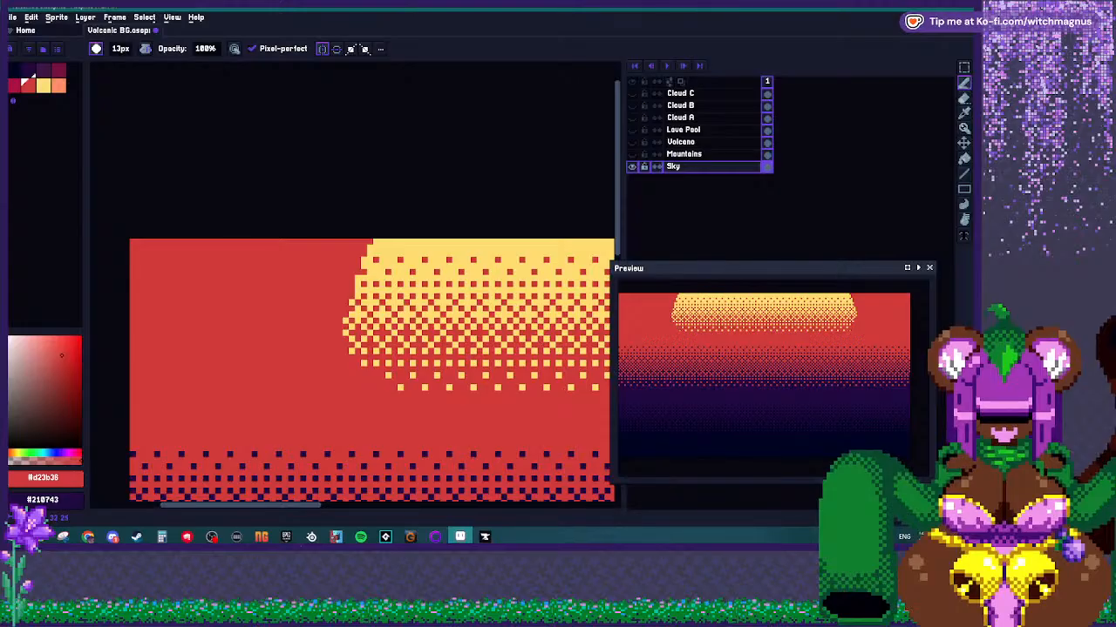
scroll(325, 279, down, 2)
key(alt)
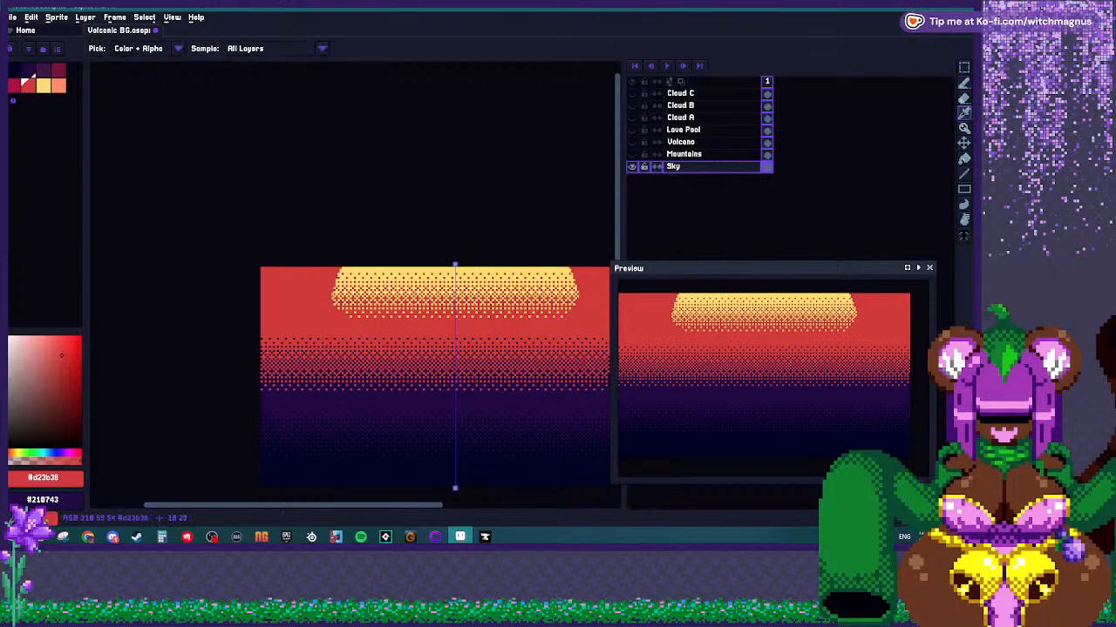
scroll(292, 343, up, 1)
key(alt)
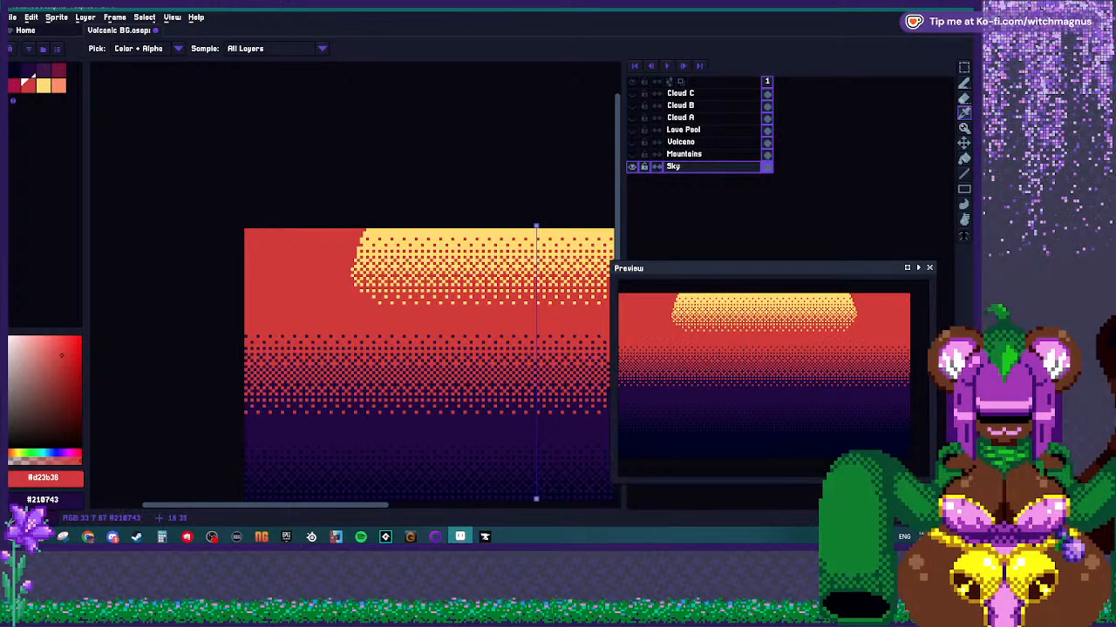
Set the brush to 1 px and sample dark purple #210743 and sky red #d23b38 for a Bayer Matrix 4x4 dithered gradient.
alt+click(294, 337)
key(minus)
key(minus)
key(minus)
key(minus)
key(minus)
key(minus)
key(minus)
key(minus)
key(minus)
key(minus)
key(minus)
key(minus)
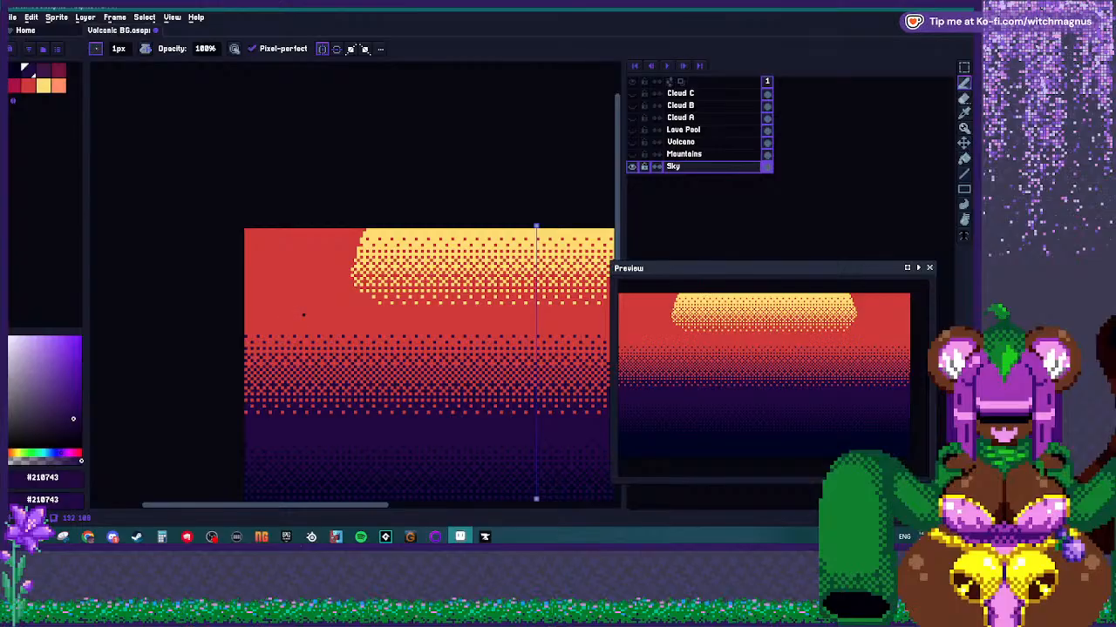
key(g)
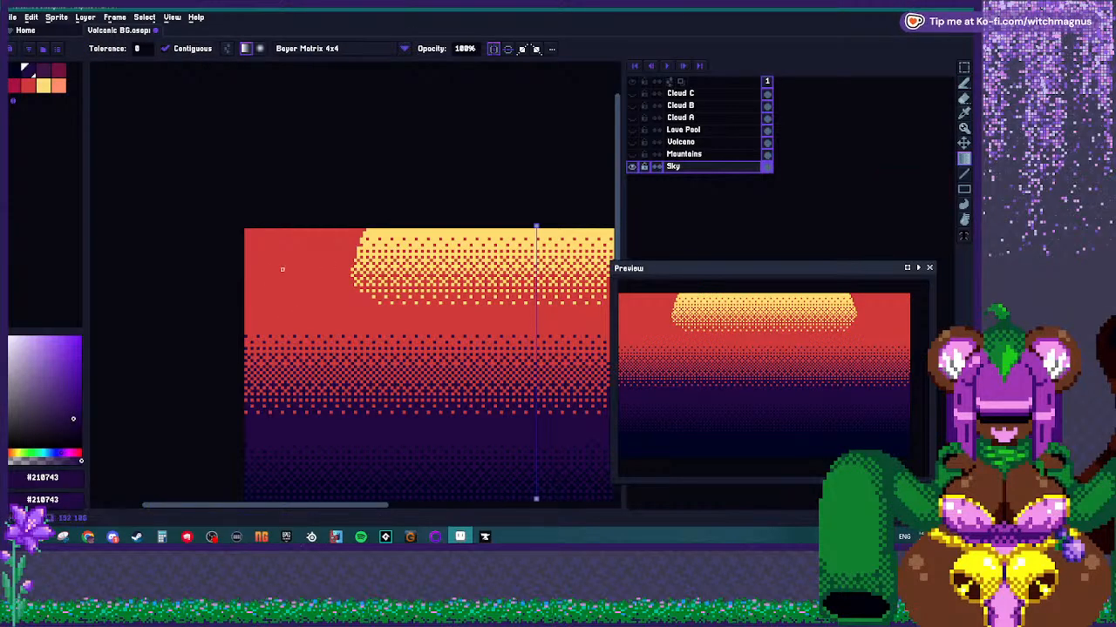
click(285, 269)
key(ctrl+z)
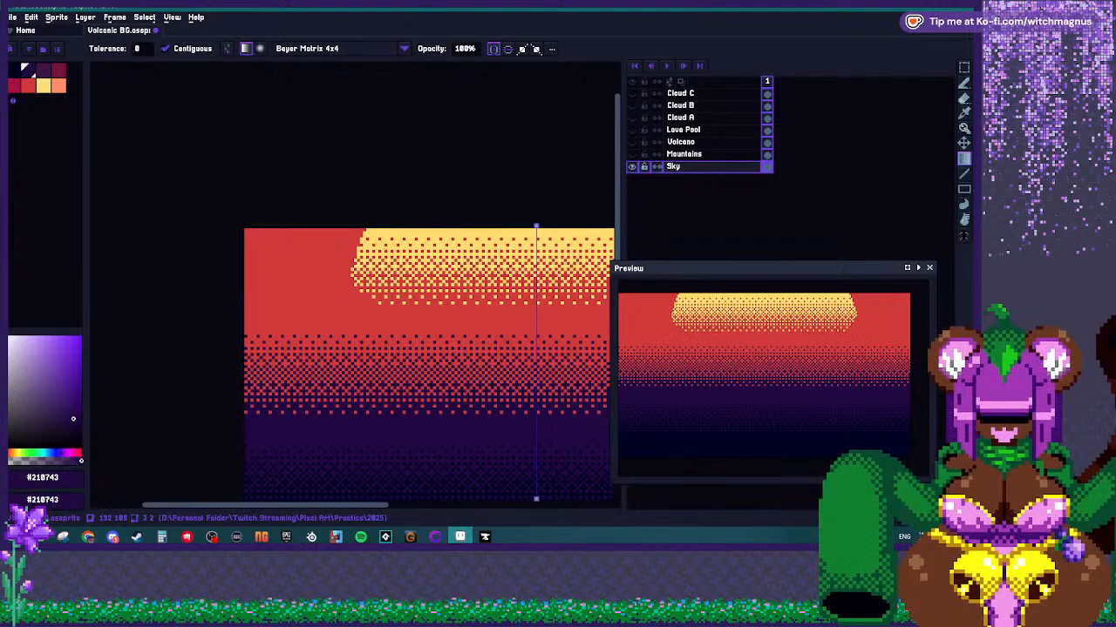
key(i)
click(285, 270)
key(g)
click(285, 269)
key(ctrl+z)
click(285, 270)
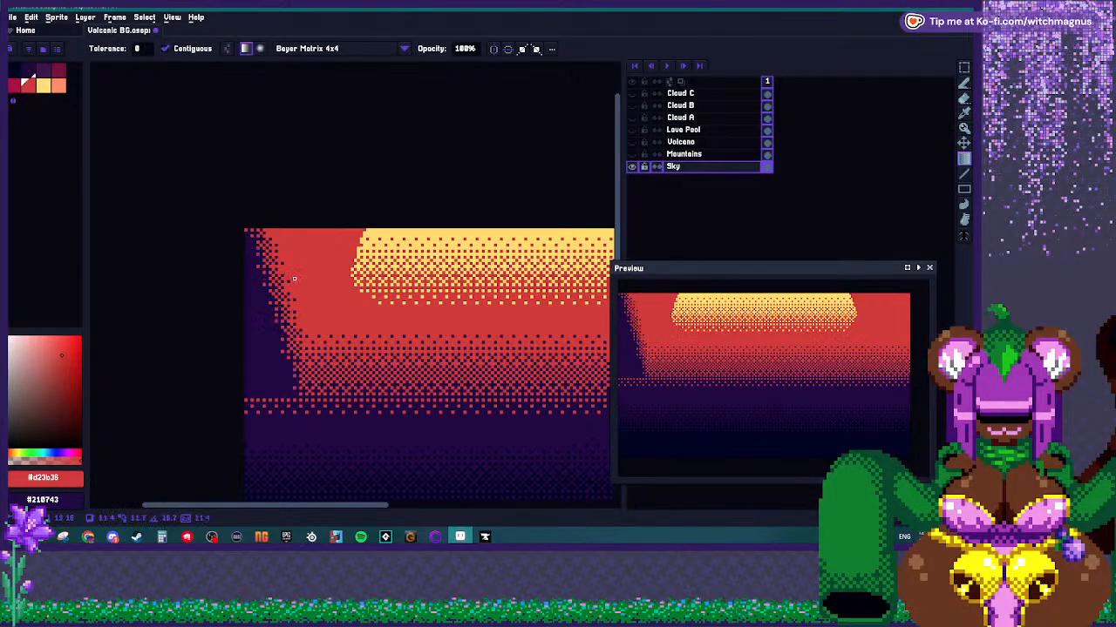
key(ctrl+z)
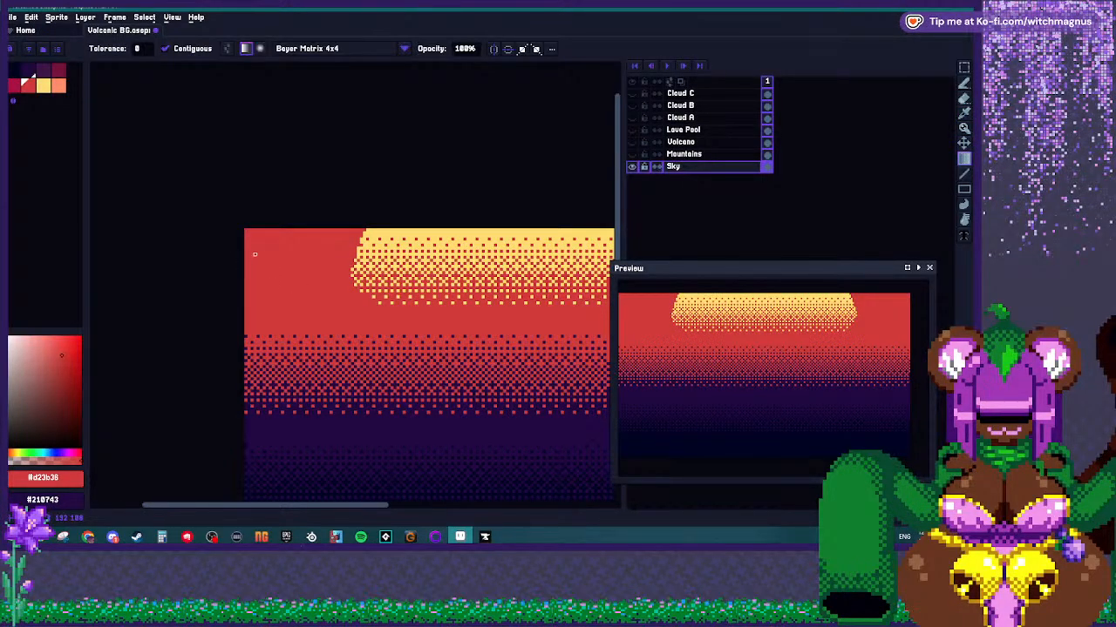
Apply dithered gradients from dark purple to red across both upper corners of the Sky layer, beside the yellow glow.
drag(262, 263, 325, 276)
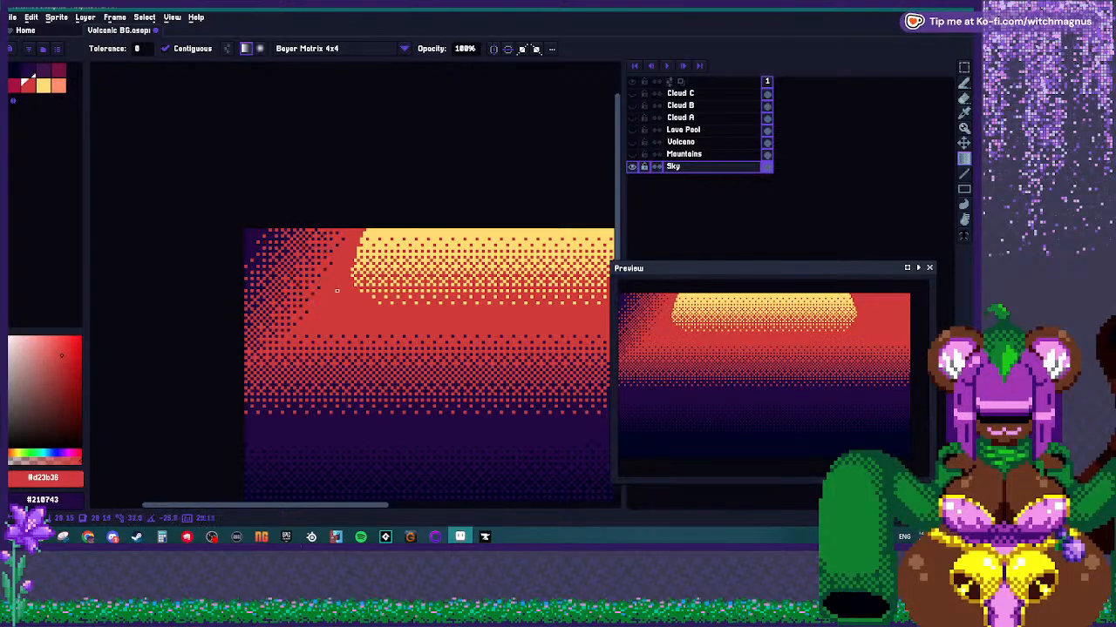
scroll(253, 276, down, 3)
scroll(444, 260, up, 2)
drag(443, 260, 370, 303)
scroll(269, 305, down, 2)
scroll(269, 305, up, 1)
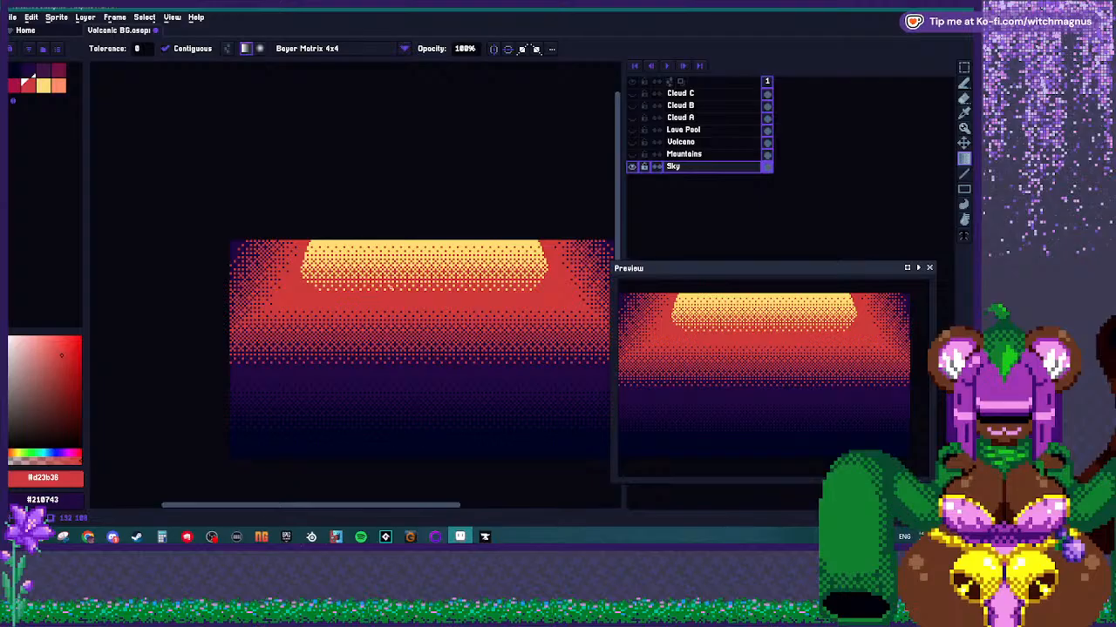
scroll(308, 317, down, 1)
scroll(308, 317, up, 1)
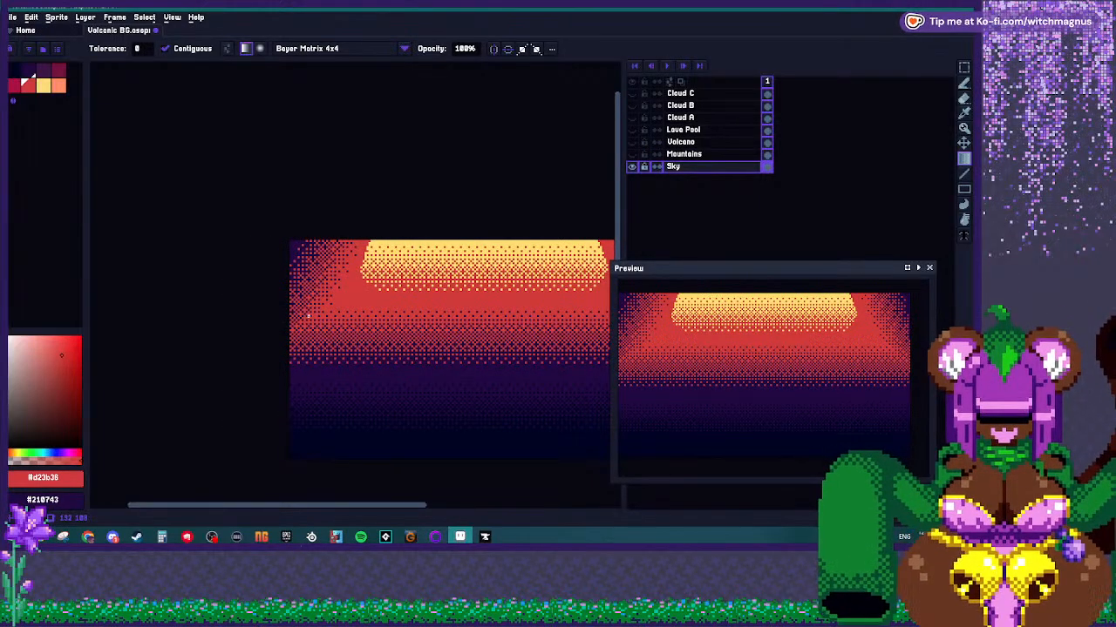
drag(307, 316, 353, 301)
Show all the layers again and check the whole scene against the new sky.
scroll(418, 290, down, 2)
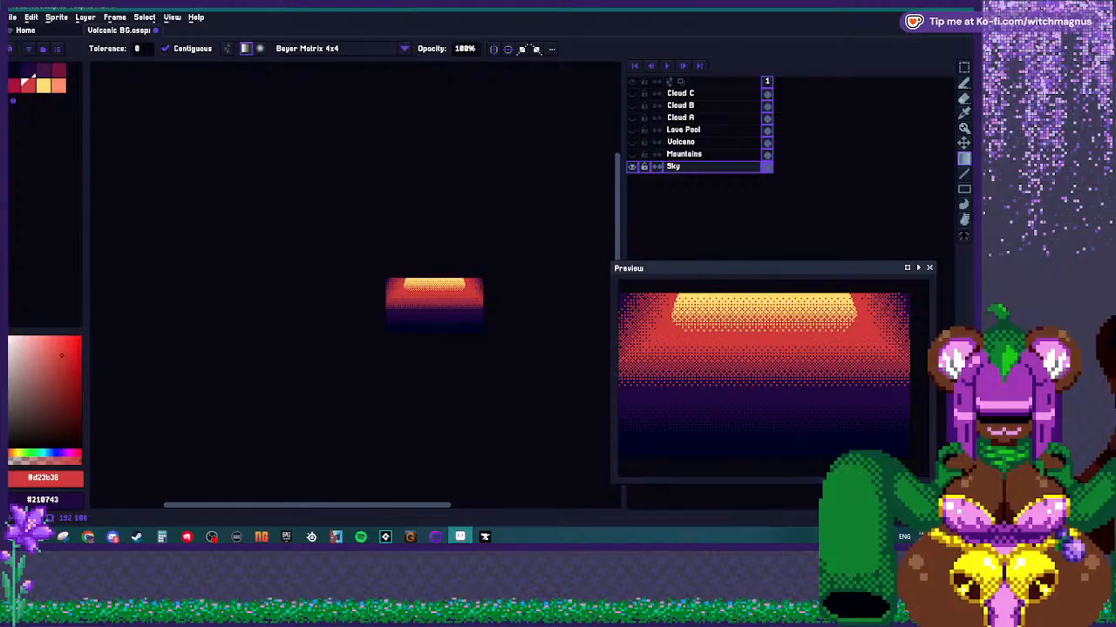
scroll(429, 277, up, 2)
click(632, 81)
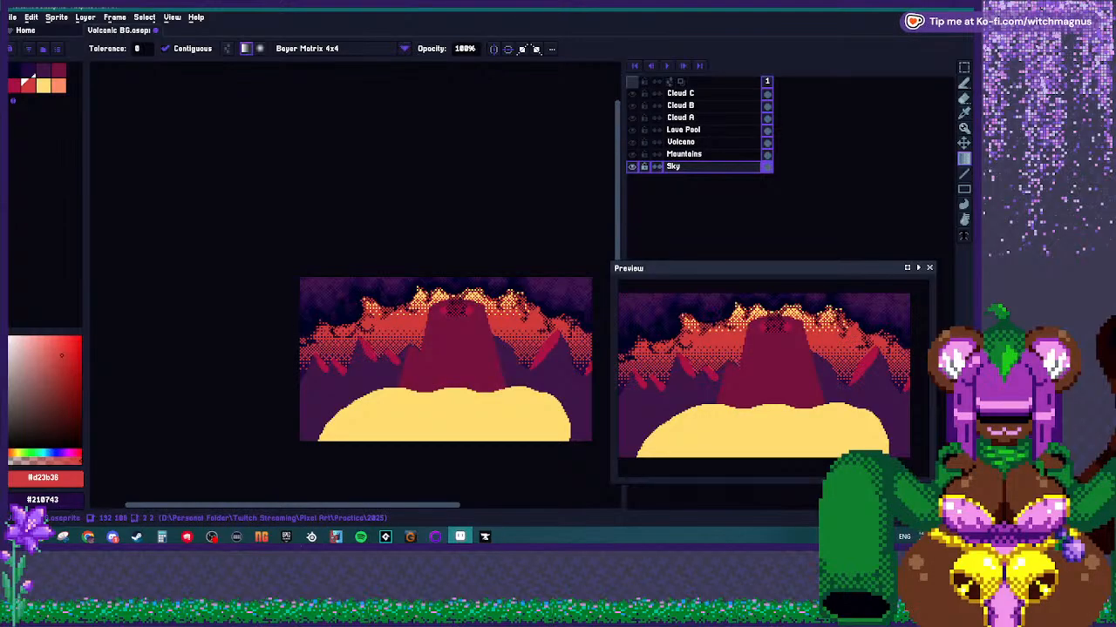
scroll(430, 271, down, 2)
scroll(430, 272, up, 3)
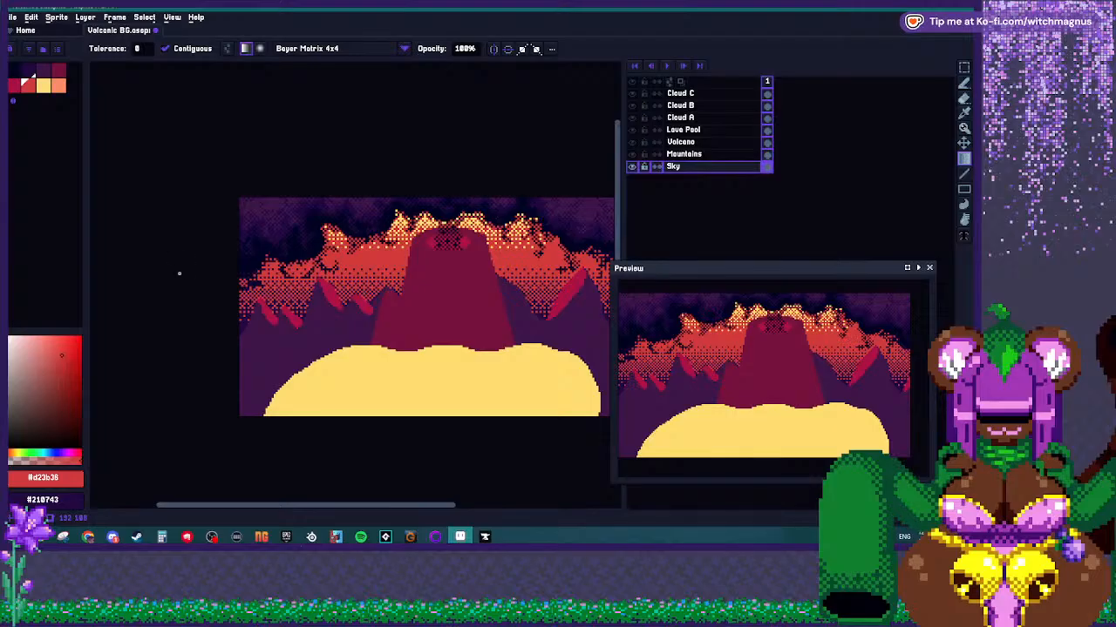
Select the Mountains layer with the 1 px Pencil for detailing the crimson highlights of the far-left peaks.
scroll(218, 307, up, 3)
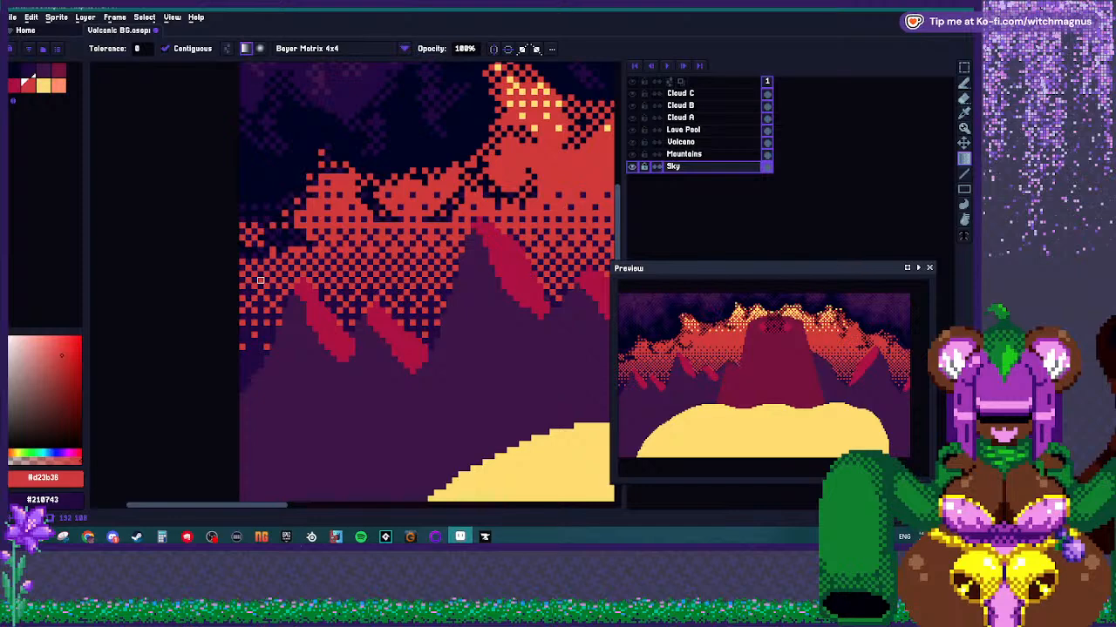
alt+click(299, 305)
key(e)
scroll(307, 299, down, 3)
key(b)
scroll(308, 299, up, 5)
key(Up)
key(Up)
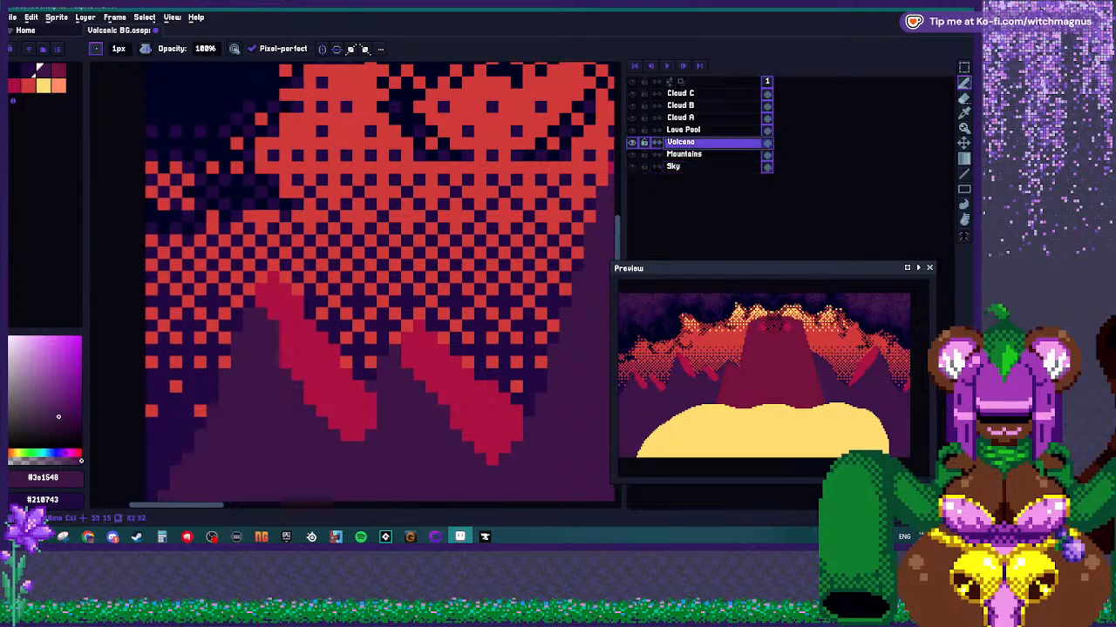
scroll(218, 375, up, 1)
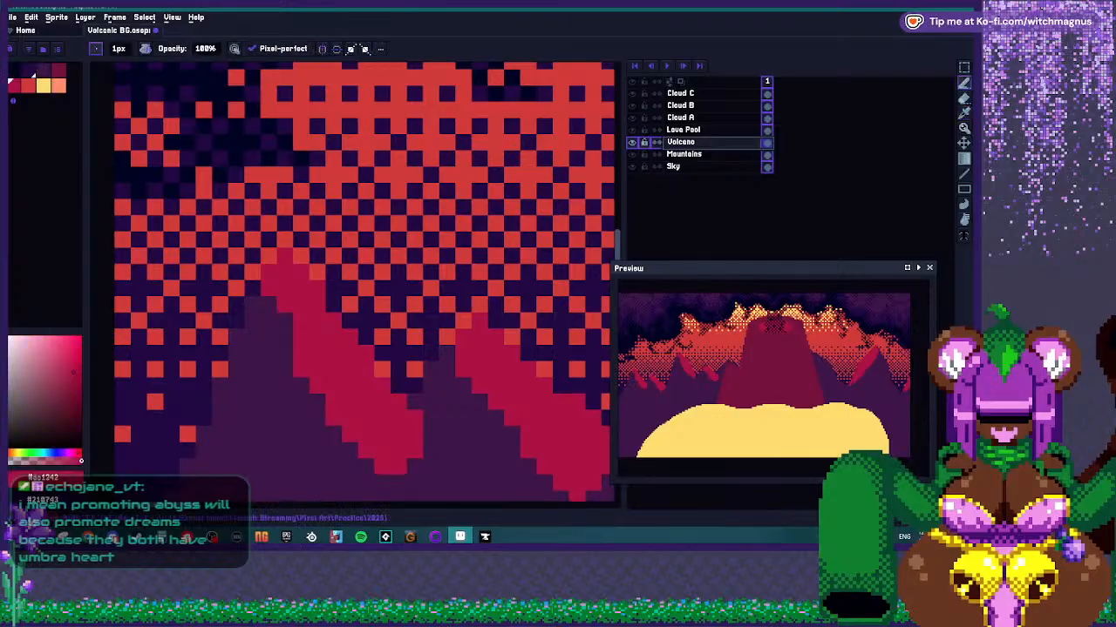
key(Down)
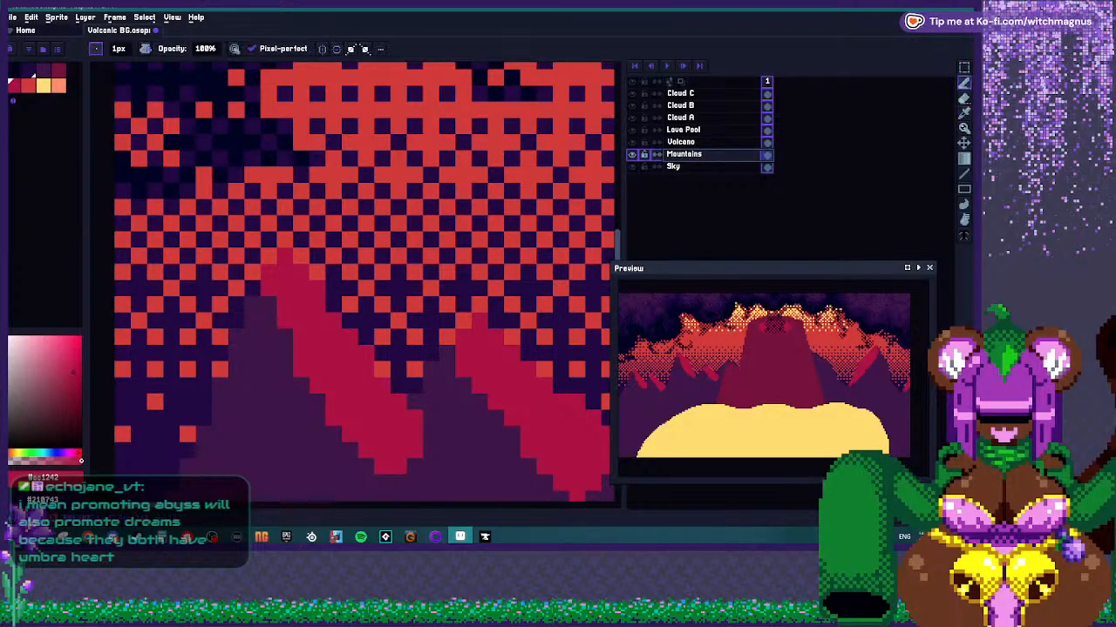
Carve small notches of mountain purple #3e1548 into the crimson highlights of the two far-left peaks.
alt+click(284, 288)
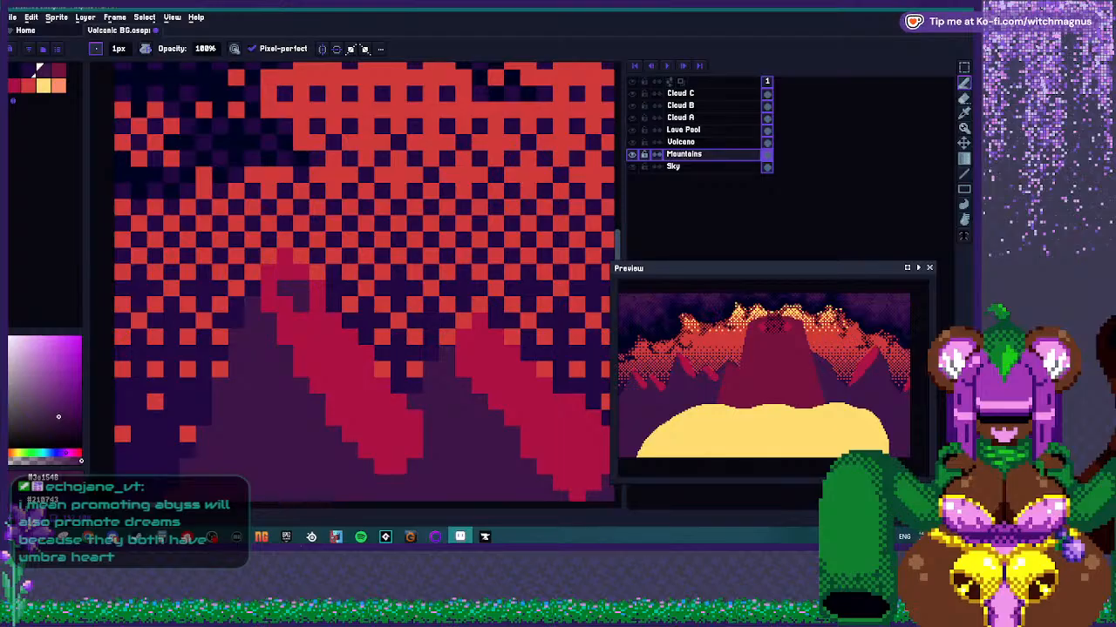
drag(350, 370, 365, 385)
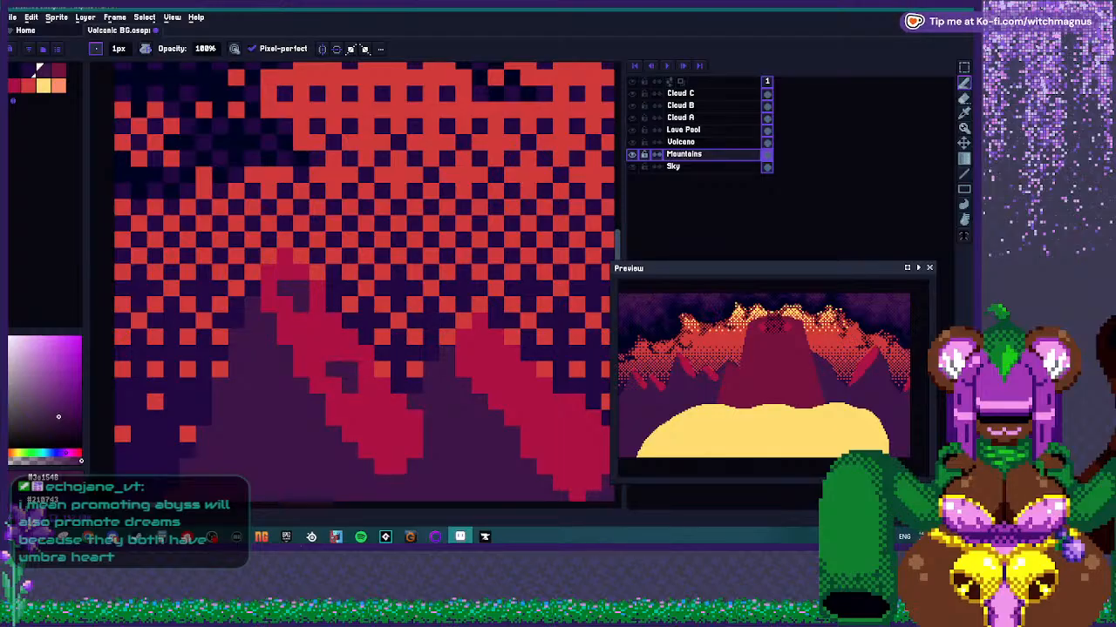
scroll(334, 354, down, 2)
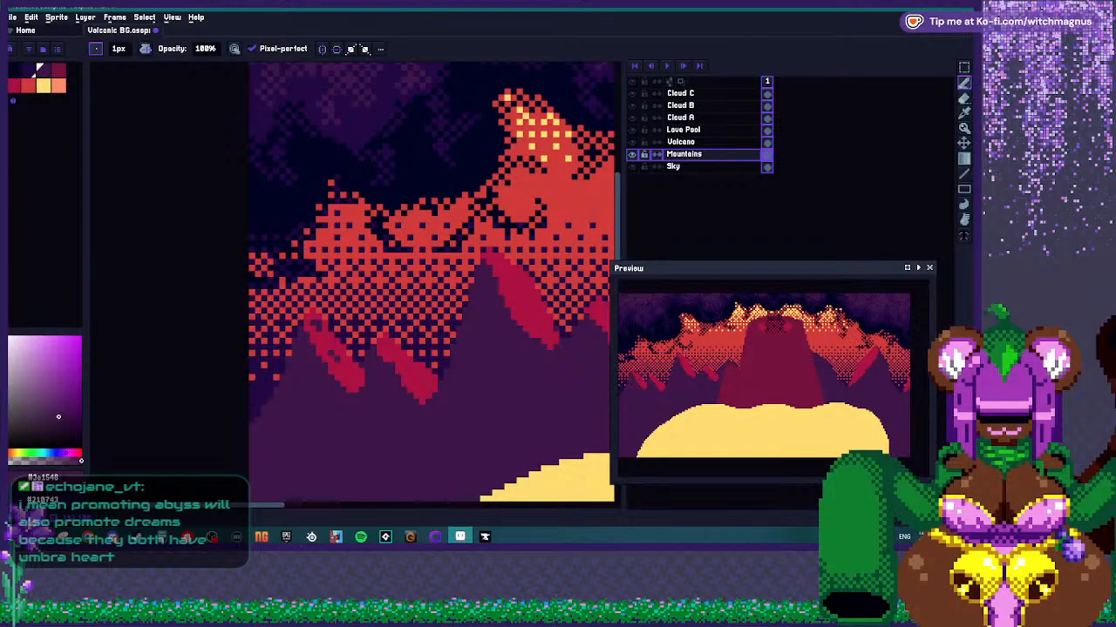
scroll(384, 349, up, 2)
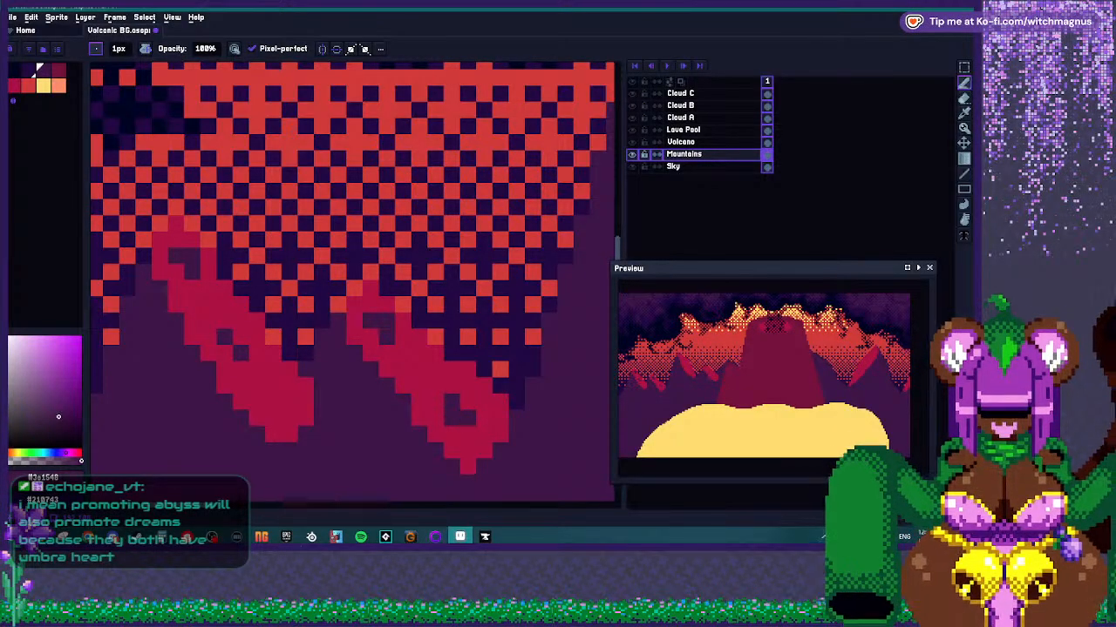
Break up the tall left peak's crimson highlight with small clusters of mountain purple pixels.
scroll(436, 396, down, 4)
scroll(532, 335, up, 2)
scroll(431, 340, up, 3)
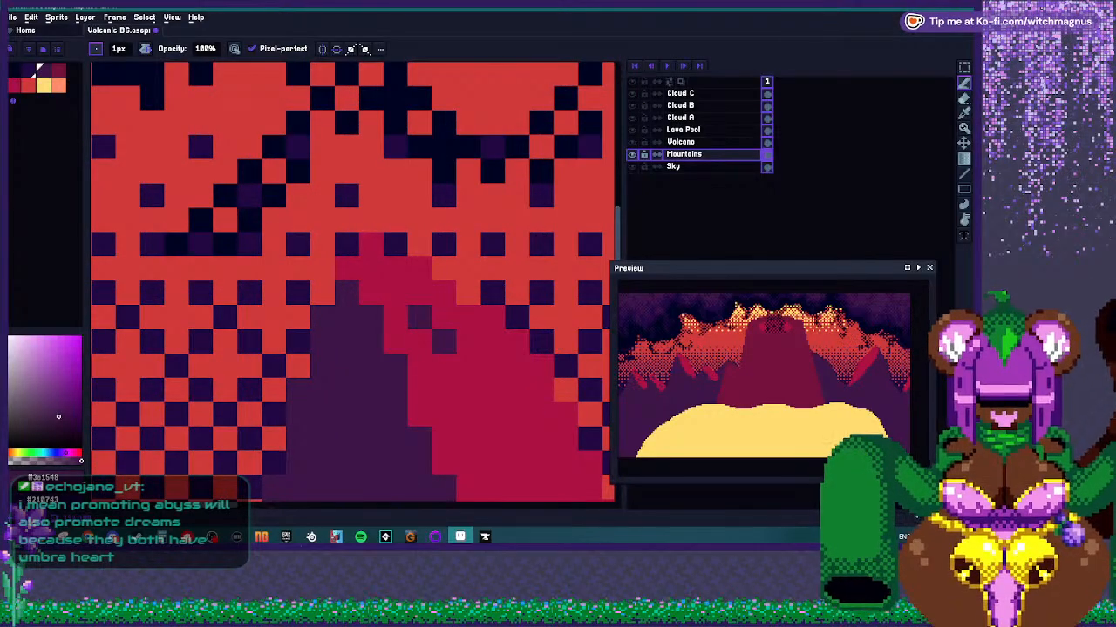
scroll(357, 261, down, 2)
scroll(357, 262, up, 1)
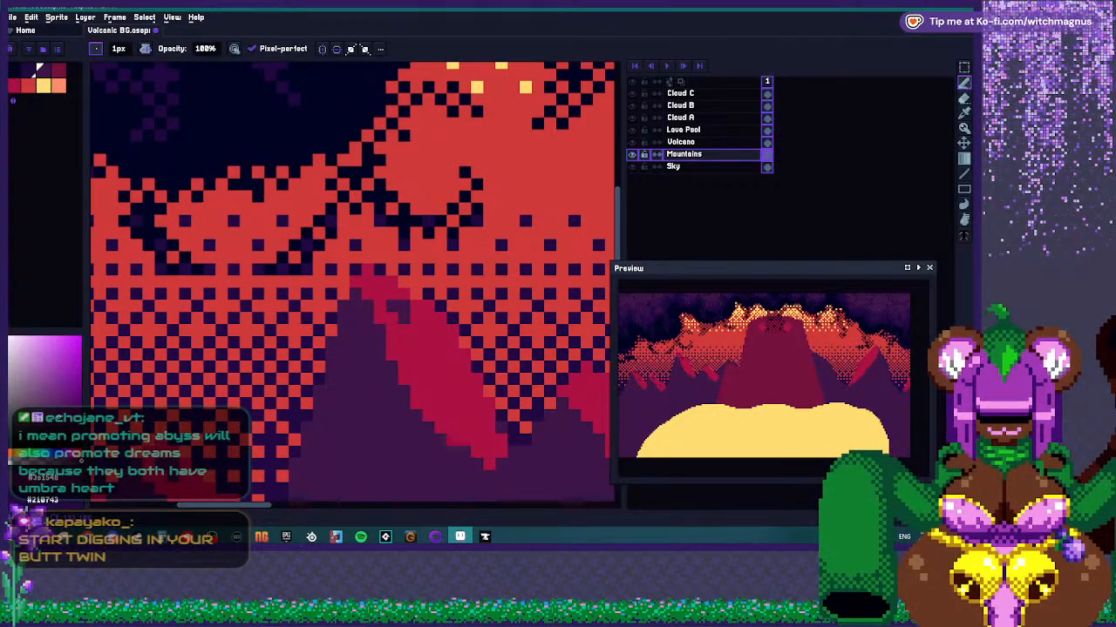
scroll(398, 328, down, 2)
scroll(399, 327, up, 2)
click(417, 358)
scroll(404, 359, down, 3)
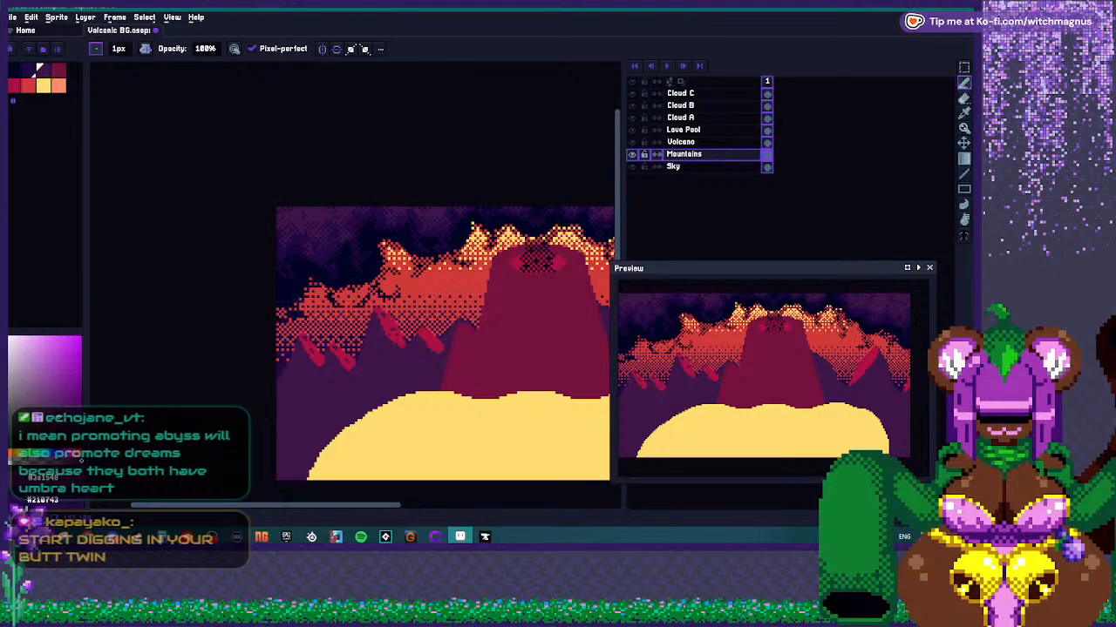
Add mountain purple pixels inside the small crimson highlight between the tall left peak and the volcano.
scroll(410, 331, up, 3)
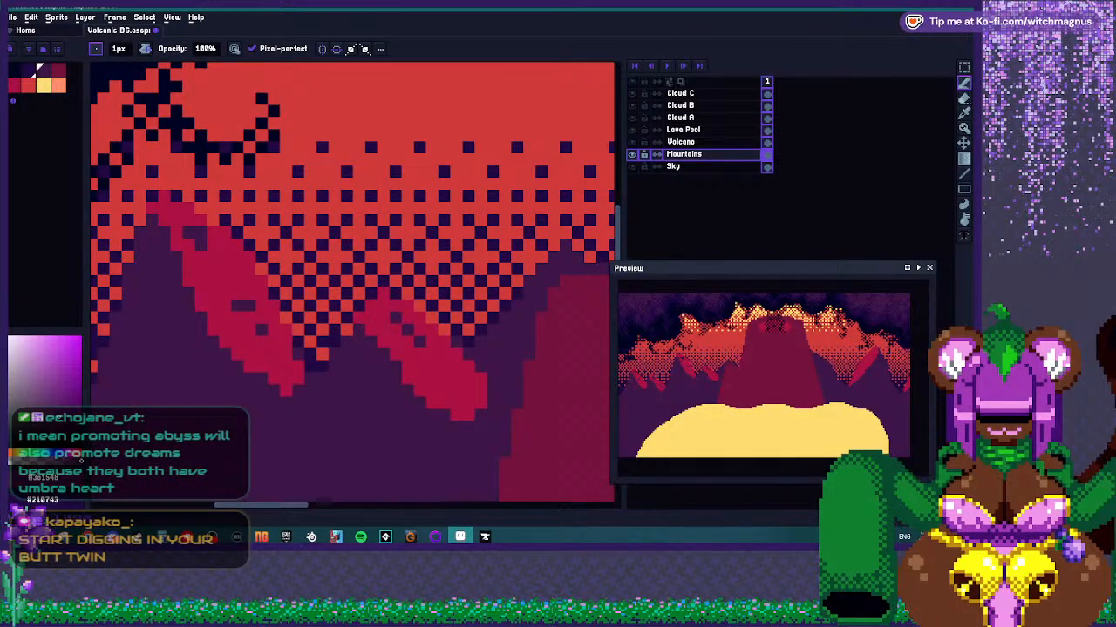
click(455, 379)
click(468, 391)
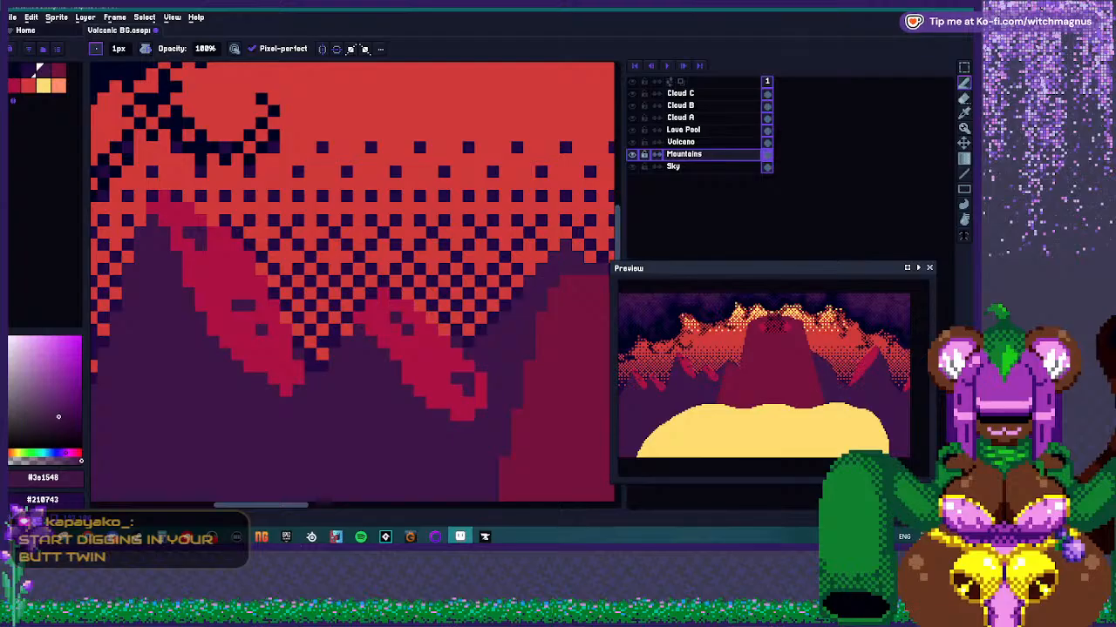
scroll(384, 342, down, 2)
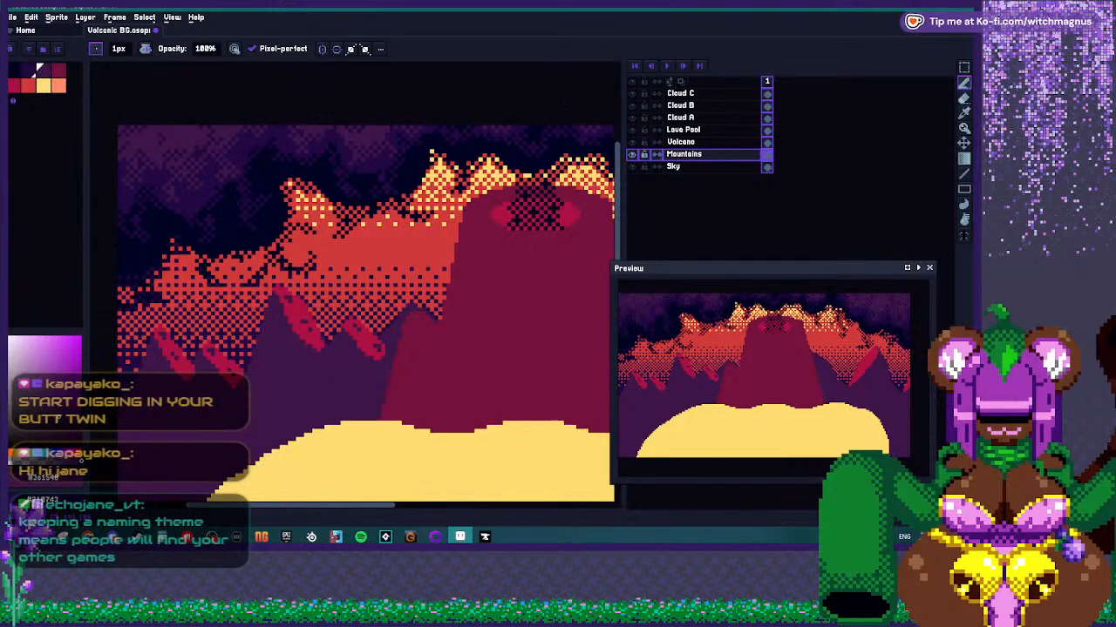
Scatter small mountain purple notches along the large crimson highlight of the peak right of the volcano.
scroll(345, 347, down, 4)
scroll(523, 334, up, 2)
scroll(506, 340, up, 1)
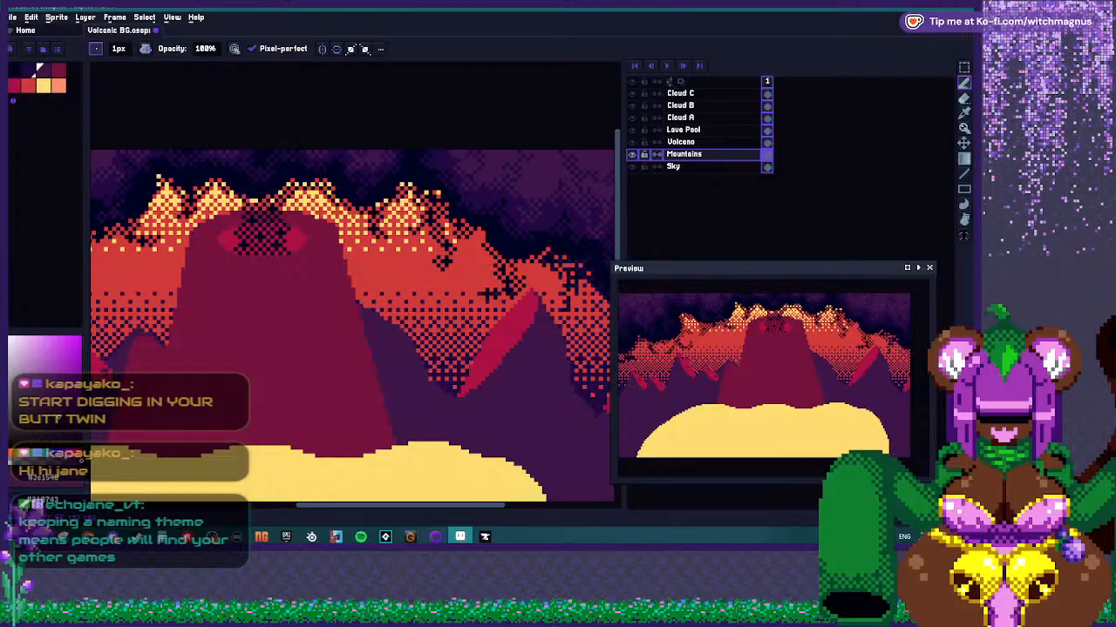
scroll(522, 289, up, 3)
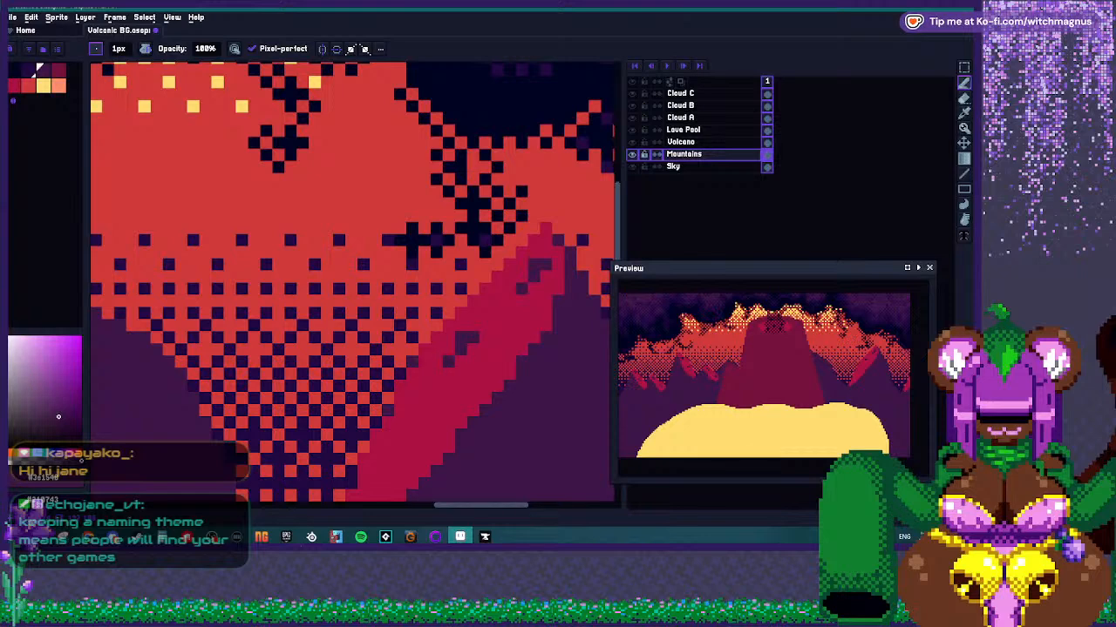
scroll(279, 275, down, 3)
scroll(279, 275, up, 2)
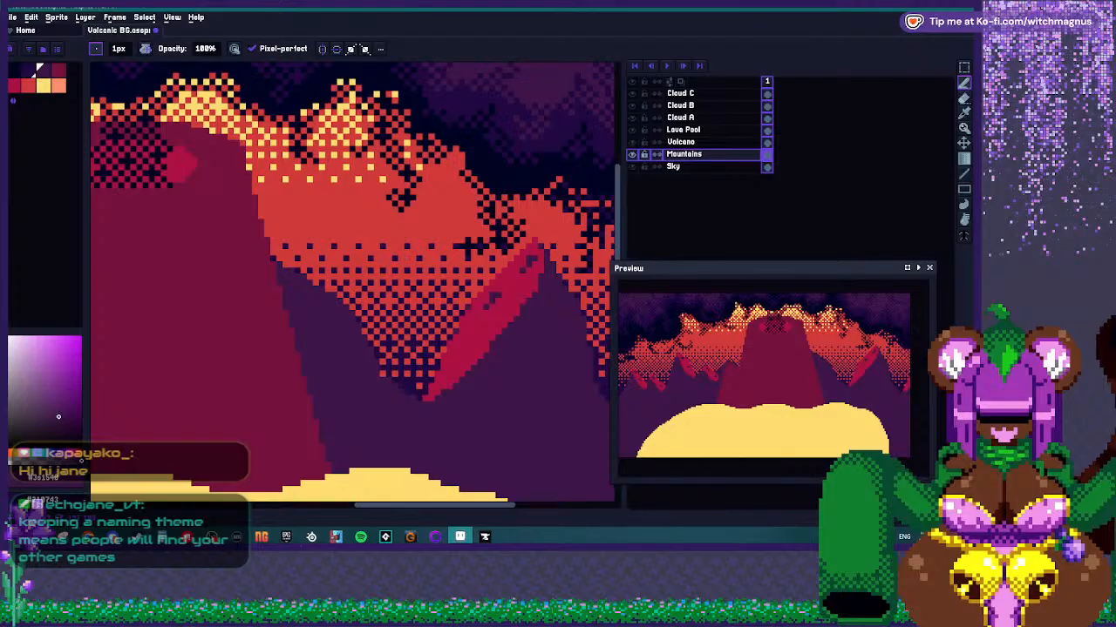
scroll(449, 322, up, 3)
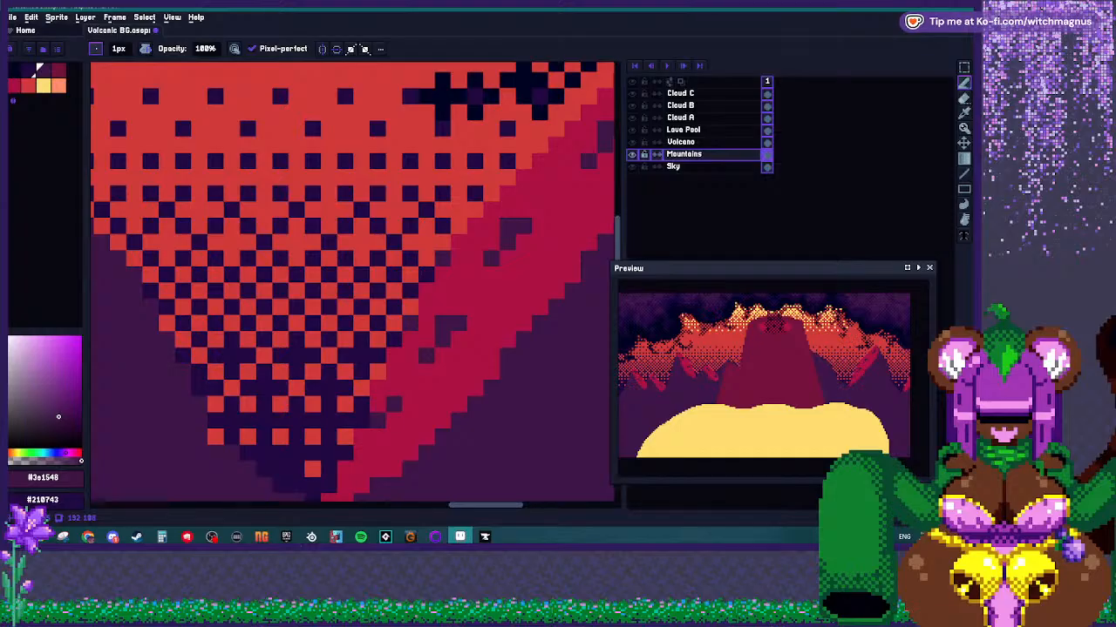
scroll(410, 388, down, 3)
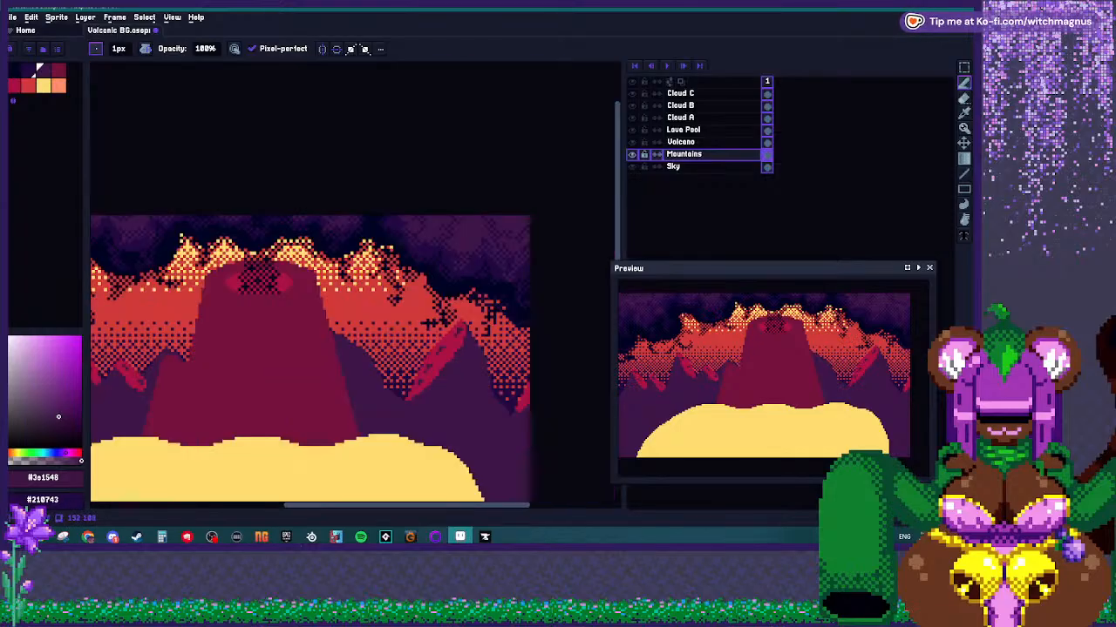
scroll(428, 322, down, 3)
scroll(375, 353, up, 5)
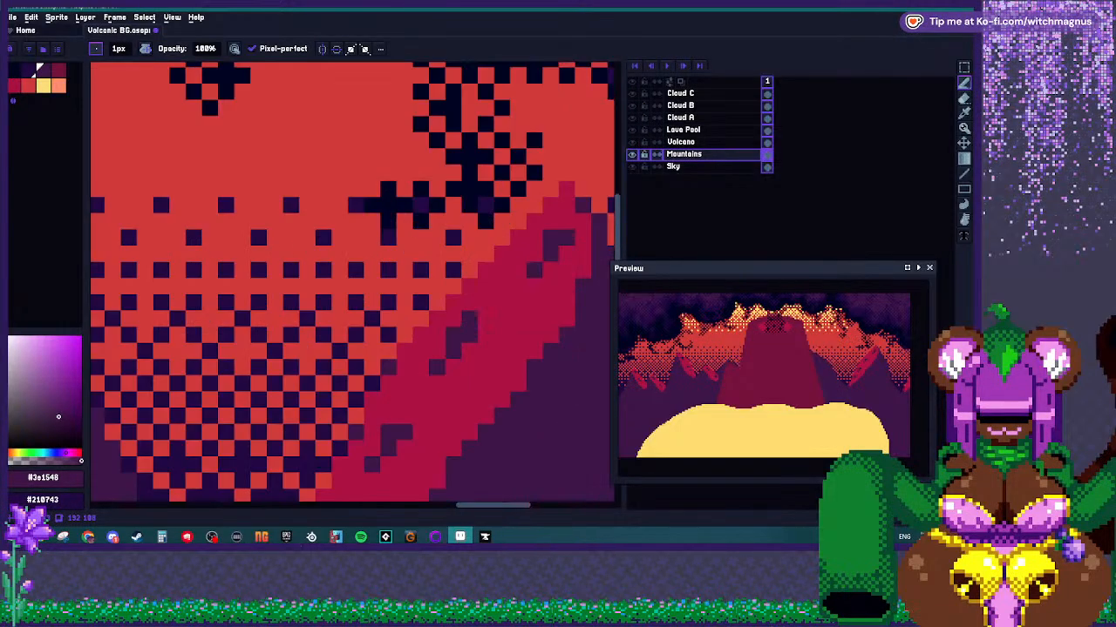
click(486, 319)
scroll(487, 319, down, 2)
scroll(531, 320, up, 1)
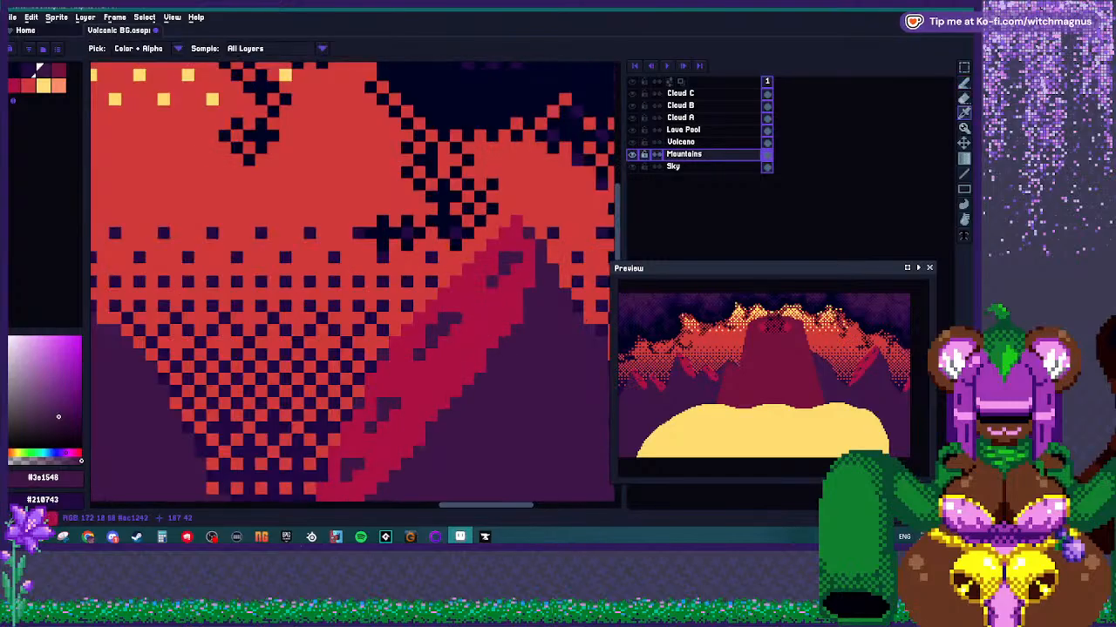
Sample the highlight crimson and roughen the inner edge of the right peak's highlight with short protruding pixel strokes.
alt+click(513, 319)
click(516, 330)
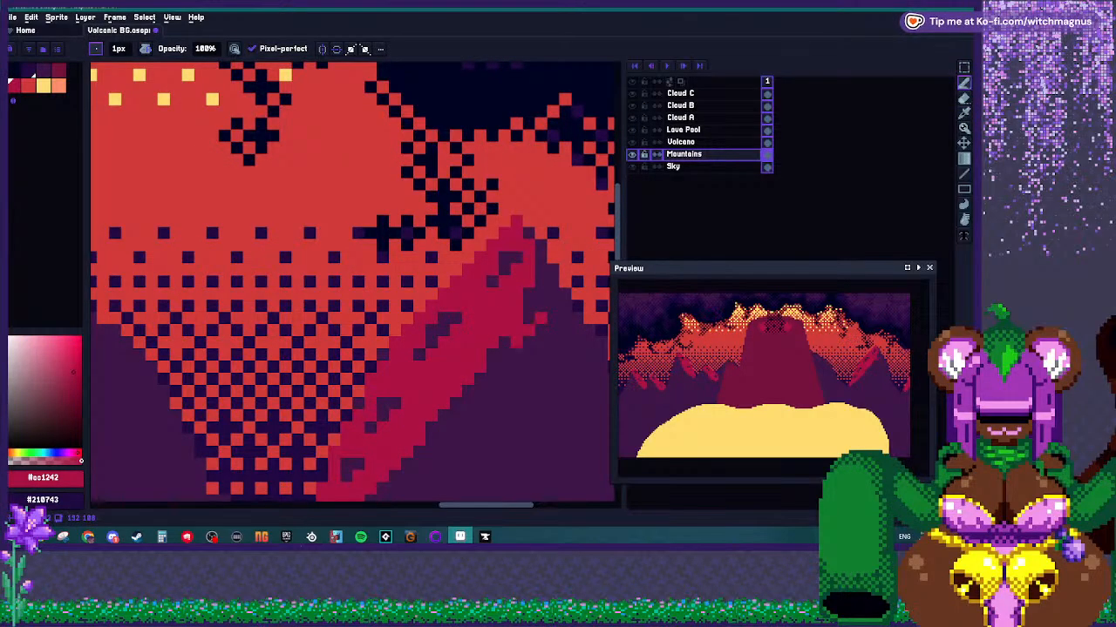
drag(504, 379, 493, 379)
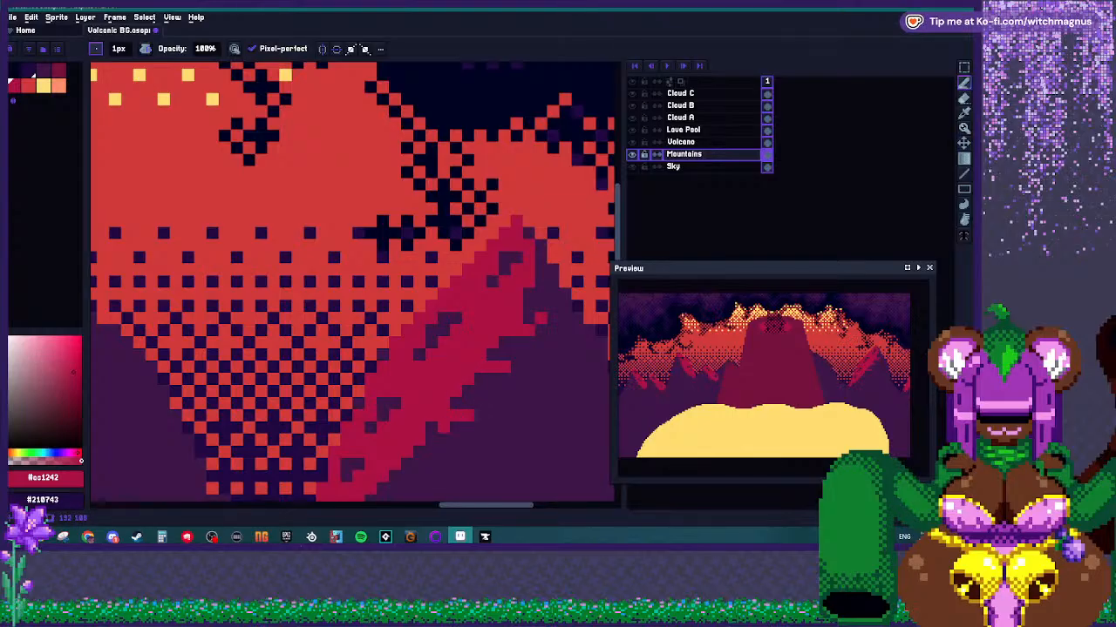
scroll(431, 343, down, 3)
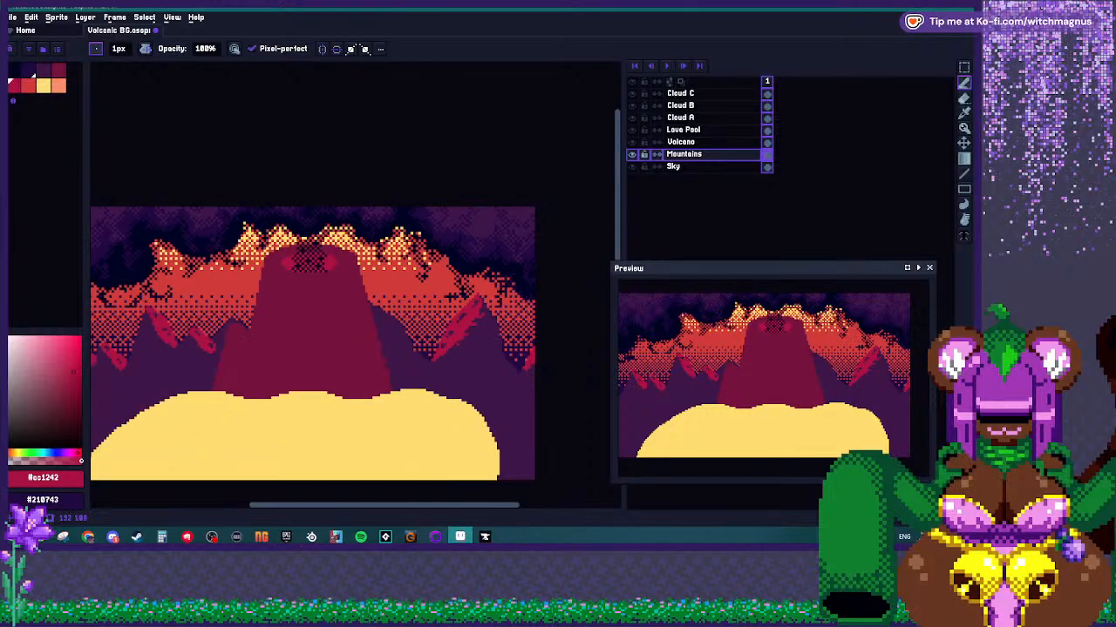
Try adding another short crimson stroke to the inner edge of the right peak's highlight, and undo it.
scroll(479, 318, up, 3)
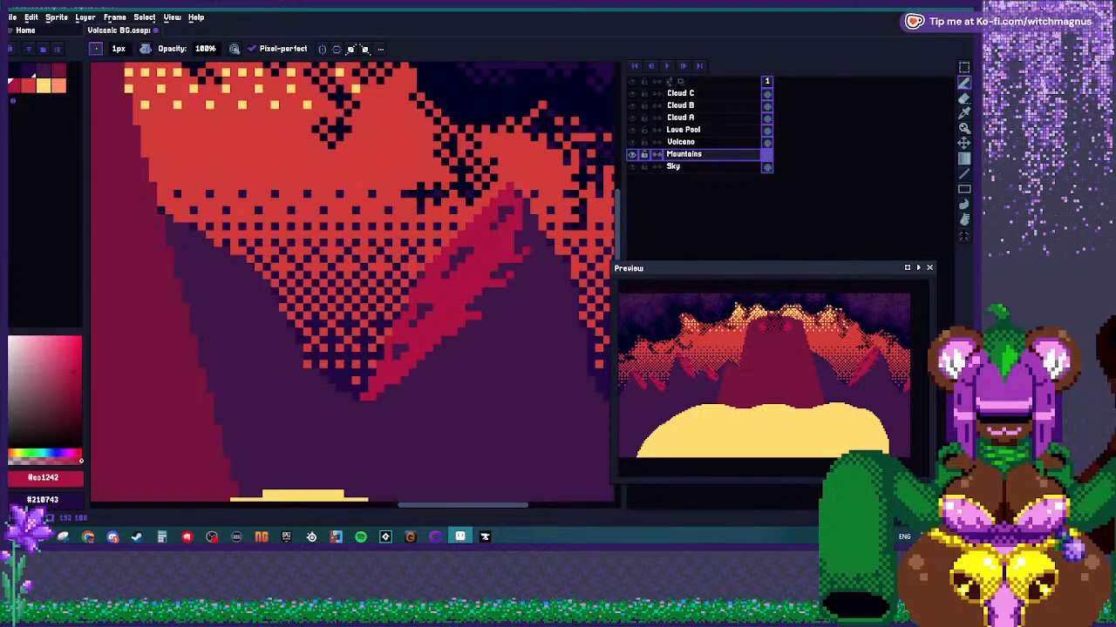
scroll(479, 324, down, 3)
scroll(478, 324, up, 3)
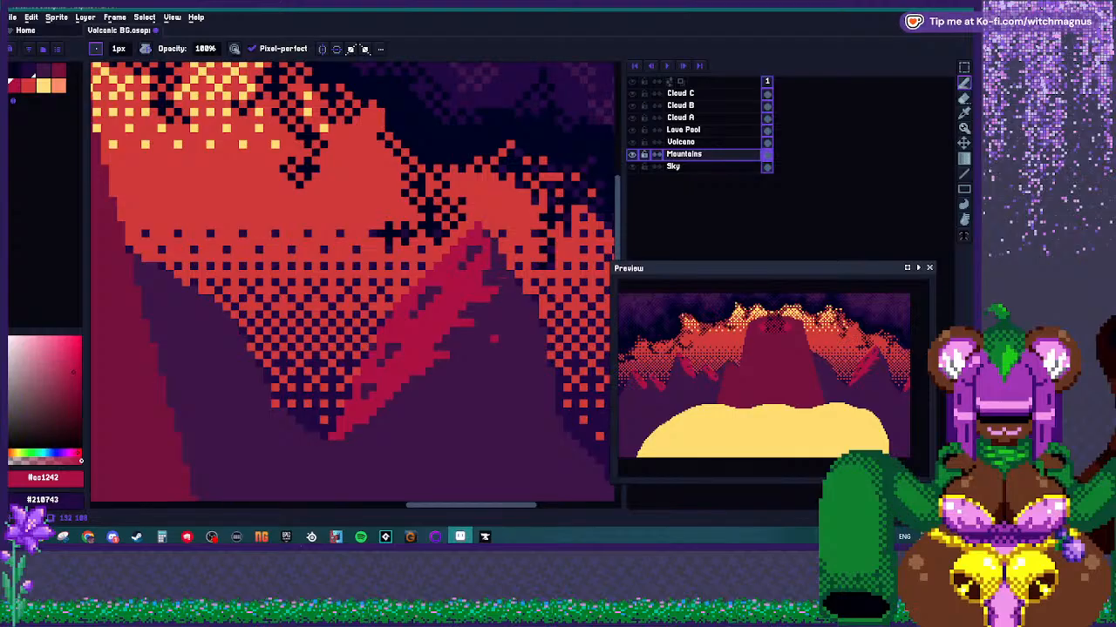
drag(485, 306, 510, 299)
key(ctrl+z)
key(ctrl+z)
scroll(462, 330, down, 3)
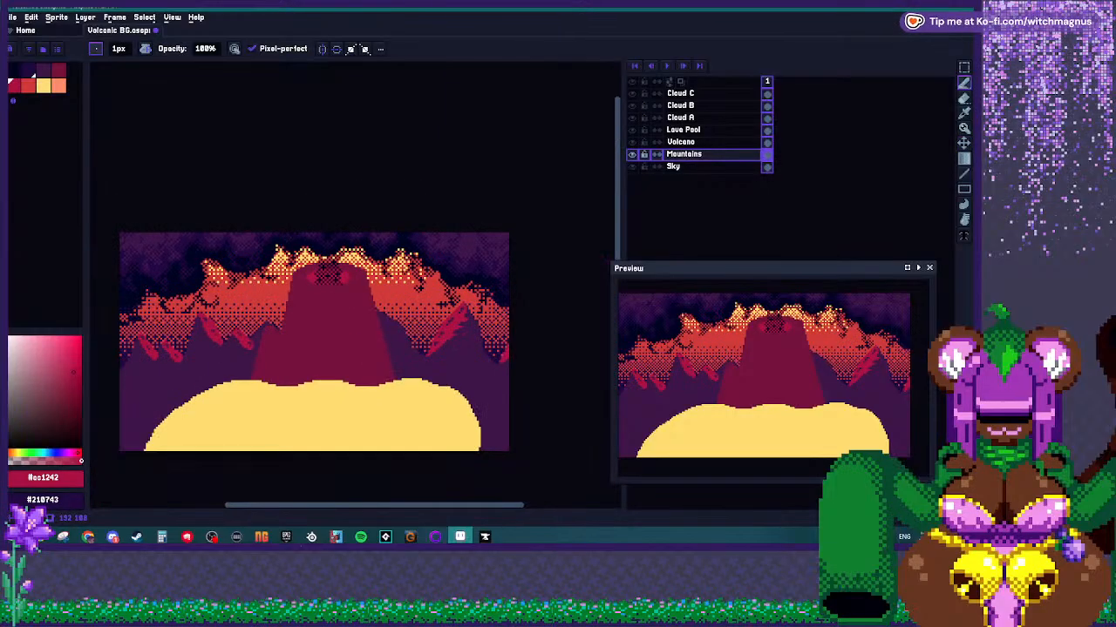
scroll(435, 361, up, 1)
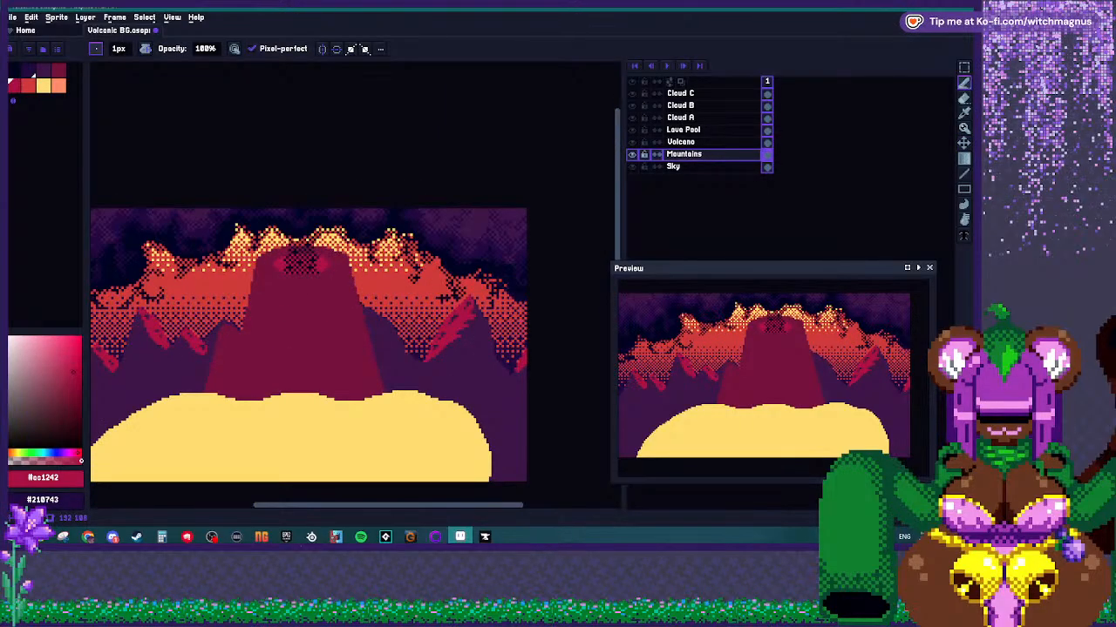
Add small crimson pixels along the lower inner edge of the right peak's highlight to make it more jagged.
scroll(446, 344, up, 4)
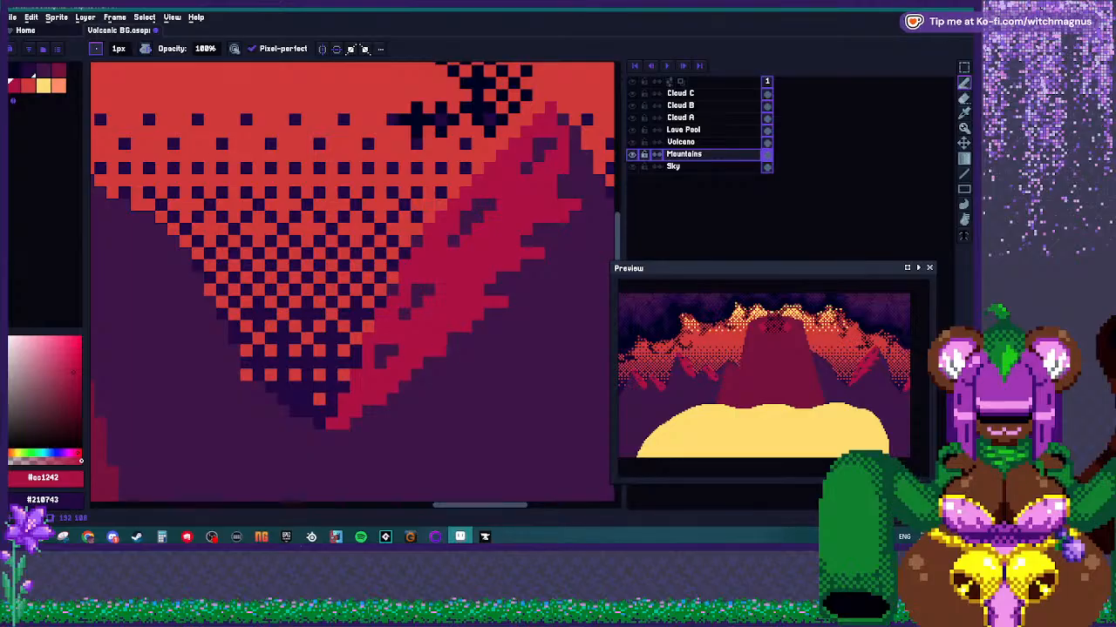
drag(428, 375, 440, 363)
click(428, 364)
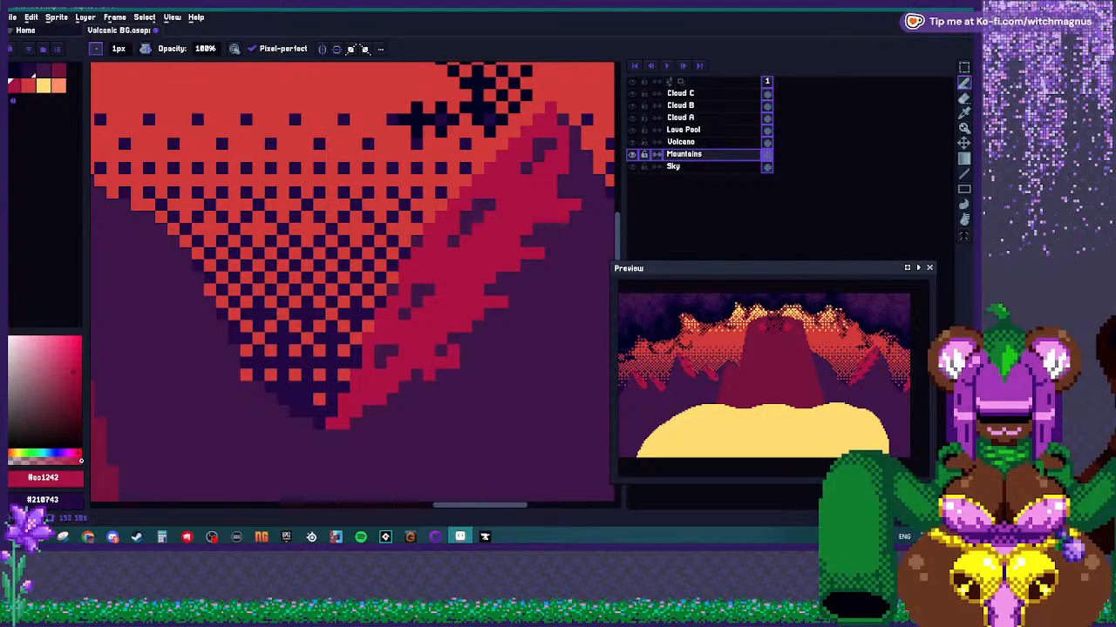
scroll(462, 349, down, 5)
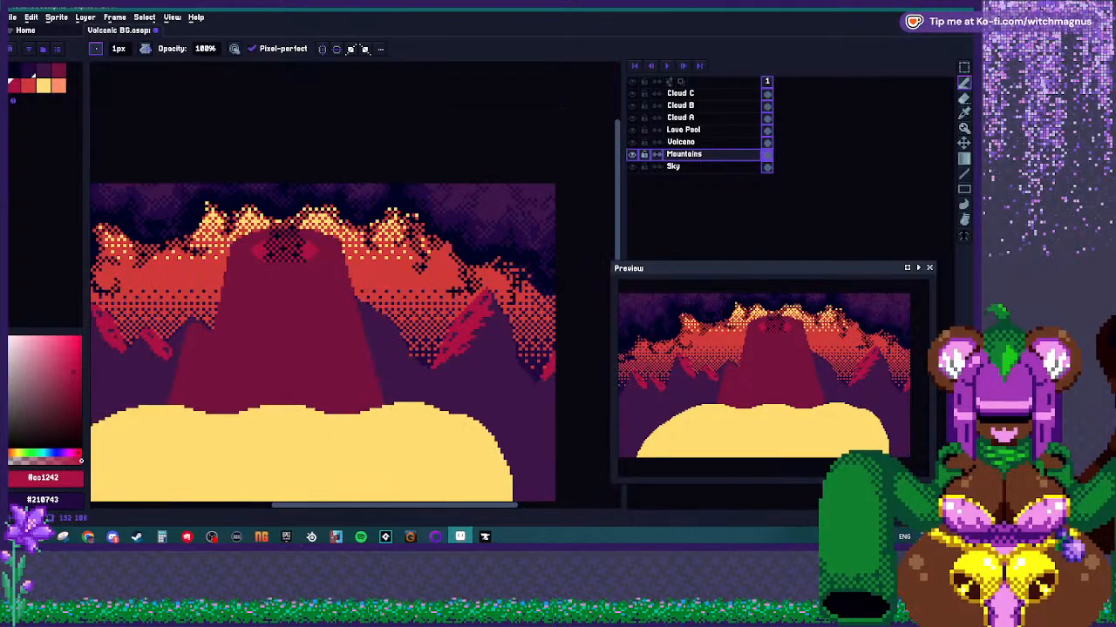
Roughen the inner edge of the small highlight between the tall left peak and the volcano with stray crimson pixels.
scroll(104, 270, up, 4)
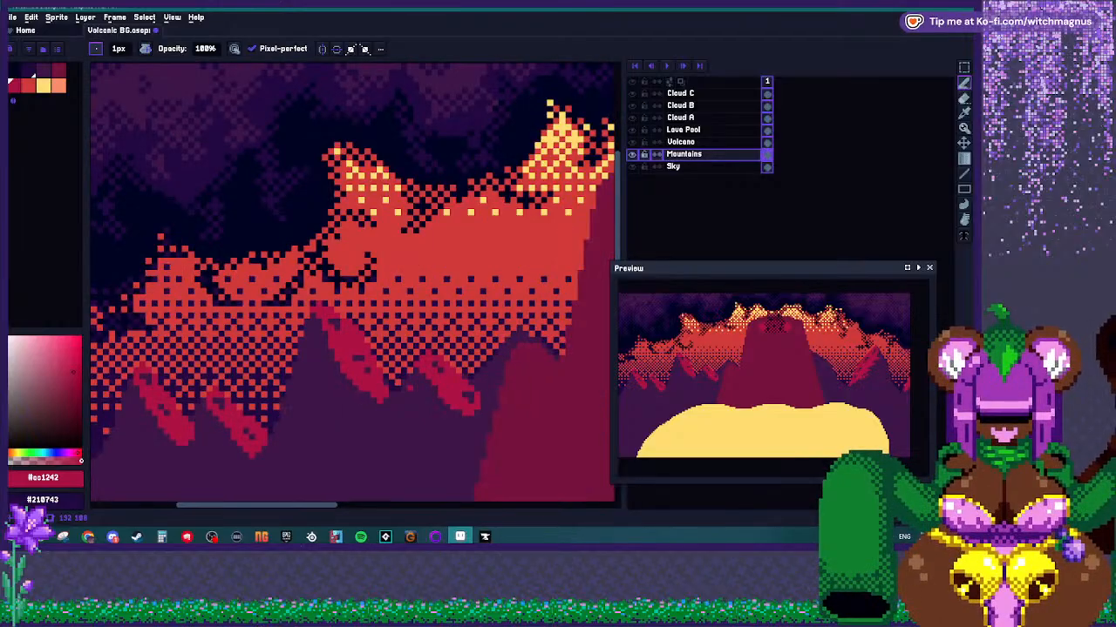
scroll(406, 383, up, 2)
click(454, 384)
mouse_move(467, 421)
mouse_down()
mouse_move(504, 433)
mouse_move(479, 433)
mouse_up()
key(ctrl+z)
key(ctrl+z)
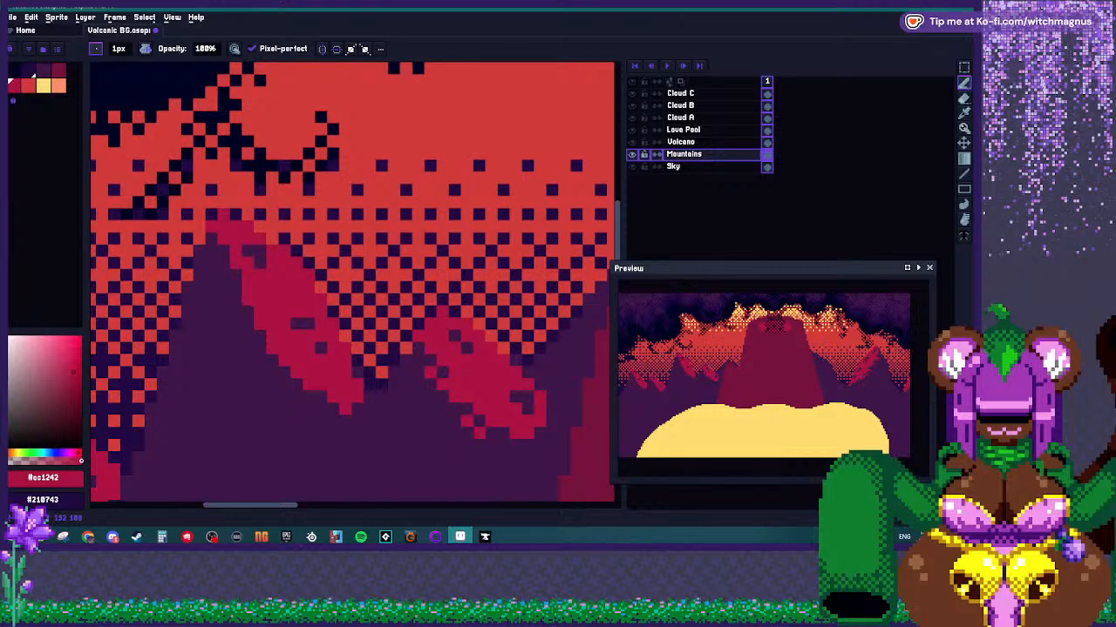
Add crimson pixels along the inner edge of the tall left peak's highlight to break up its straight outline.
scroll(481, 433, down, 3)
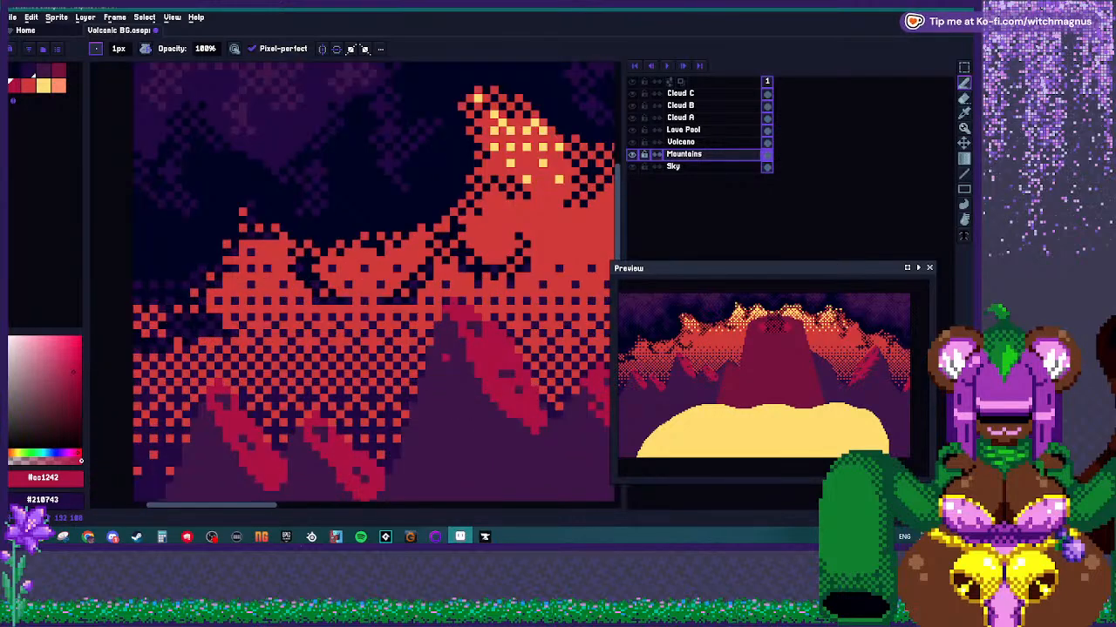
scroll(449, 353, up, 2)
scroll(428, 334, down, 3)
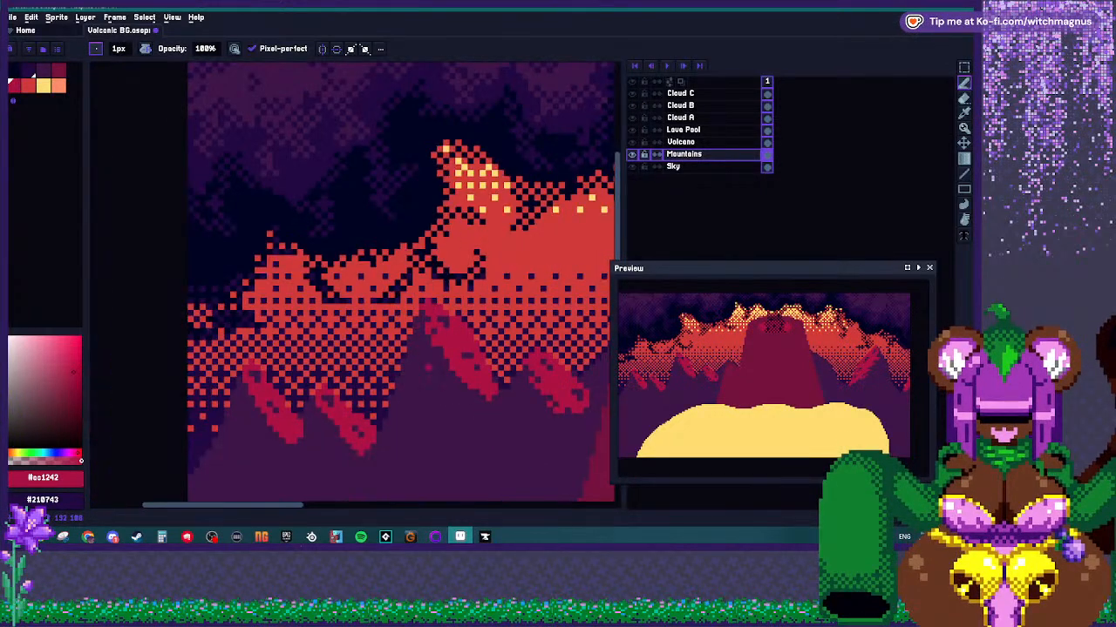
scroll(440, 381, up, 3)
drag(455, 346, 504, 377)
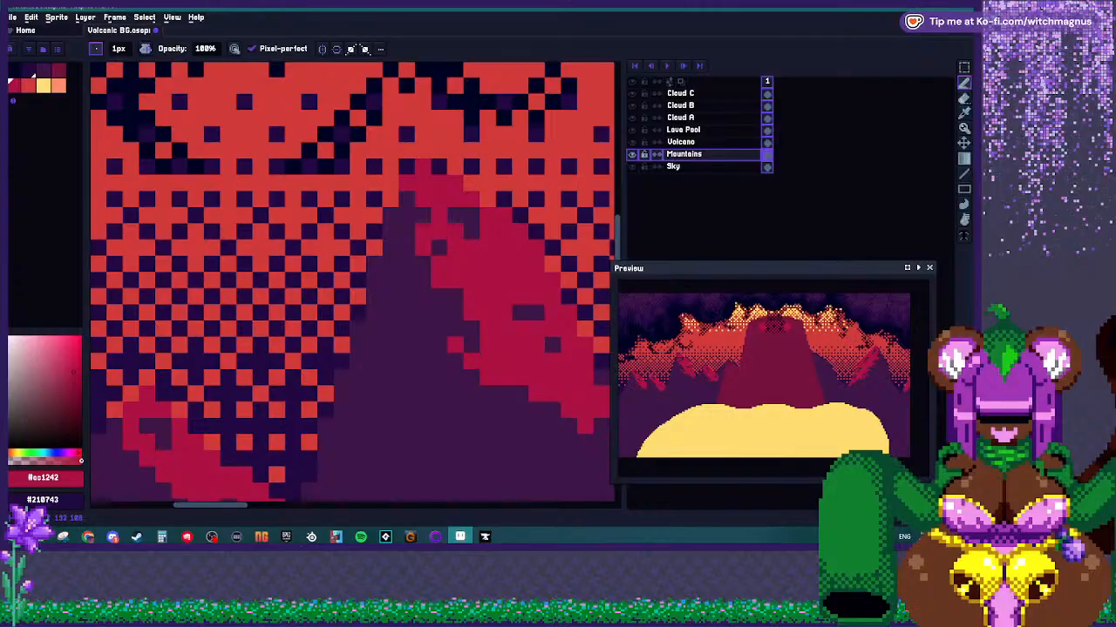
scroll(353, 283, down, 2)
scroll(353, 283, up, 2)
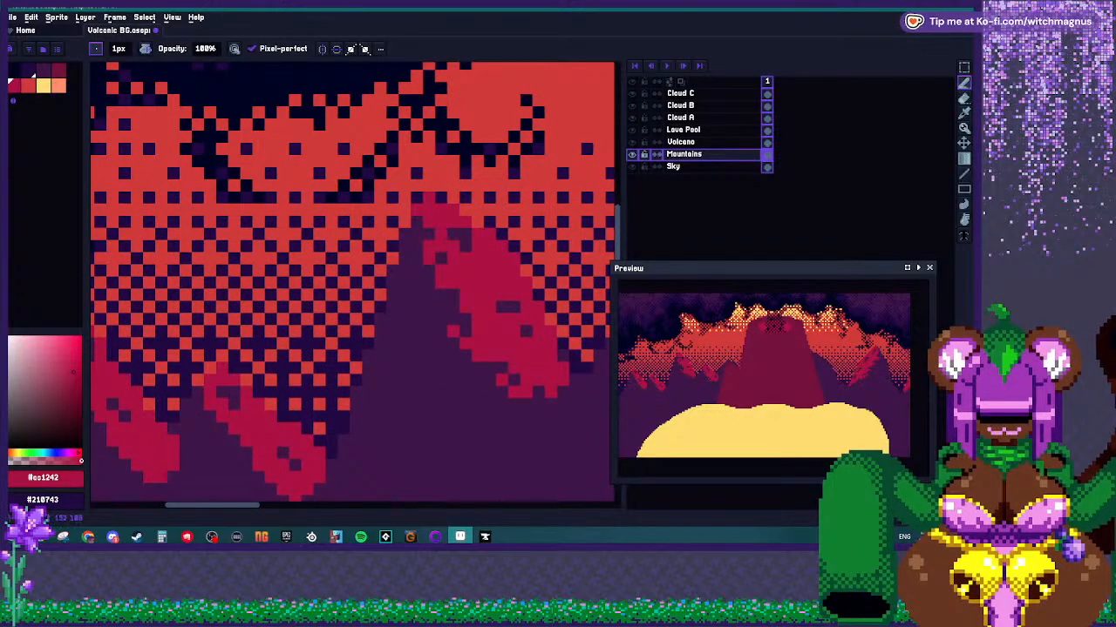
Dot crimson pixels along the lower edge of the second highlight from the left edge of the canvas.
scroll(353, 284, down, 2)
scroll(352, 283, up, 2)
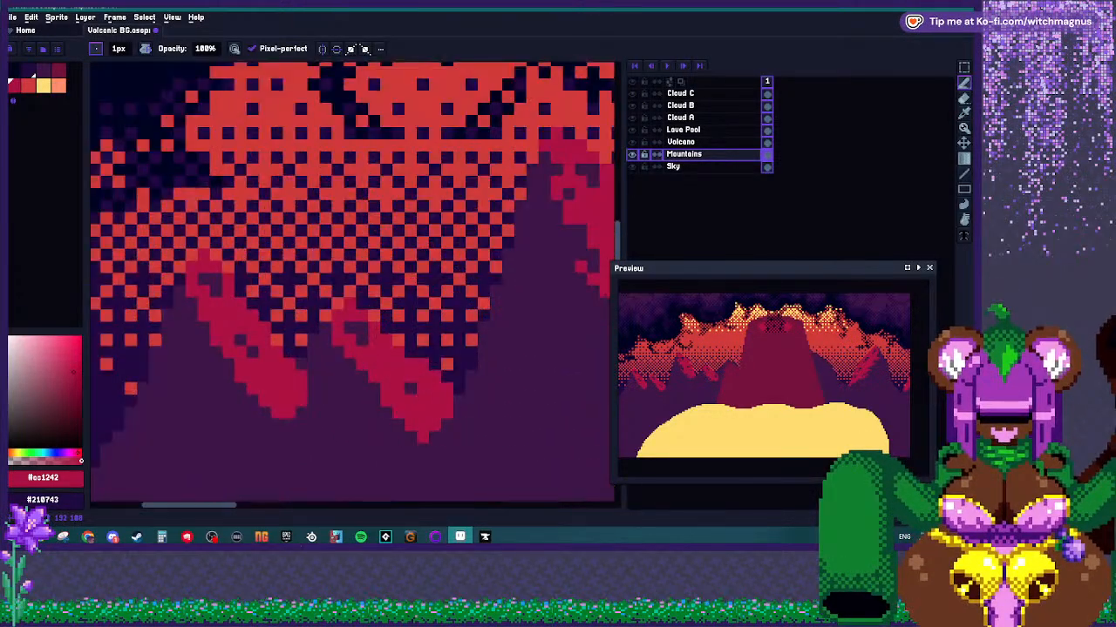
scroll(375, 401, up, 1)
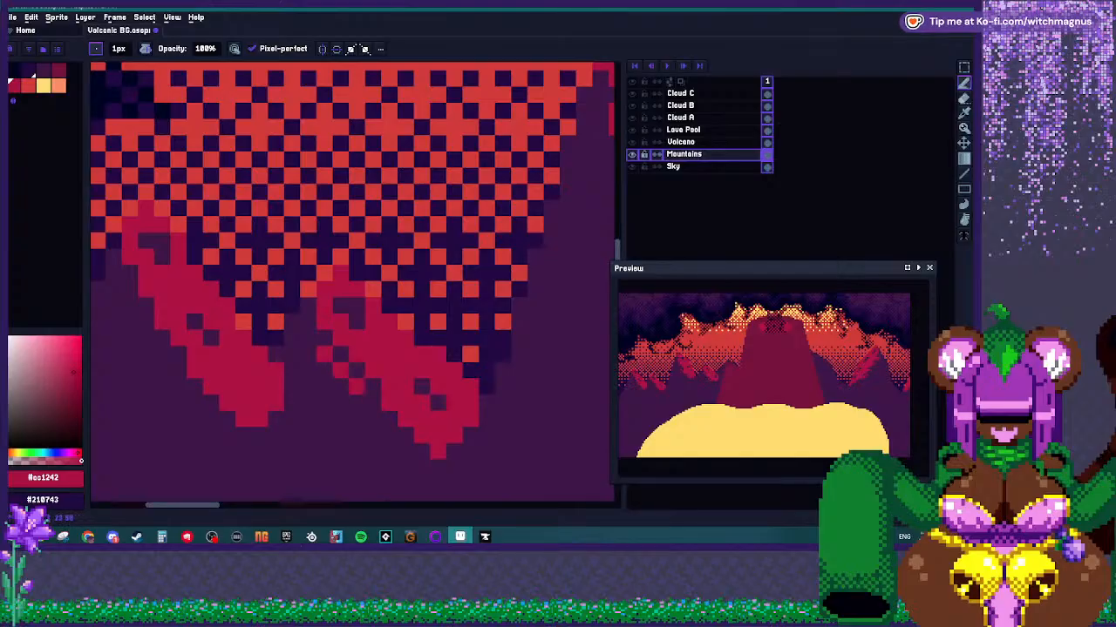
click(373, 418)
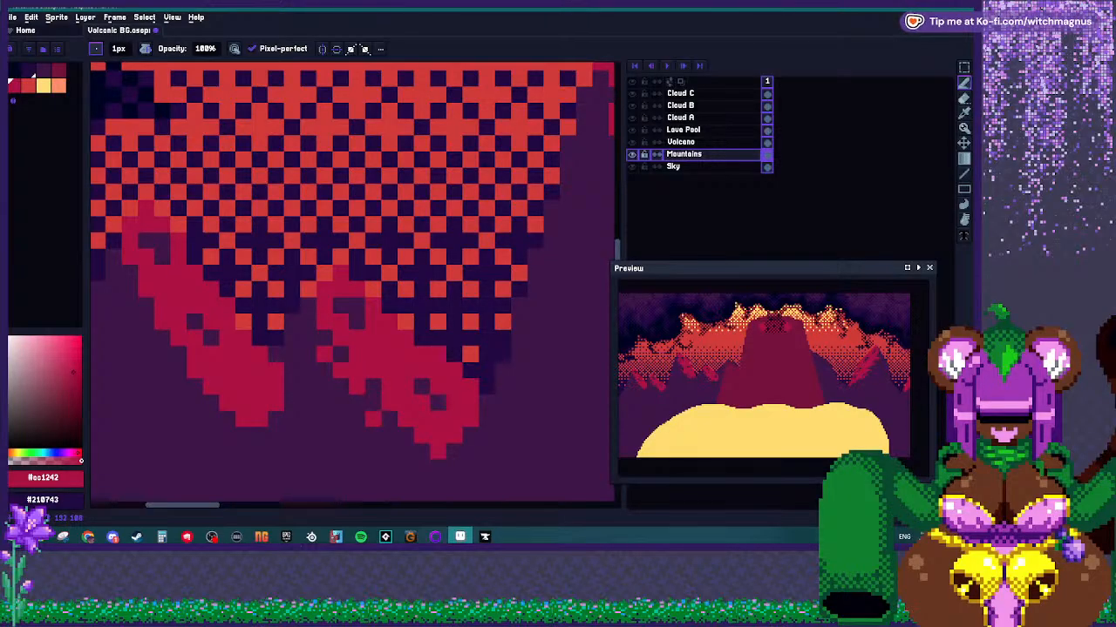
click(420, 450)
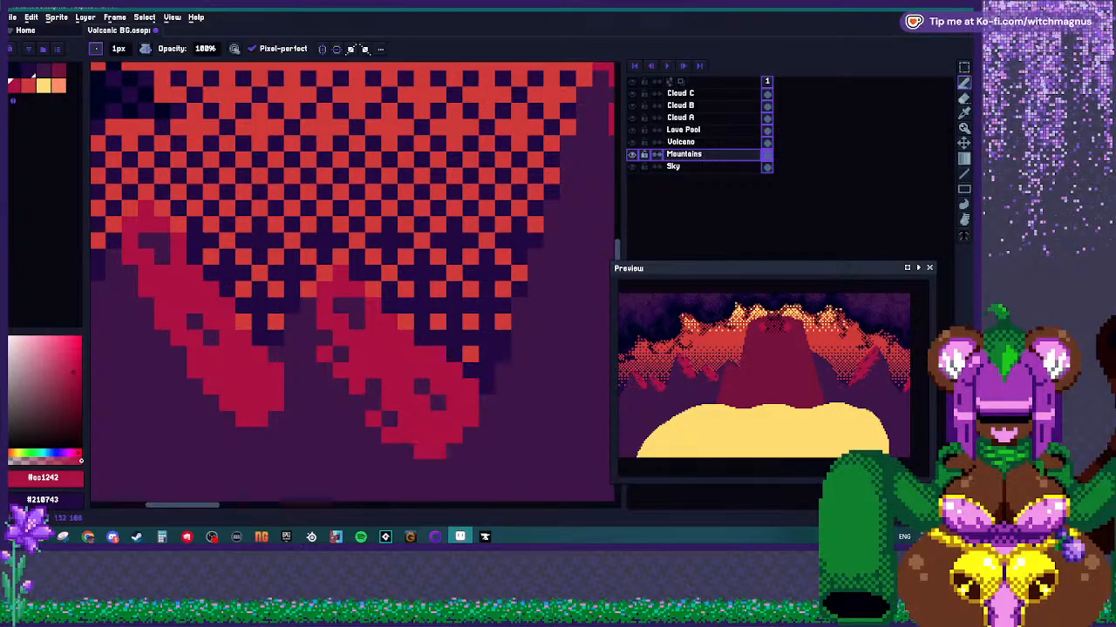
scroll(353, 284, down, 2)
Roughen the inner edge of the leftmost mountain's highlight with a few protruding crimson pixels.
scroll(353, 283, up, 2)
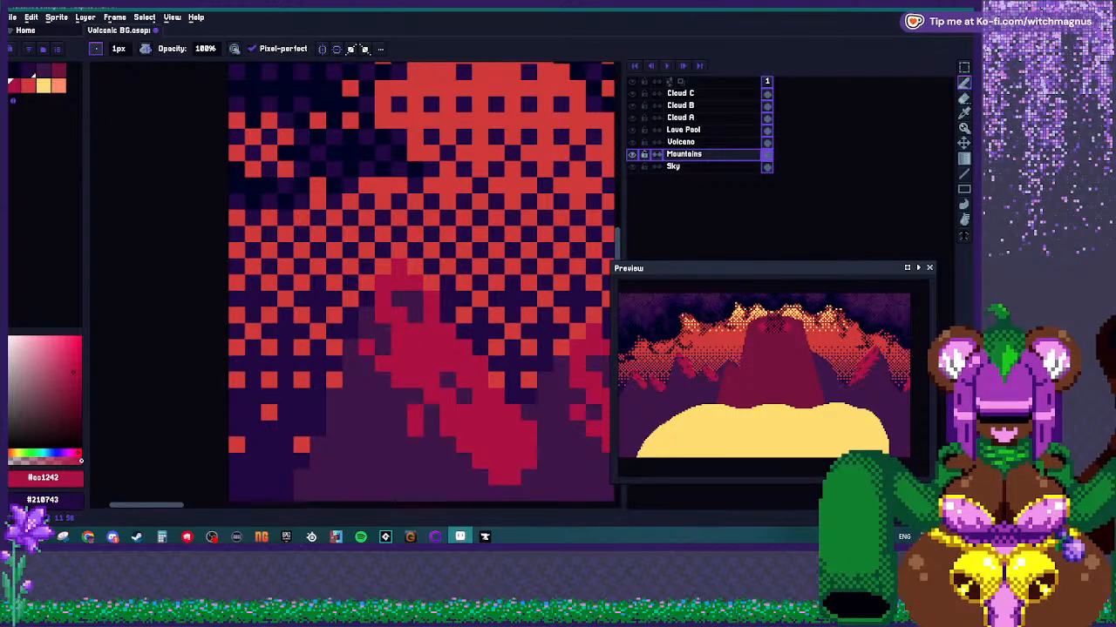
scroll(448, 445, down, 2)
scroll(431, 357, up, 2)
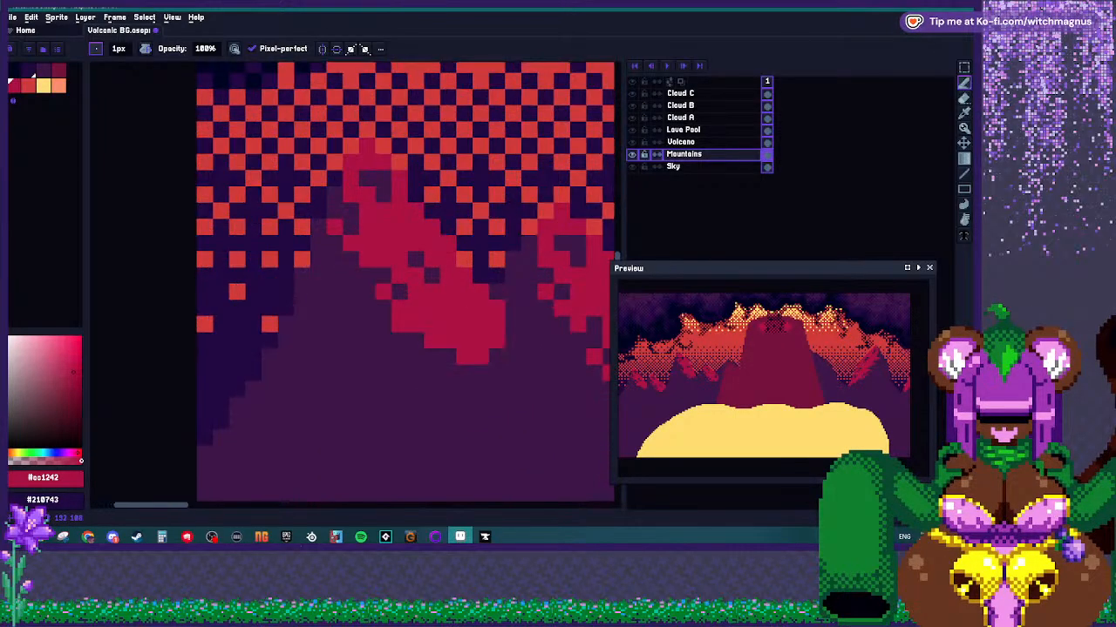
scroll(368, 292, down, 4)
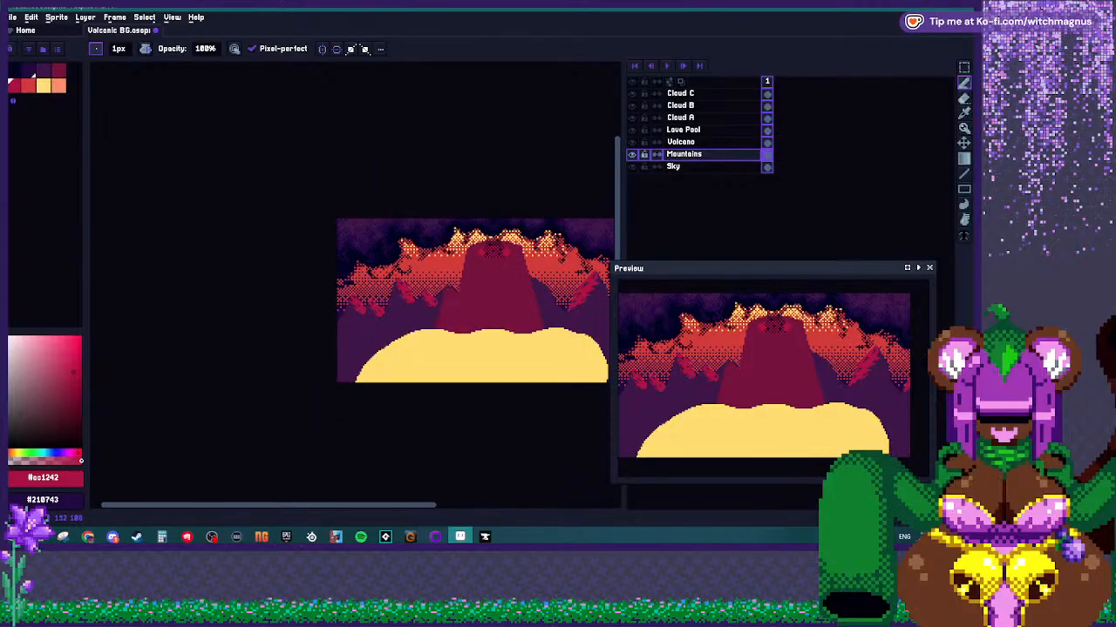
Add more protruding crimson pixels between the middle and foot of the right peak highlight's inner edge.
scroll(449, 275, up, 2)
scroll(367, 345, up, 2)
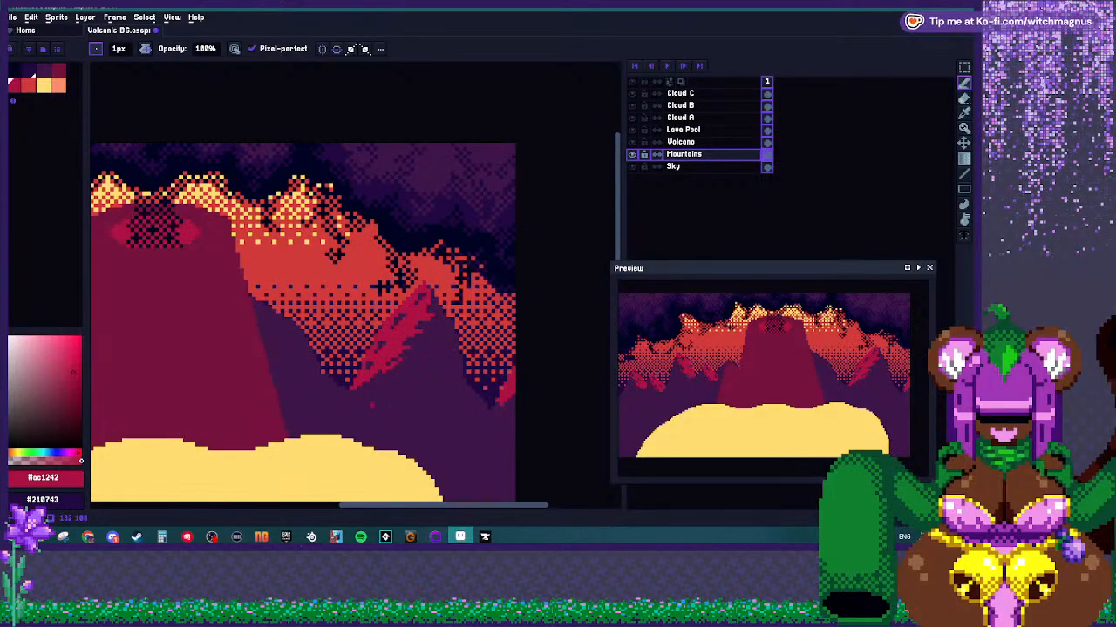
scroll(381, 286, up, 2)
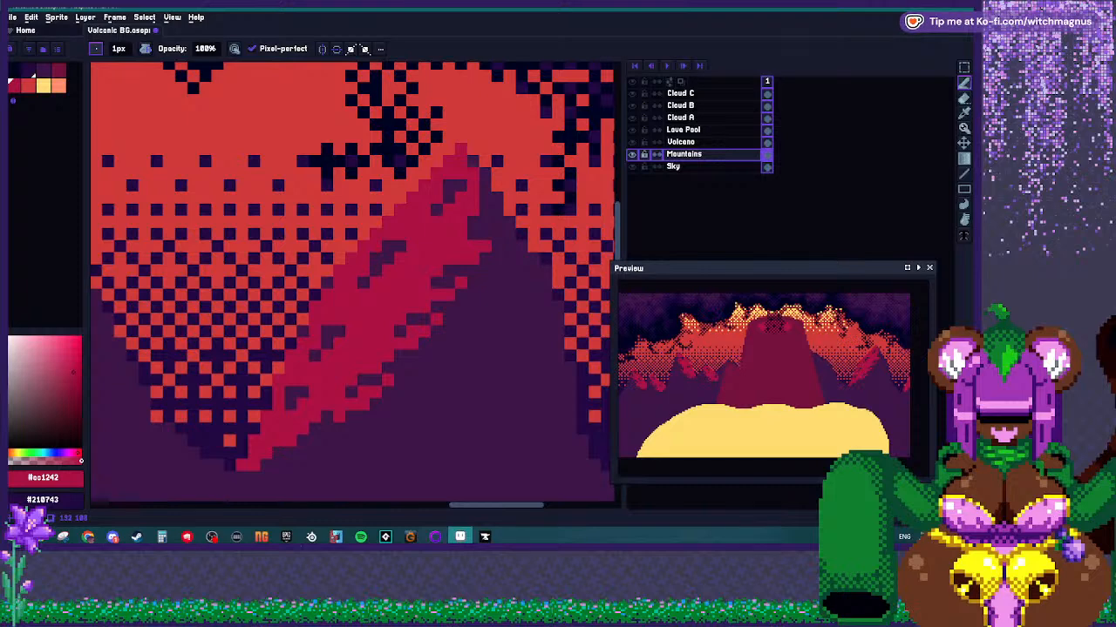
scroll(353, 287, down, 4)
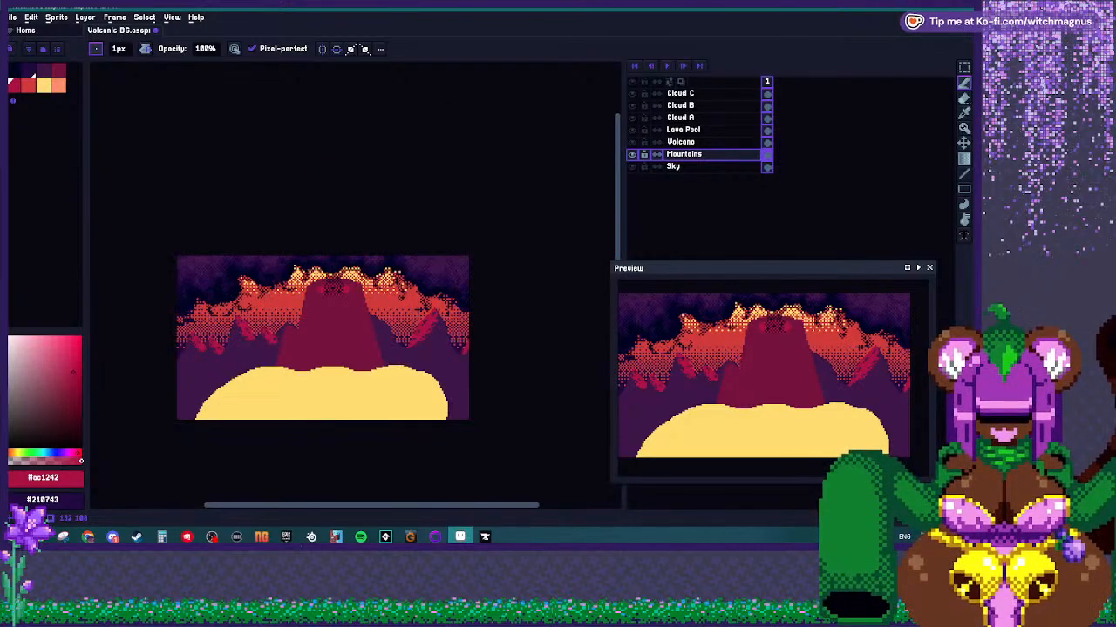
Notch the small highlight at the canvas's right edge with sampled mountain purple, and resample the highlight crimson.
scroll(440, 330, up, 4)
alt+click(444, 331)
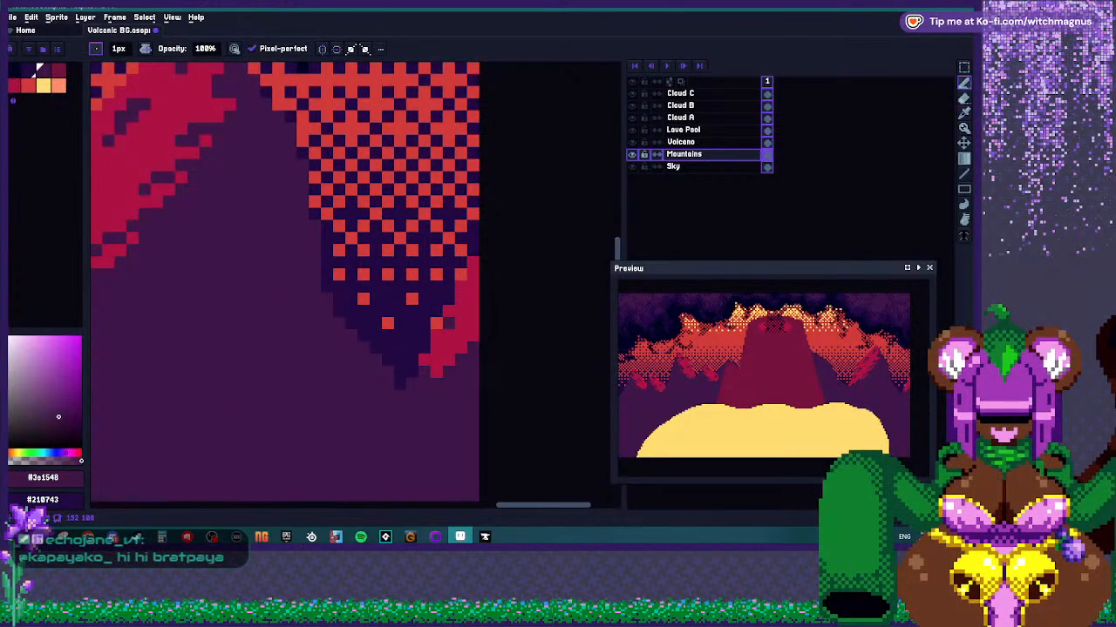
click(460, 311)
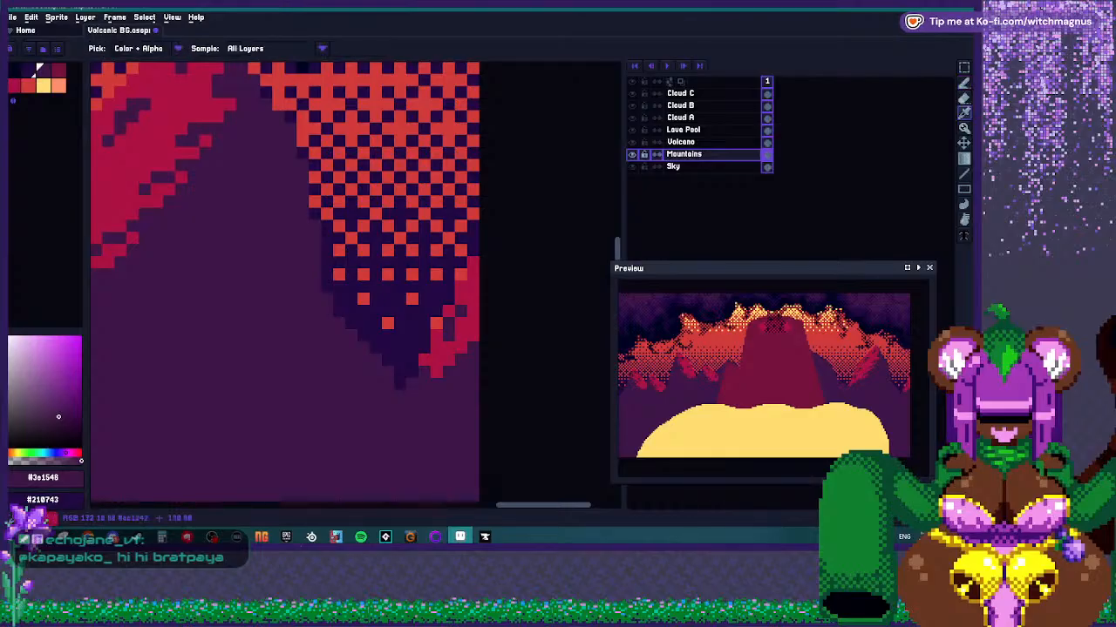
alt+click(468, 336)
scroll(448, 384, down, 4)
scroll(273, 344, up, 3)
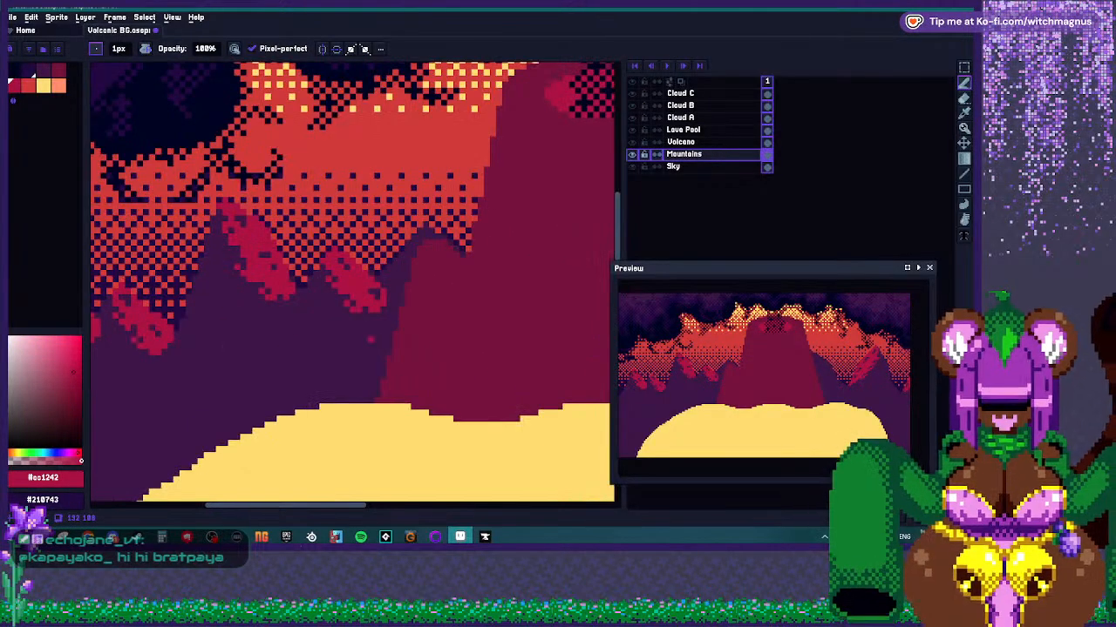
scroll(274, 344, down, 1)
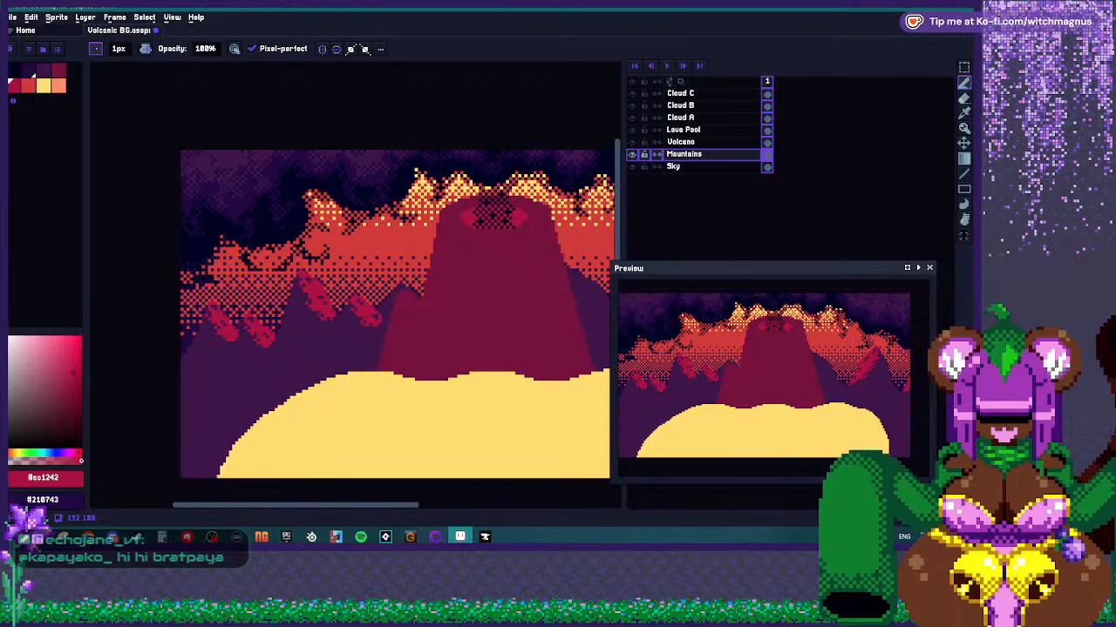
scroll(289, 280, down, 1)
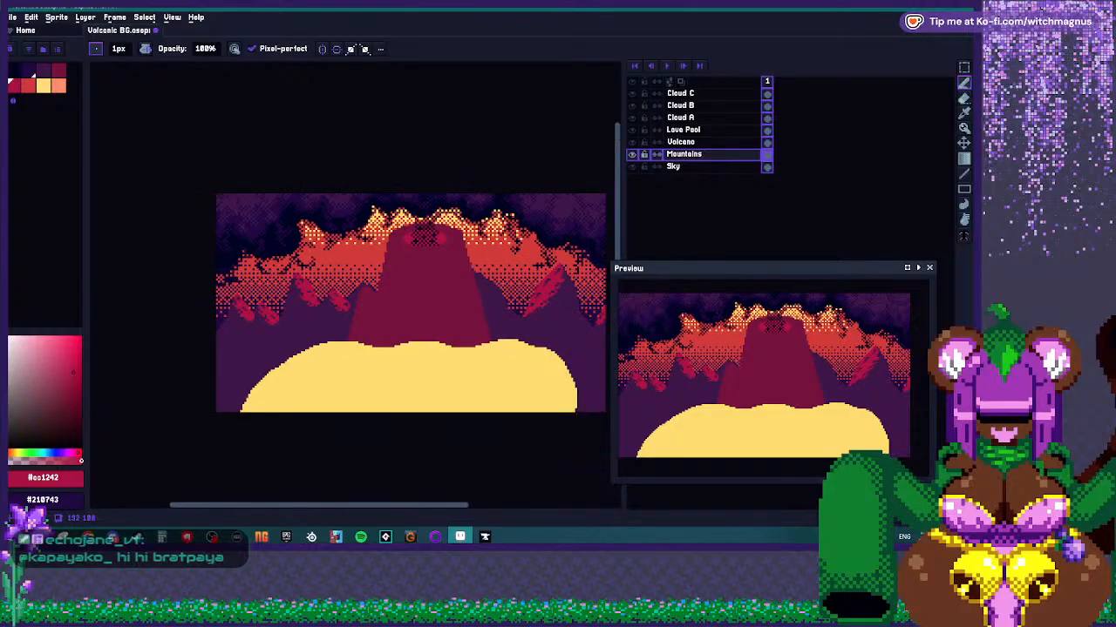
scroll(337, 267, down, 1)
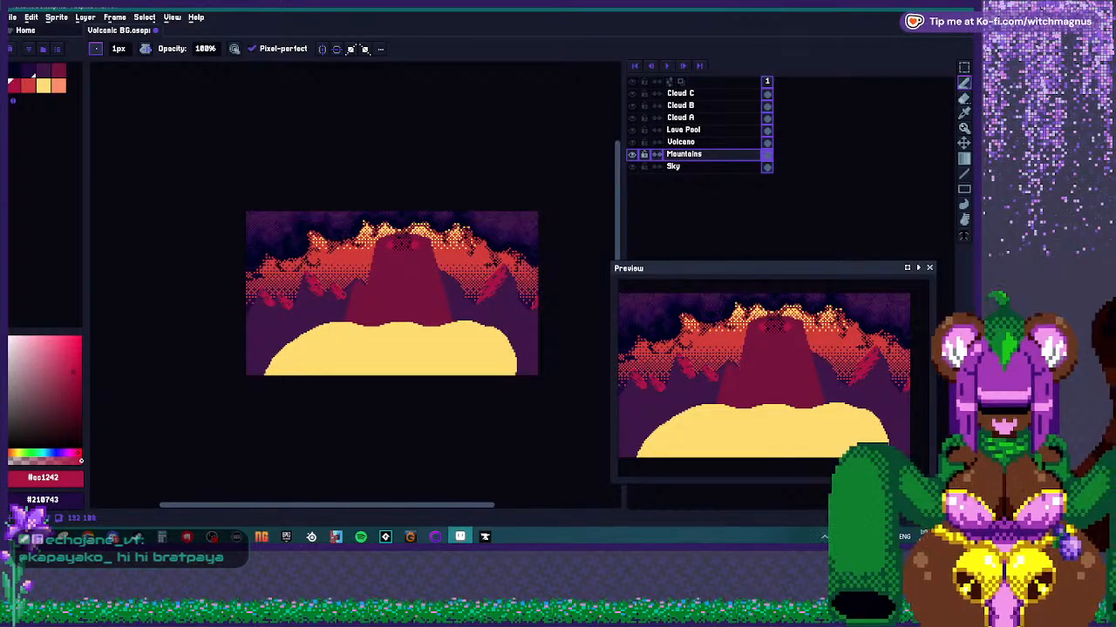
scroll(508, 292, up, 1)
Refine the upper inner edge of the right peak's highlight, trimming its protruding tip with crimson and mountain purple pixels.
scroll(510, 259, up, 6)
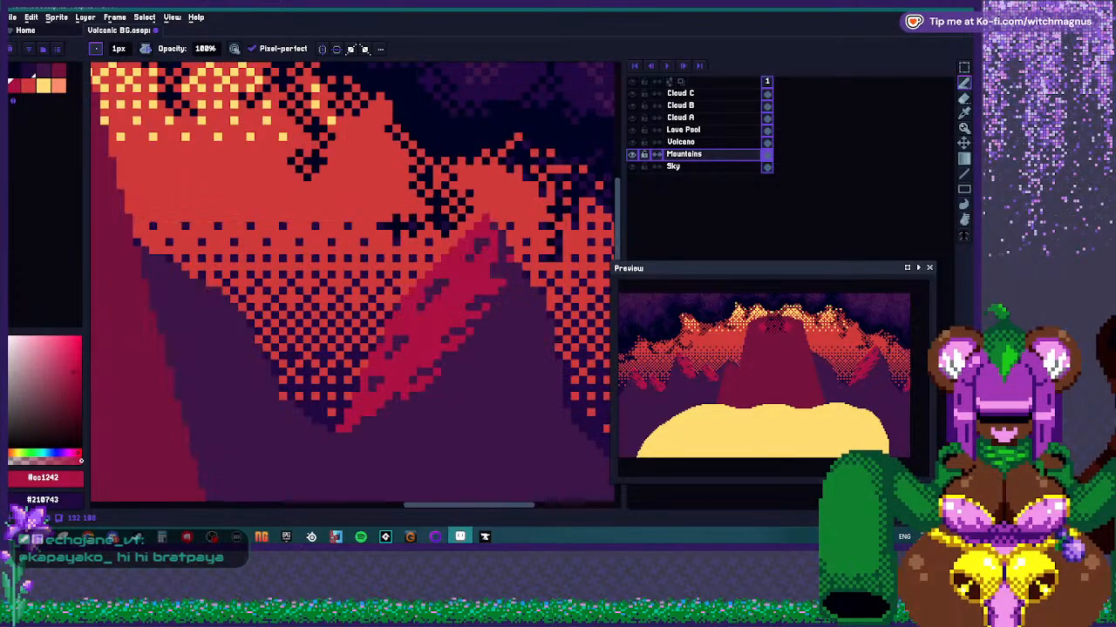
key(alt)
click(524, 267)
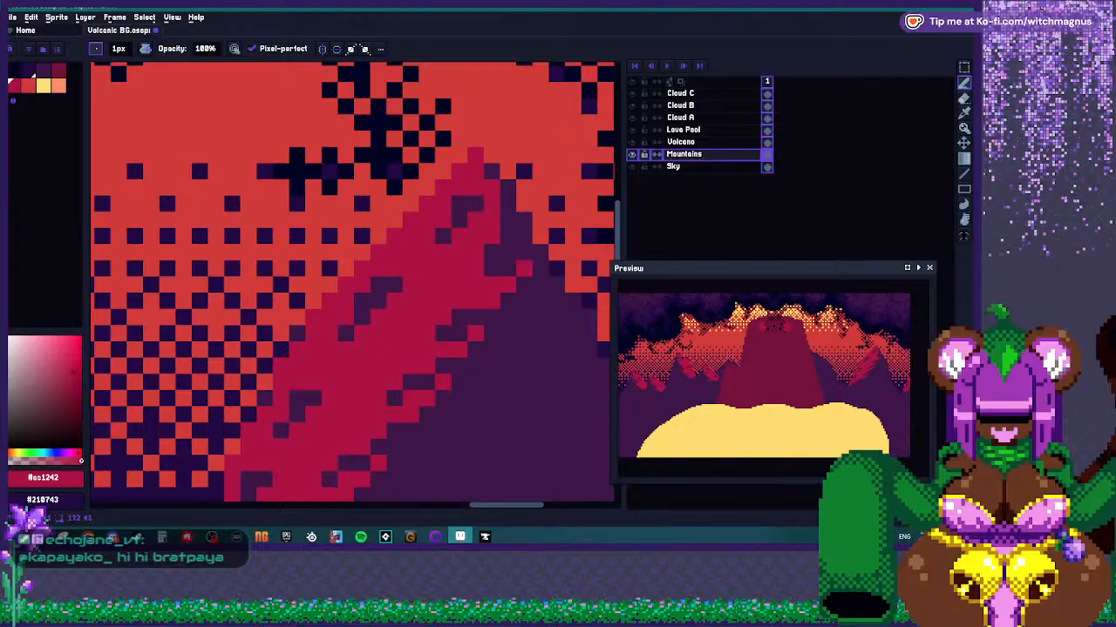
scroll(522, 262, down, 2)
key(ctrl+z)
key(ctrl+z)
scroll(533, 266, up, 1)
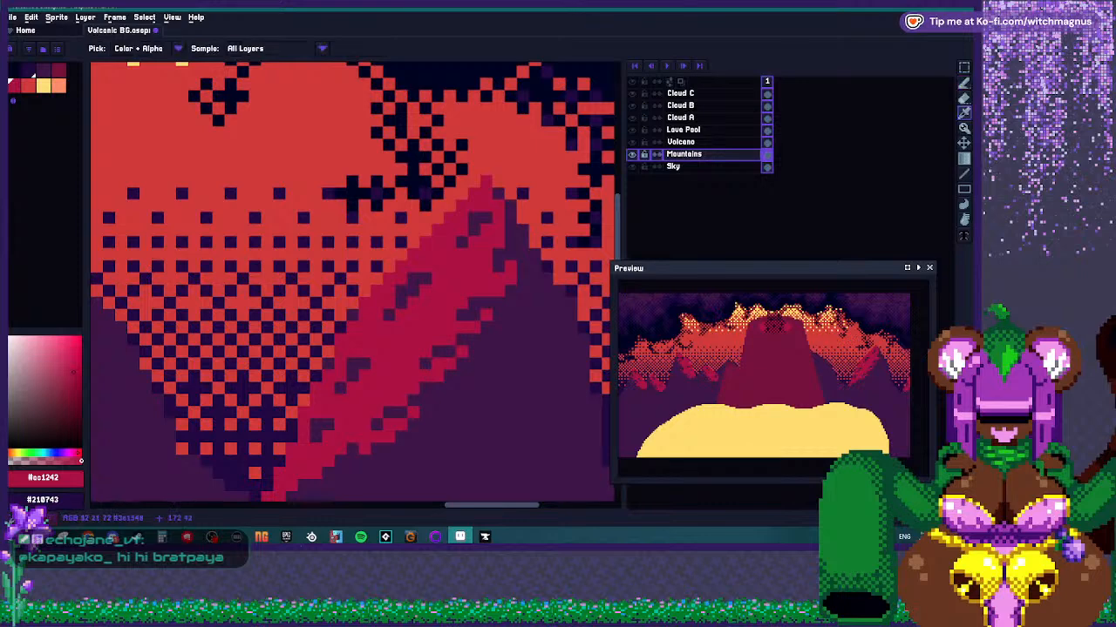
alt+click(511, 278)
alt+click(488, 275)
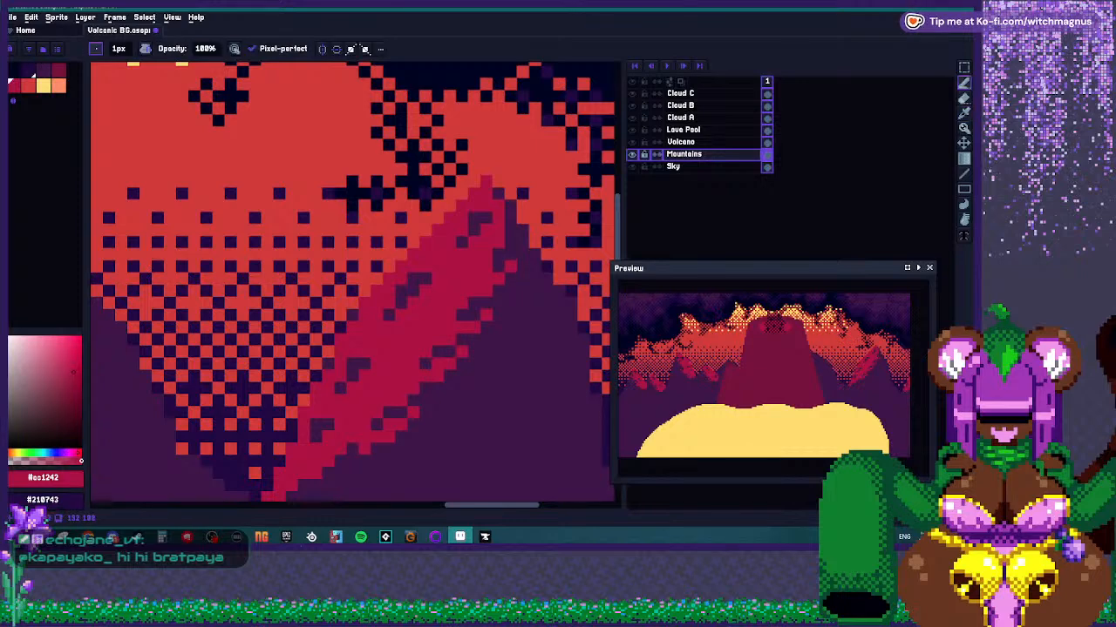
scroll(492, 281, down, 5)
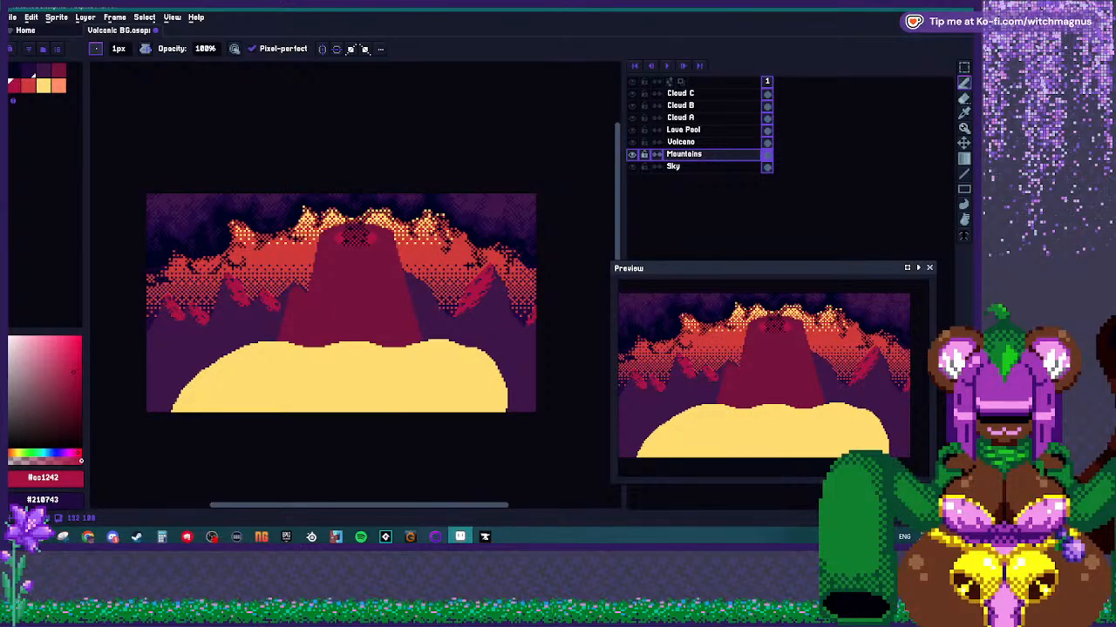
scroll(457, 315, down, 1)
scroll(270, 334, up, 1)
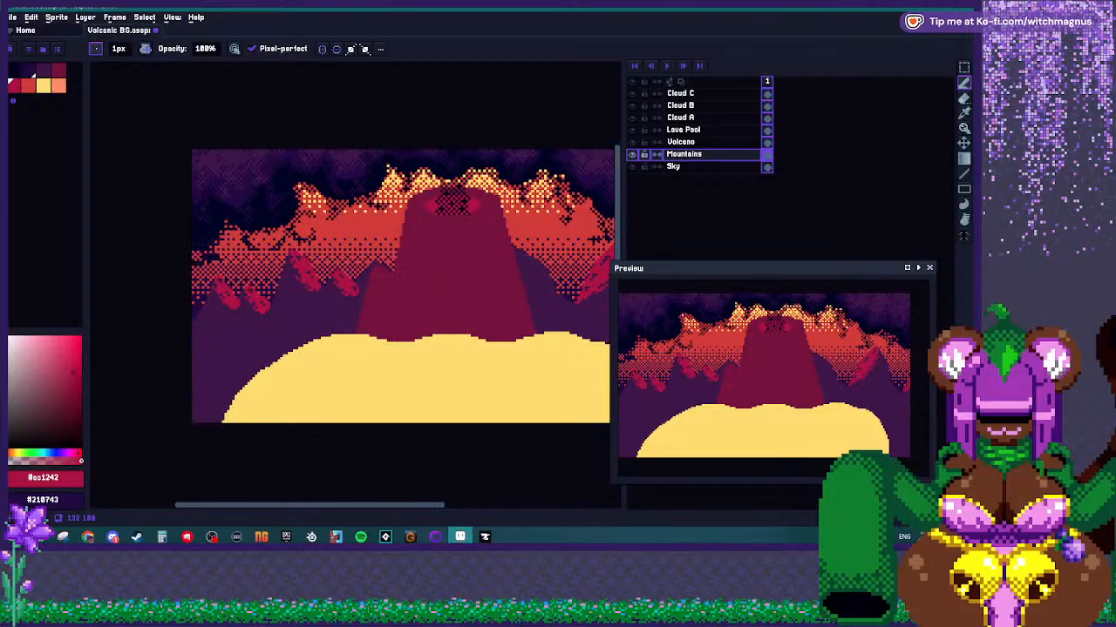
Sample the mountain purple and break up the small highlight beside the volcano's left slope with a few purple pixels.
scroll(296, 287, up, 4)
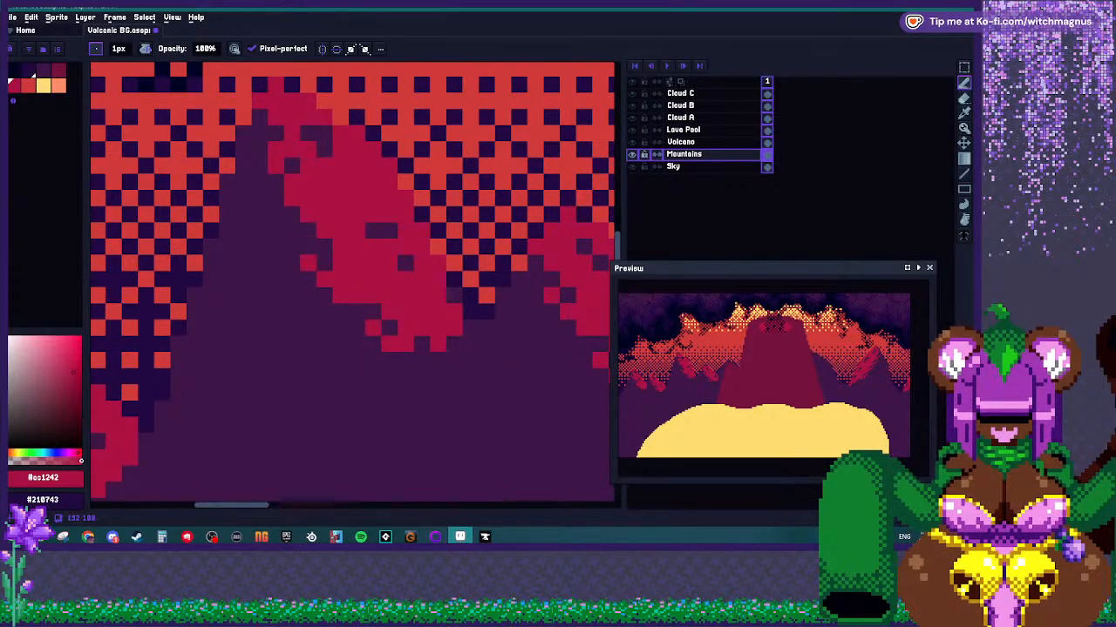
scroll(288, 231, down, 2)
scroll(353, 283, down, 2)
scroll(353, 283, up, 2)
scroll(352, 283, down, 2)
scroll(389, 257, up, 6)
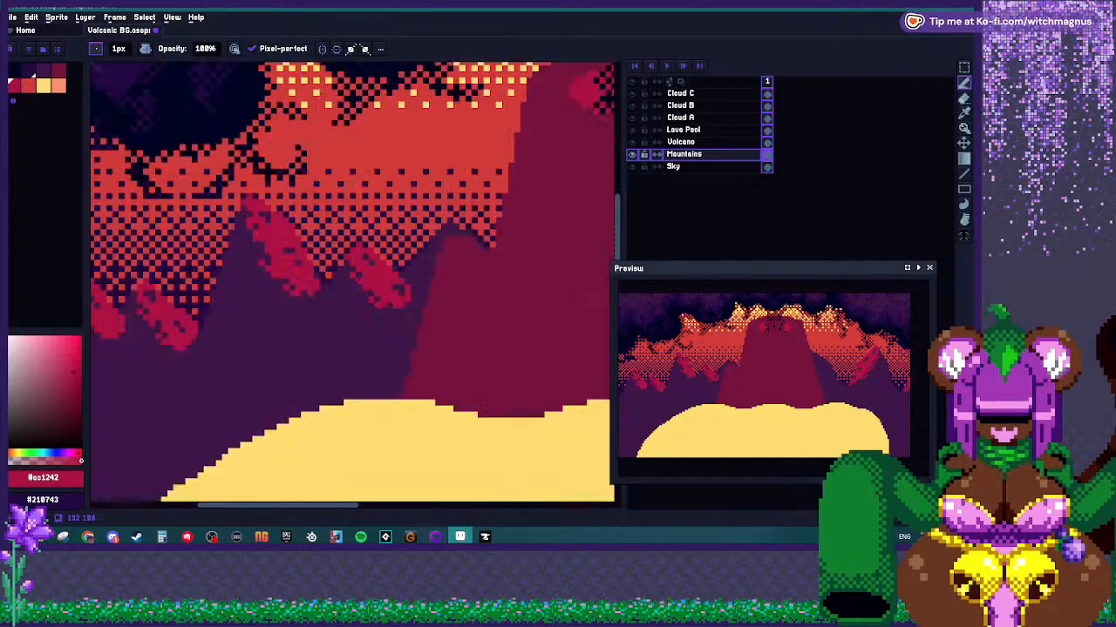
alt+click(432, 294)
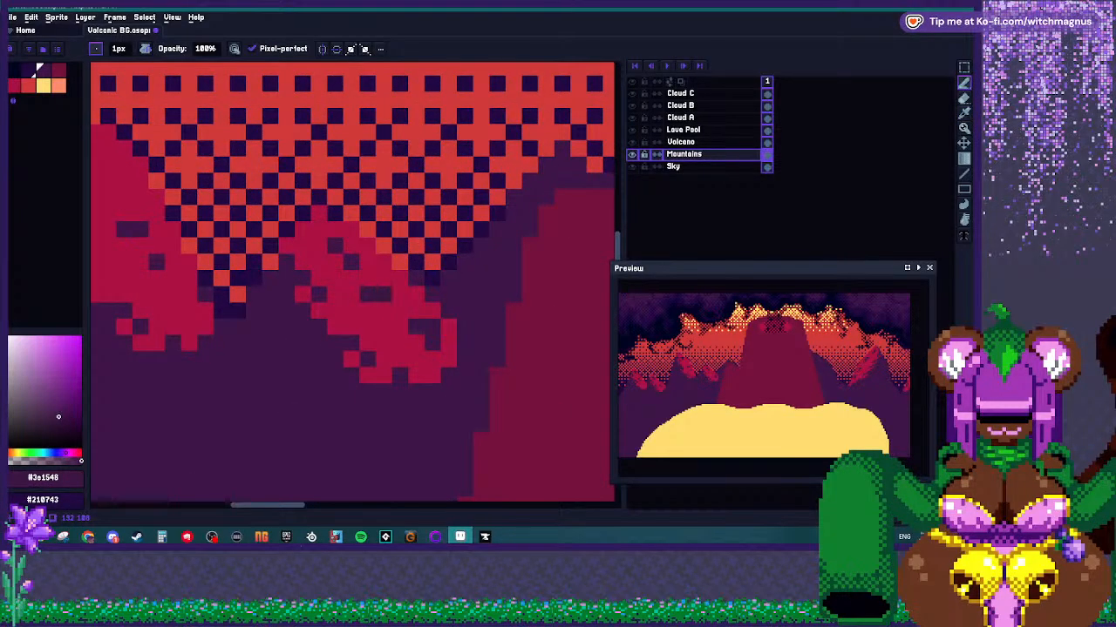
Carve small mountain-purple pixel clusters into the right peak's crimson highlight.
scroll(384, 323, down, 6)
scroll(450, 353, up, 2)
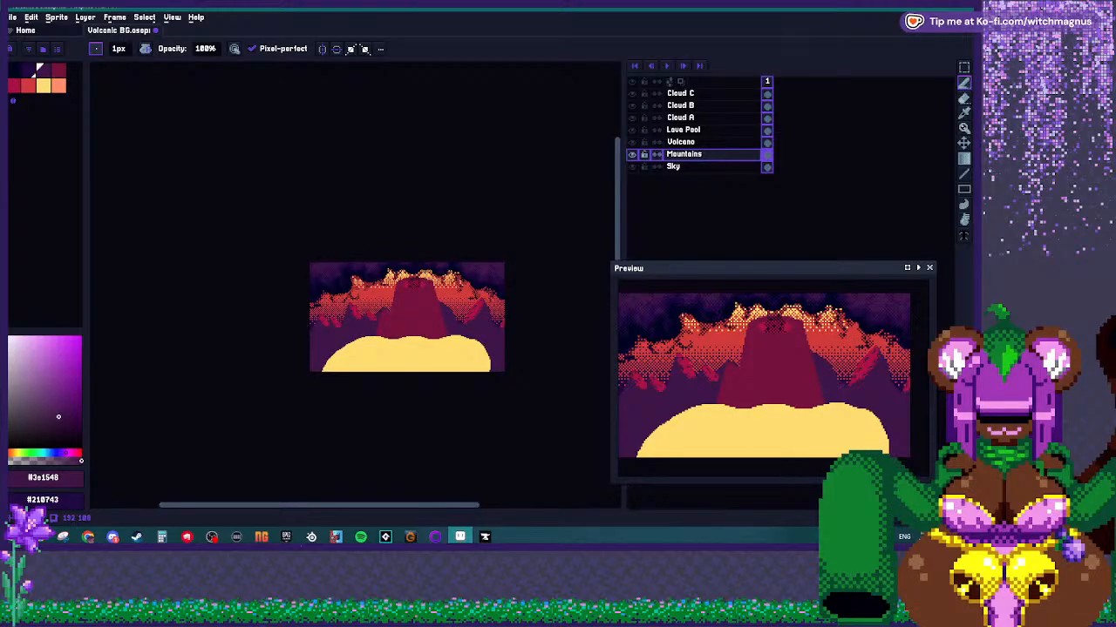
scroll(475, 297, up, 5)
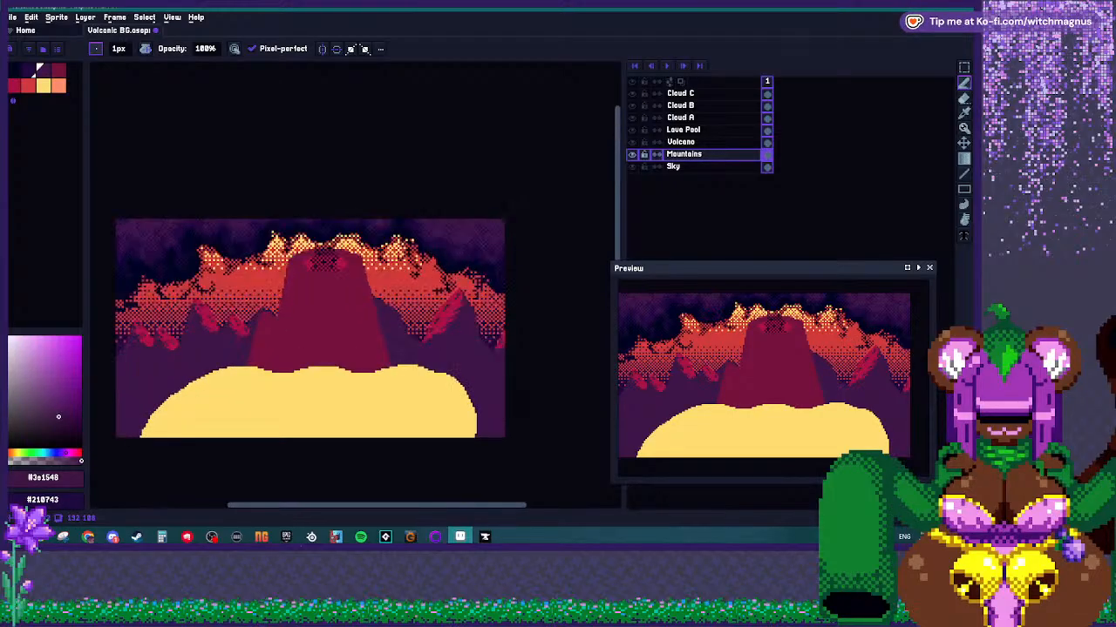
key(alt)
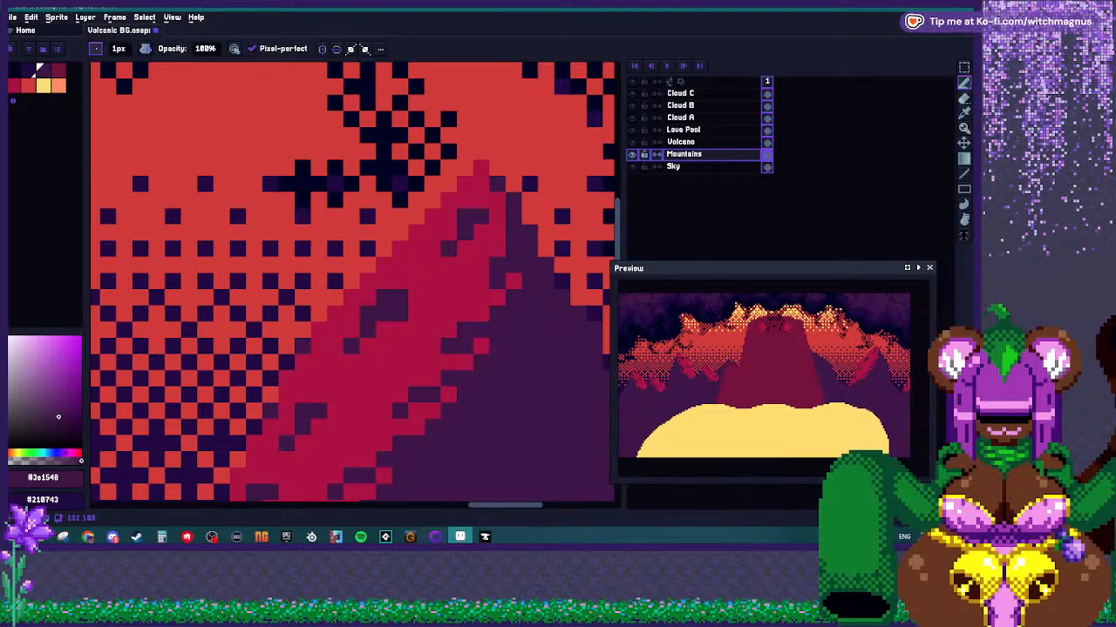
scroll(332, 250, down, 2)
scroll(417, 293, up, 2)
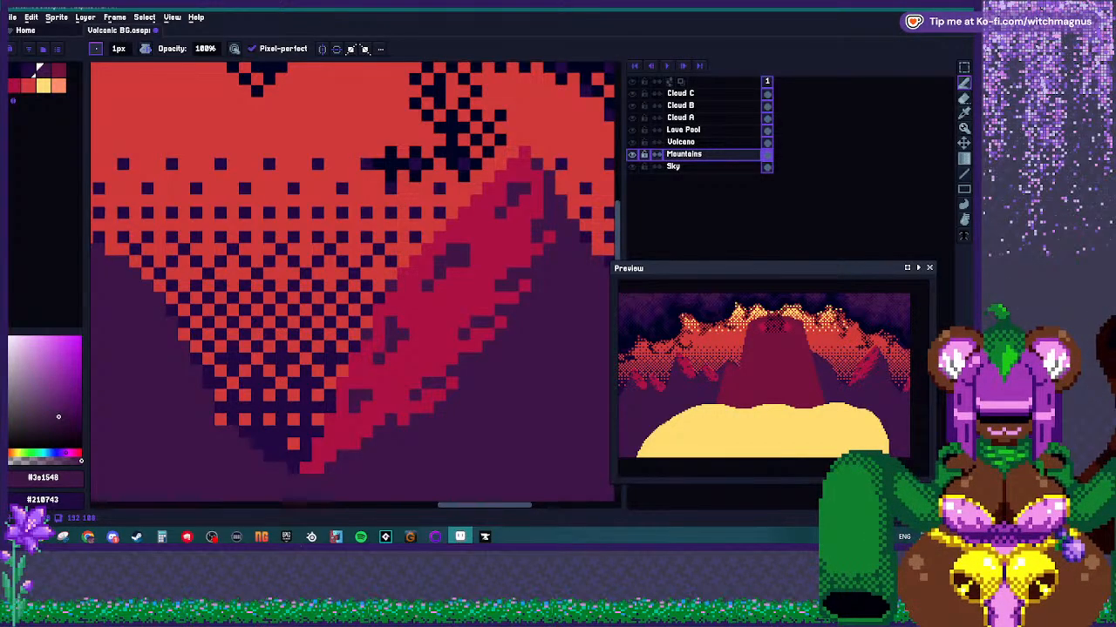
Resample the highlight crimson and extend the foot of the leftmost mountain's highlight down its slope, ending in scattered pixels.
scroll(388, 235, down, 3)
scroll(598, 240, up, 2)
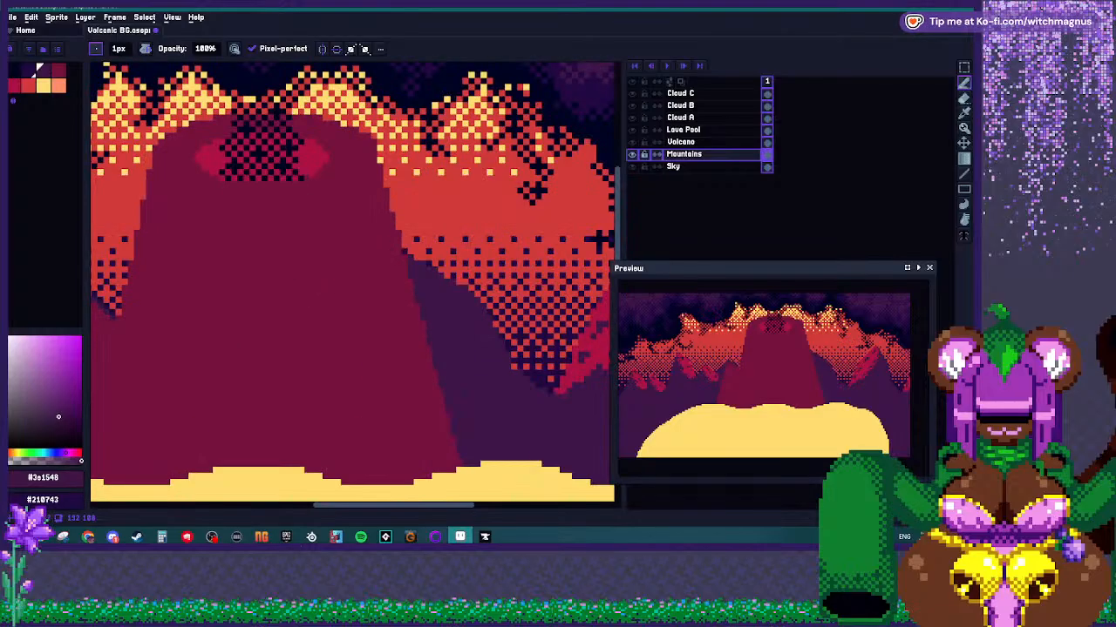
scroll(598, 240, down, 2)
scroll(600, 253, up, 1)
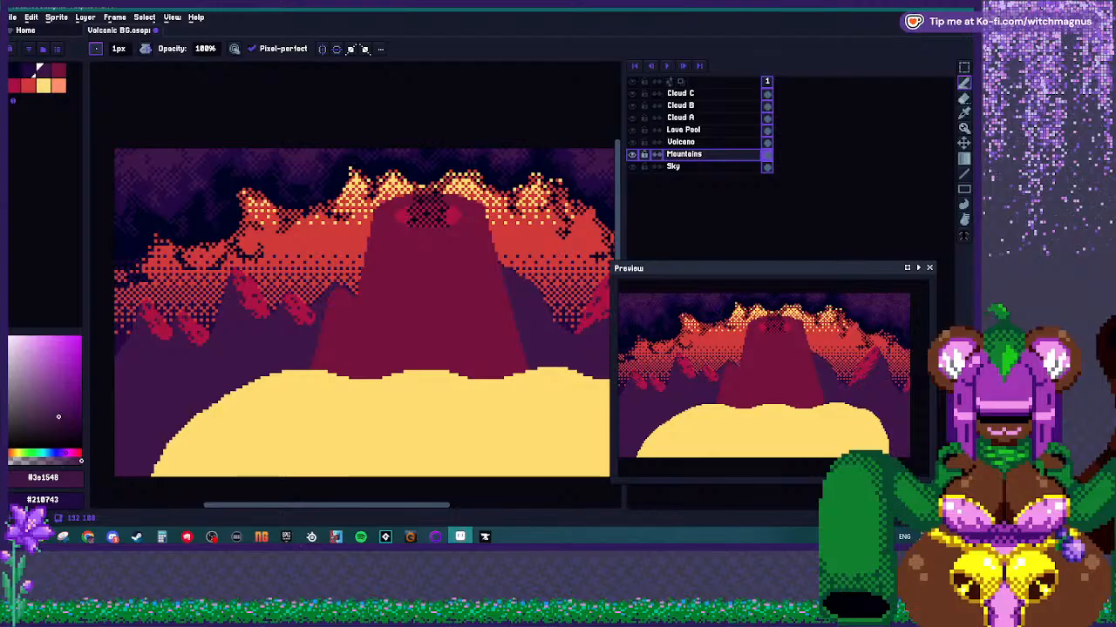
scroll(151, 331, up, 4)
scroll(249, 332, down, 4)
scroll(236, 332, up, 4)
alt+click(283, 345)
click(293, 344)
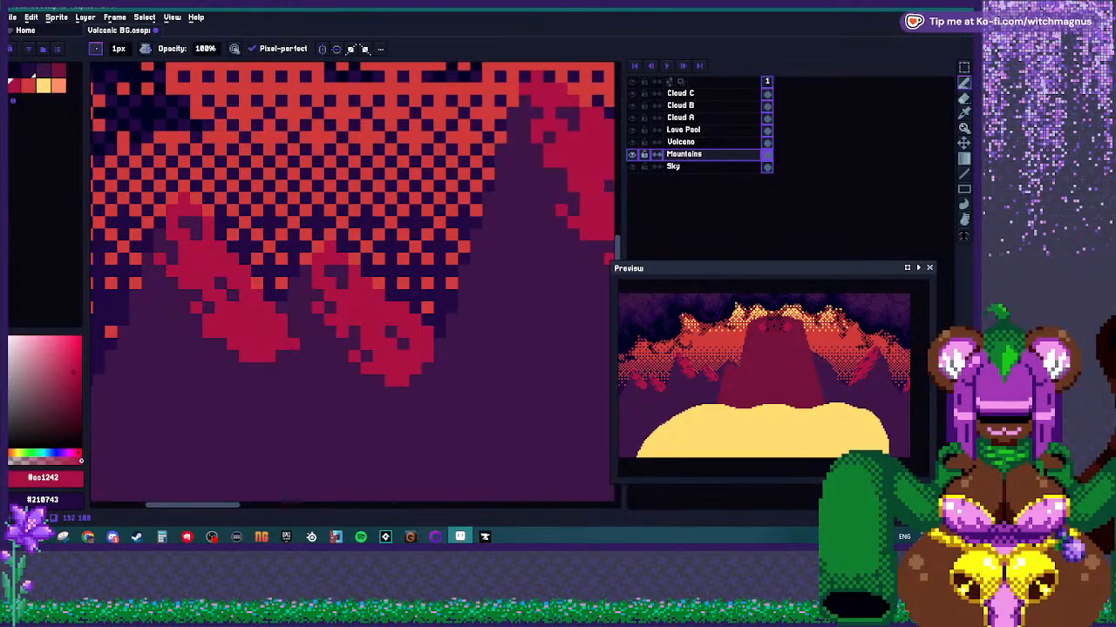
mouse_move(294, 344)
mouse_down()
mouse_move(306, 356)
mouse_move(282, 381)
mouse_move(317, 416)
mouse_up()
click(282, 356)
click(316, 402)
click(340, 403)
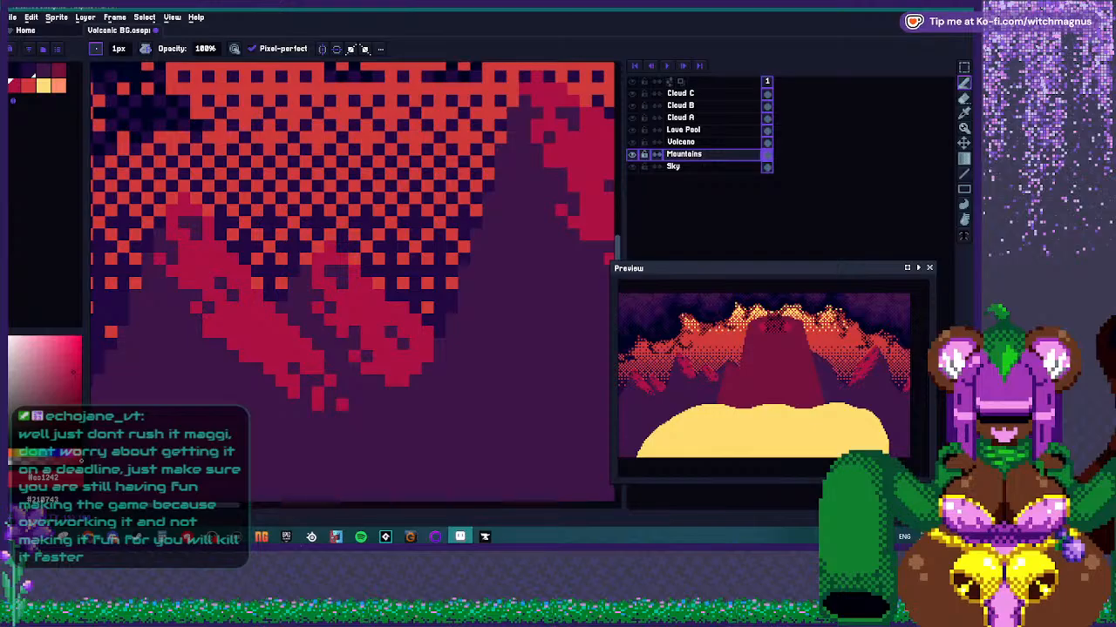
Add two protruding crimson pixels at the foot of the second mountain's highlight from the canvas's left edge.
scroll(325, 372, down, 2)
scroll(381, 371, up, 2)
click(383, 367)
click(370, 379)
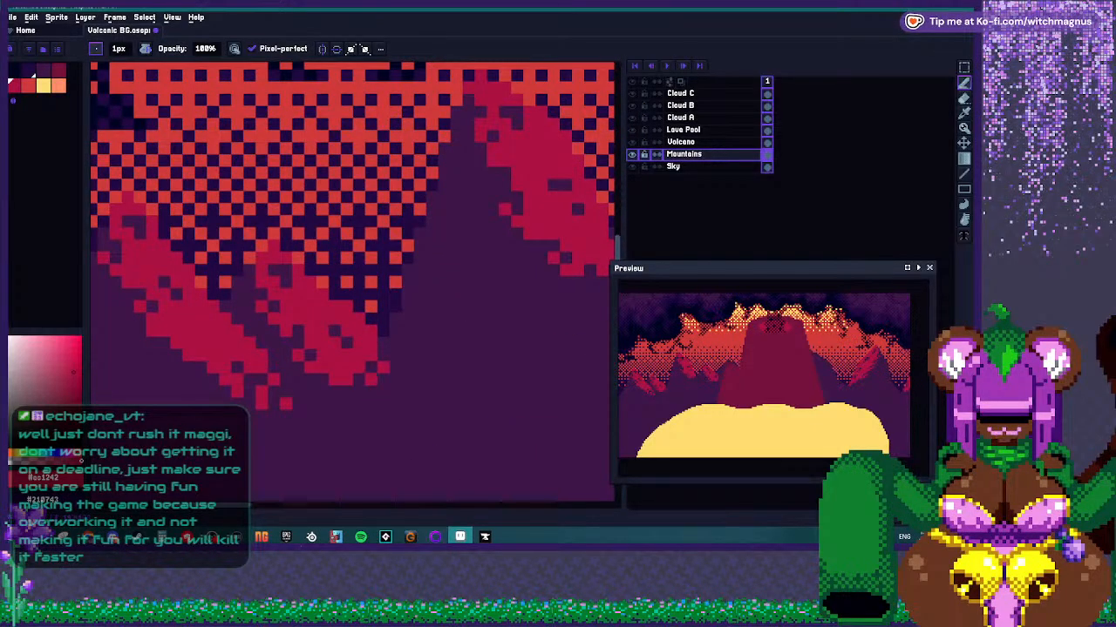
Scatter crimson pixels around the feet of the tall left peak's highlight and the one beside the volcano, undoing the last stroke.
scroll(349, 262, down, 2)
scroll(349, 262, up, 2)
scroll(349, 261, down, 2)
scroll(349, 262, up, 2)
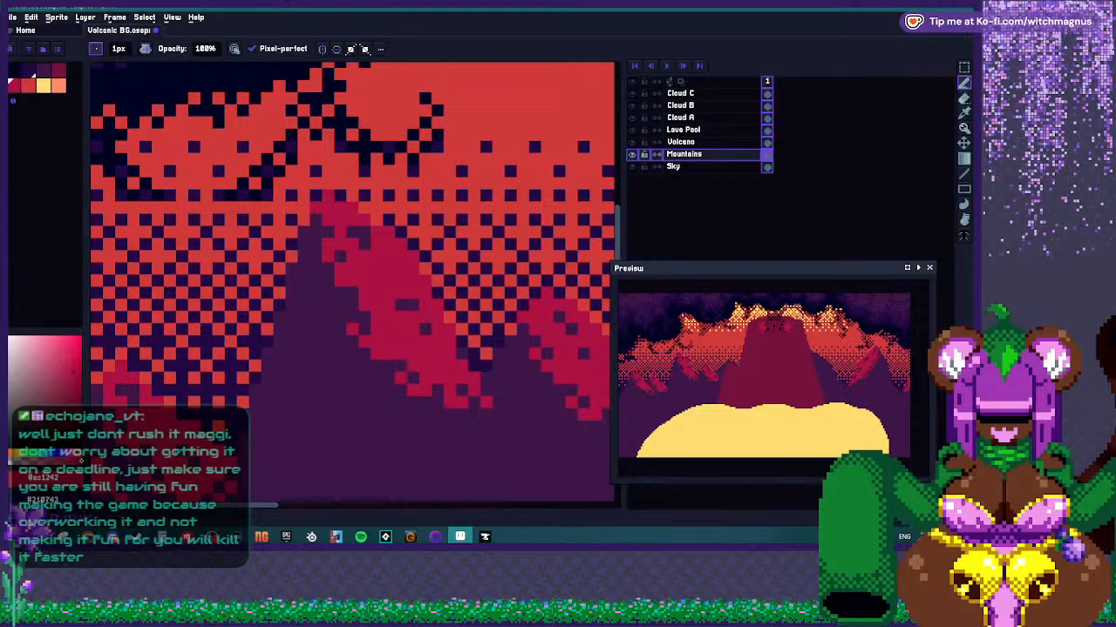
scroll(376, 326, down, 4)
scroll(446, 348, up, 5)
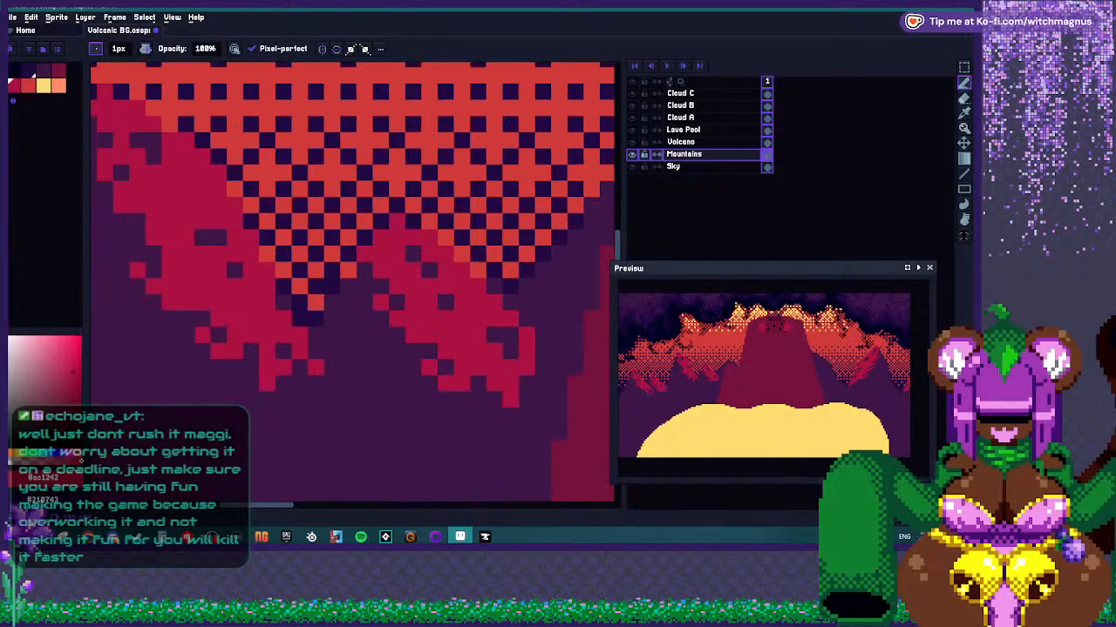
key(ctrl+z)
scroll(349, 261, down, 3)
scroll(349, 262, up, 4)
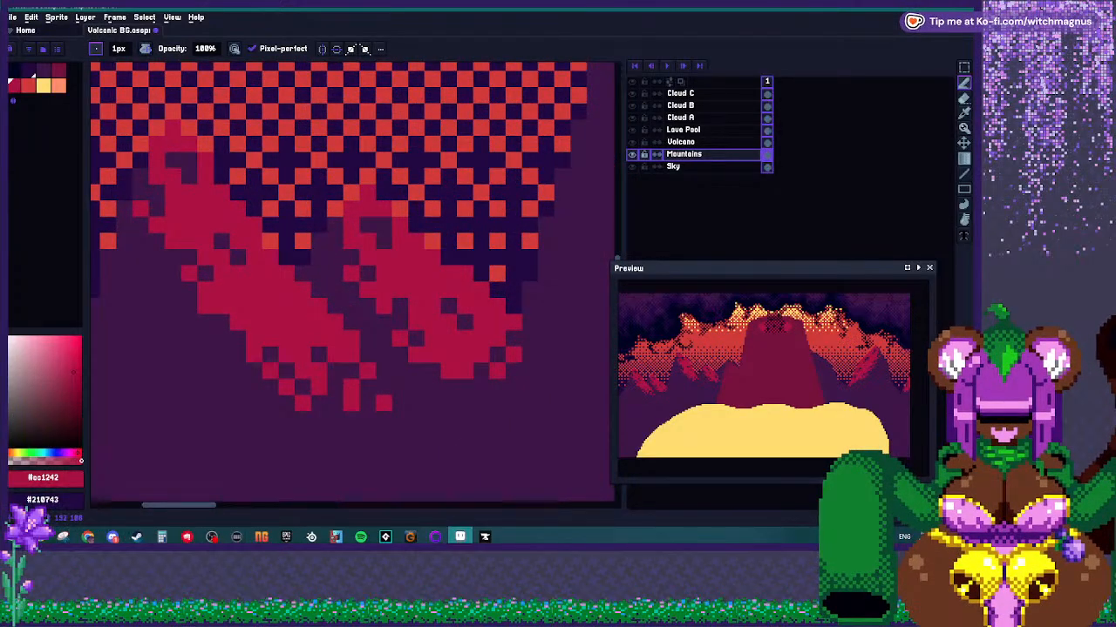
Roughen the foot and lower inner edge of the right peak's highlight with protruding crimson pixels.
scroll(349, 279, down, 3)
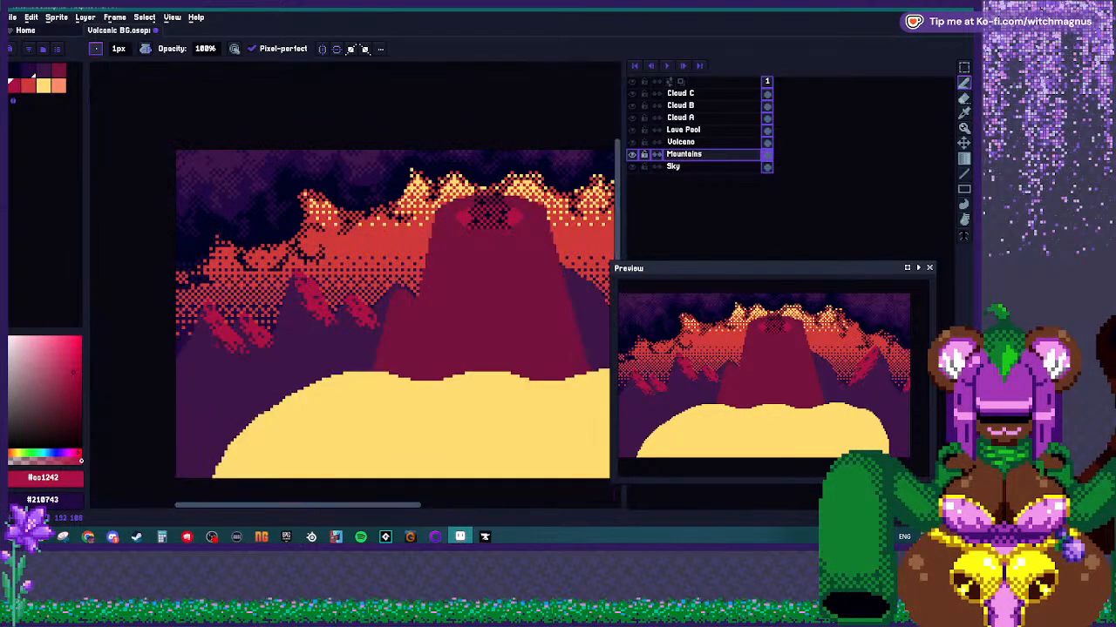
scroll(349, 278, down, 1)
scroll(349, 279, up, 1)
scroll(480, 324, up, 1)
scroll(441, 366, up, 1)
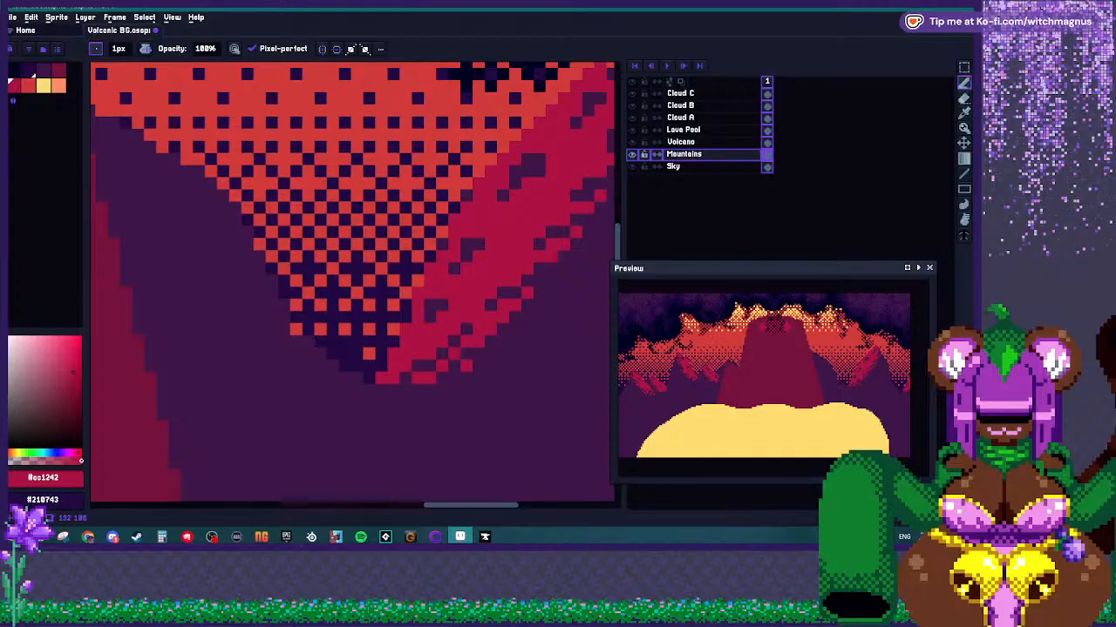
scroll(417, 280, down, 3)
scroll(419, 305, up, 4)
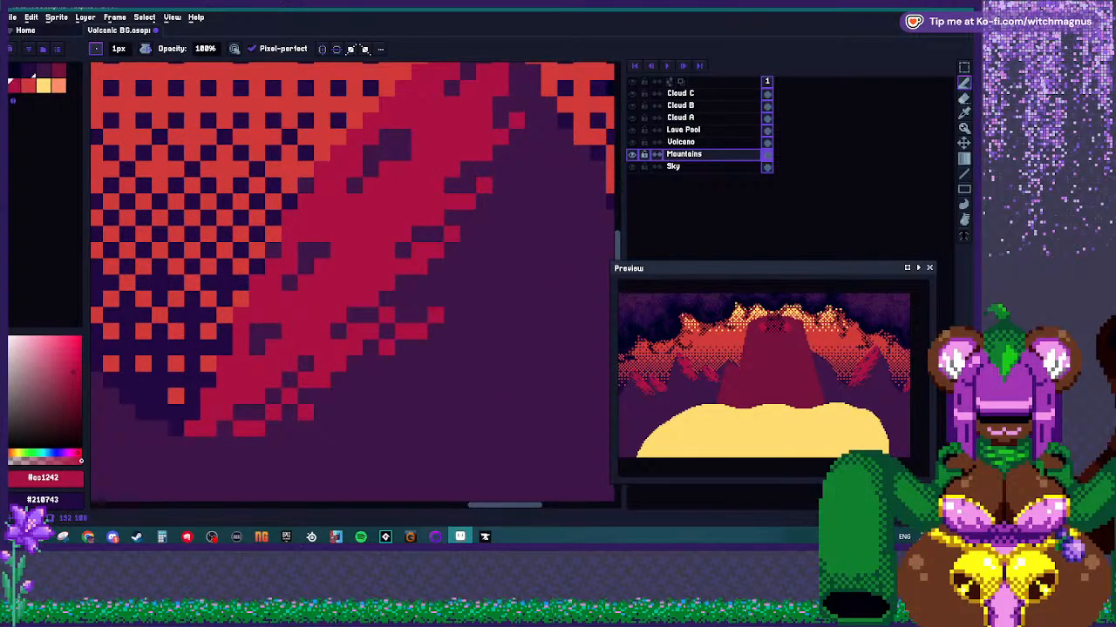
scroll(418, 315, down, 3)
scroll(412, 314, up, 4)
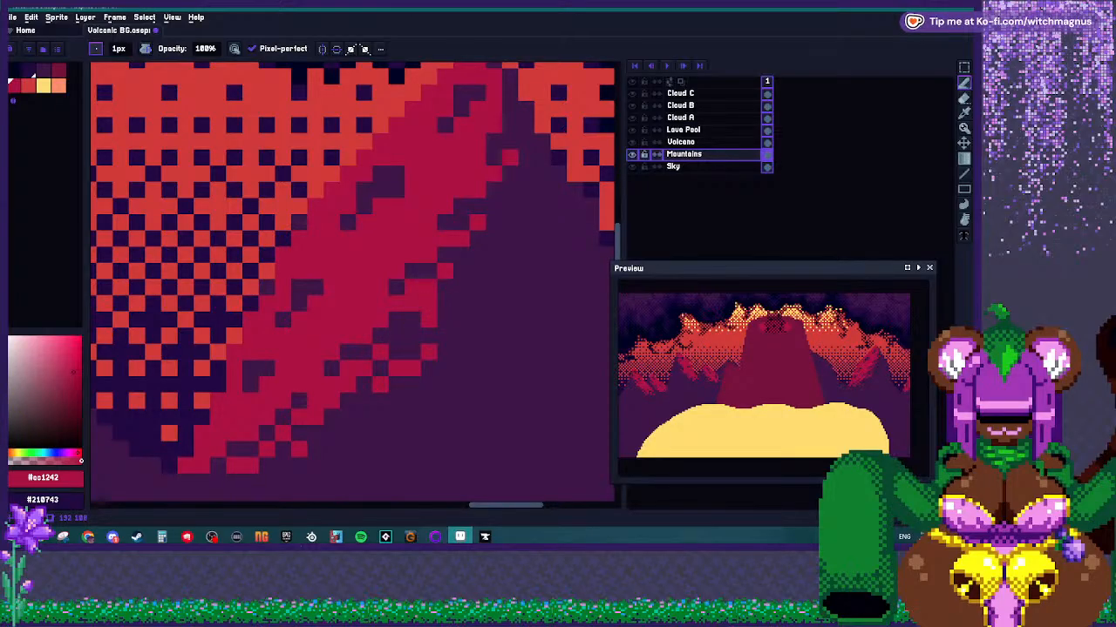
Thicken the inner edge of the tall left peak's highlight with crimson pixels, leaving one detached near its foot.
scroll(445, 303, down, 4)
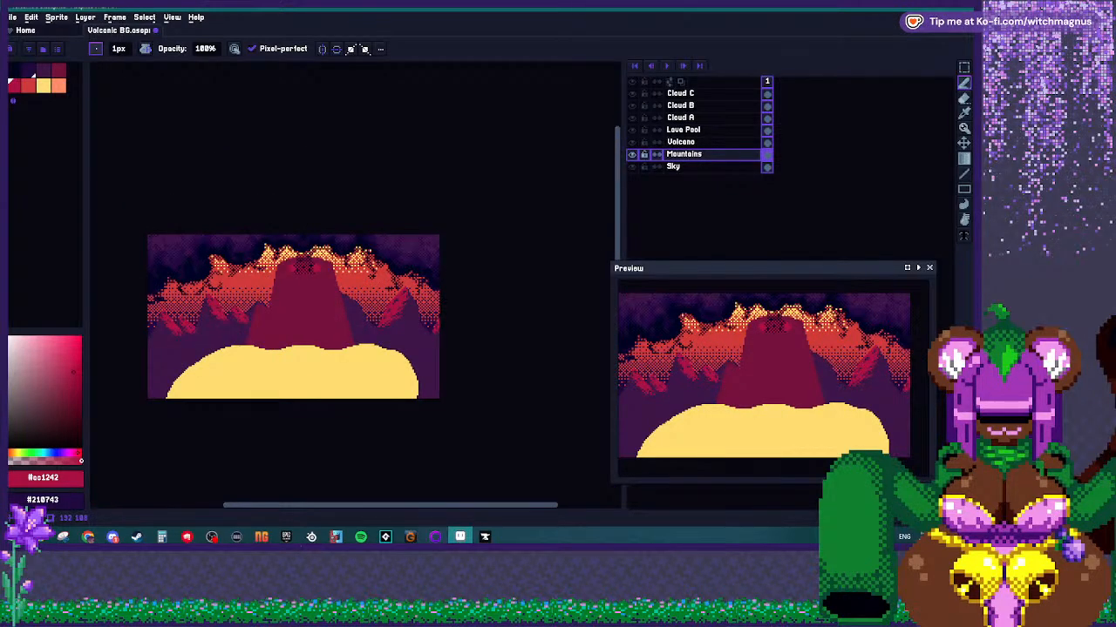
scroll(244, 266, up, 5)
drag(227, 228, 244, 228)
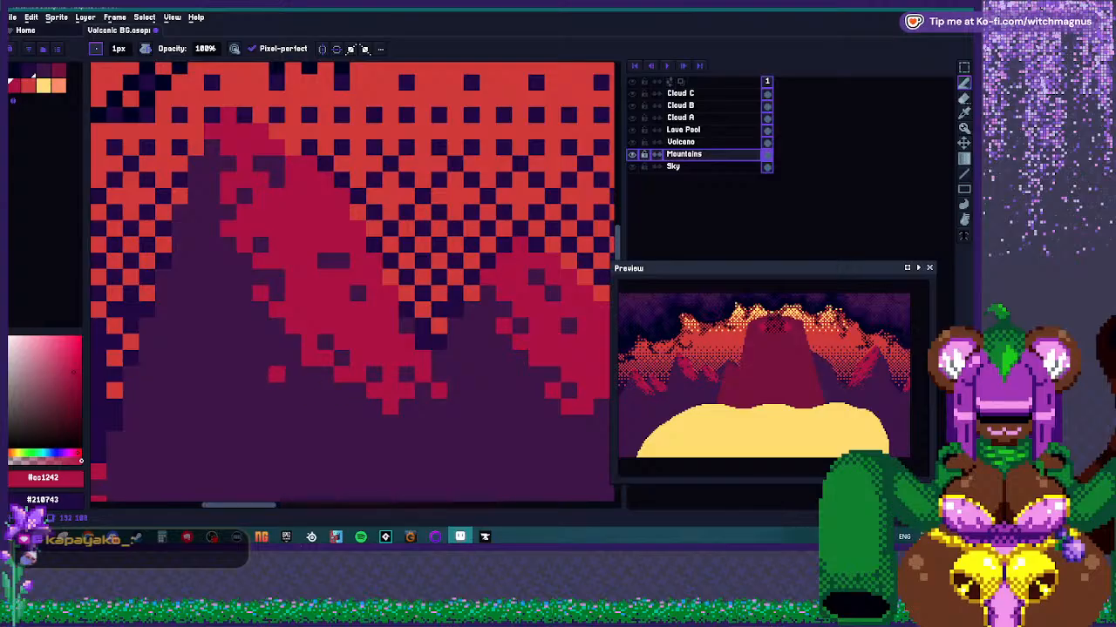
Sample the mountain purple and add purple flecks inside the tall left peak's highlight.
scroll(285, 375, down, 5)
scroll(349, 314, up, 5)
alt+click(348, 332)
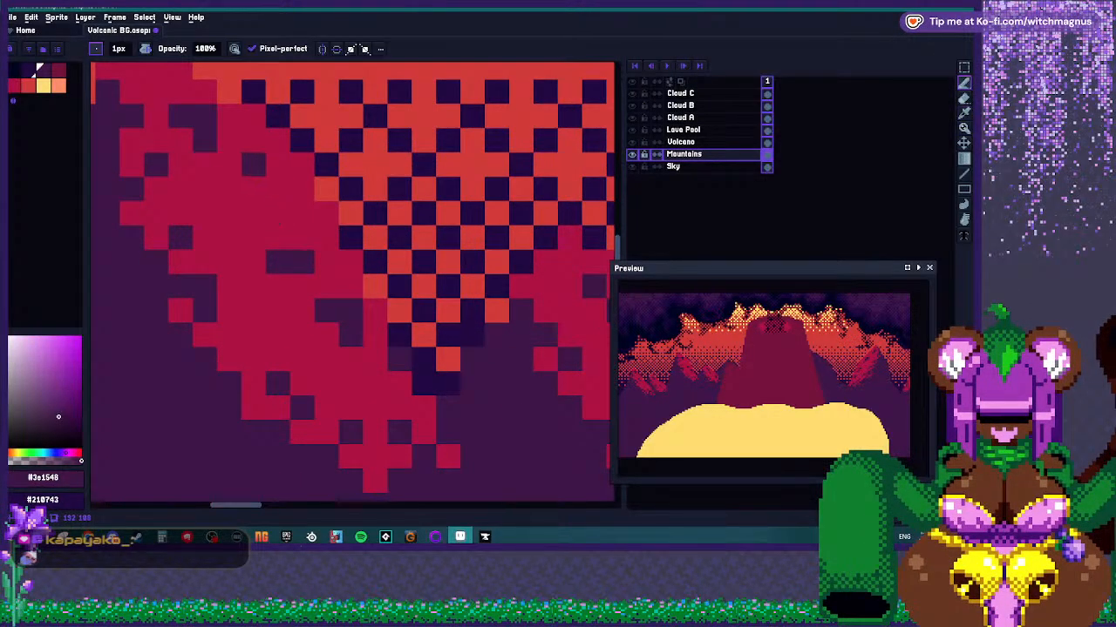
key(v)
key(b)
click(278, 189)
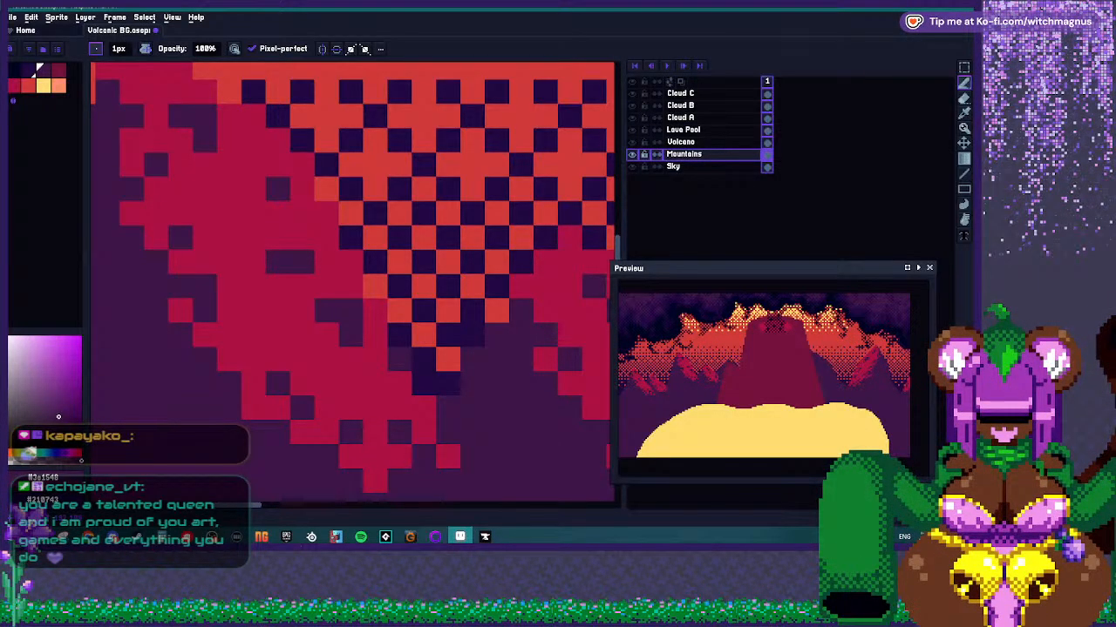
Add a small cluster of mountain-purple pixels inside the lower half of the leftmost mountain's highlight.
scroll(353, 279, down, 4)
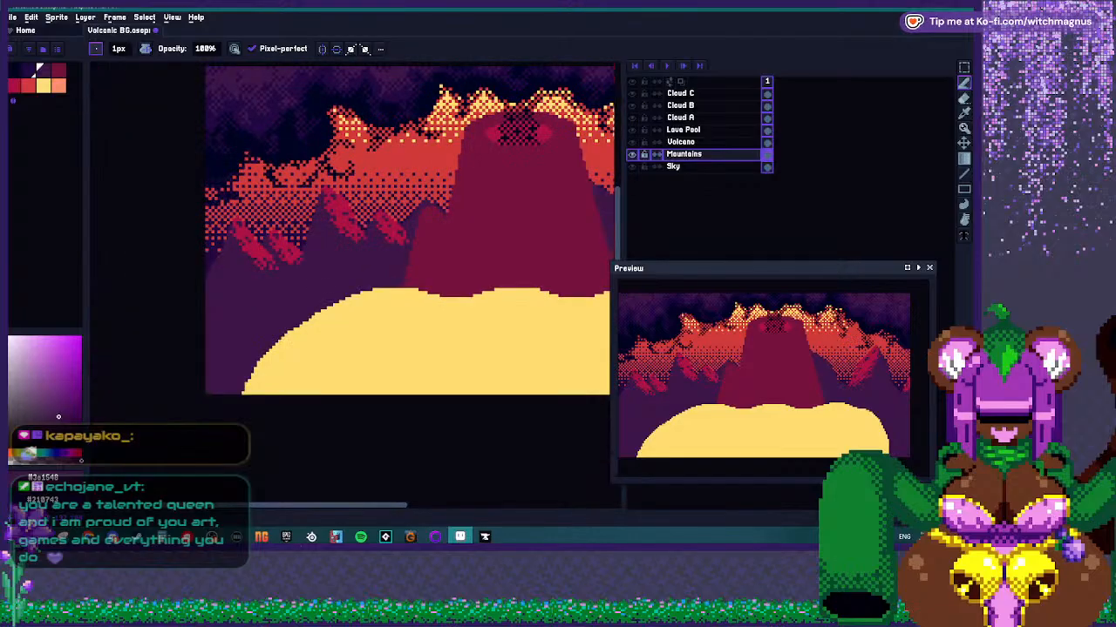
scroll(353, 279, up, 3)
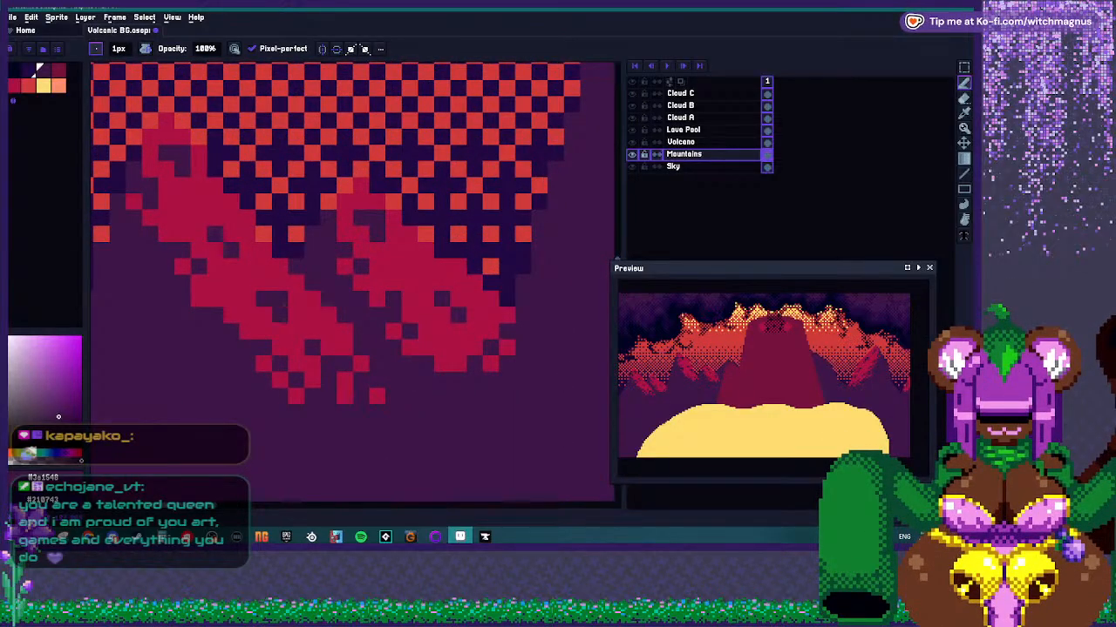
drag(280, 315, 297, 315)
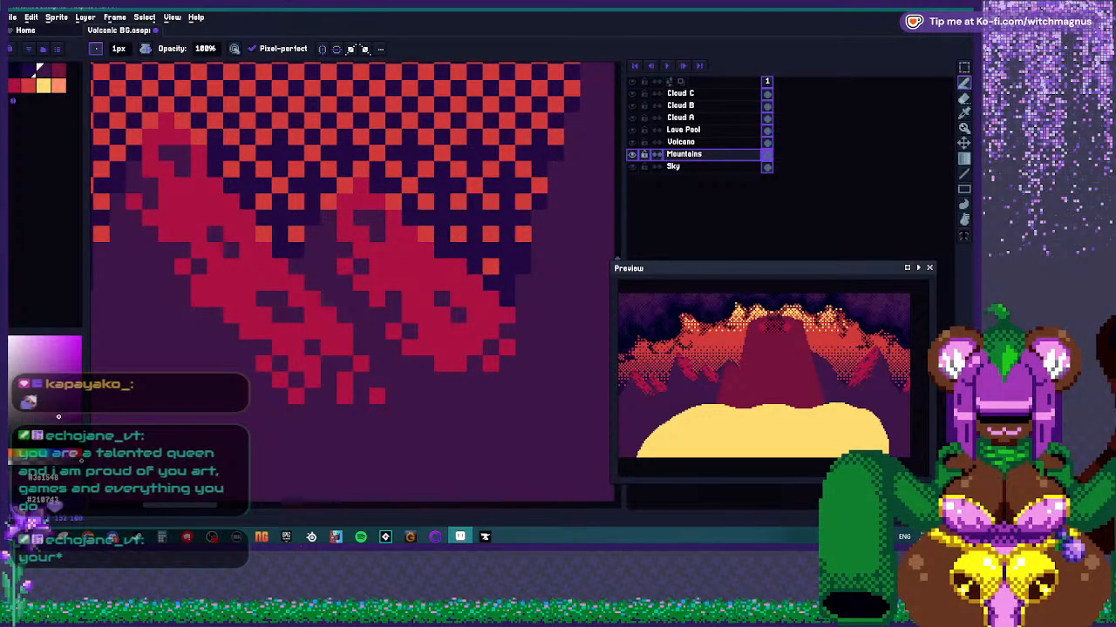
scroll(353, 278, down, 3)
scroll(276, 299, up, 3)
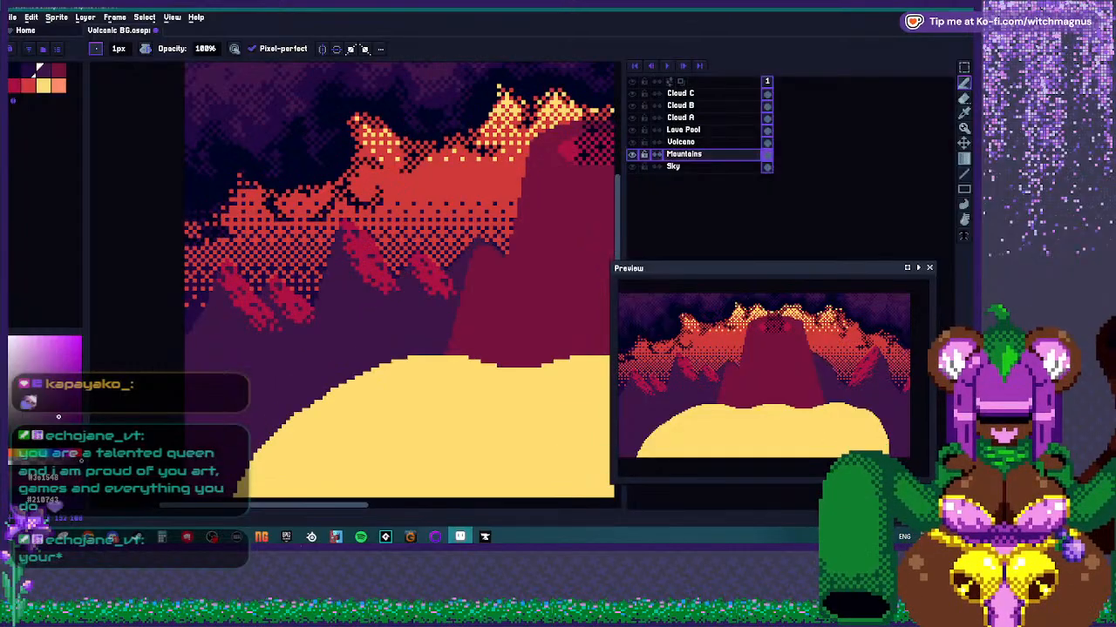
Examine the mountain highlights close up and across the whole composition.
scroll(369, 286, down, 3)
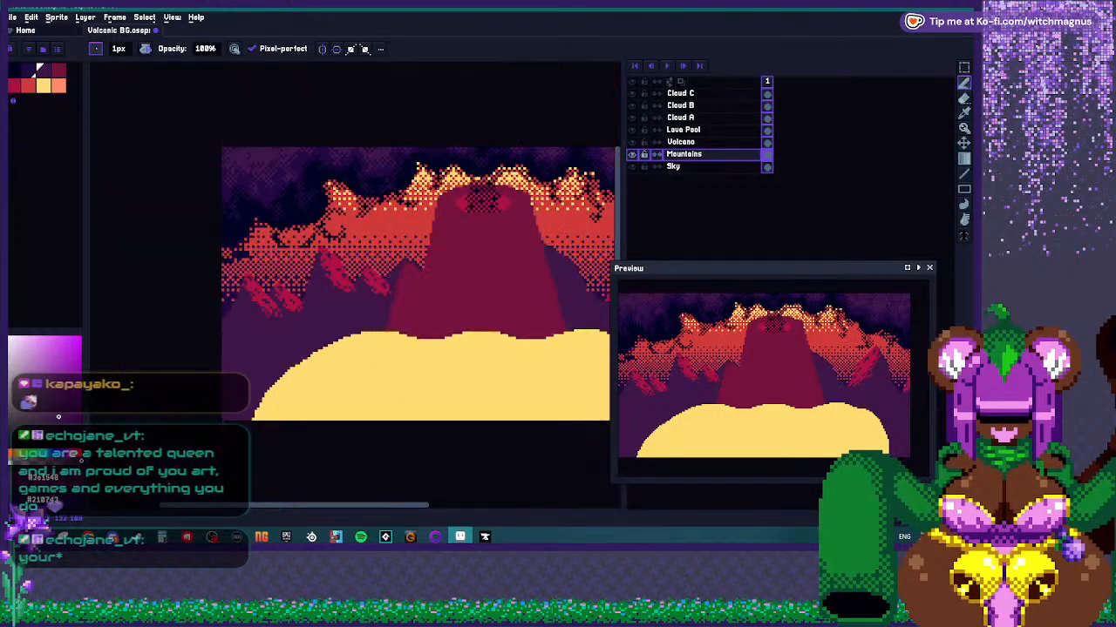
scroll(370, 285, up, 3)
scroll(287, 296, down, 2)
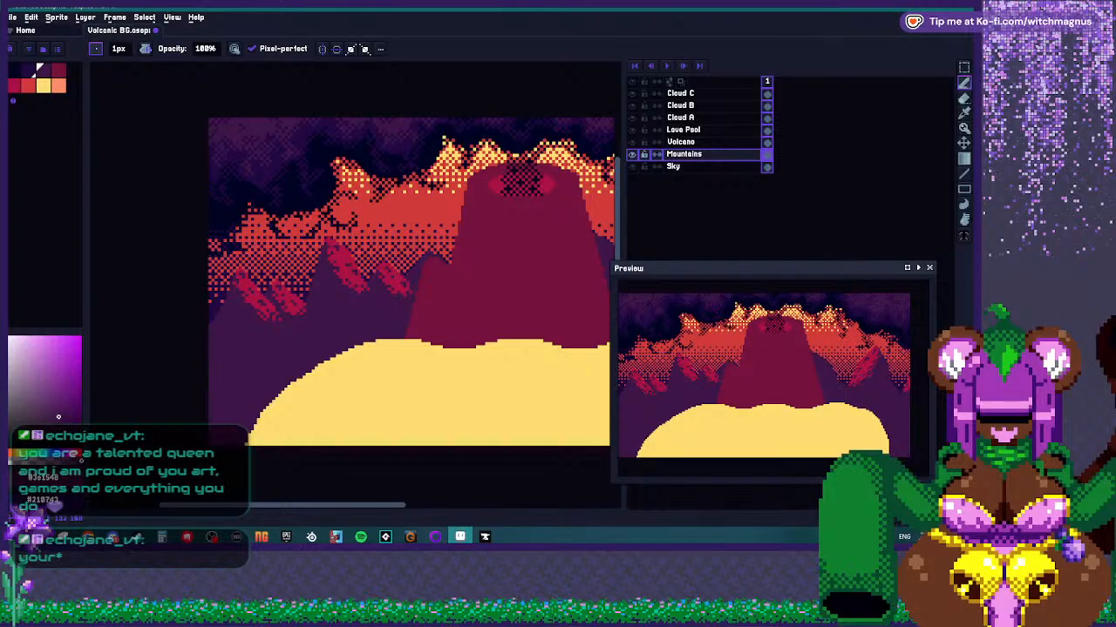
scroll(356, 263, up, 2)
scroll(335, 251, down, 2)
scroll(326, 259, down, 2)
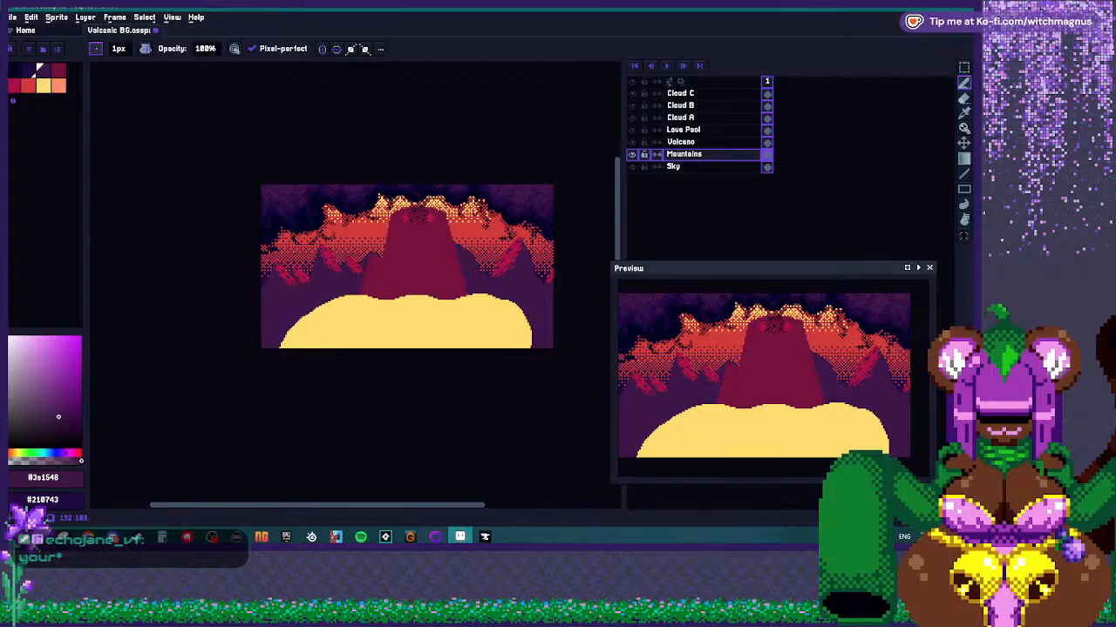
scroll(436, 235, up, 1)
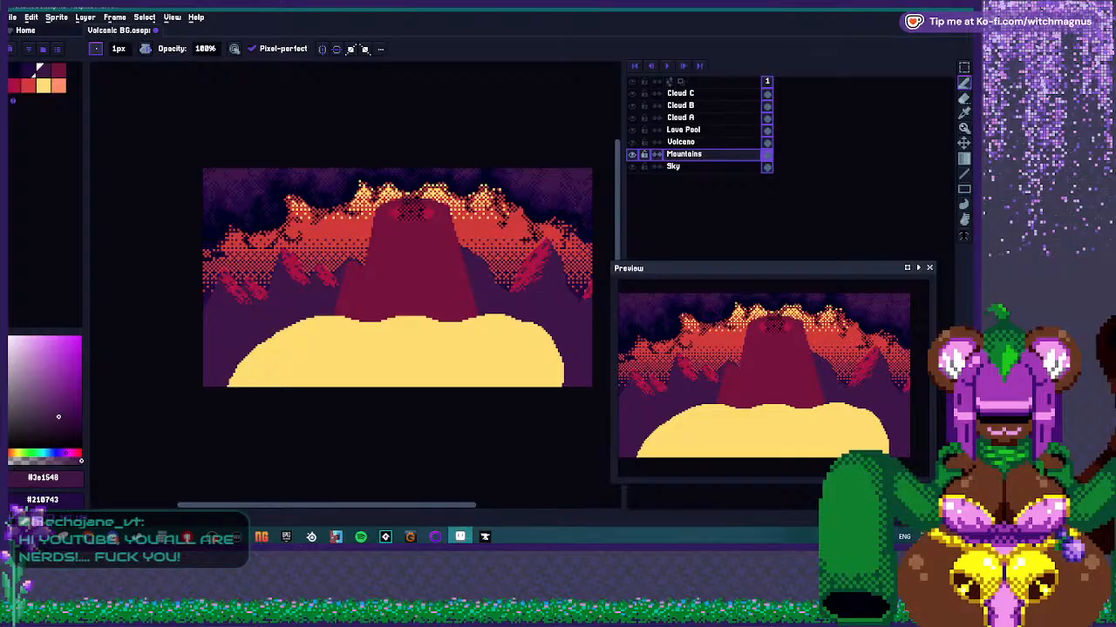
scroll(398, 277, up, 1)
scroll(397, 277, down, 2)
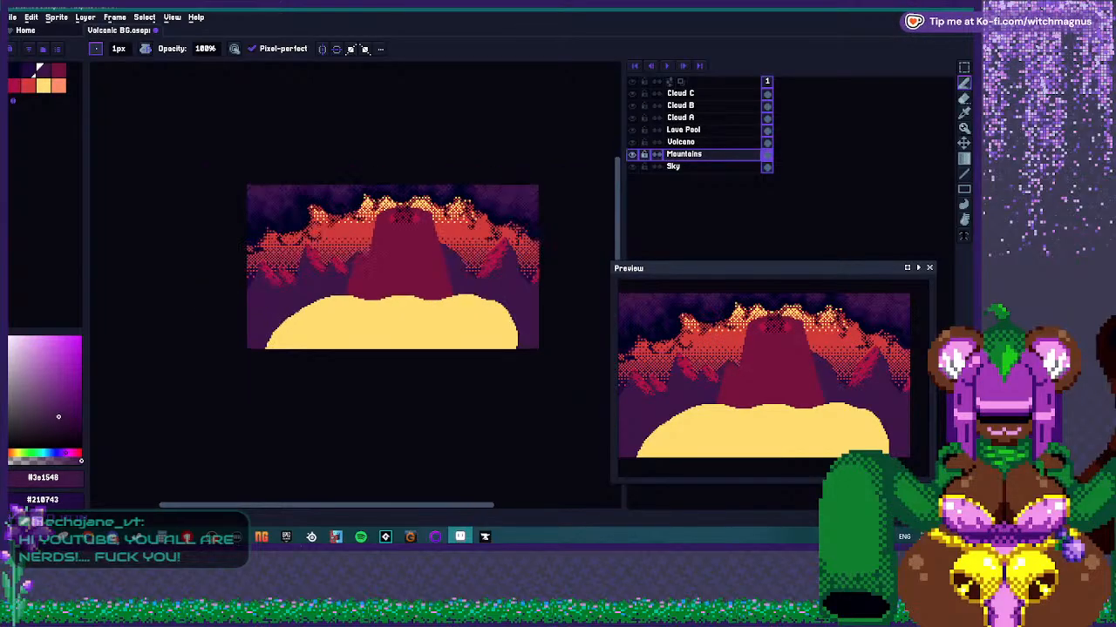
scroll(332, 249, up, 1)
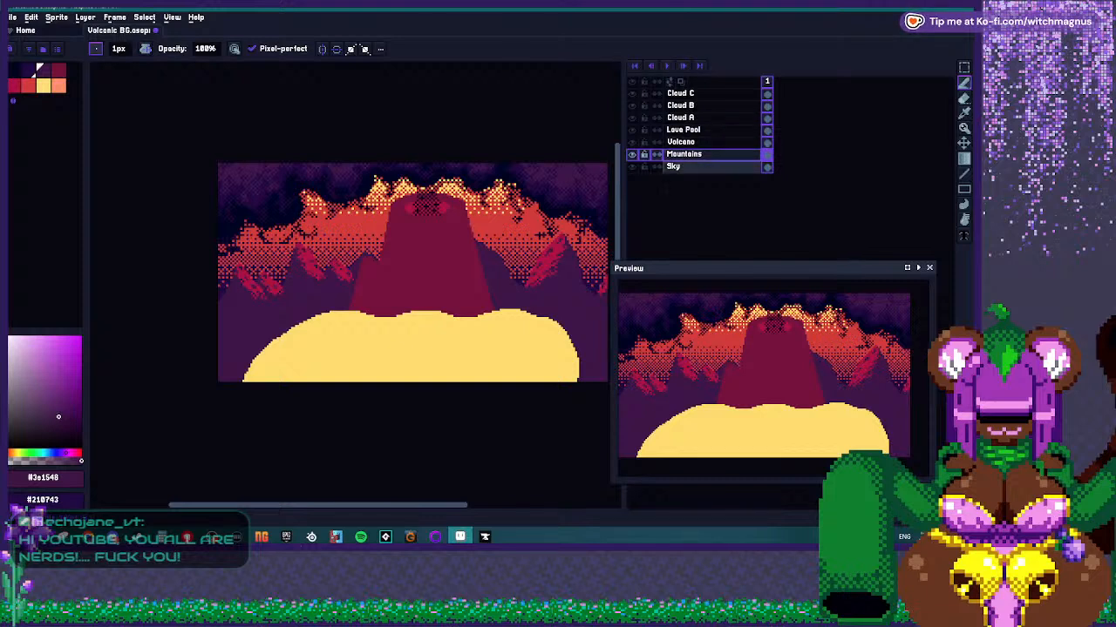
Make the Lava Pool layer active.
click(682, 129)
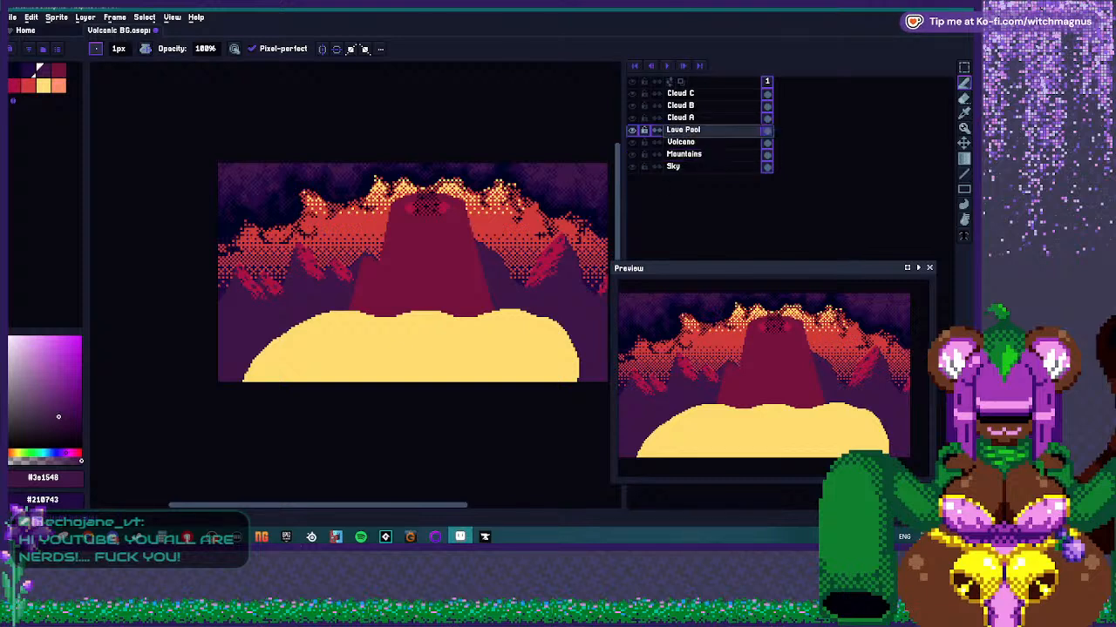
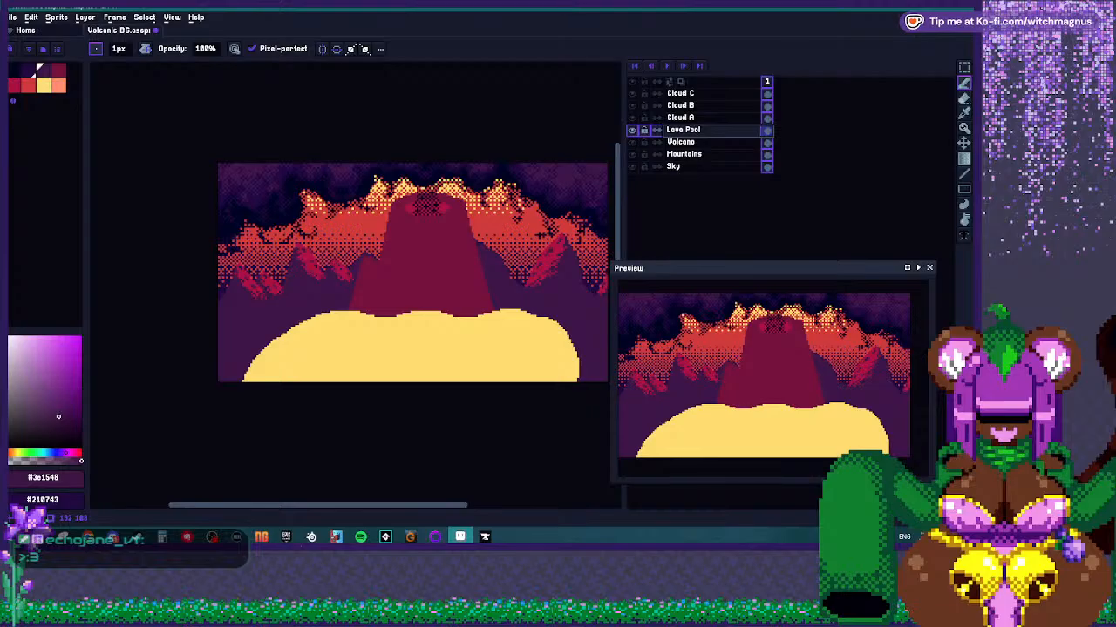
Draw a jagged 1 px light-orange boundary line down the lava pool, left of its centre, from rim to bottom edge.
click(58, 86)
key(v)
key(b)
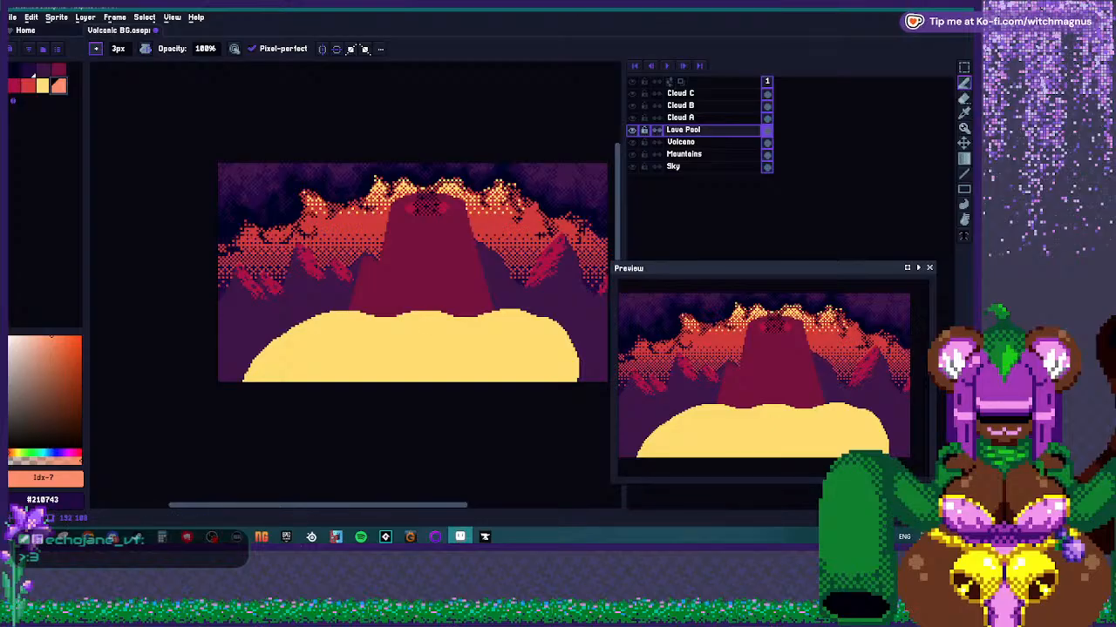
scroll(407, 319, up, 1)
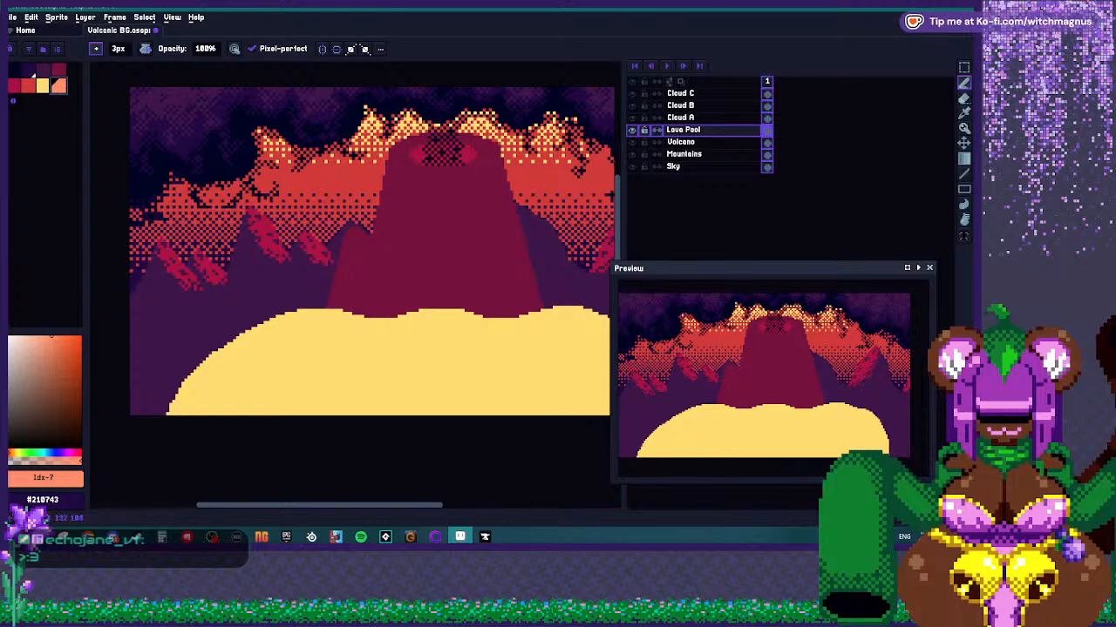
scroll(407, 318, down, 1)
scroll(407, 318, up, 1)
key(minus)
key(minus)
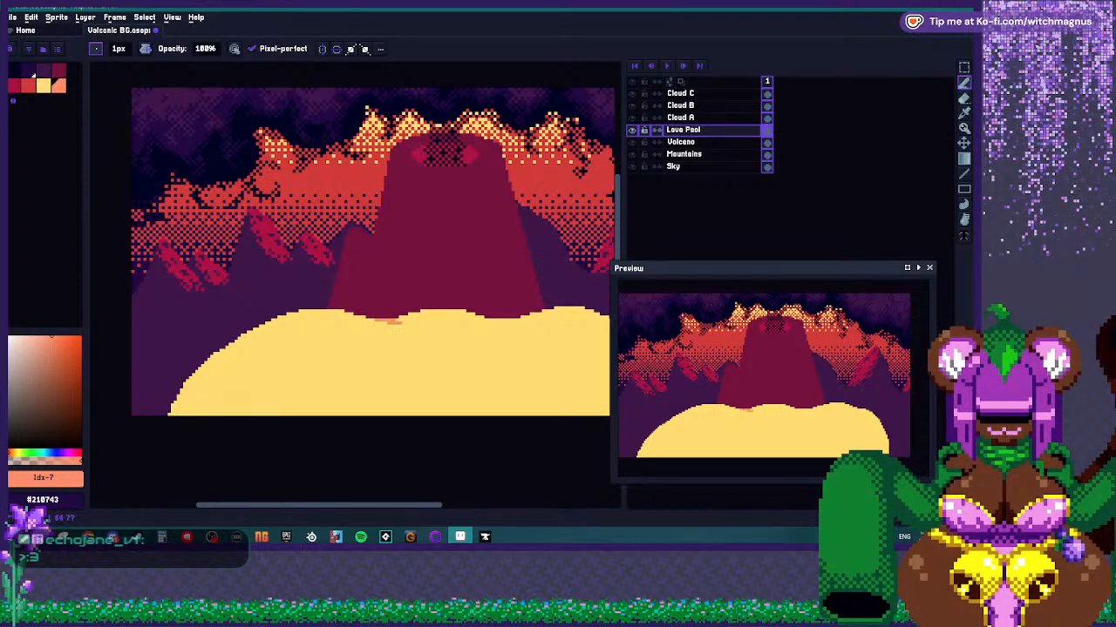
mouse_move(380, 322)
mouse_down()
mouse_move(397, 327)
mouse_move(364, 353)
mouse_move(392, 361)
mouse_move(366, 366)
mouse_up()
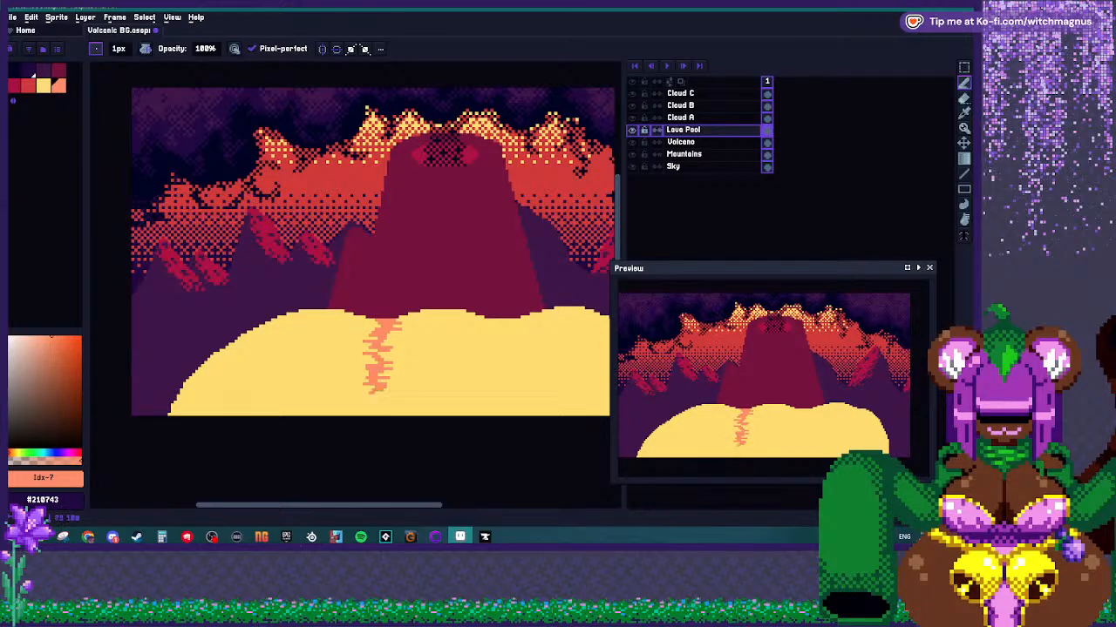
drag(394, 404, 415, 412)
scroll(371, 253, down, 1)
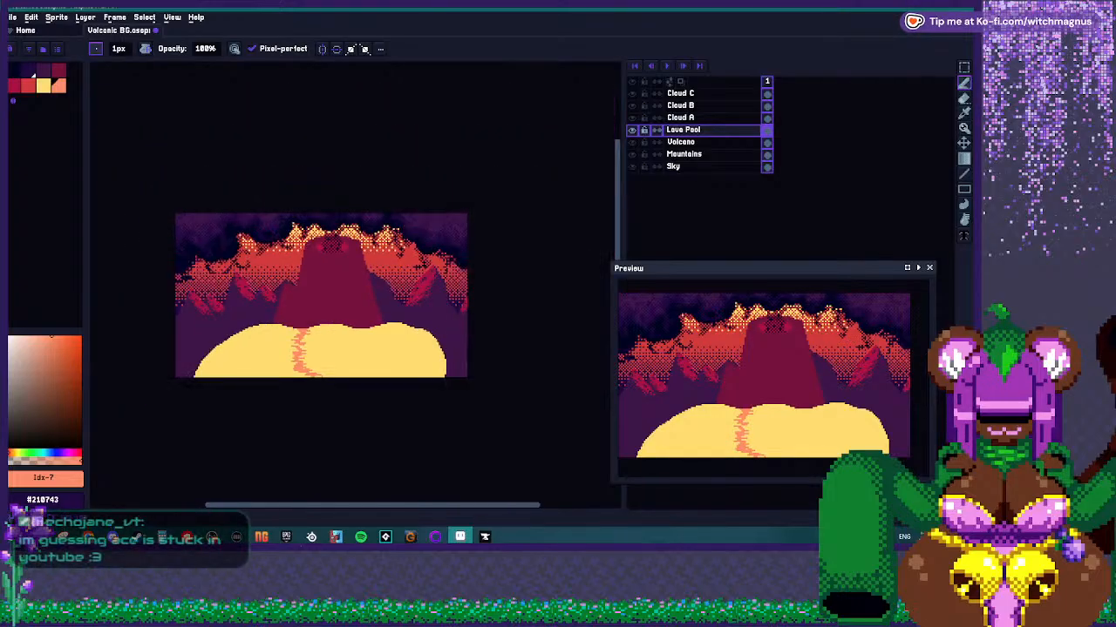
Draw a matching jagged light-orange line down the lava pool, right of its centre, to the bottom edge.
scroll(371, 253, up, 2)
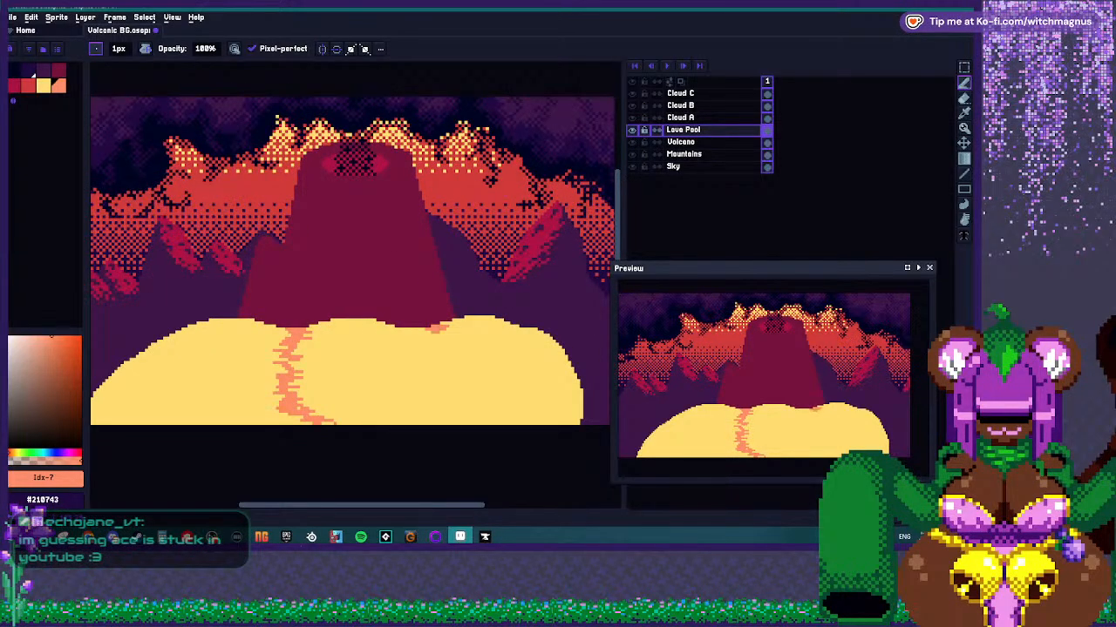
drag(451, 346, 436, 385)
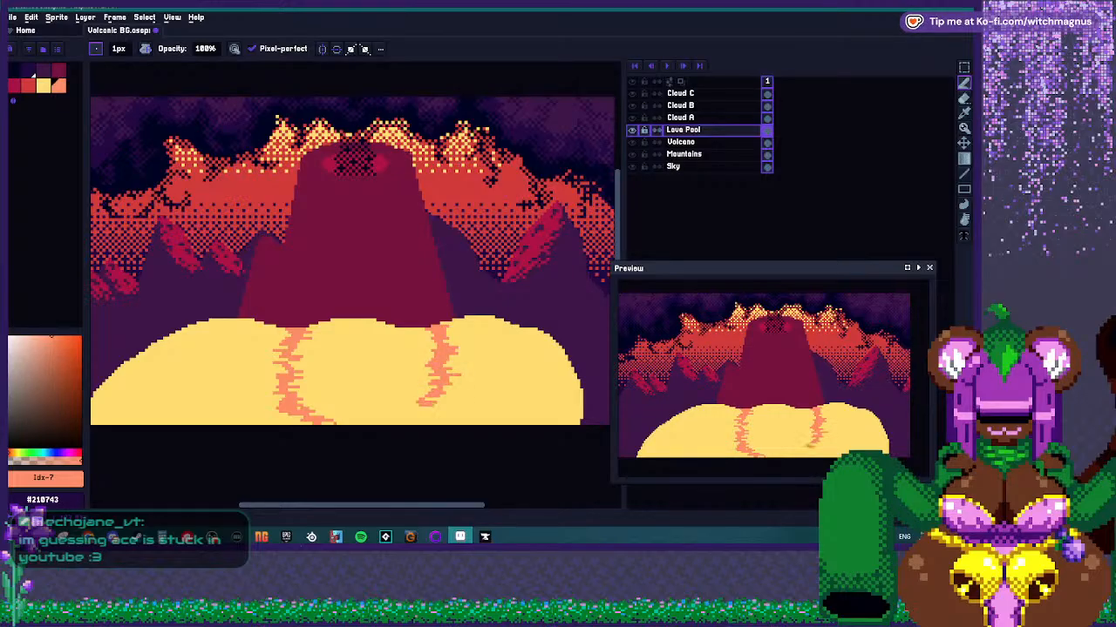
drag(419, 418, 411, 423)
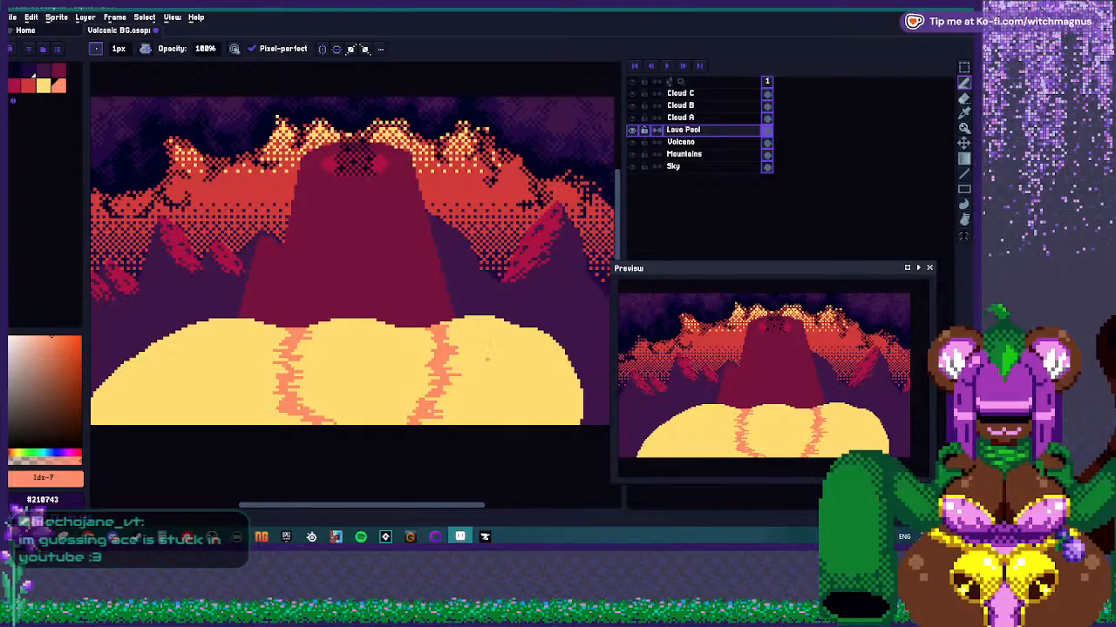
Fill the lava pool areas outside the two jagged lines with light orange, keeping the middle yellow.
key(g)
click(481, 367)
click(201, 375)
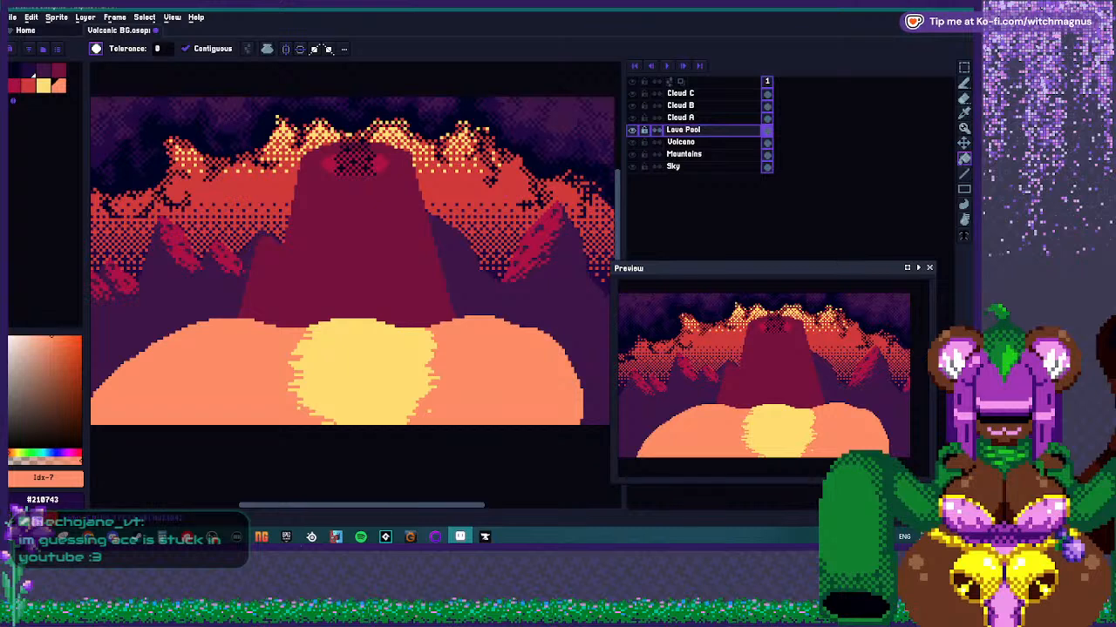
Draw a jagged red line from top to bottom through the lava pool's right light-orange section.
click(28, 84)
key(b)
mouse_move(476, 318)
mouse_down()
mouse_move(529, 347)
mouse_move(511, 416)
mouse_up()
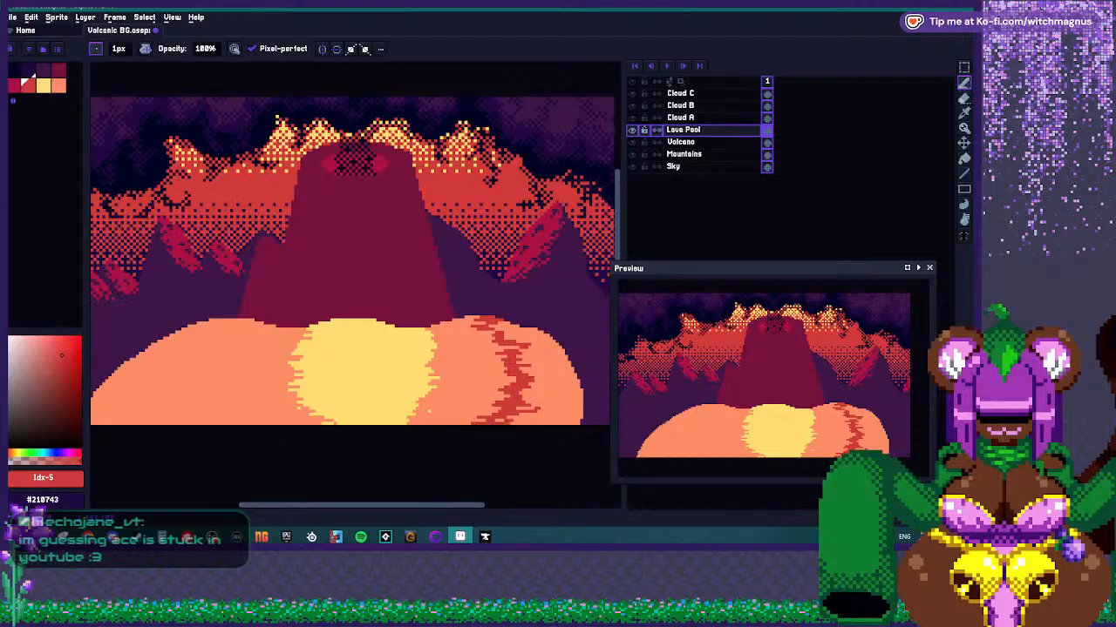
Draw a jagged red line from top to bottom through the lava pool's left light-orange section.
scroll(480, 461, down, 1)
scroll(419, 427, up, 1)
drag(340, 341, 293, 335)
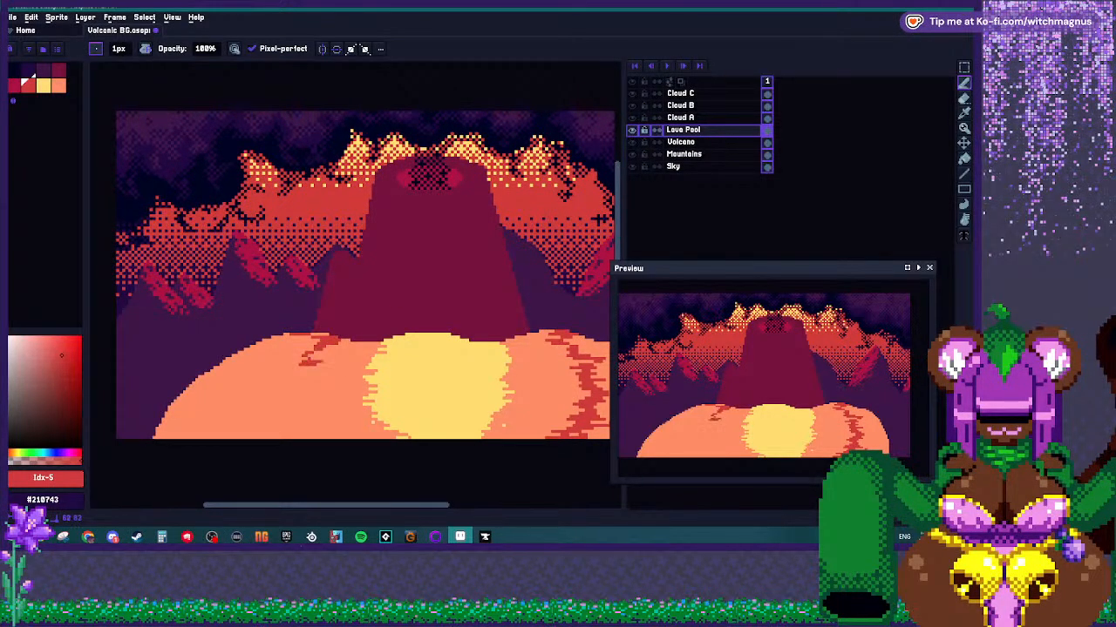
mouse_move(330, 371)
mouse_down()
mouse_move(277, 375)
mouse_move(292, 384)
mouse_move(286, 407)
mouse_move(315, 408)
mouse_move(291, 424)
mouse_up()
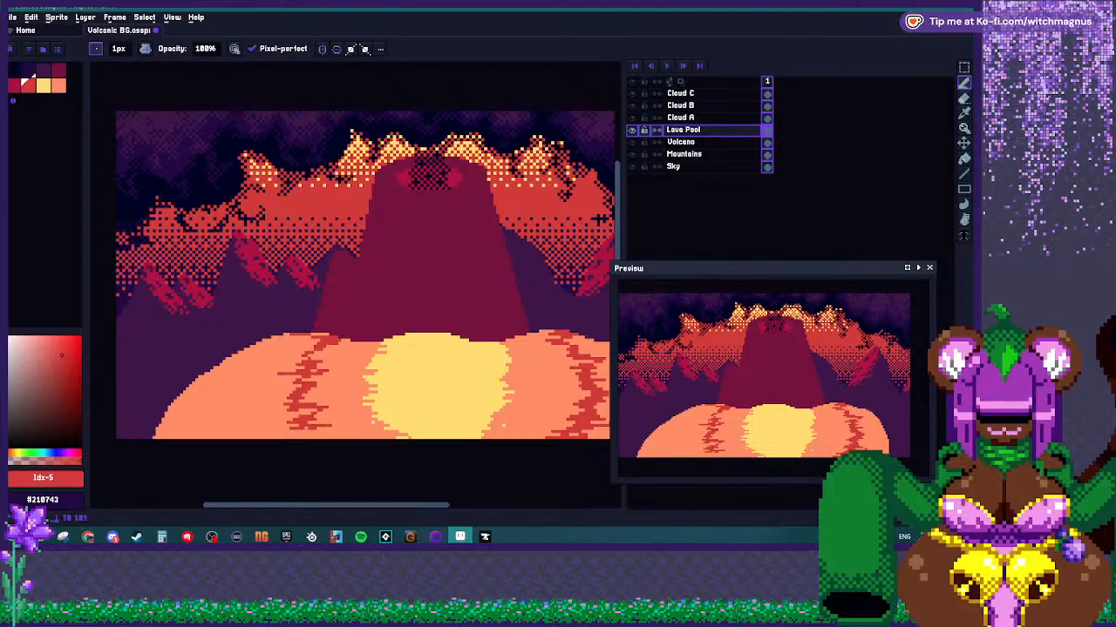
drag(332, 438, 324, 438)
Fill the light-orange areas outside the jagged red lines with red on both sides of the pool.
key(g)
click(268, 384)
scroll(277, 384, down, 3)
scroll(433, 363, up, 1)
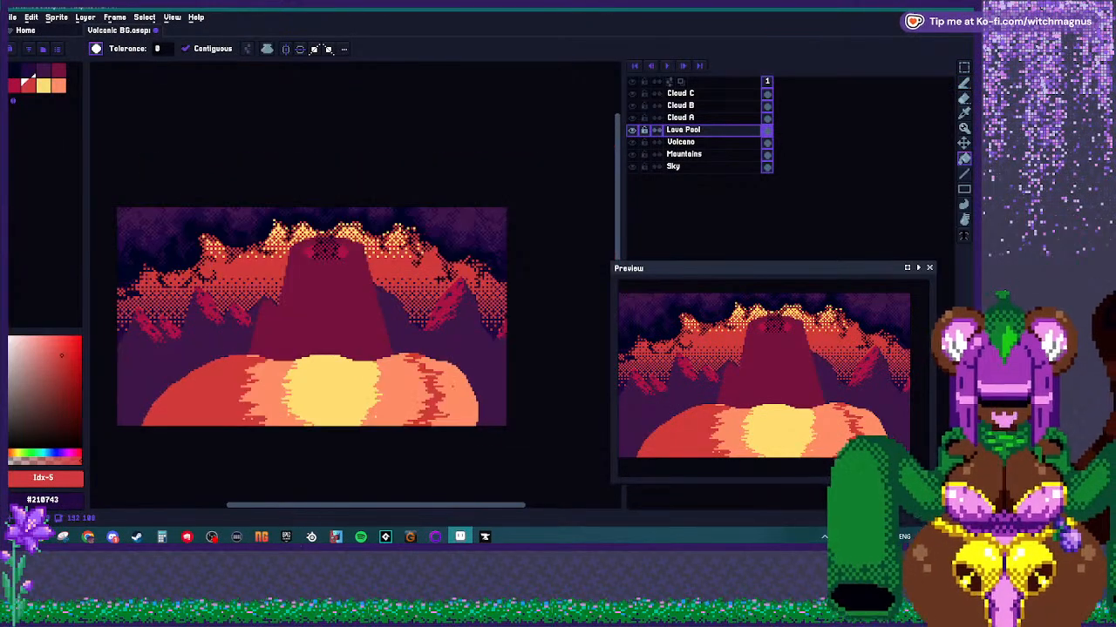
scroll(243, 355, up, 2)
scroll(353, 357, down, 3)
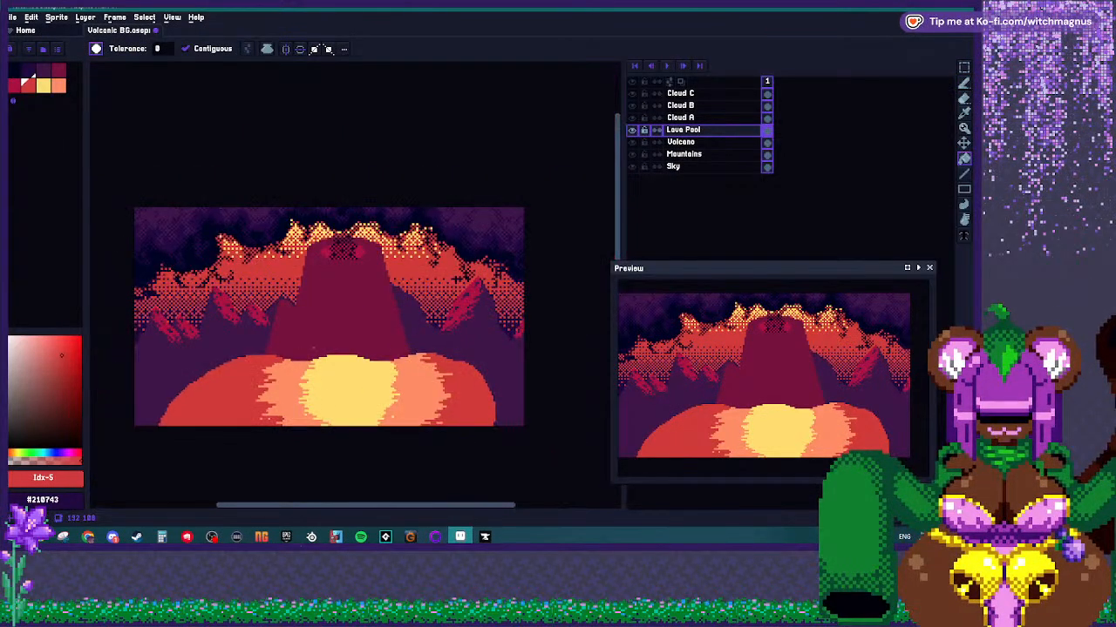
scroll(331, 366, up, 2)
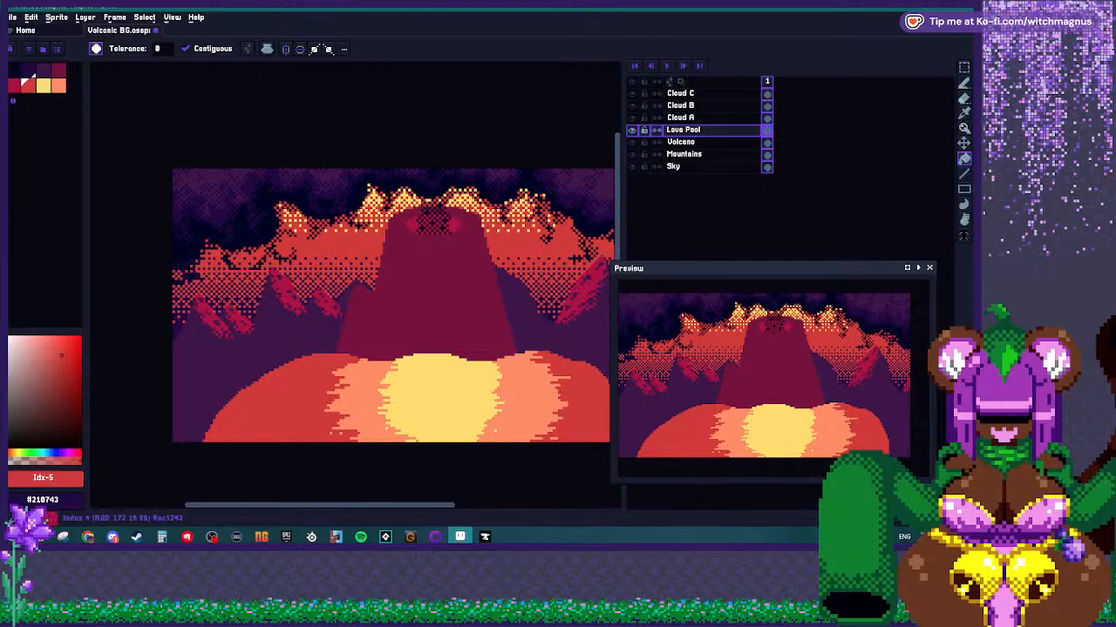
Draw a jagged crimson line from top to bottom through the lava pool's left red section with the Pencil.
key(bracketleft)
key(b)
scroll(242, 378, up, 1)
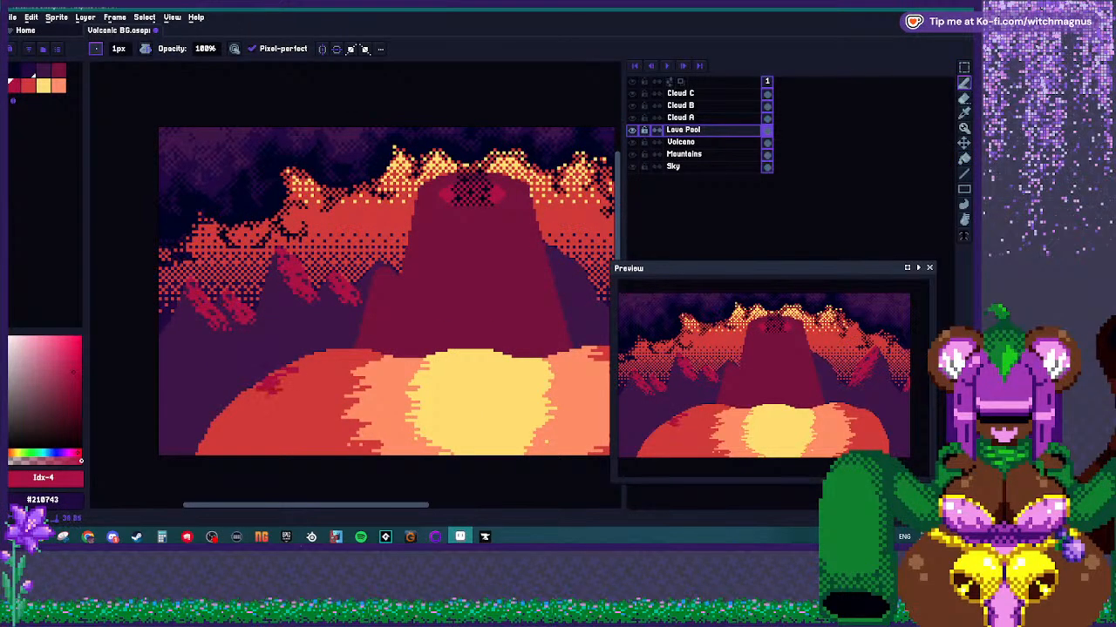
mouse_move(261, 419)
mouse_down()
mouse_move(283, 430)
mouse_move(278, 455)
mouse_up()
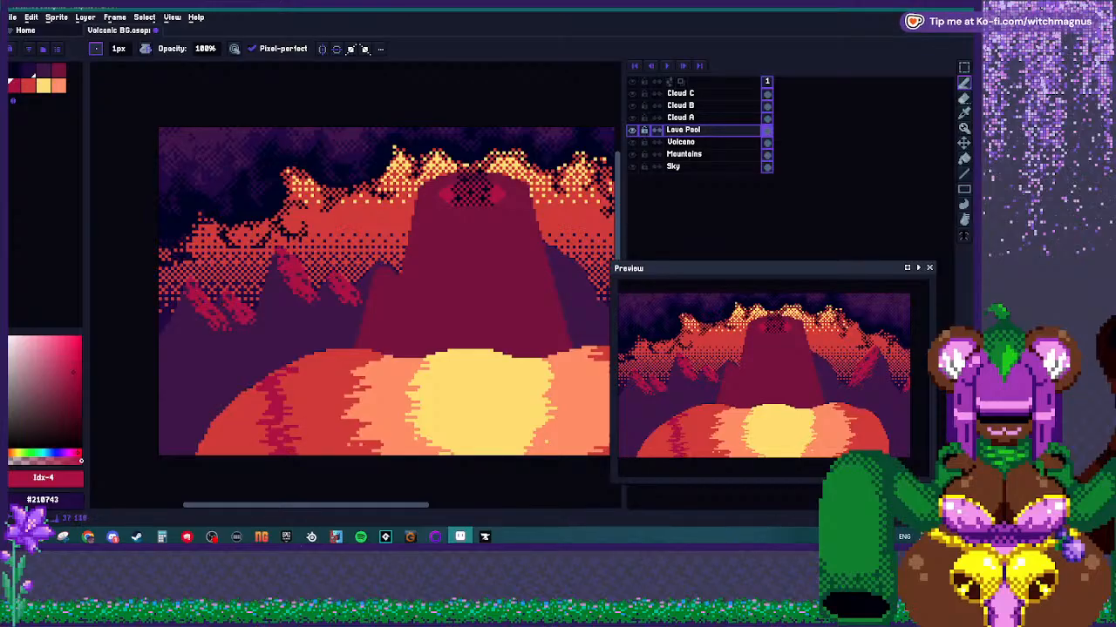
Draw a jagged crimson line down the lava pool's right red section near its outer edge.
scroll(270, 462, down, 1)
scroll(377, 185, up, 3)
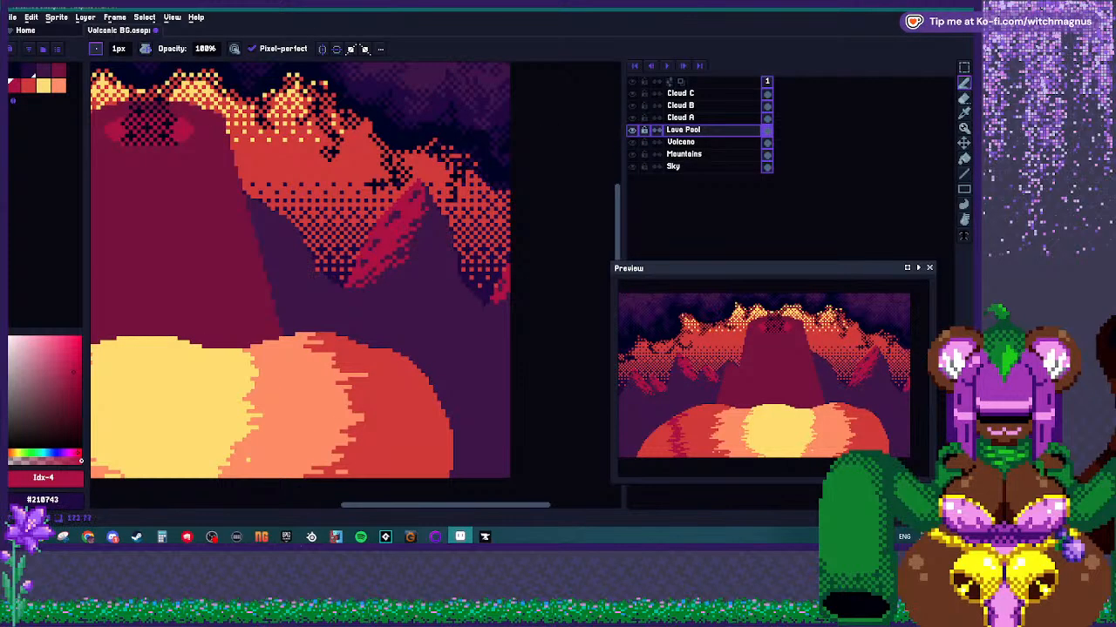
mouse_move(394, 378)
mouse_down()
mouse_move(423, 405)
mouse_move(403, 456)
mouse_up()
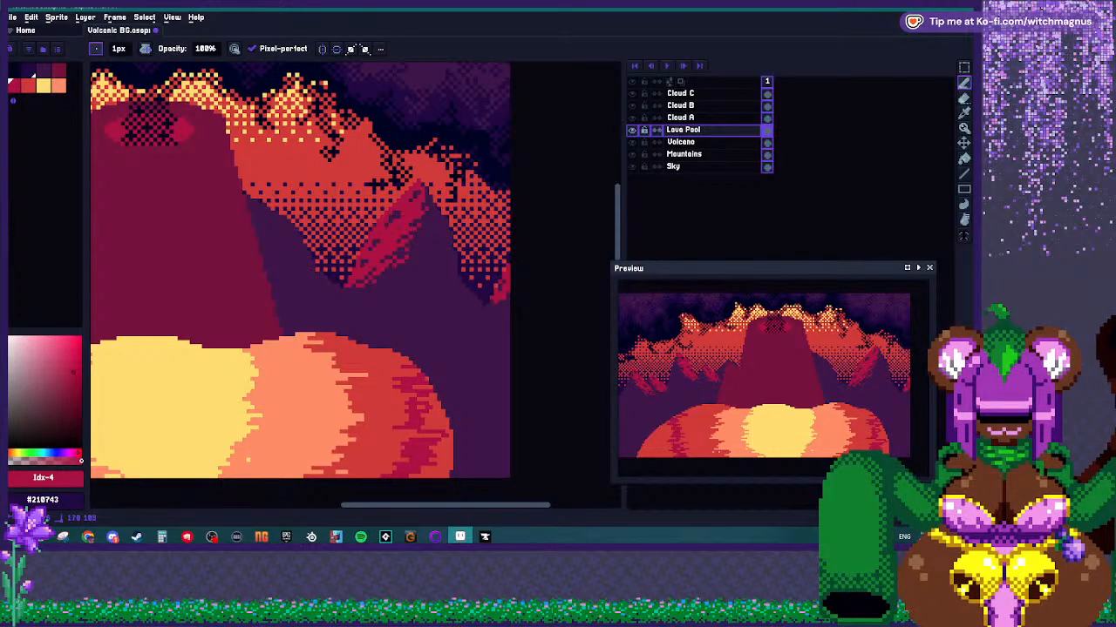
Fill the outermost left and right ends of the lava pool with crimson and check the banding.
key(g)
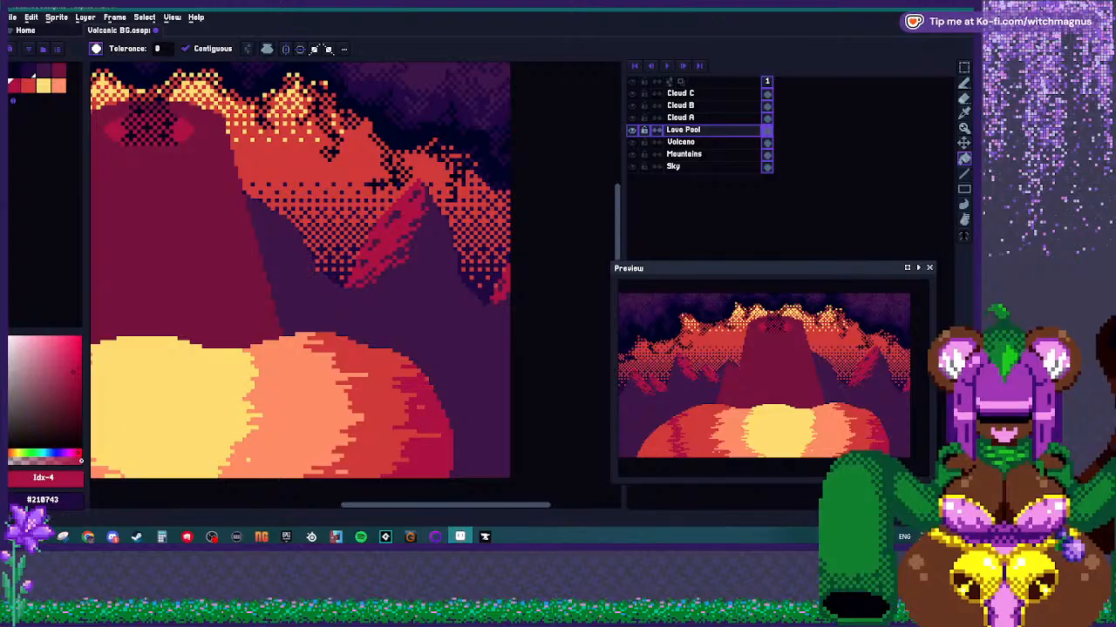
scroll(430, 379, down, 3)
scroll(297, 386, up, 2)
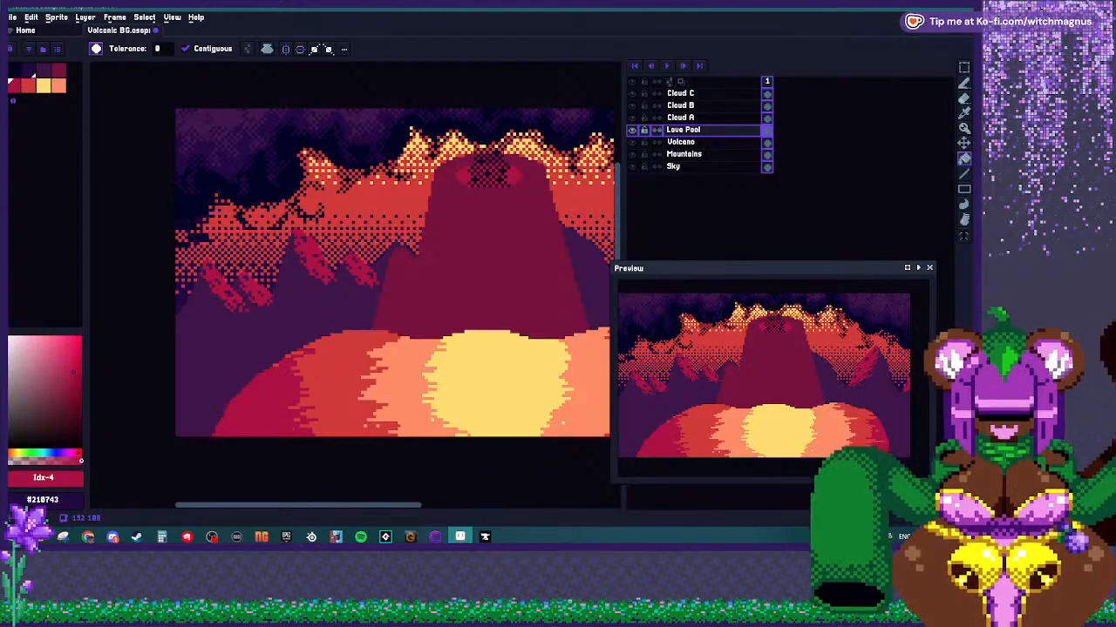
scroll(288, 352, up, 2)
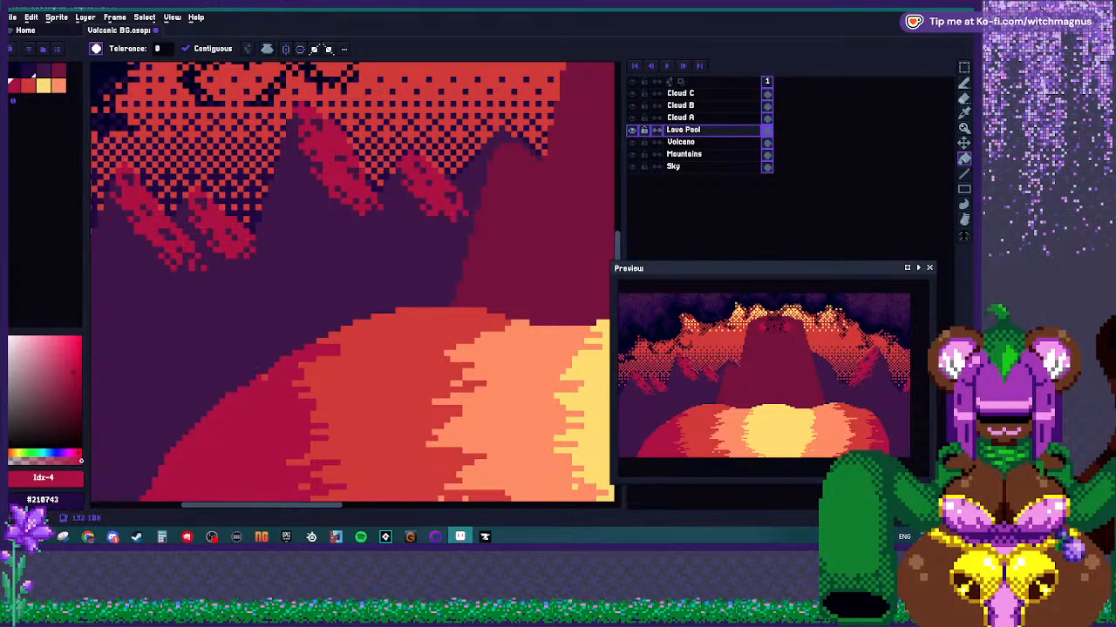
scroll(342, 352, down, 3)
scroll(348, 349, up, 2)
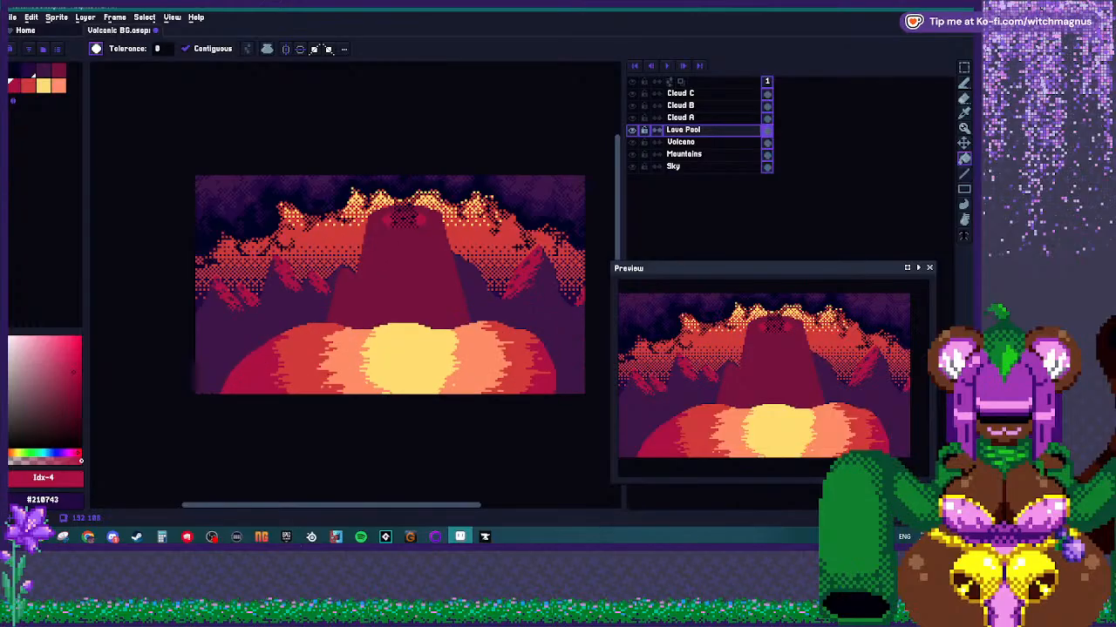
scroll(387, 326, up, 1)
scroll(387, 327, down, 1)
scroll(387, 327, up, 3)
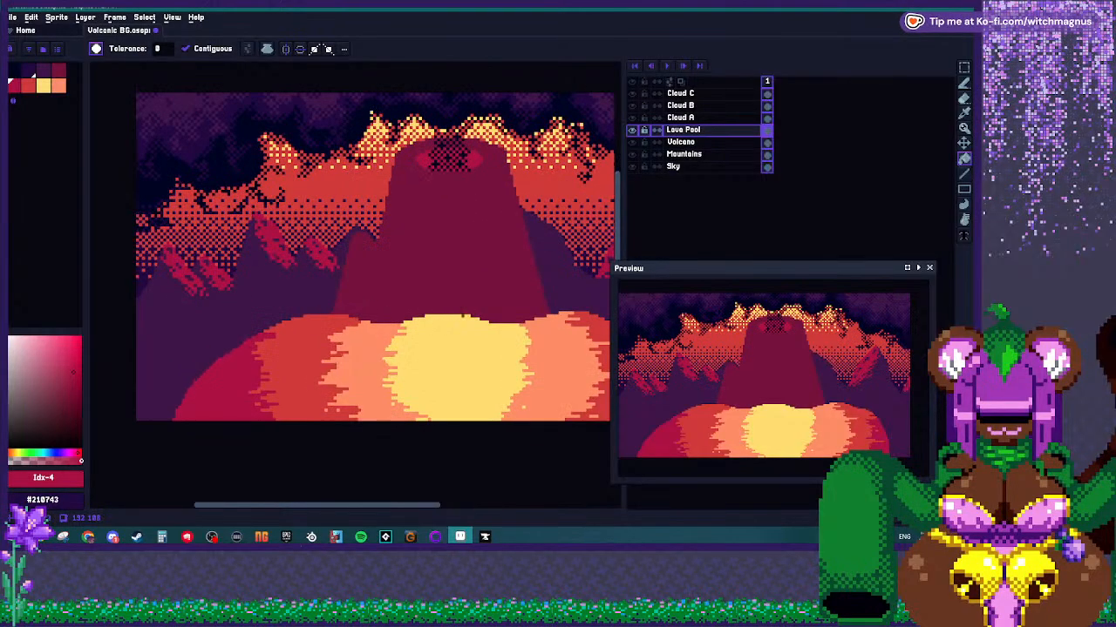
Sample the pool's light orange and set up the Spray tool with a 4 px horizontal line brush.
alt+click(387, 327)
key(m)
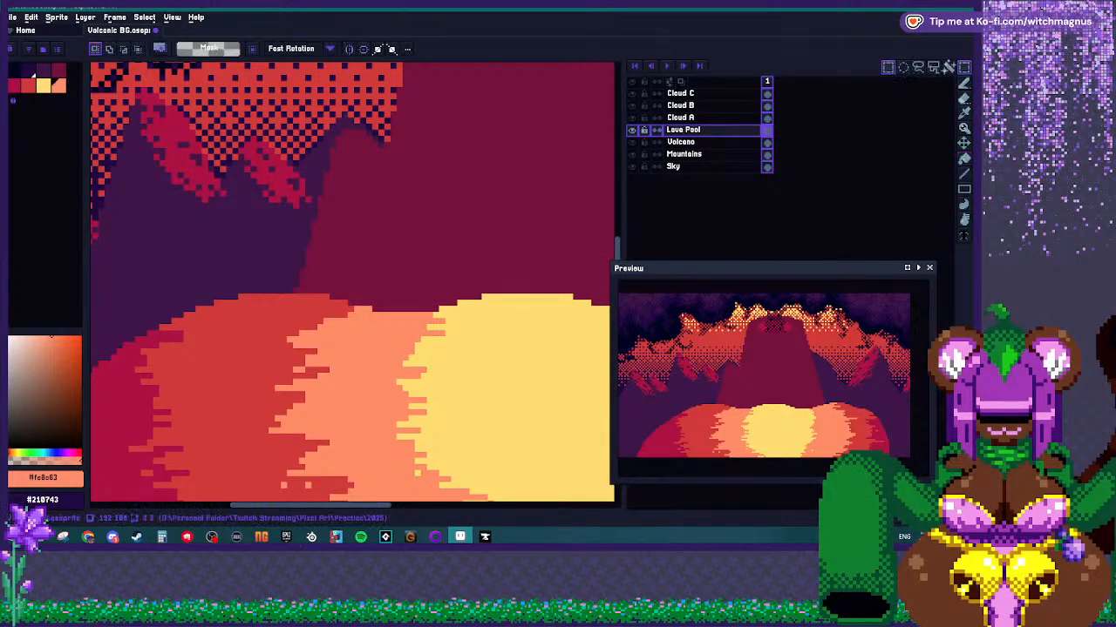
scroll(383, 231, down, 4)
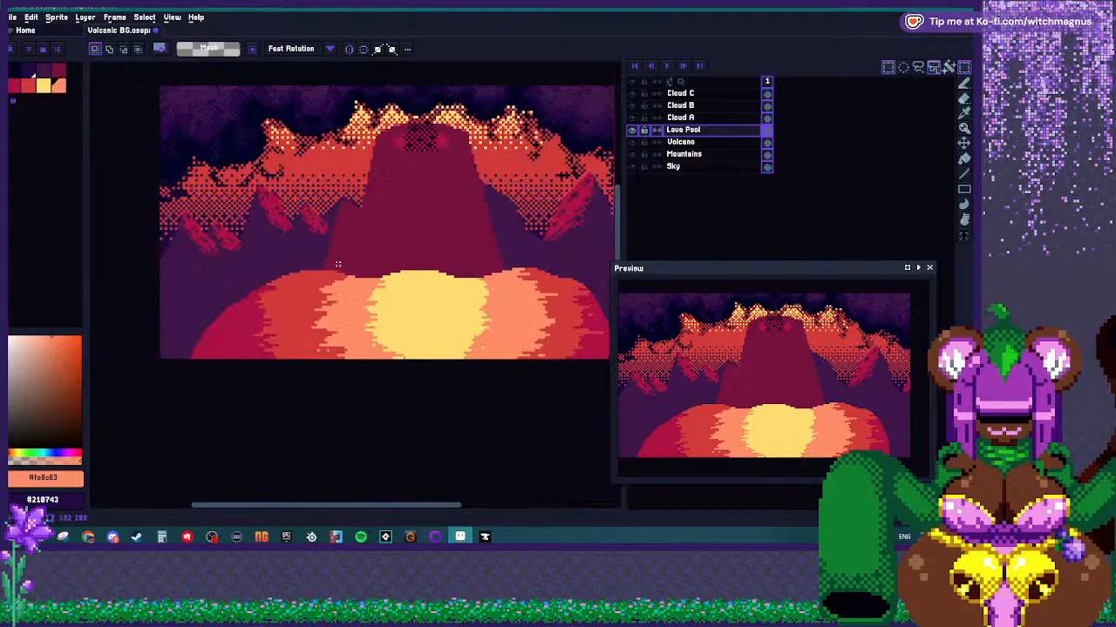
scroll(383, 231, up, 2)
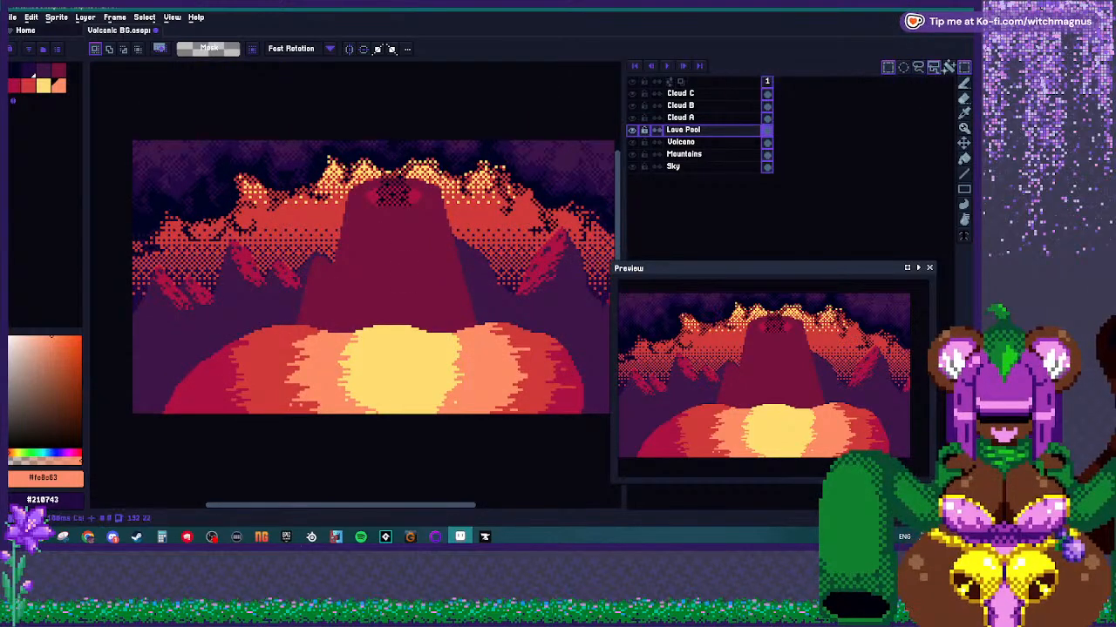
click(964, 83)
click(949, 82)
click(96, 49)
click(119, 49)
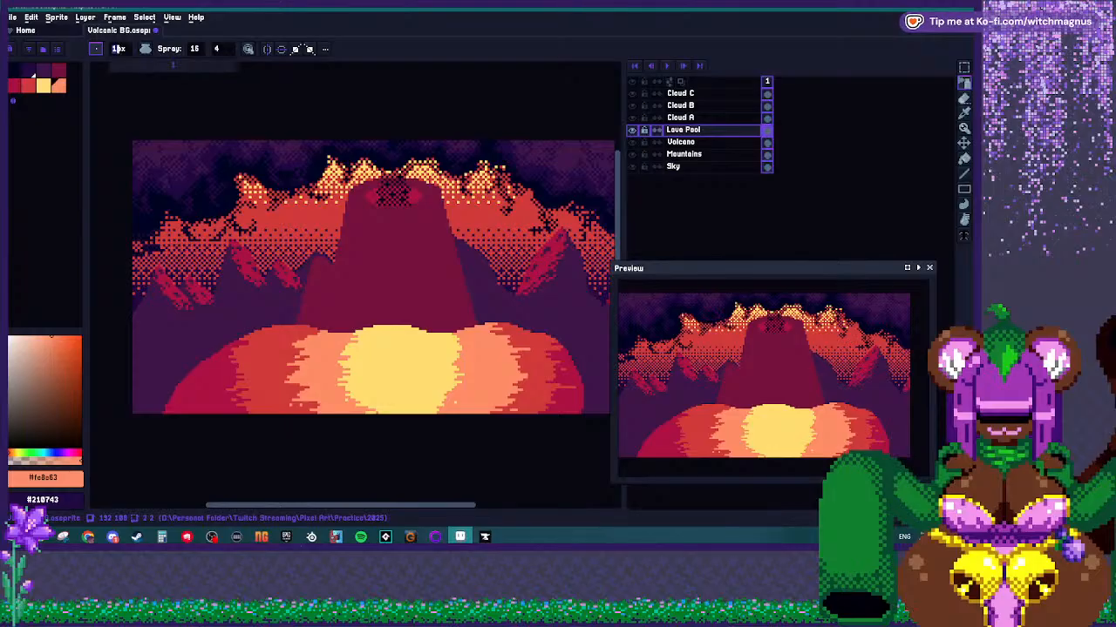
click(115, 66)
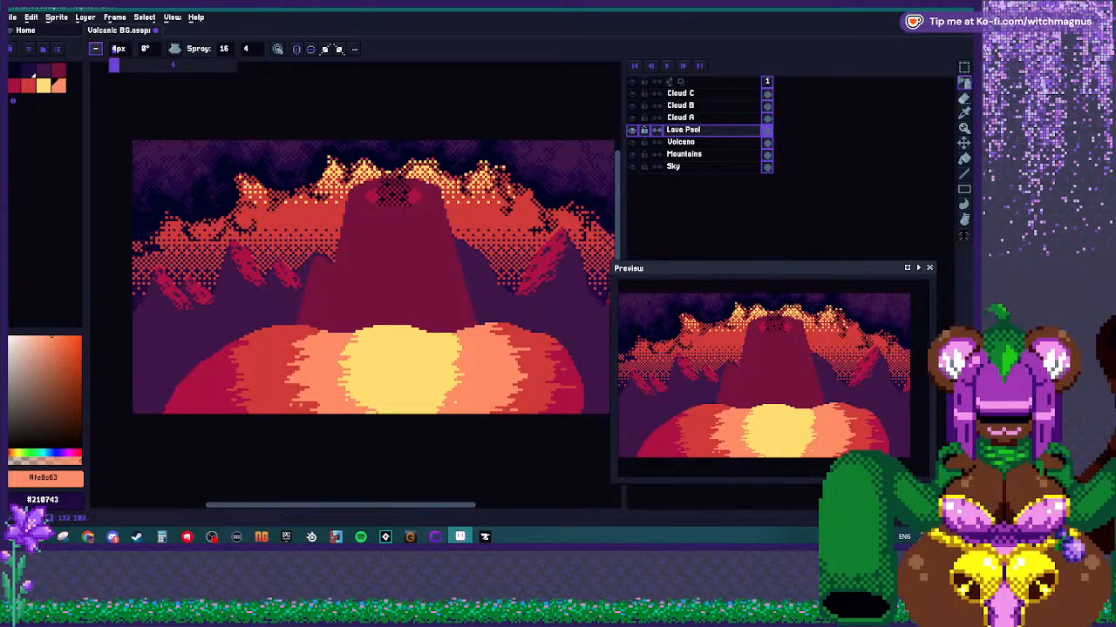
Change the spray's ink mode and spray light-orange horizontal flecks across the pool's yellow centre.
scroll(336, 329, up, 1)
drag(375, 347, 423, 355)
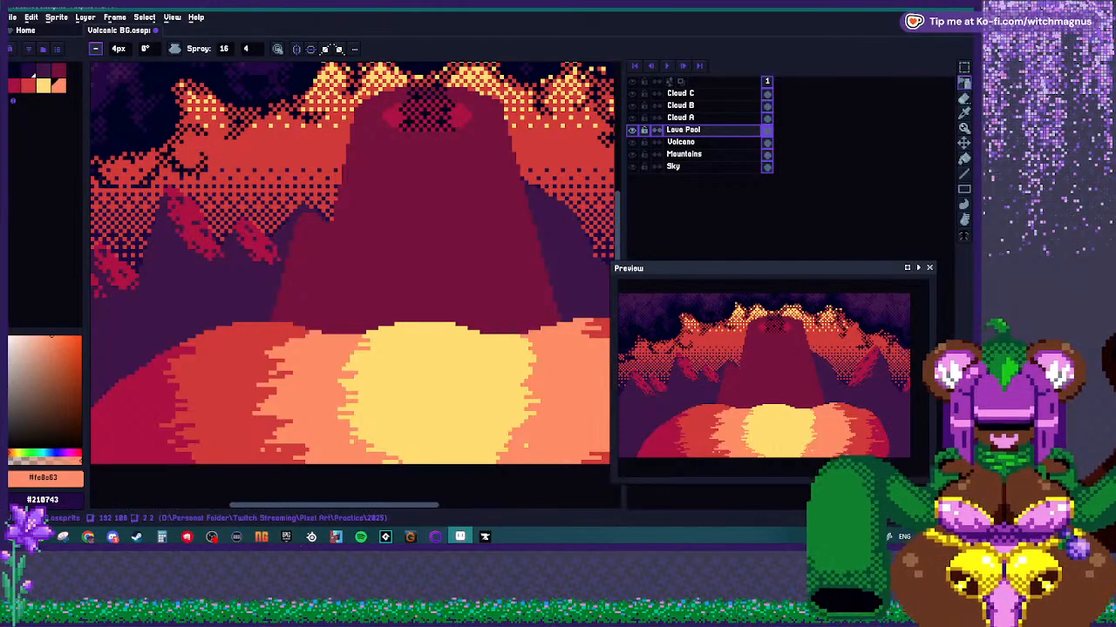
click(174, 49)
click(210, 77)
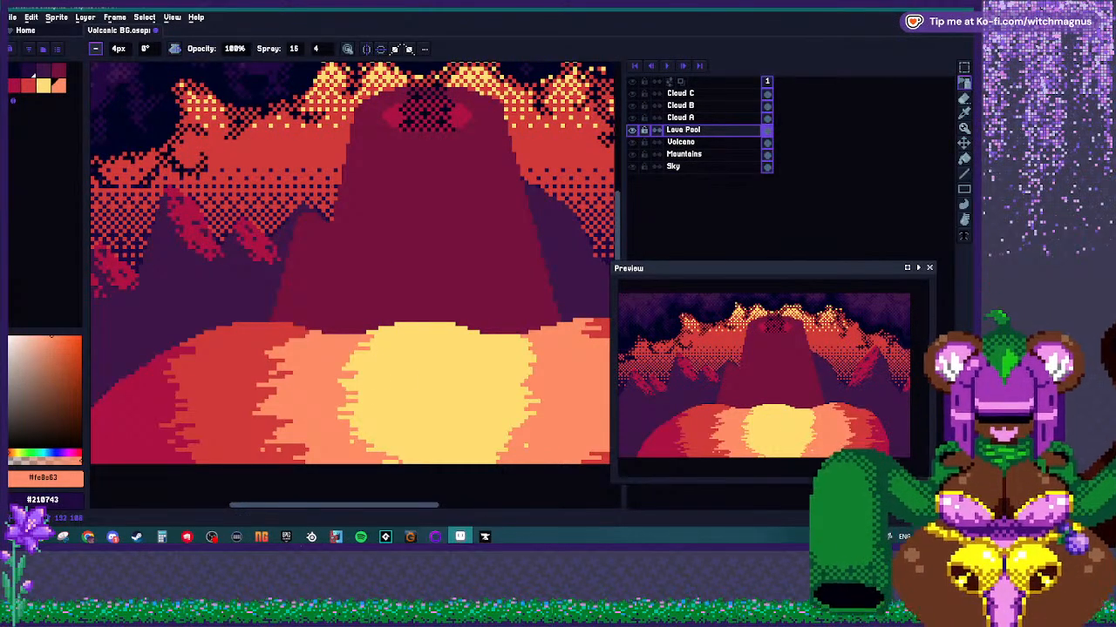
scroll(262, 179, down, 1)
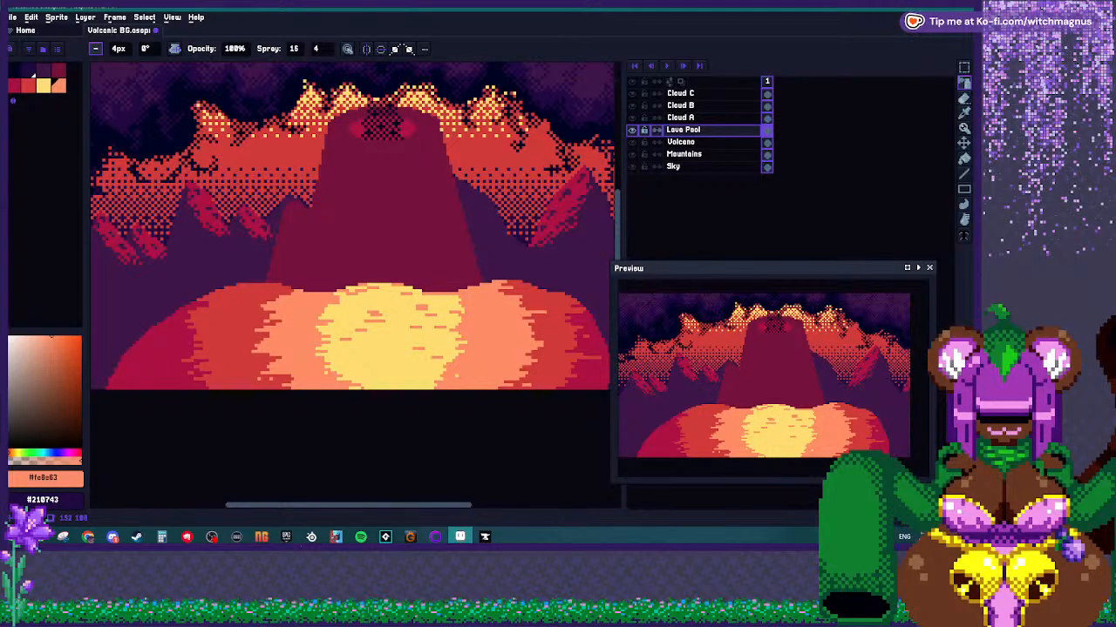
key(v)
key(shift+b)
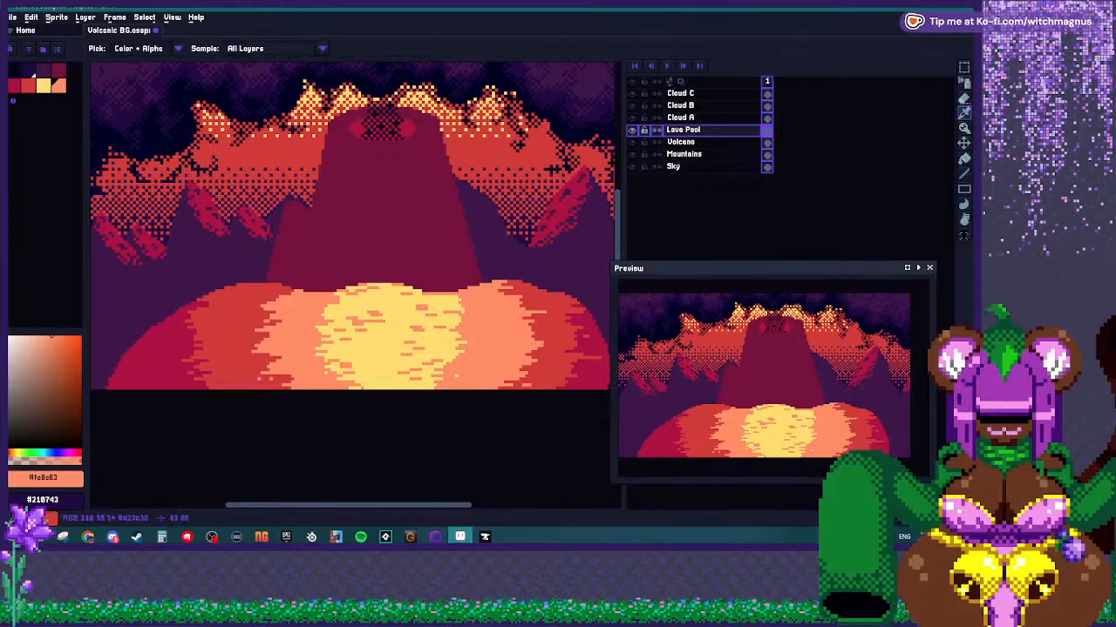
Sample the pool's red and spray red horizontal flecks over both light-orange bands.
alt+click(279, 316)
mouse_move(295, 298)
mouse_down()
mouse_move(321, 298)
mouse_move(281, 341)
mouse_move(295, 371)
mouse_up()
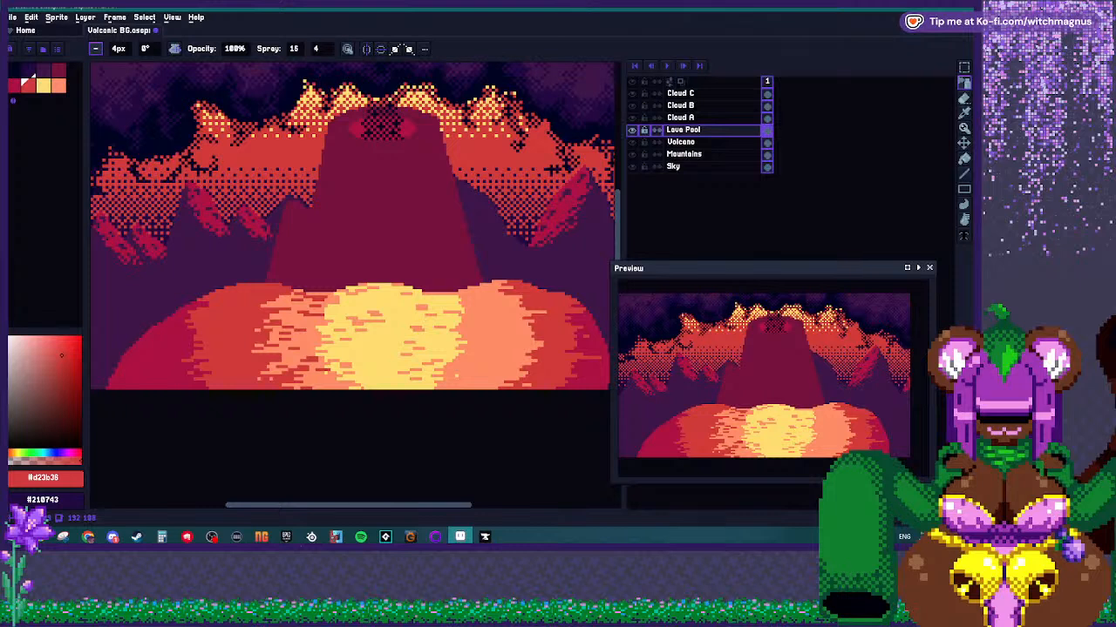
drag(509, 297, 523, 331)
mouse_move(505, 376)
mouse_down()
mouse_move(467, 373)
mouse_move(524, 350)
mouse_up()
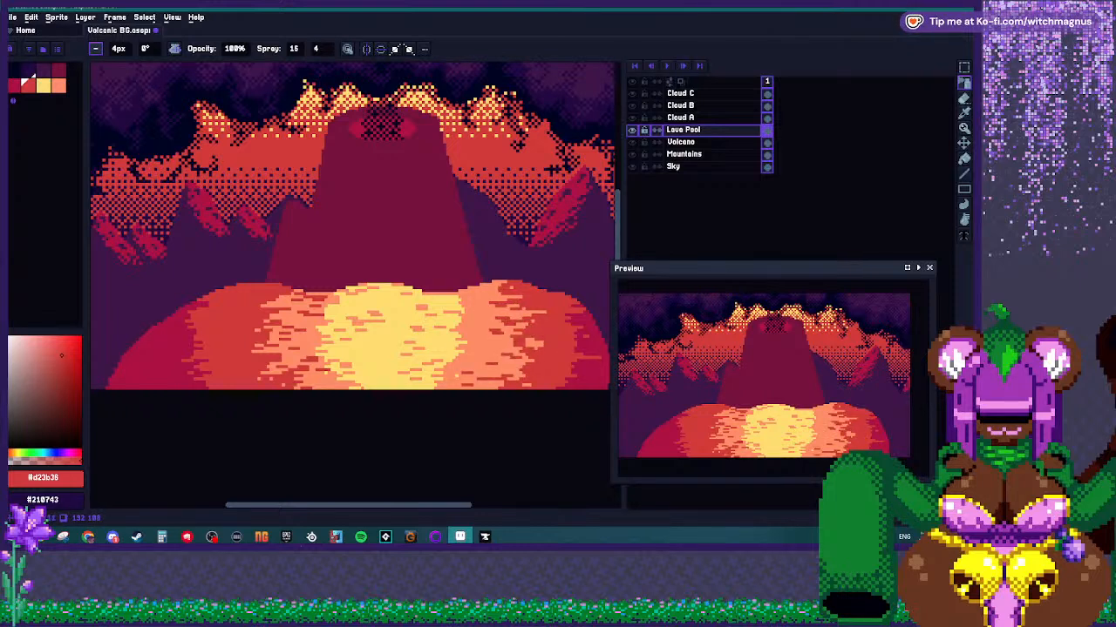
Sample the pool's crimson and spray crimson horizontal flecks over both red bands of the lava pool.
click(491, 293)
alt+click(587, 347)
click(545, 325)
click(566, 305)
drag(559, 312, 559, 378)
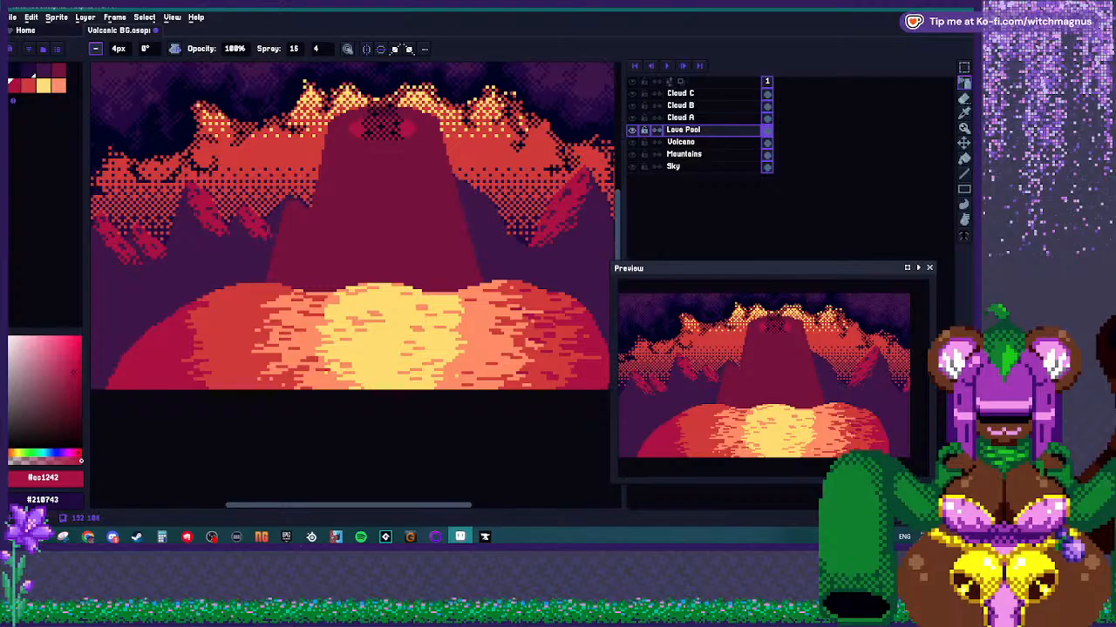
mouse_move(207, 328)
mouse_down()
mouse_move(226, 308)
mouse_move(216, 340)
mouse_move(224, 358)
mouse_up()
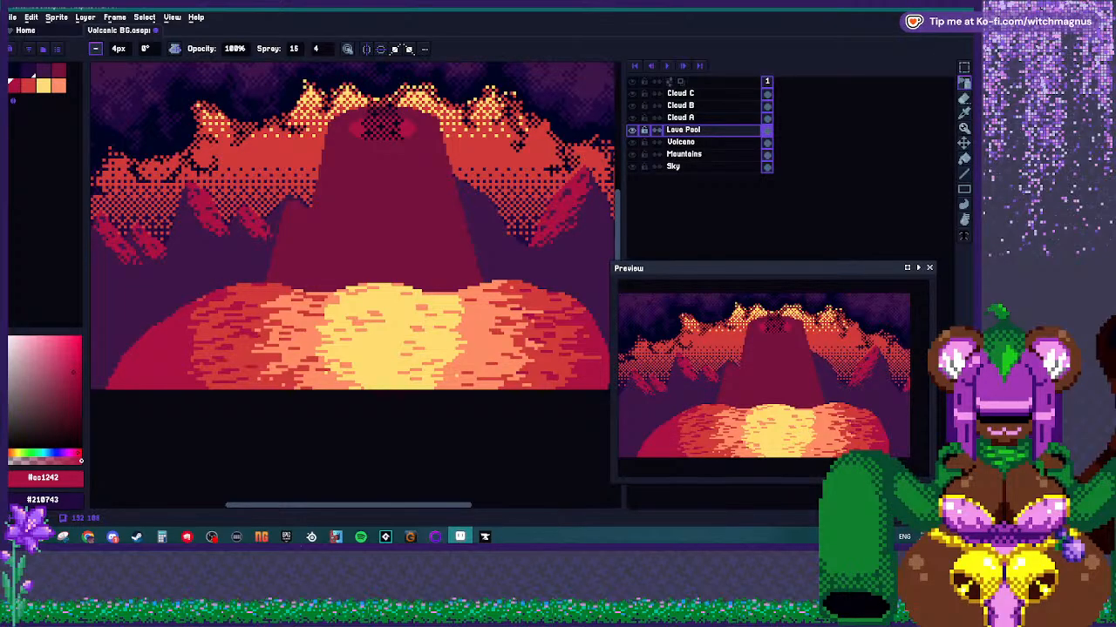
alt+click(301, 338)
drag(258, 298, 228, 291)
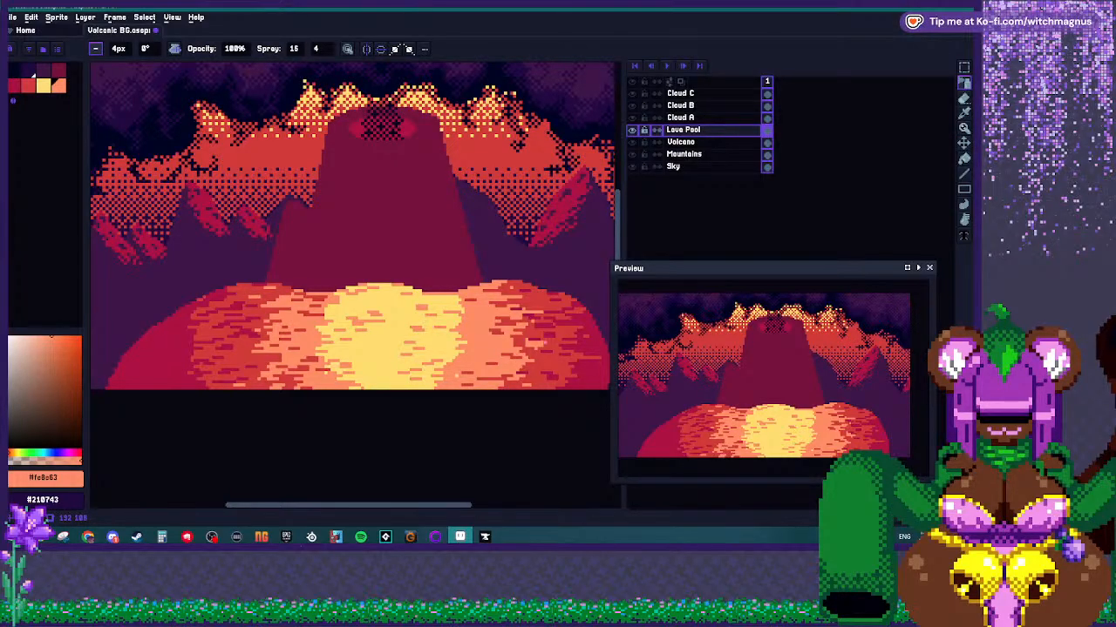
Examine the blending of the lava pool's bands against the whole scene at several zoom levels.
scroll(502, 364, down, 5)
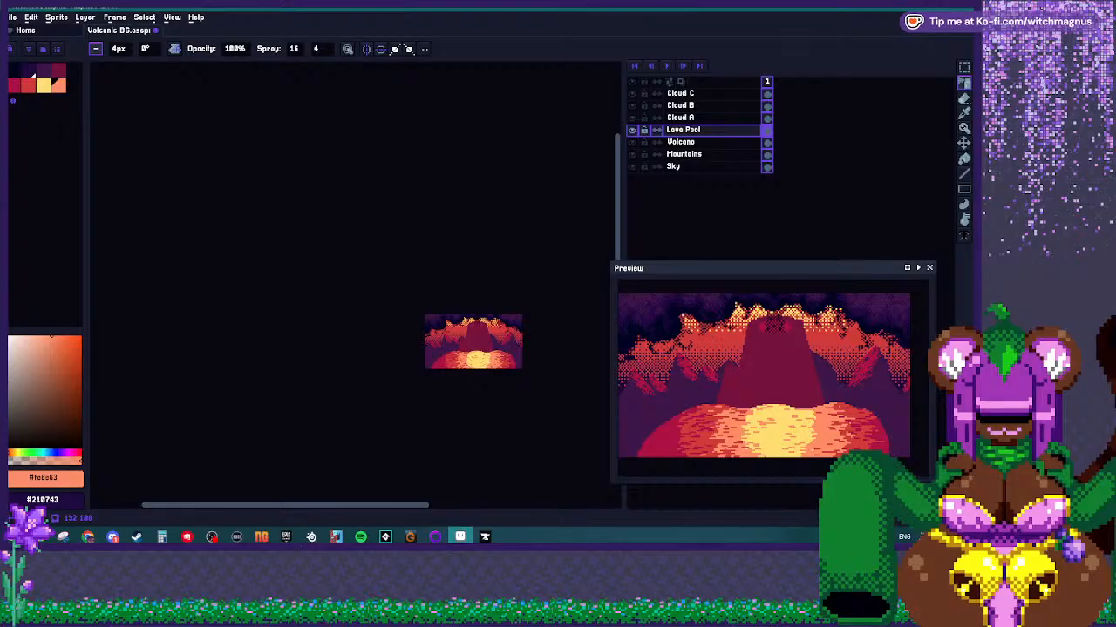
scroll(495, 356, up, 5)
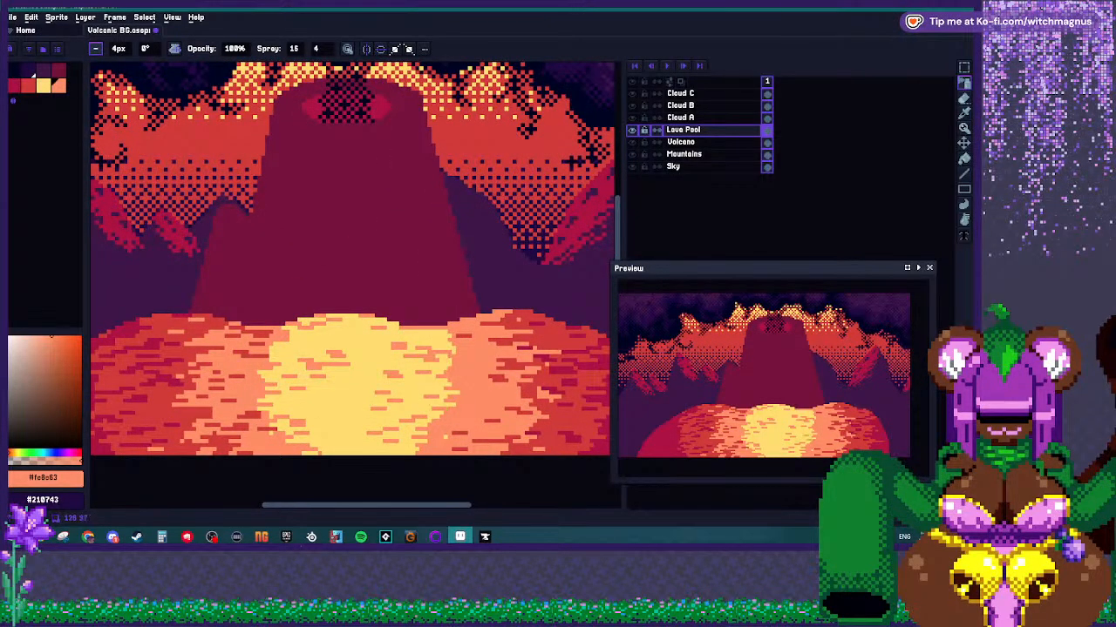
scroll(440, 399, down, 1)
scroll(375, 405, up, 1)
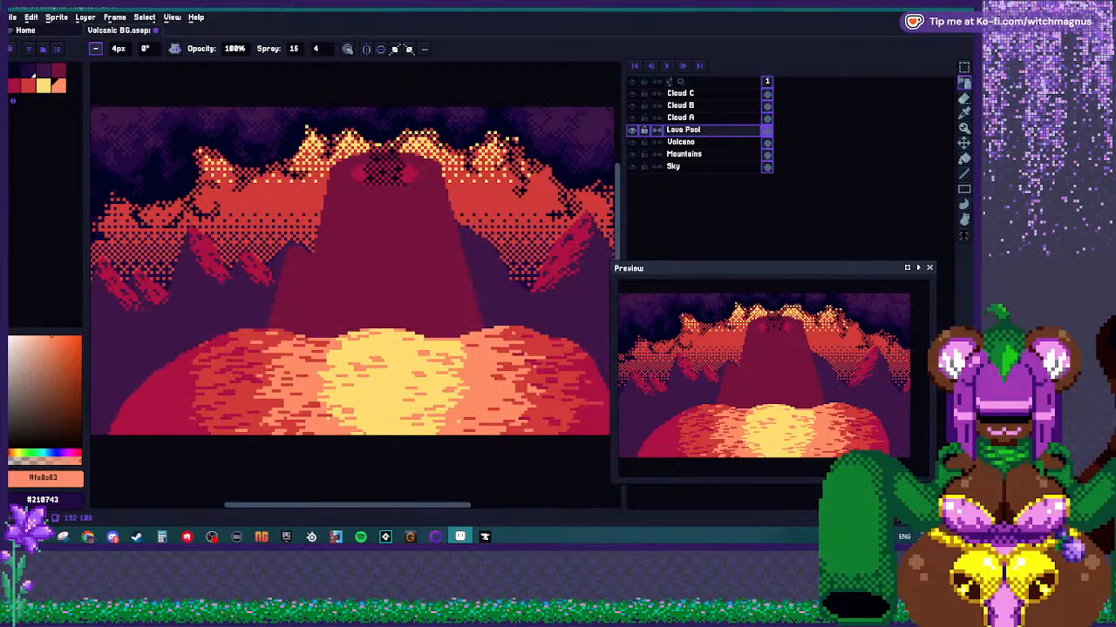
scroll(401, 349, down, 1)
scroll(445, 366, down, 1)
scroll(401, 331, up, 2)
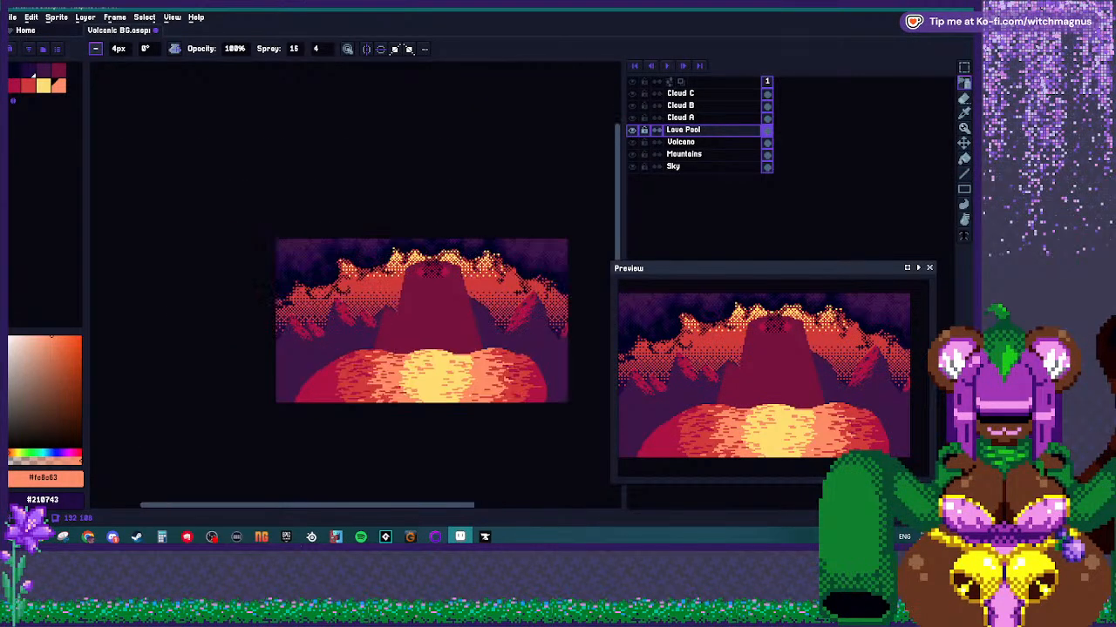
scroll(401, 331, down, 1)
scroll(401, 332, up, 1)
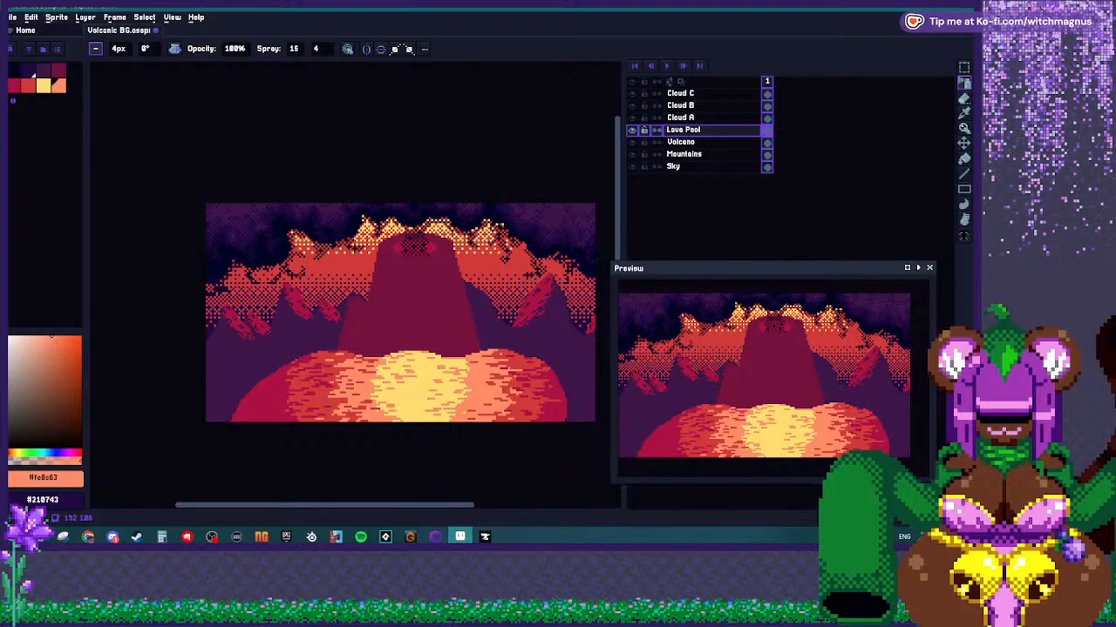
scroll(354, 364, up, 1)
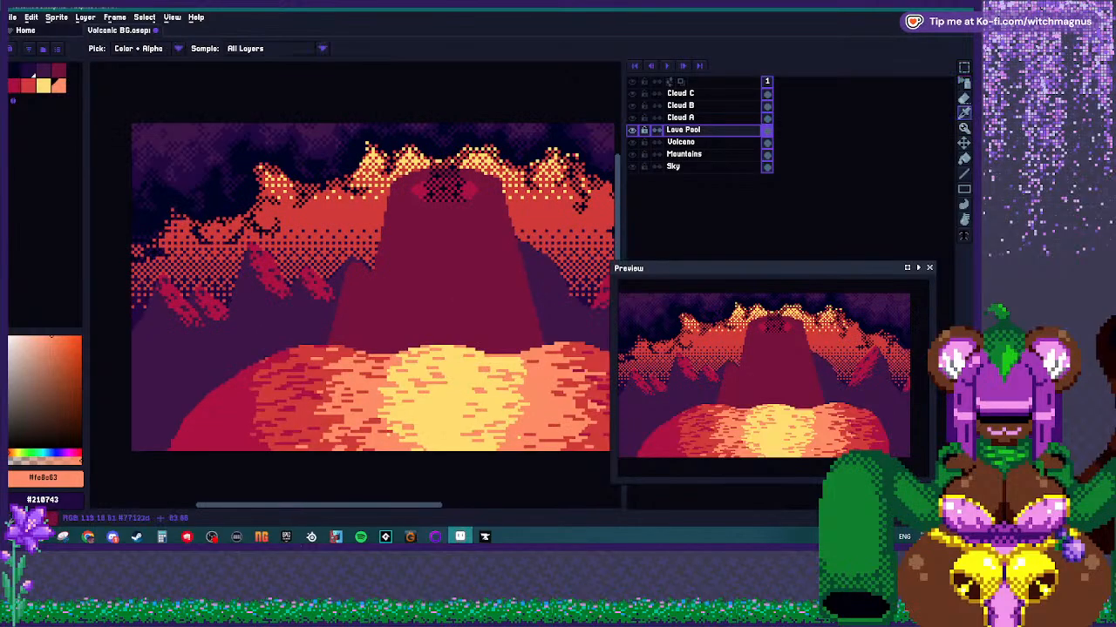
Reduce the spray brush to 1 px, sample the pool's red and spray single red pixels over the right light-orange band.
alt+click(403, 338)
key(minus)
key(minus)
key(minus)
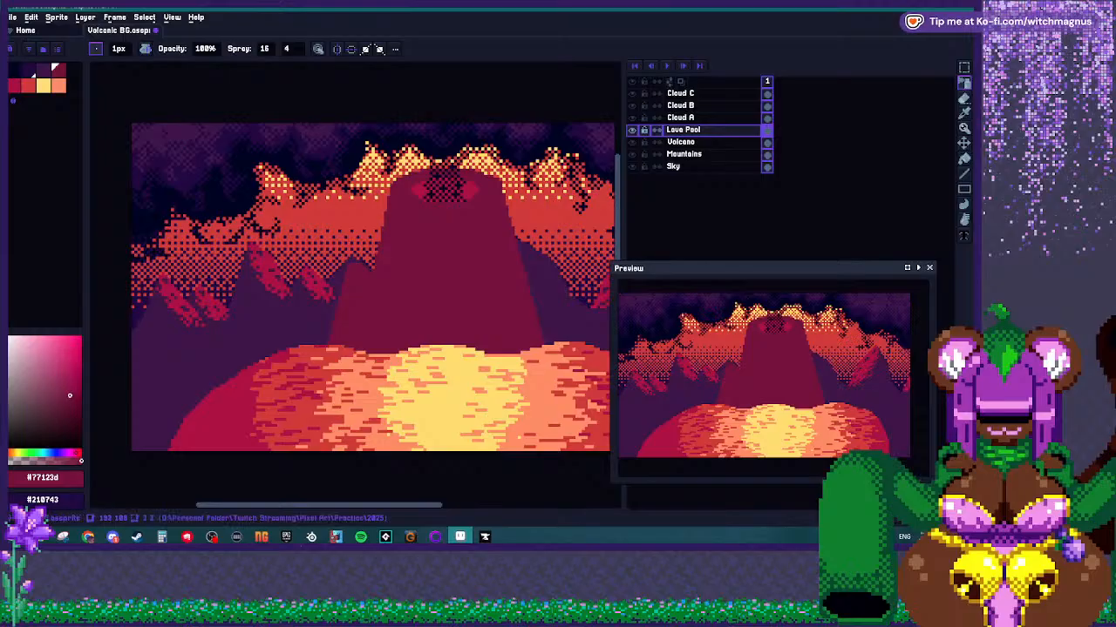
scroll(290, 280, down, 1)
scroll(470, 356, up, 5)
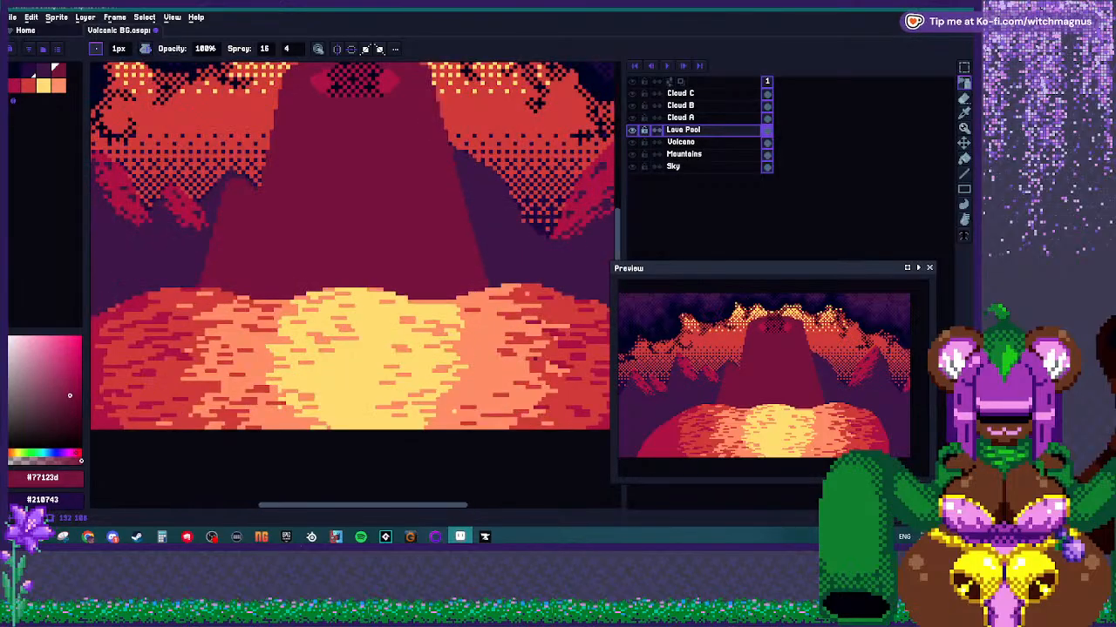
alt+click(461, 318)
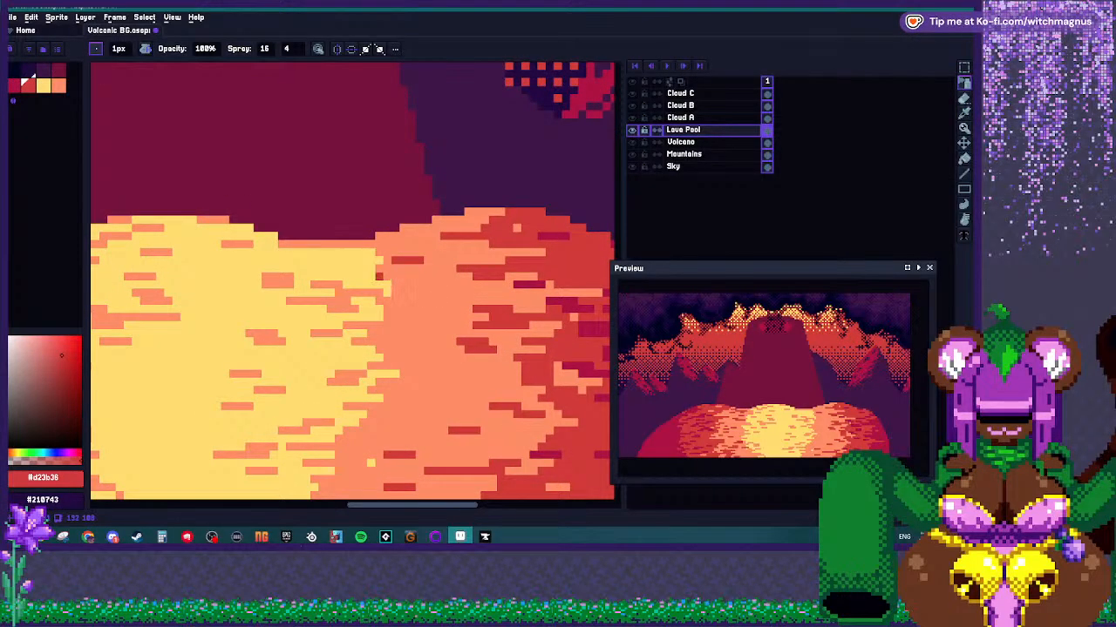
key(b)
scroll(418, 313, down, 1)
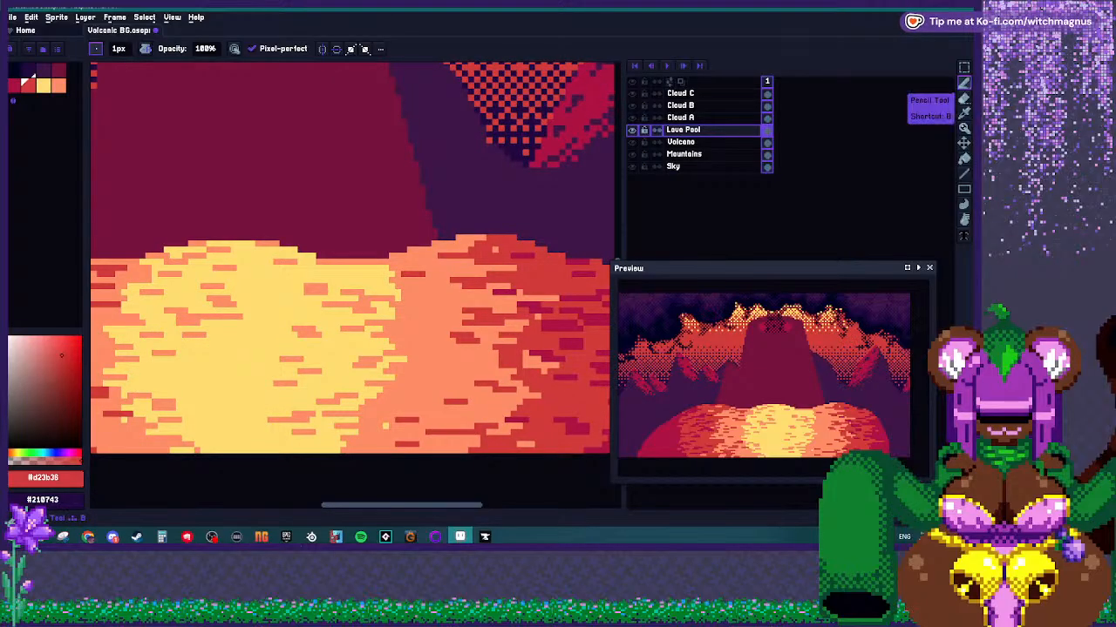
key(b)
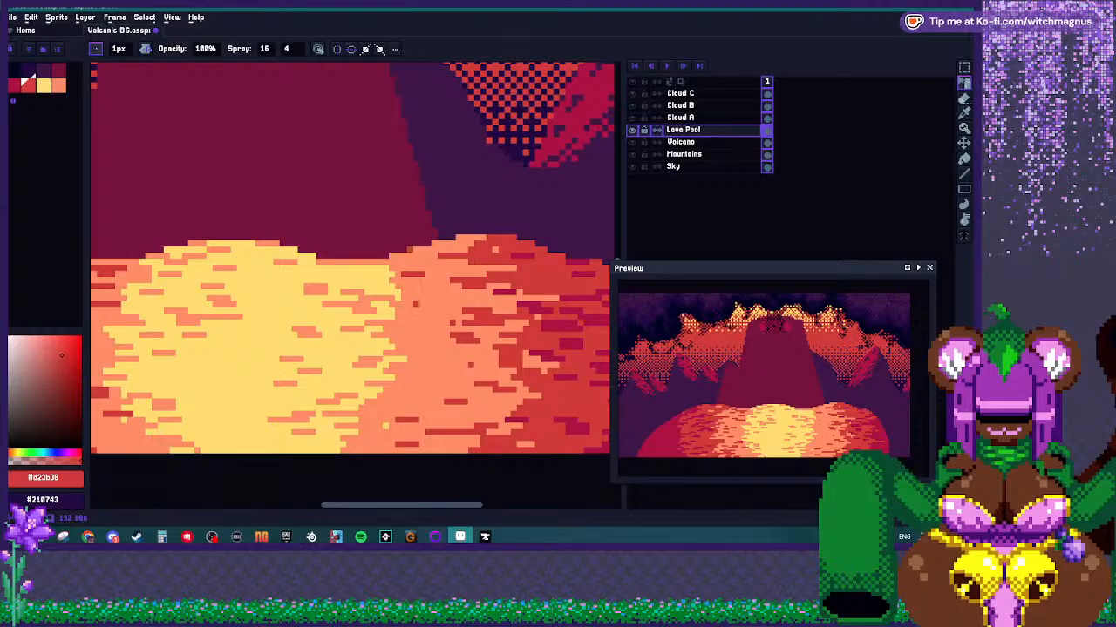
scroll(462, 358, down, 2)
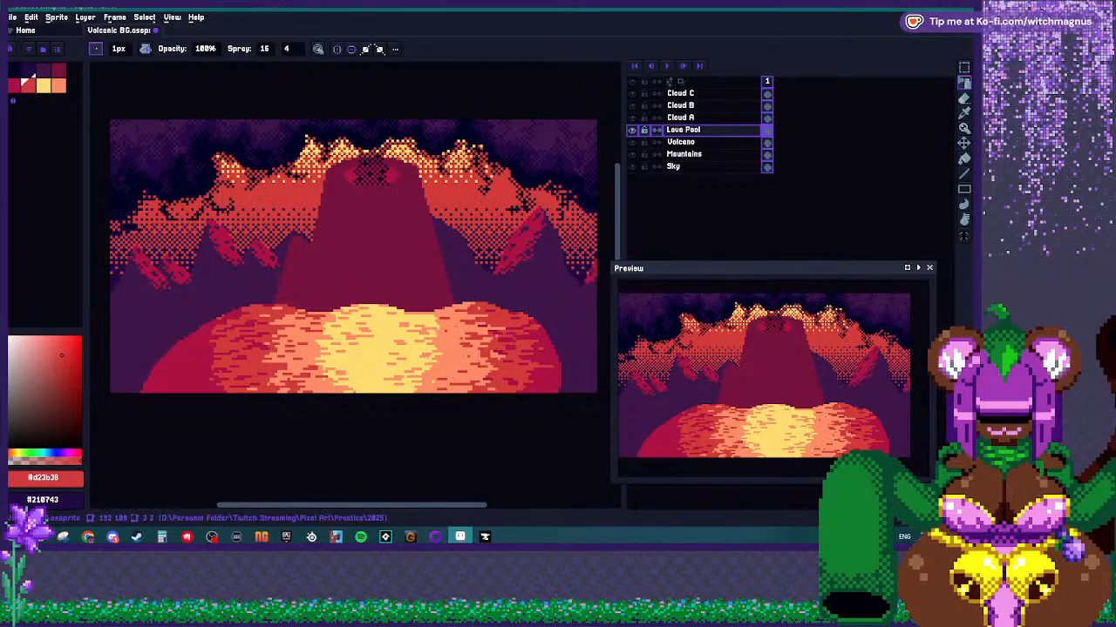
Set the spray brush to a 2 px horizontal line at 0° for shorter lava flecks.
click(96, 48)
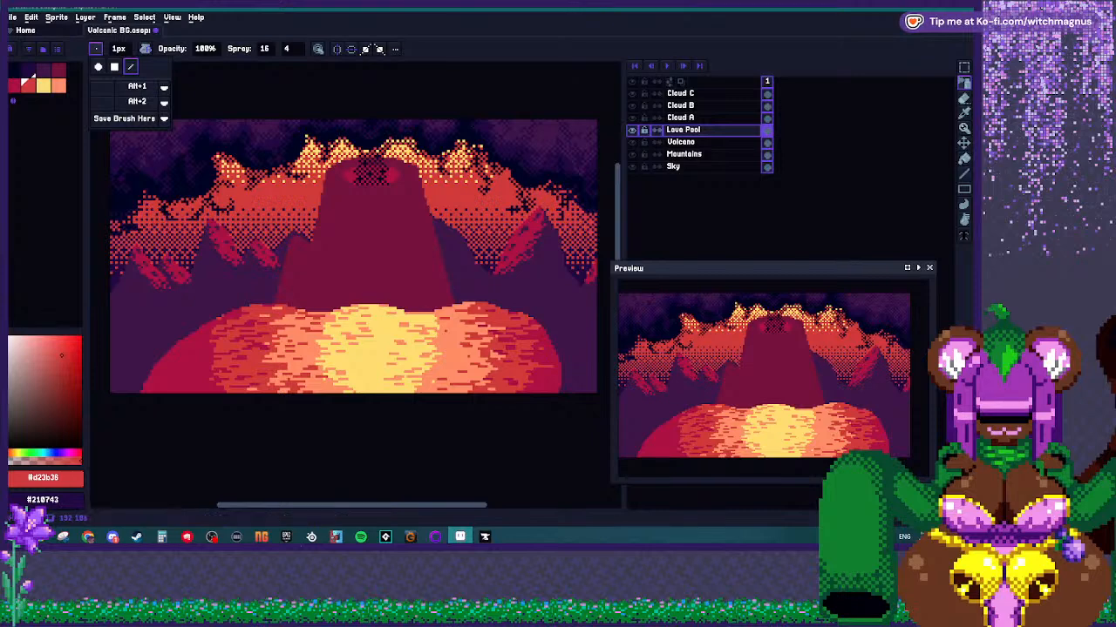
click(113, 67)
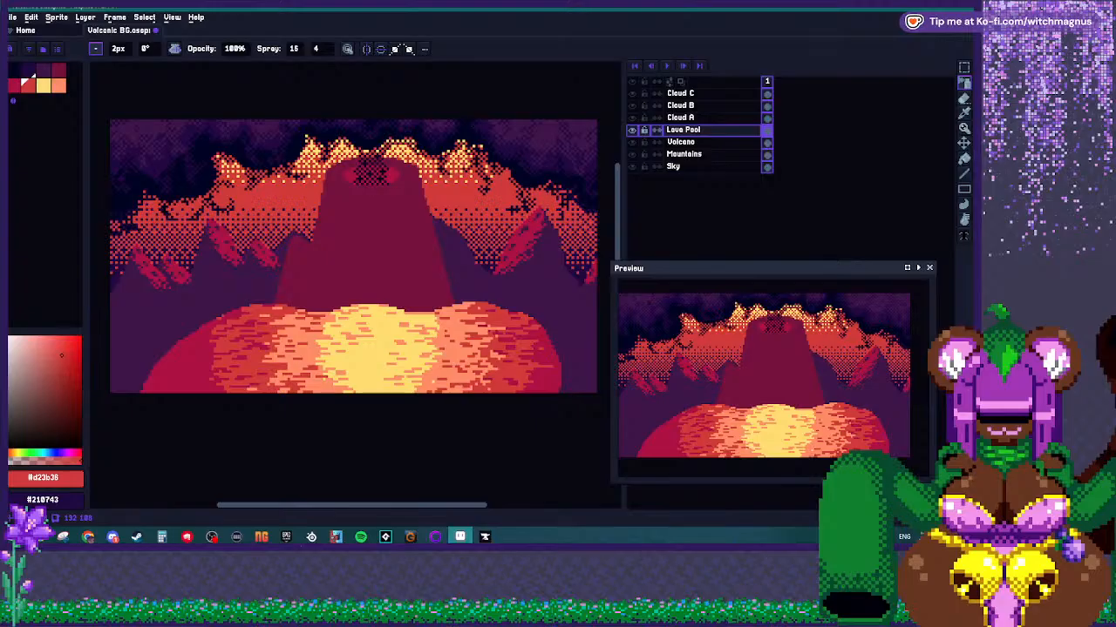
scroll(375, 345, down, 4)
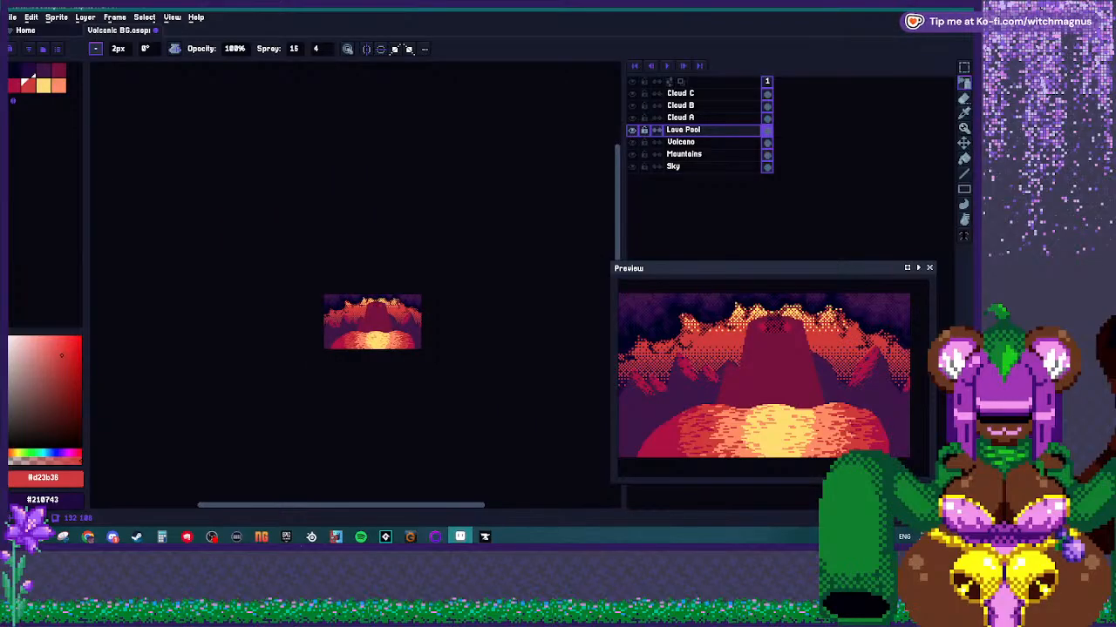
scroll(352, 344, up, 3)
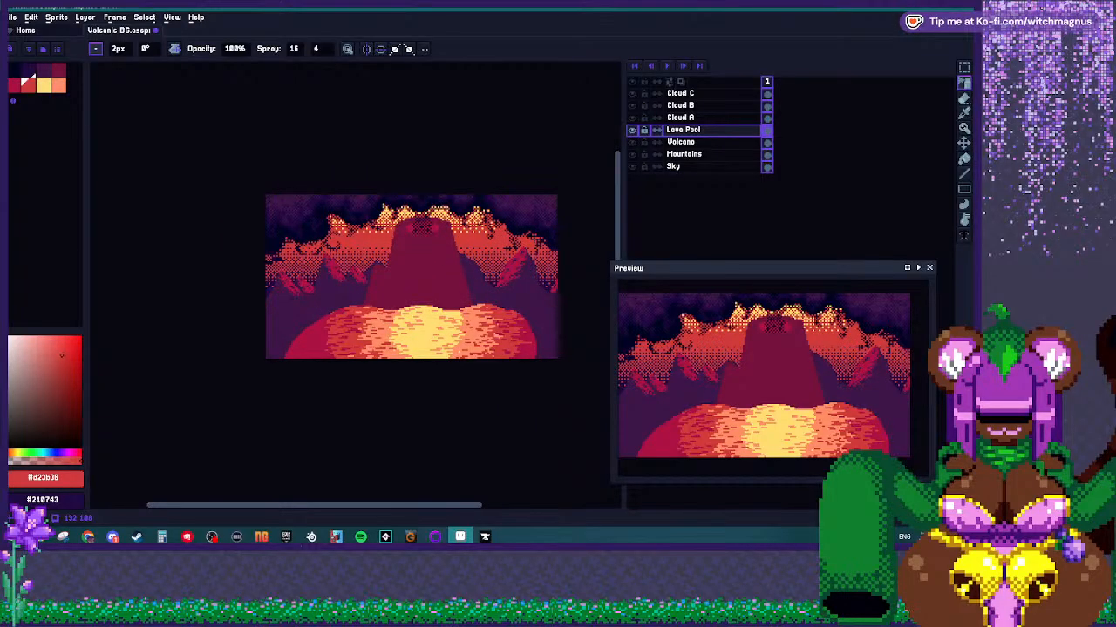
scroll(418, 350, up, 4)
Sample the pool's light orange and red in turn and spray short flecks over the red bands and crimson ends.
alt+click(313, 305)
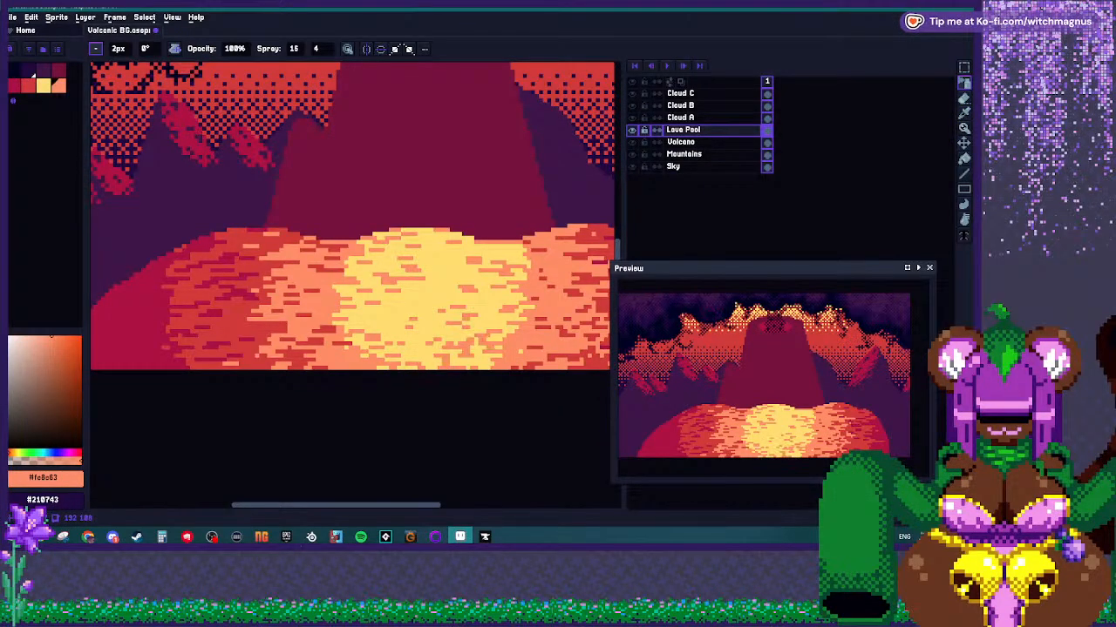
scroll(348, 339, down, 2)
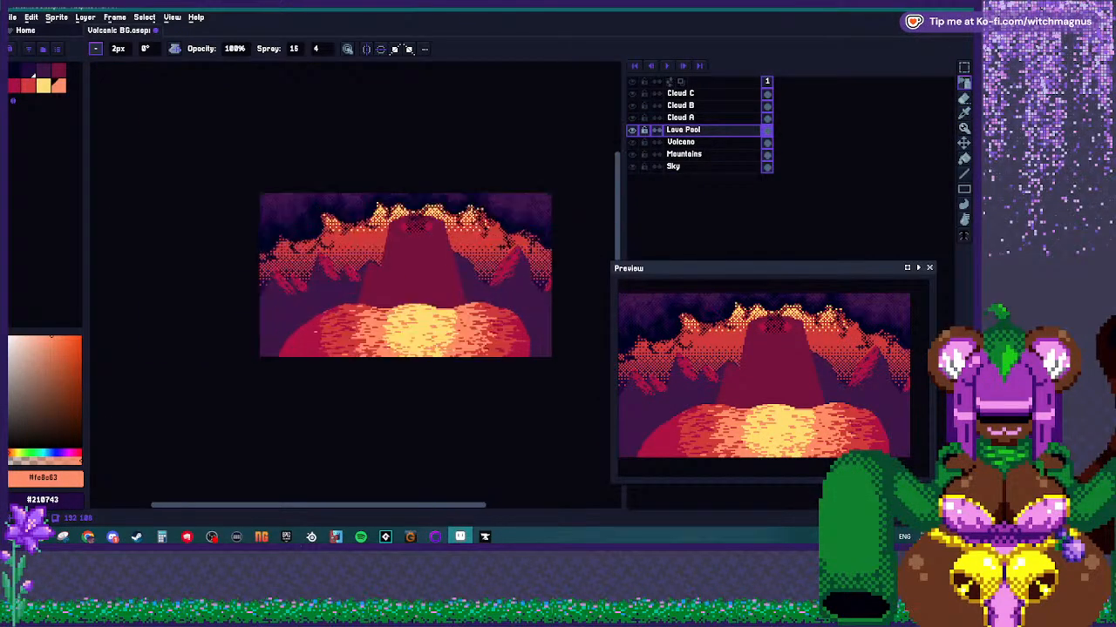
scroll(366, 313, up, 2)
alt+click(358, 340)
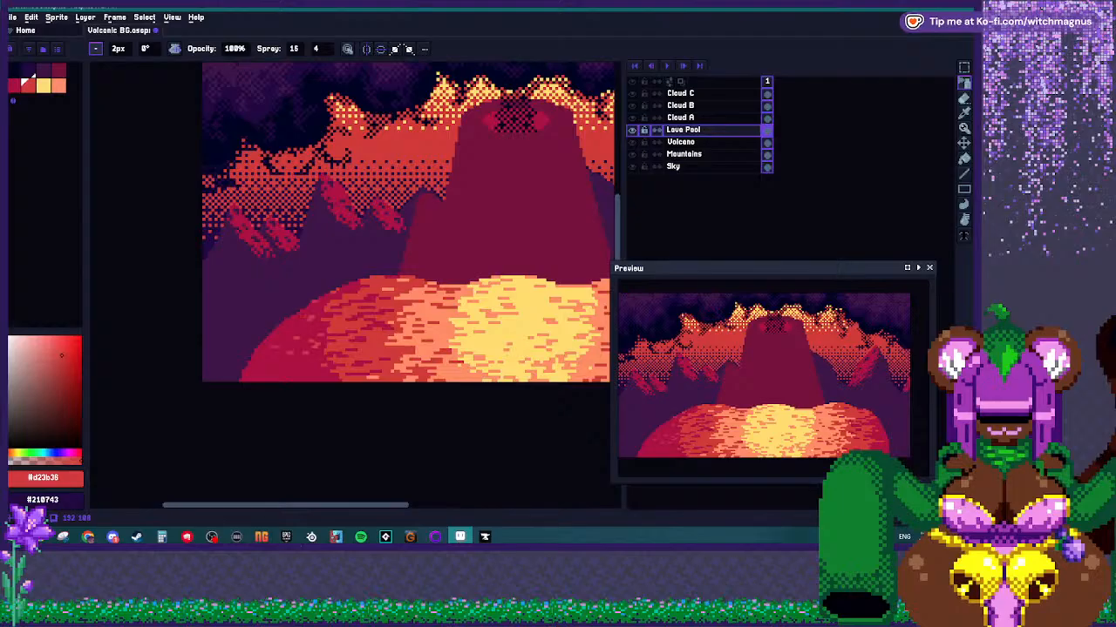
scroll(324, 357, down, 2)
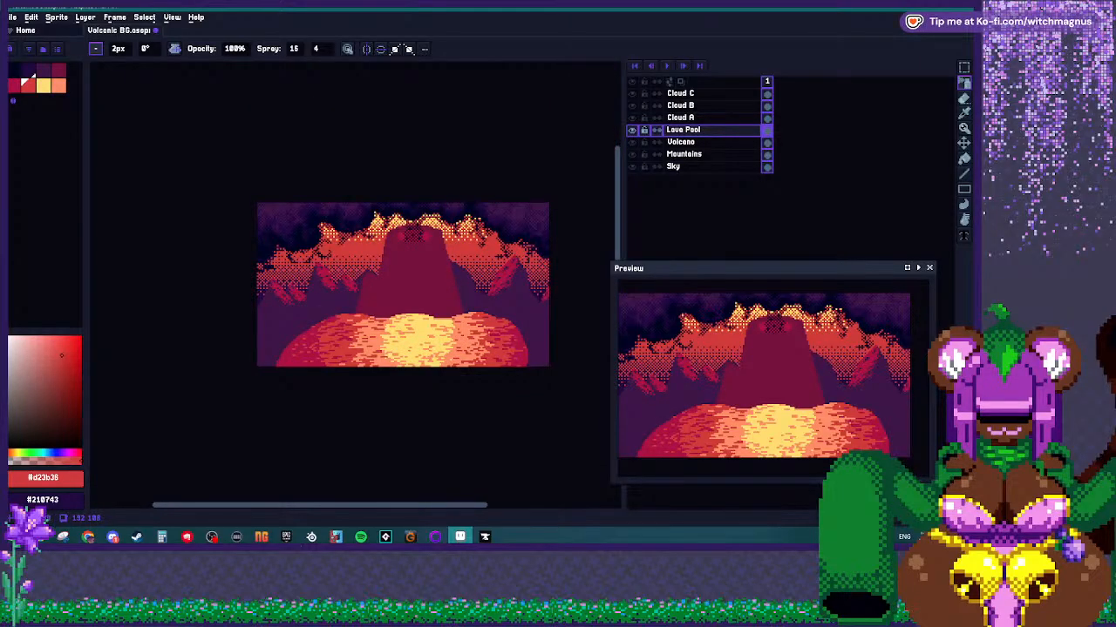
scroll(508, 349, up, 2)
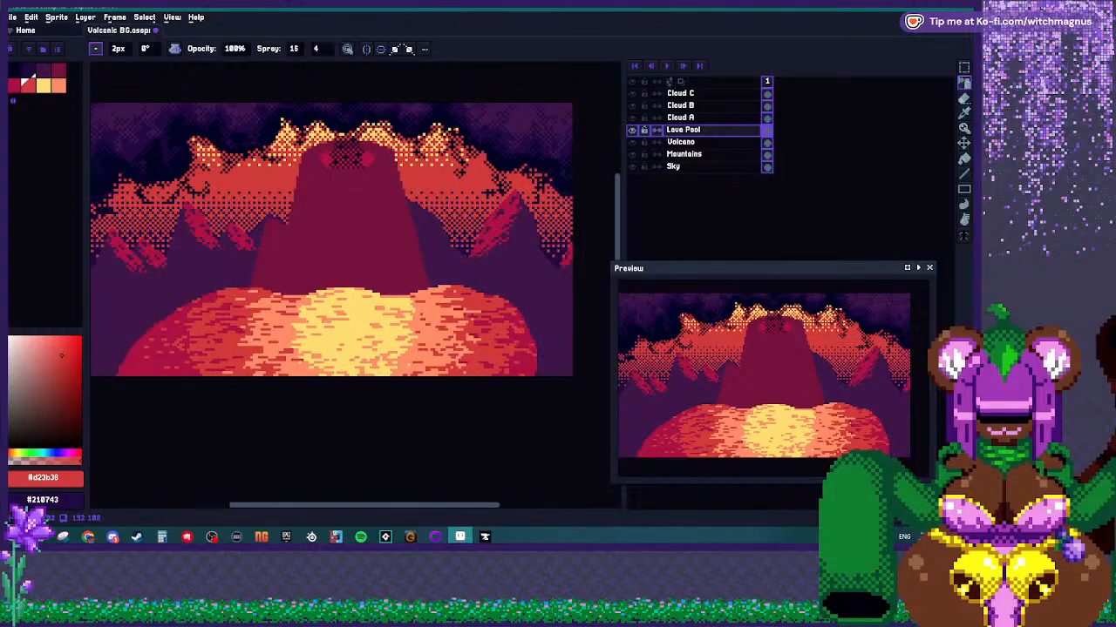
Sample the pool's crimson and light orange in turn, blend the right-hand bands with short flecks and check the overall look.
alt+click(489, 361)
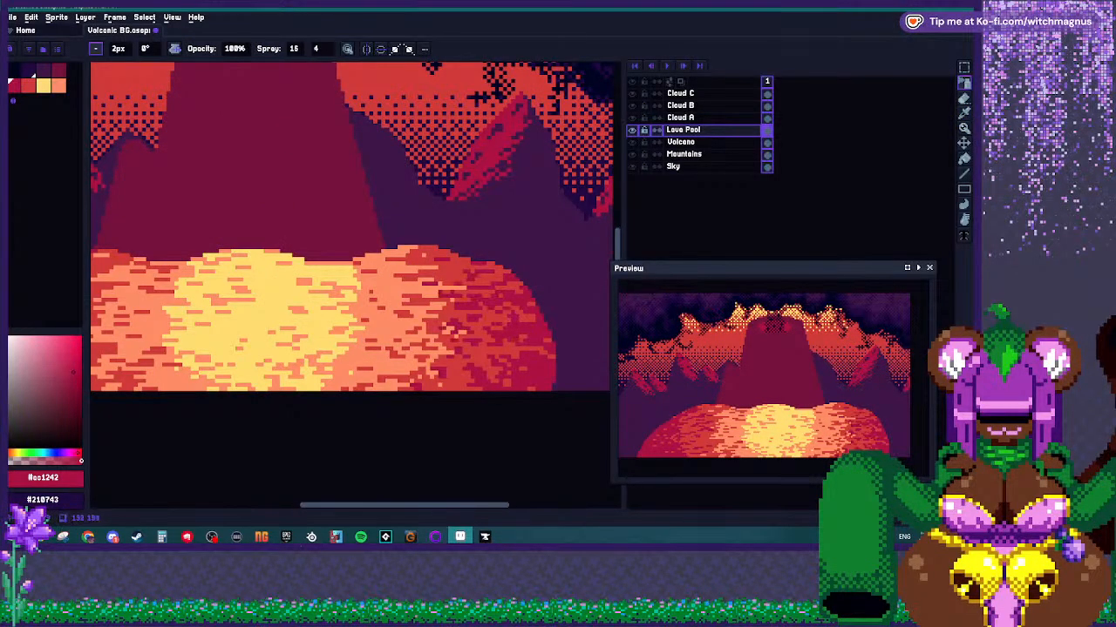
scroll(482, 98, down, 5)
scroll(450, 352, down, 3)
scroll(451, 352, up, 4)
scroll(450, 352, down, 4)
scroll(451, 352, up, 5)
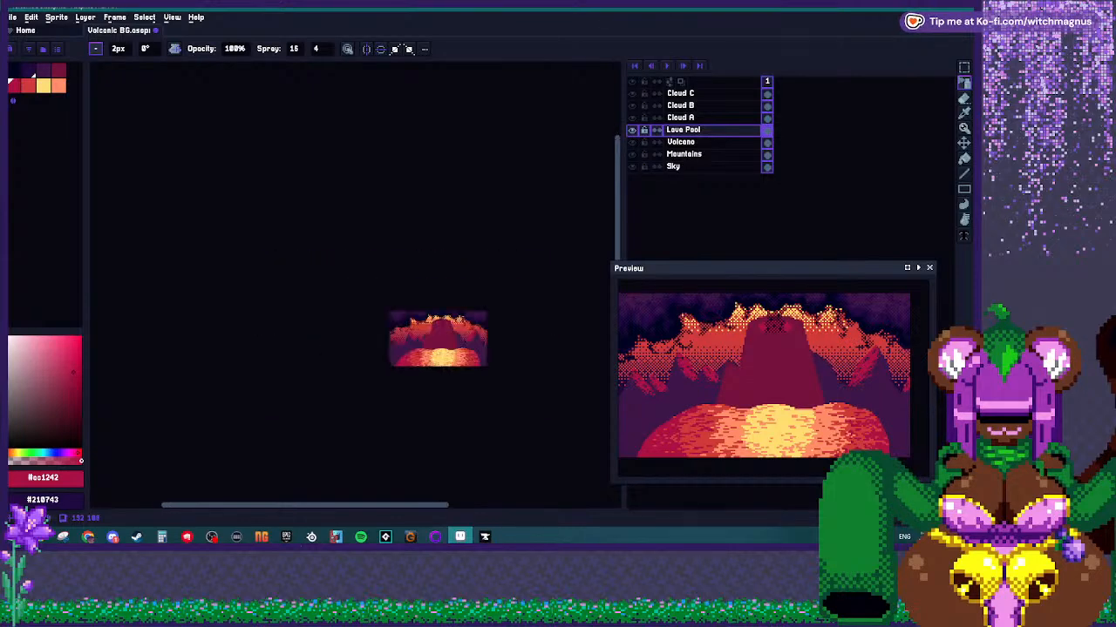
scroll(438, 361, up, 1)
key(i)
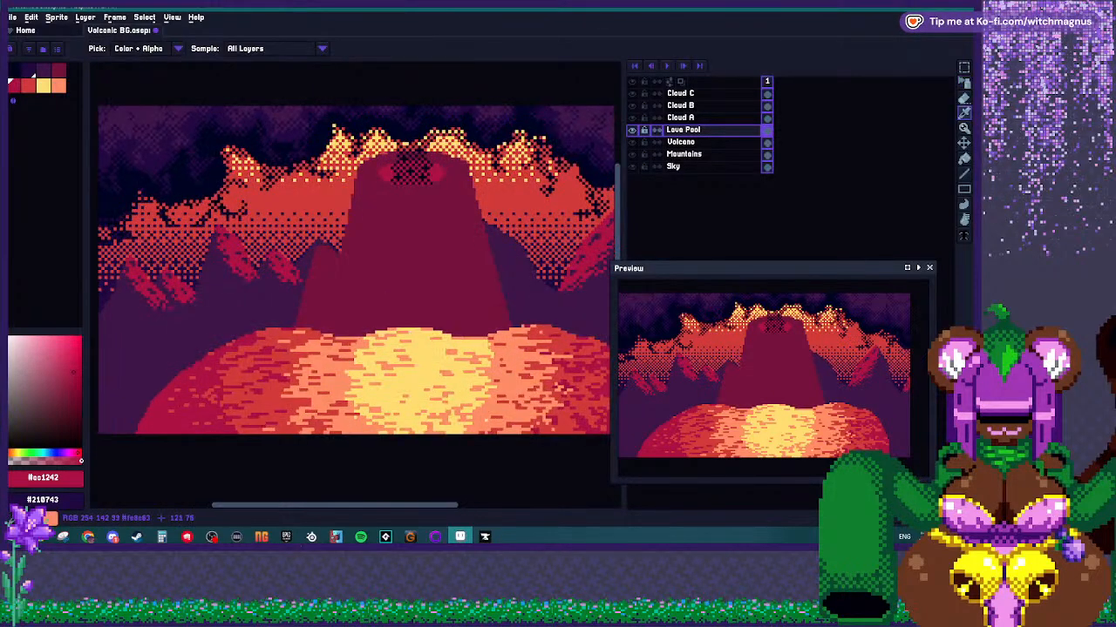
click(482, 346)
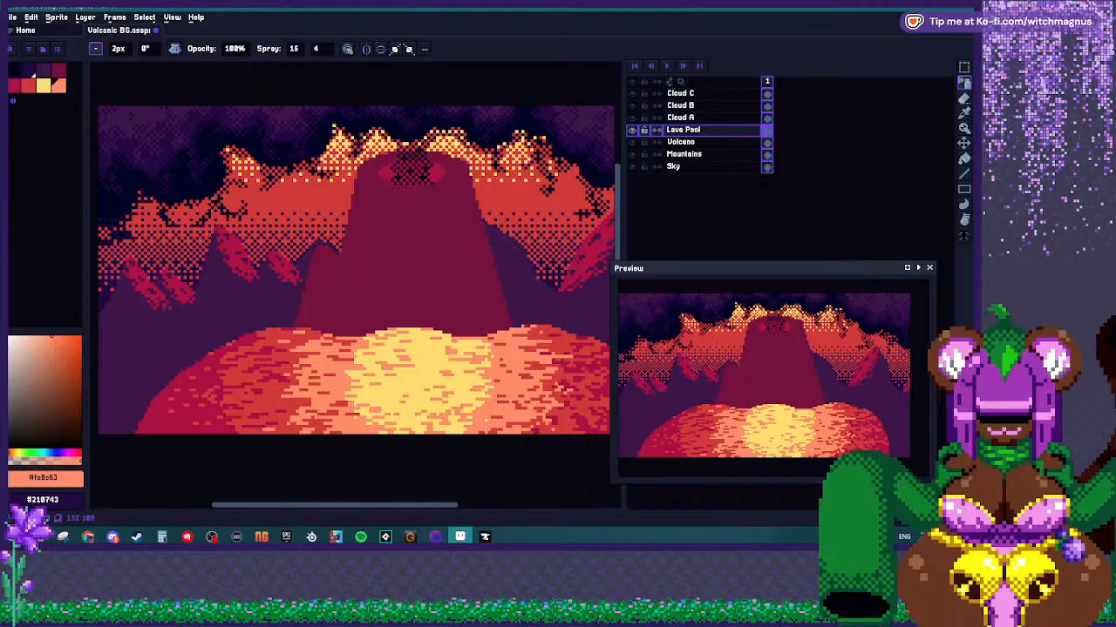
scroll(471, 351, down, 2)
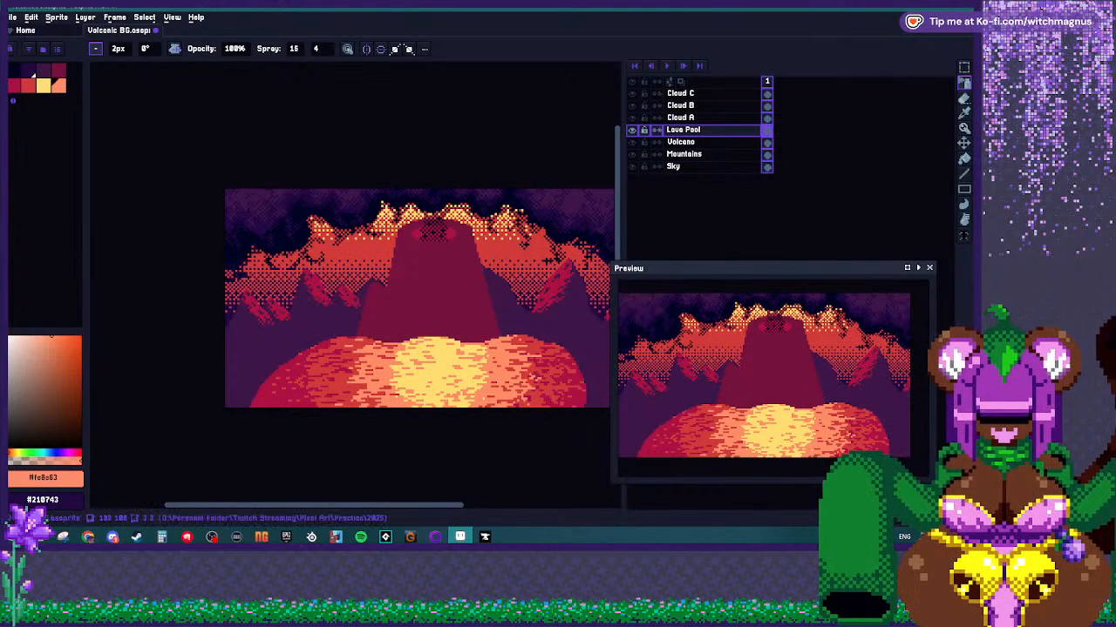
Set the spray brush to a round tip, switch to the 1 px Pencil, change its ink mode and pick dark purple #210743.
click(95, 48)
click(98, 67)
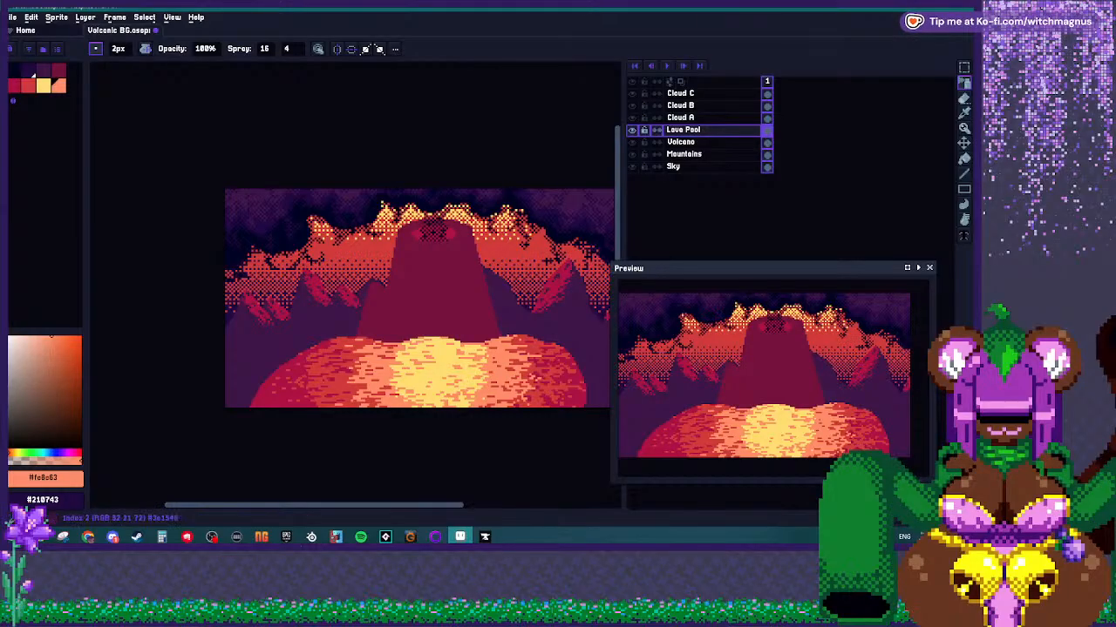
click(25, 71)
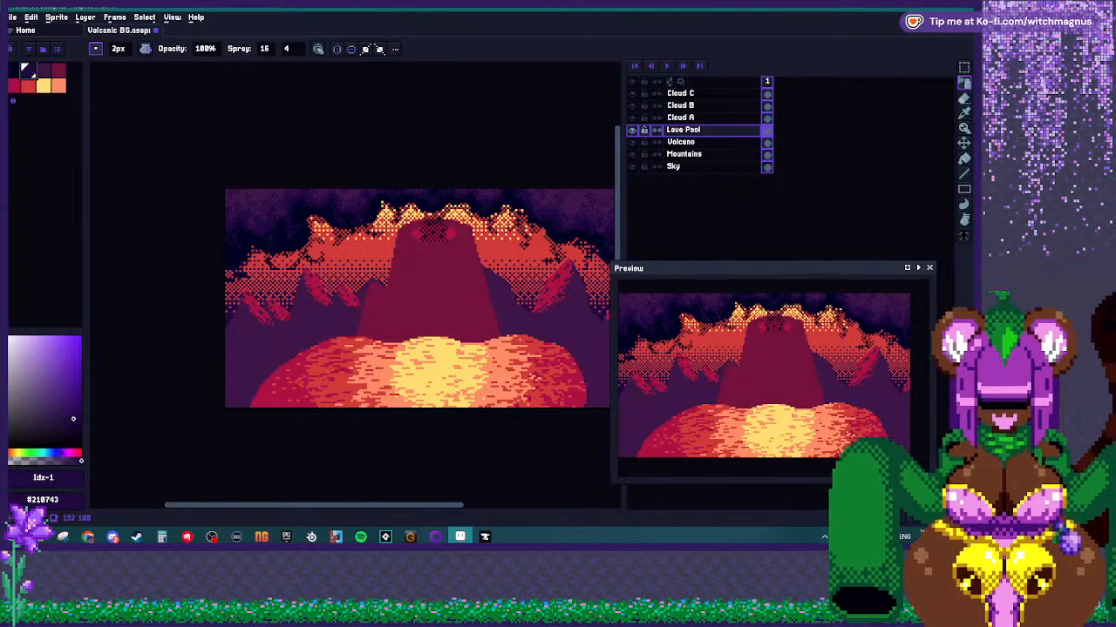
scroll(309, 349, up, 2)
key(b)
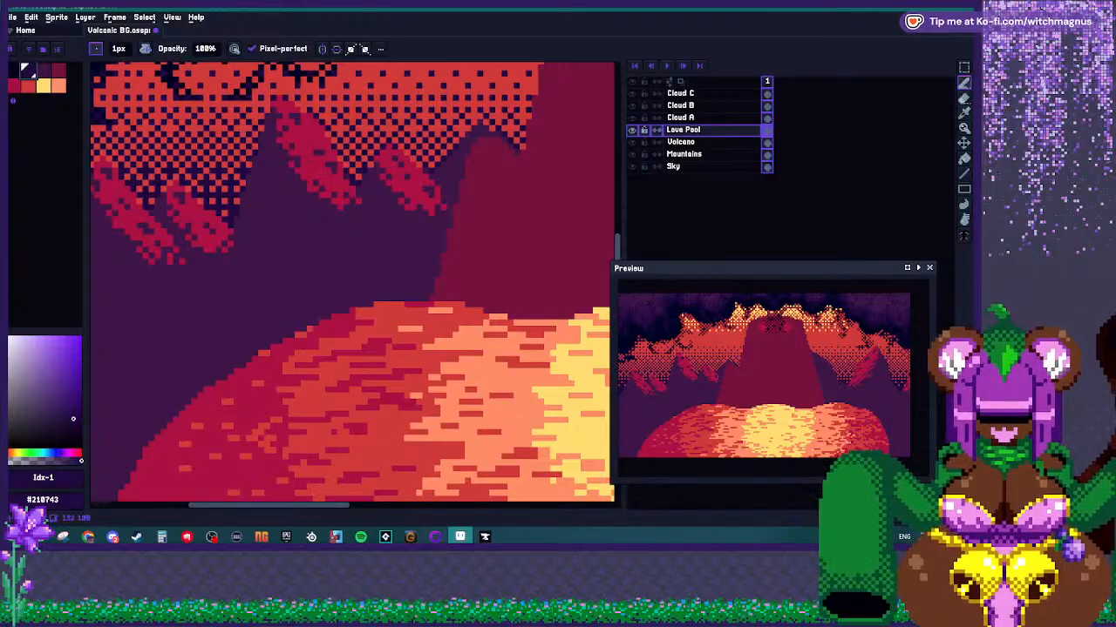
click(40, 69)
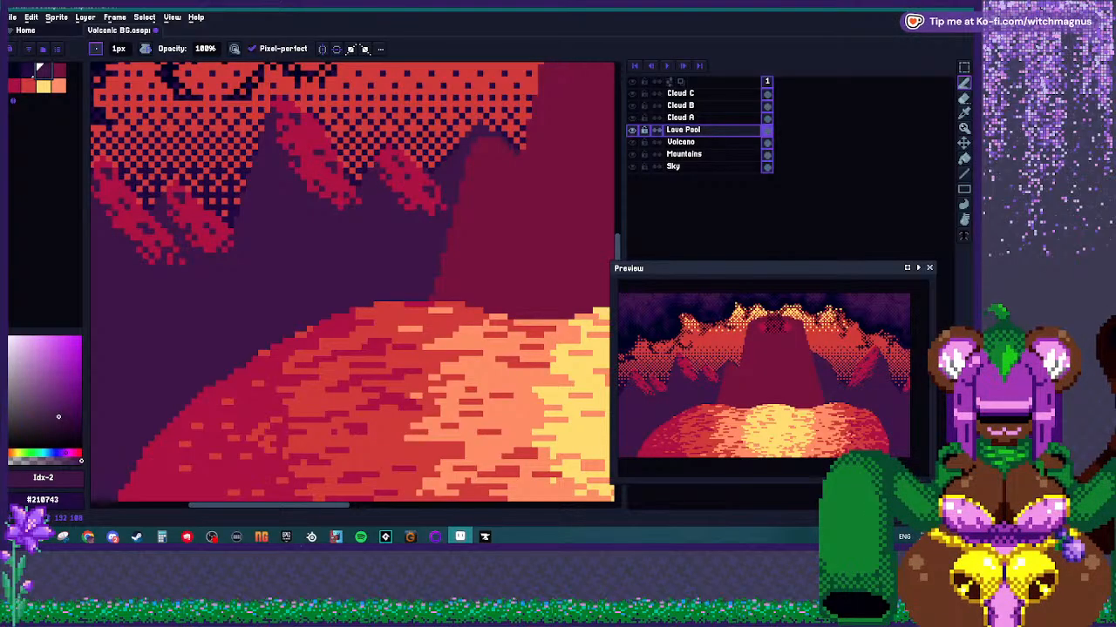
click(96, 48)
click(146, 48)
click(174, 90)
click(96, 48)
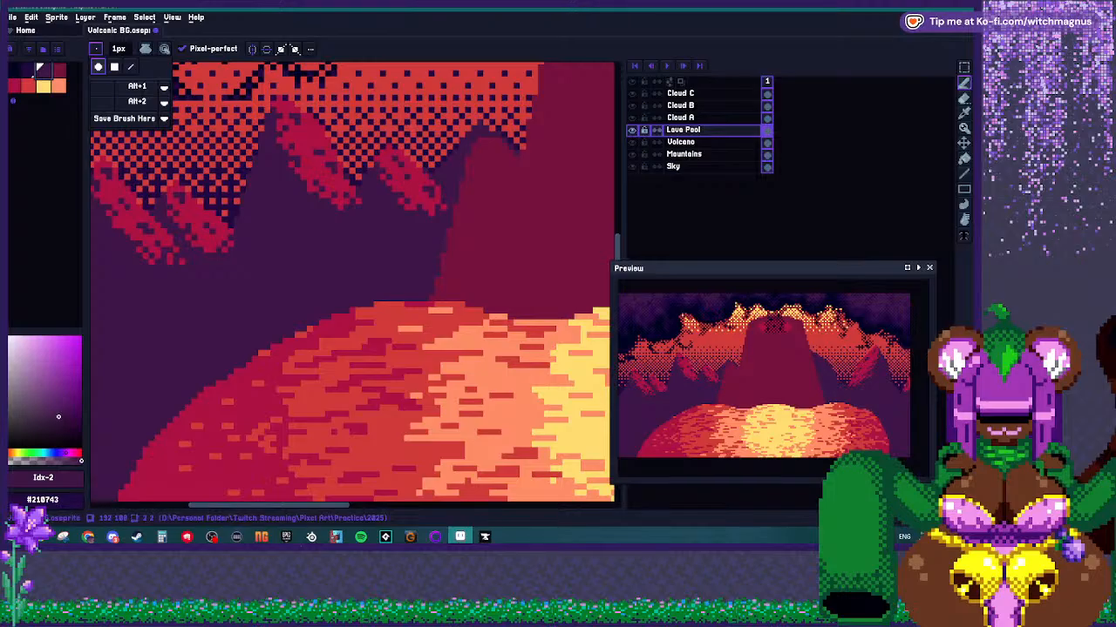
click(24, 68)
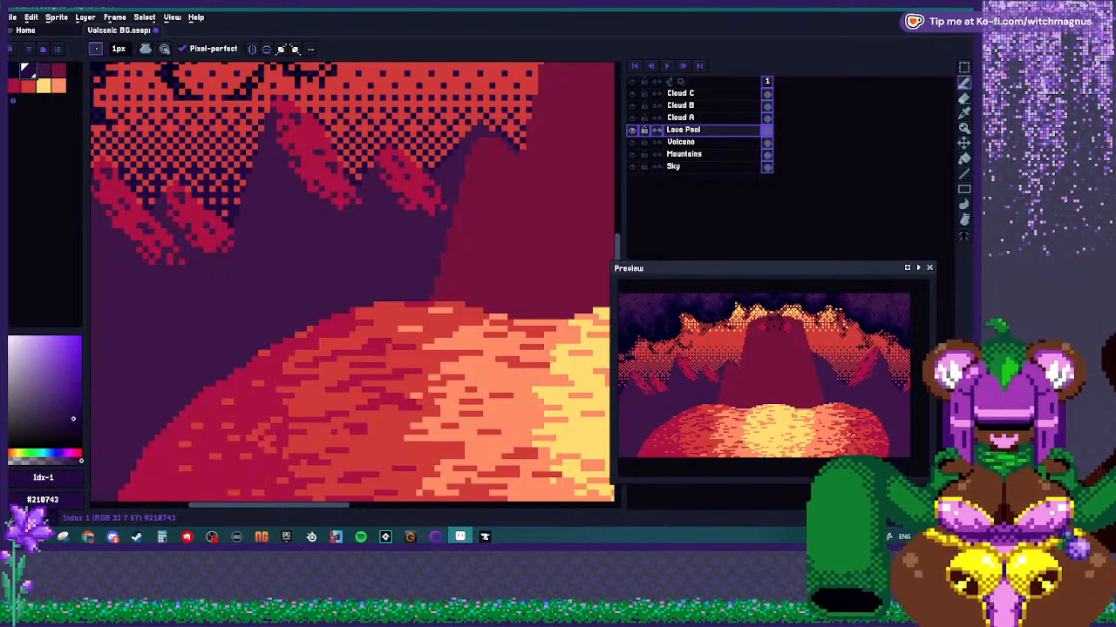
Apply an outside outline in dark purple #210743 to the lava pool twice for a two-pixel border.
key(shift+o)
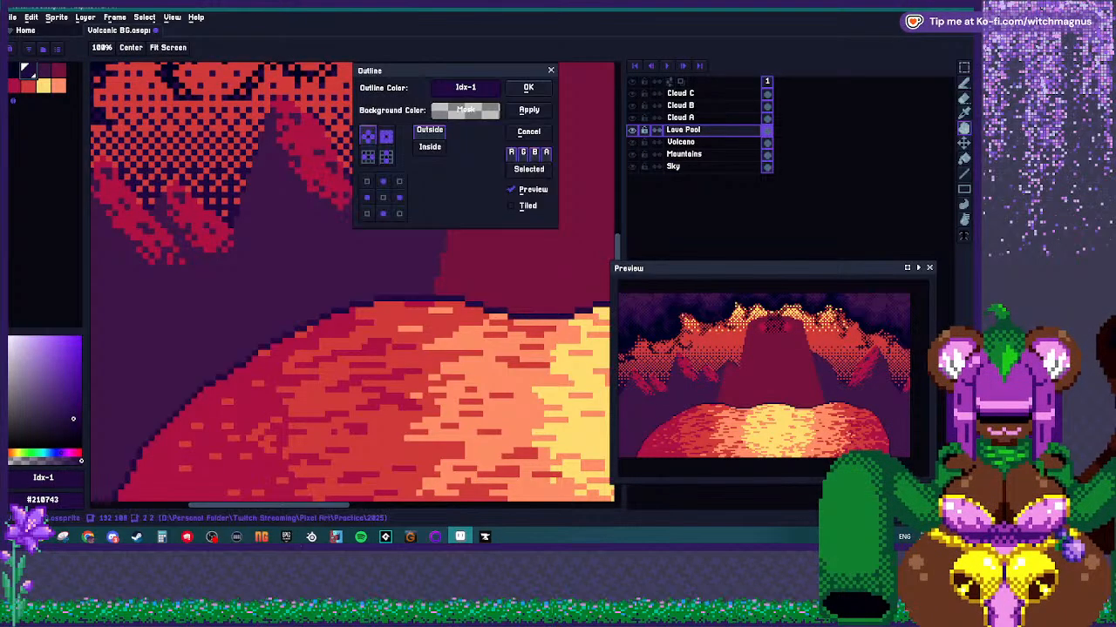
key(Return)
key(shift+o)
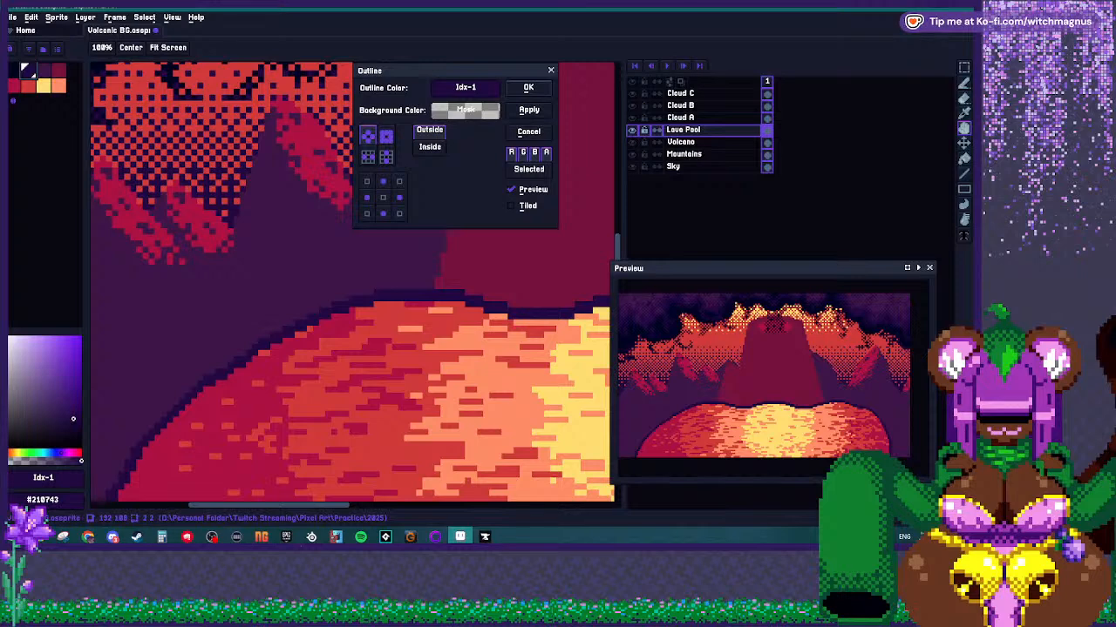
key(Return)
scroll(383, 283, down, 2)
key(e)
key(b)
scroll(384, 283, up, 3)
key(b)
mouse_move(382, 300)
mouse_down()
mouse_move(435, 199)
mouse_move(402, 231)
mouse_move(421, 222)
mouse_move(458, 291)
mouse_up()
key(ctrl+z)
key(ctrl+z)
key(ctrl+z)
key(v)
key(ctrl+z)
key(b)
scroll(352, 284, down, 2)
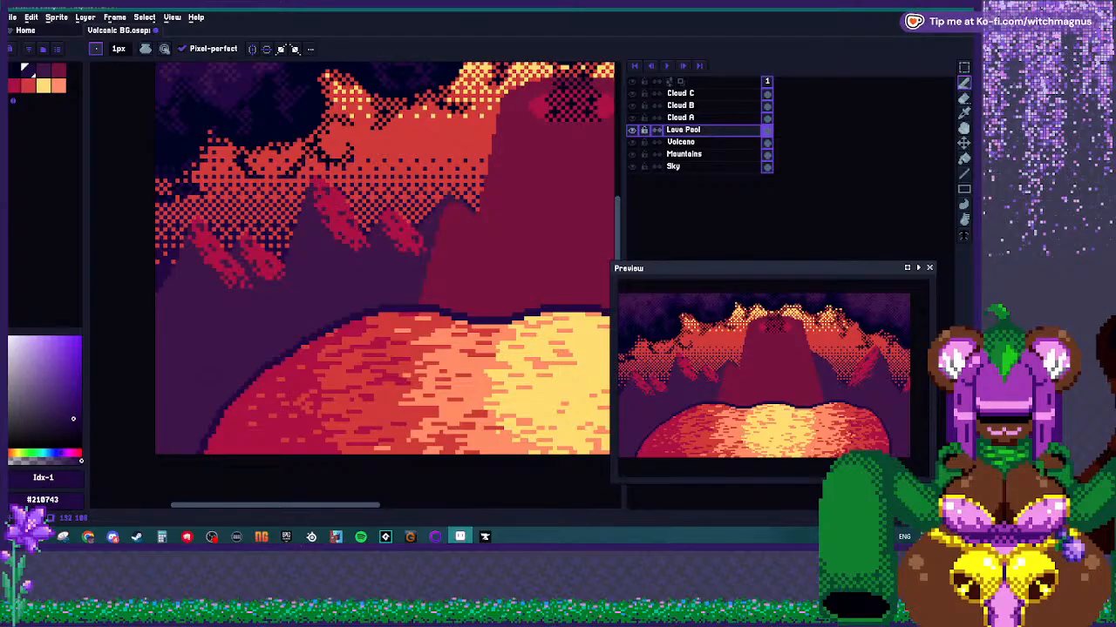
Draw the dark-purple outlines of jagged rock spikes beside the lava pool's lower-left edge.
scroll(202, 440, up, 1)
drag(189, 454, 164, 349)
drag(204, 383, 157, 436)
drag(233, 296, 230, 389)
shift+click(291, 326)
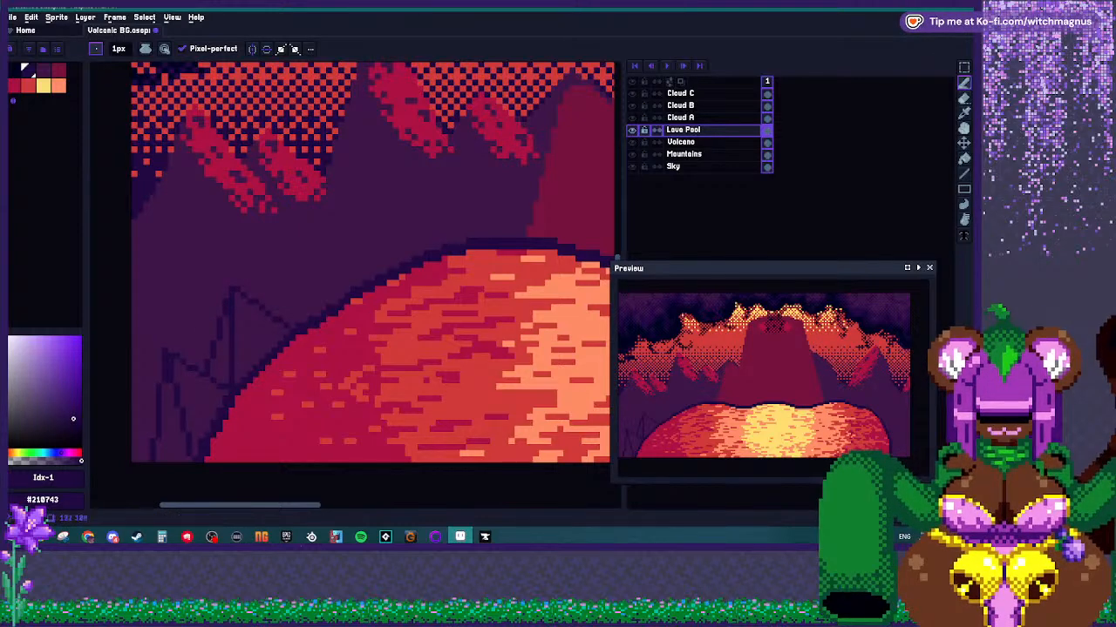
Draw another spike higher along the pool's left edge and add a second line along its left flank.
scroll(253, 310, down, 2)
scroll(253, 311, up, 3)
drag(252, 301, 278, 234)
click(278, 233)
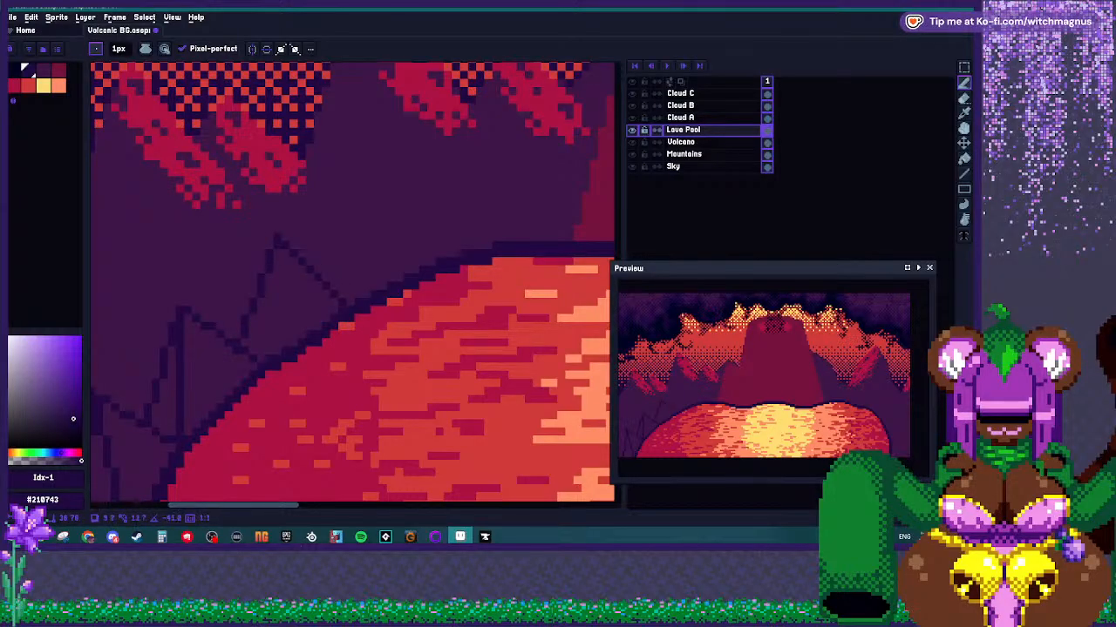
shift+click(345, 310)
drag(257, 279, 235, 312)
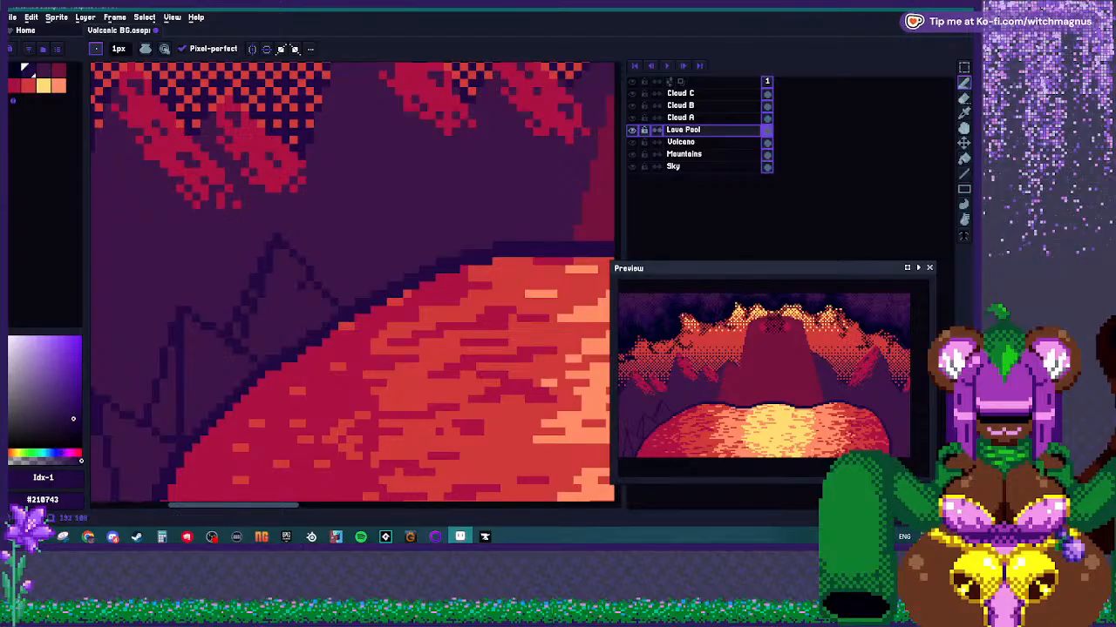
Outline two more dark-purple spikes along the pool's upper-left edge with straight pencil lines.
click(335, 301)
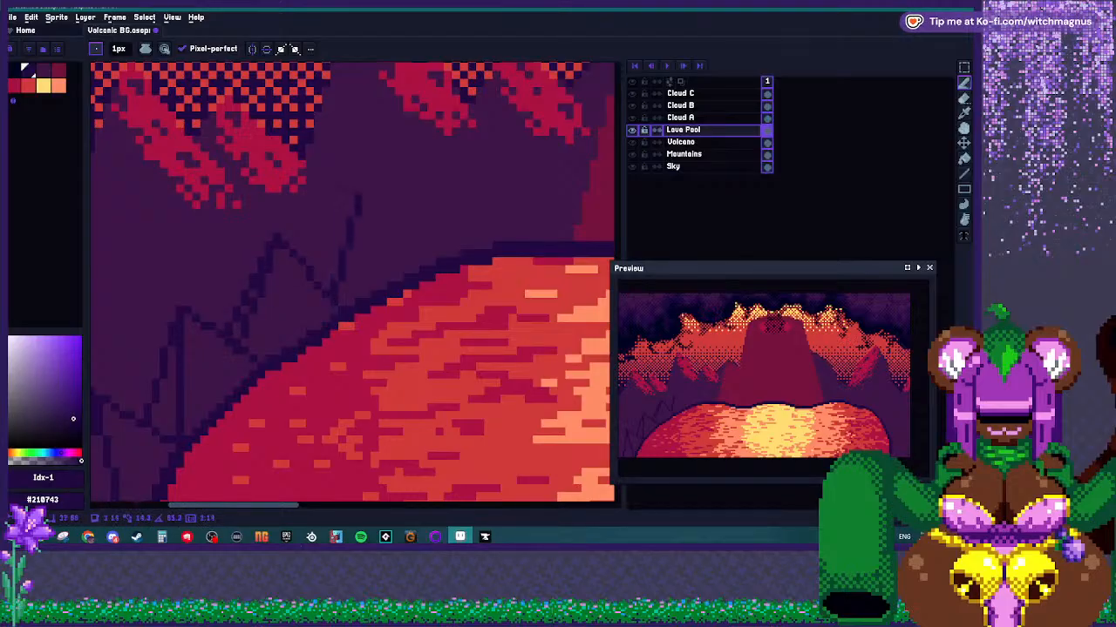
shift+click(367, 189)
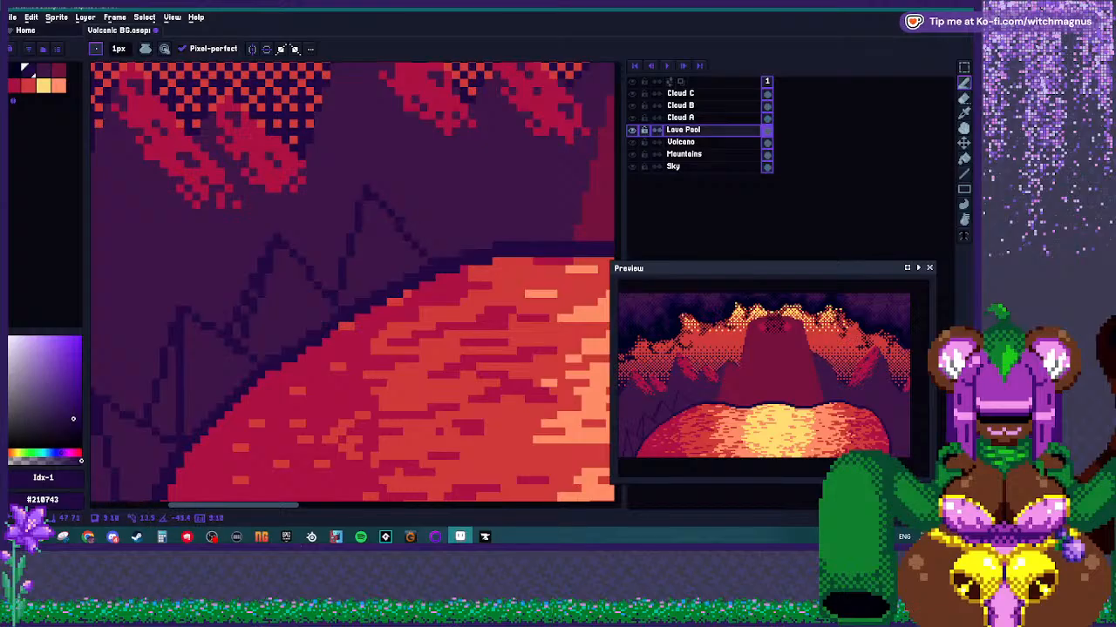
shift+click(433, 255)
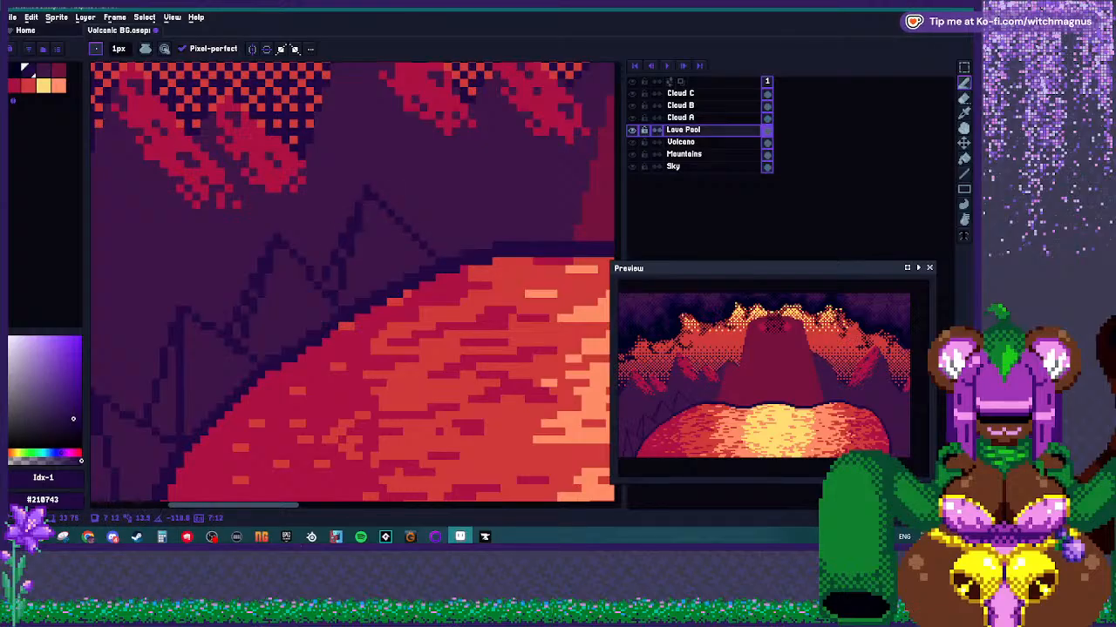
scroll(253, 301, down, 3)
scroll(375, 227, up, 2)
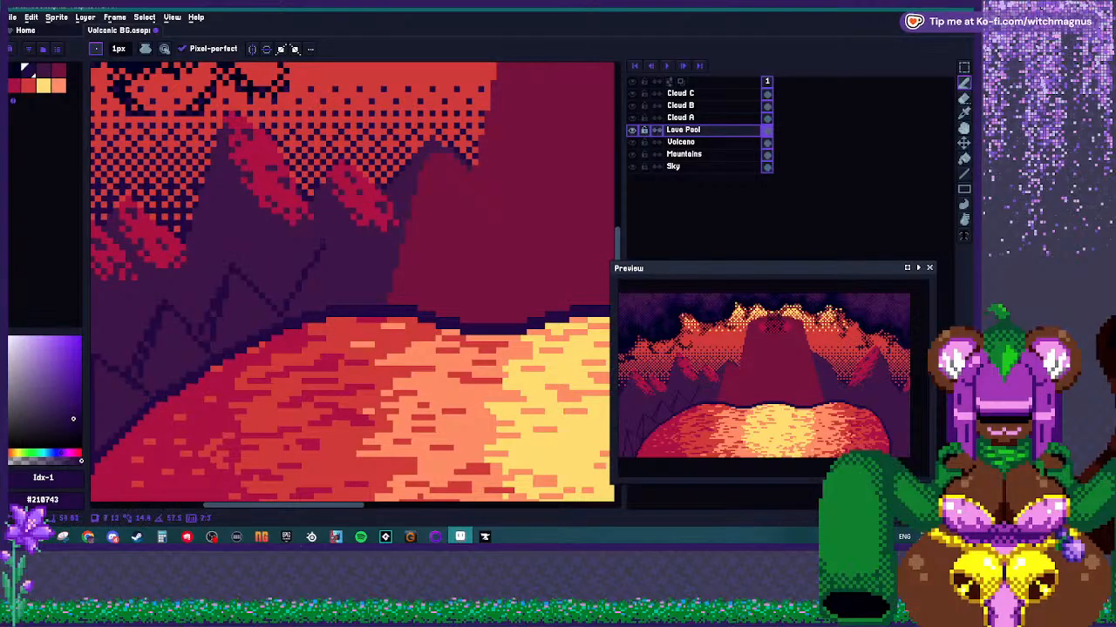
shift+click(364, 302)
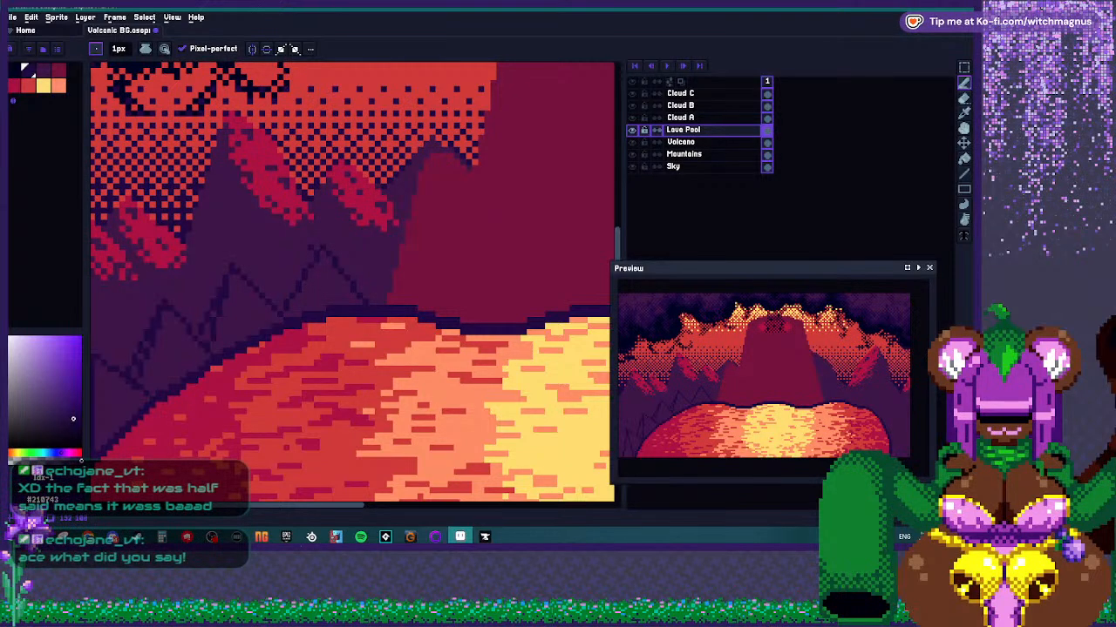
Draw a spike on the pool's rim where the volcano's left base meets the mountains.
scroll(353, 283, down, 2)
scroll(353, 283, up, 2)
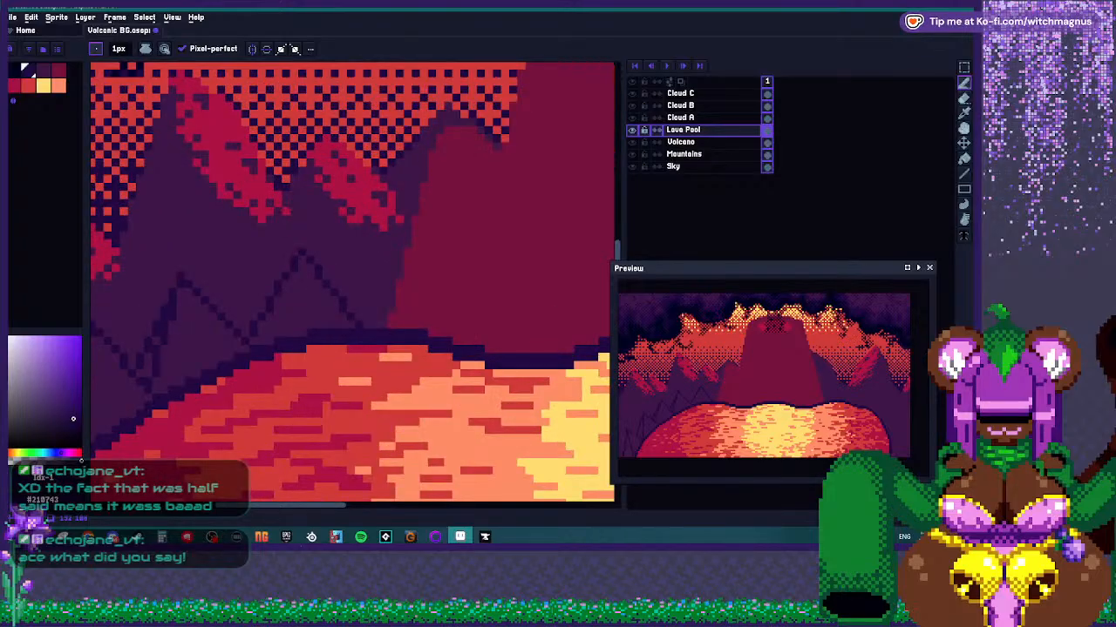
mouse_move(397, 281)
mouse_down()
mouse_move(434, 242)
mouse_move(450, 277)
mouse_up()
shift+click(474, 338)
Fill the narrow shaded sides of the spikes left of the pool with dark purple using the Paint Bucket.
scroll(190, 213, down, 3)
scroll(139, 296, up, 4)
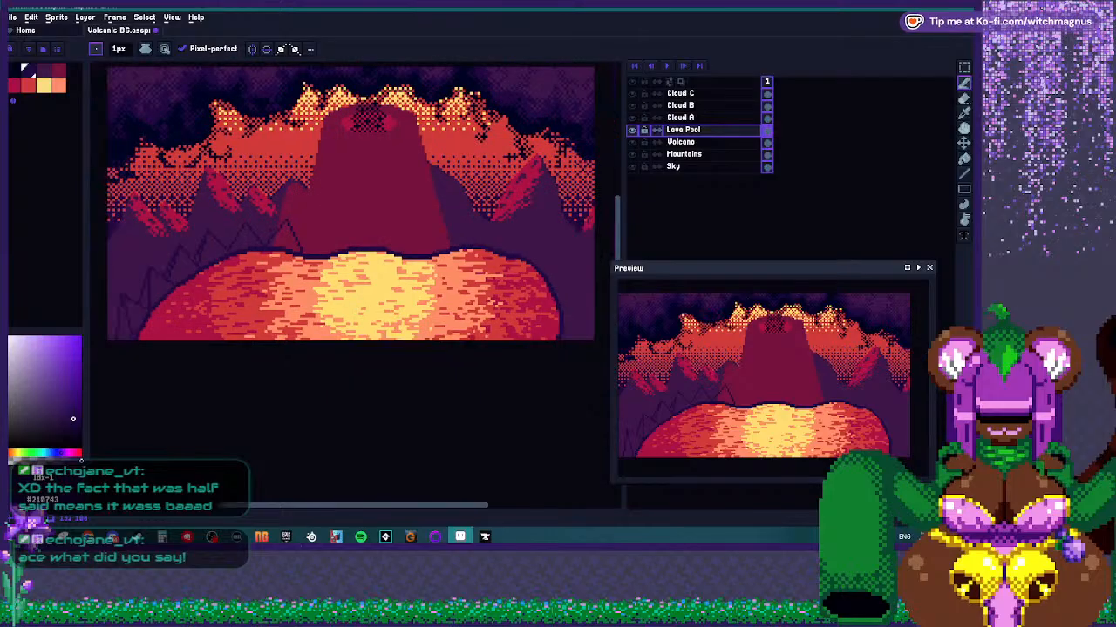
key(g)
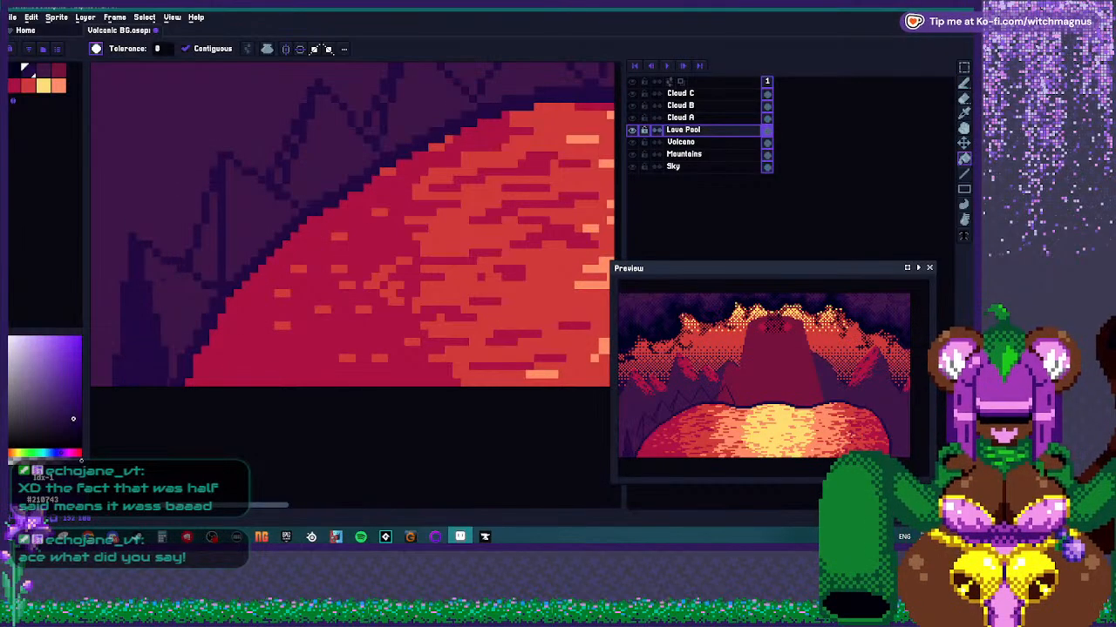
scroll(175, 288, down, 2)
scroll(200, 244, up, 3)
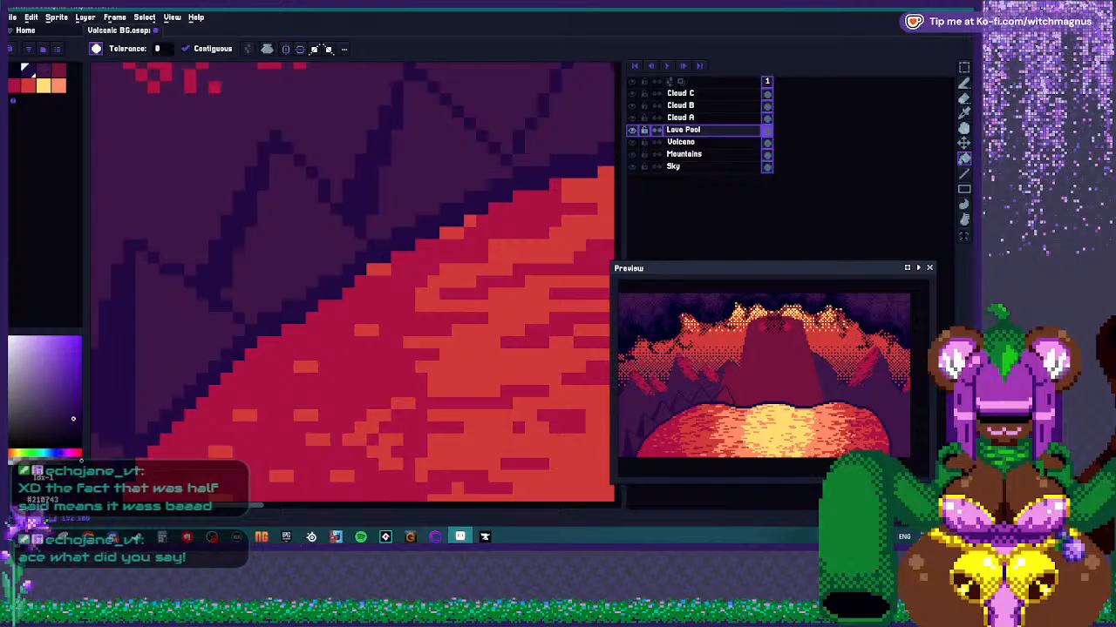
scroll(349, 207, down, 3)
scroll(348, 207, up, 2)
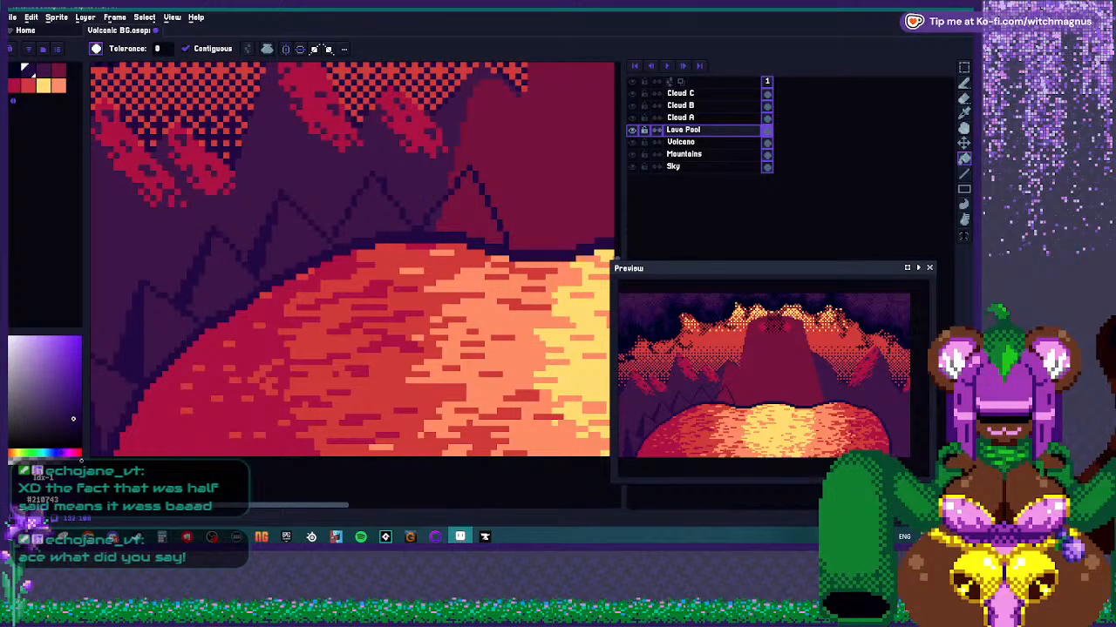
click(197, 253)
key(ctrl+z)
scroll(369, 180, up, 2)
Draw a tall spike in front of the volcano's left base with the Pencil and thicken the spikes' left flanks.
key(b)
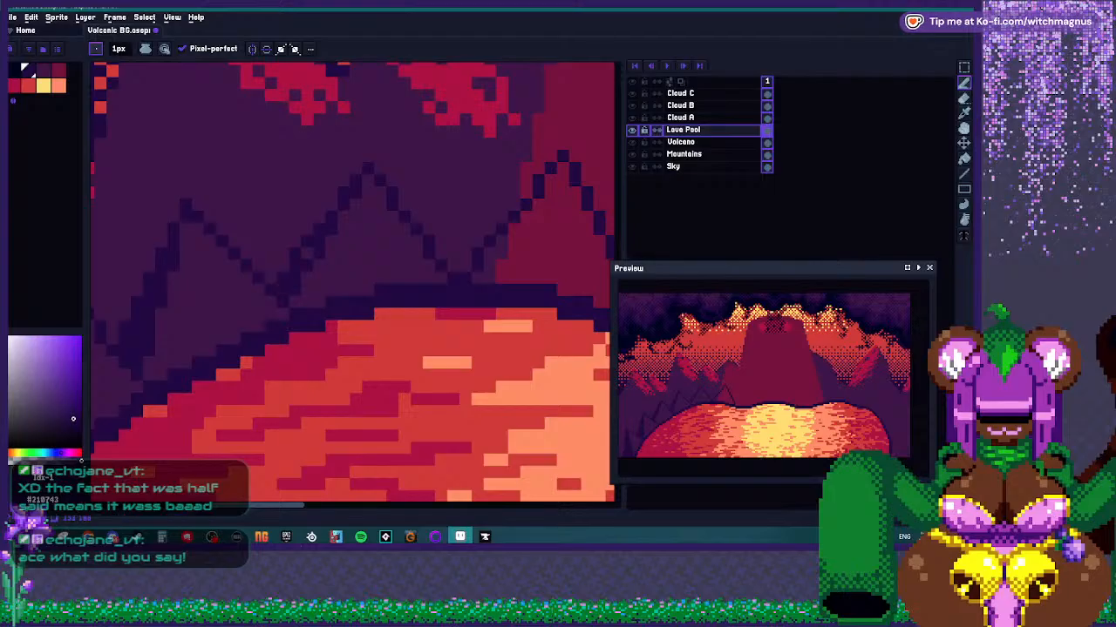
scroll(353, 227, down, 2)
scroll(353, 227, up, 2)
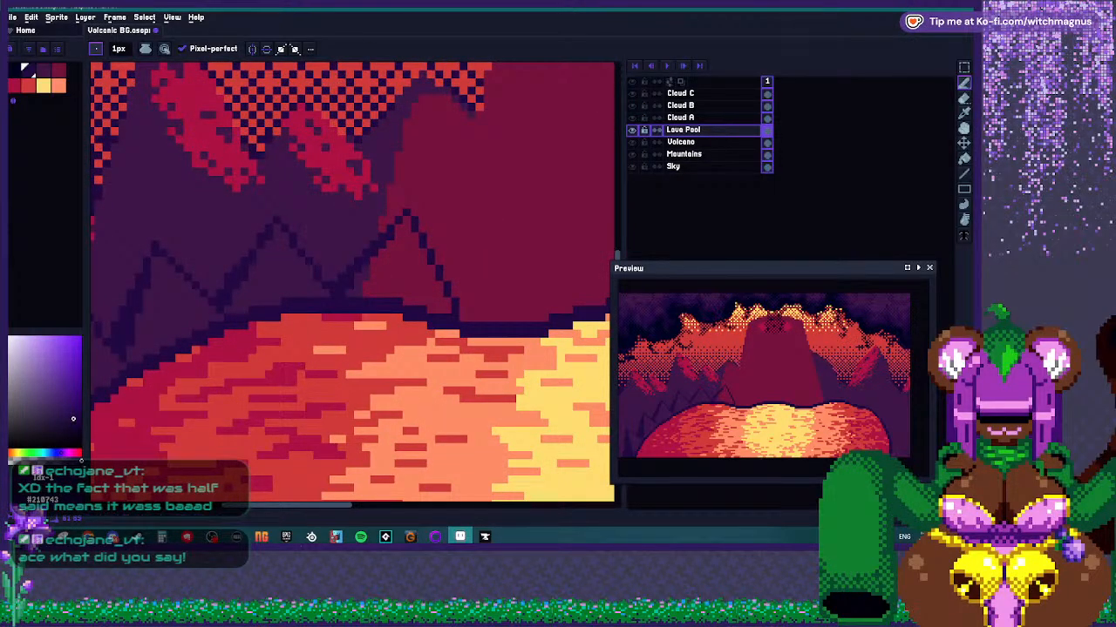
scroll(341, 277, down, 2)
scroll(341, 277, up, 3)
mouse_move(347, 289)
mouse_down()
mouse_move(408, 218)
mouse_move(441, 266)
mouse_up()
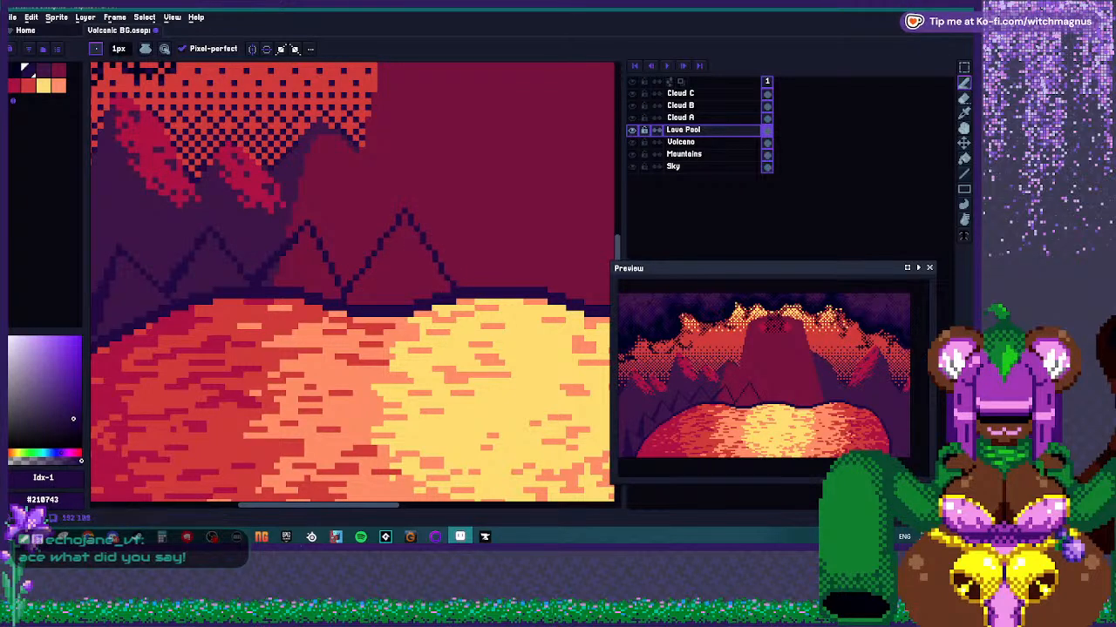
drag(432, 239, 457, 267)
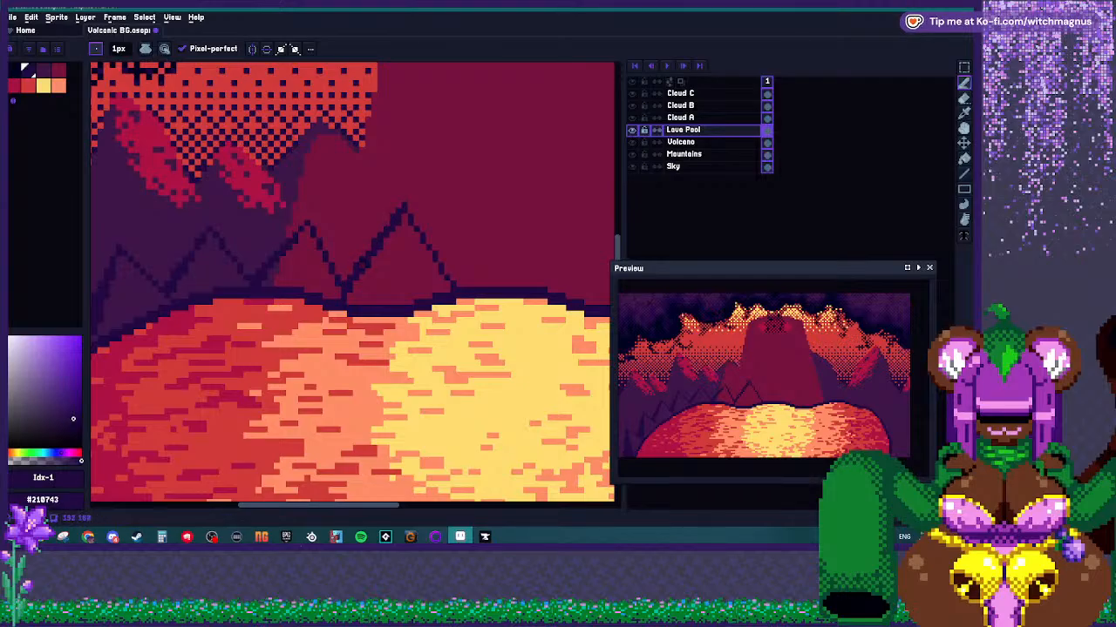
Outline a rock spike beside the pool's lower-right edge and fill its shaded part with dark purple.
scroll(373, 245, down, 4)
scroll(452, 240, up, 1)
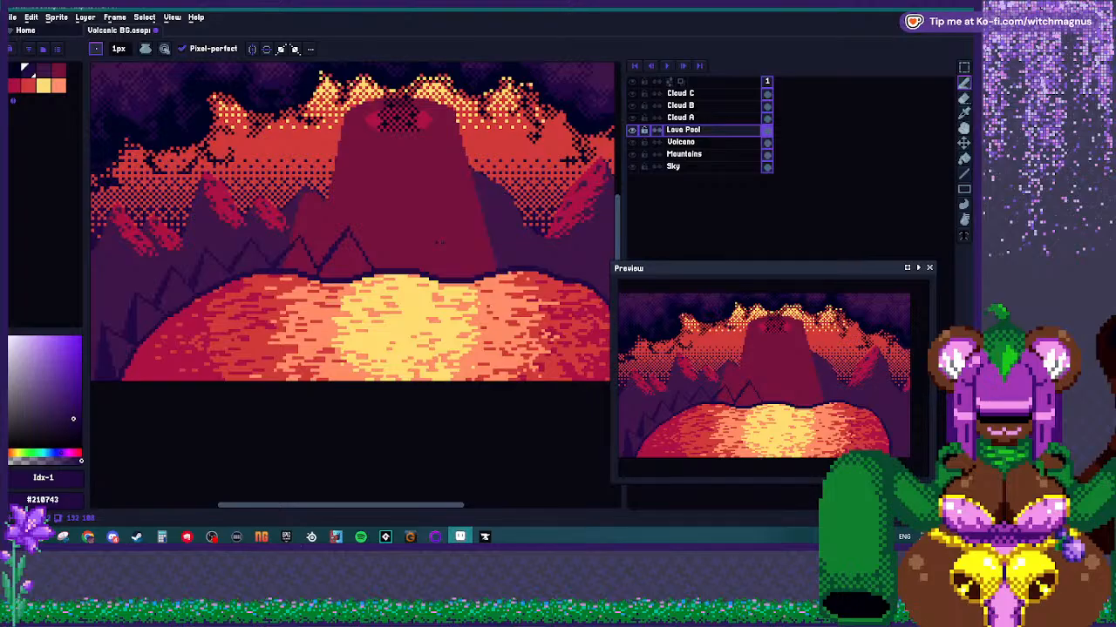
scroll(437, 242, down, 3)
scroll(437, 243, up, 4)
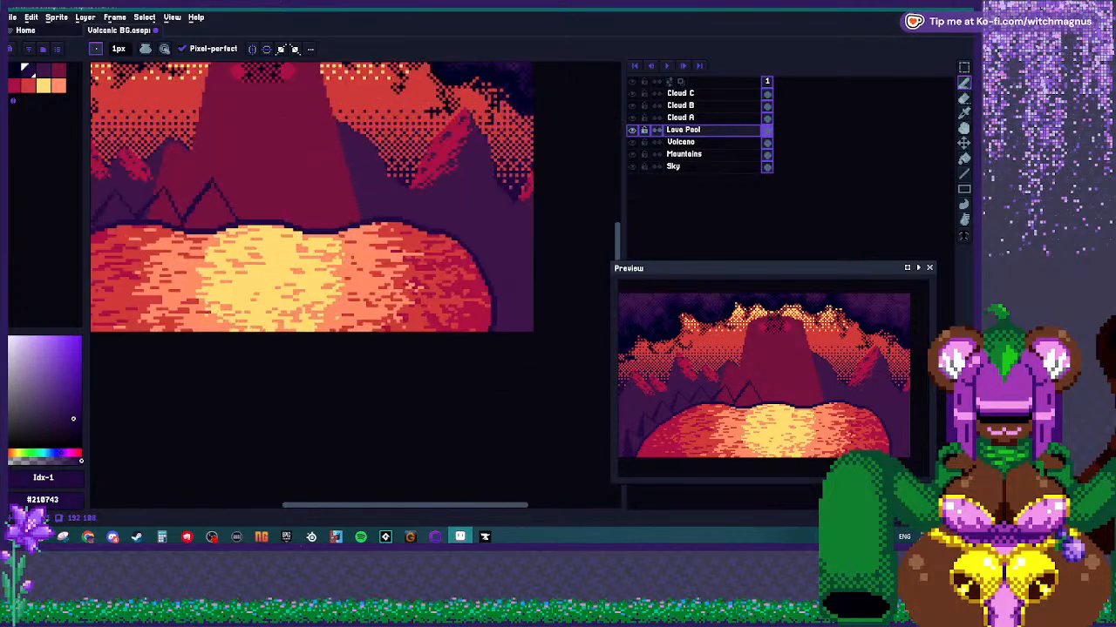
scroll(418, 286, up, 2)
click(493, 294)
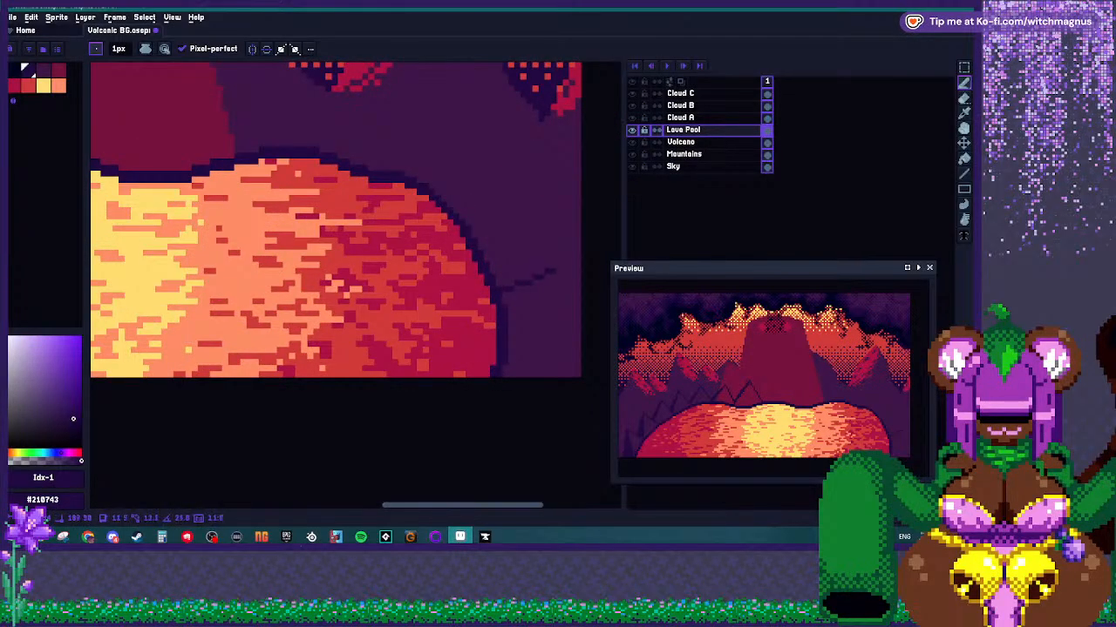
shift+click(524, 375)
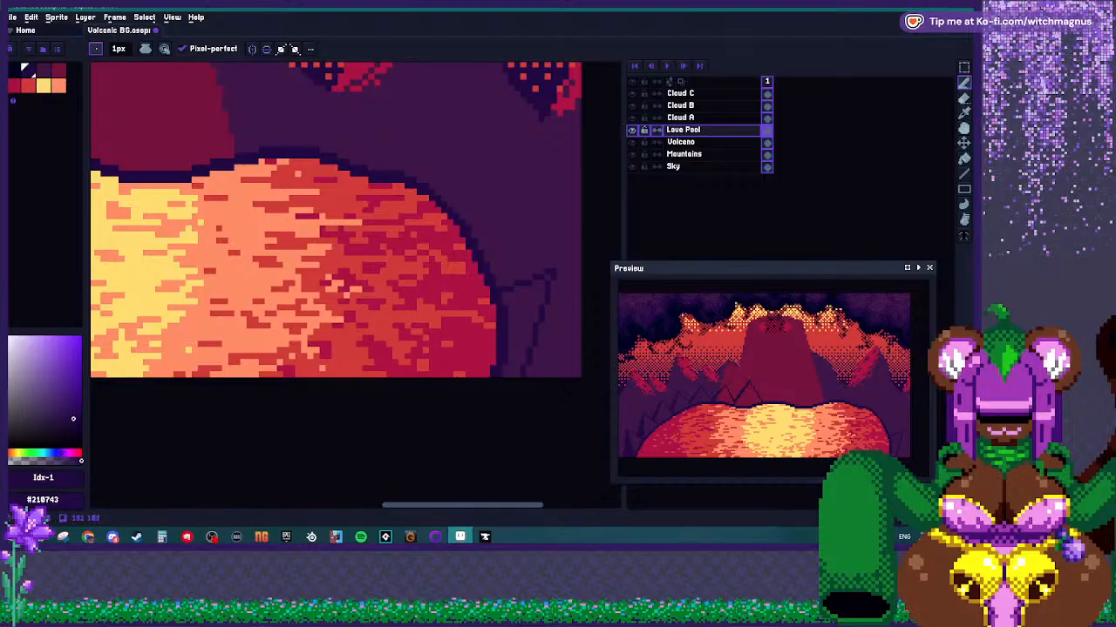
shift+click(572, 374)
key(g)
click(550, 343)
Draw spikes with inner shading edges further up the pool's right side, using the dark-purple Pencil and Paint Bucket.
scroll(336, 218, down, 2)
scroll(336, 217, up, 3)
key(b)
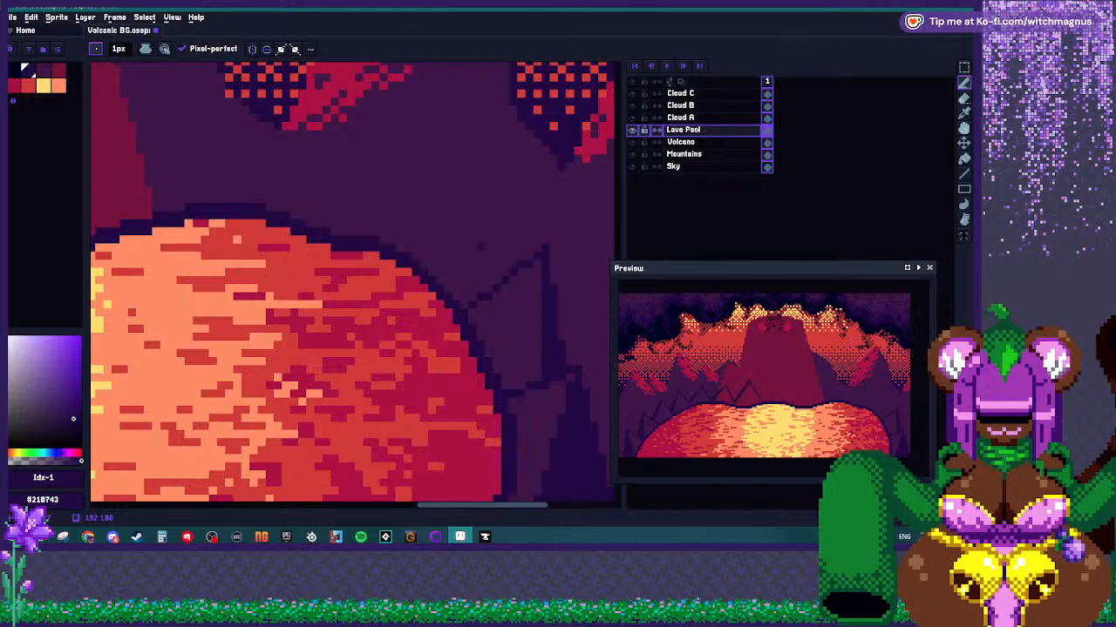
click(471, 199)
shift+click(465, 304)
click(471, 205)
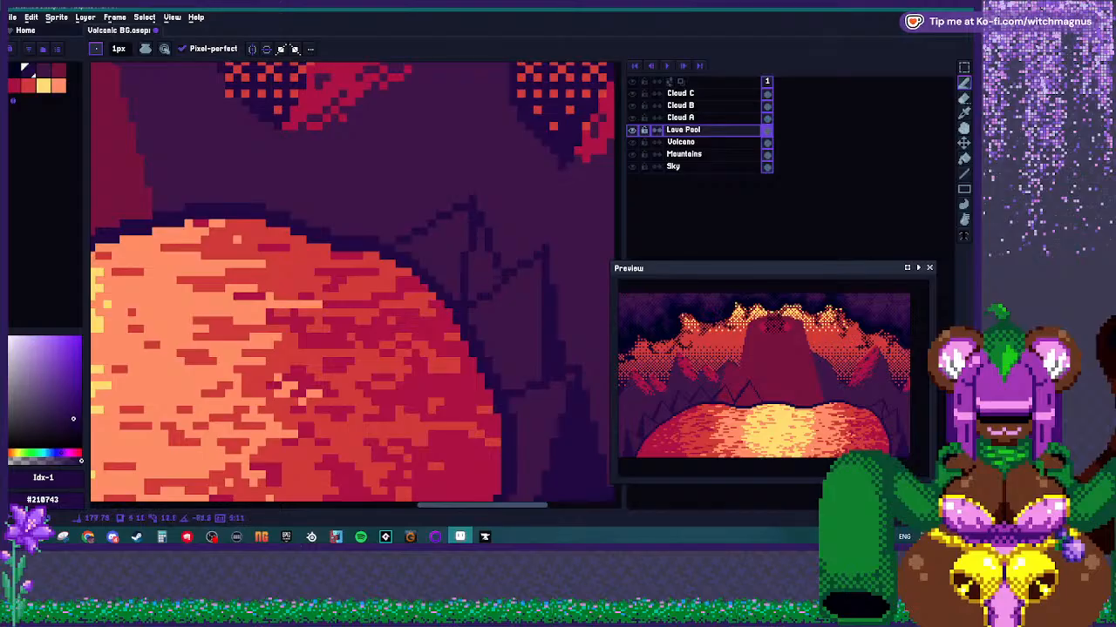
key(g)
key(minus)
key(minus)
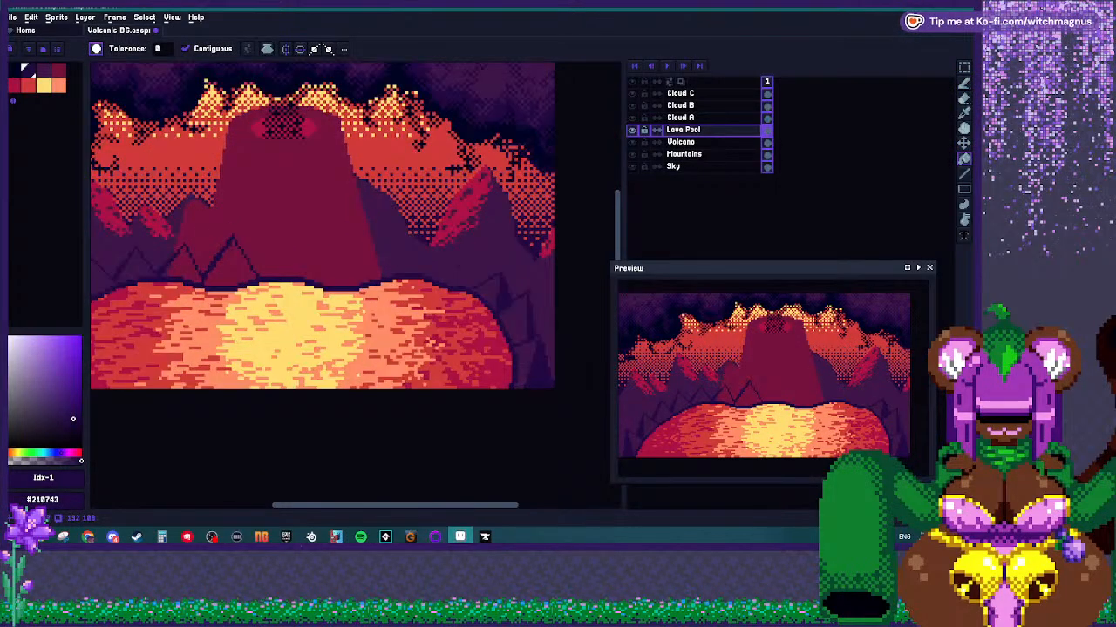
Draw another dark-purple spike with an inner shading edge on the pool's upper-right rim.
key(plus)
key(plus)
key(b)
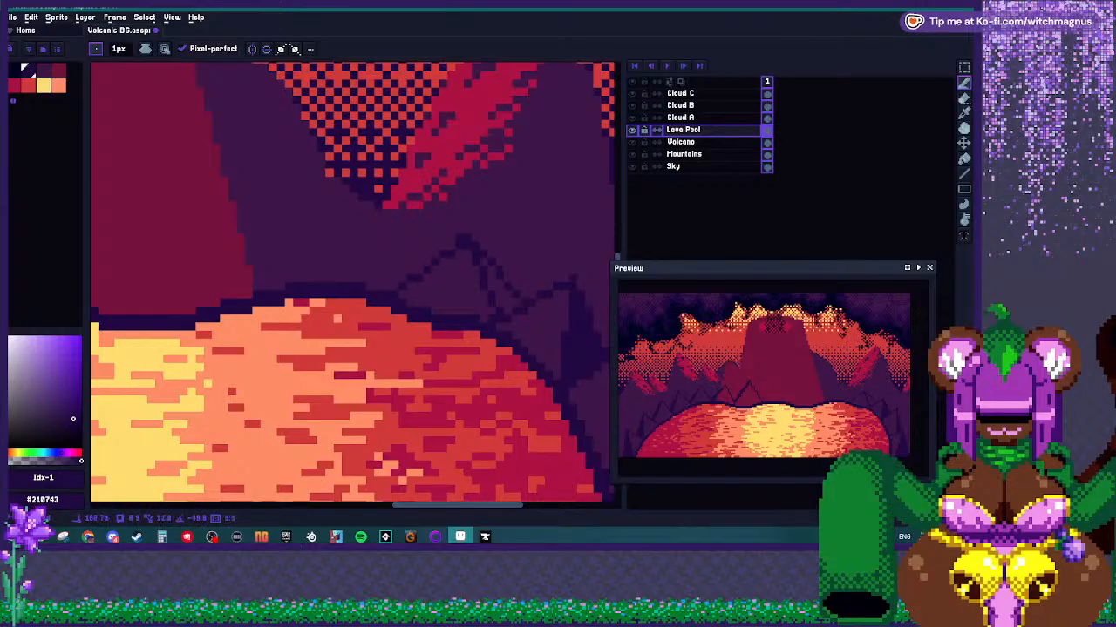
key(g)
scroll(545, 87, down, 3)
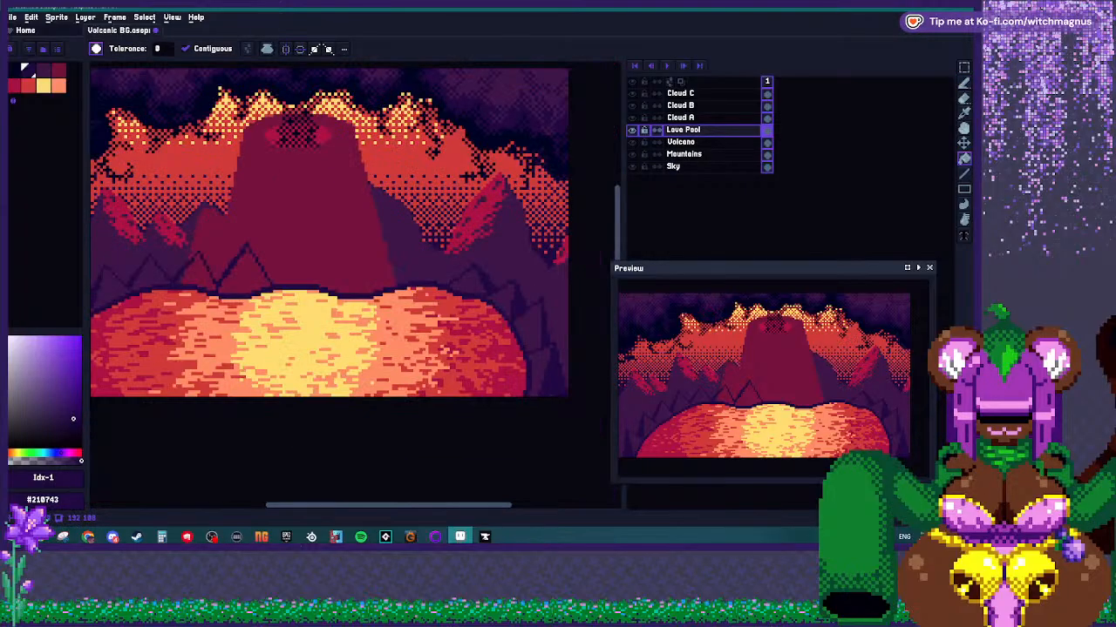
Outline a spike on the pool's rim across the volcano's lower-right edge.
scroll(545, 87, up, 3)
key(b)
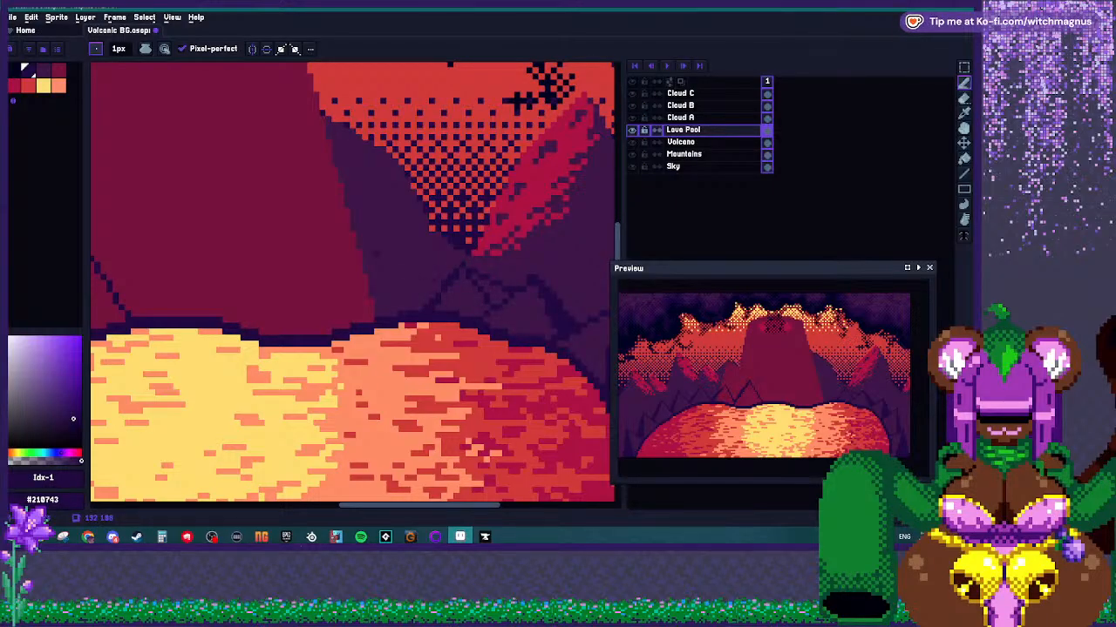
drag(383, 262, 427, 278)
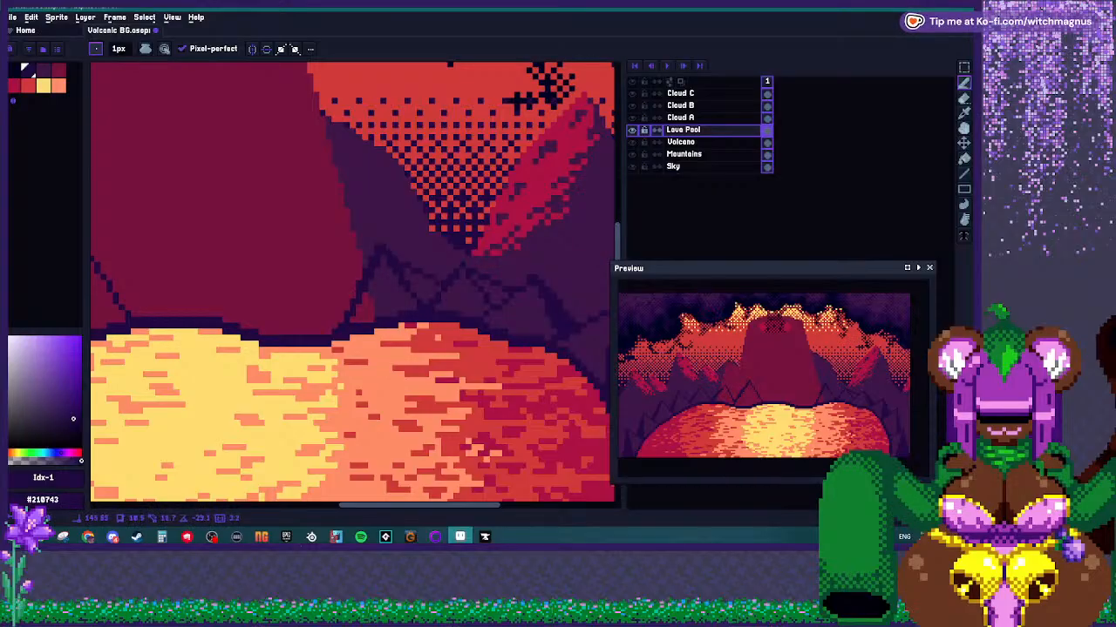
Draw a spike in front of the volcano's right base and add a second slanted edge from its peak.
scroll(423, 290, down, 4)
scroll(379, 277, up, 4)
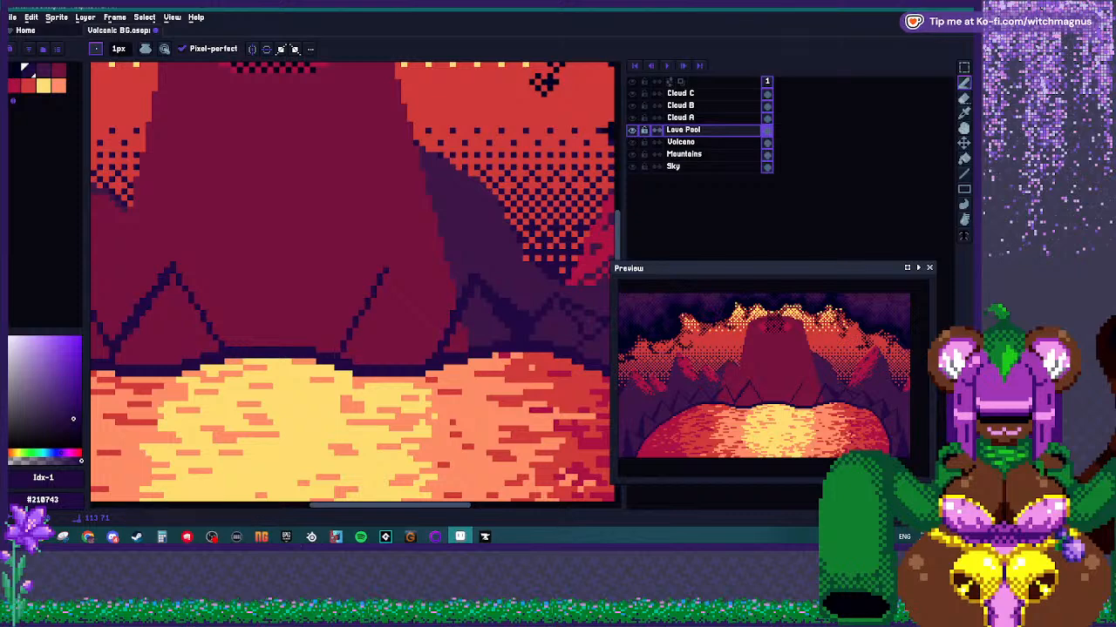
click(428, 349)
shift+click(387, 271)
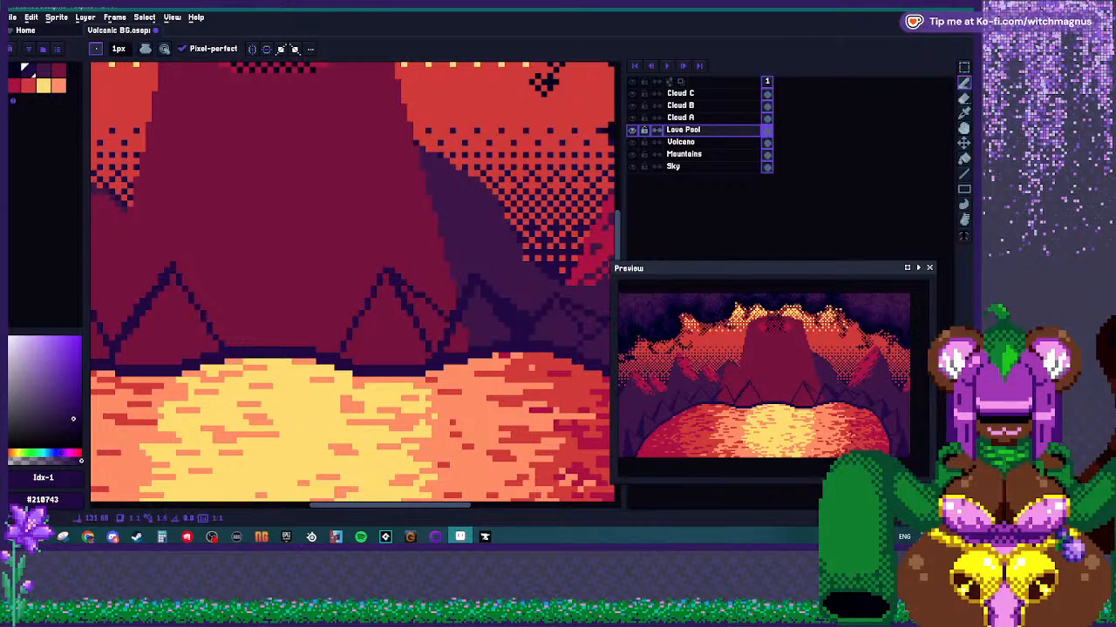
Outline a spike at the volcano's base, right of centre, and fill the shaded side beside it with dark purple.
scroll(544, 81, down, 3)
scroll(425, 277, up, 4)
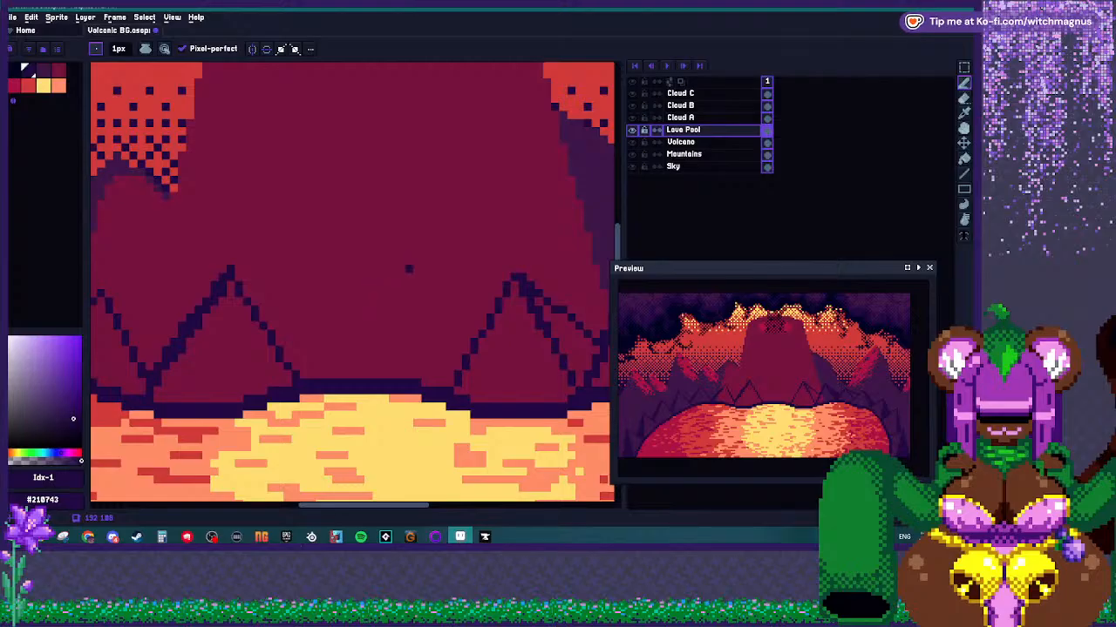
shift+click(353, 376)
click(409, 262)
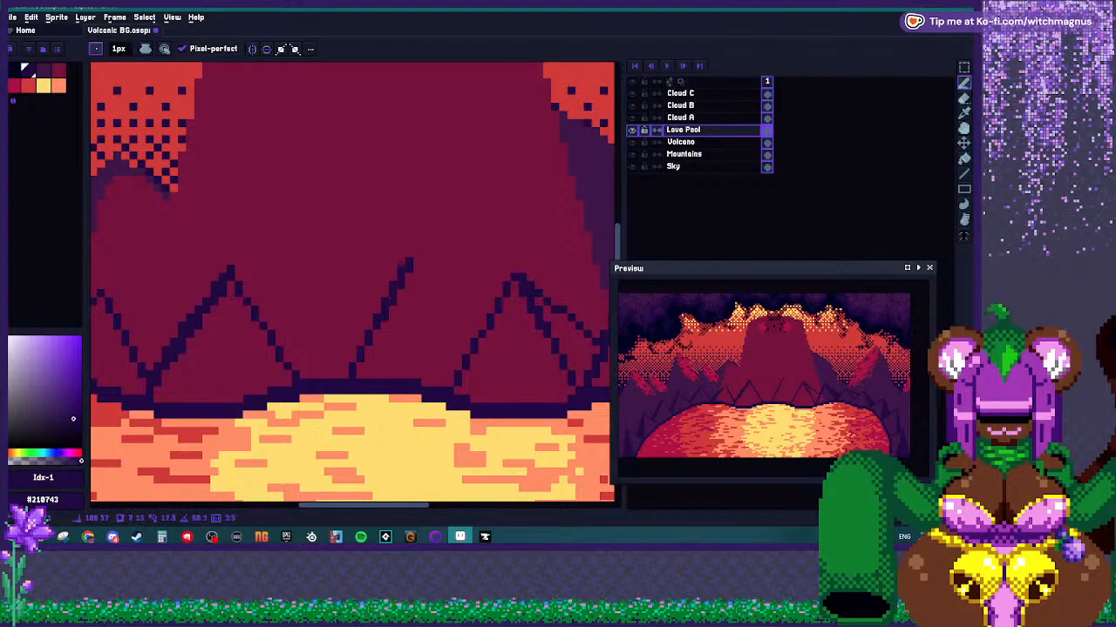
shift+click(460, 366)
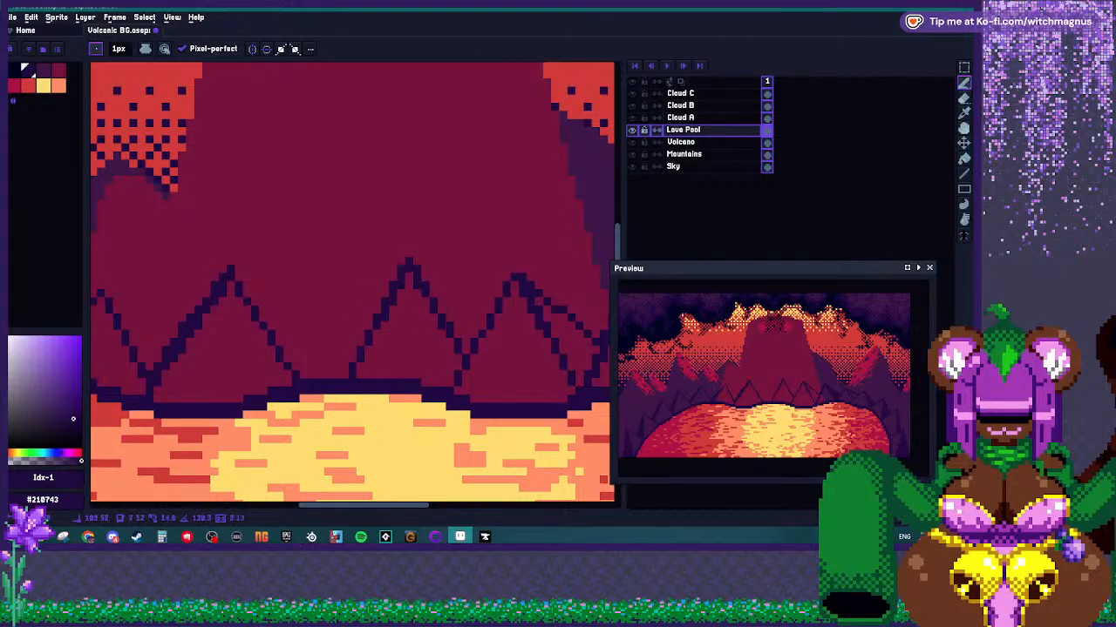
key(g)
scroll(484, 324, down, 1)
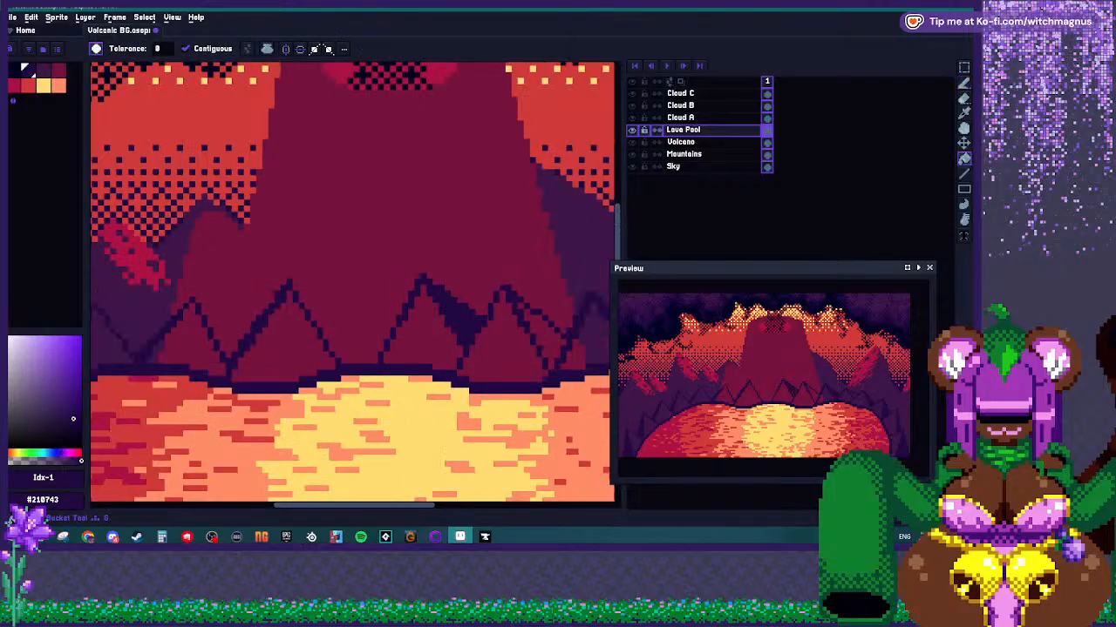
Outline a taller background spike in the gap at the volcano's central base and fill it with dark purple #210743.
key(b)
click(346, 278)
shift+click(325, 321)
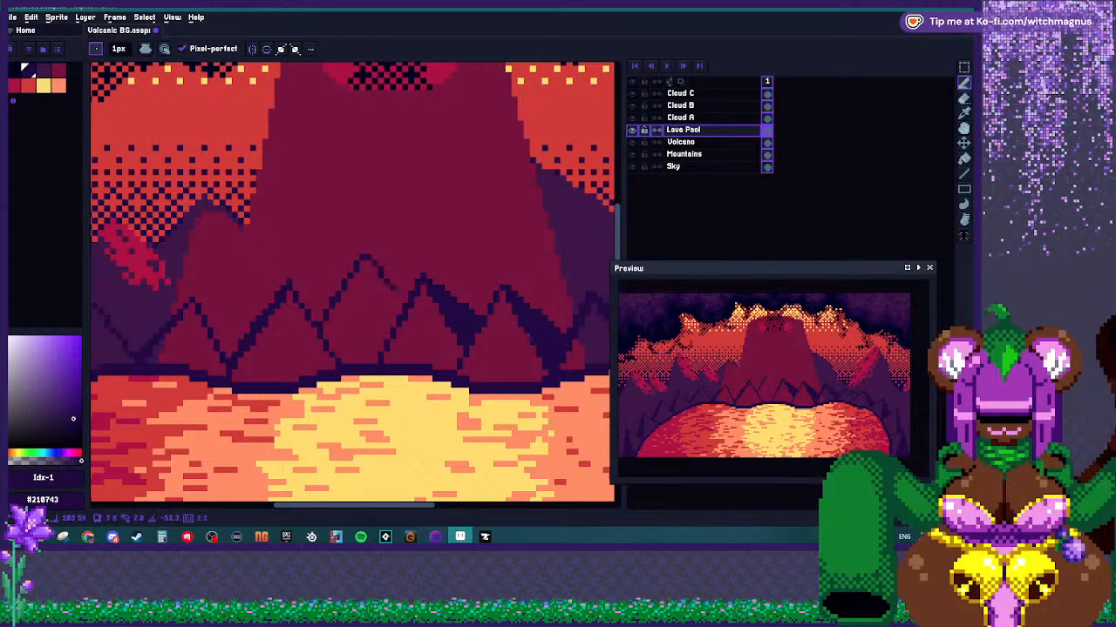
key(g)
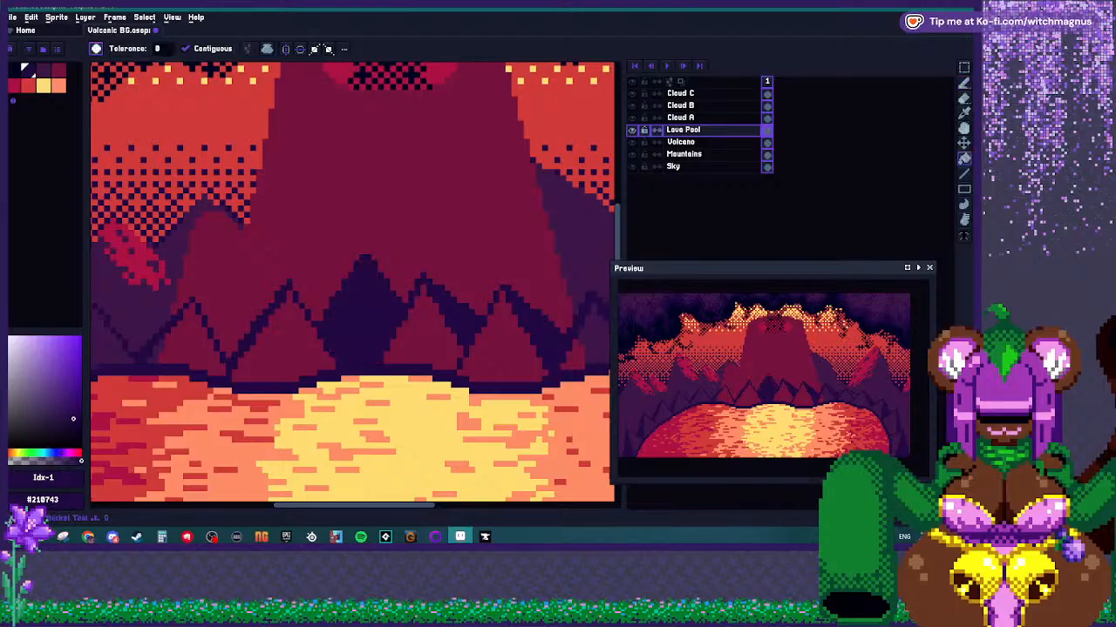
scroll(355, 284, down, 3)
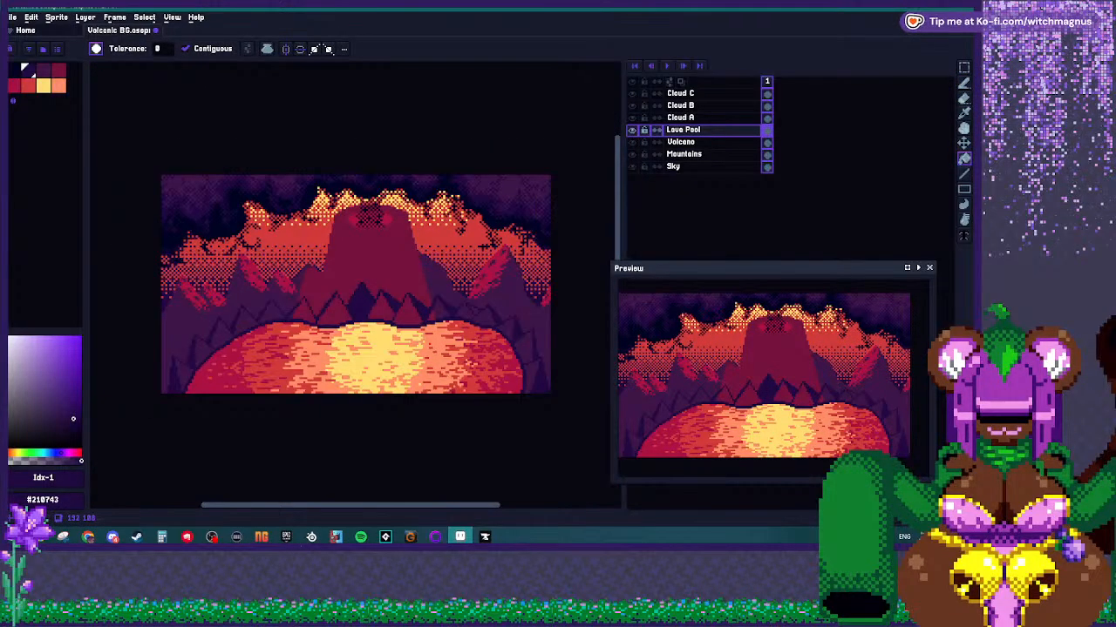
Draw and fill two dark-purple background spikes, one on the volcano's lower-left edge and one over the adjoining mountain.
scroll(292, 275, up, 4)
key(b)
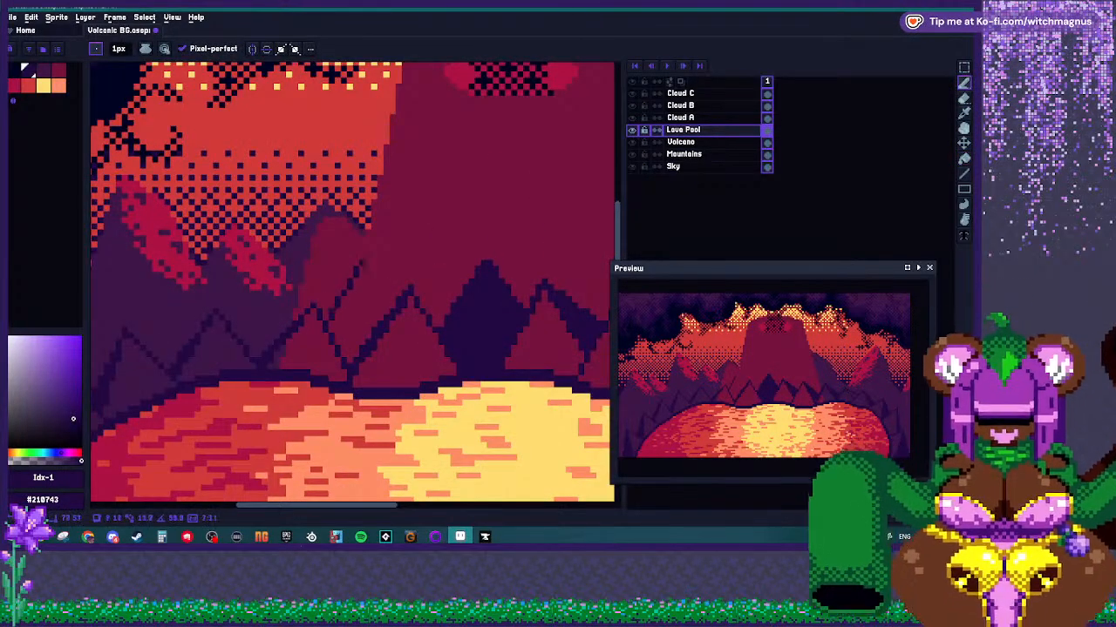
key(g)
scroll(366, 297, down, 4)
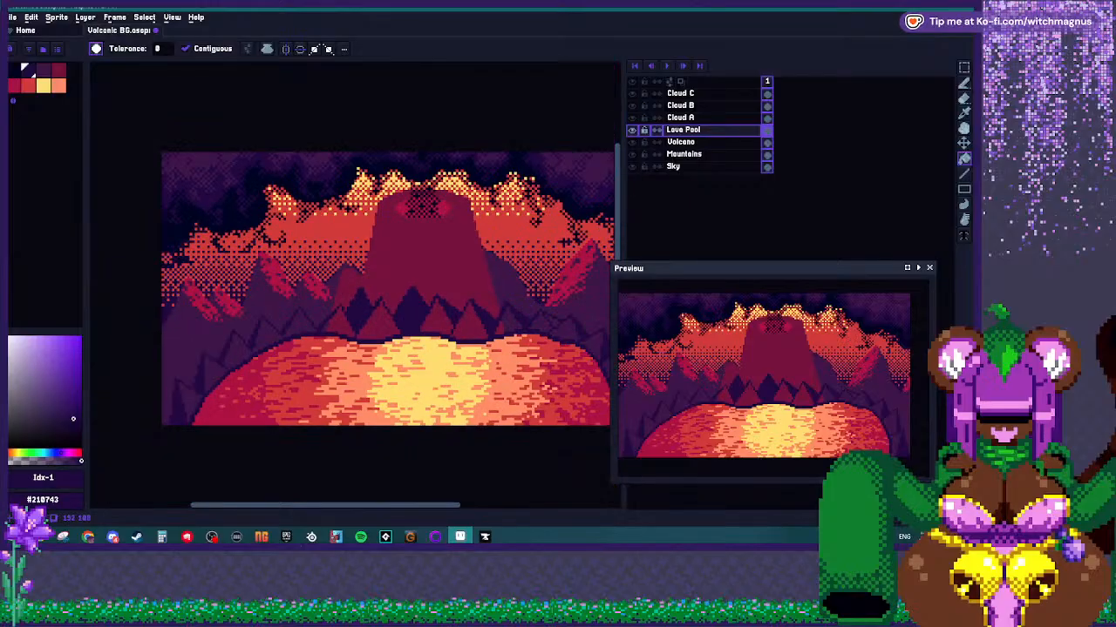
scroll(349, 287, up, 4)
key(b)
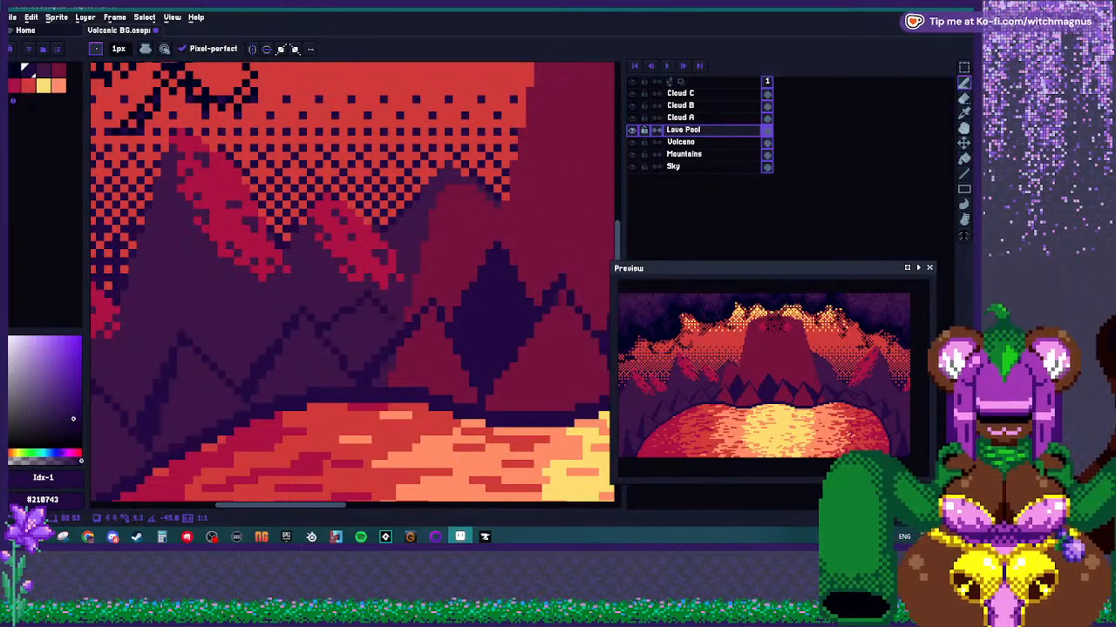
key(g)
scroll(349, 287, down, 4)
Add two solid dark-purple spikes in the gaps between the outlined spikes along the pool's upper-left rim.
scroll(348, 287, up, 4)
key(b)
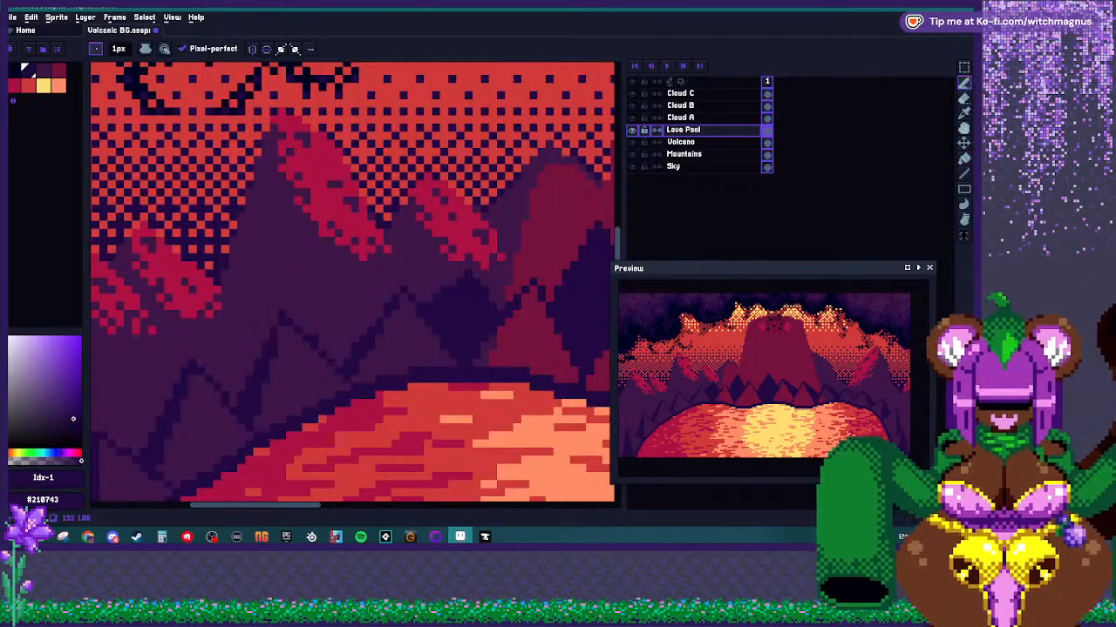
key(g)
scroll(349, 321, down, 4)
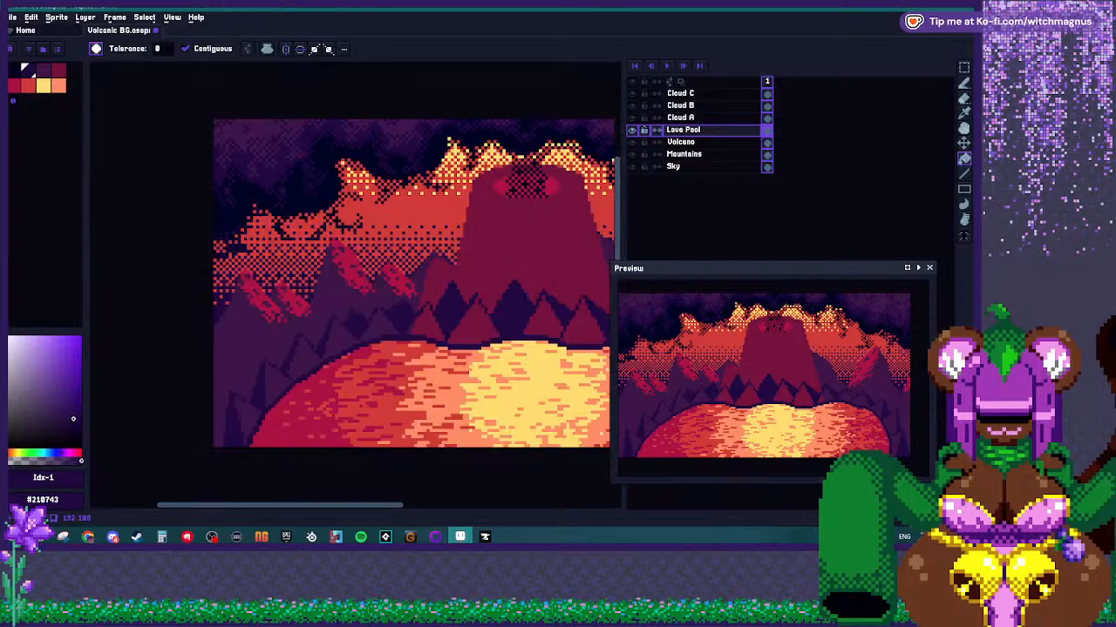
scroll(321, 326, up, 4)
key(b)
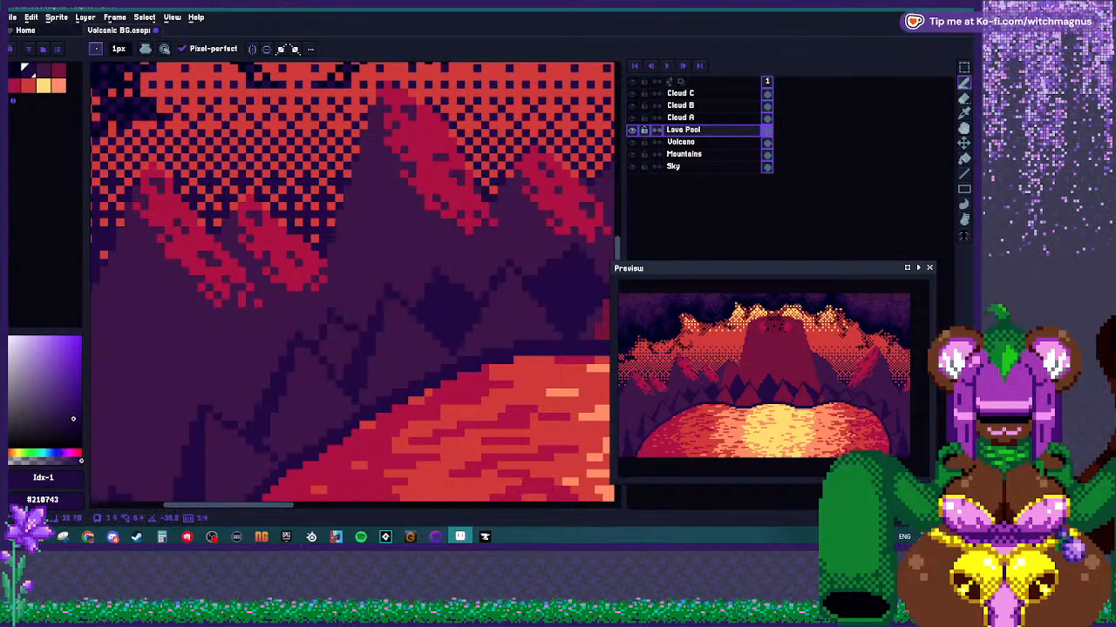
key(g)
scroll(348, 321, down, 4)
Outline and fill two more dark-purple background spikes further down the pool's left side.
scroll(349, 320, up, 5)
key(b)
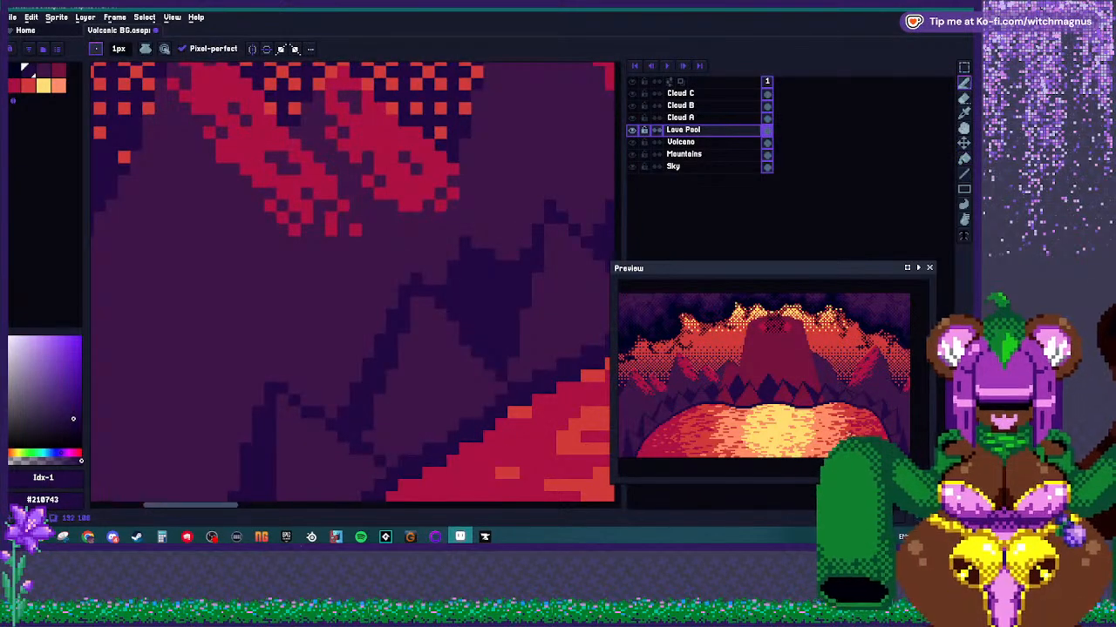
key(g)
scroll(349, 321, down, 4)
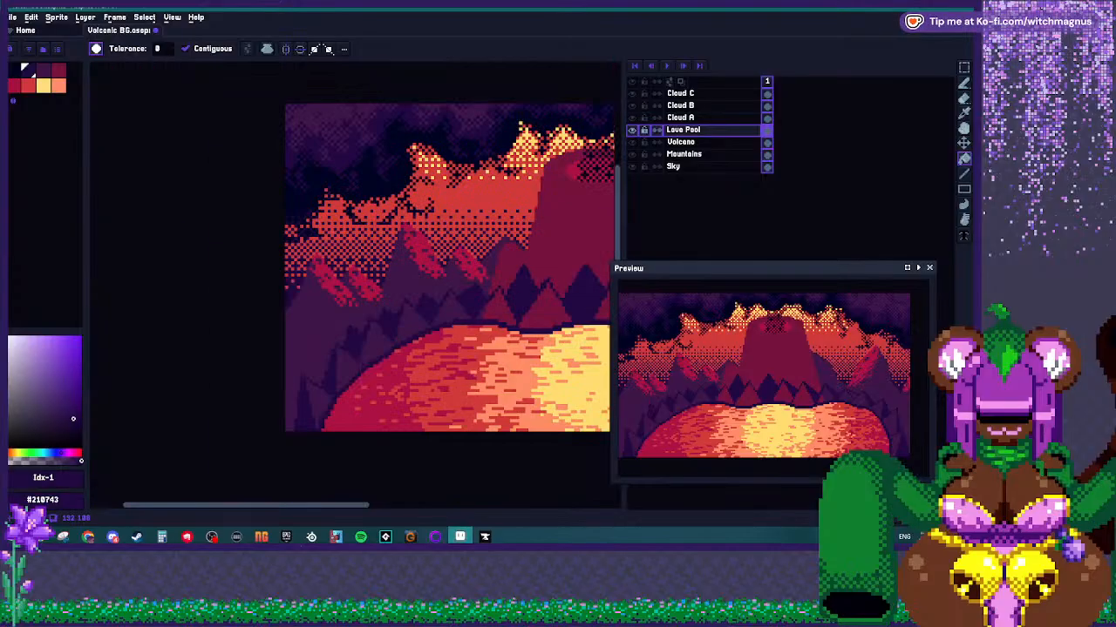
scroll(348, 321, up, 4)
key(b)
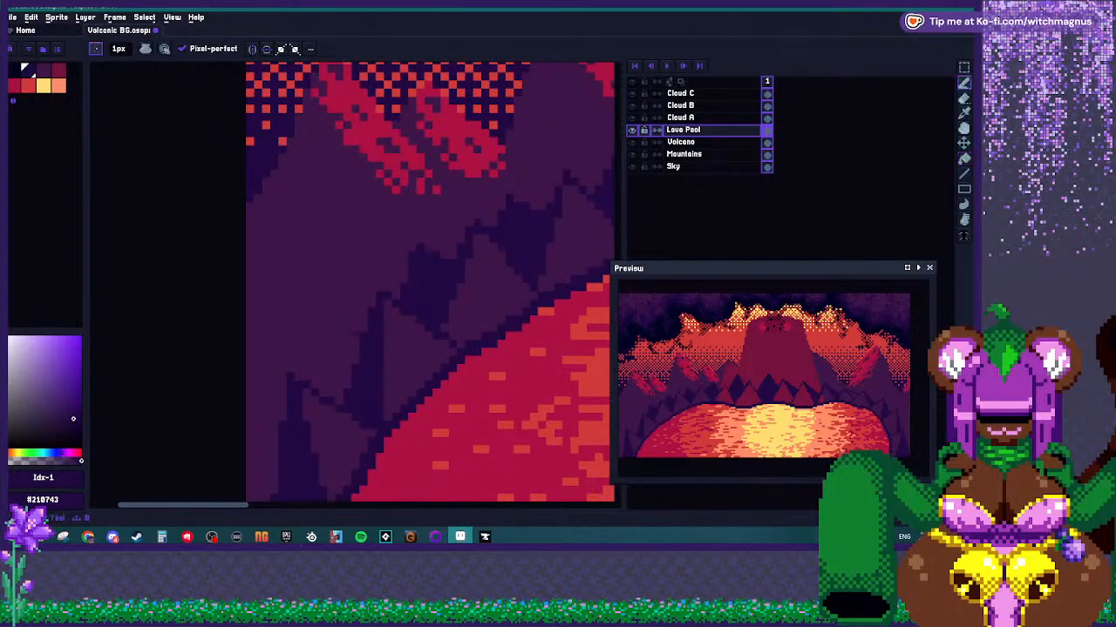
key(g)
click(338, 366)
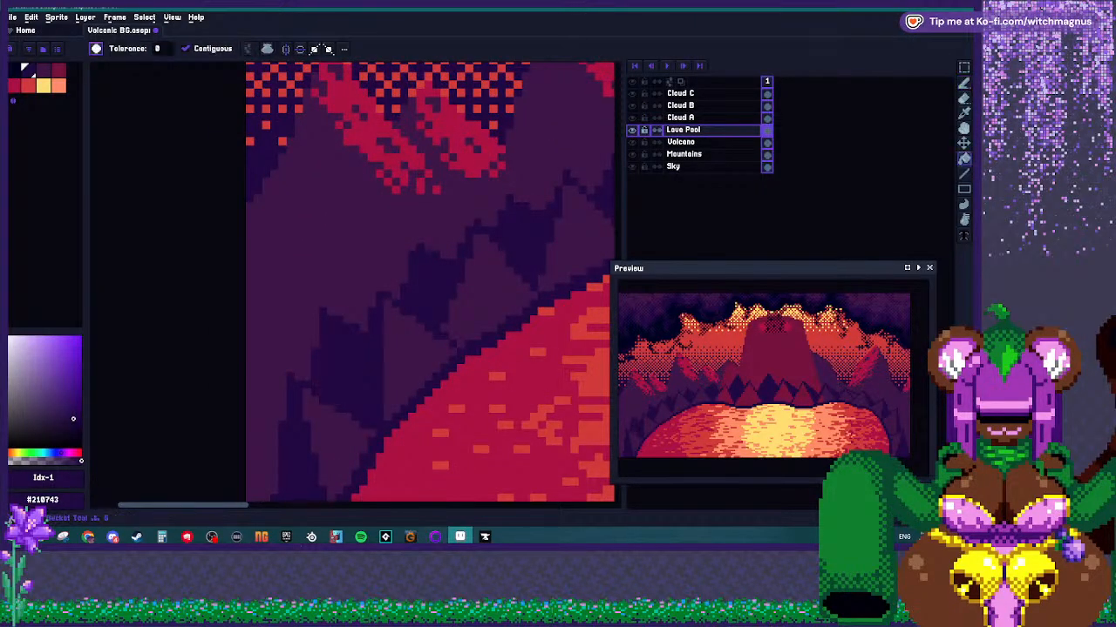
scroll(348, 321, down, 5)
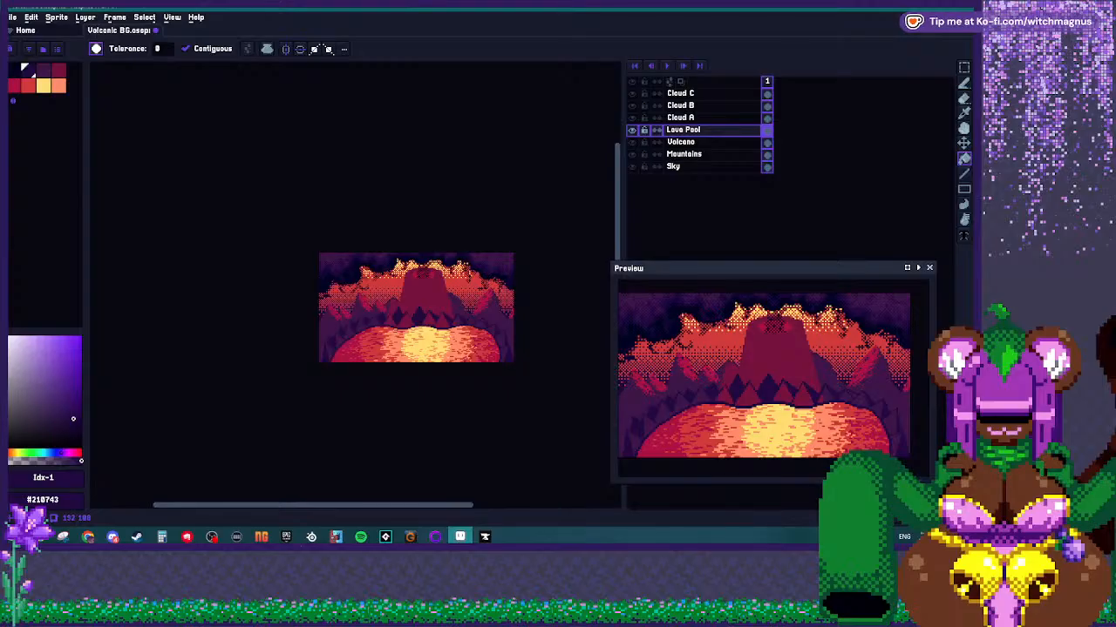
Draw and fill a dark-purple background spike beside the lowest spike at the canvas's lower-left edge.
scroll(325, 346, up, 5)
key(b)
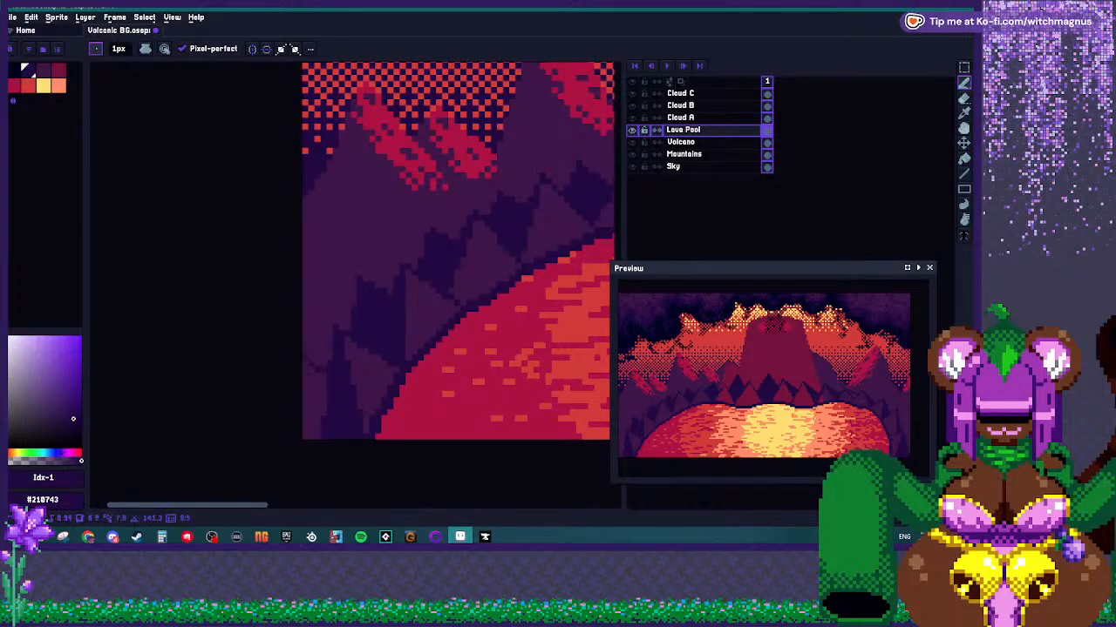
key(g)
scroll(349, 349, down, 5)
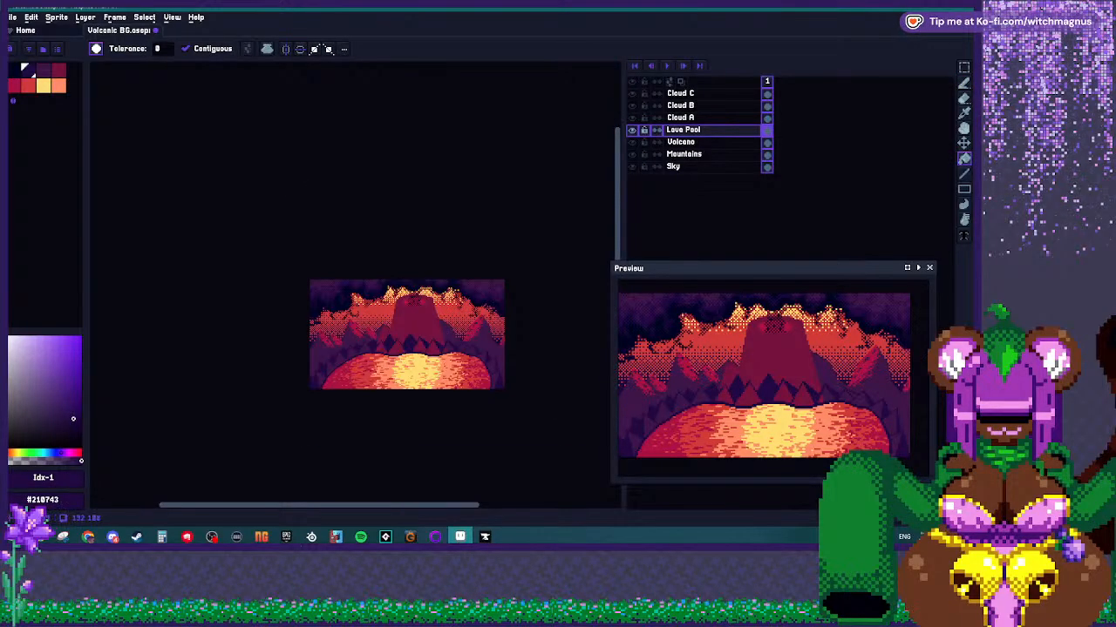
Add filled dark-purple background spikes between the lowest spikes on the pool's right side, near the canvas edge.
scroll(349, 349, up, 5)
key(b)
key(g)
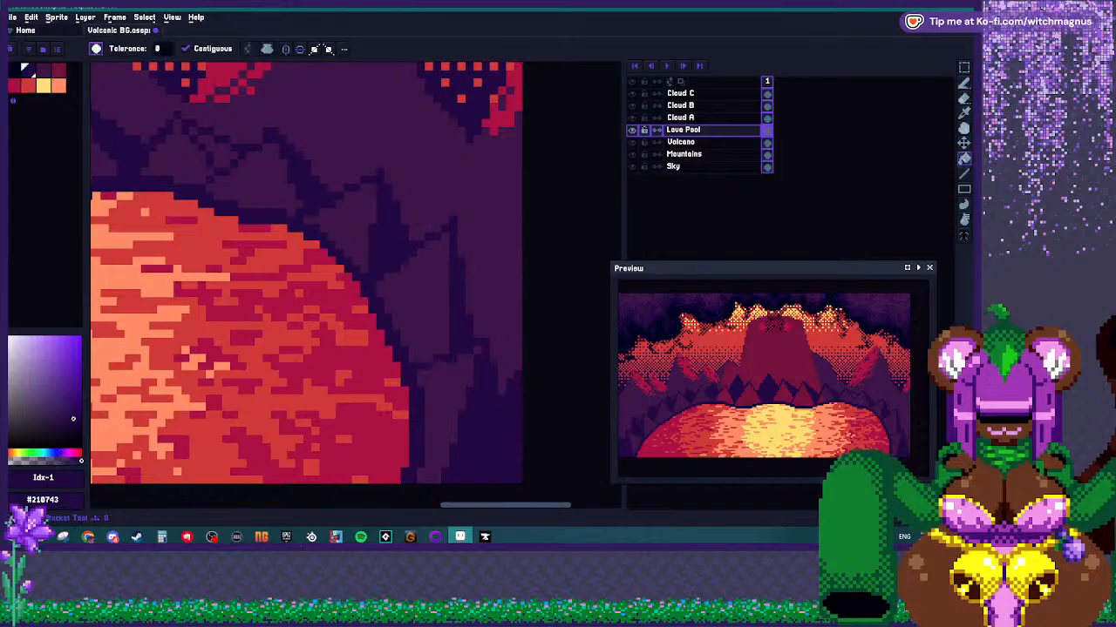
scroll(510, 398, down, 2)
scroll(510, 384, up, 2)
key(b)
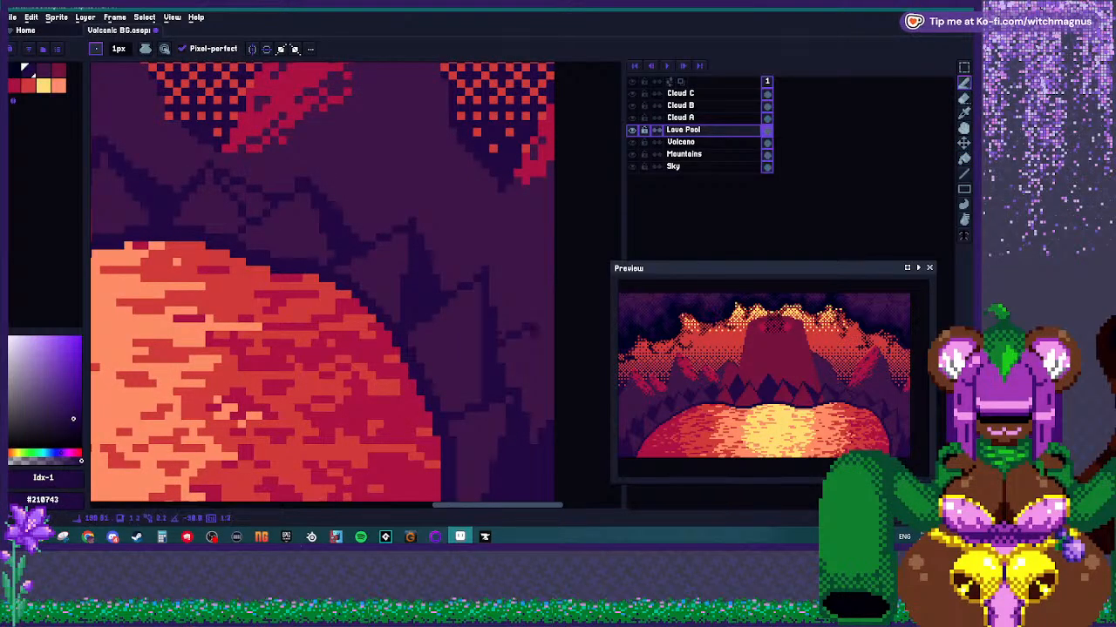
key(g)
scroll(526, 399, down, 4)
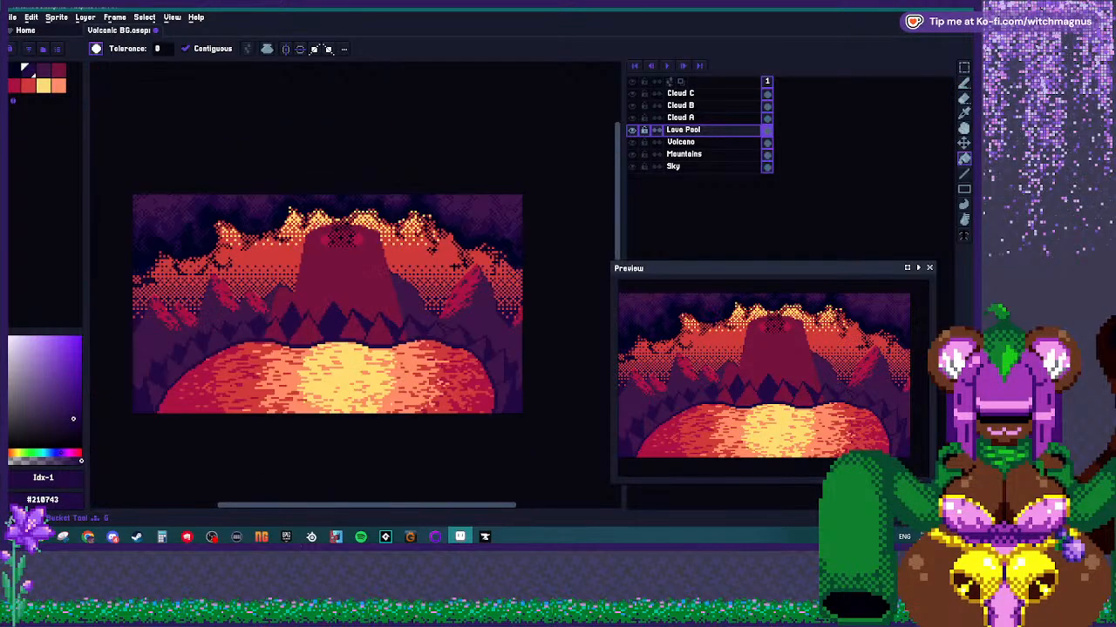
Outline a background spike in the gap further up the pool's right side and fill it with dark purple.
scroll(442, 342, up, 3)
scroll(443, 342, down, 1)
scroll(442, 342, up, 3)
key(b)
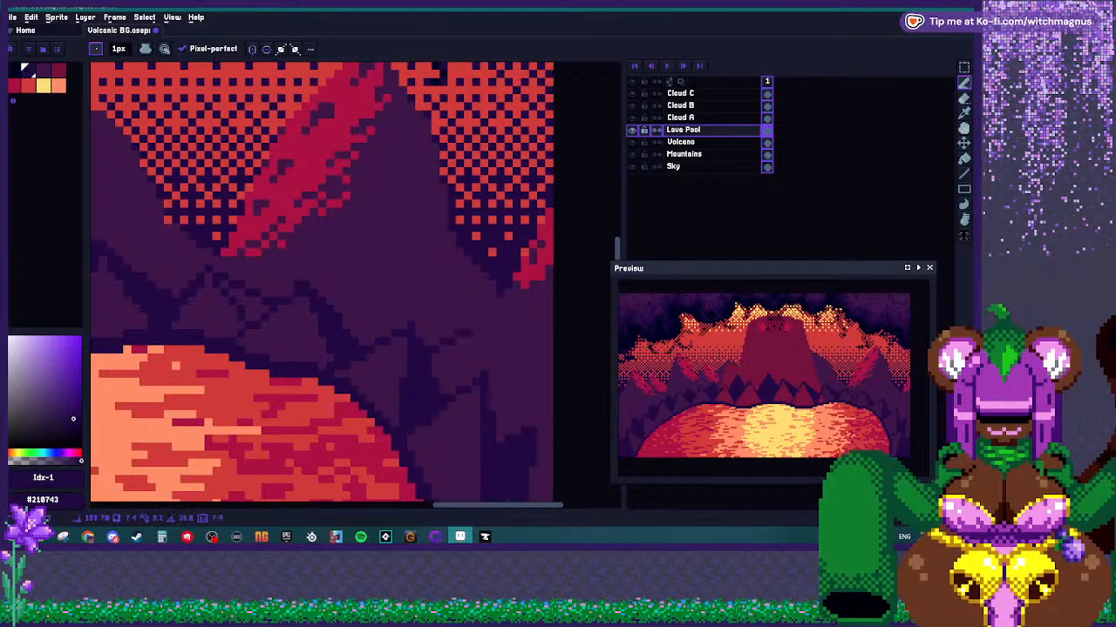
key(g)
click(448, 370)
scroll(451, 390, down, 2)
Draw a dark-purple spike behind the pool's upper-right rim, fill its interior and thicken its right edge.
scroll(384, 350, up, 2)
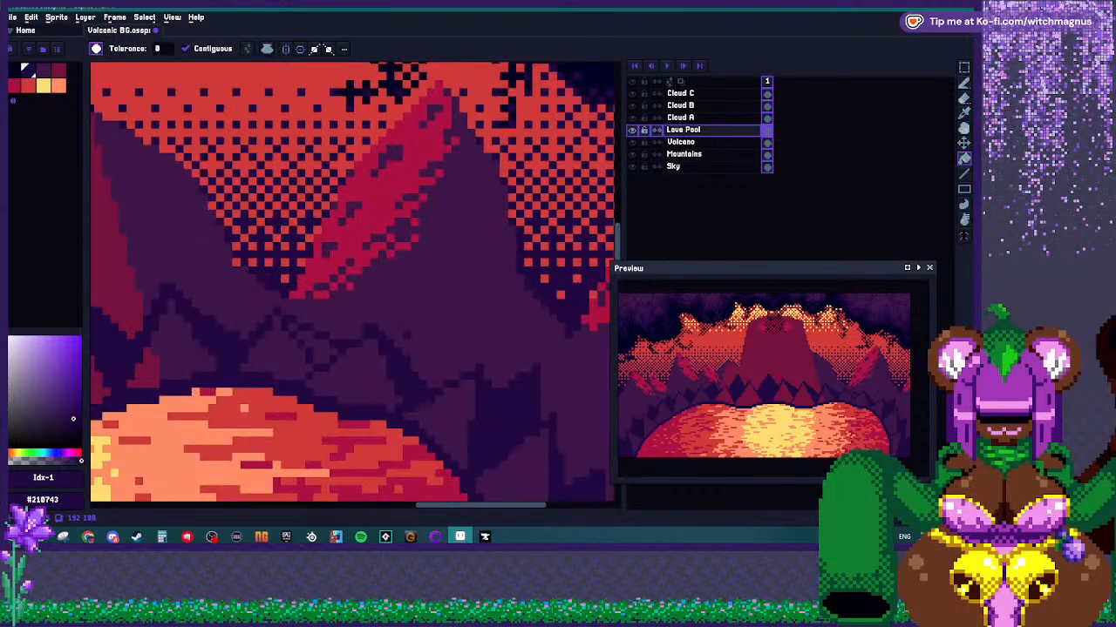
key(b)
mouse_move(398, 351)
mouse_down()
mouse_move(447, 311)
mouse_move(456, 380)
mouse_up()
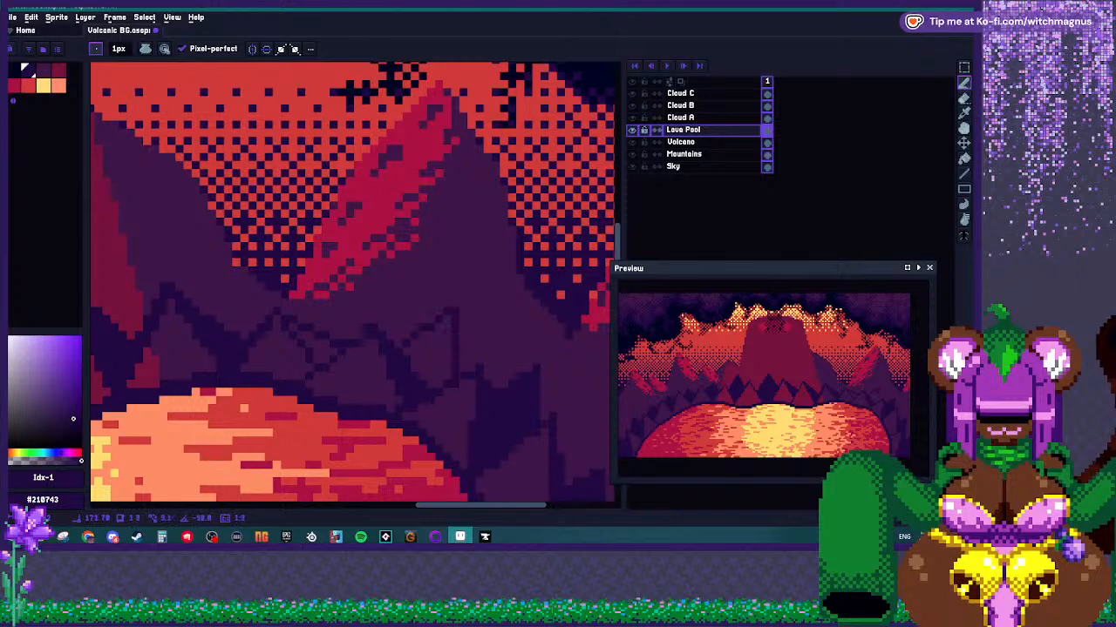
key(g)
click(429, 359)
key(b)
drag(463, 342, 463, 367)
Fill the shading on the upper-right rim spikes and add a solid dark-purple spike below the mountain's red highlight.
scroll(445, 338, down, 6)
scroll(426, 348, up, 6)
key(g)
key(b)
key(g)
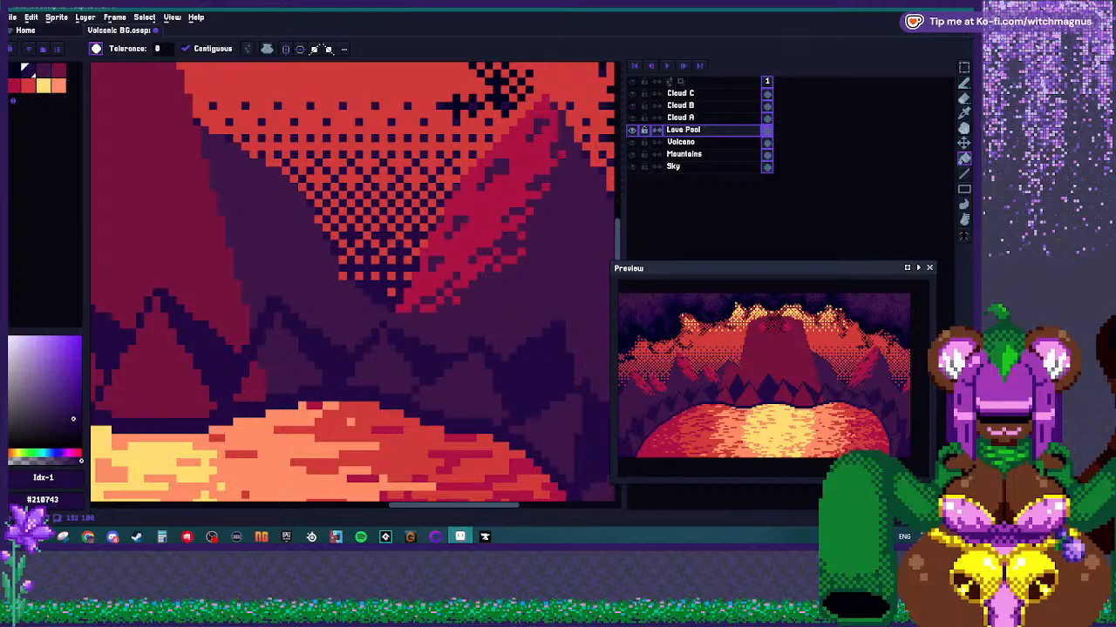
key(b)
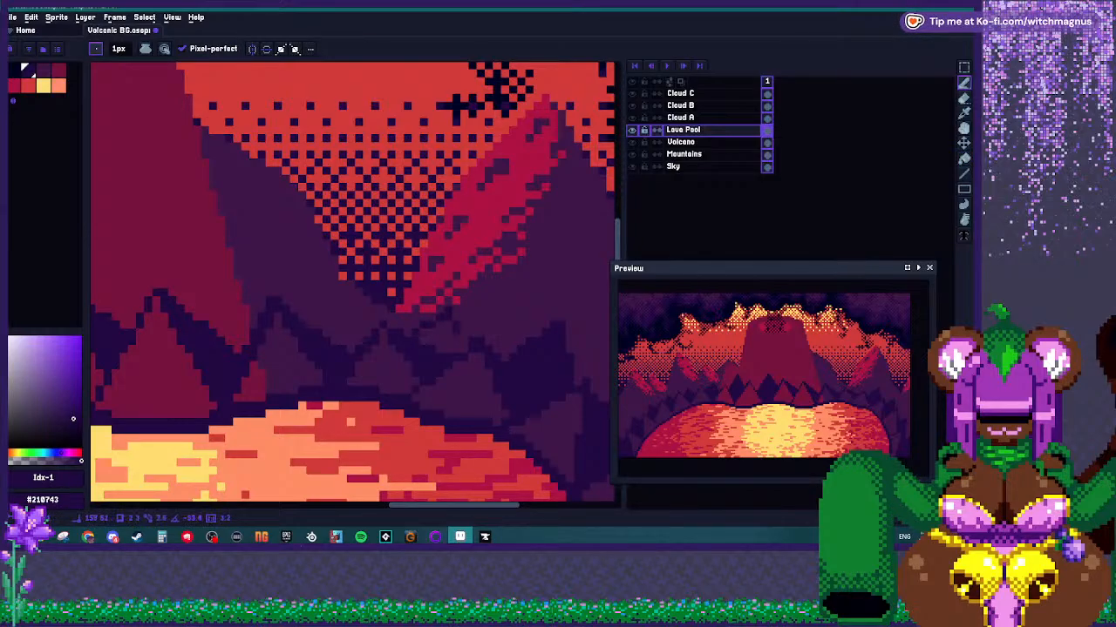
key(g)
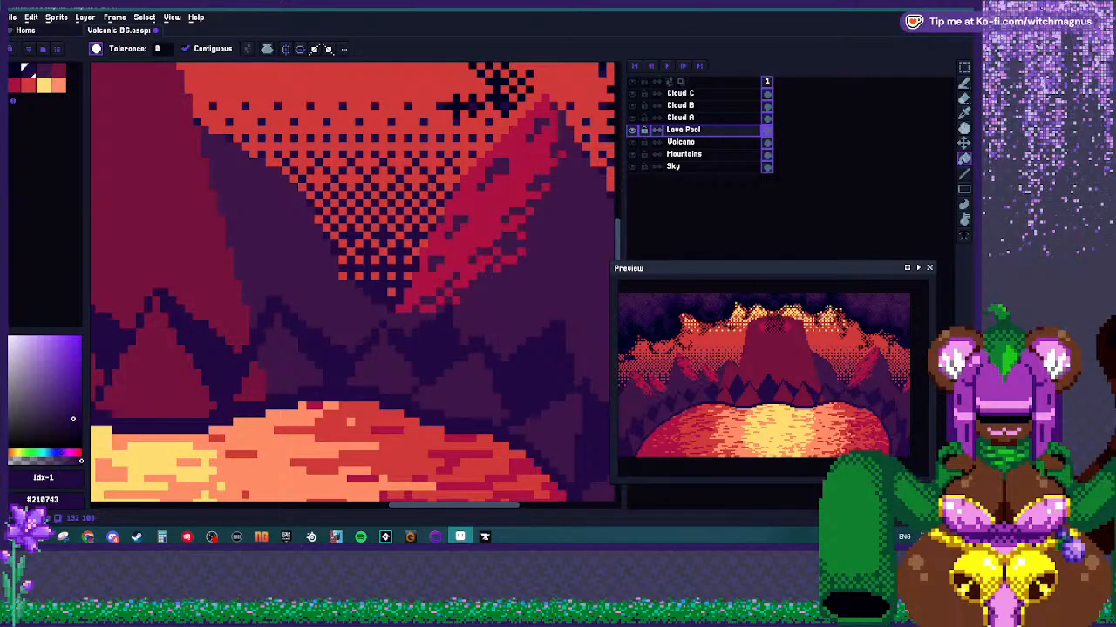
scroll(356, 285, down, 6)
Outline and fill a dark-purple background spike between the rim spikes just right of the volcano's base.
scroll(422, 325, up, 6)
key(b)
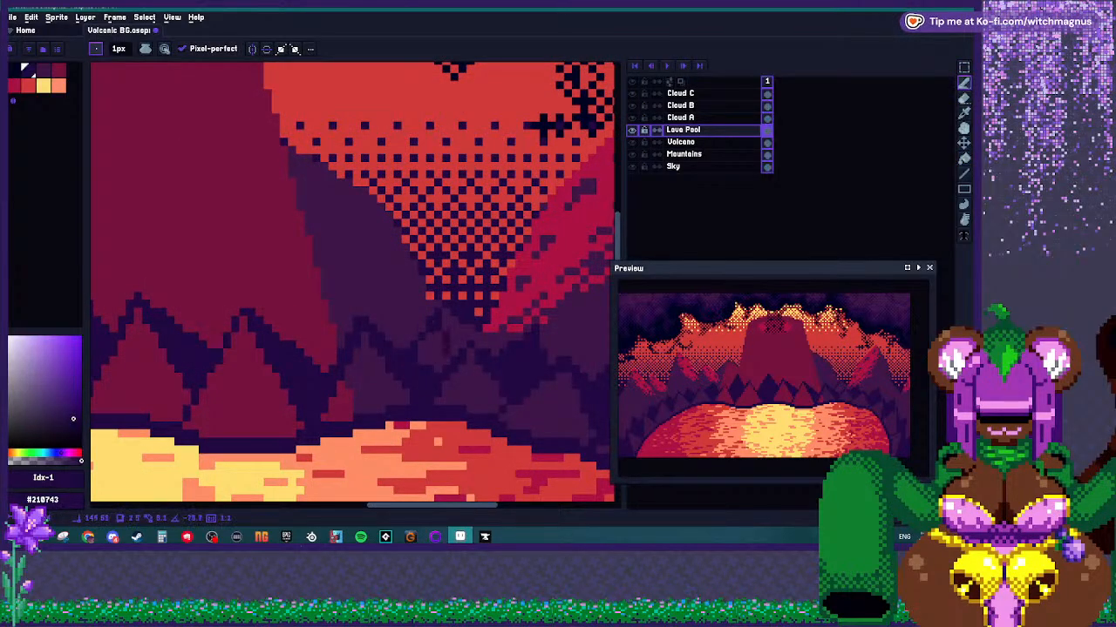
key(g)
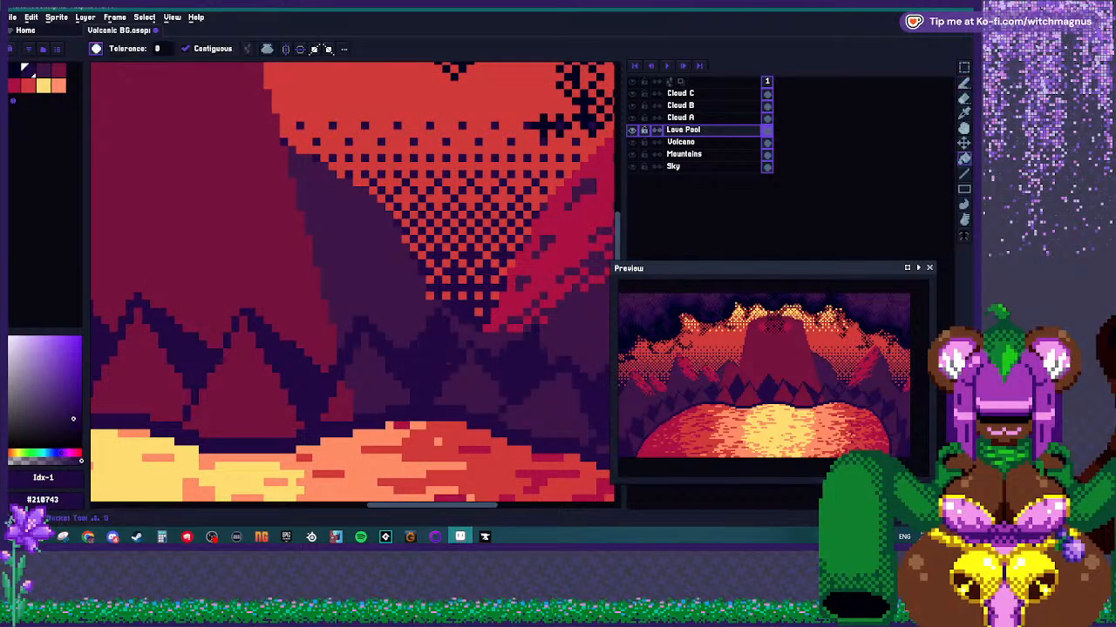
scroll(427, 349, down, 4)
Draw and fill two dark-purple background spikes, one on the volcano's lower-right edge and one between its right-hand base spikes.
scroll(405, 347, up, 4)
key(b)
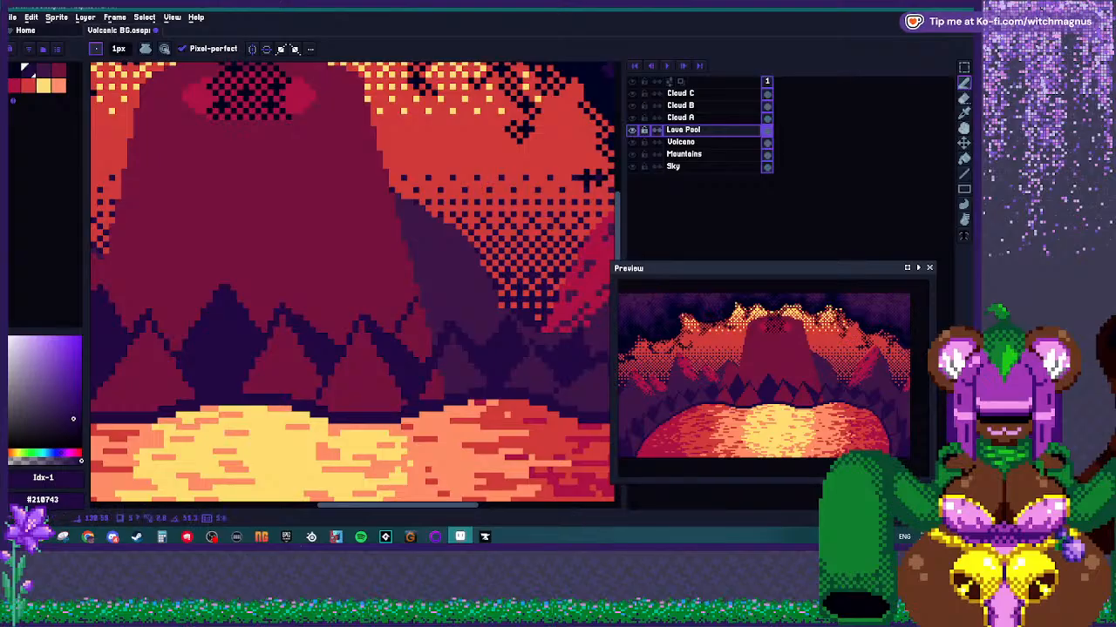
key(g)
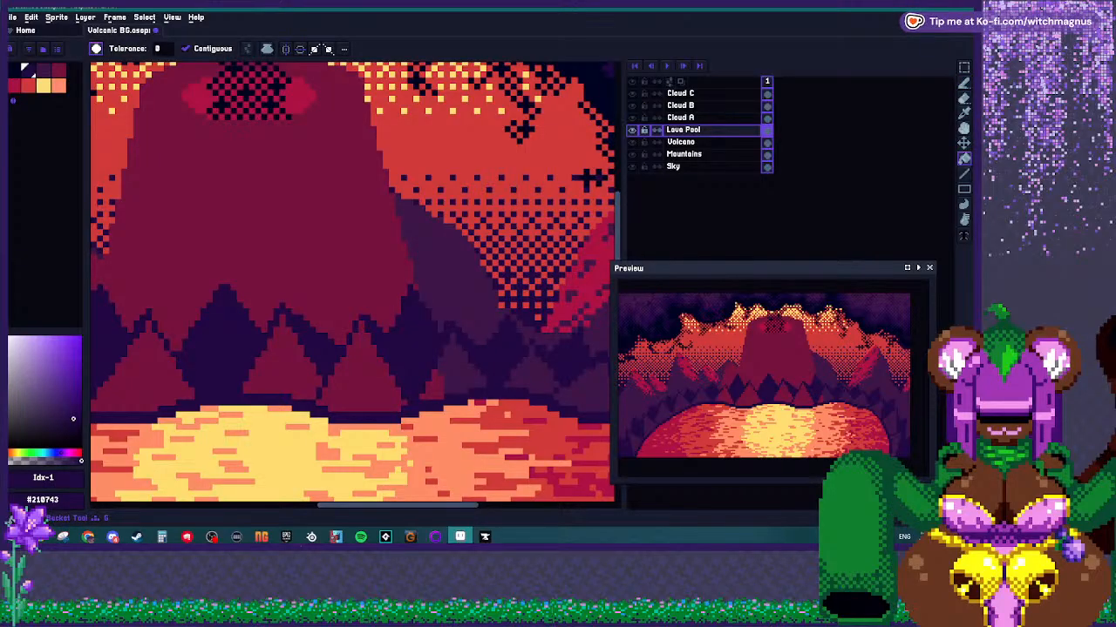
key(b)
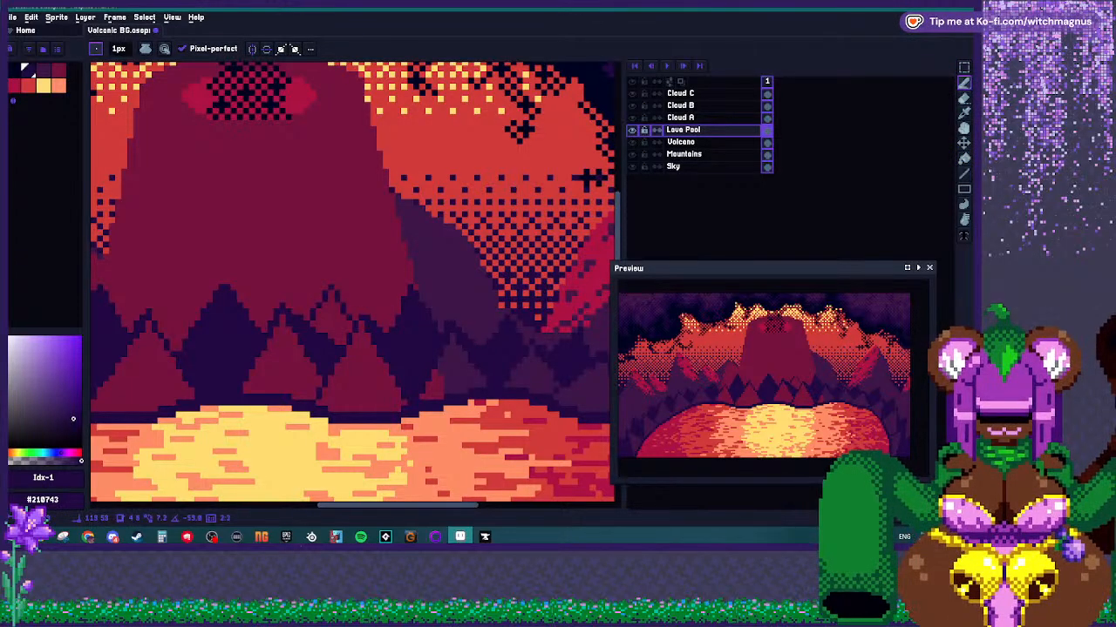
key(g)
scroll(350, 312, down, 5)
scroll(352, 310, up, 2)
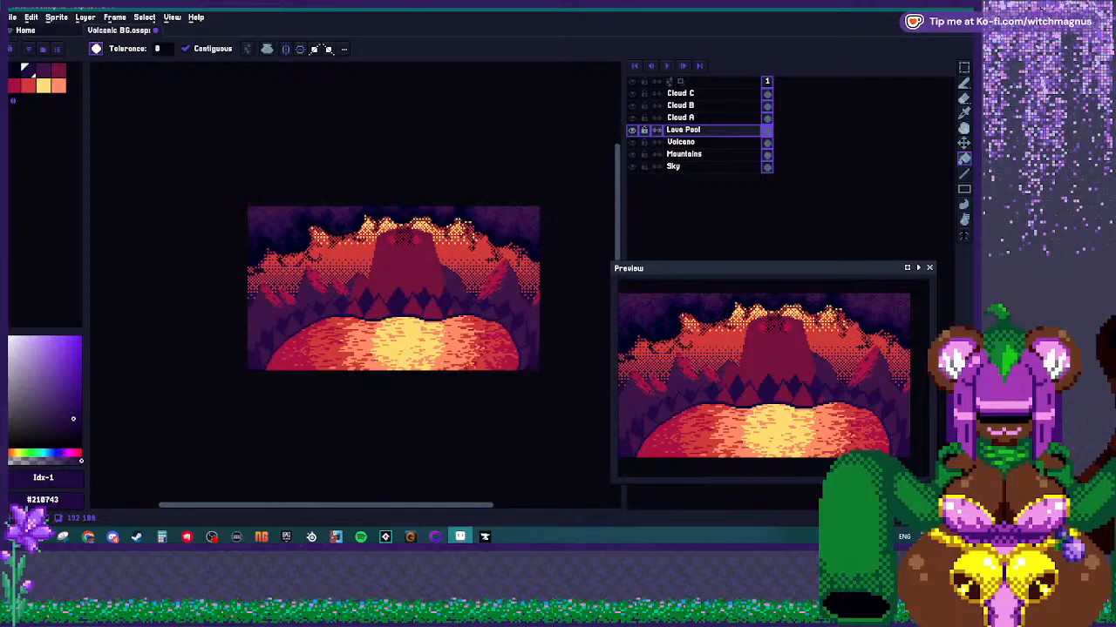
Hide the Mountains, Volcano and Sky layers, keeping the Lava Pool and cloud layers shown.
scroll(383, 340, up, 2)
scroll(383, 340, down, 1)
scroll(384, 340, up, 3)
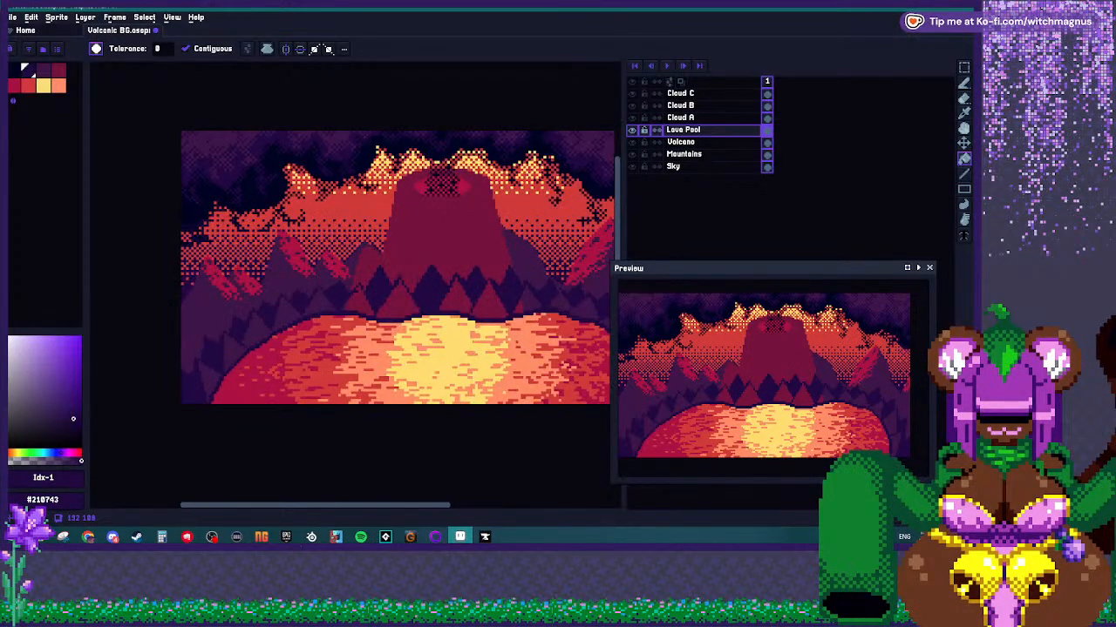
scroll(327, 310, down, 1)
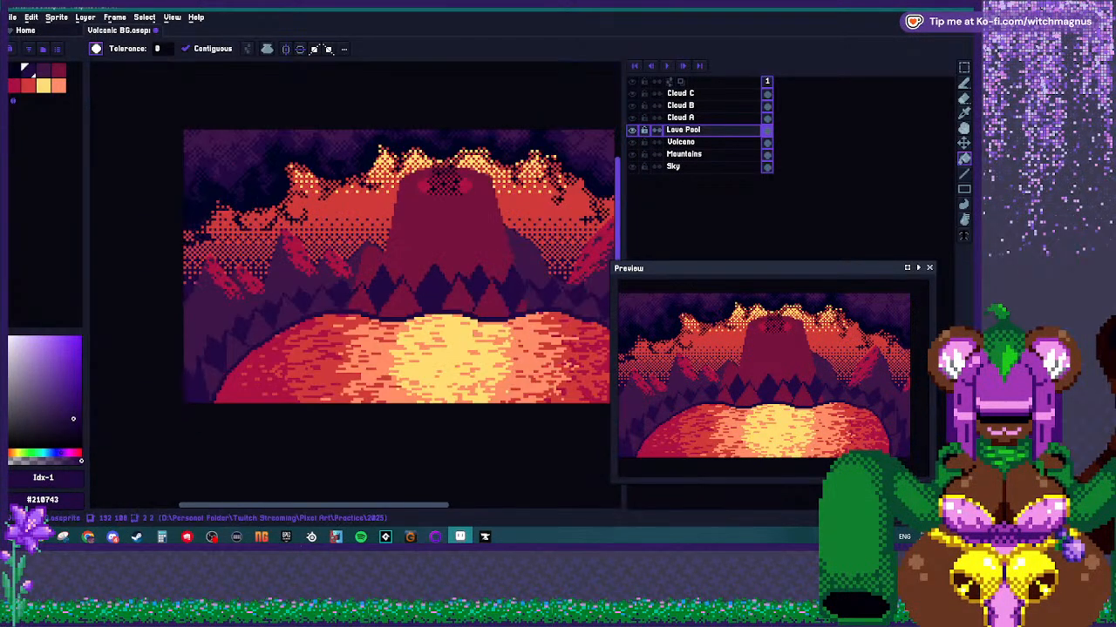
click(632, 153)
click(632, 154)
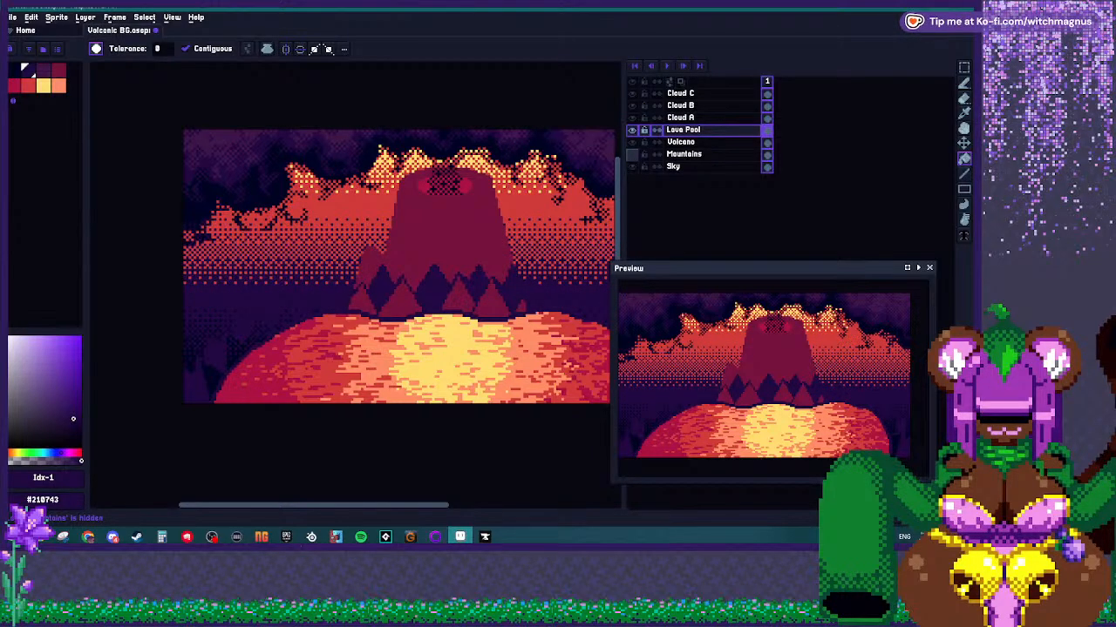
click(632, 154)
click(632, 129)
click(632, 129)
click(632, 129)
click(632, 154)
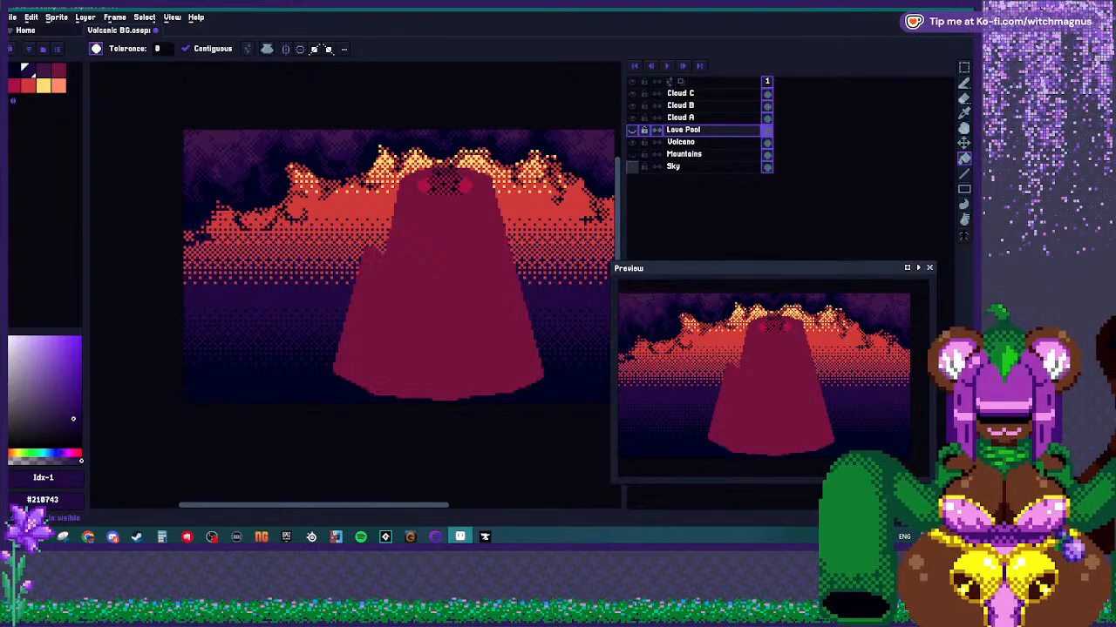
click(632, 141)
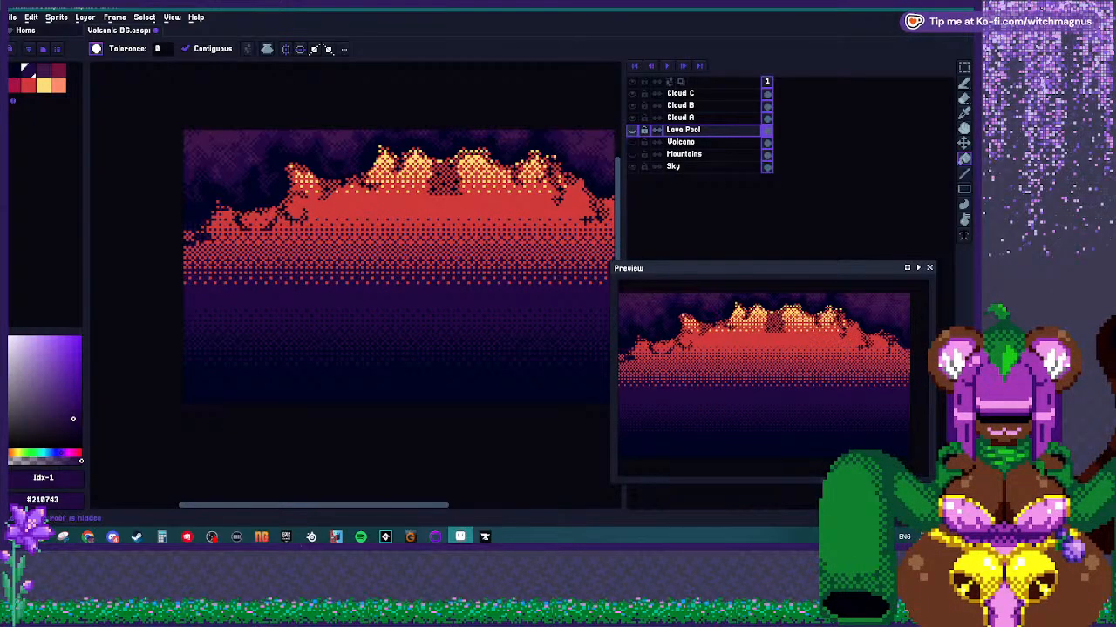
click(632, 129)
click(632, 165)
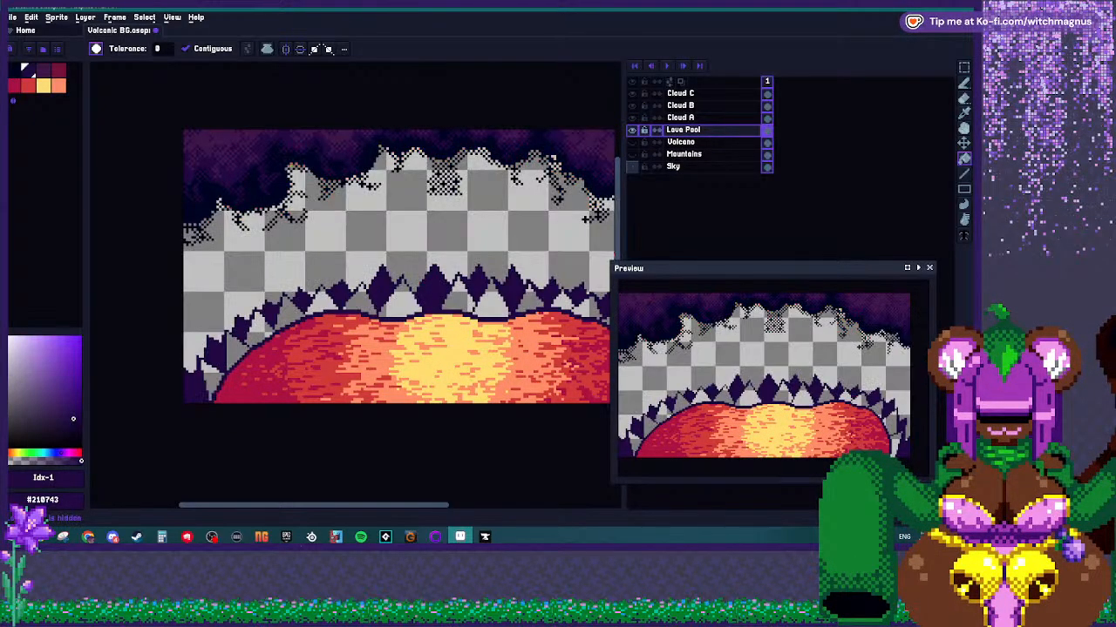
Fill the empty spikes along the lava pool's left rim with the lighter plum purple, palette colour Idx-2.
scroll(392, 270, down, 1)
scroll(392, 270, up, 2)
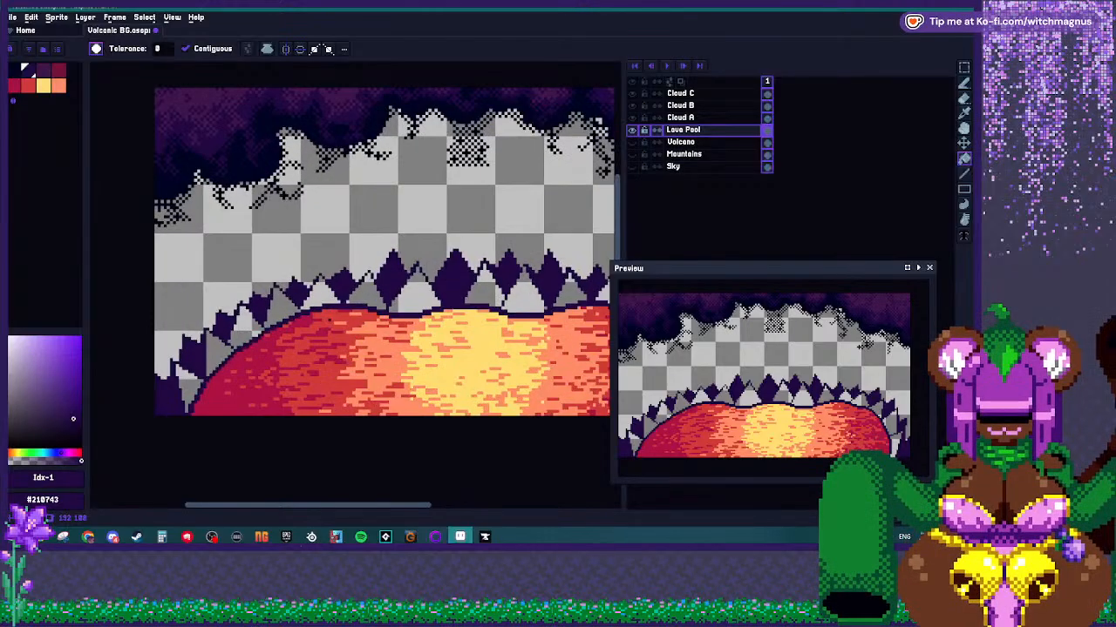
scroll(282, 275, up, 1)
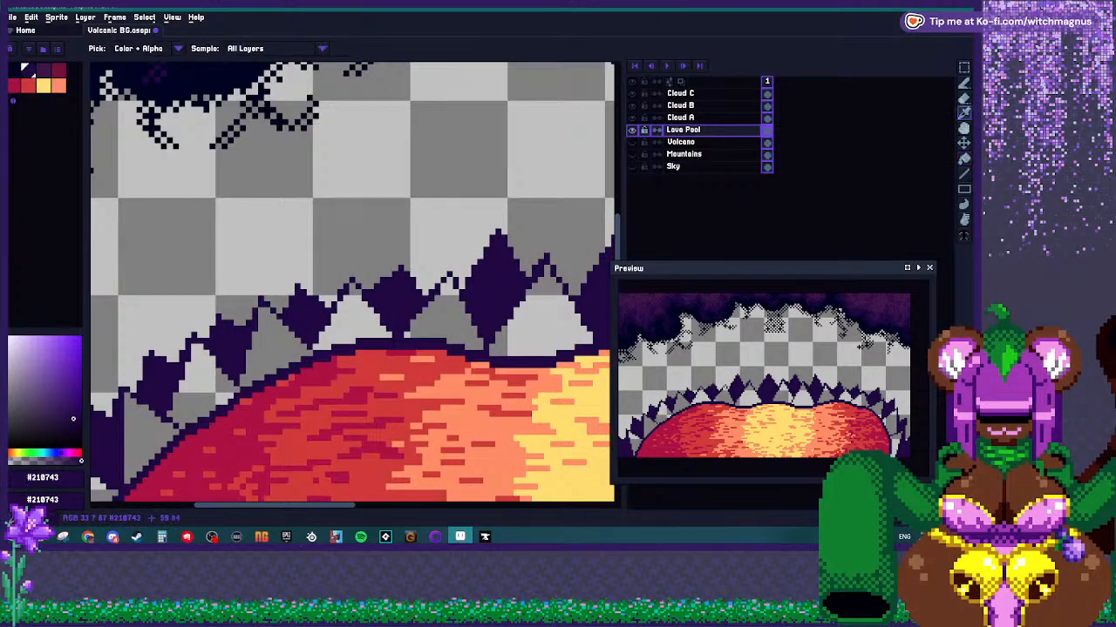
click(43, 71)
click(274, 358)
click(201, 386)
click(141, 443)
scroll(144, 436, down, 1)
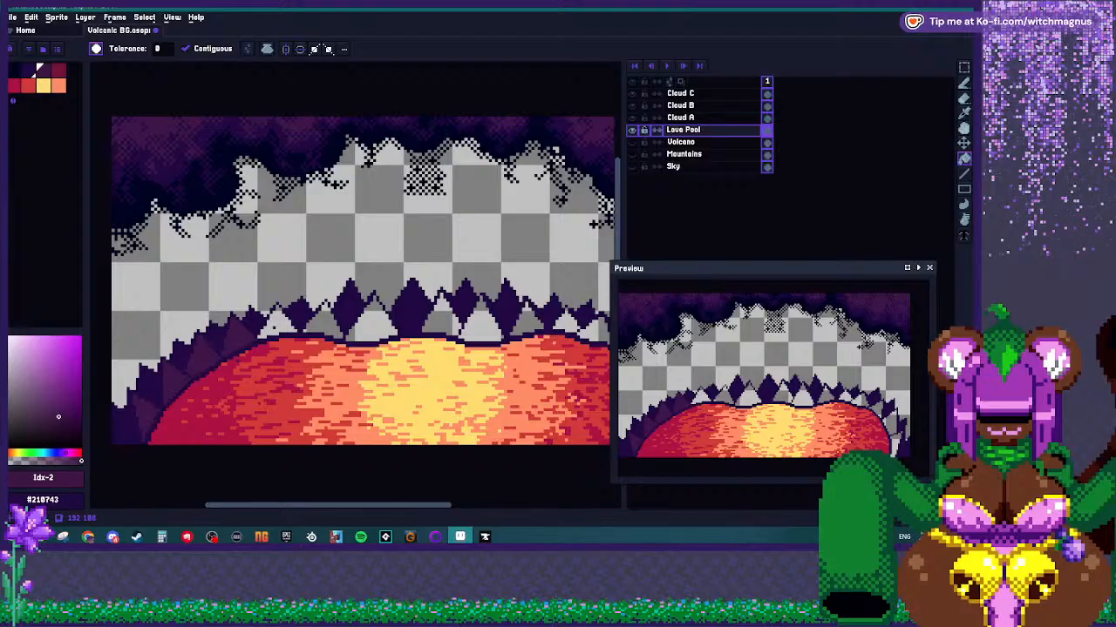
Fill the empty spikes along the upper-left and middle of the pool's rim with the same plum purple.
click(275, 328)
click(323, 329)
click(373, 328)
click(441, 324)
click(479, 329)
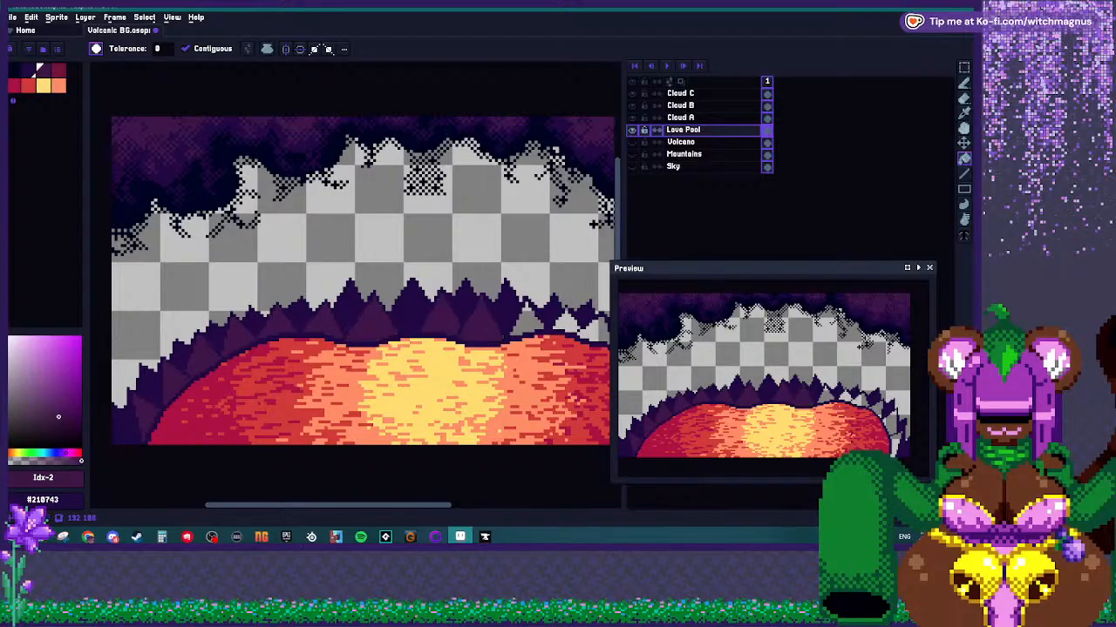
Fill the remaining empty spikes down the pool's right rim with the plum purple.
scroll(480, 328, right, 2)
click(464, 321)
click(503, 323)
click(532, 333)
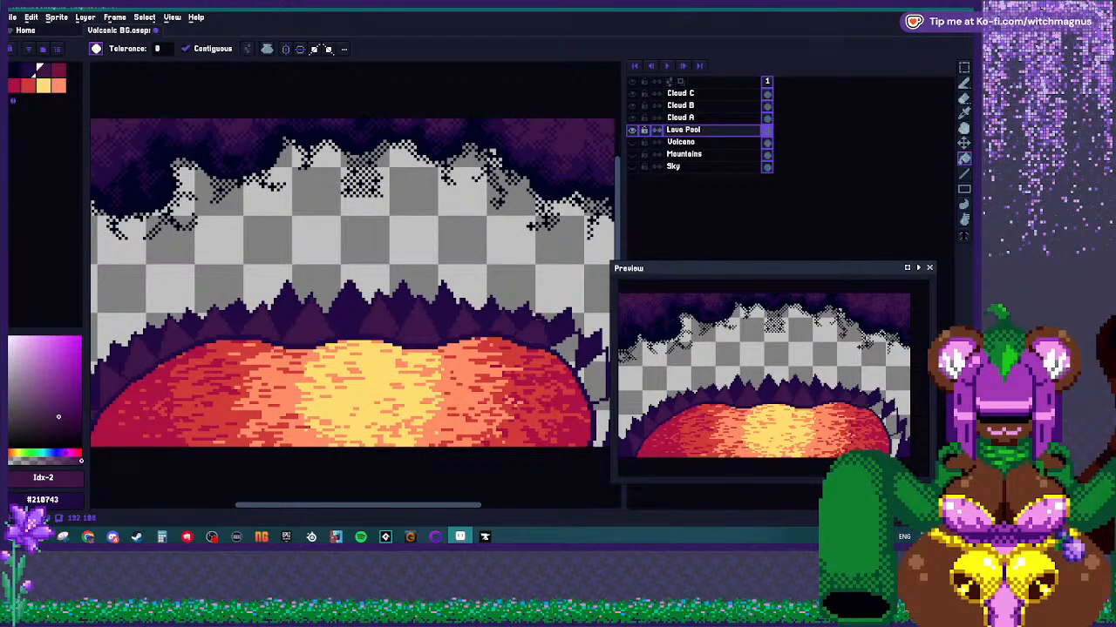
click(565, 350)
click(592, 377)
click(602, 425)
Round off the bases of the lowest plum spikes on the pool's left rim with 1px pencil strokes in dark purple #210743.
scroll(601, 418, down, 1)
scroll(602, 419, up, 5)
key(b)
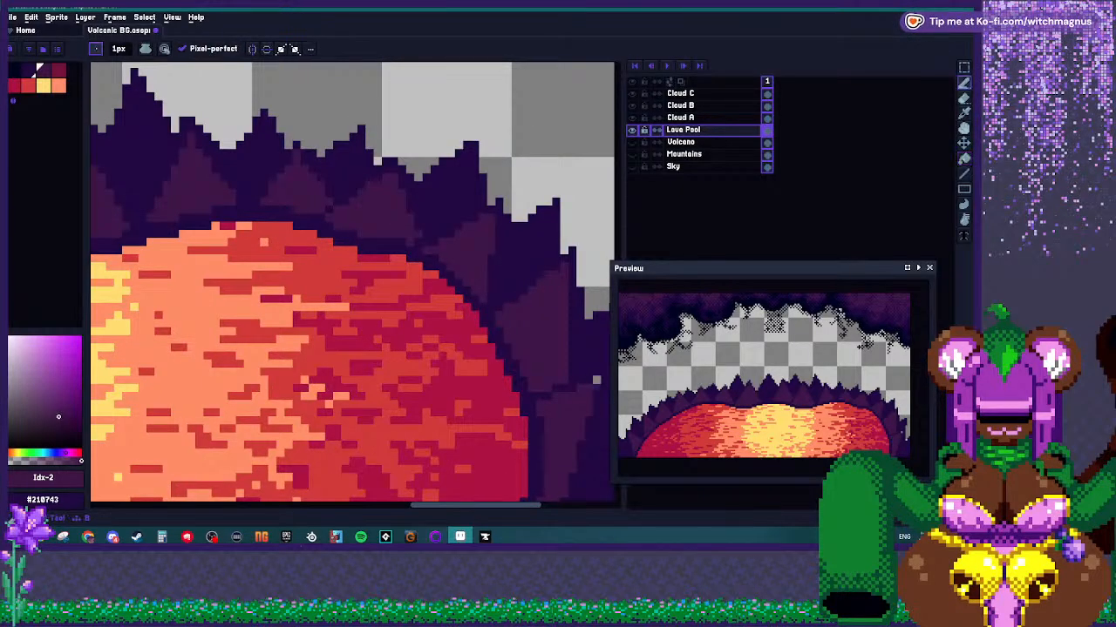
scroll(353, 285, down, 3)
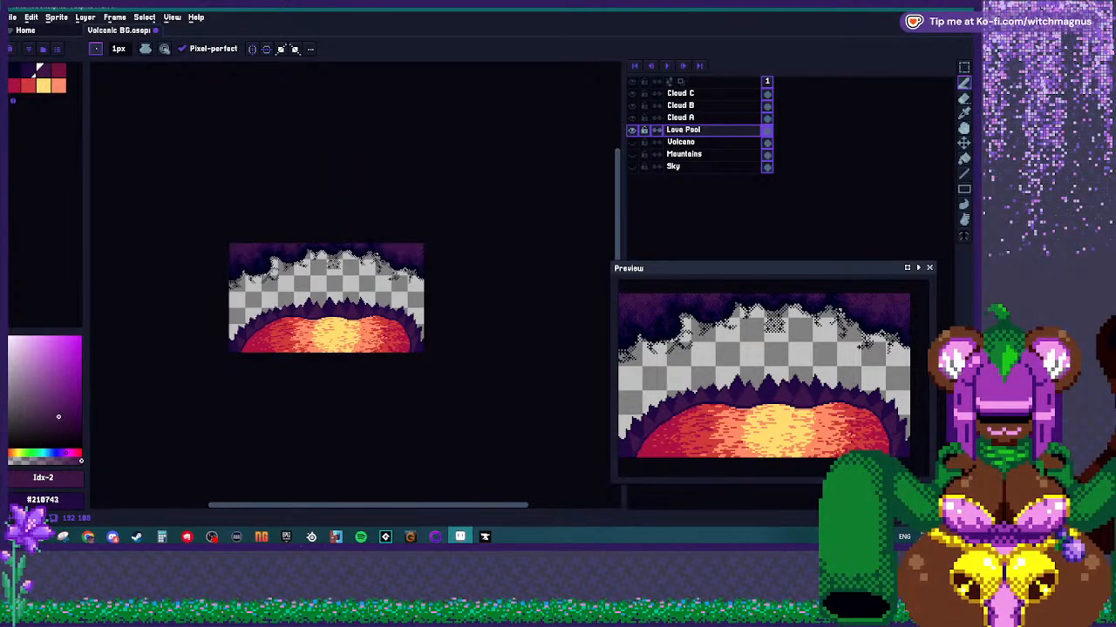
scroll(280, 317, up, 2)
scroll(209, 357, up, 3)
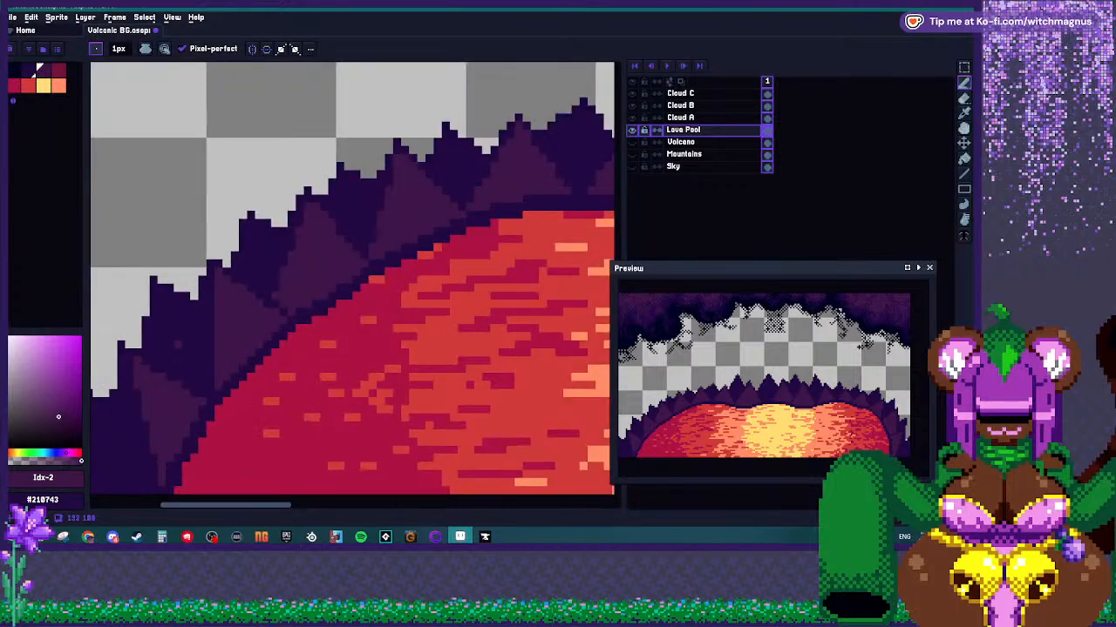
alt+click(252, 272)
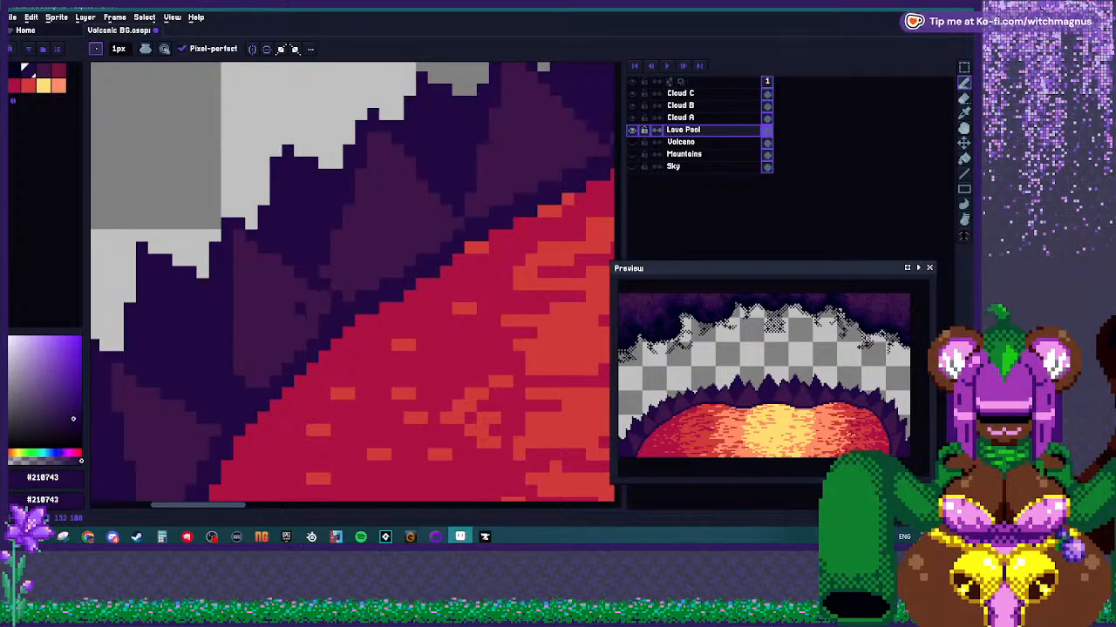
scroll(301, 309, down, 2)
scroll(330, 275, up, 2)
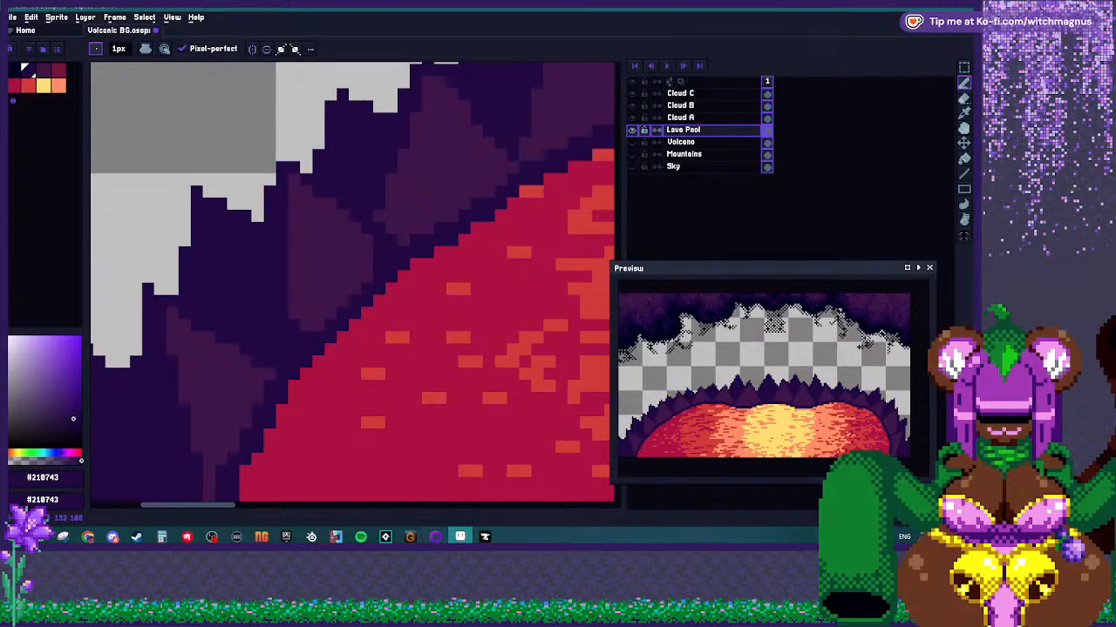
scroll(352, 284, down, 2)
scroll(353, 283, up, 1)
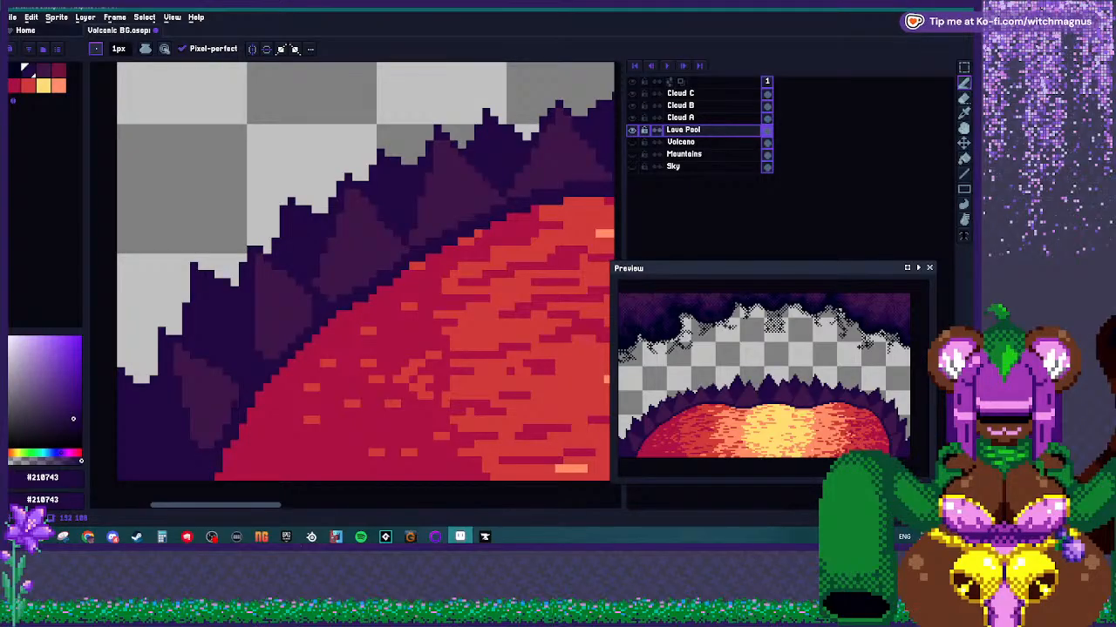
Trim the lower corners of the upper-left rim's plum spikes with dark-purple pencil pixels.
scroll(235, 405, down, 2)
scroll(235, 405, up, 3)
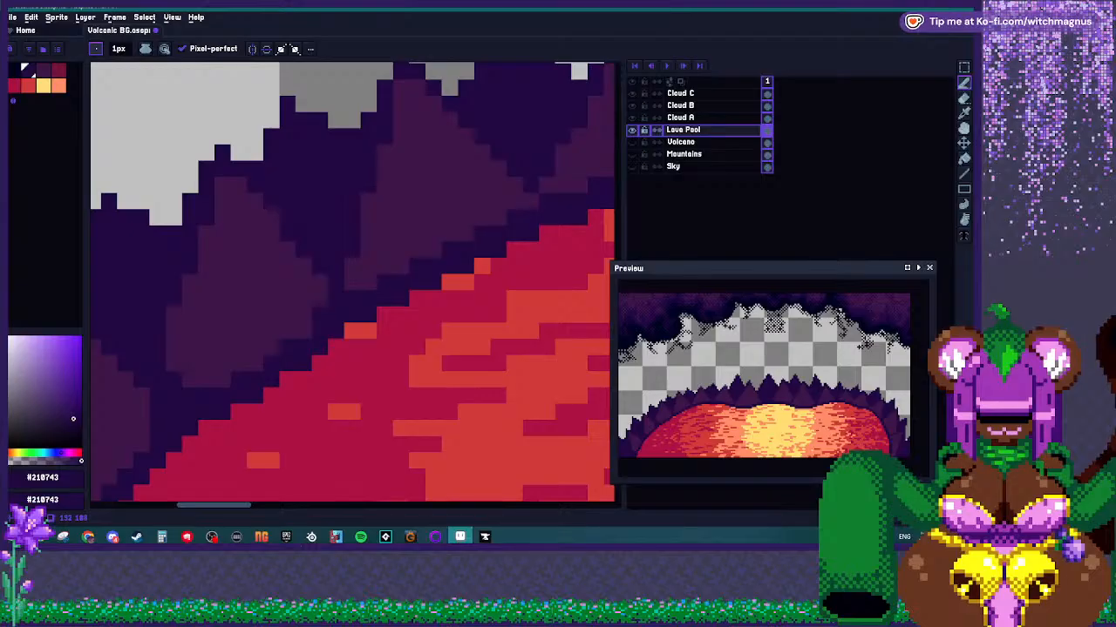
scroll(369, 268, down, 2)
scroll(327, 303, up, 2)
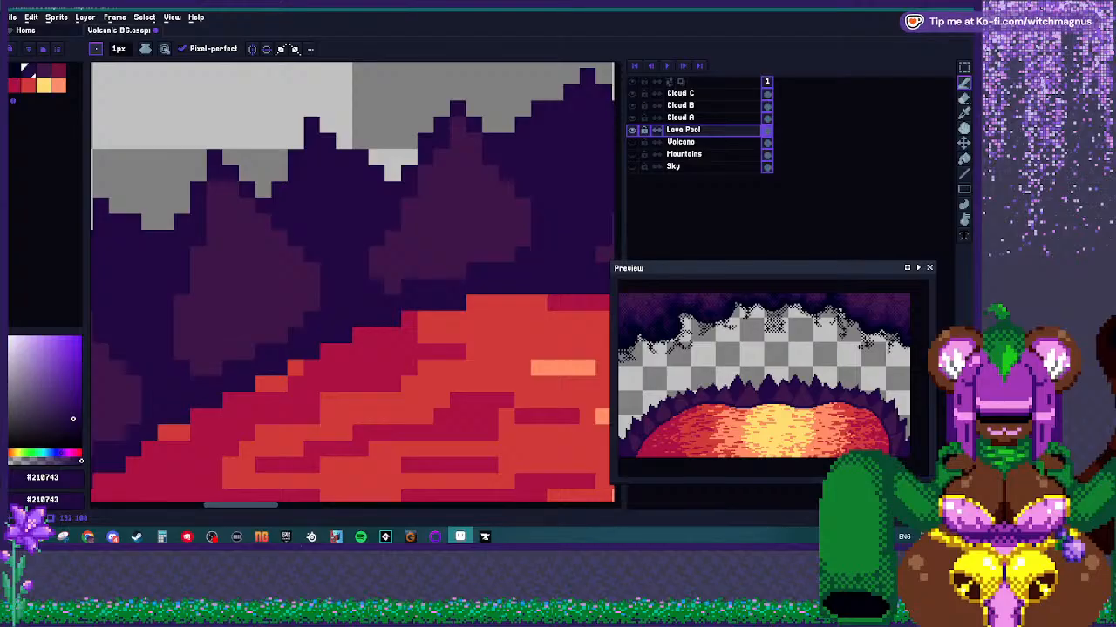
scroll(426, 256, down, 3)
scroll(426, 257, up, 3)
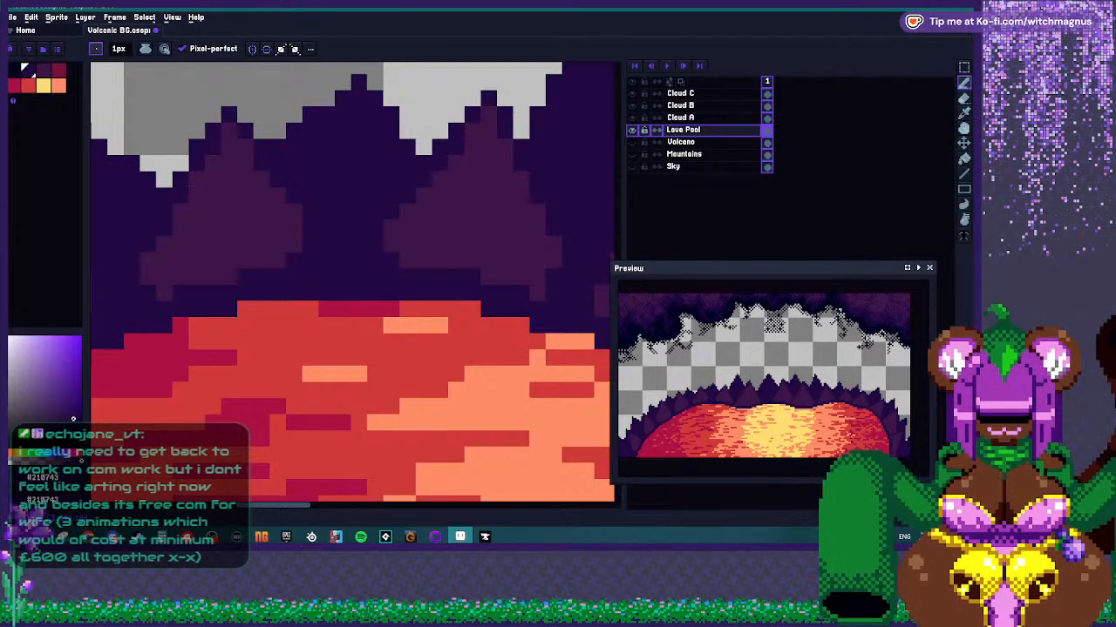
Taper the bases of the large plum spikes behind the bright middle of the lava pool using dark purple.
scroll(488, 261, down, 4)
scroll(454, 249, up, 1)
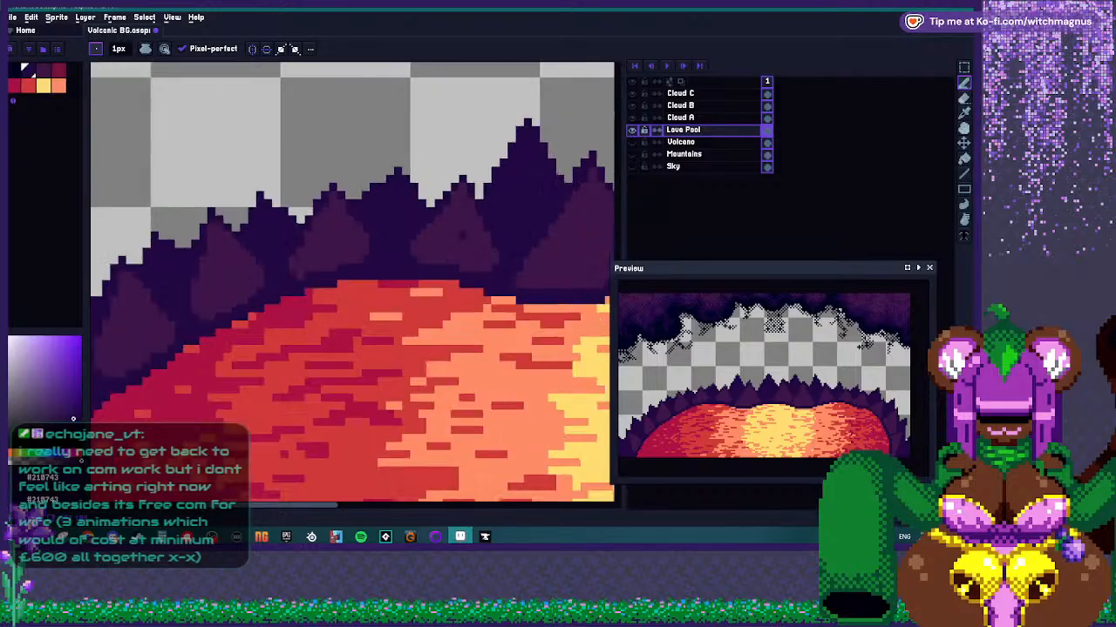
scroll(348, 253, down, 2)
scroll(427, 257, up, 4)
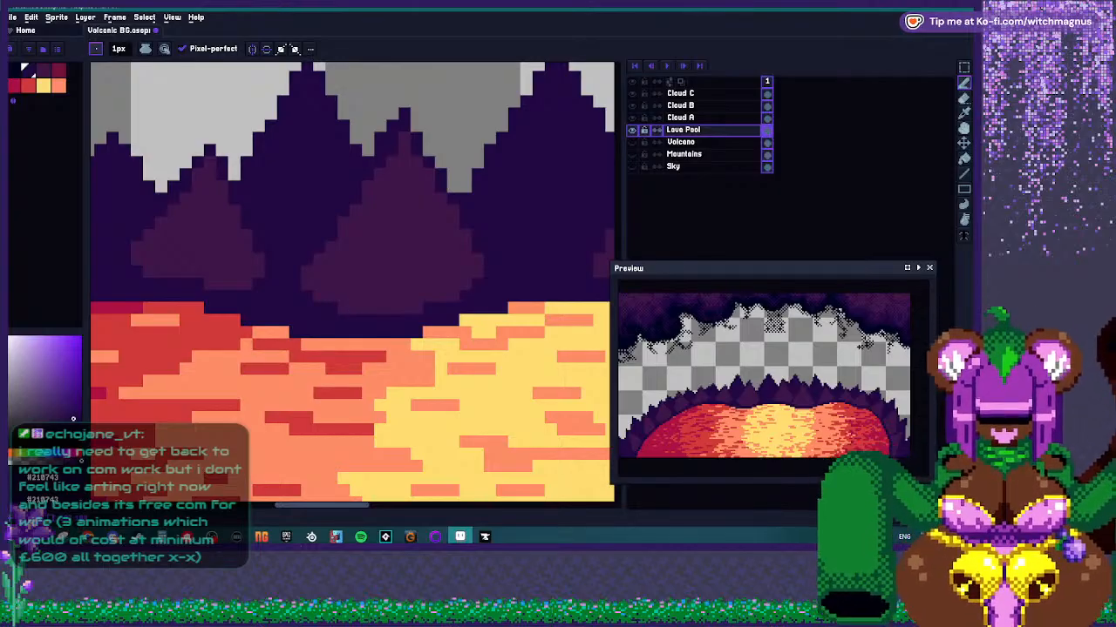
scroll(349, 305, down, 3)
scroll(361, 297, up, 3)
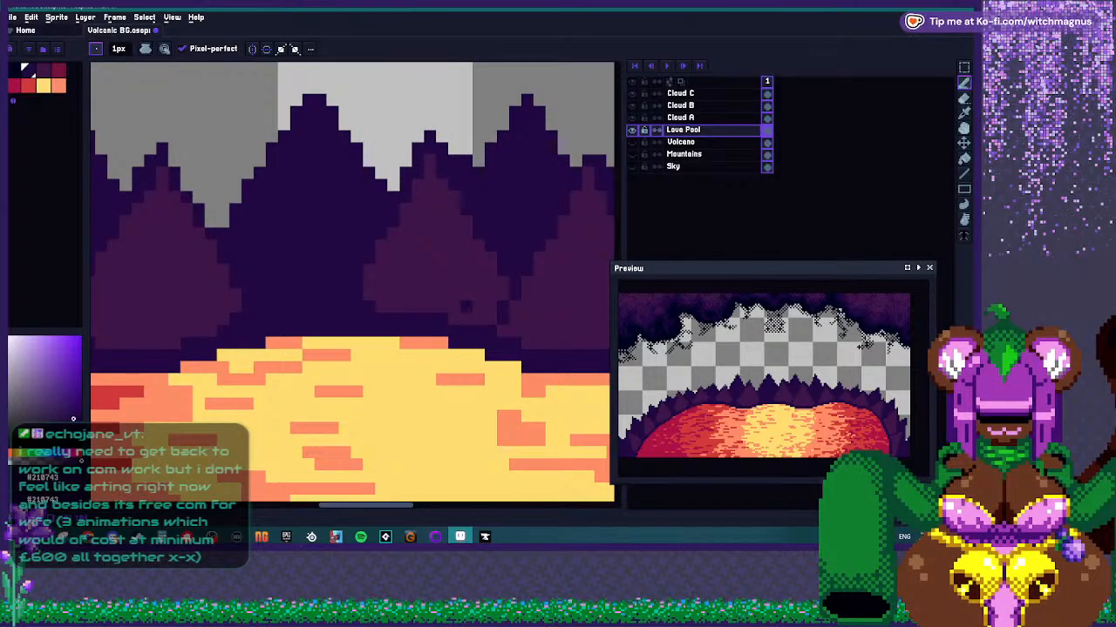
scroll(441, 306, down, 2)
scroll(440, 314, up, 3)
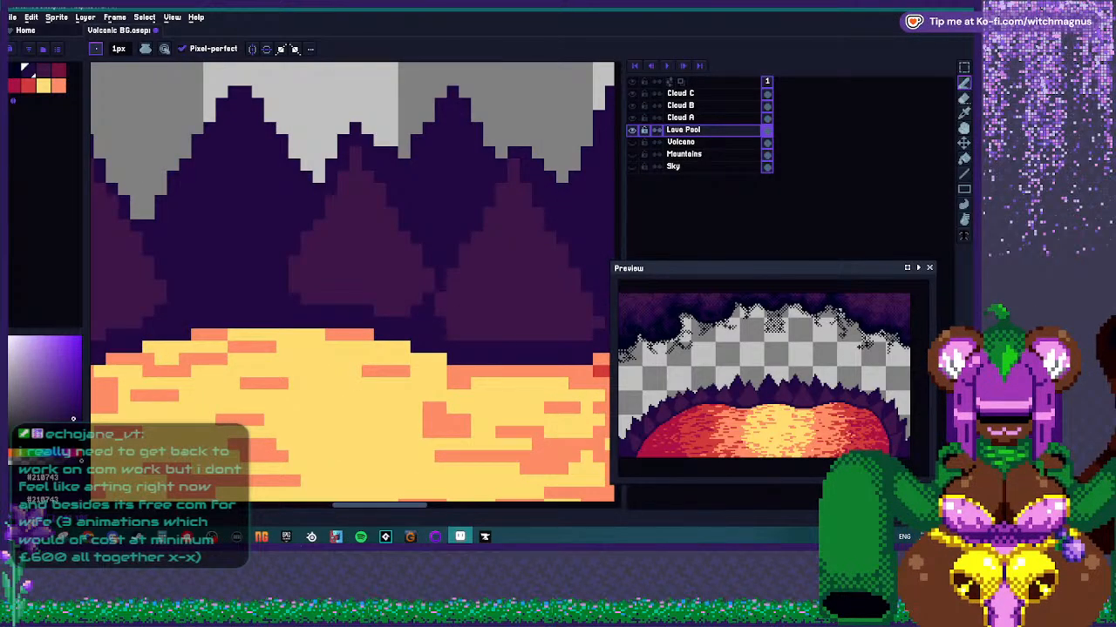
Shape the plum spikes on the upper-right rim into rounded-base forms with dark-purple pencil pixels.
scroll(314, 300, down, 2)
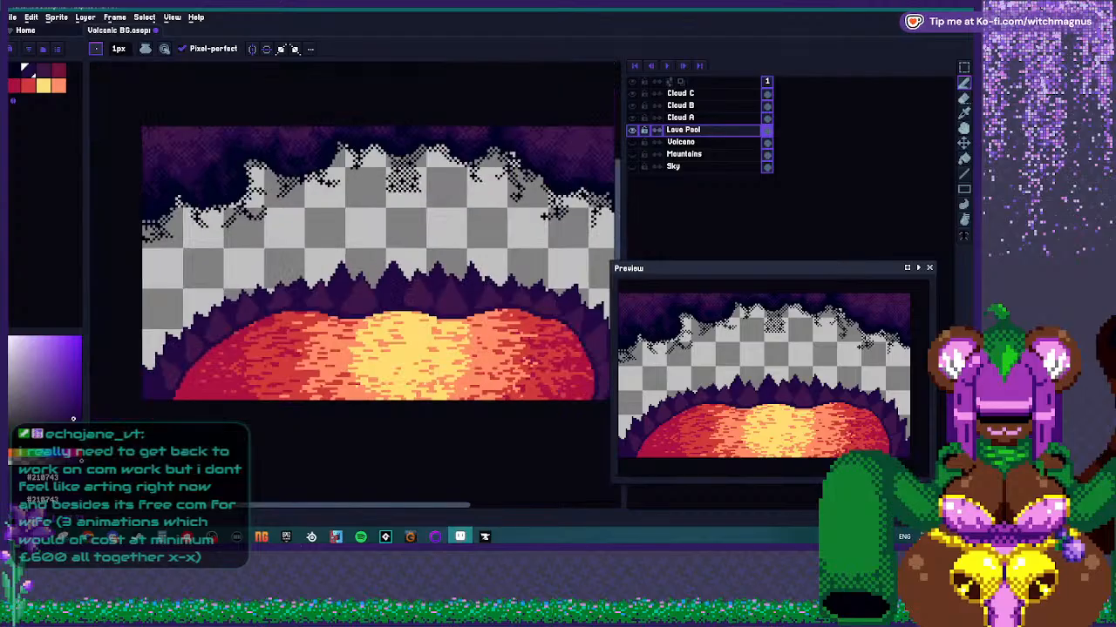
scroll(313, 301, up, 3)
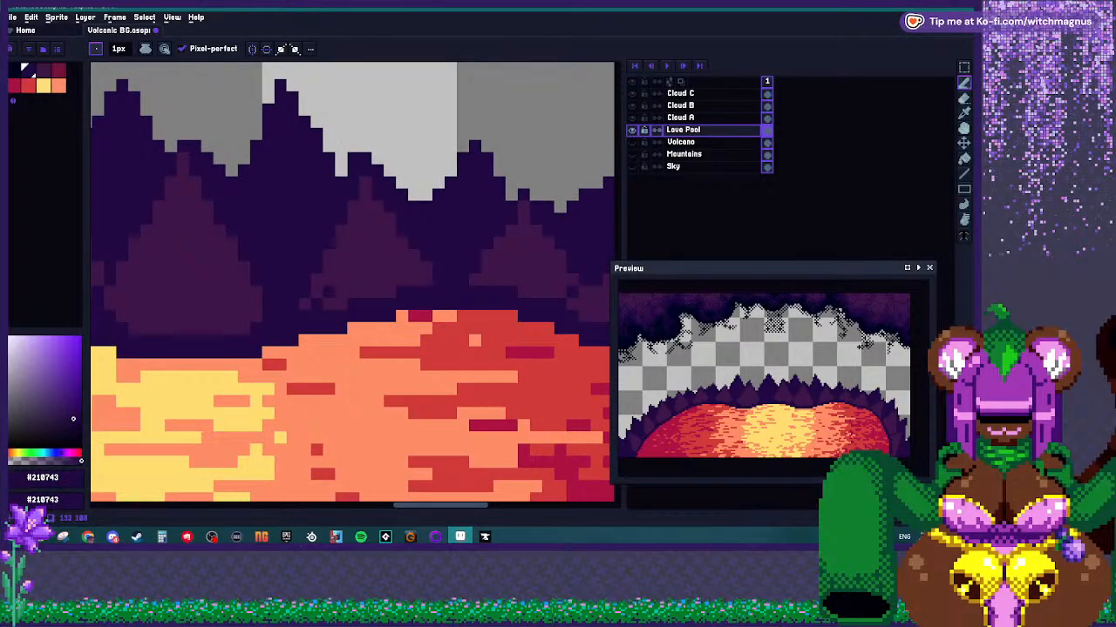
key(v)
key(e)
key(b)
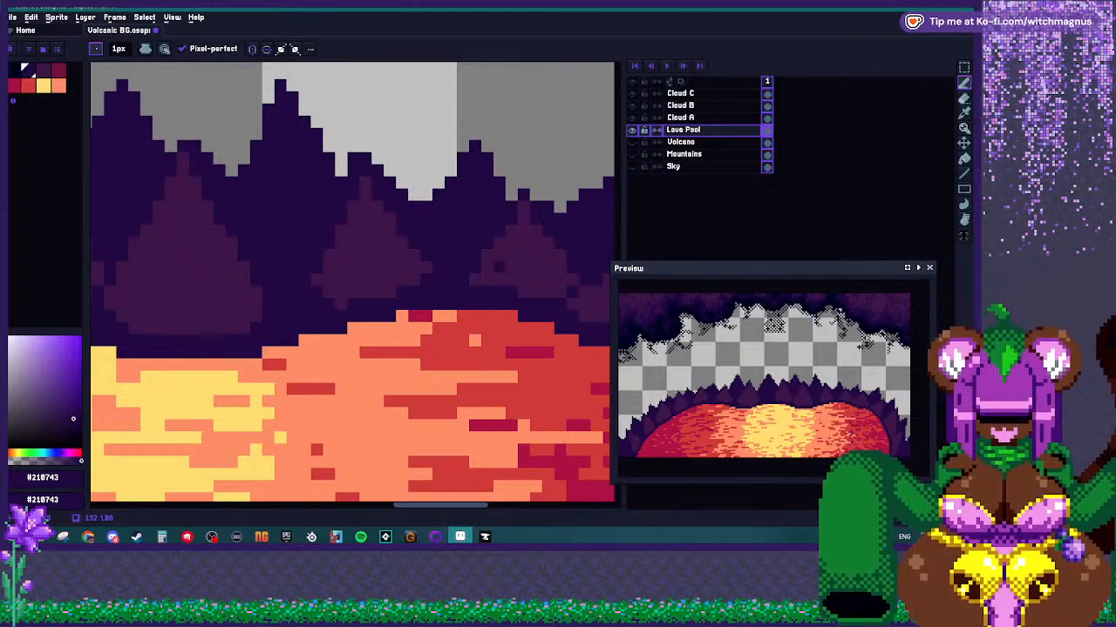
scroll(352, 285, down, 2)
scroll(352, 285, up, 2)
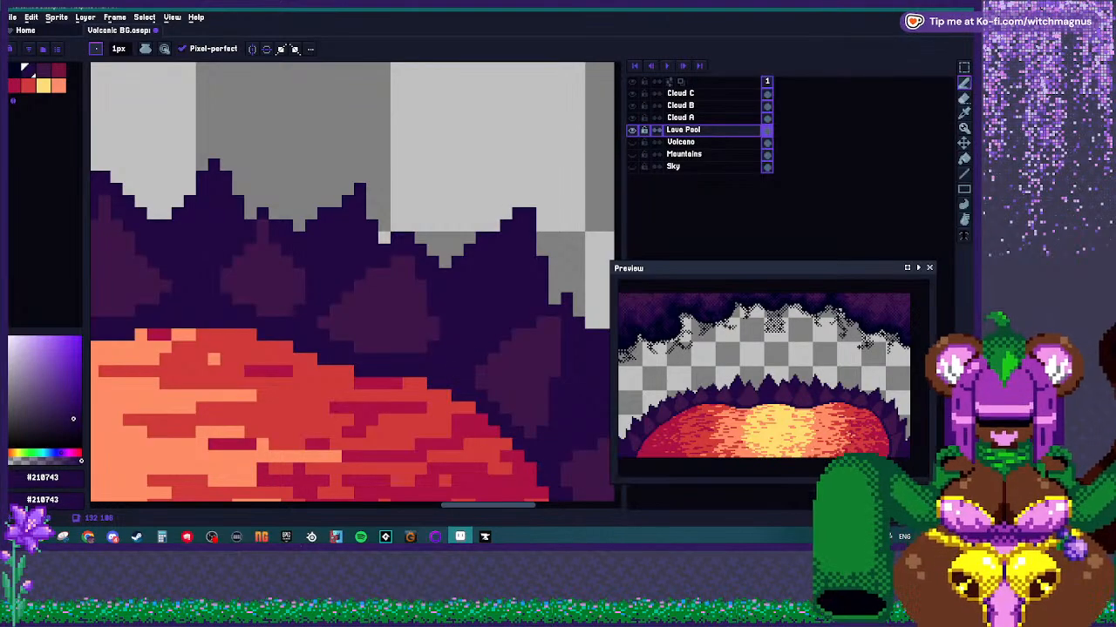
Narrow the bases of the plum spikes down the pool's far-right rim to the canvas bottom with dark purple.
scroll(348, 279, down, 2)
scroll(470, 349, up, 2)
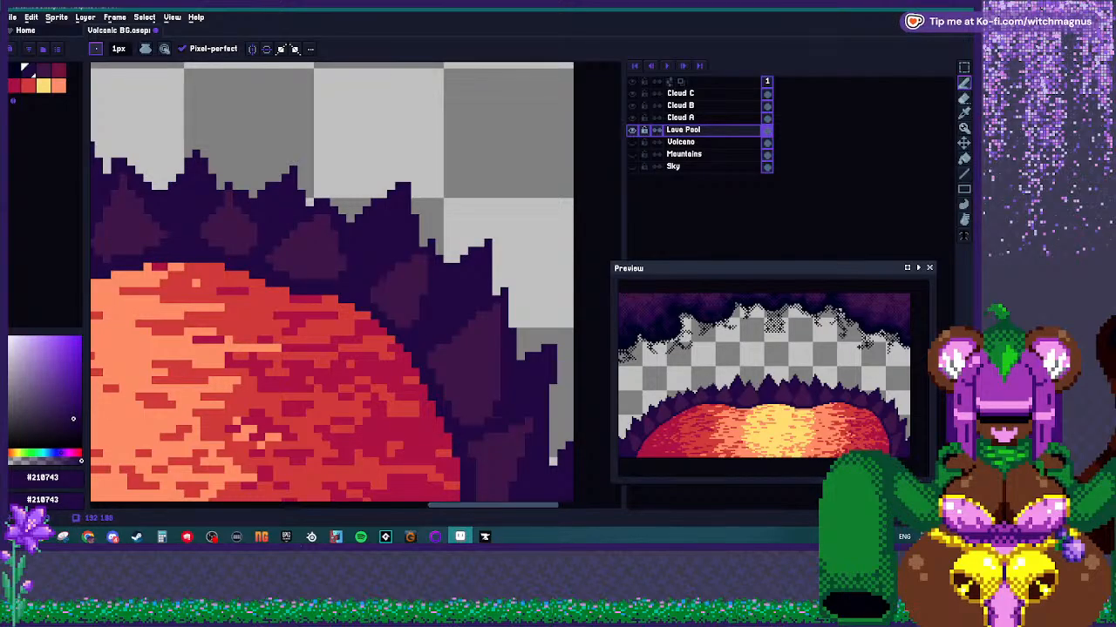
scroll(458, 375, down, 4)
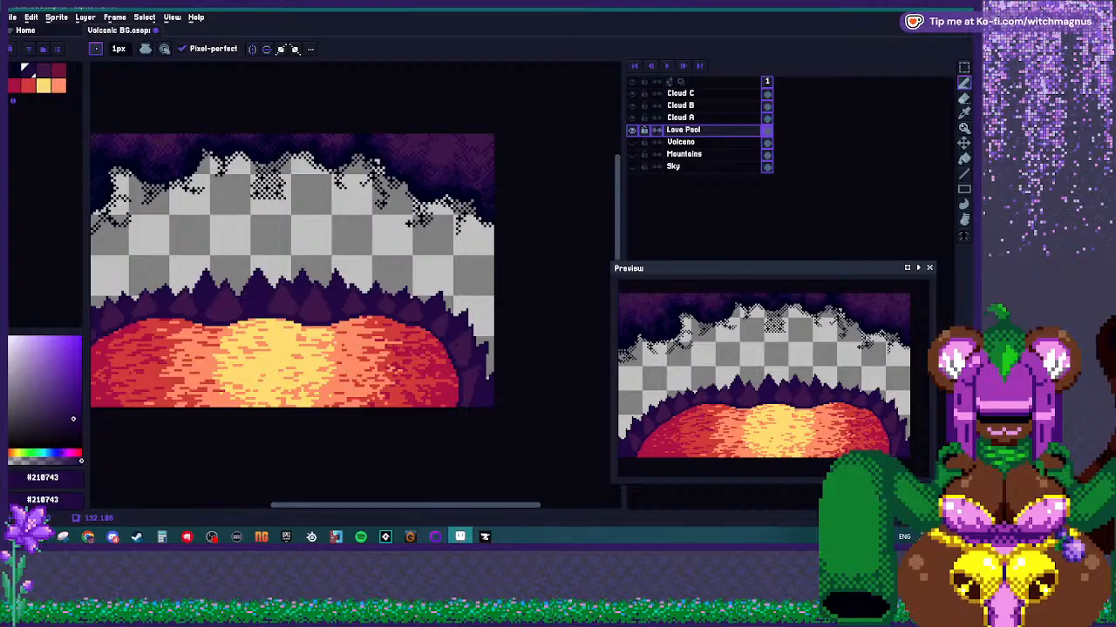
scroll(471, 364, up, 5)
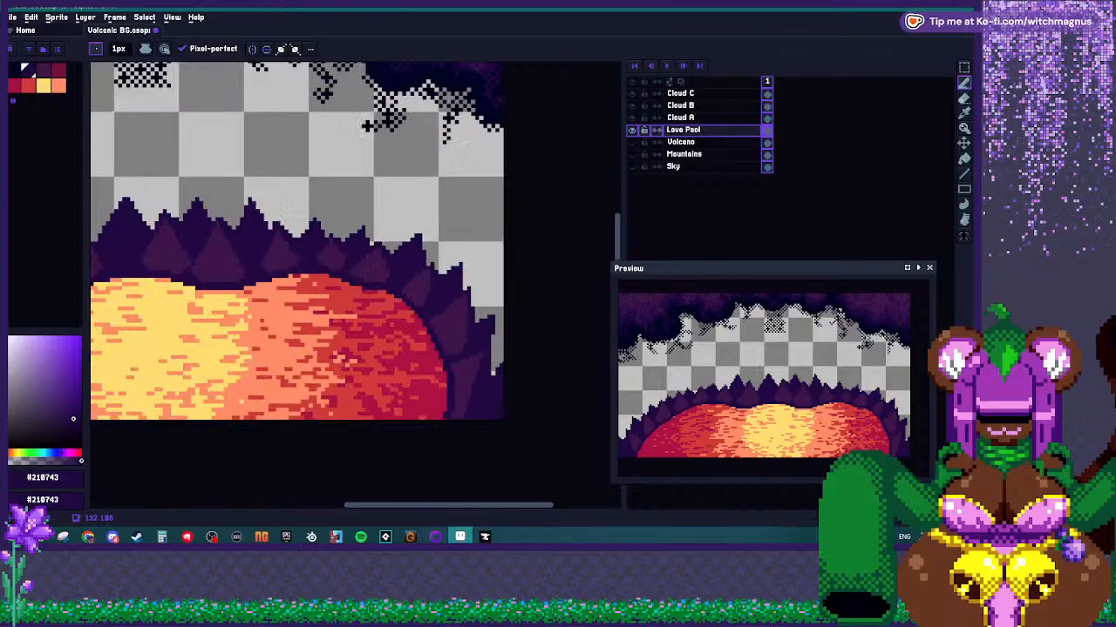
scroll(463, 298, down, 1)
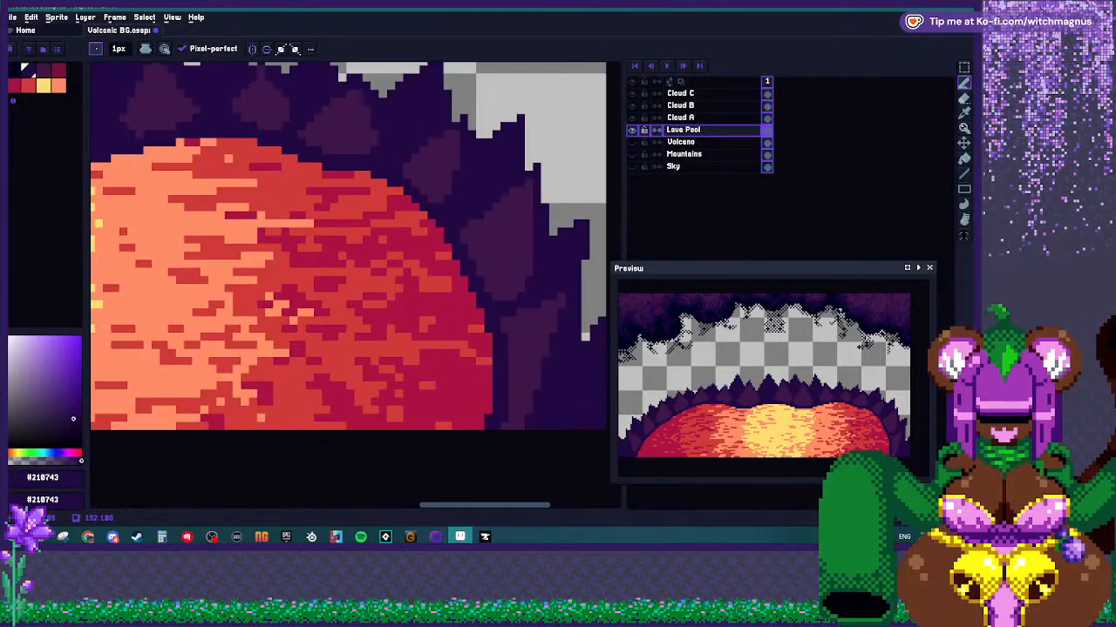
scroll(515, 406, up, 1)
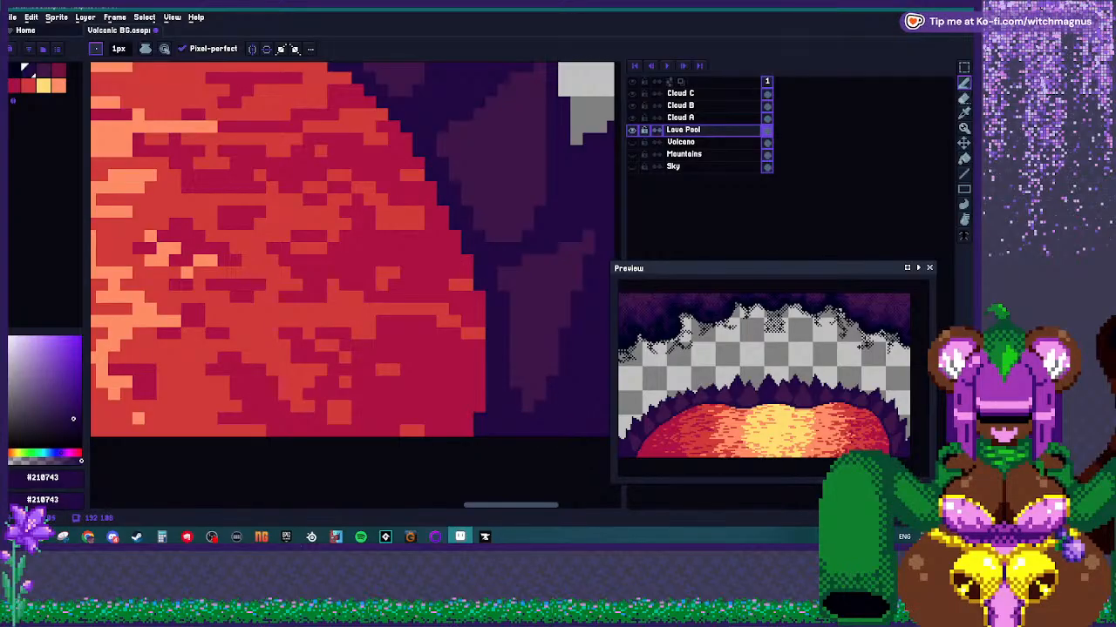
scroll(515, 394, down, 2)
scroll(514, 393, up, 2)
scroll(514, 392, down, 1)
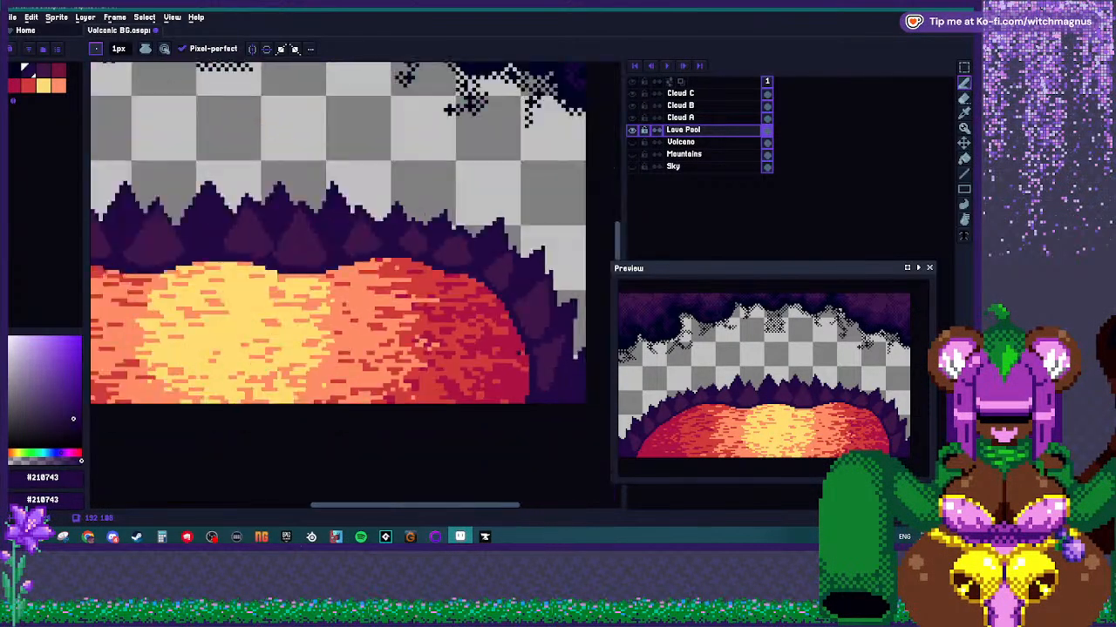
scroll(514, 392, down, 2)
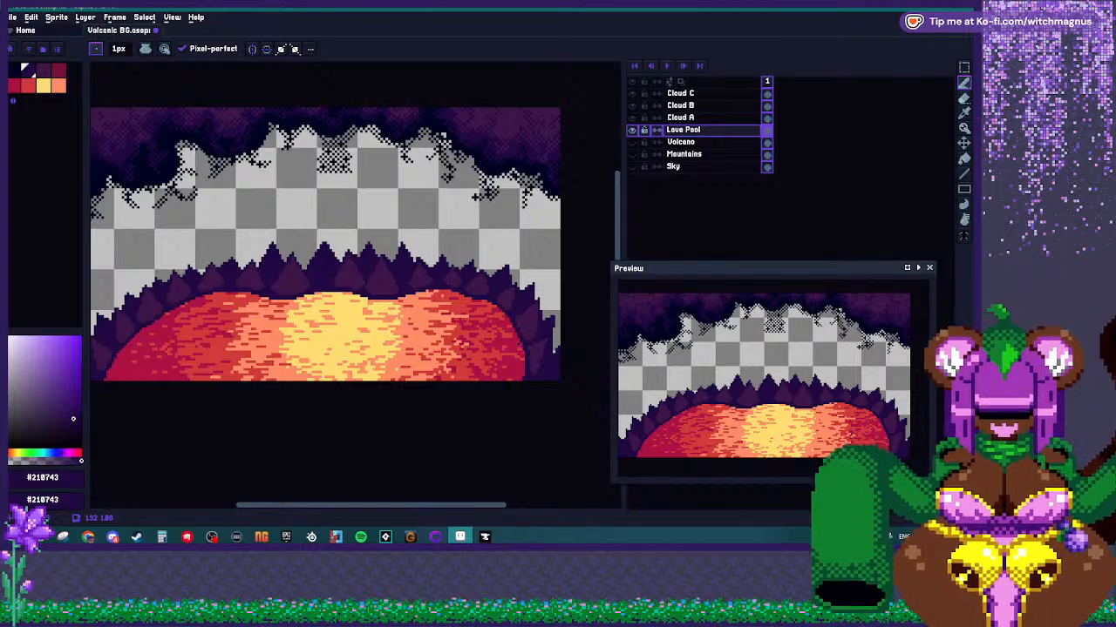
Sample the plum colour #3e1548 and pencil a thin sliver along the outer side of the lowest far-right rim spike.
scroll(515, 392, up, 3)
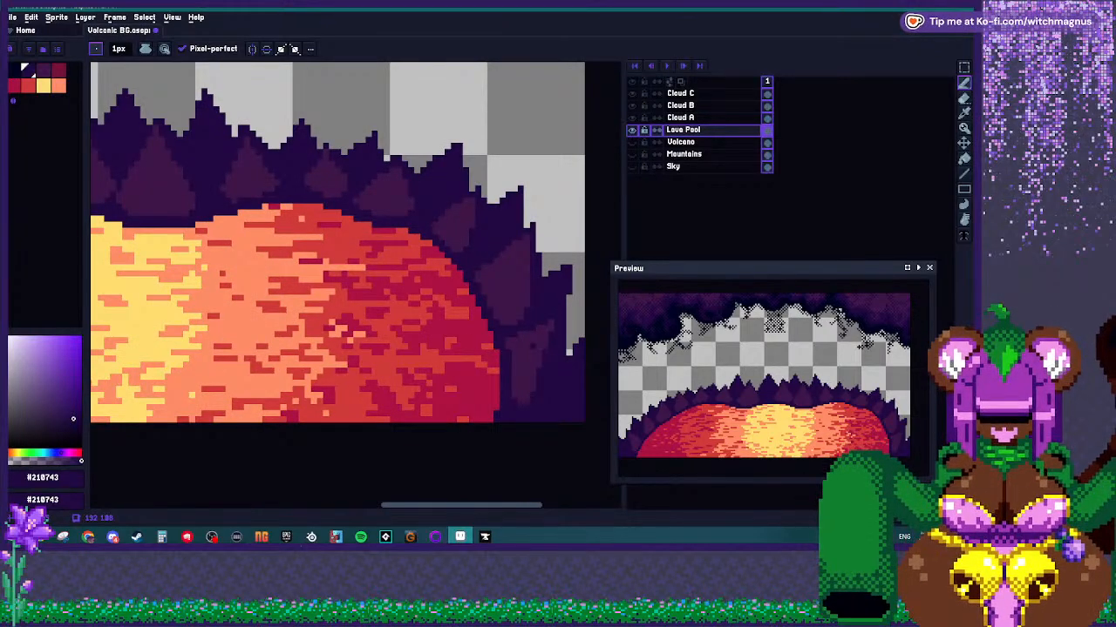
scroll(514, 392, down, 2)
scroll(514, 392, up, 2)
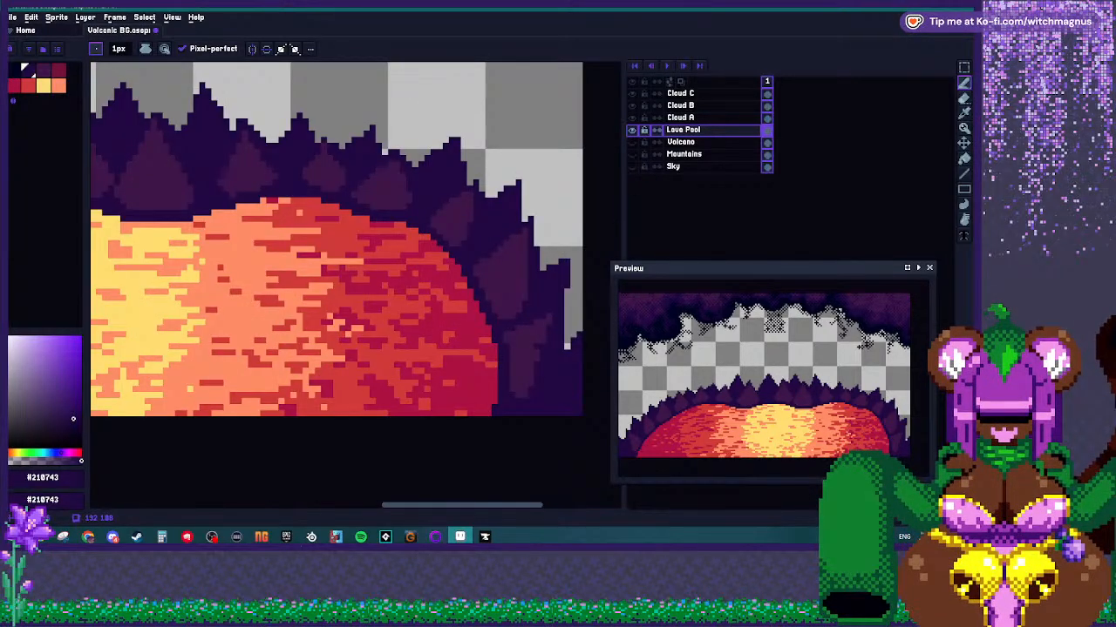
alt+click(553, 338)
scroll(553, 338, up, 2)
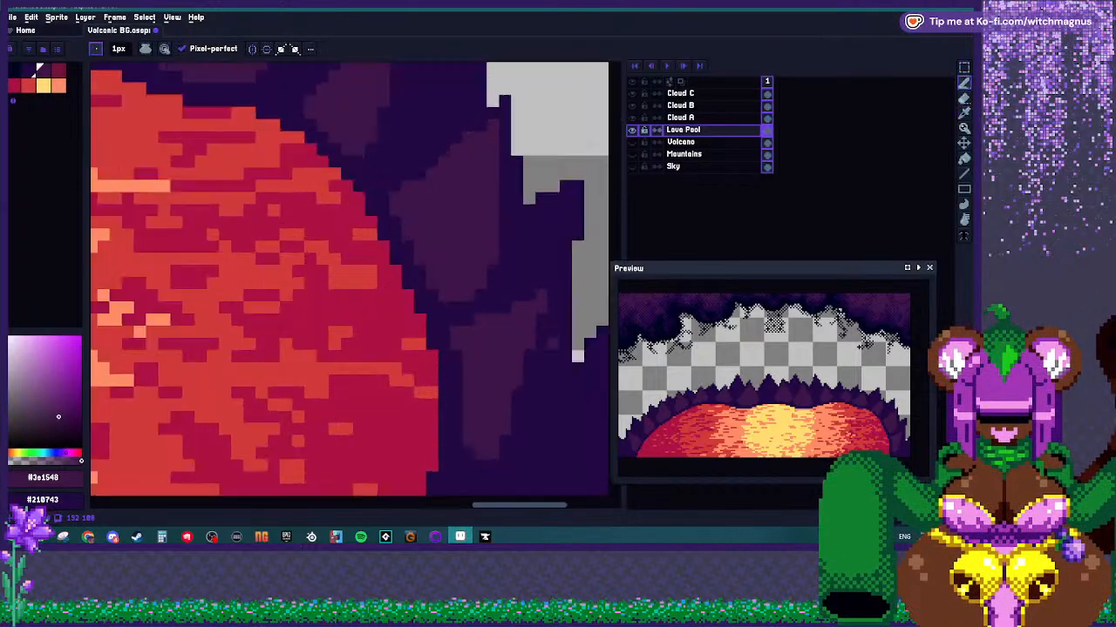
click(554, 332)
shift+click(529, 453)
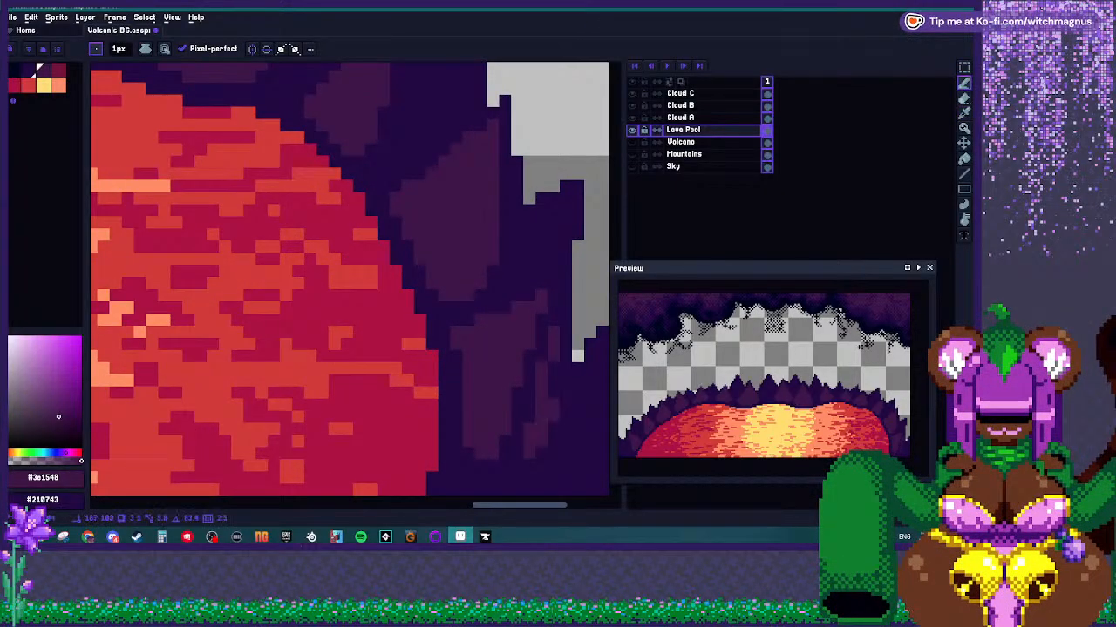
Pencil thin plum slivers along the outer sides of the second and third spikes up from the pool's right end.
scroll(553, 379, down, 7)
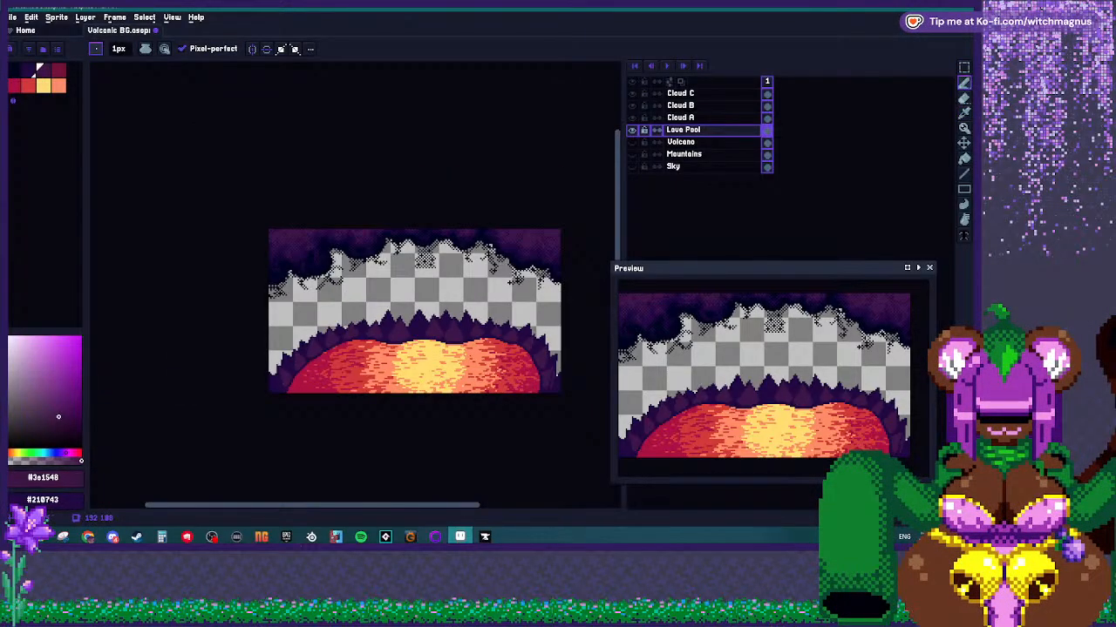
scroll(514, 344, up, 2)
scroll(514, 345, down, 2)
scroll(514, 344, up, 3)
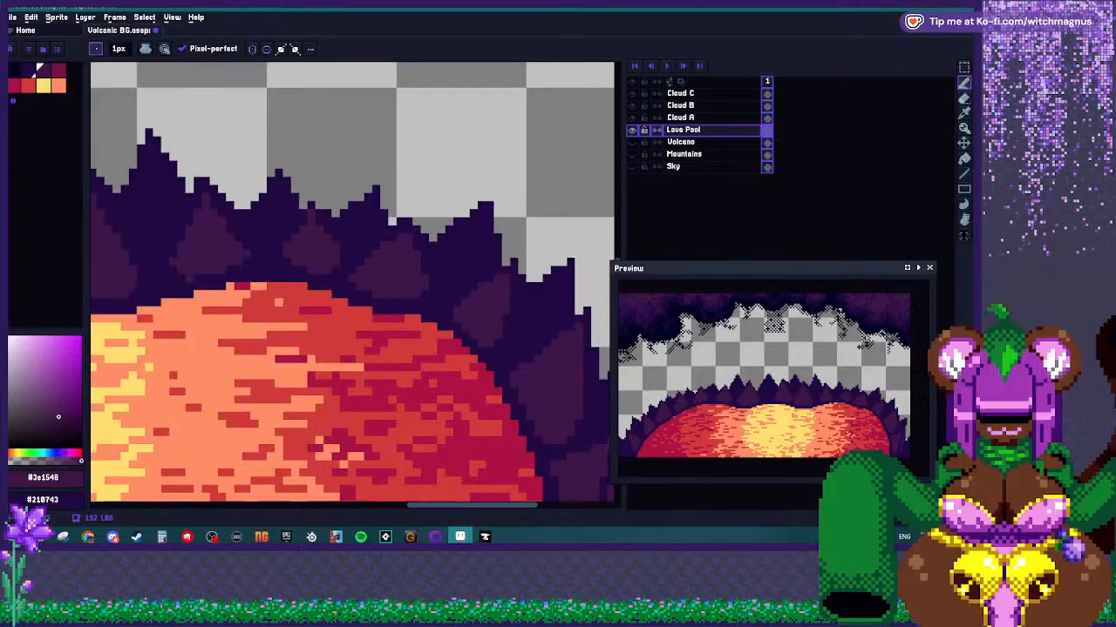
scroll(501, 262, down, 3)
scroll(523, 384, up, 5)
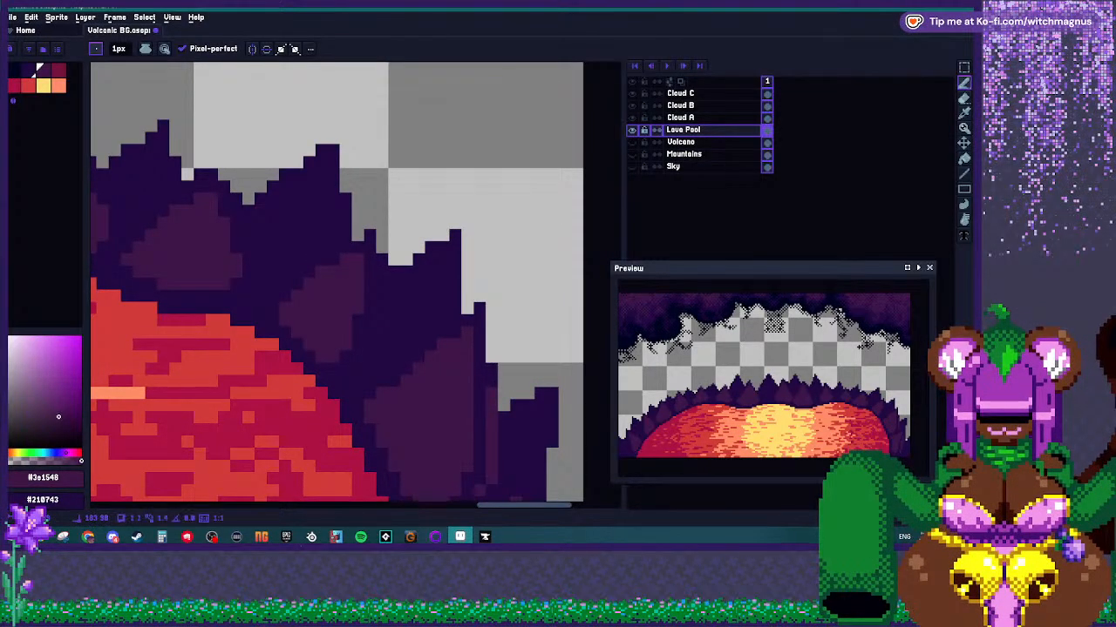
scroll(335, 283, down, 4)
scroll(336, 283, up, 4)
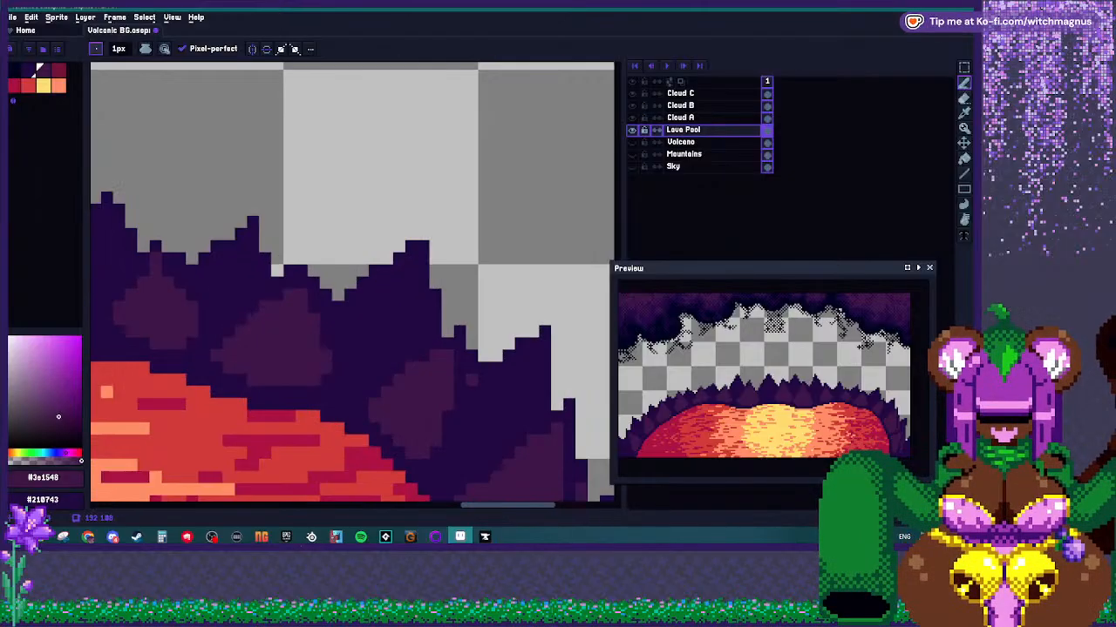
click(472, 368)
shift+click(472, 428)
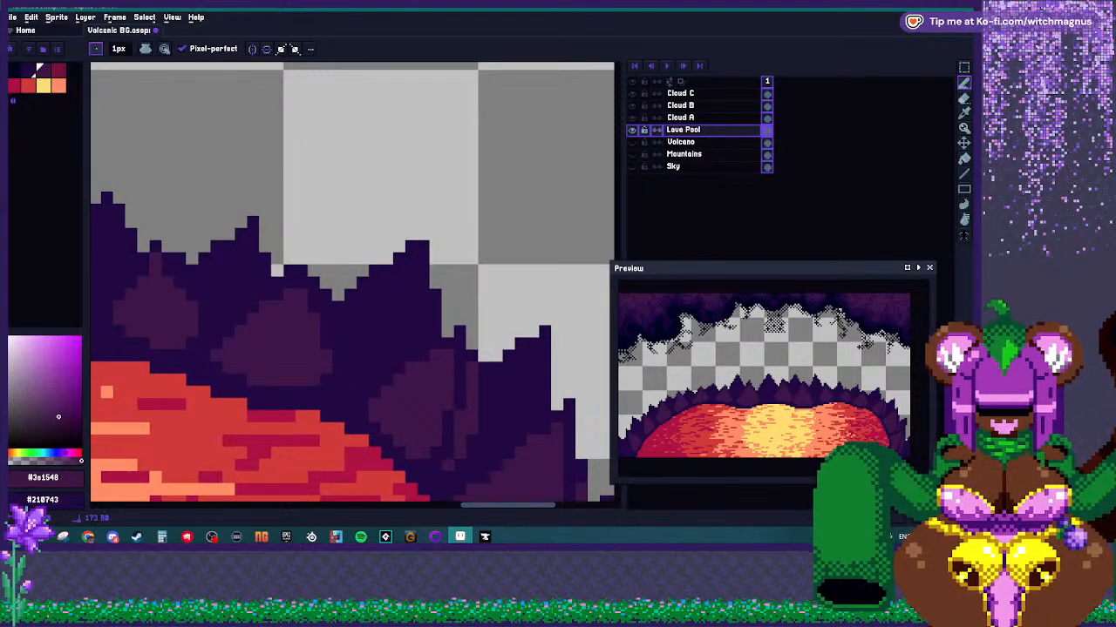
Add stepped plum slivers beside the two smaller plum spikes on the upper-right rim.
scroll(508, 404, down, 3)
scroll(508, 404, up, 4)
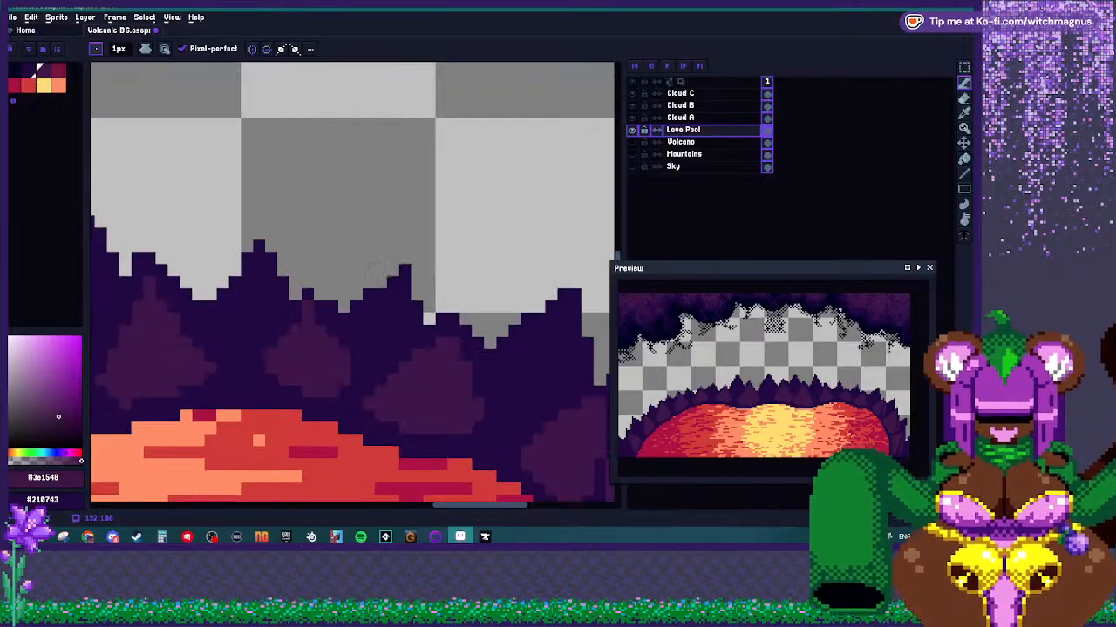
drag(494, 373, 510, 421)
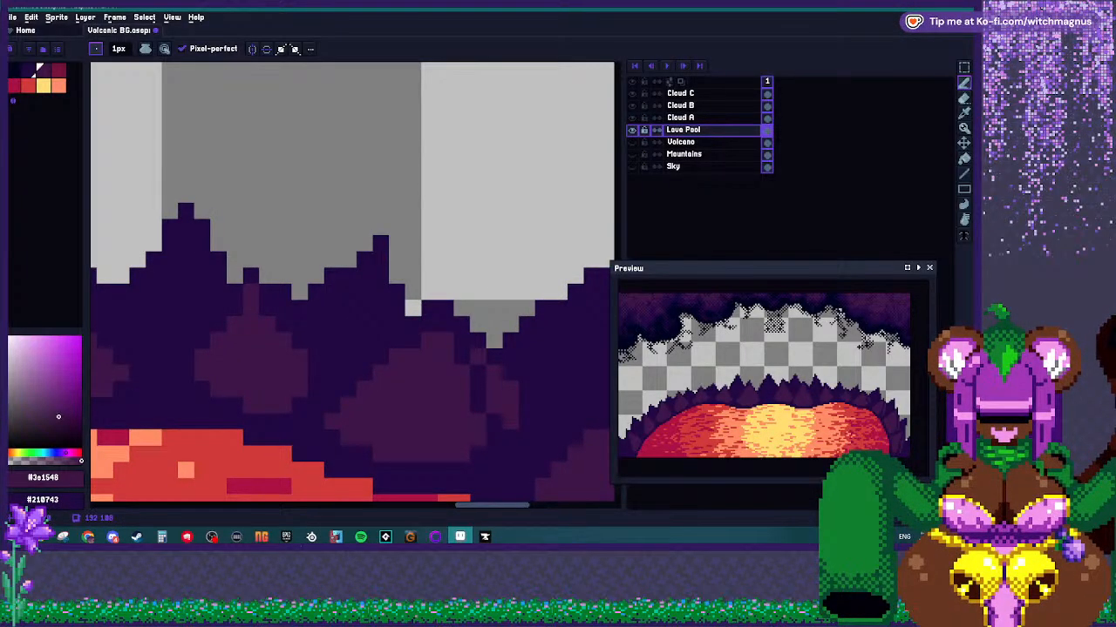
scroll(479, 386, down, 3)
scroll(479, 387, up, 3)
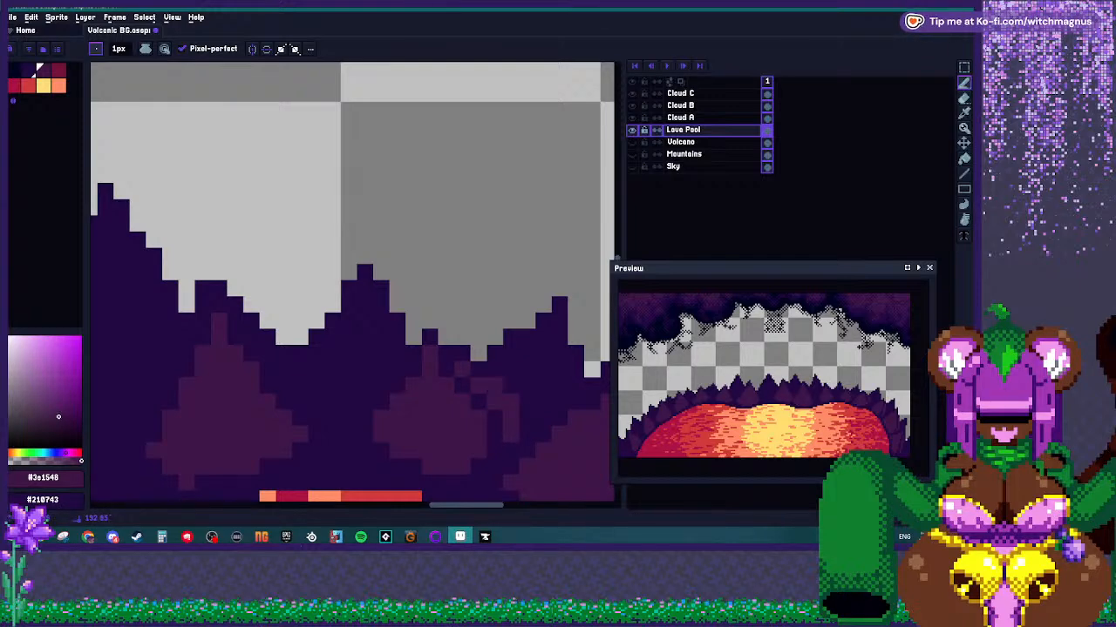
Draw diagonal plum slivers down the right sides of the next three plum spikes toward the middle of the rim.
scroll(479, 402, down, 3)
scroll(475, 401, up, 2)
scroll(445, 387, up, 1)
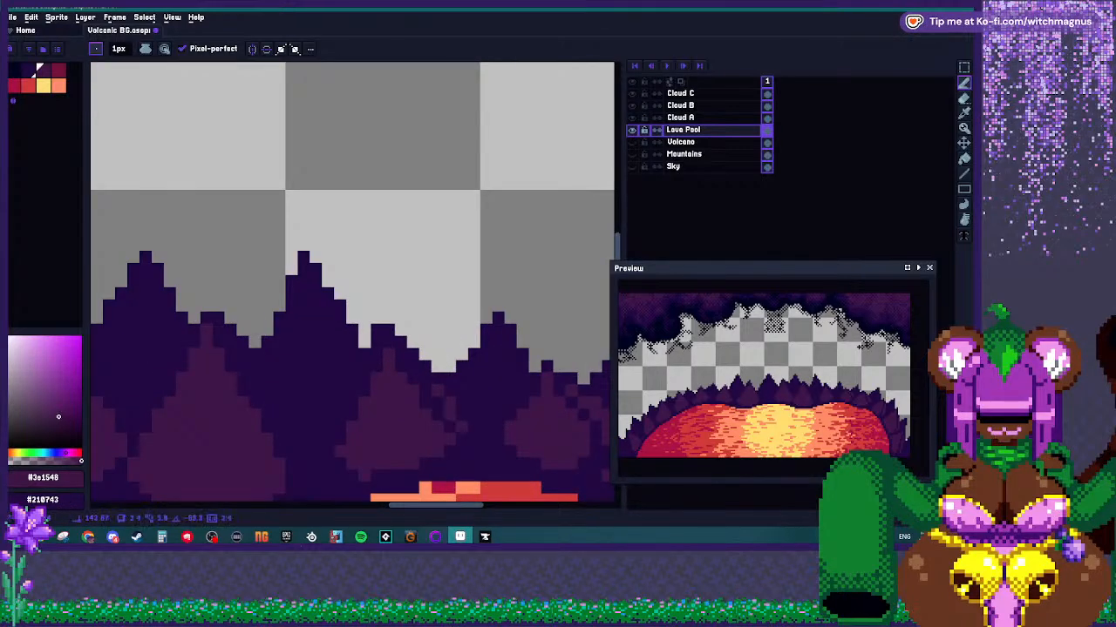
scroll(463, 416, down, 2)
scroll(463, 416, up, 2)
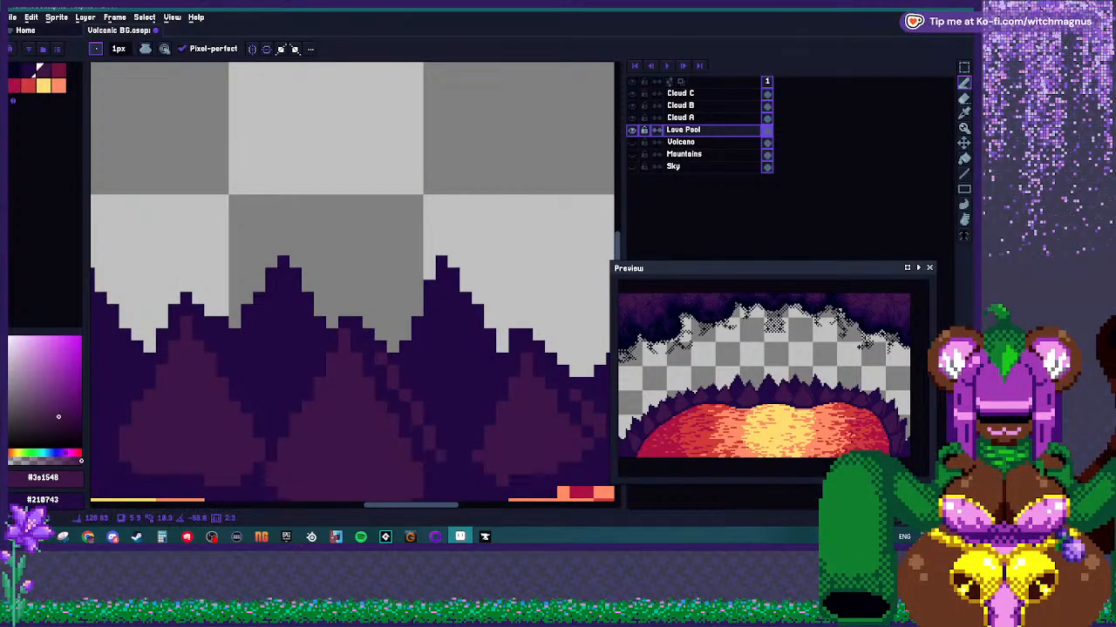
drag(406, 383, 441, 430)
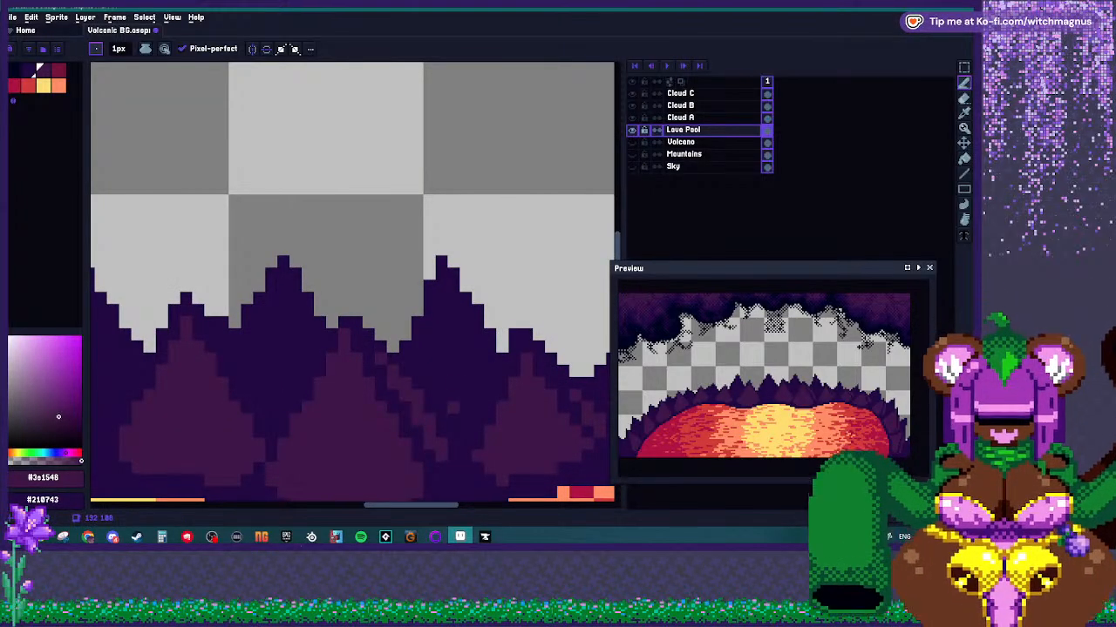
scroll(418, 392, down, 2)
scroll(384, 377, up, 2)
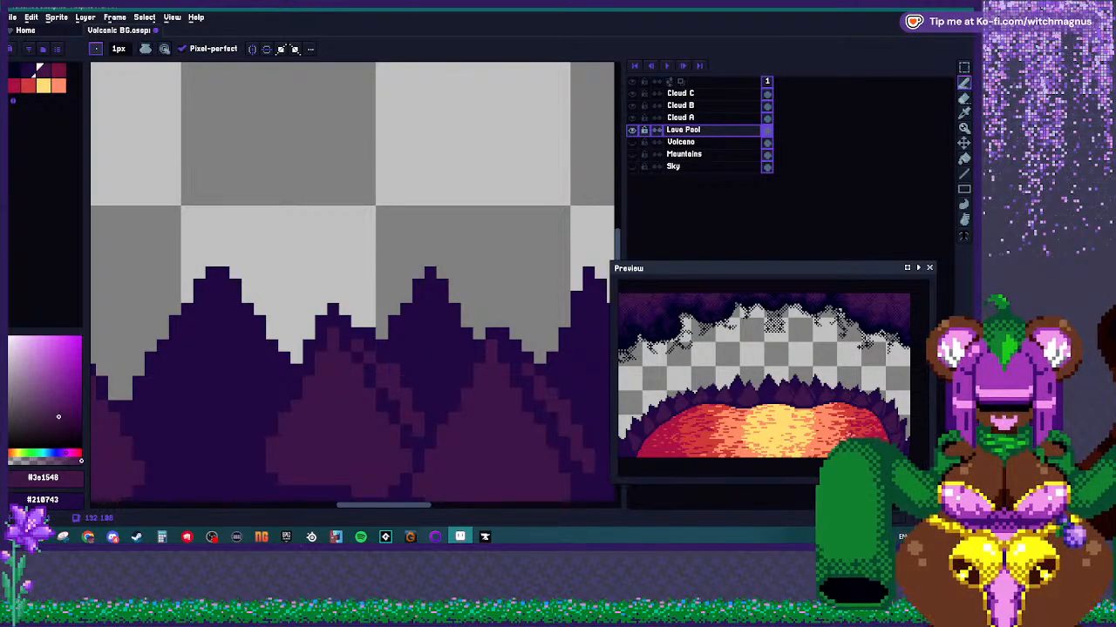
Draw diagonal plum slivers down the left sides of the first two plum spikes left of the rim's middle.
scroll(568, 412, down, 3)
scroll(513, 396, up, 3)
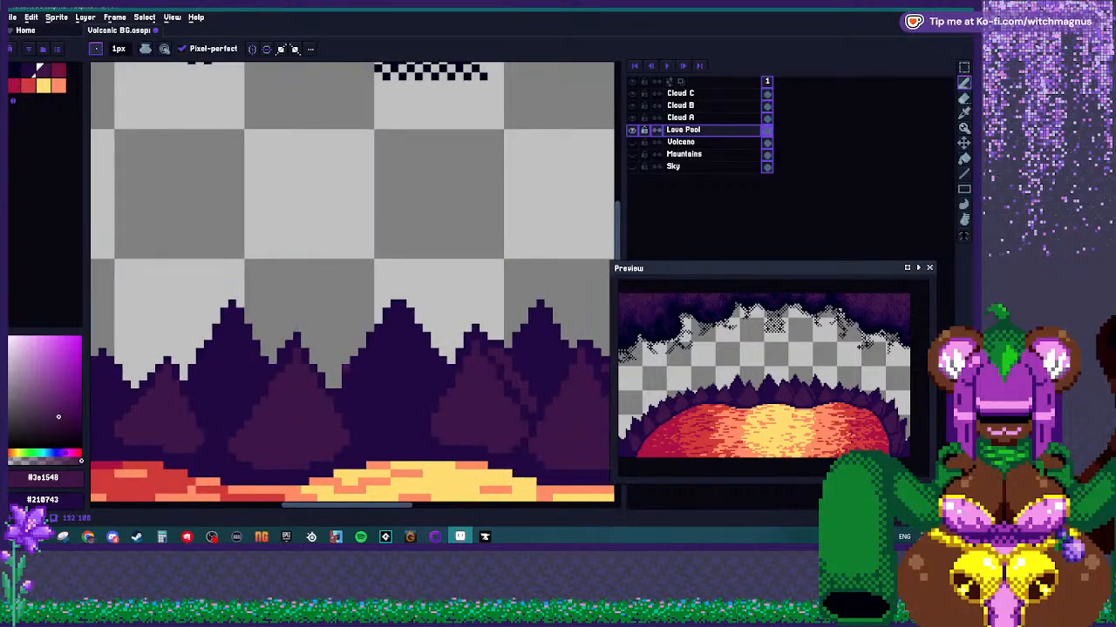
mouse_move(356, 352)
mouse_down()
mouse_move(318, 427)
mouse_move(341, 354)
mouse_up()
scroll(365, 355, down, 3)
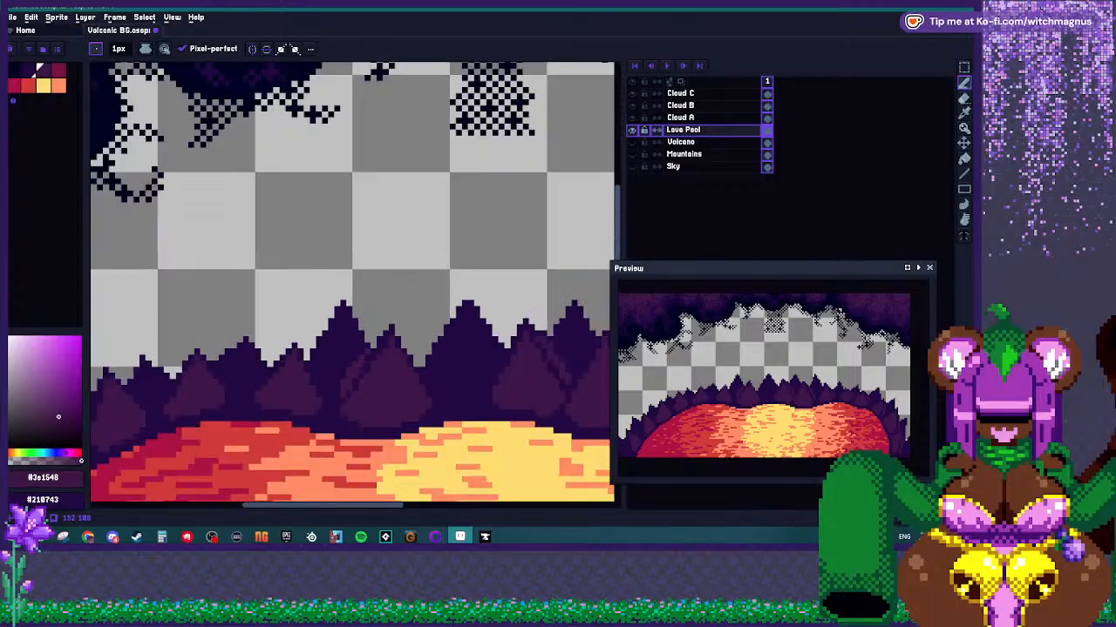
scroll(375, 380, up, 3)
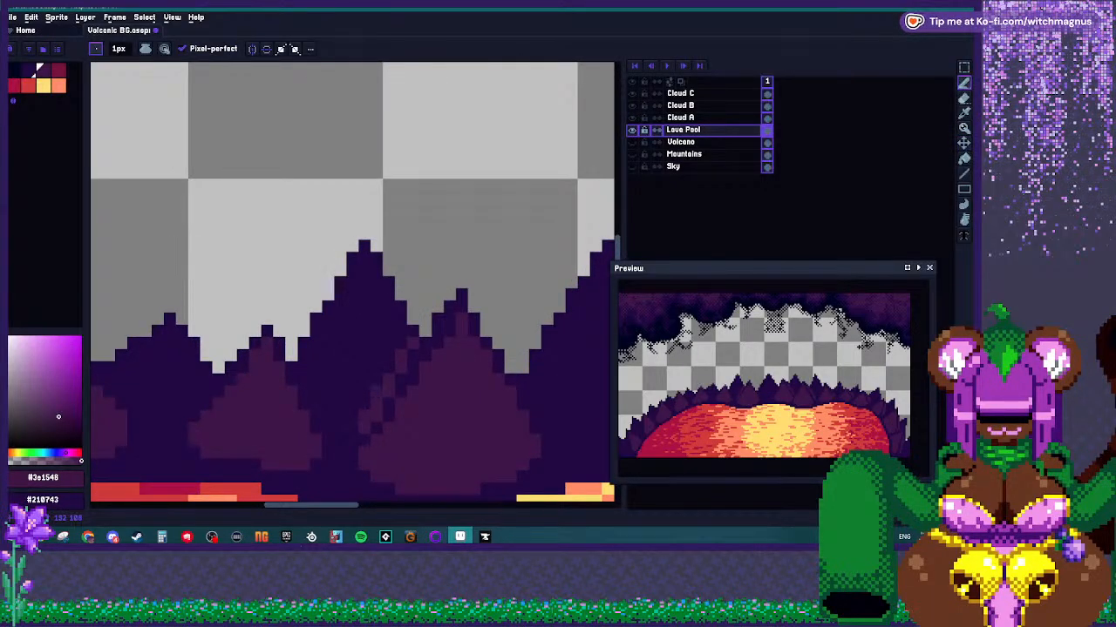
scroll(187, 367, up, 1)
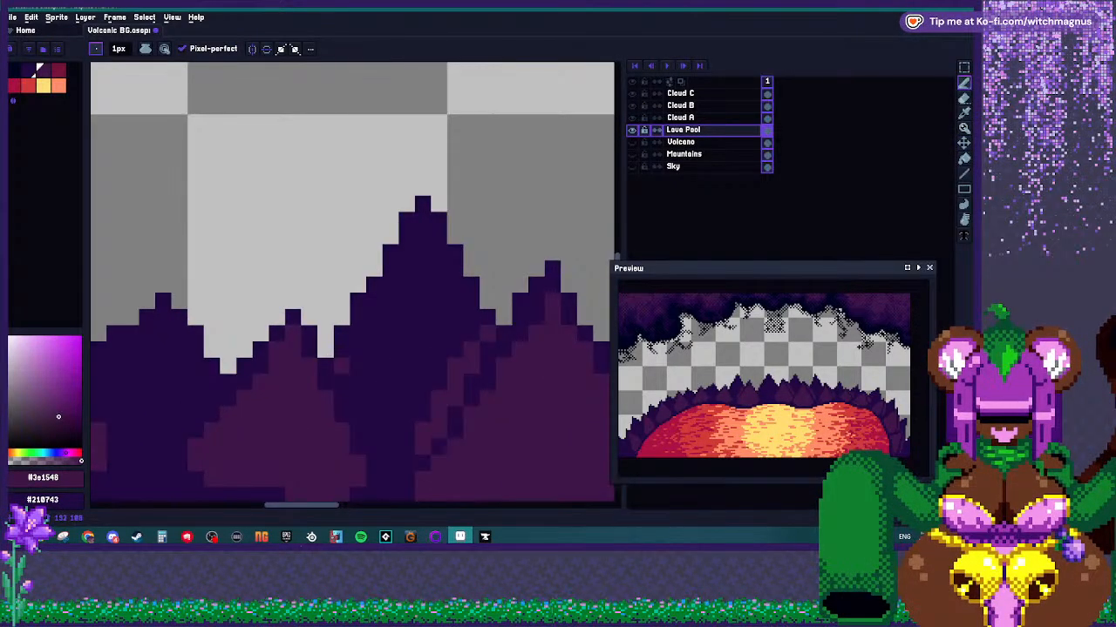
scroll(389, 366, down, 3)
scroll(317, 376, up, 3)
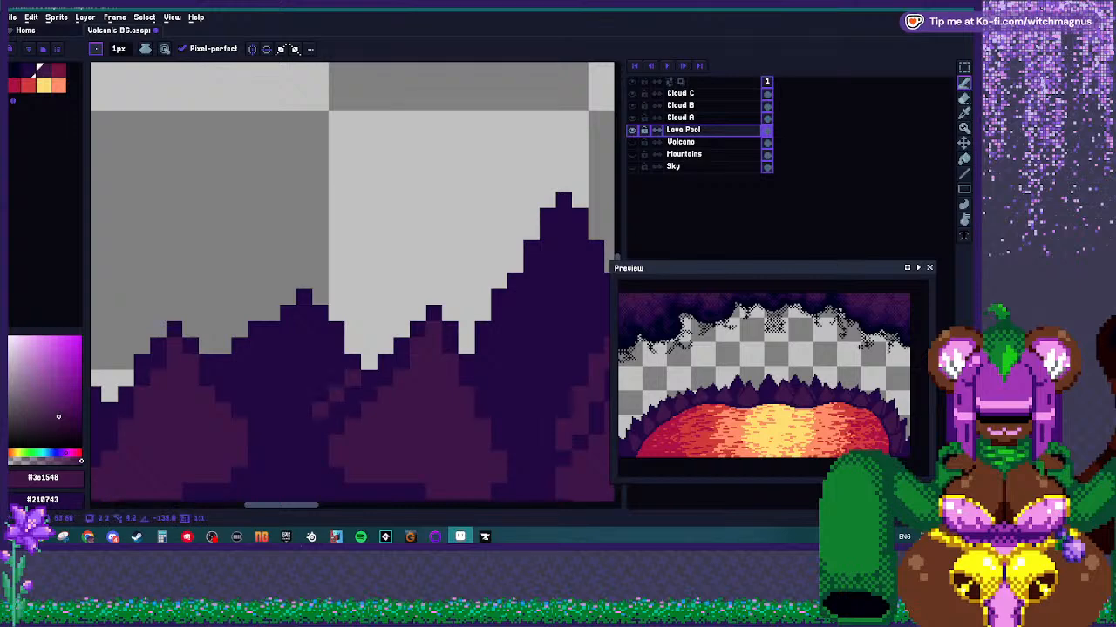
Add a plum sliver left of the next upper-left spike, widen its edge with dark purple, and extend the sliver up to it.
scroll(352, 349, down, 3)
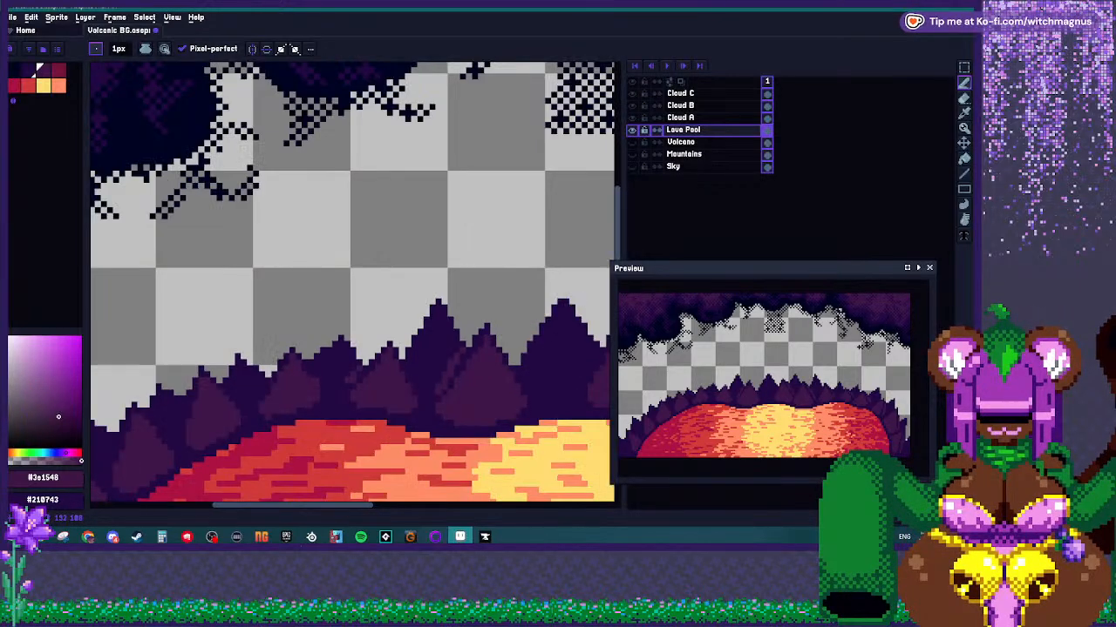
scroll(352, 348, up, 3)
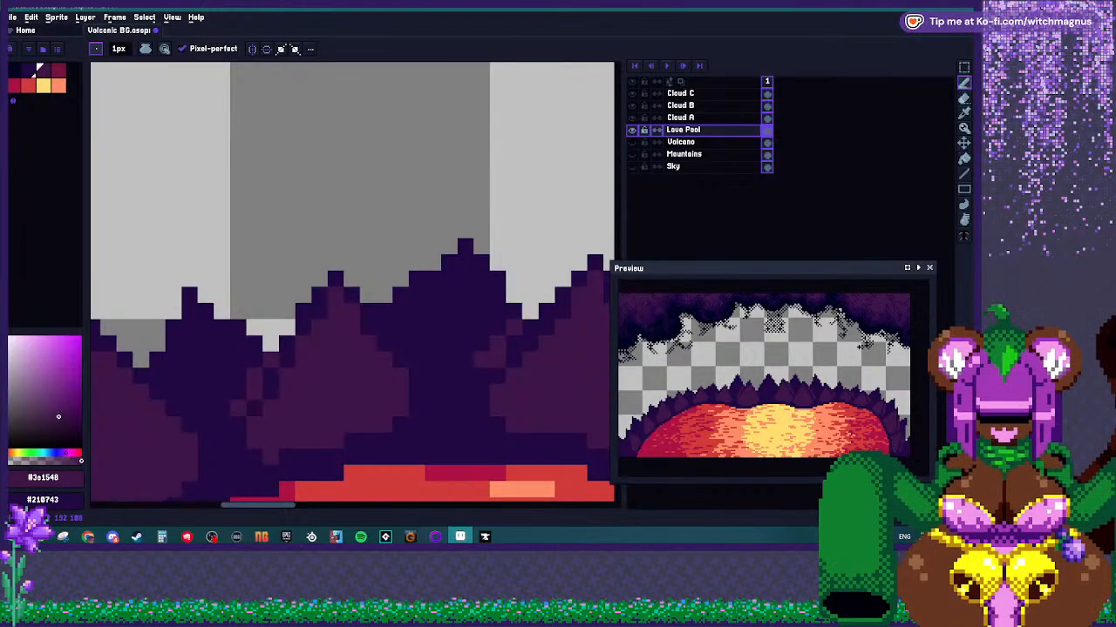
scroll(262, 366, down, 3)
scroll(261, 366, up, 3)
key(alt)
alt+click(262, 366)
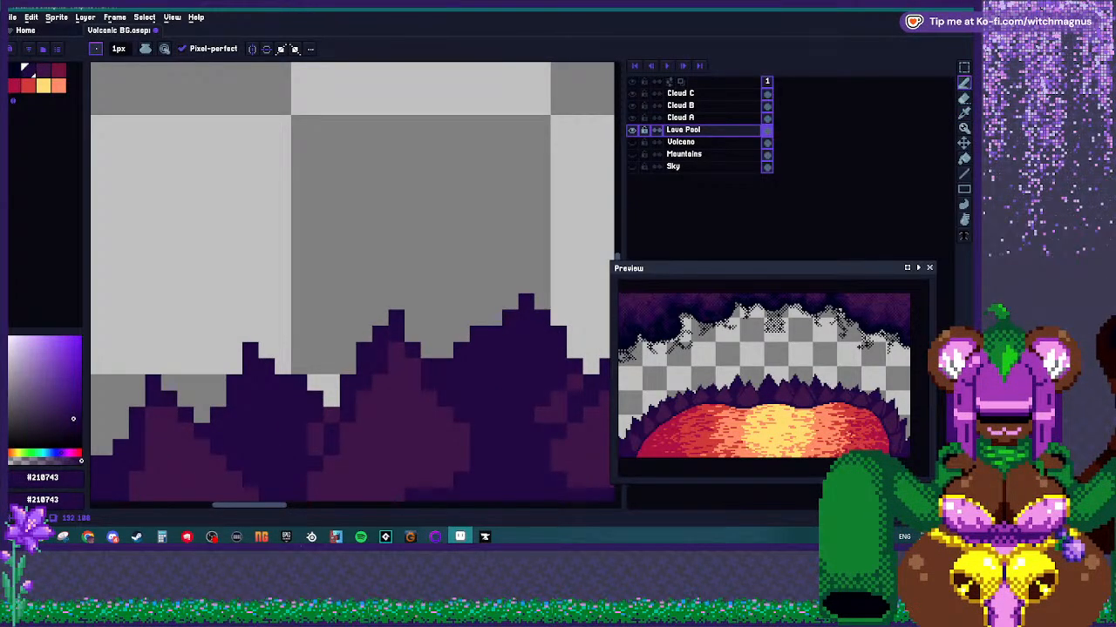
scroll(261, 366, down, 3)
scroll(262, 366, up, 4)
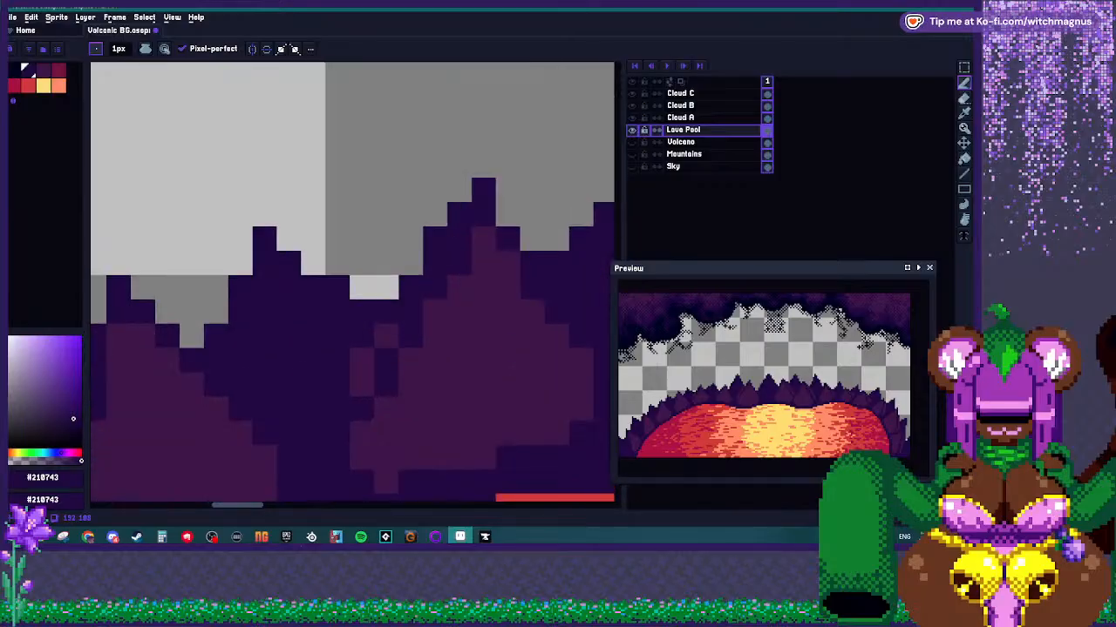
click(411, 263)
alt+click(386, 337)
click(386, 312)
click(410, 288)
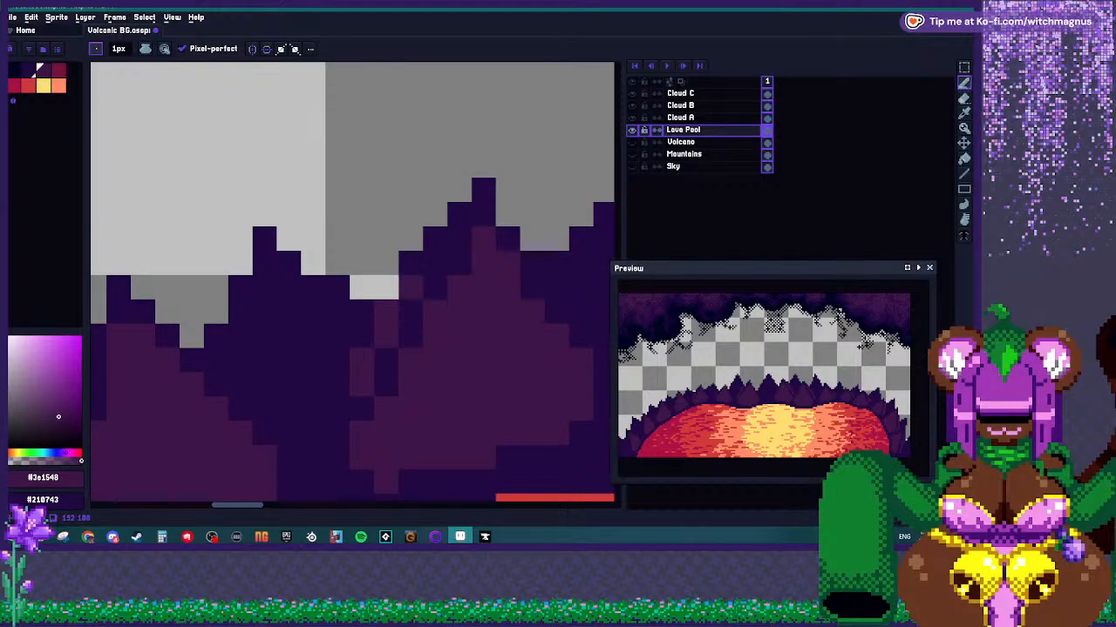
Add plum slivers along the left sides of the next two plum spikes down the left rim.
scroll(411, 288, down, 4)
scroll(401, 329, up, 4)
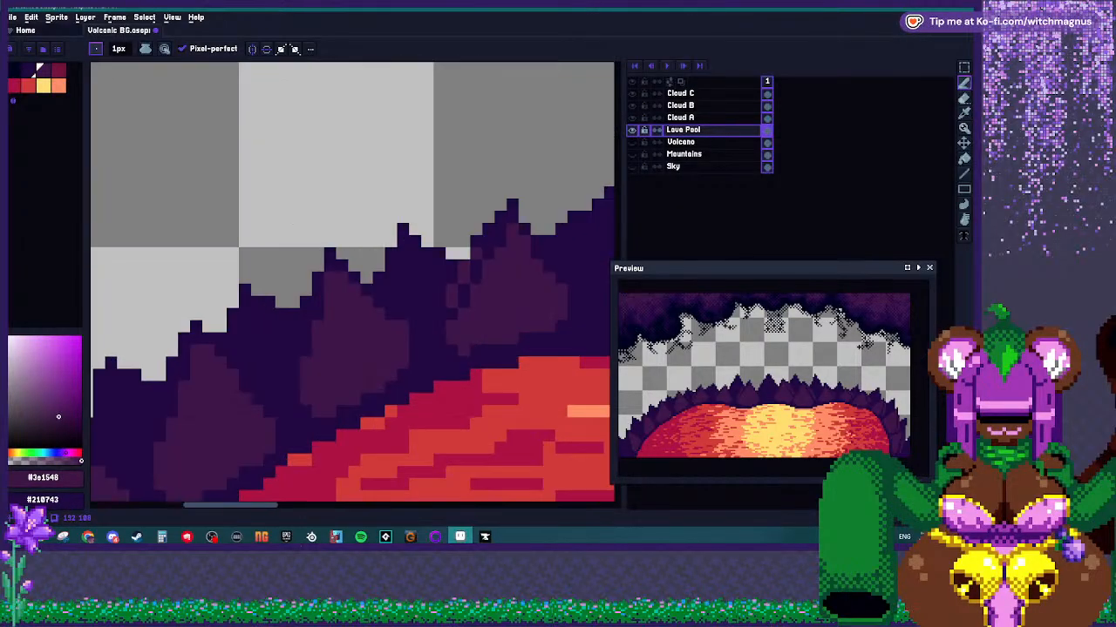
alt+click(306, 315)
alt+click(330, 326)
click(318, 314)
drag(293, 328, 294, 351)
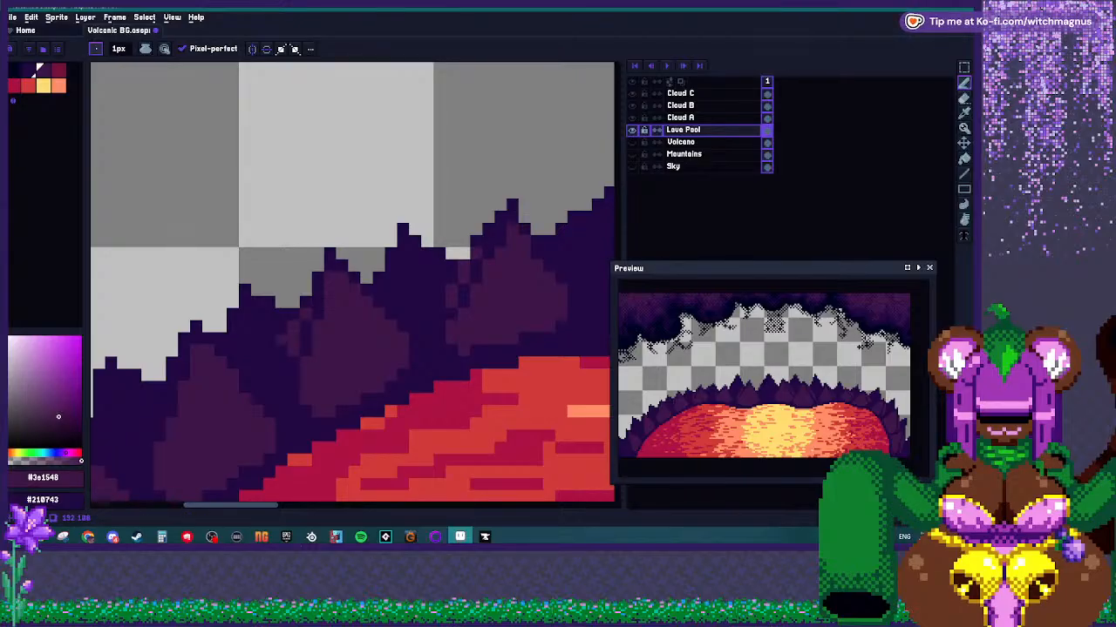
scroll(281, 388, down, 5)
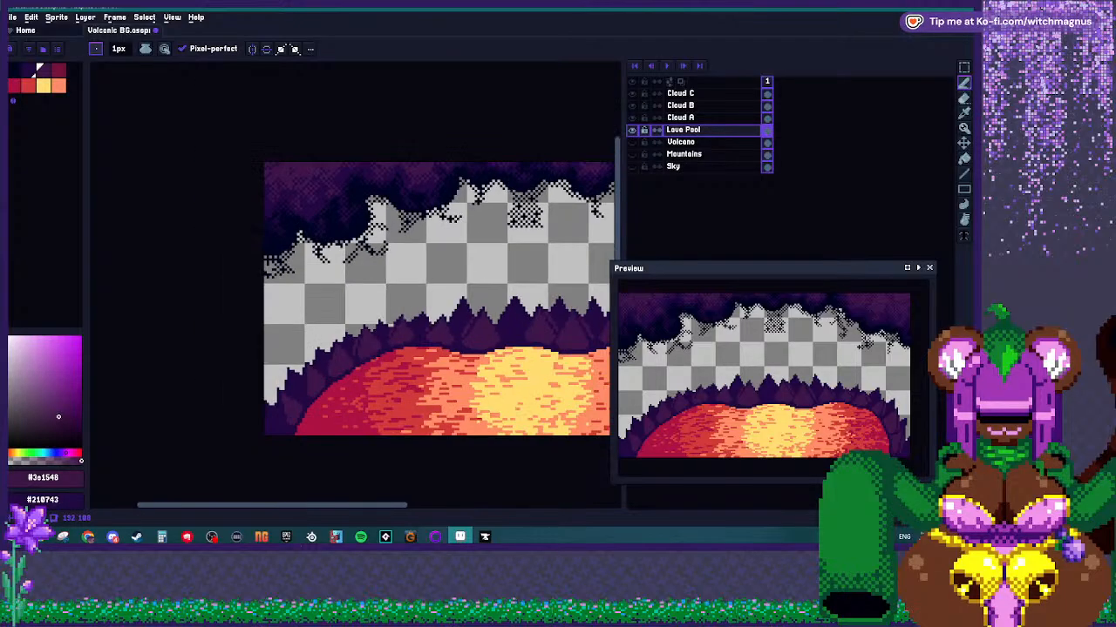
scroll(376, 352, down, 2)
scroll(350, 356, up, 5)
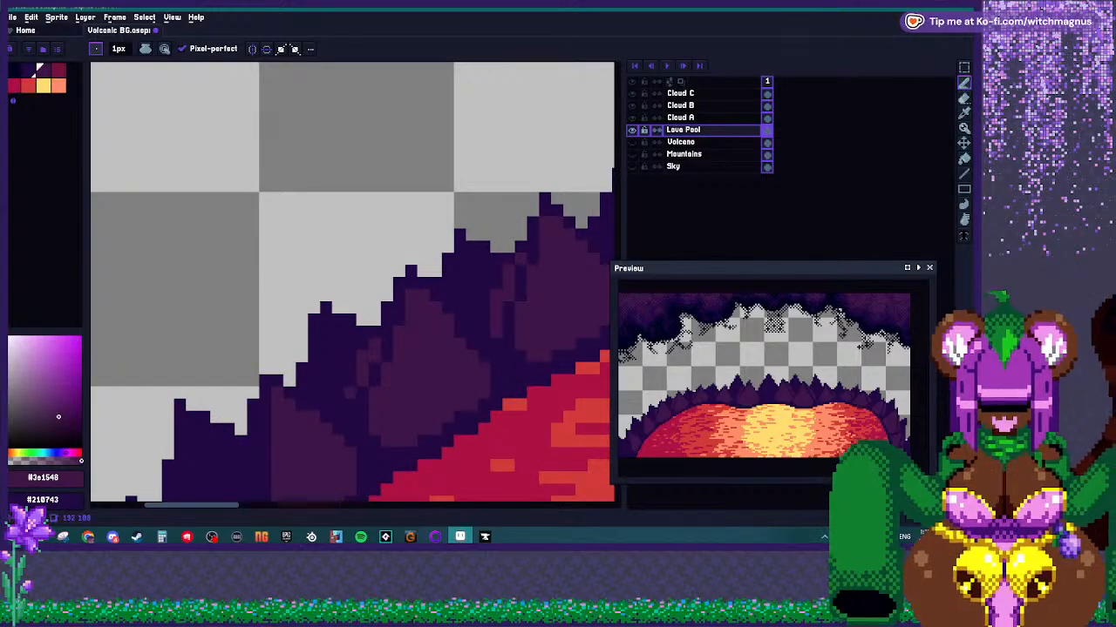
Pencil plum slivers along the outer sides of the two lowest plum spikes on the pool's far-left rim.
scroll(356, 349, down, 4)
scroll(356, 349, up, 4)
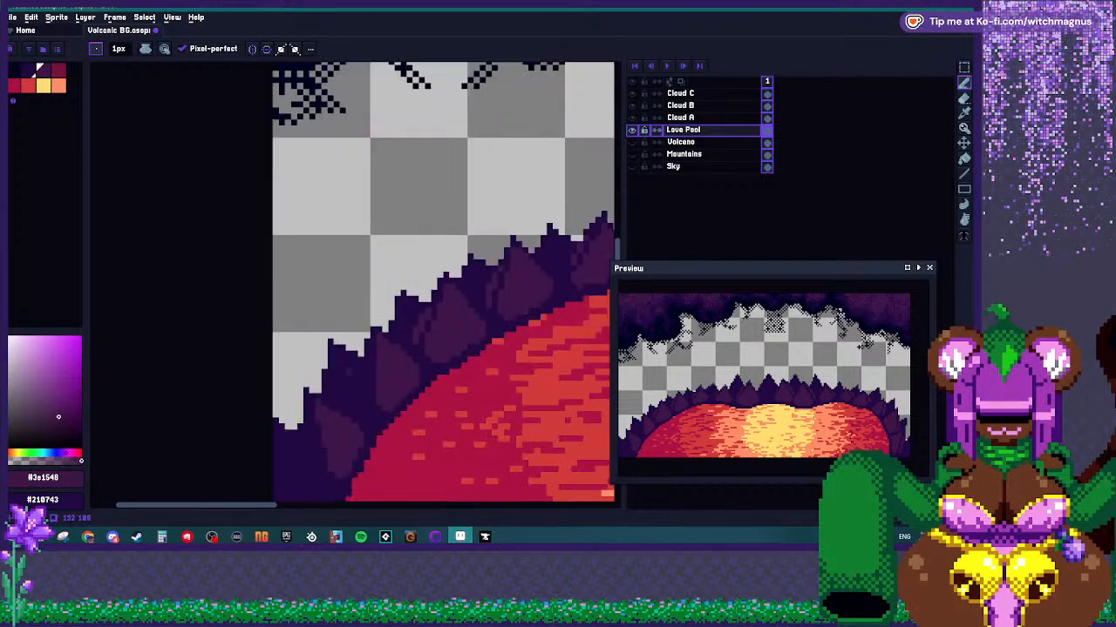
drag(381, 364, 381, 427)
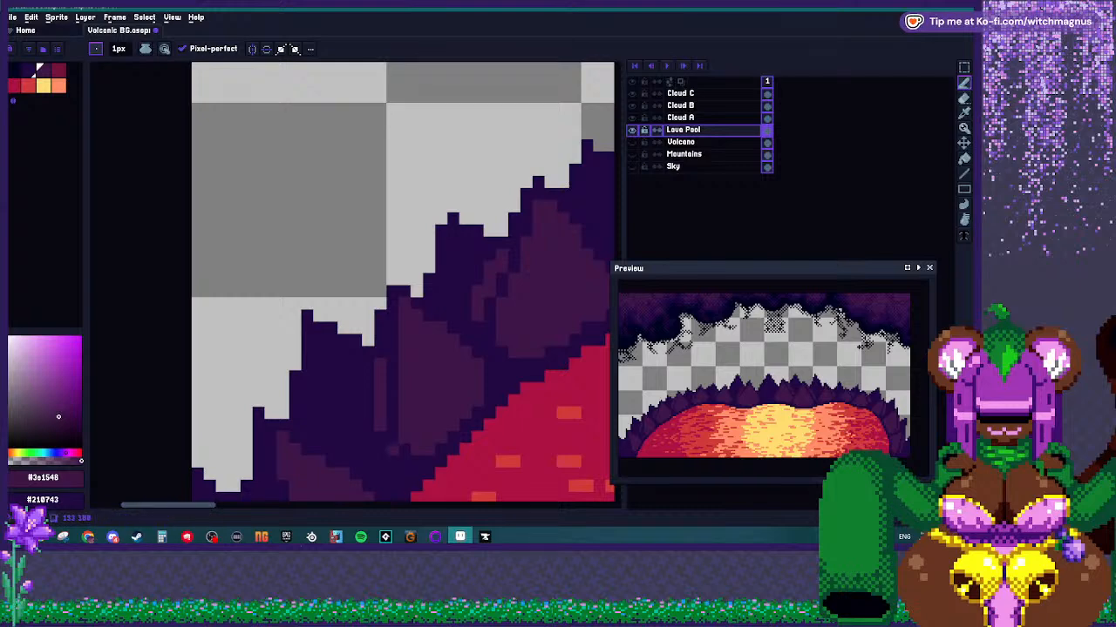
key(v)
key(b)
drag(368, 369, 368, 408)
scroll(401, 284, down, 3)
scroll(351, 335, up, 3)
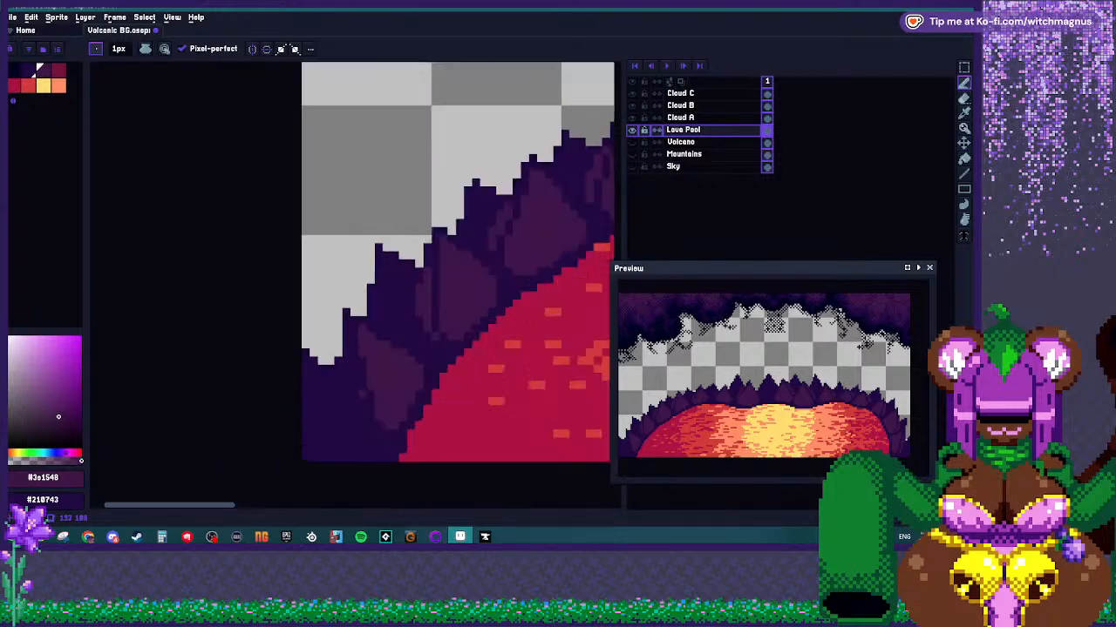
mouse_move(352, 345)
mouse_down()
mouse_move(353, 392)
mouse_move(385, 473)
mouse_up()
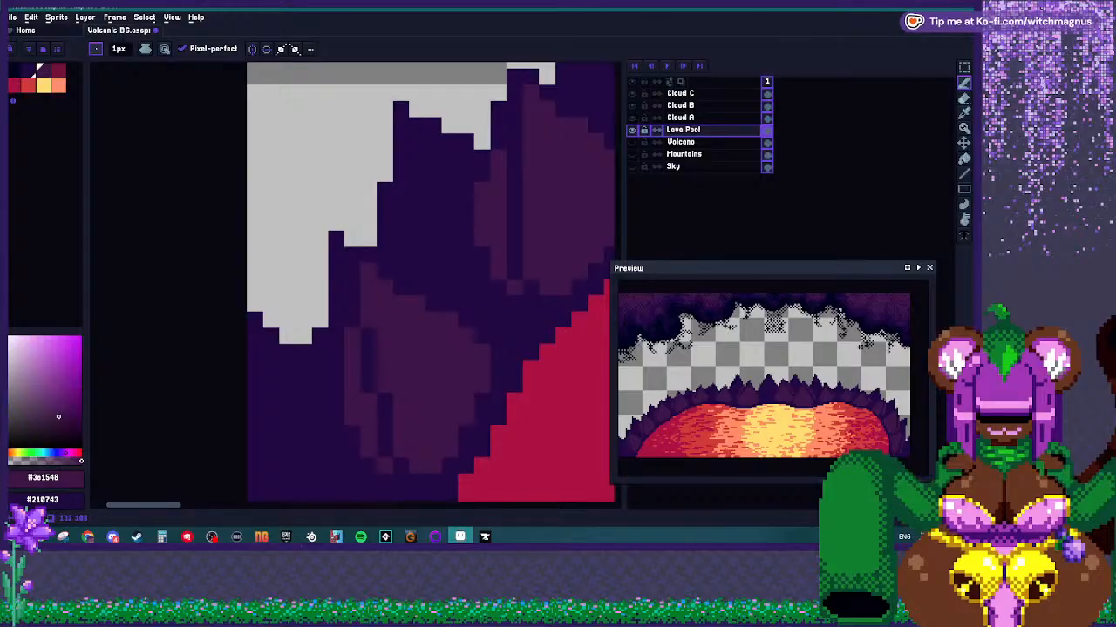
scroll(369, 466, down, 4)
scroll(424, 348, up, 3)
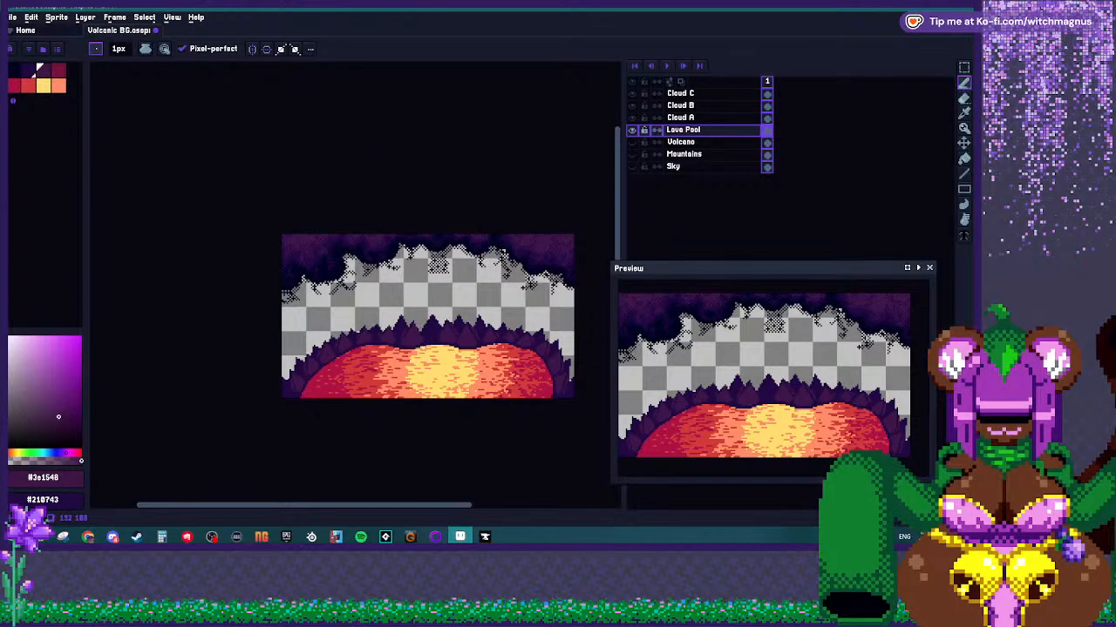
Rework the sliver beside the second plum spike left of the rim's middle with dark-purple and plum pixels, extending it diagonally upward.
scroll(448, 335, up, 1)
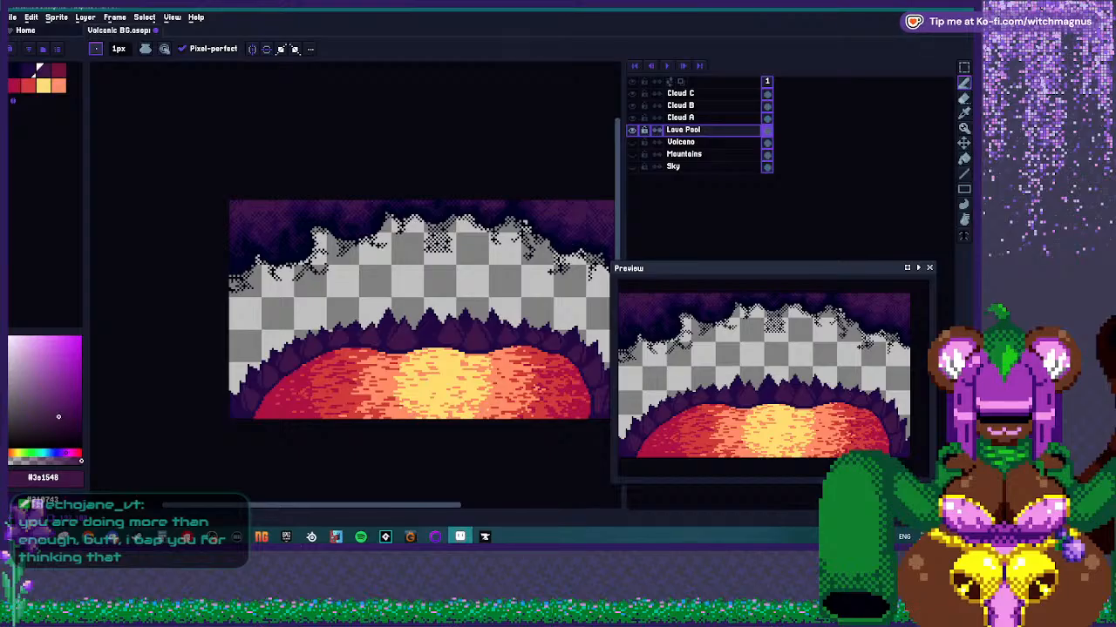
scroll(418, 310, down, 1)
scroll(419, 309, up, 1)
scroll(419, 309, down, 1)
scroll(418, 309, up, 2)
scroll(220, 319, up, 3)
scroll(324, 334, up, 3)
alt+click(321, 342)
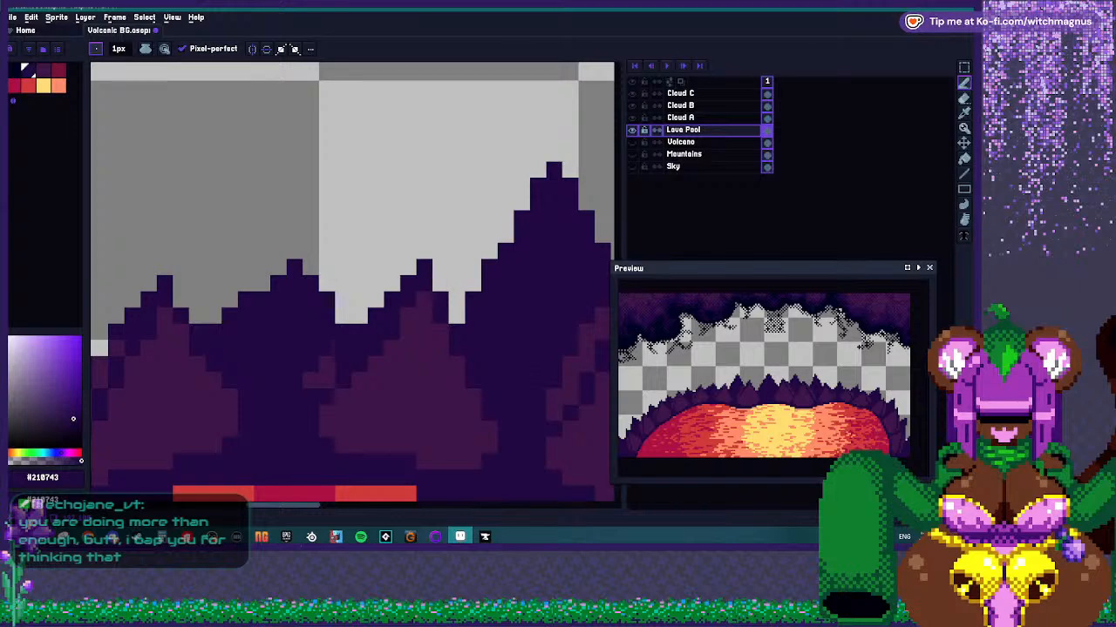
scroll(319, 383, down, 1)
scroll(318, 384, up, 1)
alt+click(370, 319)
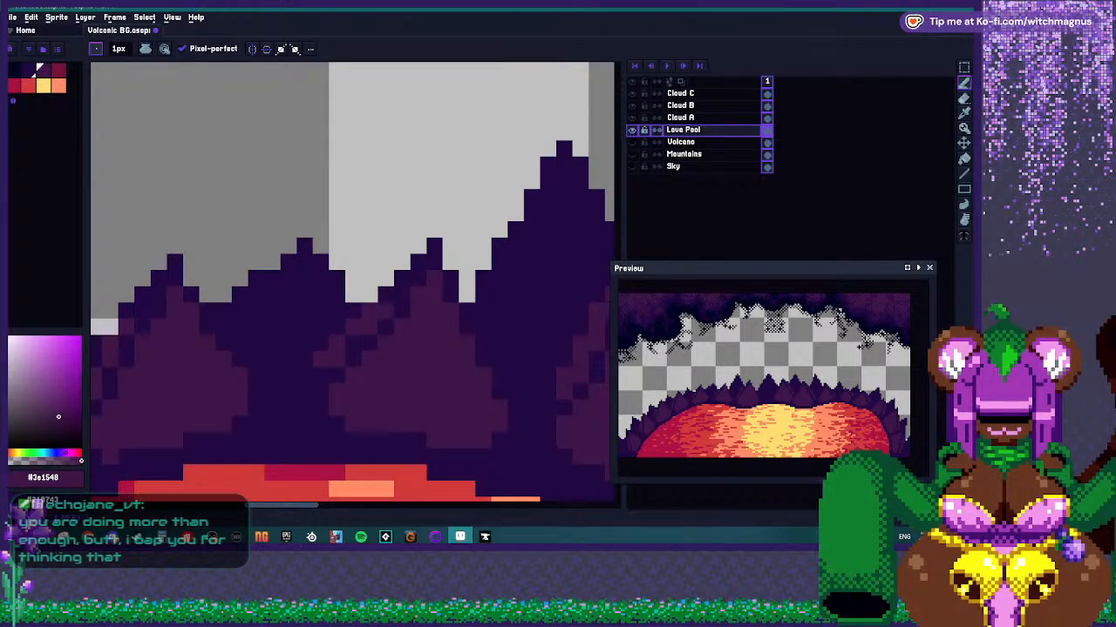
scroll(370, 311, down, 3)
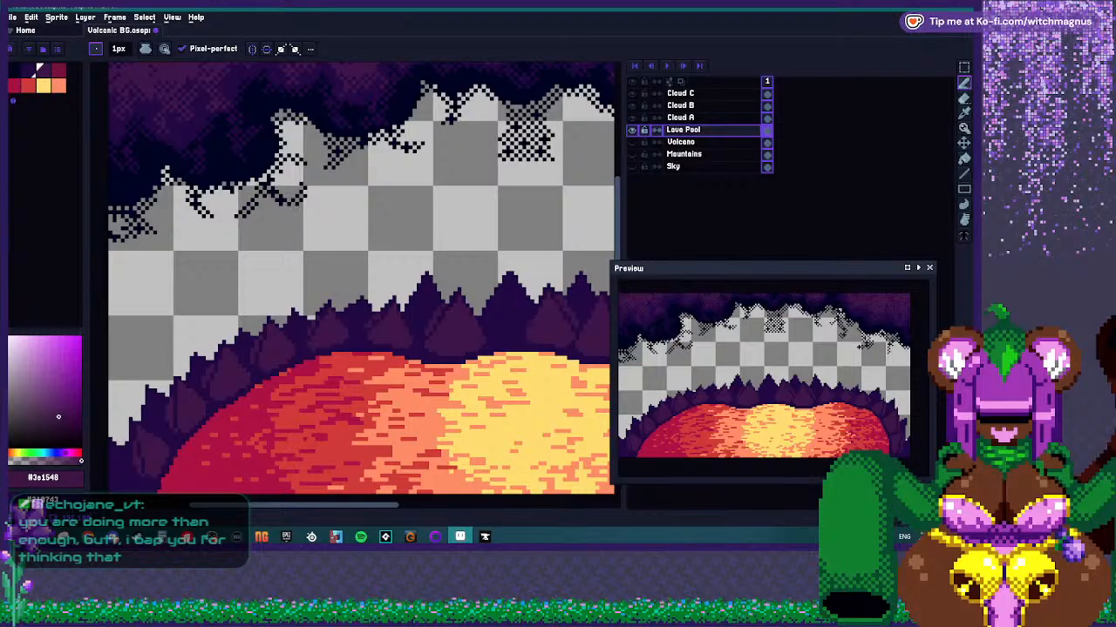
Pencil a taller dark-purple tip (#210743) onto the background spike on the upper-left rim.
scroll(300, 332, up, 2)
alt+click(314, 331)
scroll(332, 329, down, 4)
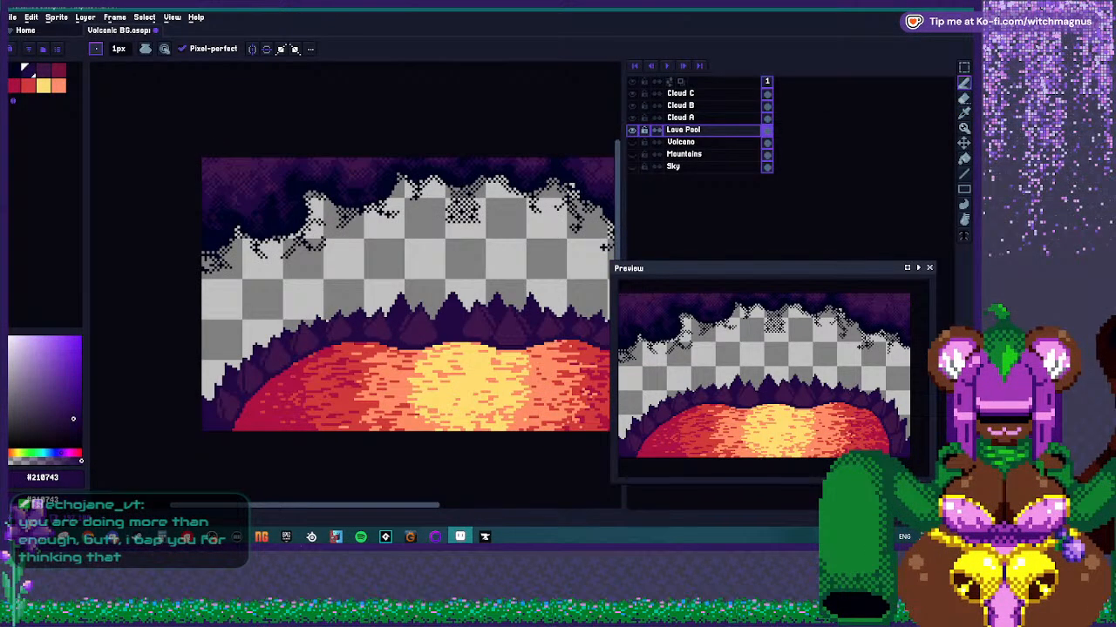
scroll(255, 341, up, 1)
key(b)
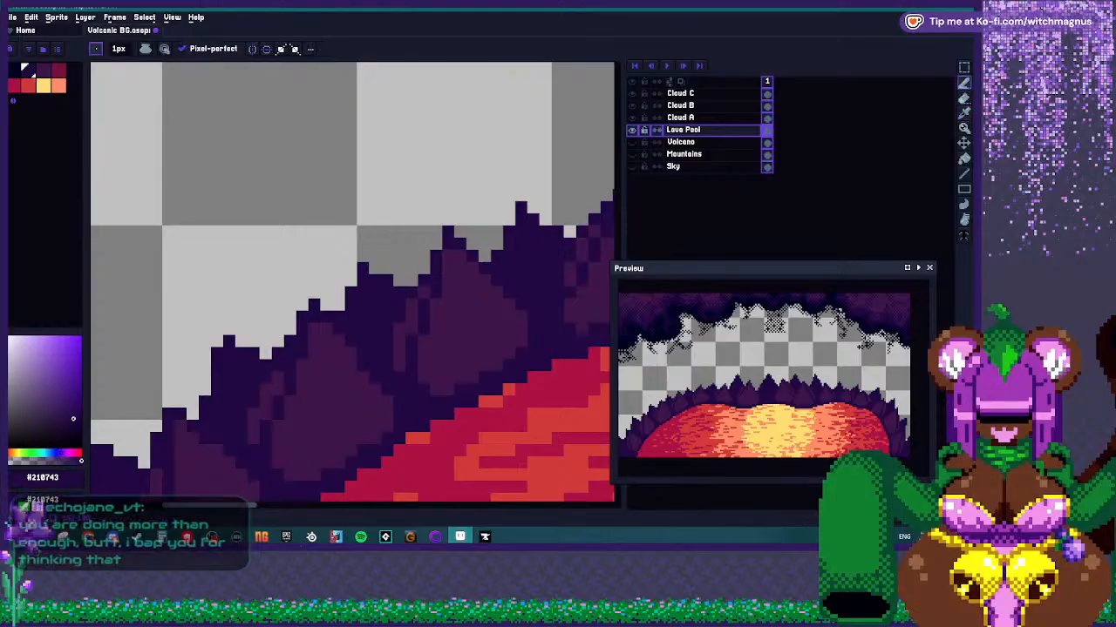
drag(302, 292, 301, 304)
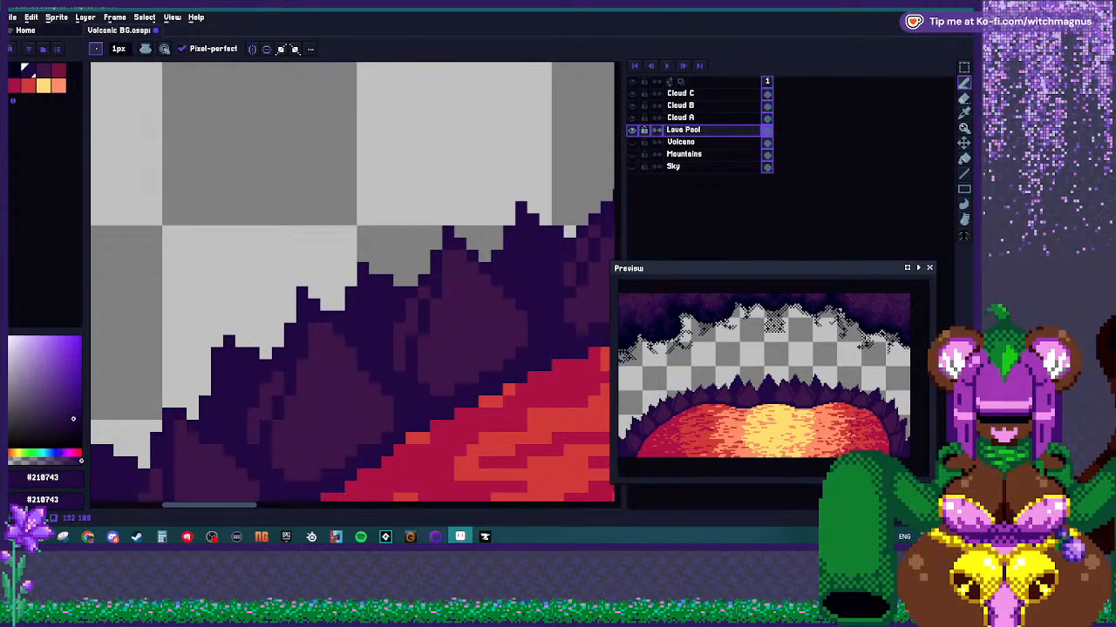
Capture a 2×2 dark-purple and plum checker from the bottom of the lowest left spike as a custom brush.
scroll(339, 305, down, 3)
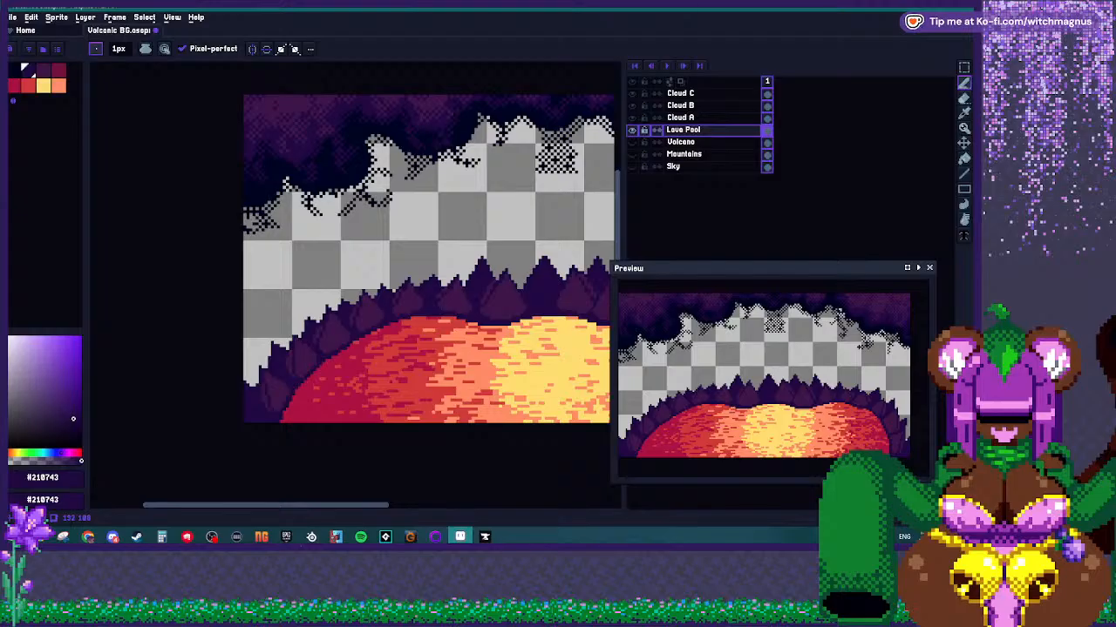
scroll(262, 390, up, 1)
scroll(263, 390, down, 1)
scroll(262, 389, up, 3)
scroll(278, 387, up, 1)
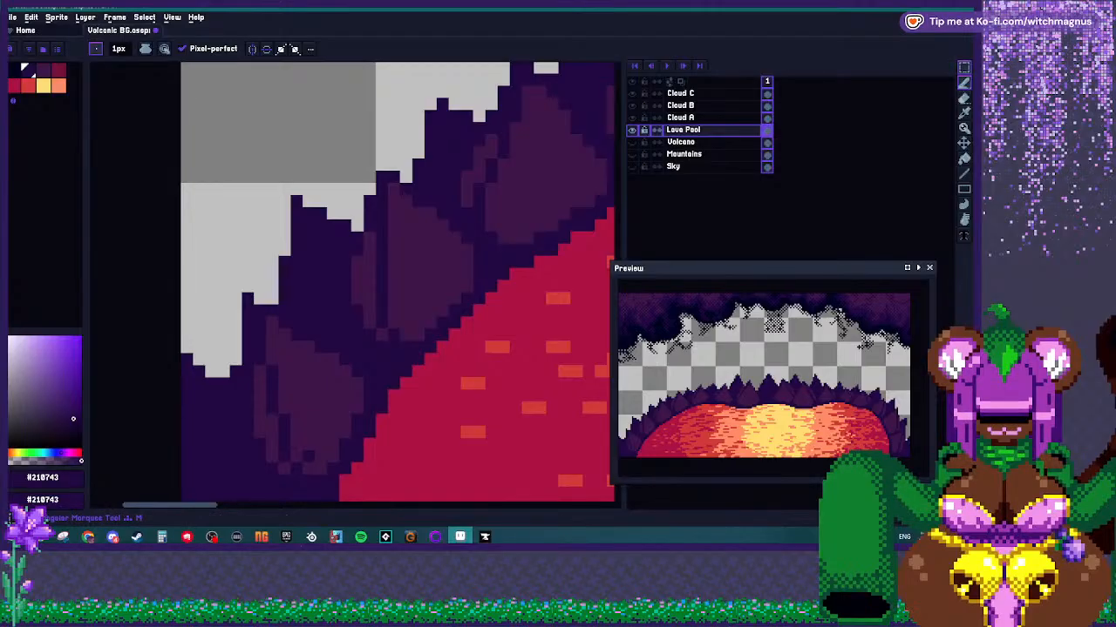
key(shift+q)
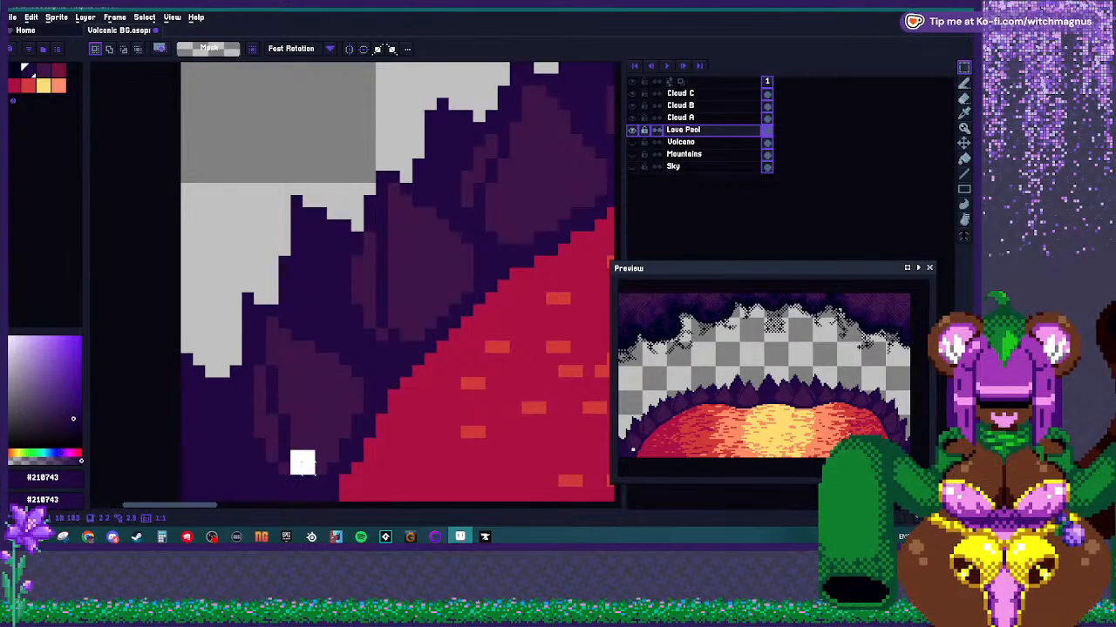
key(b)
Dither the lower edges and slivers of the two lowest plum spikes on the left rim with the checker brush.
drag(358, 406, 319, 461)
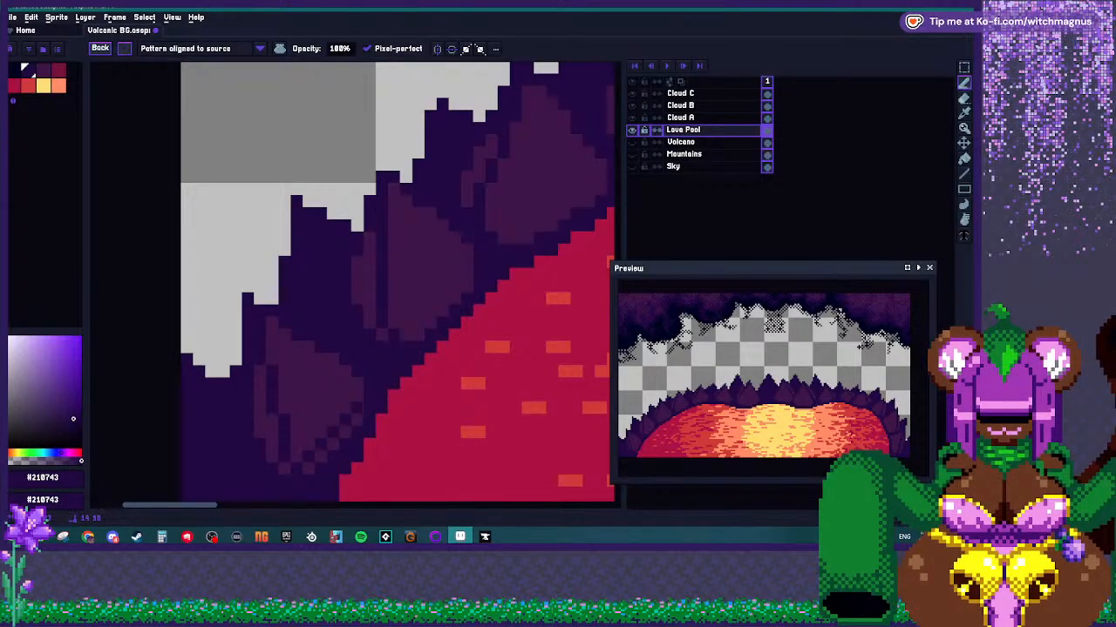
drag(321, 420, 309, 431)
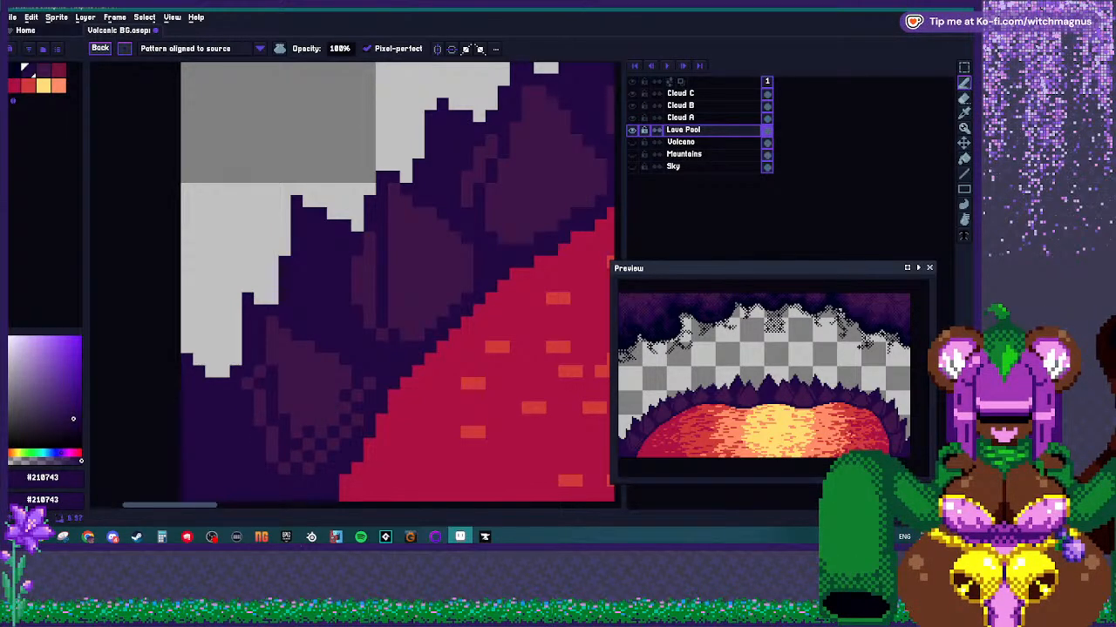
scroll(291, 349, down, 3)
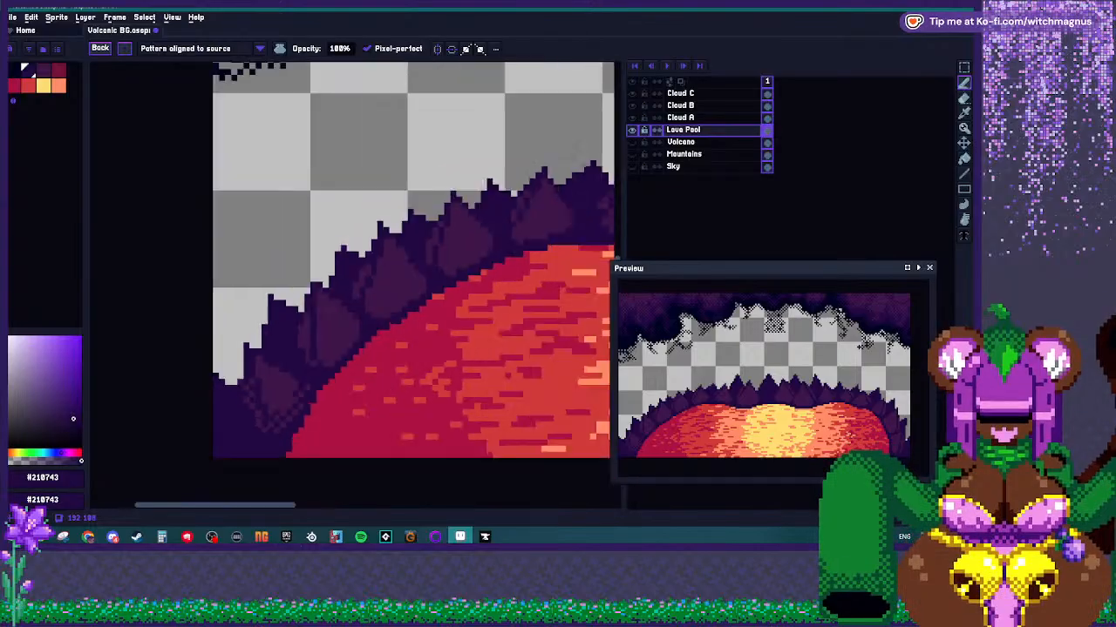
scroll(332, 302, up, 1)
scroll(332, 302, up, 2)
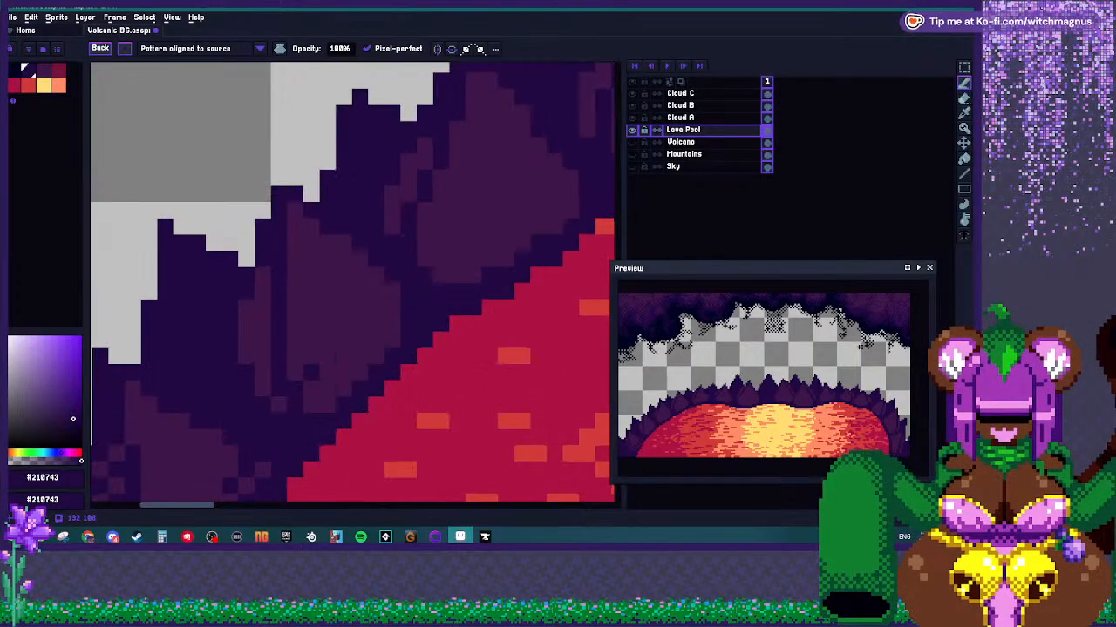
mouse_move(295, 405)
mouse_down()
mouse_move(295, 388)
mouse_move(351, 348)
mouse_move(376, 308)
mouse_up()
click(263, 356)
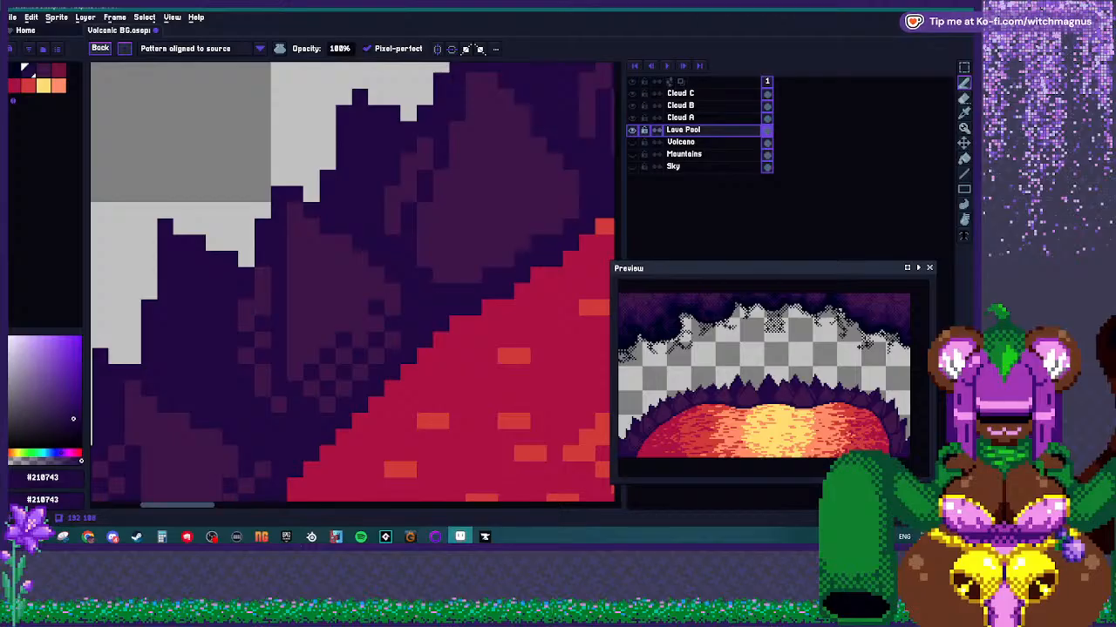
Dither the lower edges and outer slivers of the next two plum spikes up the left rim in dark purple and plum.
scroll(355, 285, down, 4)
scroll(261, 366, up, 4)
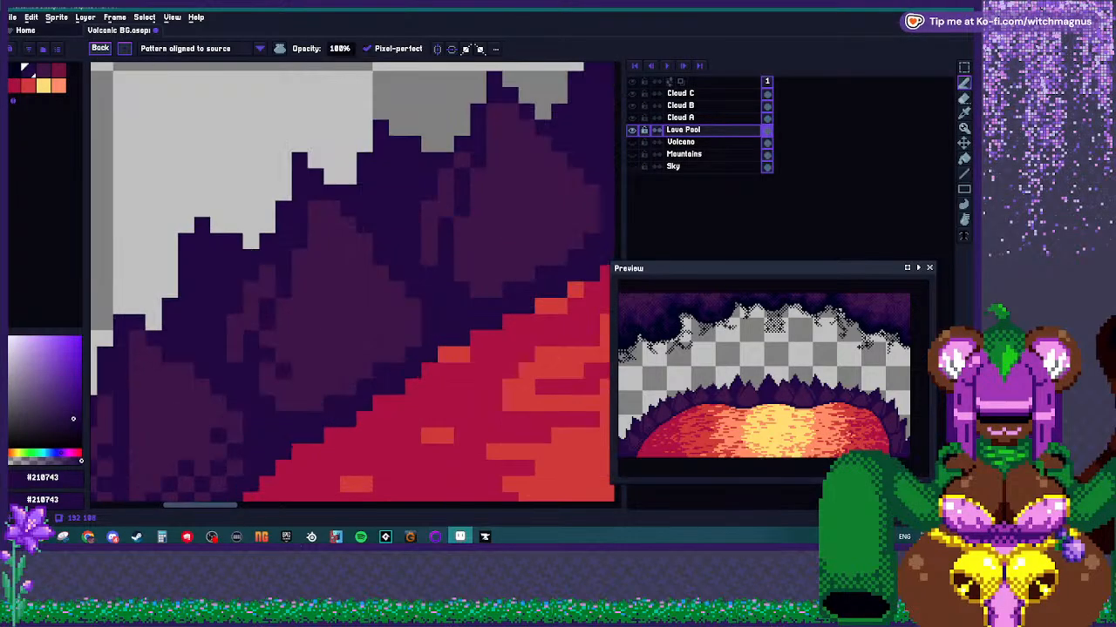
mouse_move(268, 395)
mouse_down()
mouse_move(315, 395)
mouse_move(389, 347)
mouse_move(413, 315)
mouse_up()
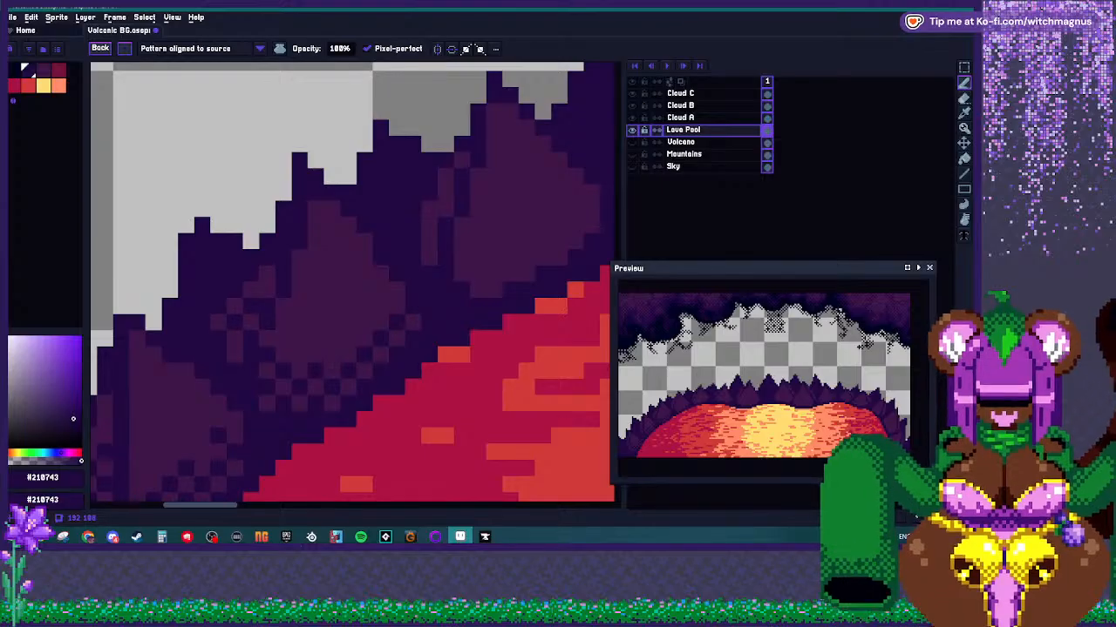
scroll(225, 367, down, 4)
scroll(254, 286, up, 4)
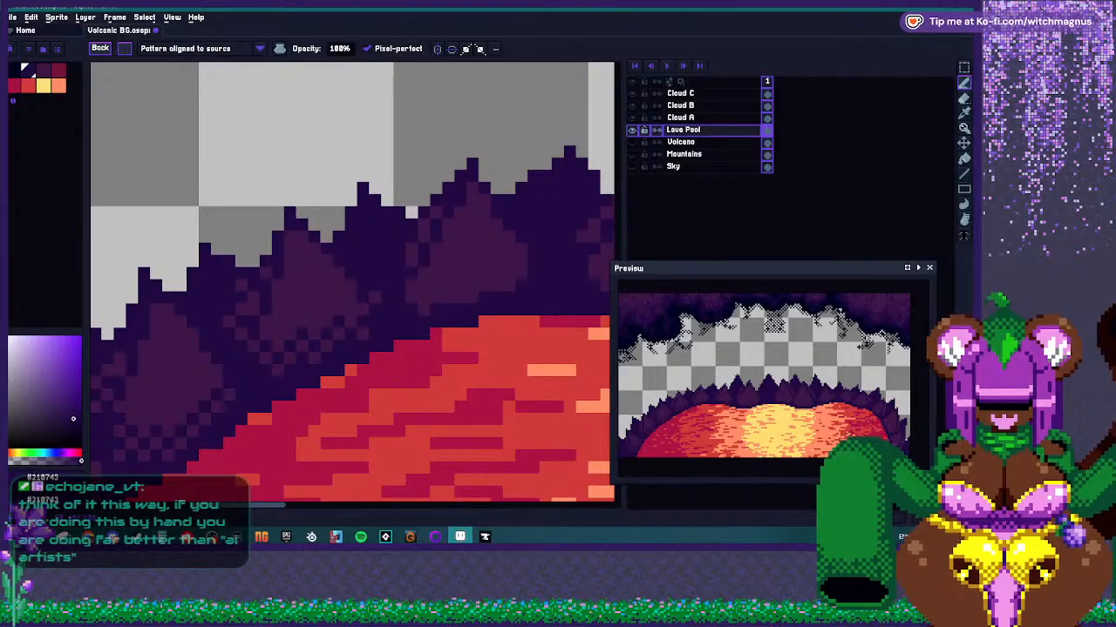
scroll(252, 348, down, 4)
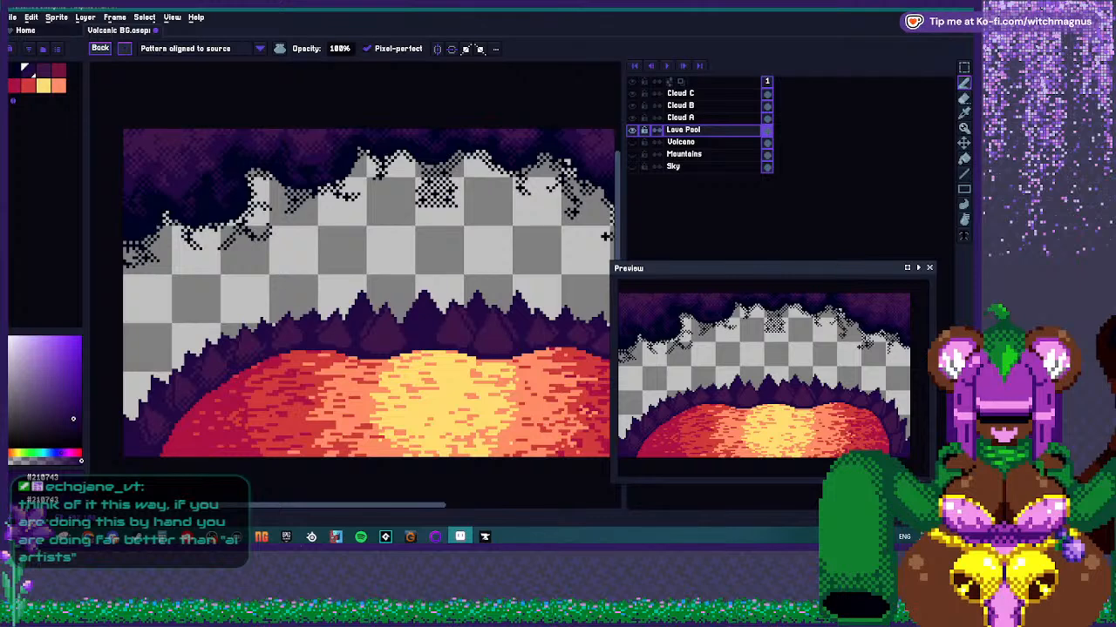
Dither the bases and left slivers of the two plum spikes just left of the rim's middle.
scroll(331, 335, up, 4)
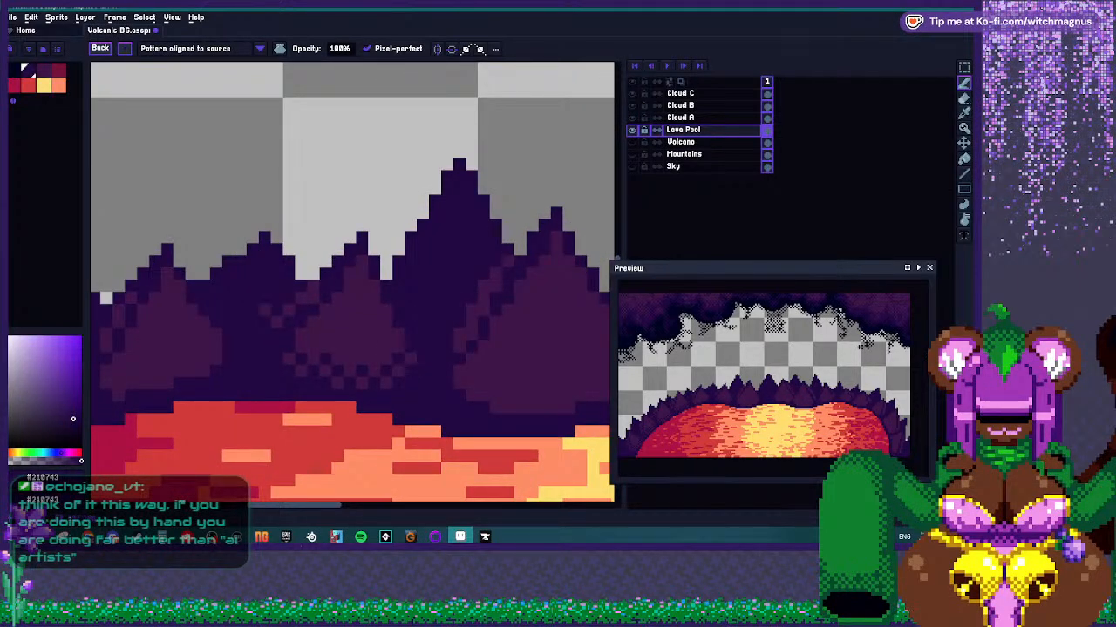
scroll(331, 330, down, 3)
scroll(331, 330, up, 4)
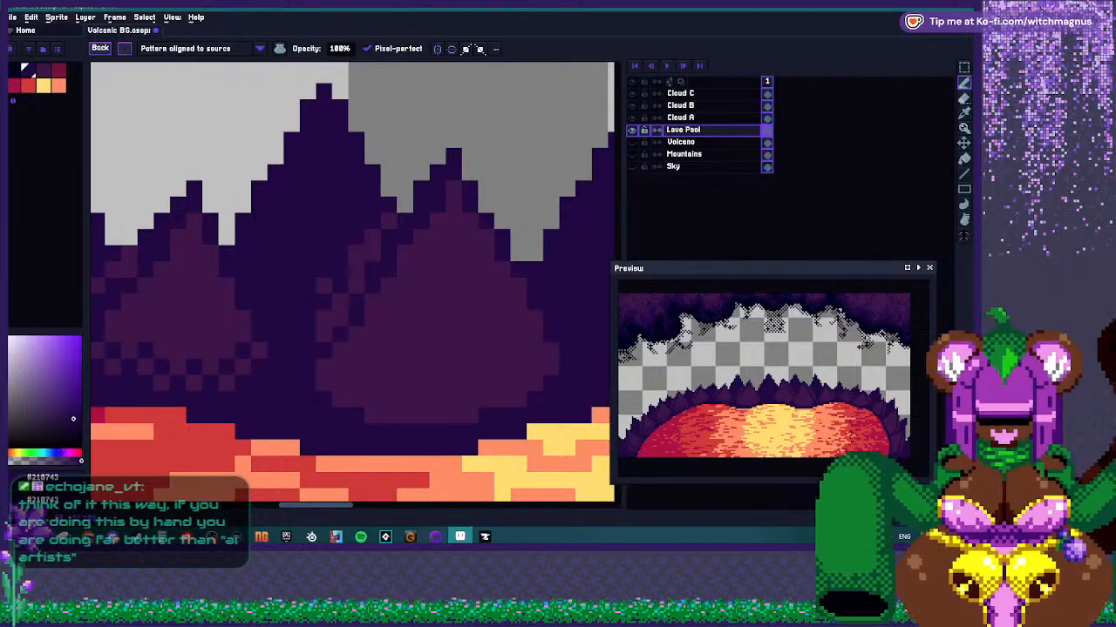
click(356, 270)
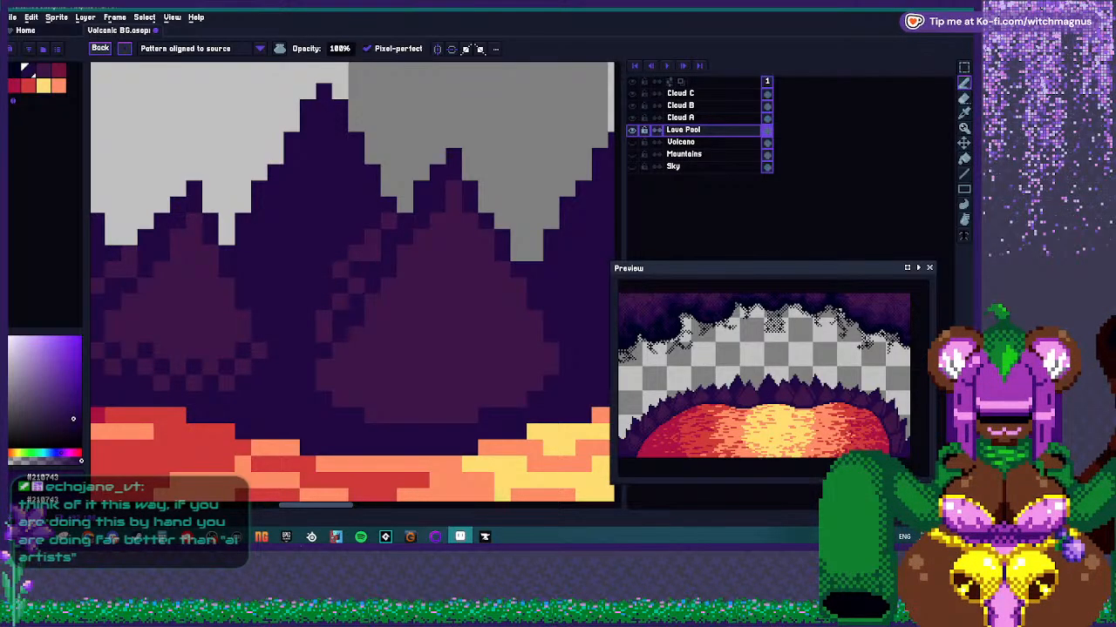
click(372, 253)
click(372, 271)
click(324, 367)
mouse_move(355, 407)
mouse_down()
mouse_move(455, 406)
mouse_move(544, 357)
mouse_up()
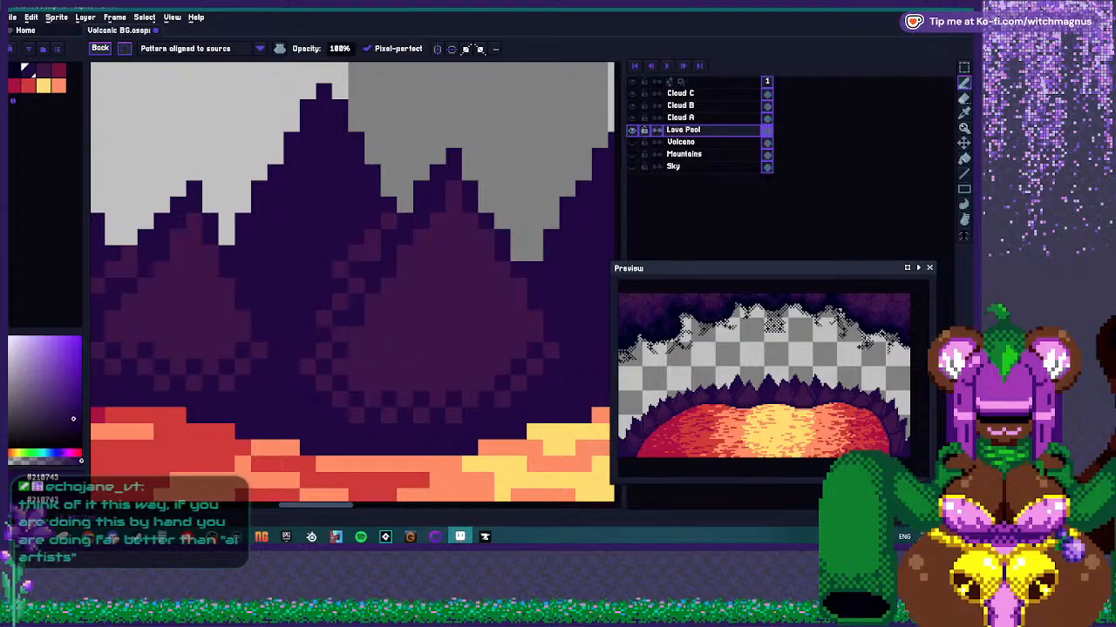
Checker-dither the base and side edges of the first plum spike right of the rim's middle.
scroll(353, 340, down, 2)
scroll(314, 364, up, 1)
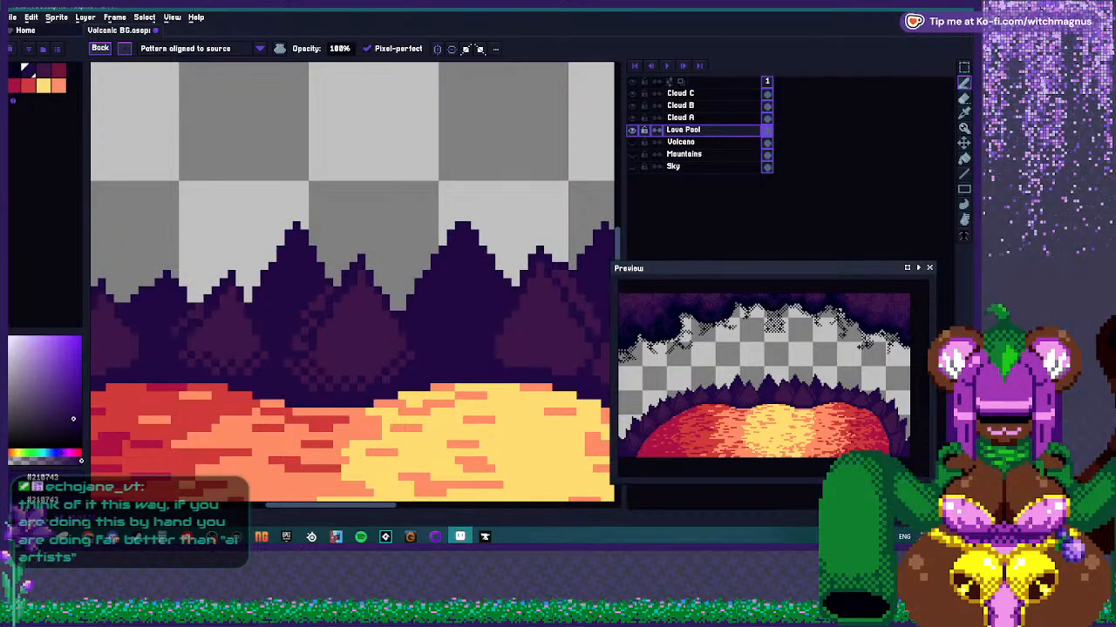
scroll(285, 351, down, 2)
scroll(324, 308, up, 3)
click(342, 338)
click(367, 338)
click(391, 338)
click(404, 350)
click(416, 338)
click(428, 326)
click(440, 314)
click(428, 301)
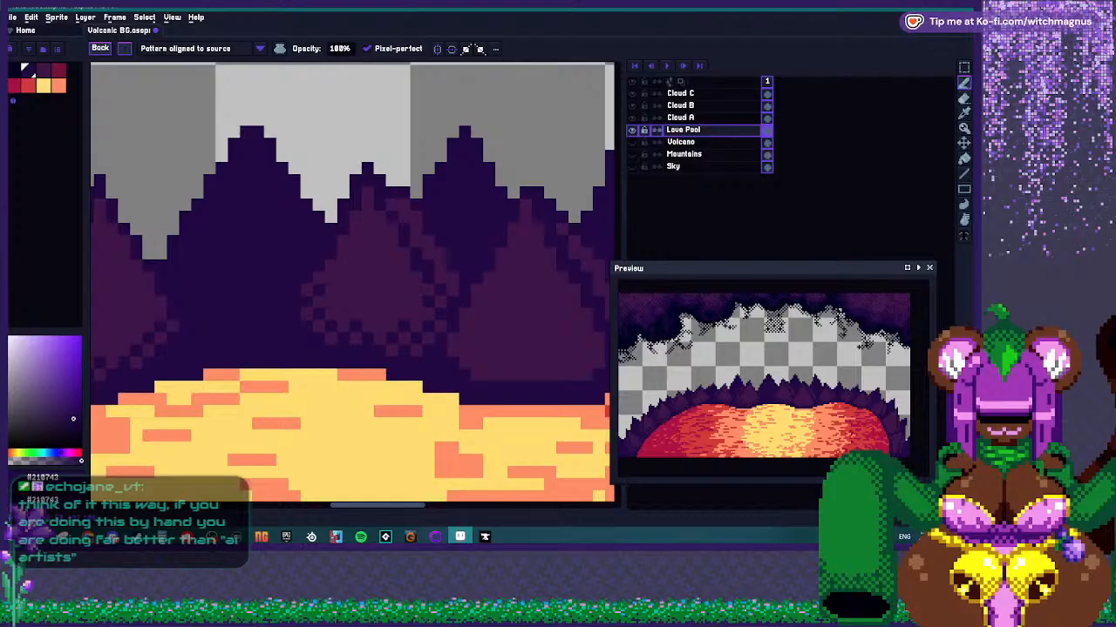
Dither the lower edges and right slivers of the second and third plum spikes right of the rim's middle.
scroll(375, 410, down, 2)
scroll(394, 304, up, 3)
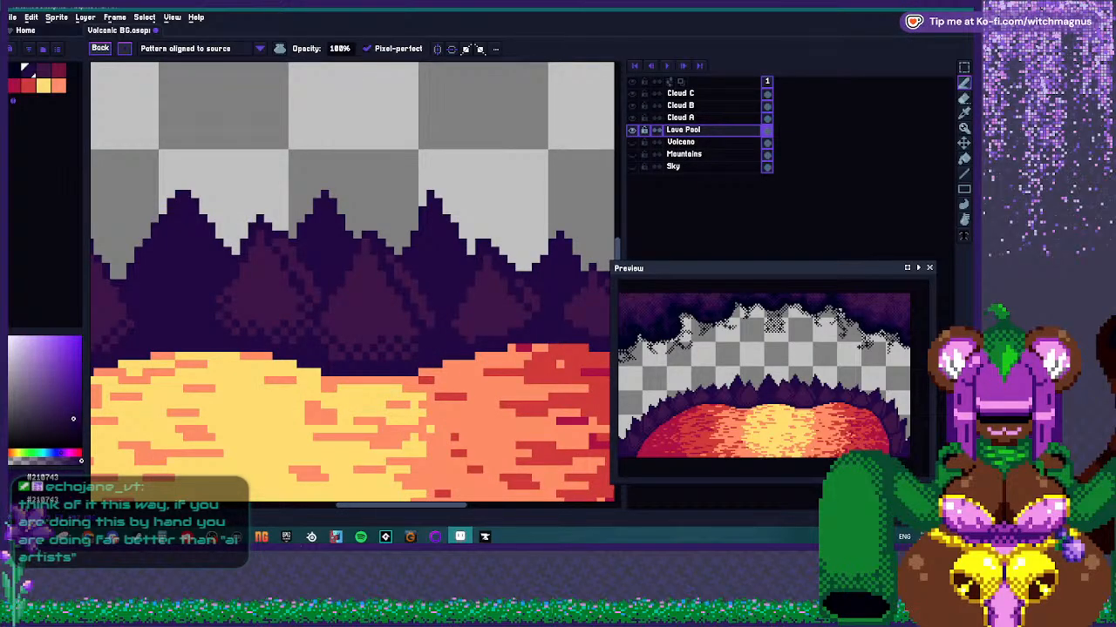
scroll(597, 71, down, 2)
scroll(597, 71, up, 2)
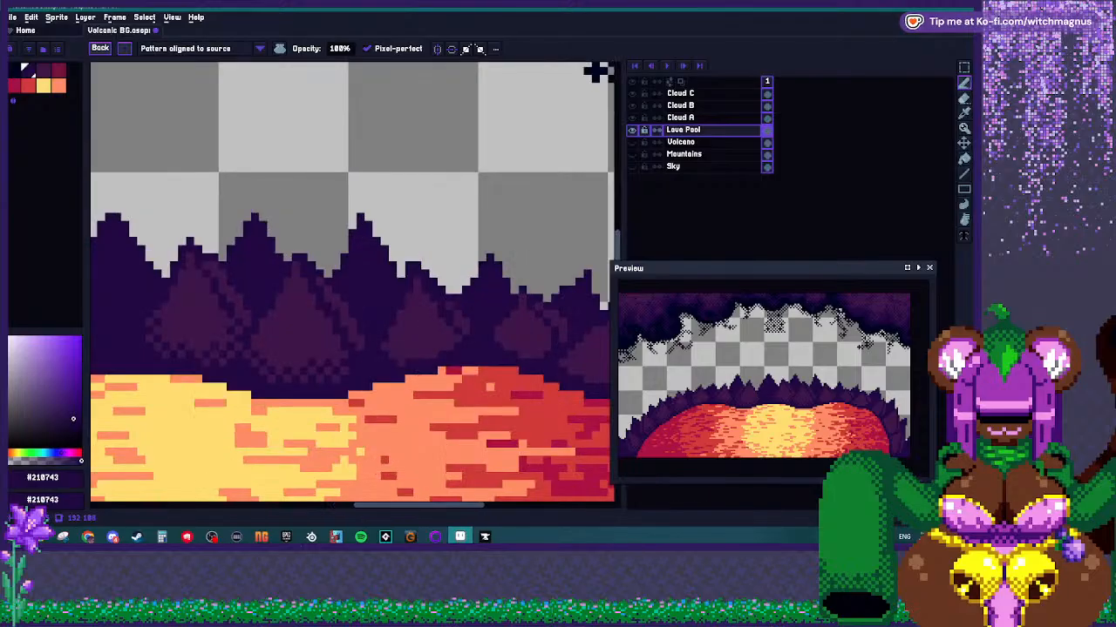
scroll(598, 69, down, 2)
scroll(575, 75, up, 2)
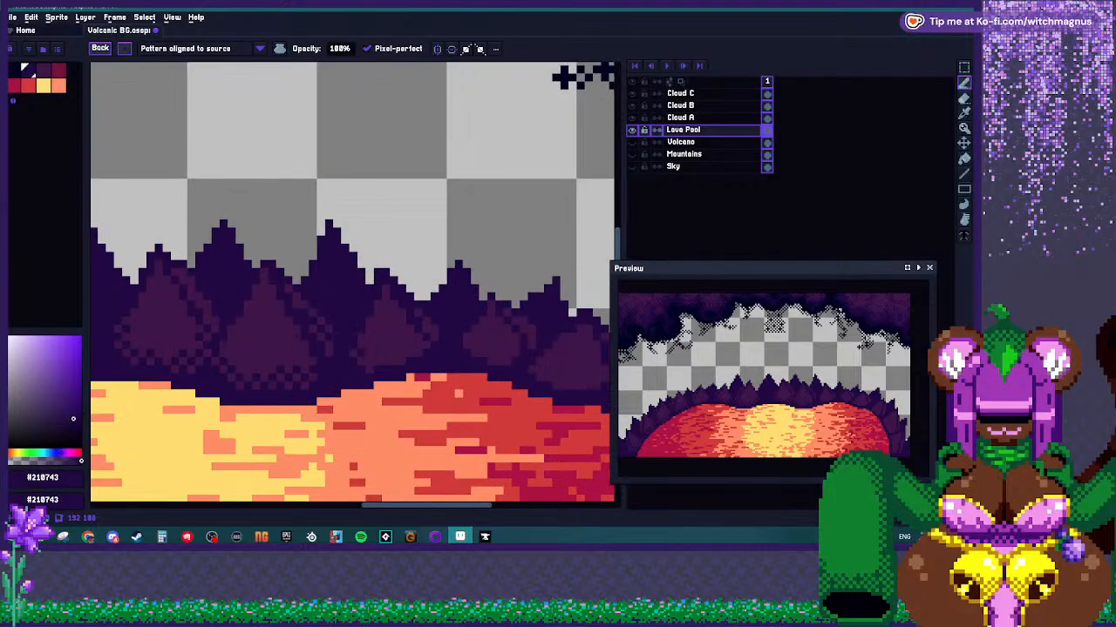
Carry the checker dithering down the right rim across the bases of the fourth, fifth and sixth plum spikes.
scroll(575, 77, down, 2)
scroll(575, 77, up, 2)
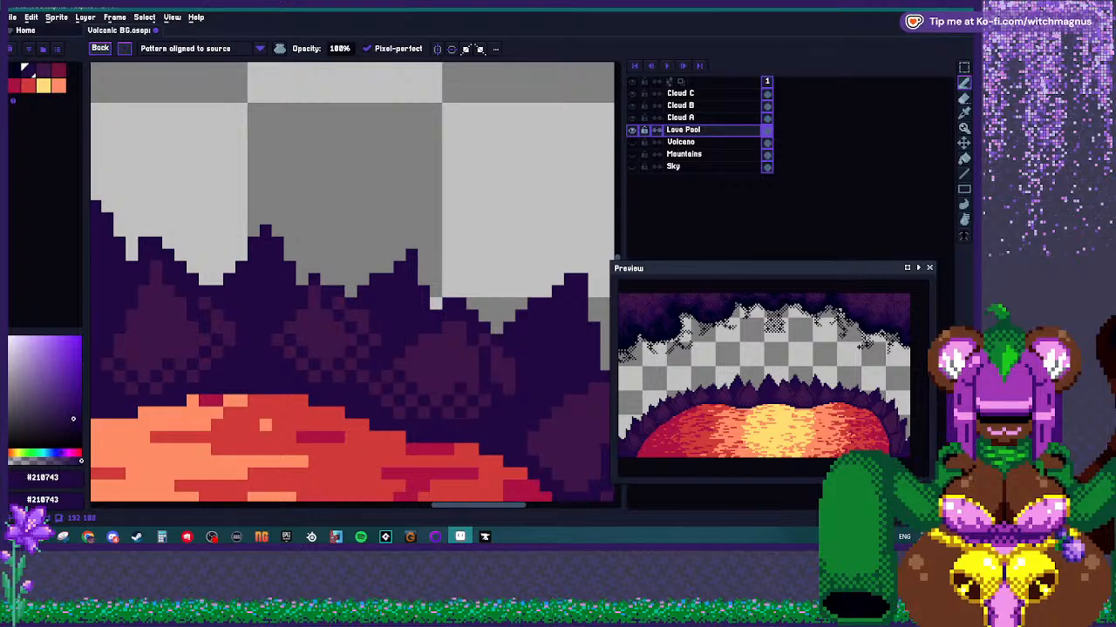
scroll(410, 364, down, 2)
scroll(410, 366, up, 2)
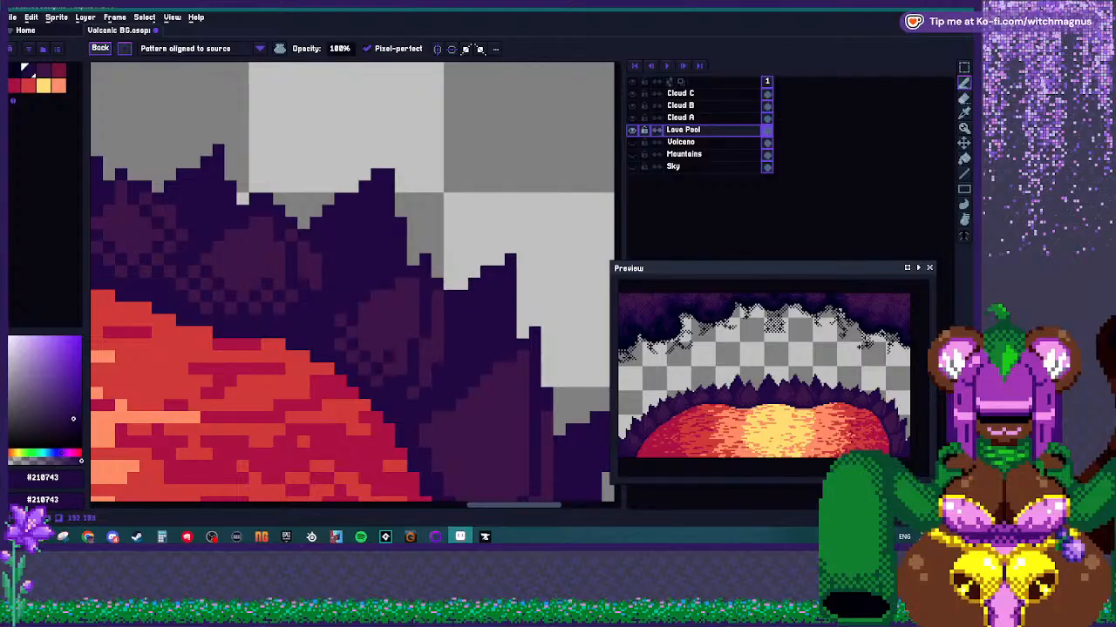
Dither the inner and lower edges of the last two plum spikes at the lava pool's far-right rim.
scroll(401, 405, down, 2)
scroll(384, 262, up, 2)
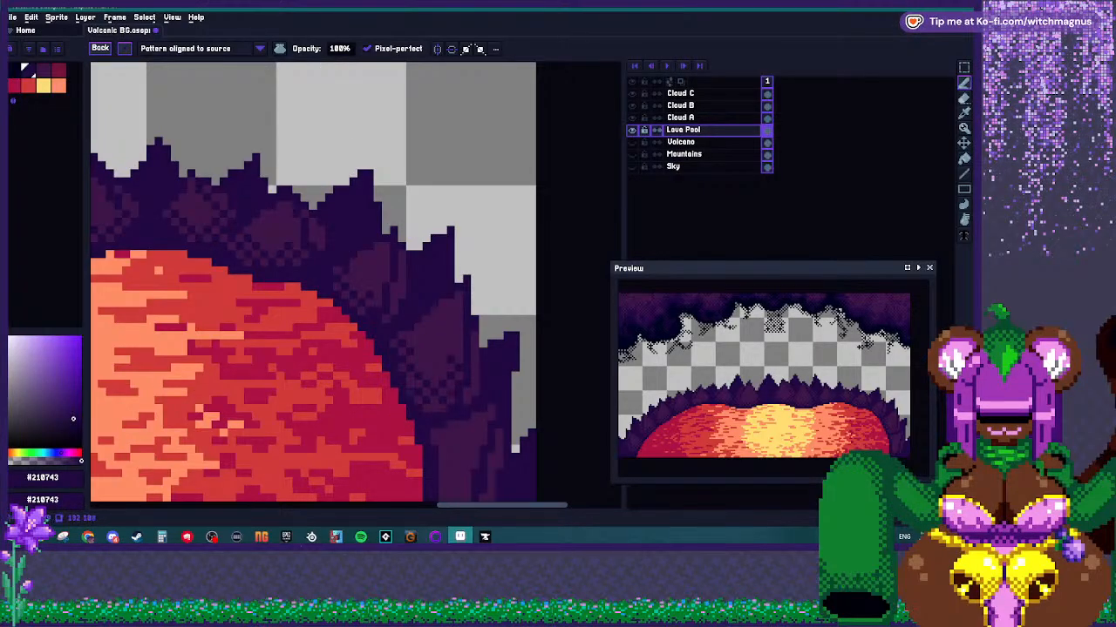
scroll(435, 417, down, 2)
scroll(405, 371, up, 2)
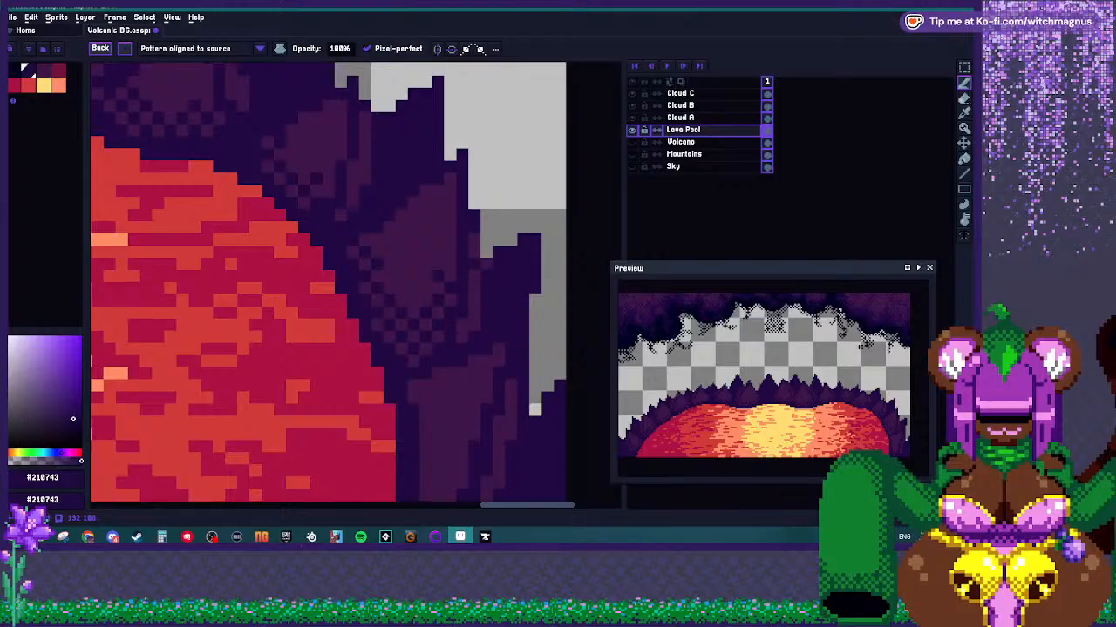
scroll(431, 383, down, 2)
scroll(432, 349, up, 2)
drag(433, 371, 445, 424)
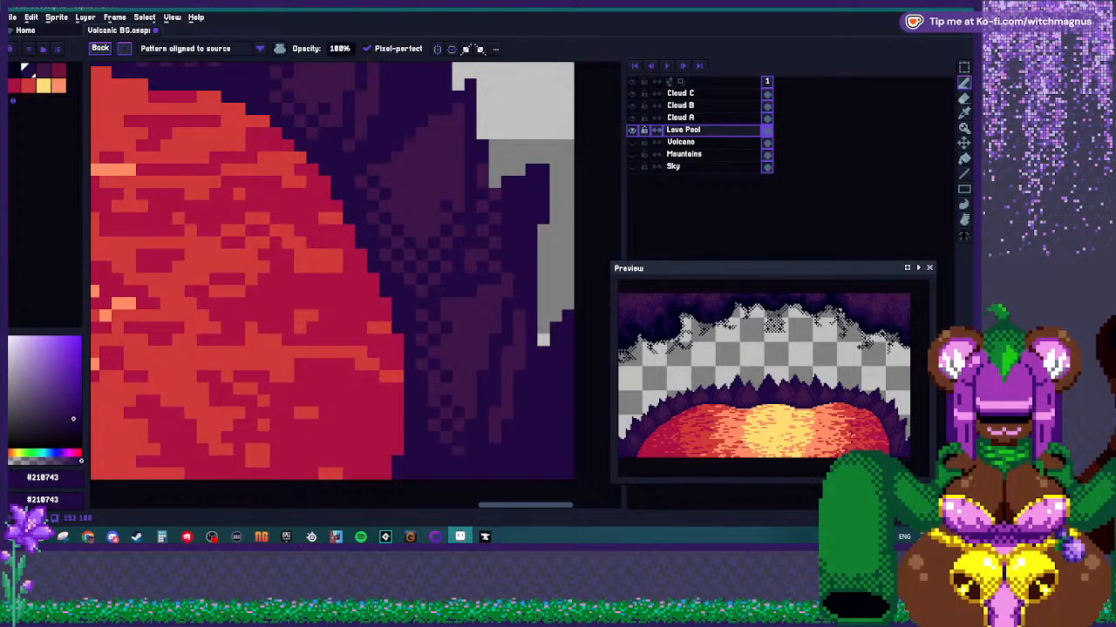
scroll(482, 375, down, 2)
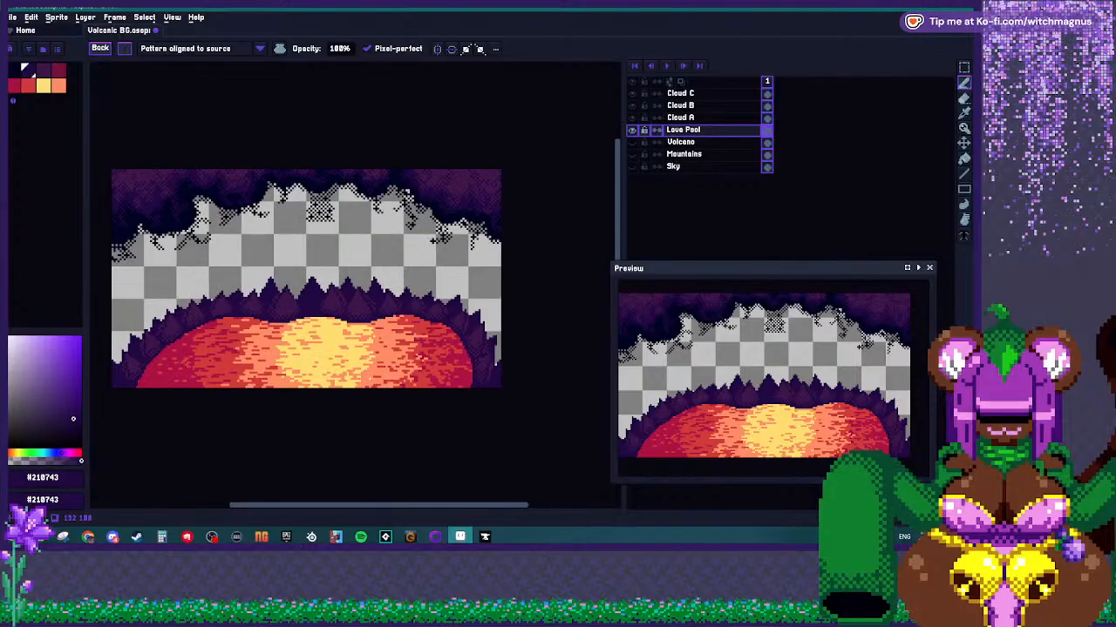
scroll(443, 368, down, 1)
scroll(330, 352, up, 1)
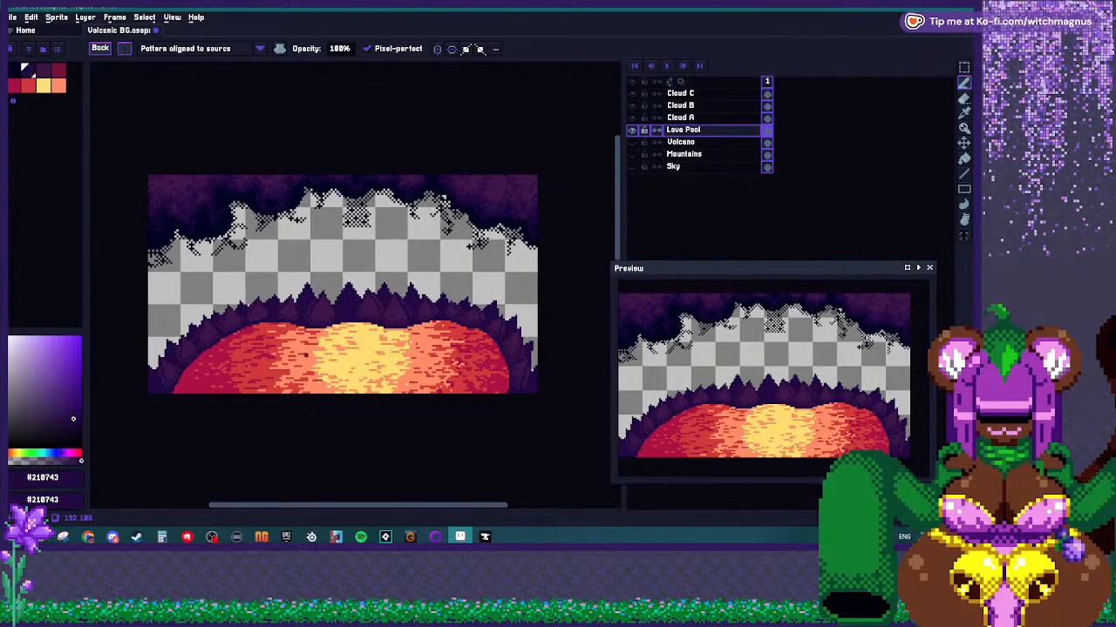
scroll(410, 319, up, 1)
scroll(381, 314, down, 1)
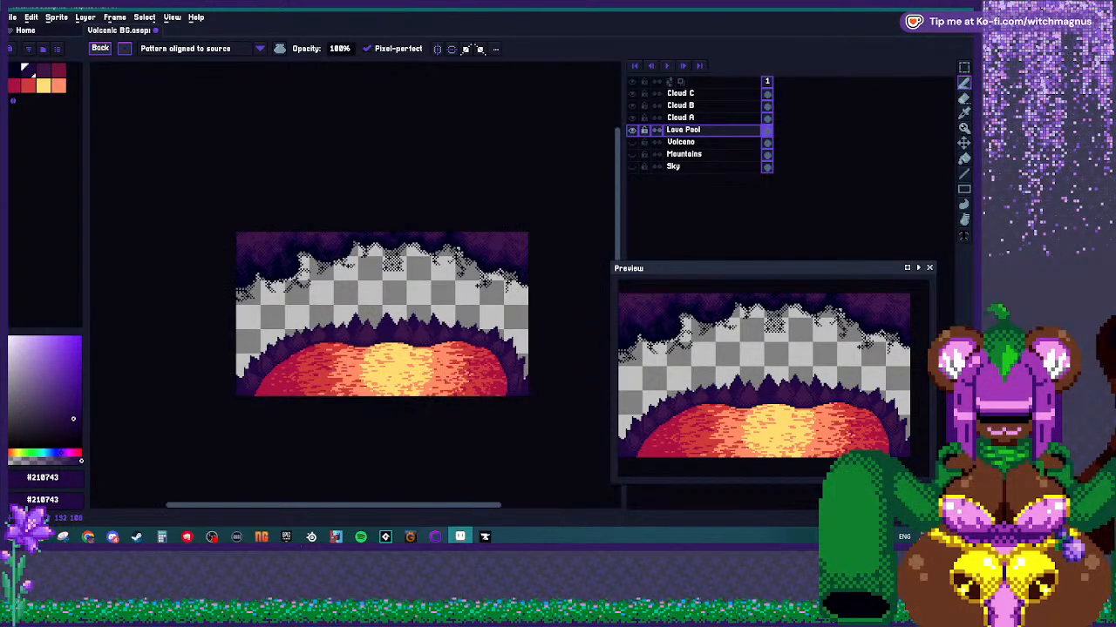
scroll(322, 369, up, 1)
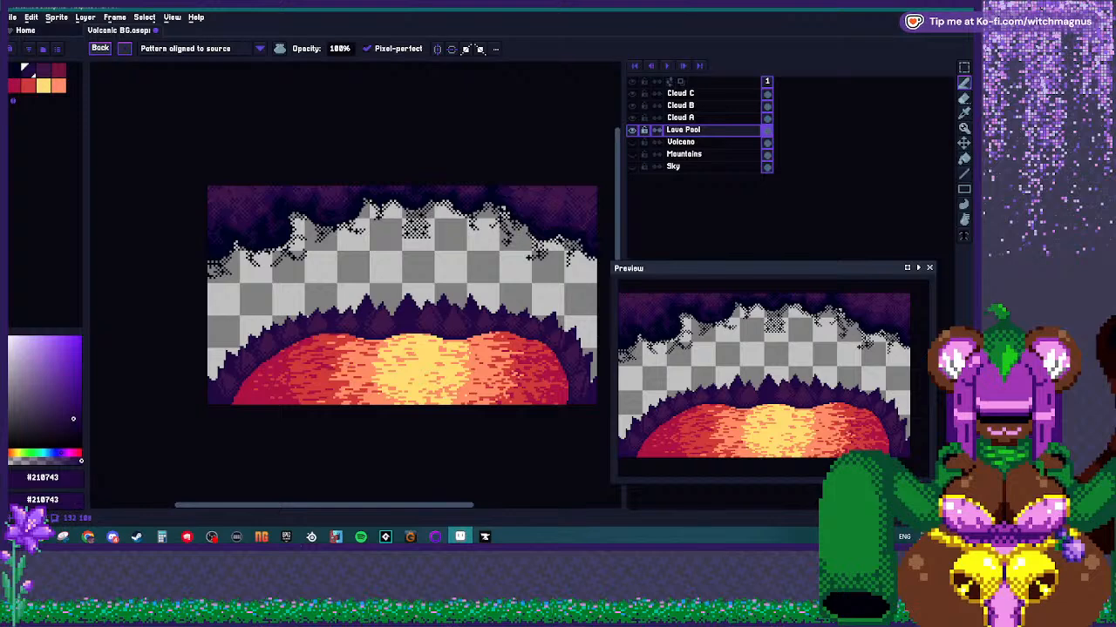
Switch to the File Explorer window and look through the artwork files in the Practice folder's 2025 subfolder.
mouse_move(38, 537)
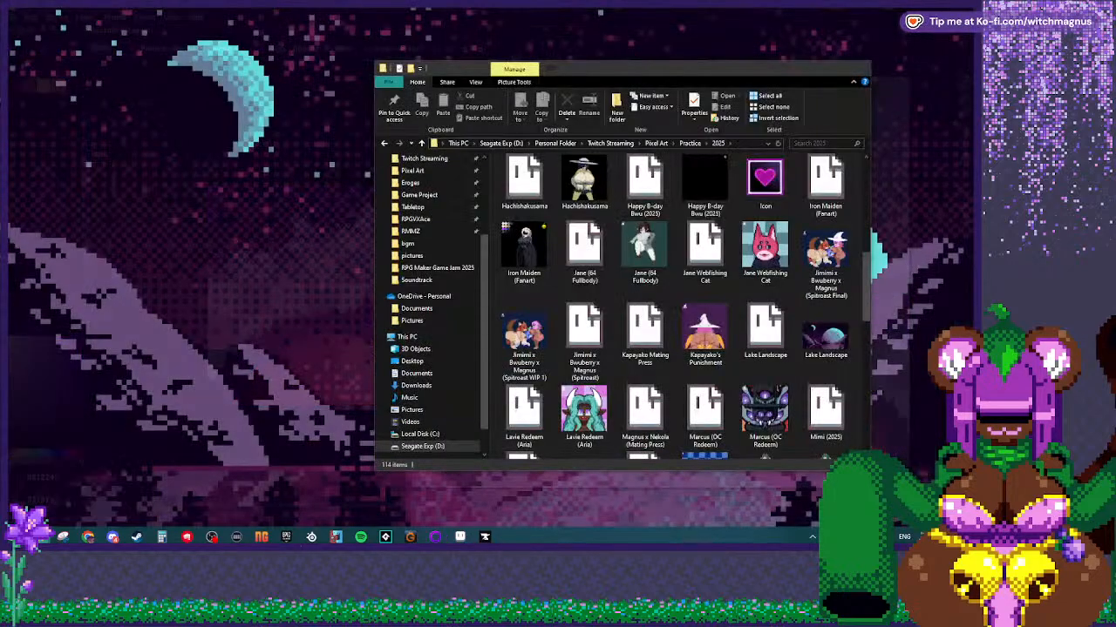
click(39, 492)
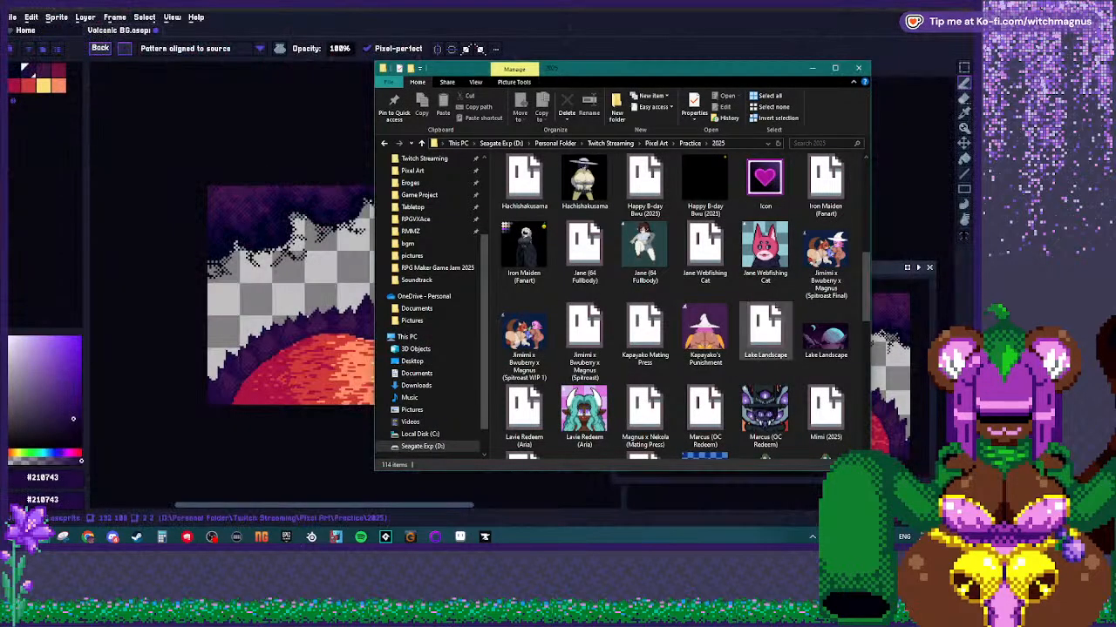
scroll(704, 305, down, 5)
scroll(704, 305, up, 10)
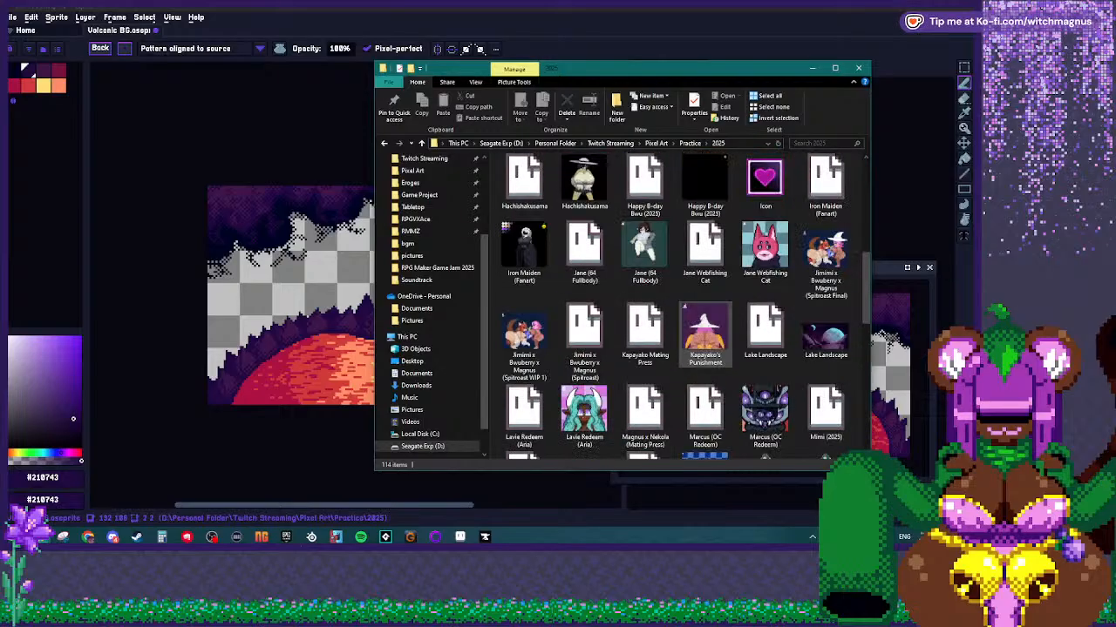
scroll(704, 305, down, 6)
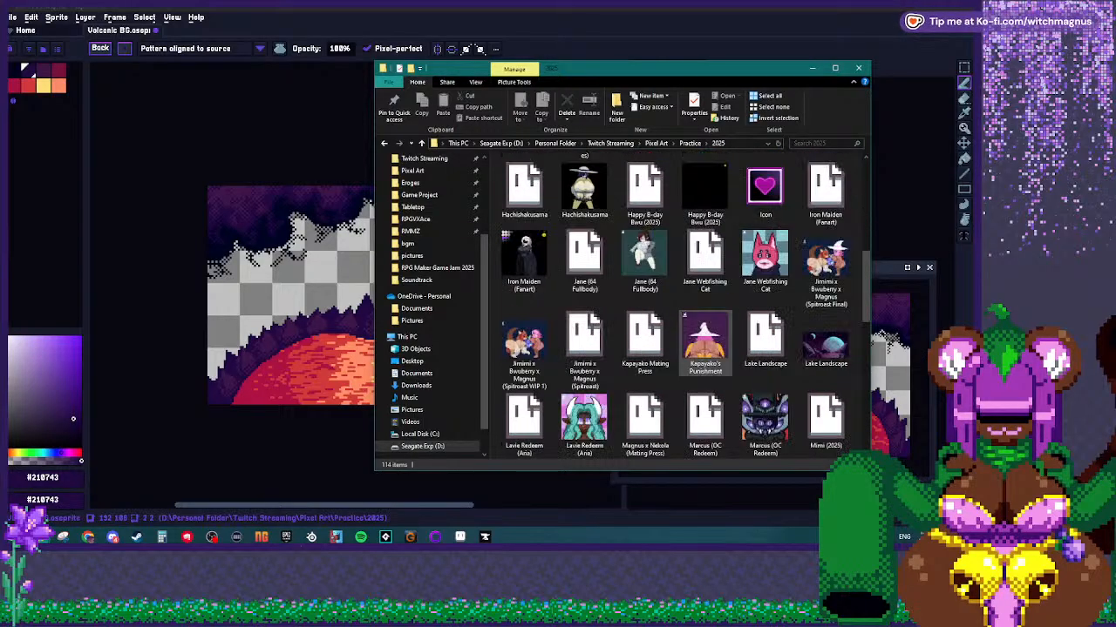
scroll(763, 331, down, 3)
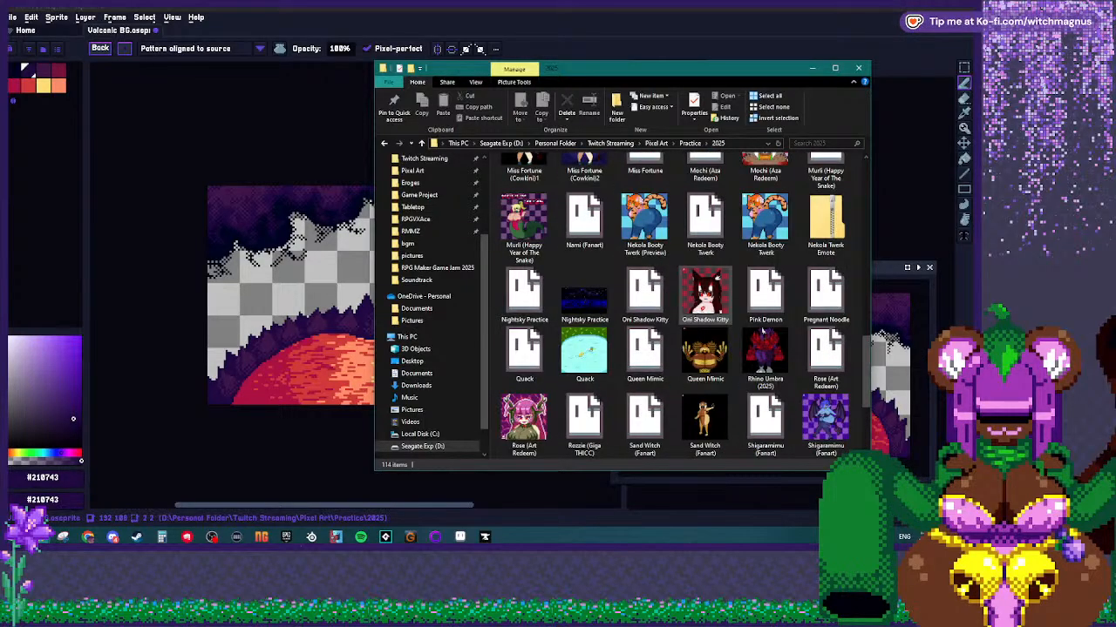
scroll(706, 301, down, 3)
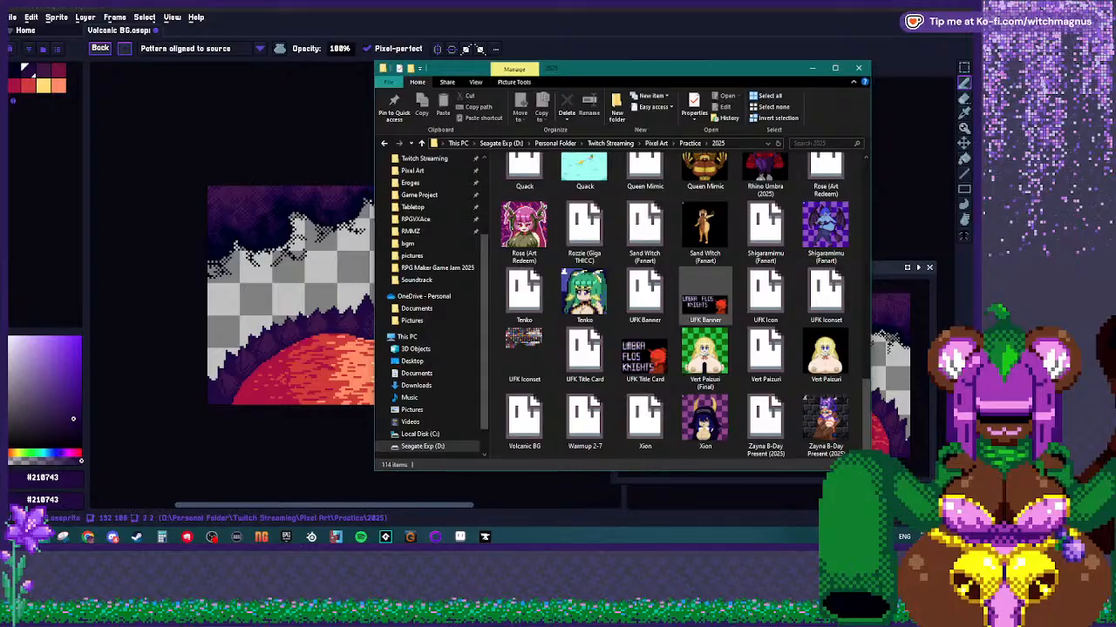
scroll(704, 305, up, 9)
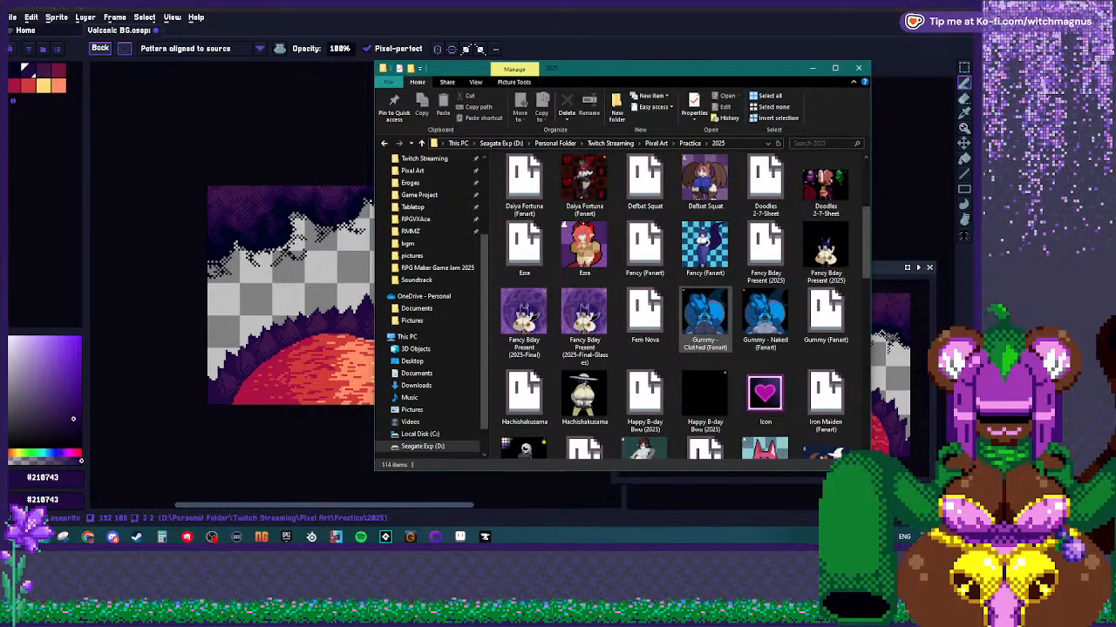
scroll(704, 305, up, 3)
scroll(704, 301, down, 12)
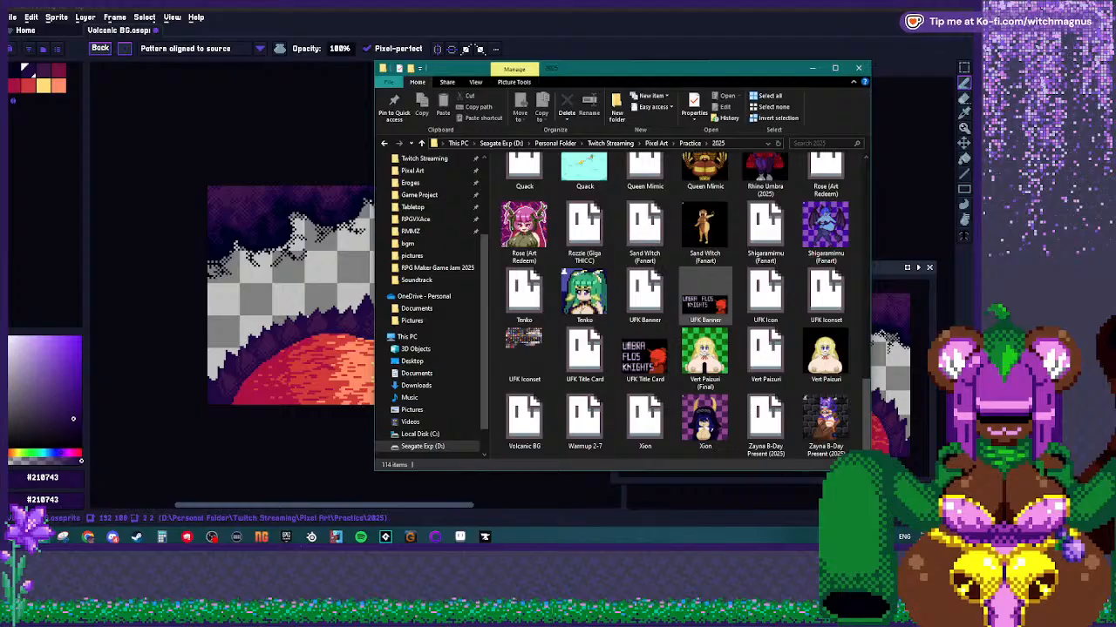
scroll(671, 305, up, 9)
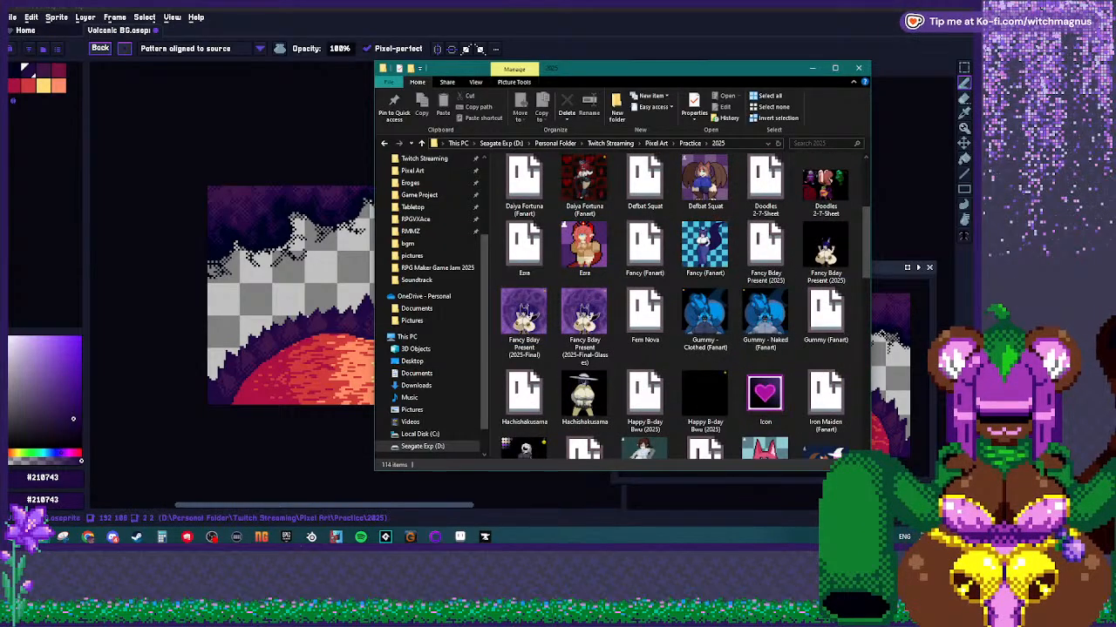
scroll(704, 261, up, 3)
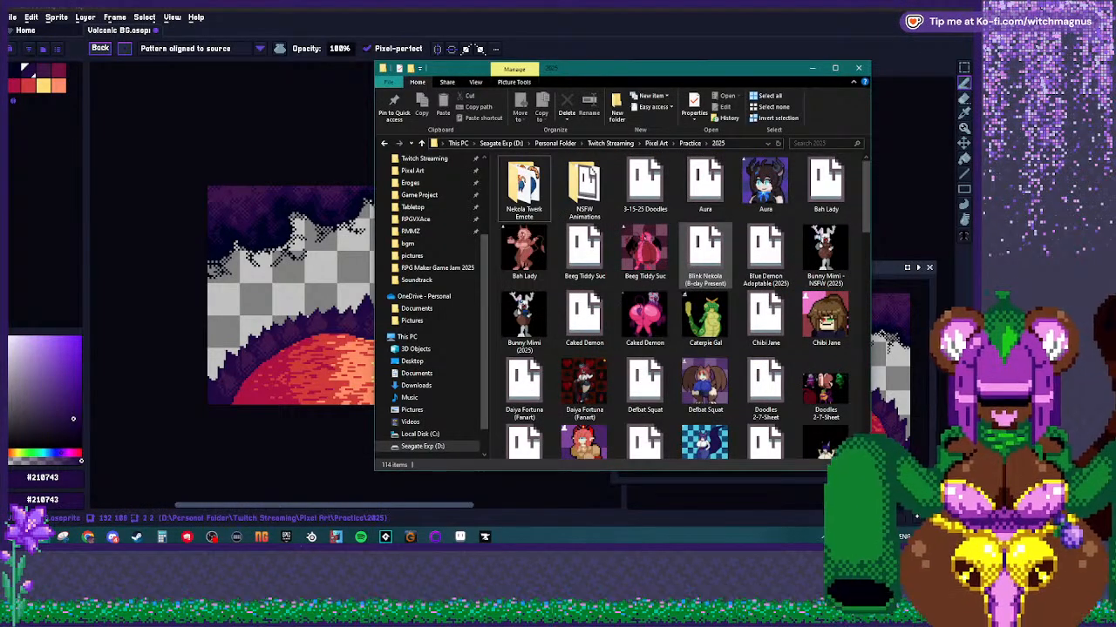
scroll(704, 262, down, 7)
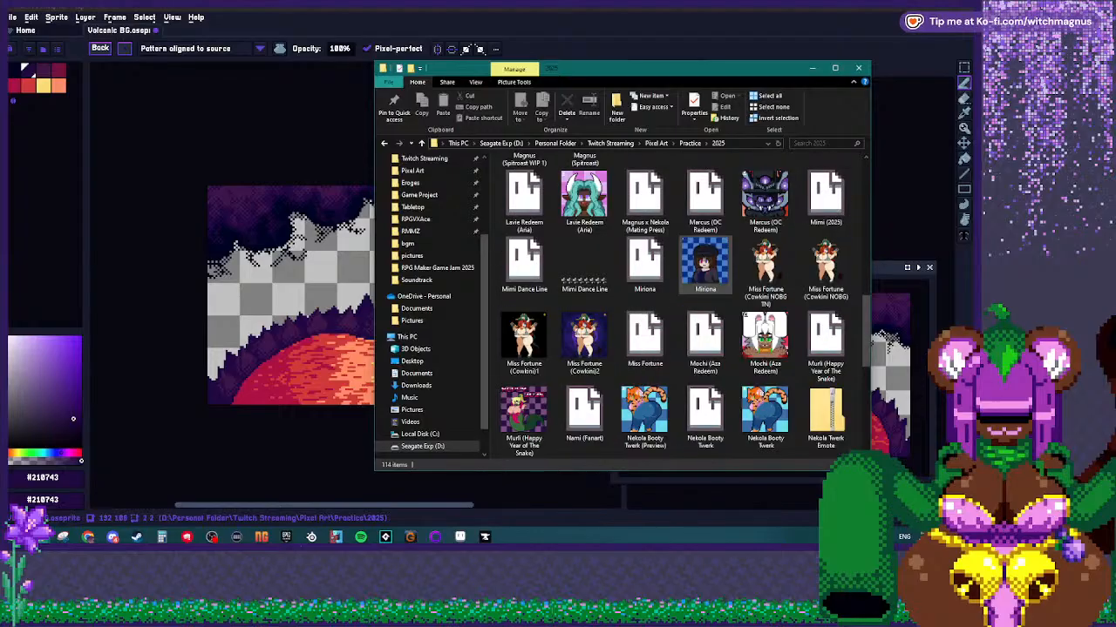
scroll(704, 261, down, 5)
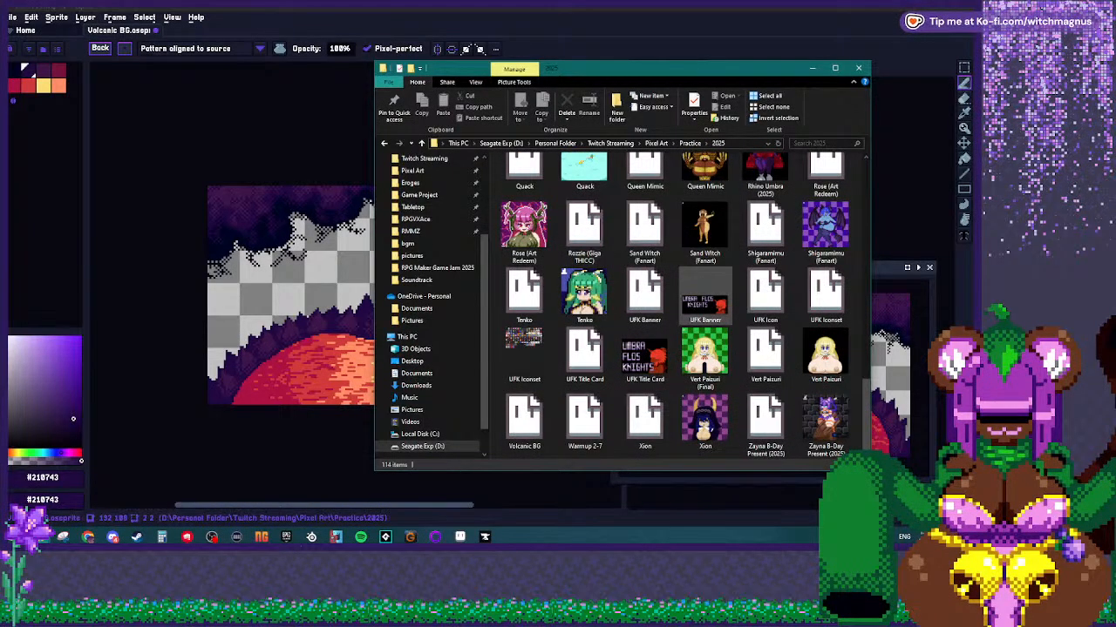
scroll(704, 301, up, 3)
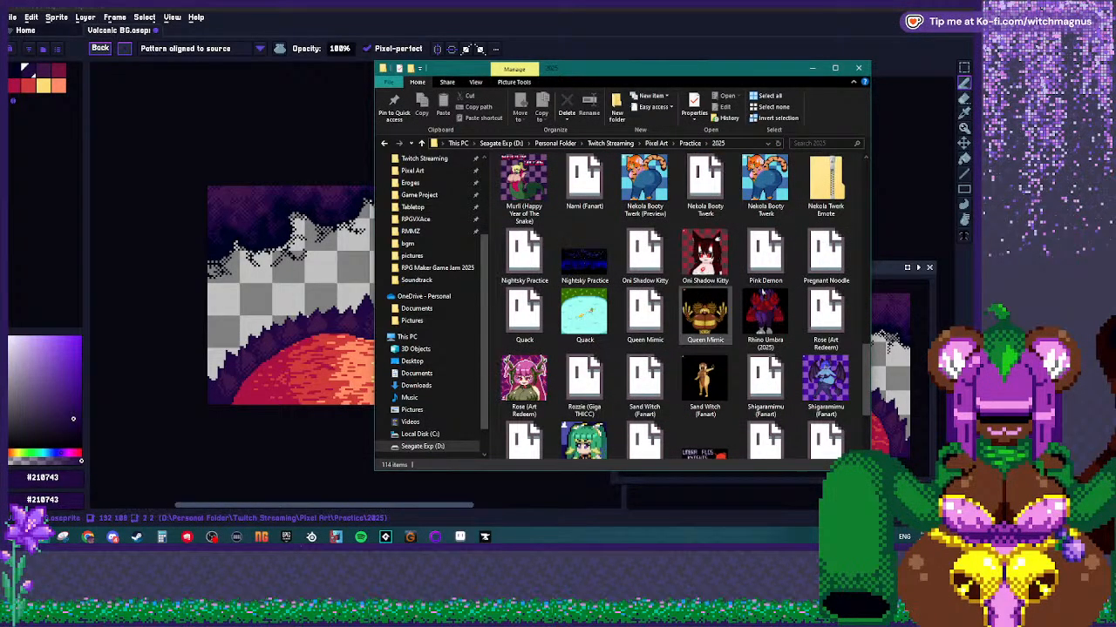
Browse the 2025 practice folder for an earlier landscape piece to use as reference.
scroll(704, 320, up, 3)
scroll(704, 321, up, 3)
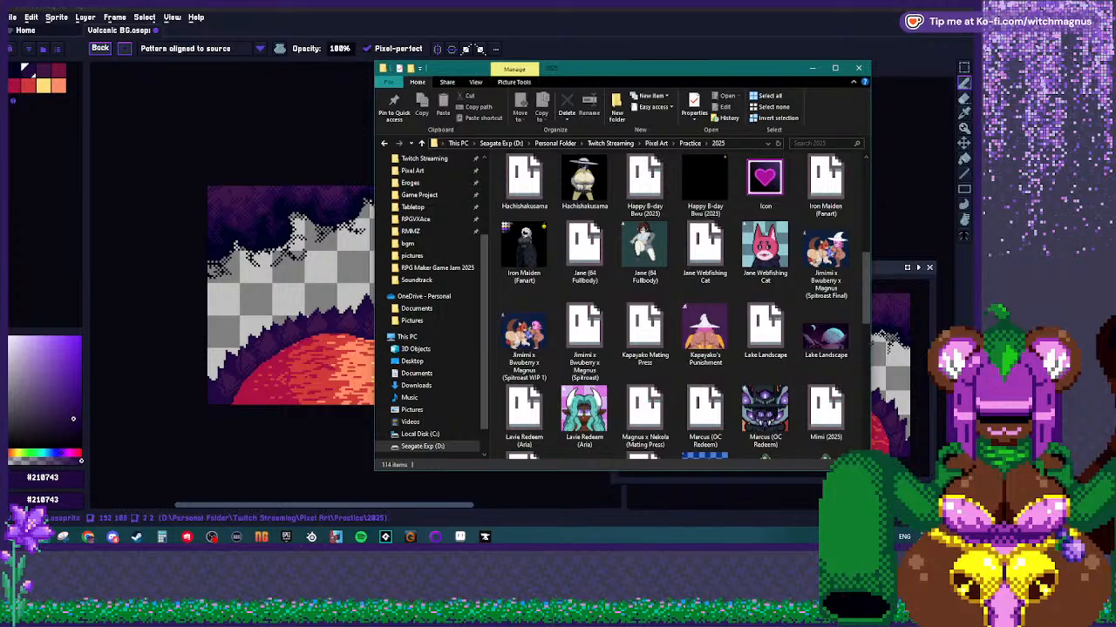
scroll(704, 320, up, 5)
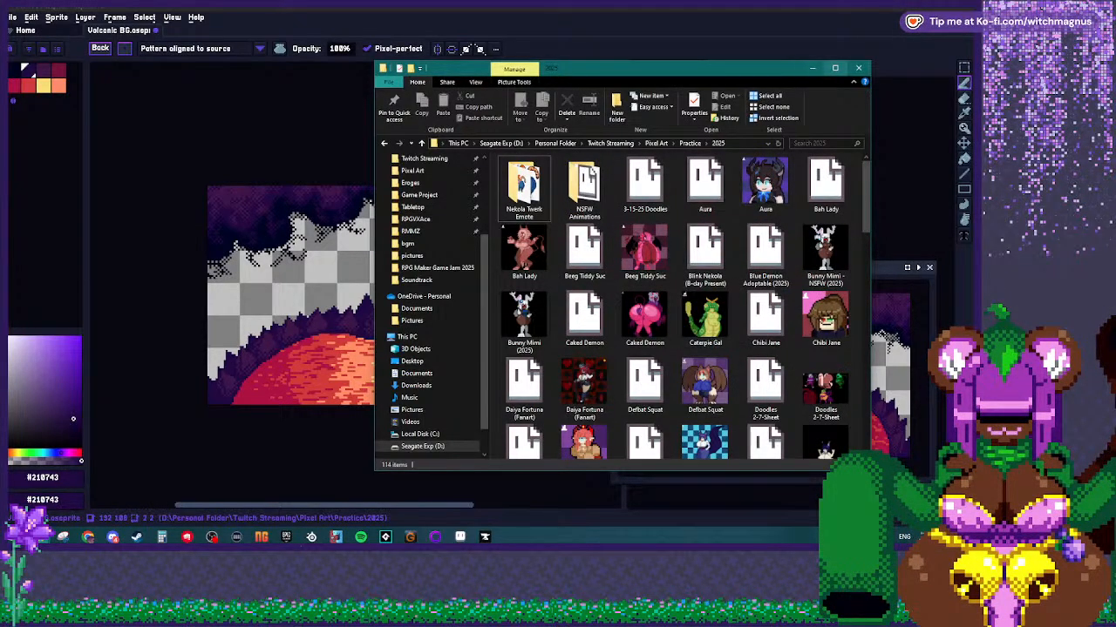
click(834, 68)
scroll(652, 262, down, 3)
scroll(652, 261, up, 3)
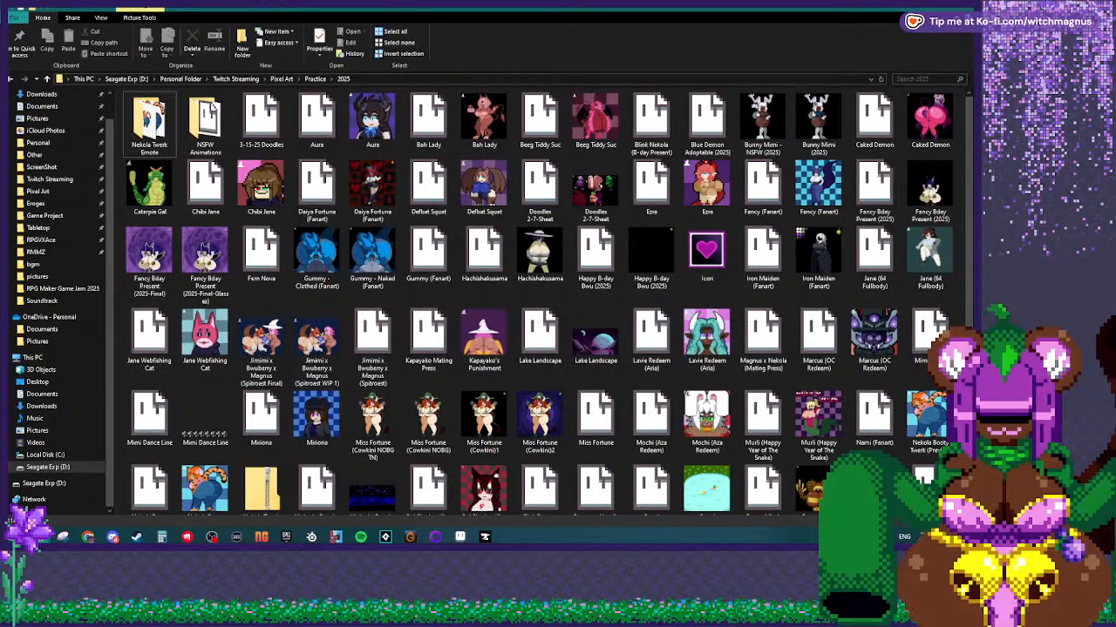
click(314, 79)
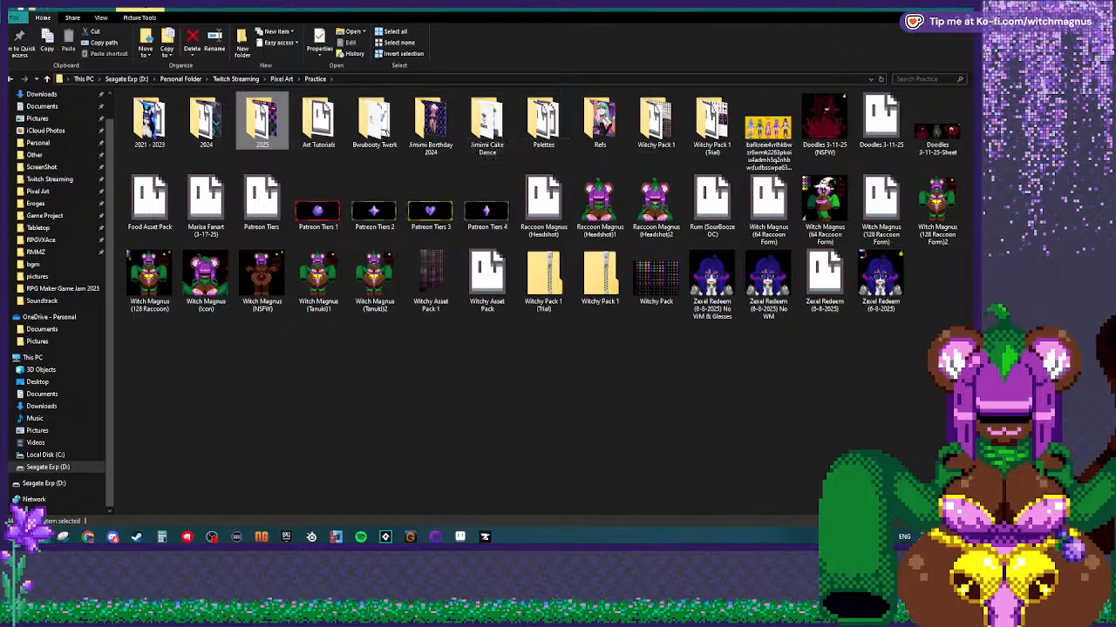
key(Return)
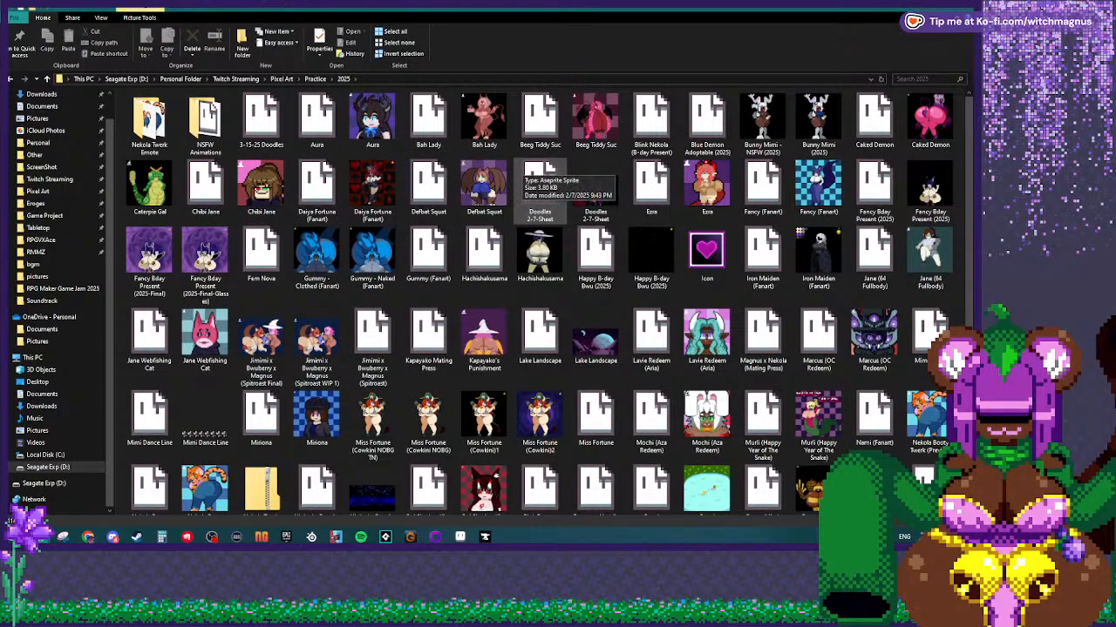
scroll(538, 179, down, 3)
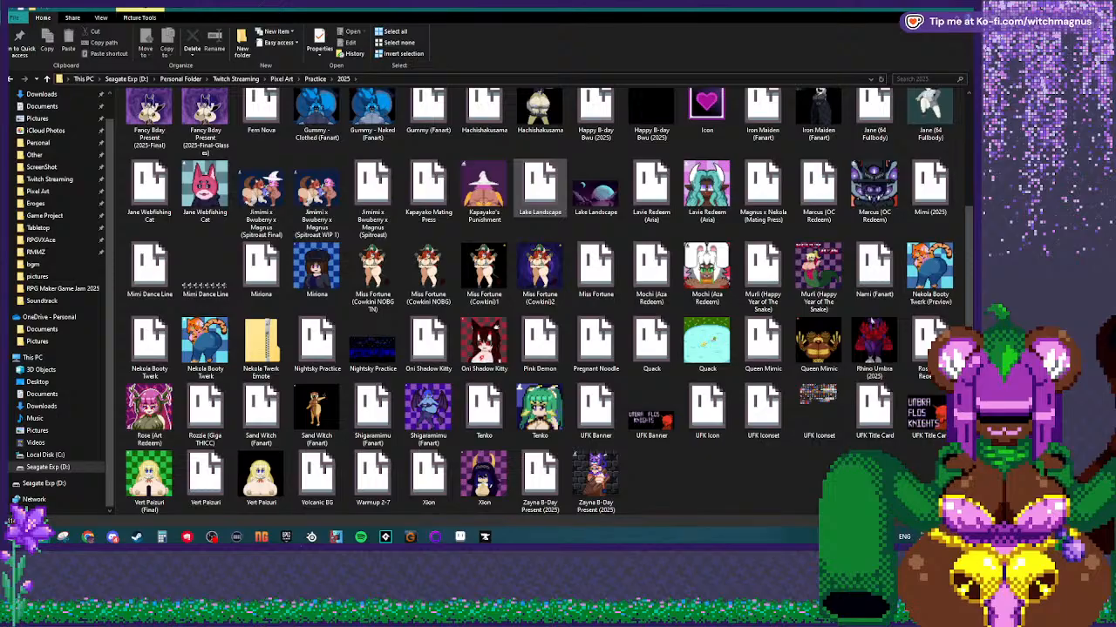
scroll(539, 181, up, 3)
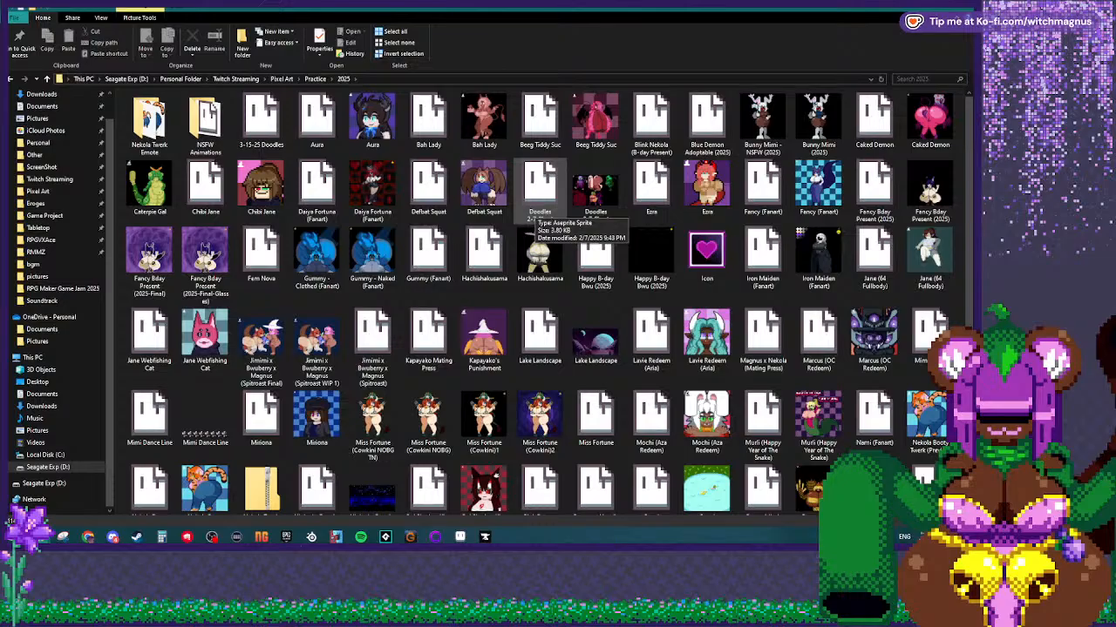
scroll(540, 209, down, 3)
View the Lake Landscape image, close it and return to the Volcanic BG sprite.
click(596, 187)
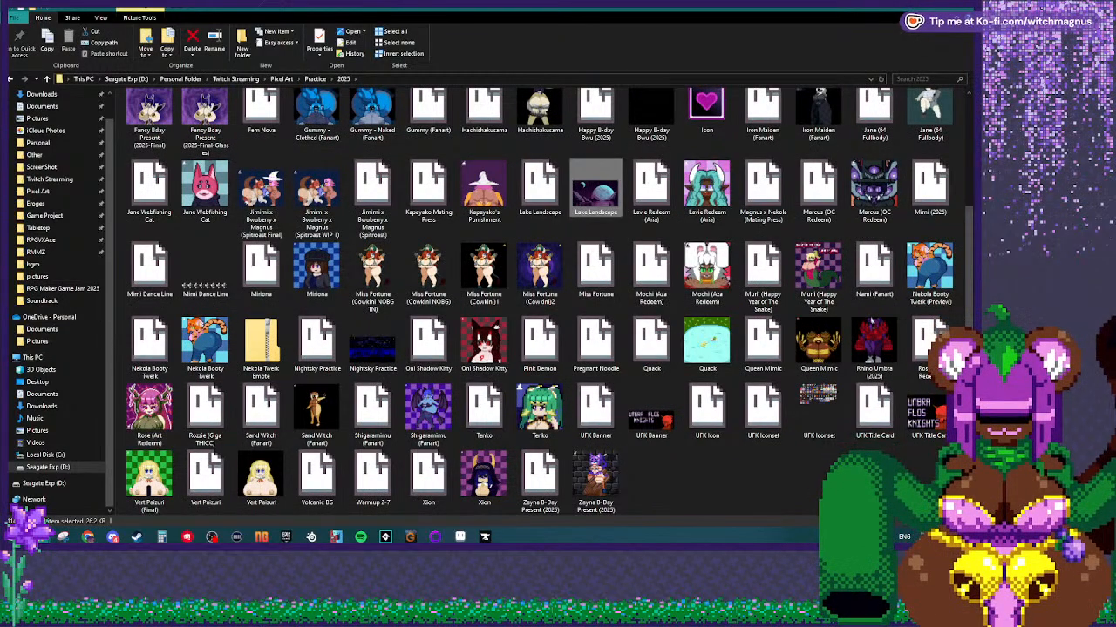
double_click(596, 187)
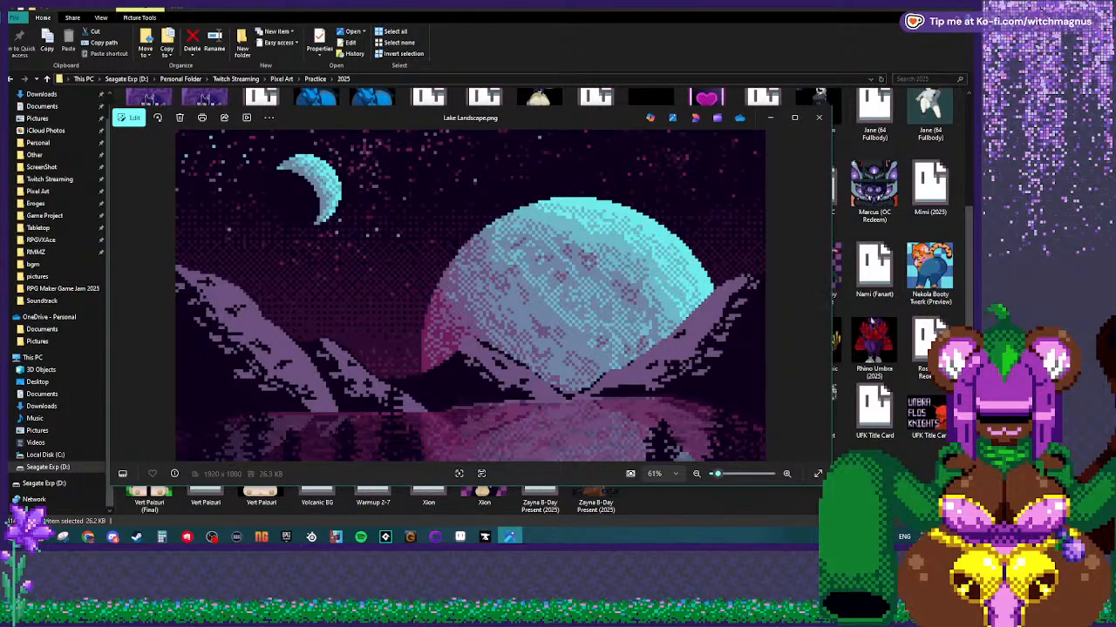
click(818, 117)
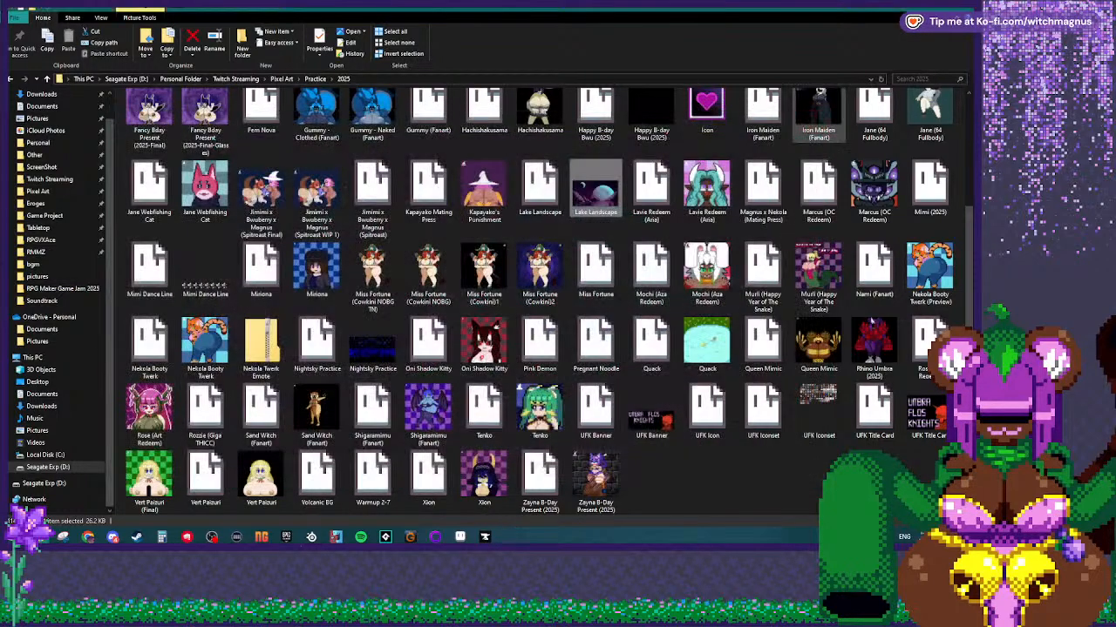
key(alt+Tab)
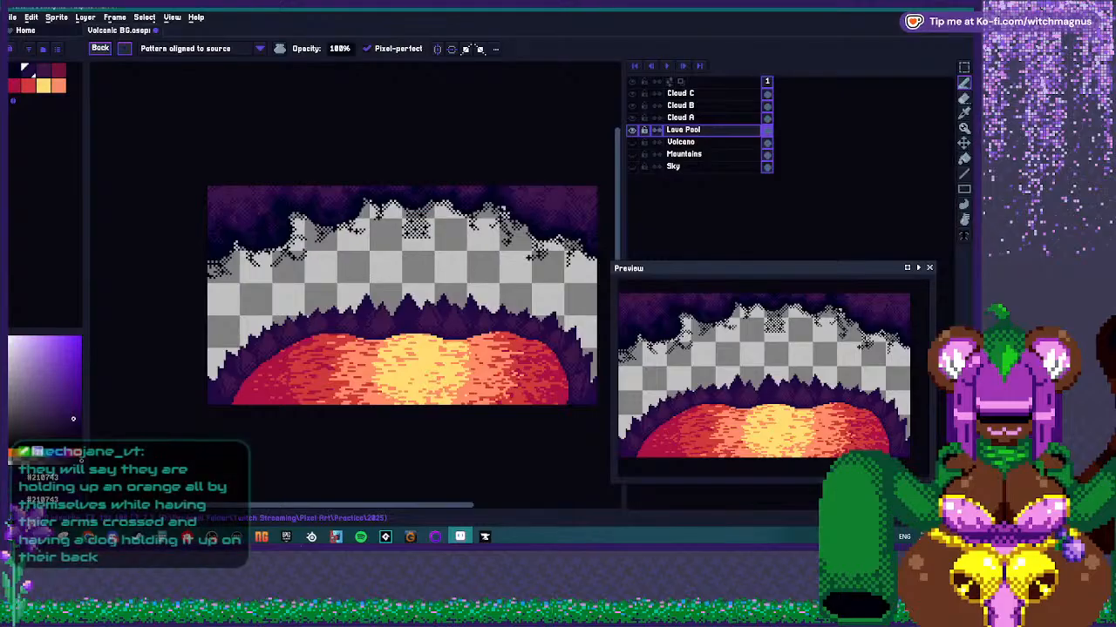
Outline the lava pool's upper edge across the orange and yellow middle with a 1 px pencil in the lava's red #d23b38.
scroll(404, 340, up, 4)
alt+click(266, 347)
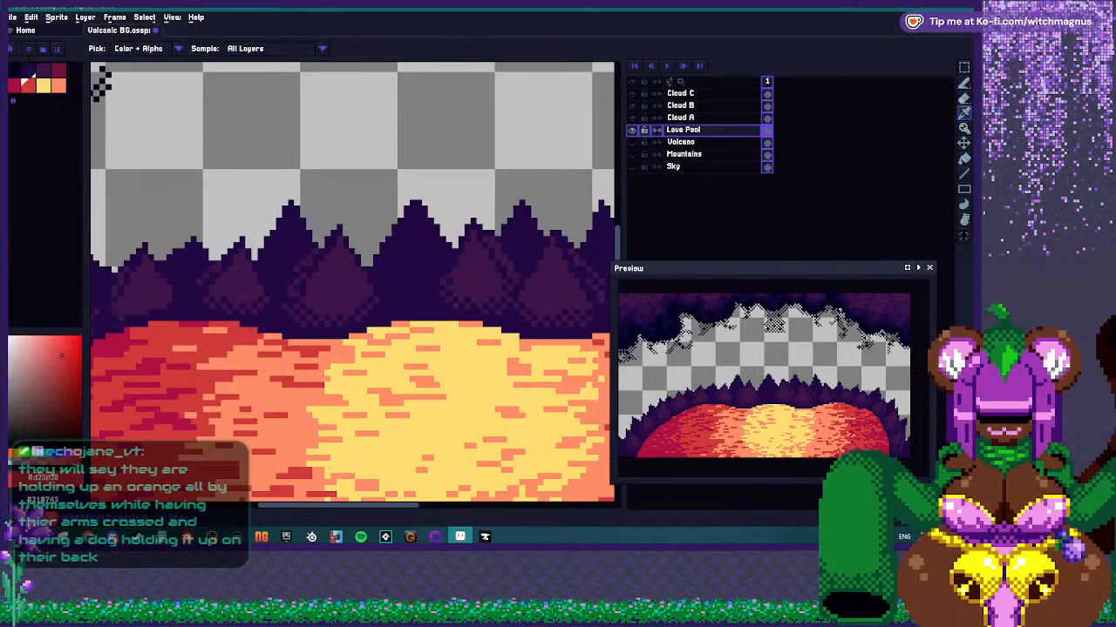
key(b)
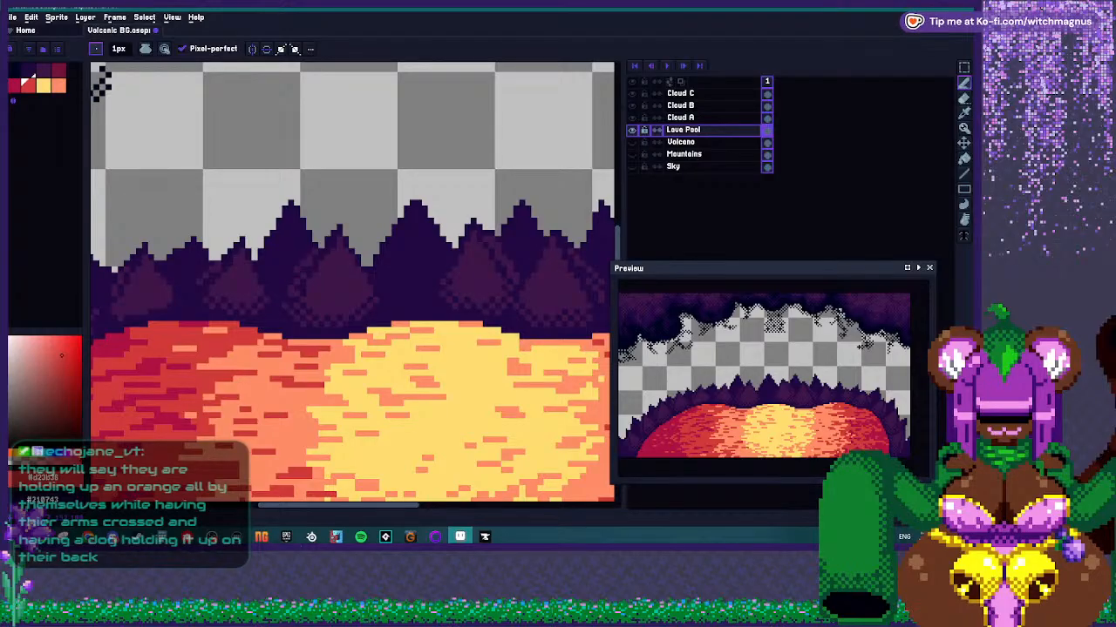
scroll(348, 334, up, 2)
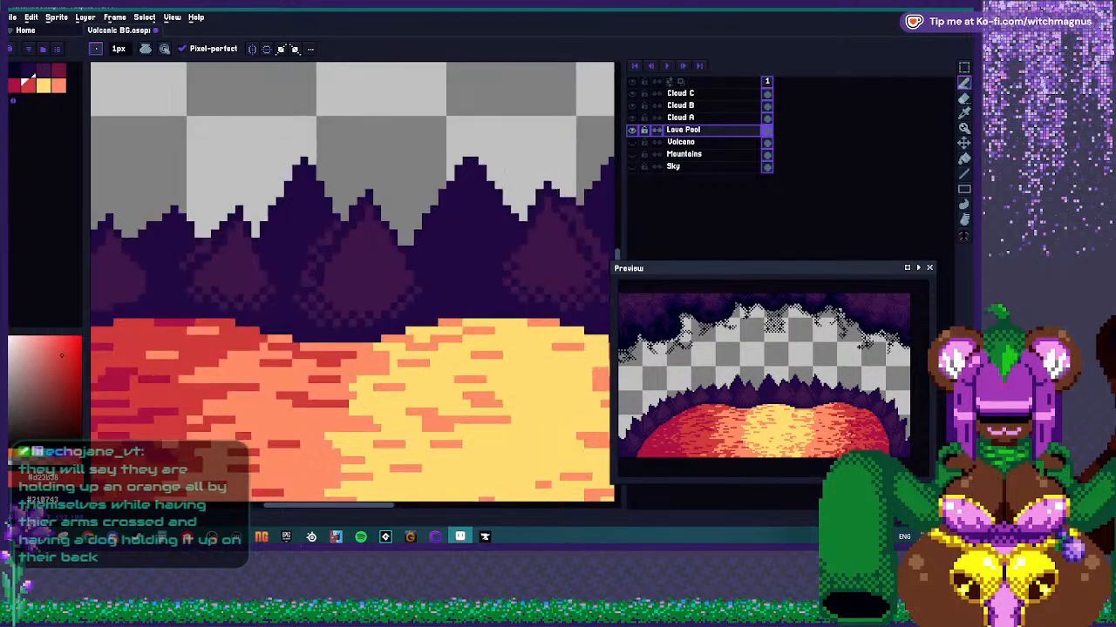
click(302, 341)
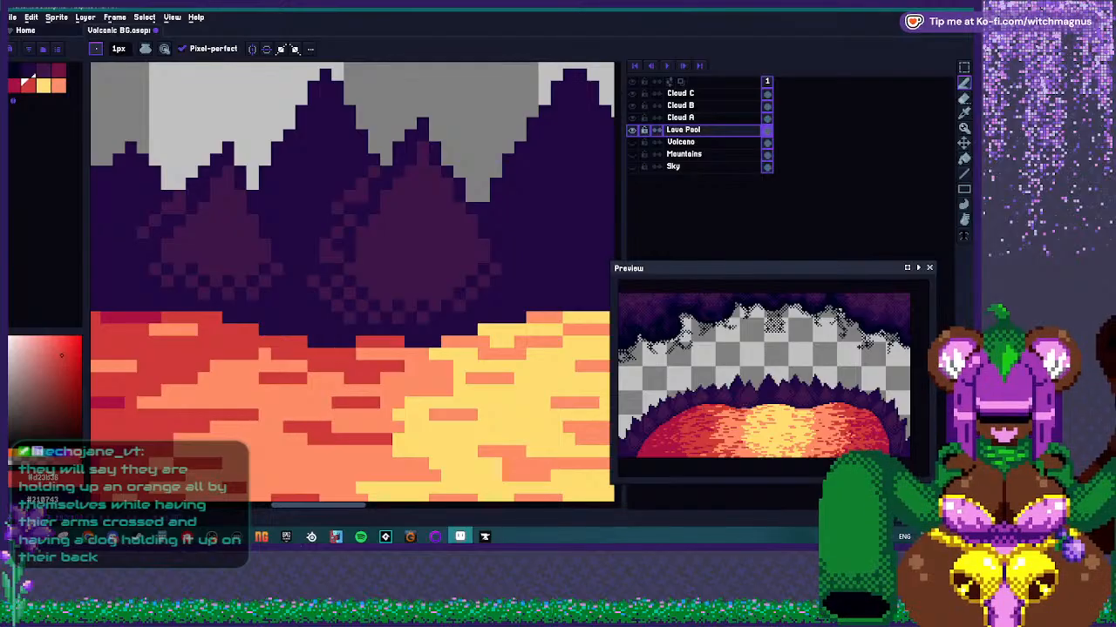
shift+click(435, 354)
mouse_move(434, 354)
mouse_down()
mouse_move(488, 329)
mouse_move(526, 330)
mouse_up()
shift+click(532, 317)
scroll(569, 317, right, 6)
shift+click(362, 317)
drag(397, 330, 433, 342)
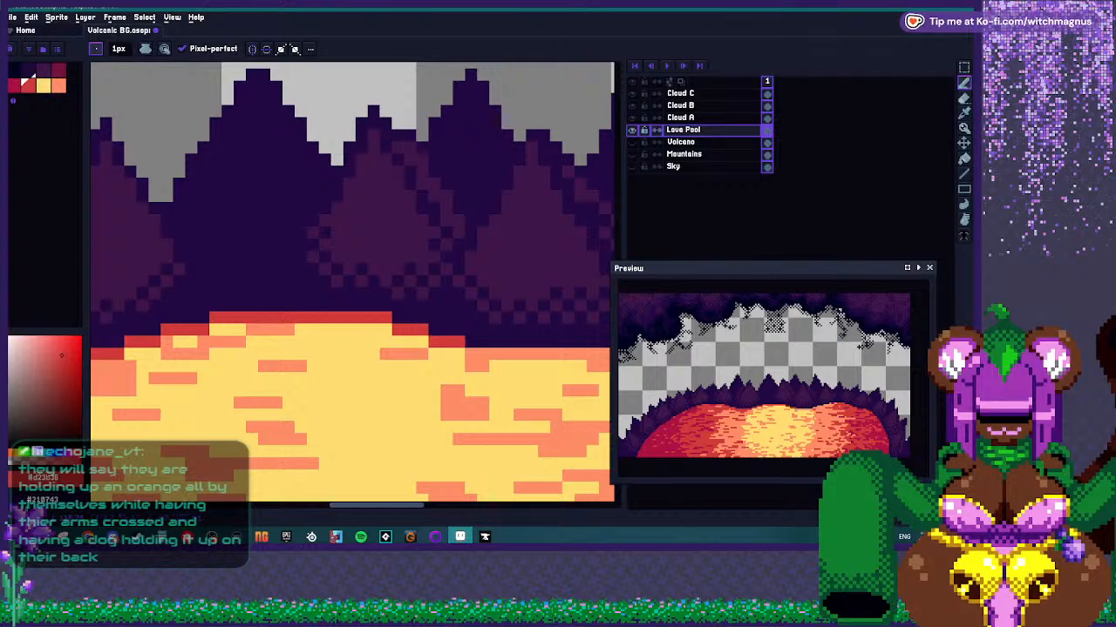
Redo the last outline strokes and extend the red edge line up onto the lava's right-hand hump.
scroll(353, 283, right, 3)
key(ctrl+z)
key(ctrl+z)
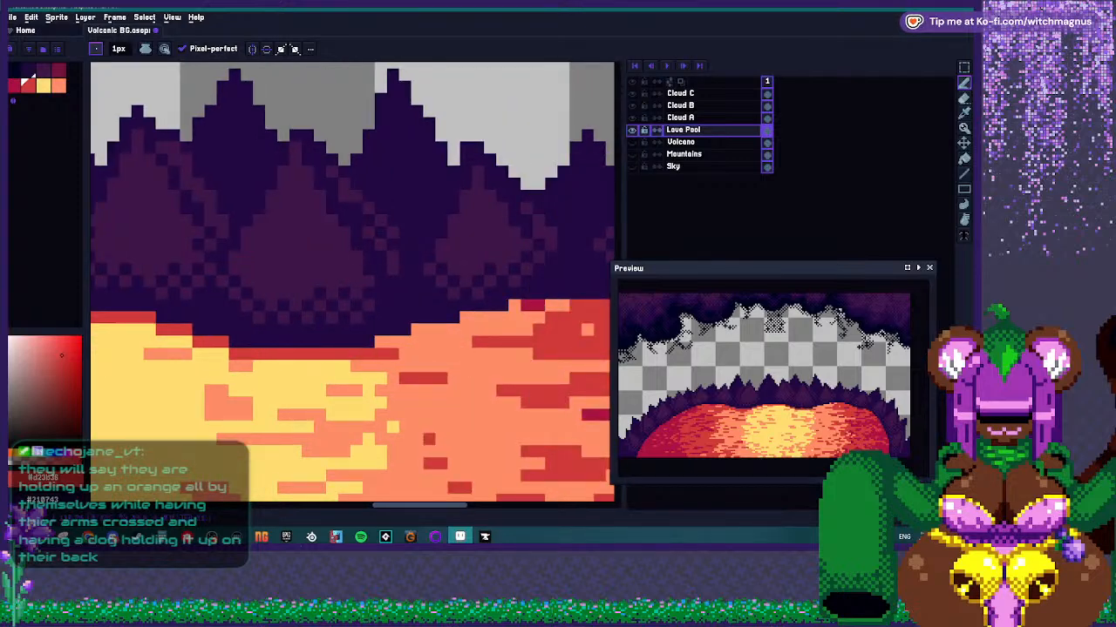
drag(392, 341, 514, 305)
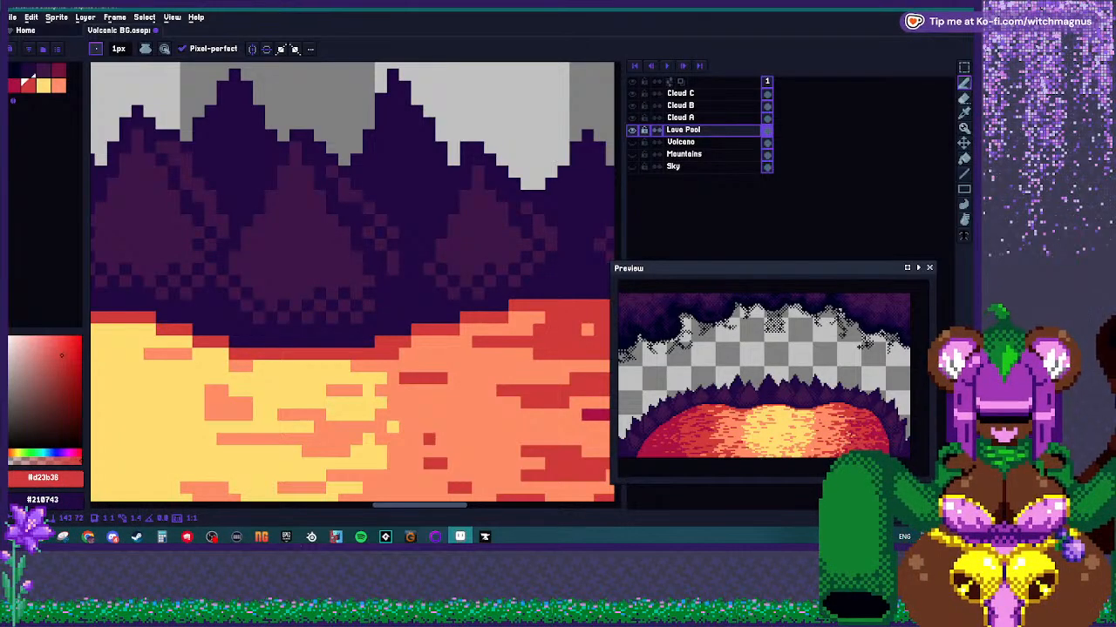
Pick the dark crimson #ac1242 from the lava and add broken segments along the edge of the right-hand hump.
scroll(502, 300, down, 5)
scroll(433, 302, up, 5)
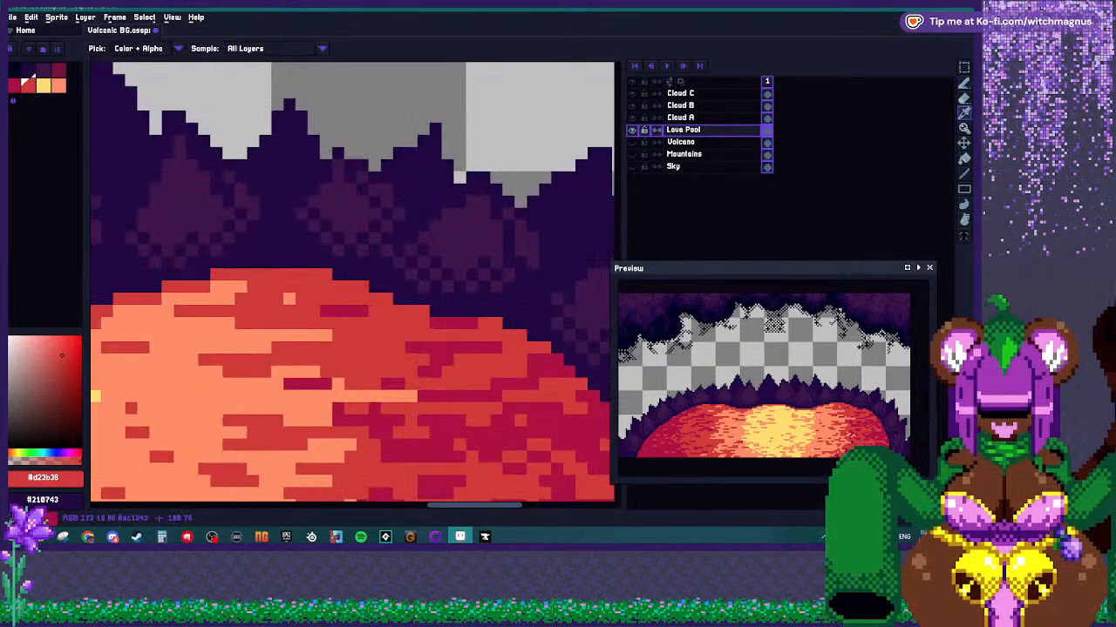
click(448, 299)
mouse_move(411, 312)
mouse_down()
mouse_move(362, 286)
mouse_move(248, 274)
mouse_up()
key(ctrl+z)
click(375, 299)
click(326, 274)
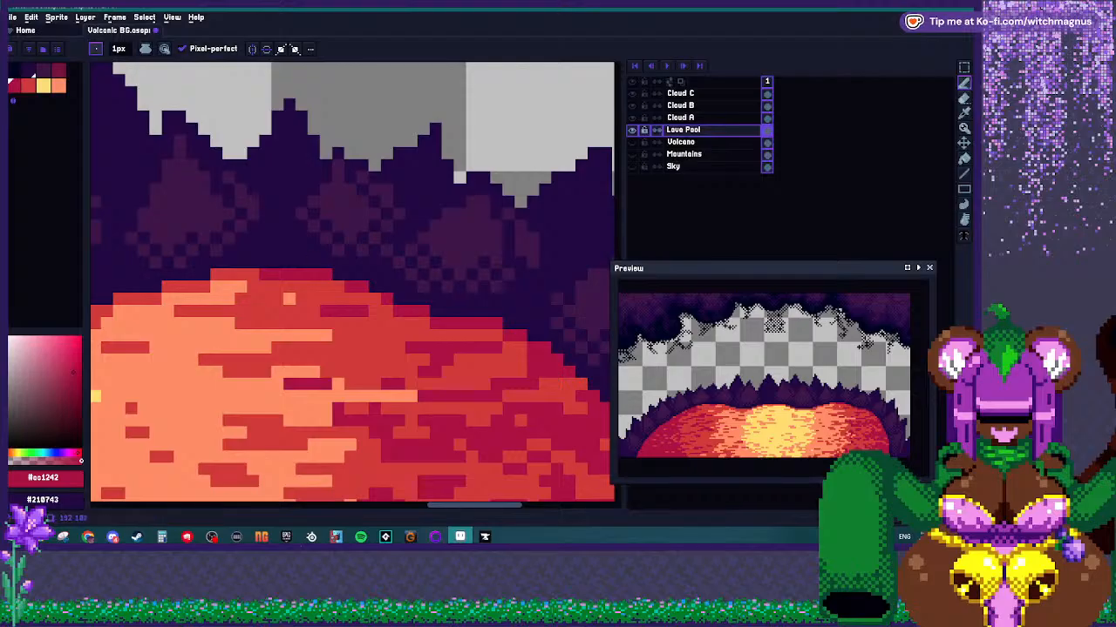
scroll(313, 263, down, 2)
scroll(300, 265, up, 3)
mouse_move(346, 316)
mouse_down()
mouse_move(331, 332)
mouse_move(266, 348)
mouse_up()
scroll(279, 323, down, 2)
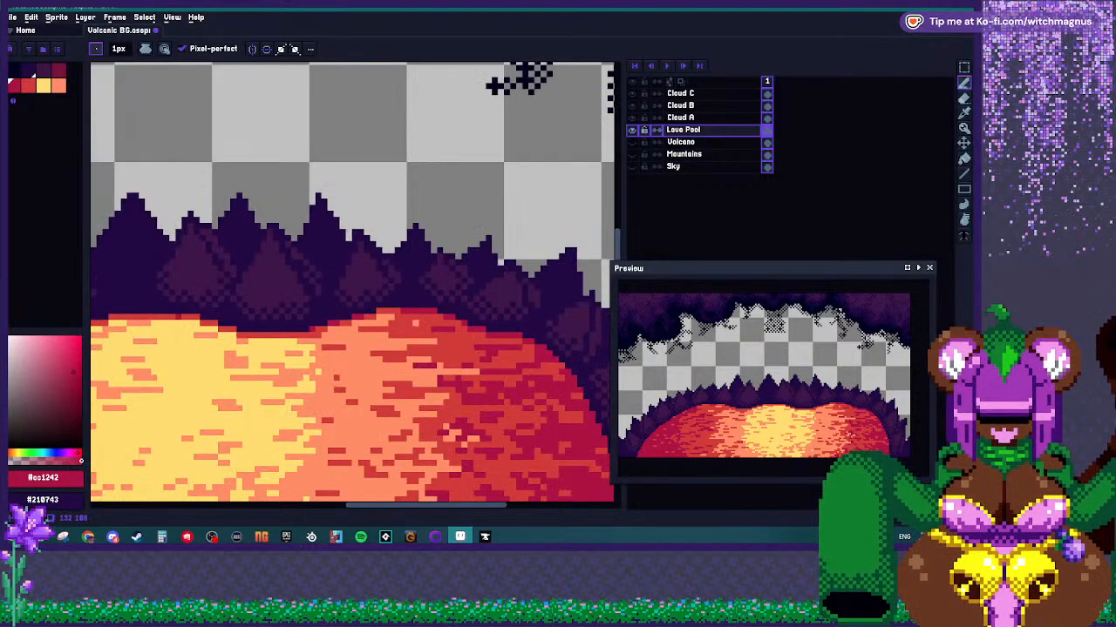
Add crimson segments to the red edge line above the lava's yellow centre and down its left slope.
scroll(279, 323, up, 3)
scroll(331, 344, down, 1)
drag(341, 345, 278, 345)
scroll(270, 345, down, 2)
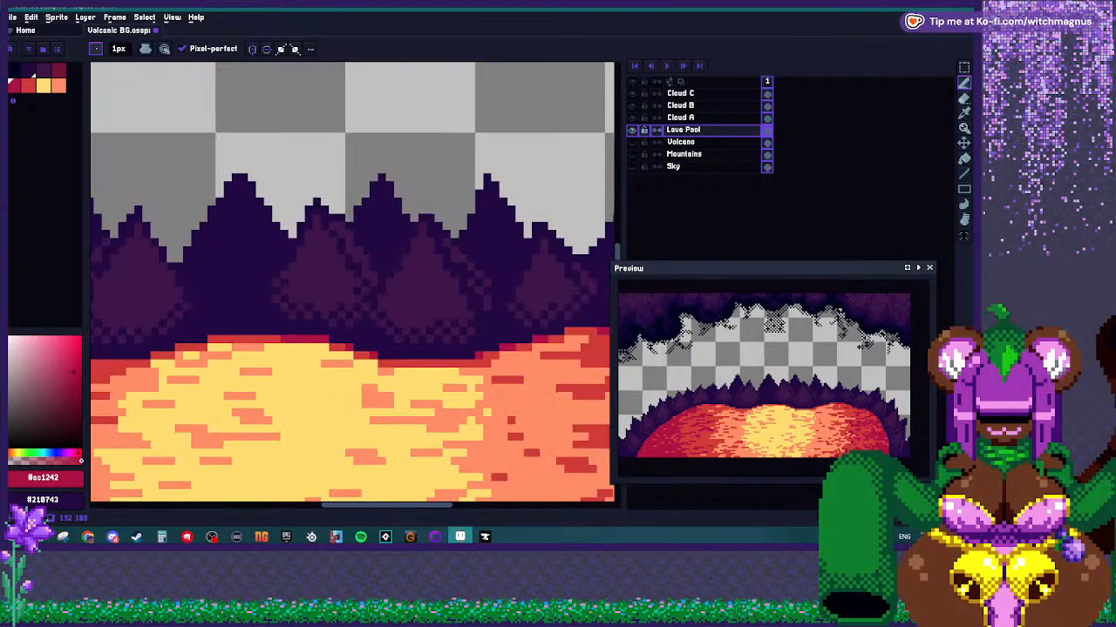
scroll(209, 345, up, 3)
drag(159, 343, 257, 344)
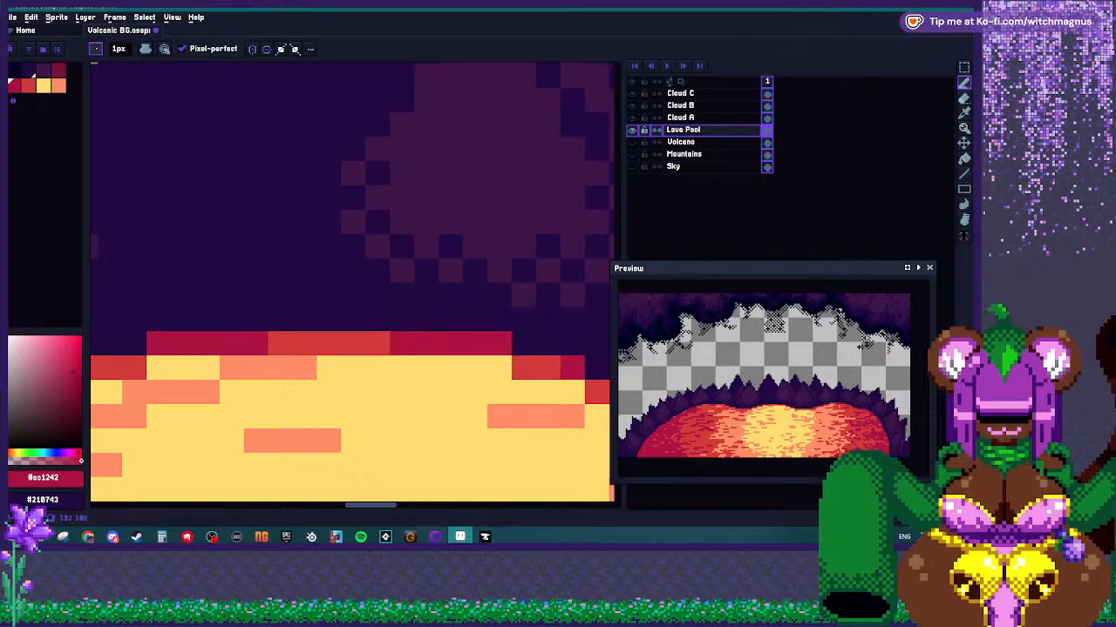
scroll(349, 348, down, 2)
scroll(348, 348, up, 2)
drag(440, 308, 464, 307)
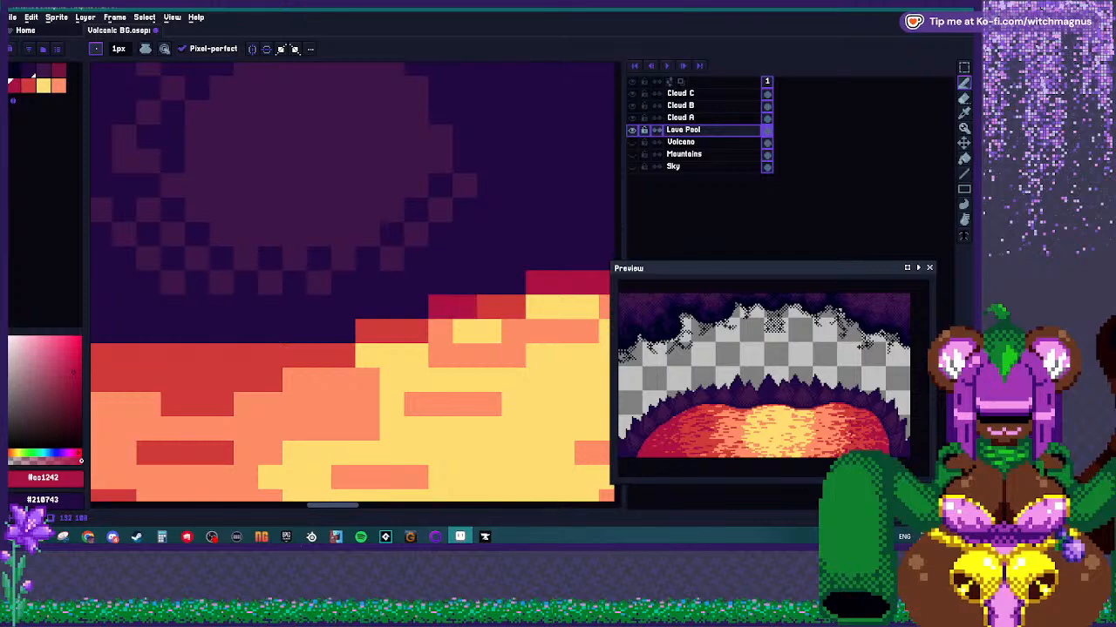
click(391, 331)
Continue the crimson edge pixels over the lava's left-hand hump and into the dip beside the yellow centre.
scroll(391, 331, down, 1)
scroll(391, 322, down, 1)
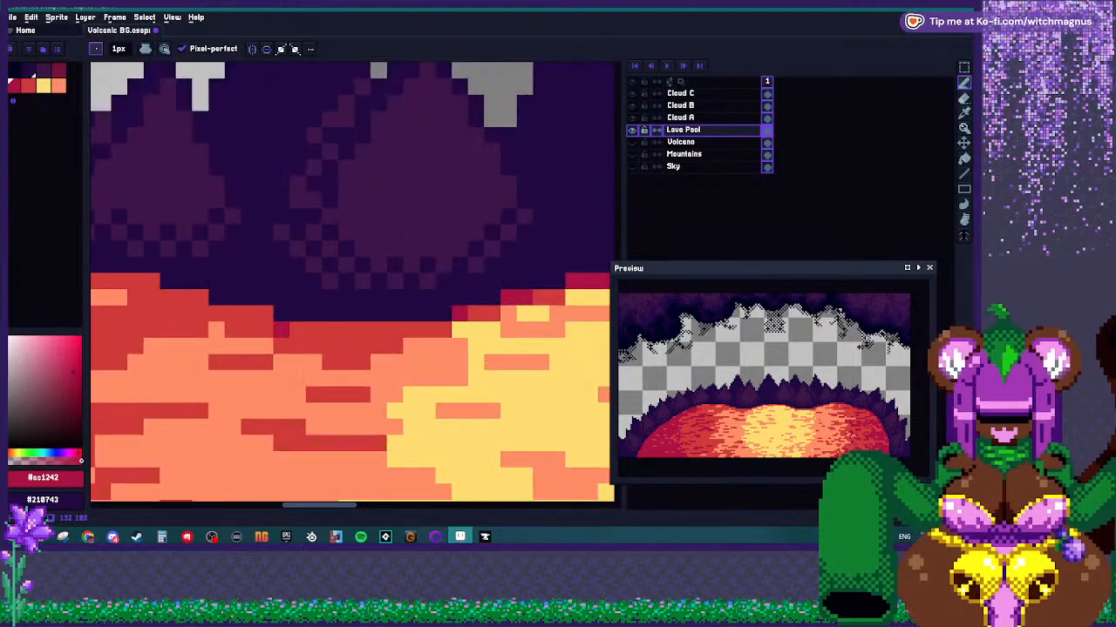
scroll(391, 322, down, 2)
scroll(391, 322, up, 3)
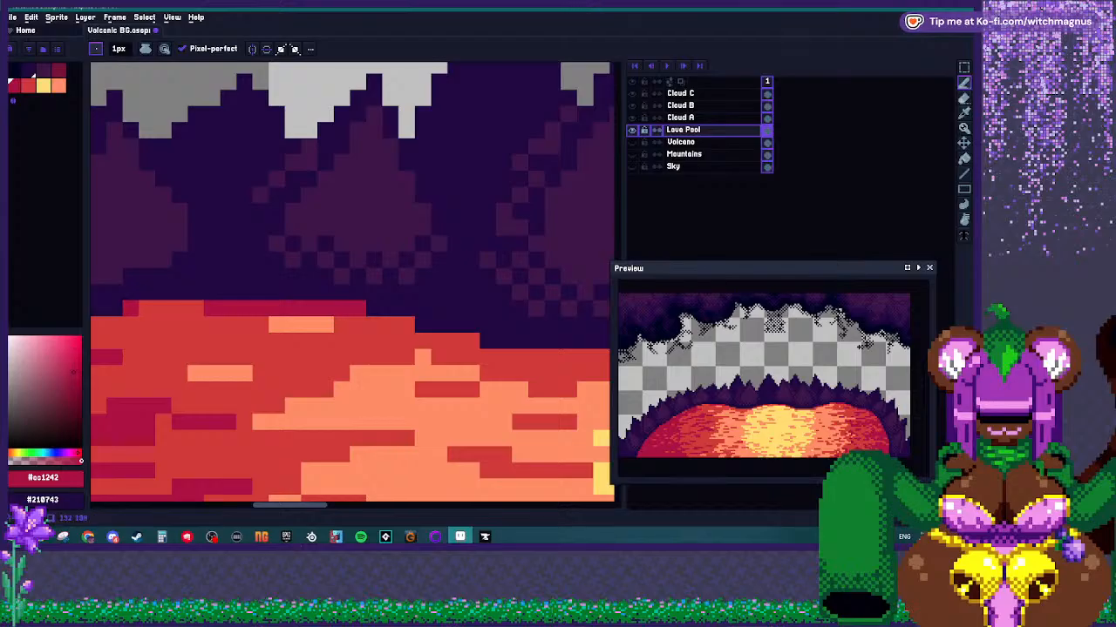
scroll(146, 308, down, 2)
scroll(169, 319, up, 1)
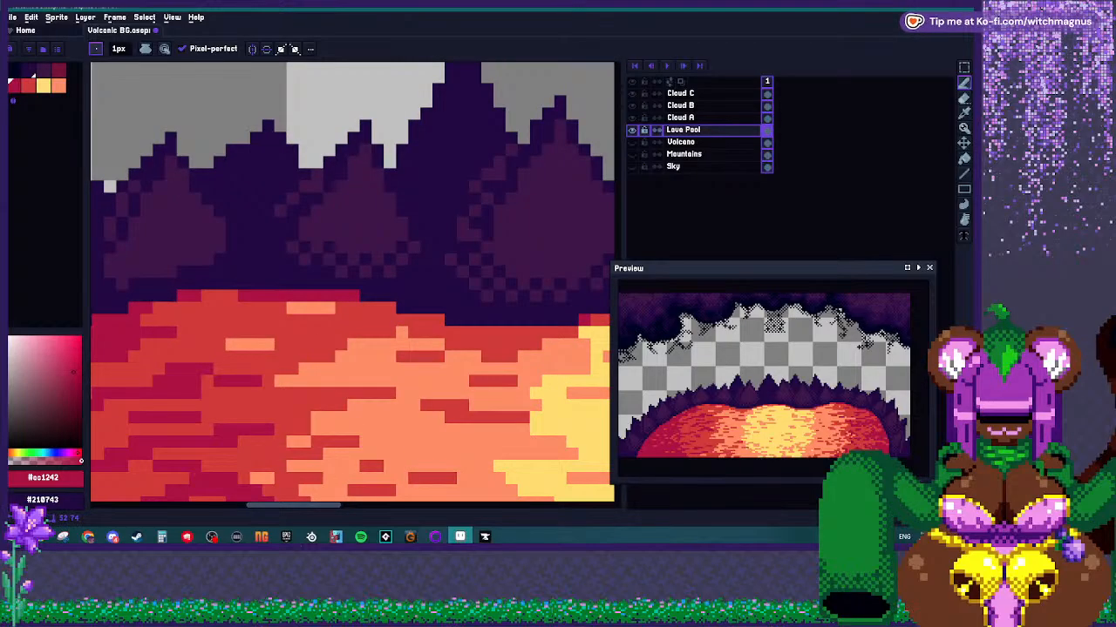
scroll(162, 312, down, 1)
scroll(273, 309, up, 1)
click(333, 309)
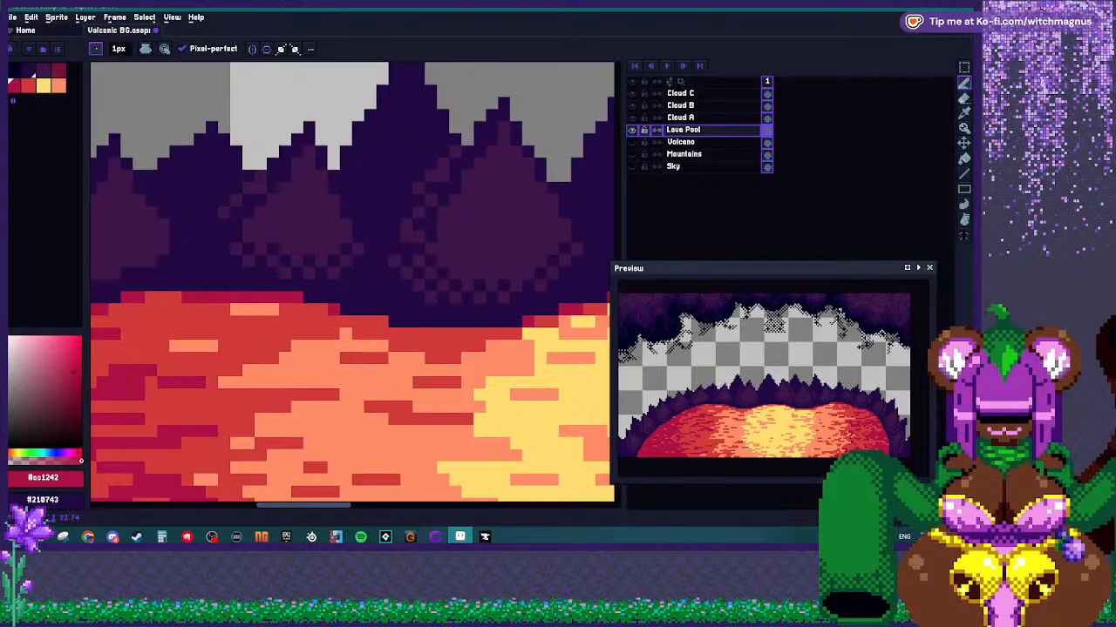
click(369, 322)
click(382, 322)
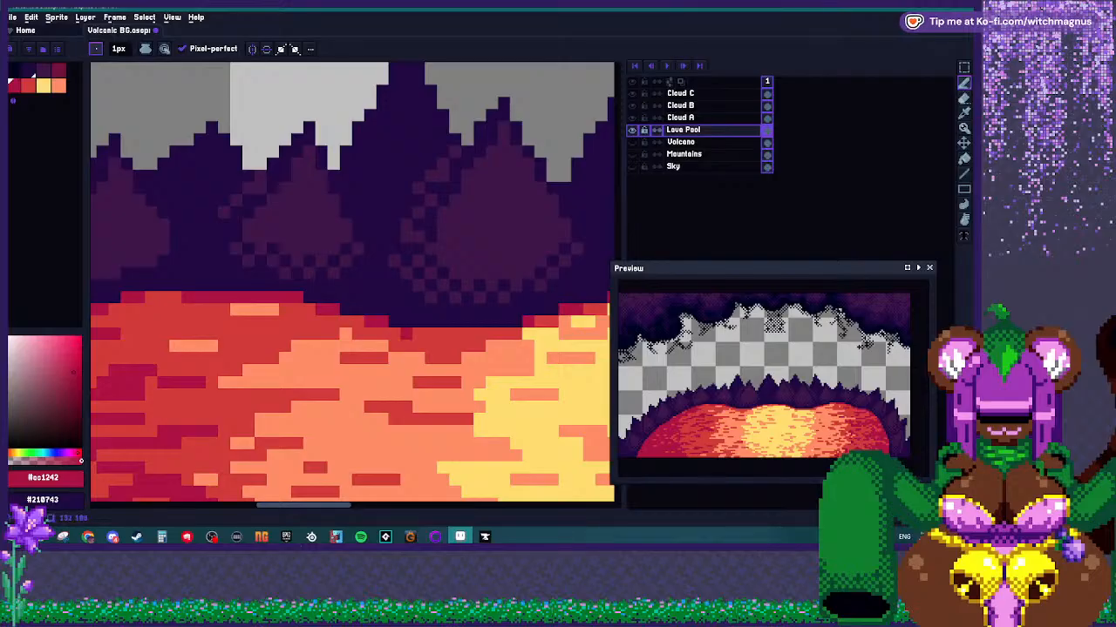
drag(394, 334, 431, 334)
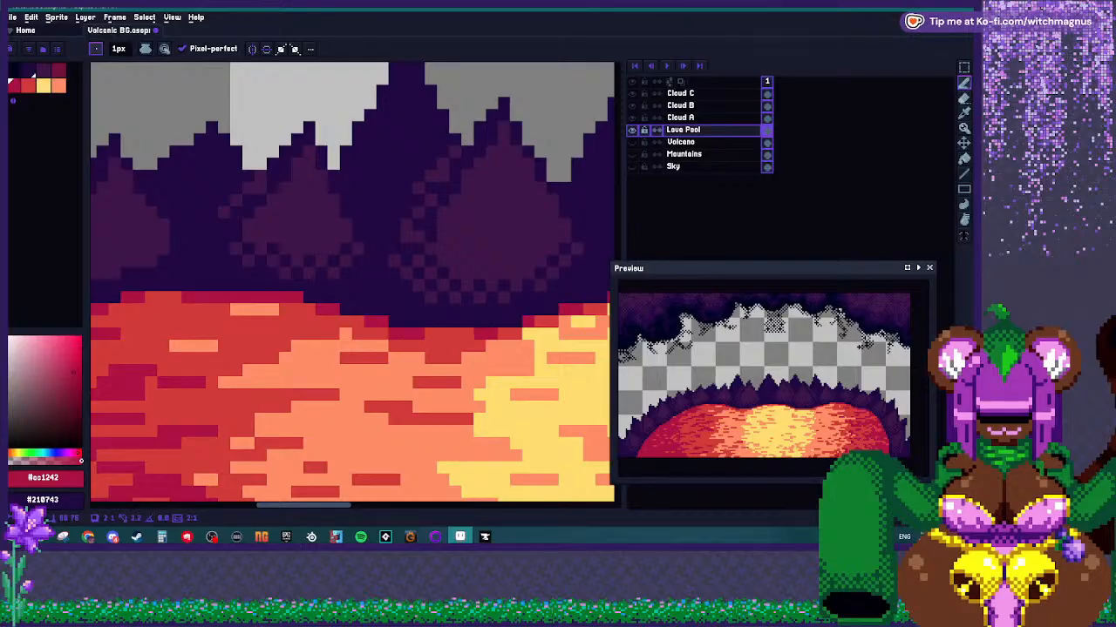
Sample the lava's orange and draw a short horizontal stroke just beneath the edge of the yellow centre.
scroll(431, 334, down, 2)
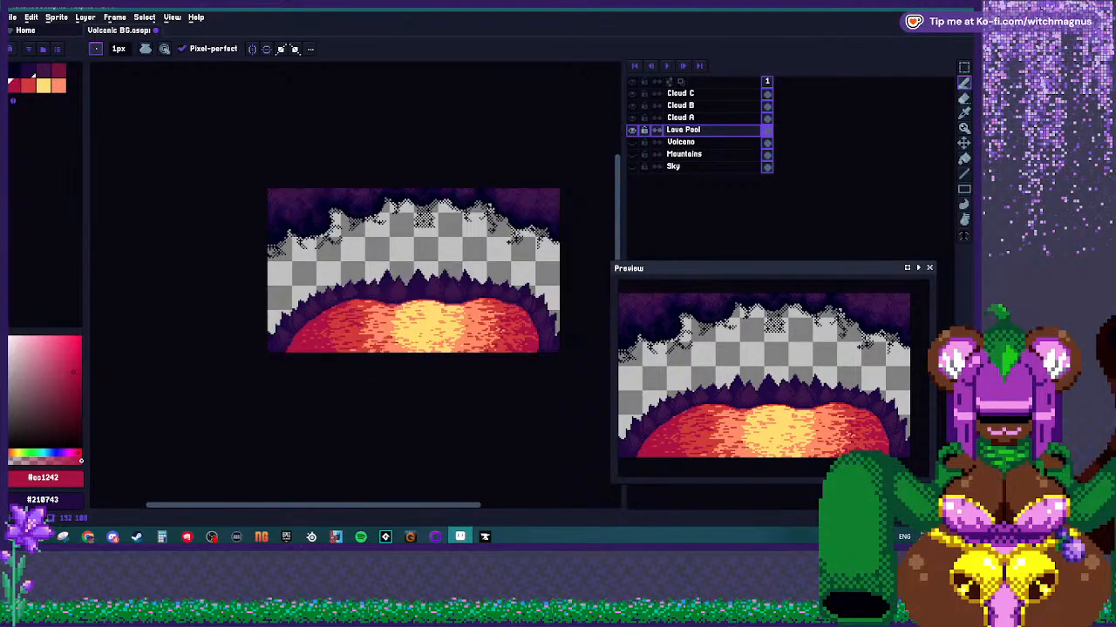
scroll(396, 262, right, 2)
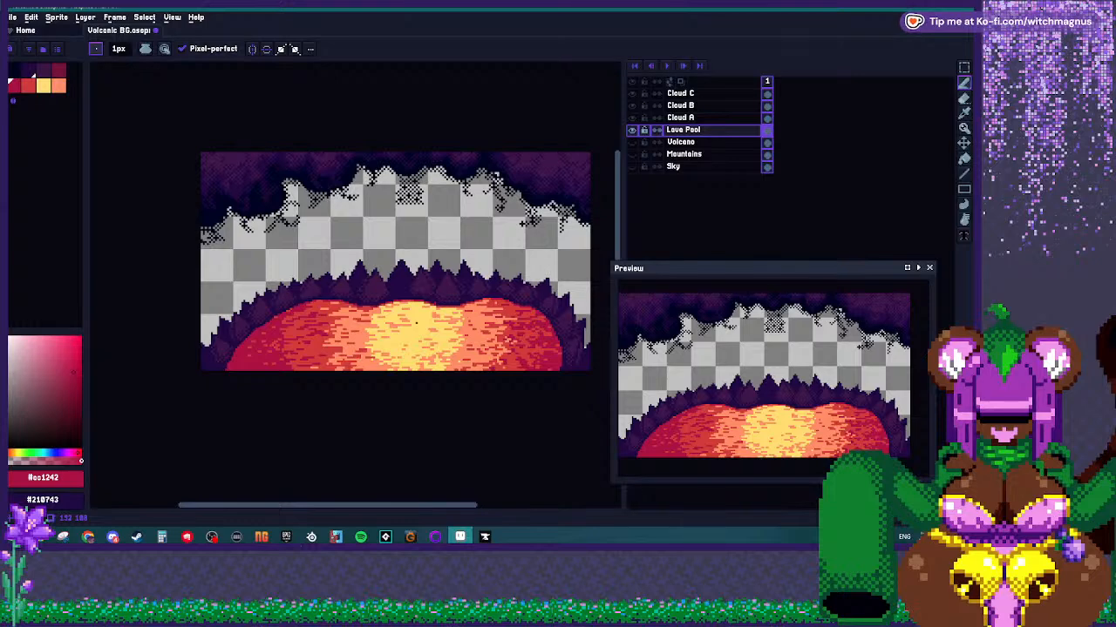
scroll(415, 323, up, 3)
key(i)
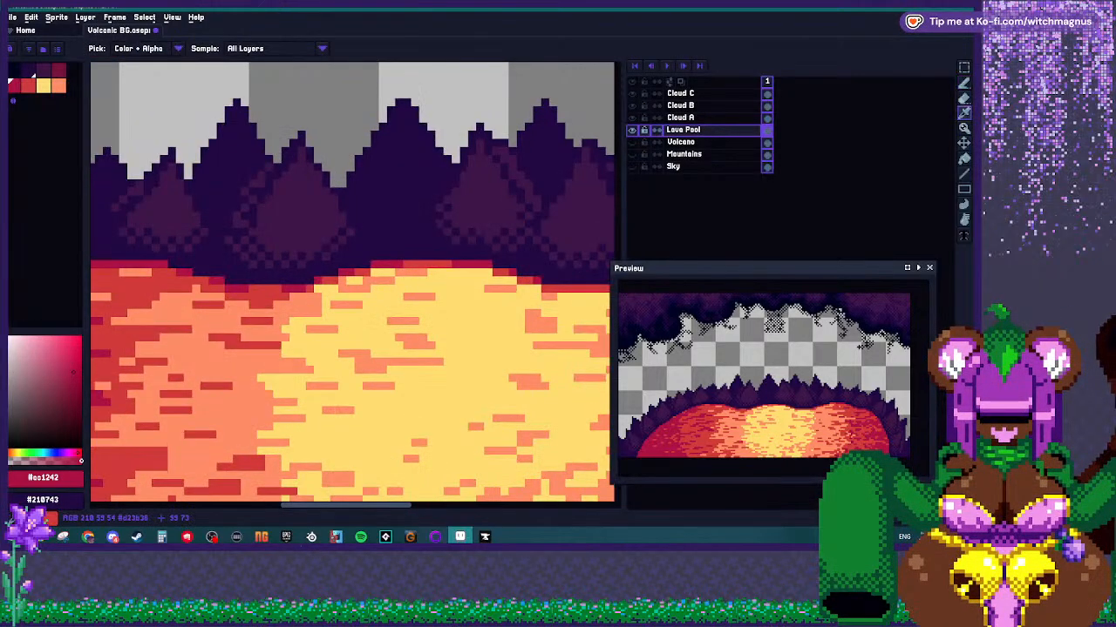
click(381, 272)
key(b)
drag(448, 272, 472, 272)
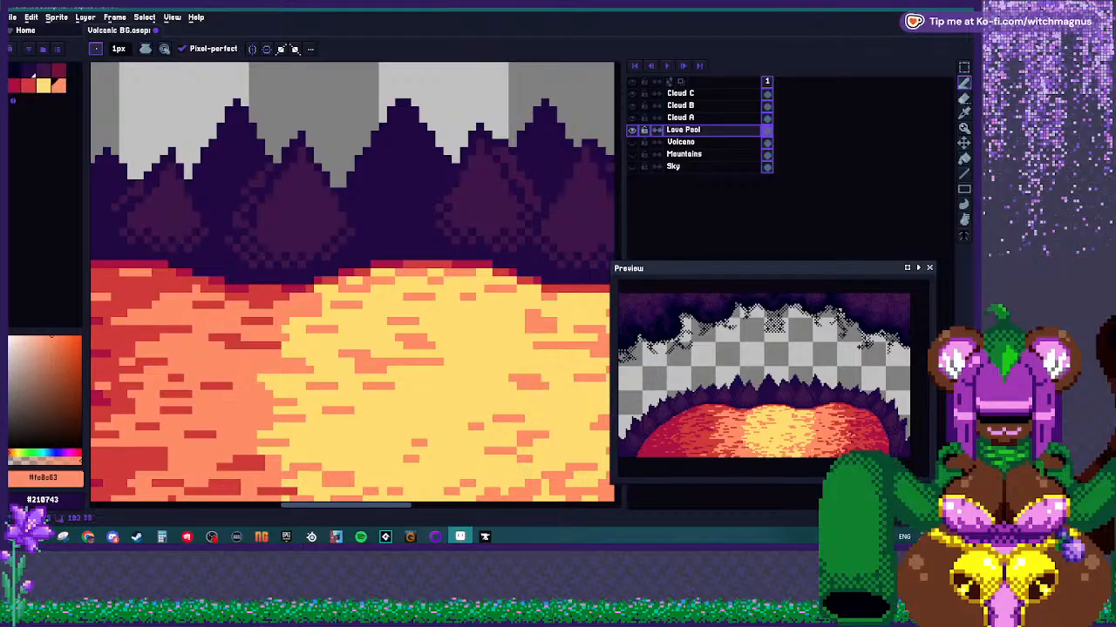
scroll(440, 279, down, 2)
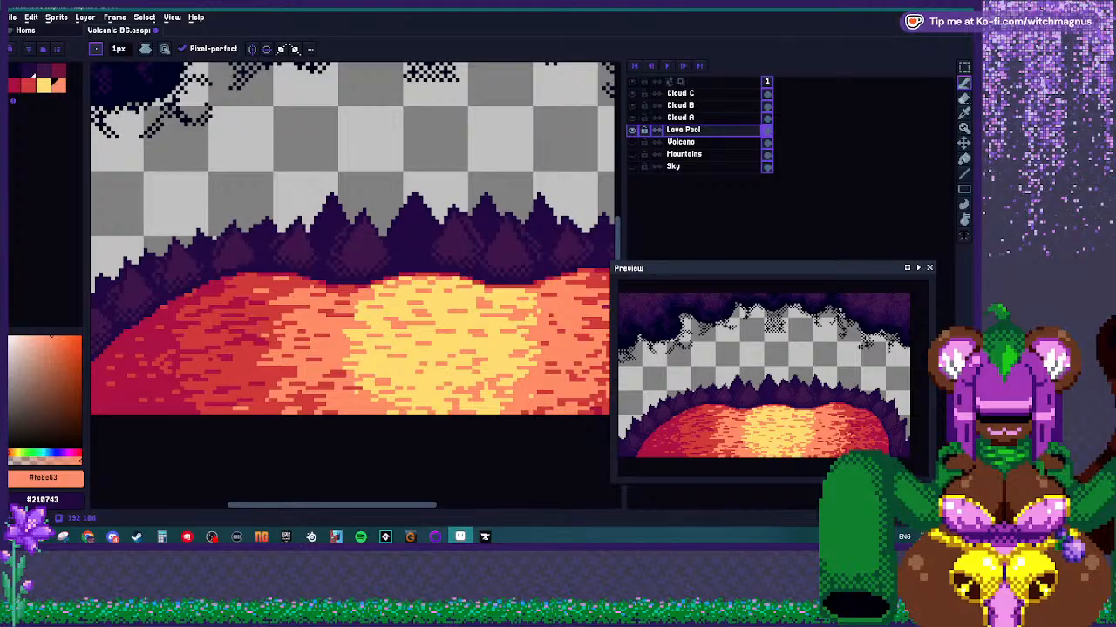
Sample the crimson #ac1242 from the left side of the lava pool.
scroll(412, 326, down, 3)
scroll(412, 326, up, 1)
scroll(412, 326, down, 1)
scroll(412, 326, up, 3)
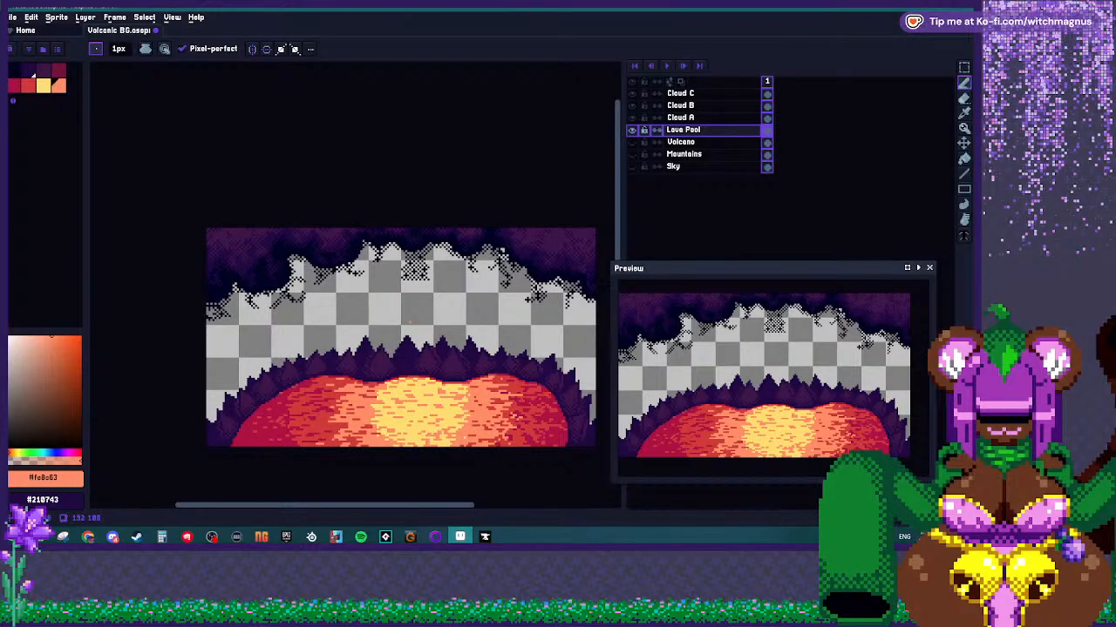
scroll(341, 410, up, 3)
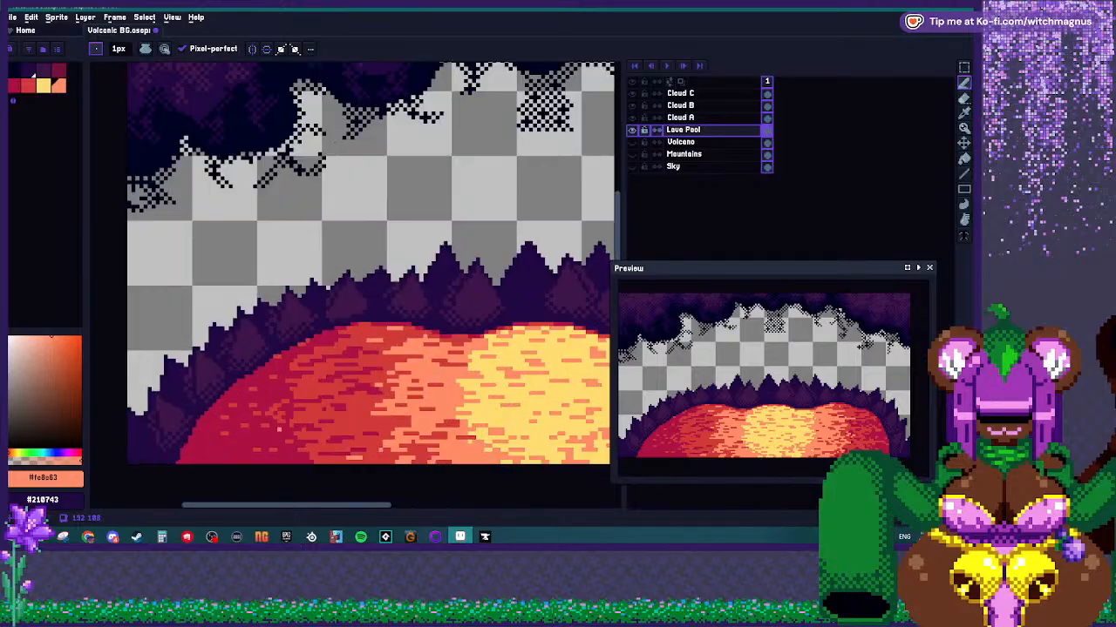
key(i)
click(298, 405)
key(b)
scroll(292, 408, up, 2)
scroll(296, 401, down, 3)
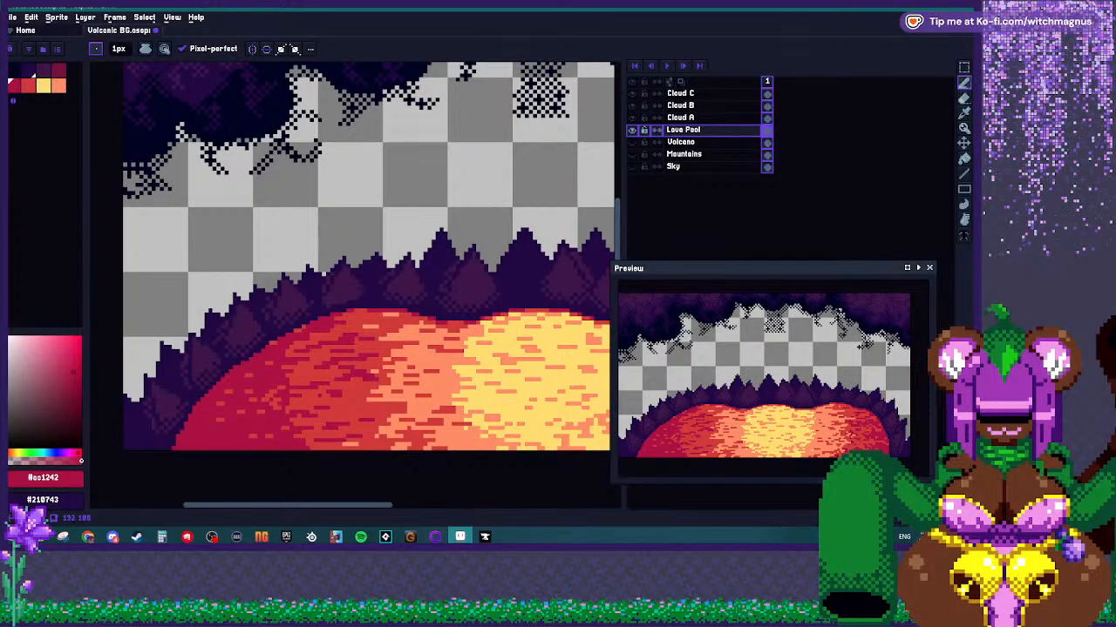
scroll(311, 382, down, 3)
scroll(403, 386, up, 6)
Sample the lava's orange #fe8c63 and paint horizontal strokes across the bottom edge of the yellow centre.
alt+click(391, 418)
scroll(392, 420, down, 1)
mouse_move(410, 435)
mouse_down()
mouse_move(479, 435)
mouse_move(345, 435)
mouse_move(505, 435)
mouse_up()
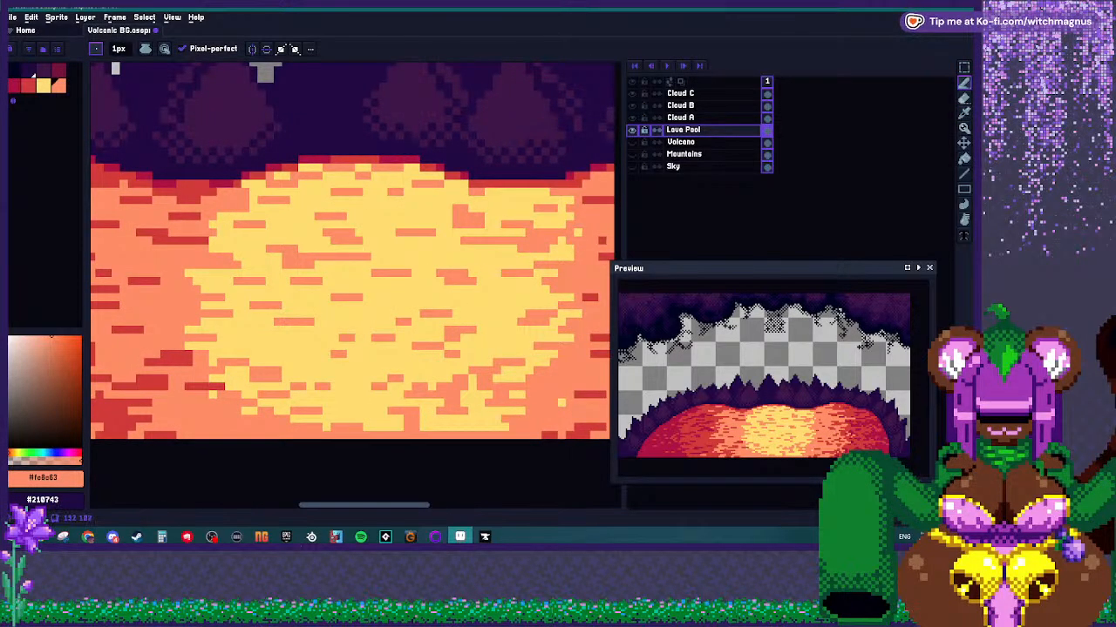
drag(326, 427, 505, 427)
mouse_move(292, 420)
mouse_down()
mouse_move(512, 411)
mouse_move(506, 427)
mouse_move(521, 411)
mouse_up()
Sample the red #d23b38 and add short horizontal dashes along the orange strip below the yellow centre.
alt+click(550, 435)
drag(399, 427, 358, 428)
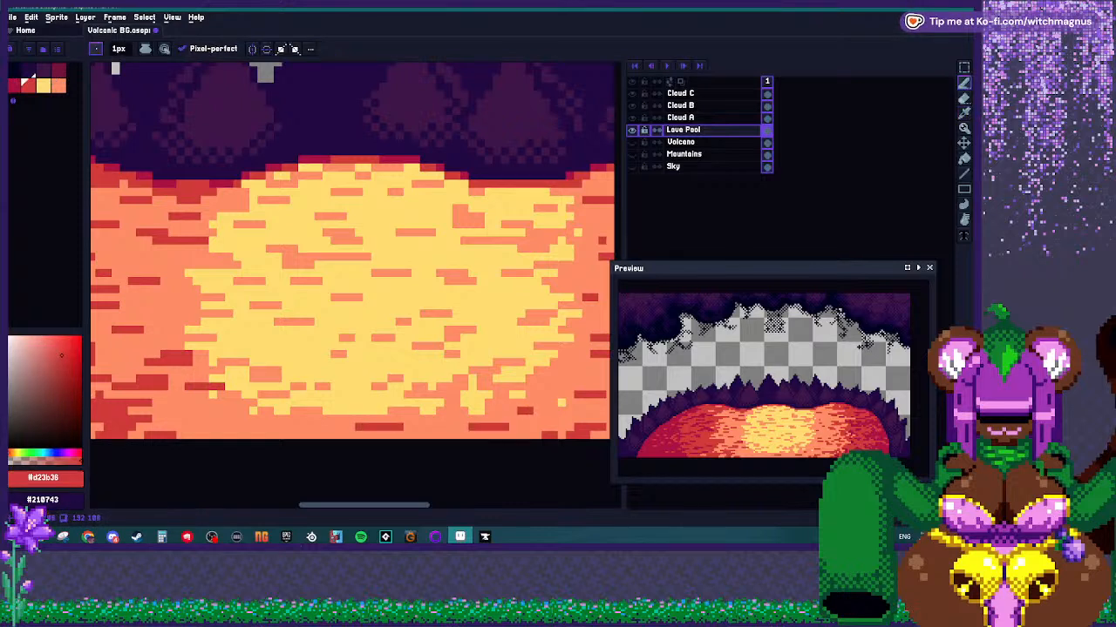
drag(278, 427, 185, 419)
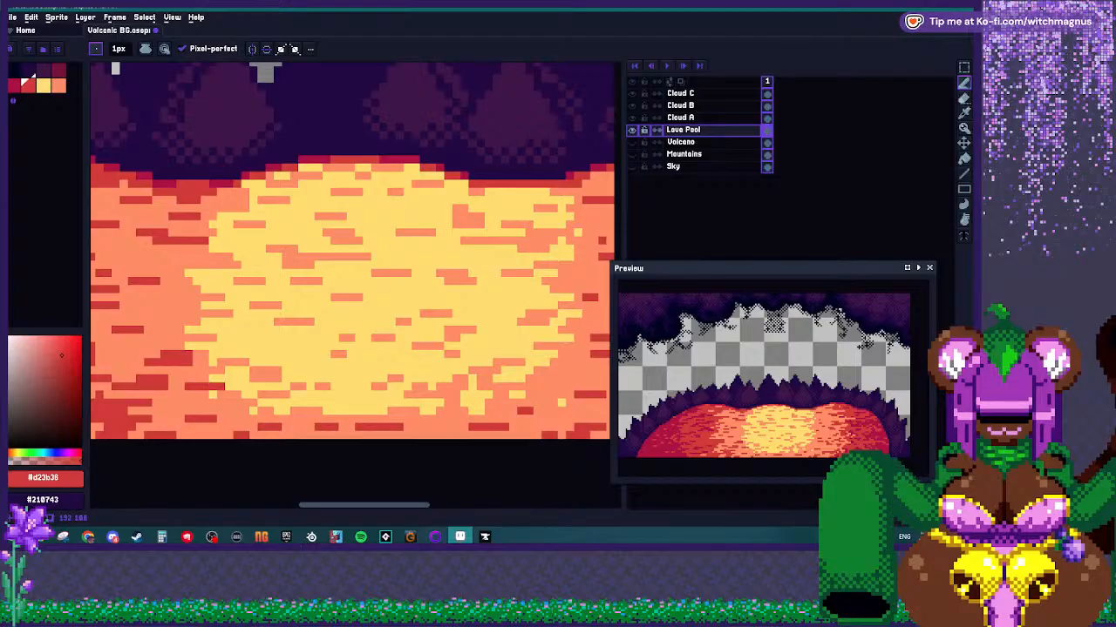
scroll(432, 403, down, 4)
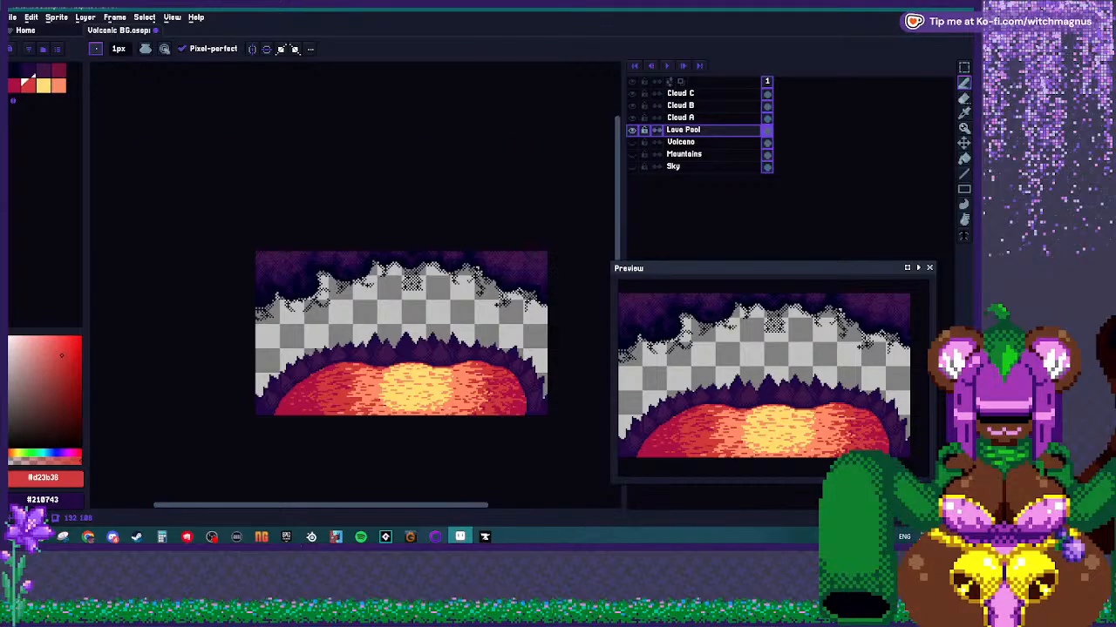
scroll(412, 382, down, 1)
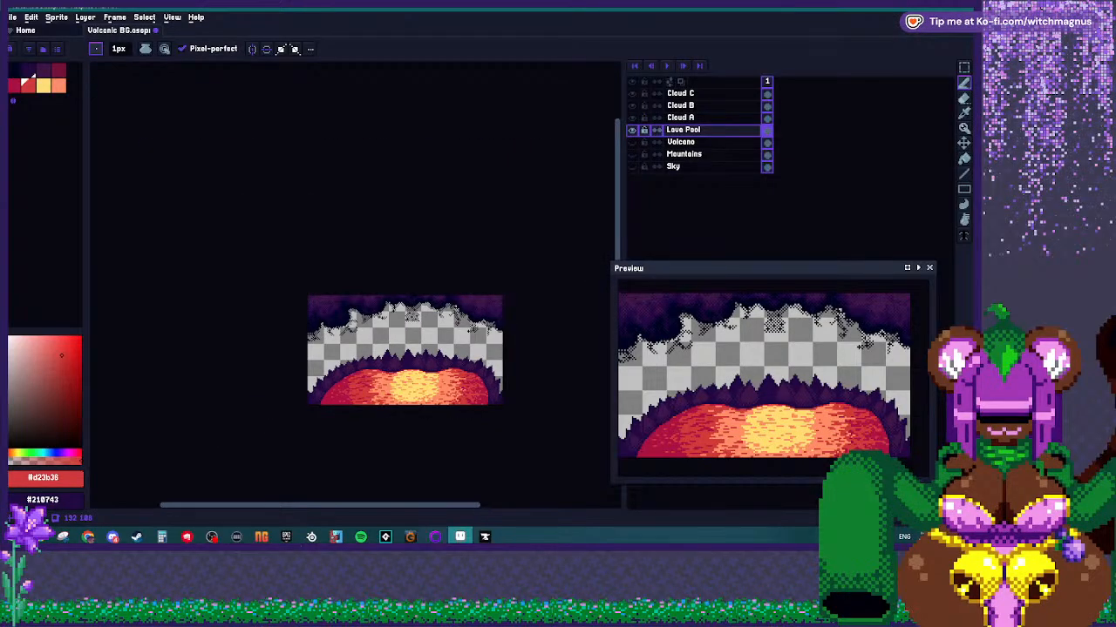
scroll(425, 346, up, 1)
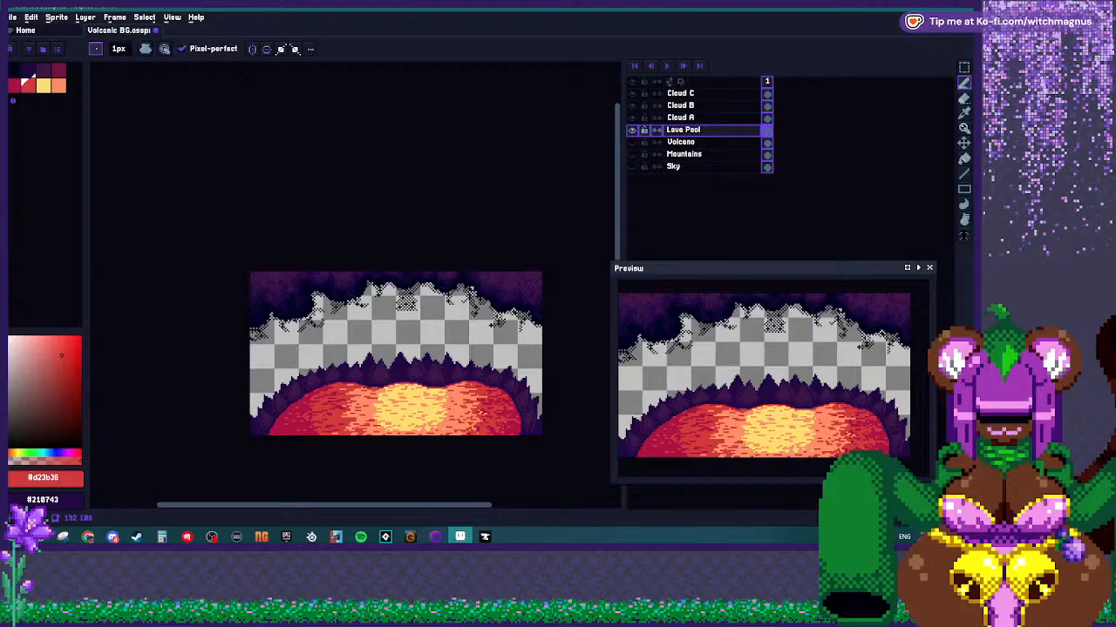
scroll(396, 353, up, 2)
Sample the spikes' dark purple #210743 and add small dark marks to the lighter facets just right of the tallest central spike.
key(i)
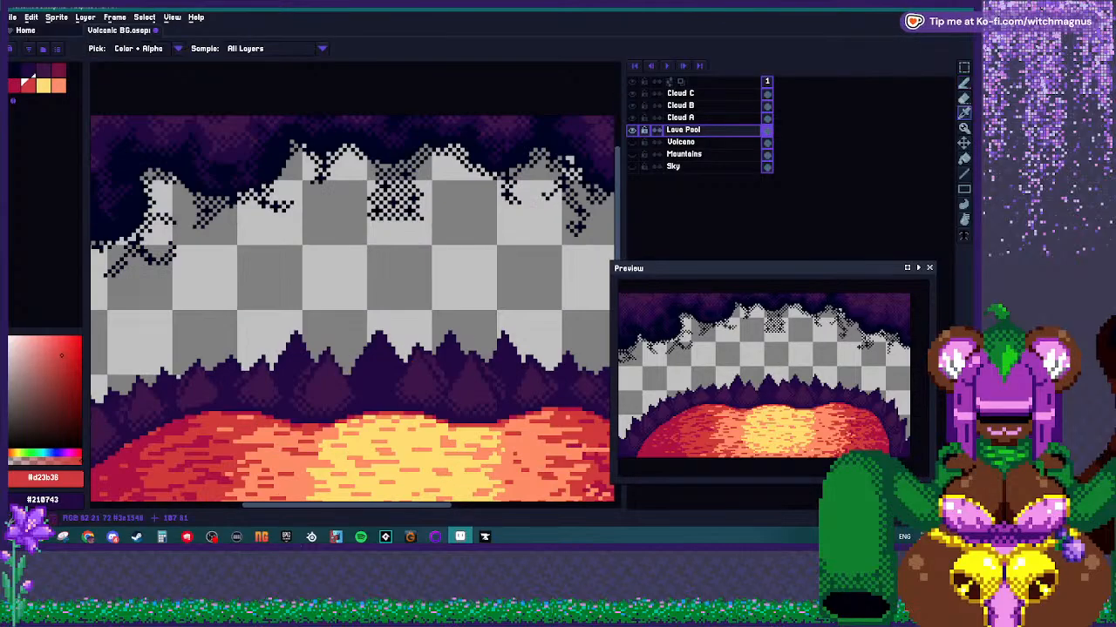
click(422, 382)
key(b)
click(59, 71)
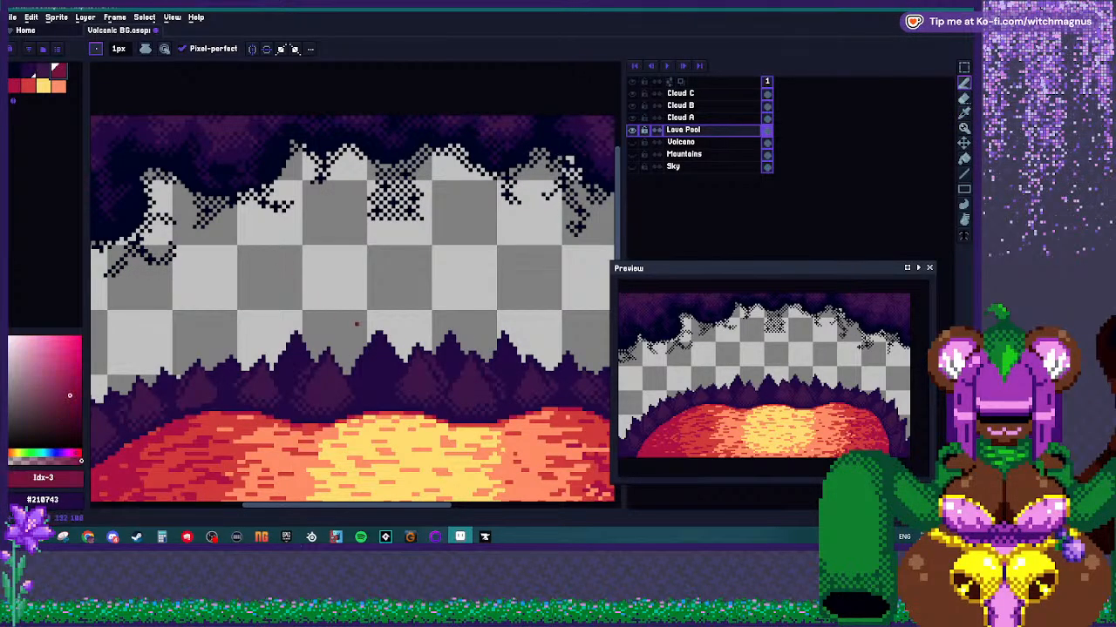
scroll(357, 325, up, 1)
scroll(426, 380, up, 1)
alt+click(427, 368)
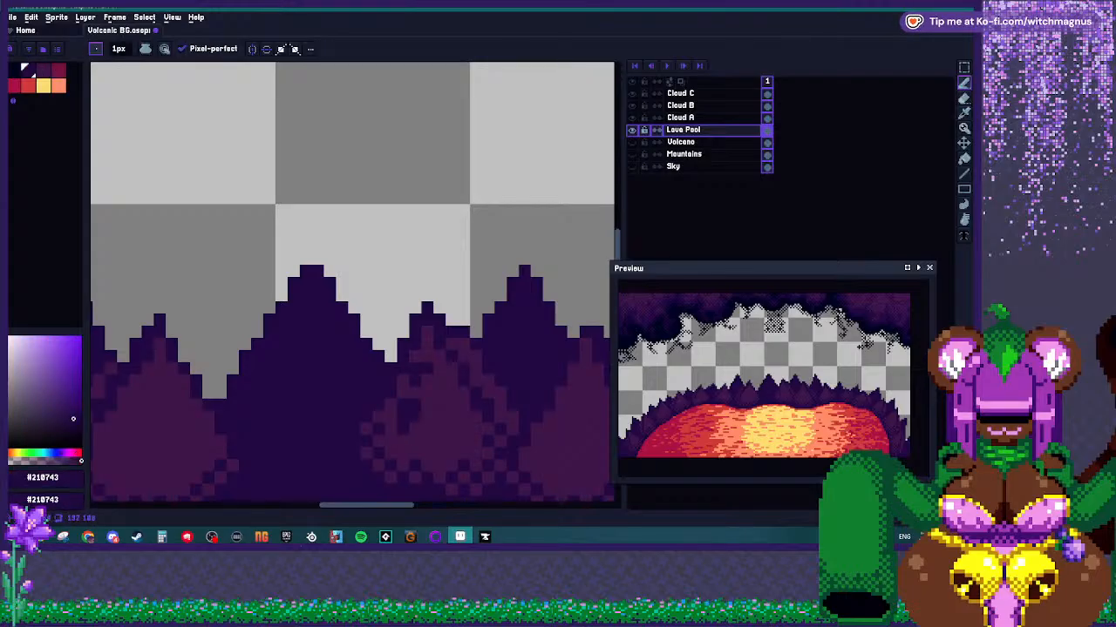
scroll(477, 405, down, 3)
scroll(475, 407, up, 2)
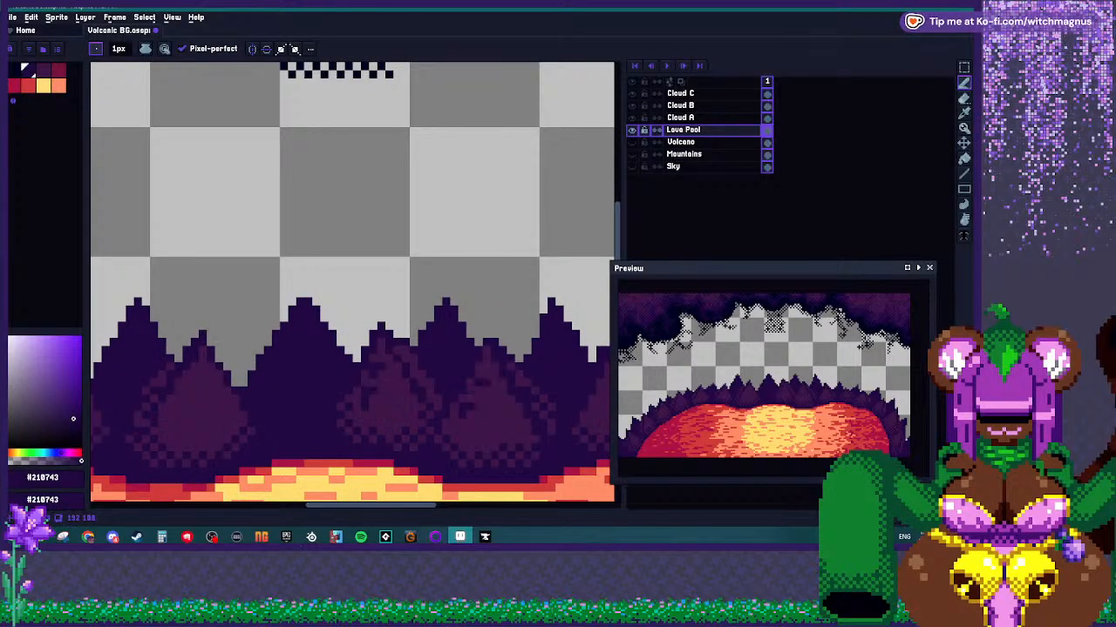
Add dark purple pixel marks to the lighter facets of the spikes above the lava's right-hand hump.
scroll(487, 374, down, 3)
scroll(485, 406, up, 4)
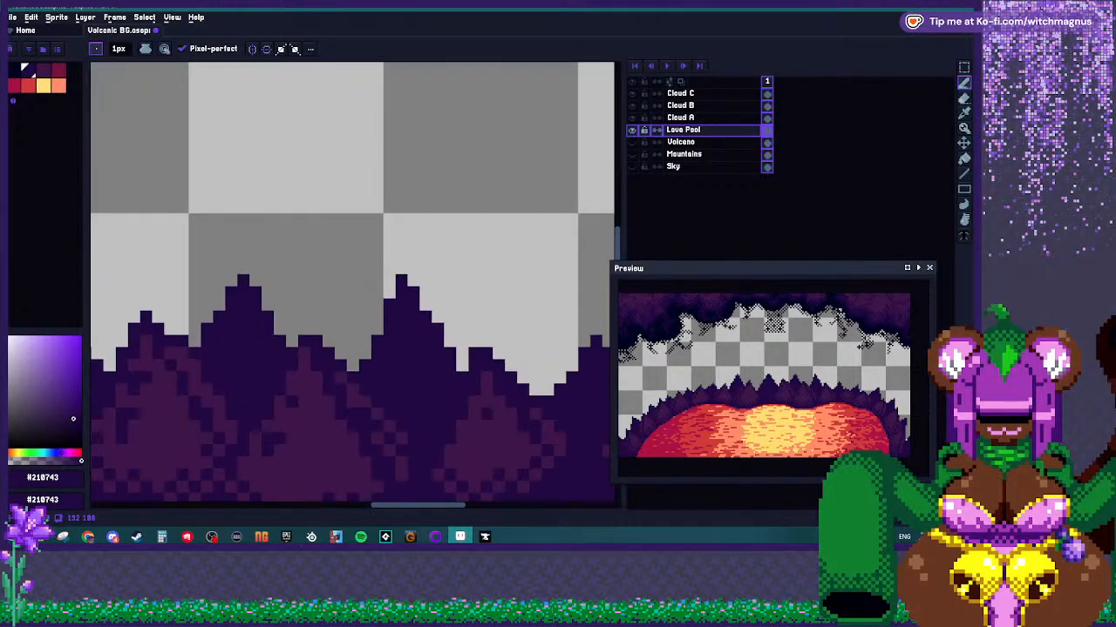
scroll(462, 437, down, 3)
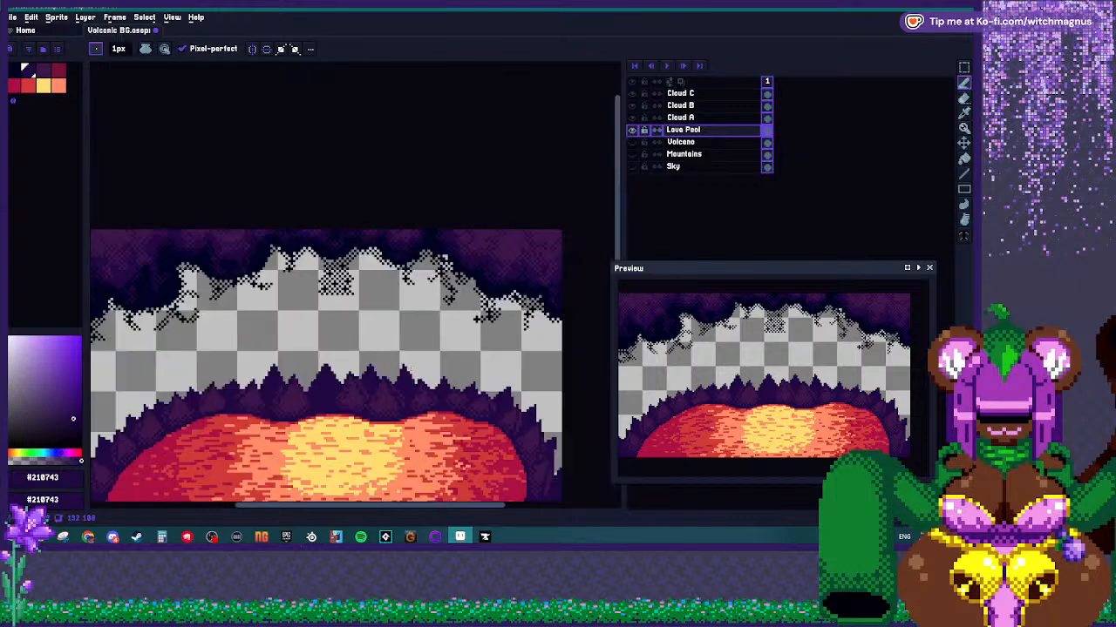
scroll(436, 401, up, 2)
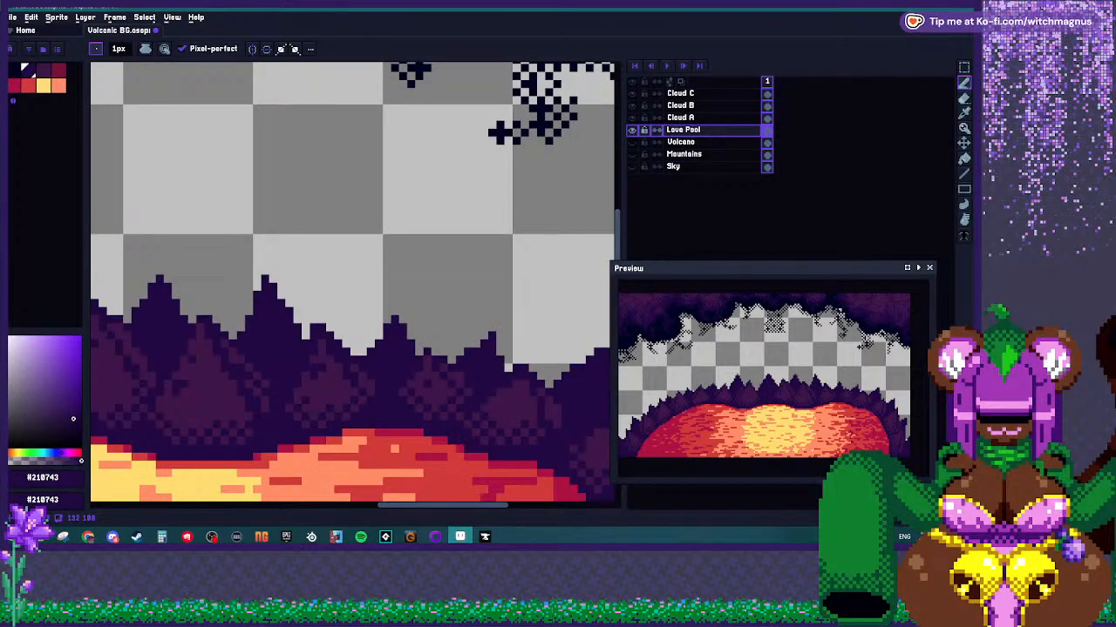
scroll(348, 288, down, 2)
scroll(348, 287, up, 4)
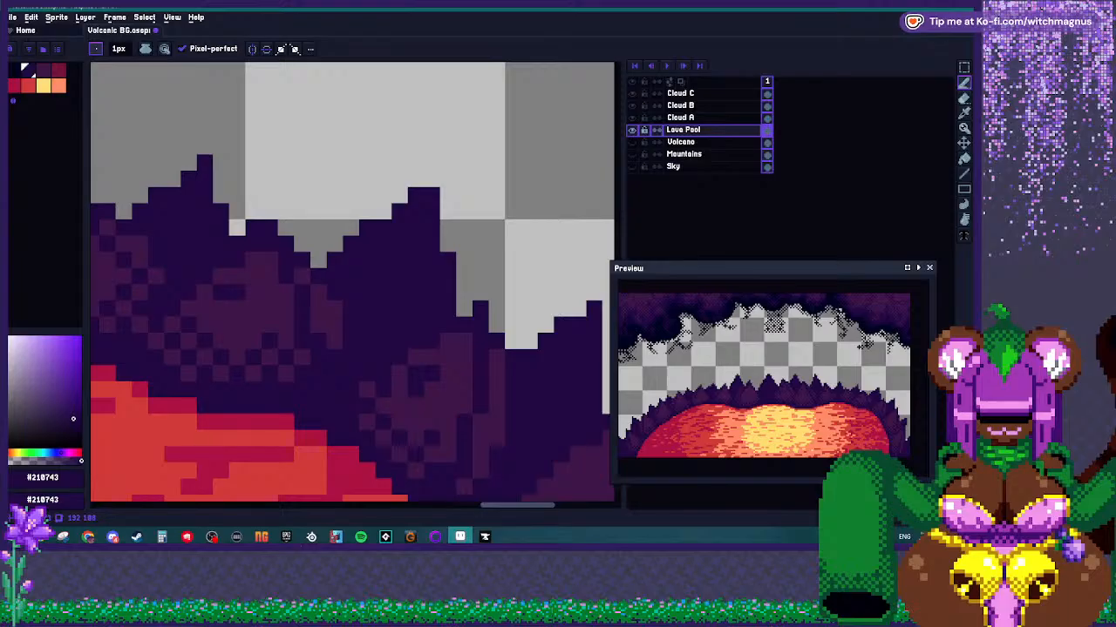
Continue the dark purple marks on the spike facets down the right slope of the crater rim.
scroll(375, 348, down, 2)
scroll(374, 348, up, 2)
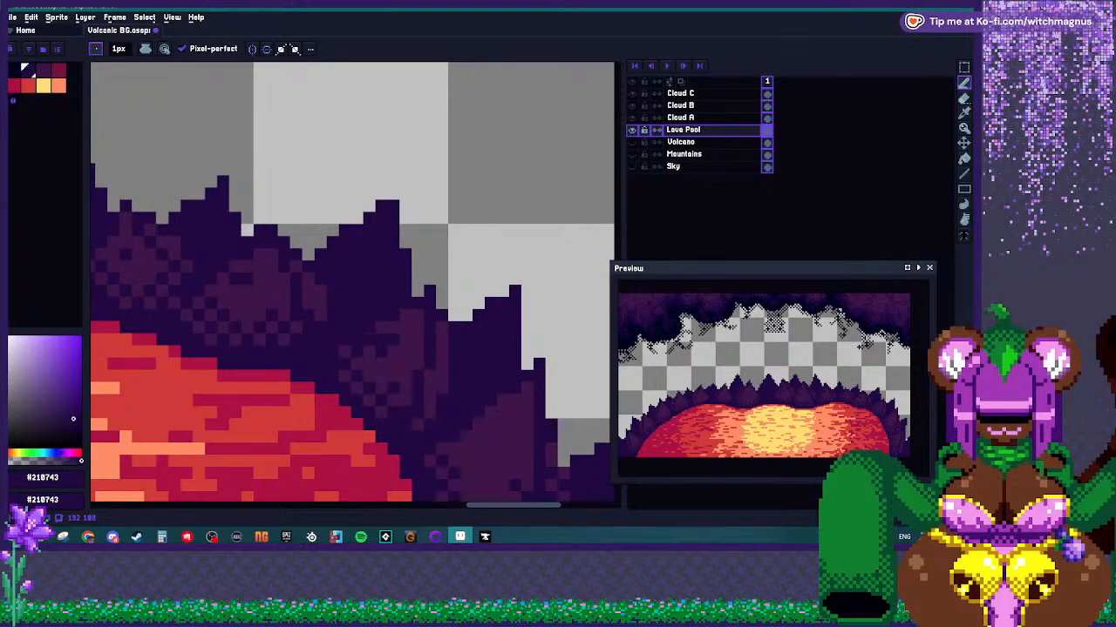
scroll(382, 328, down, 2)
scroll(382, 328, up, 2)
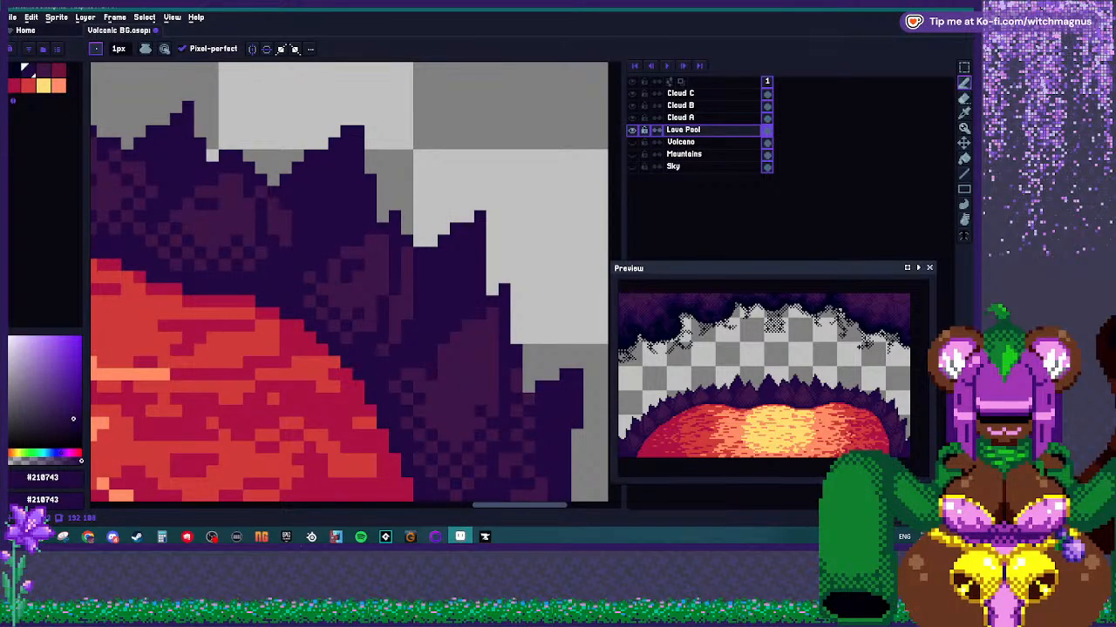
scroll(456, 349, down, 2)
scroll(455, 349, up, 2)
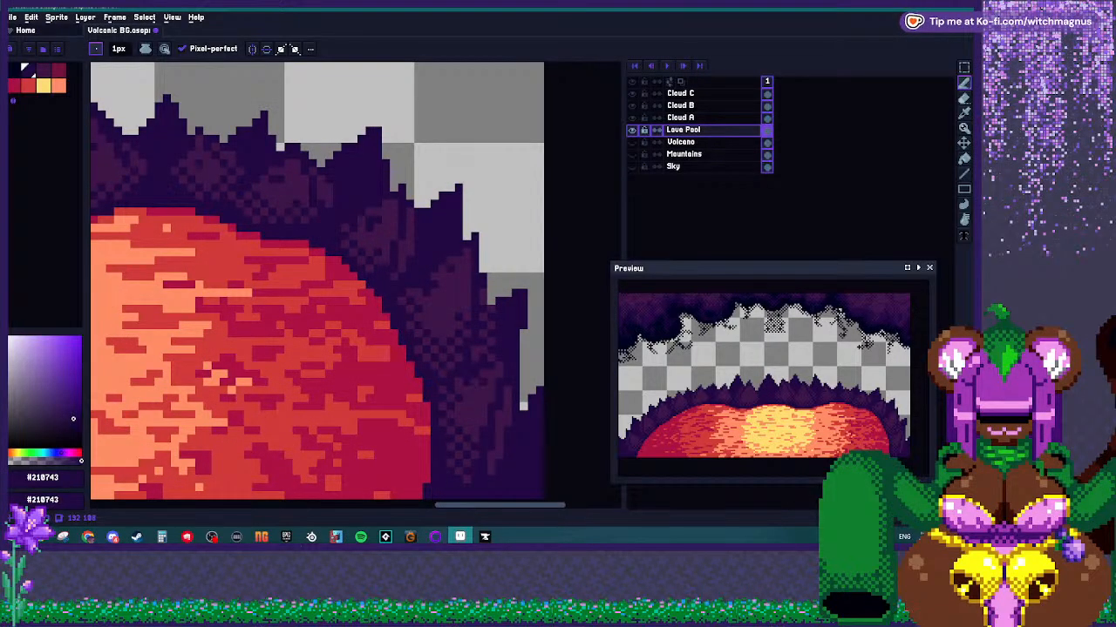
scroll(482, 381, down, 2)
Add dark purple marks to the lighter spike facets just left of the tallest central spike.
scroll(288, 313, up, 3)
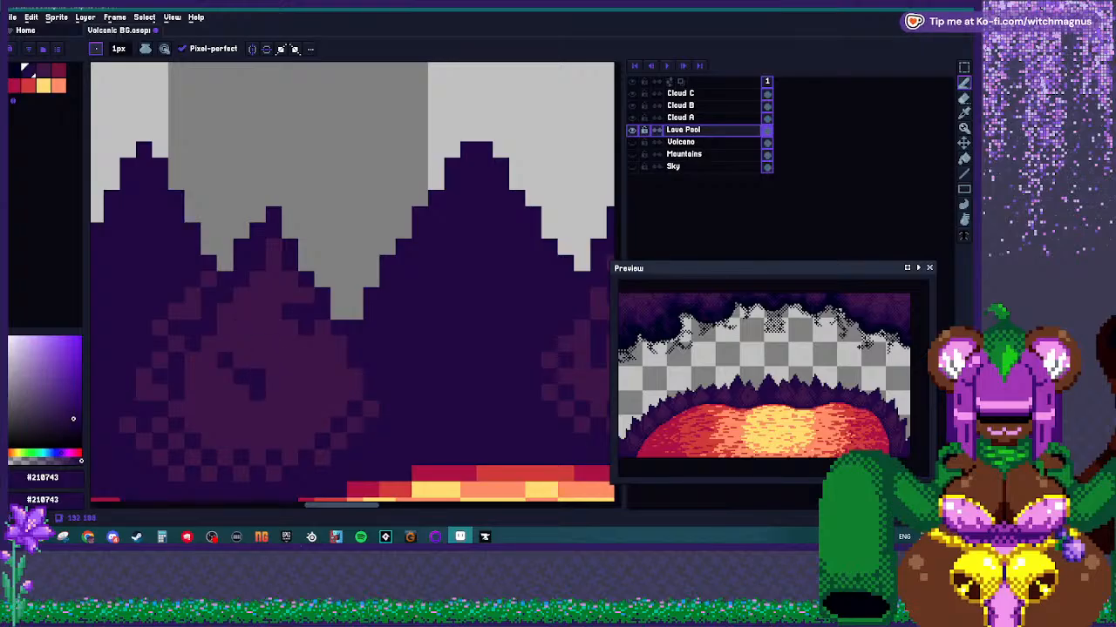
scroll(241, 329, down, 2)
scroll(514, 384, up, 2)
scroll(293, 357, up, 1)
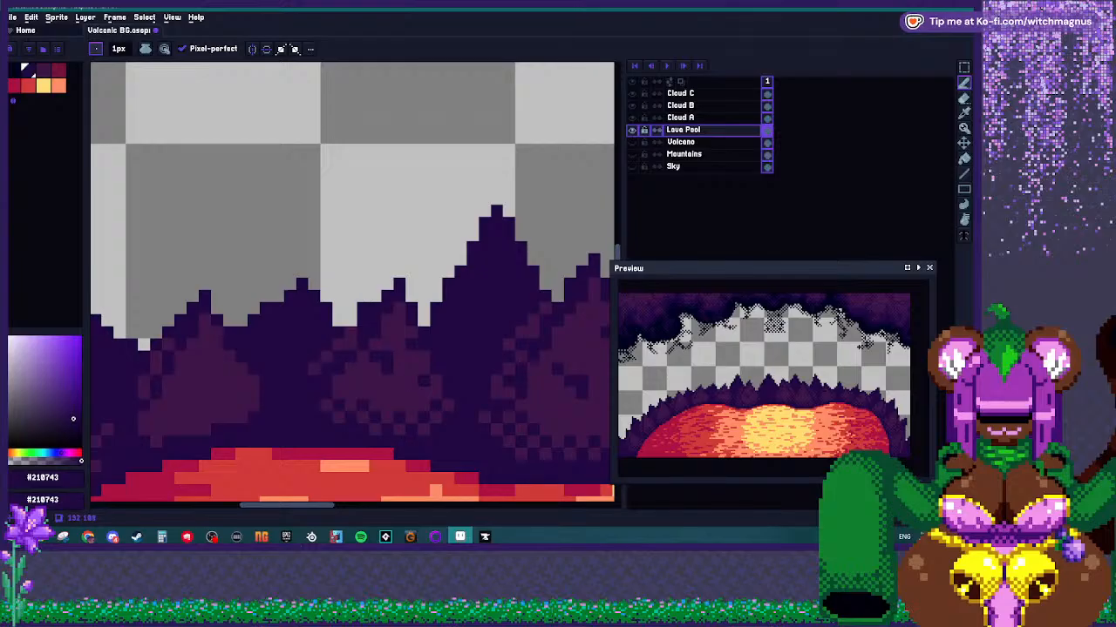
Add small clusters of dark purple pixels to the lighter spike facets above the lava's left-hand hump.
scroll(424, 381, down, 2)
scroll(306, 336, up, 2)
scroll(328, 323, up, 1)
click(313, 310)
click(345, 311)
click(330, 327)
click(330, 310)
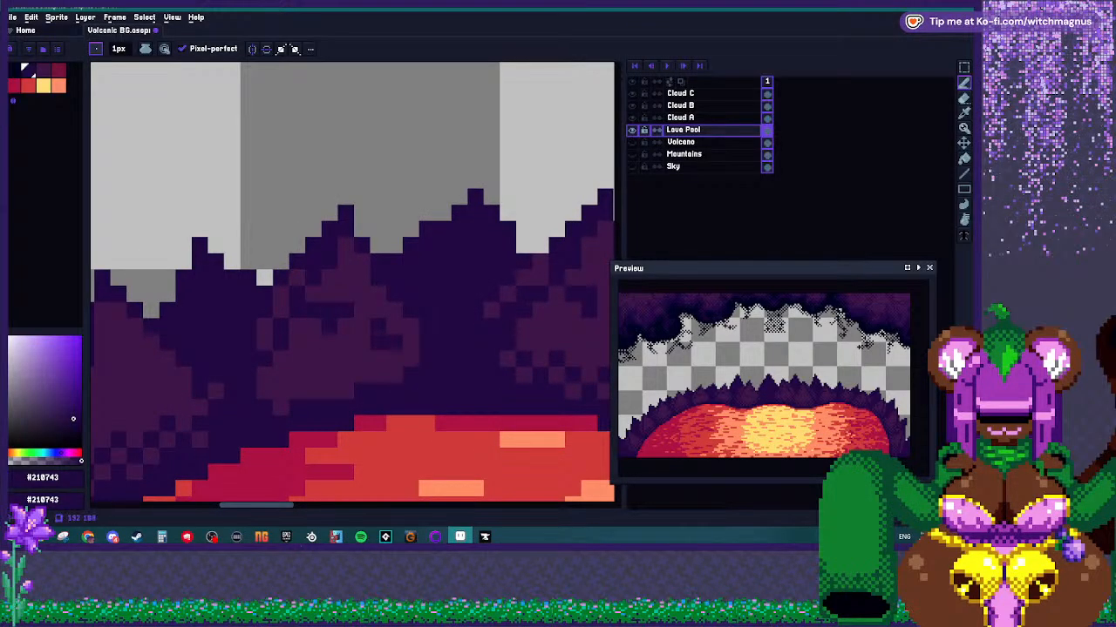
scroll(378, 342, down, 3)
scroll(278, 327, up, 3)
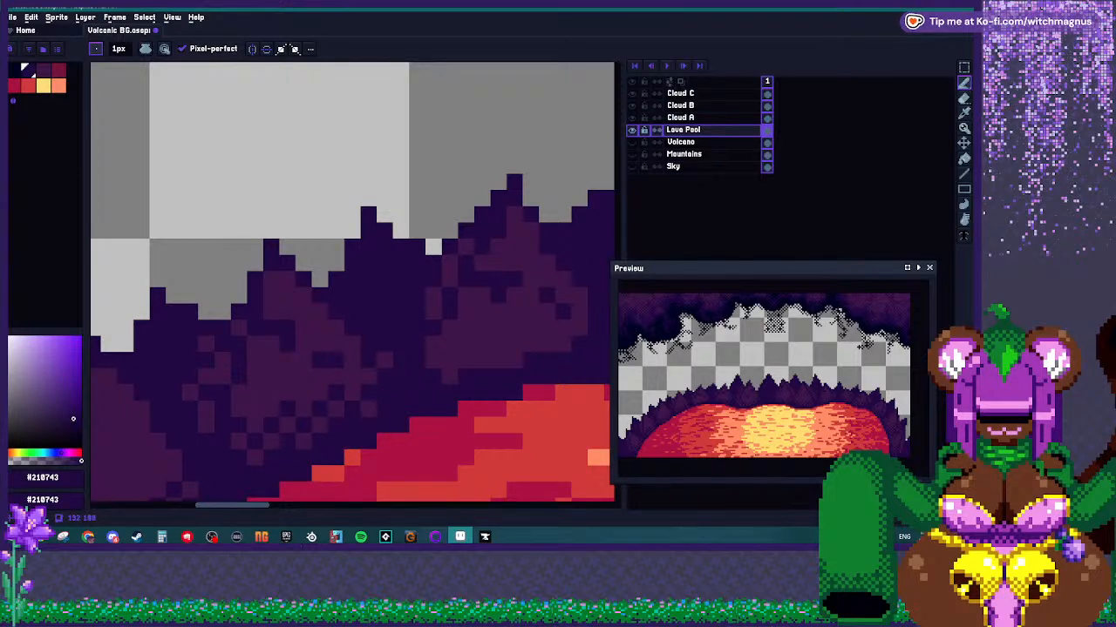
Continue the dark purple pixel marks on the spike facets down the left slope of the crater rim.
scroll(303, 376, down, 3)
scroll(265, 331, up, 3)
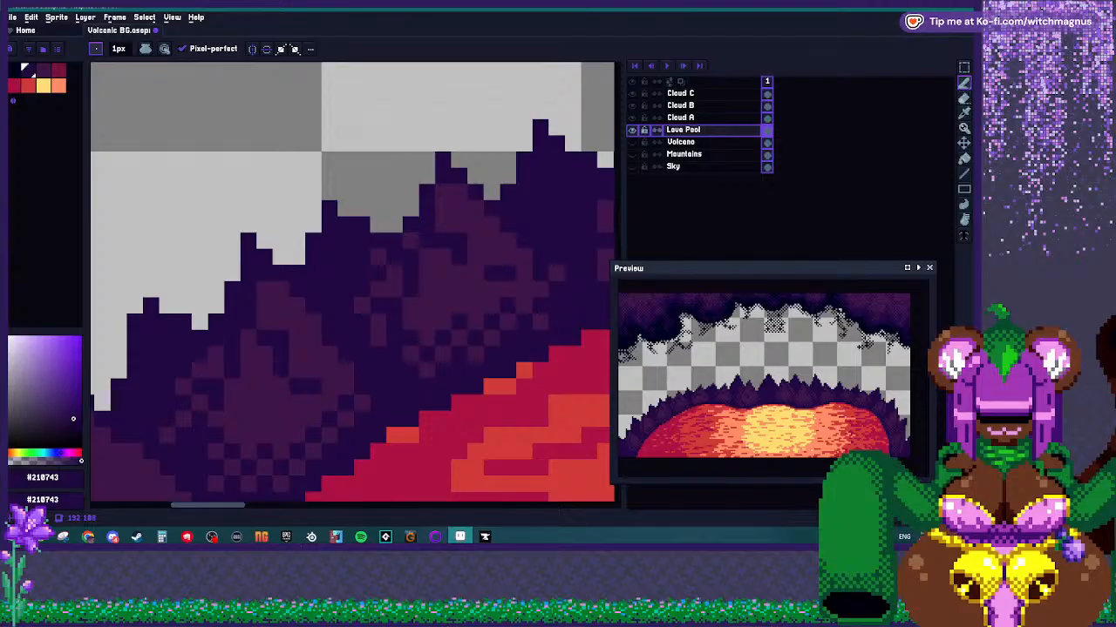
scroll(297, 355, down, 3)
scroll(270, 352, up, 3)
drag(302, 352, 302, 369)
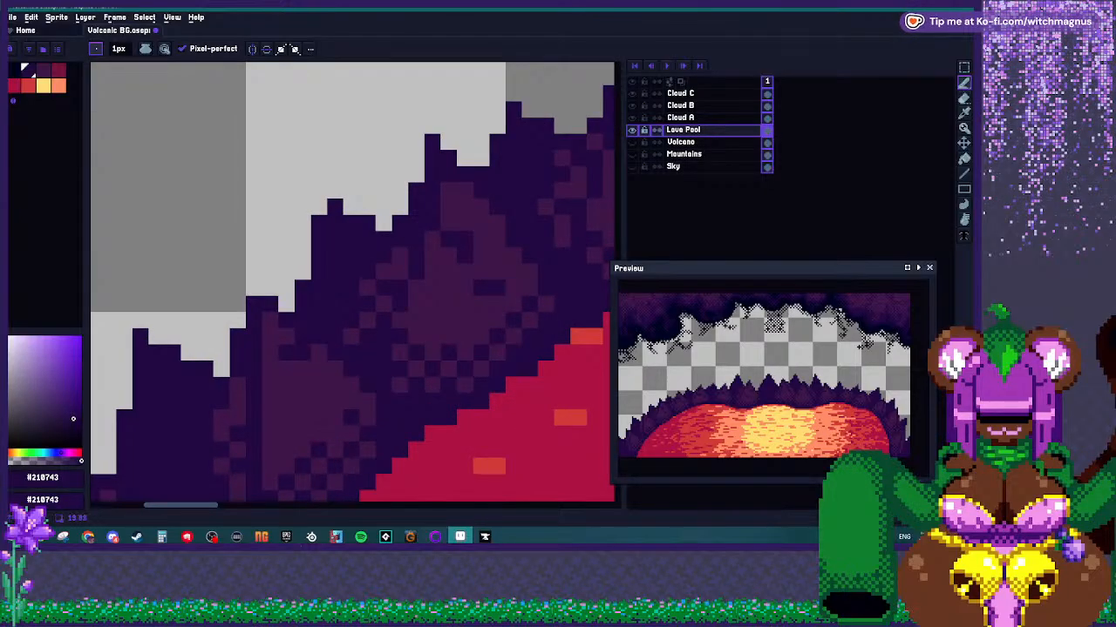
scroll(302, 400, down, 3)
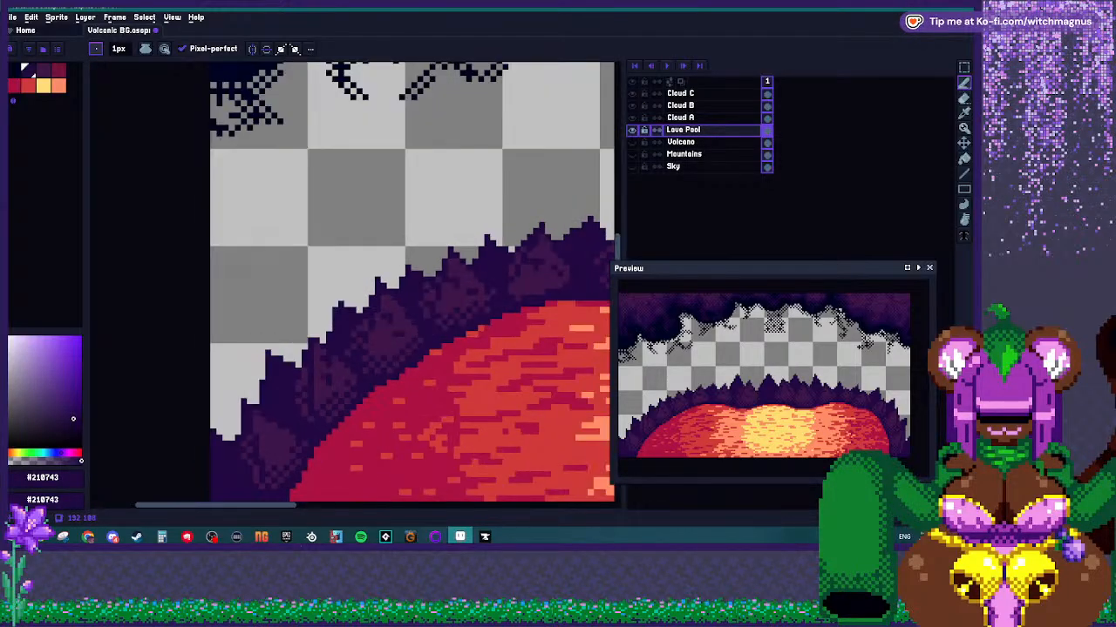
scroll(284, 418, up, 2)
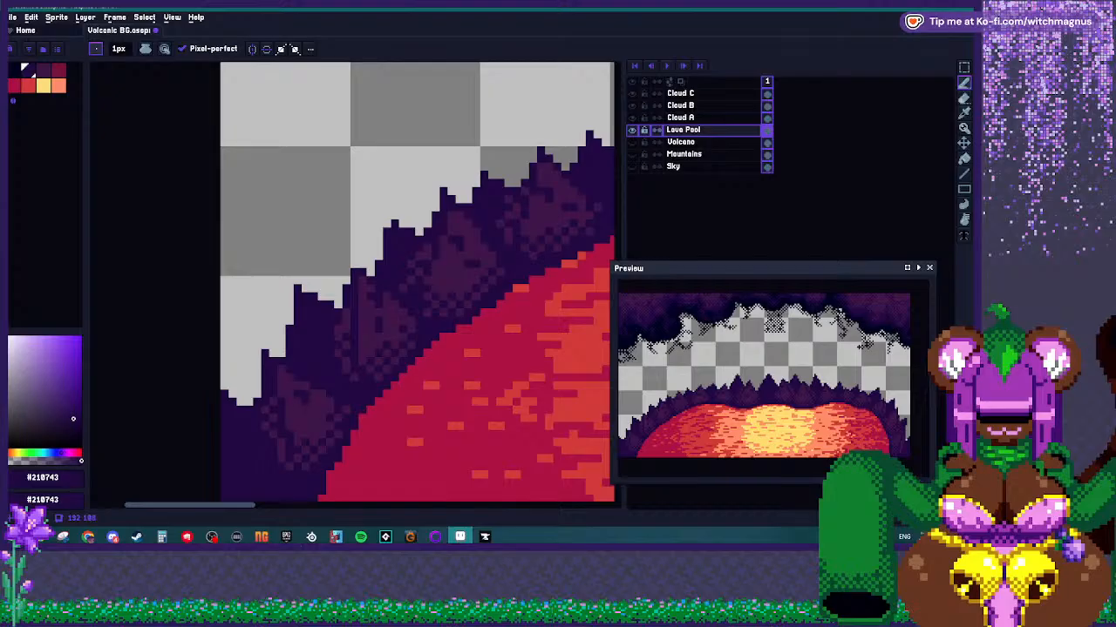
scroll(288, 410, down, 4)
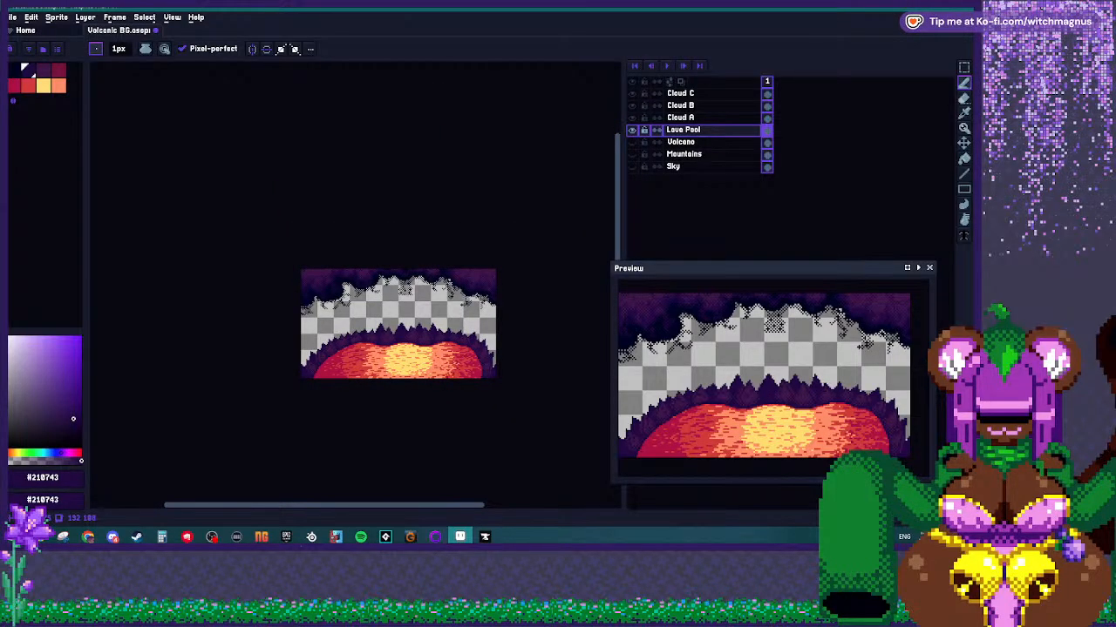
scroll(412, 349, up, 1)
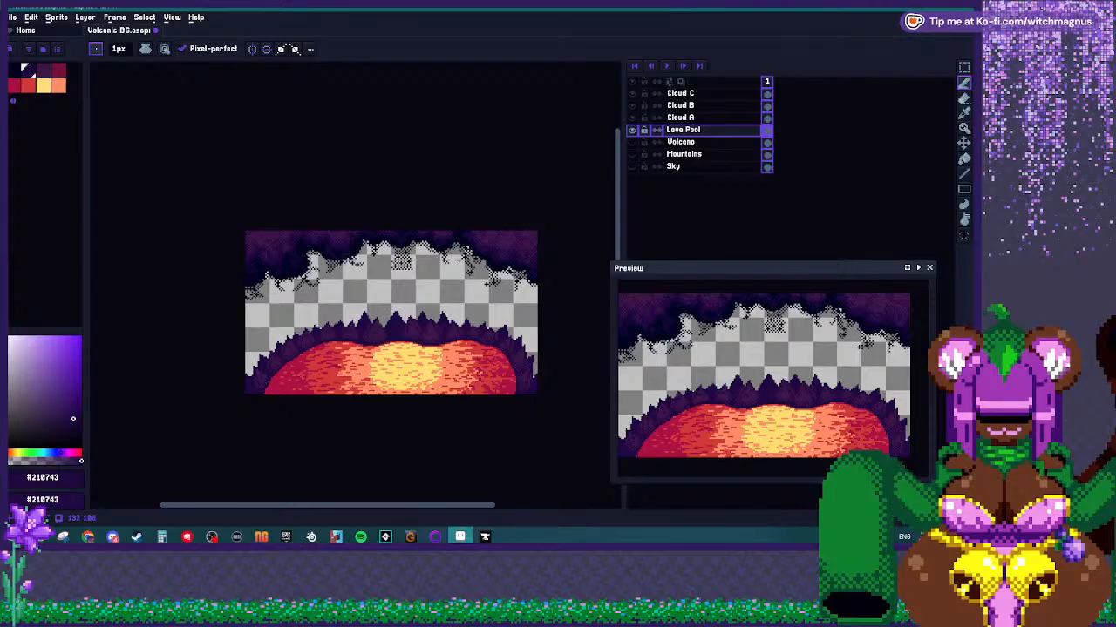
scroll(413, 372, up, 1)
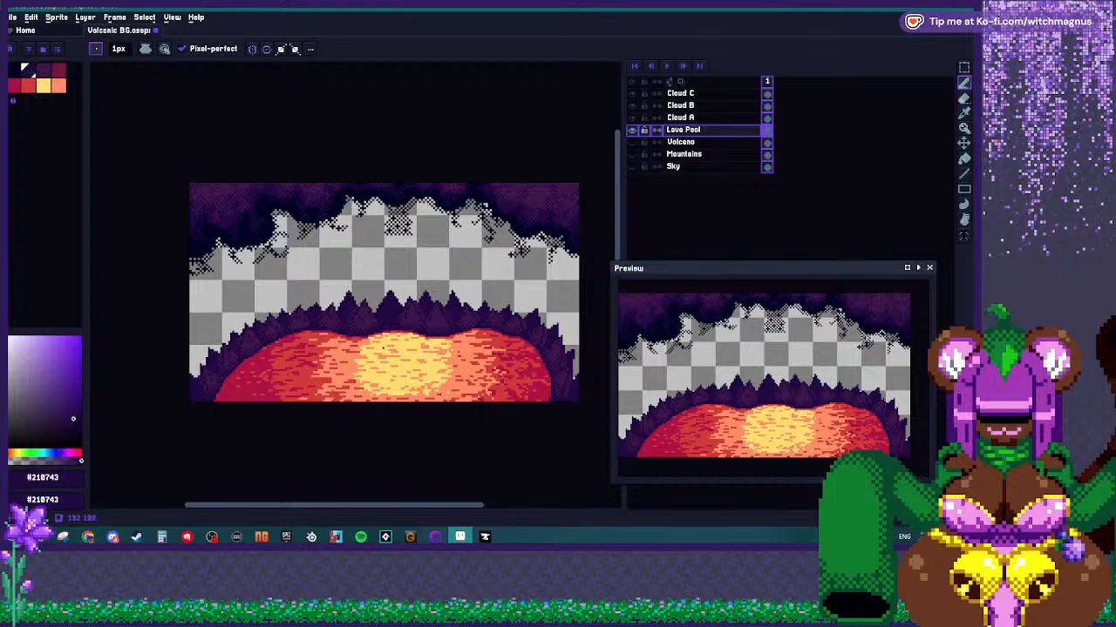
Check the unread group chat in Discord and return to Aseprite.
key(alt+Tab)
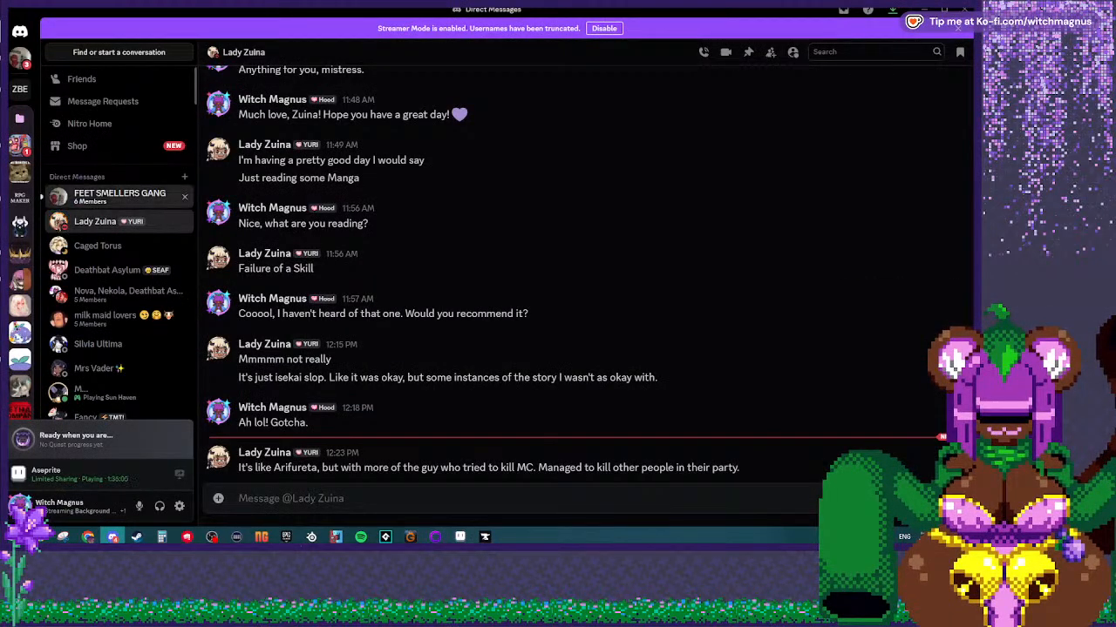
click(119, 196)
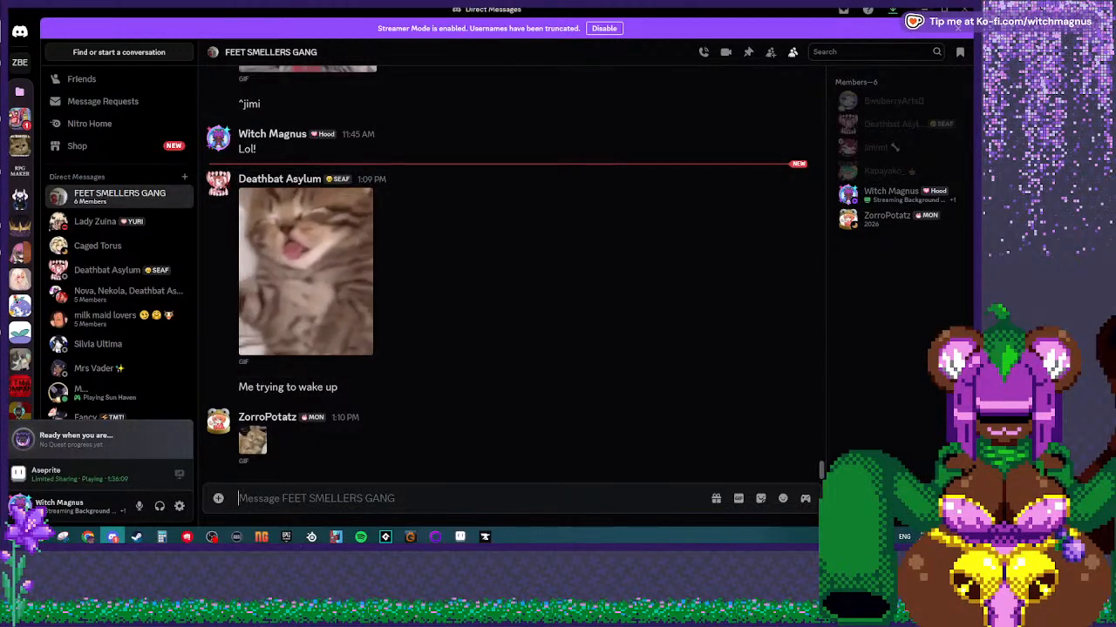
key(alt+Tab)
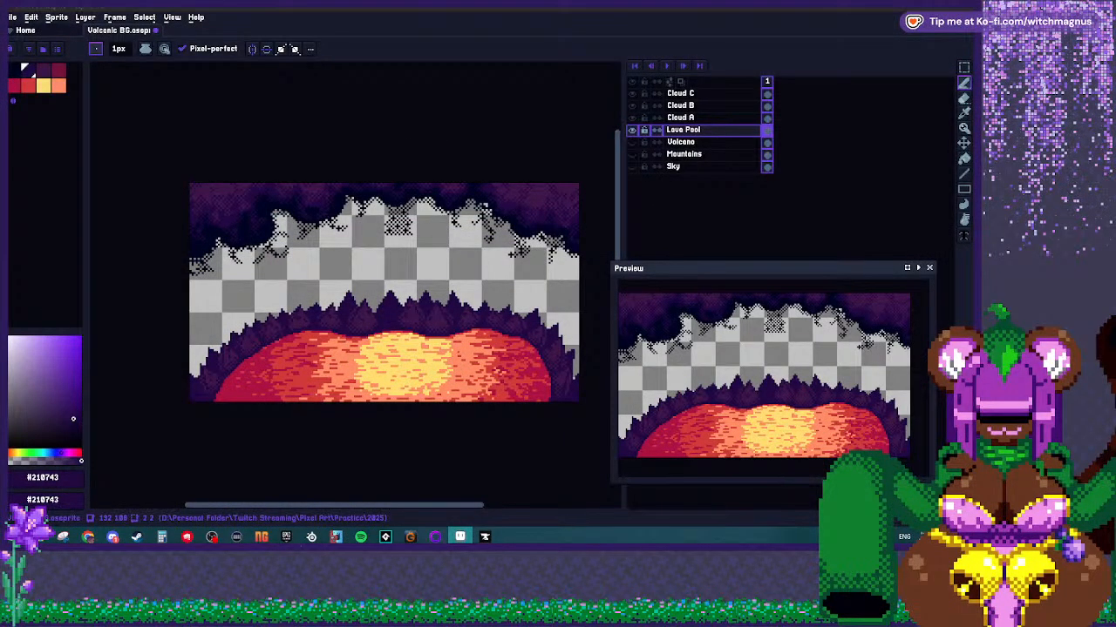
key(alt+Tab)
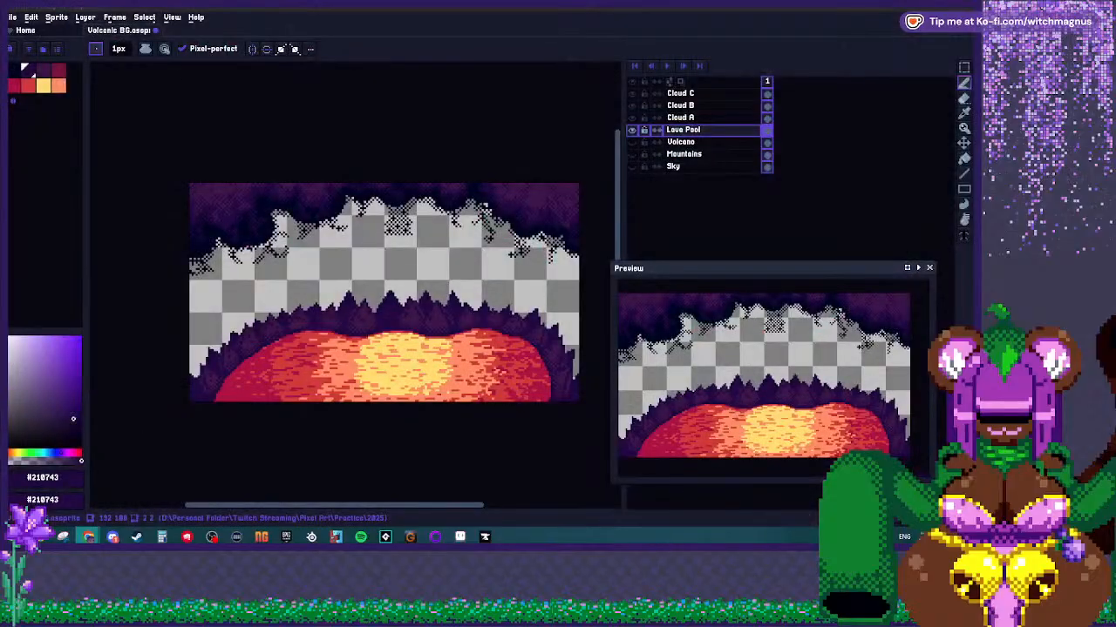
Switch to the web browser and run a Google image search for "pixel art lava" in an enlarged window.
drag(602, 540, 545, 85)
click(524, 82)
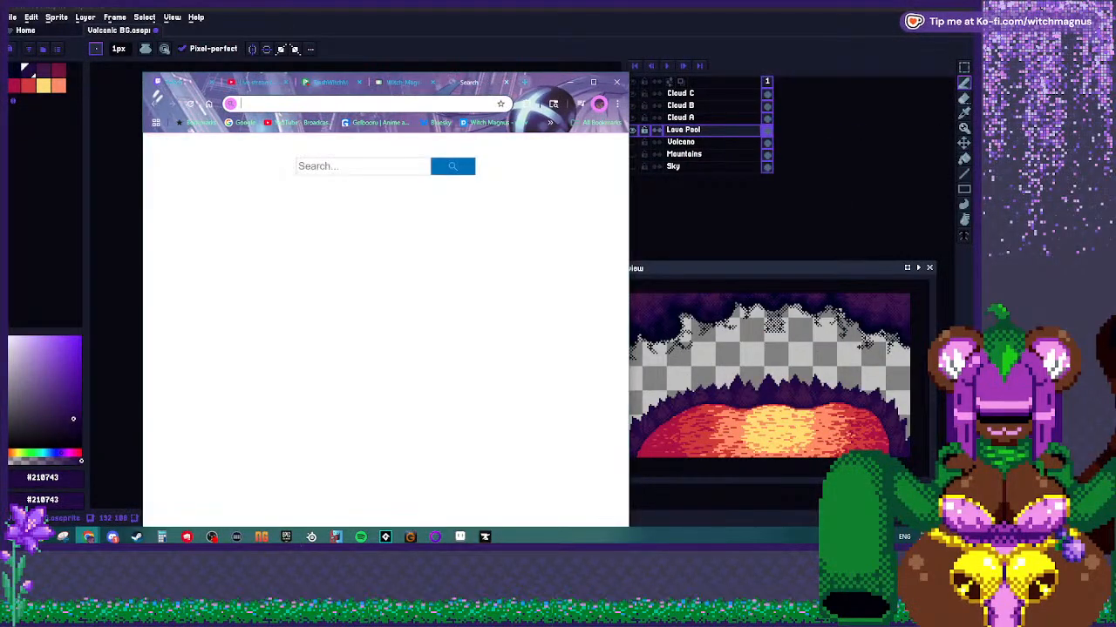
text(pixel)
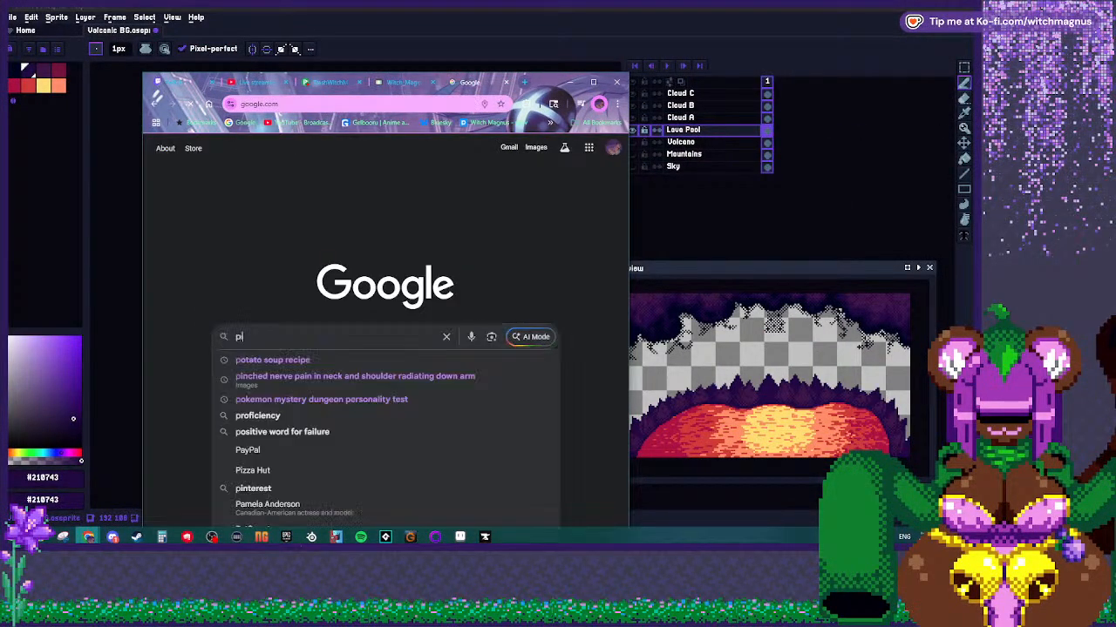
text( art lava)
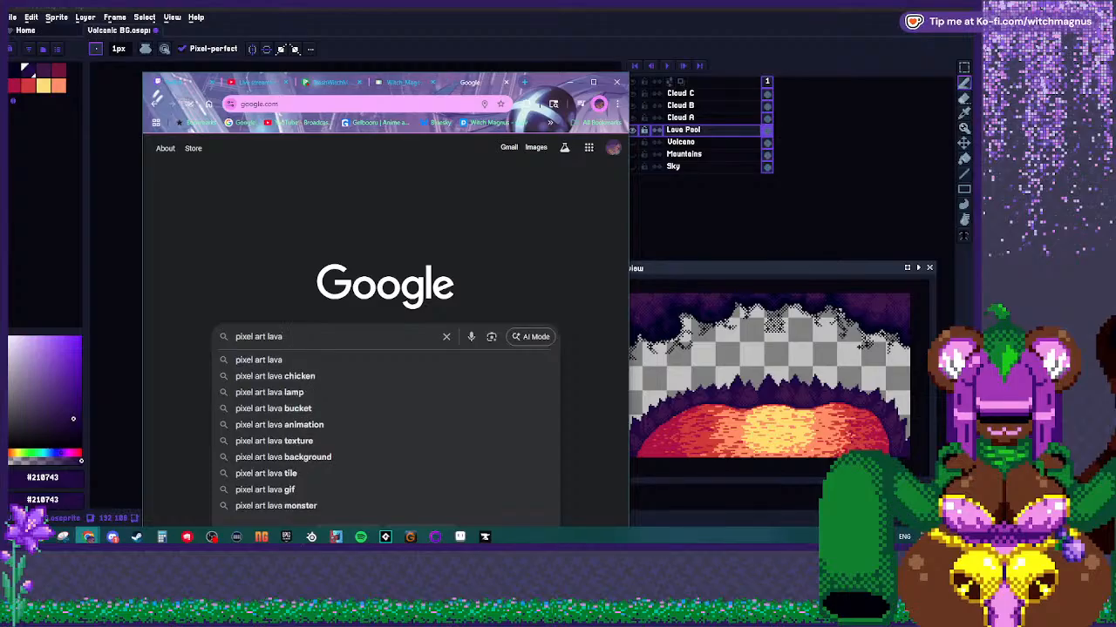
key(Return)
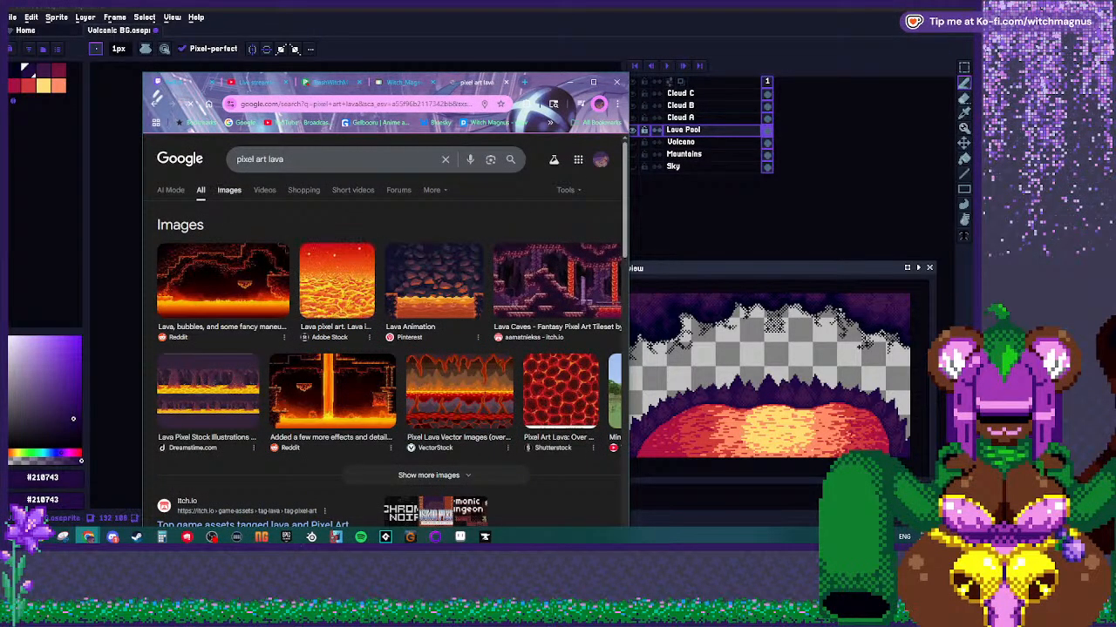
click(229, 190)
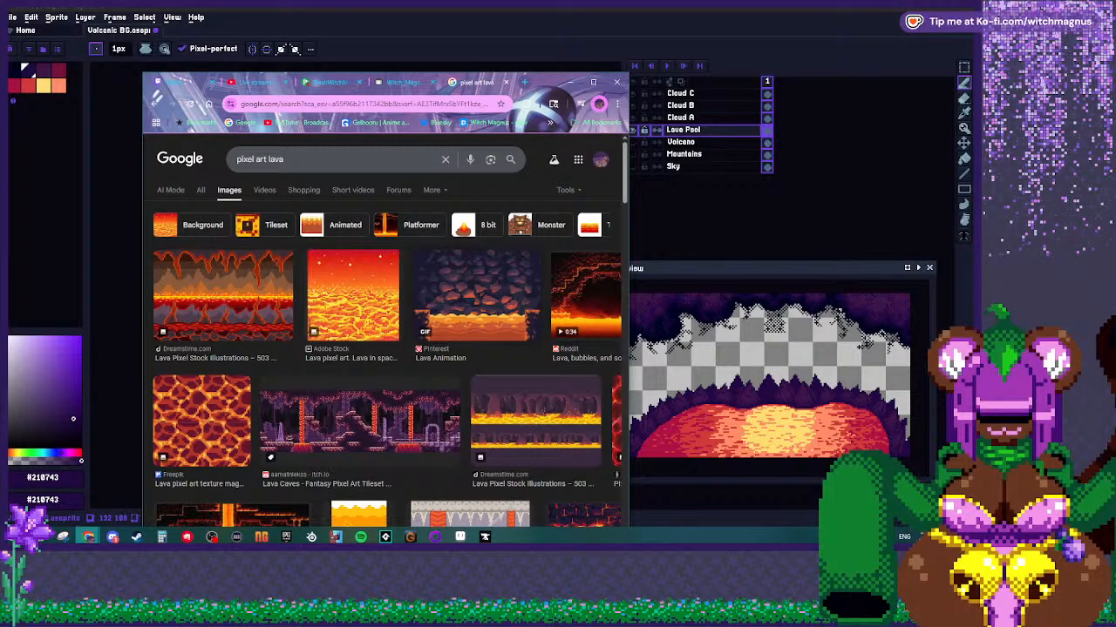
click(593, 82)
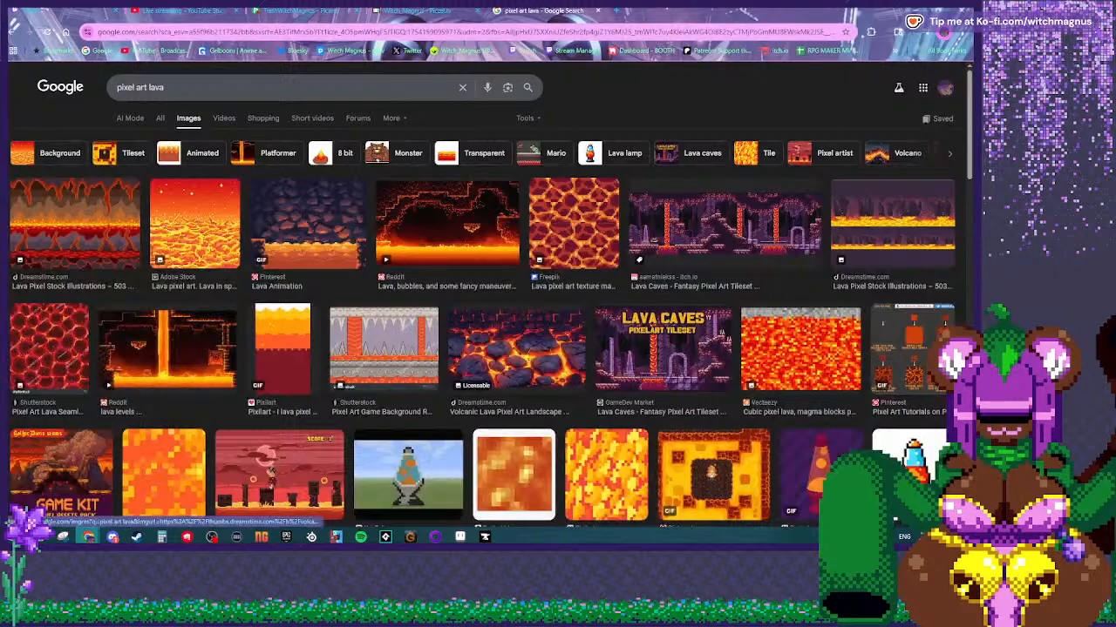
Browse the lava image results and examine the volcanic eruption stages pixel art and its related images.
scroll(788, 366, down, 2)
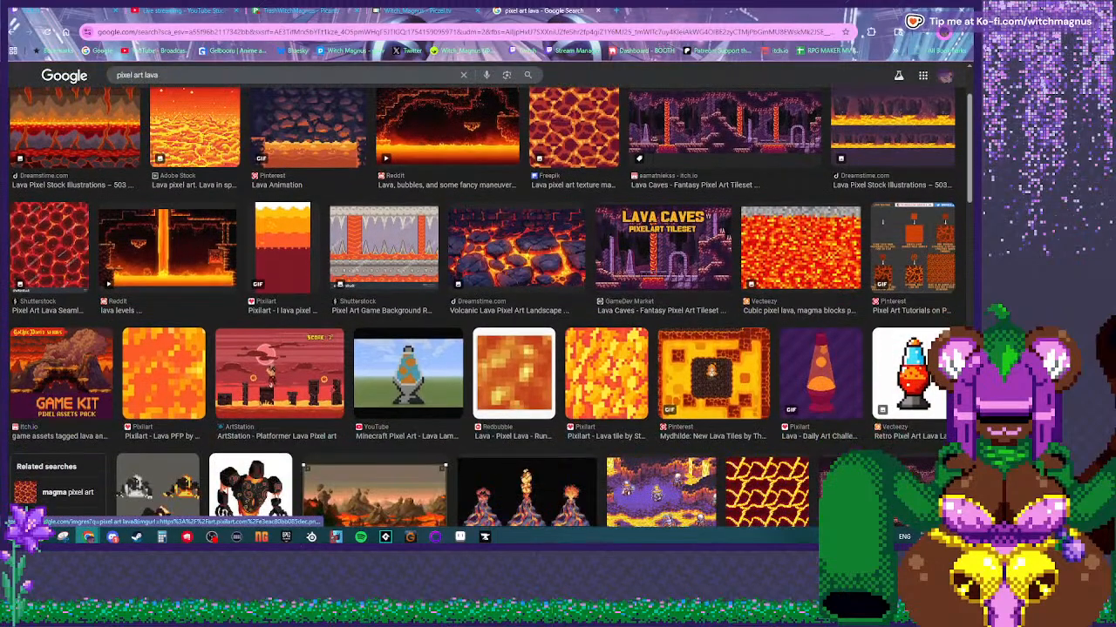
scroll(584, 357, down, 3)
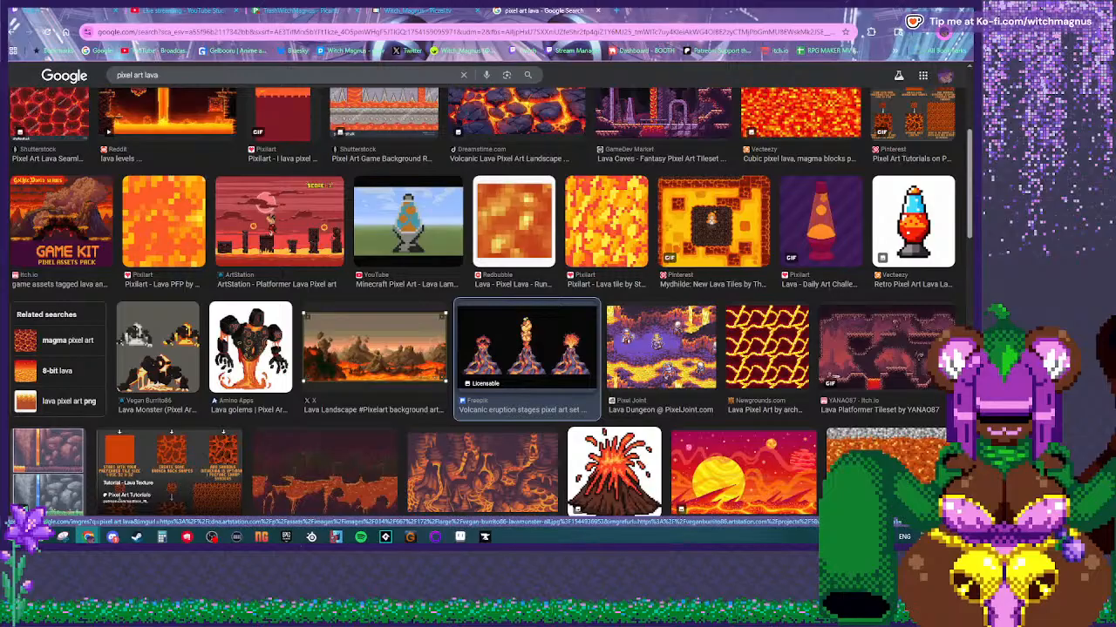
click(526, 349)
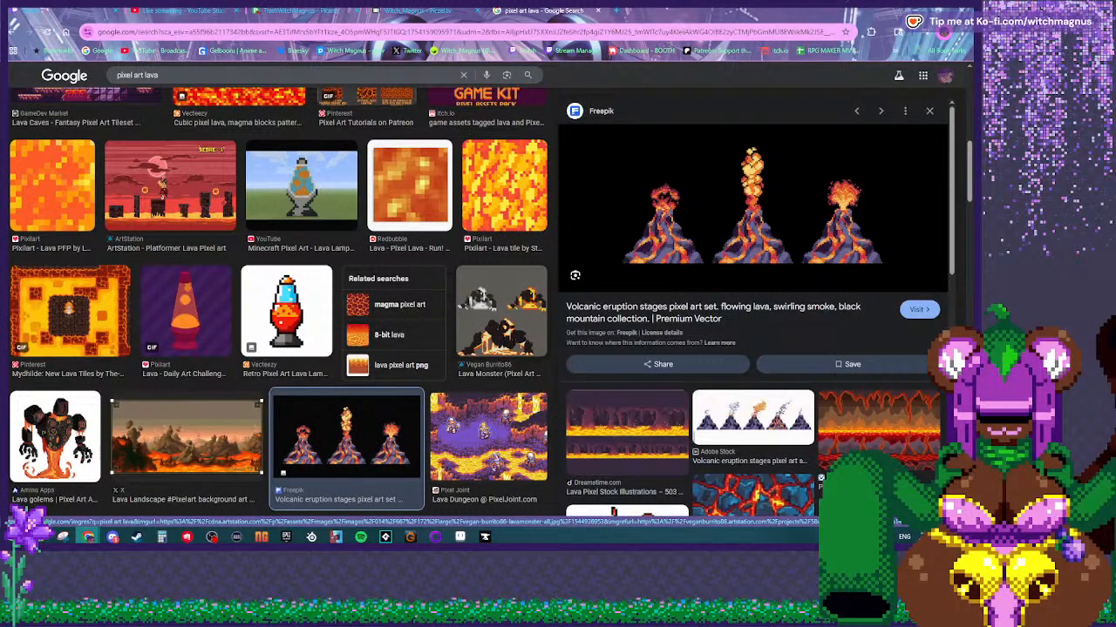
scroll(753, 305, down, 2)
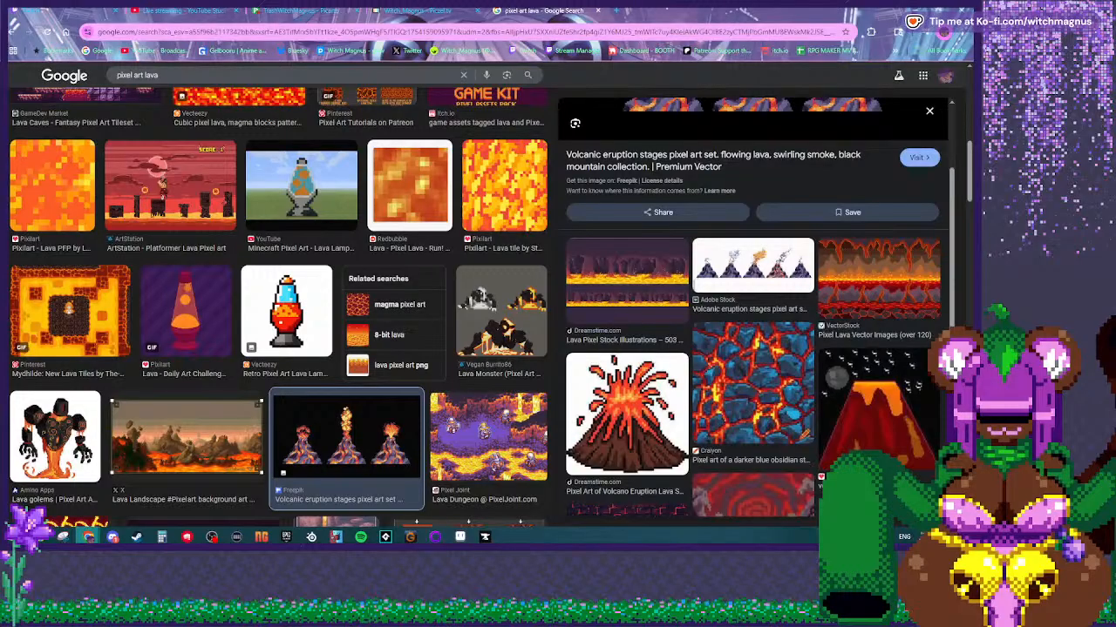
scroll(470, 209, down, 4)
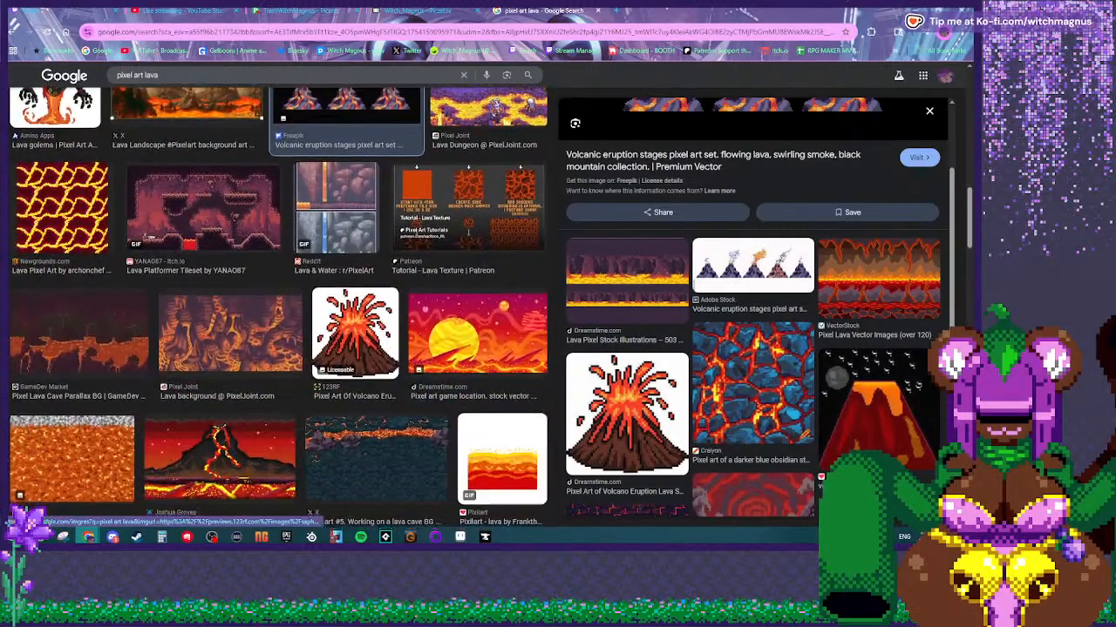
View the Patreon lava texture tutorial and the Reddit lava textures image as references, and return to Aseprite.
click(468, 210)
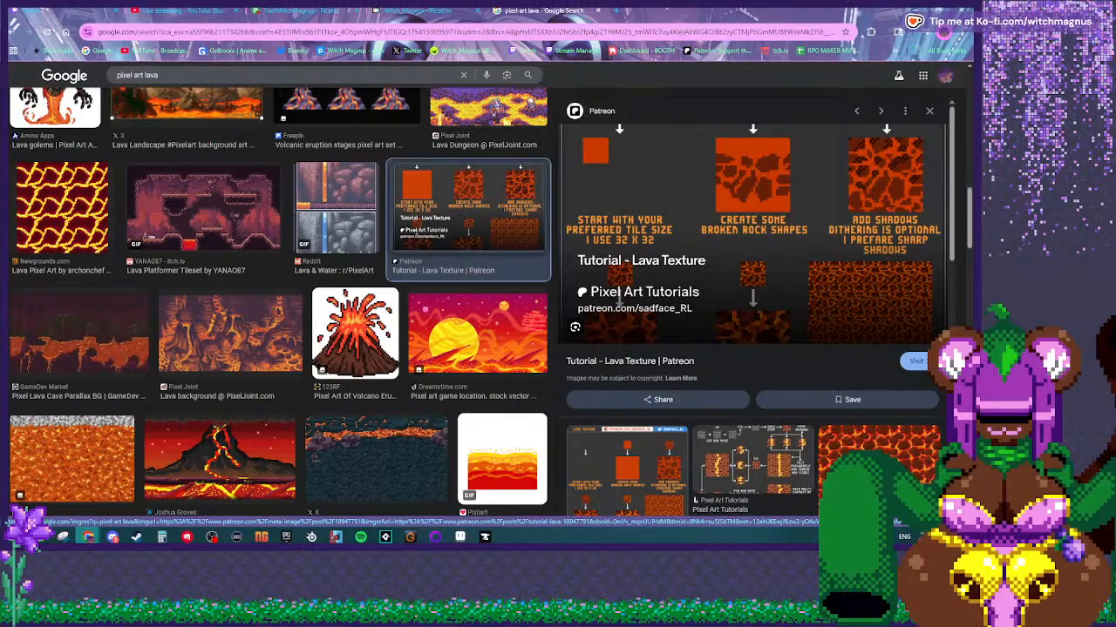
scroll(751, 364, down, 3)
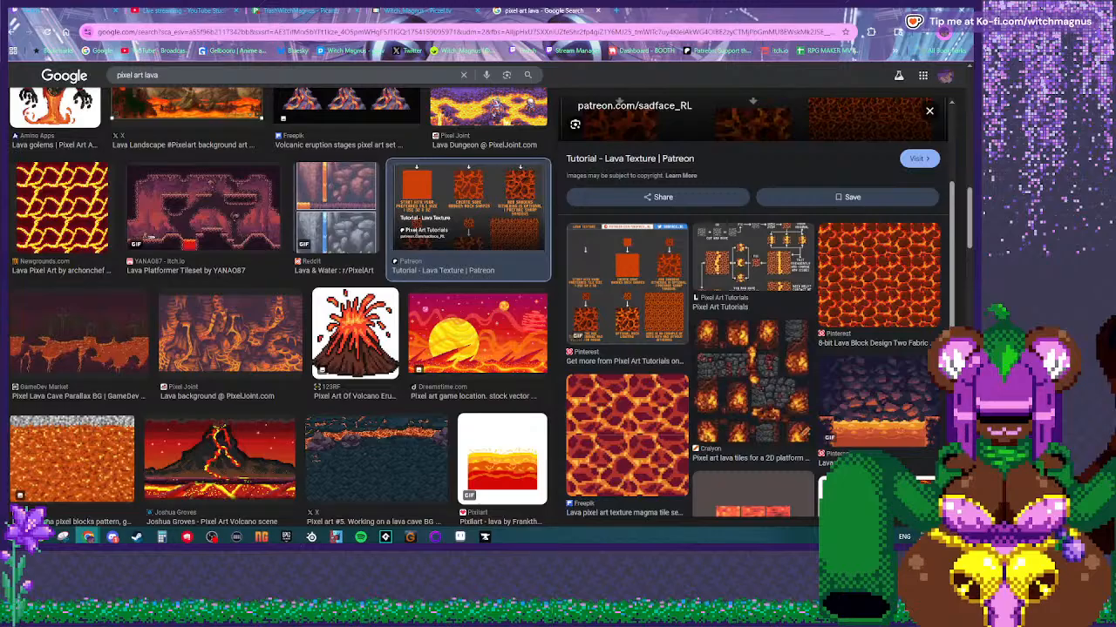
scroll(748, 341, down, 3)
click(752, 327)
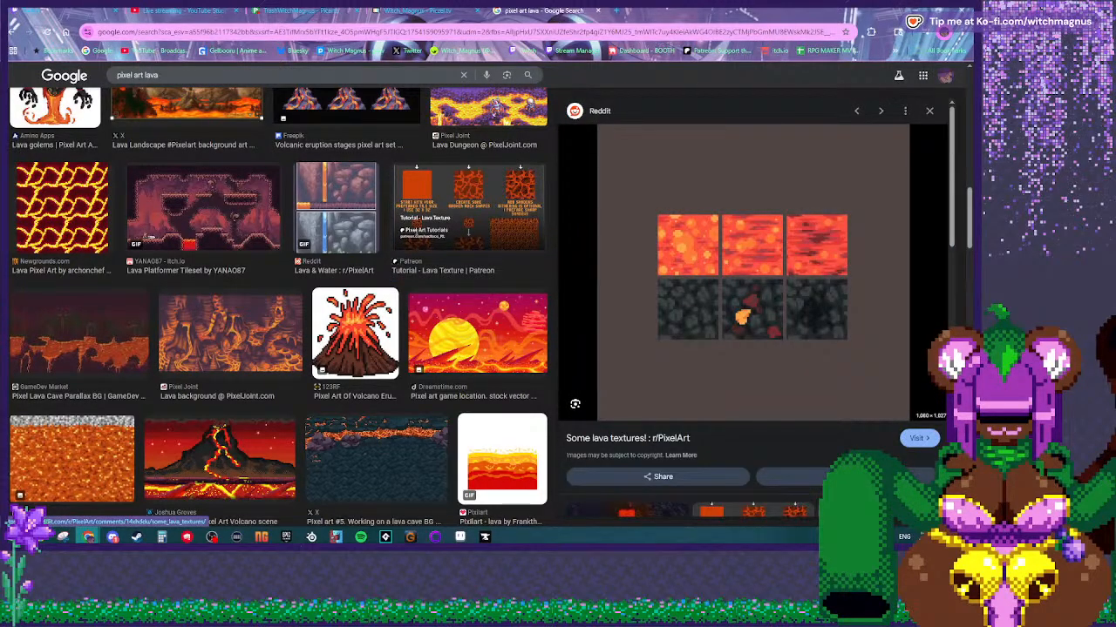
key(alt+Tab)
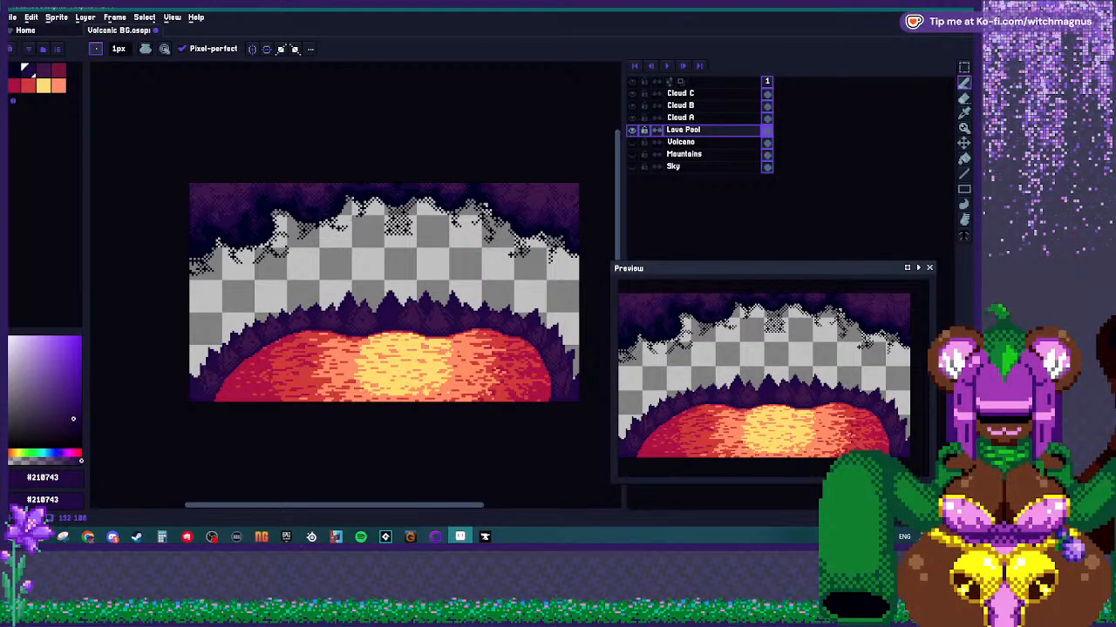
With contiguous filling off, unify the lava's colours using its sampled dark red, and recolour the whole pool pale yellow.
scroll(325, 359, up, 1)
scroll(325, 359, up, 1)
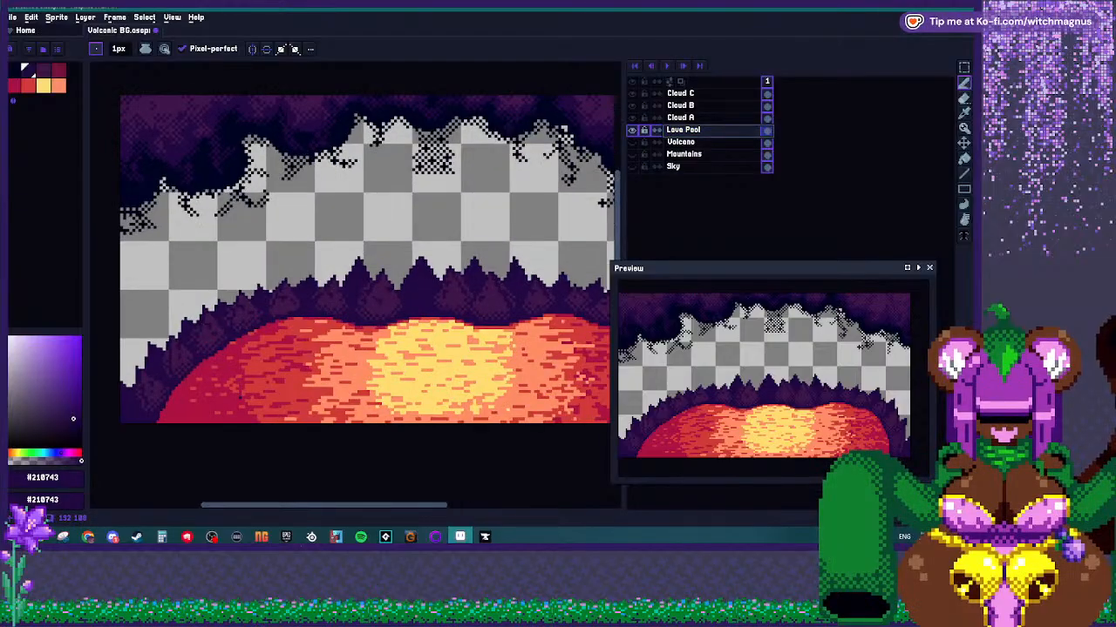
alt+click(241, 395)
key(g)
click(209, 50)
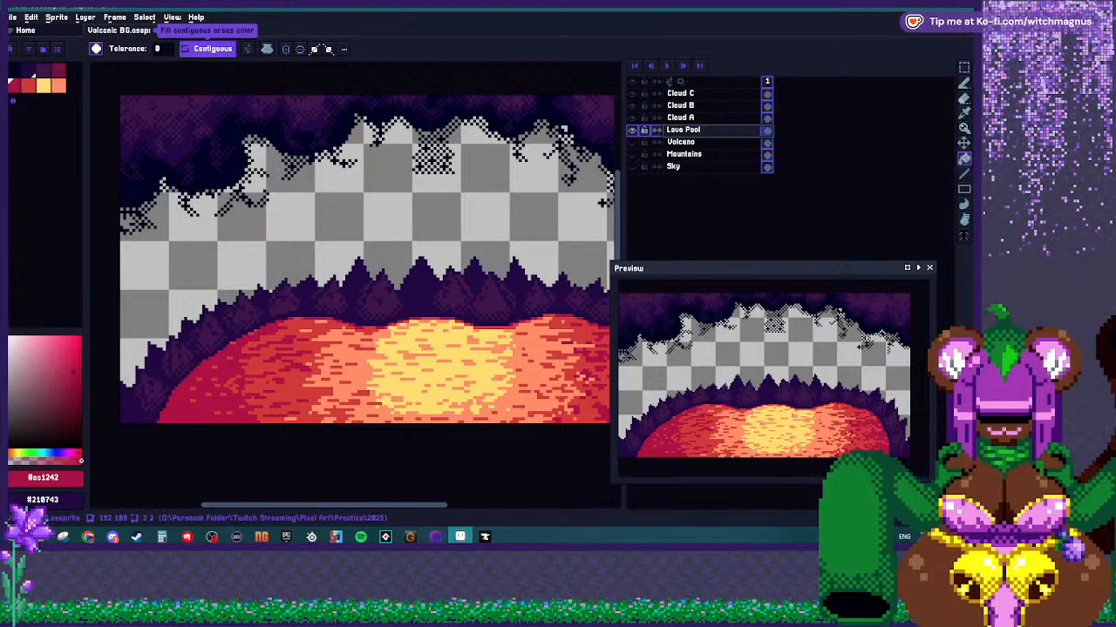
click(436, 366)
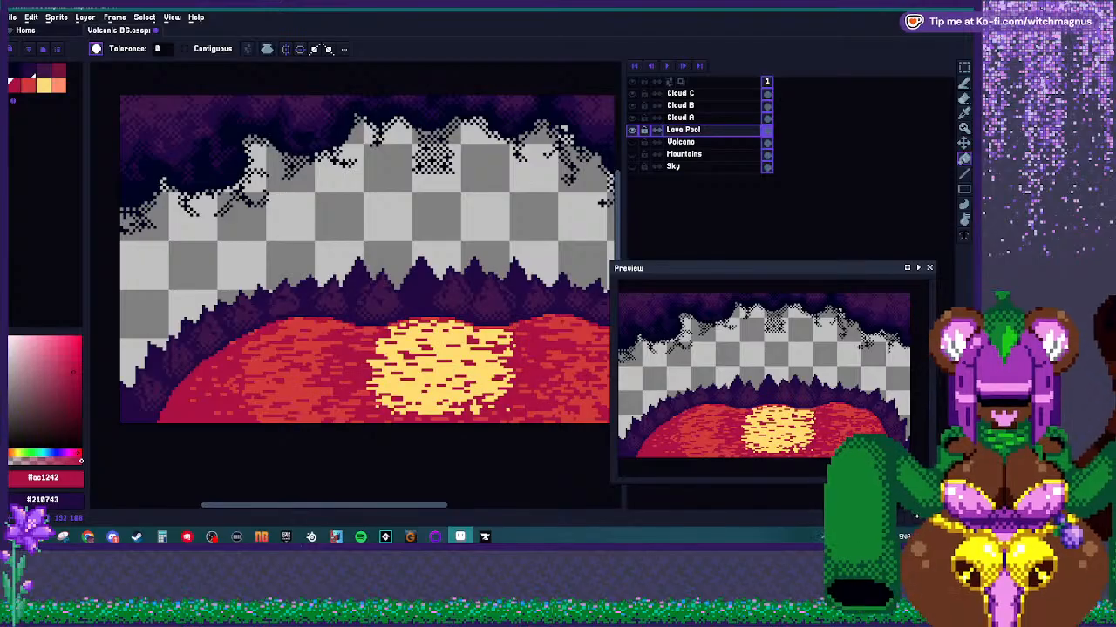
click(409, 370)
click(415, 372)
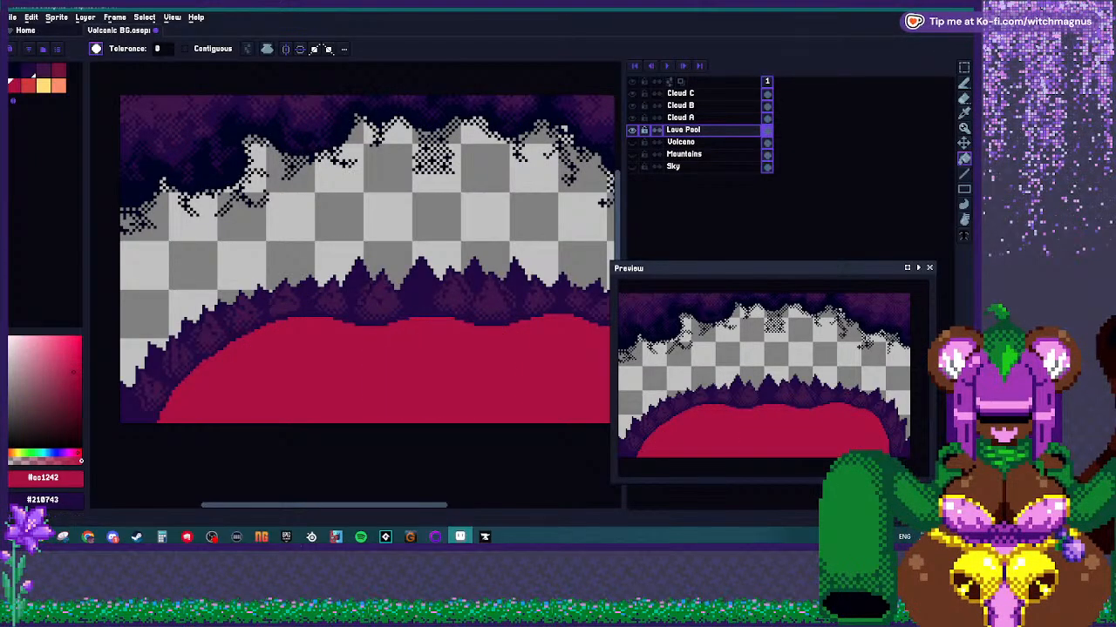
click(43, 86)
click(504, 361)
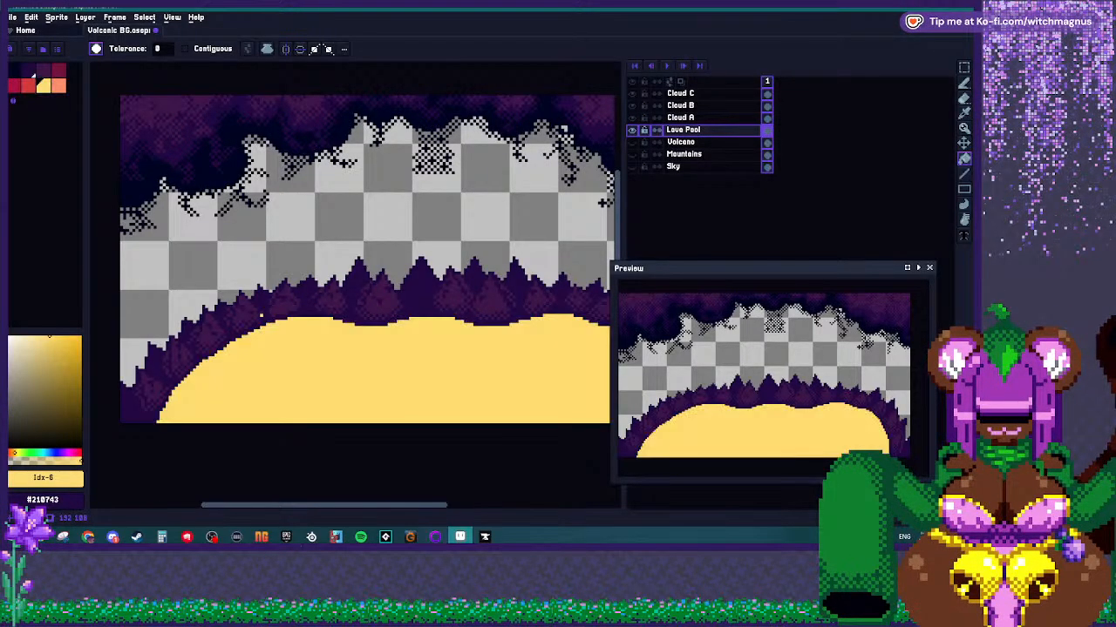
Set up the Pencil with the red swatch, an alpha-locked ink and a 5px brush.
scroll(260, 308, down, 1)
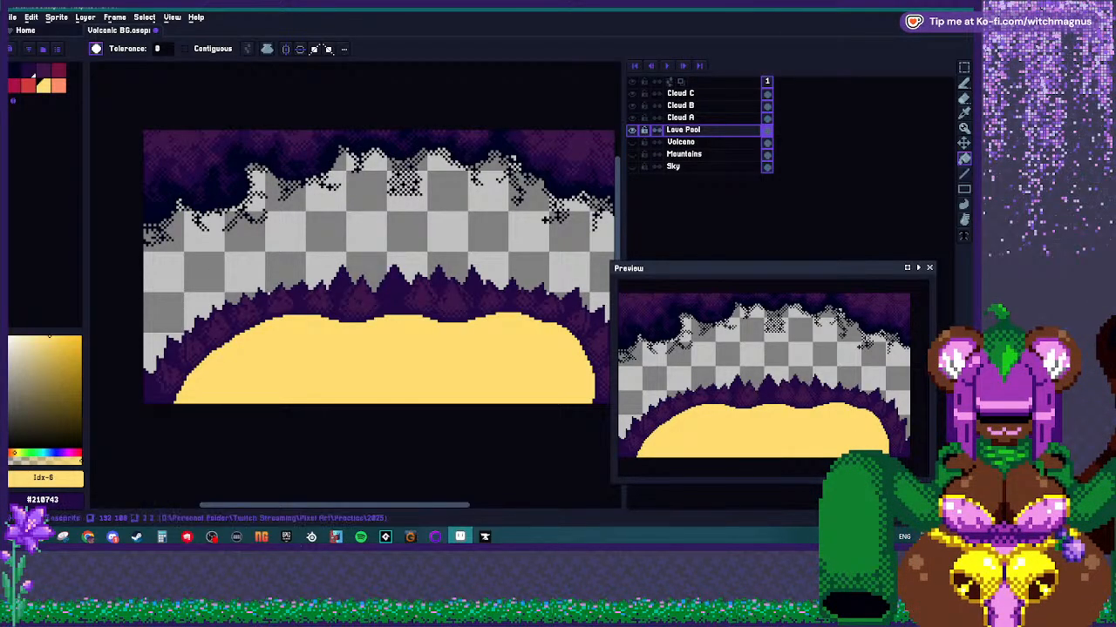
click(29, 85)
click(964, 83)
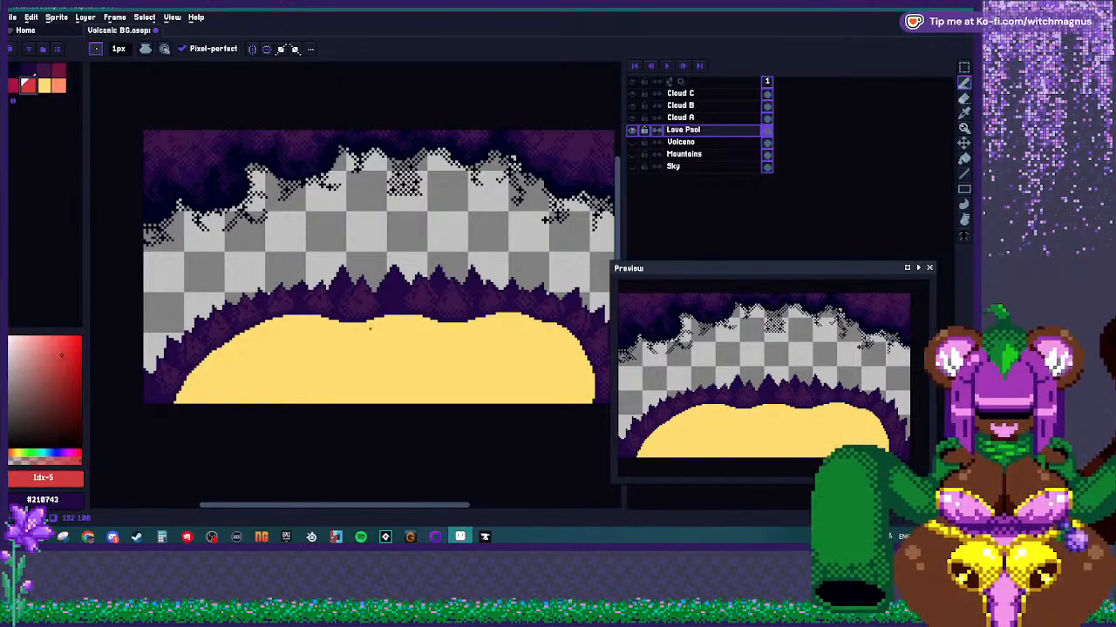
scroll(347, 322, up, 1)
click(146, 49)
click(167, 102)
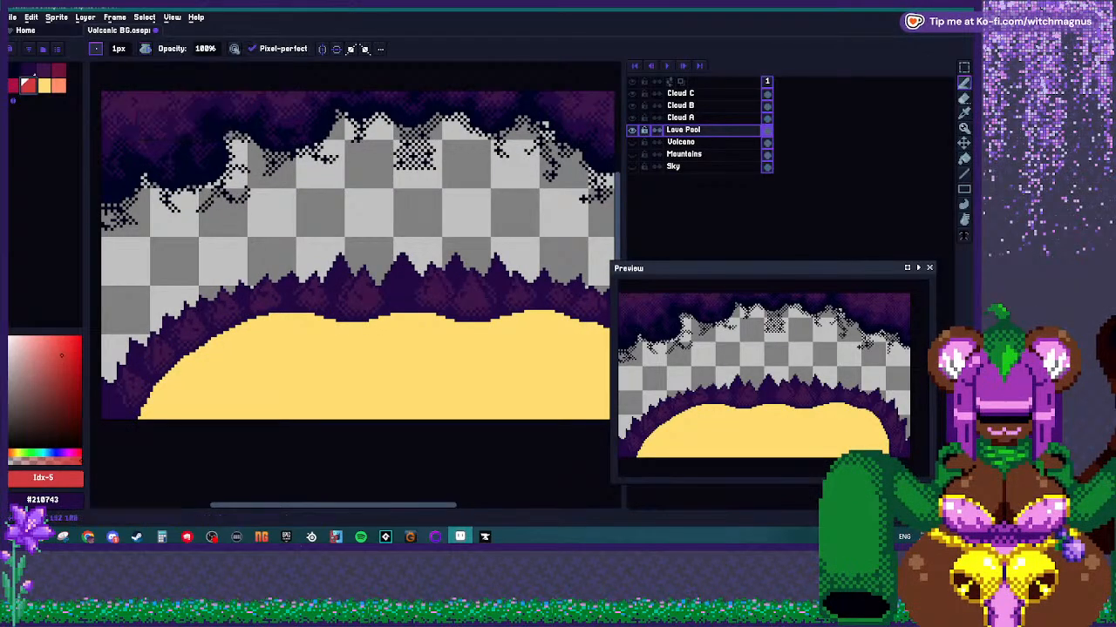
click(146, 49)
click(168, 102)
key(plus)
key(plus)
key(plus)
key(plus)
scroll(342, 330, down, 2)
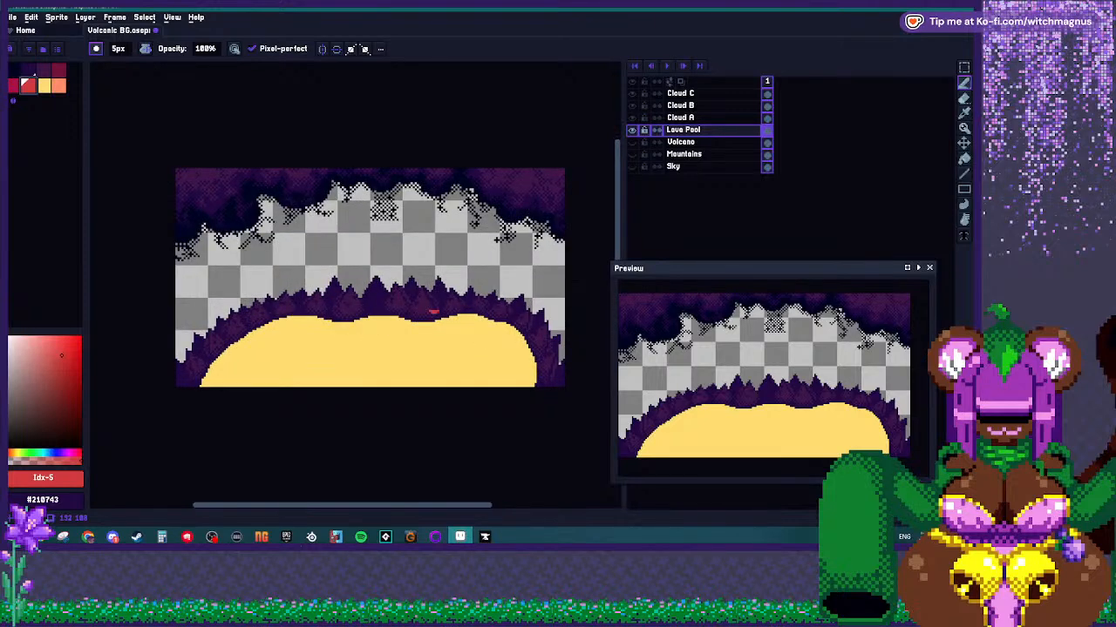
Cut the yellow lava shape out of the Lava Pool layer and paste it in place on a new layer above.
key(w)
click(450, 327)
key(Delete)
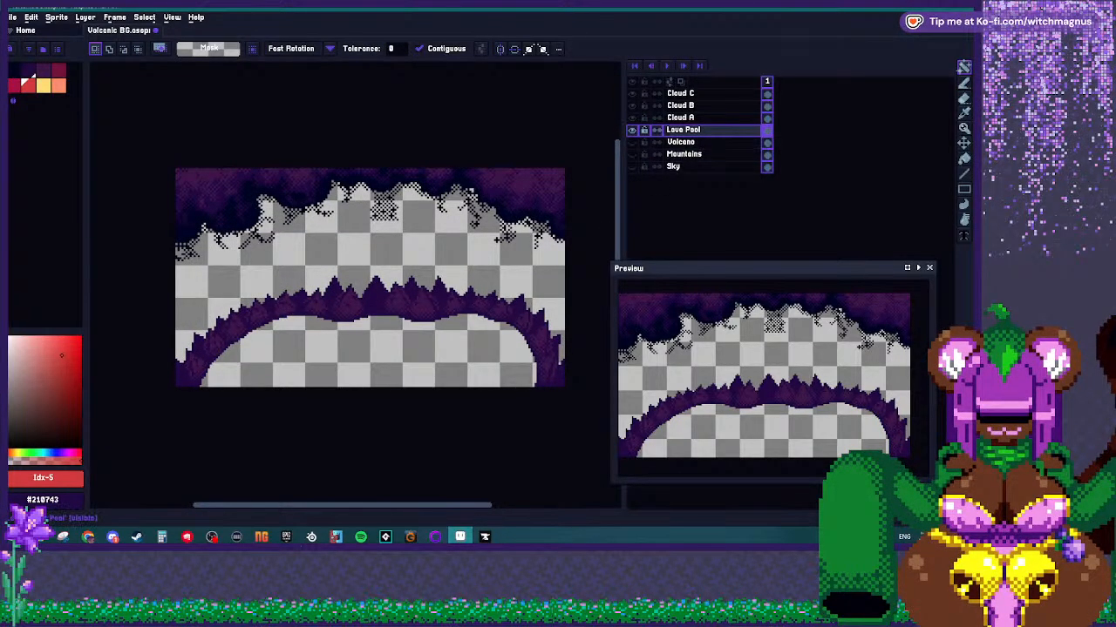
key(shift+n)
key(shift+n)
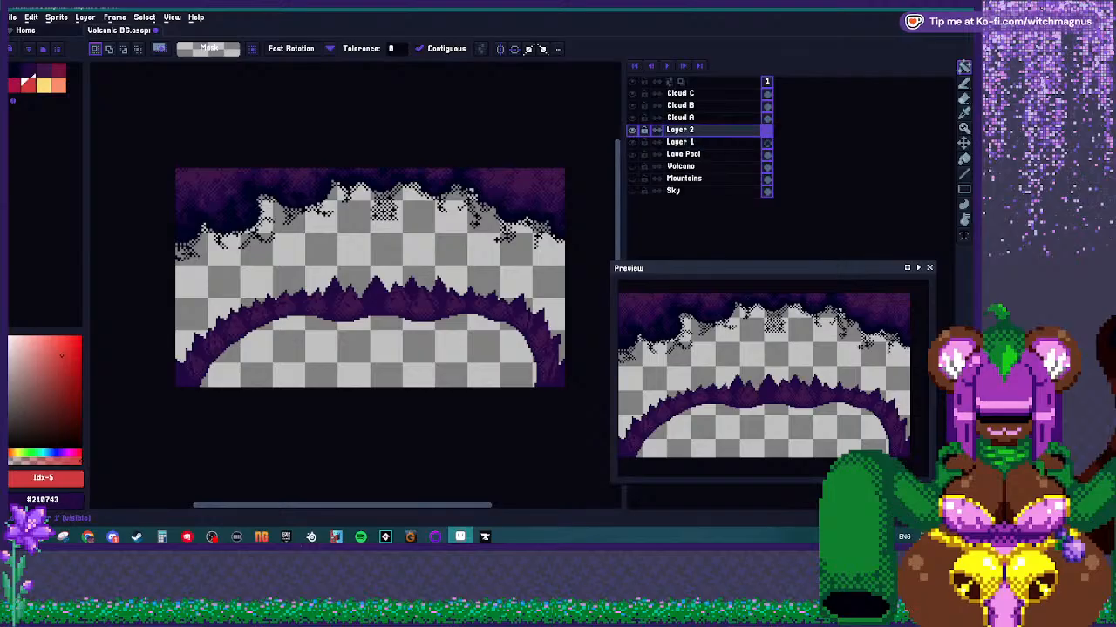
key(ctrl+v)
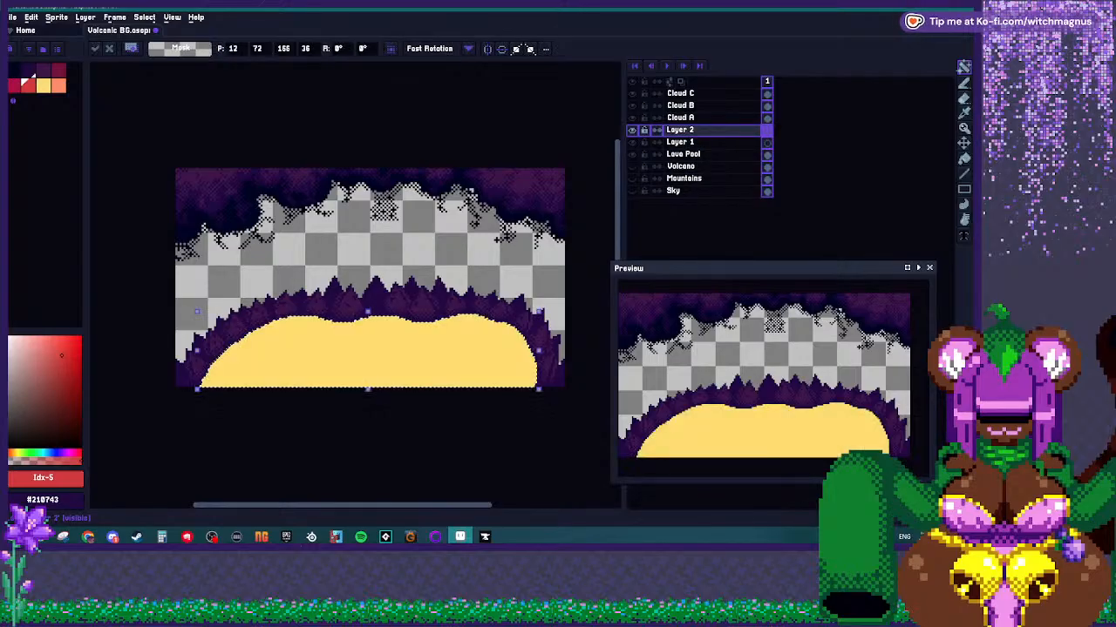
Delete the surplus empty Layer 1 and check the contents of Layer 2 by toggling its visibility.
click(697, 142)
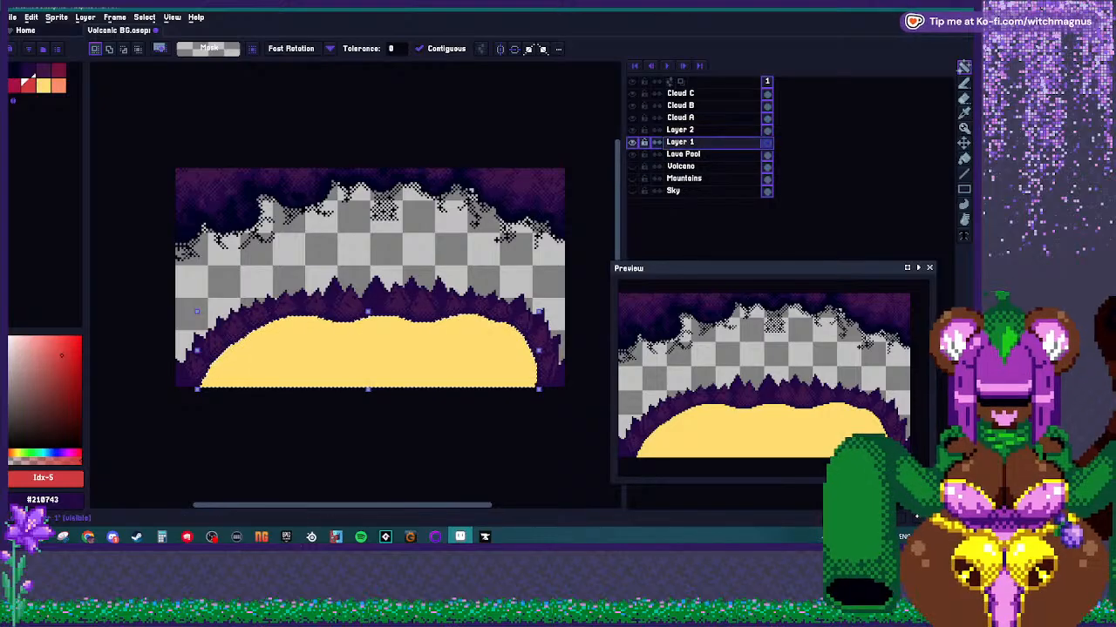
right_click(710, 144)
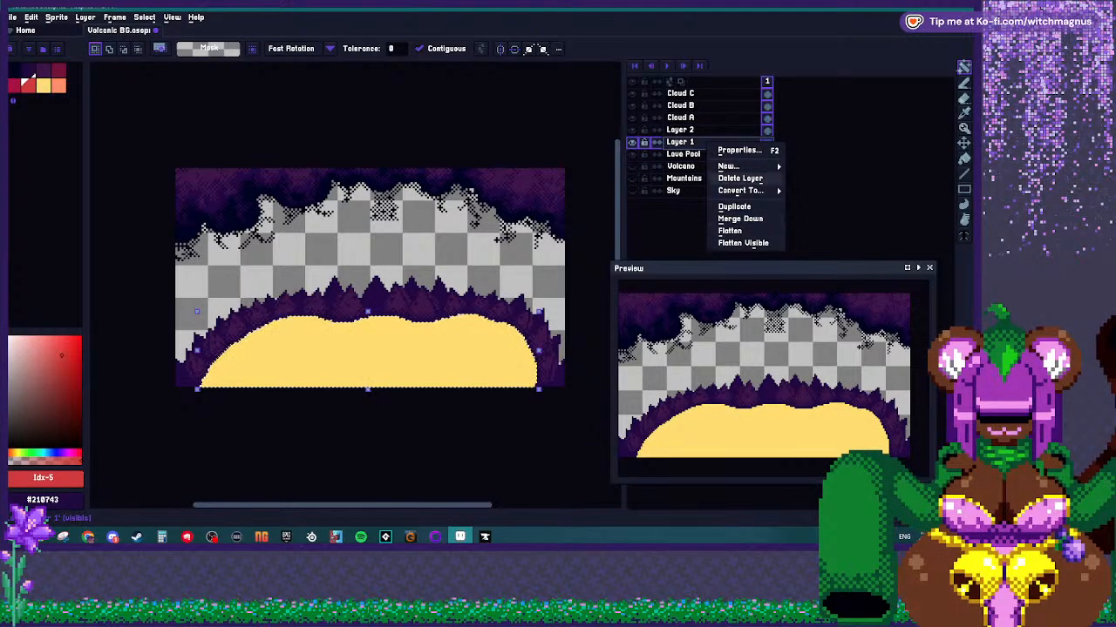
click(739, 178)
click(697, 129)
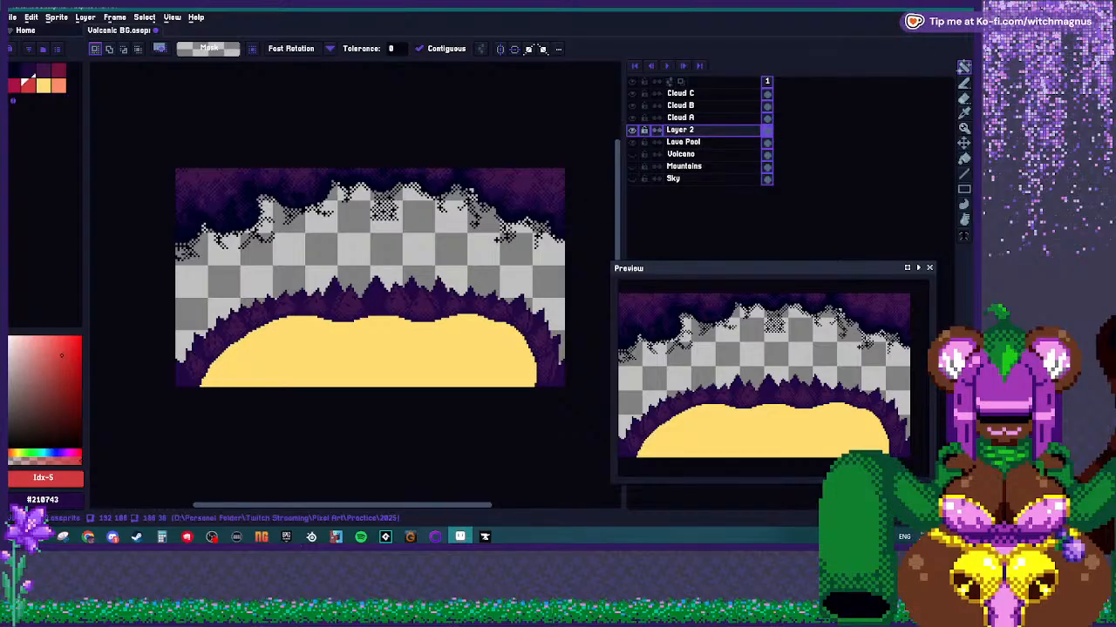
click(632, 129)
click(632, 129)
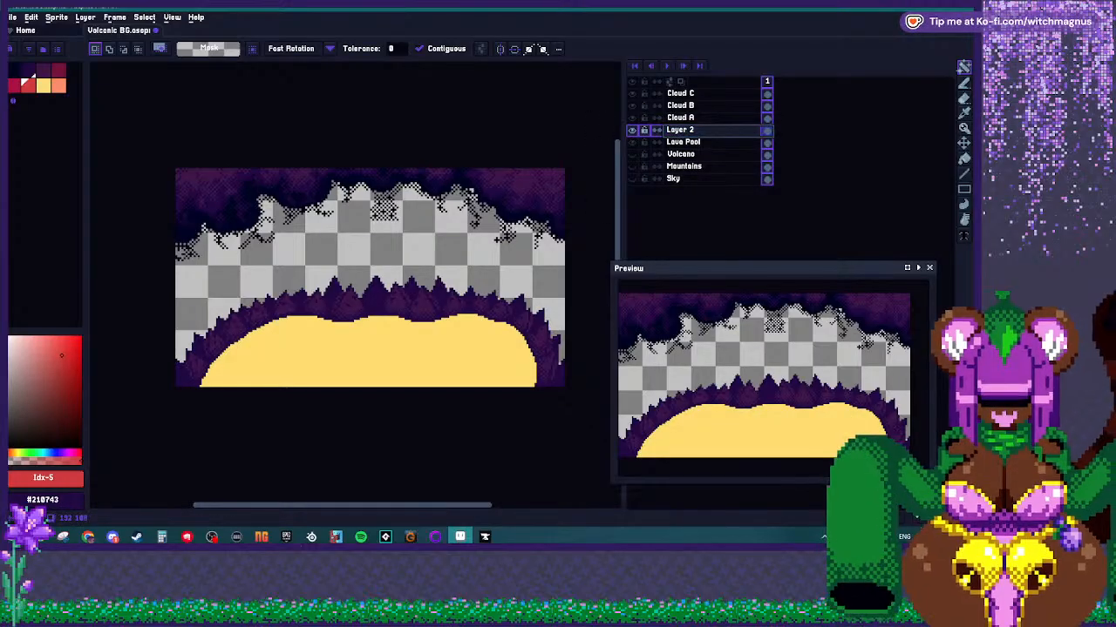
Draw a U-shaped band around the middle of the yellow lava on Layer 2 with a 9px red alpha-locked brush.
scroll(291, 304, up, 1)
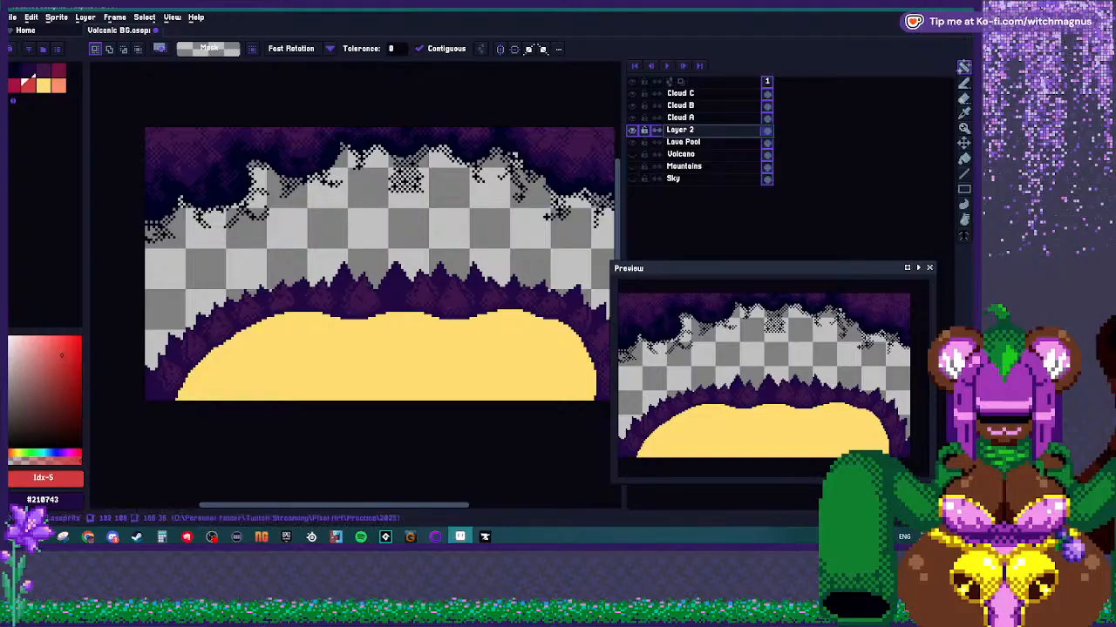
key(b)
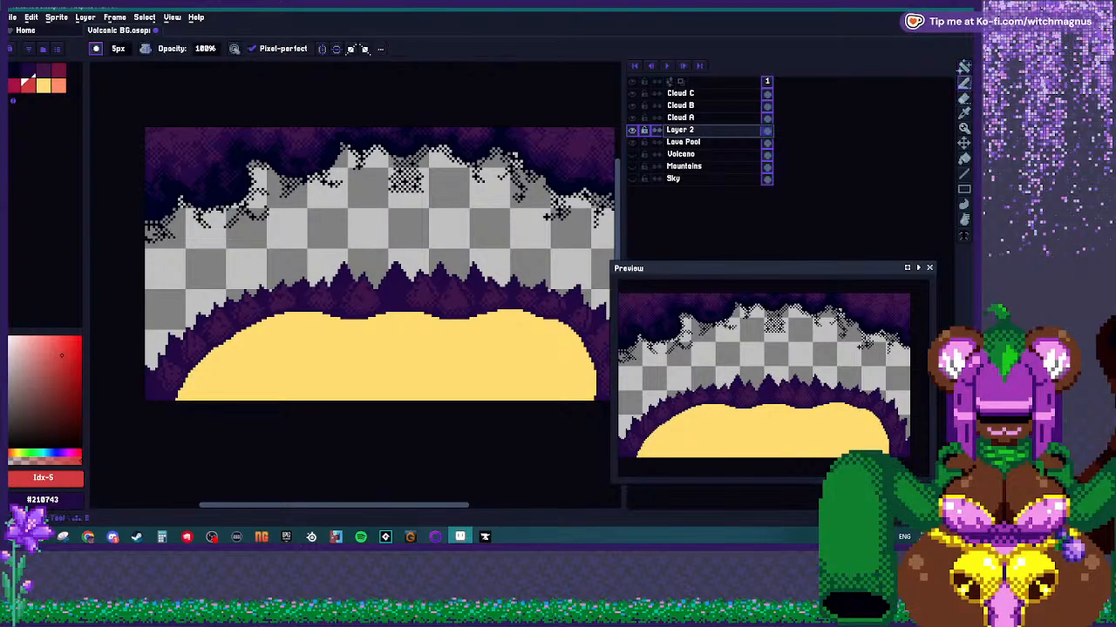
click(146, 49)
click(168, 103)
scroll(383, 312, down, 4)
mouse_move(319, 315)
mouse_down()
mouse_move(312, 378)
mouse_move(330, 397)
mouse_up()
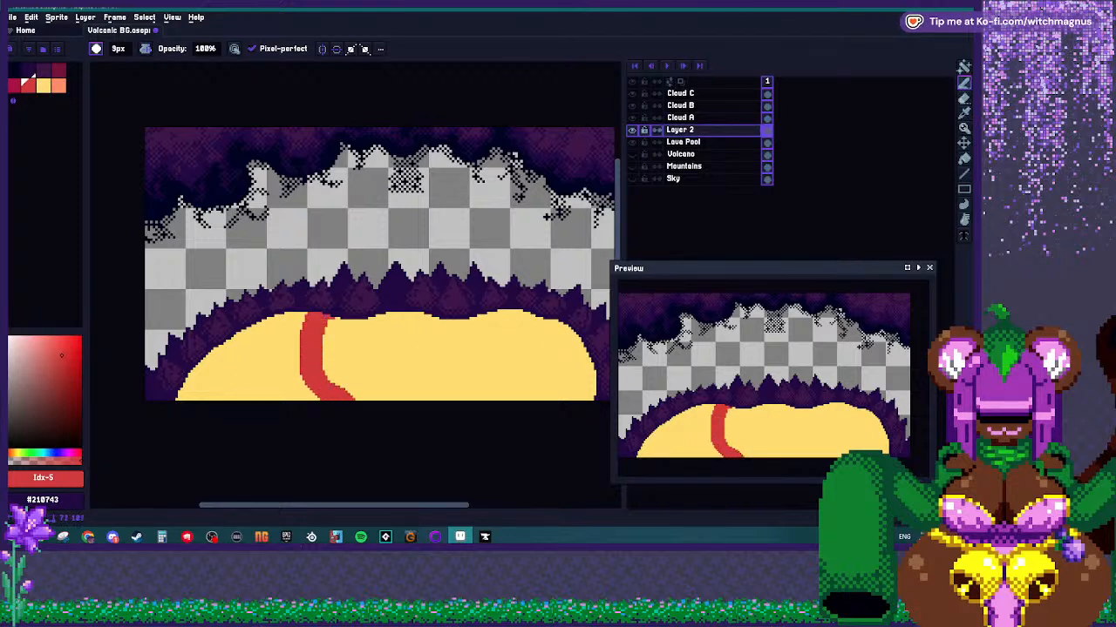
mouse_move(438, 397)
mouse_down()
mouse_move(478, 394)
mouse_move(497, 371)
mouse_move(500, 339)
mouse_move(481, 317)
mouse_up()
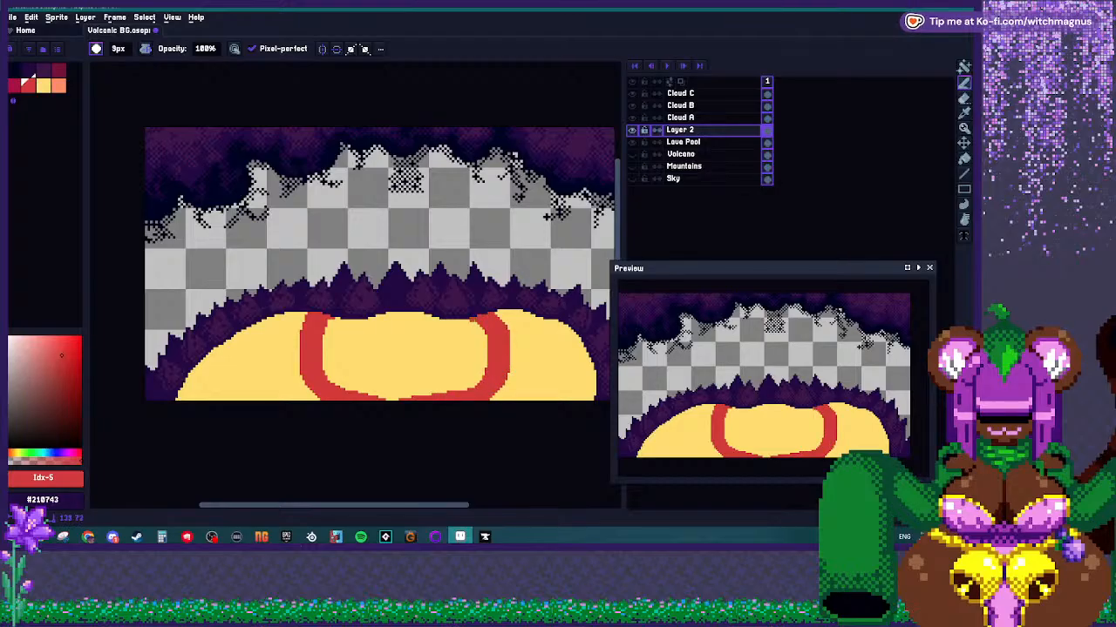
Fill the yellow lava outside the red band on both sides with the same red using the Paint Bucket.
key(g)
click(523, 333)
key(ctrl+z)
click(235, 366)
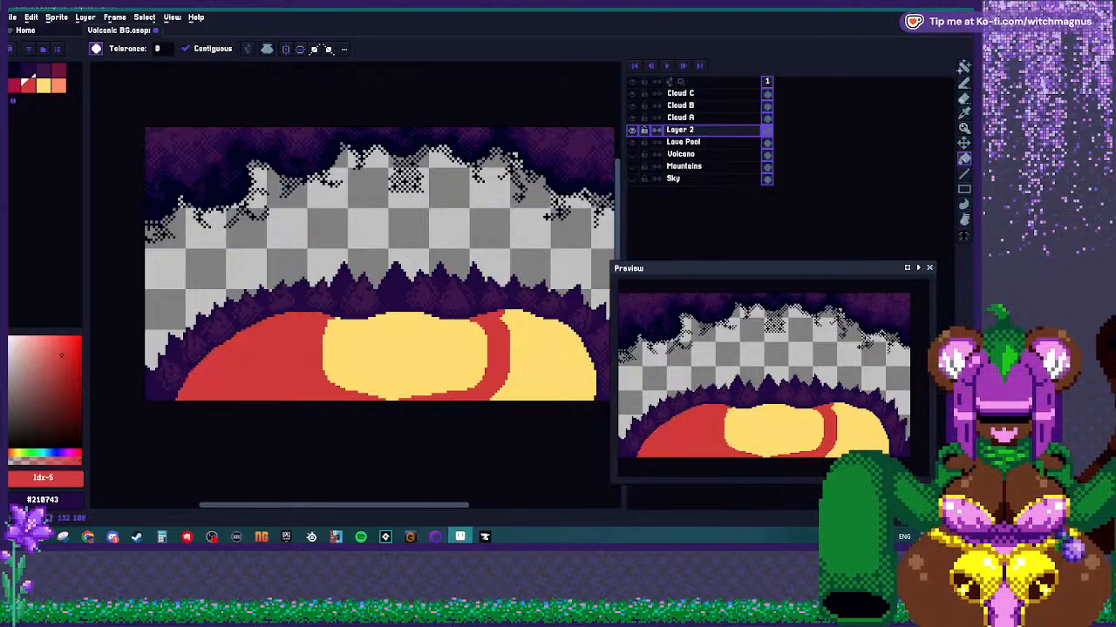
click(375, 236)
key(v)
key(ctrl+z)
key(ctrl+z)
key(g)
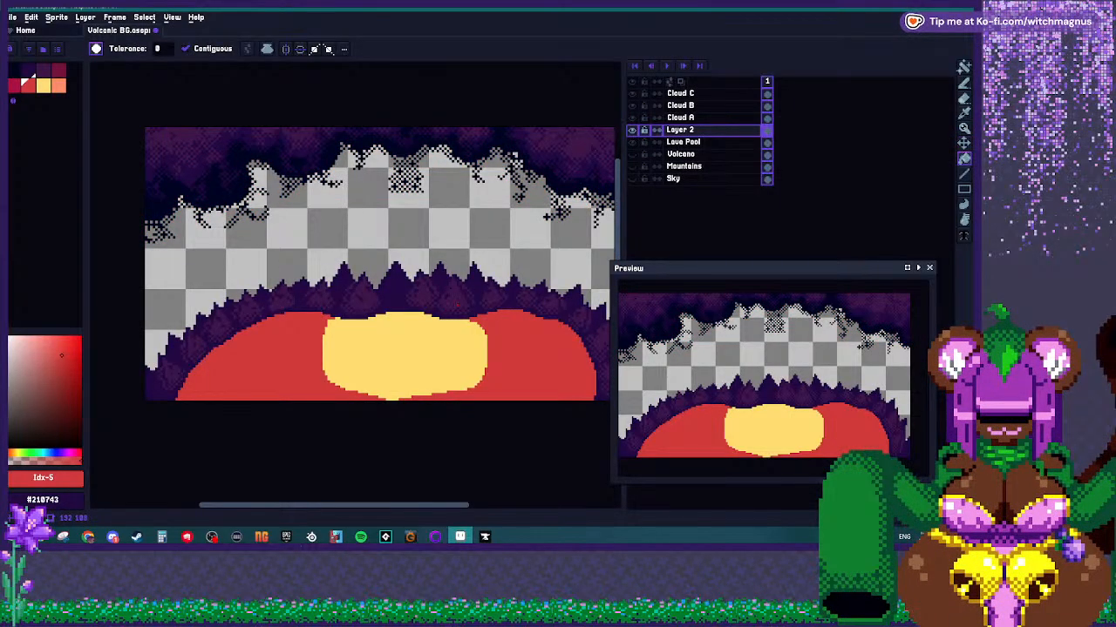
Paint the outer parts of the red lava on both sides crimson with an 11px Pencil and save the file.
key(b)
key(plus)
key(plus)
mouse_move(274, 319)
mouse_down()
mouse_move(246, 342)
mouse_move(237, 384)
mouse_move(266, 398)
mouse_up()
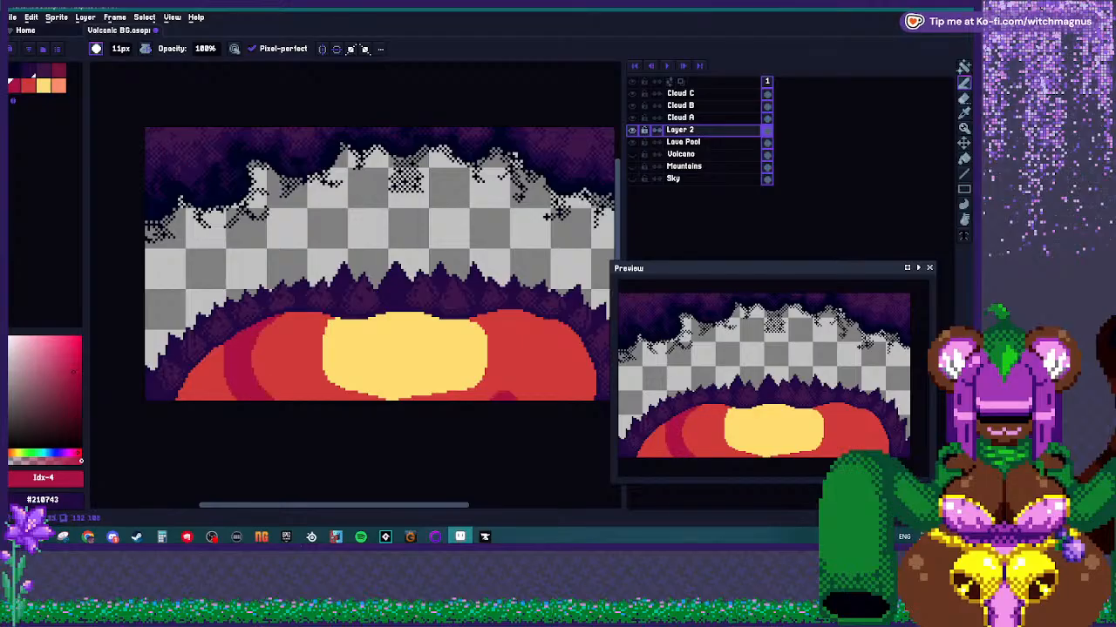
mouse_move(510, 397)
mouse_down()
mouse_move(532, 393)
mouse_move(545, 366)
mouse_move(531, 323)
mouse_move(582, 399)
mouse_move(589, 343)
mouse_up()
mouse_move(218, 349)
mouse_down()
mouse_move(216, 387)
mouse_move(197, 384)
mouse_up()
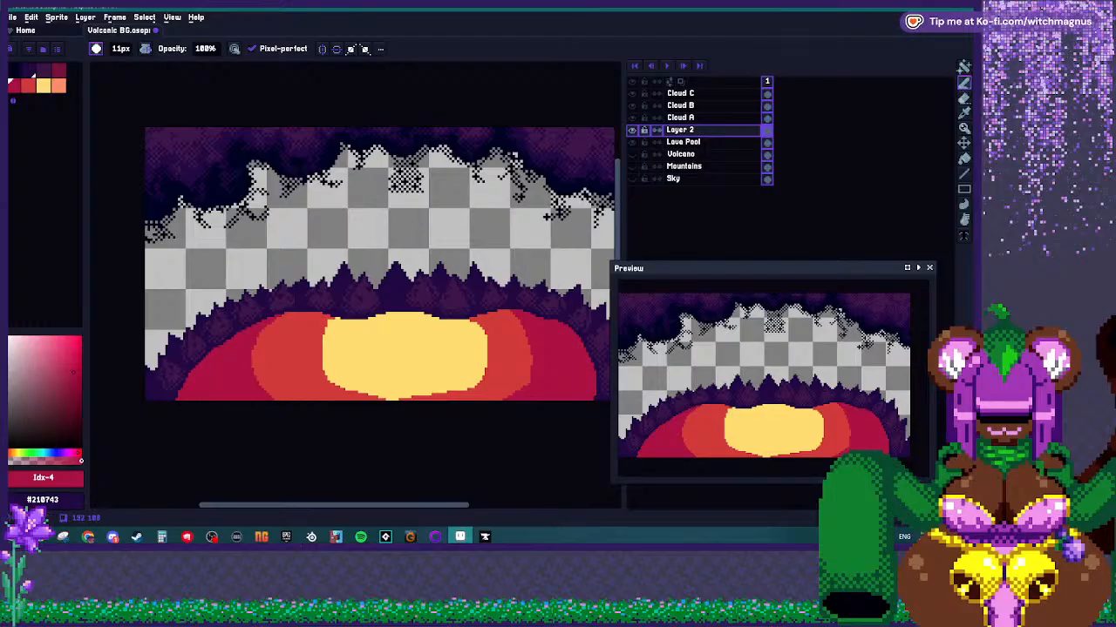
key(ctrl+s)
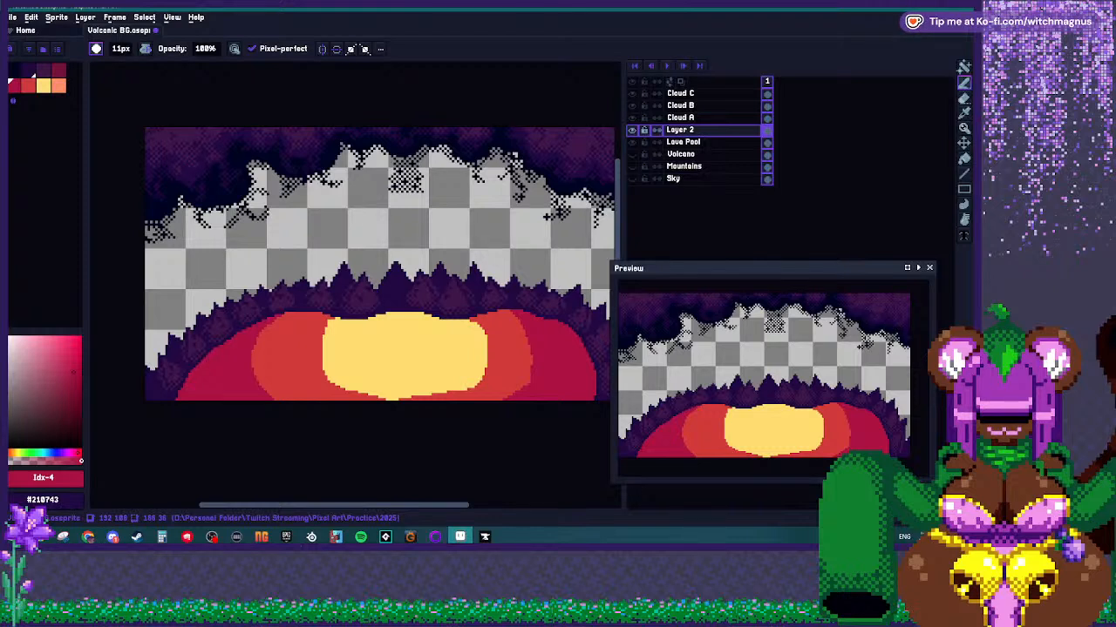
Paint dark maroon bands along the far left and far right ends of the lava with the 11px Pencil.
click(59, 71)
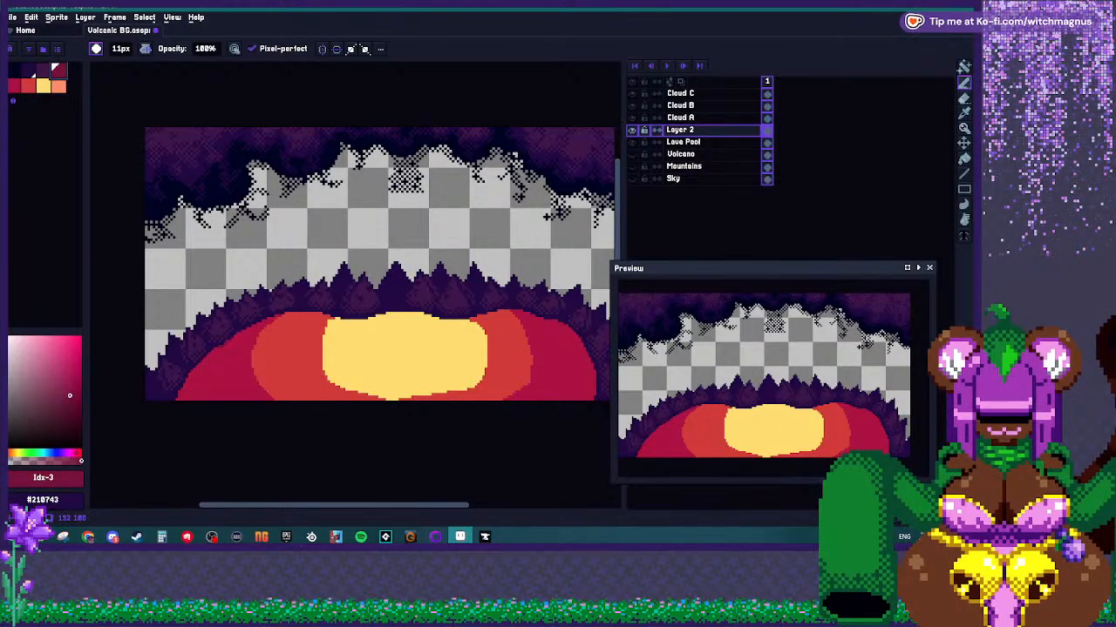
drag(211, 361, 186, 398)
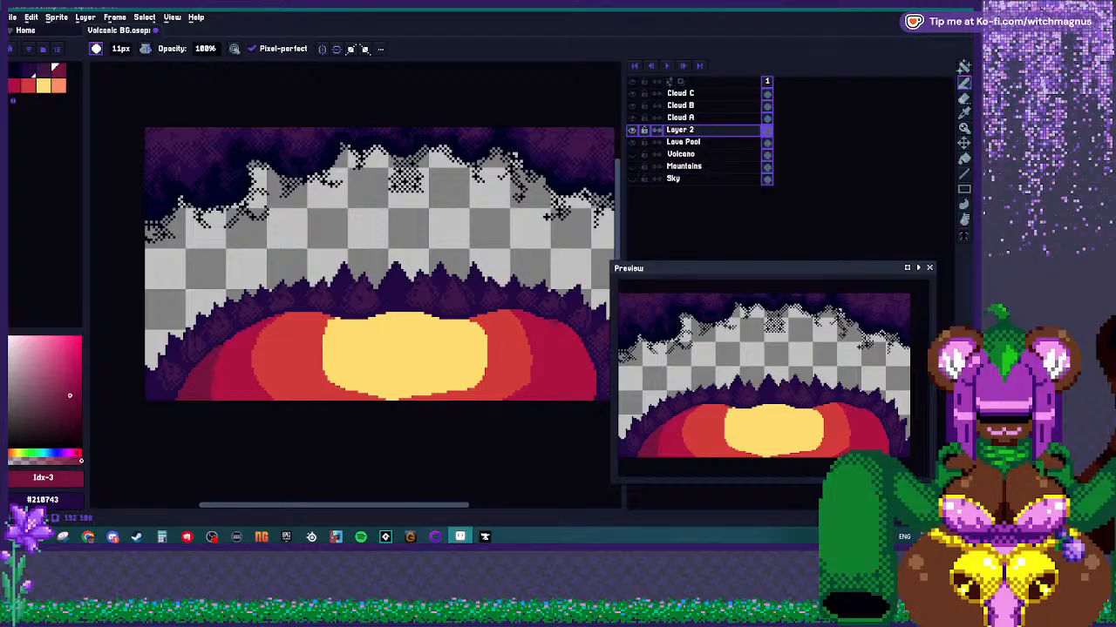
drag(581, 335, 577, 397)
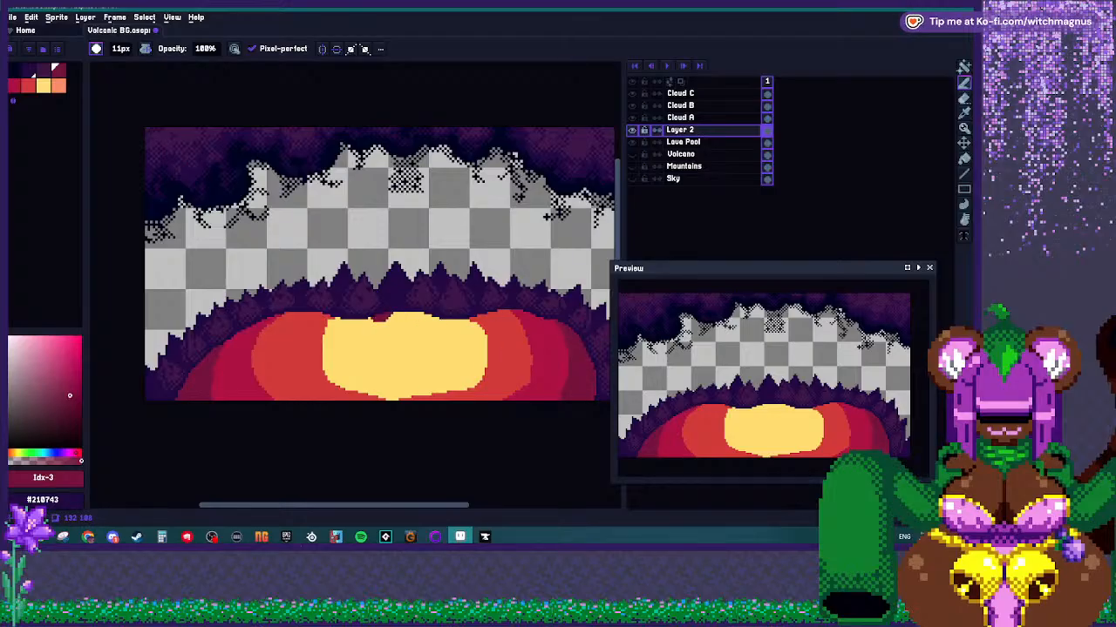
Paint a red (#d23b38) strip along the upper edge of the yellow lava centre to round it off.
click(28, 84)
drag(371, 317, 477, 323)
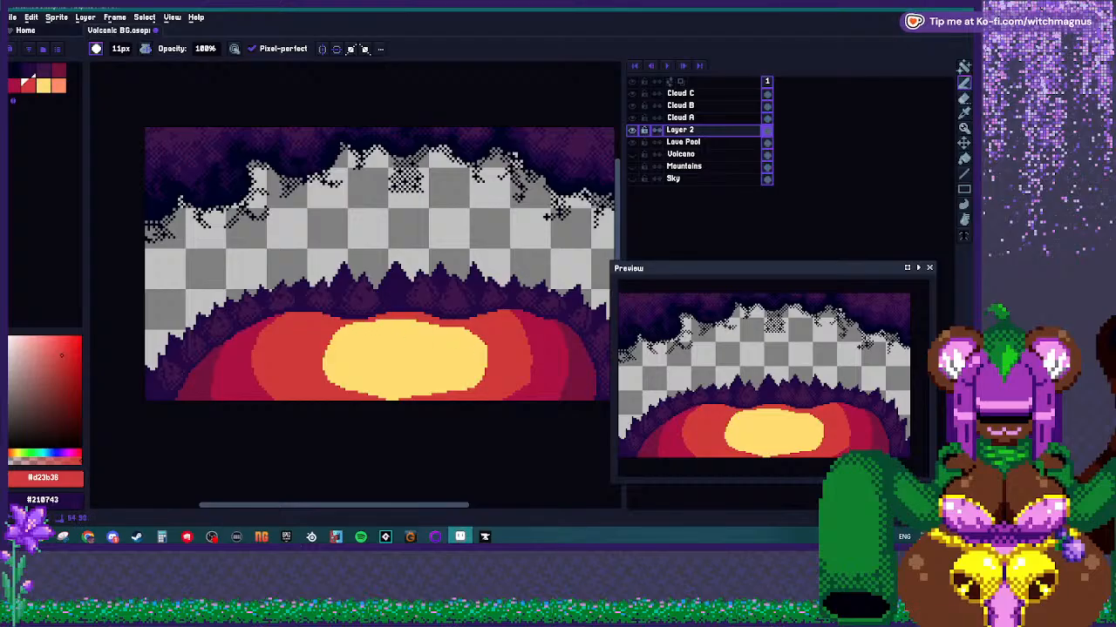
click(365, 358)
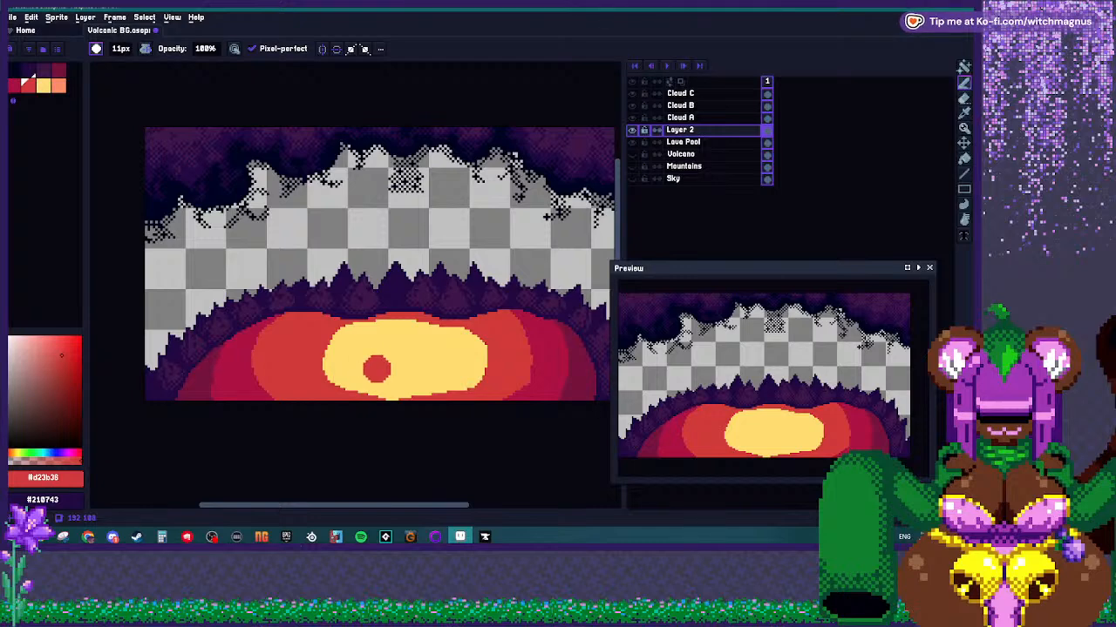
Draw three jagged rock patches inside the yellow lava centre with a 1px Pencil in the dark purple swatch Idx-1.
scroll(346, 373, up, 1)
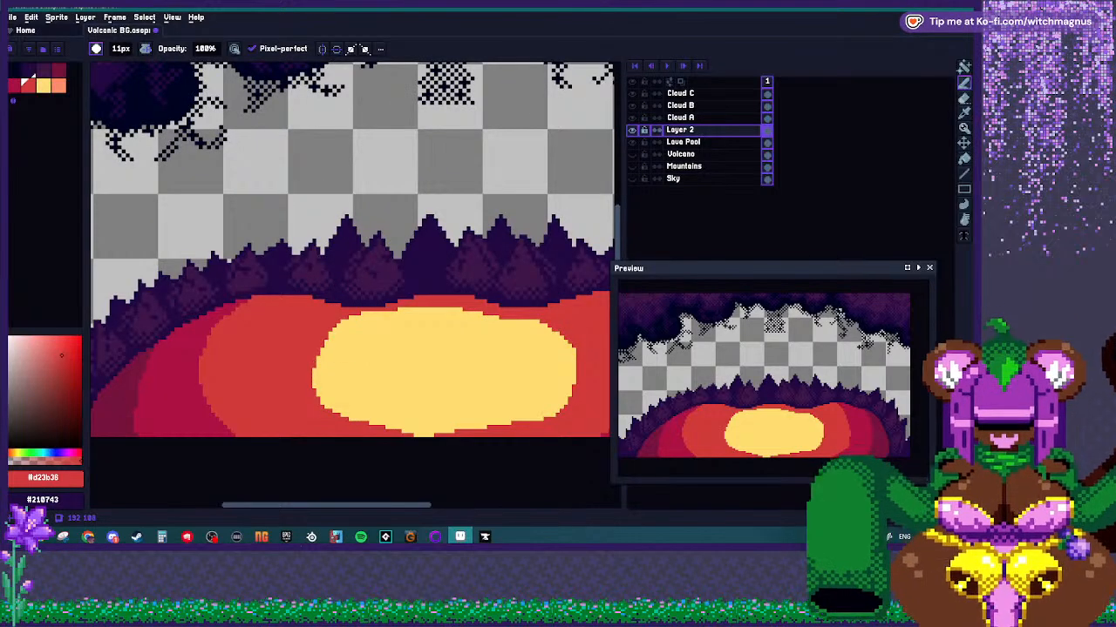
click(42, 69)
key(minus)
key(minus)
key(minus)
key(minus)
key(minus)
key(minus)
key(minus)
key(minus)
key(minus)
key(bracketleft)
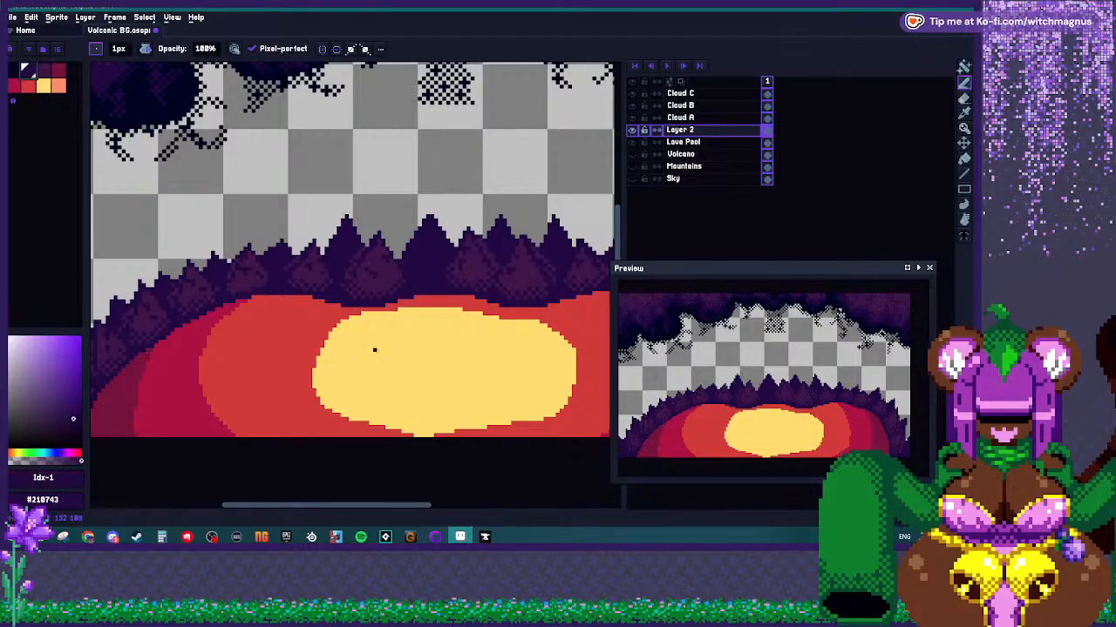
scroll(410, 361, down, 1)
scroll(411, 336, up, 1)
scroll(452, 340, down, 1)
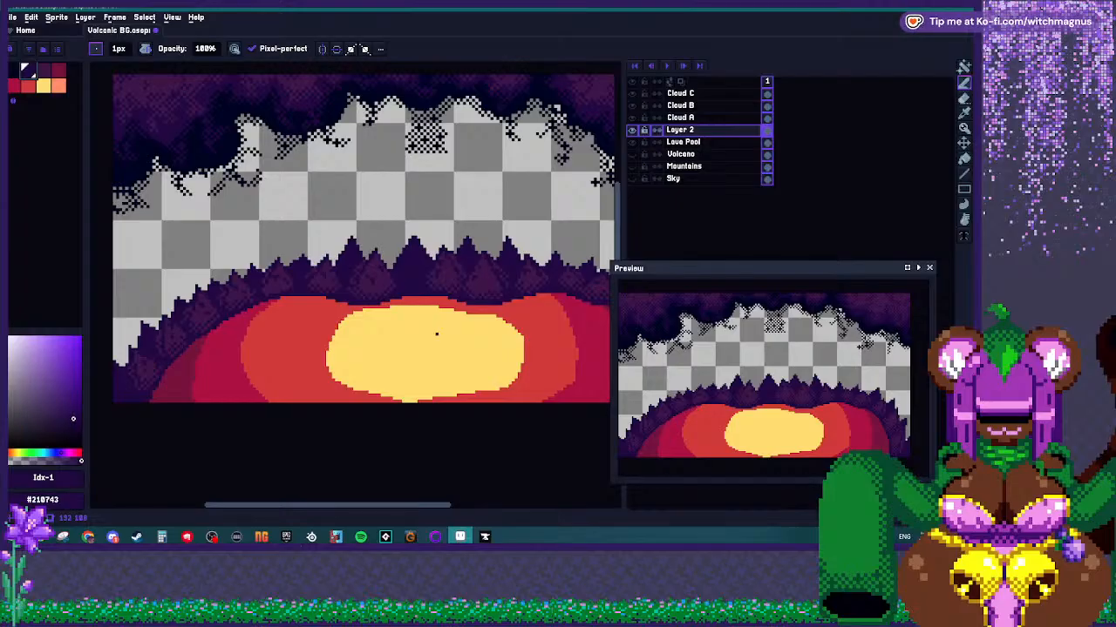
scroll(437, 333, up, 3)
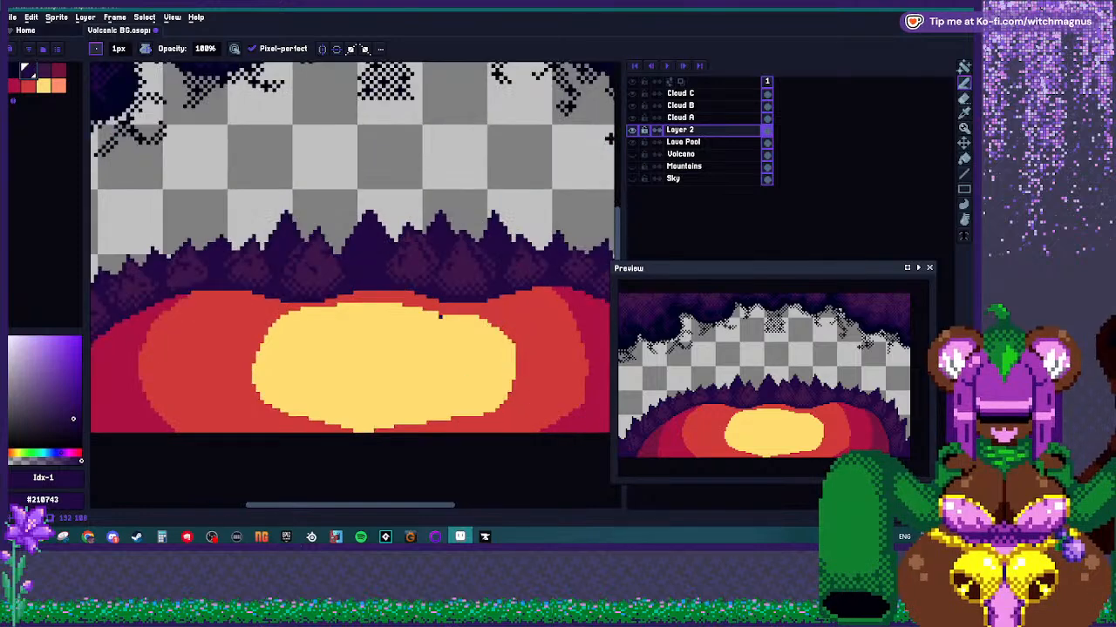
mouse_move(424, 326)
mouse_down()
mouse_move(473, 326)
mouse_move(406, 344)
mouse_move(465, 350)
mouse_move(414, 359)
mouse_move(416, 383)
mouse_move(481, 377)
mouse_move(438, 384)
mouse_up()
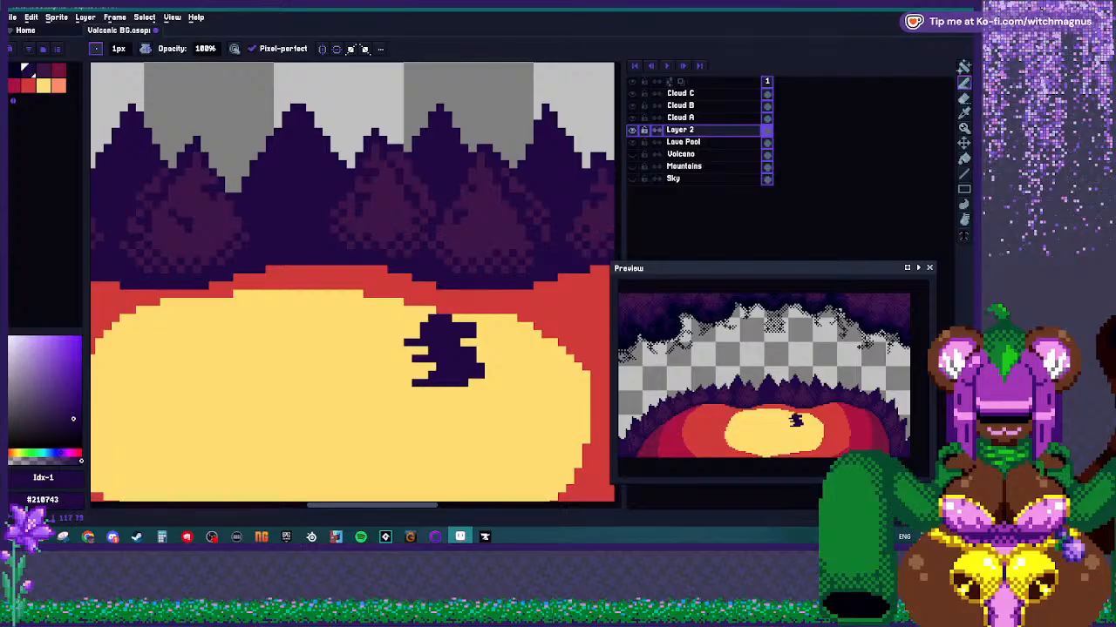
scroll(458, 318, down, 2)
scroll(317, 324, up, 1)
mouse_move(324, 321)
mouse_down()
mouse_move(373, 319)
mouse_move(374, 331)
mouse_move(338, 339)
mouse_up()
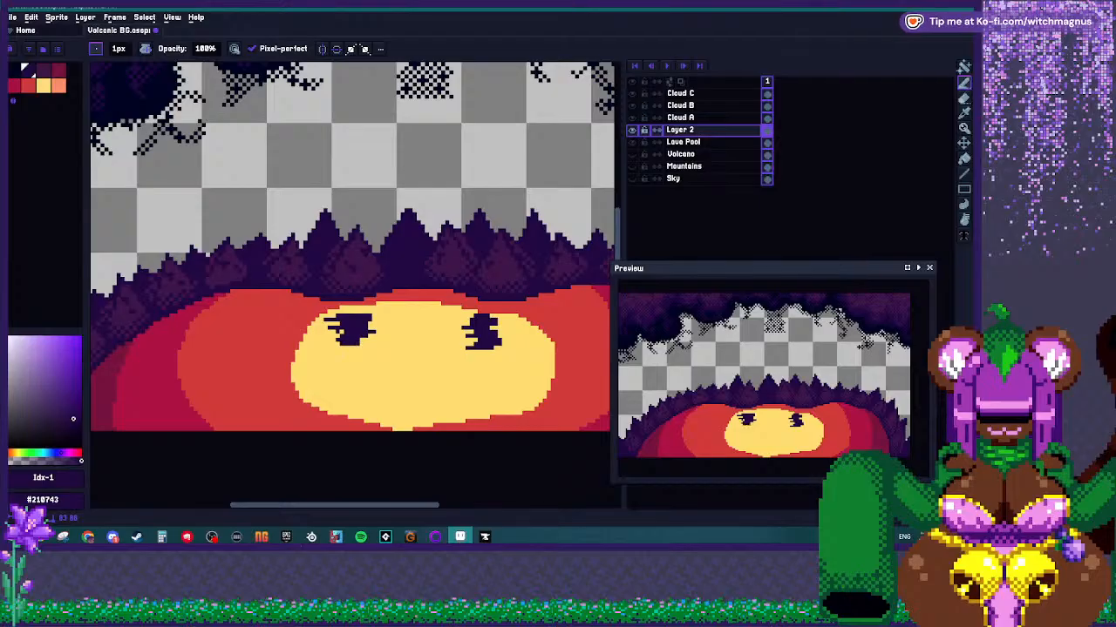
drag(439, 375, 394, 368)
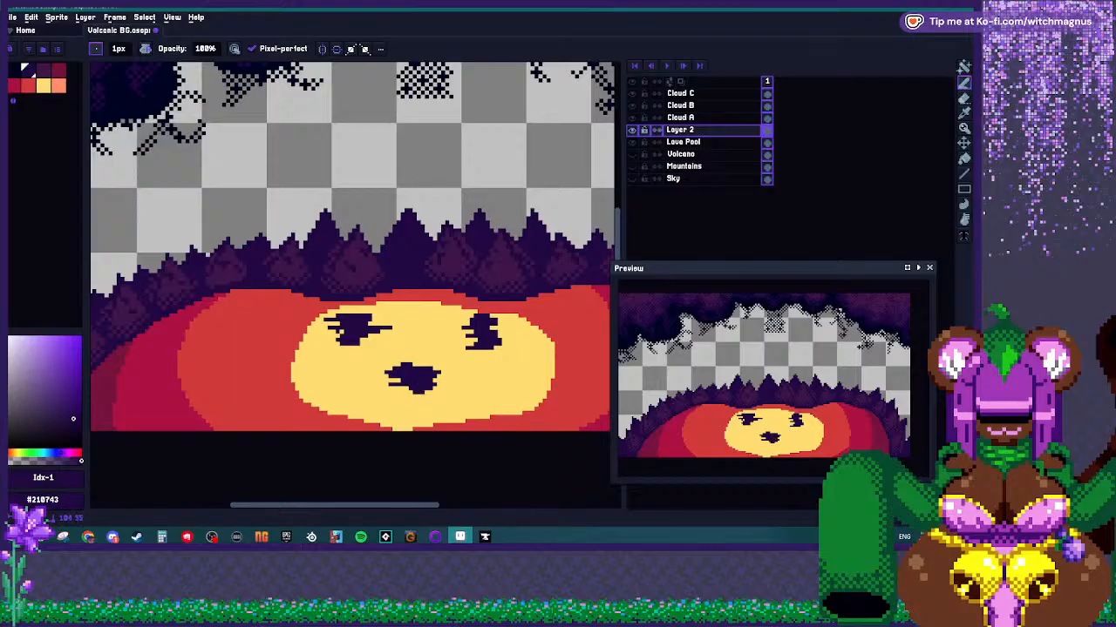
Draw two more jagged dark purple patches right of the yellow centre, over the red and crimson bands.
scroll(548, 359, down, 2)
scroll(540, 362, up, 2)
mouse_move(476, 366)
mouse_down()
mouse_move(530, 366)
mouse_move(479, 382)
mouse_up()
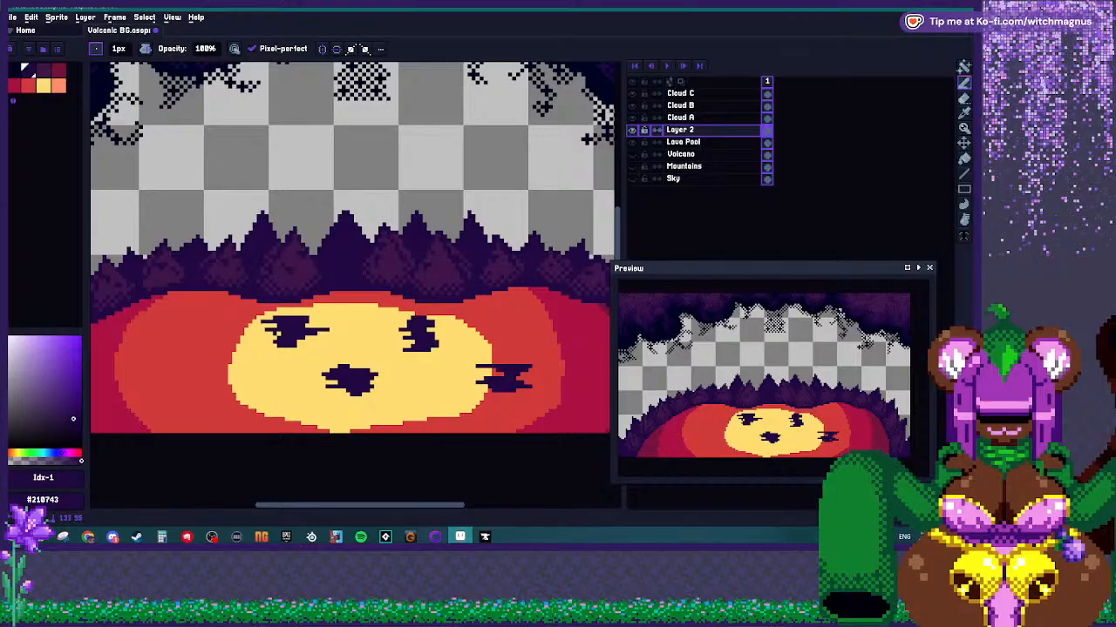
scroll(349, 348, down, 1)
drag(457, 355, 486, 354)
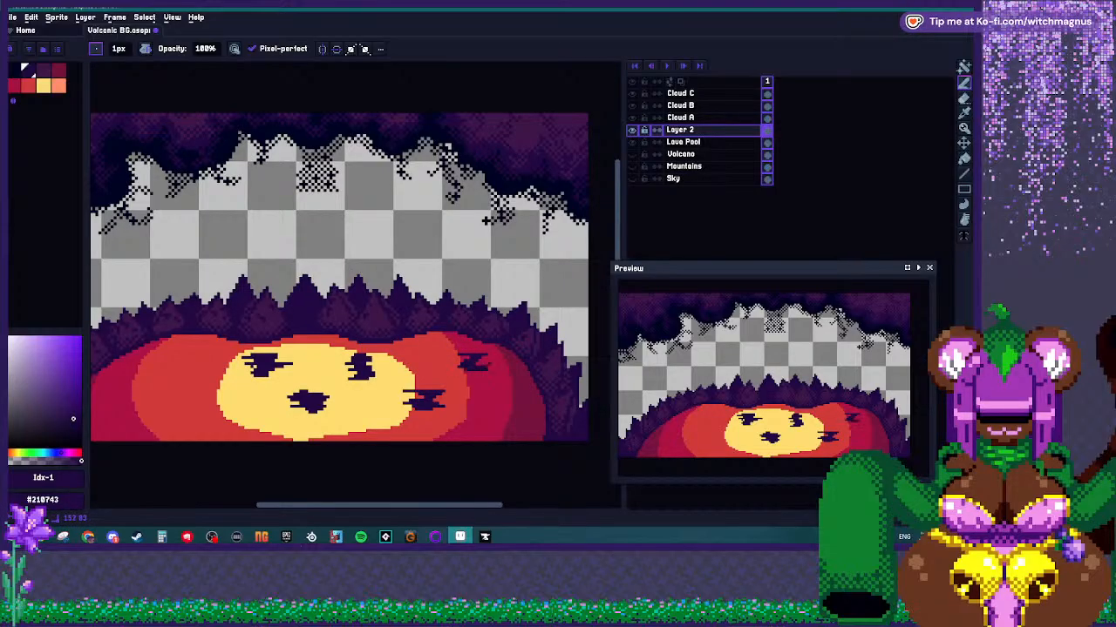
Draw two jagged dark purple patches on the lava left of the yellow centre, the lower one across the red-crimson border.
scroll(485, 220, down, 1)
scroll(397, 162, up, 1)
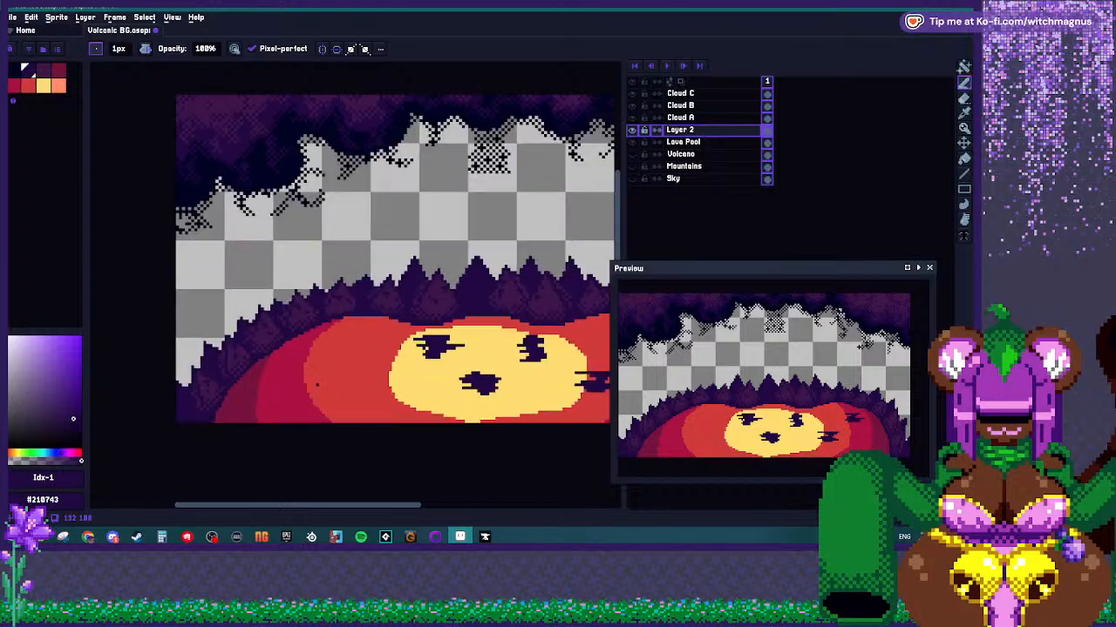
mouse_move(365, 343)
mouse_down()
mouse_move(330, 344)
mouse_move(337, 352)
mouse_move(321, 356)
mouse_up()
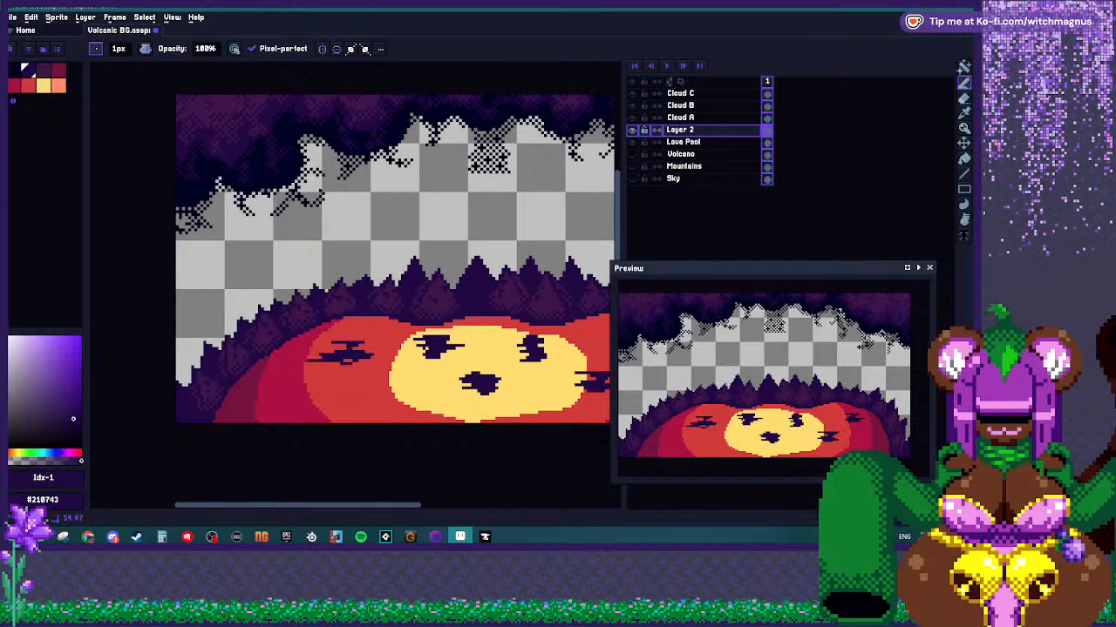
scroll(296, 377, up, 1)
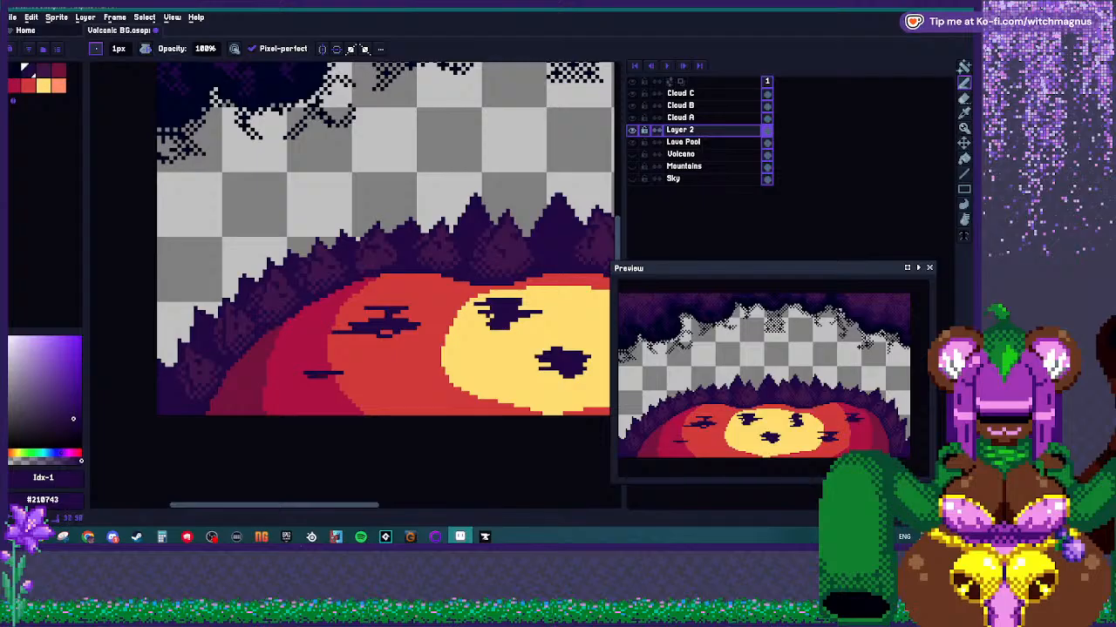
drag(352, 381, 302, 392)
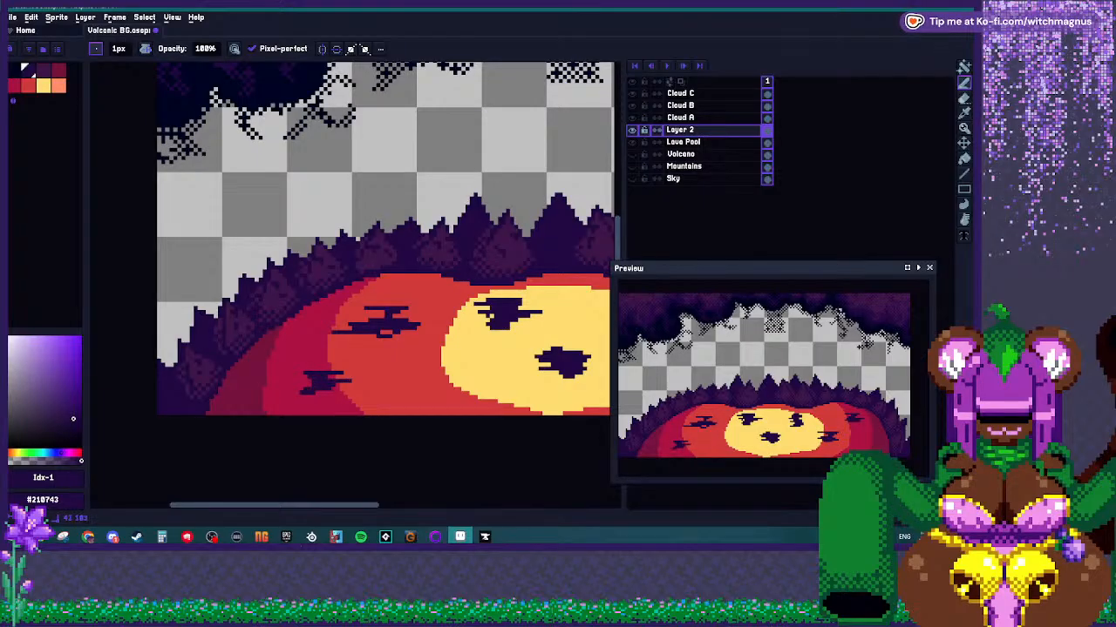
scroll(389, 366, down, 3)
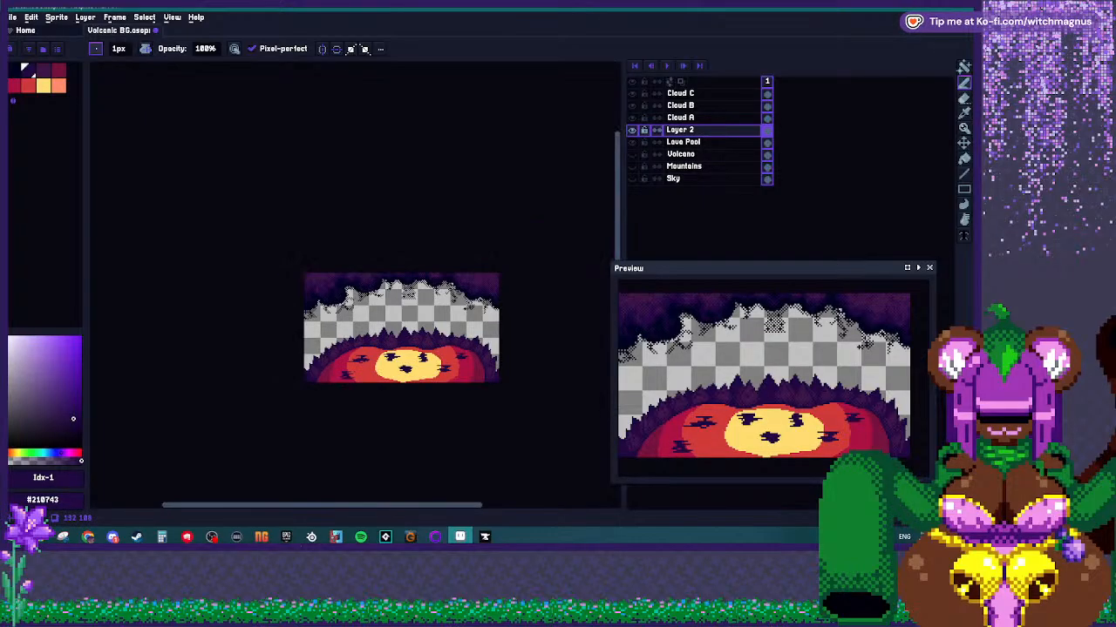
Draw another jagged dark purple patch low on the far right, across the crimson and maroon bands.
scroll(466, 373, up, 3)
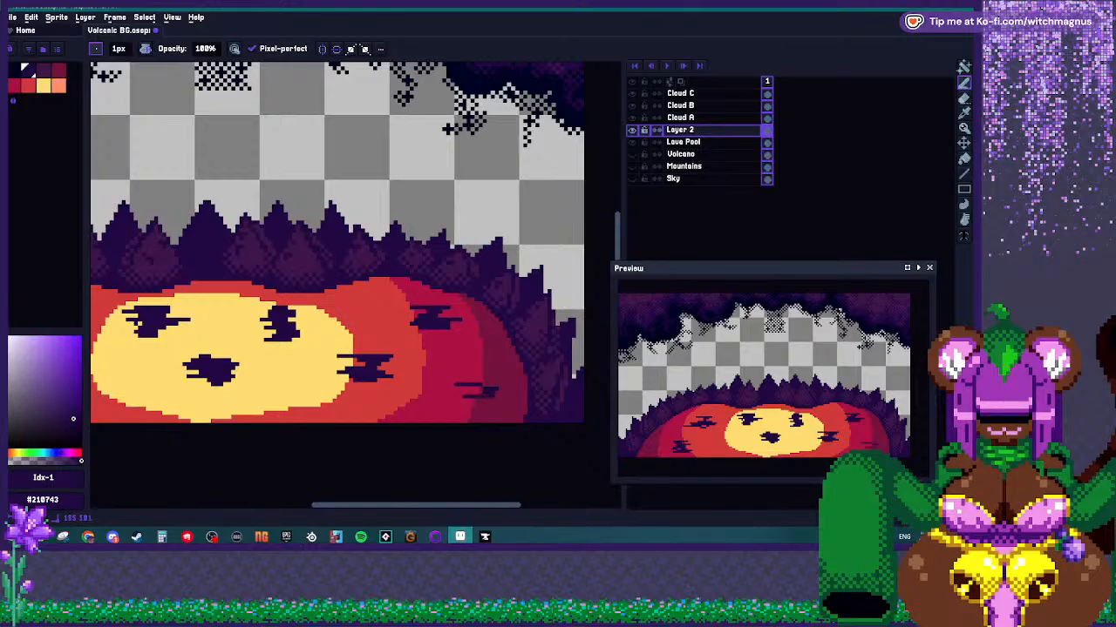
drag(476, 403, 454, 401)
scroll(389, 261, down, 3)
scroll(388, 262, up, 3)
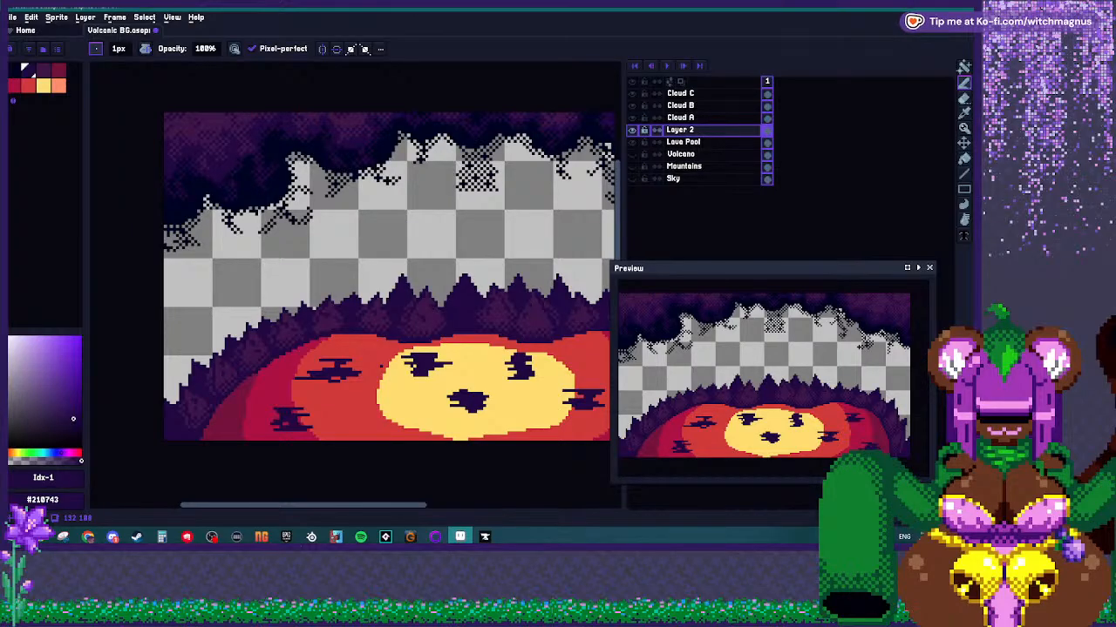
scroll(273, 389, up, 2)
scroll(279, 372, down, 1)
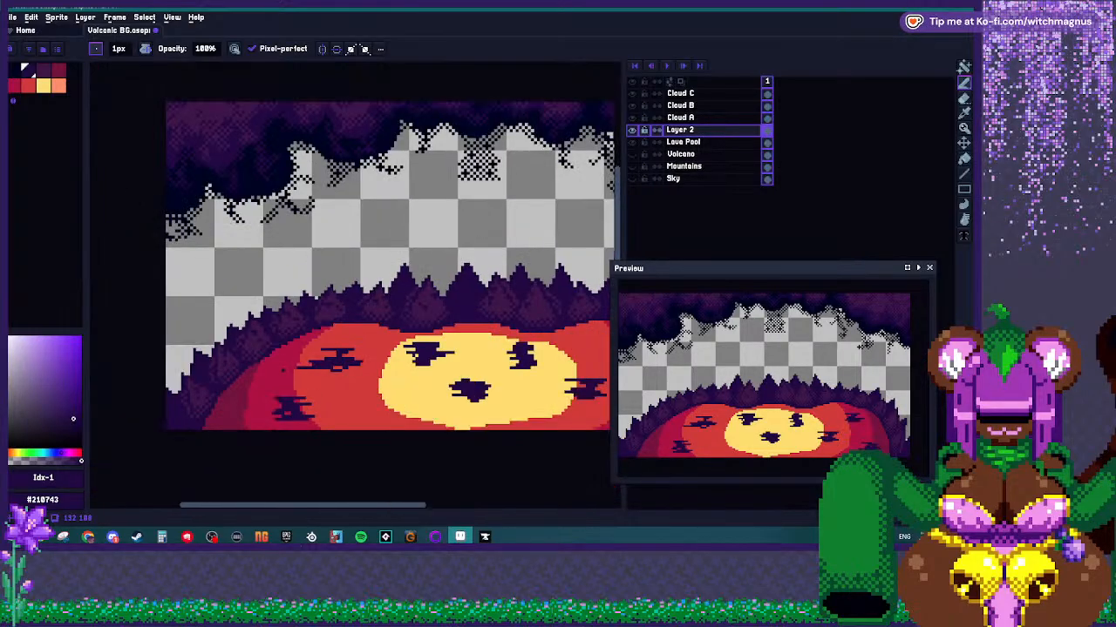
Spray maroon #77123d specks over the left lava bands with a 5px Spray brush, undoing the unwanted strokes along the way.
click(964, 67)
click(963, 83)
click(949, 83)
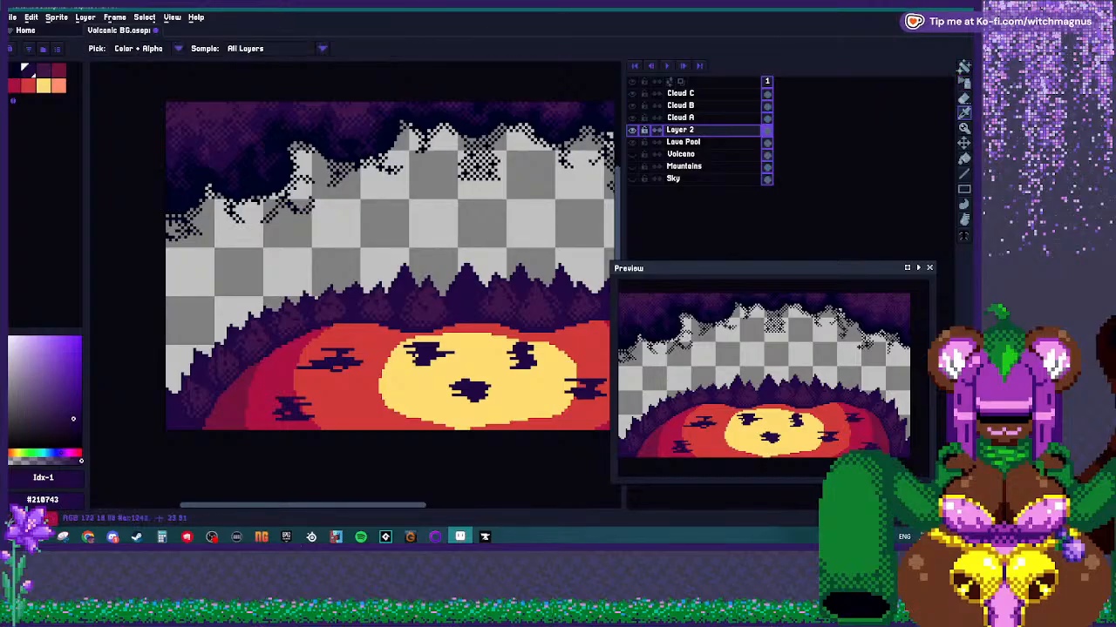
alt+click(230, 404)
key(plus)
key(plus)
key(plus)
key(plus)
key(plus)
key(plus)
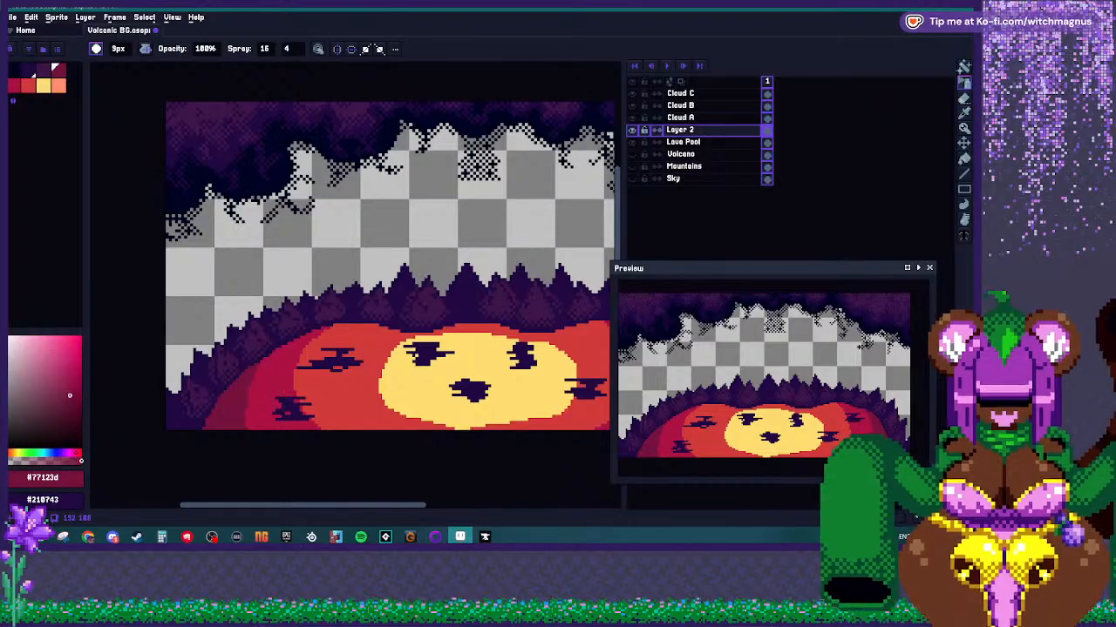
key(minus)
key(minus)
mouse_move(272, 366)
mouse_down()
mouse_move(296, 355)
mouse_move(277, 374)
mouse_up()
drag(257, 416, 353, 396)
key(ctrl+z)
key(ctrl+z)
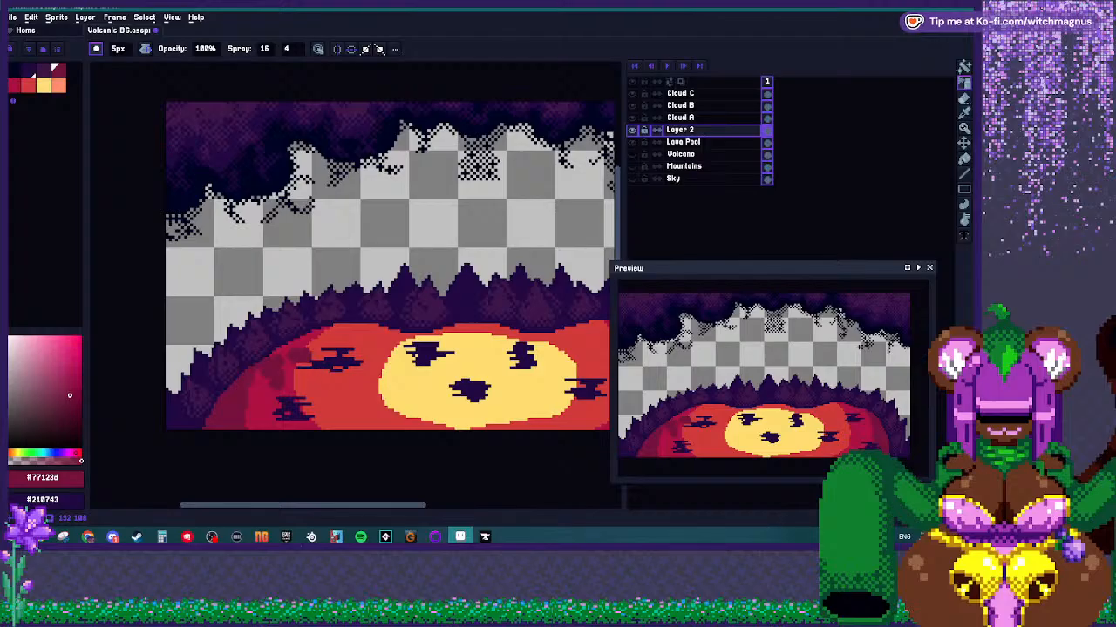
click(287, 49)
mouse_move(305, 418)
mouse_down()
mouse_move(318, 383)
mouse_move(340, 401)
mouse_move(388, 371)
mouse_move(353, 362)
mouse_move(353, 421)
mouse_move(258, 422)
mouse_up()
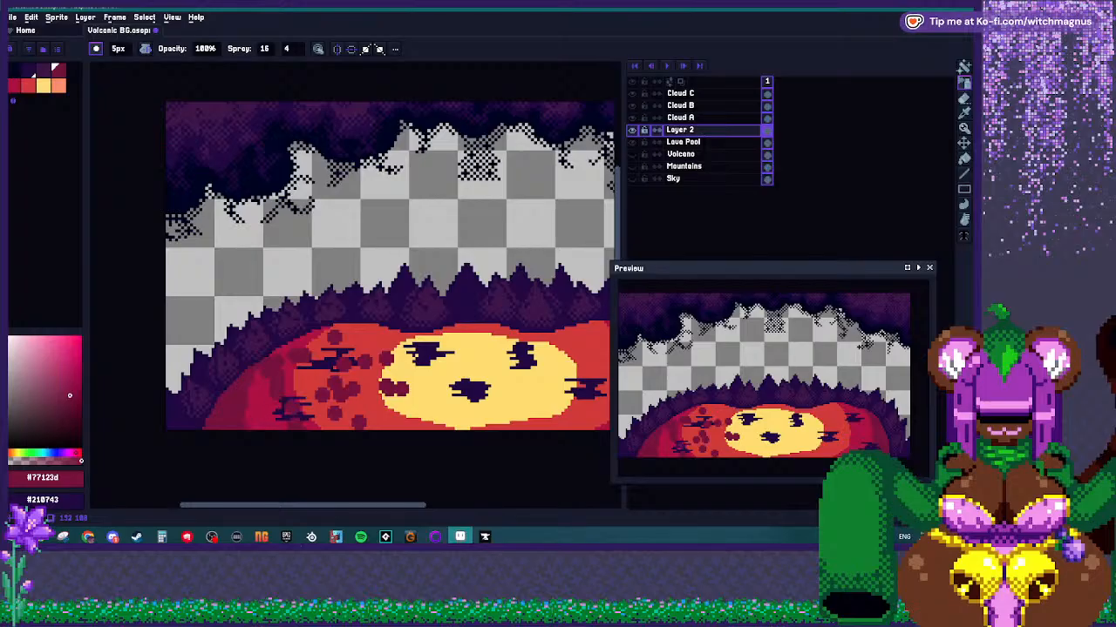
Spray maroon specks over the lava right of the yellow centre and layer crimson #ac1242 specks over them.
scroll(317, 384, down, 2)
scroll(419, 388, up, 1)
mouse_move(502, 377)
mouse_down()
mouse_move(529, 385)
mouse_move(530, 411)
mouse_move(558, 357)
mouse_move(549, 366)
mouse_up()
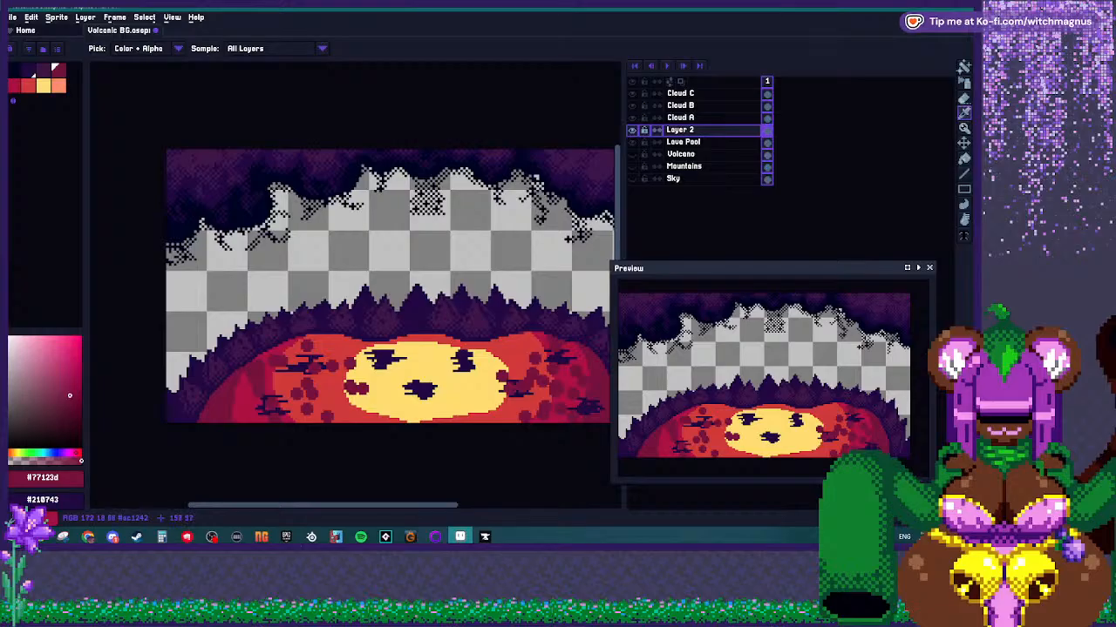
alt+click(495, 383)
mouse_move(523, 381)
mouse_down()
mouse_move(503, 398)
mouse_move(514, 418)
mouse_move(493, 404)
mouse_up()
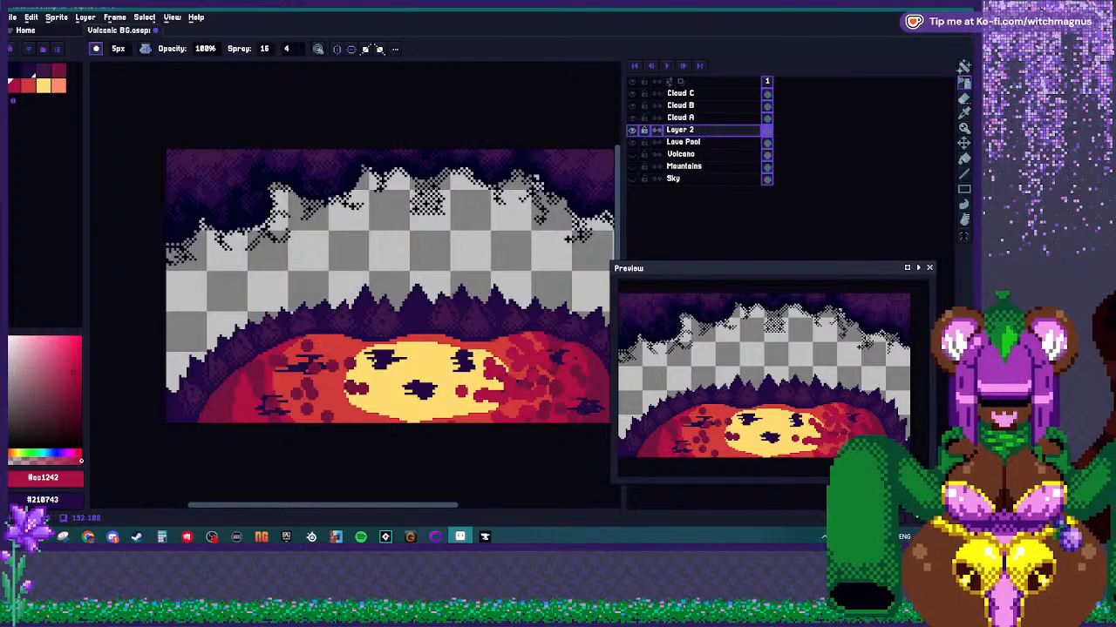
Spray red #d23b38 specks over the right edge of the yellow centre and the speckled lava on the left.
alt+click(499, 351)
drag(487, 352, 482, 410)
mouse_move(306, 349)
mouse_down()
mouse_move(312, 365)
mouse_move(260, 366)
mouse_up()
drag(362, 358, 355, 380)
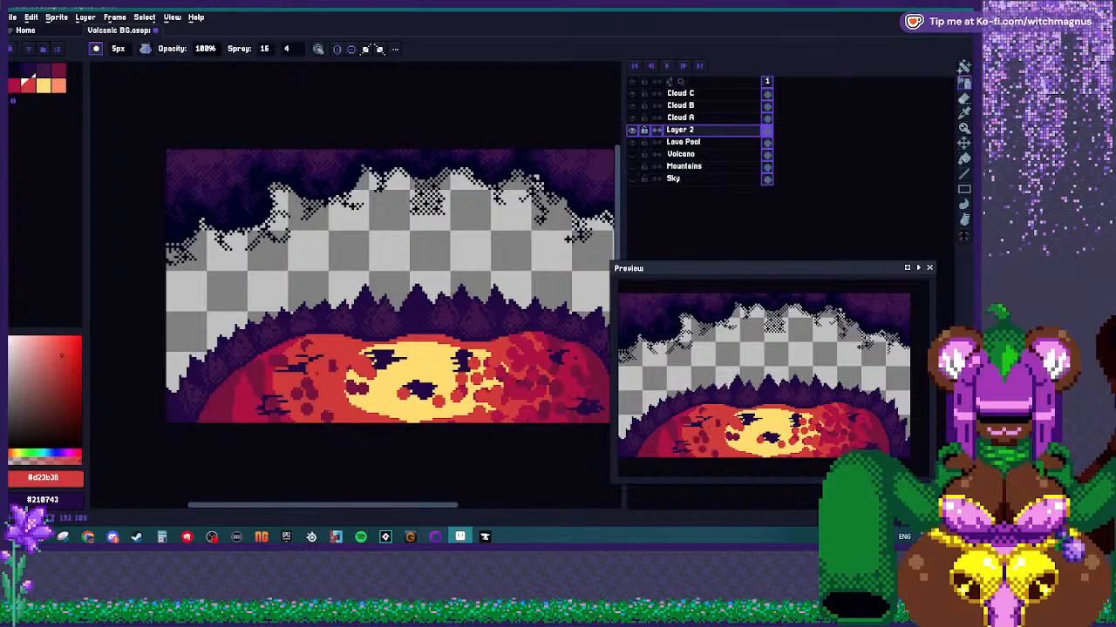
key(v)
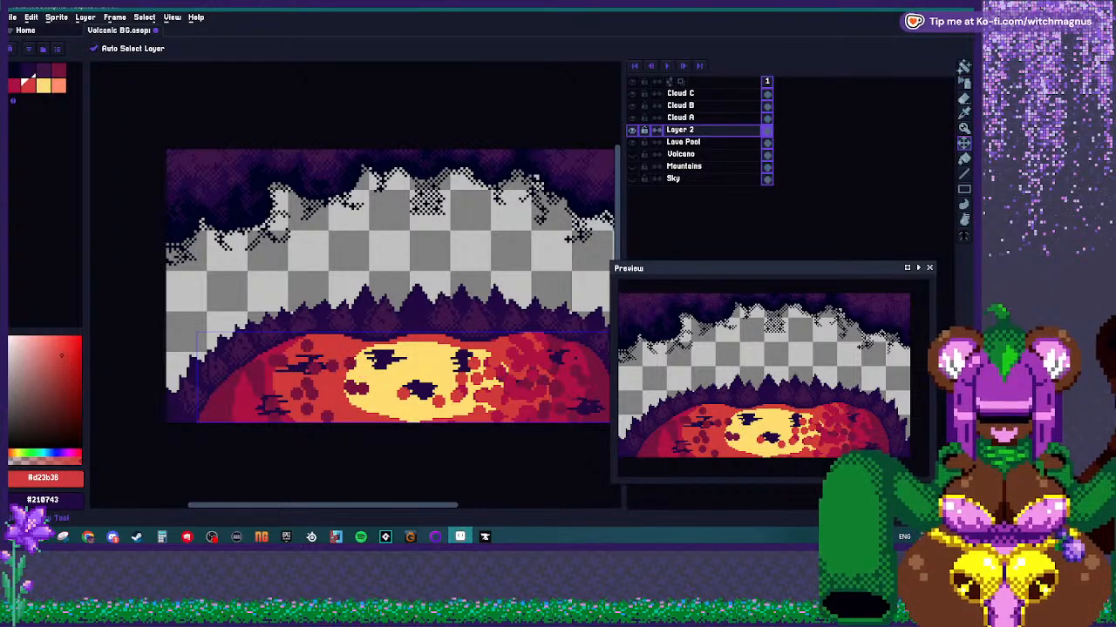
Undo the maroon, crimson and red specks sprayed over the lava pool.
key(ctrl+z)
key(ctrl+z)
key(ctrl+z)
key(ctrl+z)
key(ctrl+z)
key(ctrl+z)
key(ctrl+z)
key(ctrl+z)
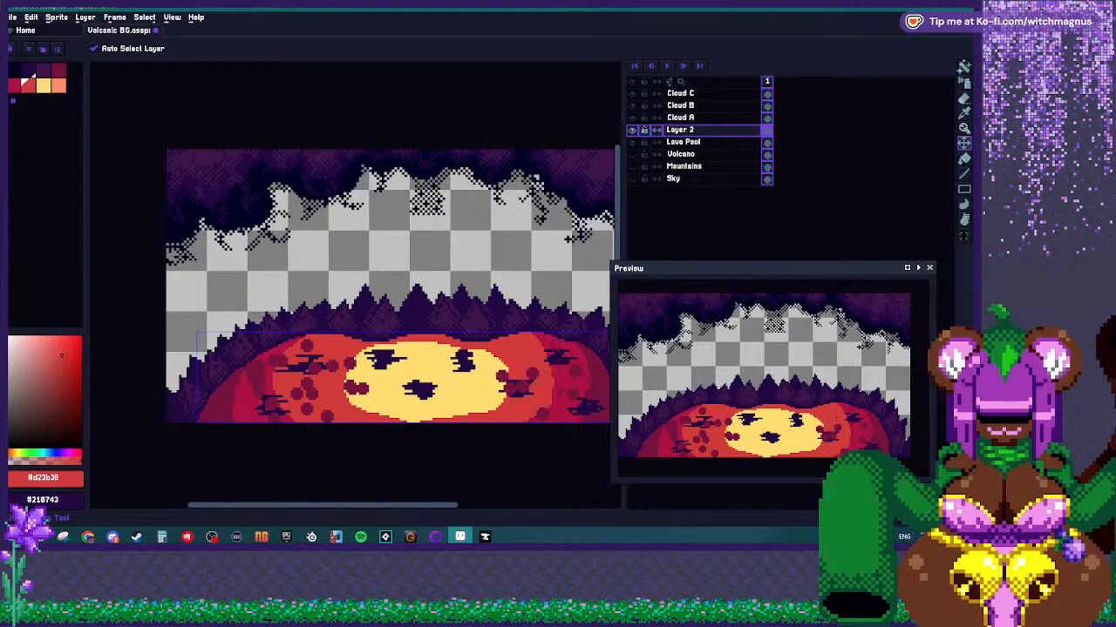
key(ctrl+z)
key(ctrl+z)
key(ctrl+z)
key(ctrl+z)
key(ctrl+z)
key(ctrl+z)
key(ctrl+z)
key(ctrl+z)
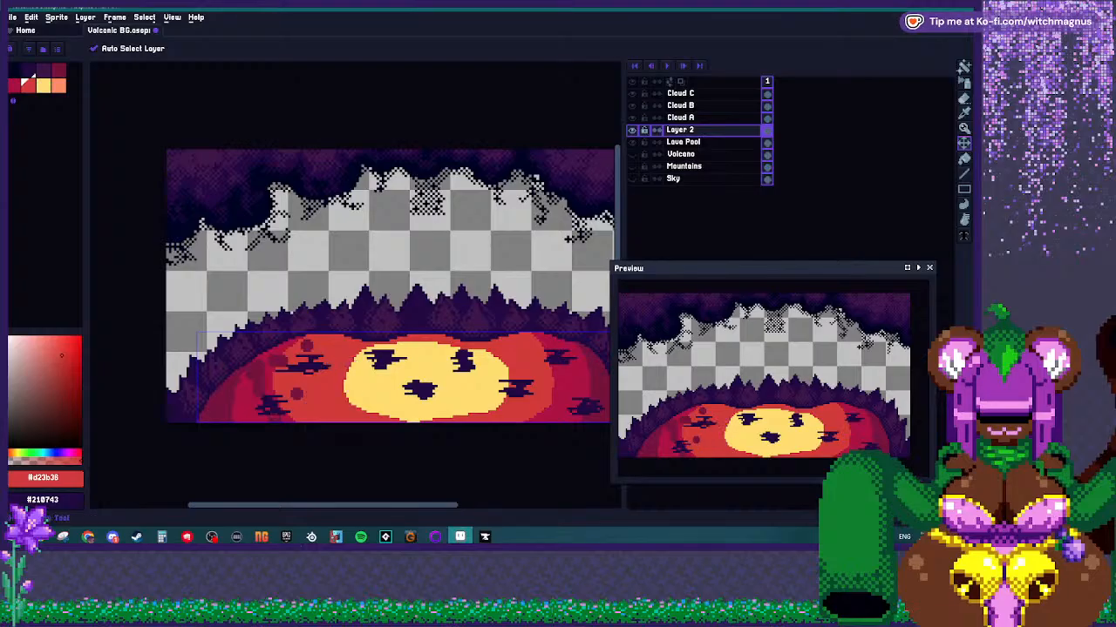
Spray yellow #ffdd69 specks around the left, lower and right edges of the yellow centre with a 5px Spray brush.
key(shift+b)
alt+click(351, 359)
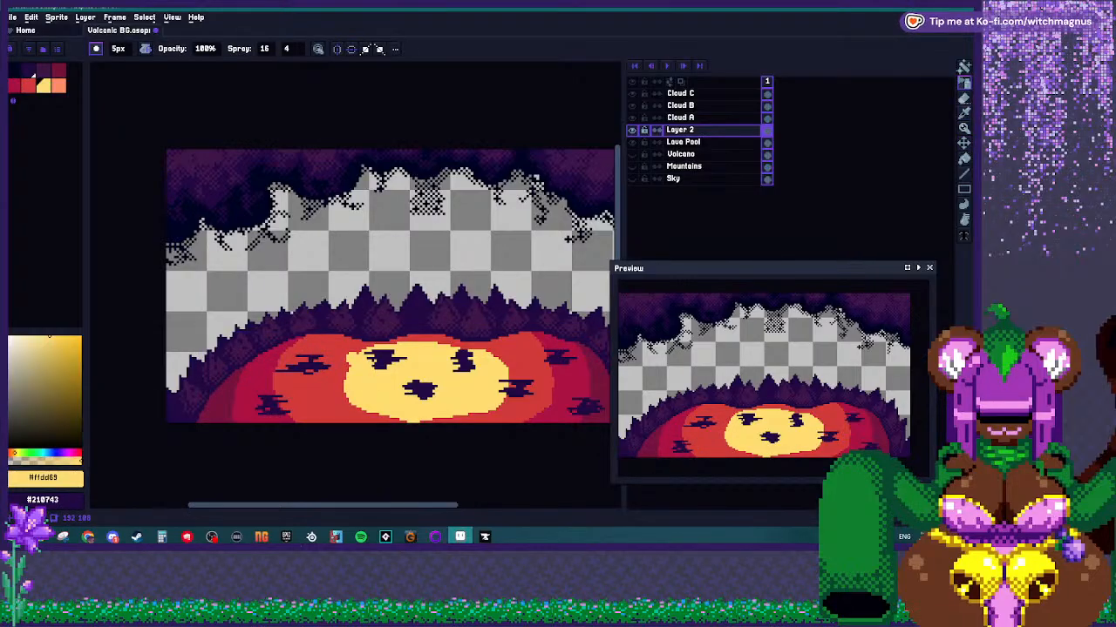
mouse_move(344, 371)
mouse_down()
mouse_move(309, 355)
mouse_move(322, 414)
mouse_up()
mouse_move(425, 338)
mouse_down()
mouse_move(497, 352)
mouse_move(529, 375)
mouse_move(488, 413)
mouse_up()
scroll(513, 369, down, 2)
scroll(514, 399, up, 2)
mouse_move(539, 358)
mouse_down()
mouse_move(514, 366)
mouse_move(567, 392)
mouse_move(565, 373)
mouse_up()
Spray red #d23b38 specks over the yellow centre and its speckled right edge.
alt+click(517, 395)
key(ctrl+z)
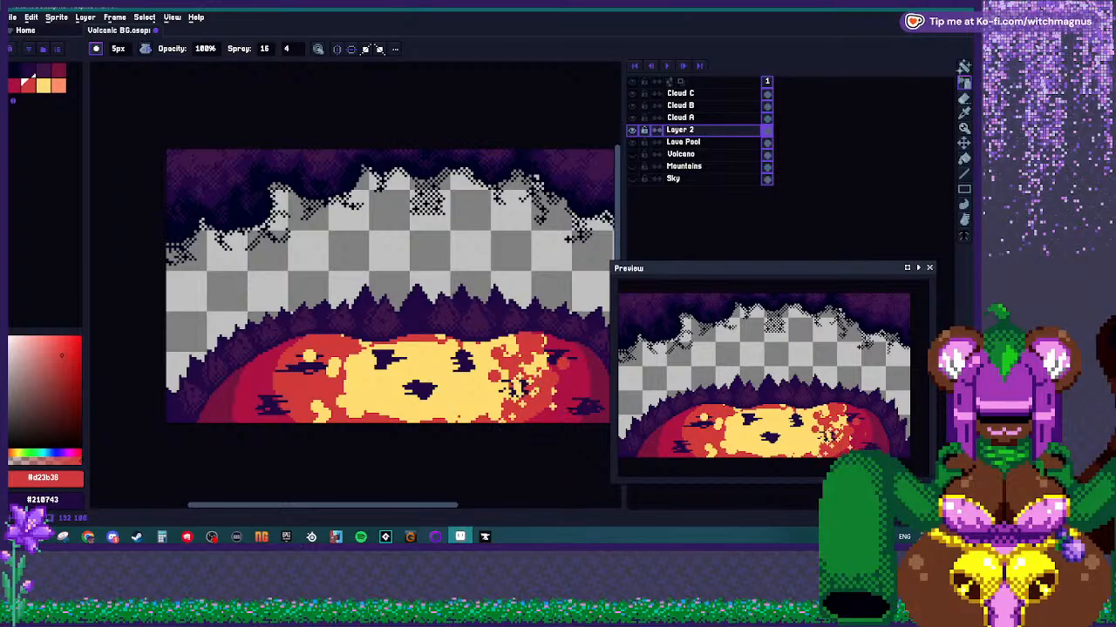
mouse_move(390, 360)
mouse_down()
mouse_move(357, 364)
mouse_move(375, 409)
mouse_move(468, 401)
mouse_move(472, 383)
mouse_move(434, 358)
mouse_up()
Spray crimson #ac1242 specks over the red bands on the left and right of the lava.
key(minus)
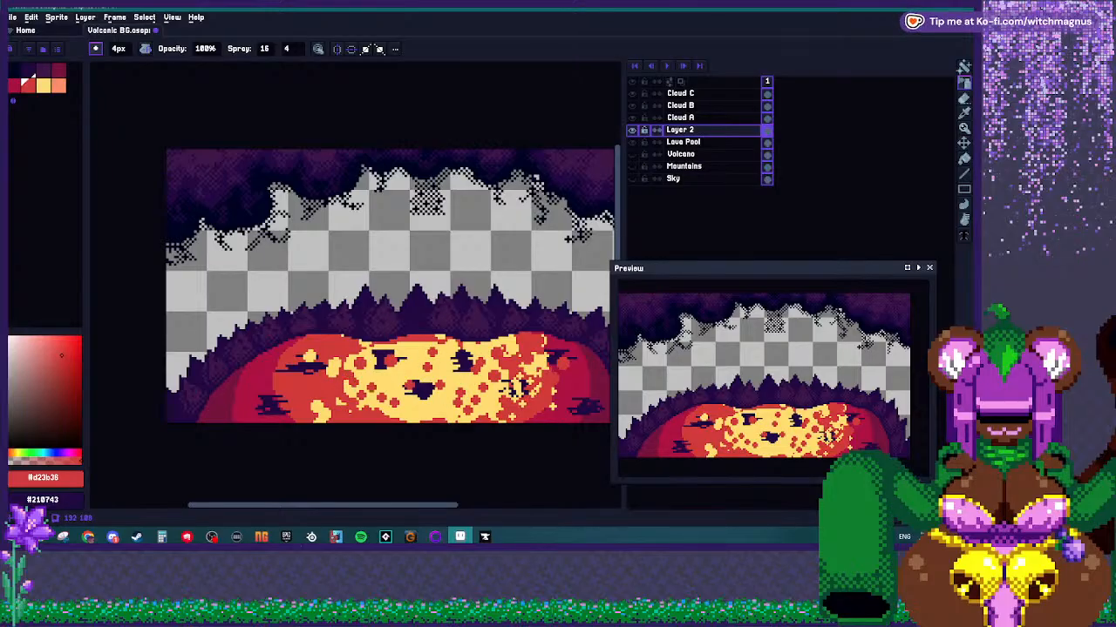
key(i)
alt+click(262, 380)
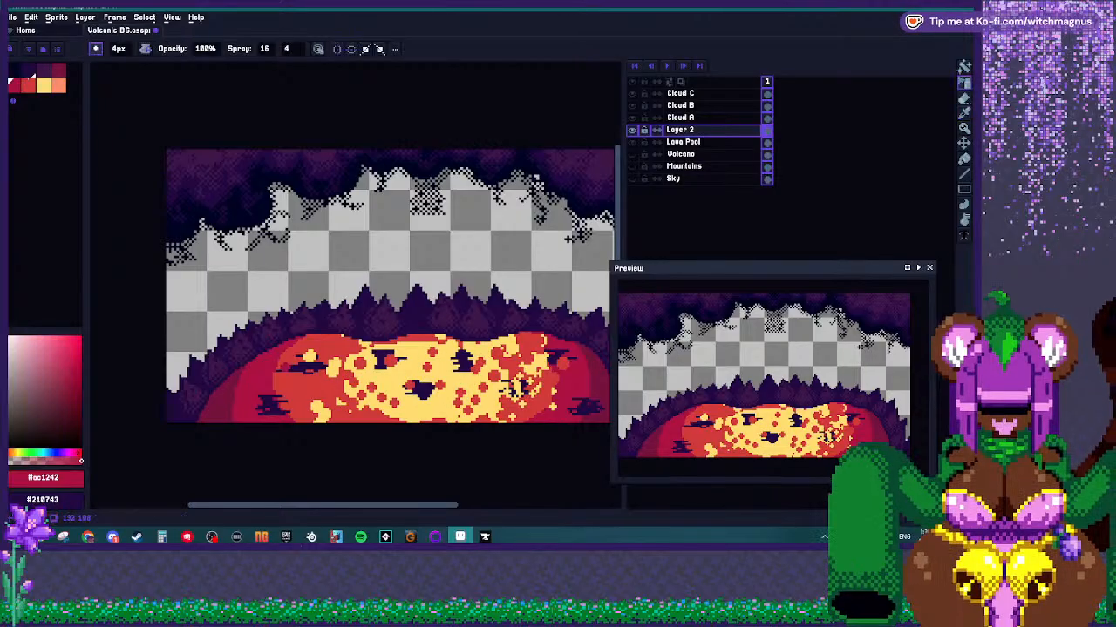
mouse_move(294, 368)
mouse_down()
mouse_move(314, 351)
mouse_move(279, 408)
mouse_up()
drag(550, 369, 530, 406)
scroll(415, 401, down, 2)
scroll(511, 393, up, 2)
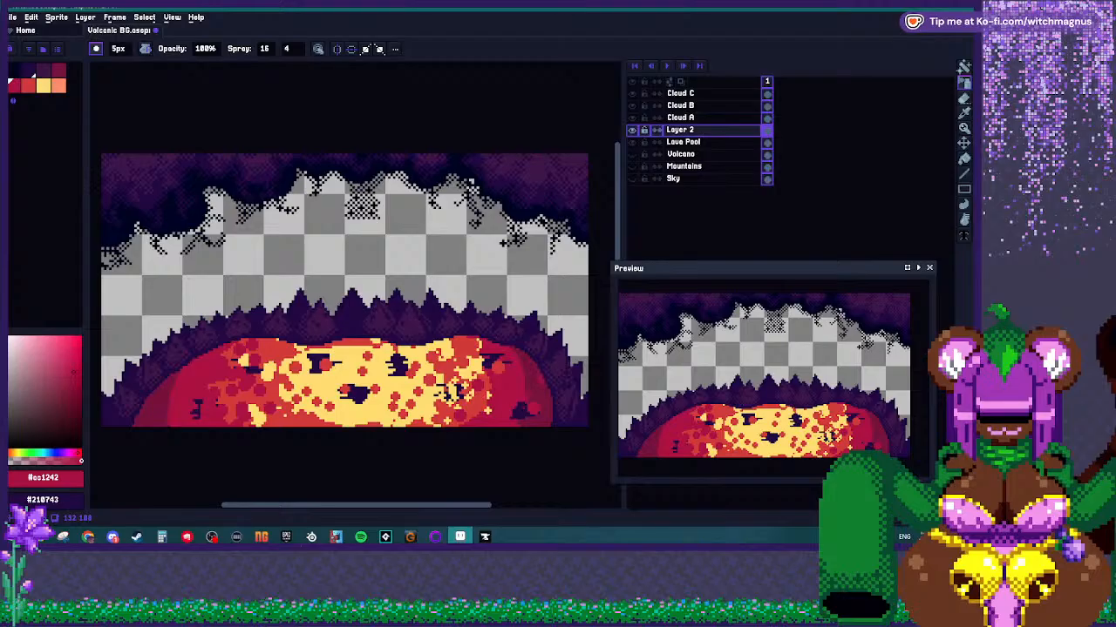
Spray maroon #77123d specks over the crimson band on the far left of the lava.
alt+click(542, 402)
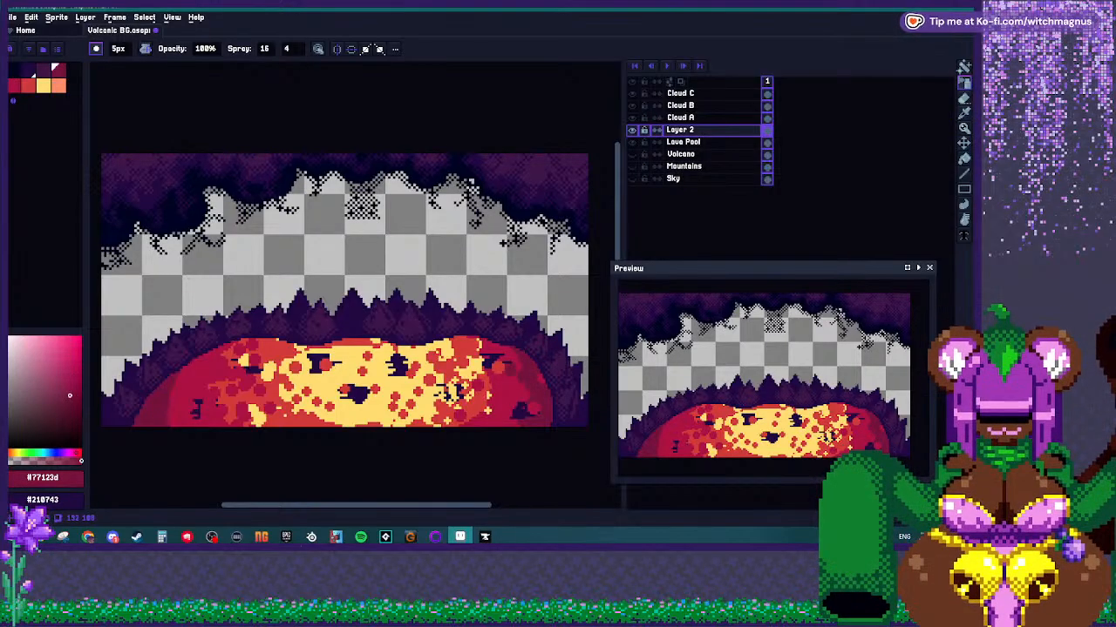
scroll(528, 416, down, 1)
scroll(323, 394, up, 1)
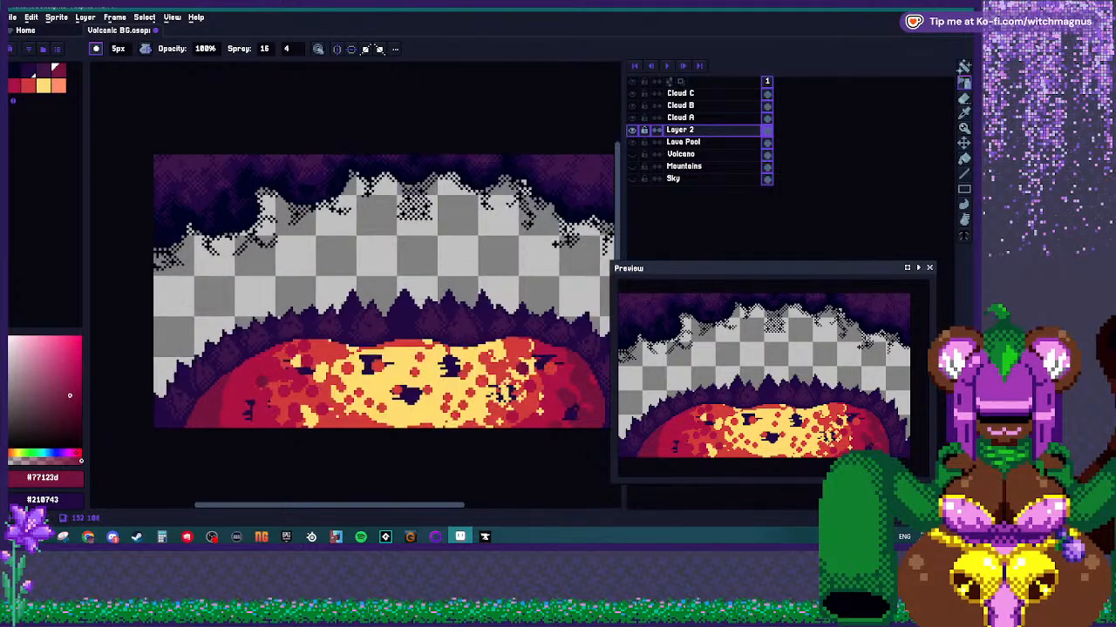
mouse_move(247, 380)
mouse_down()
mouse_move(250, 408)
mouse_move(298, 401)
mouse_move(280, 399)
mouse_up()
Spray fine 2px specks of dark purple #210743 and maroon #77123d over the left lava, undoing an unwanted dark stroke.
alt+click(305, 371)
click(264, 375)
click(231, 388)
key(ctrl)
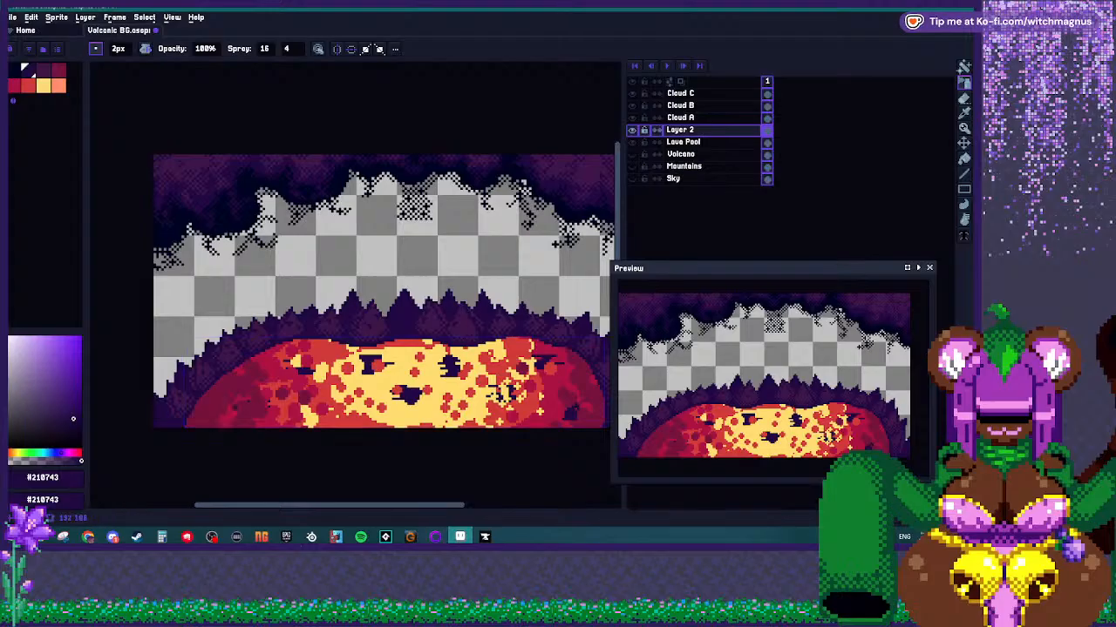
key(ctrl+z)
alt+click(276, 388)
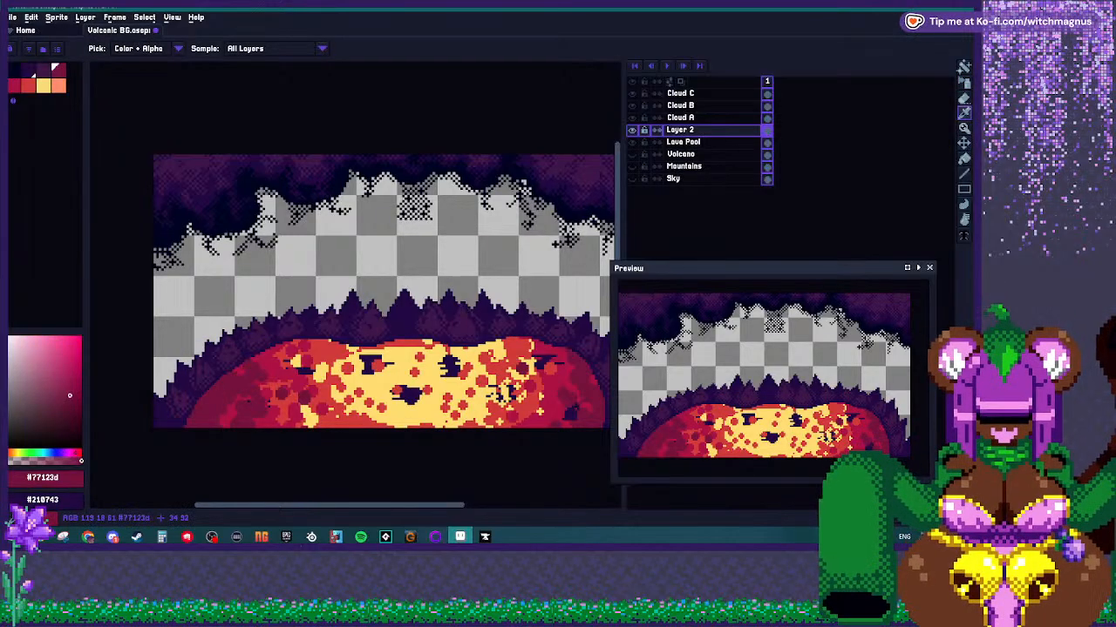
click(281, 370)
alt+click(308, 365)
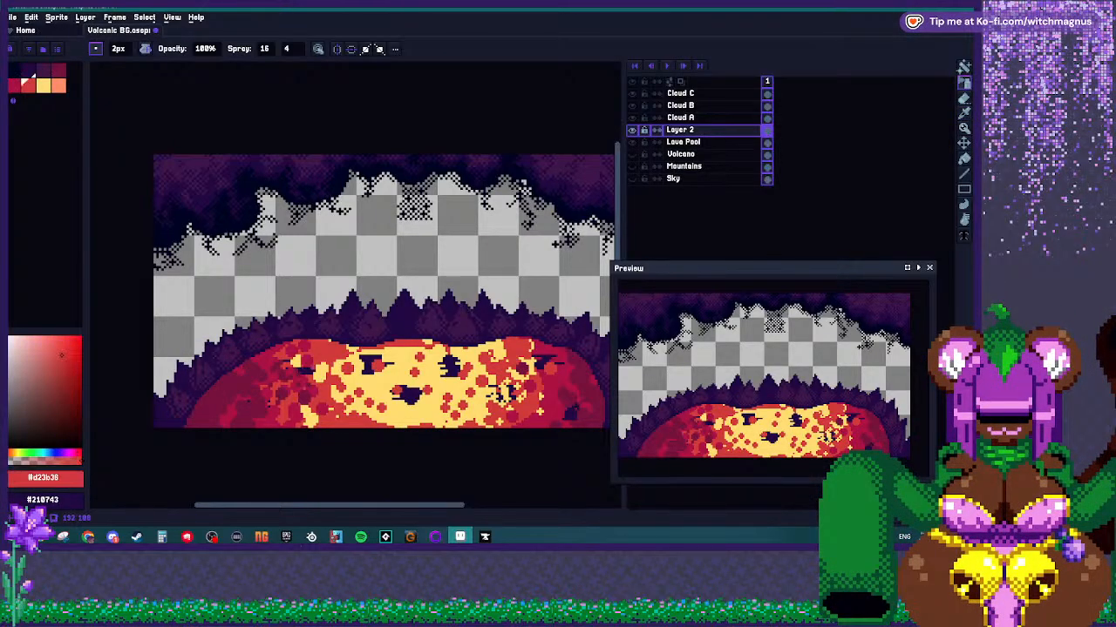
Spray small yellow #ffdd69 specks over the darker lava on the far left and far right.
alt+click(296, 348)
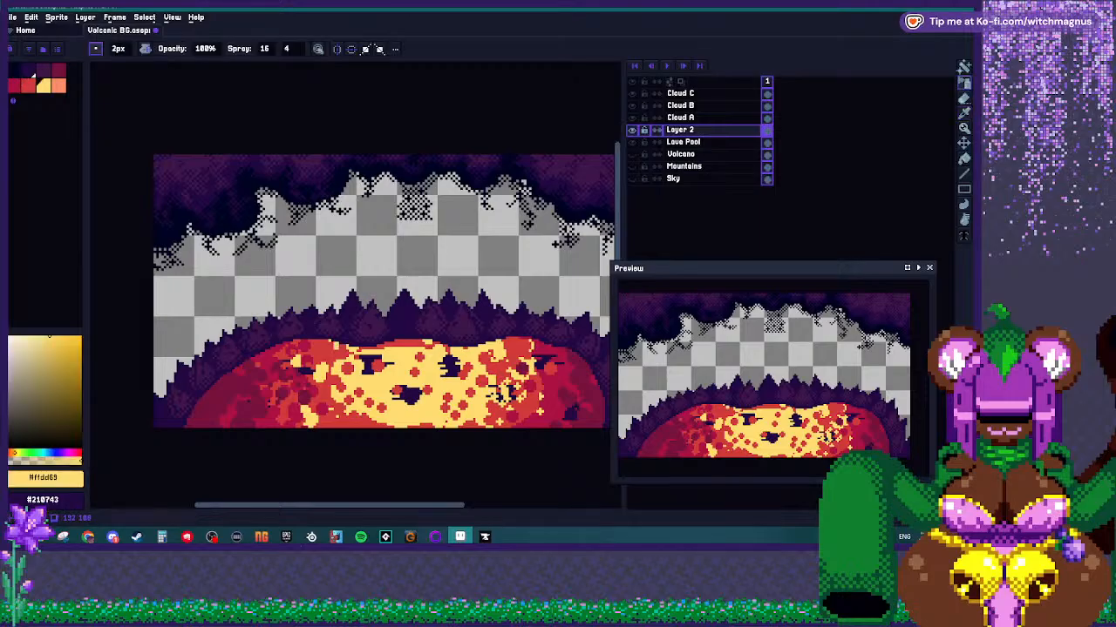
drag(253, 389, 261, 408)
click(575, 397)
drag(538, 422, 558, 399)
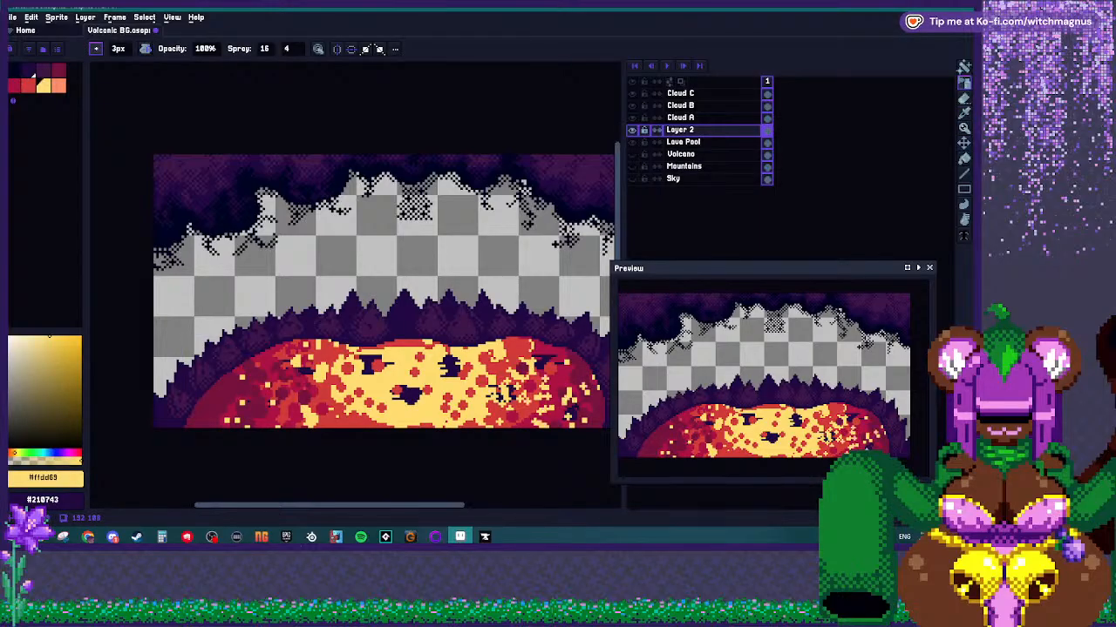
Spray 3px maroon #77123d specks over the right lava and across the yellow centre.
alt+click(547, 383)
click(530, 388)
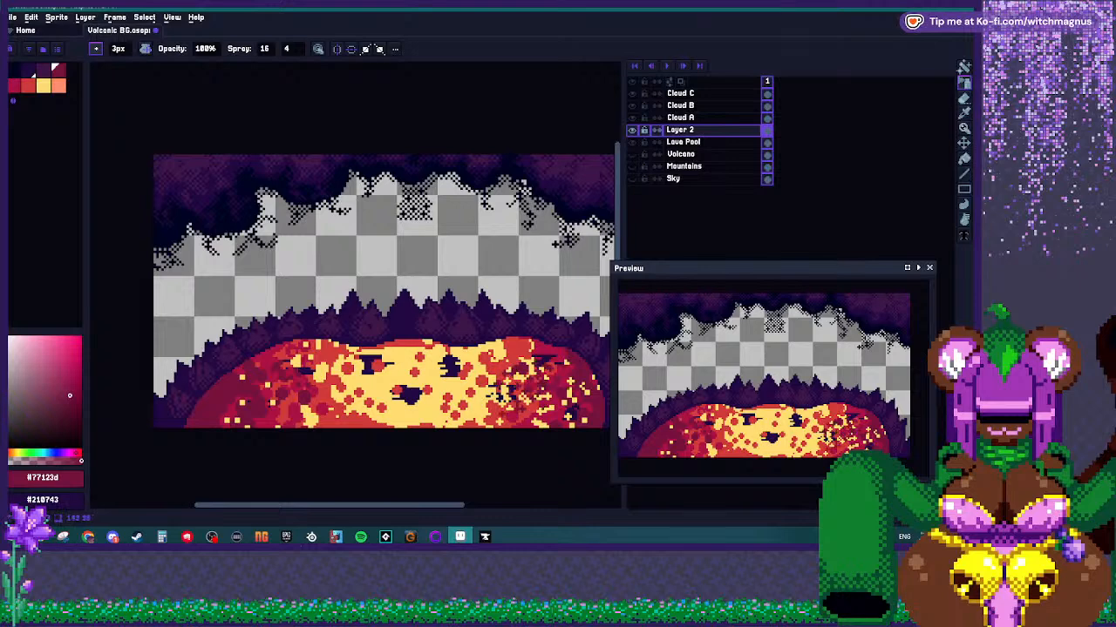
mouse_move(502, 370)
mouse_down()
mouse_move(458, 366)
mouse_move(462, 406)
mouse_up()
click(492, 364)
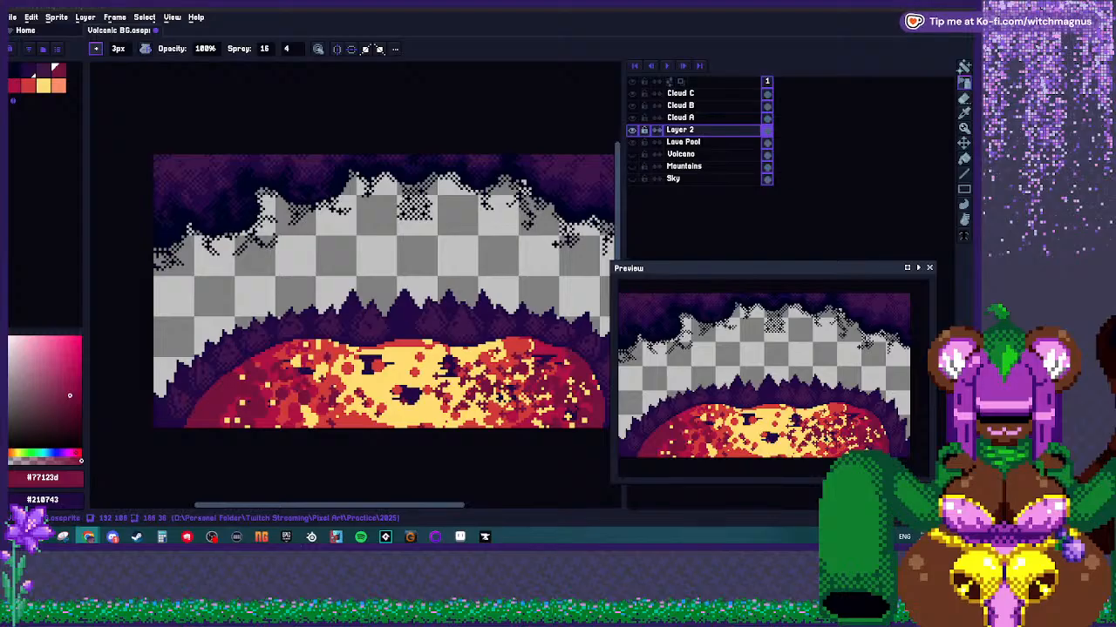
Fill every colour of the lava pool with flat maroon #77123d using the Paint Bucket with contiguous filling off.
key(alt+Tab)
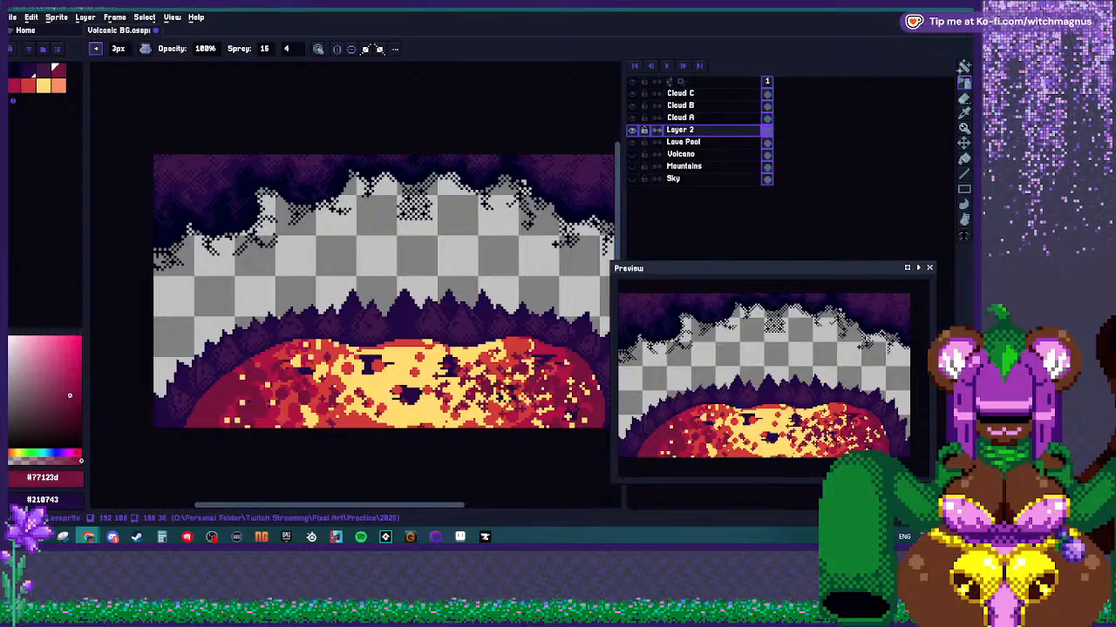
scroll(332, 338, down, 1)
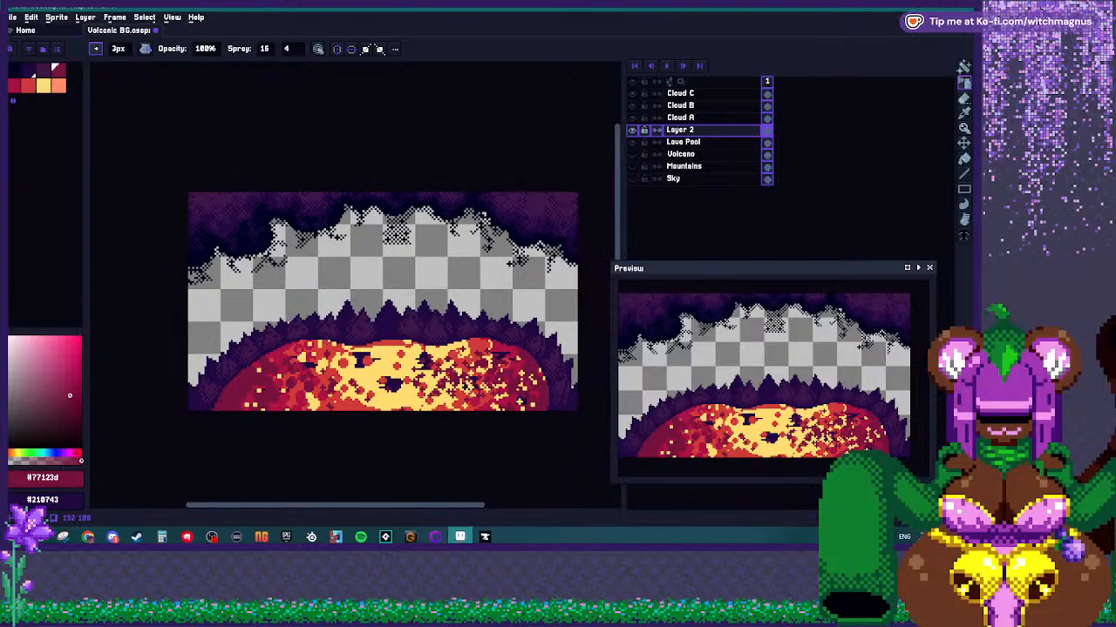
scroll(357, 371, up, 1)
key(alt)
key(g)
scroll(350, 388, up, 2)
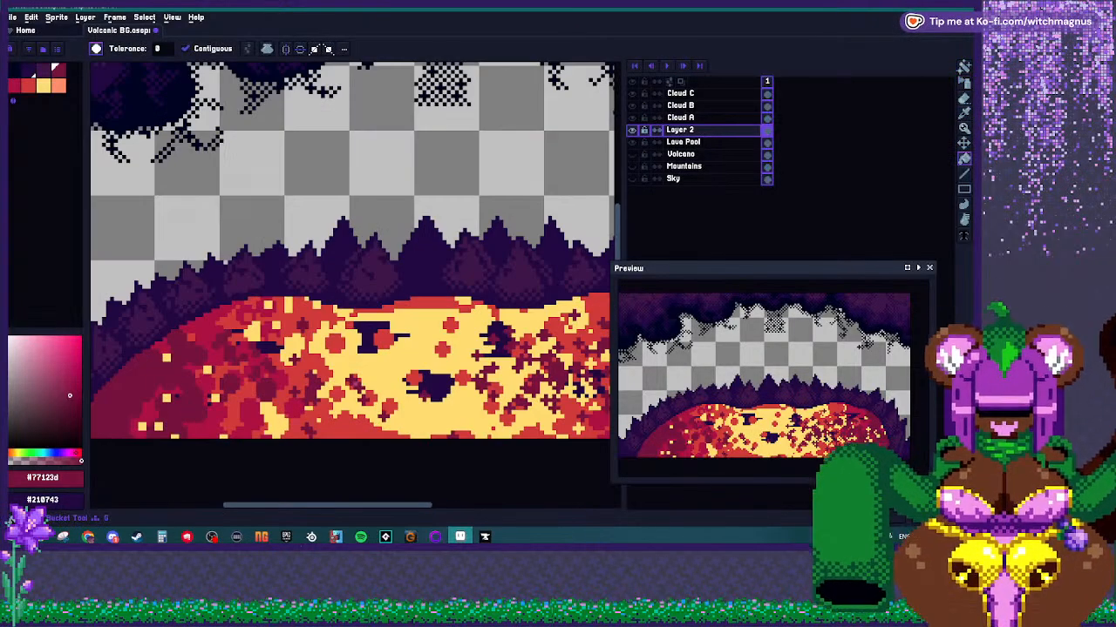
click(358, 361)
click(366, 338)
scroll(359, 340, down, 4)
scroll(349, 344, up, 3)
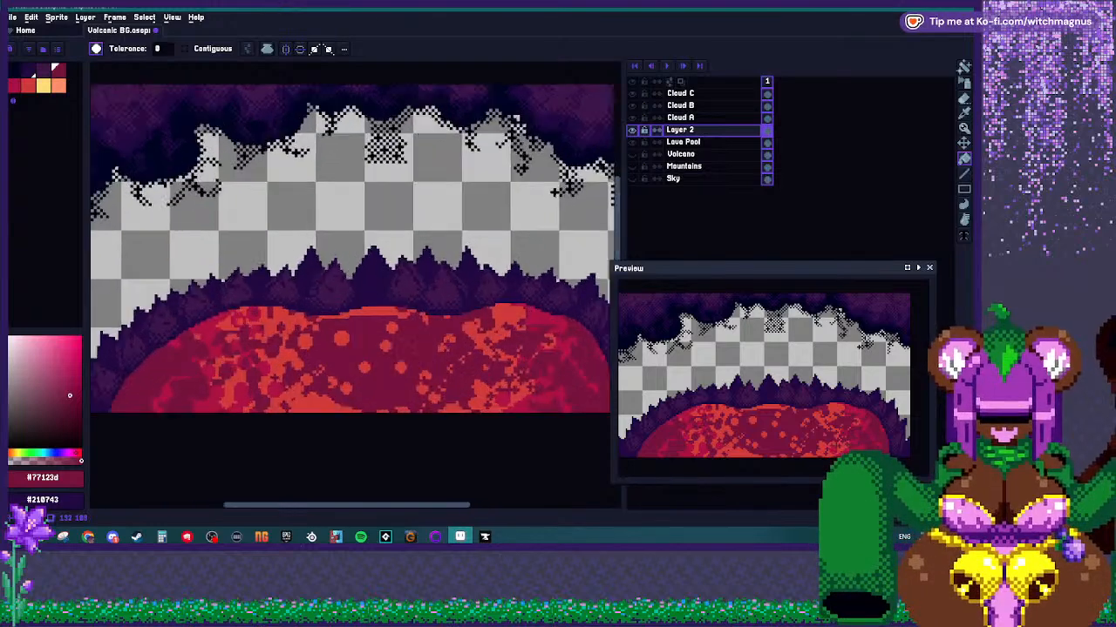
click(338, 341)
click(553, 414)
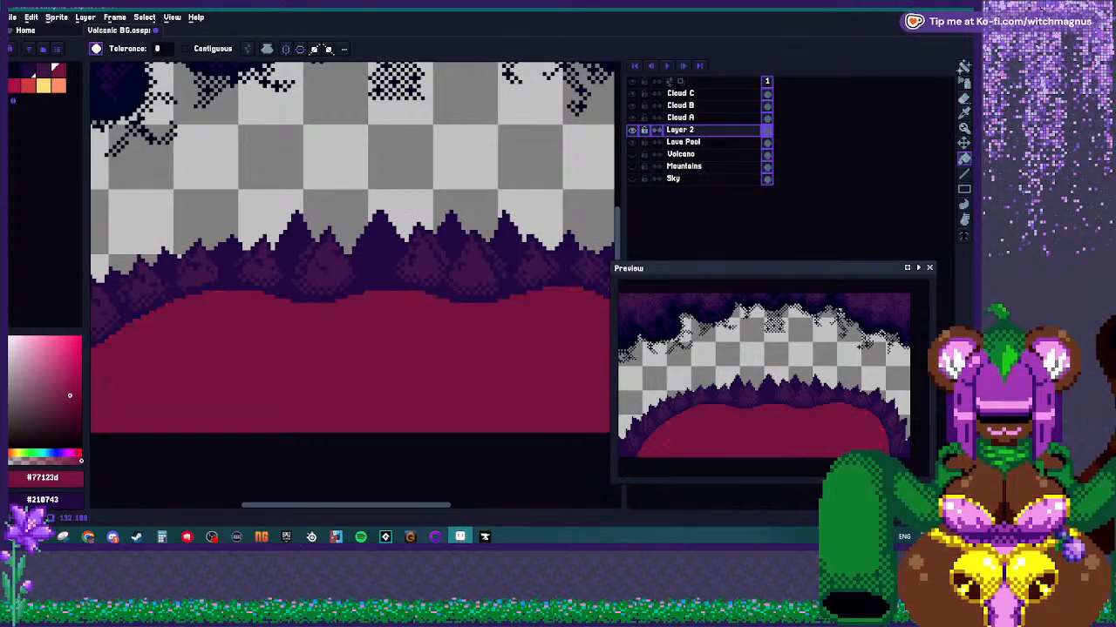
scroll(467, 379, down, 2)
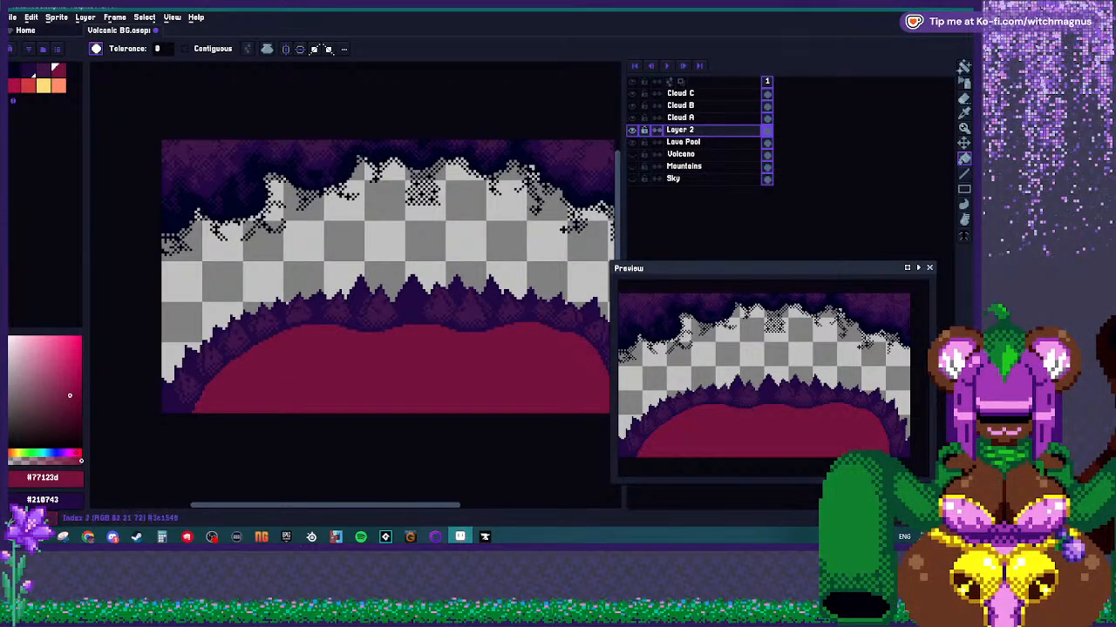
Scatter crimson Idx-4 blobs across the whole maroon lava pool with a 6px Spray brush, discarding the initial Pencil test dabs.
click(13, 85)
key(b)
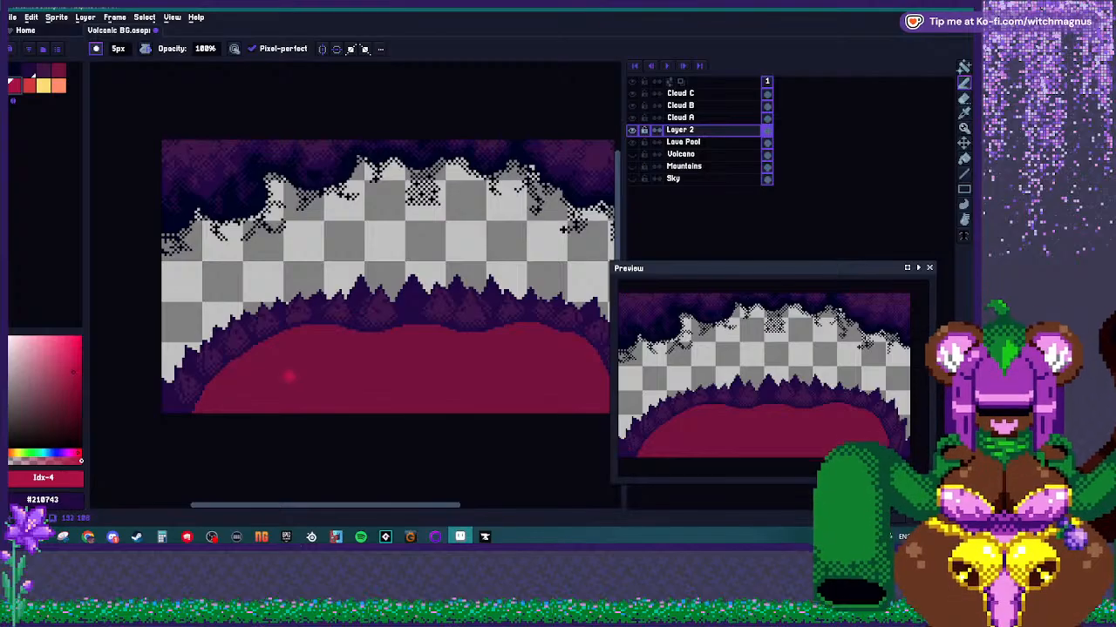
click(323, 375)
key(ctrl+z)
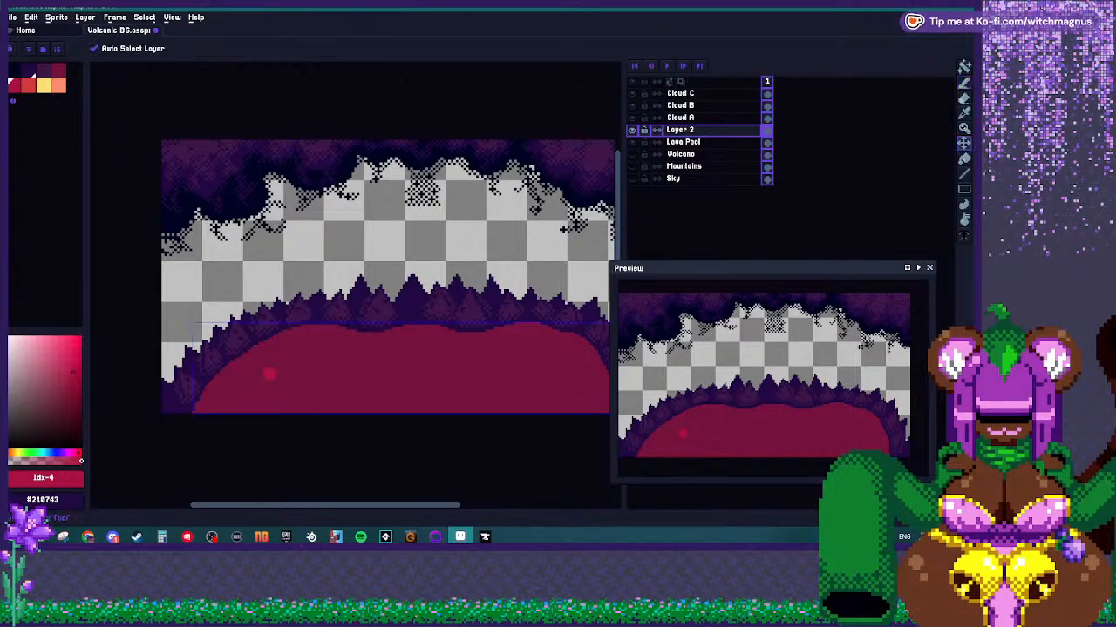
key(ctrl+z)
key(shift+b)
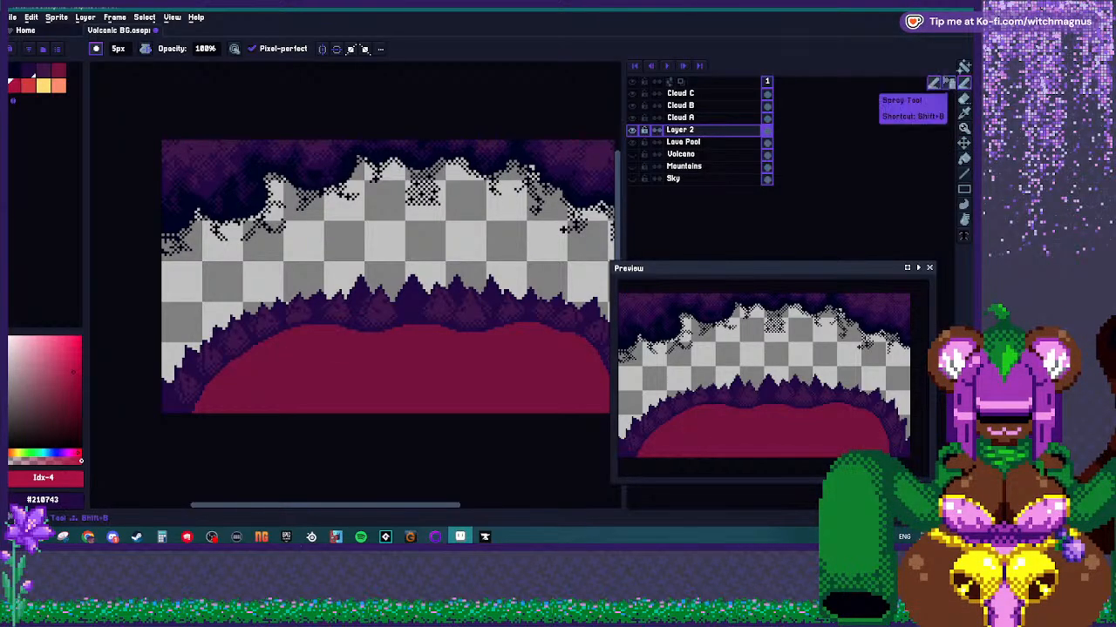
key(ctrl+z)
key(ctrl+z)
key(plus)
key(plus)
key(plus)
click(285, 376)
click(319, 377)
click(425, 357)
click(479, 355)
click(506, 356)
click(528, 354)
click(489, 377)
click(526, 385)
click(427, 345)
click(411, 340)
click(408, 353)
click(369, 340)
click(389, 401)
click(326, 380)
click(528, 401)
click(551, 400)
click(573, 375)
click(594, 375)
mouse_move(462, 392)
mouse_down()
mouse_move(370, 359)
mouse_move(246, 390)
mouse_up()
mouse_move(296, 358)
mouse_down()
mouse_move(225, 390)
mouse_move(230, 405)
mouse_move(440, 406)
mouse_move(435, 360)
mouse_move(520, 403)
mouse_move(488, 403)
mouse_up()
drag(583, 401, 549, 336)
Spray clusters of red Idx-5 blobs over the left, centre and right of the lava pool.
click(29, 85)
drag(329, 376, 306, 338)
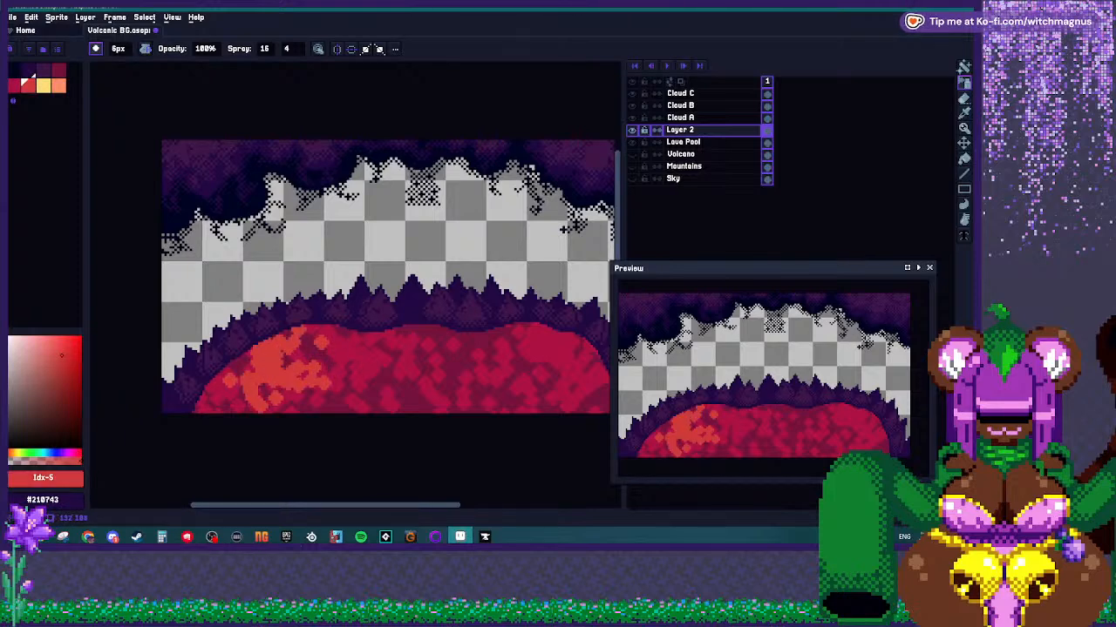
scroll(388, 277, down, 1)
drag(414, 347, 409, 363)
drag(308, 370, 315, 354)
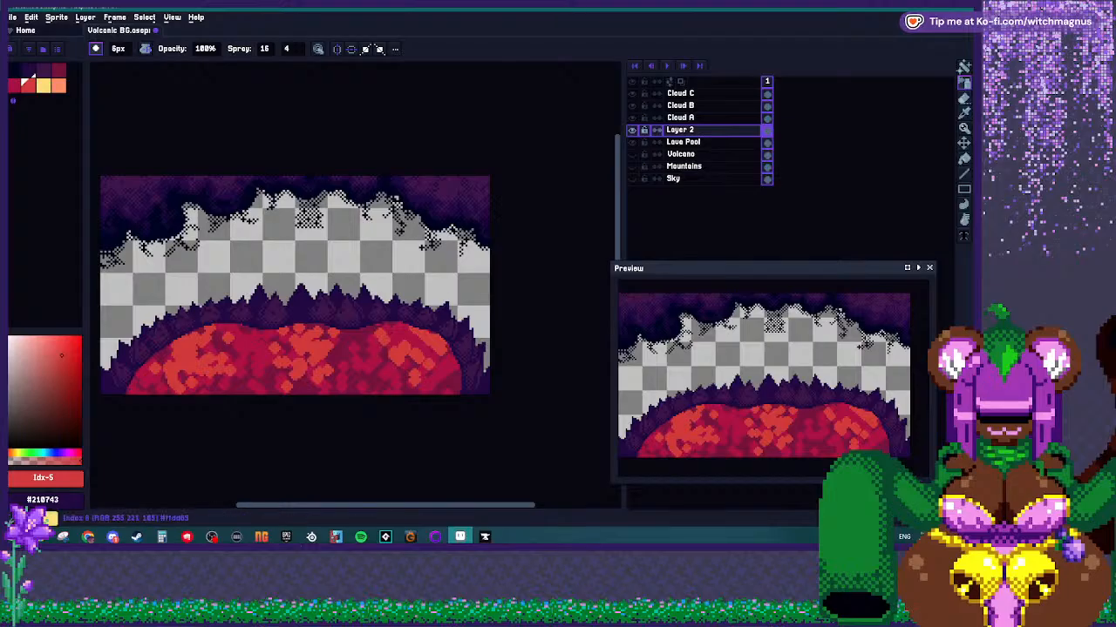
Try spraying a yellow Idx-6 cluster over the centre of the lava, and undo it.
click(44, 85)
mouse_move(228, 358)
mouse_down()
mouse_move(310, 358)
mouse_move(301, 353)
mouse_up()
key(ctrl+z)
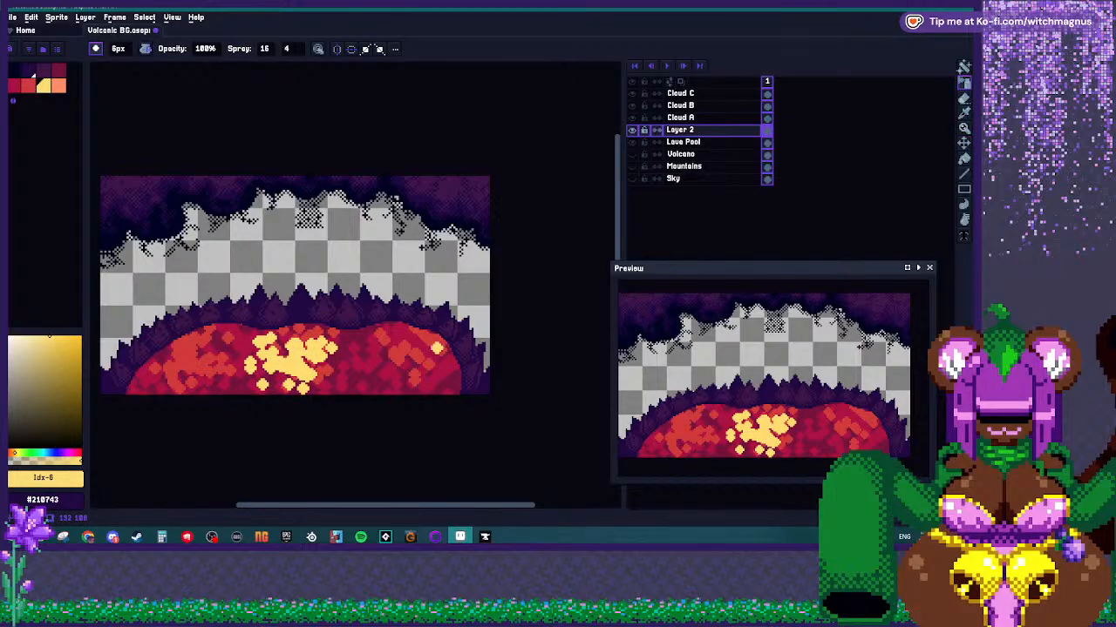
key(ctrl+z)
Try scattering yellow Idx-6 blobs over the right, centre and left red clusters, undoing excess strokes.
mouse_move(416, 357)
mouse_down()
mouse_move(366, 372)
mouse_move(422, 371)
mouse_move(352, 388)
mouse_move(183, 365)
mouse_up()
drag(254, 356, 283, 368)
key(ctrl+z)
key(ctrl+z)
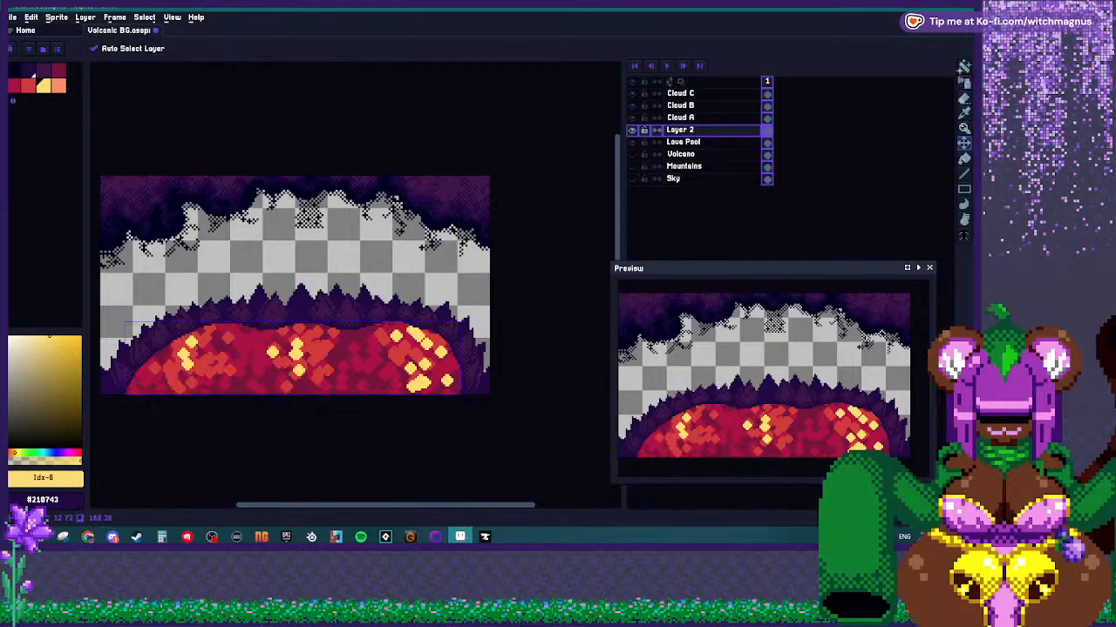
drag(188, 357, 230, 389)
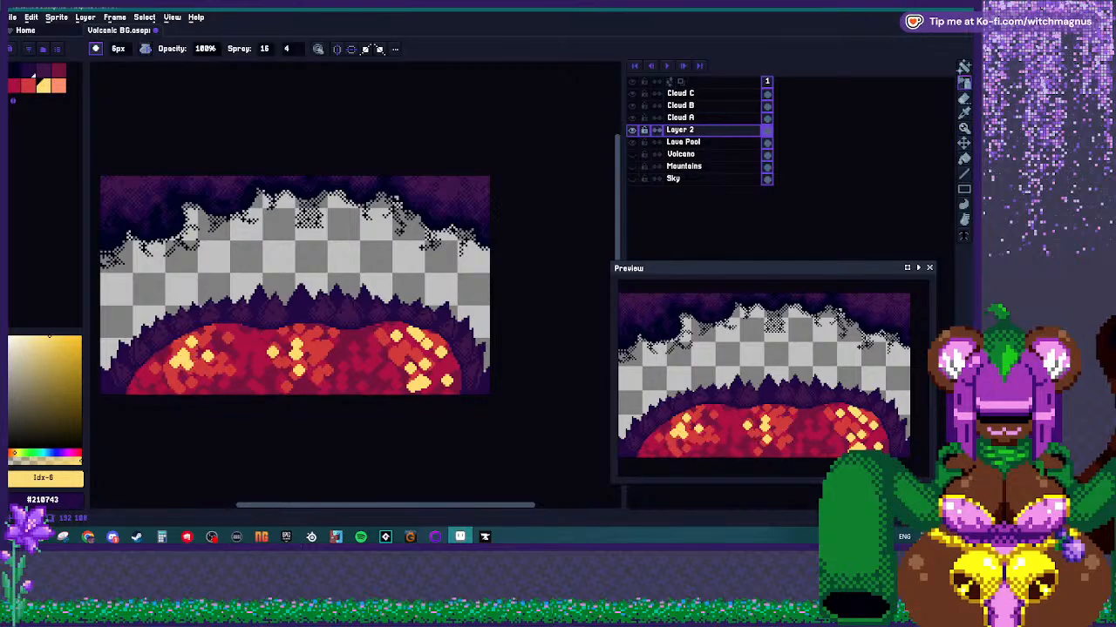
scroll(358, 353, down, 2)
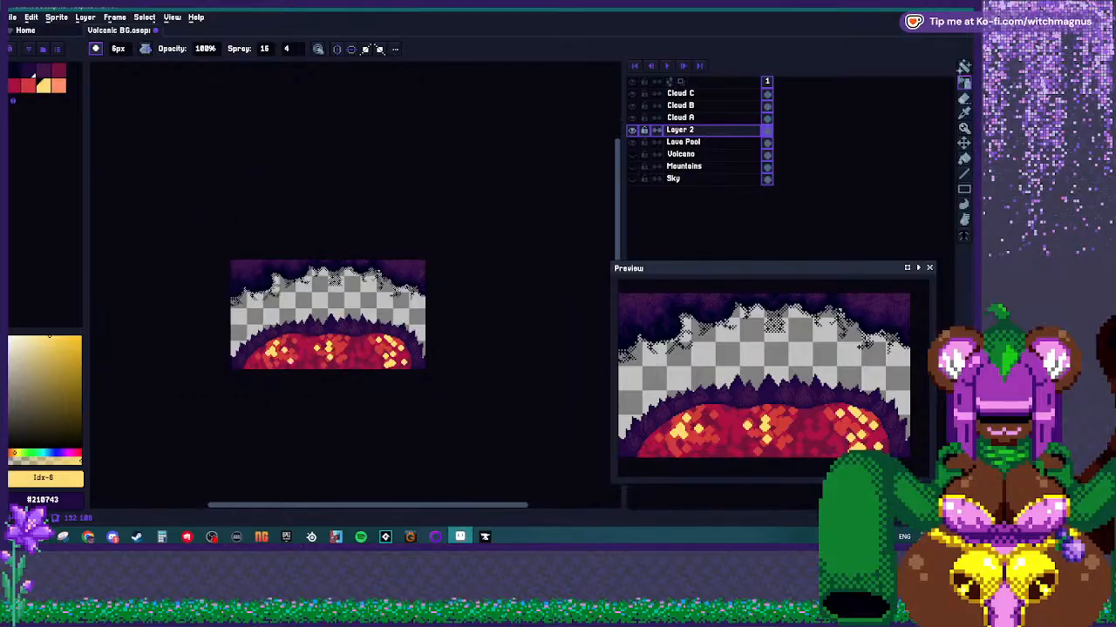
scroll(276, 363, up, 1)
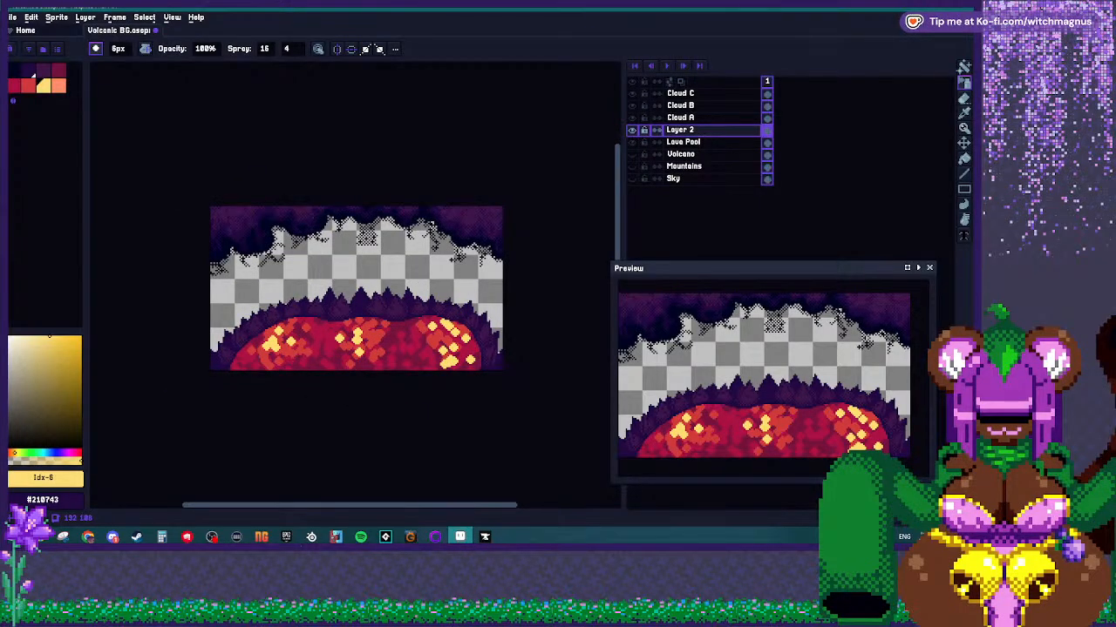
Undo all the yellow blobs on the lava pool and return to the Spray tool.
key(v)
key(ctrl+z)
key(ctrl+z)
key(ctrl+z)
key(ctrl+z)
key(ctrl+z)
key(ctrl+z)
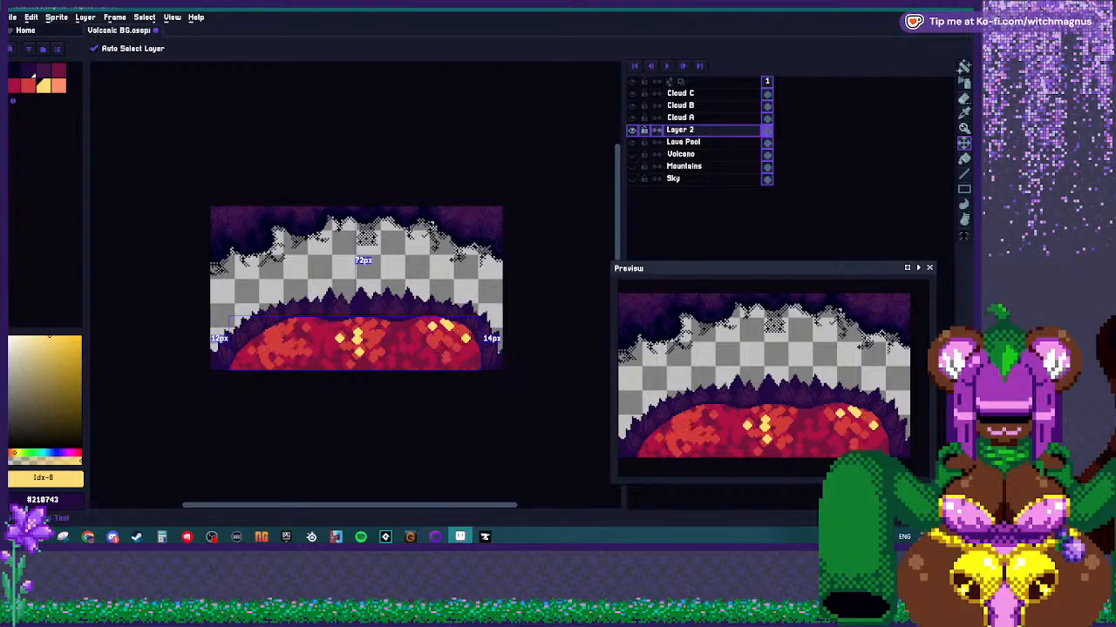
key(ctrl+z)
key(shift+b)
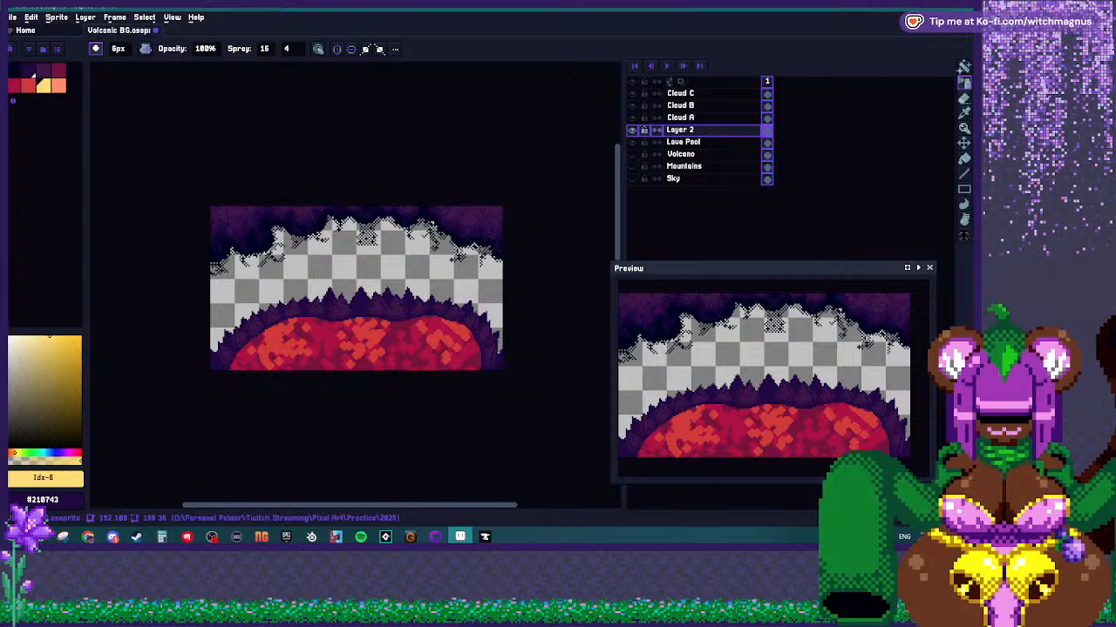
key(alt+Tab)
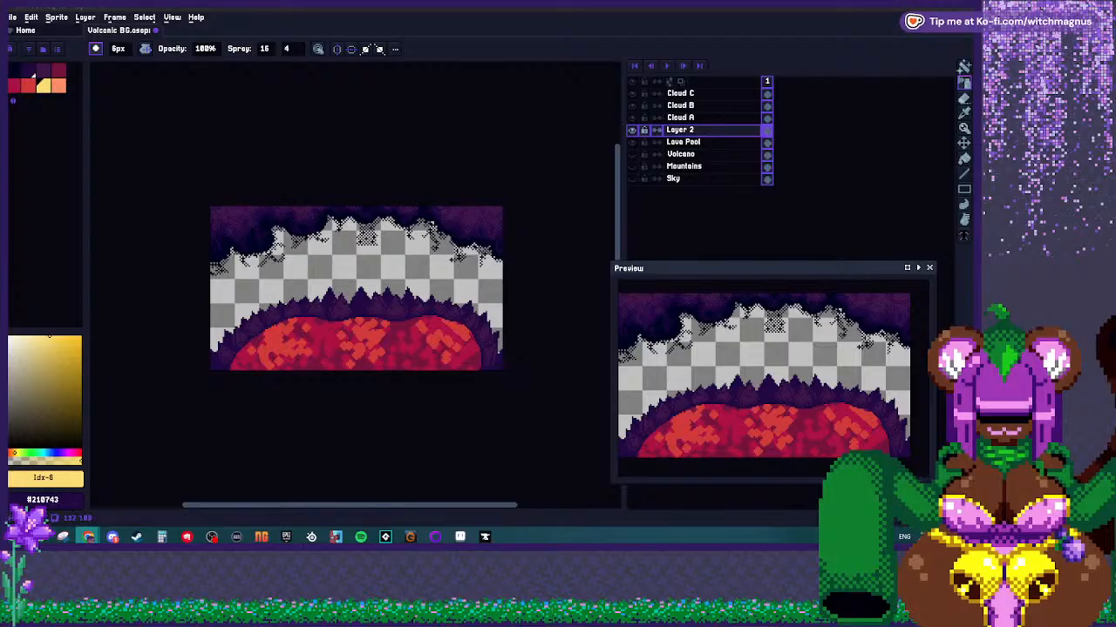
Sample the maroon #77123d from the lava and fill the whole pool with it, replacing the sprayed red texture.
key(alt+Tab)
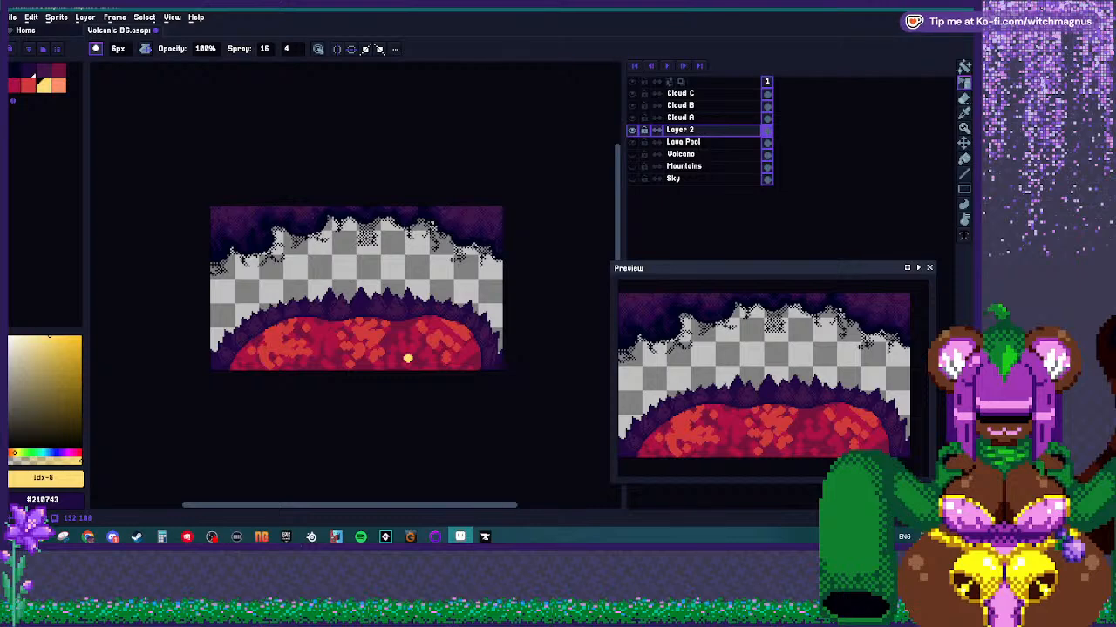
scroll(318, 353, up, 2)
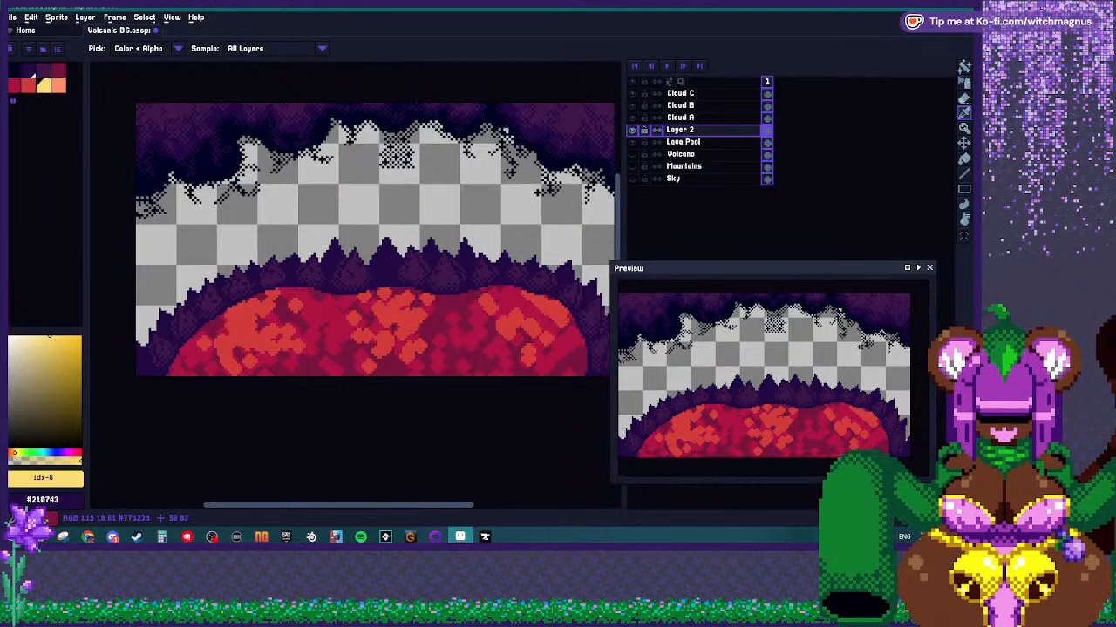
alt+click(331, 314)
key(g)
click(287, 339)
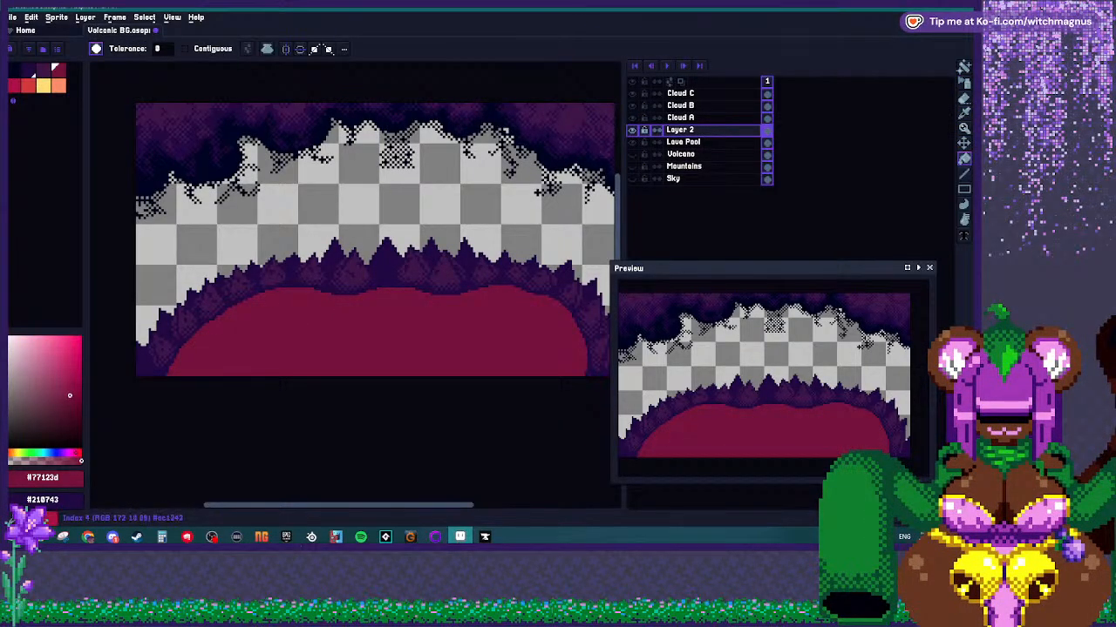
Draw a branching network of 2px crimson Idx-4 cracks over the left part of the maroon lava pool.
click(15, 85)
key(b)
scroll(270, 312, up, 1)
key(minus)
key(minus)
key(minus)
scroll(283, 290, up, 1)
mouse_move(284, 280)
mouse_down()
mouse_move(331, 340)
mouse_move(339, 373)
mouse_move(277, 426)
mouse_move(258, 488)
mouse_up()
mouse_move(263, 385)
mouse_down()
mouse_move(217, 346)
mouse_move(157, 342)
mouse_move(91, 360)
mouse_up()
scroll(217, 288, left, 3)
scroll(217, 288, down, 1)
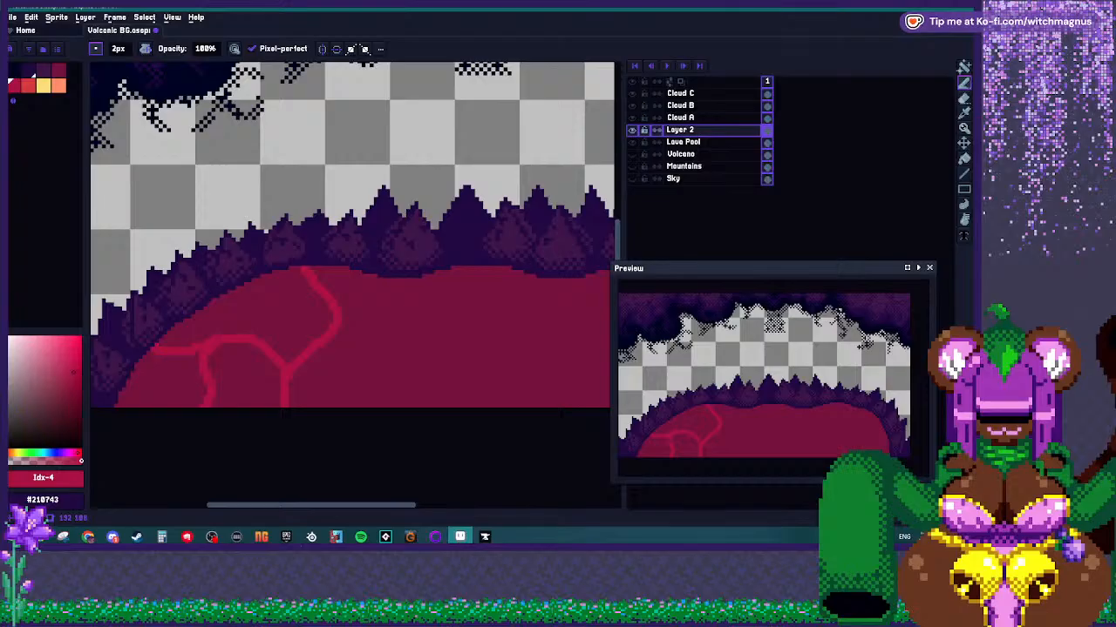
drag(239, 334, 259, 307)
scroll(342, 283, right, 2)
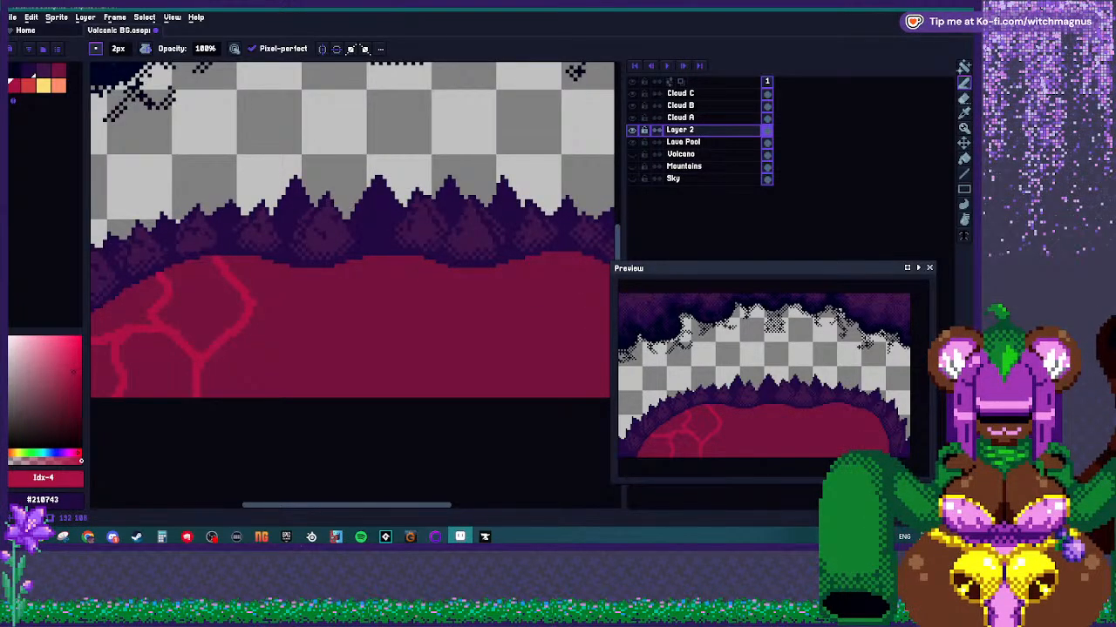
Extend the 2px crimson cracks across the centre and right of the lava pool, out to the right rim.
mouse_move(253, 309)
mouse_down()
mouse_move(295, 307)
mouse_move(342, 275)
mouse_move(319, 318)
mouse_move(344, 359)
mouse_move(344, 393)
mouse_move(355, 341)
mouse_move(449, 312)
mouse_move(470, 270)
mouse_up()
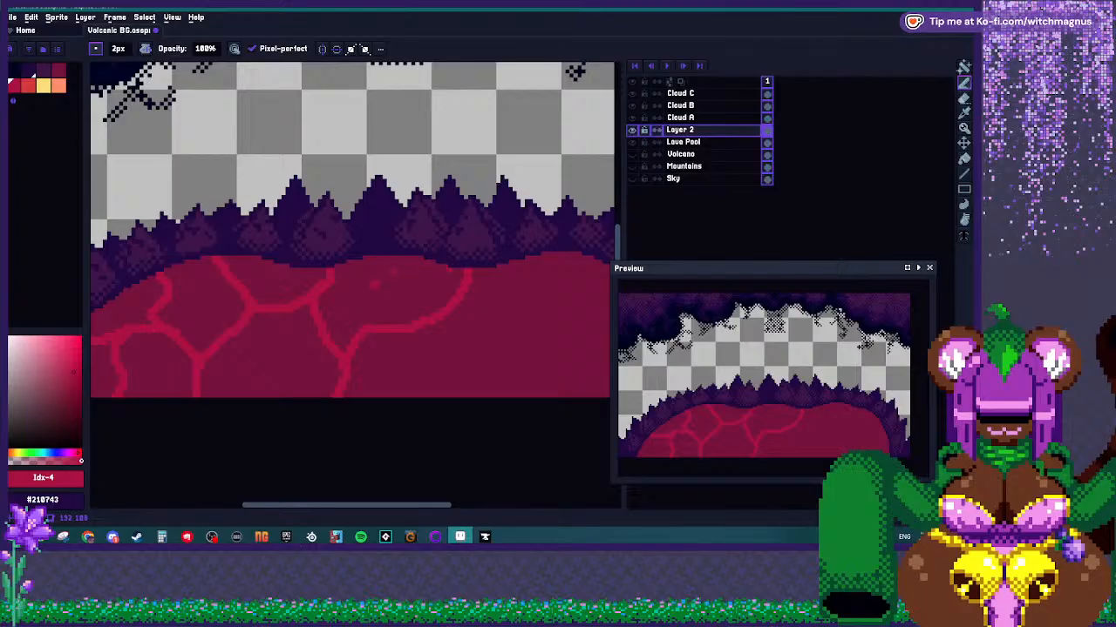
scroll(376, 292, down, 3)
scroll(473, 285, up, 3)
drag(370, 292, 407, 331)
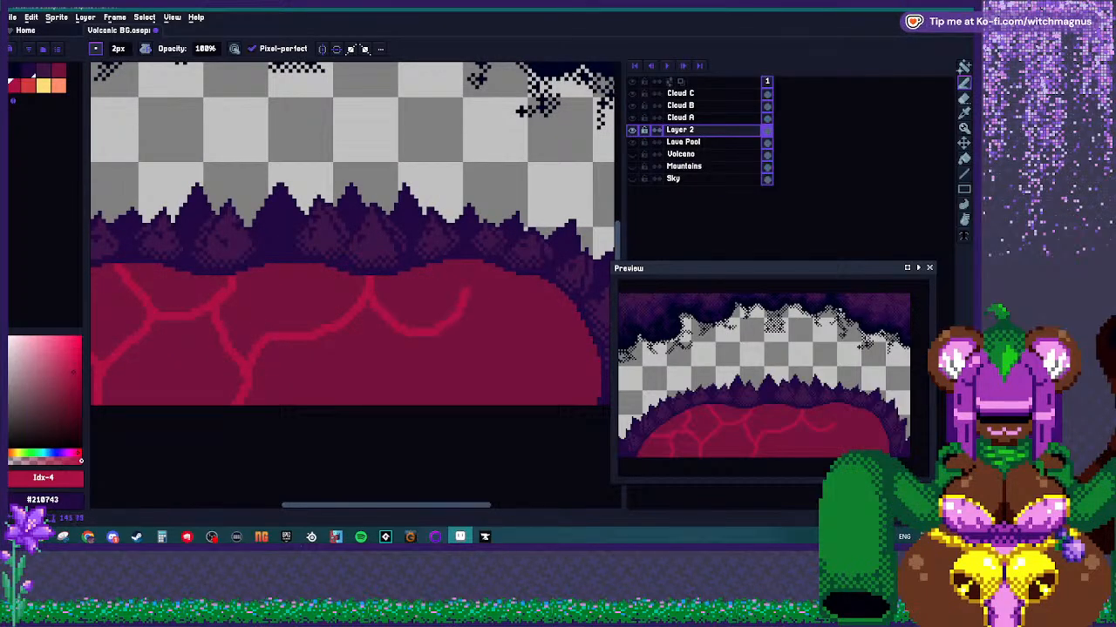
mouse_move(453, 321)
mouse_down()
mouse_move(516, 357)
mouse_move(521, 379)
mouse_move(497, 403)
mouse_up()
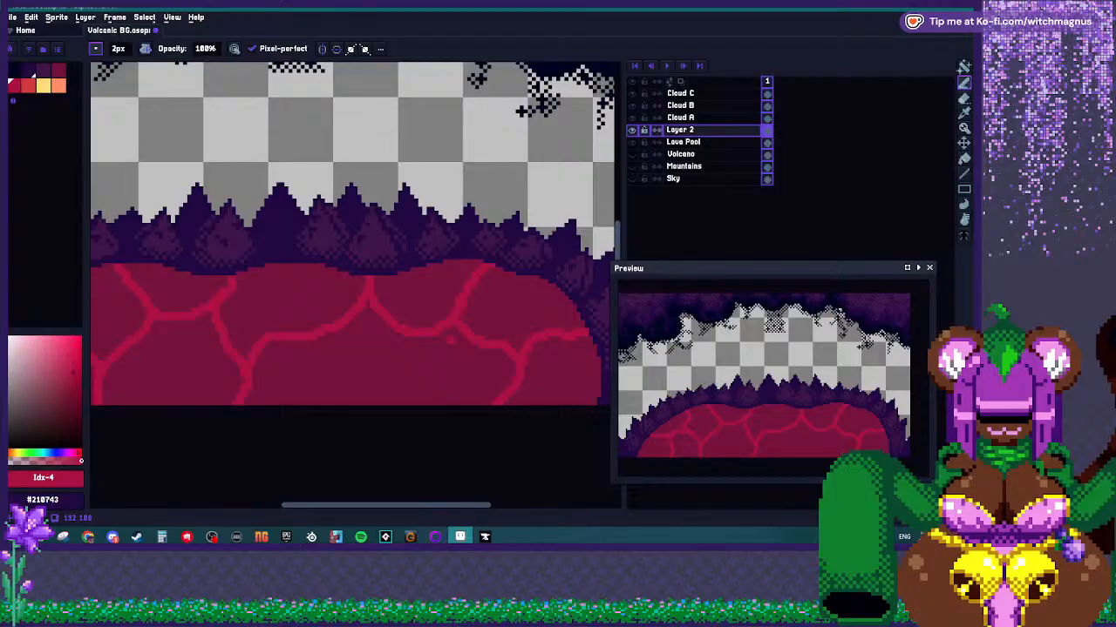
drag(399, 336, 369, 401)
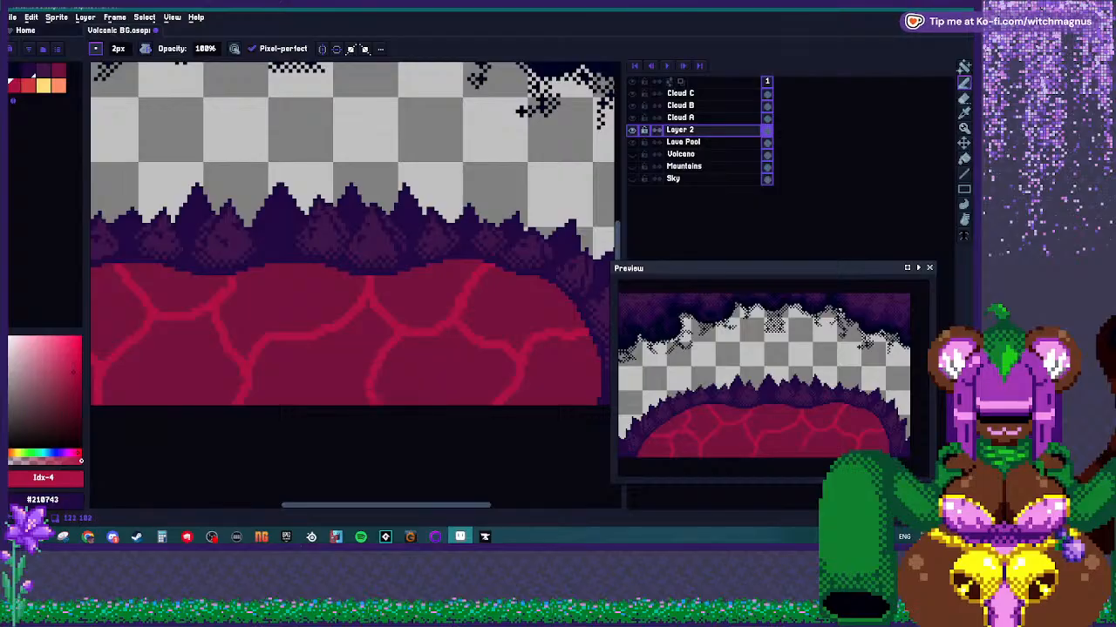
Add 2px crimson branches between the existing cracks in the left and central gaps of the lava pool.
scroll(371, 333, down, 3)
scroll(327, 339, up, 1)
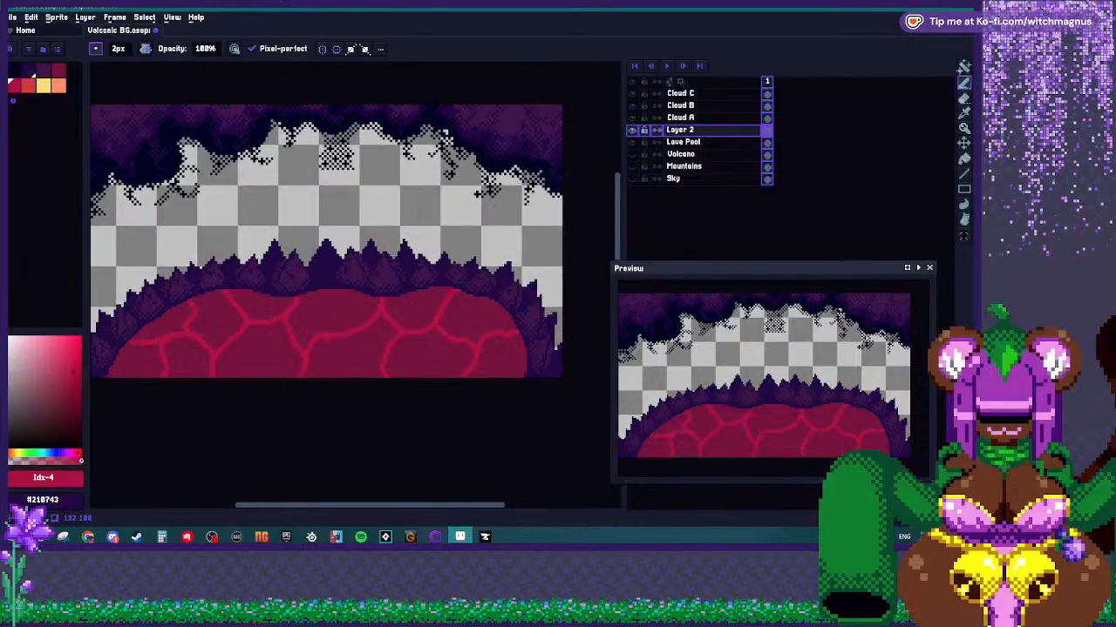
scroll(391, 324, down, 1)
scroll(479, 357, up, 1)
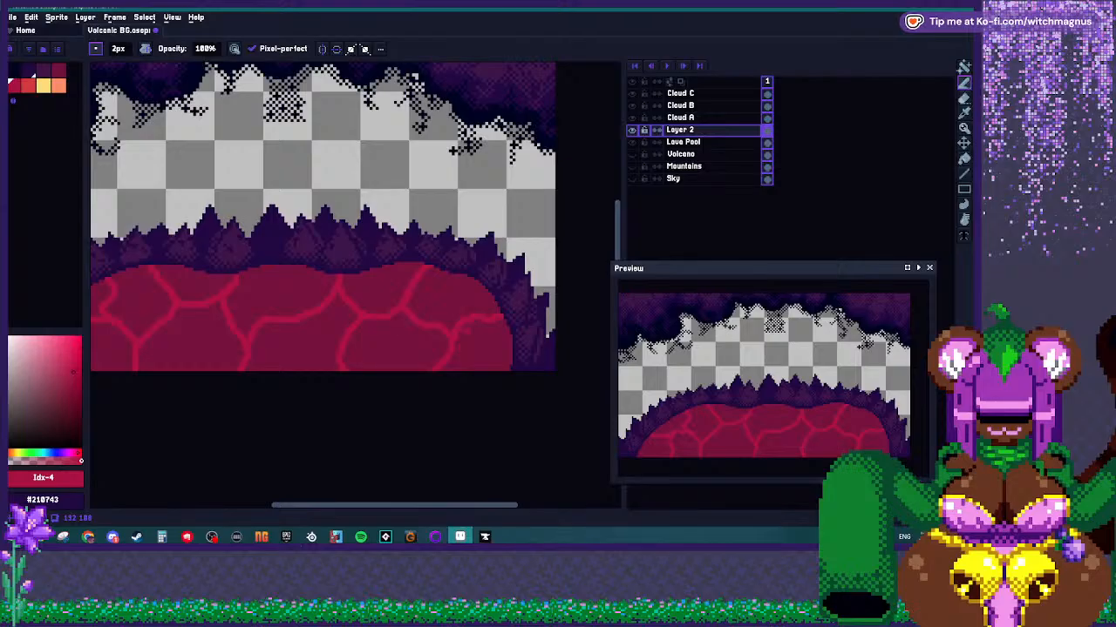
scroll(348, 262, down, 2)
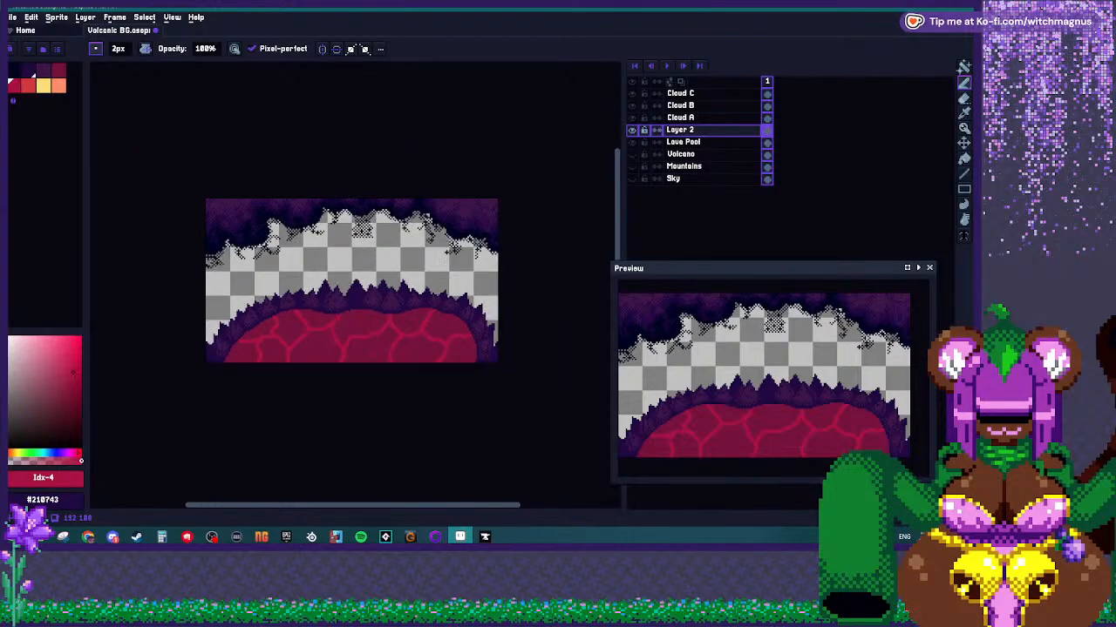
scroll(349, 261, up, 3)
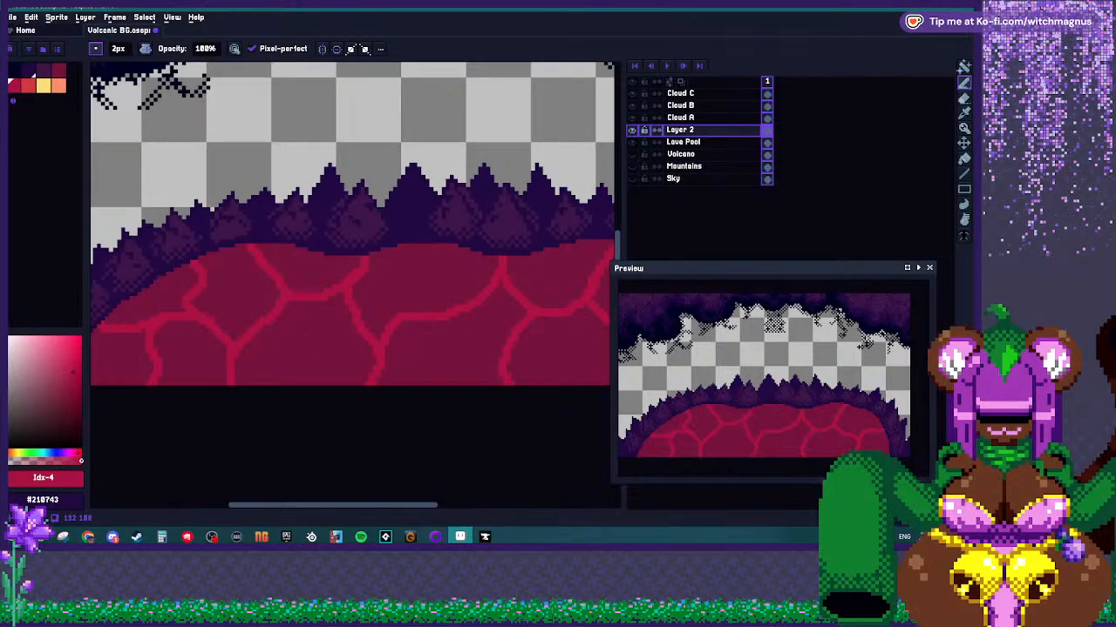
drag(272, 317, 305, 360)
scroll(325, 326, down, 1)
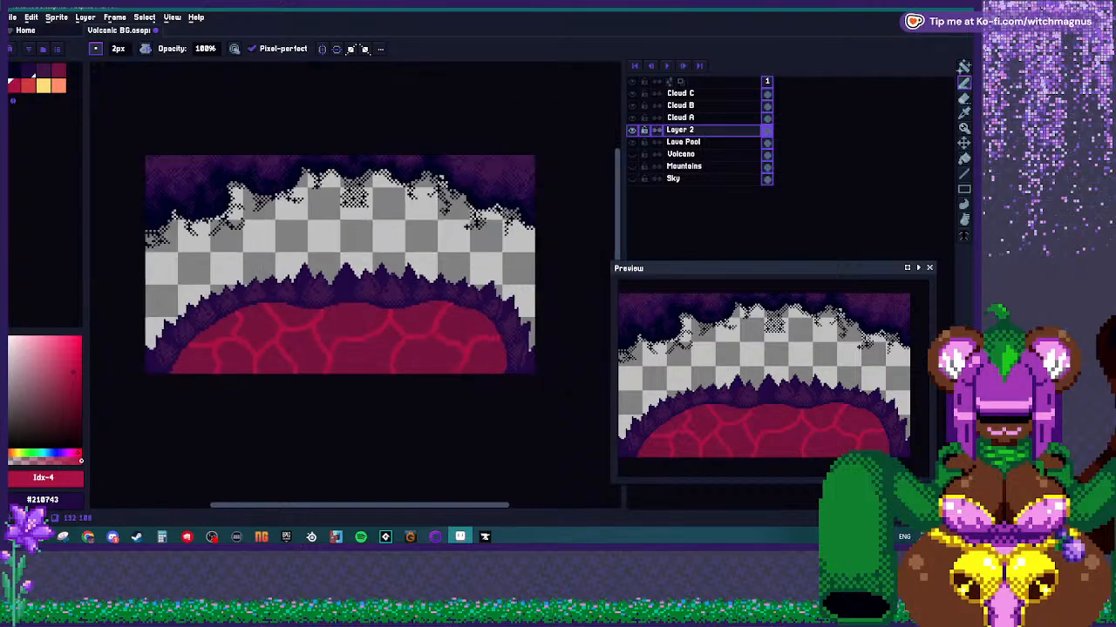
scroll(325, 326, up, 1)
mouse_move(302, 307)
mouse_down()
mouse_move(355, 308)
mouse_move(381, 282)
mouse_up()
key(minus)
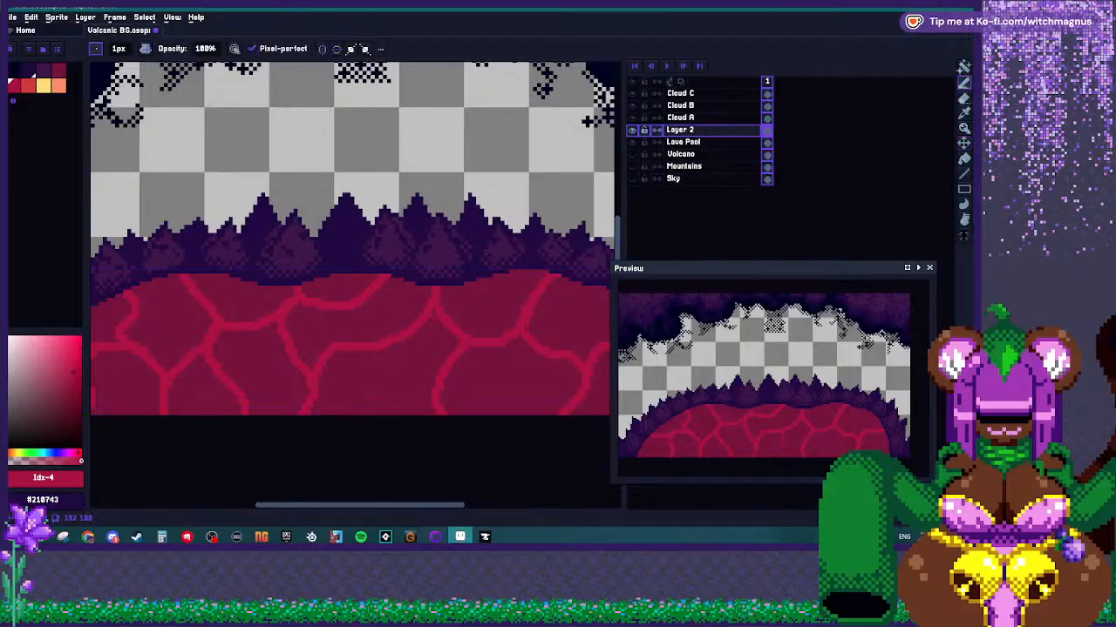
key(plus)
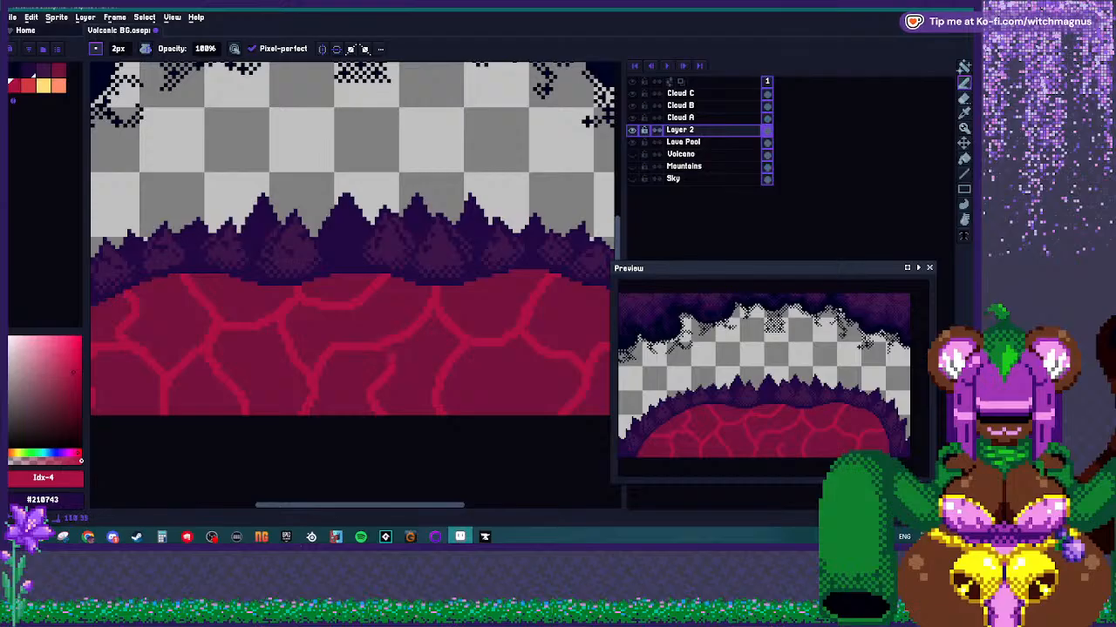
Sample the maroon #77123d and trim the crimson crack ends along the pool's left rim with a 1px Pencil.
scroll(384, 374, down, 3)
scroll(388, 362, down, 4)
scroll(384, 364, up, 4)
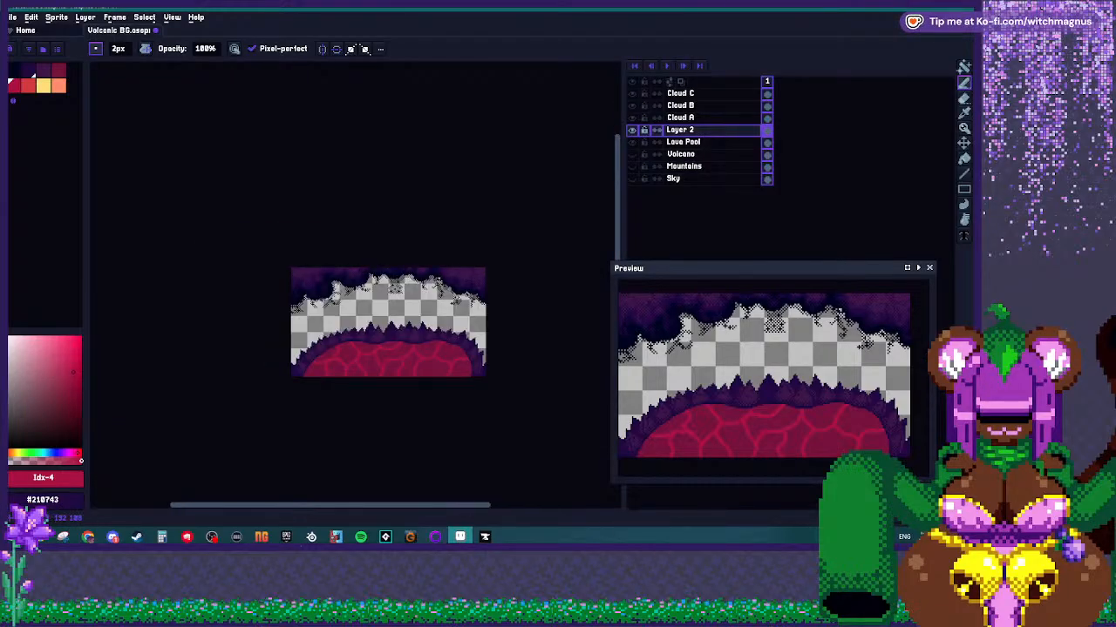
scroll(302, 339, up, 2)
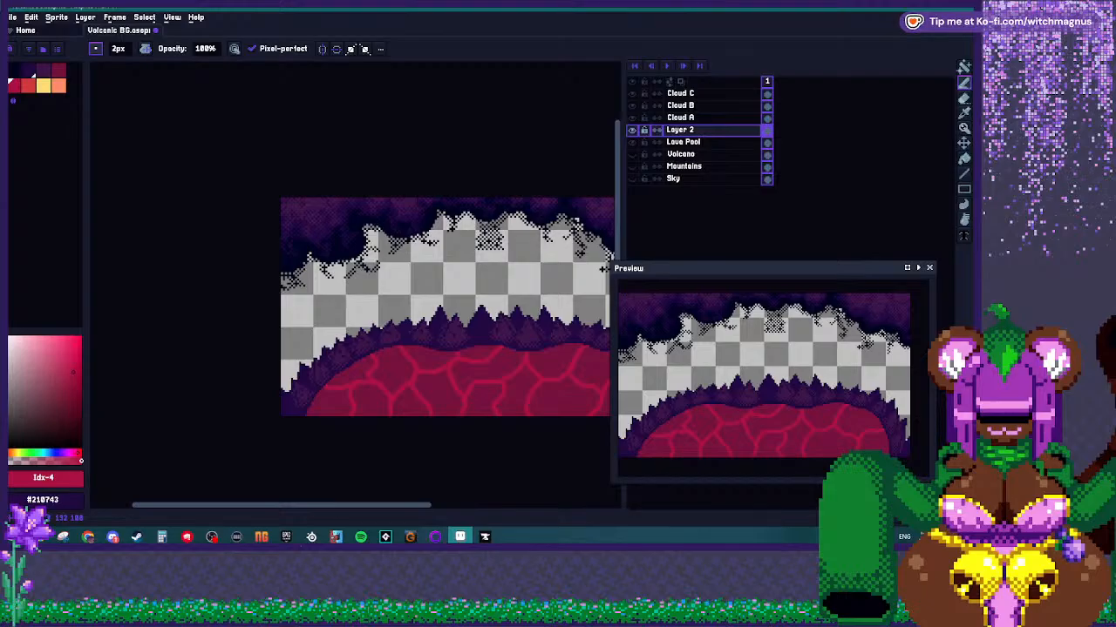
scroll(326, 390, up, 6)
alt+click(328, 397)
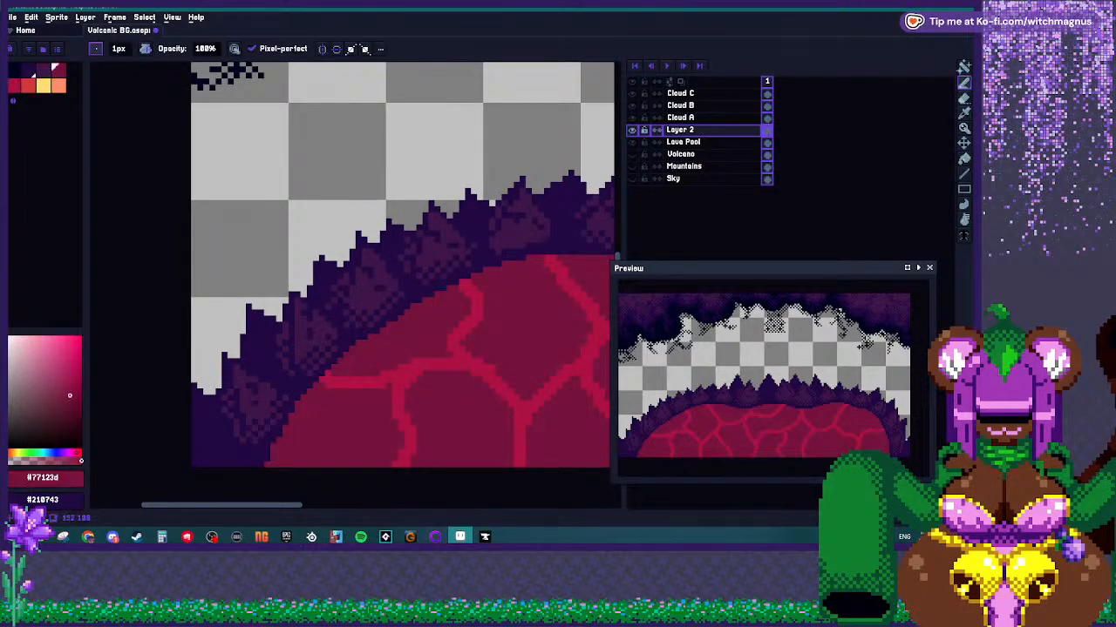
click(324, 380)
scroll(324, 380, down, 1)
scroll(324, 380, up, 2)
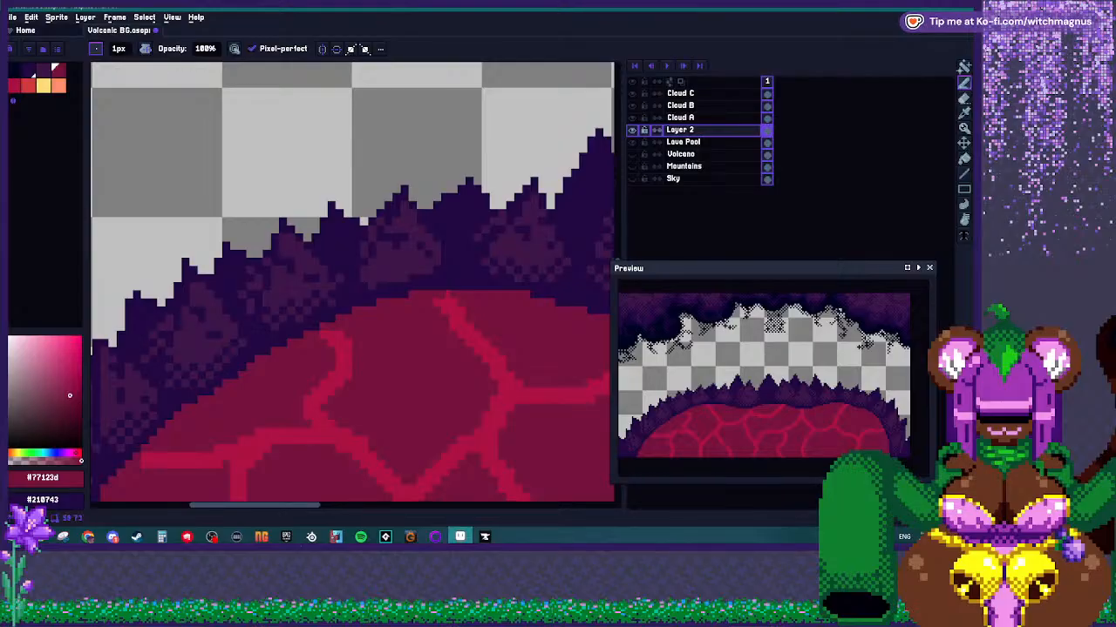
Taper the crimson crack ends along the central and right rim of the pool with 1px maroon #77123d pixels.
scroll(325, 380, down, 3)
scroll(324, 380, up, 2)
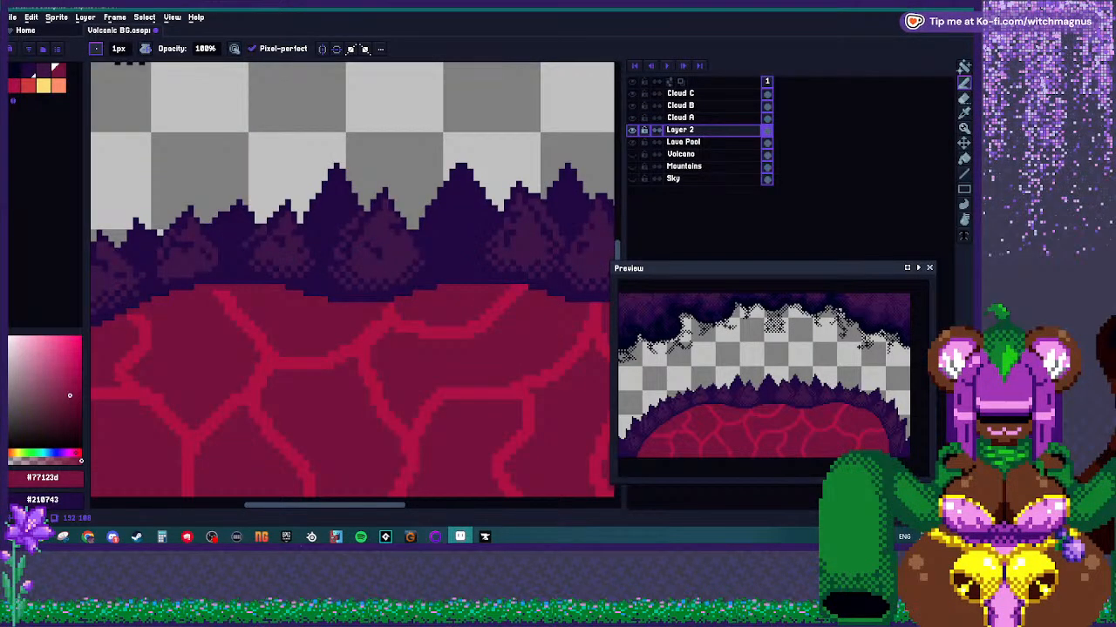
scroll(352, 280, down, 3)
scroll(352, 280, up, 4)
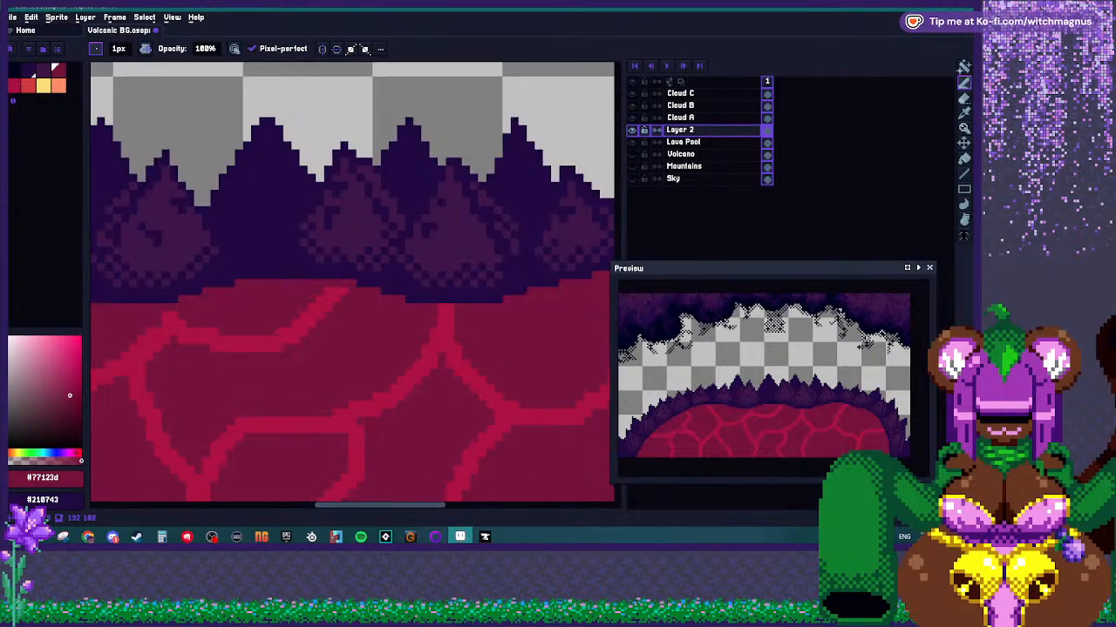
scroll(352, 283, down, 3)
scroll(352, 283, up, 3)
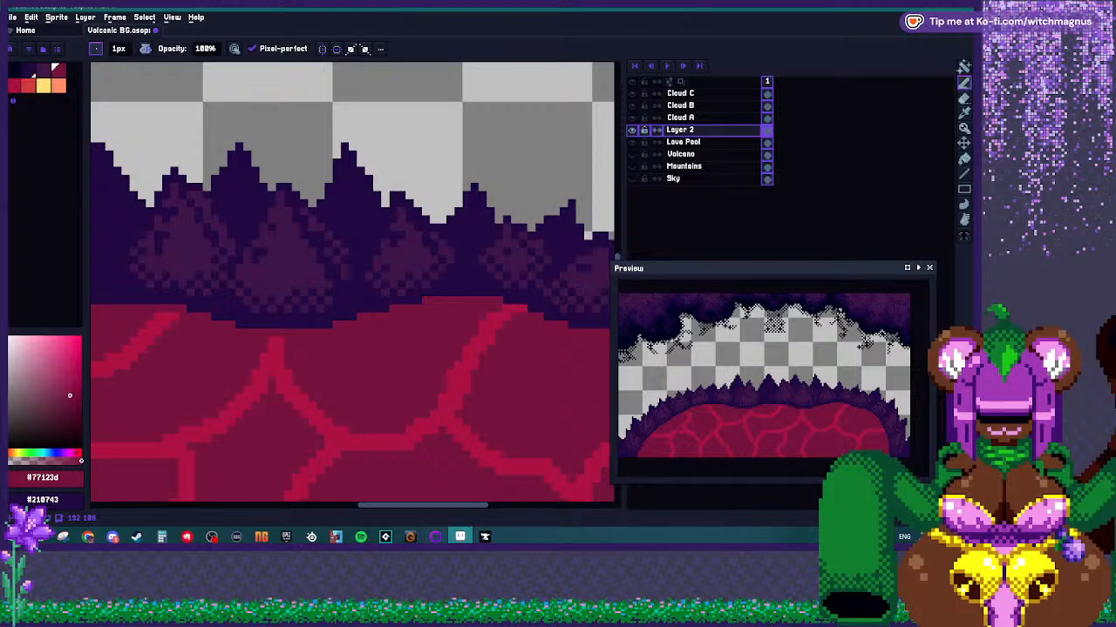
scroll(353, 283, down, 3)
scroll(352, 283, up, 2)
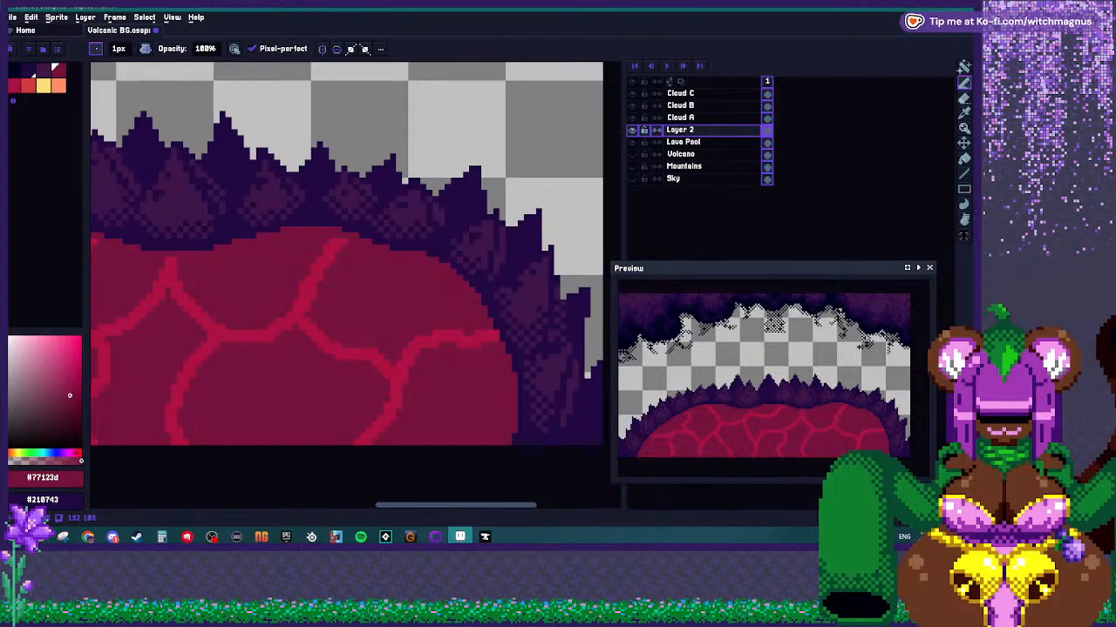
scroll(352, 283, down, 3)
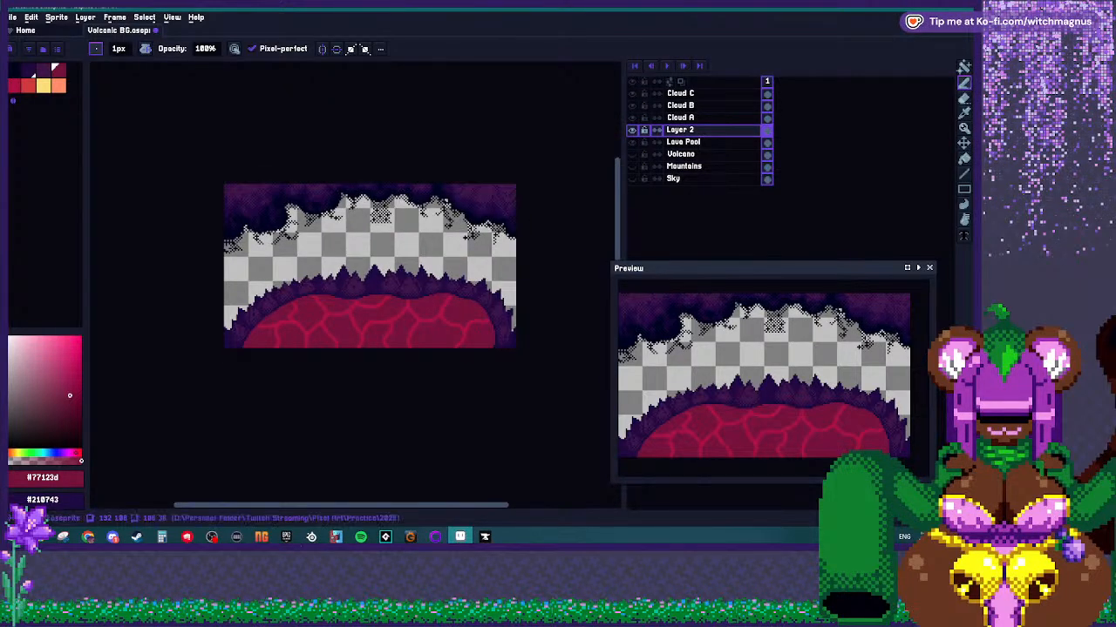
Try a thicker red Idx-5 crack stroke at the upper-left rim of the lava pool, and undo it.
scroll(362, 328, up, 3)
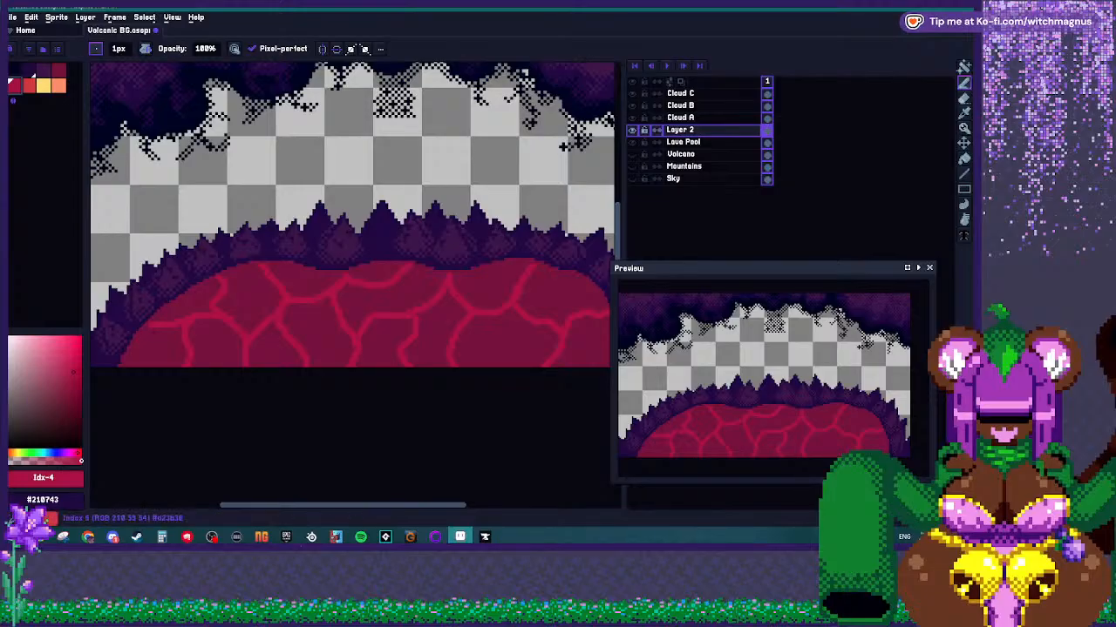
scroll(249, 316, up, 3)
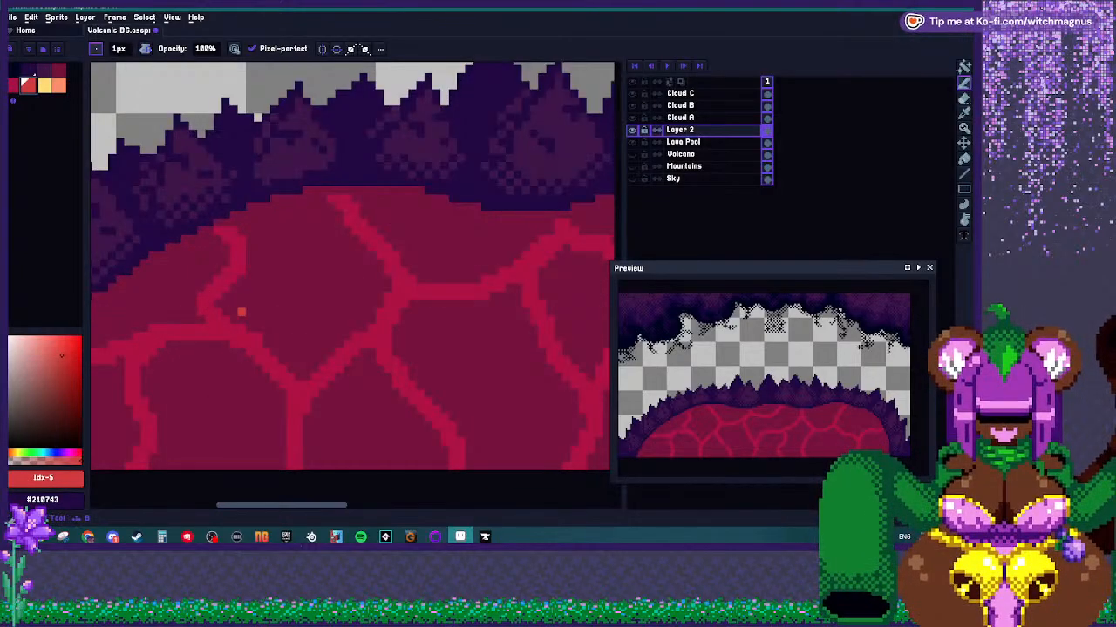
scroll(249, 315, down, 1)
scroll(253, 317, down, 2)
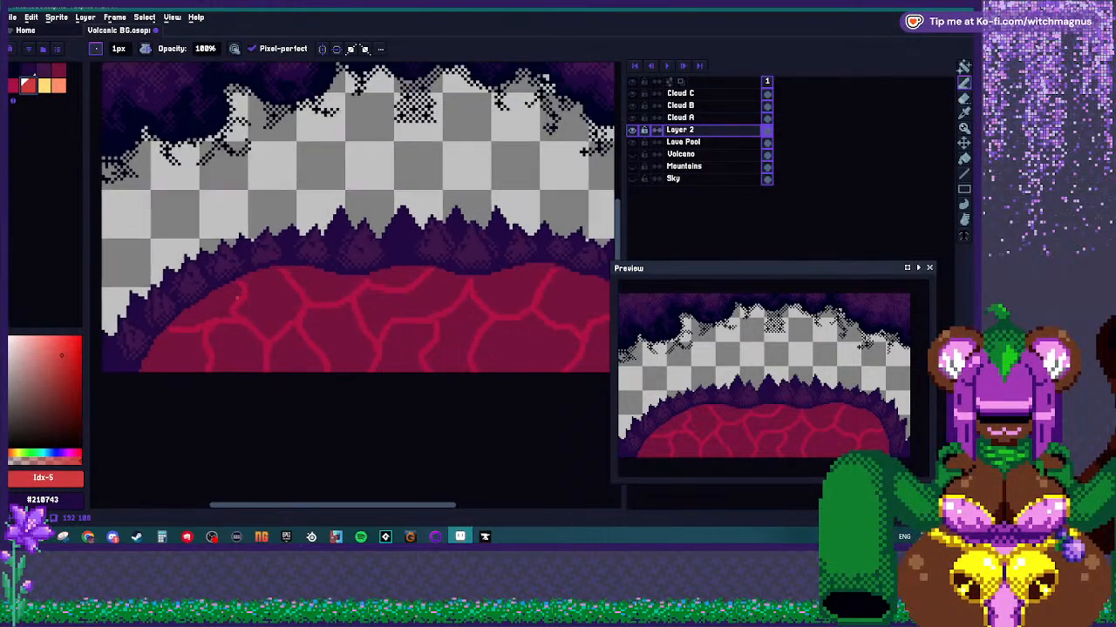
scroll(246, 285, up, 2)
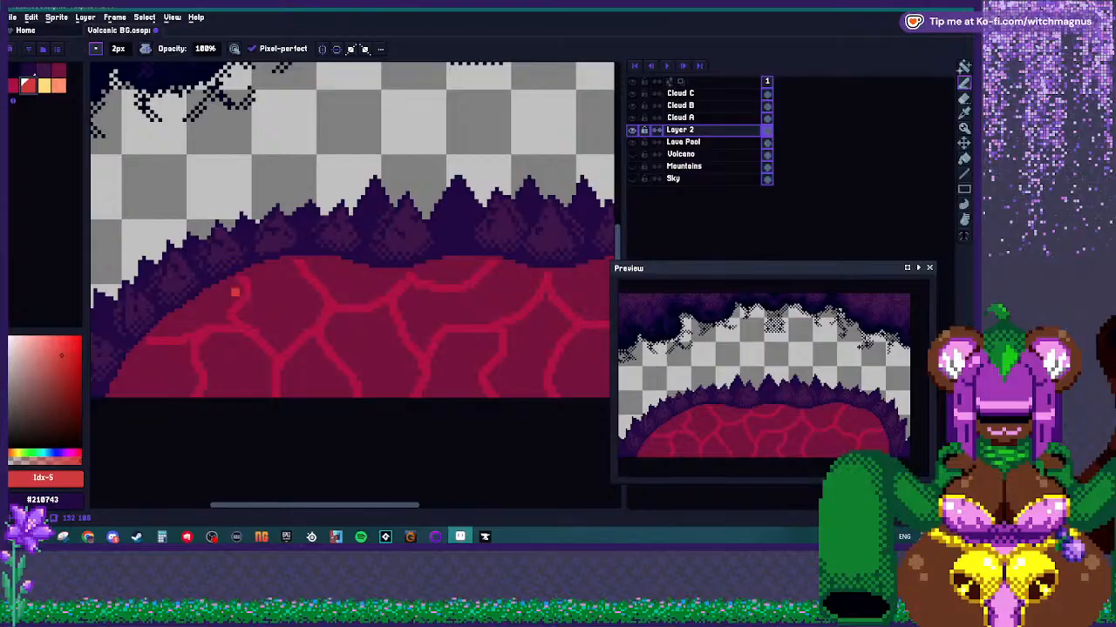
key(plus)
drag(210, 292, 225, 305)
key(ctrl+z)
key(minus)
key(minus)
Draw thin 1px red Idx-5 cracks over the left part of the pool, crossing the crimson network.
mouse_move(209, 297)
mouse_down()
mouse_move(241, 310)
mouse_move(287, 302)
mouse_move(288, 261)
mouse_move(305, 291)
mouse_up()
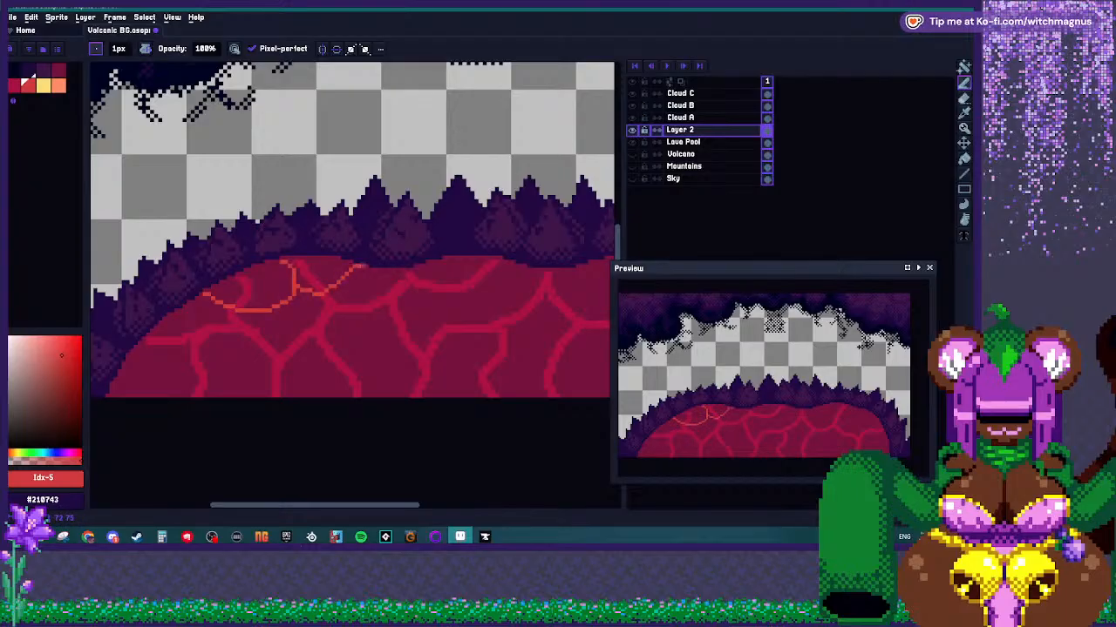
mouse_move(292, 302)
mouse_down()
mouse_move(246, 356)
mouse_move(240, 386)
mouse_up()
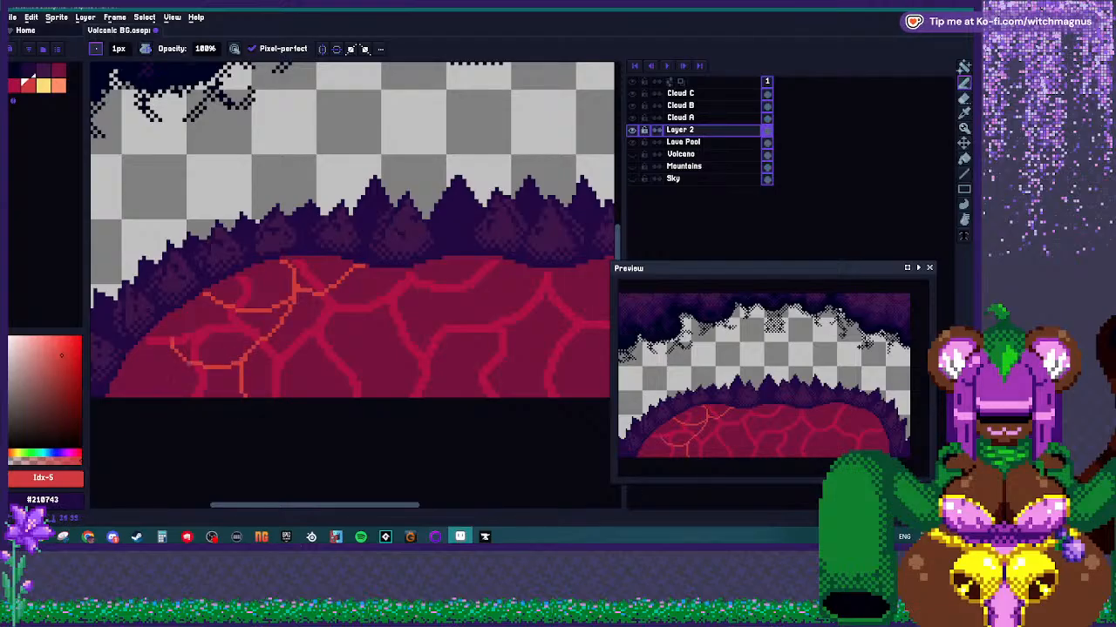
drag(181, 354, 151, 390)
scroll(352, 229, right, 2)
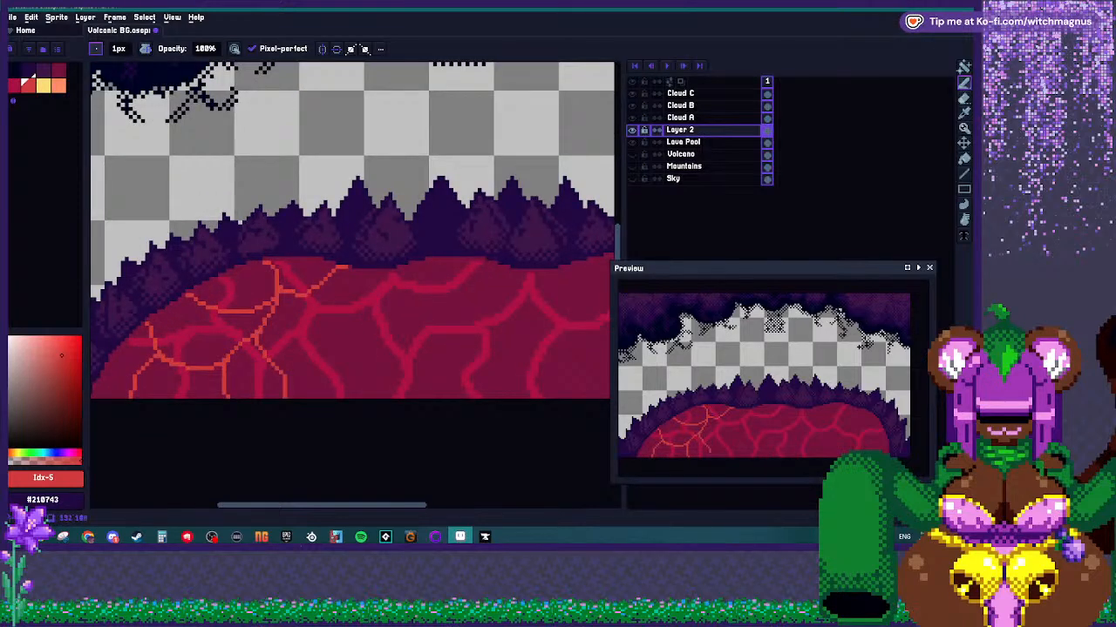
Extend the thin 1px red Idx-5 cracks across the middle of the lava pool, crossing the crimson network.
mouse_move(312, 361)
mouse_down()
mouse_move(335, 339)
mouse_move(373, 332)
mouse_move(405, 340)
mouse_move(431, 385)
mouse_up()
scroll(205, 369, down, 1)
scroll(205, 369, up, 3)
mouse_move(170, 359)
mouse_down()
mouse_move(157, 337)
mouse_move(194, 245)
mouse_up()
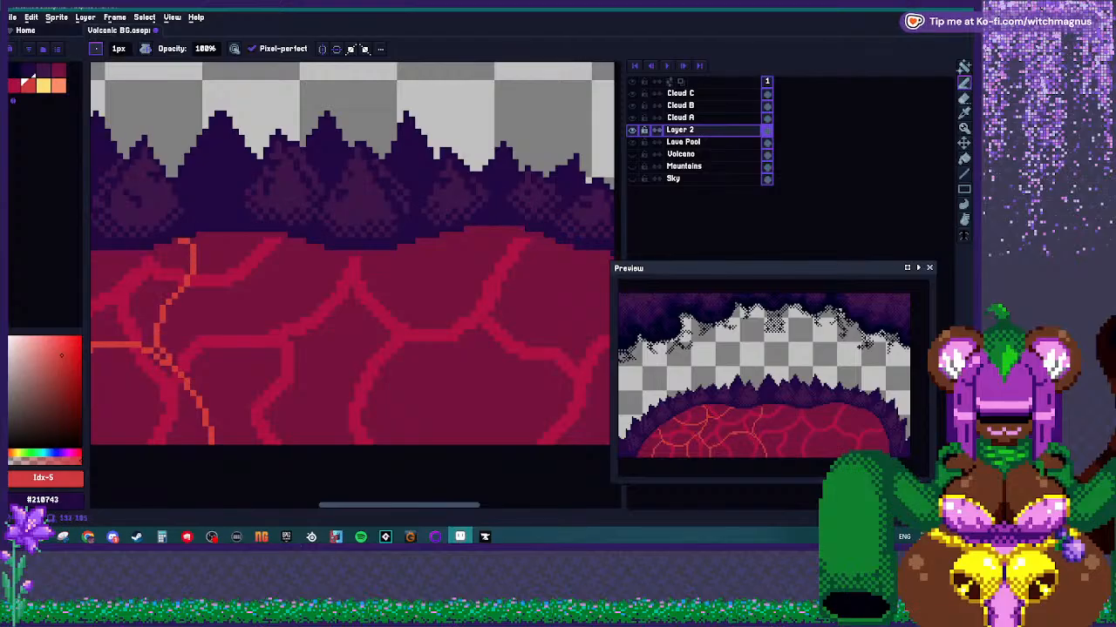
scroll(185, 241, down, 2)
scroll(568, 89, up, 1)
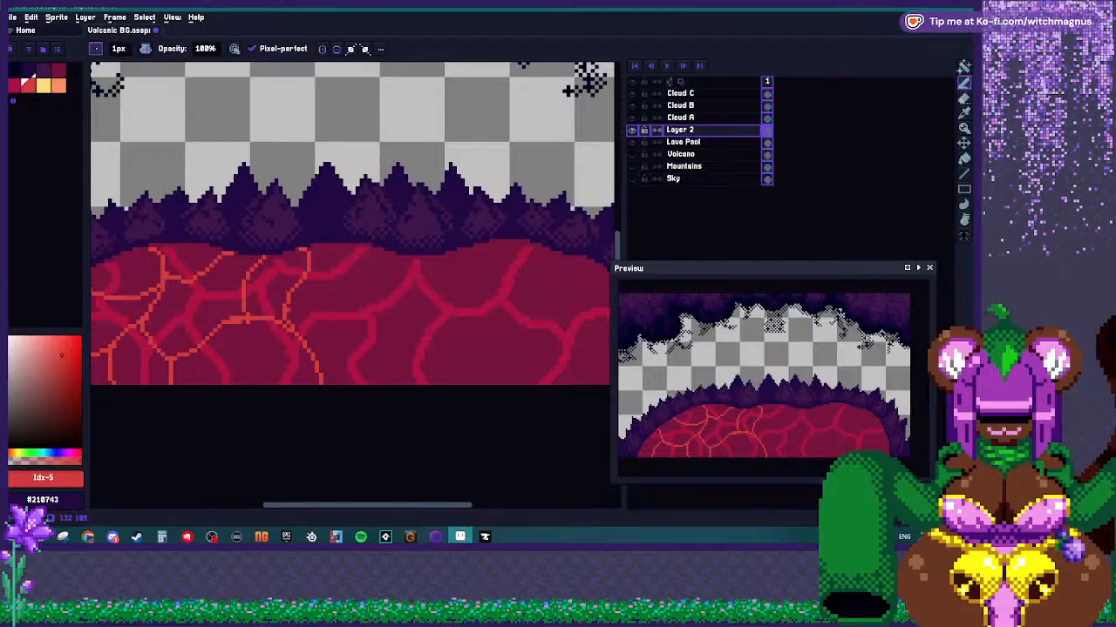
mouse_move(303, 328)
mouse_down()
mouse_move(333, 320)
mouse_move(342, 288)
mouse_up()
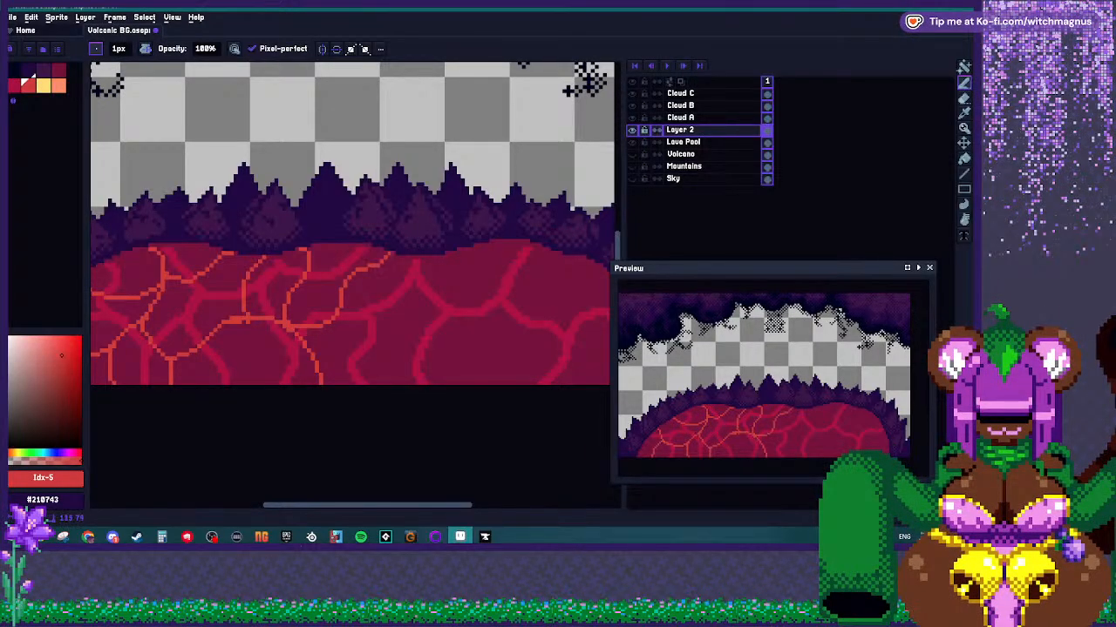
Draw 1px red Idx-5 cracks from the pool's center toward its lower right, redrawing the branch that runs to the bottom edge.
mouse_move(403, 311)
mouse_down()
mouse_move(414, 340)
mouse_move(392, 372)
mouse_up()
drag(417, 321, 443, 327)
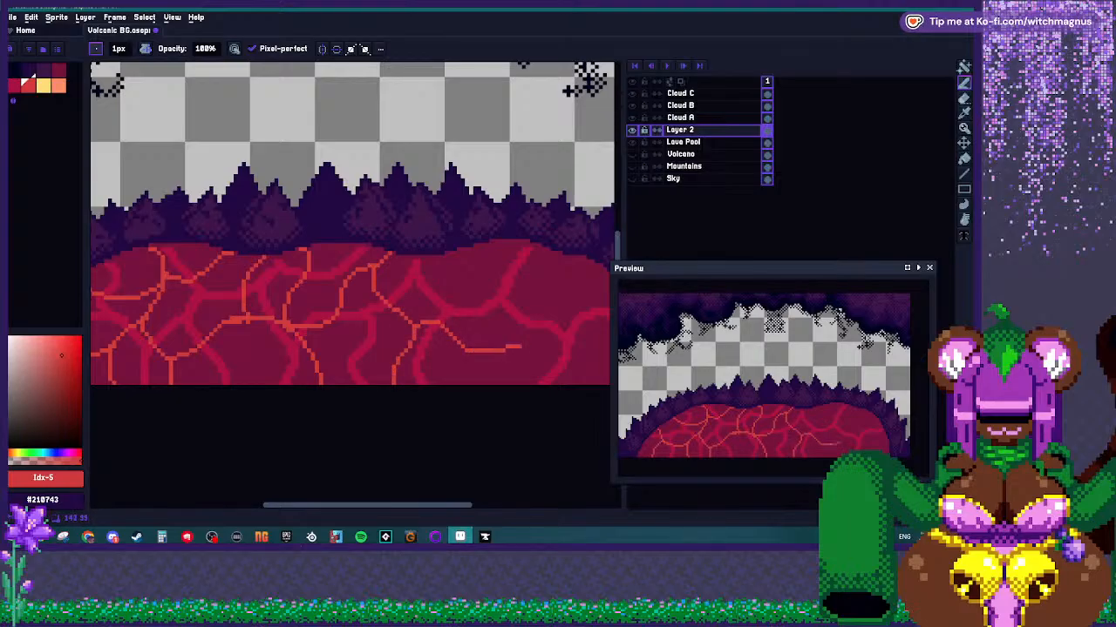
scroll(348, 261, down, 2)
scroll(348, 261, up, 4)
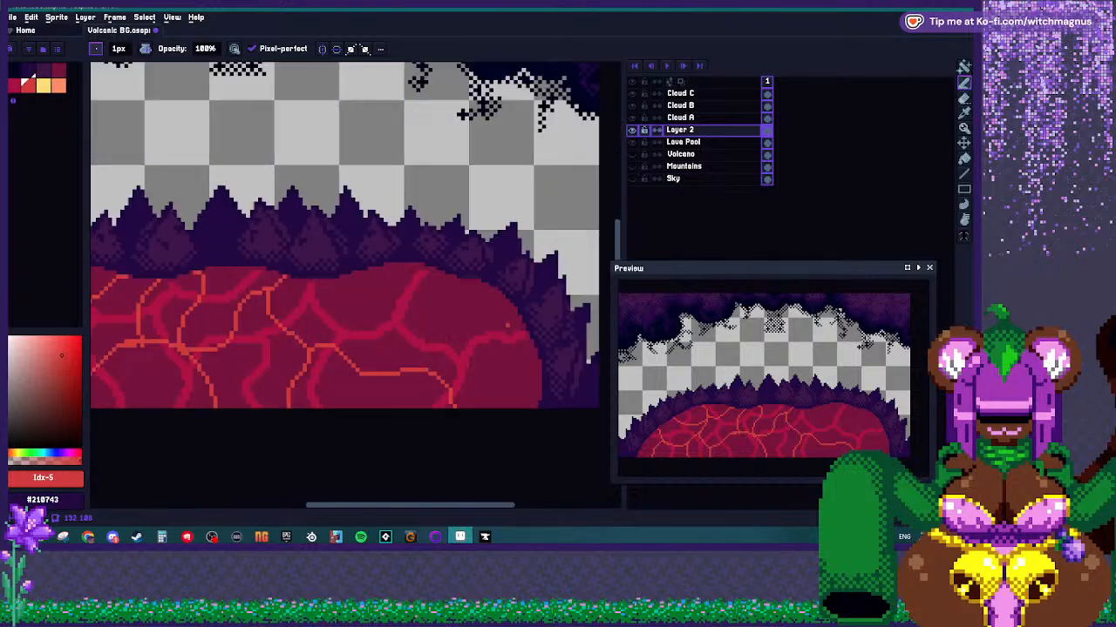
key(ctrl+z)
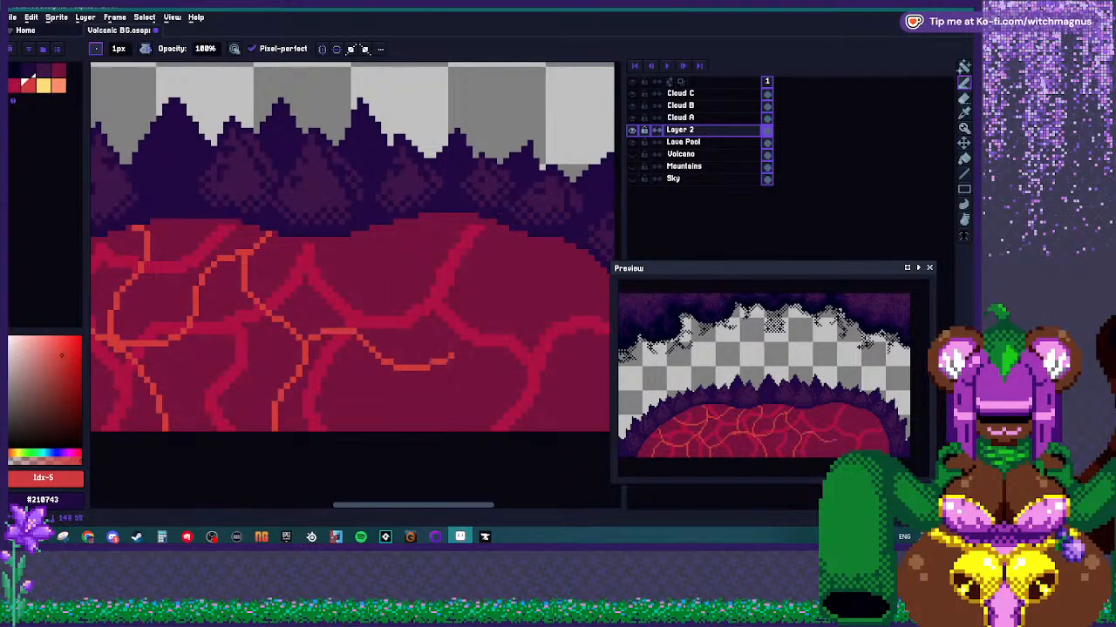
drag(484, 361, 525, 410)
scroll(349, 262, down, 2)
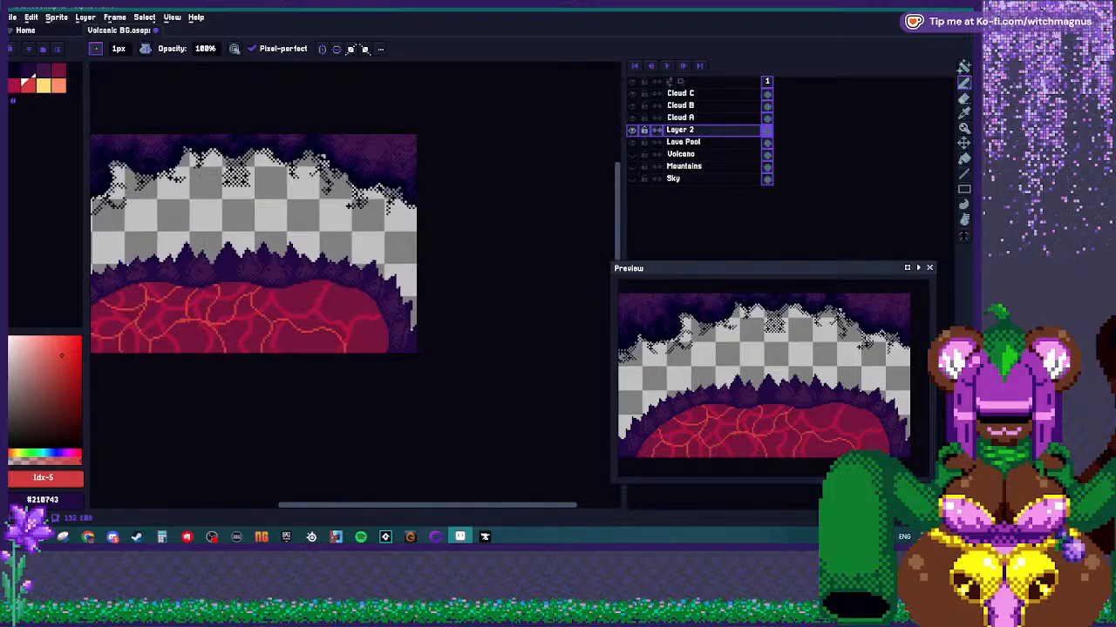
Draw branching 1px red Idx-5 cracks across the right end of the pool, reaching up to the right rim.
scroll(349, 262, up, 3)
mouse_move(288, 357)
mouse_down()
mouse_move(349, 347)
mouse_move(380, 324)
mouse_move(371, 266)
mouse_move(423, 234)
mouse_up()
scroll(349, 261, down, 2)
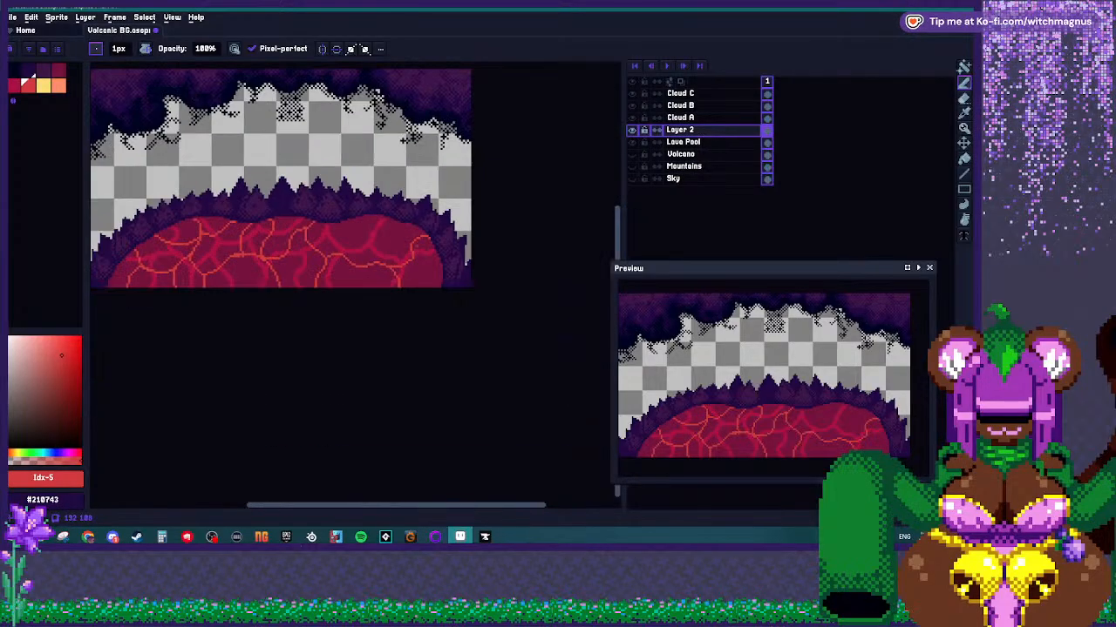
scroll(348, 261, up, 1)
mouse_move(411, 280)
mouse_down()
mouse_move(450, 295)
mouse_move(460, 324)
mouse_up()
scroll(369, 317, up, 2)
mouse_move(299, 365)
mouse_down()
mouse_move(280, 318)
mouse_move(287, 285)
mouse_move(299, 274)
mouse_move(363, 269)
mouse_move(394, 219)
mouse_up()
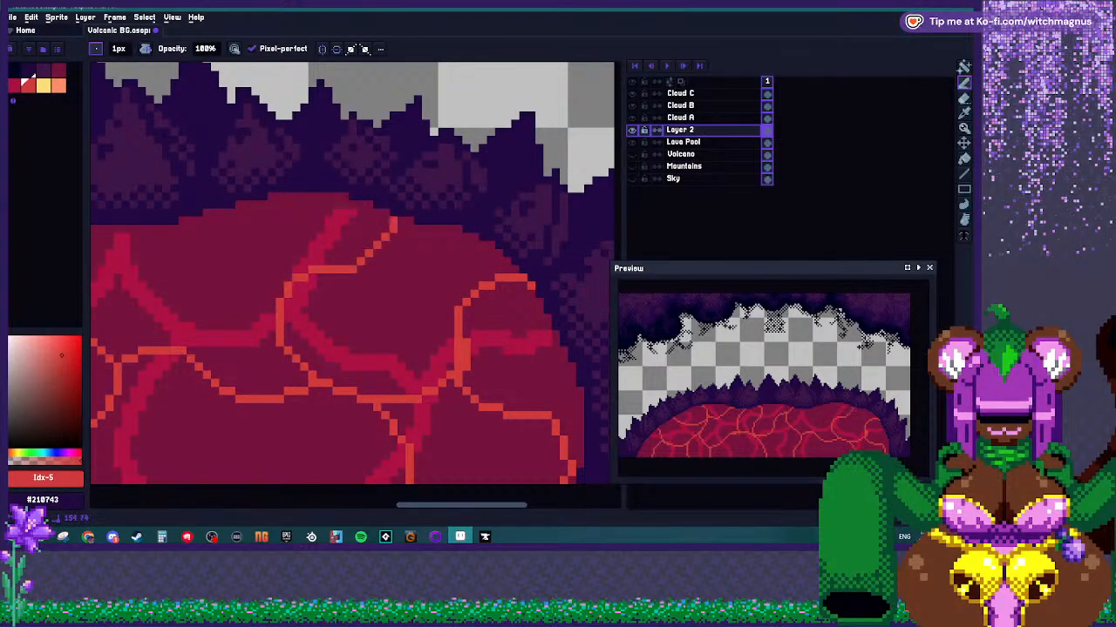
Add red Idx-5 crack branches near the pool's upper-right rim, linked to the existing crack there.
drag(369, 263, 475, 236)
scroll(466, 234, down, 2)
scroll(348, 252, up, 2)
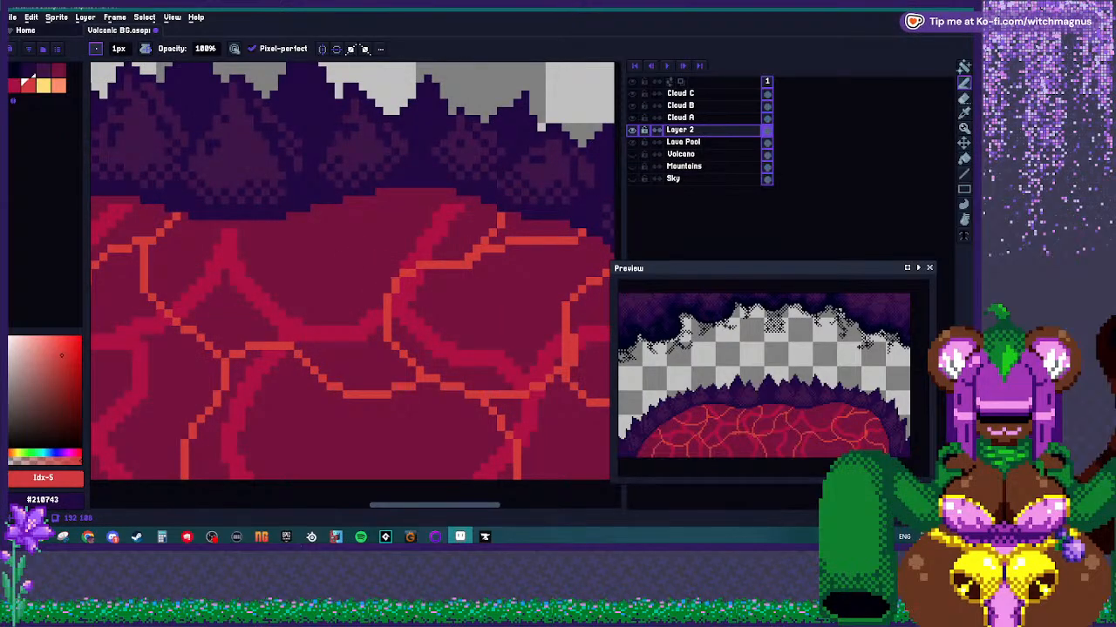
drag(335, 230, 328, 207)
scroll(362, 216, down, 2)
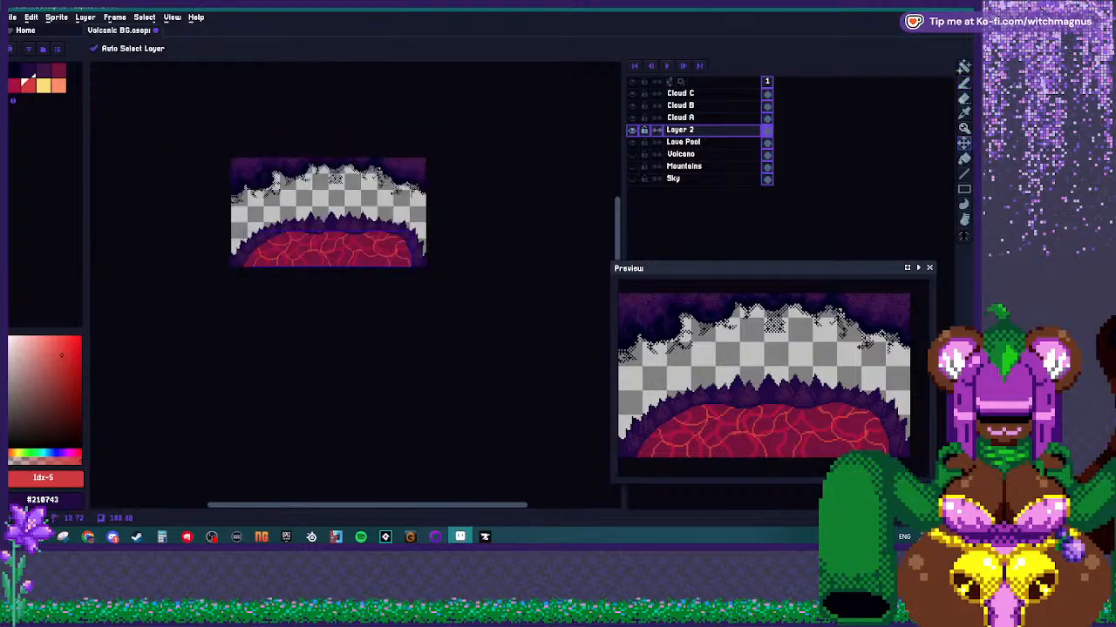
Fill the empty stretch below the pool's central upper rim with additional 1px red Idx-5 cracks.
scroll(384, 261, up, 3)
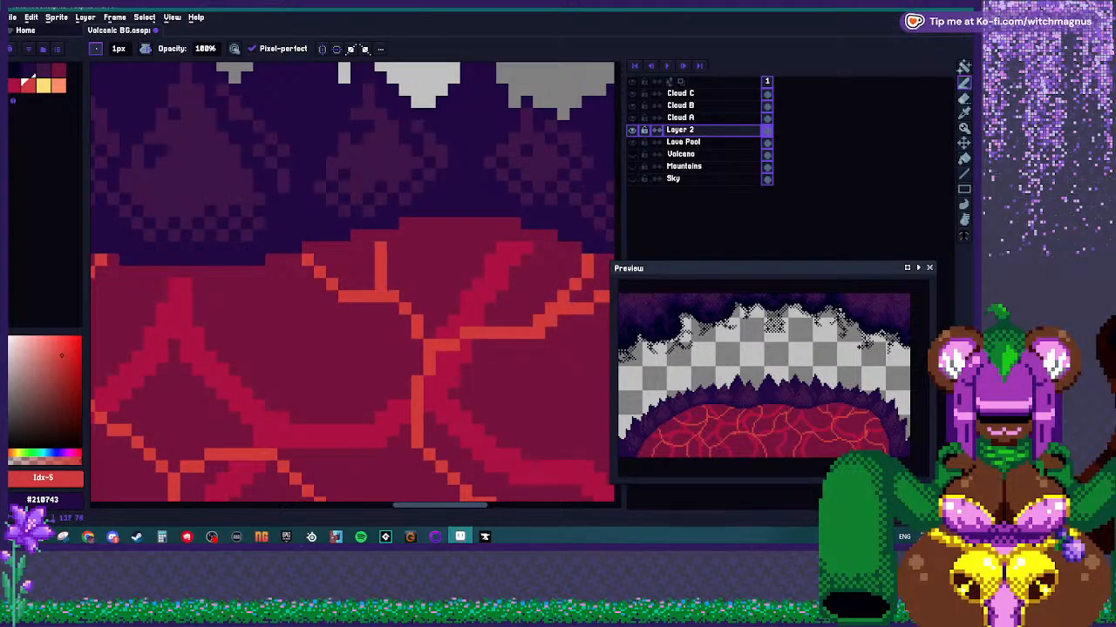
scroll(417, 223, down, 4)
scroll(379, 253, up, 4)
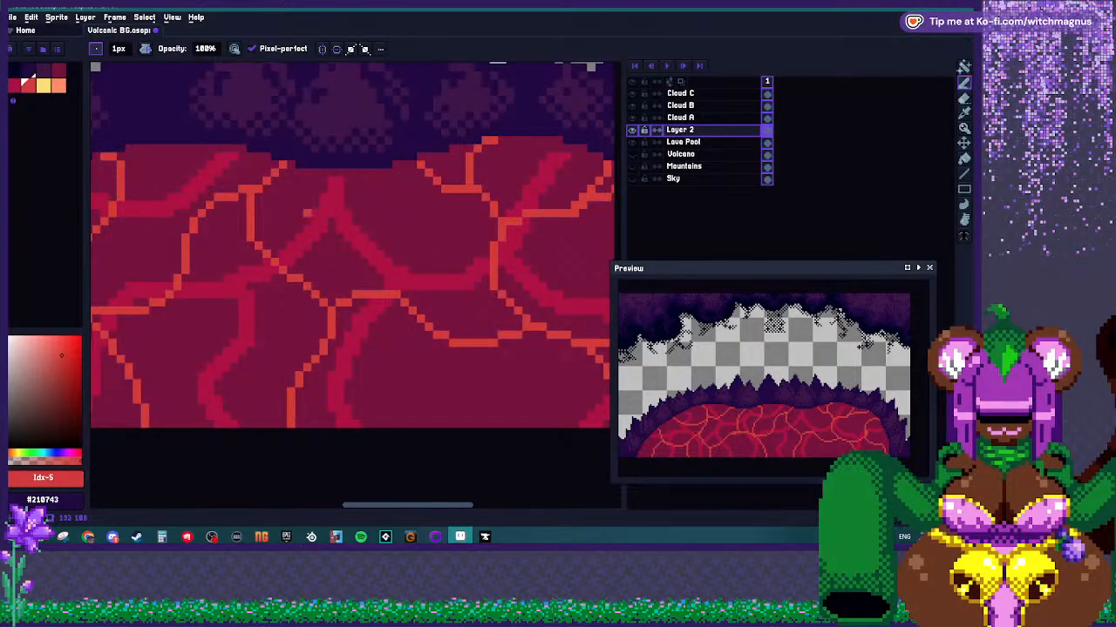
mouse_move(372, 287)
mouse_down()
mouse_move(355, 244)
mouse_move(370, 211)
mouse_up()
scroll(367, 182, down, 2)
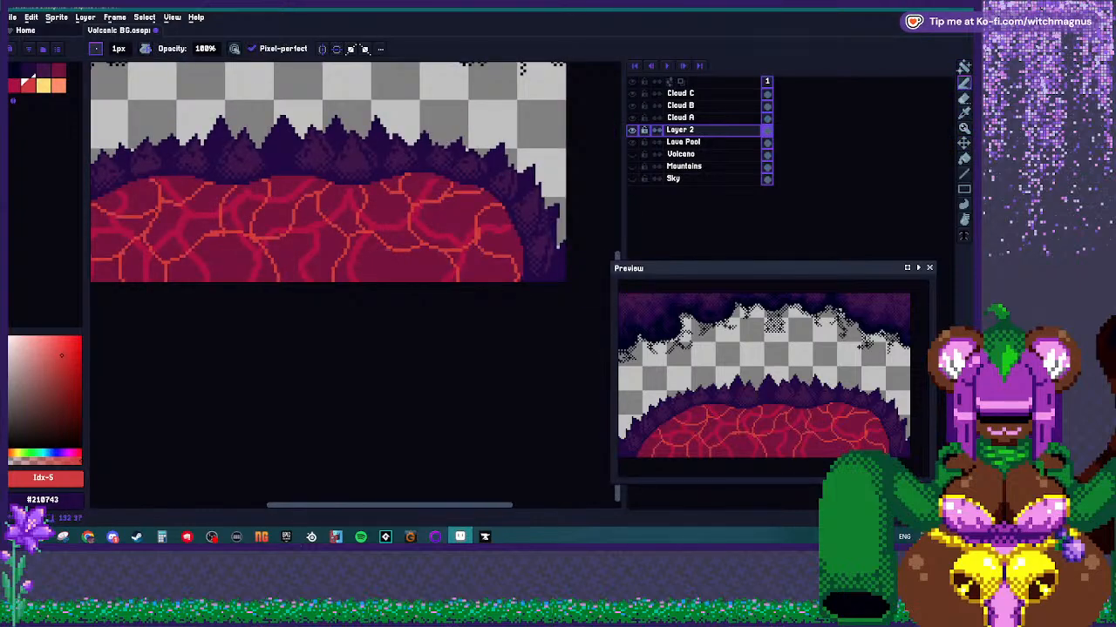
Try filling all maroon areas of the pool with yellow Idx-6 using the non-contiguous Paint Bucket.
scroll(522, 68, down, 1)
scroll(279, 201, up, 1)
click(38, 80)
key(g)
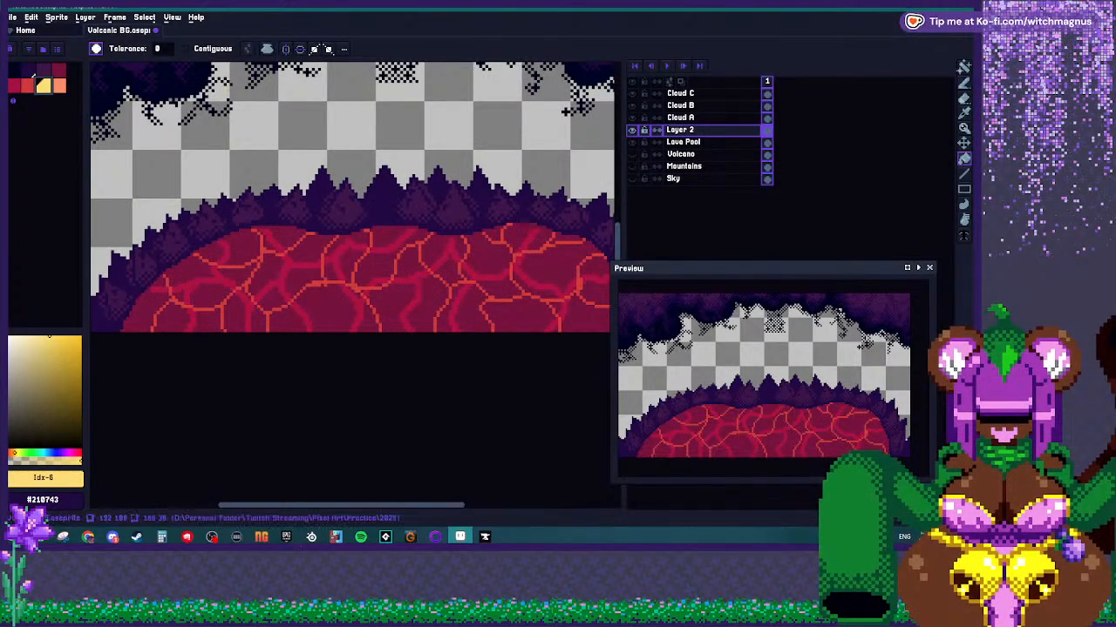
click(348, 258)
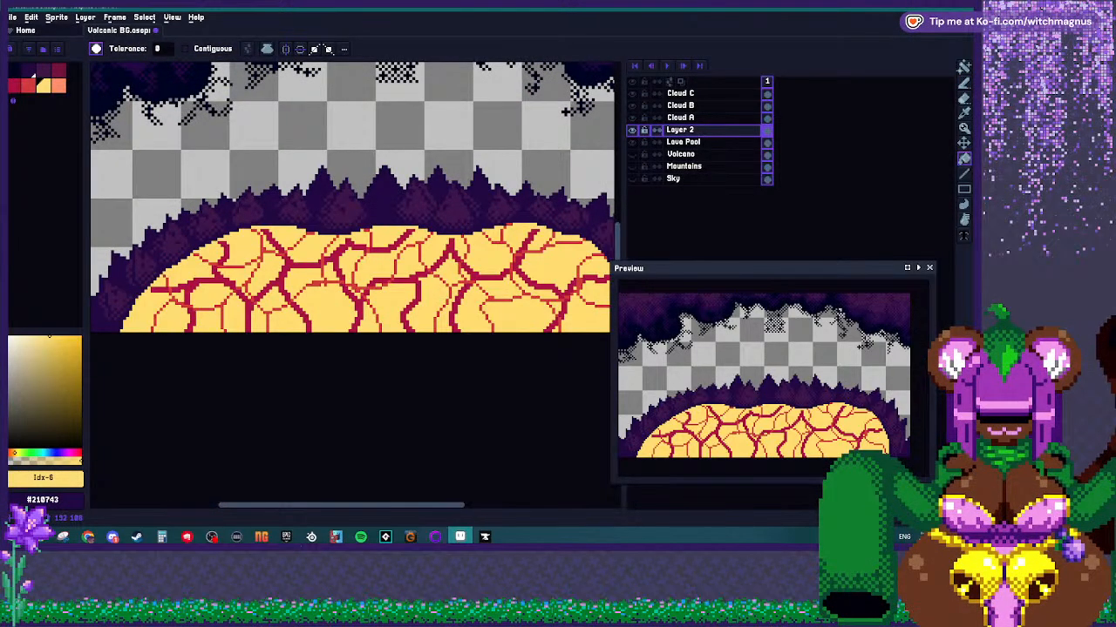
scroll(348, 201, down, 1)
scroll(348, 200, up, 2)
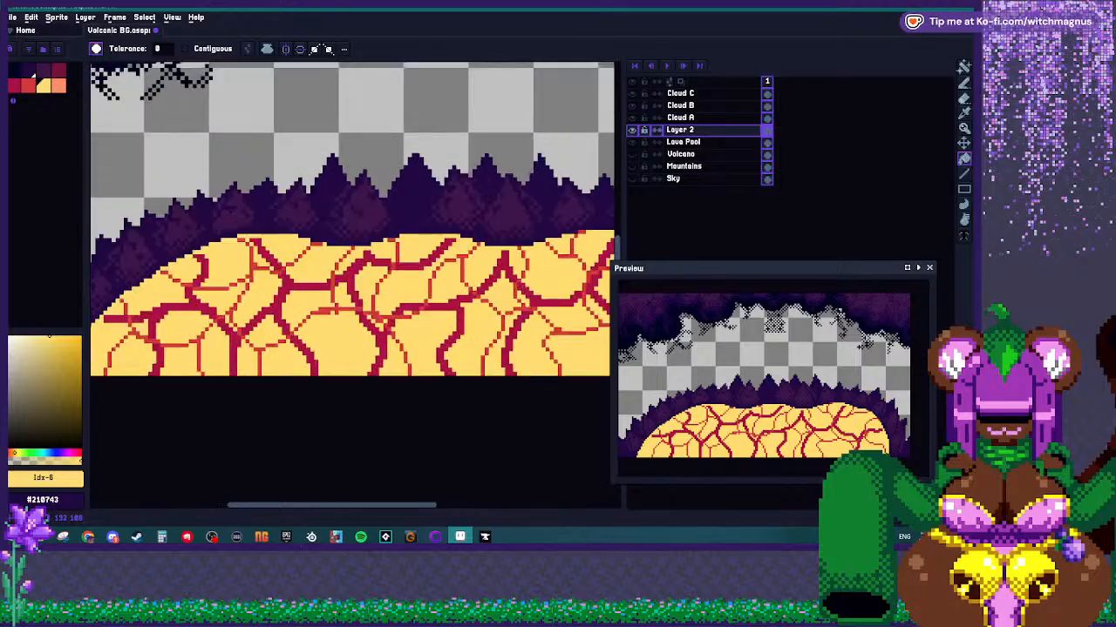
scroll(349, 201, down, 1)
scroll(349, 201, up, 1)
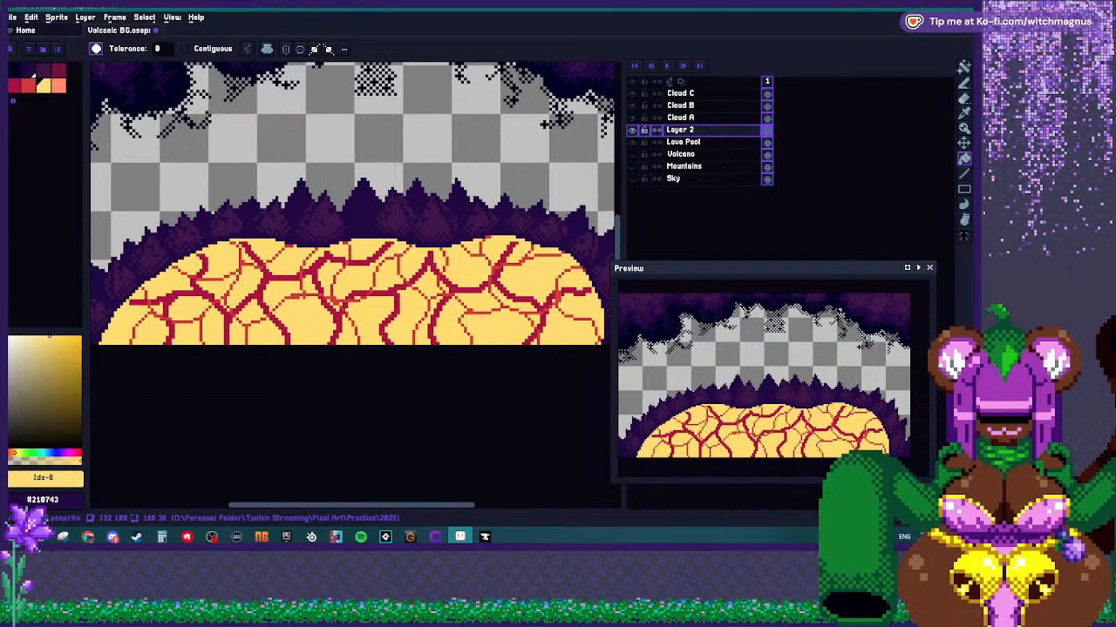
Try a 1px red Idx-5 highlight along the upper edge of a horizontal crimson crack in the pool's upper-left part.
click(28, 85)
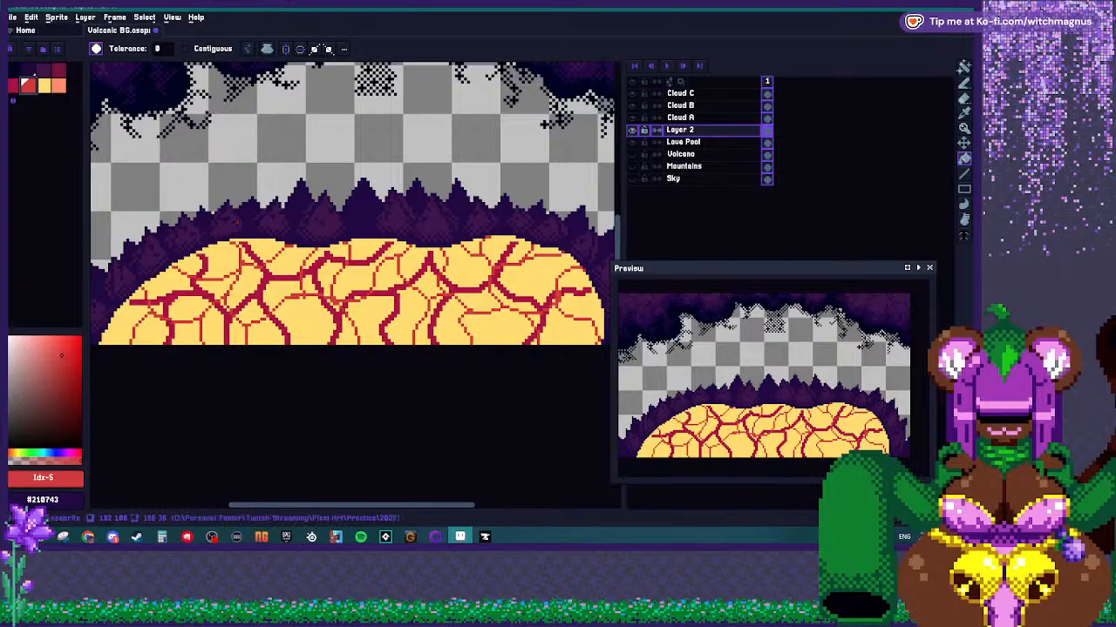
click(14, 84)
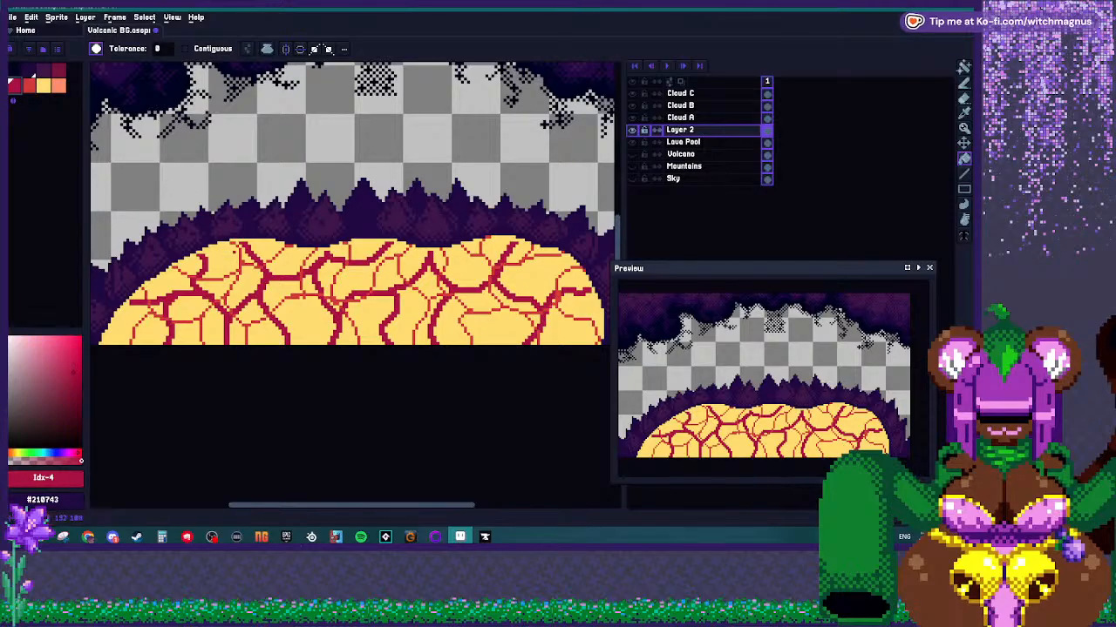
scroll(218, 262, up, 1)
scroll(218, 261, down, 1)
scroll(349, 226, down, 2)
scroll(348, 227, up, 3)
scroll(348, 301, up, 1)
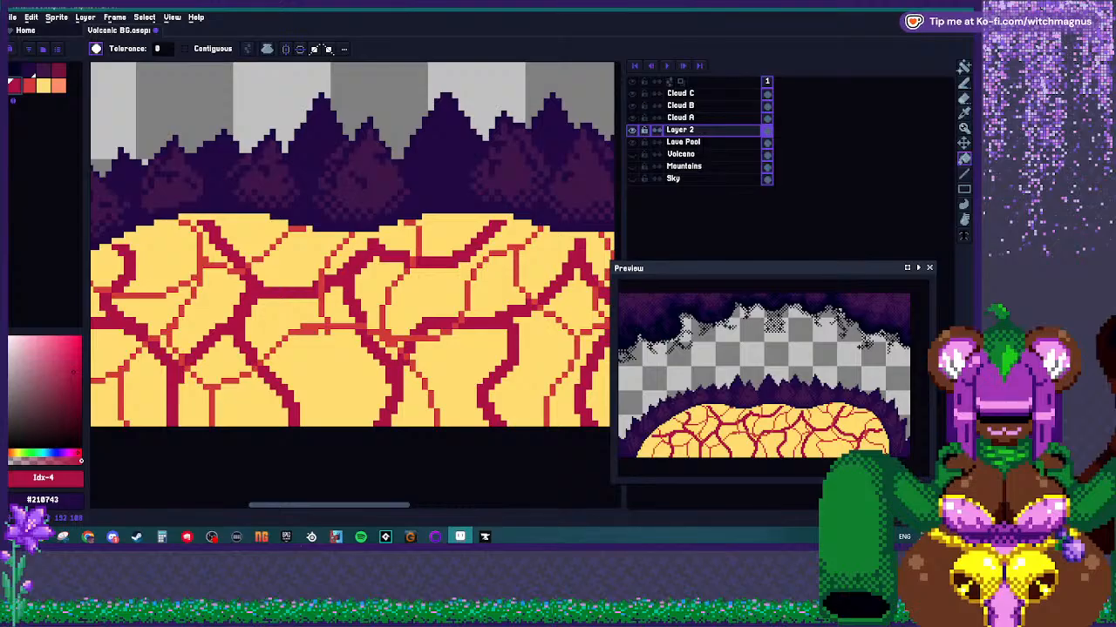
click(58, 70)
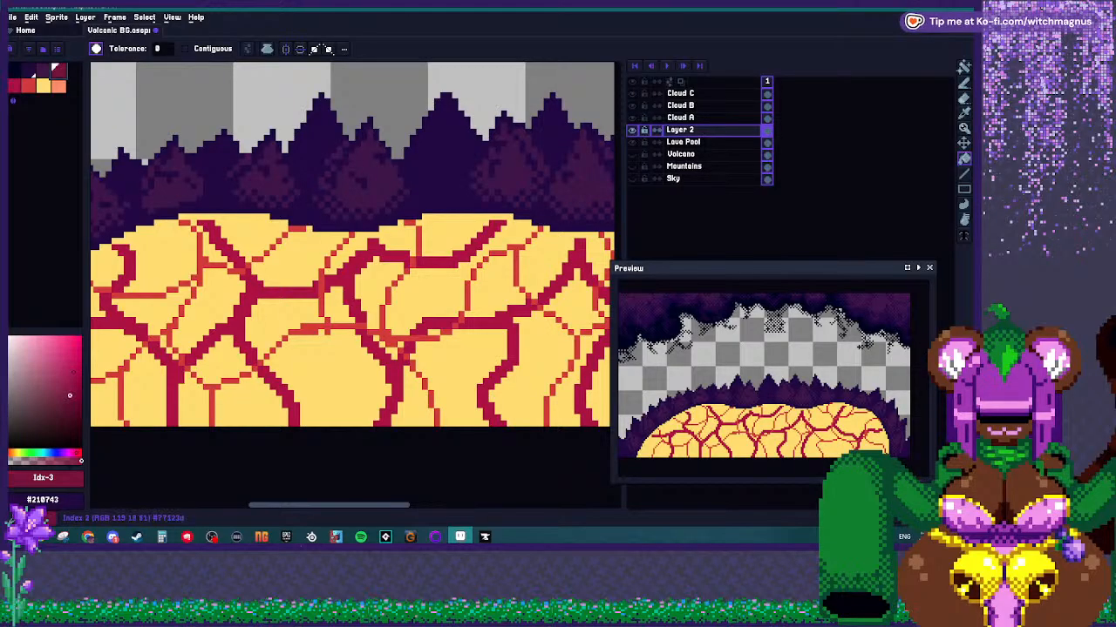
click(29, 84)
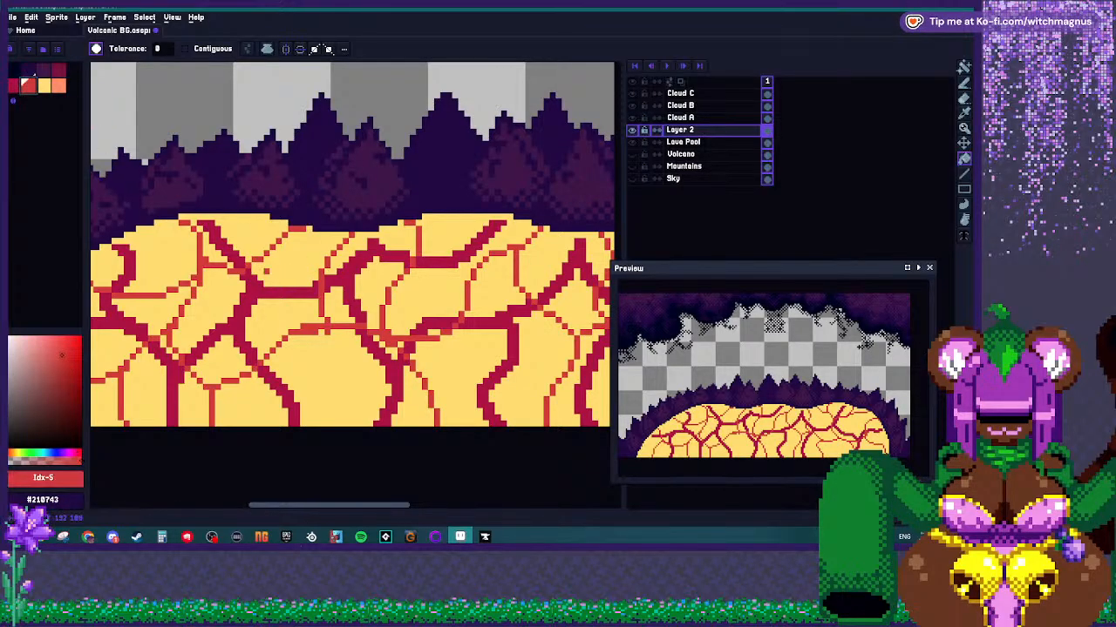
scroll(270, 281, up, 1)
key(b)
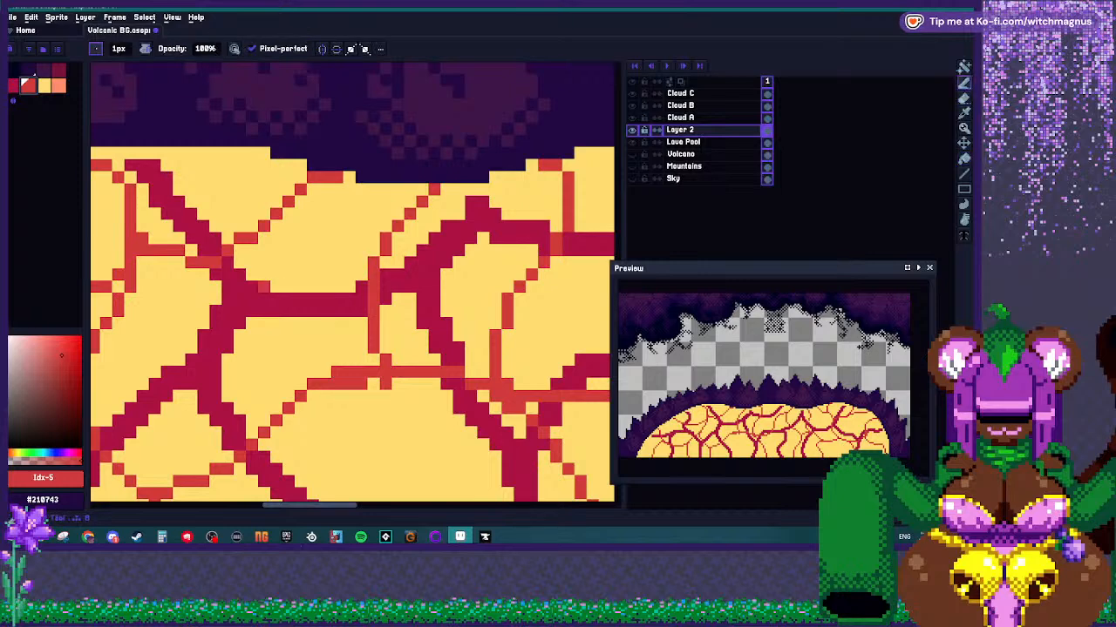
drag(262, 287, 344, 288)
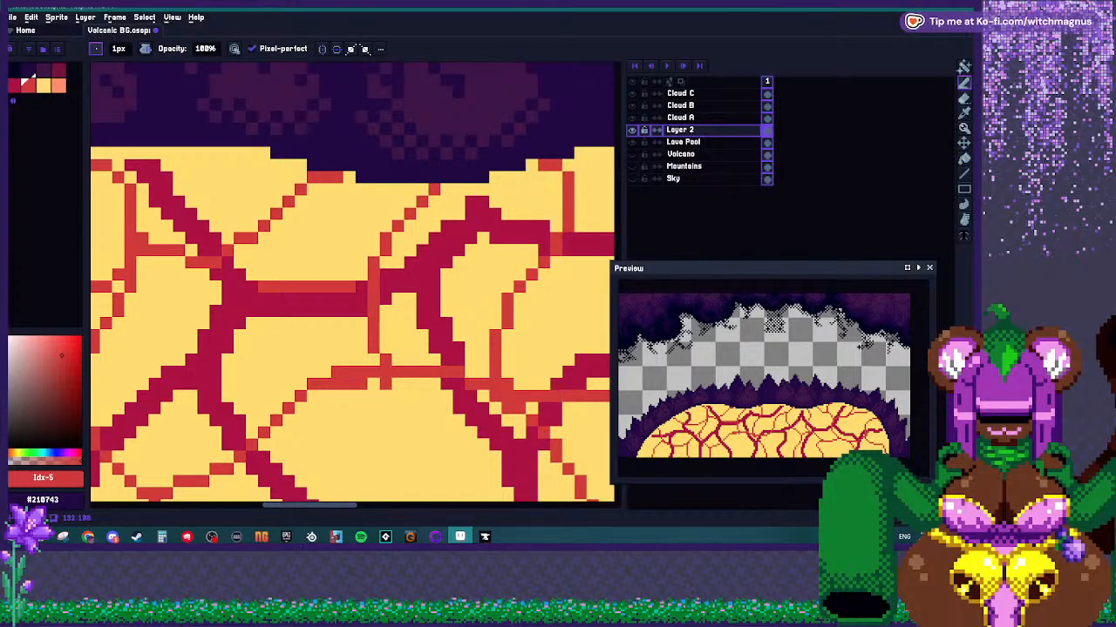
scroll(356, 285, down, 3)
scroll(322, 301, down, 1)
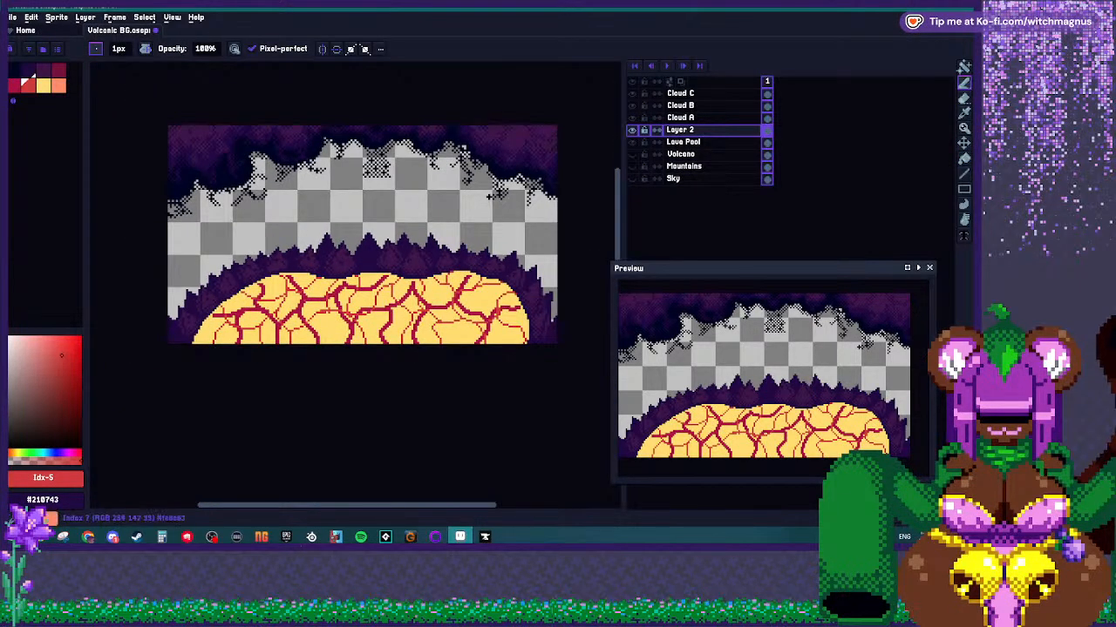
Try filling all the yellow pool areas with dark purple Idx-2, and undo the fill.
click(39, 68)
click(57, 71)
scroll(317, 288, up, 5)
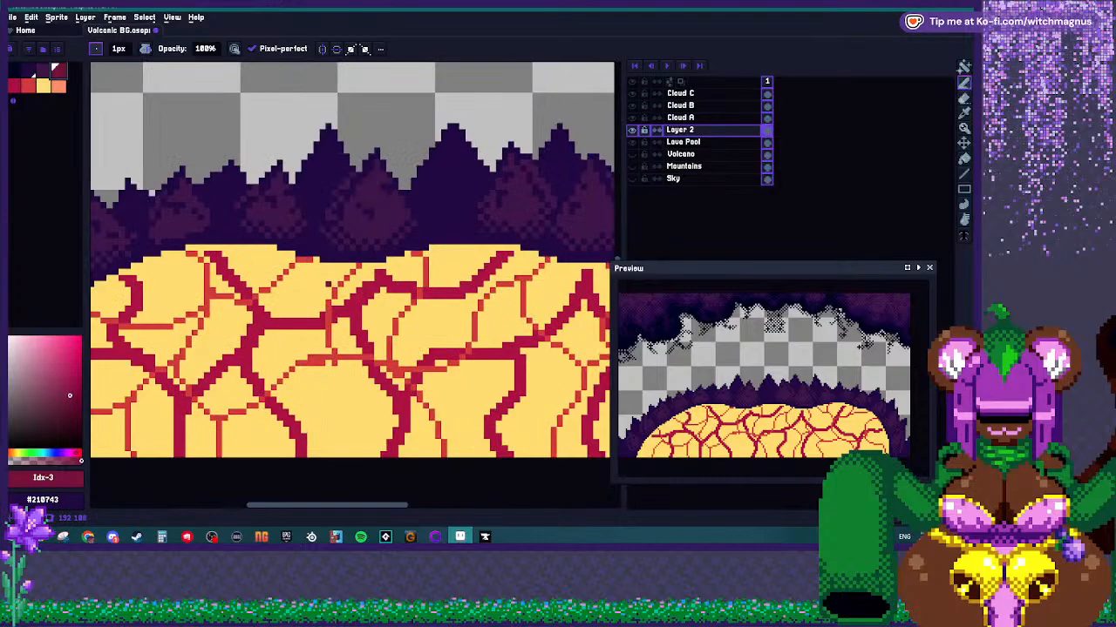
click(41, 69)
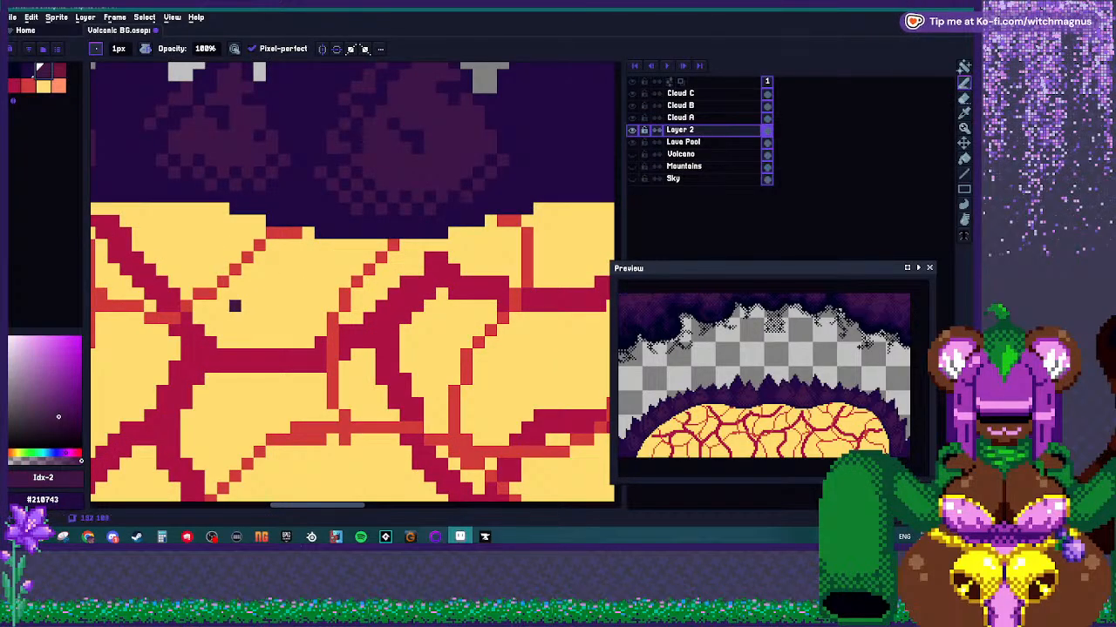
mouse_move(223, 306)
mouse_down()
mouse_move(284, 257)
mouse_move(337, 257)
mouse_move(296, 283)
mouse_move(272, 318)
mouse_move(320, 294)
mouse_move(321, 270)
mouse_move(236, 318)
mouse_up()
key(g)
click(274, 292)
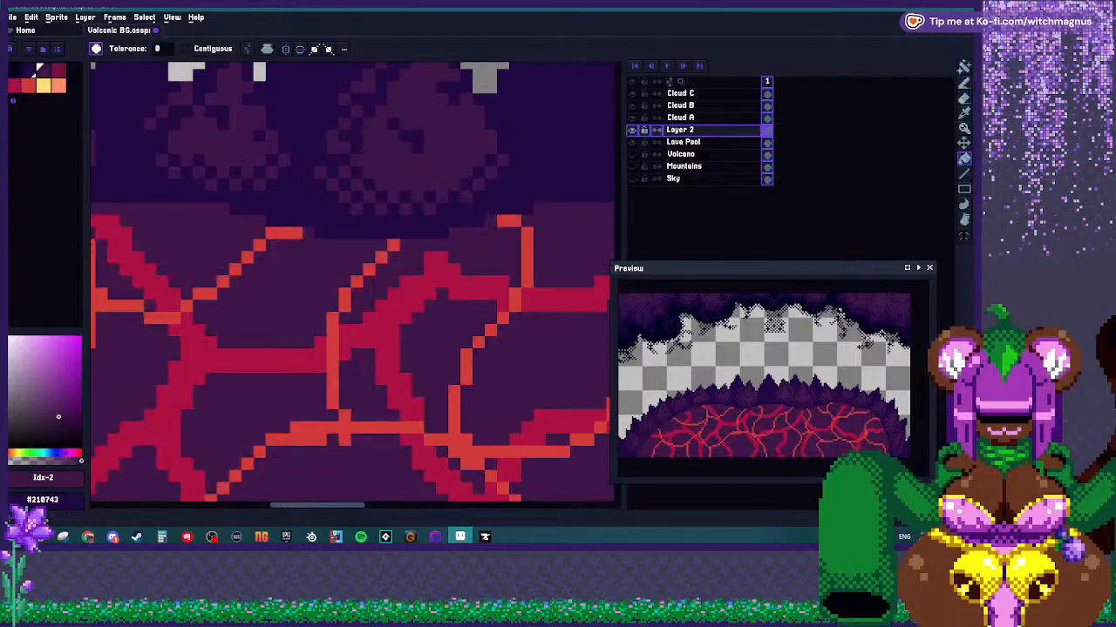
key(v)
key(ctrl+z)
Turn on contiguous filling and try a solid dark purple Idx-2 patch inside one yellow cell near the upper rim.
key(b)
key(g)
click(207, 49)
click(284, 281)
click(296, 294)
click(308, 282)
scroll(309, 277, down, 3)
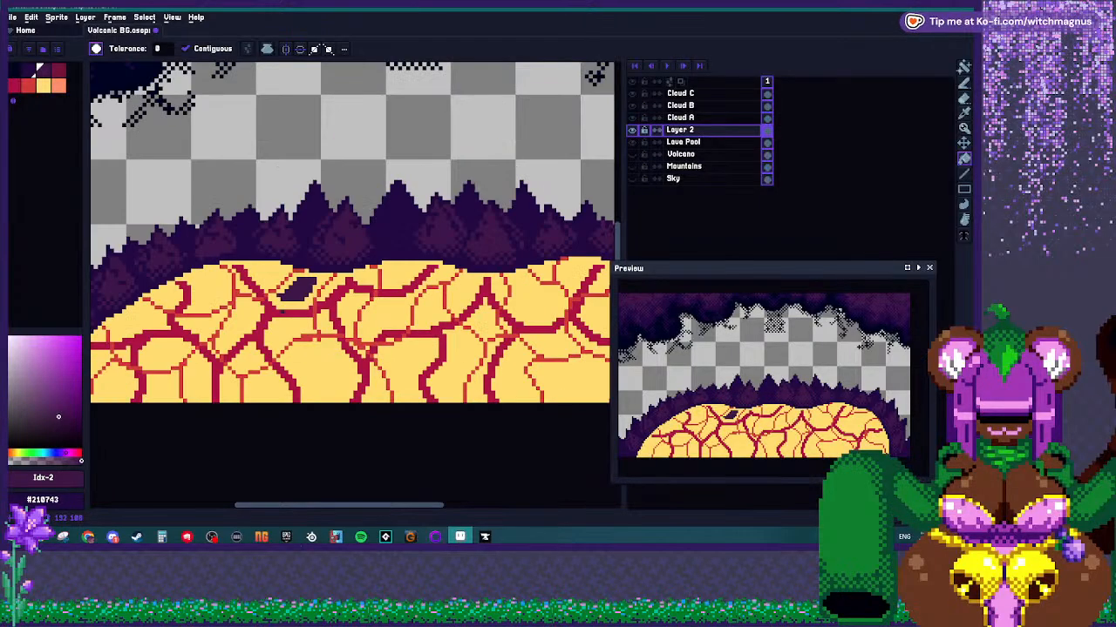
Sample the crimson #ac1242 from a crack and try it as the fill of the dark purple patch.
scroll(288, 299, up, 2)
alt+click(292, 314)
click(309, 270)
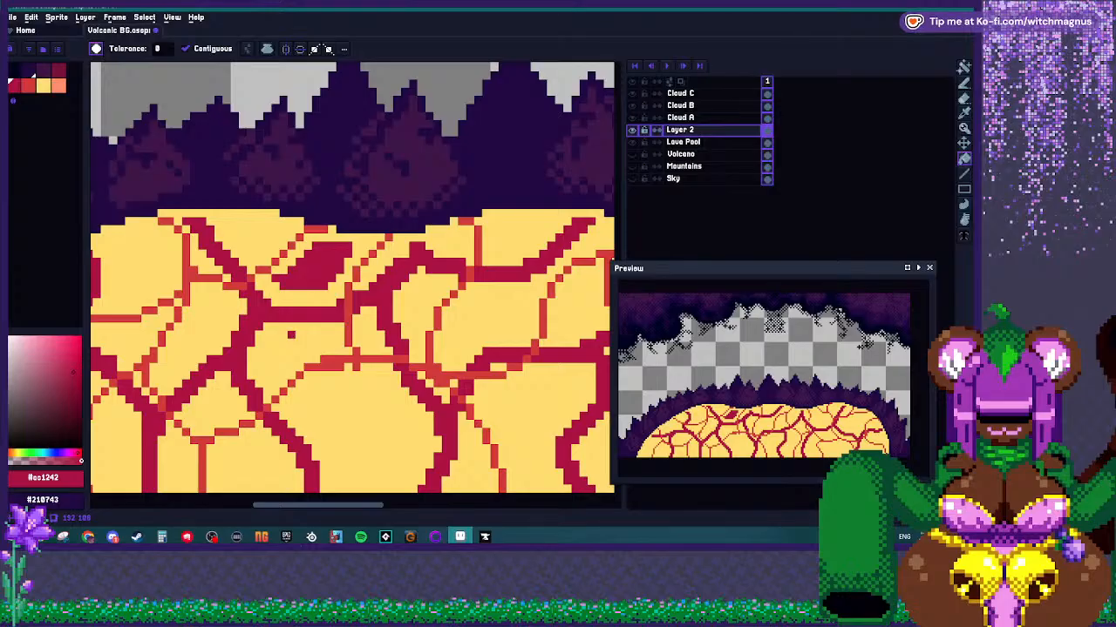
Undo the patch and the yellow fill to return the pool to maroon with crimson and red cracks.
key(ctrl+z)
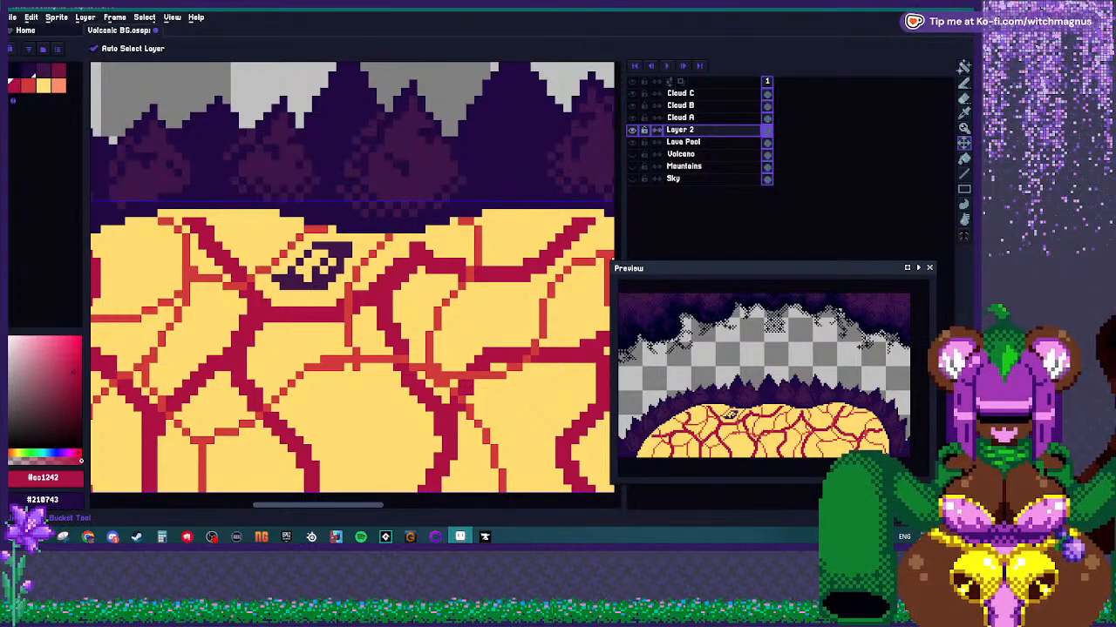
key(ctrl+z)
key(ctrl+z)
key(ctrl+z)
key(ctrl+z)
key(ctrl+z)
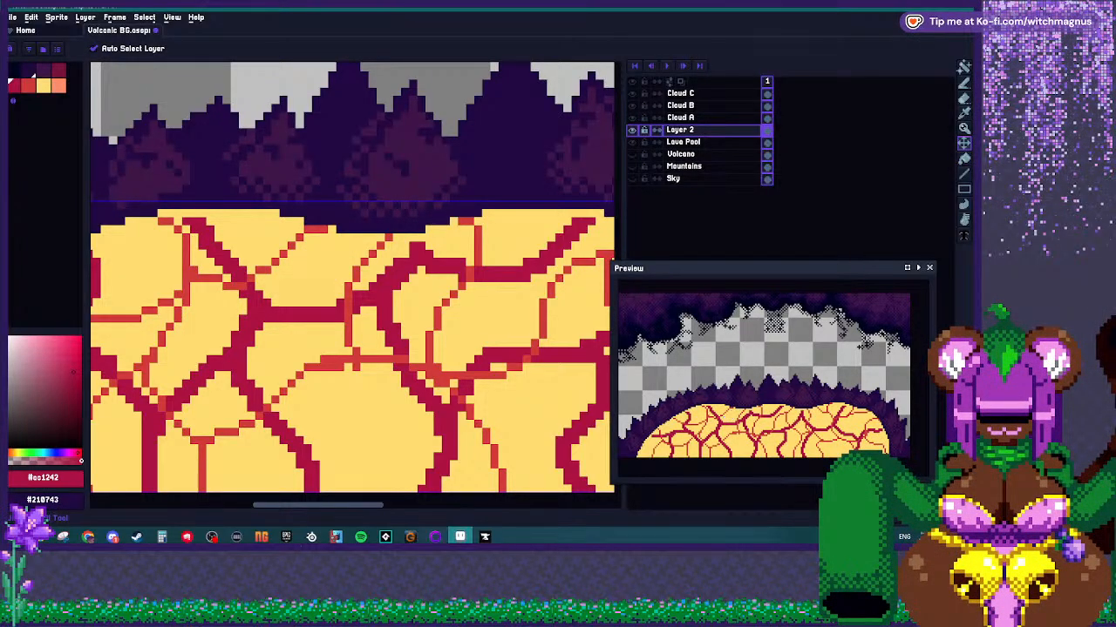
key(ctrl+z)
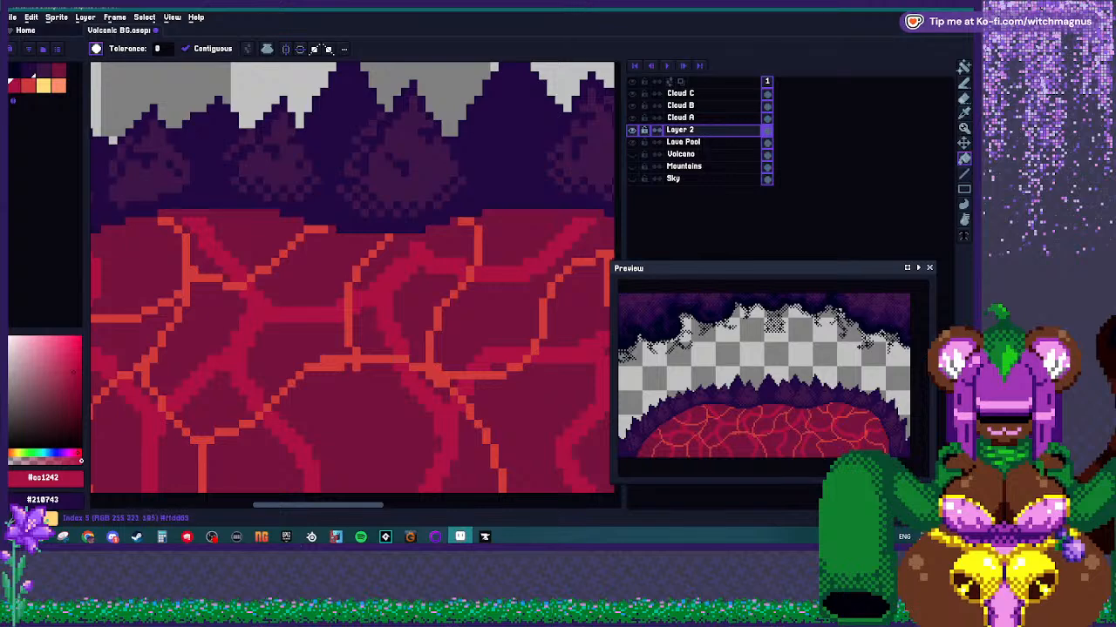
Try yellow Idx-6 for the lava pool's thin red cracks and red Idx-5 for the maroon areas between them.
click(44, 85)
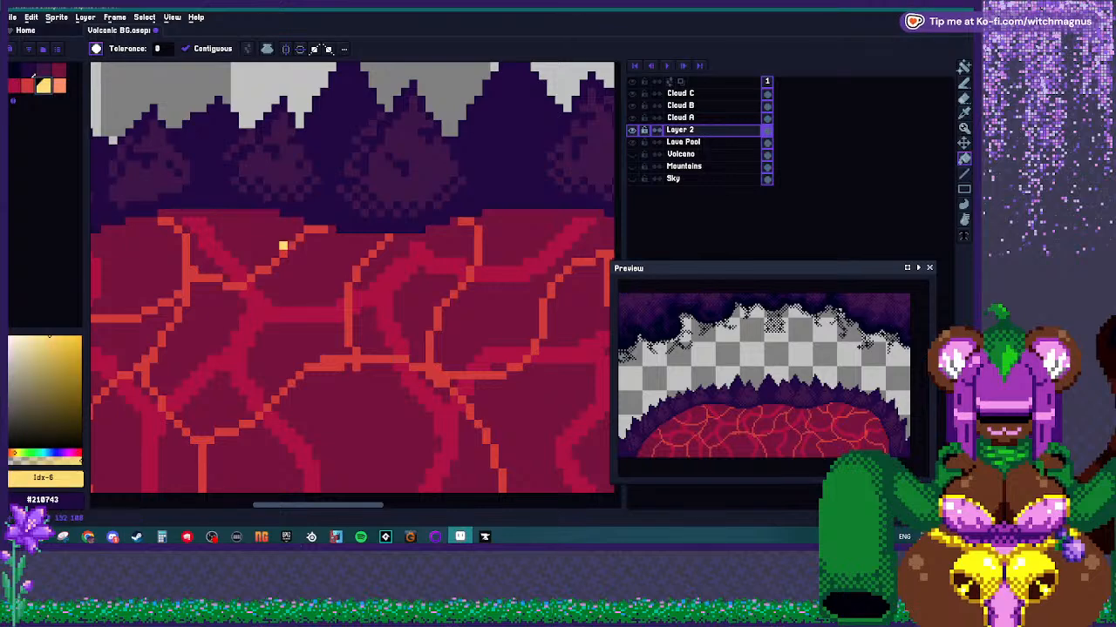
click(357, 266)
scroll(335, 283, down, 2)
scroll(335, 283, up, 1)
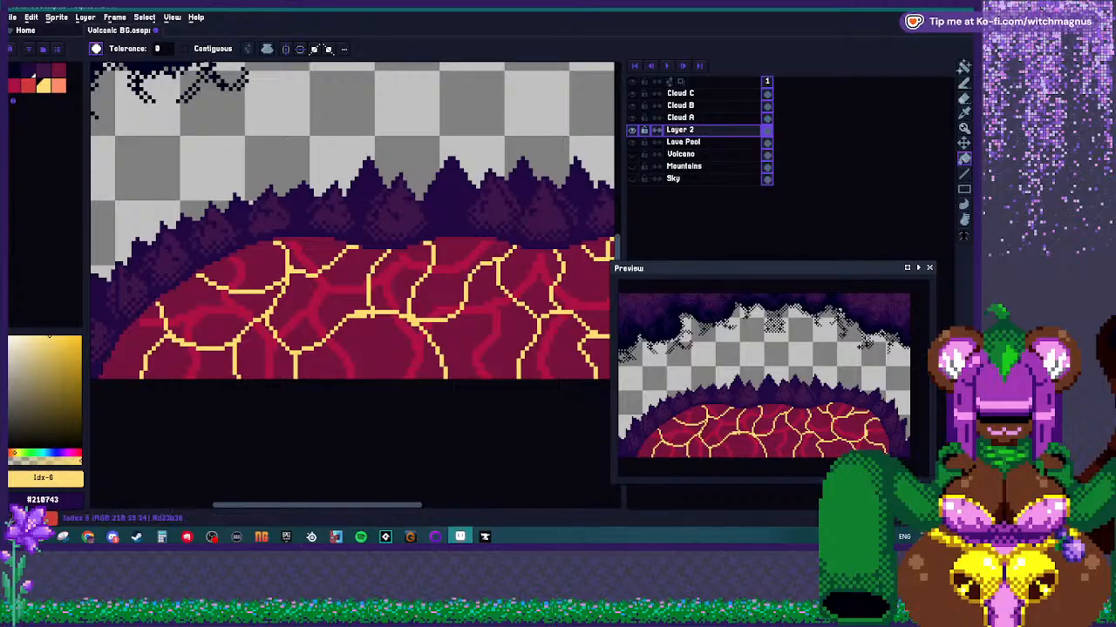
key(bracketleft)
click(335, 283)
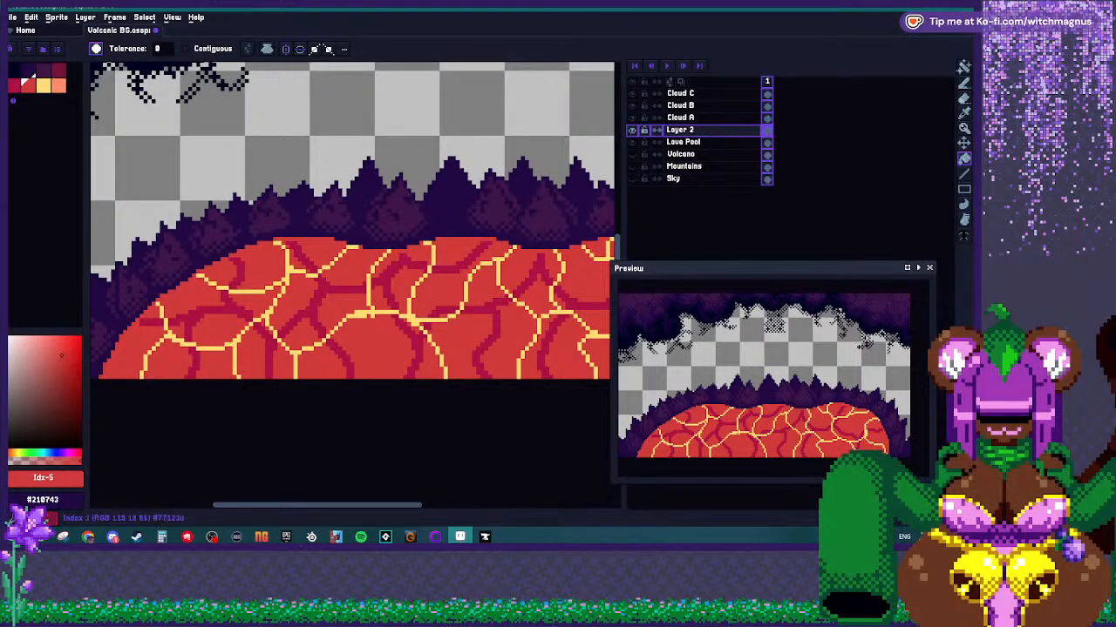
Try maroon Idx-3 as the color of the lava pool's thick crimson cracks.
key(bracketleft)
key(bracketleft)
click(335, 283)
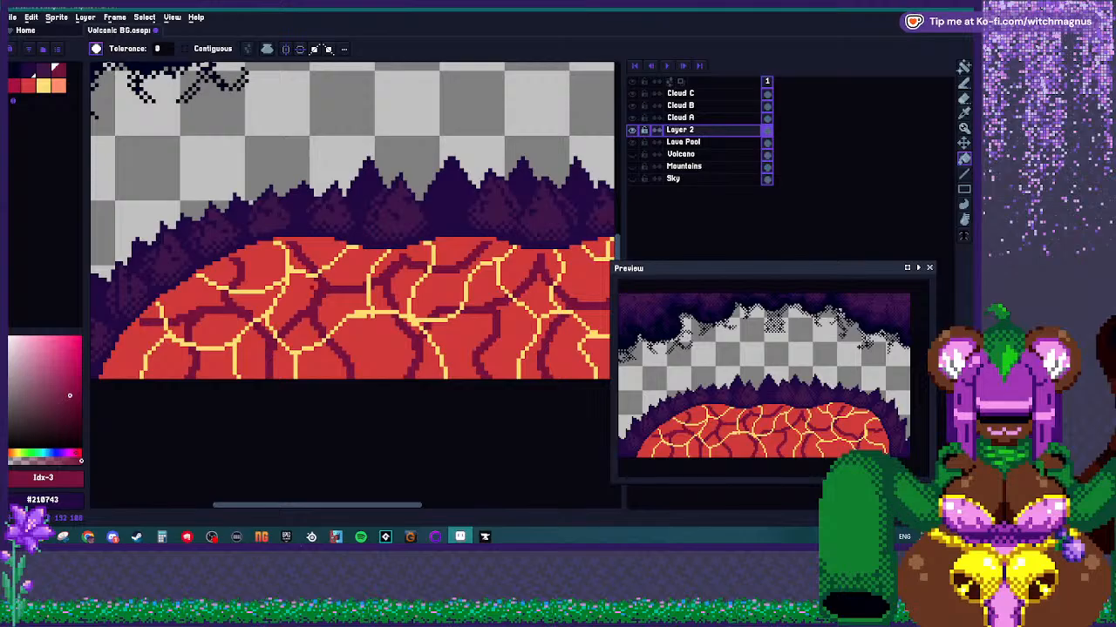
scroll(310, 286, down, 3)
scroll(309, 286, up, 1)
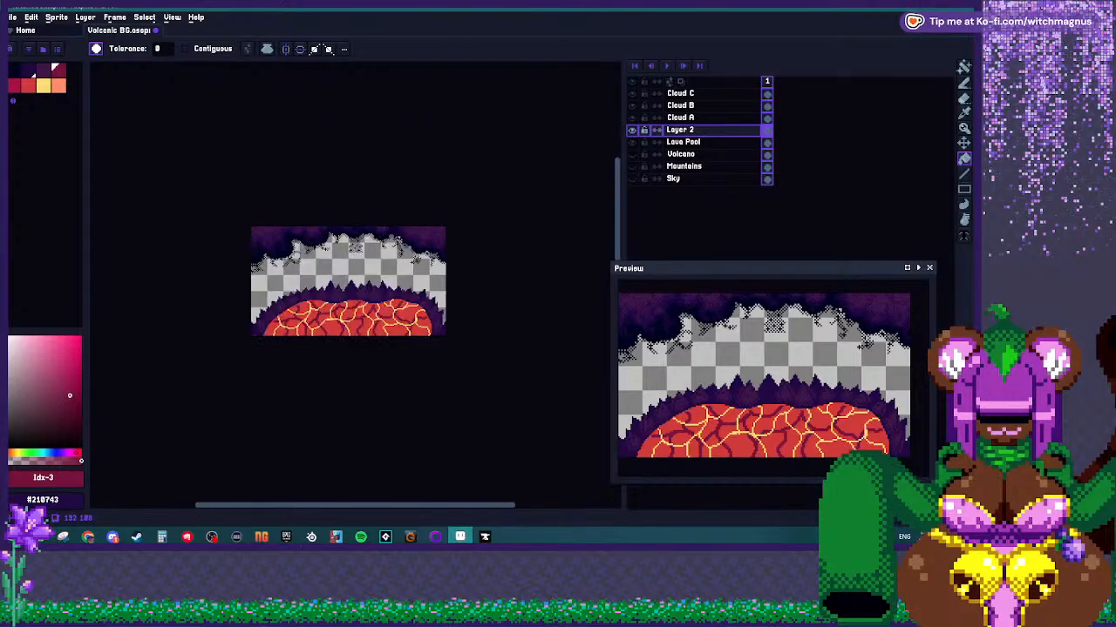
scroll(335, 328, up, 1)
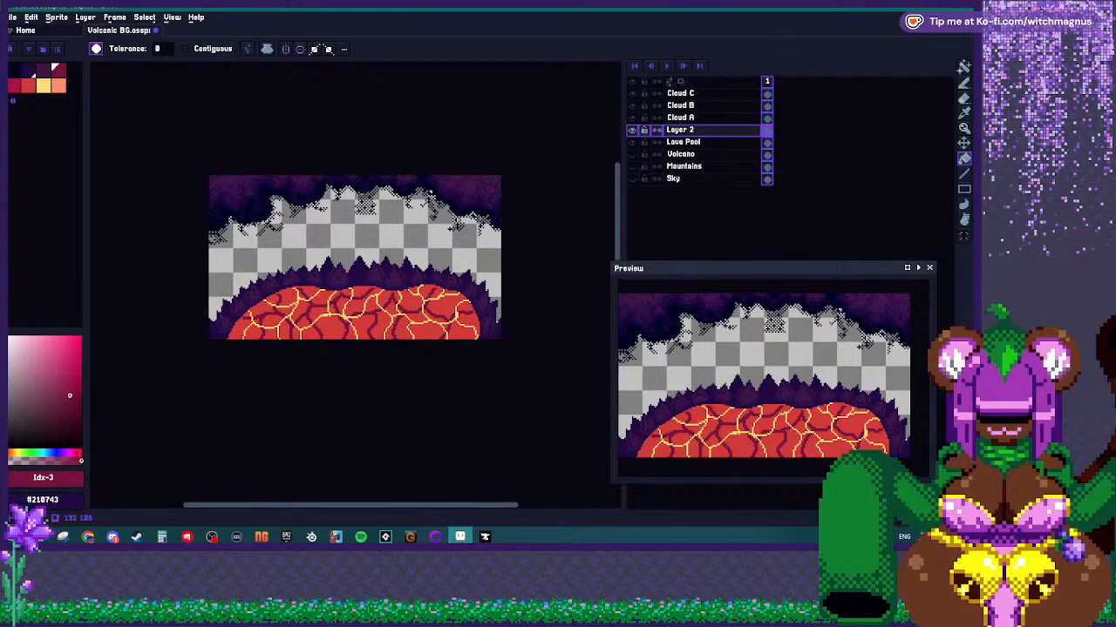
scroll(333, 340, up, 1)
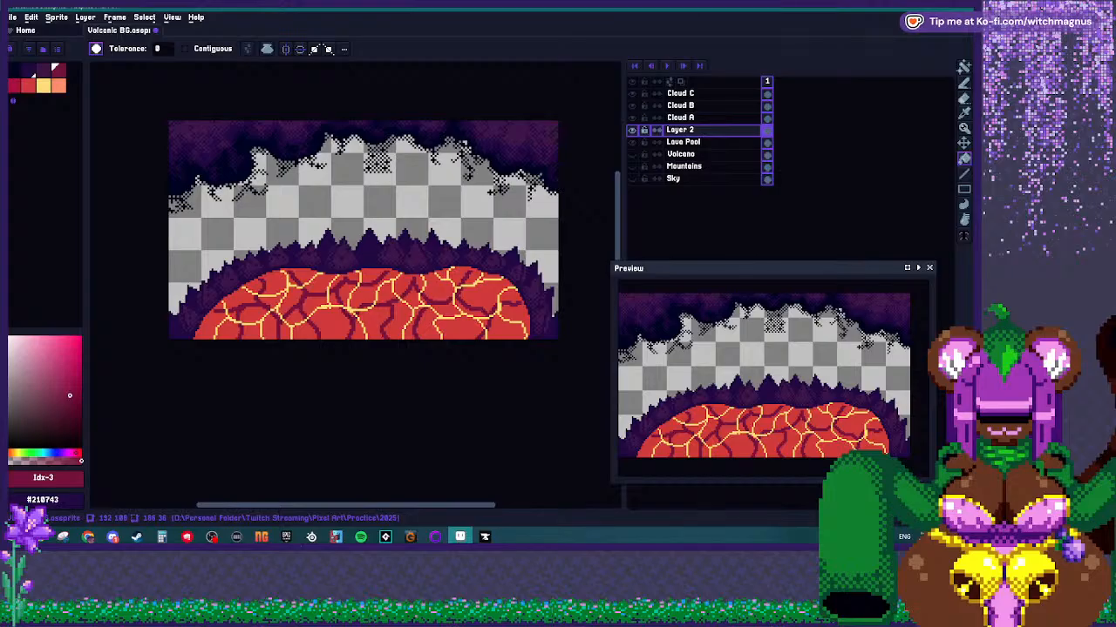
Undo the crack and fill colors of the lava pool back to a plain maroon shape.
click(88, 537)
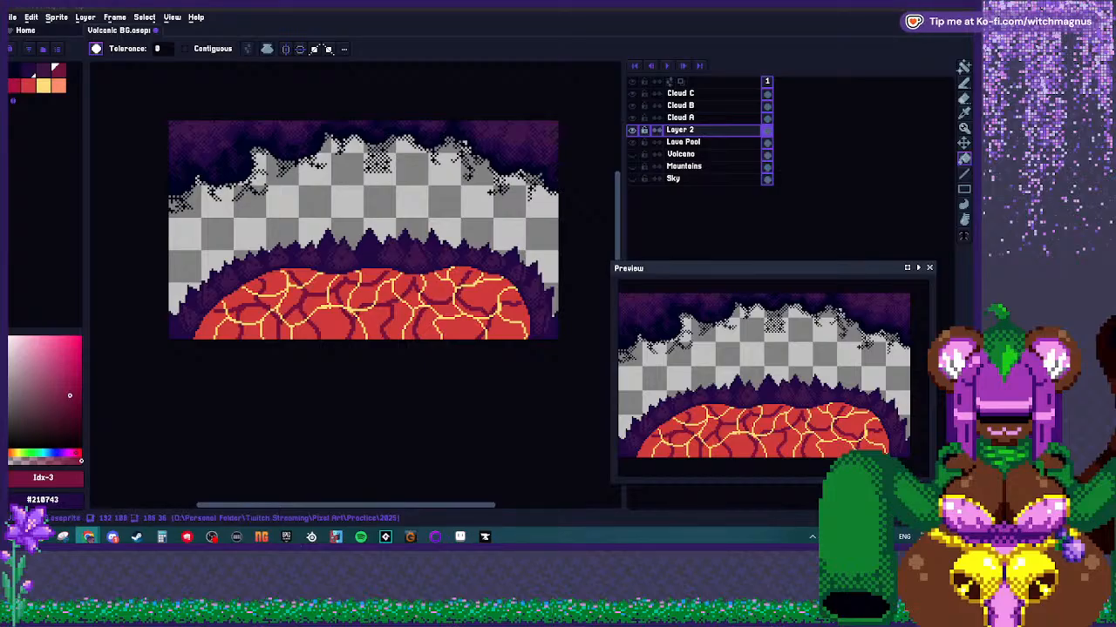
key(alt+Tab)
scroll(296, 310, up, 2)
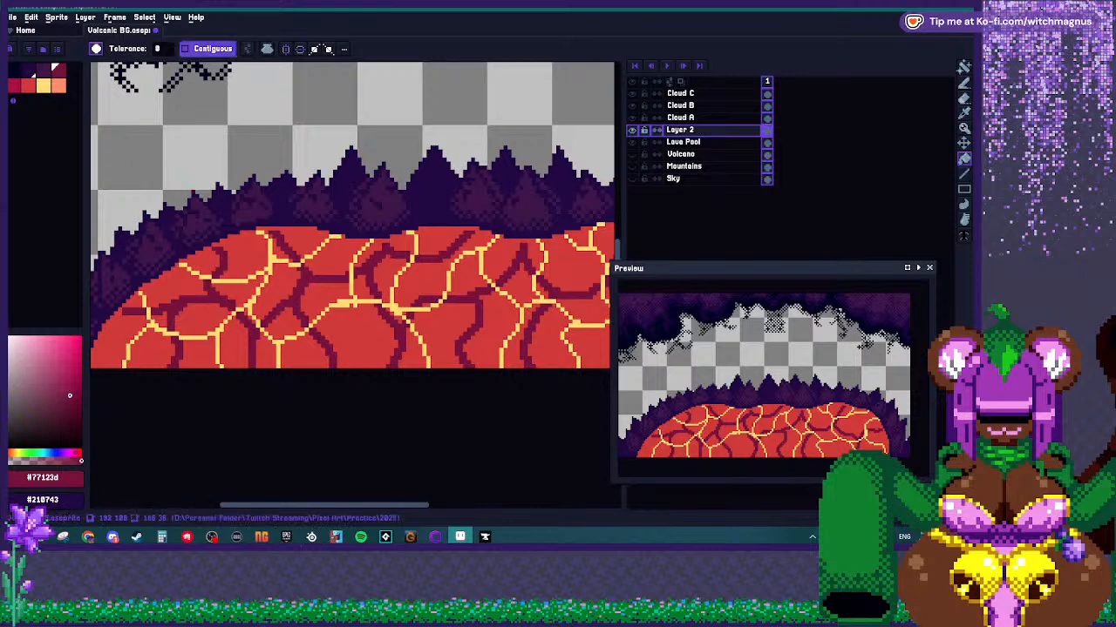
key(ctrl+z)
key(ctrl+z)
key(ctrl+z)
scroll(295, 310, down, 4)
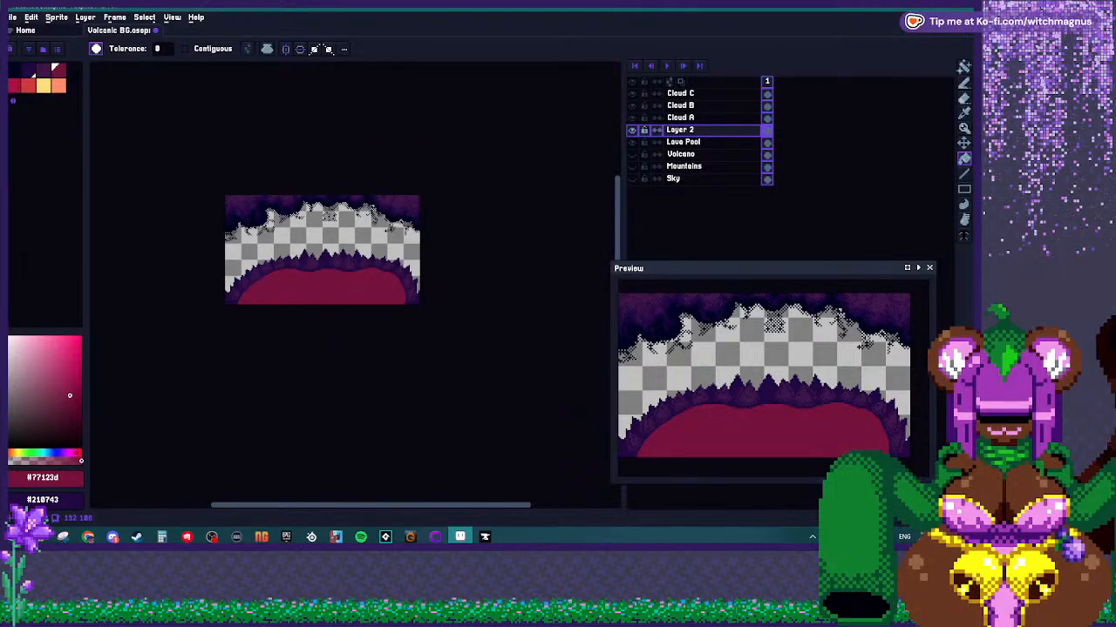
scroll(326, 247, up, 1)
Show the hidden Volcano, Mountains and Sky layers again and make the Volcano layer active.
key(alt+Tab)
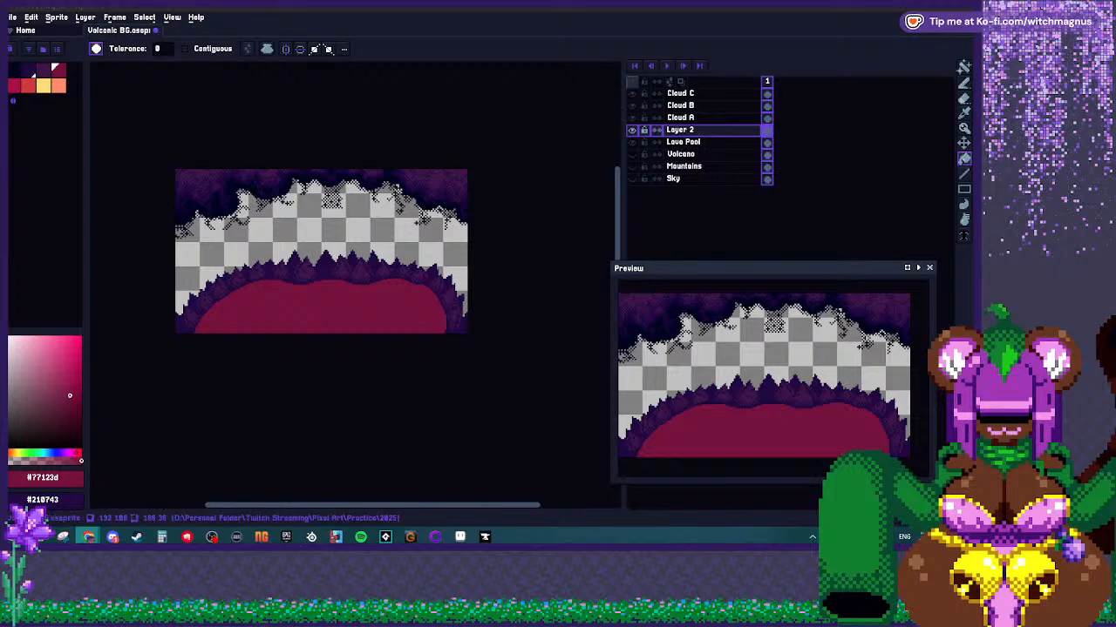
scroll(246, 292, up, 1)
scroll(357, 238, left, 1)
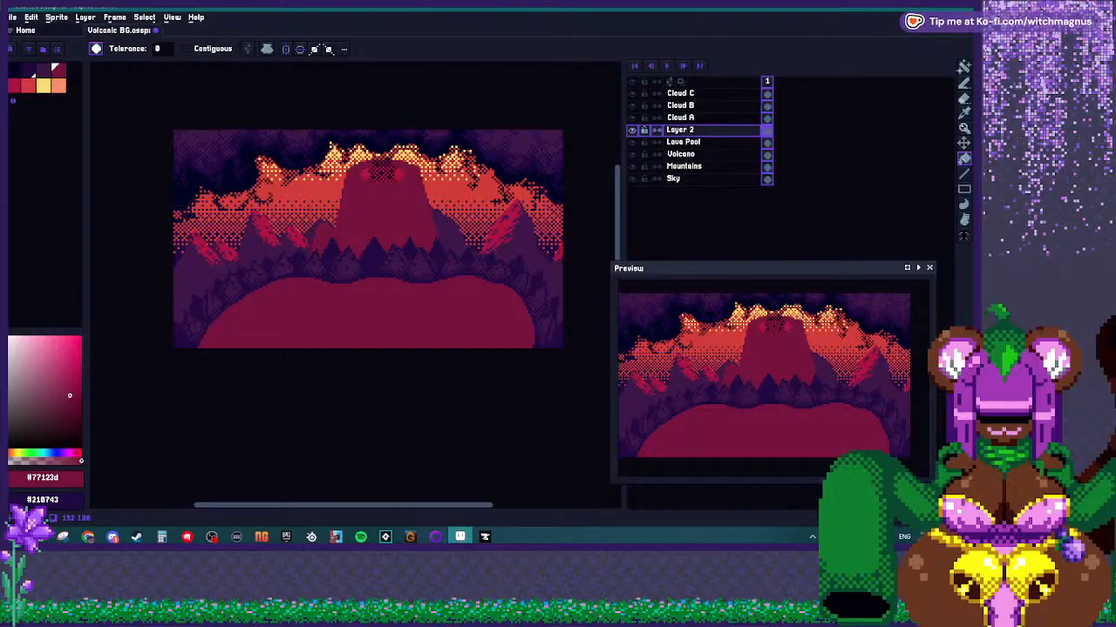
scroll(370, 305, down, 1)
scroll(368, 225, up, 1)
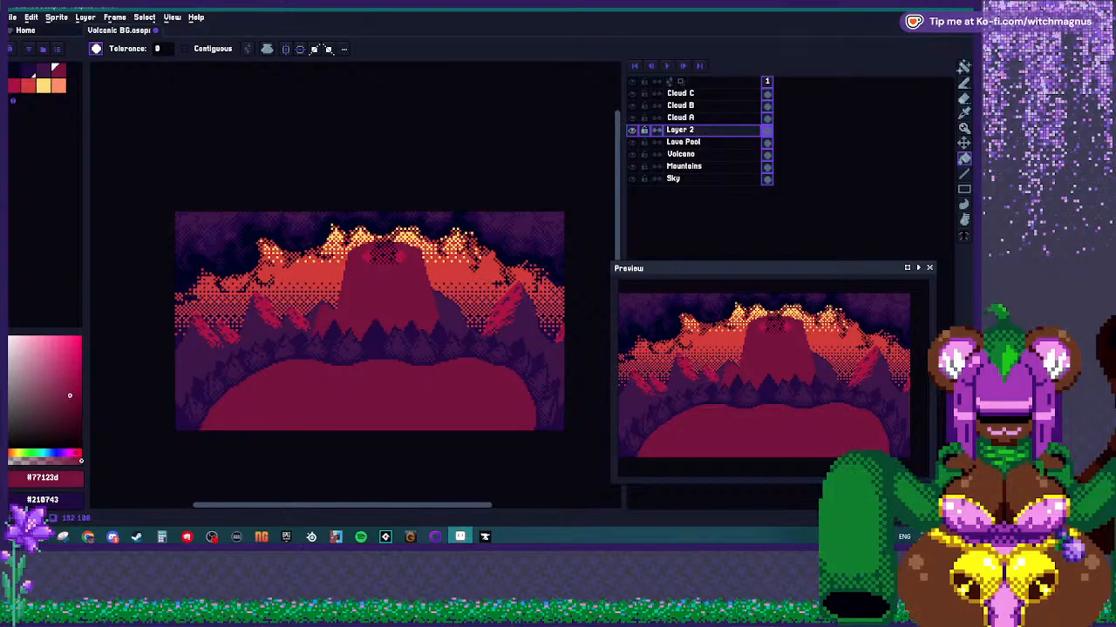
scroll(314, 305, up, 1)
click(680, 154)
scroll(357, 292, up, 1)
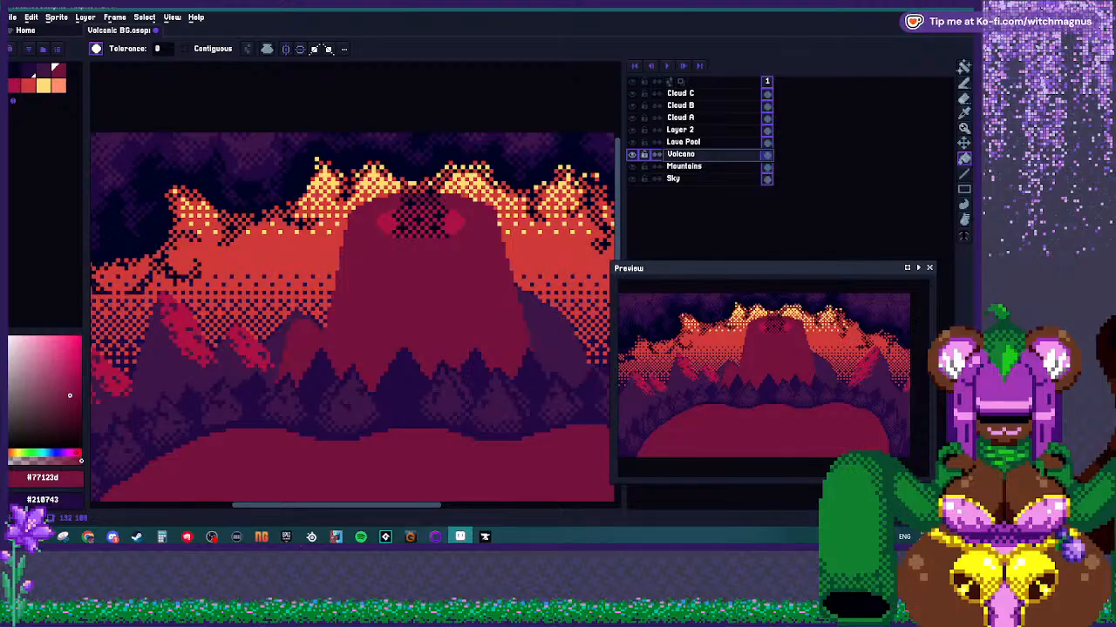
Sample the dark purple Idx-2 and fill the maroon volcano body with it on the Volcano layer.
key(alt)
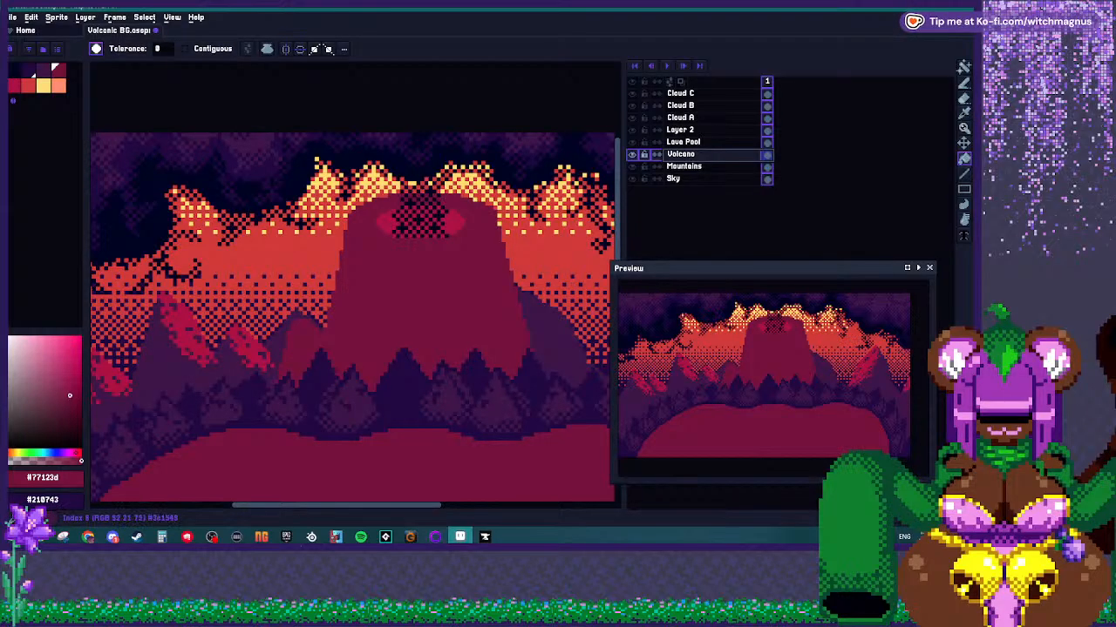
key(b)
scroll(386, 261, up, 1)
scroll(392, 262, down, 1)
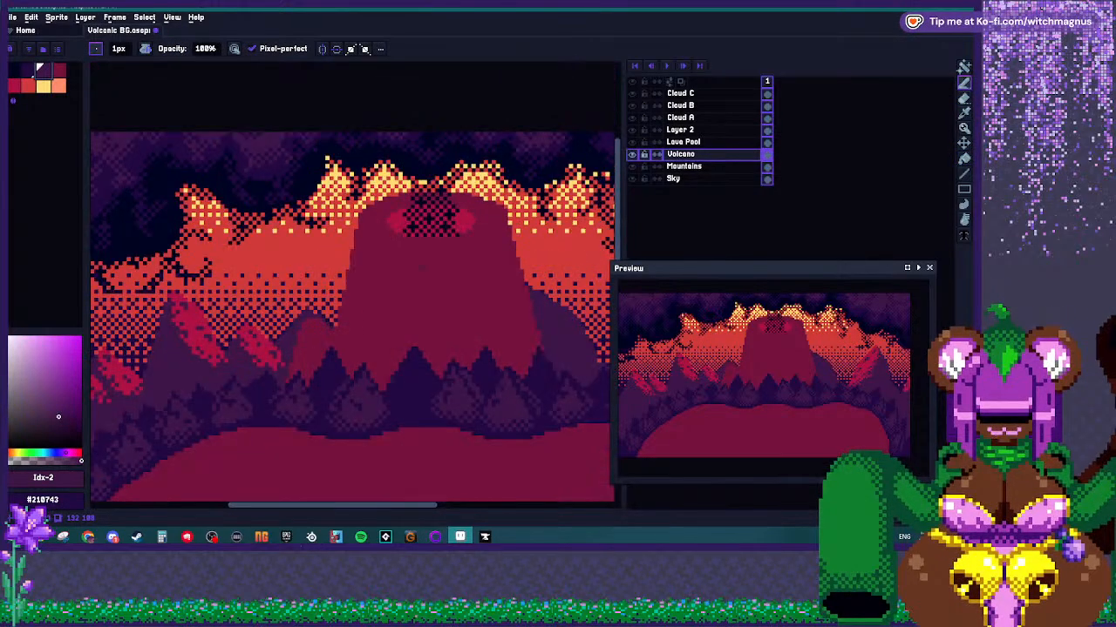
scroll(423, 268, up, 1)
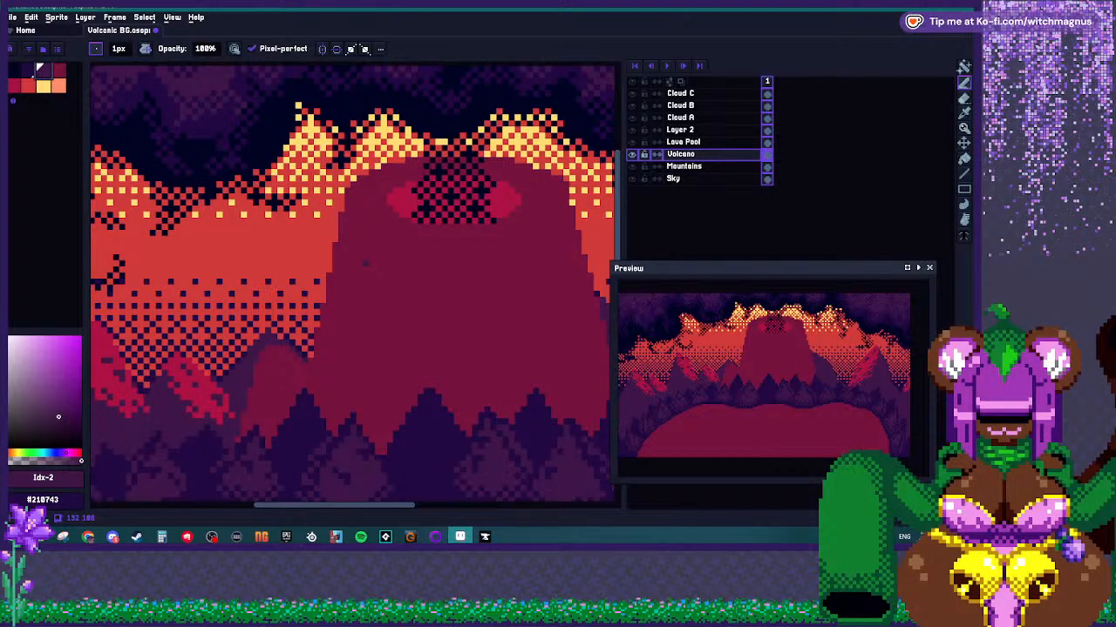
key(g)
click(372, 262)
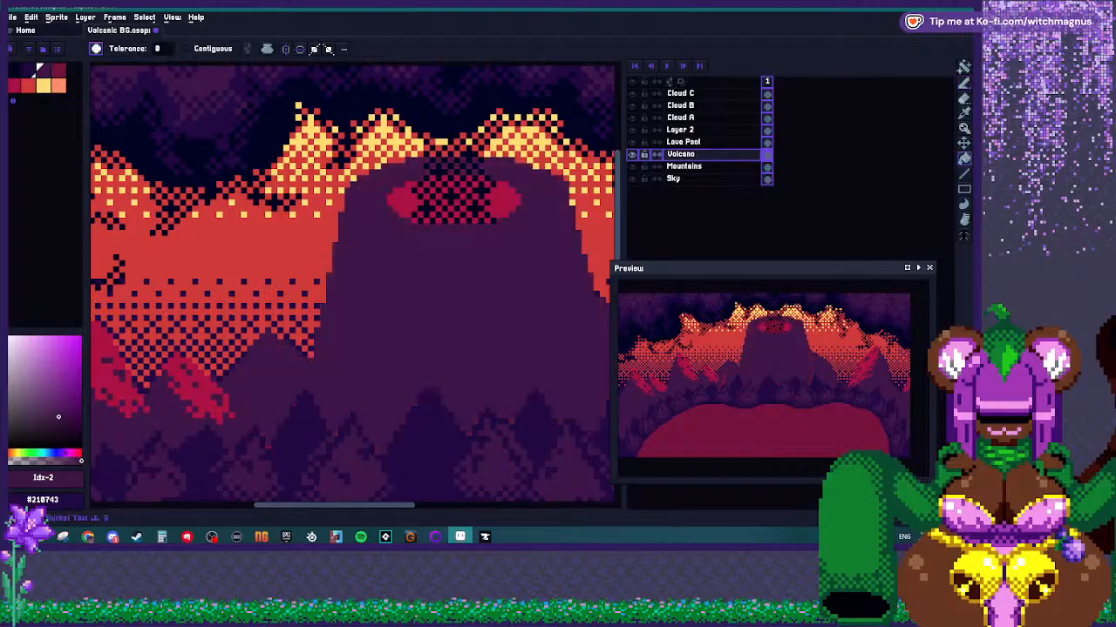
key(ctrl+z)
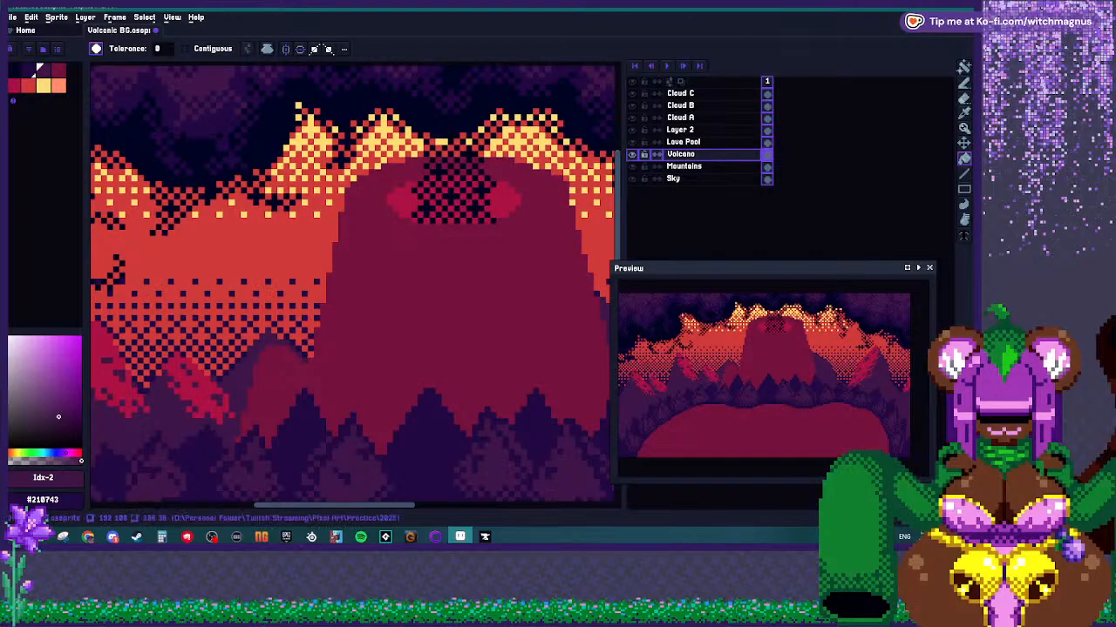
click(364, 262)
Draw a 1 px maroon Idx-3 curve across the volcano below the crater opening to mark the front rim.
click(59, 70)
key(b)
scroll(339, 192, up, 1)
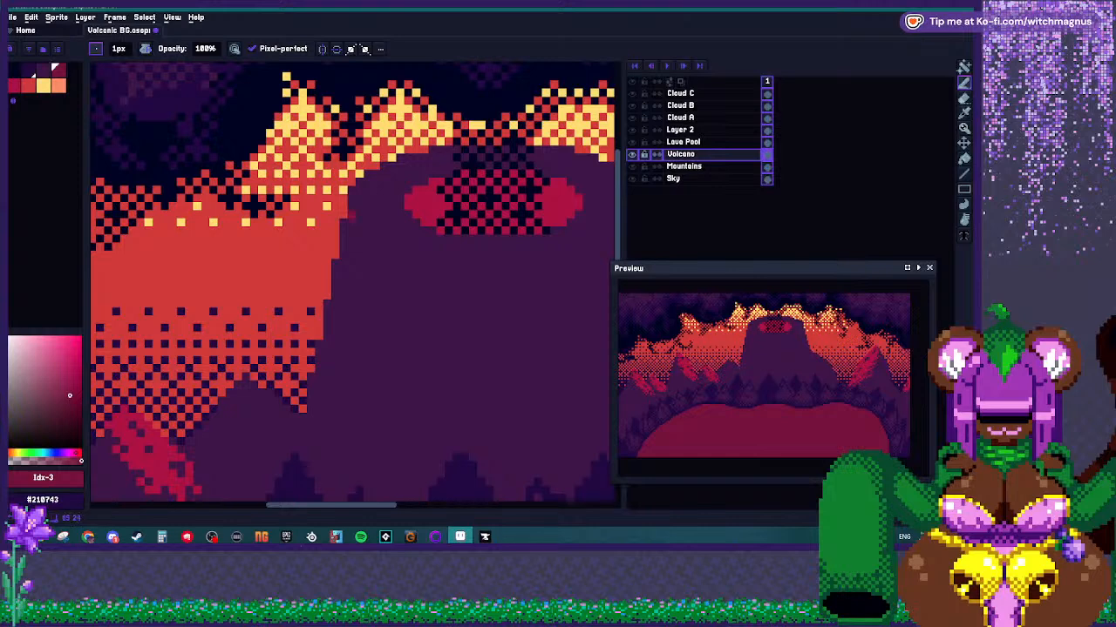
mouse_move(353, 222)
mouse_down()
mouse_move(523, 272)
mouse_move(599, 258)
mouse_up()
scroll(353, 283, down, 3)
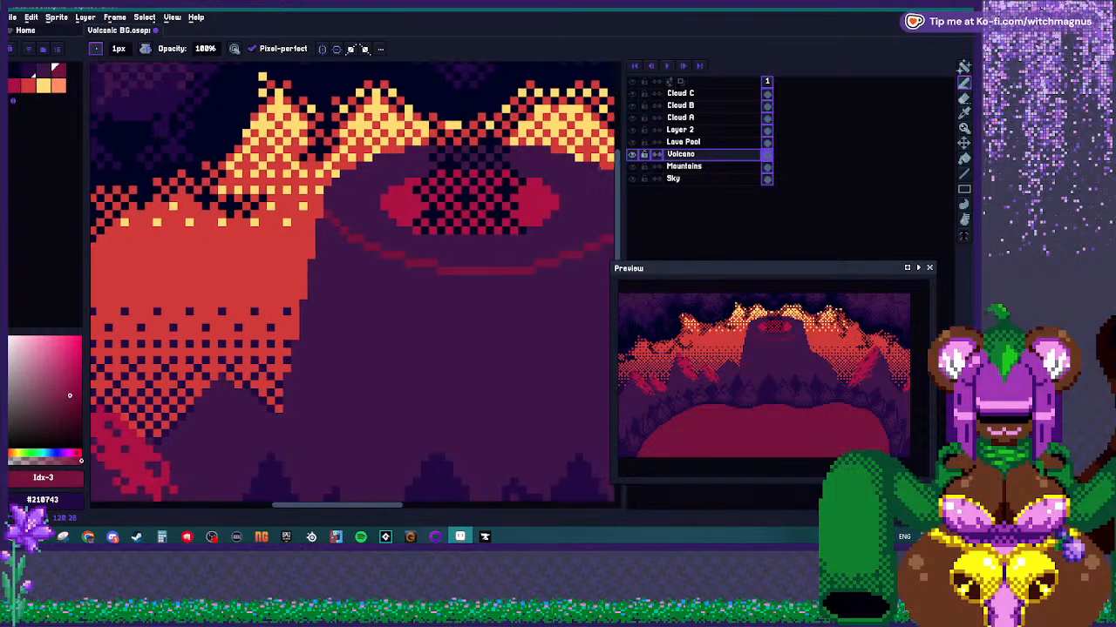
Turn on contiguous filling and fill the crater rim above the curve with maroon Idx-3.
key(g)
click(471, 292)
key(ctrl+z)
click(207, 49)
click(488, 248)
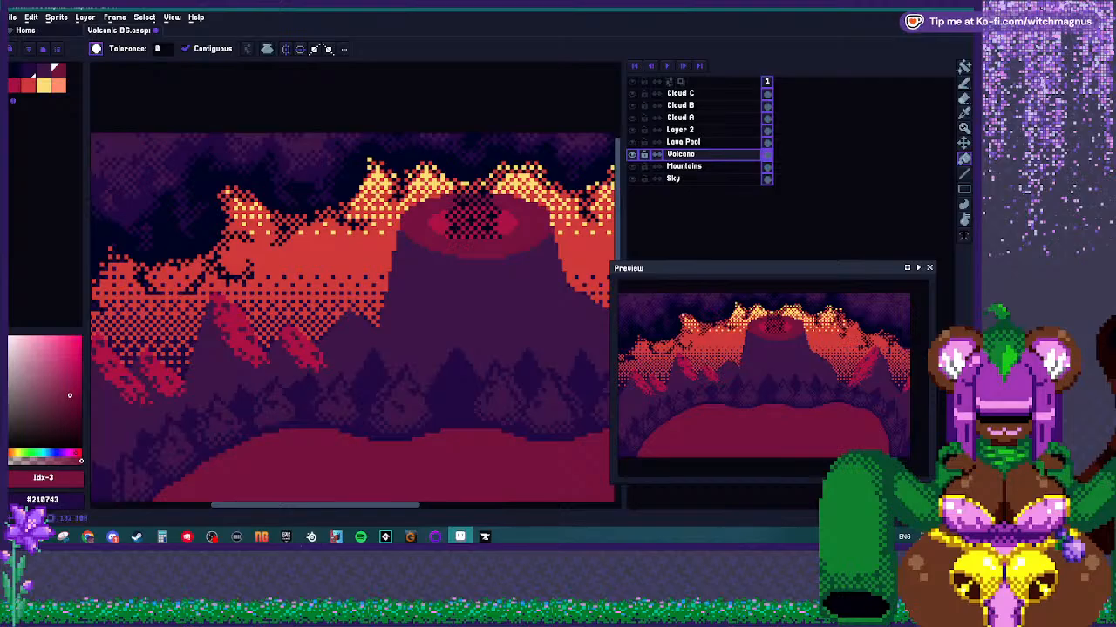
scroll(546, 243, up, 1)
scroll(456, 283, down, 1)
scroll(541, 264, up, 1)
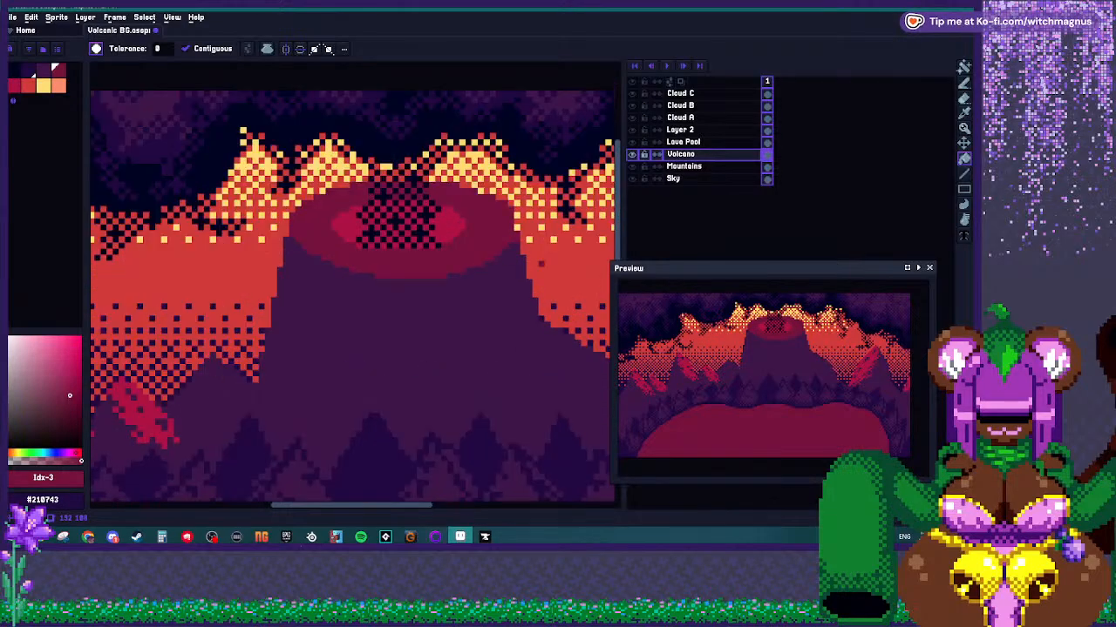
Outline a lit area on the volcano's left flank in maroon Idx-3, enlarging the pencil to 3 px.
key(b)
scroll(371, 283, down, 1)
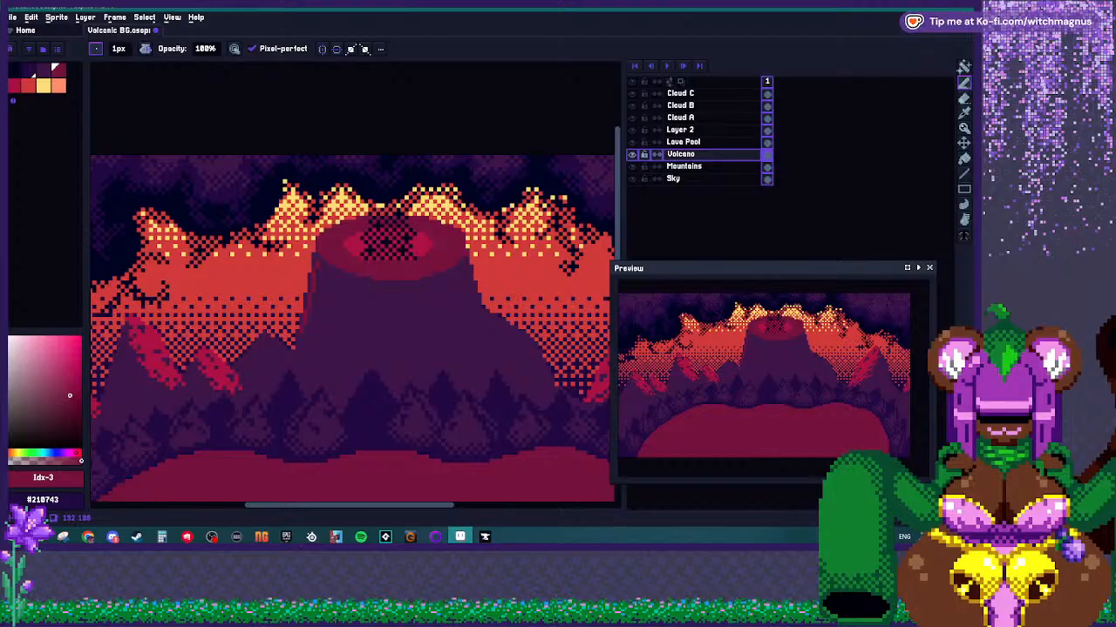
key(plus)
key(plus)
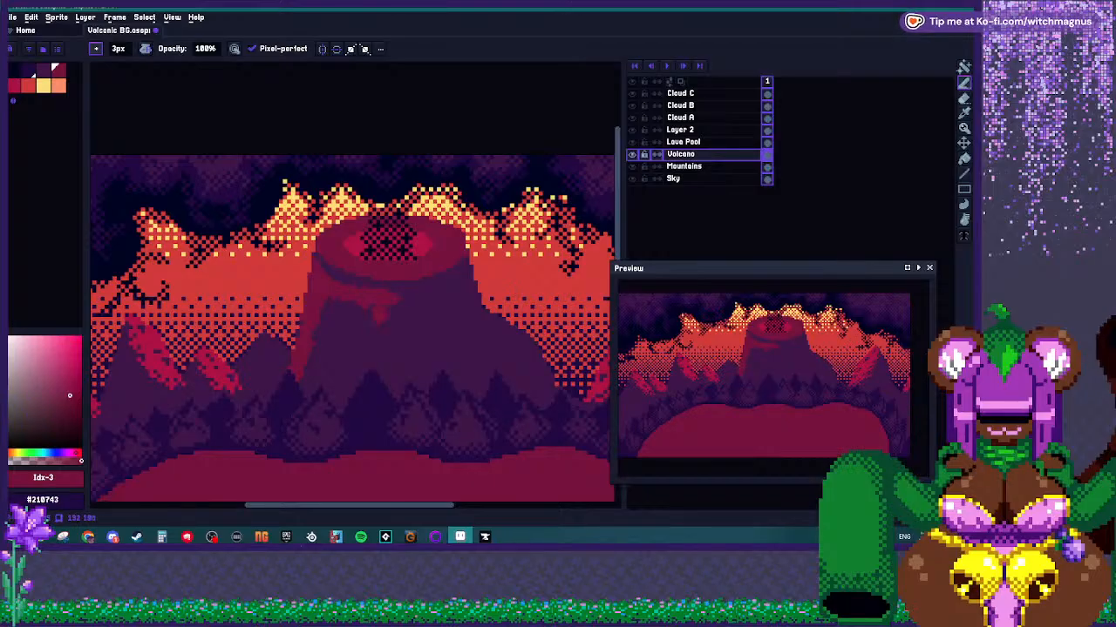
click(385, 347)
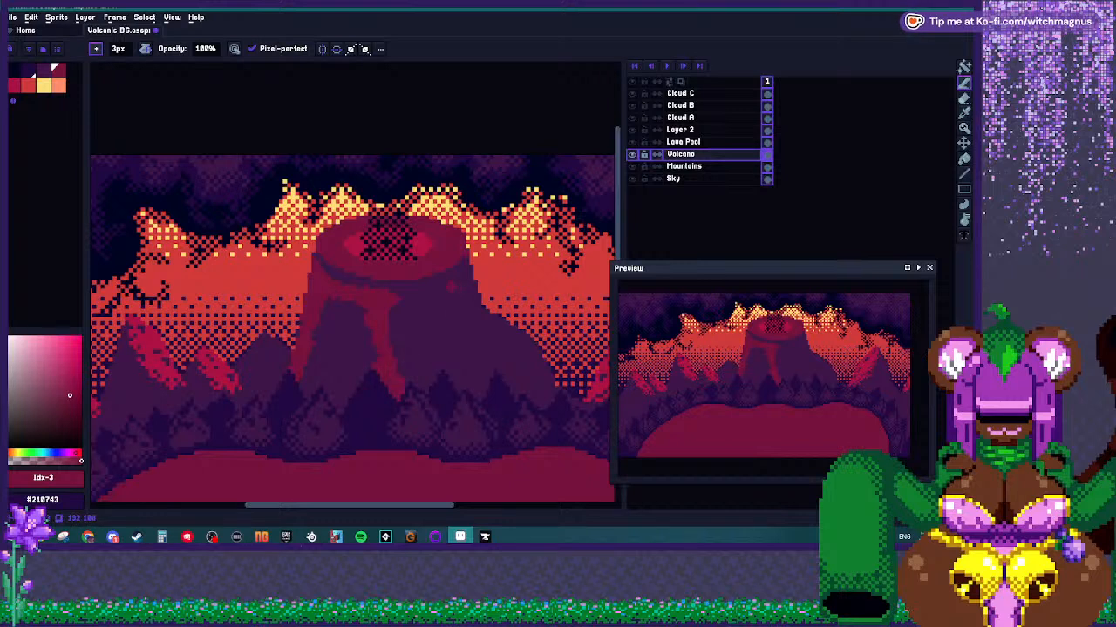
Paint a maroon strip down the volcano's right edge and fill in the left flank with a 6 px pencil.
key(v)
key(b)
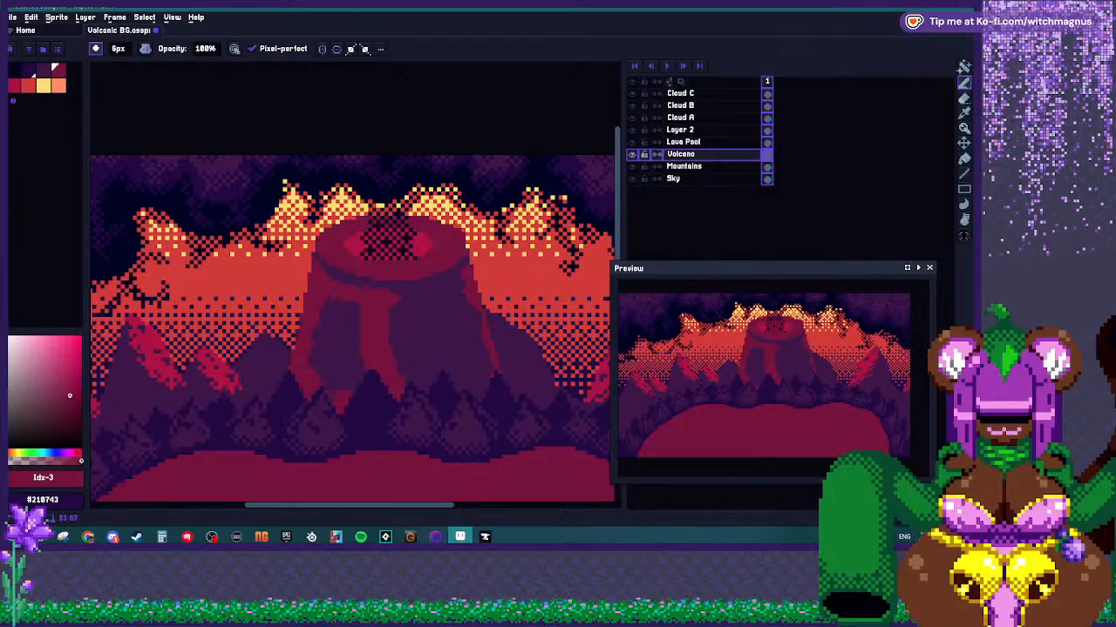
click(351, 330)
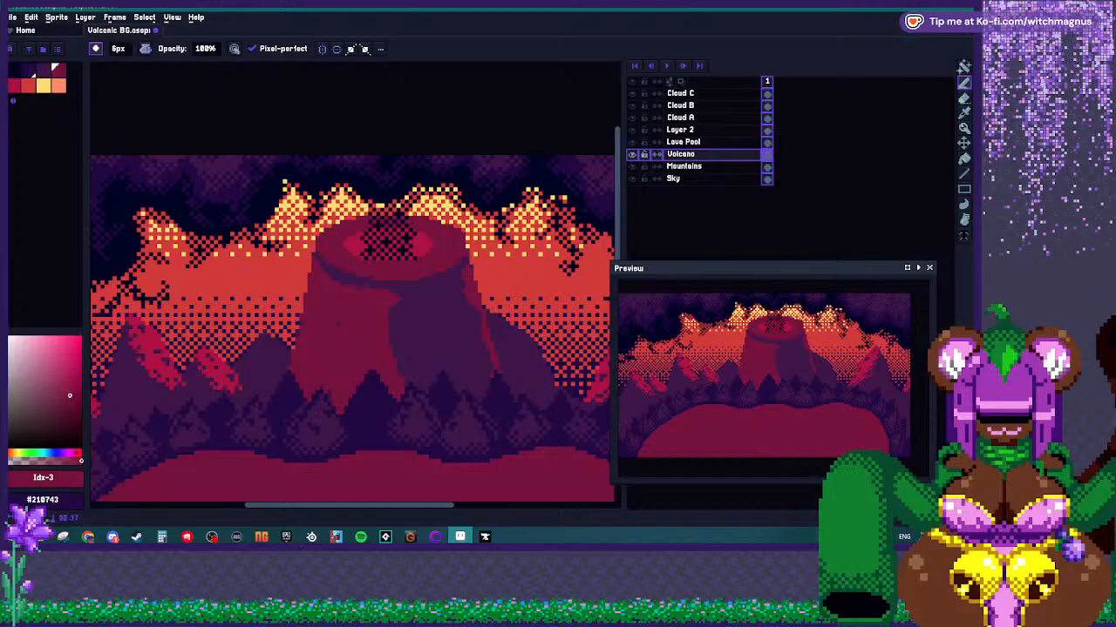
Thin the dark purple line under the crater's left rim to one pixel by painting over the extra pixels with maroon.
scroll(285, 229, up, 3)
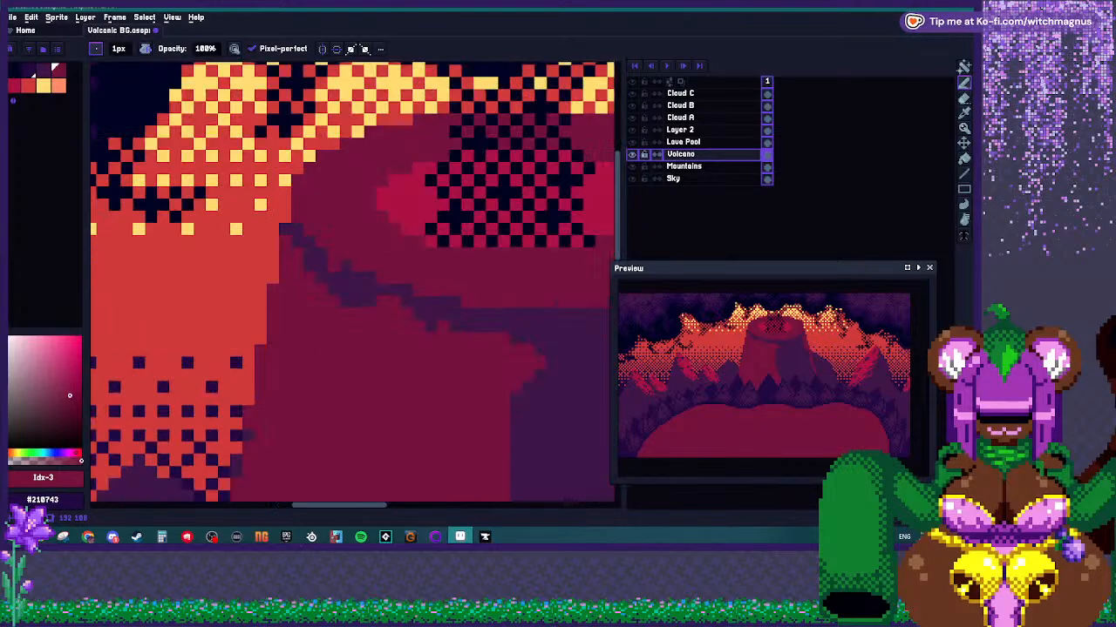
click(319, 266)
click(335, 287)
click(345, 303)
click(353, 290)
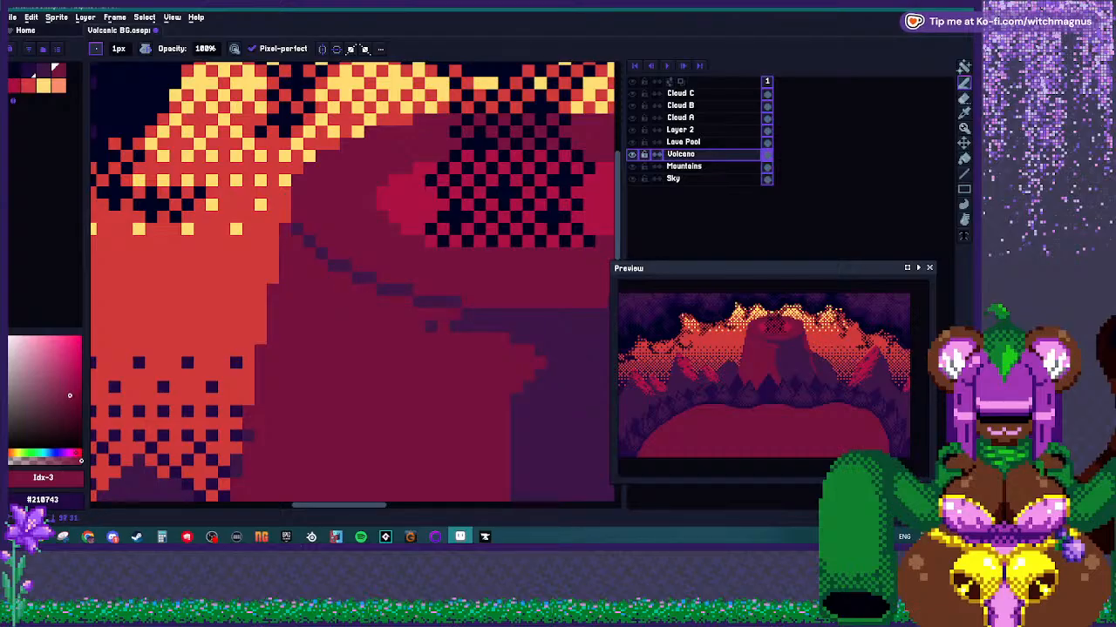
scroll(352, 310, down, 4)
scroll(448, 318, up, 3)
scroll(279, 279, up, 2)
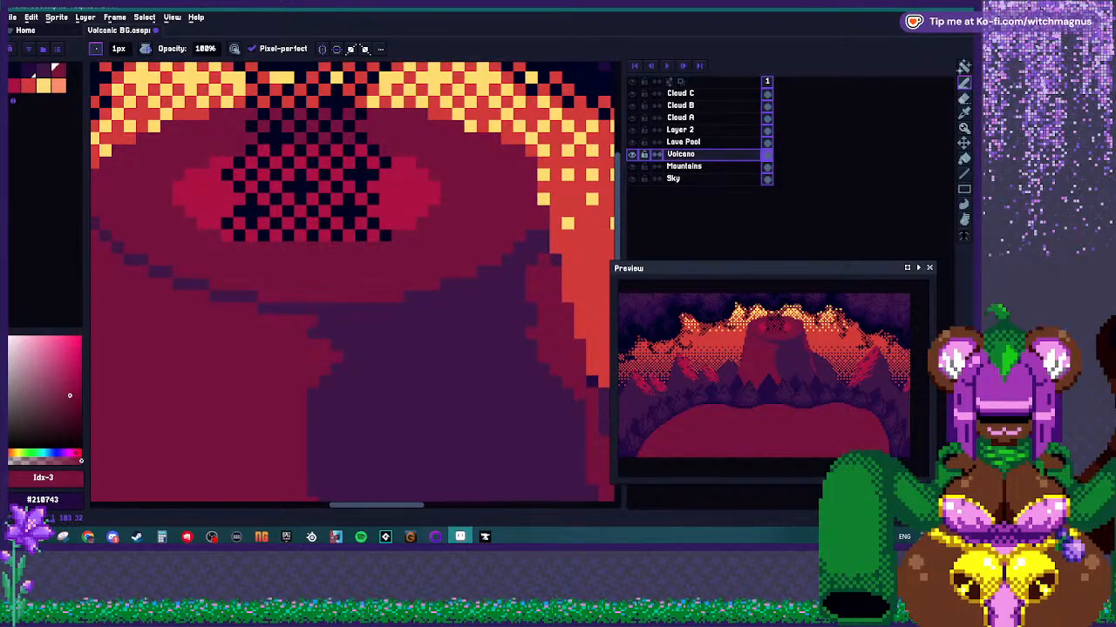
scroll(315, 306, down, 4)
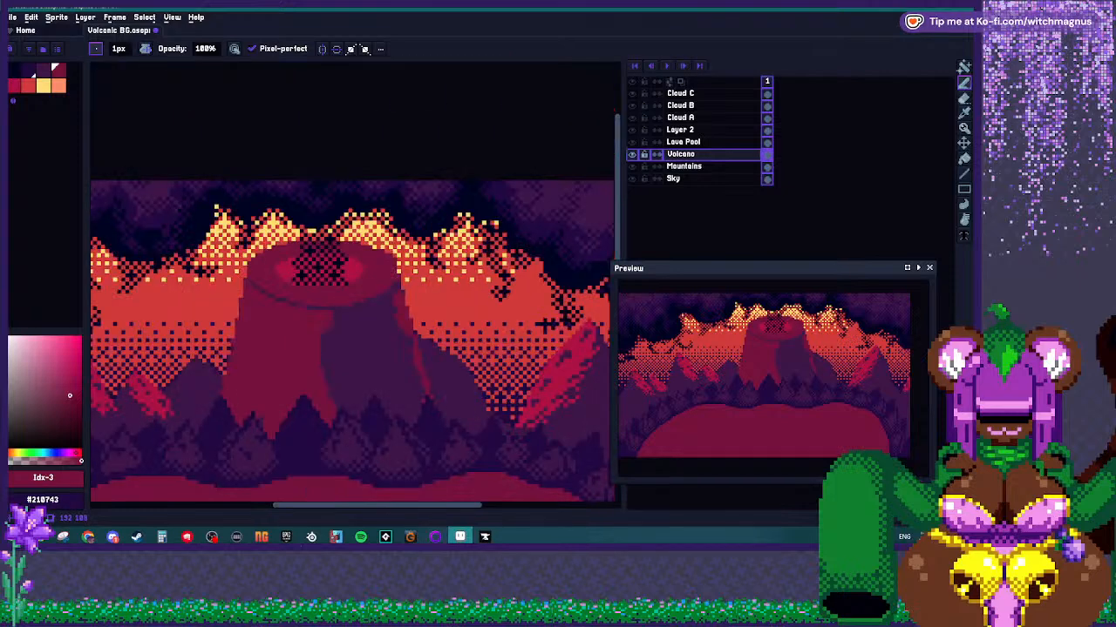
Sample the maroon #77123d and extend it as a thin band beneath the dark line along the crater's right rim.
scroll(303, 357, up, 2)
alt+click(350, 288)
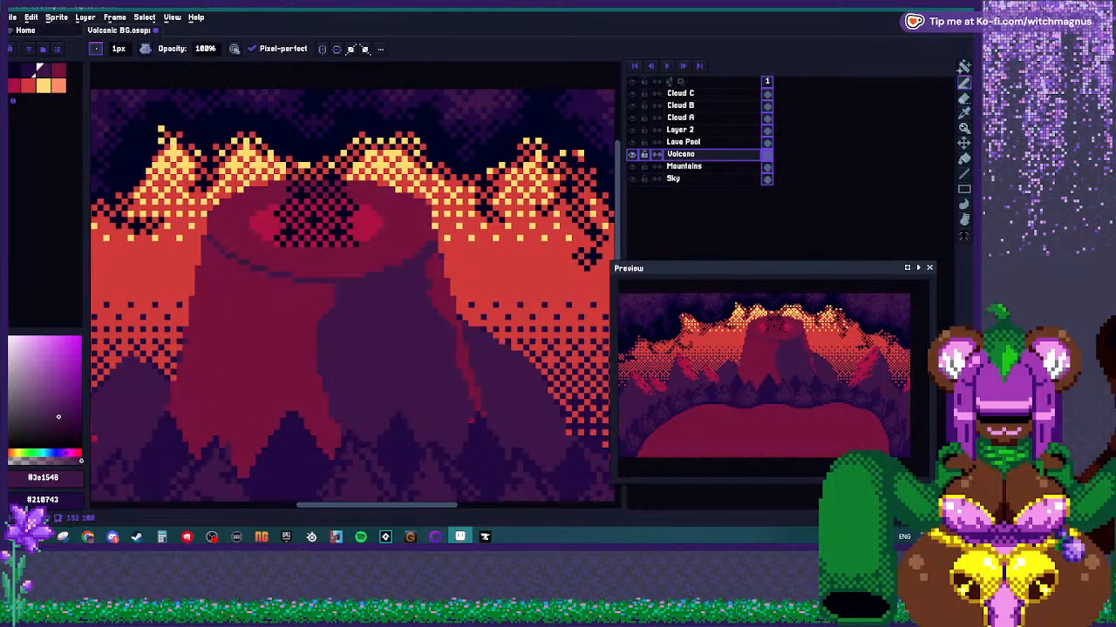
alt+click(317, 295)
click(329, 287)
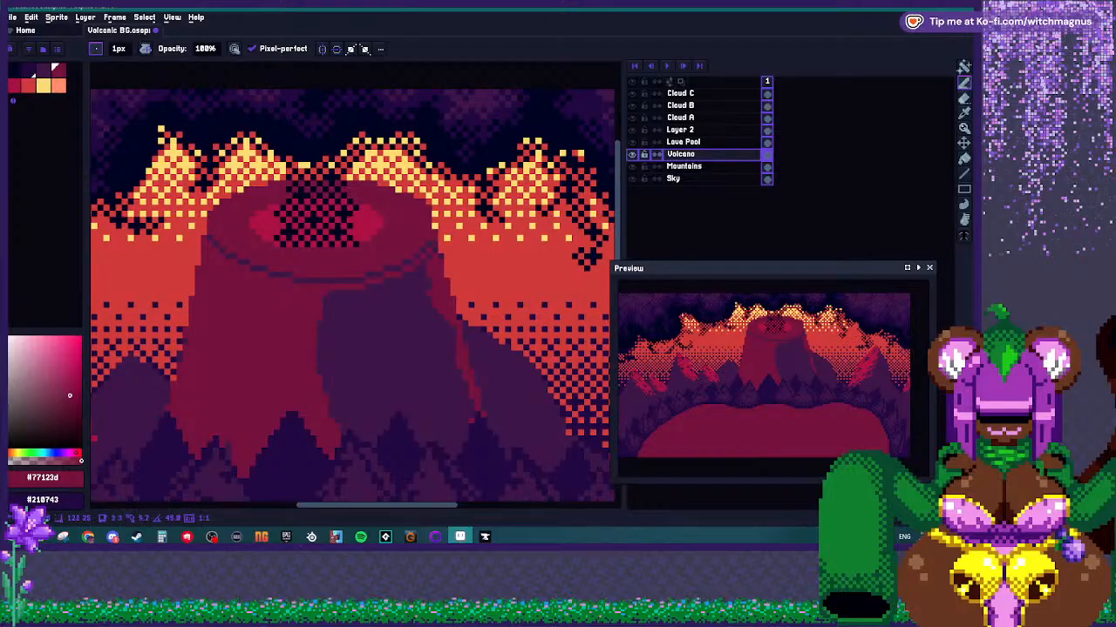
scroll(435, 251, up, 2)
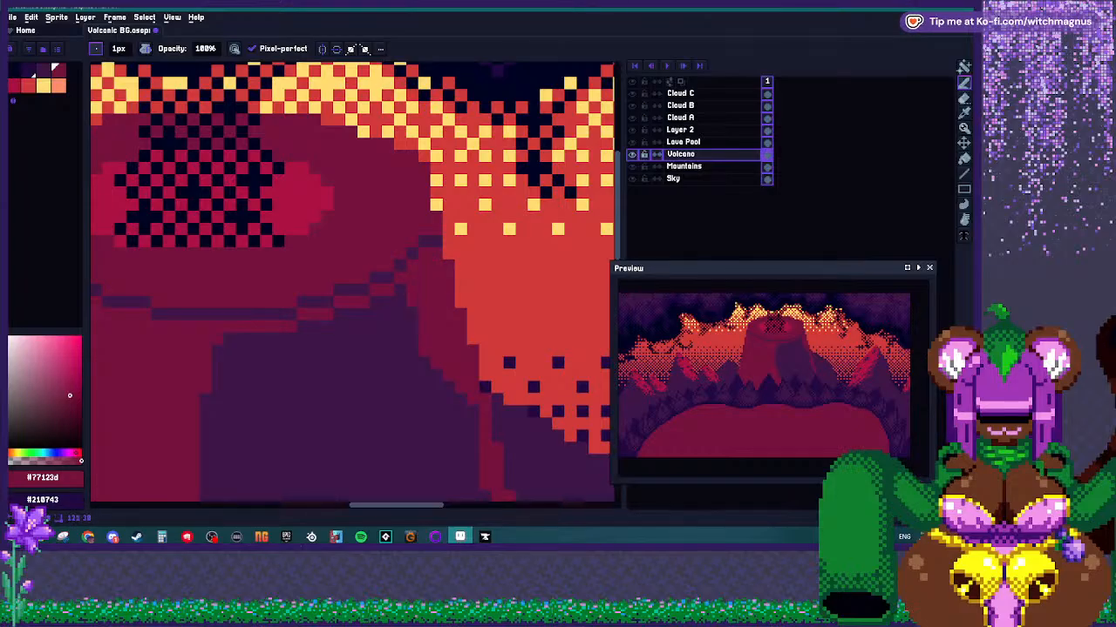
Sample the dark purple #3e1548 and try painting rounded shadow spots over the volcano's maroon left flank with a 2 px pencil.
scroll(348, 279, down, 3)
scroll(348, 279, up, 2)
key(plus)
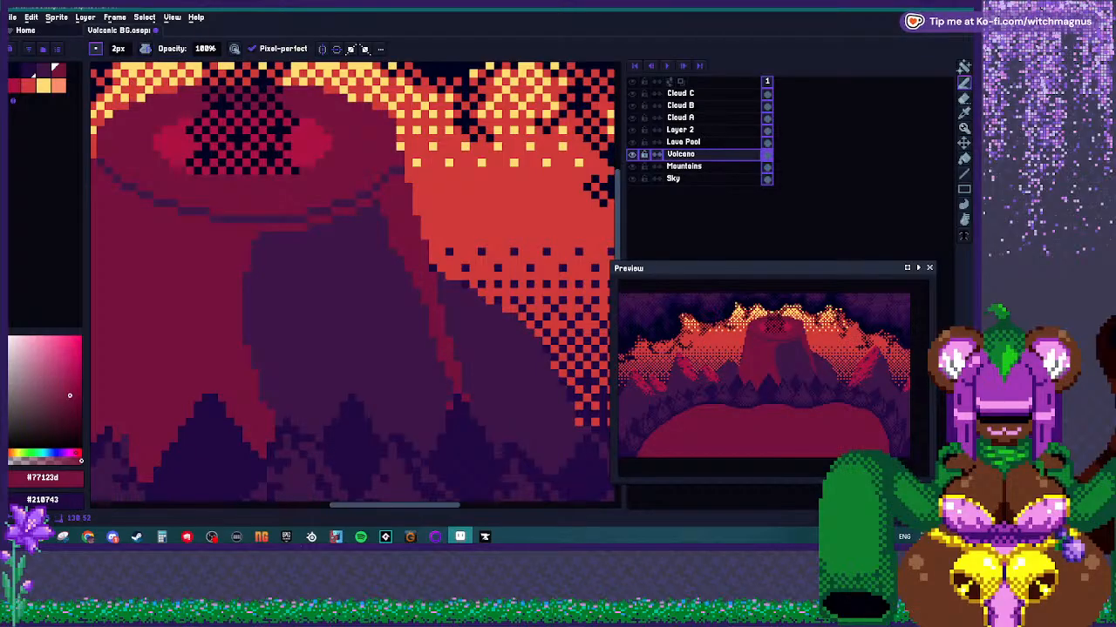
scroll(352, 283, down, 2)
alt+click(264, 255)
scroll(264, 254, up, 3)
key(minus)
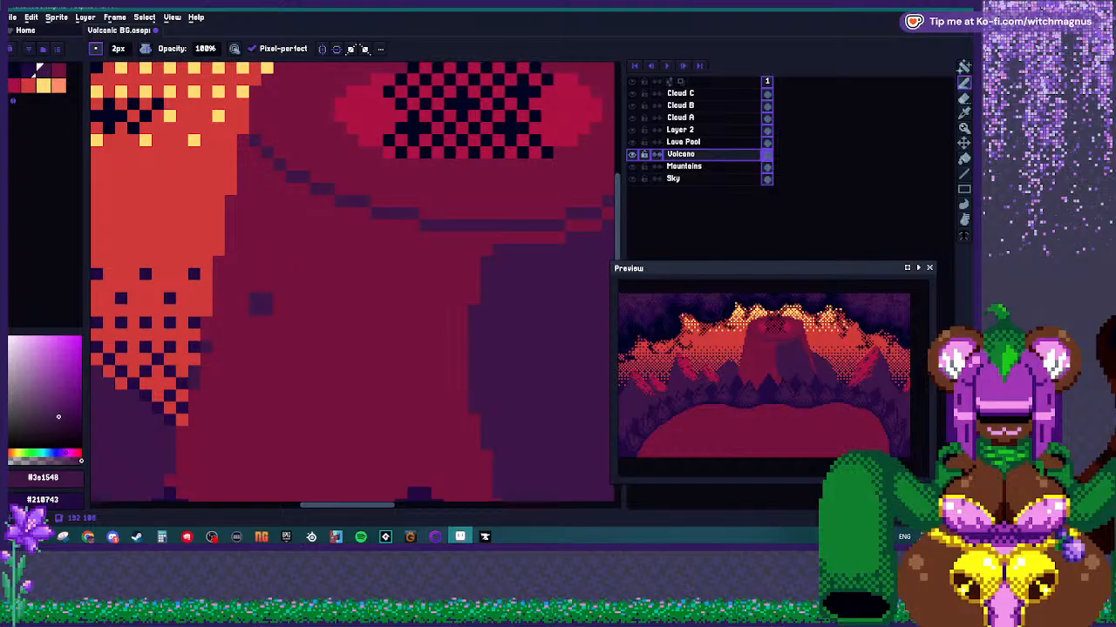
mouse_move(297, 365)
mouse_down()
mouse_move(298, 347)
mouse_move(273, 329)
mouse_up()
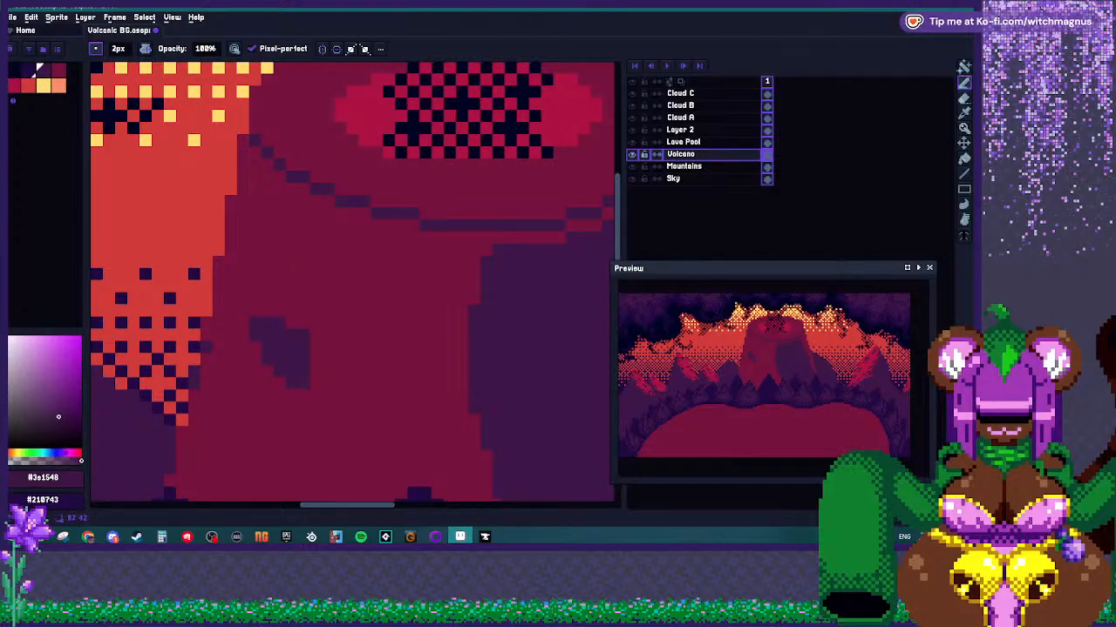
scroll(312, 283, down, 4)
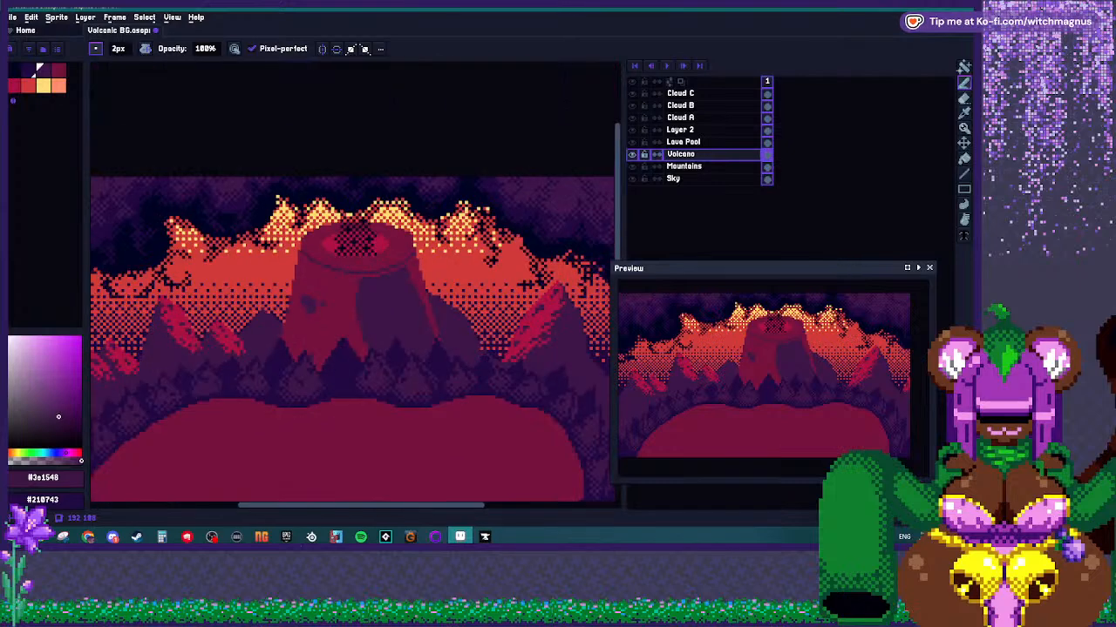
scroll(324, 303, up, 3)
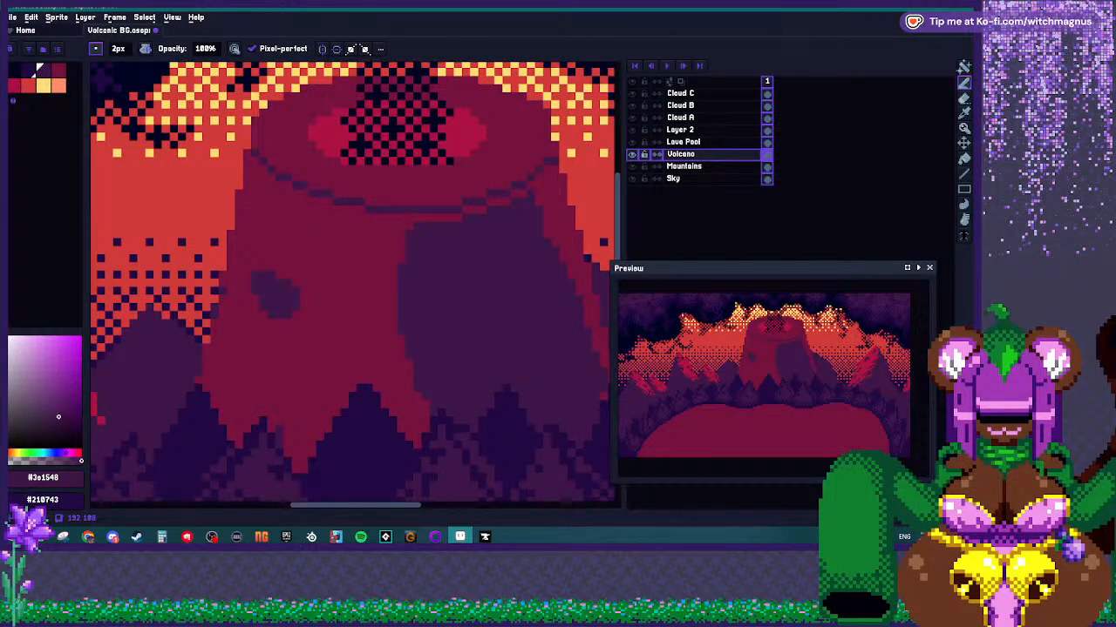
drag(333, 253, 311, 232)
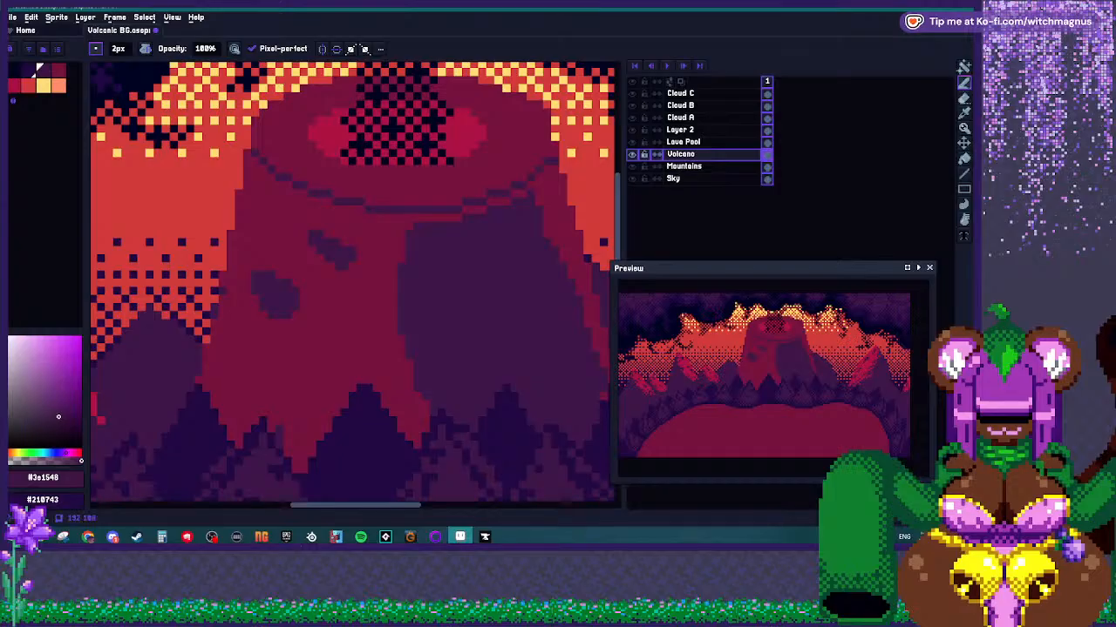
scroll(348, 140, down, 3)
scroll(349, 139, up, 2)
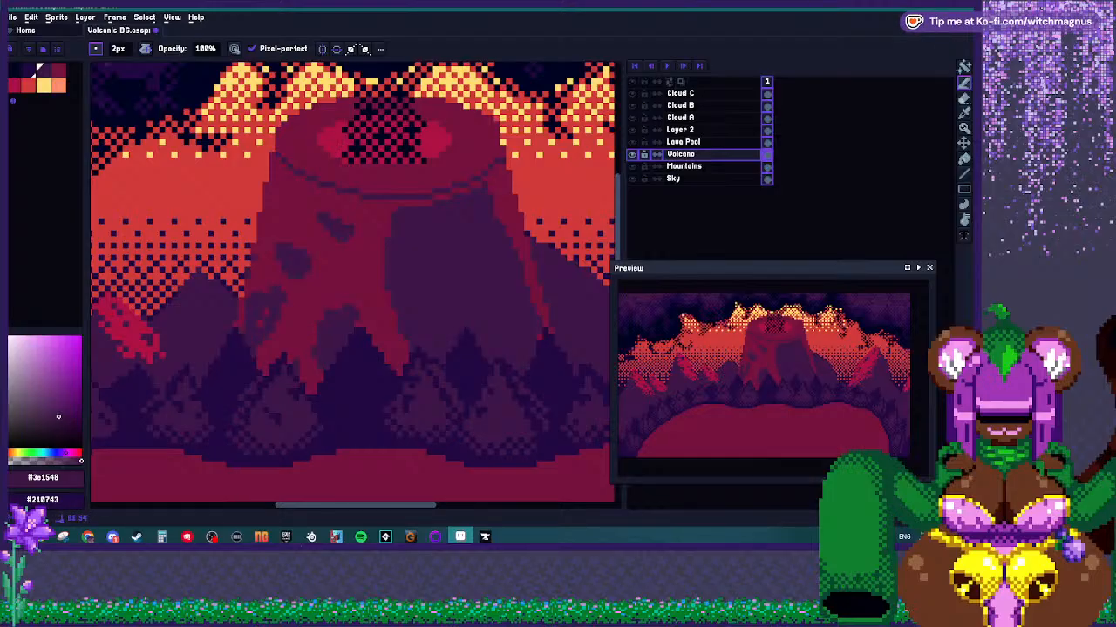
Undo all the dark purple spots painted on the volcano's left flank.
key(v)
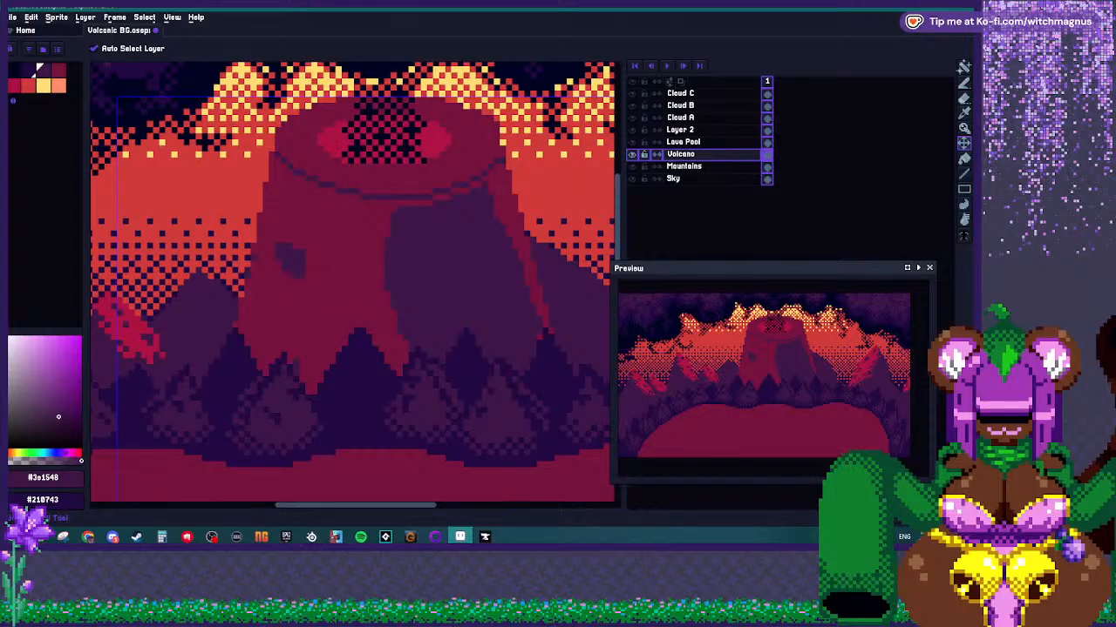
key(b)
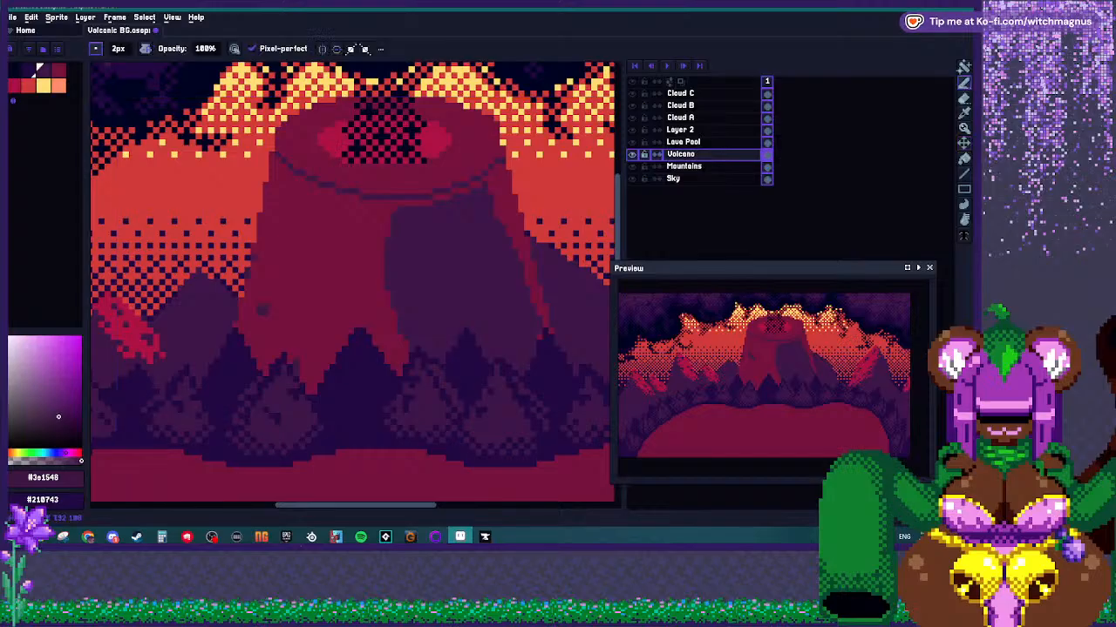
scroll(338, 276, down, 2)
scroll(353, 306, down, 1)
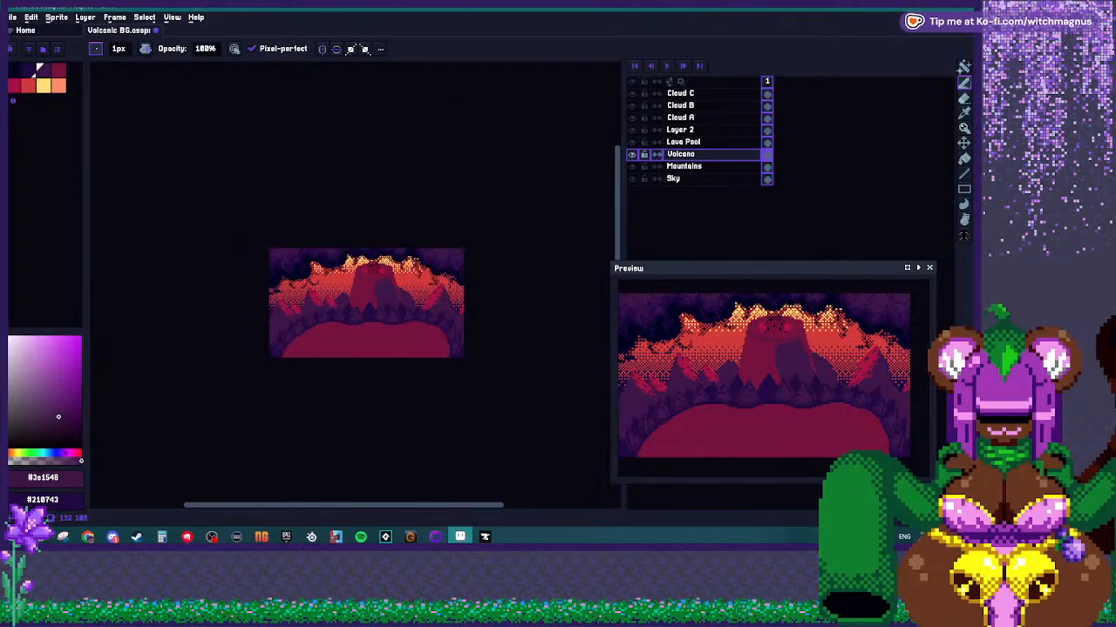
Try shading the volcano's left edge below the crater with a thin dark purple strip, using a 2 px pencil.
scroll(383, 305, up, 2)
scroll(356, 234, up, 3)
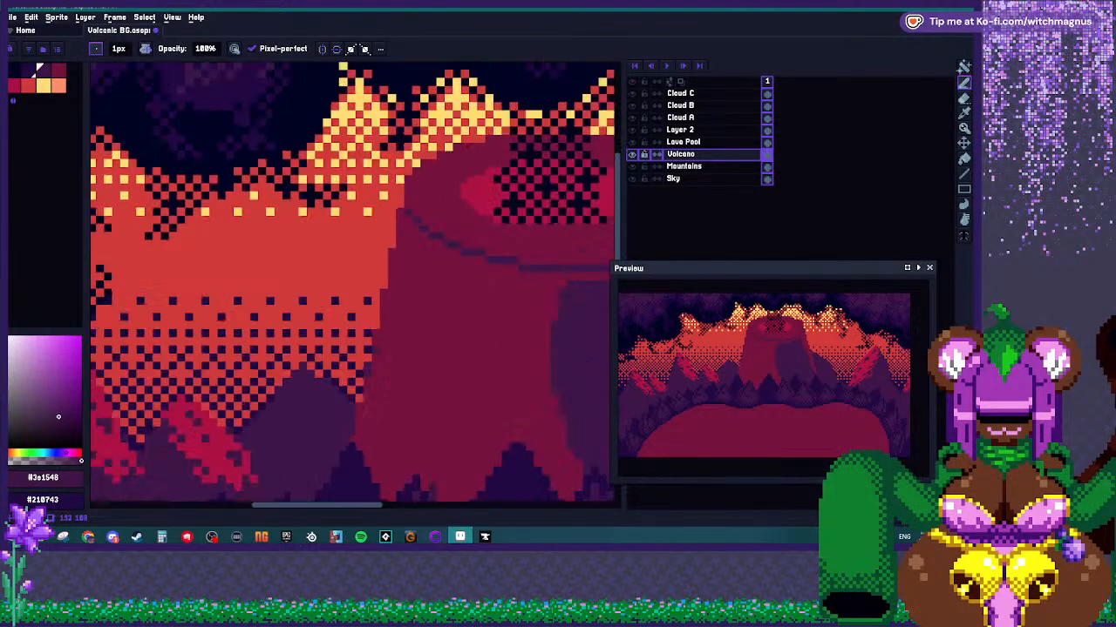
key(plus)
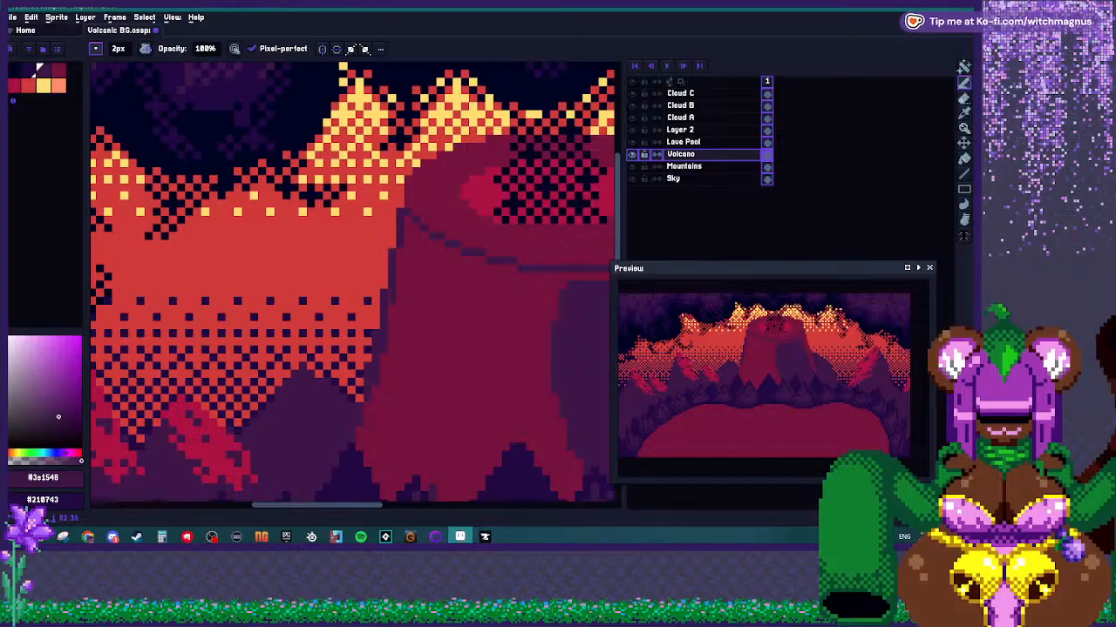
scroll(349, 383, down, 3)
scroll(410, 285, down, 2)
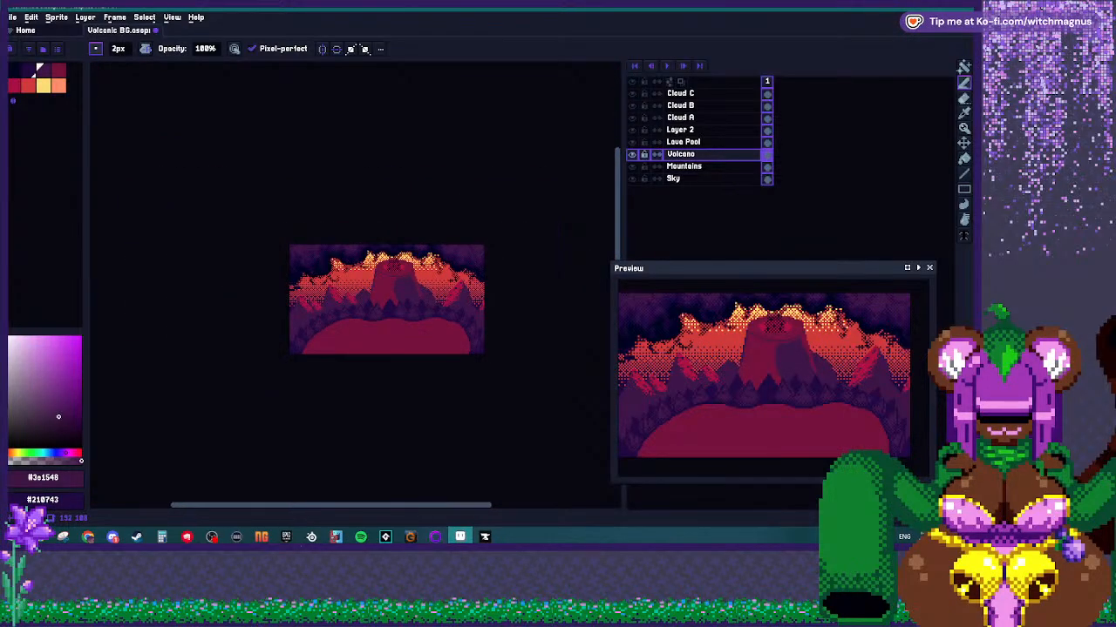
scroll(352, 289, up, 4)
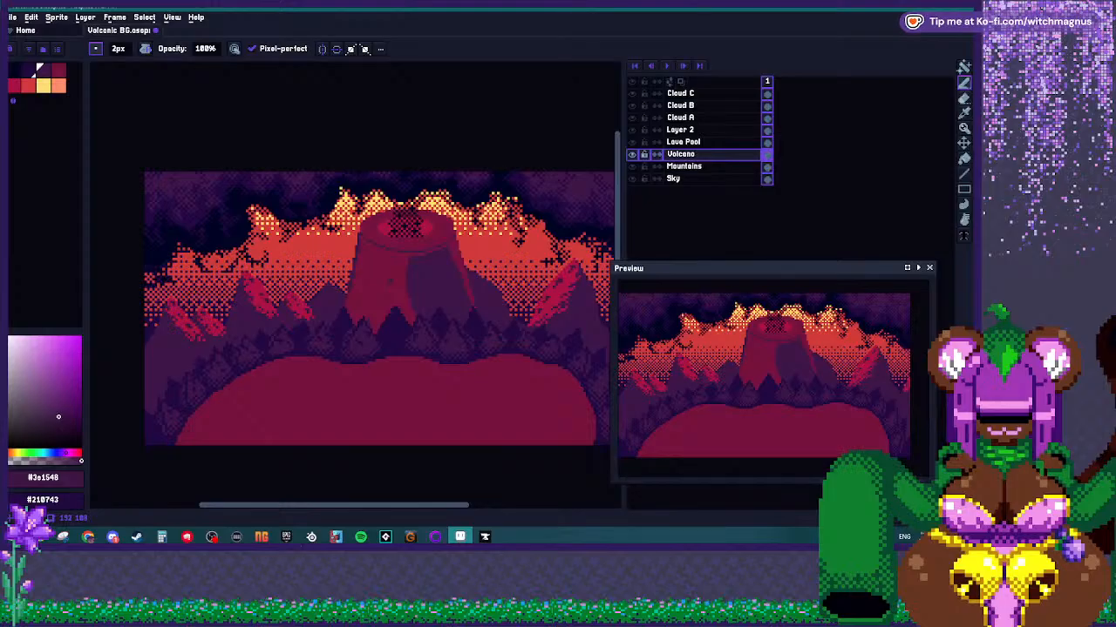
Try thickening the dark purple line under the crater rim with a 3 px pencil, and undo the recent dark purple strokes.
scroll(327, 232, down, 1)
key(minus)
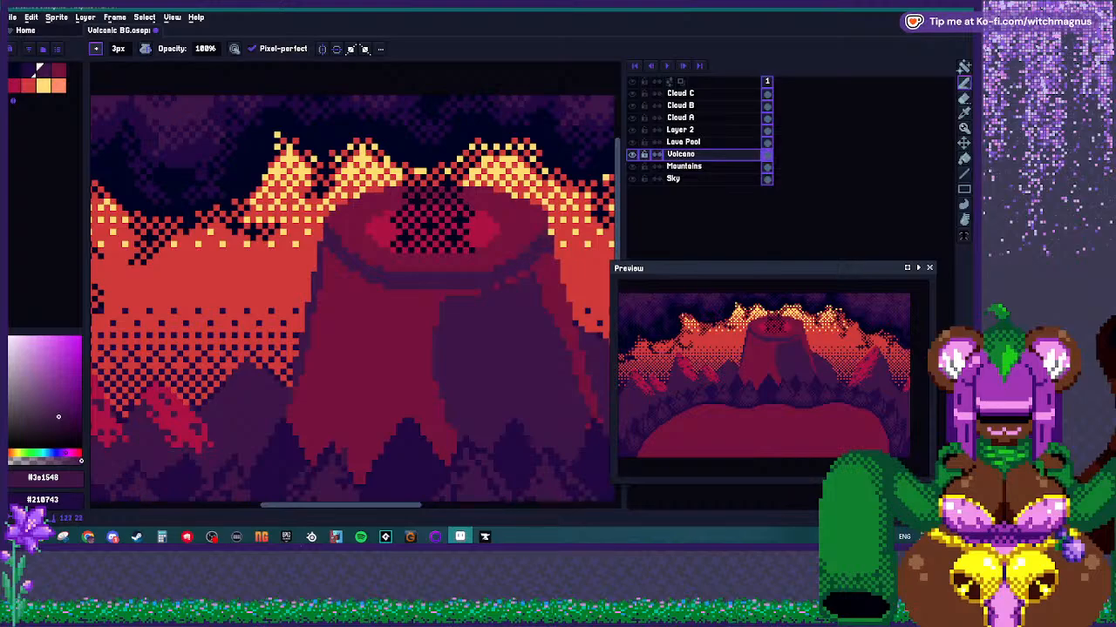
key(ctrl+z)
key(ctrl+z)
key(ctrl+z)
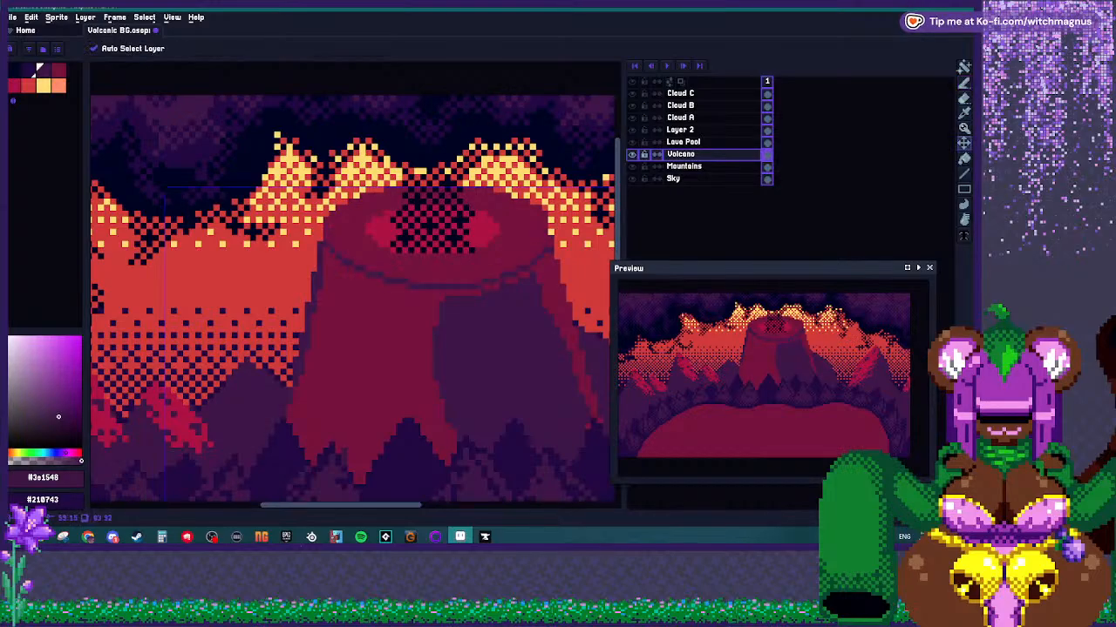
Sample the maroon #77123d and paint over the dark line under the crater rim with a 6 px pencil, resetting it to 1 px.
alt+click(346, 252)
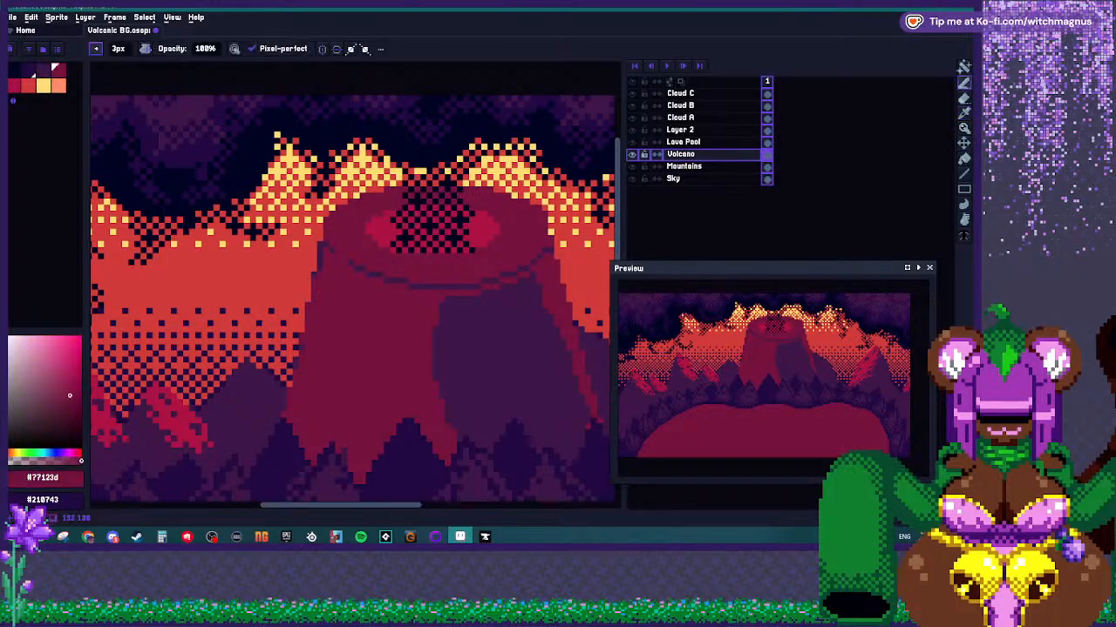
scroll(346, 252, up, 2)
key(plus)
key(plus)
scroll(355, 284, down, 2)
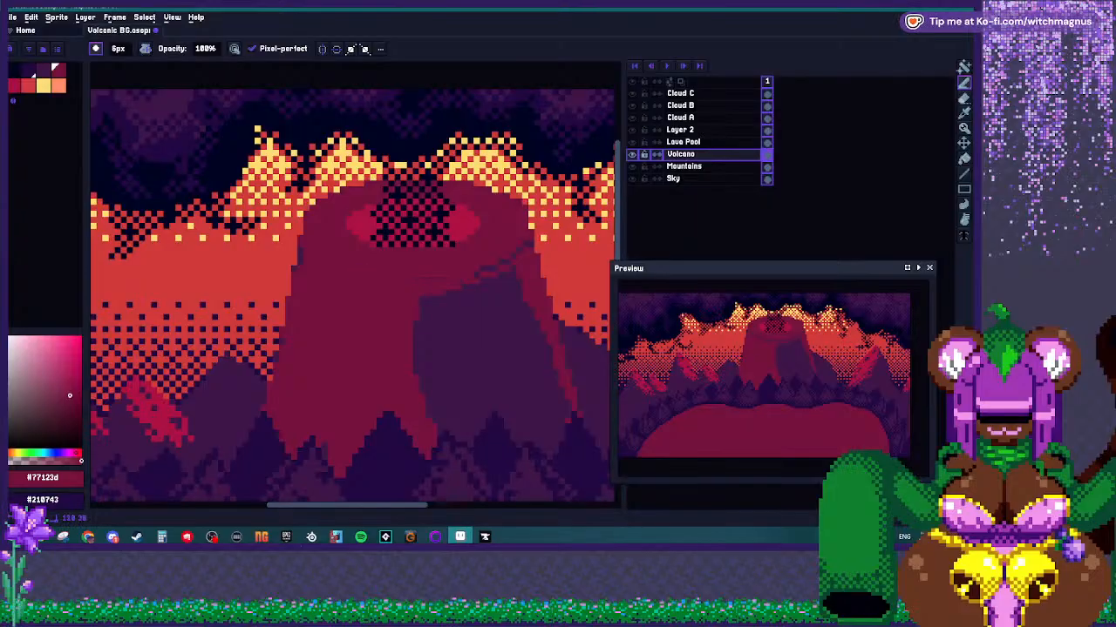
key(minus)
key(minus)
key(minus)
key(minus)
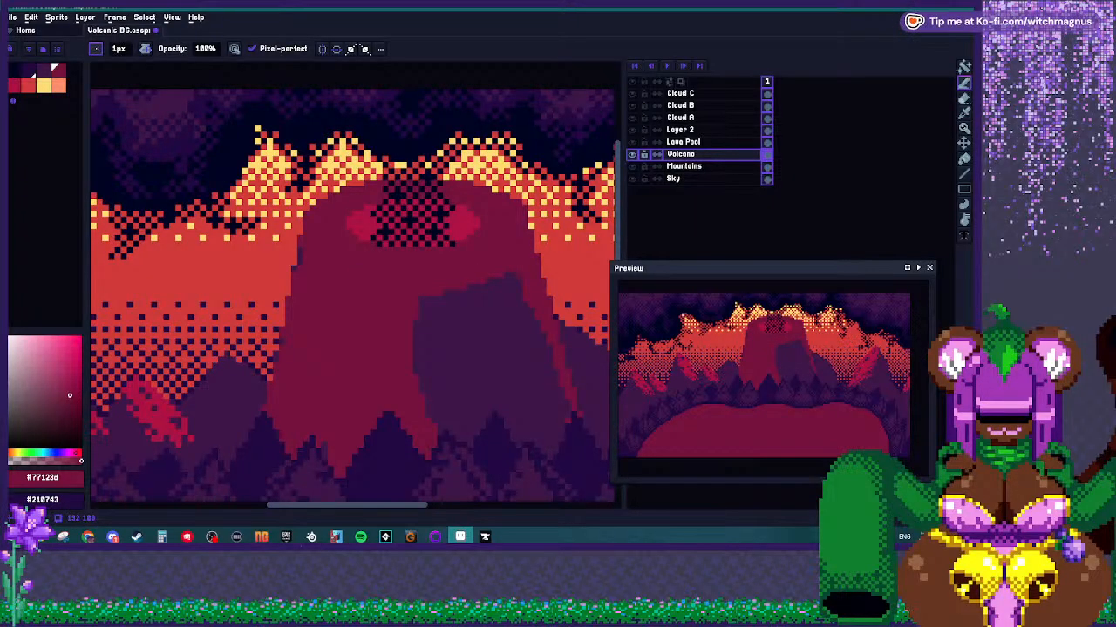
Sample the pale yellow from the glowing clouds and fill the crater's crimson opening with it.
scroll(353, 296, down, 3)
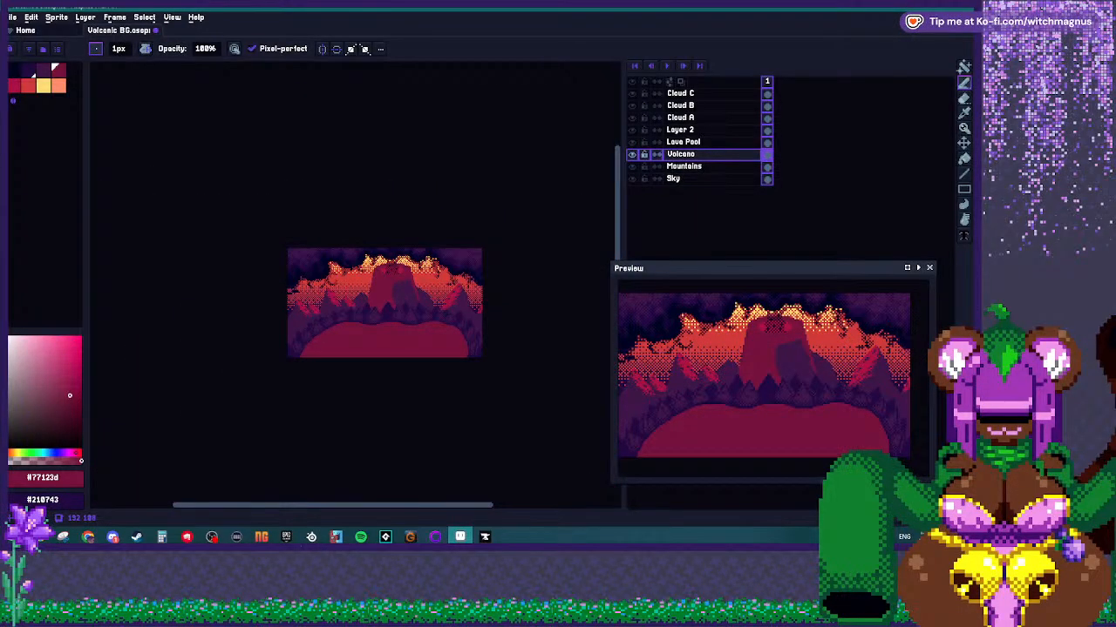
scroll(353, 297, up, 3)
key(alt)
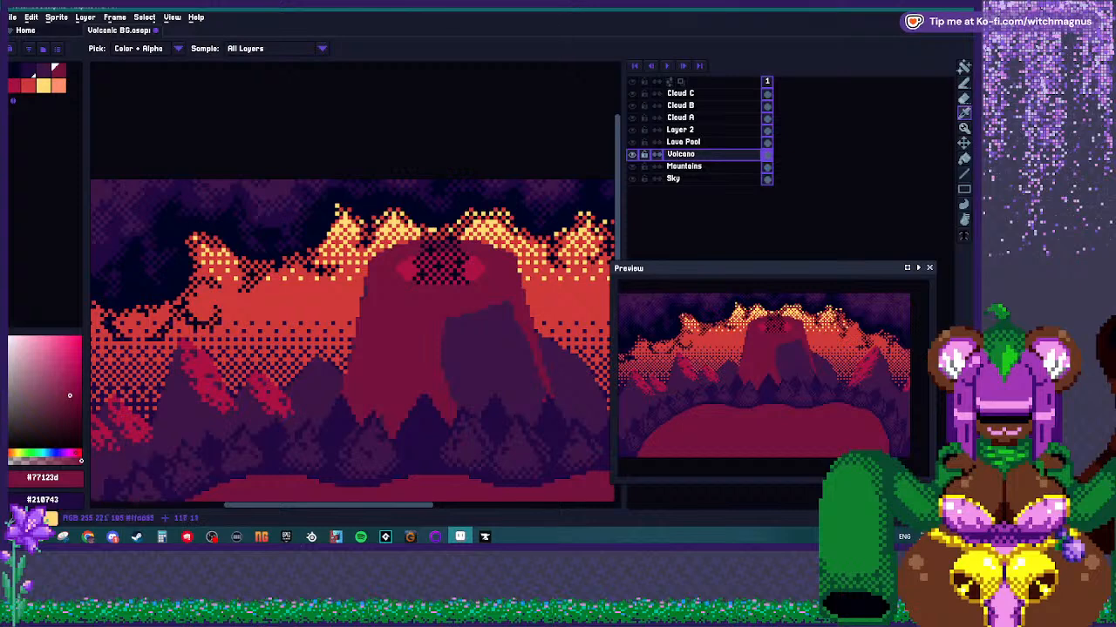
click(348, 225)
key(g)
click(409, 277)
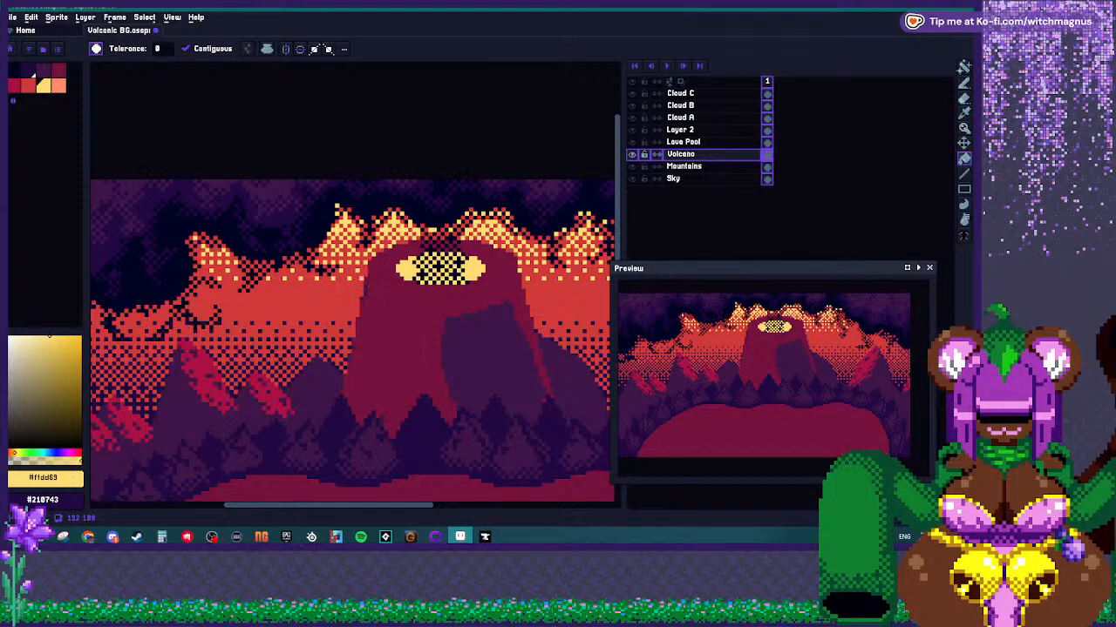
Refill the crater opening with the orange-red sampled from the artwork.
scroll(409, 277, up, 1)
alt+click(415, 267)
click(415, 267)
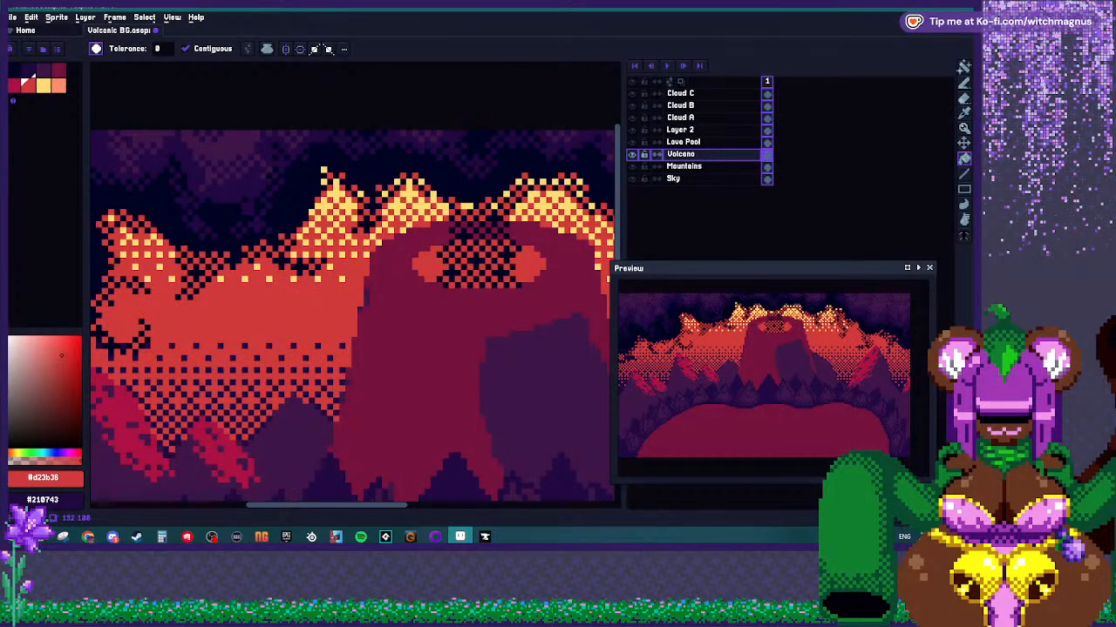
scroll(415, 268, down, 2)
scroll(411, 286, up, 1)
scroll(410, 286, up, 1)
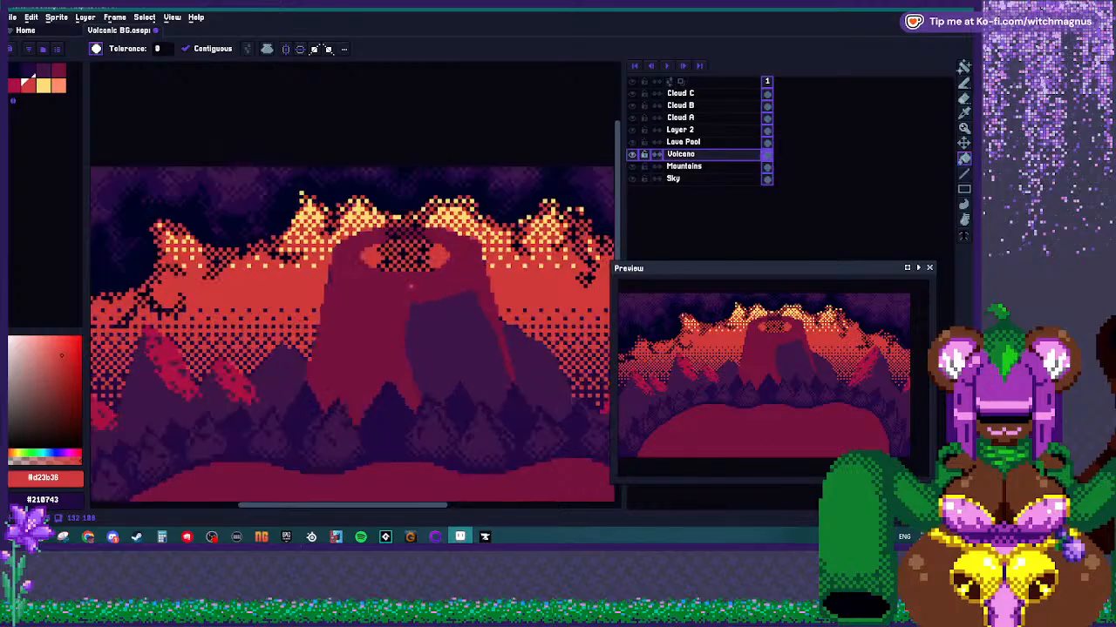
Sample the dark purple #3e1548 and draw a small triangular shadow patch on the volcano's upper left flank with the 1 px pencil.
alt+click(410, 288)
alt+click(441, 324)
key(b)
scroll(331, 301, up, 1)
scroll(331, 301, down, 2)
scroll(331, 300, up, 1)
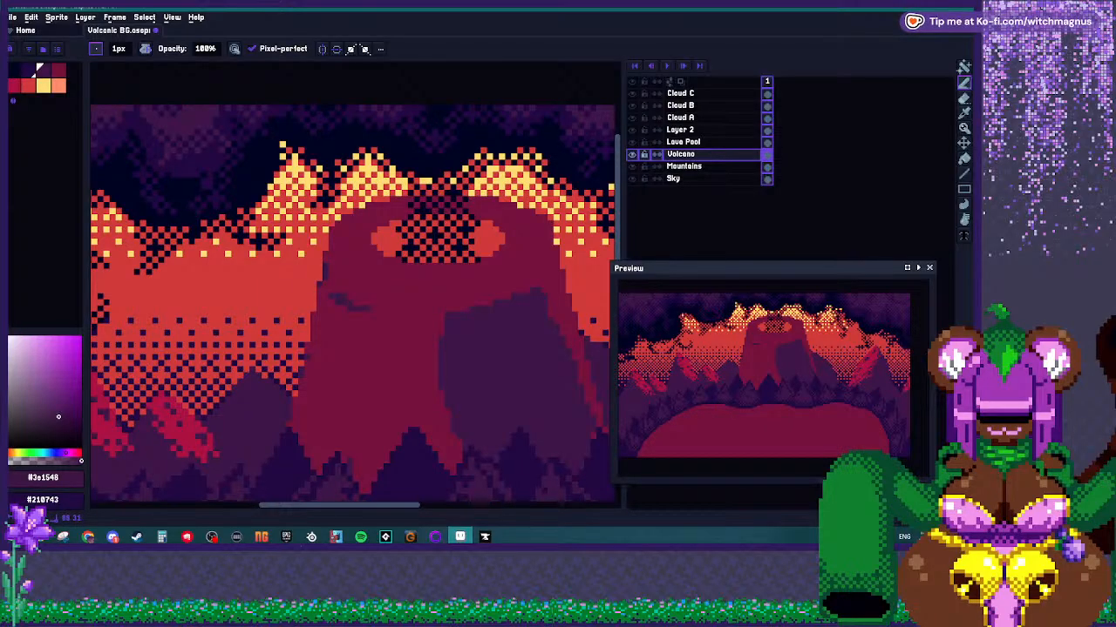
drag(374, 351, 342, 312)
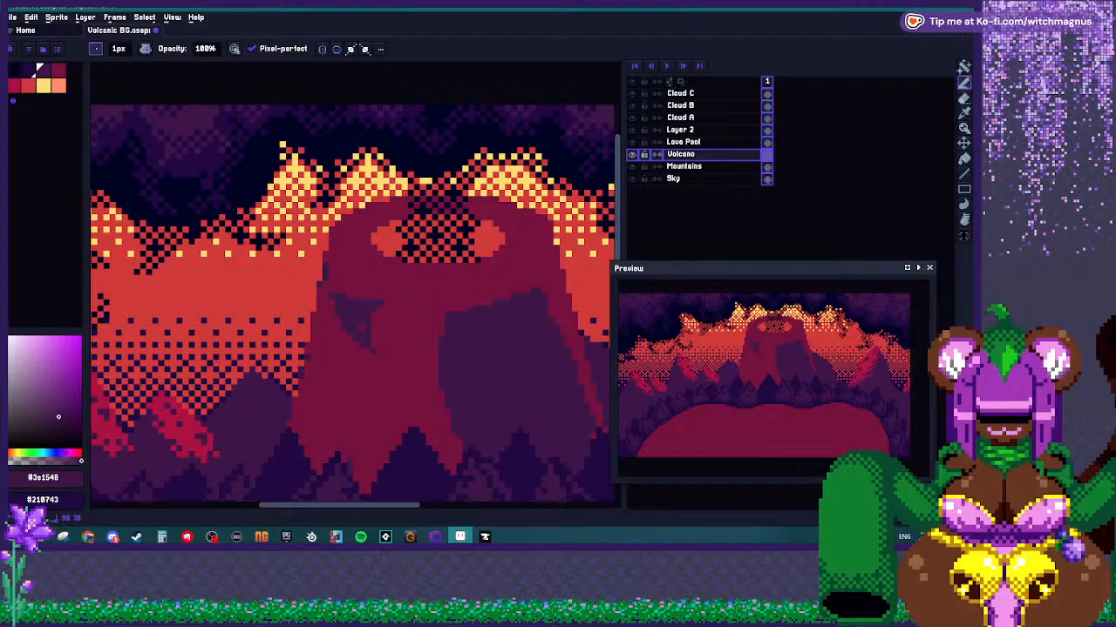
scroll(353, 305, down, 4)
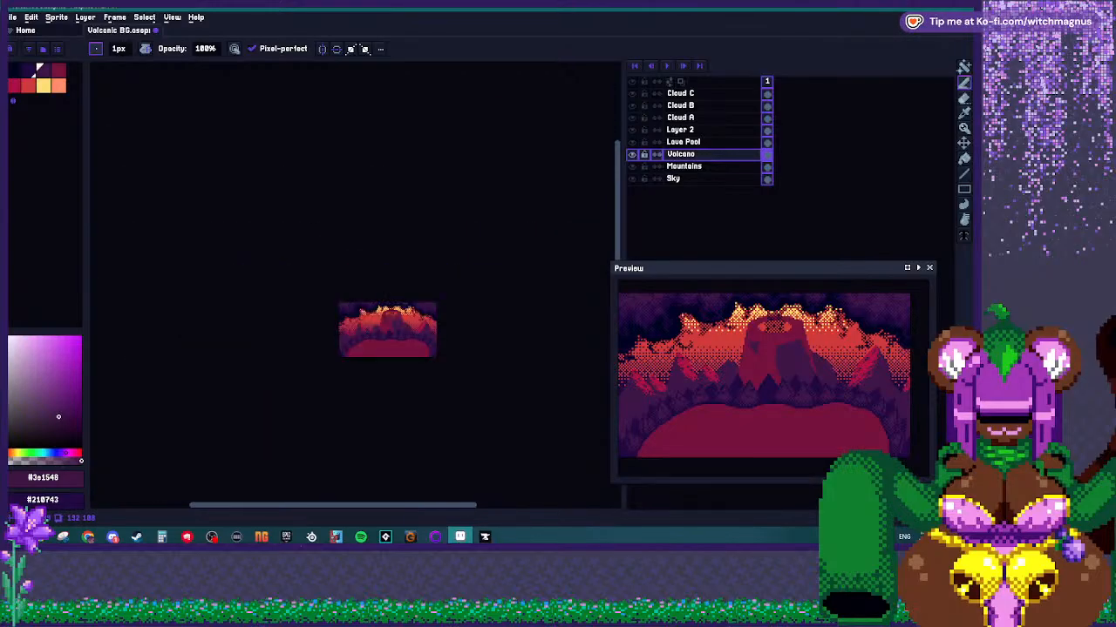
scroll(394, 347, up, 3)
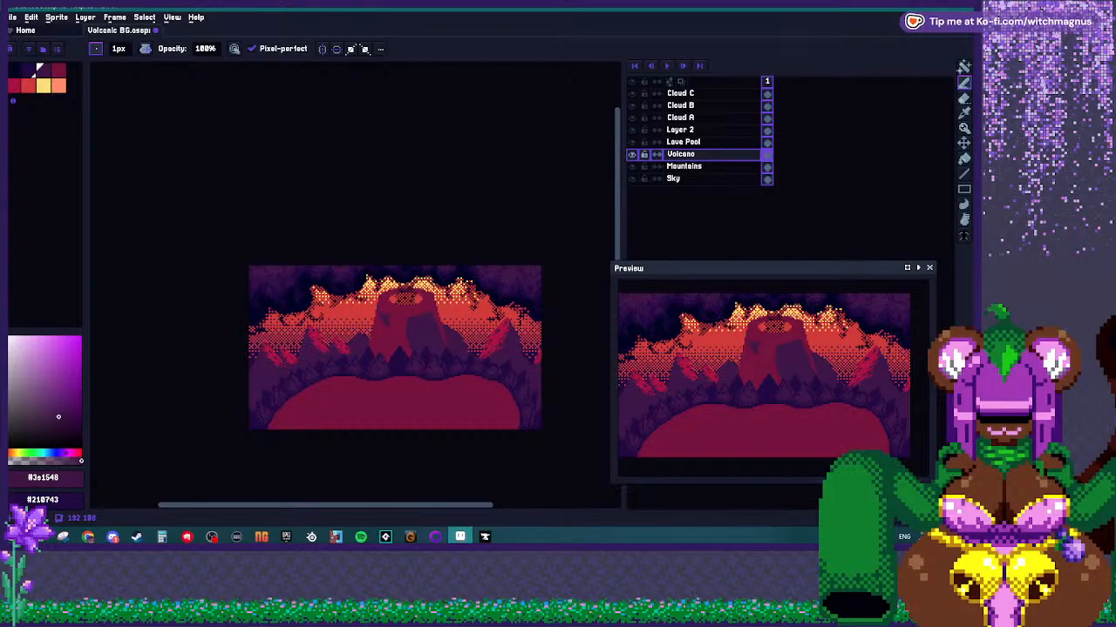
scroll(394, 347, up, 1)
scroll(406, 322, up, 1)
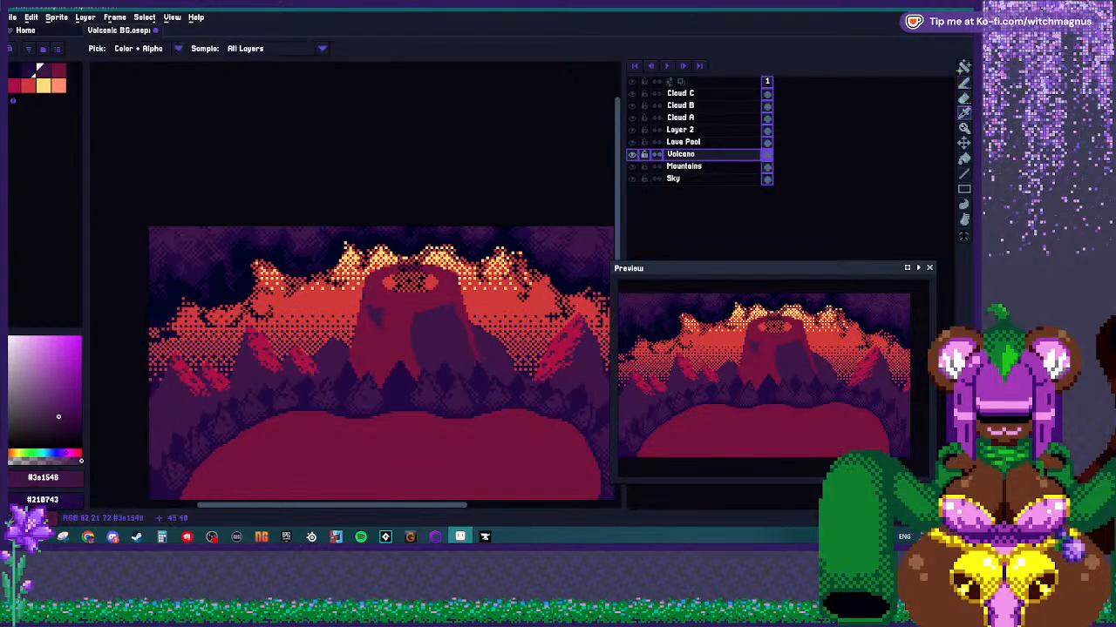
Try filling the volcano's maroon body with a brighter crimson, and undo the fill.
alt+click(405, 323)
key(g)
click(396, 315)
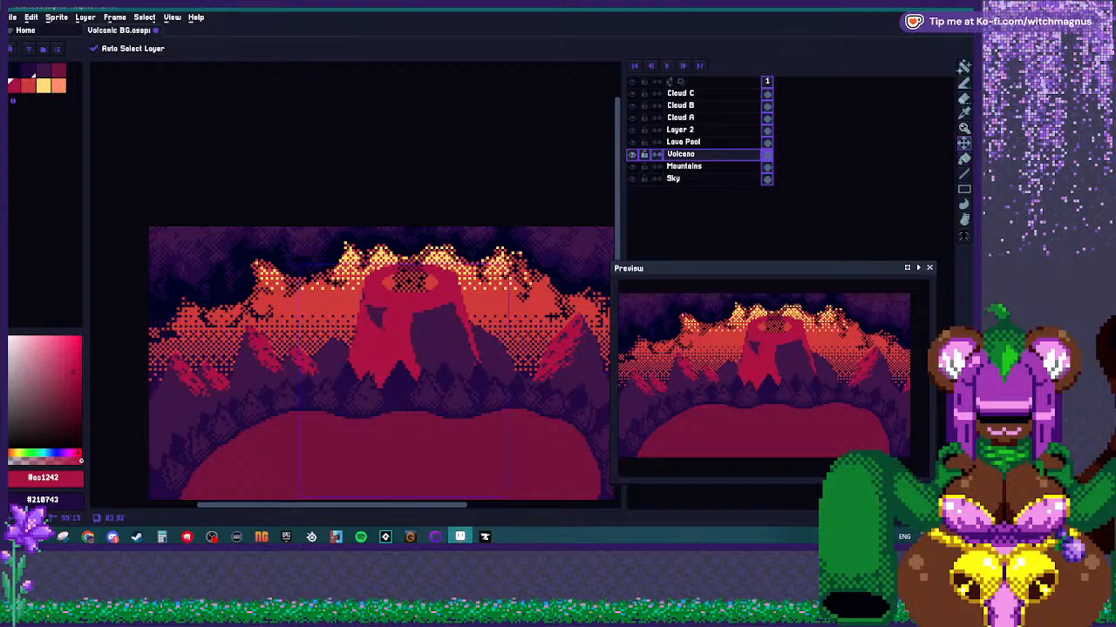
key(ctrl+z)
Sample the volcano's maroon and fill the large dark purple shadow on its right side with it.
key(i)
scroll(397, 315, up, 2)
click(453, 336)
key(g)
key(i)
click(401, 330)
key(g)
click(462, 340)
Sample the dark purple #3e1548 and draw a triangular shadow patch on the volcano's upper right flank with the 1 px pencil.
key(i)
click(485, 316)
key(b)
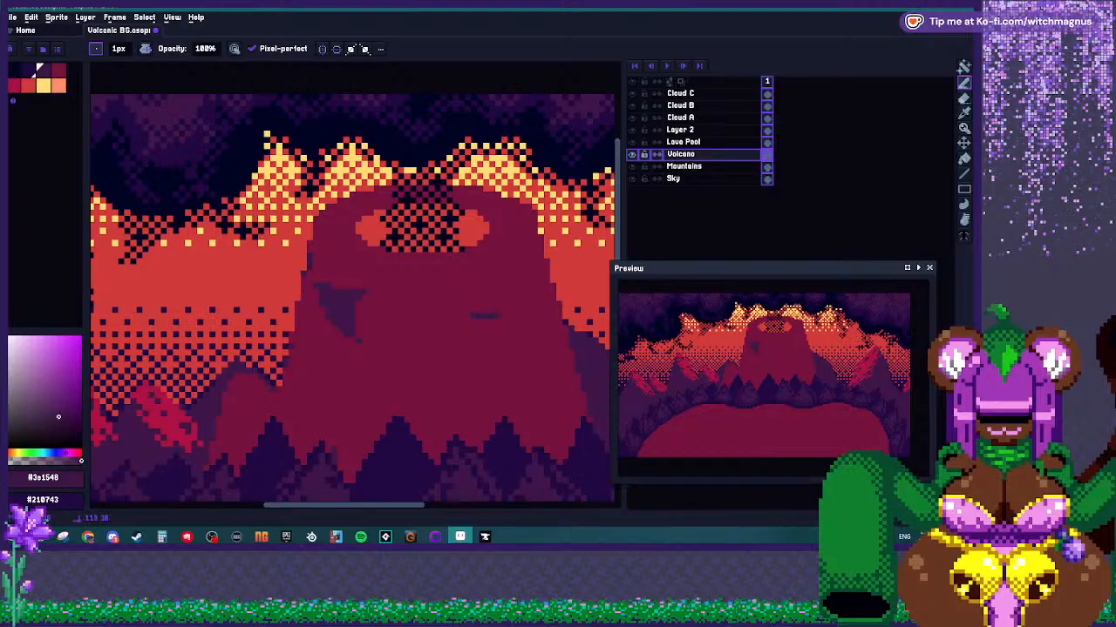
scroll(475, 292, down, 3)
scroll(523, 275, up, 4)
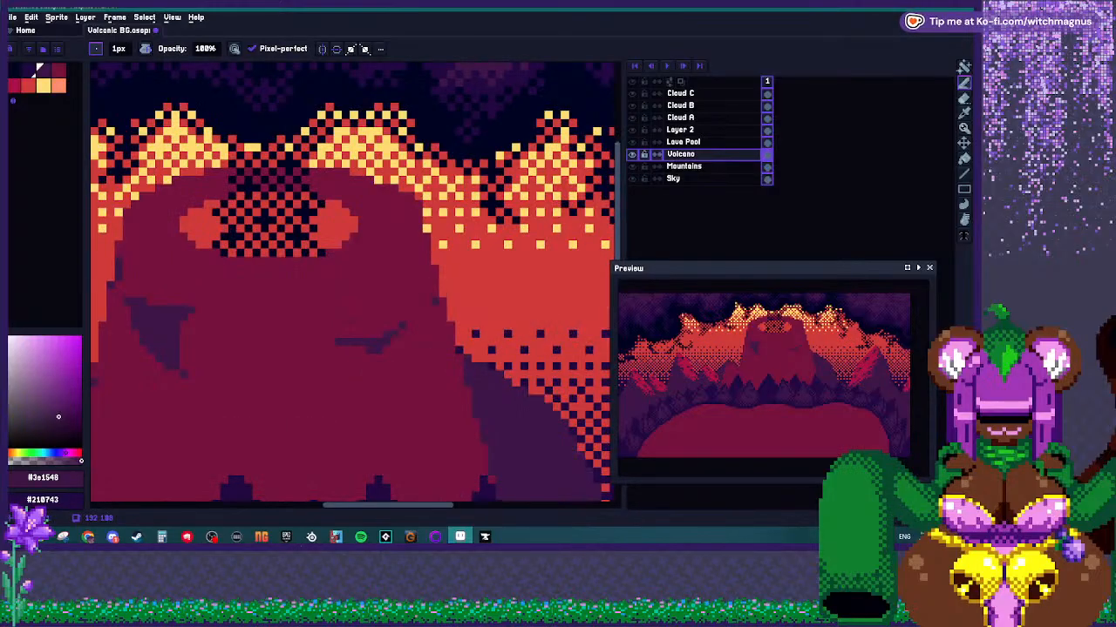
alt+click(384, 310)
alt+click(397, 333)
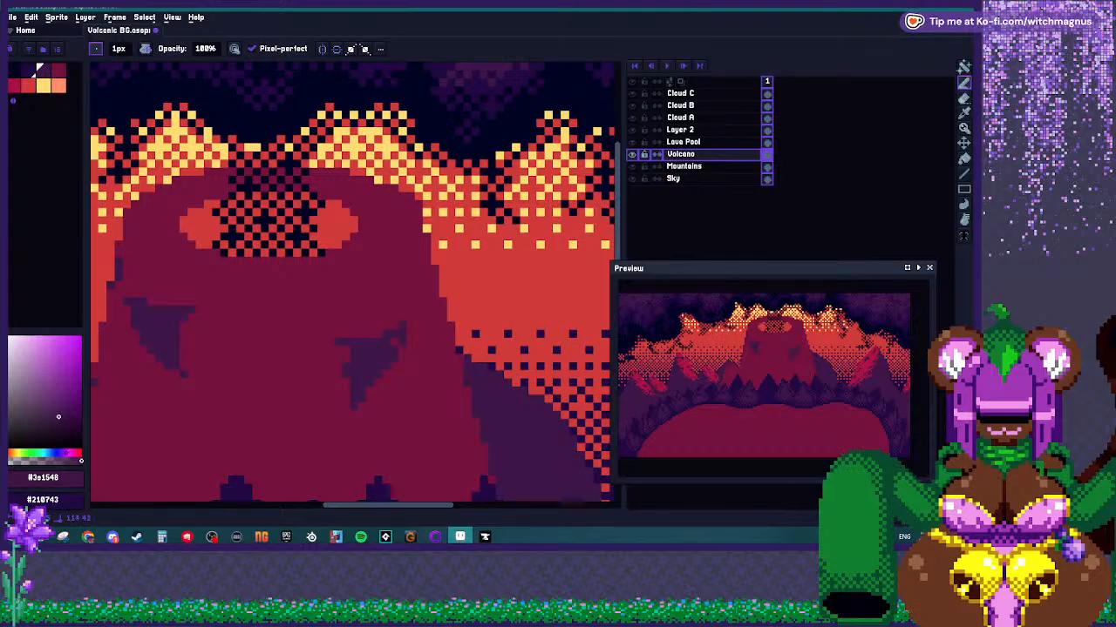
Add another dark purple shadow patch low on the volcano's right flank, just above the foreground peaks.
scroll(582, 300, down, 3)
scroll(582, 299, up, 3)
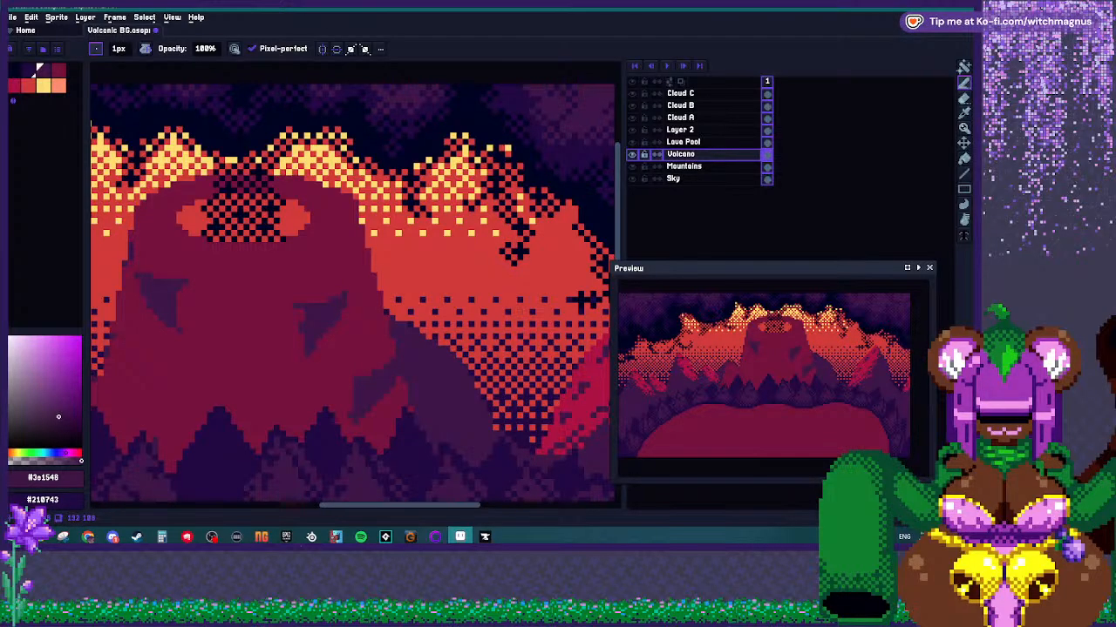
scroll(582, 300, down, 2)
scroll(582, 300, up, 1)
scroll(582, 300, down, 1)
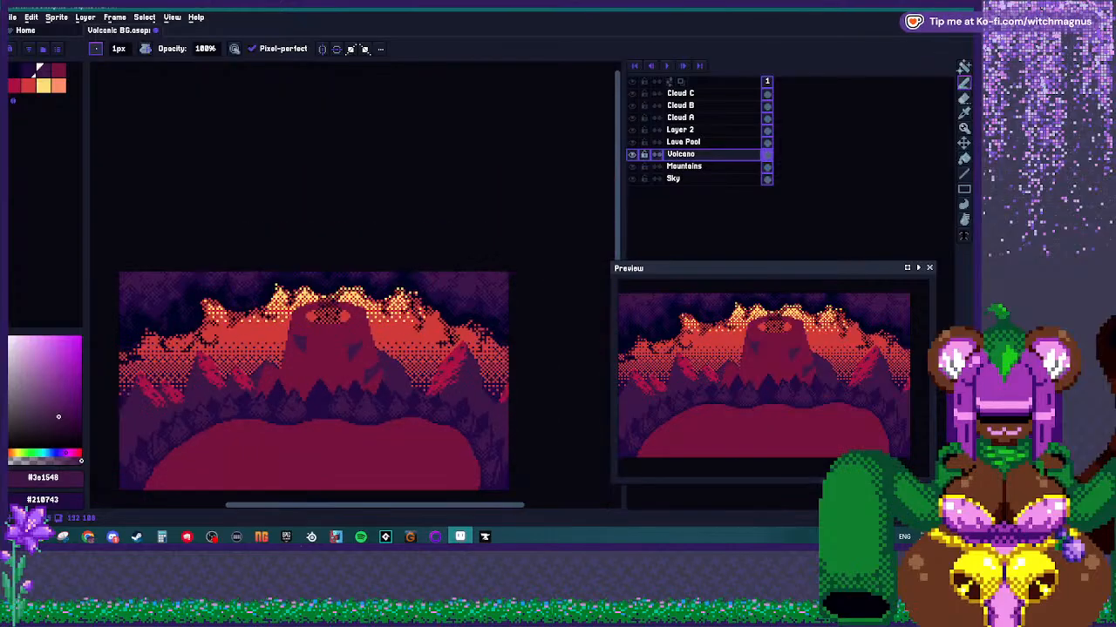
scroll(326, 376, up, 1)
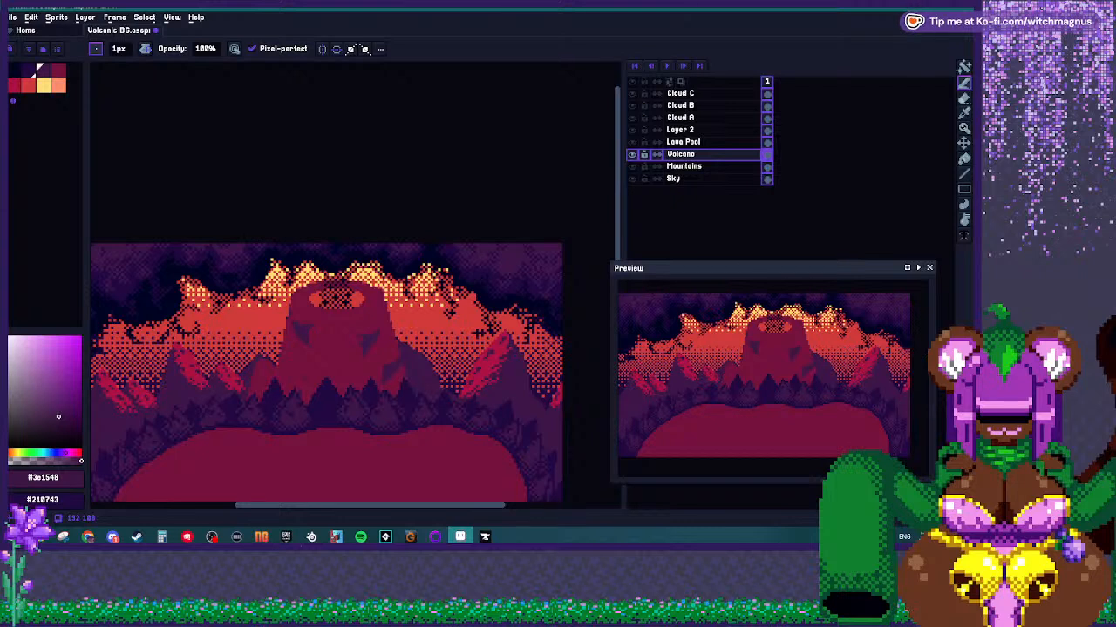
click(88, 537)
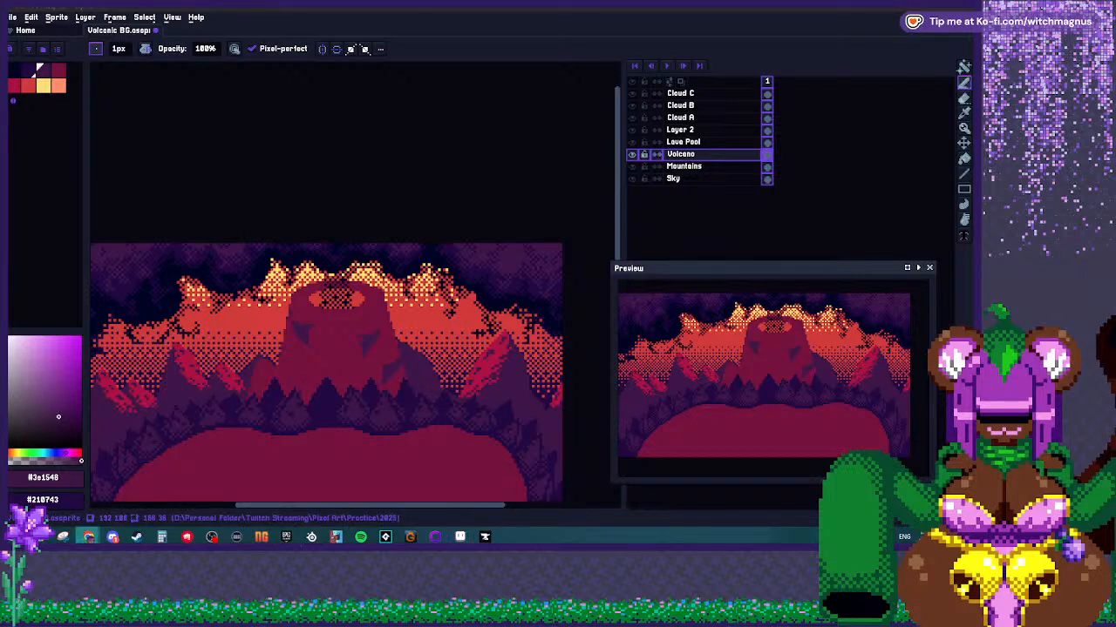
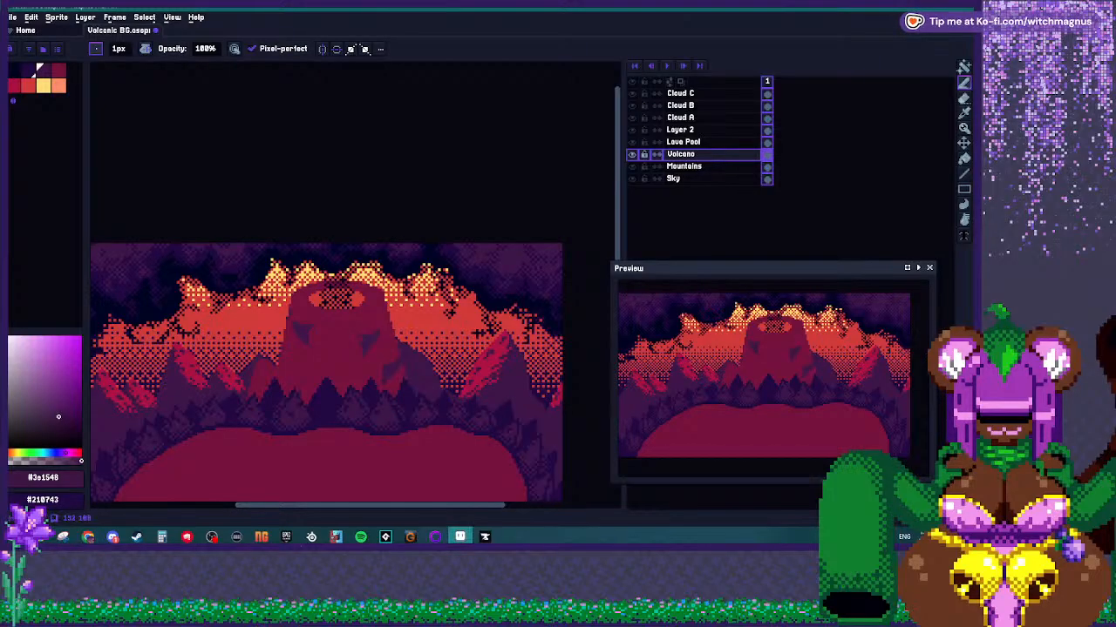
Hide all layers except Volcano so that the volcano shape stands alone on the canvas.
scroll(295, 387, up, 1)
scroll(288, 451, up, 1)
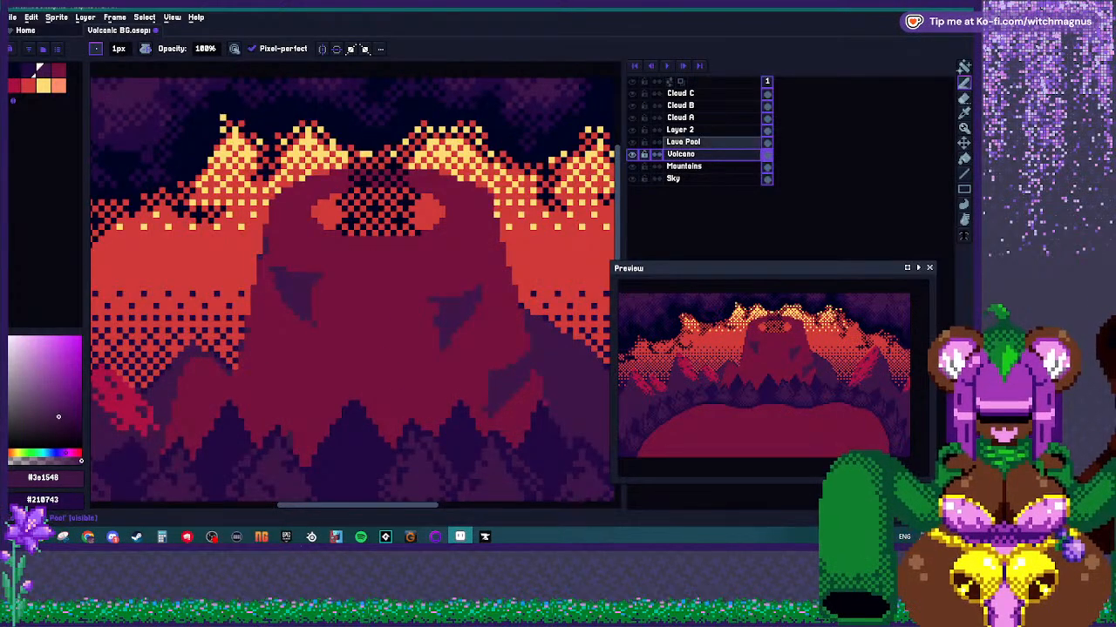
click(631, 81)
click(632, 154)
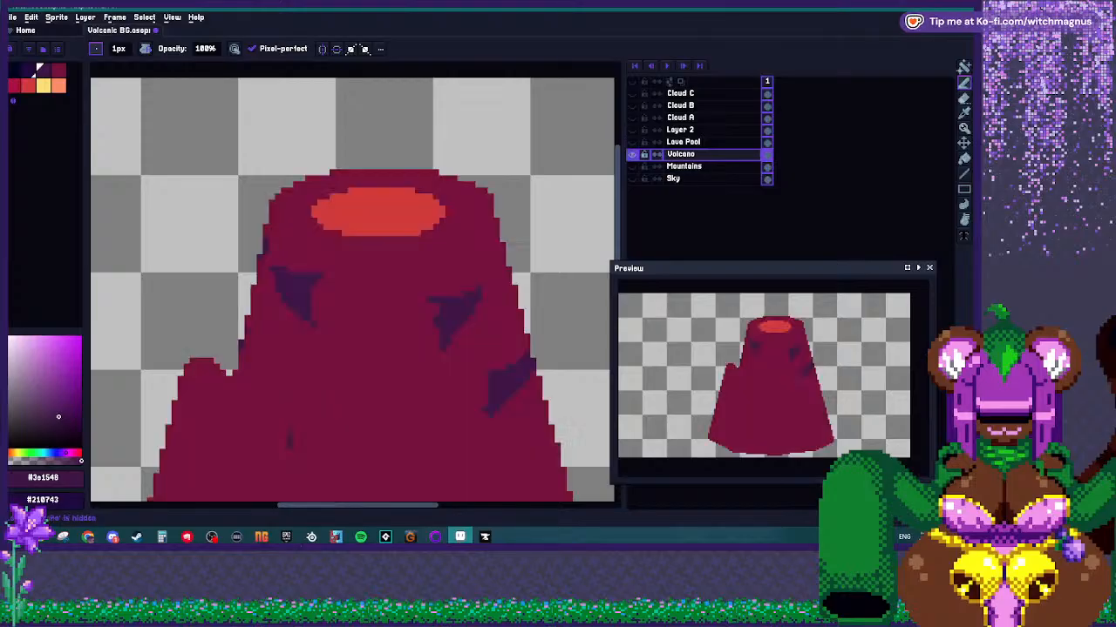
scroll(354, 223, down, 3)
scroll(373, 285, up, 1)
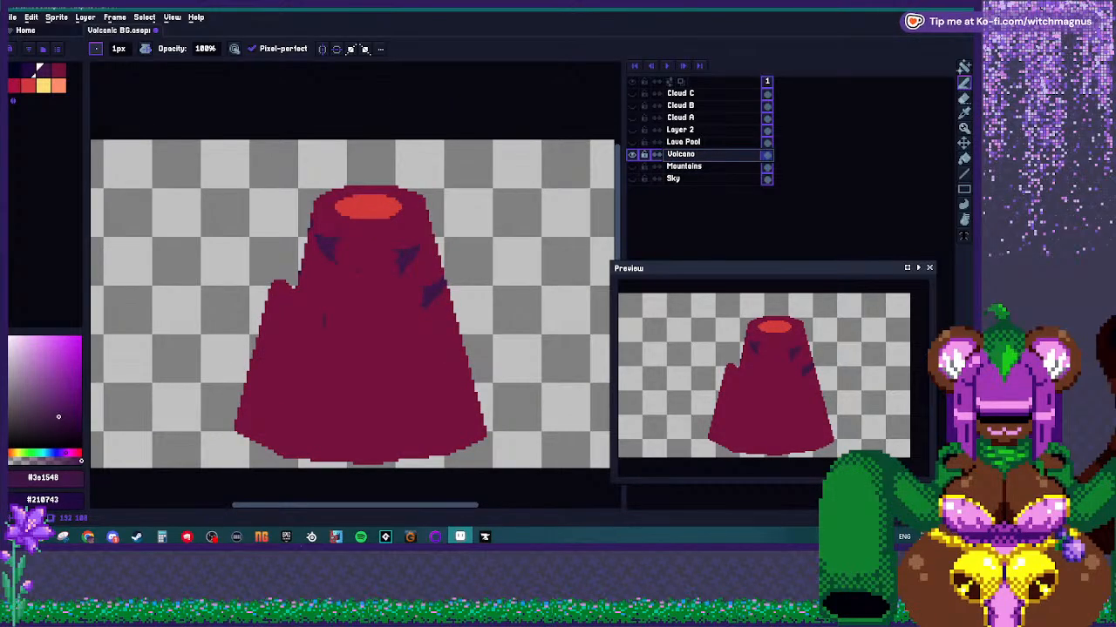
Switch the pencil's ink mode to Simple Ink so that painting outside the volcano's existing pixels is possible.
scroll(373, 285, up, 1)
alt+click(301, 339)
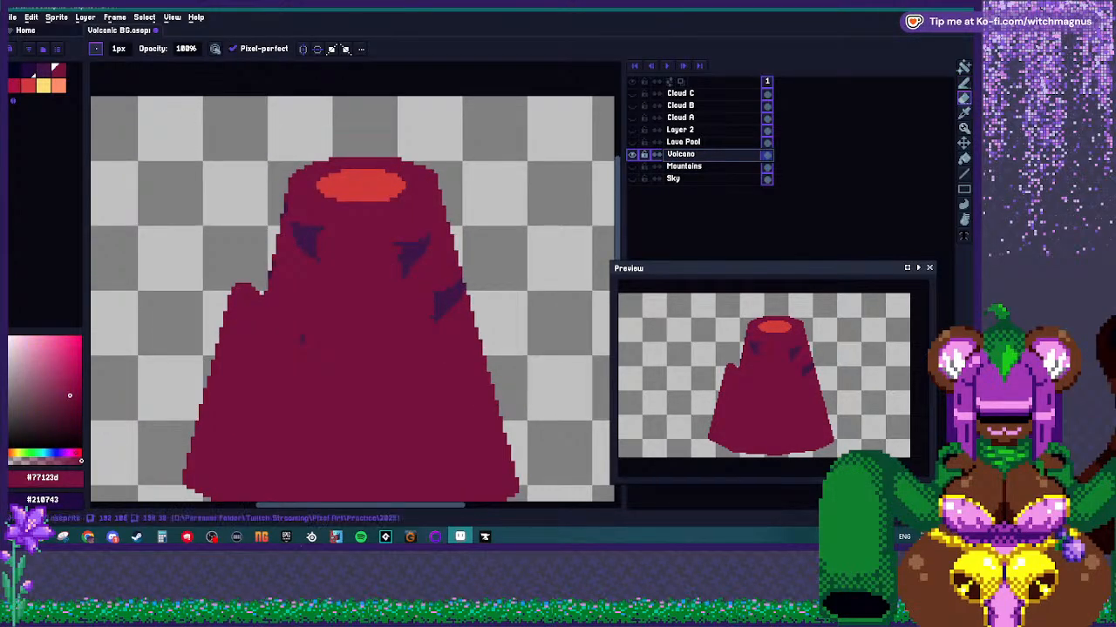
click(145, 49)
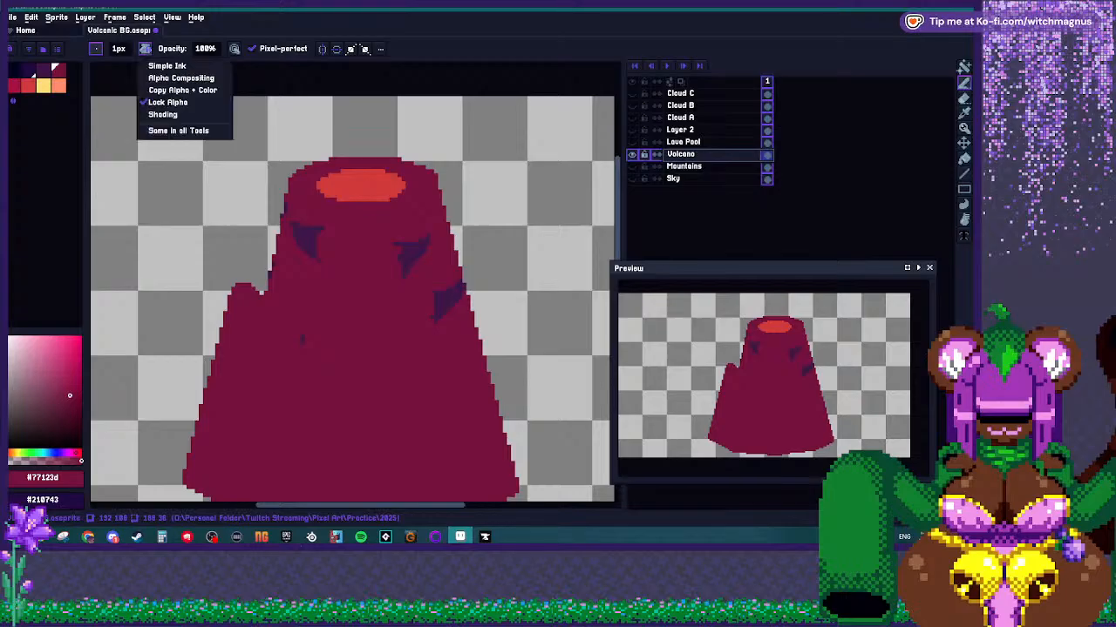
click(167, 67)
key(e)
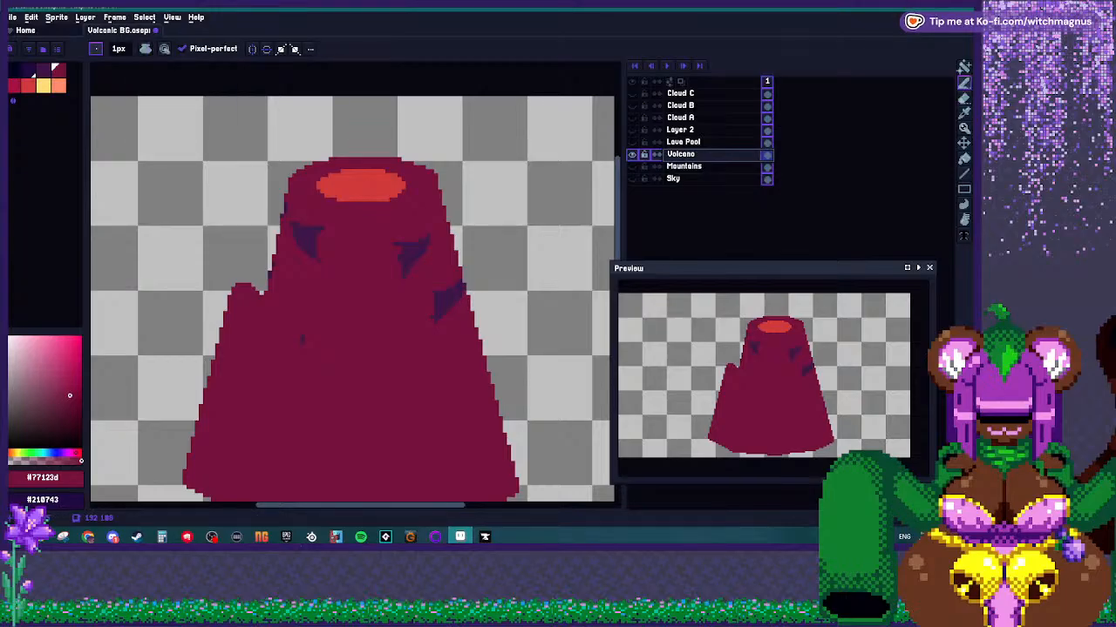
Sample the dark purple #3e1548 from the right shadow patch and fill the volcano's maroon body with it.
alt+click(460, 301)
key(g)
click(460, 301)
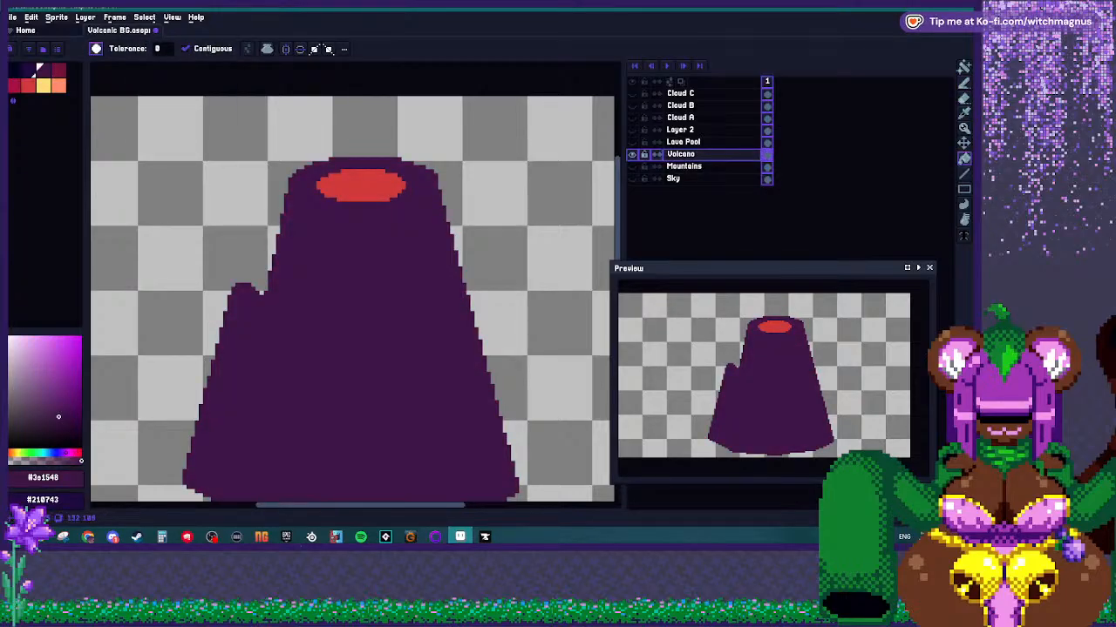
Try filling the volcano's body with the darker indigo from the palette, and refill it with the dark purple.
click(29, 71)
click(396, 249)
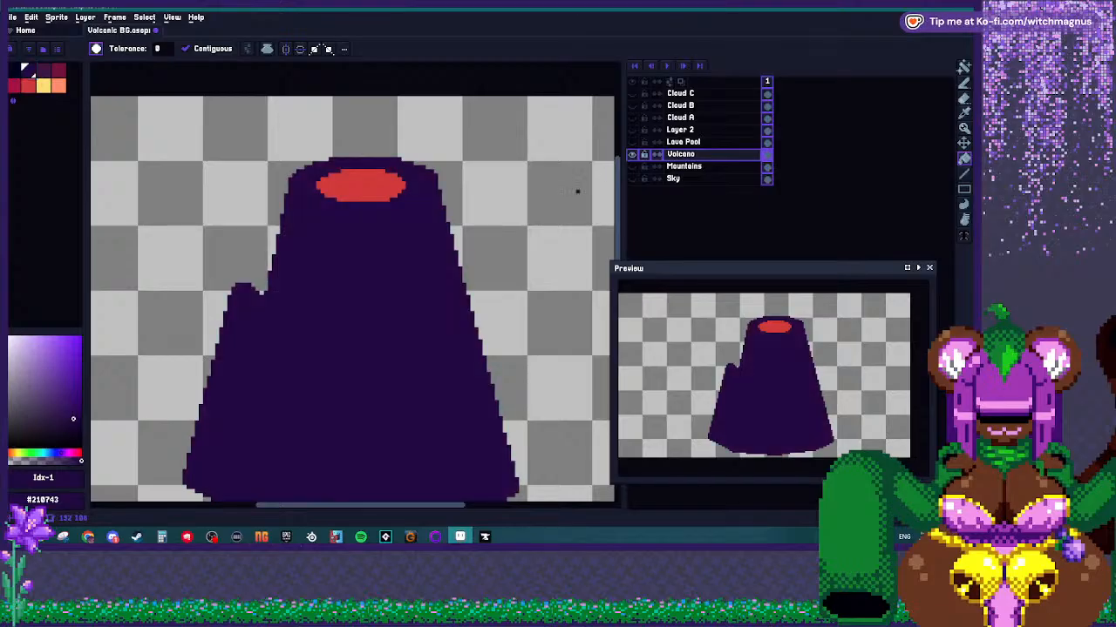
click(632, 167)
click(631, 166)
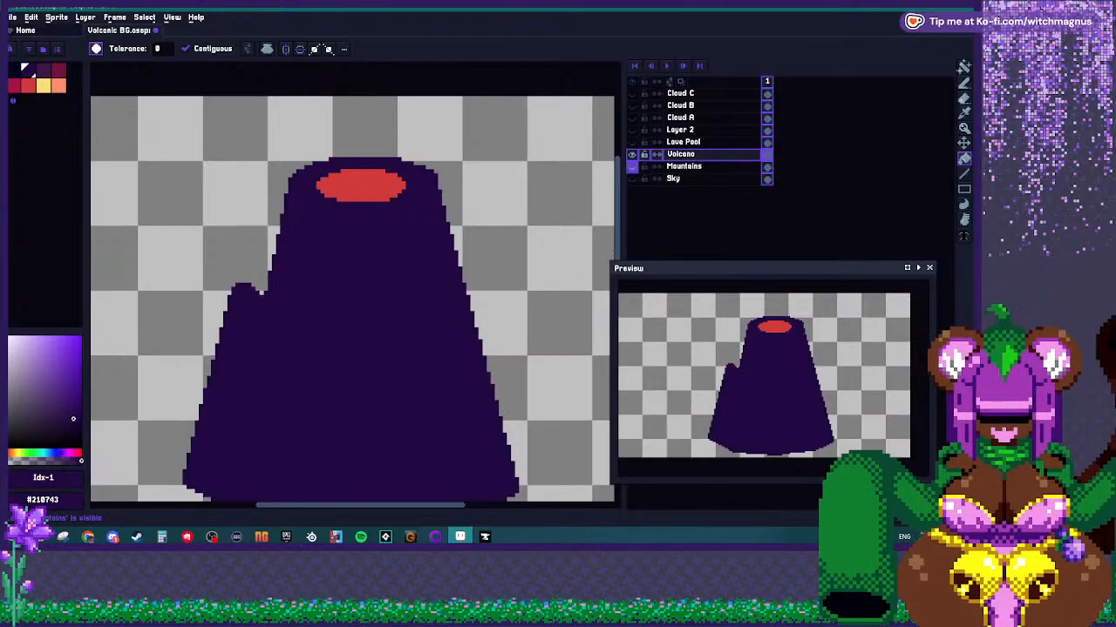
click(43, 71)
click(396, 262)
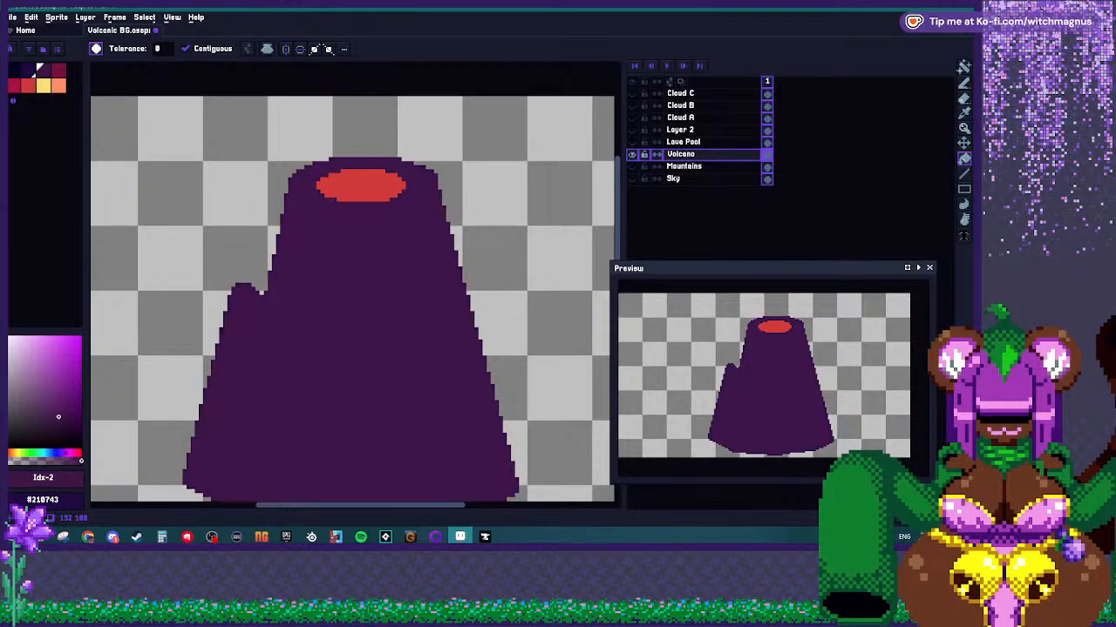
Enlarge the pencil to 3 px, outline a pointed rock ledge on the volcano's upper right flank, and fill it with dark purple.
key(b)
scroll(437, 233, up, 1)
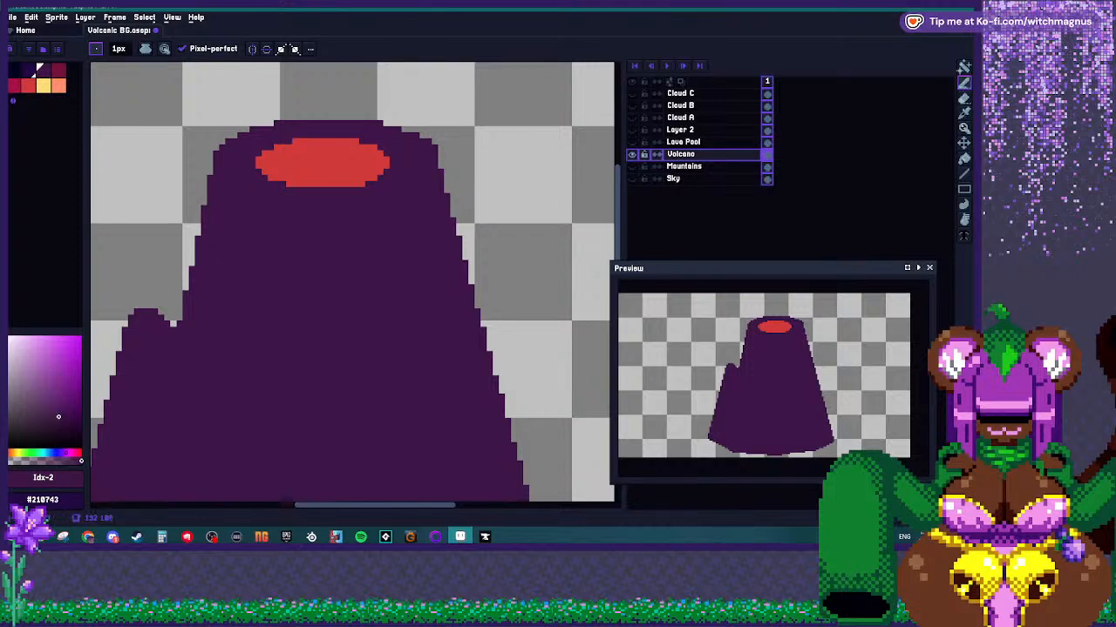
key(plus)
key(plus)
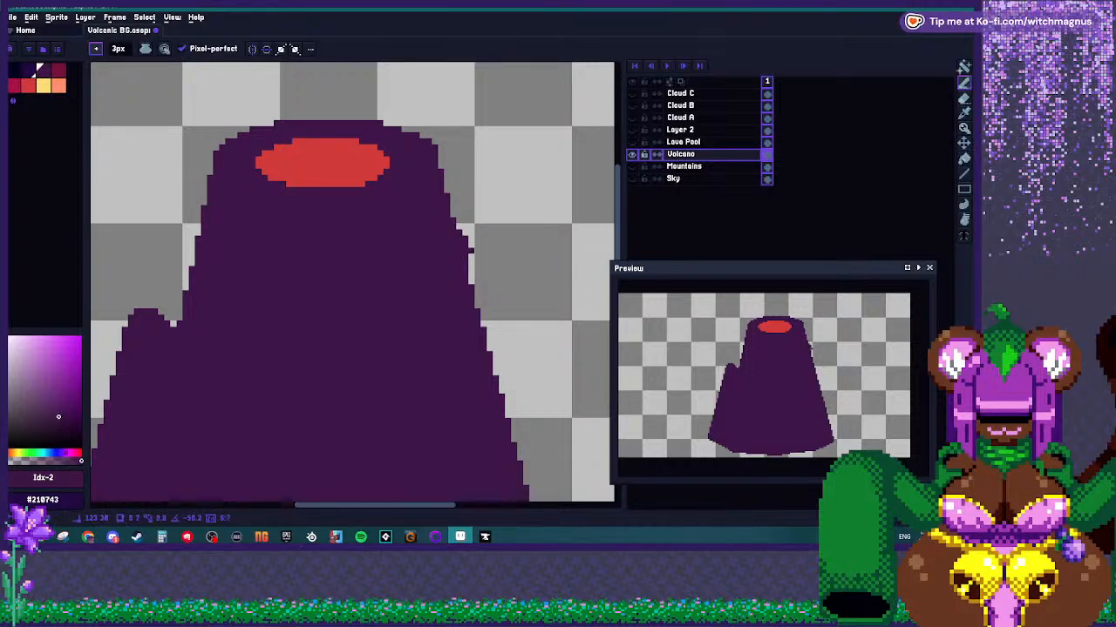
mouse_move(482, 260)
mouse_down()
mouse_move(518, 277)
mouse_move(484, 316)
mouse_up()
key(g)
click(471, 272)
click(490, 296)
click(466, 255)
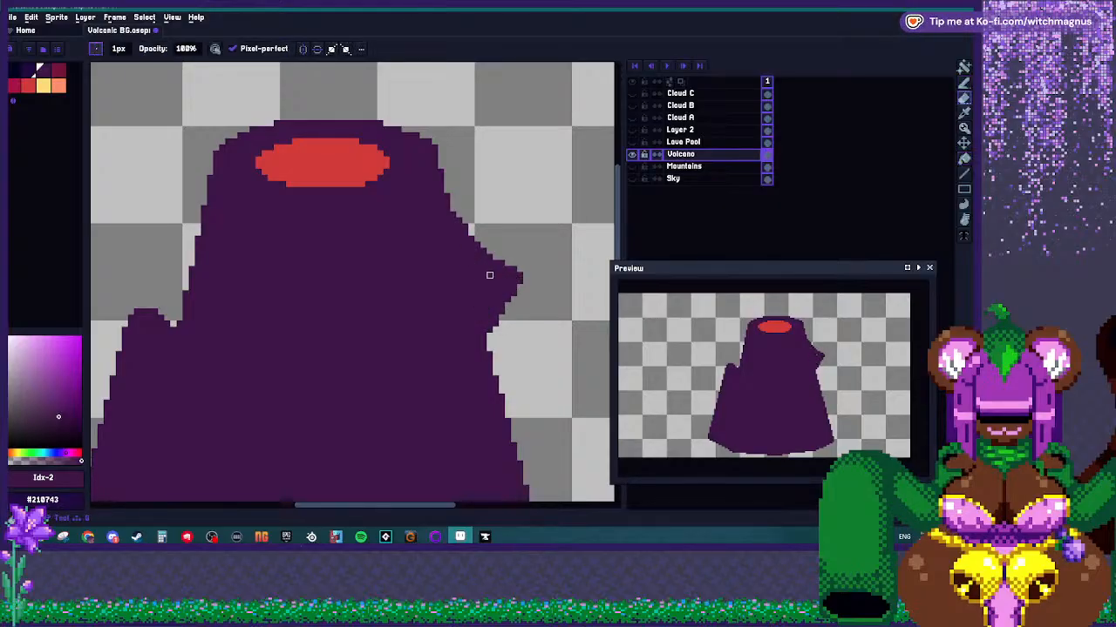
Continue the jagged dark purple outline down the volcano's right flank to its base and fill the enclosed gaps.
key(b)
scroll(488, 296, down, 2)
scroll(488, 296, up, 1)
mouse_move(488, 297)
mouse_down()
mouse_move(527, 329)
mouse_move(496, 355)
mouse_move(532, 378)
mouse_move(520, 409)
mouse_move(536, 440)
mouse_move(528, 460)
mouse_up()
key(ctrl+z)
key(ctrl+z)
key(g)
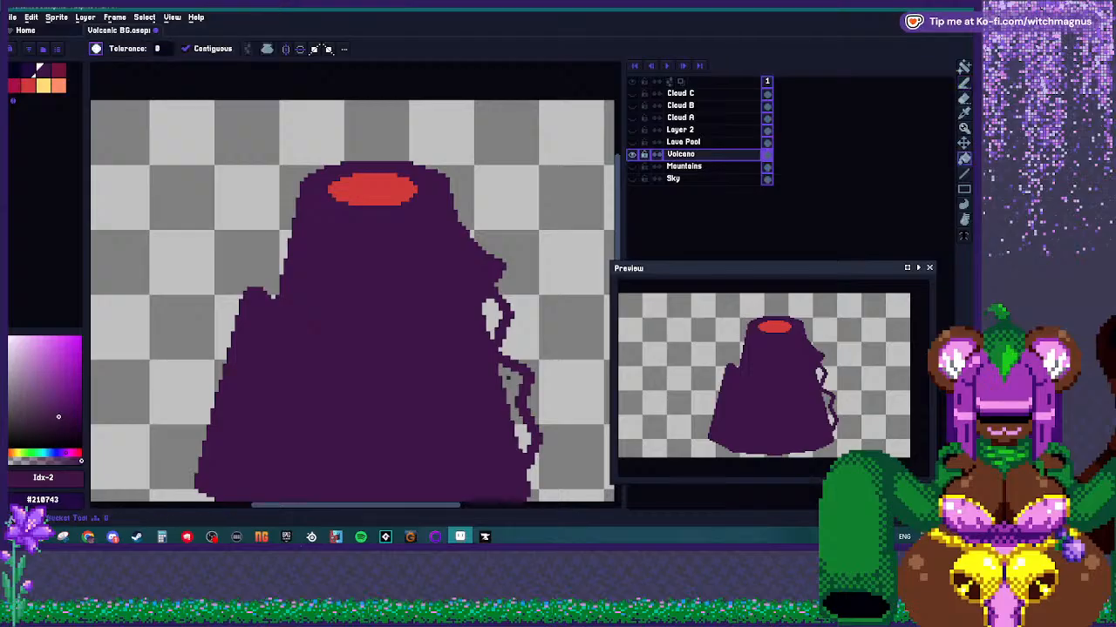
click(514, 410)
click(493, 318)
Widen the volcano's upper left flank into a dark purple bulge above the small side peak.
scroll(518, 348, down, 2)
scroll(357, 262, up, 1)
key(b)
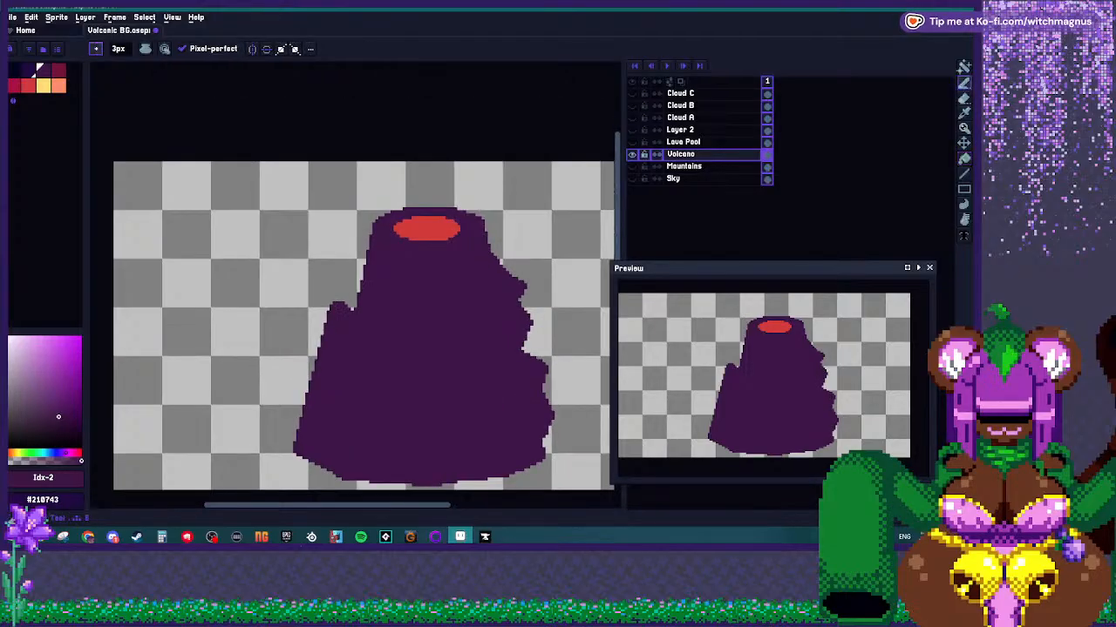
scroll(353, 261, up, 1)
drag(348, 257, 341, 288)
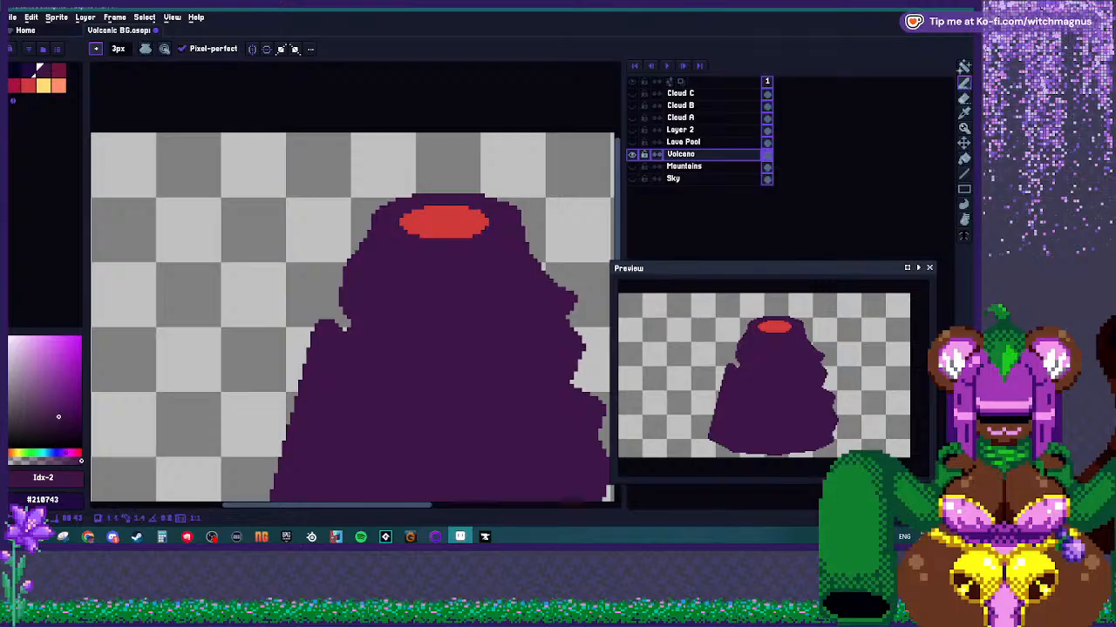
Try extending the volcano's lower left flank outward with a filled outline below the side peak, and undo it.
mouse_move(305, 357)
mouse_down()
mouse_move(277, 391)
mouse_move(273, 420)
mouse_up()
key(ctrl+z)
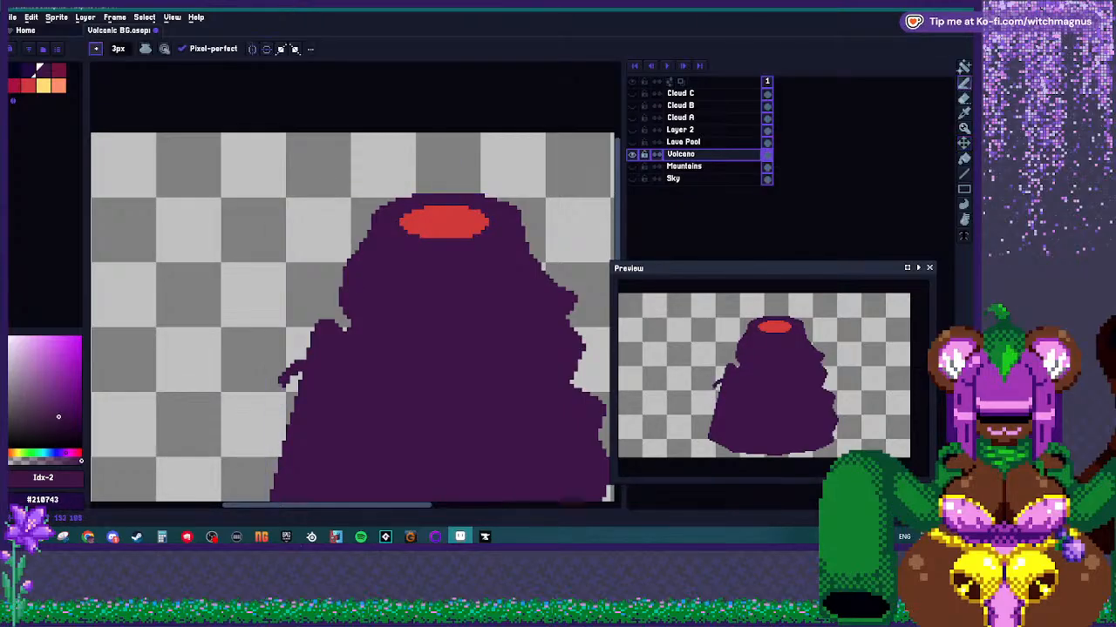
shift+click(281, 442)
key(g)
click(294, 394)
scroll(319, 375, down, 2)
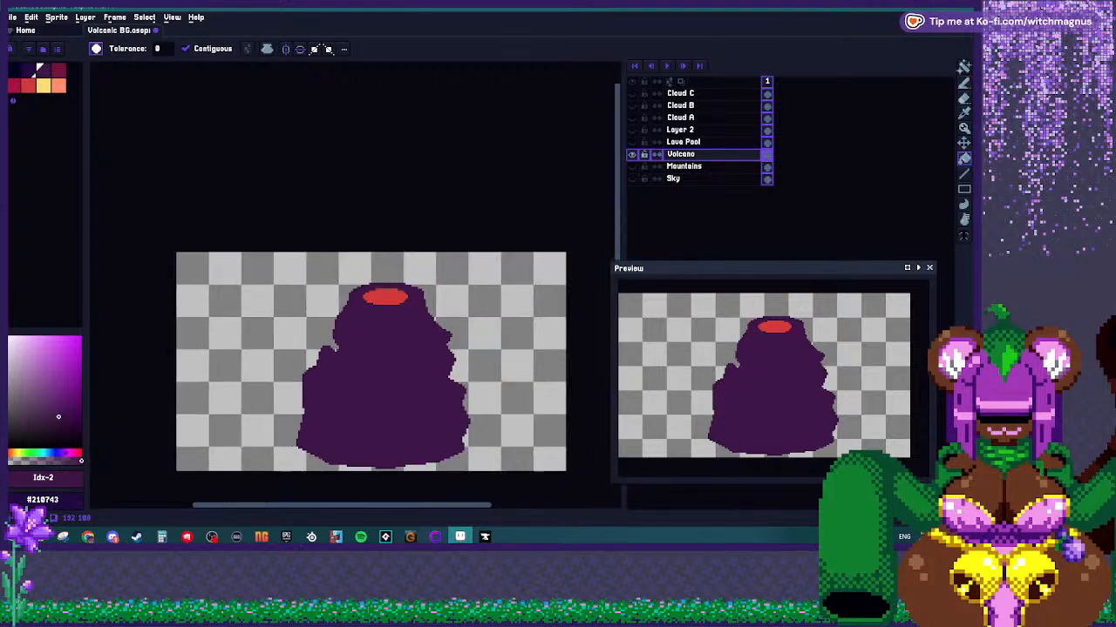
scroll(311, 385, up, 1)
key(ctrl+z)
key(ctrl+z)
Redraw the volcano's lower left flank with a bulging 3 px outline that ends in a flared foot, and fill the enclosed gap.
key(b)
scroll(293, 374, up, 4)
drag(334, 360, 306, 381)
shift+click(290, 437)
shift+click(306, 494)
mouse_move(306, 454)
mouse_down()
mouse_move(323, 437)
mouse_move(347, 353)
mouse_move(307, 435)
mouse_move(318, 392)
mouse_move(303, 495)
mouse_up()
scroll(366, 357, down, 3)
scroll(330, 394, up, 3)
scroll(305, 475, down, 3)
shift+click(337, 372)
key(g)
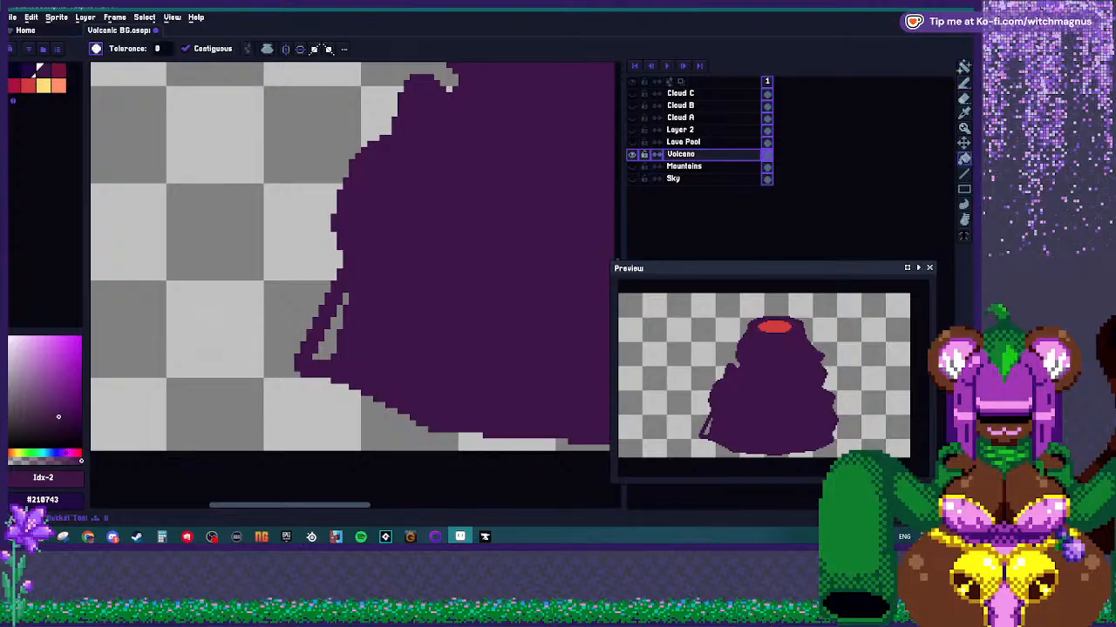
click(326, 349)
Draw a pointed dark purple ledge on the volcano's left flank, just below the small side peak.
scroll(355, 288, down, 3)
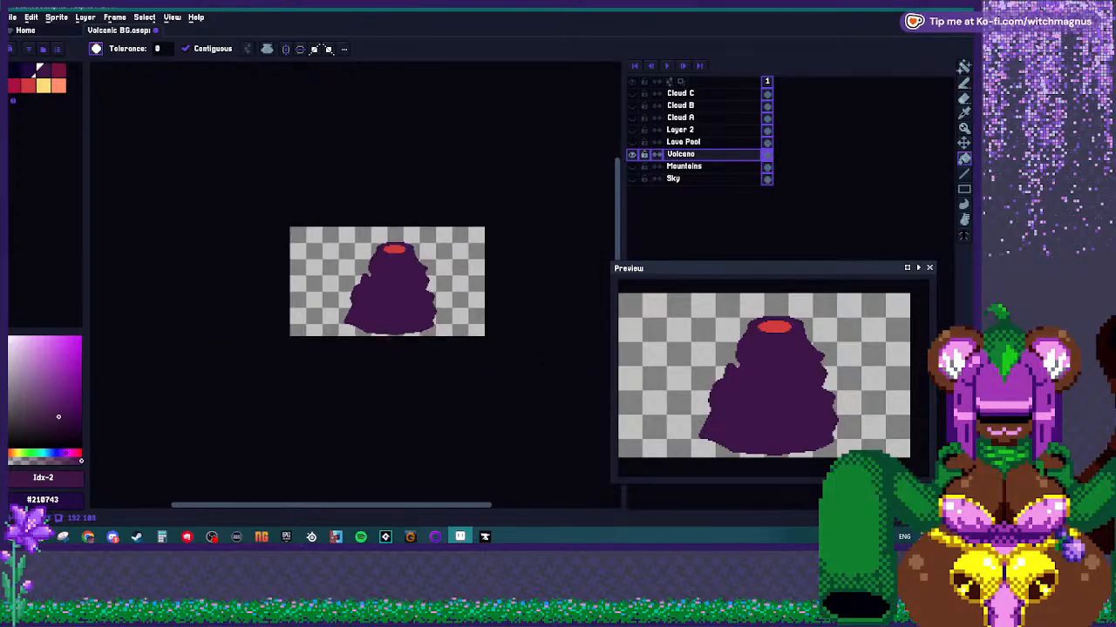
scroll(366, 288, up, 2)
scroll(295, 296, up, 4)
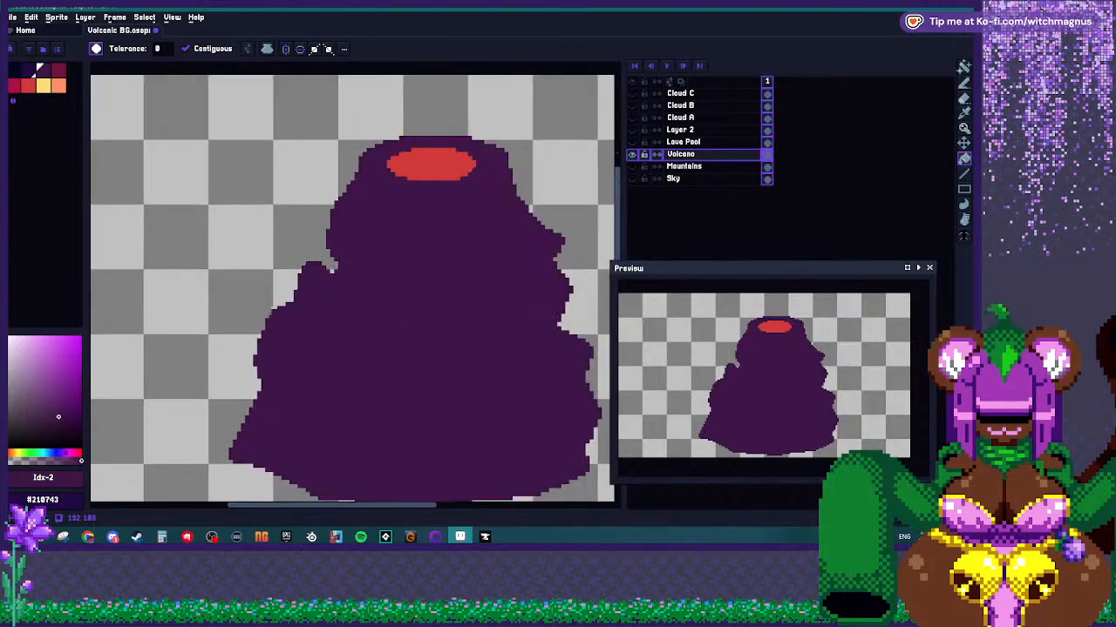
key(b)
mouse_move(265, 320)
mouse_down()
mouse_move(230, 338)
mouse_move(235, 375)
mouse_up()
click(245, 347)
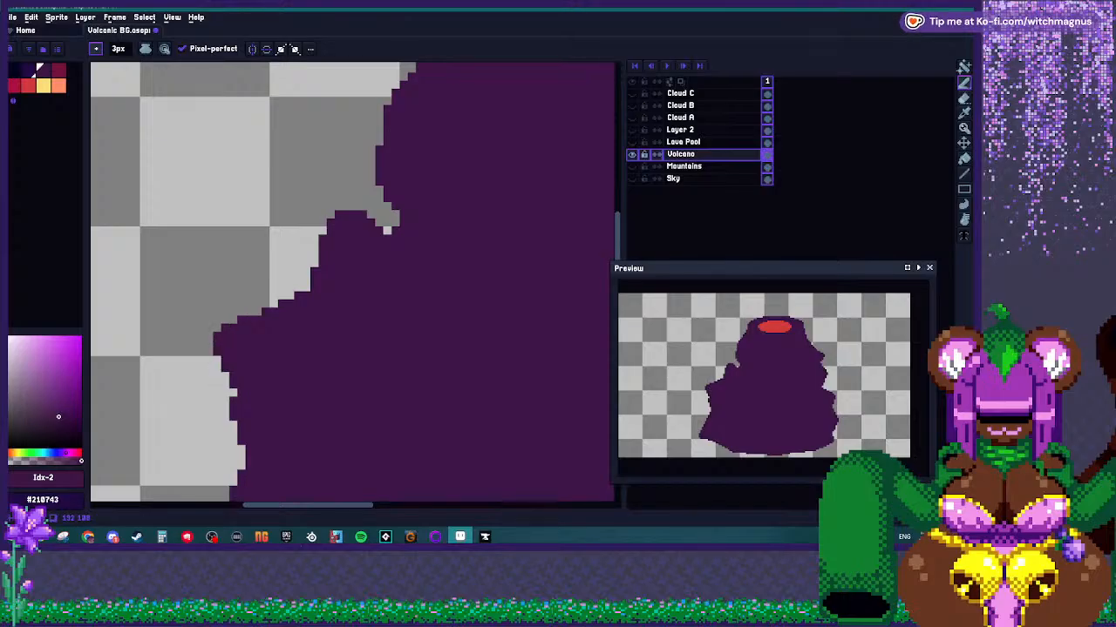
scroll(236, 359, down, 1)
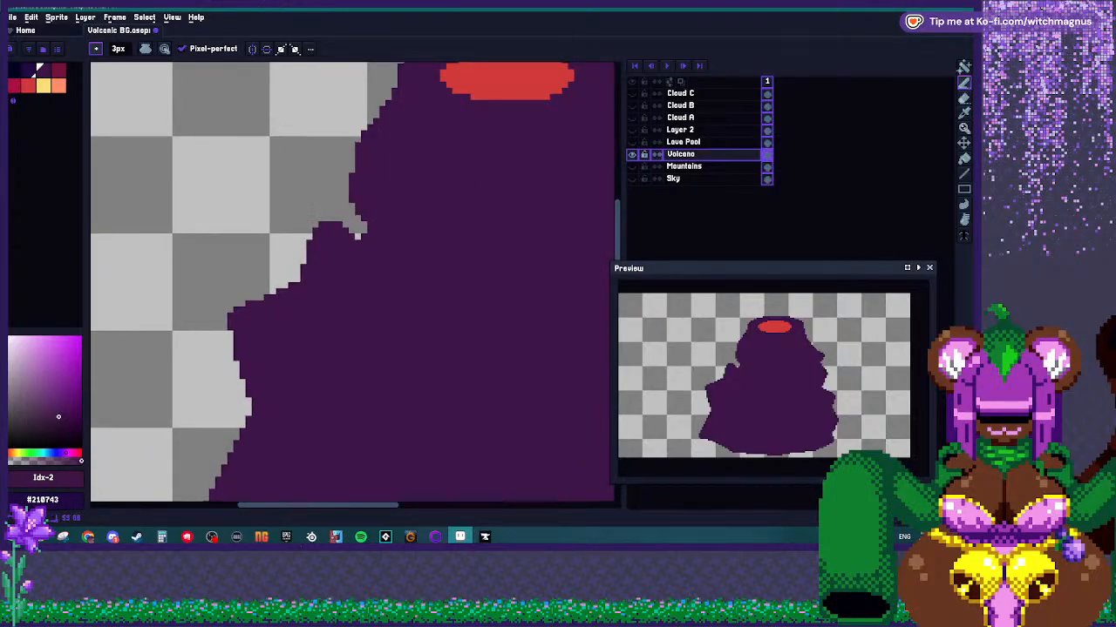
Add small jagged dark purple ledges just below the crater rim on the volcano's right and left flanks.
scroll(236, 352, down, 4)
scroll(359, 334, up, 1)
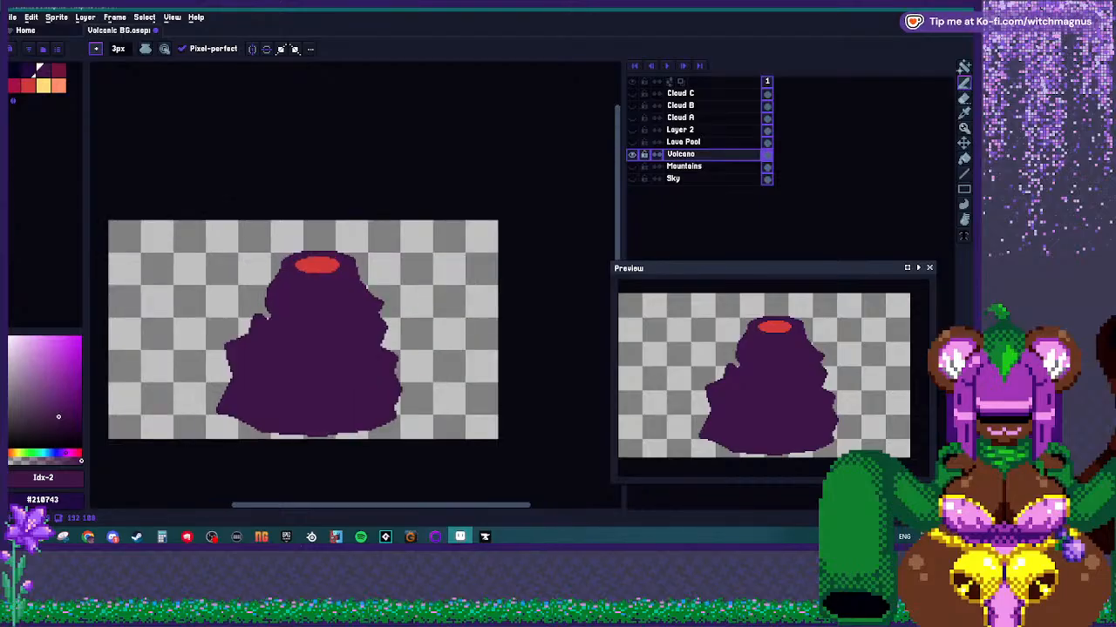
scroll(353, 301, up, 1)
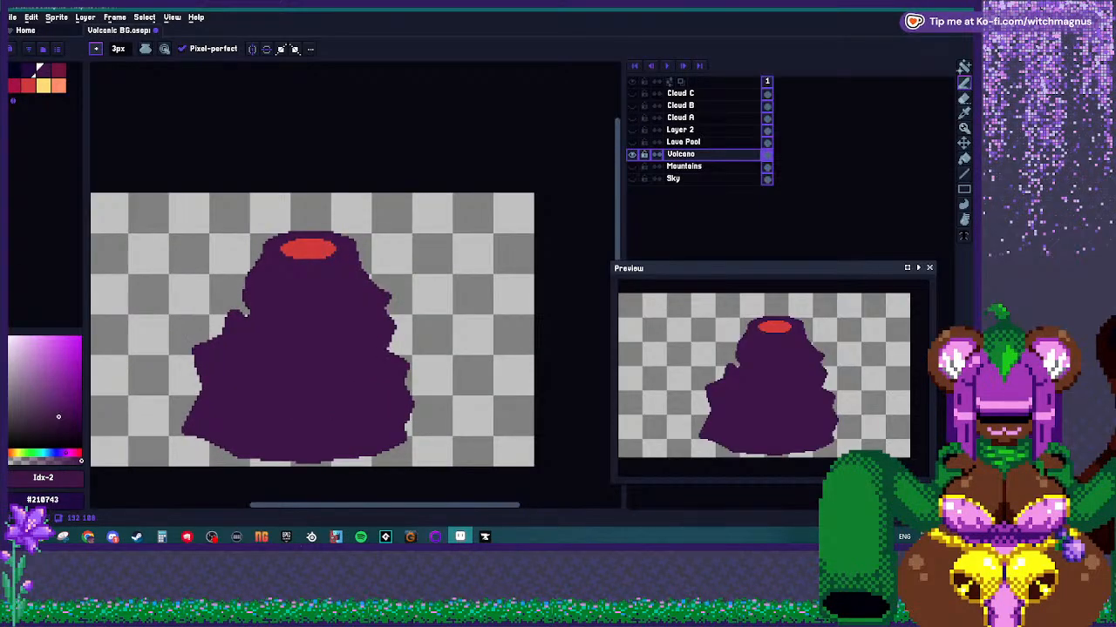
scroll(353, 300, up, 1)
scroll(363, 253, up, 1)
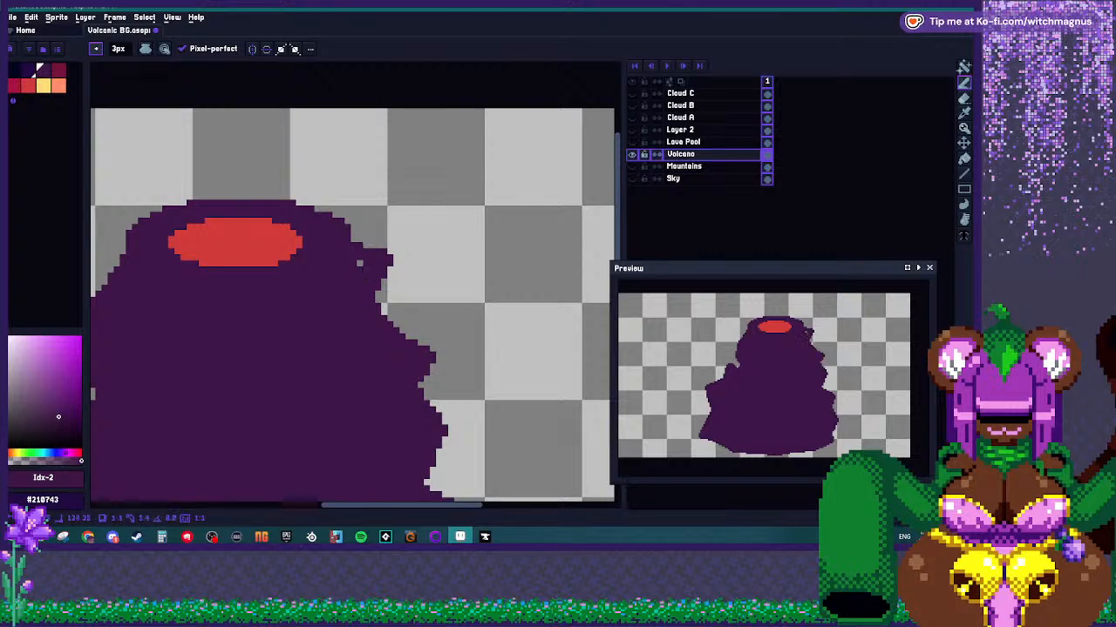
scroll(365, 258, down, 1)
scroll(262, 269, up, 1)
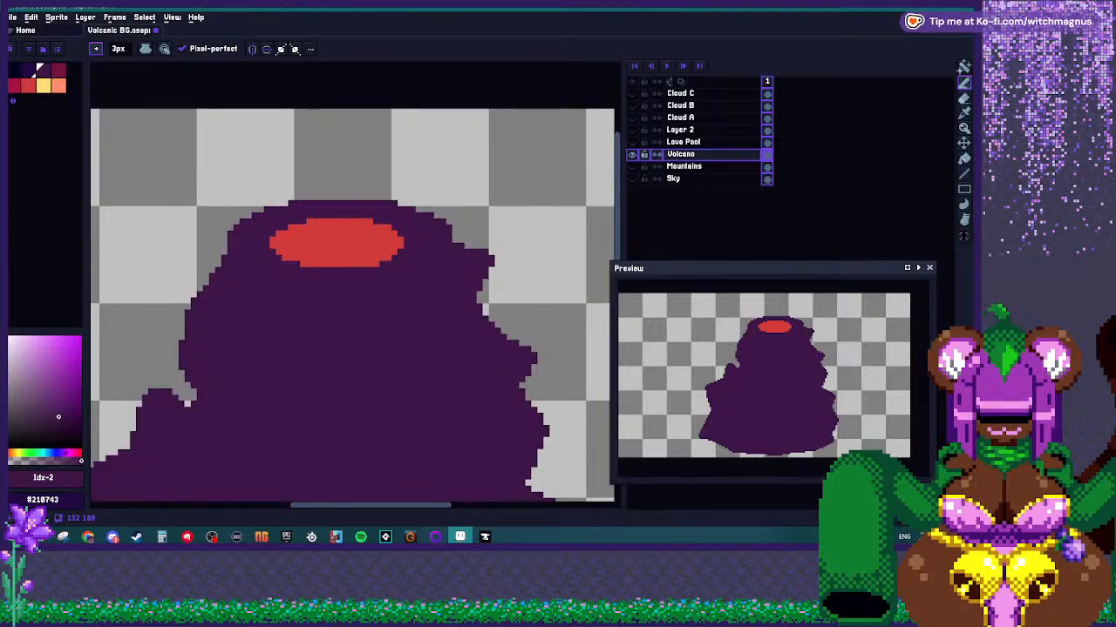
shift+click(194, 283)
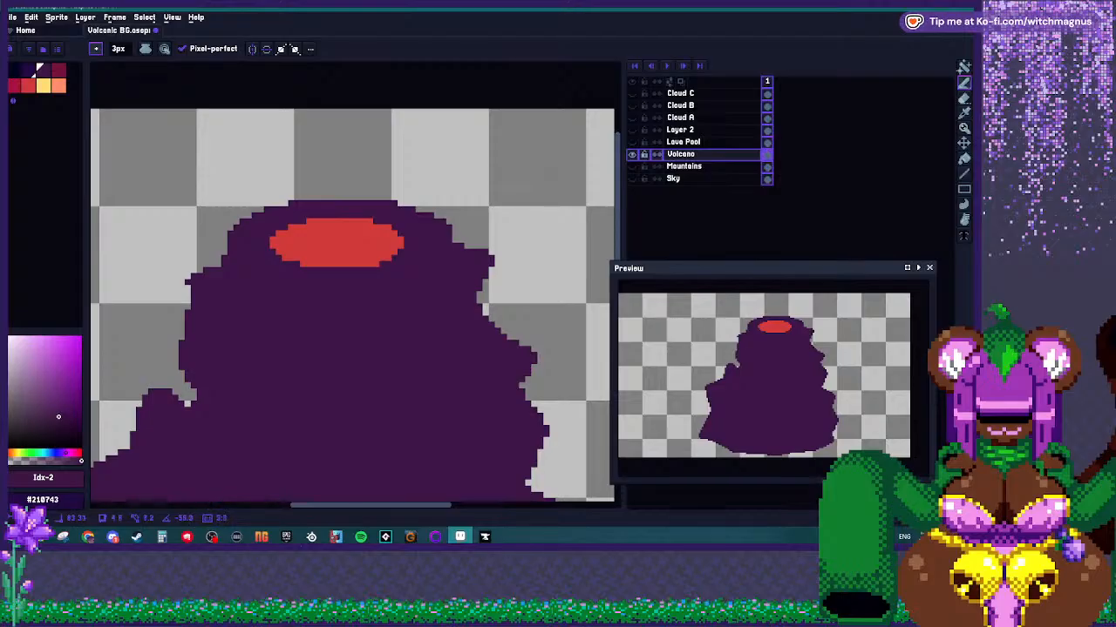
scroll(279, 304, down, 1)
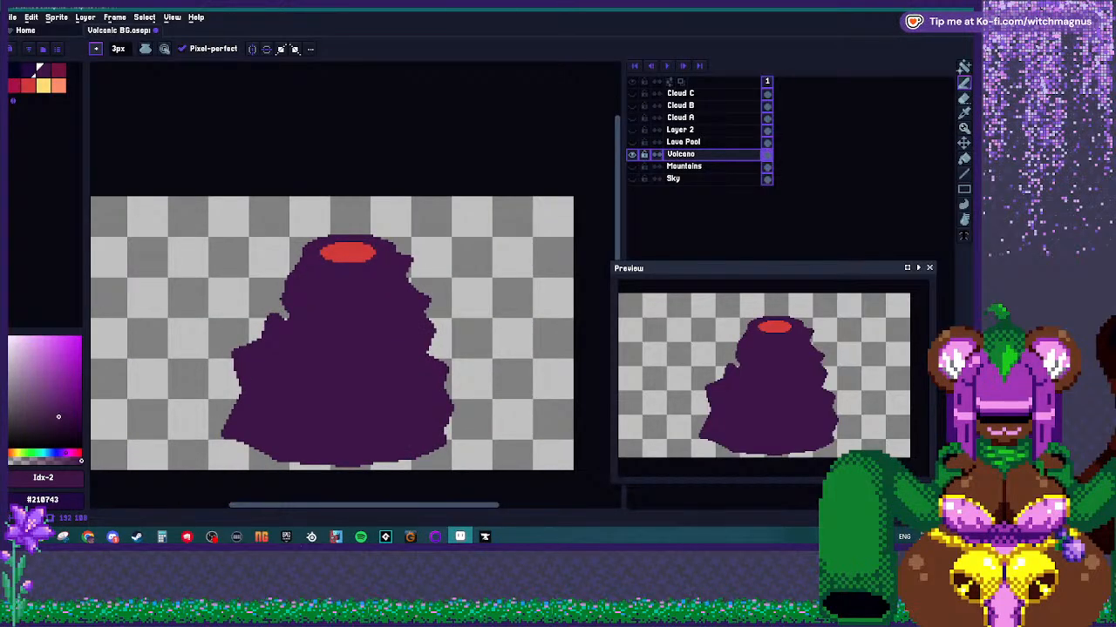
Extend the crater's orange-red fill up to the volcano's summit and erase the stray pixels sticking out above it.
key(bracketright)
scroll(305, 269, up, 1)
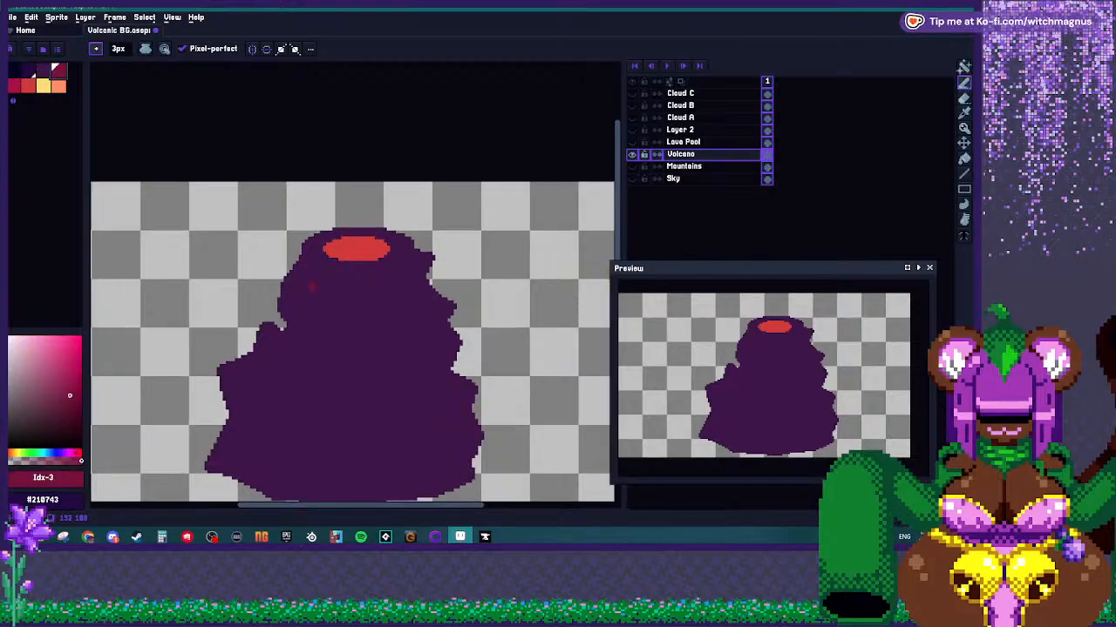
scroll(318, 270, up, 1)
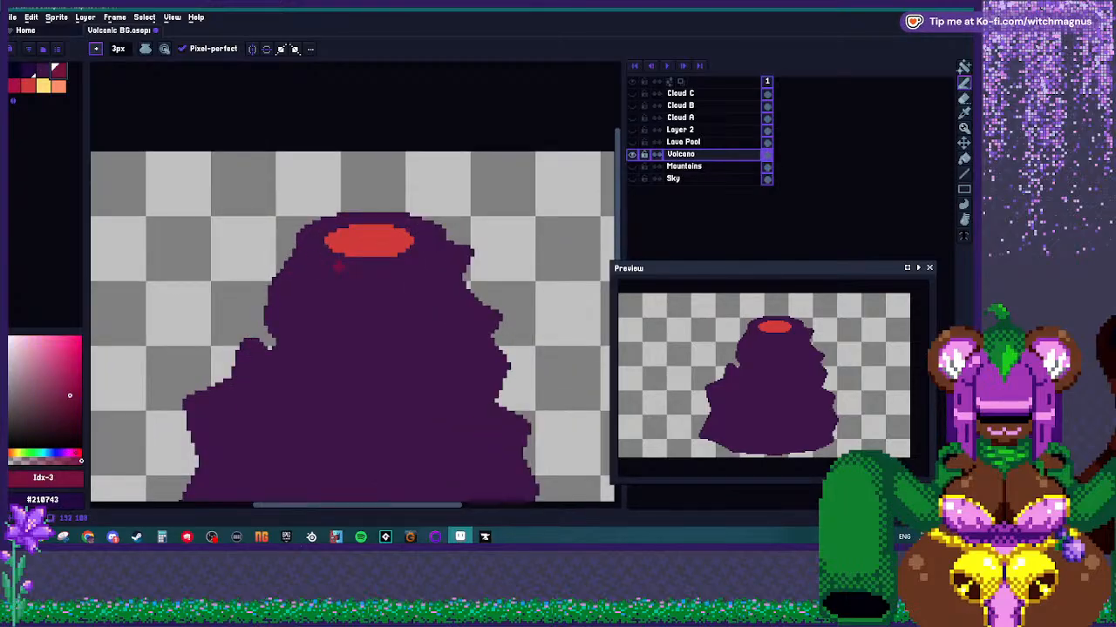
scroll(347, 209, up, 2)
alt+click(364, 267)
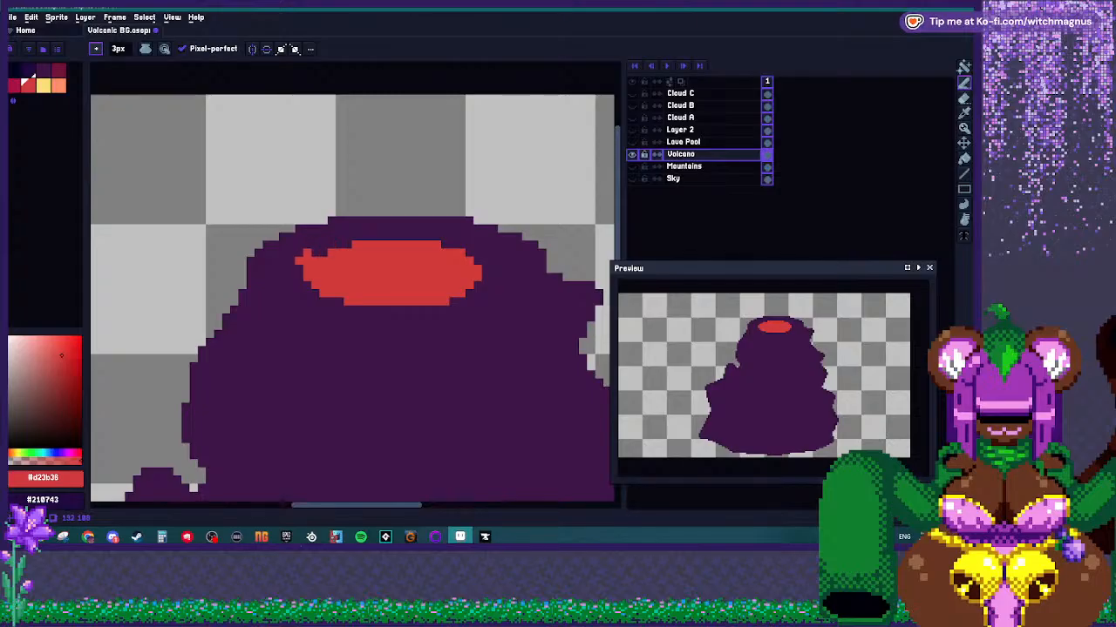
mouse_move(315, 256)
mouse_down()
mouse_move(324, 227)
mouse_move(366, 223)
mouse_move(451, 232)
mouse_move(492, 255)
mouse_move(486, 264)
mouse_move(450, 236)
mouse_up()
key(ctrl+z)
drag(370, 236, 339, 243)
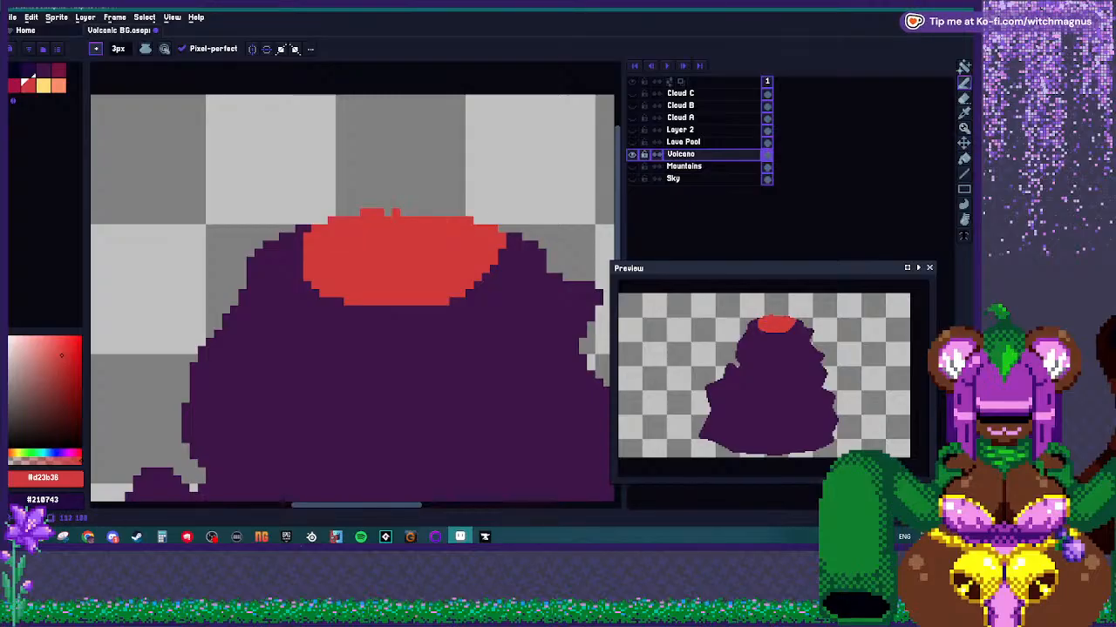
key(e)
drag(371, 212, 403, 212)
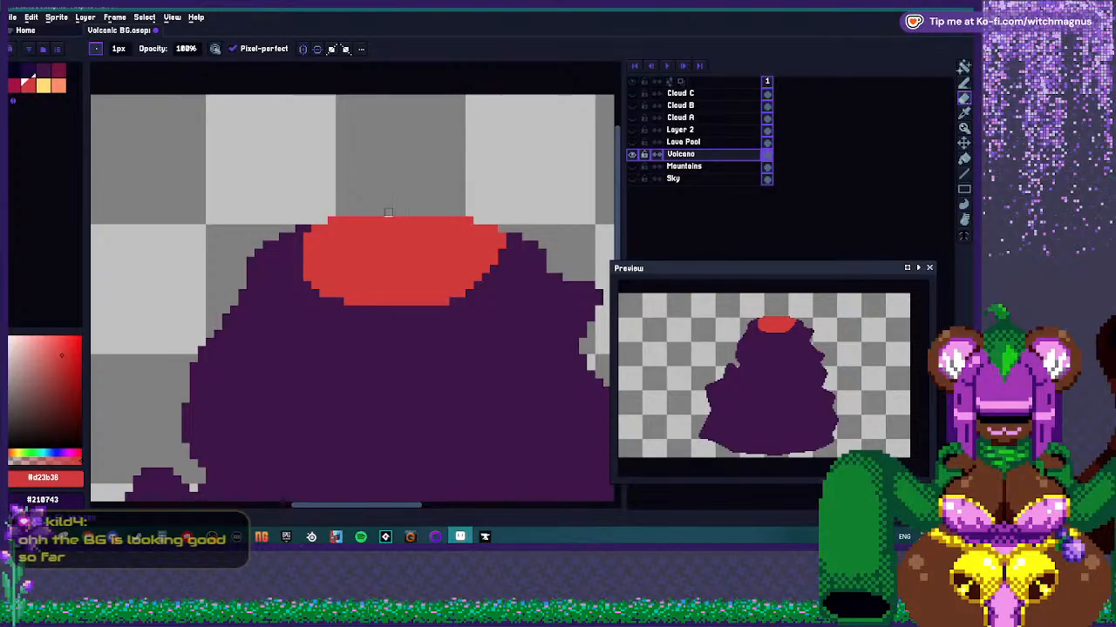
Trim the crater's left and lower edges with a 1 px dark purple (#3e1548) pencil.
scroll(383, 240, down, 3)
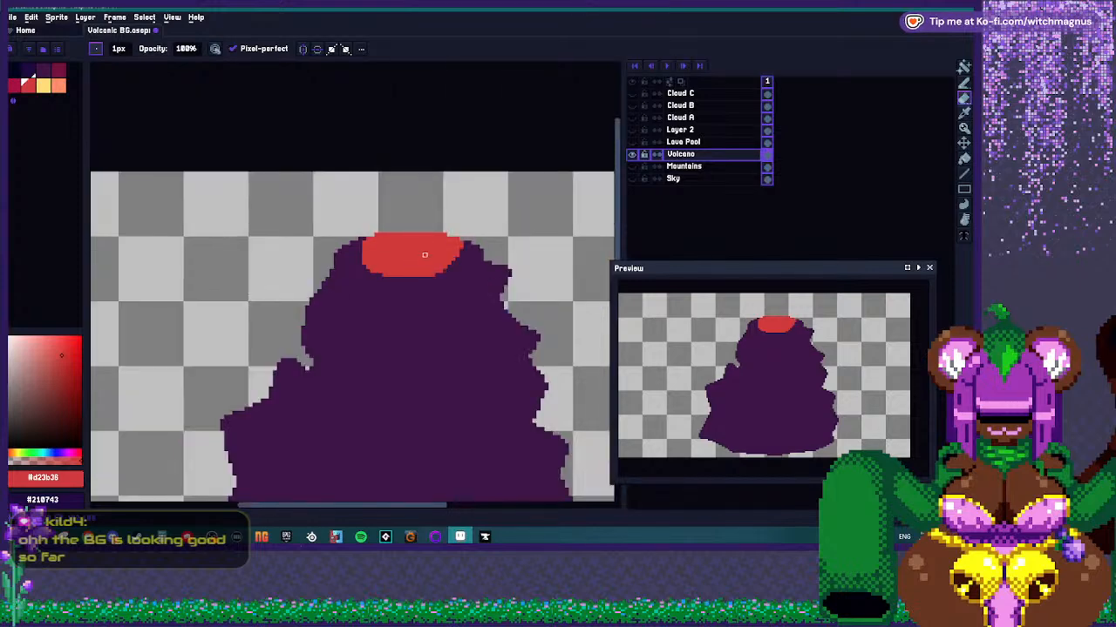
scroll(416, 258, up, 2)
alt+click(323, 256)
key(b)
scroll(323, 256, up, 2)
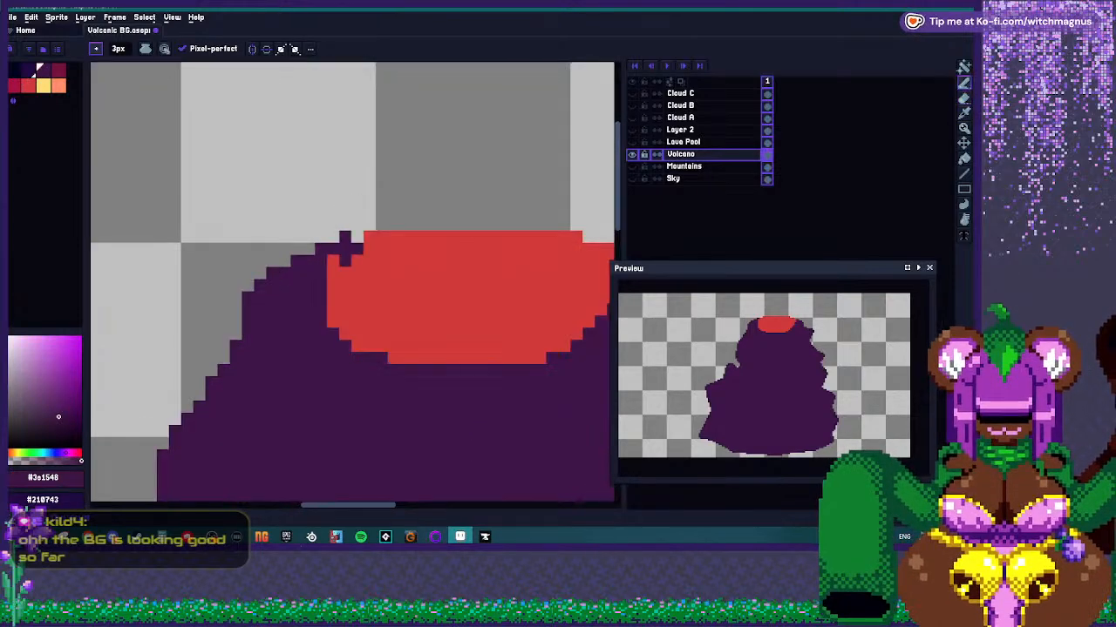
drag(333, 281, 333, 327)
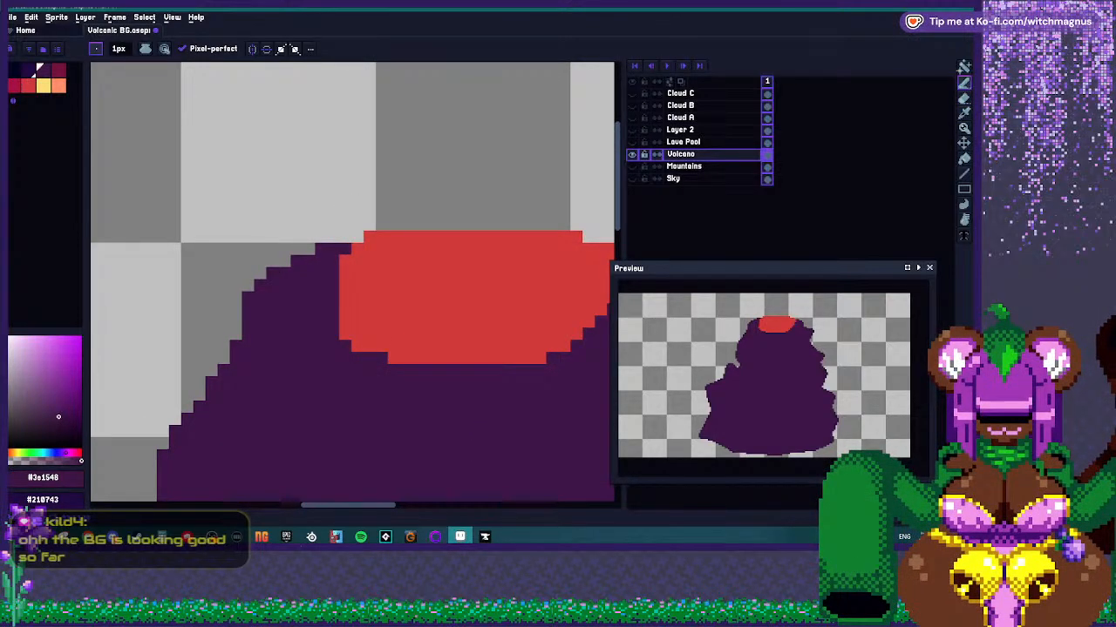
drag(394, 358, 455, 359)
drag(540, 358, 467, 358)
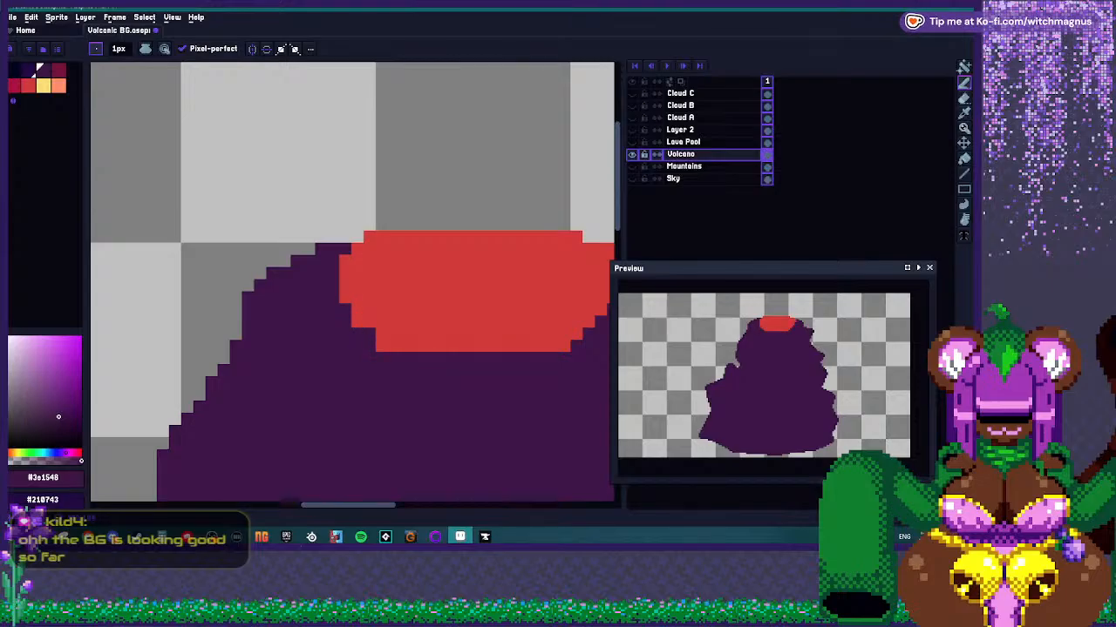
scroll(369, 335, down, 3)
scroll(391, 260, down, 5)
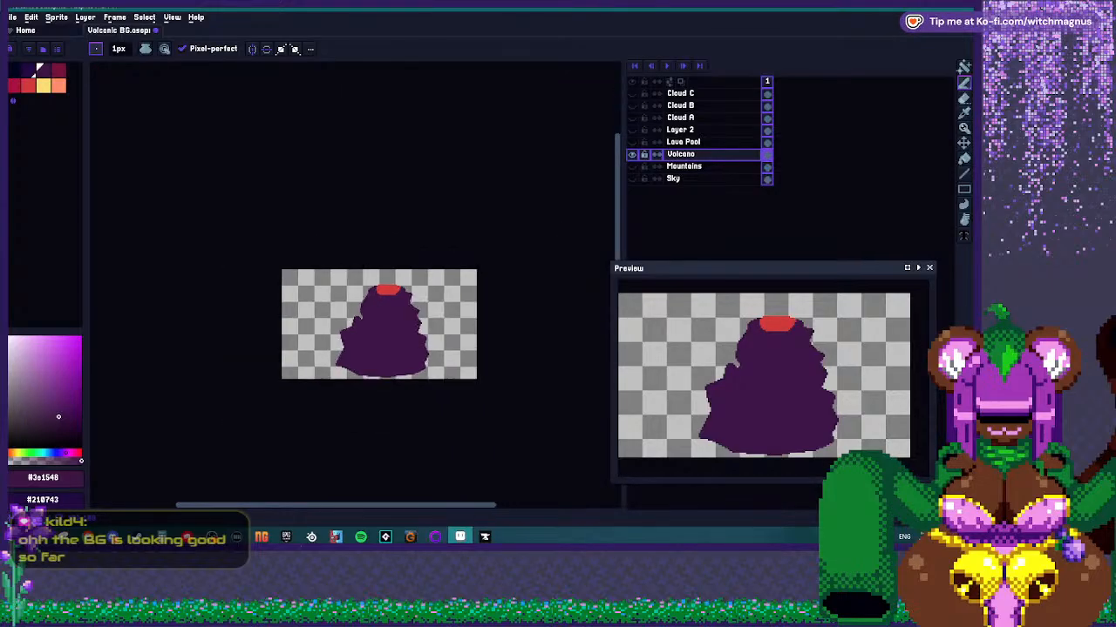
Make the crater shallower by painting dark purple rows over its lower edge and rounding the corners.
scroll(391, 259, up, 6)
scroll(392, 260, up, 4)
drag(369, 318, 461, 317)
mouse_move(539, 317)
mouse_down()
mouse_move(452, 317)
mouse_move(531, 305)
mouse_move(482, 305)
mouse_up()
mouse_move(341, 305)
mouse_down()
mouse_move(483, 305)
mouse_move(332, 293)
mouse_move(370, 293)
mouse_up()
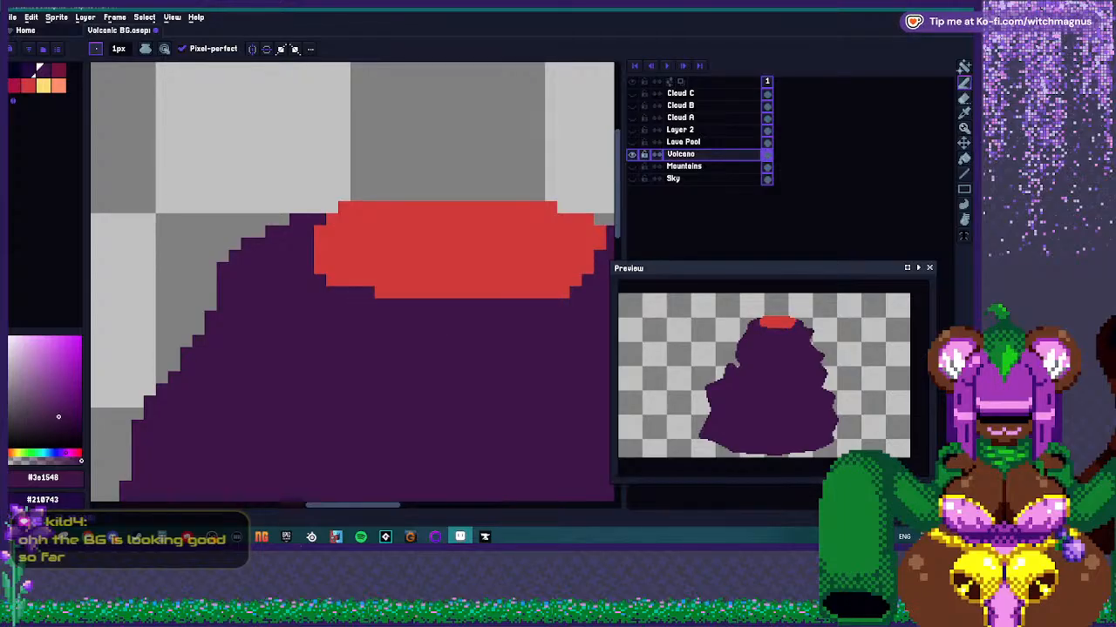
drag(540, 293, 527, 292)
scroll(353, 242, down, 7)
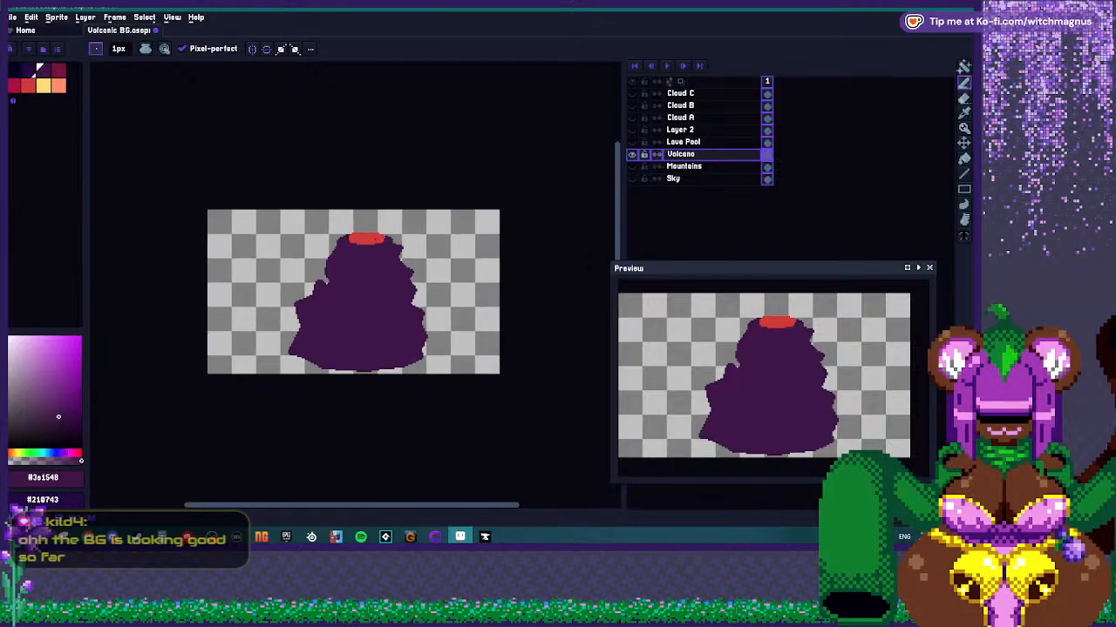
Paint 5 px dark red lava streams with alpha-locked ink, winding from both sides of the crater down to the volcano's base and right edge.
scroll(342, 244, up, 2)
scroll(383, 262, up, 2)
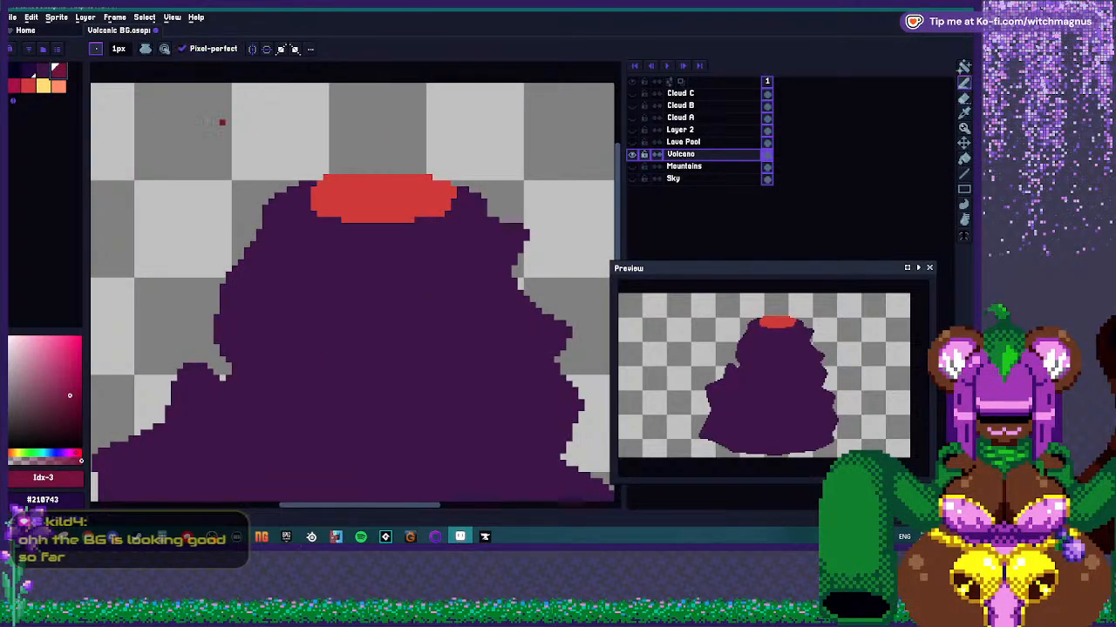
click(145, 48)
click(174, 104)
key(plus)
key(plus)
scroll(320, 232, down, 1)
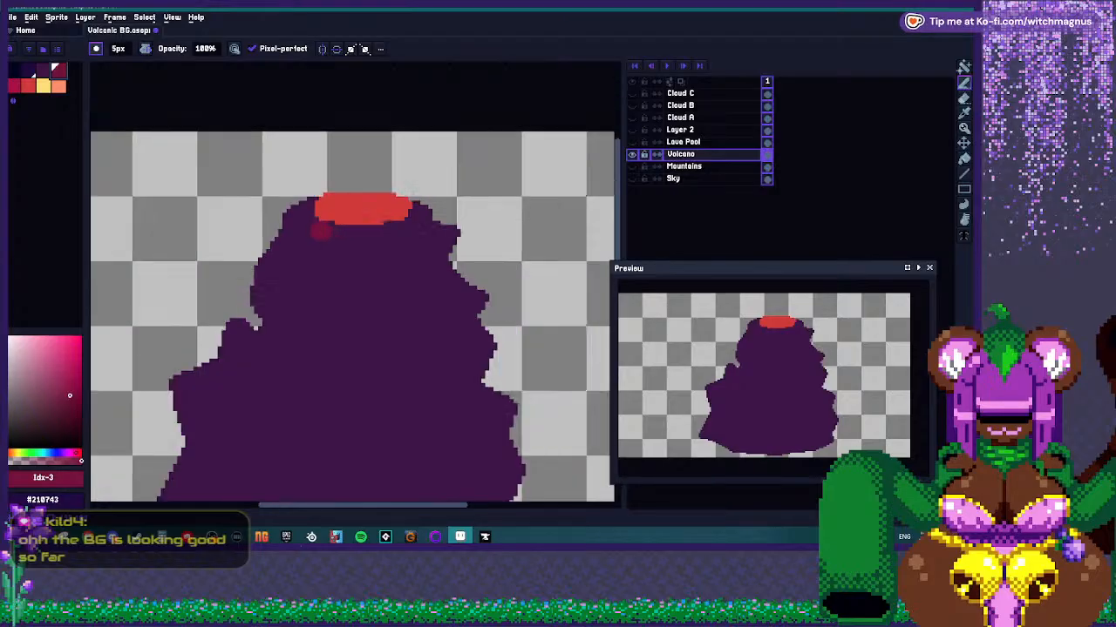
drag(321, 222, 324, 237)
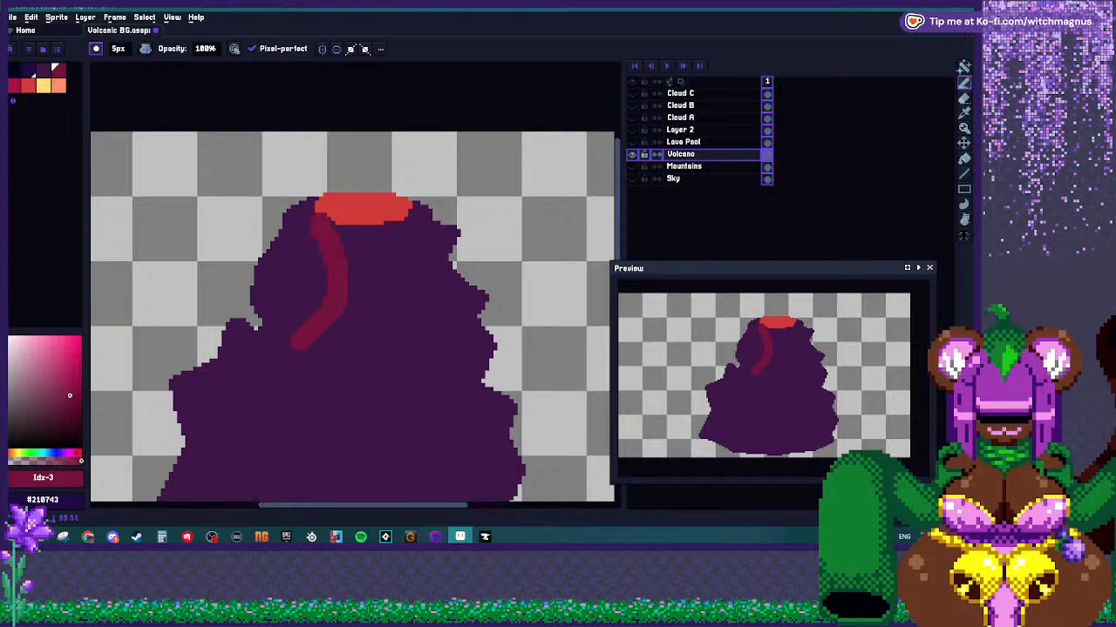
mouse_move(292, 392)
mouse_down()
mouse_move(313, 445)
mouse_move(310, 479)
mouse_move(277, 498)
mouse_up()
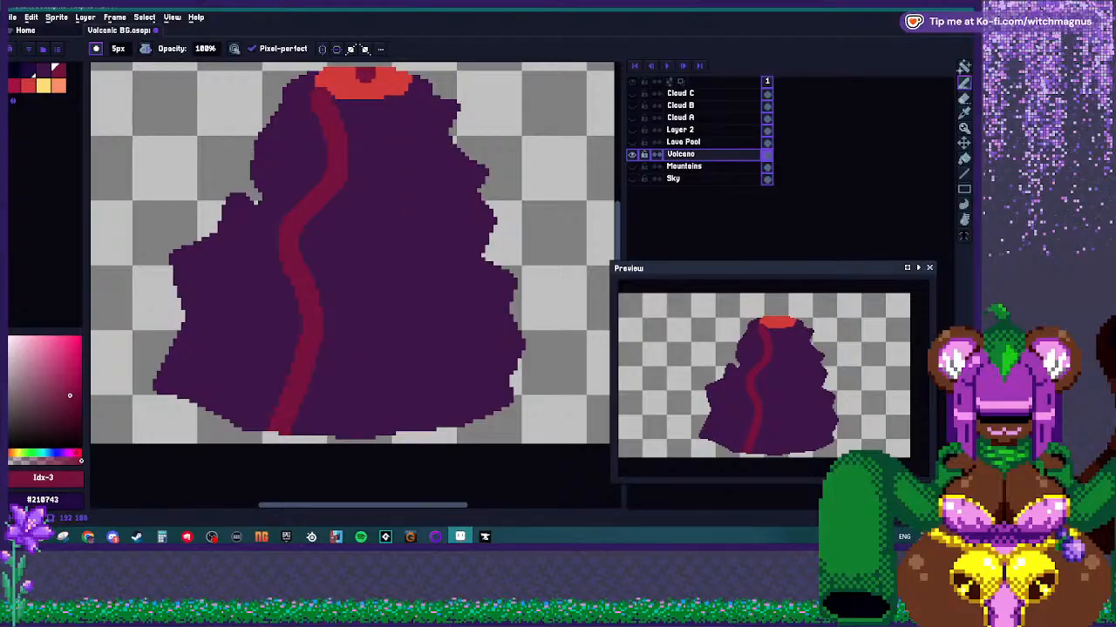
drag(401, 103, 406, 152)
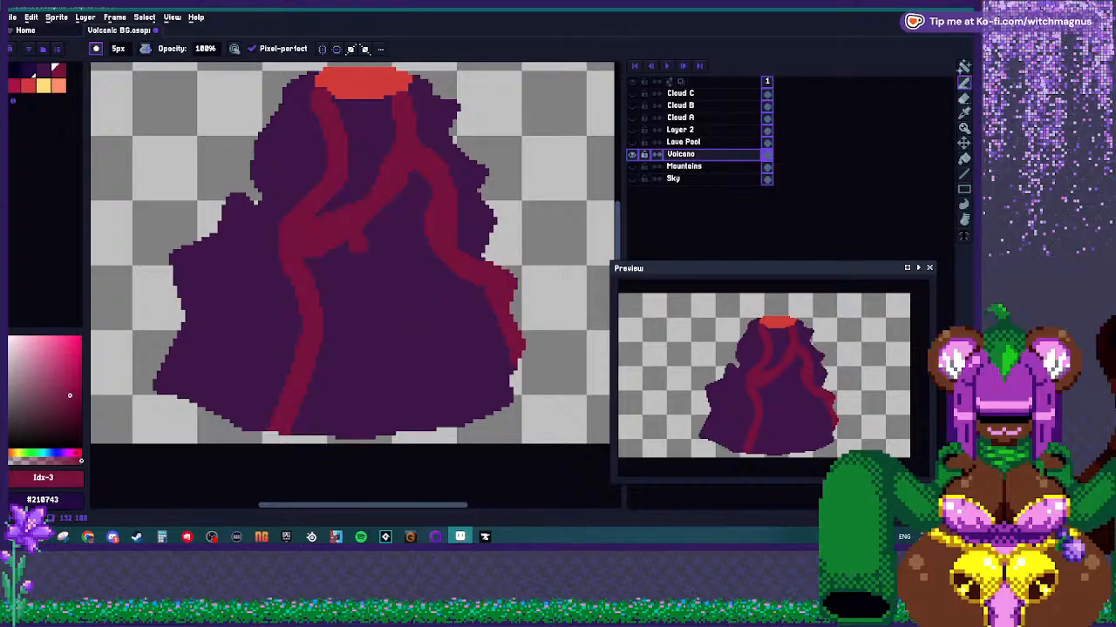
Add thinner dark red lava branches, 2 to 3 px wide, forking down the volcano's middle and out to its lower left foot.
key(minus)
key(minus)
key(minus)
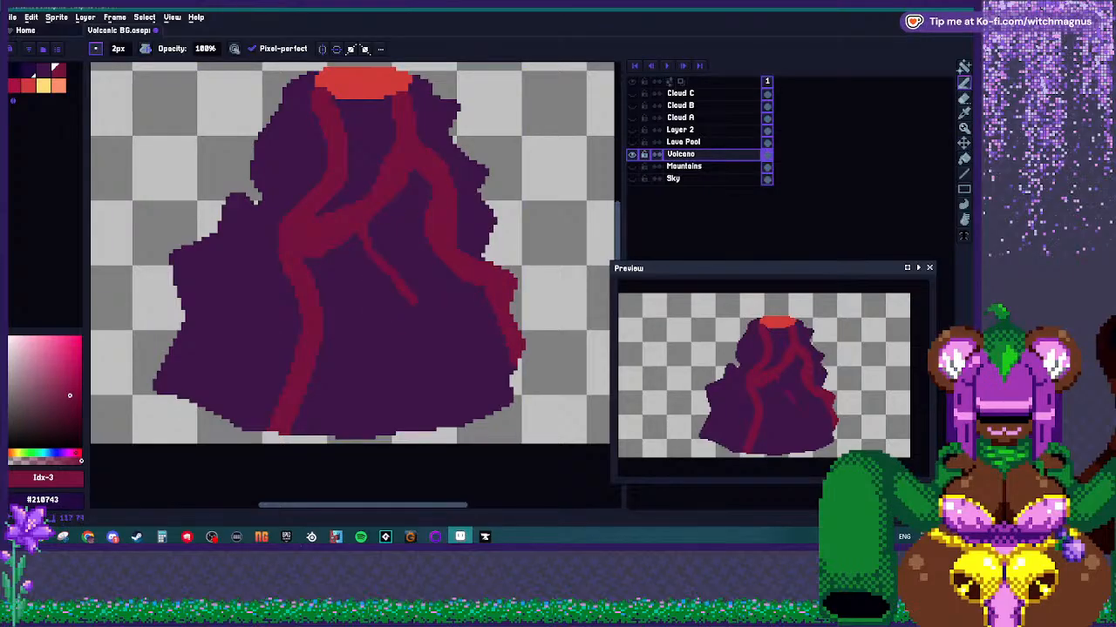
key(plus)
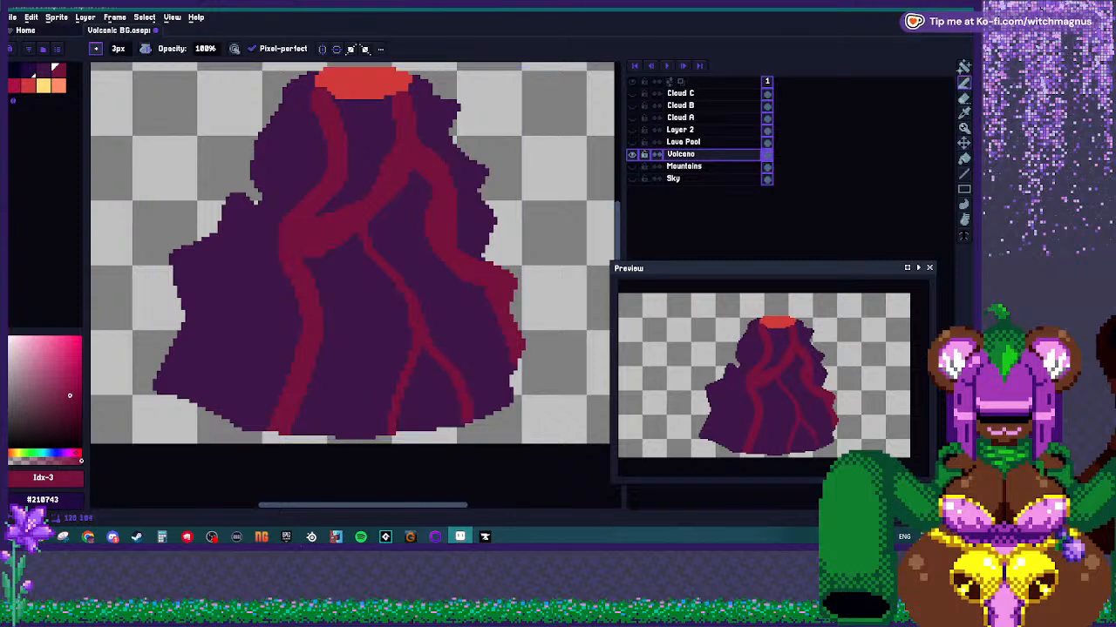
scroll(352, 253, left, 3)
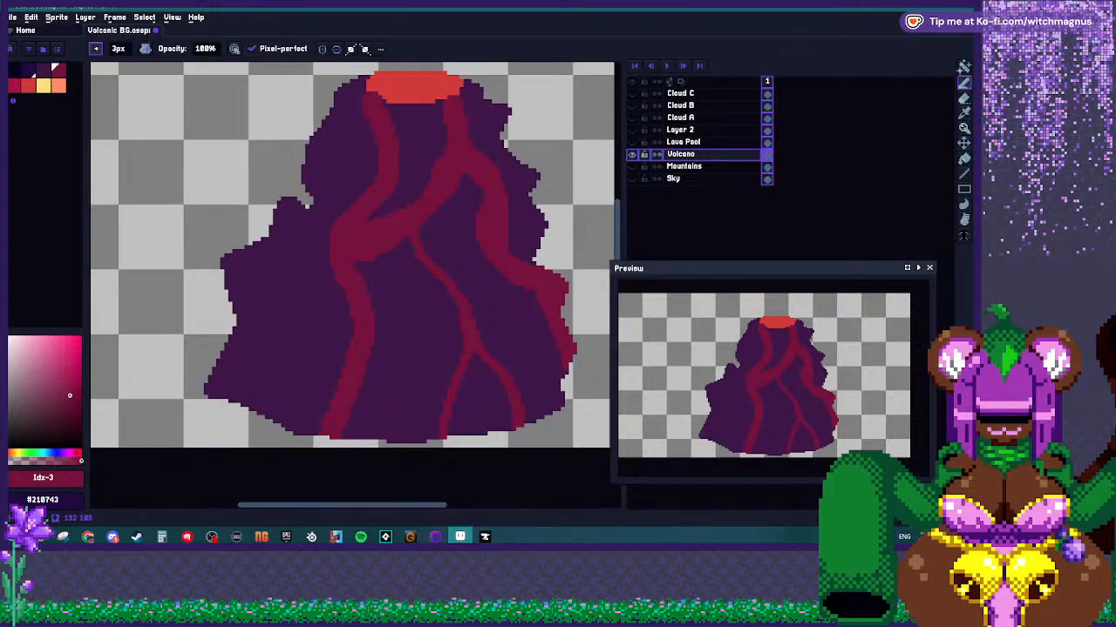
drag(301, 303, 241, 360)
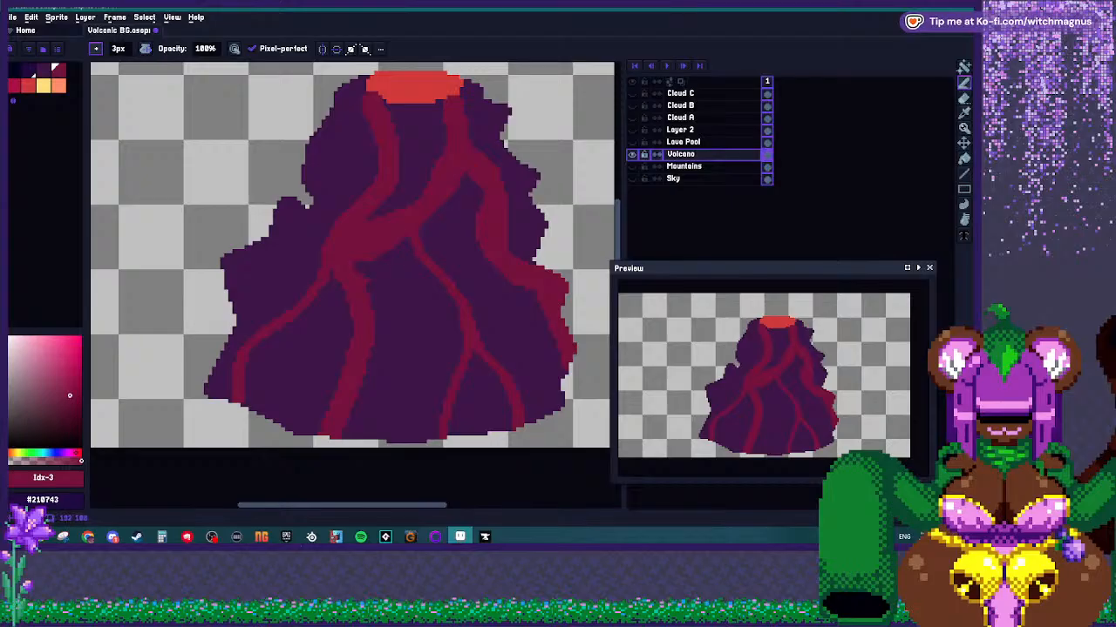
Paint a dark red band directly beneath the crater, connecting the tops of the two main lava streams.
scroll(402, 96, up, 2)
drag(385, 120, 471, 130)
scroll(352, 283, down, 2)
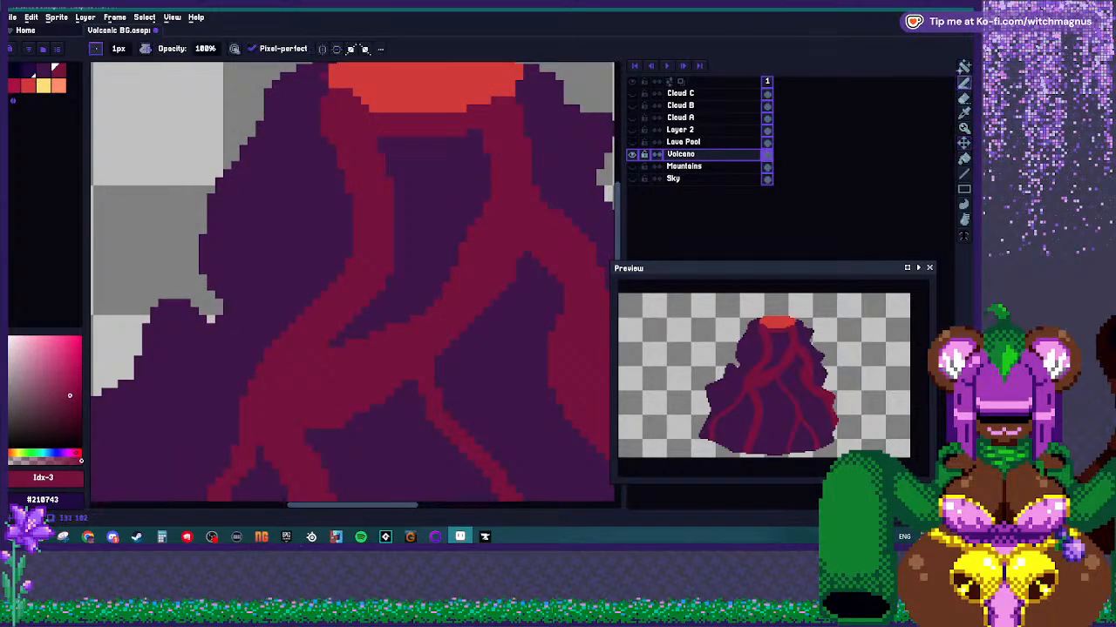
scroll(349, 105, down, 2)
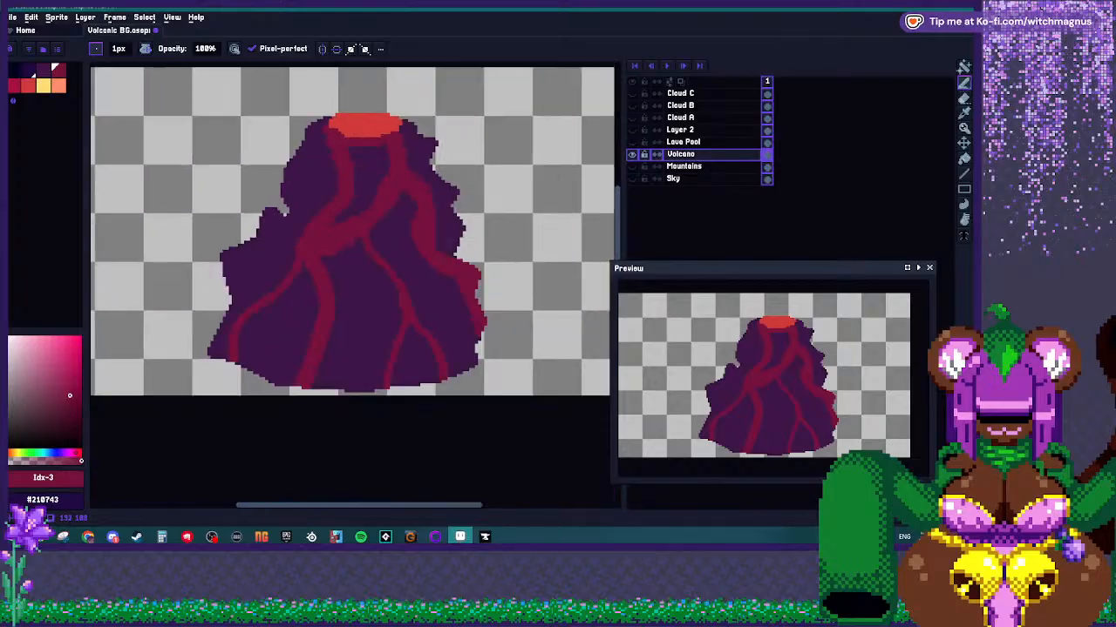
Extend the dark red rim up around the crater's left and right sides with a 1 px pencil.
scroll(349, 105, up, 3)
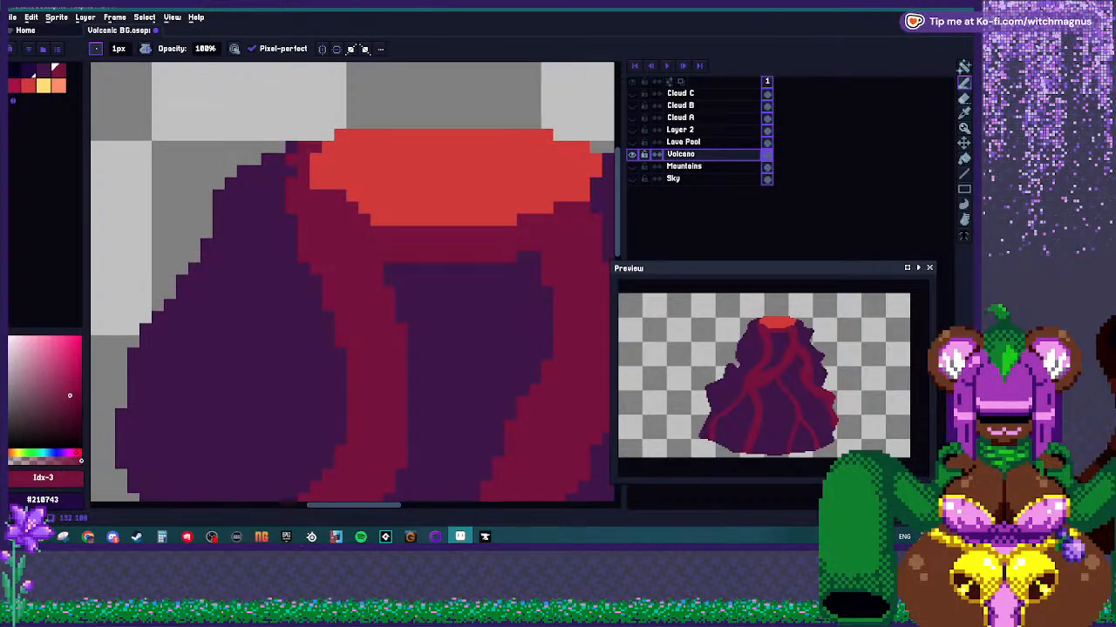
scroll(352, 282, down, 2)
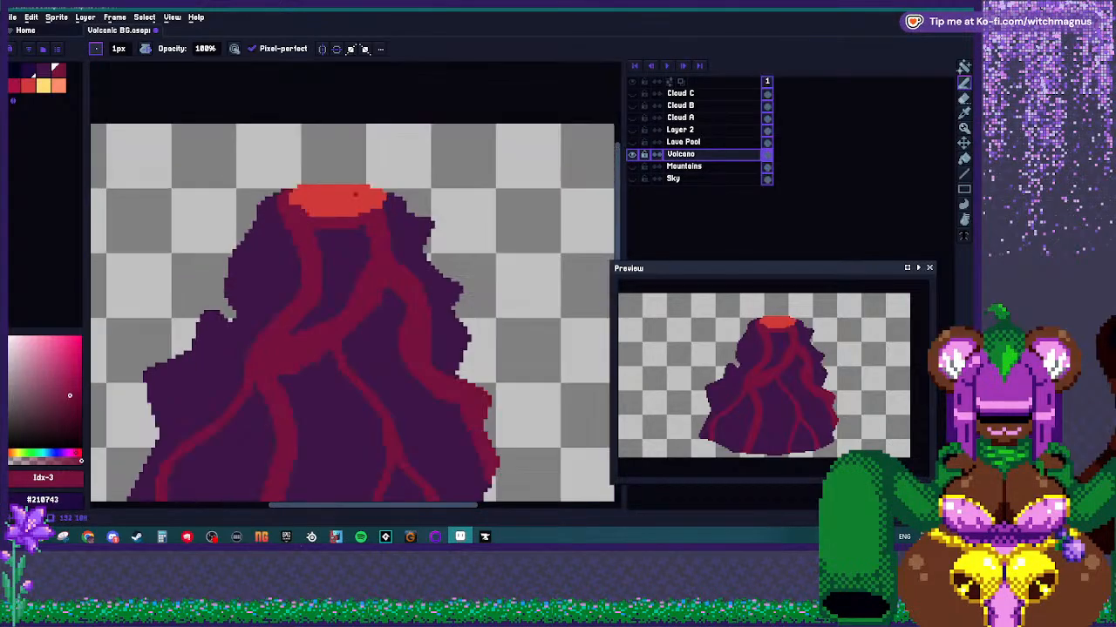
scroll(353, 282, up, 2)
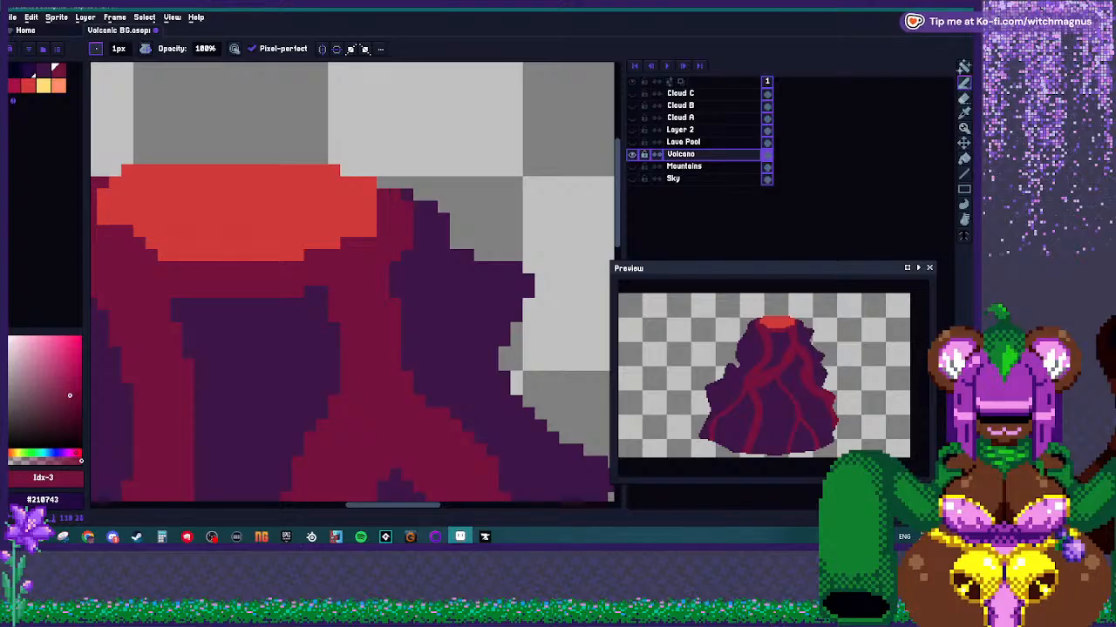
scroll(355, 238, down, 2)
scroll(355, 237, up, 2)
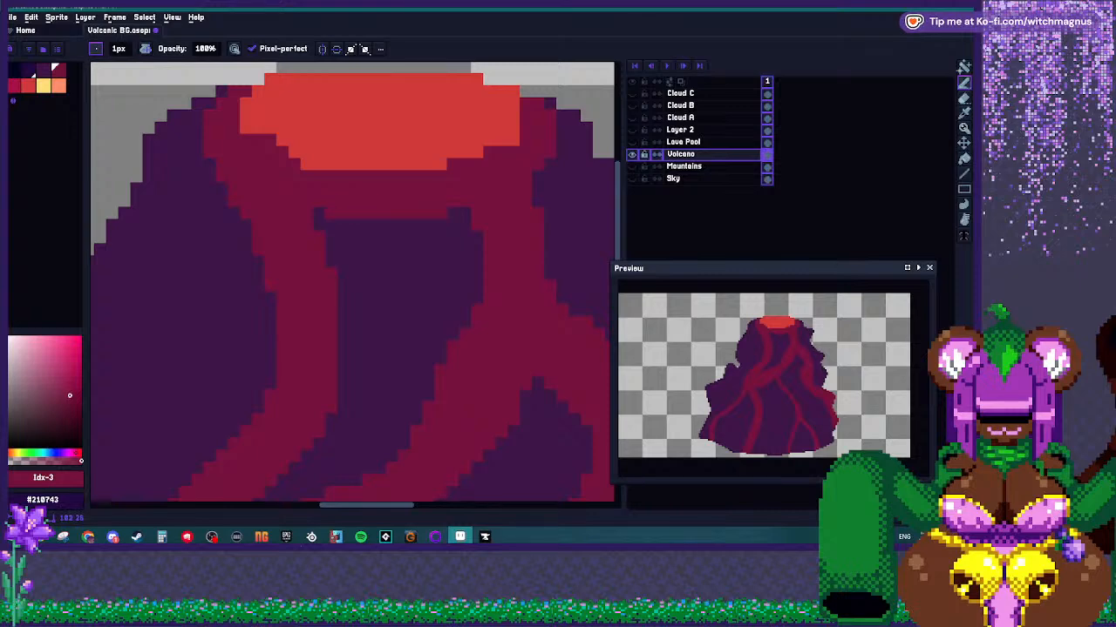
scroll(445, 277, down, 3)
scroll(431, 237, up, 4)
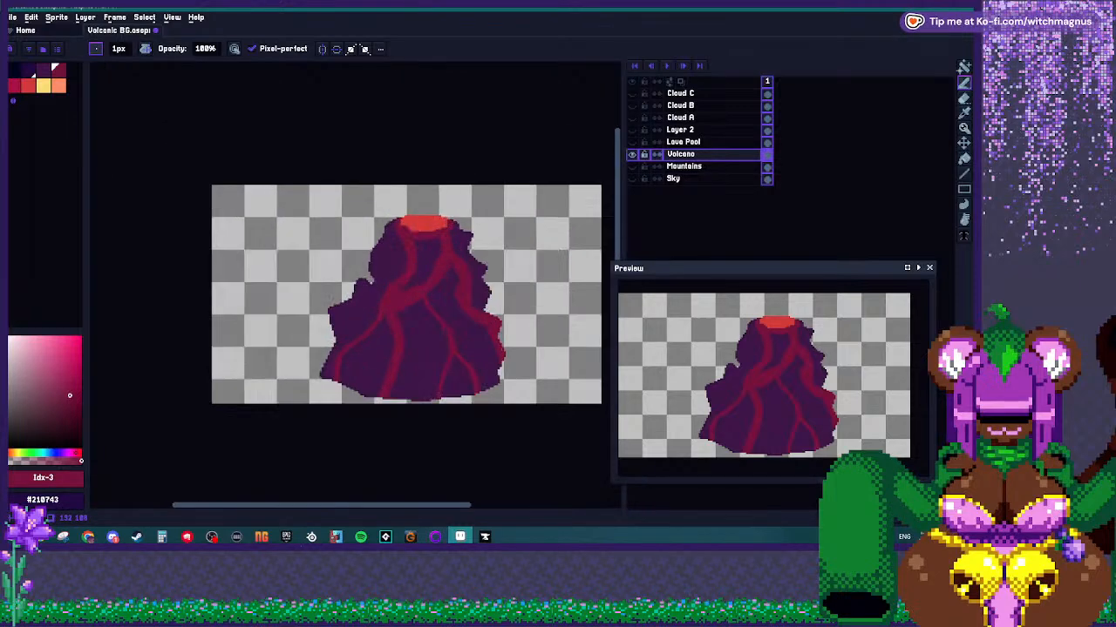
Round the crater into an oval by covering its upper corners and side edges with dark red (#77123d) pixels.
alt+click(359, 272)
mouse_move(370, 272)
mouse_down()
mouse_move(370, 248)
mouse_move(383, 277)
mouse_up()
scroll(400, 225, down, 2)
scroll(418, 235, up, 3)
click(523, 269)
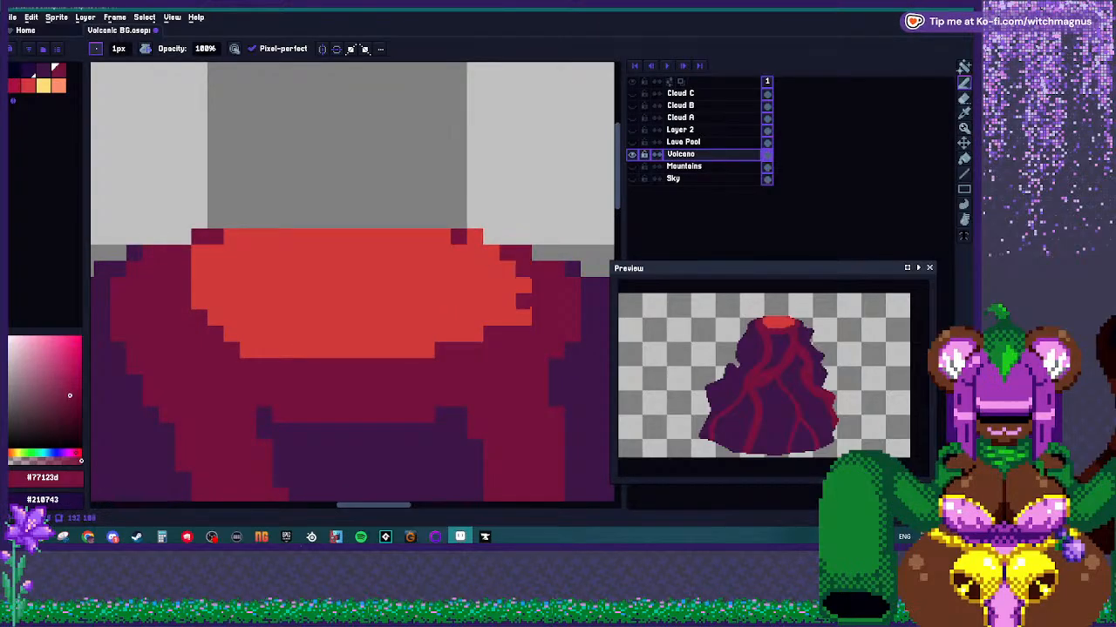
click(474, 237)
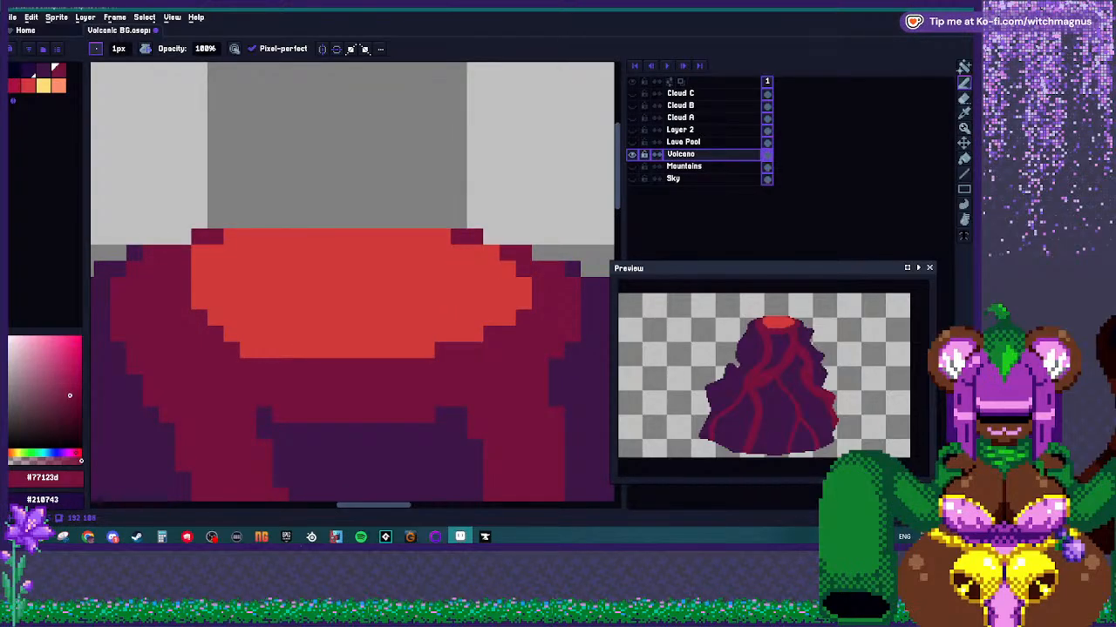
click(199, 253)
click(248, 237)
drag(442, 237, 409, 237)
click(264, 237)
drag(198, 285, 199, 301)
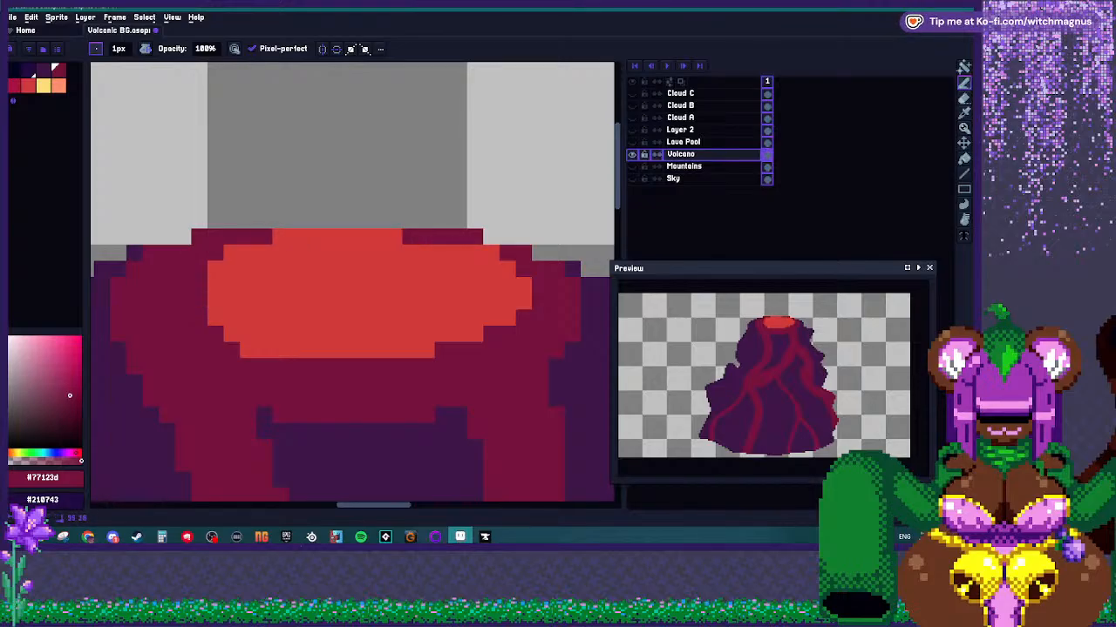
Touch up the crater's lower edge with single pixels of the crater's orange-red.
scroll(397, 231, down, 3)
scroll(388, 240, up, 4)
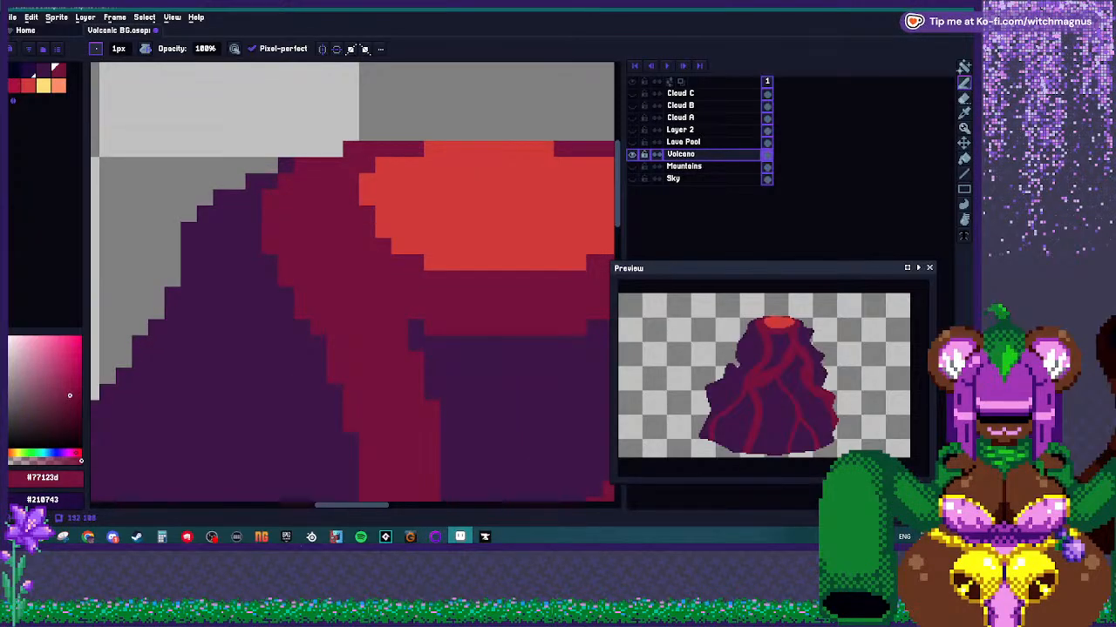
scroll(368, 217, down, 3)
scroll(393, 226, down, 1)
scroll(366, 218, up, 5)
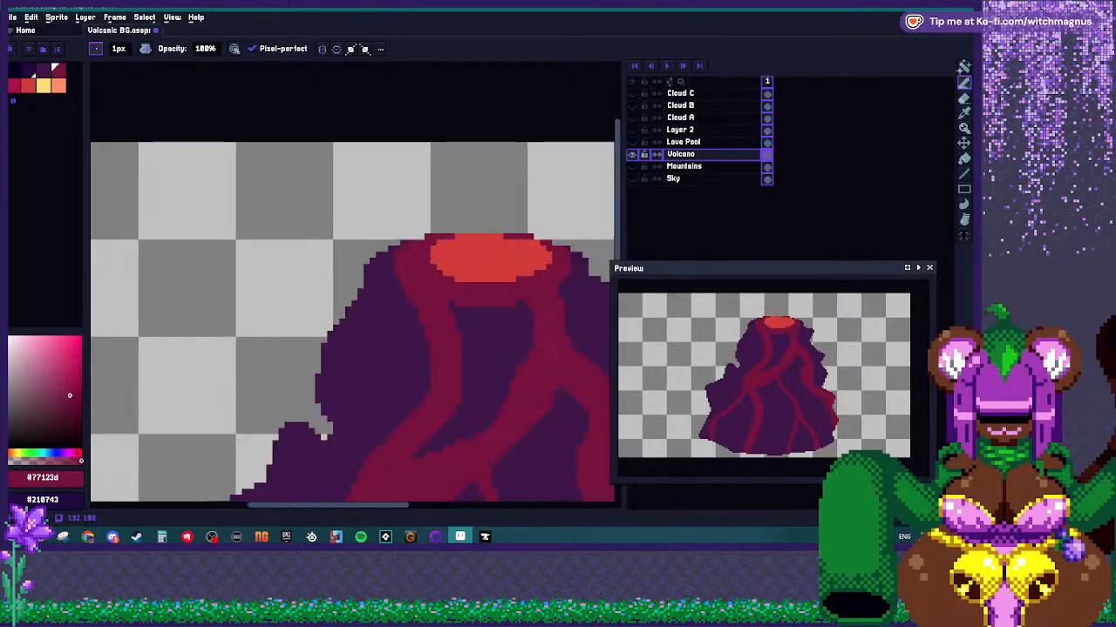
alt+click(485, 286)
click(497, 359)
click(484, 359)
click(472, 347)
scroll(388, 261, down, 4)
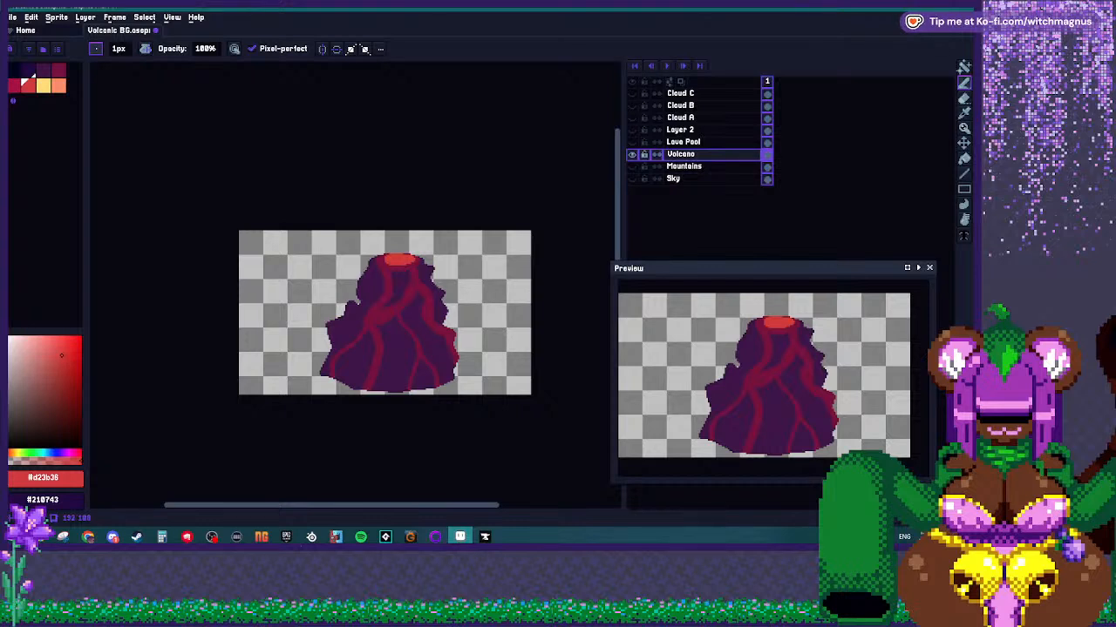
scroll(388, 305, up, 1)
scroll(385, 313, up, 1)
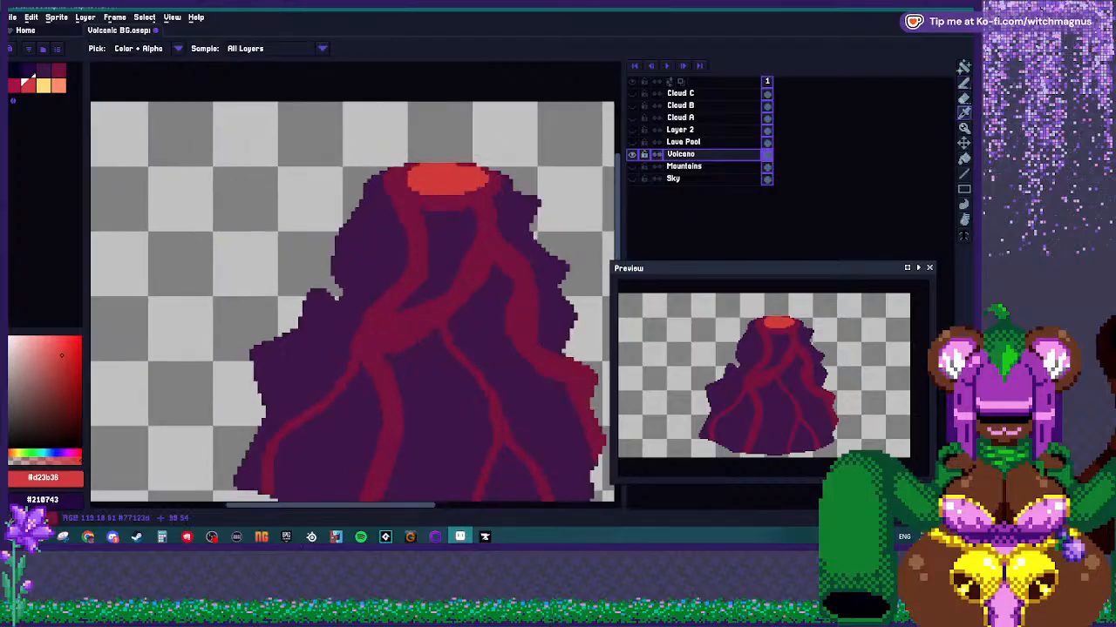
Paint a thin dark red (#77123d) lava branch from the central fork out to the volcano's left shoulder with a 2 px pencil.
alt+click(384, 313)
scroll(348, 301, up, 1)
drag(410, 334, 355, 334)
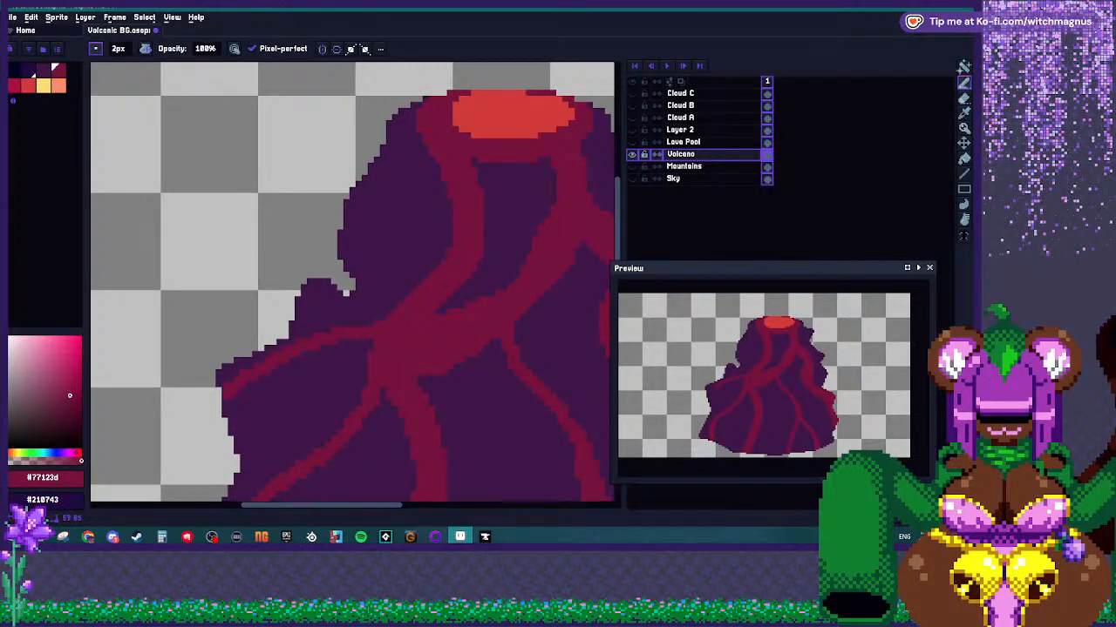
key(minus)
scroll(360, 303, down, 3)
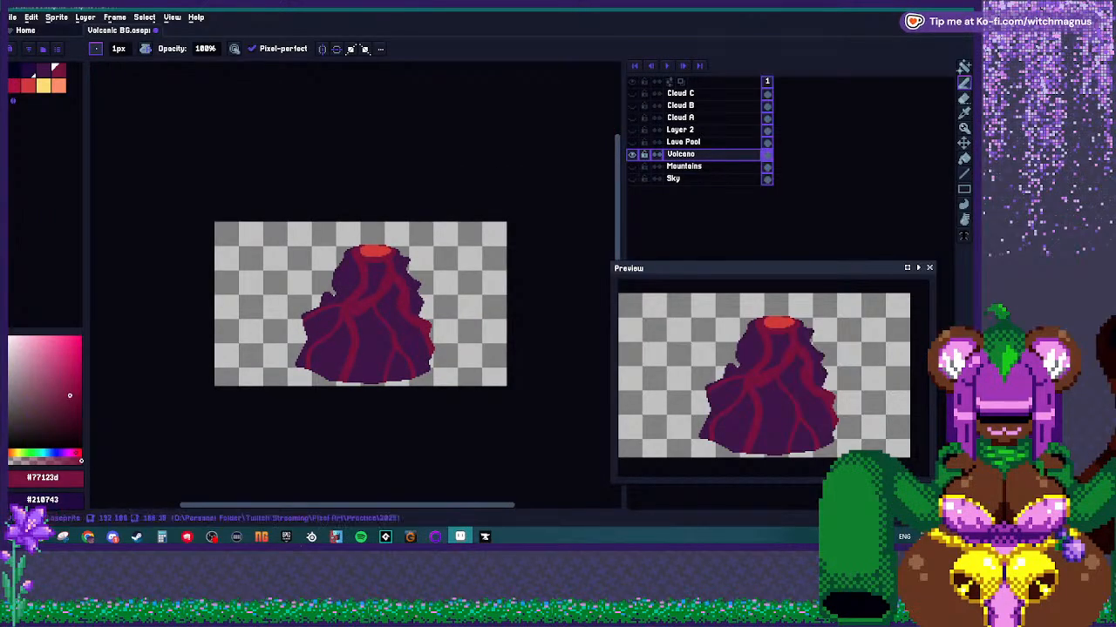
Recolour the connected lava streams and crater rim by filling them with the brighter crimson (#ac1242, palette index 4).
scroll(390, 296, up, 1)
scroll(329, 238, up, 2)
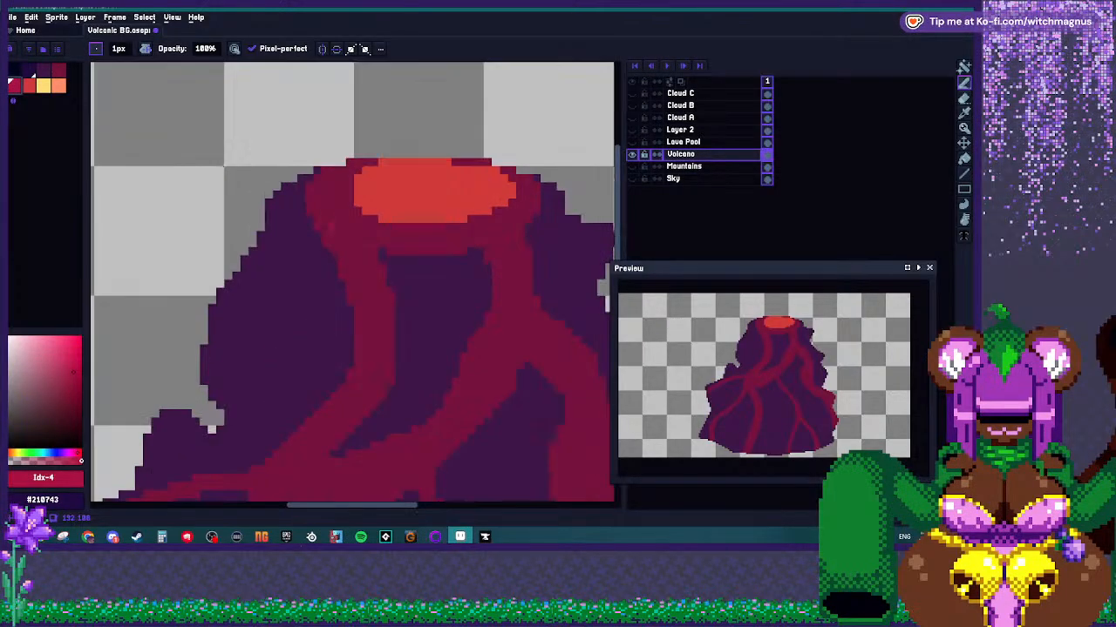
click(44, 86)
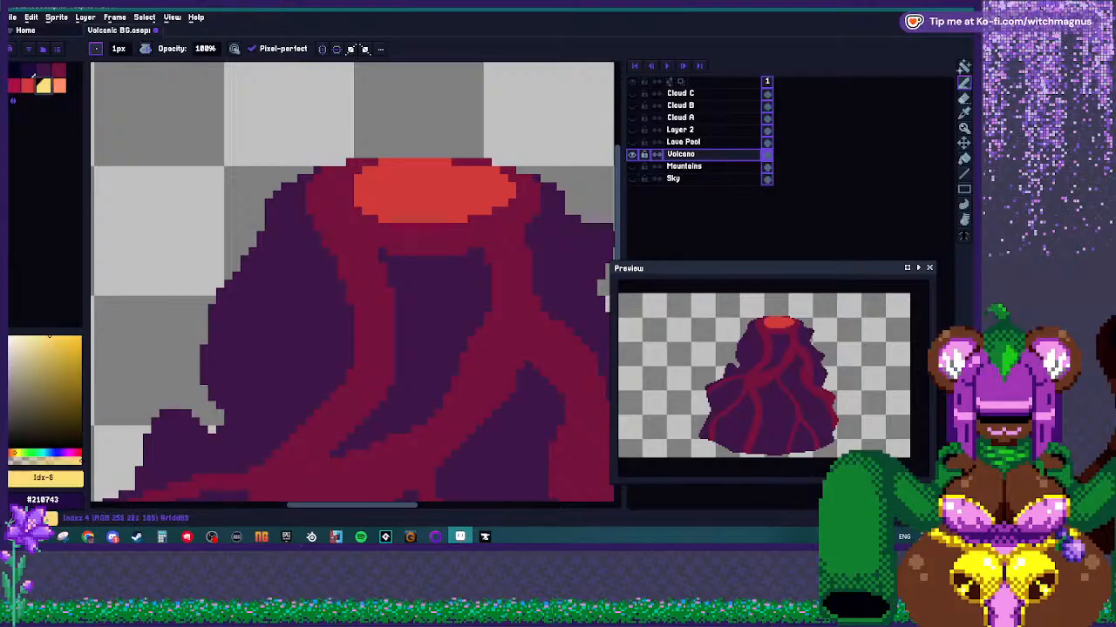
scroll(365, 260, down, 1)
alt+click(366, 255)
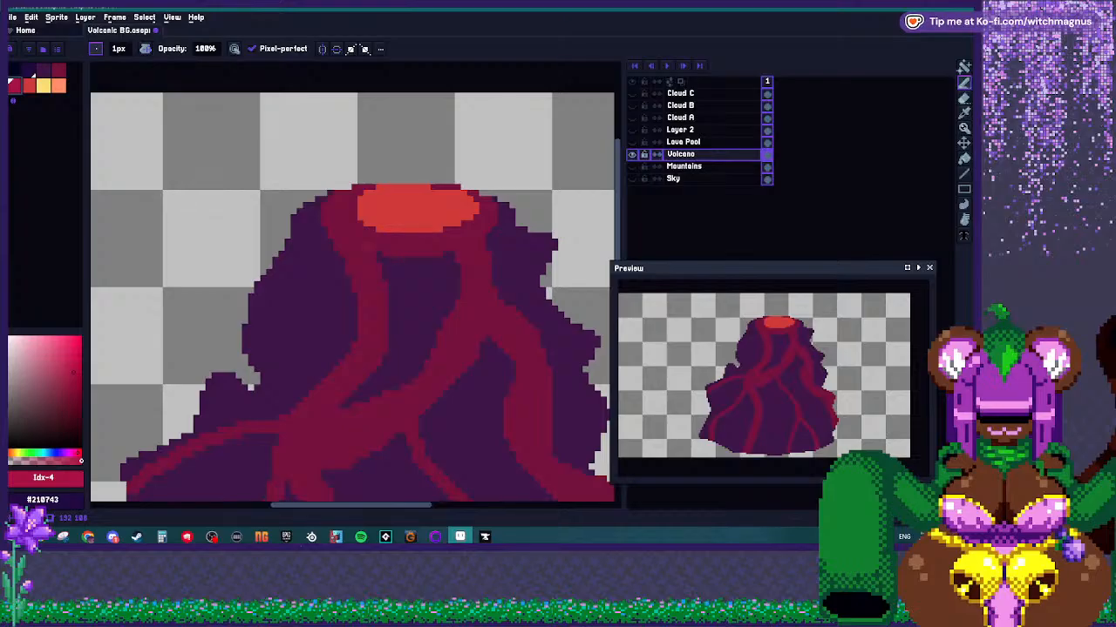
key(g)
click(366, 260)
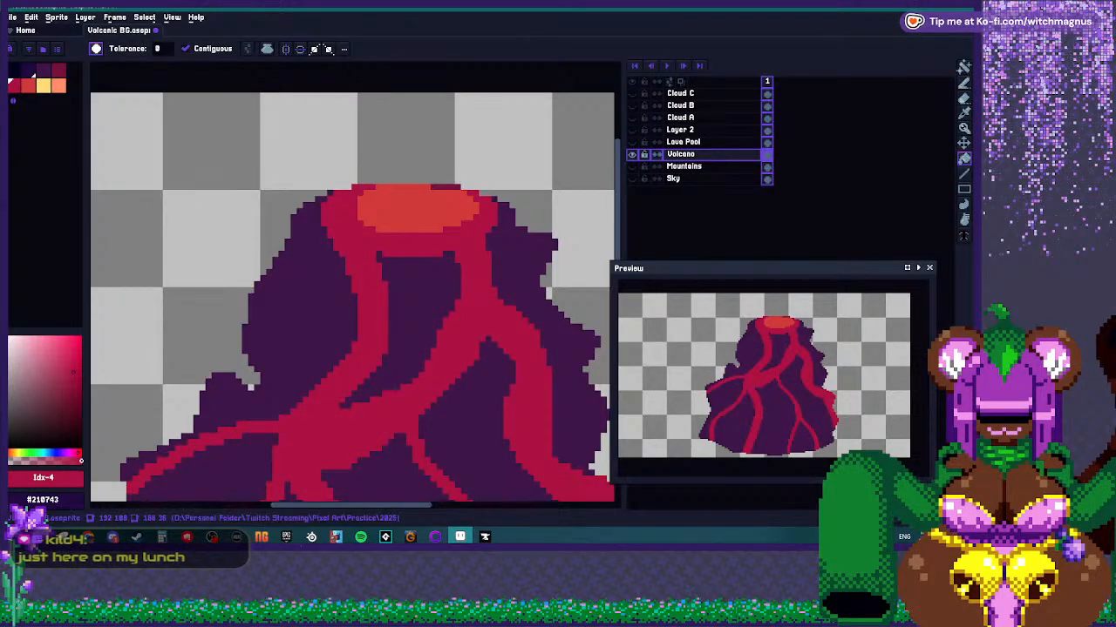
Draw a thin crimson (#ac1242) lava stream curving from the crater's left rim down to the central fork, and thicken its upper part.
key(b)
scroll(375, 257, up, 2)
scroll(311, 247, down, 2)
drag(310, 246, 310, 283)
key(ctrl+z)
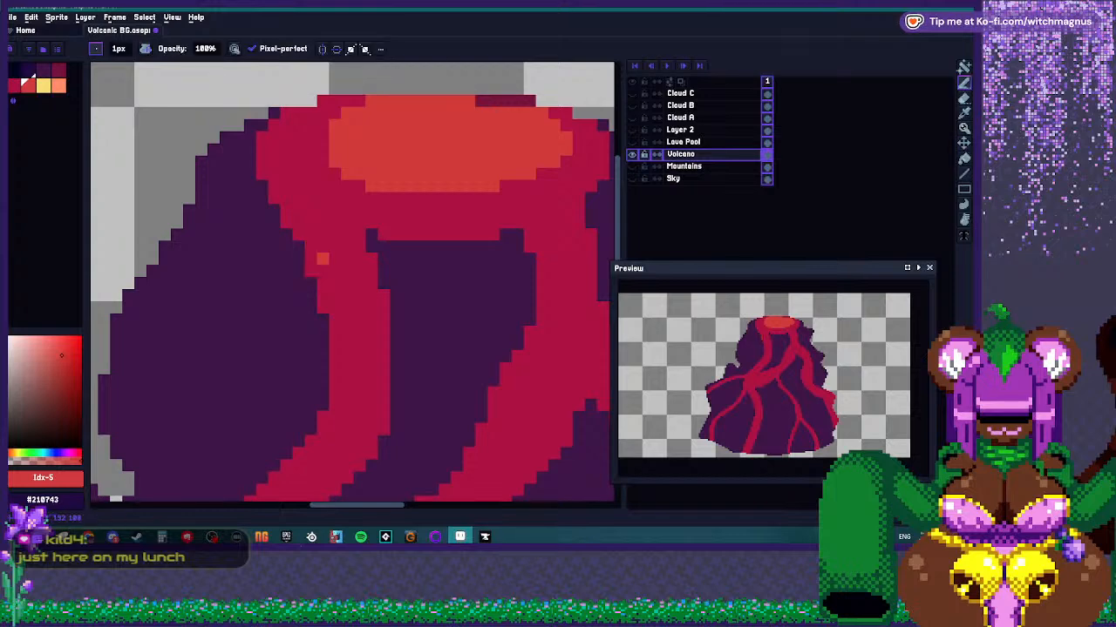
scroll(312, 266, down, 3)
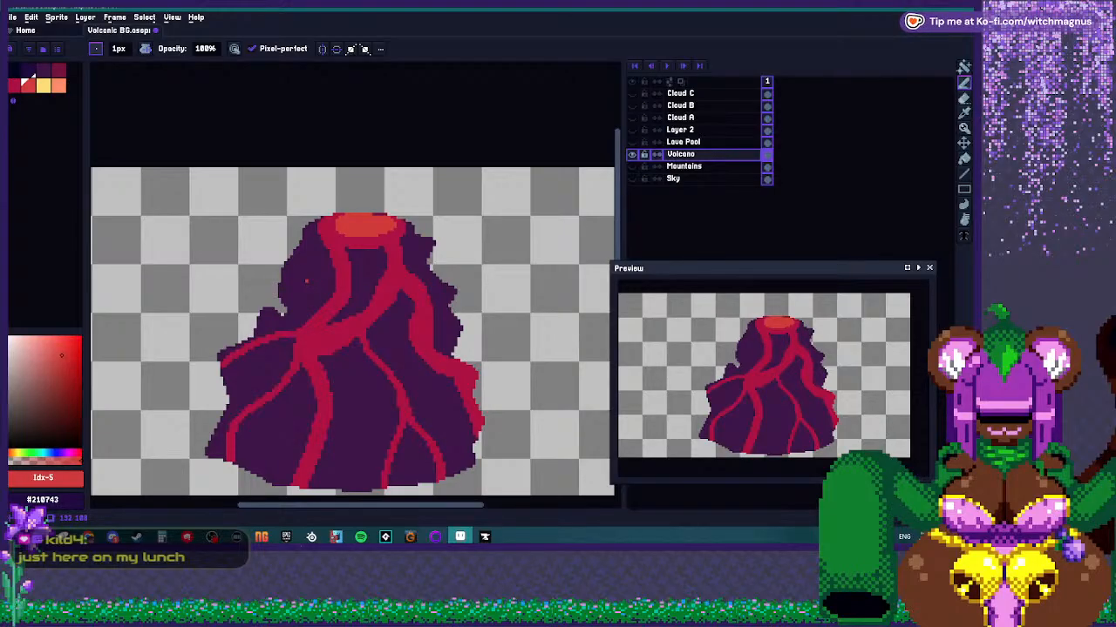
scroll(303, 281, up, 2)
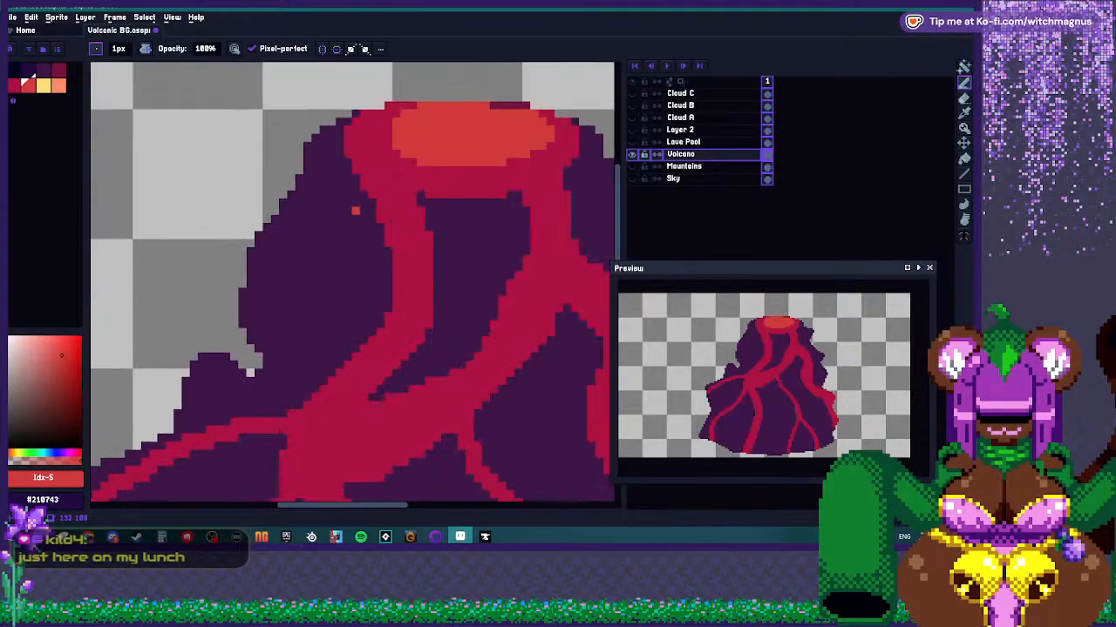
mouse_move(328, 170)
mouse_down()
mouse_move(296, 230)
mouse_move(291, 286)
mouse_move(316, 392)
mouse_up()
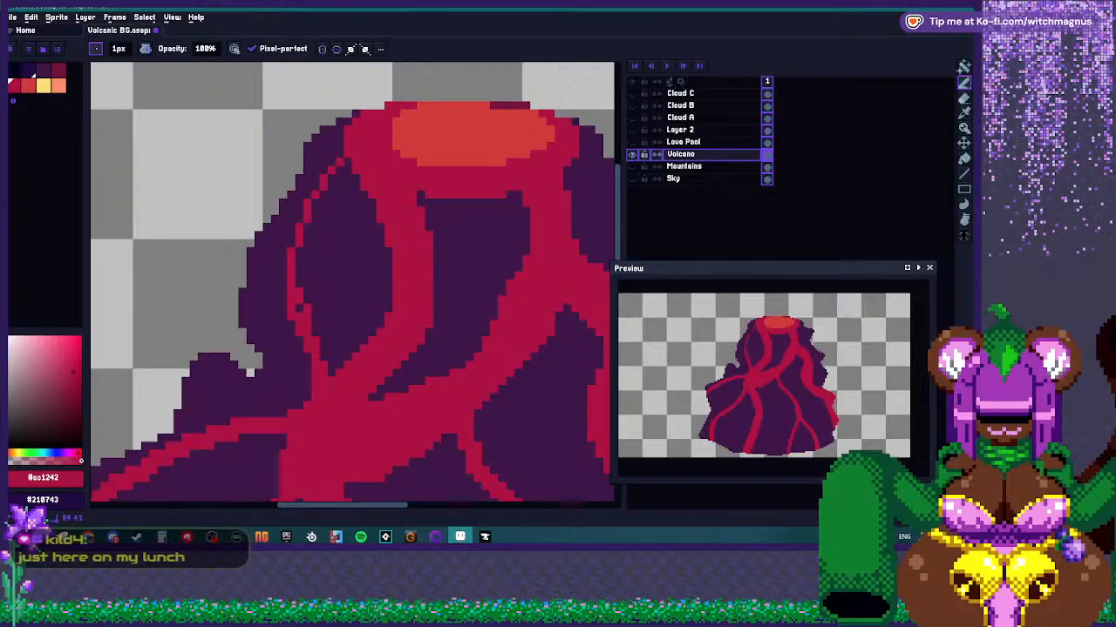
drag(337, 172, 314, 214)
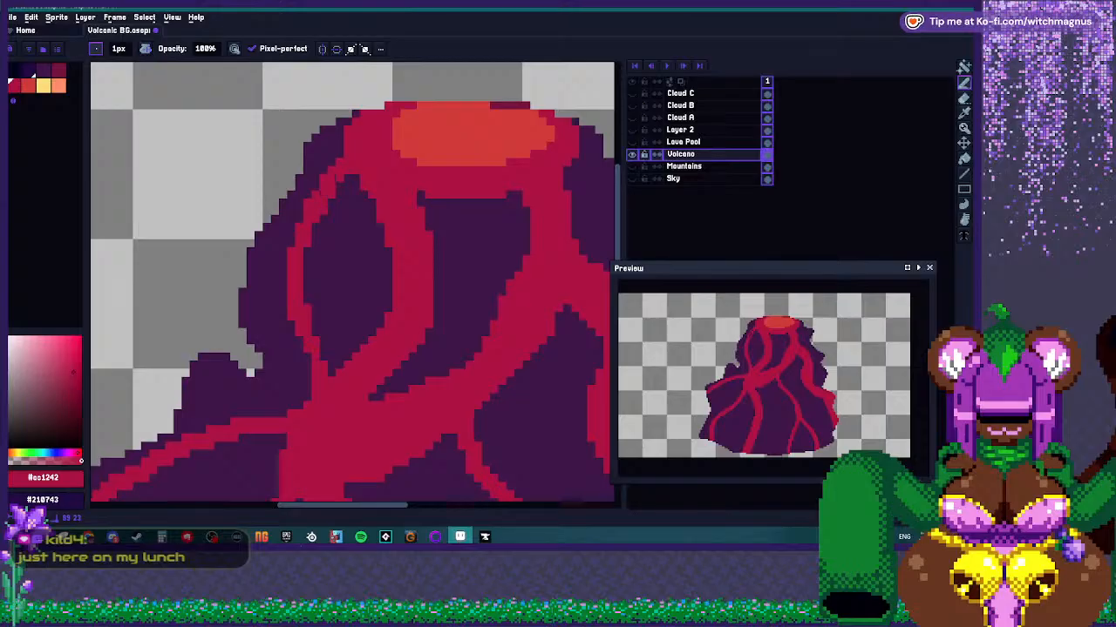
scroll(356, 219, down, 3)
Narrow the orange-red crater by covering its right edge pixels with crimson (#ac1242).
scroll(278, 311, up, 3)
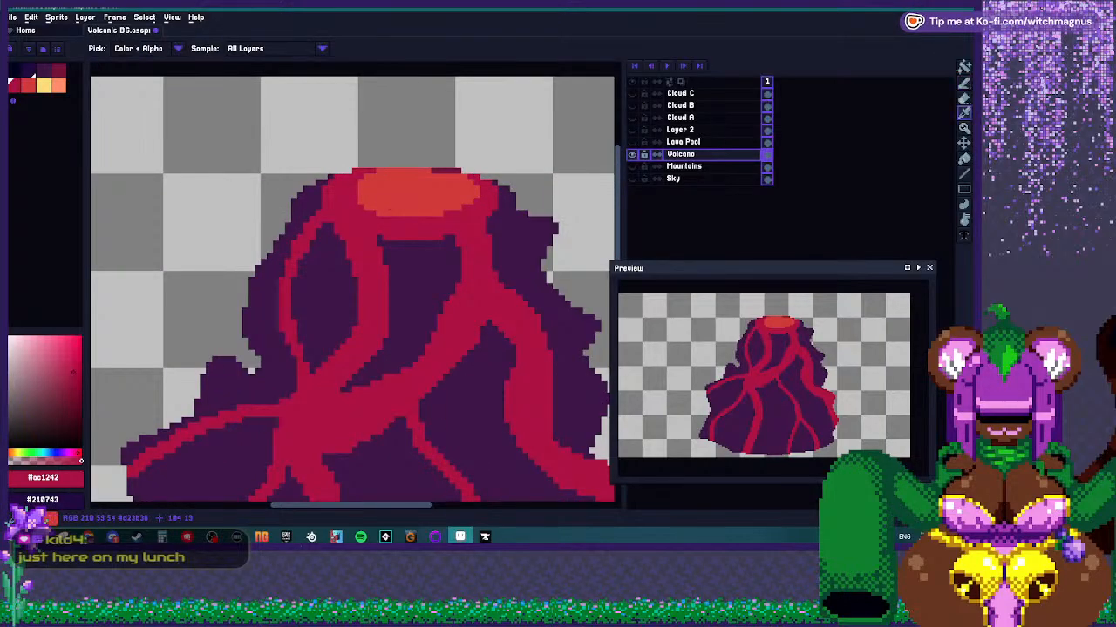
scroll(456, 187, up, 2)
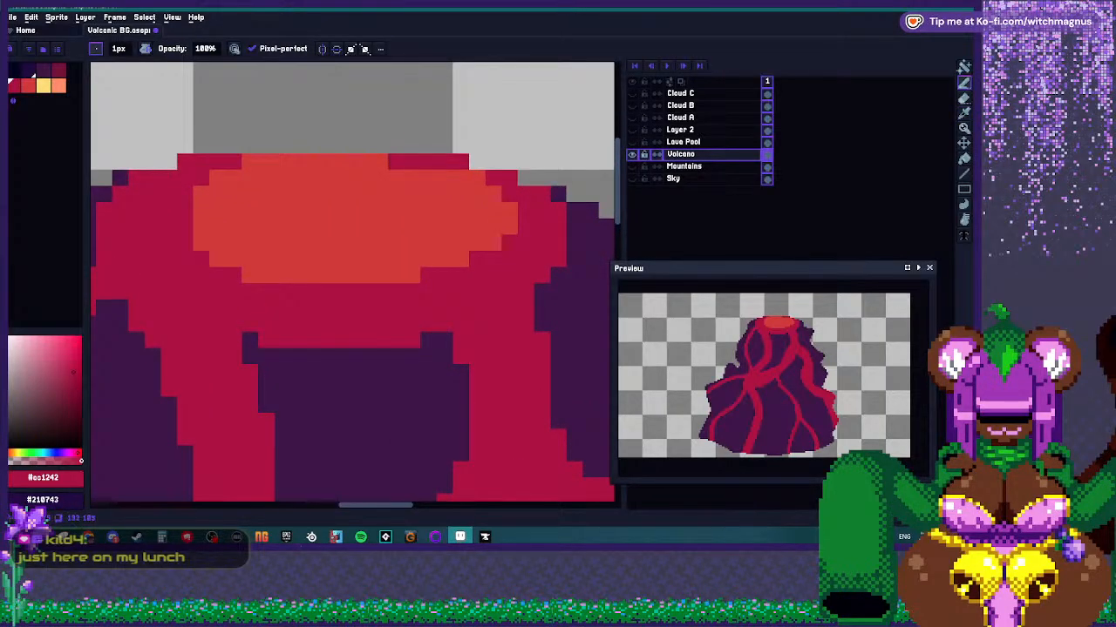
drag(509, 210, 509, 227)
click(494, 242)
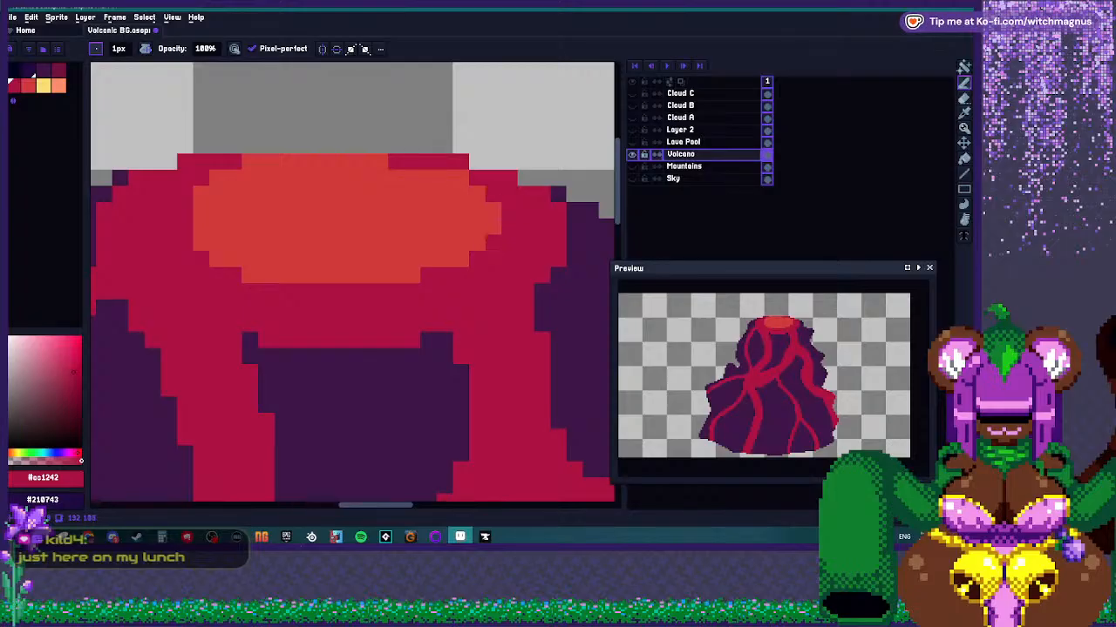
Fill the whole orange-red crater with crimson (#ac1242) so it matches its rim.
scroll(410, 218, down, 2)
key(g)
click(409, 214)
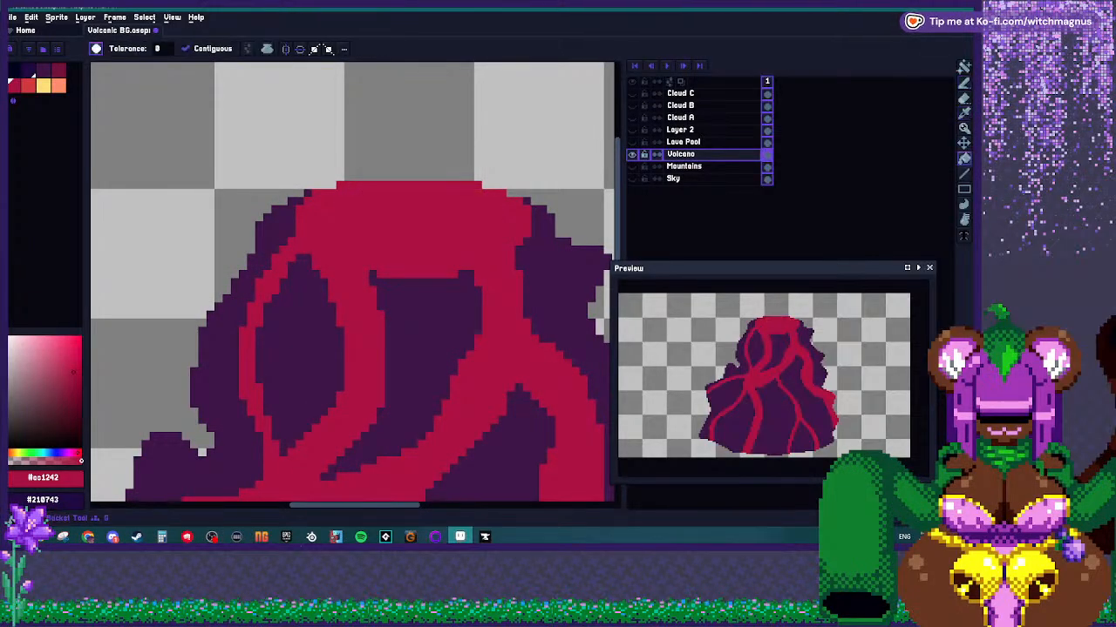
scroll(469, 210, down, 4)
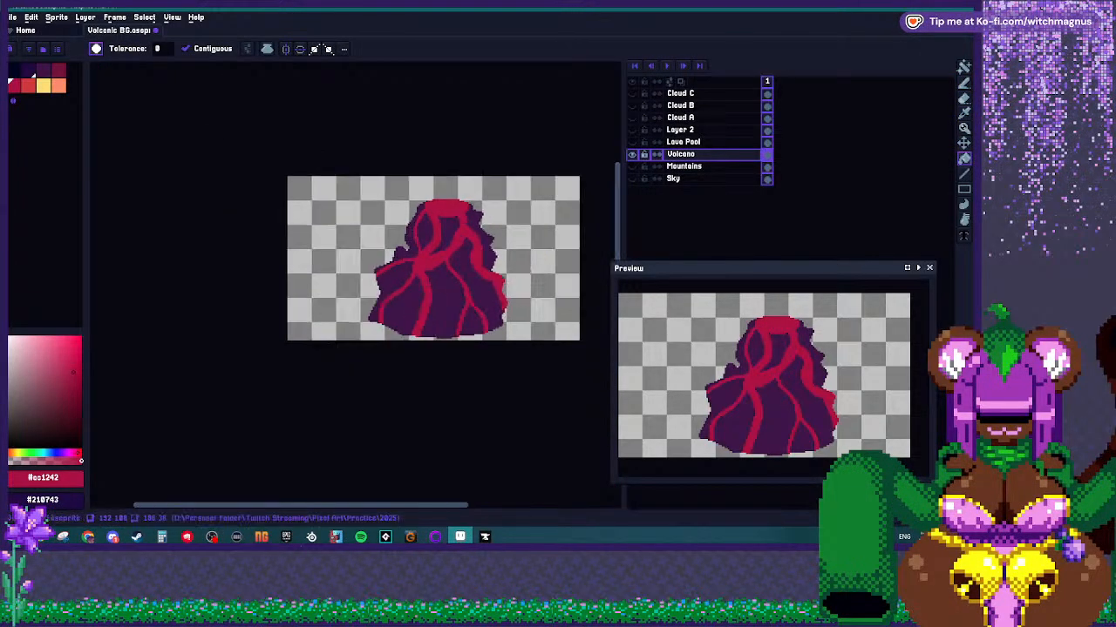
Outline and fill an orange-red (palette index 5) patch at the top of the right lava stream, just below the rim.
scroll(463, 224, up, 5)
key(b)
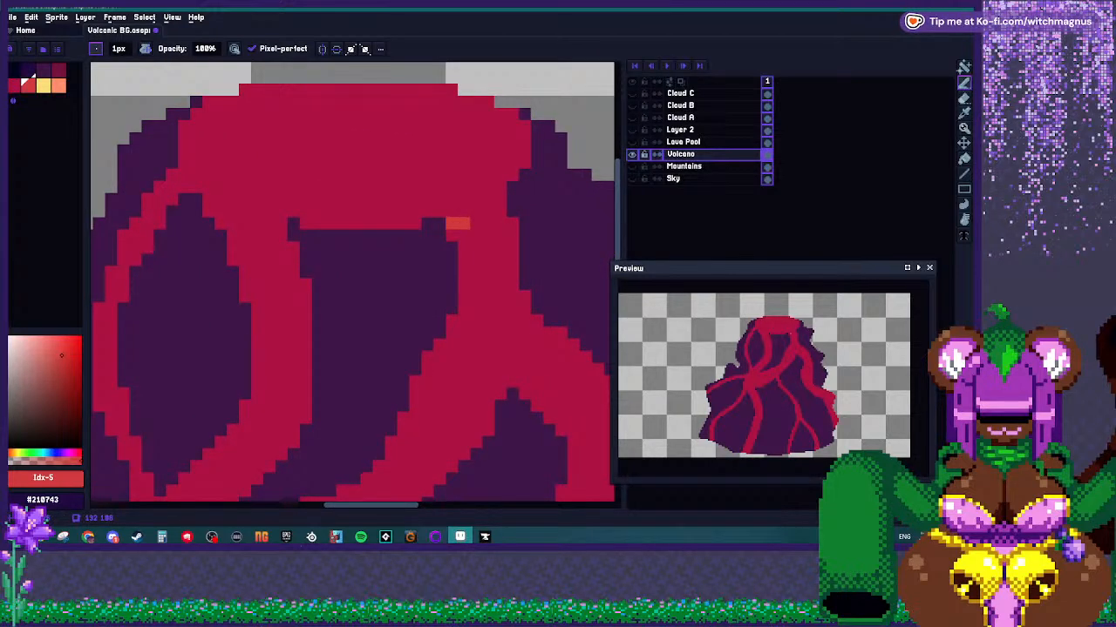
mouse_move(458, 228)
mouse_down()
mouse_move(464, 296)
mouse_move(513, 247)
mouse_move(500, 211)
mouse_move(476, 235)
mouse_move(488, 223)
mouse_move(476, 260)
mouse_up()
key(g)
click(500, 248)
click(488, 260)
click(475, 248)
Mark off a section of the right-hand branch below its fork with 1 px orange-red lines and fill it with that colour.
key(b)
mouse_move(525, 394)
mouse_down()
mouse_move(502, 339)
mouse_move(564, 289)
mouse_up()
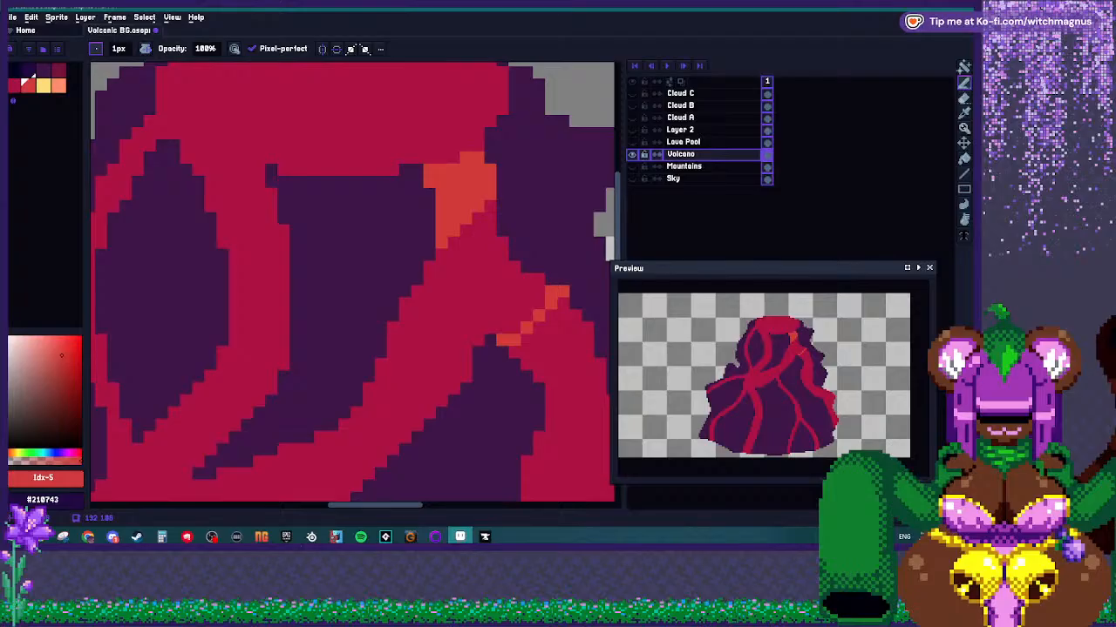
scroll(523, 340, down, 3)
scroll(516, 353, up, 2)
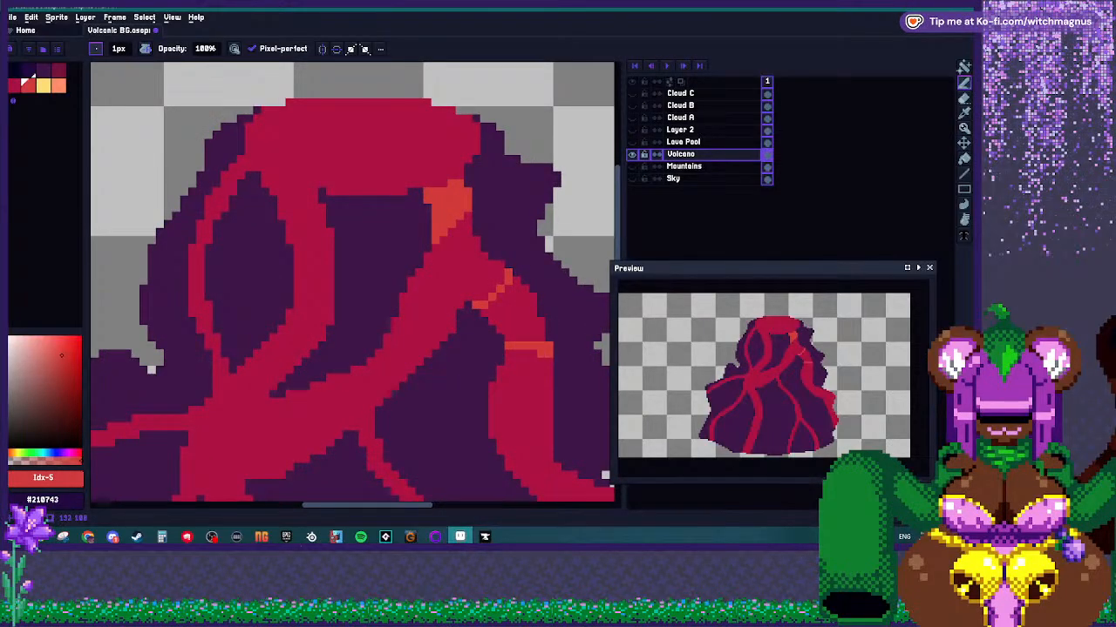
drag(517, 361, 541, 362)
key(g)
click(514, 318)
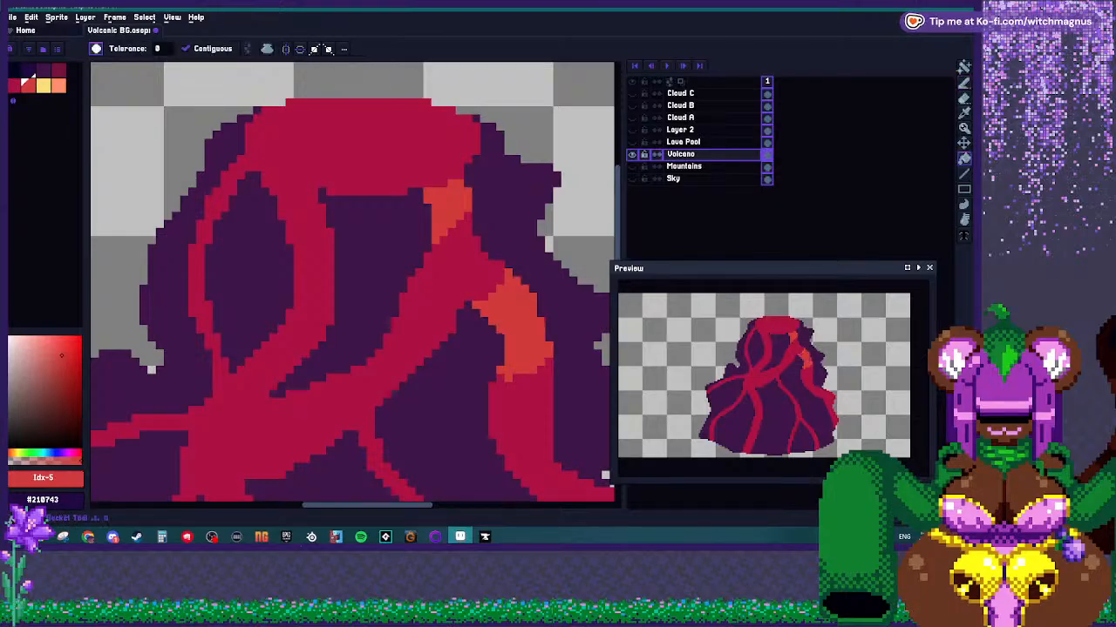
Outline a section at the lower bend of the volcano's right-hand lava stream in orange-red and fill it.
scroll(514, 318, down, 3)
scroll(507, 337, up, 2)
key(b)
scroll(506, 336, down, 2)
scroll(506, 336, up, 3)
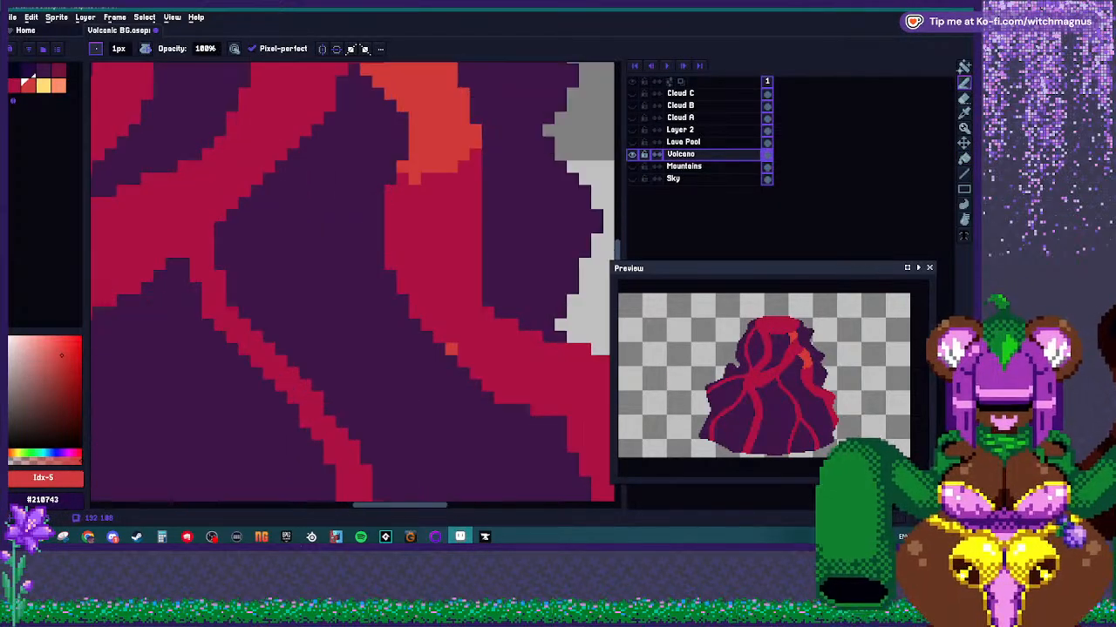
mouse_move(475, 364)
mouse_down()
mouse_move(500, 398)
mouse_move(546, 409)
mouse_move(537, 382)
mouse_move(556, 349)
mouse_move(451, 312)
mouse_up()
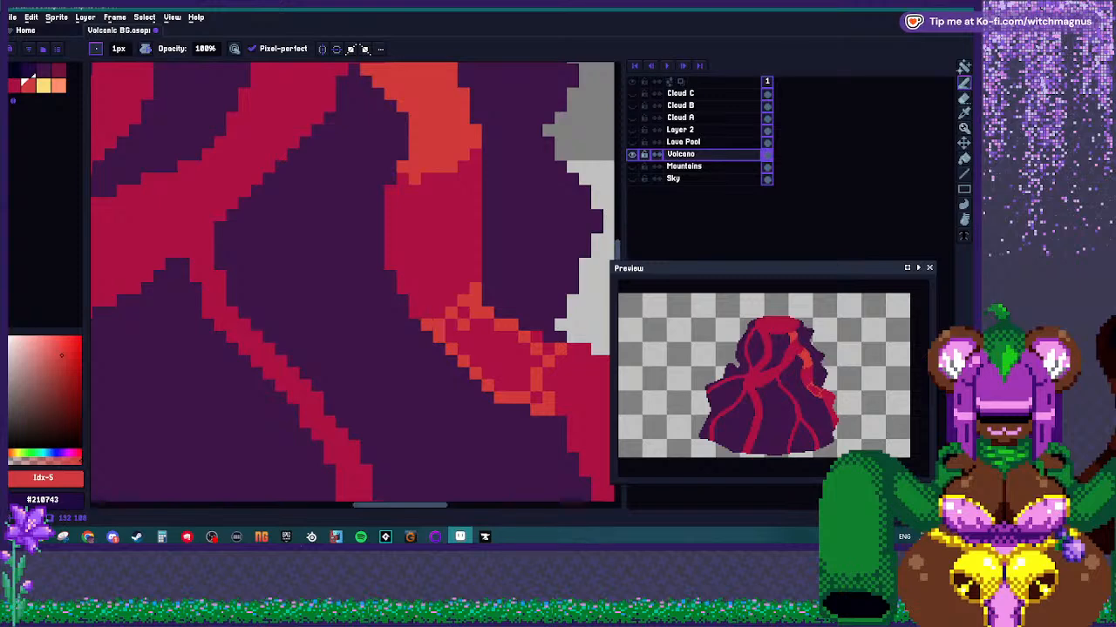
key(g)
scroll(451, 324, down, 1)
scroll(474, 323, up, 1)
Outline a section of the diagonal lava stream between the crater and the central junction in orange-red and fill it.
key(b)
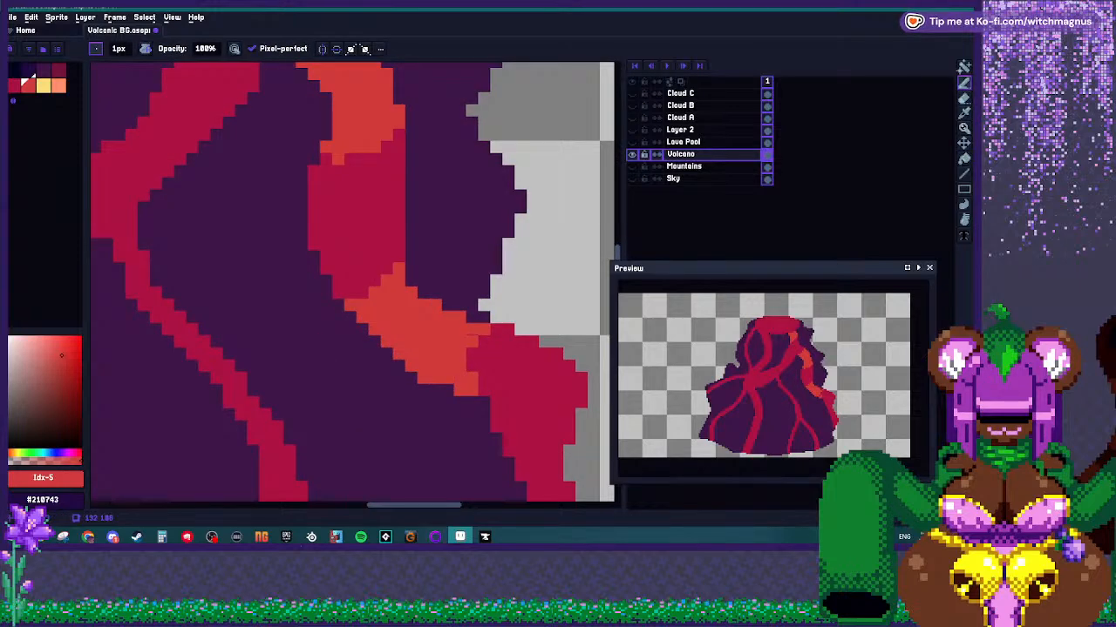
scroll(480, 336, down, 2)
scroll(480, 336, up, 2)
scroll(480, 337, down, 2)
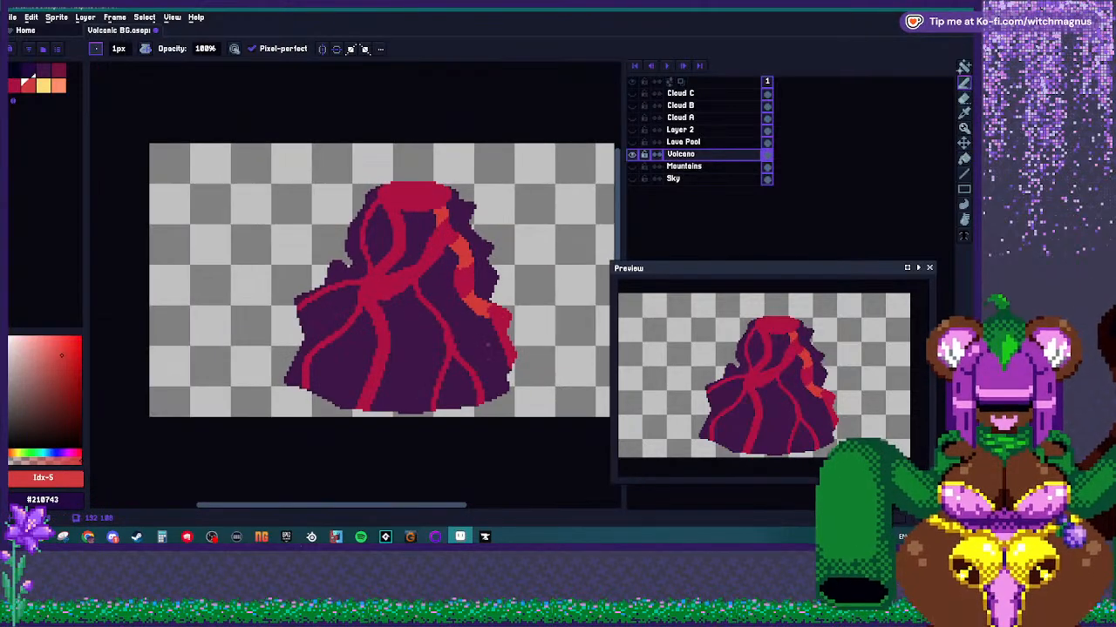
scroll(379, 242, up, 1)
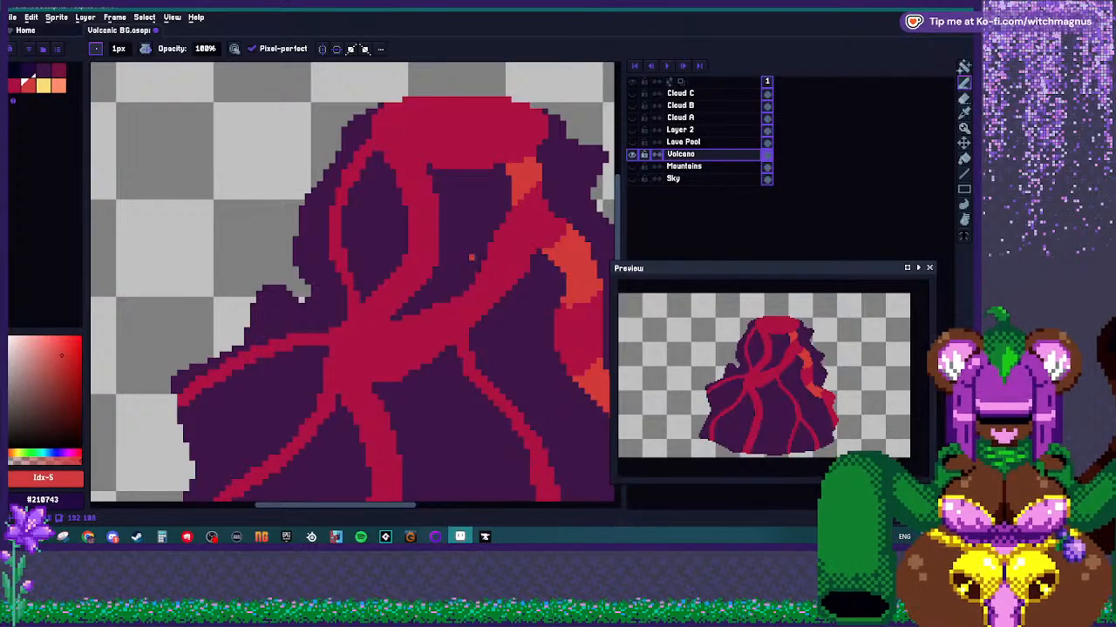
scroll(509, 251, up, 1)
scroll(481, 270, up, 1)
mouse_move(455, 260)
mouse_down()
mouse_move(408, 366)
mouse_move(395, 368)
mouse_move(408, 366)
mouse_move(395, 356)
mouse_move(446, 392)
mouse_up()
key(v)
key(b)
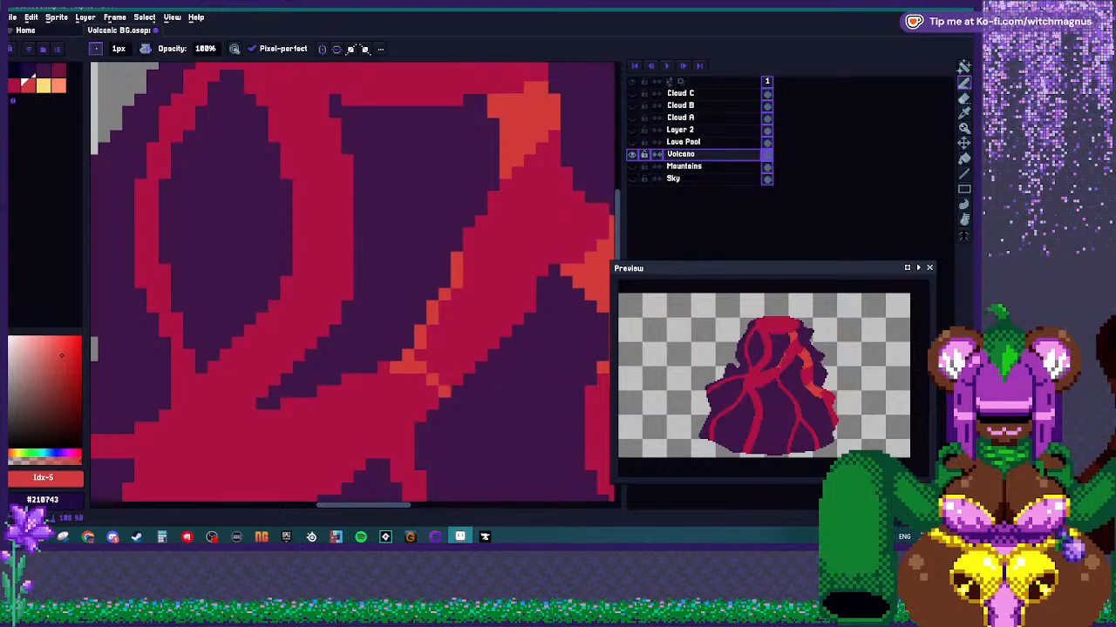
mouse_move(468, 282)
mouse_down()
mouse_move(493, 307)
mouse_move(530, 307)
mouse_move(518, 319)
mouse_up()
key(g)
click(469, 330)
Mark off the wide lava vein just below the crater's left half and fill that section orange-red.
scroll(486, 371, down, 4)
scroll(485, 371, up, 1)
scroll(485, 371, down, 1)
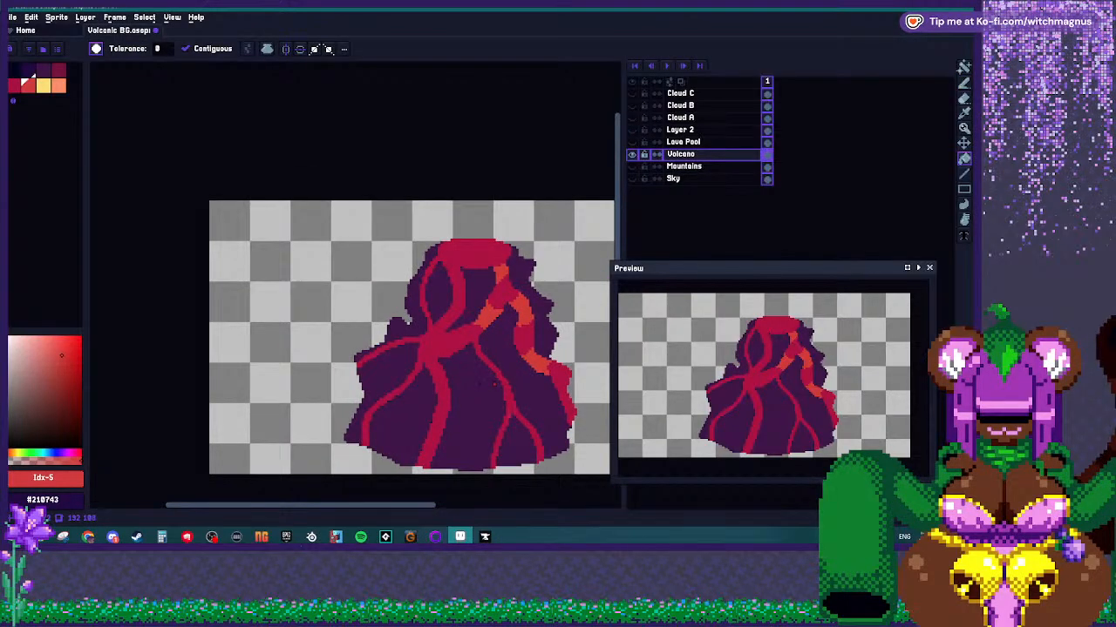
scroll(453, 375, up, 4)
key(b)
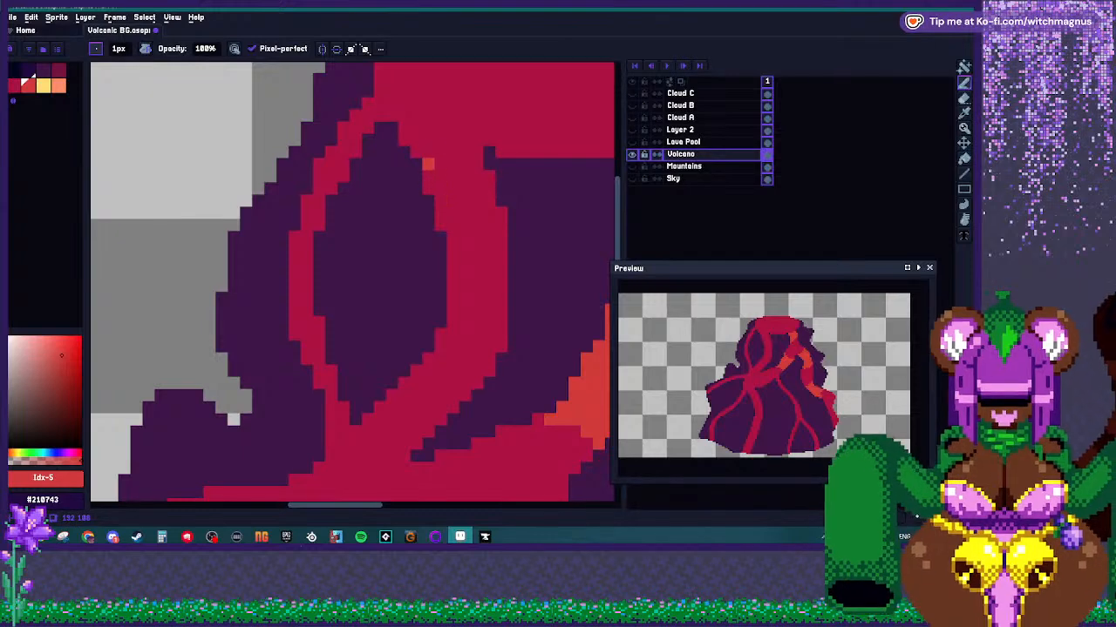
mouse_move(415, 151)
mouse_down()
mouse_move(452, 176)
mouse_move(488, 177)
mouse_up()
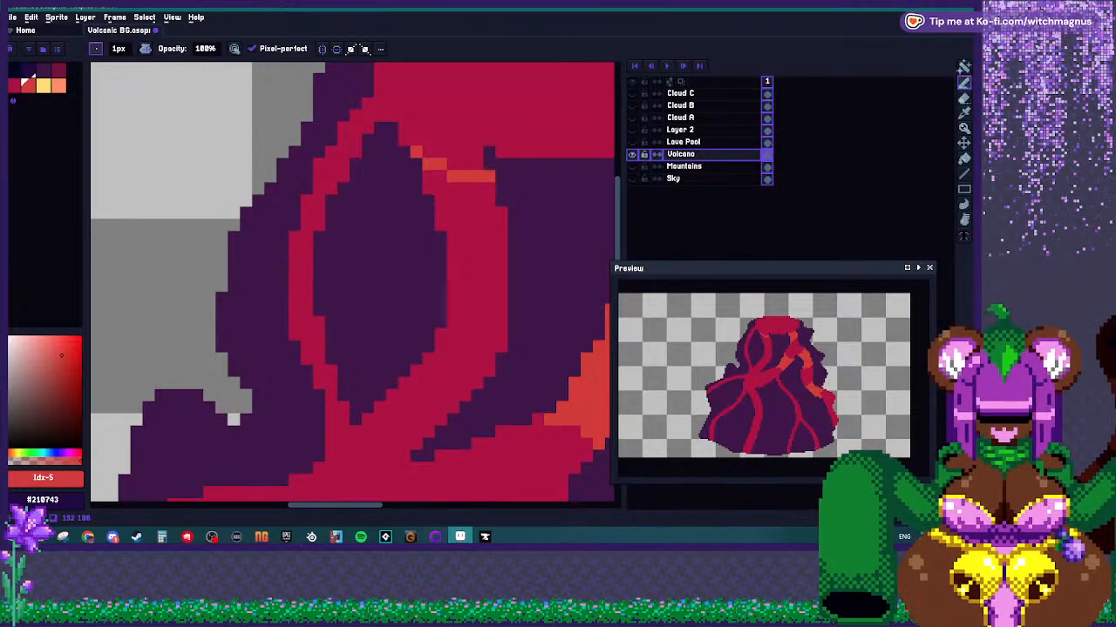
key(g)
click(487, 353)
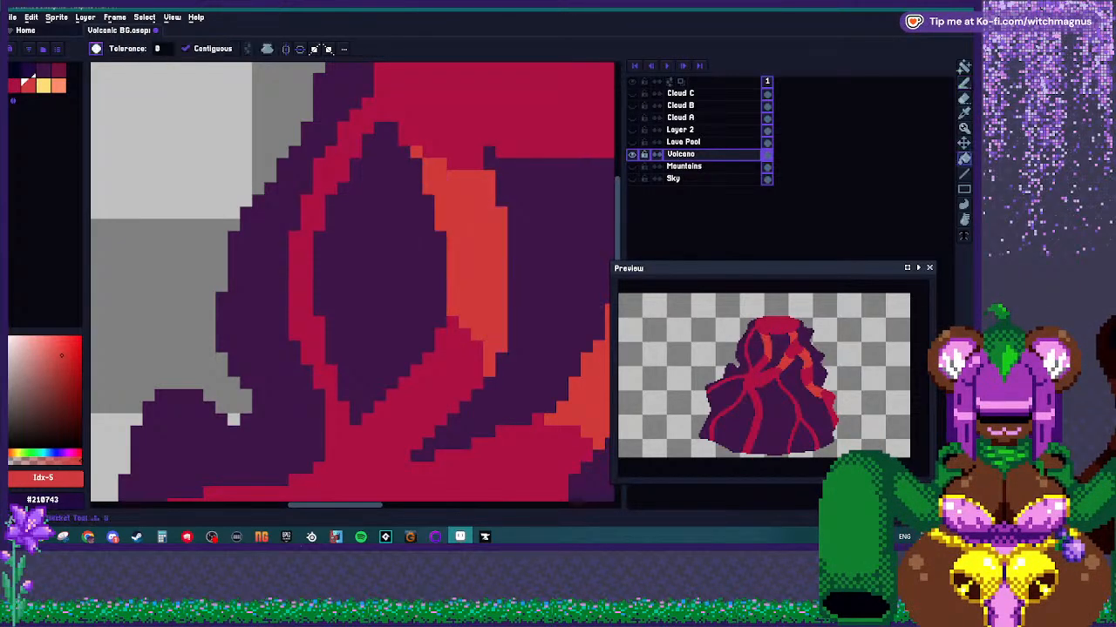
Colour the upper stretch of the thin lava vein on the loop's outer left side orange-red.
scroll(471, 344, down, 3)
scroll(453, 322, up, 3)
key(b)
scroll(436, 288, down, 3)
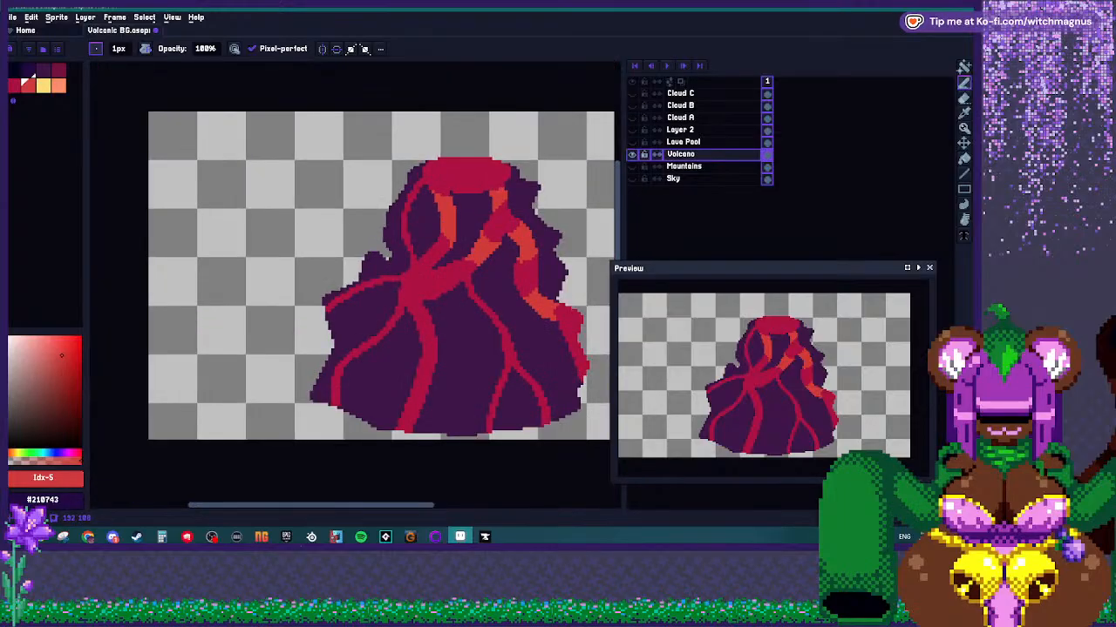
scroll(402, 253, up, 3)
mouse_move(378, 264)
mouse_down()
mouse_move(391, 277)
mouse_move(366, 313)
mouse_move(395, 360)
mouse_move(406, 308)
mouse_up()
scroll(384, 283, down, 3)
scroll(319, 392, up, 3)
scroll(606, 358, down, 1)
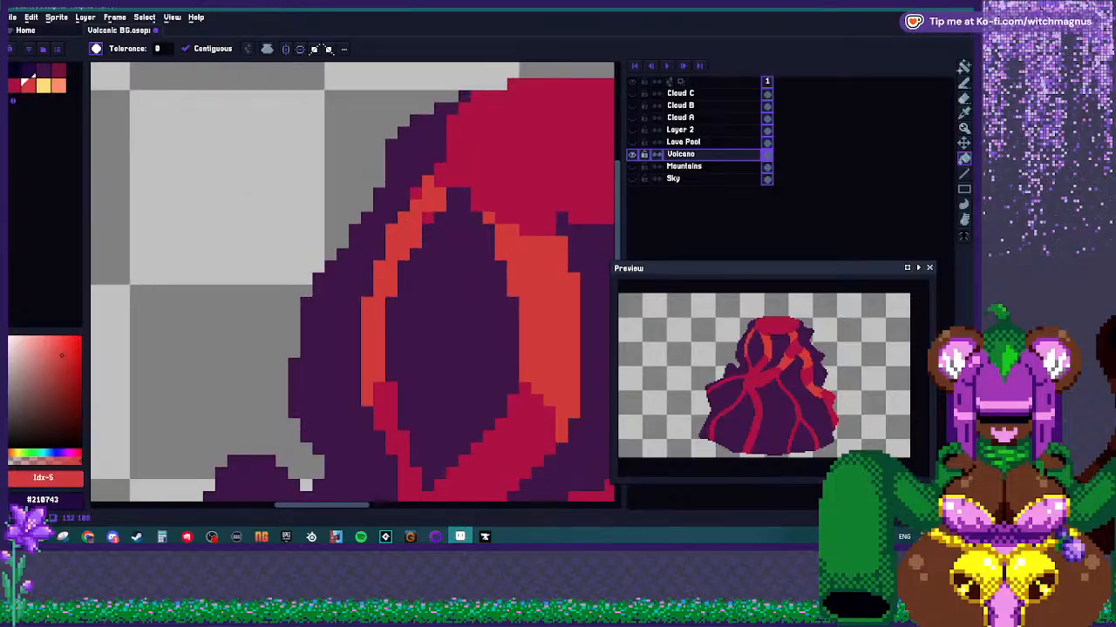
Outline the upper half of the thick vein running down from the central junction and fill it orange-red.
key(b)
scroll(606, 358, down, 2)
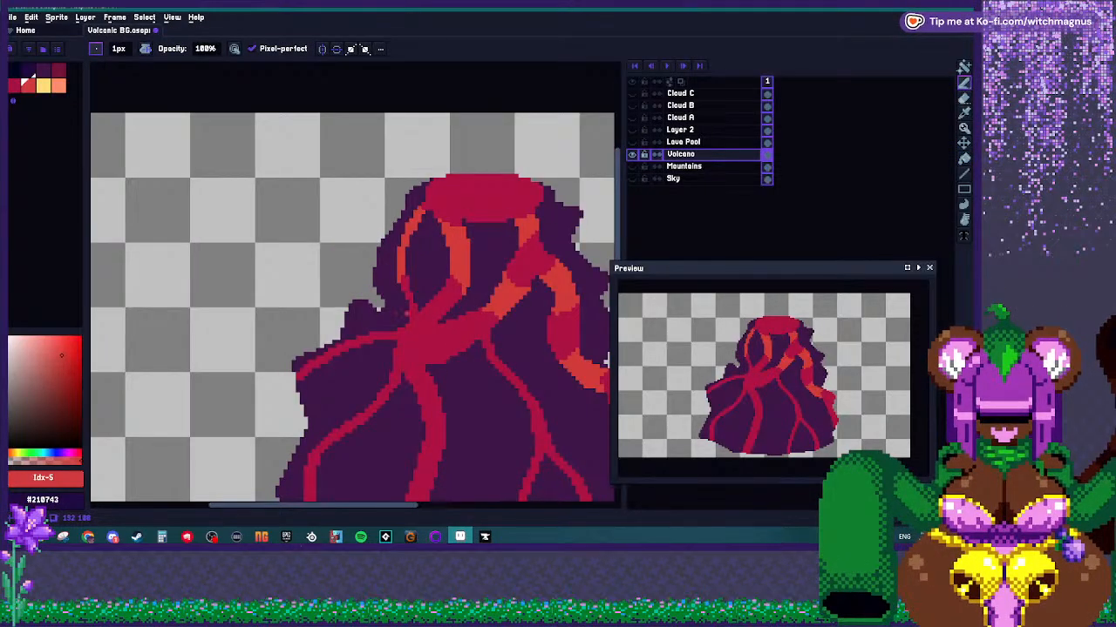
scroll(607, 358, up, 2)
scroll(606, 328, down, 2)
scroll(421, 396, up, 3)
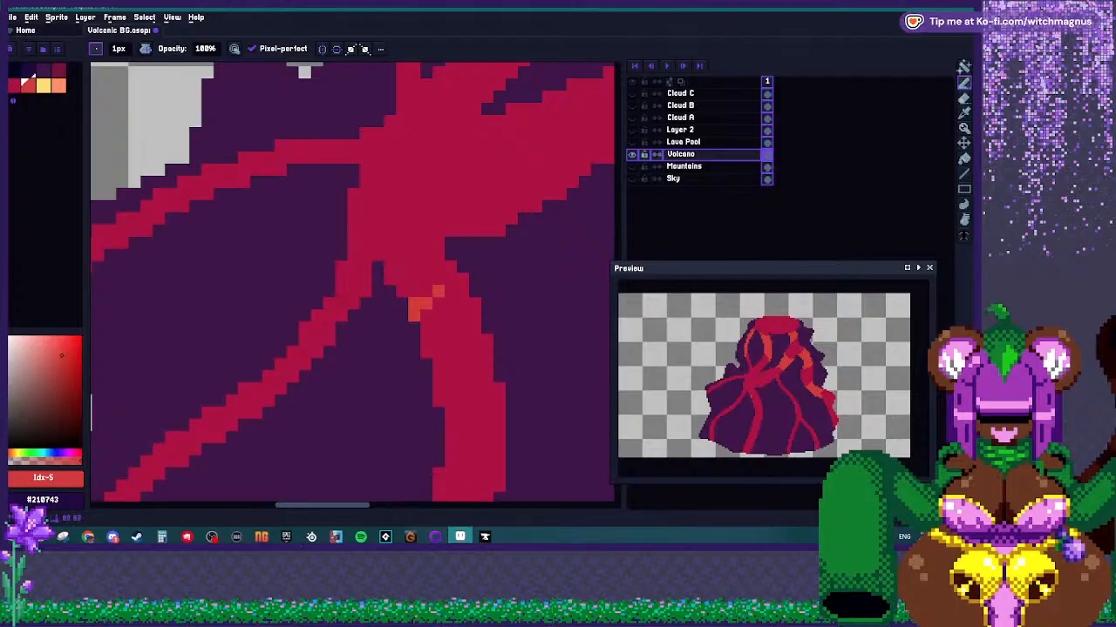
drag(451, 279, 463, 279)
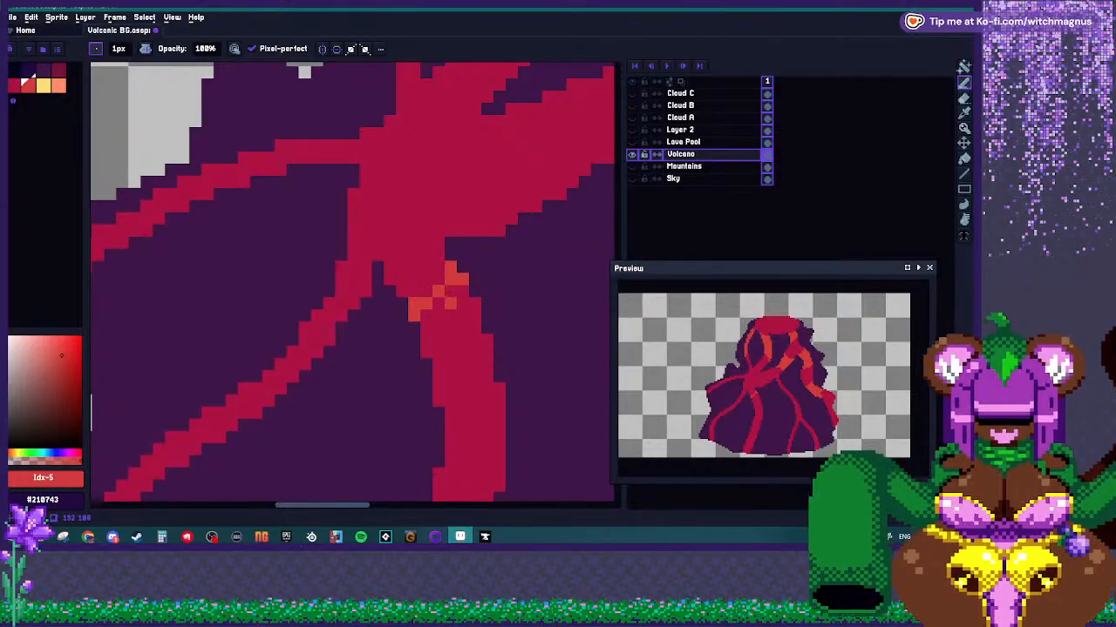
scroll(436, 223, down, 1)
click(451, 363)
drag(450, 364, 475, 402)
key(g)
click(468, 355)
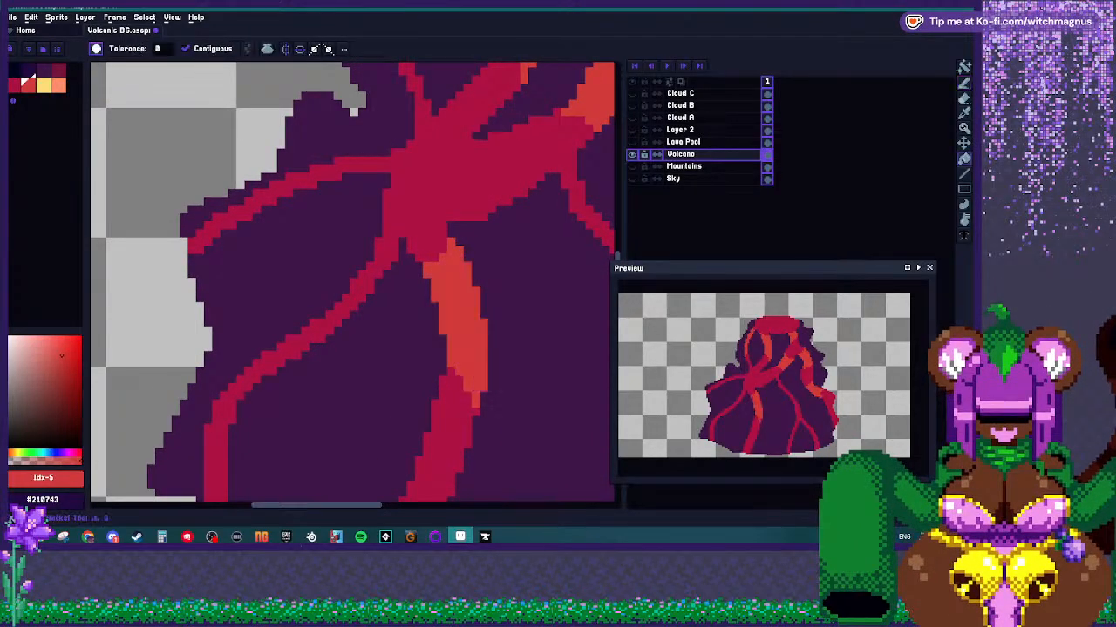
Recolour the upper stretch of the thin vein descending right of the central junction orange-red, undoing a stray stroke.
scroll(443, 318, down, 5)
scroll(488, 309, up, 4)
key(b)
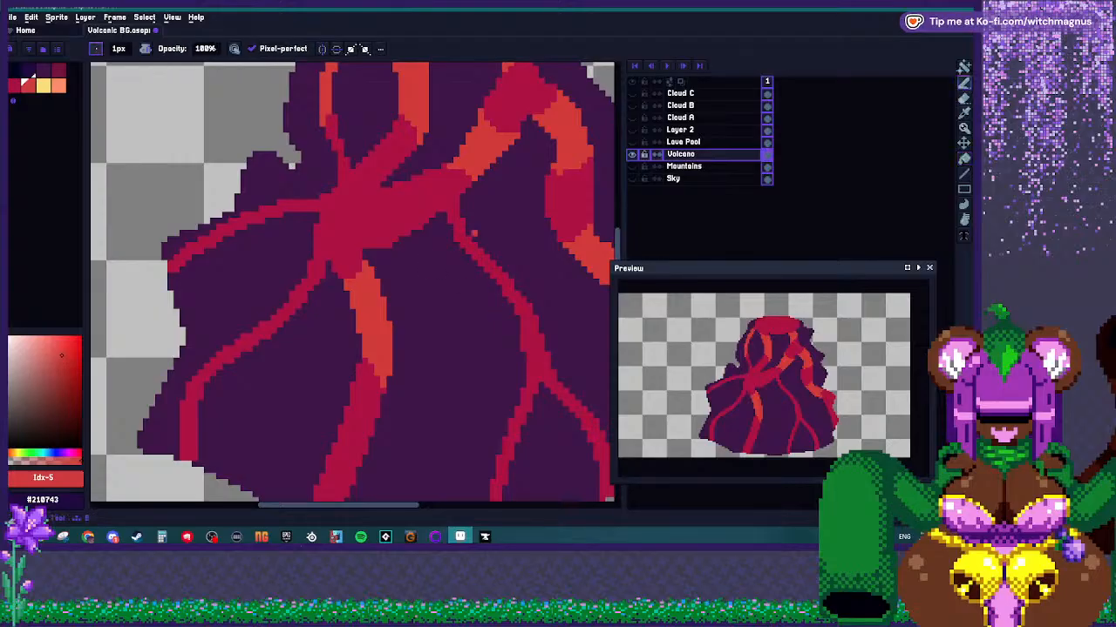
scroll(462, 209, up, 1)
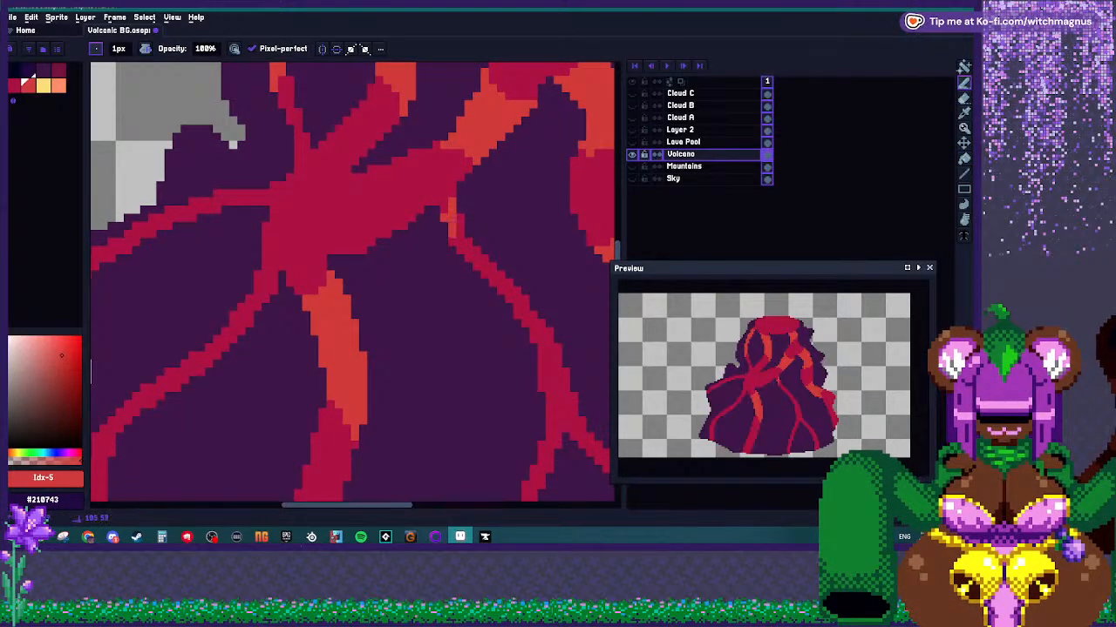
key(ctrl+z)
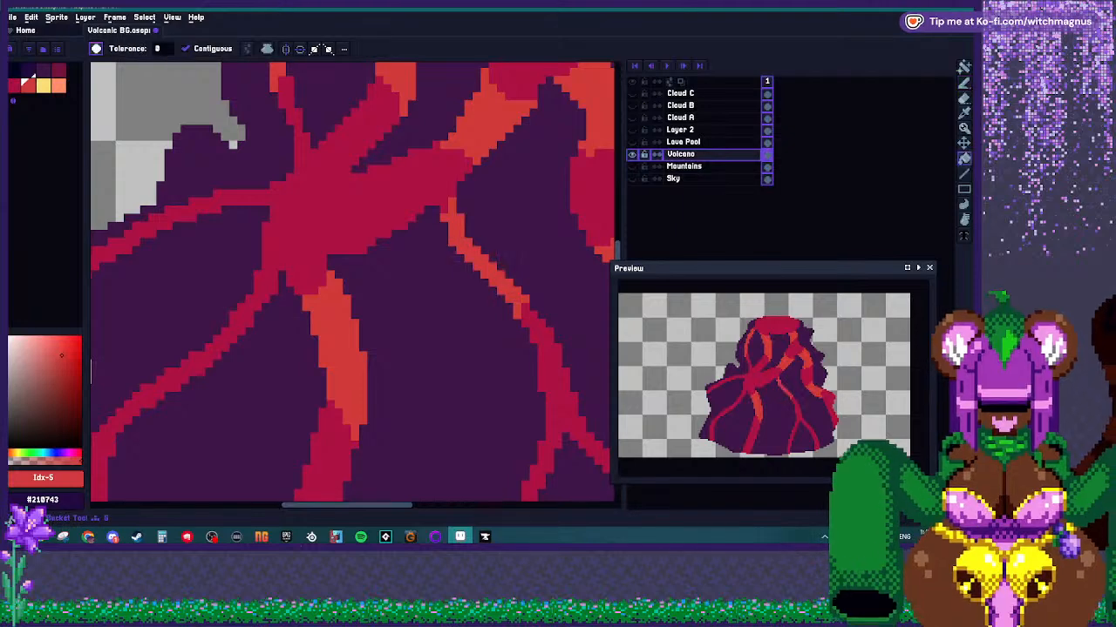
scroll(349, 279, down, 4)
scroll(348, 262, up, 3)
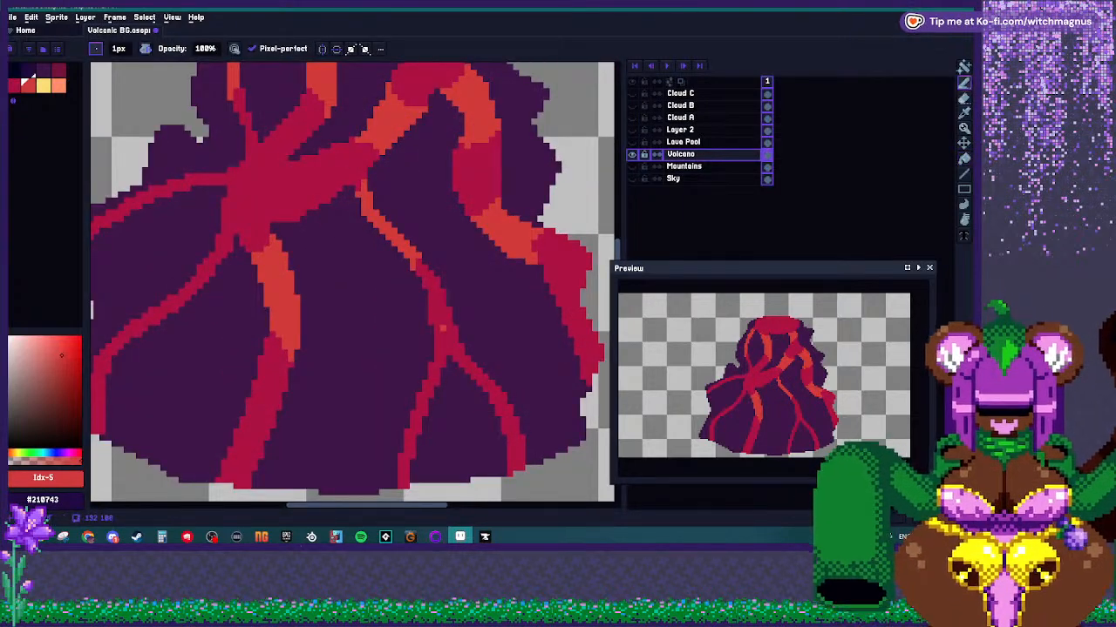
Paint the upper part of the thin vein's left fork orange-red near the volcano's base.
scroll(429, 321, up, 2)
mouse_move(419, 310)
mouse_down()
mouse_move(424, 335)
mouse_move(388, 394)
mouse_move(394, 434)
mouse_up()
key(g)
scroll(397, 366, down, 4)
scroll(384, 361, up, 5)
scroll(425, 340, down, 4)
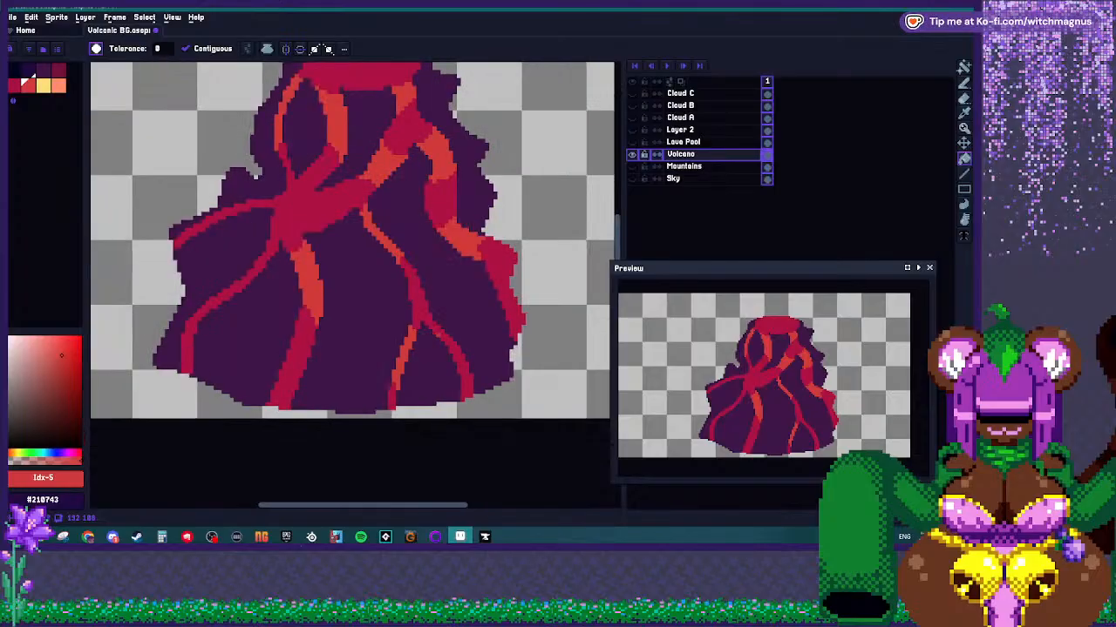
Colour the thin vein's right fork and the remaining stretch above the fork orange-red.
scroll(430, 329, up, 2)
key(b)
drag(462, 361, 480, 394)
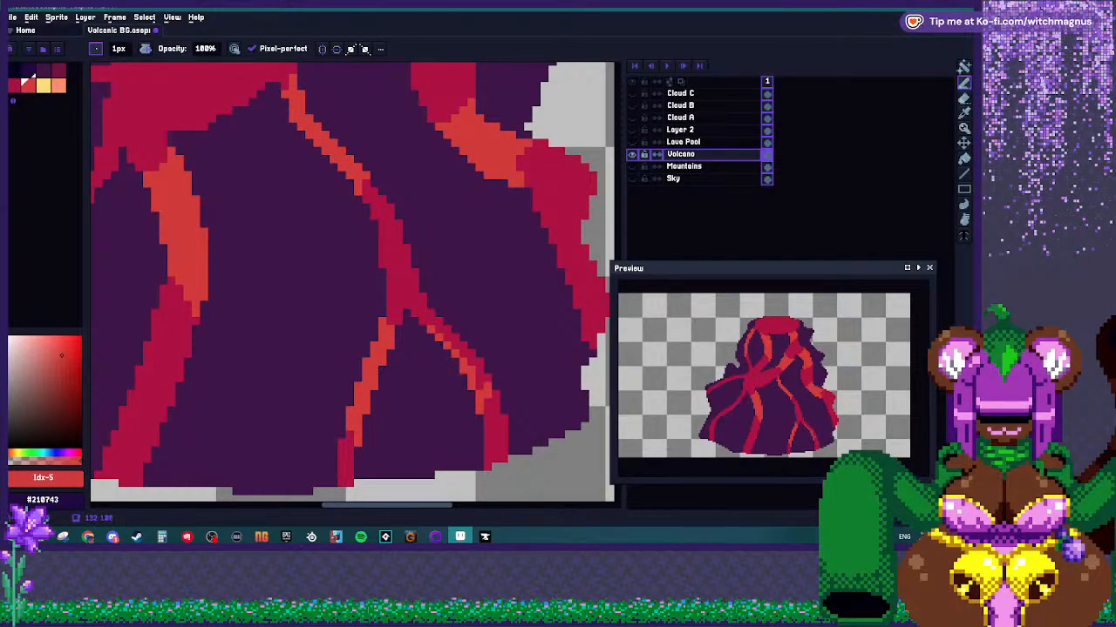
key(g)
click(484, 383)
key(ctrl+z)
key(b)
key(g)
key(ctrl+y)
Draw a rounded orange-red patch on the right side of the central lava junction and fill it.
key(1)
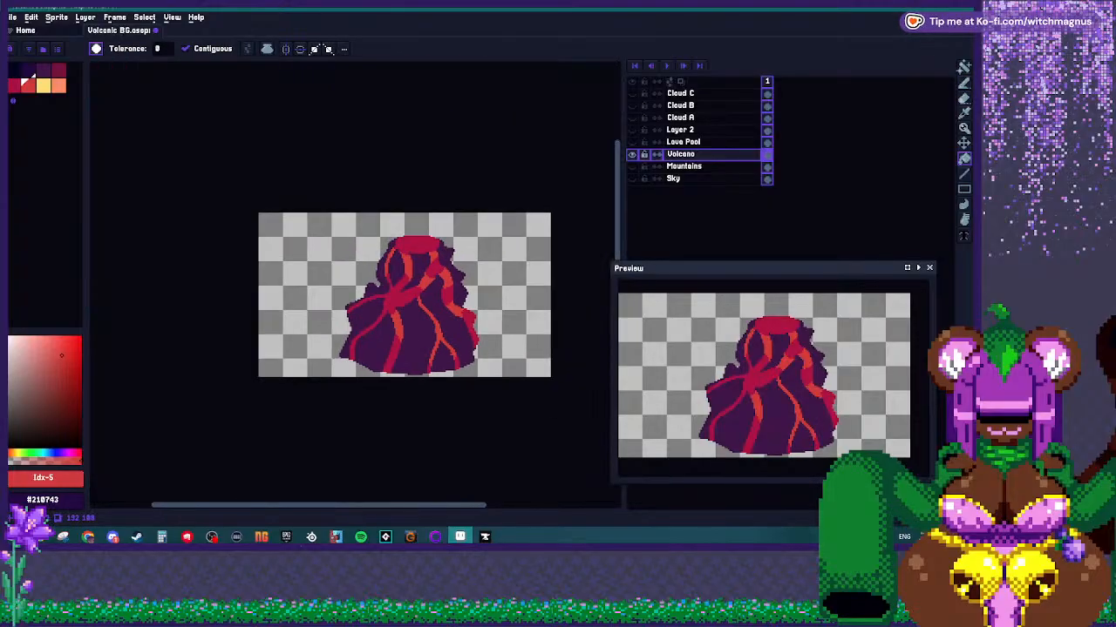
key(2)
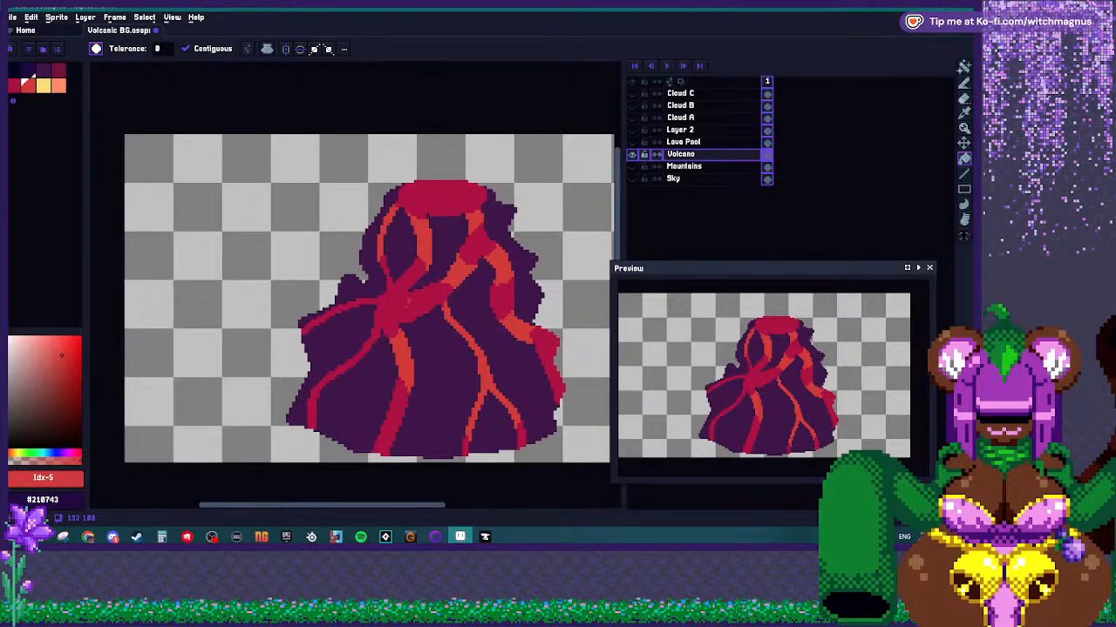
key(4)
key(b)
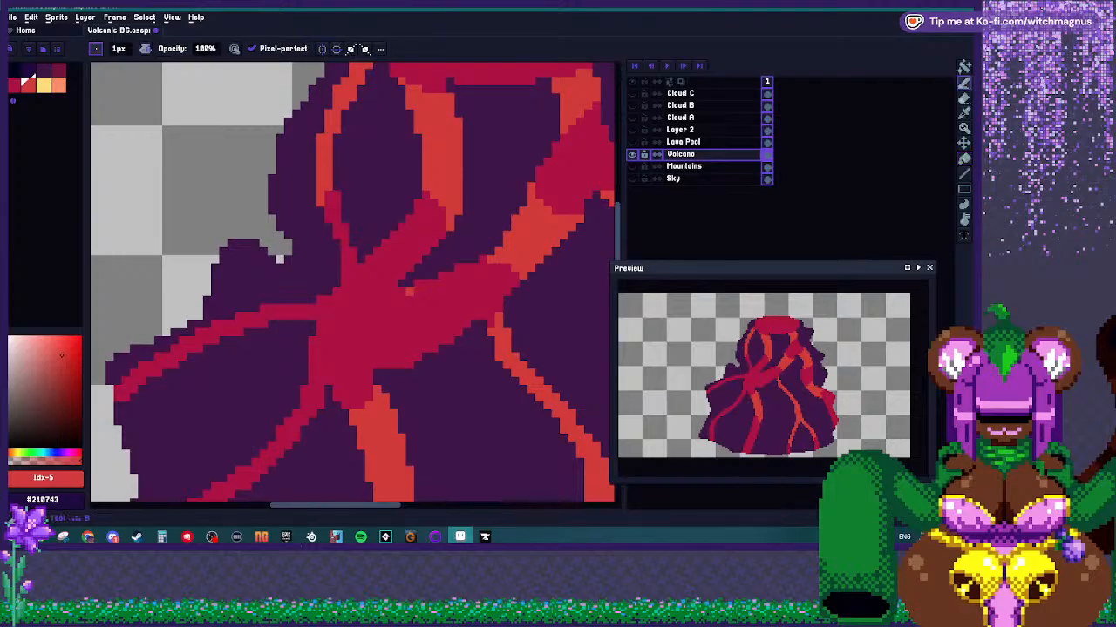
mouse_move(427, 289)
mouse_down()
mouse_move(441, 328)
mouse_move(434, 341)
mouse_up()
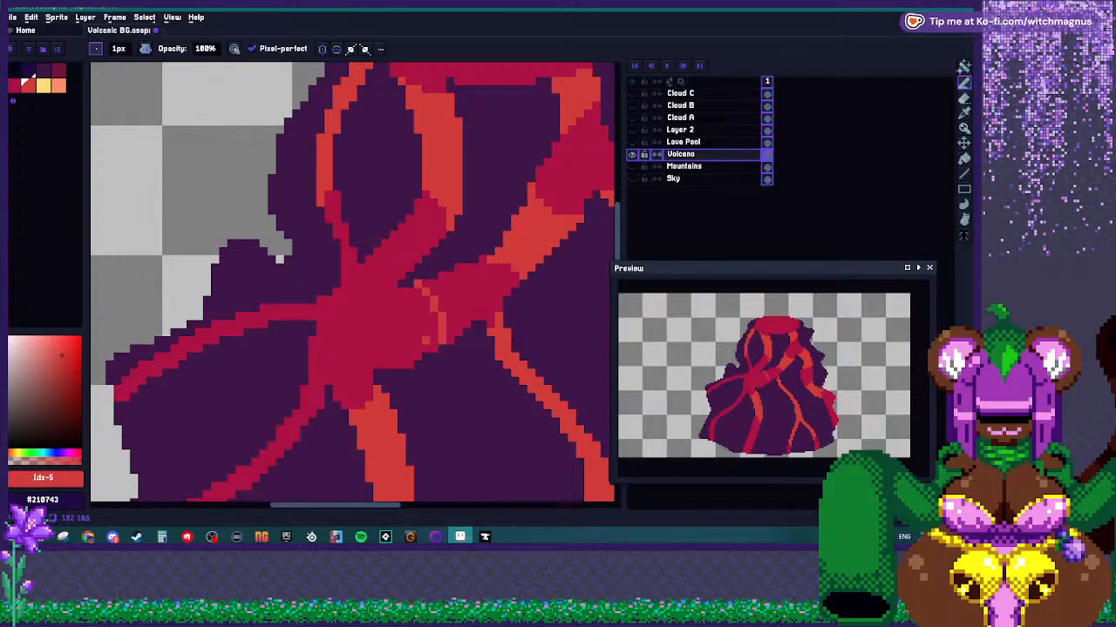
drag(393, 292, 377, 358)
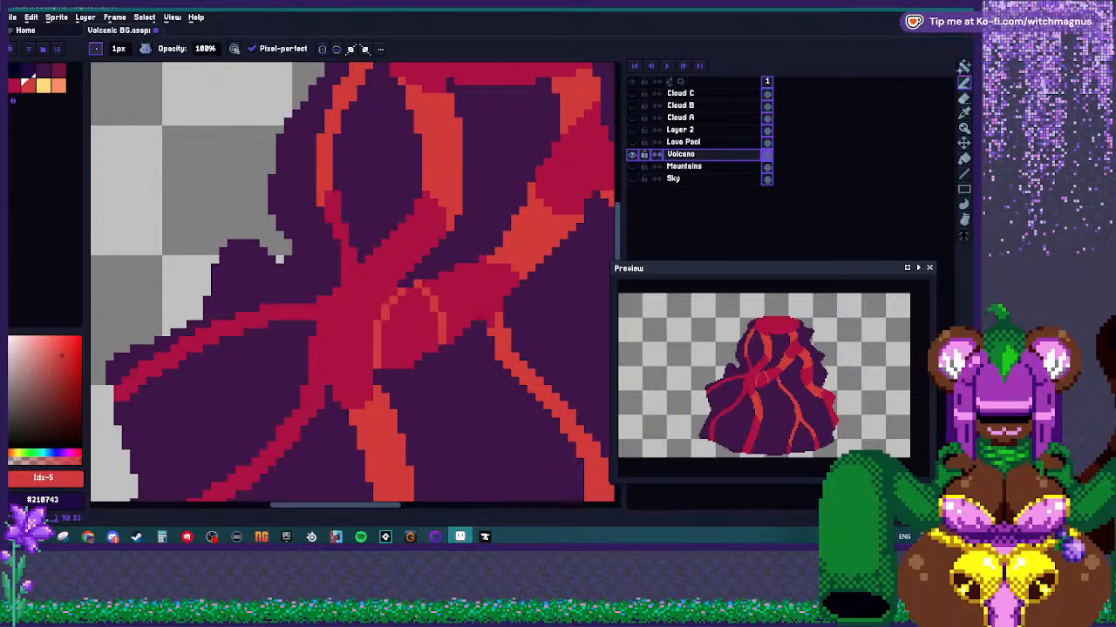
key(g)
click(410, 329)
scroll(434, 315, down, 2)
scroll(369, 315, up, 2)
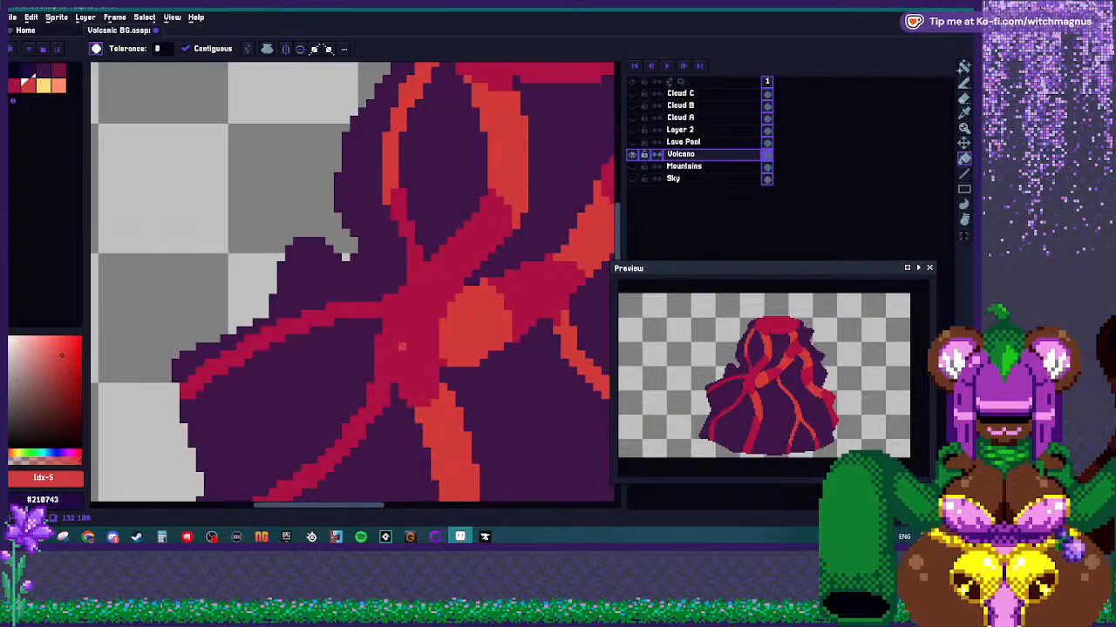
Extend the orange-red across the lower central junction to connect the patch with the lower-left and lower-middle veins.
key(b)
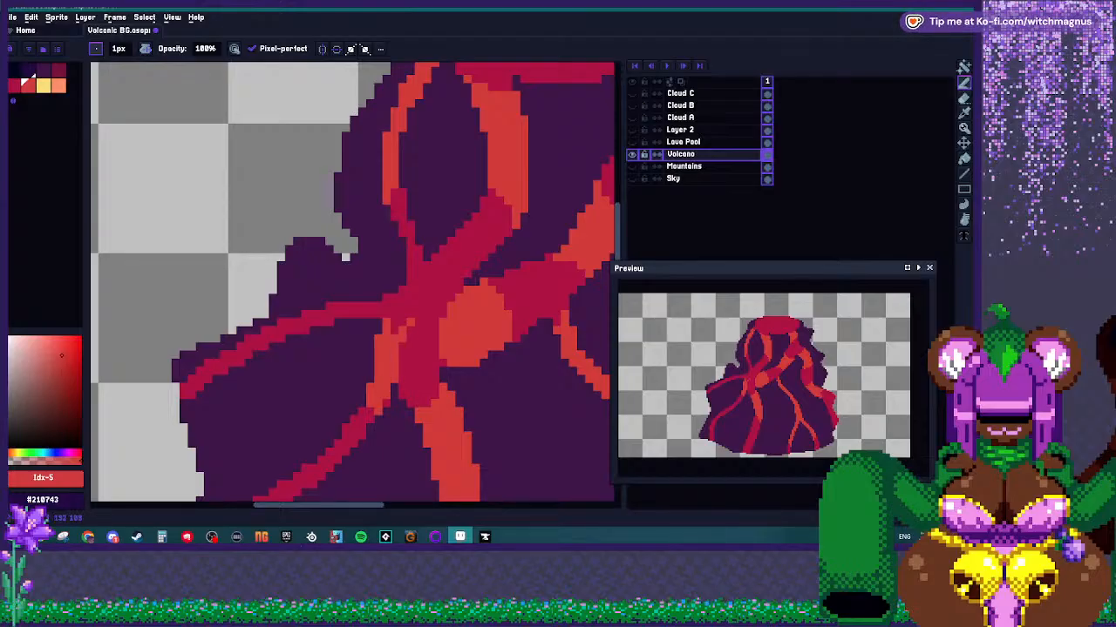
drag(402, 343, 403, 398)
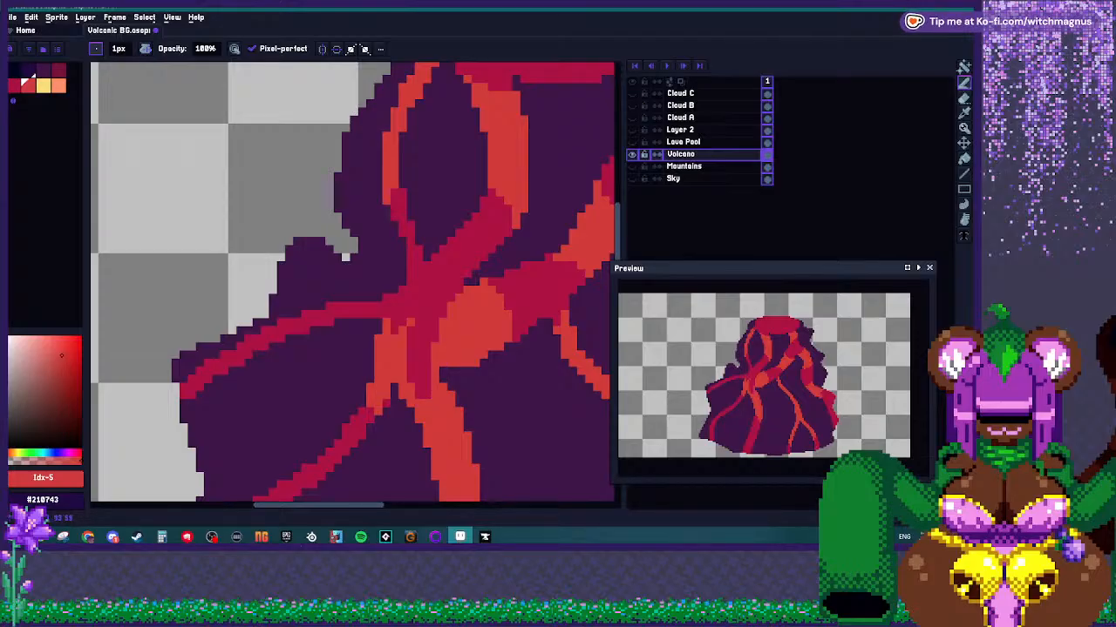
drag(410, 384, 411, 351)
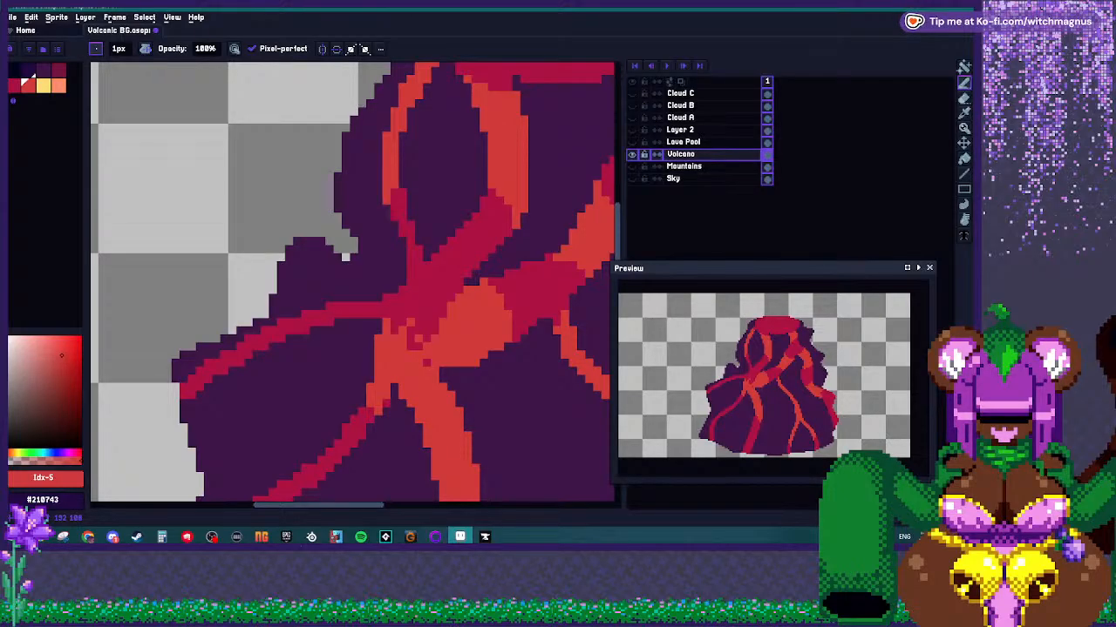
Even out the upper edge of the junction's orange-red area and carry it to the start of the far-left vein.
scroll(458, 348, up, 3)
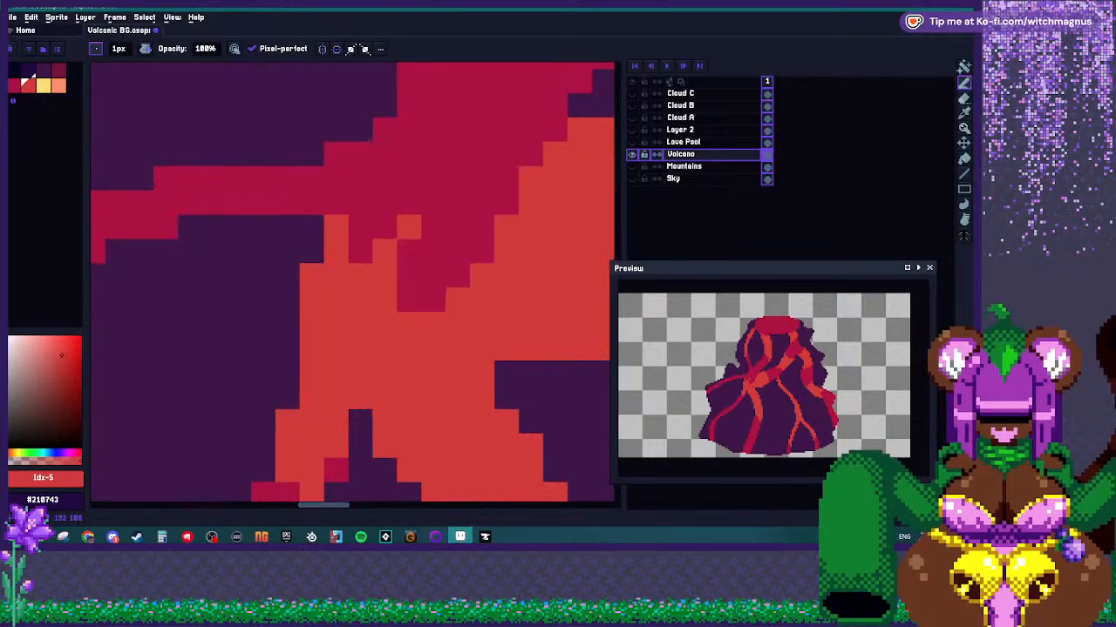
scroll(352, 283, down, 3)
scroll(353, 284, up, 3)
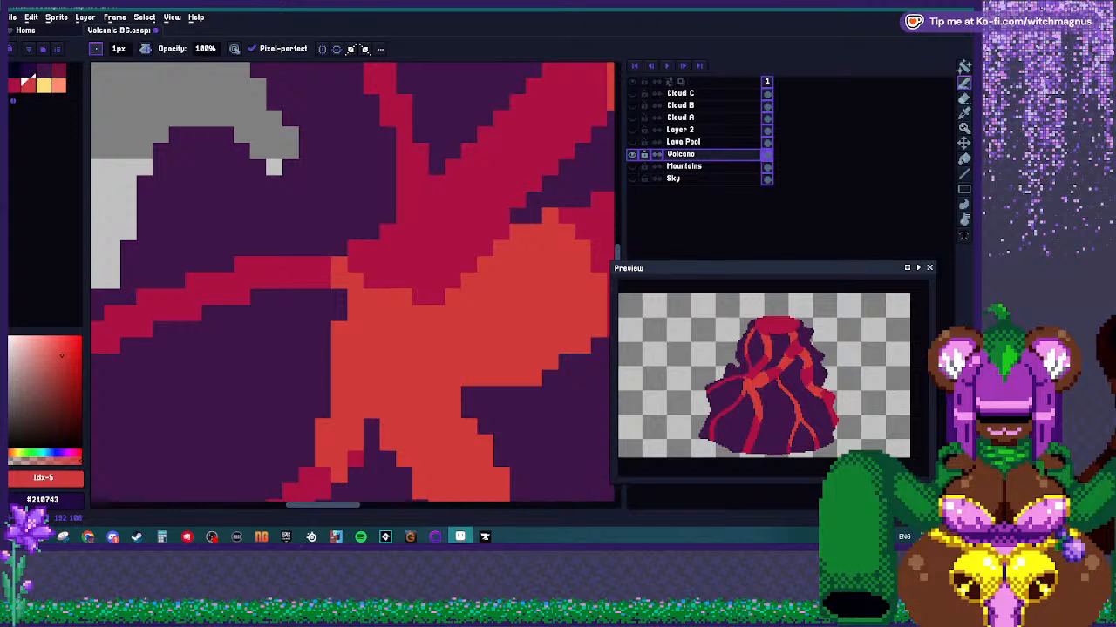
scroll(340, 279, down, 2)
scroll(427, 357, up, 2)
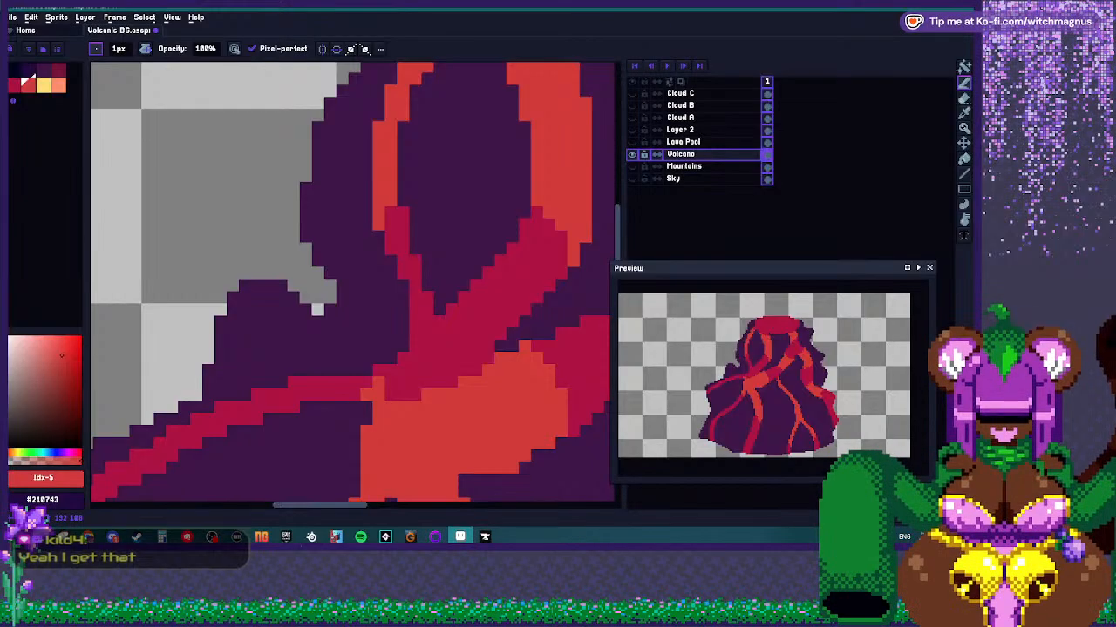
scroll(391, 382, down, 1)
scroll(375, 348, up, 1)
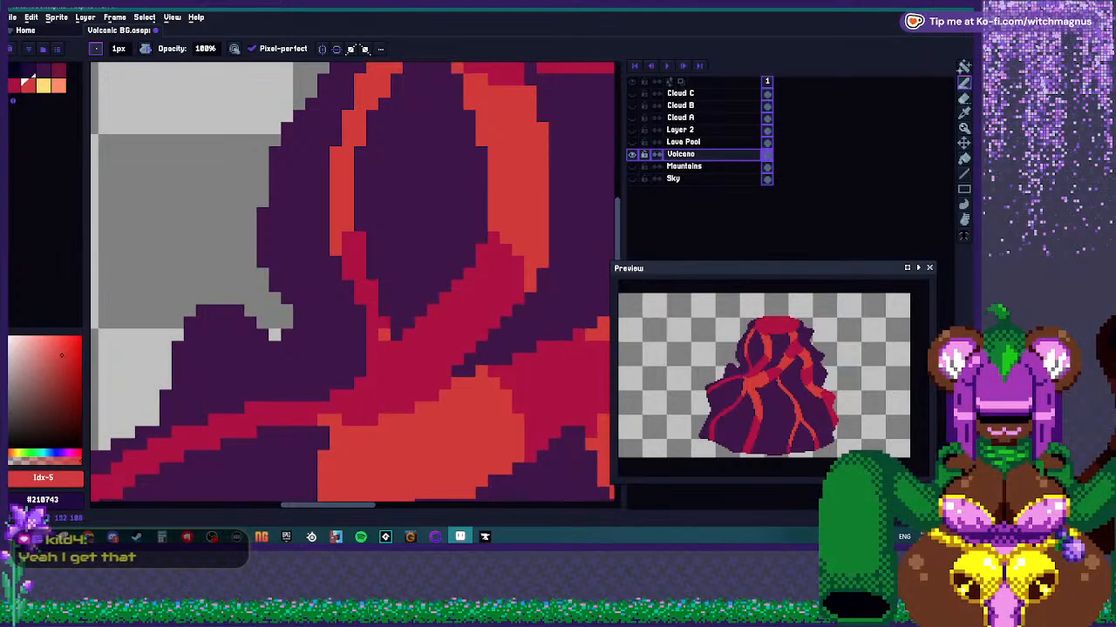
Colour the lower end of the upper-left thin vein orange-red and taper the crimson section above it up the vein's outer edge.
drag(372, 340, 372, 286)
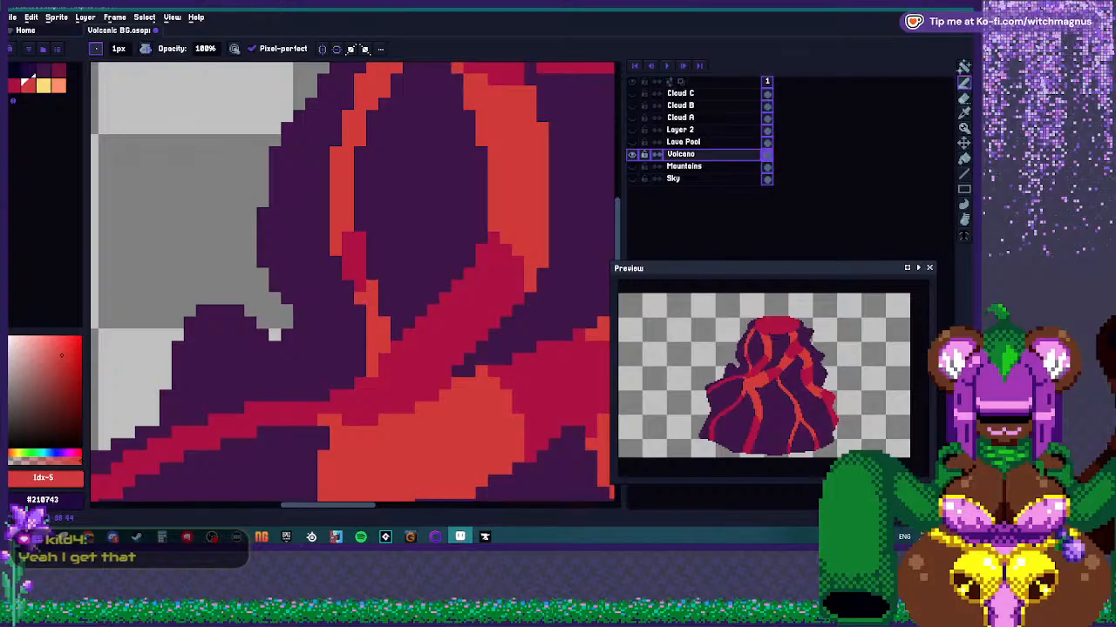
alt+click(348, 250)
drag(336, 250, 336, 213)
click(335, 202)
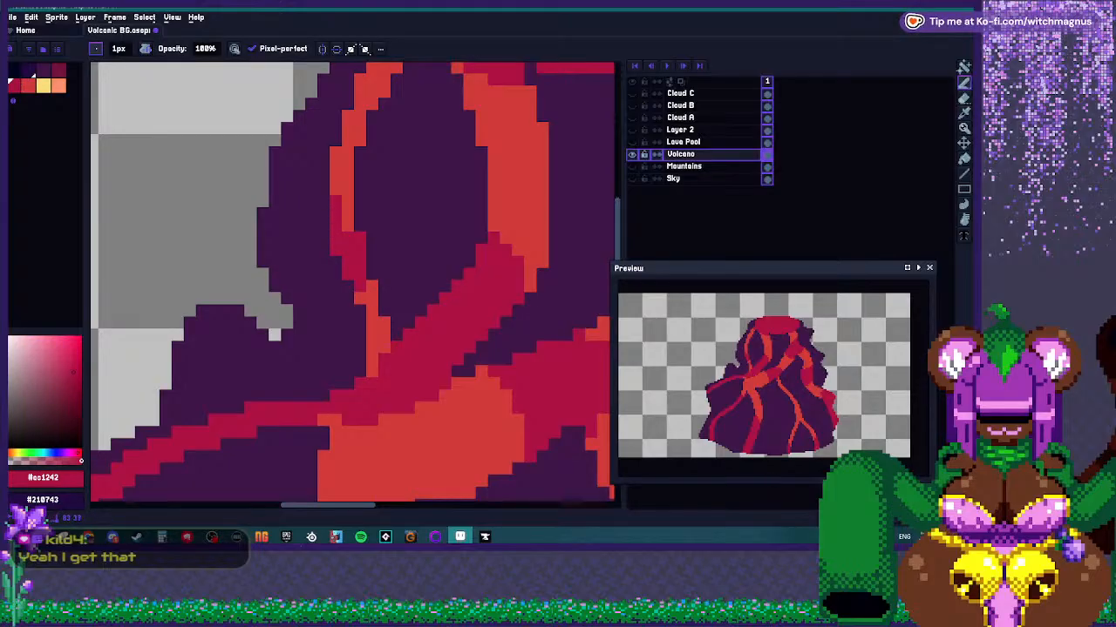
scroll(327, 228, down, 2)
scroll(395, 216, up, 2)
Extend the orange-red of the upper-left loop's right stream diagonally into the crimson junction and fill the enclosed area.
alt+click(425, 244)
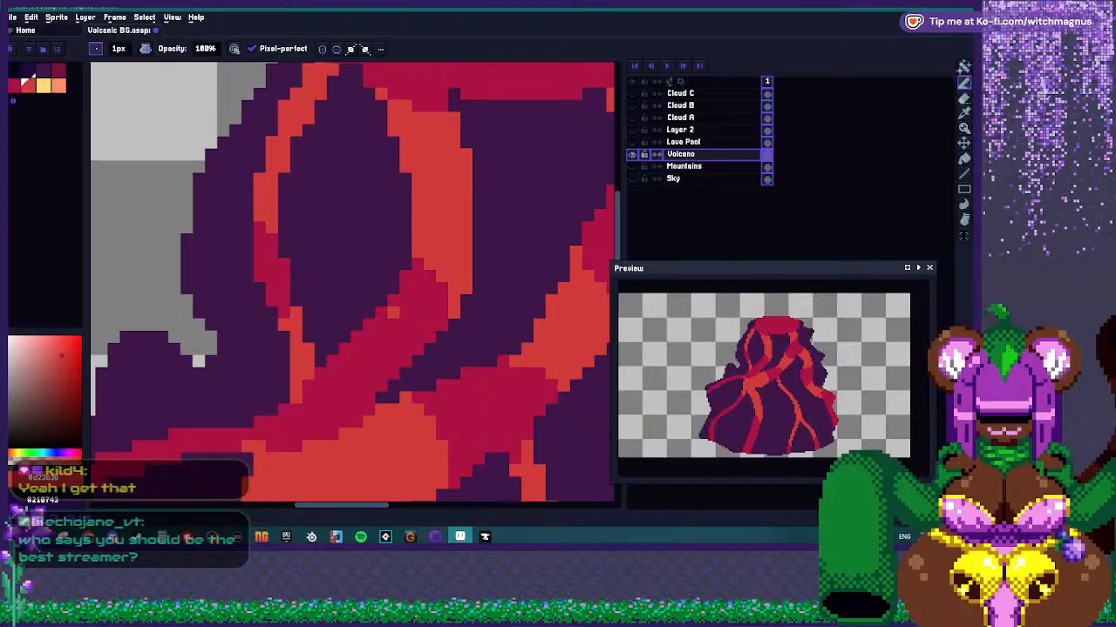
scroll(393, 314, up, 1)
mouse_move(395, 323)
mouse_down()
mouse_move(427, 372)
mouse_move(362, 323)
mouse_up()
key(ctrl+z)
key(g)
click(421, 306)
scroll(419, 313, down, 6)
scroll(408, 326, up, 5)
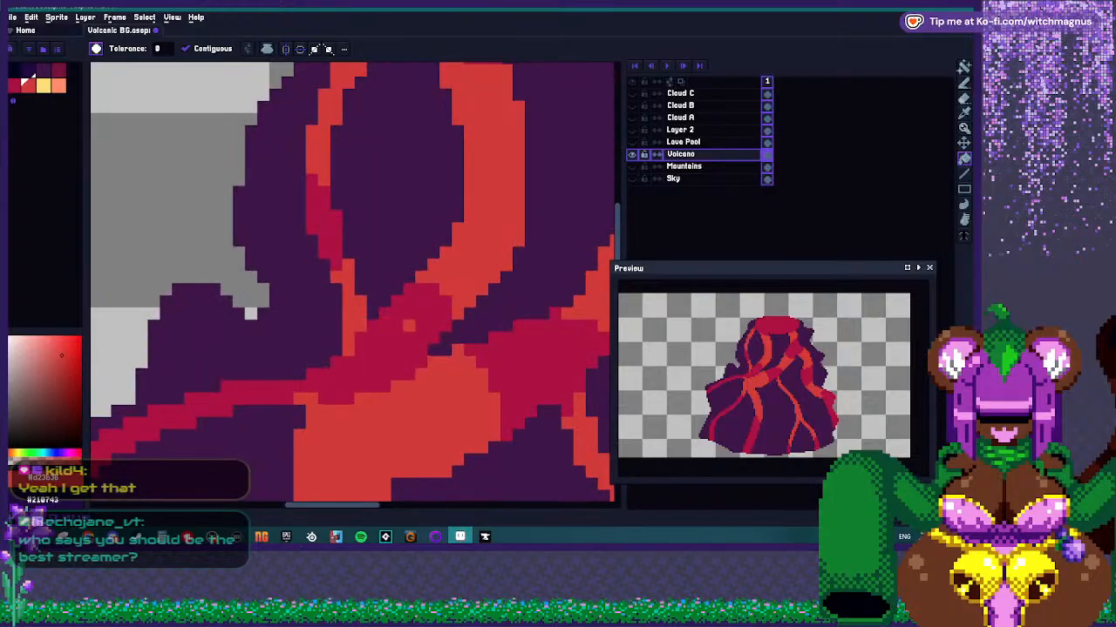
key(b)
click(432, 348)
Join the thin vein's orange-red to the central junction and line the lower edge of the far-left vein with it.
scroll(421, 351, down, 3)
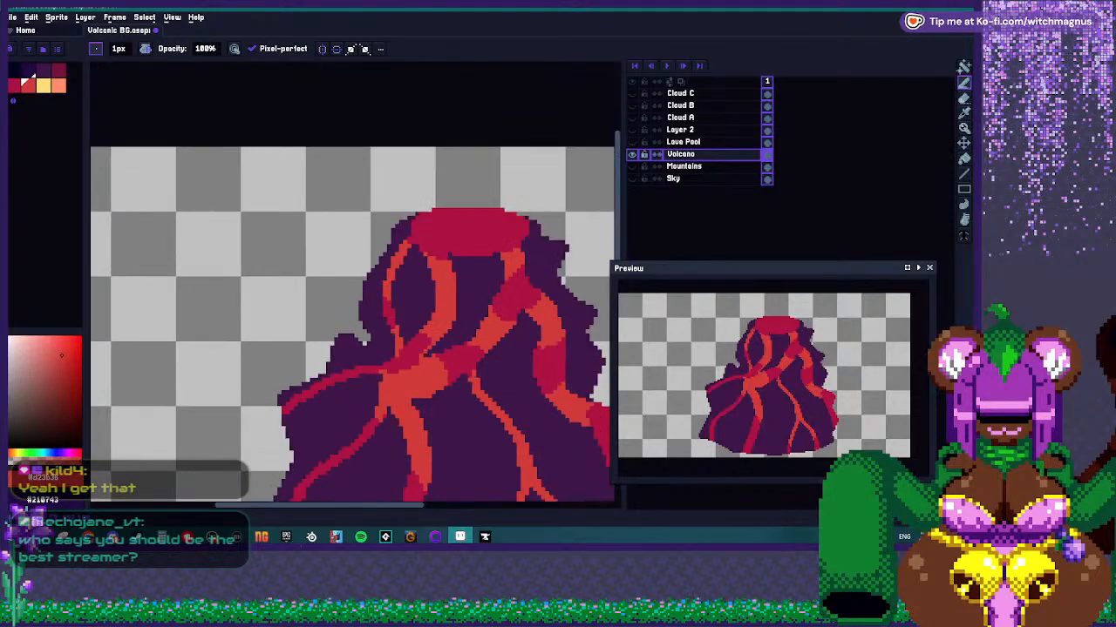
scroll(413, 346, up, 2)
scroll(394, 348, down, 2)
scroll(405, 343, up, 2)
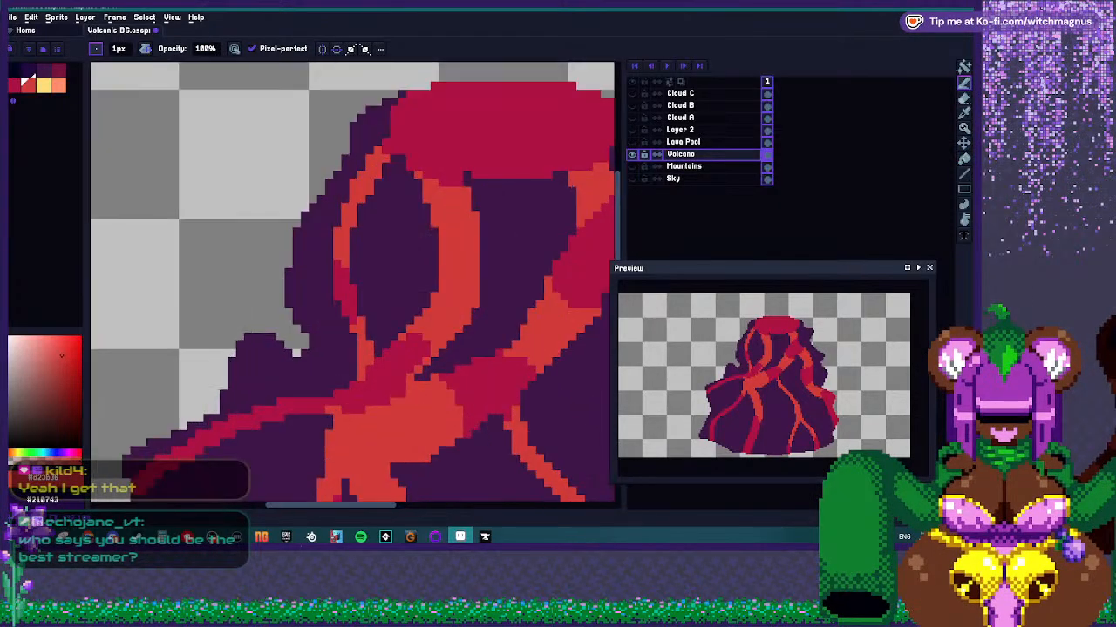
scroll(375, 357, up, 2)
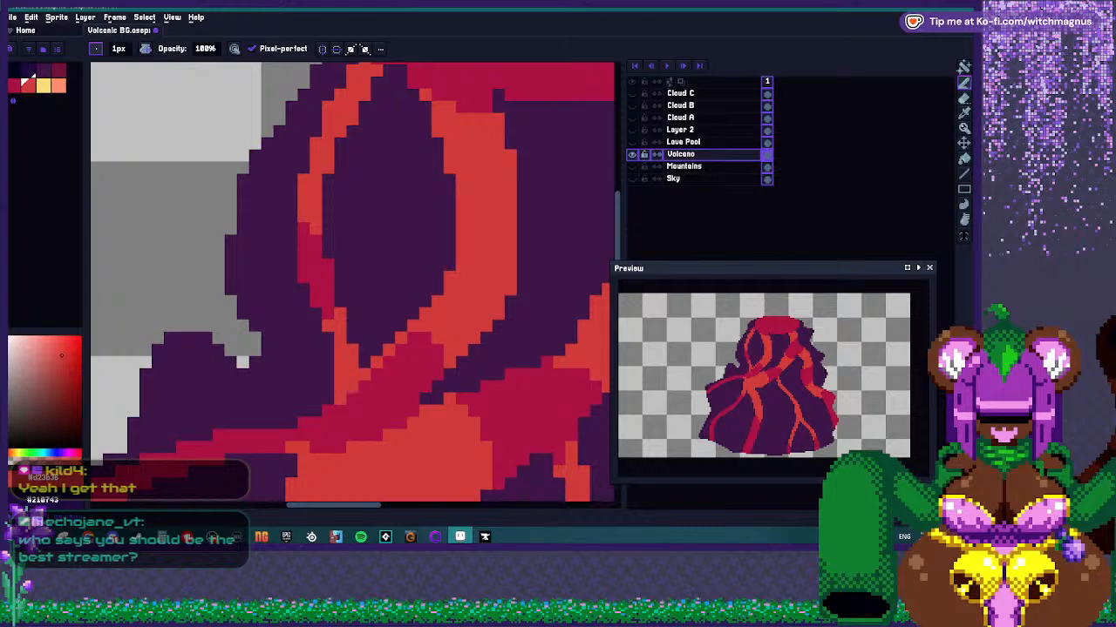
scroll(316, 440, down, 3)
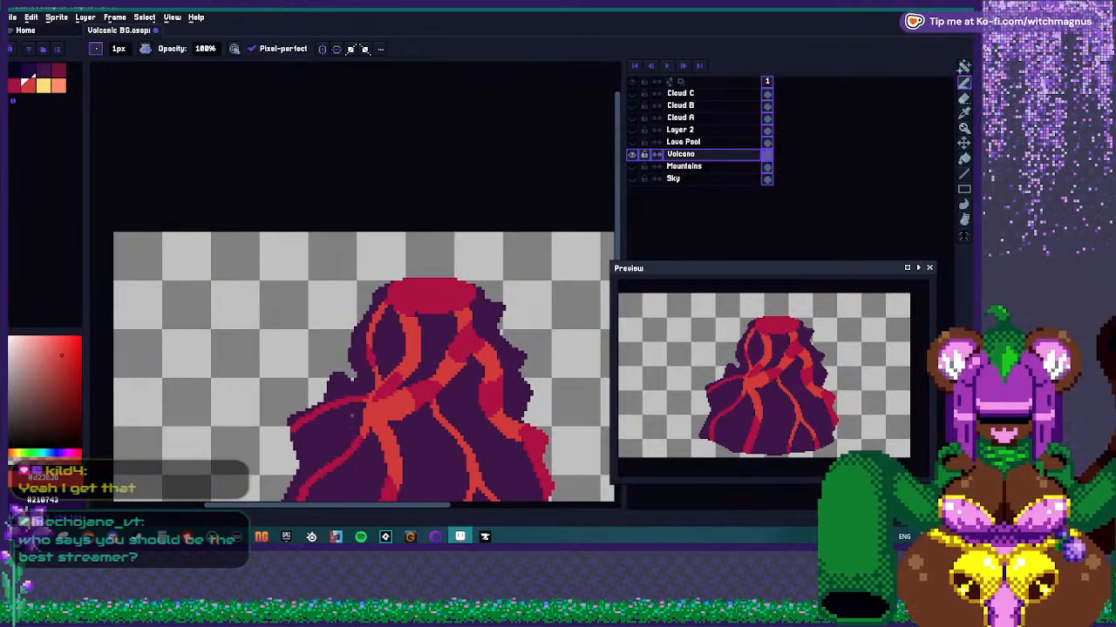
scroll(346, 370, up, 1)
scroll(346, 375, up, 1)
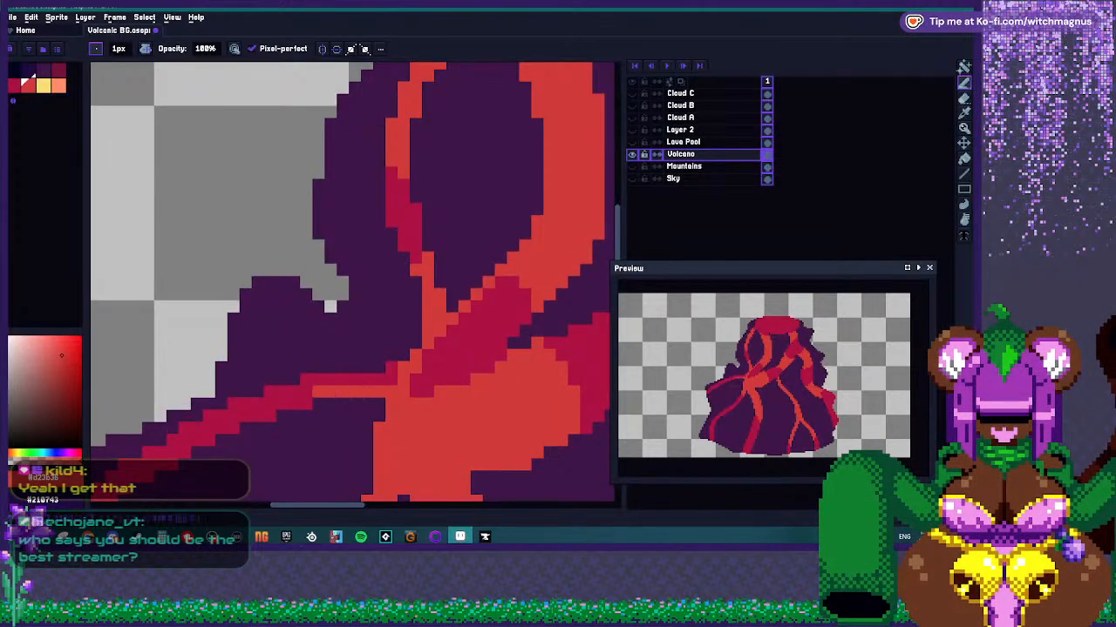
drag(299, 402, 228, 425)
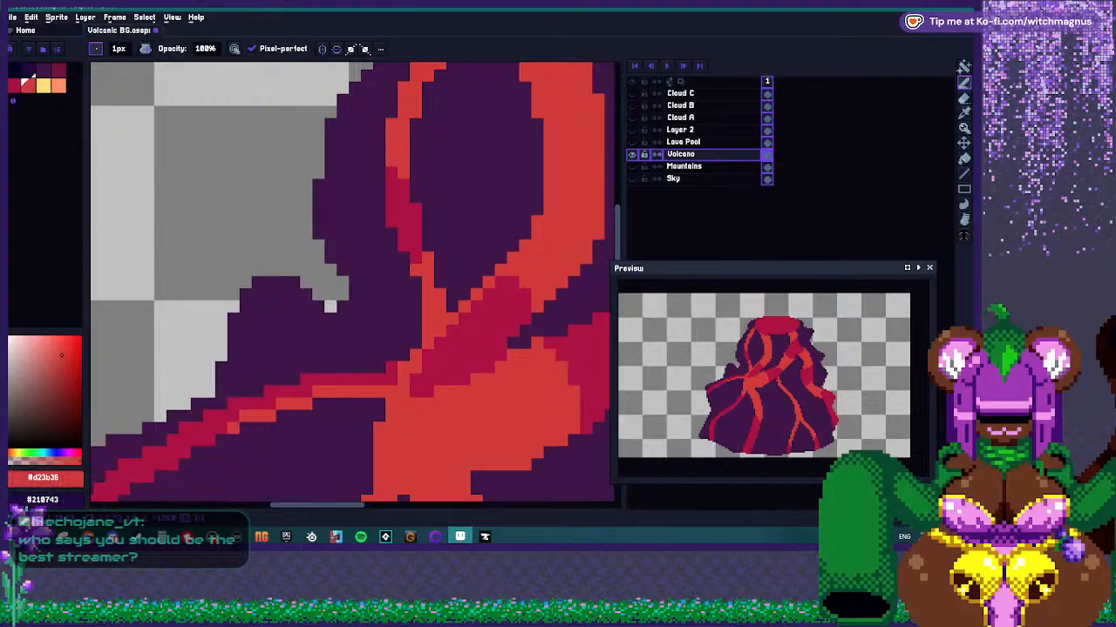
scroll(353, 287, down, 3)
scroll(353, 348, up, 3)
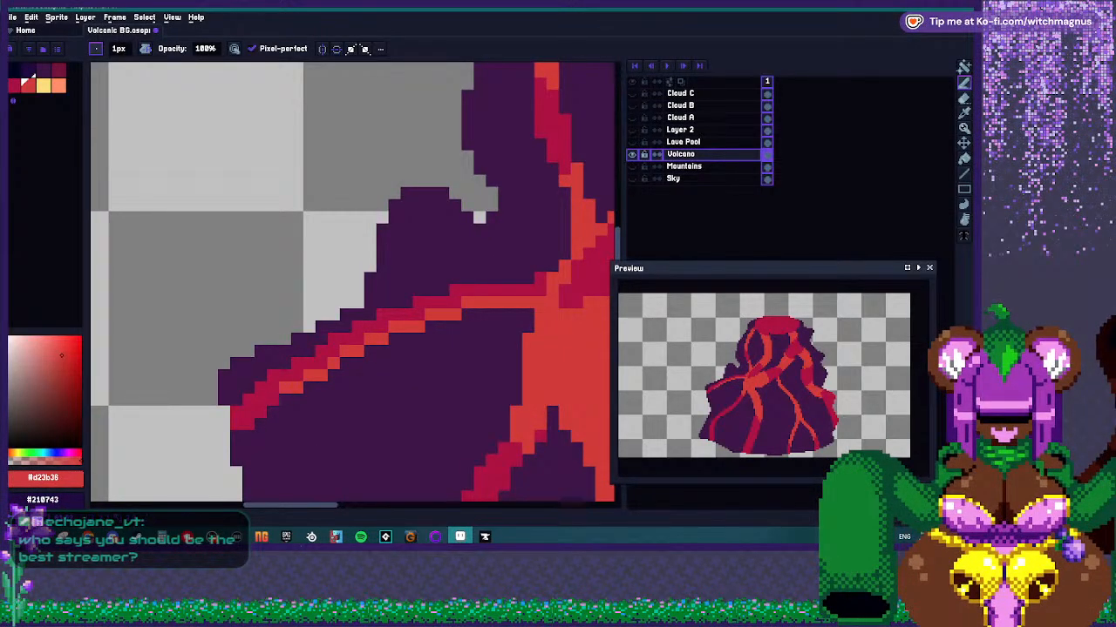
Line the inner edge of the lower-left vein with a thin orange-red strip, following its bend towards the volcano's base.
scroll(353, 288, down, 3)
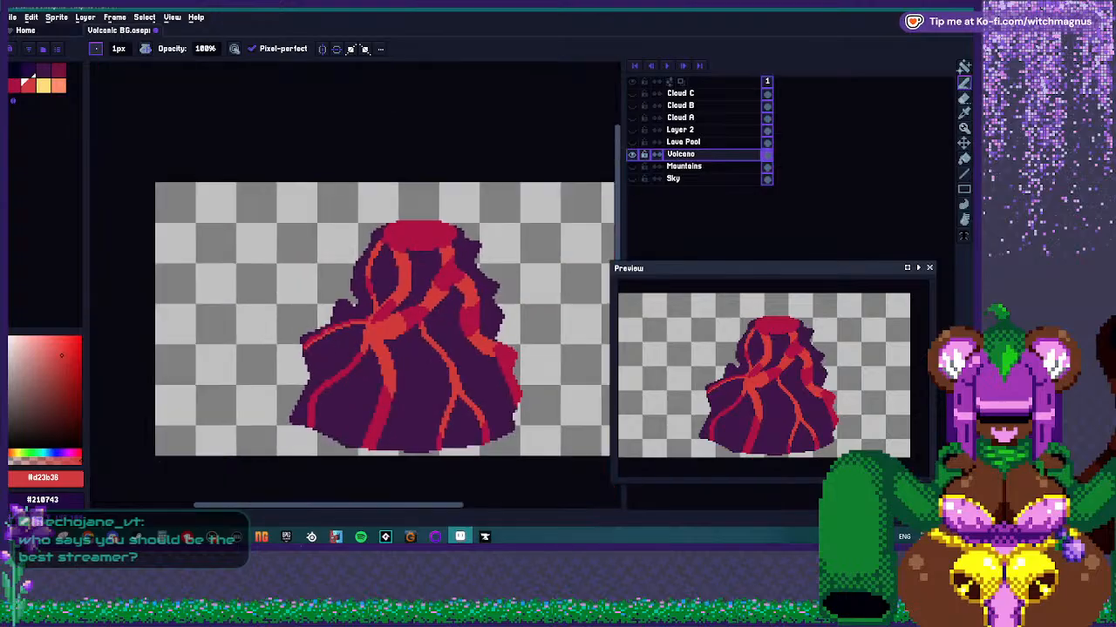
scroll(375, 261, up, 3)
mouse_move(368, 348)
mouse_down()
mouse_move(352, 371)
mouse_move(338, 368)
mouse_up()
key(ctrl+z)
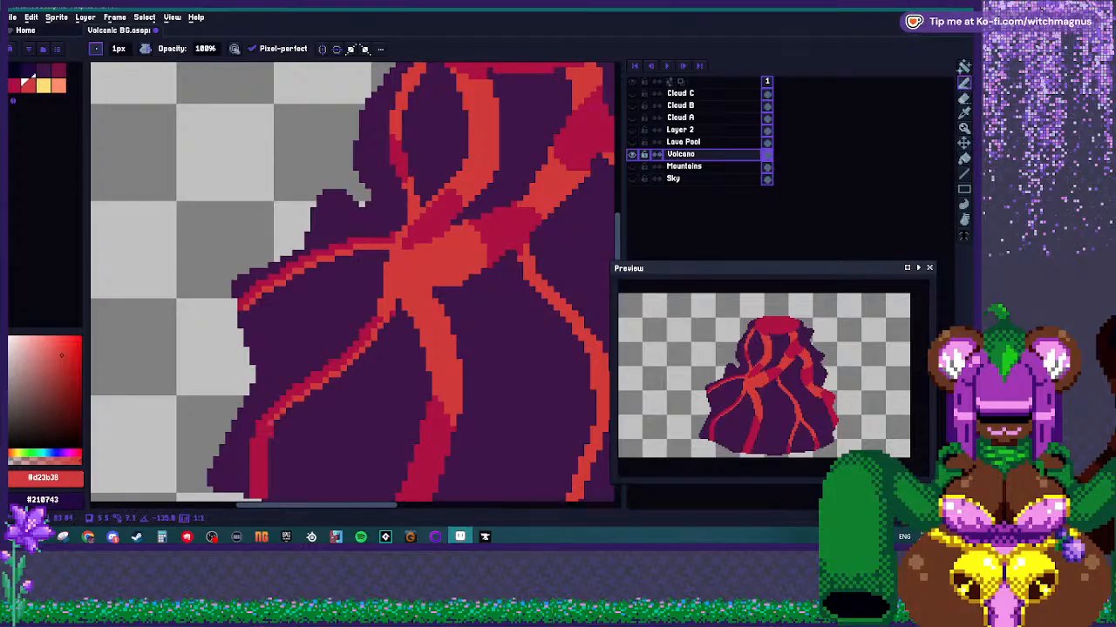
scroll(266, 435, down, 3)
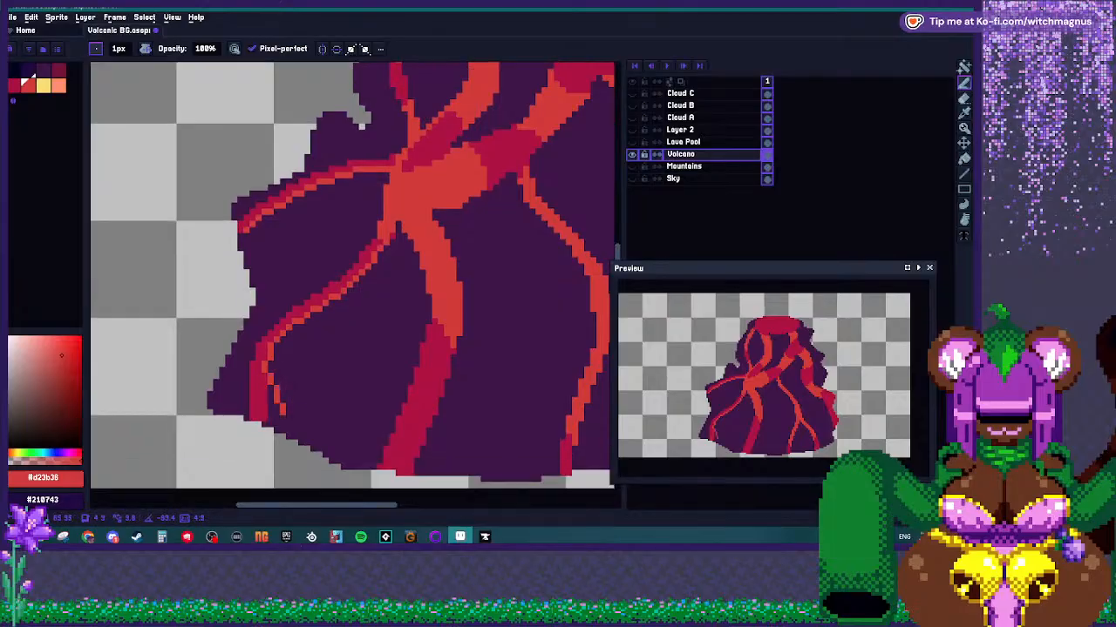
Line the right edge of the lower-middle vein's crimson section with a thin orange-red strip down to the volcano's base.
scroll(270, 413, down, 3)
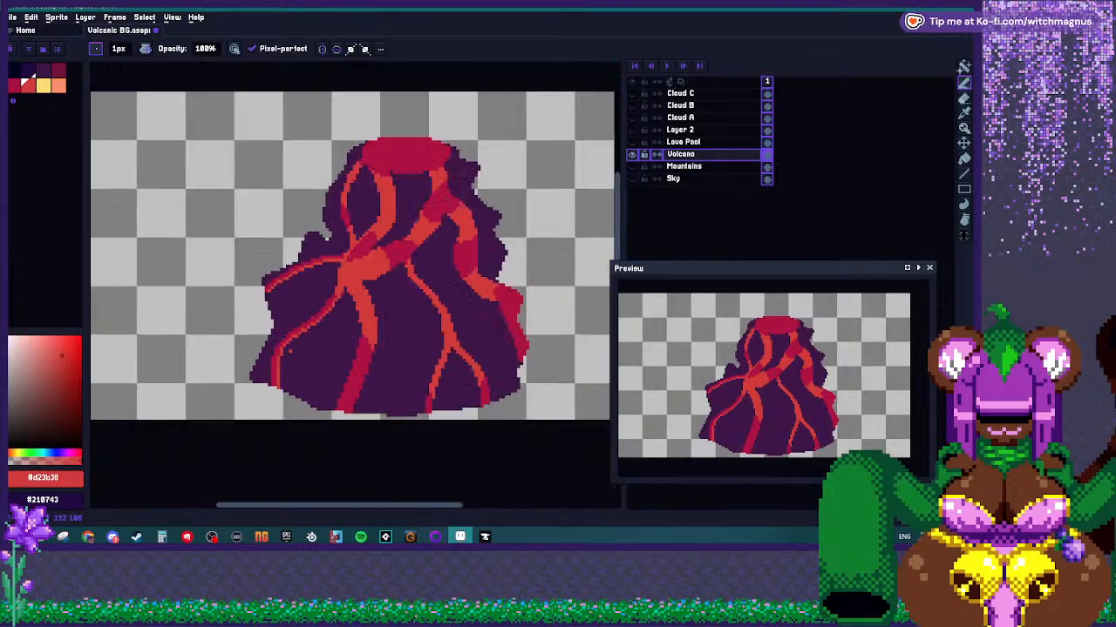
scroll(353, 332, up, 4)
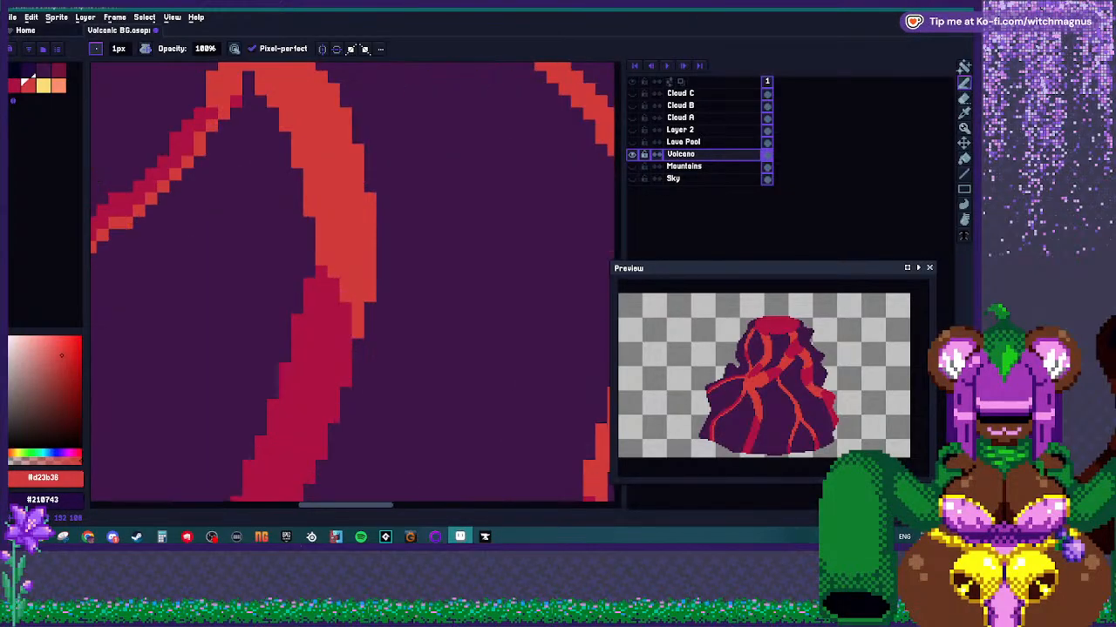
drag(346, 351, 346, 383)
drag(321, 424, 310, 471)
scroll(348, 278, down, 3)
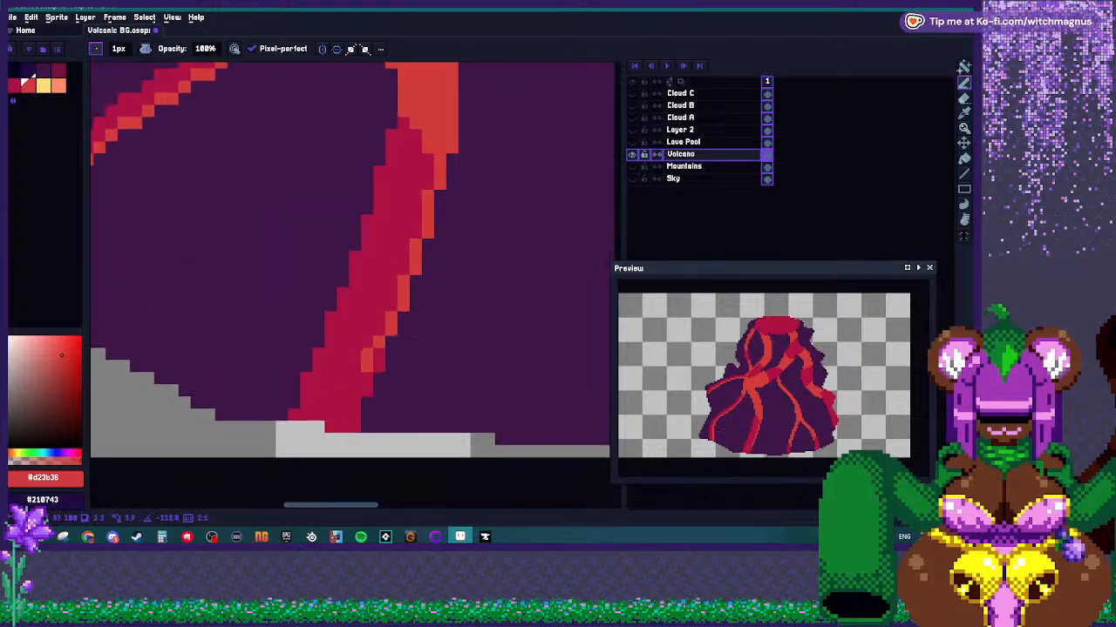
key(ctrl+z)
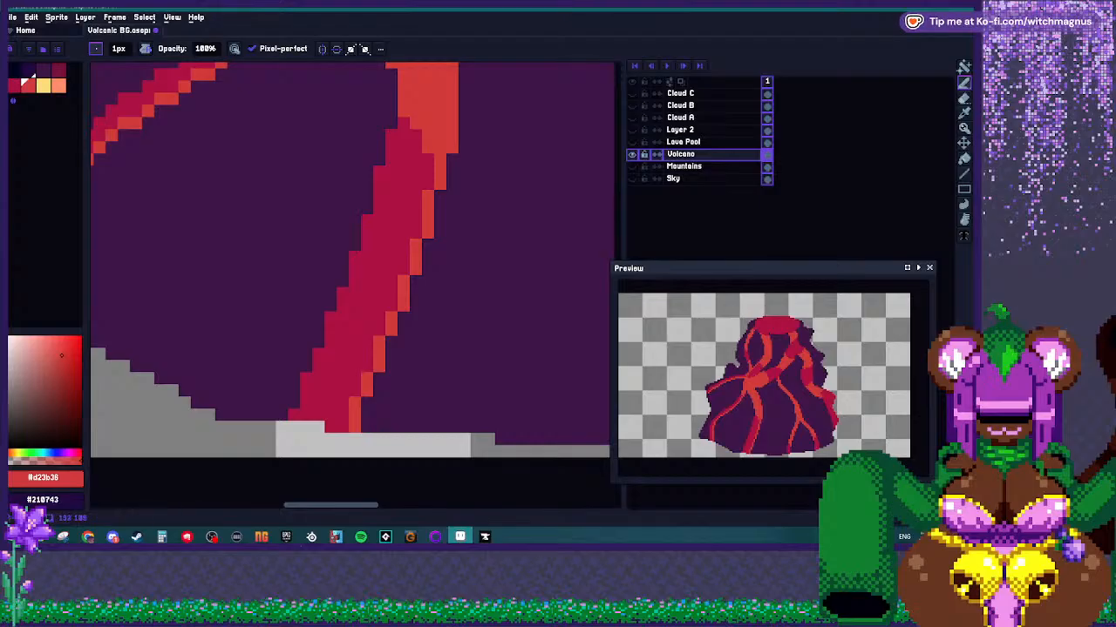
Add an orange-red strip along the left edge and lower-left corner of the right stream's crimson section.
scroll(412, 391, down, 9)
scroll(413, 378, up, 4)
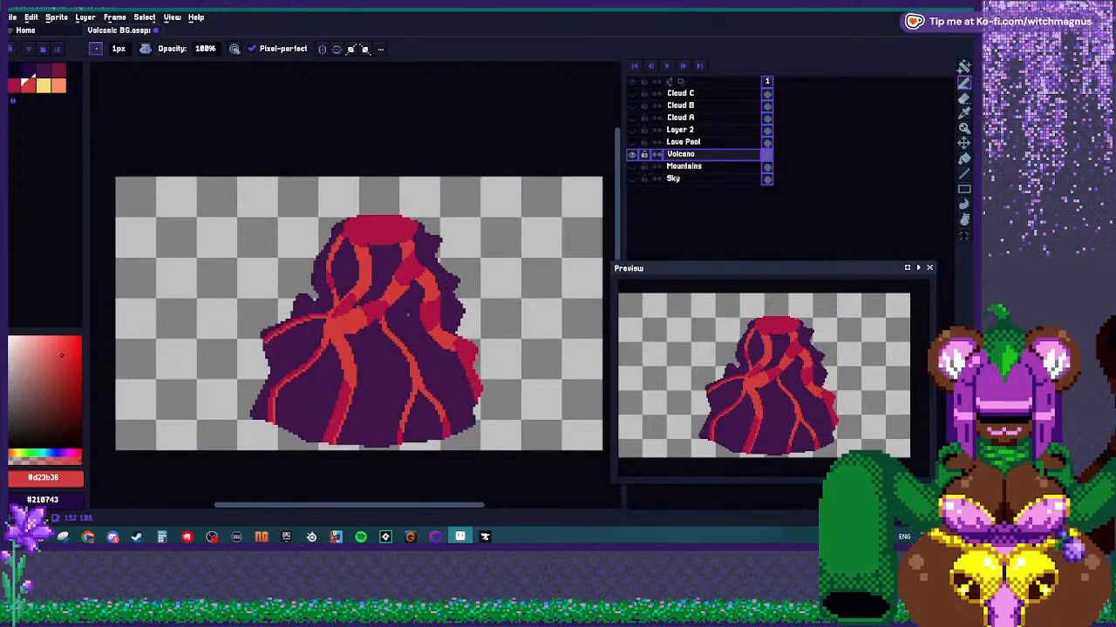
scroll(421, 313, up, 5)
drag(441, 274, 429, 335)
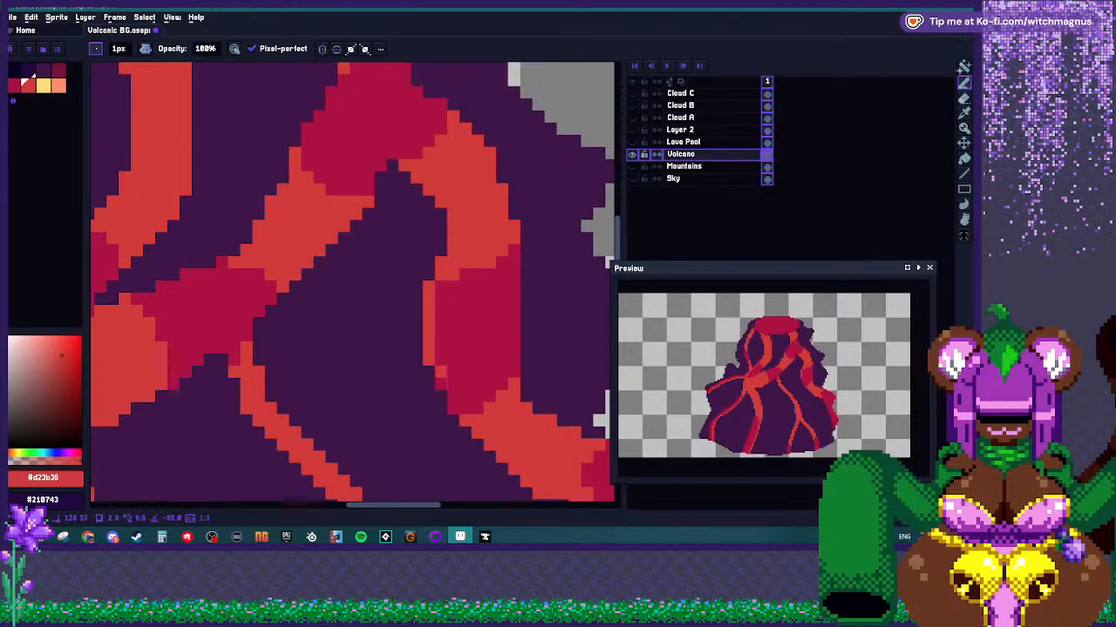
drag(442, 385, 454, 409)
scroll(352, 285, down, 3)
scroll(352, 285, up, 4)
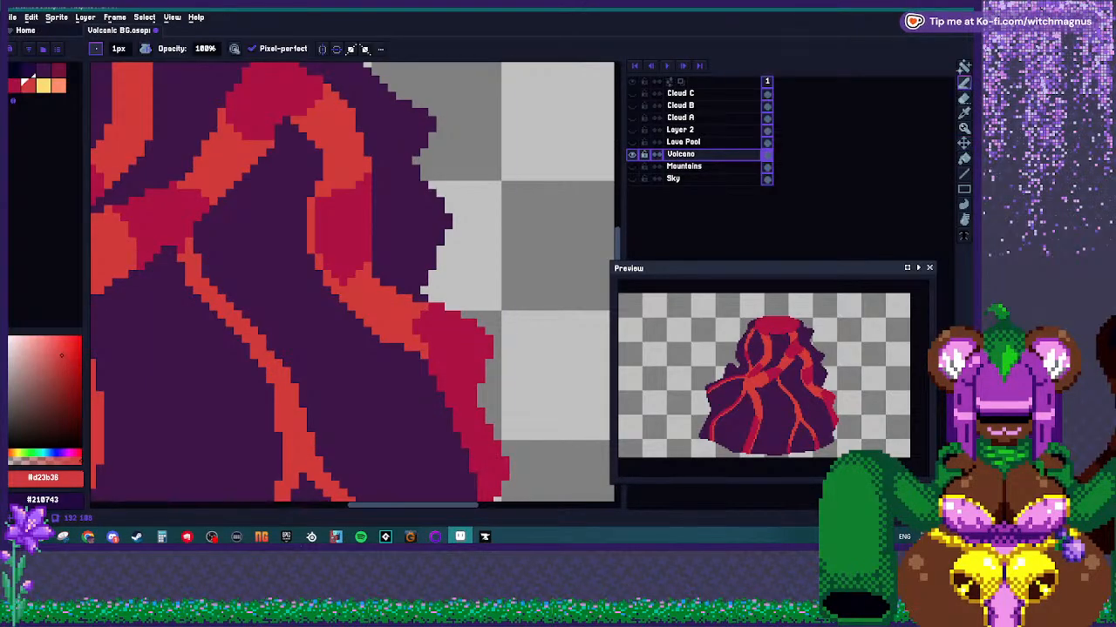
Line the inner edge of the crimson stream on the volcano's far-right slope with orange-red.
drag(433, 371, 465, 461)
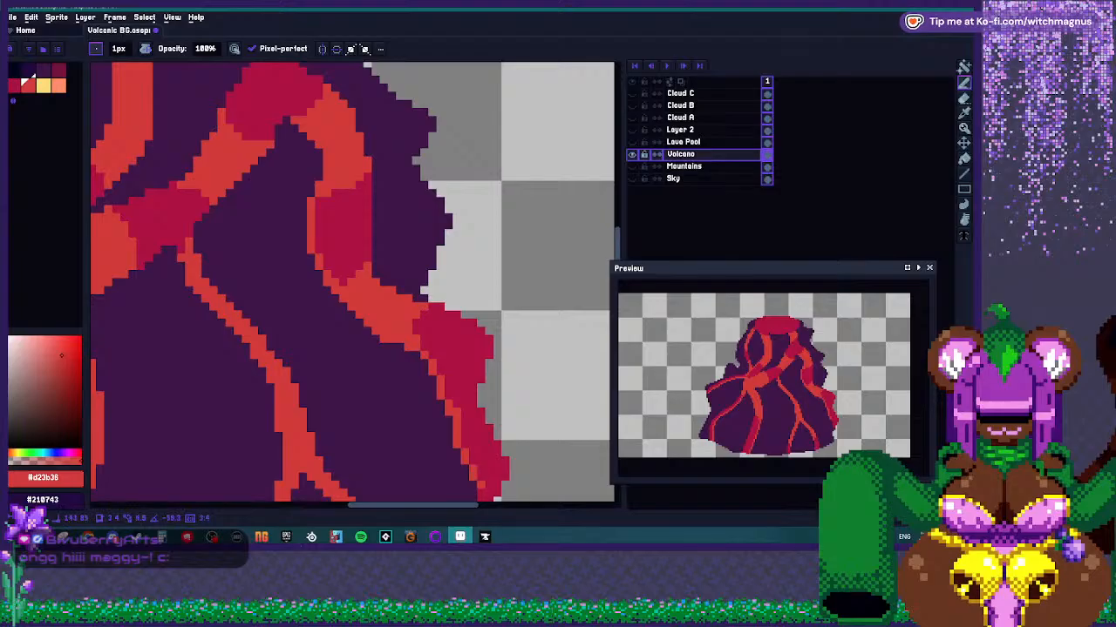
scroll(470, 462, down, 2)
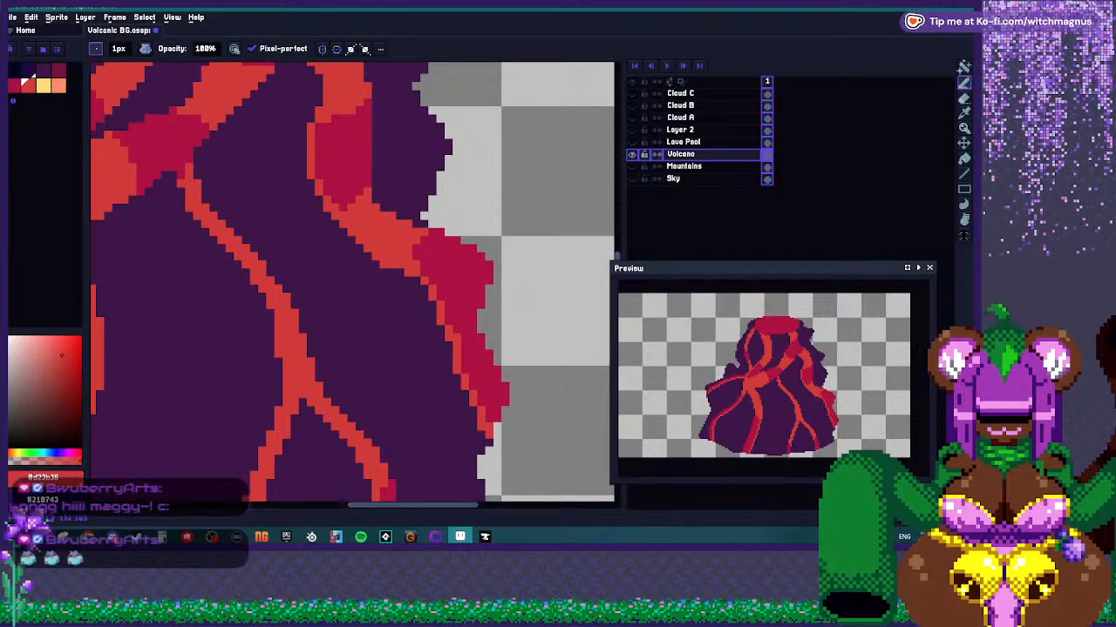
scroll(356, 285, down, 5)
scroll(445, 402, up, 1)
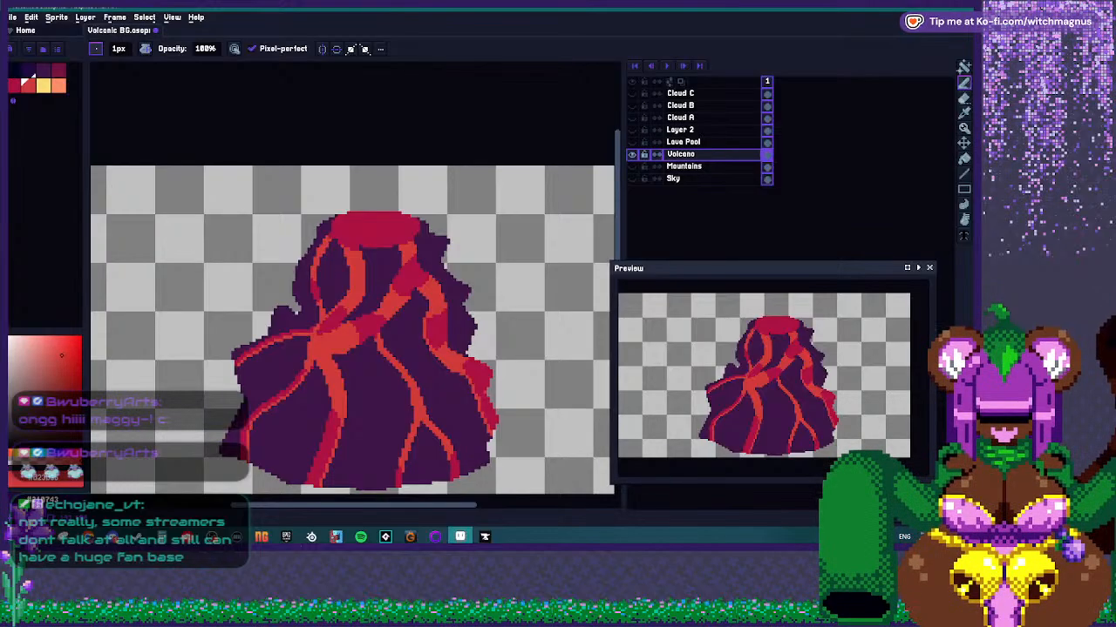
Trim the top of the right stream's crimson section and edge the underside of the central crimson section with orange-red.
scroll(386, 377, up, 3)
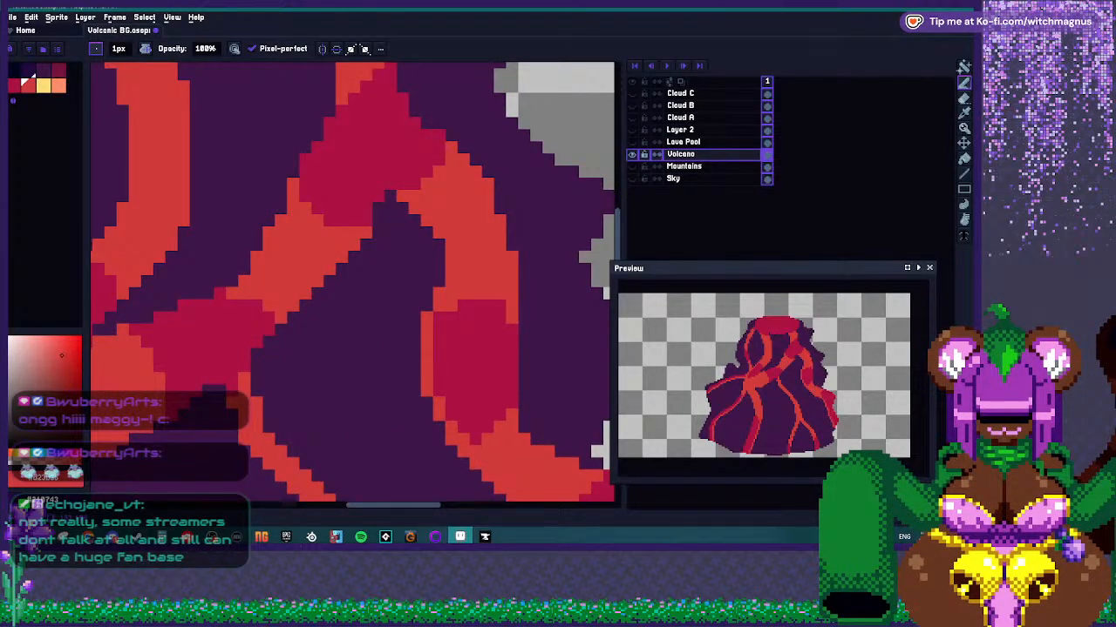
scroll(449, 390, down, 4)
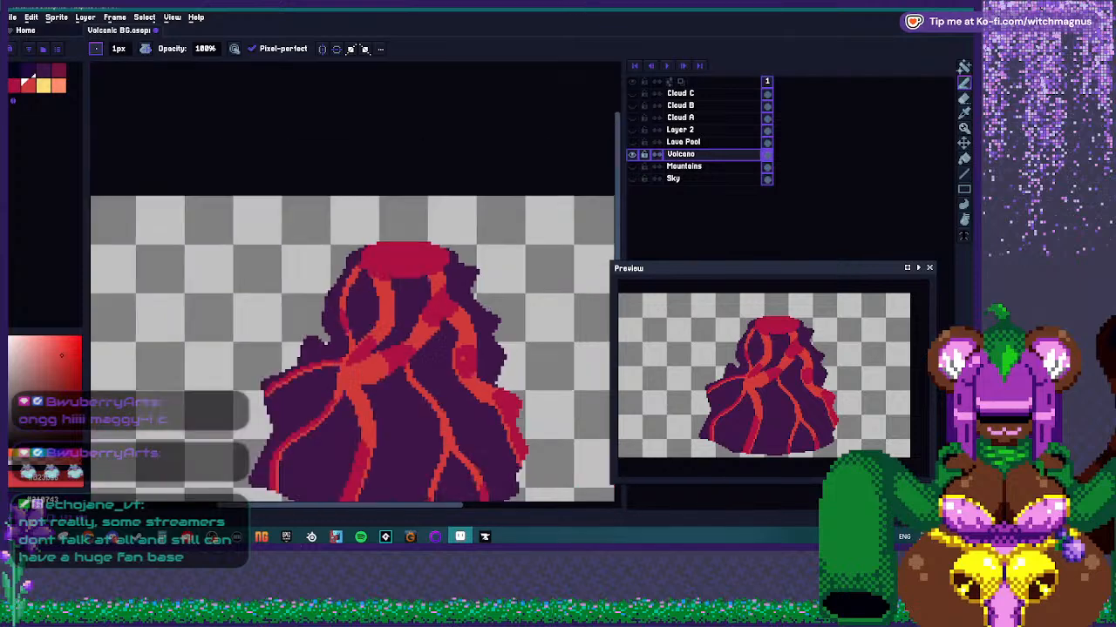
scroll(427, 394, up, 4)
drag(407, 386, 480, 337)
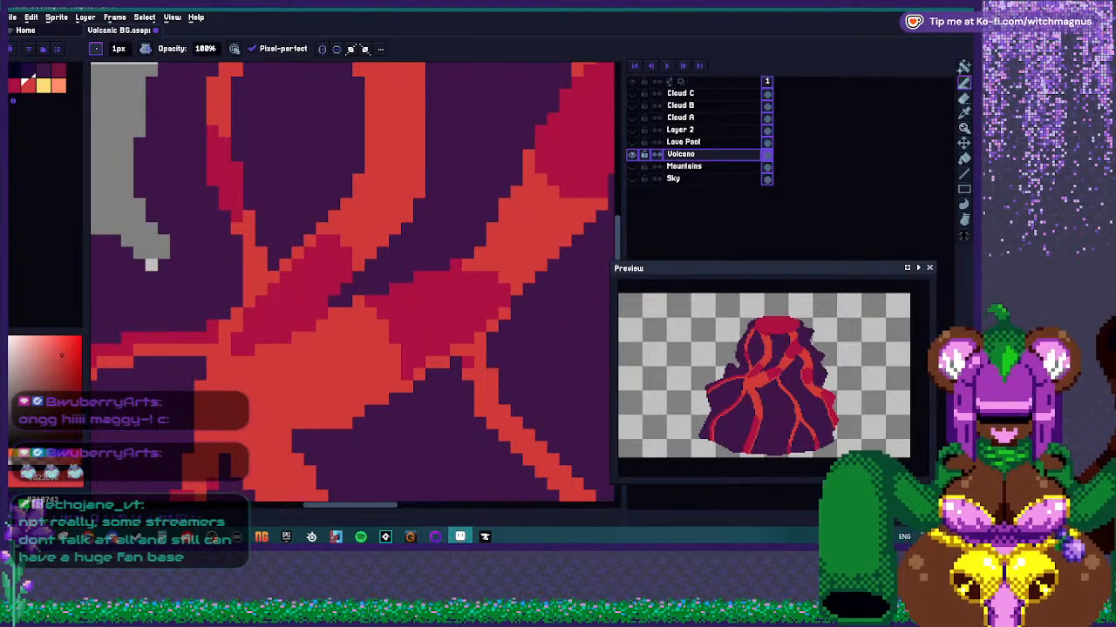
scroll(454, 312, down, 3)
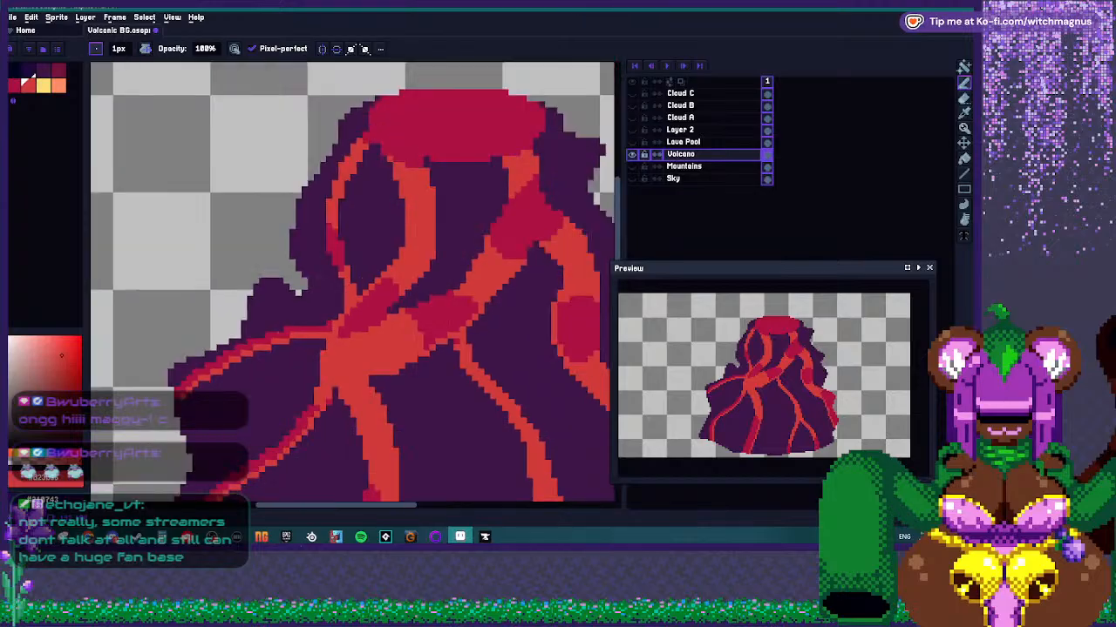
Paint the inside of the crater orange-red with a 5 px brush, leaving a crimson band along its front rim.
scroll(440, 181, up, 3)
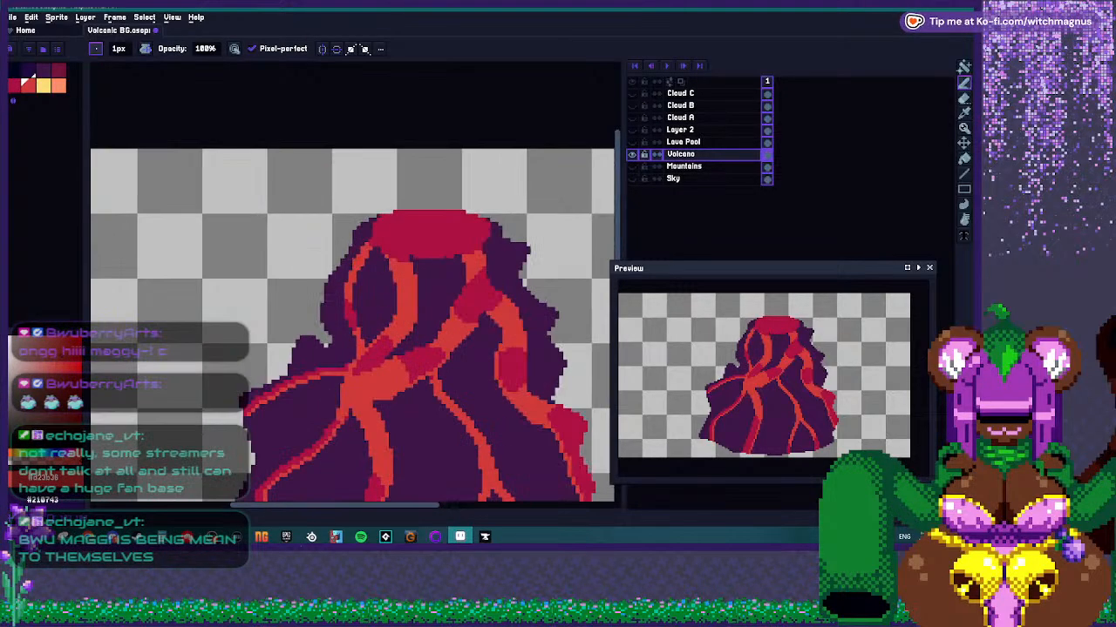
key(plus)
key(plus)
key(plus)
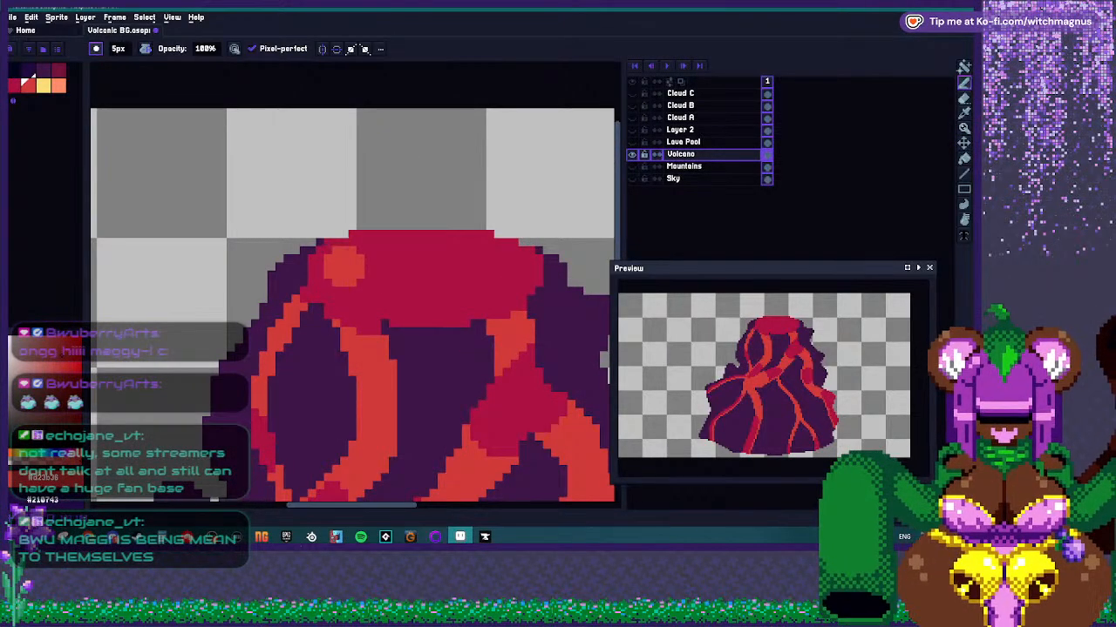
mouse_move(344, 260)
mouse_down()
mouse_move(371, 283)
mouse_move(427, 292)
mouse_move(501, 284)
mouse_move(514, 250)
mouse_move(357, 242)
mouse_move(482, 258)
mouse_up()
Paint a yellow oval inside the crater's orange-red area, leaving an orange-red ring around it.
click(44, 85)
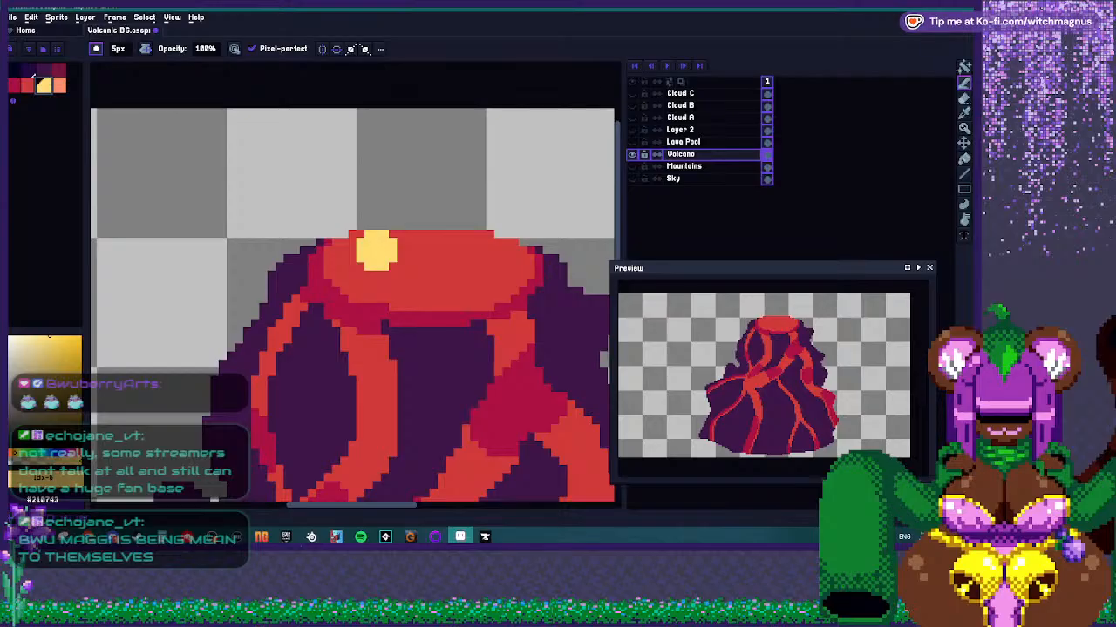
mouse_move(376, 253)
mouse_down()
mouse_move(437, 271)
mouse_move(511, 246)
mouse_move(396, 239)
mouse_up()
mouse_move(458, 289)
mouse_down()
mouse_move(492, 283)
mouse_move(514, 261)
mouse_up()
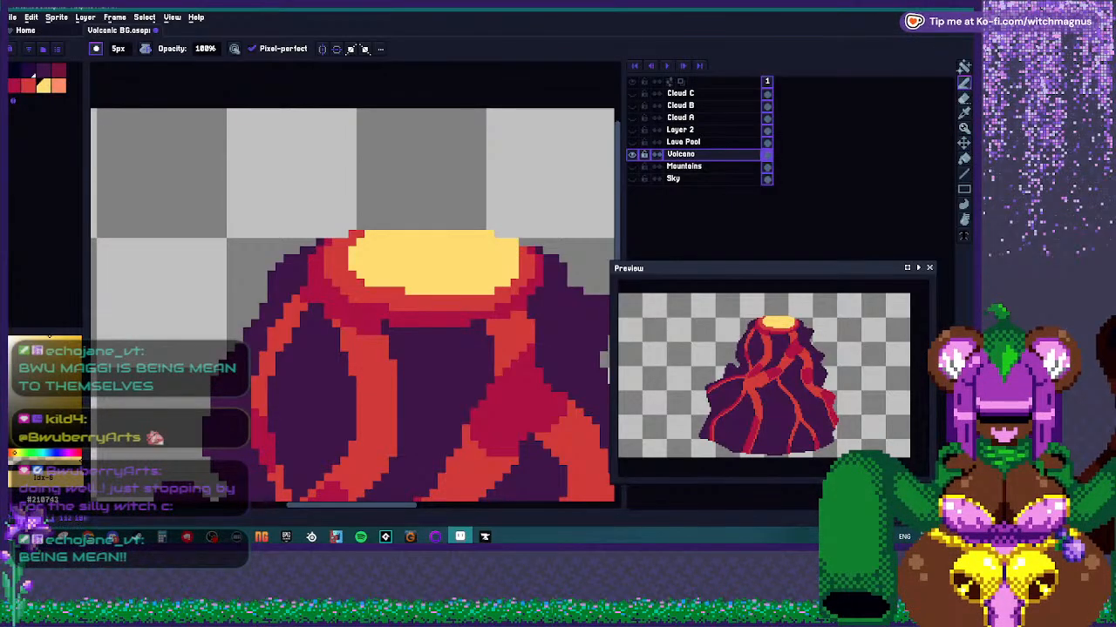
Round off the yellow oval's upper right edge with single orange-red pixels, using a 1 px brush.
scroll(389, 280, down, 4)
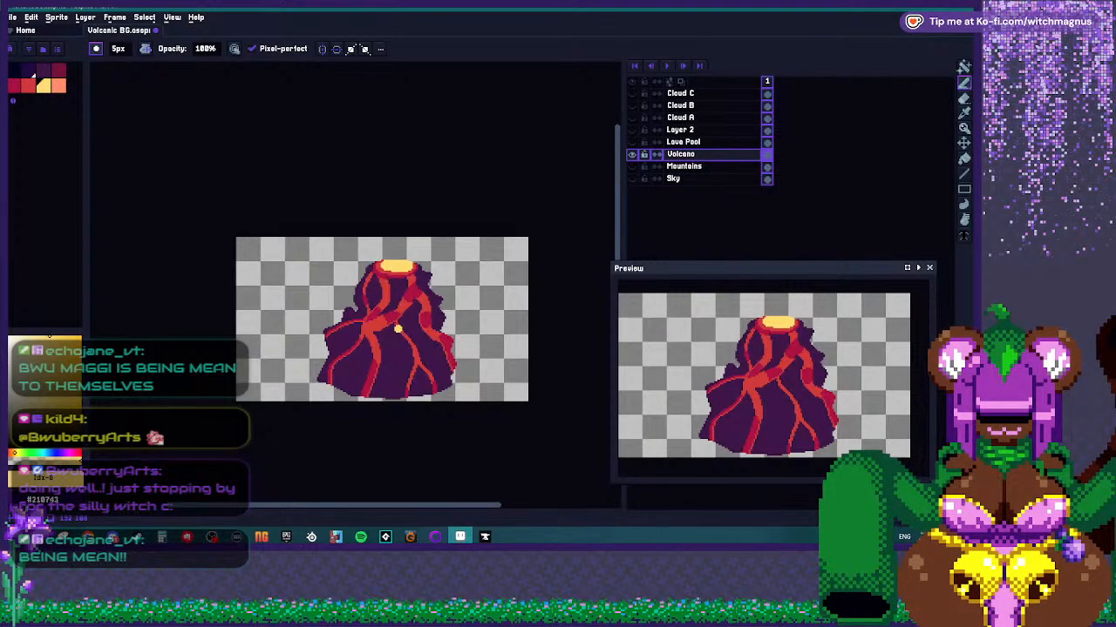
scroll(401, 288, up, 5)
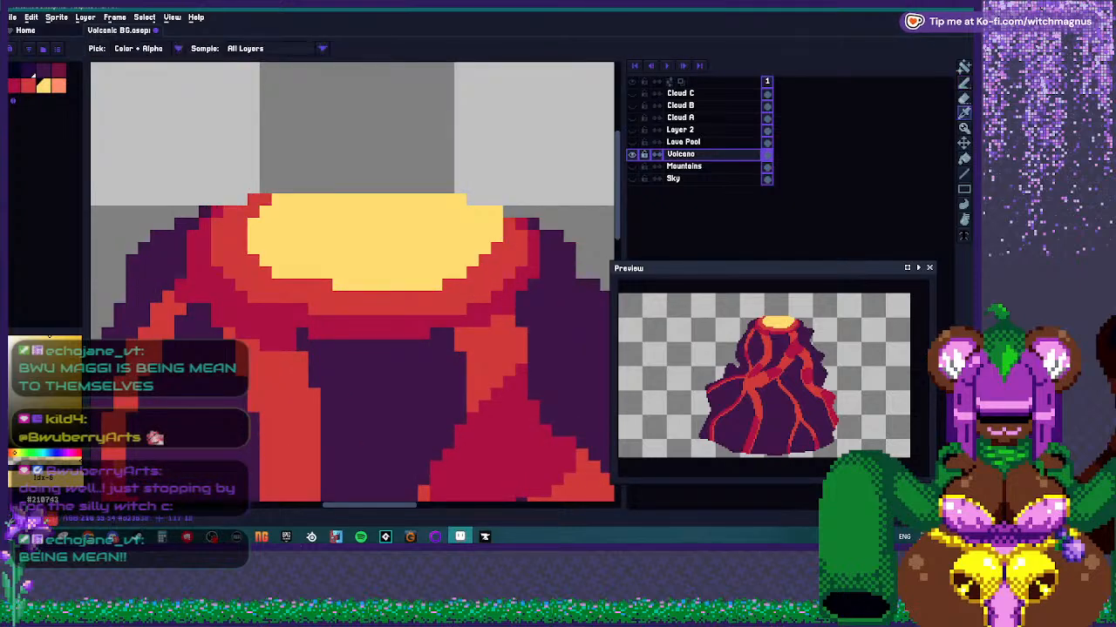
alt+click(375, 303)
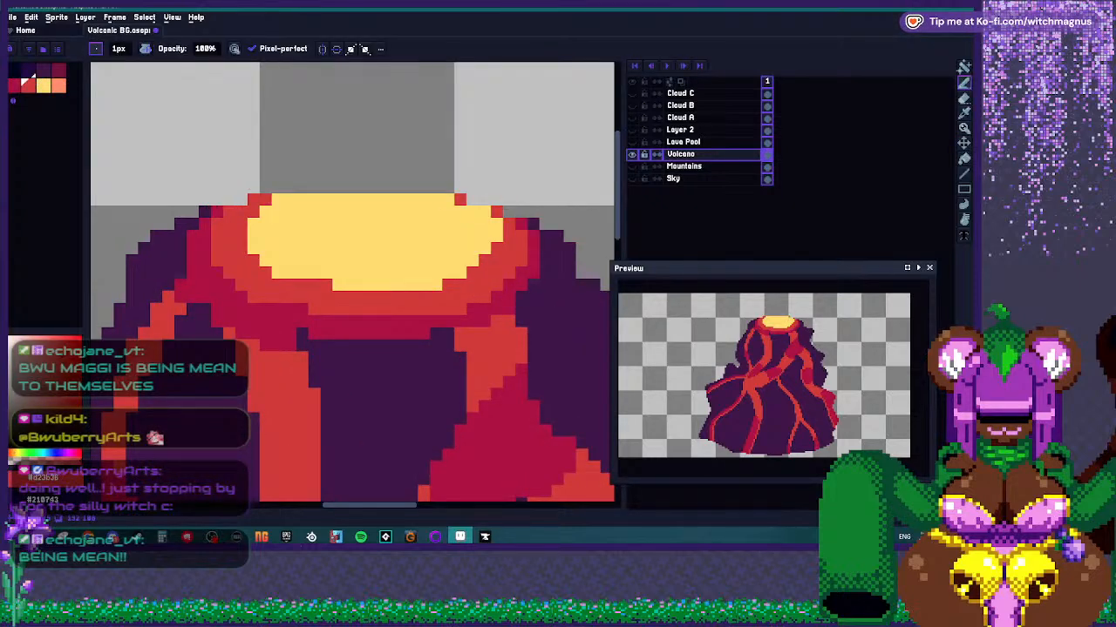
Fill the rock areas between and beside the lava streams with dark purple #210743.
scroll(338, 199, down, 3)
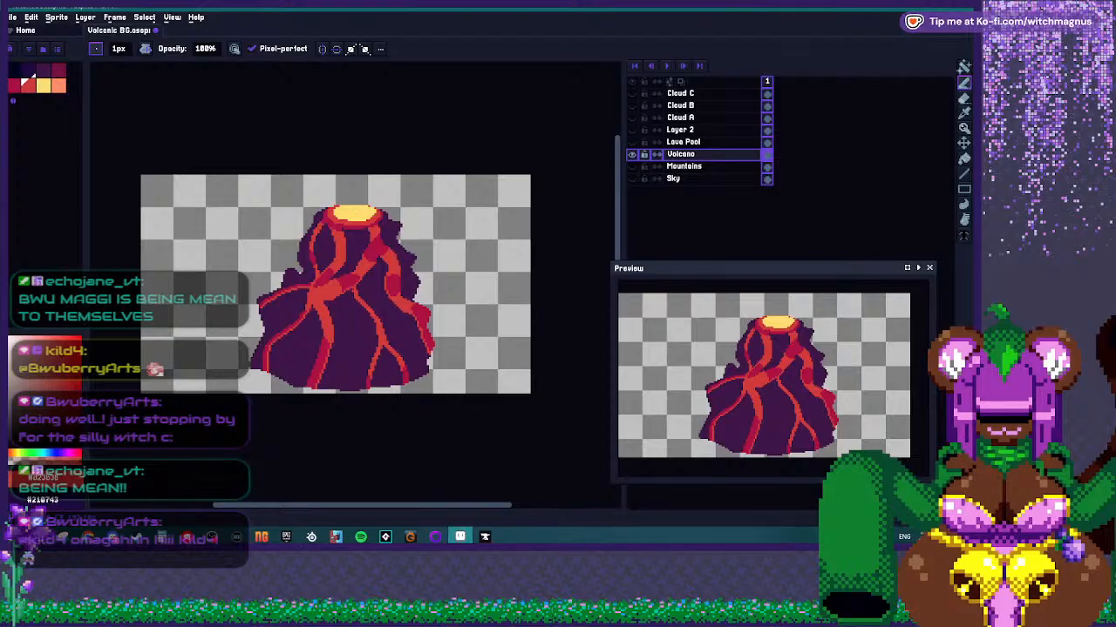
scroll(363, 284, down, 3)
scroll(335, 288, up, 2)
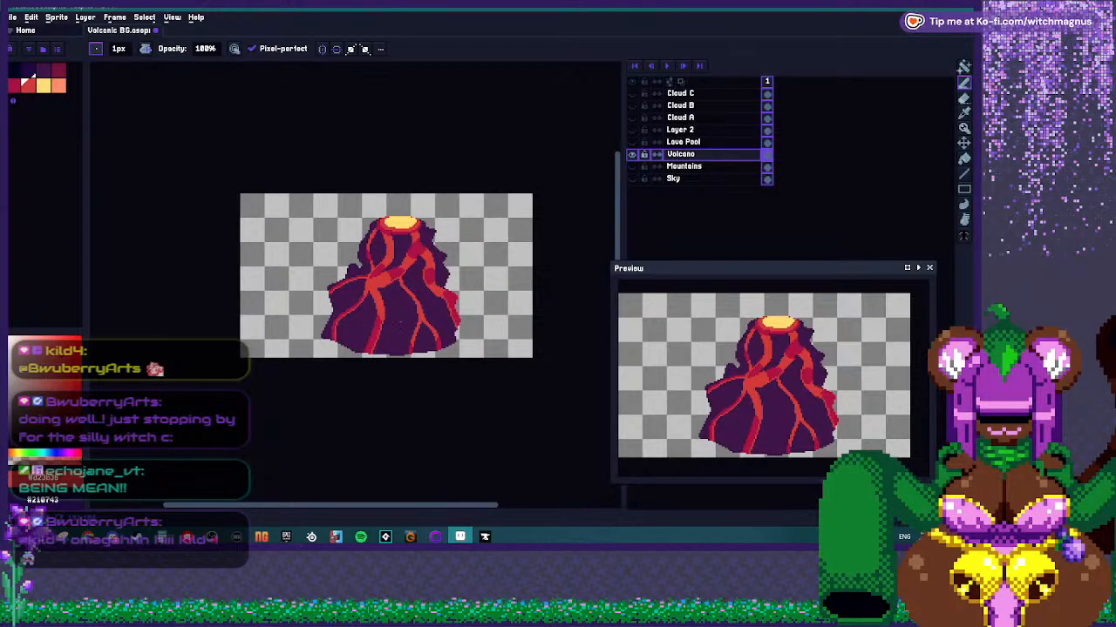
scroll(410, 279, up, 2)
click(25, 70)
scroll(342, 235, up, 1)
key(g)
click(396, 213)
click(342, 216)
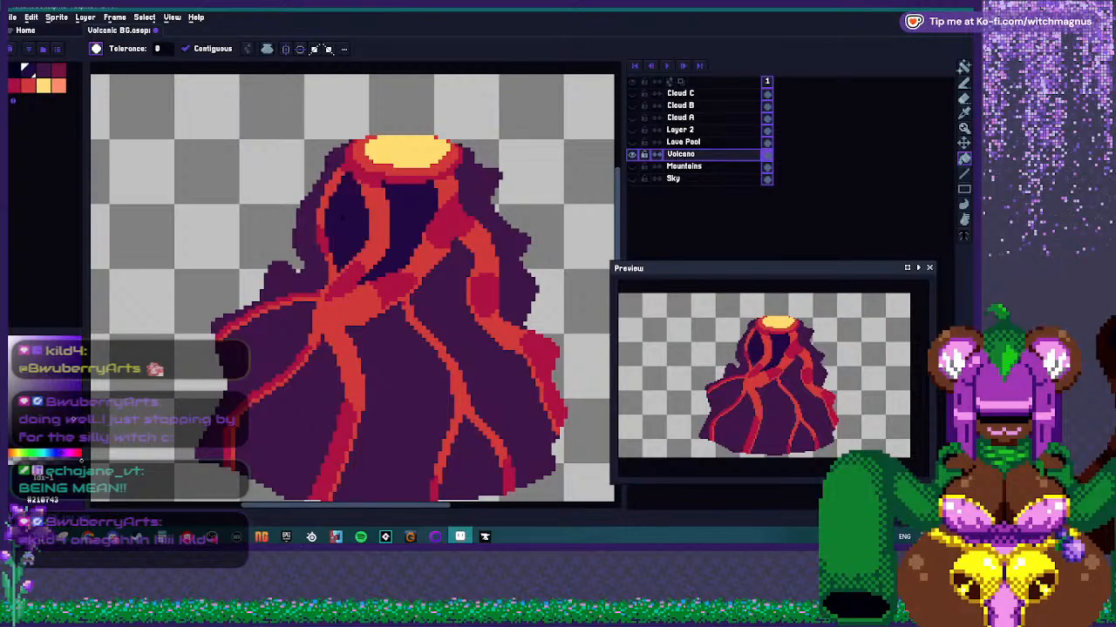
click(331, 189)
click(279, 366)
click(393, 410)
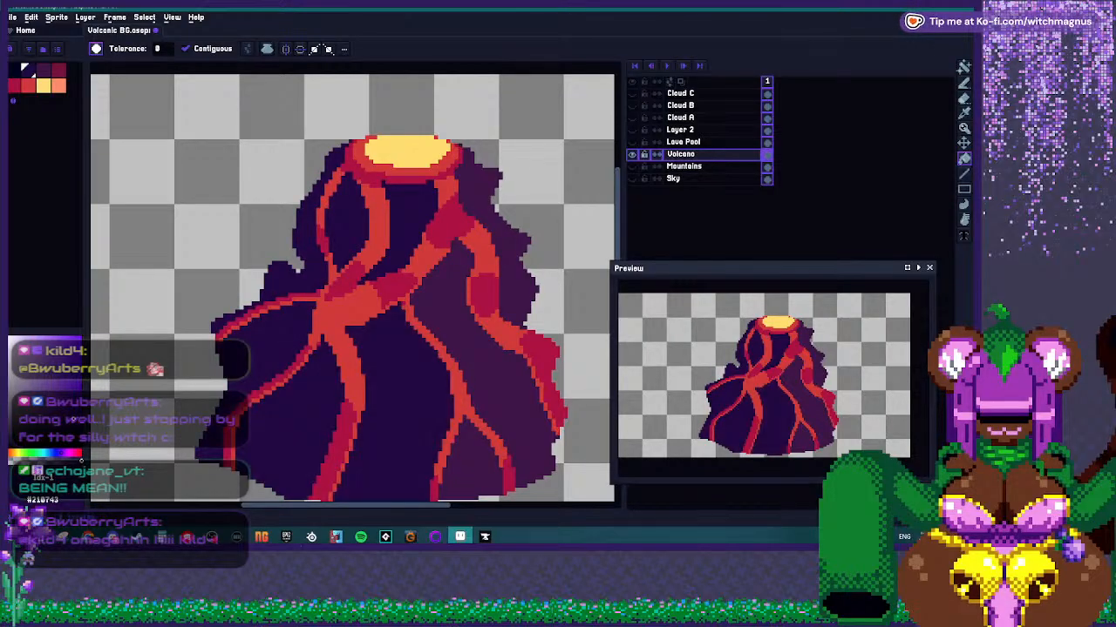
click(496, 375)
click(505, 253)
Outline and fill a #3e1548 purple patch in the rock pocket enclosed by the two upper left lava streams.
click(39, 69)
key(b)
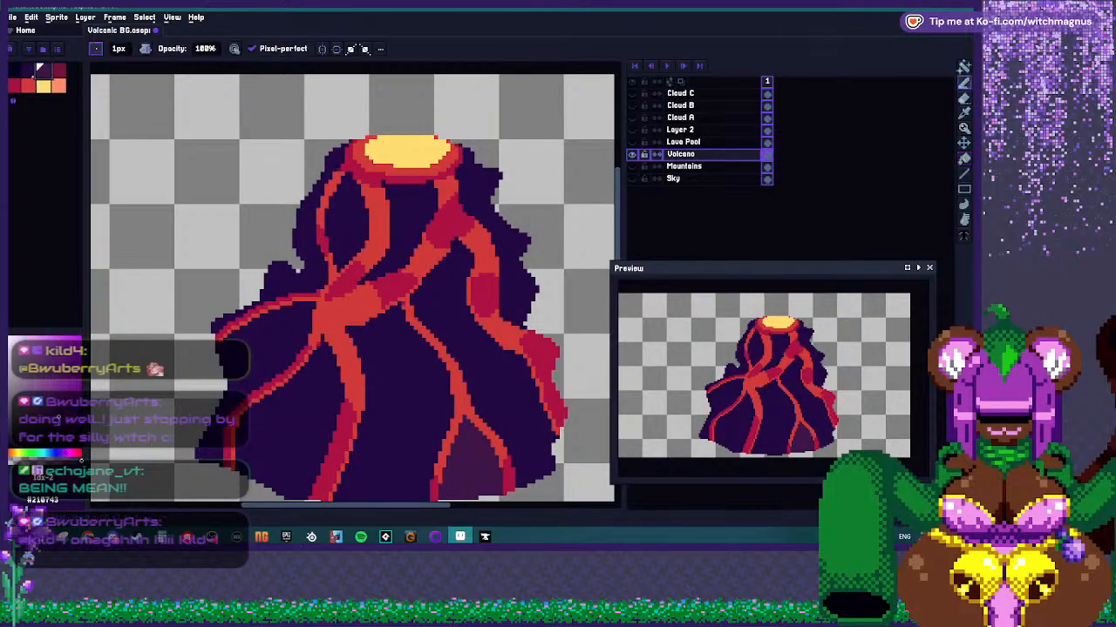
scroll(336, 207, up, 2)
mouse_move(324, 234)
mouse_down()
mouse_move(398, 255)
mouse_move(424, 242)
mouse_move(372, 279)
mouse_move(337, 379)
mouse_up()
key(g)
click(375, 287)
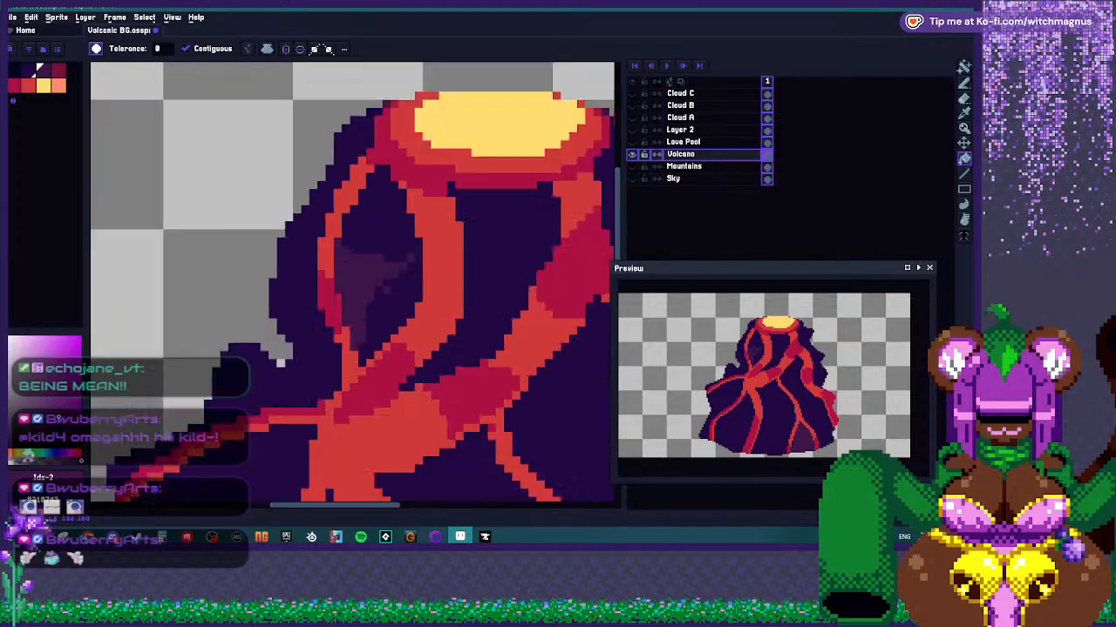
key(b)
scroll(352, 283, down, 3)
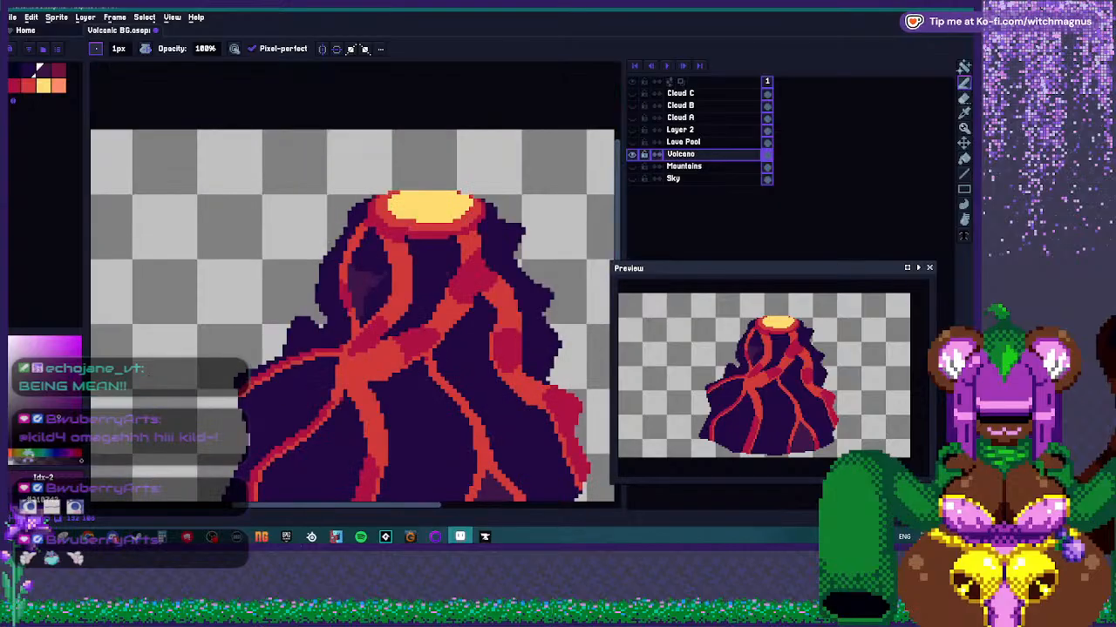
Fill the rock wedge between the two branches of the lower right stream with #210743.
scroll(352, 283, down, 1)
scroll(352, 240, up, 1)
key(i)
key(g)
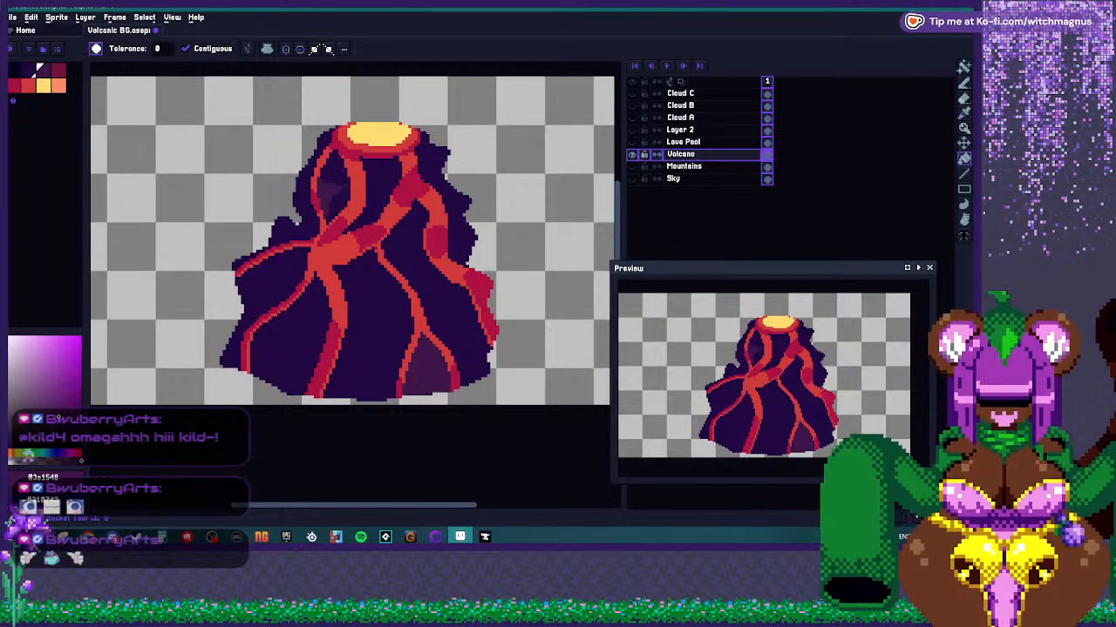
alt+click(392, 349)
click(425, 371)
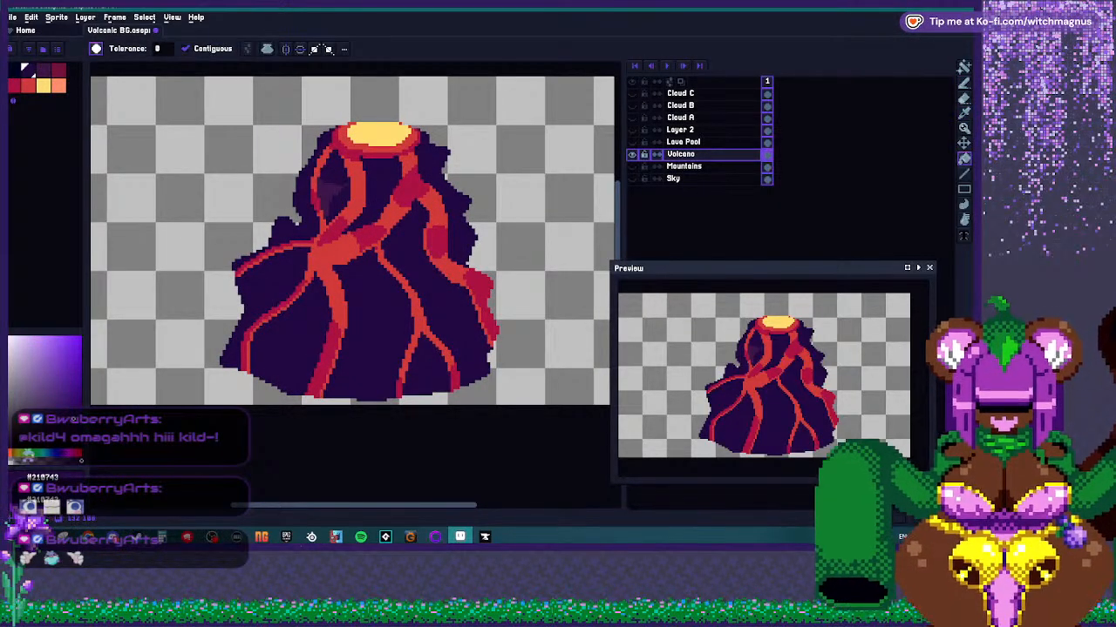
Undo the latest fills and lower outline, then repaint the upper left pocket's #3e1548 patch with a shorter lower edge.
scroll(326, 174, up, 5)
key(b)
key(ctrl+z)
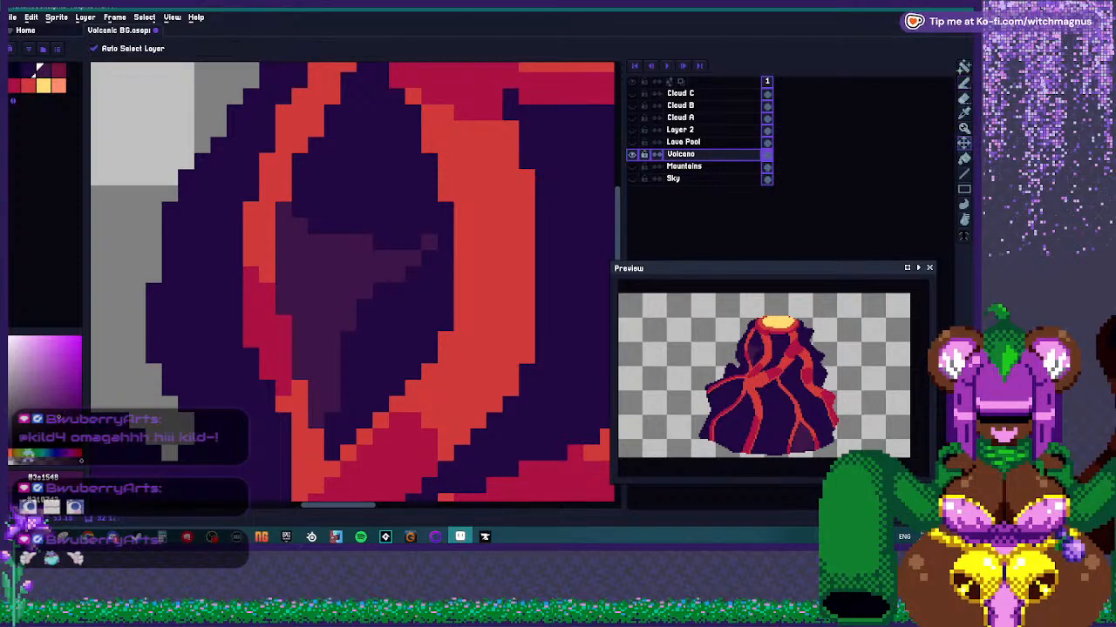
key(ctrl+z)
key(ctrl+z)
mouse_move(429, 259)
mouse_down()
mouse_move(348, 324)
mouse_move(299, 307)
mouse_up()
key(g)
click(330, 283)
Refill the rock wedge between the lower right stream's branches with #210743 and pick #3e1548 again.
scroll(352, 285, down, 2)
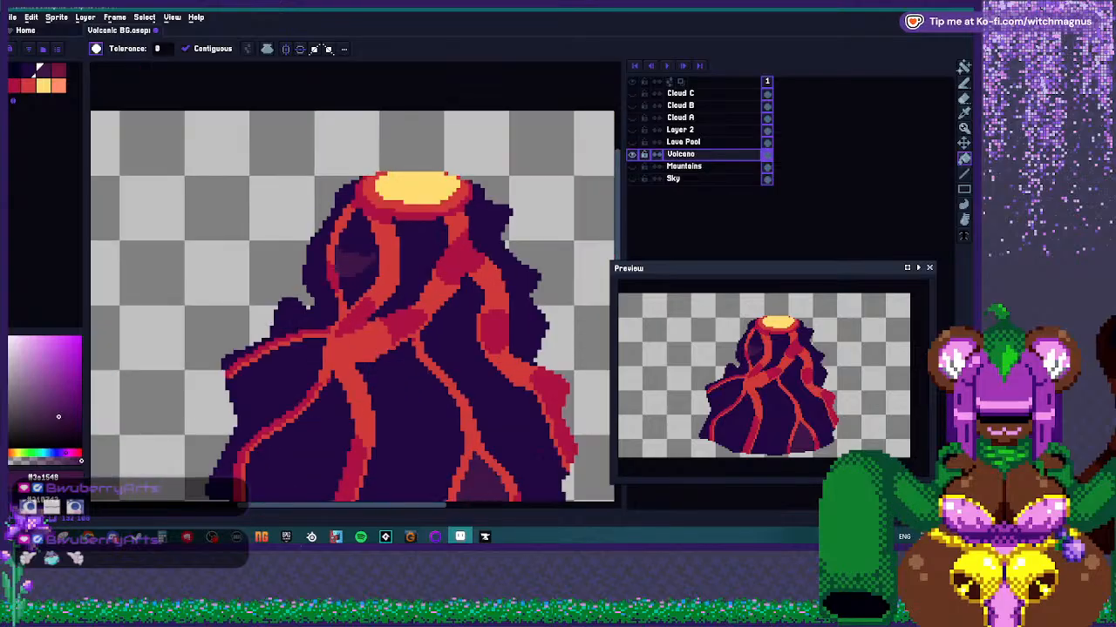
scroll(352, 285, up, 1)
scroll(352, 285, down, 2)
scroll(352, 285, up, 1)
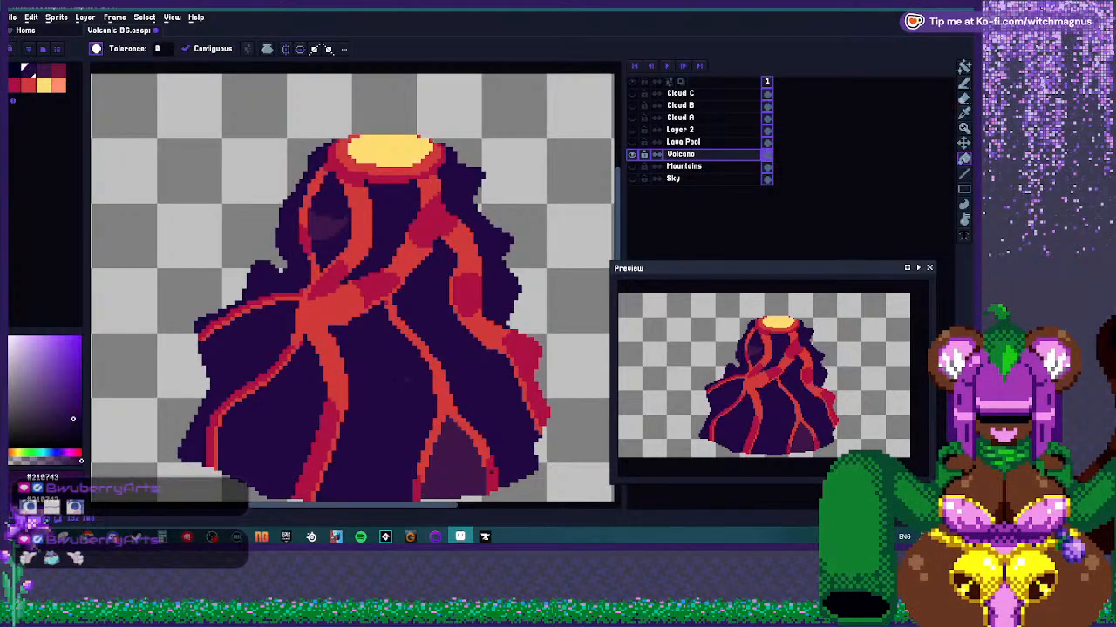
scroll(358, 197, up, 1)
scroll(349, 185, up, 1)
key(b)
key(alt)
key(alt)
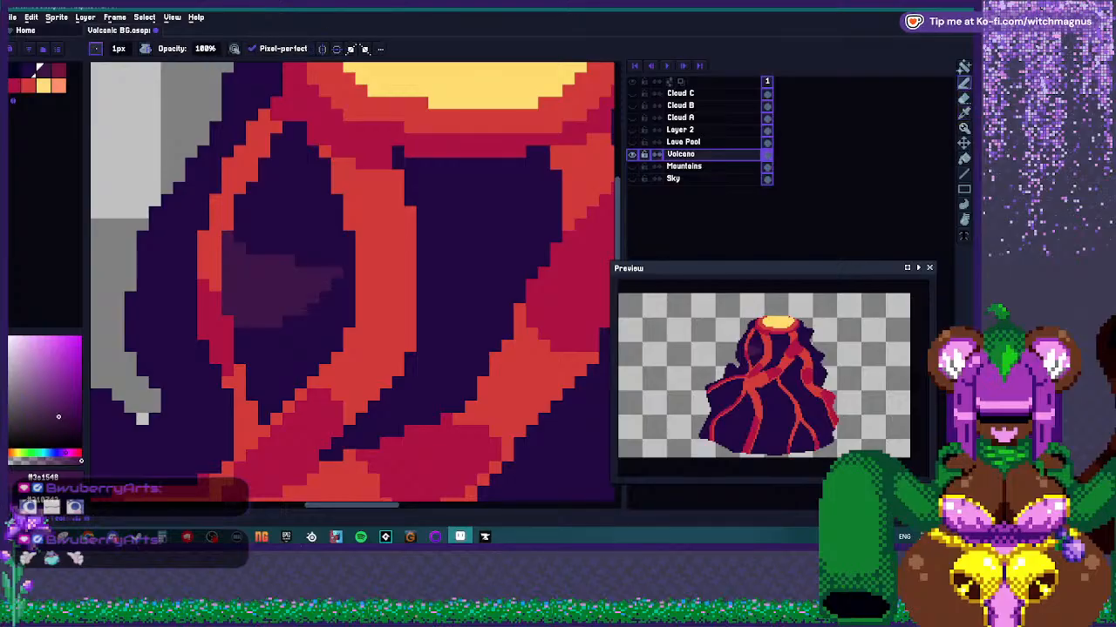
Outline and fill a #3e1548 patch in the rock between the central and right streams, below their crimson junction.
scroll(324, 259, down, 3)
scroll(319, 253, up, 3)
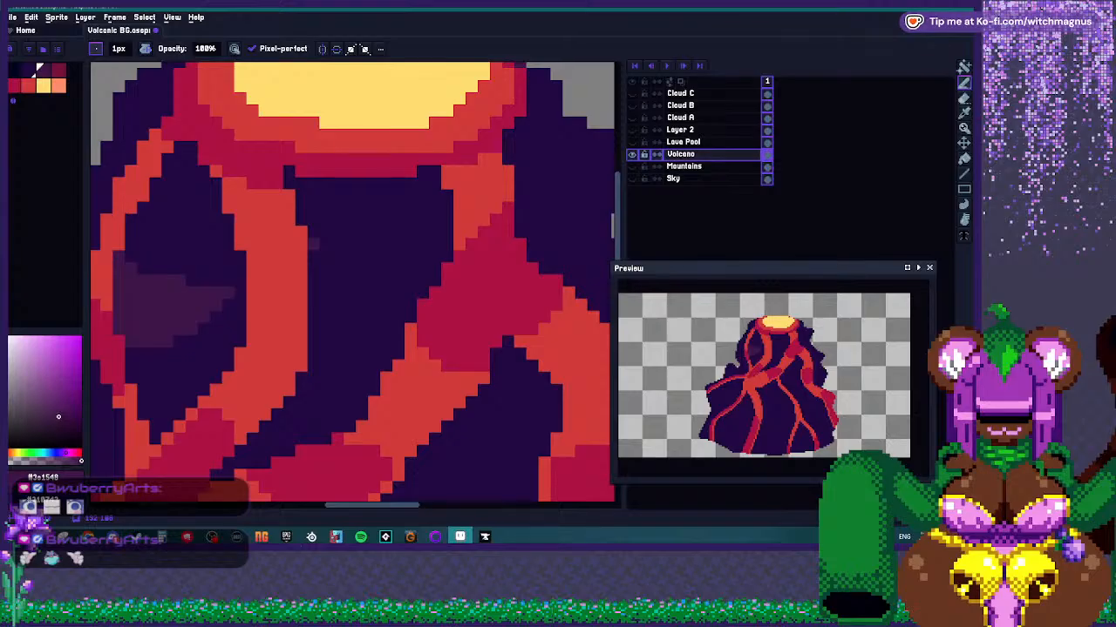
scroll(380, 324, down, 2)
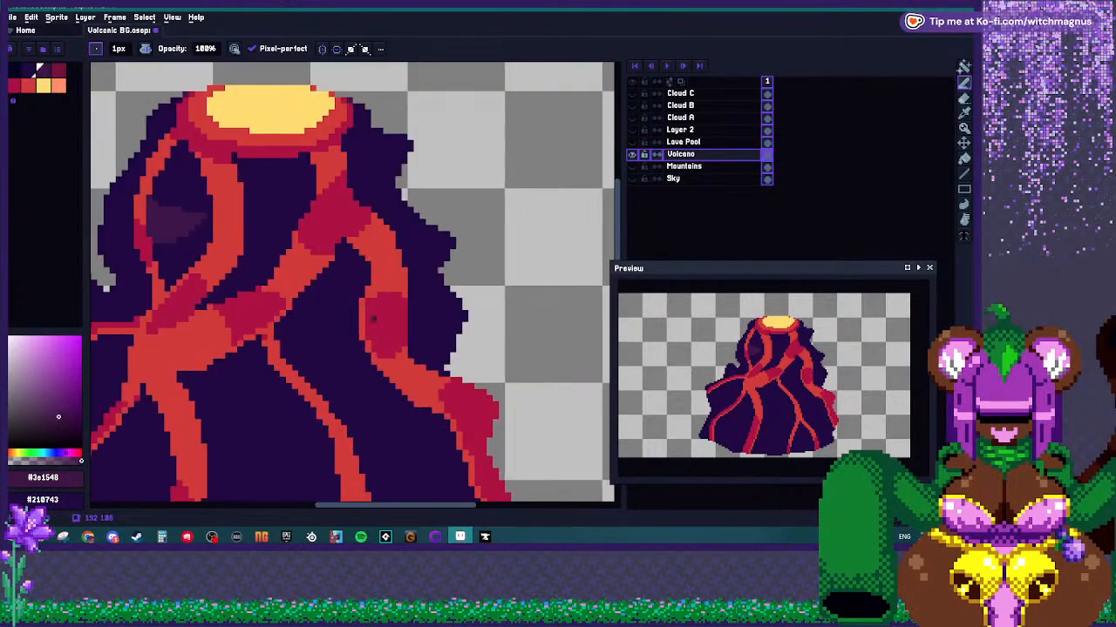
scroll(380, 325, up, 2)
mouse_move(272, 277)
mouse_down()
mouse_move(420, 277)
mouse_move(433, 245)
mouse_move(401, 291)
mouse_move(402, 330)
mouse_move(384, 358)
mouse_move(202, 373)
mouse_up()
key(g)
click(305, 323)
scroll(348, 287, down, 3)
scroll(349, 287, up, 1)
scroll(348, 288, down, 2)
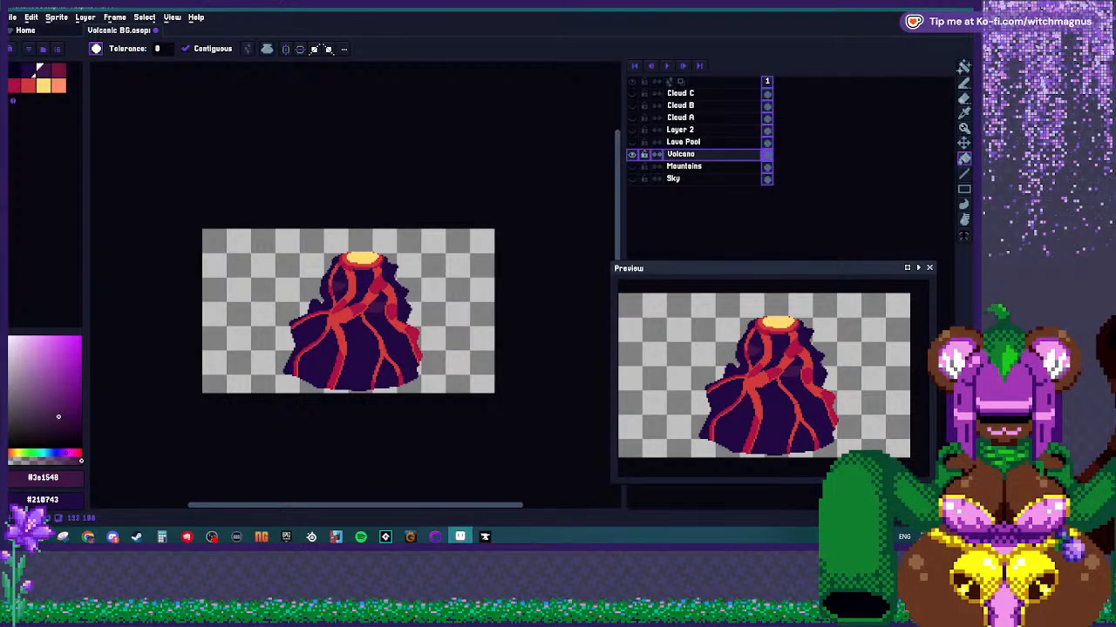
Outline and fill a #3e1548 patch on the outcrop at the volcano's right edge, beside the right stream's upper bend.
scroll(406, 266, up, 4)
key(b)
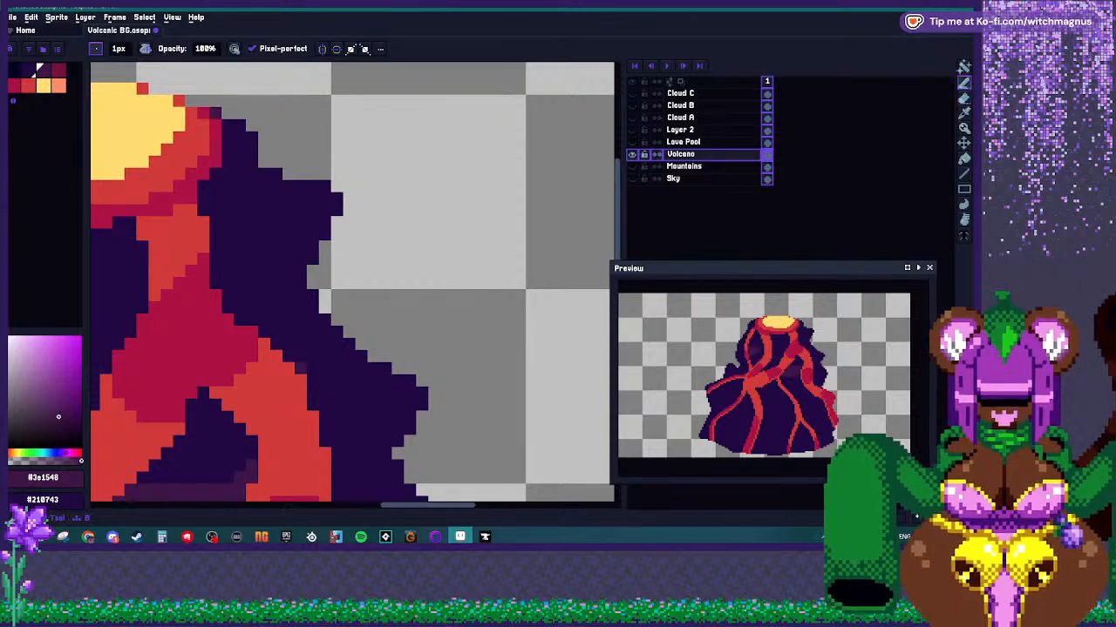
mouse_move(331, 380)
mouse_down()
mouse_move(424, 401)
mouse_move(300, 356)
mouse_up()
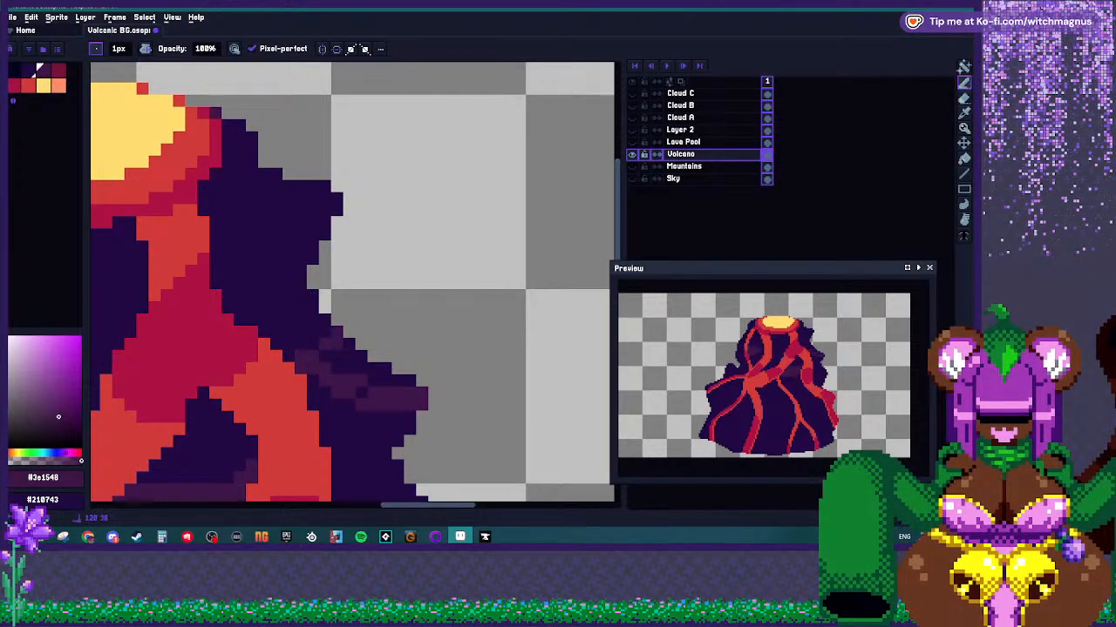
key(g)
click(355, 361)
scroll(366, 366, down, 3)
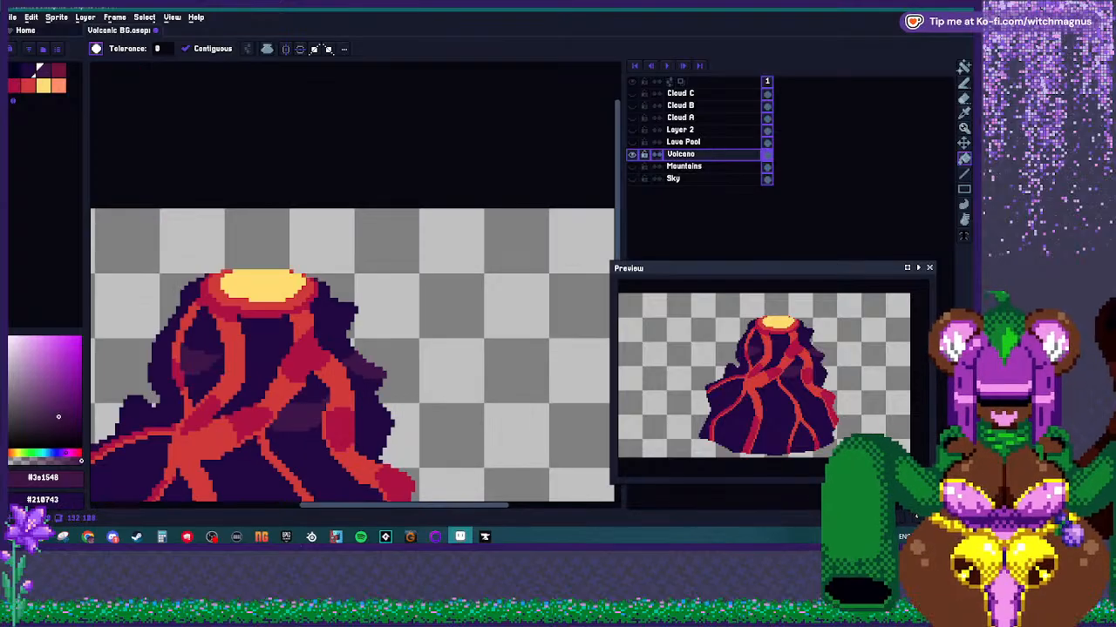
scroll(363, 370, down, 1)
scroll(314, 379, up, 2)
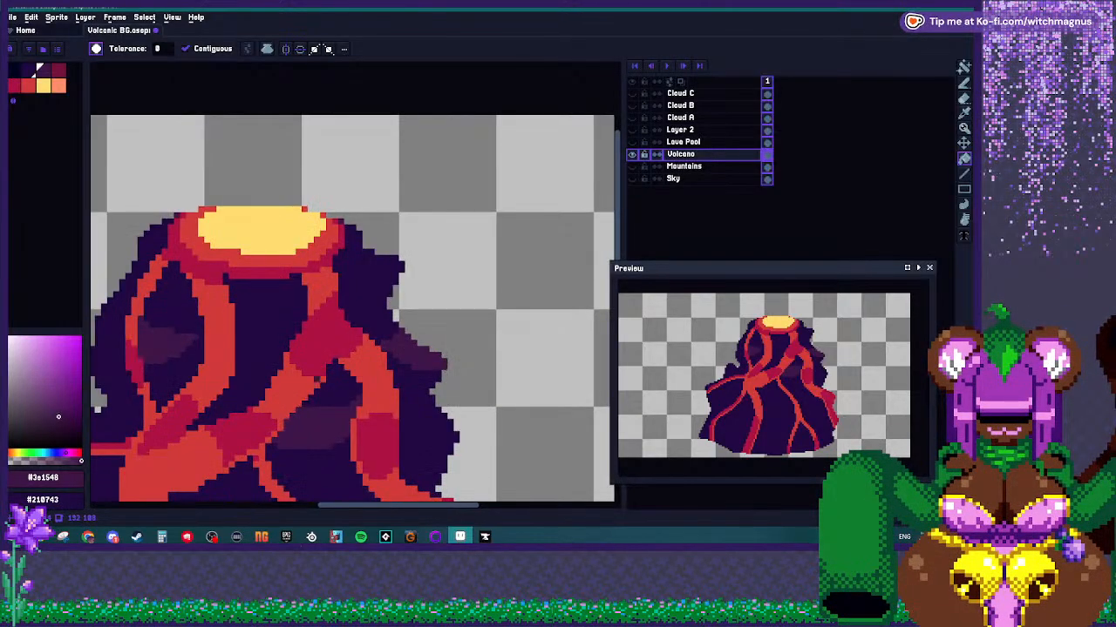
scroll(340, 371, down, 1)
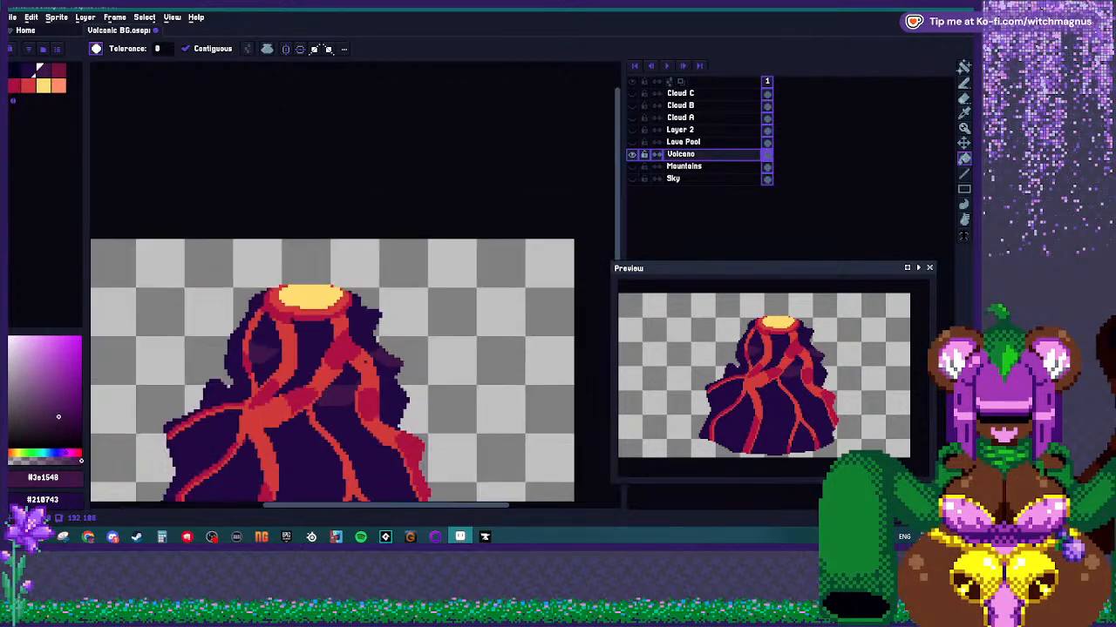
Paint a #3e1548 patch on the outcrop just right of the crater and trim its lower tip with #210743.
scroll(340, 371, up, 4)
key(b)
drag(390, 253, 357, 300)
drag(389, 334, 438, 367)
key(g)
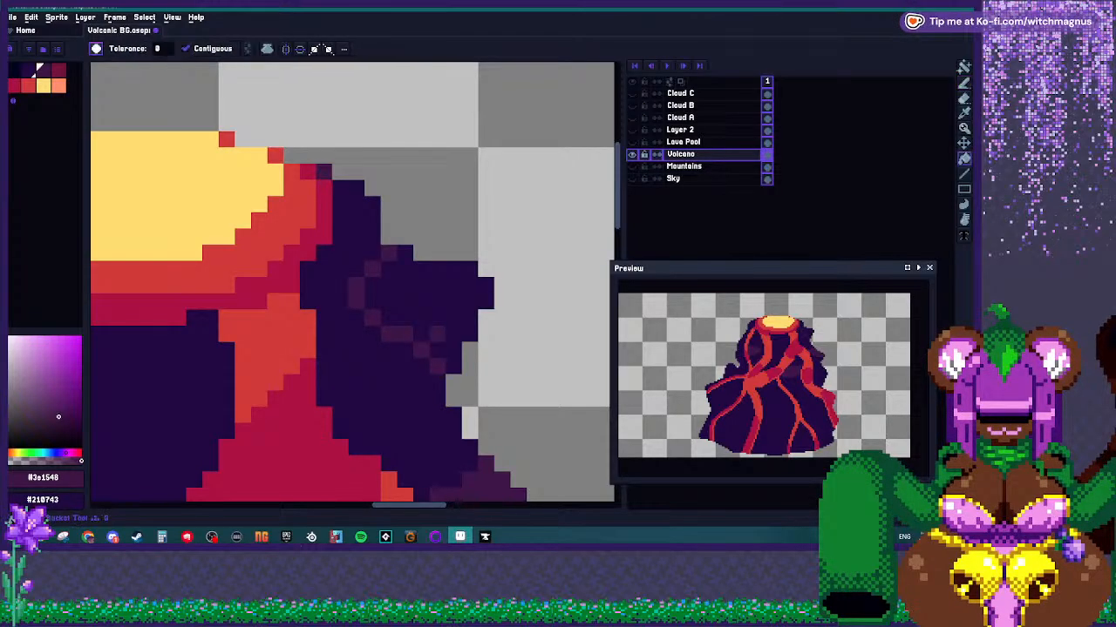
click(432, 324)
scroll(434, 331, down, 2)
scroll(435, 362, up, 1)
key(b)
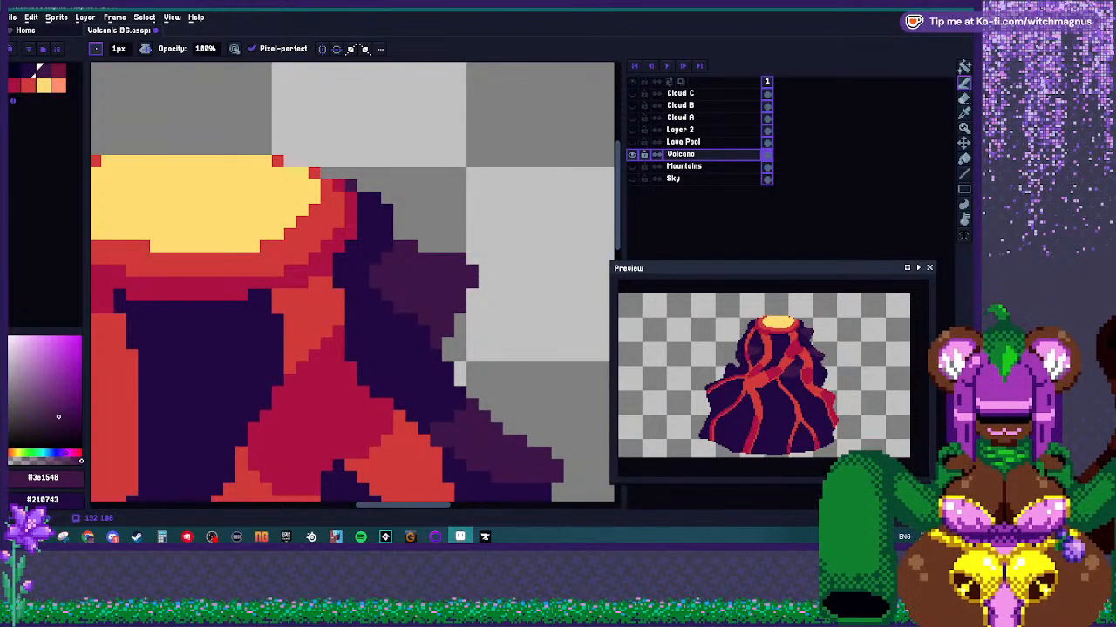
alt+click(425, 345)
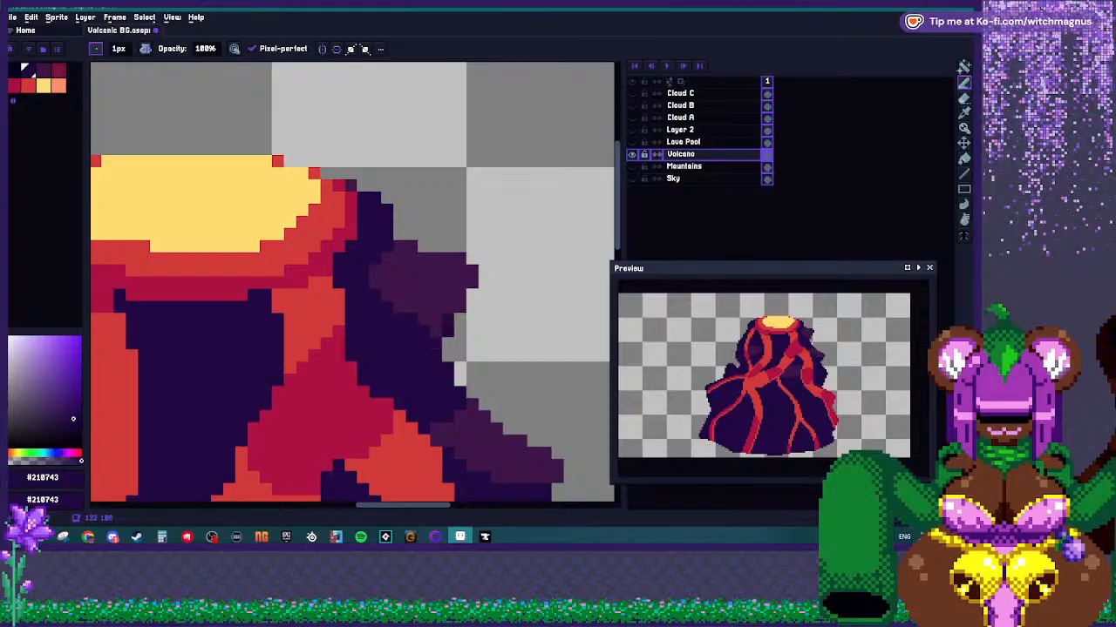
alt+click(425, 320)
scroll(424, 319, down, 3)
scroll(424, 319, up, 1)
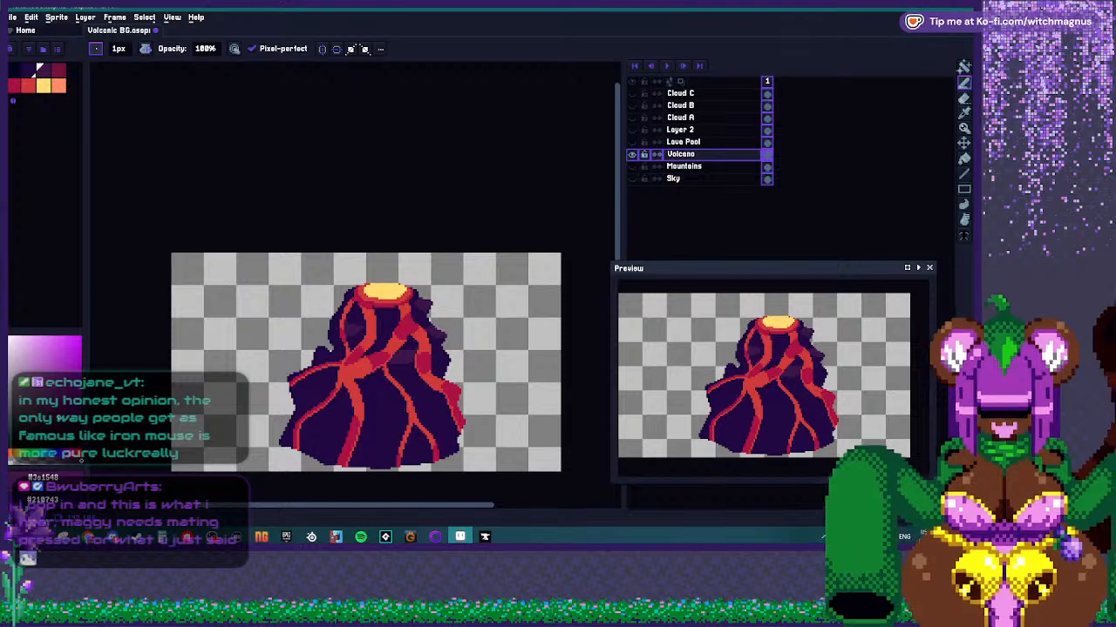
Paint a #3e1548 patch along the volcano's upper left edge, between the silhouette and the leftmost stream.
scroll(350, 313, up, 3)
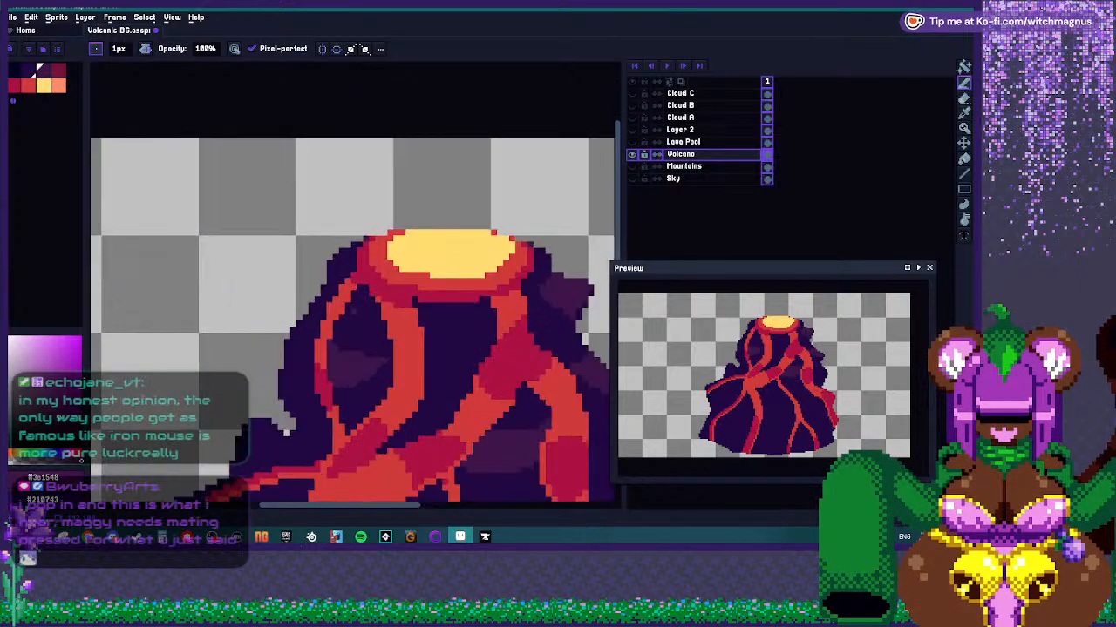
scroll(328, 305, up, 1)
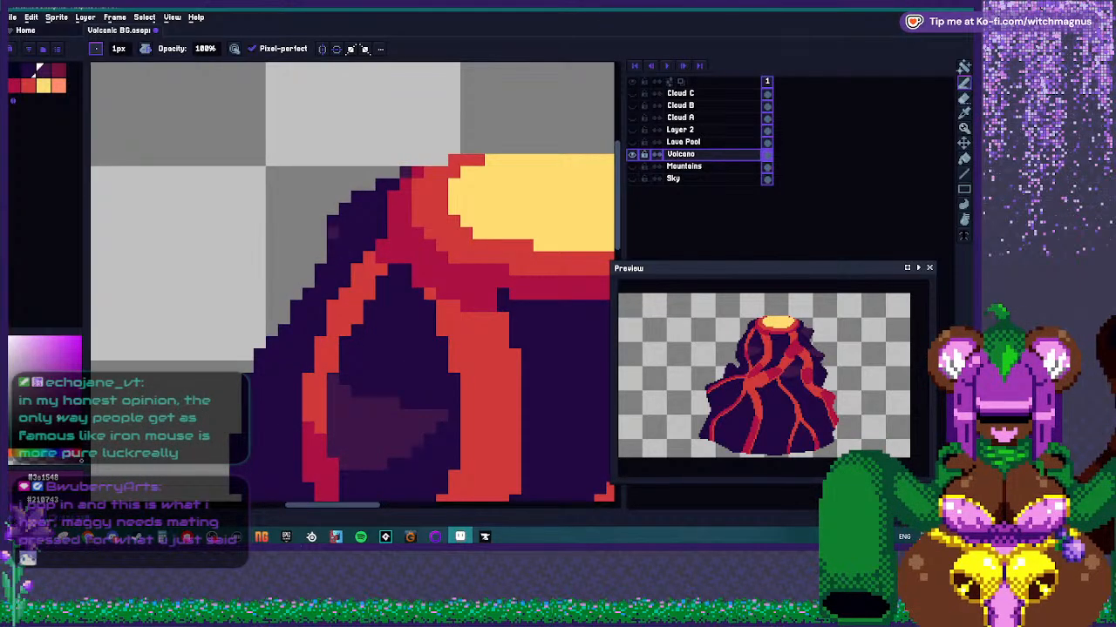
key(g)
click(309, 306)
key(ctrl+z)
key(b)
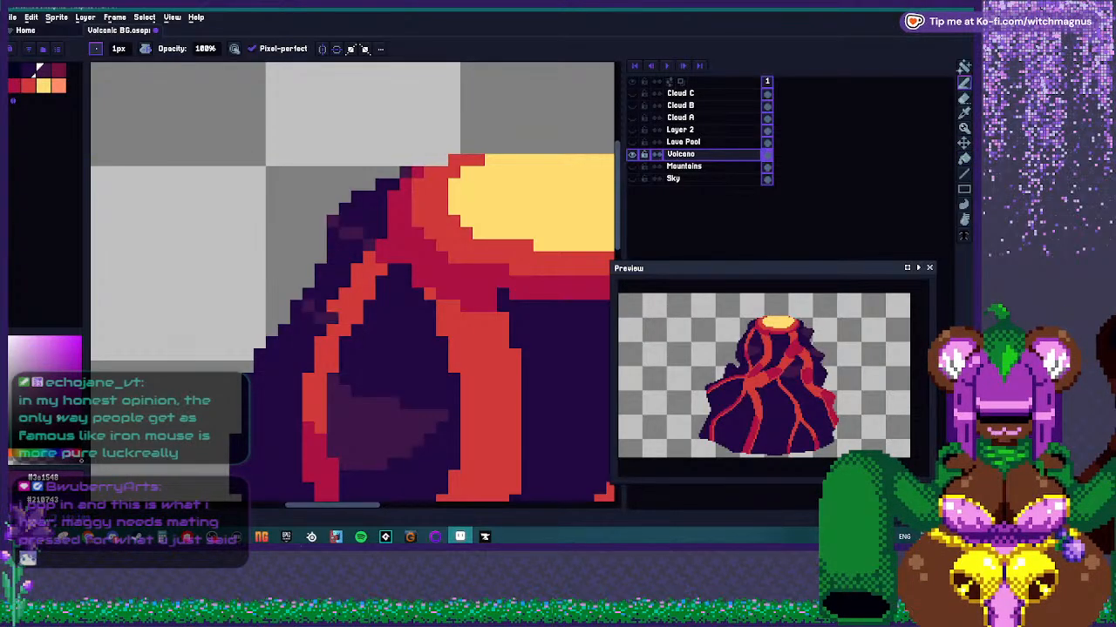
key(g)
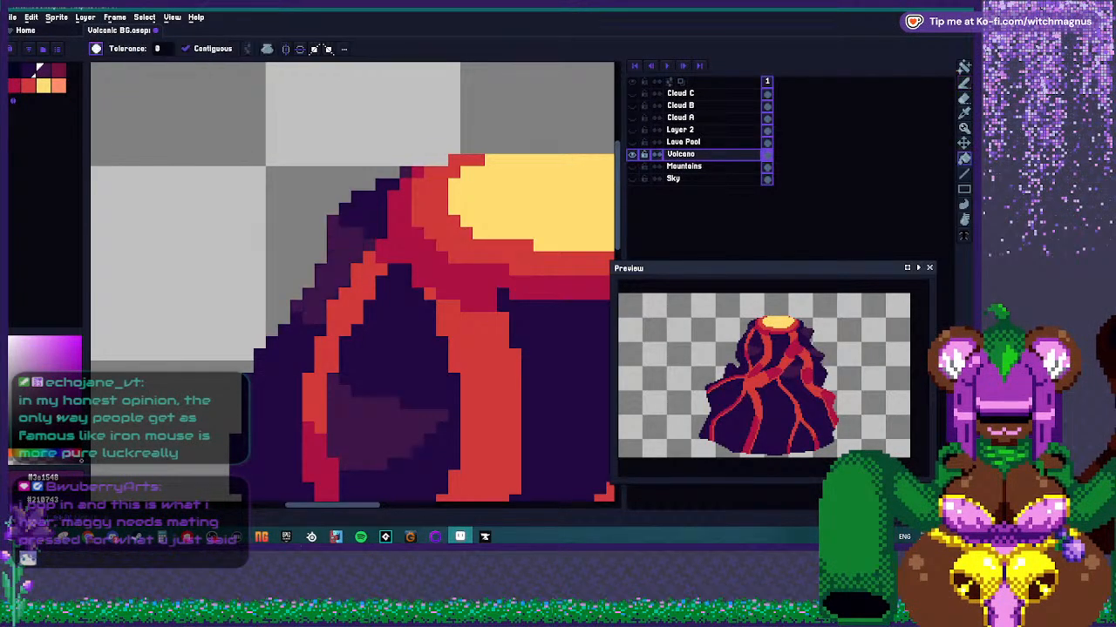
scroll(356, 314, down, 4)
scroll(373, 313, up, 1)
Outline and fill a #3e1548 patch at the bottom of the central rock pocket, above the central stream's crimson section.
scroll(373, 313, up, 4)
key(b)
key(g)
scroll(356, 314, down, 4)
scroll(380, 312, up, 4)
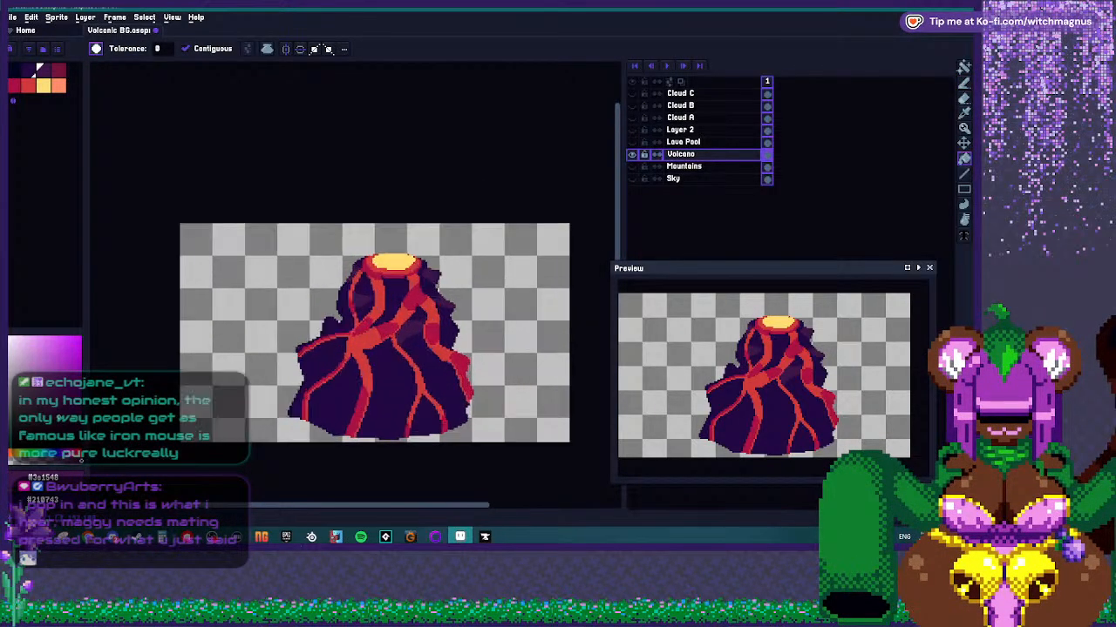
key(b)
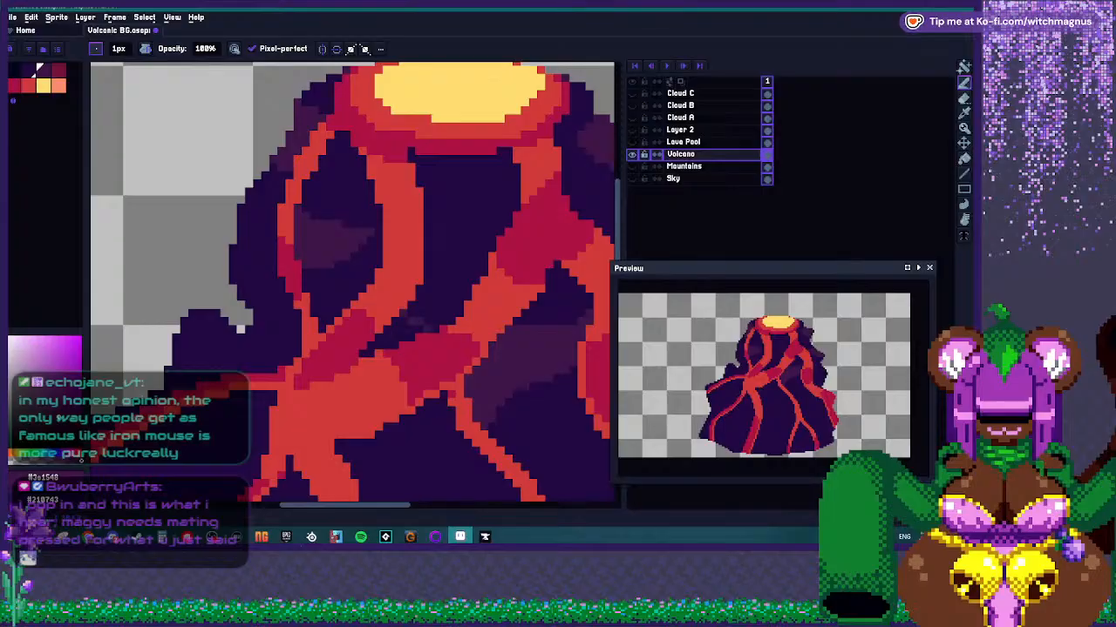
key(g)
scroll(375, 314, down, 4)
scroll(374, 314, up, 4)
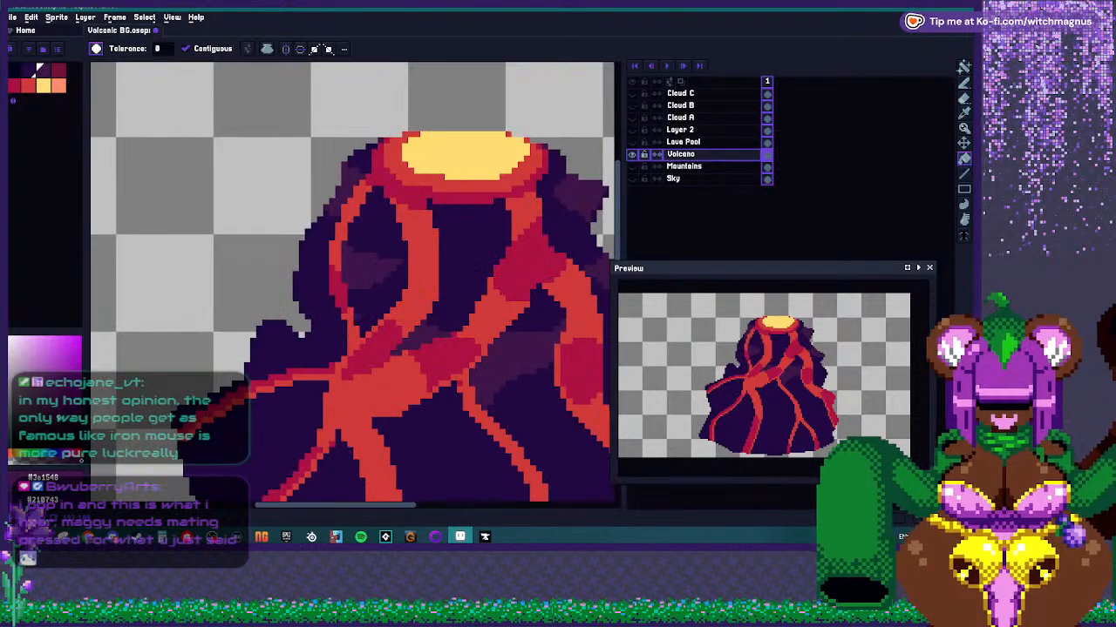
Outline and fill a #3e1548 patch on the rounded outcrop at the volcano's left edge, above the far-left lava stream.
key(b)
scroll(271, 342, up, 3)
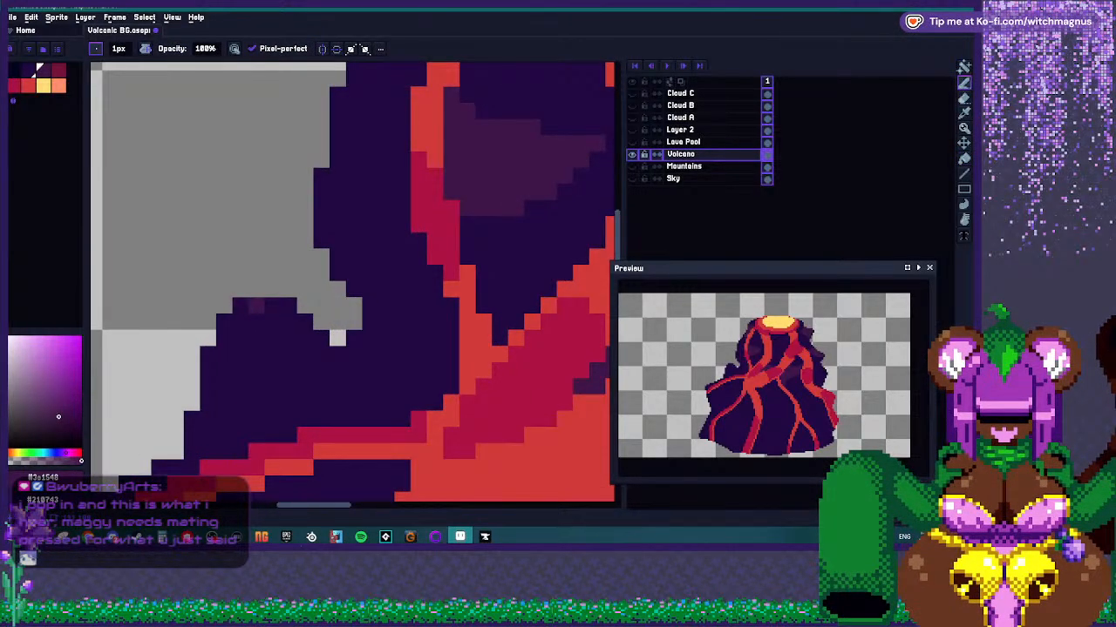
scroll(262, 332, down, 1)
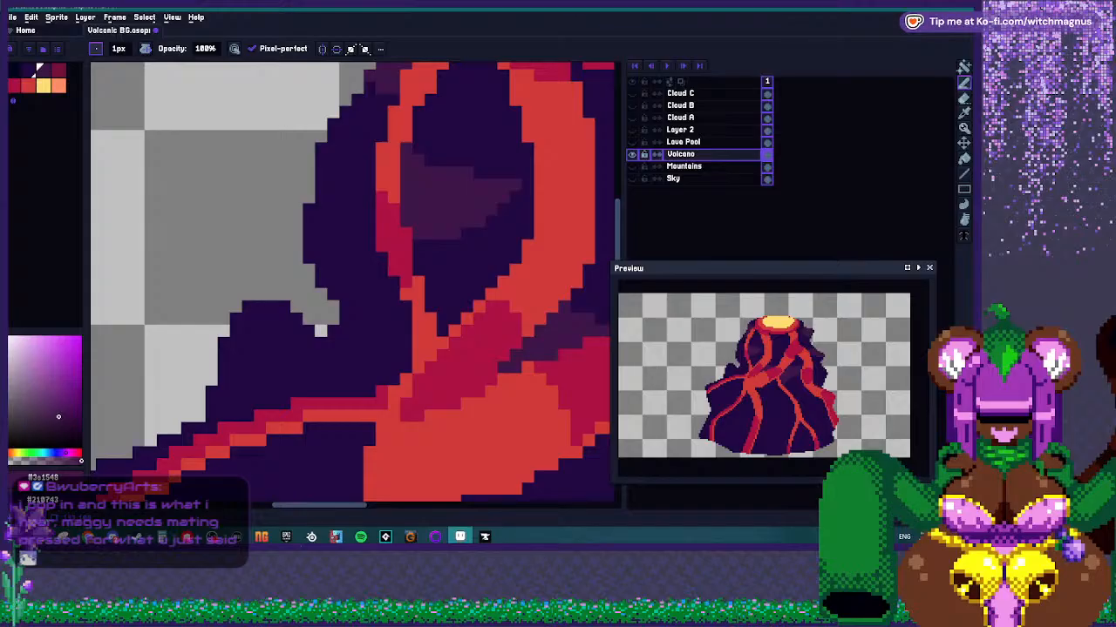
scroll(252, 305, up, 1)
drag(235, 336, 268, 370)
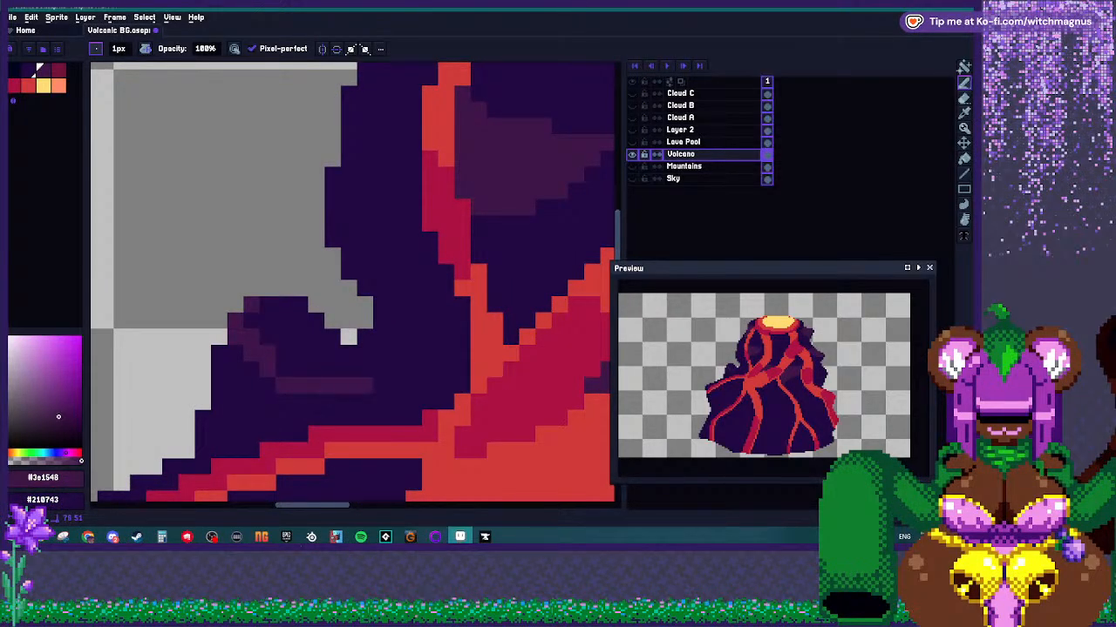
key(g)
scroll(349, 383, down, 4)
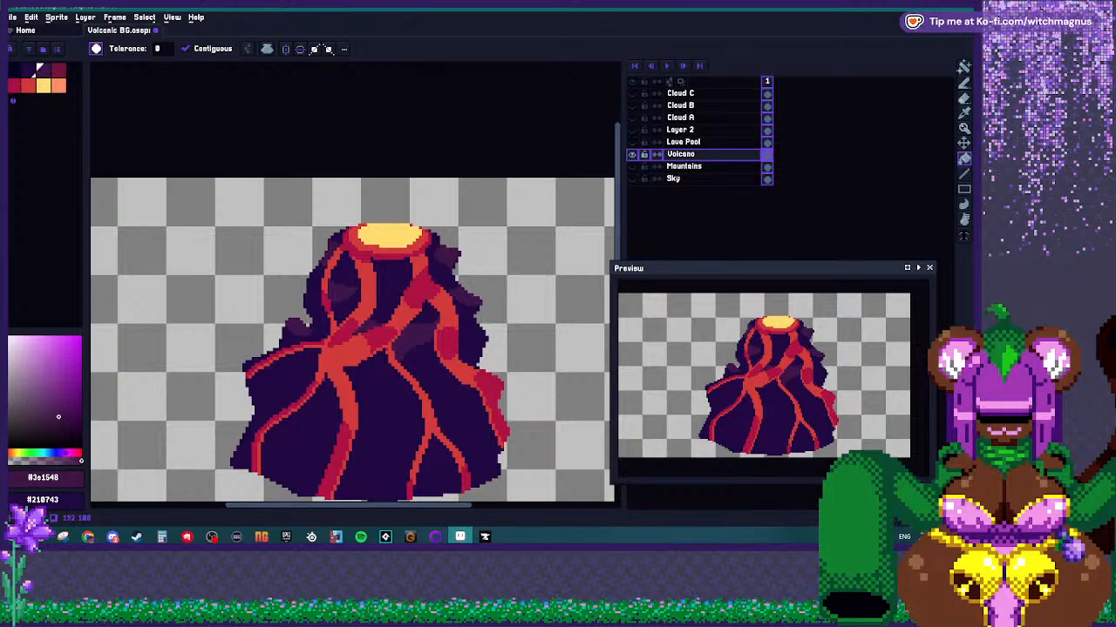
Paint #3e1548 patches above and below the tip of the far-left lava stream at the volcano's edge.
scroll(279, 347, up, 4)
key(b)
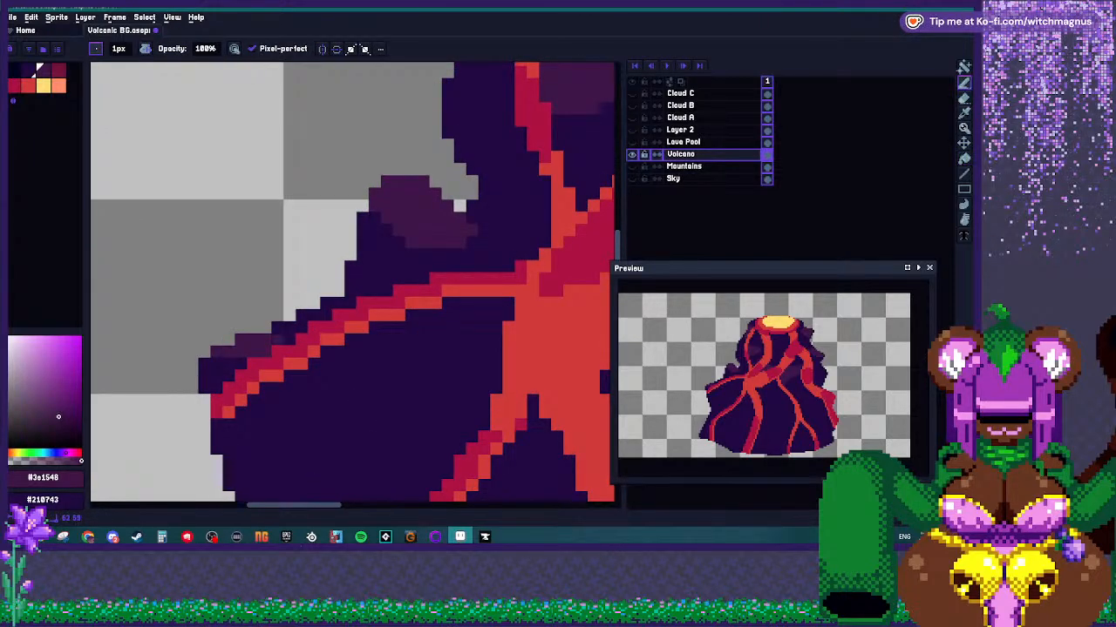
drag(217, 364, 228, 376)
scroll(307, 300, down, 2)
scroll(292, 357, up, 2)
drag(300, 315, 240, 376)
key(g)
scroll(353, 283, down, 3)
scroll(353, 283, up, 3)
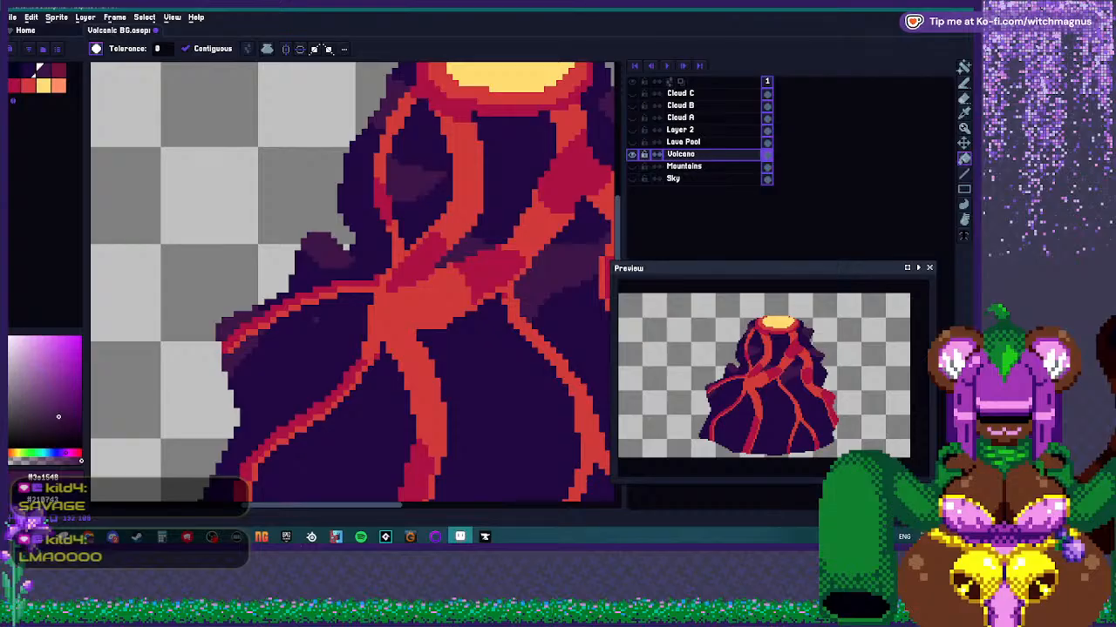
Refill the lighter patch along the volcano's upper left edge with the dark rock colour #210743.
scroll(353, 283, down, 2)
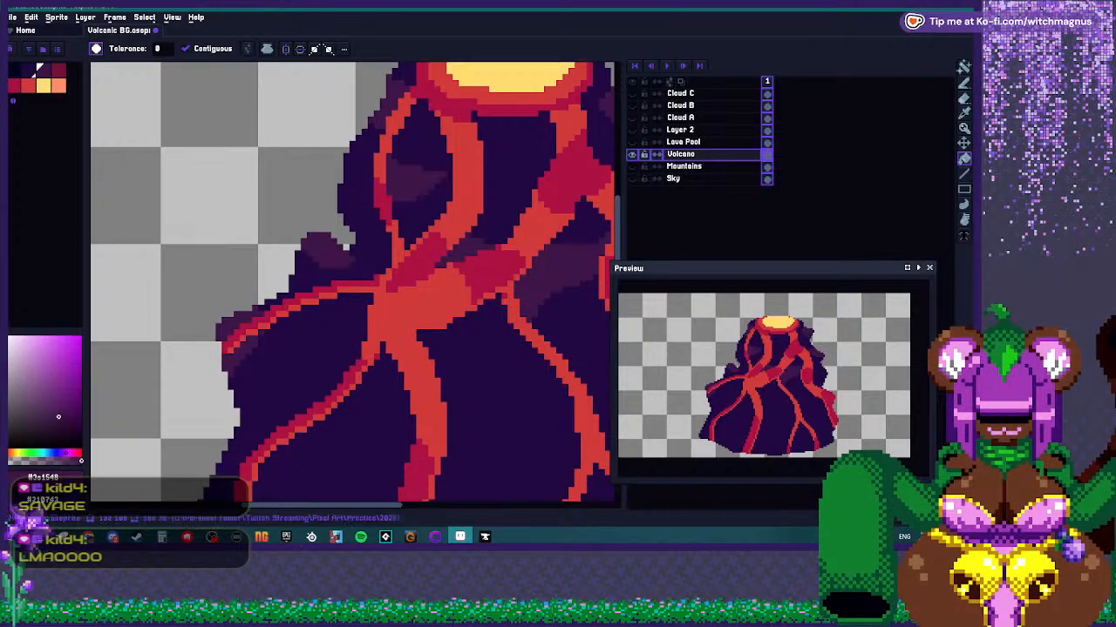
scroll(353, 284, up, 2)
scroll(229, 250, up, 1)
key(b)
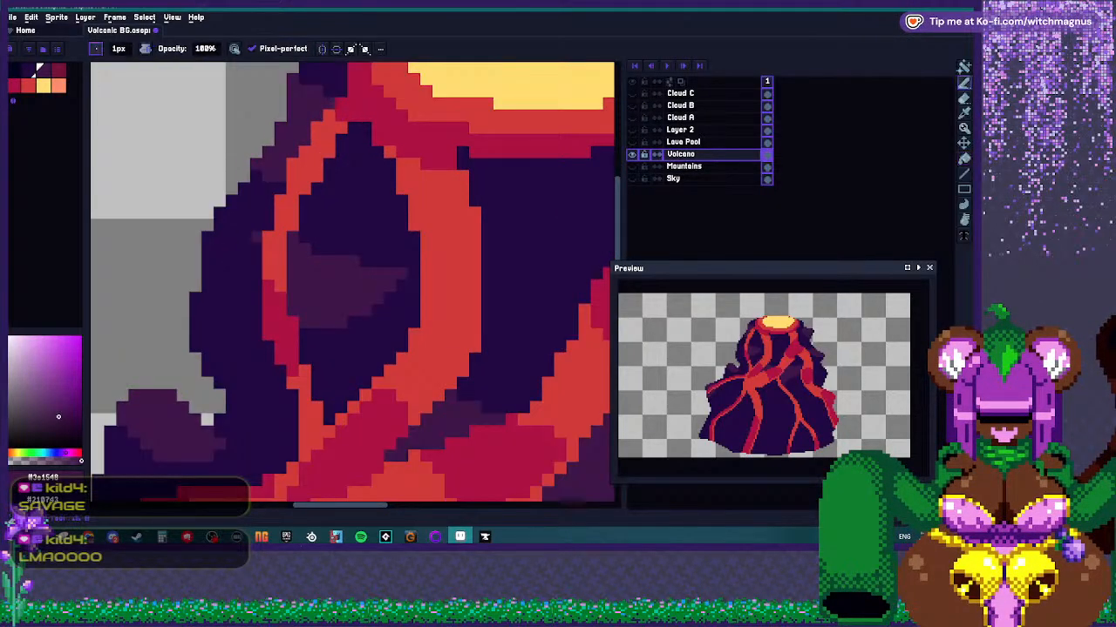
scroll(353, 283, down, 2)
key(i)
key(g)
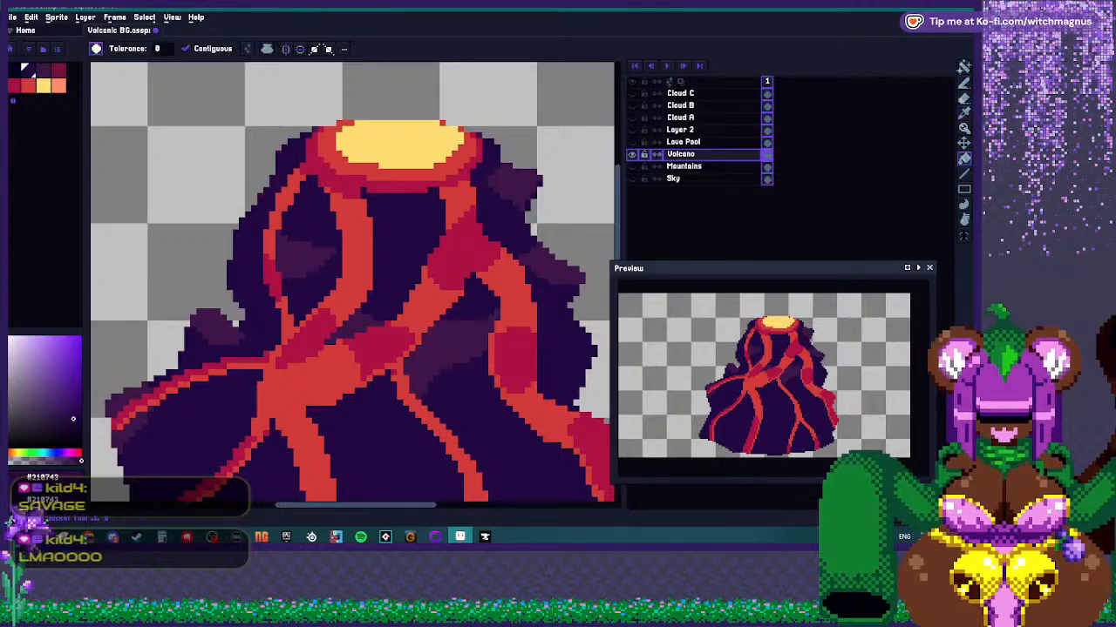
Outline and fill a #3e1548 patch on the rock just outside the upper left stream's bend.
alt+click(241, 201)
scroll(229, 229, up, 2)
key(b)
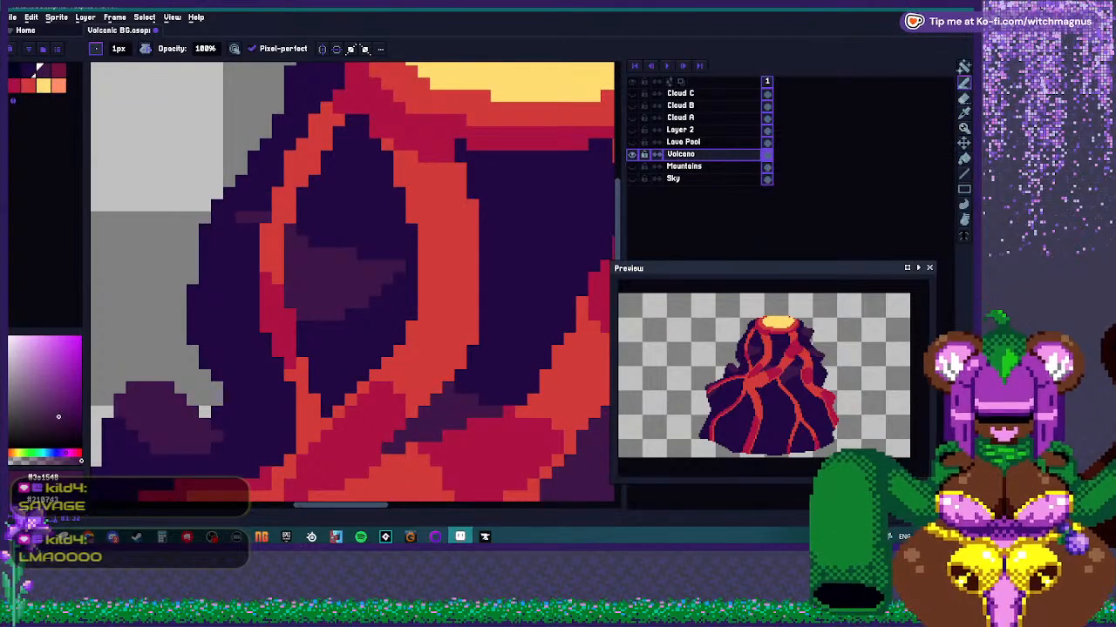
key(ctrl+z)
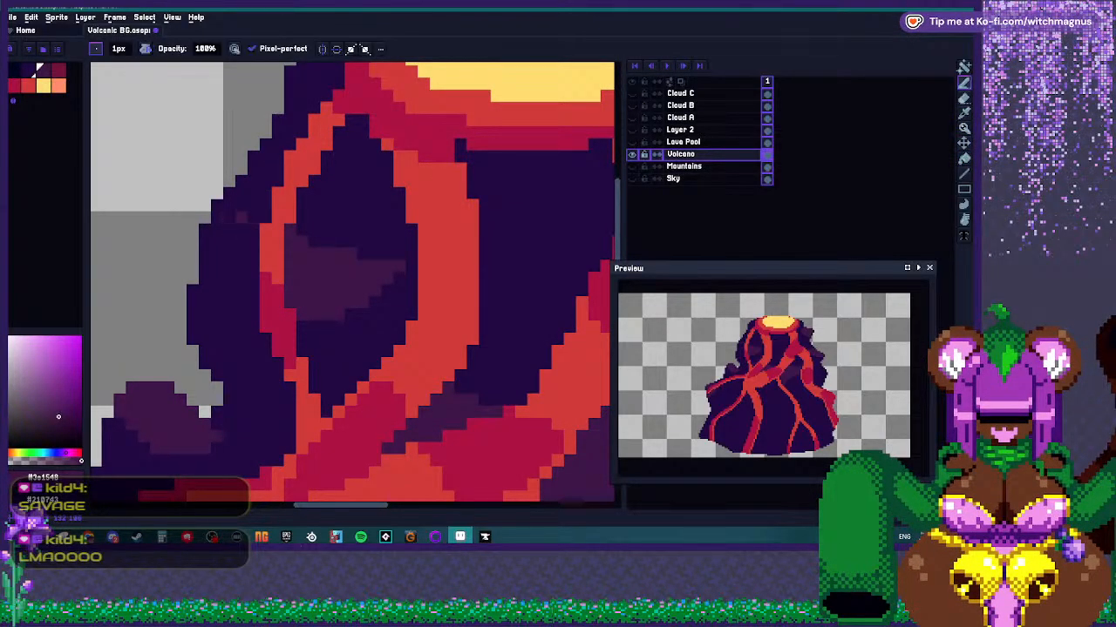
drag(229, 237, 229, 282)
key(g)
scroll(244, 253, down, 5)
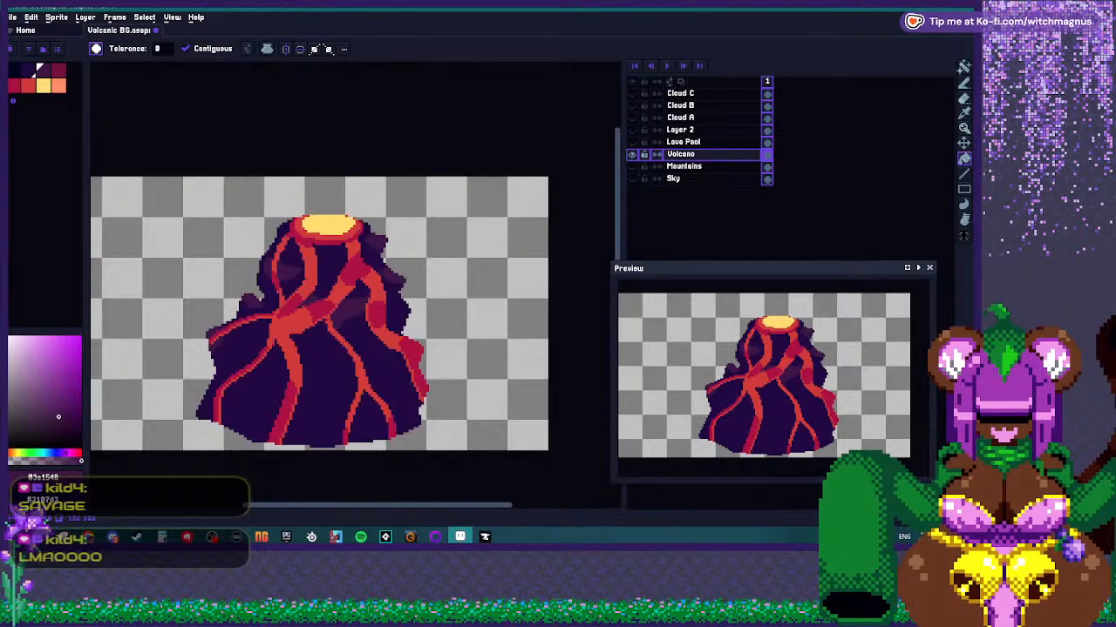
Outline and fill a #3e1548 patch in the upper part of the central rock pocket, below the crater.
scroll(323, 261, up, 4)
key(b)
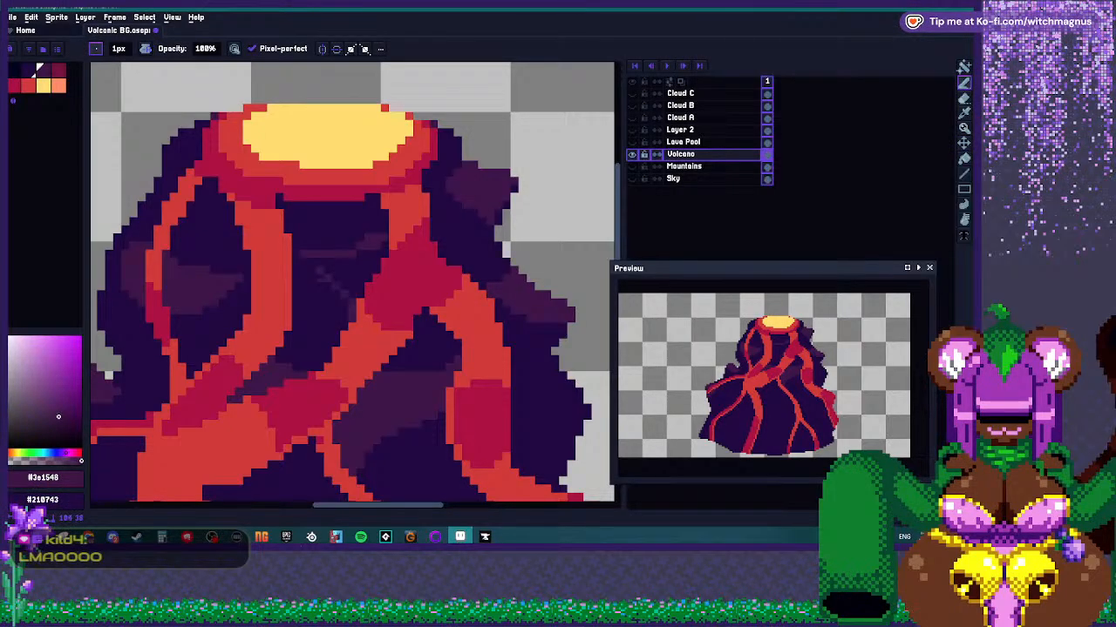
key(g)
scroll(353, 270, down, 2)
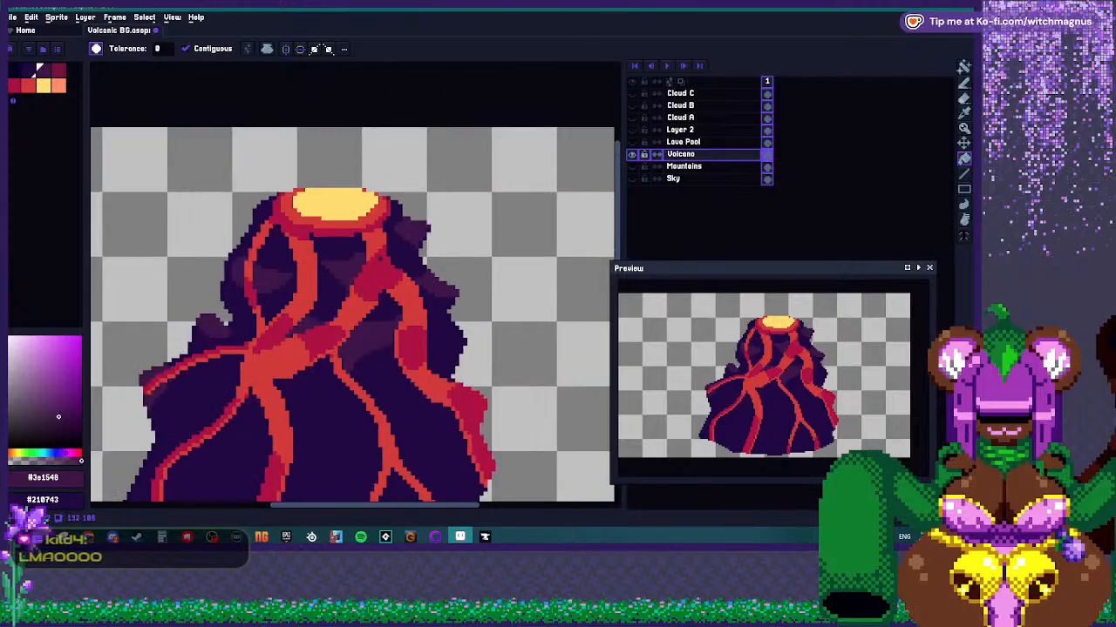
scroll(349, 297, down, 1)
scroll(349, 296, up, 1)
Sample #210743 and touch up the upper left edge of the patch between the central and right streams.
key(i)
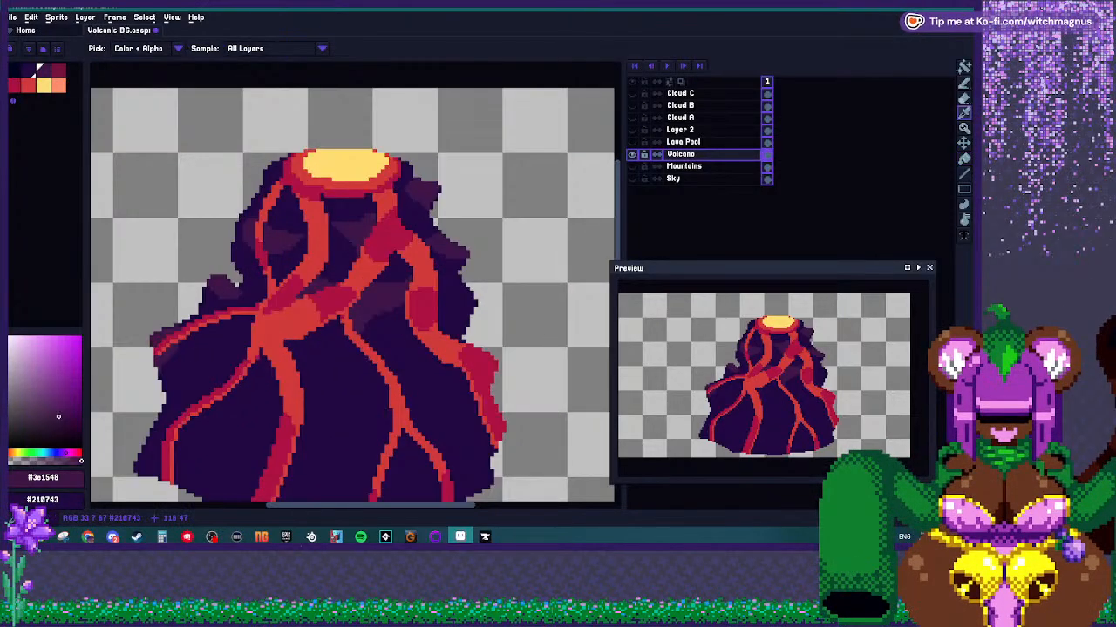
click(366, 282)
key(b)
scroll(366, 281, up, 2)
drag(374, 297, 366, 303)
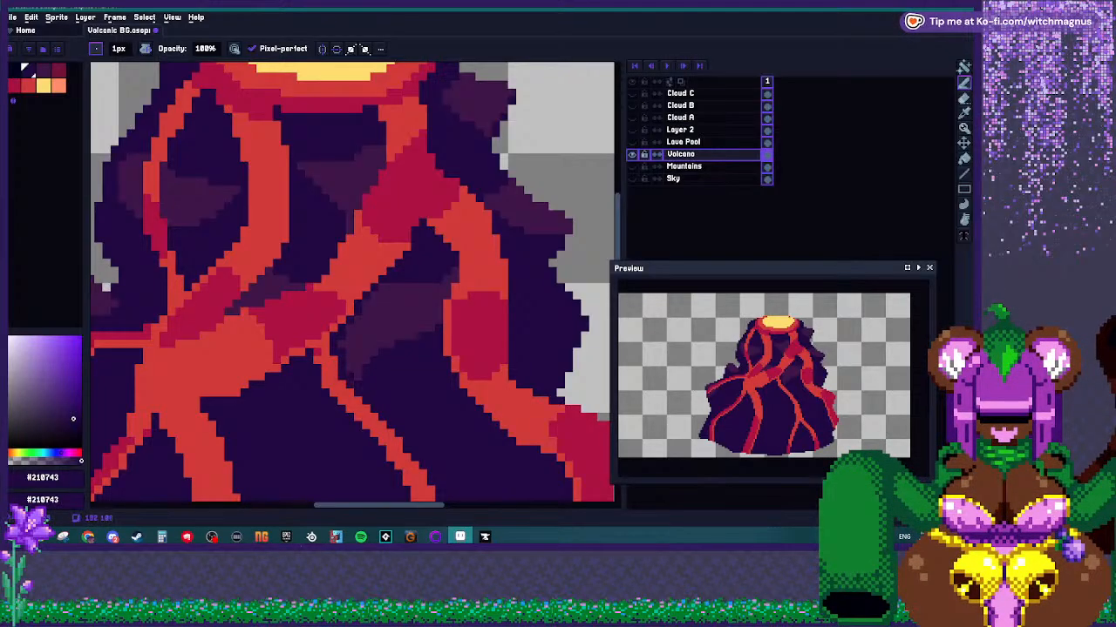
Outline and fill a #3e1548 patch on the right-edge outcrop beside the right stream's crimson section.
alt+click(358, 360)
key(alt)
scroll(427, 271, down, 3)
scroll(427, 271, up, 5)
drag(427, 271, 488, 274)
drag(412, 286, 444, 338)
key(g)
click(462, 357)
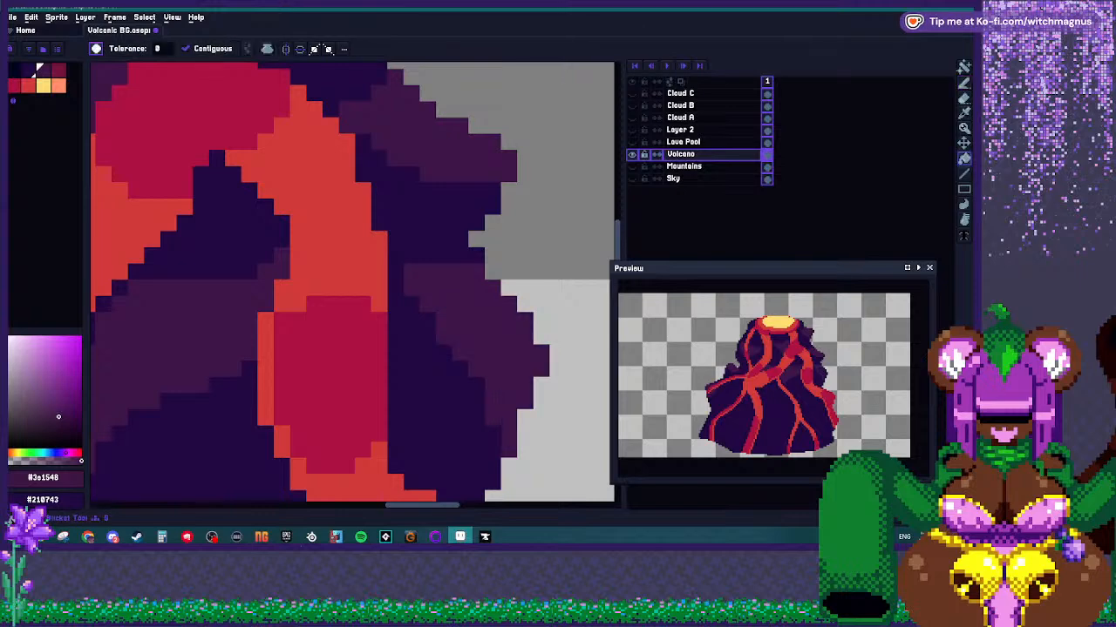
Trim the lower tip of the right-edge outcrop's patch with #210743.
scroll(468, 312, down, 2)
alt+click(472, 371)
scroll(498, 353, up, 2)
key(b)
drag(464, 378, 481, 409)
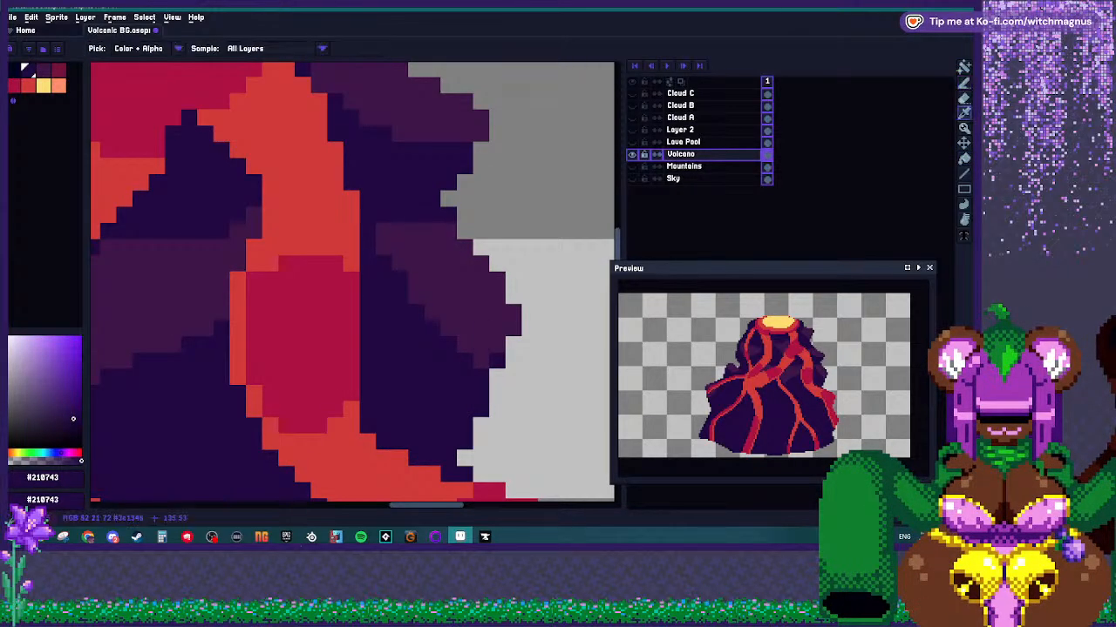
Sample #3e1548, then outline and fill a patch beneath the wide central lava junction, right of the thick lower stream.
alt+click(480, 361)
scroll(480, 362, down, 3)
scroll(392, 252, up, 3)
scroll(375, 288, down, 1)
scroll(375, 287, up, 2)
scroll(375, 287, down, 3)
scroll(375, 287, up, 1)
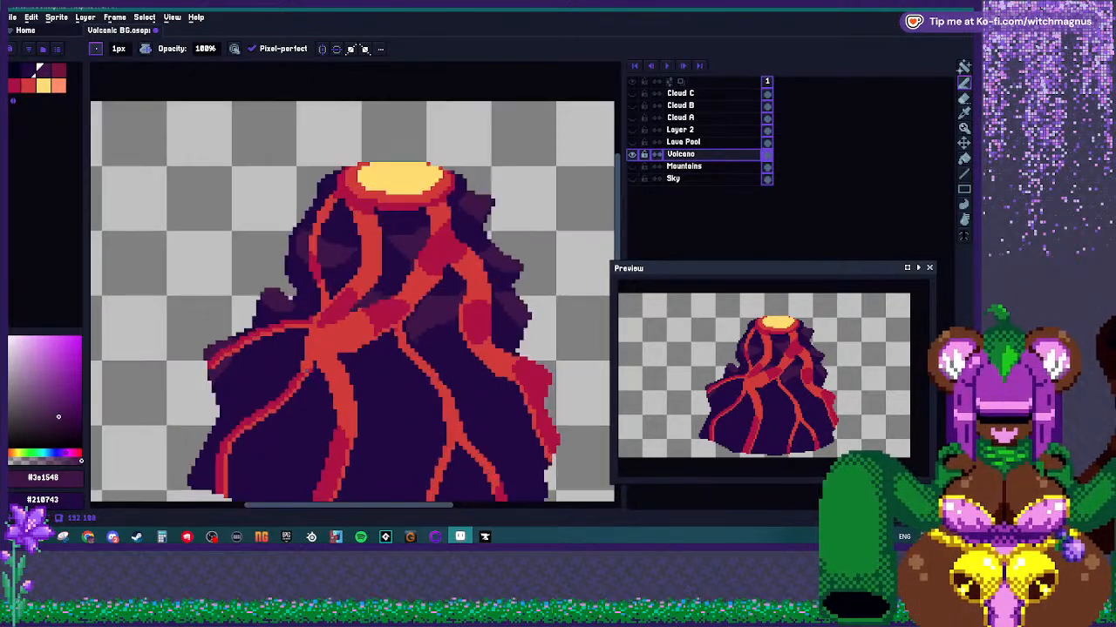
scroll(348, 336, up, 2)
mouse_move(340, 360)
mouse_down()
mouse_move(403, 359)
mouse_move(401, 346)
mouse_move(427, 346)
mouse_move(440, 319)
mouse_up()
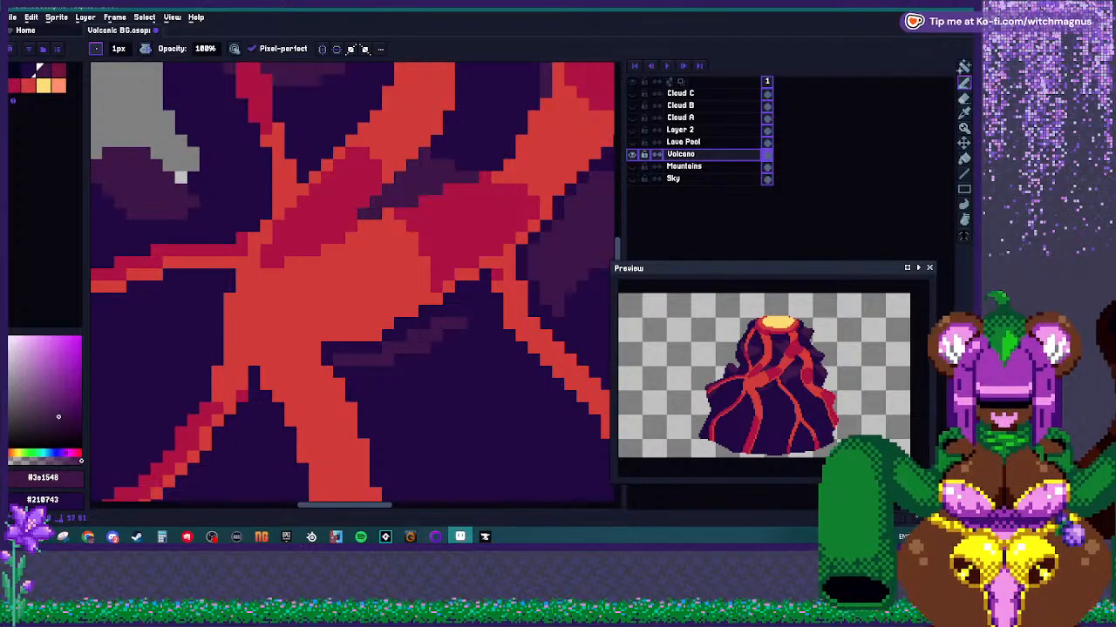
click(424, 324)
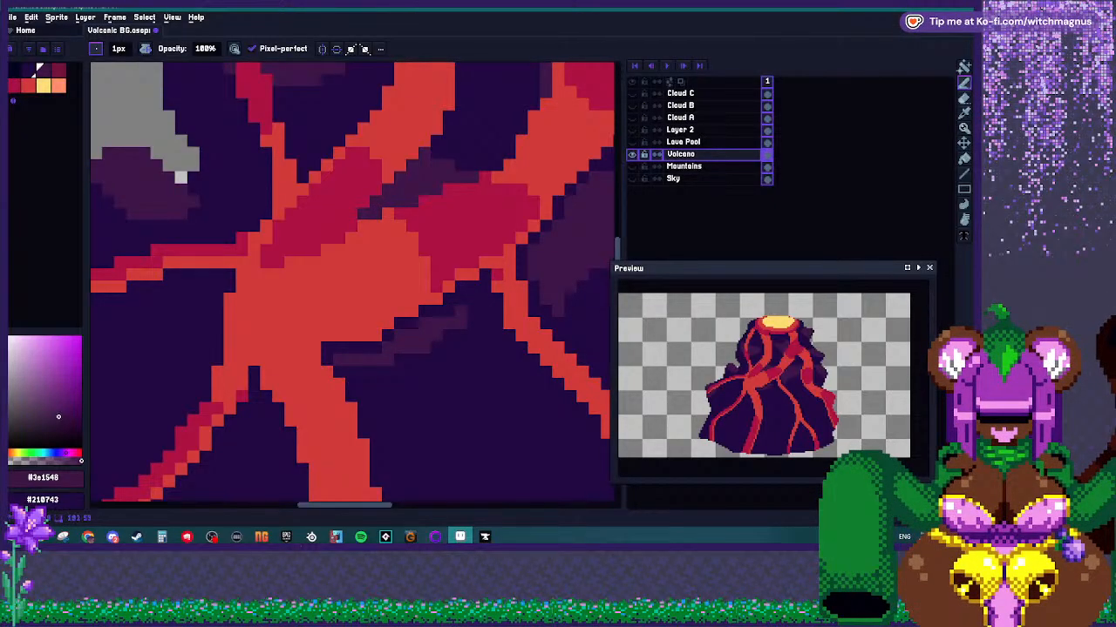
drag(475, 329, 384, 408)
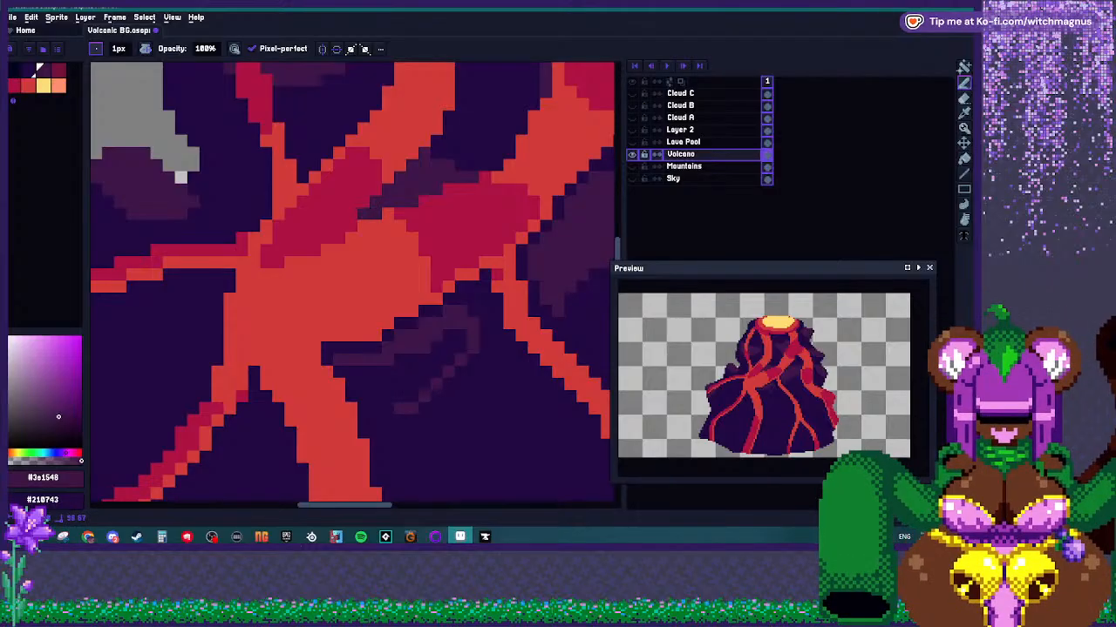
key(g)
scroll(356, 284, down, 4)
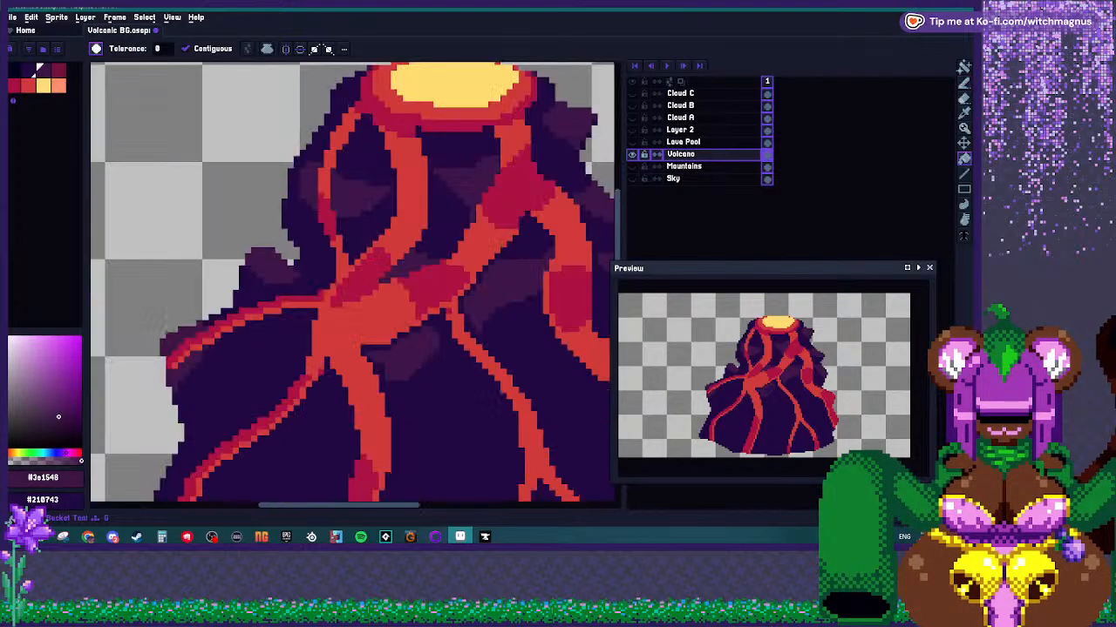
Paint a #3e1548 patch between the thin central stream and the right stream, adding a small bump to its upper edge.
scroll(419, 366, up, 5)
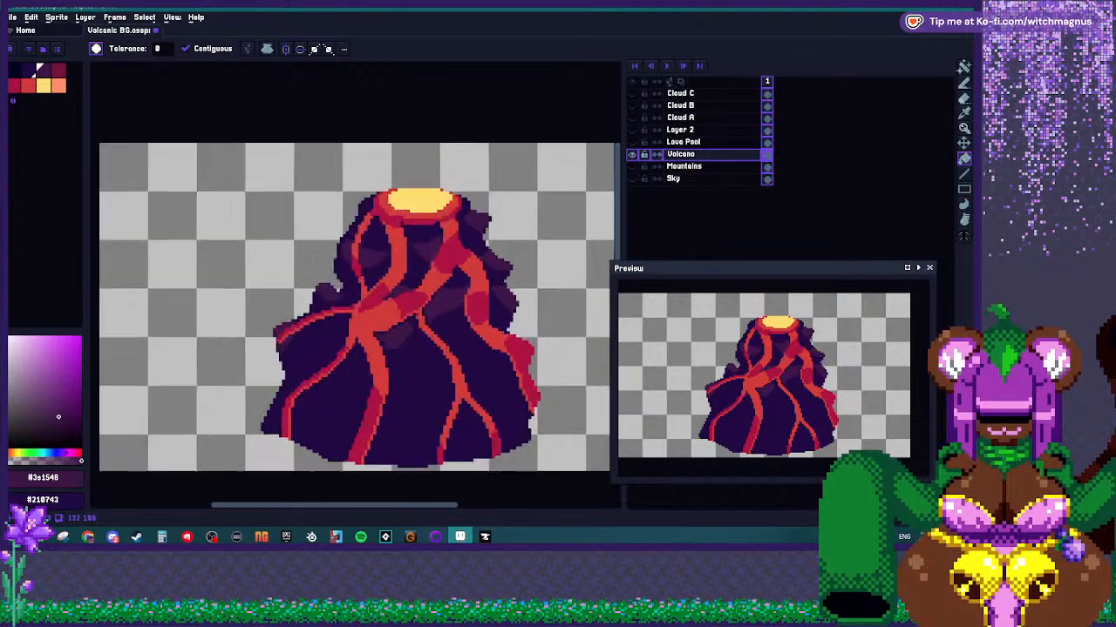
scroll(429, 327, down, 4)
scroll(472, 337, up, 2)
scroll(473, 337, up, 2)
key(b)
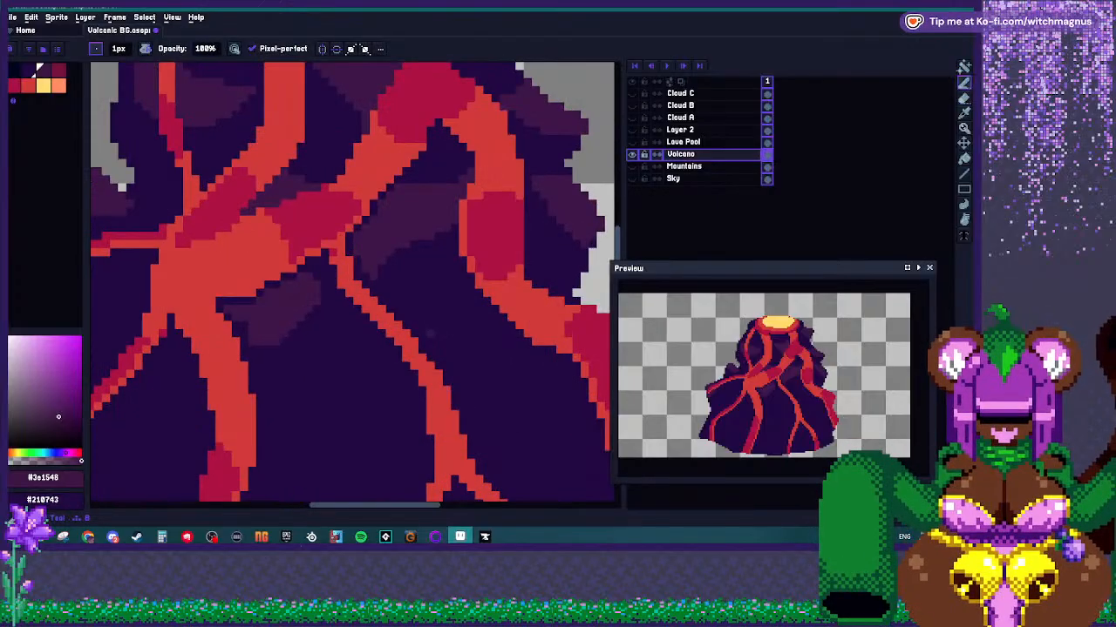
drag(440, 342, 501, 342)
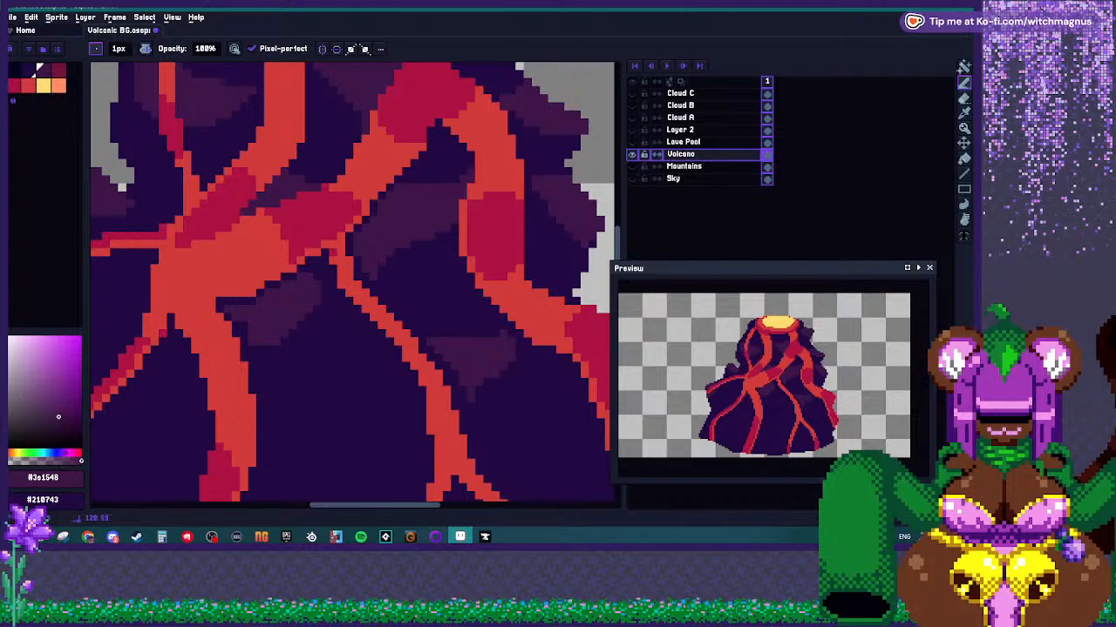
scroll(417, 385, down, 5)
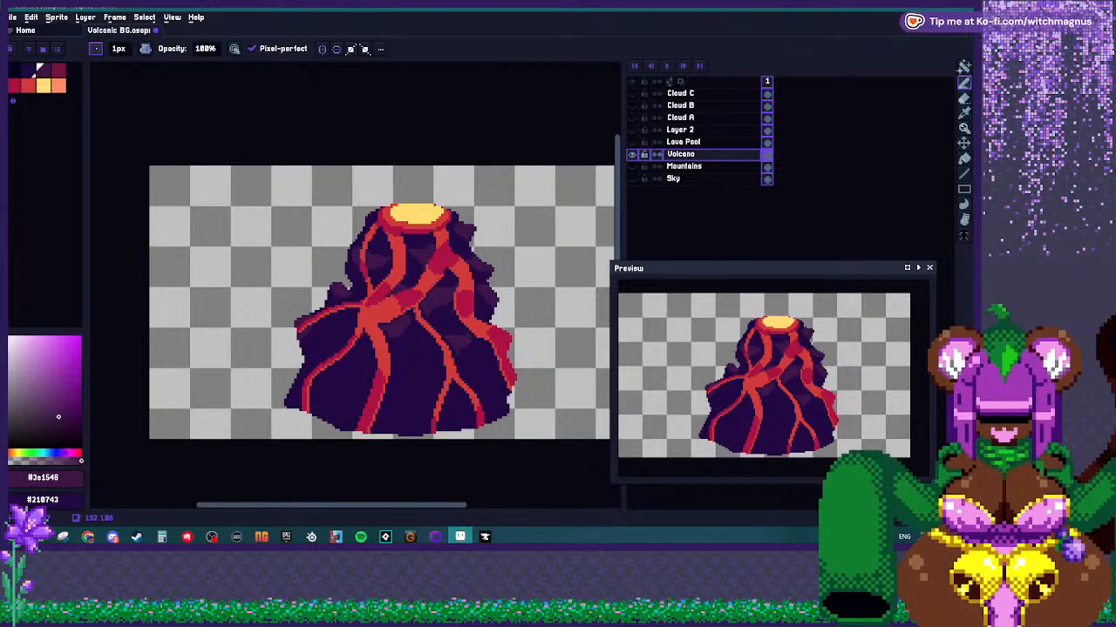
scroll(458, 329, up, 5)
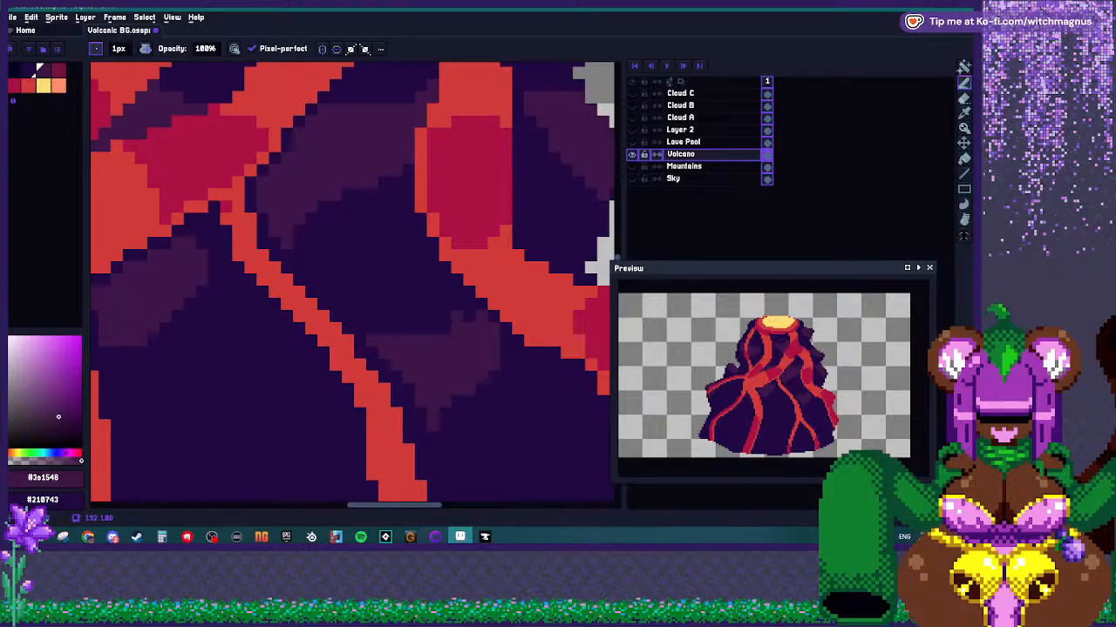
scroll(409, 304, down, 5)
Outline and fill a #3e1548 patch just right of the fork in the thin central stream.
scroll(360, 374, up, 5)
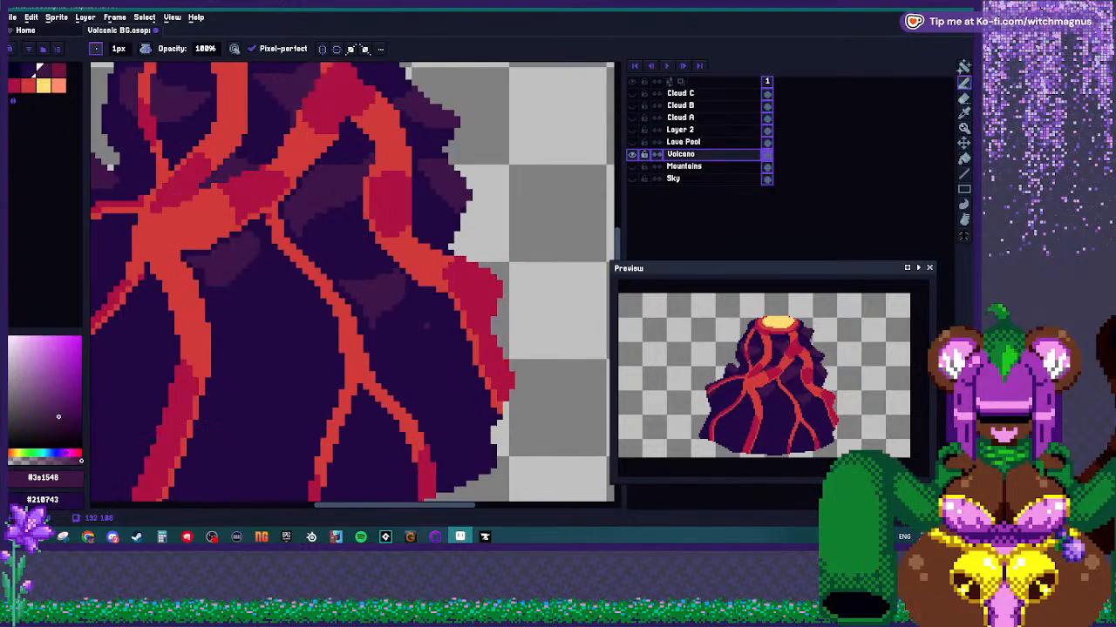
drag(367, 381, 436, 447)
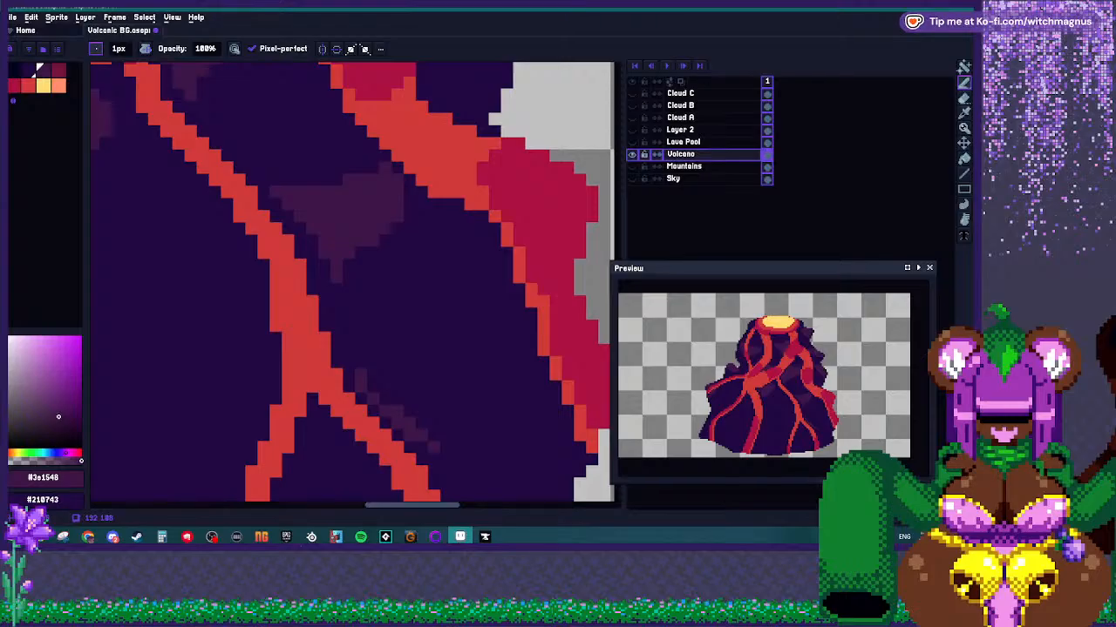
mouse_move(372, 375)
mouse_down()
mouse_move(448, 386)
mouse_move(470, 375)
mouse_move(421, 430)
mouse_up()
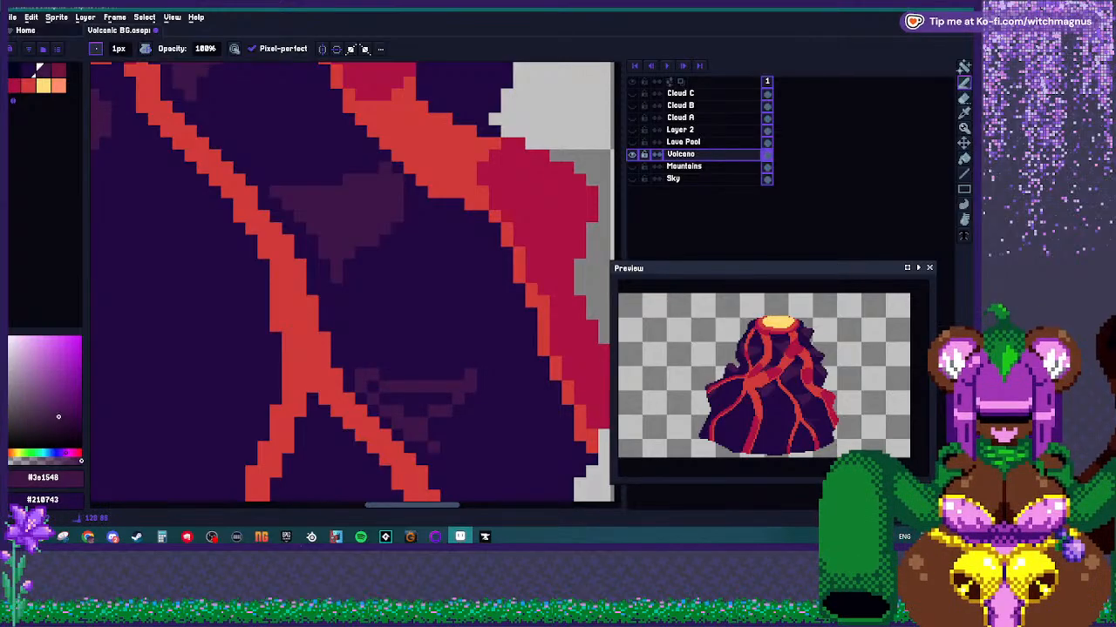
key(g)
scroll(373, 387, down, 5)
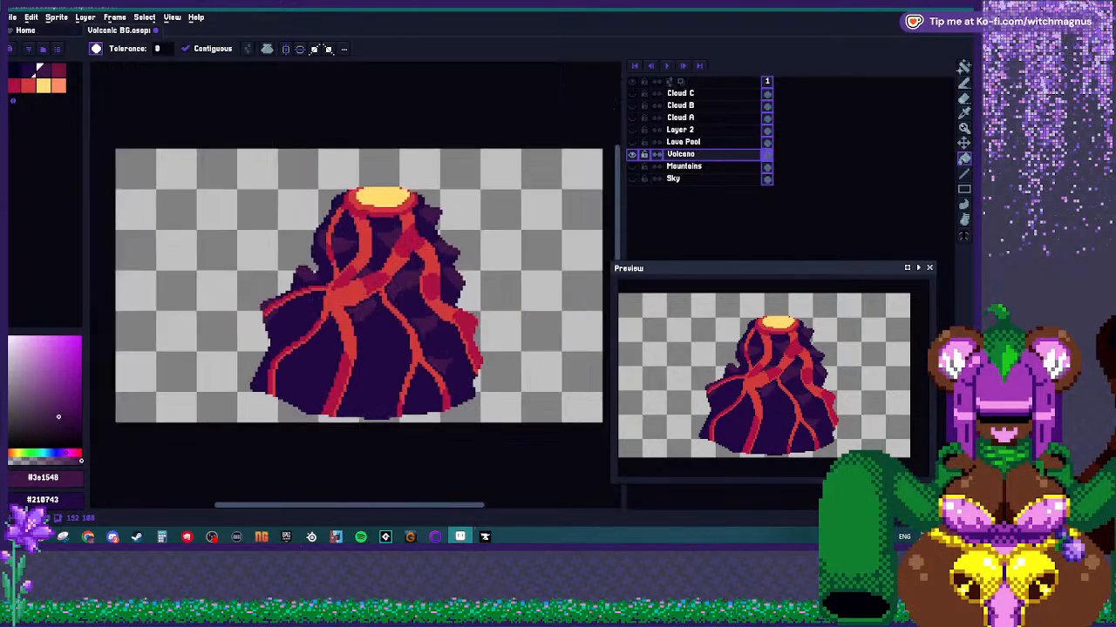
Outline and fill a #3e1548 patch left of the thin central stream's fork, pointing towards the thick lower stream.
key(b)
scroll(373, 335, up, 3)
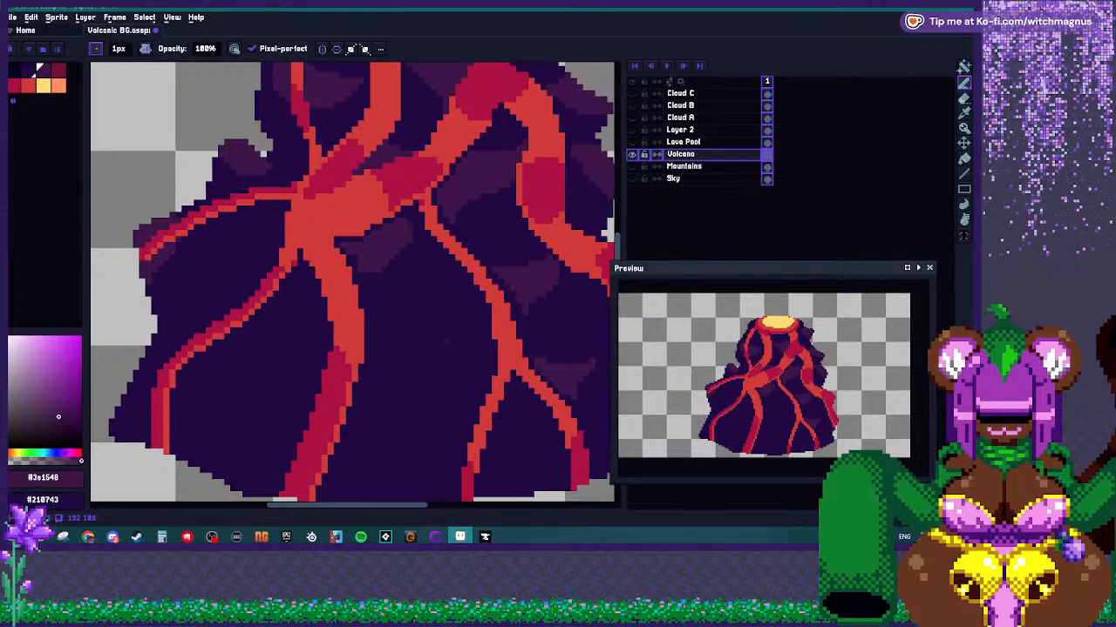
scroll(470, 354, up, 1)
mouse_move(493, 346)
mouse_down()
mouse_move(470, 363)
mouse_move(403, 369)
mouse_up()
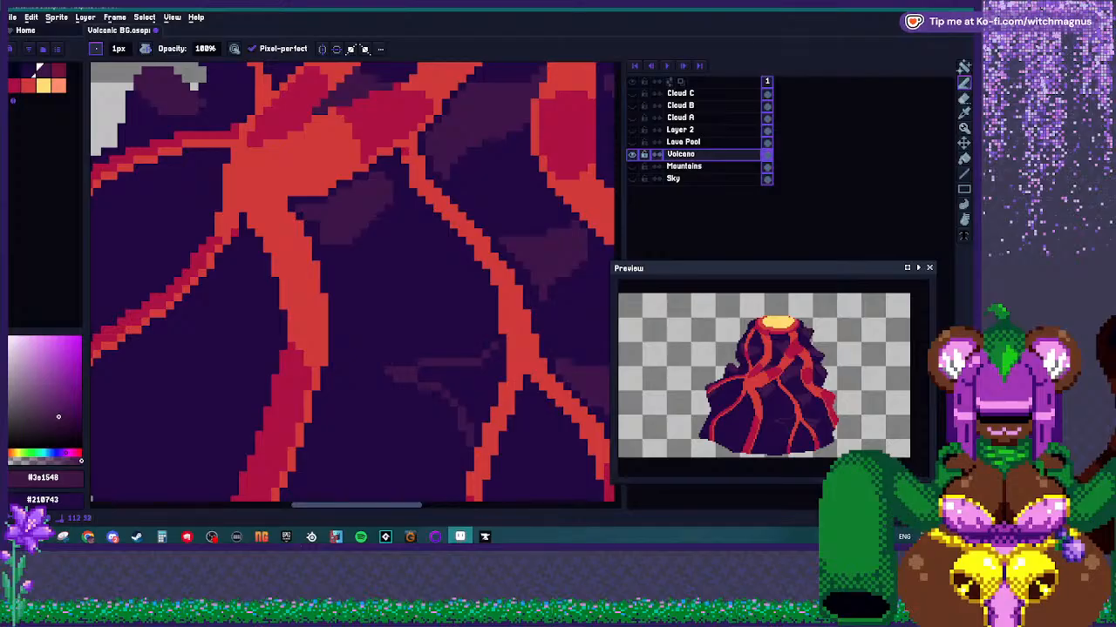
key(g)
scroll(374, 345, down, 3)
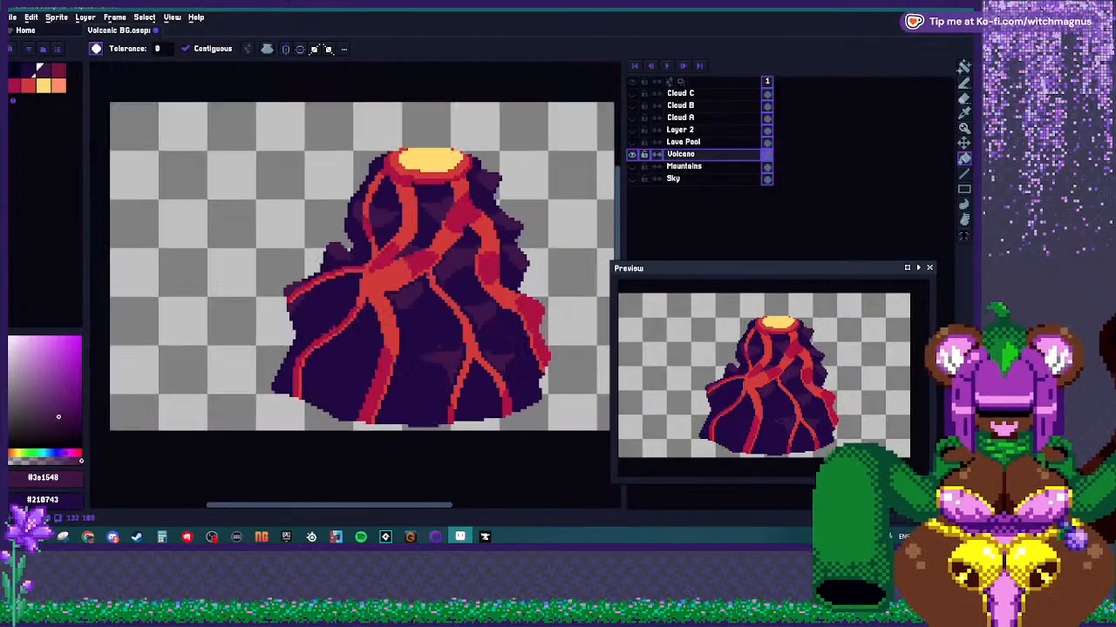
Outline and fill a #3e1548 patch on the rock between the lower-left lava stream and the thick lower stream.
scroll(375, 345, up, 2)
key(b)
scroll(224, 162, up, 2)
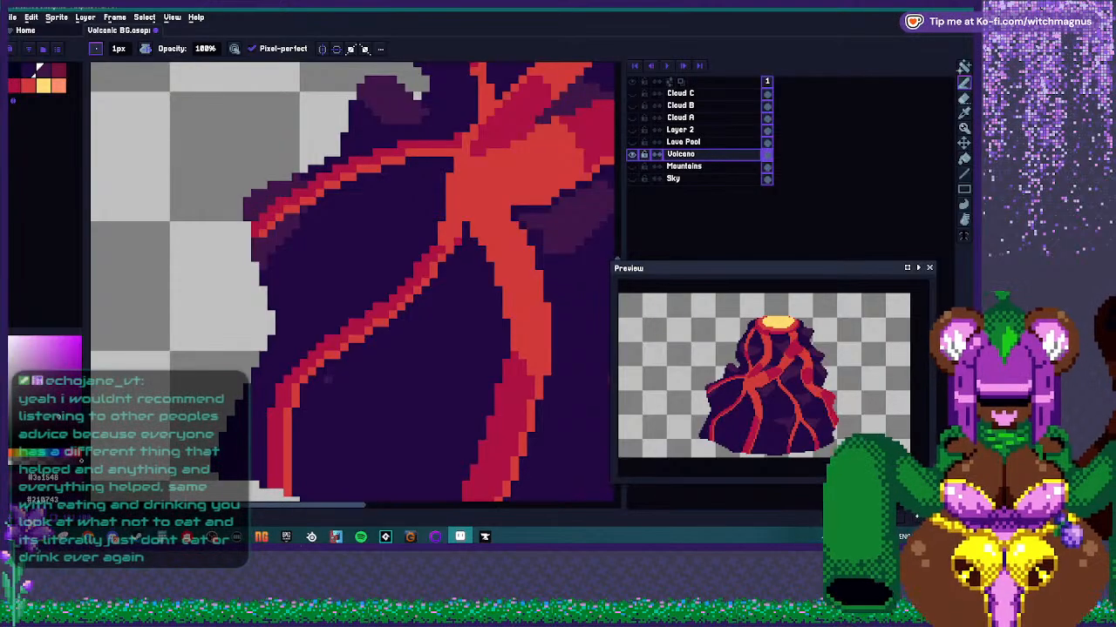
drag(388, 345, 437, 339)
mouse_move(417, 384)
mouse_down()
mouse_move(422, 429)
mouse_move(366, 402)
mouse_up()
key(g)
click(392, 383)
key(b)
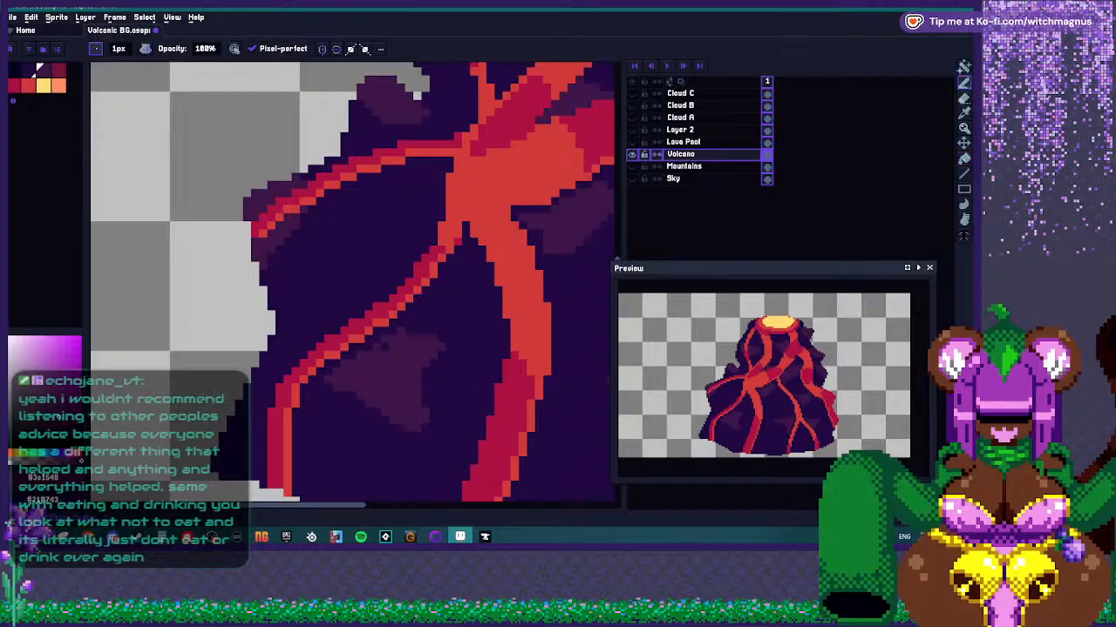
Trim the lower edge of the small #3e1548 patch beneath the tip of the upper-left lava stream using #210743, then resample #3e1548.
scroll(392, 366, down, 4)
scroll(350, 333, up, 5)
scroll(343, 340, down, 3)
scroll(382, 328, up, 3)
alt+click(312, 363)
key(e)
key(b)
drag(294, 357, 282, 332)
scroll(349, 287, down, 3)
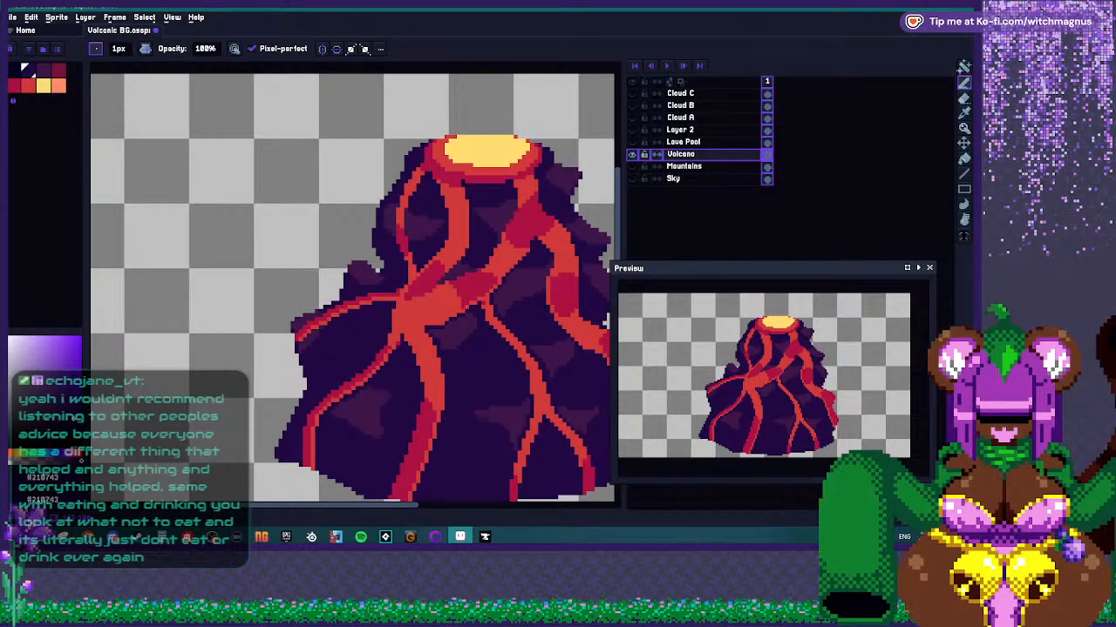
scroll(303, 277, up, 3)
scroll(311, 335, down, 2)
scroll(311, 393, up, 2)
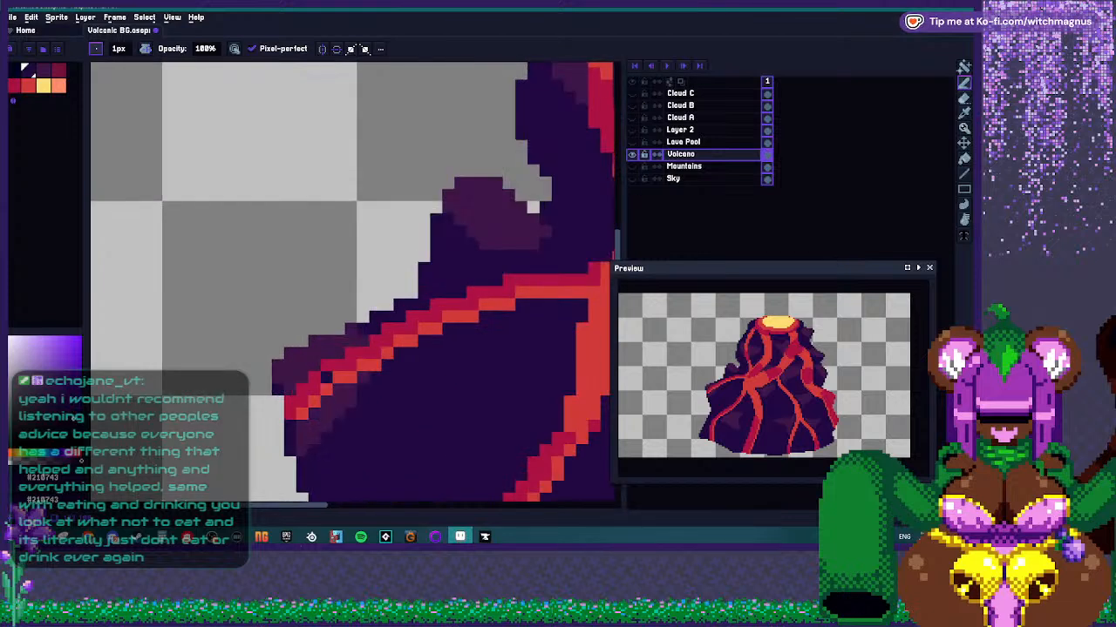
alt+click(321, 420)
alt+click(305, 452)
click(302, 438)
alt+click(320, 422)
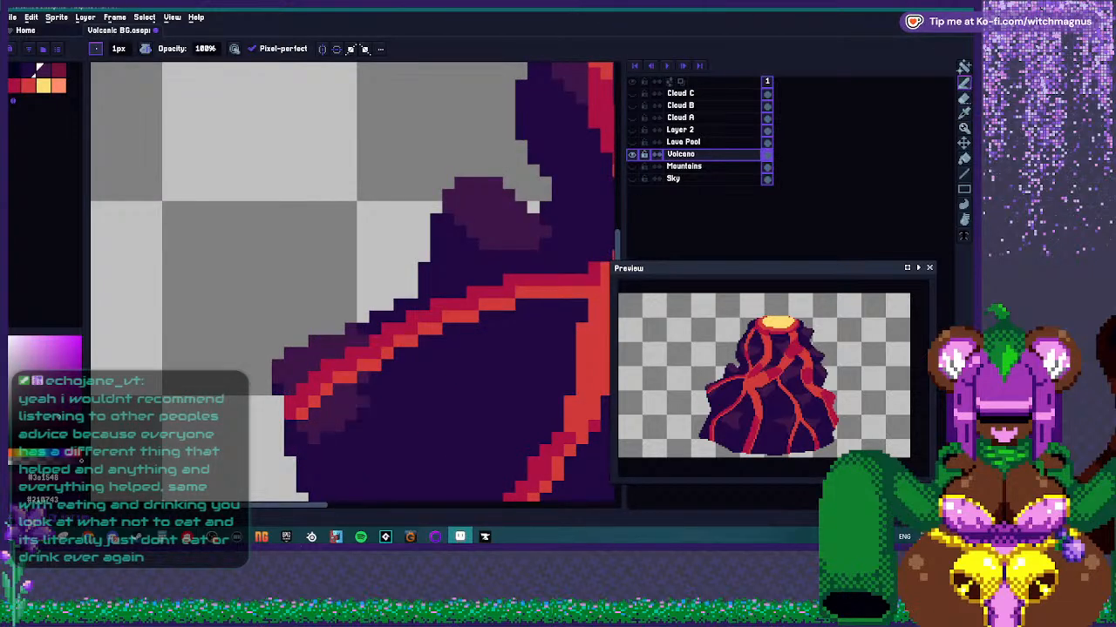
Outline and fill a downward-pointing #3e1548 patch on the rock between the upper-left and lower-left lava streams.
scroll(355, 285, down, 5)
scroll(357, 331, up, 6)
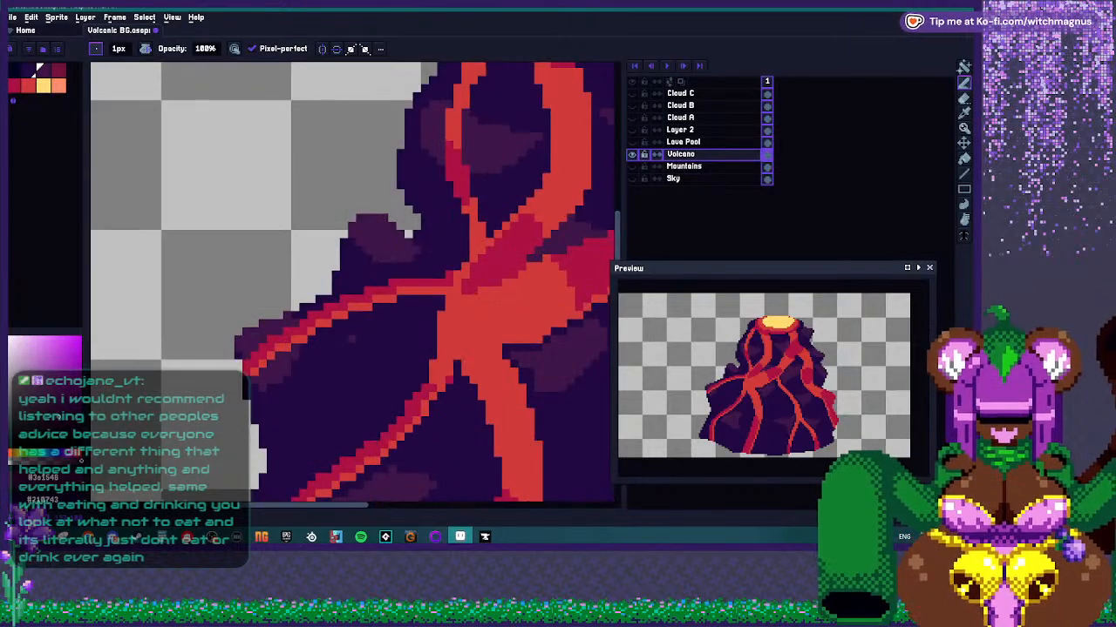
mouse_move(352, 339)
mouse_down()
mouse_move(406, 356)
mouse_move(361, 408)
mouse_up()
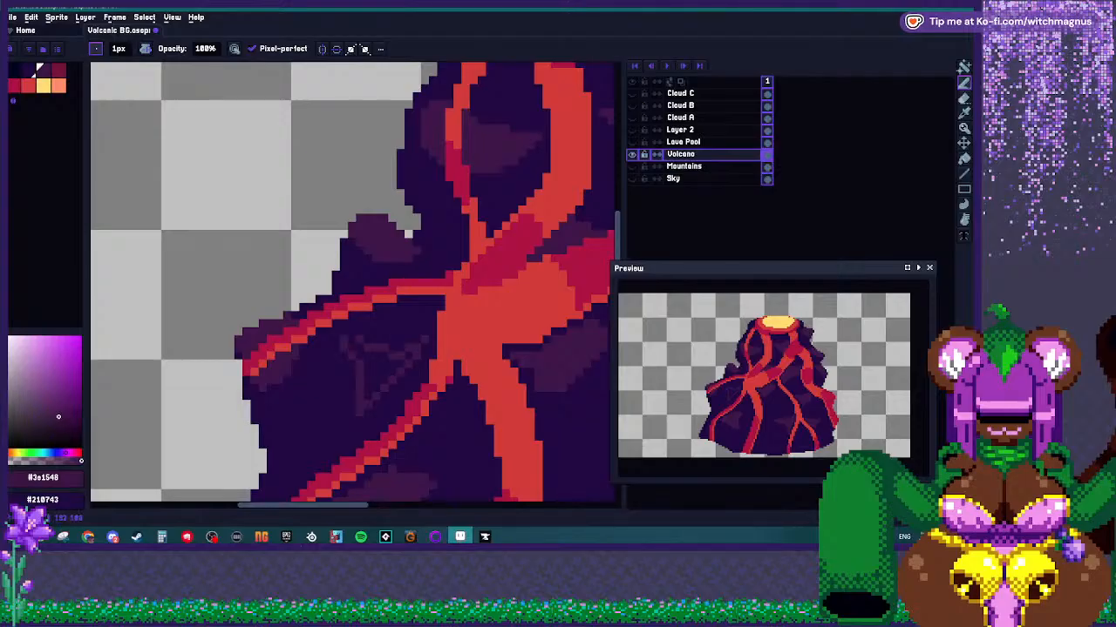
key(g)
click(373, 370)
scroll(373, 370, down, 5)
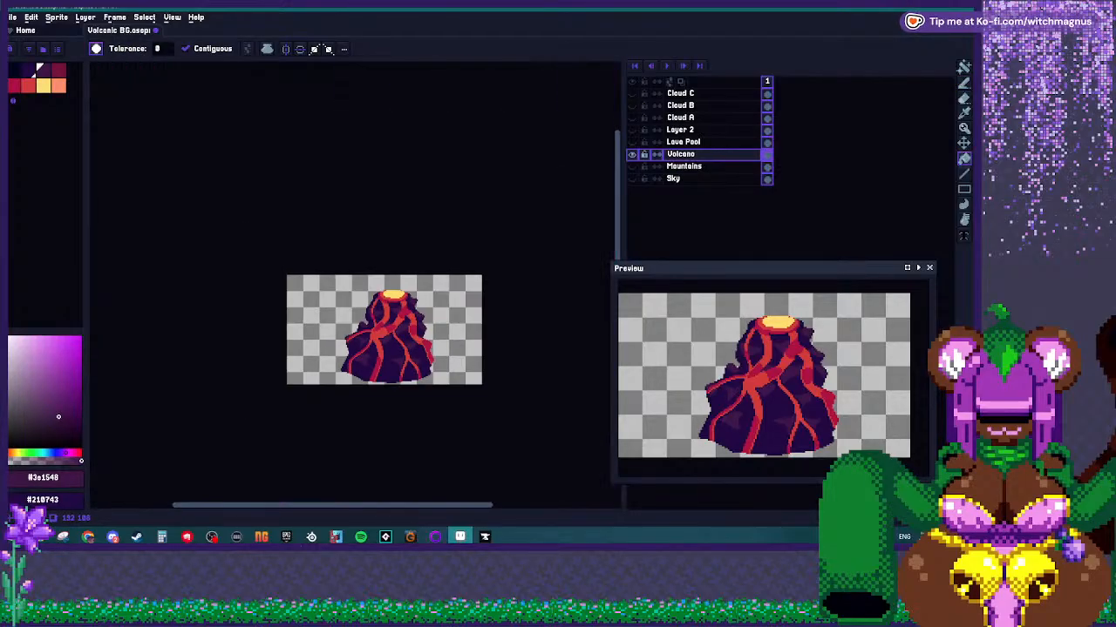
Examine the volcano's rock shading around the crater and lava streams, comparing close-up and full views.
scroll(359, 305, up, 2)
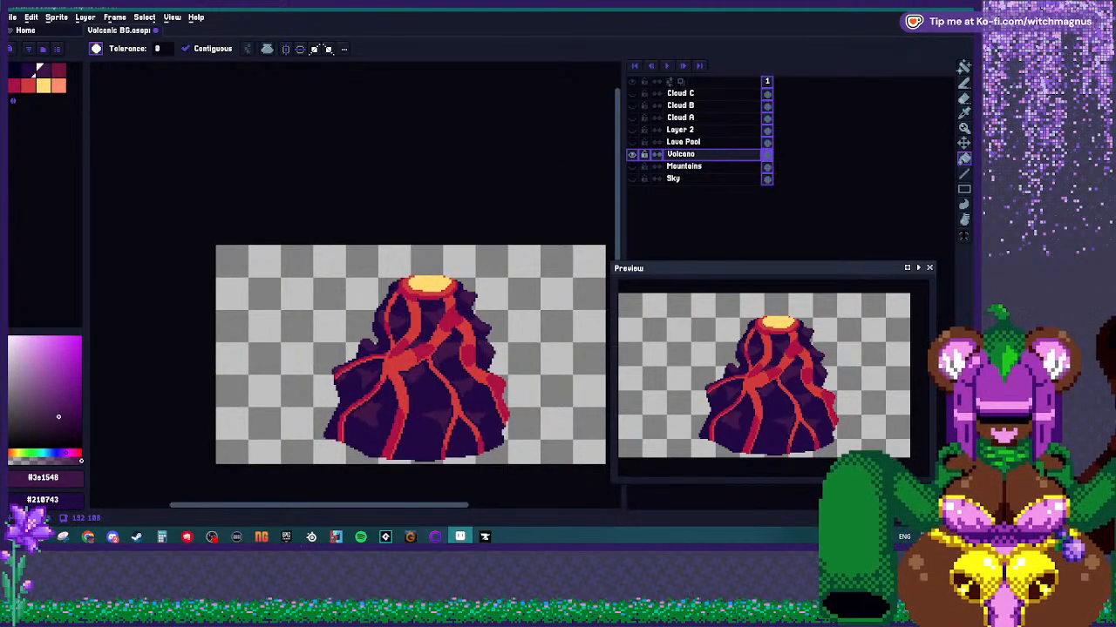
scroll(375, 279, up, 2)
scroll(467, 304, up, 2)
alt+click(462, 314)
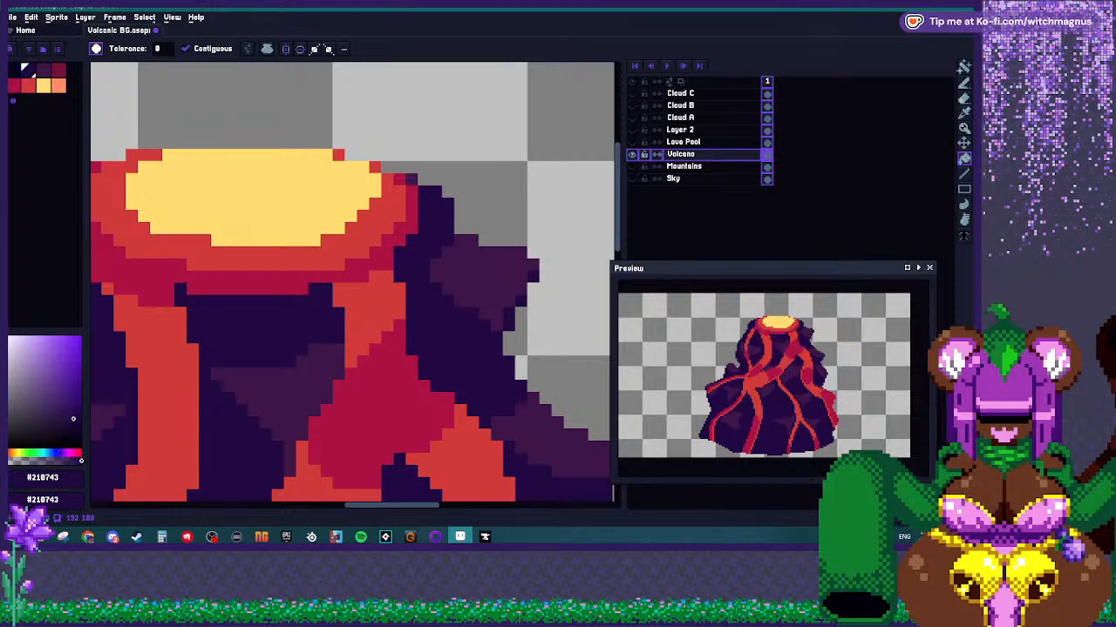
scroll(353, 285, down, 2)
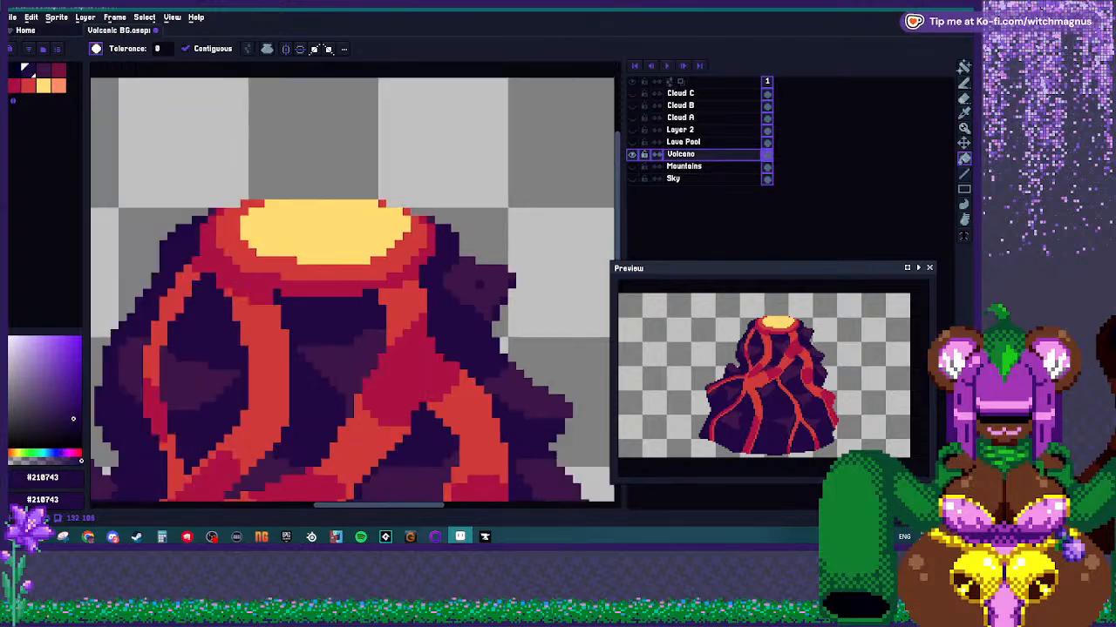
scroll(353, 285, up, 2)
key(i)
key(b)
scroll(523, 287, down, 3)
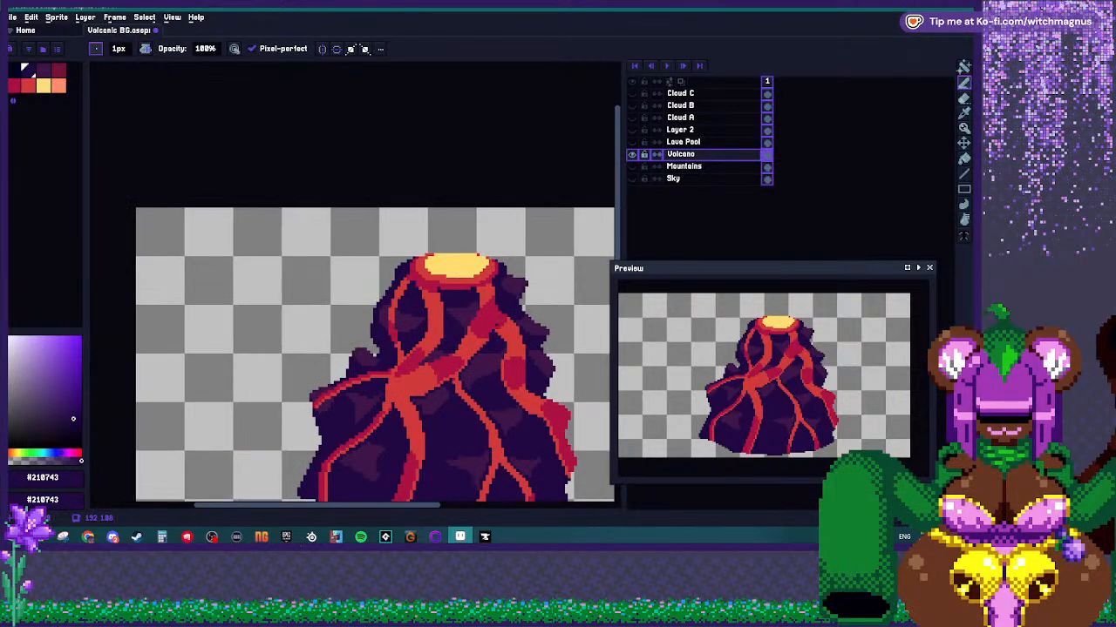
scroll(423, 368, up, 2)
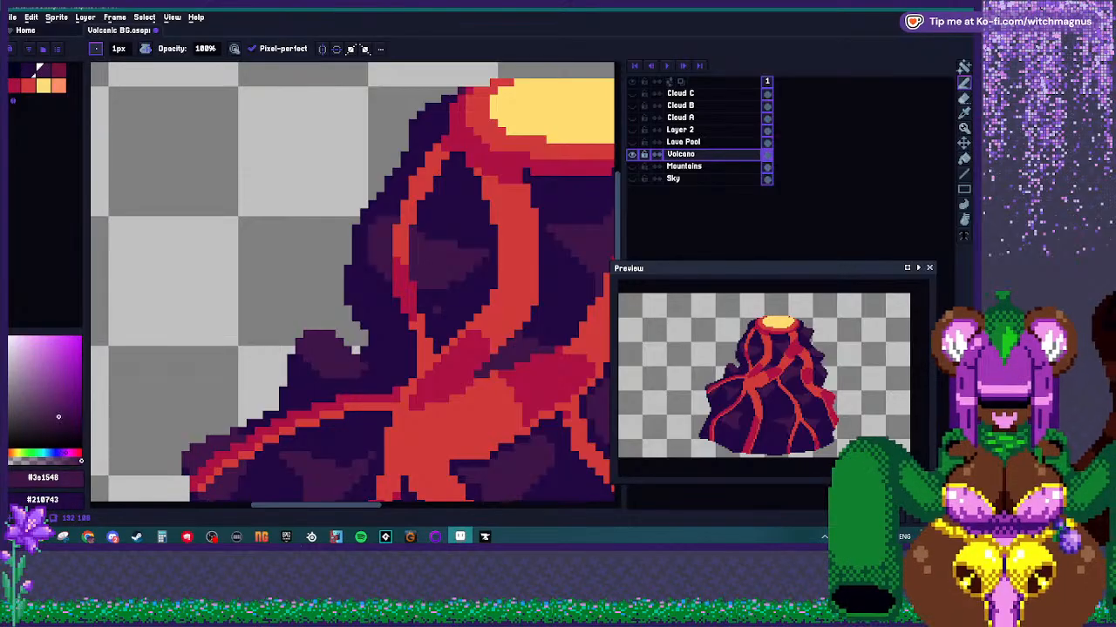
scroll(366, 287, up, 2)
scroll(353, 288, down, 3)
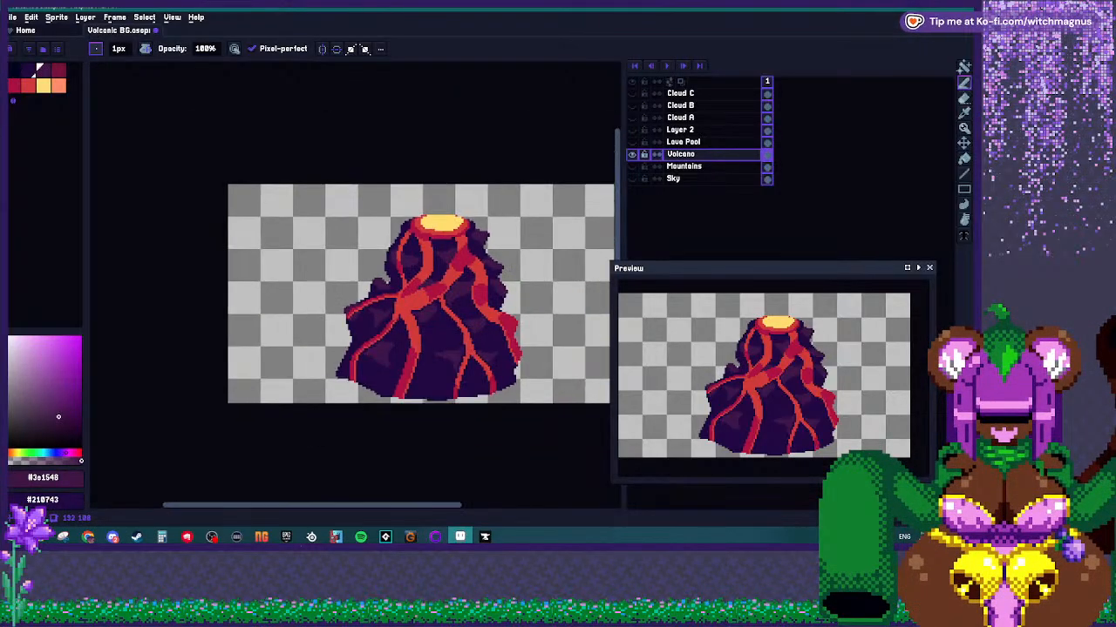
scroll(426, 300, up, 2)
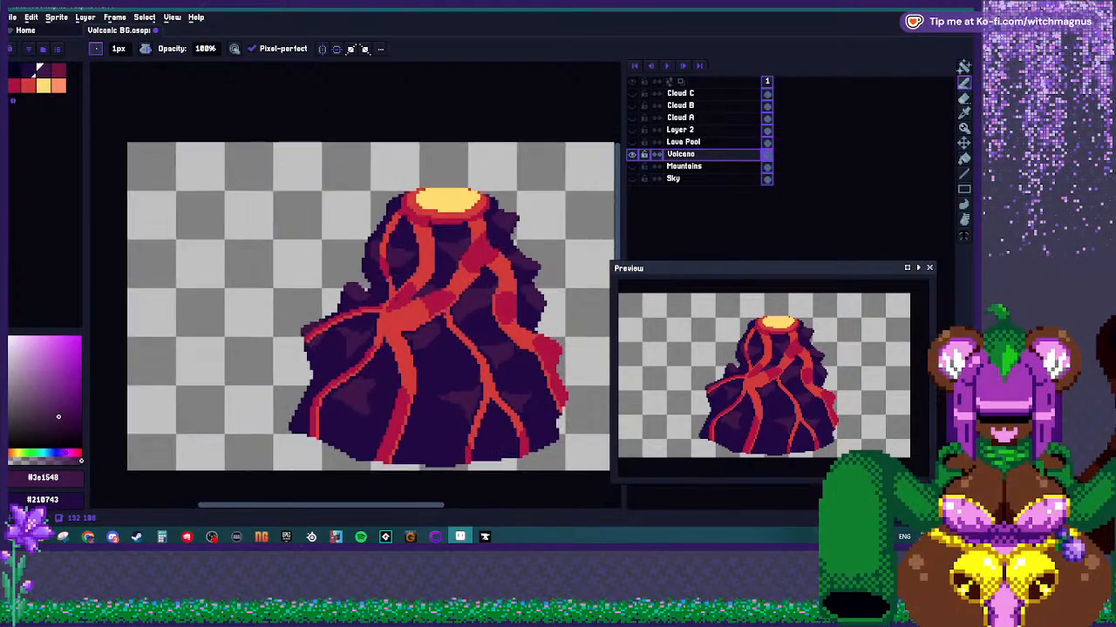
scroll(429, 291, down, 3)
scroll(444, 296, up, 5)
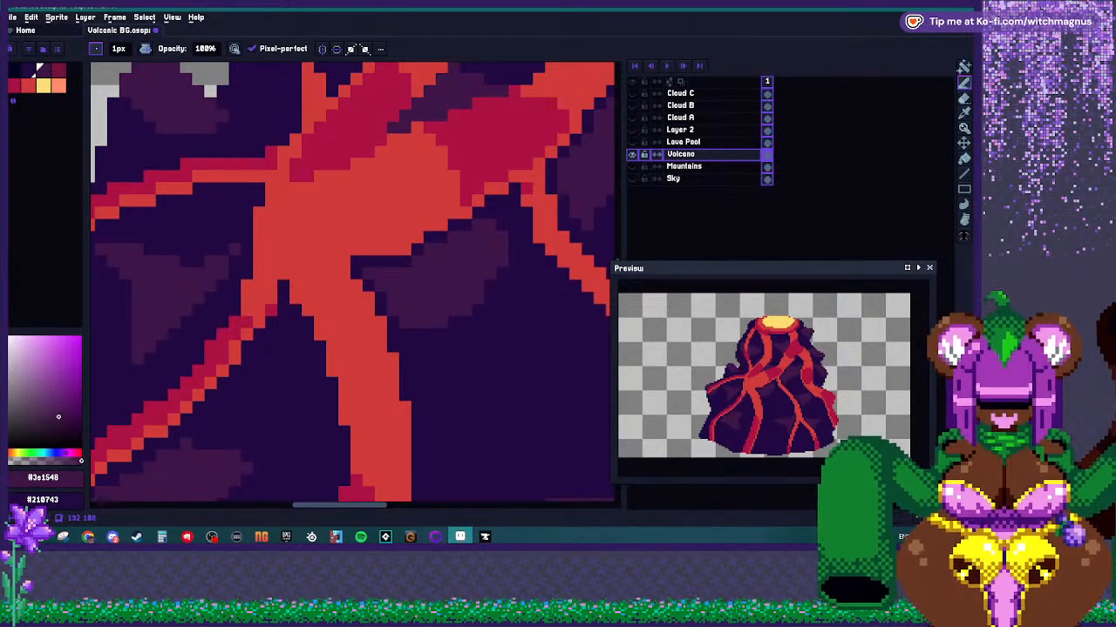
scroll(418, 297, down, 4)
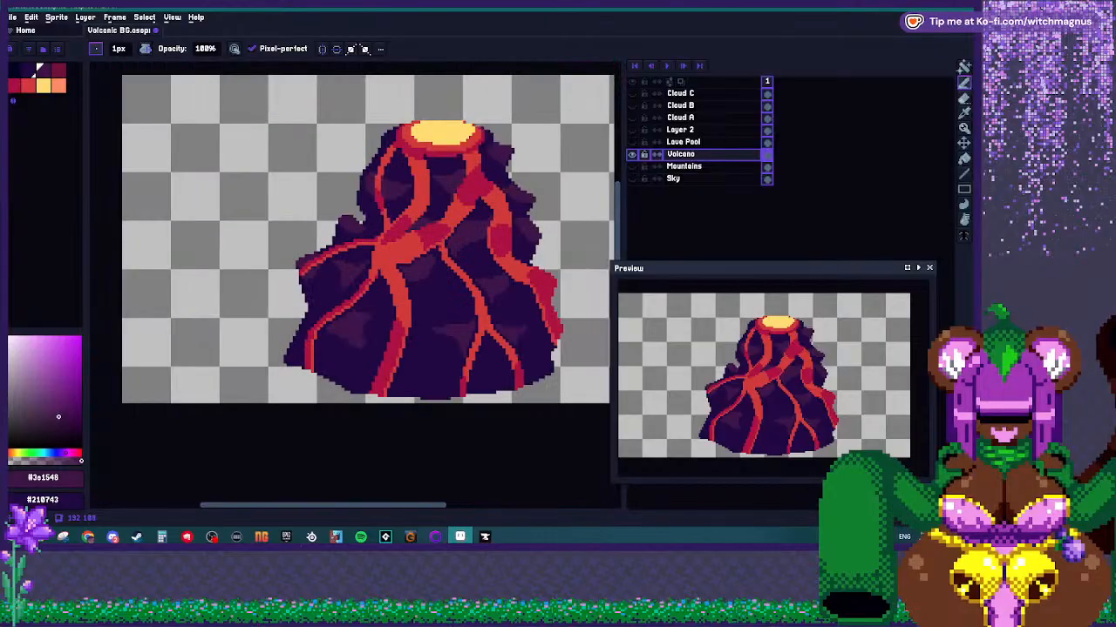
scroll(419, 297, up, 4)
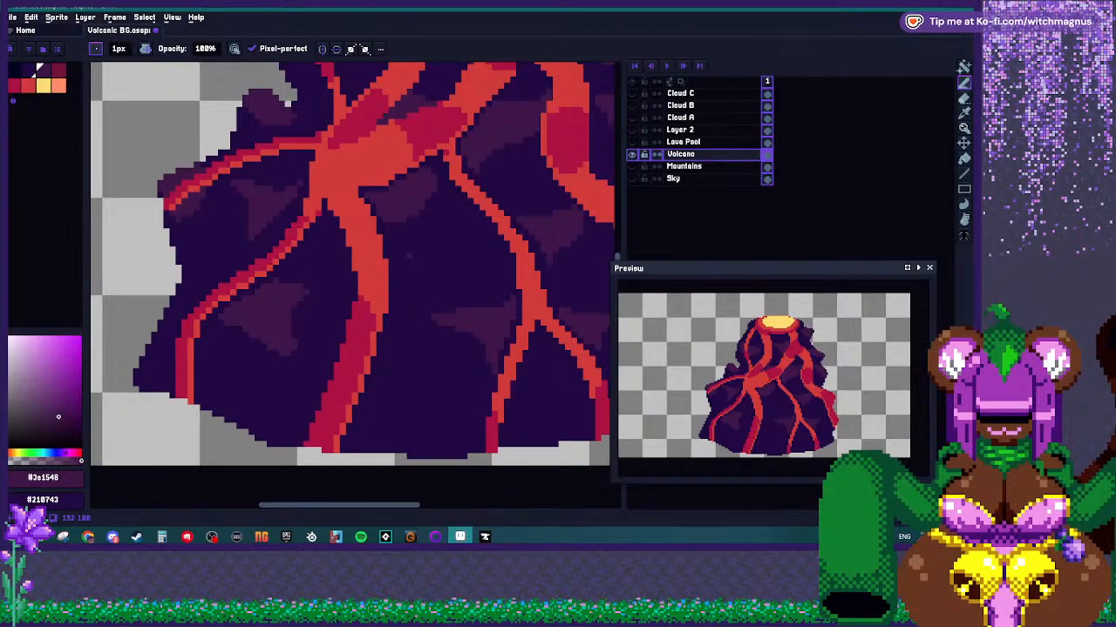
scroll(409, 255, down, 4)
scroll(411, 235, up, 4)
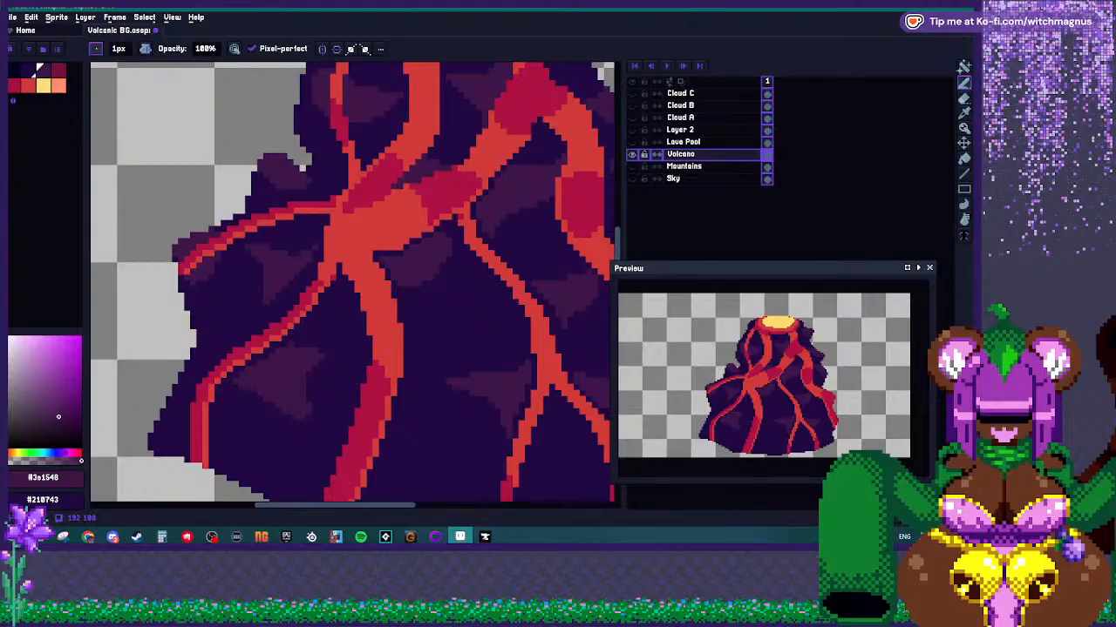
scroll(401, 253, up, 1)
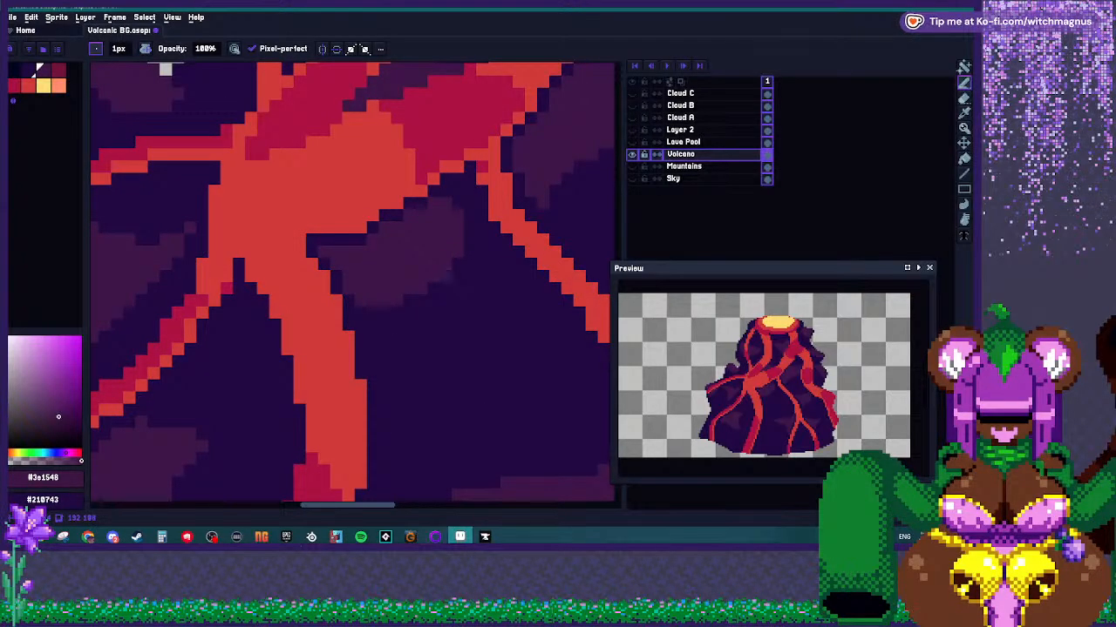
scroll(401, 253, down, 4)
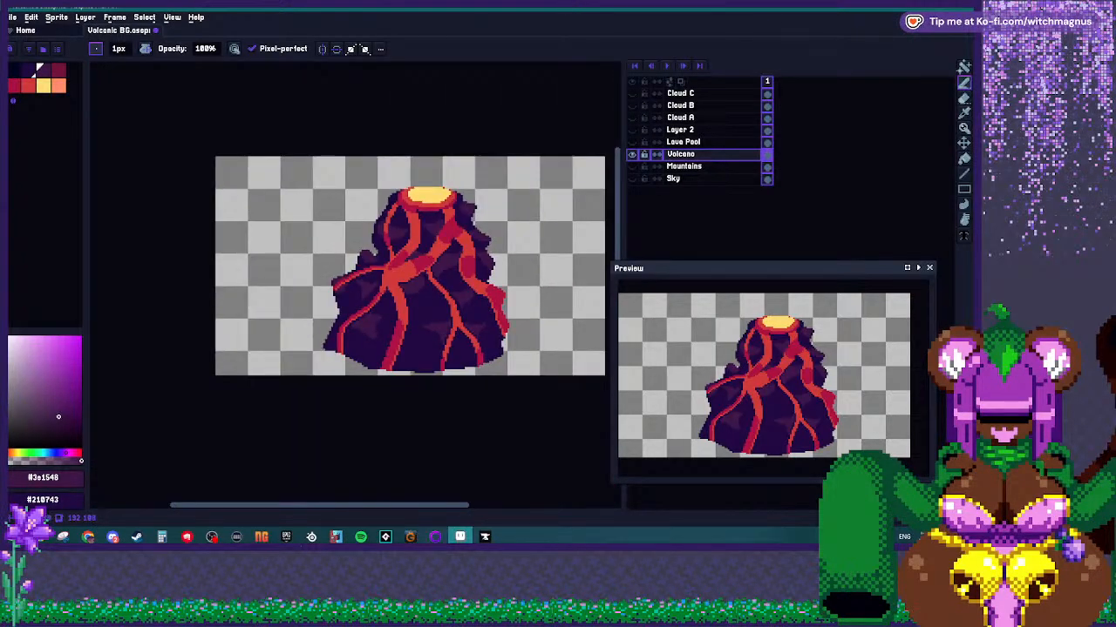
scroll(400, 313, up, 1)
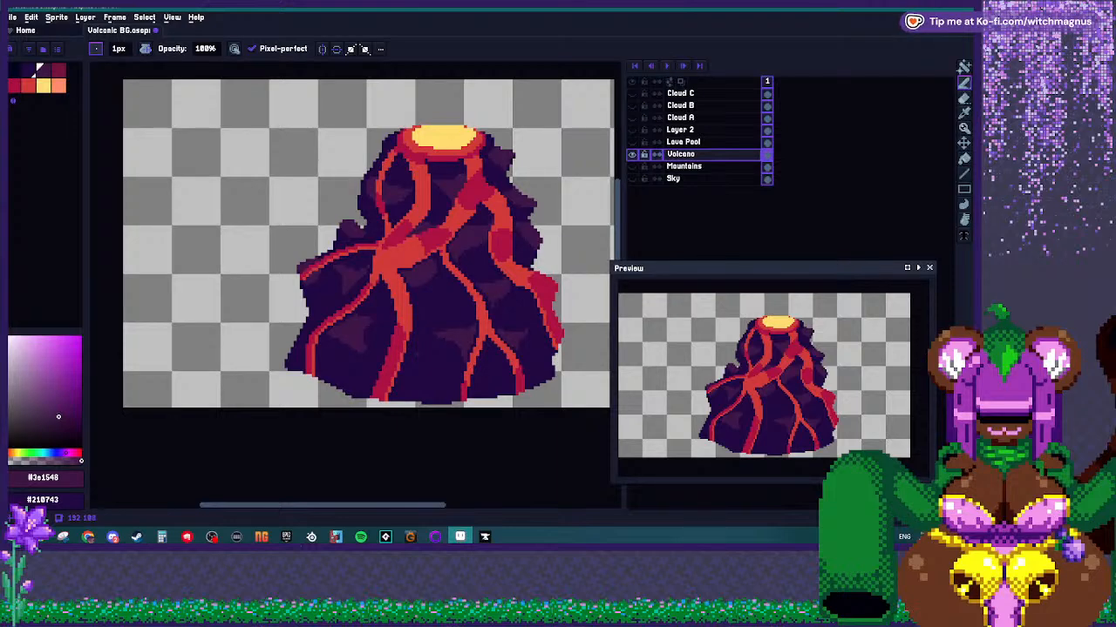
scroll(349, 279, up, 4)
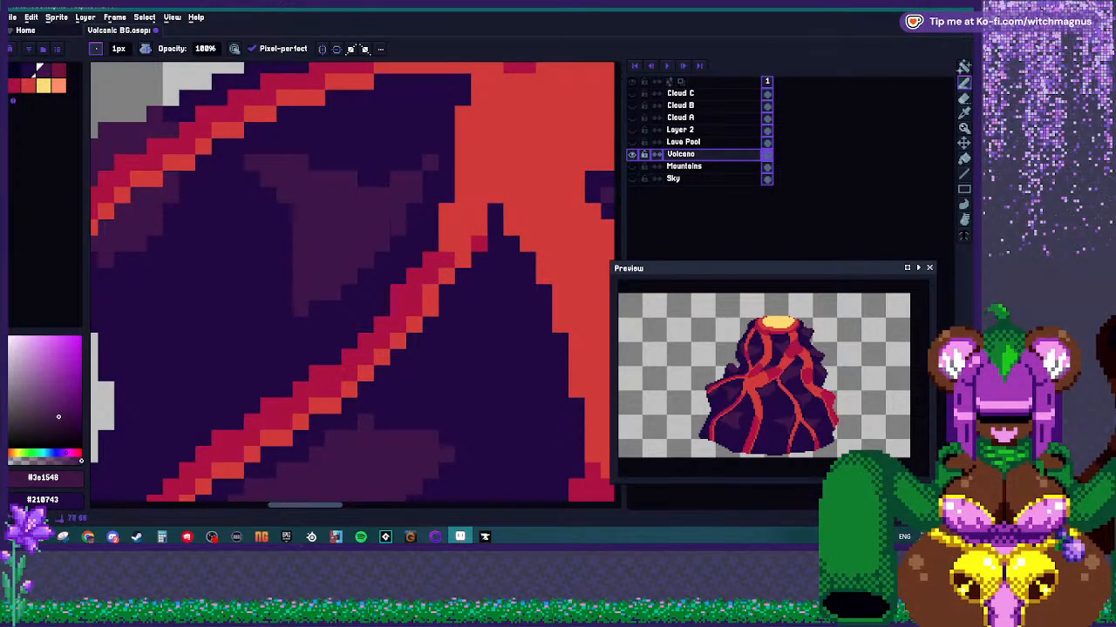
scroll(348, 279, down, 5)
scroll(349, 279, up, 6)
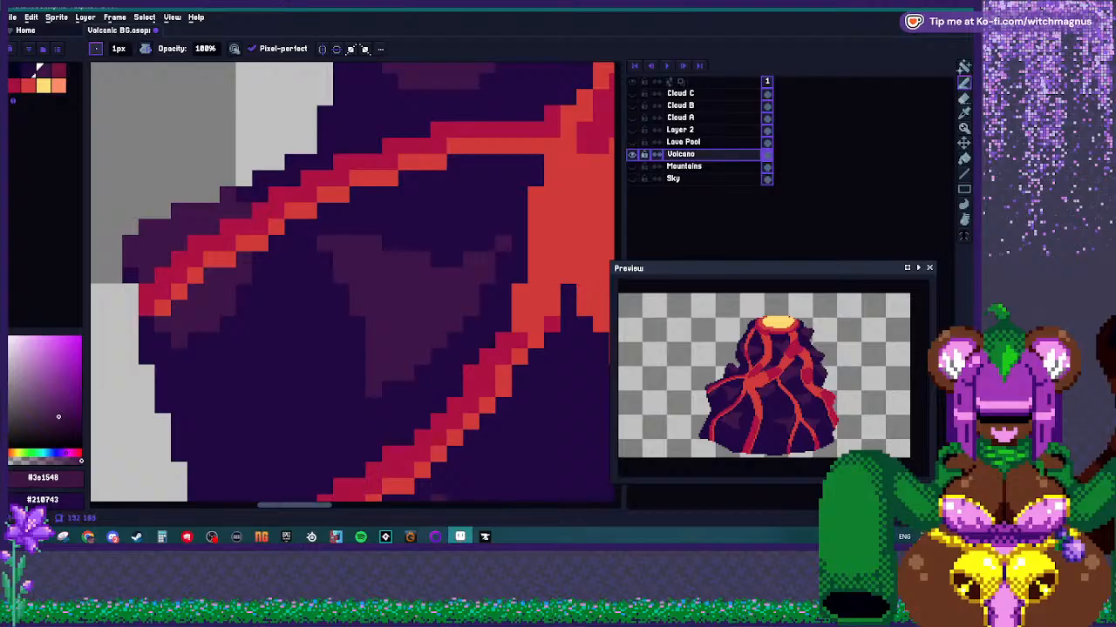
scroll(349, 279, down, 3)
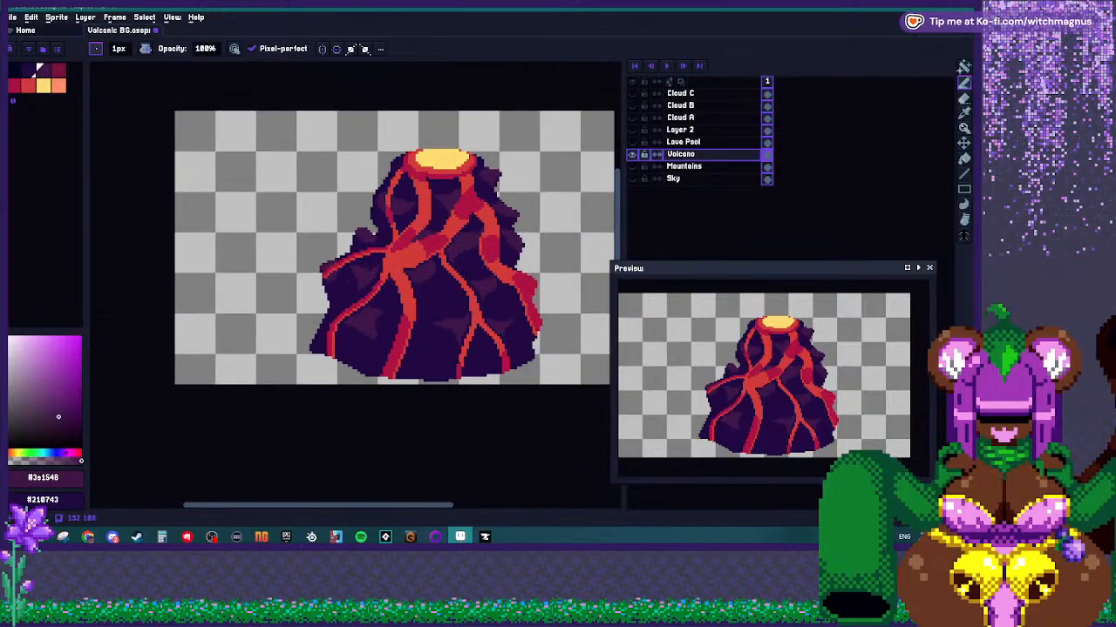
Paint a small #3e1548 patch at the volcano's left edge, just above the lower part of the lower-left lava stream.
scroll(348, 279, up, 5)
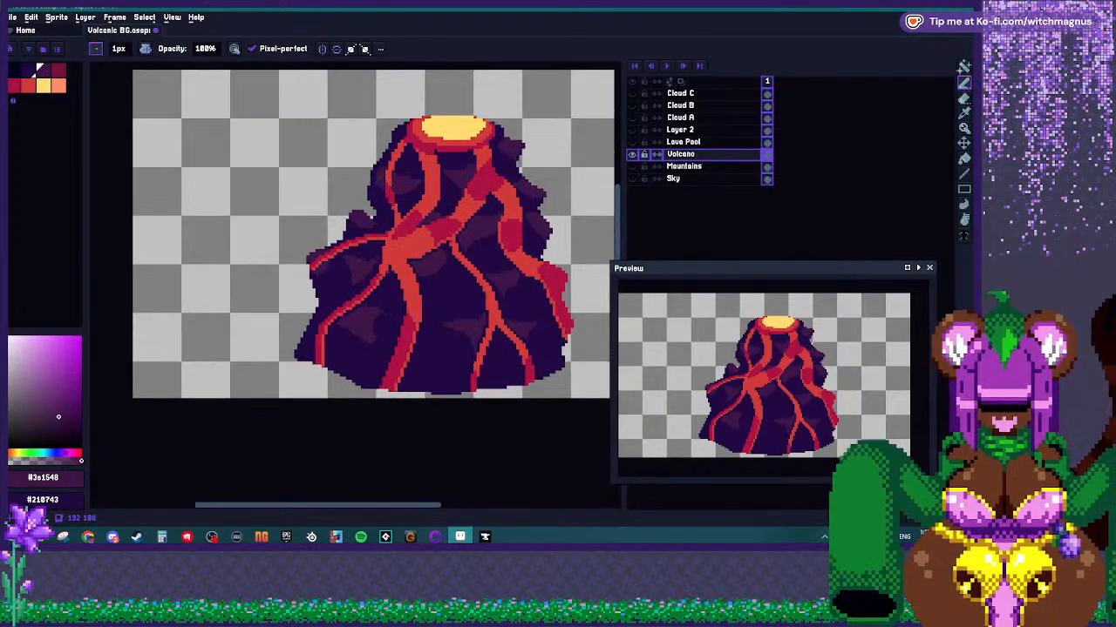
mouse_move(286, 299)
mouse_down()
mouse_move(368, 331)
mouse_move(304, 412)
mouse_move(287, 315)
mouse_move(336, 331)
mouse_up()
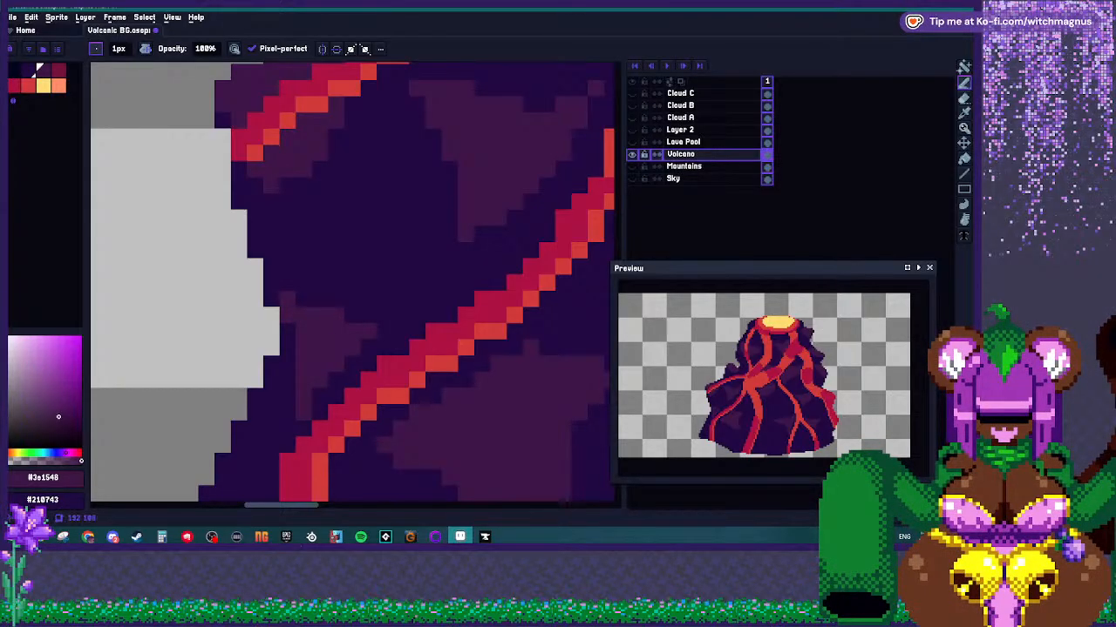
scroll(349, 278, down, 5)
scroll(366, 279, up, 3)
scroll(366, 279, down, 4)
scroll(366, 279, up, 2)
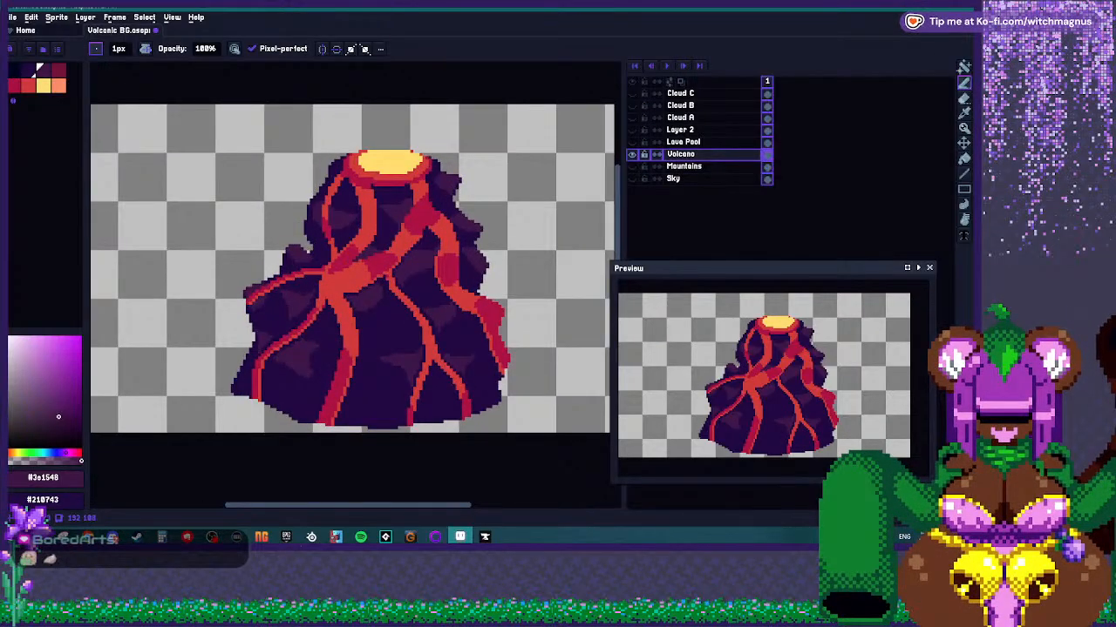
Shorten the lower tip of the #3e1548 patch right of the central lava junction with #210743, then resample #3e1548.
scroll(447, 234, up, 3)
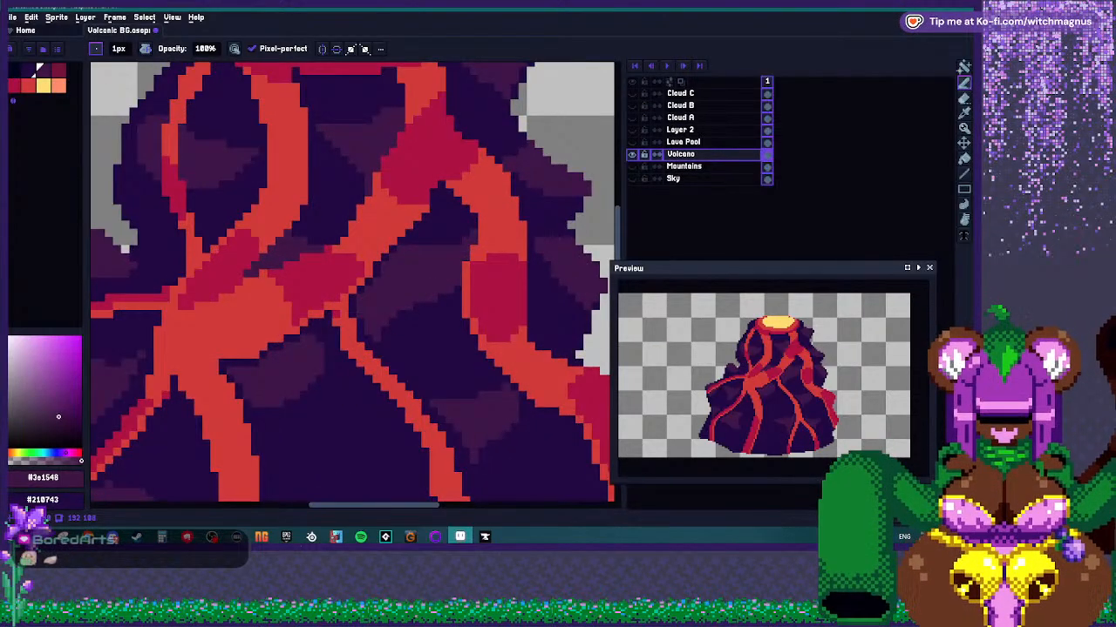
scroll(447, 234, up, 1)
key(x)
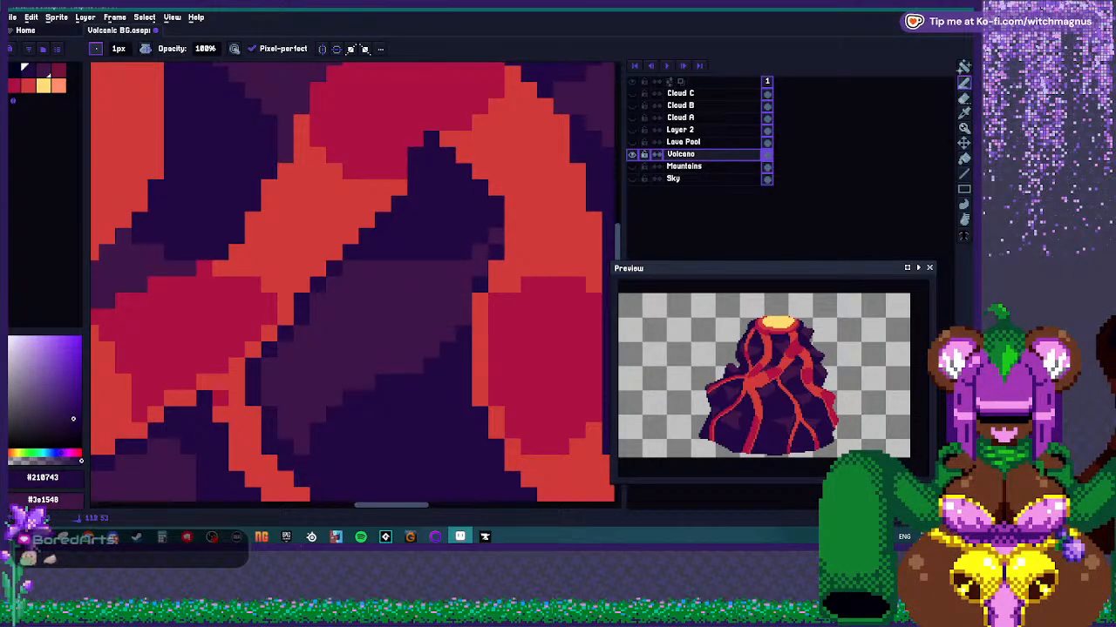
drag(301, 431, 285, 431)
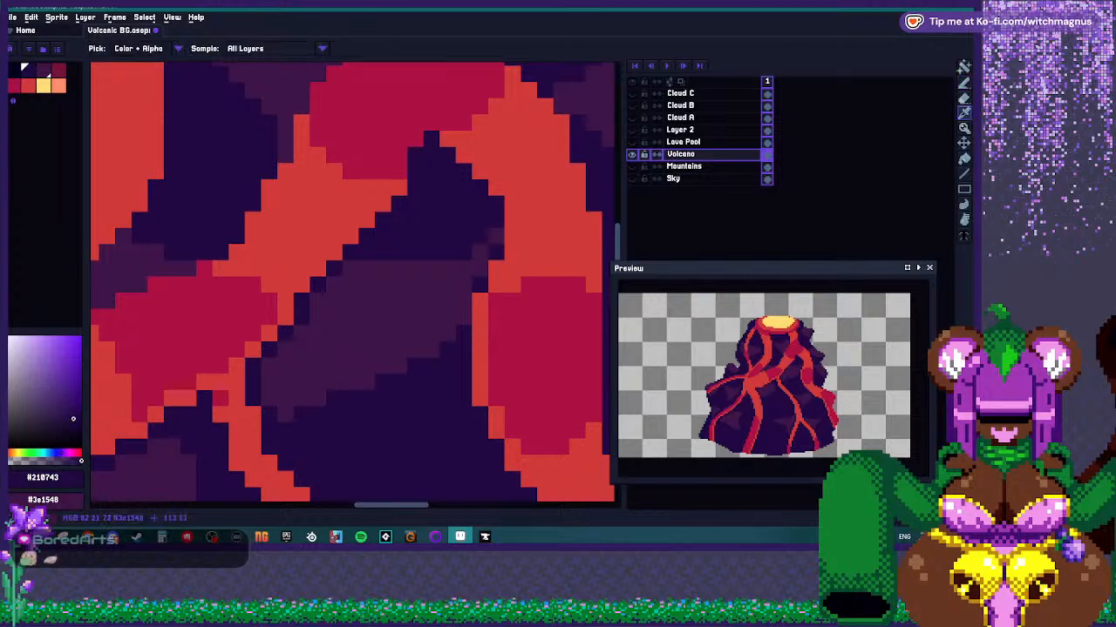
alt+click(350, 349)
Review the rock shading below the crater and along the volcano's upper right side.
scroll(350, 350, down, 3)
scroll(375, 225, up, 4)
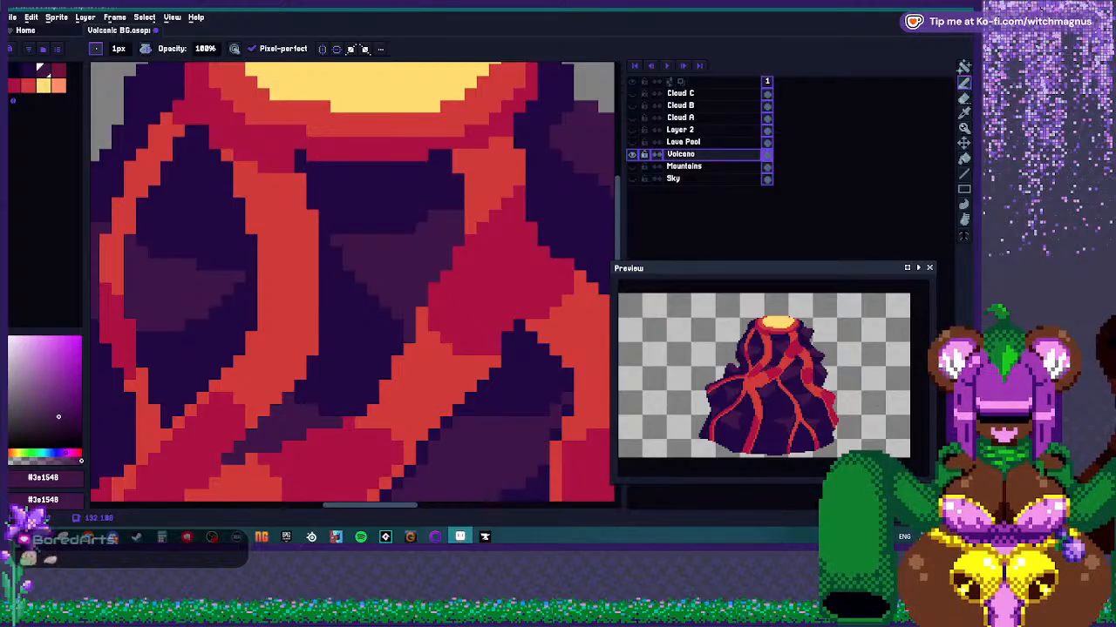
scroll(397, 325, down, 2)
scroll(384, 288, up, 2)
scroll(387, 287, down, 3)
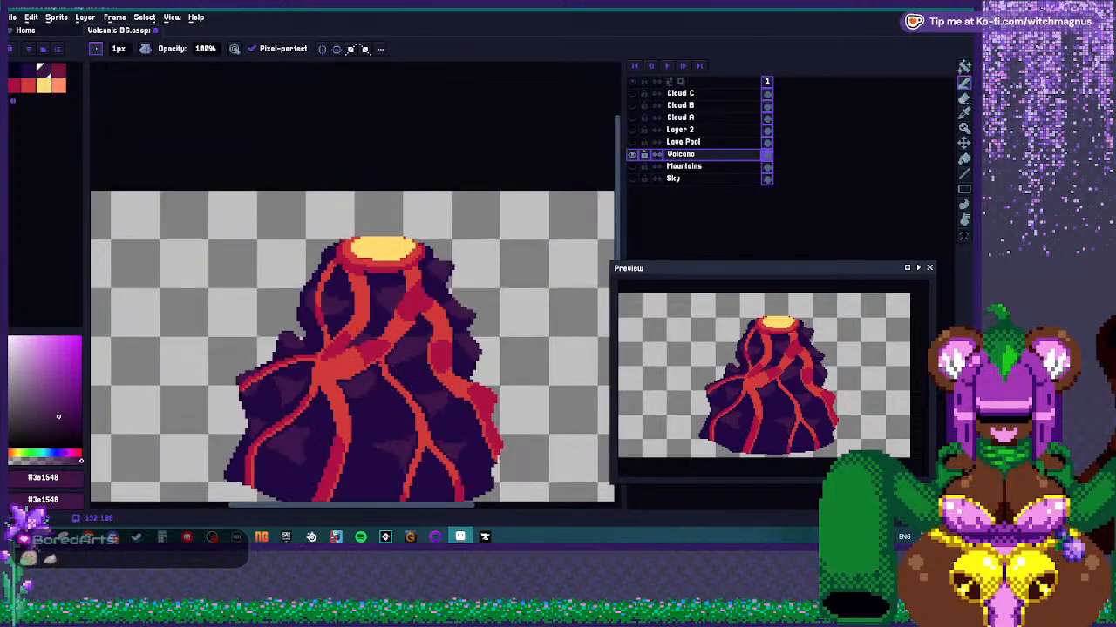
scroll(399, 285, up, 2)
scroll(384, 288, up, 2)
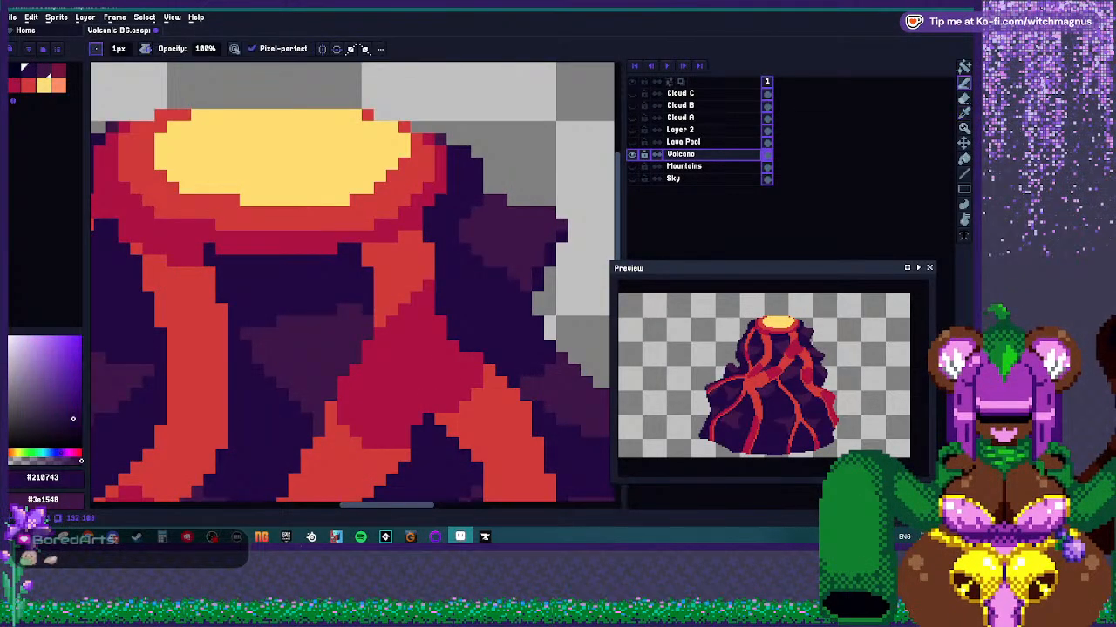
scroll(388, 296, down, 2)
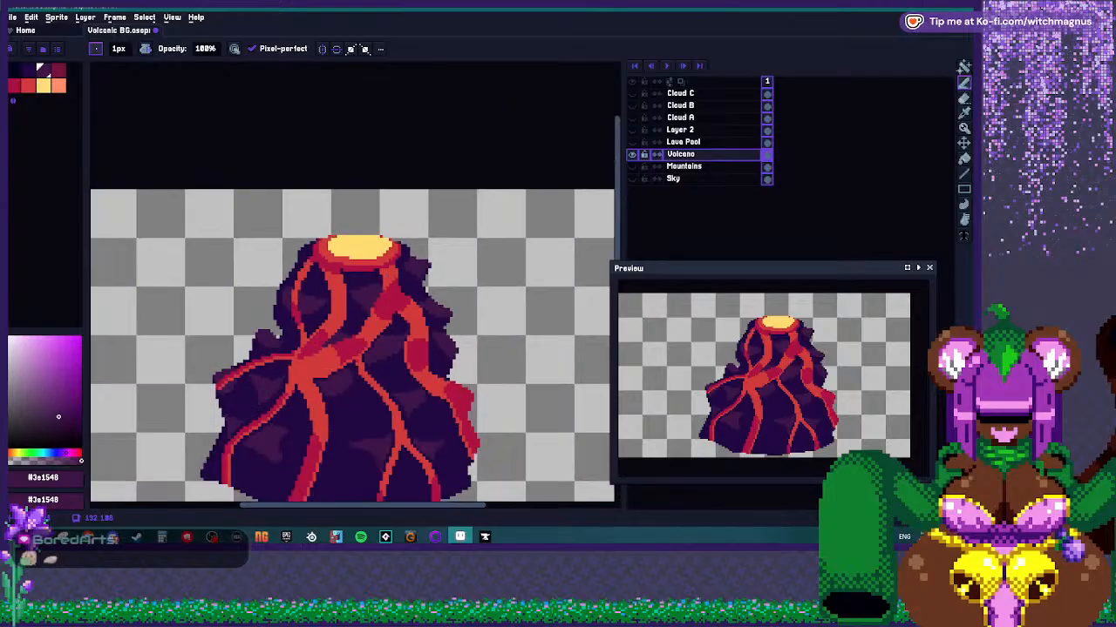
Paint a thin #3e1548 band on the rock directly beneath the crater rim, between the two upper lava streams.
scroll(402, 246, up, 3)
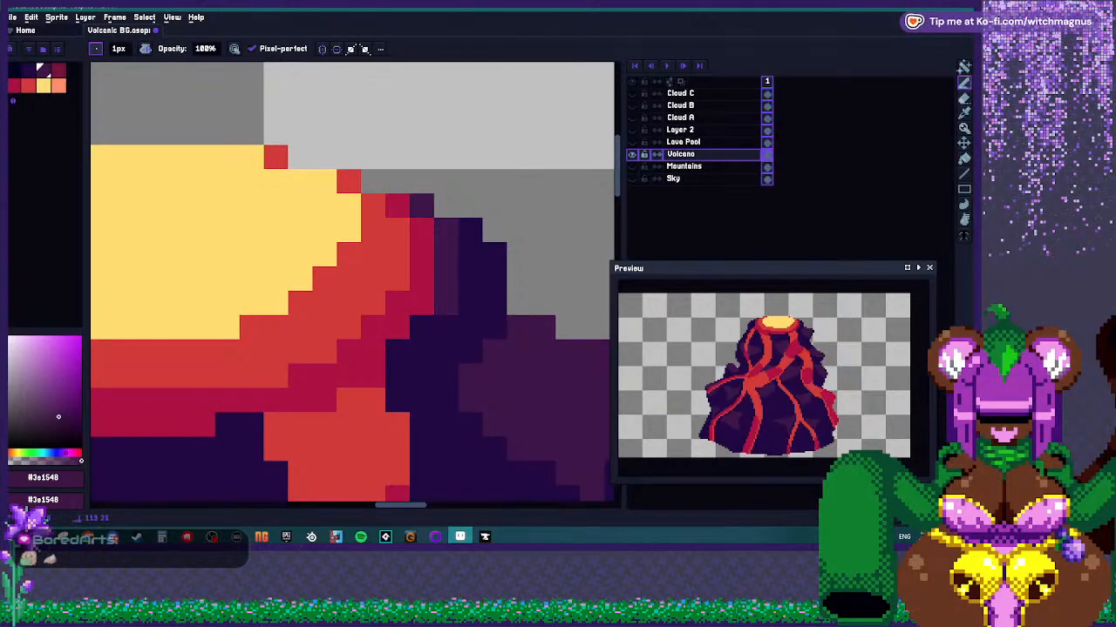
scroll(392, 349, down, 2)
scroll(366, 358, up, 1)
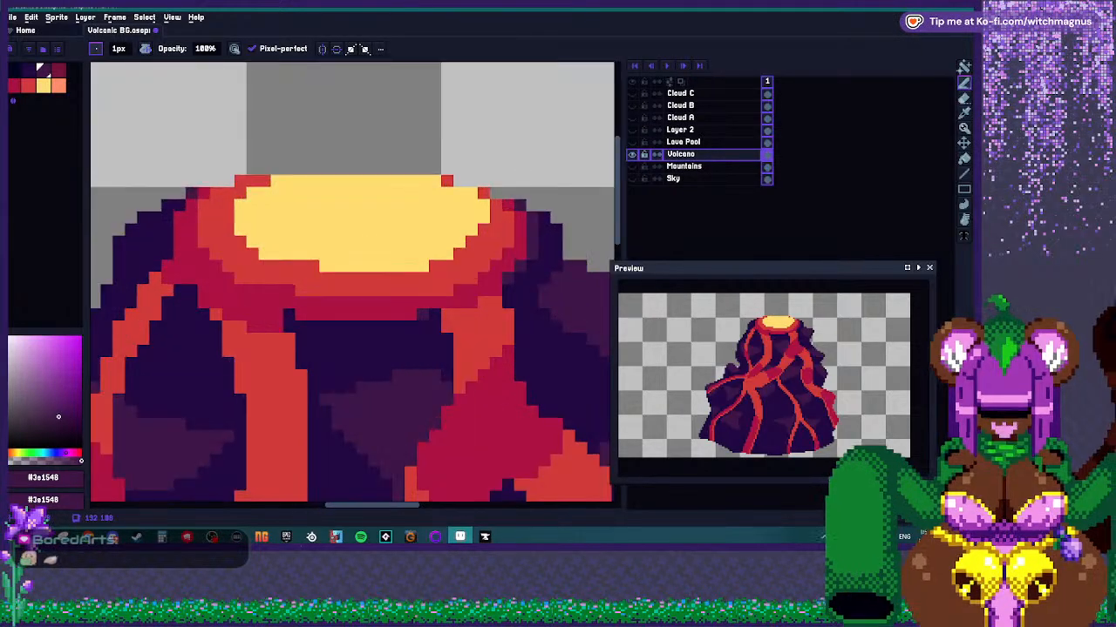
drag(405, 326, 283, 327)
scroll(279, 288, down, 2)
scroll(276, 251, up, 2)
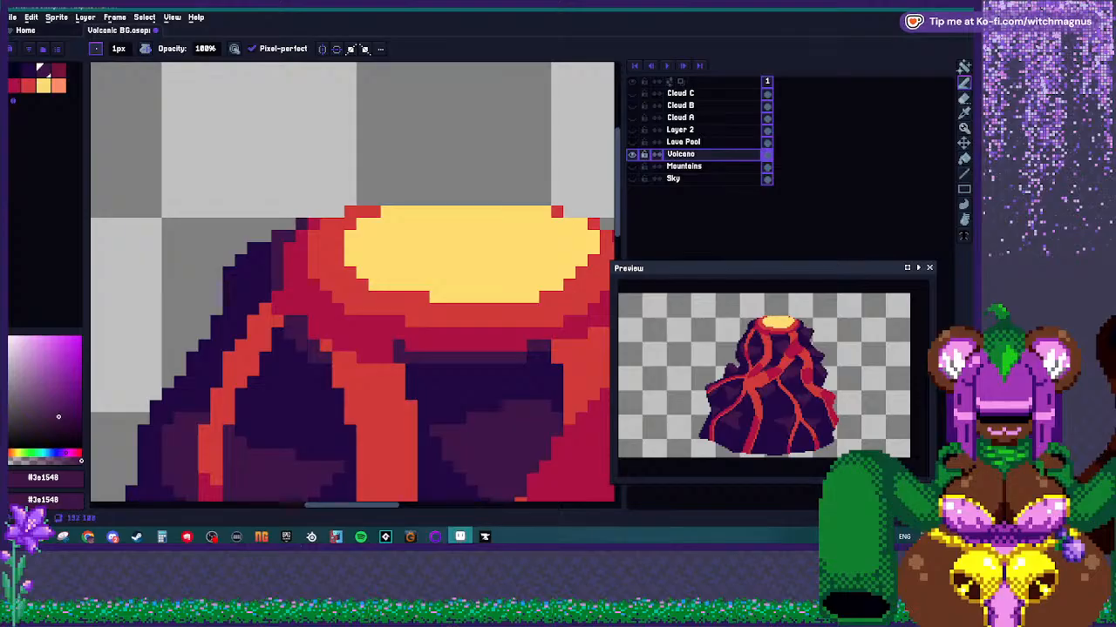
Widen the #3e1548 shading on the rock along the outer left and right sides of the crater rim.
alt+click(278, 242)
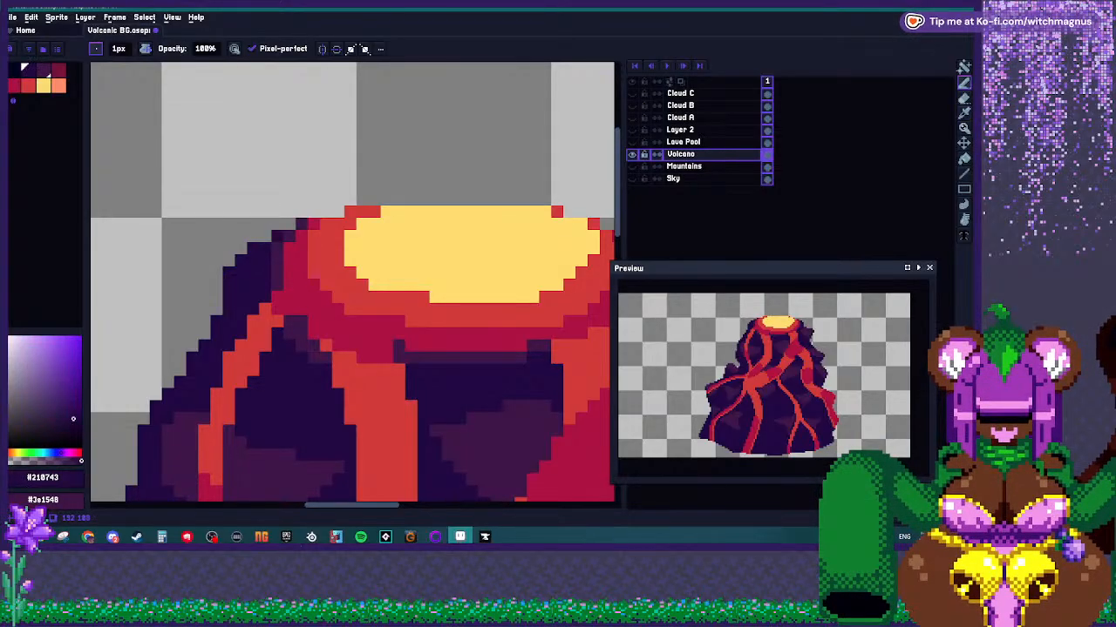
alt+click(300, 332)
scroll(315, 293, down, 2)
scroll(315, 294, up, 3)
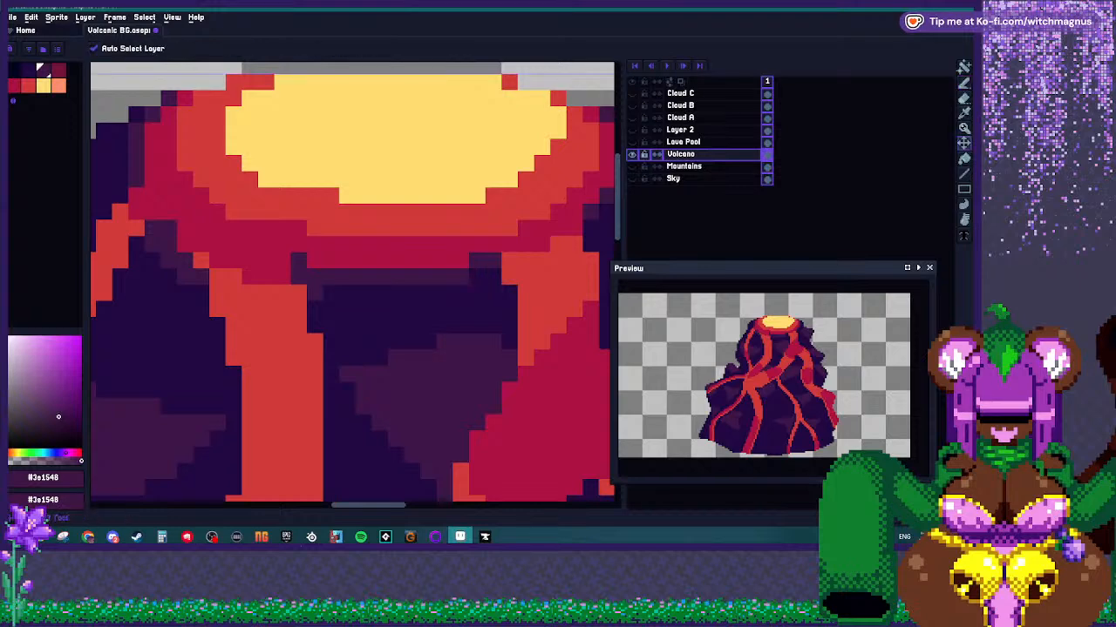
scroll(331, 293, down, 1)
scroll(448, 270, up, 1)
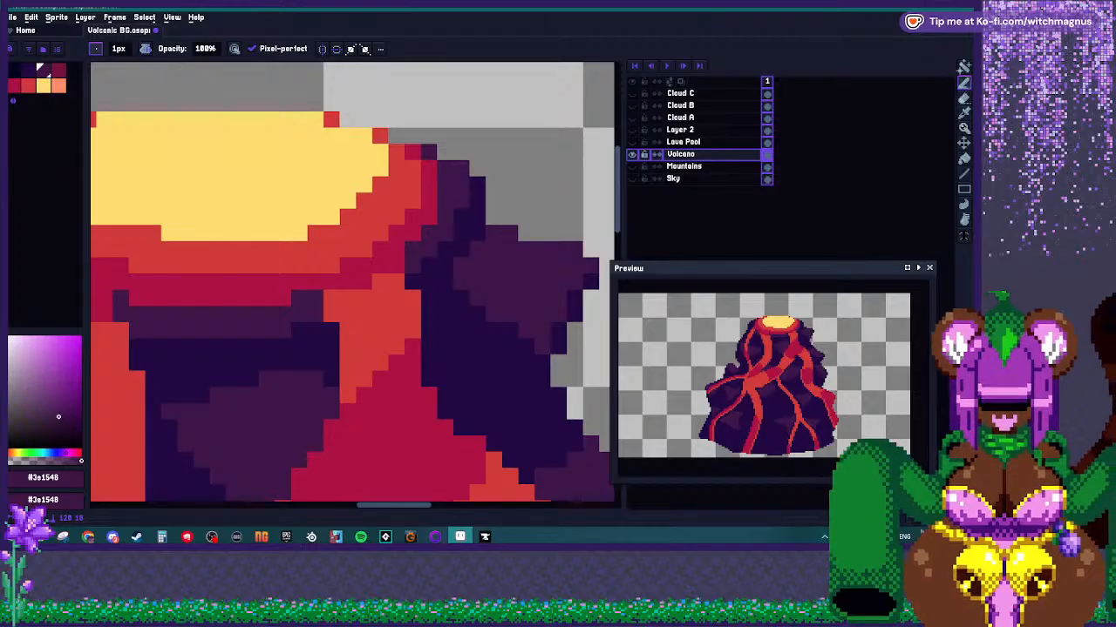
scroll(454, 226, down, 3)
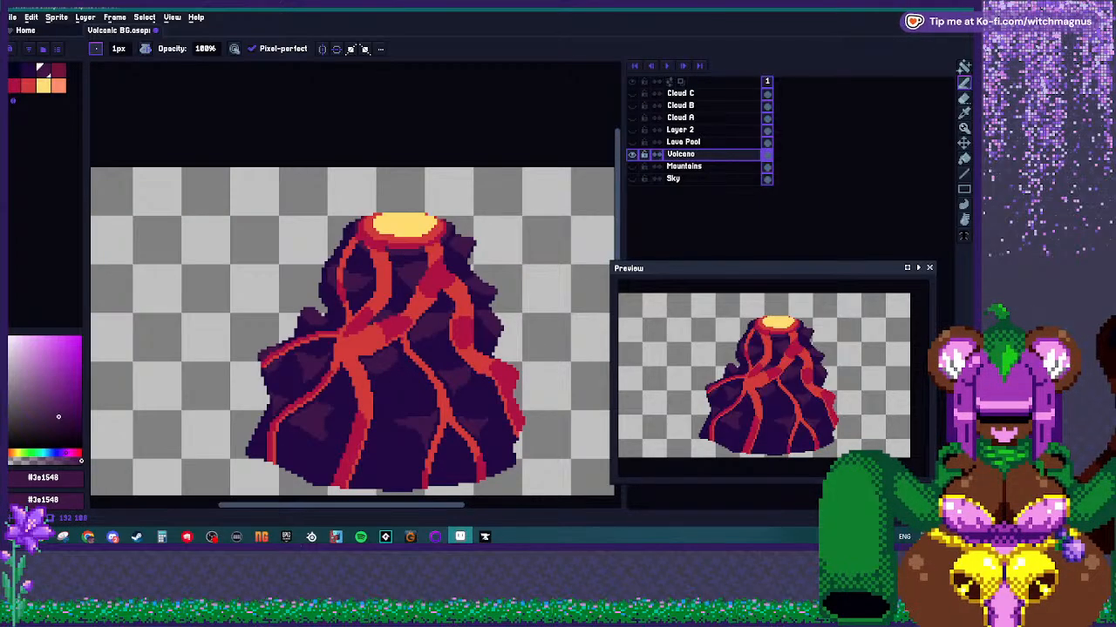
scroll(355, 224, up, 3)
mouse_move(345, 223)
mouse_down()
mouse_move(345, 278)
mouse_move(362, 320)
mouse_up()
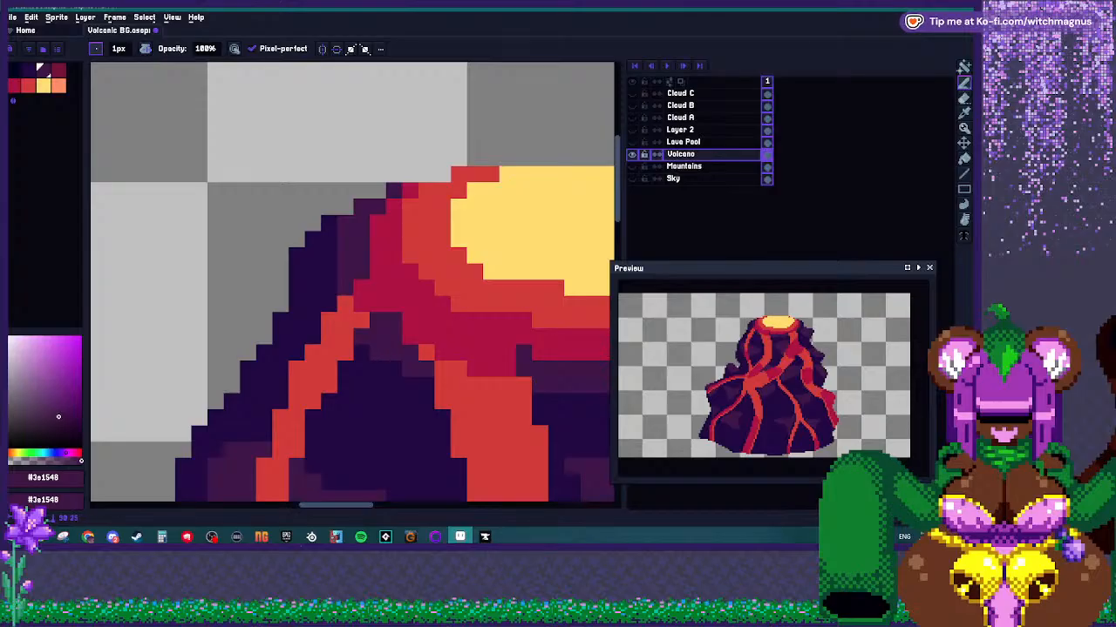
Examine the purple rock shading around the crater rim and upper lava streams, comparing close-up and full views.
scroll(383, 358, down, 2)
scroll(401, 262, up, 2)
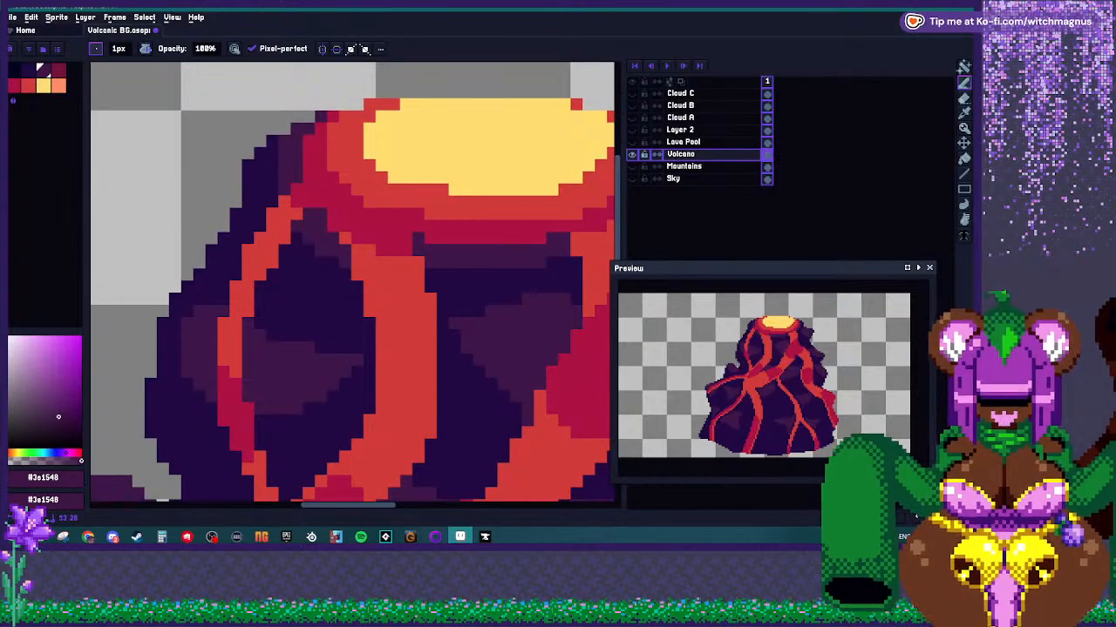
scroll(340, 261, down, 2)
scroll(387, 253, up, 2)
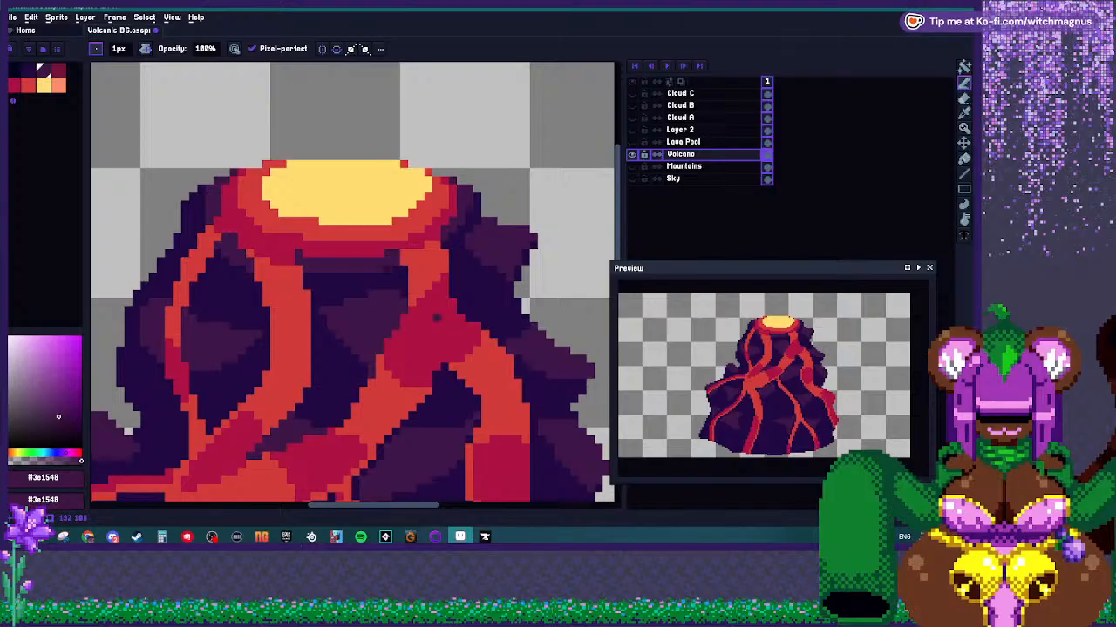
scroll(453, 324, down, 3)
scroll(401, 278, up, 3)
scroll(375, 278, down, 3)
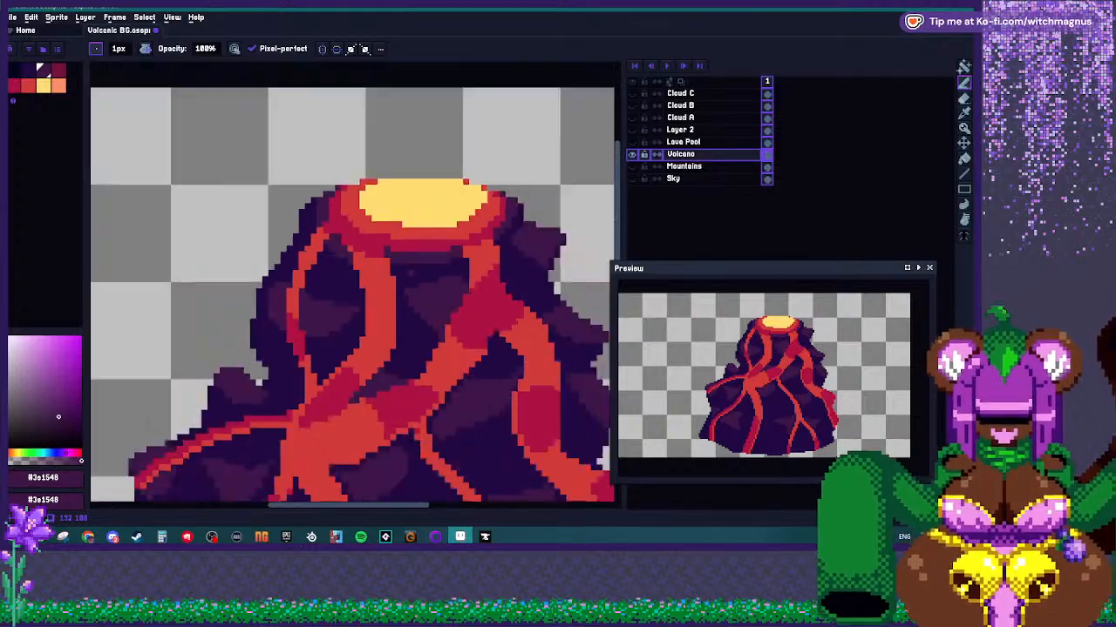
scroll(375, 279, up, 3)
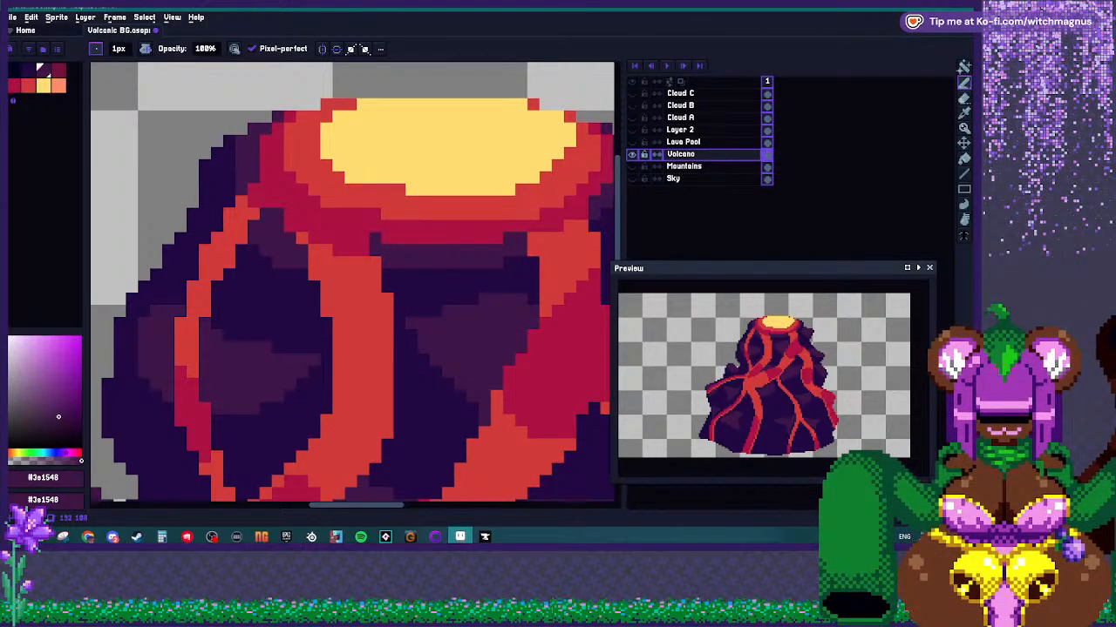
scroll(290, 312, down, 3)
scroll(373, 250, up, 3)
click(407, 236)
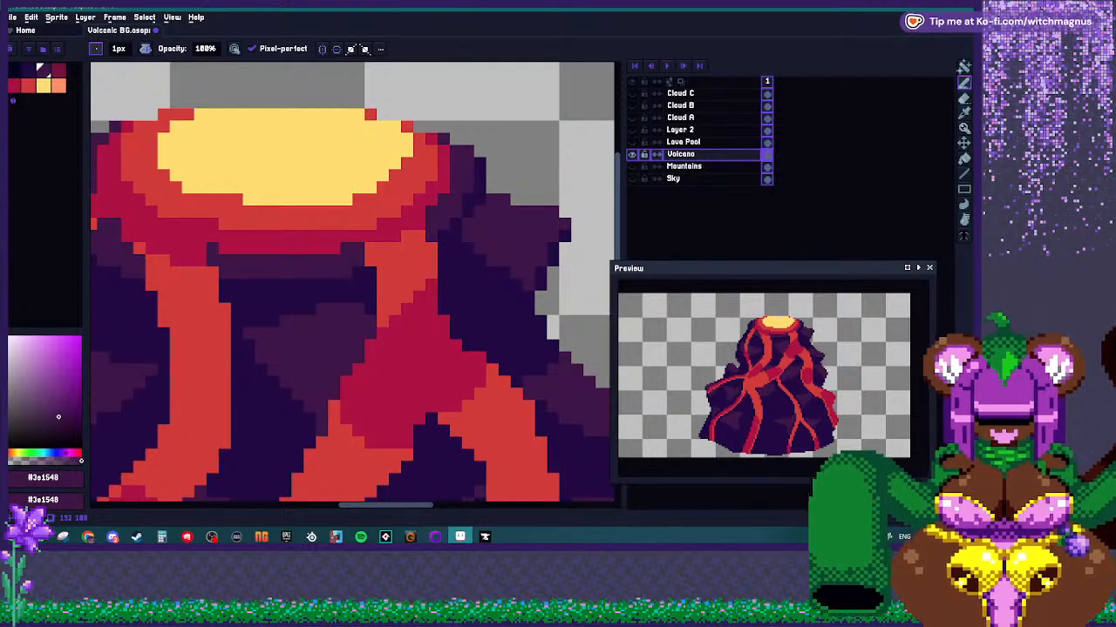
scroll(408, 256, down, 2)
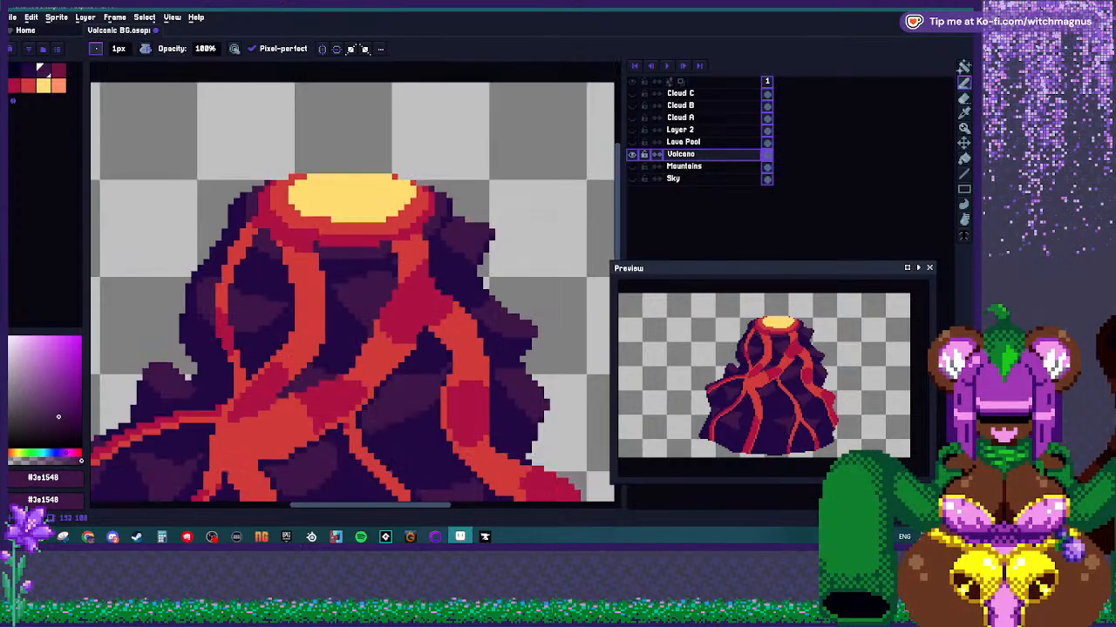
scroll(384, 262, down, 2)
scroll(384, 262, up, 2)
scroll(342, 288, up, 1)
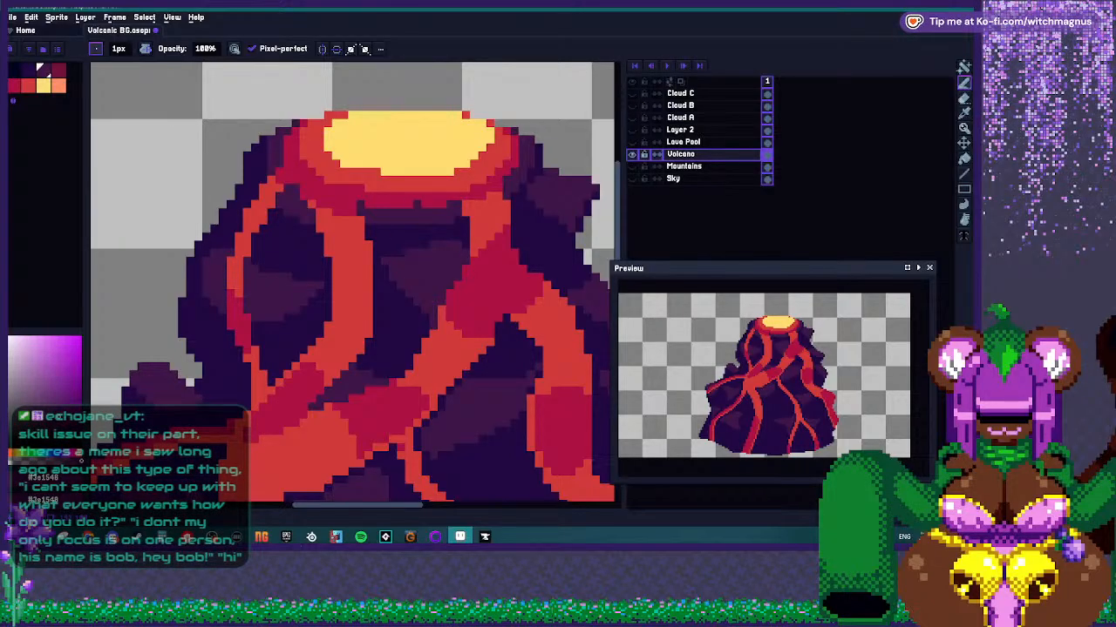
Touch up the upper left corner of the #3e1548 patch on the rock right of the crater, then resample #3e1548.
scroll(352, 285, down, 2)
scroll(352, 285, up, 4)
click(480, 203)
drag(496, 187, 511, 188)
alt+click(511, 211)
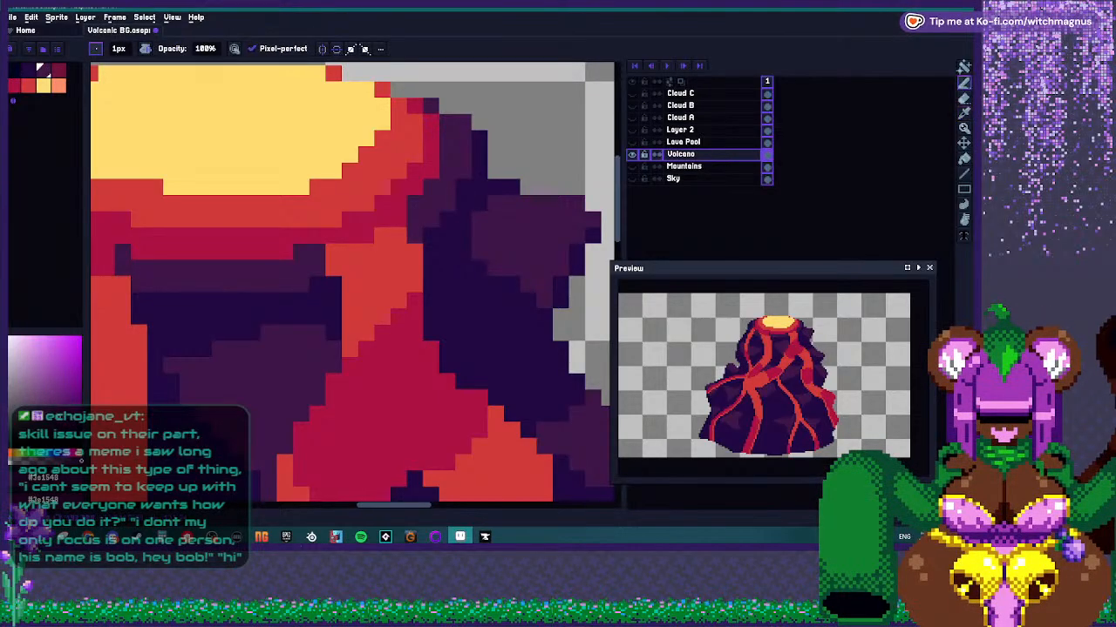
scroll(352, 285, down, 3)
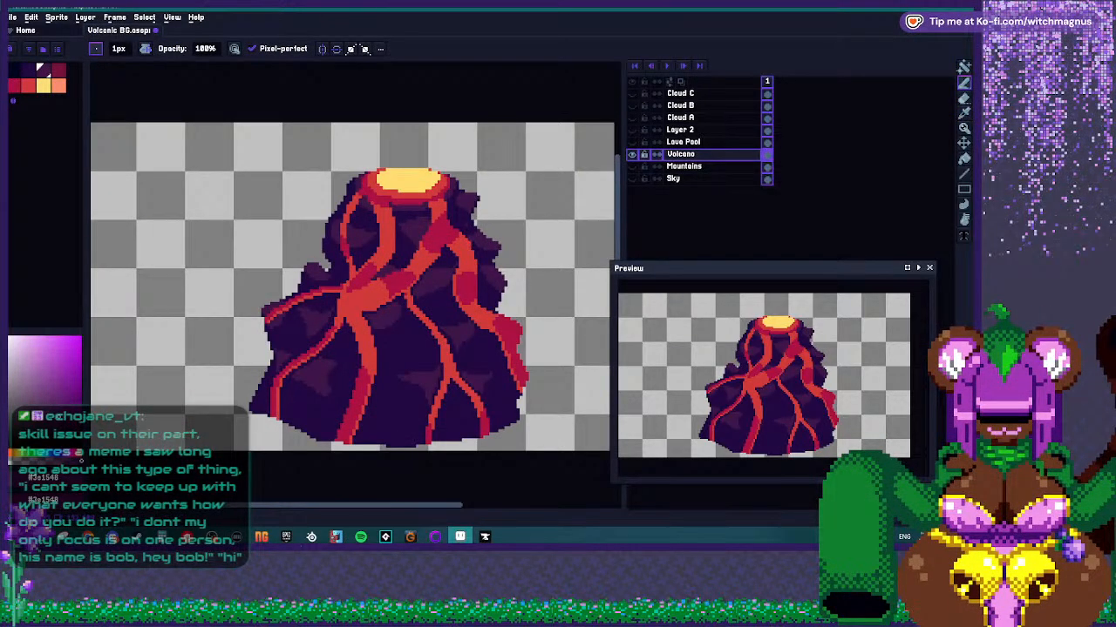
Switch to #ffdd69 and paint a slanted highlight across the wide lava stream below the crater's left half.
scroll(495, 248, up, 3)
scroll(495, 248, up, 1)
scroll(392, 270, down, 4)
scroll(380, 287, up, 5)
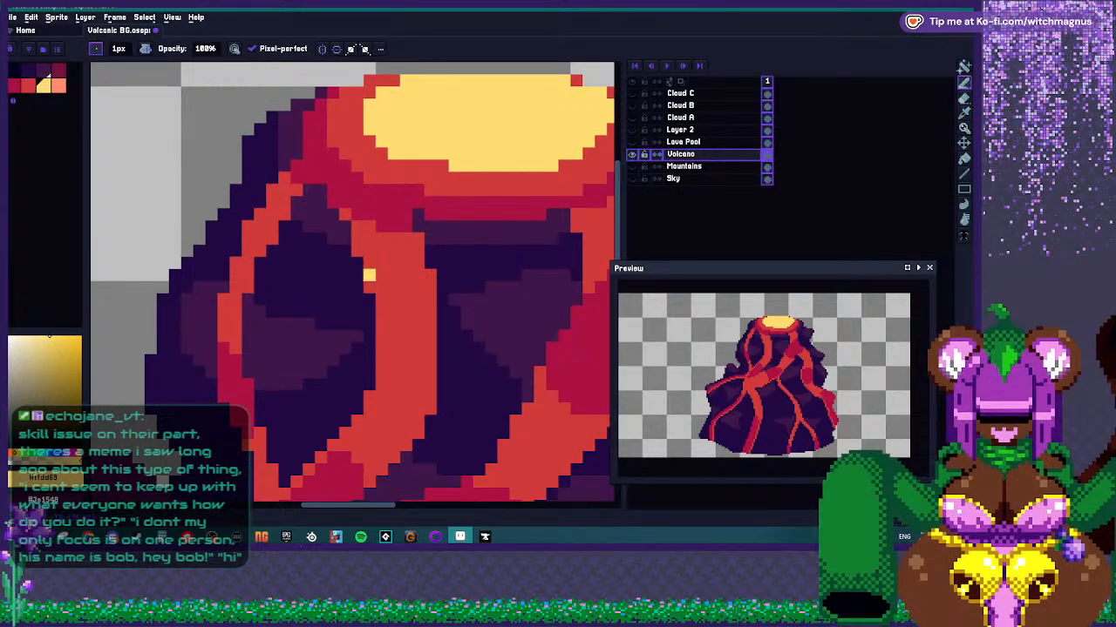
mouse_move(374, 281)
mouse_down()
mouse_move(418, 312)
mouse_move(431, 345)
mouse_move(382, 300)
mouse_move(381, 311)
mouse_up()
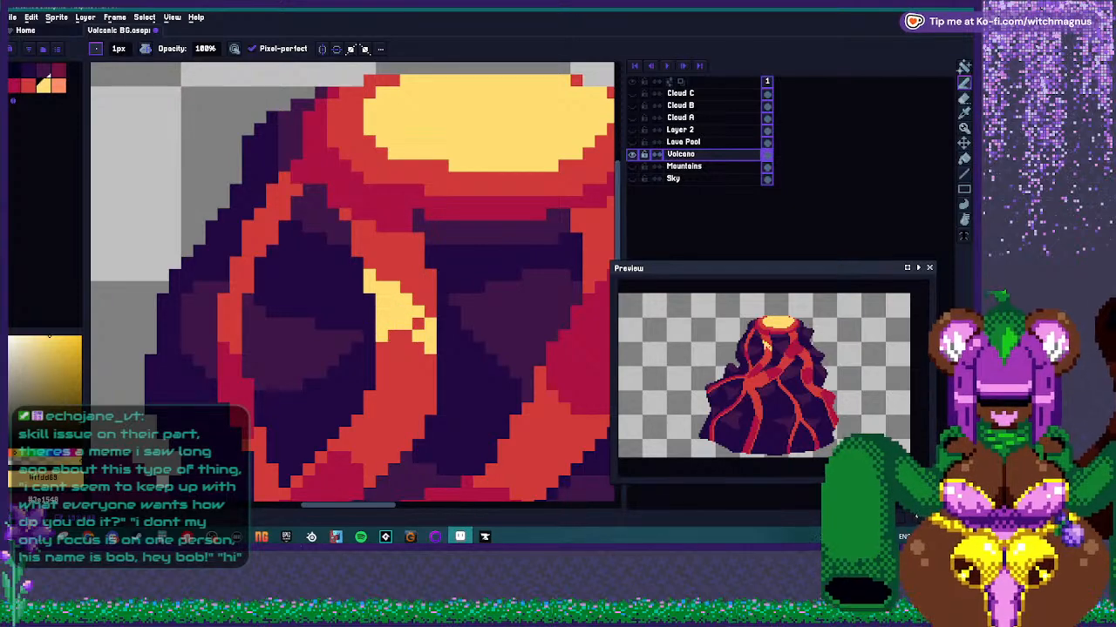
drag(406, 348, 394, 337)
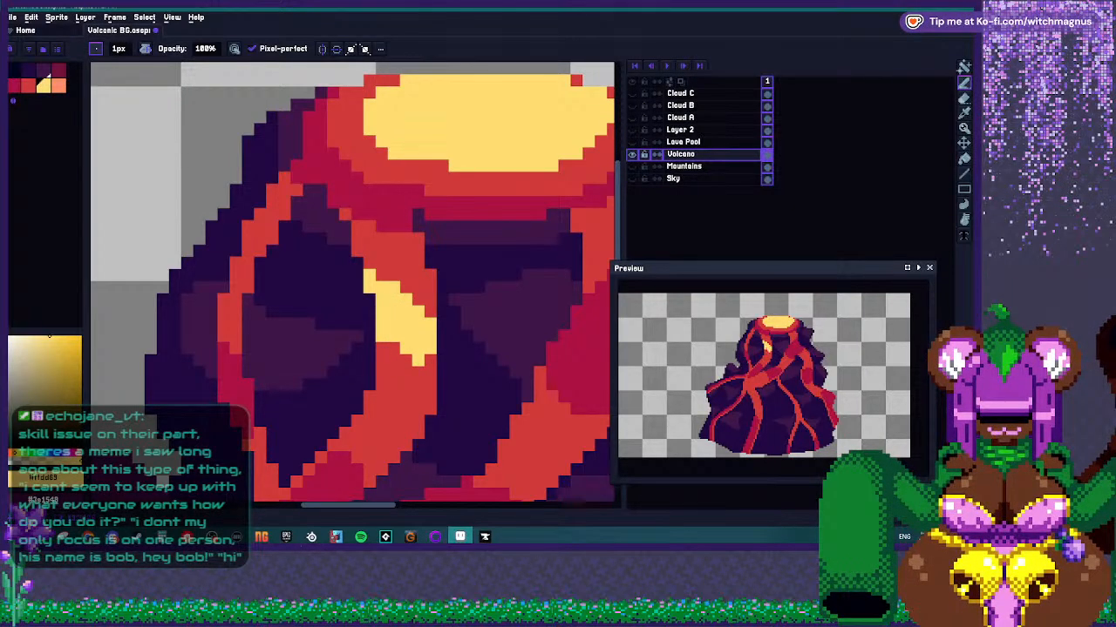
Paint a #ffdd69 highlight across the lava stream just below the crater rim's right half.
scroll(421, 219, down, 3)
scroll(488, 203, up, 3)
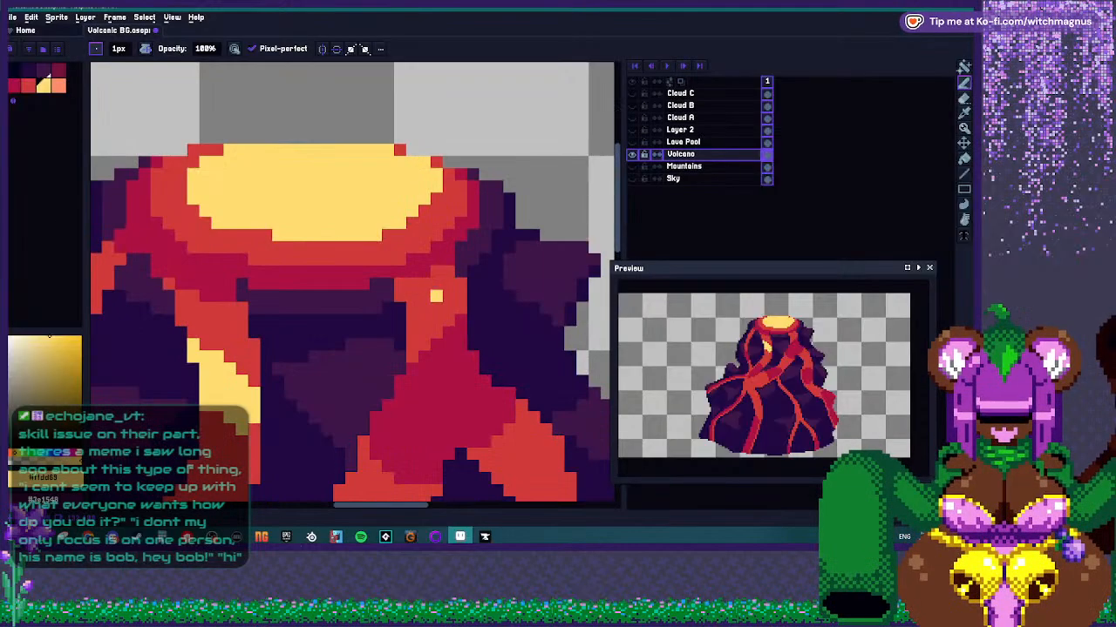
drag(412, 323, 462, 282)
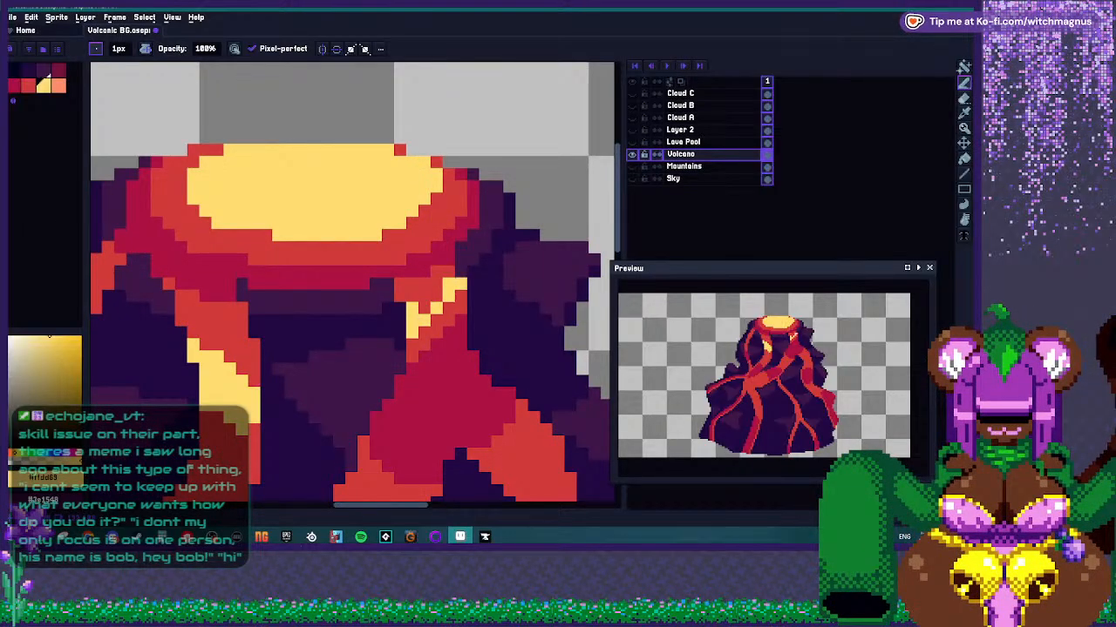
scroll(418, 290, down, 3)
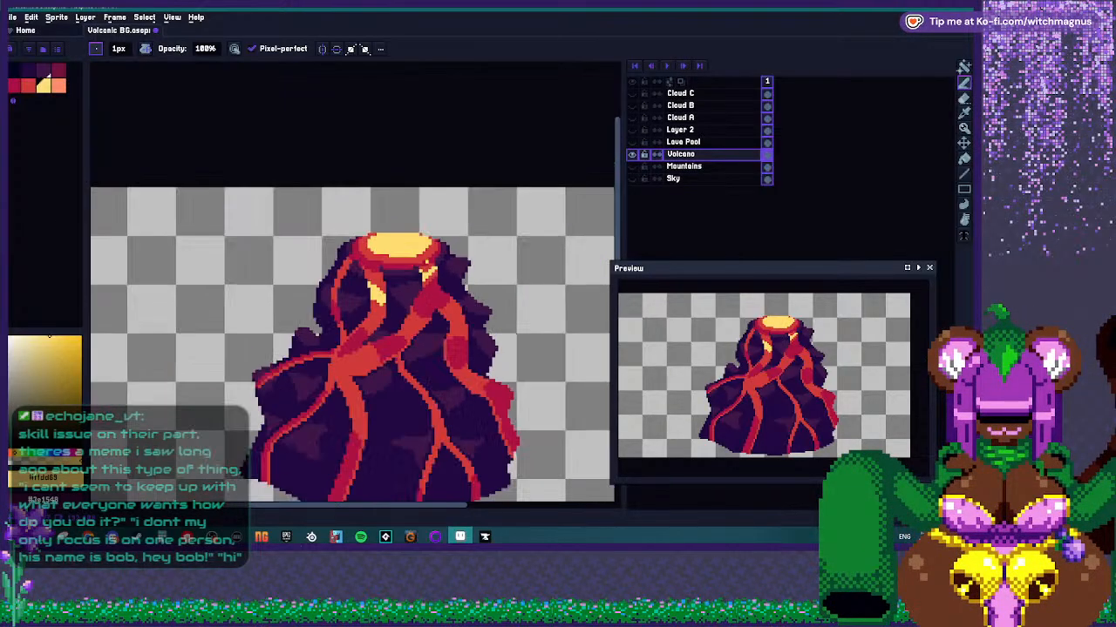
scroll(384, 262, up, 2)
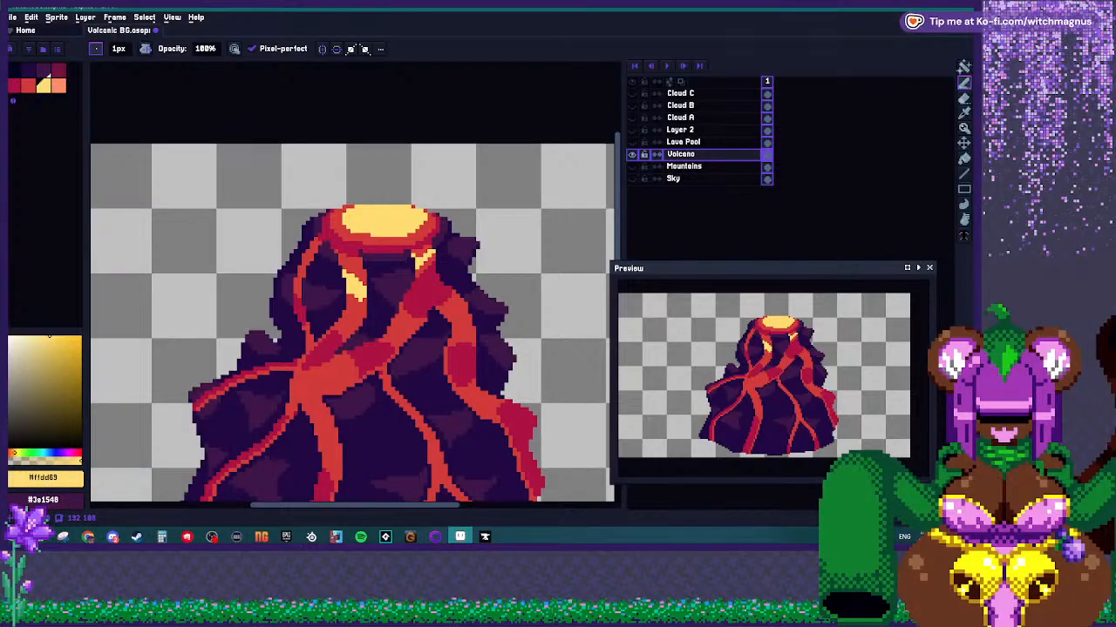
Paint #ffdd69 highlights on both lava branches that fork below the large crimson patch under the crater.
scroll(373, 320, up, 4)
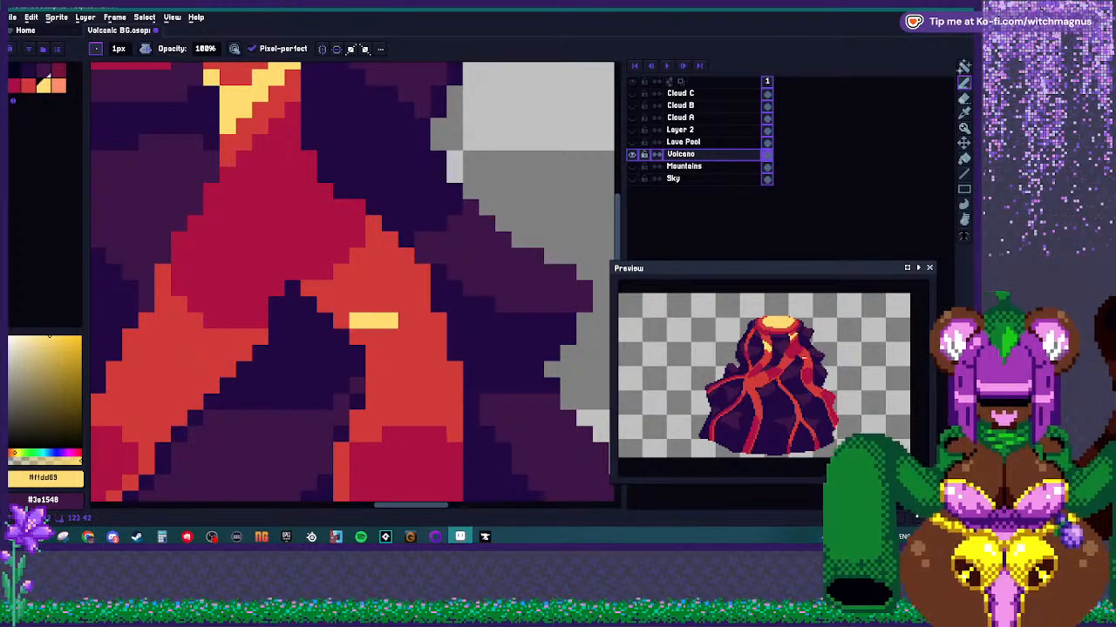
mouse_move(392, 303)
mouse_down()
mouse_move(340, 320)
mouse_move(374, 335)
mouse_move(373, 384)
mouse_move(421, 336)
mouse_move(437, 336)
mouse_move(408, 339)
mouse_up()
scroll(371, 290, down, 3)
scroll(370, 290, up, 3)
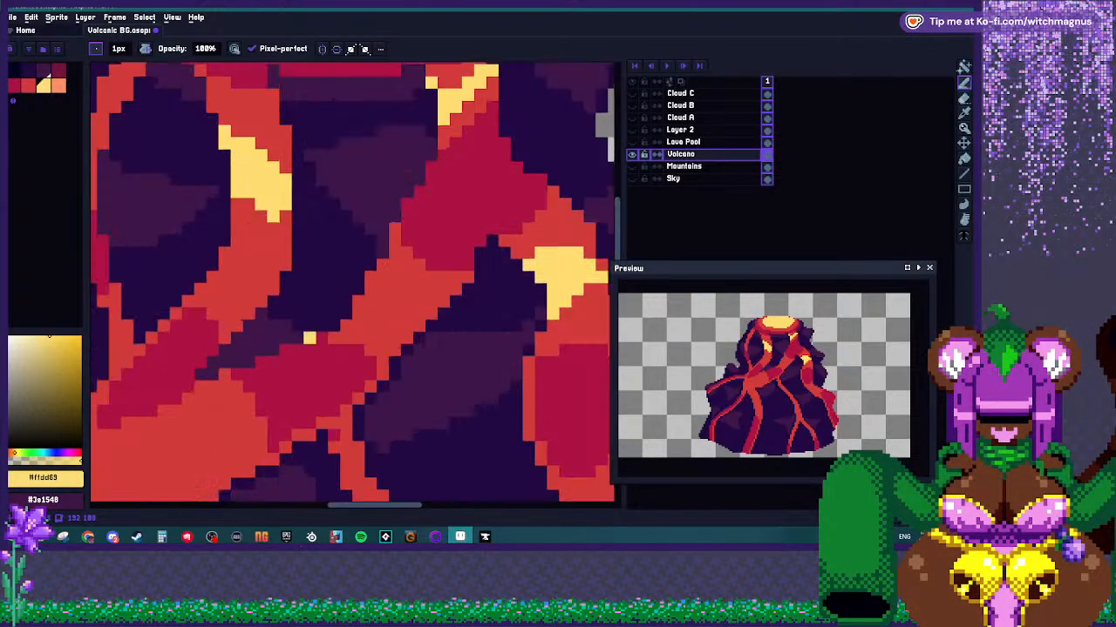
mouse_move(389, 302)
mouse_down()
mouse_move(444, 301)
mouse_move(395, 337)
mouse_move(417, 321)
mouse_move(384, 330)
mouse_move(385, 313)
mouse_move(394, 319)
mouse_move(371, 289)
mouse_up()
scroll(383, 327, down, 3)
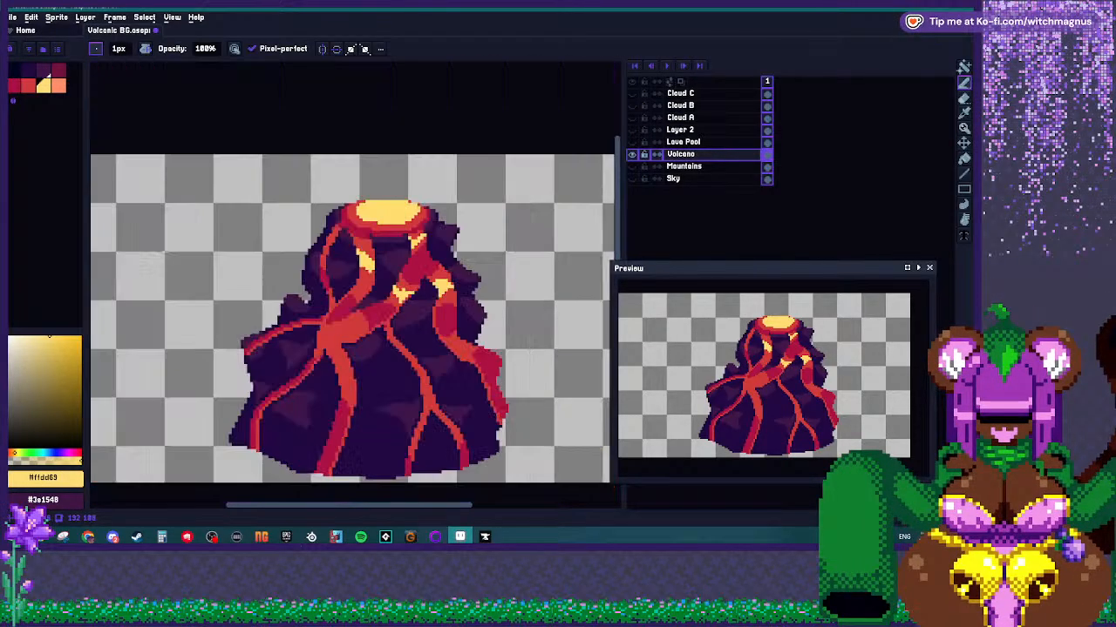
Paint a #ffdd69 highlight on the right lava stream, just above the crimson section at the volcano's right edge.
scroll(407, 332, up, 3)
mouse_move(407, 331)
mouse_down()
mouse_move(466, 378)
mouse_move(480, 346)
mouse_move(452, 320)
mouse_move(431, 322)
mouse_move(440, 307)
mouse_move(419, 338)
mouse_move(422, 316)
mouse_move(445, 355)
mouse_up()
scroll(446, 351, down, 5)
Paint a thin #ffdd69 highlight along the upper part of the narrow lava branch right of the central junction.
scroll(435, 345, up, 5)
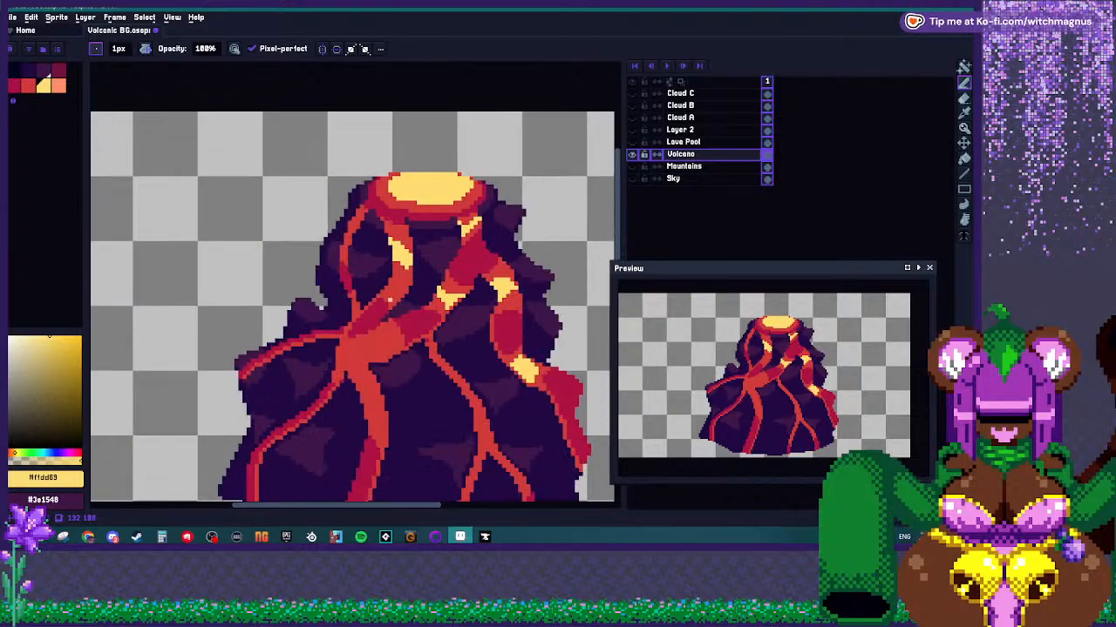
drag(409, 316, 471, 376)
drag(425, 321, 470, 372)
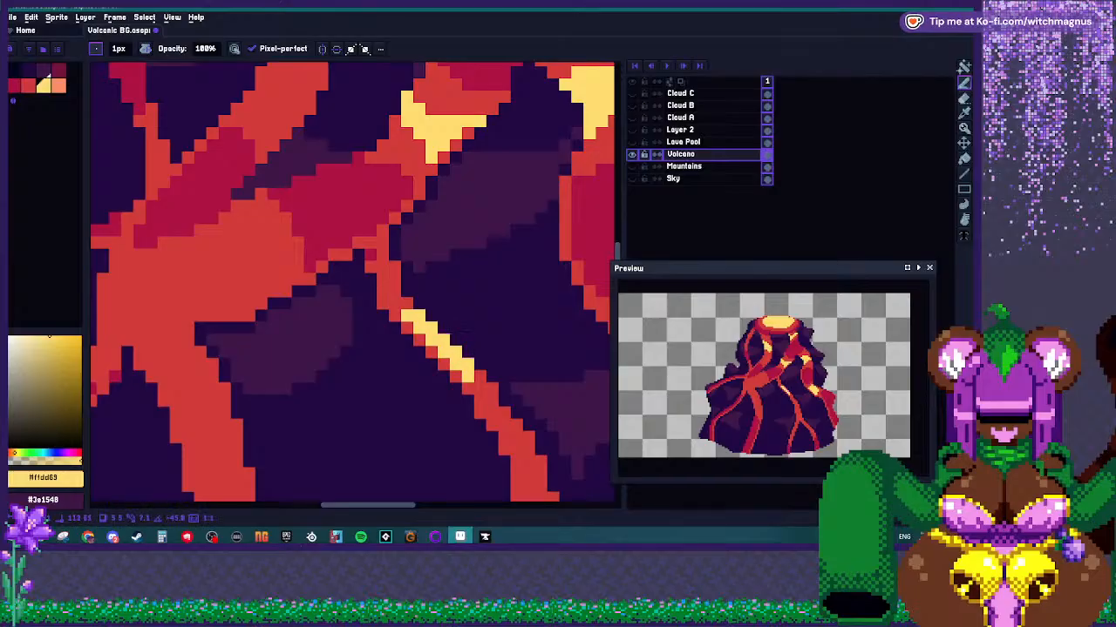
scroll(427, 324, down, 4)
scroll(420, 277, up, 4)
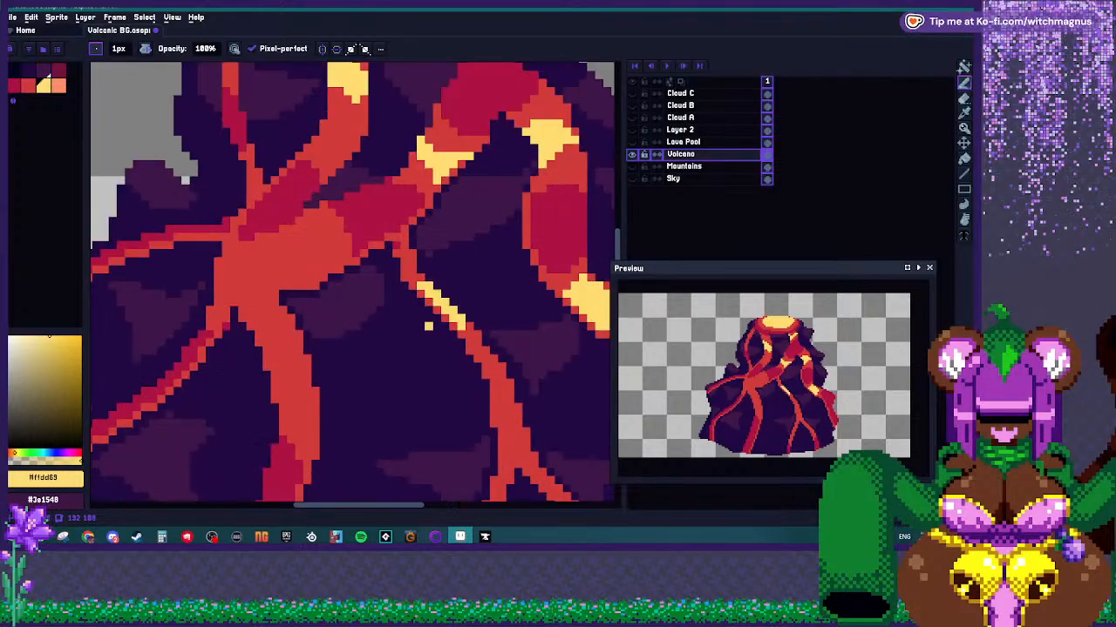
click(413, 261)
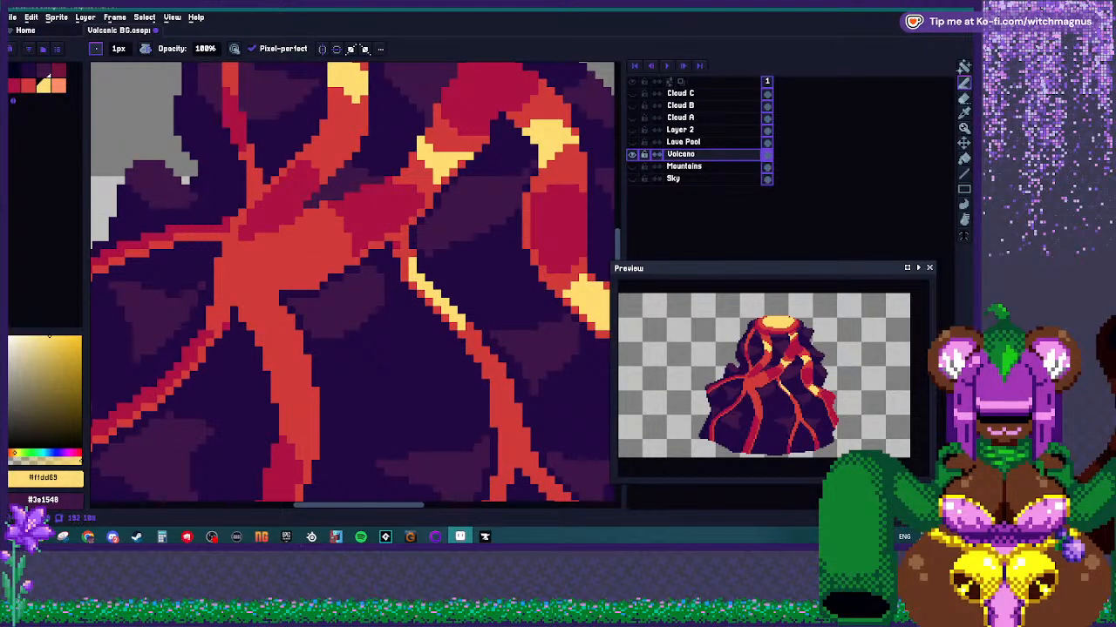
Paint a tapering #ffdd69 highlight down the upper part of the thick lava stream directly below the central junction.
scroll(396, 283, down, 4)
scroll(383, 277, up, 5)
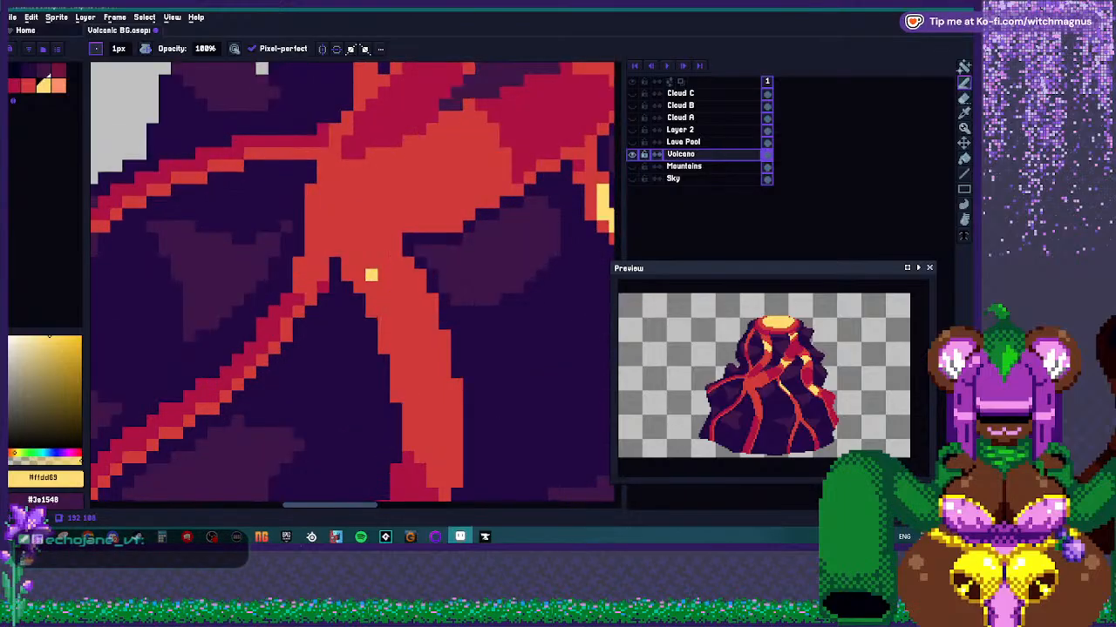
drag(365, 283, 397, 339)
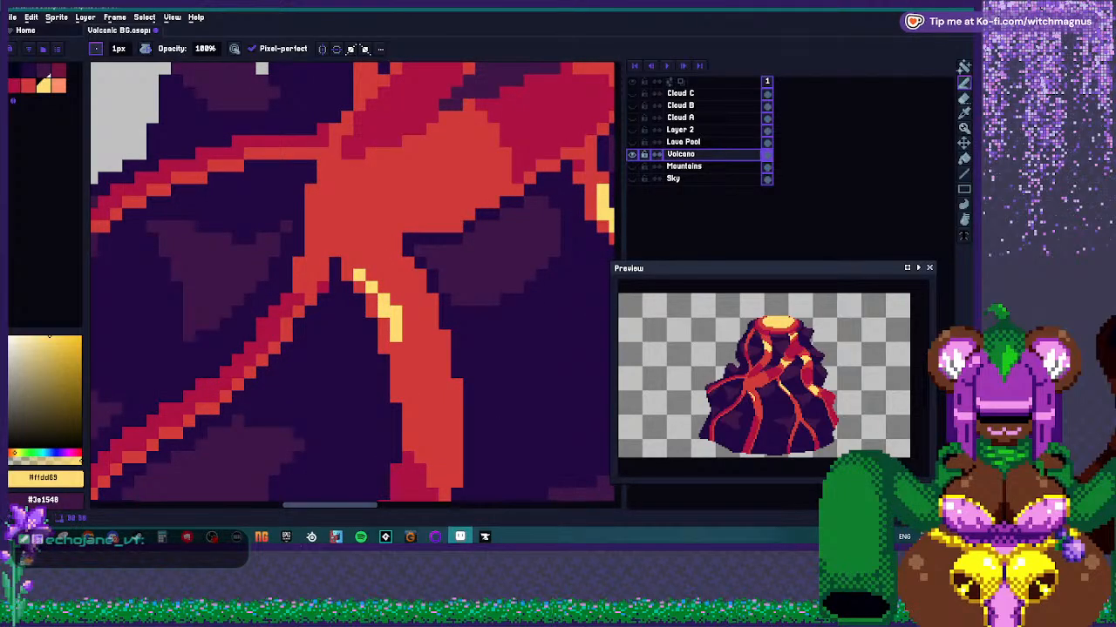
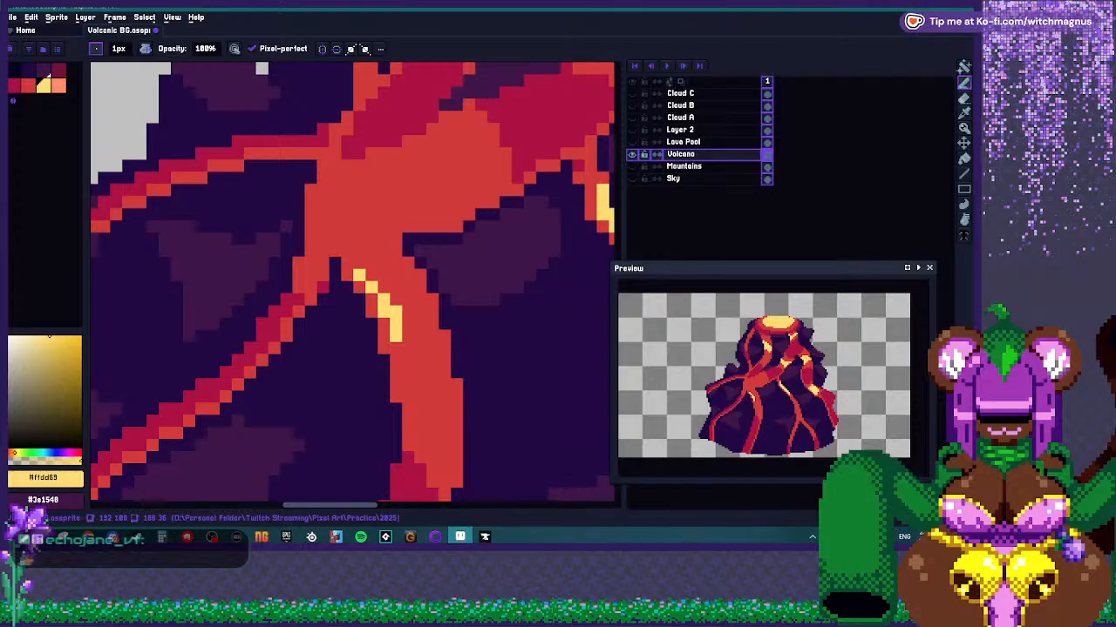
scroll(354, 267, up, 1)
mouse_move(370, 283)
mouse_down()
mouse_move(402, 283)
mouse_move(403, 268)
mouse_move(387, 279)
mouse_move(404, 399)
mouse_up()
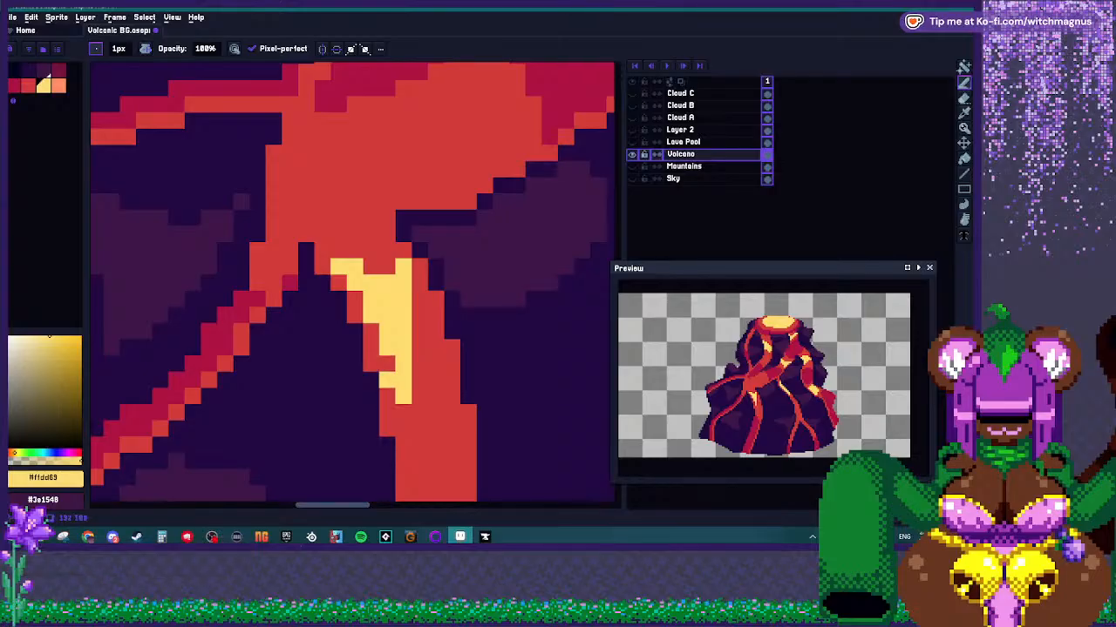
drag(420, 329, 420, 429)
click(421, 364)
click(420, 299)
scroll(397, 323, down, 8)
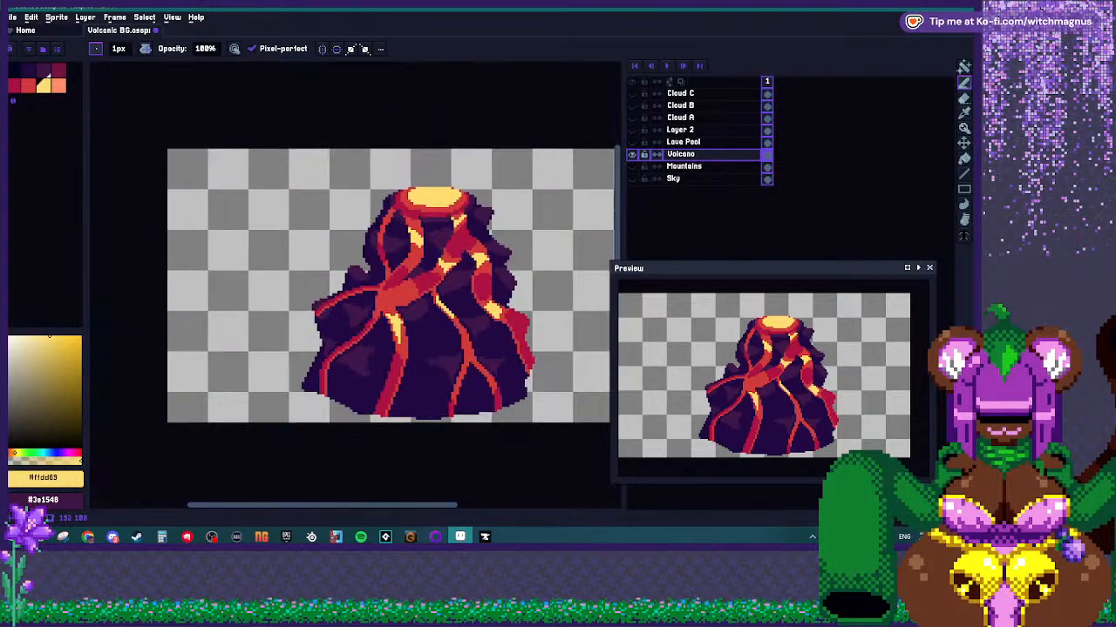
Paint a #ffdd69 highlight on the narrow right lava branch just above the point where it forks.
scroll(446, 329, up, 5)
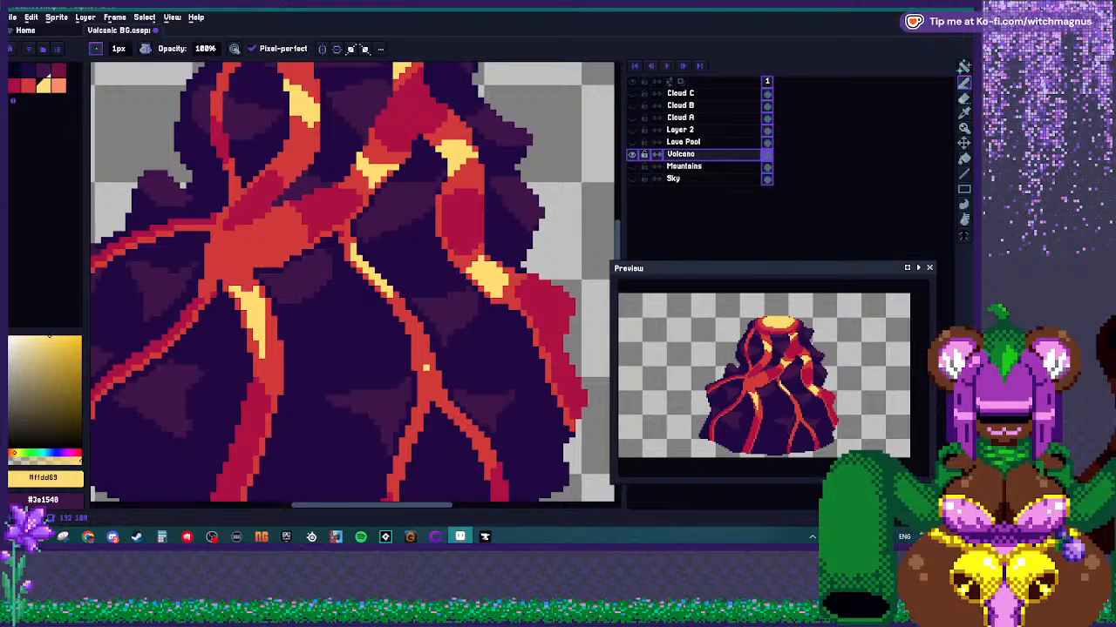
scroll(444, 435, up, 1)
drag(420, 328, 420, 407)
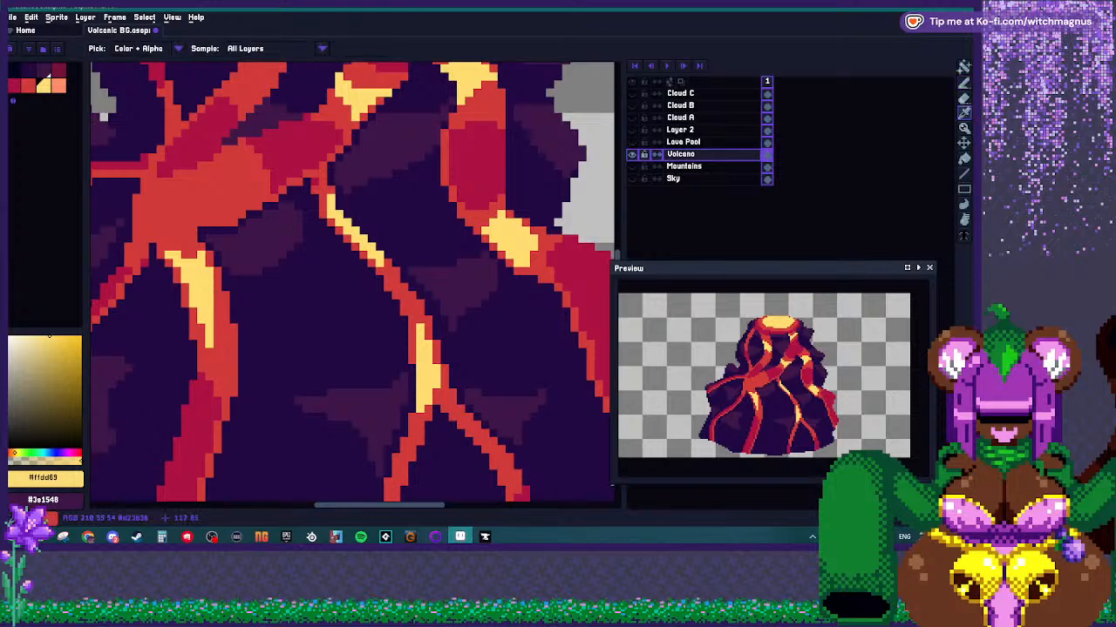
key(bracketleft)
key(bracketright)
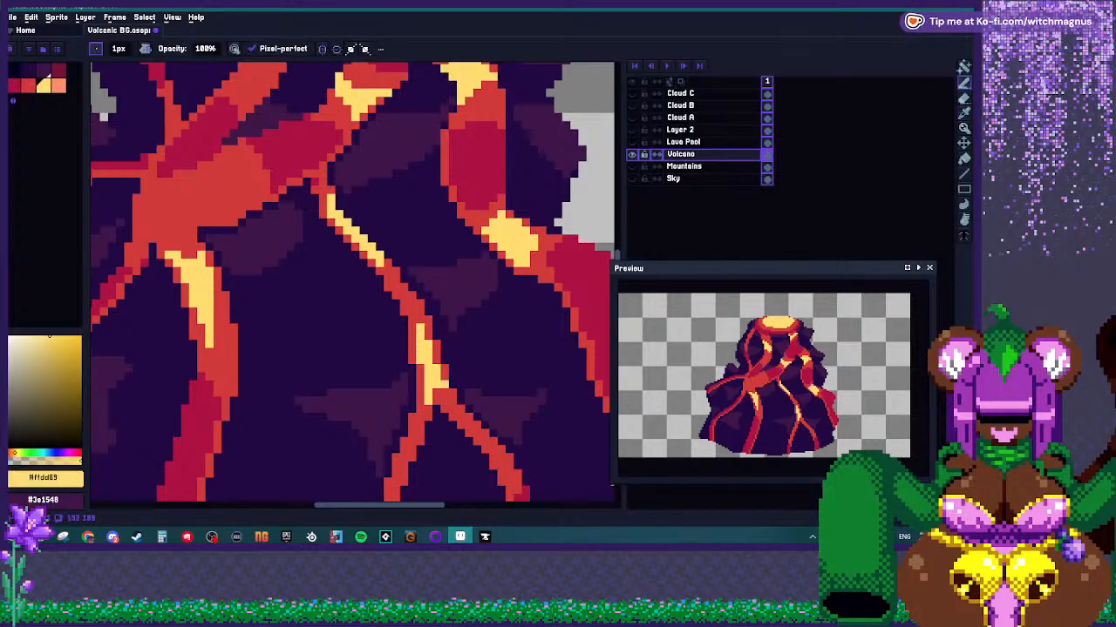
Paint thin #ffdd69 highlights along both lower branches of the narrow right stream, starting at the fork.
scroll(420, 367, down, 2)
scroll(445, 371, up, 2)
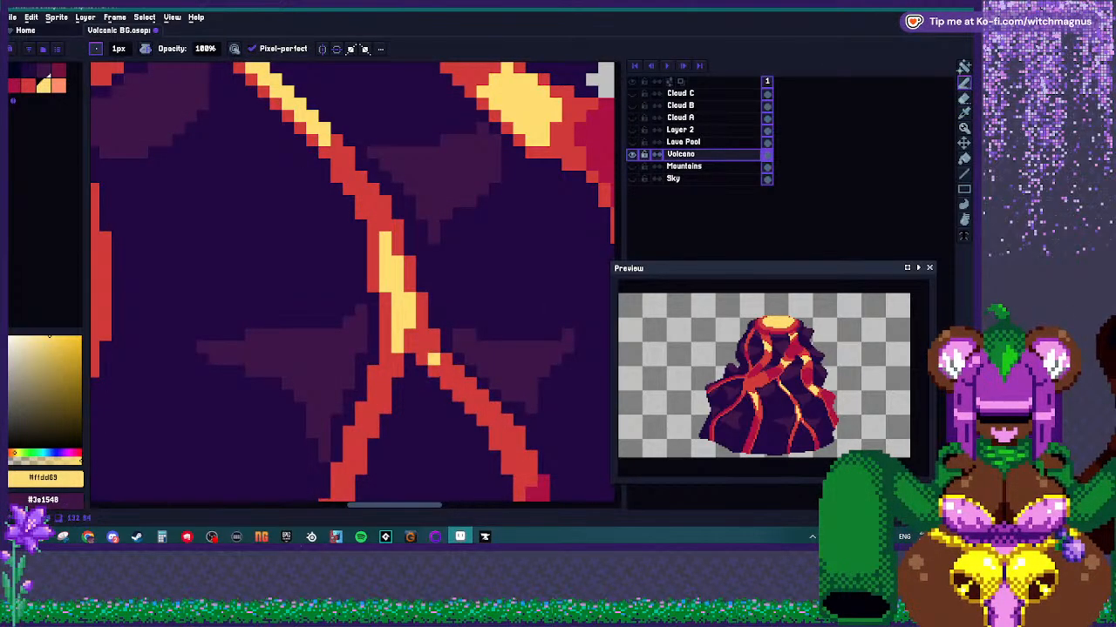
scroll(413, 369, down, 2)
scroll(413, 366, up, 2)
click(413, 364)
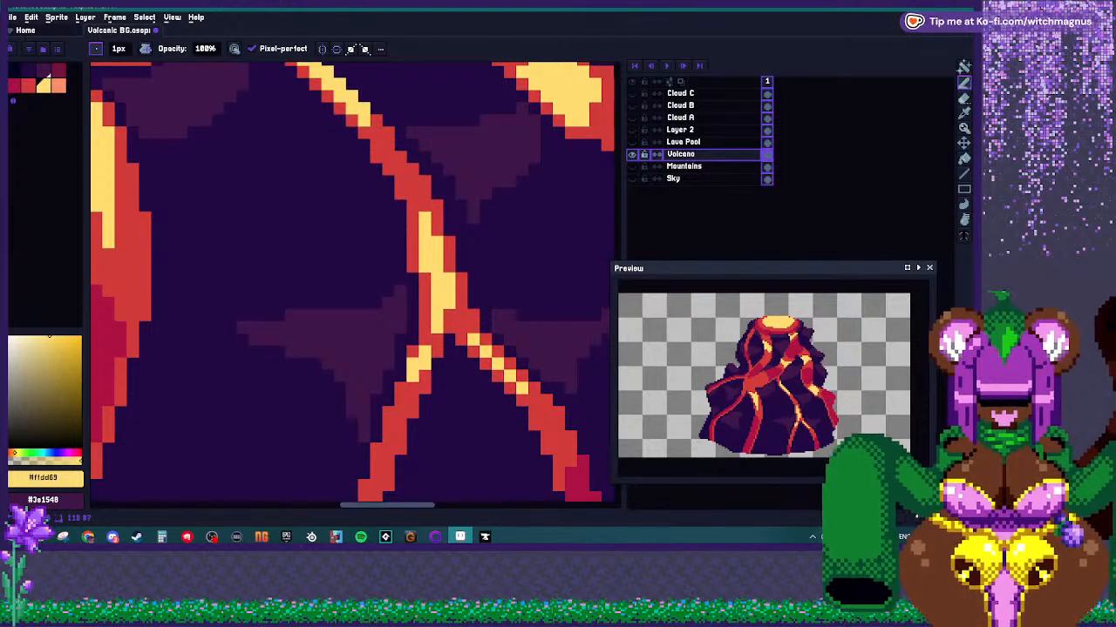
click(401, 399)
drag(392, 406, 387, 441)
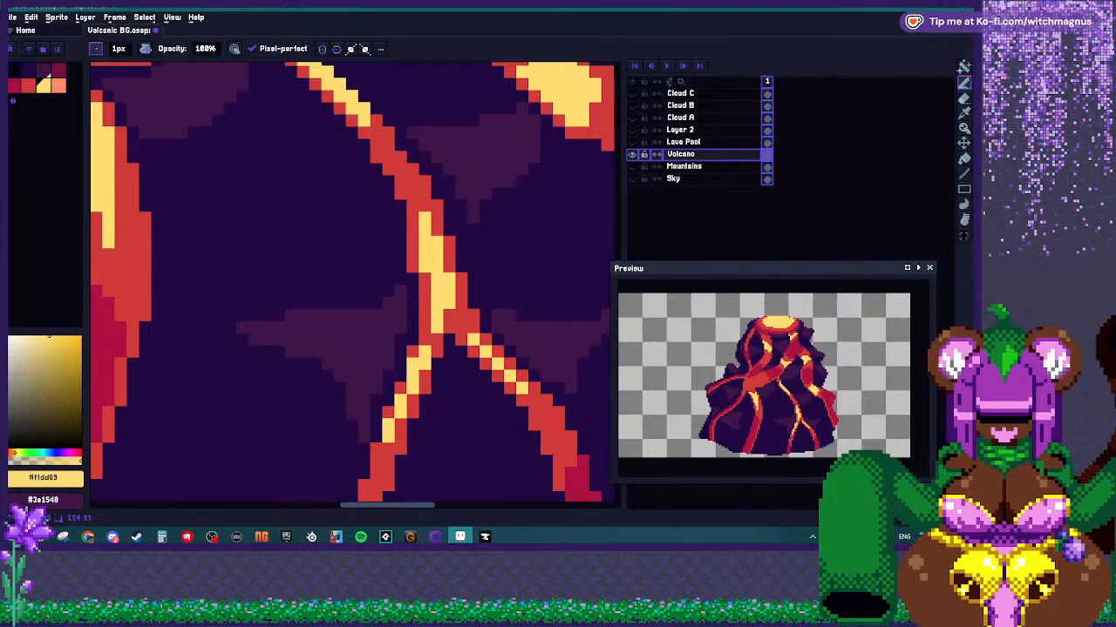
scroll(377, 450, down, 2)
scroll(360, 319, up, 2)
Extend the #ffdd69 highlight down the narrow right lava branch so it joins the highlight above the fork.
scroll(466, 375, up, 2)
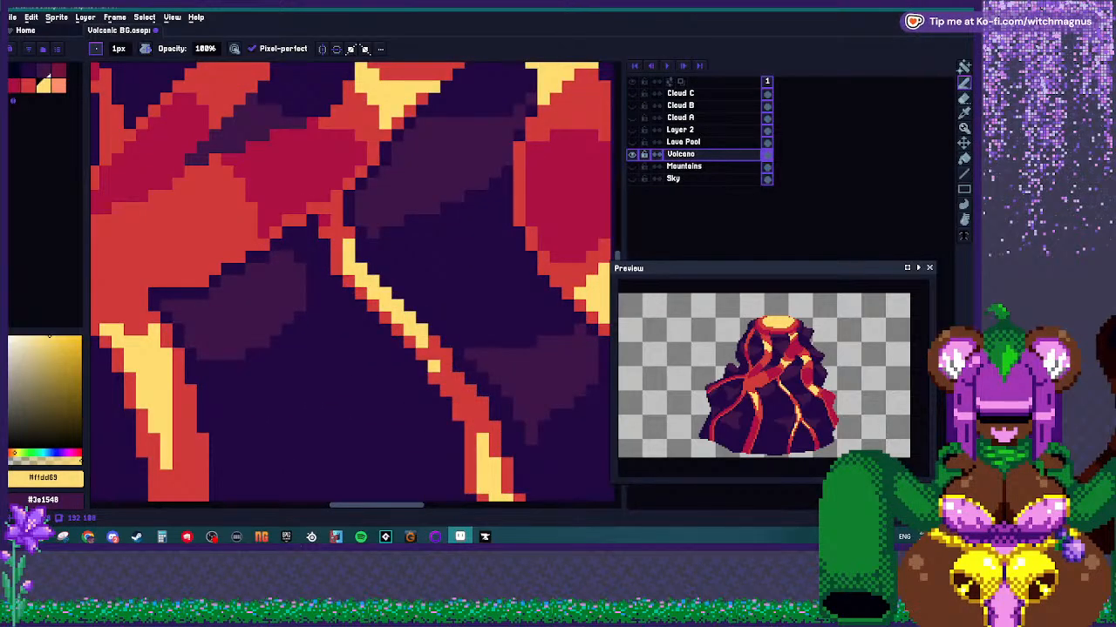
click(459, 399)
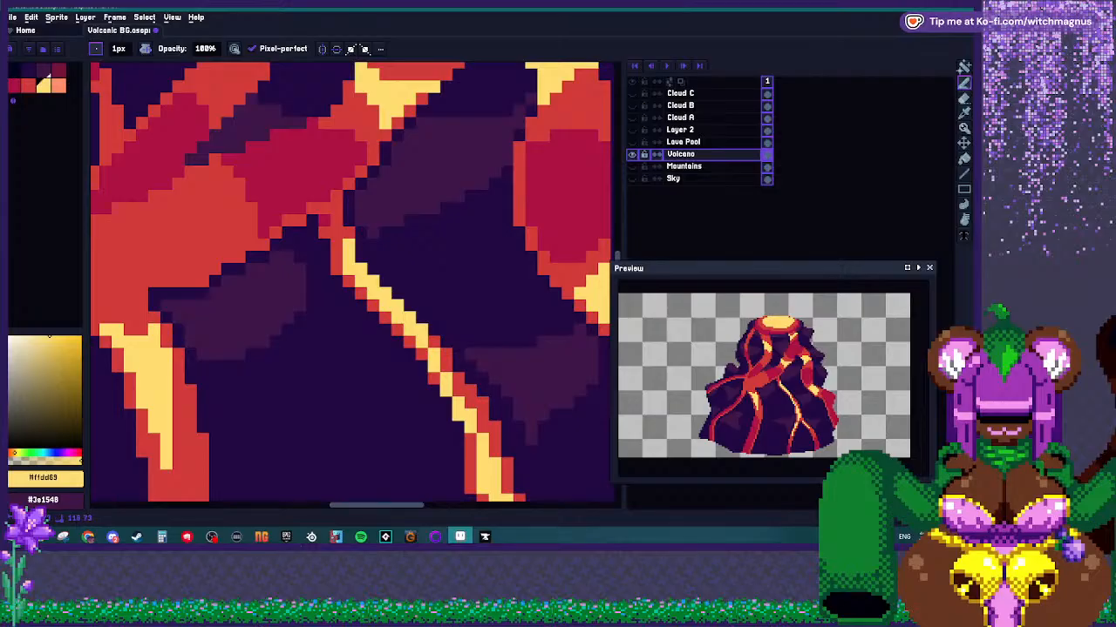
alt+click(471, 402)
click(459, 415)
alt+click(459, 402)
Outline a large highlight on the central lava junction in #ffdd69 and fill its interior with the same color.
scroll(459, 403, down, 2)
scroll(353, 322, up, 2)
mouse_move(353, 323)
mouse_down()
mouse_move(462, 272)
mouse_move(492, 279)
mouse_move(497, 307)
mouse_move(453, 344)
mouse_move(399, 347)
mouse_move(390, 359)
mouse_move(410, 357)
mouse_move(388, 370)
mouse_up()
click(476, 262)
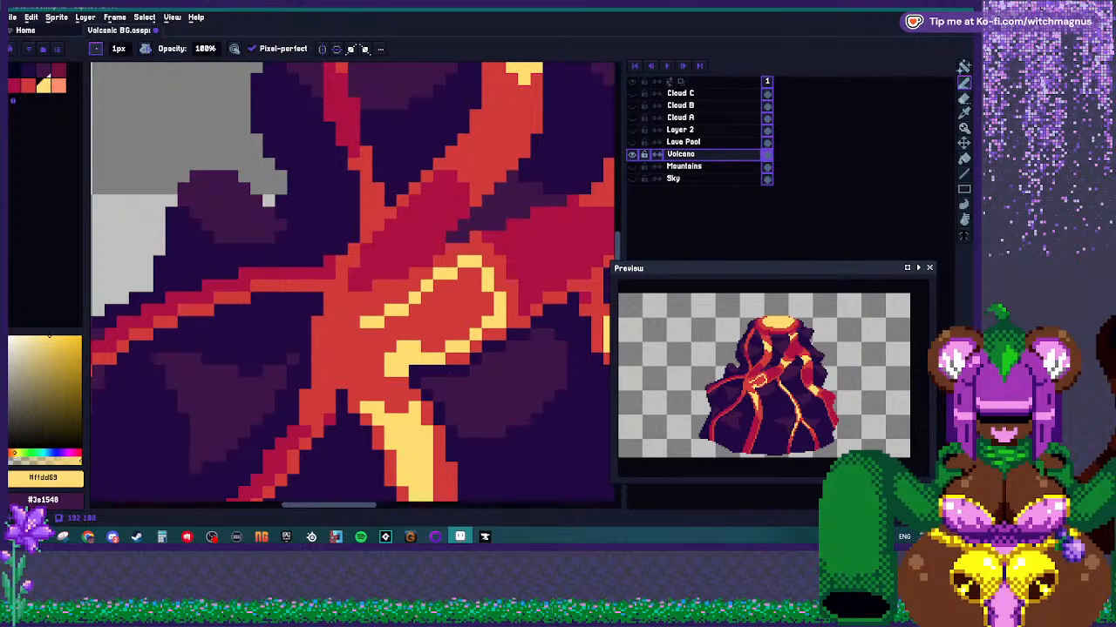
drag(324, 347, 396, 334)
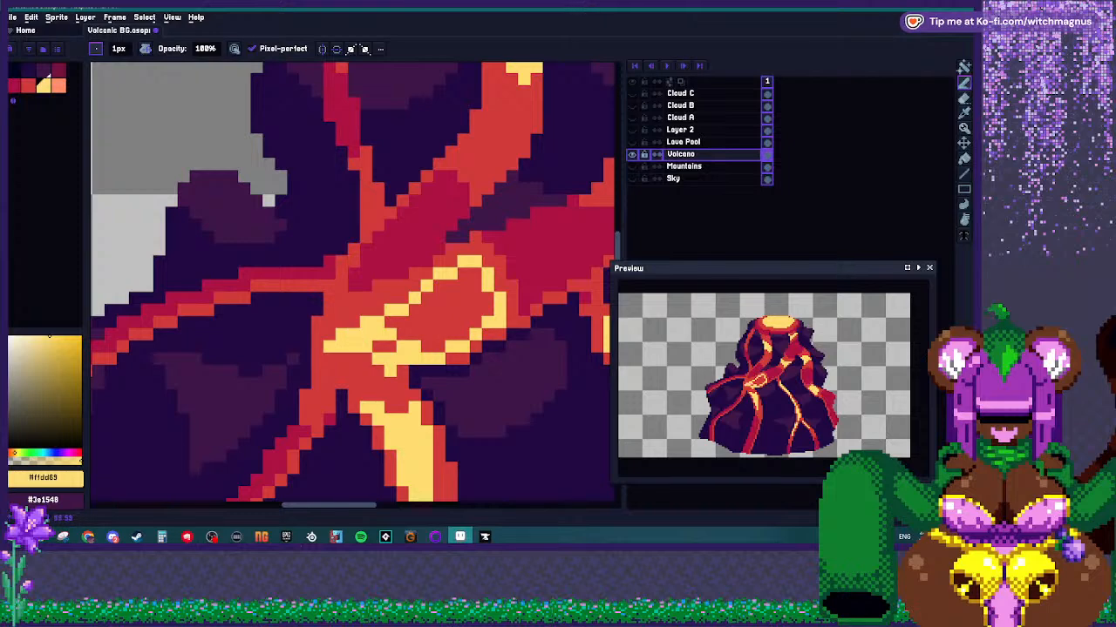
click(402, 322)
key(g)
click(436, 296)
click(380, 347)
scroll(389, 346, down, 5)
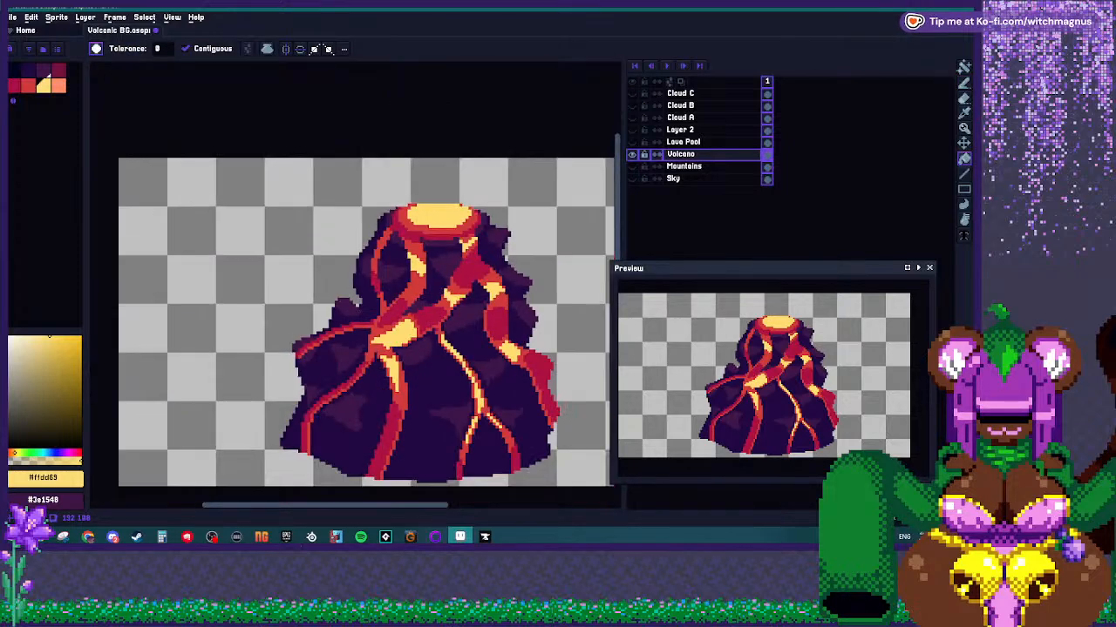
Carve a small #d23b36 notch into the lower edge of the central junction's yellow highlight.
scroll(397, 324, up, 5)
key(b)
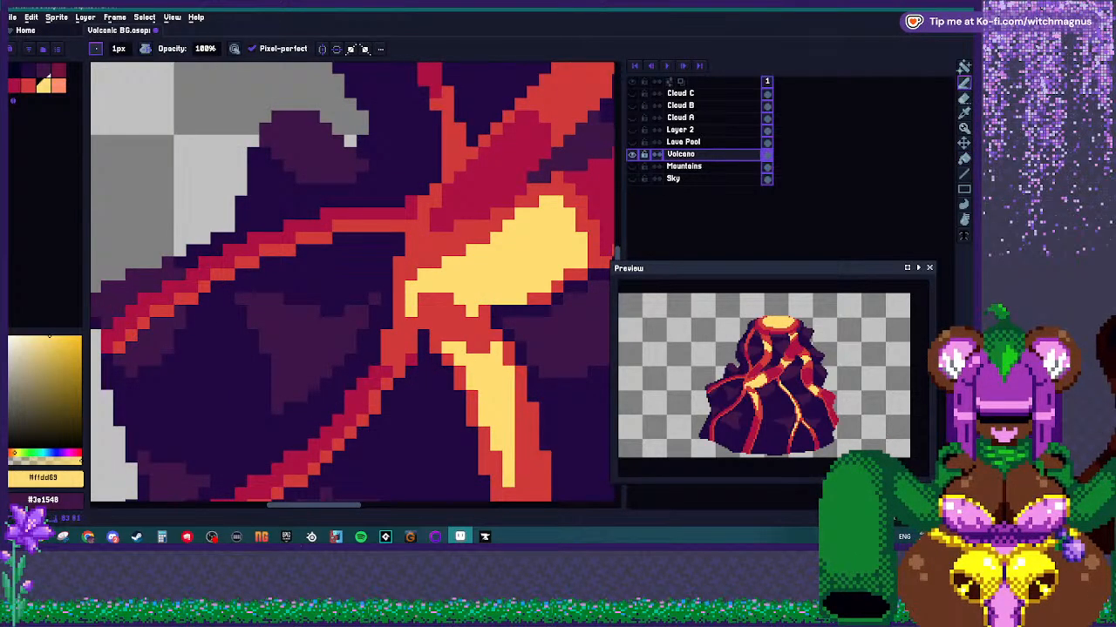
scroll(355, 285, down, 5)
scroll(355, 285, up, 5)
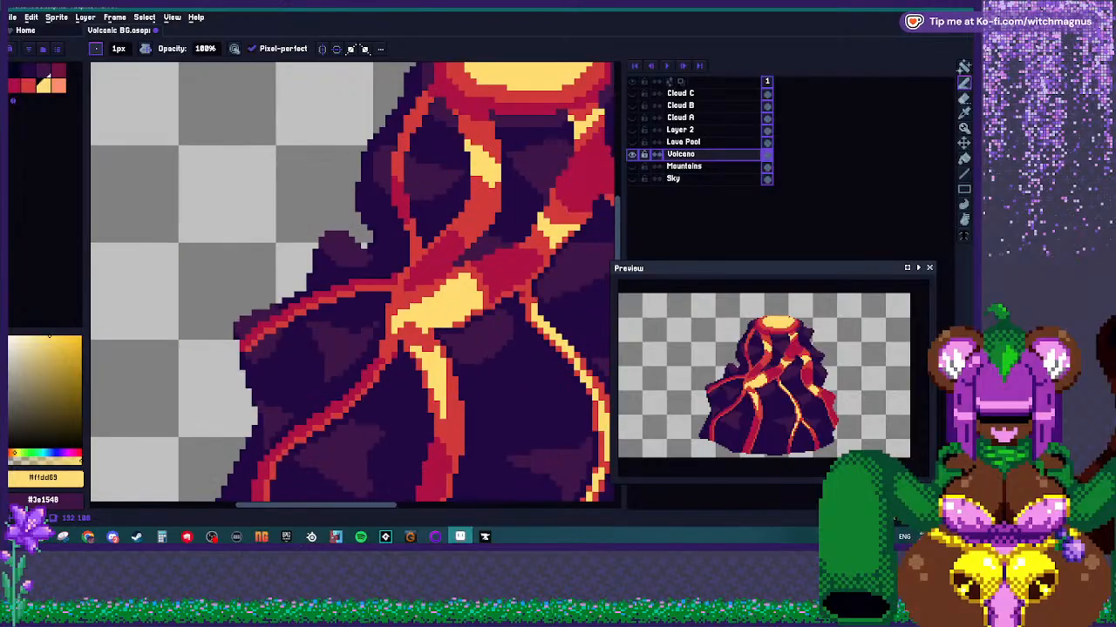
scroll(407, 322, up, 2)
alt+click(407, 322)
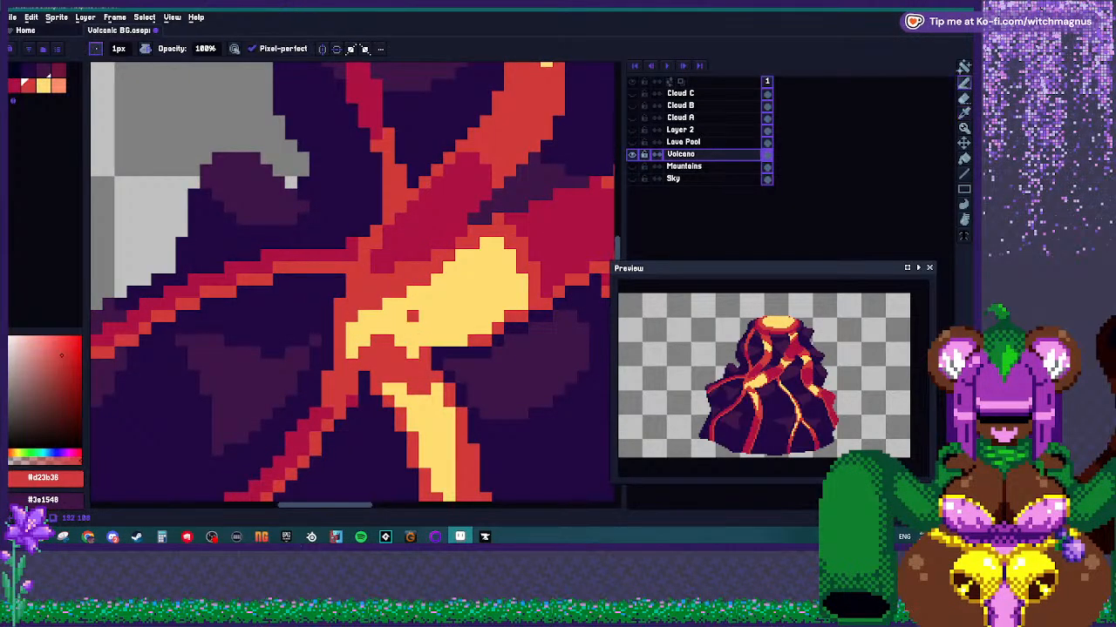
drag(407, 328, 425, 315)
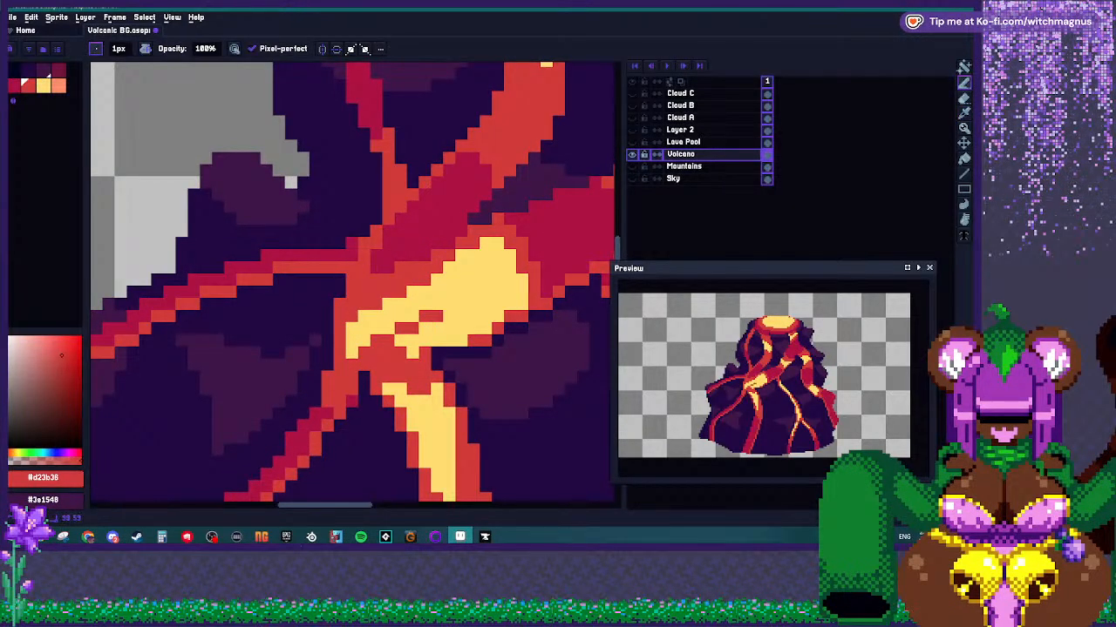
key(ctrl+z)
key(e)
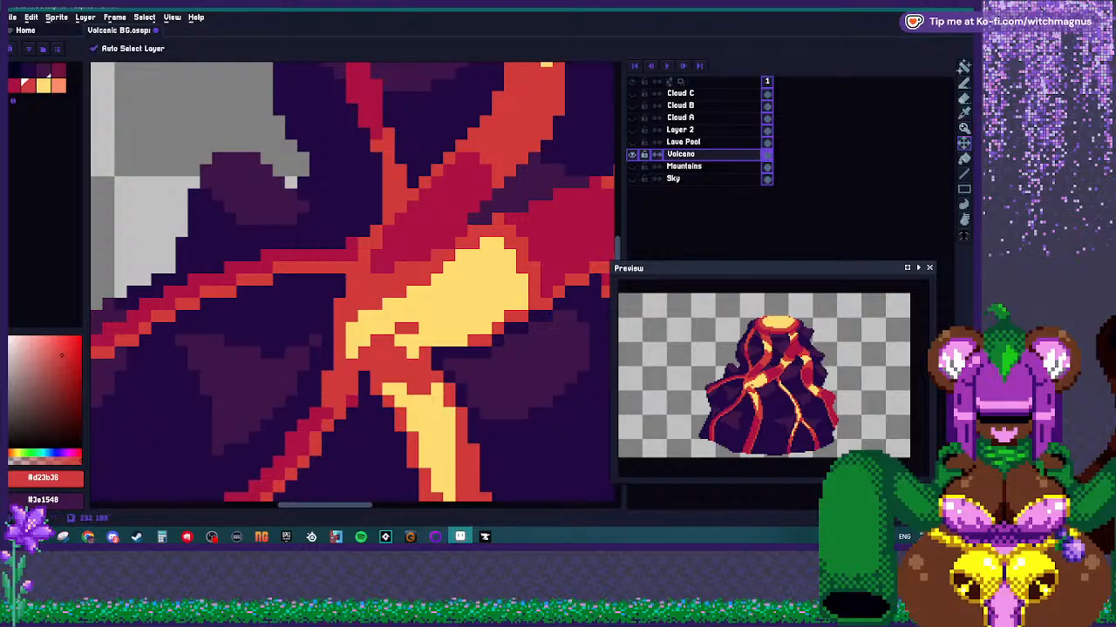
key(b)
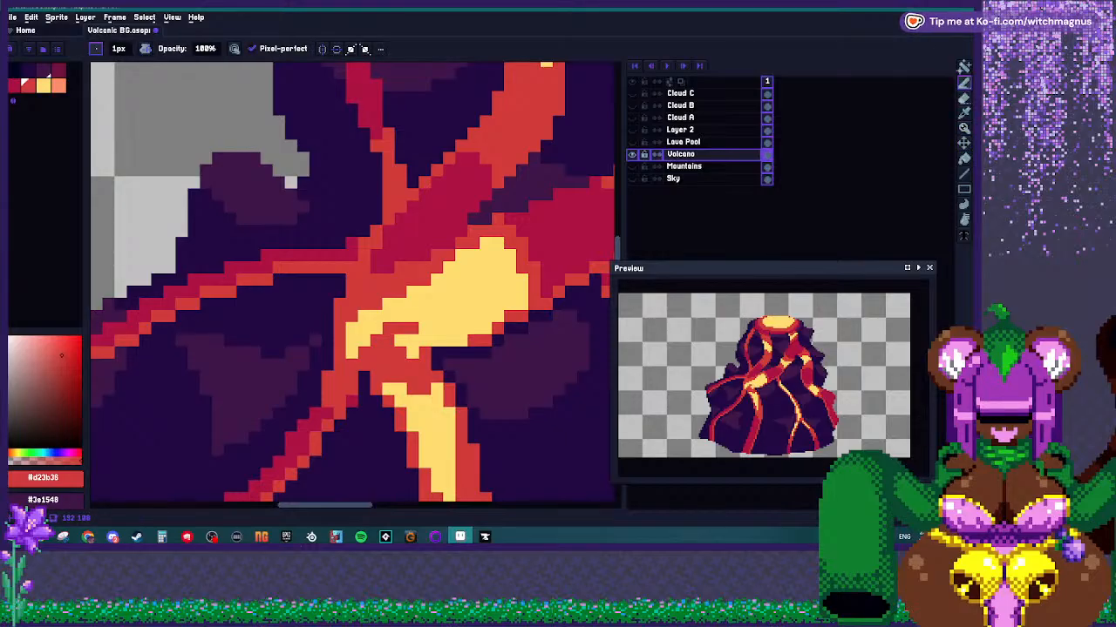
Paint a broken #ffdd69 highlight along the thin lava branch left of the junction and on the lower end of the upper-left stream.
scroll(398, 317, down, 3)
alt+click(397, 317)
scroll(397, 315, up, 3)
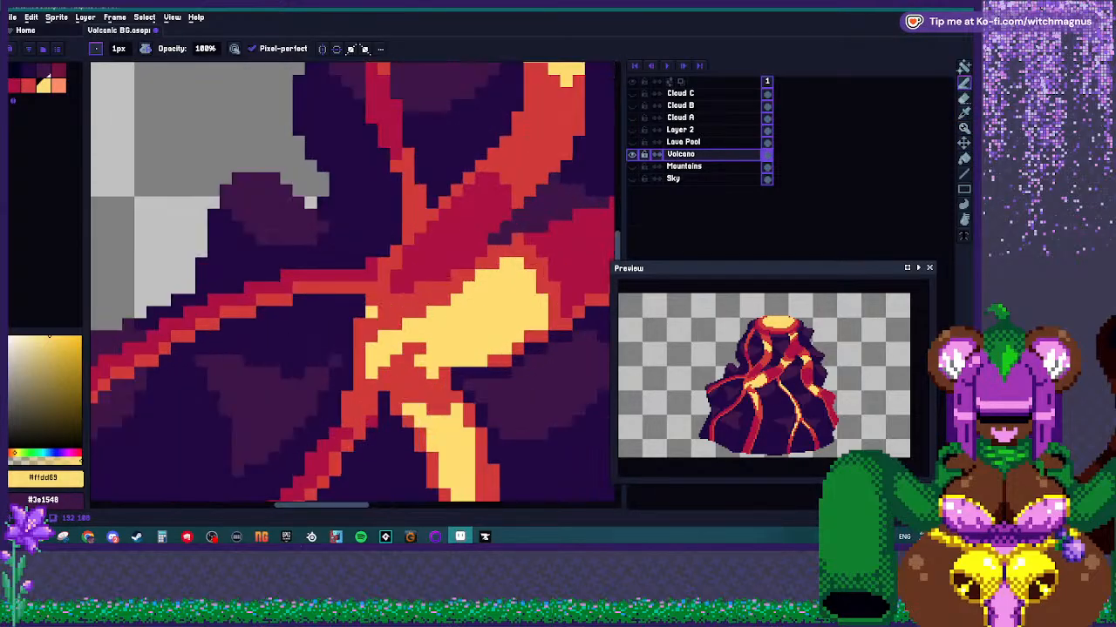
scroll(340, 289, down, 2)
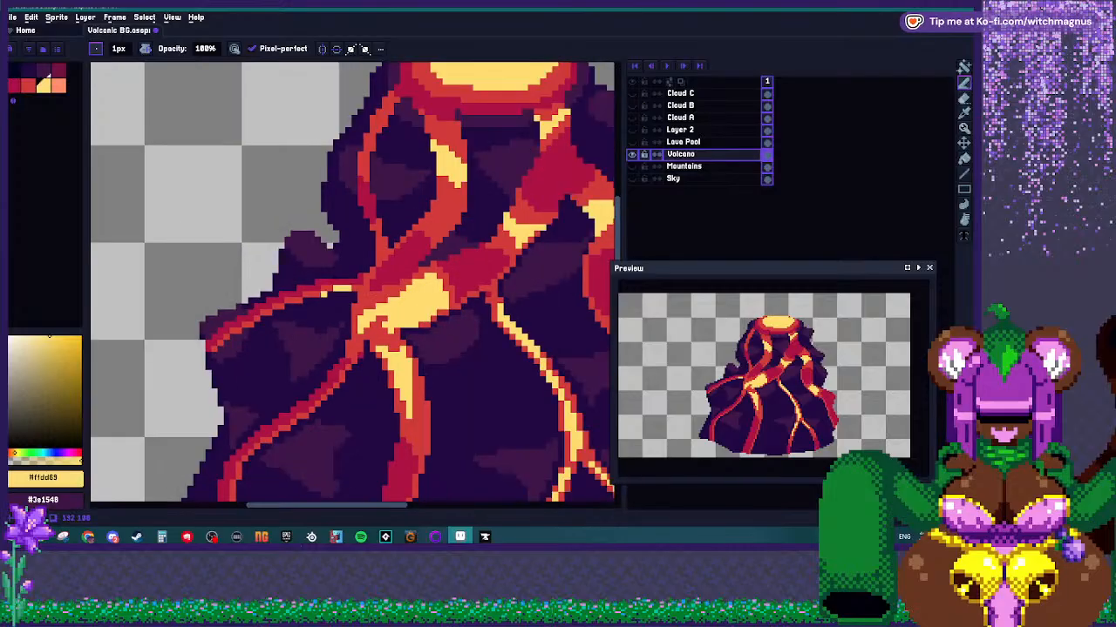
scroll(342, 290, up, 2)
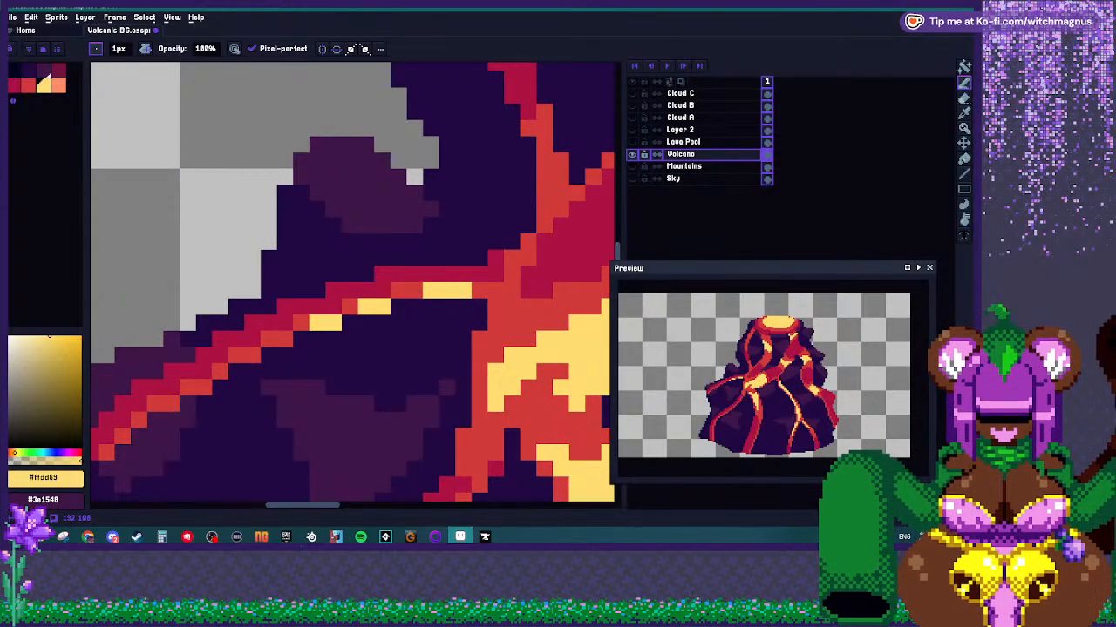
scroll(349, 344, down, 3)
scroll(366, 277, up, 2)
scroll(366, 277, up, 1)
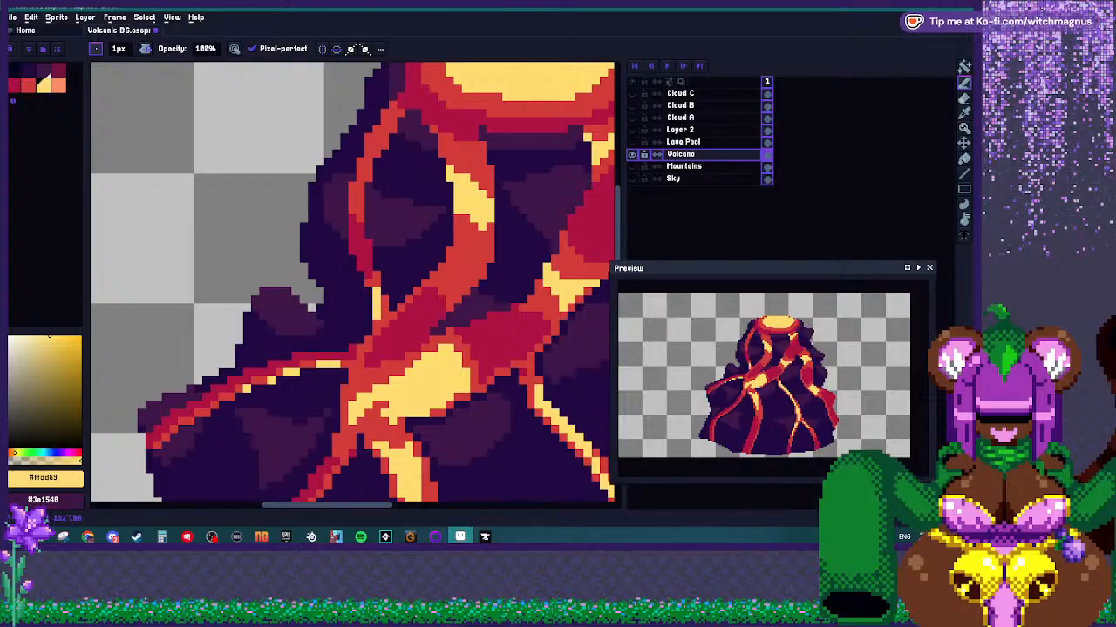
Paint a thin #ffdd69 highlight along the upper part of the narrow lava stream at the volcano's upper left.
scroll(384, 306, down, 3)
scroll(347, 263, up, 4)
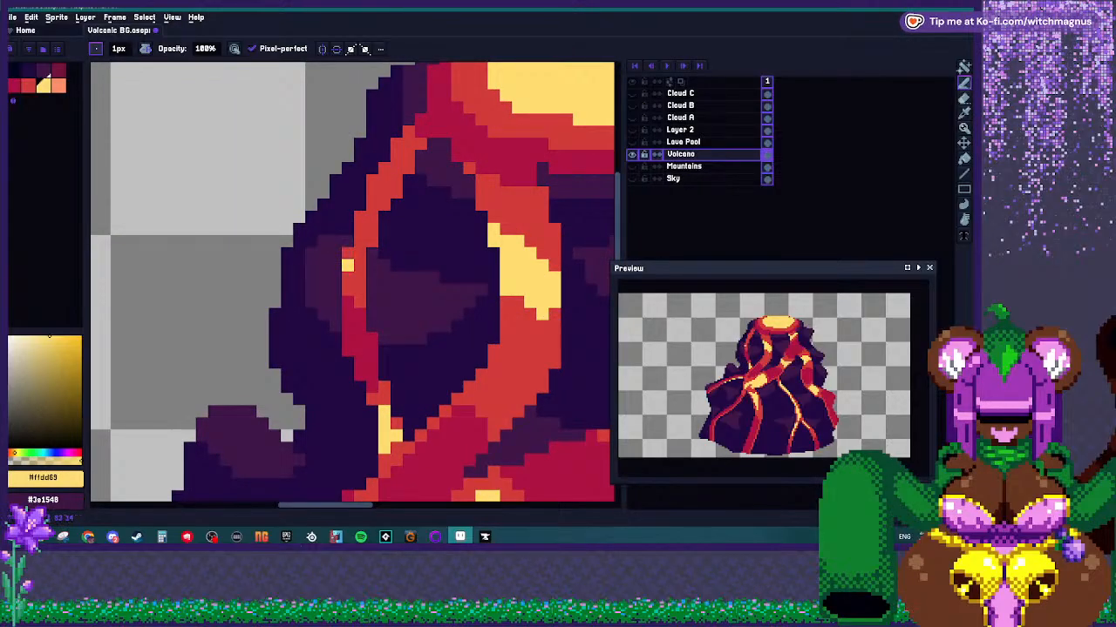
drag(359, 248, 359, 272)
drag(359, 224, 359, 284)
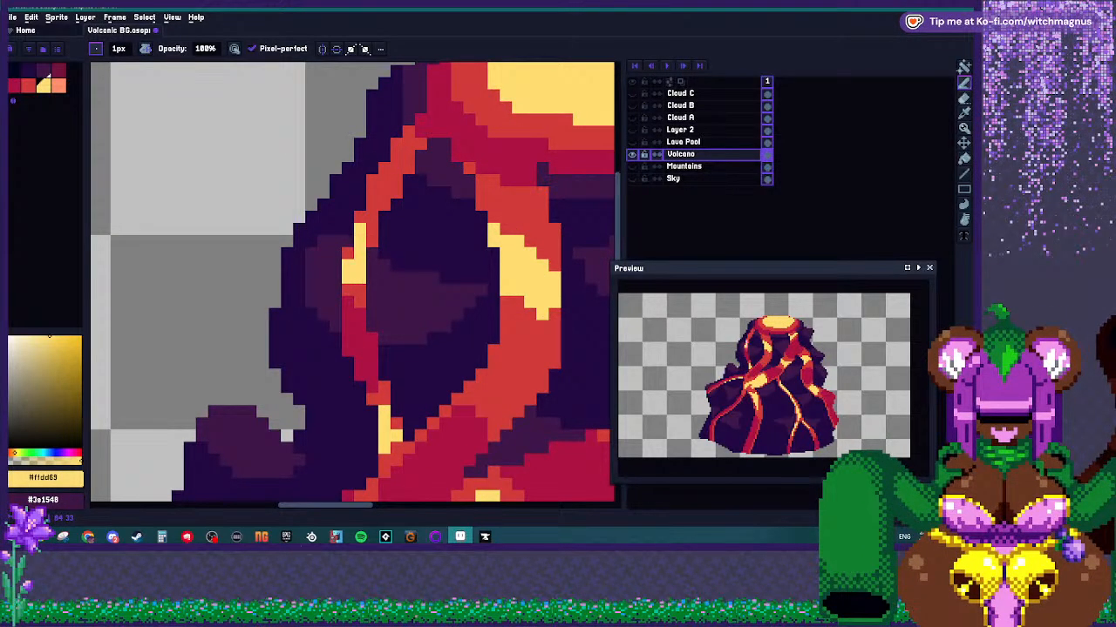
mouse_move(372, 229)
mouse_down()
mouse_move(394, 192)
mouse_move(396, 168)
mouse_up()
scroll(352, 285, down, 3)
Extend the #ffdd69 highlight farther down the wide lava stream below the crater's left half, tapering its lower end.
scroll(404, 226, up, 5)
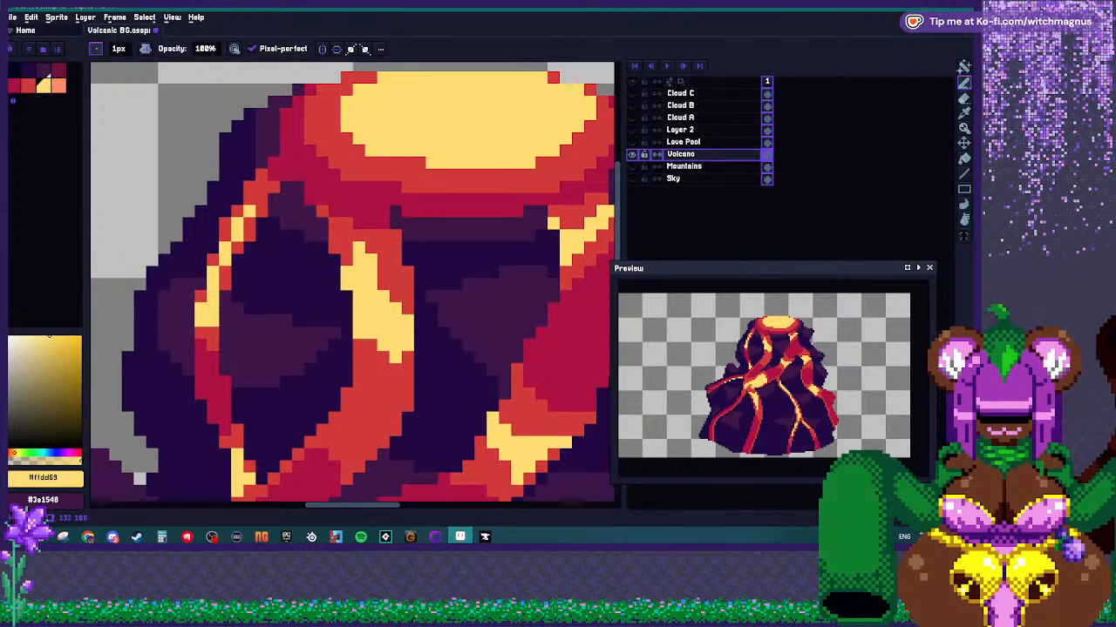
drag(371, 340, 371, 399)
scroll(385, 291, down, 3)
scroll(384, 291, up, 3)
scroll(391, 349, up, 2)
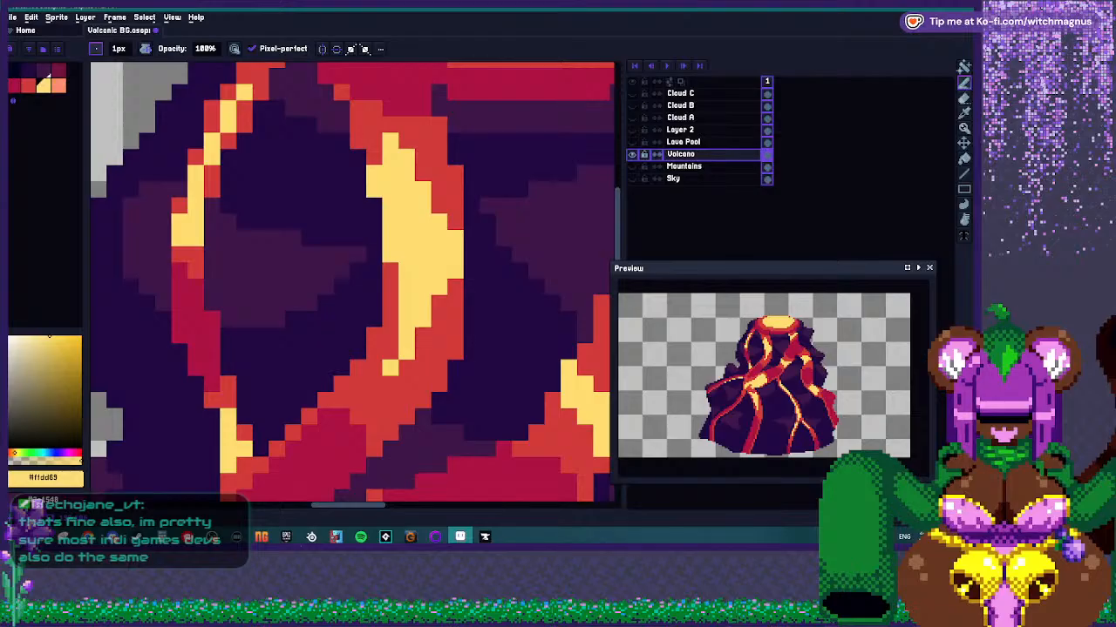
scroll(390, 348, down, 3)
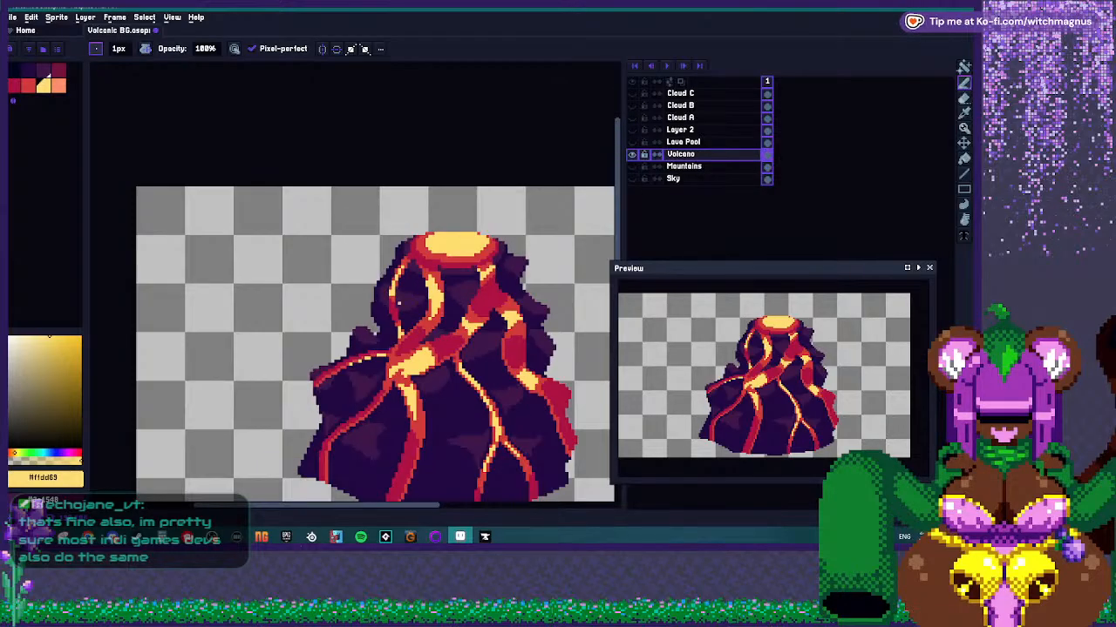
Examine the shading of the volcano's lava streams both close up and as a whole.
scroll(352, 337, up, 1)
scroll(417, 357, up, 1)
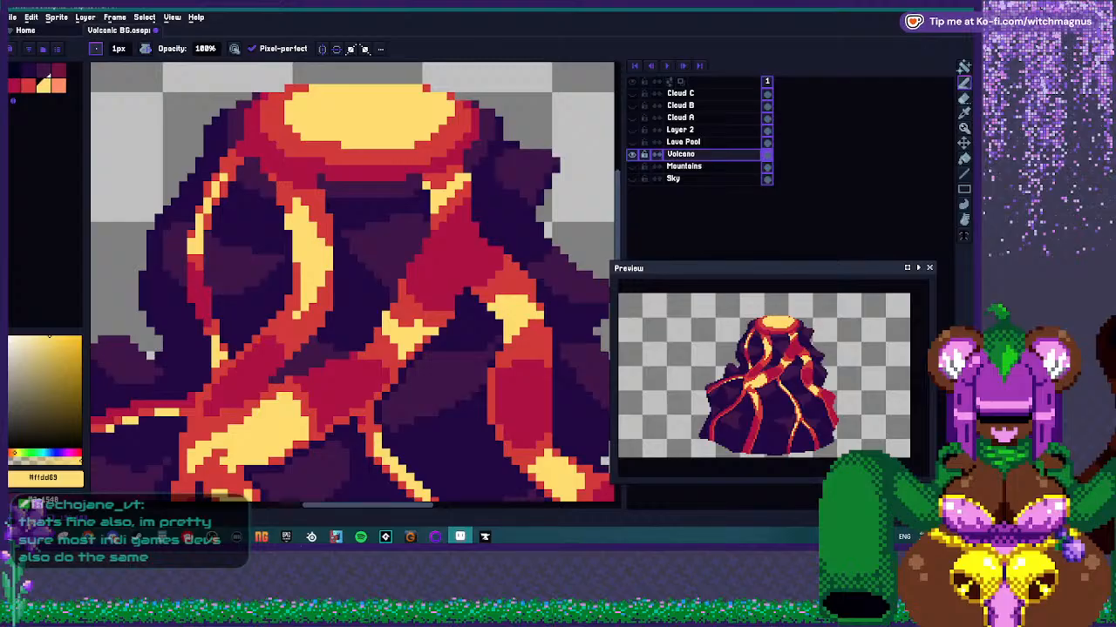
scroll(366, 264, up, 1)
scroll(366, 264, down, 3)
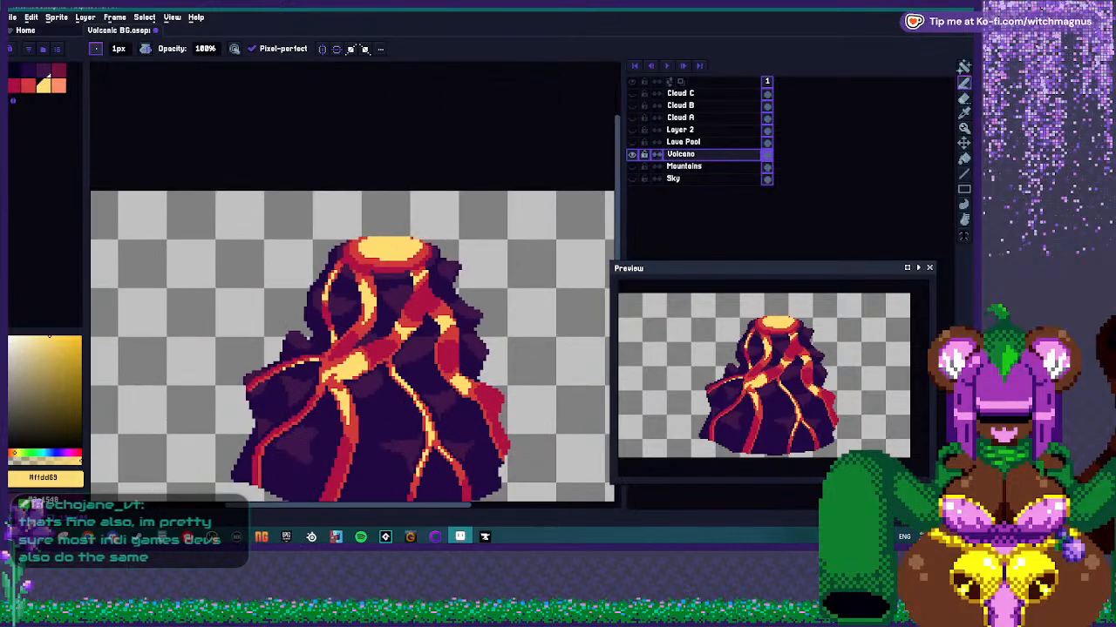
scroll(343, 366, up, 1)
scroll(343, 342, up, 3)
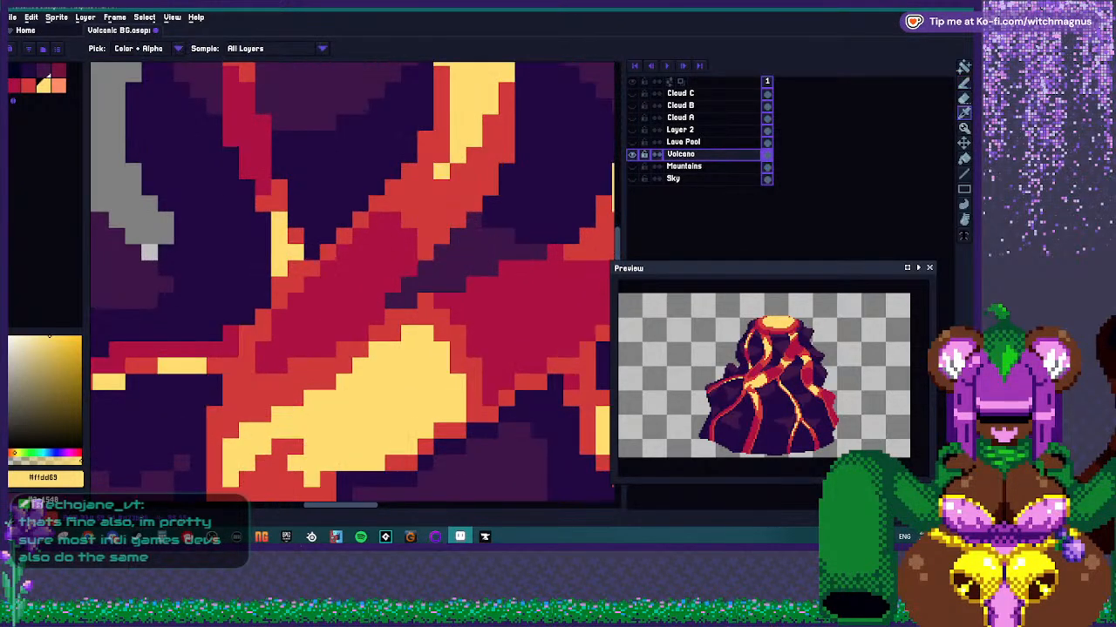
alt+click(342, 349)
scroll(348, 345, down, 6)
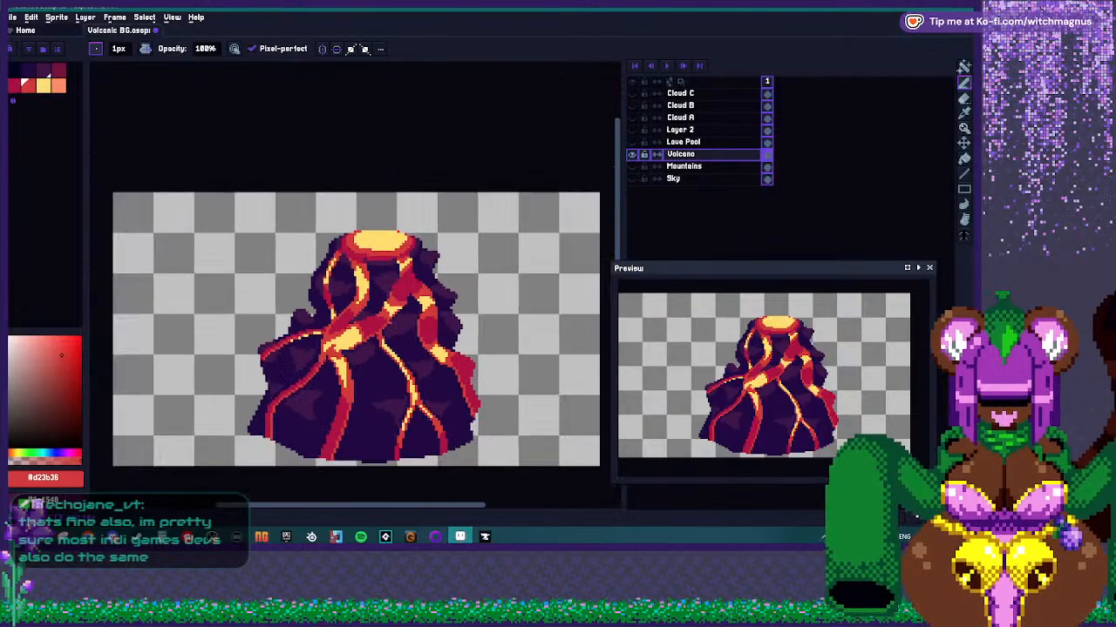
scroll(384, 338, up, 4)
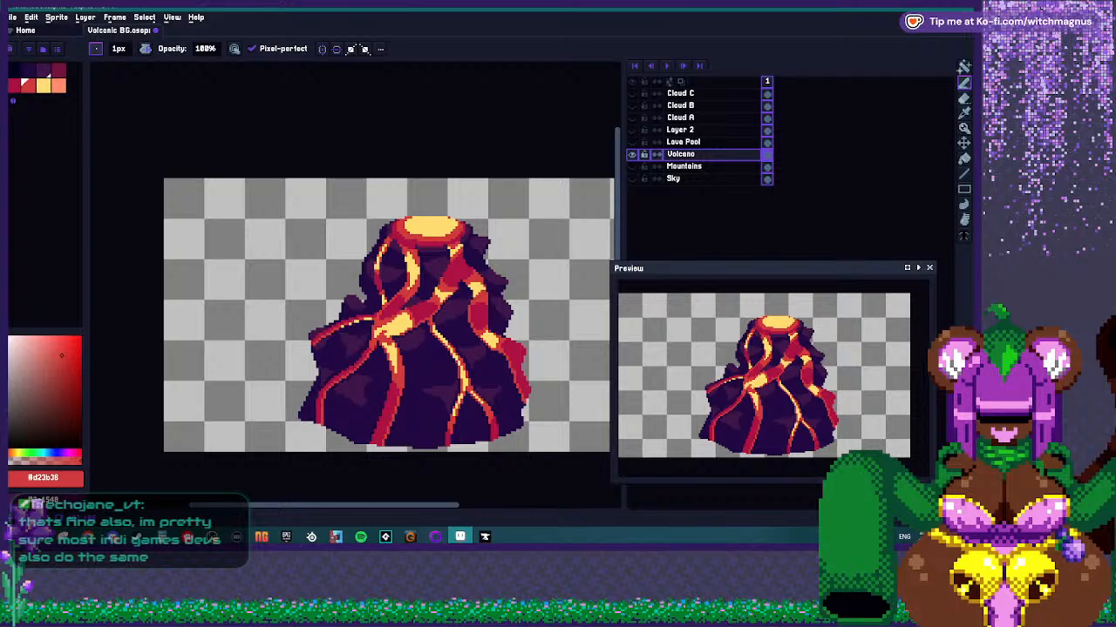
scroll(353, 344, up, 3)
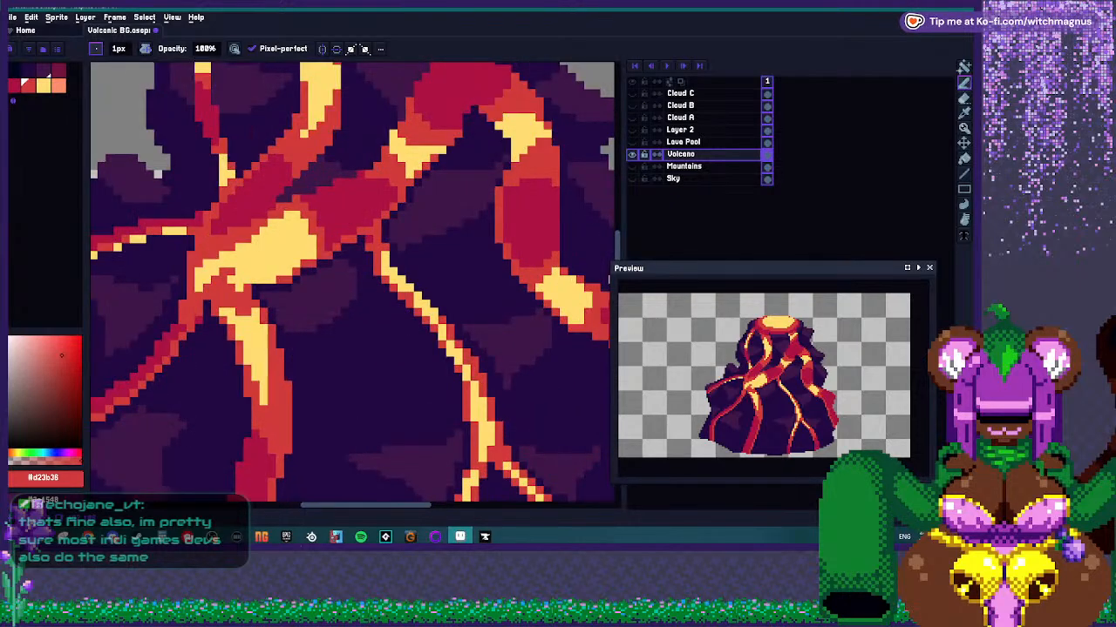
key(i)
key(b)
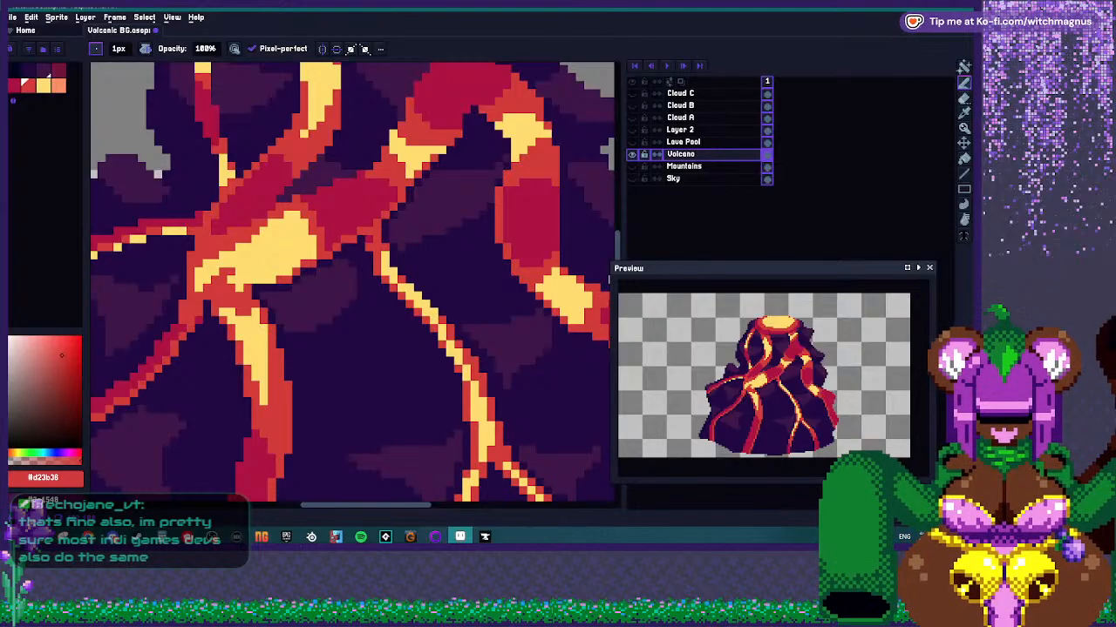
scroll(353, 288, down, 3)
scroll(472, 308, up, 5)
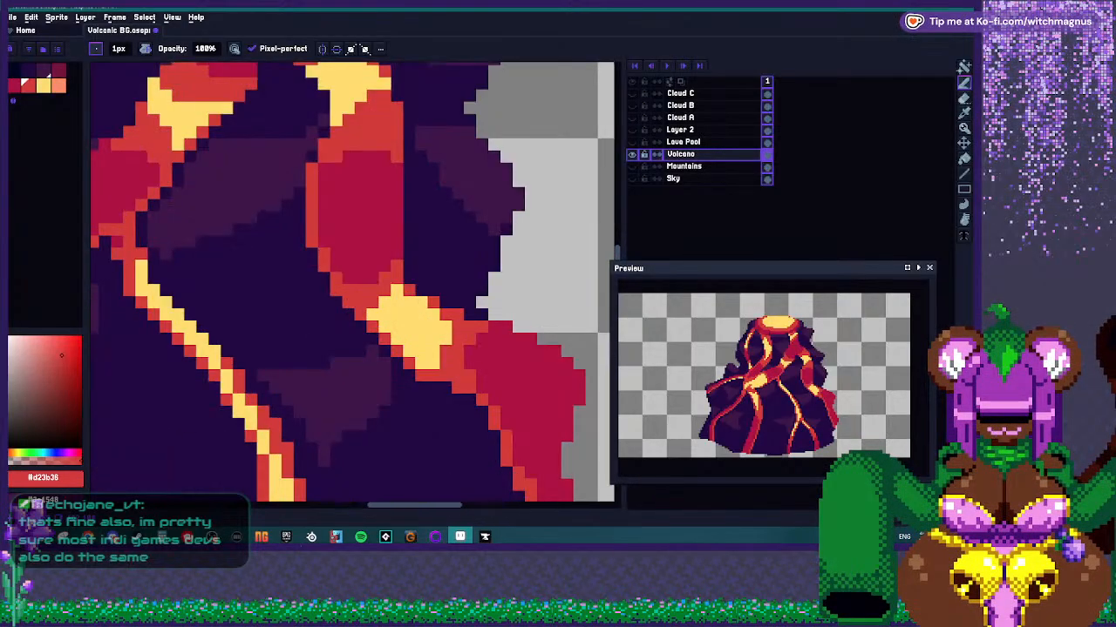
Make a checkerboard brush from #ffdd69 and #d23b36 pixels and dither both ends of the lower yellow highlight on the volcano's right-hand stream.
alt+click(427, 327)
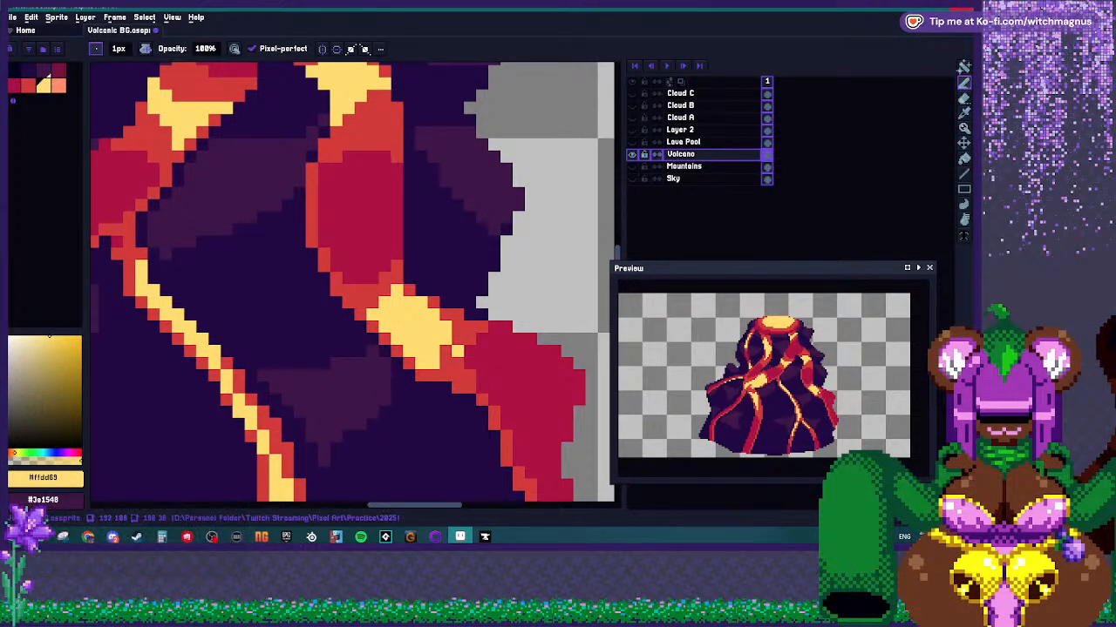
key(m)
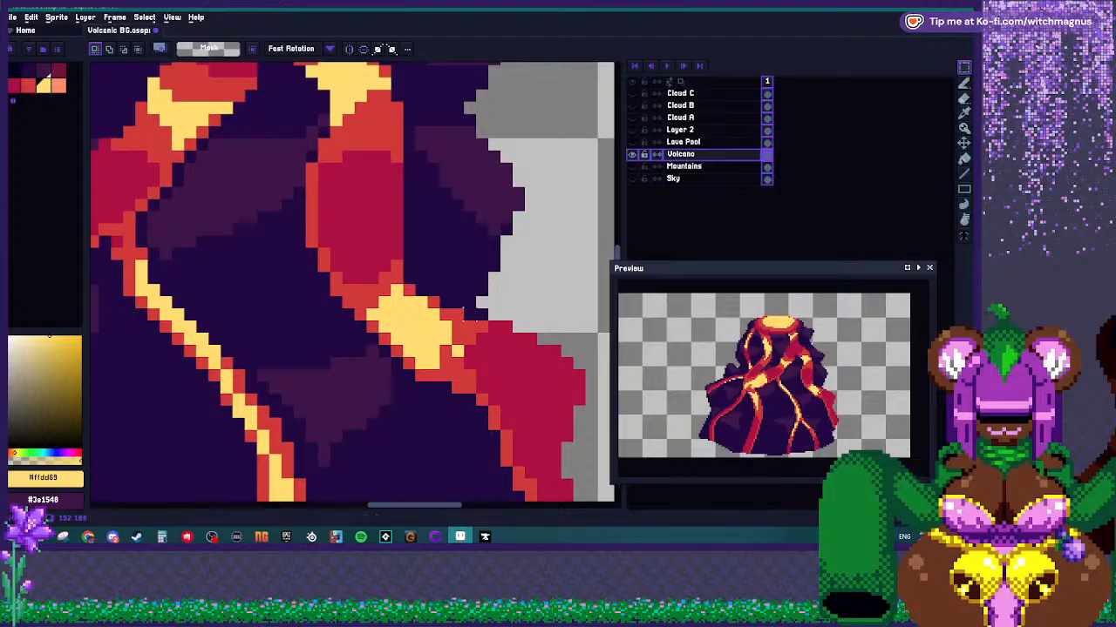
key(b)
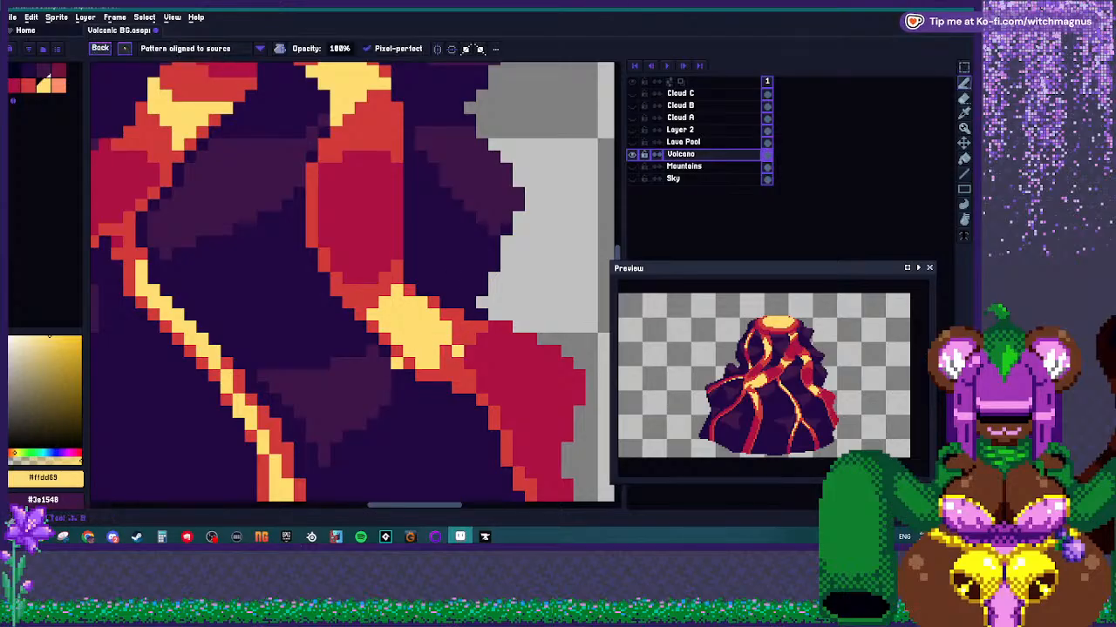
drag(423, 327, 457, 375)
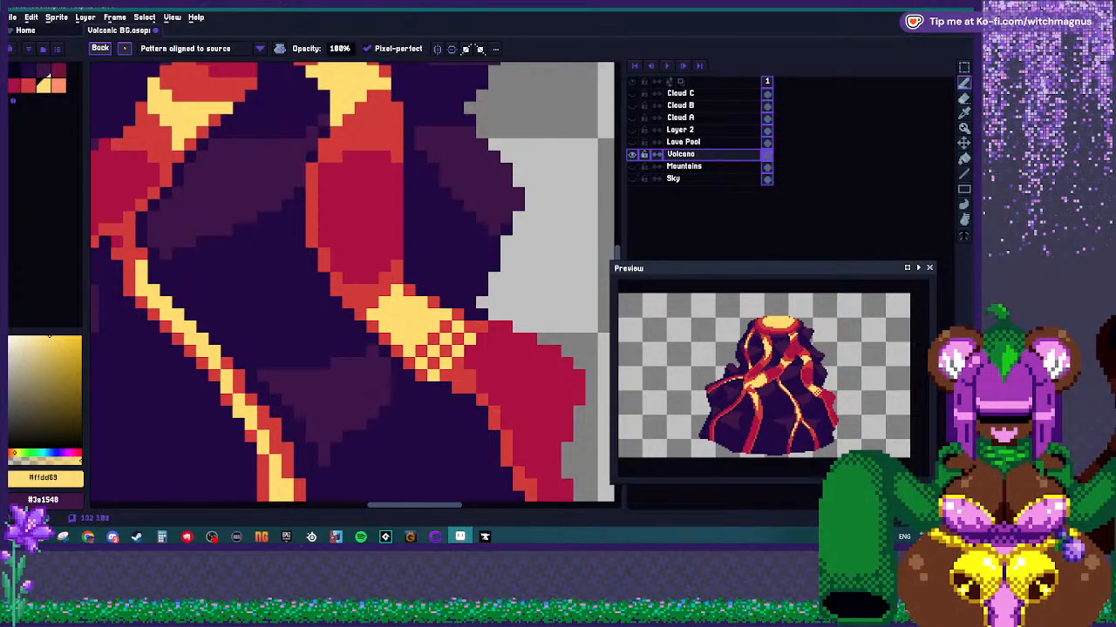
click(360, 302)
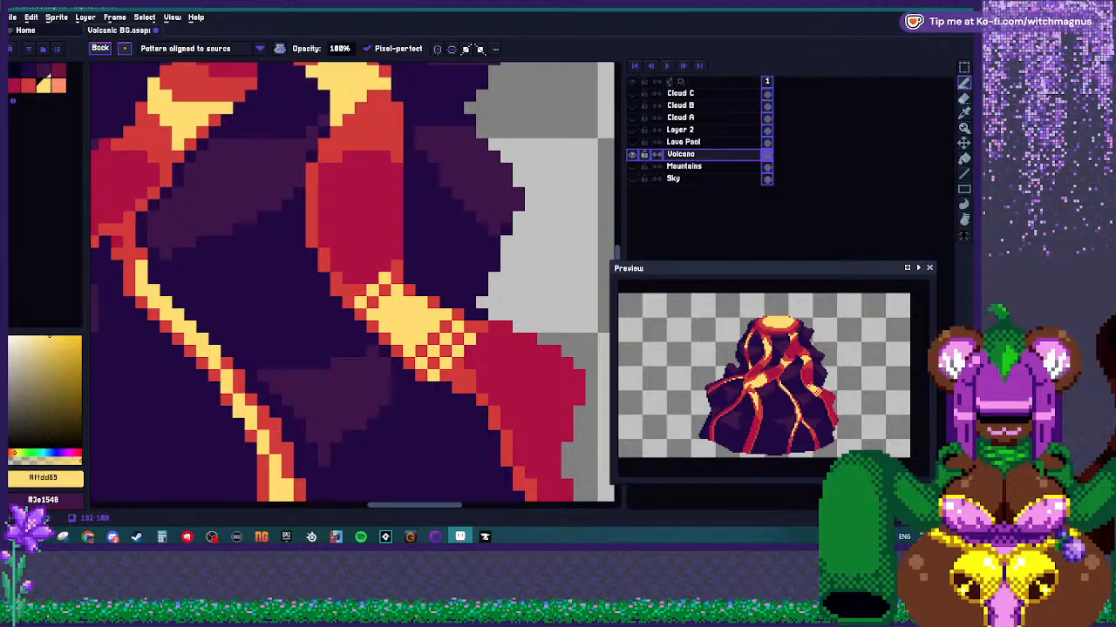
Dither the lower end of the yellow highlight on the wide stream below the central junction with the checkerboard brush.
scroll(453, 306, down, 3)
scroll(293, 300, up, 2)
click(291, 400)
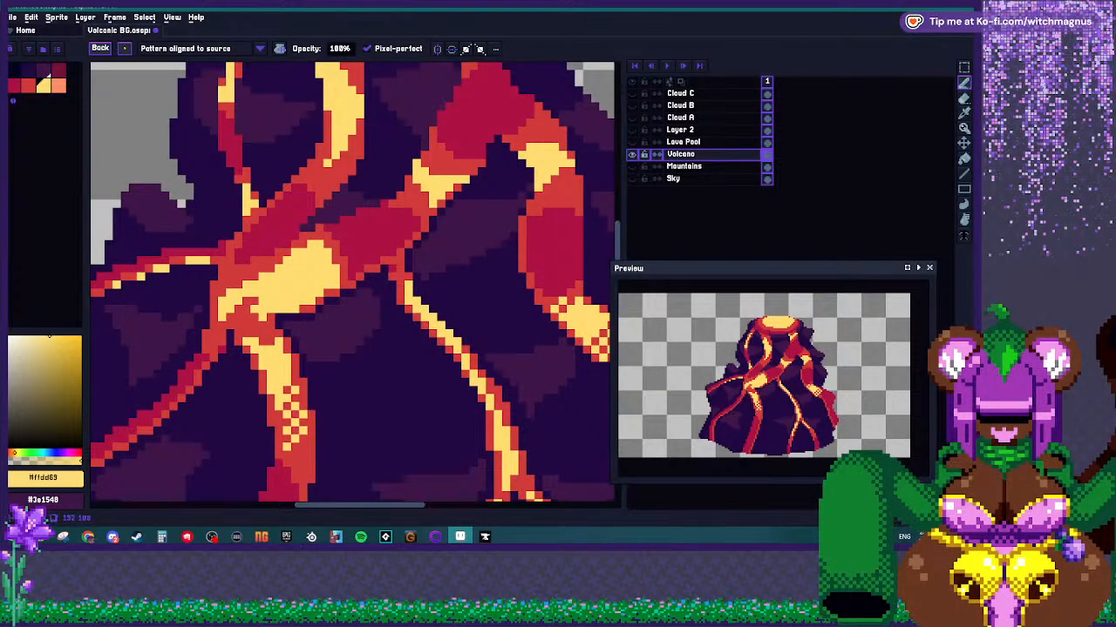
scroll(325, 394, down, 3)
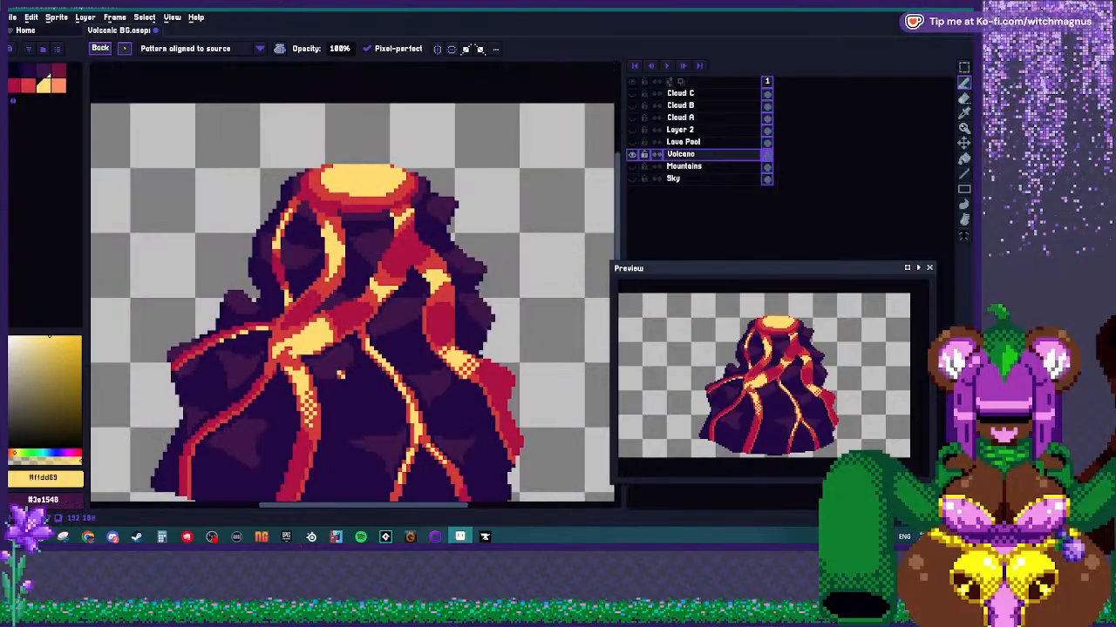
Dither the thin forked lava stream in the volcano's middle, including both lower branches, with the yellow-red checkerboard brush.
scroll(349, 397, up, 3)
drag(352, 312, 399, 358)
scroll(420, 344, down, 3)
scroll(410, 347, up, 3)
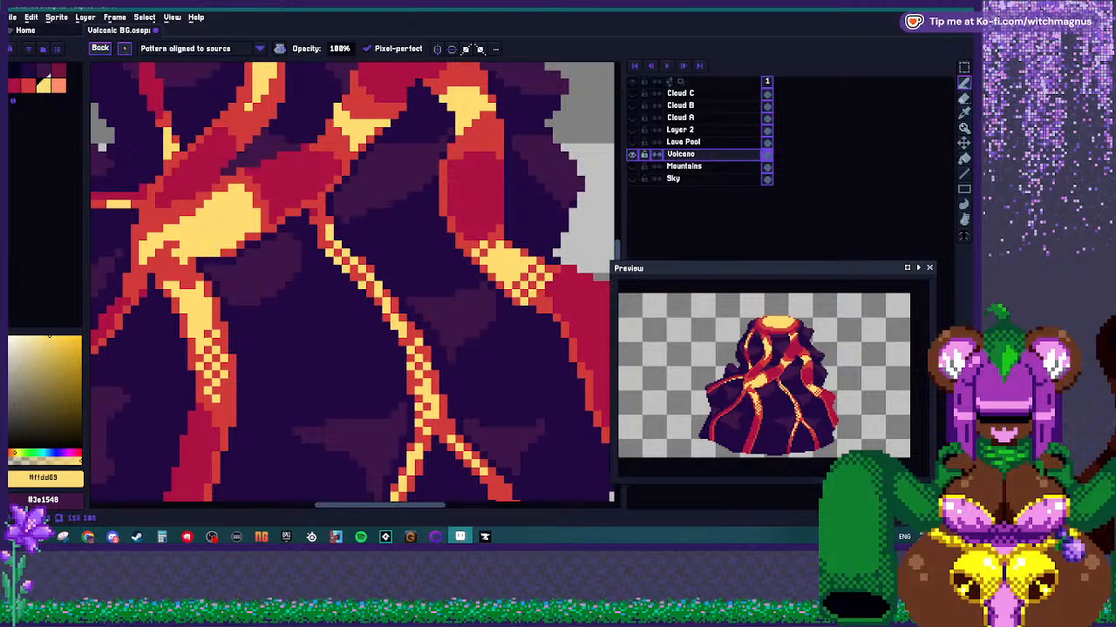
scroll(292, 304, down, 3)
scroll(431, 322, up, 3)
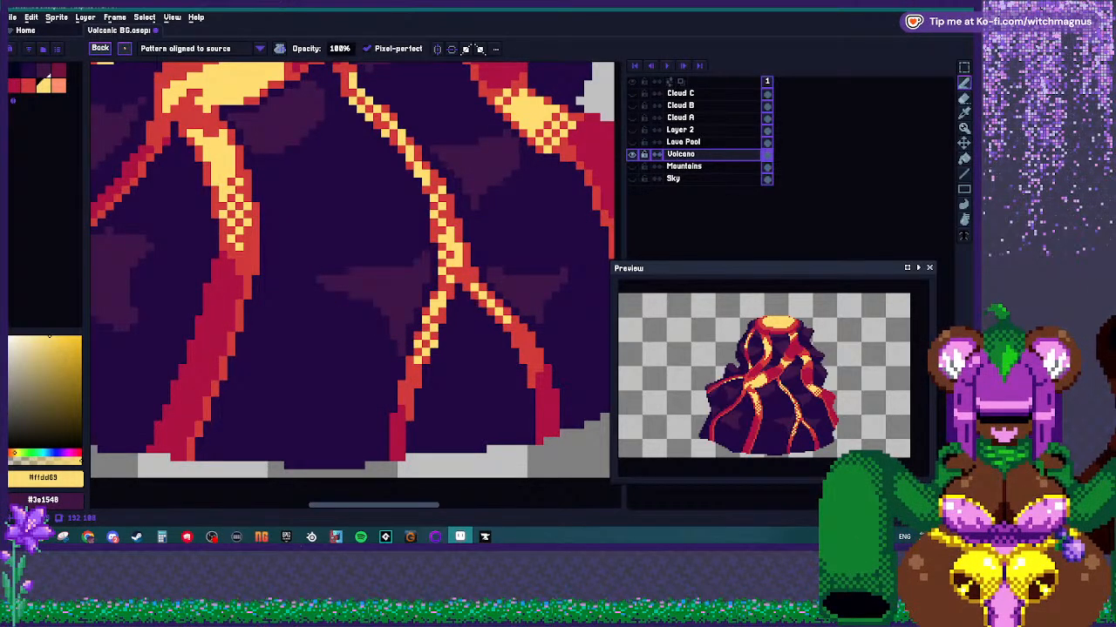
scroll(514, 342, down, 3)
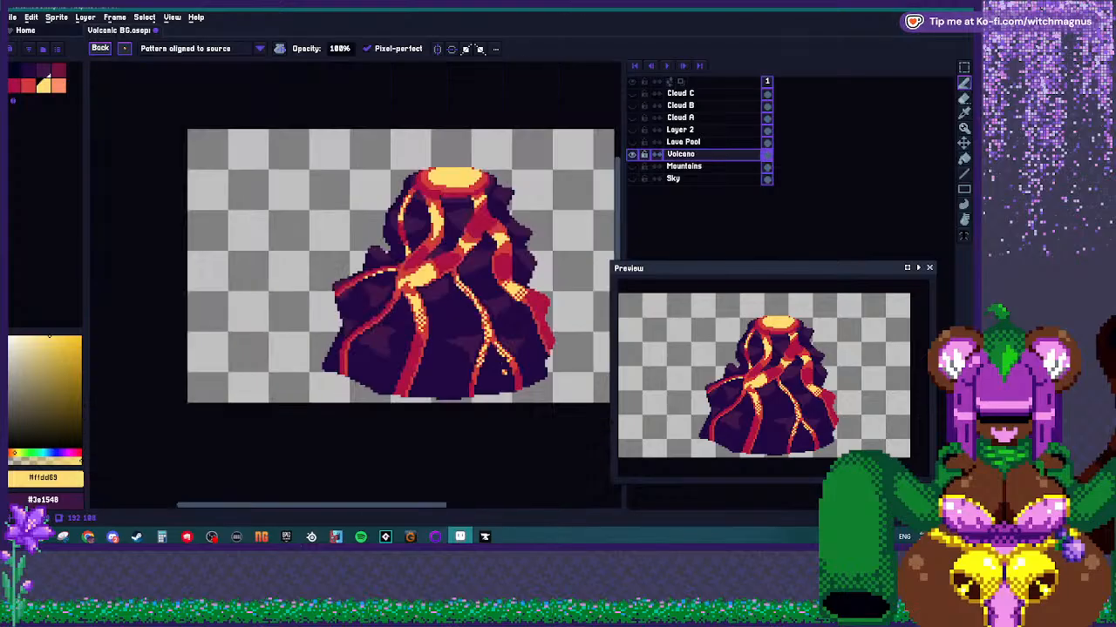
Dither the upper and left edges of the central junction's yellow highlight with the checkerboard brush.
scroll(322, 220, up, 3)
click(371, 318)
drag(385, 299, 402, 301)
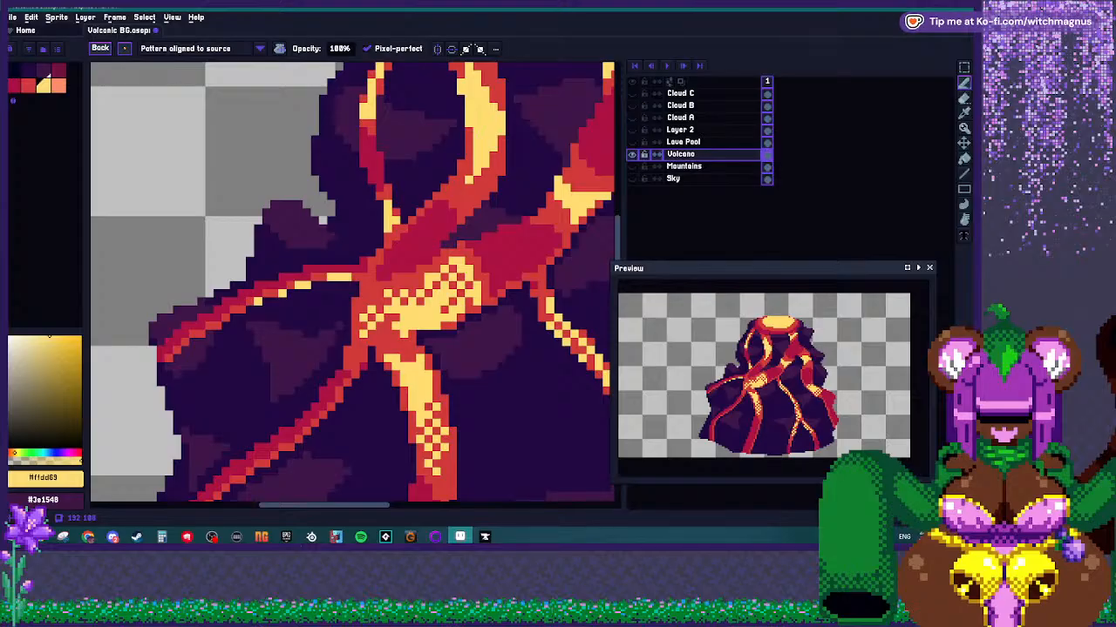
Dither the left edge and both ends of the yellow highlight on the wide stream below the crater's left half.
scroll(453, 302, down, 3)
scroll(523, 270, up, 4)
scroll(349, 301, up, 1)
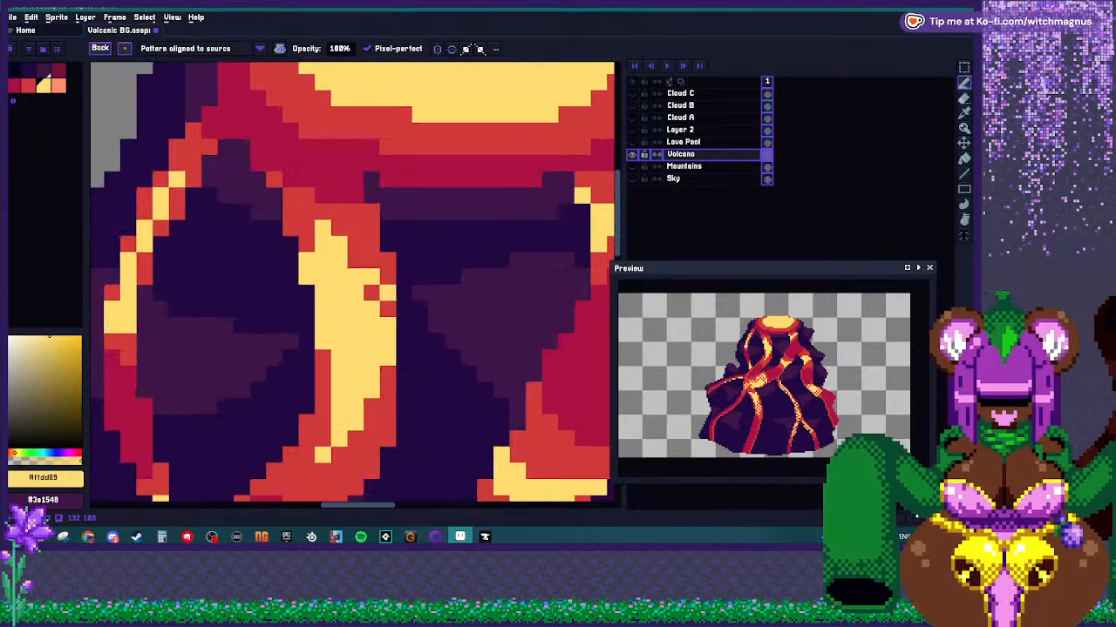
drag(334, 248, 338, 378)
scroll(345, 280, down, 2)
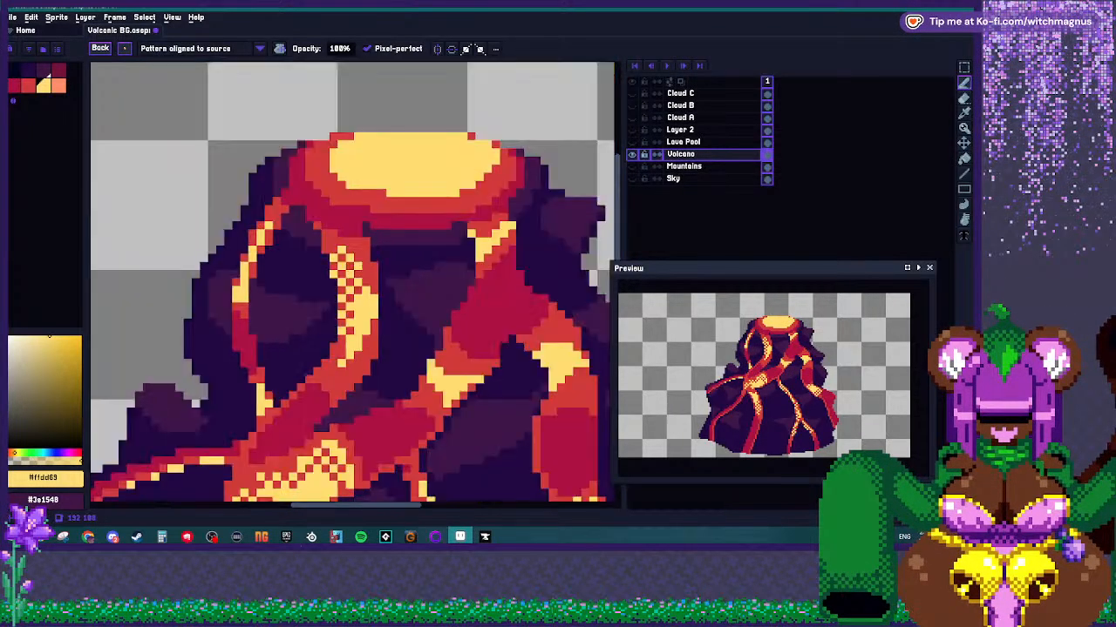
scroll(358, 344, down, 1)
scroll(357, 345, up, 3)
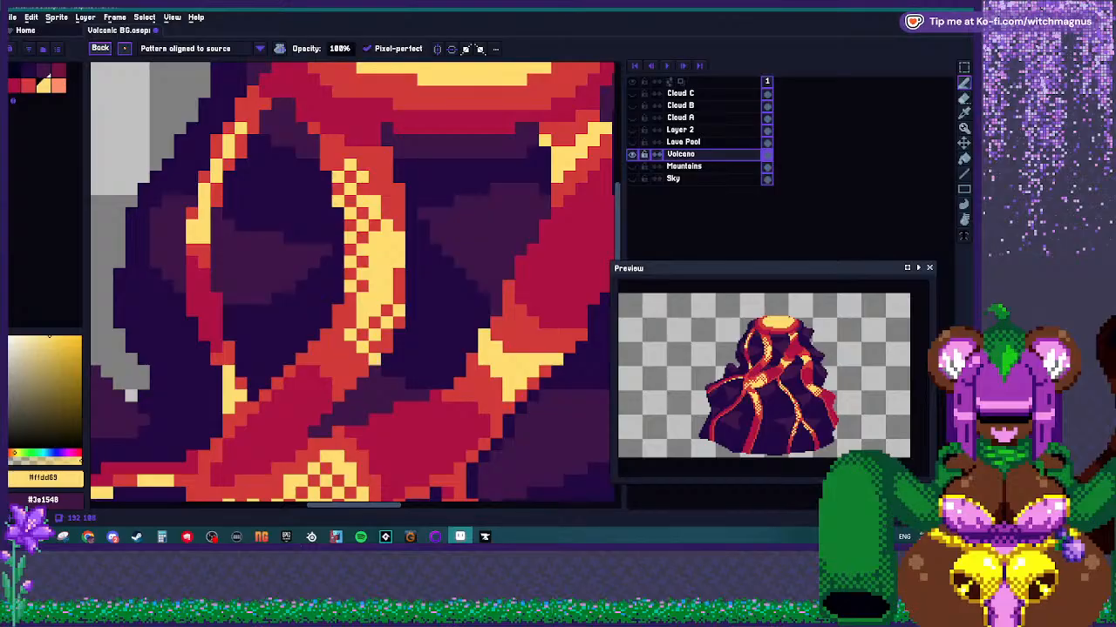
Dither the border between the crater's yellow pool and its red rim with the yellow-red checkerboard brush.
scroll(331, 292, down, 2)
scroll(331, 292, up, 2)
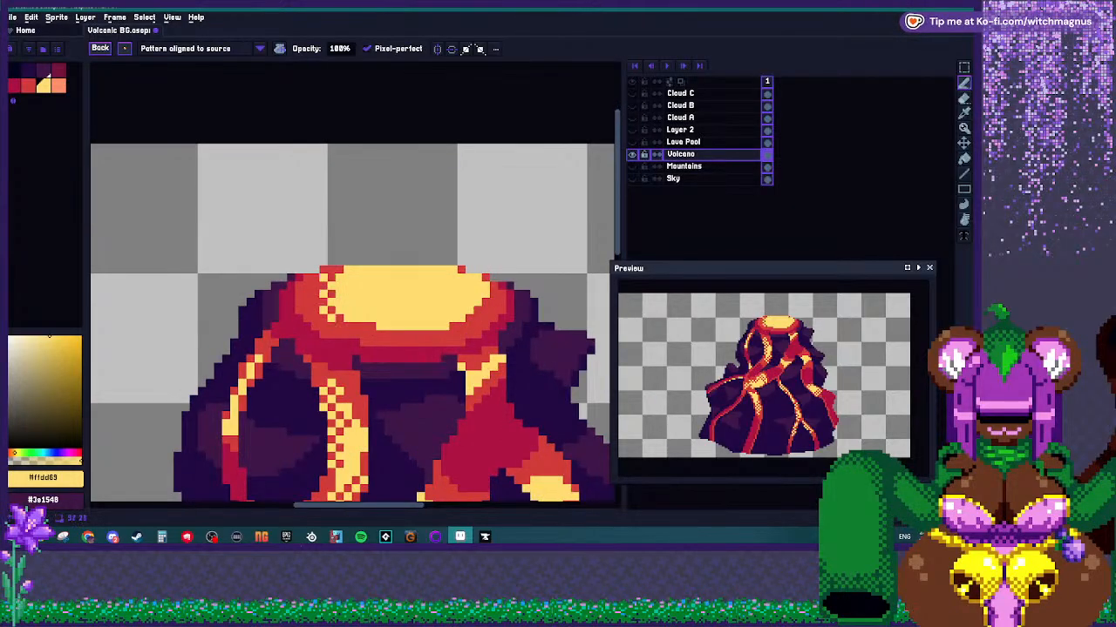
drag(328, 319, 477, 319)
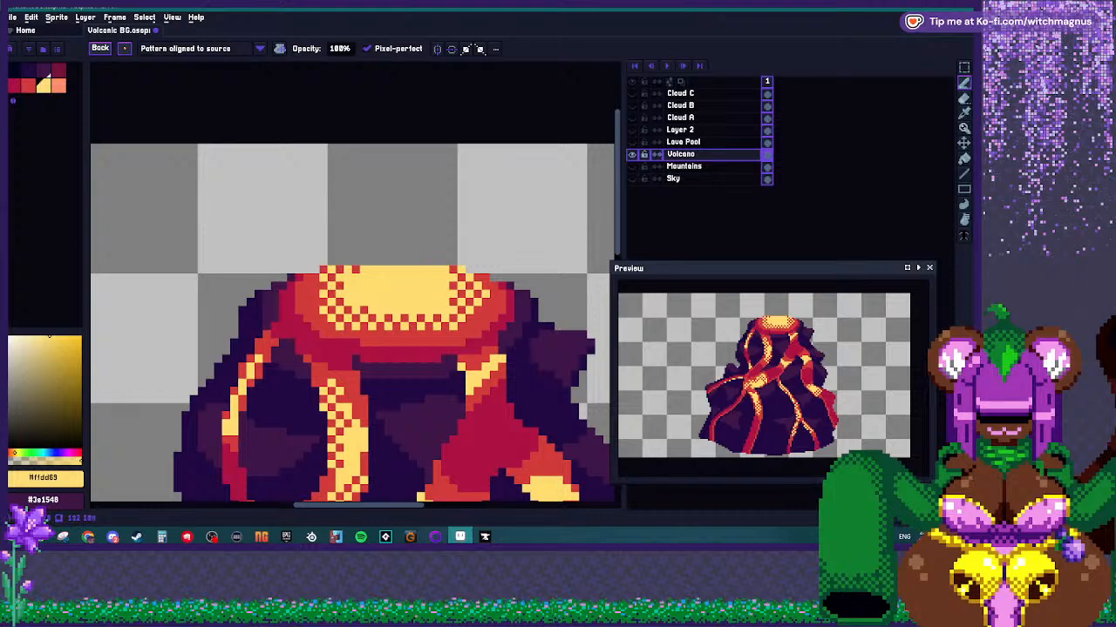
Make a checkerboard brush from #ac1242 and #d23b36 and dither the crater's outer rim along its sides and lower edge.
scroll(420, 270, down, 3)
scroll(411, 282, up, 3)
alt+click(313, 267)
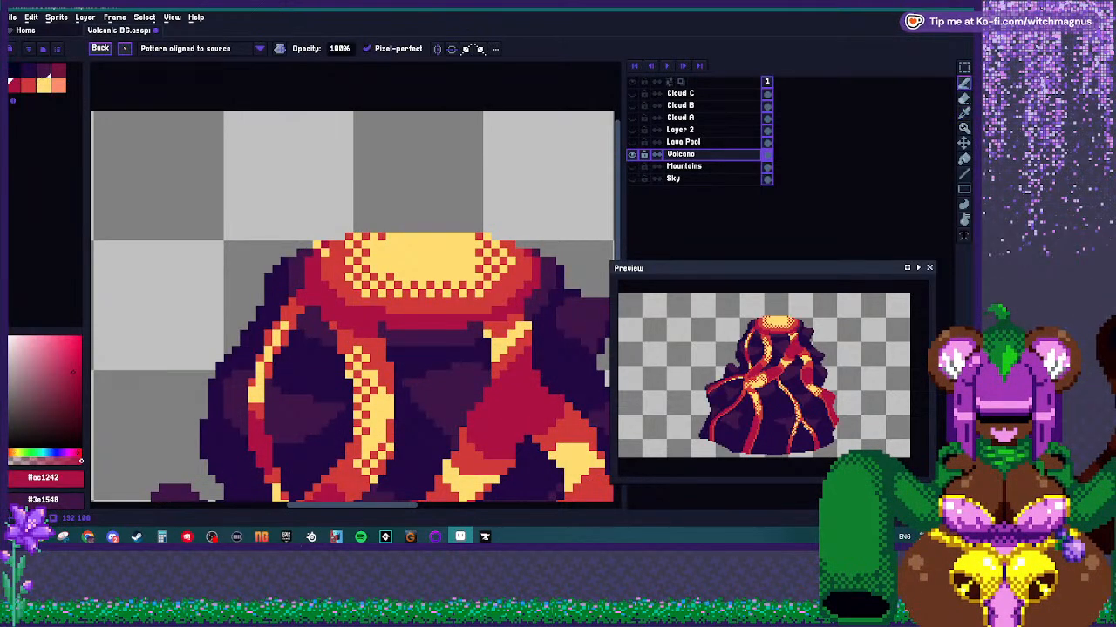
alt+right_click(318, 260)
mouse_move(332, 277)
mouse_down()
mouse_move(358, 319)
mouse_move(460, 312)
mouse_move(532, 268)
mouse_up()
scroll(384, 279, down, 6)
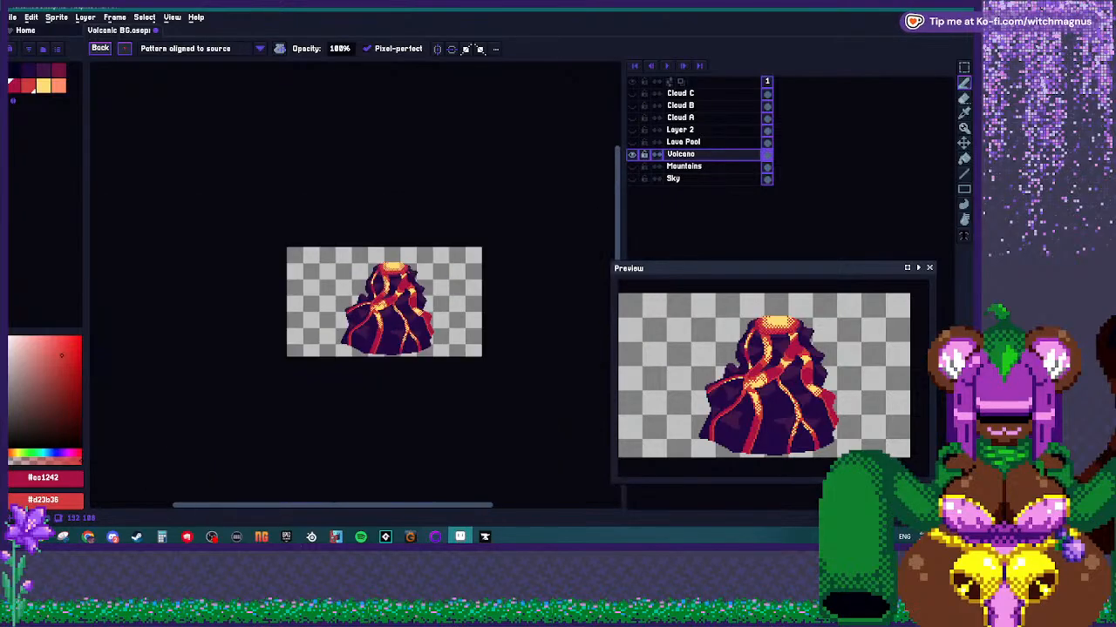
Try dithering the crater's yellow pool with a checkerboard of the orange Idx-7 palette color and #ffdd69.
scroll(384, 279, up, 3)
scroll(401, 223, up, 5)
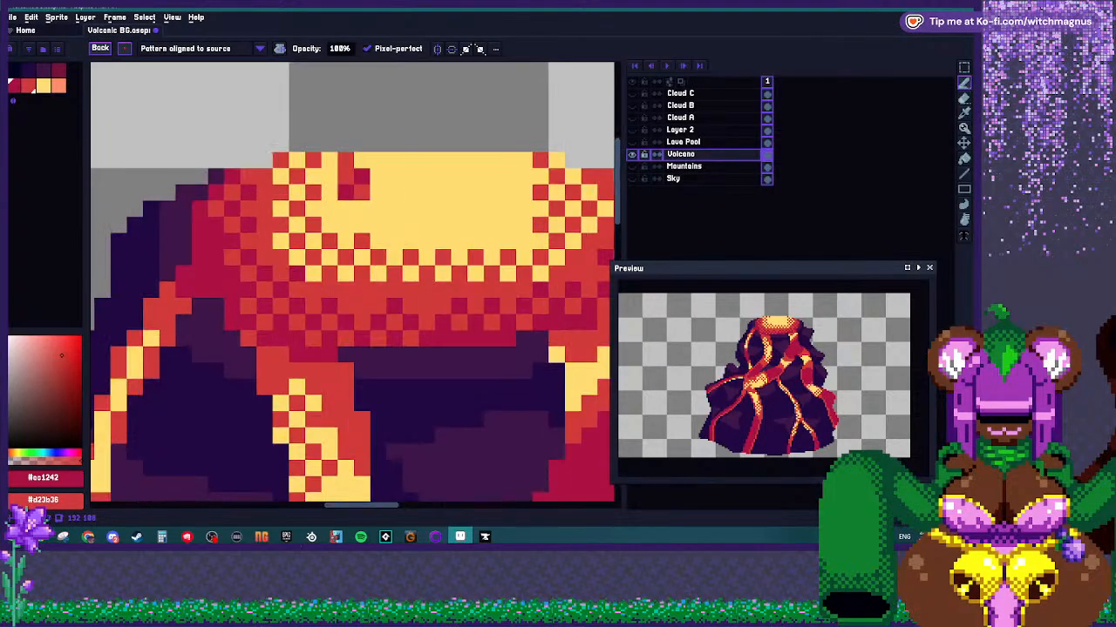
key(alt)
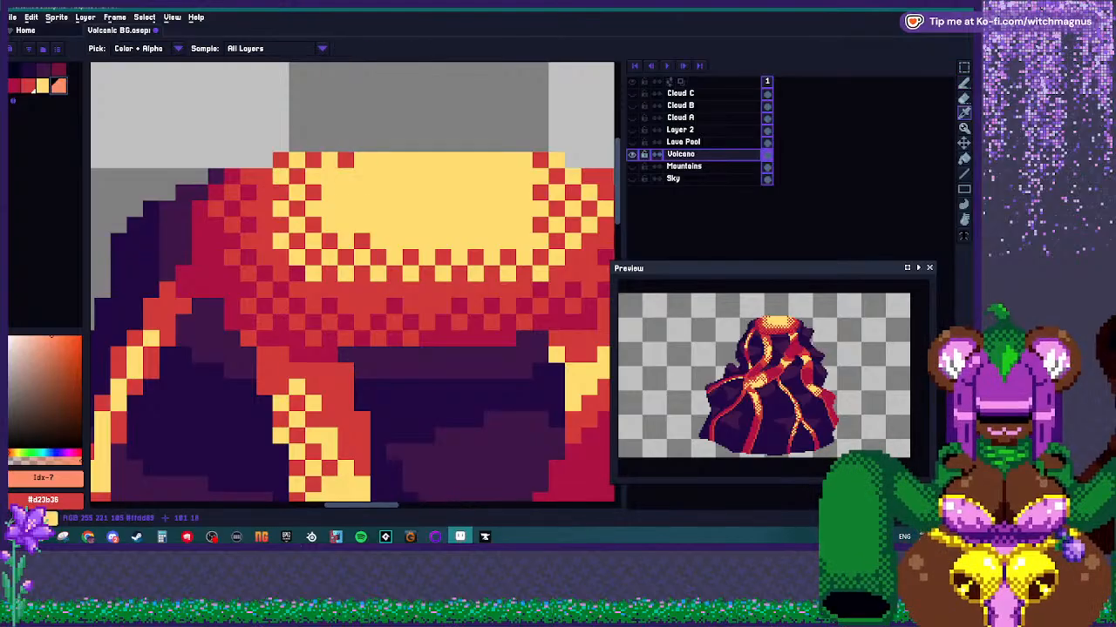
alt+click(349, 185)
mouse_move(340, 174)
mouse_down()
mouse_move(330, 207)
mouse_move(376, 223)
mouse_move(490, 207)
mouse_move(506, 240)
mouse_up()
drag(507, 193, 493, 166)
drag(386, 169, 459, 168)
scroll(392, 205, down, 5)
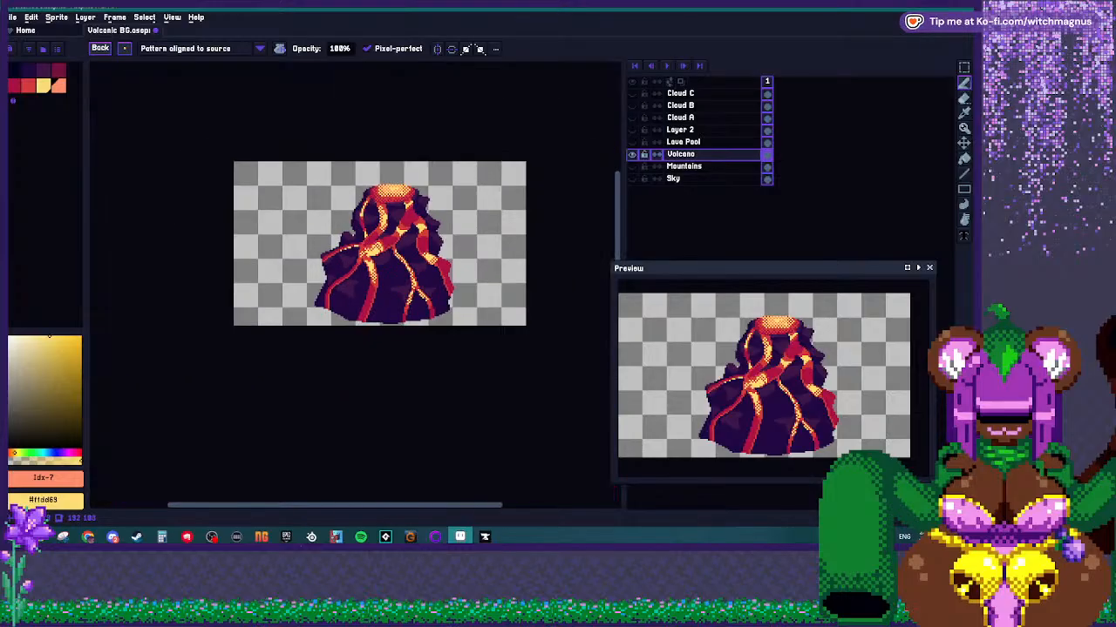
scroll(415, 202, up, 3)
key(v)
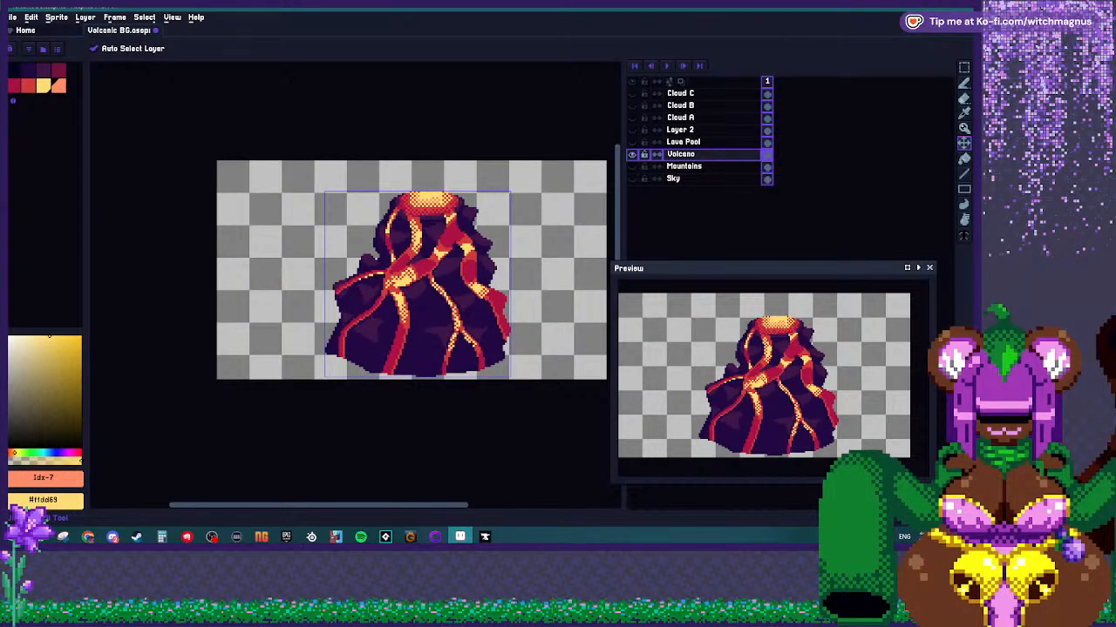
Extend the dithering inward along the left edge of the crater's yellow pool with #d23b36 pixels.
key(b)
scroll(427, 204, up, 3)
key(i)
click(383, 250)
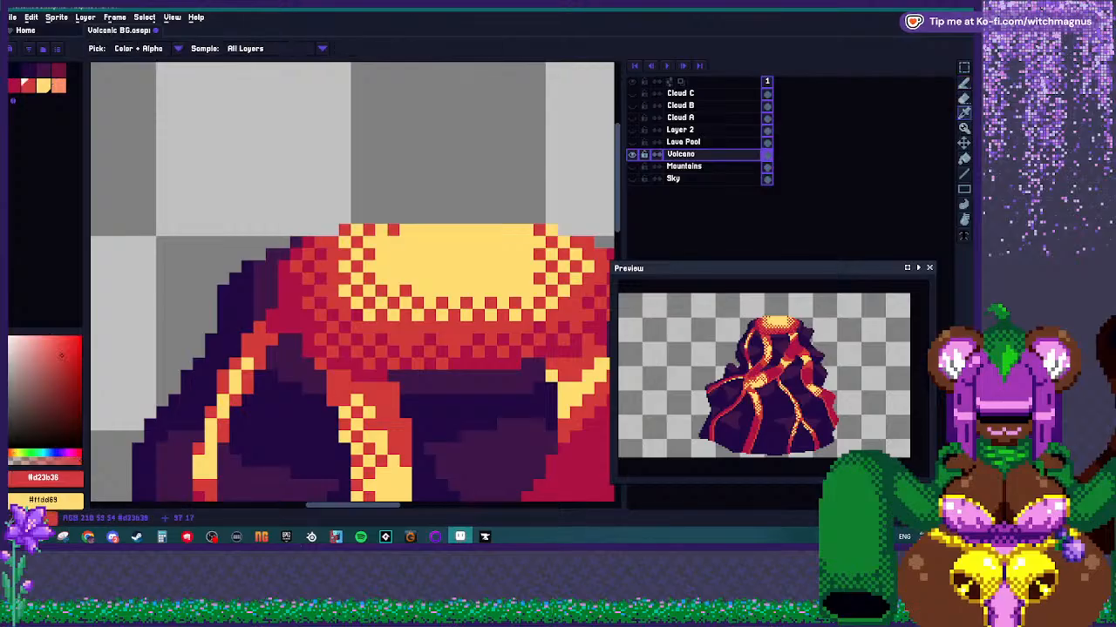
key(b)
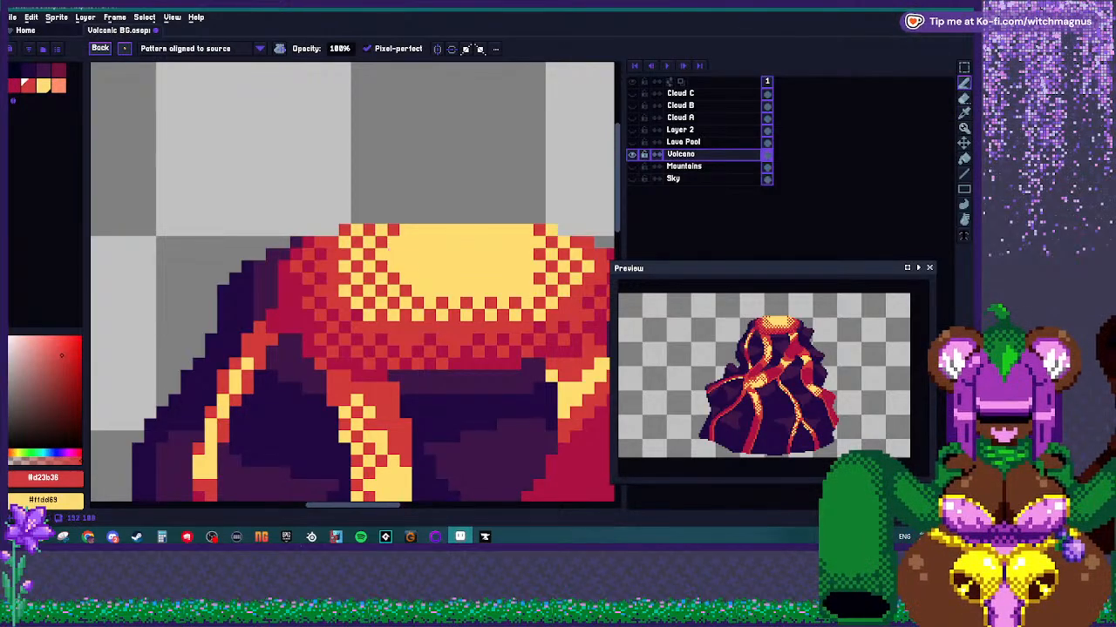
scroll(383, 261, down, 3)
scroll(384, 261, up, 3)
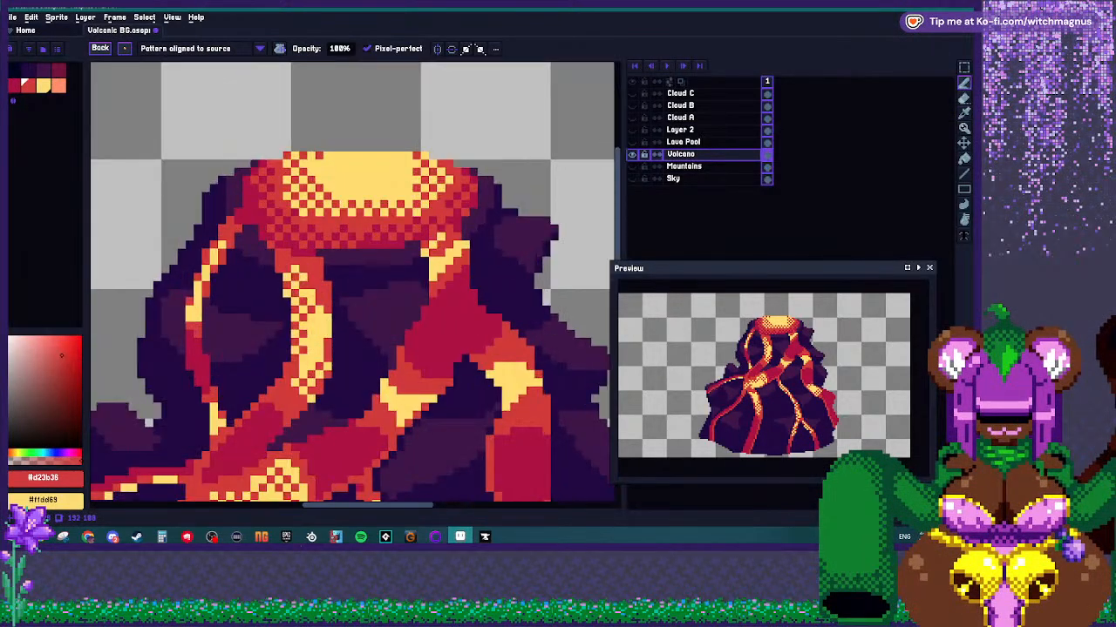
Refine the #ac1242 and #d23b36 dithering where the crater's rim meets the right-hand lava stream.
key(i)
click(416, 245)
key(b)
scroll(416, 246, up, 2)
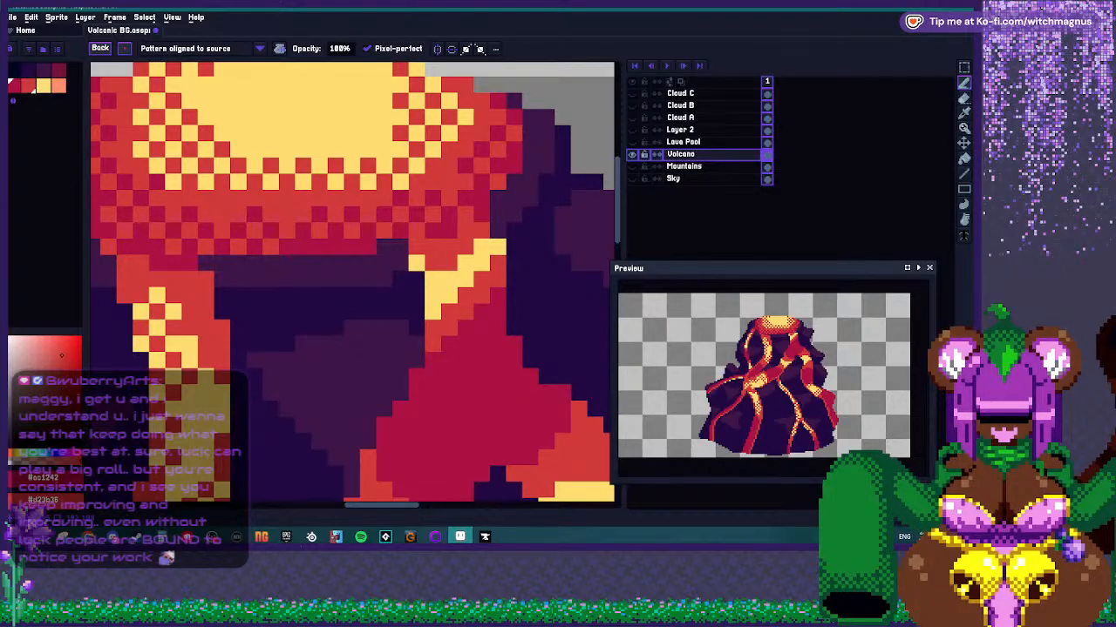
click(447, 239)
click(418, 239)
click(426, 263)
click(465, 231)
Dither the short yellow highlight at the top of the right-hand stream, alternating single #ffdd69 and #d23b36 pixels.
alt+click(433, 295)
click(448, 311)
right_click(433, 311)
right_click(449, 296)
right_click(466, 279)
click(481, 279)
right_click(481, 264)
click(449, 246)
click(433, 263)
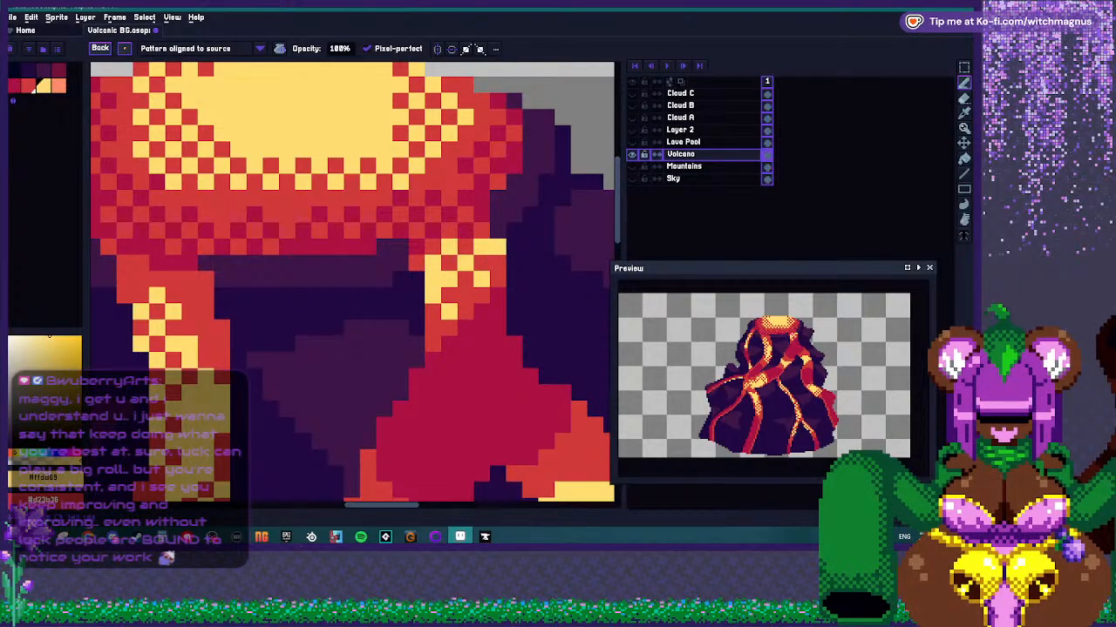
Dither the yellow highlights along the right-hand stream's outer branch, alternating #ffdd69 and #d23b36 pixels.
scroll(451, 298, down, 3)
scroll(431, 283, up, 3)
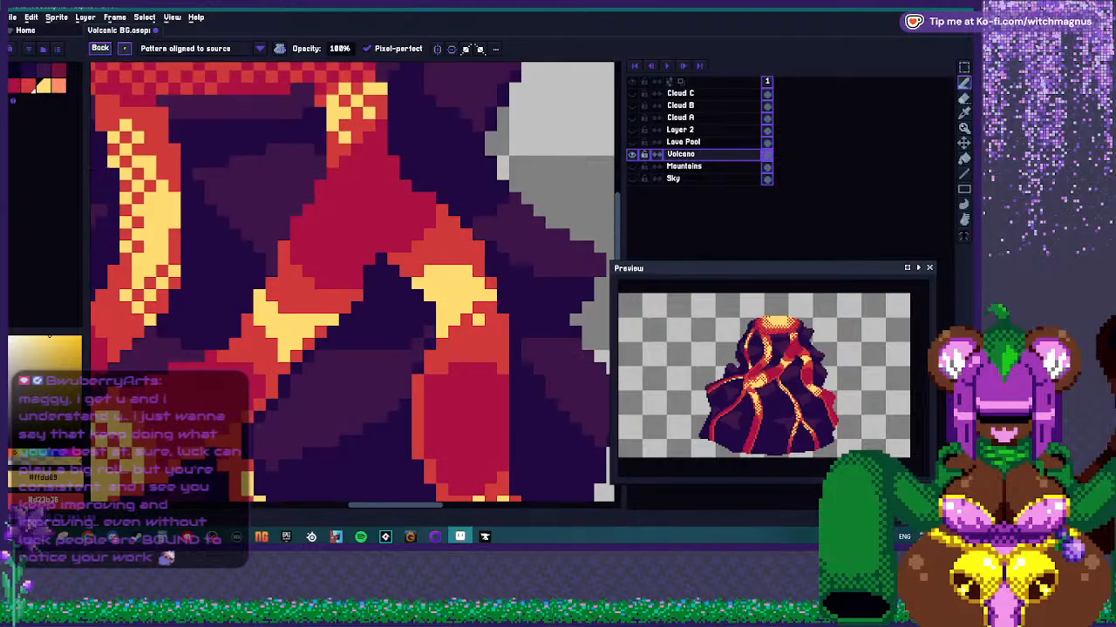
click(418, 258)
click(406, 271)
right_click(466, 264)
click(453, 247)
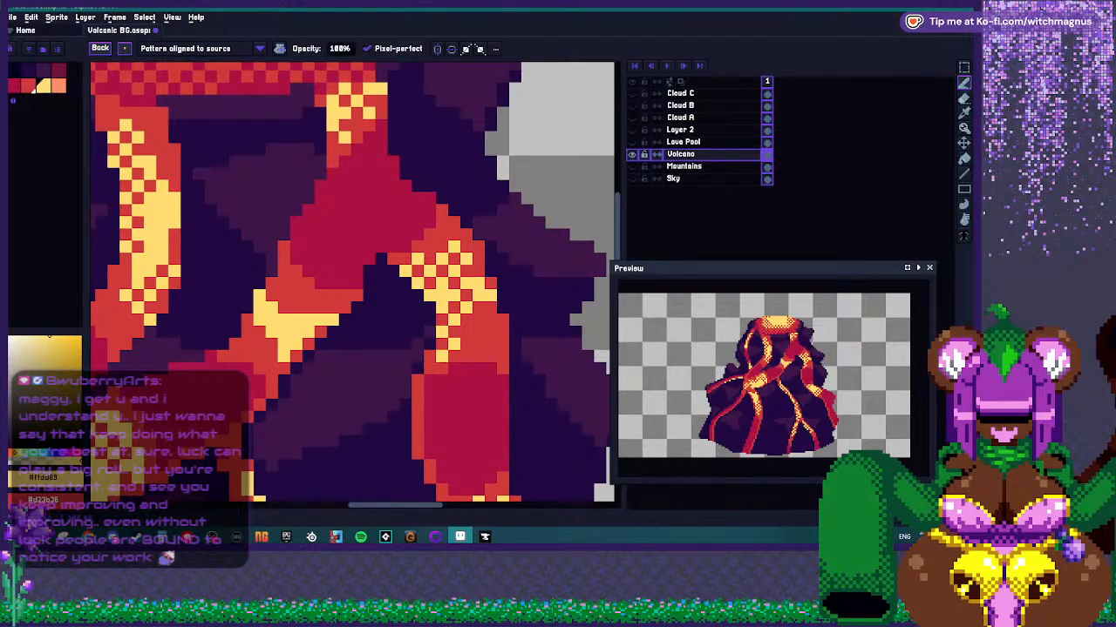
click(484, 326)
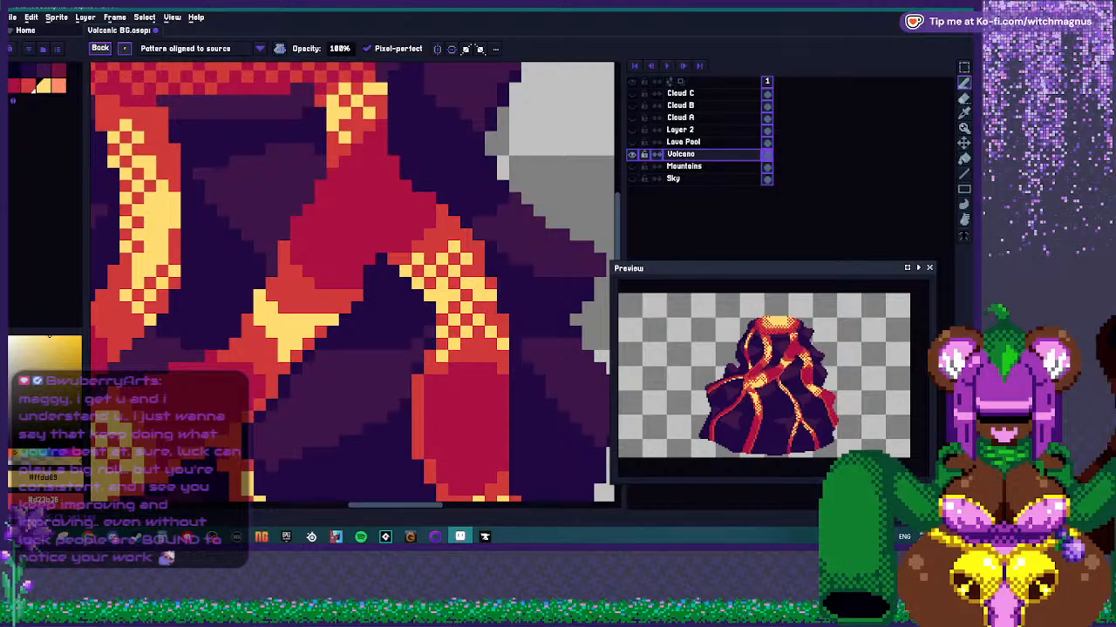
scroll(475, 331, down, 2)
scroll(463, 351, up, 1)
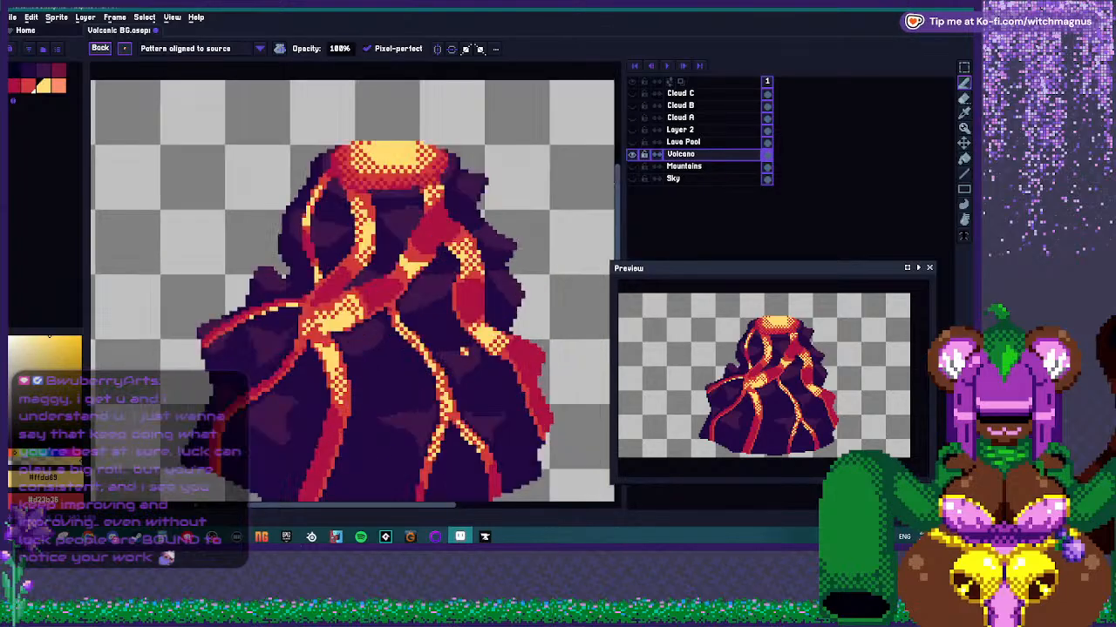
scroll(464, 350, up, 2)
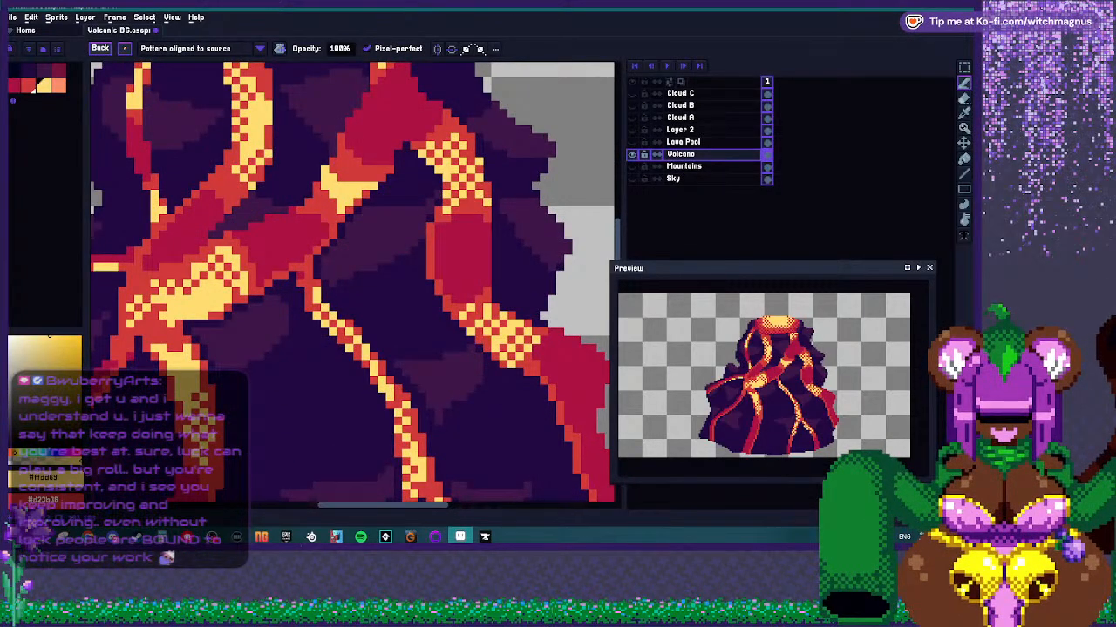
Blend the yellow pool at the streams' central junction and the stream below it with a #ffdd69 and #d23b36 checkerboard.
scroll(488, 345, down, 2)
scroll(399, 333, up, 3)
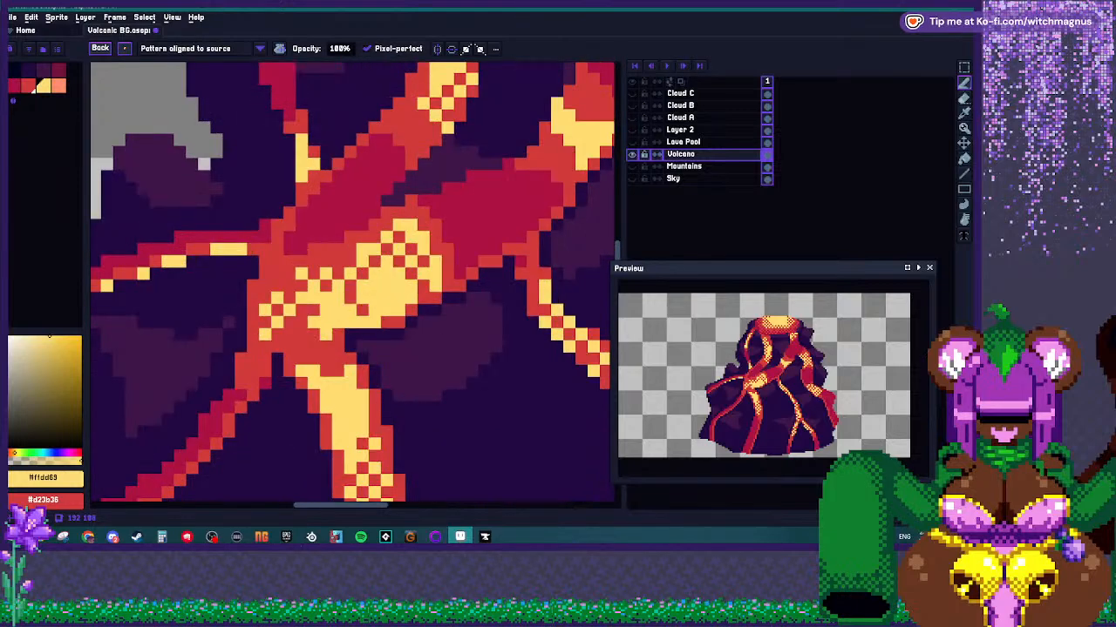
drag(394, 268, 345, 316)
click(314, 346)
alt+click(326, 358)
click(337, 346)
right_click(351, 407)
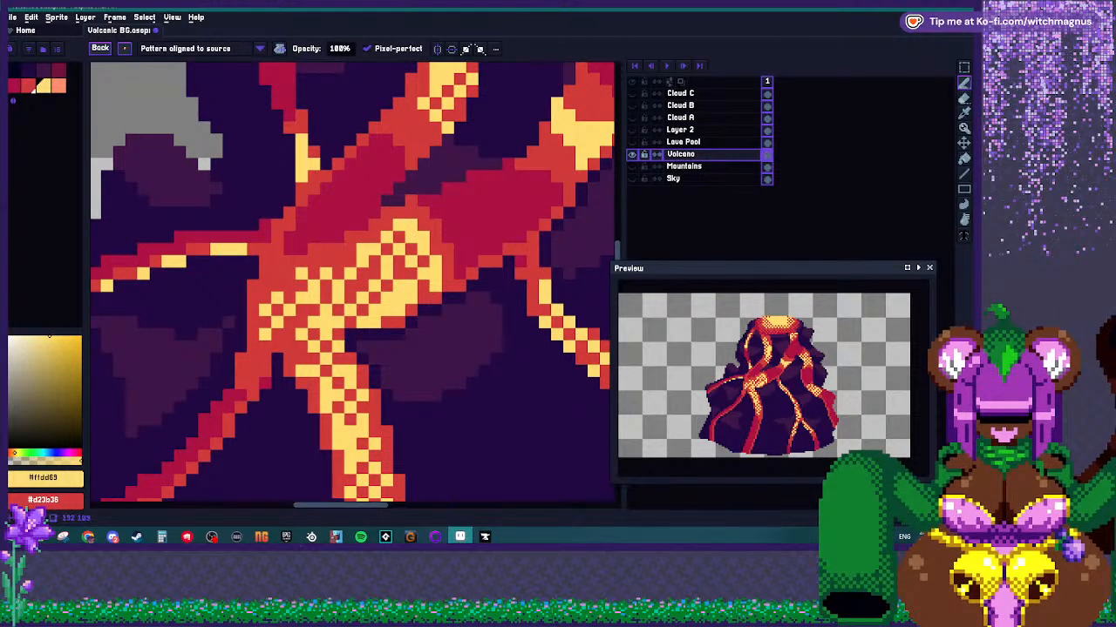
drag(292, 312, 252, 359)
scroll(376, 294, down, 5)
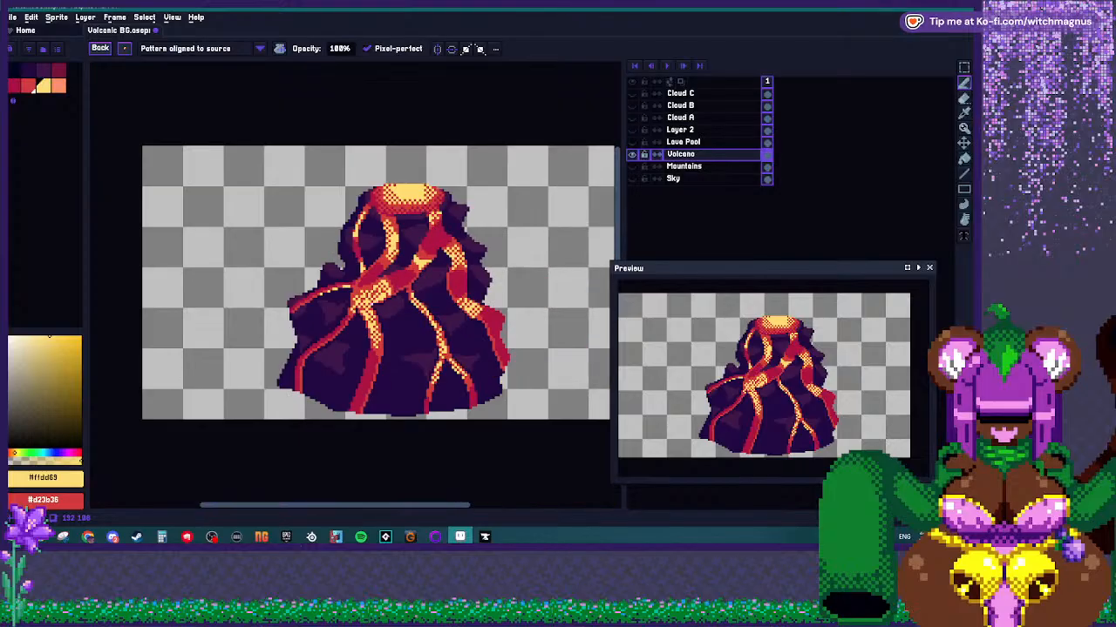
Dither the crimson stretches of the two streams flowing into the central junction with #d23b36 and #ac1242.
scroll(398, 263, up, 4)
alt+click(328, 262)
alt+right_click(323, 279)
drag(331, 267, 316, 303)
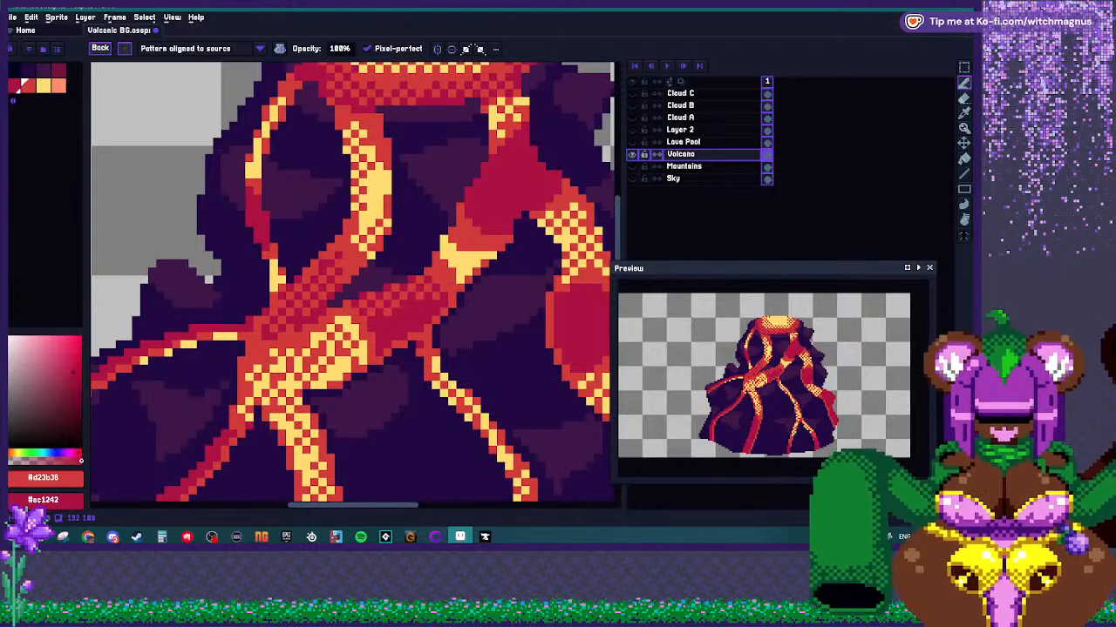
scroll(405, 304, down, 5)
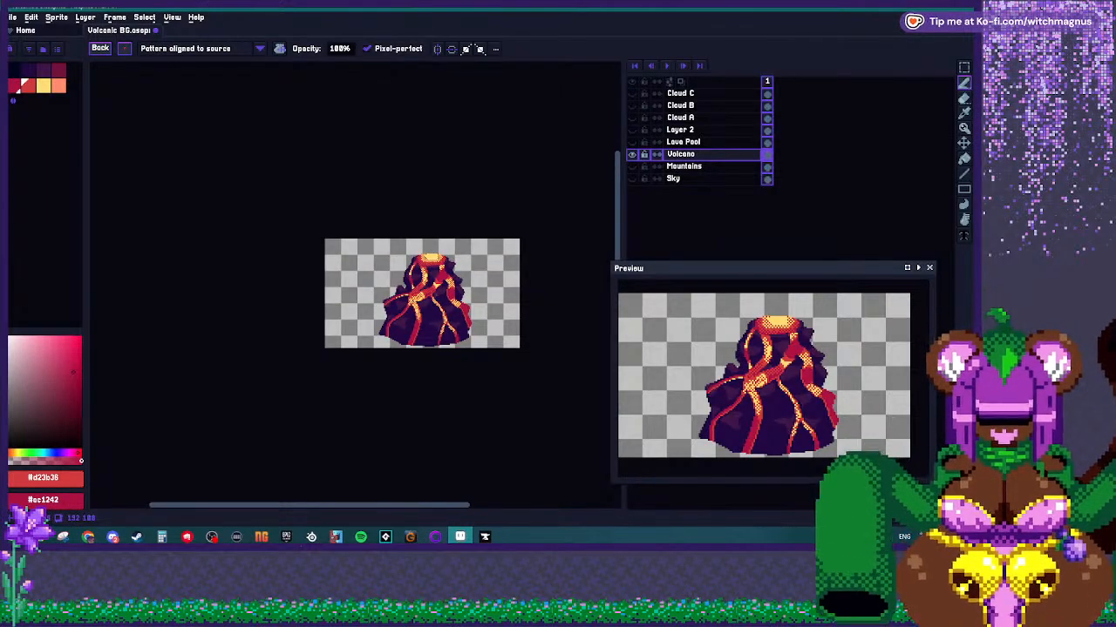
scroll(427, 293, down, 3)
scroll(410, 305, up, 4)
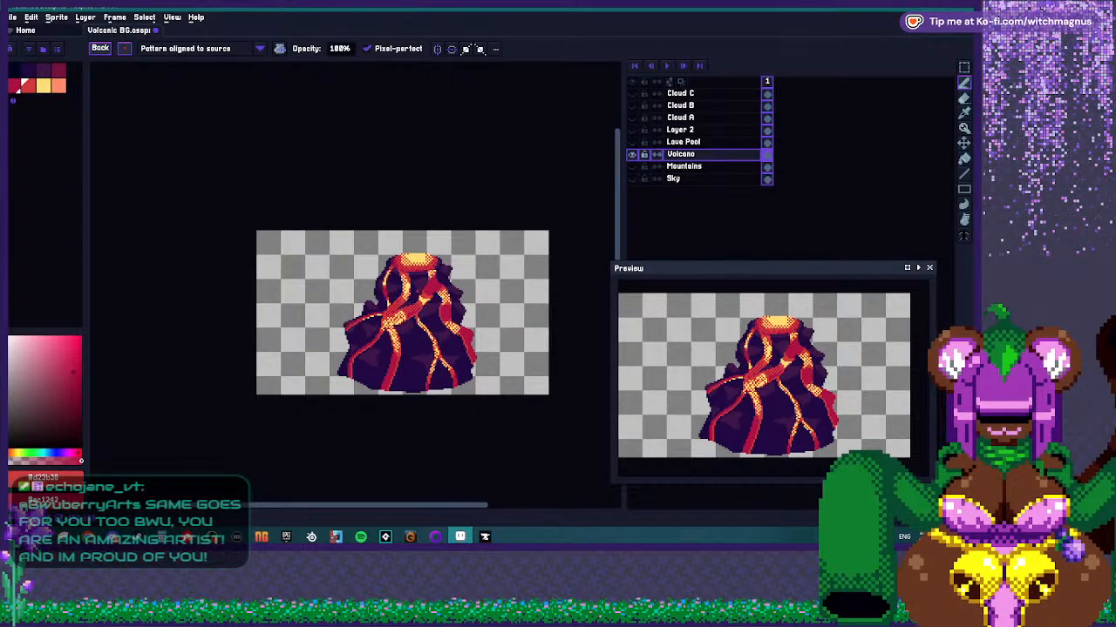
Continue the #d23b36 and #ac1242 checkerboard along the two left-hand branches, out to the volcano's edge and base.
scroll(410, 300, up, 4)
mouse_move(460, 261)
mouse_down()
mouse_move(351, 268)
mouse_move(258, 335)
mouse_up()
scroll(292, 311, down, 4)
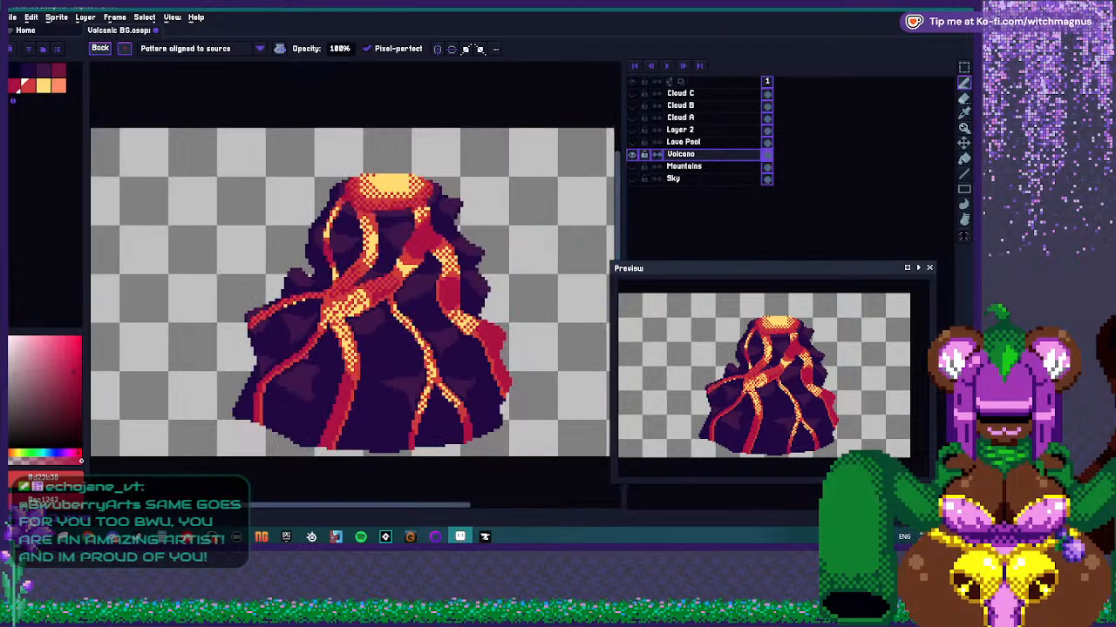
scroll(321, 358, up, 3)
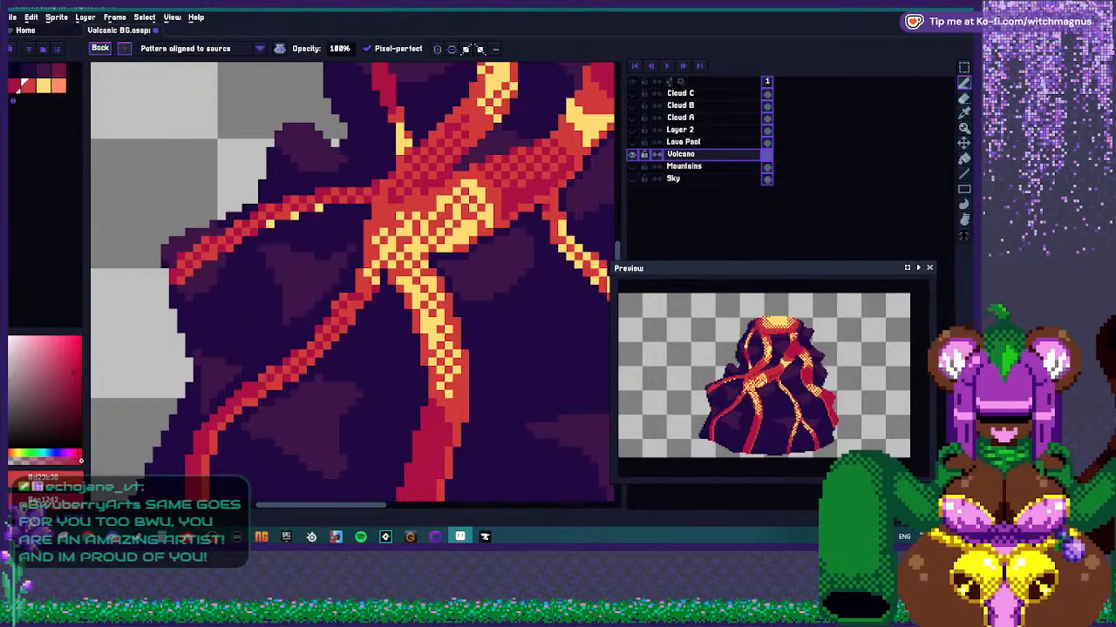
drag(262, 377, 209, 435)
scroll(321, 356, down, 3)
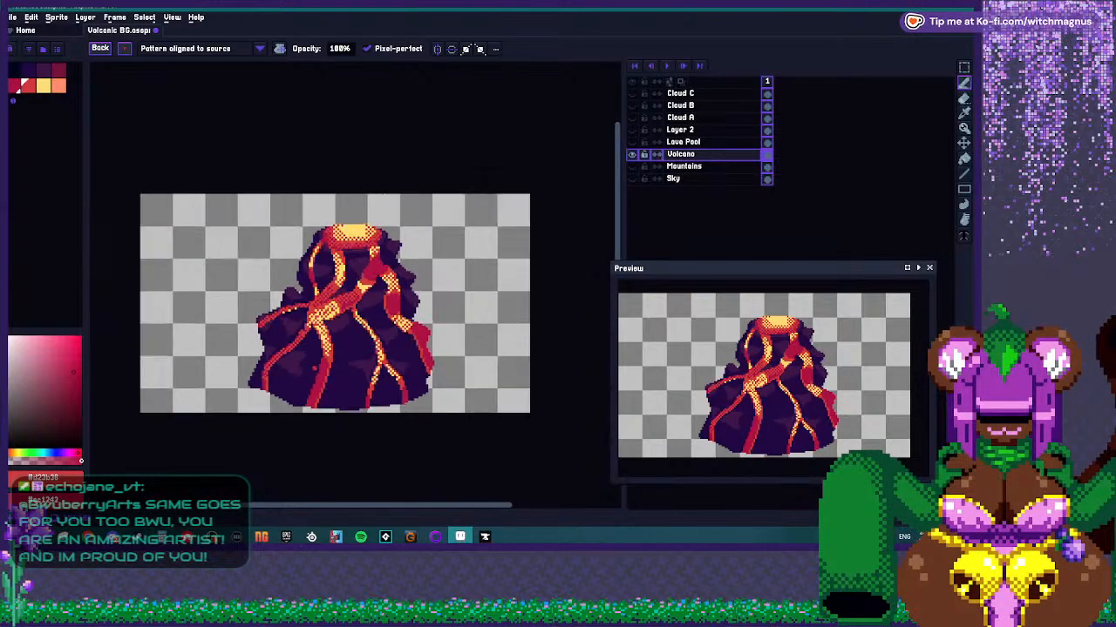
Dither the central stream's lower crimson part with #d23b36 and #ac1242, and add a short dithered offshoot on its right near the base.
scroll(318, 353, up, 2)
drag(296, 388, 277, 479)
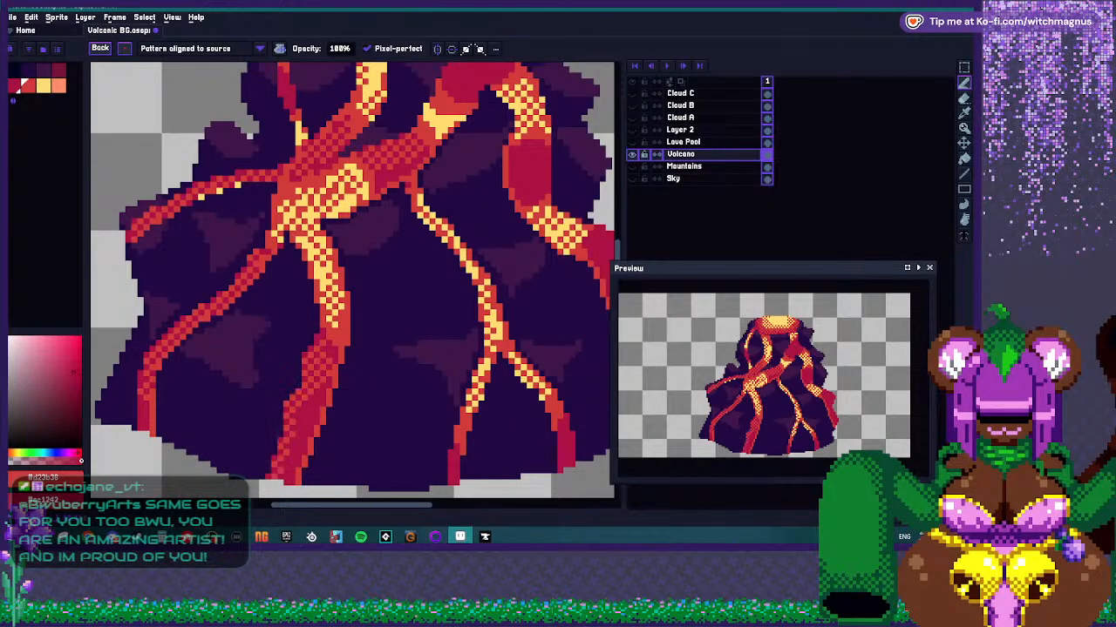
drag(283, 415, 218, 473)
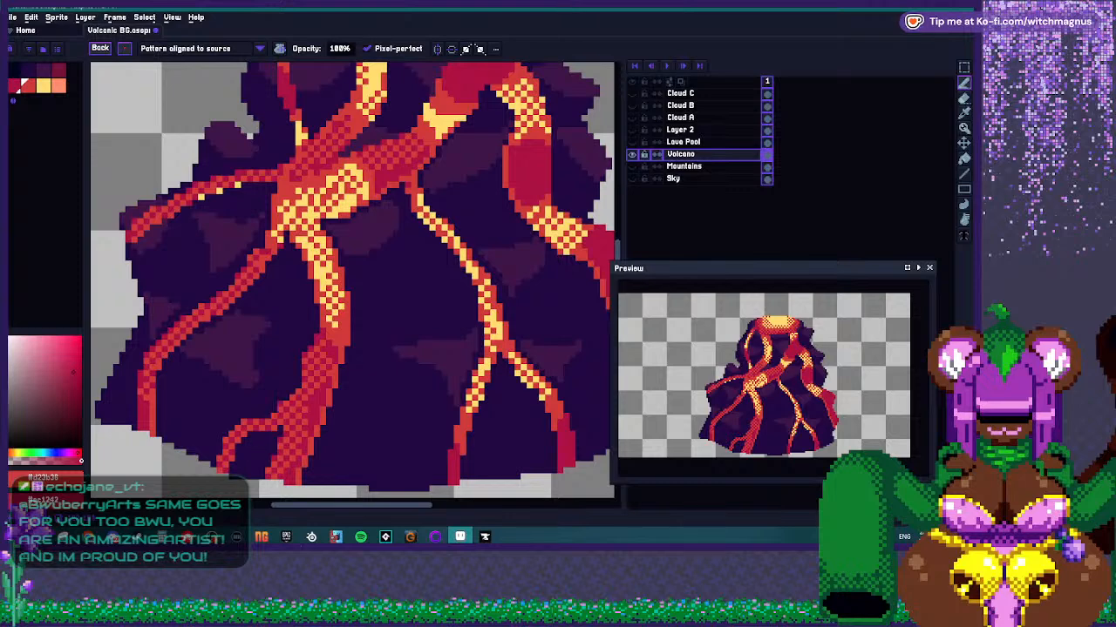
key(ctrl+z)
drag(324, 408, 345, 484)
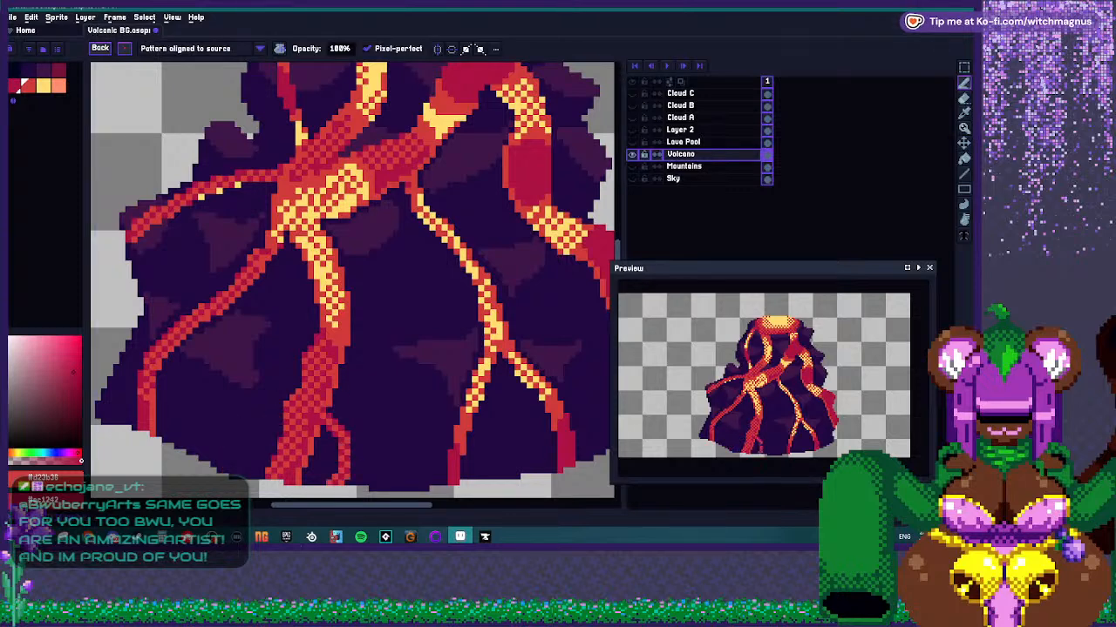
scroll(353, 279, down, 4)
scroll(352, 279, up, 5)
key(alt)
alt+click(377, 297)
alt+right_click(386, 309)
drag(387, 316, 283, 430)
key(ctrl+z)
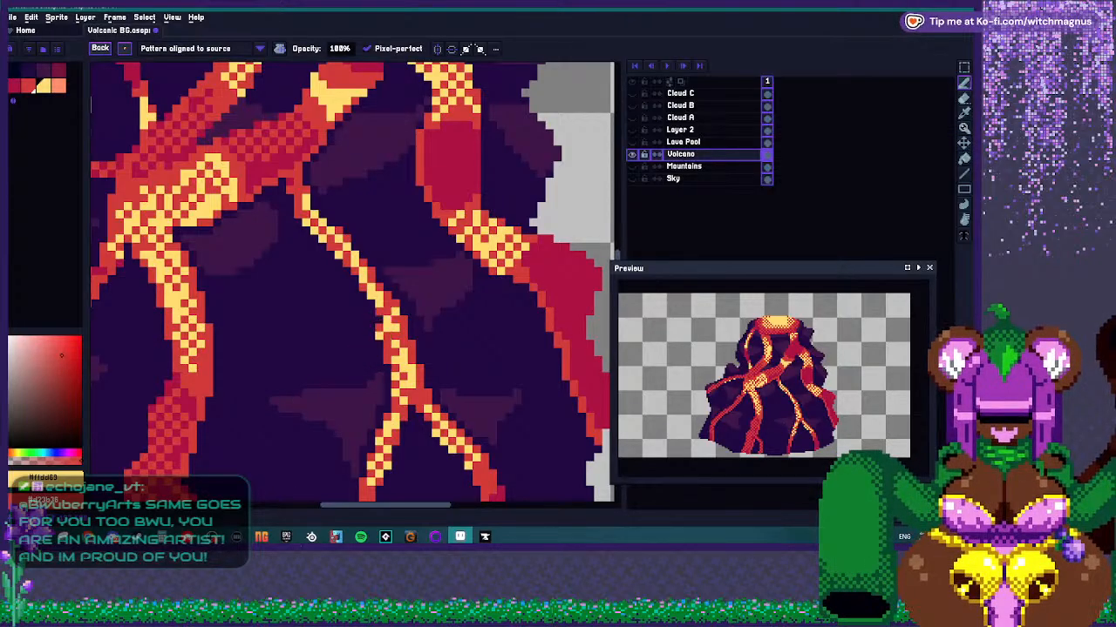
Dither the right-hand stream's crimson bulge and its wide lower end with #d23b36 and #ac1242.
scroll(392, 314, down, 5)
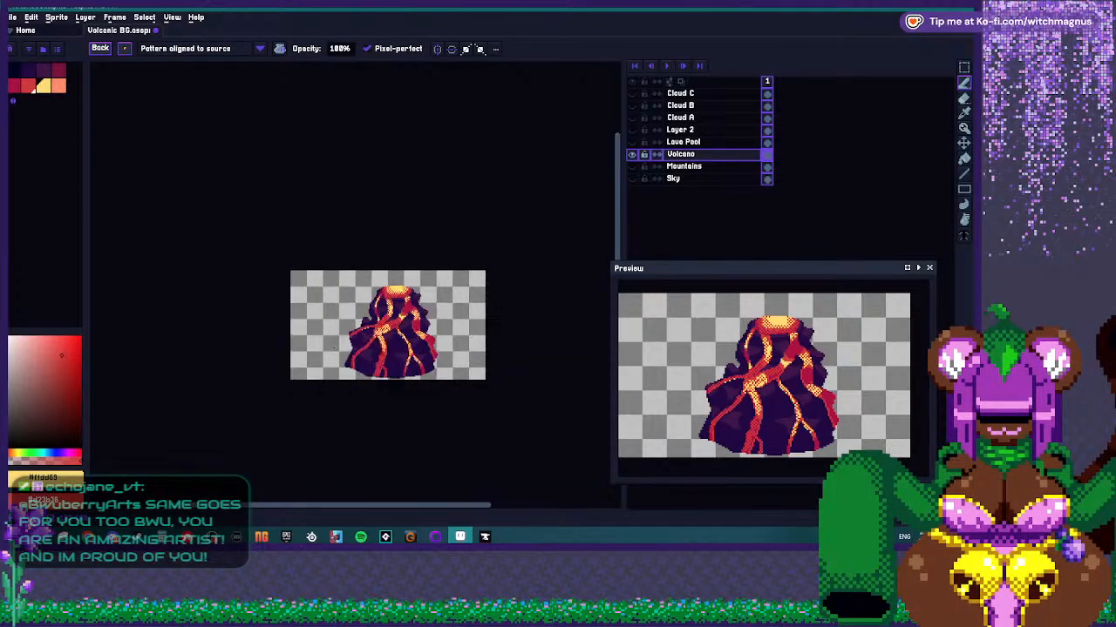
scroll(393, 314, up, 2)
scroll(423, 334, up, 3)
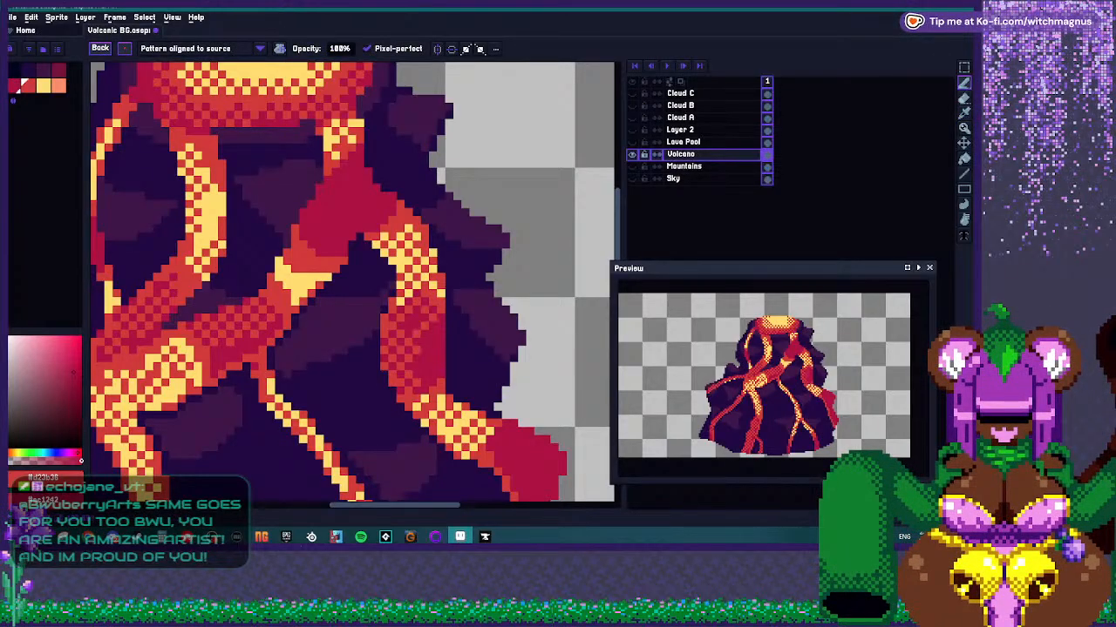
scroll(429, 371, down, 3)
scroll(429, 370, up, 3)
mouse_move(436, 324)
mouse_down()
mouse_move(462, 353)
mouse_move(465, 321)
mouse_move(500, 460)
mouse_up()
scroll(480, 392, down, 3)
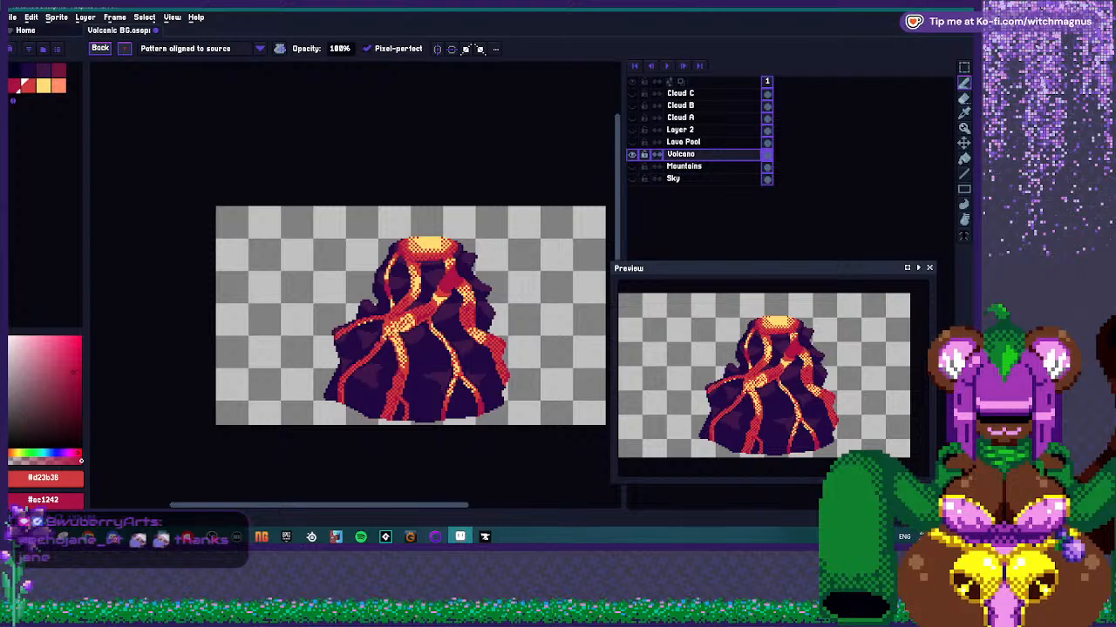
Fill the crimson fork of the right-hand stream below the crater with #d23b36 and #ac1242 dithering.
scroll(381, 376, up, 6)
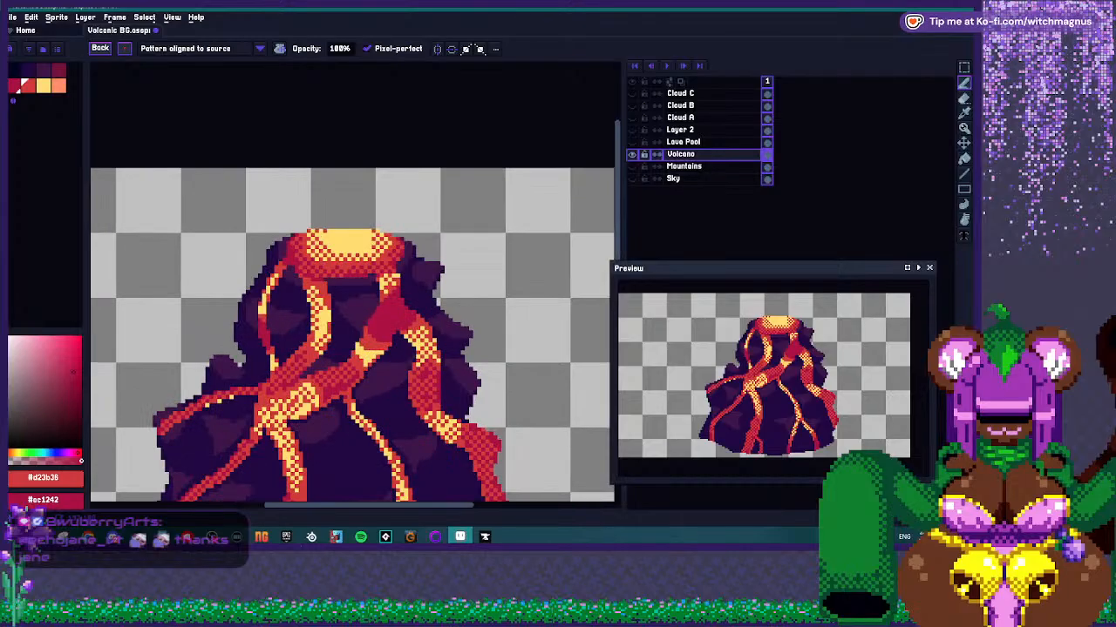
mouse_move(326, 297)
mouse_down()
mouse_move(370, 315)
mouse_move(380, 266)
mouse_move(436, 235)
mouse_move(381, 242)
mouse_move(399, 193)
mouse_move(363, 223)
mouse_move(342, 266)
mouse_up()
scroll(392, 277, down, 5)
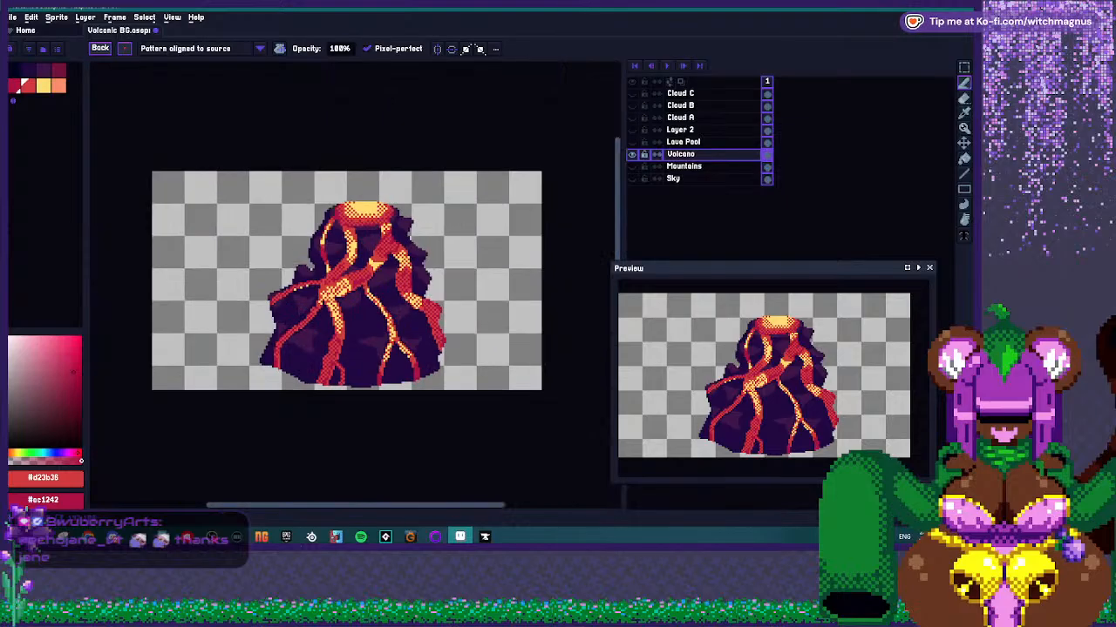
scroll(392, 277, up, 2)
scroll(392, 277, down, 1)
Connect the crater's yellow pool to the tops of the lava streams with #ffdd69 and #d23b36 dithering.
scroll(390, 244, up, 6)
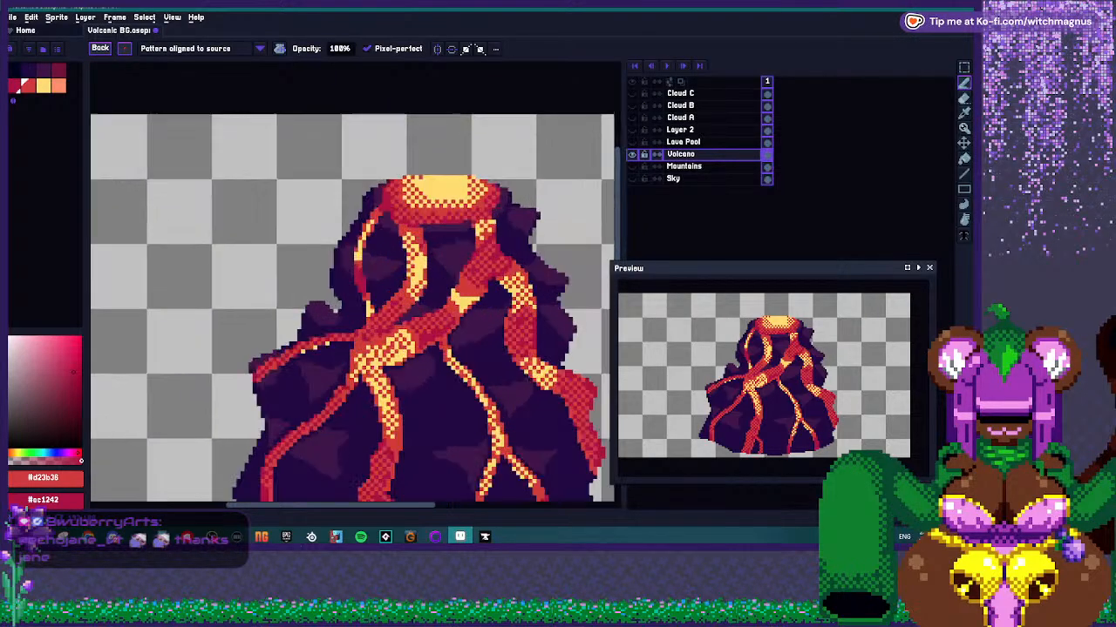
alt+right_click(408, 270)
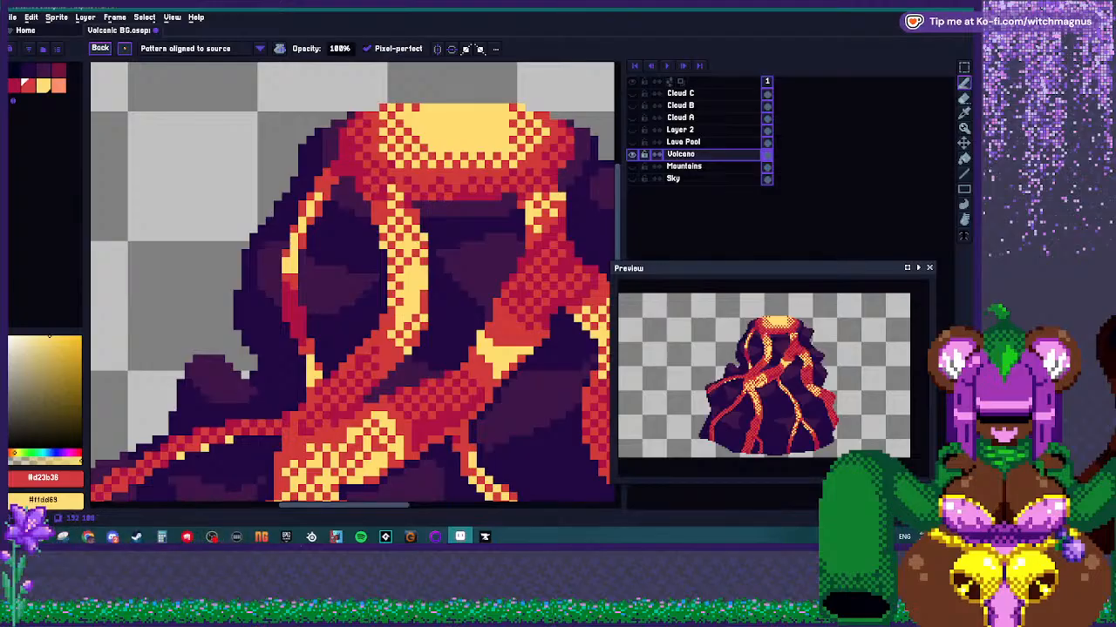
scroll(401, 196, down, 1)
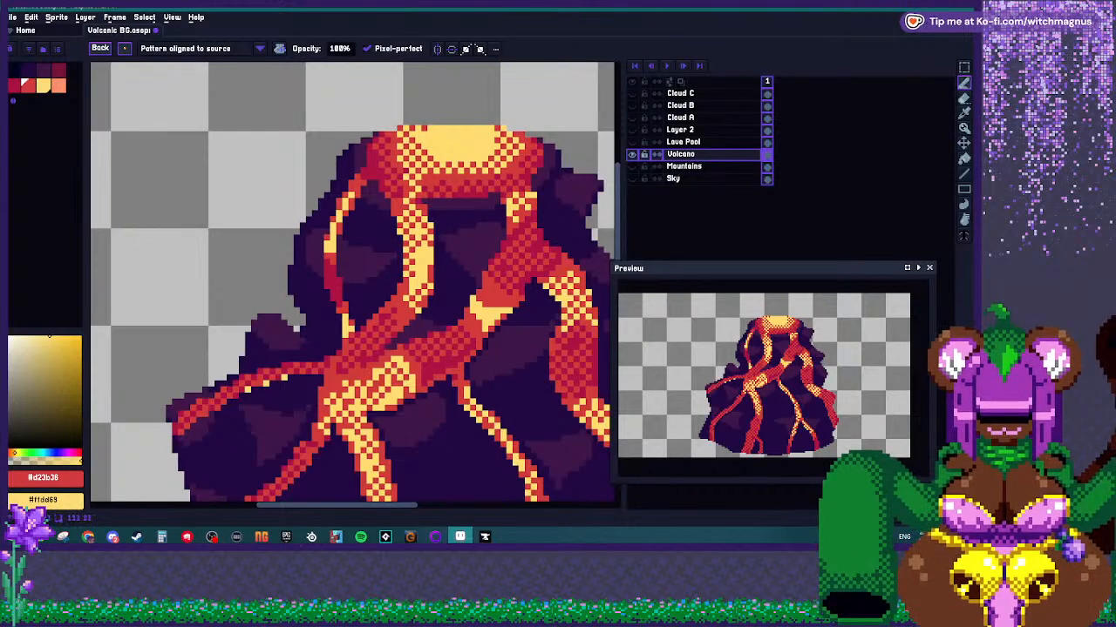
scroll(403, 175, down, 1)
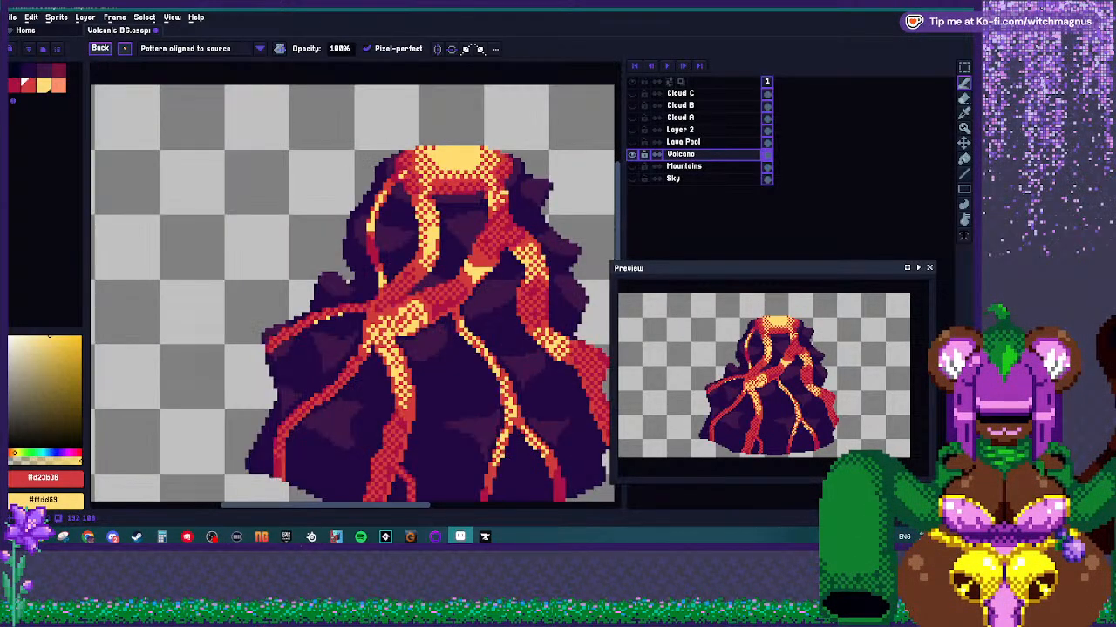
scroll(403, 174, up, 2)
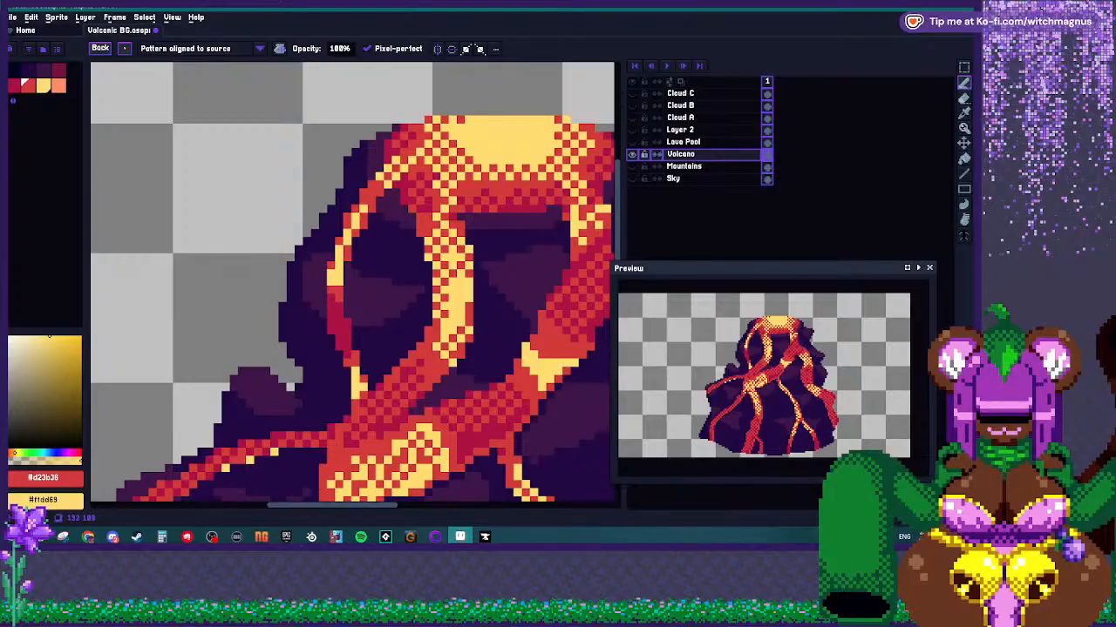
Thicken the thin left-hand stream along its inner side with #ac1242 and #d23b36 dithering down to the junction.
alt+click(412, 161)
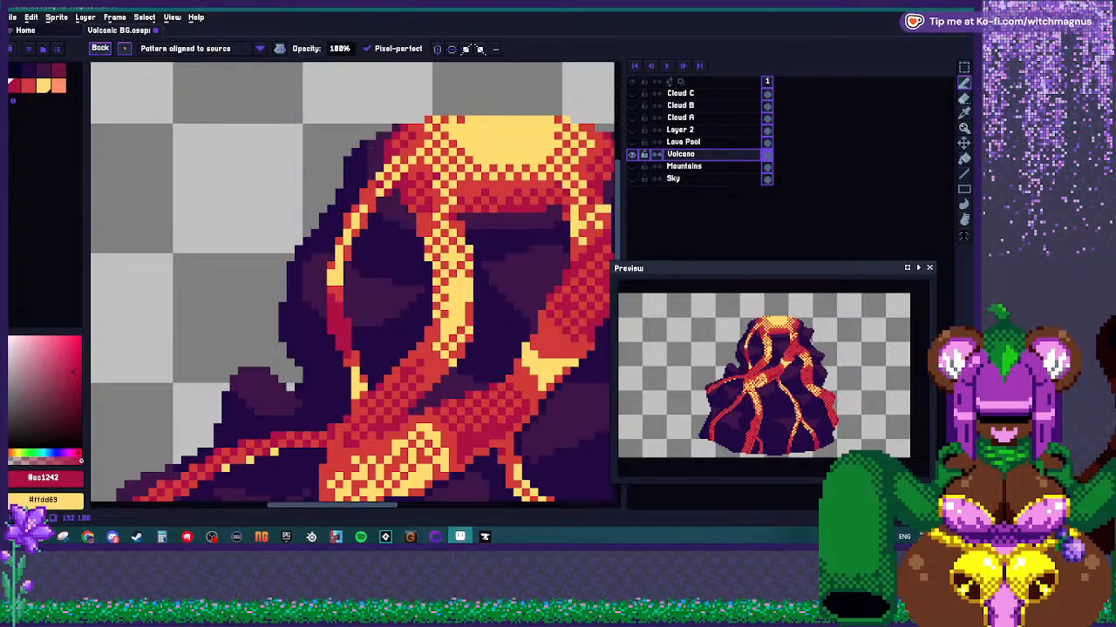
alt+right_click(383, 191)
mouse_move(356, 245)
mouse_down()
mouse_move(359, 375)
mouse_move(376, 376)
mouse_up()
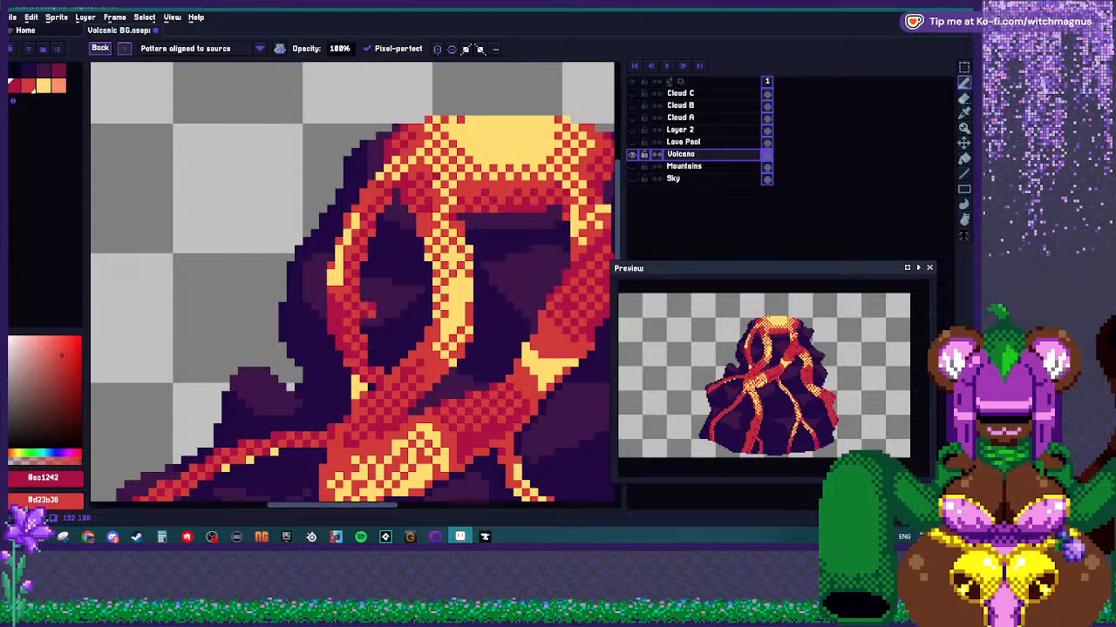
scroll(361, 393, up, 1)
click(373, 354)
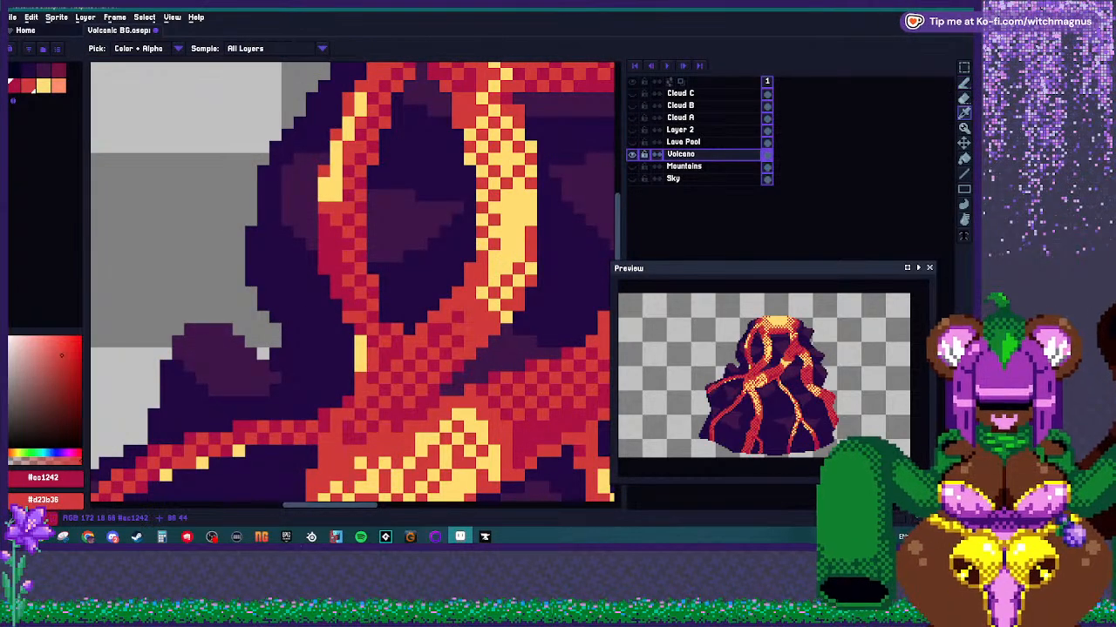
Extend the yellow highlight at the thin left-hand stream's lower end into the central junction with #ffdd69 and #d23b36 dithering.
alt+click(360, 352)
click(360, 342)
mouse_move(384, 354)
mouse_down()
mouse_move(372, 366)
mouse_move(396, 366)
mouse_move(384, 391)
mouse_up()
key(ctrl+z)
scroll(375, 366, down, 3)
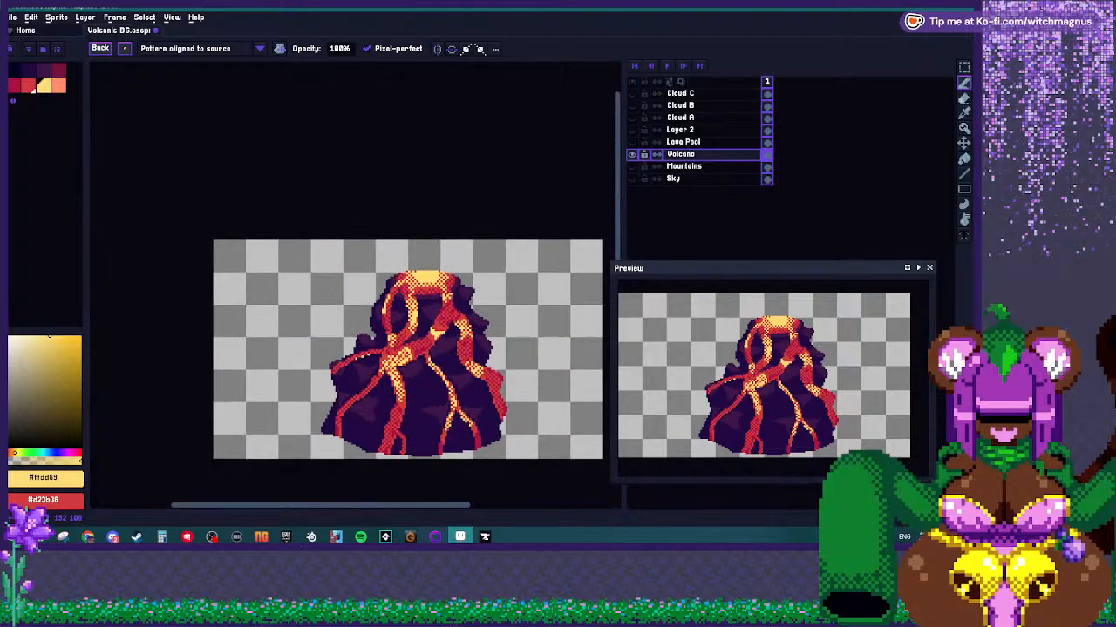
scroll(366, 331, up, 3)
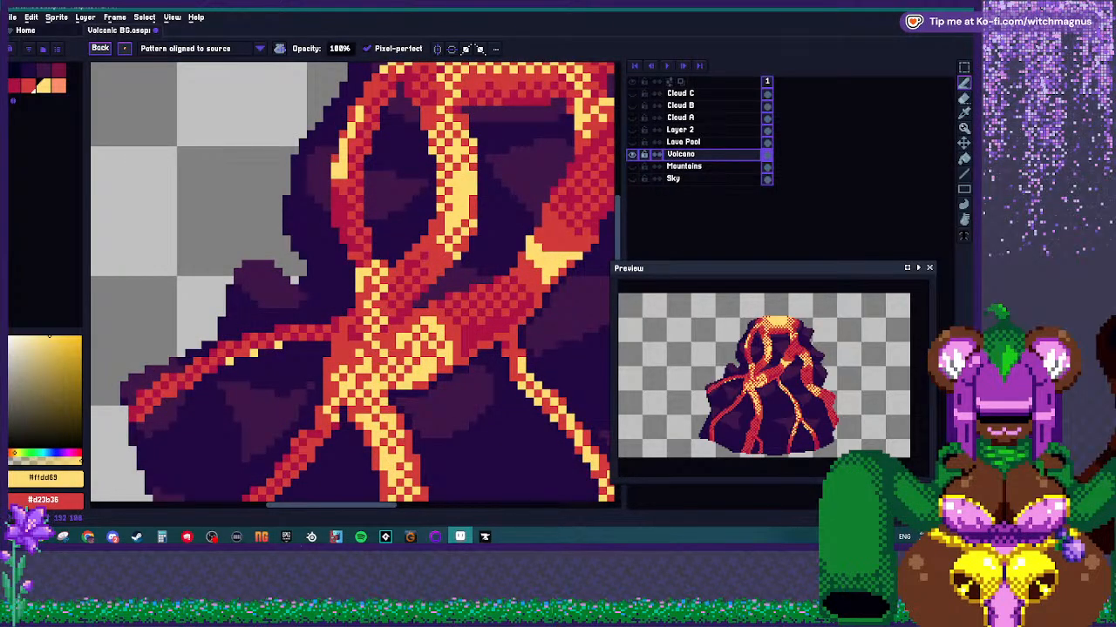
Break up the upper yellow highlight of the thin left-hand stream with #ffdd69 and #d23b36 checkerboard pixels down from the crater.
scroll(375, 348, down, 3)
scroll(436, 287, up, 2)
scroll(392, 279, up, 1)
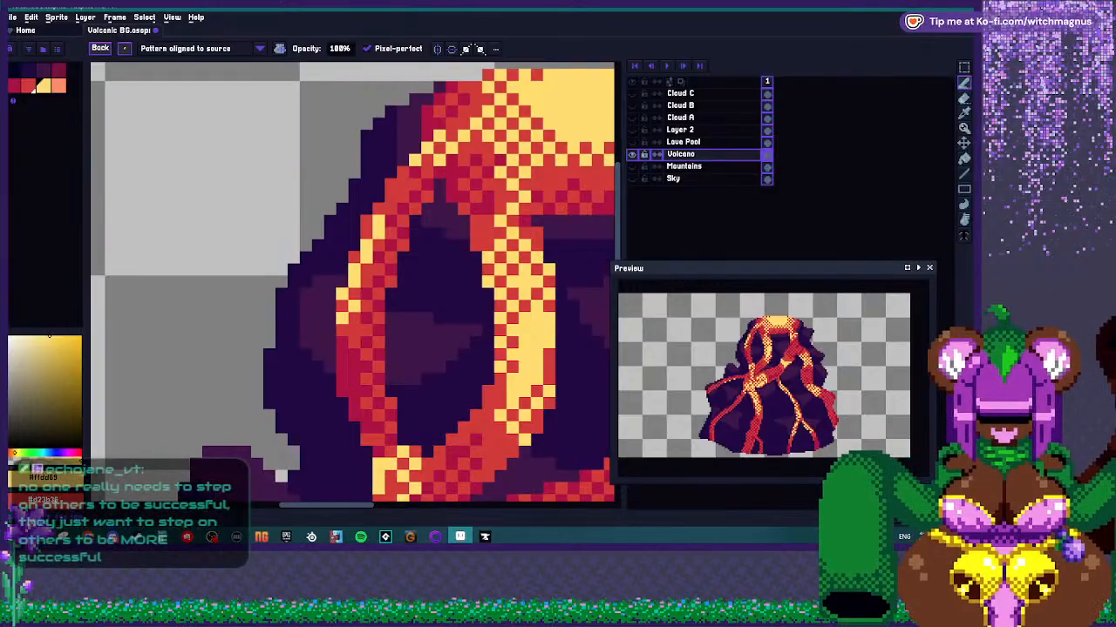
key(ctrl)
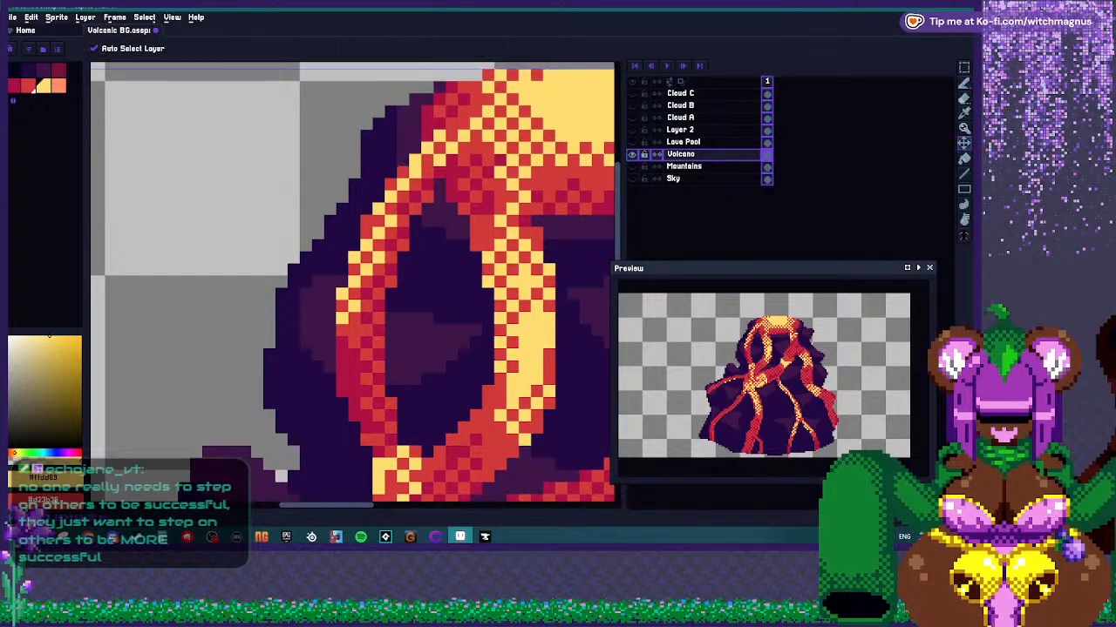
Dither the upper edge of the solid yellow patch on the diagonal lava stream with #ffdd69 and #d23b36 pixels.
scroll(388, 192, down, 3)
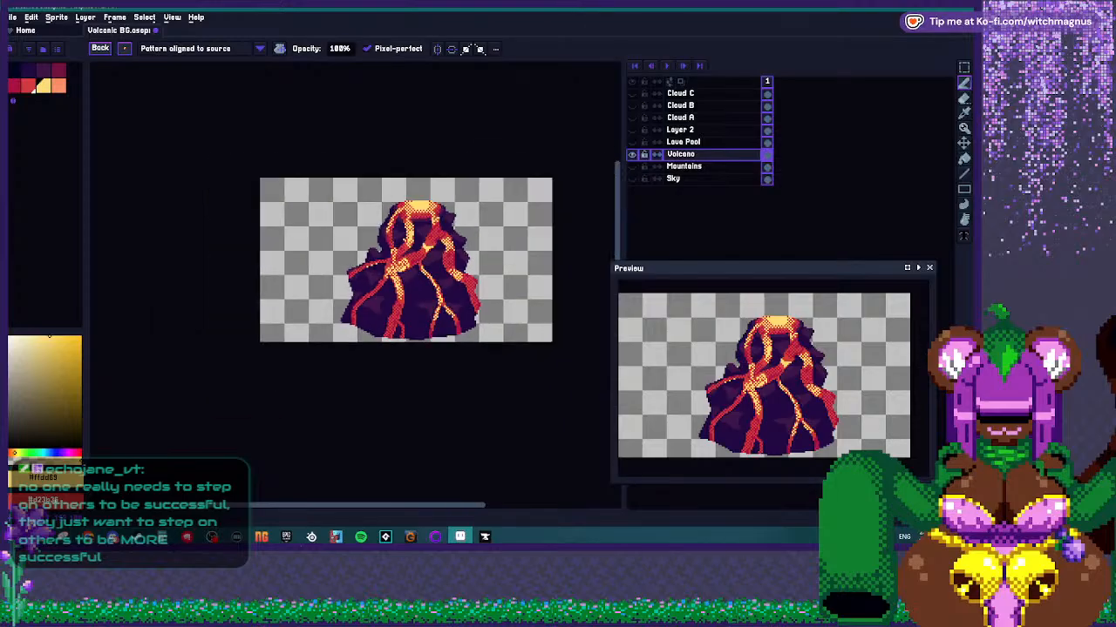
scroll(420, 220, up, 2)
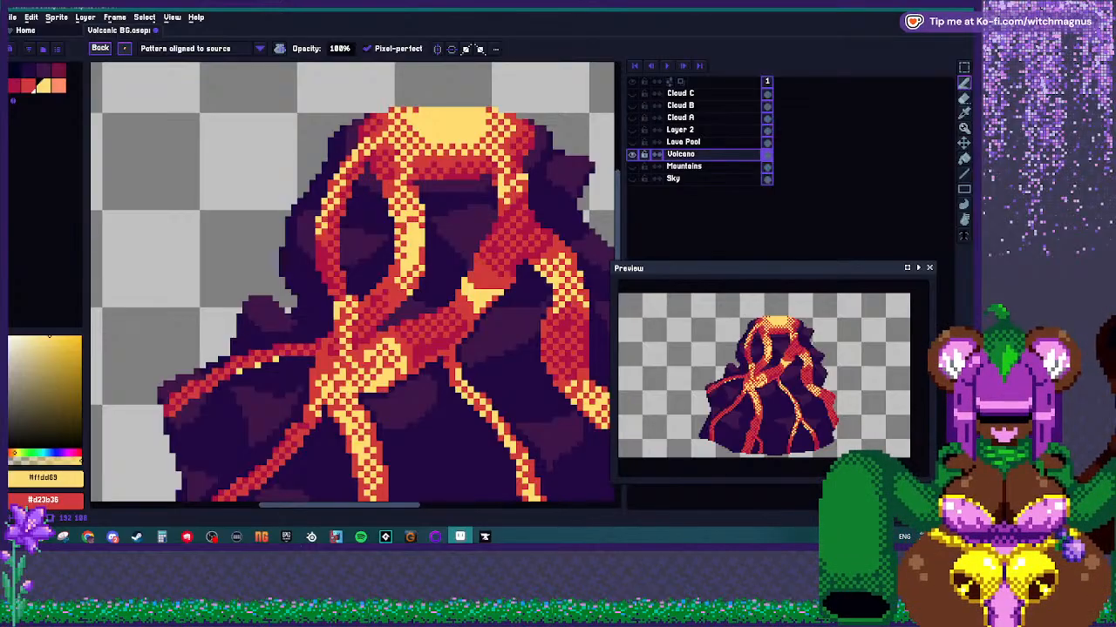
scroll(433, 214, down, 2)
scroll(466, 220, up, 3)
scroll(425, 234, up, 2)
alt+click(425, 234)
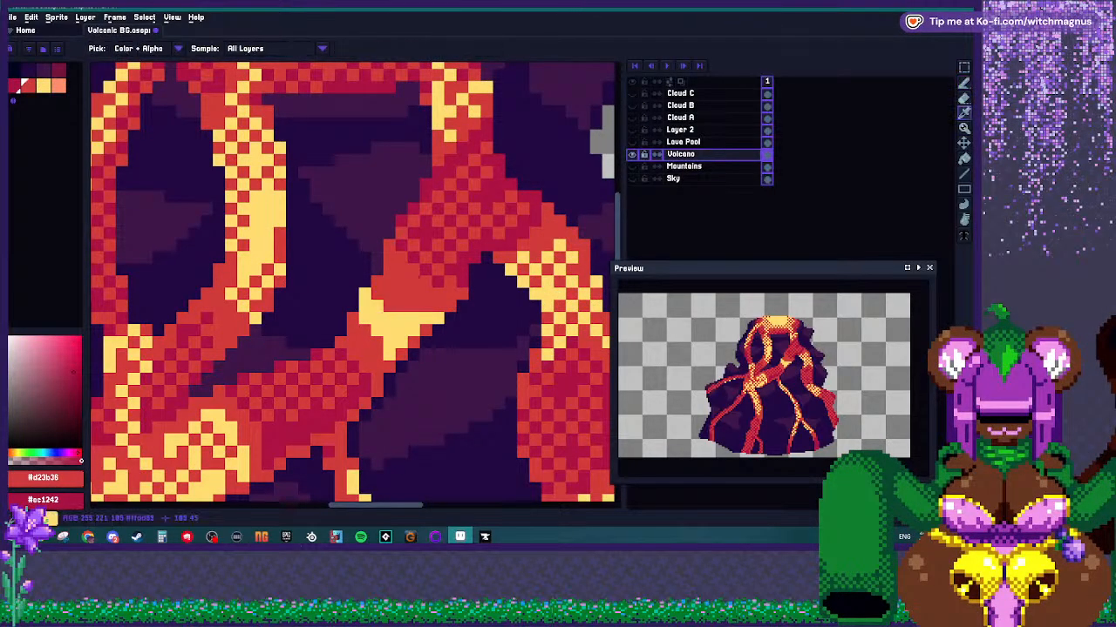
alt+right_click(384, 312)
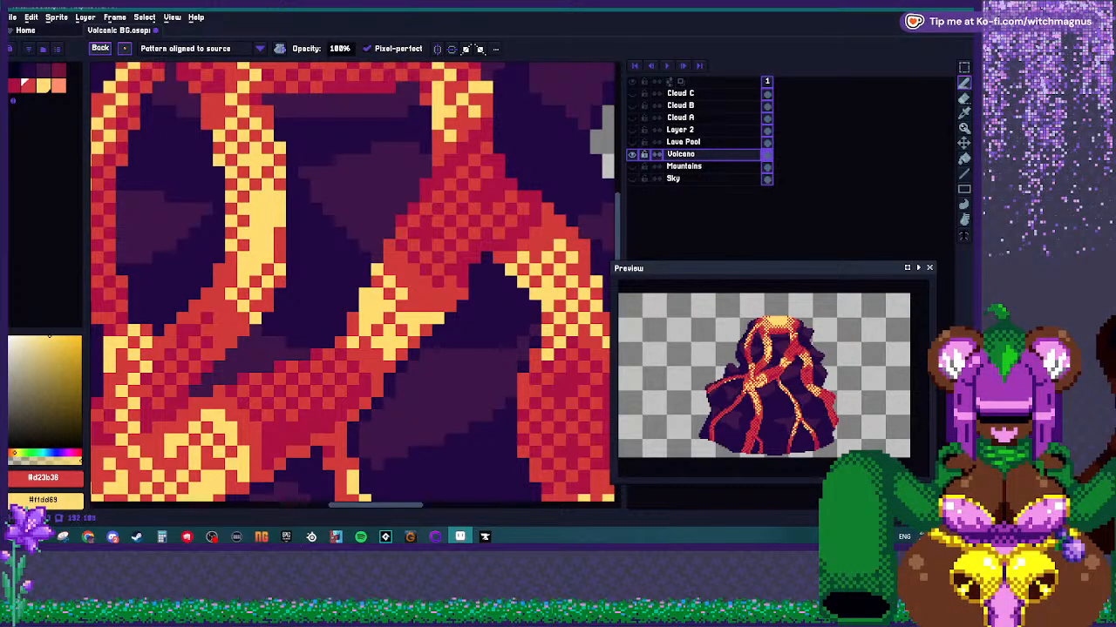
scroll(413, 305, down, 3)
scroll(352, 283, down, 1)
scroll(353, 283, up, 5)
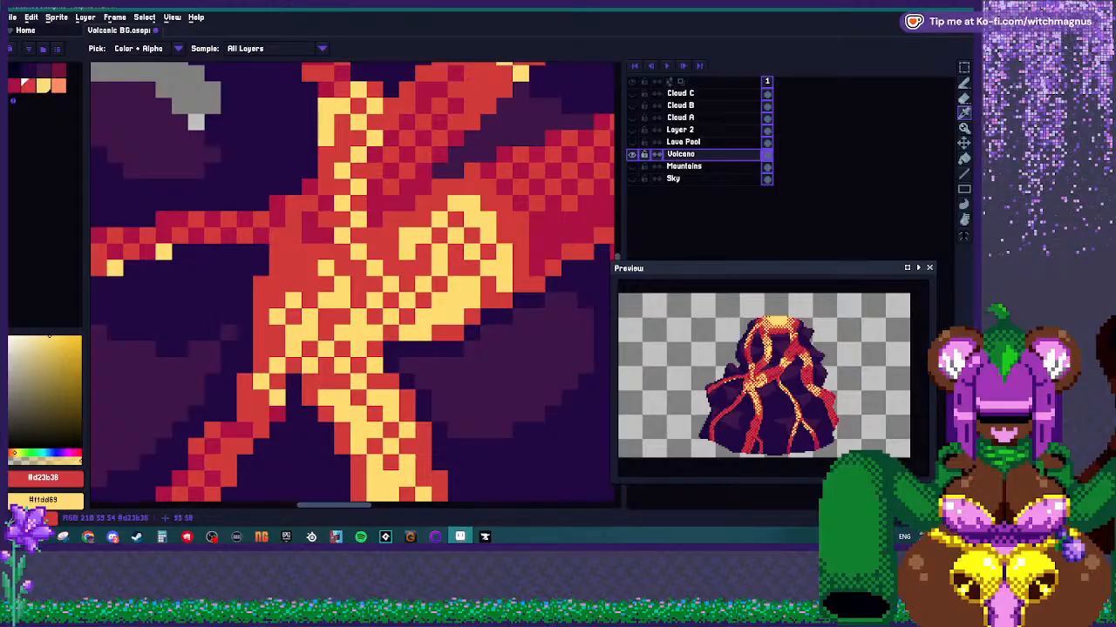
alt+click(505, 279)
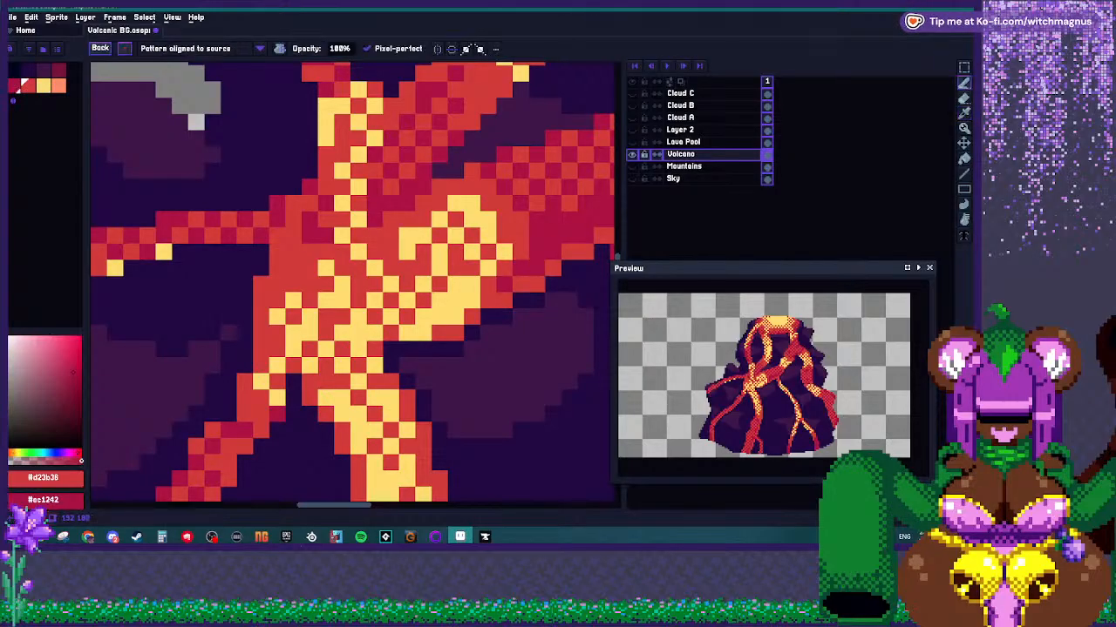
scroll(506, 288, down, 3)
scroll(440, 357, down, 2)
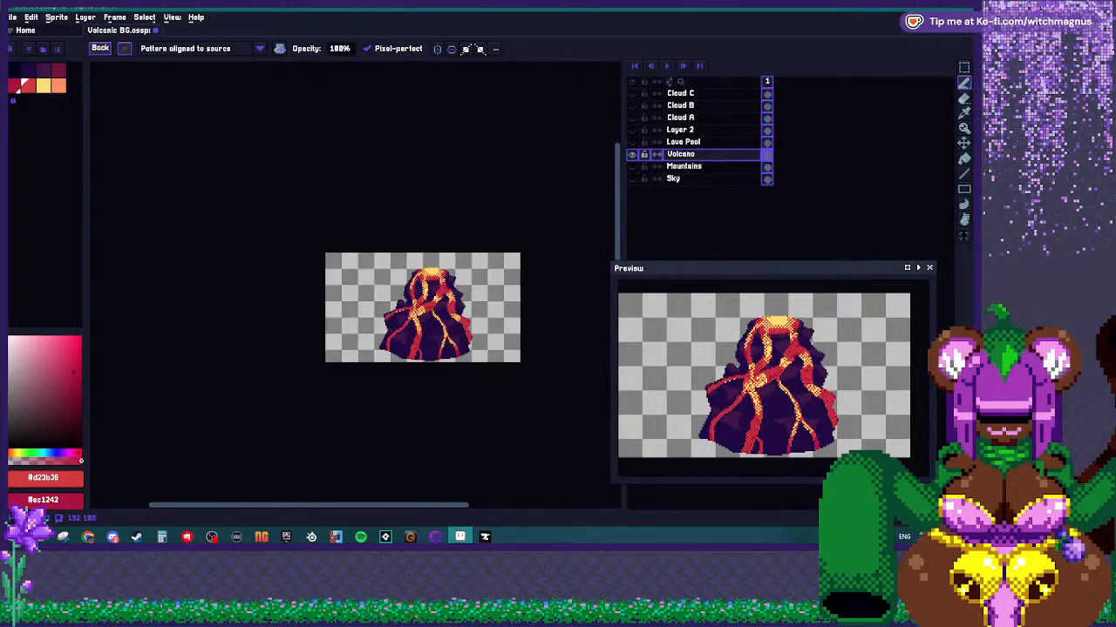
Dither the top rim and left edge of the crater's yellow pool with 1 px #d23b36 pixels.
scroll(436, 285, up, 4)
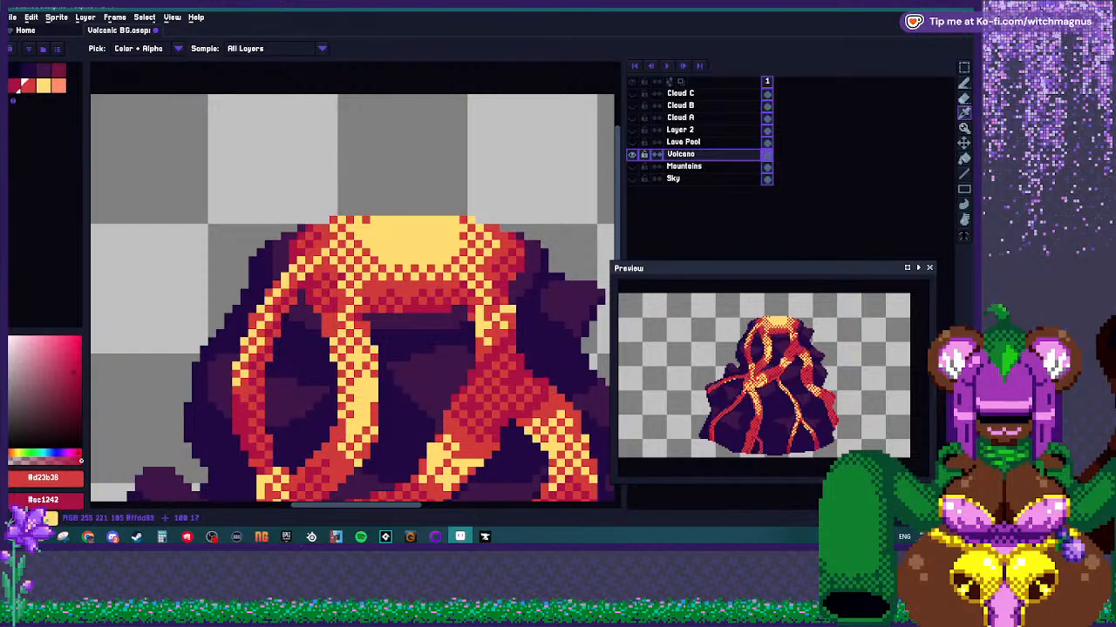
alt+click(401, 237)
alt+click(410, 262)
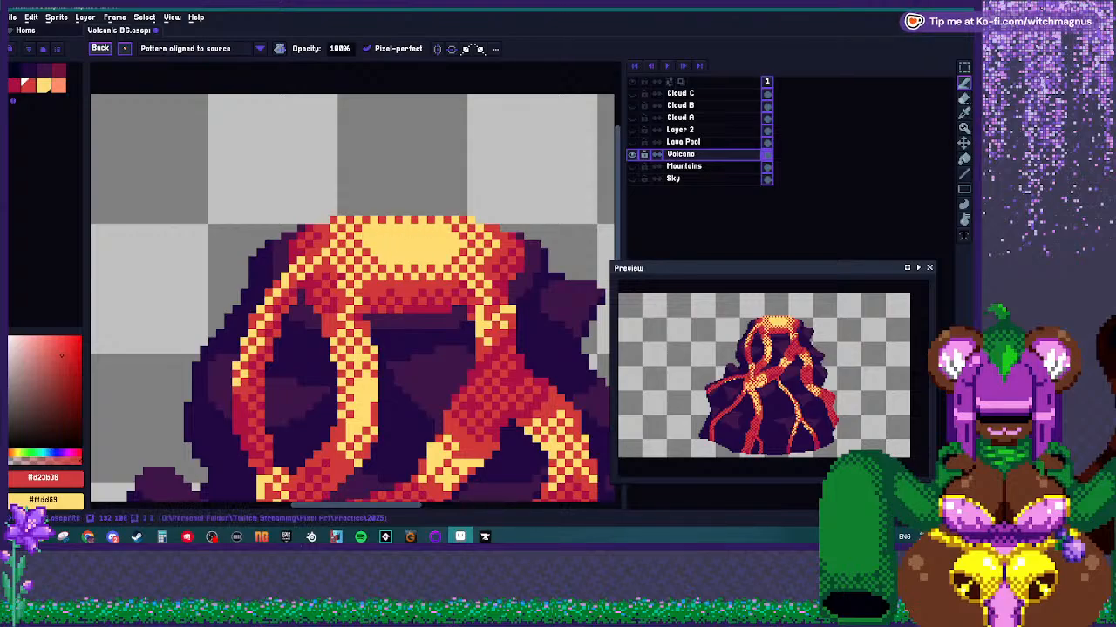
key(b)
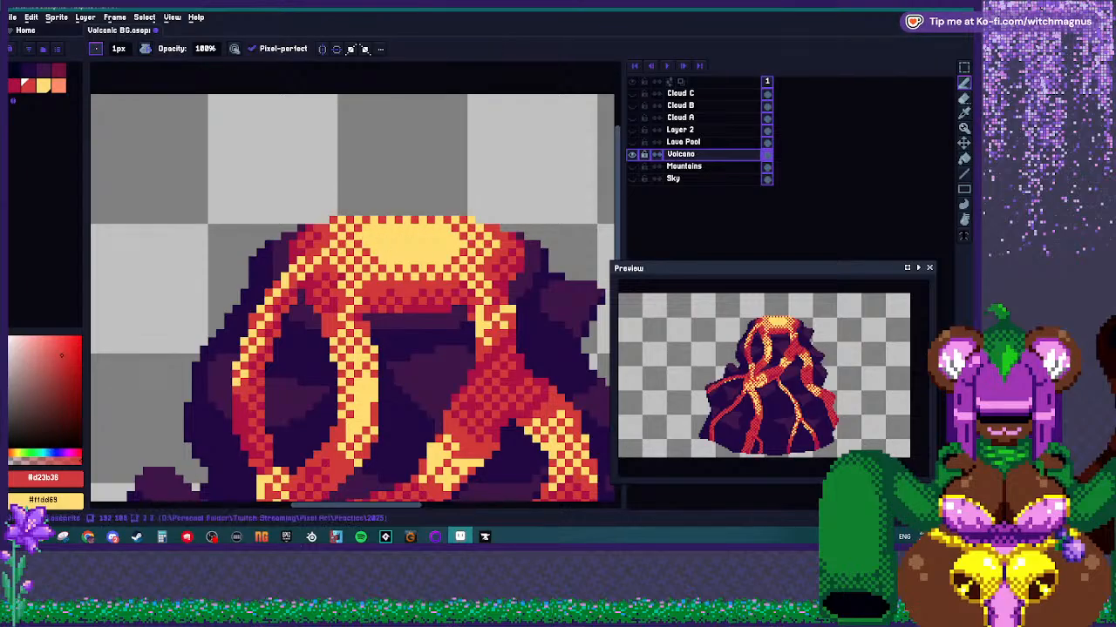
scroll(340, 253, up, 1)
scroll(340, 253, down, 3)
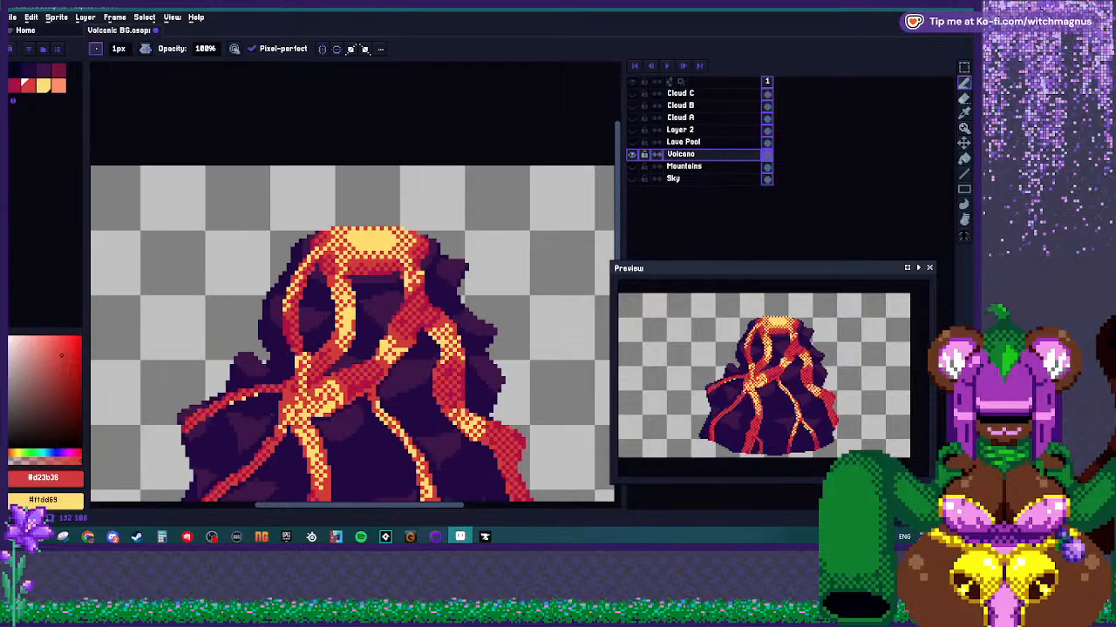
scroll(379, 245, up, 1)
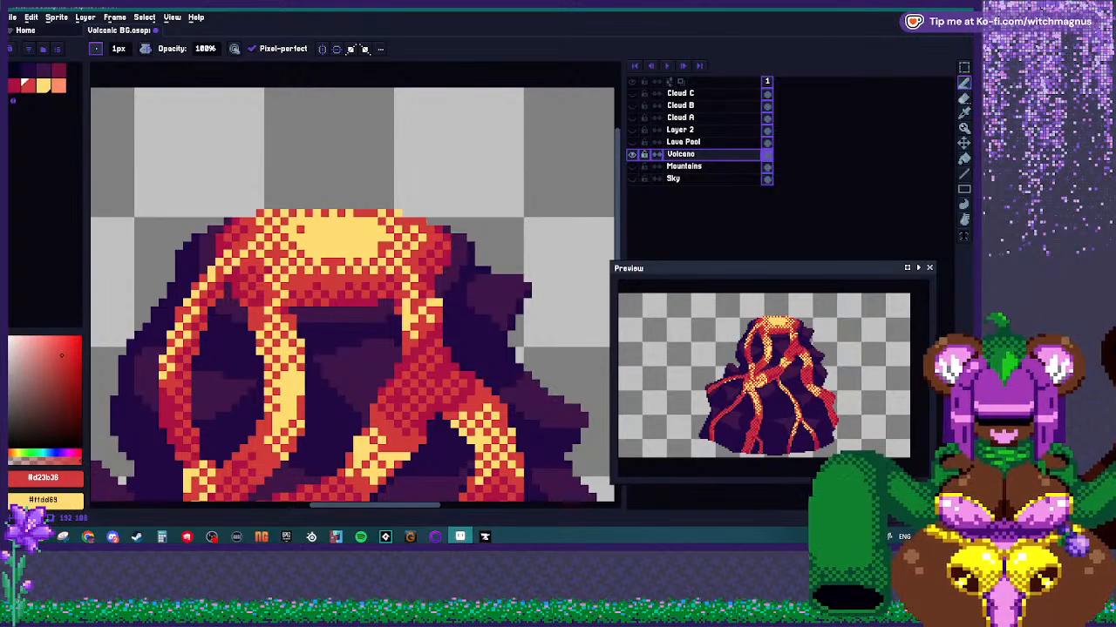
scroll(349, 213, down, 1)
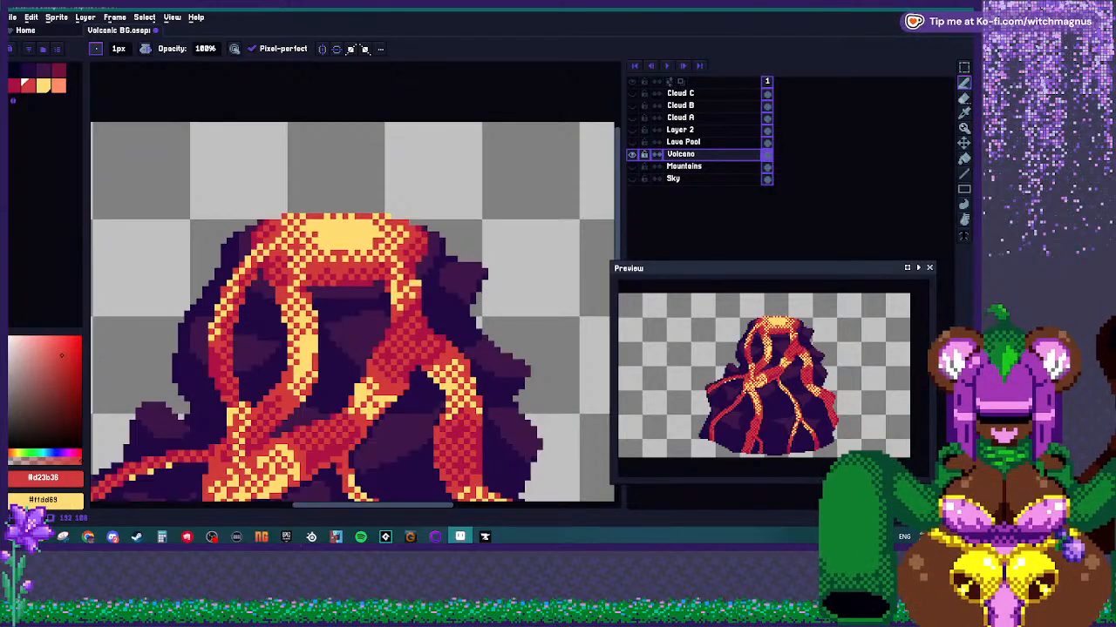
scroll(321, 240, up, 1)
scroll(418, 314, up, 3)
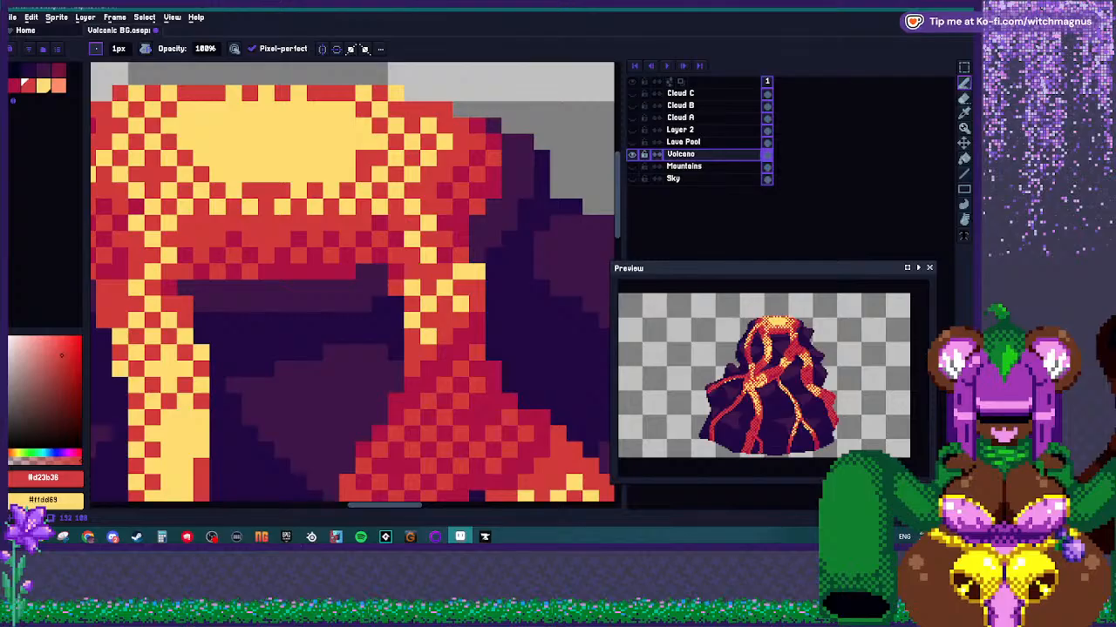
scroll(412, 272, down, 3)
Break up the solid yellow highlight of the inner left stream below the crater with #d23b36 and #ffdd69 pixels.
scroll(339, 292, up, 3)
scroll(311, 336, up, 1)
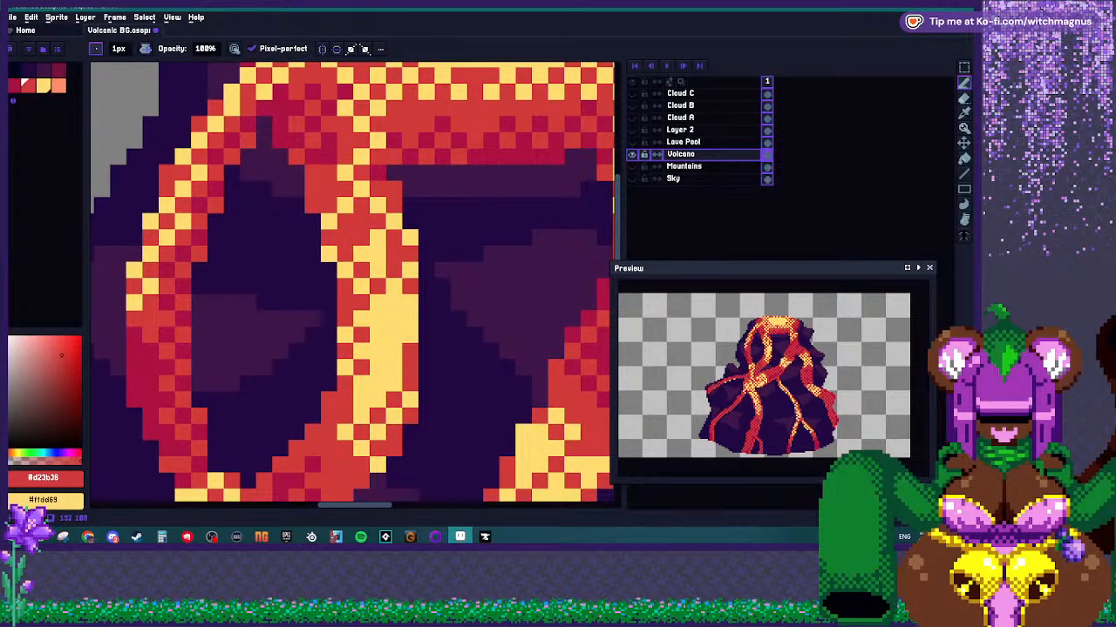
scroll(298, 336, down, 1)
scroll(329, 300, up, 1)
drag(381, 272, 381, 312)
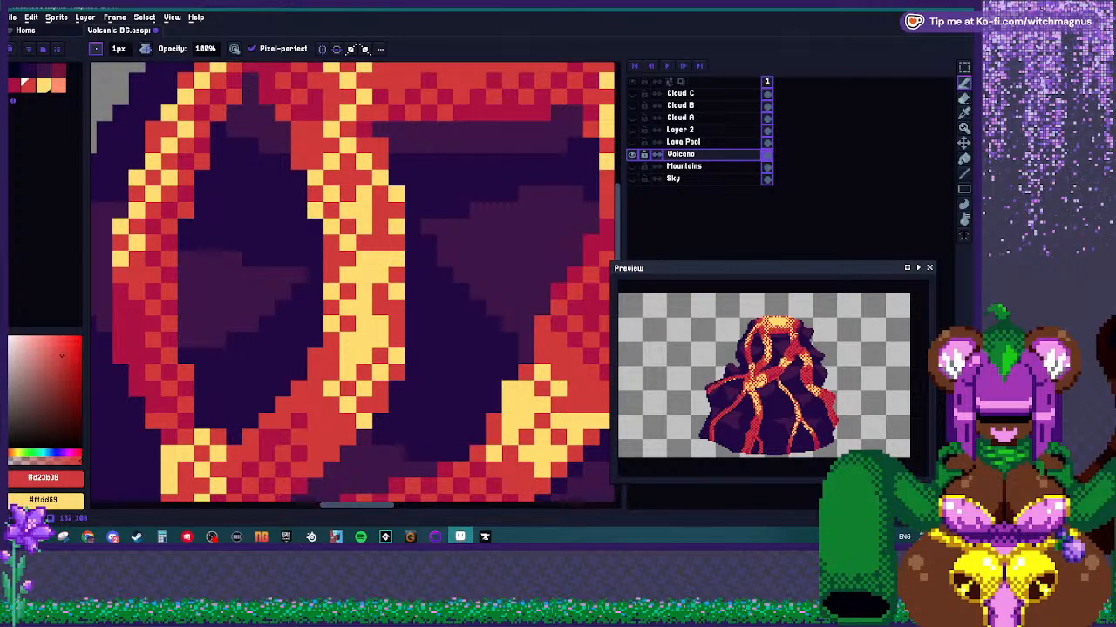
scroll(380, 275, up, 2)
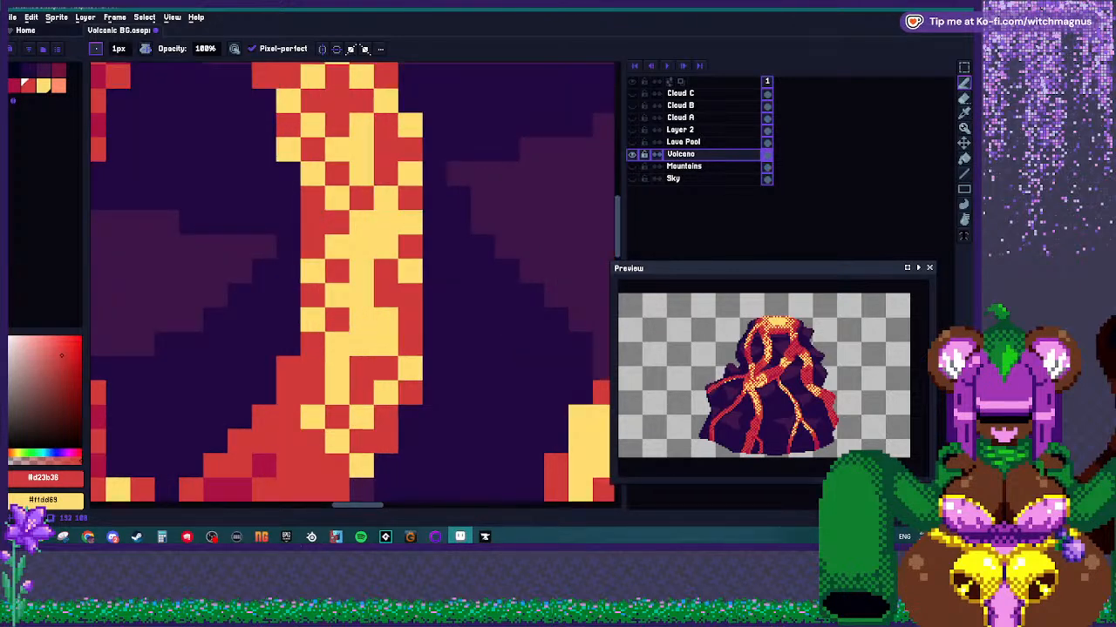
alt+click(287, 398)
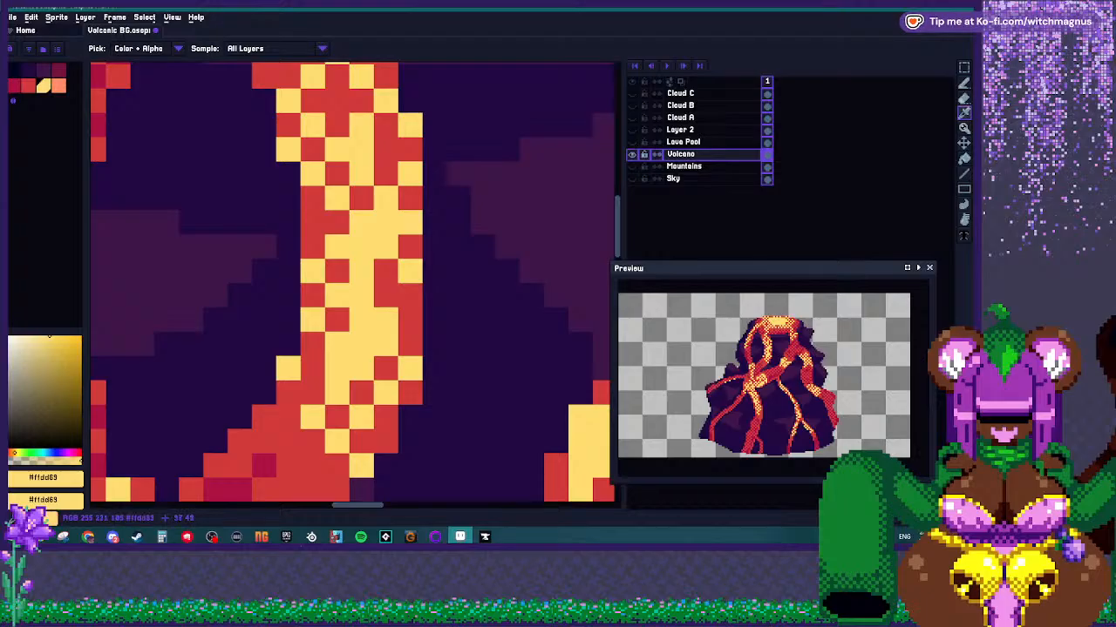
alt+click(408, 316)
Break up the solid yellow patch at the central lava junction with #d23b36 checkerboard pixels.
scroll(408, 316, down, 4)
scroll(392, 319, up, 4)
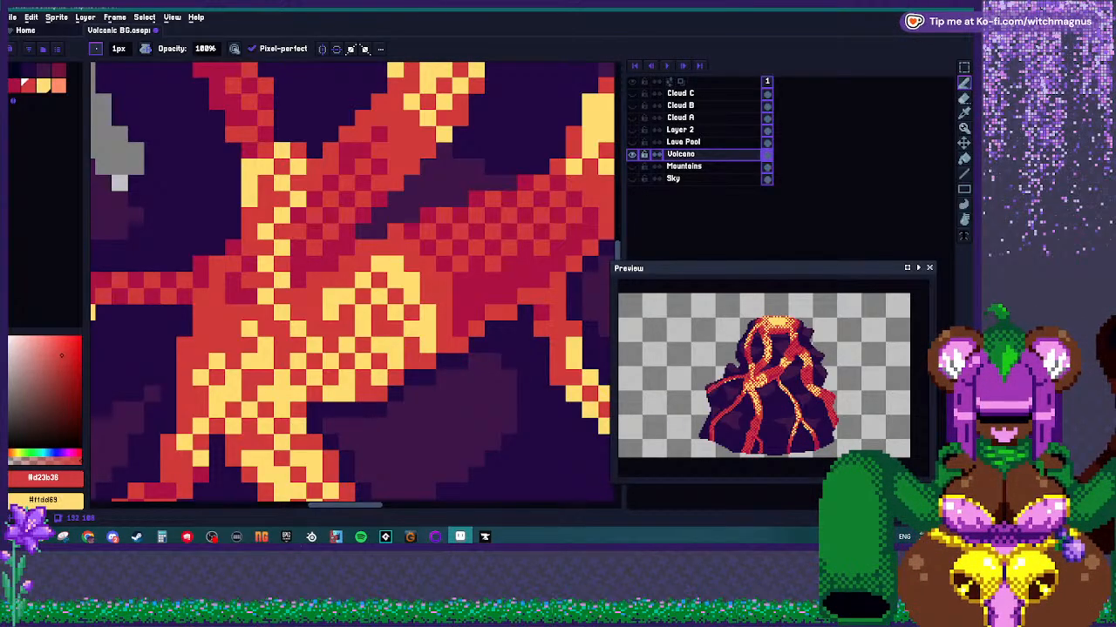
scroll(379, 359, down, 5)
scroll(384, 353, up, 5)
key(alt)
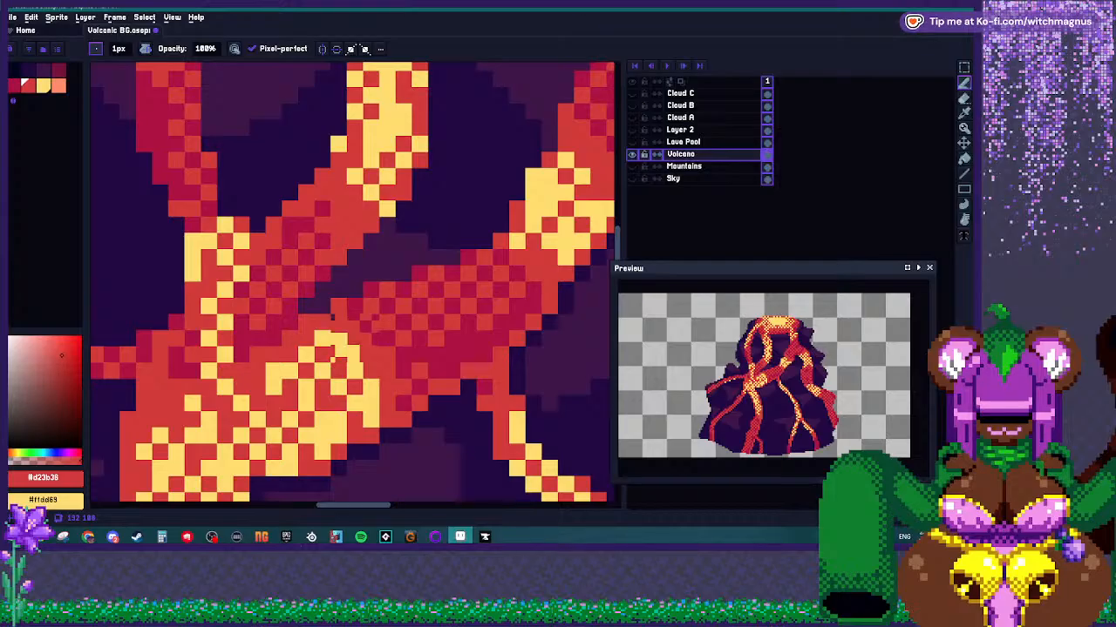
scroll(415, 338, down, 4)
Refine the dithering along the outer edge and lower end of the right-hand lava stream with #ac1242 pixels.
scroll(415, 339, up, 5)
key(alt)
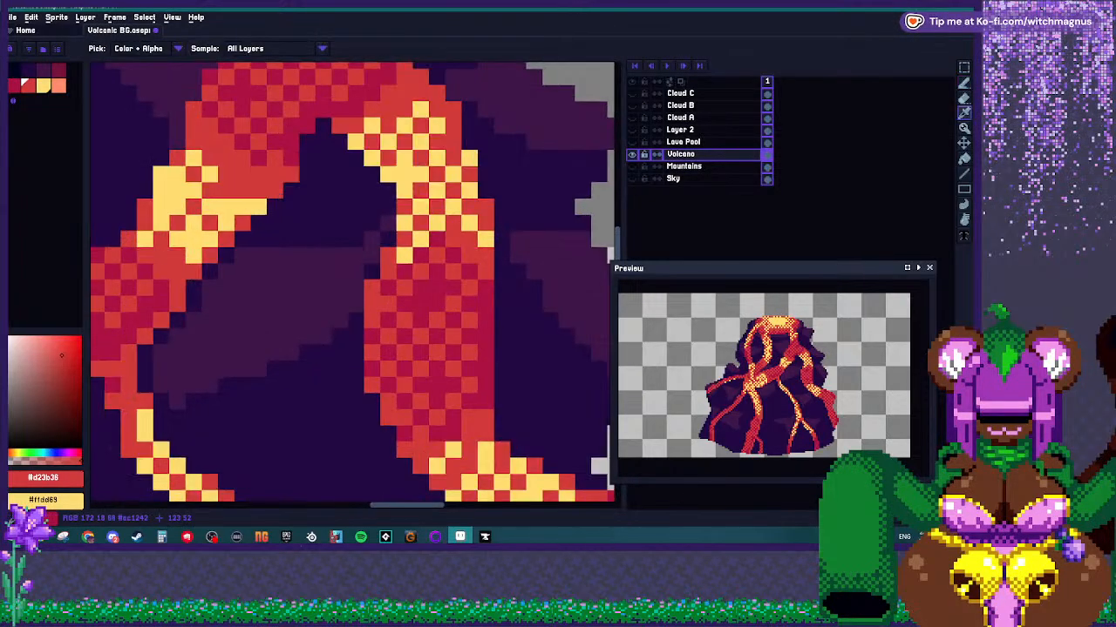
alt+click(394, 376)
scroll(564, 355, down, 4)
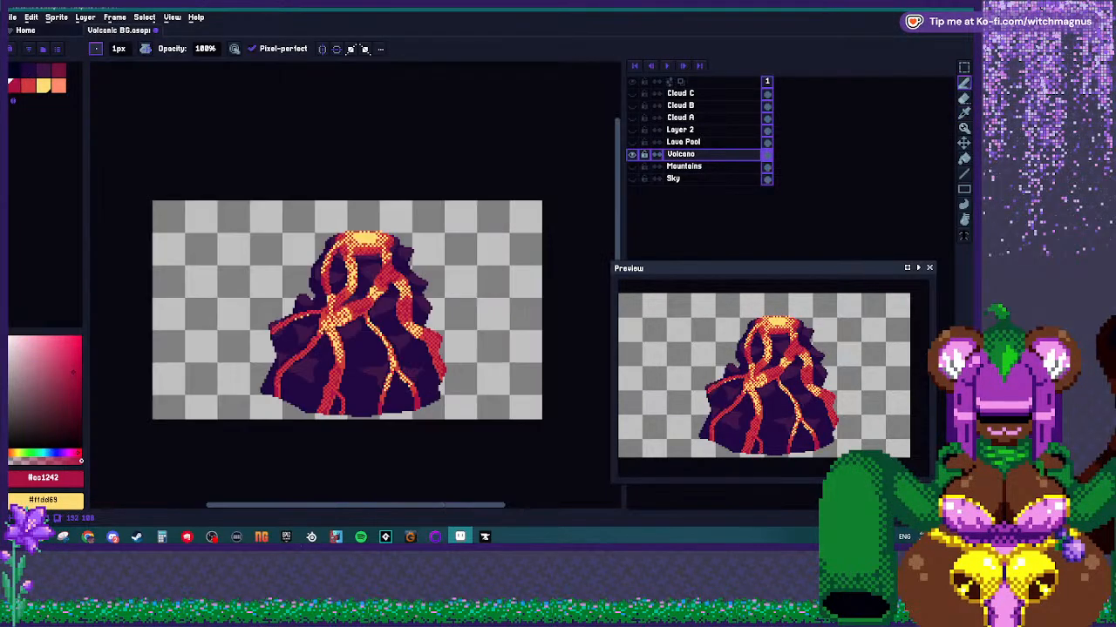
scroll(440, 404, up, 5)
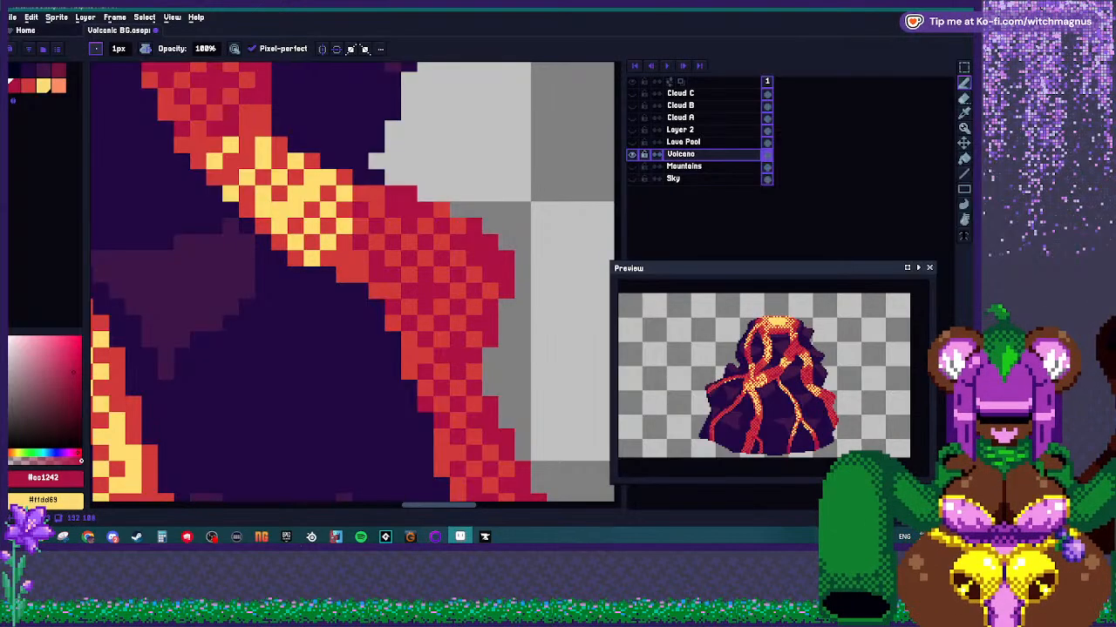
scroll(410, 376, down, 2)
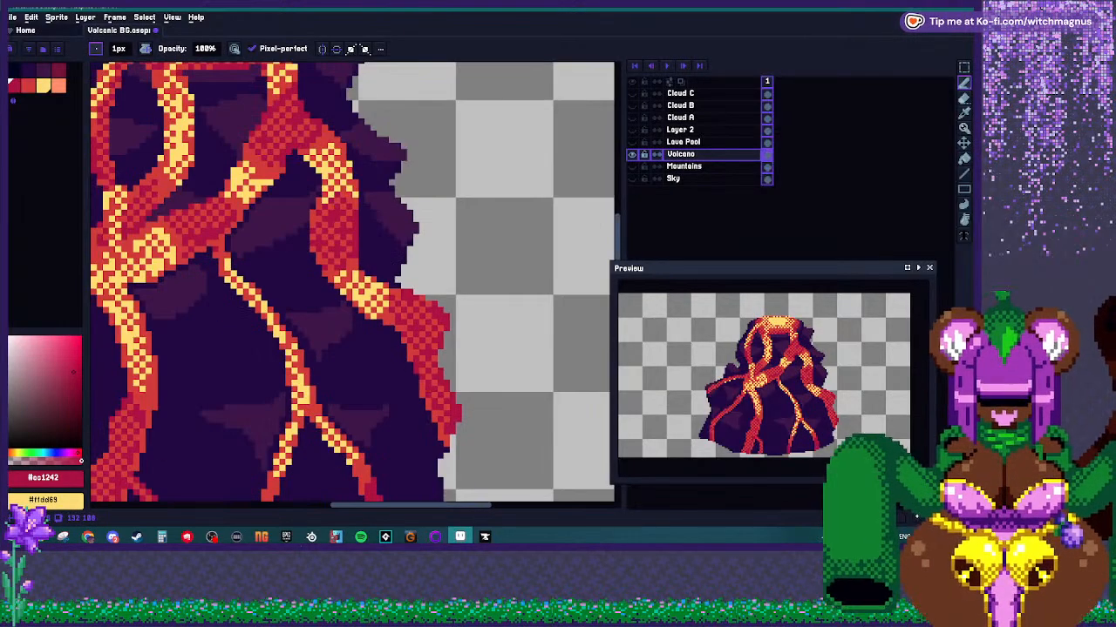
scroll(410, 376, up, 2)
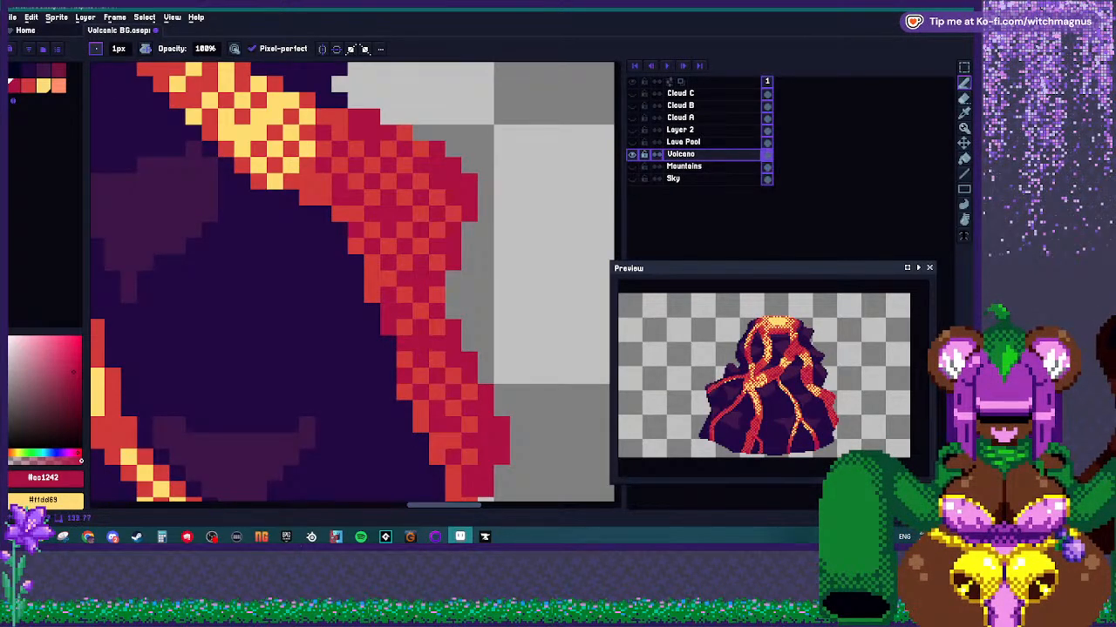
scroll(421, 349, down, 3)
scroll(417, 368, up, 3)
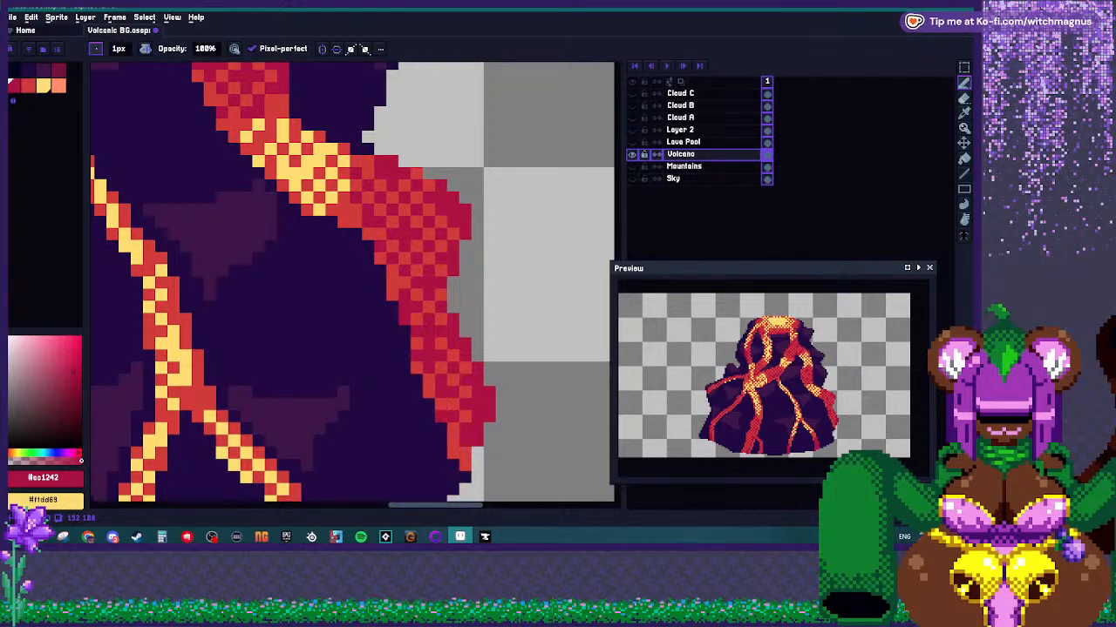
scroll(352, 283, down, 3)
scroll(352, 283, up, 3)
scroll(352, 284, down, 3)
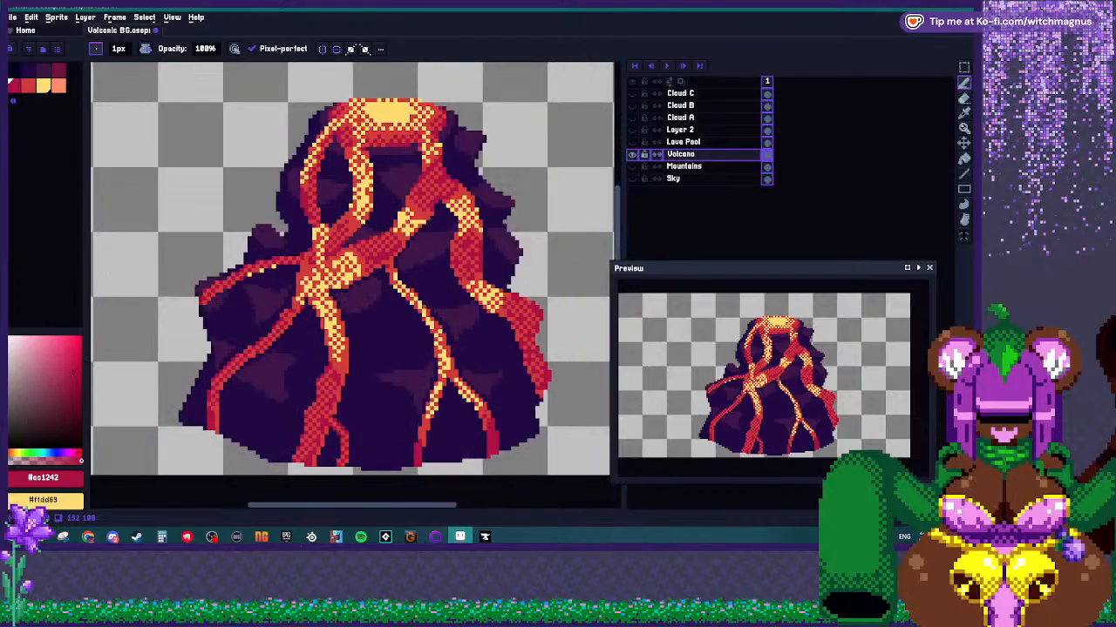
Dither the crimson tip of the forked thin stream's right branch with #d23b36 checkerboard pixels.
scroll(352, 283, up, 3)
alt+click(491, 311)
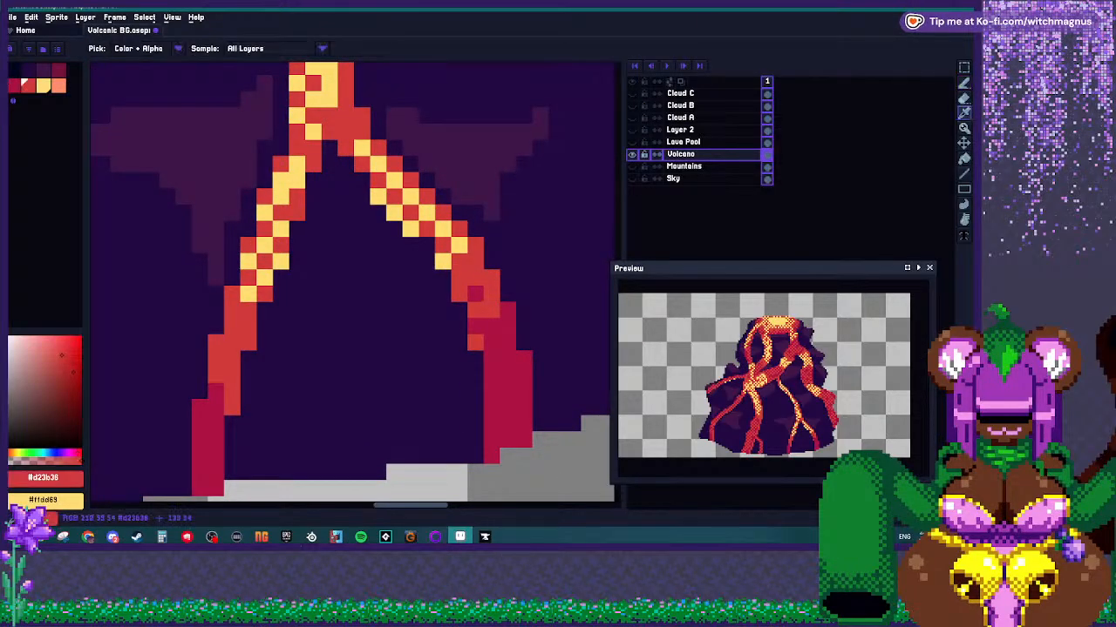
click(507, 342)
click(491, 359)
click(507, 391)
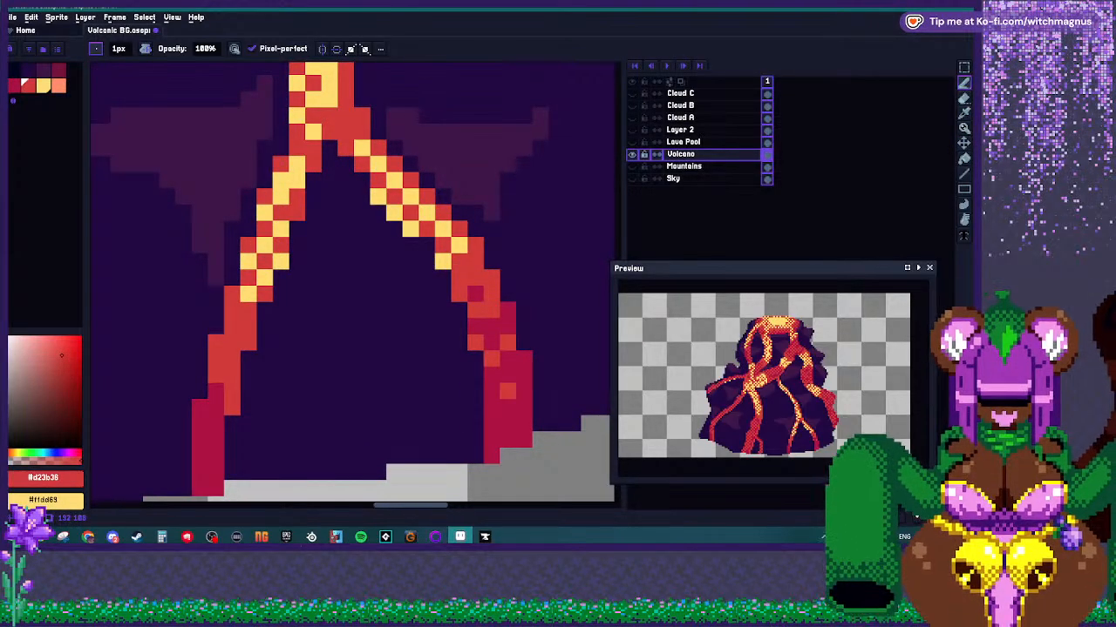
click(524, 359)
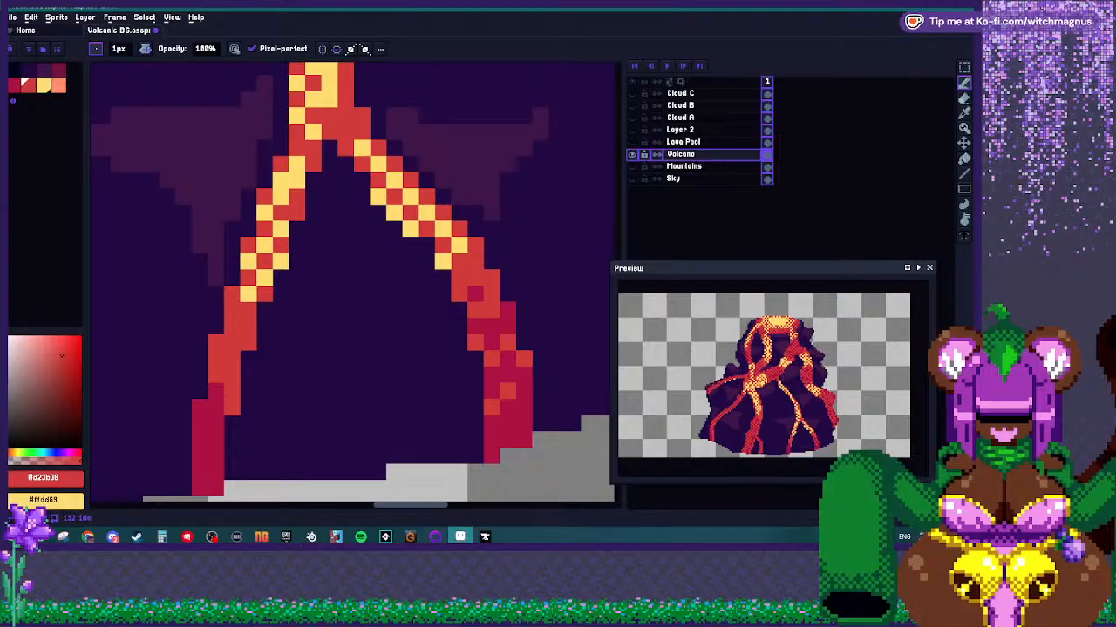
Dither the lower end of the forked thin stream's left branch with #d23b36 and #ac1242 pixels.
scroll(511, 383, down, 6)
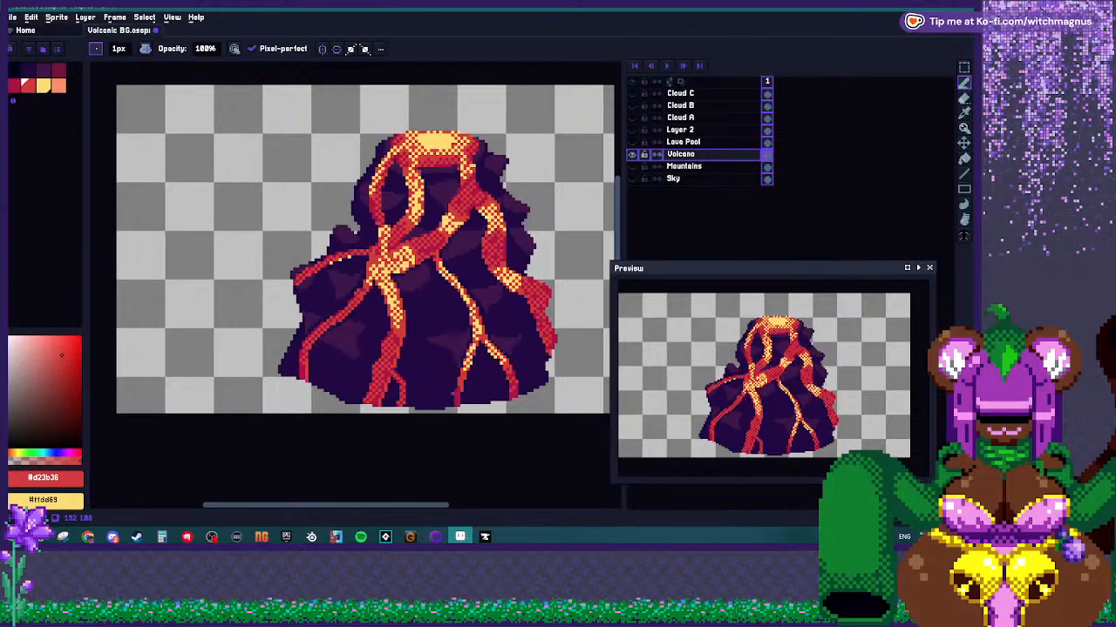
scroll(439, 389, up, 5)
drag(463, 399, 464, 382)
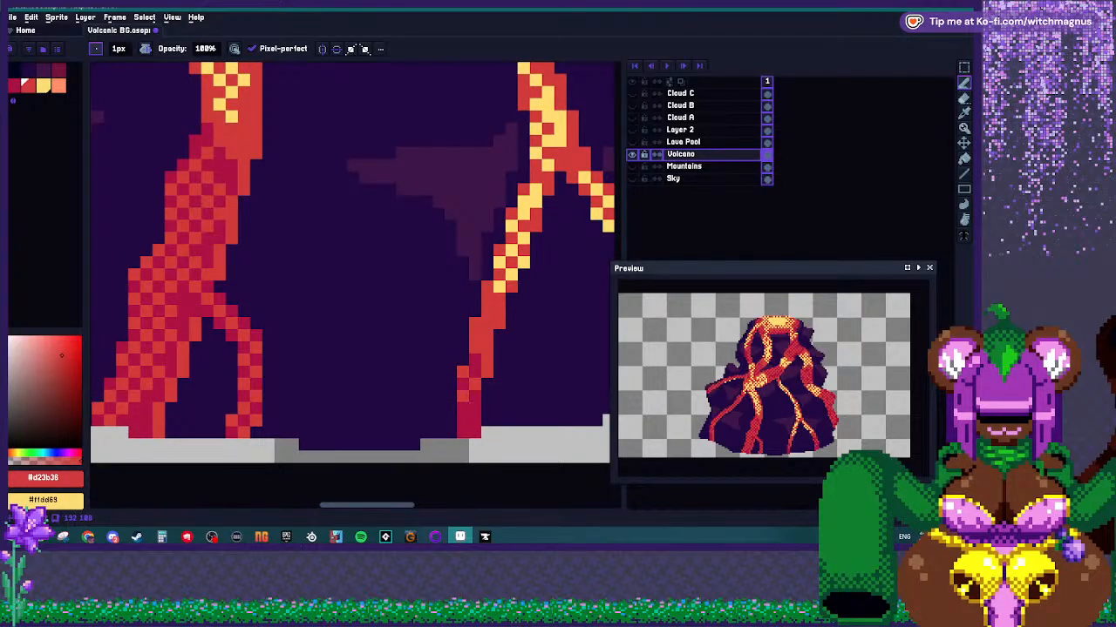
alt+click(475, 347)
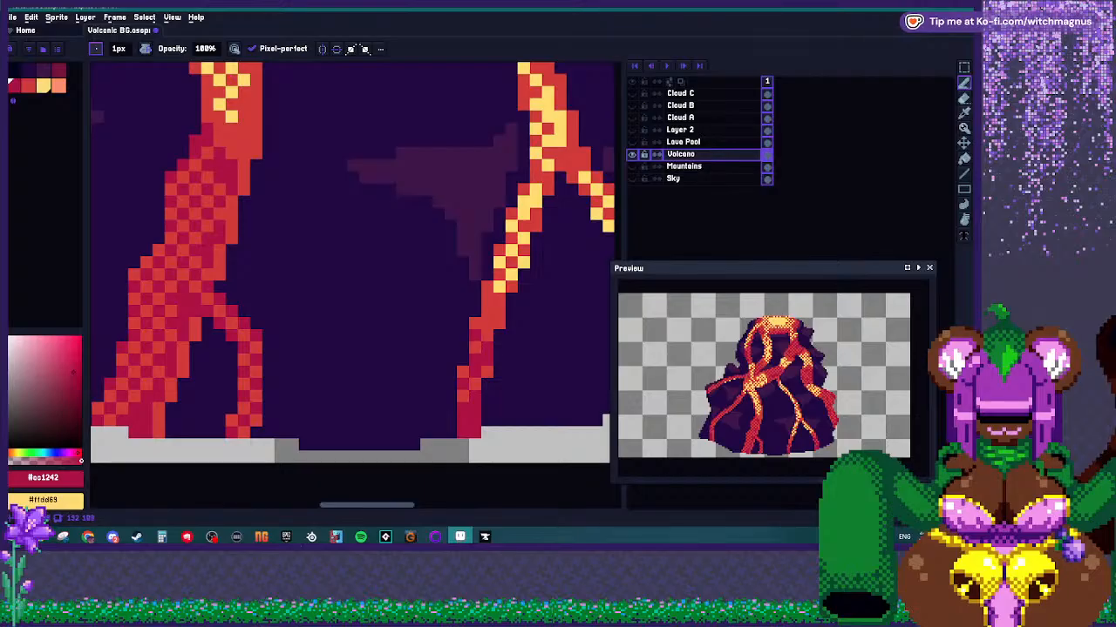
scroll(467, 337, down, 5)
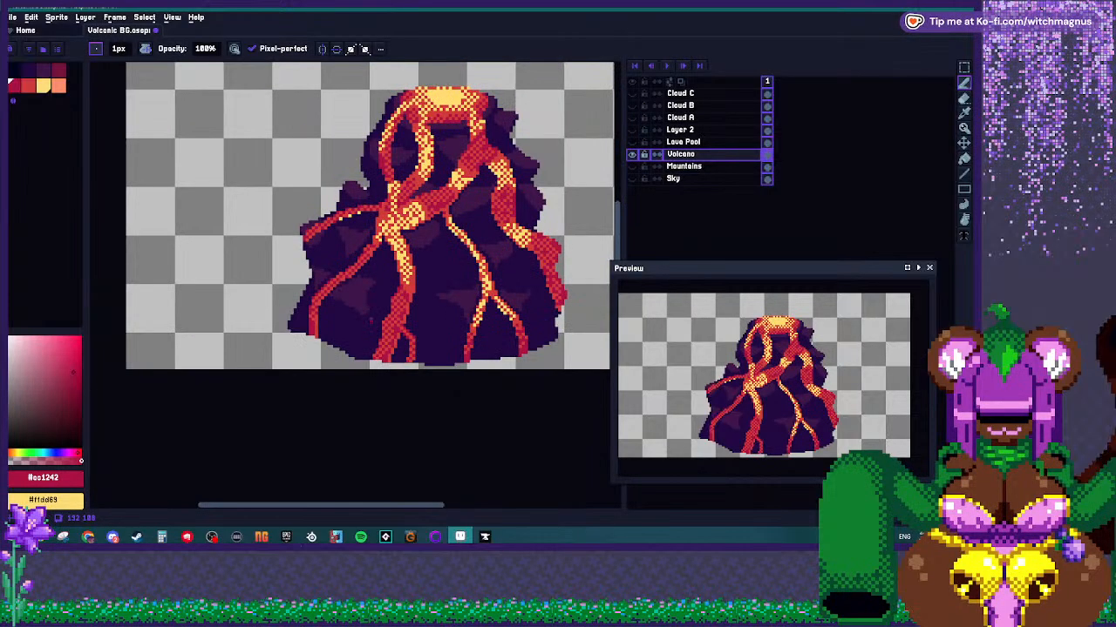
scroll(404, 324, up, 5)
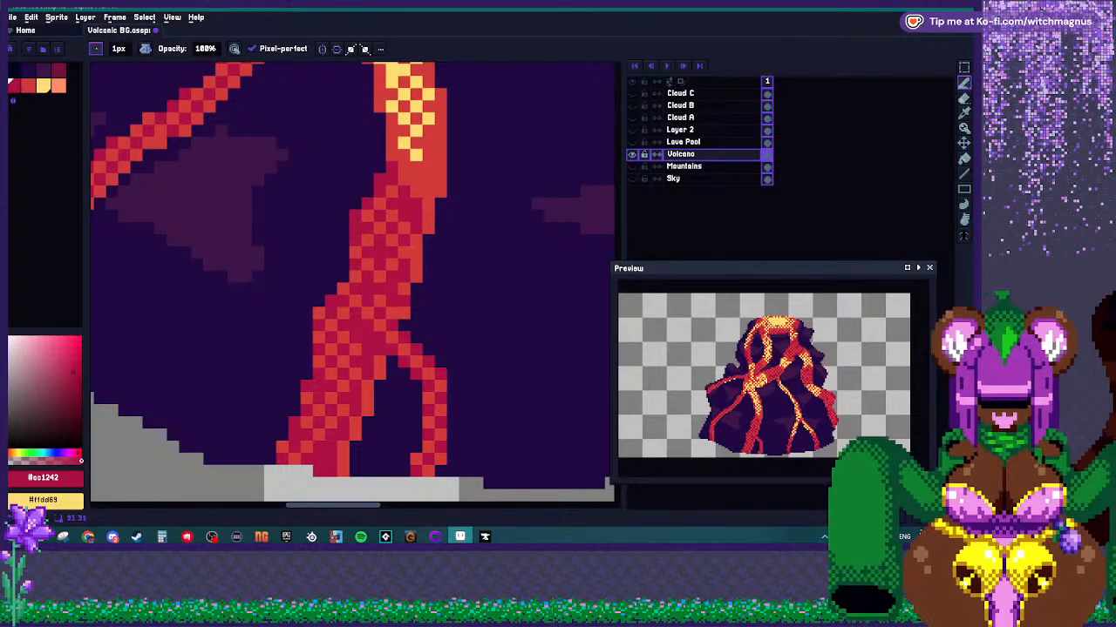
Examine the dithering on the left-hand and central lava streams, both close up and across the whole volcano.
scroll(405, 302, down, 5)
scroll(401, 313, up, 3)
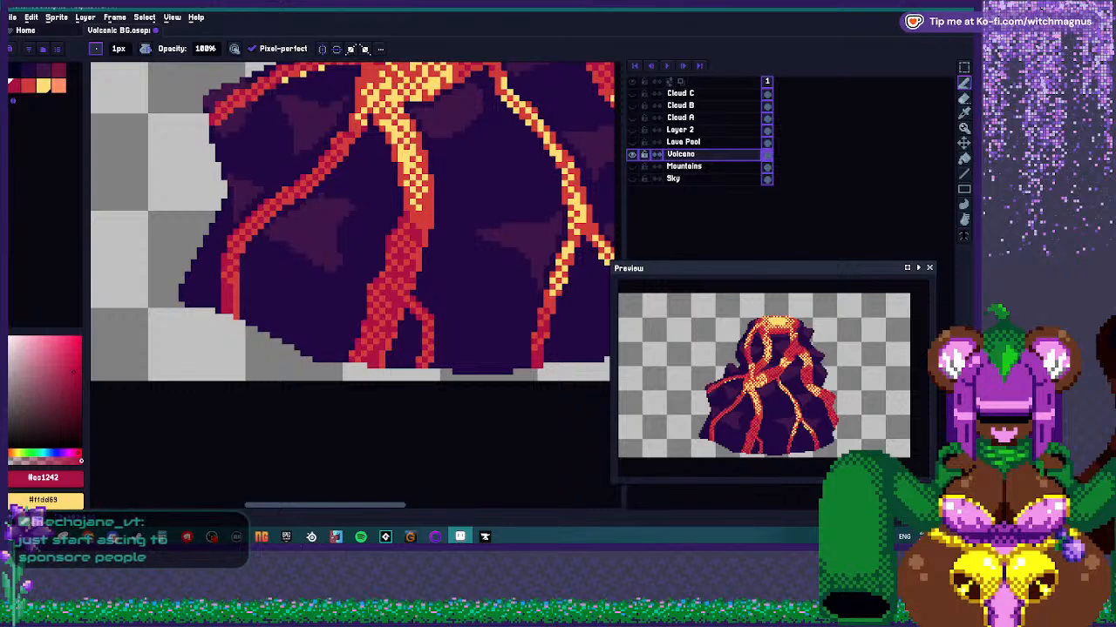
scroll(395, 335, up, 1)
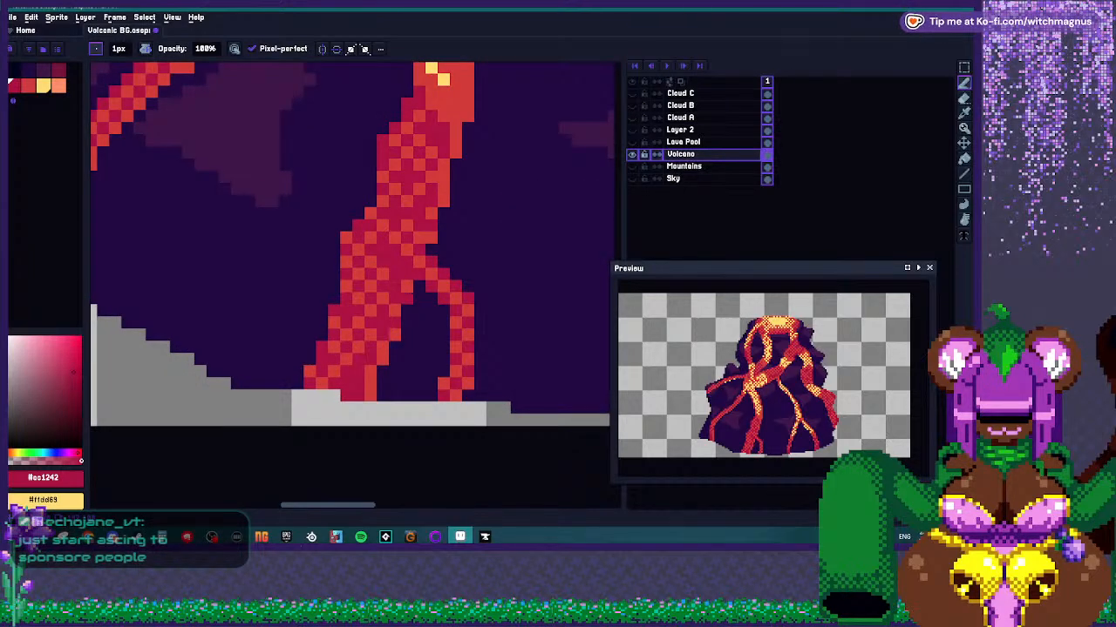
scroll(370, 383, down, 2)
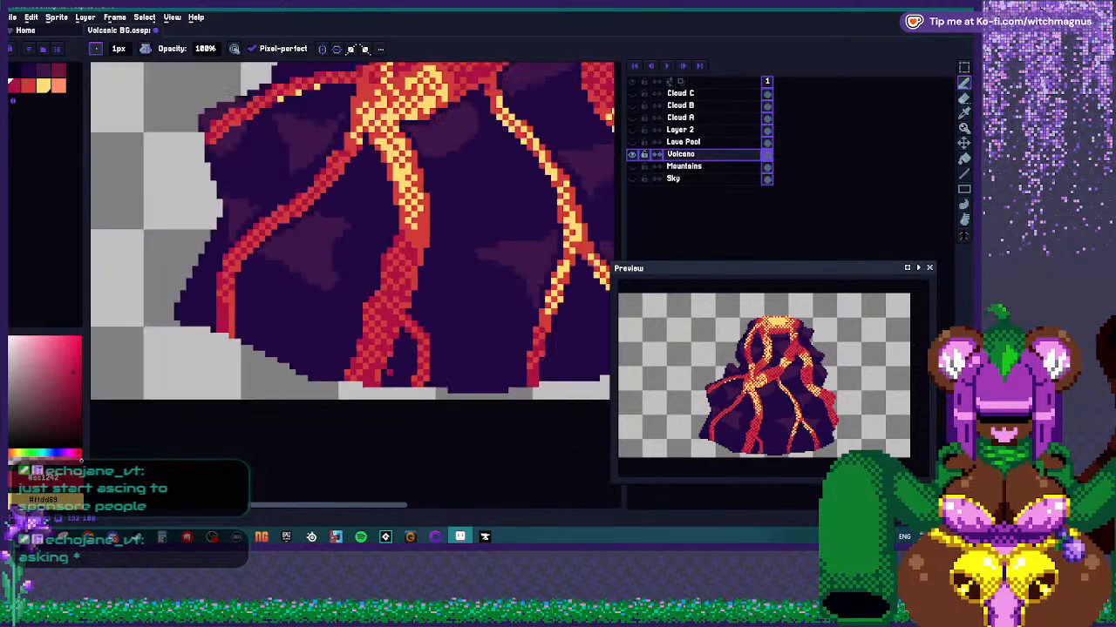
scroll(488, 404, up, 2)
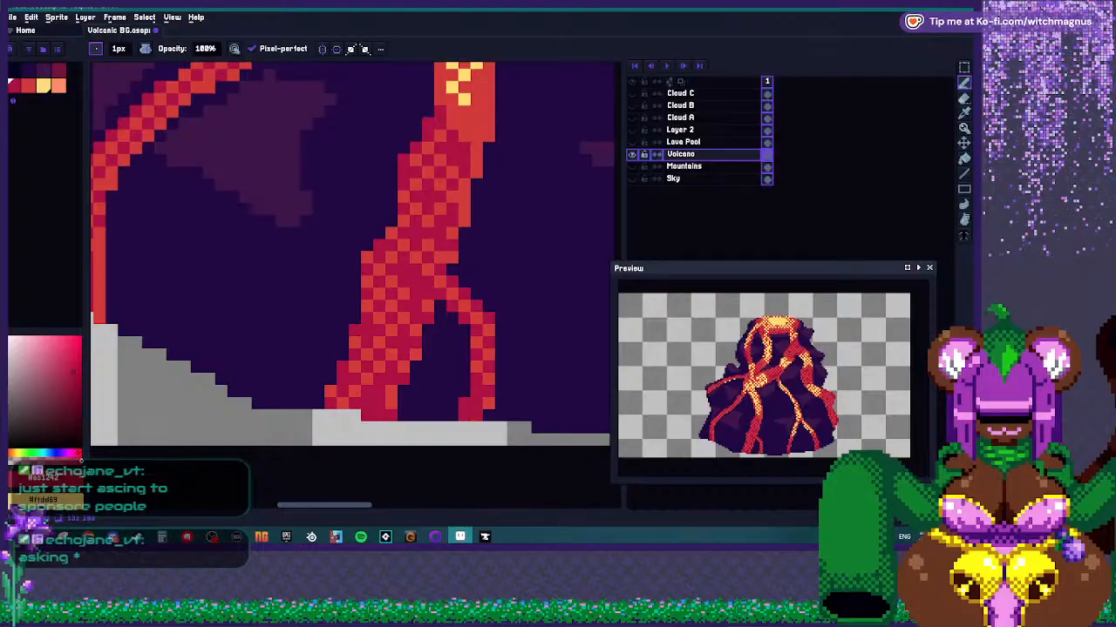
scroll(392, 398, down, 2)
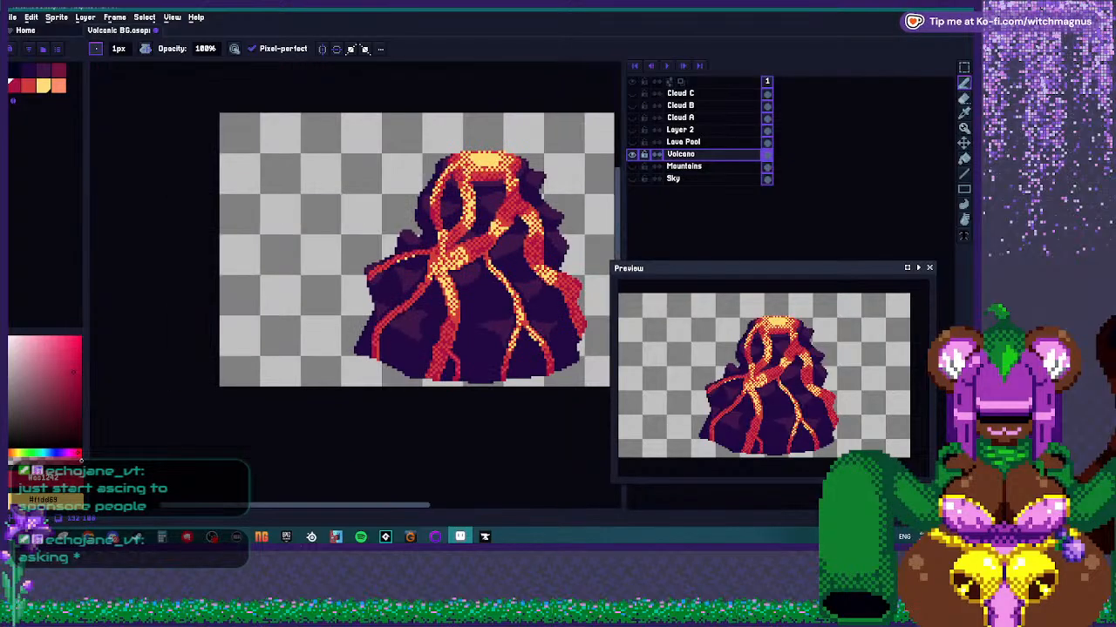
scroll(393, 397, up, 2)
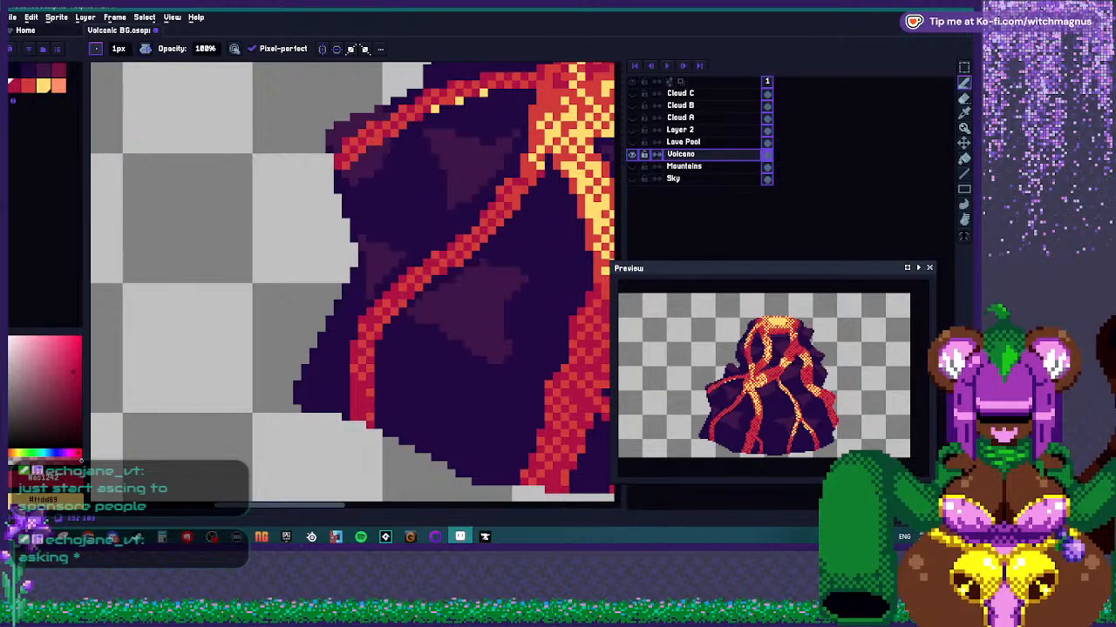
scroll(353, 285, down, 2)
scroll(353, 285, up, 2)
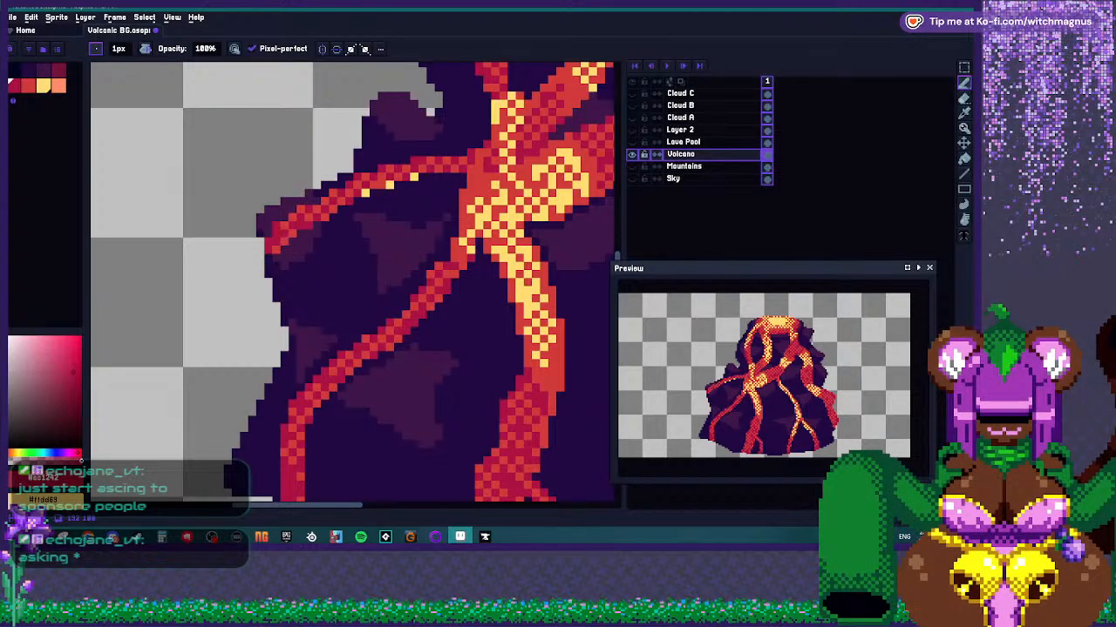
Sample yellow #ffdd69 from the upper-left lava stream and make all layers visible.
alt+click(328, 206)
scroll(390, 185, up, 1)
drag(389, 185, 312, 294)
alt+click(312, 294)
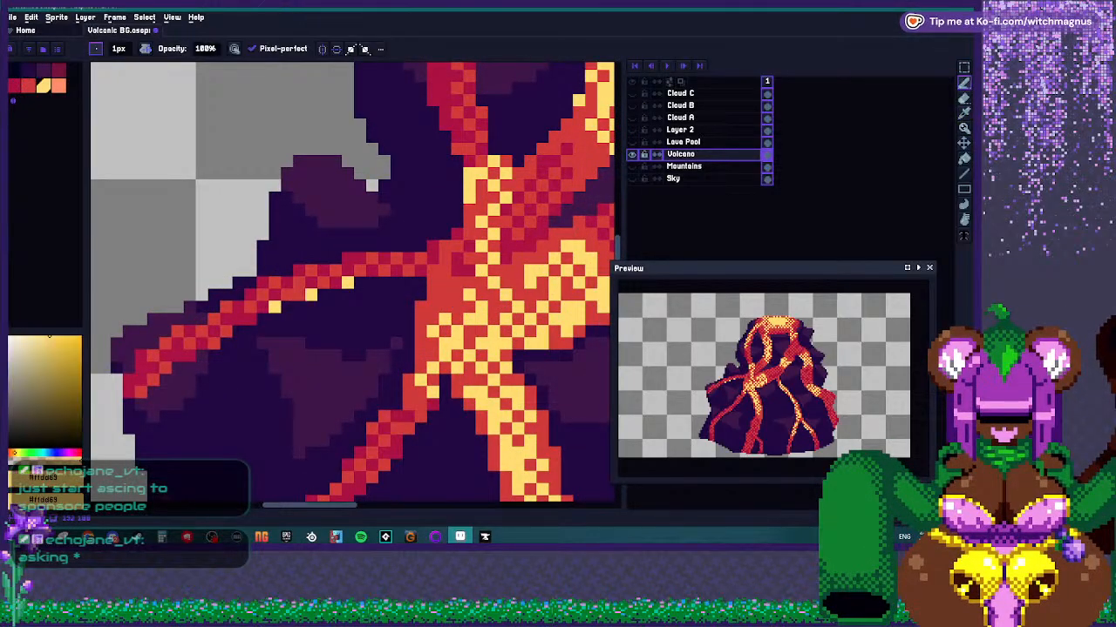
scroll(384, 296, down, 5)
scroll(384, 296, up, 2)
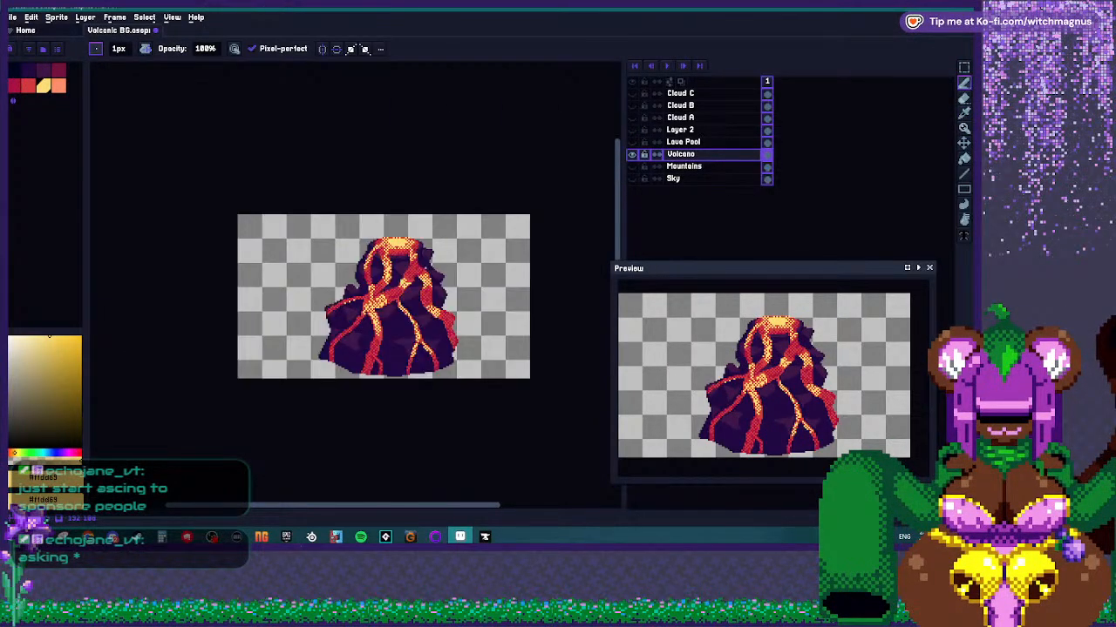
click(632, 81)
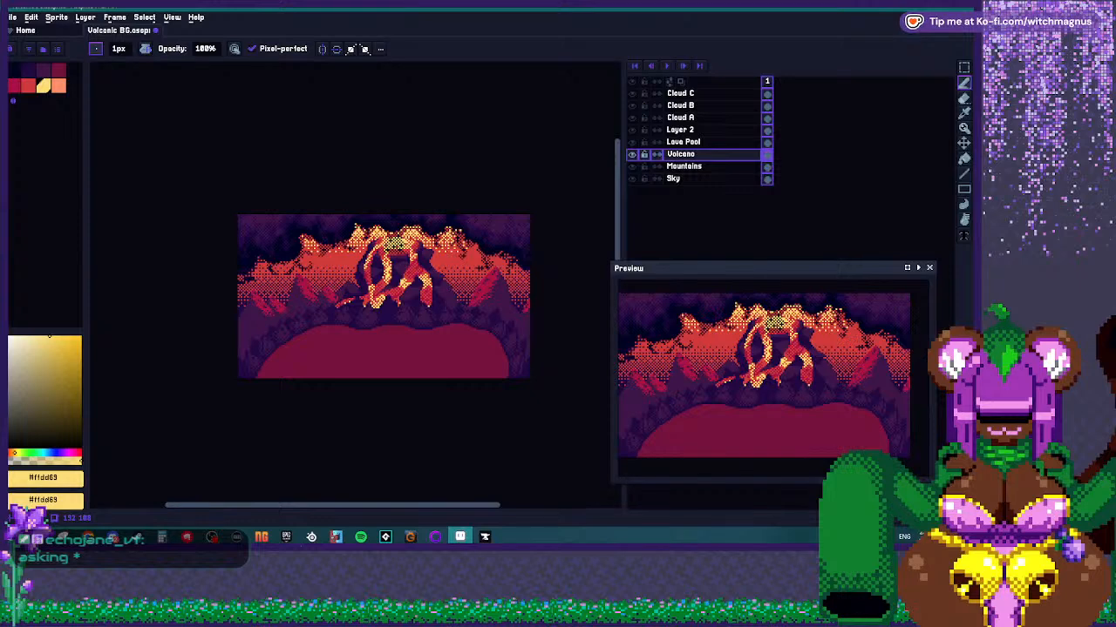
scroll(383, 240, up, 1)
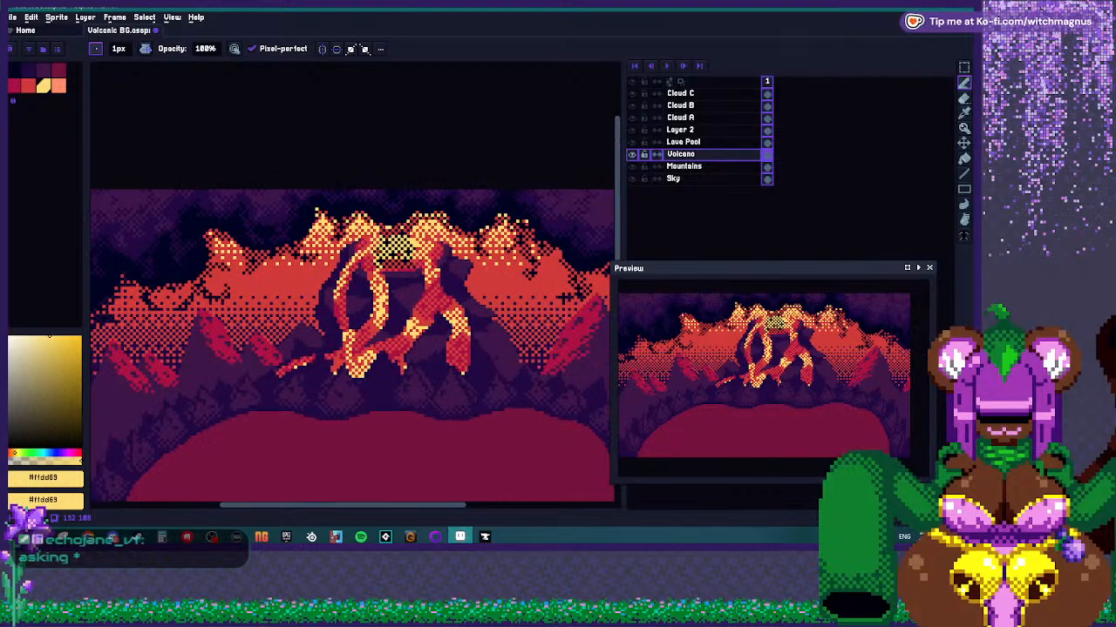
Erase some of the dark dither pixels along the crater's lower rim on the Cloud A layer with the 6px eraser.
click(681, 116)
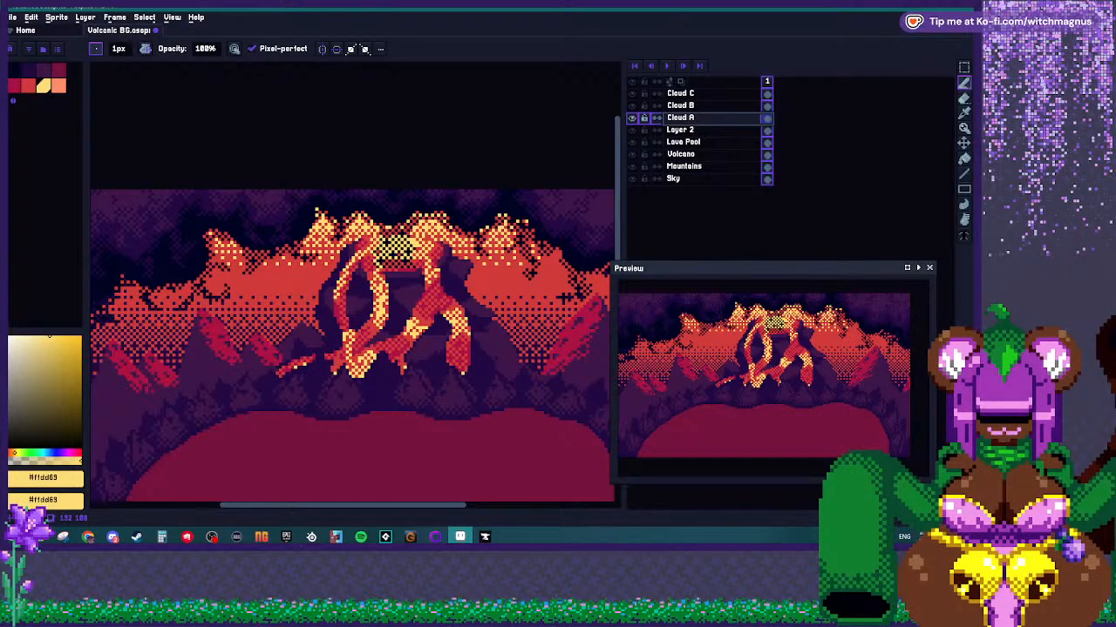
scroll(415, 222, up, 1)
key(e)
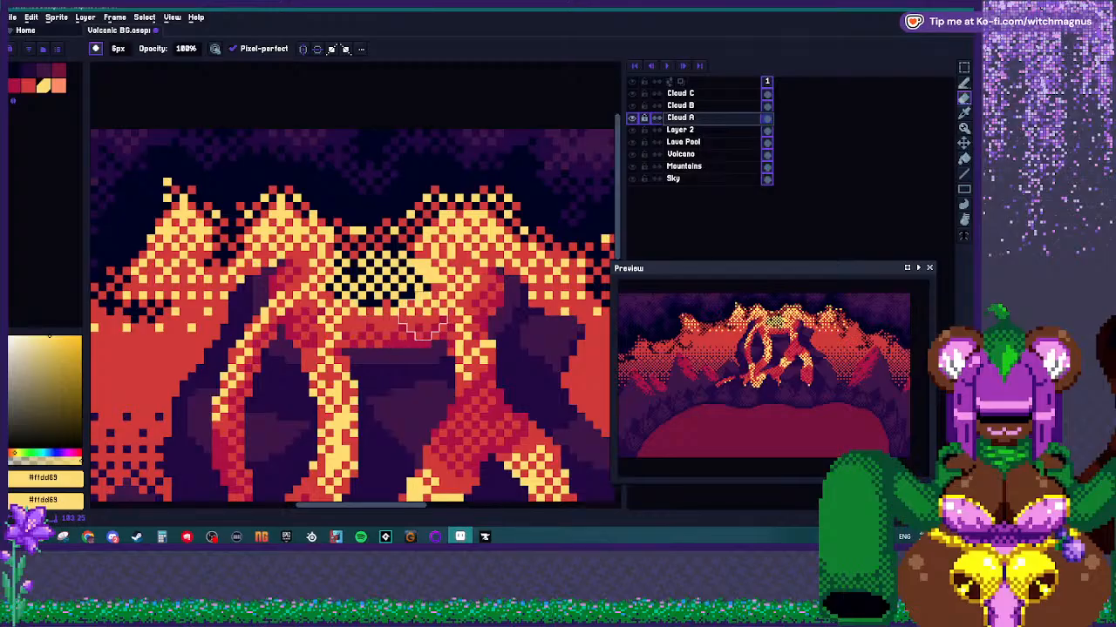
drag(324, 298, 342, 308)
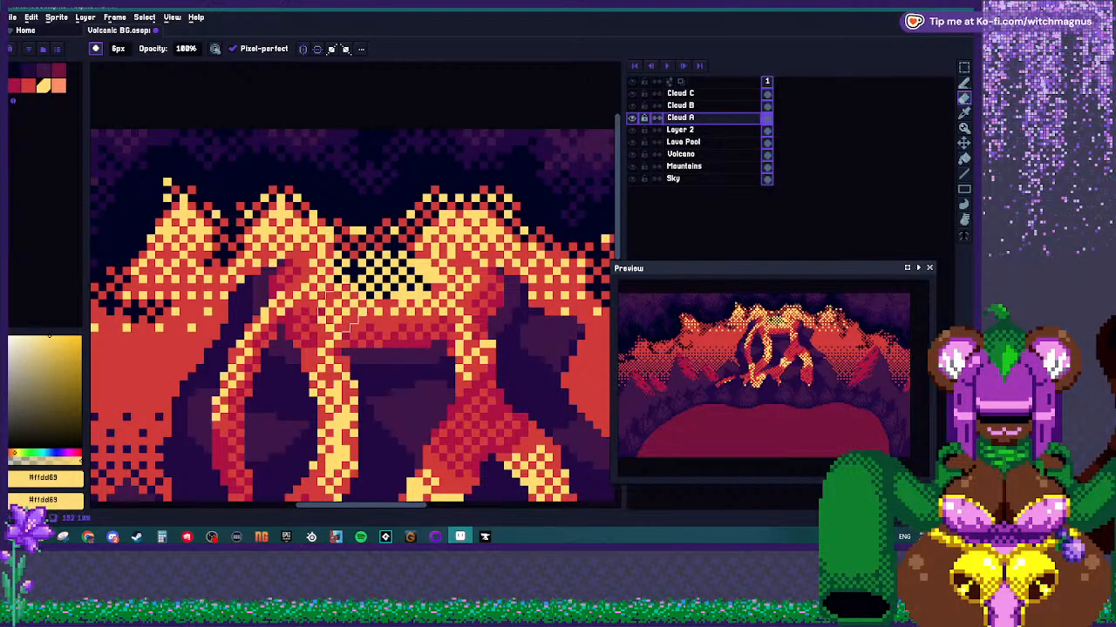
Examine the crater, lava streams and clouds together in the full composition.
scroll(393, 301, down, 3)
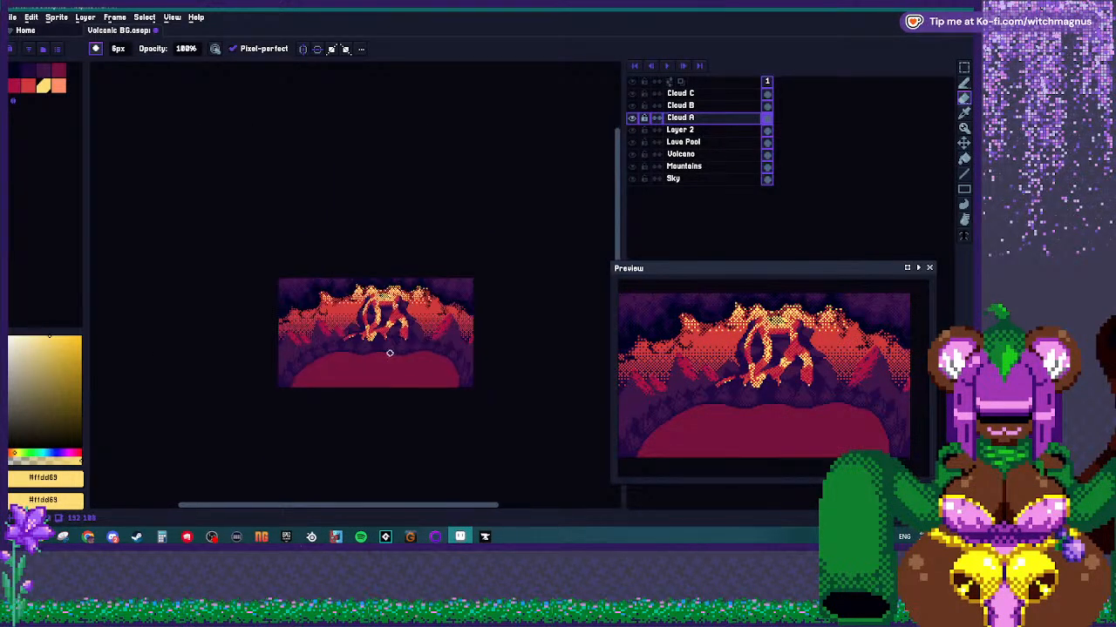
scroll(380, 346, up, 1)
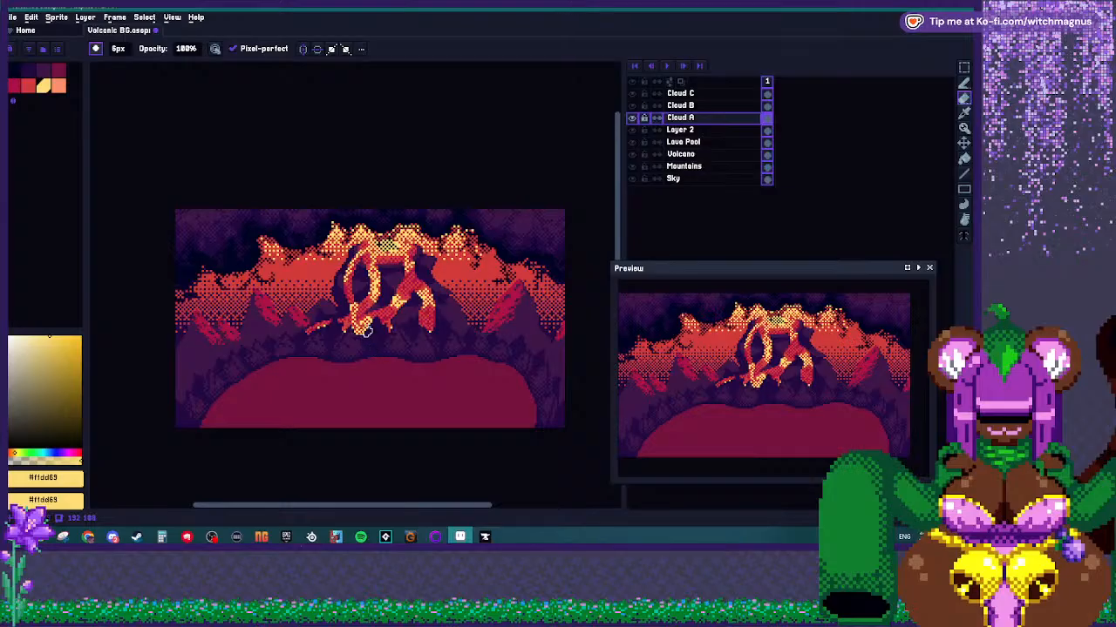
scroll(367, 331, up, 1)
scroll(392, 301, up, 1)
scroll(392, 301, down, 5)
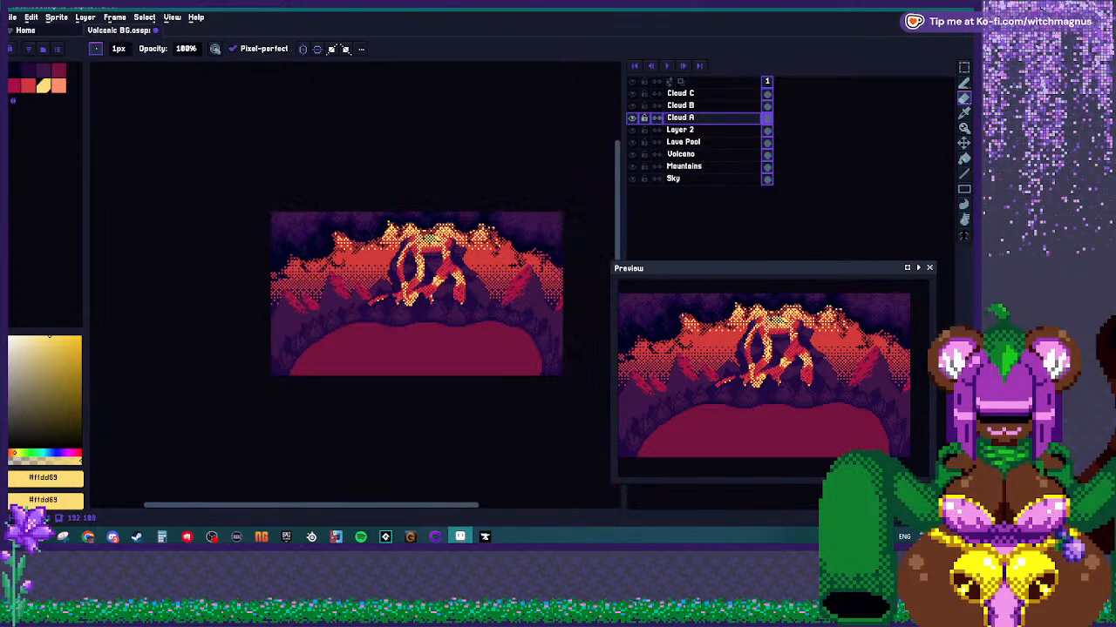
scroll(392, 300, up, 2)
scroll(441, 302, up, 1)
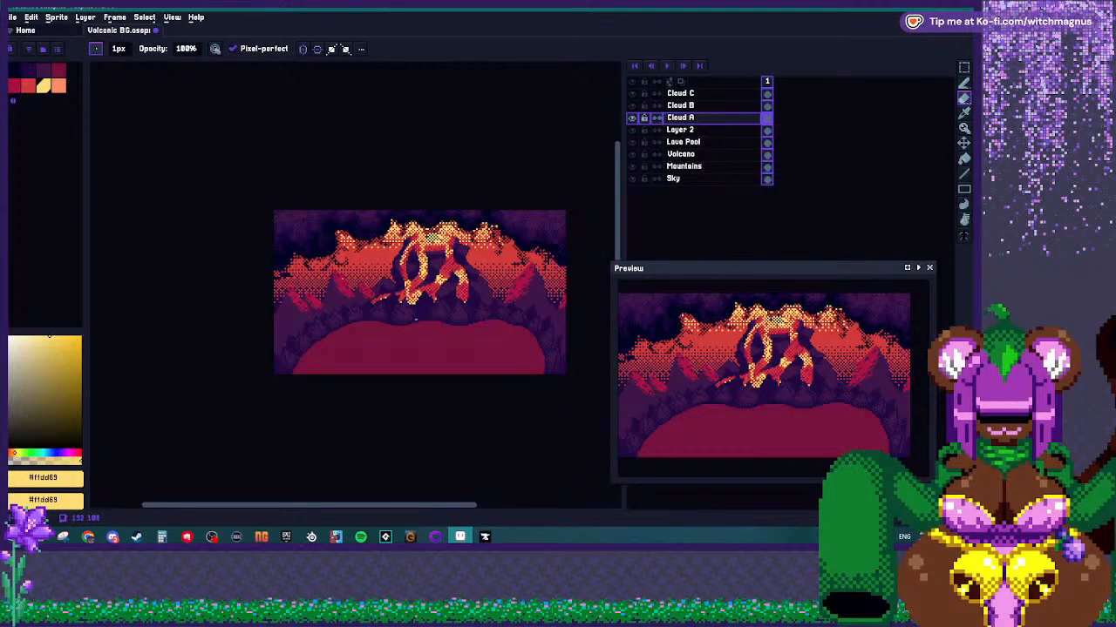
scroll(448, 263, up, 1)
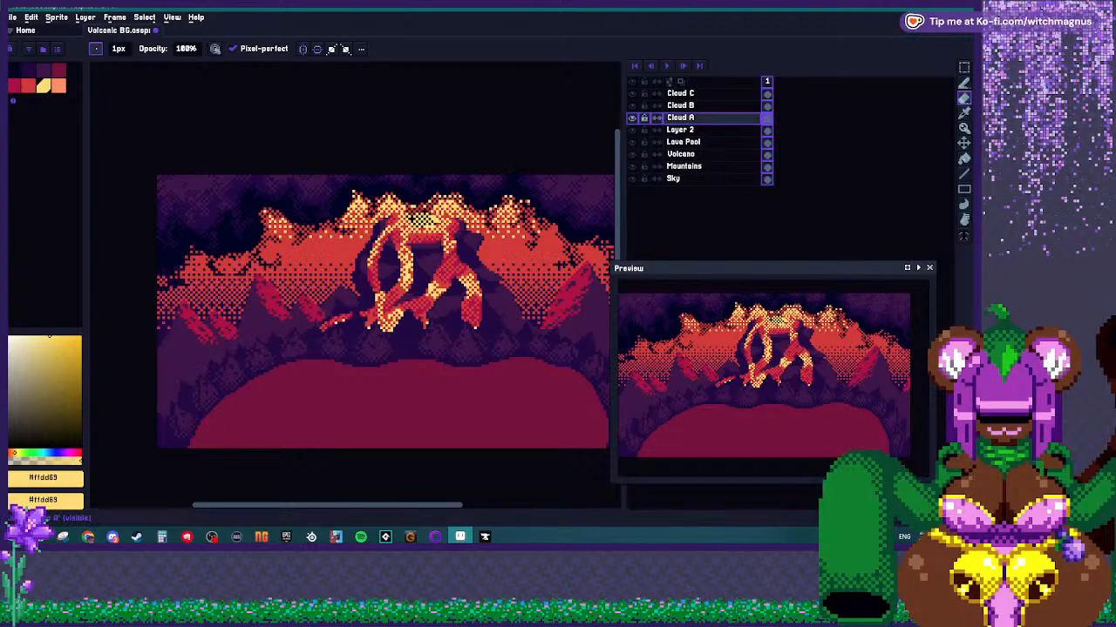
Return to the Pencil tool on the Volcano layer and sample crimson #ac1242 from the right-hand lava stream.
click(697, 155)
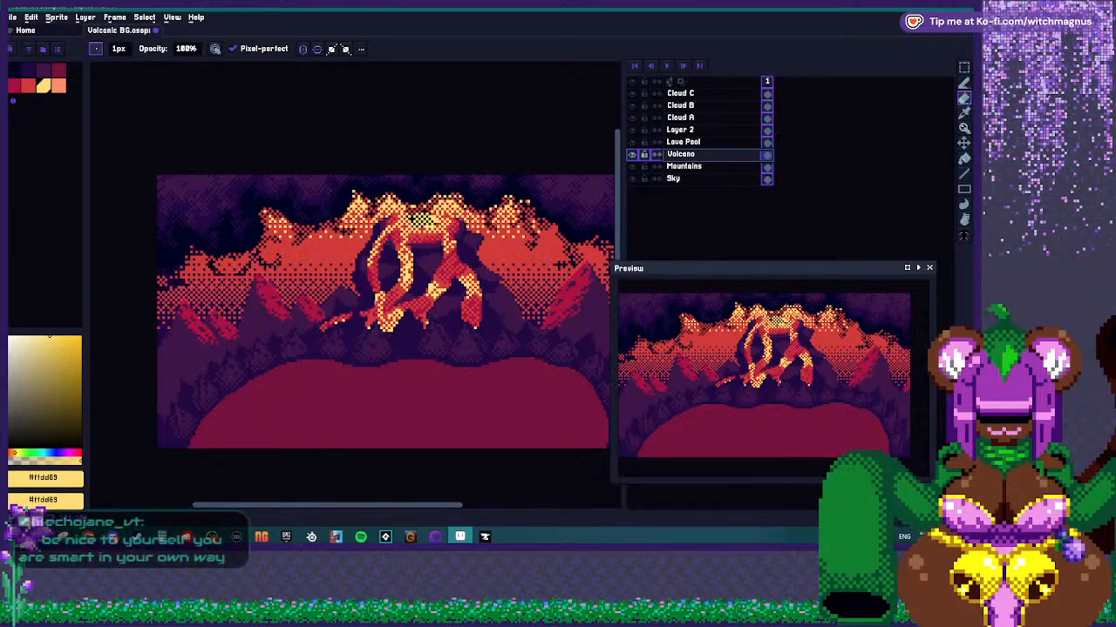
scroll(393, 260, up, 1)
scroll(418, 258, down, 1)
scroll(488, 255, up, 3)
alt+click(369, 233)
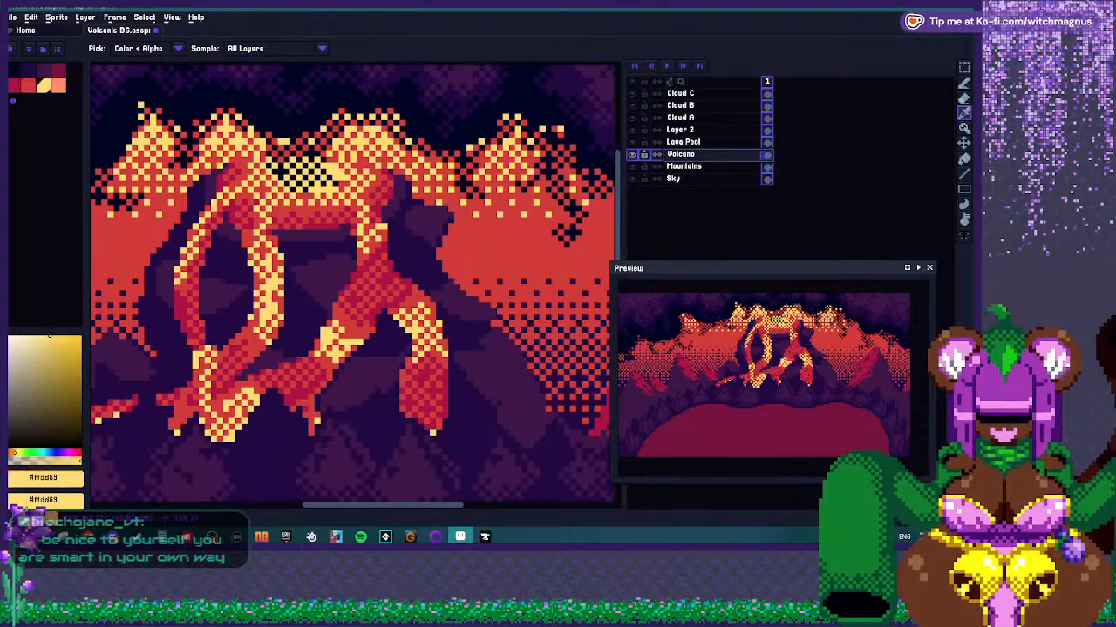
alt+click(371, 253)
scroll(370, 253, up, 1)
key(v)
key(b)
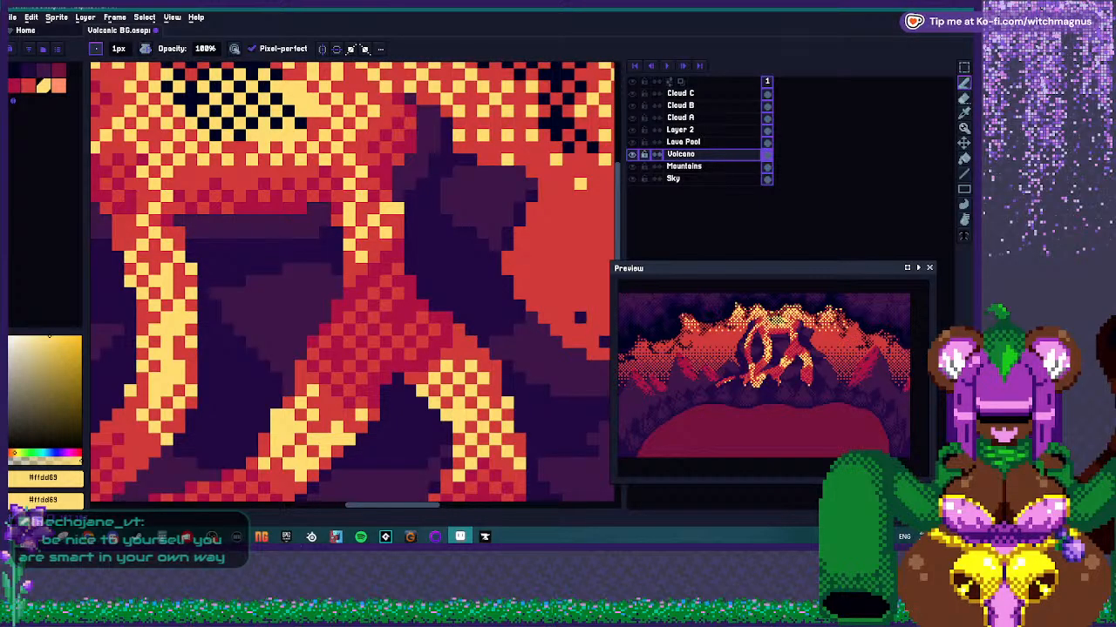
scroll(447, 318, down, 3)
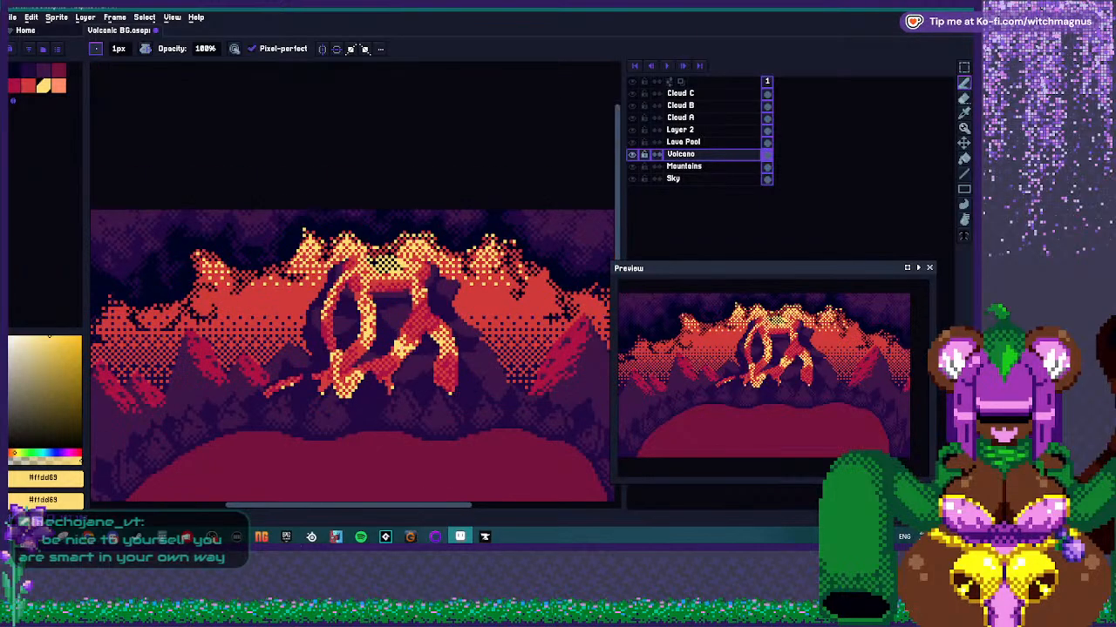
scroll(446, 318, up, 3)
scroll(464, 293, up, 1)
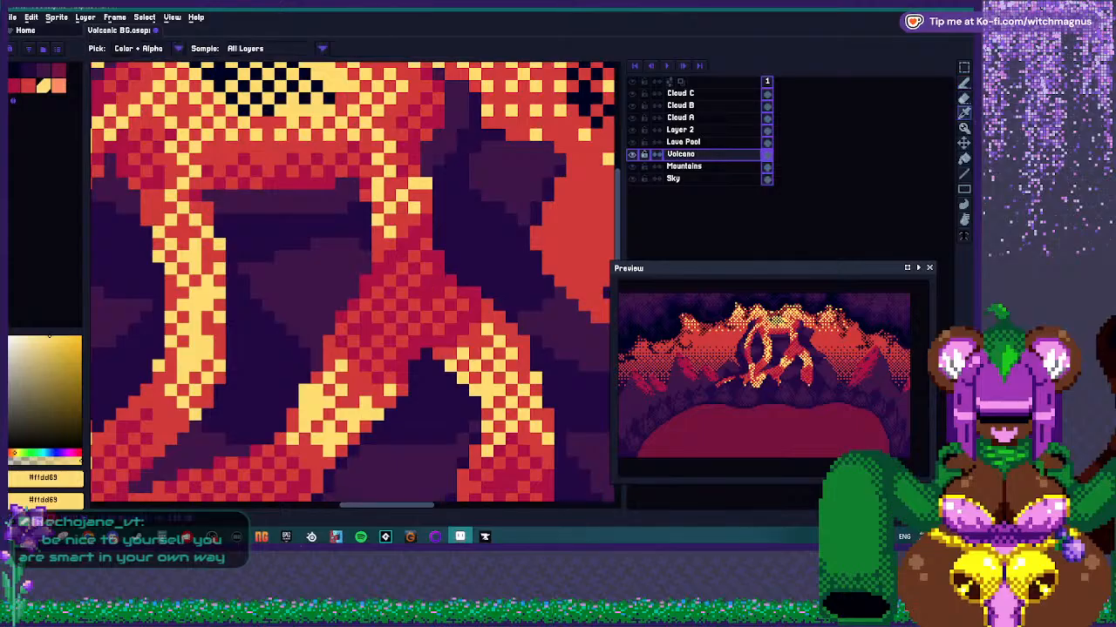
alt+click(446, 275)
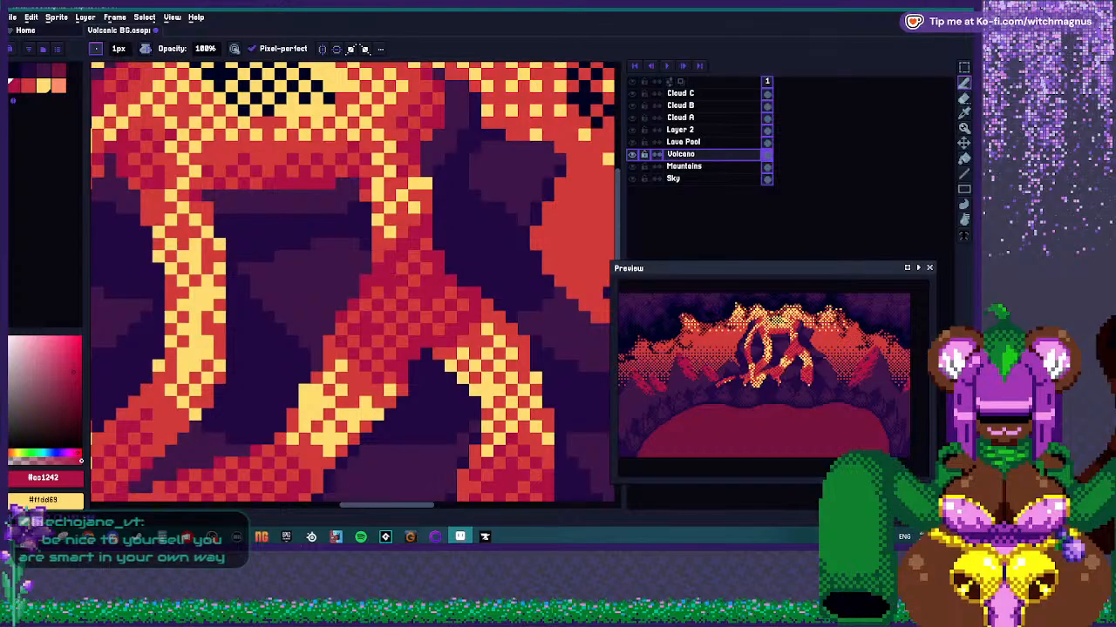
Refine the checkerboard at the lower tip of the central lava junction and recolor stray yellow pixels on nearby branch tips with #ac1242.
scroll(322, 268, down, 3)
scroll(322, 268, up, 2)
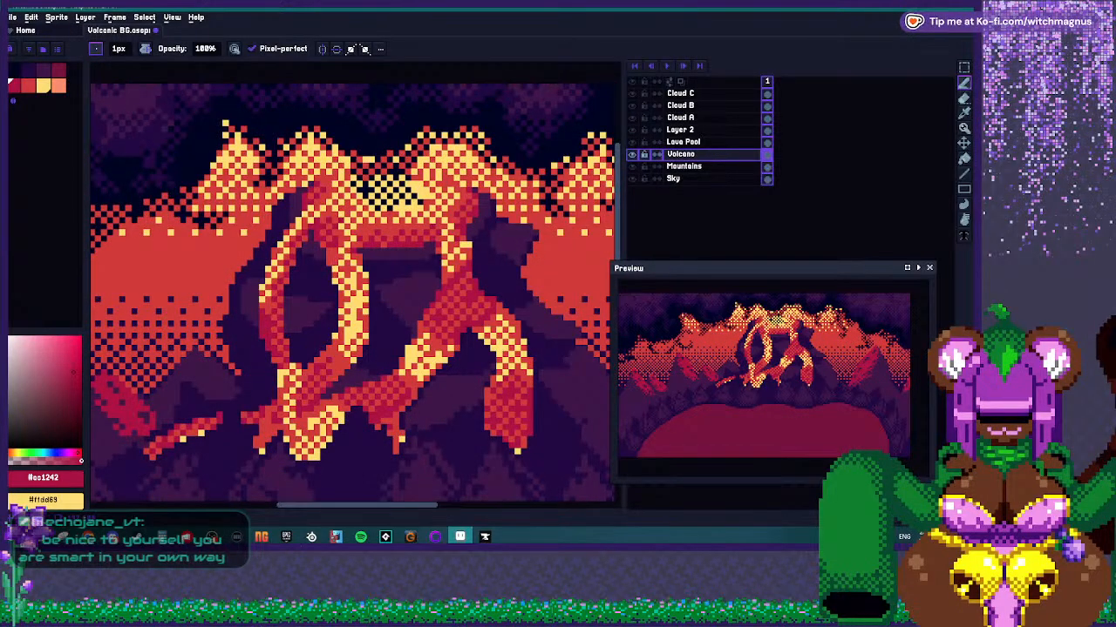
scroll(359, 221, up, 2)
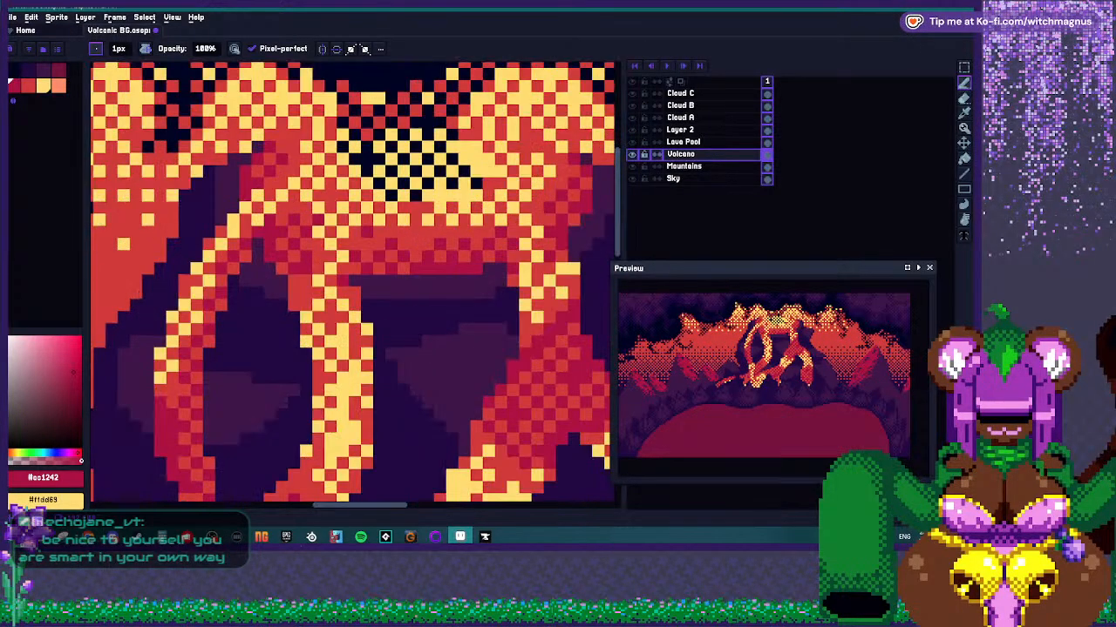
scroll(356, 285, down, 4)
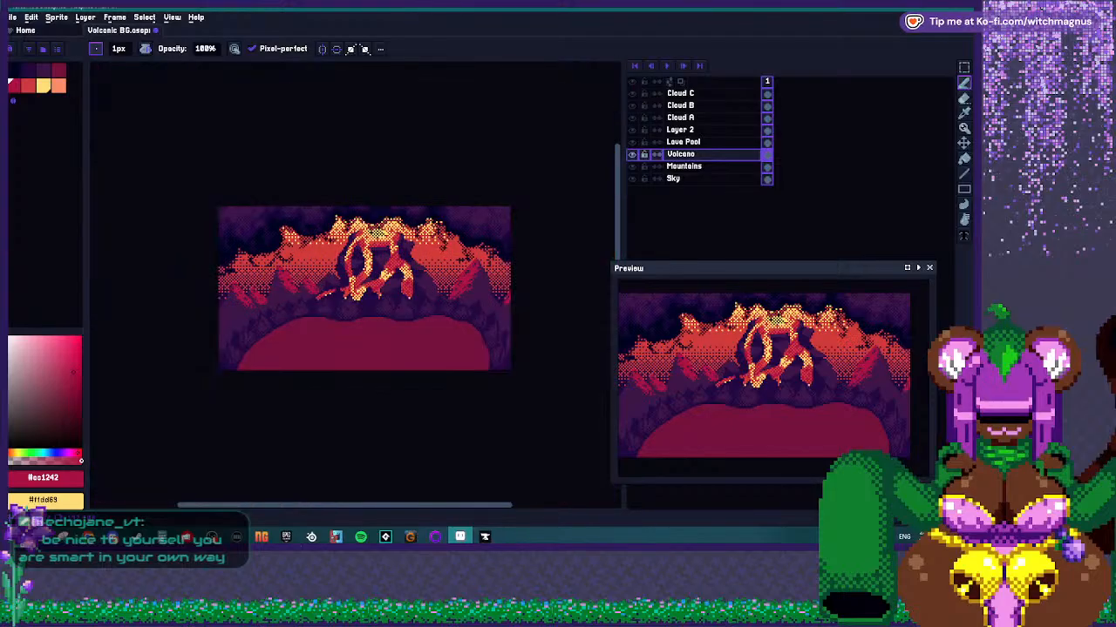
scroll(365, 288, up, 5)
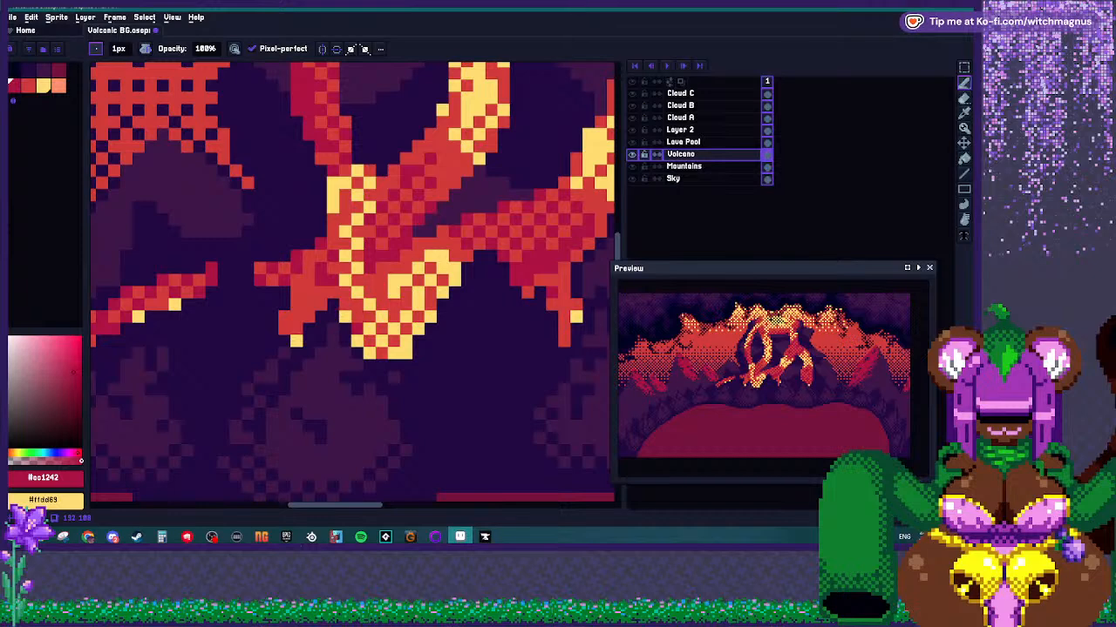
right_click(369, 353)
click(406, 353)
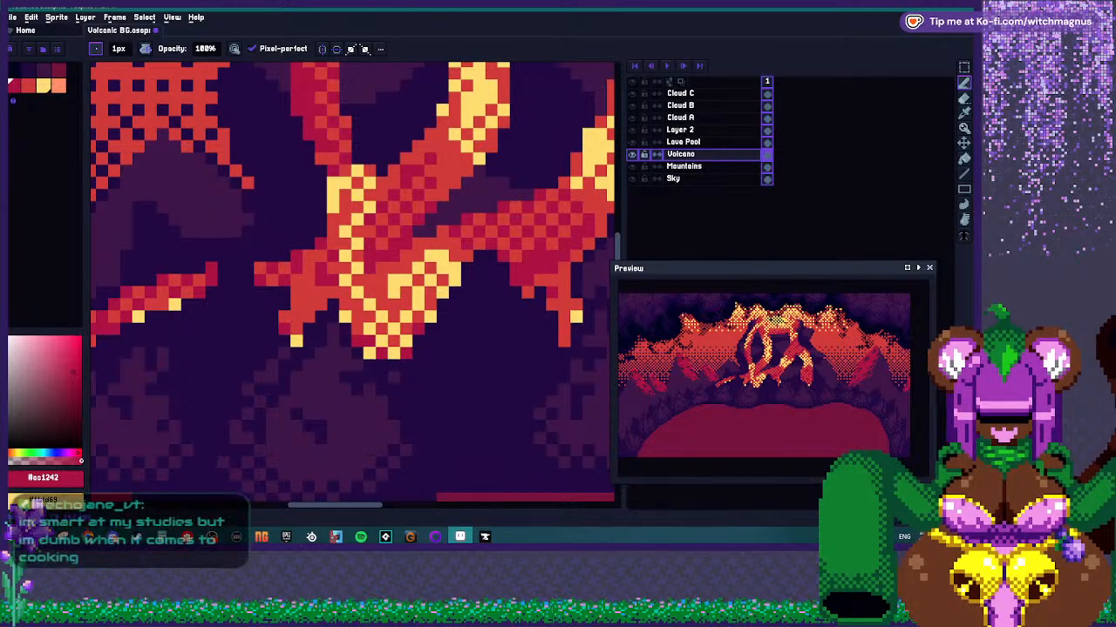
scroll(352, 285, down, 3)
scroll(352, 285, up, 3)
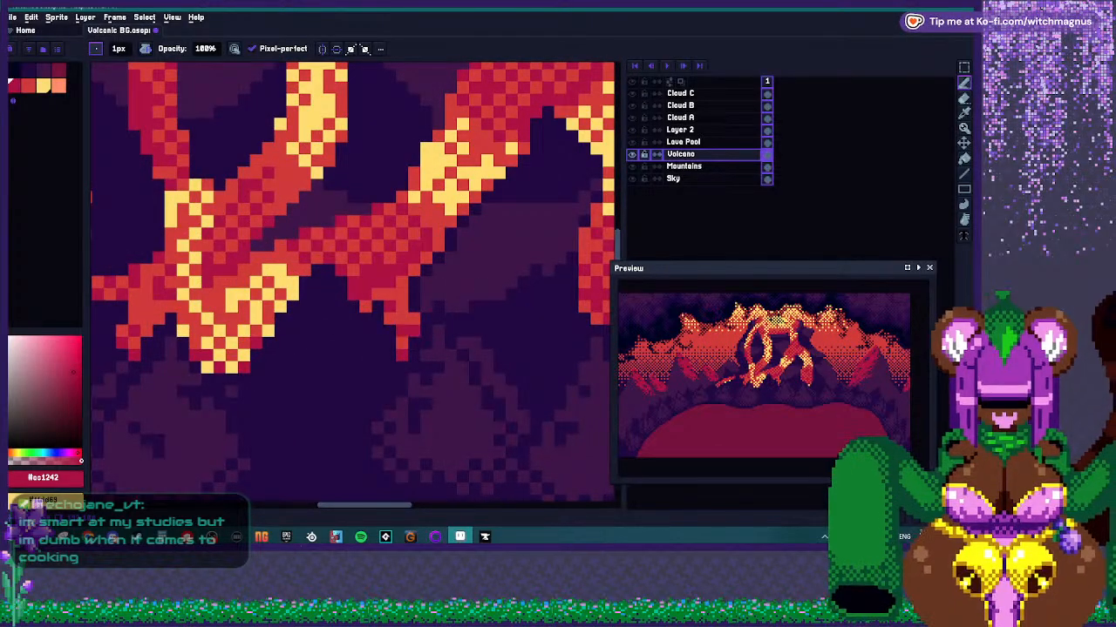
scroll(406, 331, down, 4)
scroll(315, 311, up, 4)
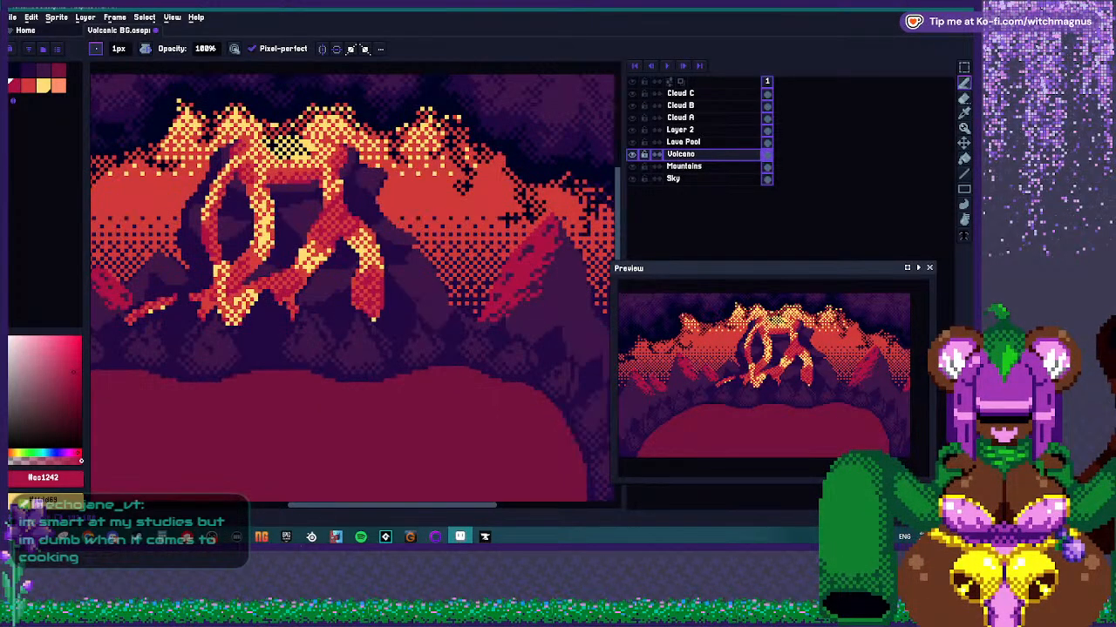
scroll(352, 285, down, 3)
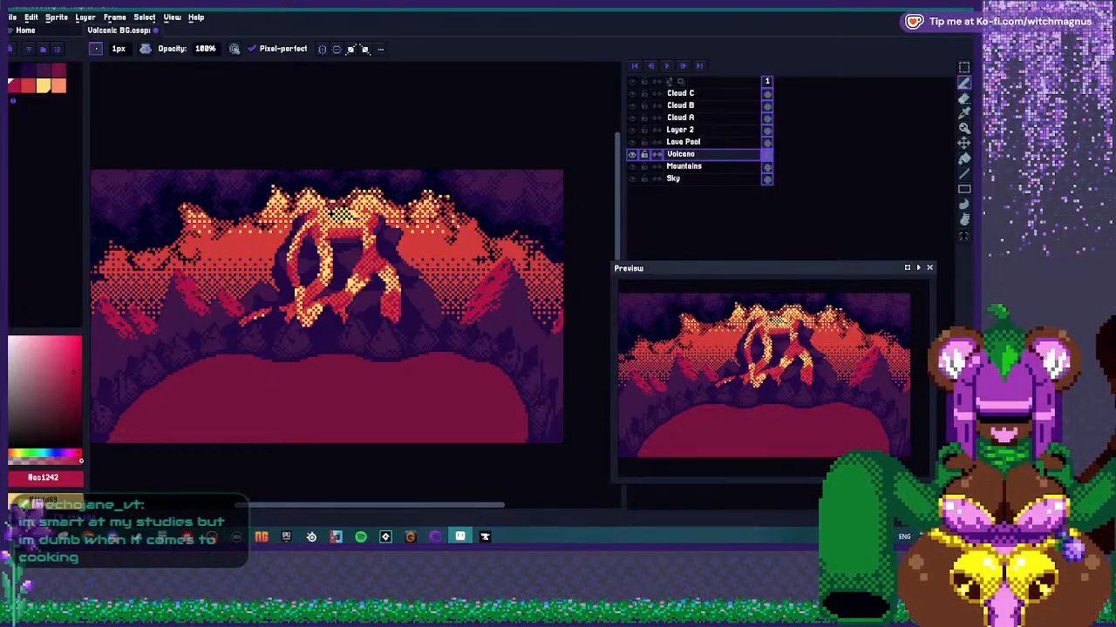
scroll(352, 285, up, 3)
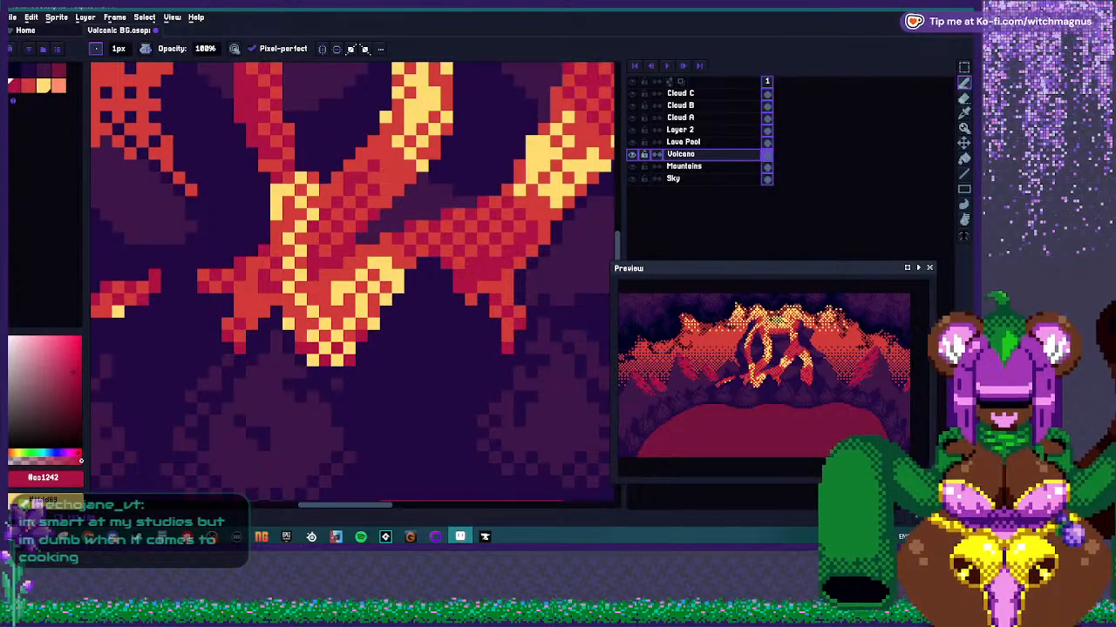
key(alt)
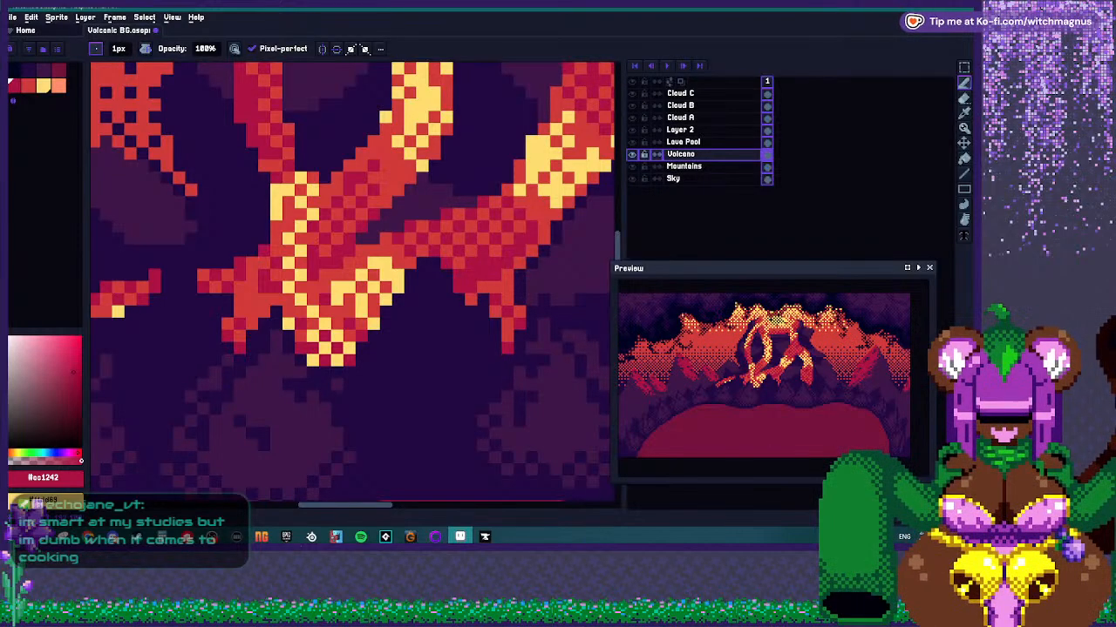
Sample yellow #ffdd69 and add highlight pixels to the detached lava branch at the volcano's lower left.
scroll(325, 288, down, 2)
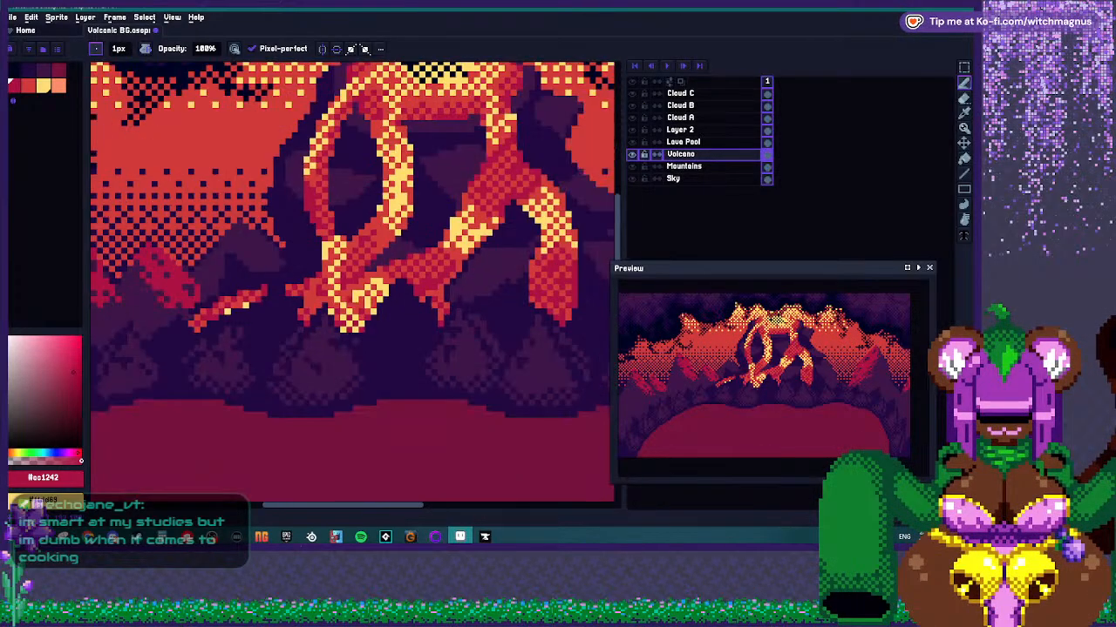
scroll(325, 287, up, 1)
scroll(326, 288, down, 2)
scroll(325, 287, up, 3)
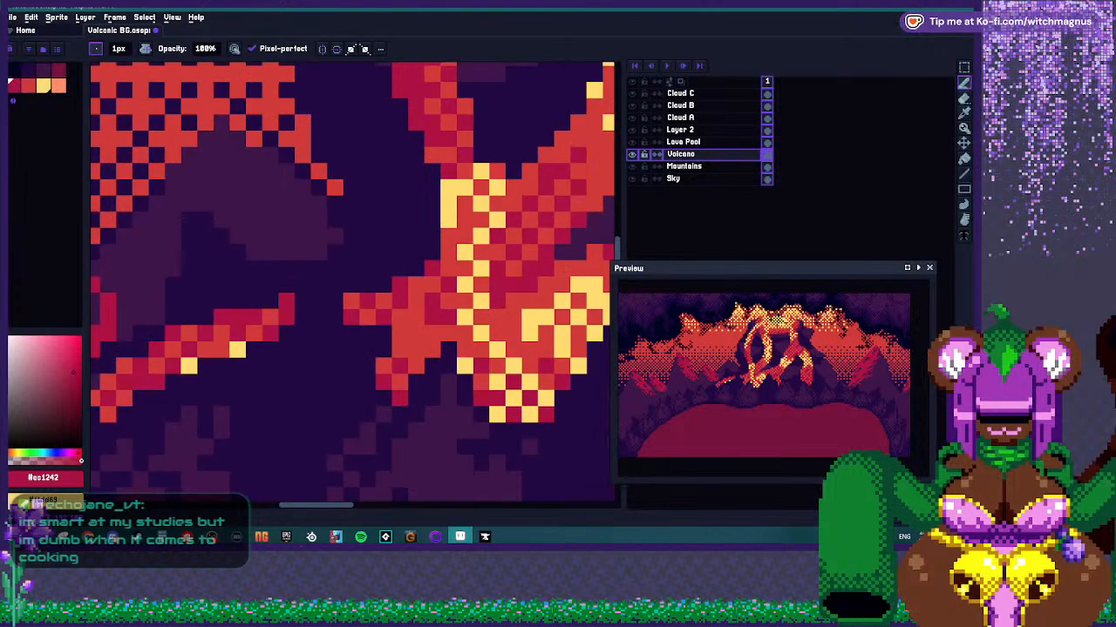
scroll(325, 288, down, 3)
scroll(325, 287, up, 3)
alt+click(325, 263)
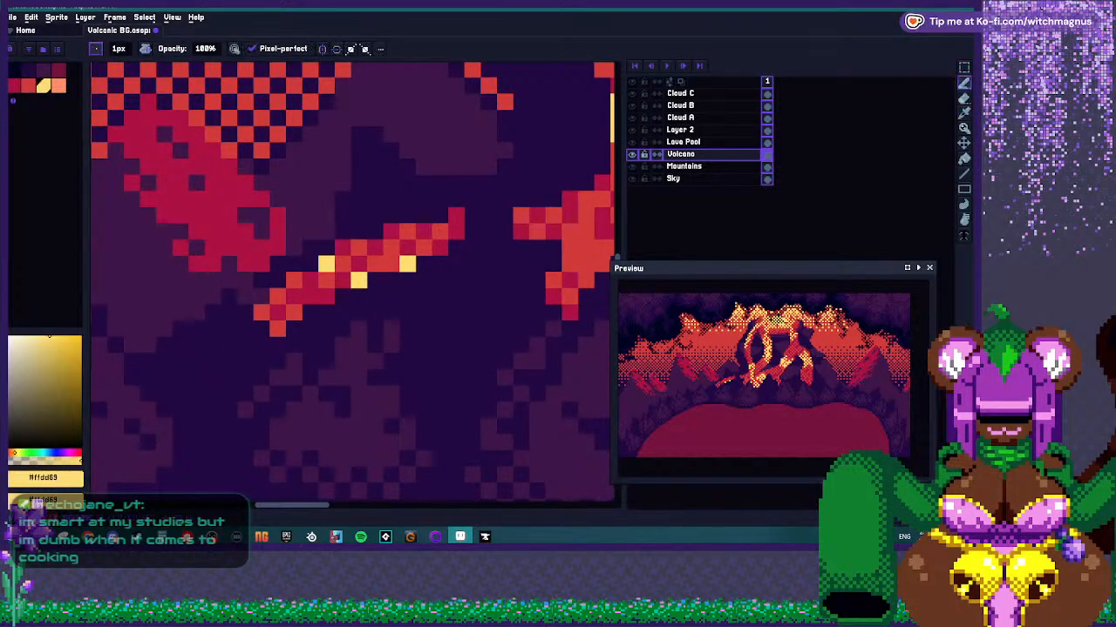
click(391, 232)
scroll(356, 276, down, 4)
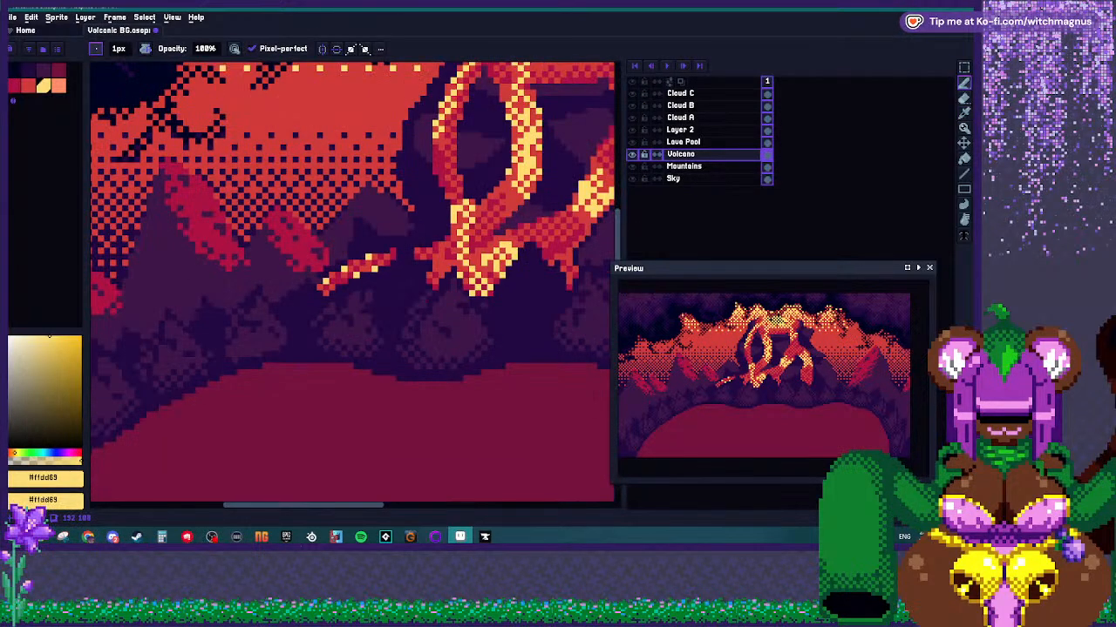
scroll(474, 286, down, 3)
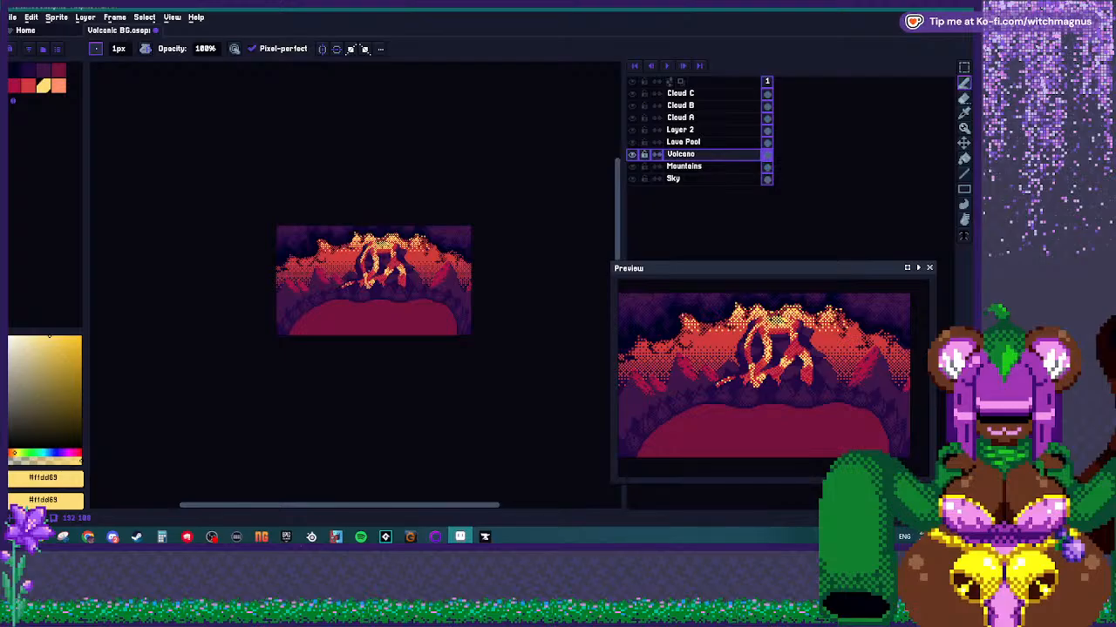
Dot yellow pixels along the inner edge of the right-hand lava stream's lower end, undoing the ones tried on its outer edge.
scroll(474, 286, up, 4)
click(459, 303)
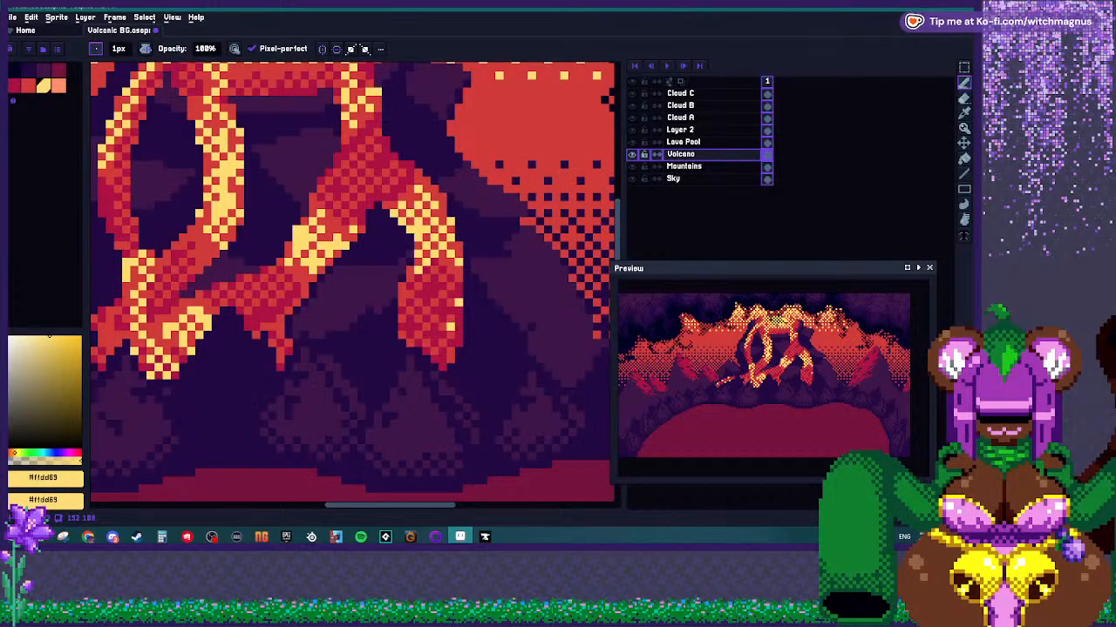
key(ctrl+z)
key(ctrl+z)
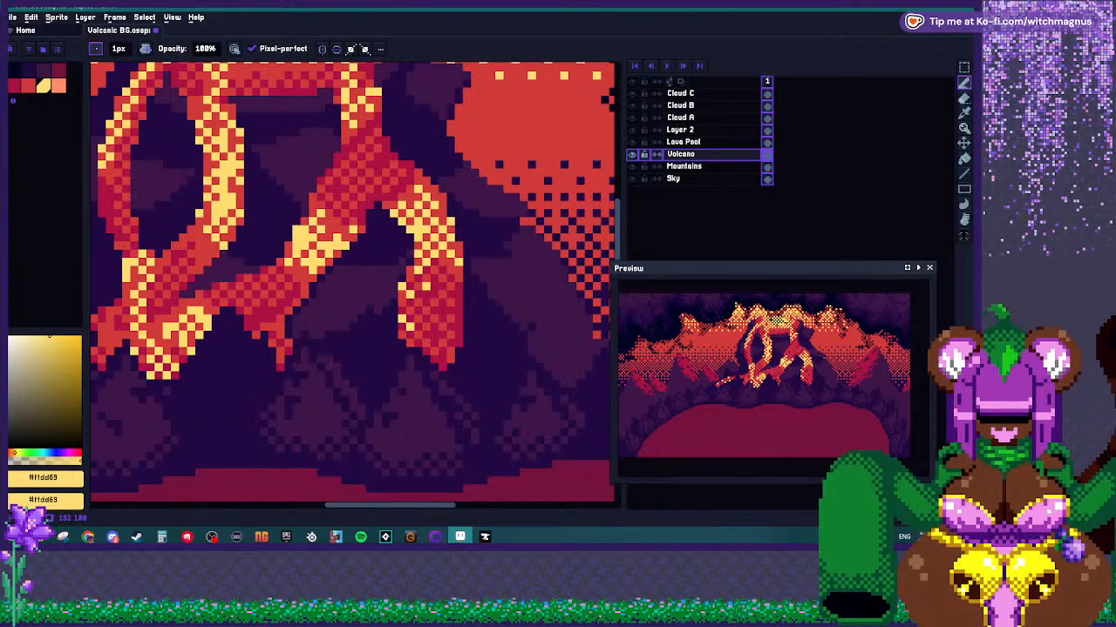
scroll(385, 249, down, 3)
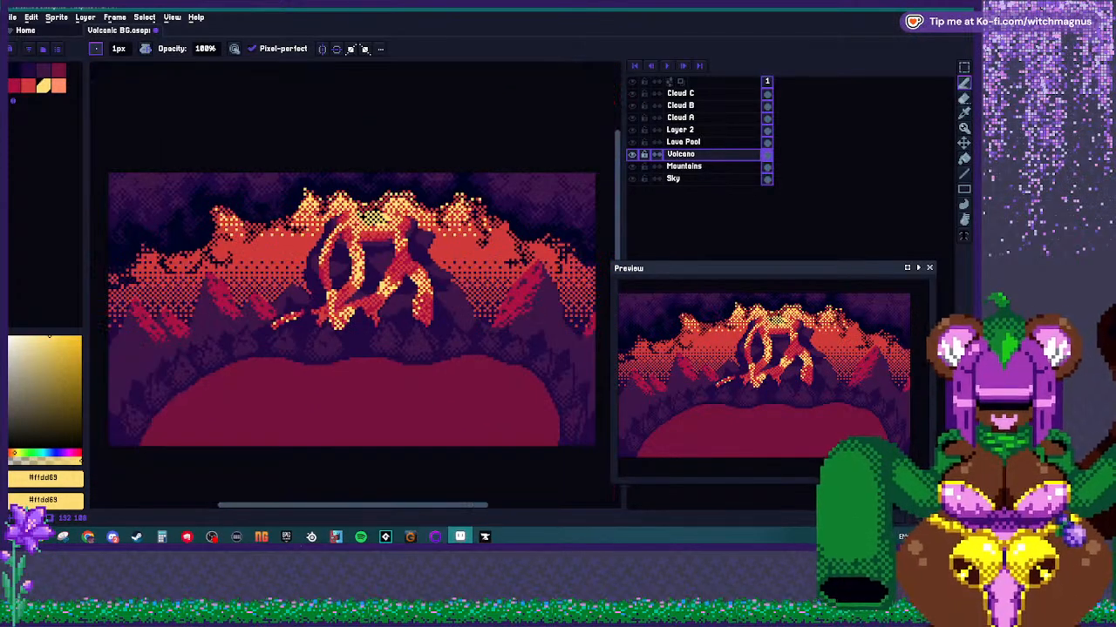
Add yellow highlight pixels to the upper part of the diagonal lava branch and just below the stream feeding its fork.
scroll(385, 249, up, 4)
click(407, 259)
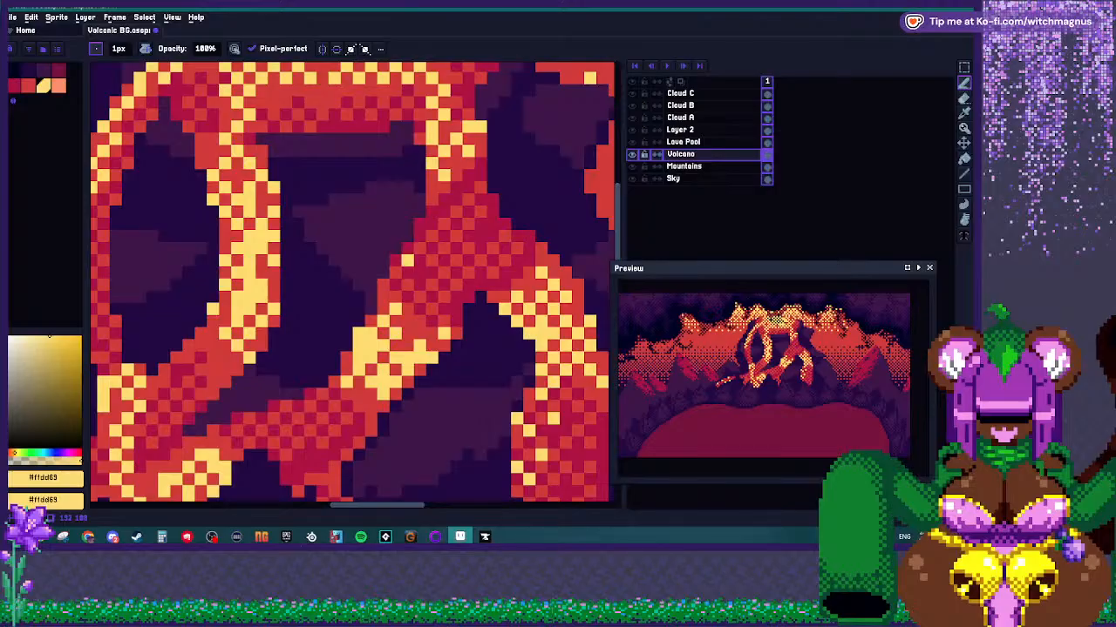
click(432, 225)
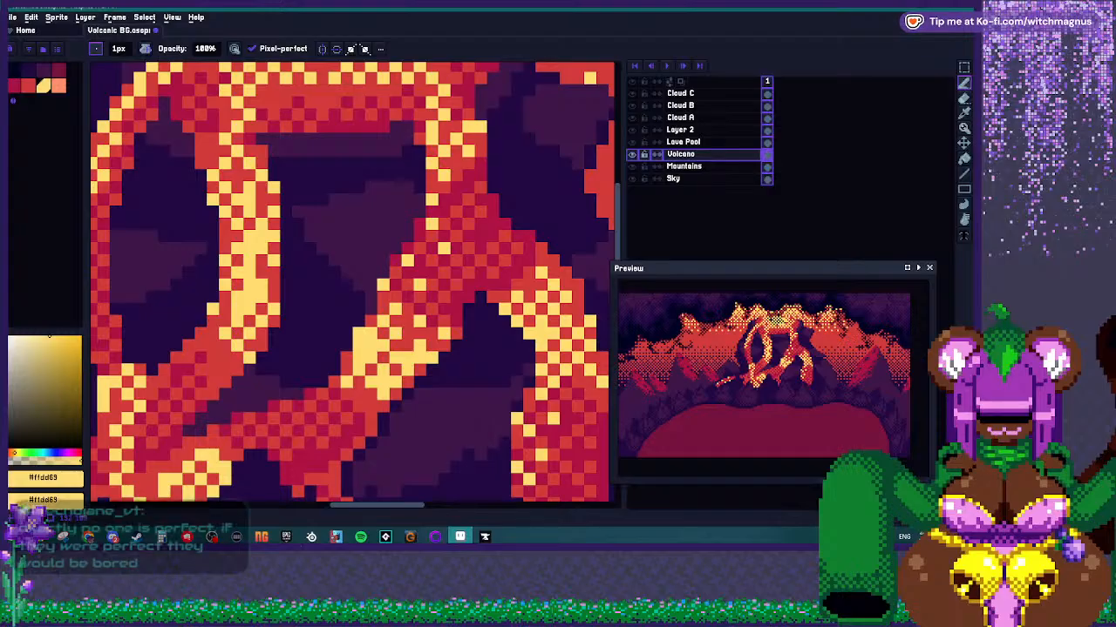
scroll(418, 272, down, 3)
scroll(363, 259, up, 3)
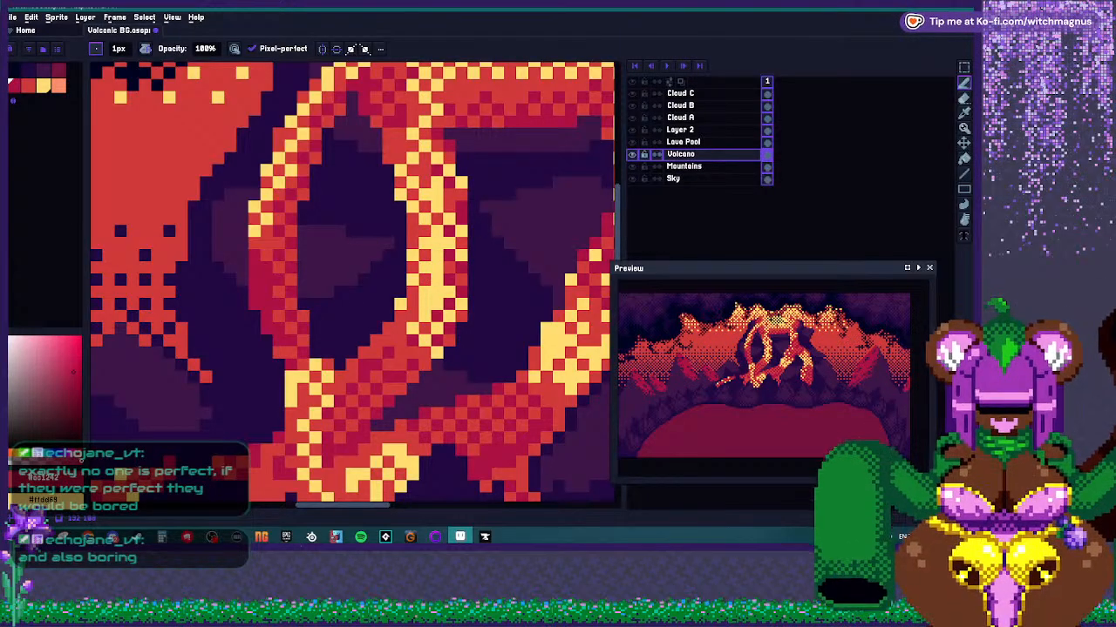
Refine the checkerboard dithering along the left-hand lava stream with crimson #ac1242 and orange-red #d23b36.
scroll(377, 292, down, 3)
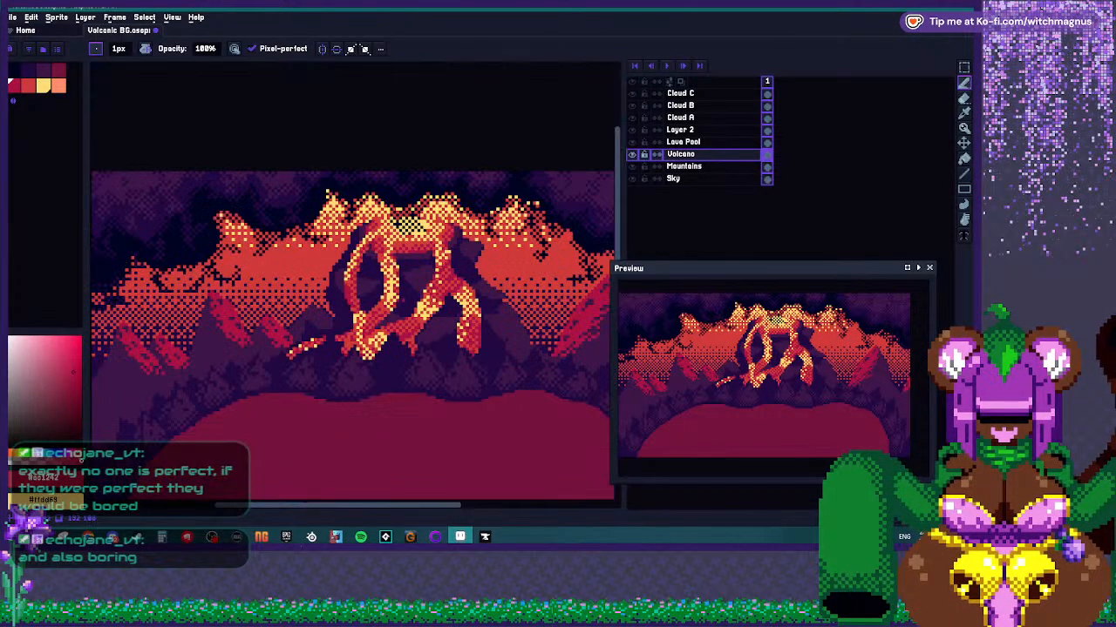
scroll(384, 283, up, 3)
scroll(366, 279, down, 3)
scroll(332, 274, up, 3)
scroll(332, 275, up, 2)
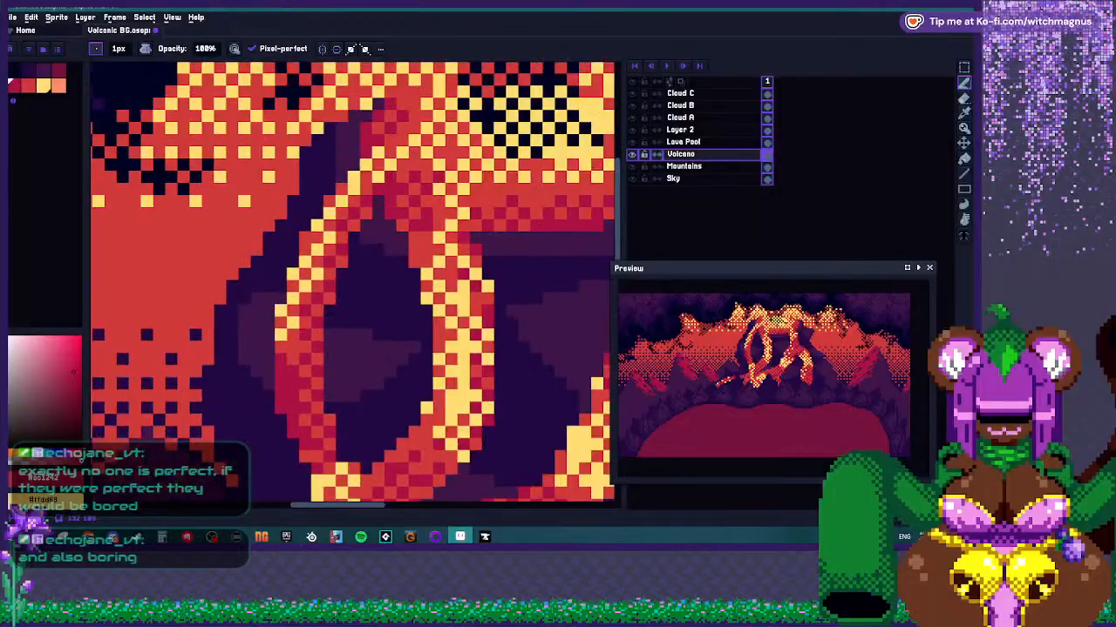
alt+click(277, 355)
scroll(352, 283, down, 3)
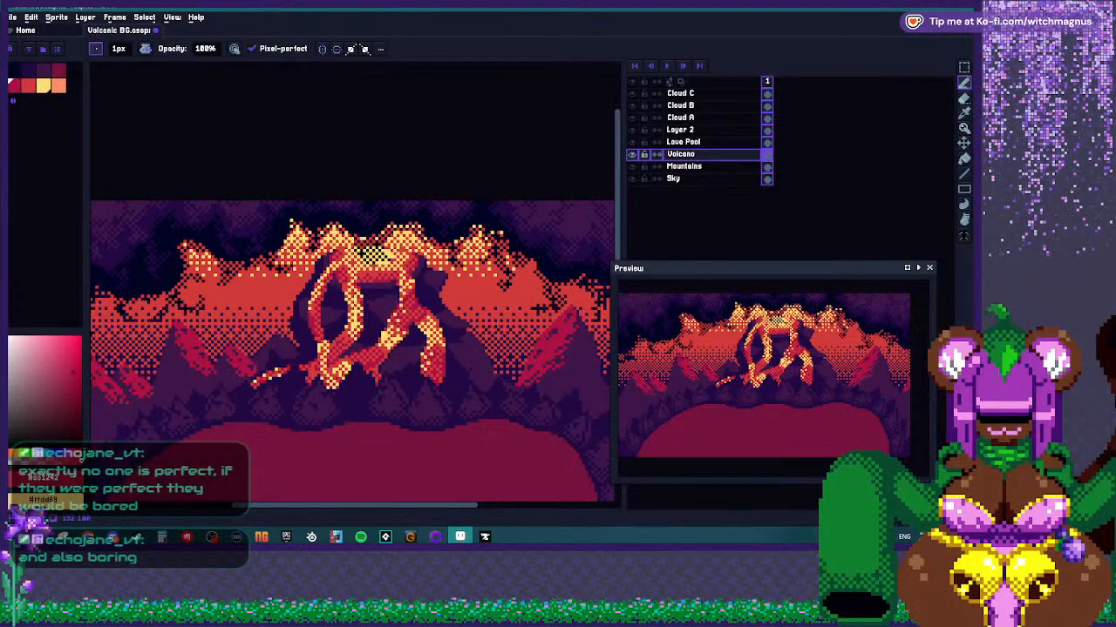
scroll(352, 284, up, 4)
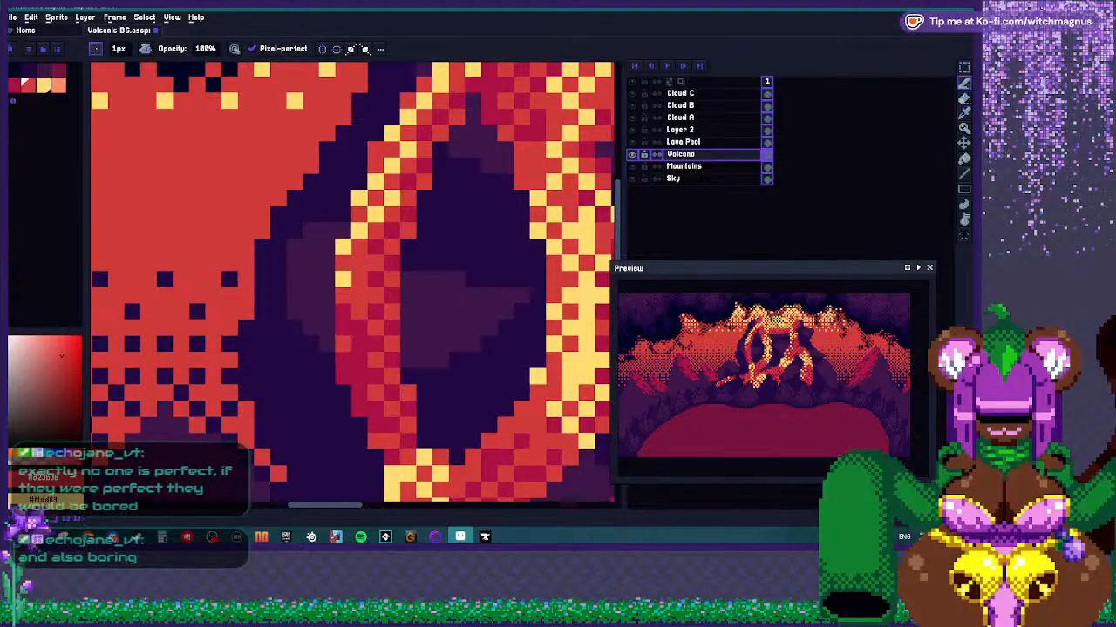
scroll(359, 376, down, 3)
scroll(566, 310, up, 1)
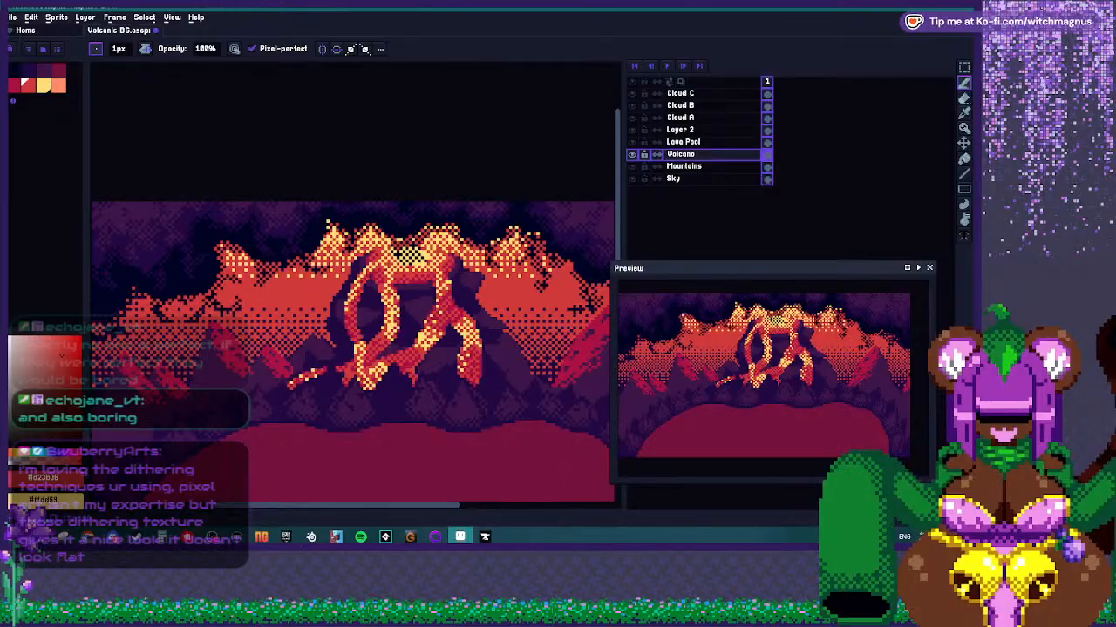
Examine the dithered lava streams and crater up close and within the full composition.
scroll(373, 305, down, 3)
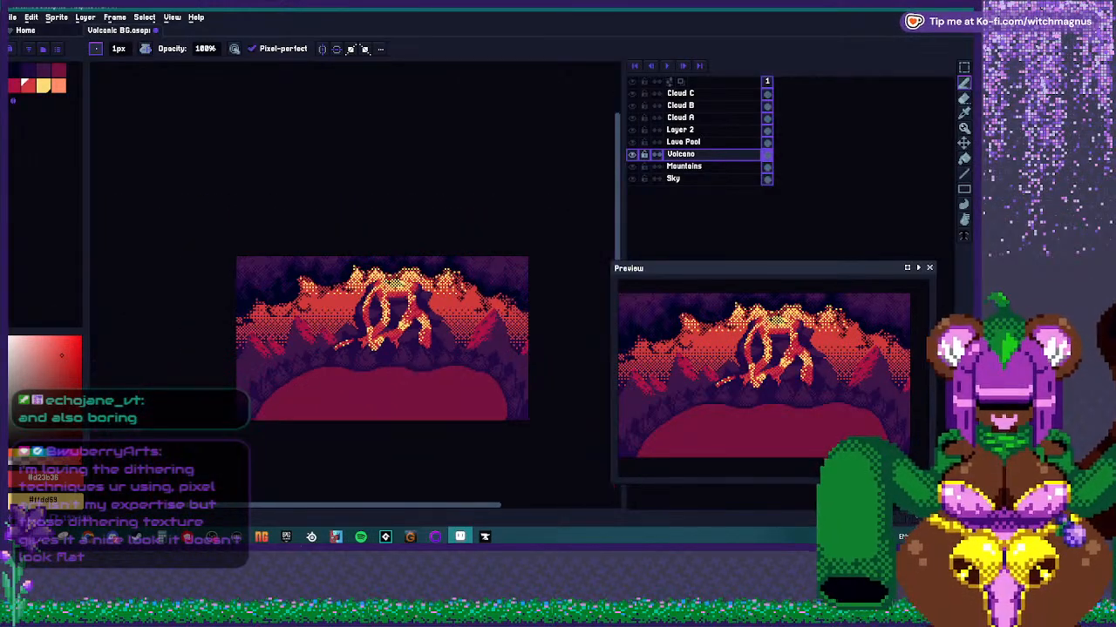
scroll(387, 323, up, 2)
scroll(383, 319, up, 5)
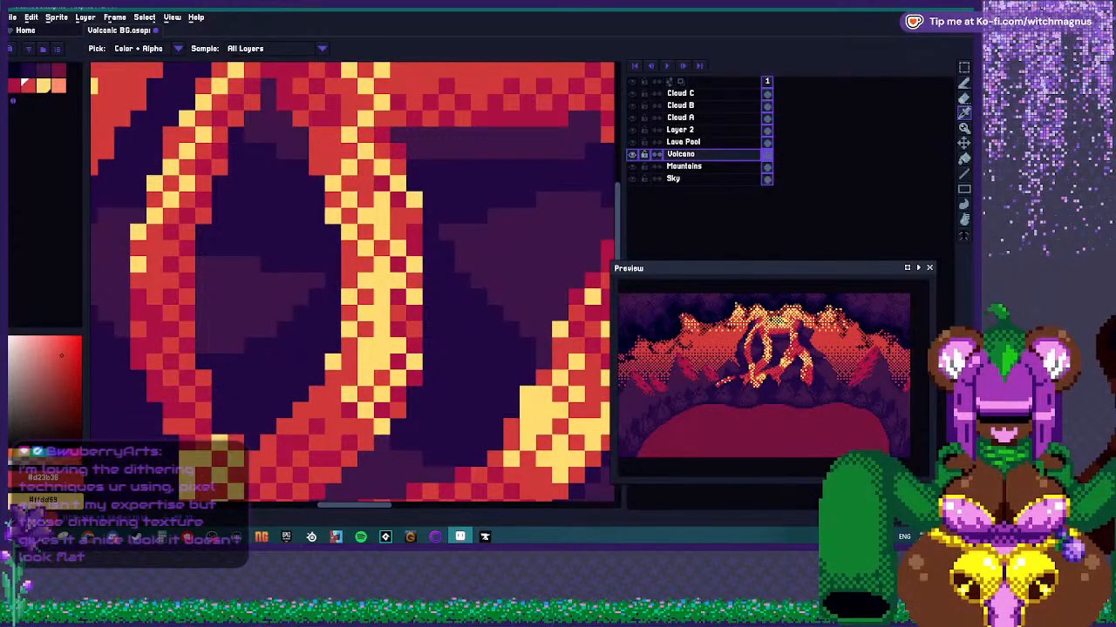
scroll(355, 324, down, 3)
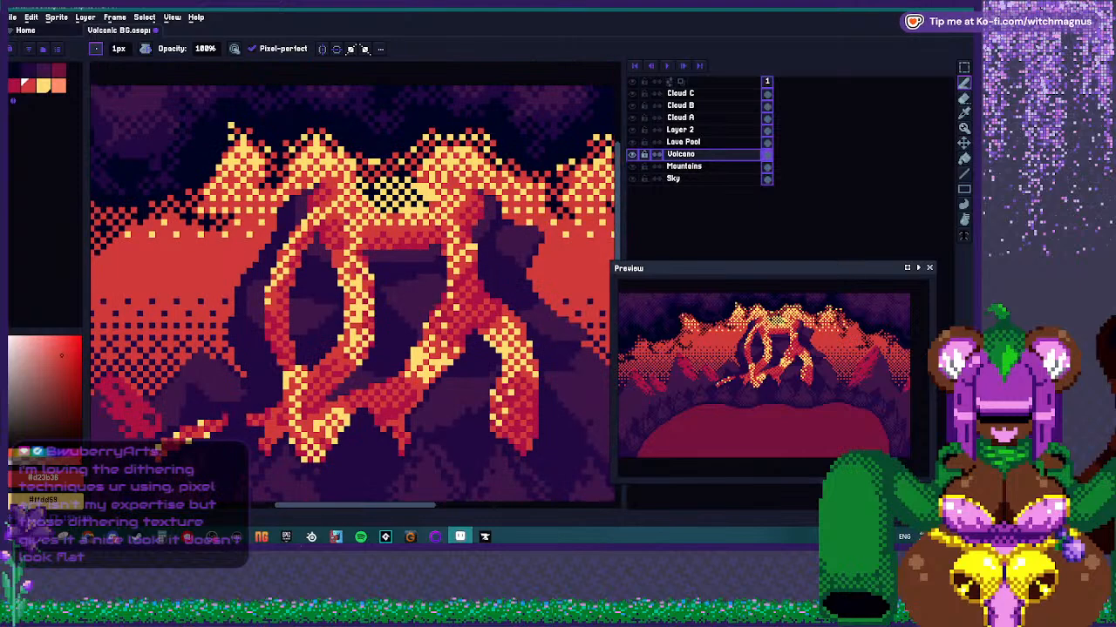
scroll(375, 166, up, 2)
key(i)
key(b)
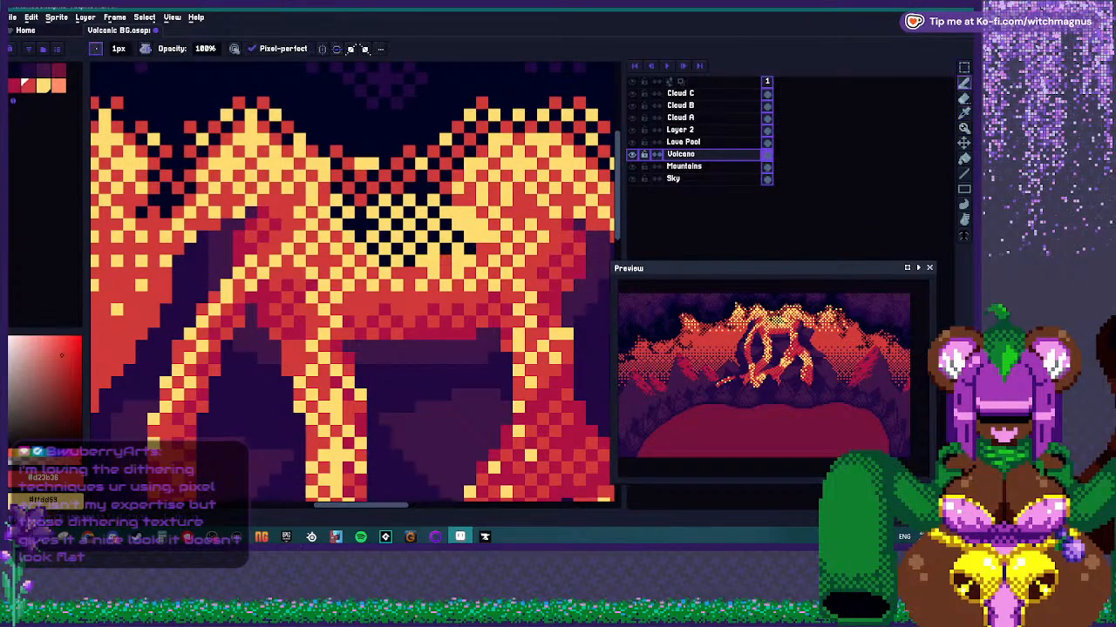
scroll(432, 270, down, 5)
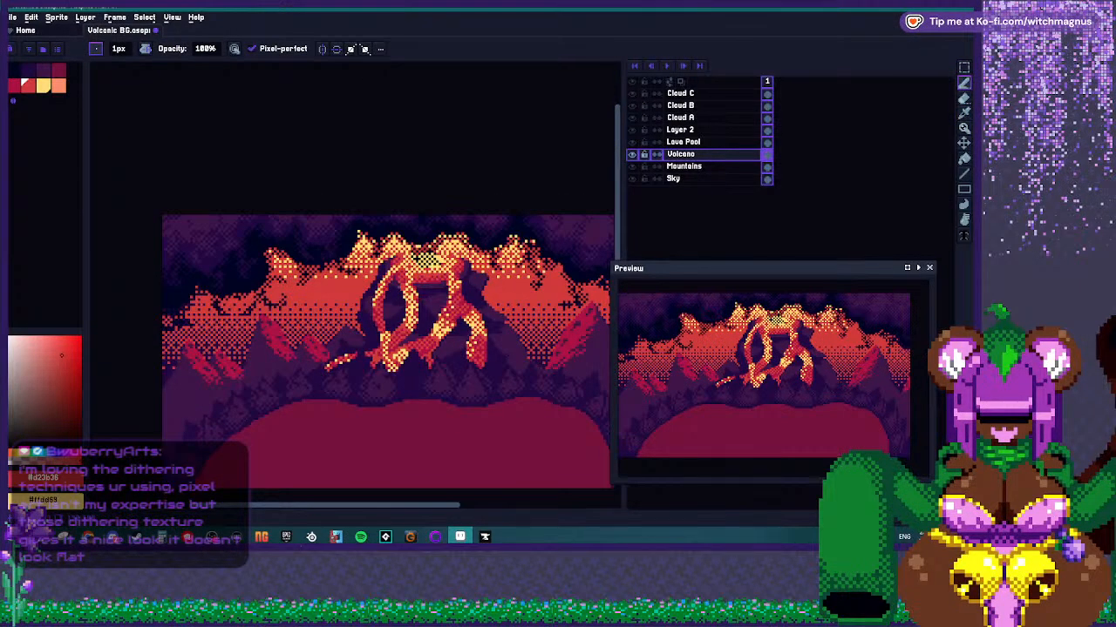
scroll(393, 322, down, 2)
scroll(393, 323, up, 1)
scroll(406, 320, down, 3)
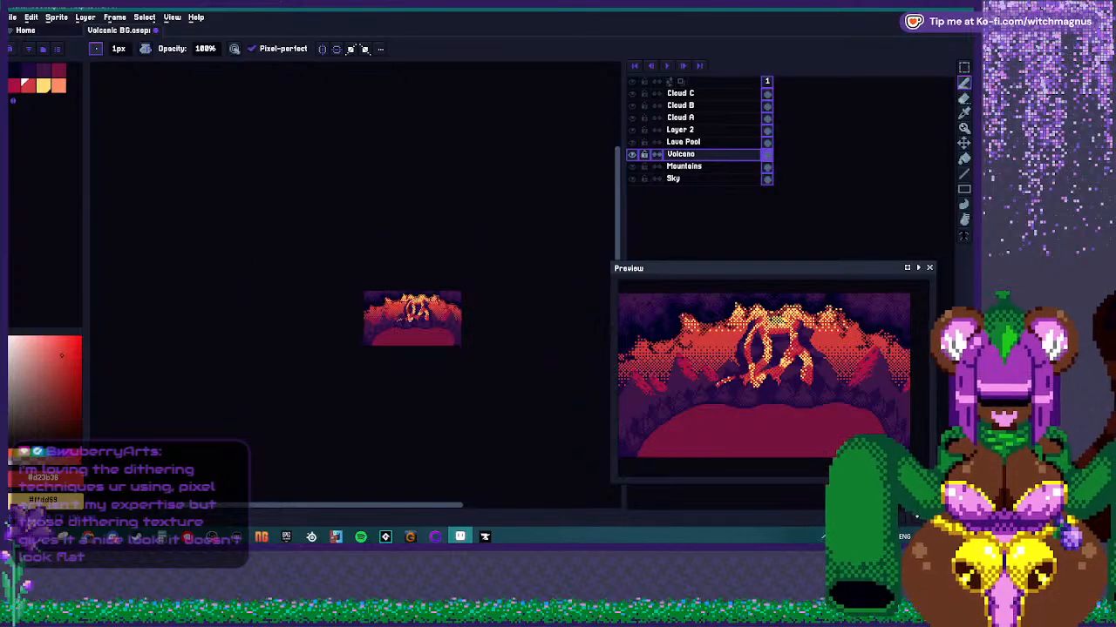
scroll(405, 321, up, 2)
scroll(449, 279, up, 7)
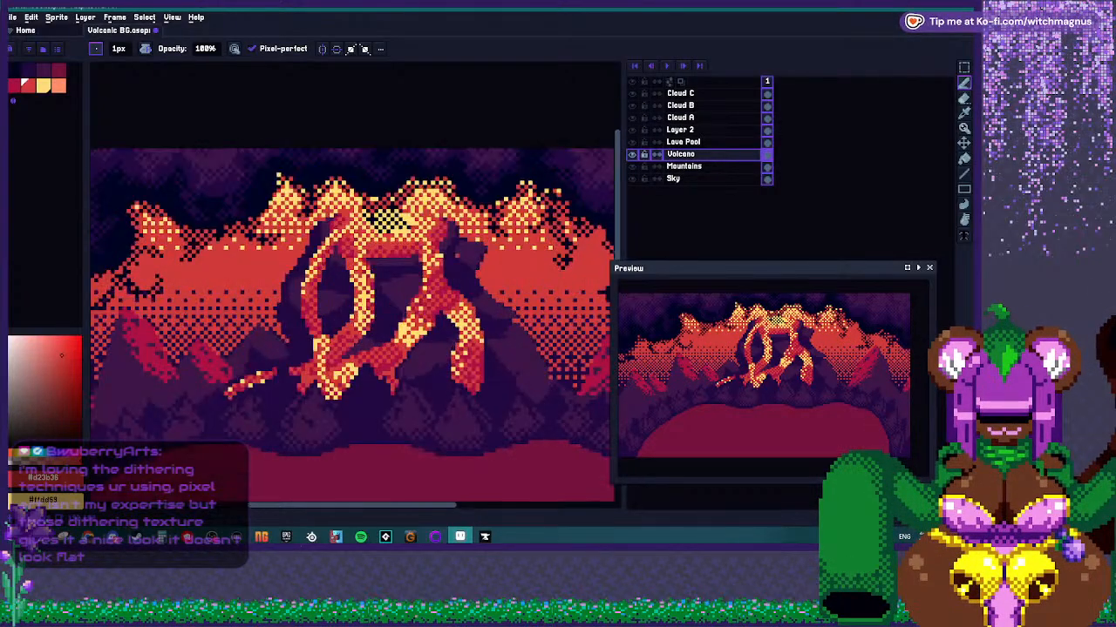
Dither the lighter patches down the volcano's right slope using dark purple #210743 and lighter purple #3e1548.
alt+click(442, 270)
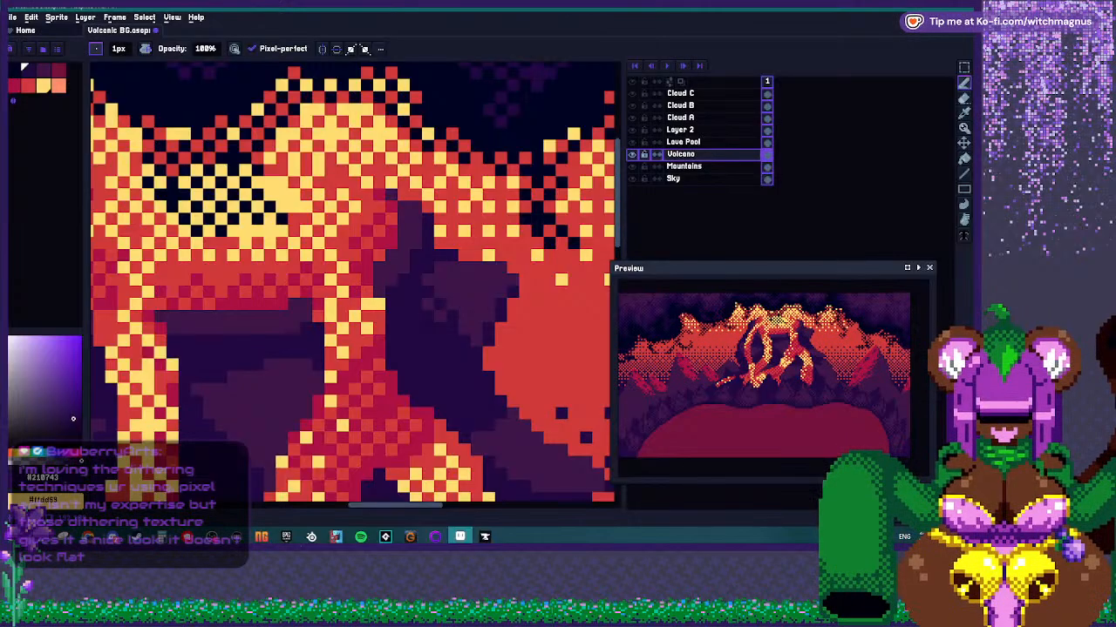
scroll(366, 287, down, 5)
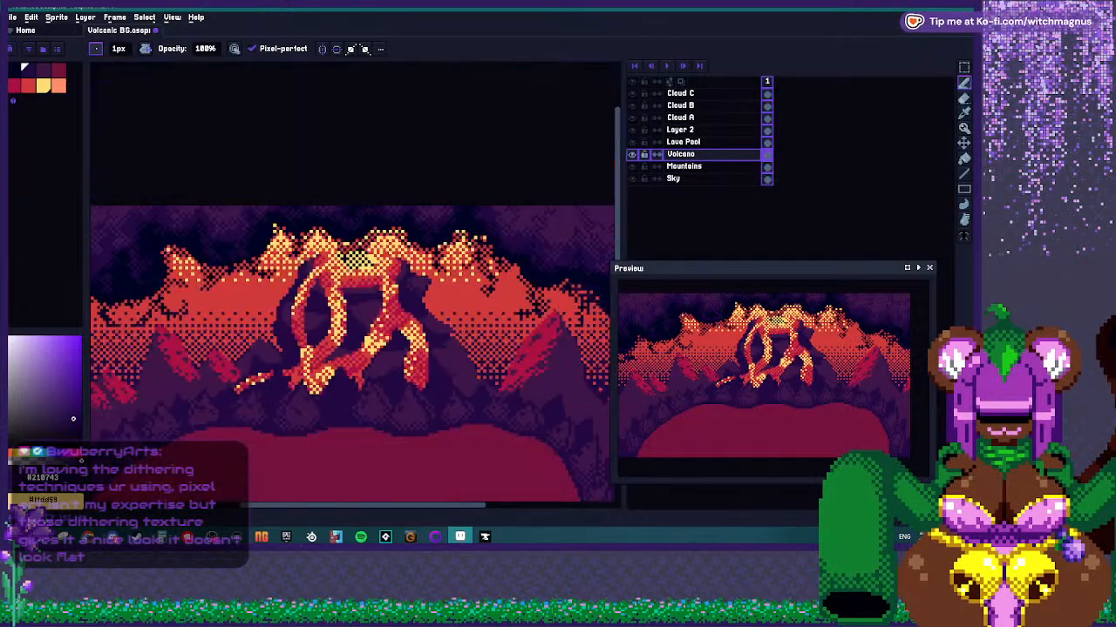
scroll(366, 286, up, 5)
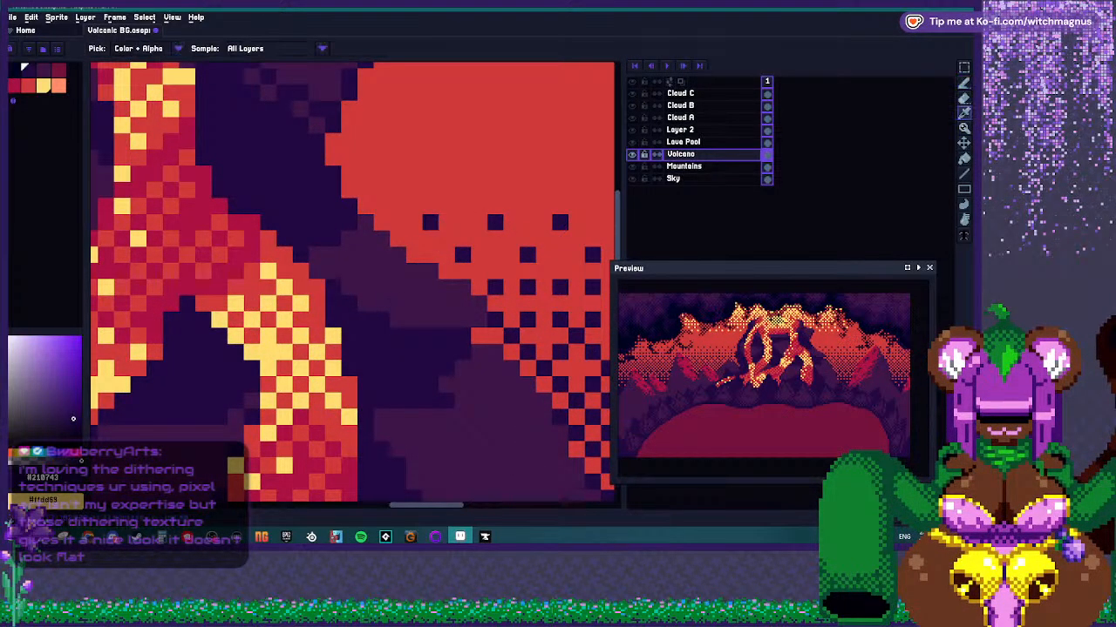
alt+click(381, 295)
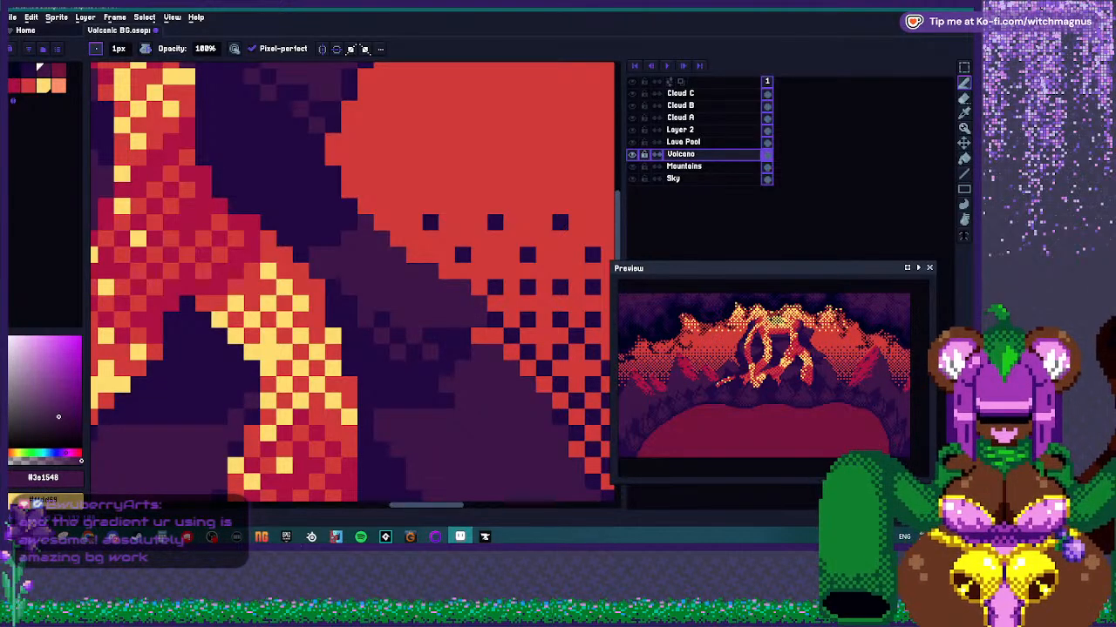
scroll(353, 284, down, 1)
scroll(528, 195, down, 1)
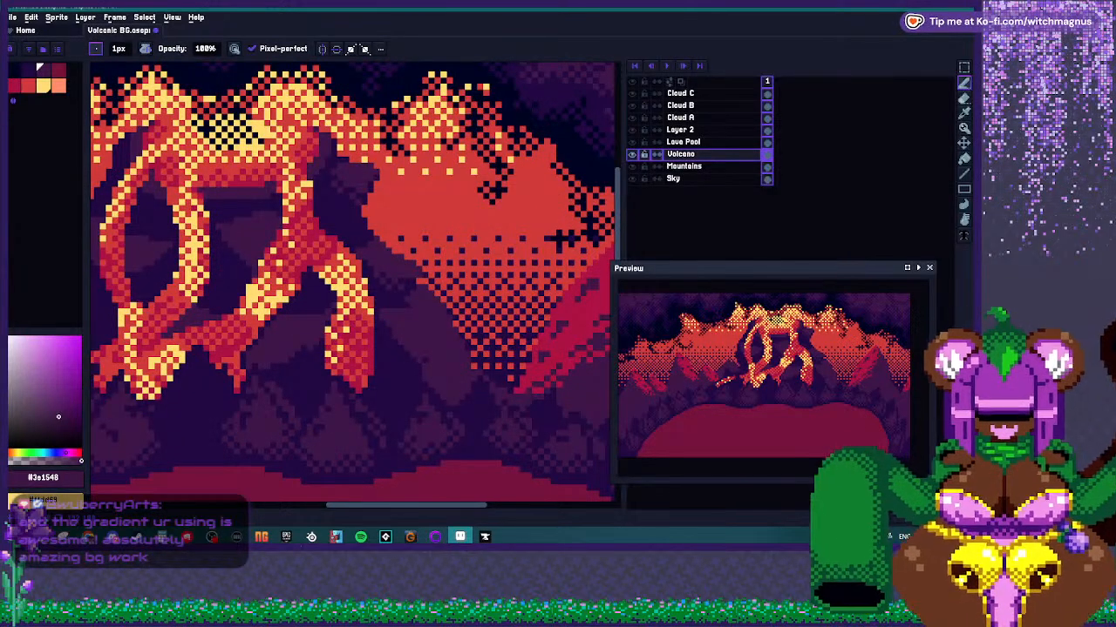
Dither the lower edges of the light purple patches on both sides of the right lava stream with #3e1548.
scroll(557, 239, up, 1)
scroll(436, 317, up, 2)
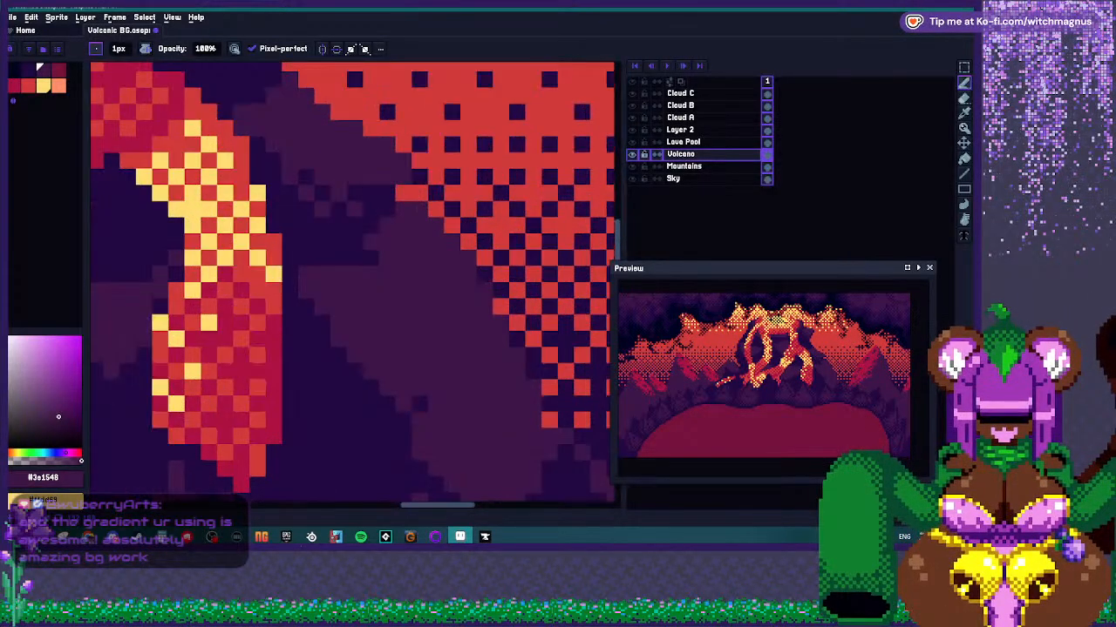
scroll(363, 305, down, 2)
scroll(366, 383, up, 1)
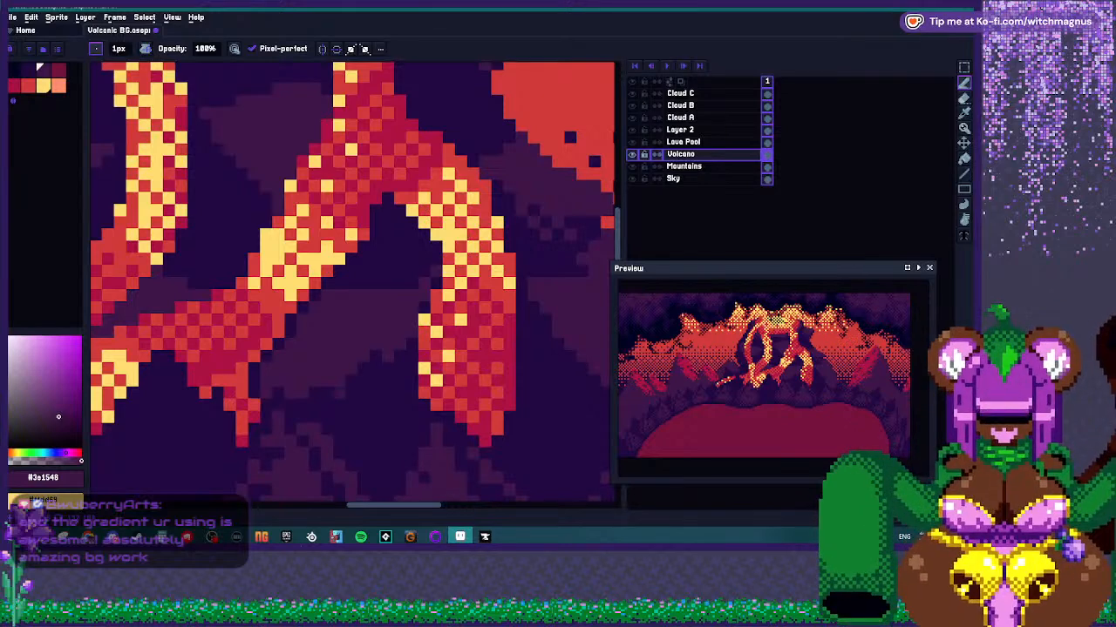
scroll(335, 392, up, 1)
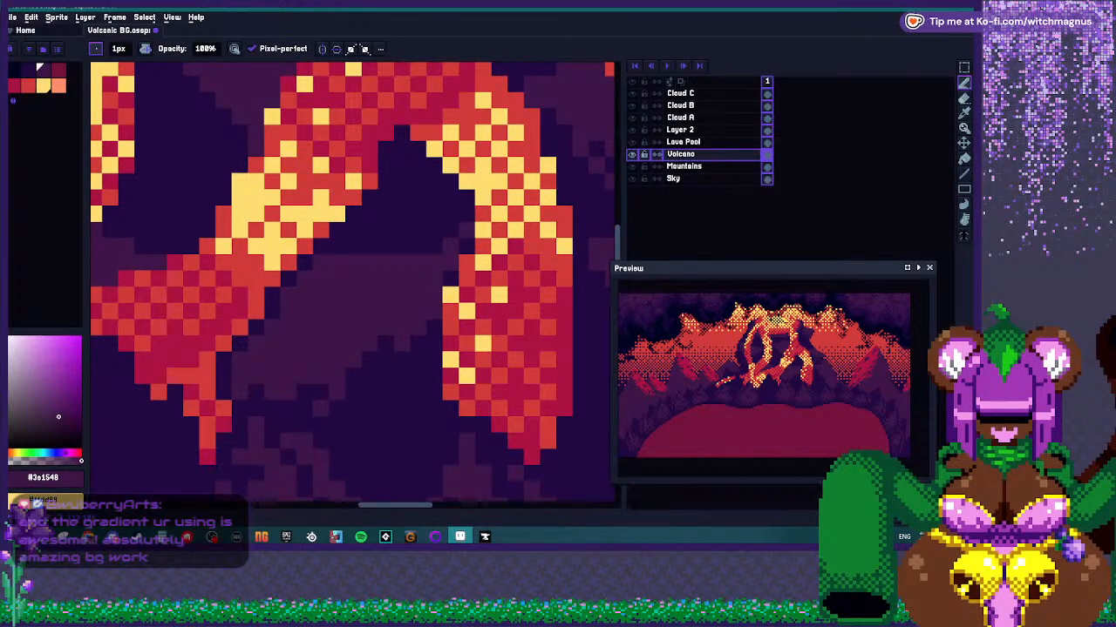
scroll(353, 283, down, 3)
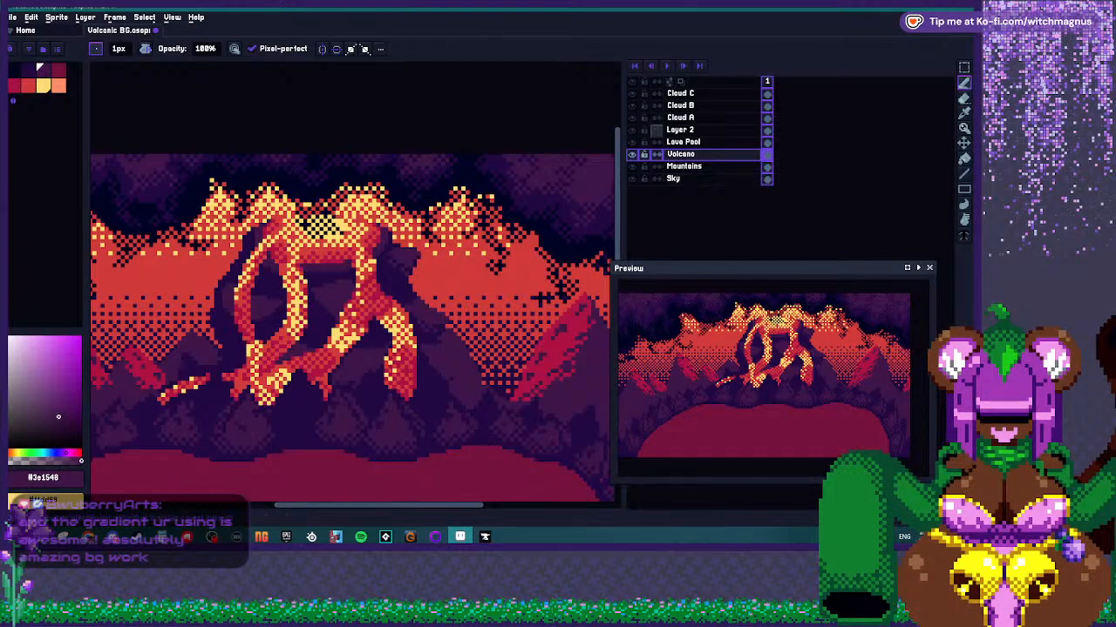
Toggle the Mountains layer's visibility off and back on, and hide the Lava Pool layer.
click(633, 167)
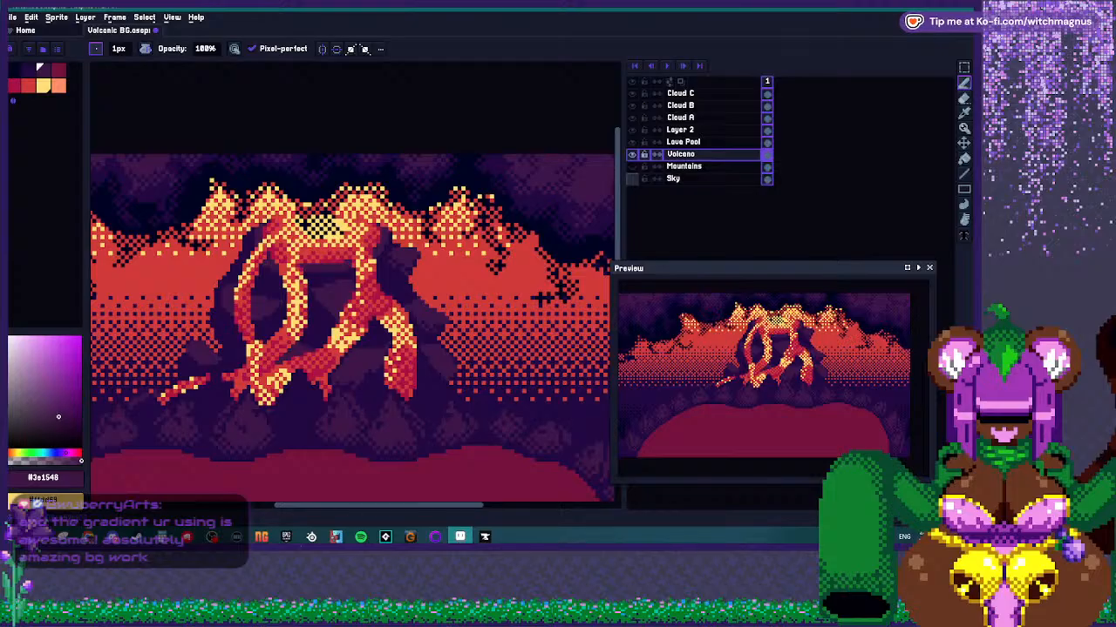
click(633, 167)
click(633, 142)
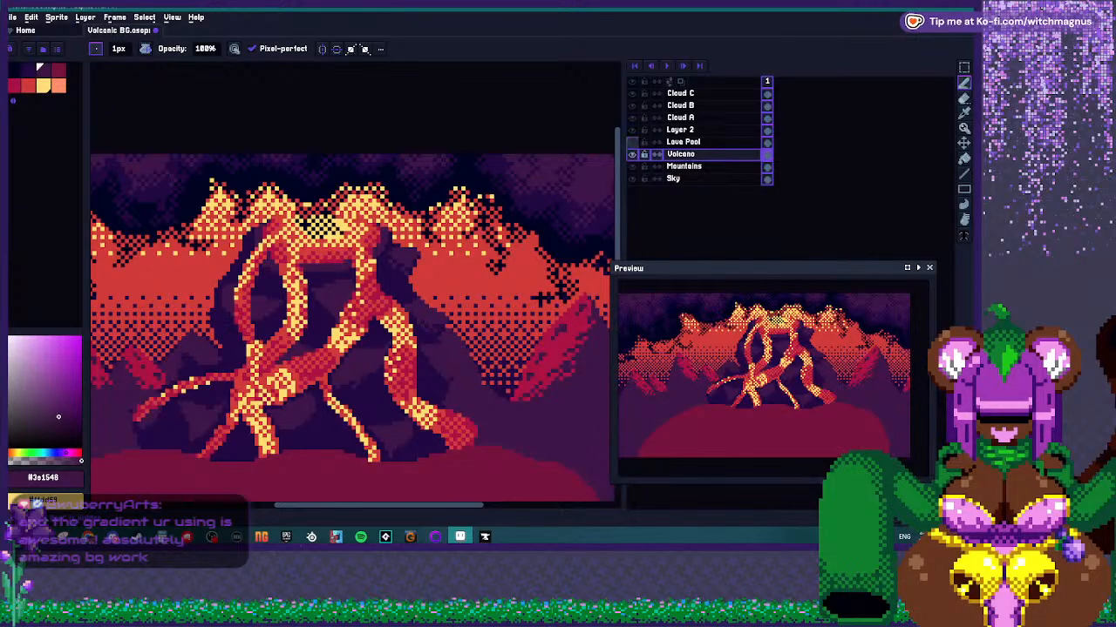
scroll(359, 374, down, 1)
scroll(283, 374, up, 1)
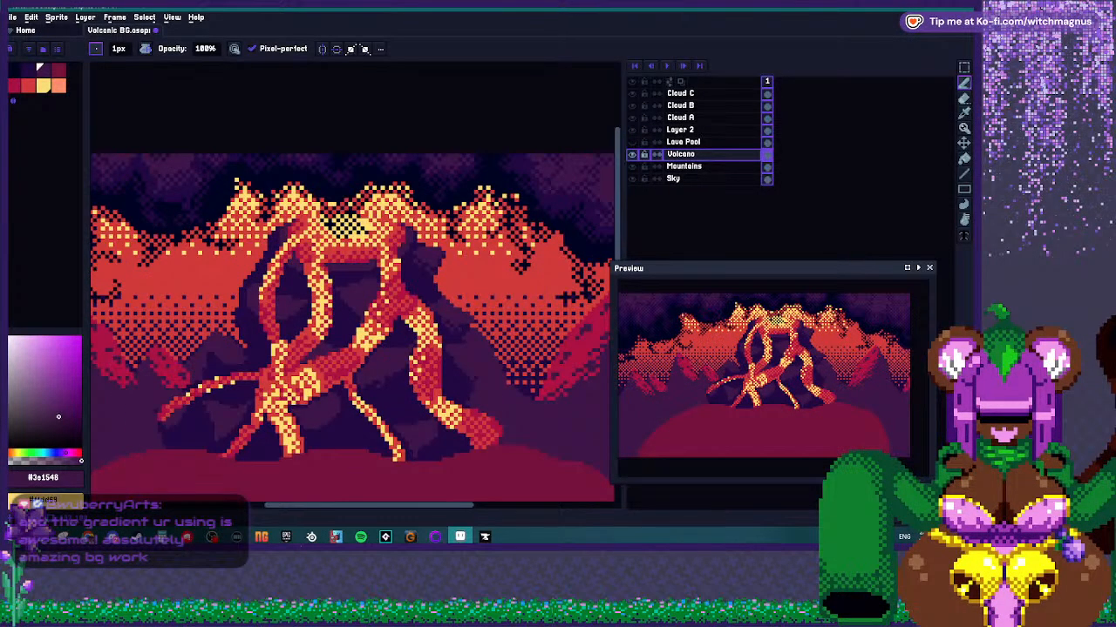
Dither the patches between the central lava streams and inside the left lava loop using #3e1548 and #210743.
scroll(305, 341, up, 2)
scroll(304, 342, down, 2)
scroll(304, 341, up, 3)
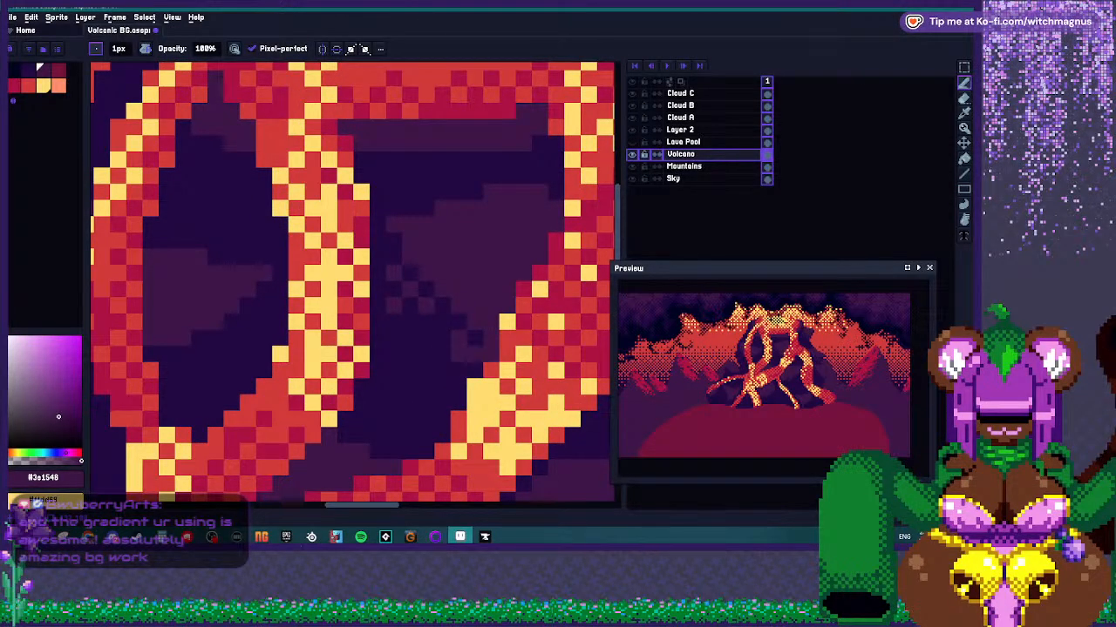
scroll(424, 310, down, 2)
scroll(424, 310, up, 2)
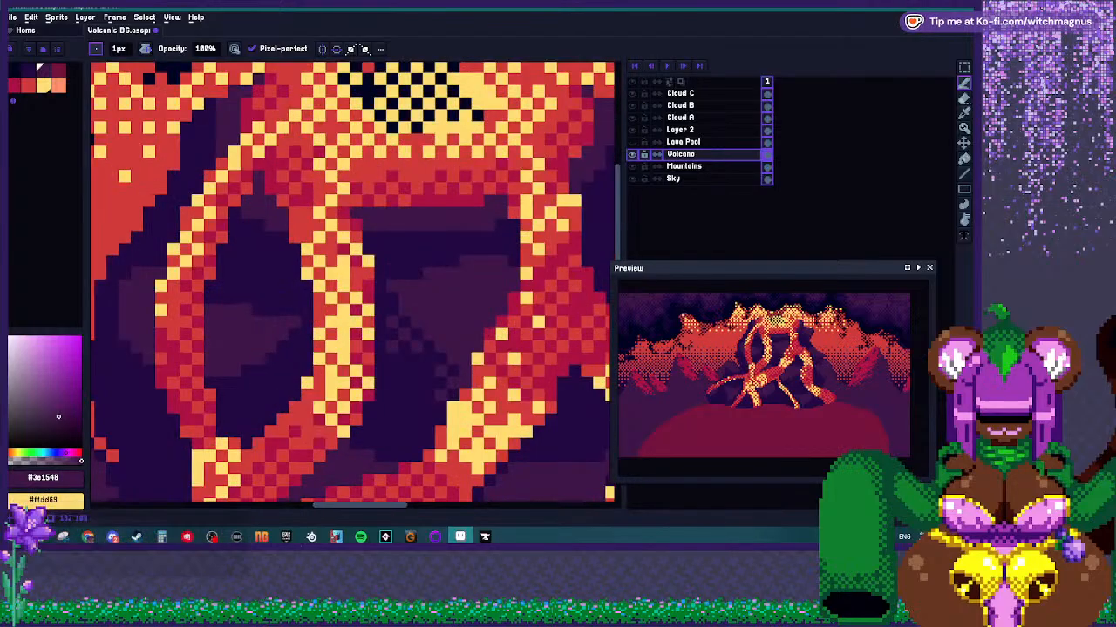
alt+click(424, 310)
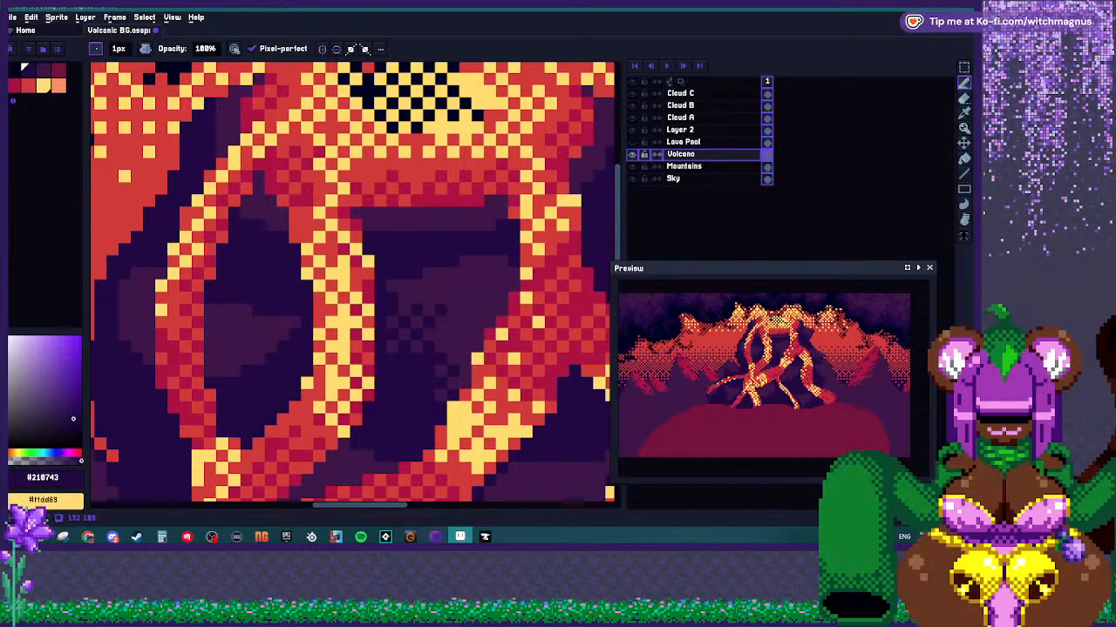
alt+click(275, 353)
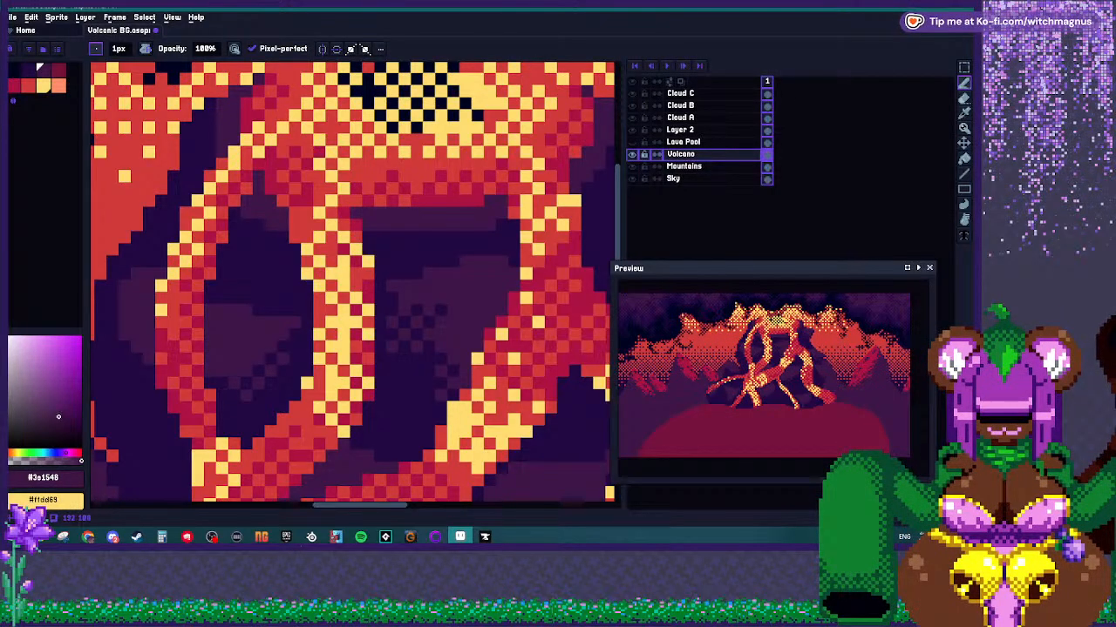
Dither the bottom edge of the light patch on the volcano's left side, outside the lava loop, with #3e1548.
scroll(317, 279, down, 4)
scroll(317, 279, up, 6)
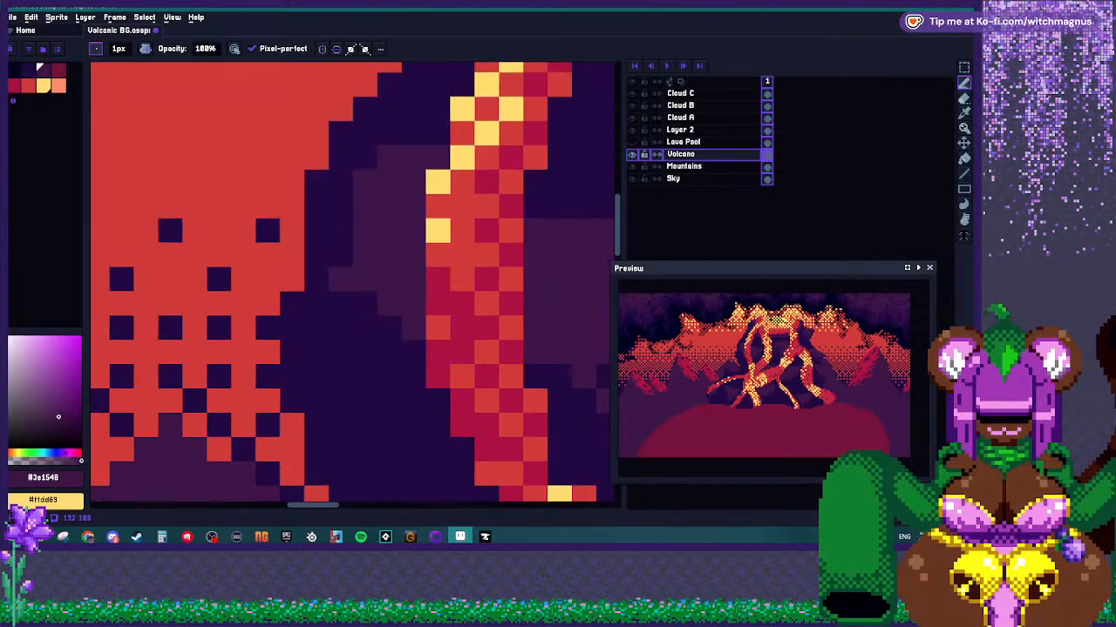
click(341, 303)
click(365, 327)
click(315, 327)
click(390, 352)
click(365, 375)
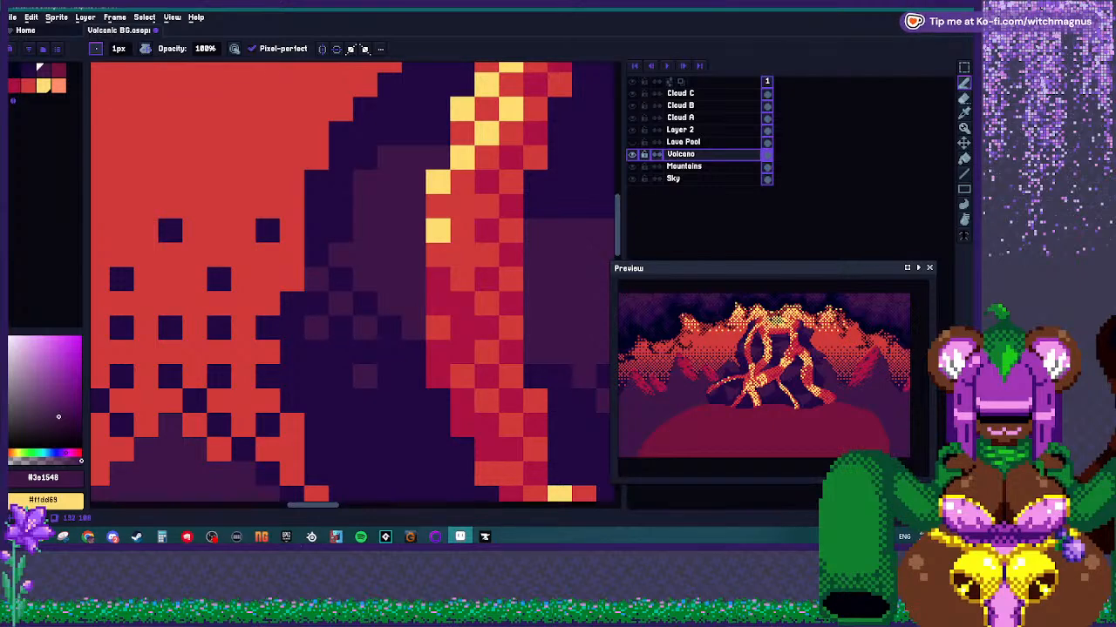
click(390, 401)
click(414, 377)
click(389, 327)
scroll(389, 328, down, 3)
Dither the light patch on the left foot above the left lava branch using #3e1548 and #210743.
scroll(388, 328, up, 1)
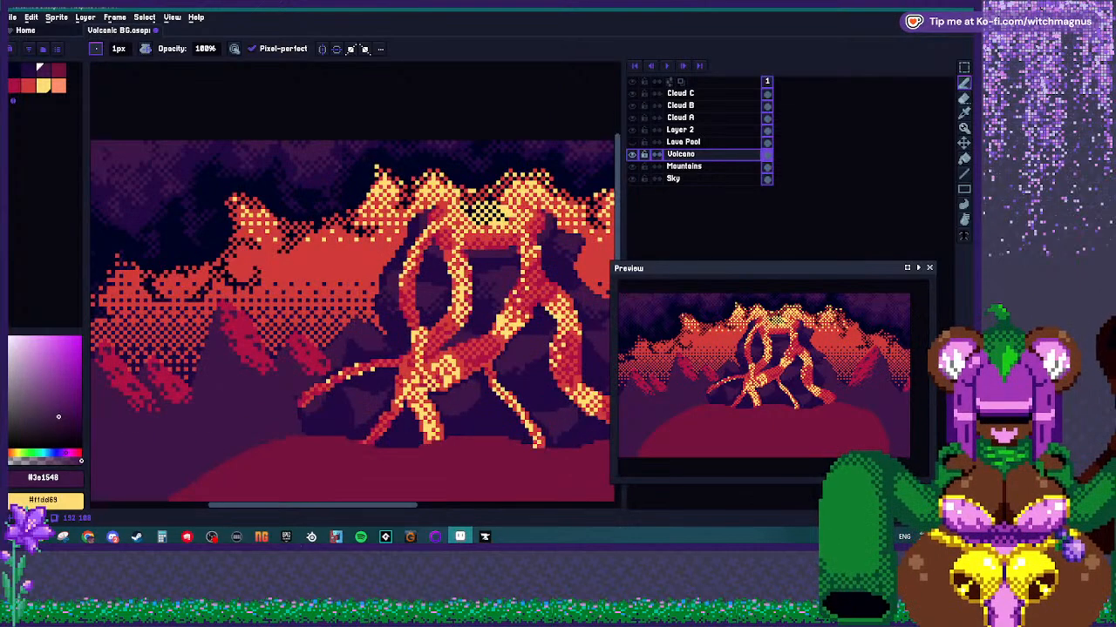
scroll(340, 366, up, 4)
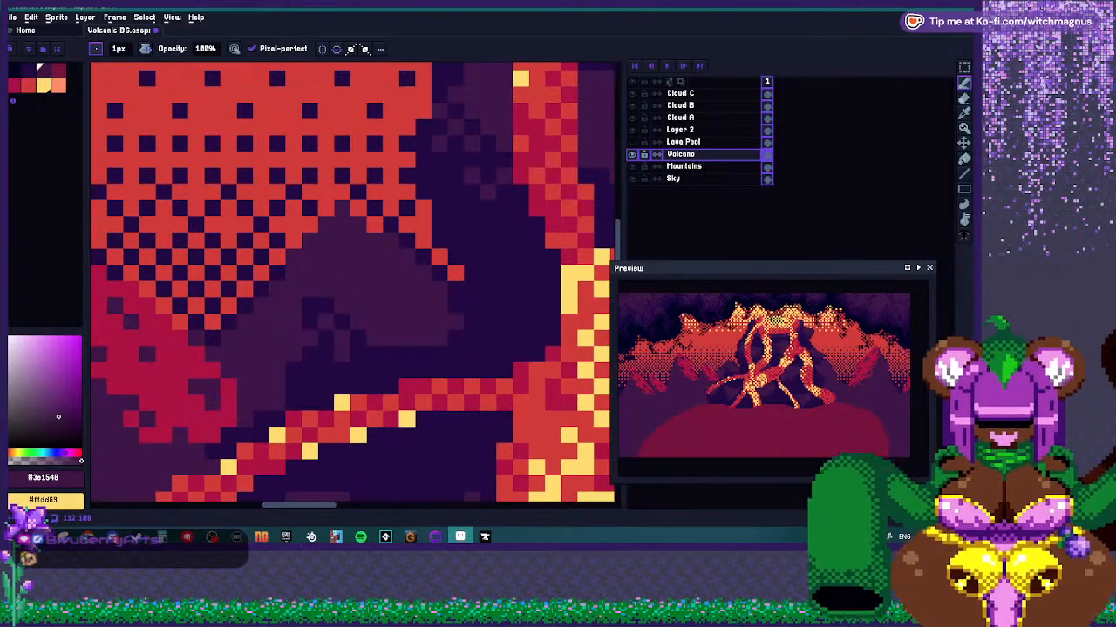
scroll(362, 344, down, 2)
scroll(361, 348, up, 2)
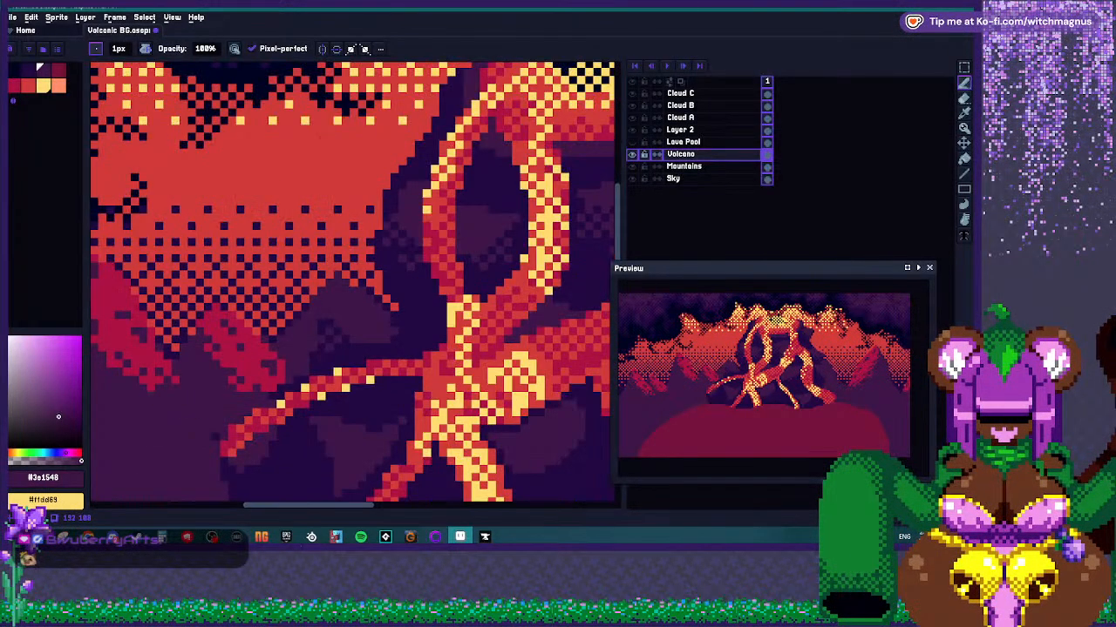
scroll(375, 348, up, 2)
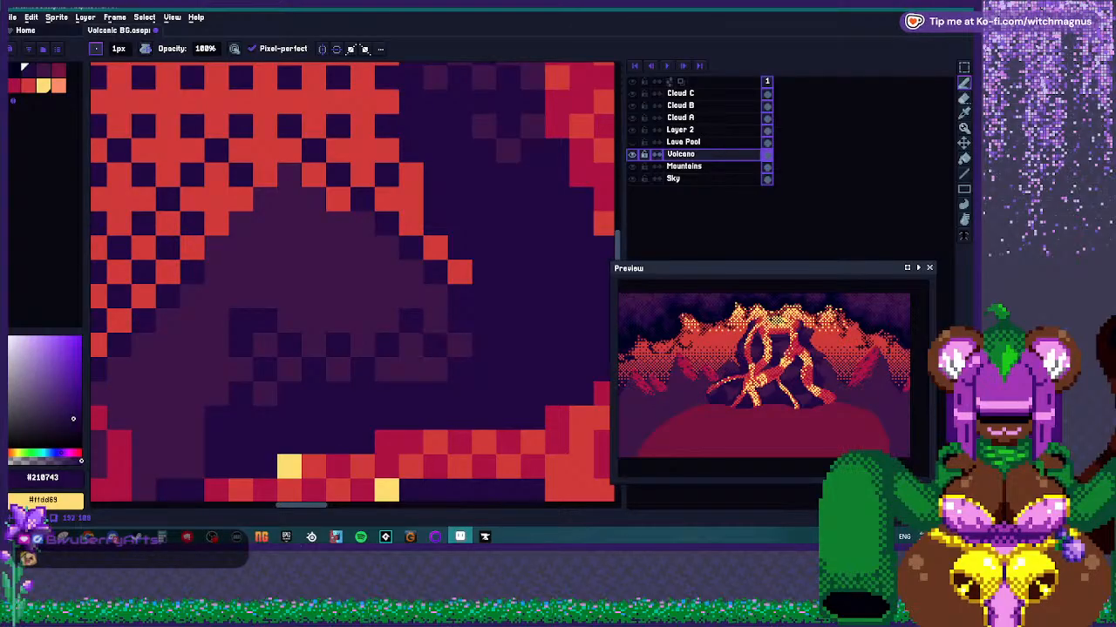
scroll(375, 321, down, 4)
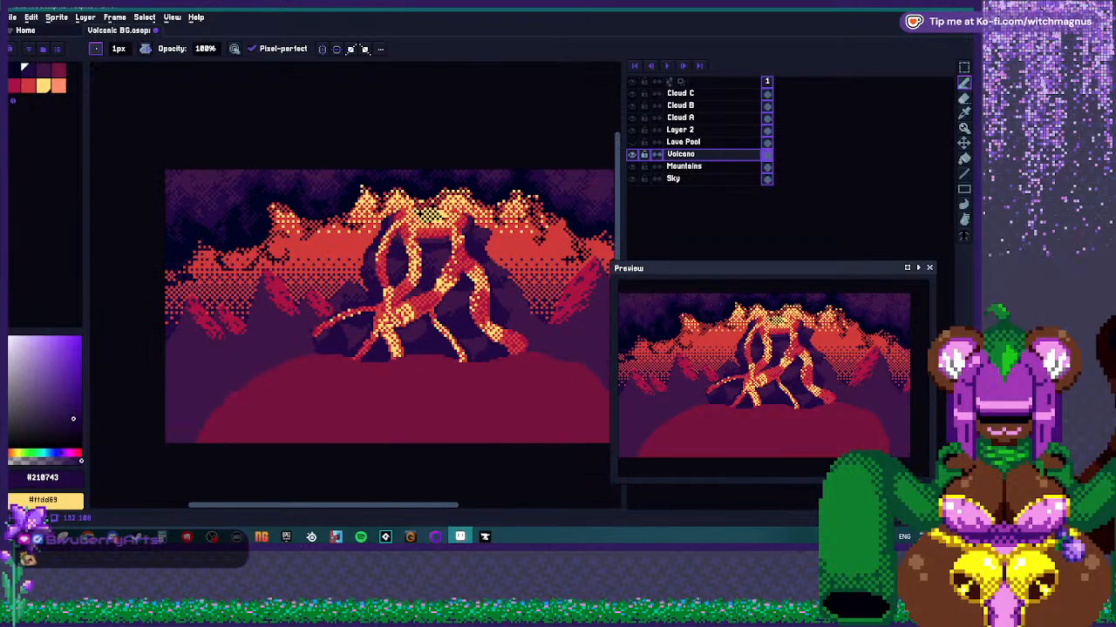
scroll(359, 289, up, 1)
scroll(359, 289, up, 2)
scroll(359, 289, down, 4)
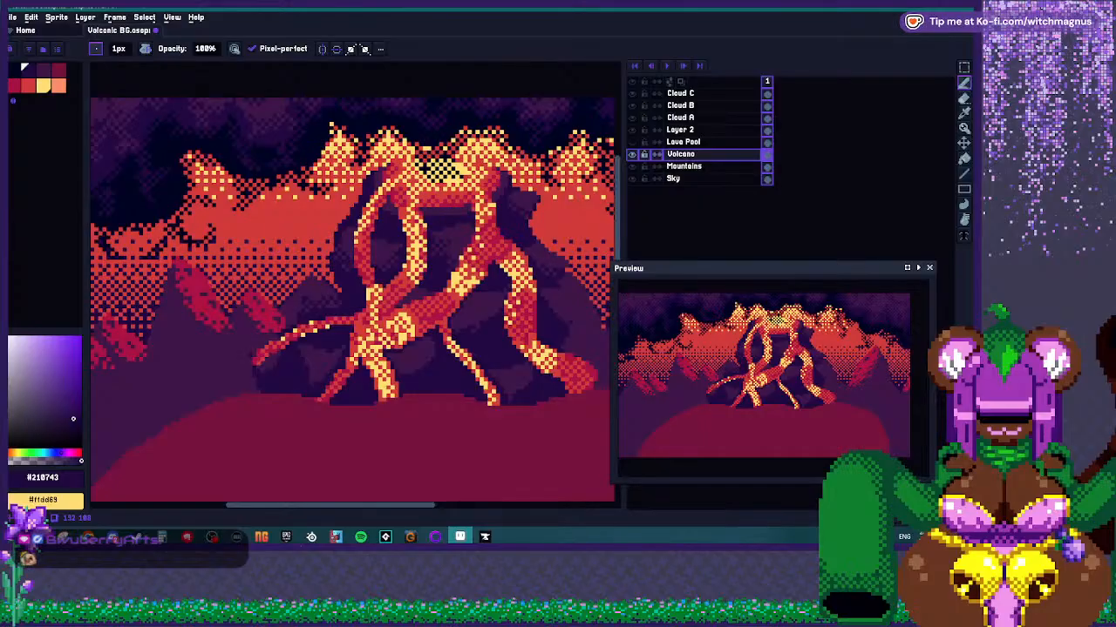
Pick #3e1548 and dither around the light patch beneath the left lava branch.
scroll(359, 289, up, 4)
alt+click(249, 363)
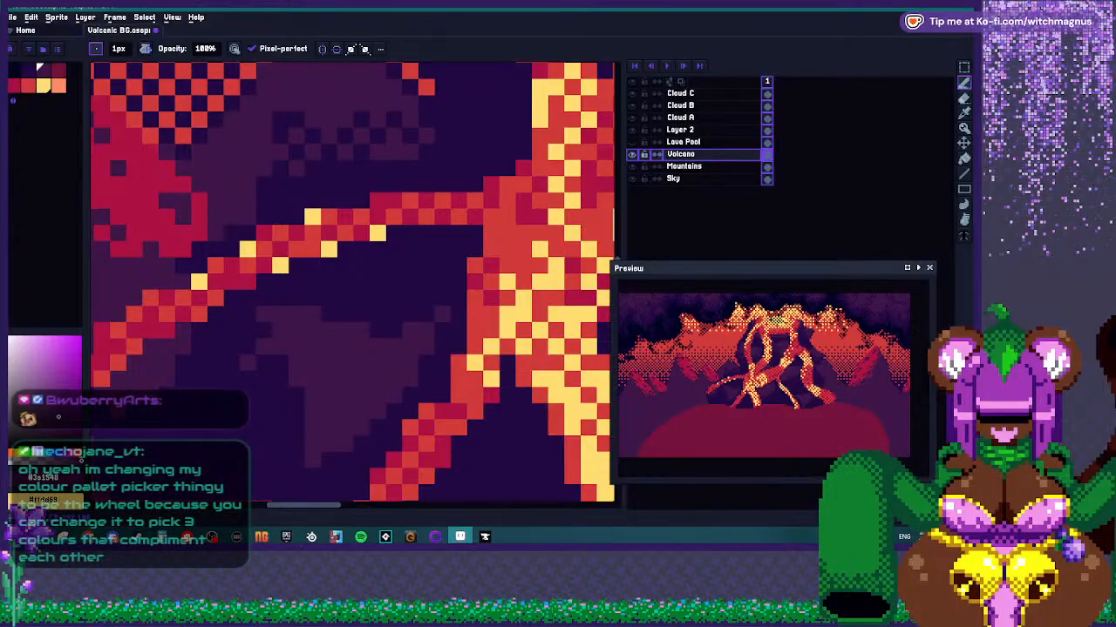
scroll(262, 383, up, 2)
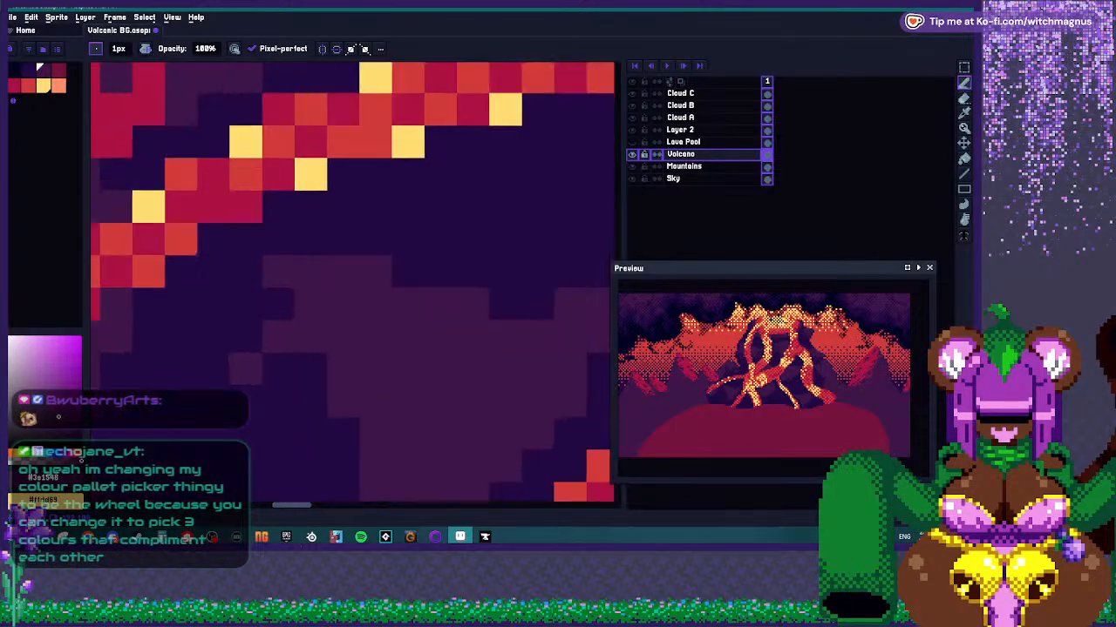
scroll(296, 370, down, 1)
scroll(277, 378, down, 3)
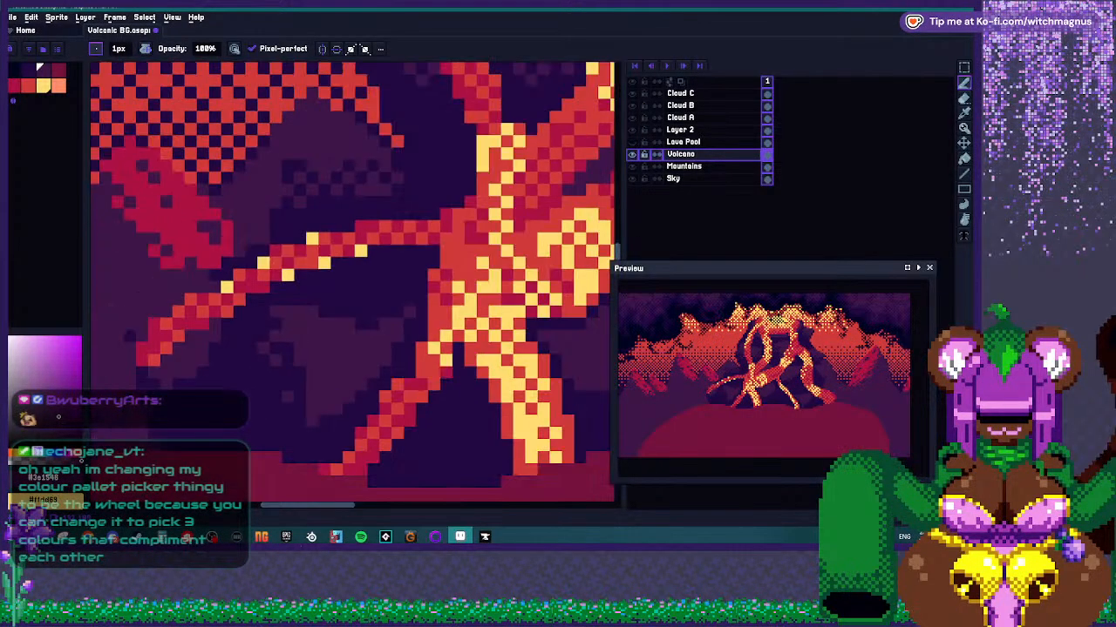
scroll(288, 384, up, 3)
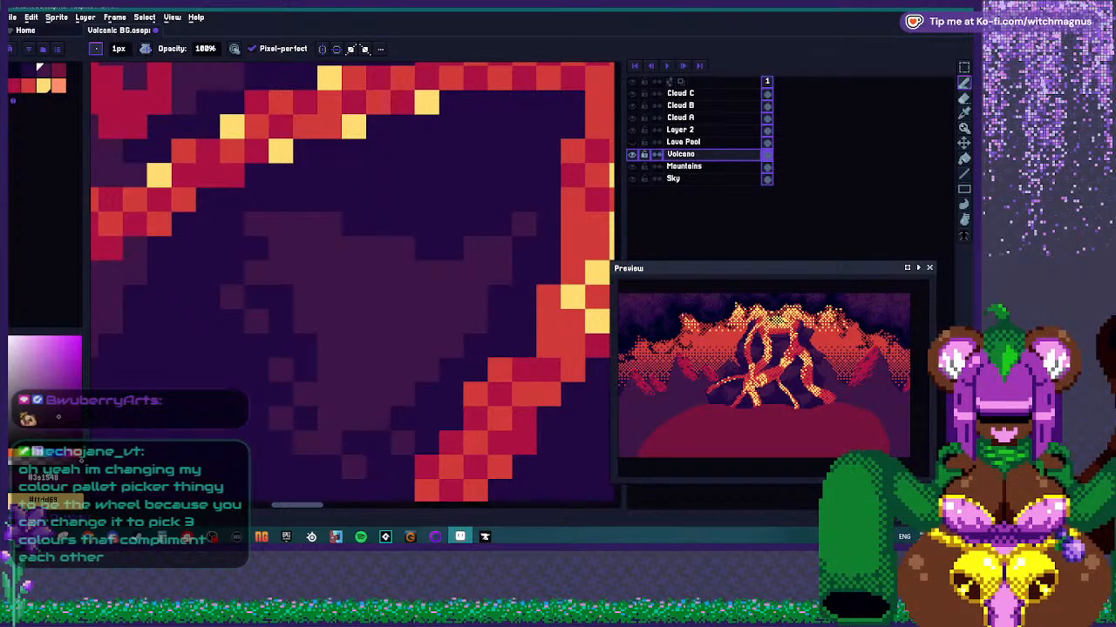
key(ctrl)
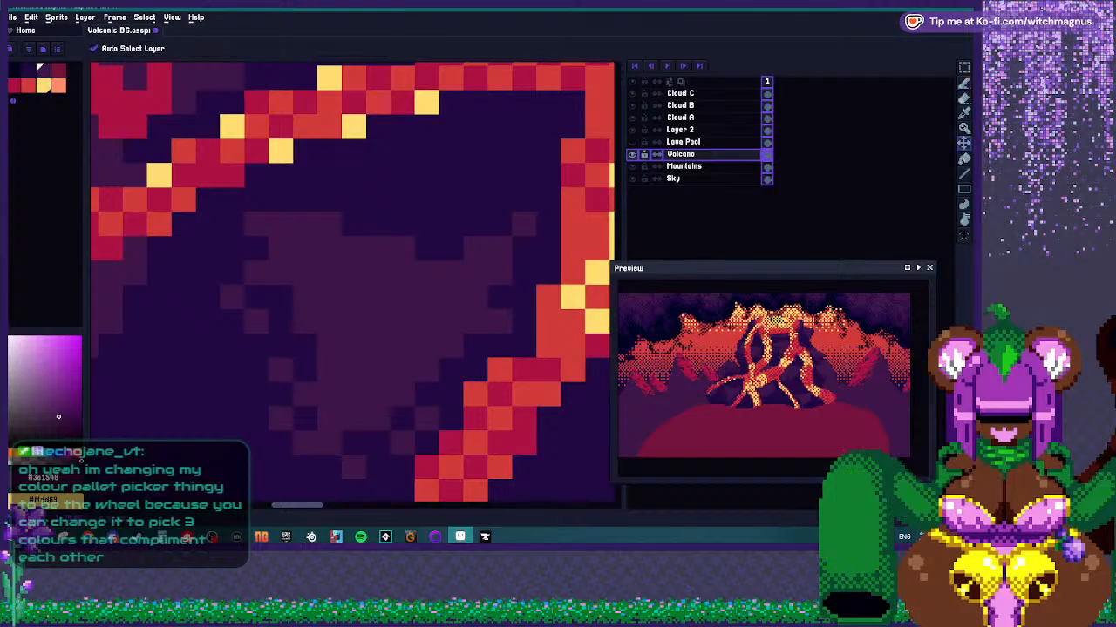
Dither the lower and right edges of the patch beneath the central lava junction with #3e1548.
scroll(524, 296, down, 3)
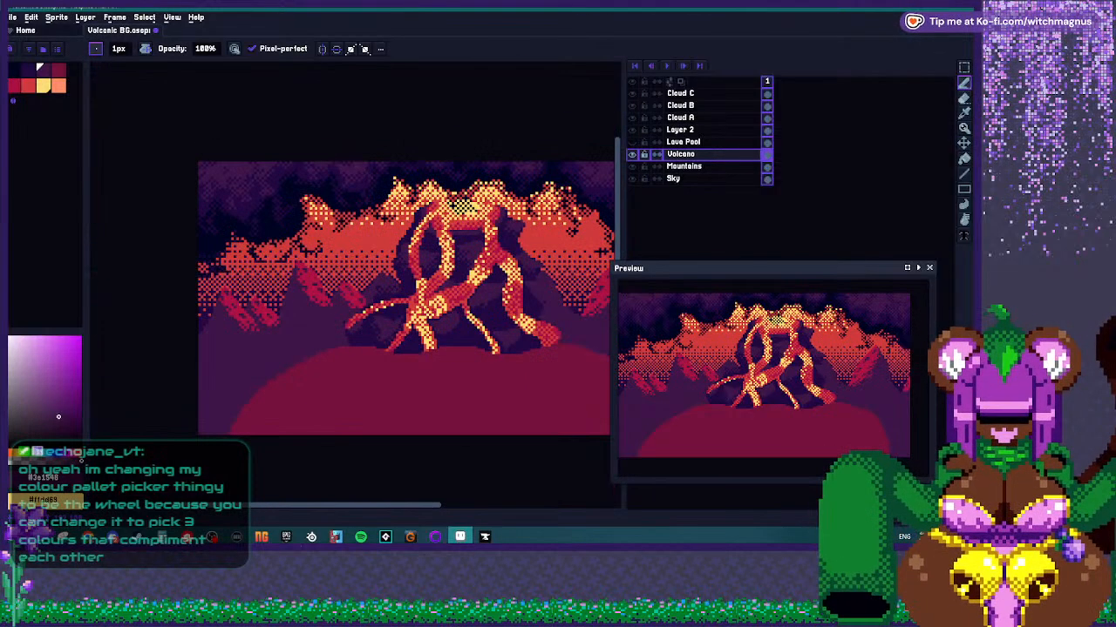
scroll(524, 296, up, 2)
scroll(379, 389, up, 2)
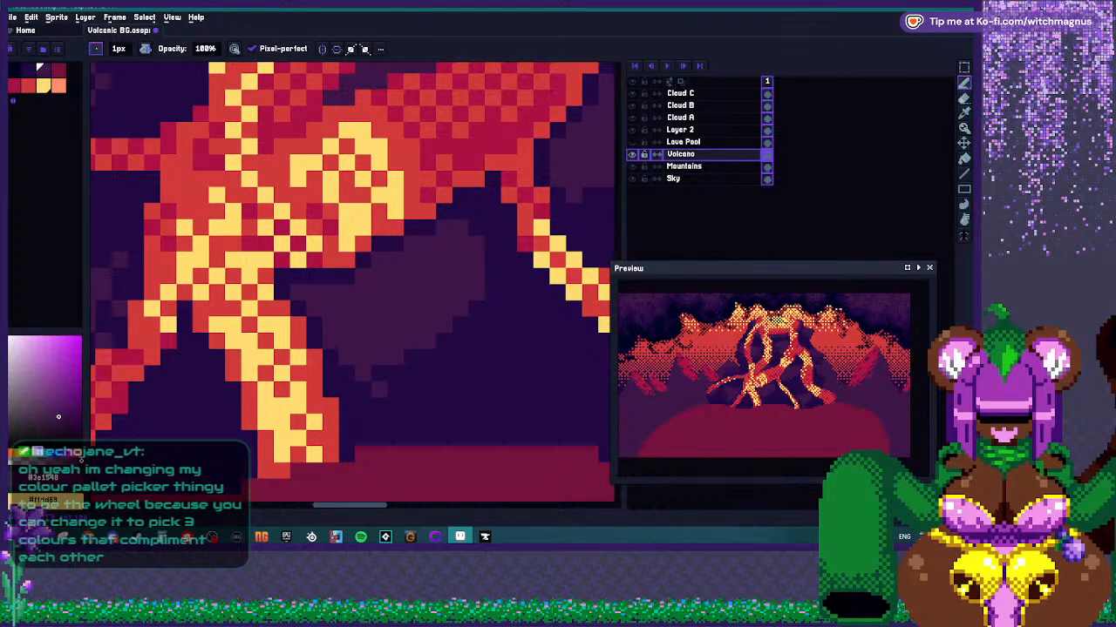
key(ctrl)
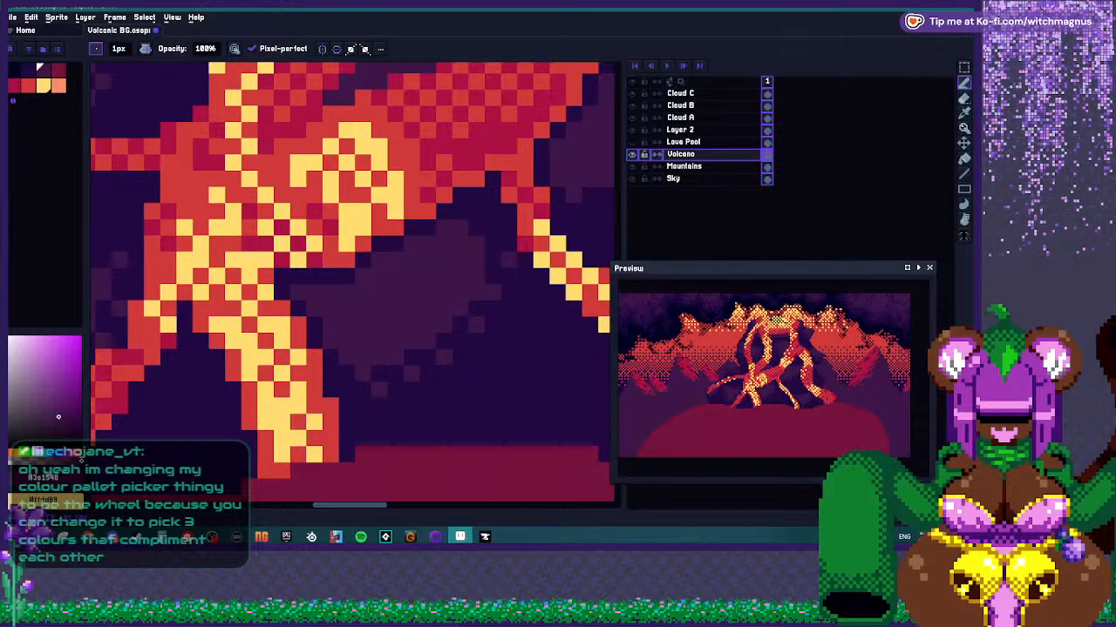
Dither the edges of the upper and base patches between the thin central lava stream and the right stream with #3e1548.
scroll(374, 288, down, 4)
scroll(375, 288, up, 4)
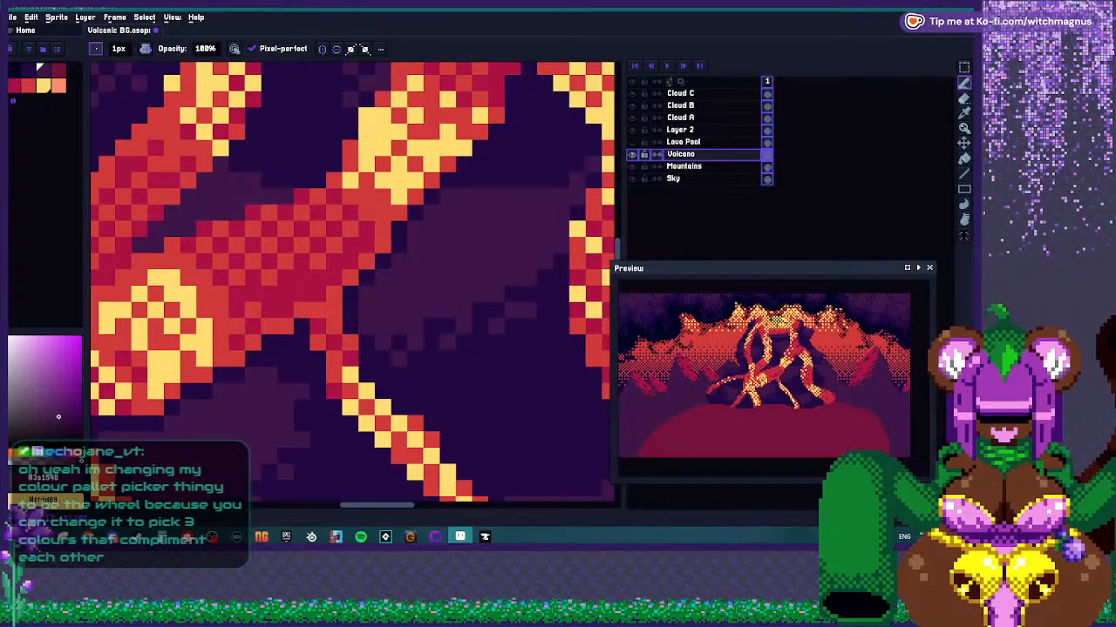
scroll(529, 293, down, 4)
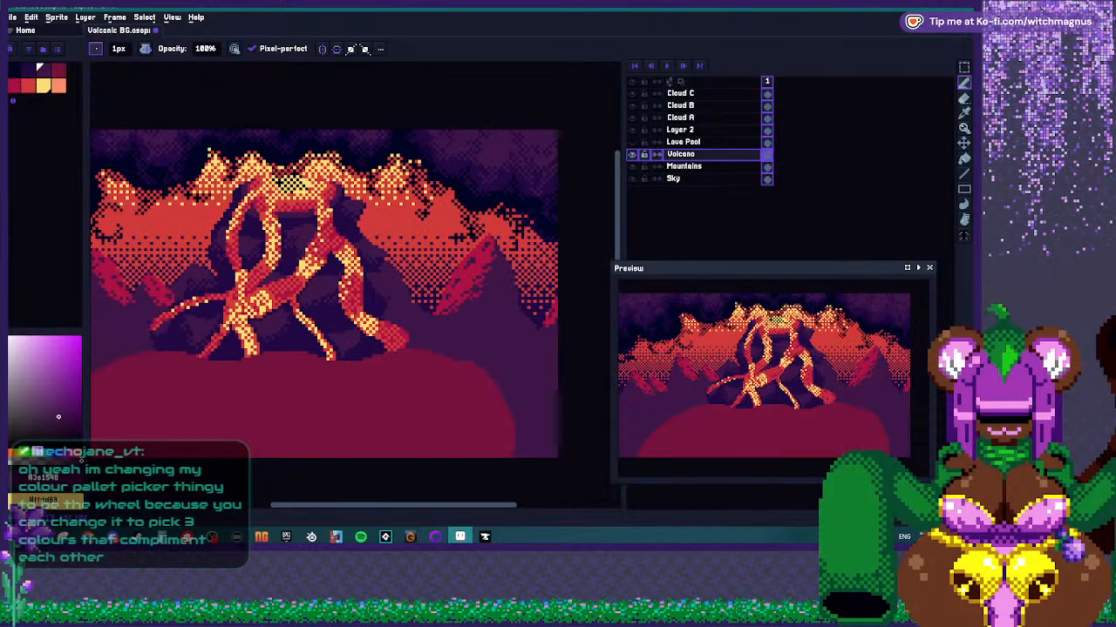
scroll(405, 349, up, 4)
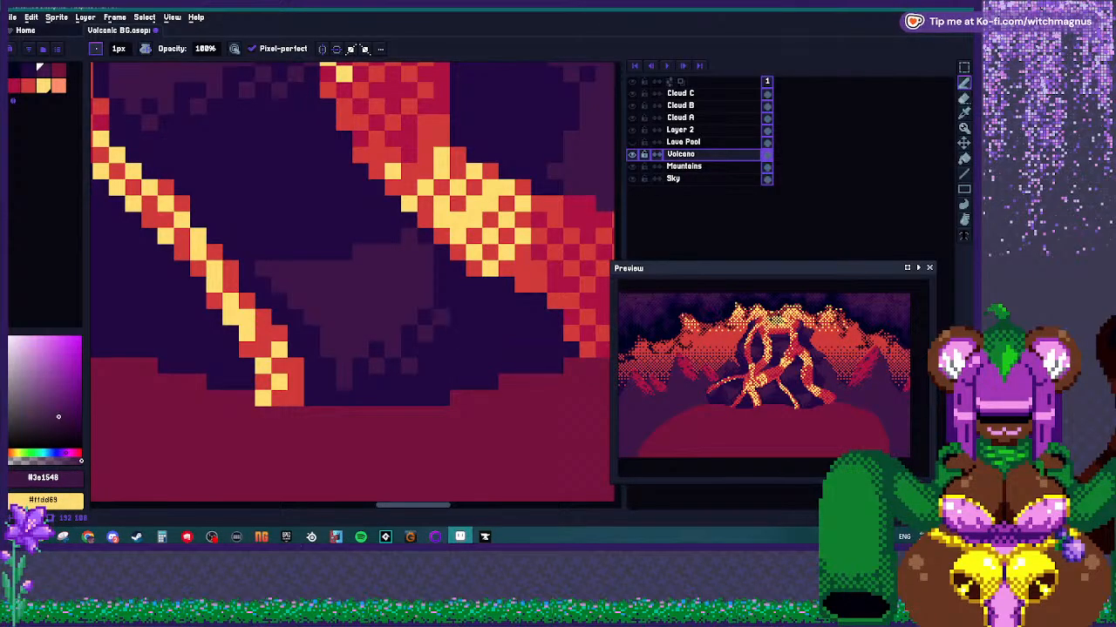
Examine the dithered rock patches and lava streams of the volcano, both close up and in full view.
scroll(349, 305, down, 4)
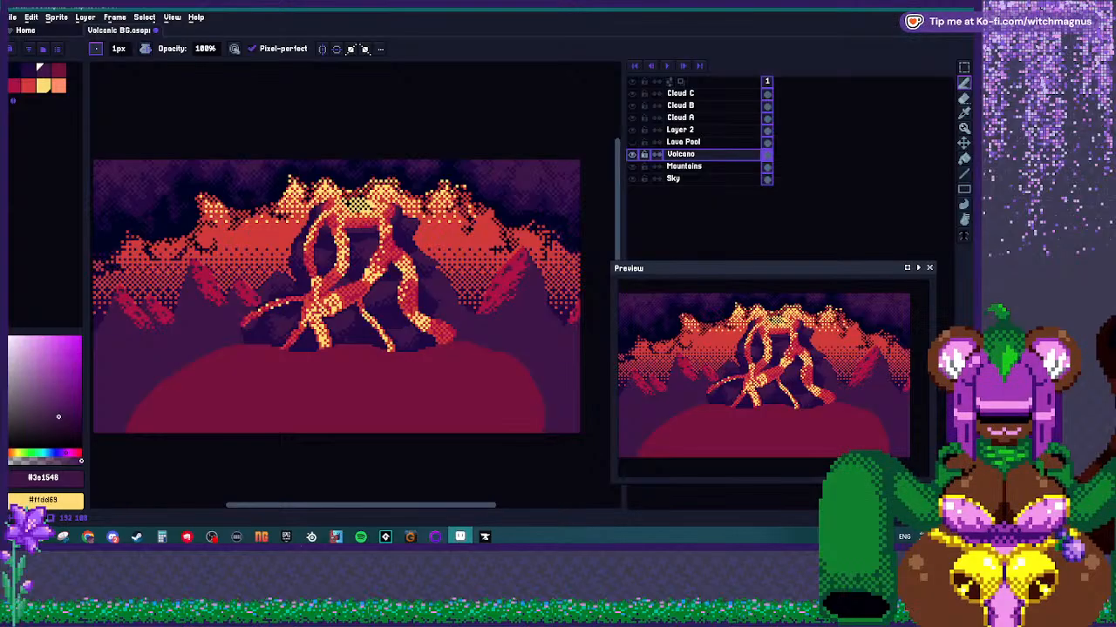
scroll(375, 294, up, 4)
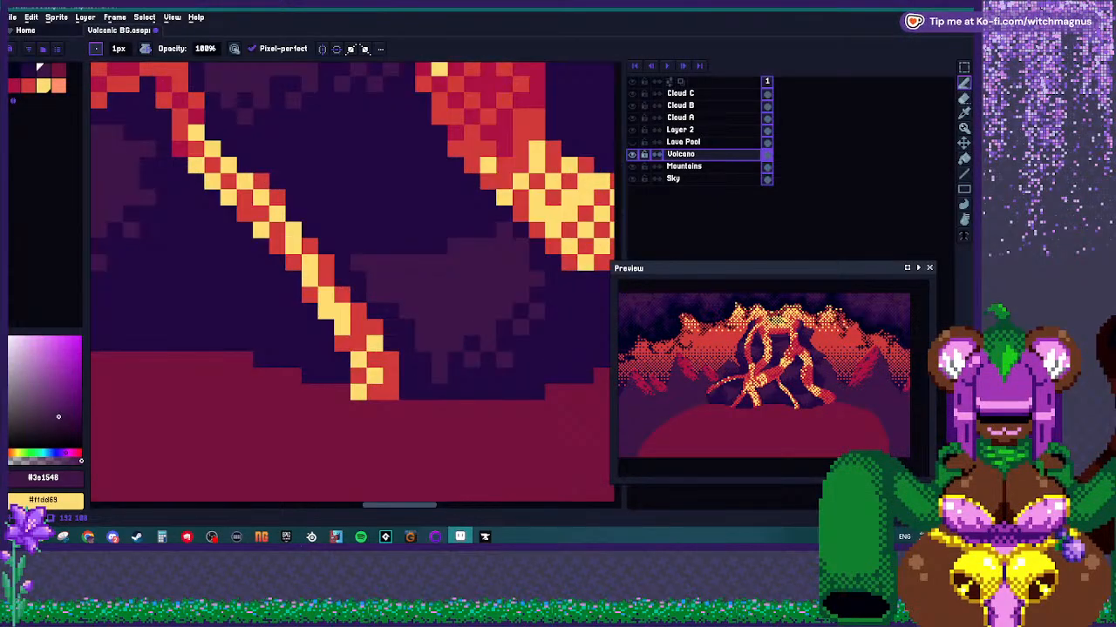
scroll(375, 296, down, 4)
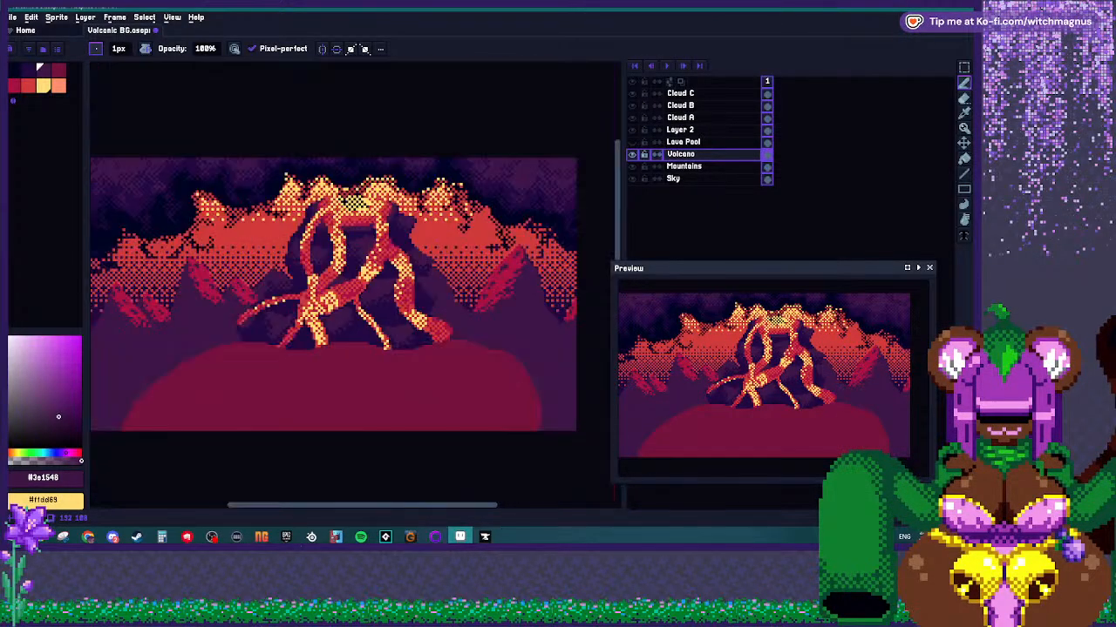
scroll(322, 331, up, 5)
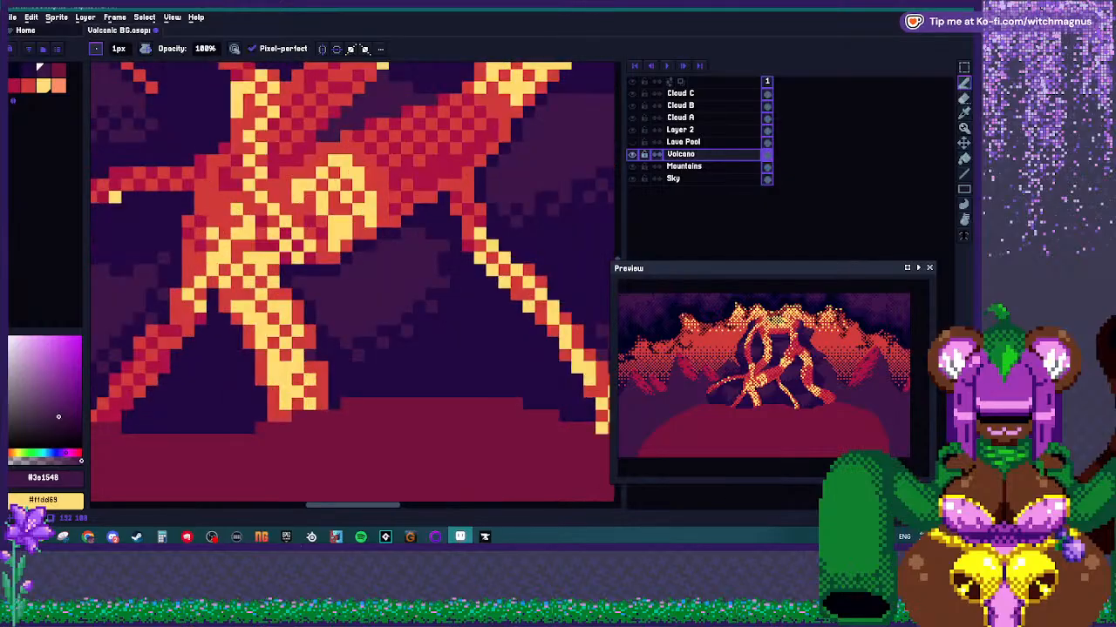
scroll(346, 356, down, 5)
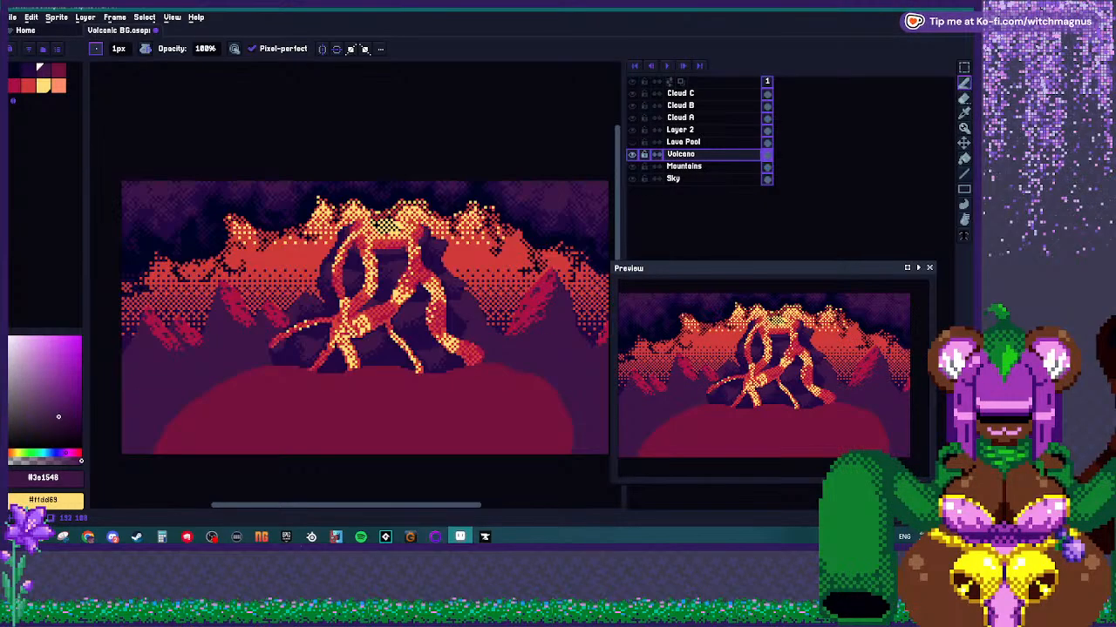
scroll(320, 364, up, 3)
scroll(340, 349, up, 2)
scroll(349, 366, down, 4)
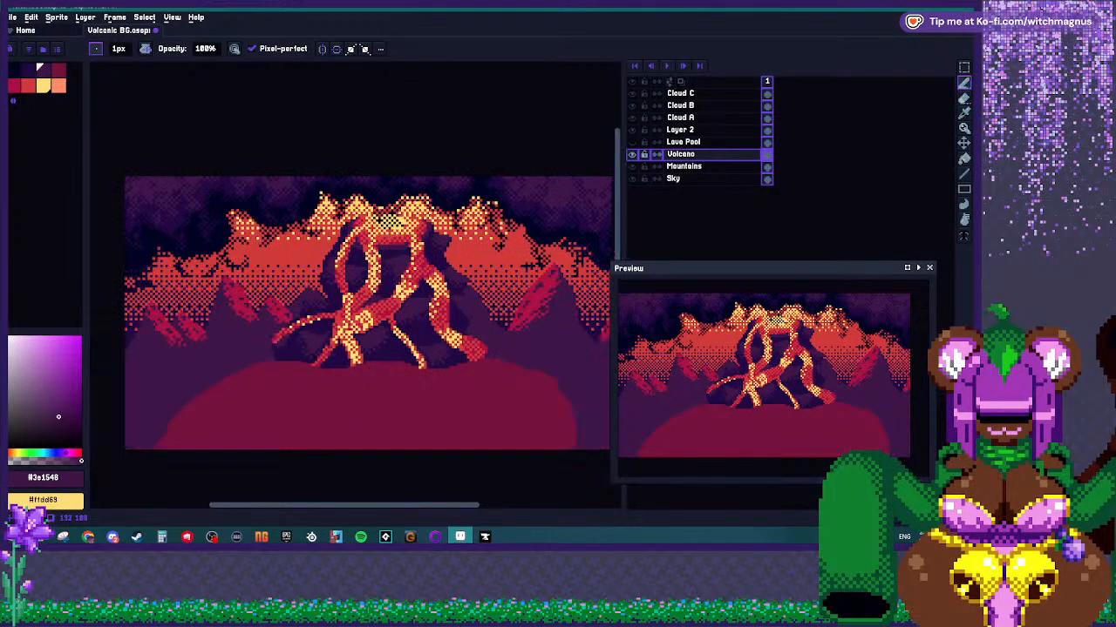
scroll(396, 327, down, 2)
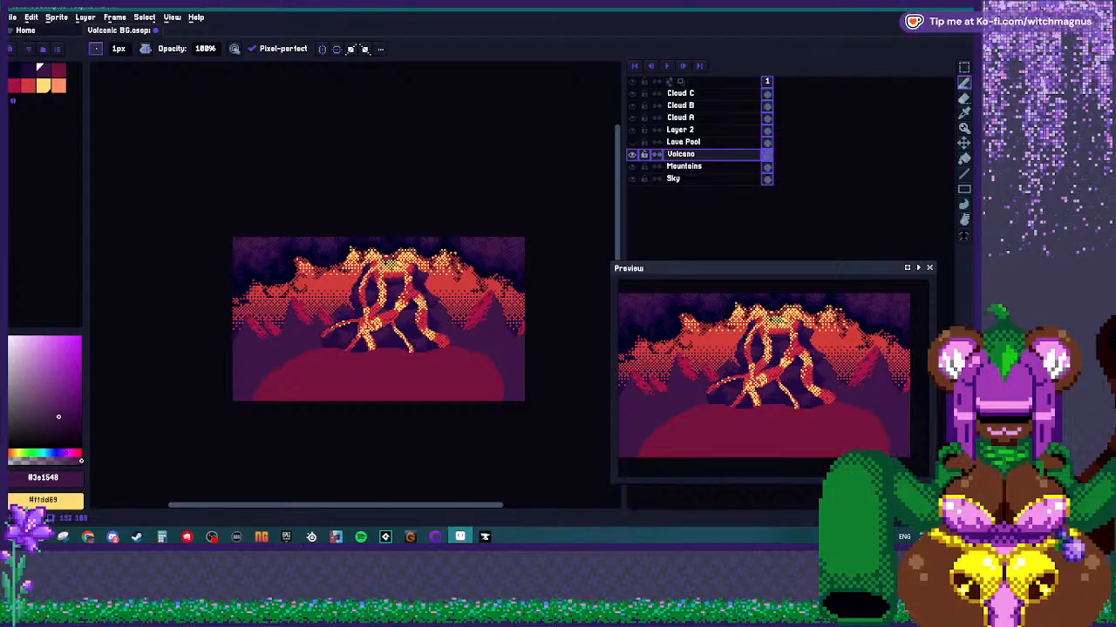
scroll(374, 305, up, 4)
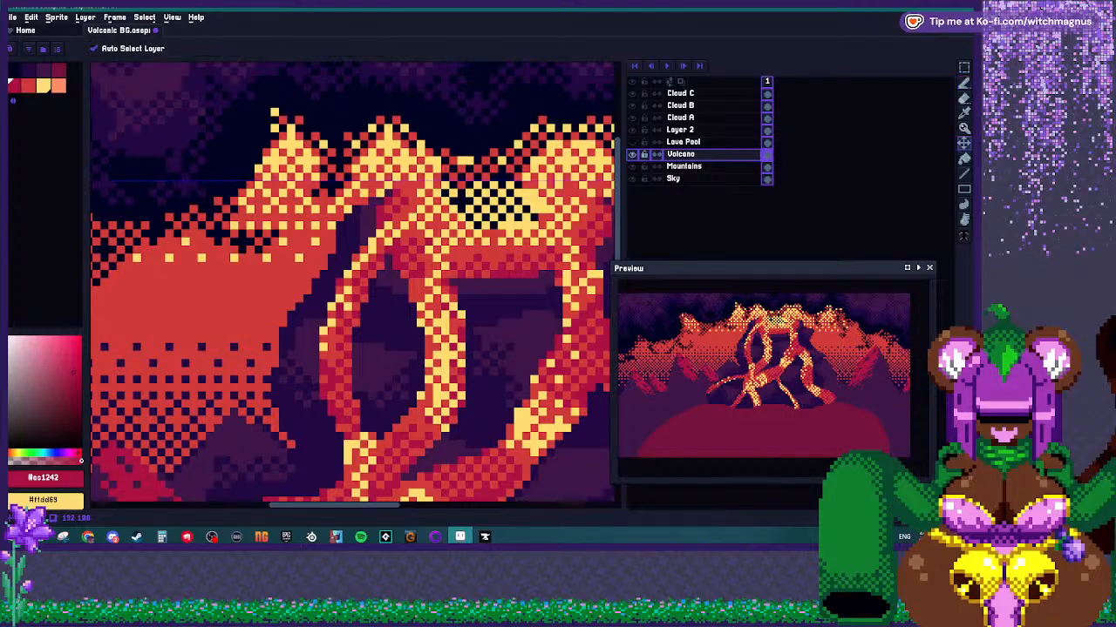
scroll(349, 305, down, 3)
scroll(387, 305, up, 3)
scroll(331, 322, up, 2)
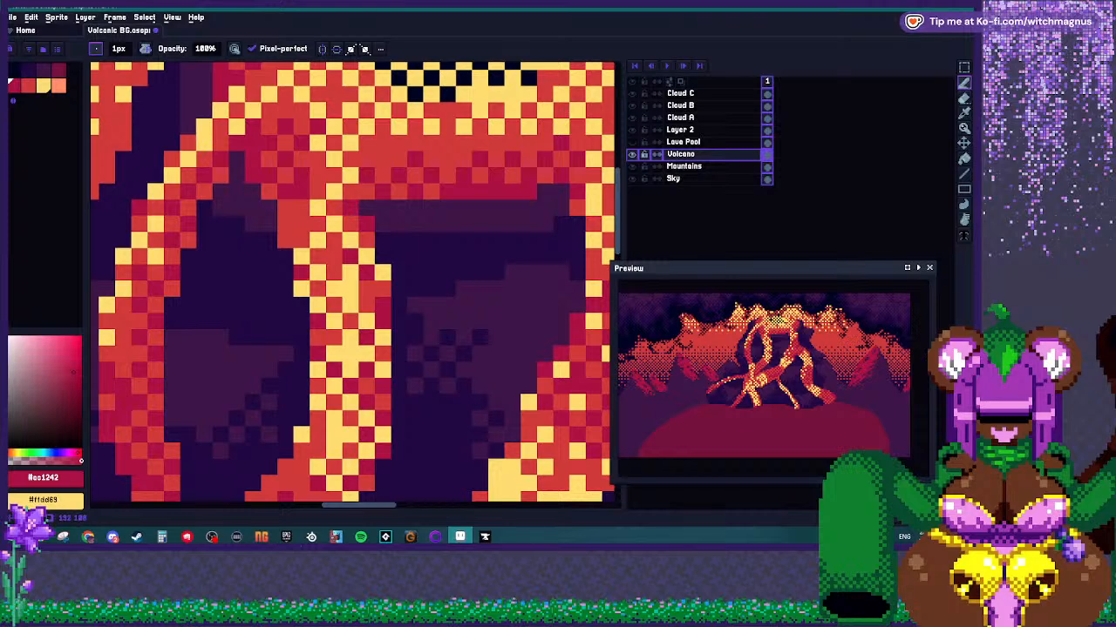
scroll(286, 216, down, 3)
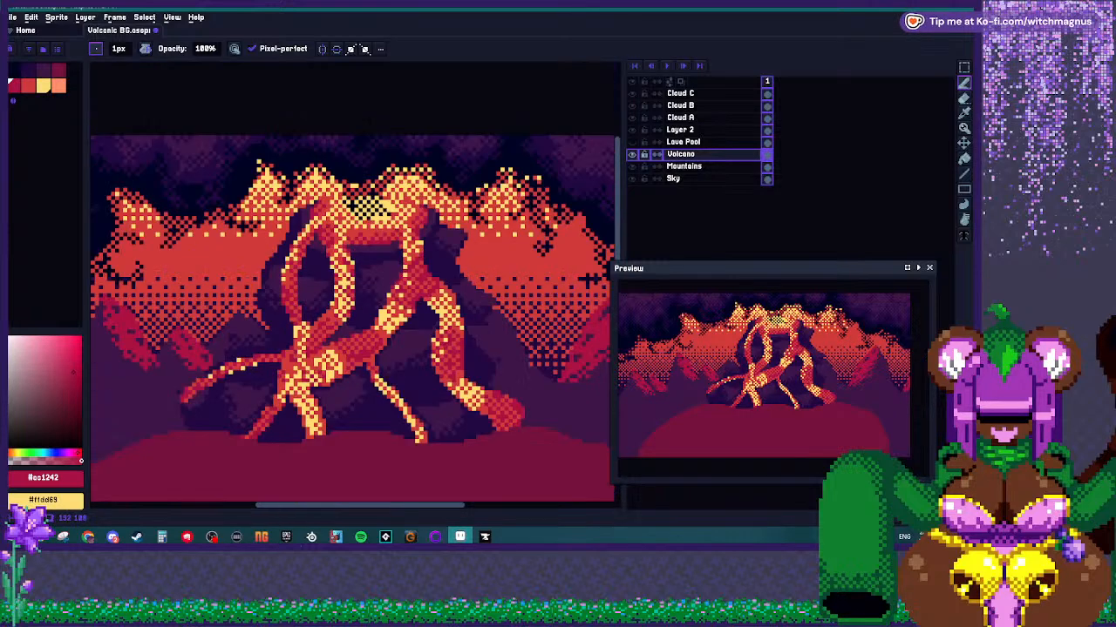
scroll(322, 305, up, 4)
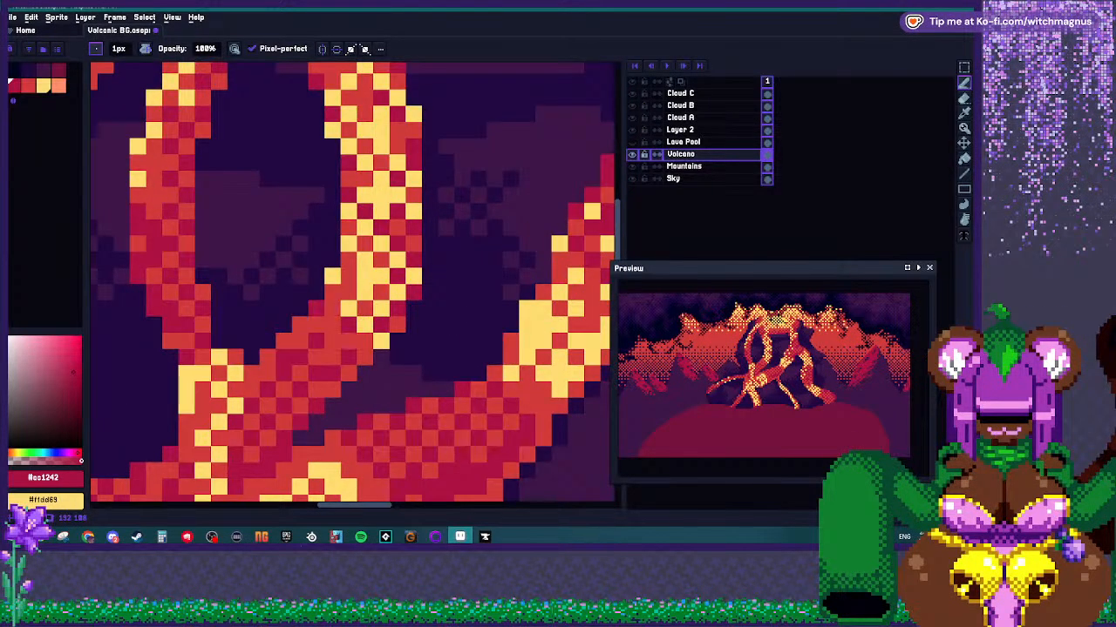
scroll(352, 285, down, 3)
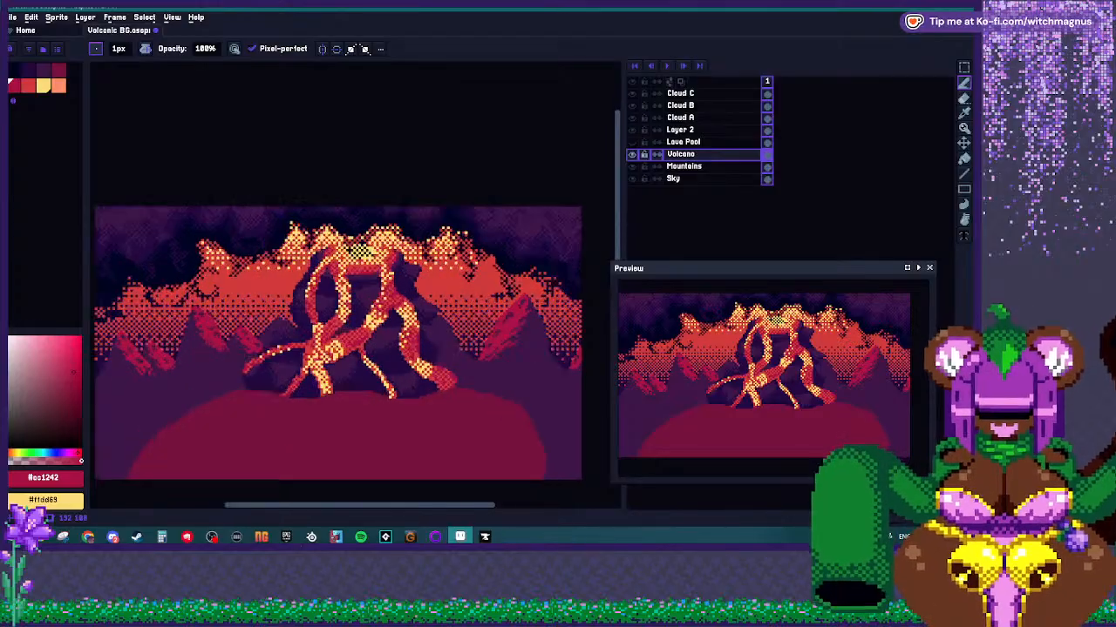
Sample the yellow #ffdd69 and add highlight pixels along the crimson section of the diagonal central lava stream.
scroll(352, 285, up, 3)
key(i)
alt+click(328, 370)
click(336, 330)
click(351, 330)
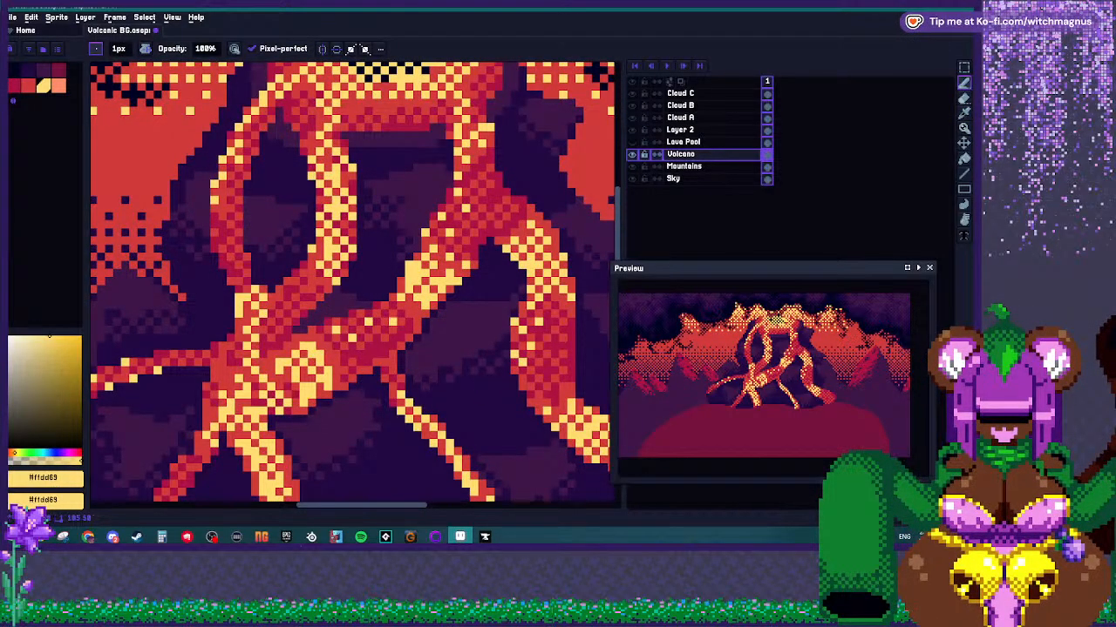
scroll(352, 285, down, 3)
scroll(352, 285, up, 3)
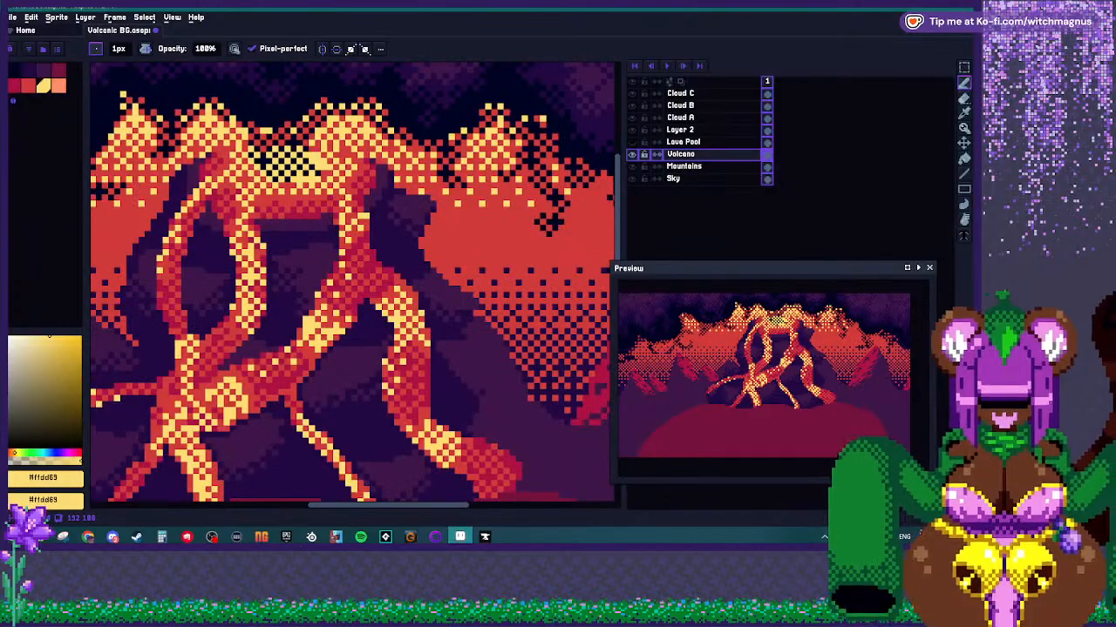
scroll(352, 285, down, 3)
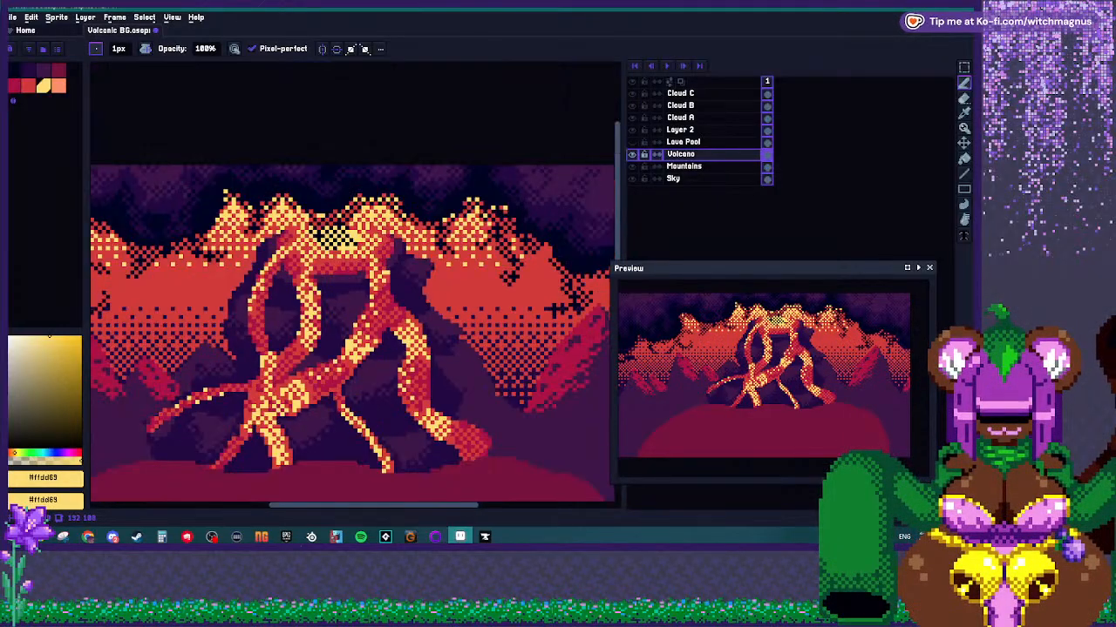
Sample the crimson #ac1242 and shade the top of the right lava stream just below the crater rim.
scroll(352, 285, down, 2)
scroll(352, 285, up, 1)
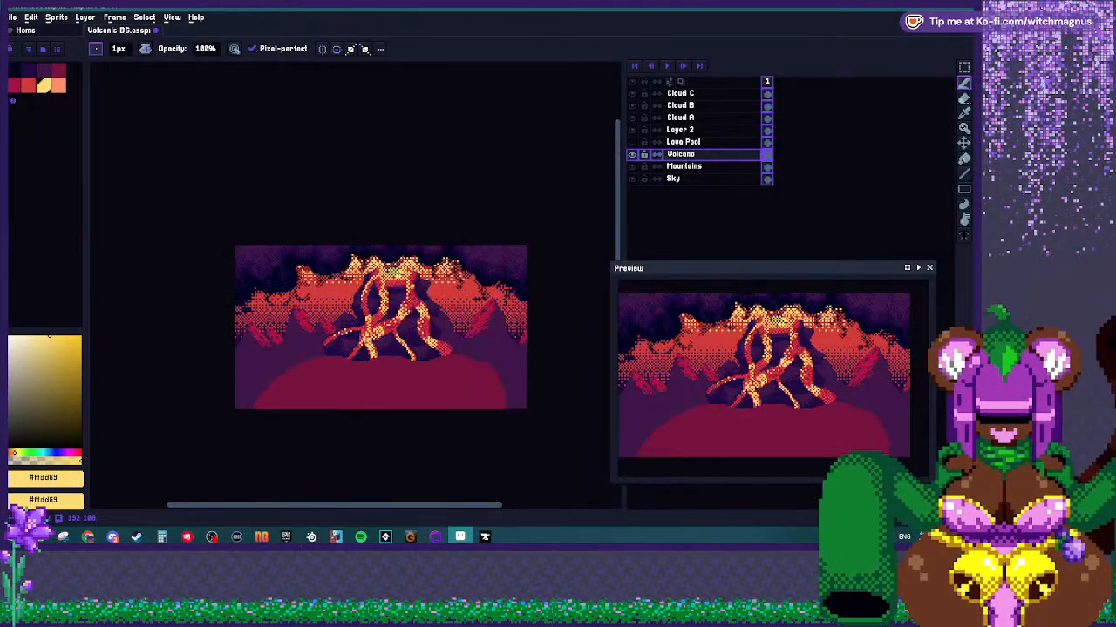
scroll(363, 302, up, 2)
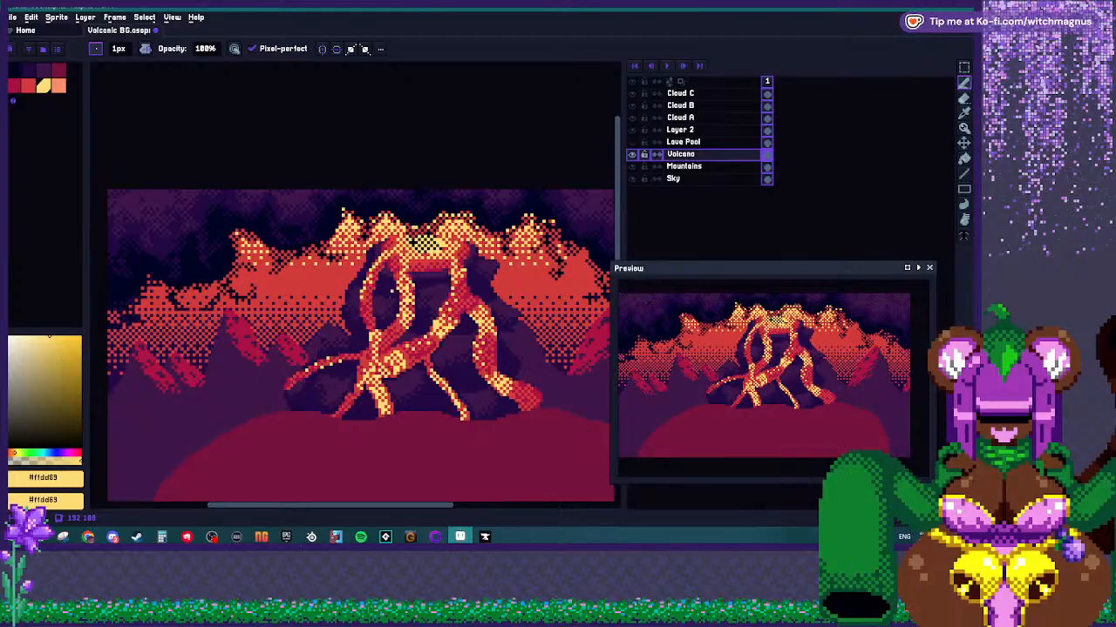
scroll(388, 295, down, 2)
scroll(388, 294, up, 3)
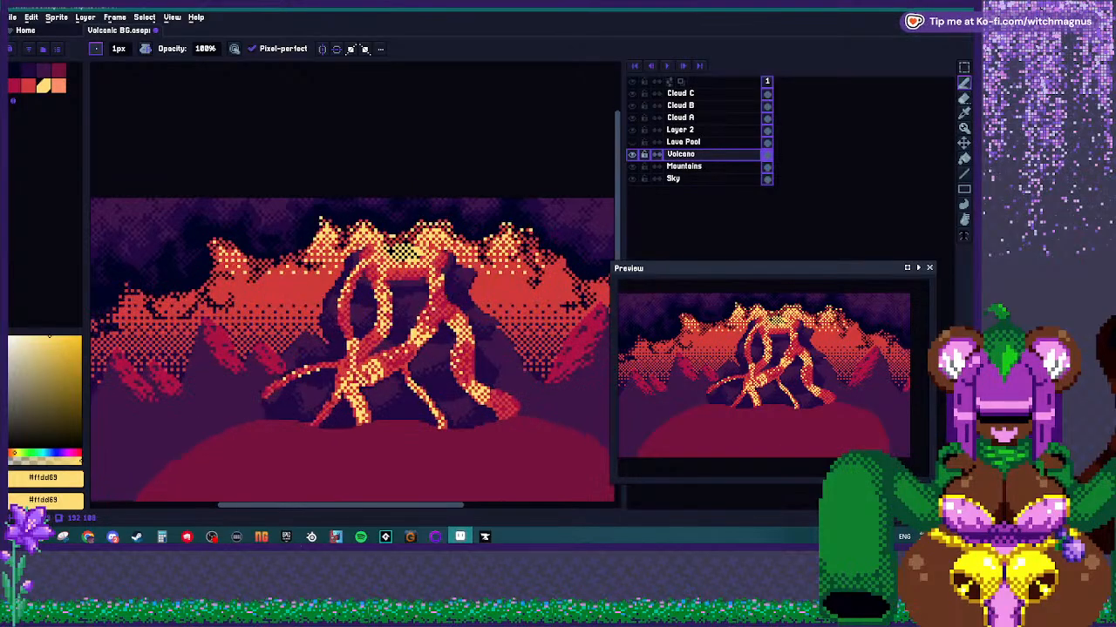
scroll(404, 281, up, 1)
alt+click(455, 277)
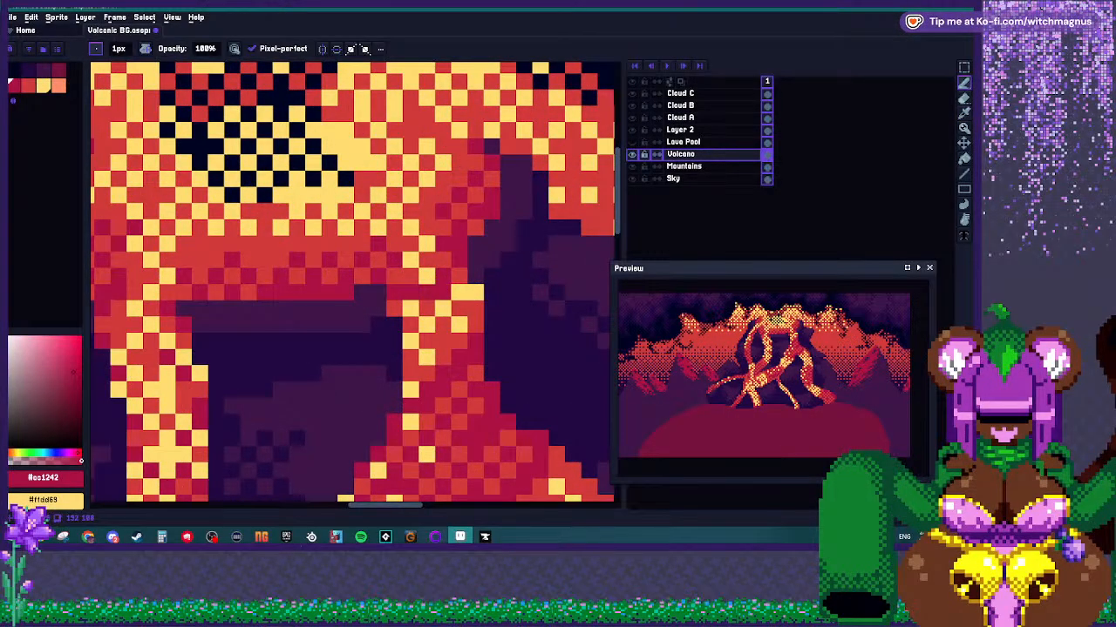
click(427, 276)
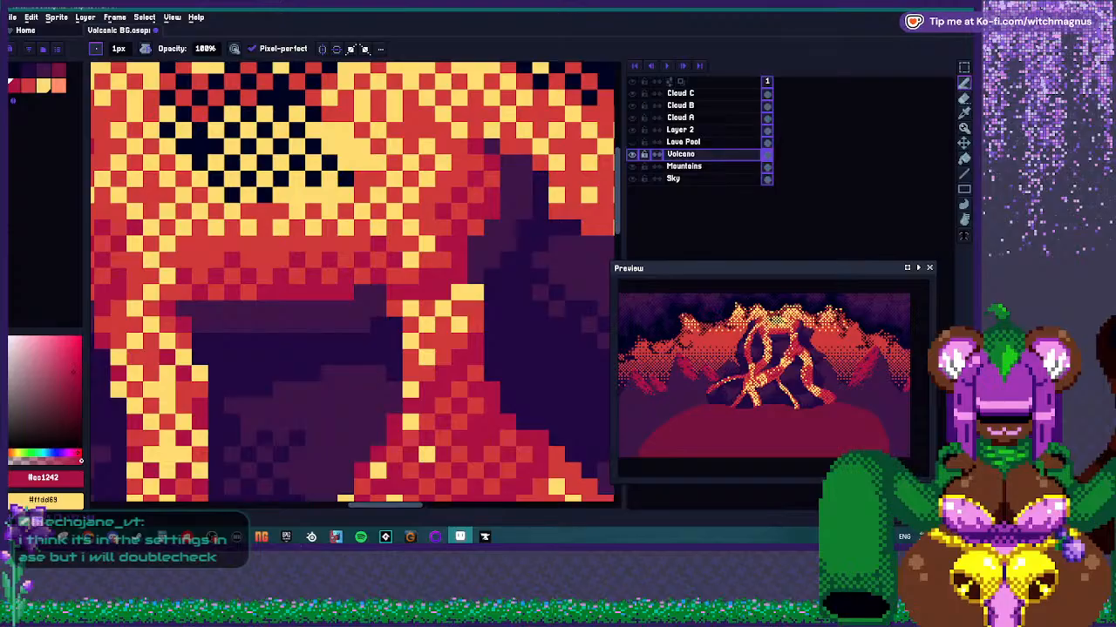
alt+click(424, 281)
scroll(401, 262, down, 3)
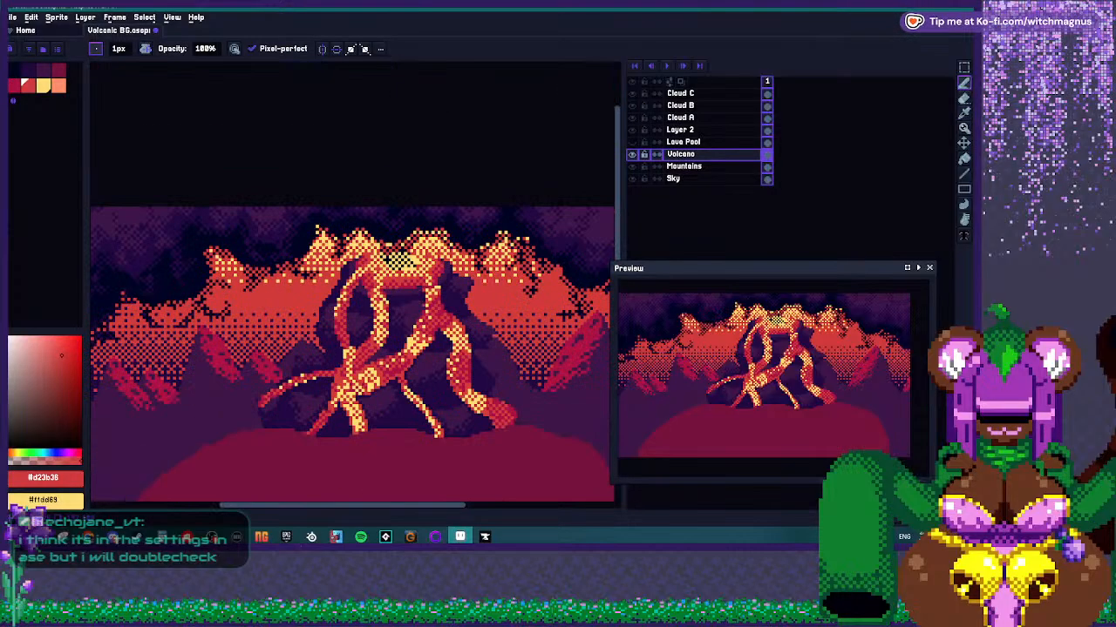
Sample #ac1242 and shade the tops of the two left lava streams where they leave the crater rim.
scroll(401, 261, up, 3)
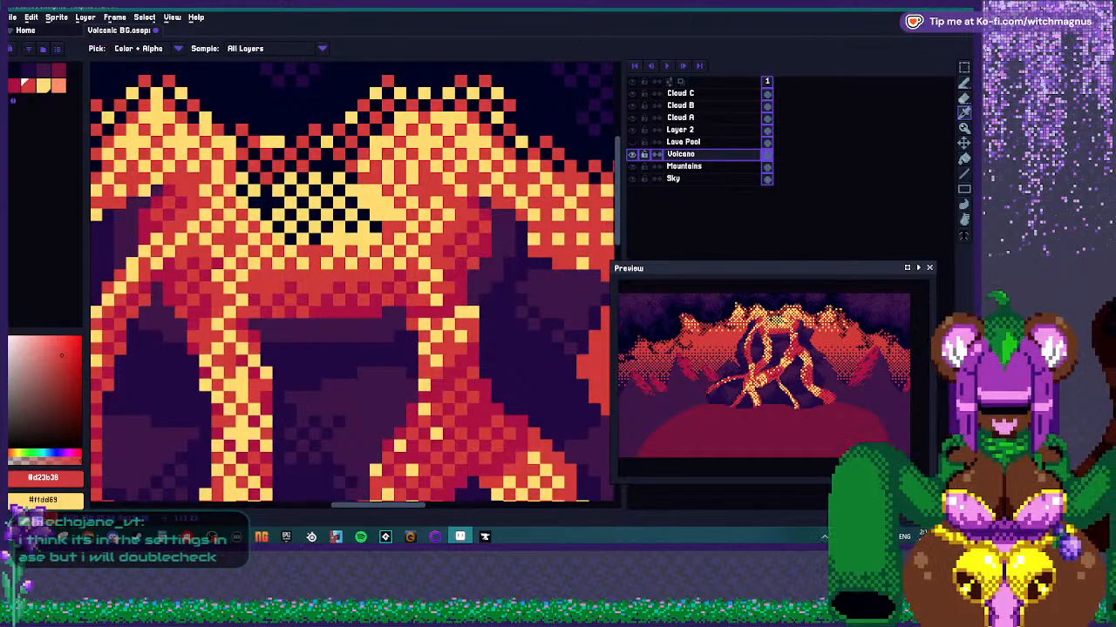
alt+click(305, 301)
scroll(305, 298, down, 3)
scroll(229, 287, up, 4)
drag(206, 272, 228, 300)
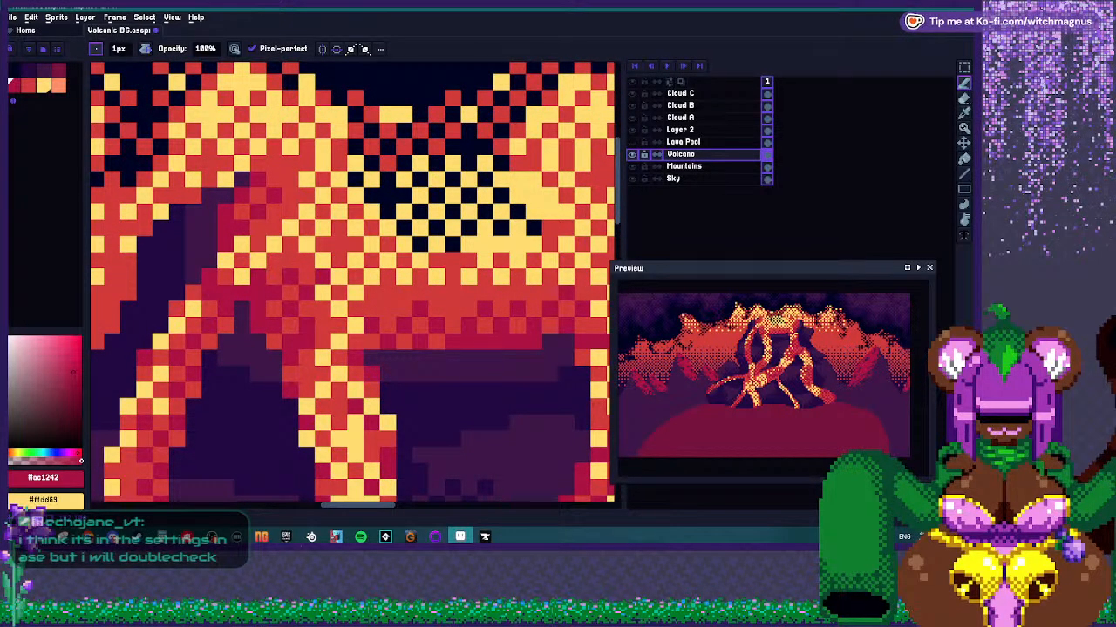
drag(300, 358, 347, 358)
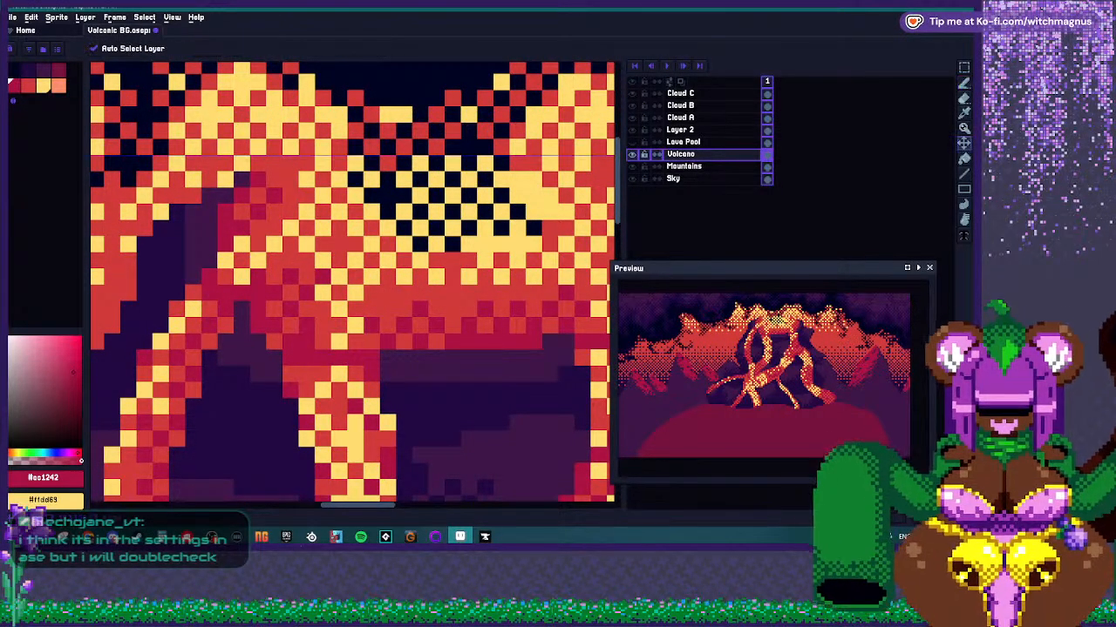
key(ctrl+z)
key(ctrl+y)
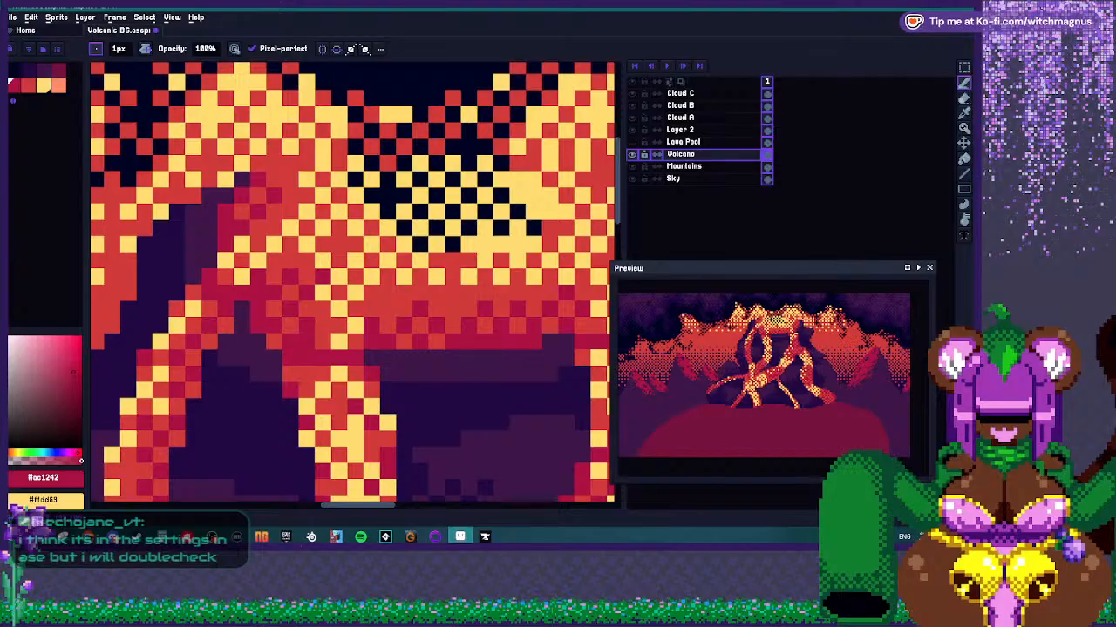
alt+click(307, 374)
scroll(352, 280, down, 5)
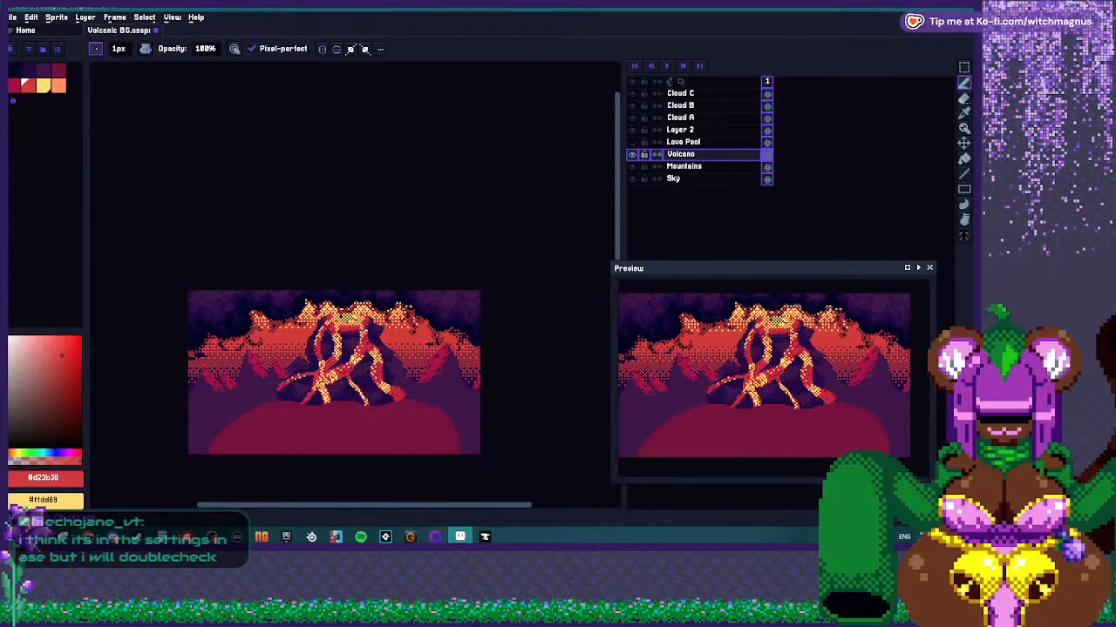
Sample #ac1242 and paint short, uneven drips along the lower edge of the crater's lava lip.
scroll(352, 280, up, 5)
key(alt)
alt+click(383, 349)
click(383, 370)
scroll(250, 372, down, 4)
scroll(348, 331, up, 4)
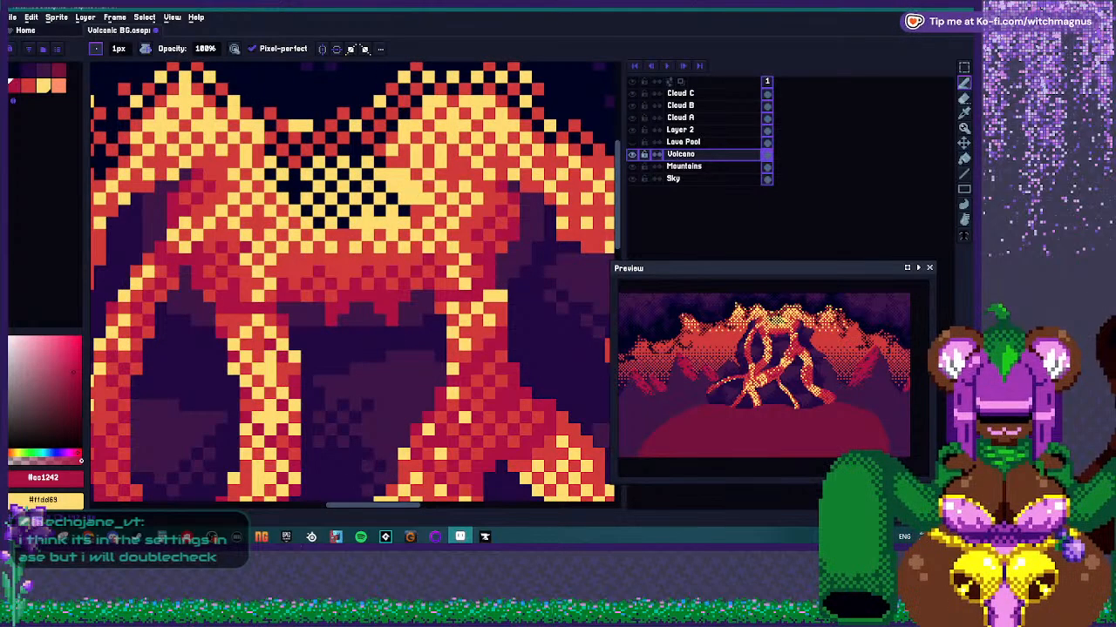
Draw longer #ac1242 drips from the crater lip down into the dark rock between the lava streams.
scroll(349, 279, down, 3)
scroll(348, 279, up, 5)
drag(255, 302, 255, 335)
scroll(358, 262, down, 3)
scroll(357, 261, up, 3)
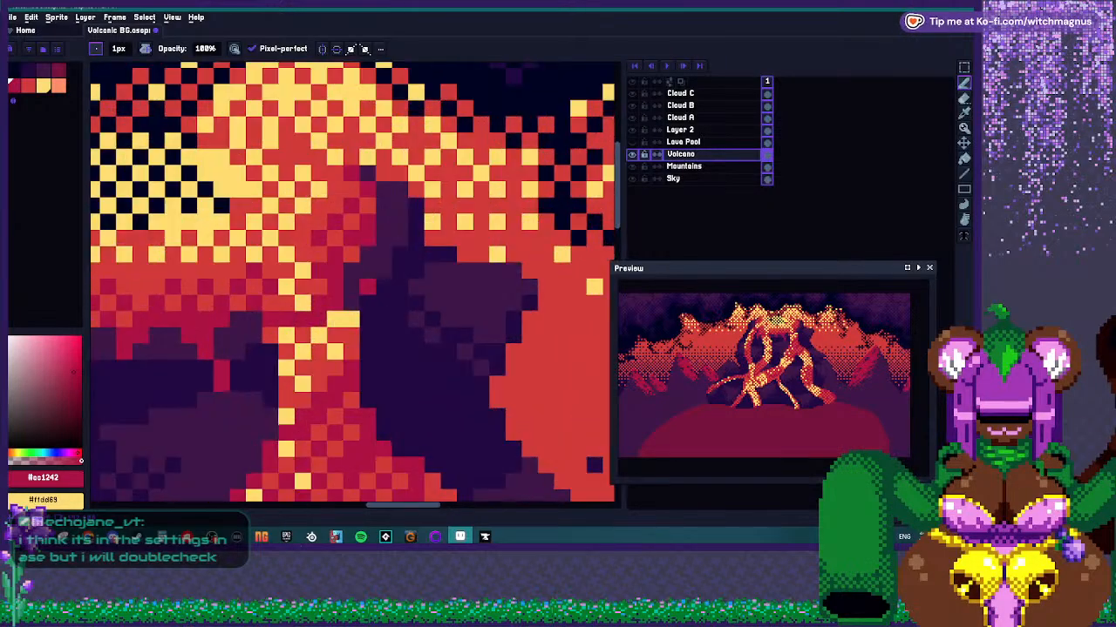
Add #ac1242 drip and edge pixels on the rock along the outer side of the right crater rim.
drag(366, 287, 401, 305)
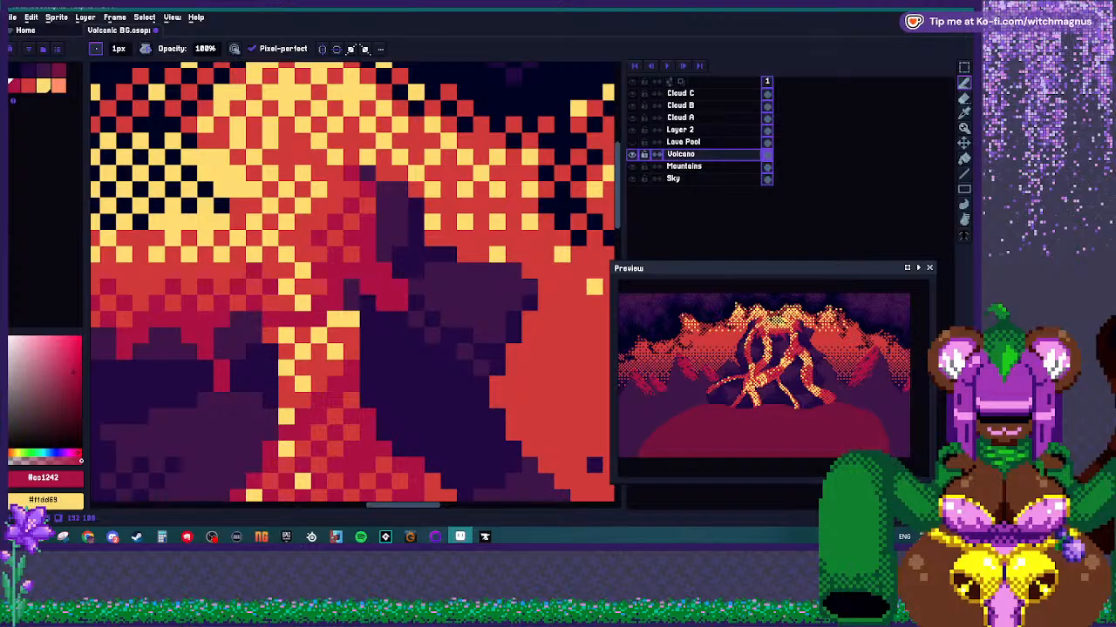
click(384, 205)
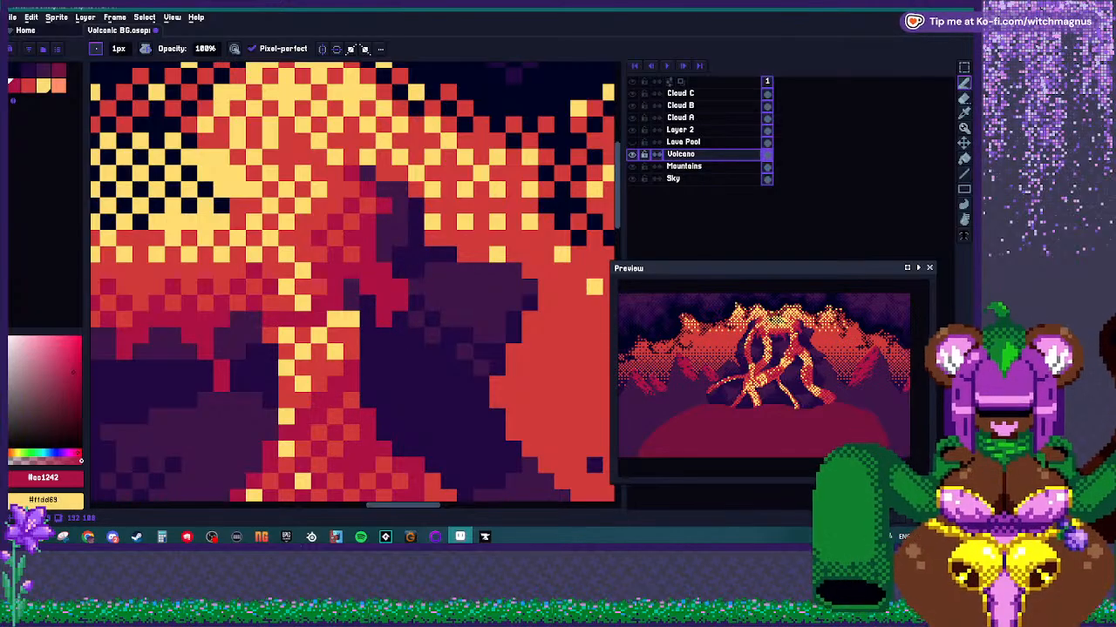
scroll(352, 283, down, 4)
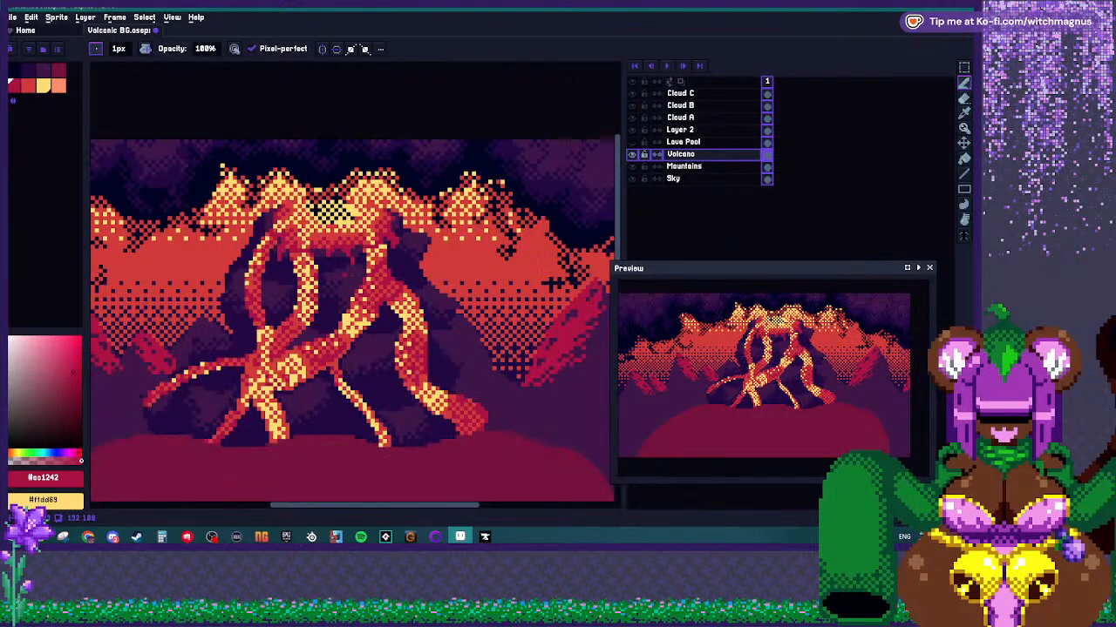
Paint a small #ac1242 drip on the purple rock along the outer side of the left crater rim.
scroll(288, 222, up, 3)
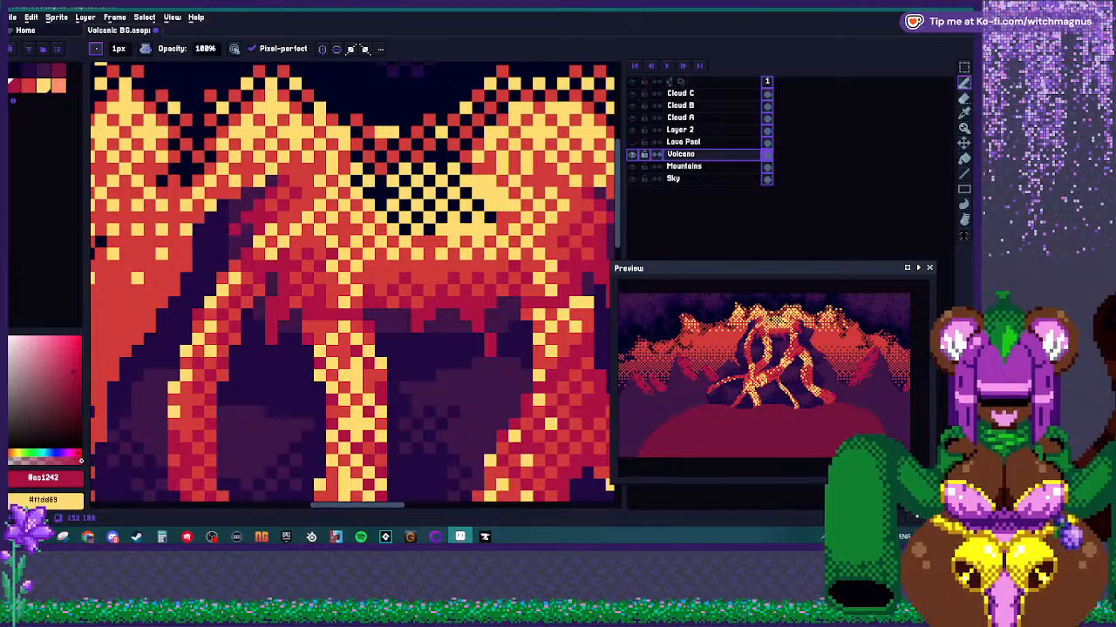
drag(234, 217, 222, 229)
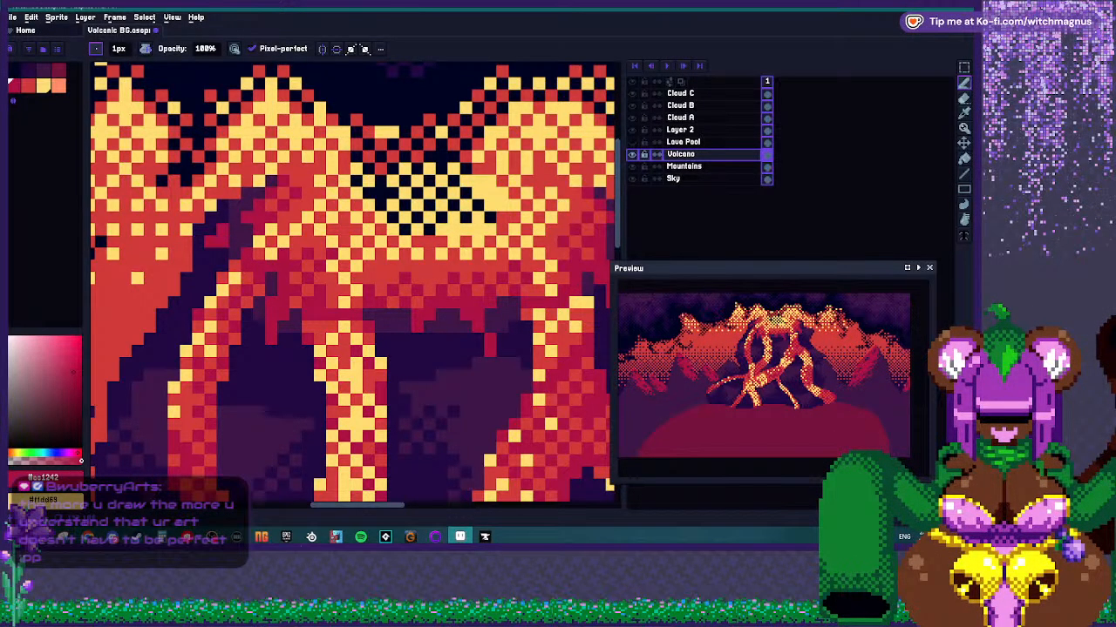
scroll(288, 262, down, 4)
scroll(374, 227, up, 4)
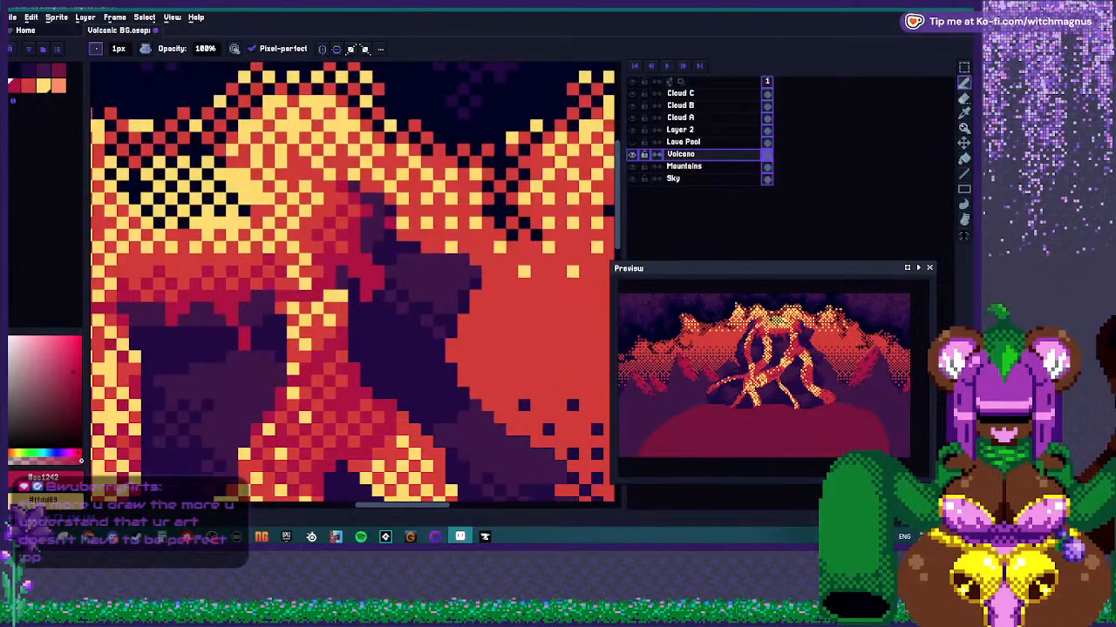
scroll(402, 247, down, 4)
scroll(344, 227, up, 1)
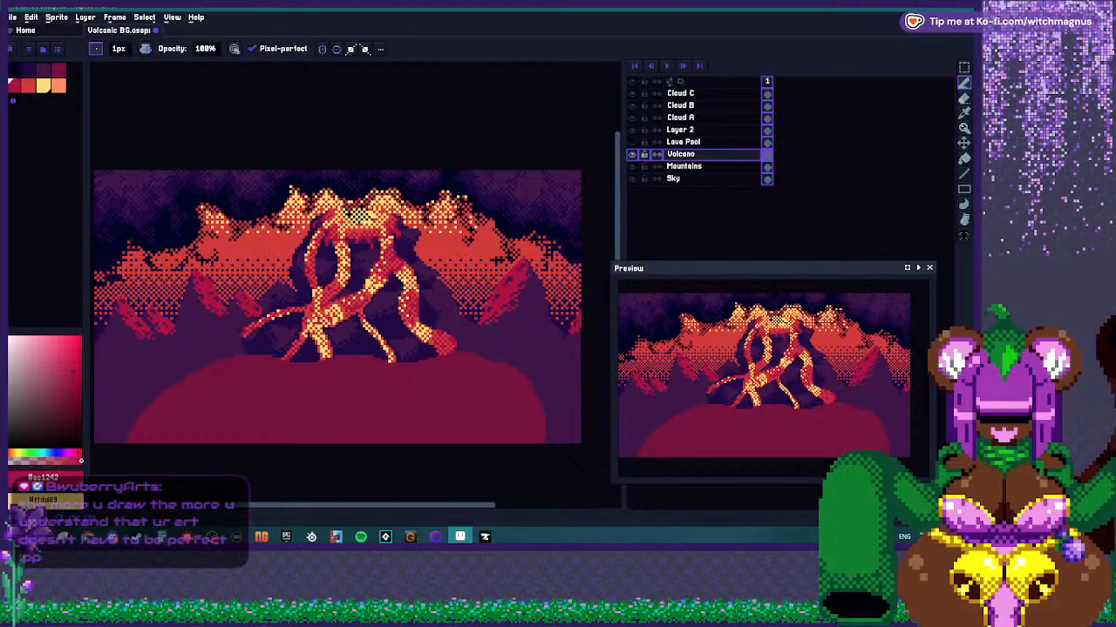
Sample #d23b38 and add brighter pixels to the crimson drips hanging from the crater's lava lip.
scroll(418, 235, up, 3)
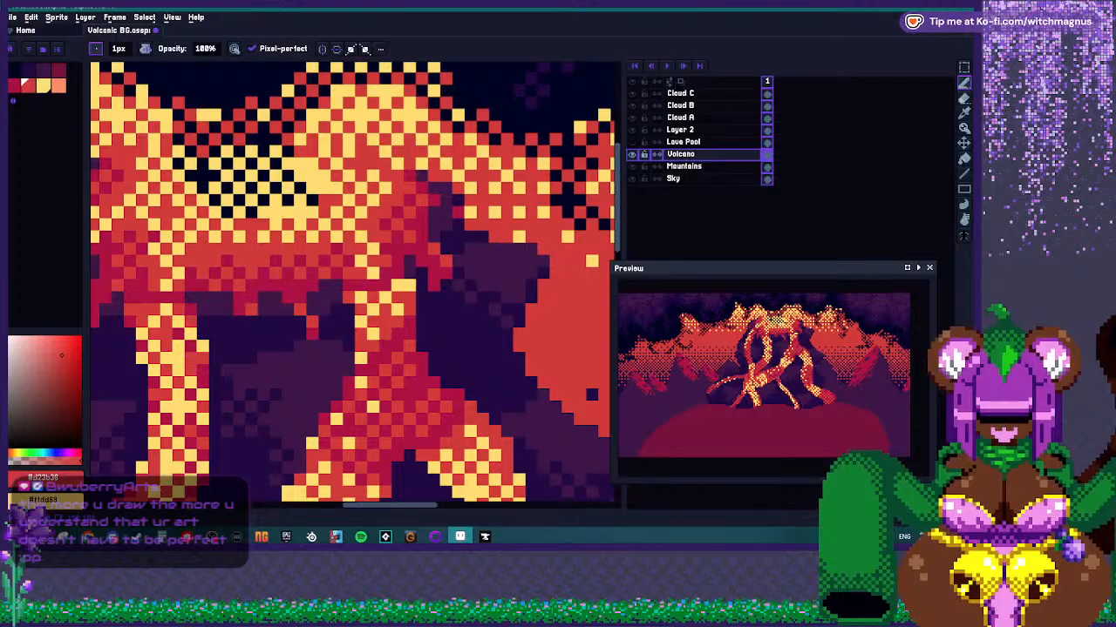
scroll(436, 301, down, 2)
scroll(240, 301, up, 3)
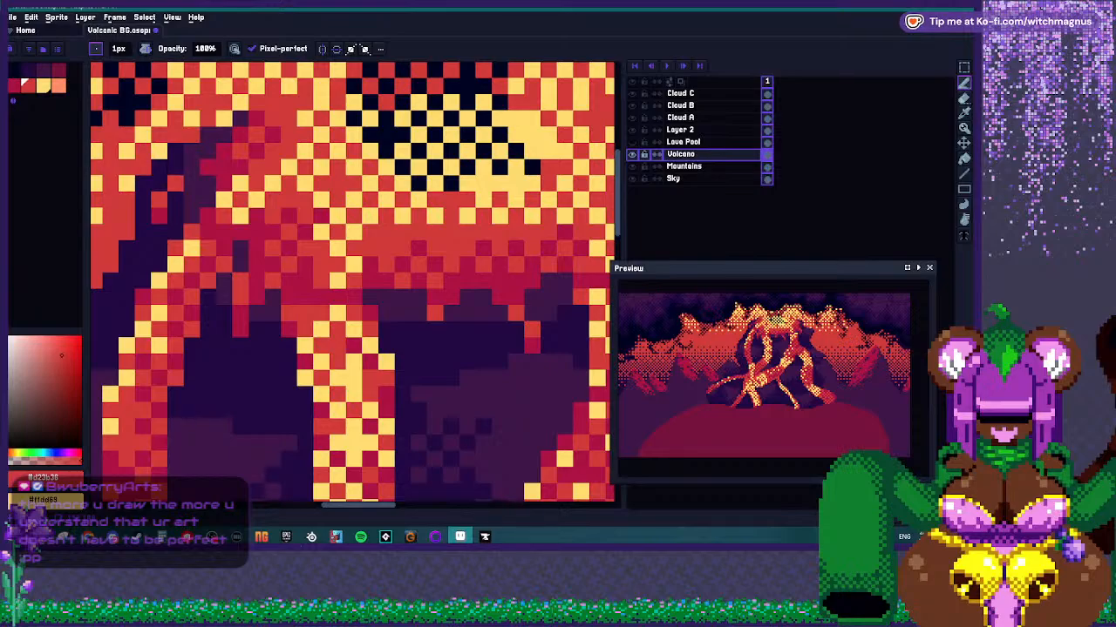
scroll(220, 214, down, 9)
scroll(197, 244, up, 2)
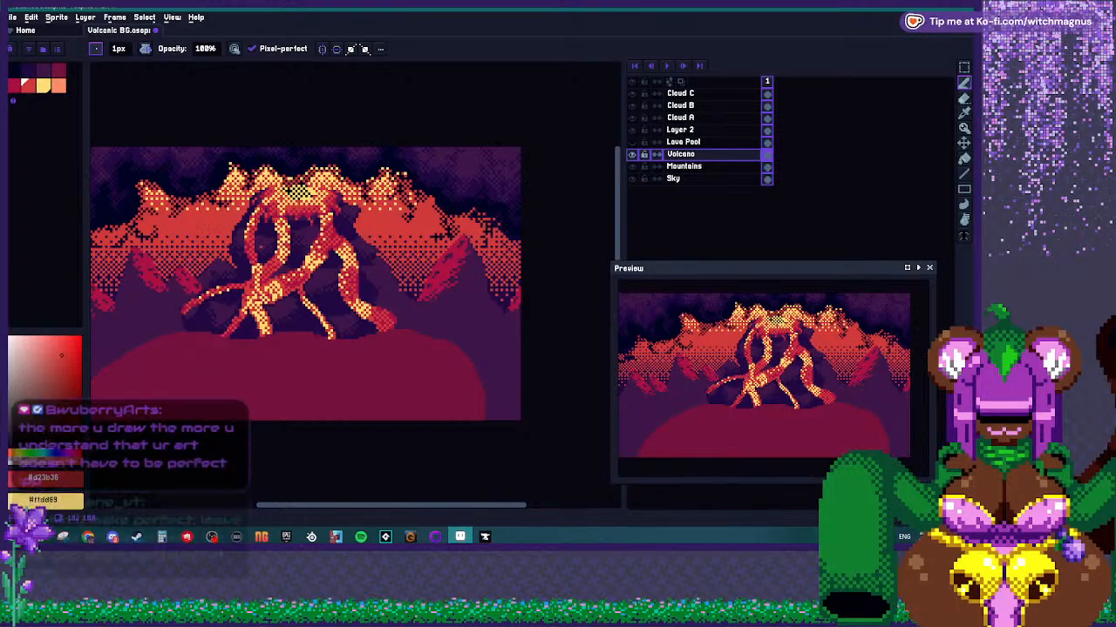
Sample #ac1242 and paint small detached droplets in the dark rock under the middle and right part of the crater lip.
scroll(267, 240, up, 1)
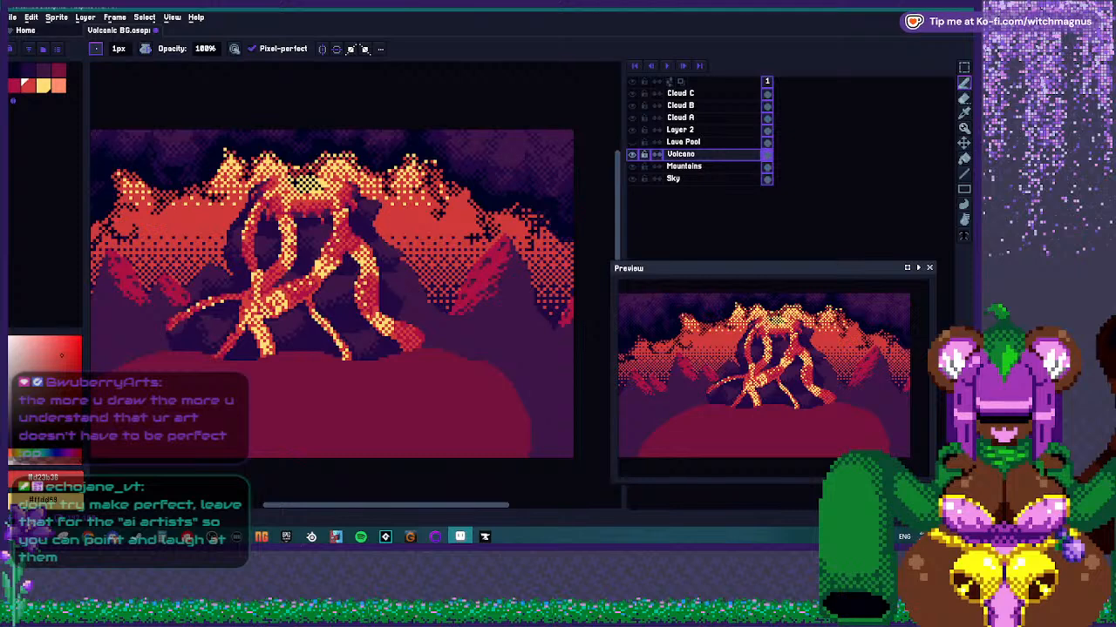
scroll(313, 196, up, 3)
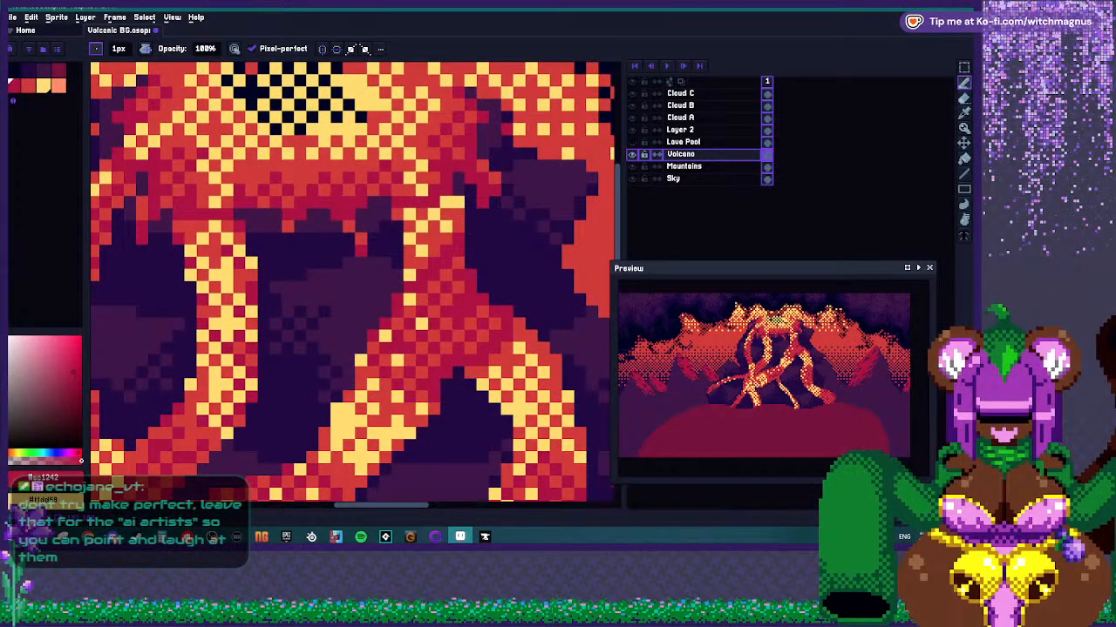
scroll(553, 242, down, 4)
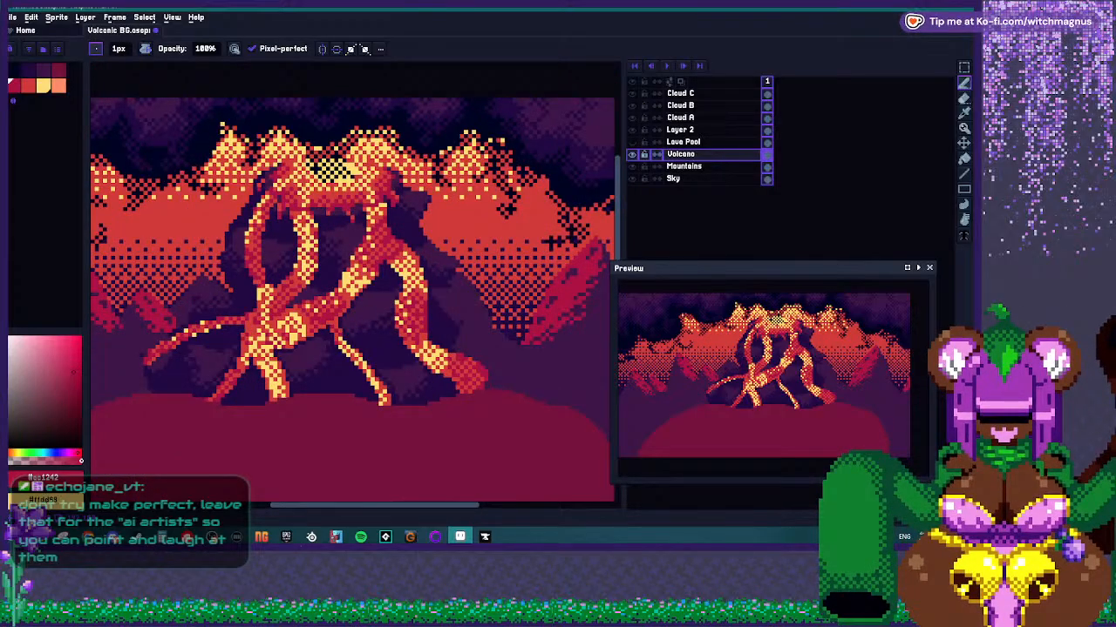
scroll(346, 225, up, 2)
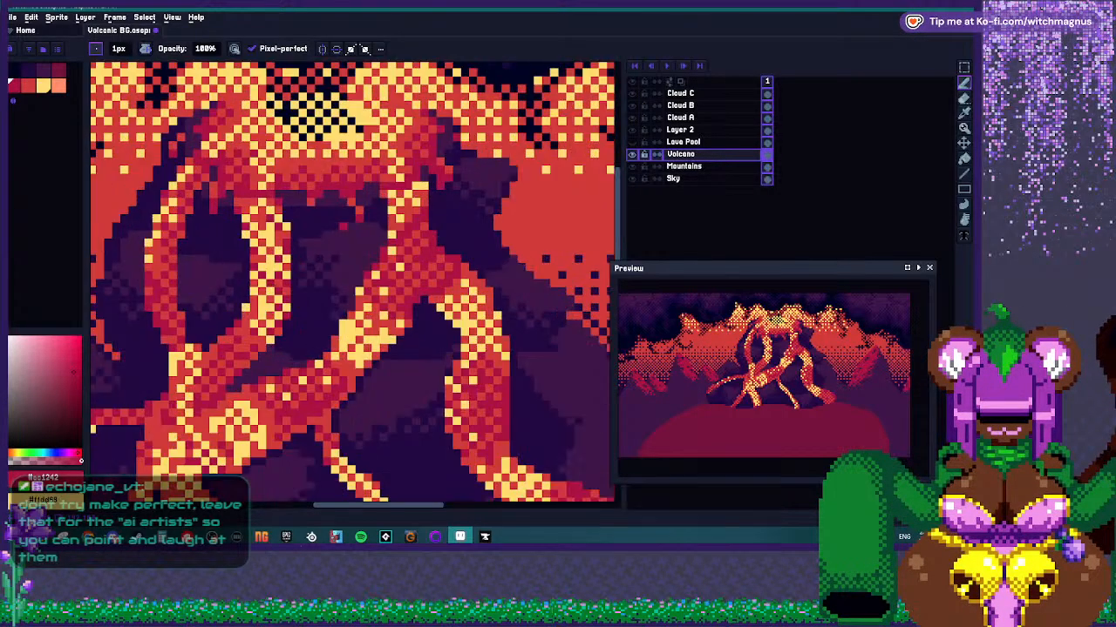
scroll(375, 156, up, 2)
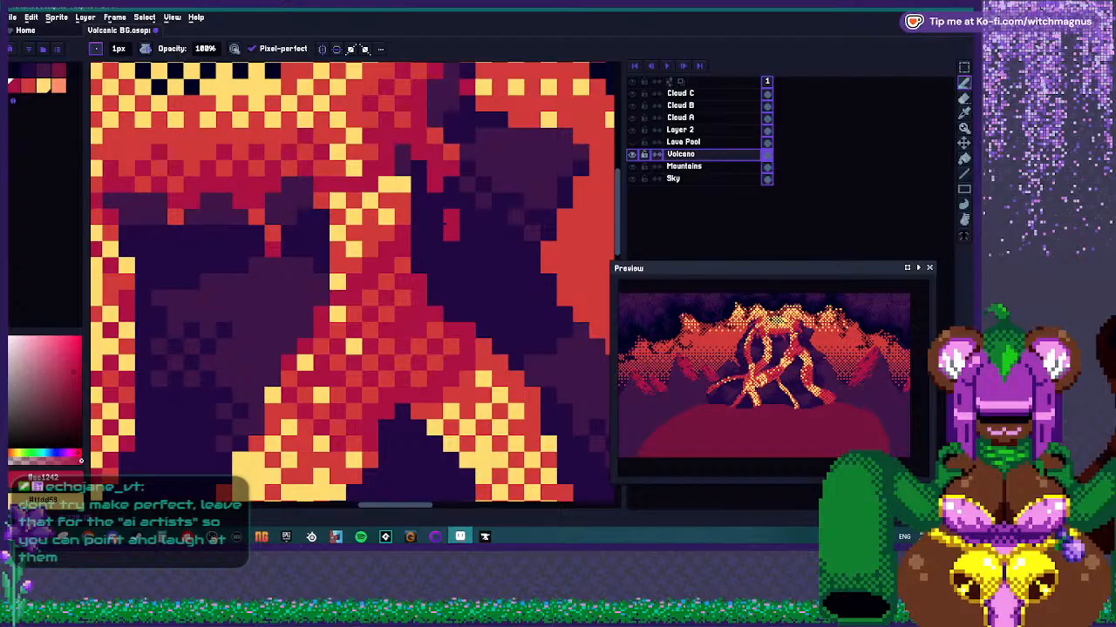
scroll(361, 258, down, 3)
scroll(361, 258, up, 2)
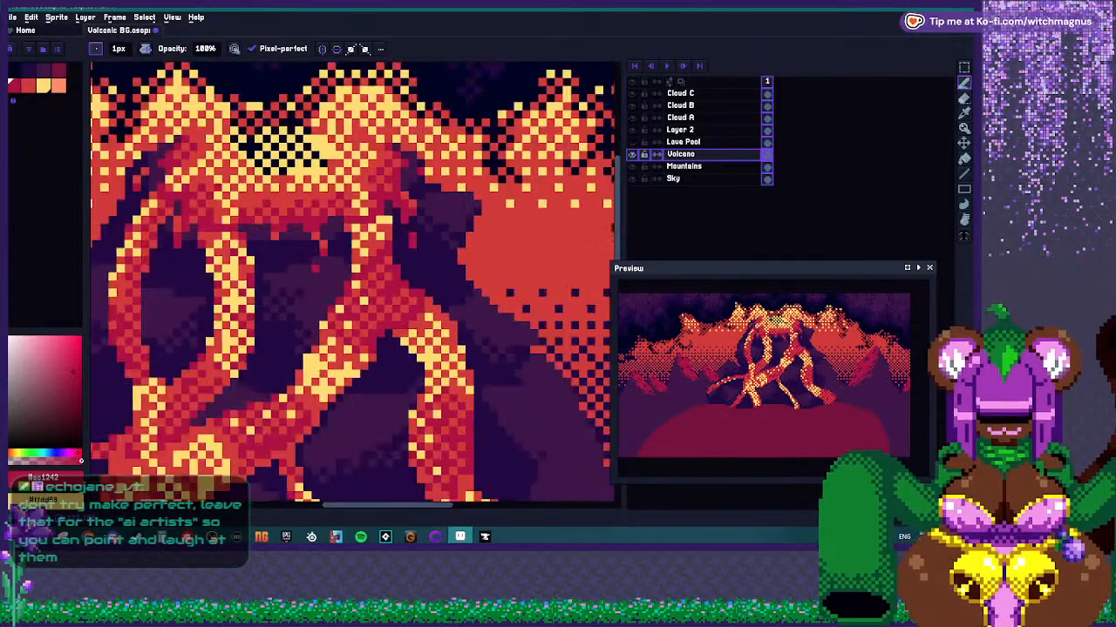
Paint detached #ac1242 droplets under the left part of the crater lip and brighten the droplets with #d23b38.
scroll(299, 269, down, 3)
scroll(299, 269, up, 2)
scroll(319, 255, down, 3)
scroll(319, 255, up, 4)
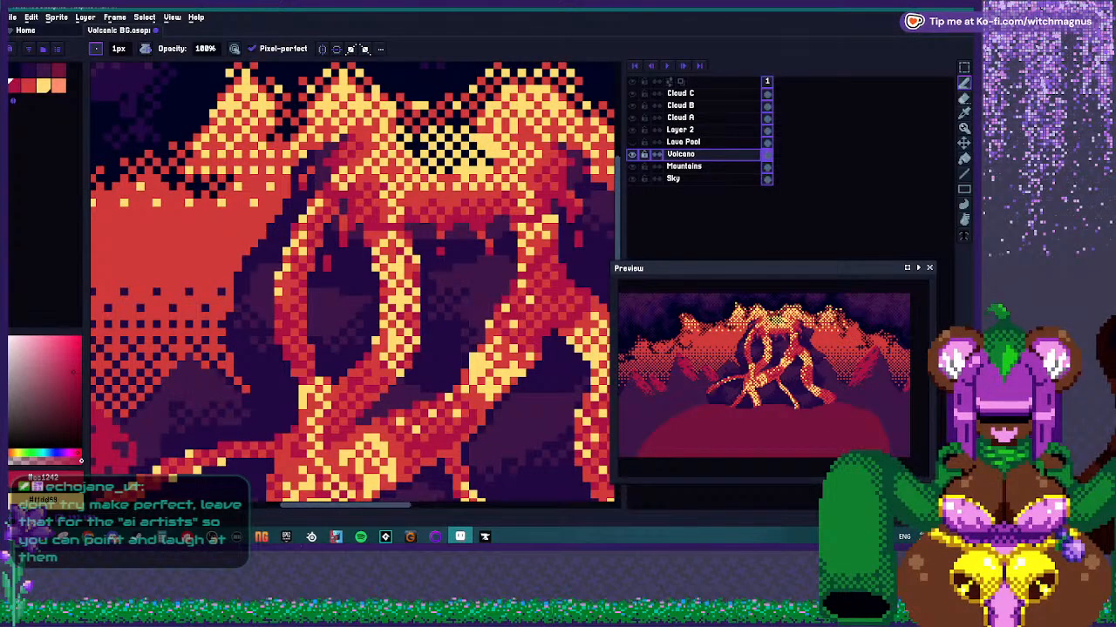
scroll(319, 254, down, 3)
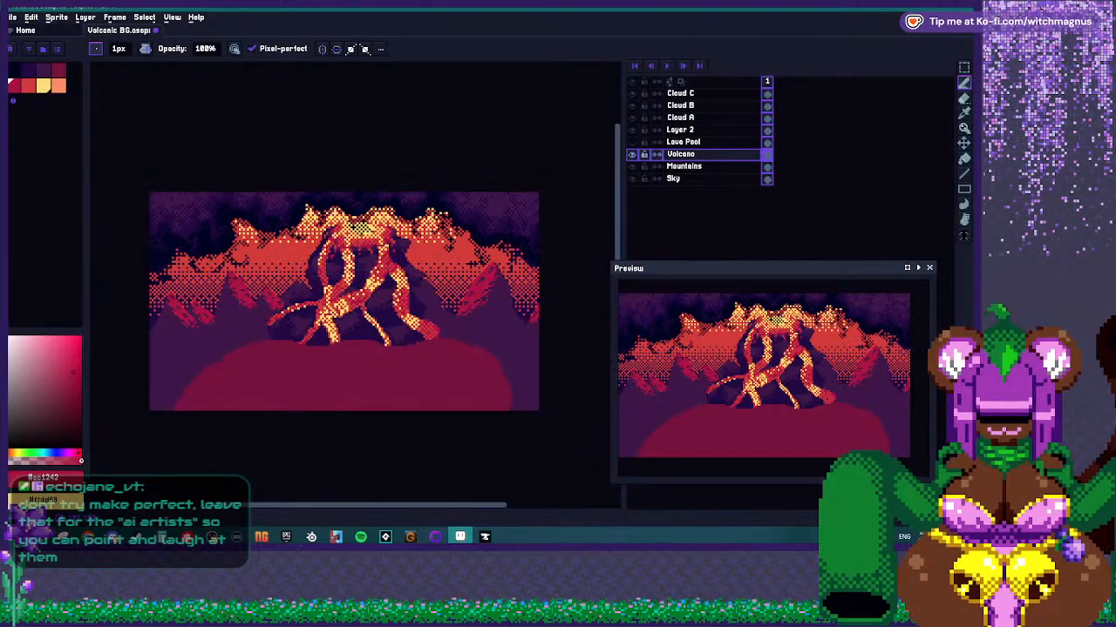
scroll(319, 254, up, 3)
scroll(319, 254, down, 4)
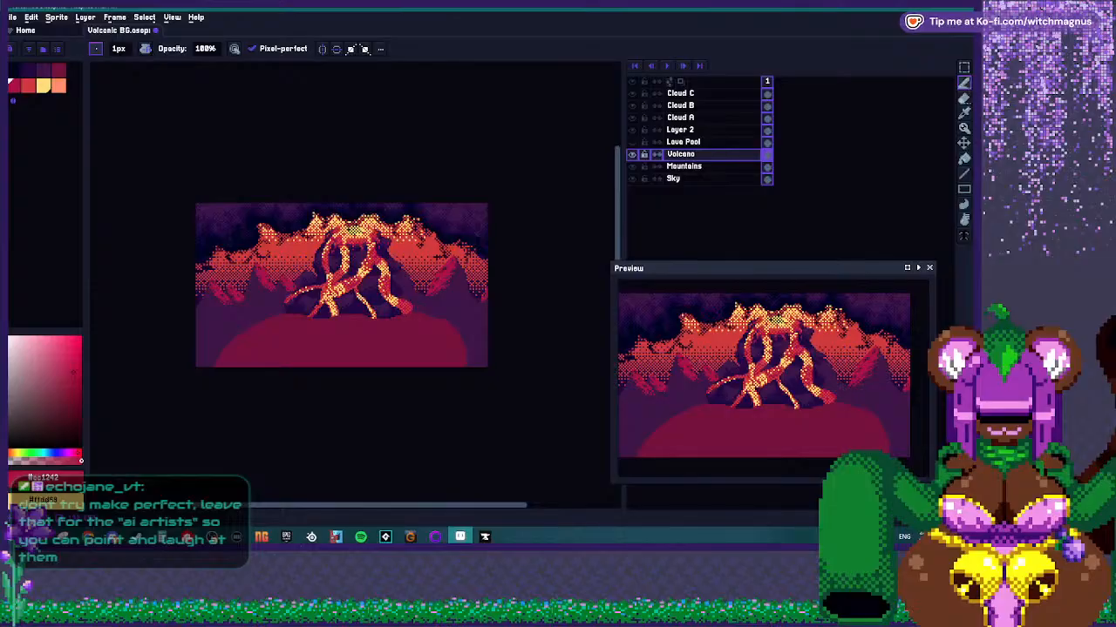
scroll(342, 285, up, 4)
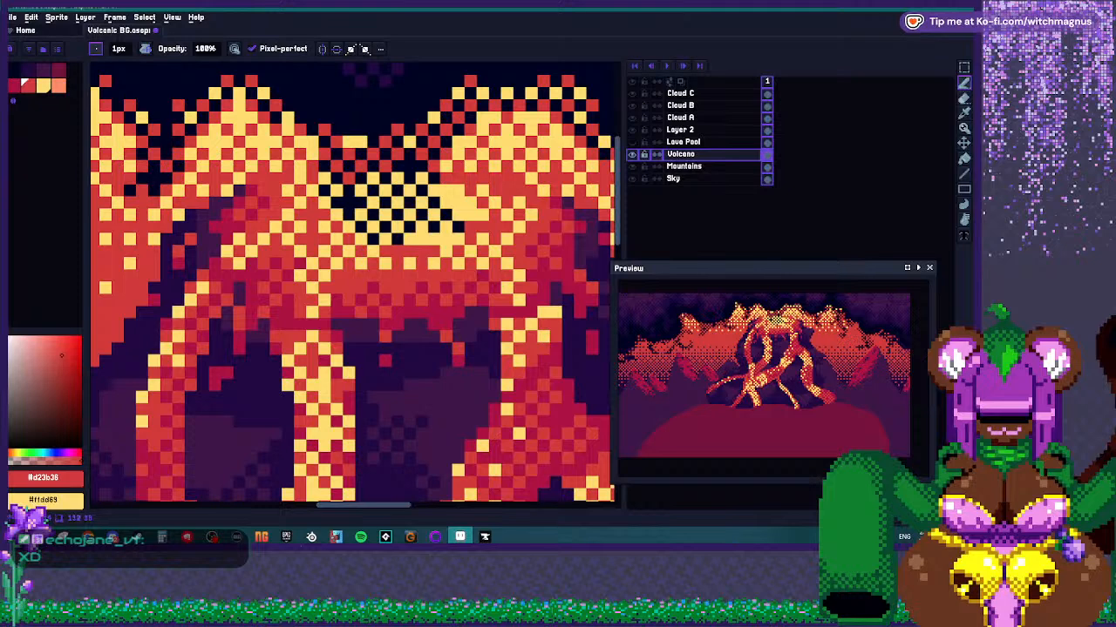
Show the hidden foreground artwork with rocks around the lava pool in front of the volcano's base.
scroll(353, 287, down, 4)
scroll(436, 178, down, 2)
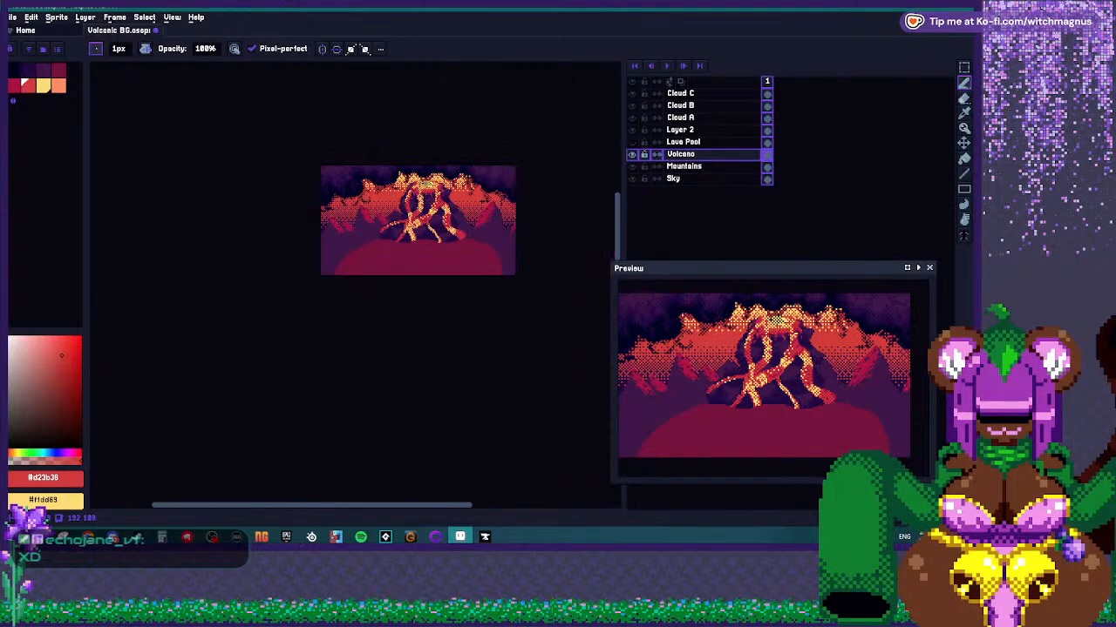
scroll(401, 217, up, 3)
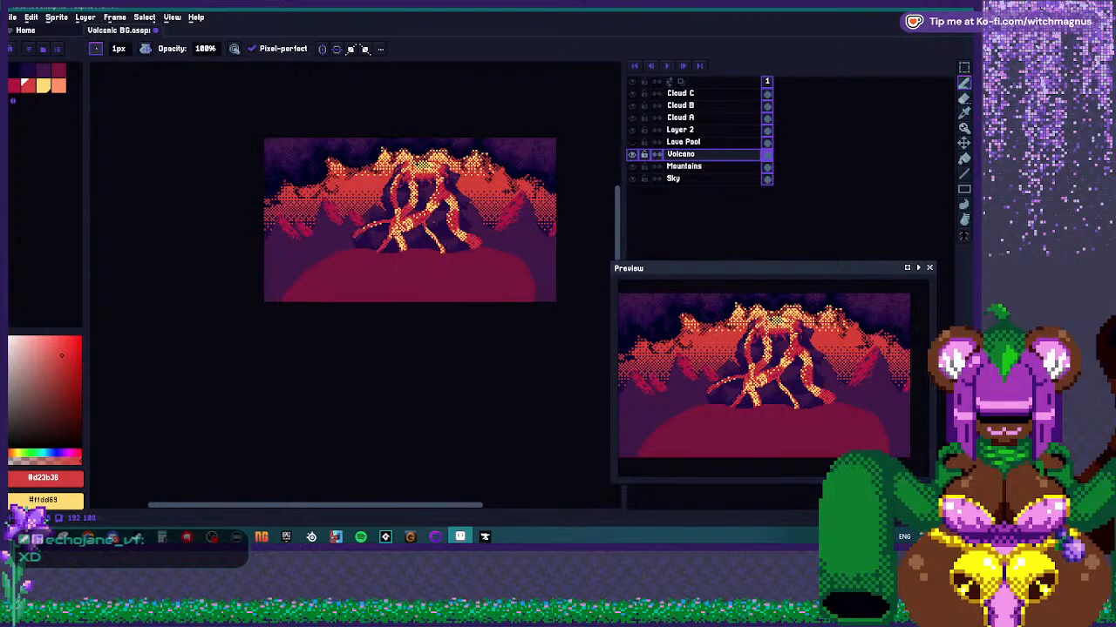
click(632, 166)
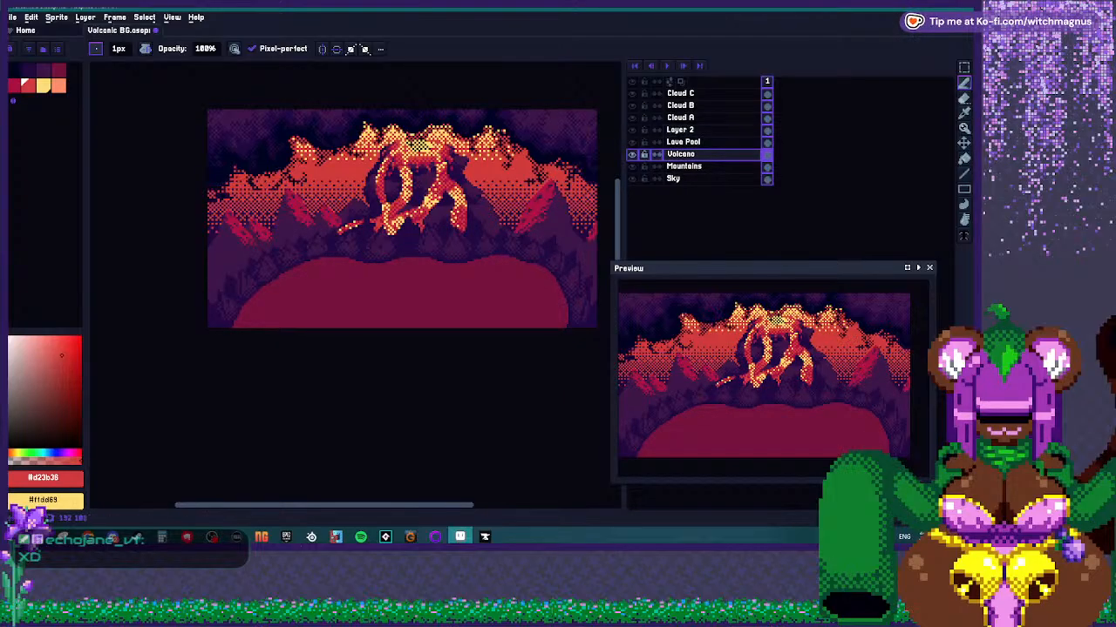
scroll(458, 194, up, 3)
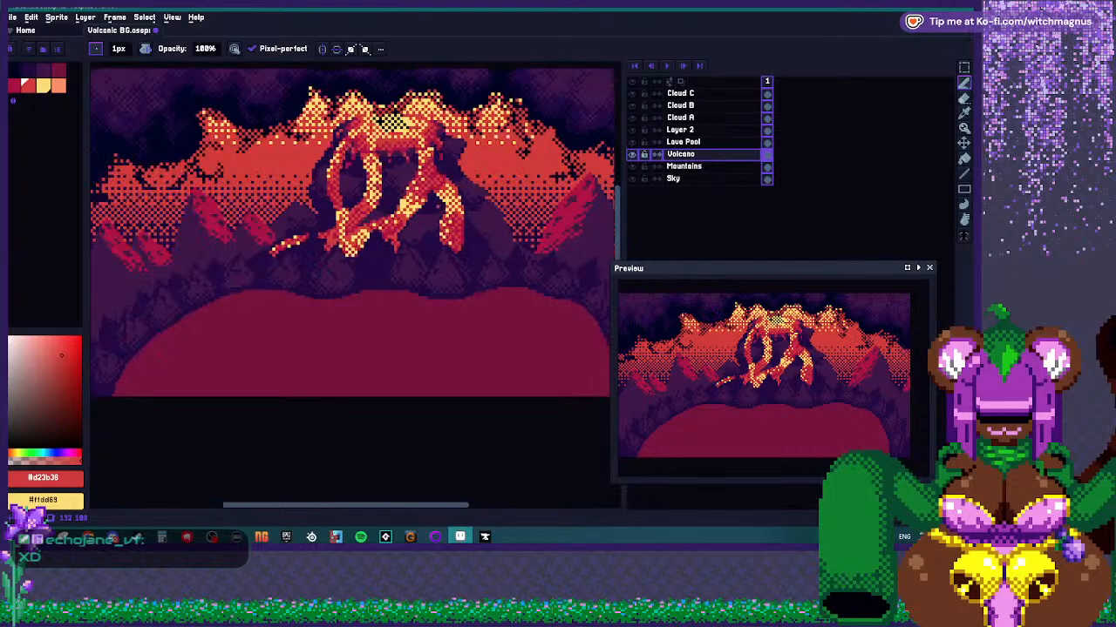
scroll(407, 239, down, 4)
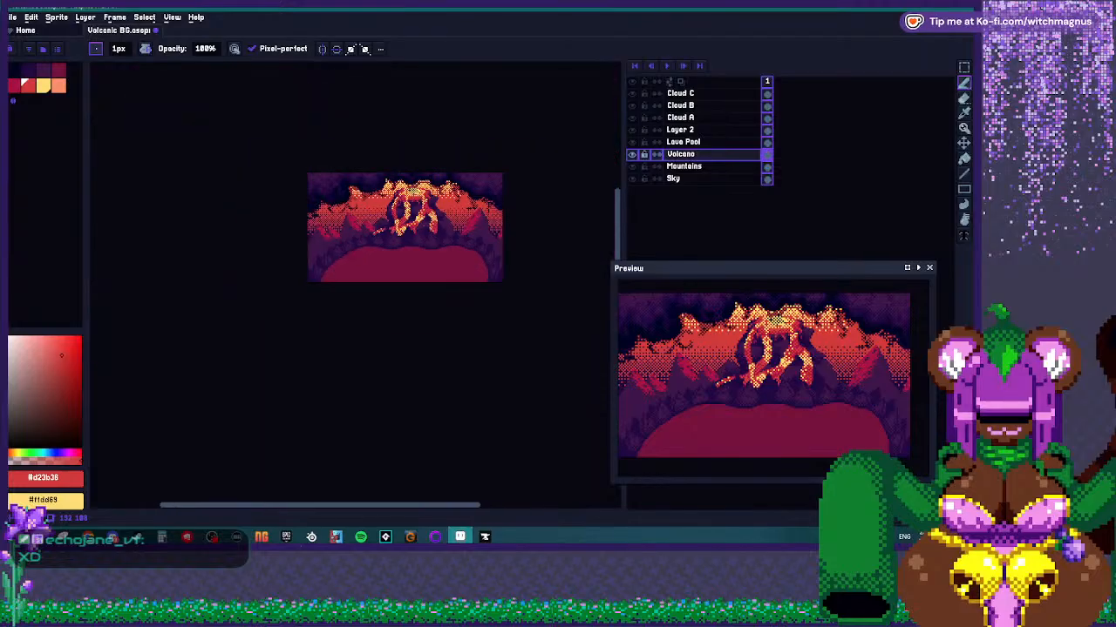
scroll(426, 218, up, 5)
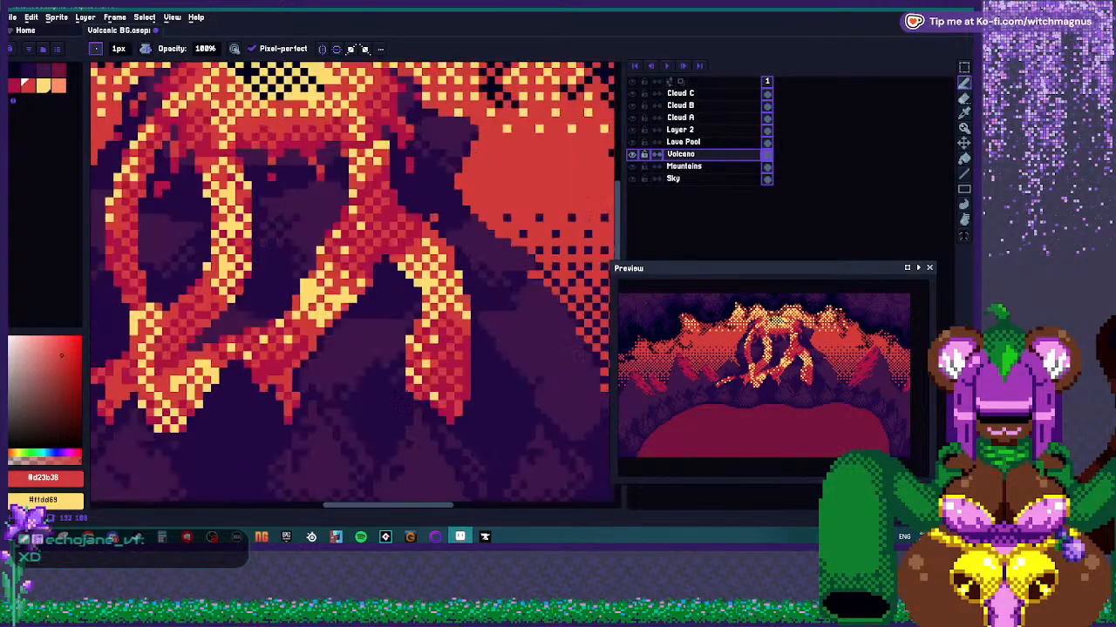
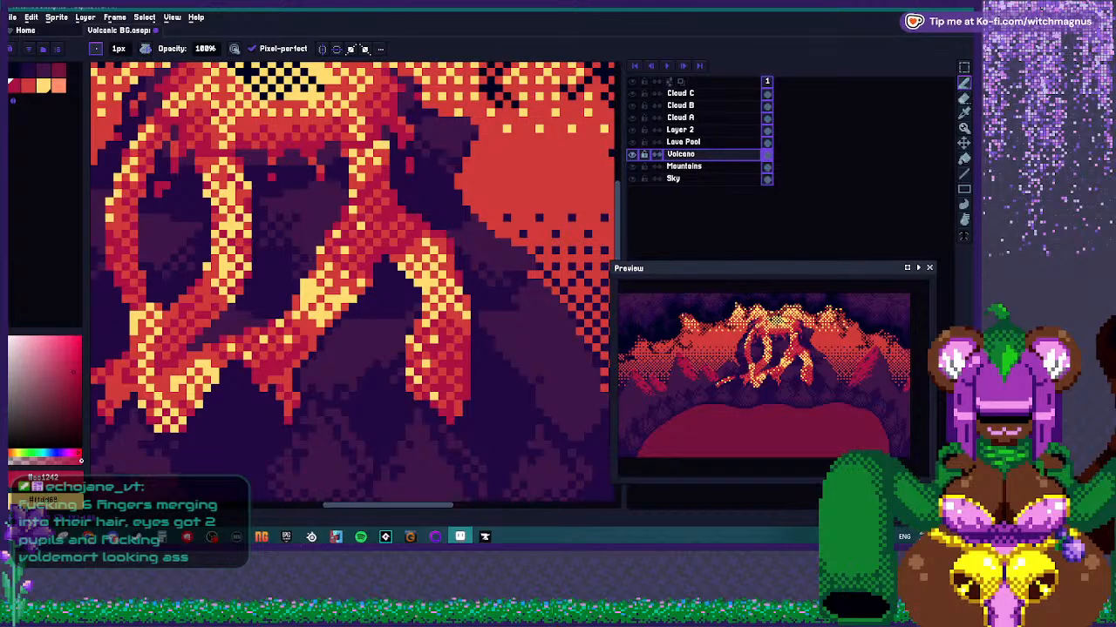
Examine how the lava streams look against the foreground rocks and sample #d23b38 for the pencil.
scroll(471, 292, up, 1)
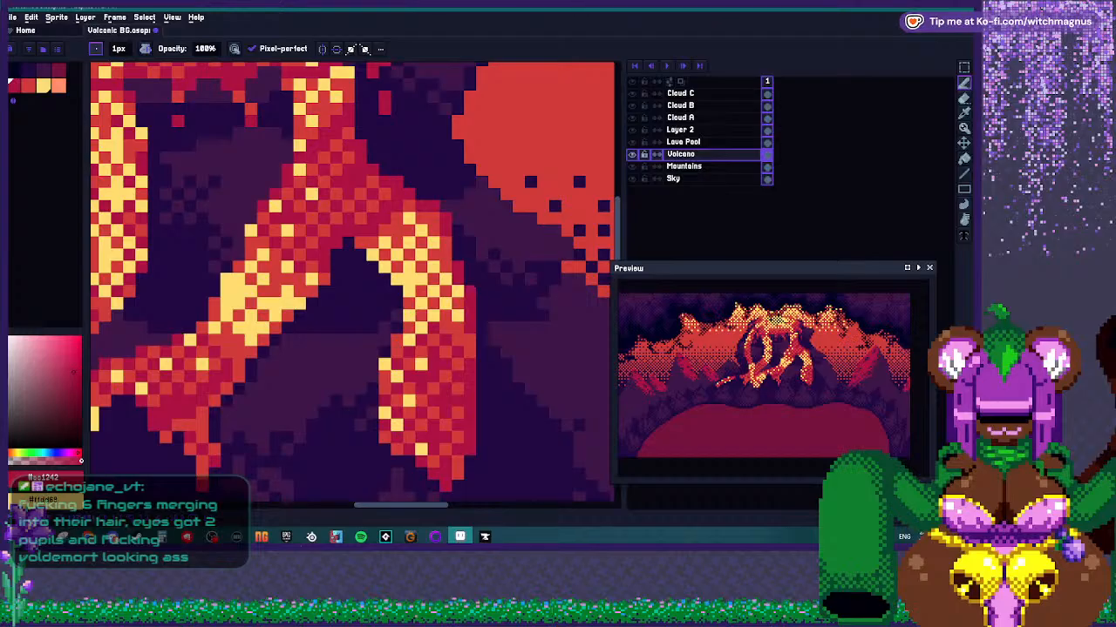
scroll(470, 322, down, 3)
scroll(409, 288, up, 2)
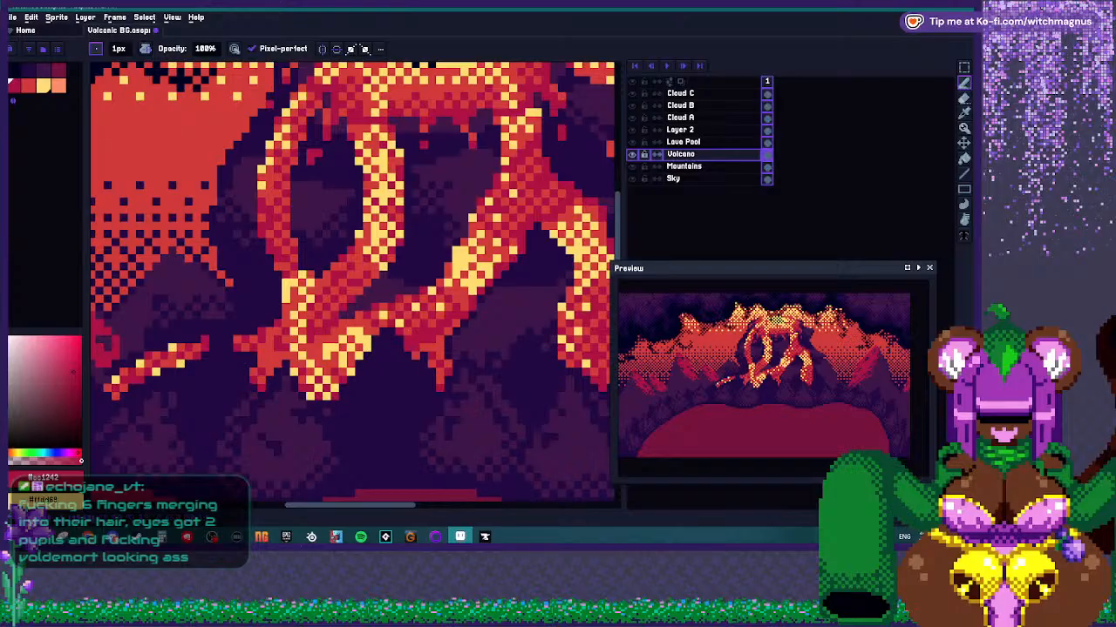
scroll(497, 259, down, 3)
scroll(497, 259, up, 3)
key(i)
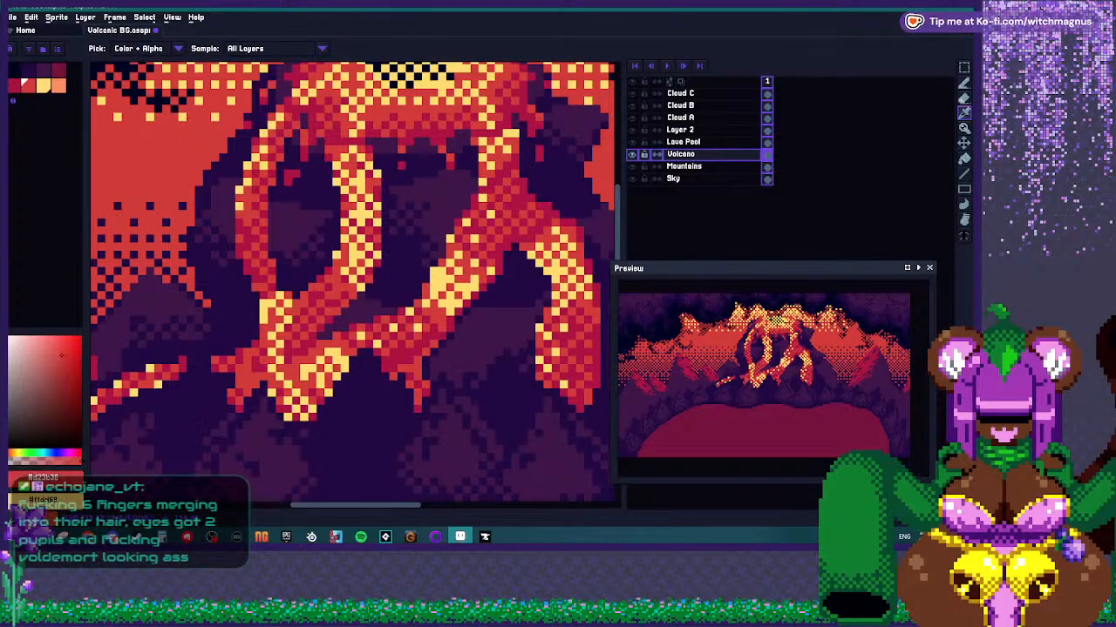
key(b)
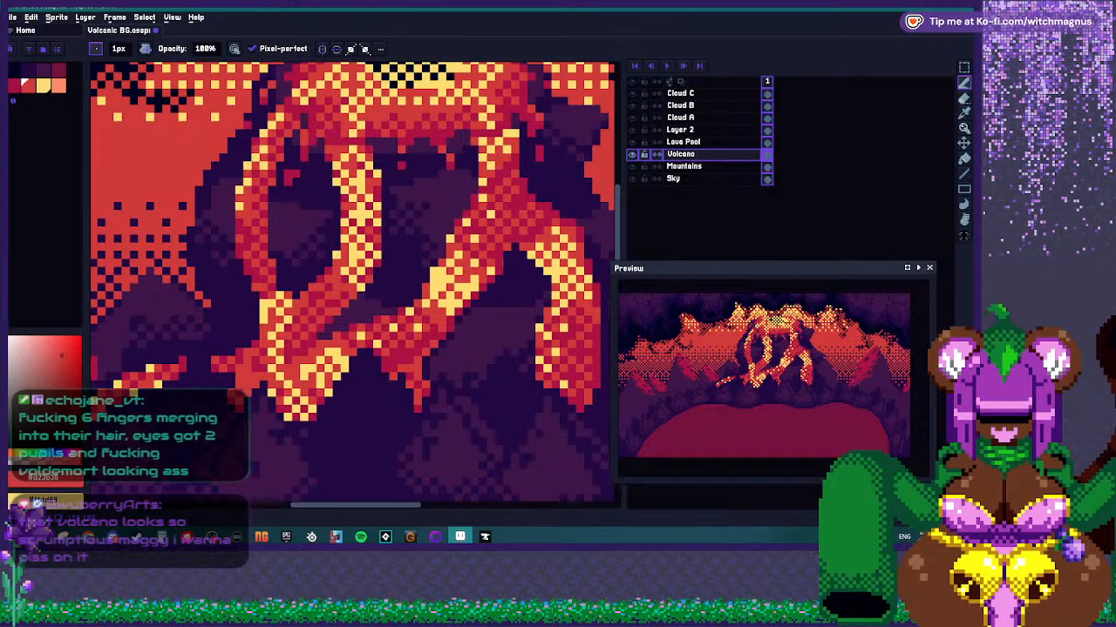
scroll(417, 263, down, 2)
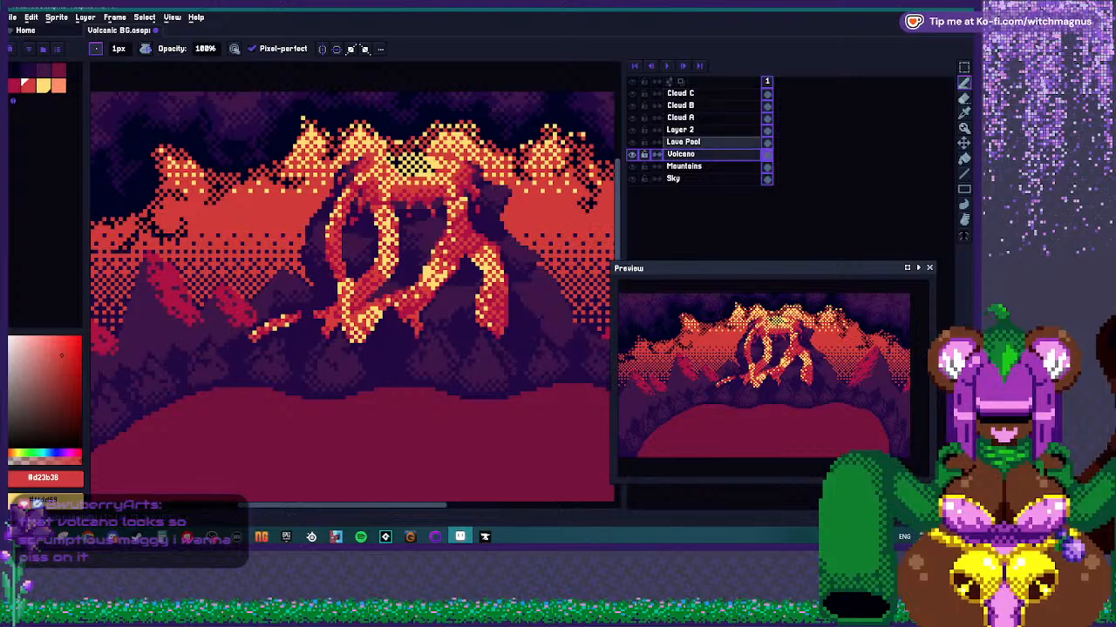
Add a new layer directly above the Volcano layer and name it Bwu.
key(shift+n)
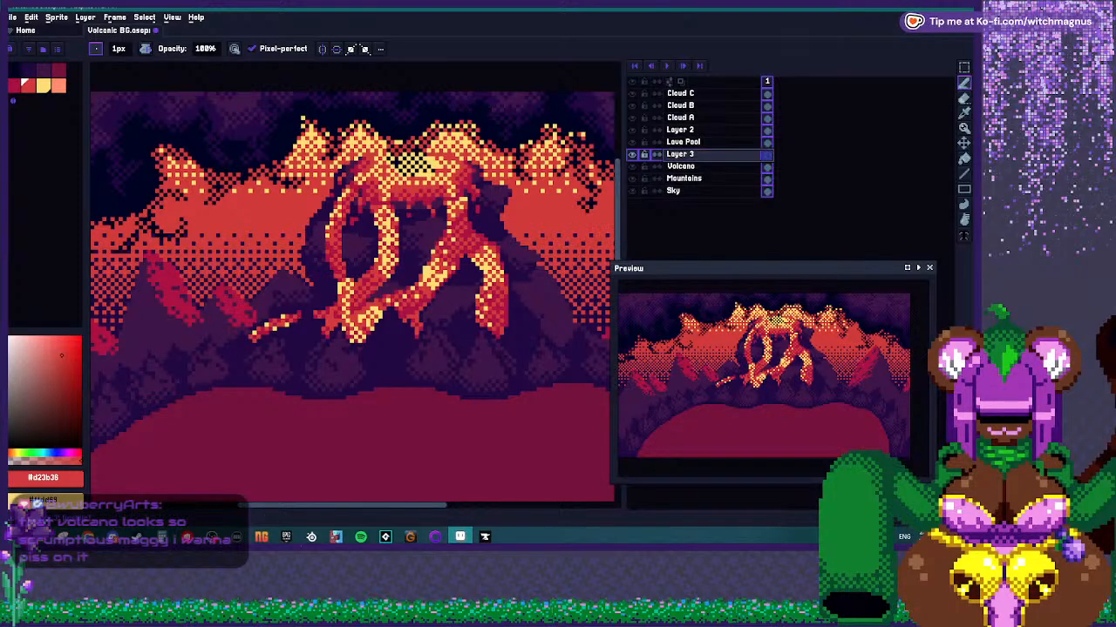
double_click(697, 154)
text(Buu)
key(Return)
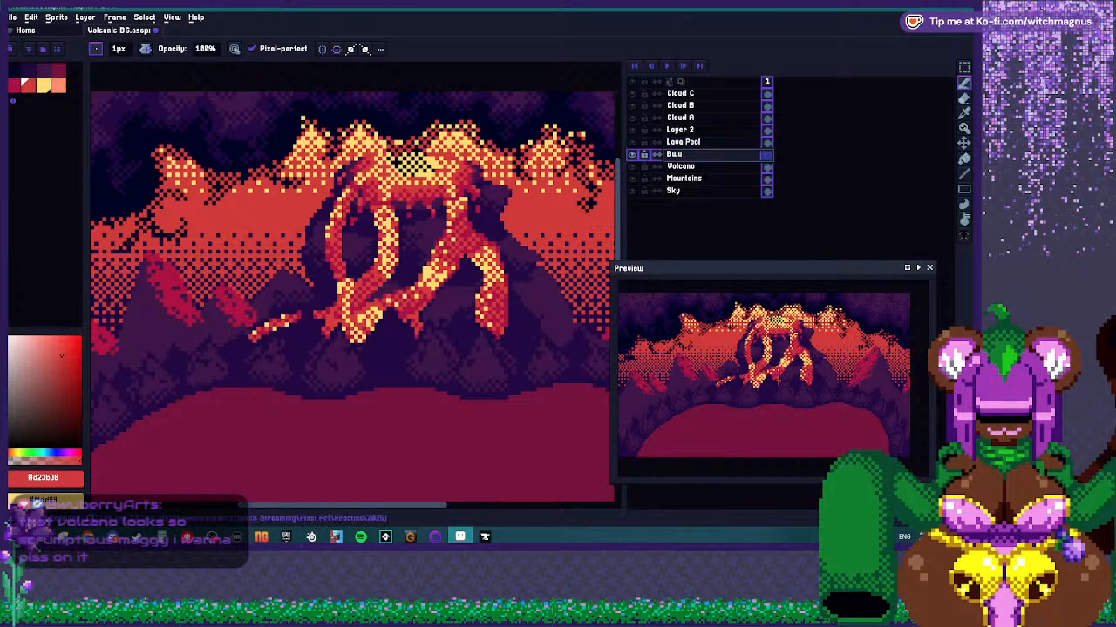
Choose a bright blue at HSV 242, 86, 100 and move the Bwu layer above Layer 2.
click(59, 454)
click(72, 337)
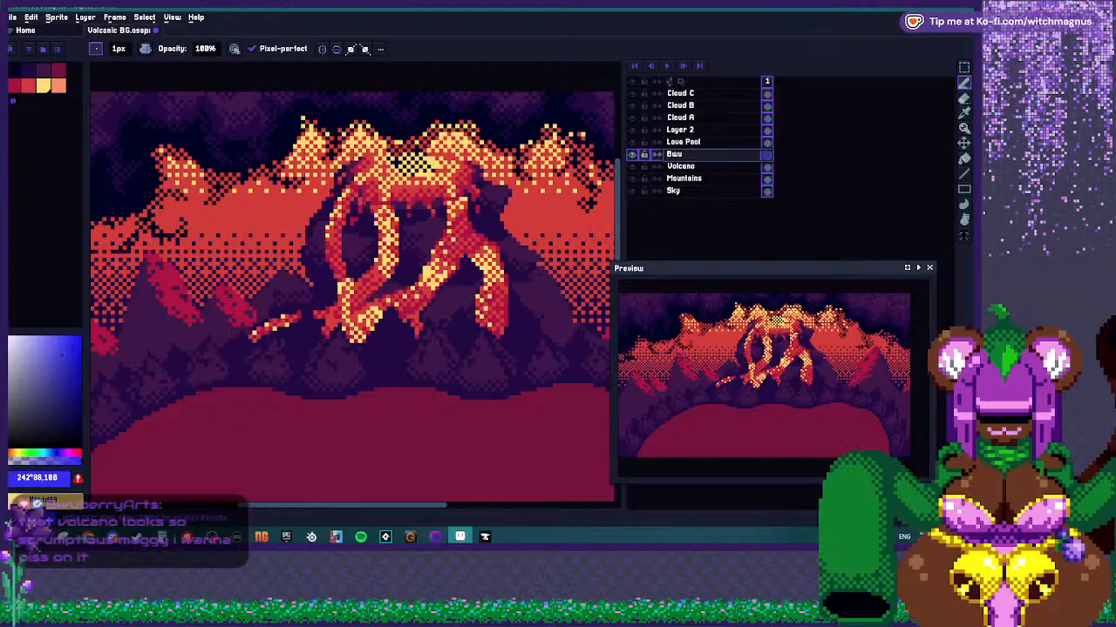
scroll(484, 170, up, 2)
scroll(481, 157, up, 2)
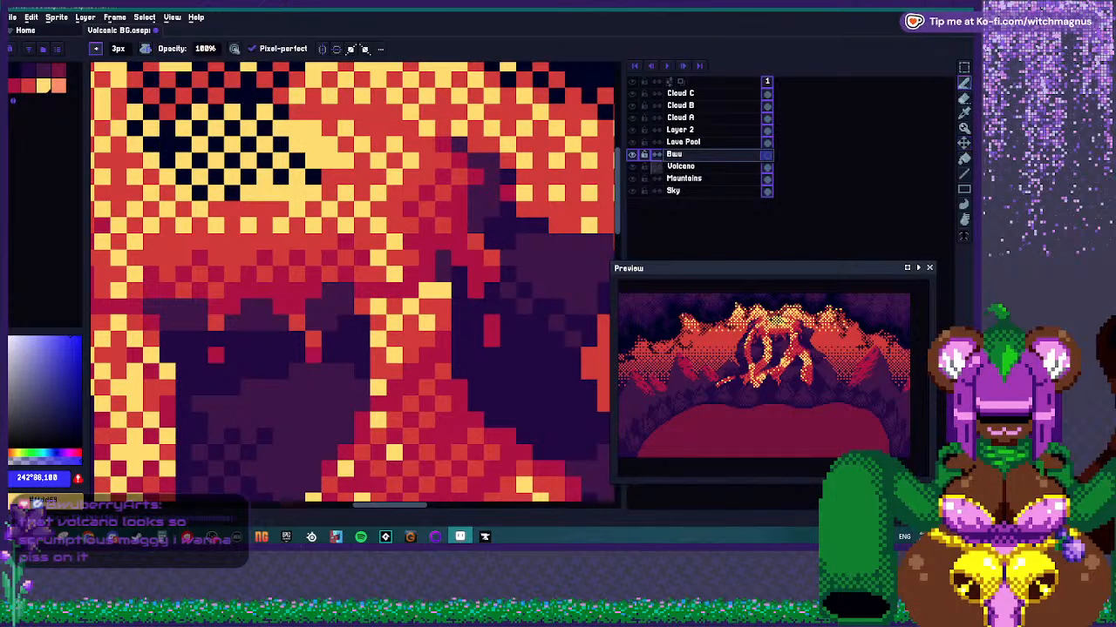
drag(674, 154, 674, 129)
Change the pencil's ink mode, reduce the brush to 1 px and paint a tiny blue body with legs on the right crater rim.
key(e)
key(b)
click(145, 49)
click(168, 66)
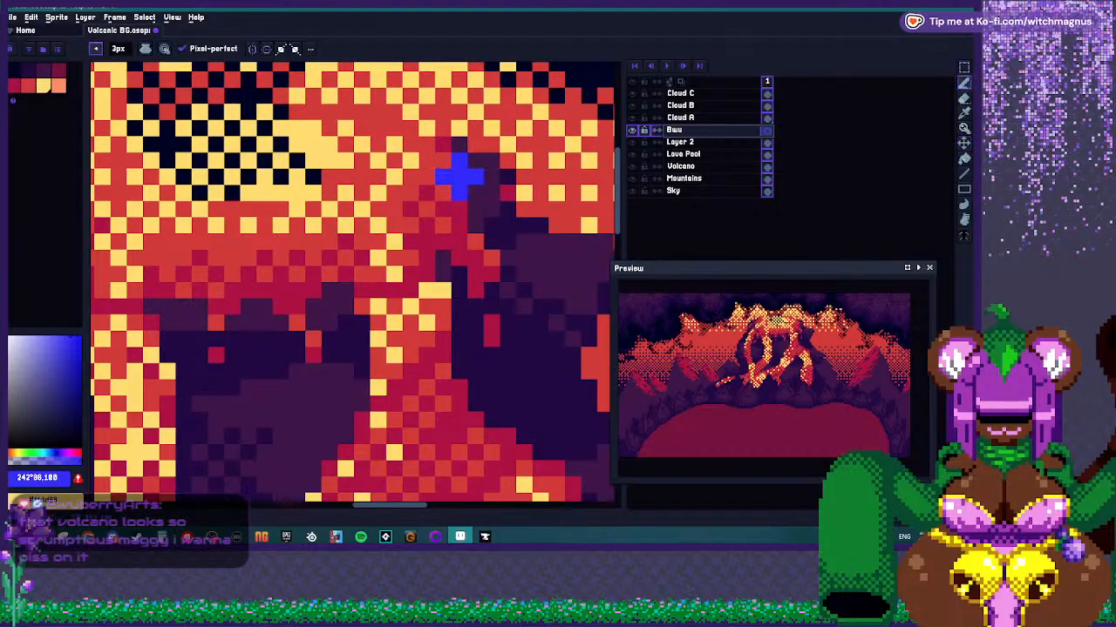
key(minus)
key(minus)
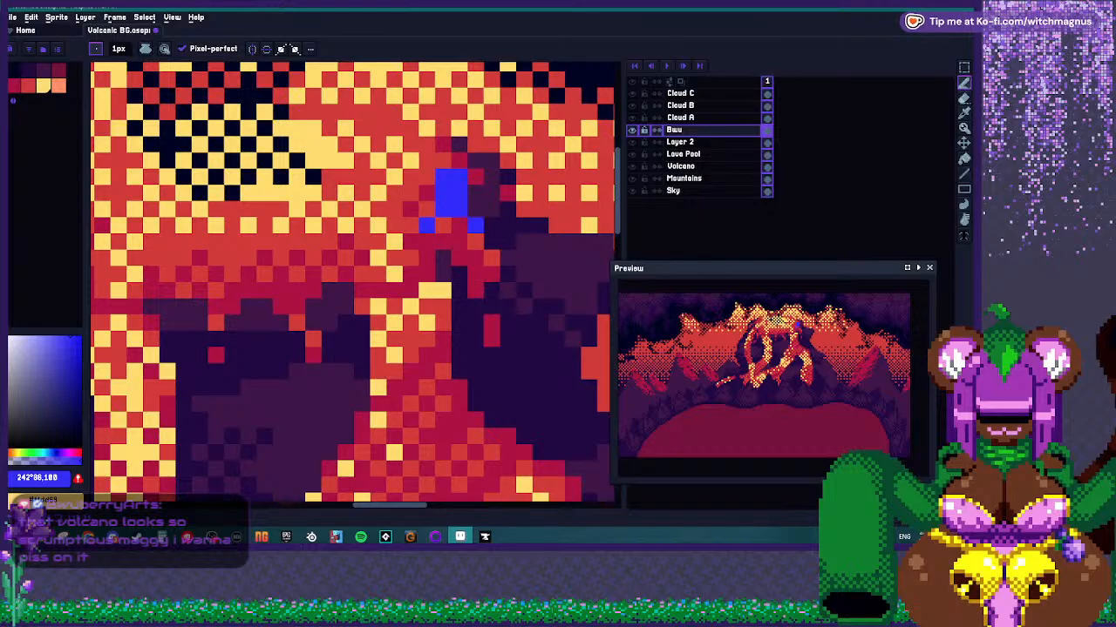
Give the tiny figure a pale face, then resample its blue and frame the head with blue pixels on top and sides.
scroll(416, 266, down, 3)
scroll(416, 266, up, 2)
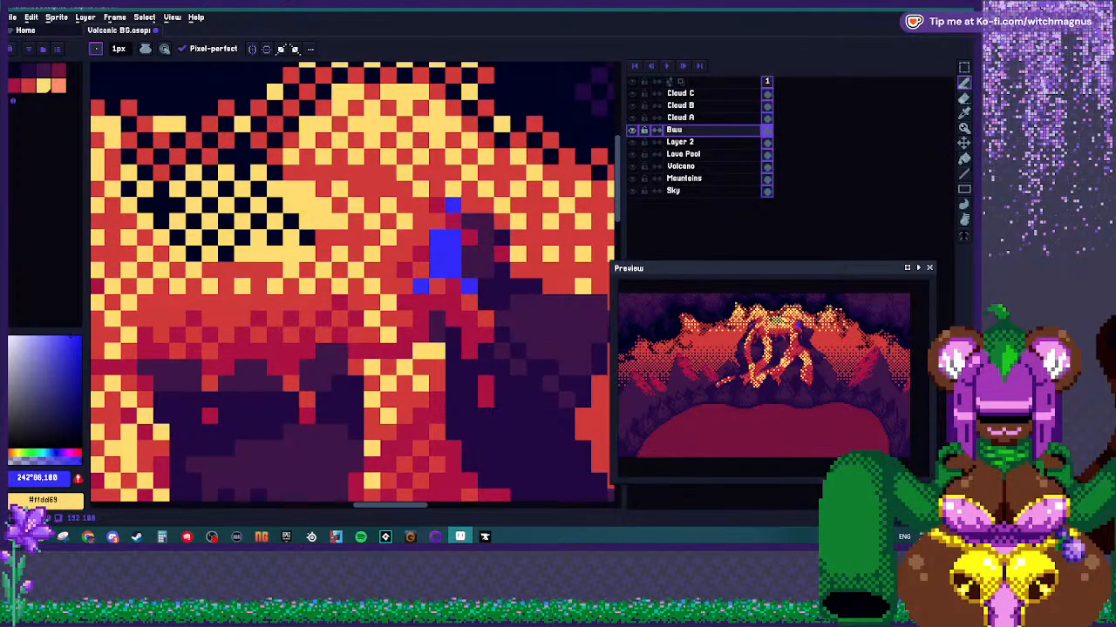
click(8, 445)
click(13, 453)
drag(12, 443, 27, 344)
mouse_move(436, 221)
mouse_down()
mouse_move(452, 205)
mouse_move(437, 205)
mouse_move(469, 204)
mouse_up()
alt+click(440, 261)
click(437, 190)
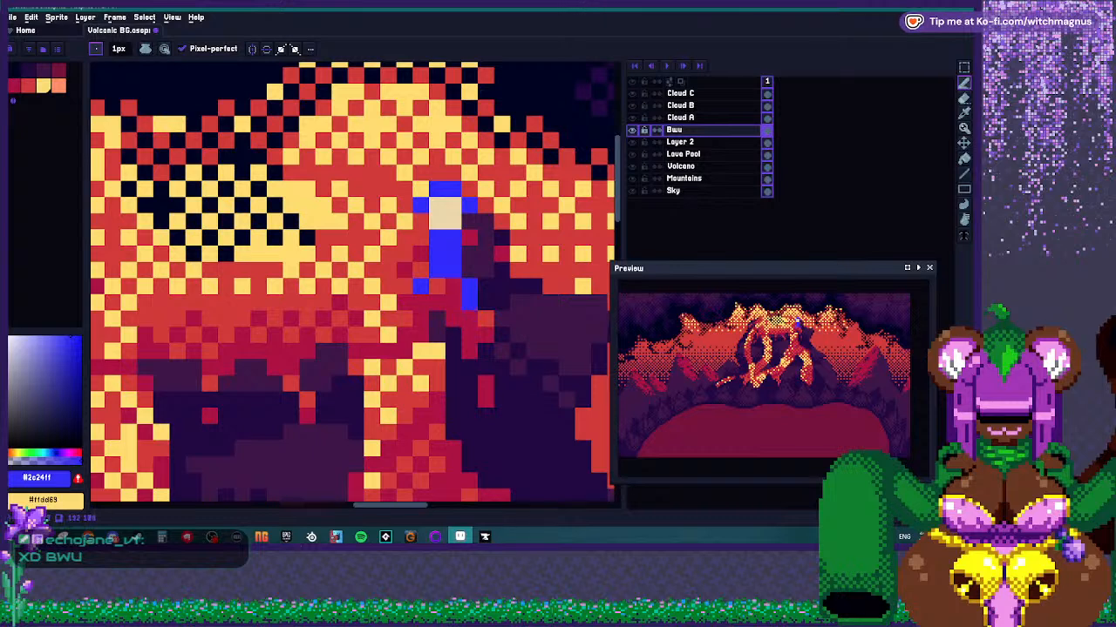
Choose a pale yellow at HSV 64, 15, 100 and paint an arcing stream of pixels from the figure toward the crater.
scroll(511, 277, down, 1)
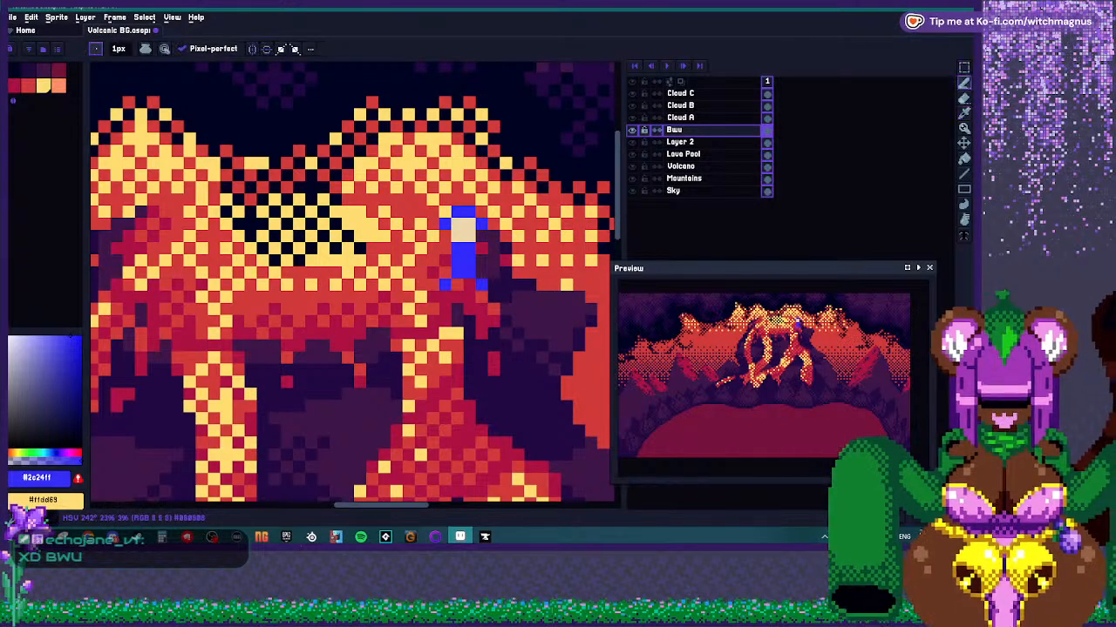
click(19, 453)
click(17, 336)
click(445, 260)
click(433, 248)
click(408, 260)
click(397, 273)
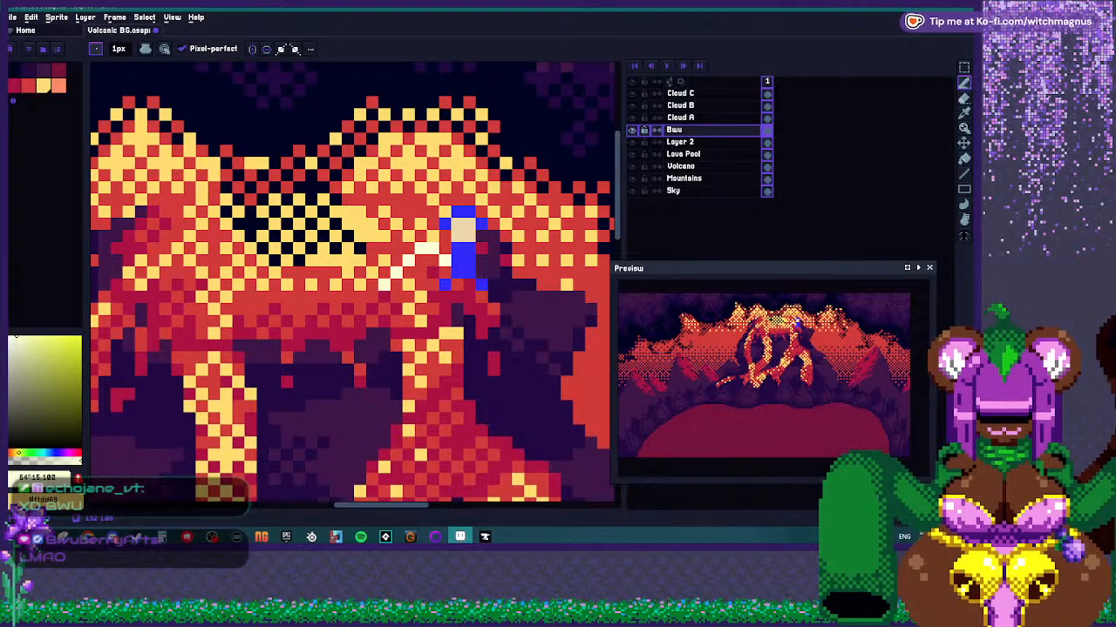
Thicken the pale yellow stream between the tiny figure and the crater by filling in its neighbouring pixels.
click(384, 285)
click(421, 236)
click(397, 249)
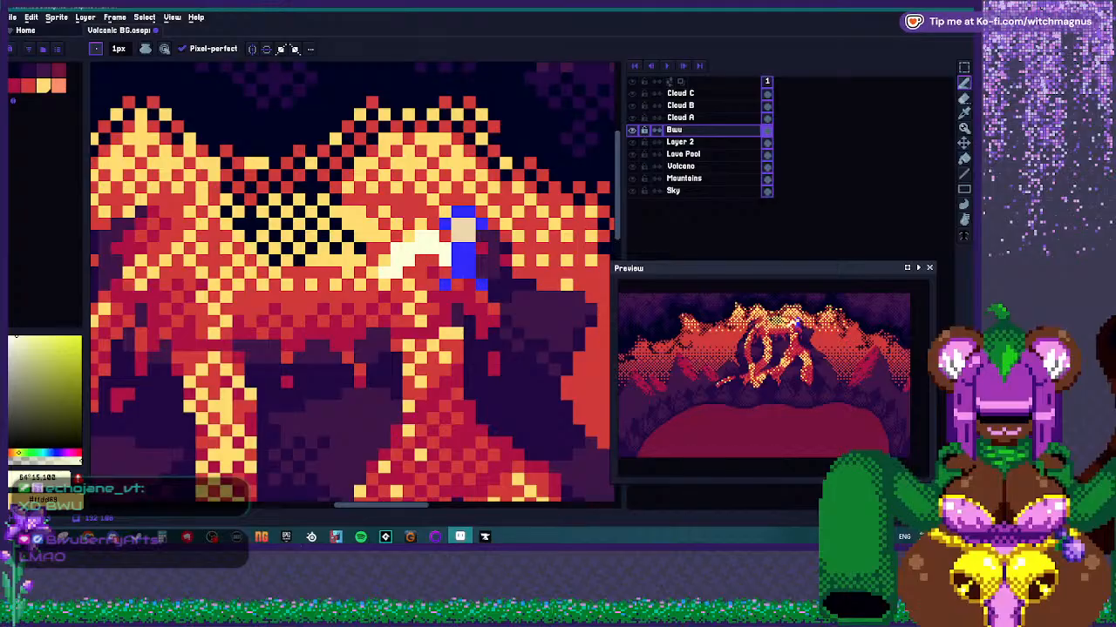
click(372, 322)
Examine how the tiny blue figure and its stream read against the volcano, both close up and from afar.
scroll(463, 235, down, 5)
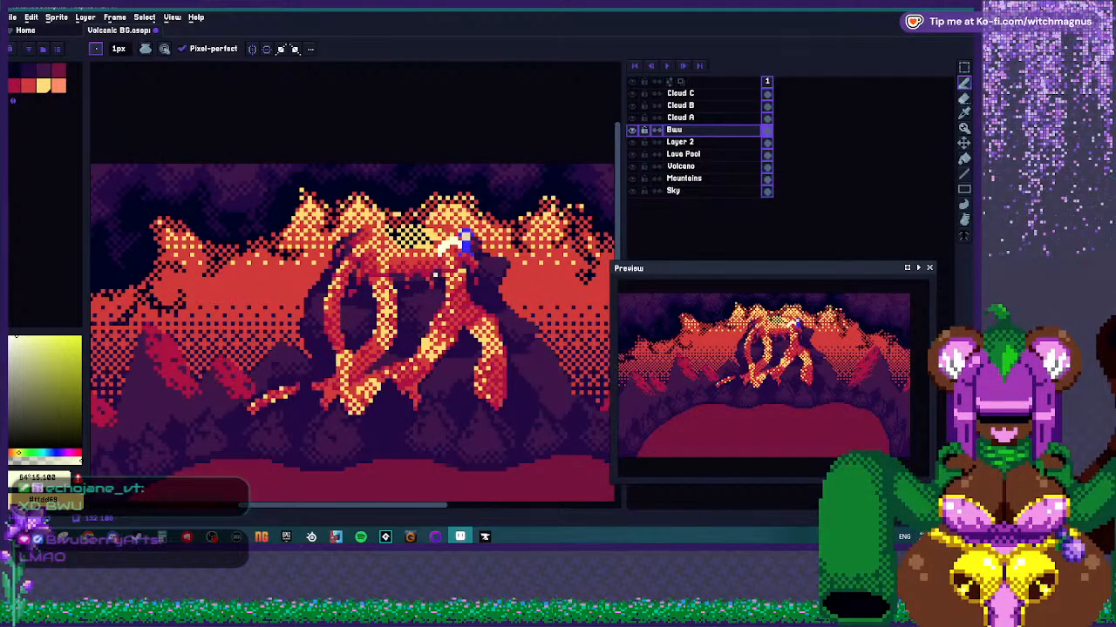
scroll(444, 257, up, 5)
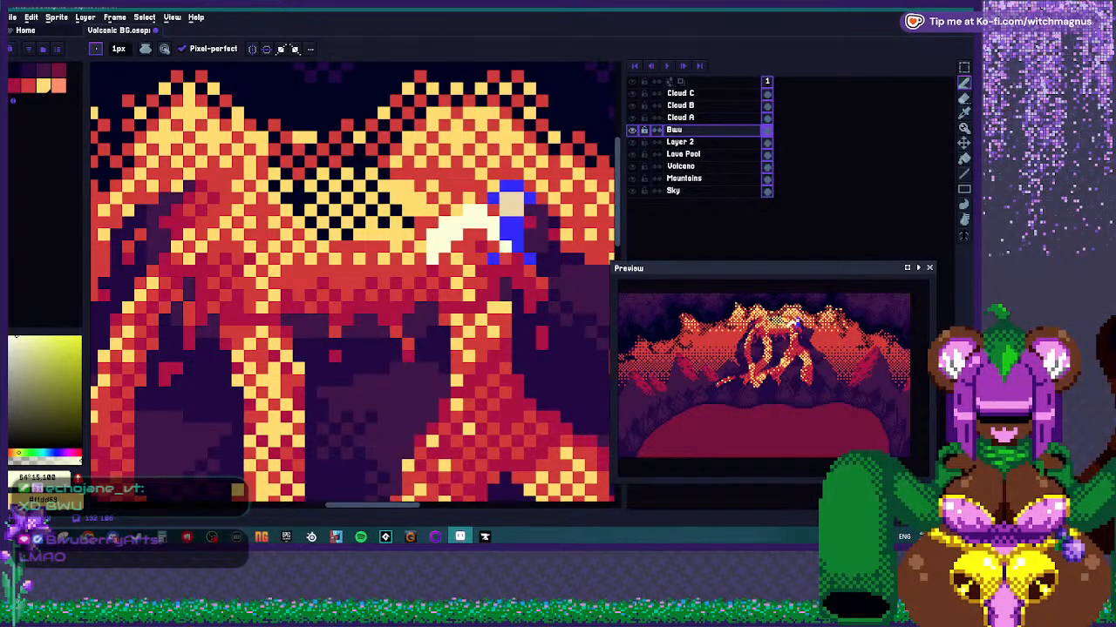
scroll(506, 246, down, 5)
scroll(444, 207, up, 1)
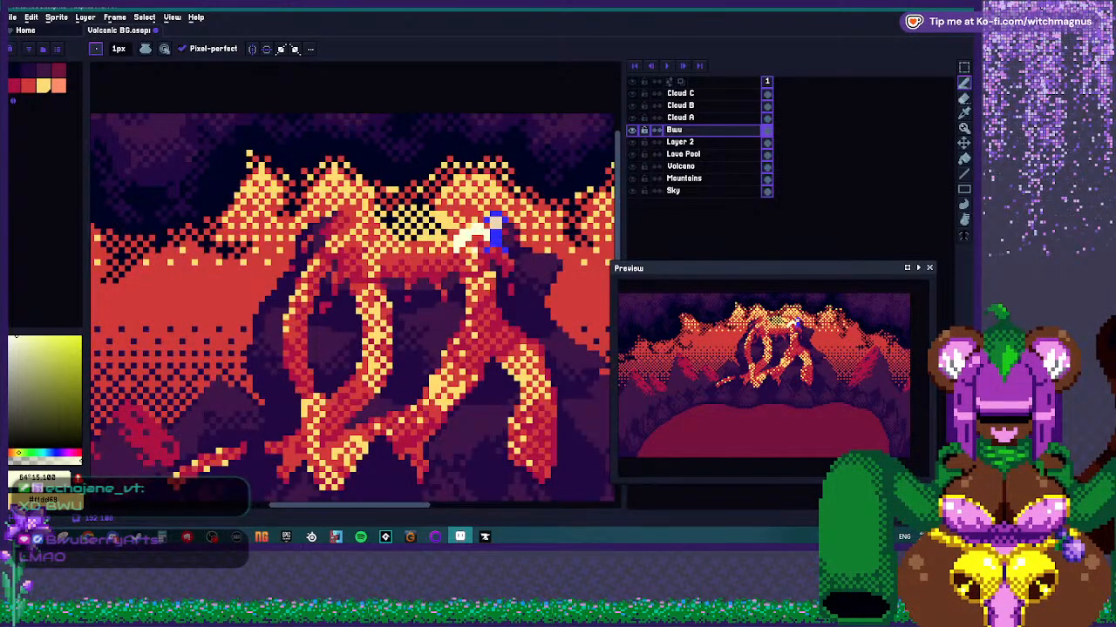
scroll(448, 240, down, 1)
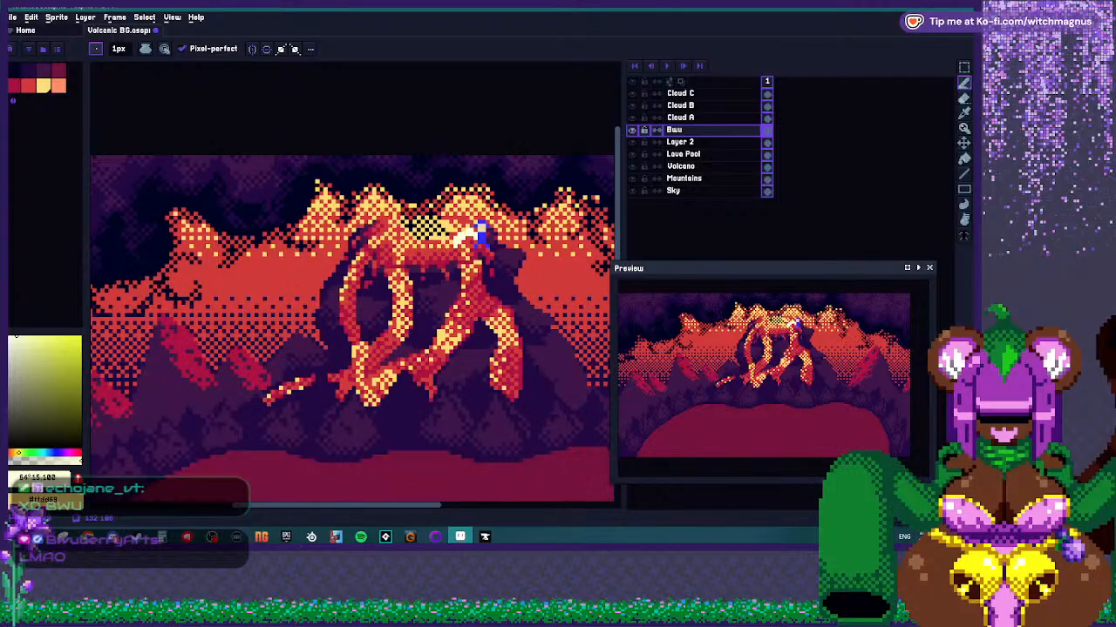
scroll(482, 230, up, 2)
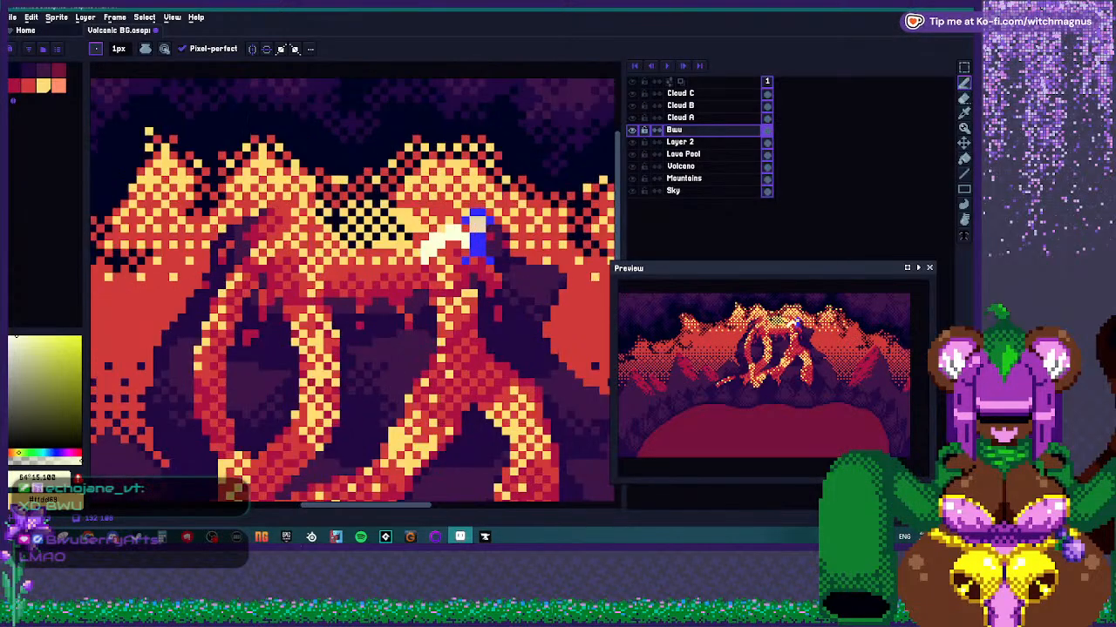
scroll(448, 273, down, 4)
scroll(455, 253, up, 4)
Sample the figure's blue #2c24ff and paint over the upper row of its pale face.
key(alt)
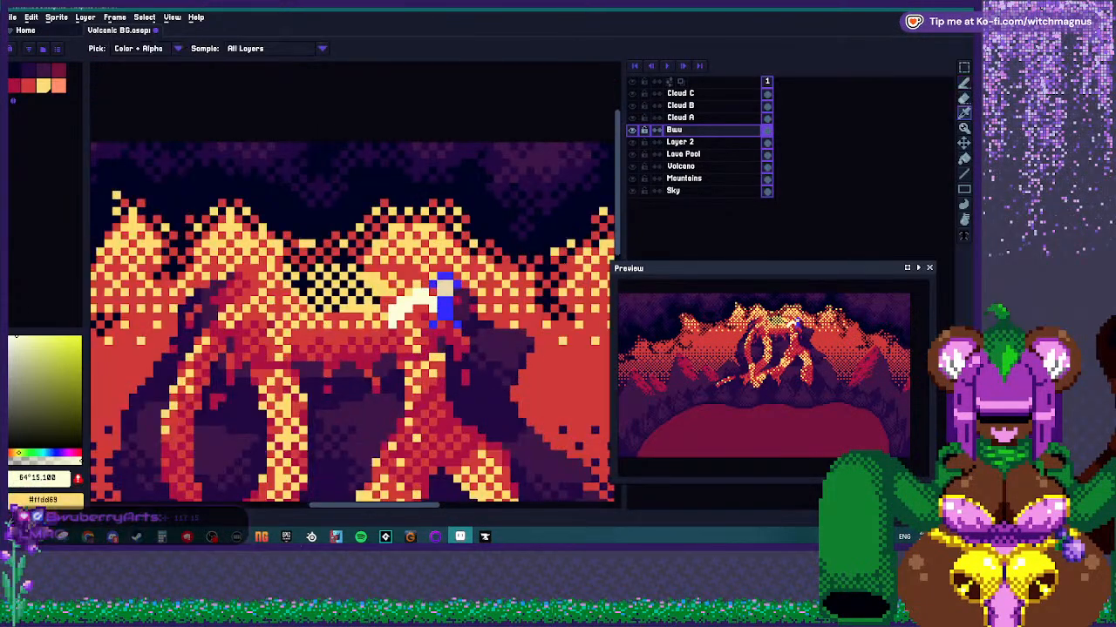
alt+click(443, 277)
scroll(439, 285, up, 1)
drag(441, 284, 453, 284)
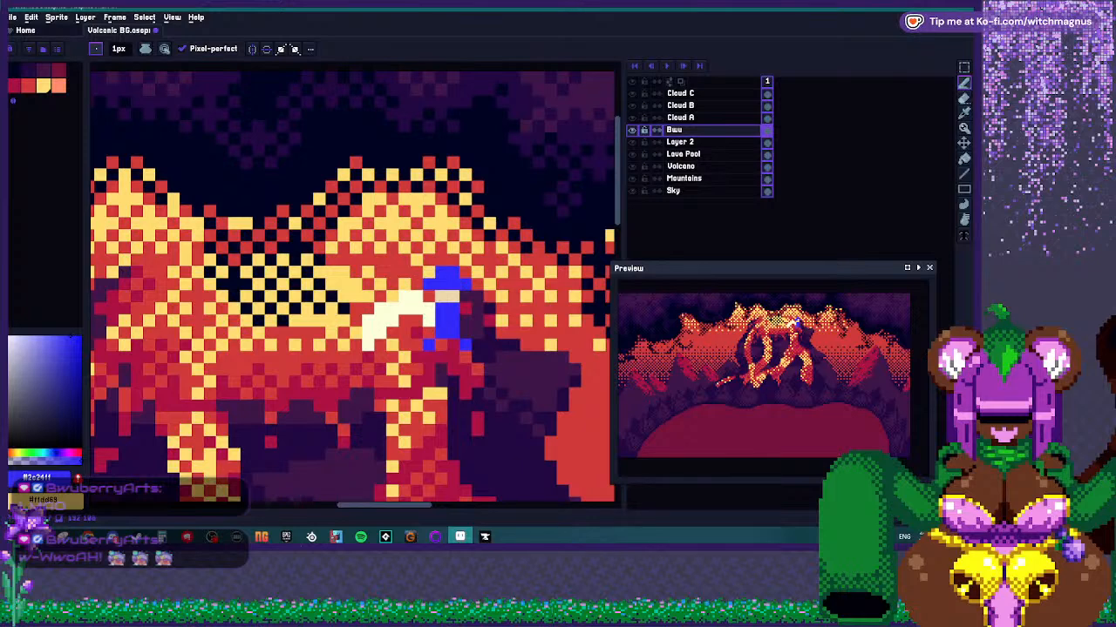
Check the figure within the whole scene and save the file.
scroll(450, 277, down, 3)
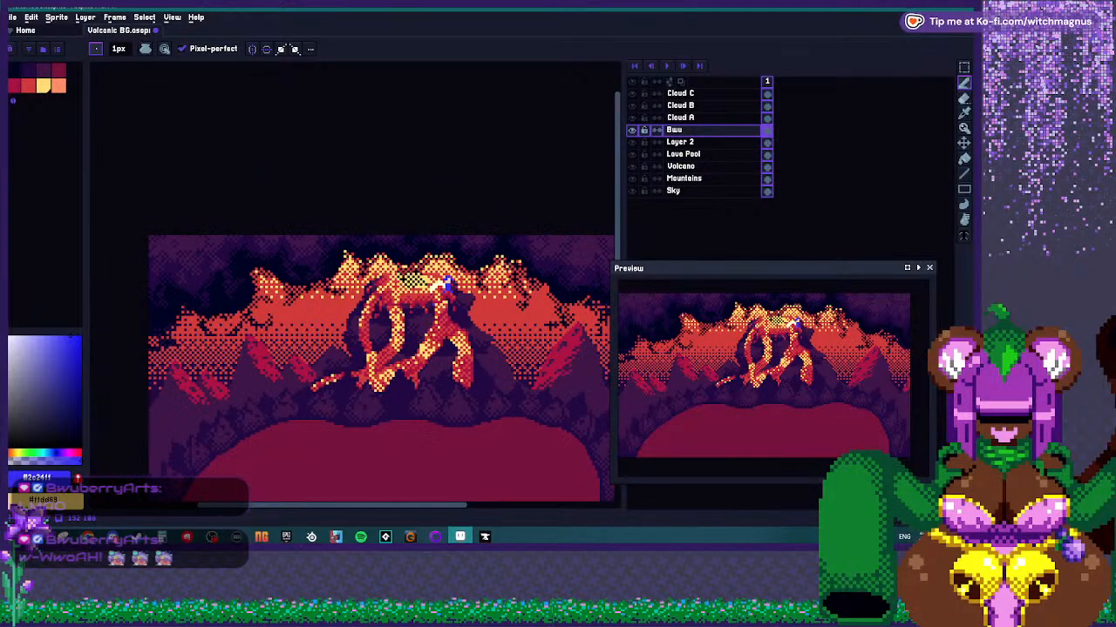
scroll(445, 282, up, 3)
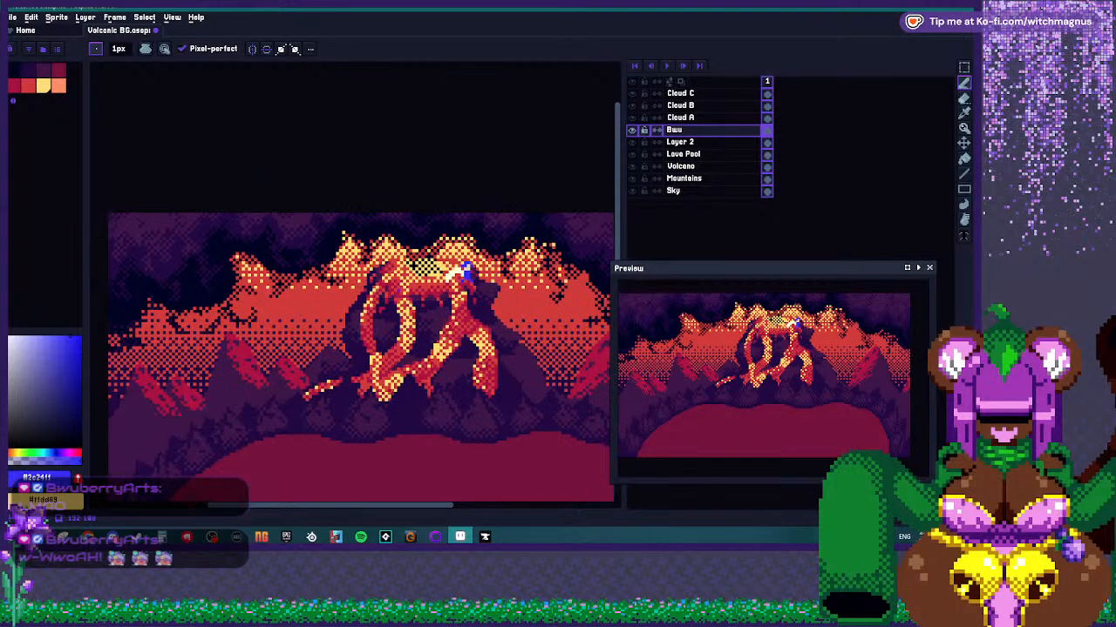
scroll(449, 258, down, 3)
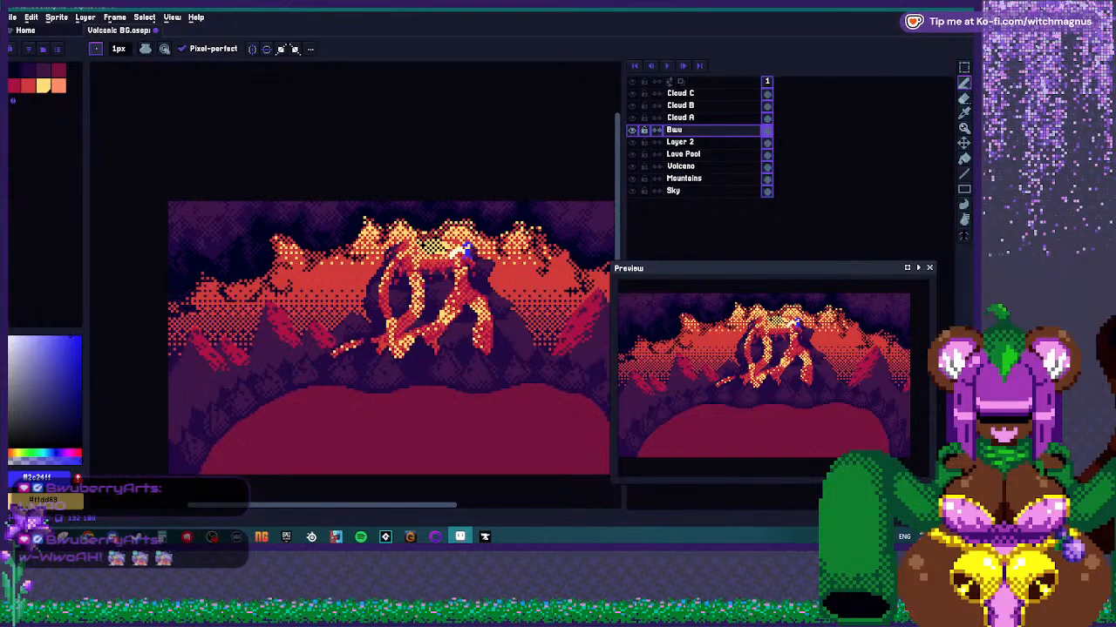
scroll(452, 249, up, 1)
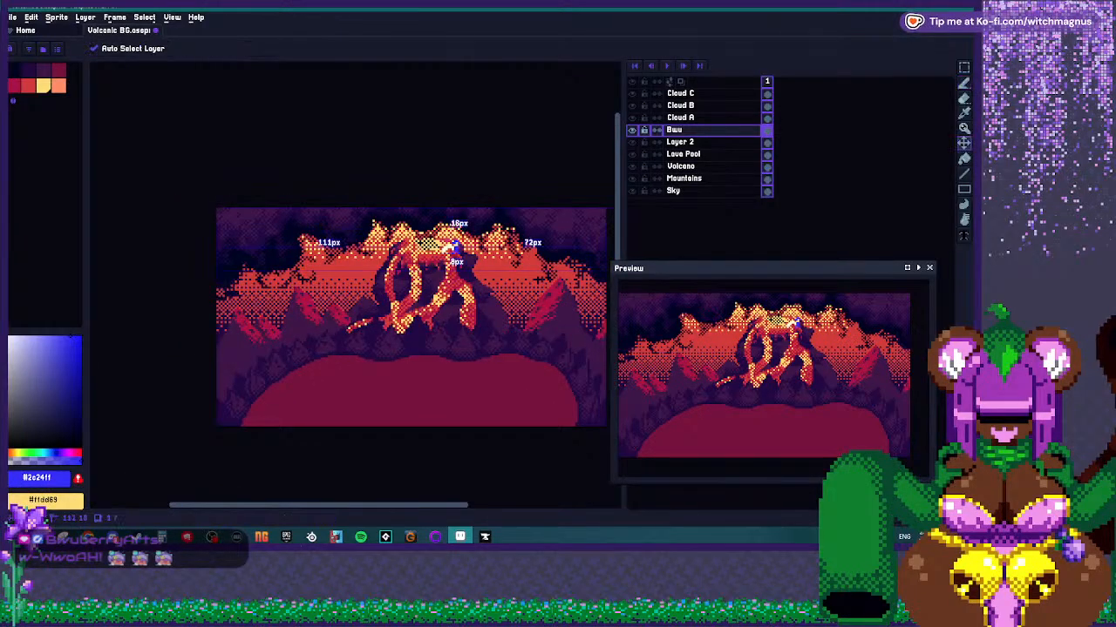
key(ctrl+s)
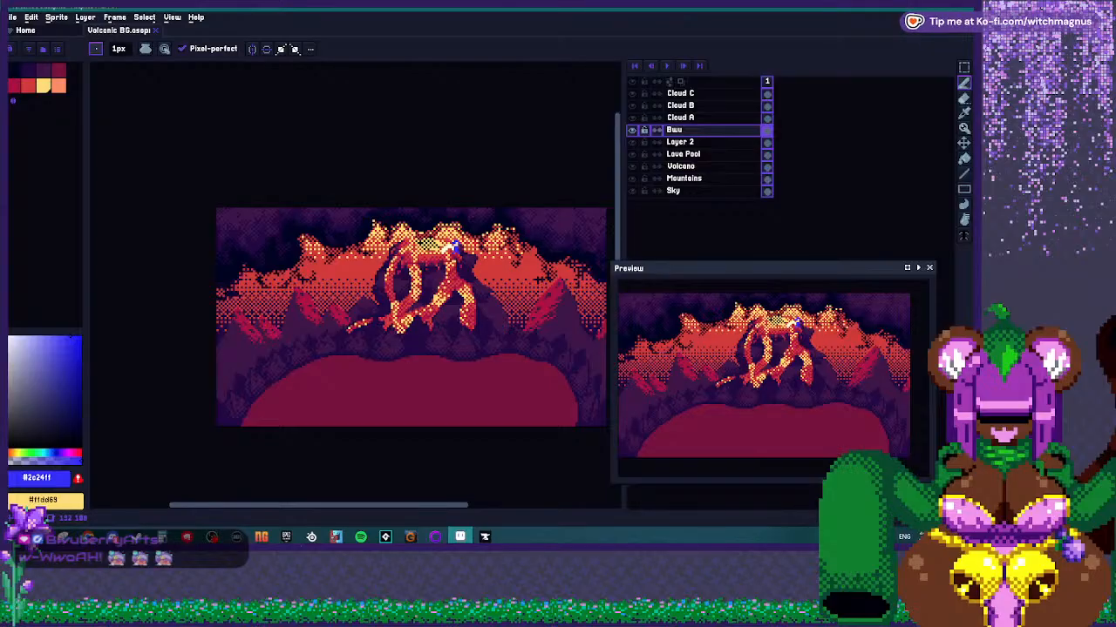
Sample the crimson #ac1242 and paint it over yellow pixels along the right edge of the central lava tip on the Volcano layer.
scroll(453, 246, up, 3)
scroll(462, 247, down, 2)
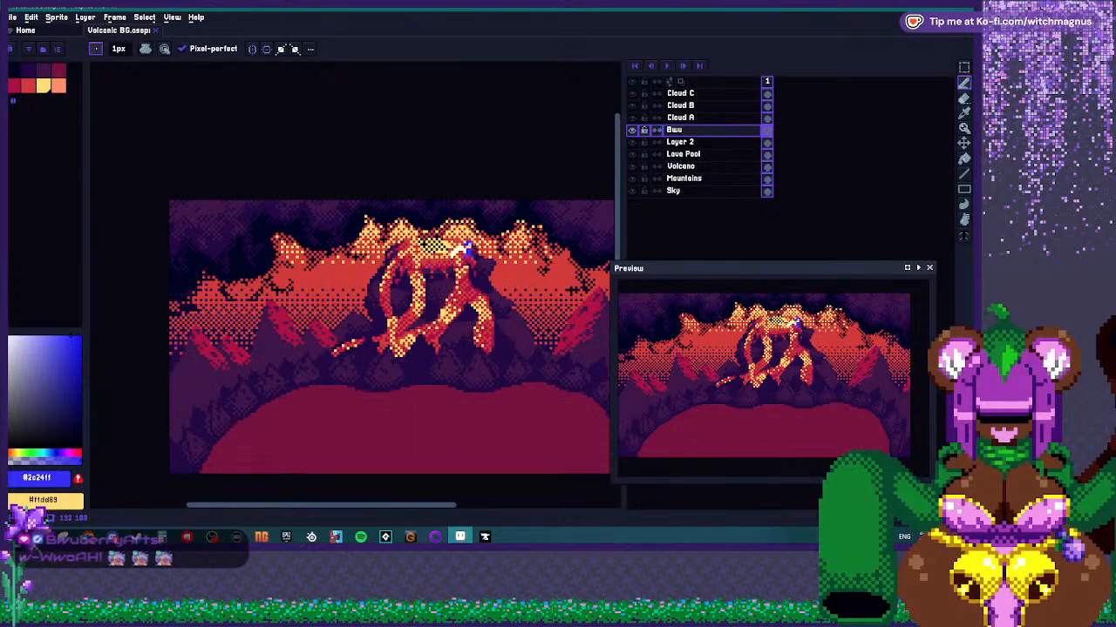
scroll(366, 366, up, 1)
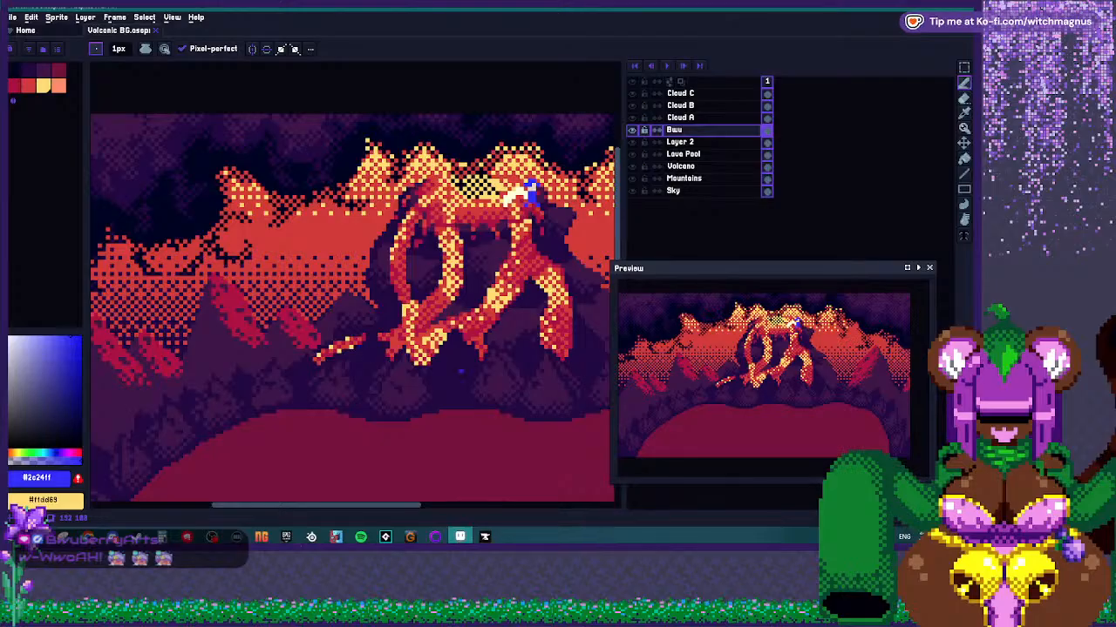
scroll(460, 370, up, 2)
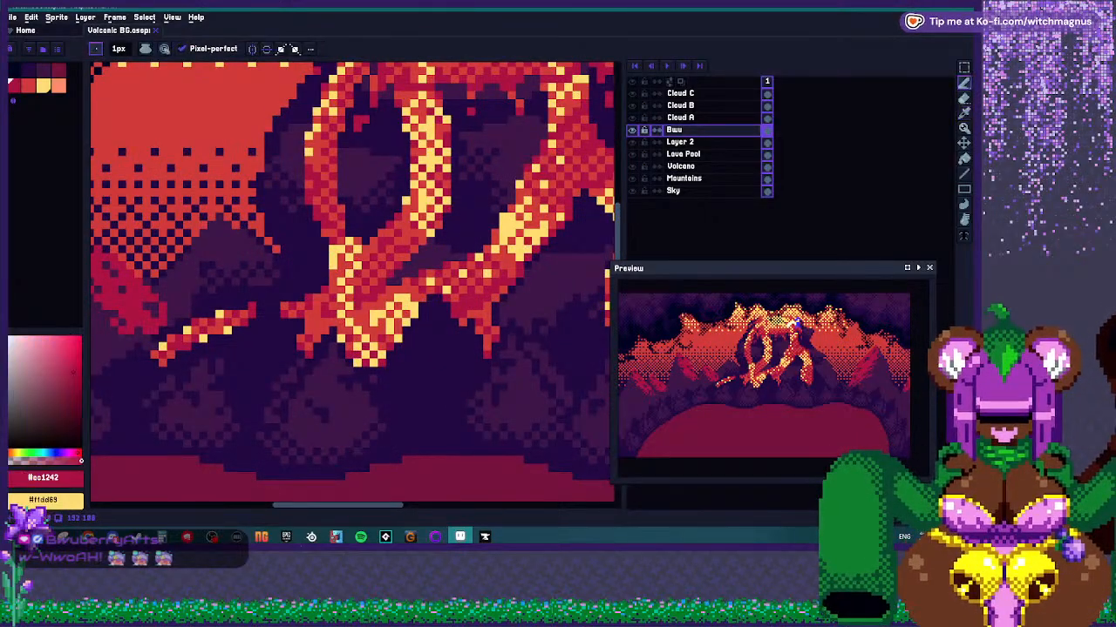
click(680, 165)
click(632, 165)
click(632, 165)
scroll(366, 262, up, 3)
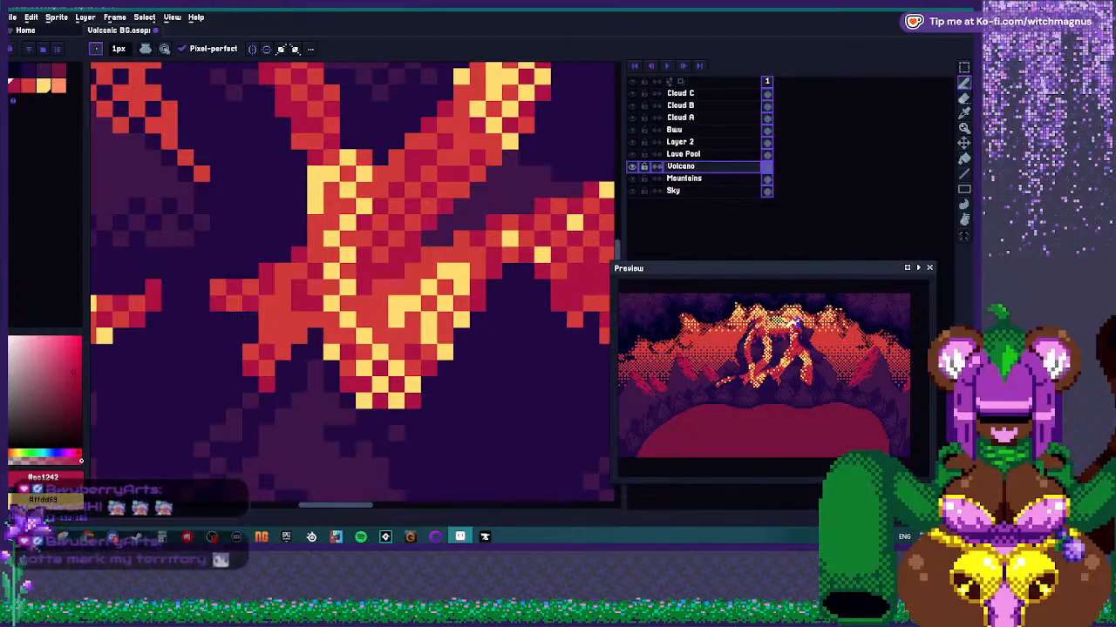
click(444, 353)
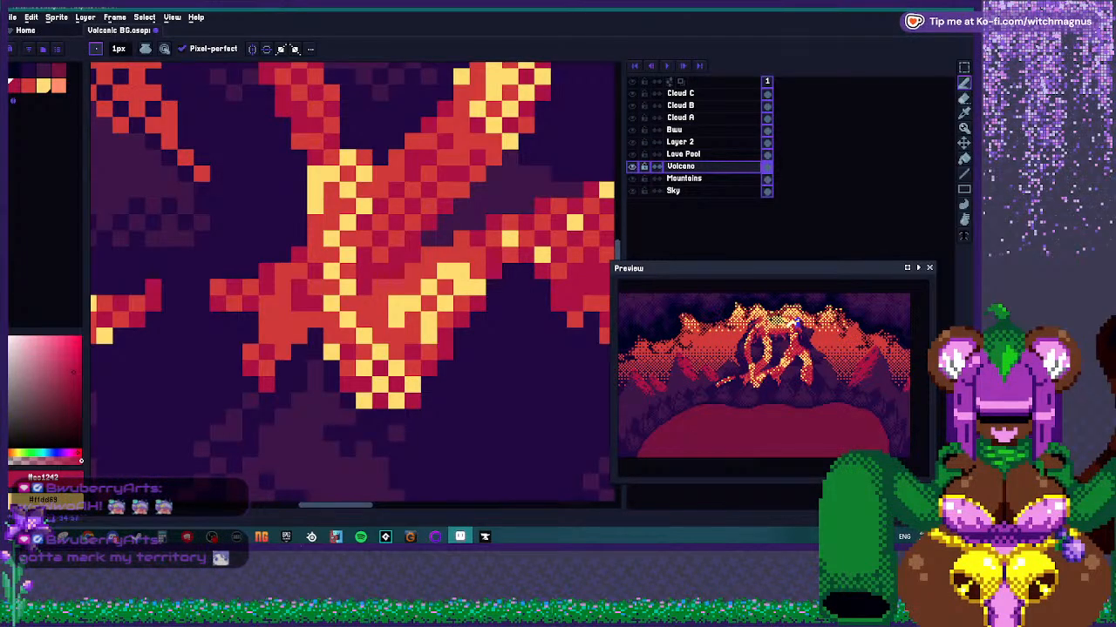
Sample the lighter red #d23b38 from the central lava tip and save the file.
scroll(381, 353, down, 2)
scroll(381, 352, up, 3)
alt+click(376, 357)
scroll(394, 348, down, 4)
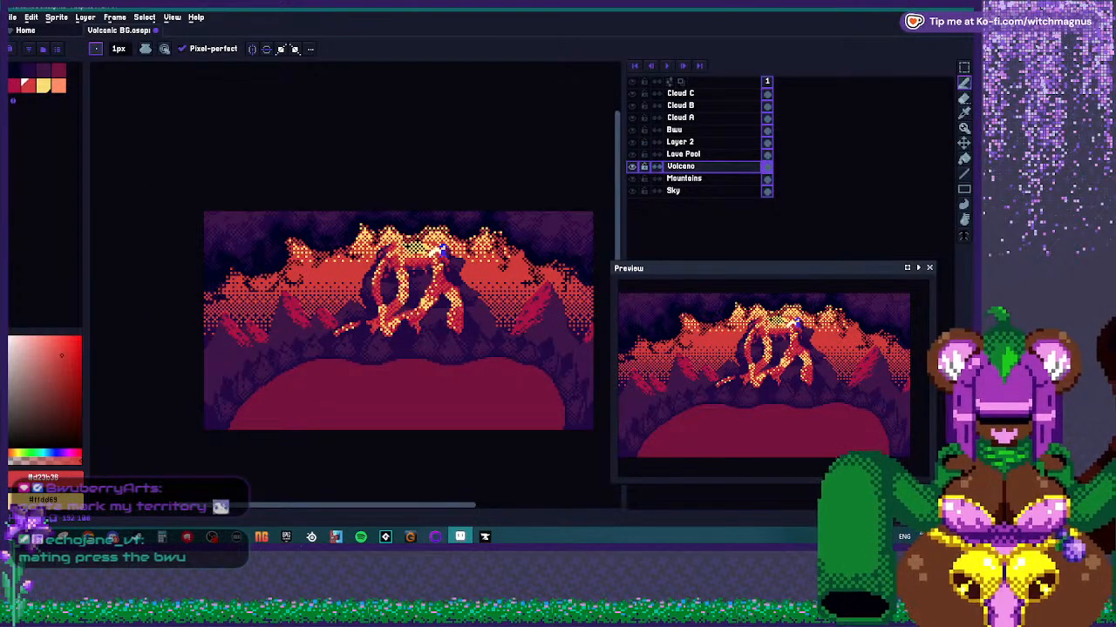
scroll(454, 230, up, 1)
key(ctrl+s)
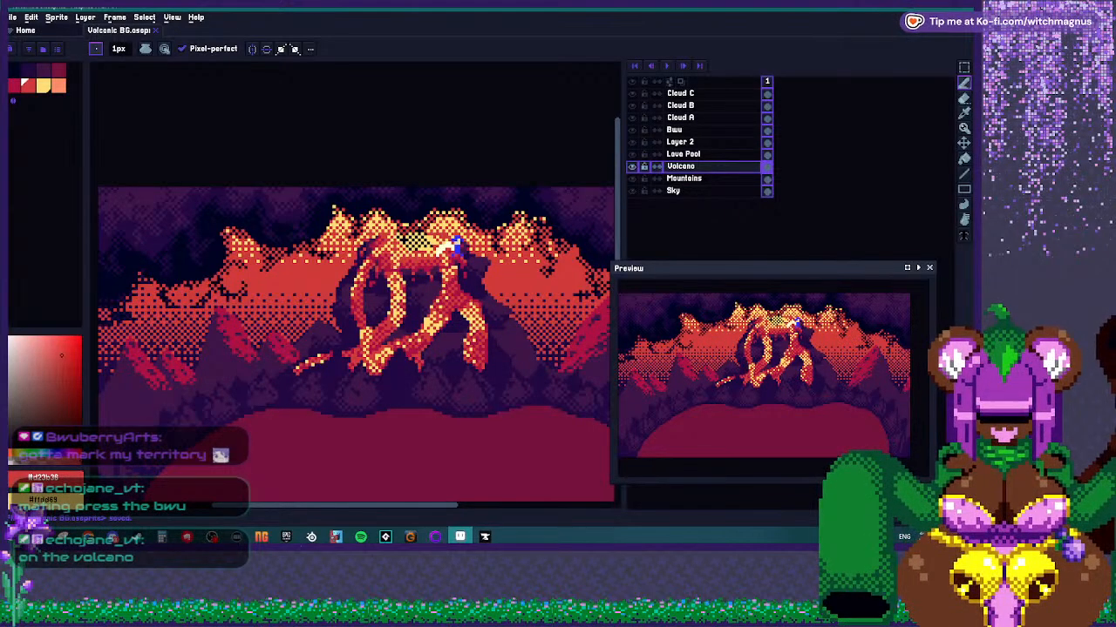
Erase the blue figure and its stream from the Bwu layer with an 11 px eraser.
scroll(475, 295, up, 4)
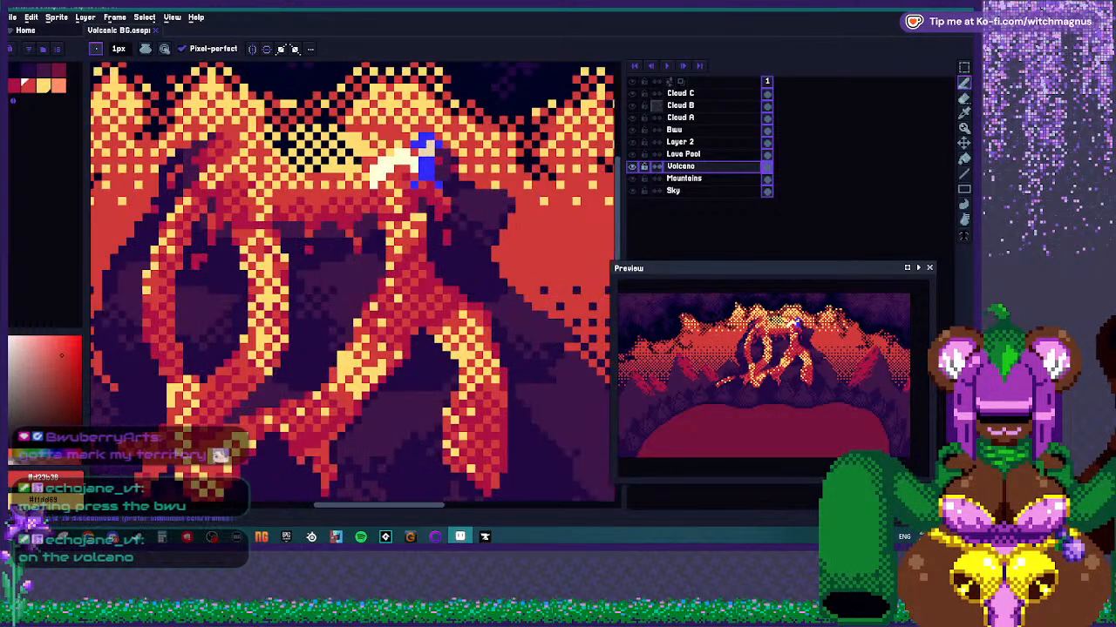
click(697, 130)
key(ctrl)
drag(393, 150, 414, 177)
scroll(411, 172, down, 4)
scroll(401, 153, up, 5)
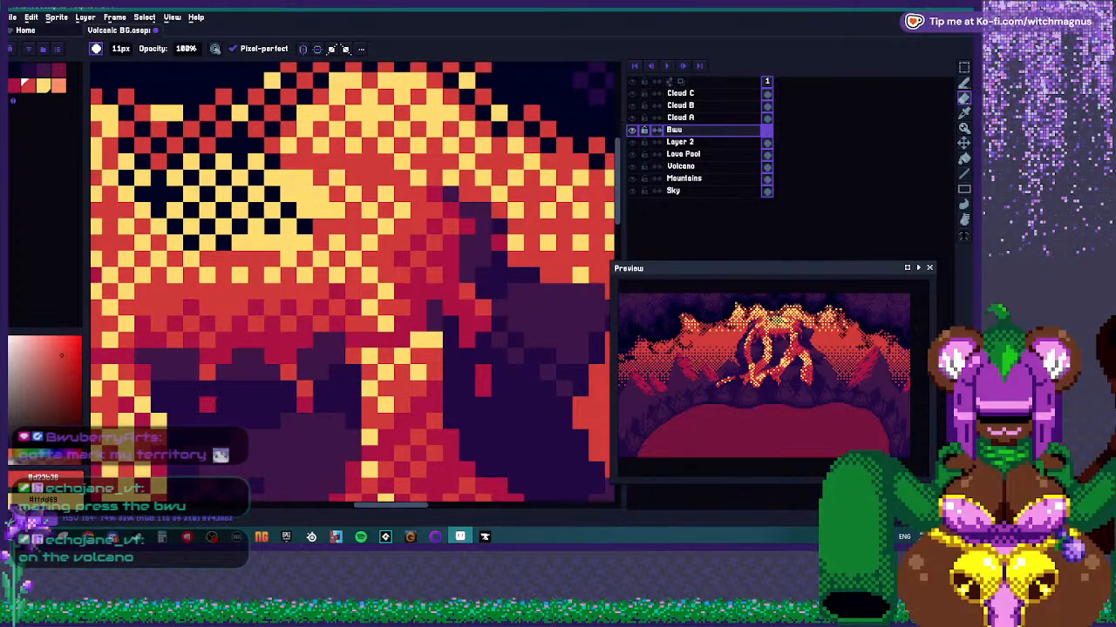
Choose a pale cream at HSV 50, 29, 88 and paint two small facing marks on the right crater rim.
click(56, 457)
key(b)
click(18, 457)
click(27, 348)
key(e)
key(b)
key(ctrl)
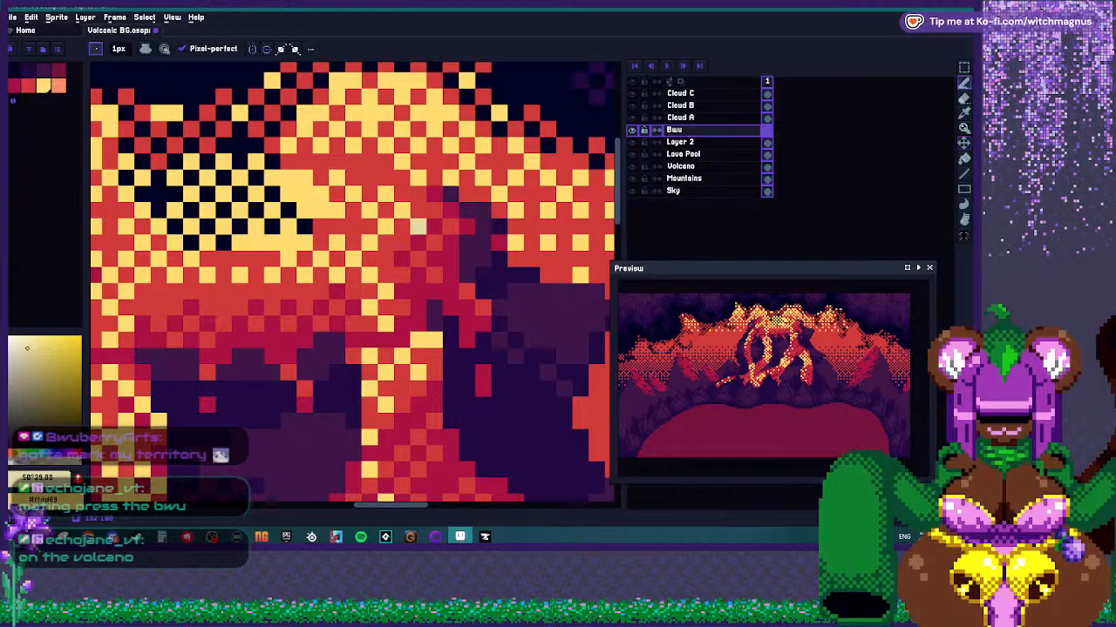
drag(419, 226, 403, 225)
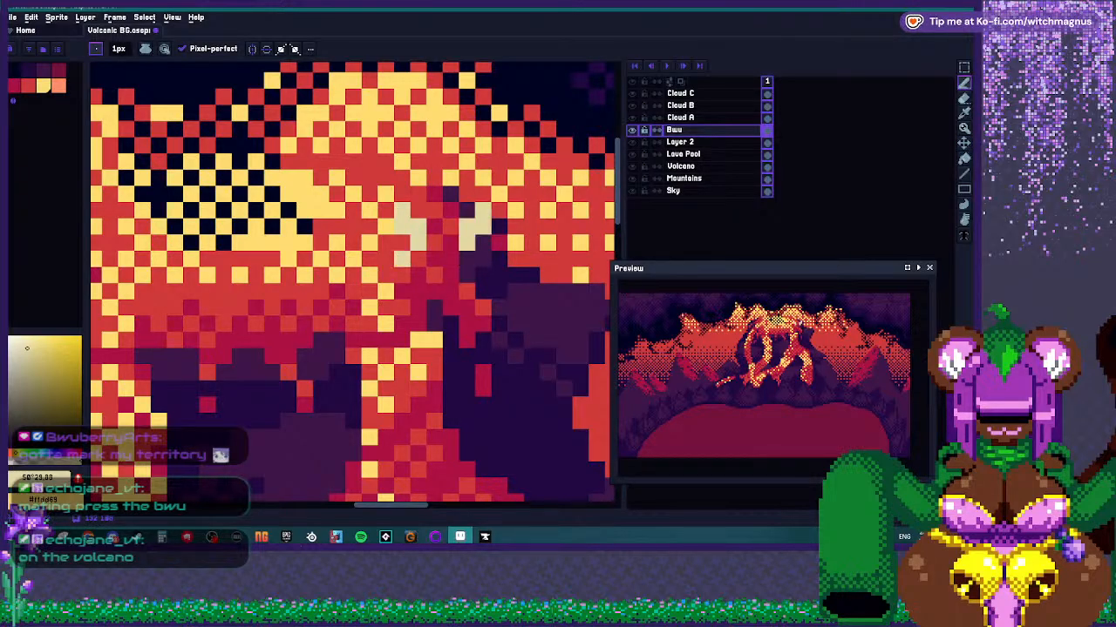
Choose a muted brown at HSV 12, 35, 45 and paint an arched shape linking the two cream marks.
drag(16, 454, 9, 453)
drag(27, 351, 32, 396)
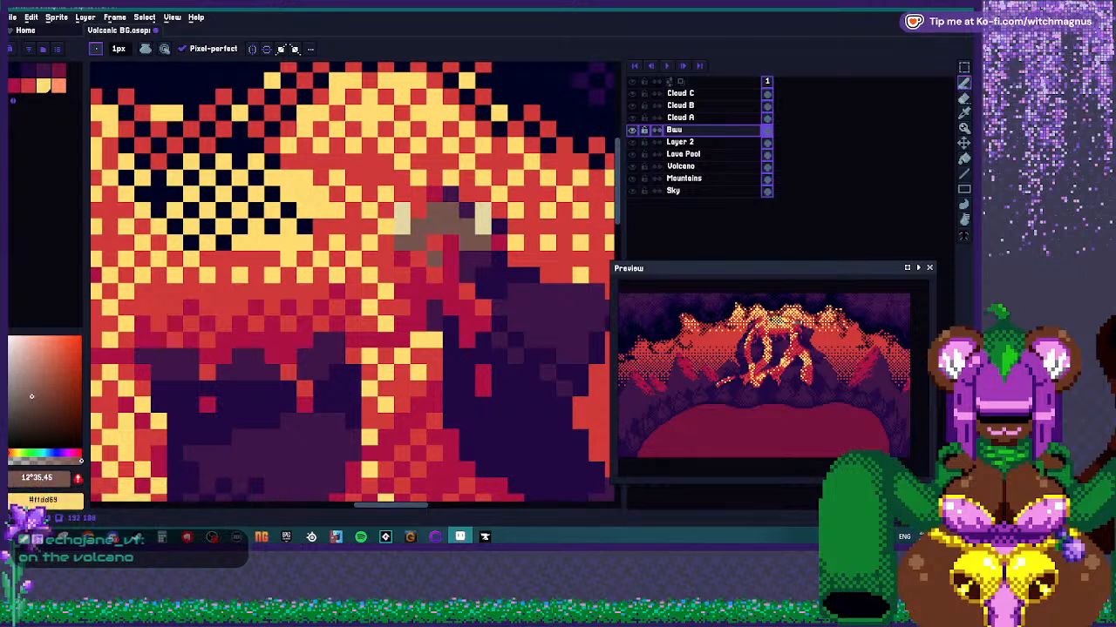
scroll(423, 174, up, 1)
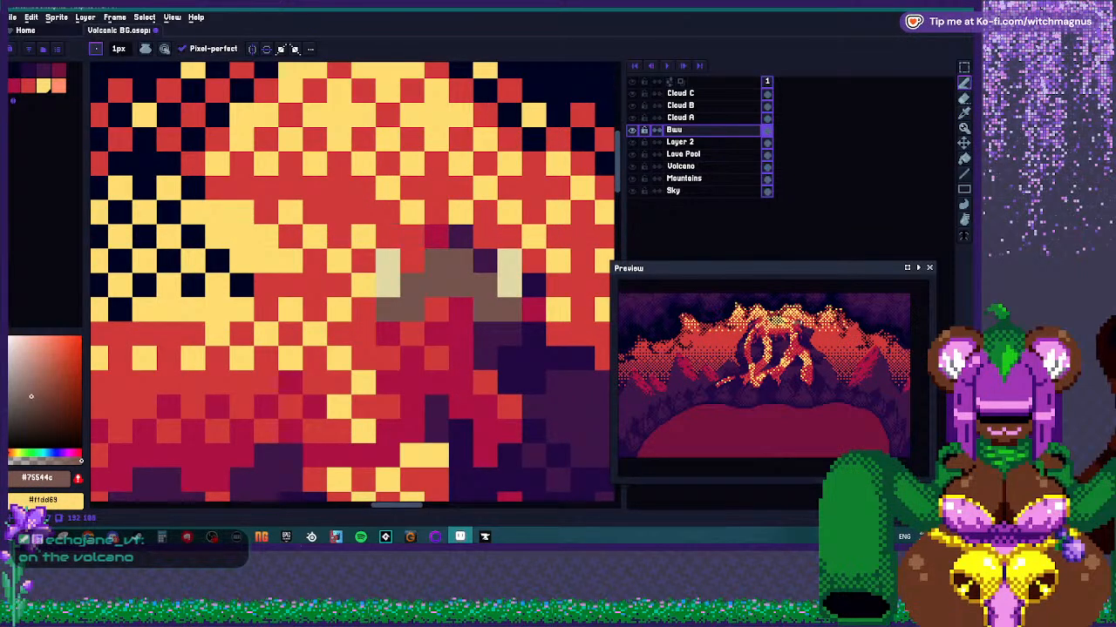
click(62, 453)
click(28, 353)
click(31, 342)
click(461, 211)
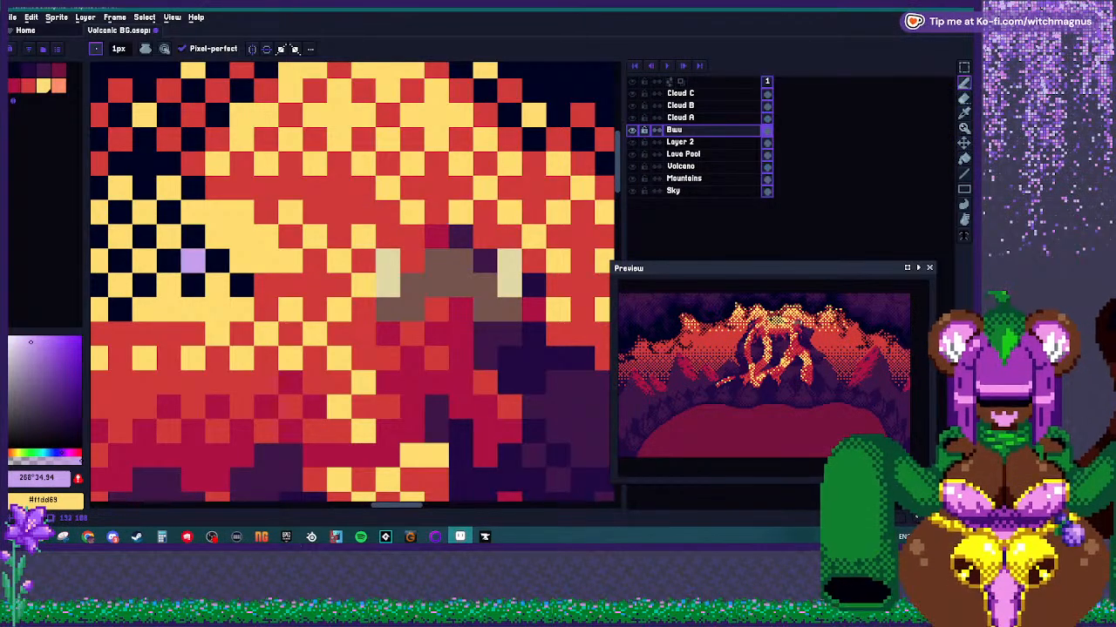
Choose a dark purple at HSV 290, 72, 50 and paint a stepped cap over the brown arch.
click(65, 453)
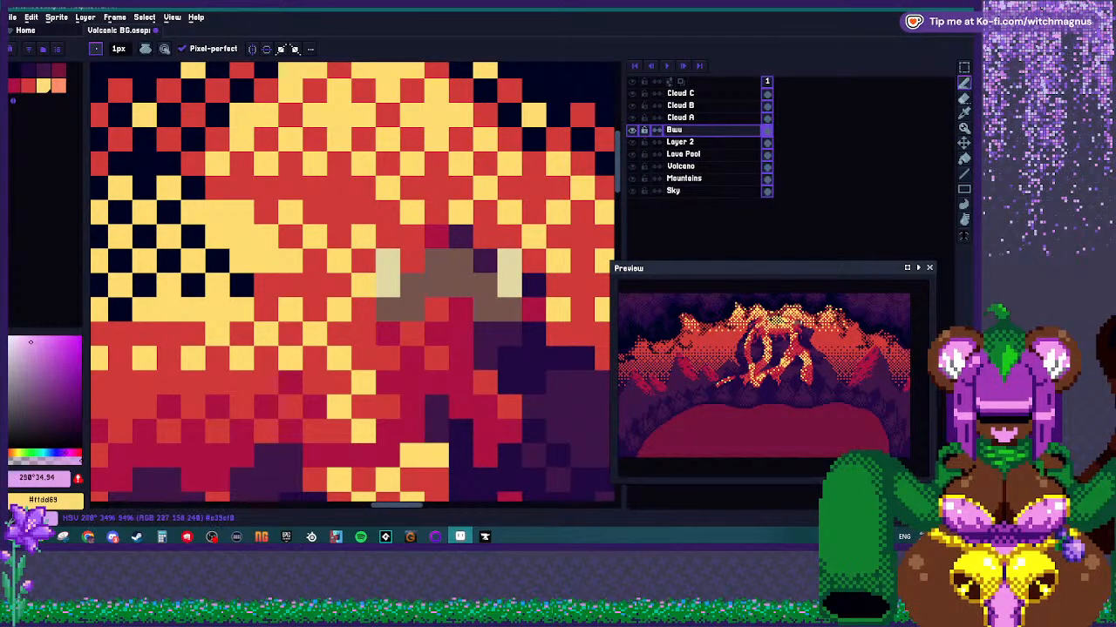
click(23, 338)
click(60, 387)
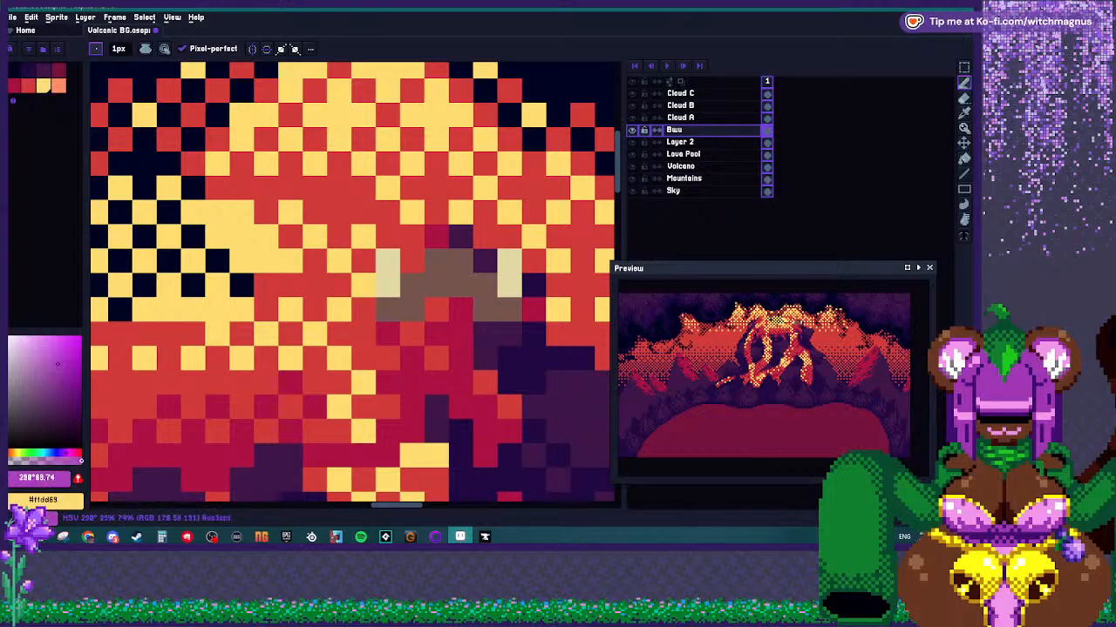
click(461, 212)
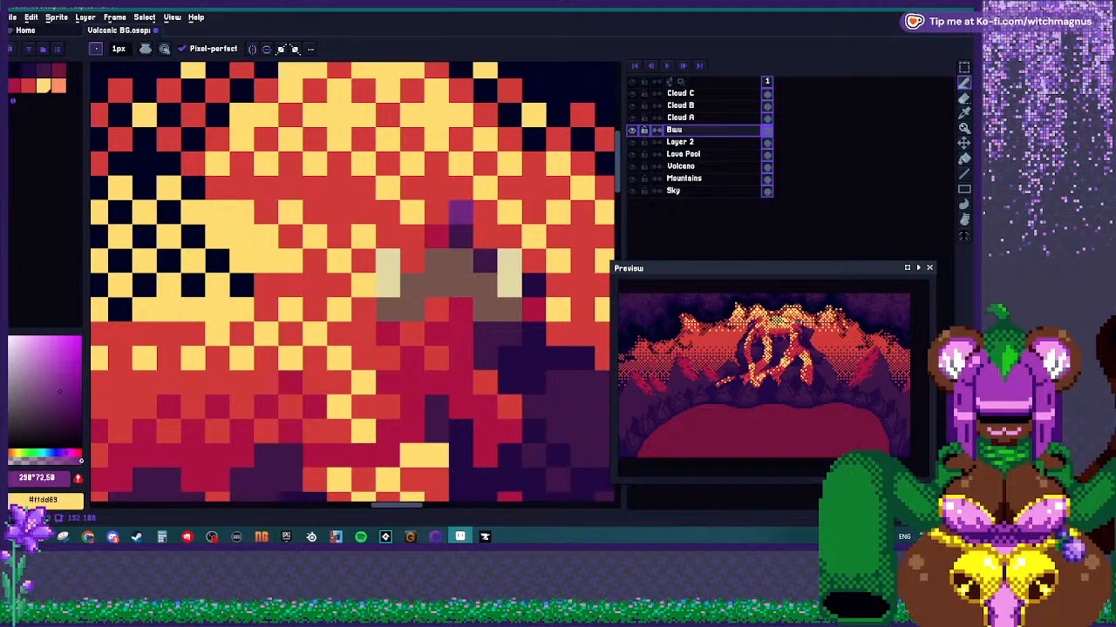
click(436, 211)
click(436, 236)
click(461, 237)
click(485, 236)
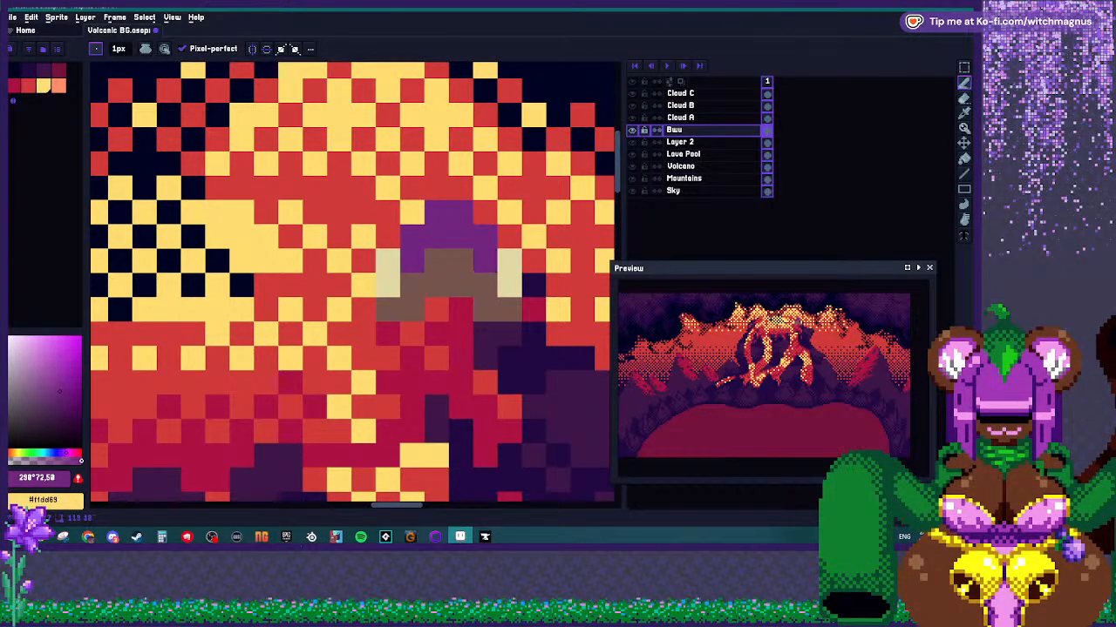
Sample the cream #e2d8a0 and add one pixel diagonally above and outside each cream mark.
alt+click(387, 285)
click(363, 236)
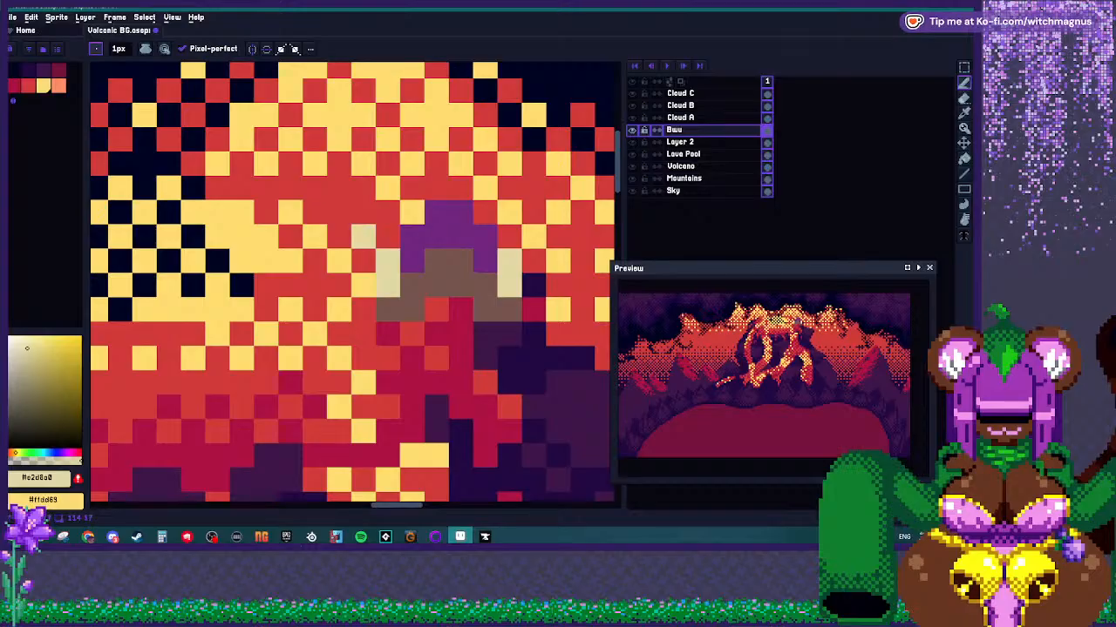
click(533, 236)
Hide every layer except Bwu, sample the purple #722481 and paint over the right brown pixel beneath the cap.
drag(632, 92, 631, 190)
click(632, 129)
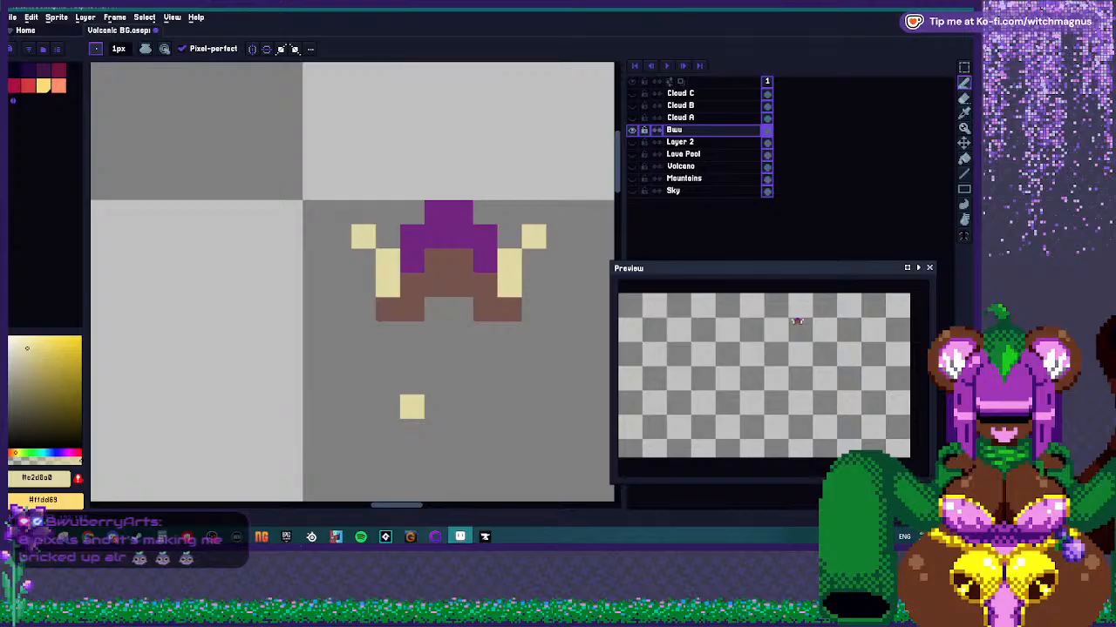
alt+click(435, 212)
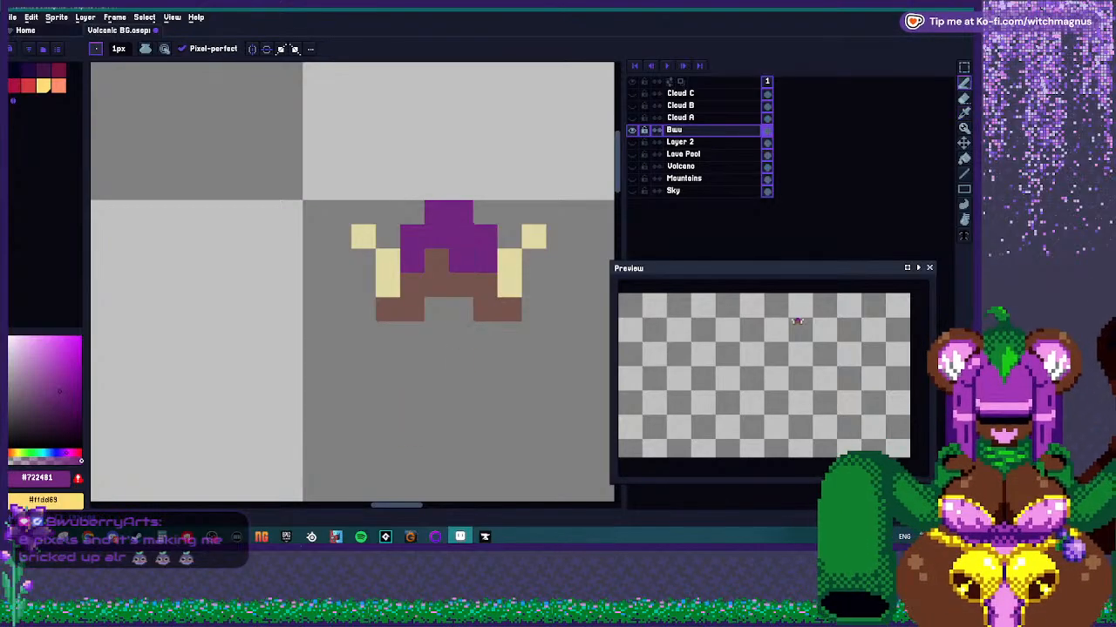
scroll(437, 339, down, 4)
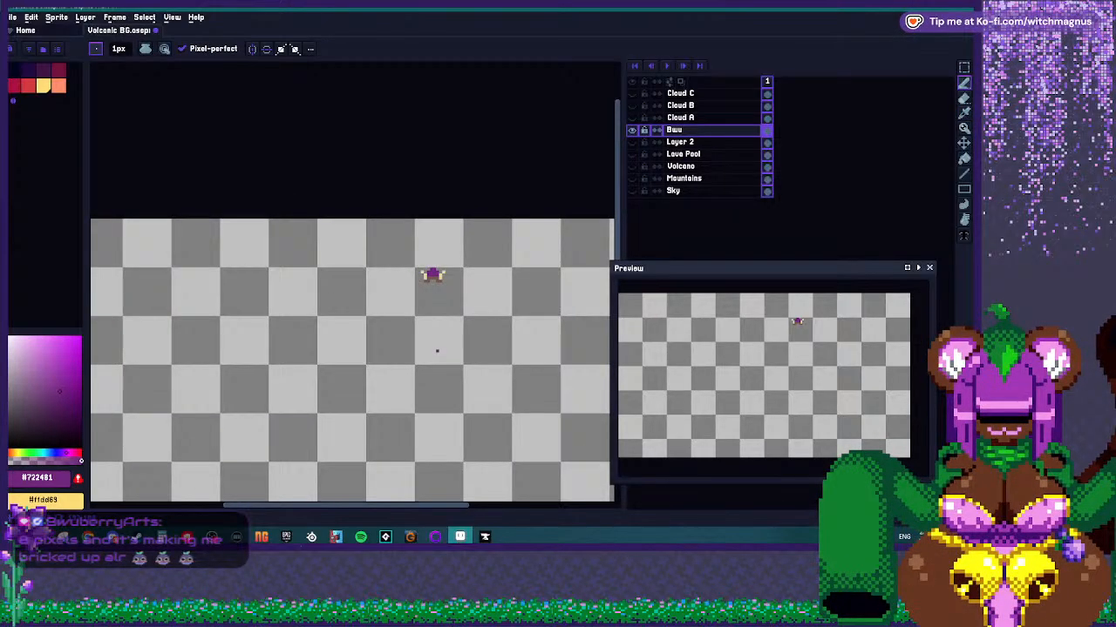
Choose a dark brown at HSV 11, 44, 20 and paint one pixel beneath each side of the purple cap.
scroll(437, 350, up, 5)
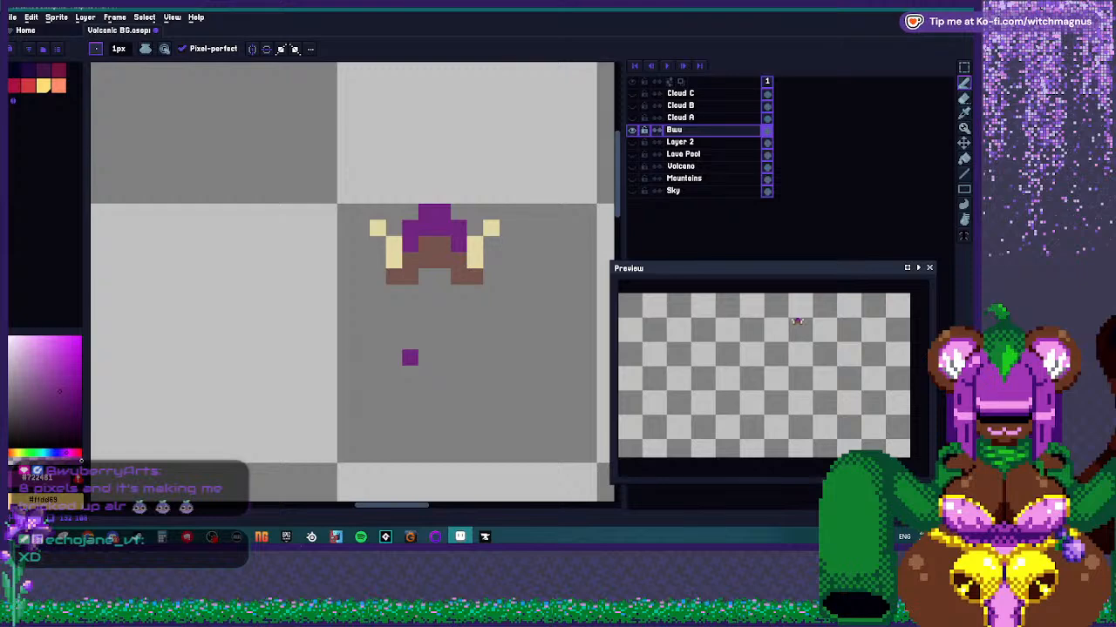
scroll(445, 235, up, 1)
key(i)
alt+click(413, 273)
click(39, 425)
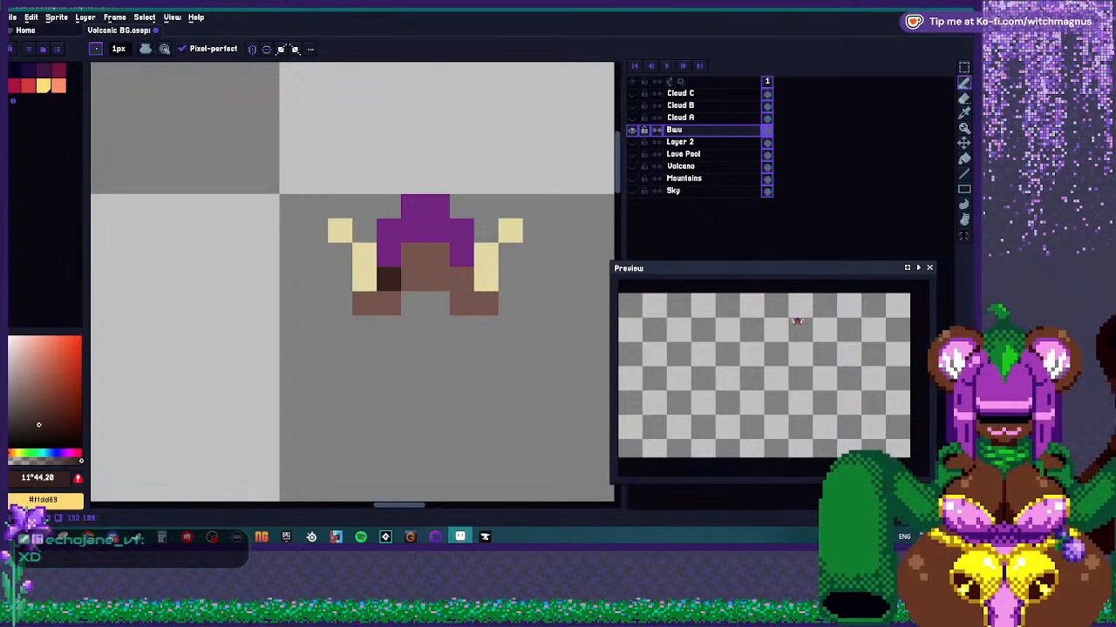
click(462, 278)
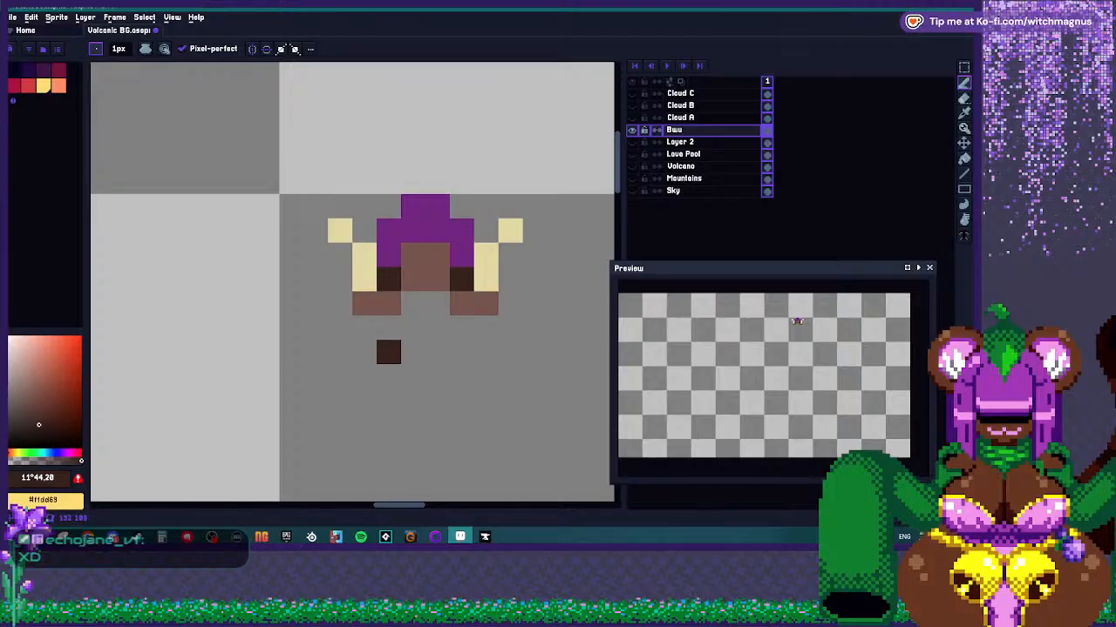
scroll(388, 352, down, 3)
scroll(390, 352, up, 1)
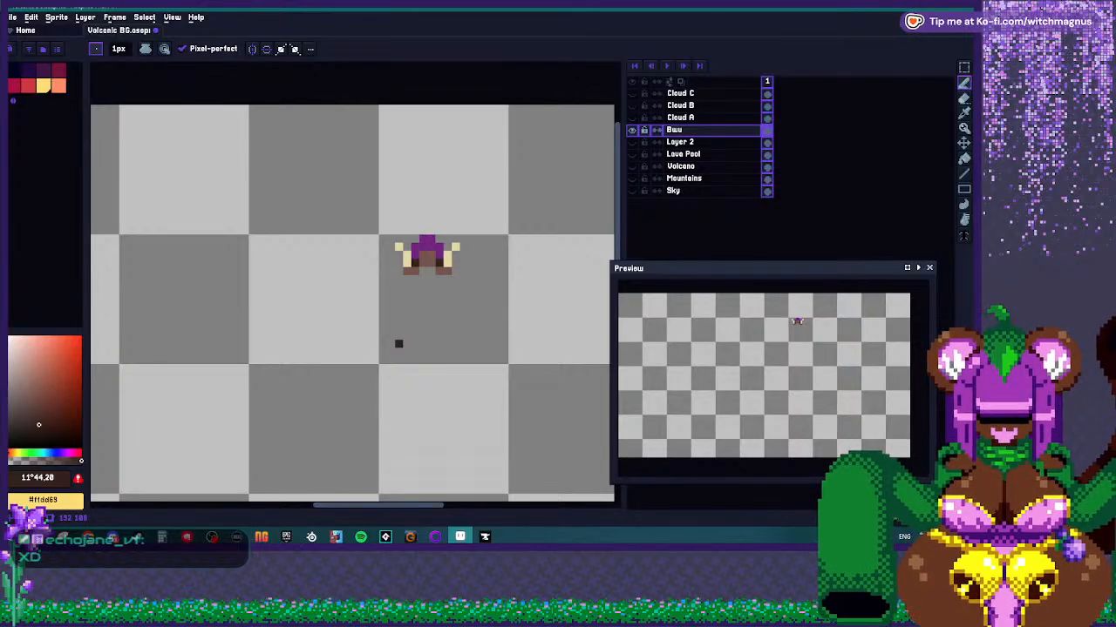
scroll(443, 248, up, 2)
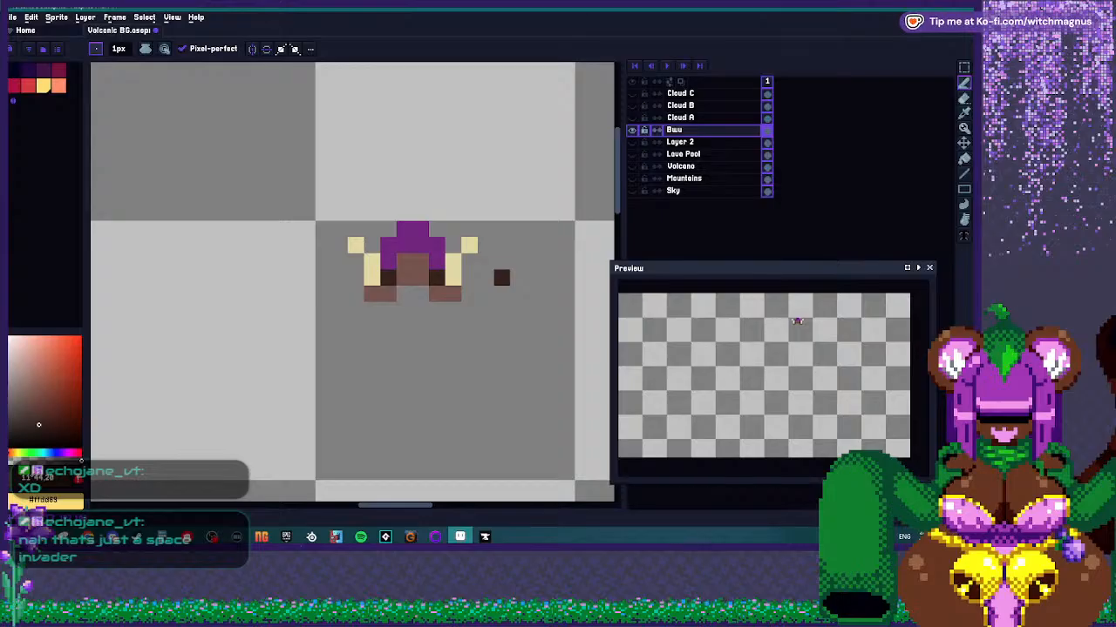
Add three new empty frames after frame 1.
right_click(766, 82)
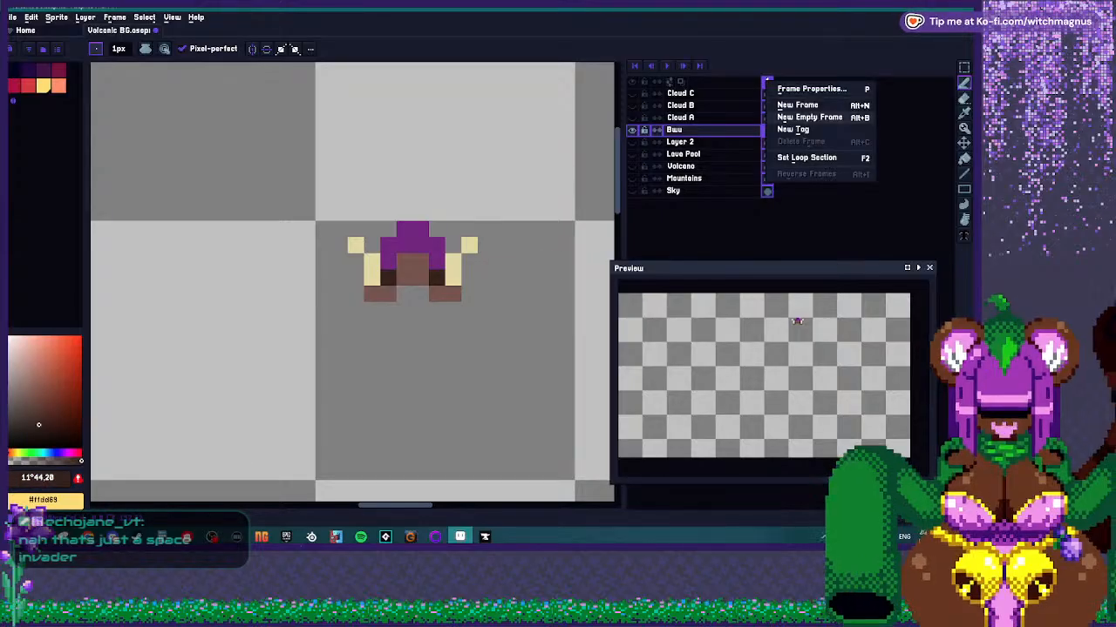
click(809, 116)
right_click(779, 81)
click(821, 116)
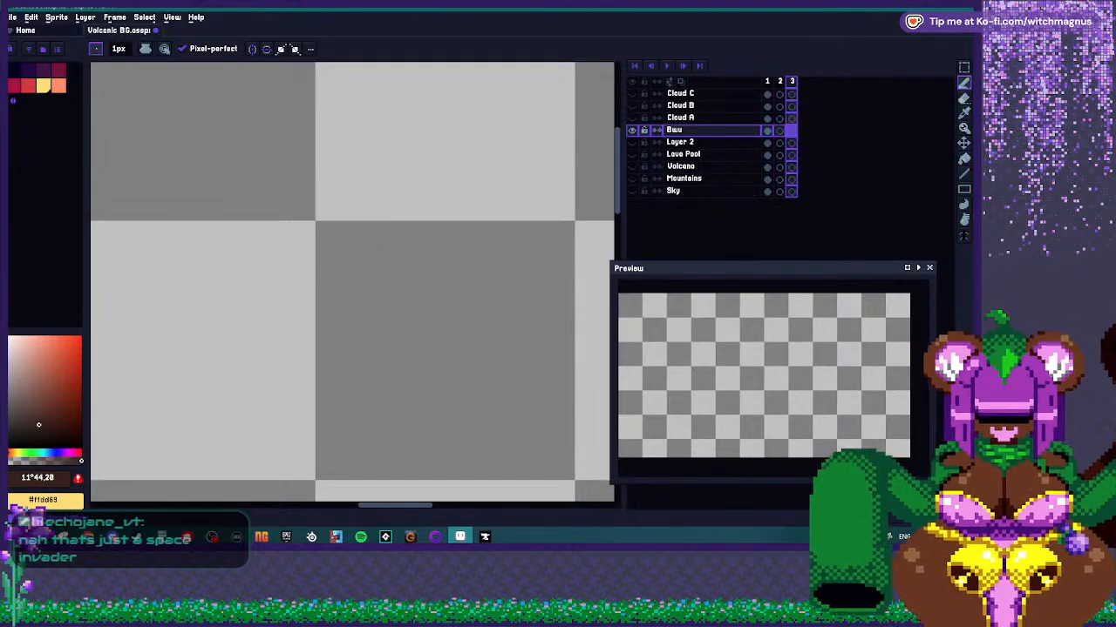
click(767, 129)
click(791, 81)
right_click(791, 81)
click(833, 117)
Copy the Bwu figure from frame 1 into frame 2.
click(767, 129)
key(Right)
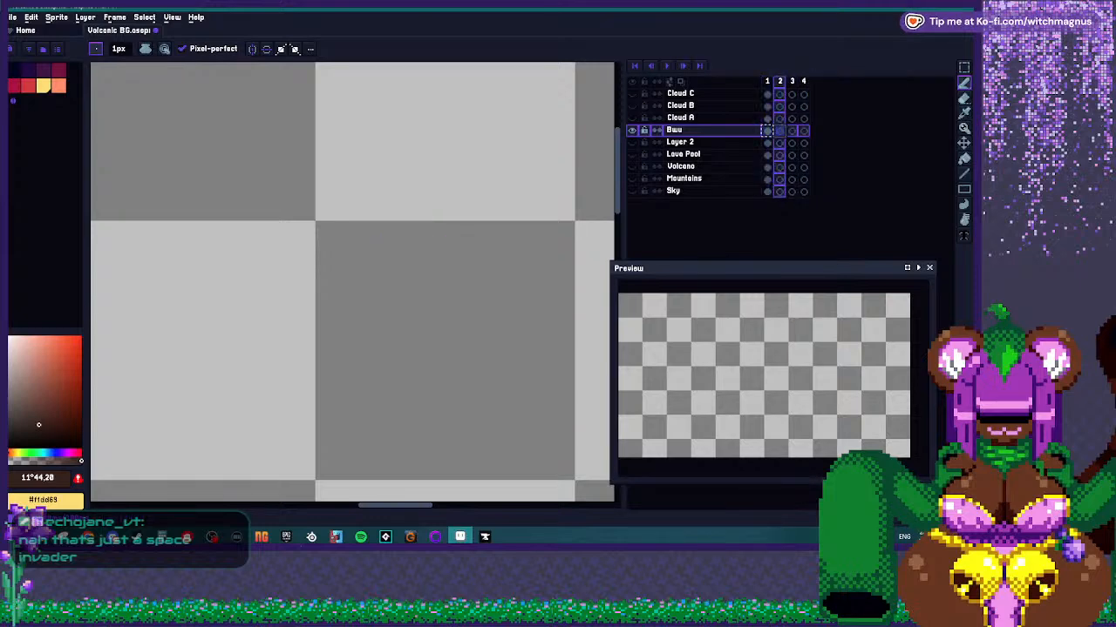
scroll(437, 246, up, 2)
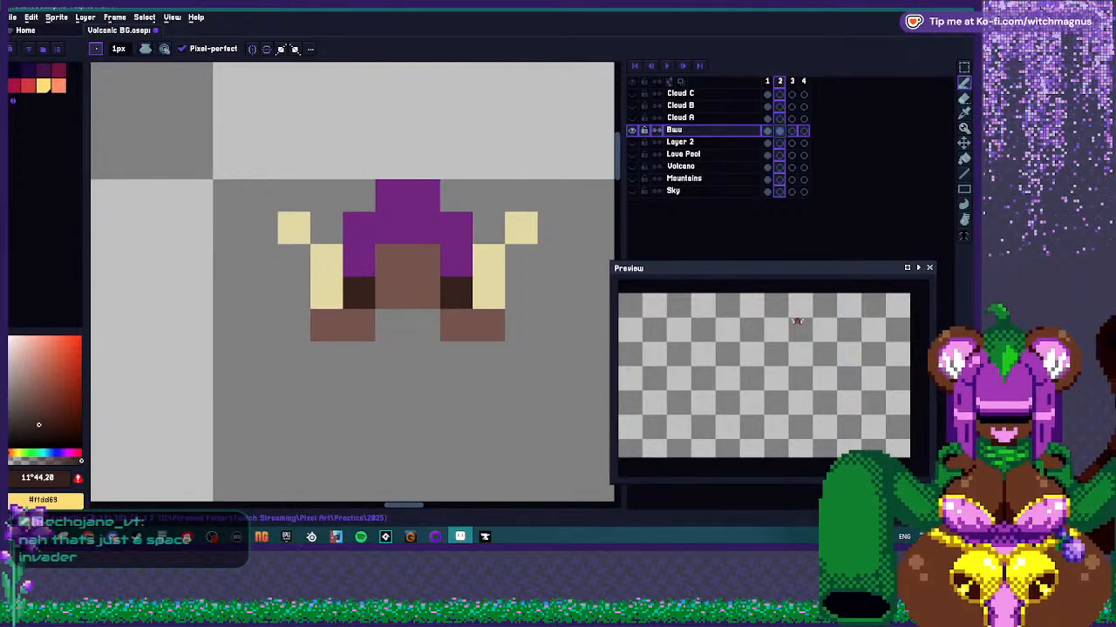
Erase the two lower brown pixels in the centre of frame 2's figure with a 1 px eraser.
alt+click(414, 277)
key(e)
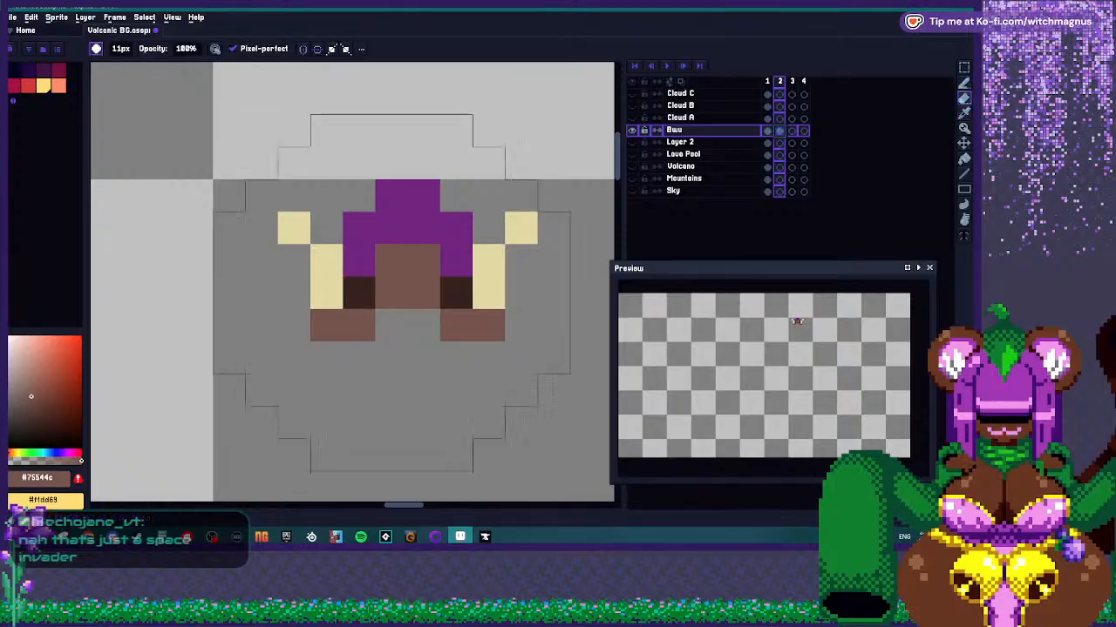
click(391, 293)
key(ctrl+z)
key(b)
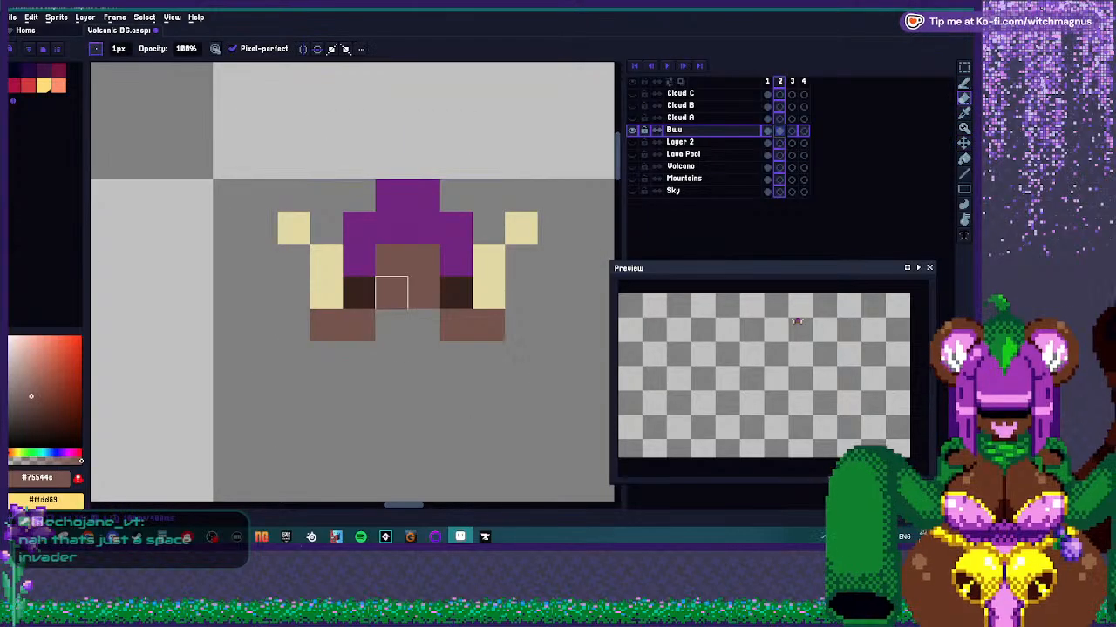
drag(392, 293, 424, 293)
Sample the brown #75544c and paint two pixels over the purple directly above the remaining face pixels.
alt+click(456, 293)
key(b)
click(392, 227)
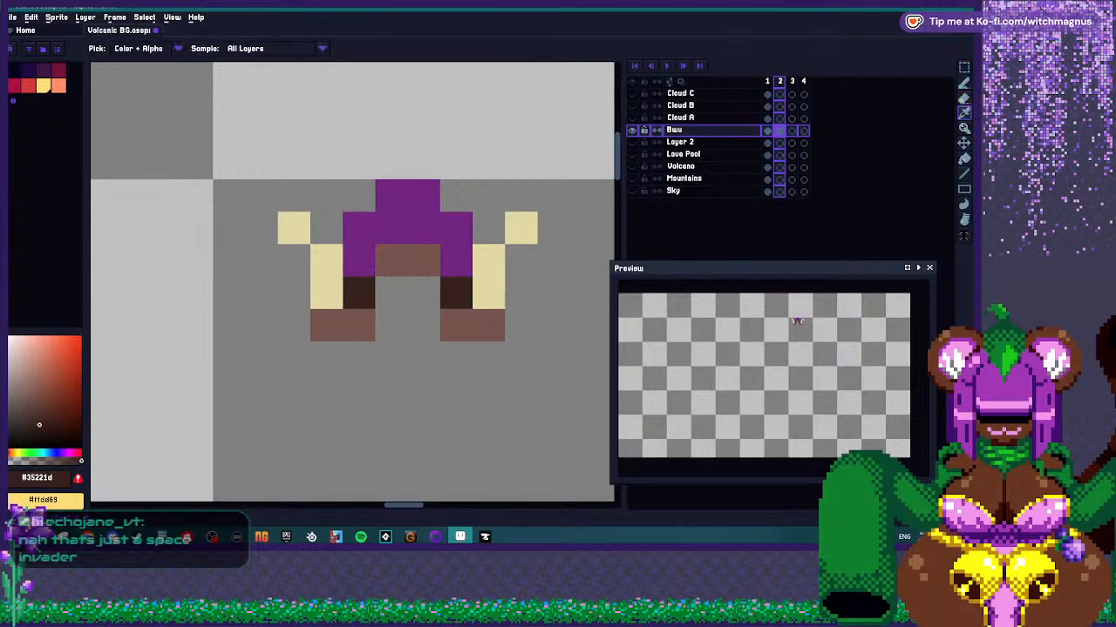
alt+click(391, 260)
drag(392, 227, 423, 227)
Move the two dark brown side pixels up one row and fill their former places with brown #75544c.
alt+click(358, 261)
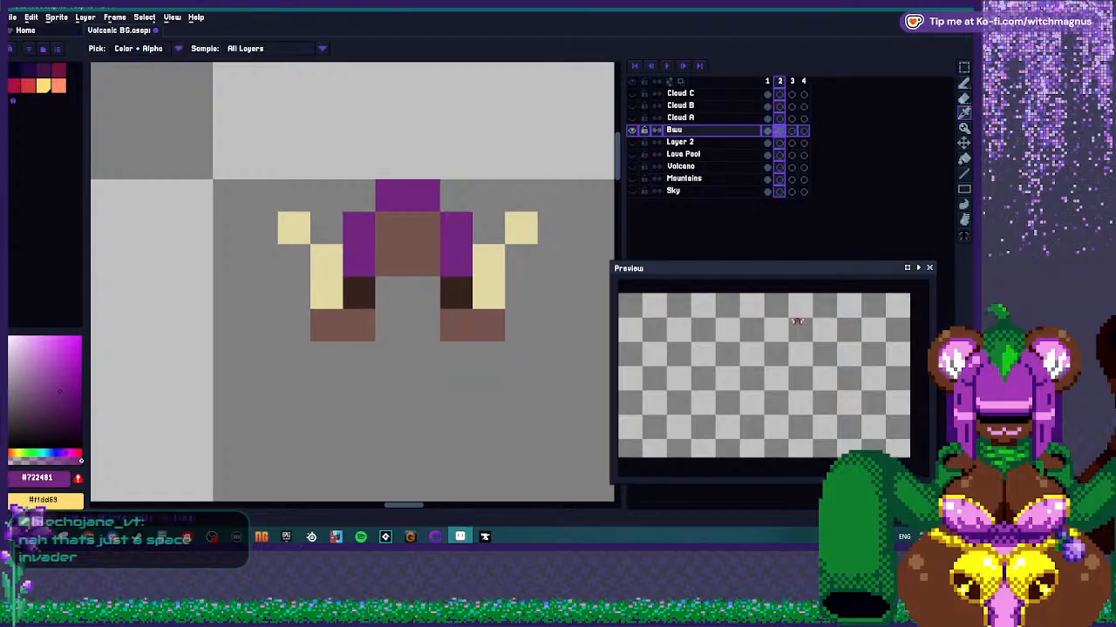
alt+click(358, 293)
click(456, 261)
click(359, 260)
alt+click(407, 260)
click(358, 293)
click(456, 293)
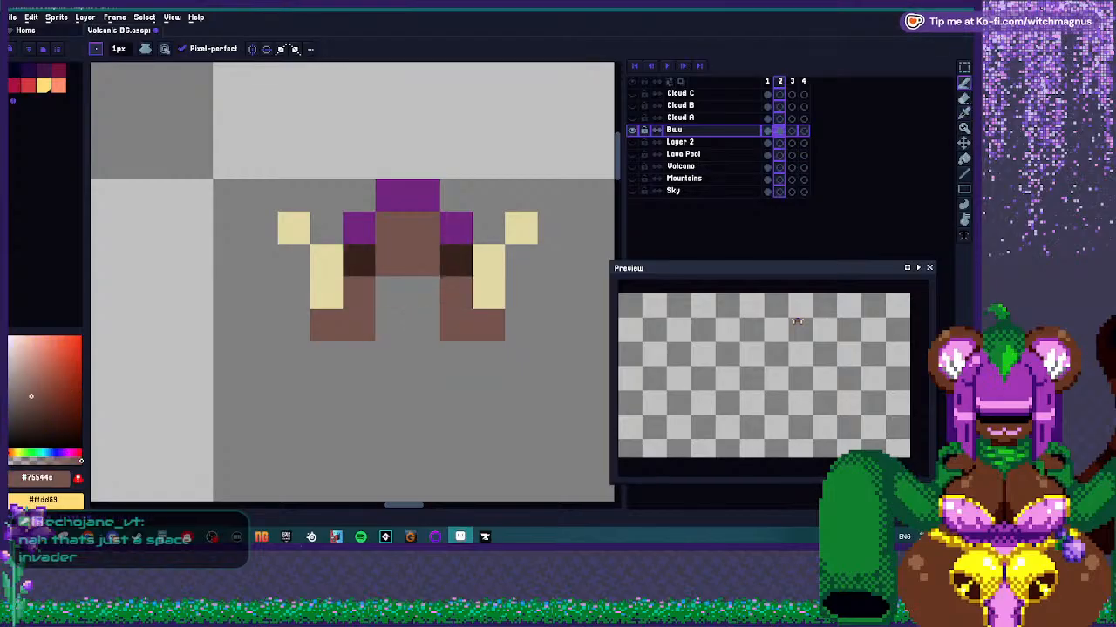
Erase the inner pixel of each foot and paint a 2 by 2 block of cream #e2d8a0 below the face.
key(e)
click(358, 325)
click(456, 325)
alt+click(488, 293)
key(b)
mouse_move(423, 293)
mouse_down()
mouse_move(392, 293)
mouse_move(392, 325)
mouse_move(423, 325)
mouse_up()
key(alt)
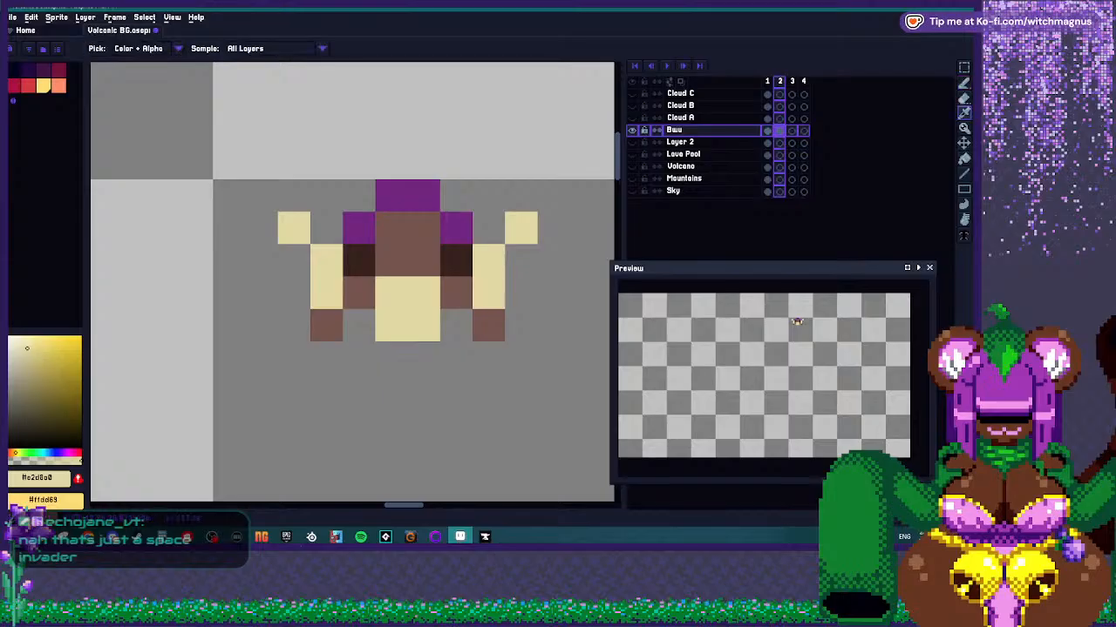
alt+click(391, 261)
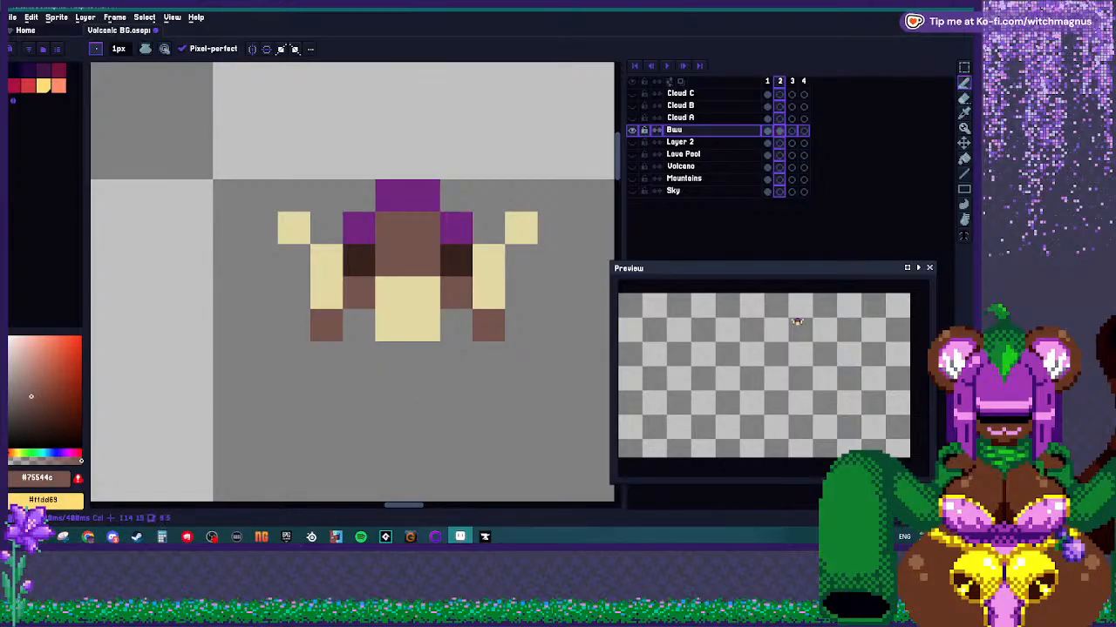
Copy the Bwu figure from frame 1 into frame 3.
click(766, 130)
key(ctrl+c)
click(791, 131)
key(ctrl+v)
Fill the gap between frame 3's feet with dark brown #35221d, keeping the inner left foot pixel brown #75544c.
click(424, 325)
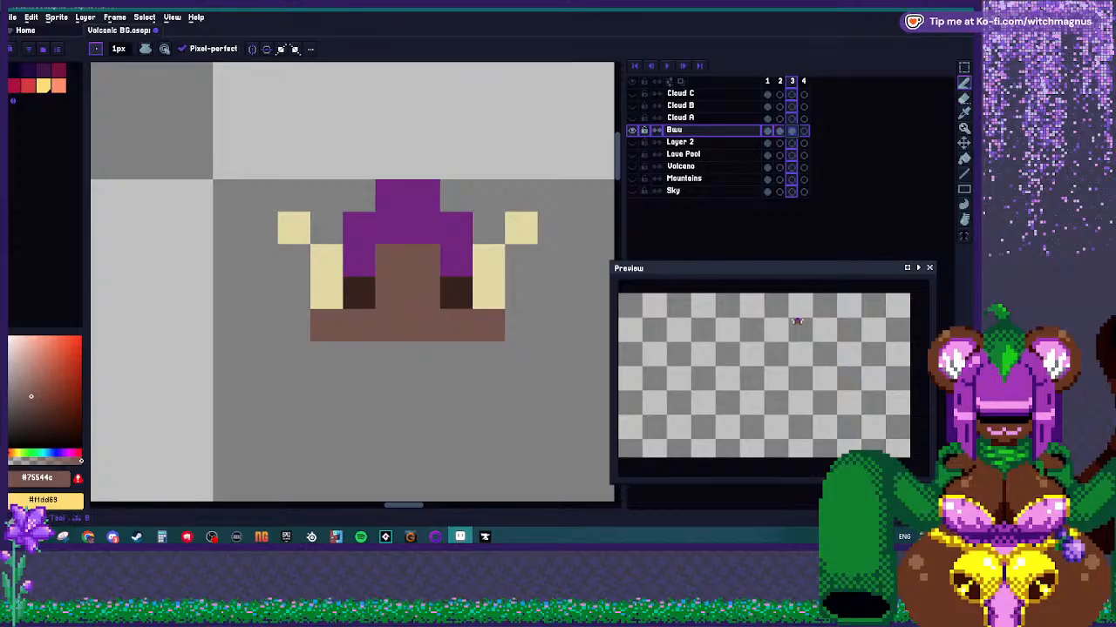
alt+click(359, 293)
mouse_move(359, 325)
mouse_down()
mouse_move(327, 325)
mouse_move(424, 325)
mouse_up()
key(ctrl+z)
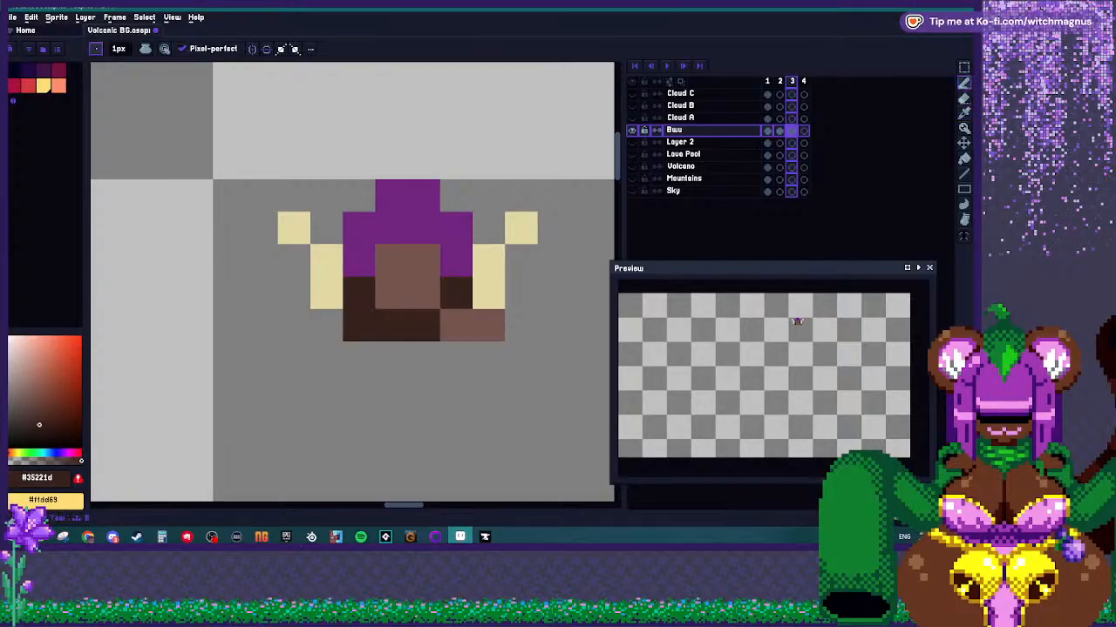
alt+click(392, 293)
click(359, 325)
click(423, 325)
key(ctrl+z)
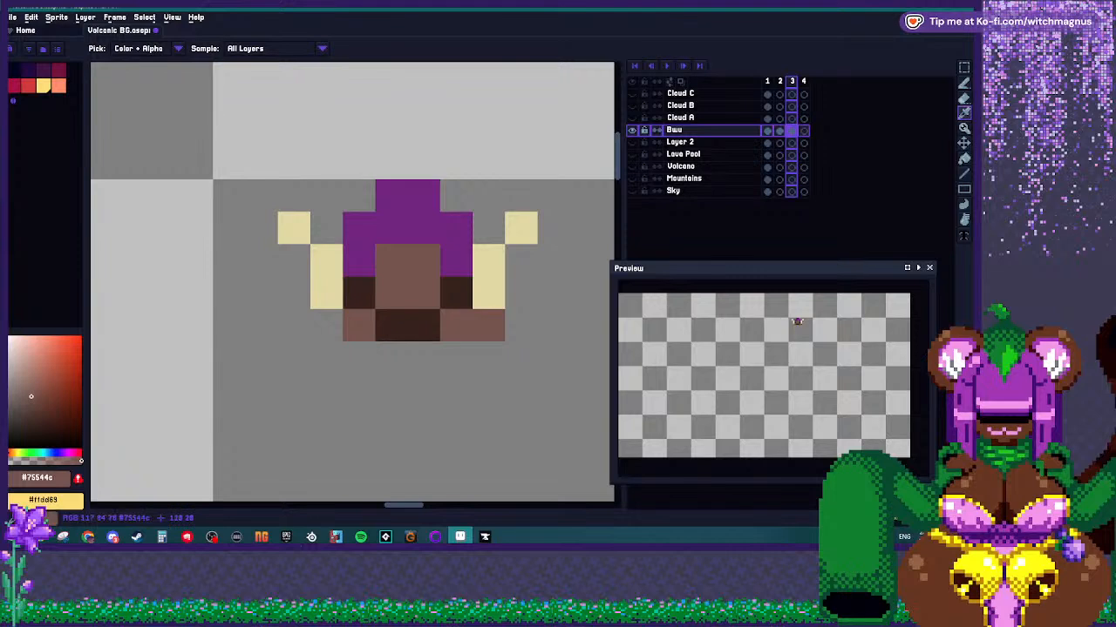
Erase the outer pixel of the right foot and the outermost cream pixel on each side of frame 3's figure.
key(e)
click(489, 325)
alt+click(489, 293)
click(520, 227)
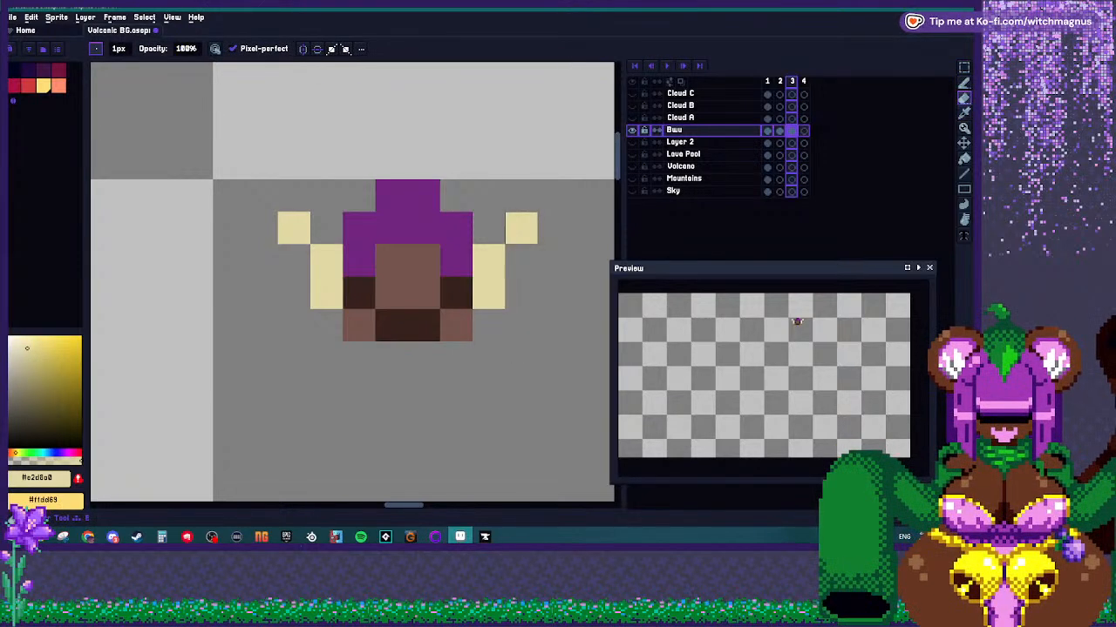
click(294, 227)
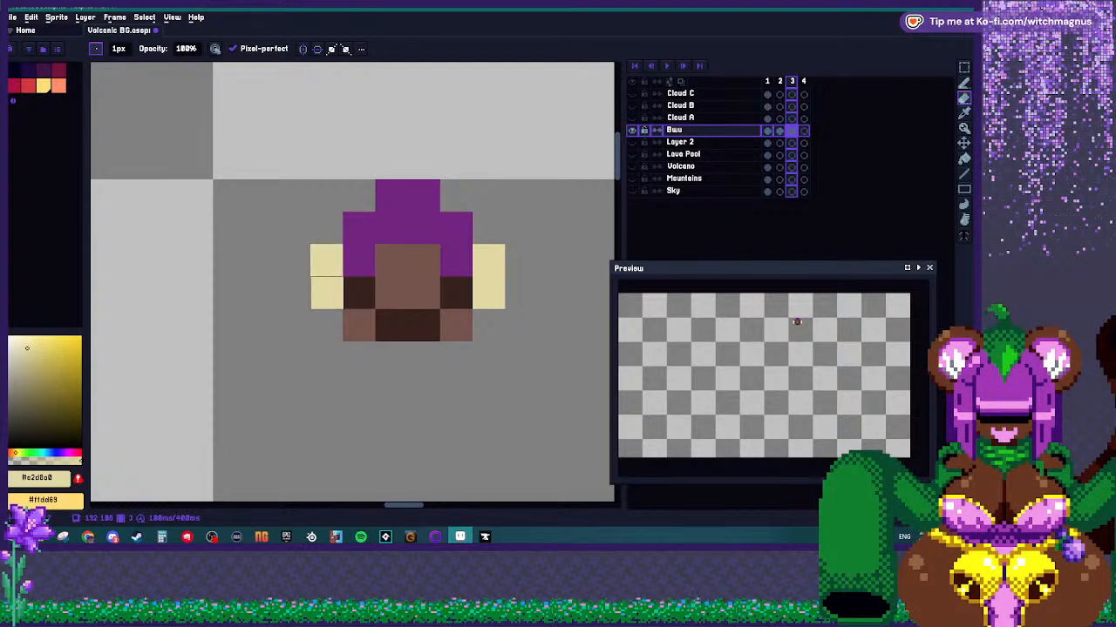
key(b)
click(326, 325)
click(489, 325)
key(e)
click(489, 259)
key(b)
click(521, 260)
click(294, 260)
key(e)
click(294, 260)
key(b)
key(e)
click(520, 260)
key(b)
click(488, 259)
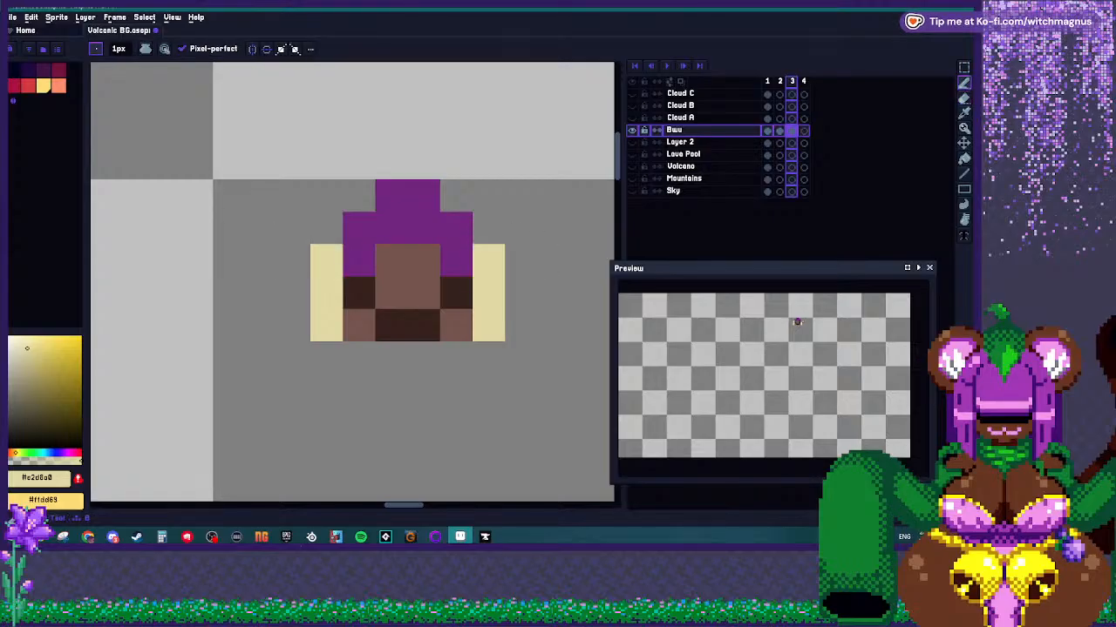
Paint the bottom row's outer pixels brown #75544c and the pixels just inside them dark brown #35221d.
alt+click(359, 325)
click(326, 325)
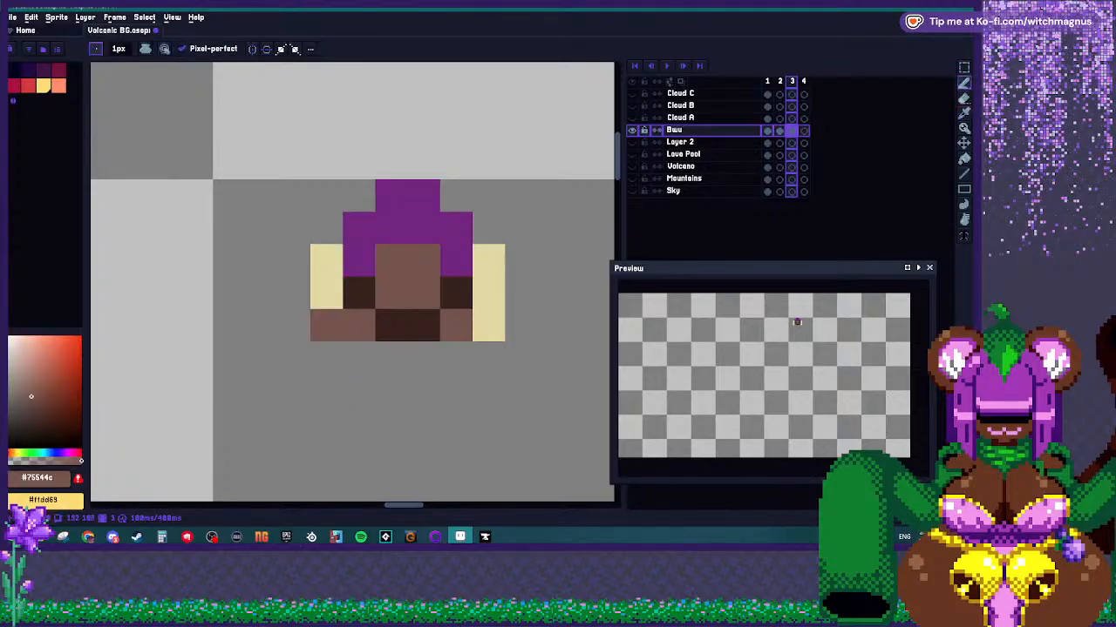
click(488, 325)
alt+click(424, 325)
click(456, 325)
click(358, 325)
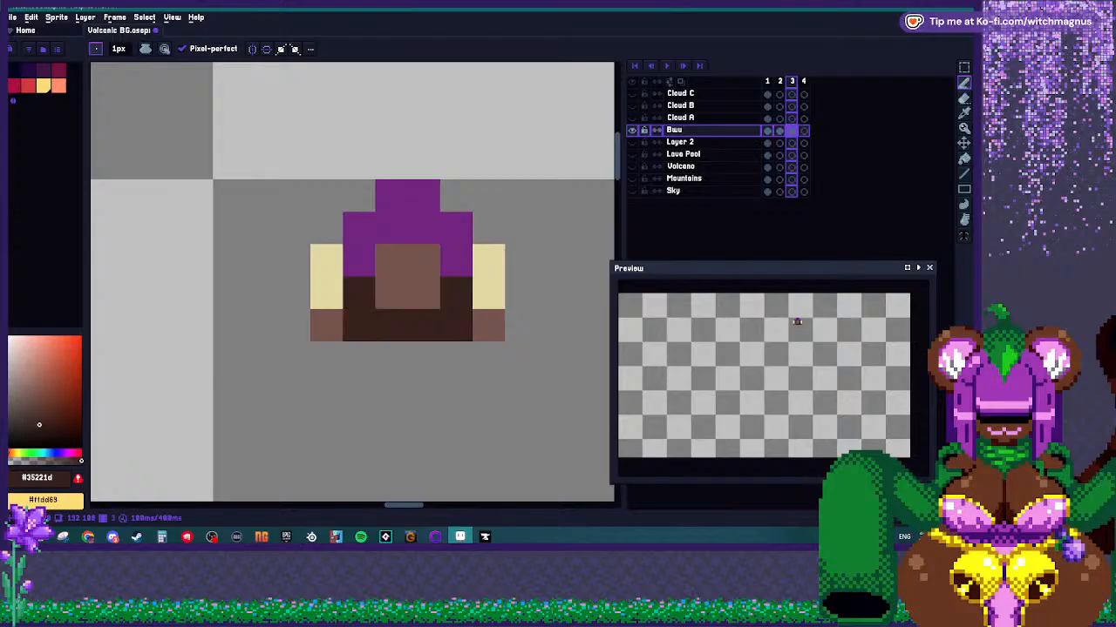
Sample the cream #e2d8a0 and add one pixel on top of each cream column in frame 3.
alt+click(424, 228)
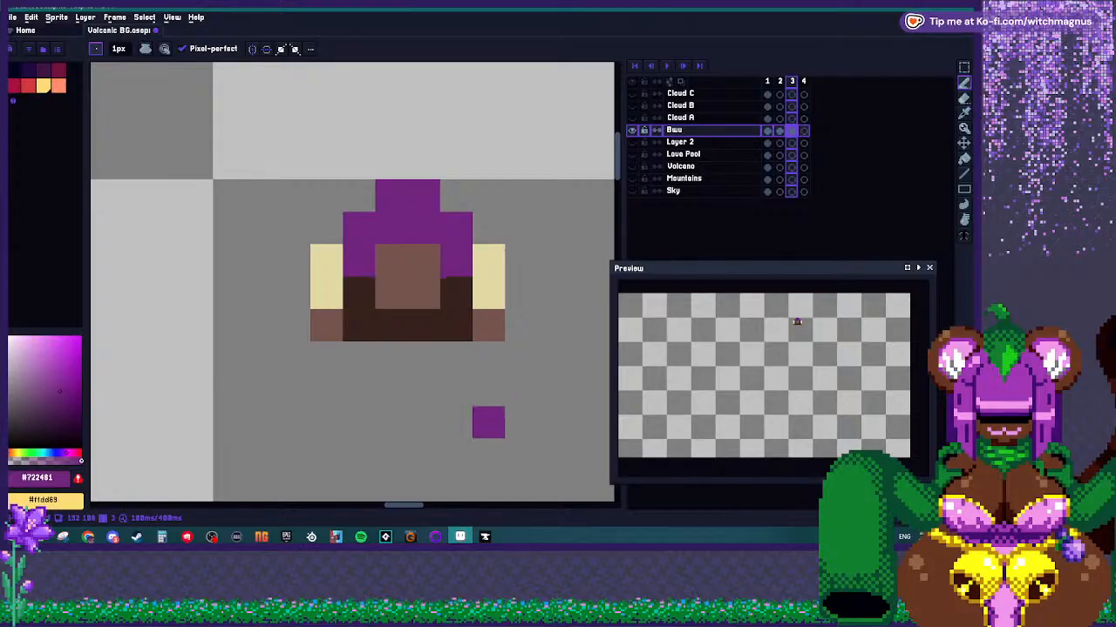
key(Return)
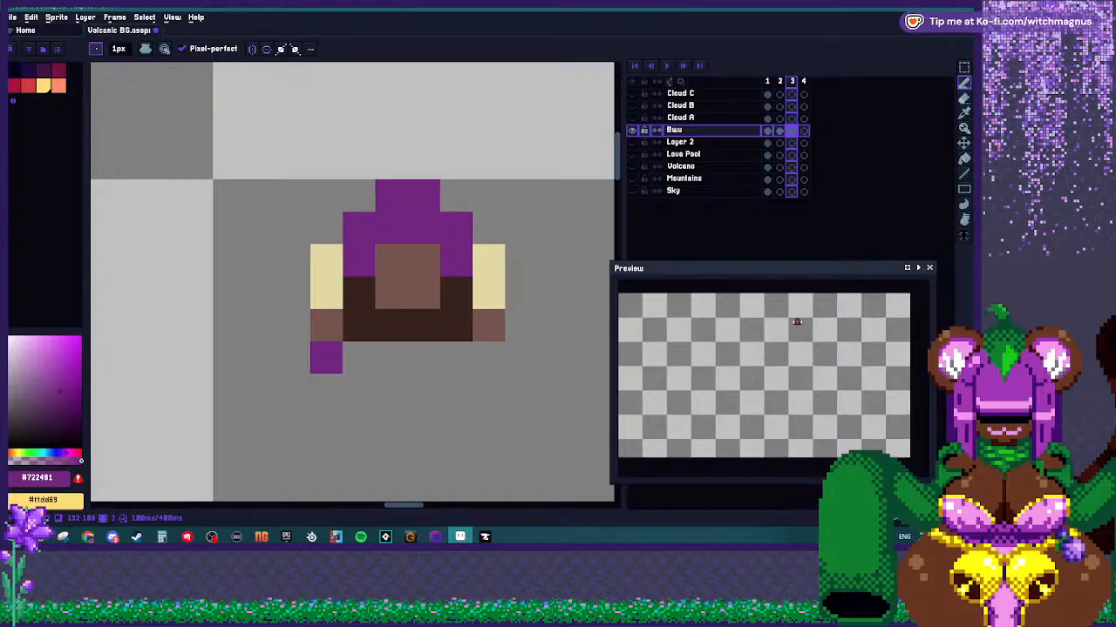
alt+click(326, 265)
click(326, 227)
click(488, 227)
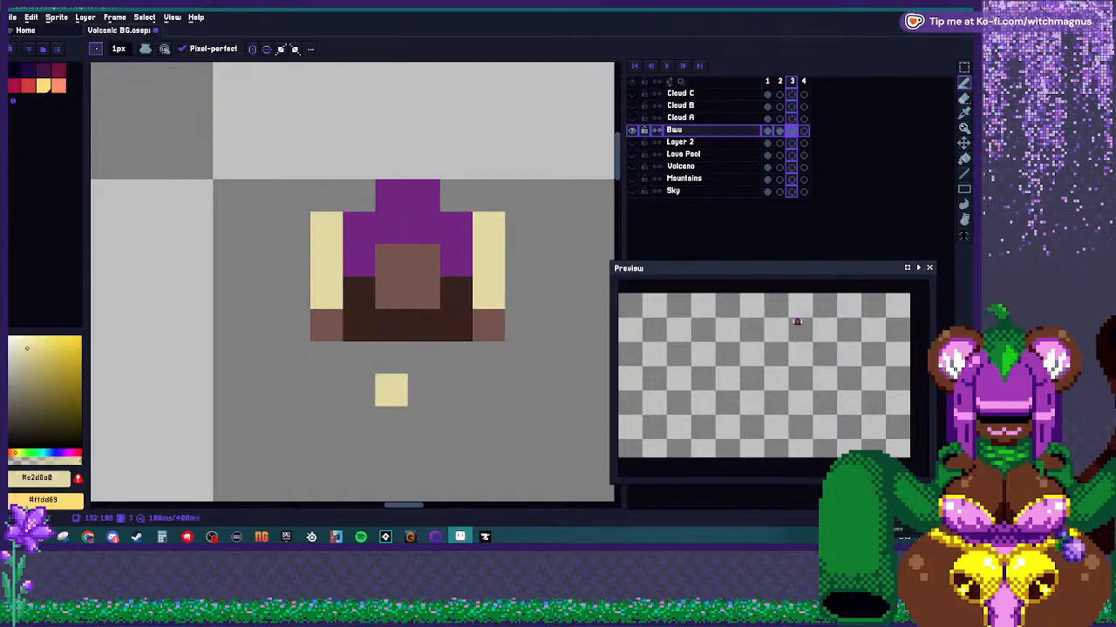
Sample the purple #722481 and extend the cap up one row, keeping its stepped top.
click(424, 195)
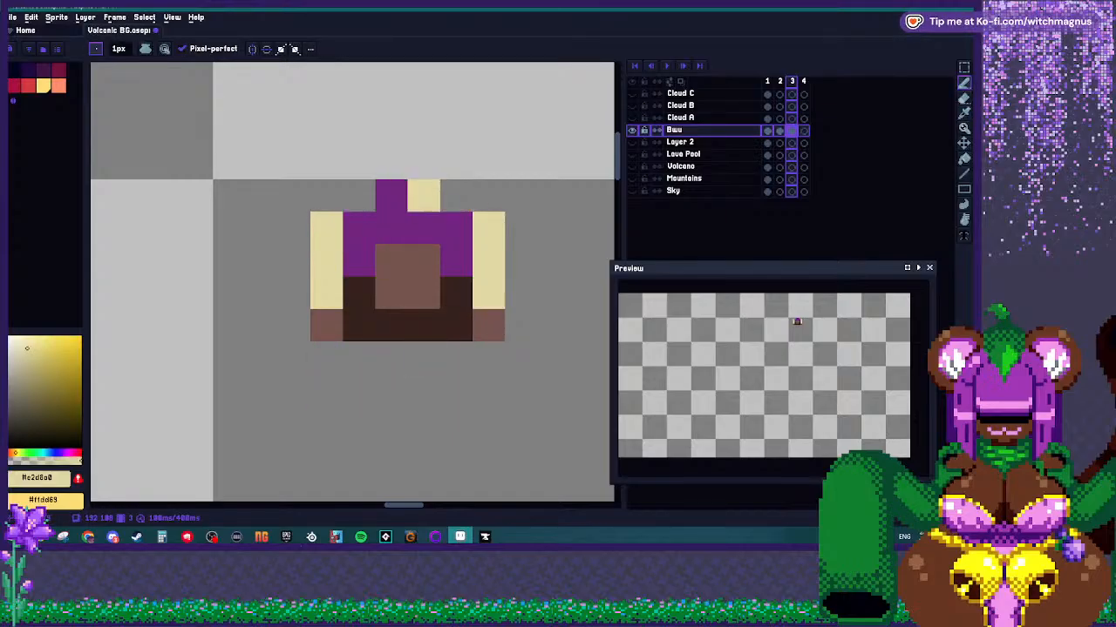
alt+click(392, 227)
click(359, 196)
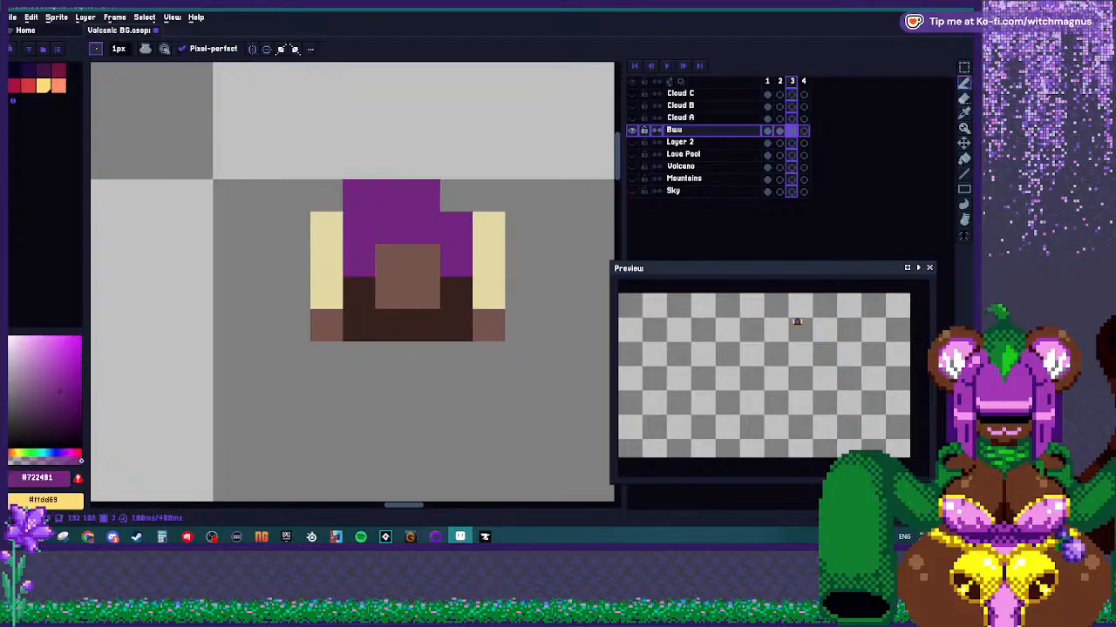
click(391, 162)
click(423, 163)
click(456, 196)
Sample the brown #75544c and enlarge the face with two pixels above and one on each side.
alt+click(407, 276)
click(358, 261)
click(391, 227)
click(423, 228)
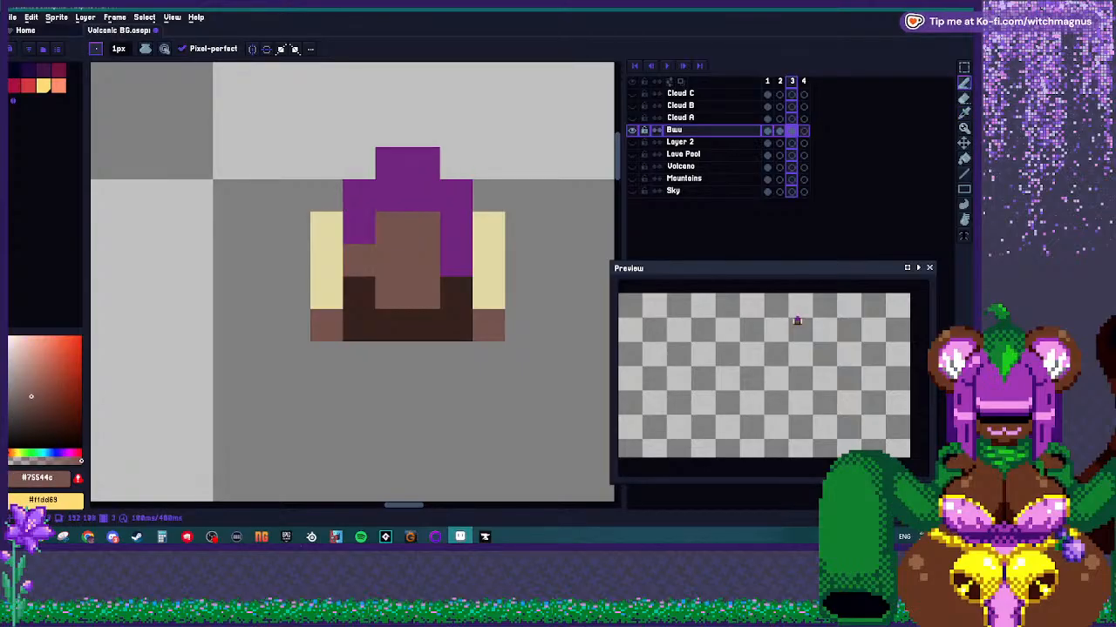
click(456, 261)
scroll(427, 353, down, 2)
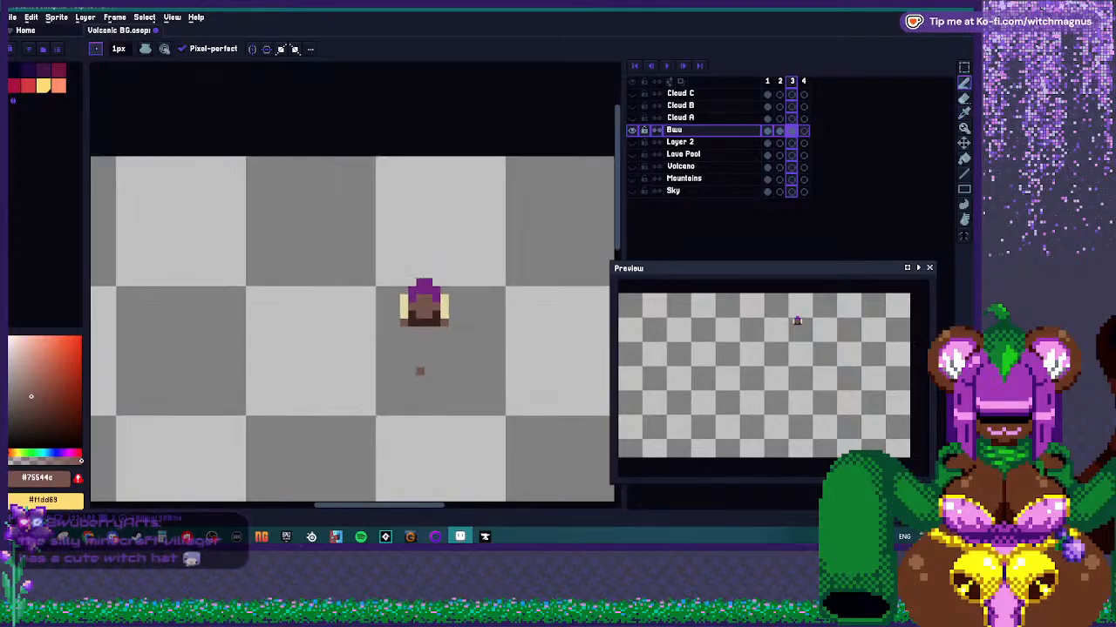
Copy frame 1's figure into frame 4 and paint the lower face pixels and inner foot pixels dark brown #35221d.
key(Return)
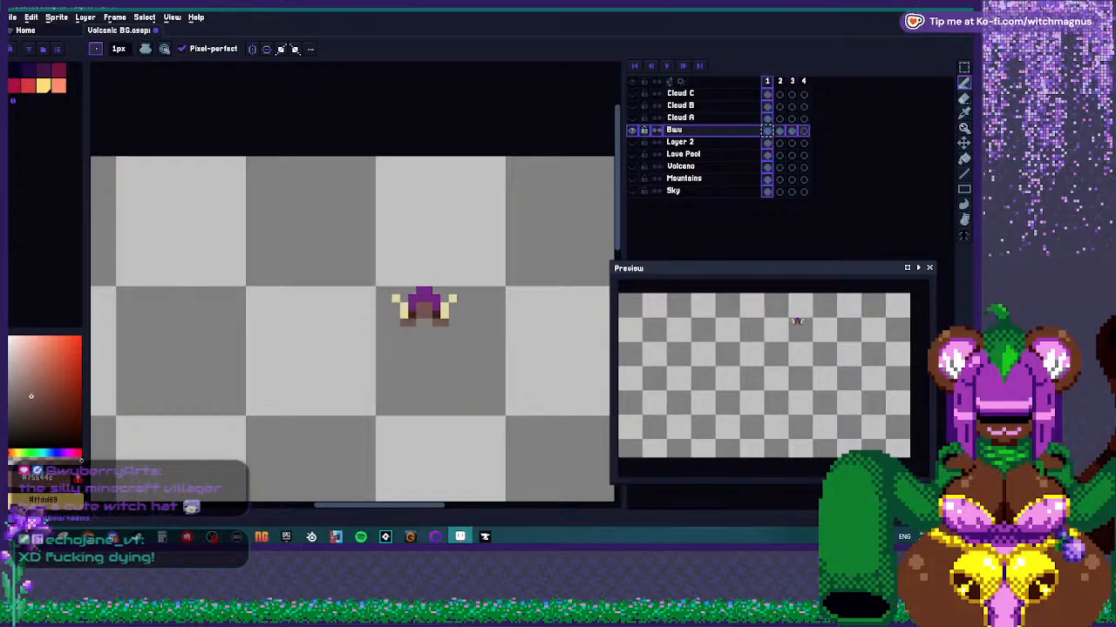
scroll(399, 372, up, 3)
alt+click(349, 299)
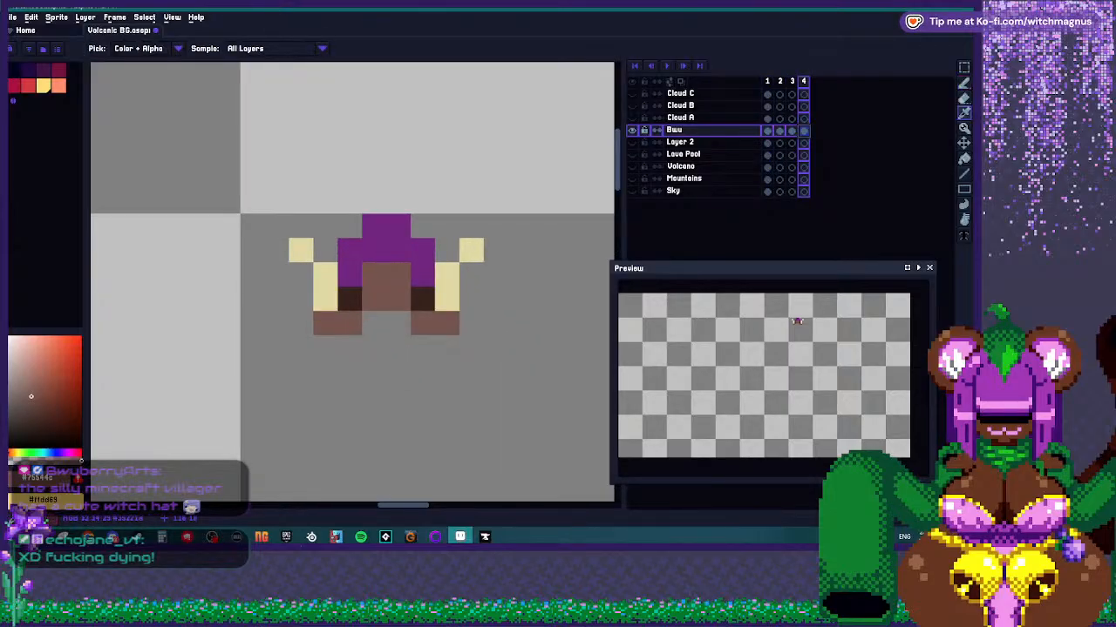
click(373, 299)
click(399, 299)
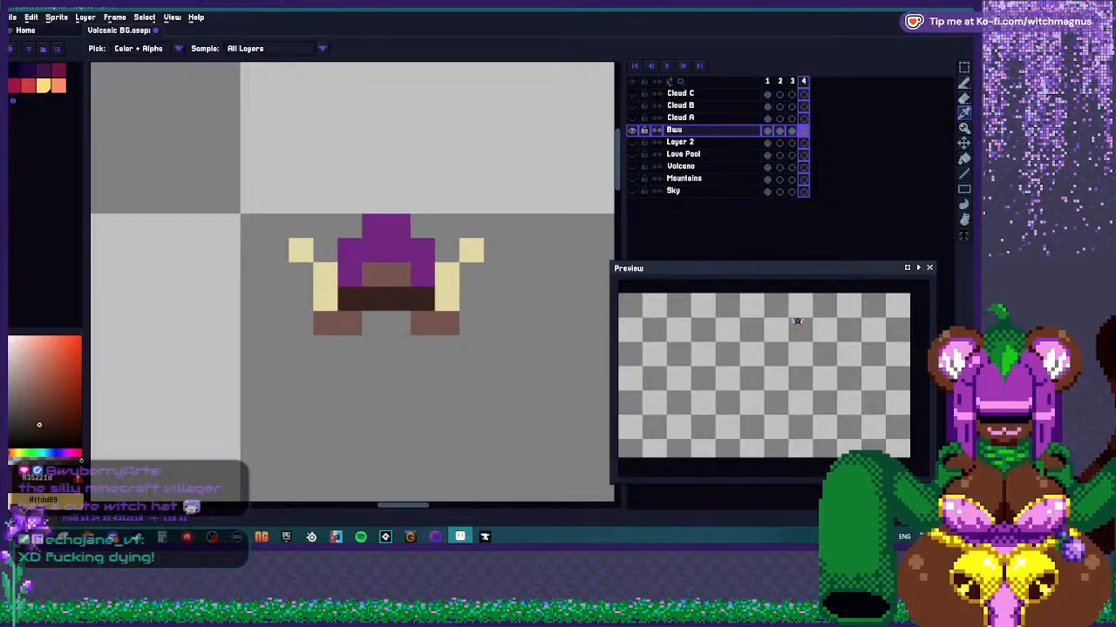
click(423, 324)
click(349, 323)
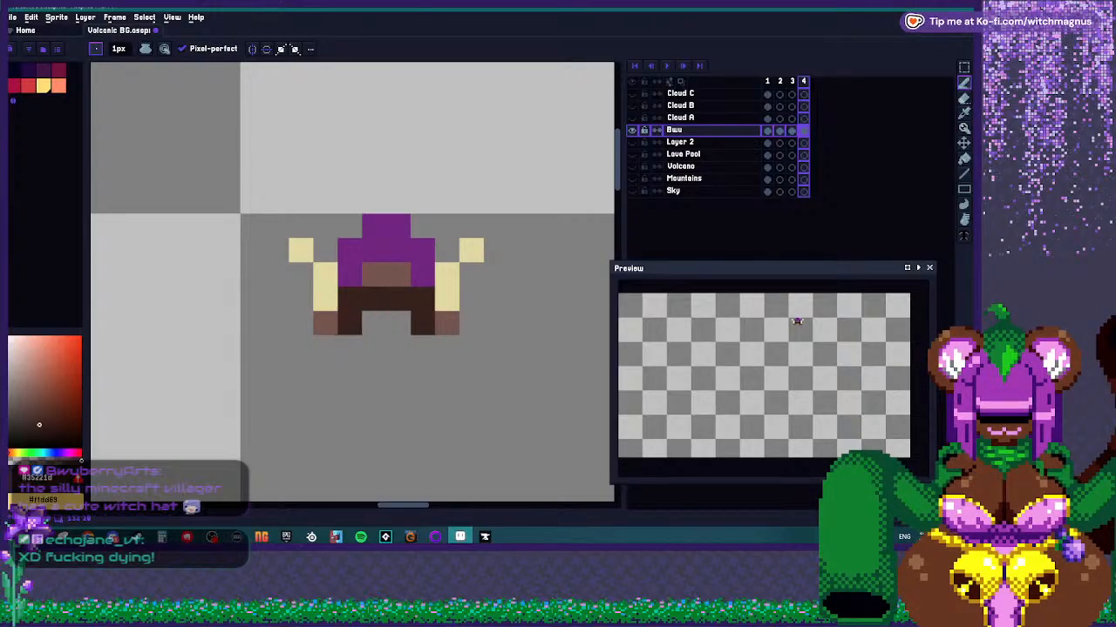
Sample the brown #75544c and recolour the outer pixel on each side of frame 4's lower face row.
alt+click(325, 323)
click(348, 299)
click(423, 299)
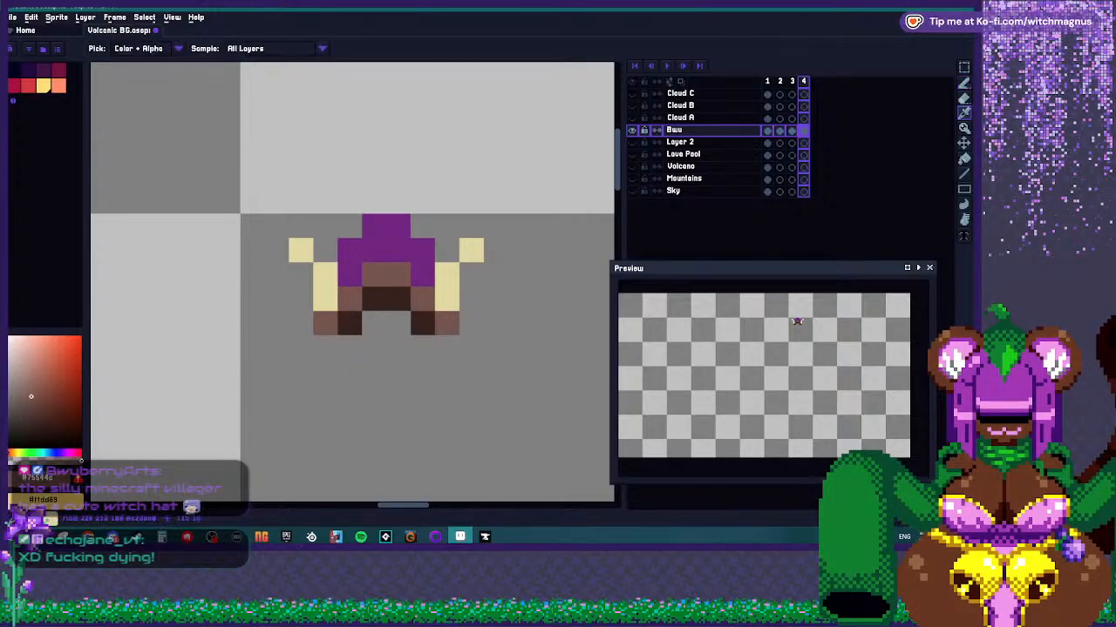
Sample the cream #e2d8a0, shorten both cream columns to one pixel and lower each outer cream pixel by one row.
alt+click(325, 275)
key(e)
click(301, 251)
click(326, 275)
key(b)
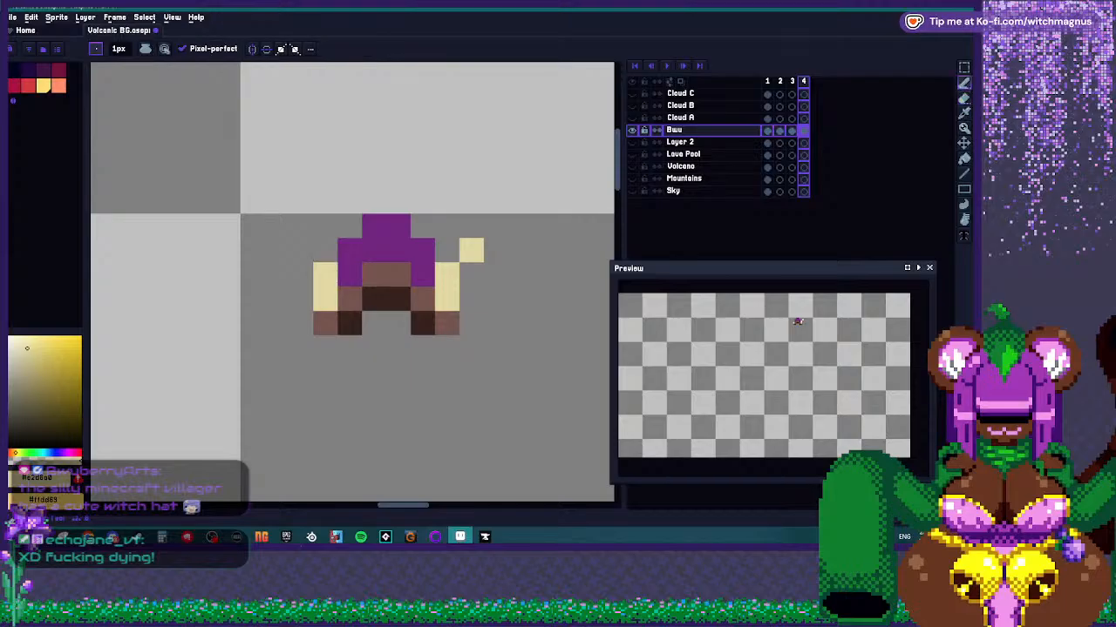
click(301, 275)
key(e)
click(447, 274)
click(471, 250)
key(b)
click(471, 274)
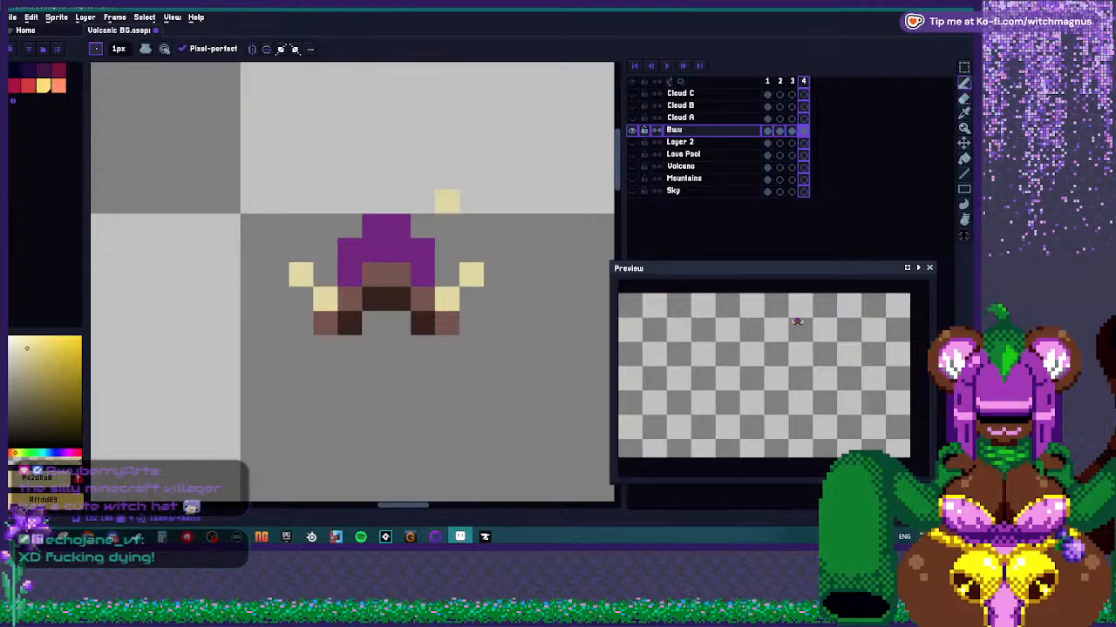
Play the four-frame animation and examine the figure's poses at different magnifications.
key(Return)
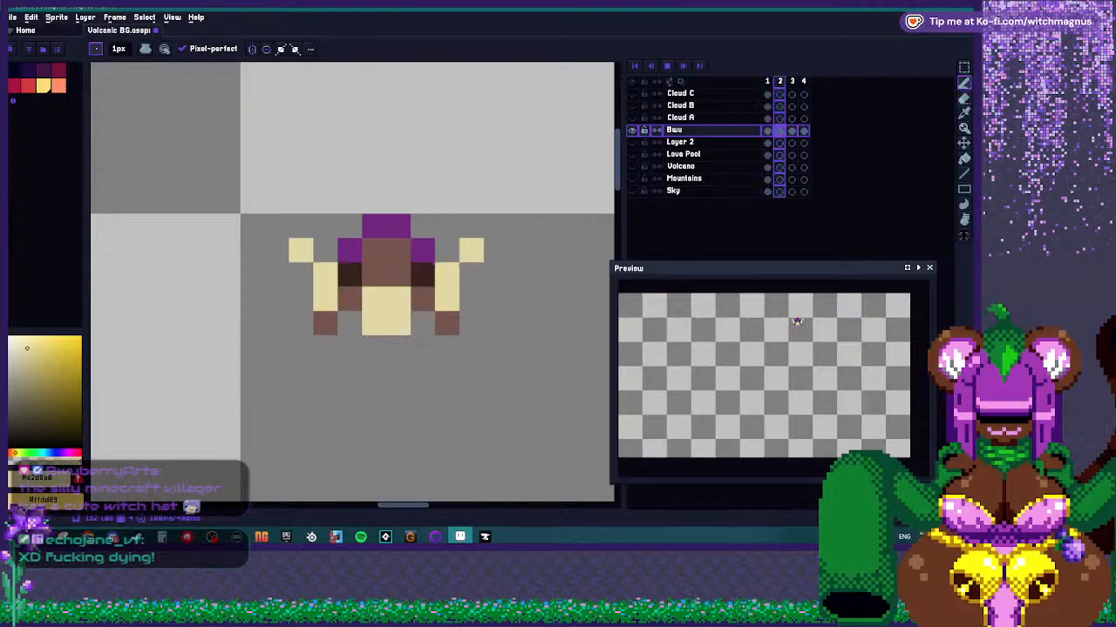
scroll(466, 226, down, 3)
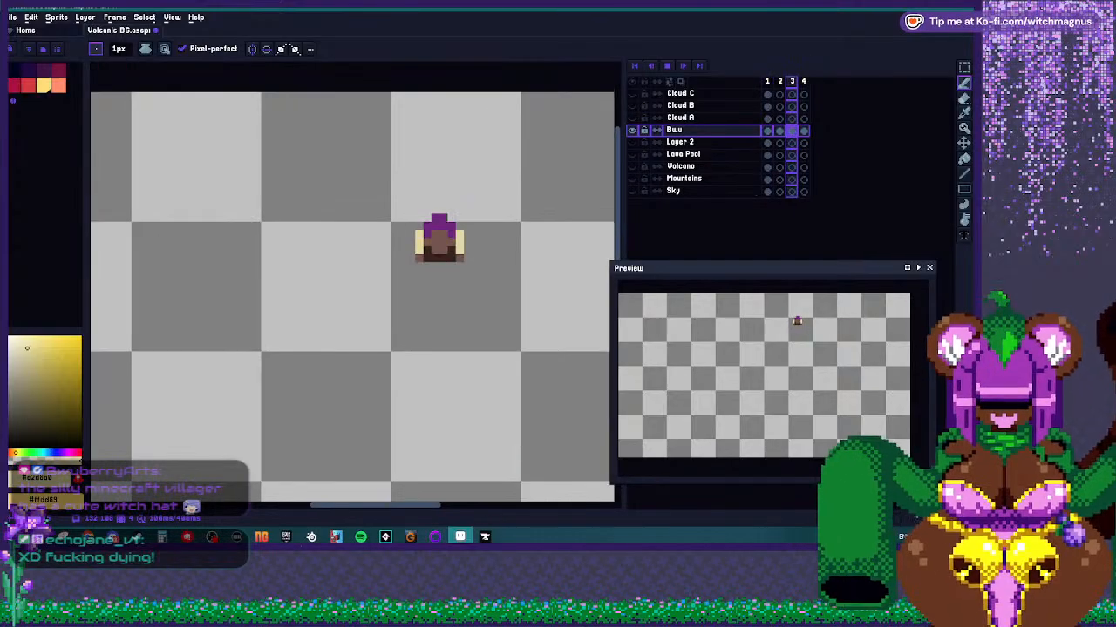
scroll(514, 167, up, 1)
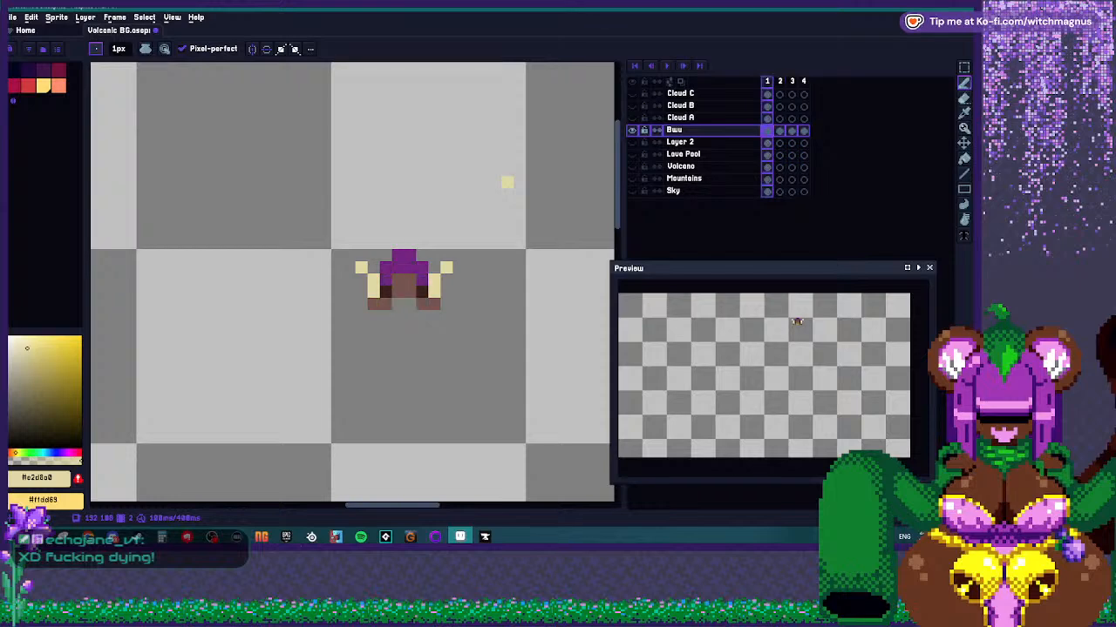
scroll(356, 282, up, 2)
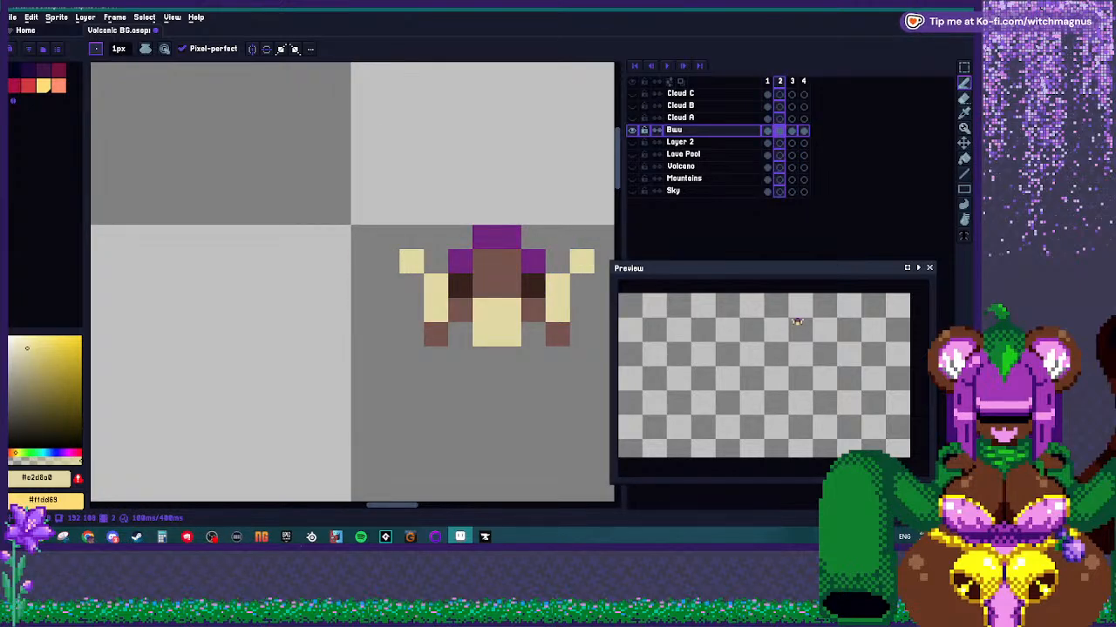
In frame 2, reduce the central cream block to one row, add a cream pixel inside each foot and save the file.
scroll(410, 340, down, 3)
scroll(427, 344, up, 2)
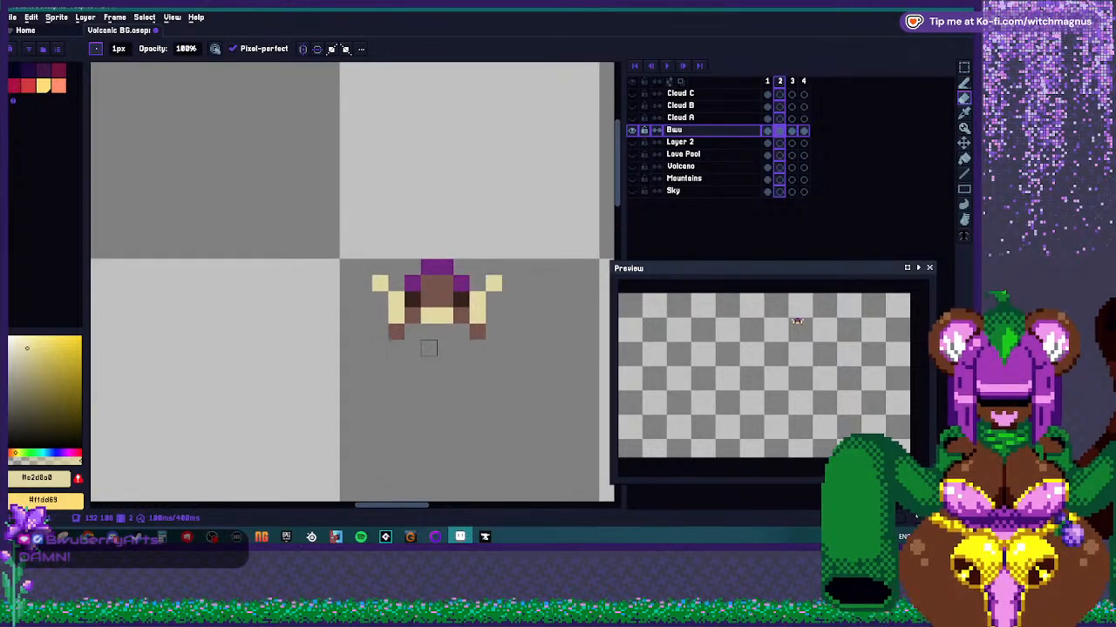
key(b)
click(412, 332)
click(461, 332)
key(ctrl+s)
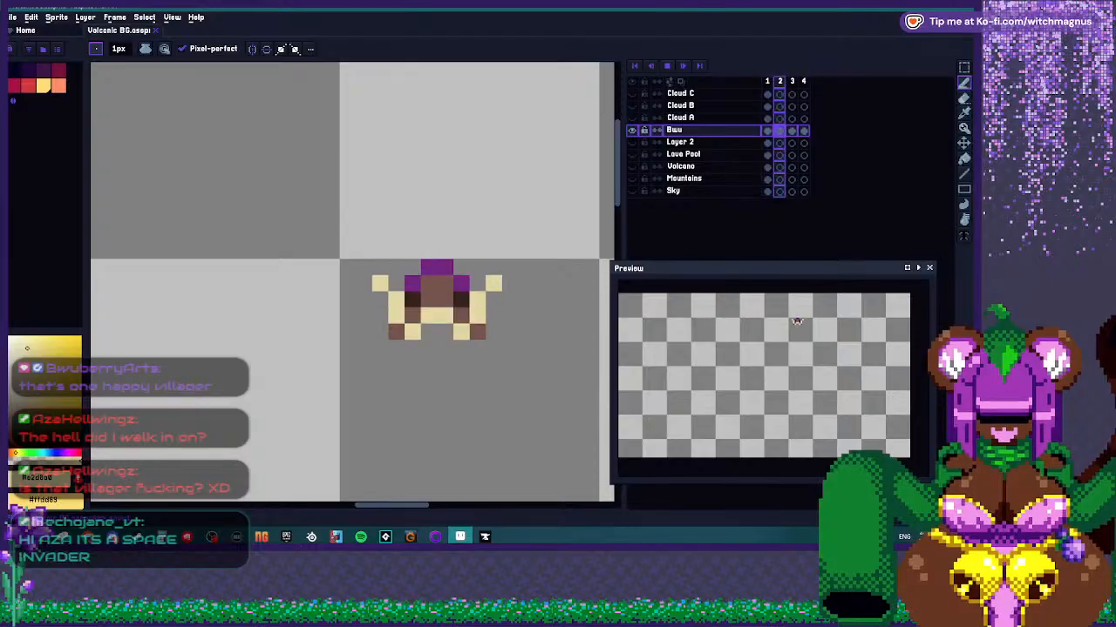
Hide the Bwu layer and show all the background layers from Cloud C down to Sky.
scroll(411, 303, down, 1)
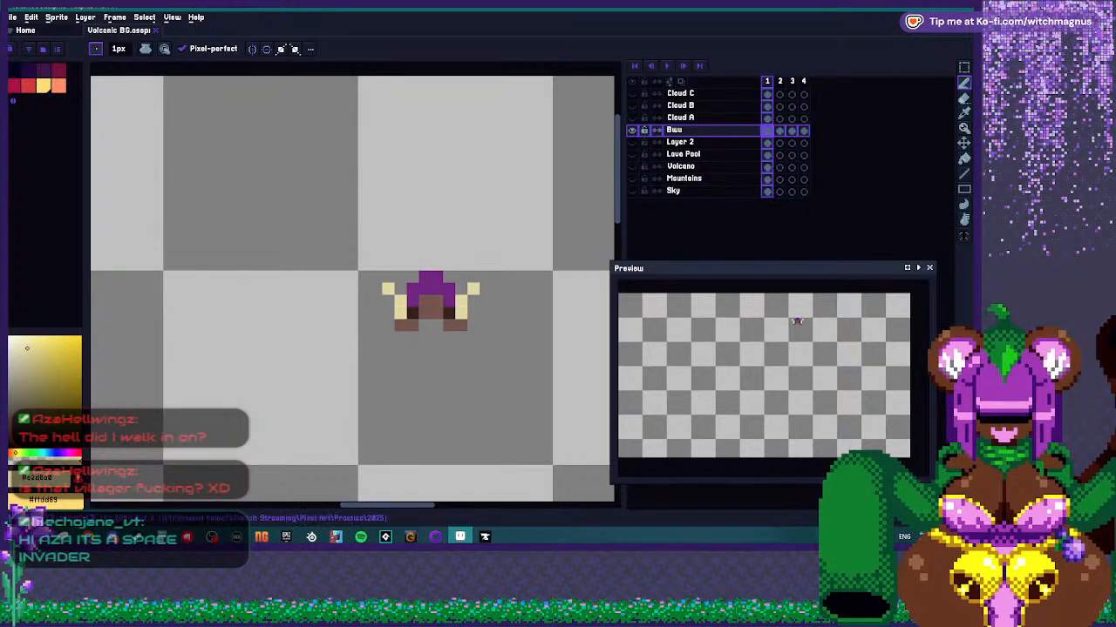
click(632, 129)
drag(631, 93, 632, 191)
scroll(383, 251, down, 7)
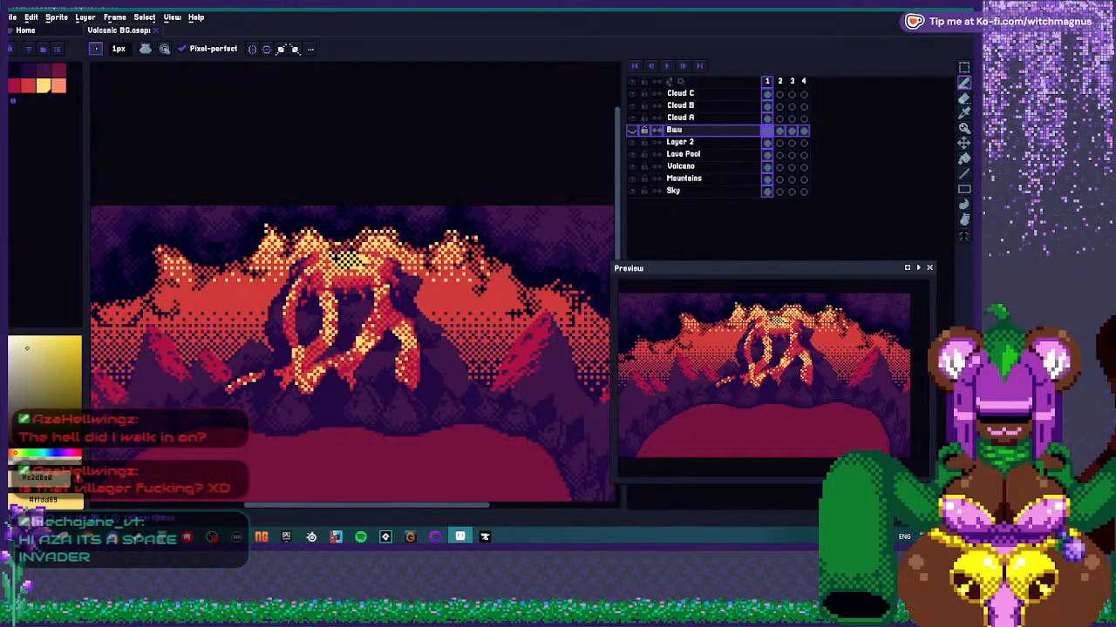
scroll(302, 283, up, 3)
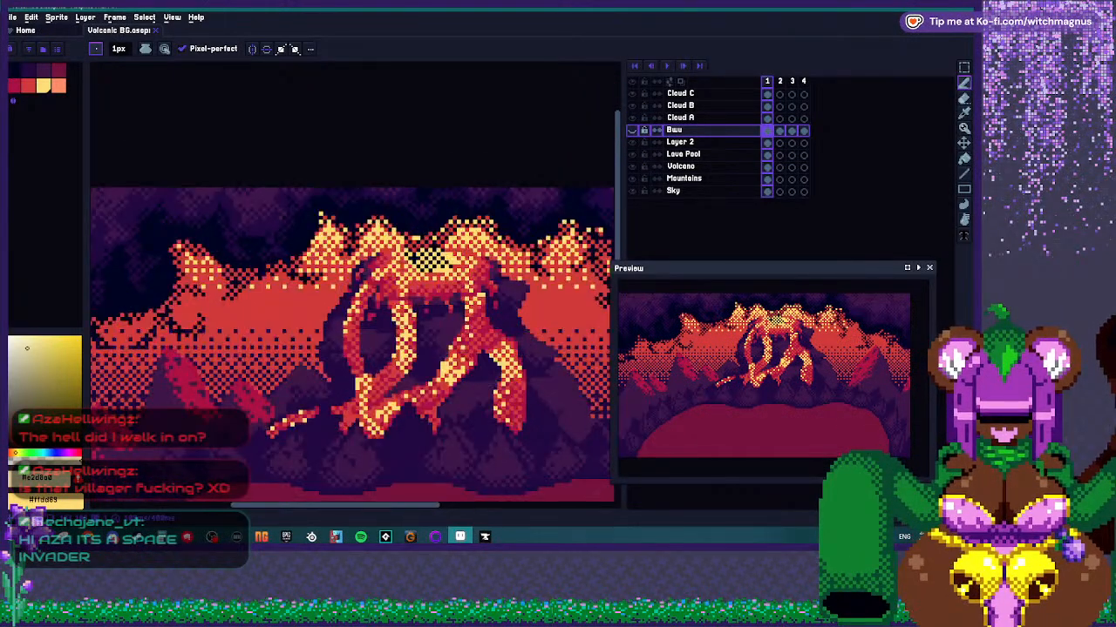
Select the Volcano layer and hide every other layer so that only the volcano is shown.
click(678, 166)
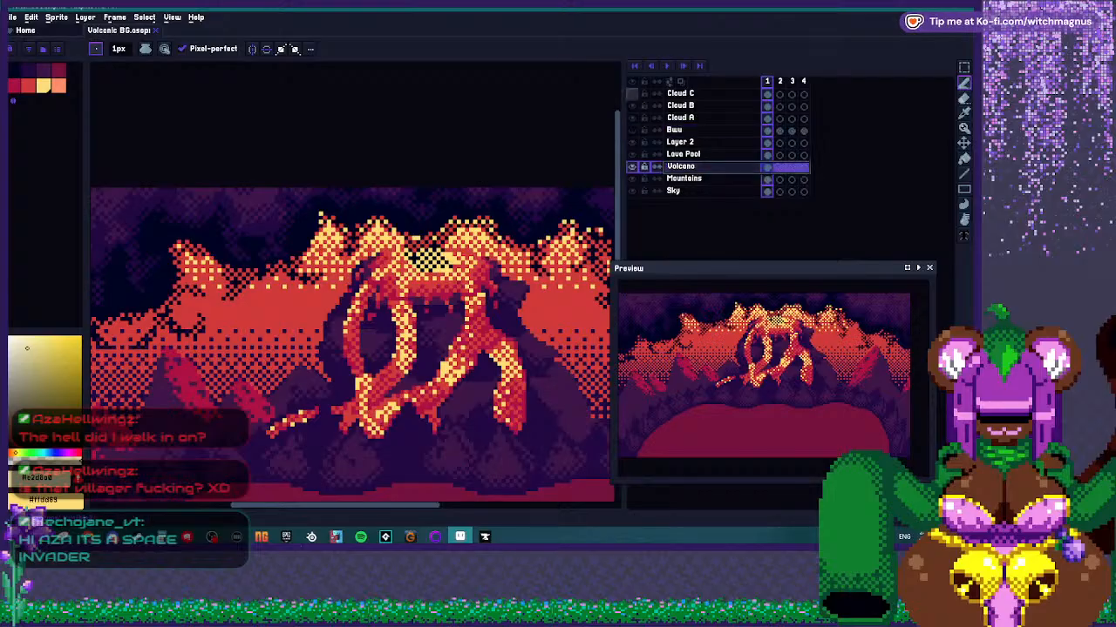
click(632, 82)
click(631, 167)
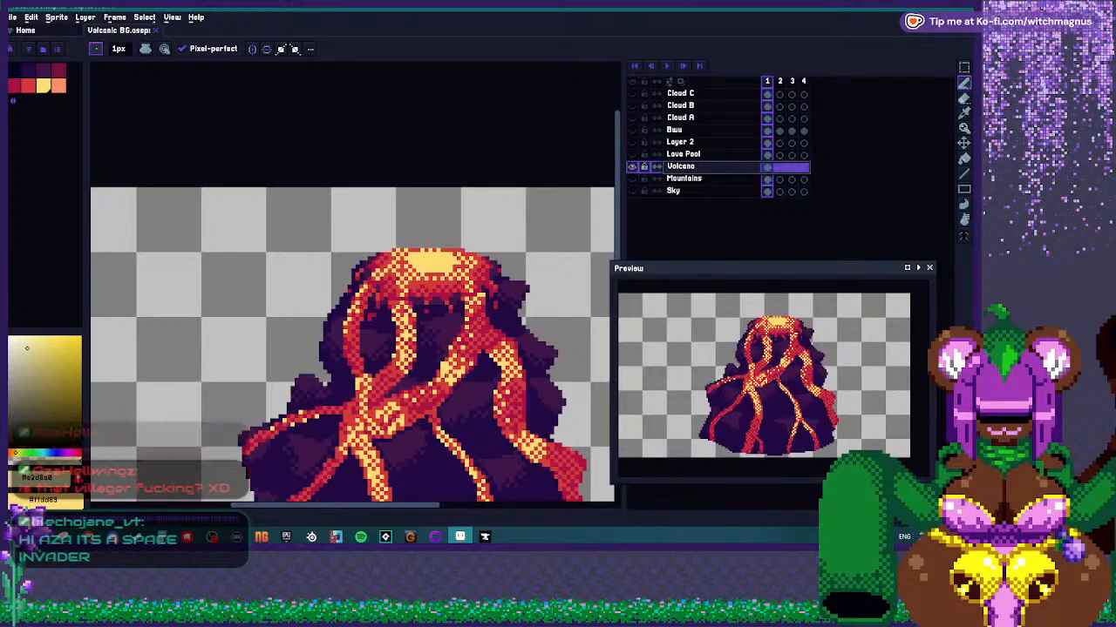
scroll(242, 259, up, 1)
scroll(408, 233, down, 3)
scroll(462, 234, up, 3)
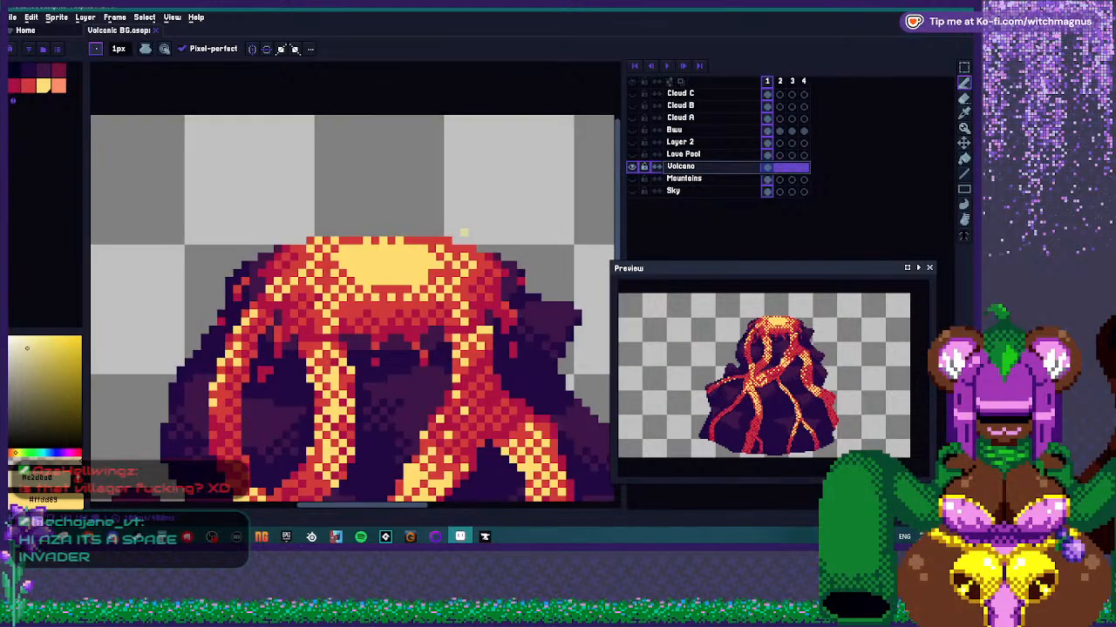
Sample the purple #3e1548 from the rock and draw a one-pixel rim above the crater, continuing down its right shoulder.
alt+click(544, 318)
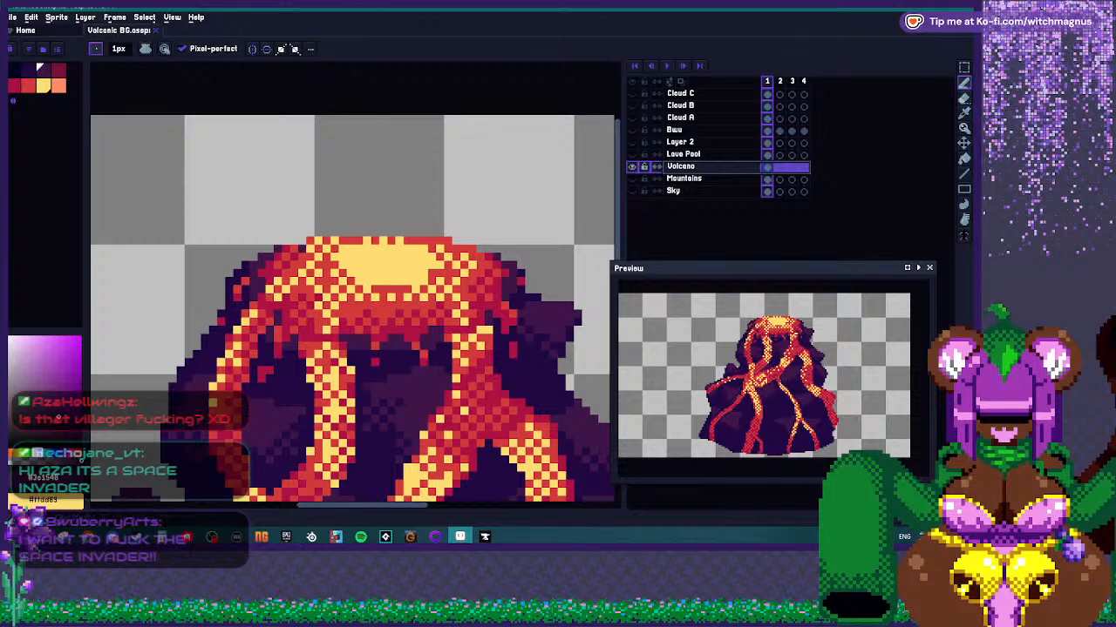
scroll(305, 246, up, 1)
scroll(474, 232, down, 1)
scroll(320, 245, down, 1)
scroll(397, 244, up, 1)
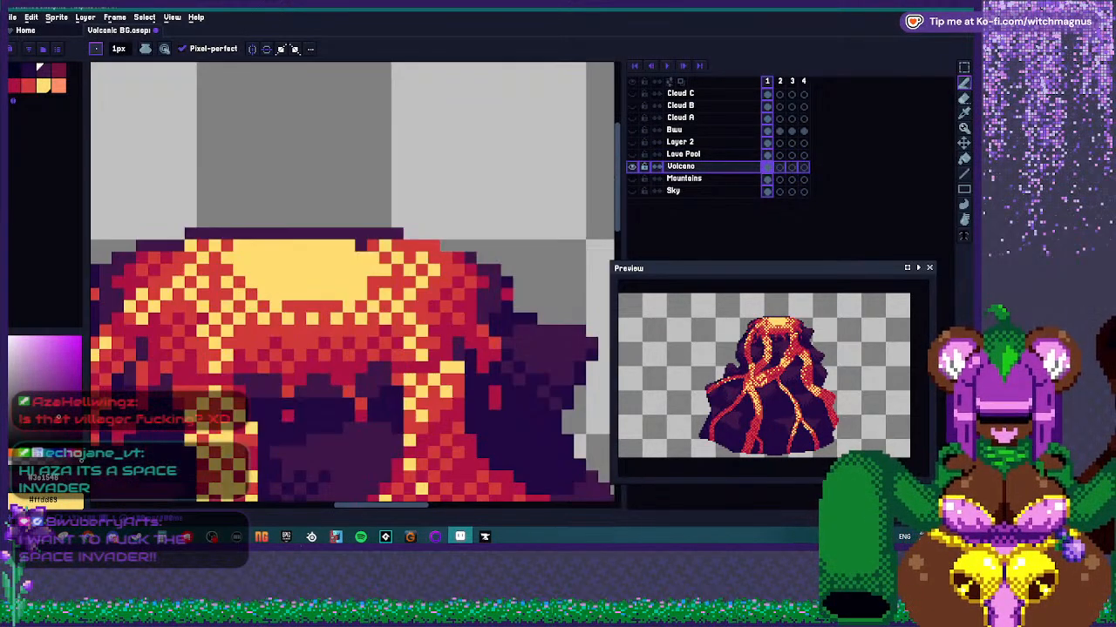
drag(445, 246, 457, 258)
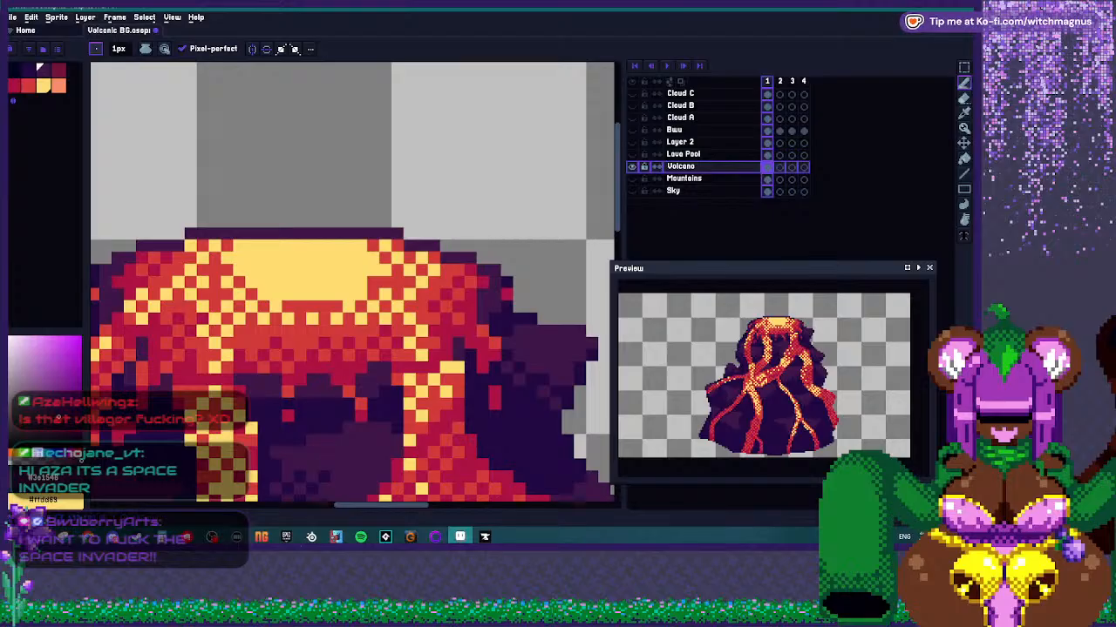
Sample the darker purple #210743 and darken parts of the crater's rim and upper shoulders.
scroll(471, 270, down, 2)
scroll(375, 257, up, 3)
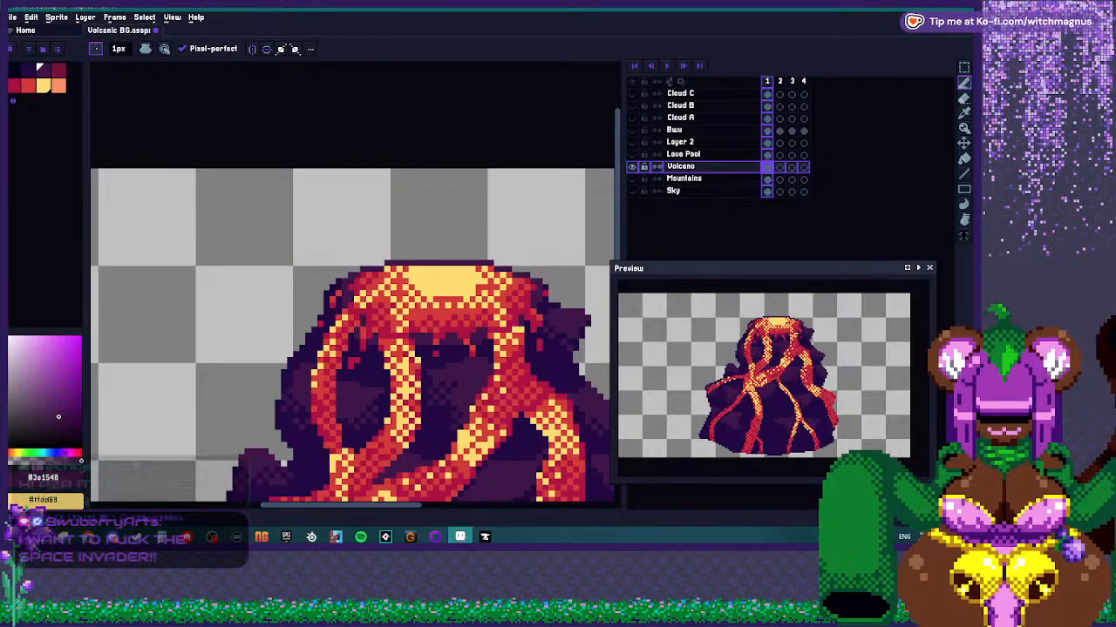
scroll(375, 261, down, 2)
scroll(353, 239, up, 3)
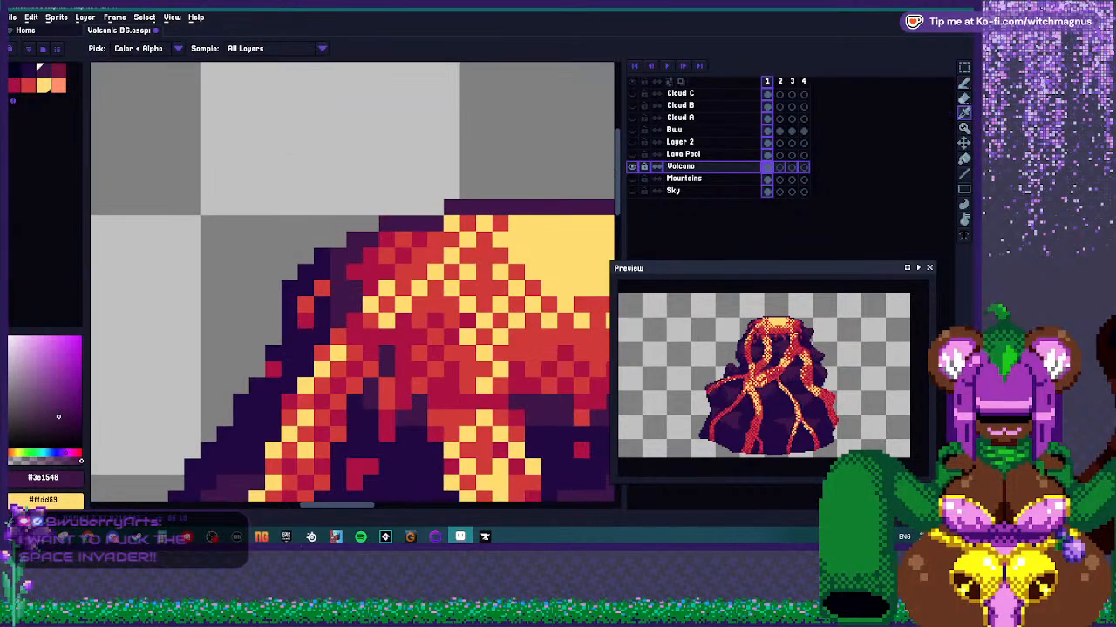
alt+click(354, 240)
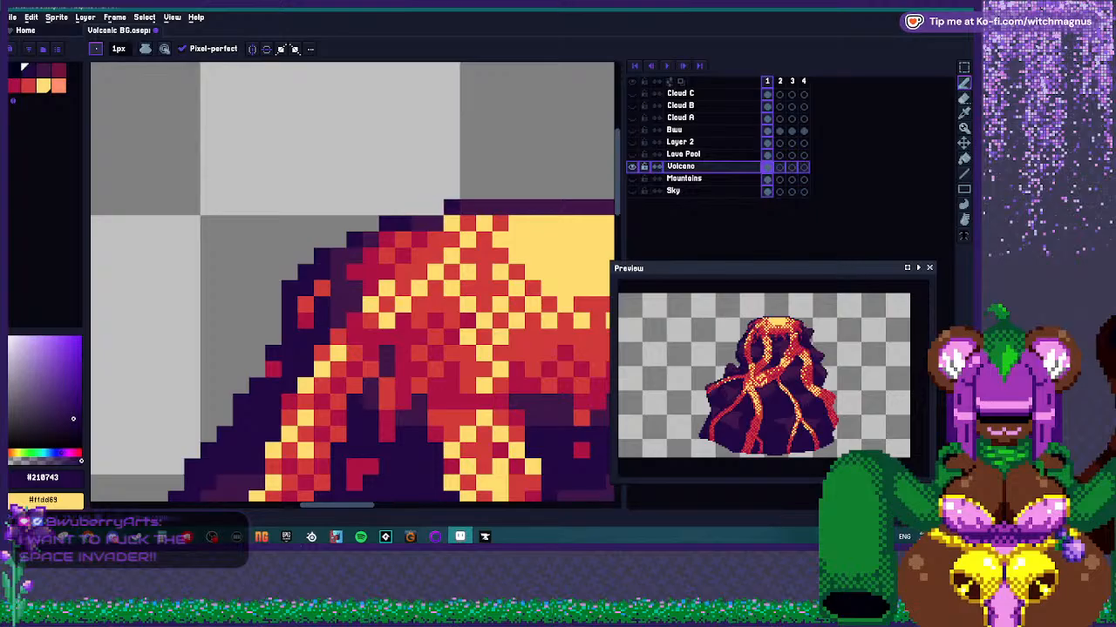
scroll(483, 206, down, 2)
scroll(400, 205, up, 2)
drag(440, 203, 465, 204)
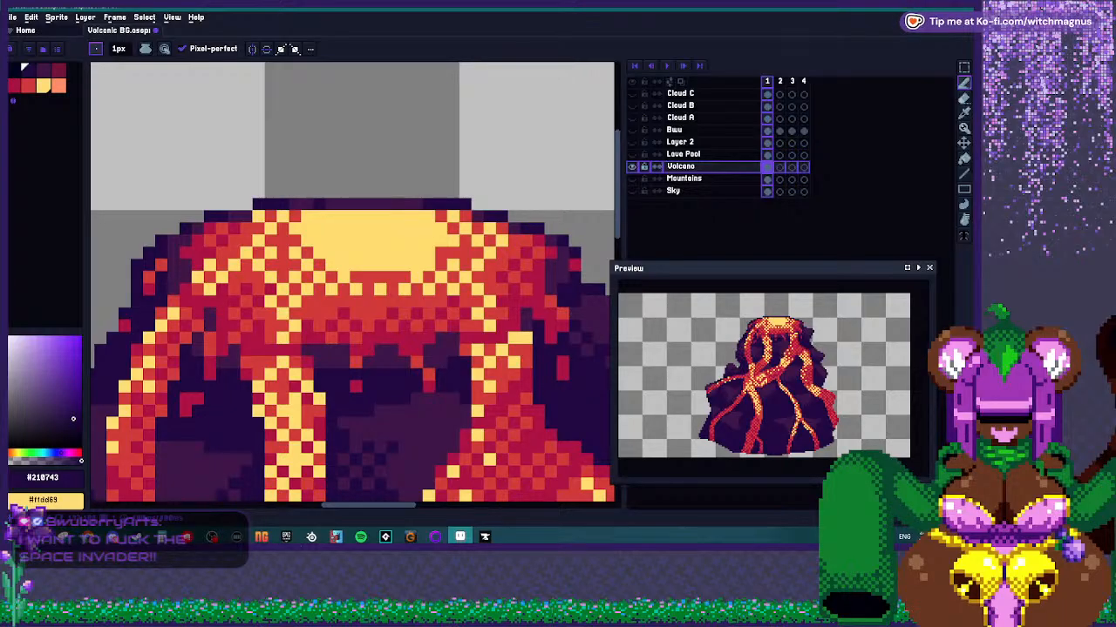
Add a second, shorter row of #210743 on top of the crater rim and extend the rim's right end.
scroll(391, 190, down, 1)
scroll(368, 190, up, 2)
drag(287, 191, 466, 191)
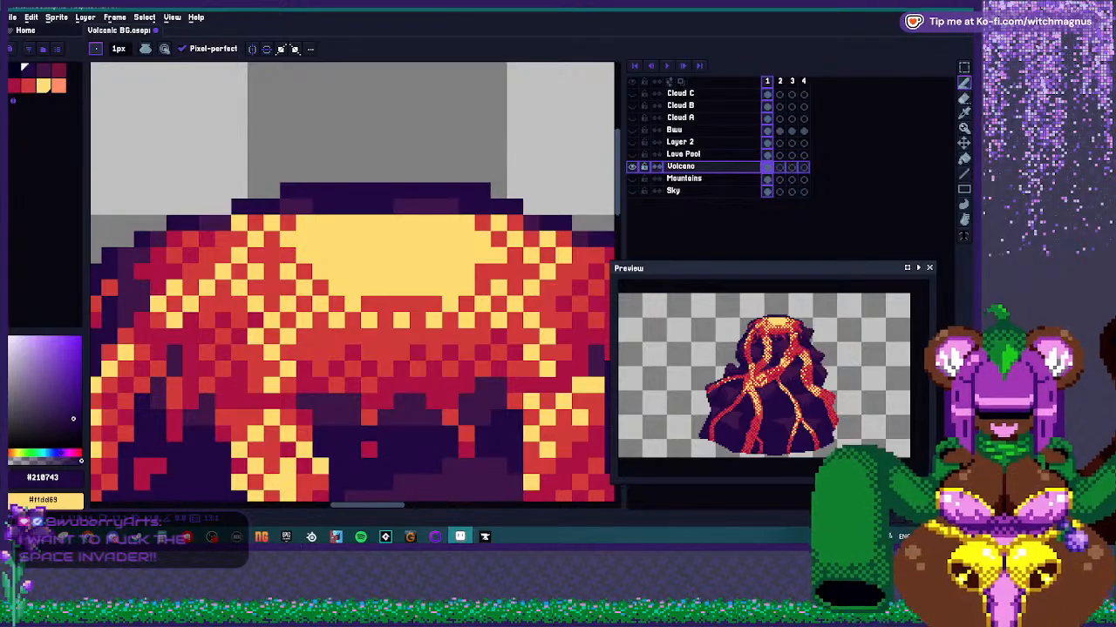
click(530, 207)
click(482, 190)
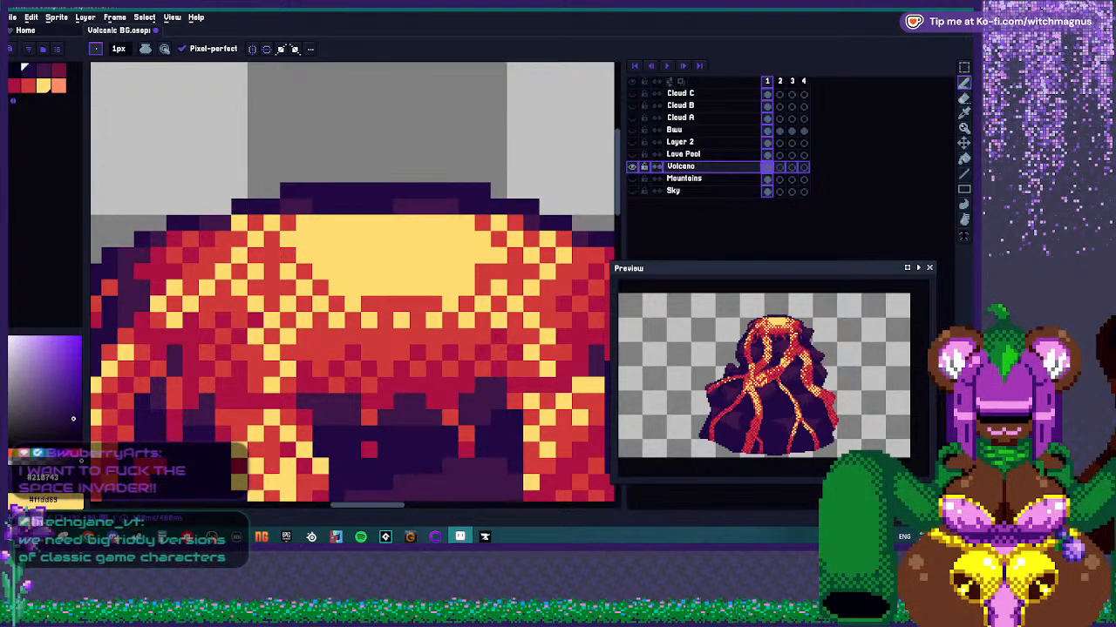
Break up the crater rim's two rows with irregular patches of #210743 and sampled #3e1548.
click(370, 223)
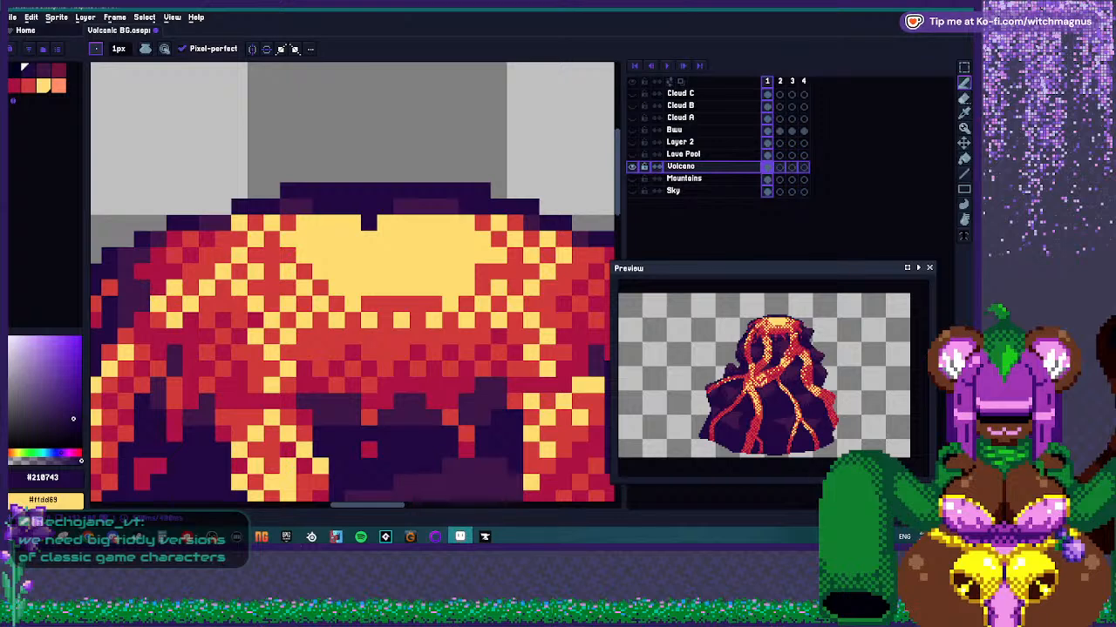
mouse_move(304, 206)
mouse_down()
mouse_move(288, 206)
mouse_move(352, 191)
mouse_up()
alt+click(402, 207)
click(451, 191)
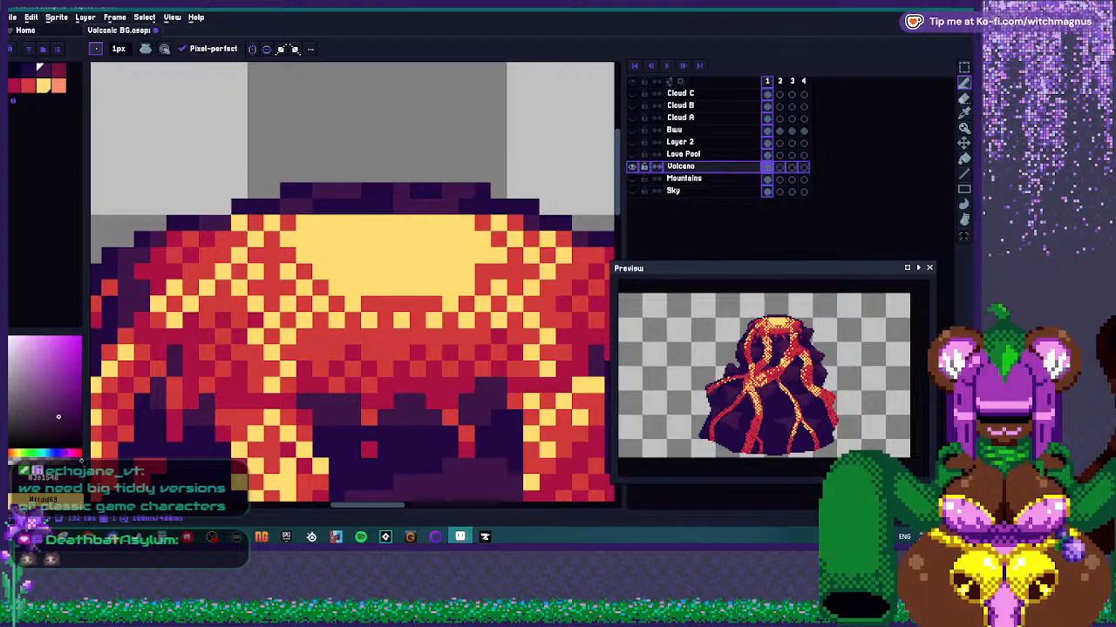
Sample the lava red #d23b38 and paint broken stretches of it along the upper edge of the yellow crater pool.
scroll(408, 194, down, 3)
scroll(408, 194, up, 3)
scroll(407, 193, down, 3)
scroll(403, 208, up, 3)
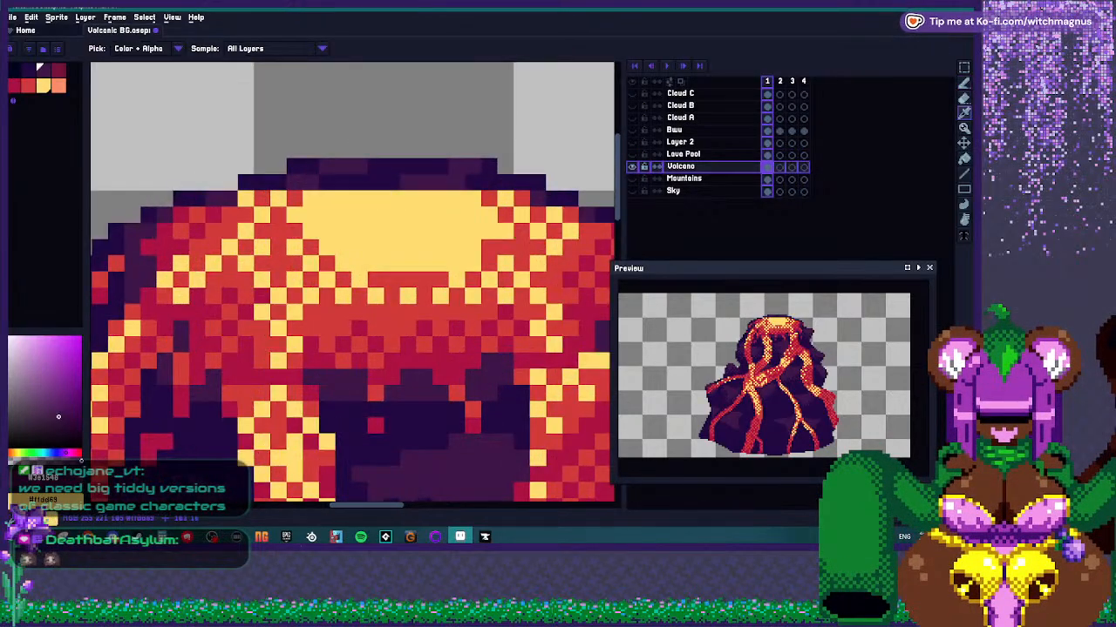
alt+click(310, 231)
drag(311, 199, 481, 198)
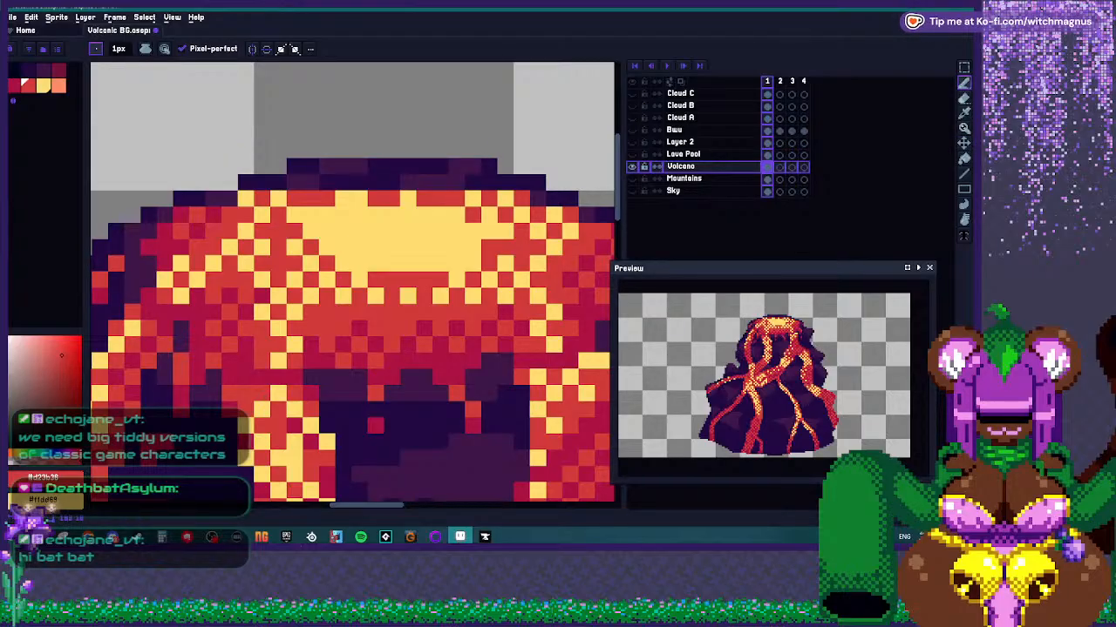
Examine the crater rim and lava streams both across the whole volcano and close up.
scroll(435, 216, down, 5)
scroll(435, 223, up, 4)
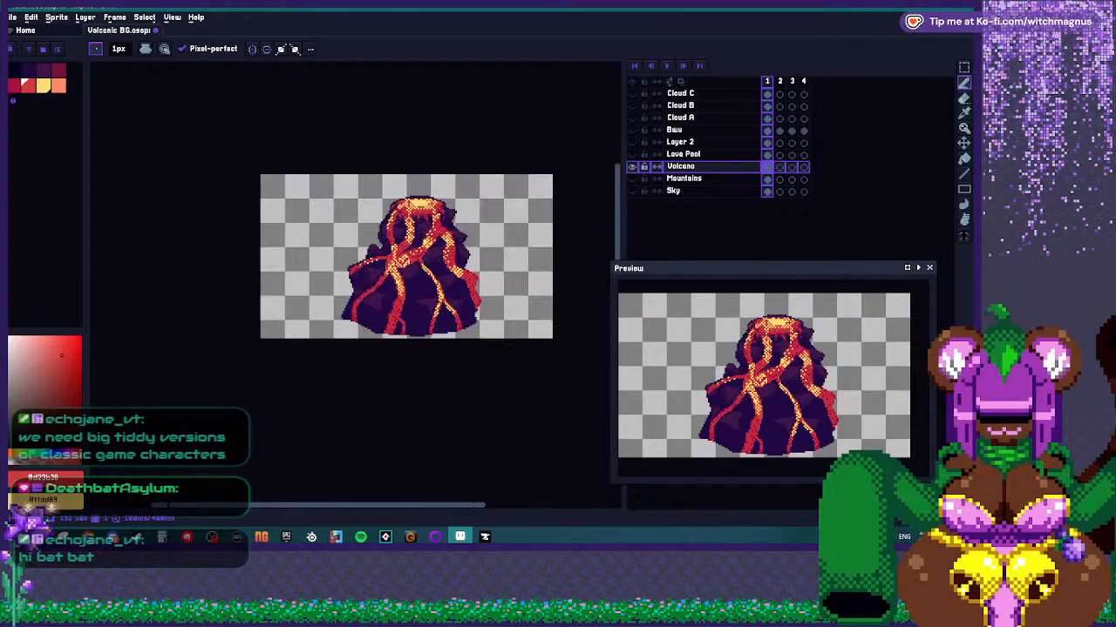
scroll(388, 184, up, 4)
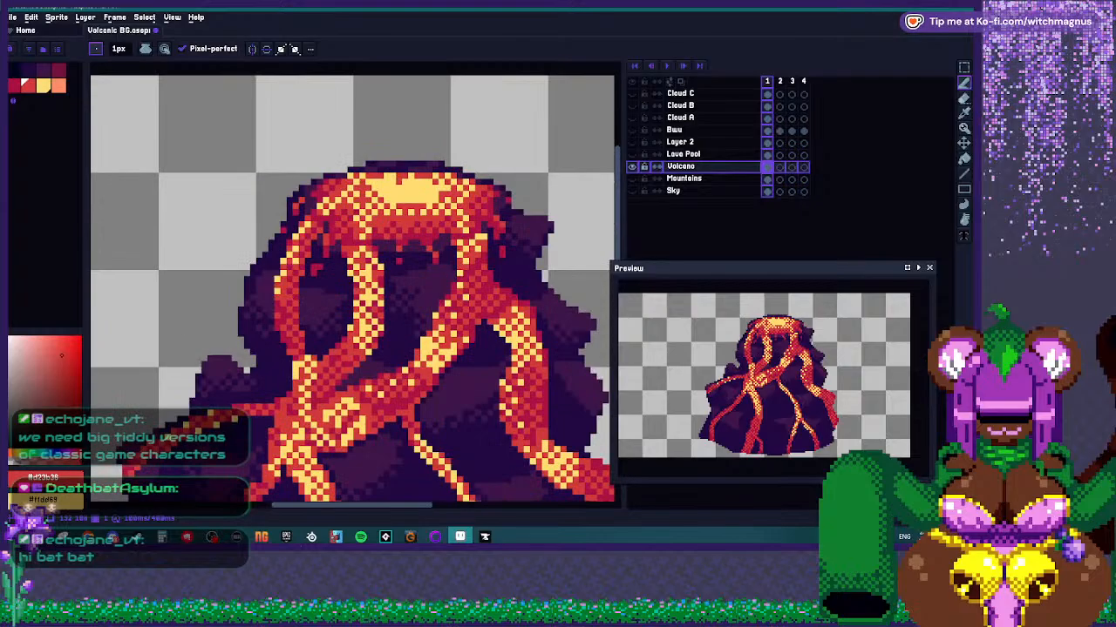
scroll(390, 186, down, 4)
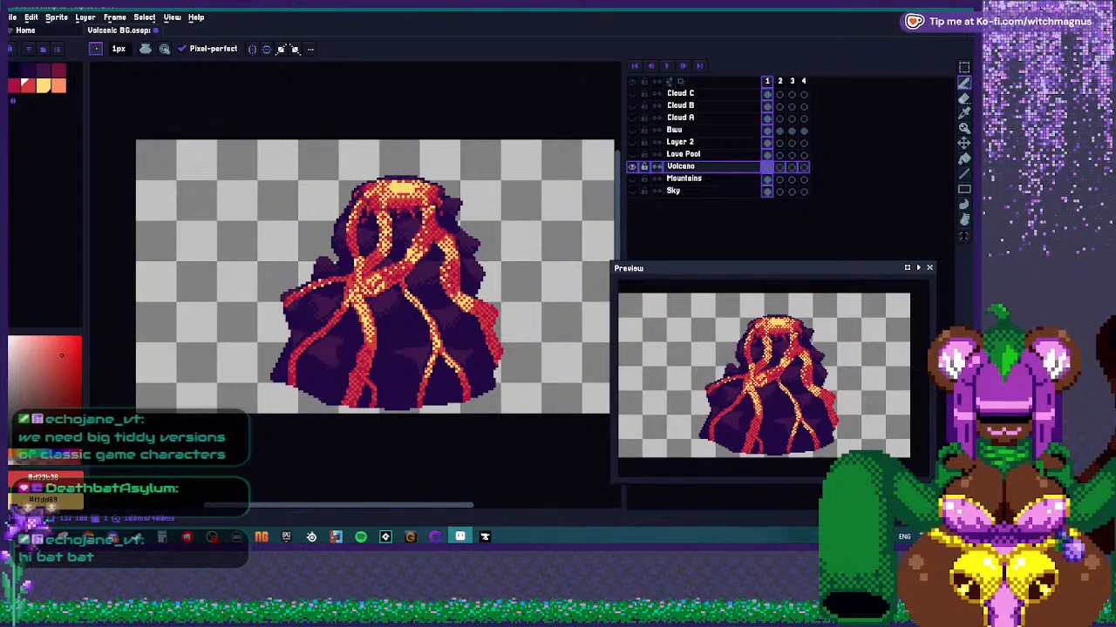
scroll(392, 187, up, 4)
scroll(392, 188, down, 5)
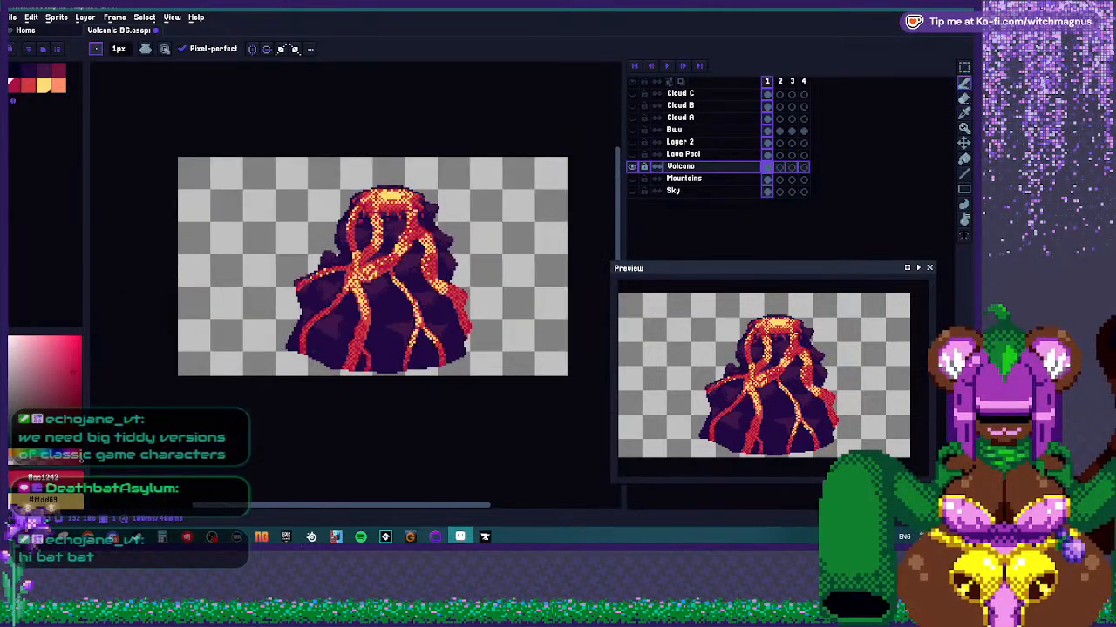
scroll(384, 258, up, 2)
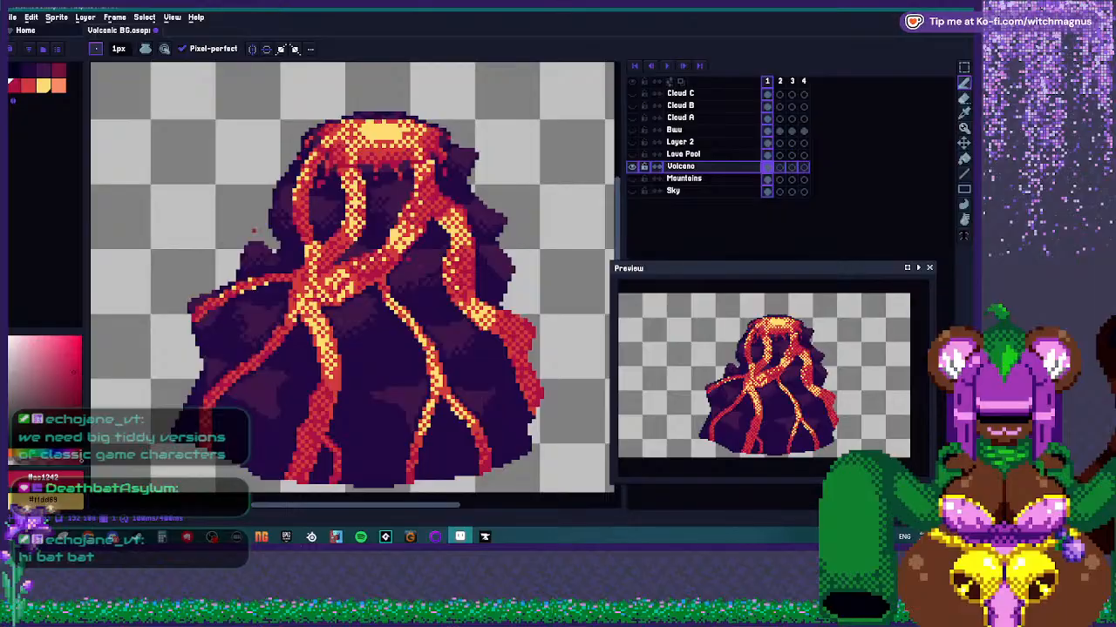
scroll(385, 258, up, 1)
scroll(384, 258, down, 2)
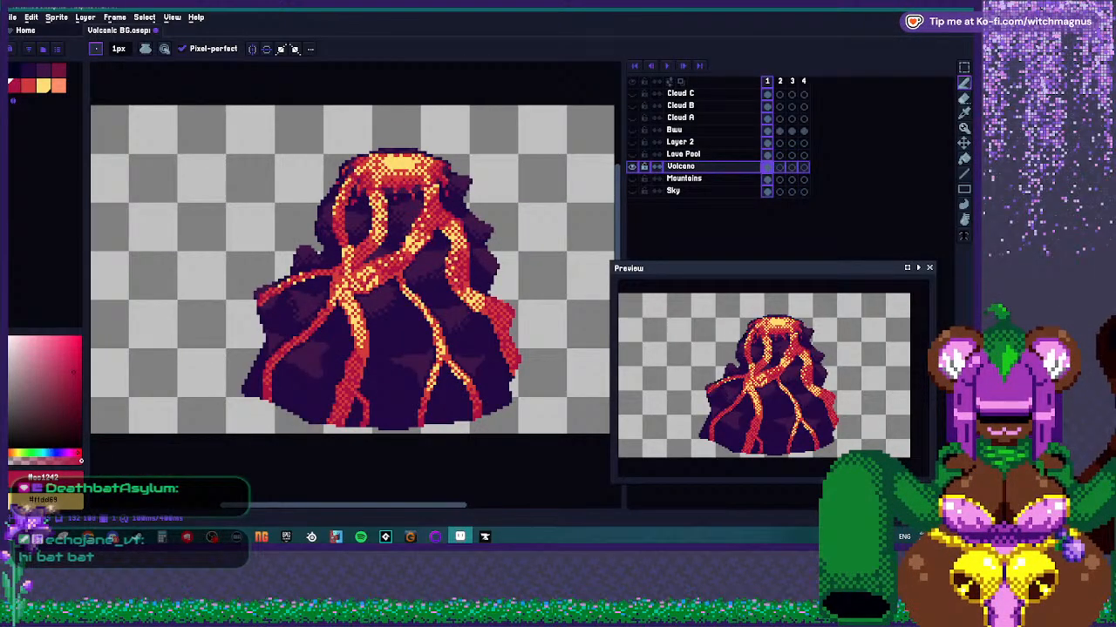
scroll(384, 258, up, 2)
scroll(385, 258, down, 2)
scroll(384, 258, up, 3)
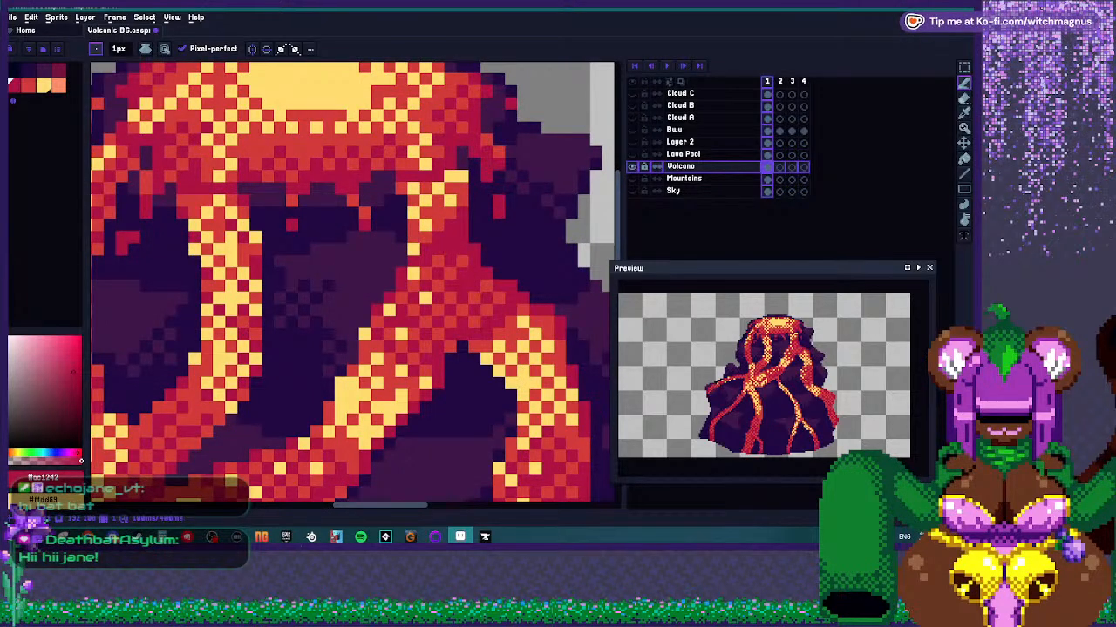
Show all the scene's layers again except Bwu and save the file.
scroll(385, 258, down, 4)
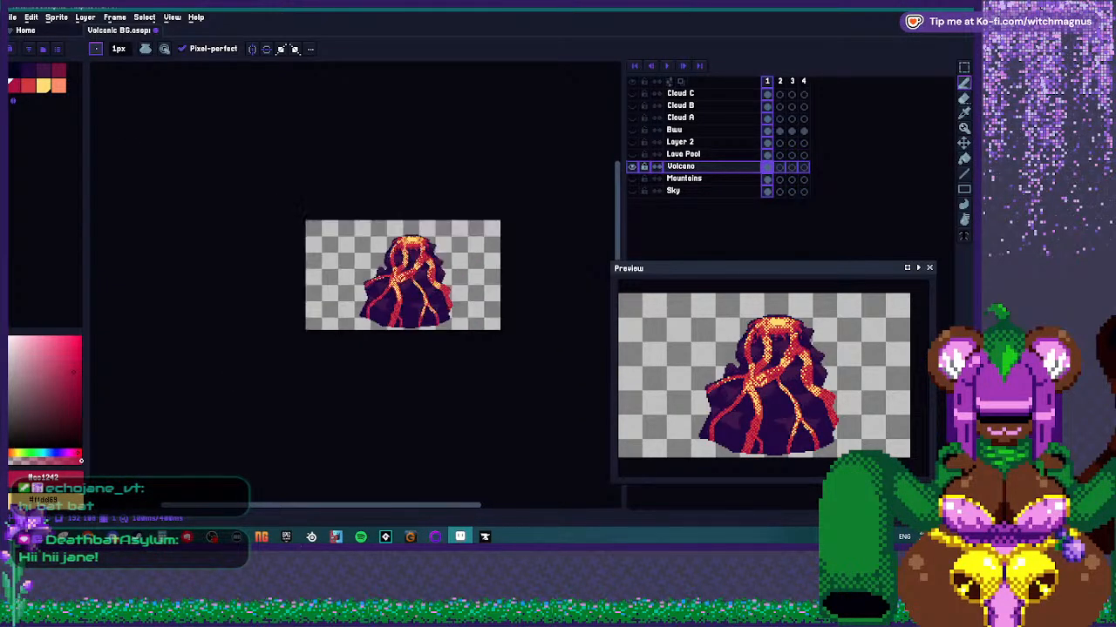
scroll(384, 258, up, 1)
scroll(405, 291, up, 4)
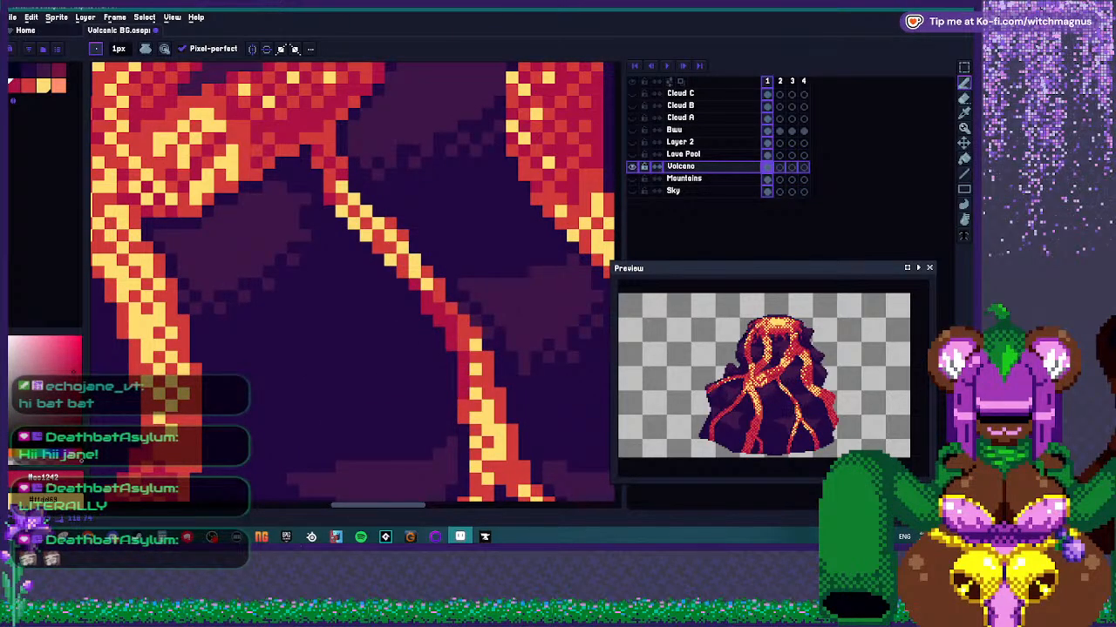
scroll(448, 311, down, 7)
scroll(442, 310, up, 2)
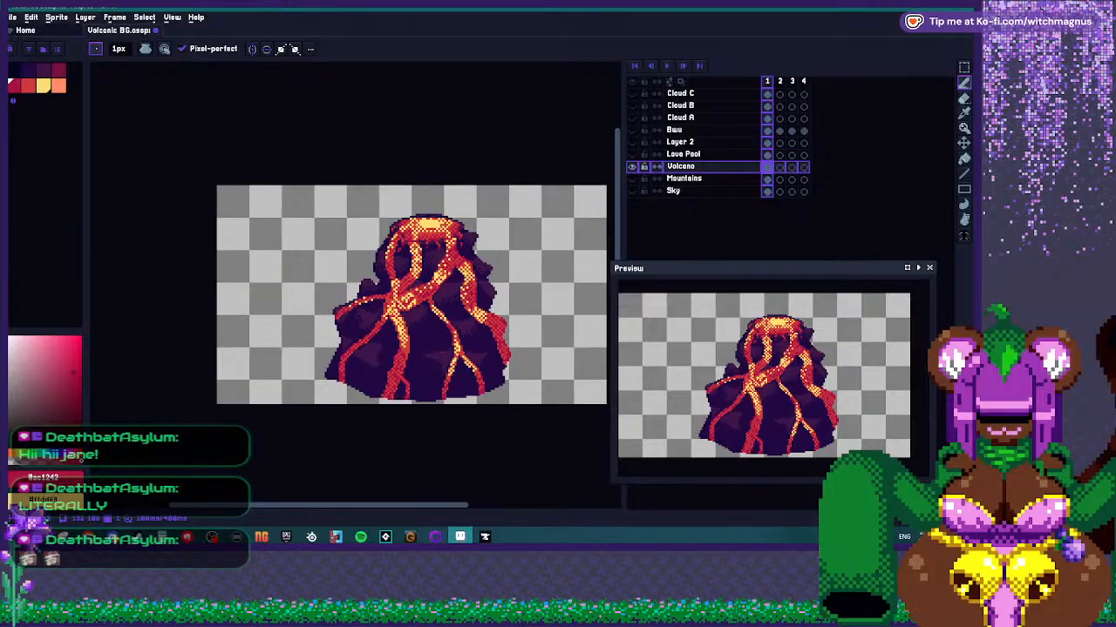
click(632, 81)
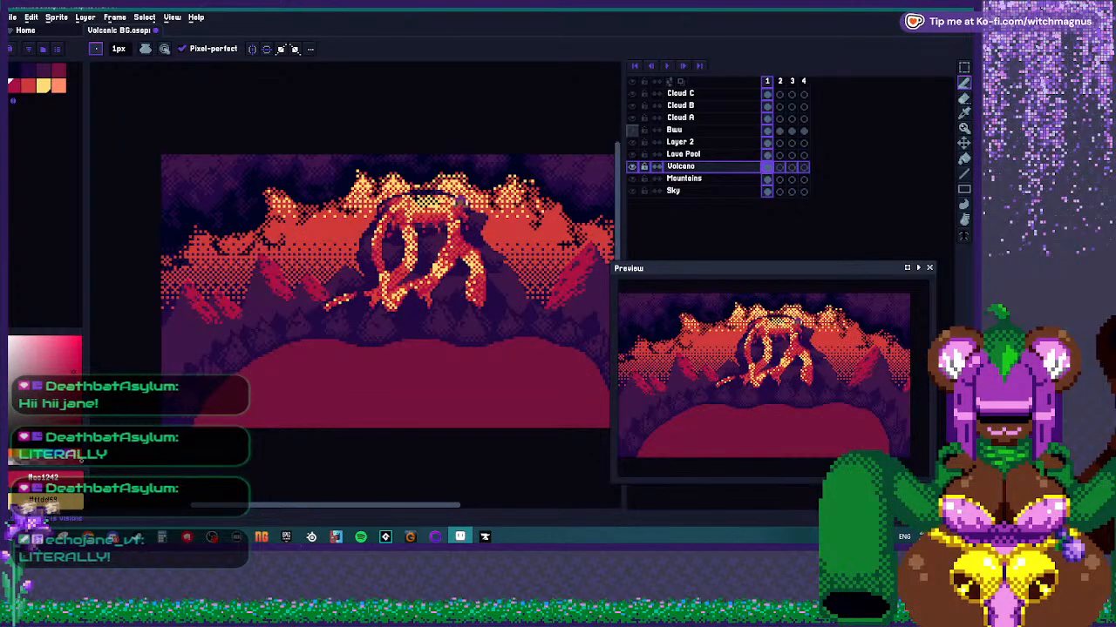
scroll(458, 305, down, 1)
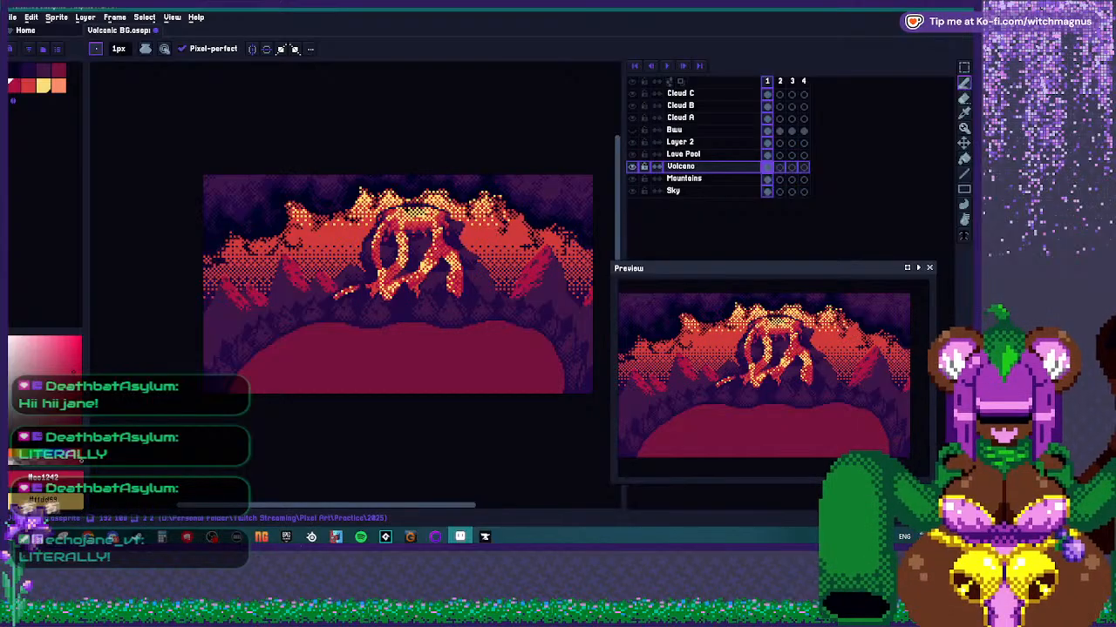
key(ctrl+s)
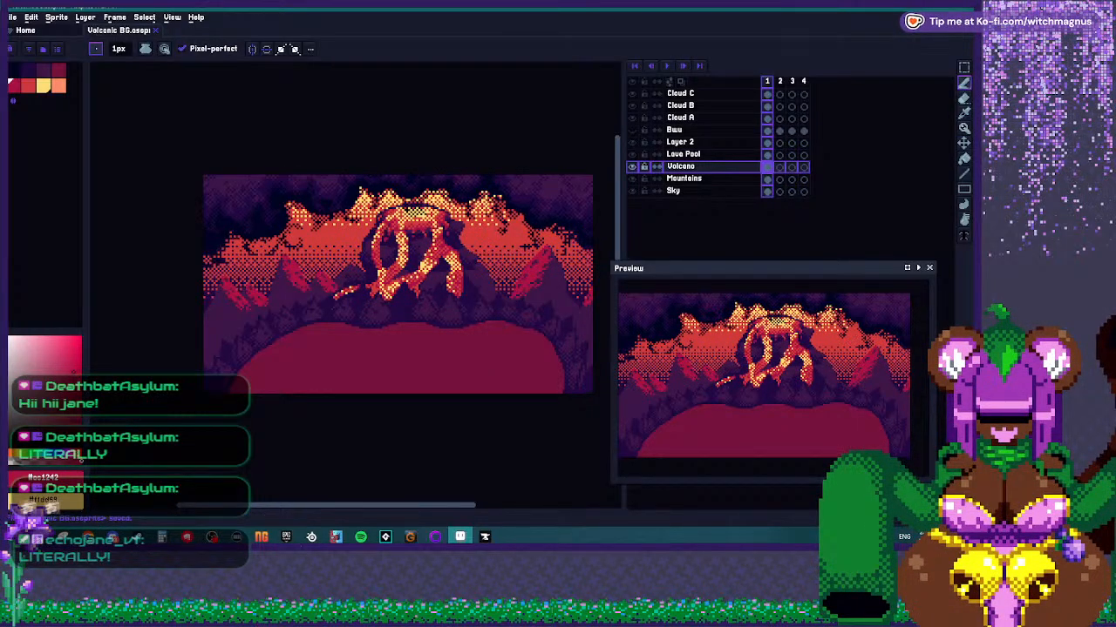
Fill the crimson lava pool on Layer 2 with the palette yellow at index 6.
click(684, 178)
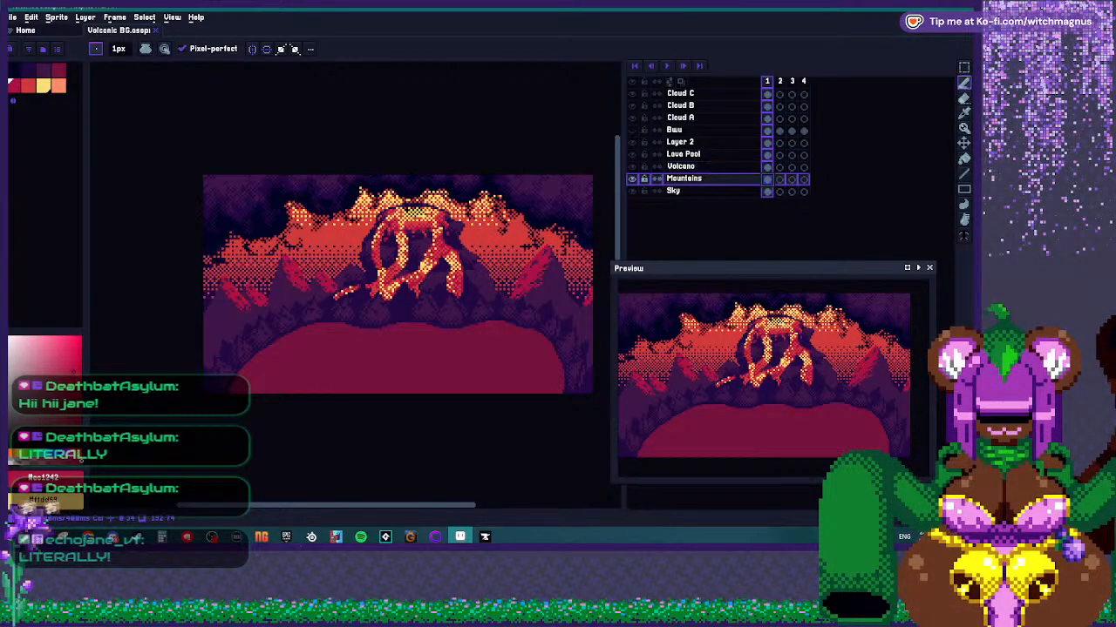
click(673, 190)
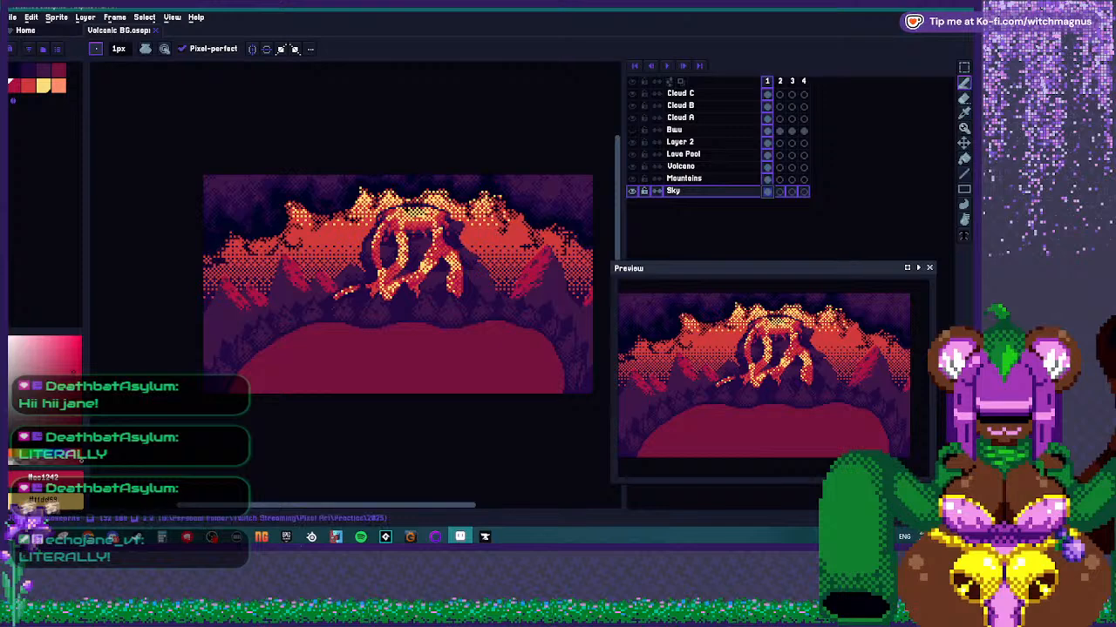
click(683, 154)
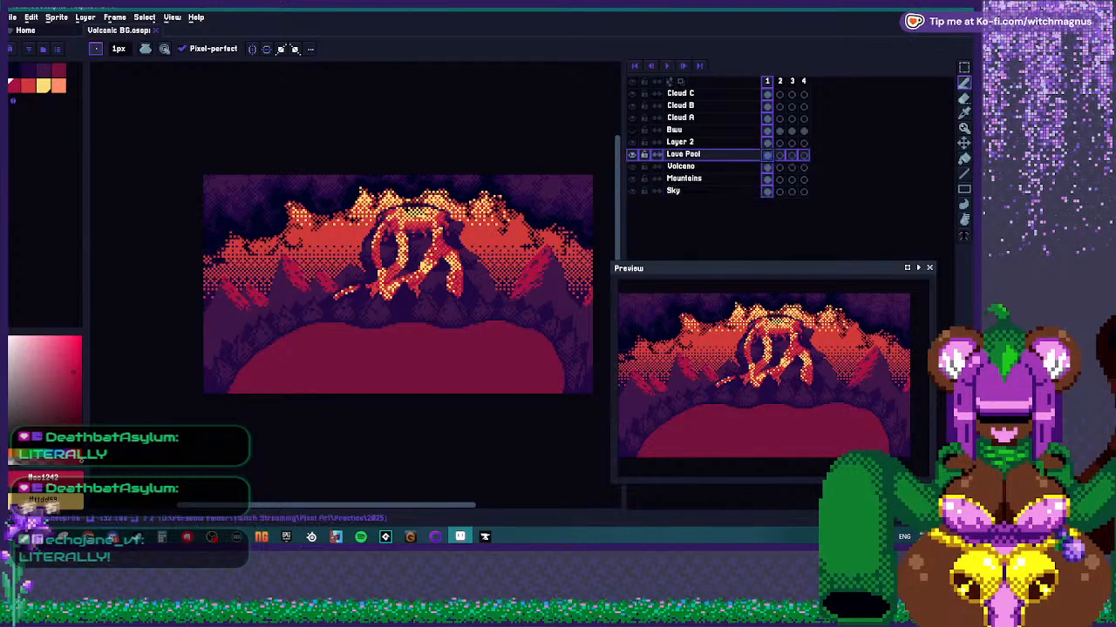
click(682, 143)
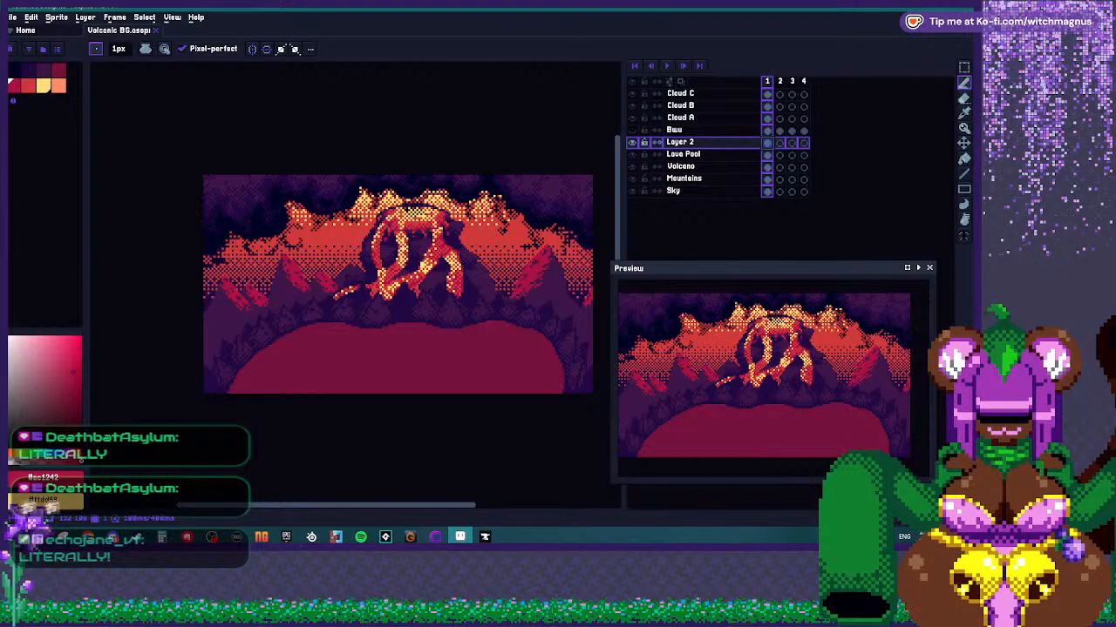
scroll(567, 261, up, 1)
scroll(566, 261, down, 1)
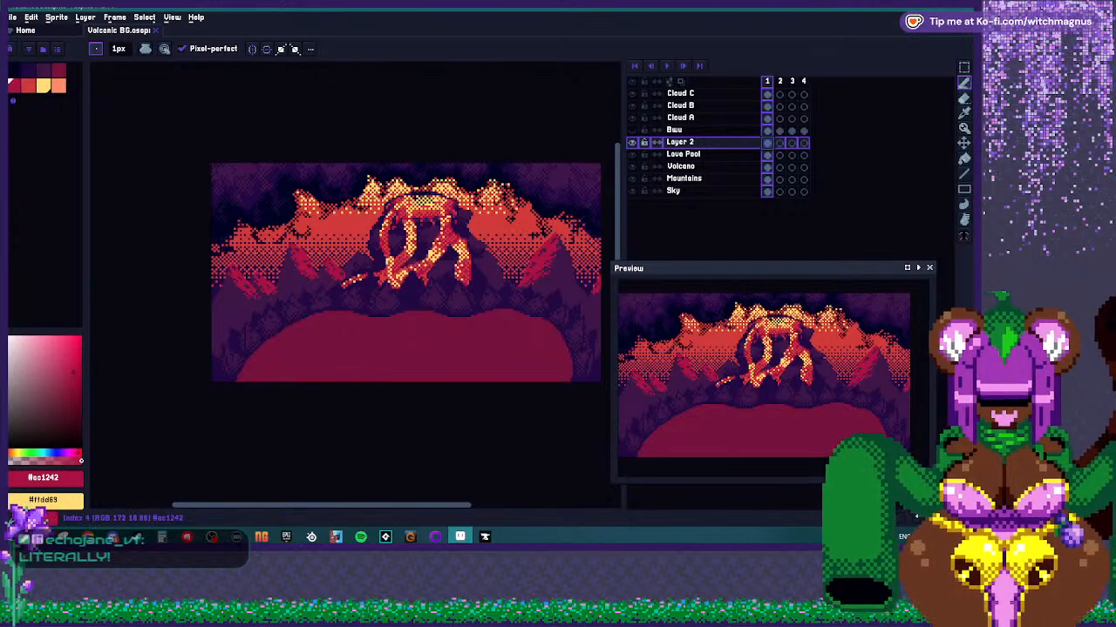
click(44, 86)
key(g)
click(395, 326)
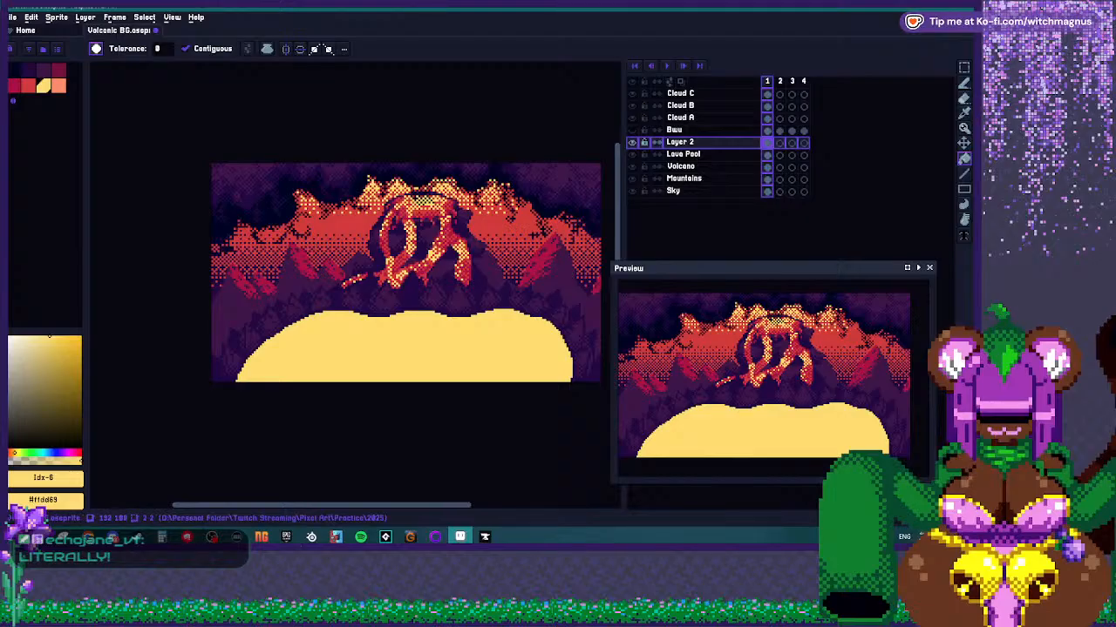
With Lock Alpha ink and the palette orange at index 7, paint two jagged vertical bands dividing the yellow pool into three parts.
key(bracketright)
key(b)
scroll(380, 330, up, 2)
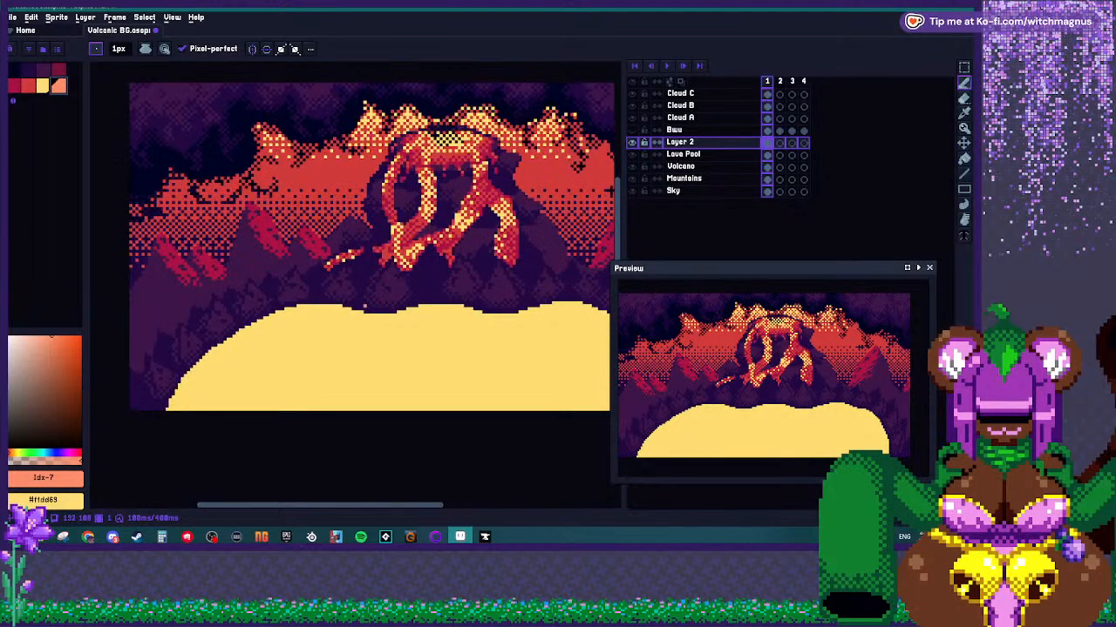
click(146, 49)
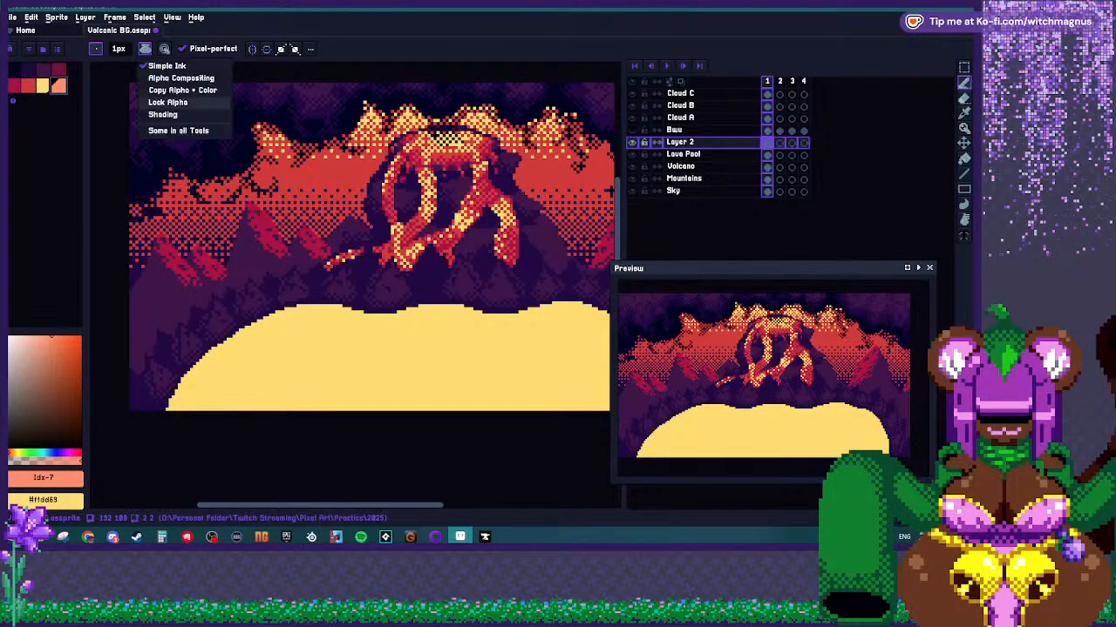
click(178, 102)
scroll(233, 175, down, 2)
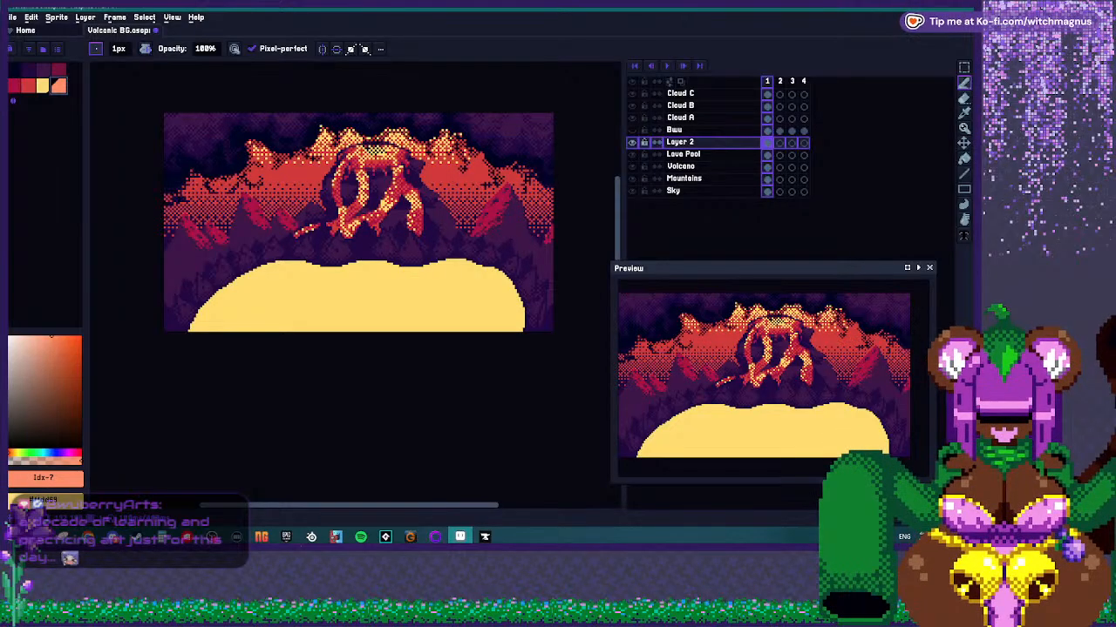
scroll(322, 280, down, 1)
scroll(349, 236, up, 1)
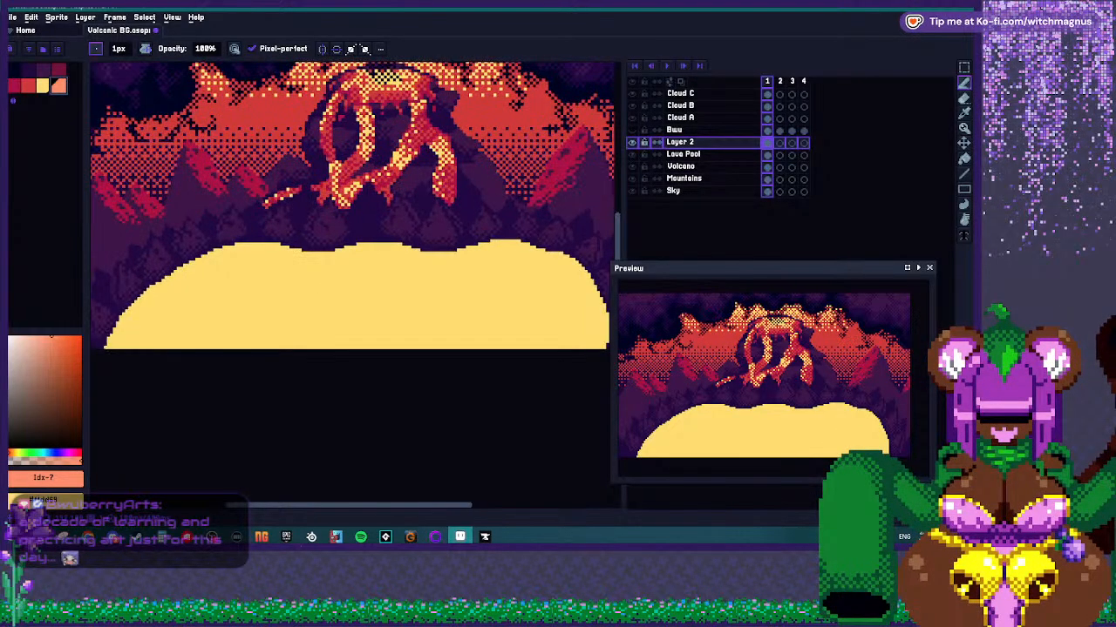
drag(294, 250, 305, 294)
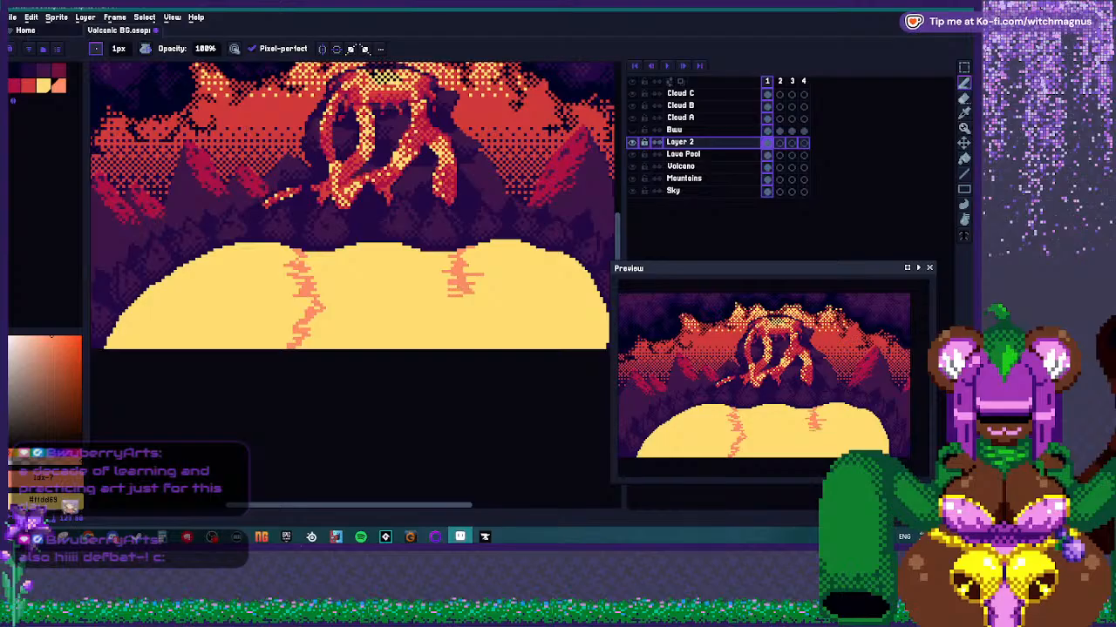
drag(477, 319, 441, 327)
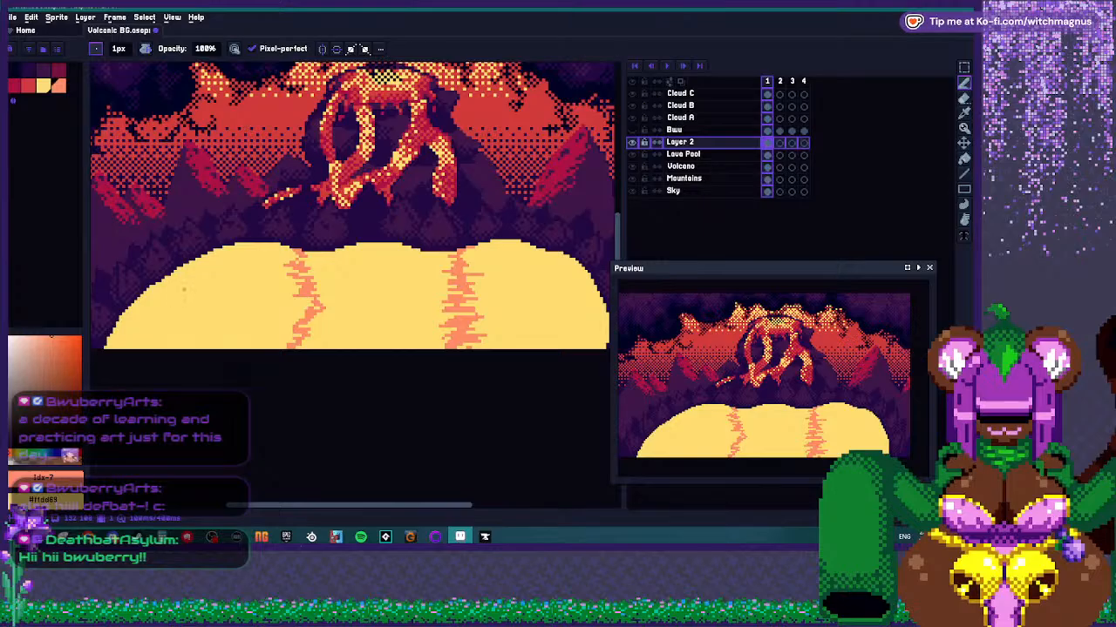
Fill the pool's two outer yellow sections with the orange at index 7.
key(g)
click(200, 305)
click(541, 306)
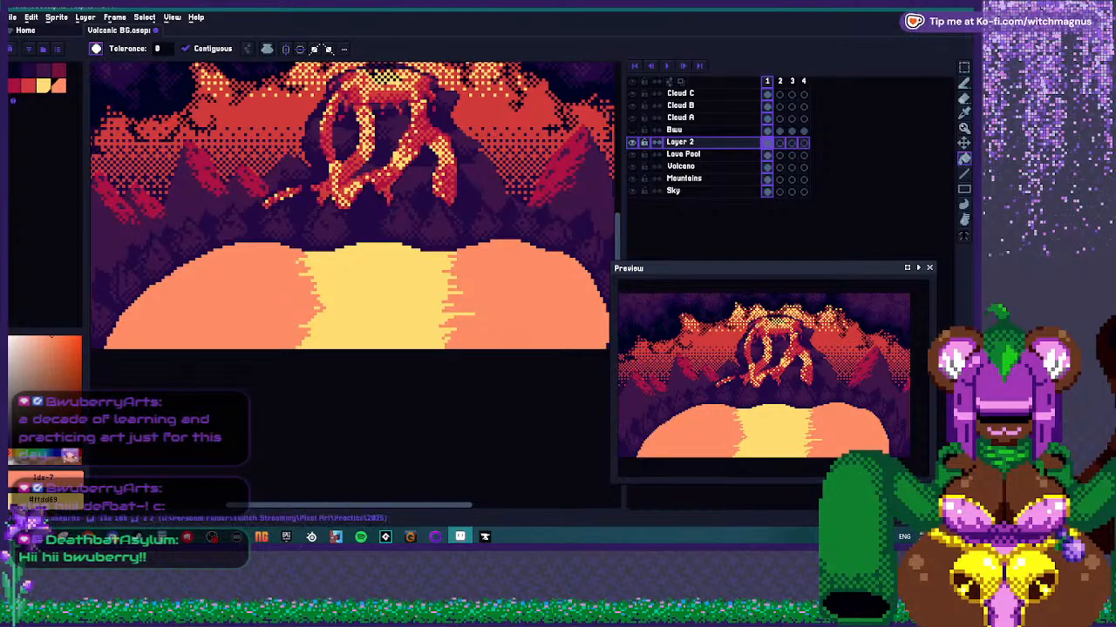
Paint jagged vertical bands of the index 5 red through both orange sections and fill the pool's outer sides with it.
click(29, 85)
key(b)
mouse_move(237, 248)
mouse_down()
mouse_move(256, 270)
mouse_move(246, 279)
mouse_move(257, 296)
mouse_move(235, 302)
mouse_move(231, 349)
mouse_up()
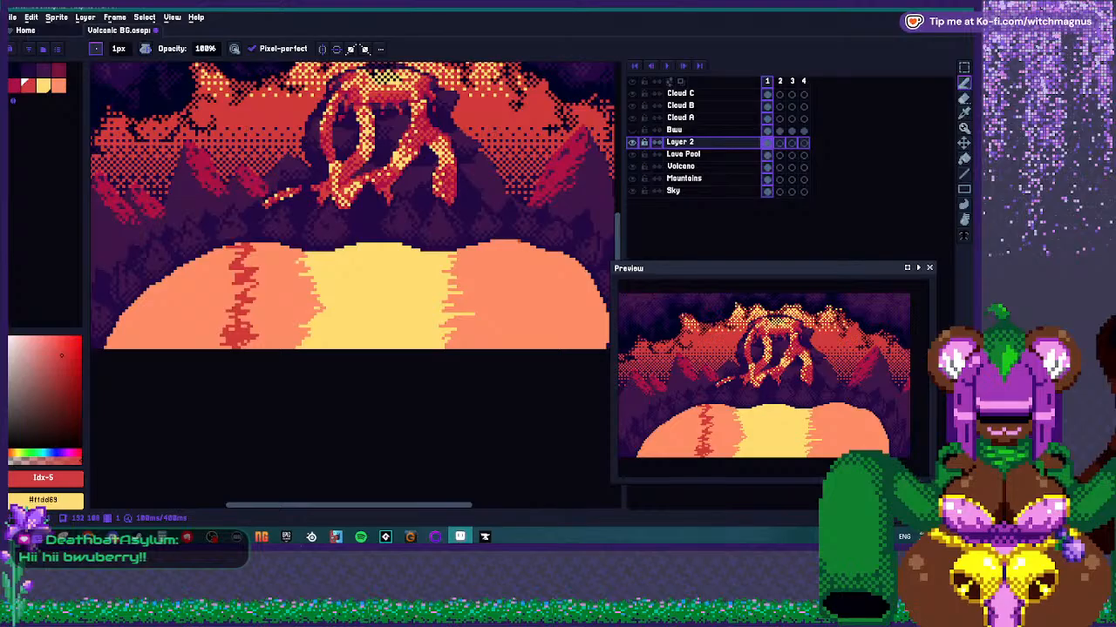
drag(546, 252, 528, 280)
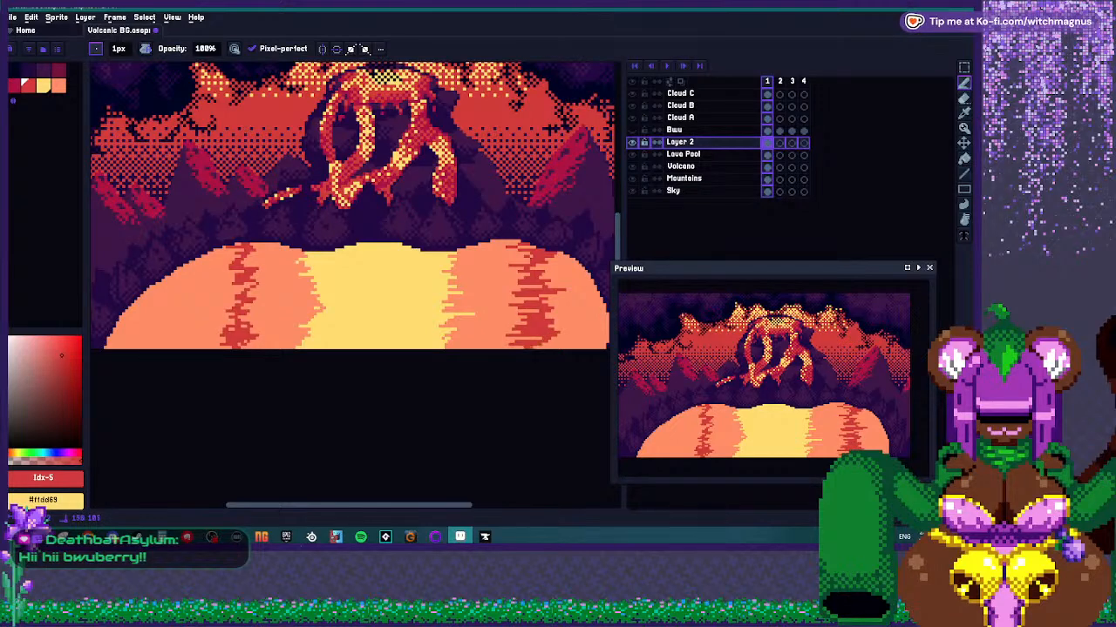
key(g)
click(575, 322)
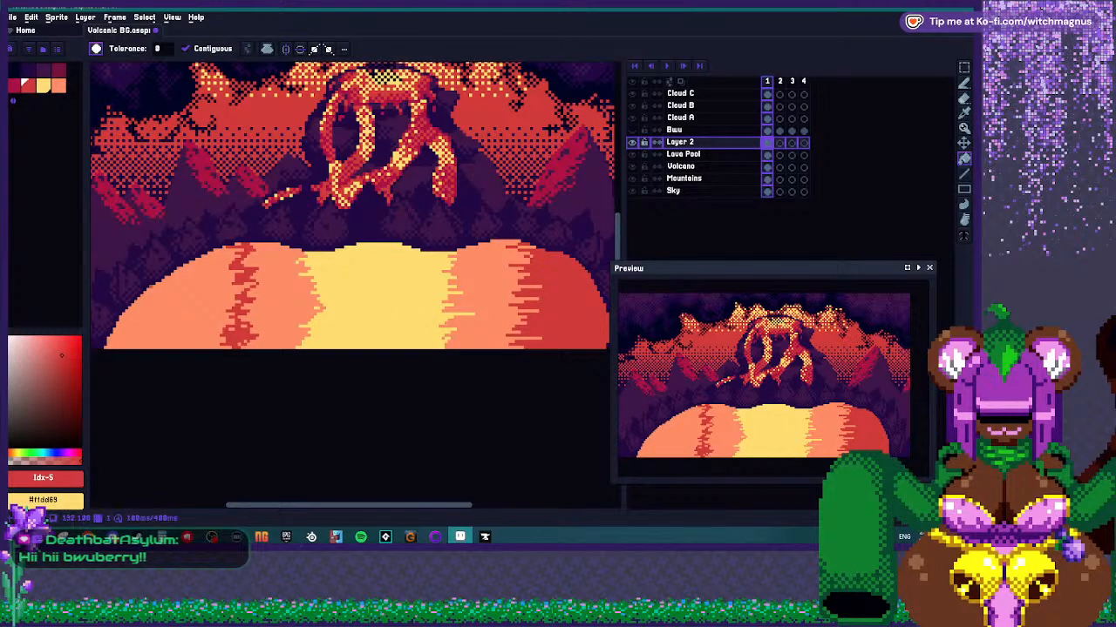
click(175, 314)
Paint jagged strokes of the index 4 crimson through the red areas near both ends of the lava pool.
key(b)
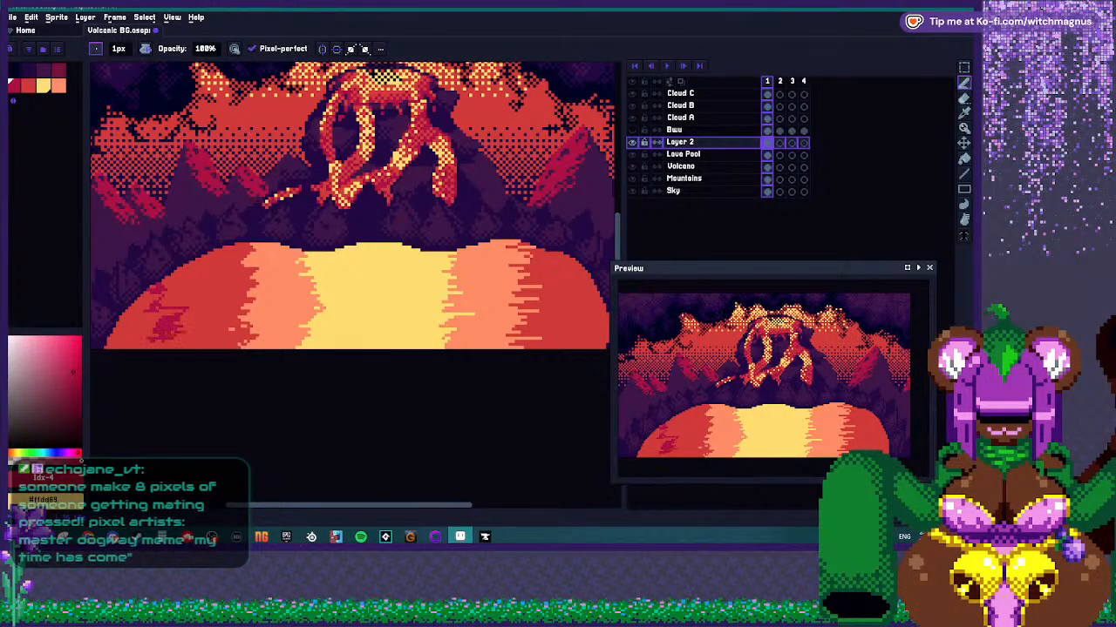
scroll(223, 314, down, 1)
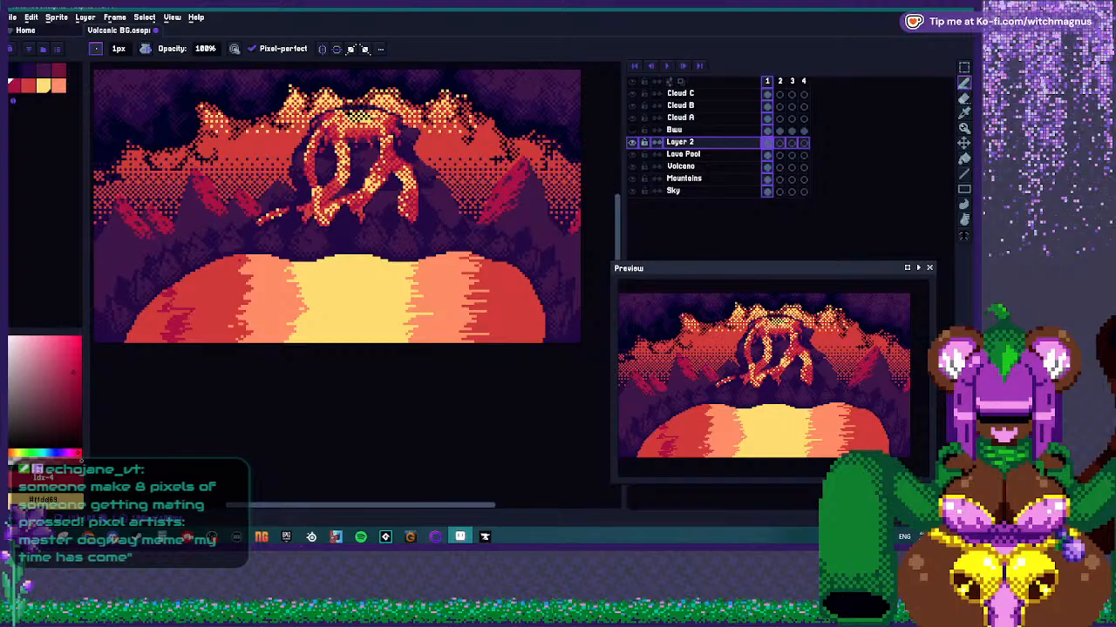
scroll(235, 256, down, 1)
scroll(462, 295, up, 3)
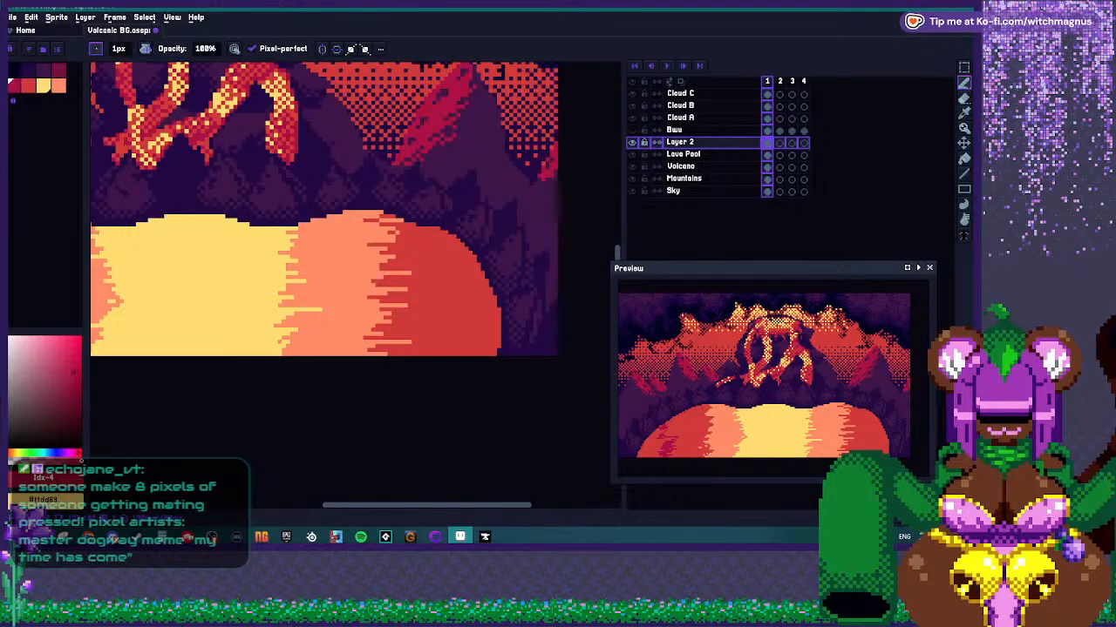
scroll(492, 249, up, 1)
mouse_move(477, 301)
mouse_down()
mouse_move(449, 344)
mouse_move(470, 397)
mouse_up()
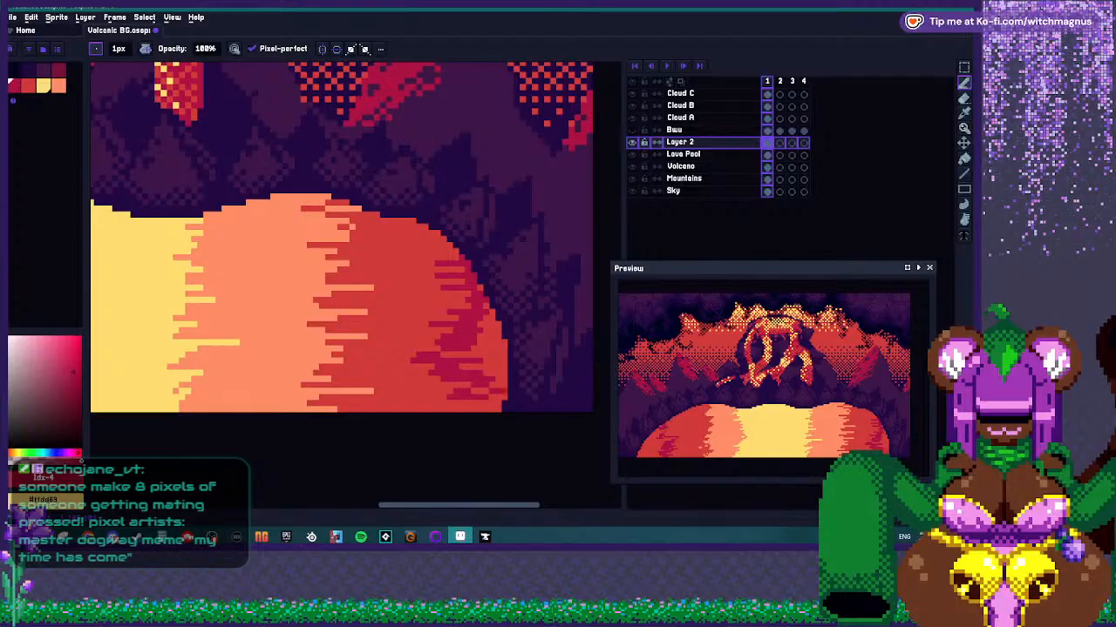
Fill the pool's outer ends with the index 4 crimson and extend its left-hand edge further along the upper rim.
key(g)
scroll(496, 349, down, 3)
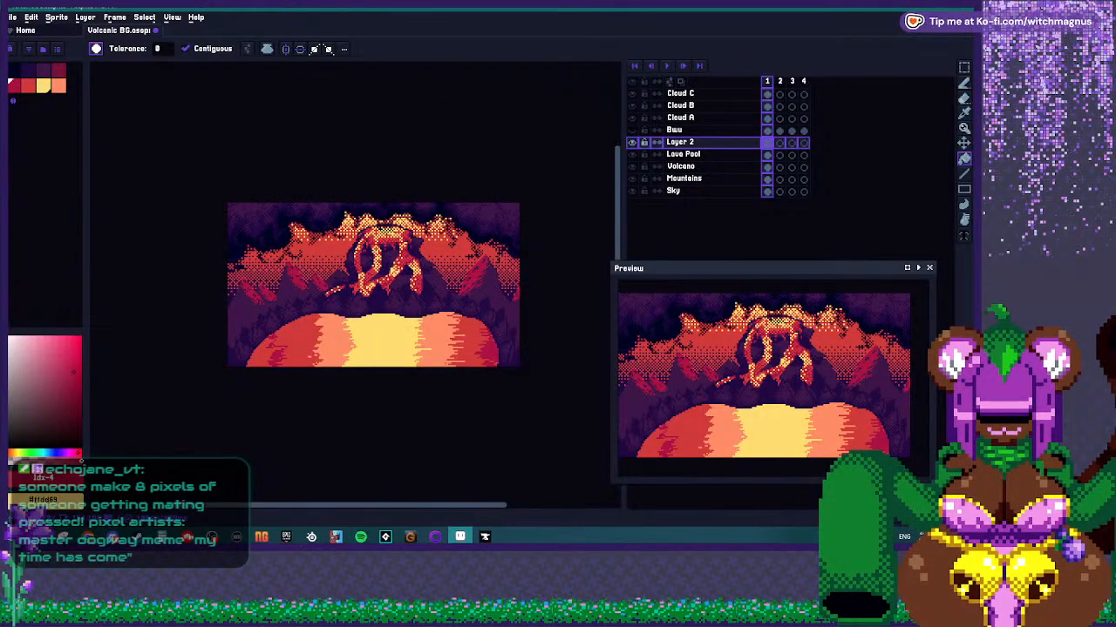
scroll(366, 288, up, 2)
scroll(366, 288, up, 1)
key(b)
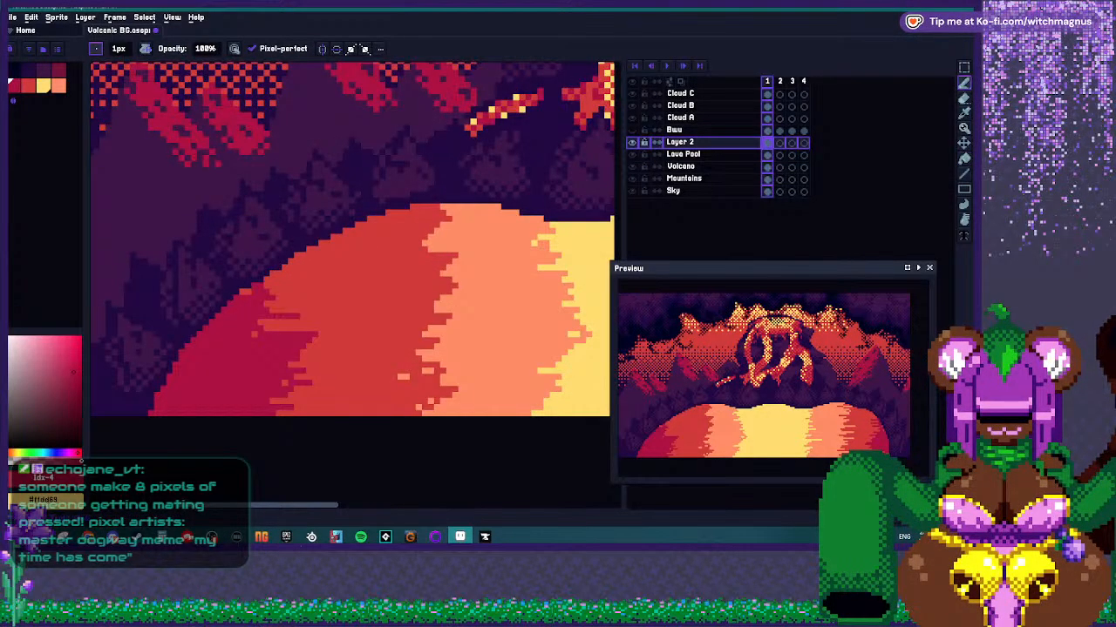
mouse_move(244, 295)
mouse_down()
mouse_move(296, 277)
mouse_move(309, 254)
mouse_move(369, 278)
mouse_move(332, 287)
mouse_up()
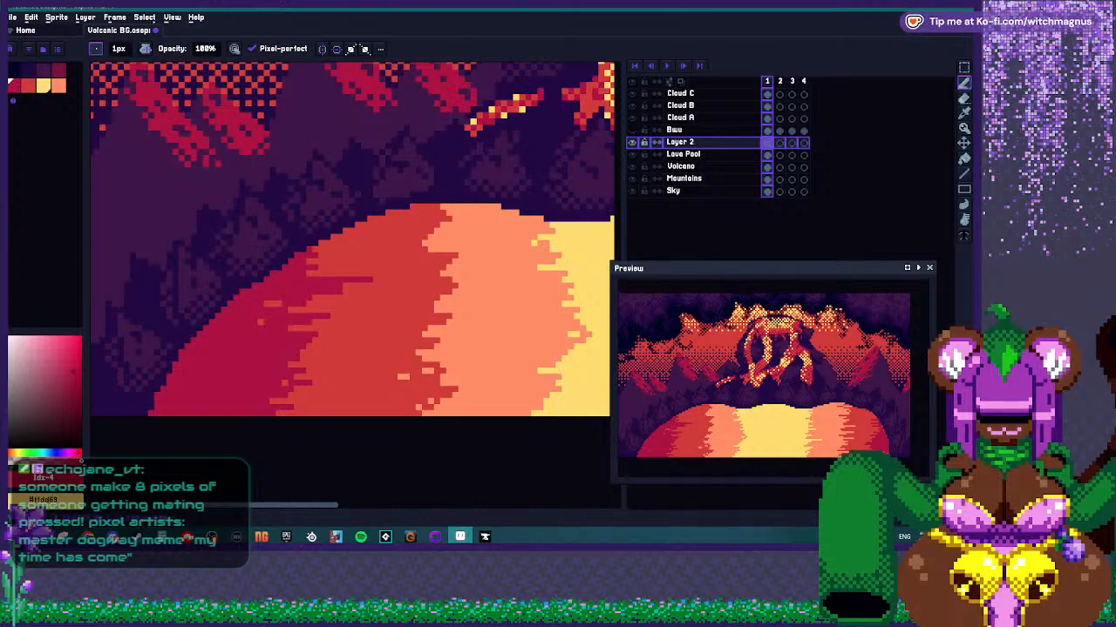
Apply the Outline effect in #ac1242 twice around the lava pool on Layer 2.
scroll(392, 286, down, 4)
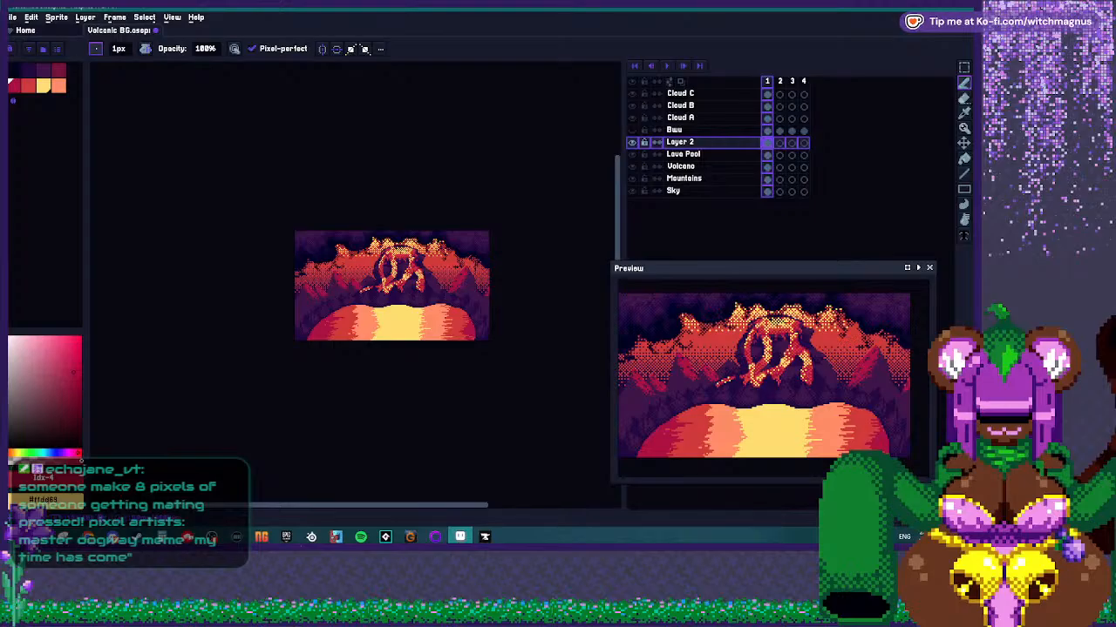
scroll(392, 287, up, 3)
scroll(392, 287, down, 2)
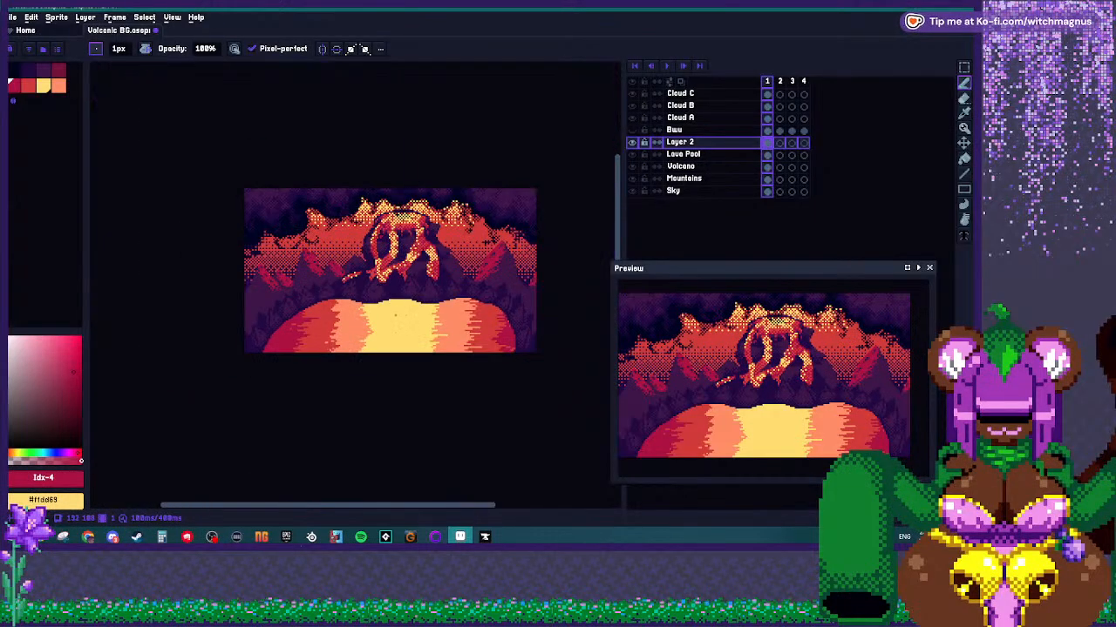
scroll(395, 314, up, 2)
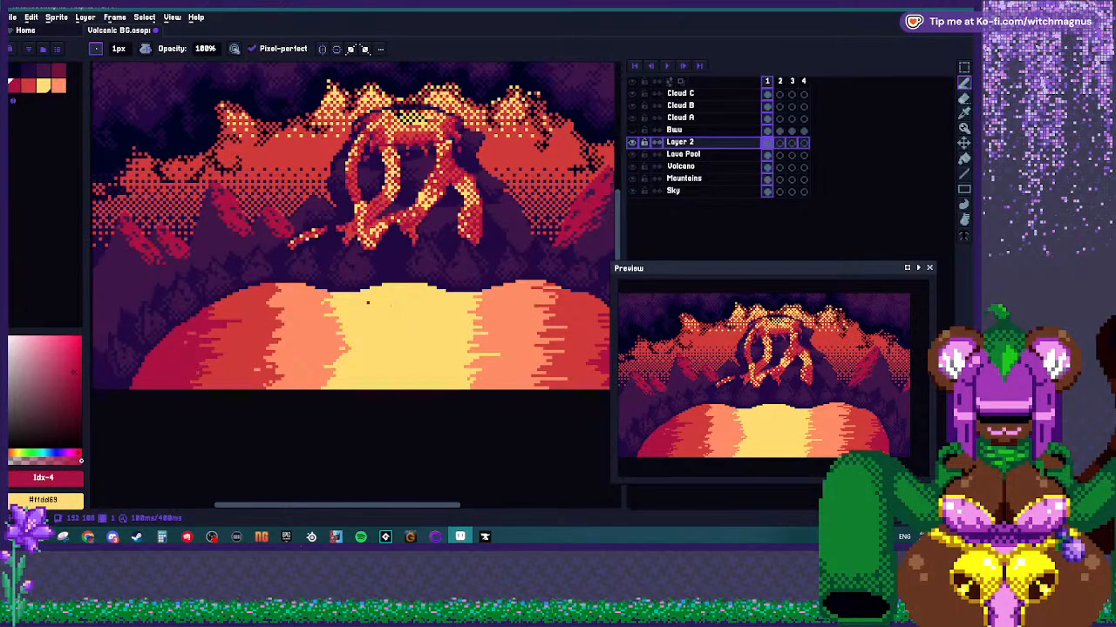
key(shift+o)
key(Return)
scroll(327, 301, down, 4)
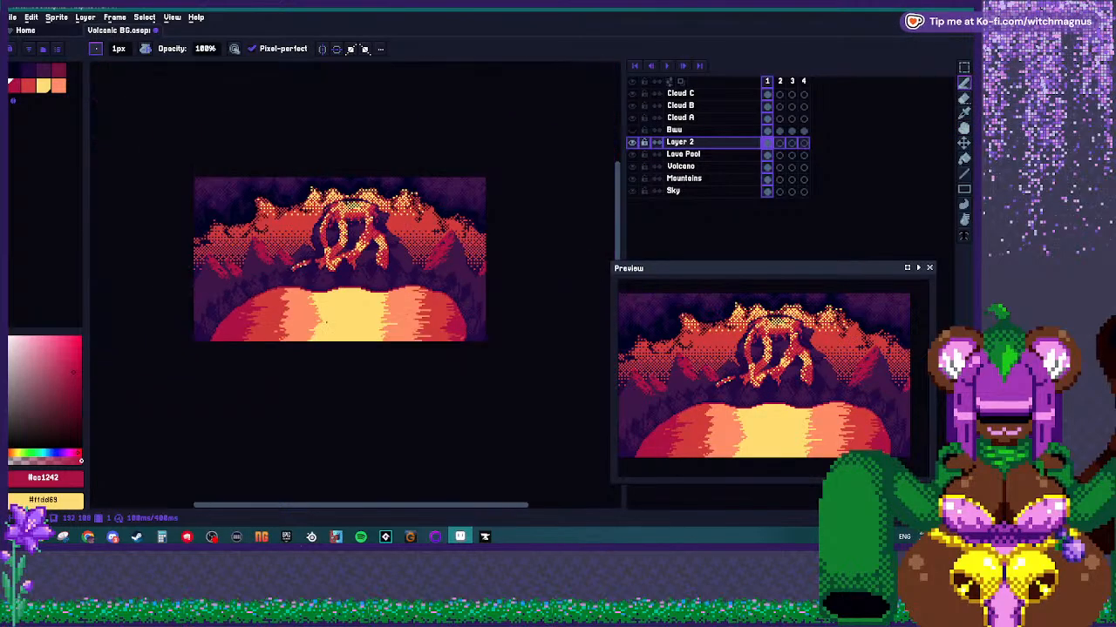
scroll(318, 307, up, 2)
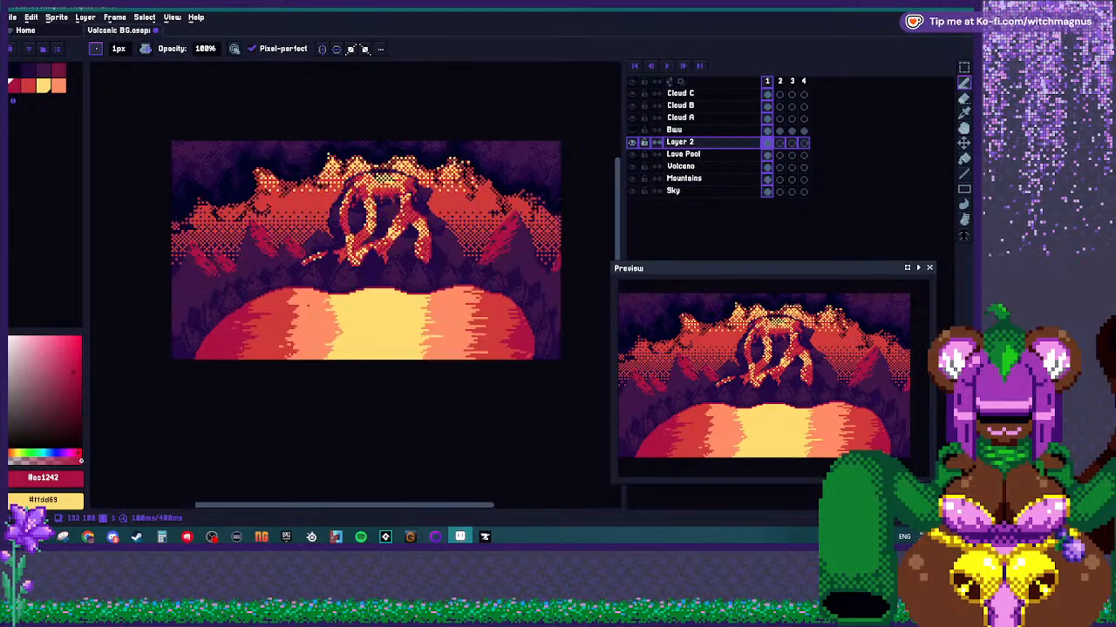
key(shift+o)
key(Return)
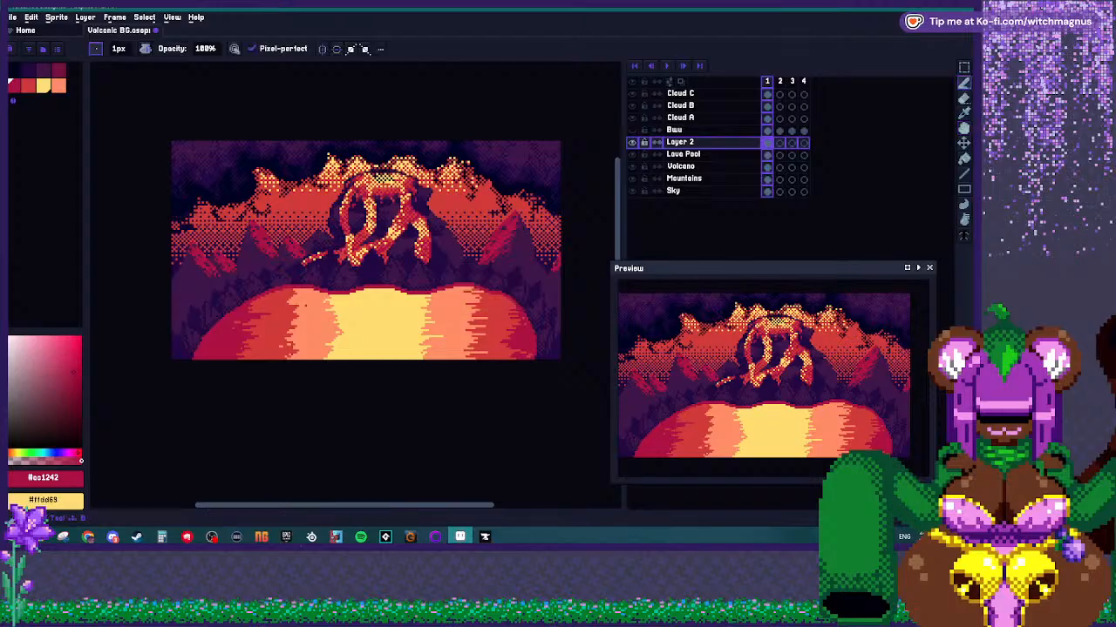
Undo the second outline pass around the lava pool and pick up the orange from the pool as the drawing colour.
key(ctrl+z)
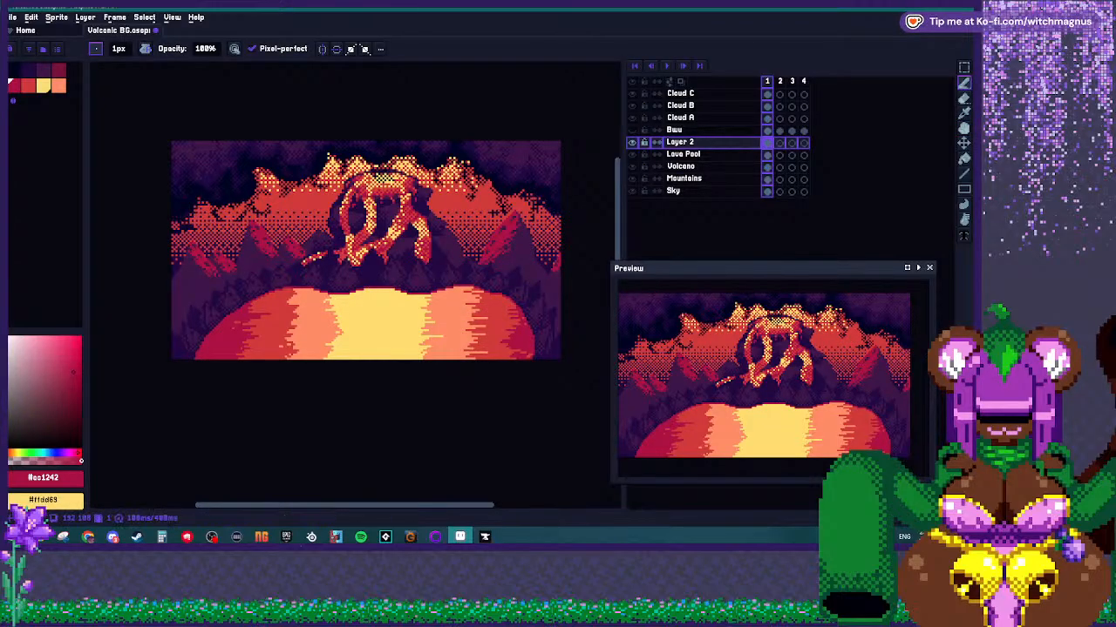
scroll(335, 306, up, 1)
alt+click(321, 307)
scroll(356, 305, up, 3)
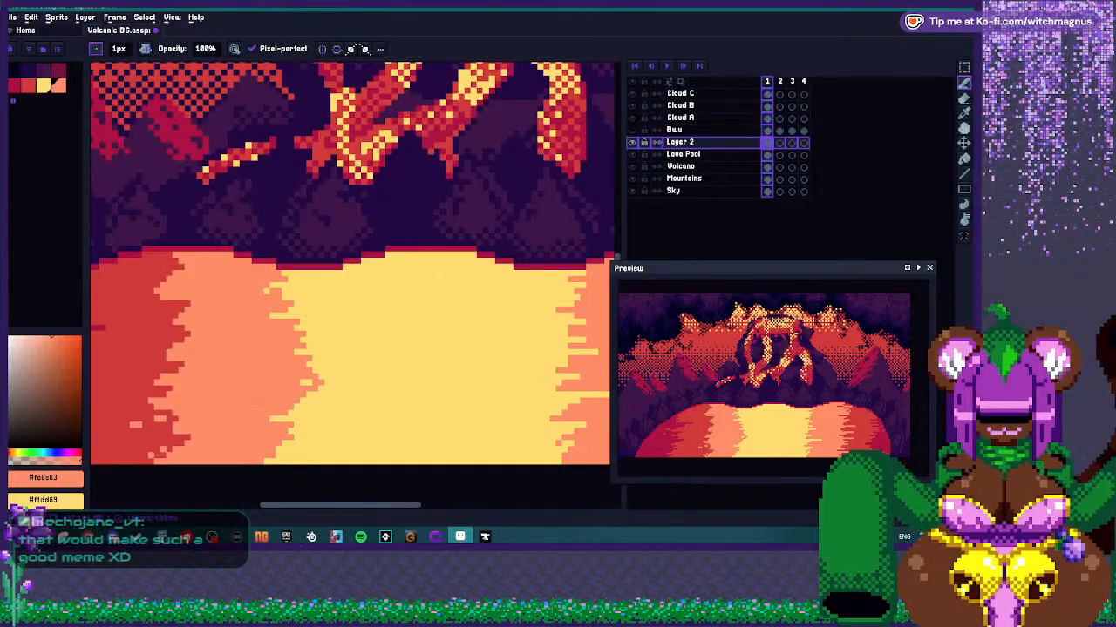
click(964, 83)
click(948, 83)
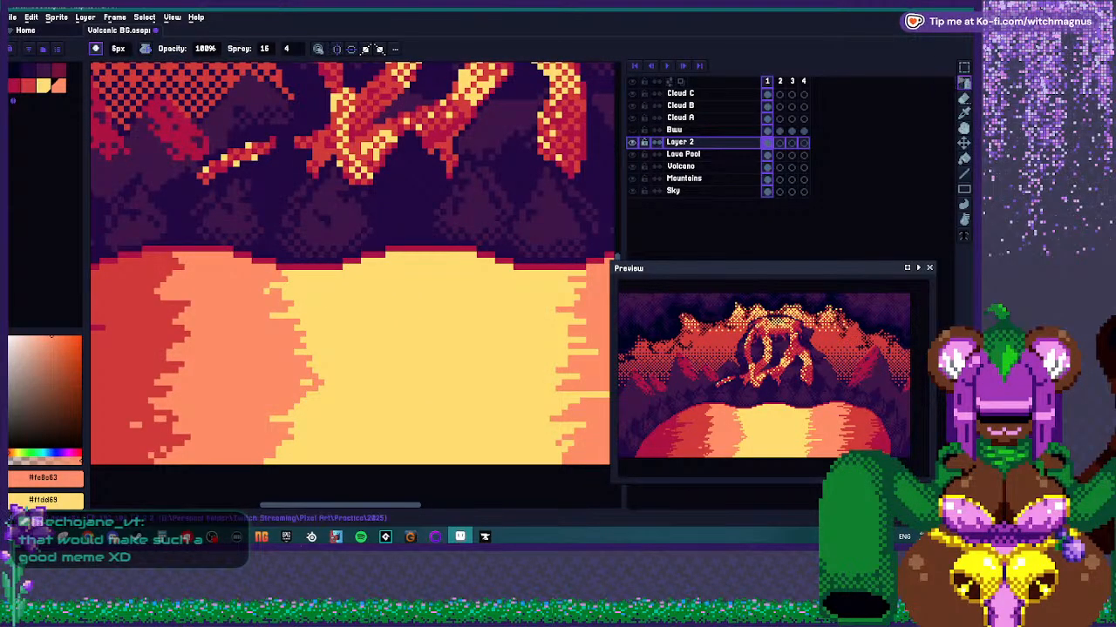
click(96, 47)
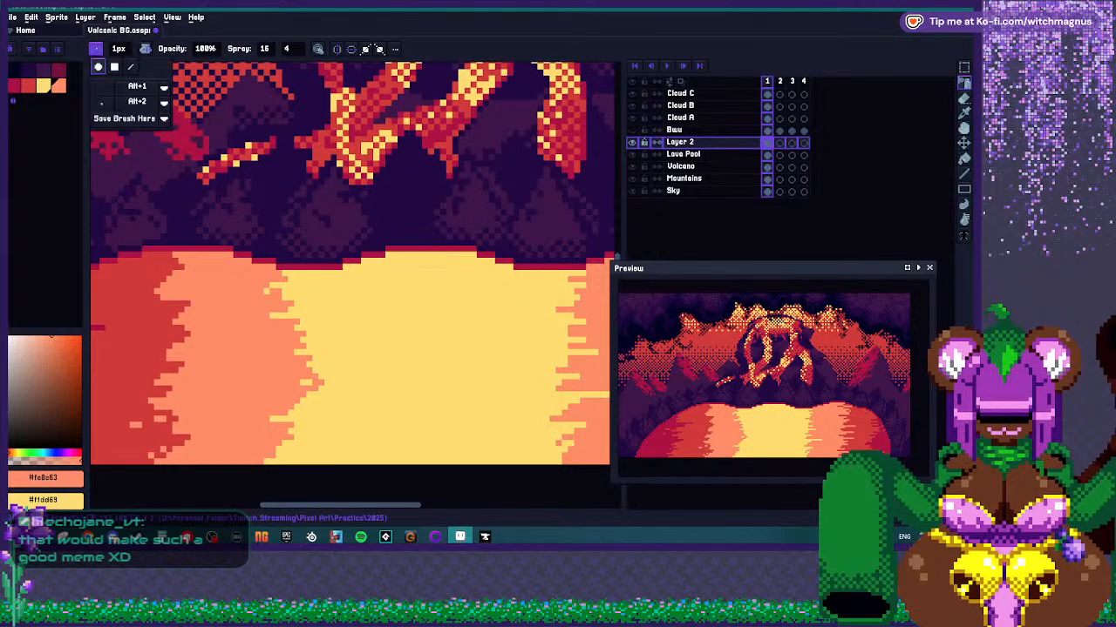
click(114, 66)
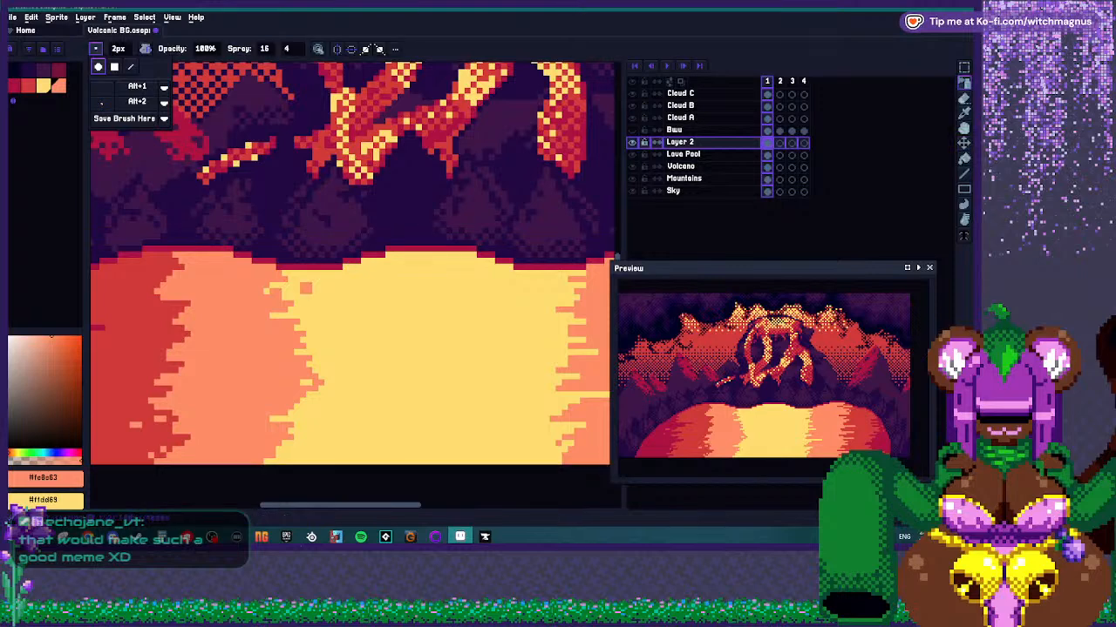
key(b)
click(308, 291)
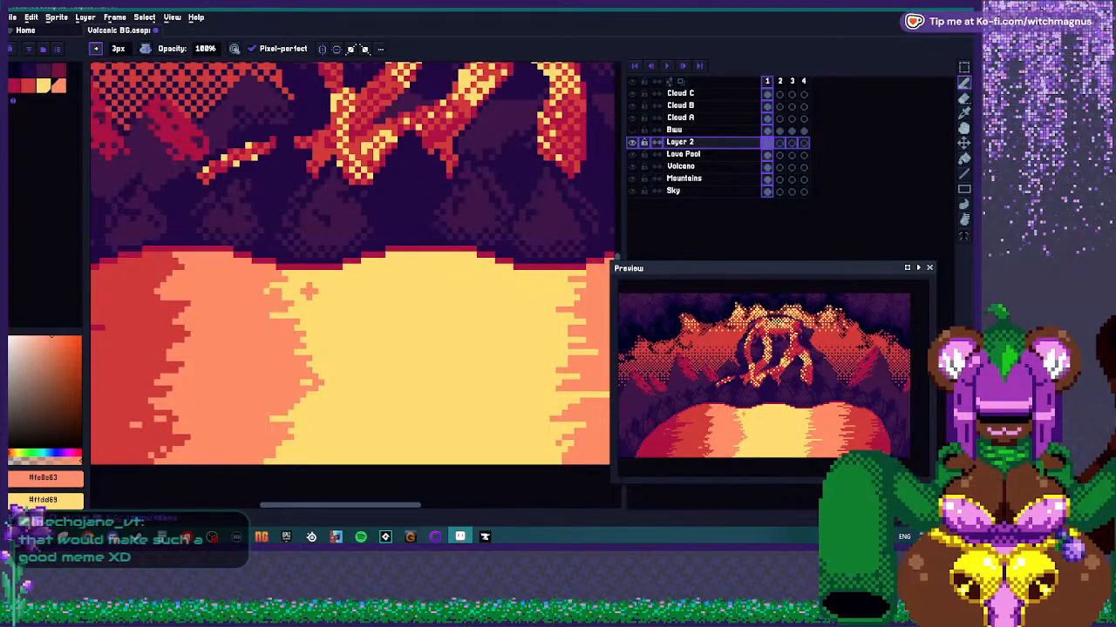
key(ctrl+z)
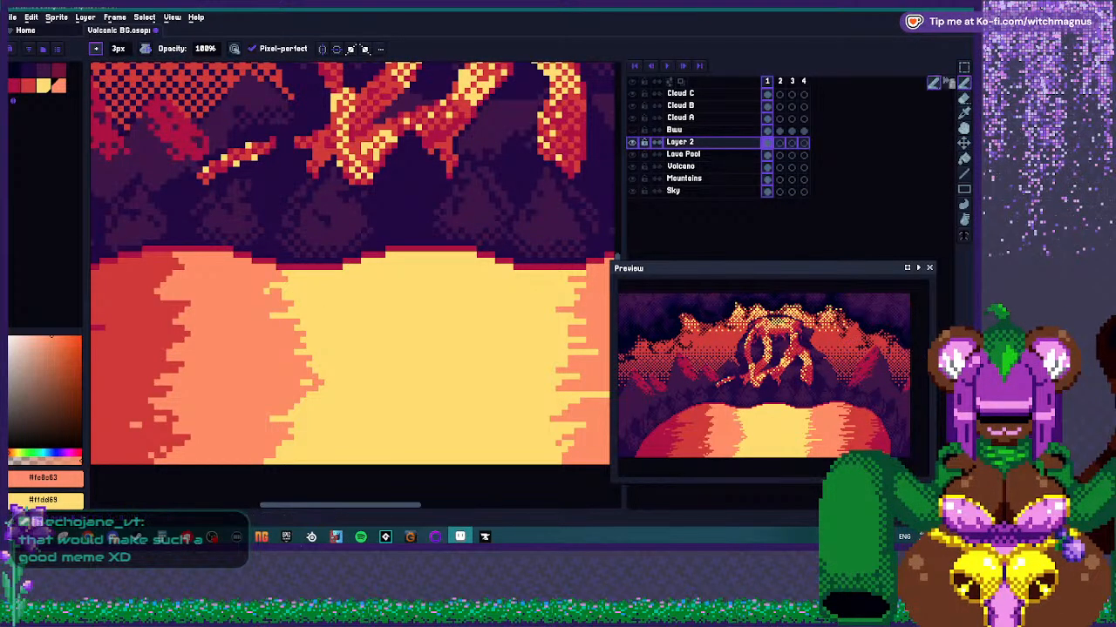
Try scattering orange specks over the pool's yellow centre with the Spray tool using a small brush, then undo the specks.
key(shift+b)
scroll(343, 276, down, 2)
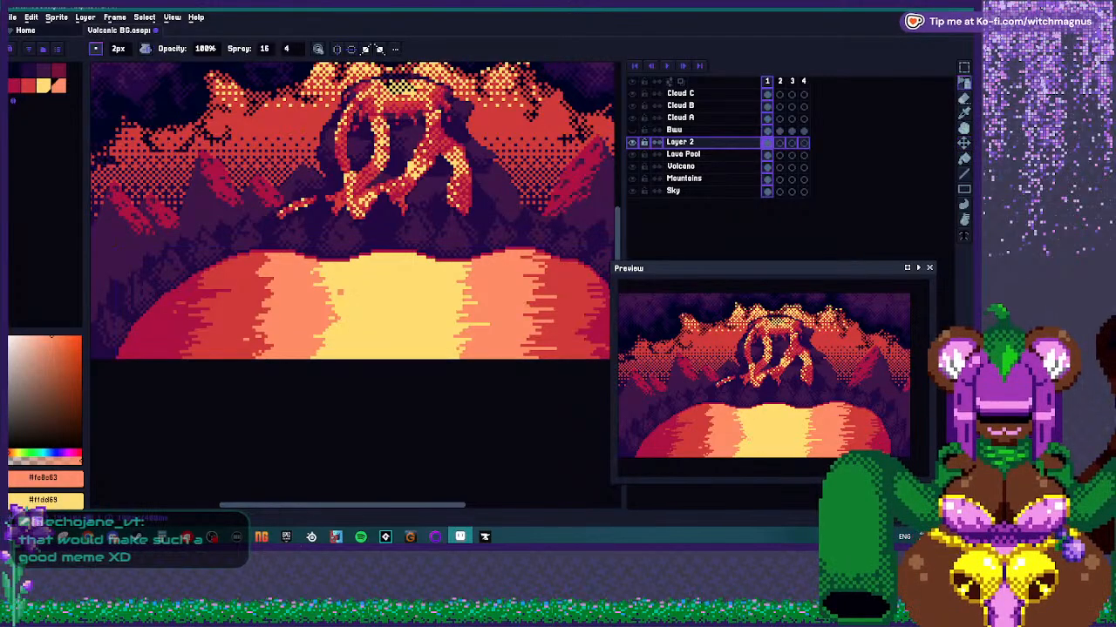
key(ctrl+z)
drag(344, 288, 357, 325)
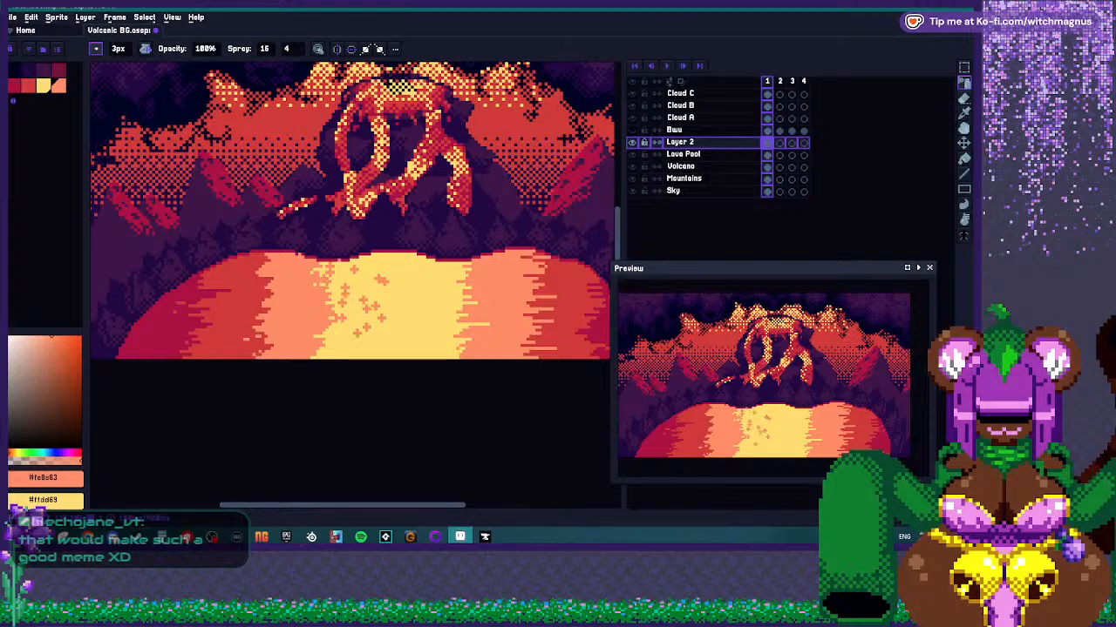
mouse_move(441, 297)
mouse_down()
mouse_move(451, 283)
mouse_move(460, 353)
mouse_move(366, 339)
mouse_up()
key(ctrl+z)
key(ctrl+z)
key(ctrl+y)
key(ctrl+y)
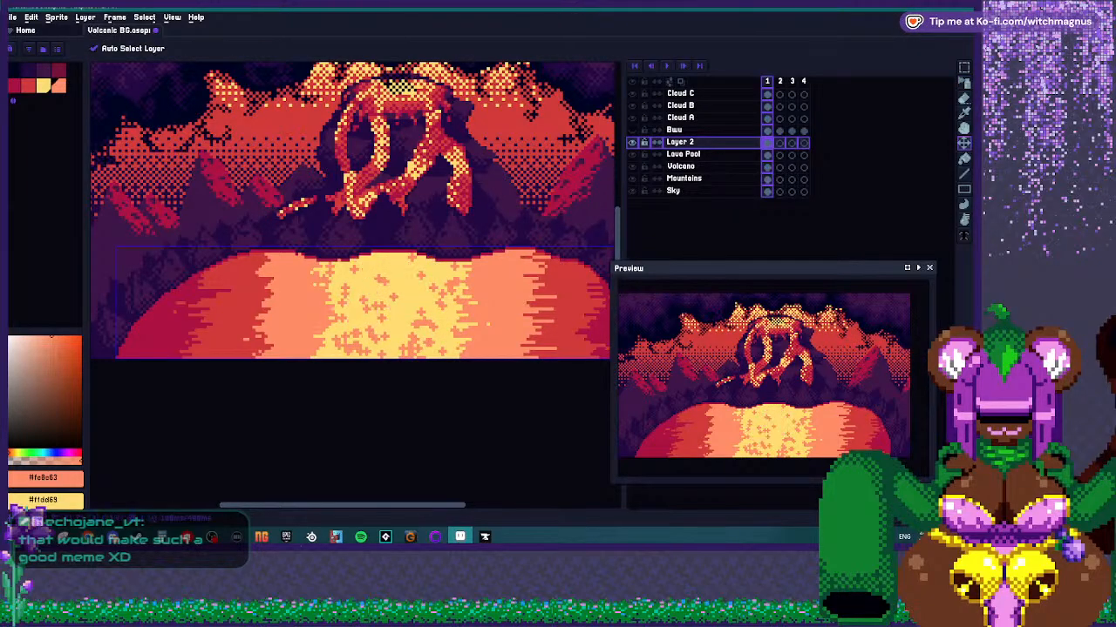
key(ctrl+y)
key(ctrl+y)
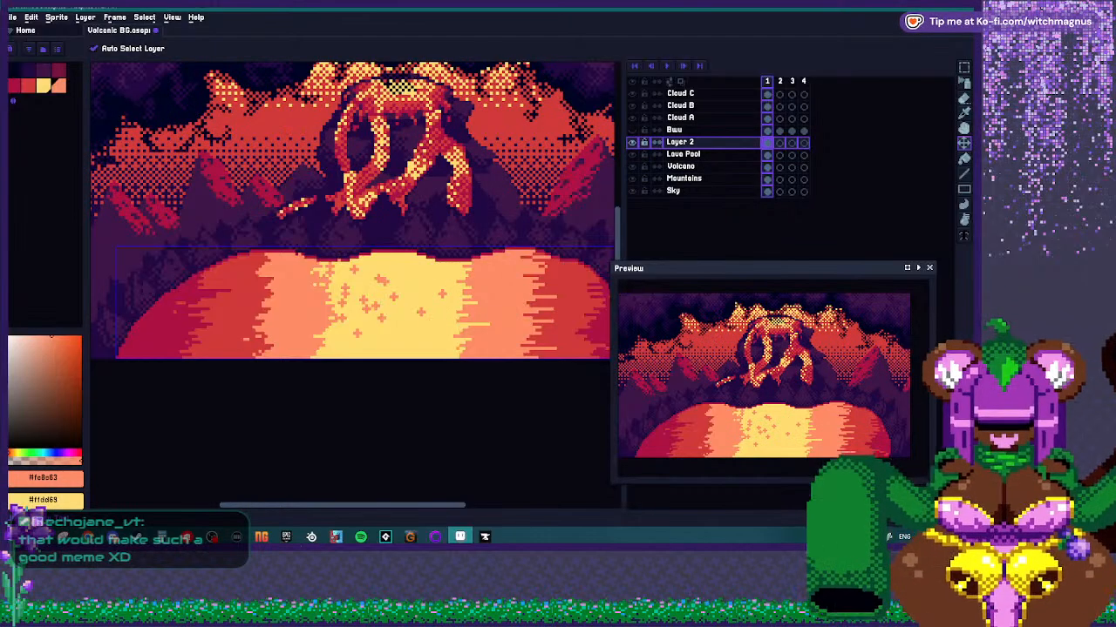
key(ctrl+z)
key(ctrl+z)
key(ctrl+z)
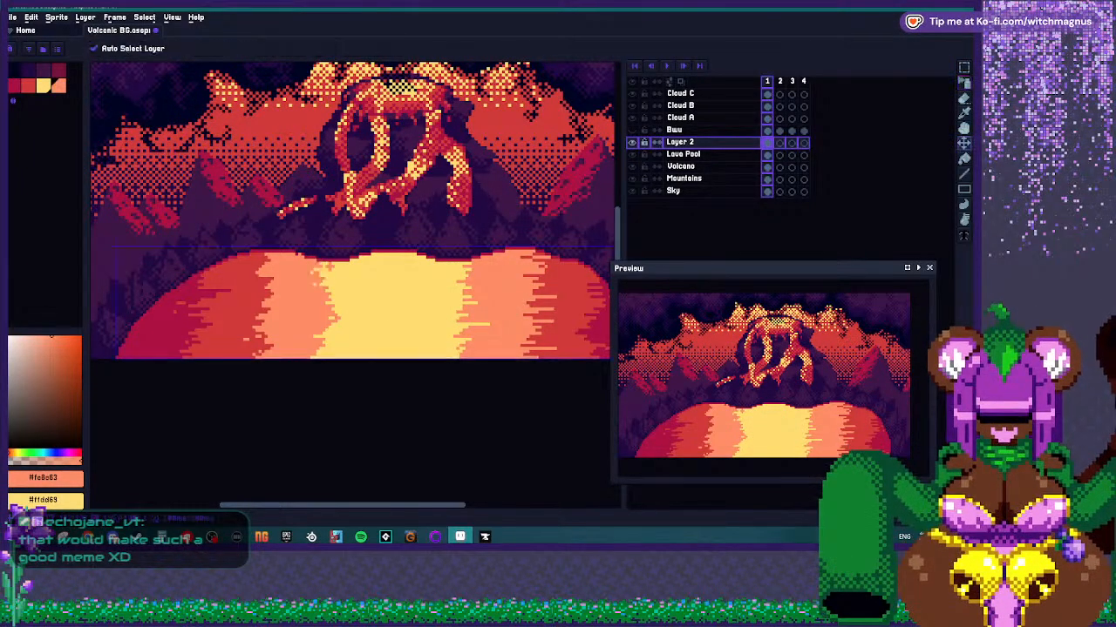
Repaint both edges of the pool's yellow centre with a 7 px orange pencil, turning the jagged streaks into rounded scallops.
scroll(332, 263, up, 1)
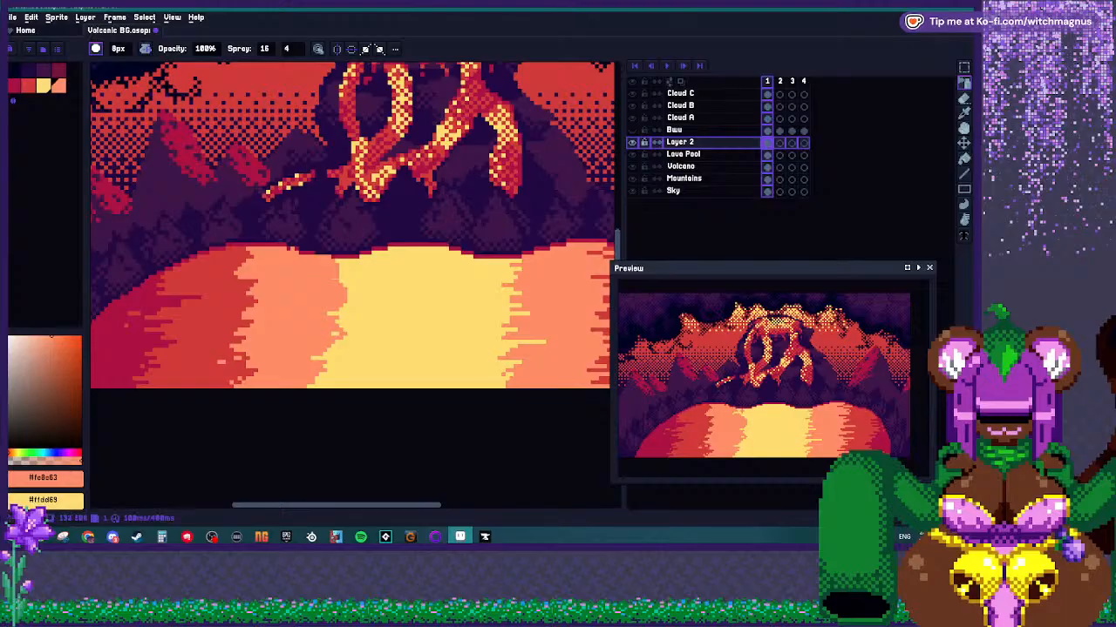
key(b)
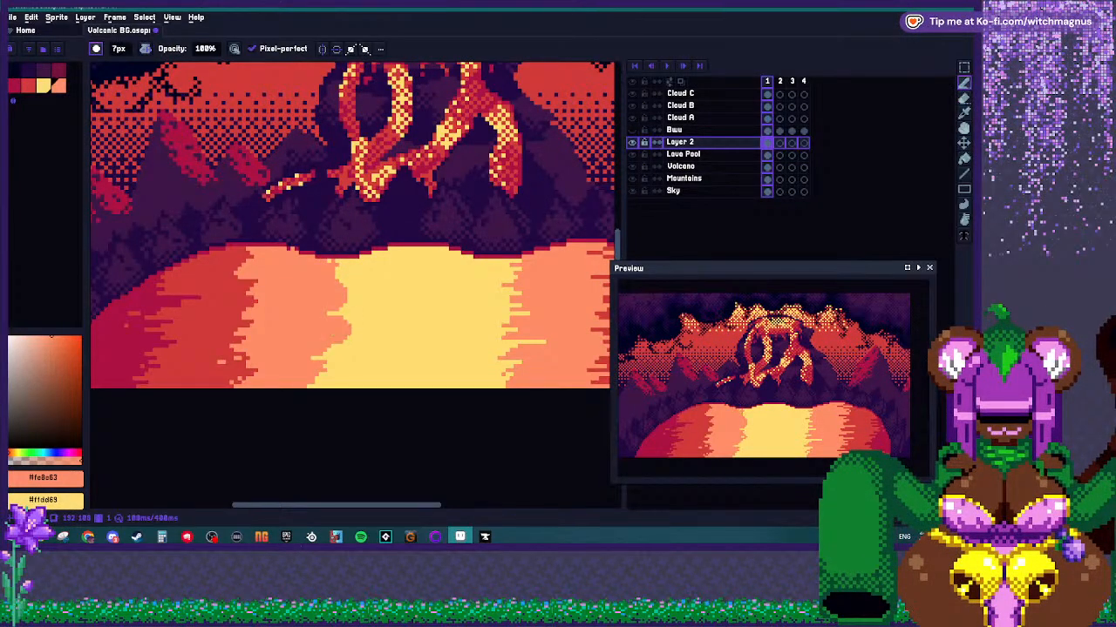
click(341, 341)
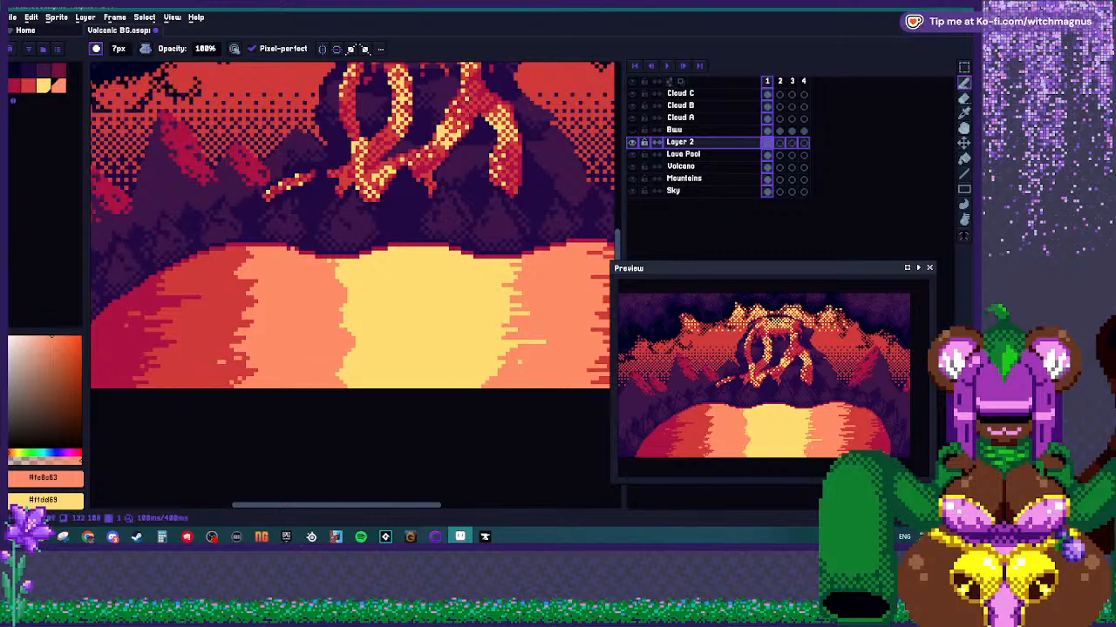
click(503, 342)
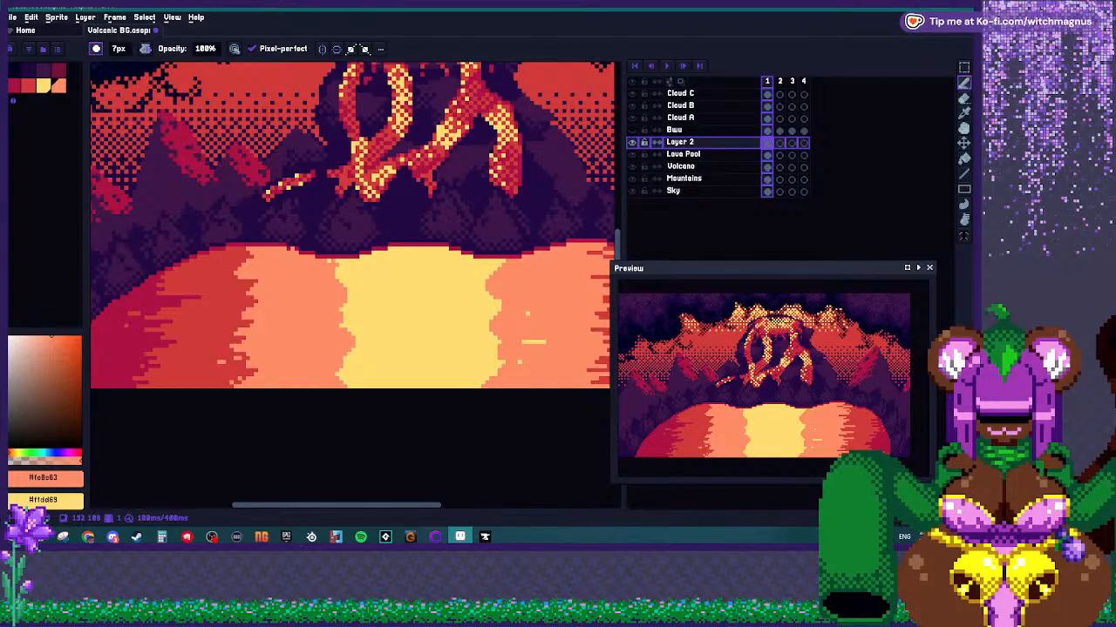
scroll(357, 309, down, 2)
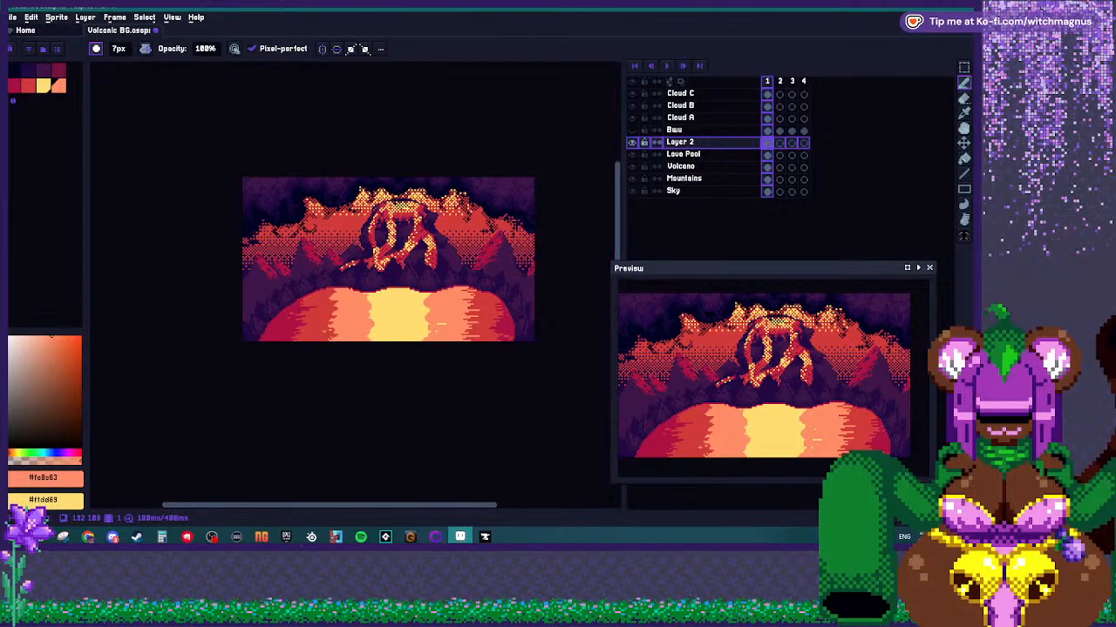
Sample the pool's red and scallop the boundary between orange and red on the right side with an 8 px pencil.
scroll(480, 287, up, 2)
alt+click(479, 287)
scroll(436, 270, up, 2)
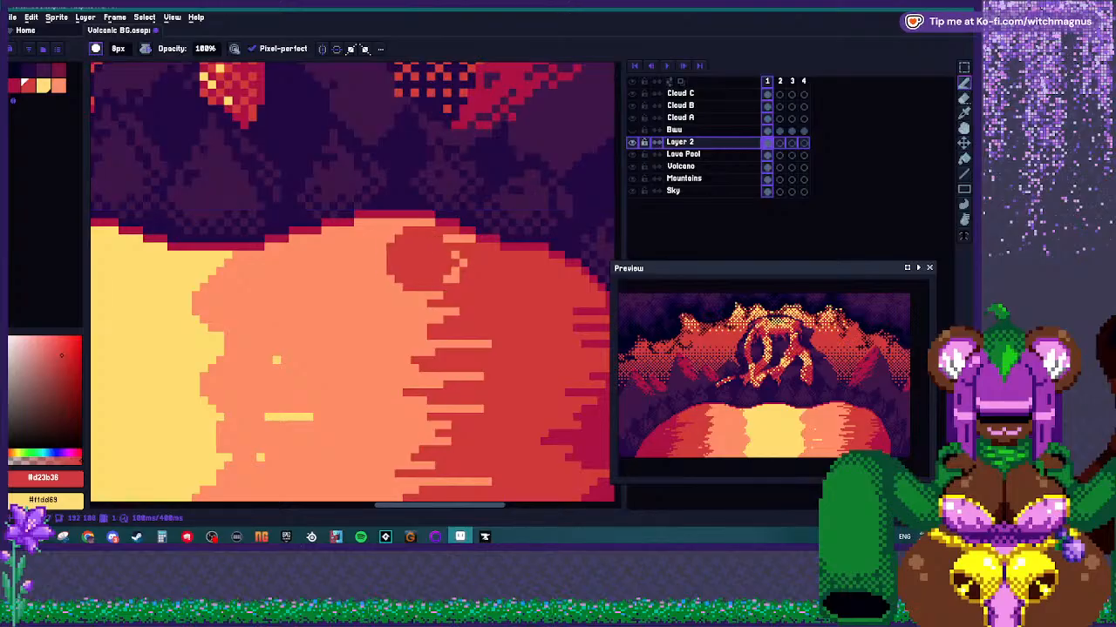
drag(453, 262, 458, 270)
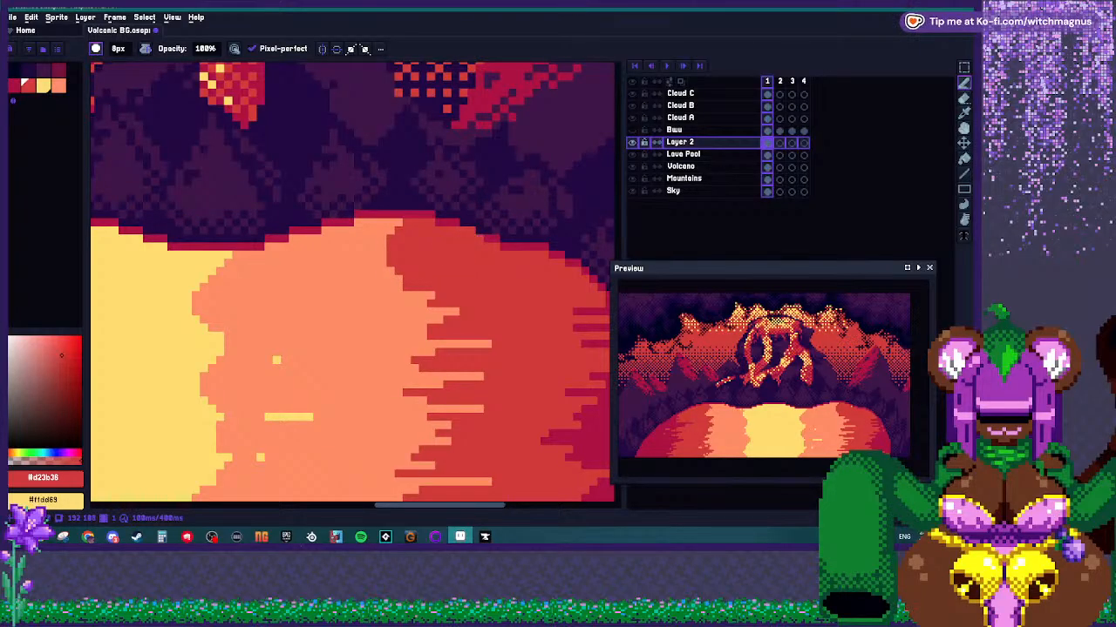
drag(444, 301, 388, 375)
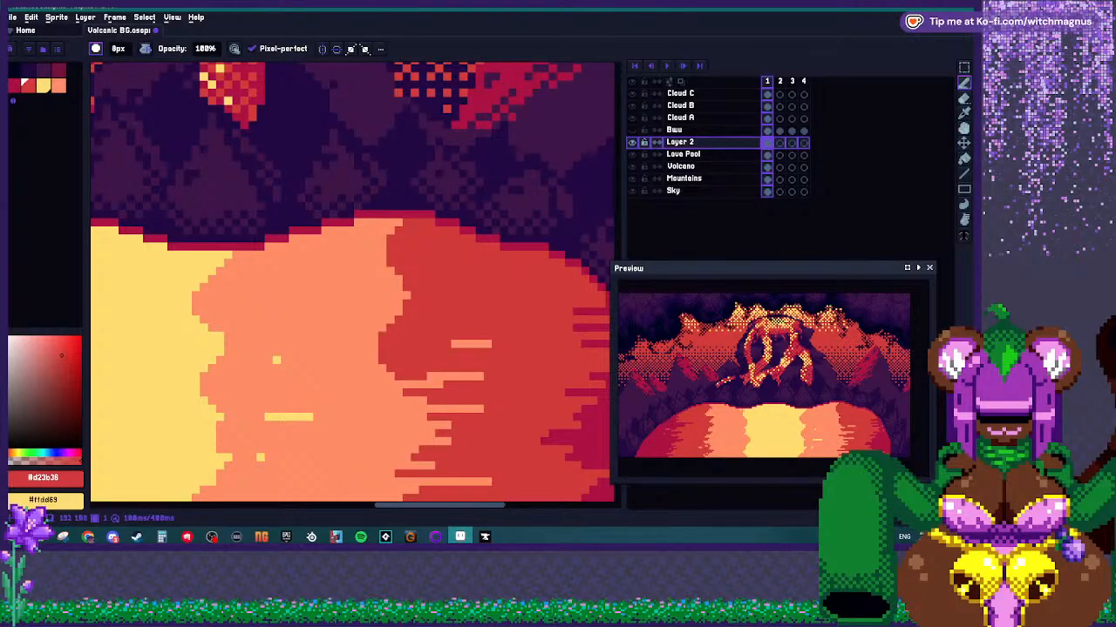
scroll(410, 366, down, 2)
scroll(410, 288, up, 2)
drag(418, 293, 475, 319)
mouse_move(410, 344)
mouse_down()
mouse_move(442, 390)
mouse_move(381, 390)
mouse_move(362, 411)
mouse_up()
click(483, 390)
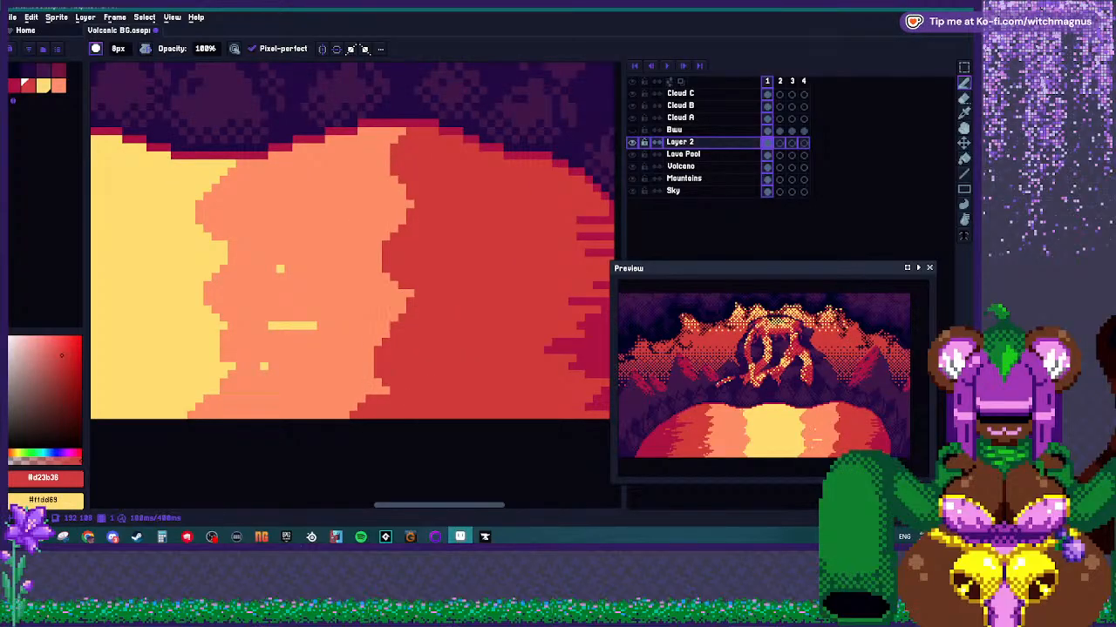
Paint the same red scallops over the jagged orange-red boundary on the left side of the pool.
scroll(388, 342, down, 4)
scroll(200, 281, up, 4)
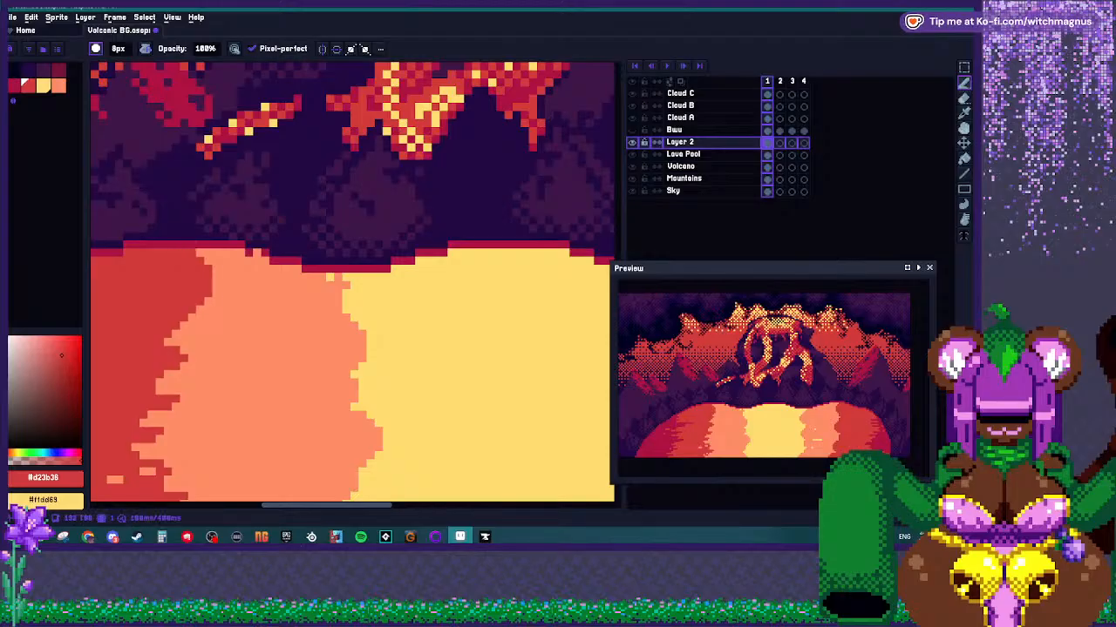
mouse_move(196, 349)
mouse_down()
mouse_move(214, 309)
mouse_move(156, 349)
mouse_move(165, 363)
mouse_up()
scroll(301, 282, down, 4)
scroll(268, 306, up, 4)
mouse_move(265, 313)
mouse_down()
mouse_move(288, 384)
mouse_move(253, 405)
mouse_move(274, 440)
mouse_up()
scroll(305, 329, down, 3)
scroll(272, 316, up, 3)
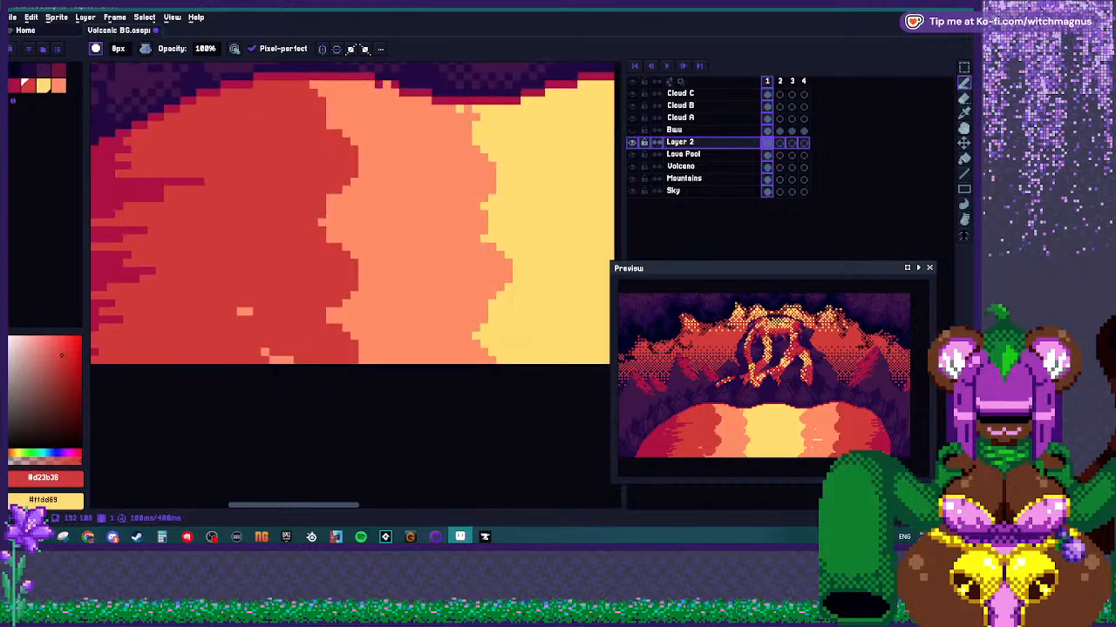
Sample the crimson #ac1242 and paint a scalloped crimson edge over the red streaks on the left side of the pool.
scroll(230, 308, down, 3)
scroll(209, 284, up, 1)
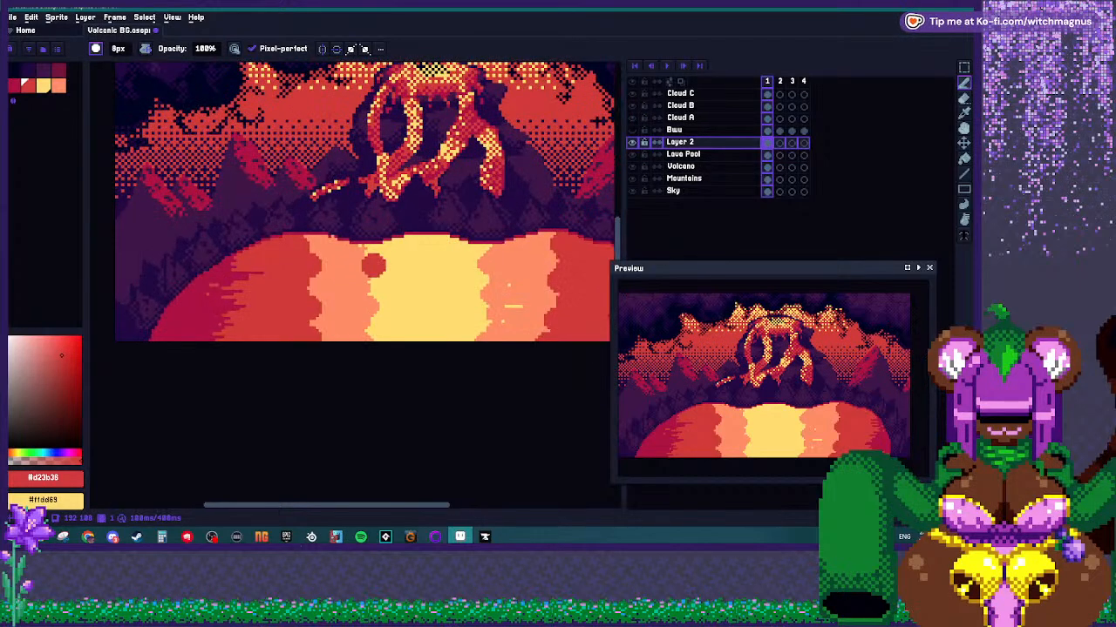
scroll(353, 270, down, 1)
scroll(268, 292, up, 2)
alt+click(191, 296)
scroll(255, 259, up, 2)
mouse_move(254, 251)
mouse_down()
mouse_move(265, 286)
mouse_move(288, 300)
mouse_move(262, 327)
mouse_move(277, 322)
mouse_move(245, 384)
mouse_move(266, 397)
mouse_move(224, 404)
mouse_up()
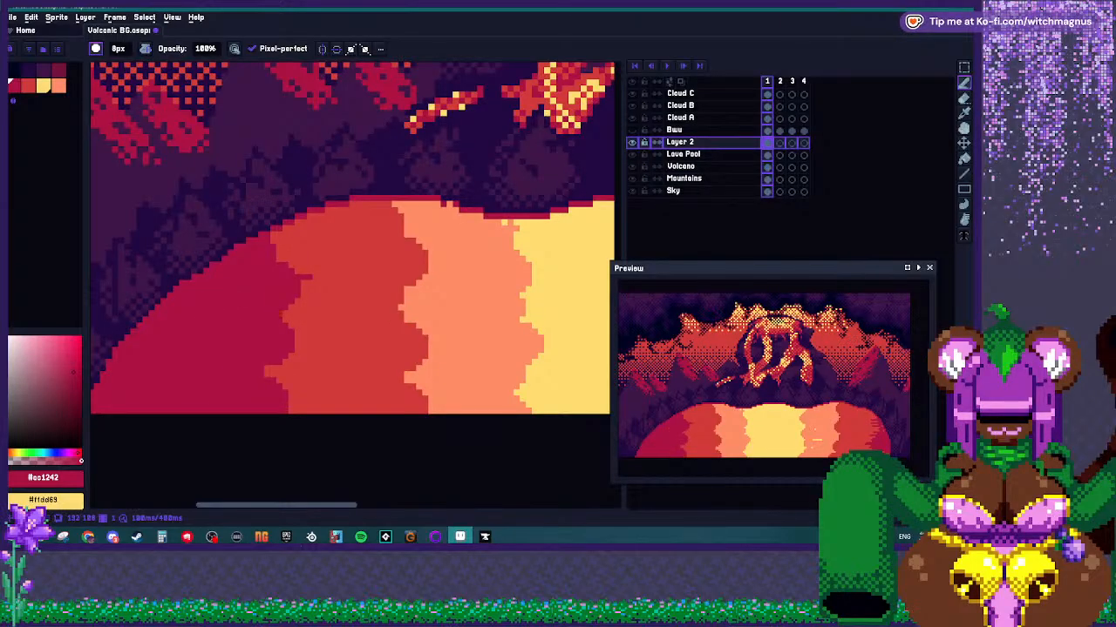
drag(295, 246, 318, 230)
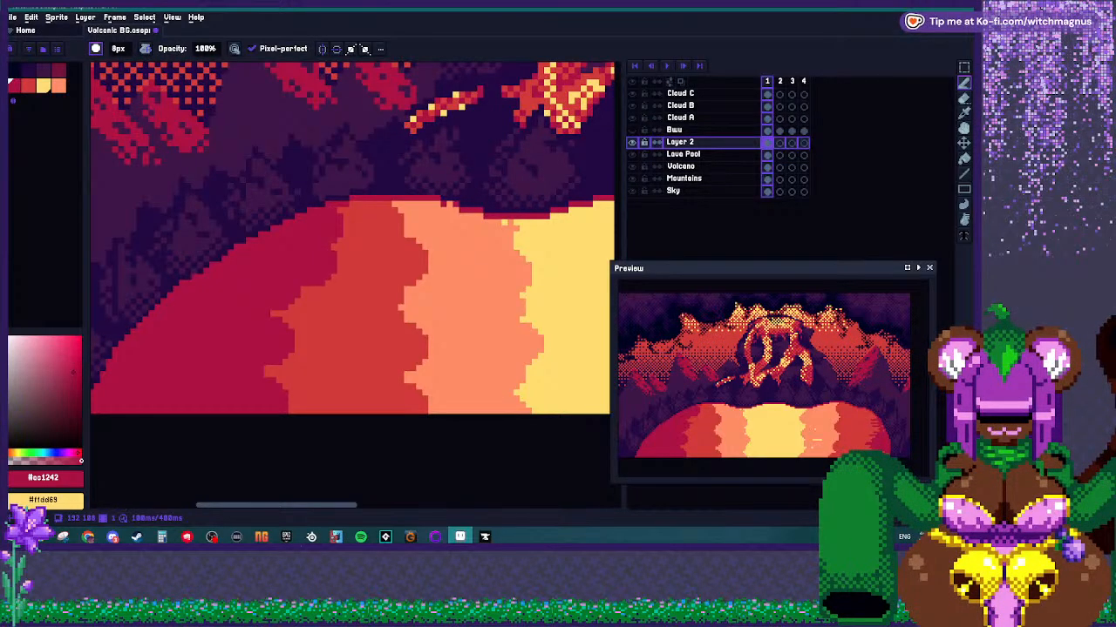
drag(307, 303, 292, 342)
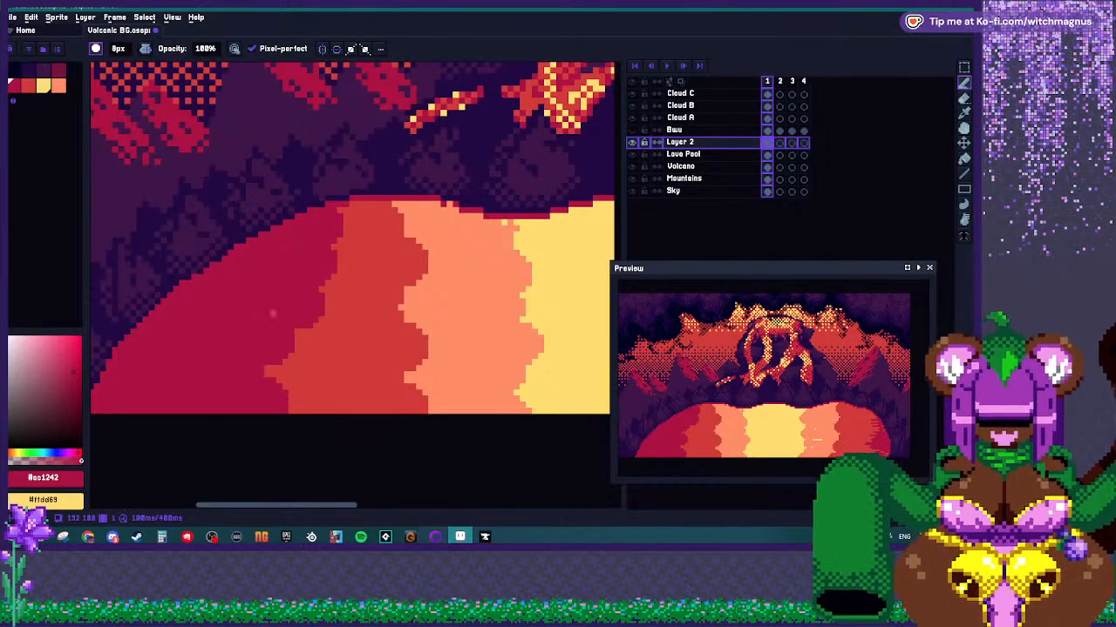
mouse_move(326, 291)
mouse_down()
mouse_move(320, 332)
mouse_move(273, 313)
mouse_up()
key(ctrl+z)
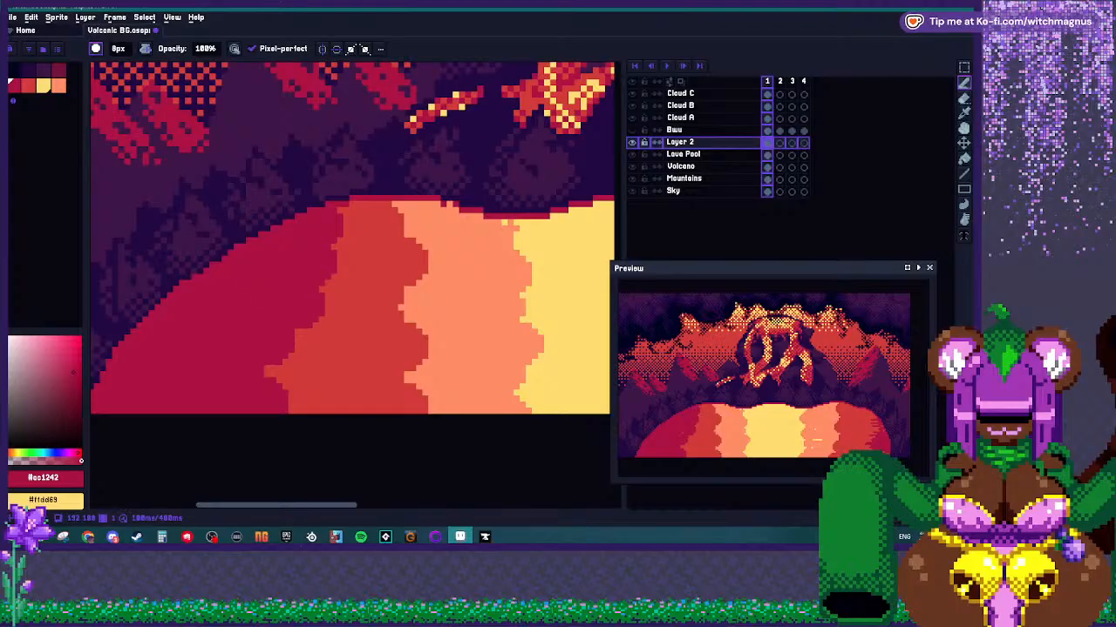
drag(303, 348, 288, 394)
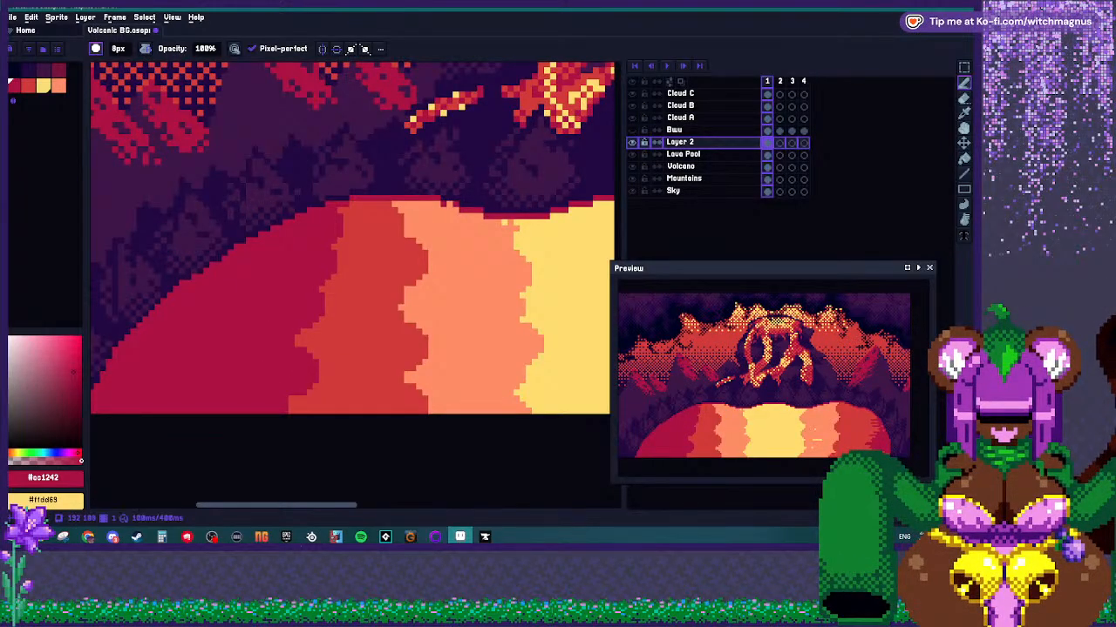
Scallop the boundary between red and crimson on the right side of the pool, covering the leftover red streaks with crimson.
scroll(348, 262, down, 3)
scroll(348, 262, up, 3)
mouse_move(456, 300)
mouse_down()
mouse_move(481, 320)
mouse_move(468, 355)
mouse_move(445, 373)
mouse_move(452, 387)
mouse_move(500, 350)
mouse_up()
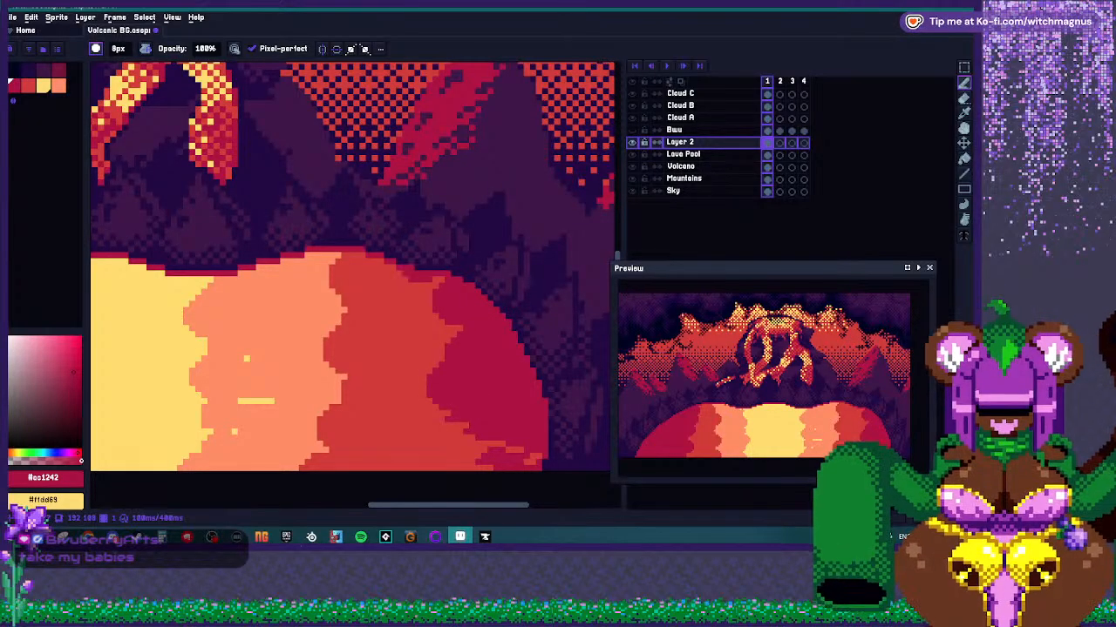
scroll(349, 261, down, 3)
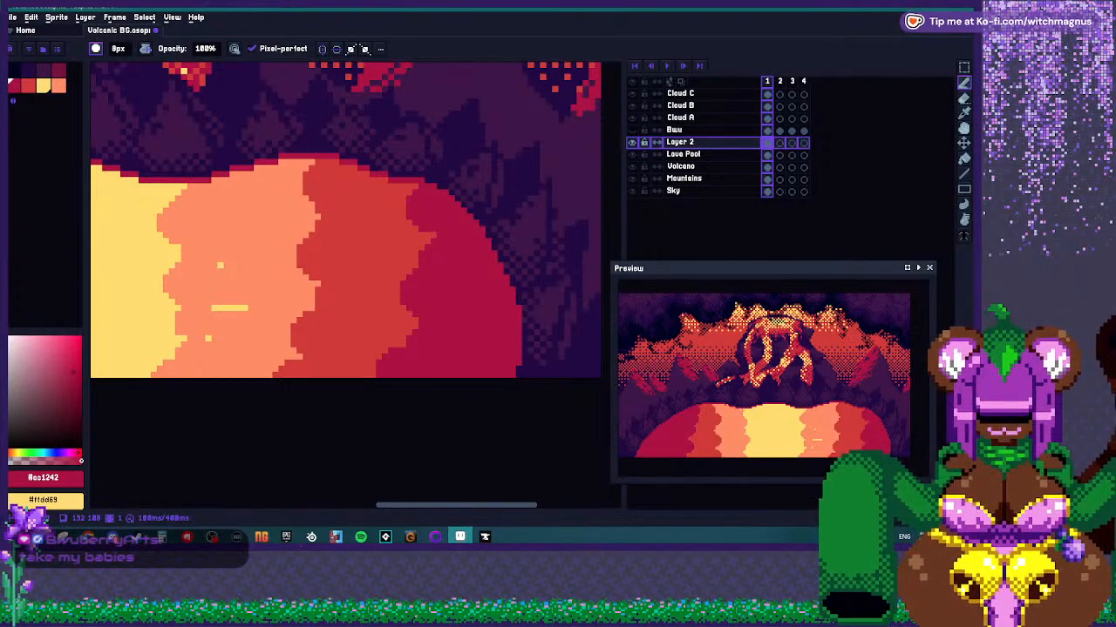
Enlarge the pencil to 11 px and extend the crimson further inward along the upper part of the pool's right side.
scroll(427, 288, down, 2)
scroll(427, 288, up, 3)
key(plus)
key(plus)
key(plus)
drag(449, 278, 417, 228)
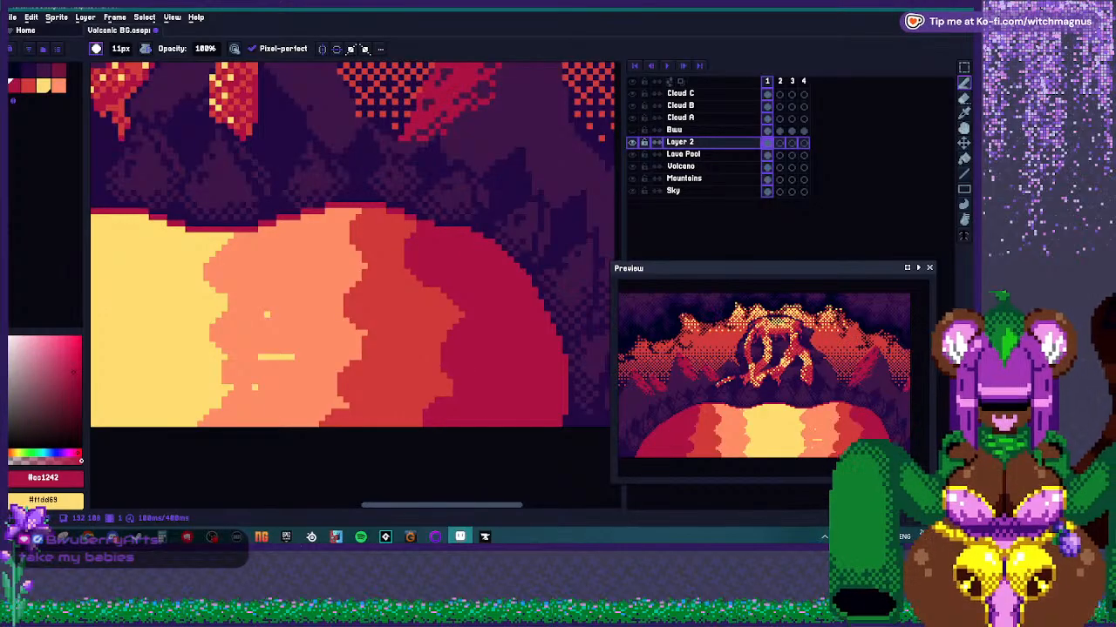
Sample the pool's red and push the upper part of the right-hand red band further into the orange.
scroll(394, 340, down, 2)
scroll(357, 326, up, 2)
alt+click(475, 265)
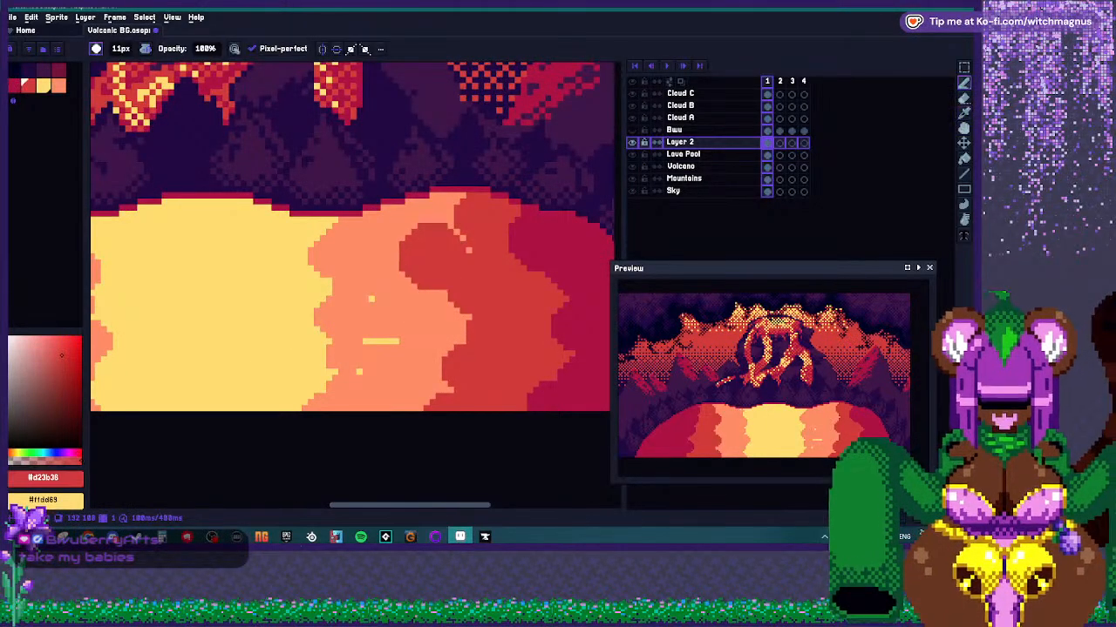
click(451, 224)
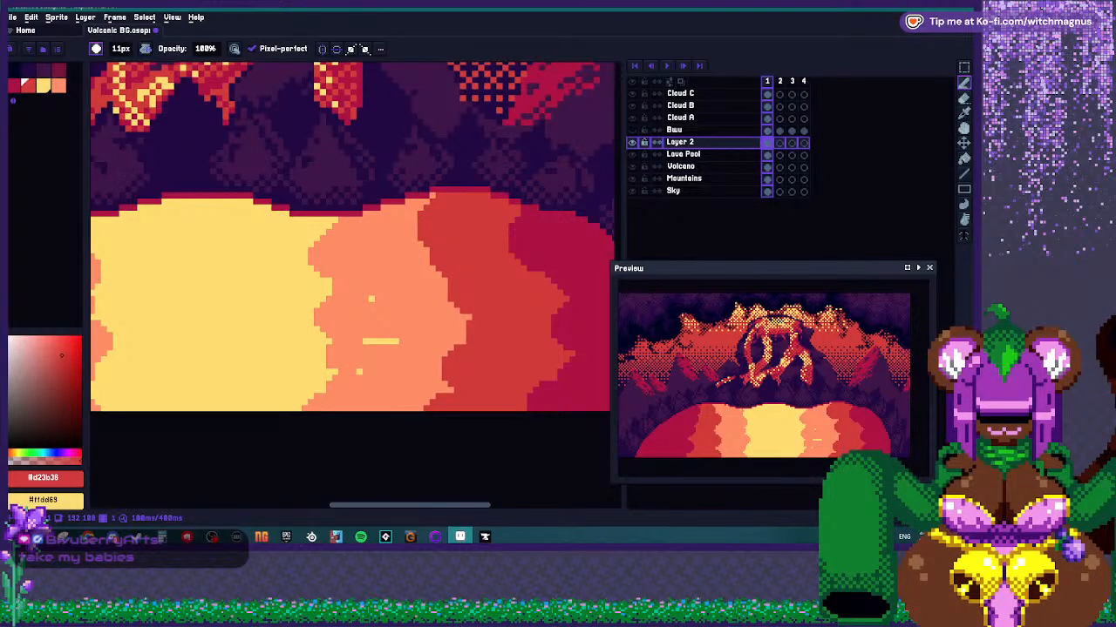
scroll(448, 266, up, 1)
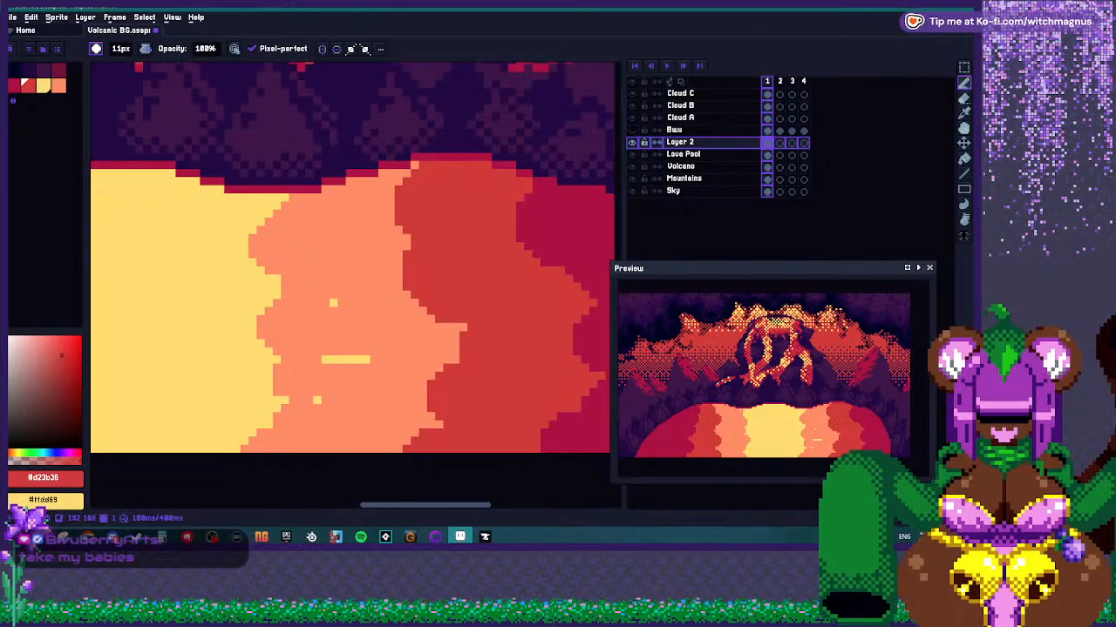
Extend the right-hand red band further into the orange in its middle and lower parts with the 11 px pencil.
drag(457, 325, 443, 371)
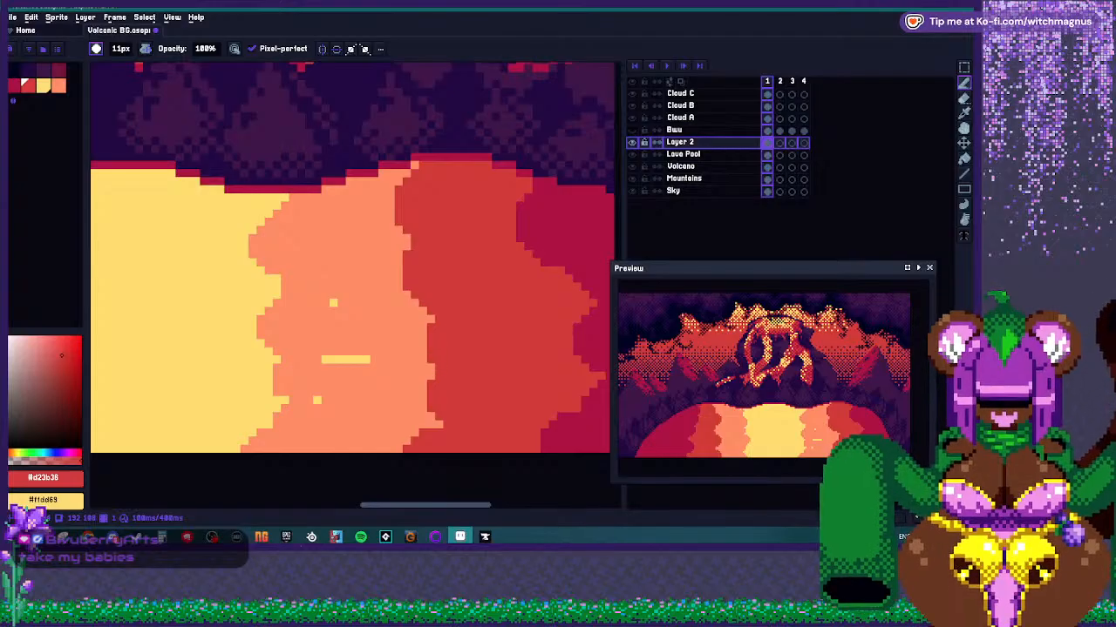
scroll(486, 317, down, 3)
scroll(460, 363, up, 2)
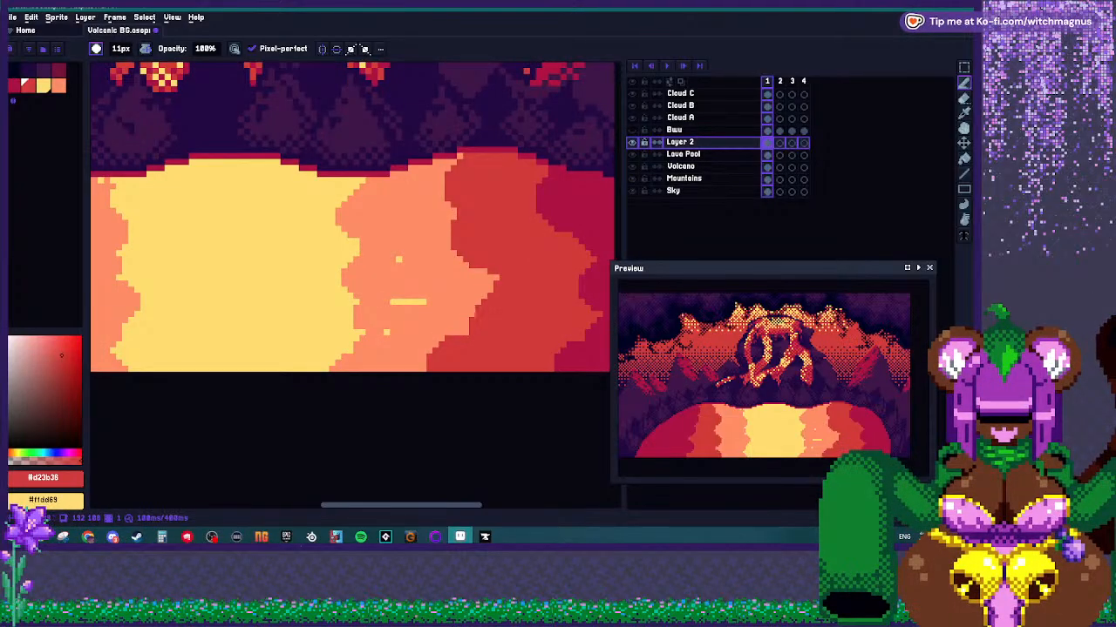
drag(488, 281, 461, 335)
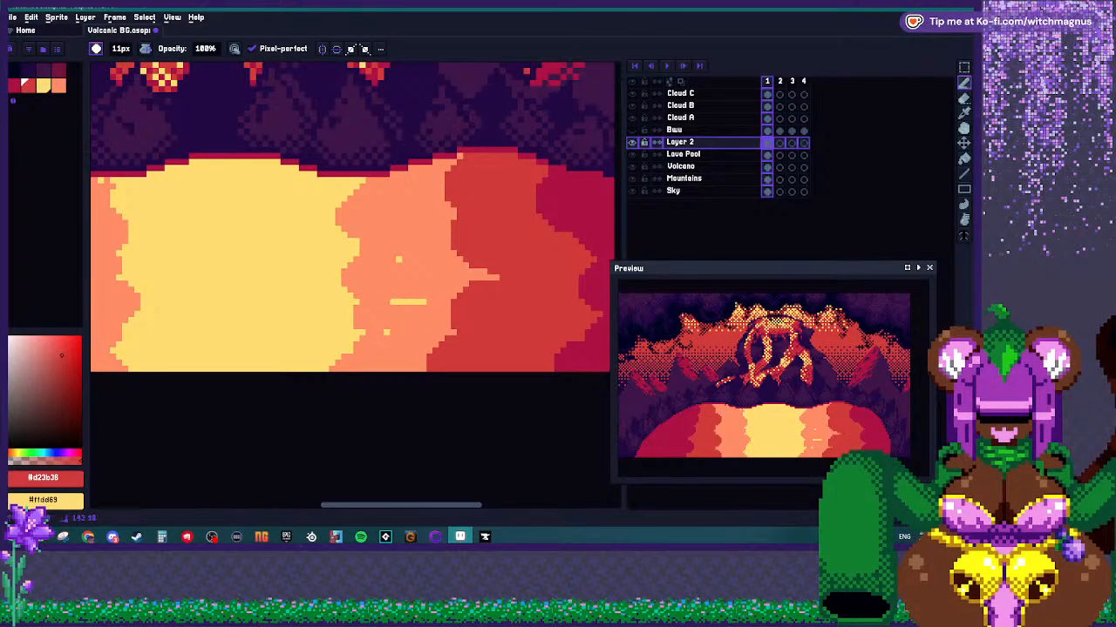
scroll(349, 218, down, 3)
scroll(349, 218, up, 2)
Sample the pool's orange, cover the stray yellow marks in the right orange band, and clean up the left orange band's edge.
key(i)
click(475, 315)
key(b)
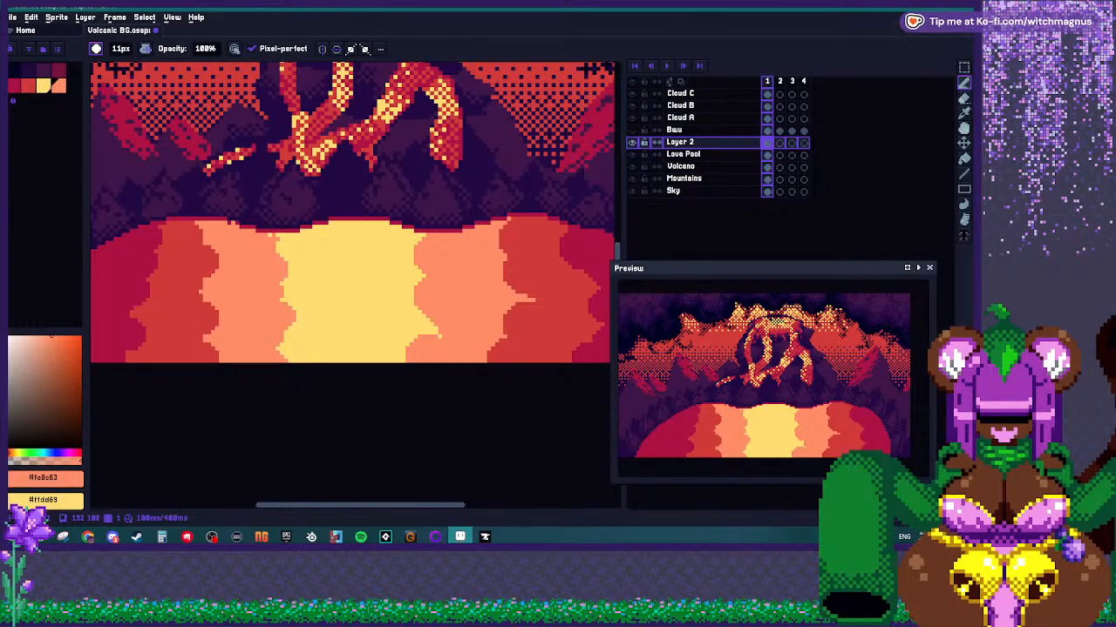
scroll(375, 349, down, 1)
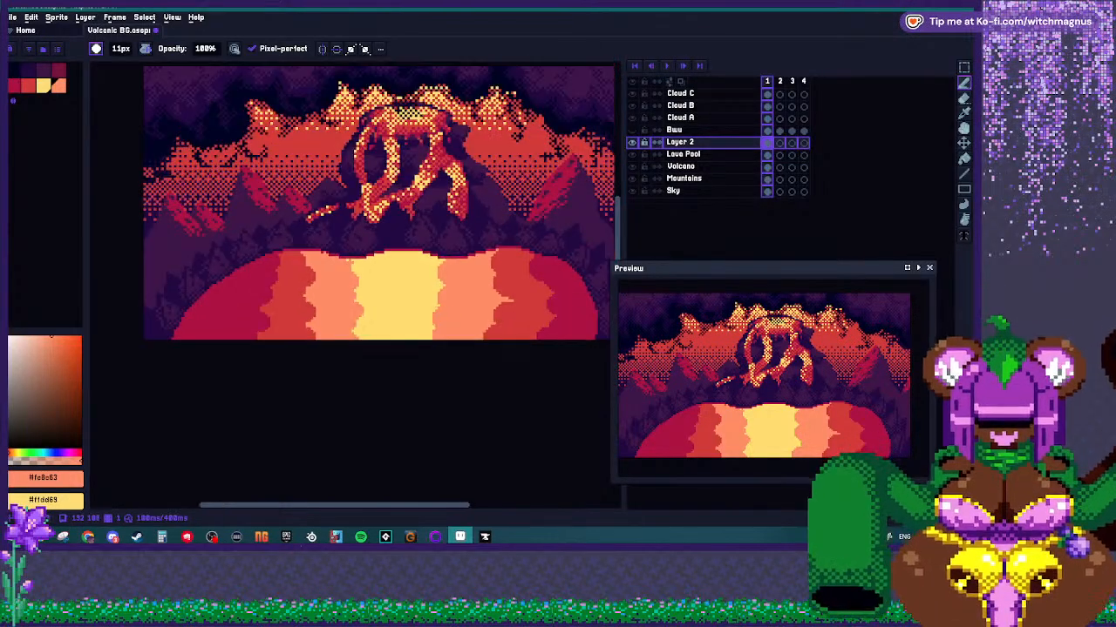
scroll(379, 353, up, 3)
mouse_move(341, 338)
mouse_down()
mouse_move(370, 316)
mouse_move(376, 289)
mouse_move(345, 173)
mouse_up()
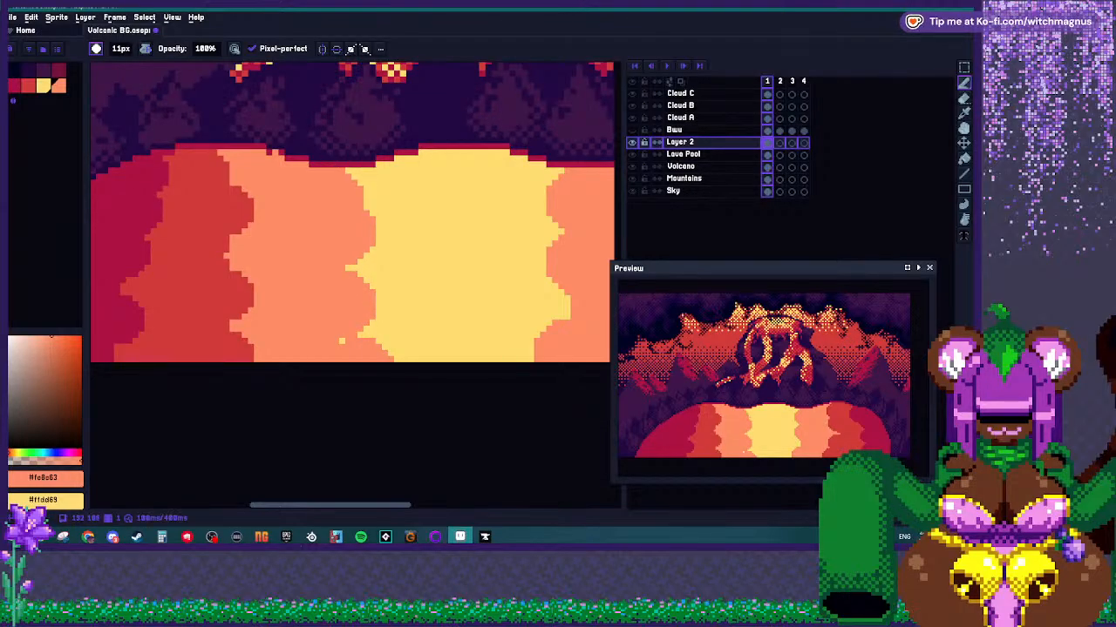
Sample the pool's red and reshape the left-hand boundary between red and orange with rounded scallops.
scroll(345, 173, down, 1)
scroll(322, 179, up, 3)
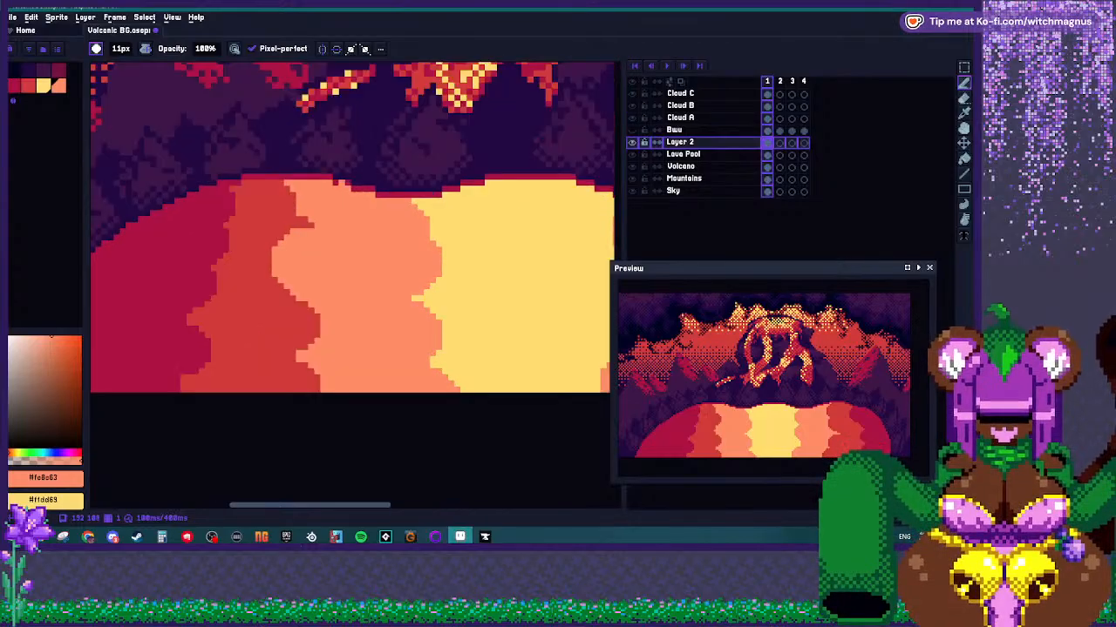
alt+click(305, 179)
mouse_move(329, 155)
mouse_down()
mouse_move(345, 228)
mouse_move(330, 314)
mouse_move(344, 213)
mouse_move(358, 262)
mouse_move(396, 179)
mouse_move(348, 331)
mouse_move(365, 376)
mouse_up()
scroll(300, 283, down, 1)
scroll(275, 247, down, 3)
scroll(183, 257, up, 3)
Sample the crimson #ac1242, shrink the pencil to 1 px, and draw a small crimson-and-red checker atop the left red band.
alt+click(242, 250)
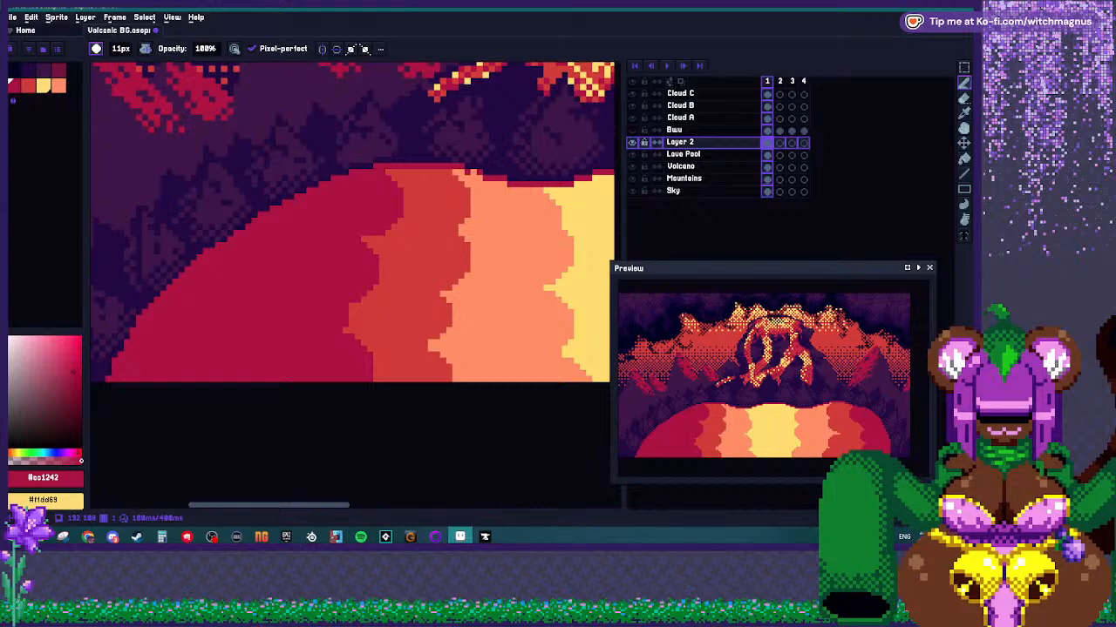
key(minus)
key(minus)
key(minus)
key(minus)
key(minus)
key(minus)
key(minus)
key(minus)
scroll(424, 202, up, 2)
key(minus)
key(minus)
Select the 2×2 crimson-and-red checker pixels and turn them into a custom brush.
click(964, 67)
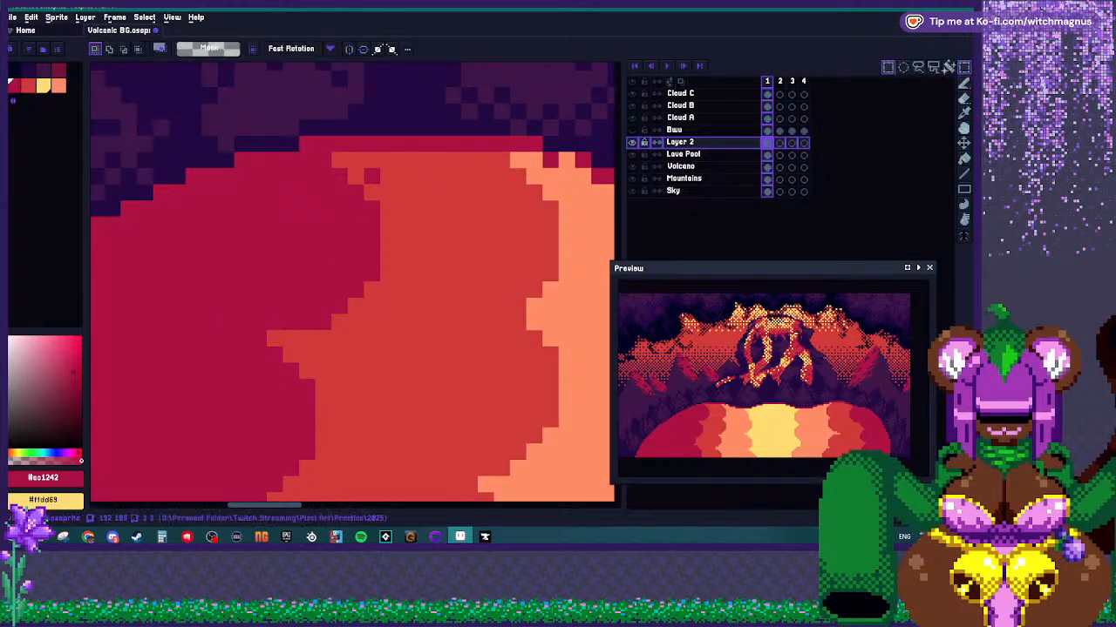
drag(363, 184, 381, 202)
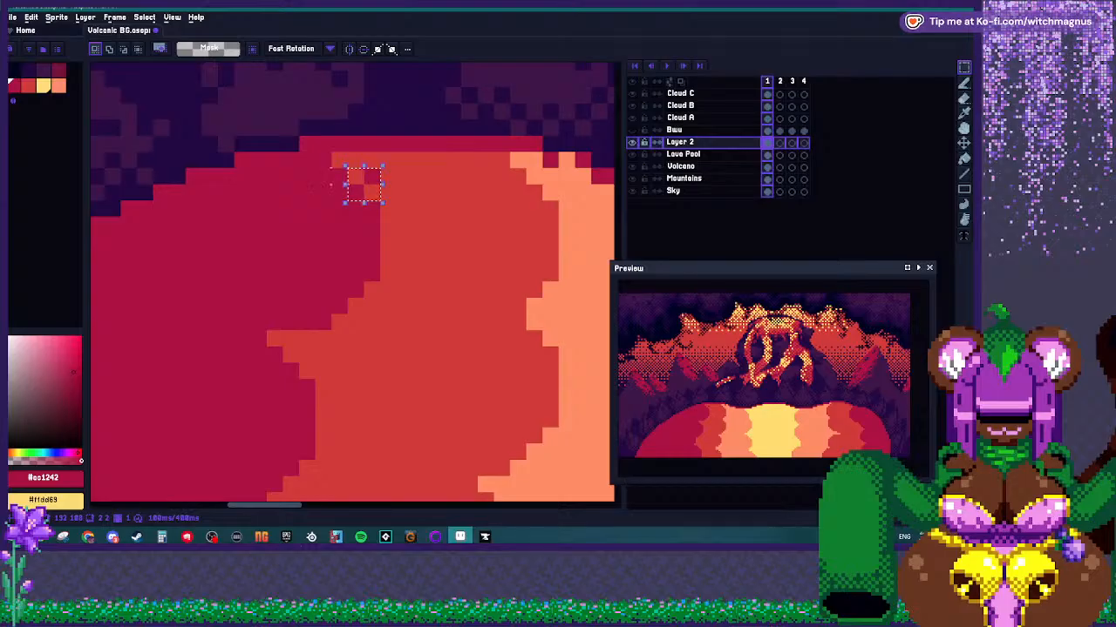
key(ctrl+b)
Dither the upper end of the left boundary between crimson and red with the checker brush.
mouse_move(372, 174)
mouse_down()
mouse_move(451, 163)
mouse_move(388, 191)
mouse_move(405, 208)
mouse_move(388, 225)
mouse_up()
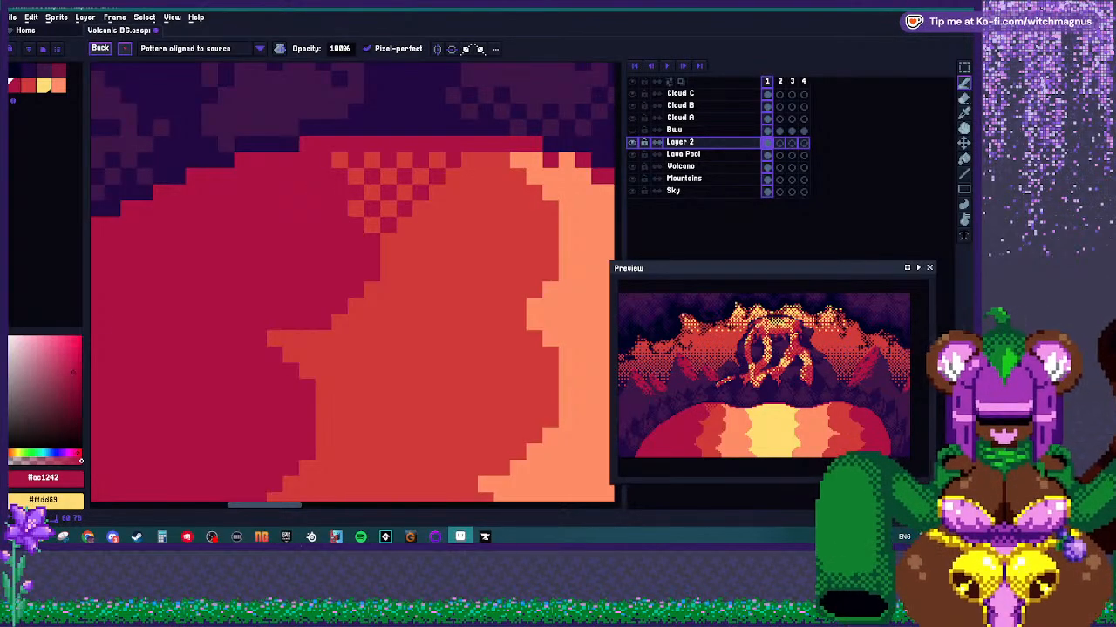
scroll(388, 225, down, 1)
scroll(366, 187, up, 1)
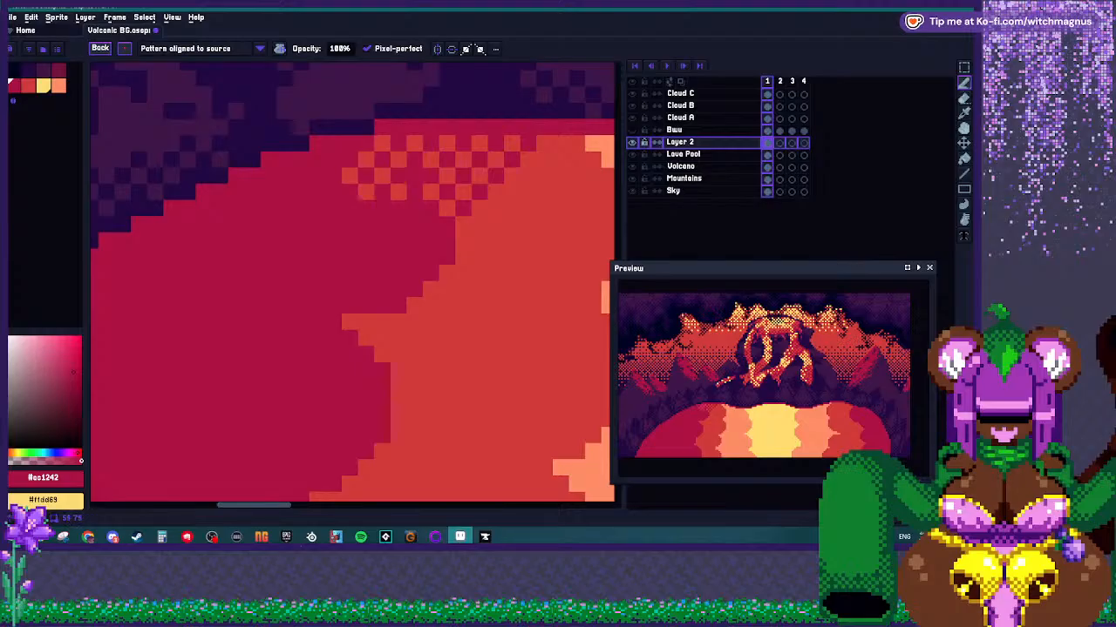
scroll(375, 76, down, 1)
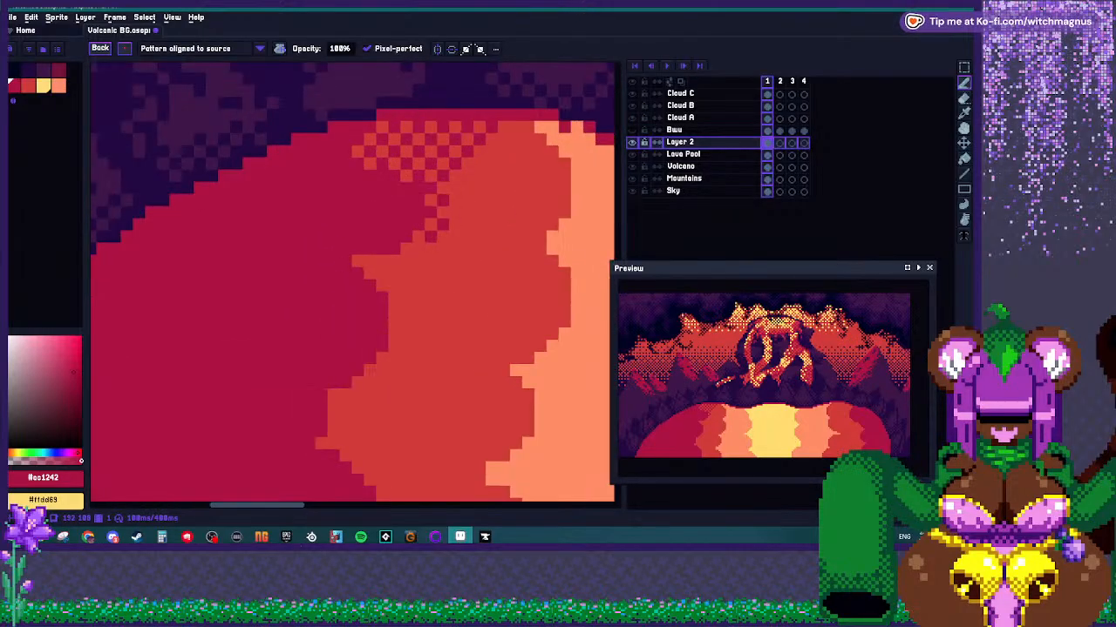
Continue the checker dithering down the left crimson-red boundary to the canvas's lower edge and widen its lower part.
mouse_move(424, 220)
mouse_down()
mouse_move(401, 261)
mouse_move(344, 262)
mouse_move(340, 331)
mouse_move(305, 377)
mouse_move(309, 403)
mouse_move(421, 482)
mouse_up()
click(358, 254)
scroll(364, 218, down, 1)
scroll(370, 281, up, 1)
scroll(475, 253, down, 4)
scroll(505, 318, up, 3)
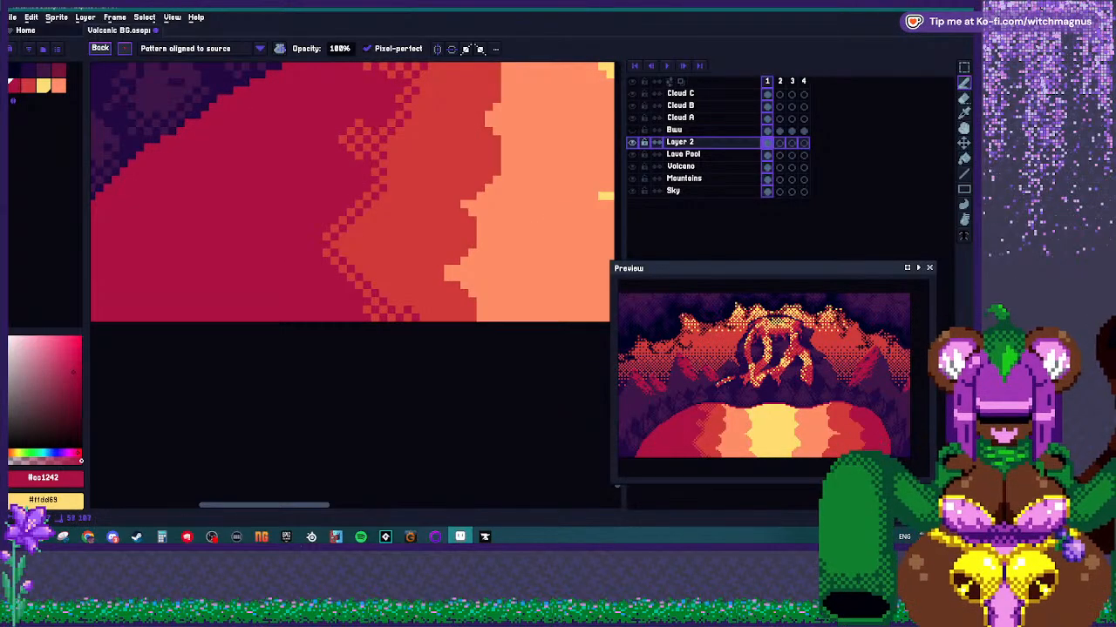
scroll(353, 192, down, 3)
scroll(366, 261, up, 3)
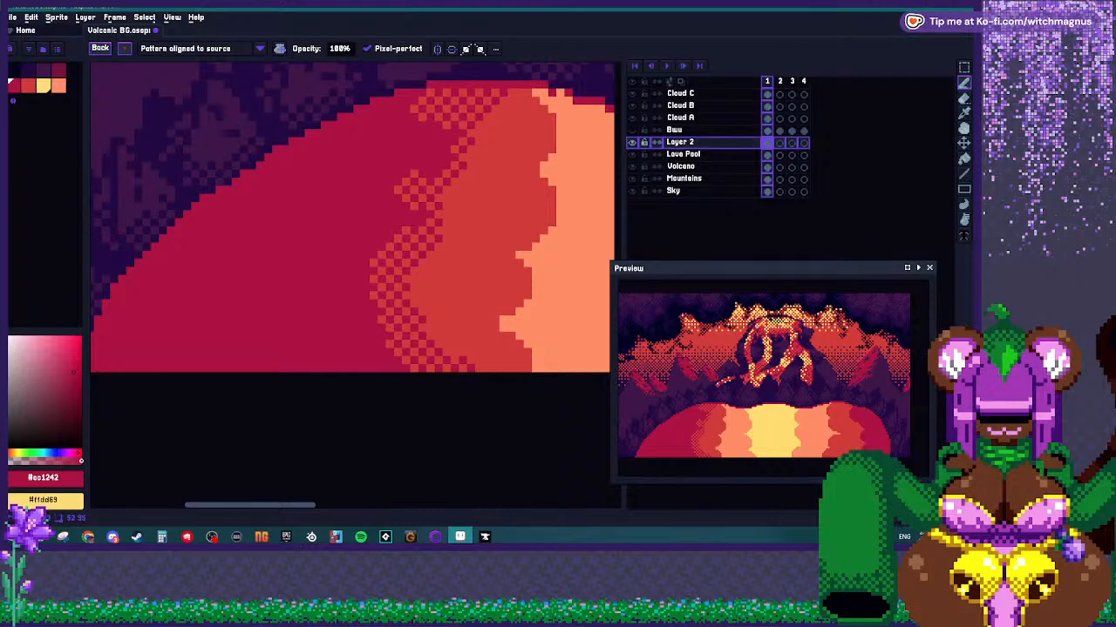
drag(416, 262, 400, 392)
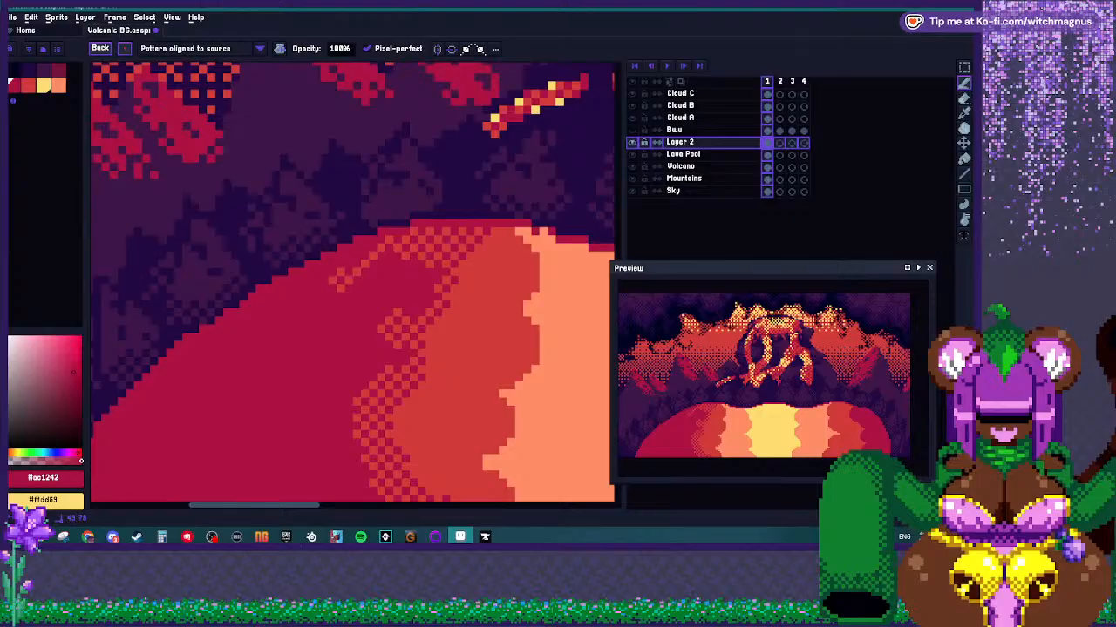
Paint thin, curling dithered lines through the crimson area on the left side of the lava pool.
mouse_move(310, 289)
mouse_down()
mouse_move(288, 320)
mouse_move(284, 366)
mouse_move(305, 376)
mouse_up()
scroll(287, 331, down, 2)
scroll(288, 331, up, 1)
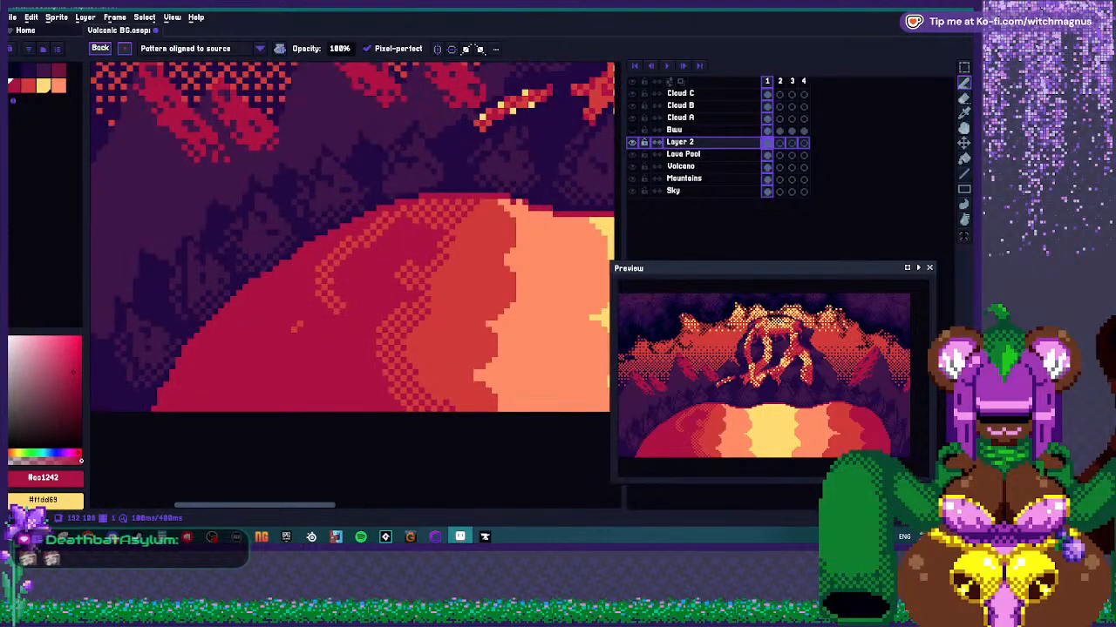
scroll(349, 331, up, 1)
mouse_move(351, 317)
mouse_down()
mouse_move(286, 370)
mouse_move(252, 362)
mouse_move(237, 328)
mouse_up()
scroll(262, 331, down, 1)
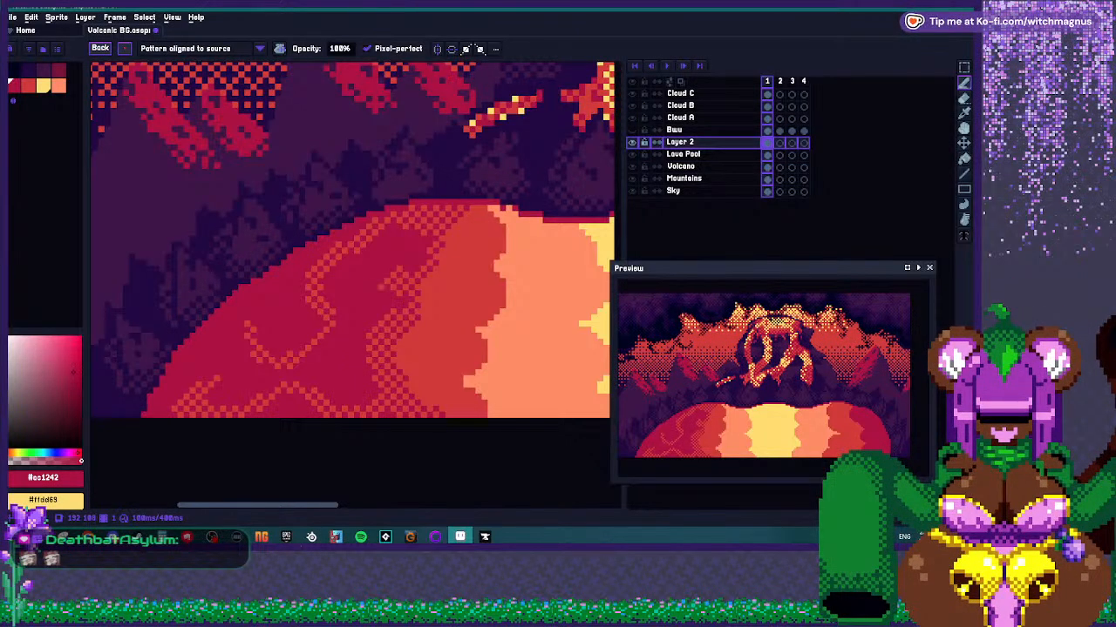
Add curling dithered strokes reaching from the crimson boundary into the red band on the pool's left side.
scroll(392, 281, down, 3)
scroll(441, 268, up, 1)
scroll(420, 273, up, 3)
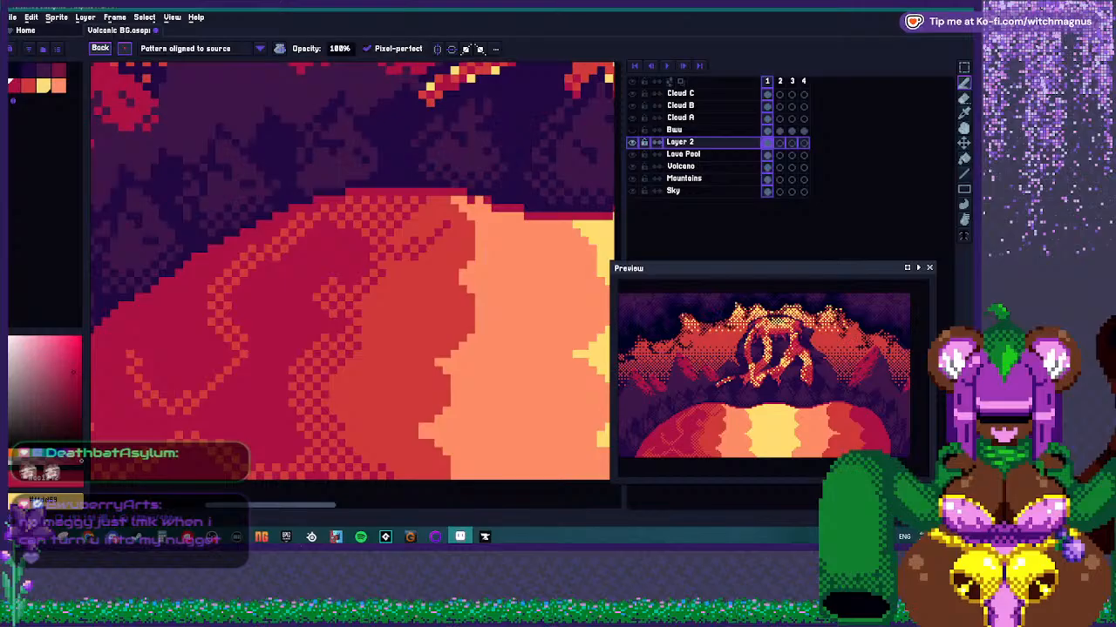
scroll(353, 270, down, 1)
scroll(394, 277, up, 1)
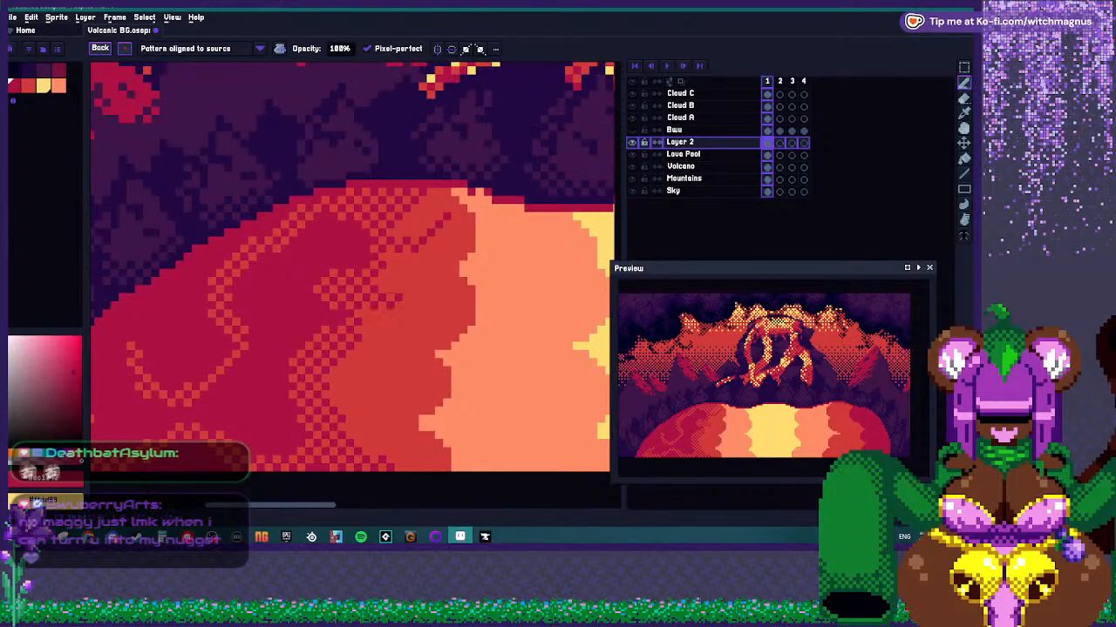
scroll(418, 268, down, 1)
scroll(419, 269, up, 1)
scroll(427, 288, down, 1)
scroll(441, 310, up, 1)
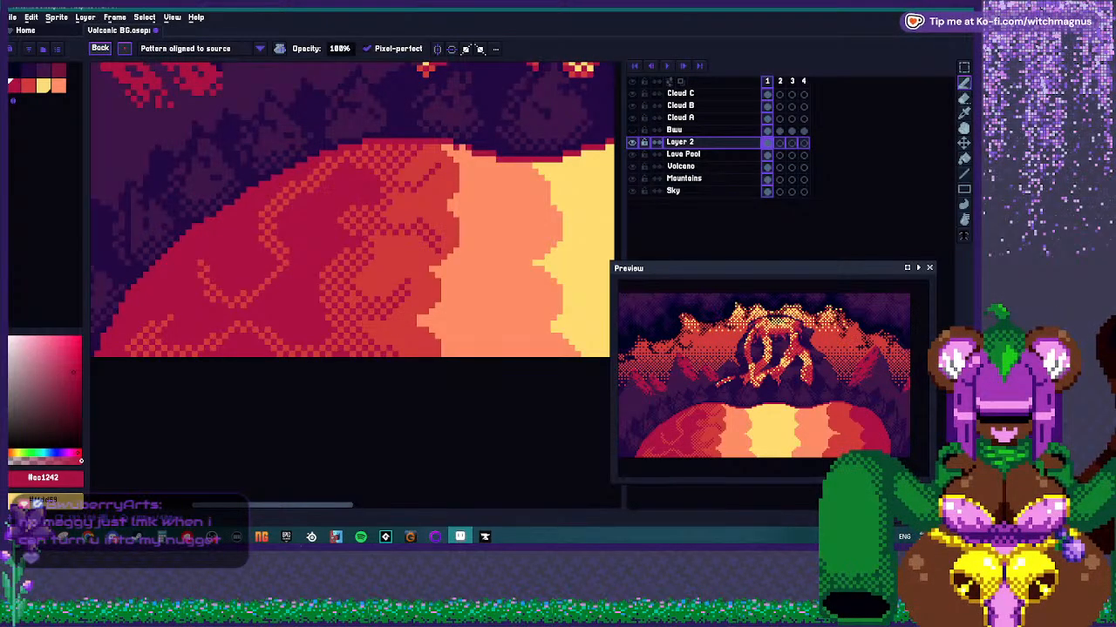
Paint crimson-and-red dithered swirls across the red and crimson bands on the pool's right side.
scroll(359, 292, down, 4)
scroll(331, 295, up, 1)
scroll(362, 290, down, 2)
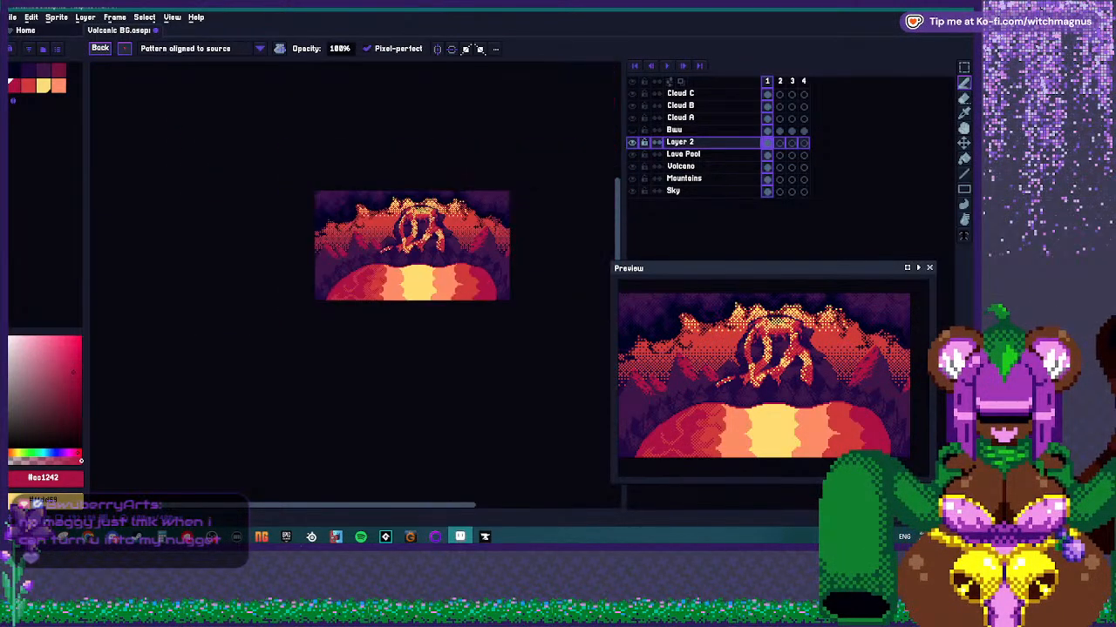
scroll(471, 279, up, 4)
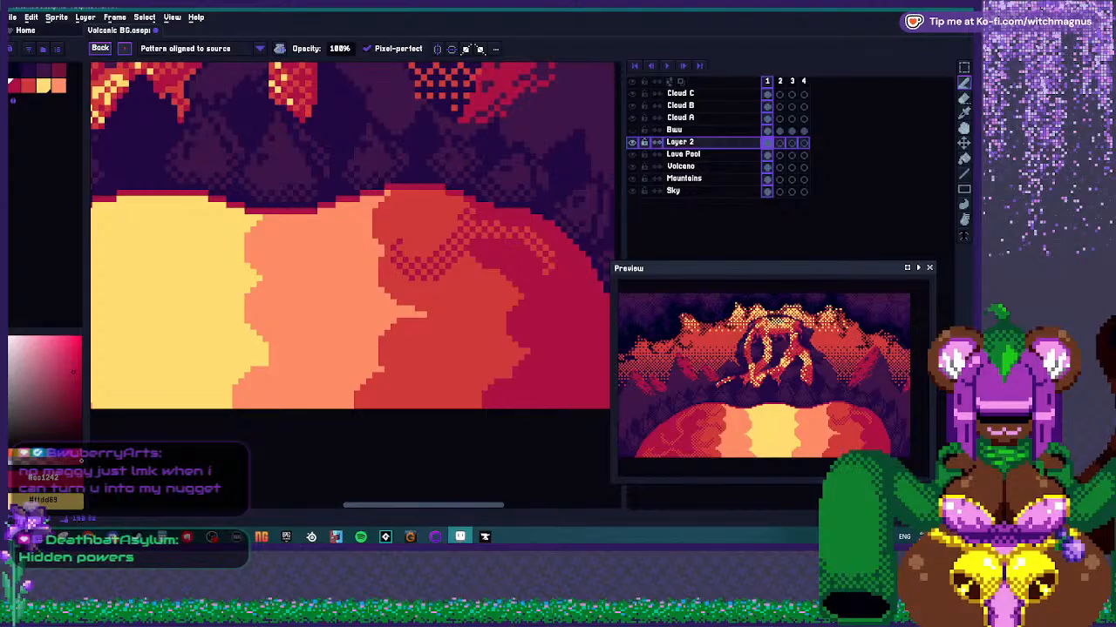
scroll(349, 235, down, 3)
scroll(349, 235, up, 2)
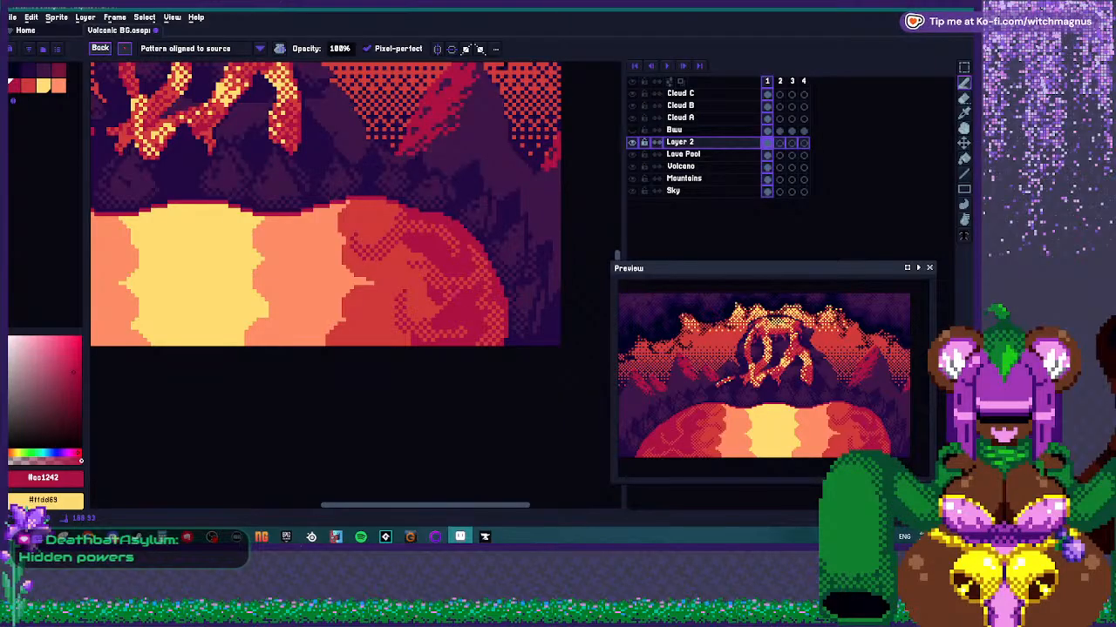
Recolour the checker brush with the sampled red and orange, and paint dithered swirls across the pool's right orange-red boundary.
scroll(434, 309, down, 2)
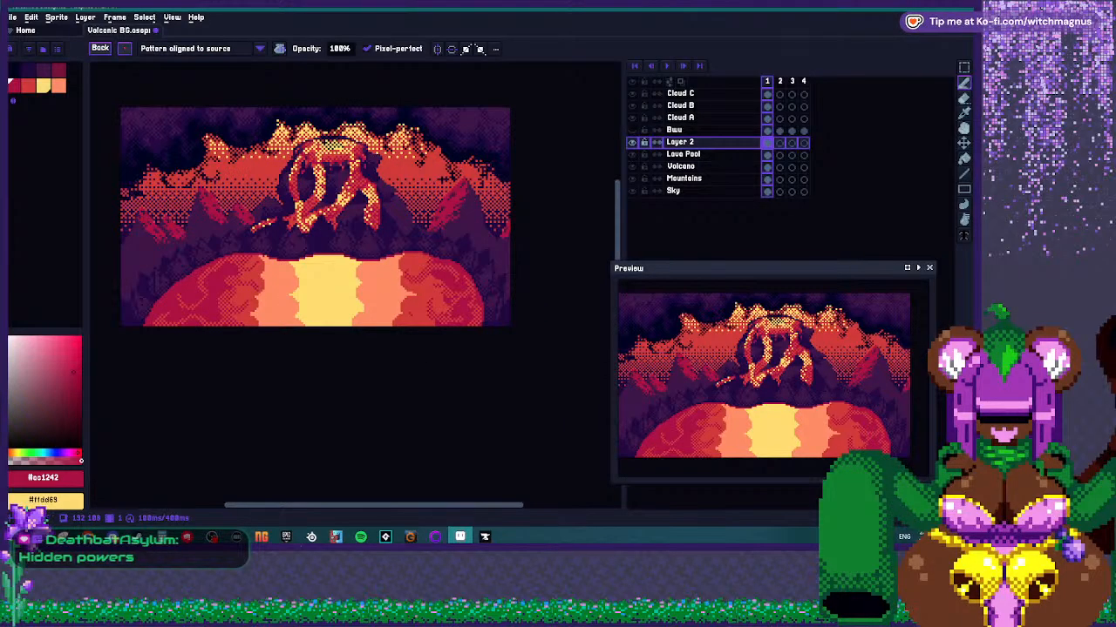
scroll(319, 296, up, 3)
alt+click(357, 248)
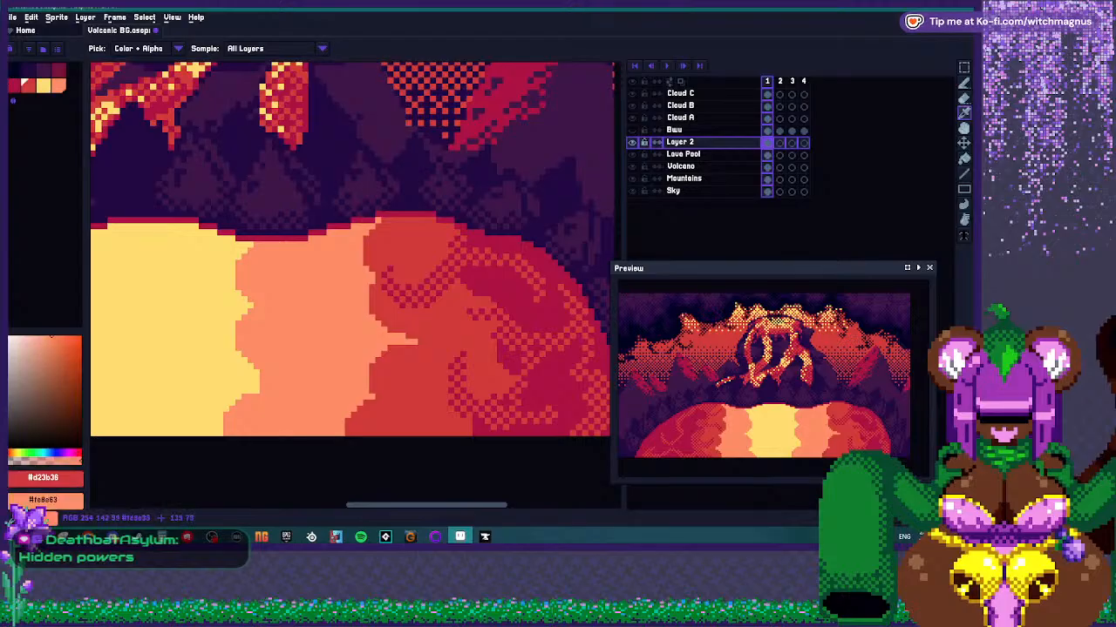
mouse_move(349, 254)
mouse_down()
mouse_move(410, 227)
mouse_move(416, 264)
mouse_up()
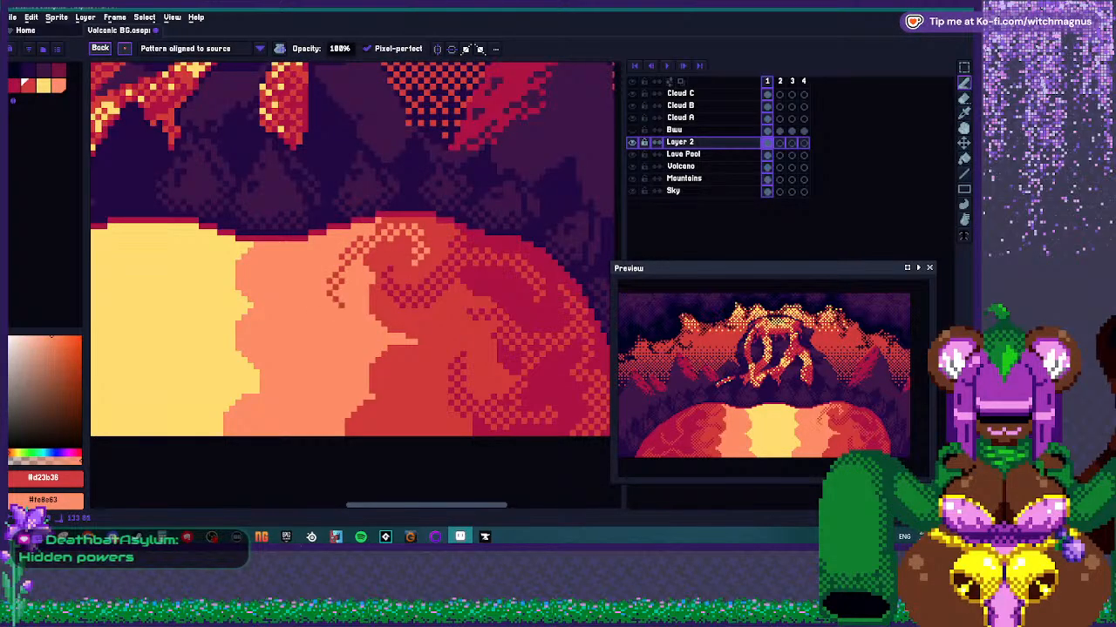
scroll(348, 296, down, 3)
scroll(340, 290, up, 1)
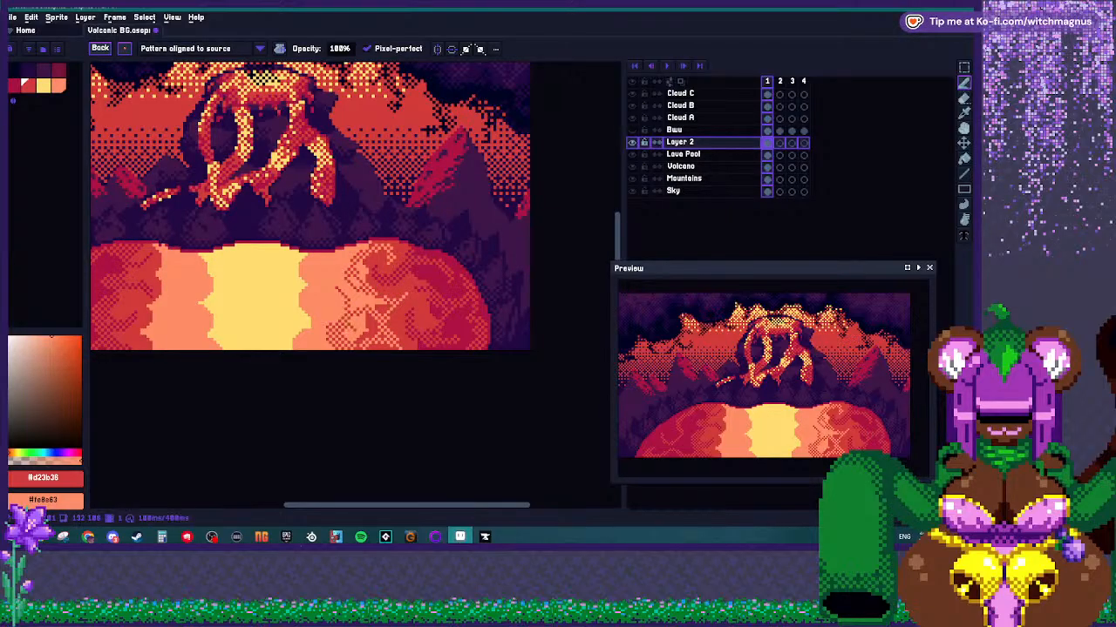
Extend the red dithered curls further into the orange band on the right, toward the yellow centre.
scroll(381, 340, down, 5)
scroll(372, 339, up, 5)
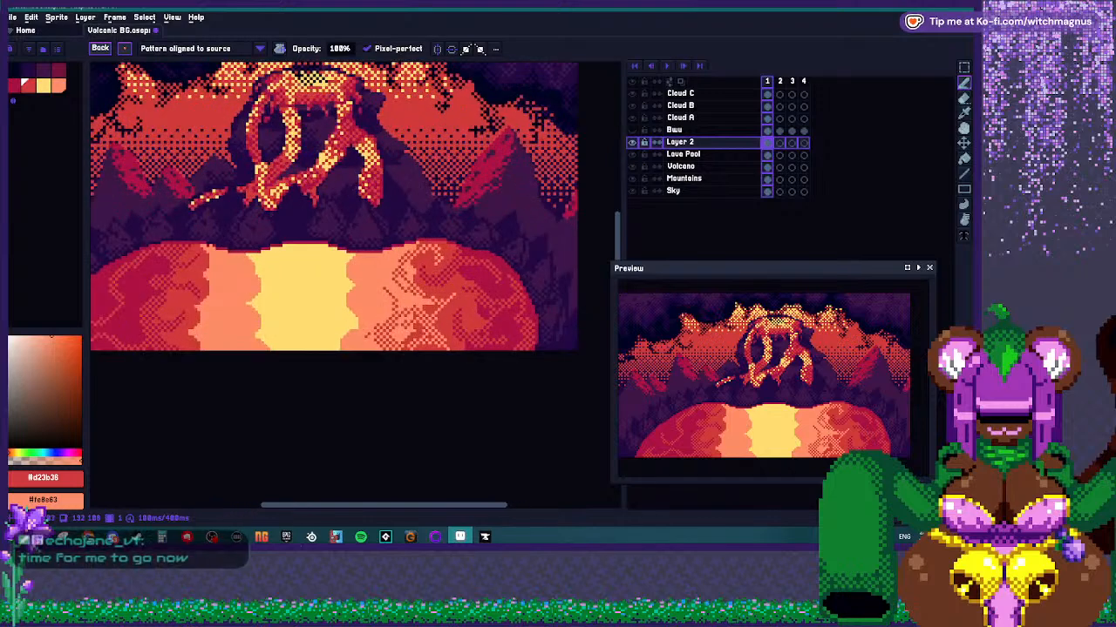
scroll(380, 276, up, 2)
scroll(377, 246, up, 2)
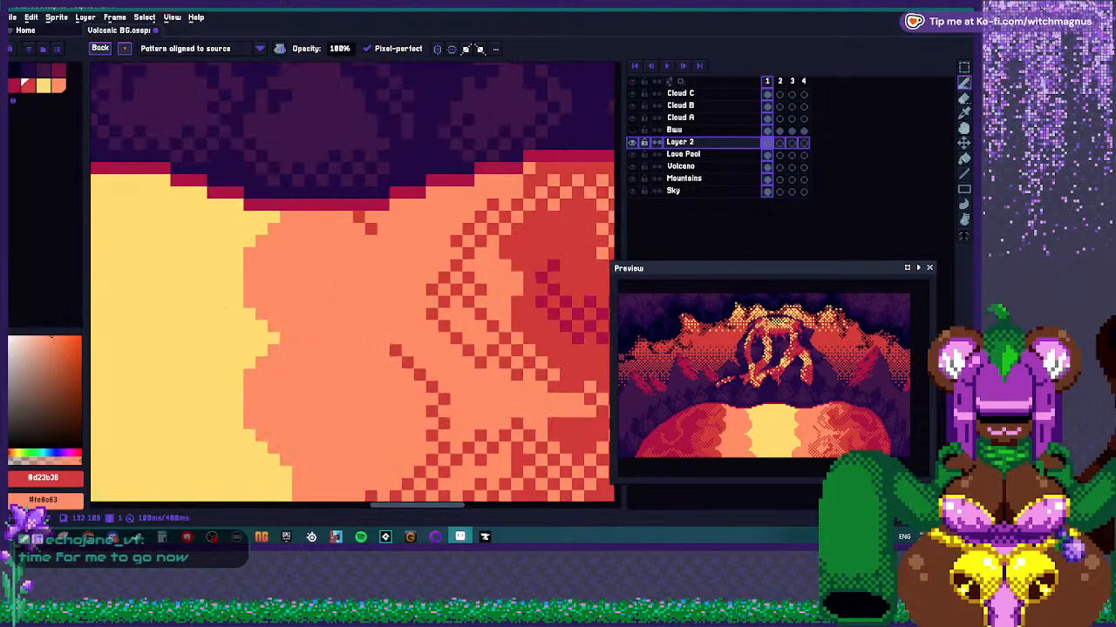
mouse_move(420, 302)
mouse_down()
mouse_move(390, 249)
mouse_move(451, 199)
mouse_up()
scroll(400, 224, down, 3)
scroll(443, 247, up, 2)
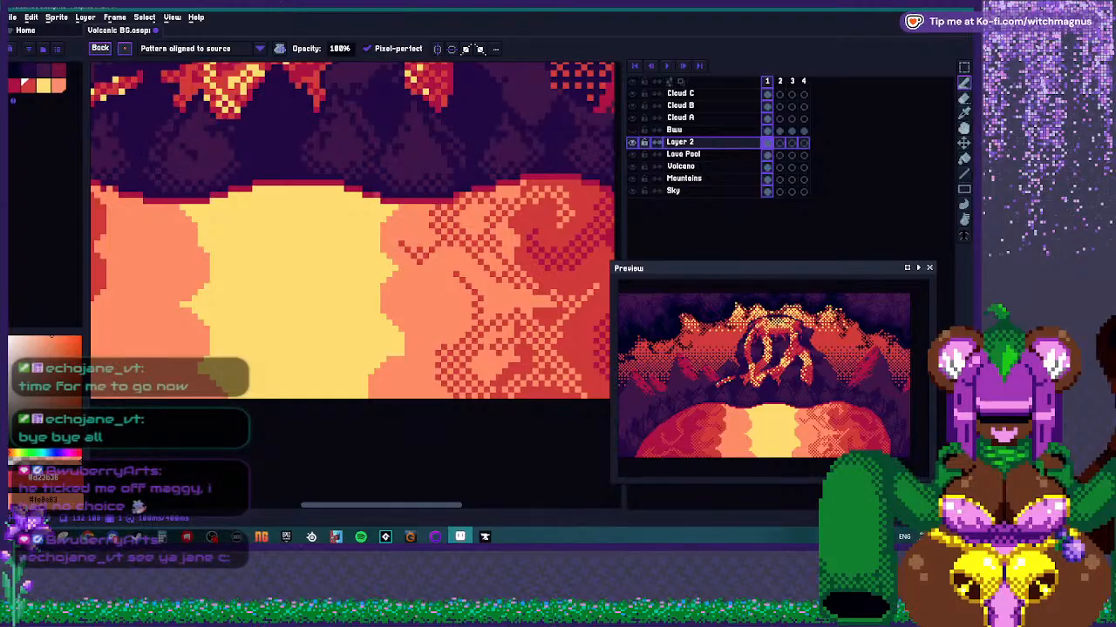
scroll(453, 253, down, 2)
scroll(436, 304, up, 2)
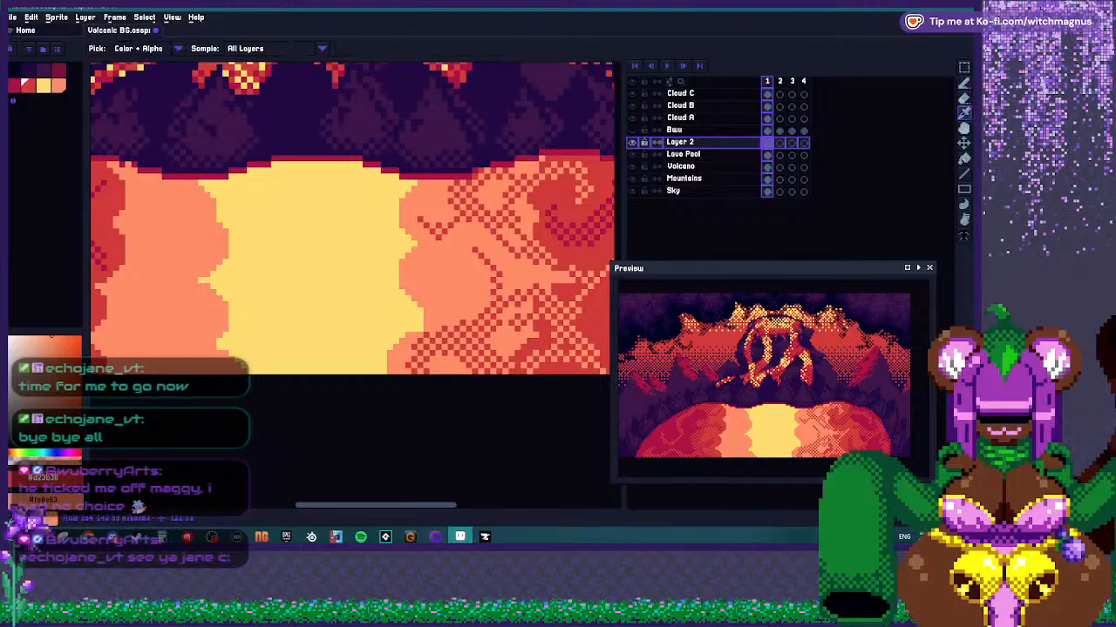
Recolour the checker brush with orange and yellow, and paint dithered swirls across the yellow centre's right boundary with orange.
alt+click(424, 314)
mouse_move(406, 271)
mouse_down()
mouse_move(352, 211)
mouse_move(406, 185)
mouse_up()
mouse_move(380, 267)
mouse_down()
mouse_move(310, 307)
mouse_move(306, 278)
mouse_move(393, 316)
mouse_move(359, 347)
mouse_up()
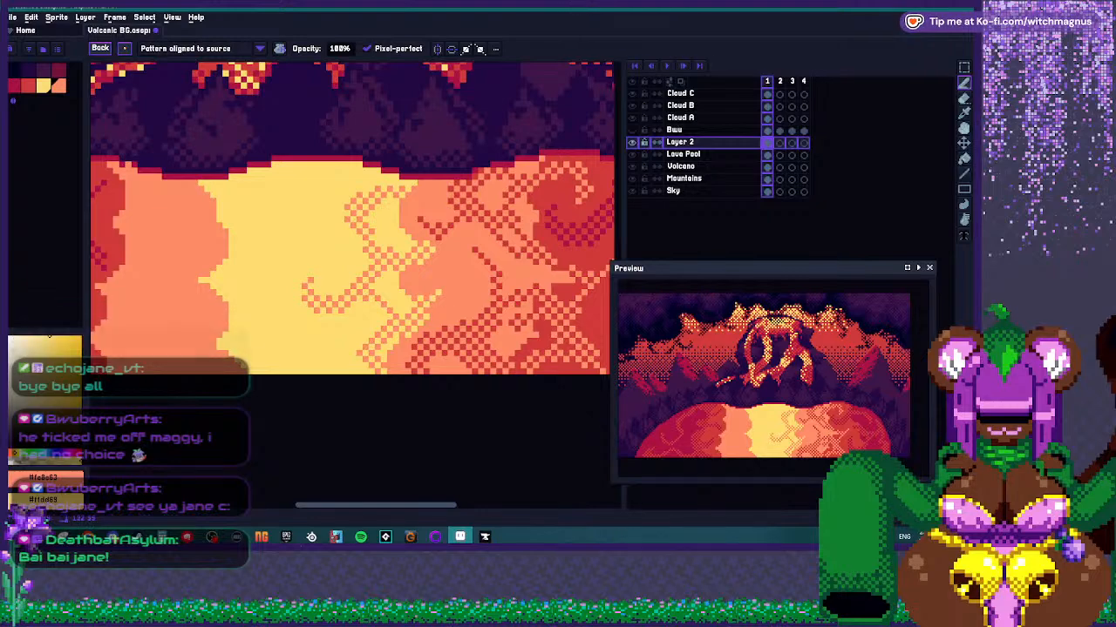
scroll(475, 255, up, 2)
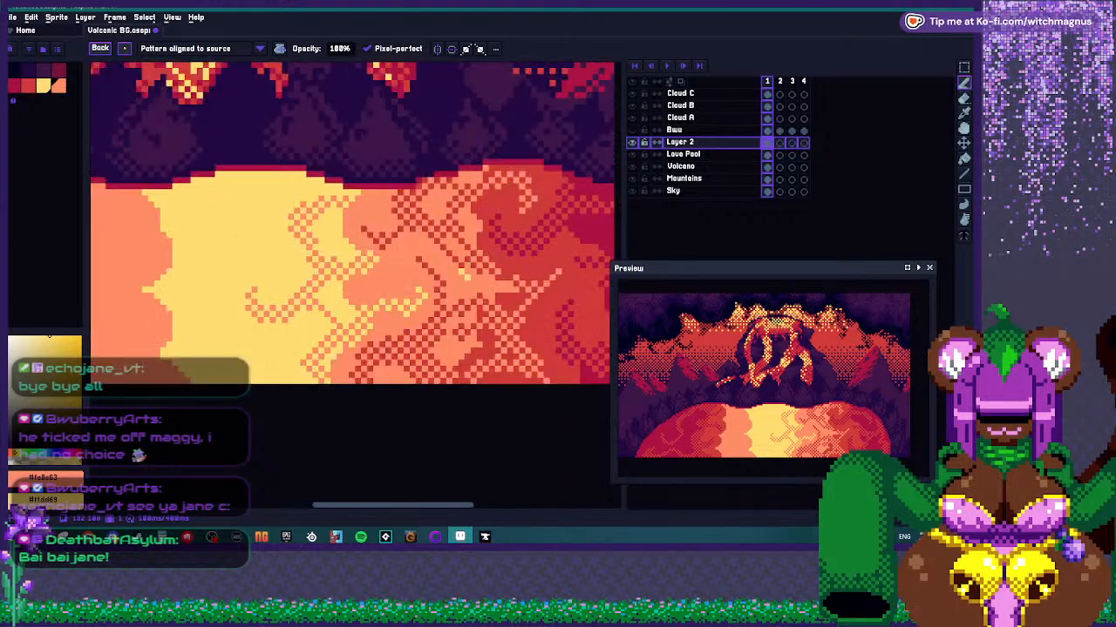
scroll(426, 272, down, 3)
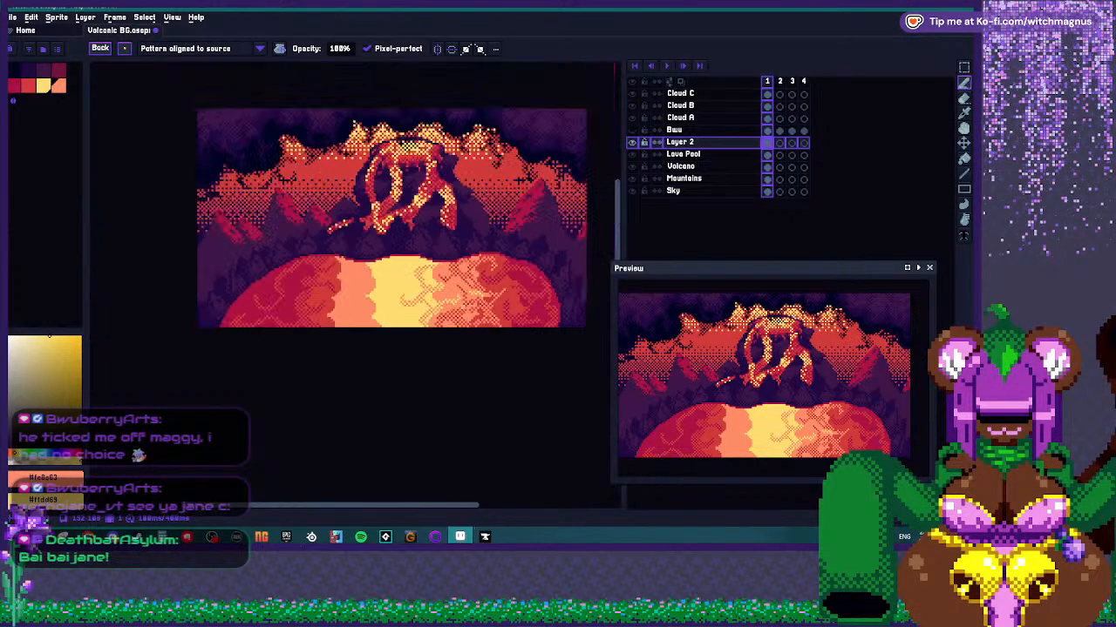
Paint orange-and-yellow dithered swirls across the yellow centre's left boundary with the orange band.
scroll(425, 272, up, 4)
drag(433, 279, 408, 245)
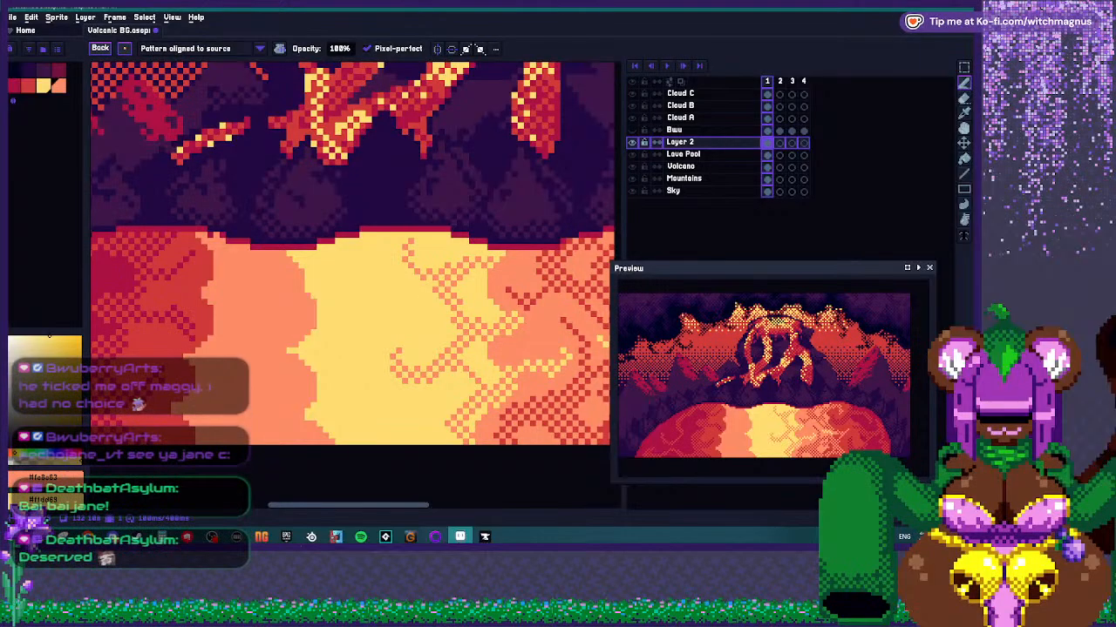
mouse_move(291, 256)
mouse_down()
mouse_move(308, 283)
mouse_move(356, 255)
mouse_move(321, 301)
mouse_up()
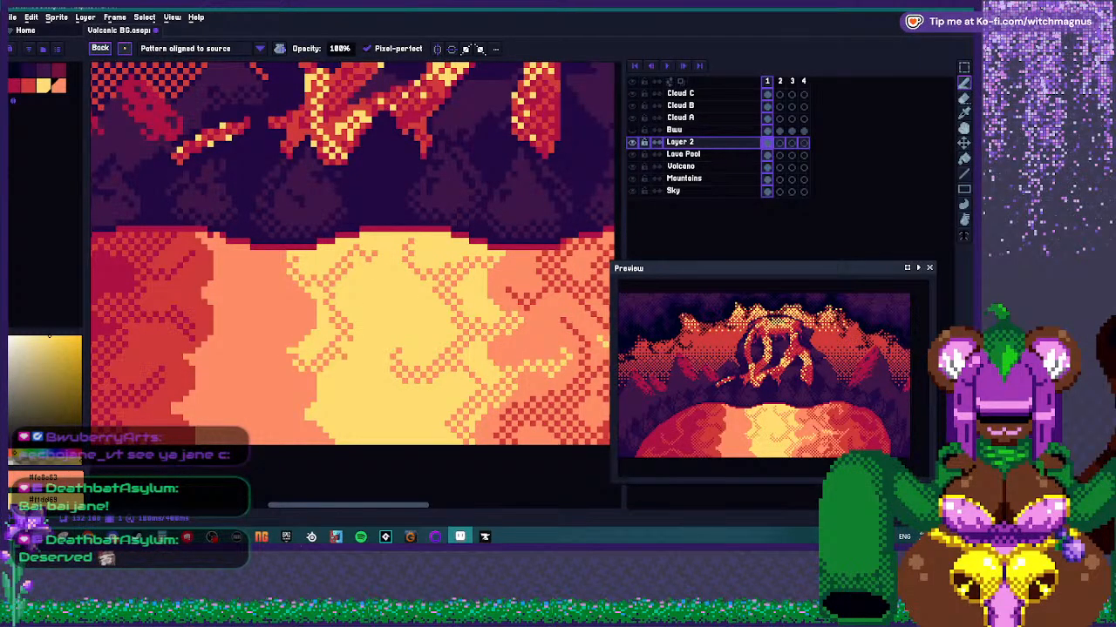
scroll(321, 336, down, 2)
scroll(321, 336, up, 1)
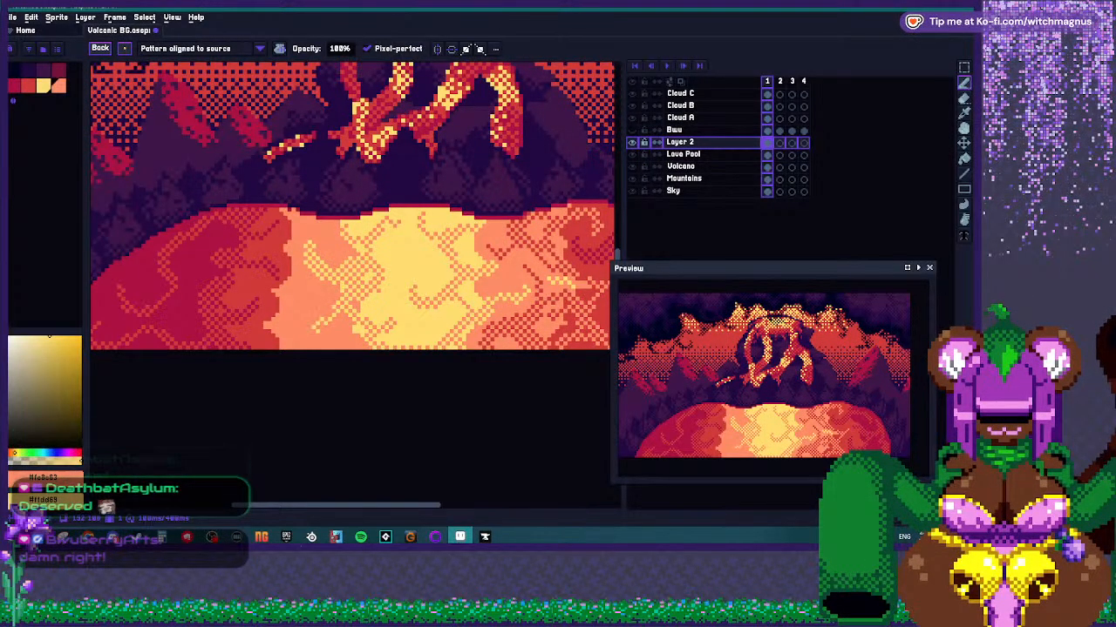
scroll(327, 342, down, 2)
scroll(306, 315, up, 4)
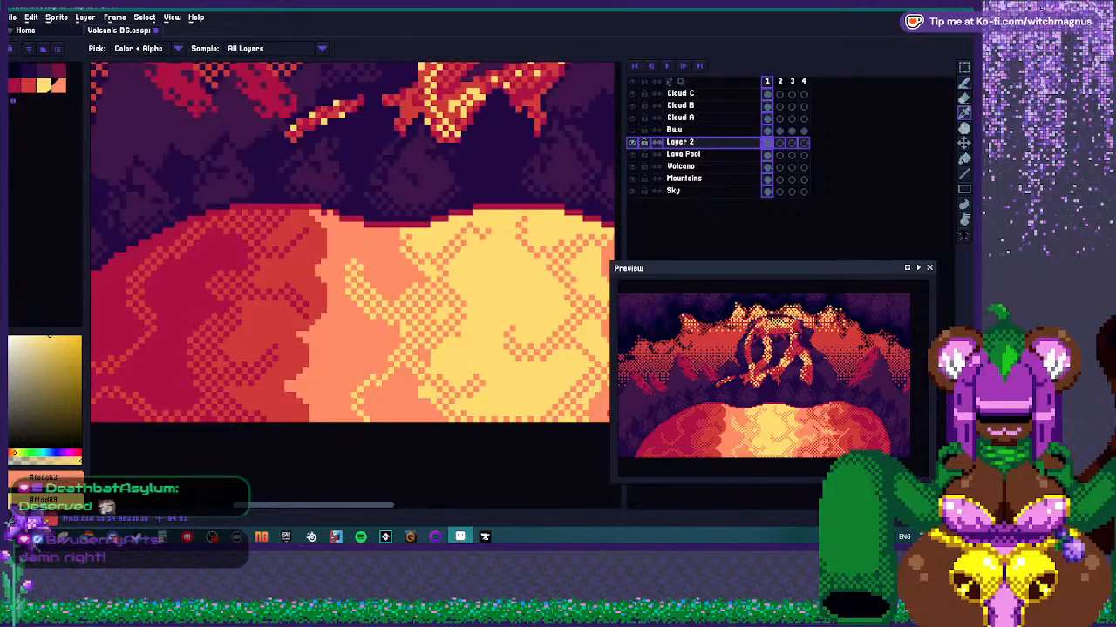
Recolour the checker brush with the sampled orange and red, and paint dithered swirls across the pool's left orange-red boundary.
alt+click(293, 327)
key(ctrl+z)
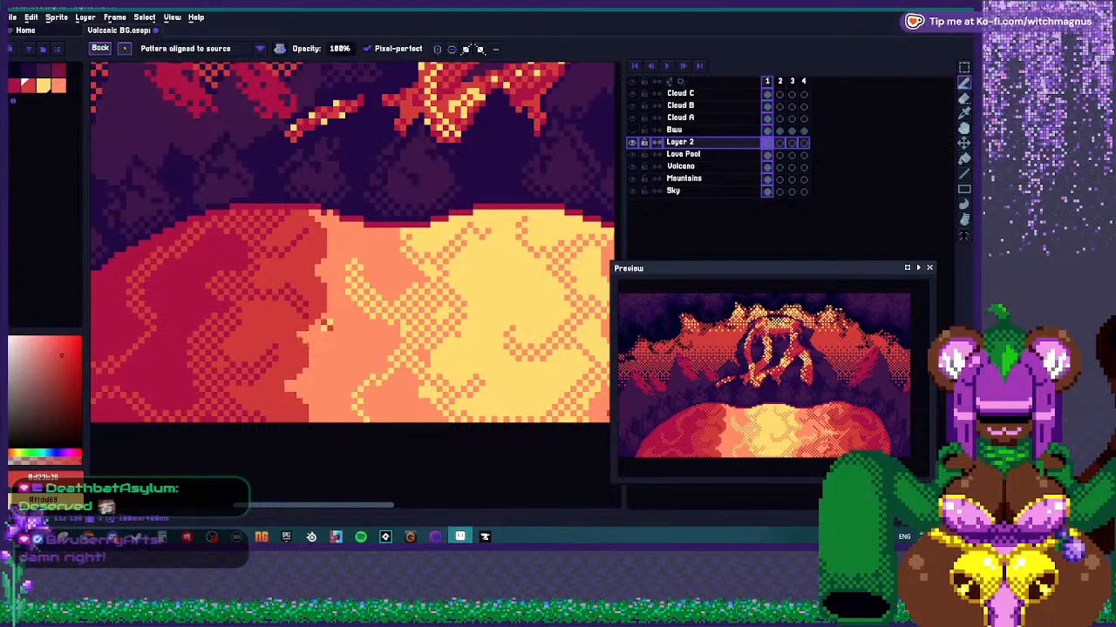
alt+click(326, 328)
alt+right_click(298, 319)
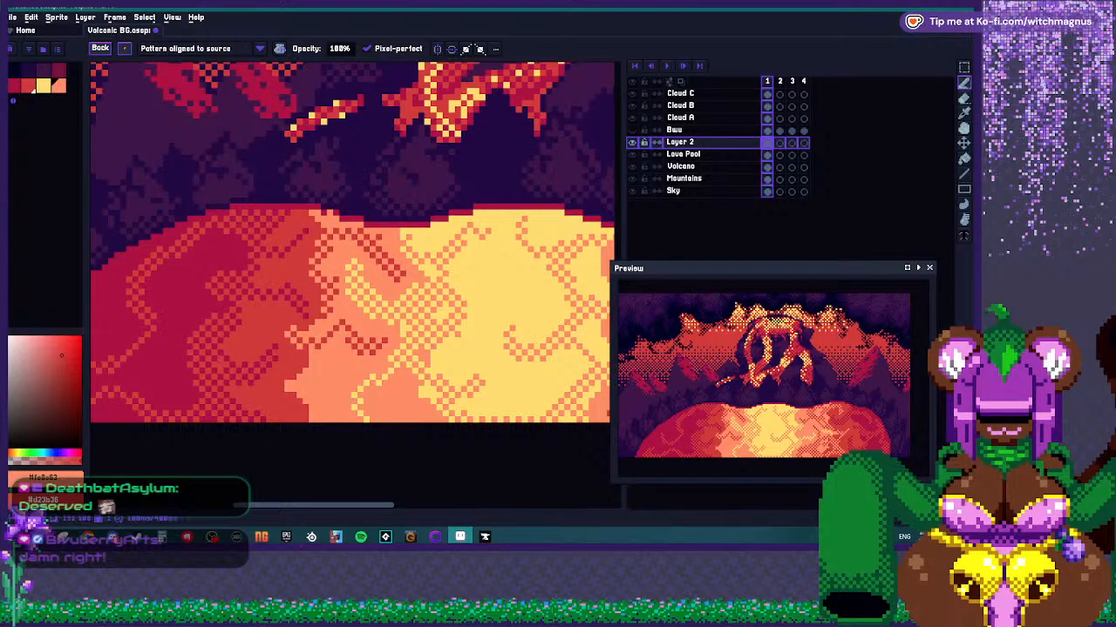
scroll(299, 301, down, 2)
scroll(286, 359, up, 2)
drag(320, 329, 358, 359)
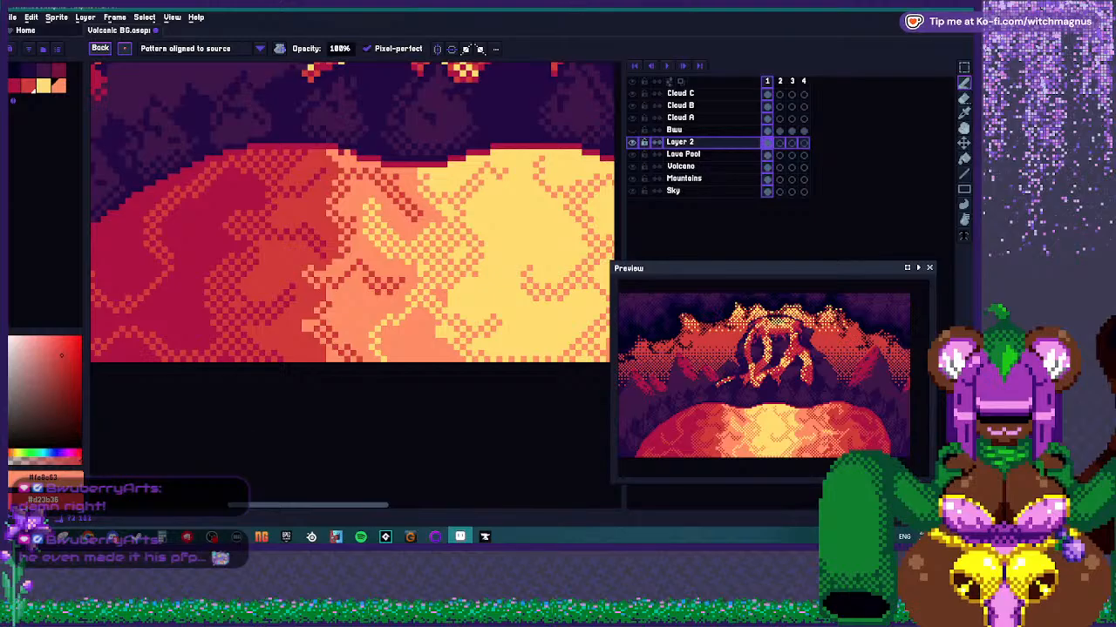
Extend the red-and-orange dithered curls through the lower part of the left orange band.
scroll(317, 359, up, 2)
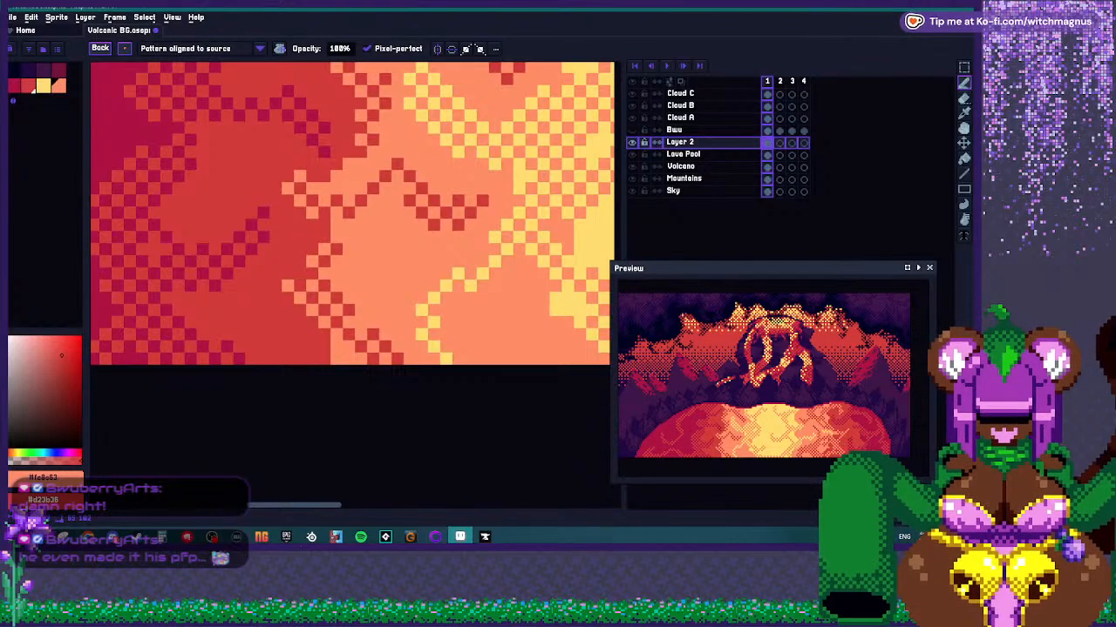
mouse_move(349, 283)
mouse_down()
mouse_move(408, 255)
mouse_move(417, 267)
mouse_up()
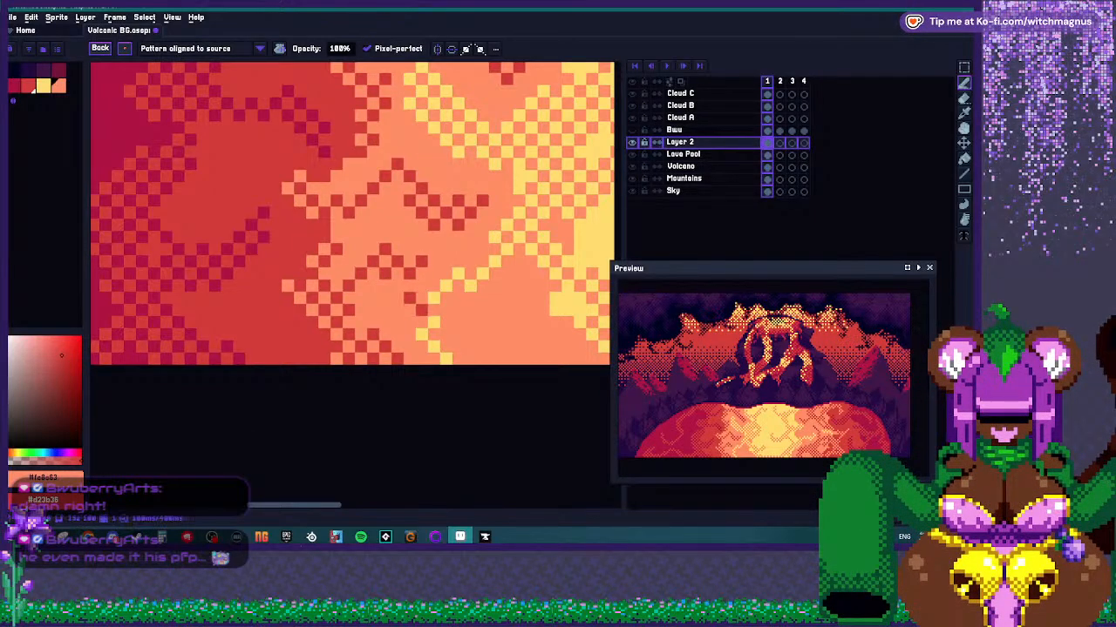
scroll(407, 310, down, 4)
scroll(428, 319, up, 2)
drag(448, 316, 468, 341)
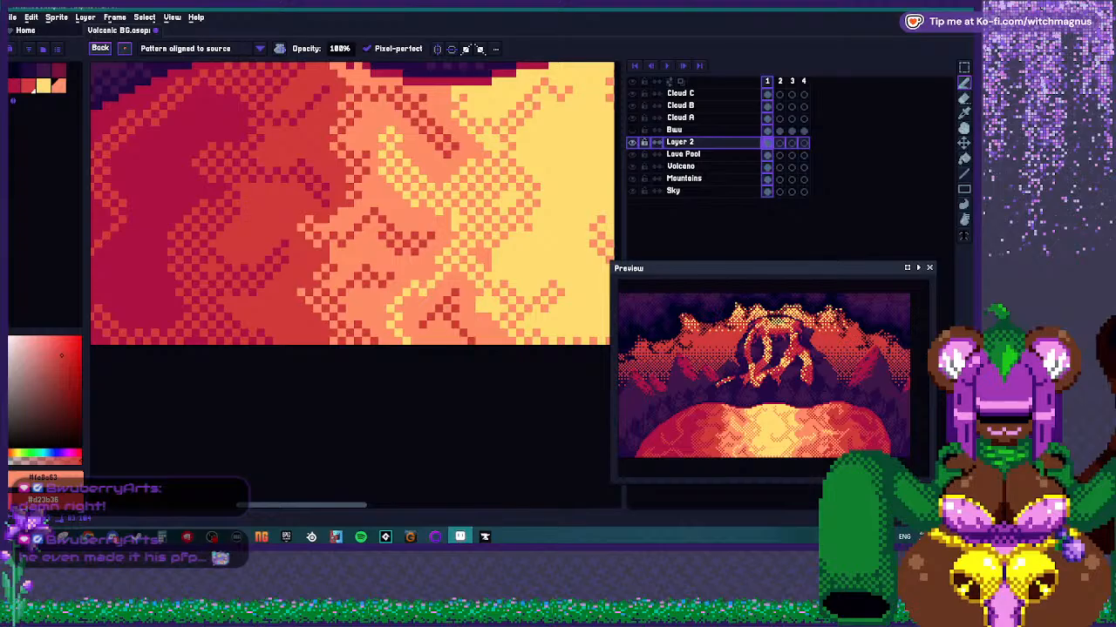
scroll(352, 202, down, 4)
scroll(352, 202, down, 1)
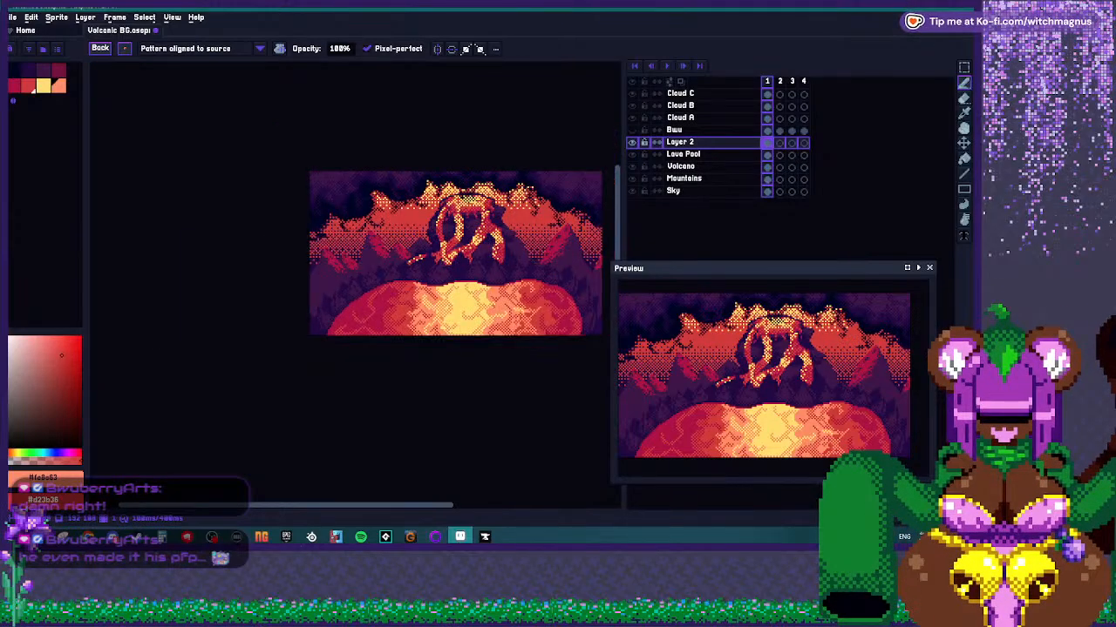
Add short red-and-orange dithered diagonals to the orange band right of the yellow centre.
scroll(352, 261, up, 5)
click(512, 320)
mouse_move(500, 307)
mouse_down()
mouse_move(451, 356)
mouse_move(427, 357)
mouse_up()
click(500, 332)
click(488, 345)
click(415, 369)
click(439, 344)
scroll(456, 135, down, 4)
scroll(475, 137, up, 1)
scroll(475, 137, up, 2)
scroll(471, 158, down, 3)
scroll(427, 283, down, 1)
scroll(352, 274, up, 6)
Recolour the checker brush with the sampled yellow and orange, and paint dithered swirls inside the pool's yellow centre.
alt+click(349, 294)
alt+right_click(348, 294)
scroll(347, 301, down, 4)
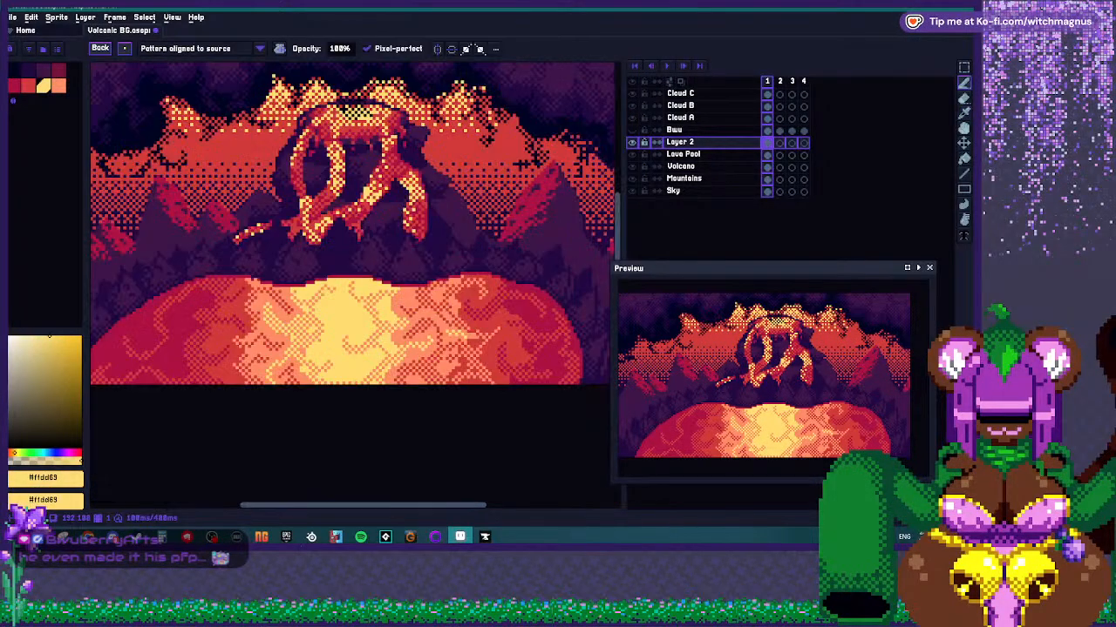
scroll(323, 298, up, 4)
alt+click(298, 298)
drag(355, 311, 378, 333)
mouse_move(406, 368)
mouse_down()
mouse_move(424, 398)
mouse_move(437, 368)
mouse_move(342, 375)
mouse_up()
scroll(402, 376, down, 6)
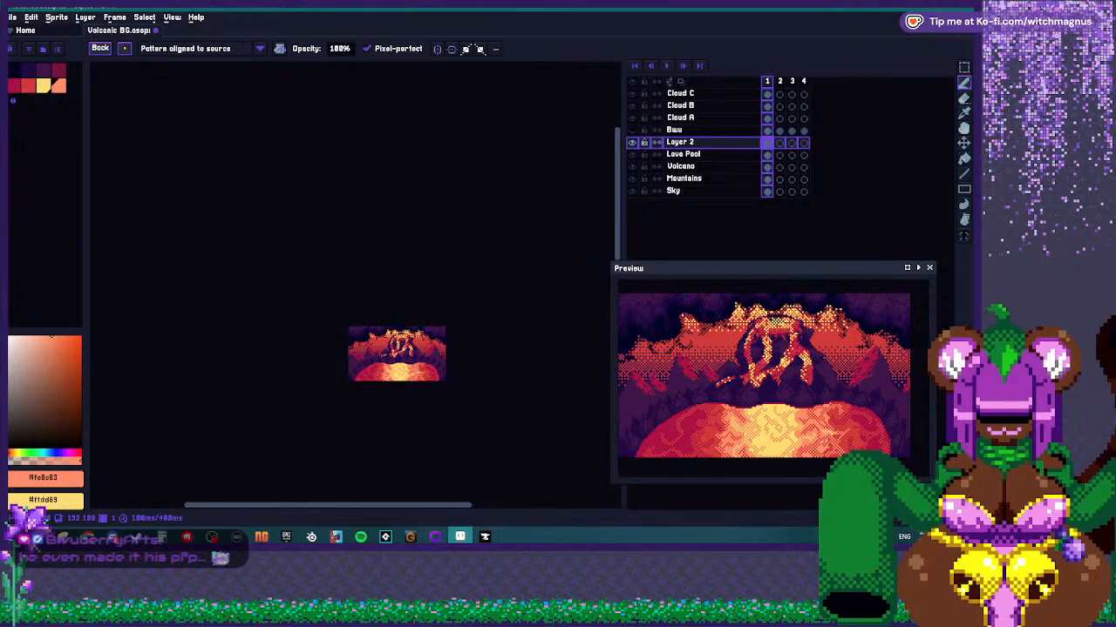
scroll(398, 368, up, 6)
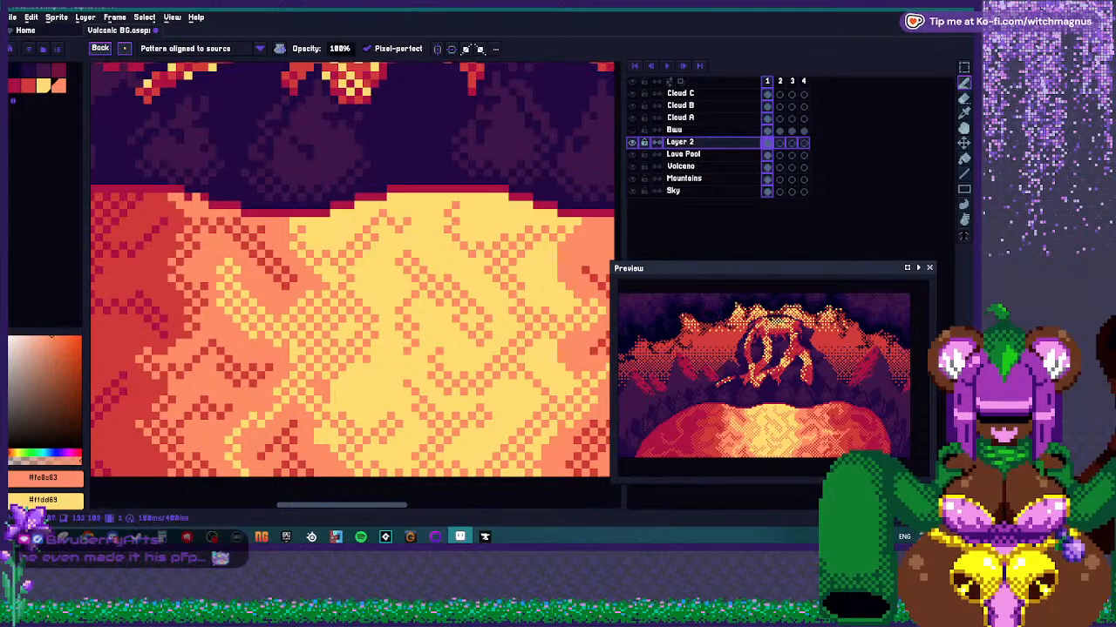
scroll(349, 287, down, 3)
scroll(348, 288, up, 4)
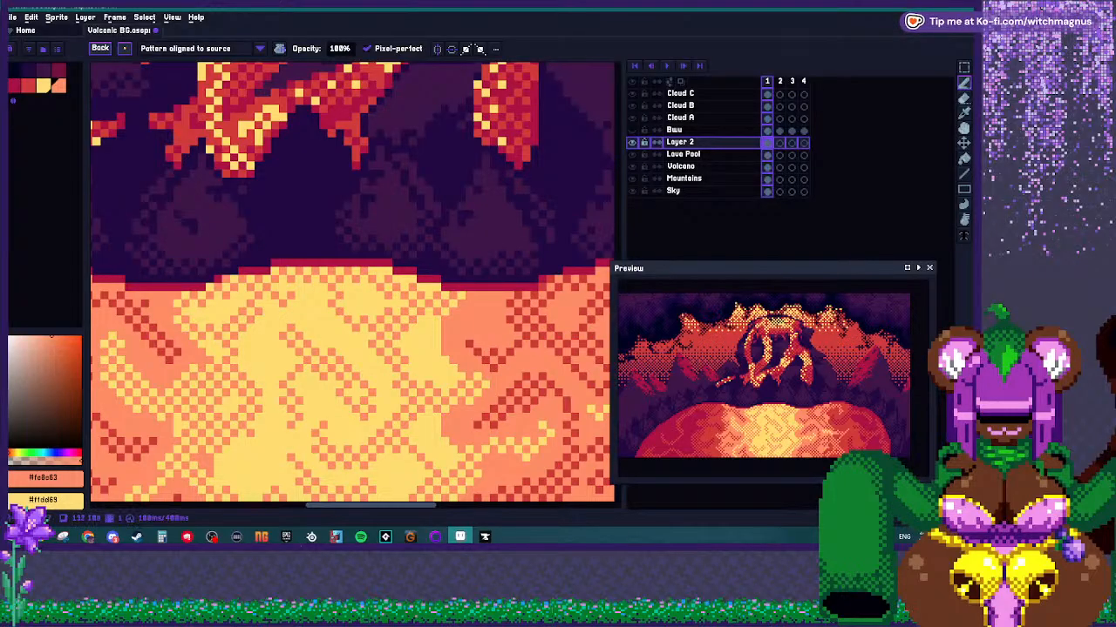
scroll(404, 337, down, 5)
scroll(409, 345, up, 5)
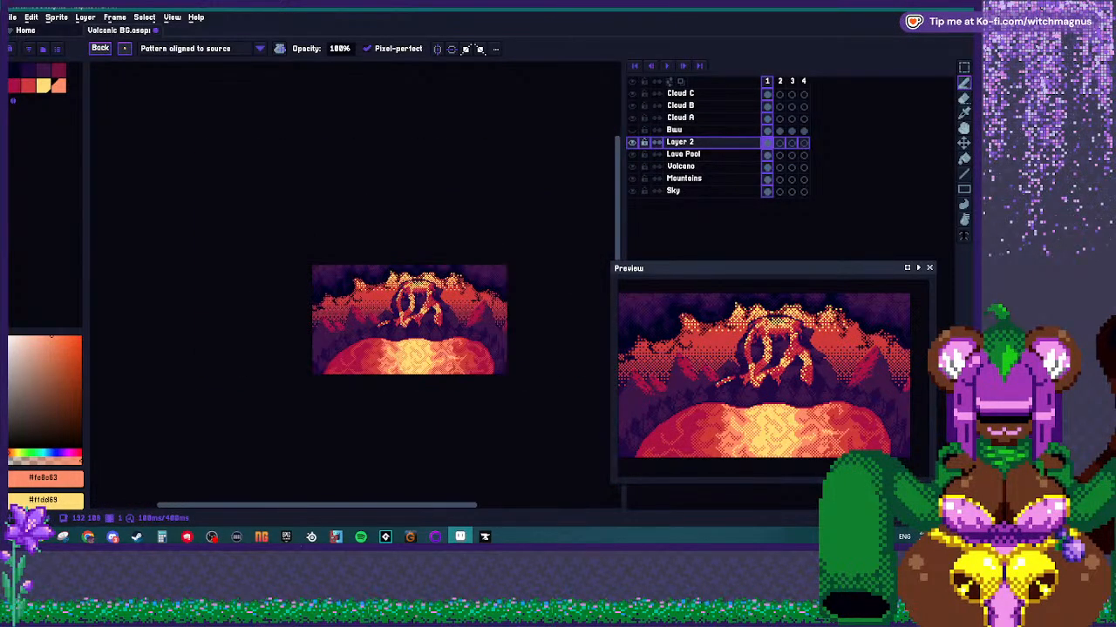
Try red-and-orange dithered curls on the upper left and middle of the yellow centre with sampled colours.
scroll(297, 335, up, 2)
alt+click(298, 334)
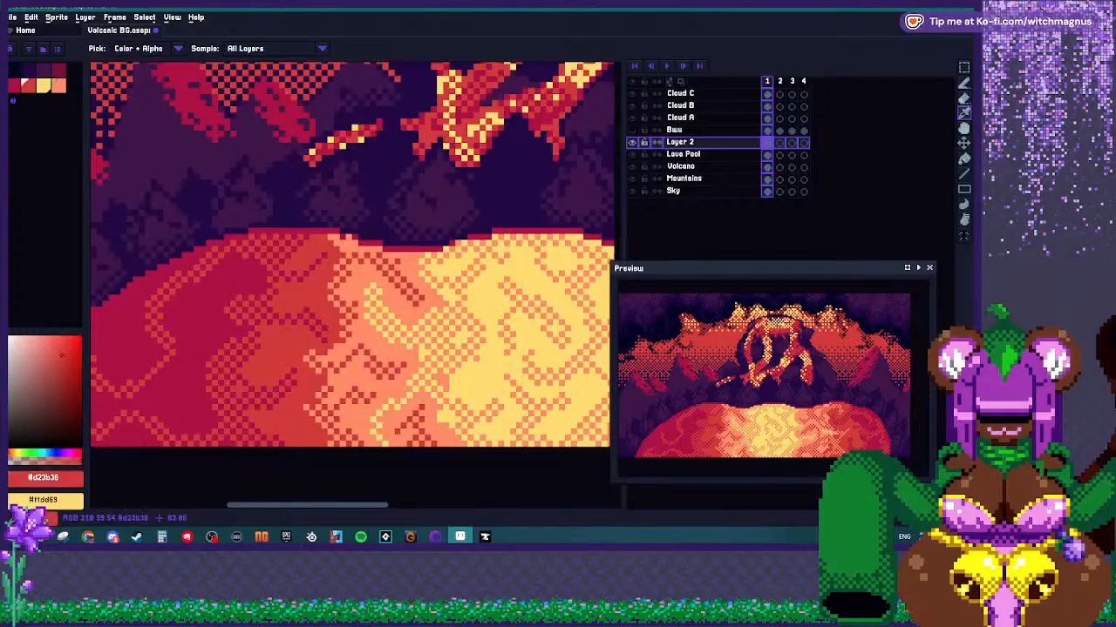
scroll(370, 283, down, 2)
scroll(427, 295, up, 2)
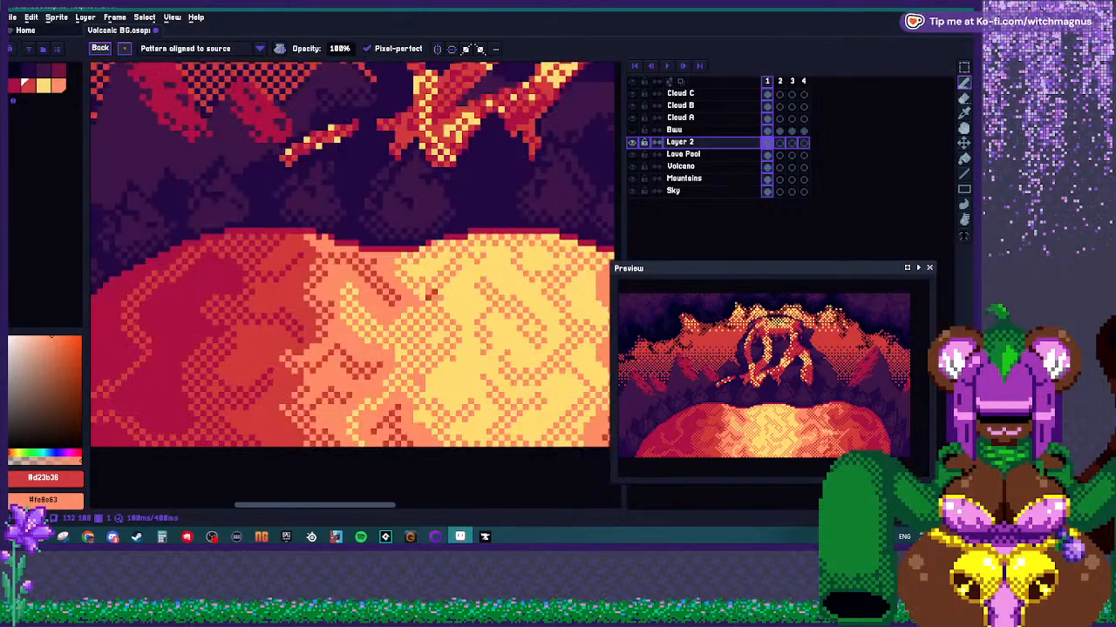
click(444, 293)
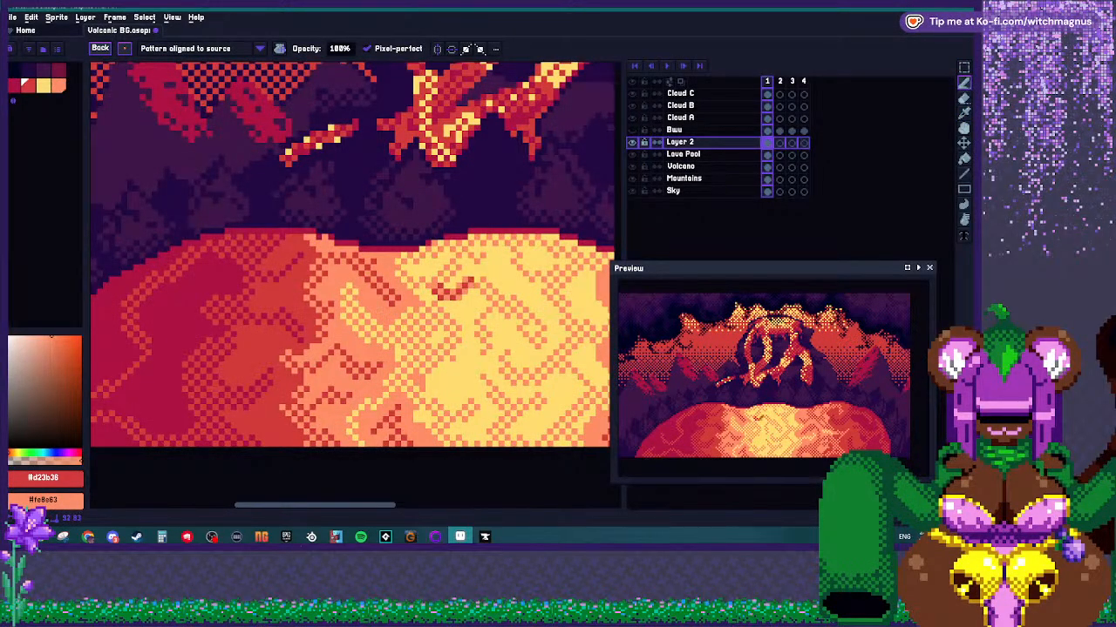
scroll(418, 294, down, 2)
scroll(433, 309, up, 1)
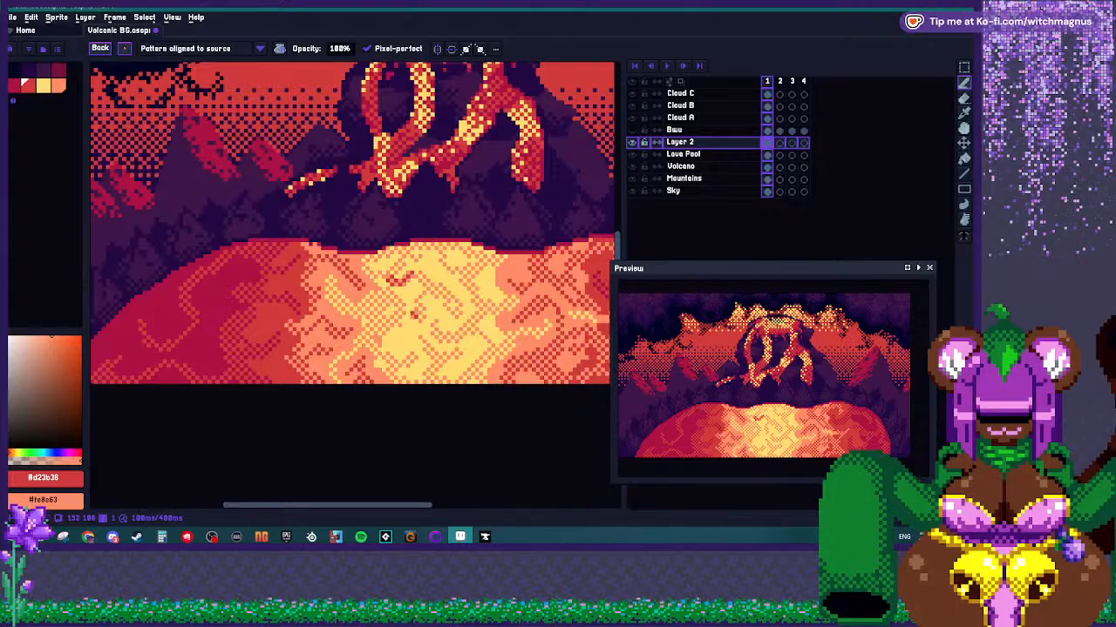
mouse_move(422, 312)
mouse_down()
mouse_move(391, 334)
mouse_move(421, 333)
mouse_up()
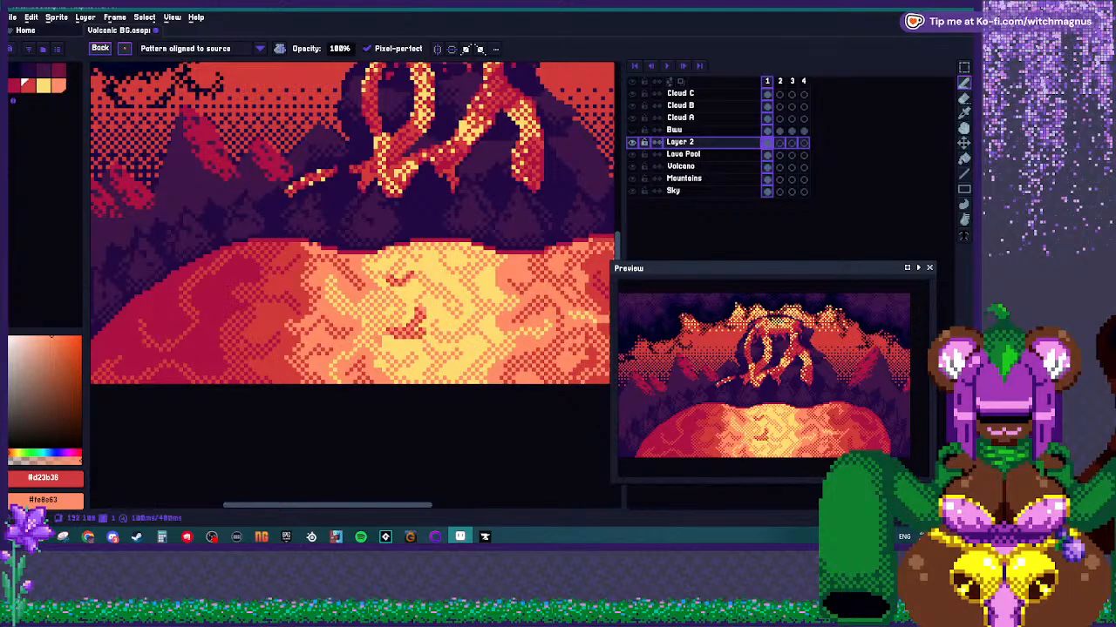
Try matching red dithered curls at the upper right and lower right of the yellow centre.
scroll(432, 340, down, 5)
scroll(431, 340, up, 5)
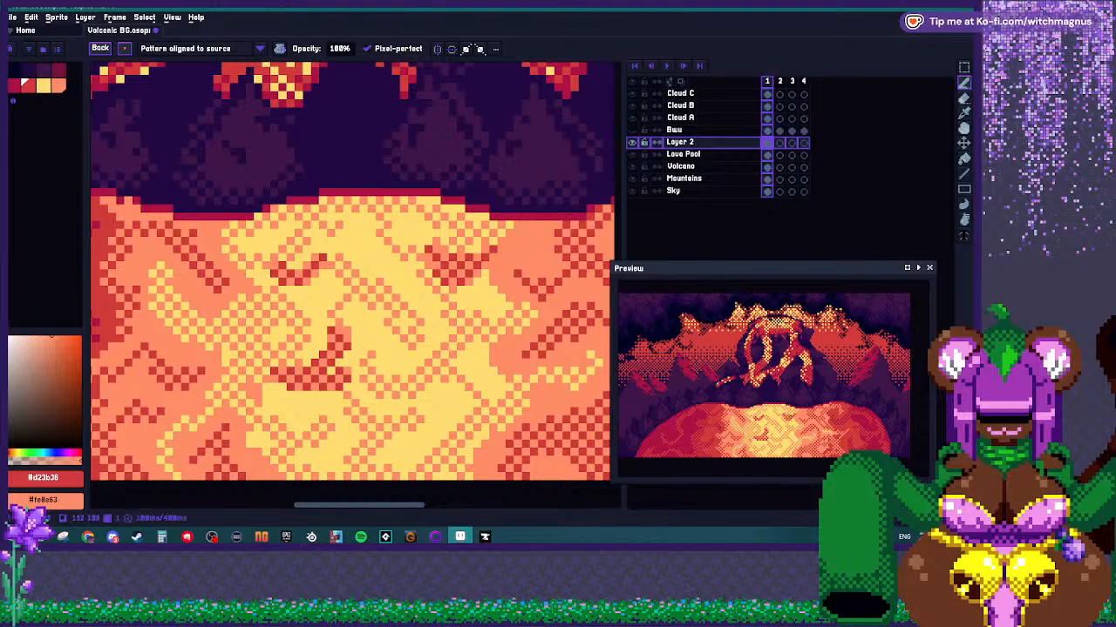
scroll(445, 314, down, 3)
scroll(440, 327, up, 2)
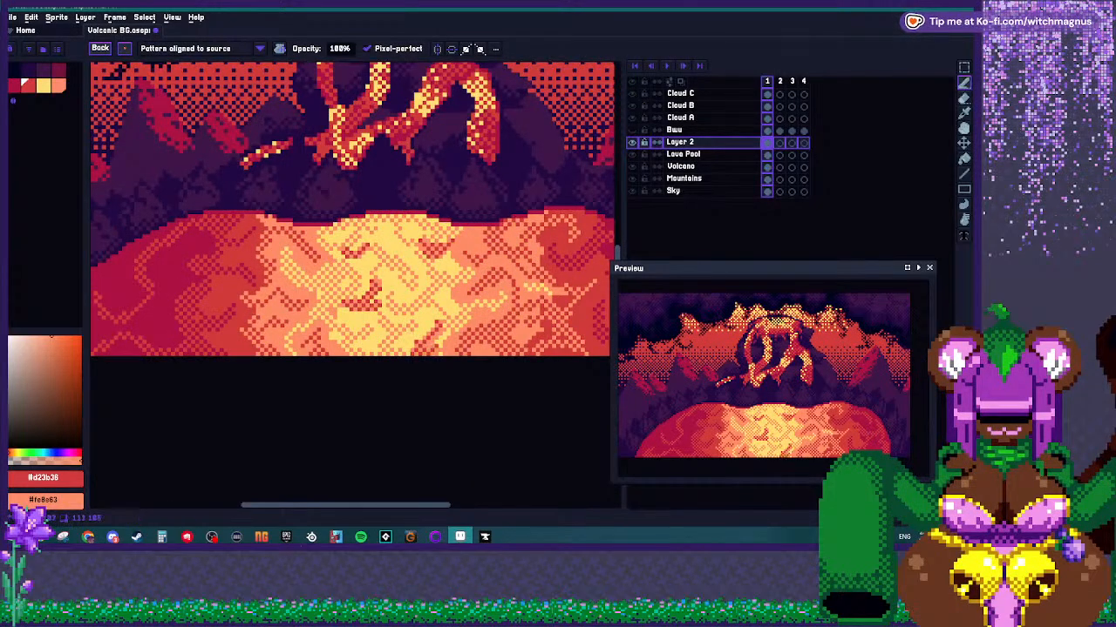
Recolour the checker brush with crimson and red, and try shading the yellow centre's lower-right red curl.
scroll(431, 342, down, 3)
scroll(444, 344, up, 3)
key(i)
key(b)
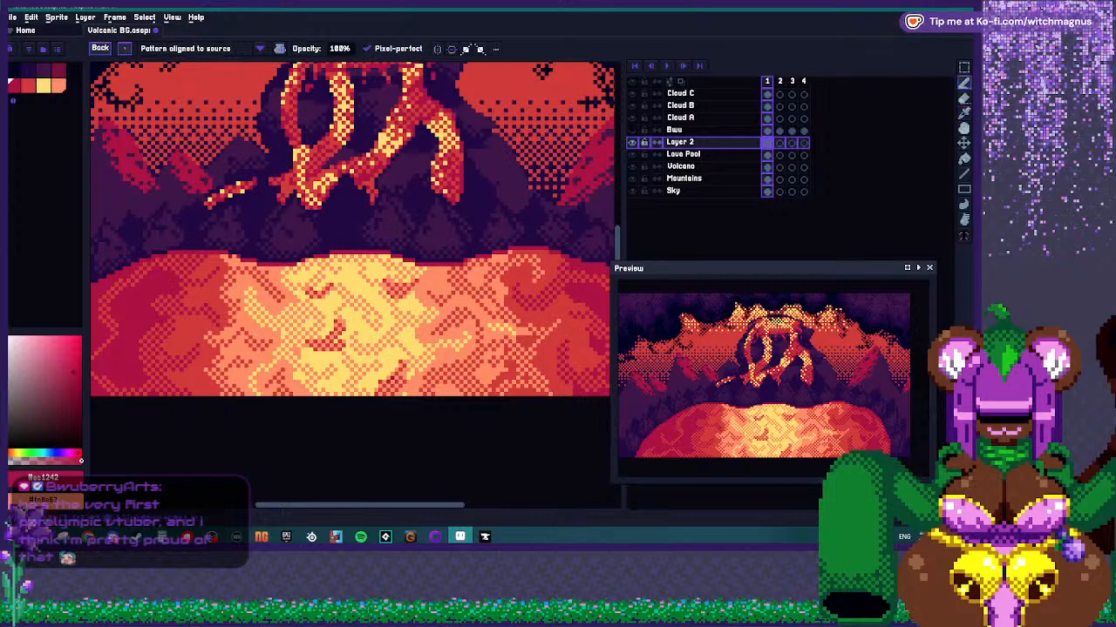
scroll(348, 383, up, 1)
key(i)
click(370, 275)
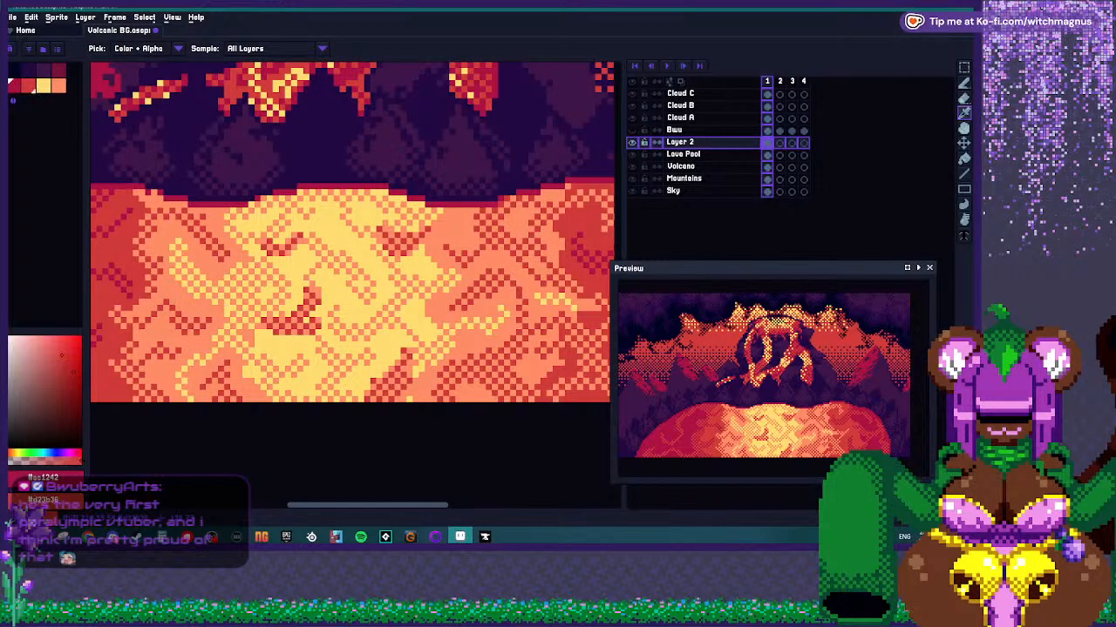
key(b)
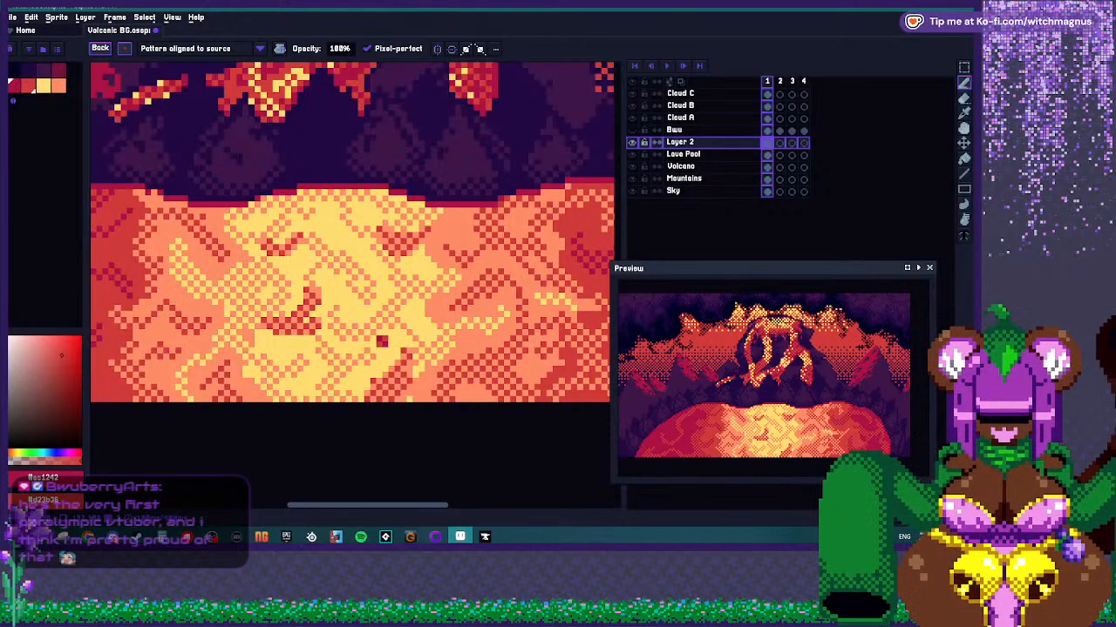
click(395, 341)
scroll(395, 340, up, 3)
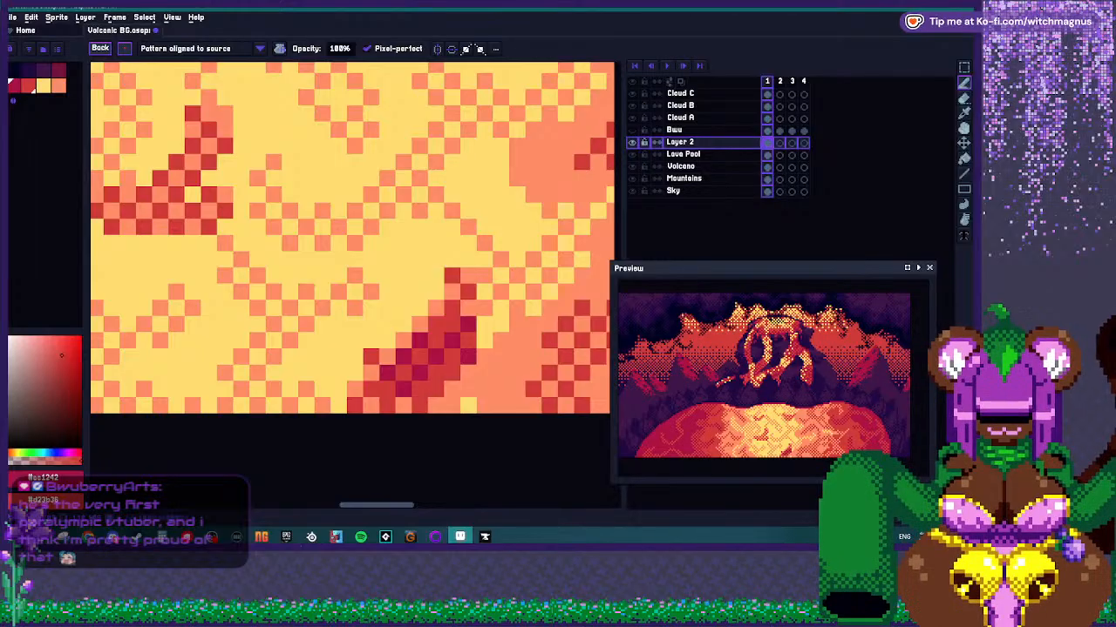
Try crimson-and-red dithered shading on the middle and upper red curls of the yellow centre.
scroll(395, 340, down, 3)
scroll(394, 340, up, 3)
drag(307, 338, 381, 320)
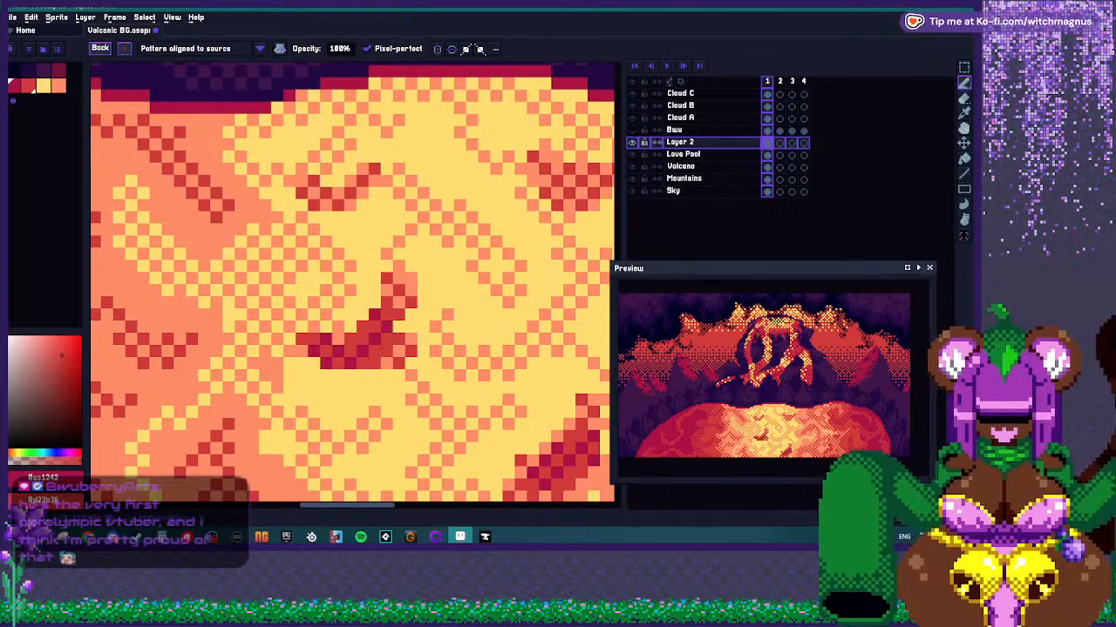
scroll(409, 361, down, 5)
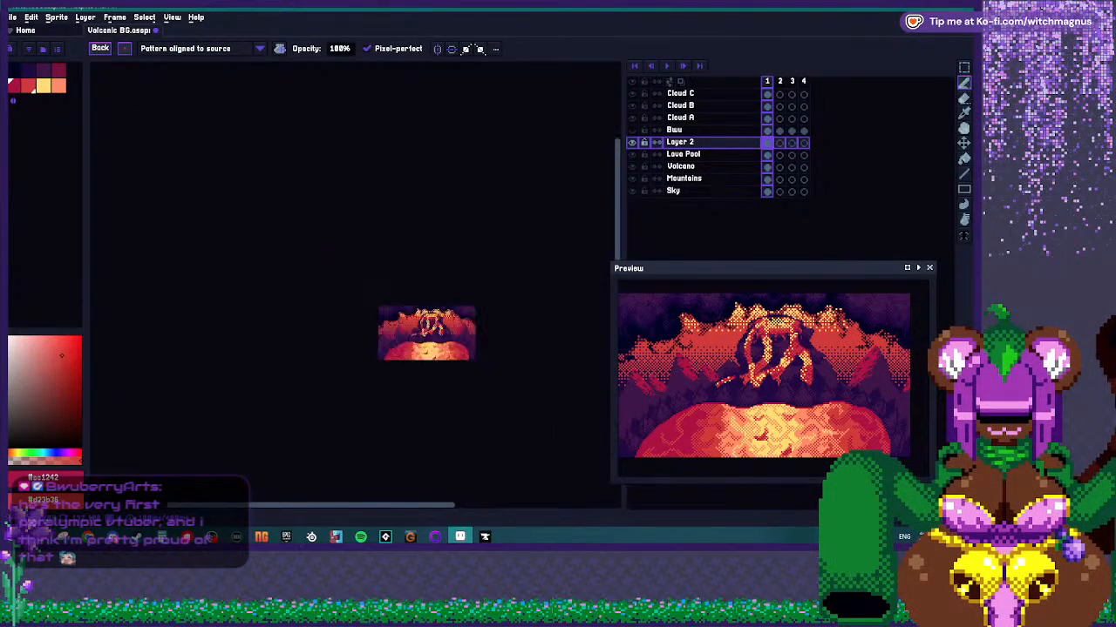
scroll(409, 357, up, 5)
drag(353, 320, 410, 299)
scroll(380, 356, down, 4)
scroll(380, 357, up, 4)
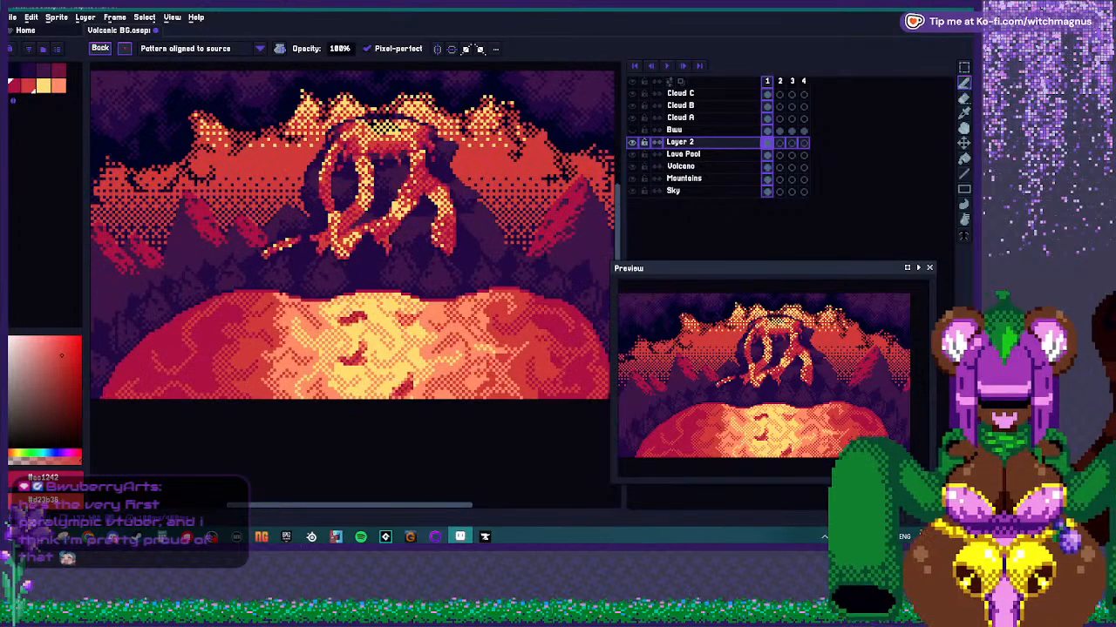
Undo the crimson shading and all the red curls painted on the yellow centre.
key(v)
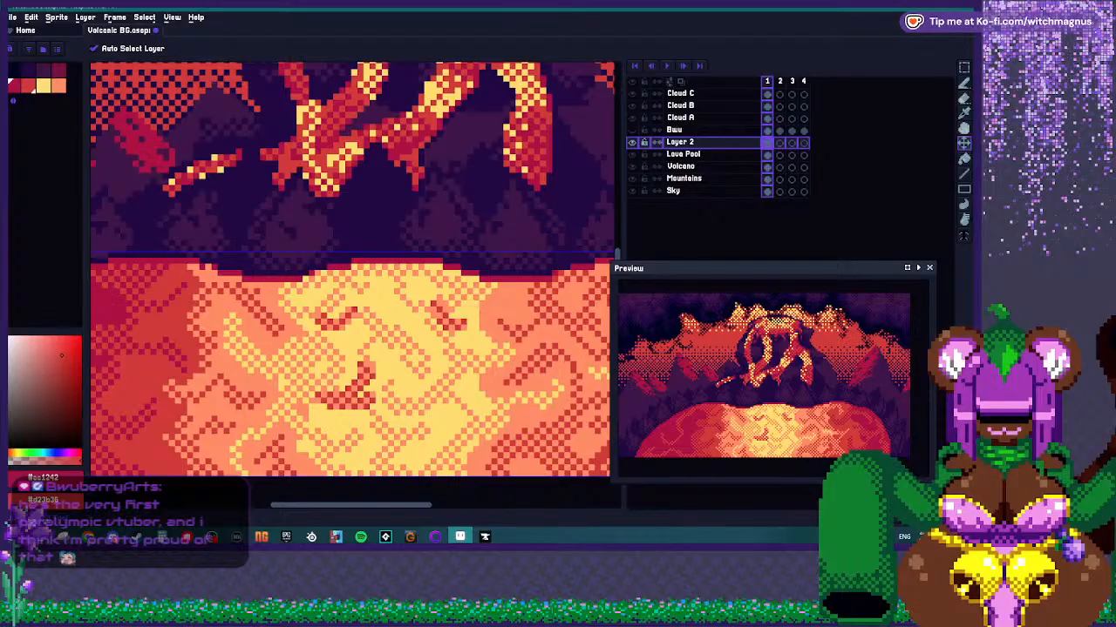
key(b)
Recolour the checker brush with crimson and the sampled yellow, and paint dithered swirls along the upper yellow centre.
key(i)
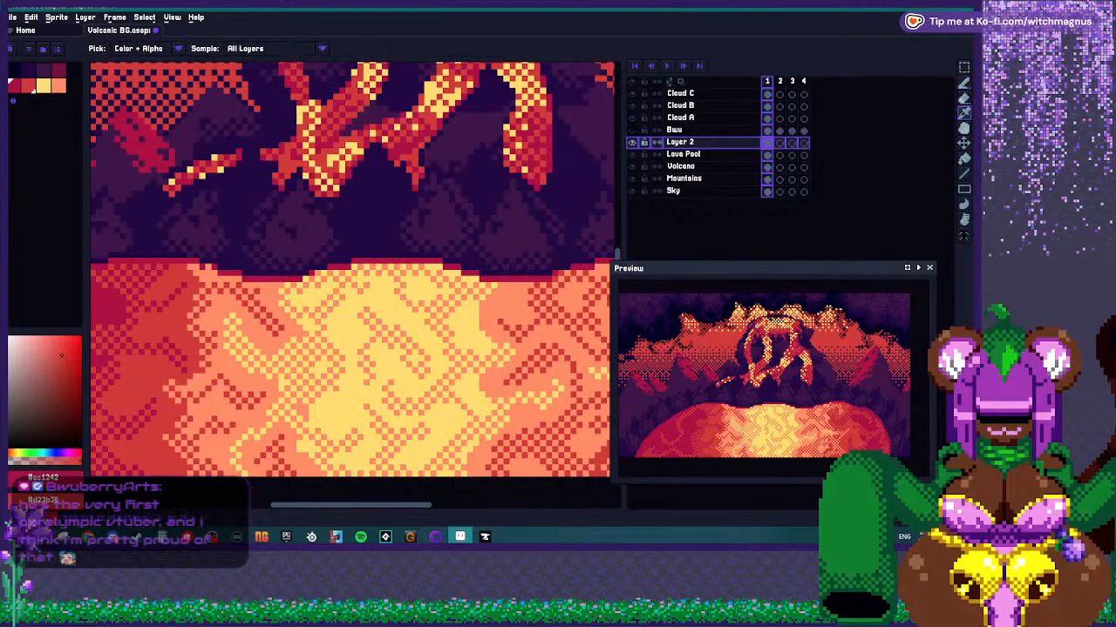
click(338, 323)
key(b)
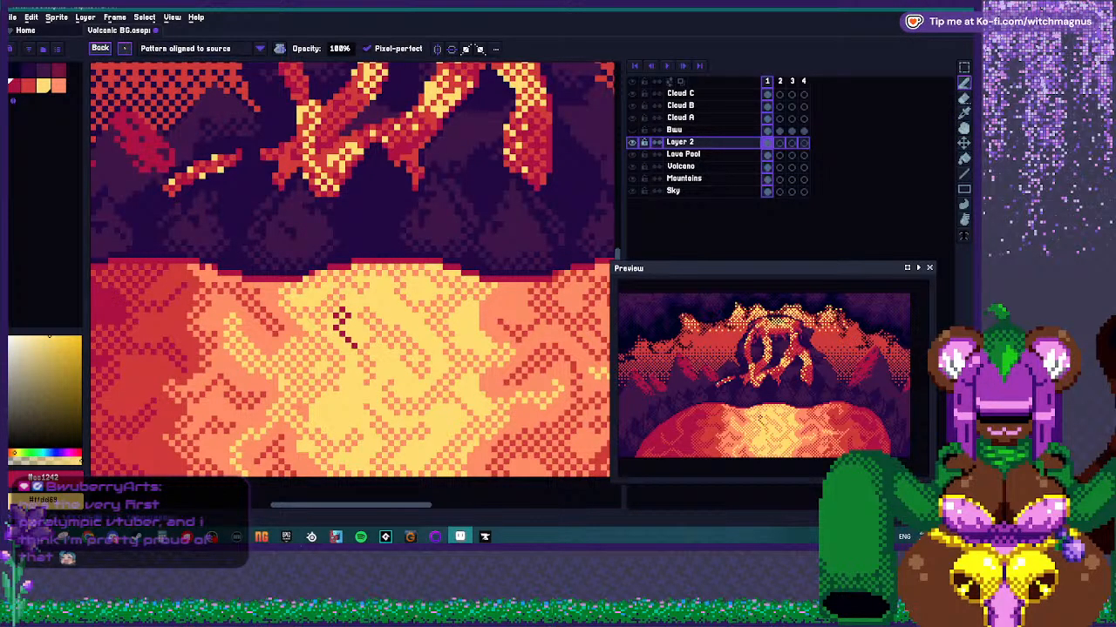
mouse_move(357, 305)
mouse_down()
mouse_move(382, 324)
mouse_move(403, 311)
mouse_up()
scroll(423, 272, down, 2)
scroll(423, 272, up, 2)
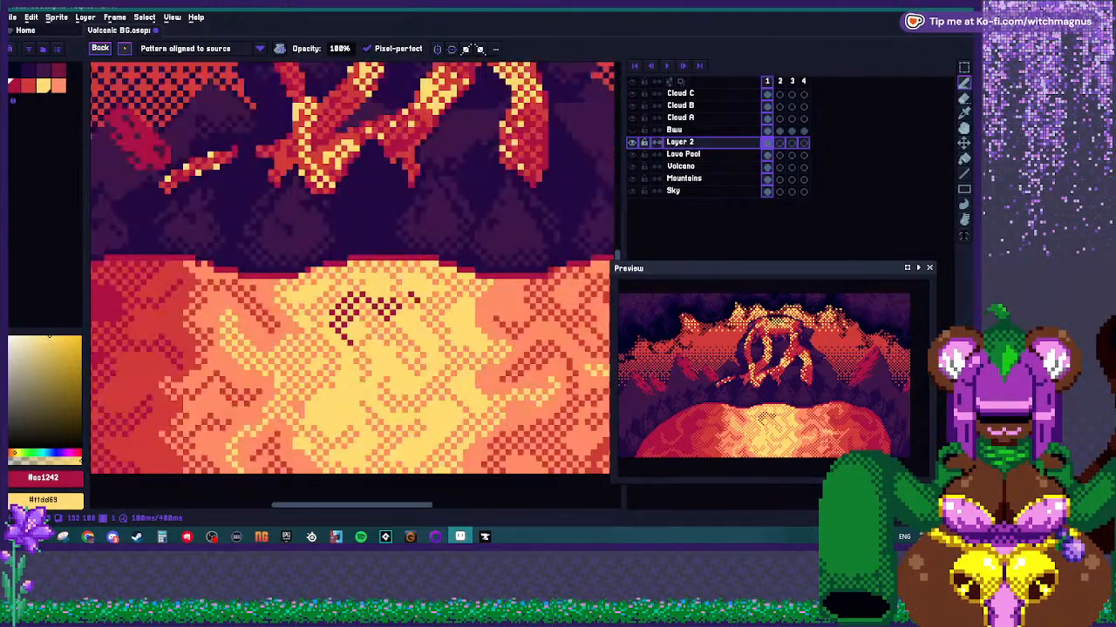
mouse_move(446, 284)
mouse_down()
mouse_move(462, 302)
mouse_move(479, 281)
mouse_up()
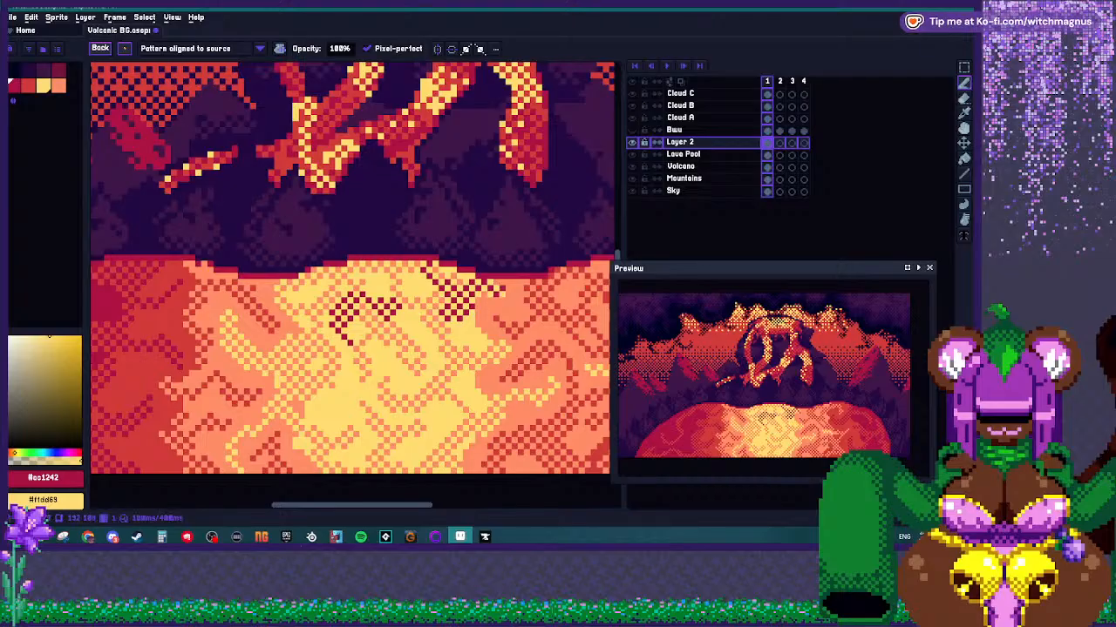
Paint crimson dithered swirls through the middle and lower parts of the lava pool's yellow centre.
scroll(425, 296, down, 2)
scroll(416, 345, up, 2)
mouse_move(416, 346)
mouse_down()
mouse_move(423, 375)
mouse_move(411, 391)
mouse_up()
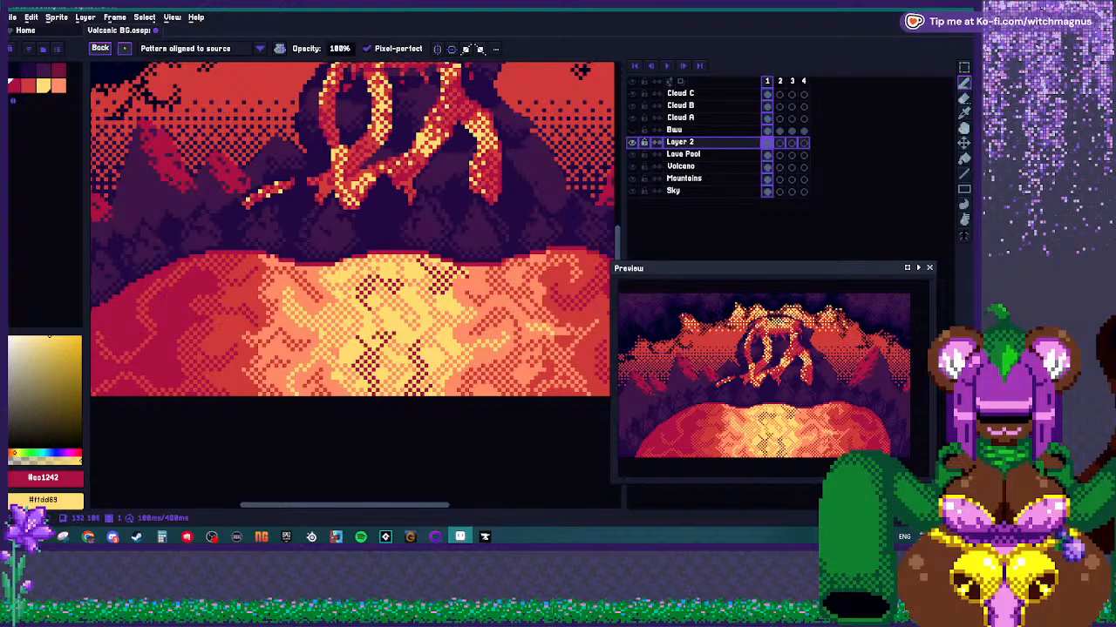
scroll(392, 362, down, 2)
scroll(393, 362, up, 2)
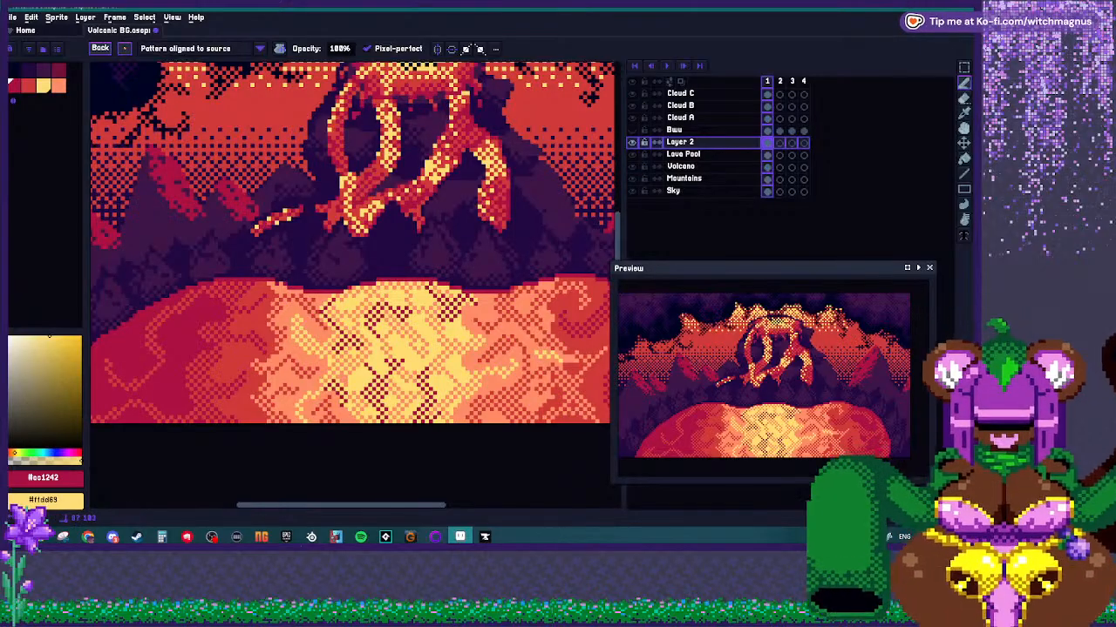
scroll(354, 366, down, 4)
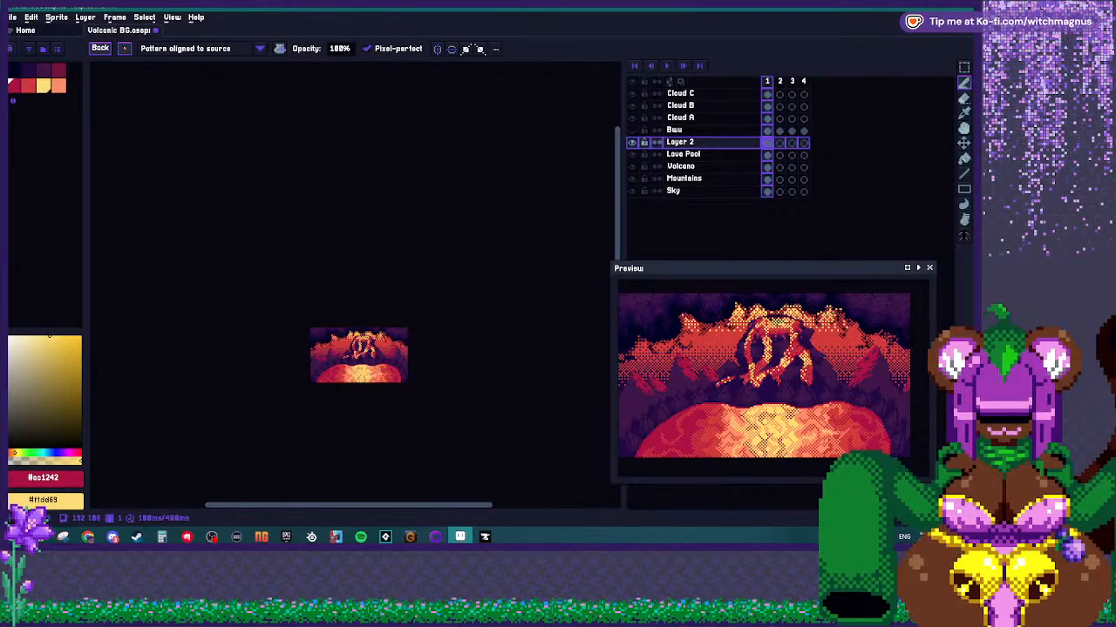
scroll(353, 378, up, 6)
Recolour the checker brush with sampled orange and crimson, and paint dithered swirls on the orange band right of the yellow centre.
key(alt)
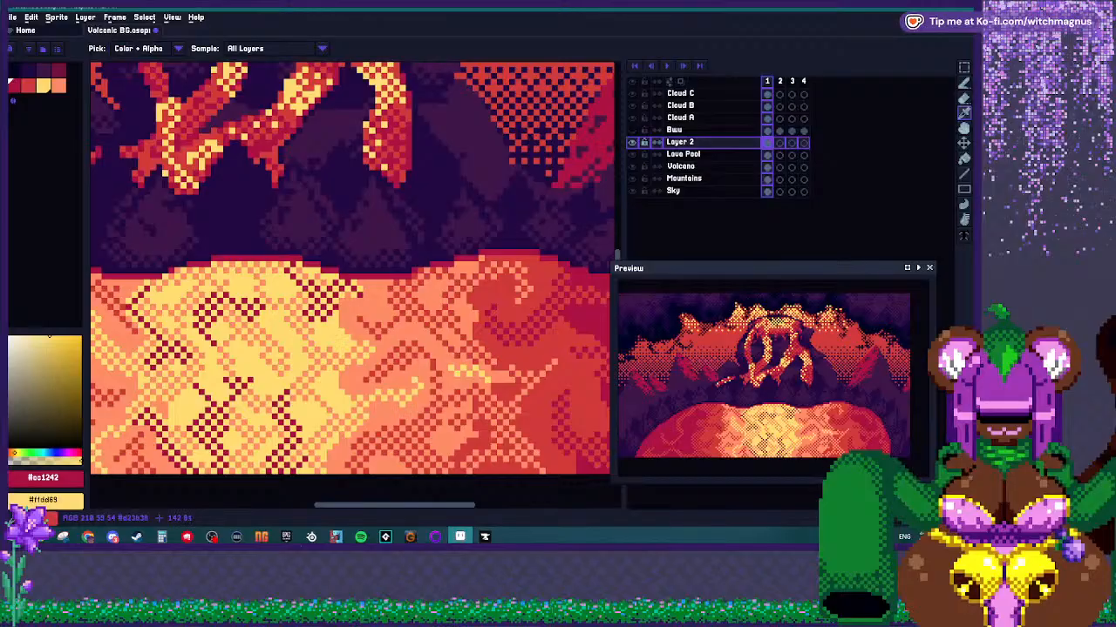
scroll(418, 314, down, 3)
scroll(435, 312, up, 3)
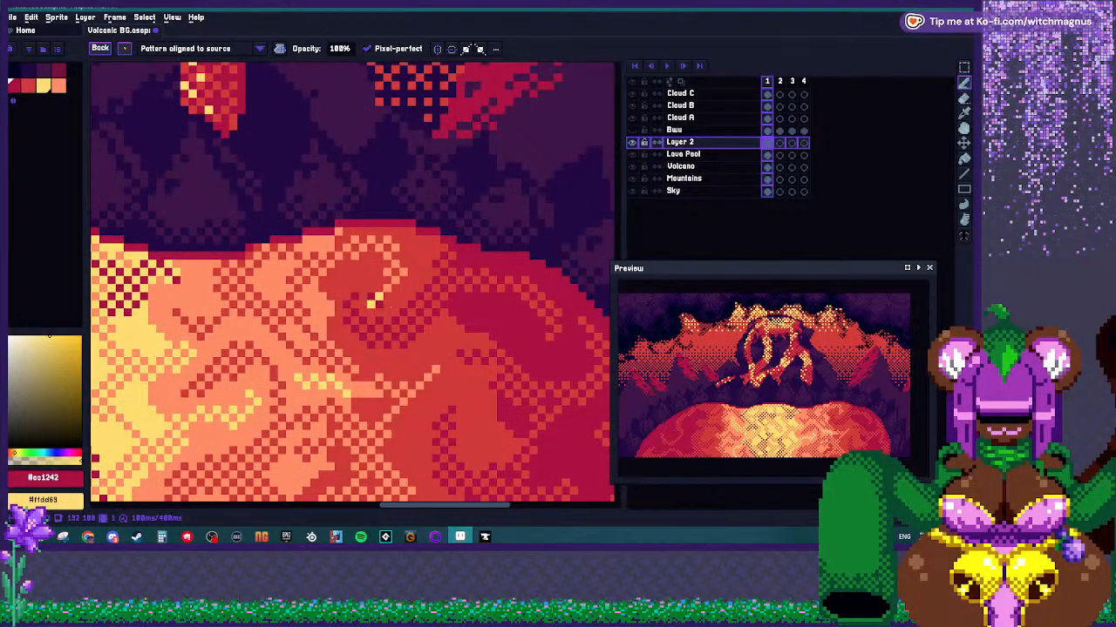
scroll(373, 294, down, 3)
scroll(376, 295, up, 3)
key(alt)
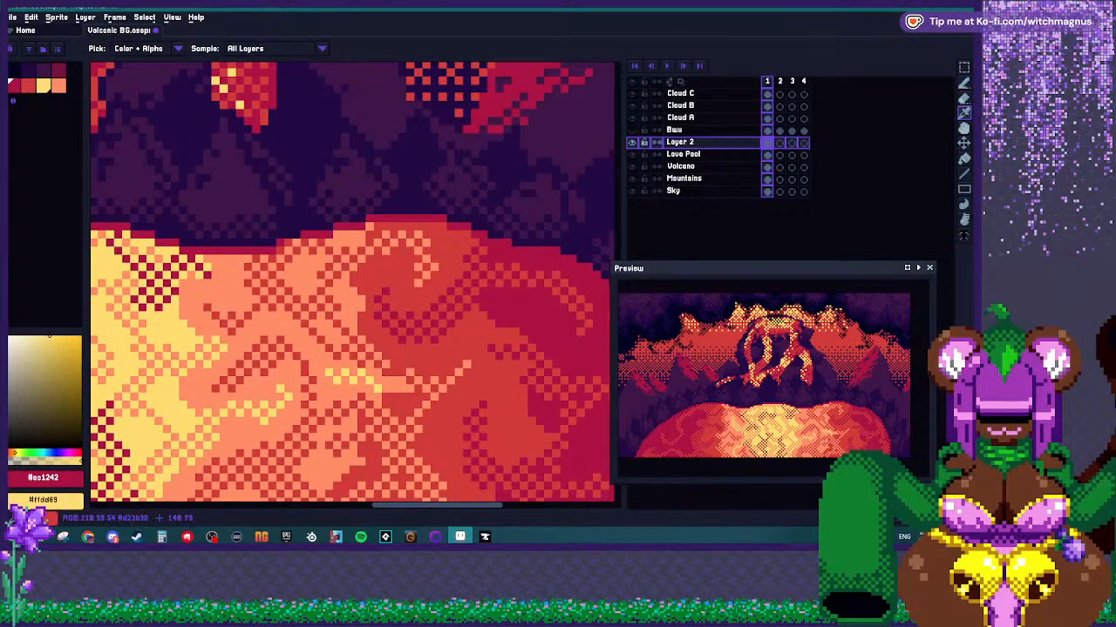
alt+click(396, 318)
right_click(375, 309)
key(alt)
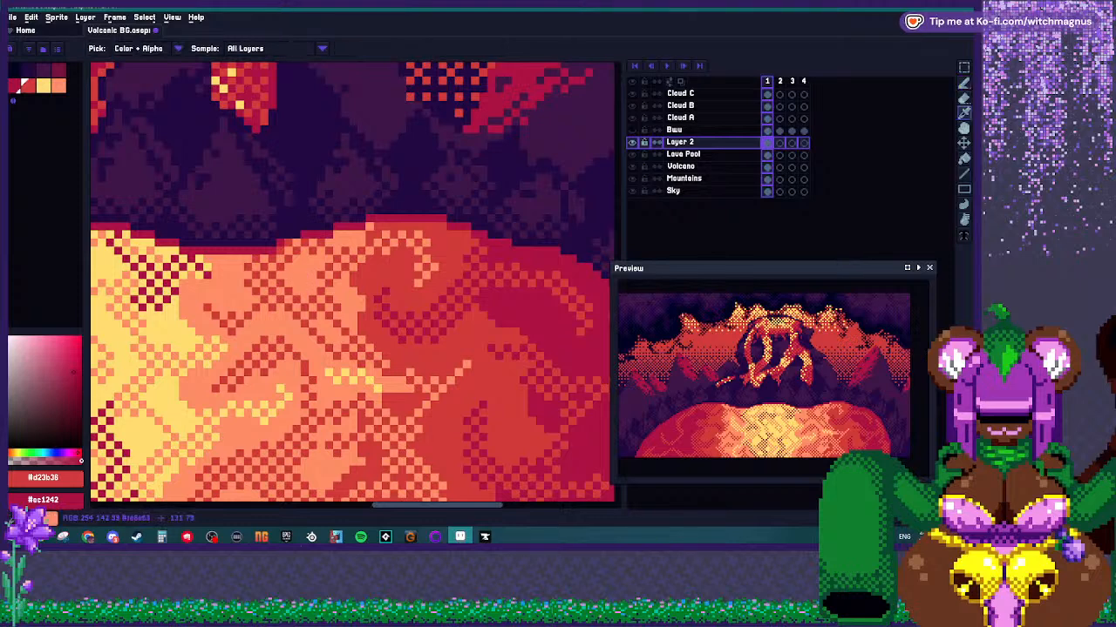
alt+click(275, 289)
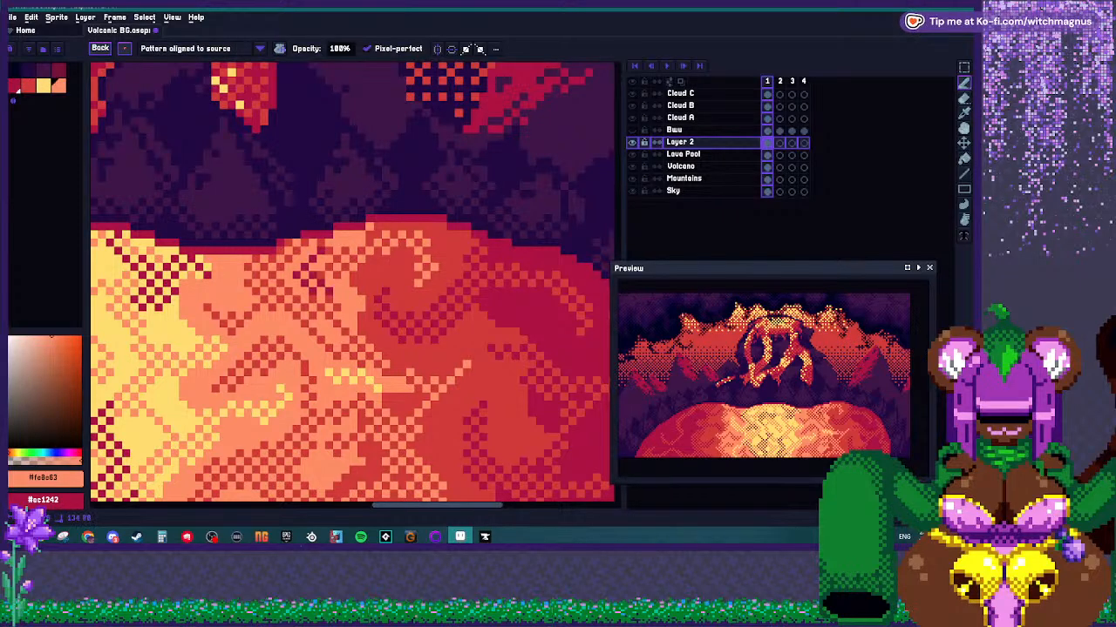
scroll(366, 288, down, 3)
scroll(351, 296, up, 2)
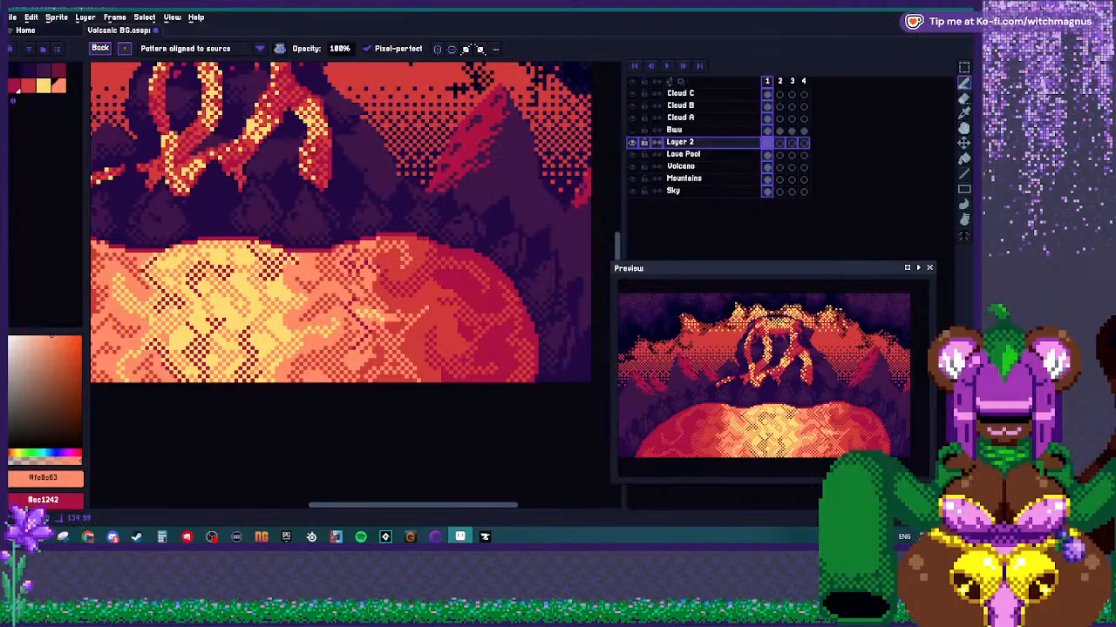
Extend the orange-and-crimson dithered swirls across the orange bands on both sides of the yellow centre.
scroll(349, 297, down, 3)
scroll(348, 297, up, 3)
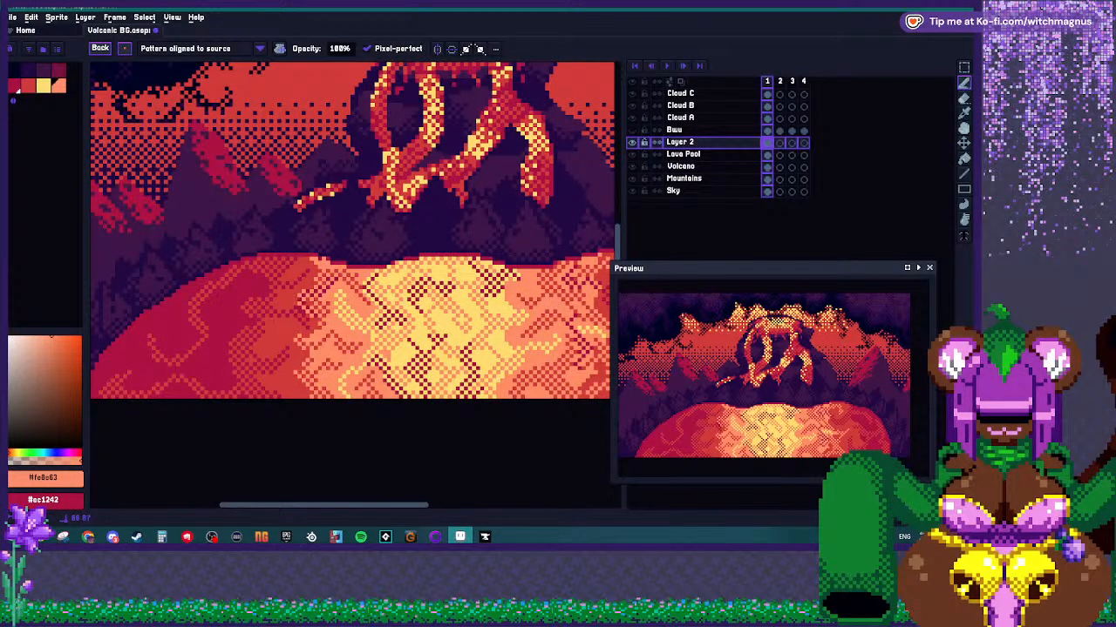
scroll(348, 230, down, 3)
scroll(348, 230, up, 3)
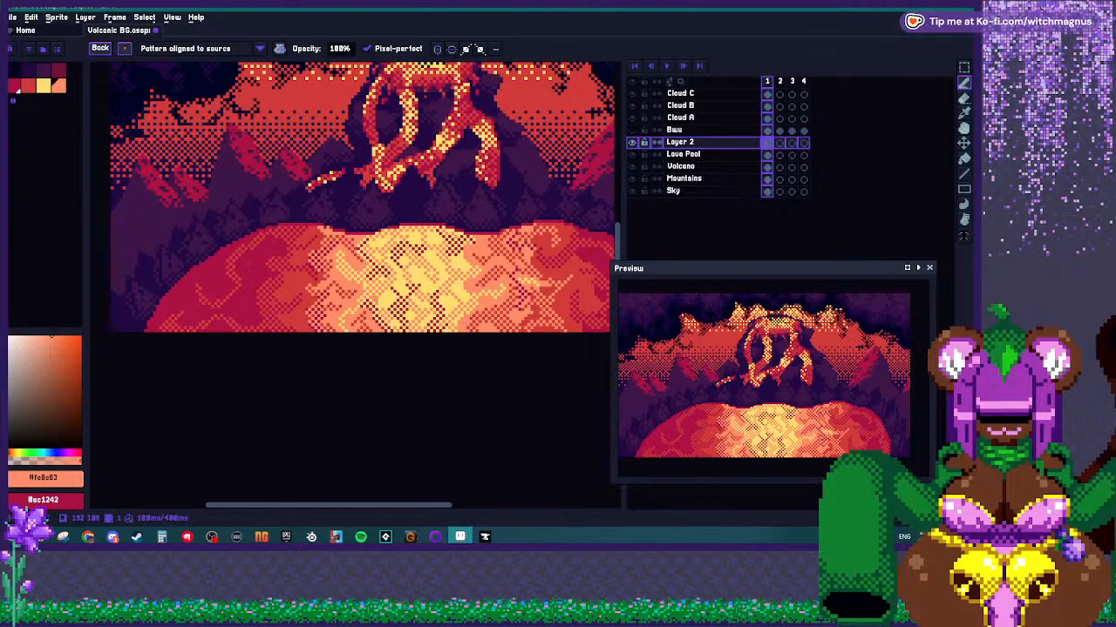
scroll(348, 230, down, 3)
scroll(349, 288, up, 2)
scroll(290, 269, up, 1)
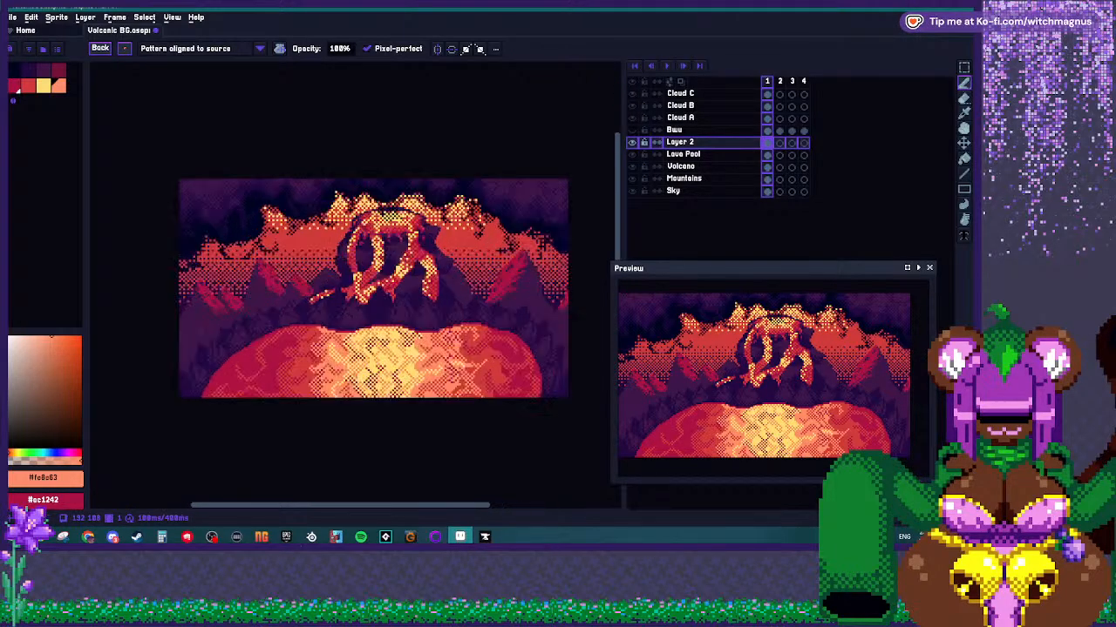
scroll(375, 288, down, 1)
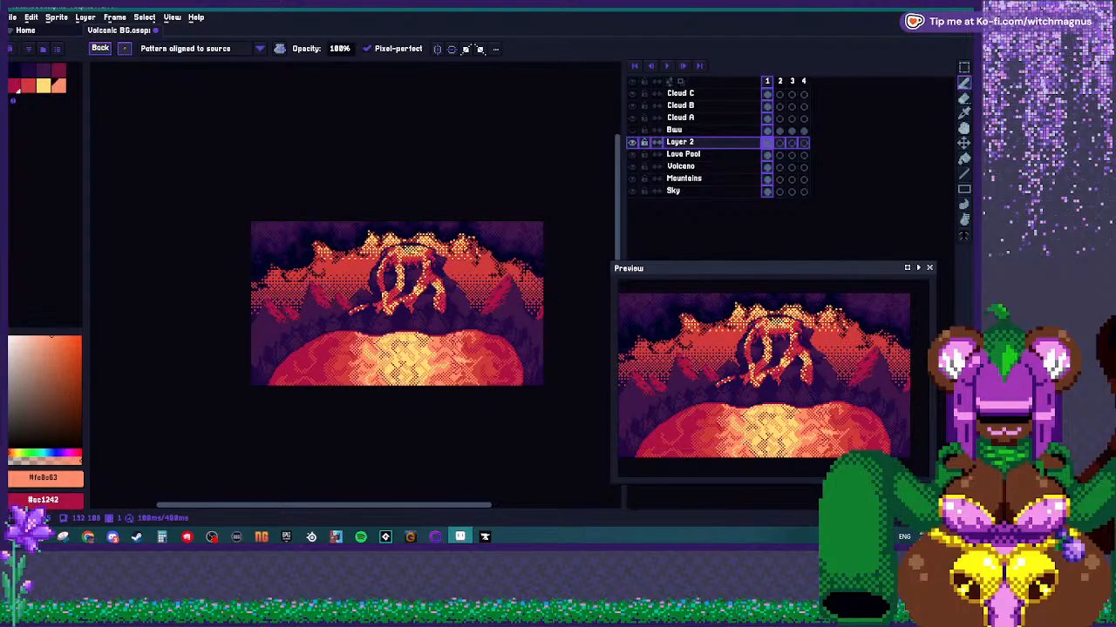
scroll(344, 315, up, 4)
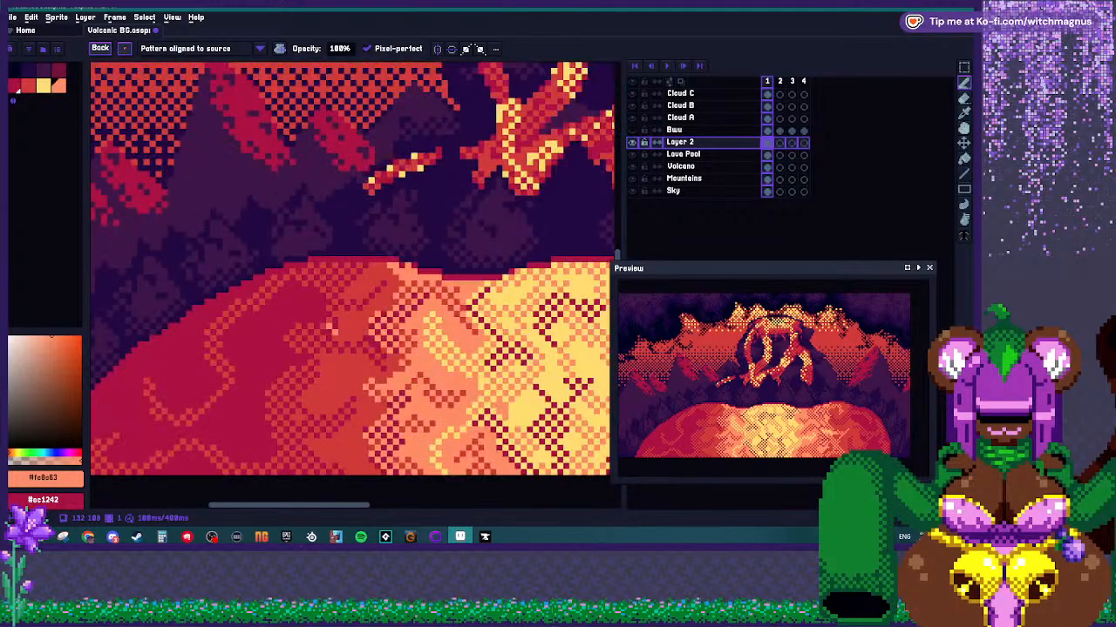
Recolour the checker brush with sampled yellow and red, and paint short dithered highlights down the lava pool's left red band.
key(i)
click(464, 330)
right_click(351, 315)
key(b)
drag(353, 312, 339, 327)
mouse_move(357, 284)
mouse_down()
mouse_move(359, 261)
mouse_move(390, 259)
mouse_up()
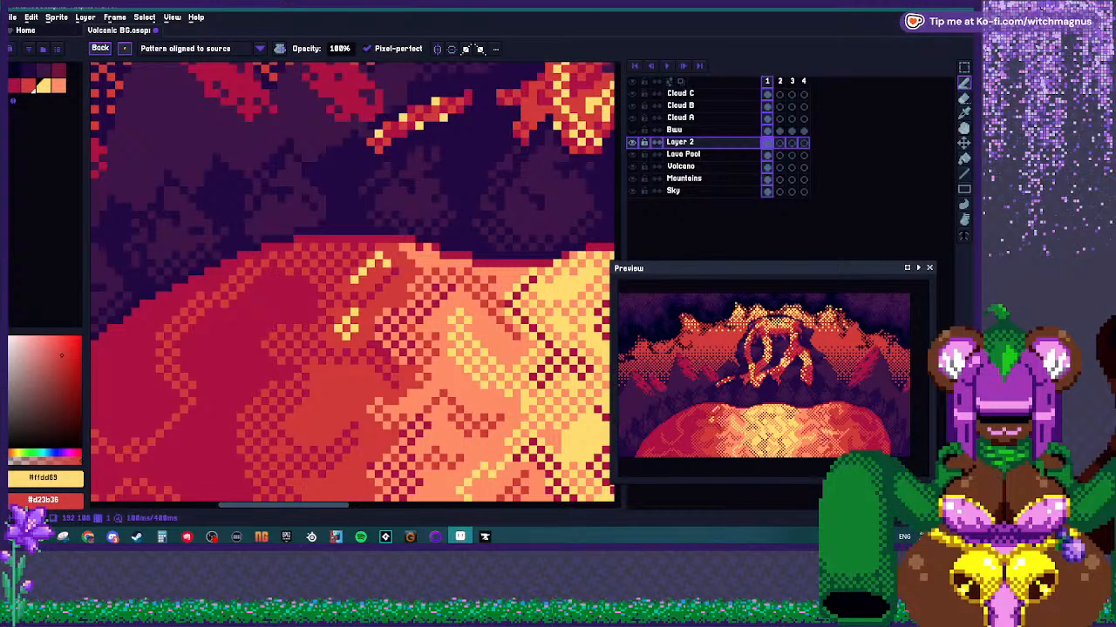
scroll(383, 262, up, 1)
scroll(347, 358, down, 1)
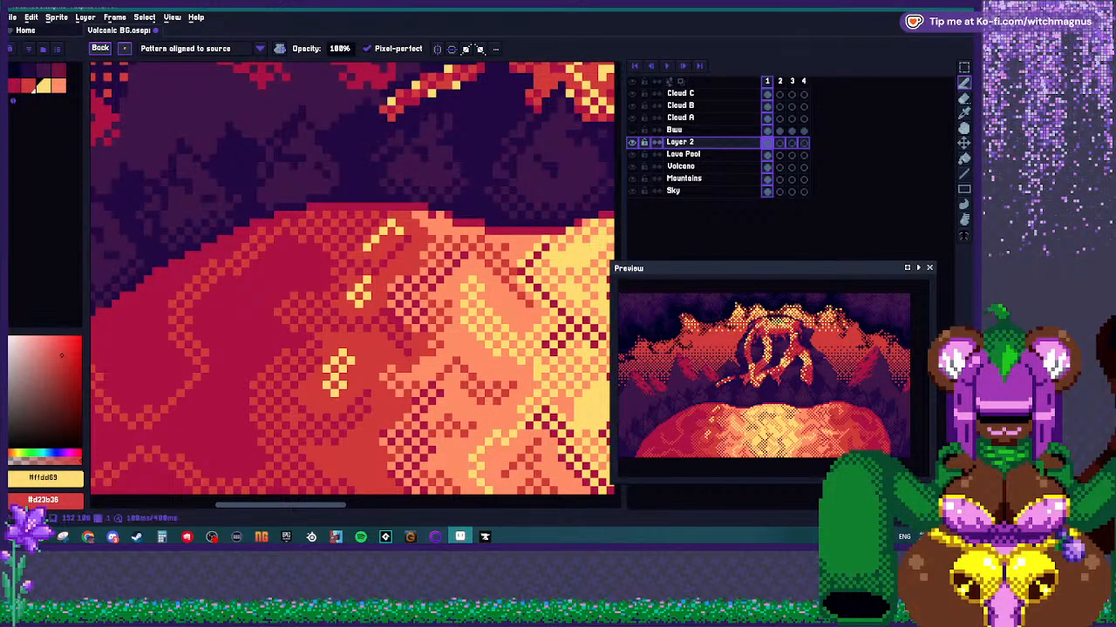
scroll(365, 362, down, 3)
scroll(353, 371, up, 3)
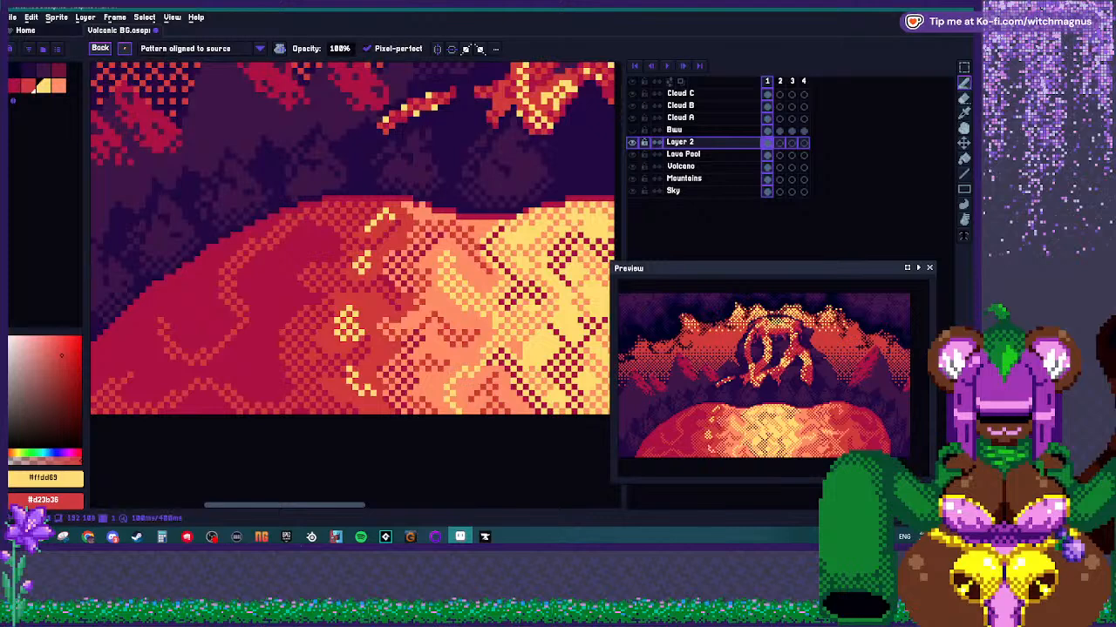
scroll(366, 331, down, 4)
Sample crimson as the brush's second colour and paint short yellow dithered highlights on the left crimson area, undoing the mark near its outer edge.
scroll(366, 332, up, 5)
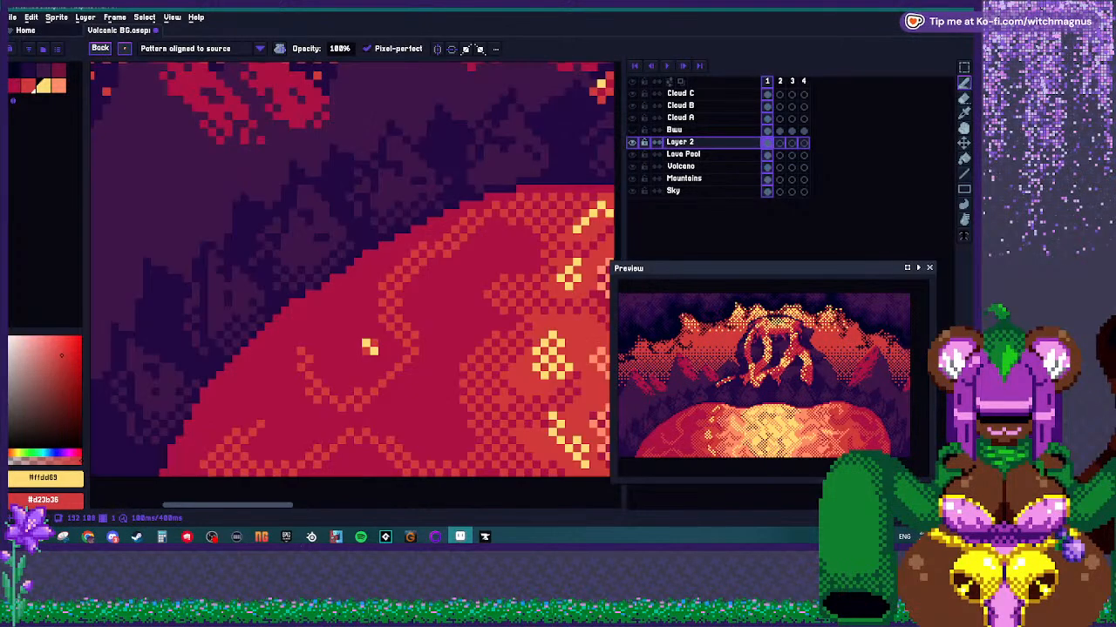
alt+right_click(366, 329)
mouse_move(355, 306)
mouse_down()
mouse_move(317, 308)
mouse_move(327, 333)
mouse_up()
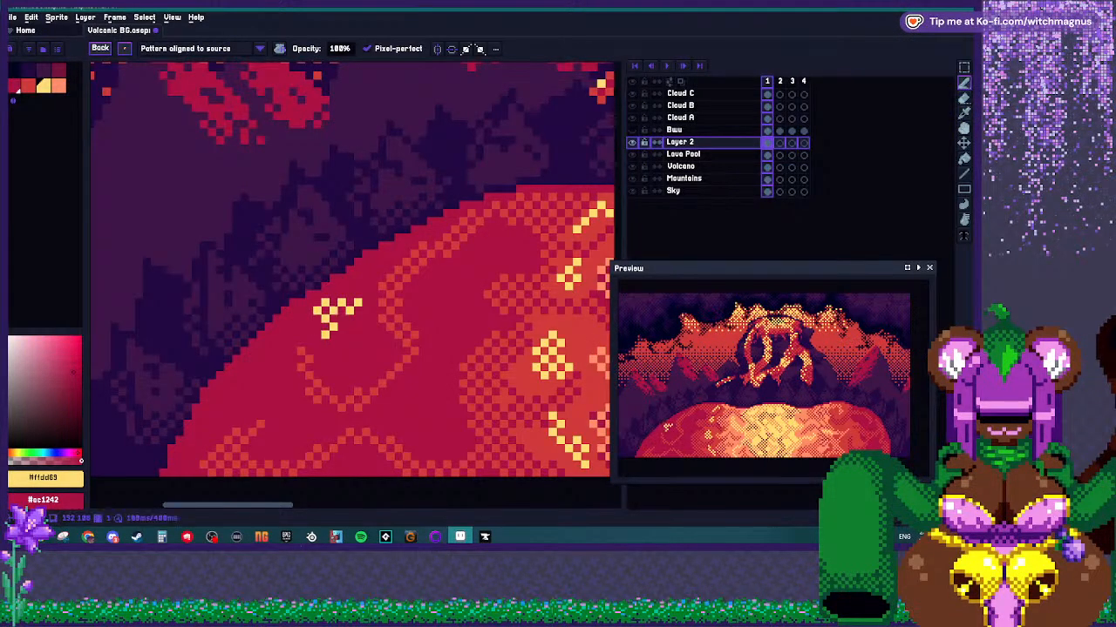
key(ctrl+z)
drag(479, 254, 511, 237)
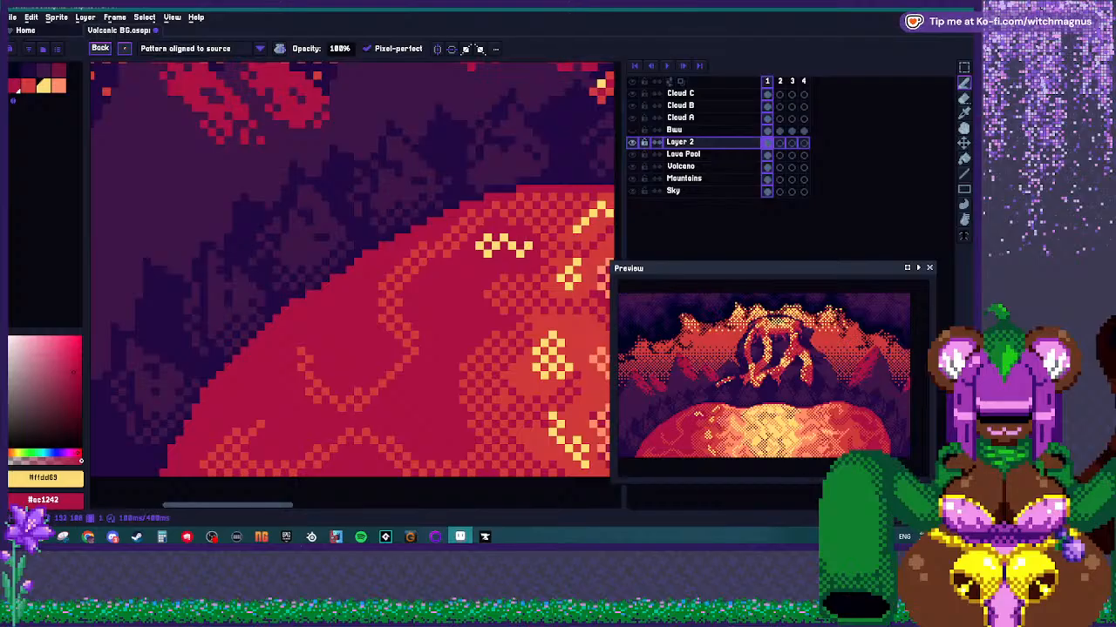
mouse_move(482, 322)
mouse_down()
mouse_move(430, 359)
mouse_move(427, 390)
mouse_move(449, 425)
mouse_up()
Paint short yellow dithered highlights on the right crimson area of the lava pool, undoing the last stroke.
scroll(514, 182, down, 5)
scroll(515, 181, up, 4)
scroll(513, 371, up, 1)
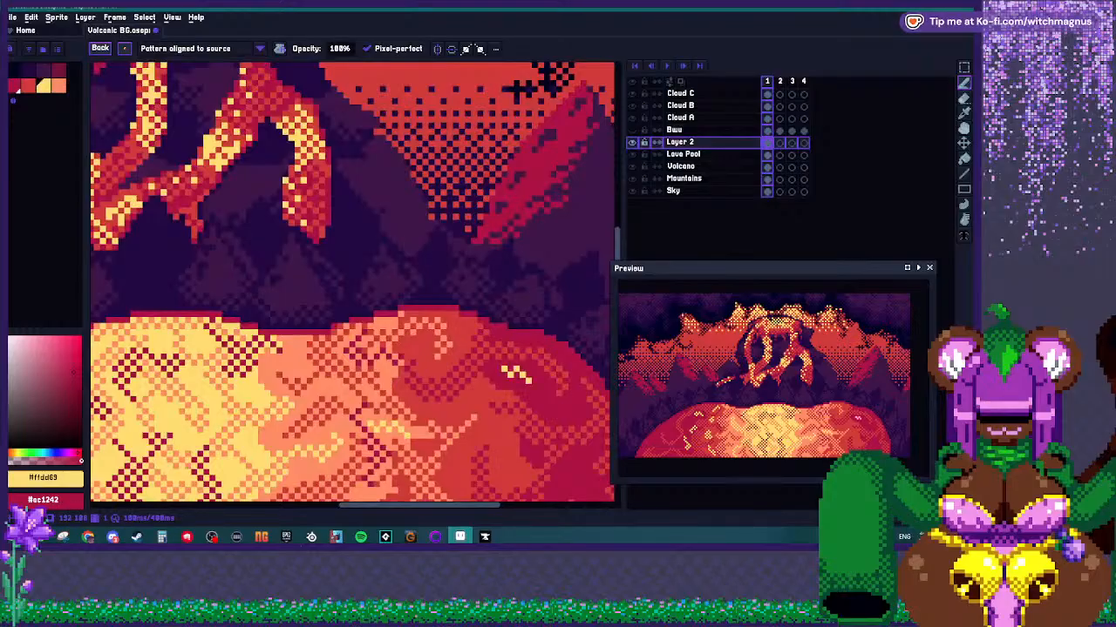
scroll(477, 335, down, 1)
scroll(534, 409, up, 1)
drag(516, 381, 526, 400)
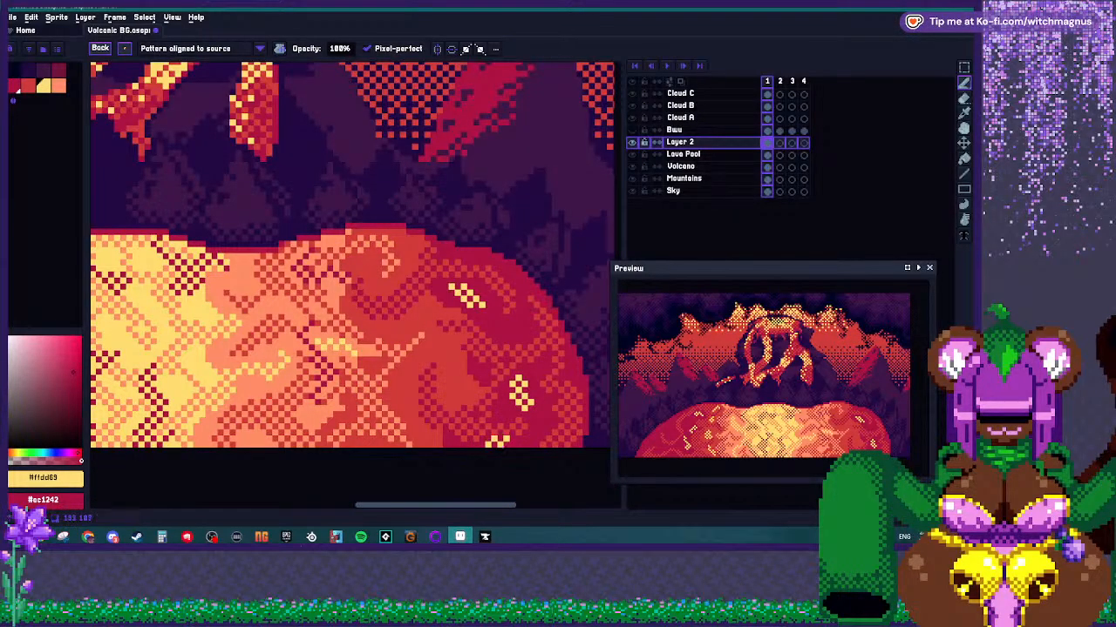
scroll(501, 442, down, 1)
key(ctrl+z)
scroll(430, 424, up, 2)
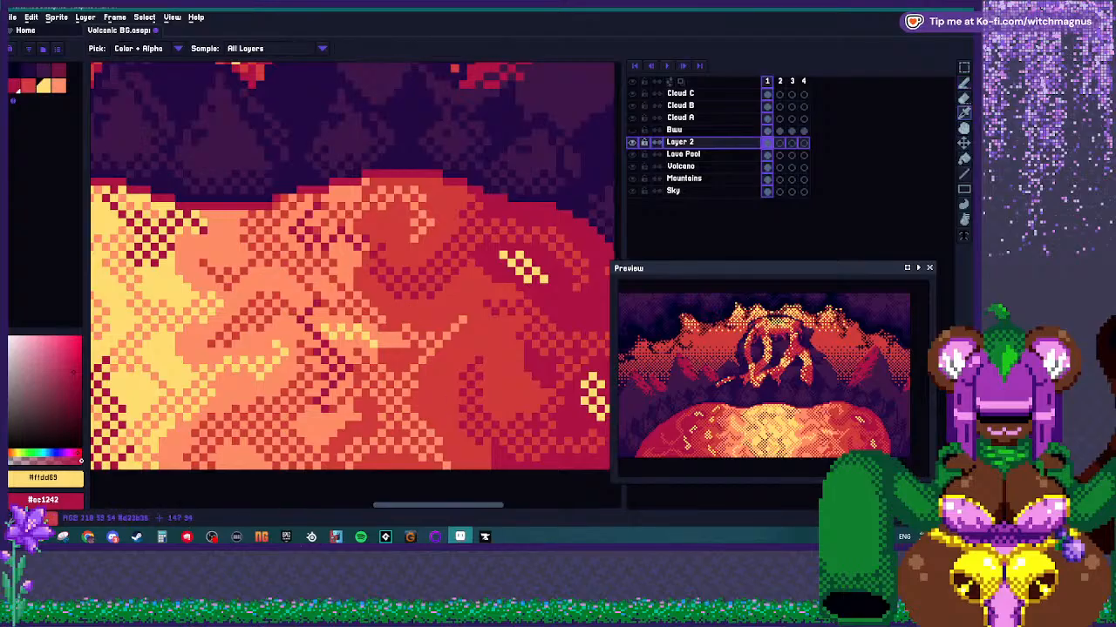
Recolour the checker brush with sampled crimson and red, and add dithered shading to the lava pool's right red band.
alt+click(471, 373)
alt+right_click(455, 375)
drag(438, 375, 451, 406)
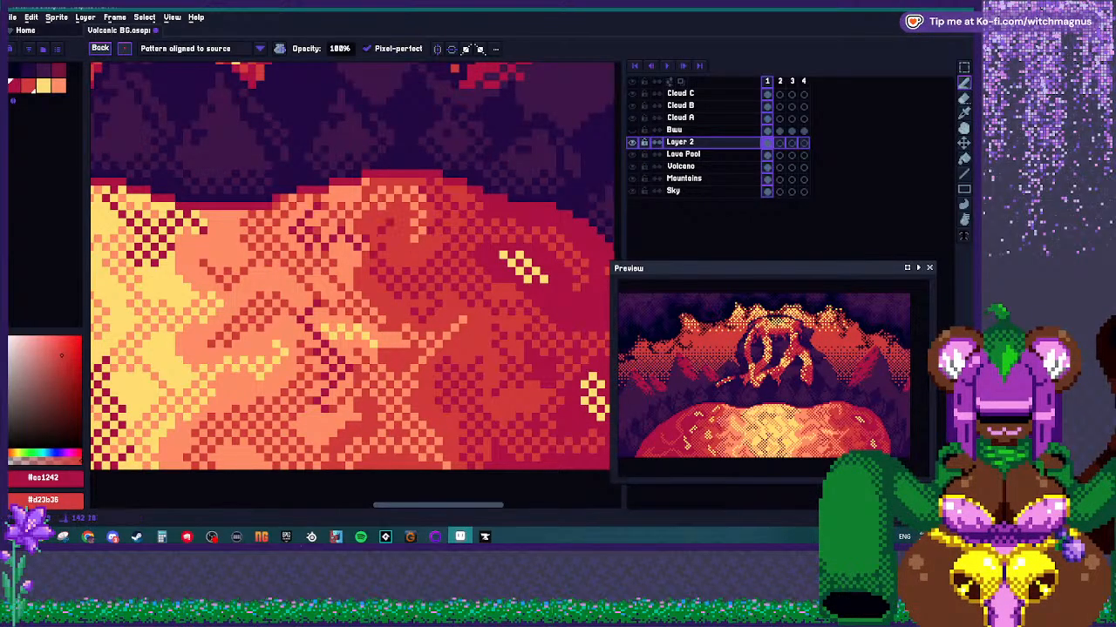
scroll(481, 247, down, 3)
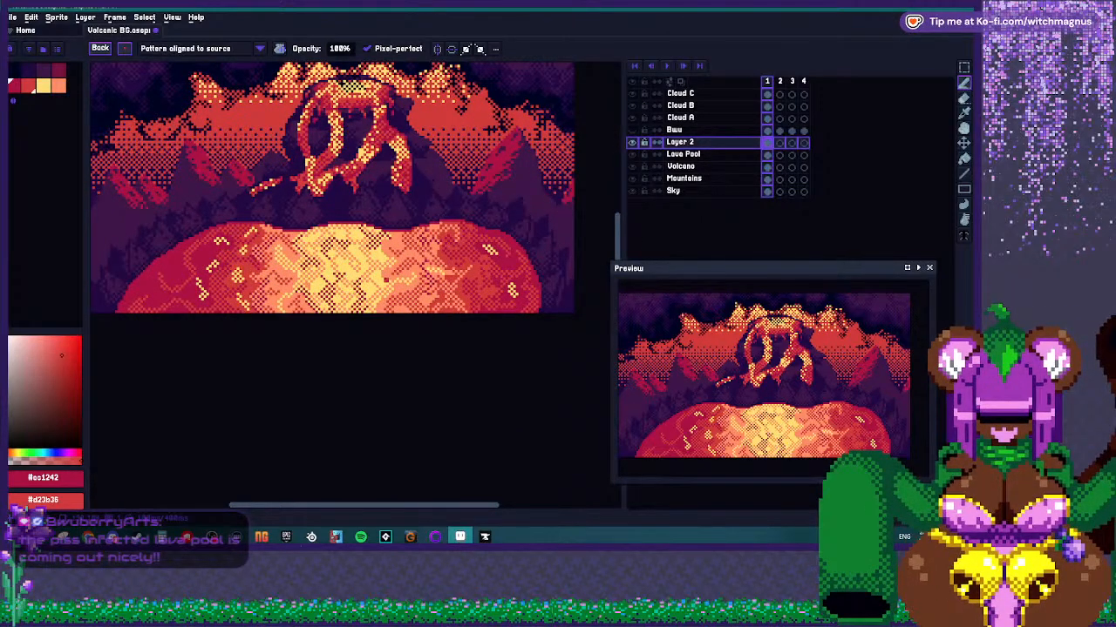
scroll(334, 211, up, 1)
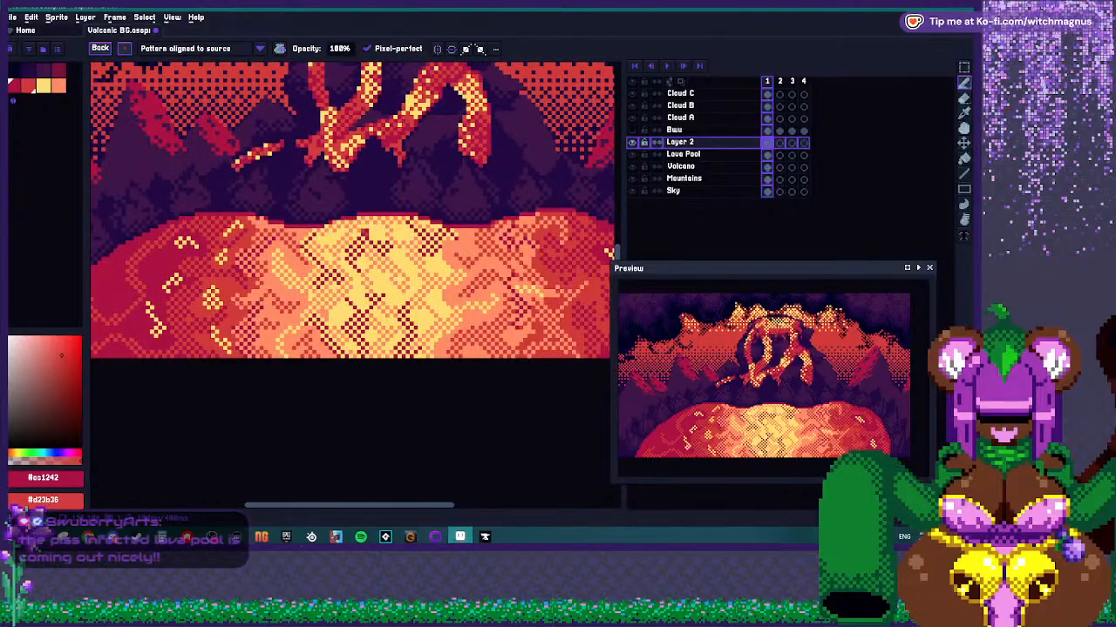
scroll(334, 211, down, 6)
scroll(334, 211, up, 5)
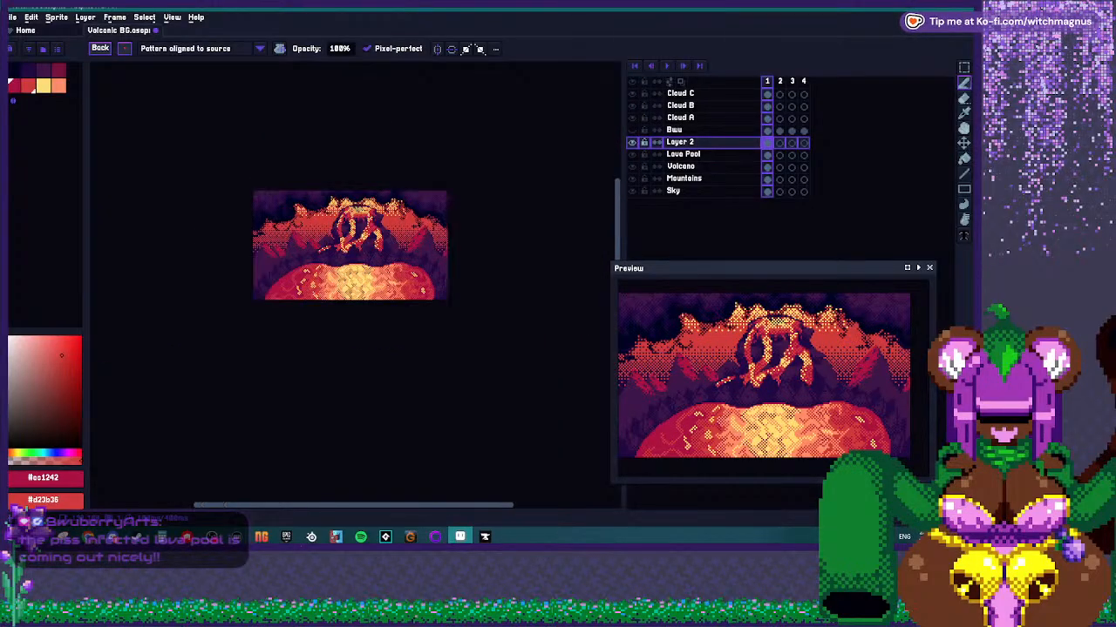
Recolour the checker brush with sampled red and orange, and dither the upper part of the orange band right of the yellow centre.
scroll(482, 368, up, 6)
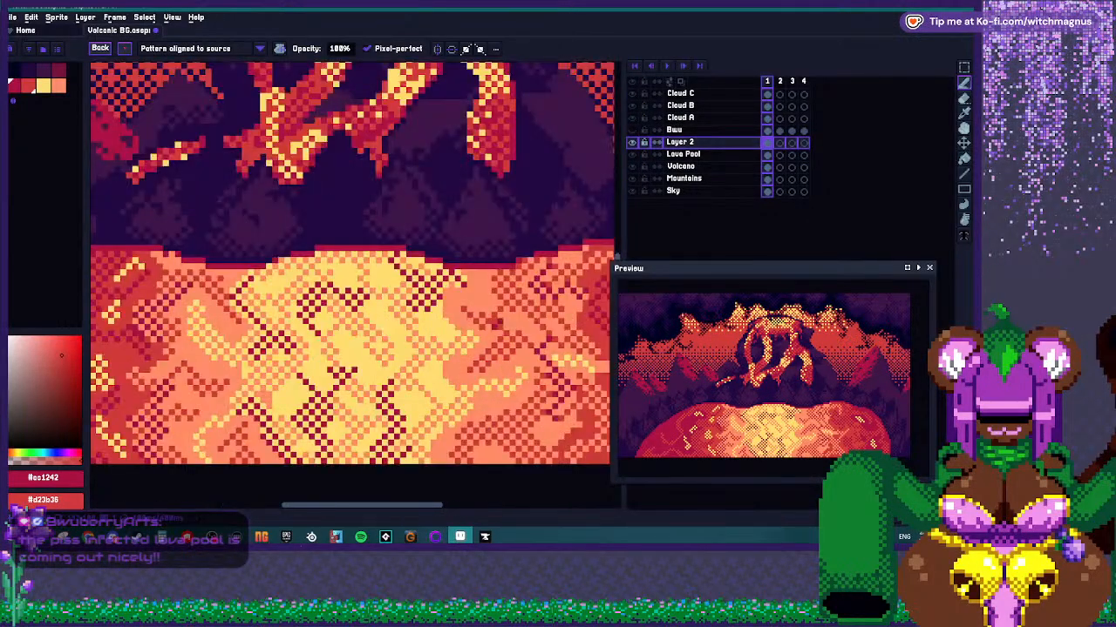
alt+click(491, 298)
alt+right_click(459, 217)
mouse_move(458, 200)
mouse_down()
mouse_move(426, 265)
mouse_move(475, 280)
mouse_up()
scroll(394, 251, down, 3)
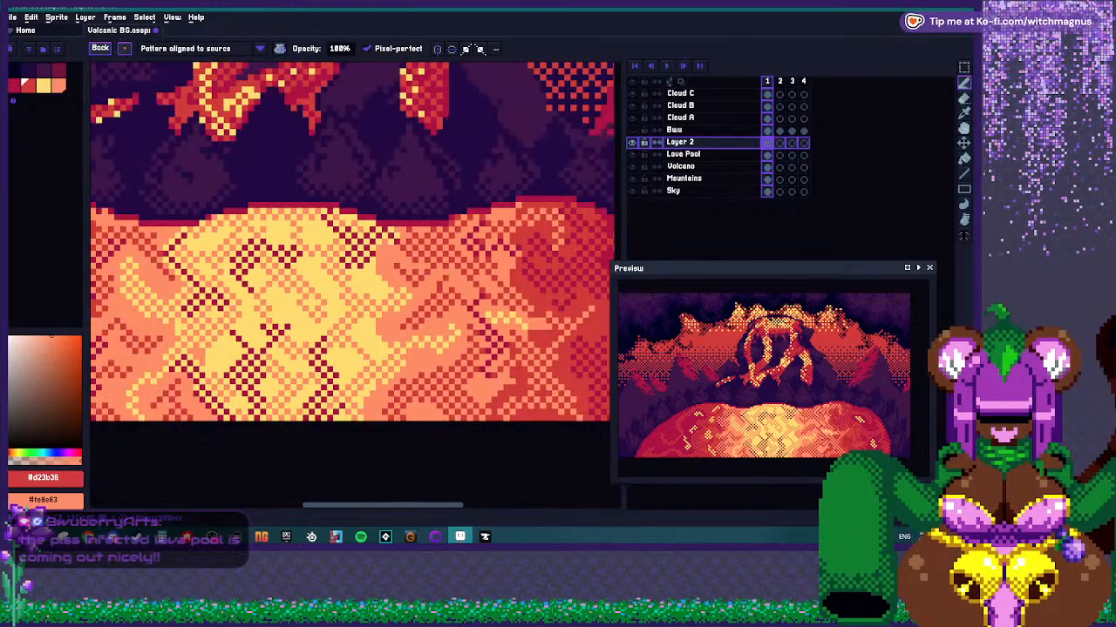
scroll(443, 281, up, 2)
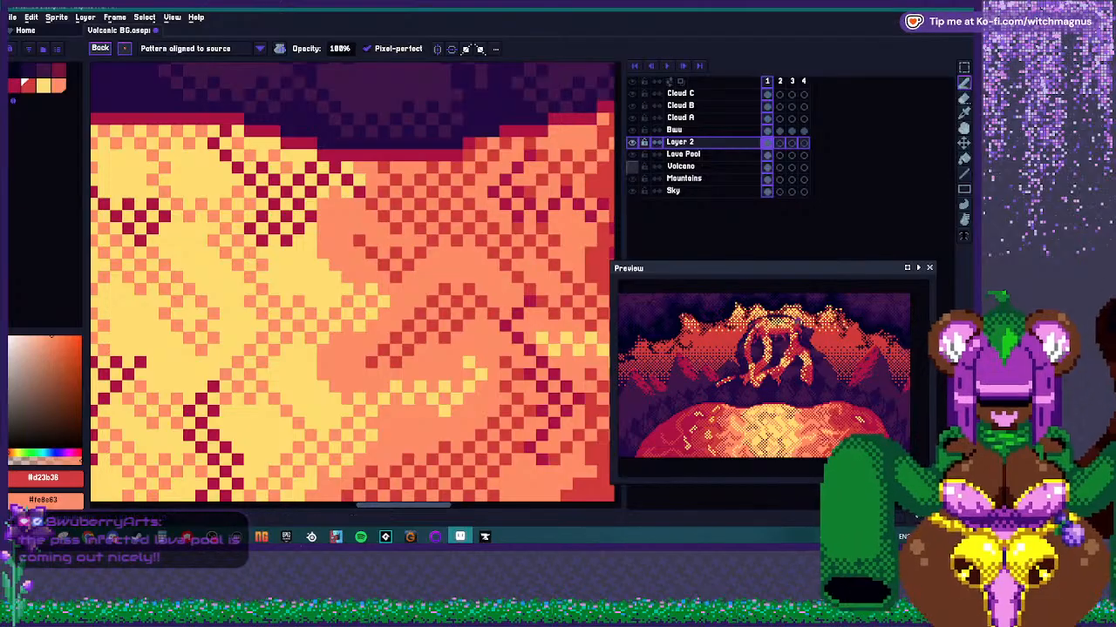
Toggle all layers' visibility off and back on, and save the volcanic background file.
click(633, 82)
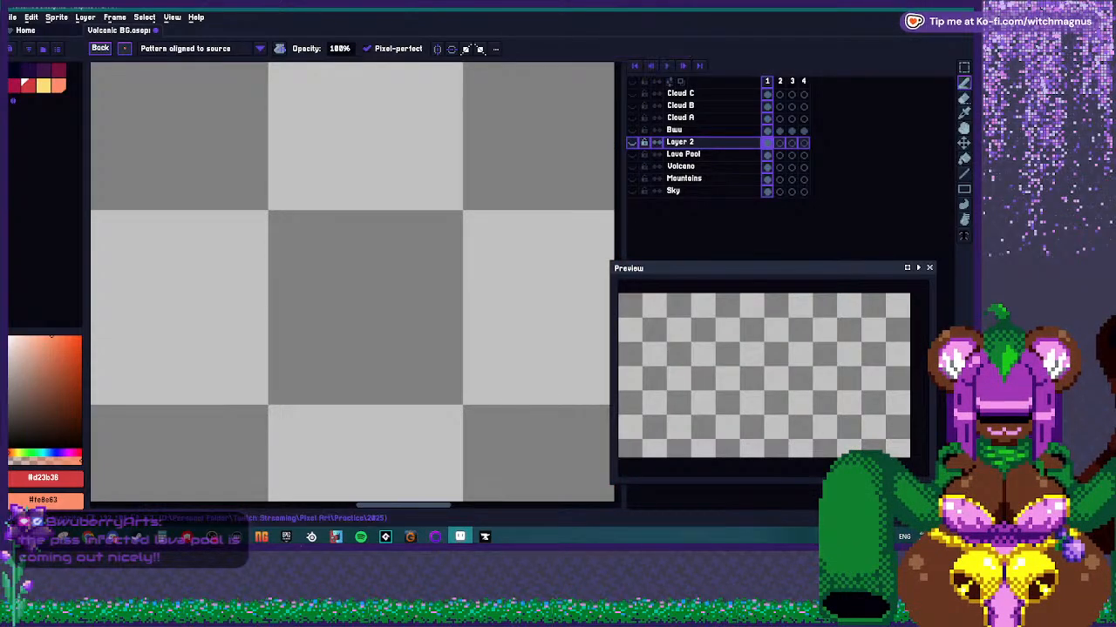
key(Return)
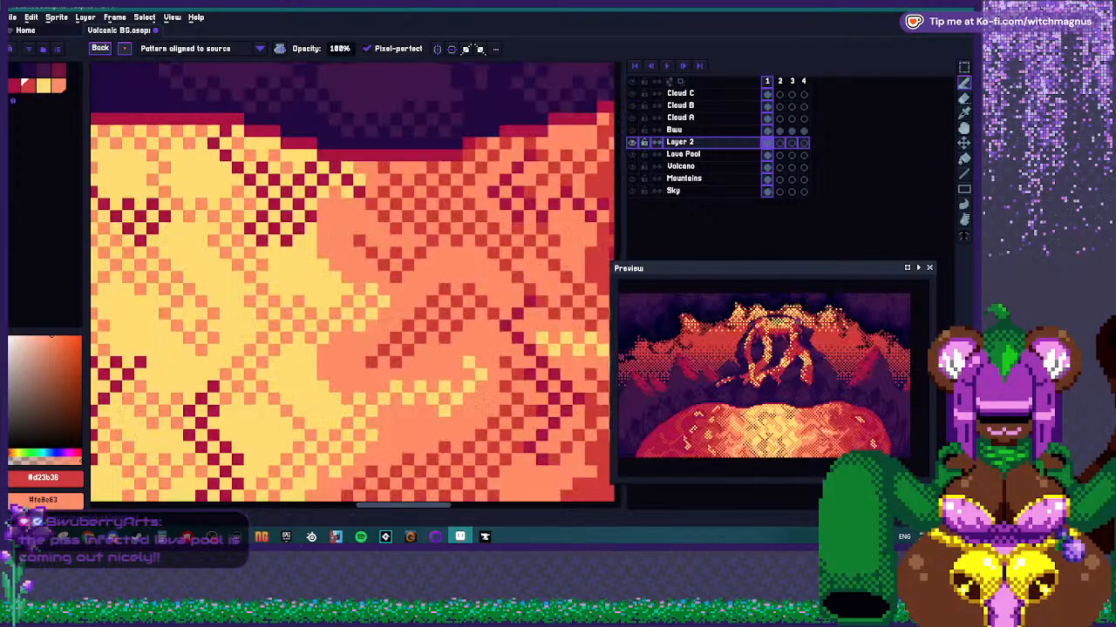
scroll(353, 285, down, 4)
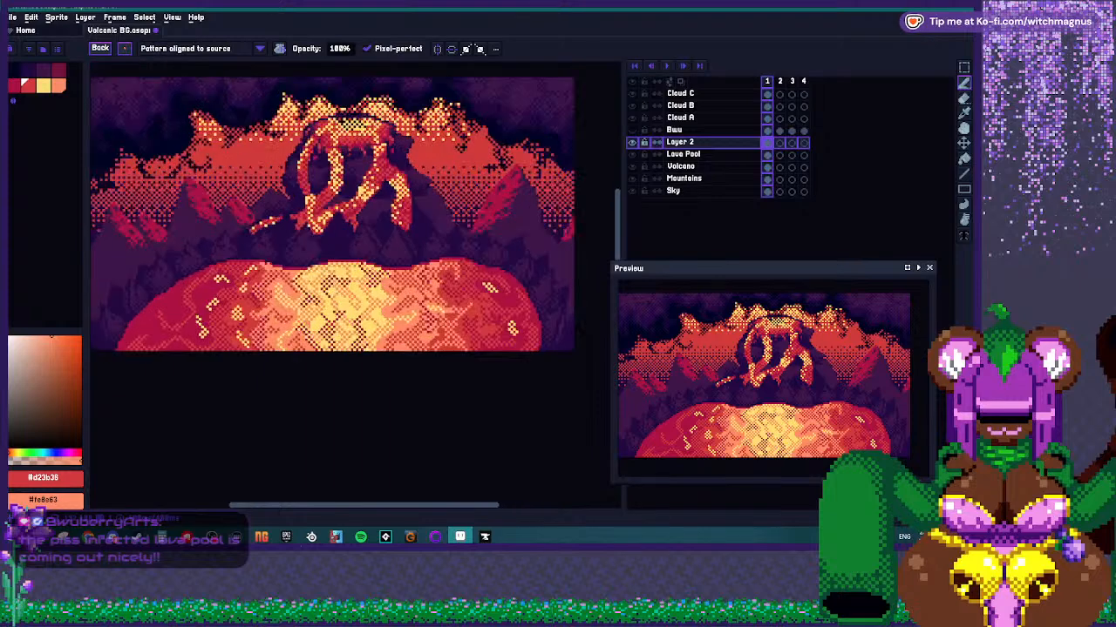
key(ctrl+s)
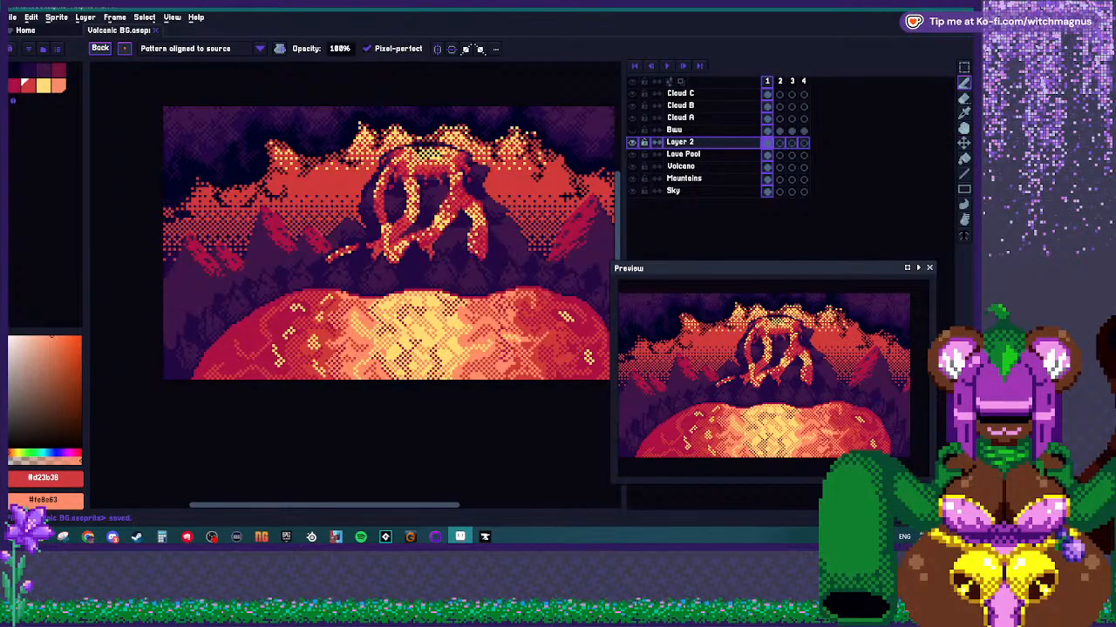
scroll(431, 334, down, 1)
scroll(501, 315, up, 1)
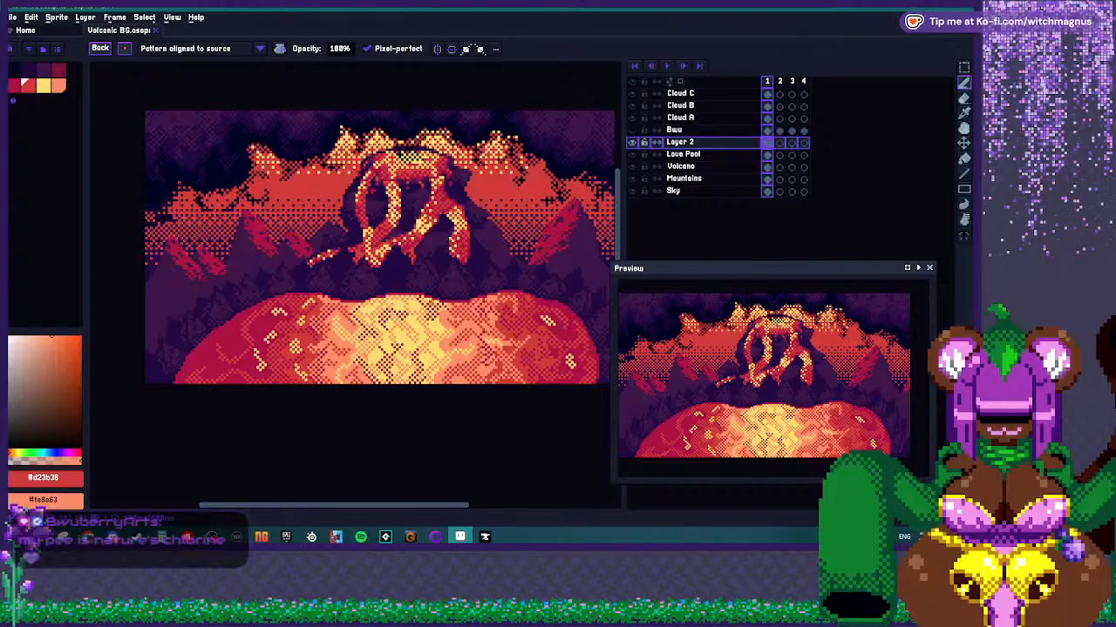
Sample the crimson around the yellow highlights on the lava pool's right side and paint over both highlight clusters with it.
scroll(427, 302, up, 1)
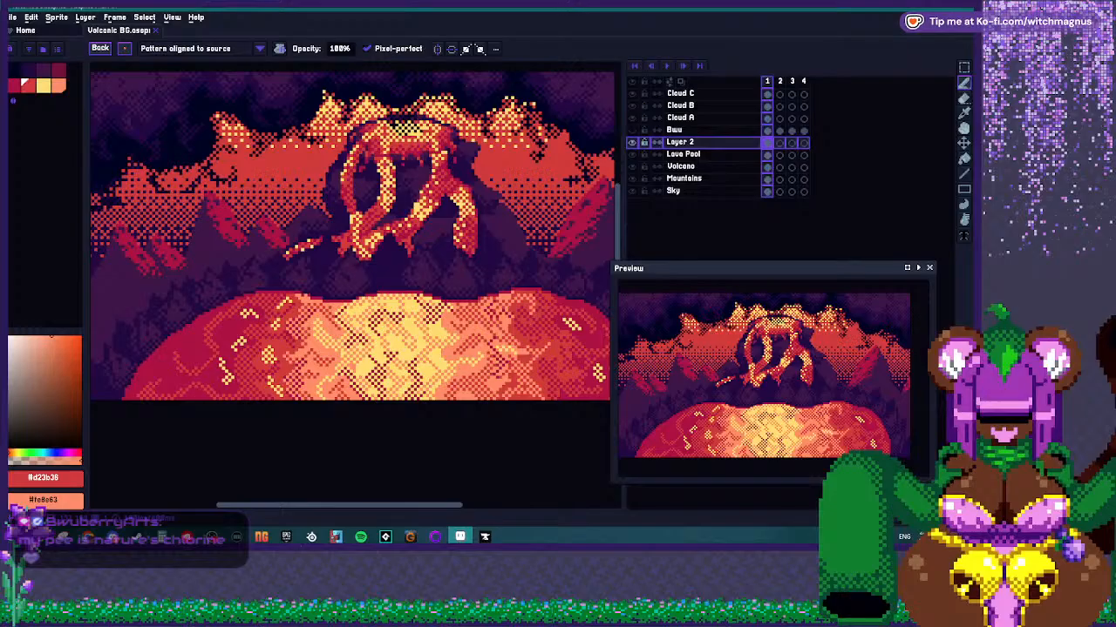
key(minus)
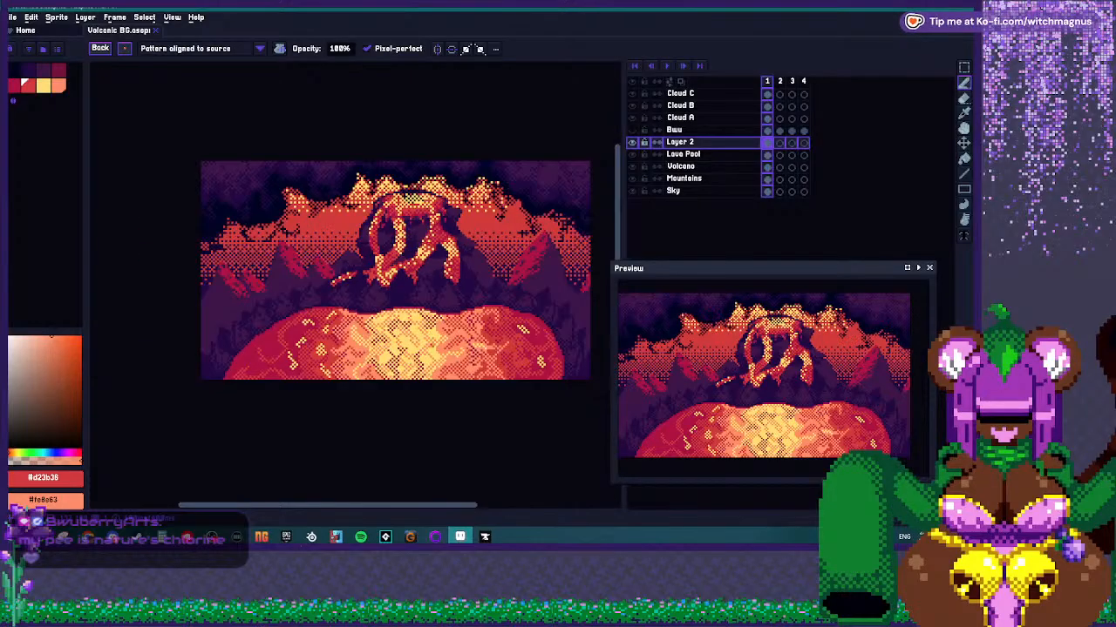
scroll(431, 344, down, 2)
scroll(434, 332, up, 2)
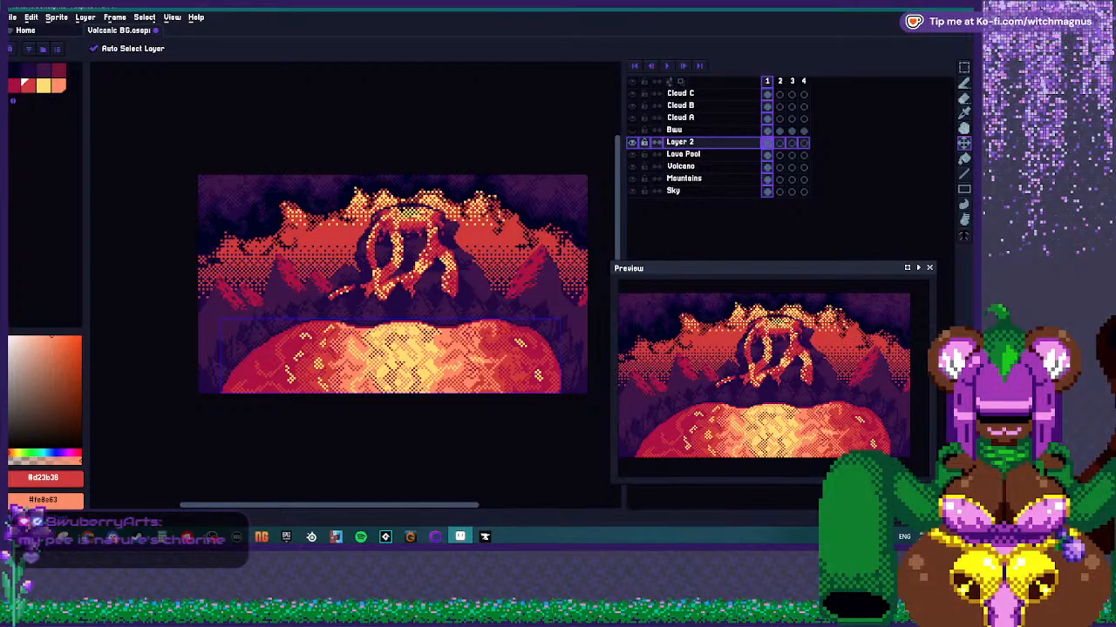
key(b)
scroll(538, 349, up, 7)
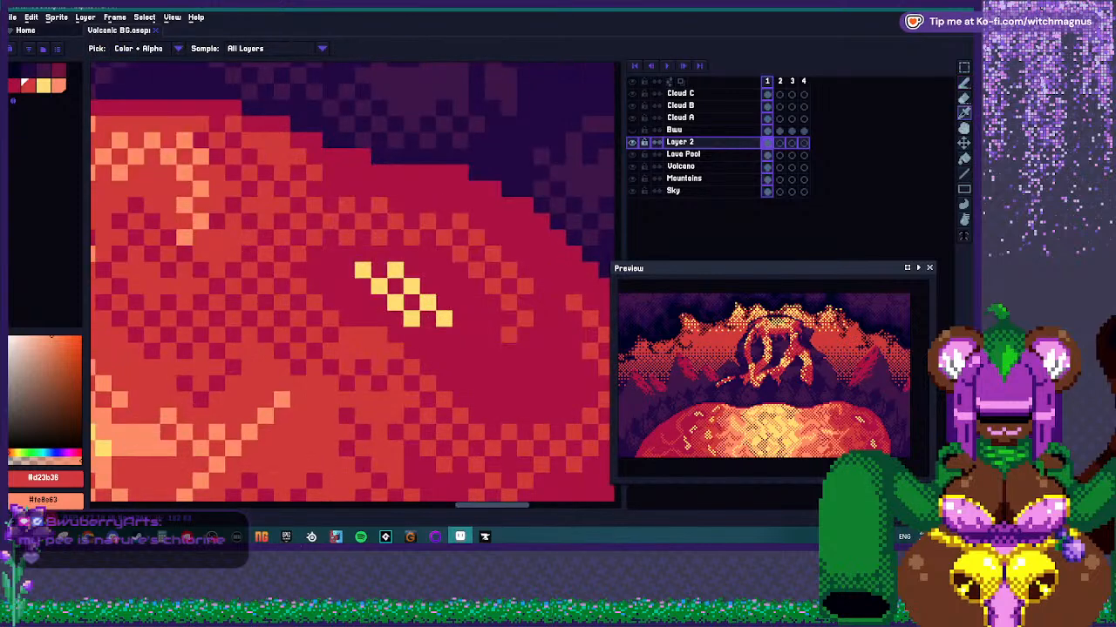
alt+click(457, 303)
drag(358, 265, 447, 322)
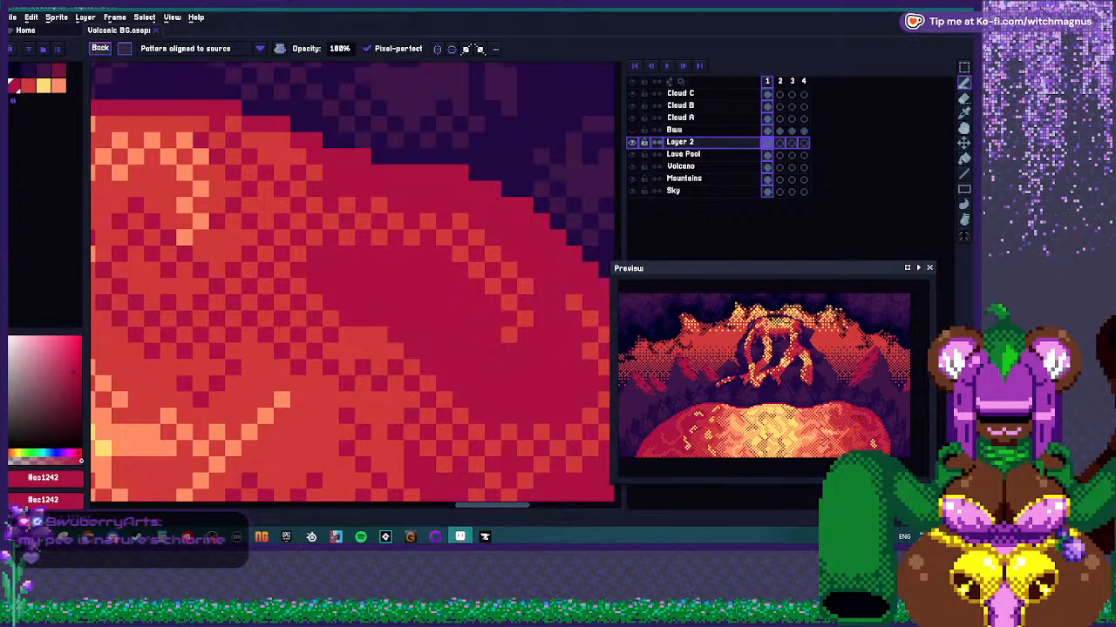
scroll(466, 362, down, 4)
scroll(466, 362, up, 3)
alt+click(494, 324)
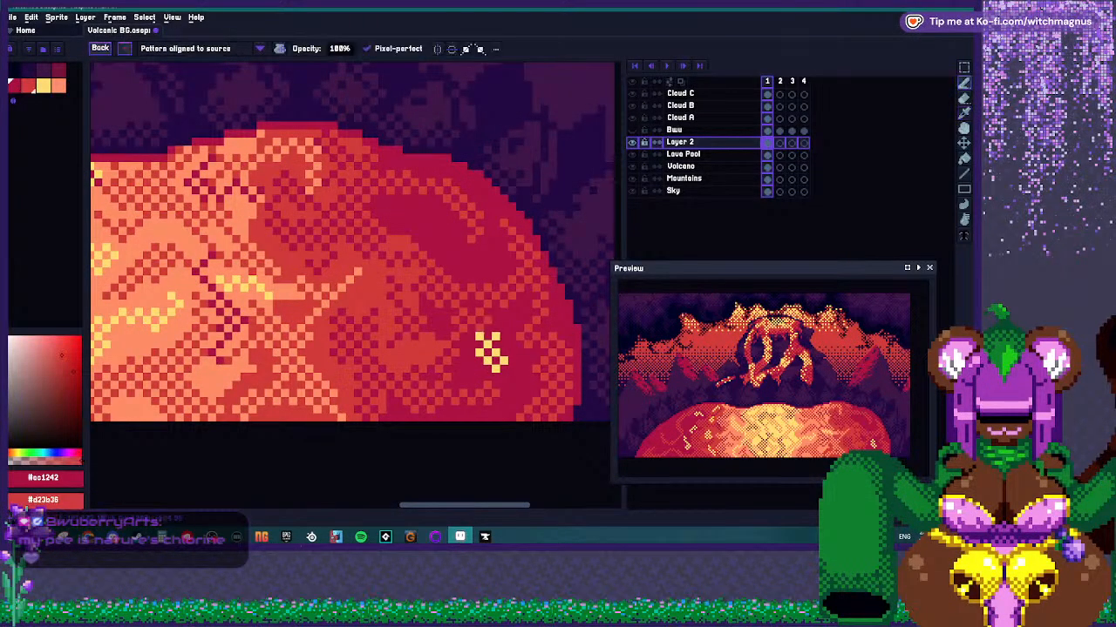
scroll(493, 349, down, 3)
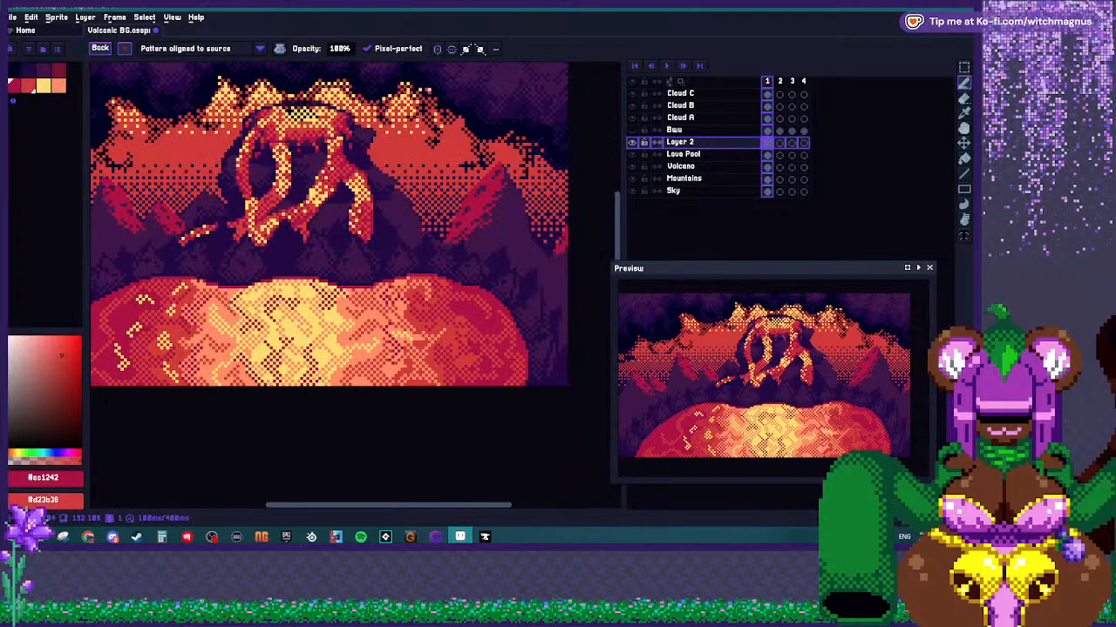
Paint over the yellow highlights in the lava pool's left crimson area with crimson, keeping those on the neighbouring red band.
scroll(227, 297, up, 3)
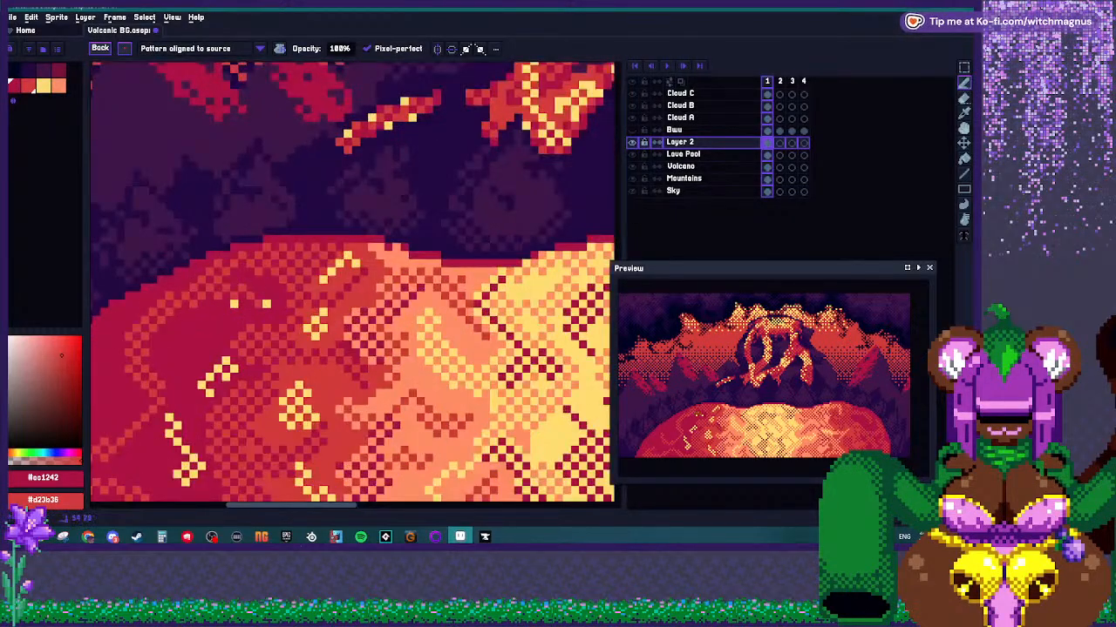
mouse_move(199, 357)
mouse_down()
mouse_move(214, 381)
mouse_move(181, 398)
mouse_move(206, 340)
mouse_up()
scroll(208, 360, down, 2)
scroll(197, 383, up, 2)
mouse_move(189, 392)
mouse_down()
mouse_move(210, 427)
mouse_move(186, 417)
mouse_move(211, 447)
mouse_up()
scroll(229, 399, down, 2)
scroll(93, 342, up, 2)
drag(195, 380, 233, 378)
scroll(261, 369, down, 2)
scroll(253, 366, up, 2)
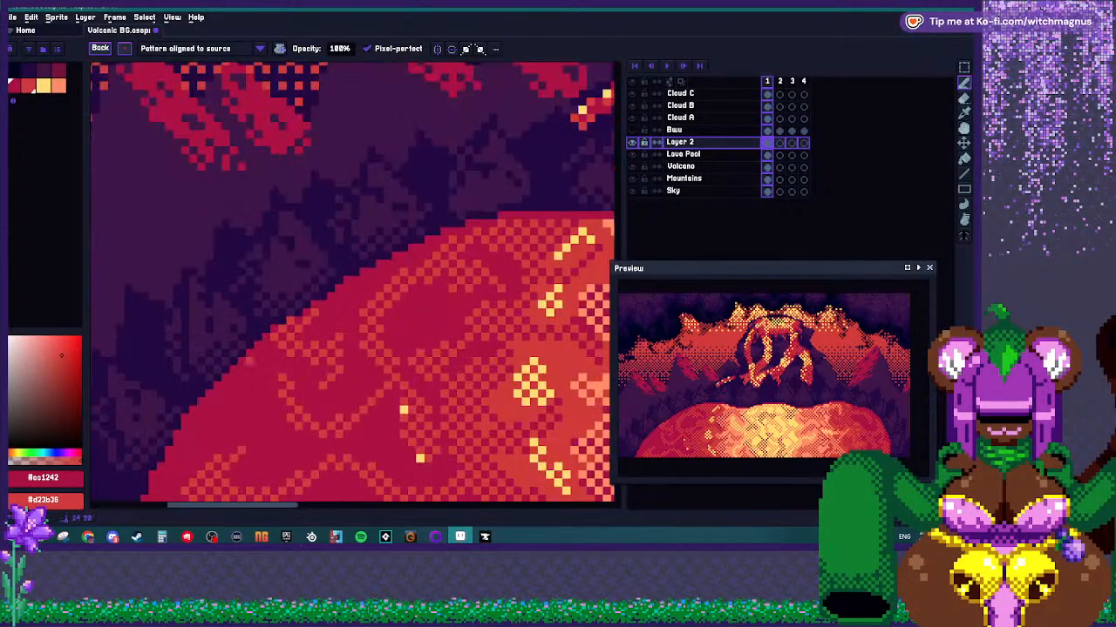
scroll(234, 394, down, 2)
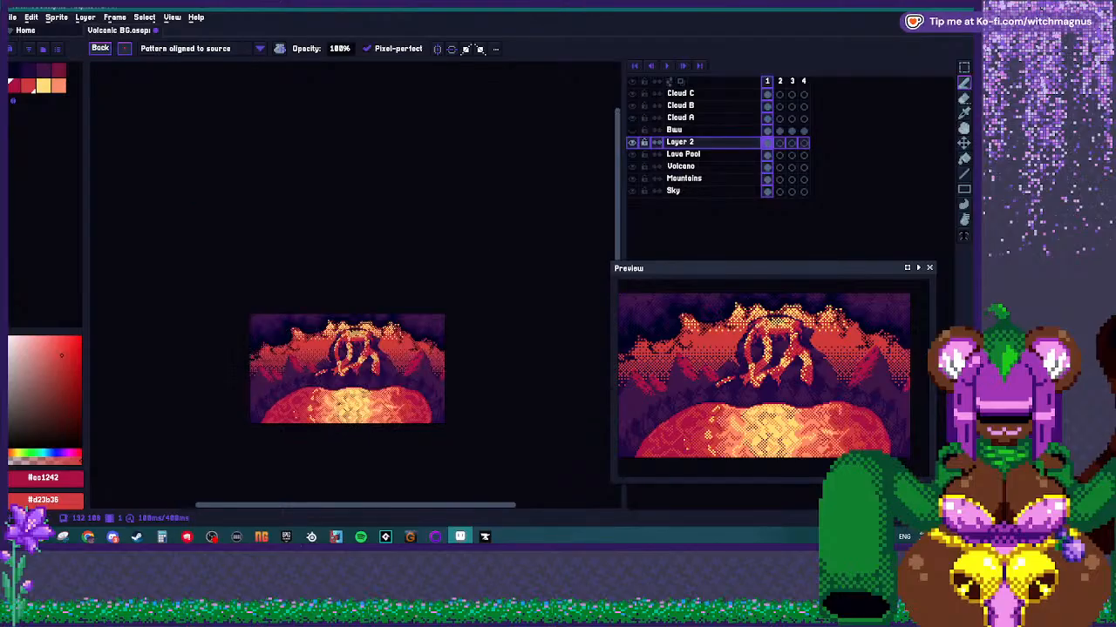
scroll(378, 408, down, 2)
scroll(374, 408, up, 3)
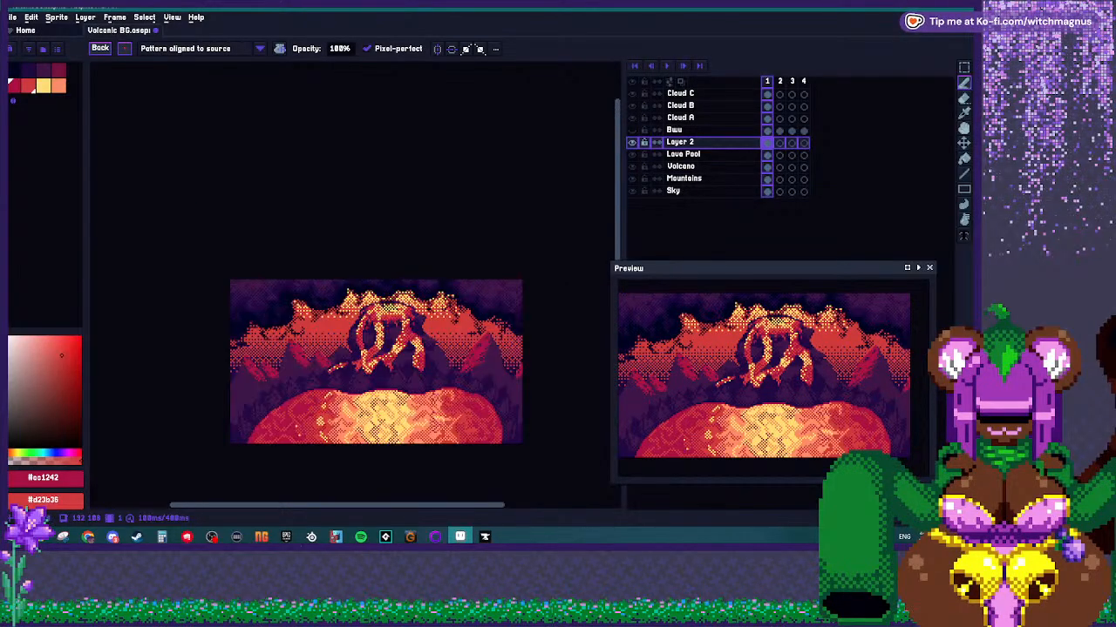
scroll(341, 410, up, 3)
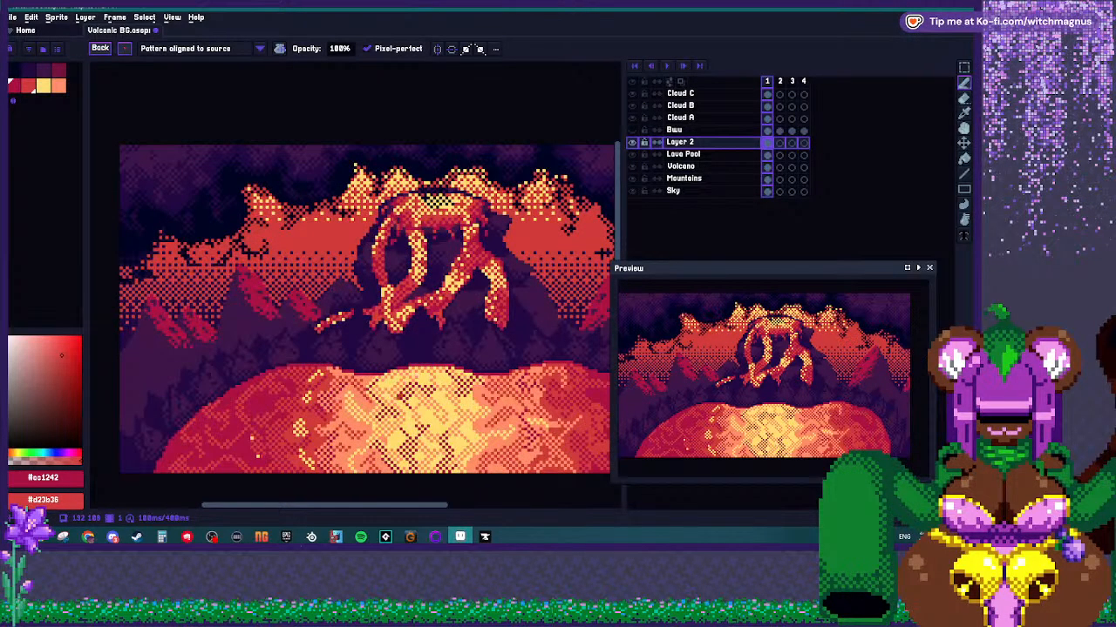
scroll(348, 385, up, 3)
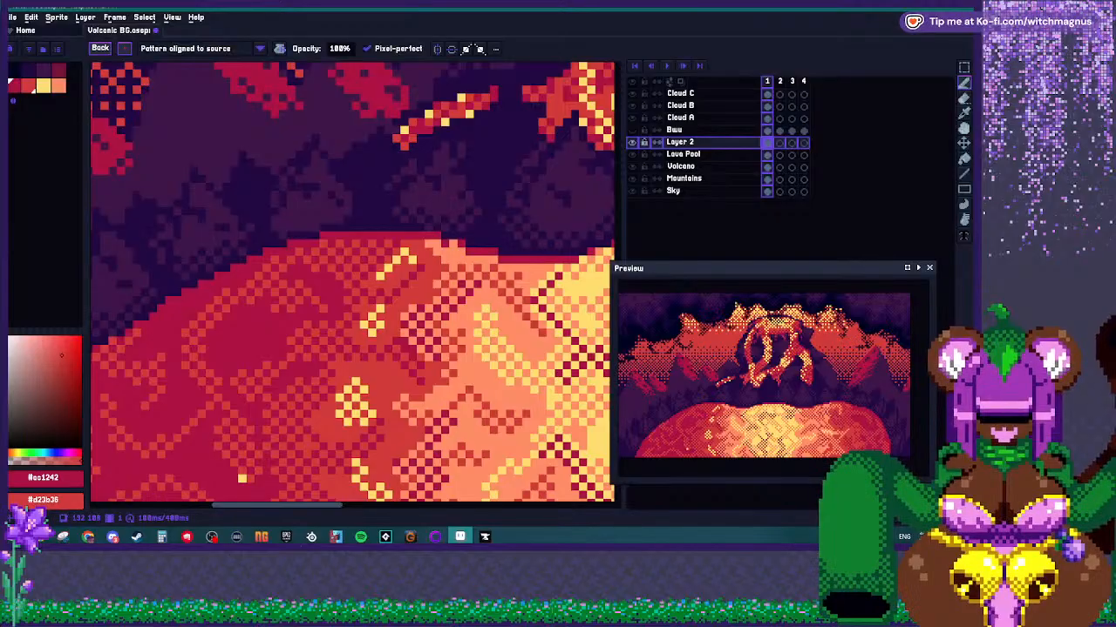
Sample the pale yellow #ffdd69 and paint highlight pixels along the right edge of the lava pool's bright centre on Layer 2.
scroll(235, 405, down, 4)
scroll(370, 392, up, 5)
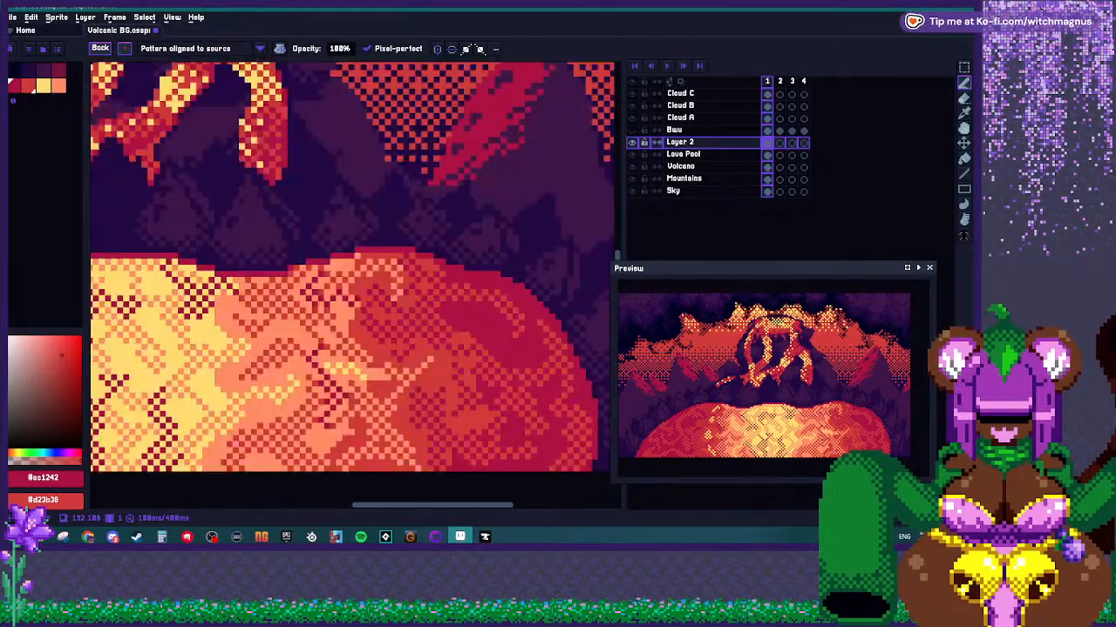
key(i)
key(b)
scroll(357, 345, down, 4)
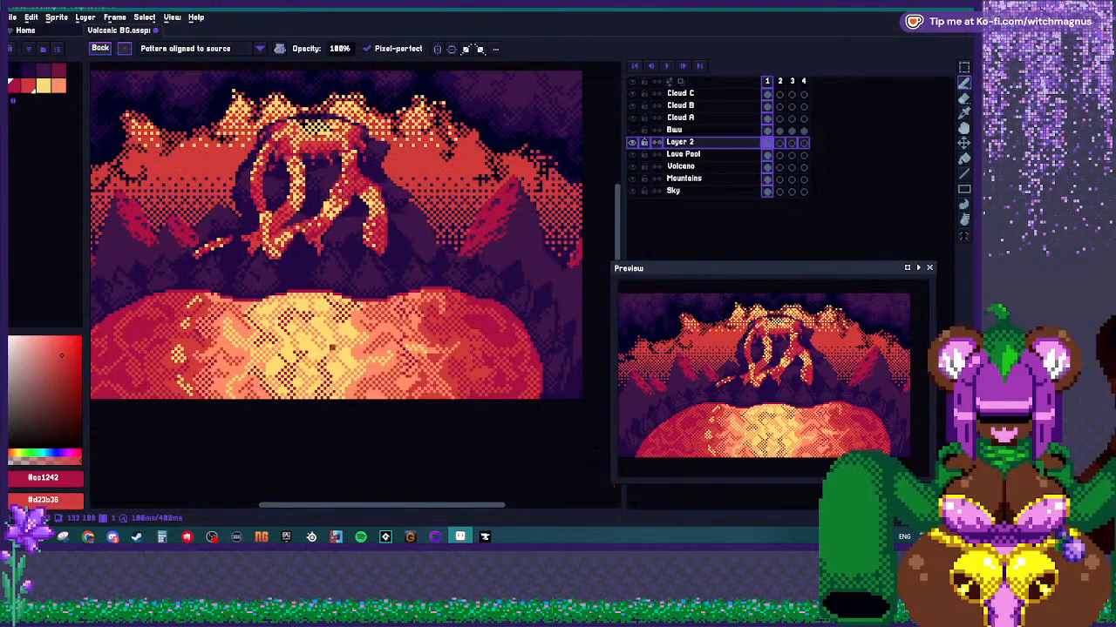
scroll(389, 341, up, 2)
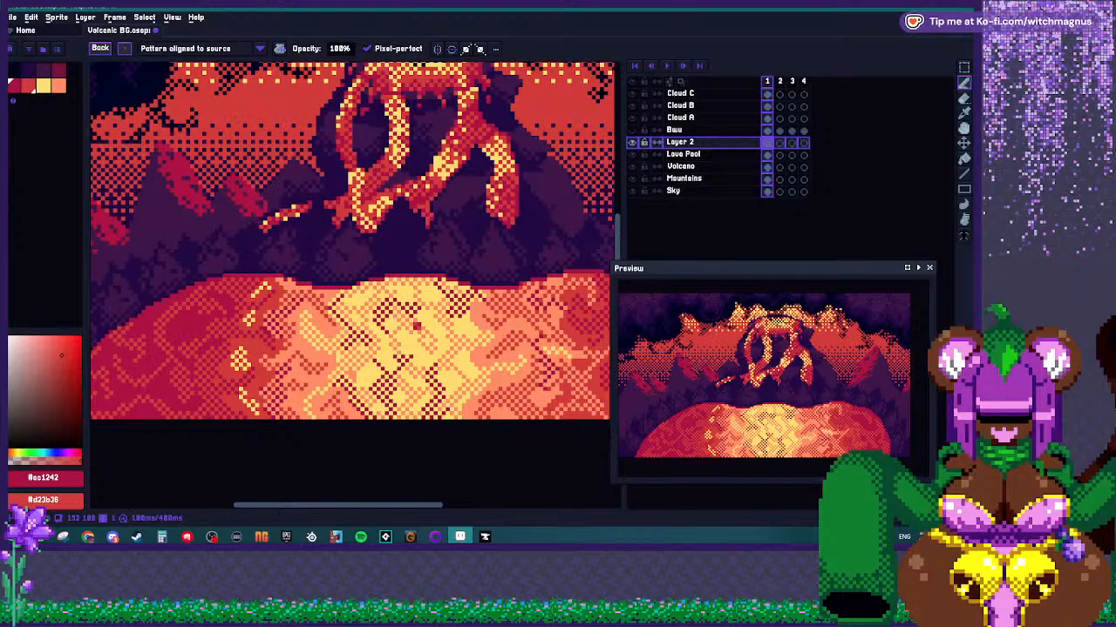
scroll(454, 326, up, 2)
key(i)
click(454, 326)
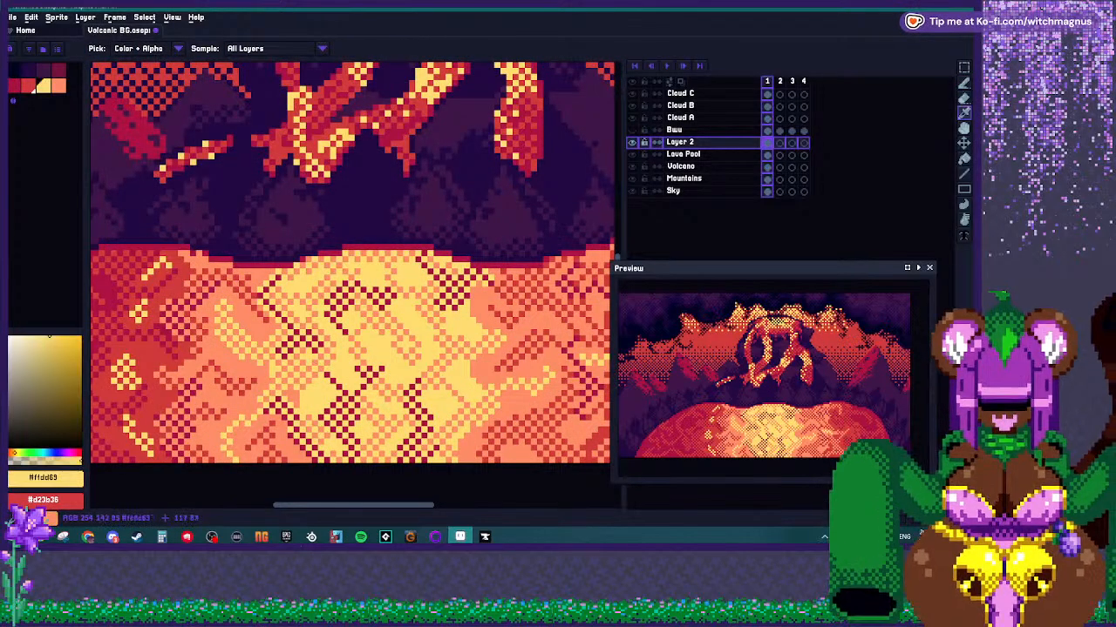
key(b)
scroll(454, 325, up, 3)
drag(463, 280, 493, 342)
scroll(484, 335, down, 5)
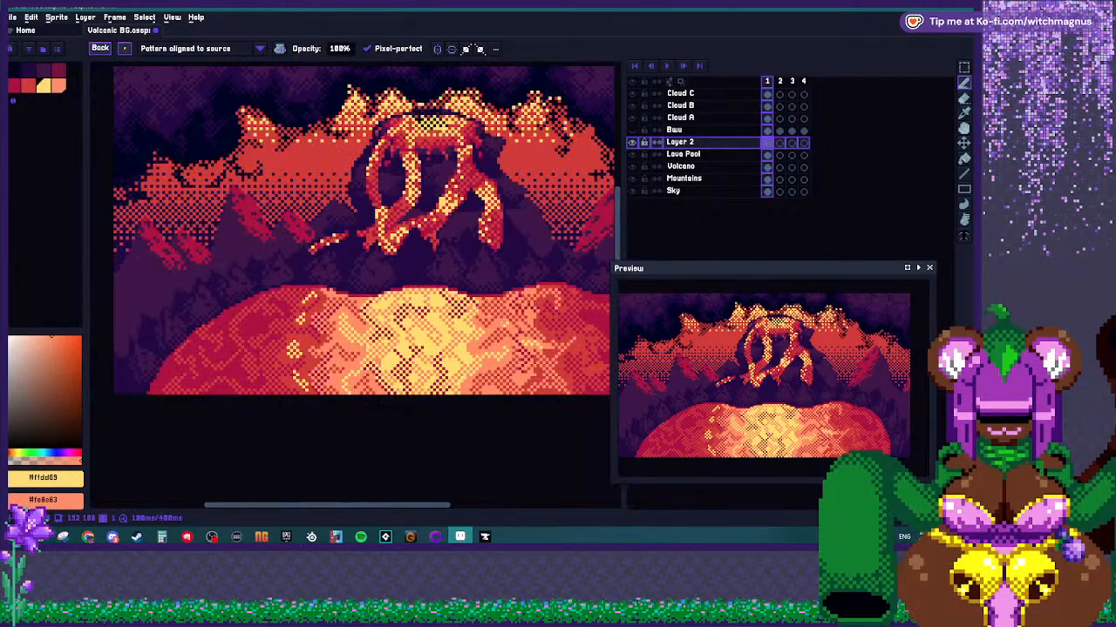
Examine the lava pool's yellow and peach dithering up close and at full-canvas scale.
scroll(500, 353, up, 4)
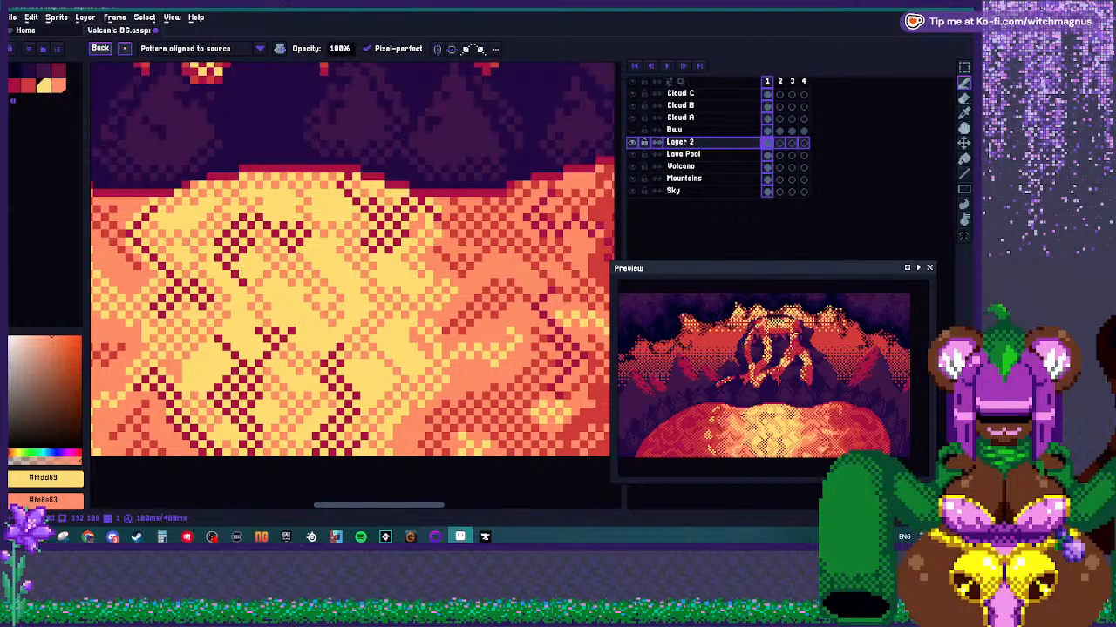
scroll(518, 333, down, 4)
scroll(517, 333, up, 4)
scroll(518, 333, down, 3)
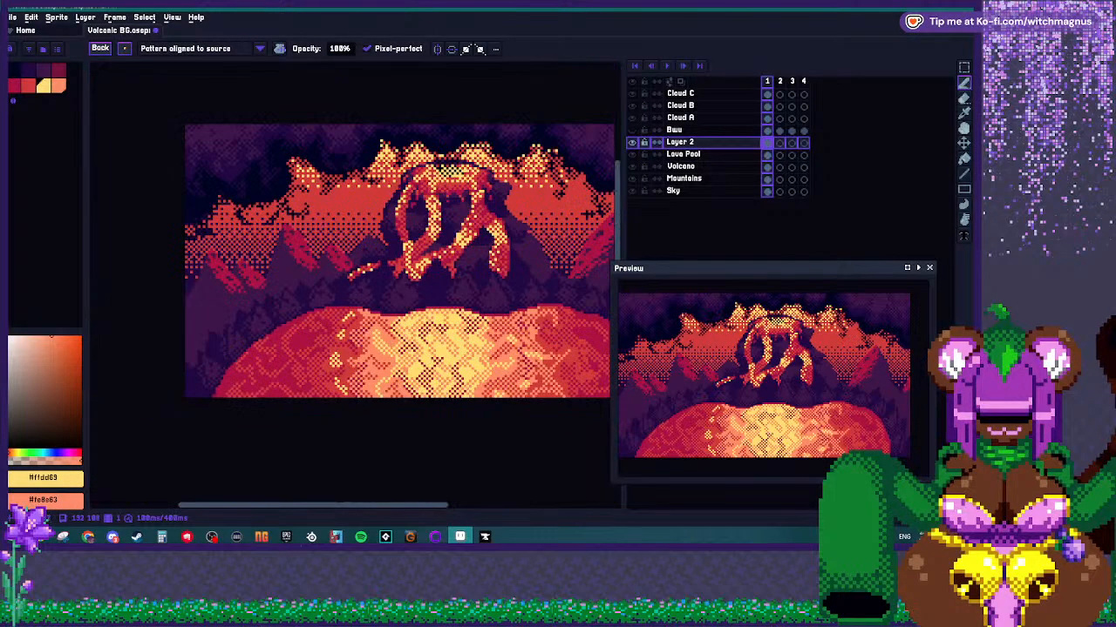
scroll(373, 370, up, 3)
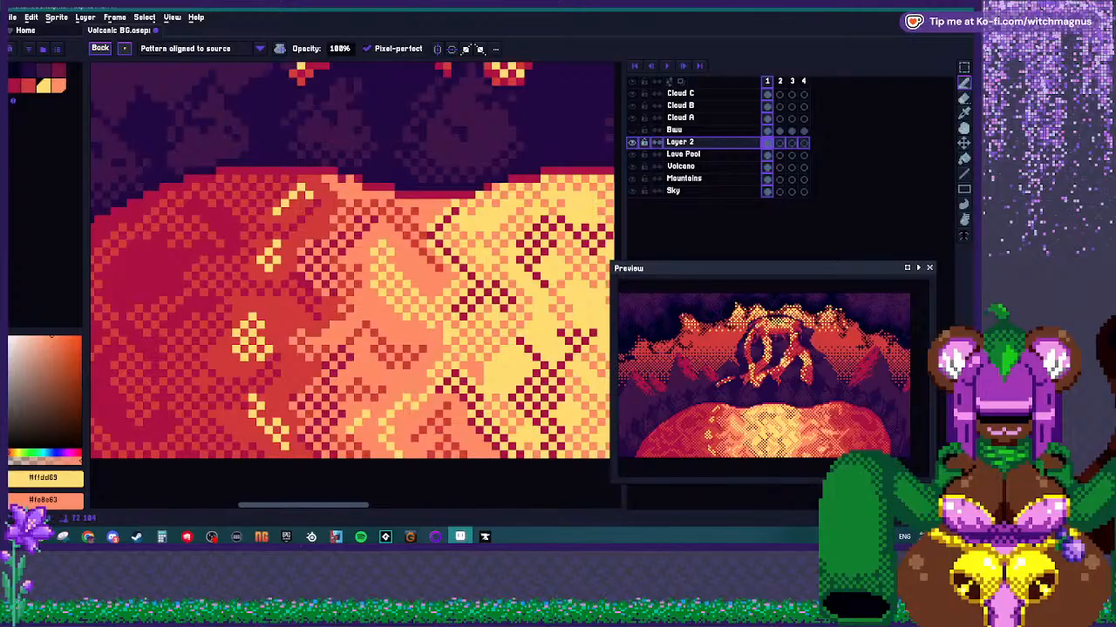
scroll(369, 379, down, 3)
scroll(415, 300, up, 3)
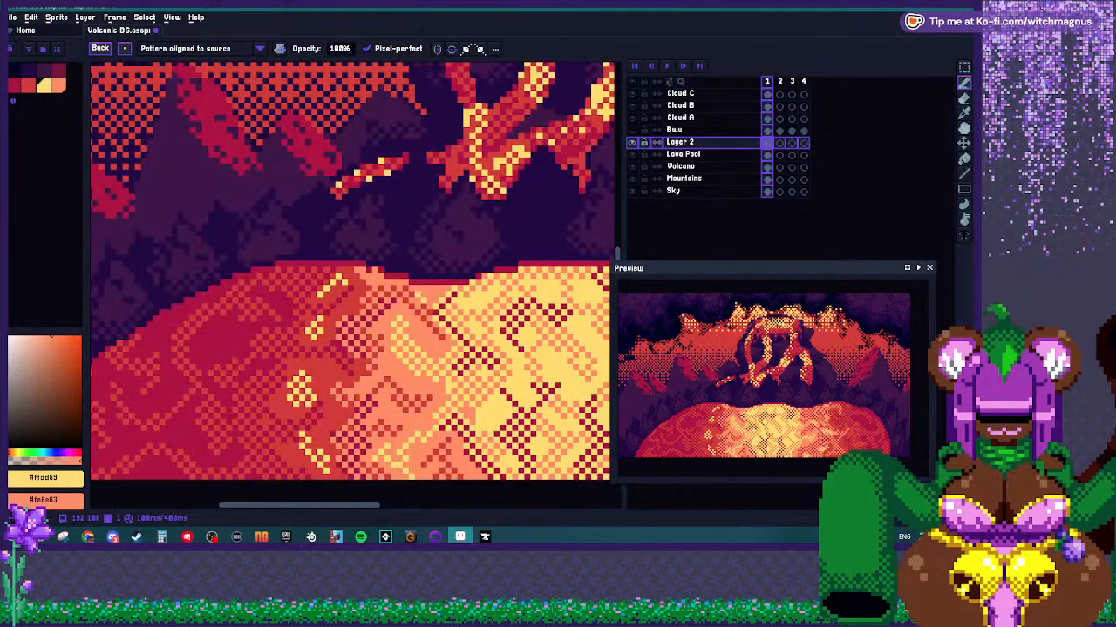
scroll(410, 279, down, 3)
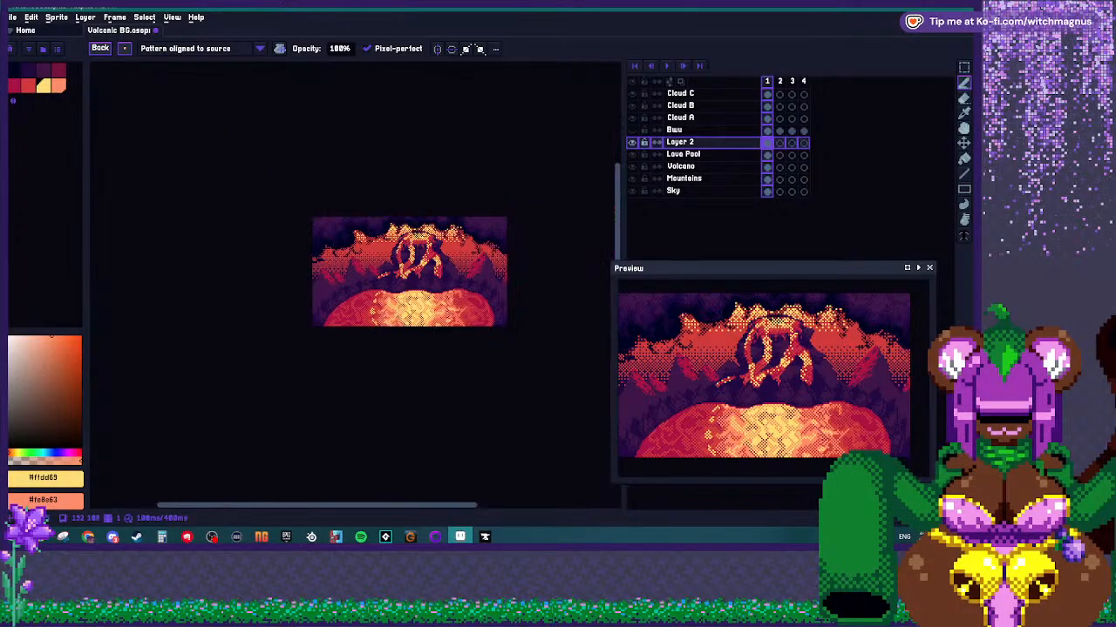
scroll(415, 375, up, 1)
scroll(415, 374, down, 2)
scroll(422, 346, up, 1)
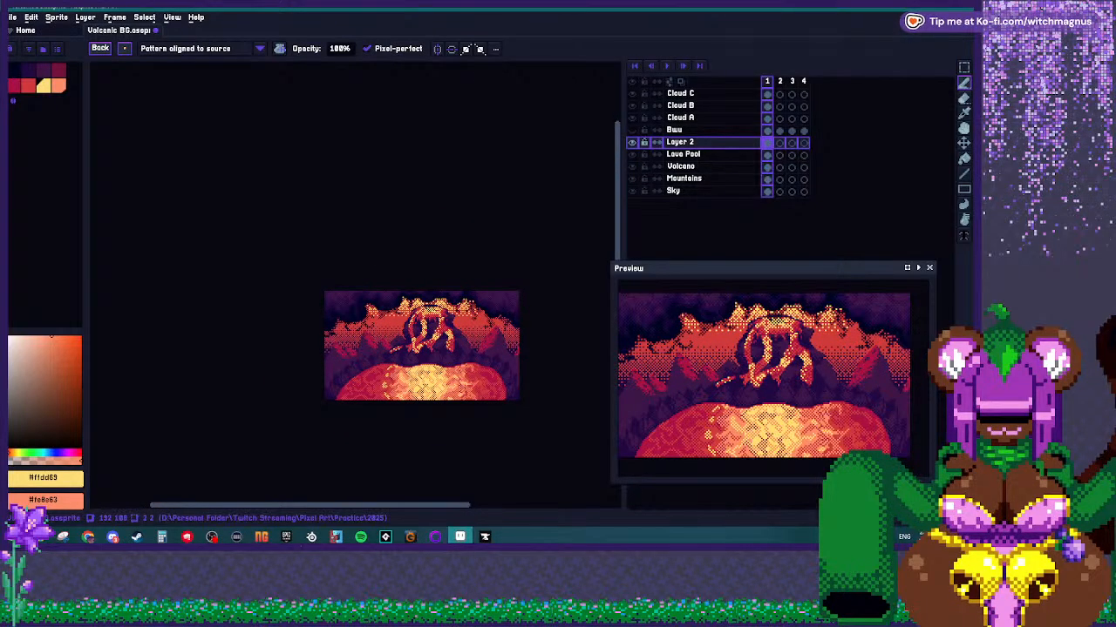
Move the Preview window over the palette and canvas corner, and paint #ac1242 dither pixels into the peach area left of the pool's bright centre.
drag(740, 268, 157, 79)
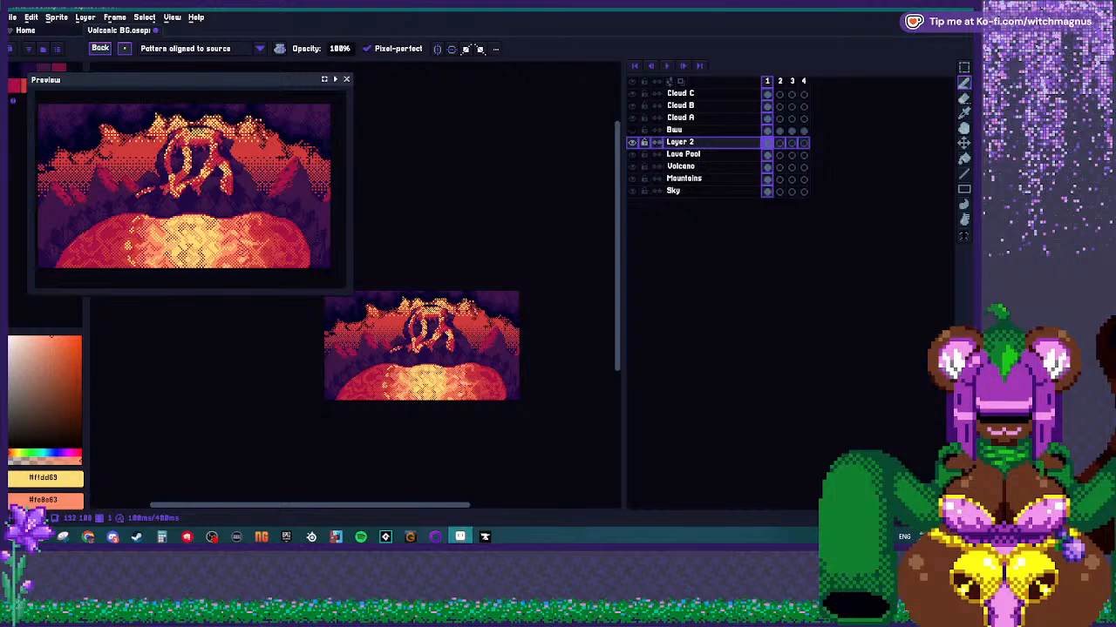
scroll(417, 370, up, 4)
key(i)
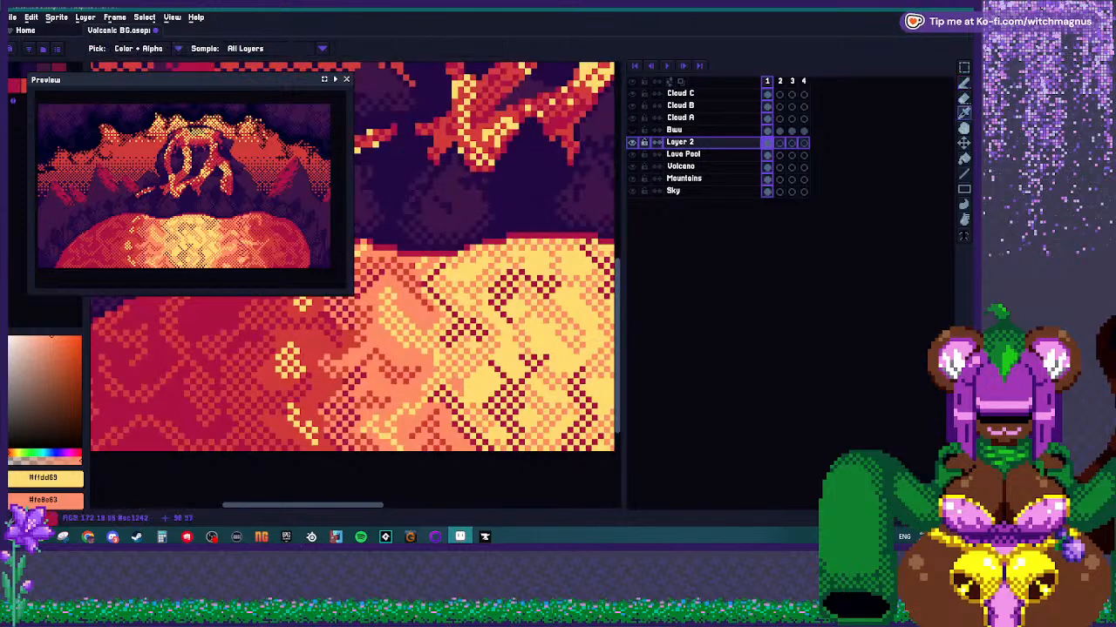
click(511, 393)
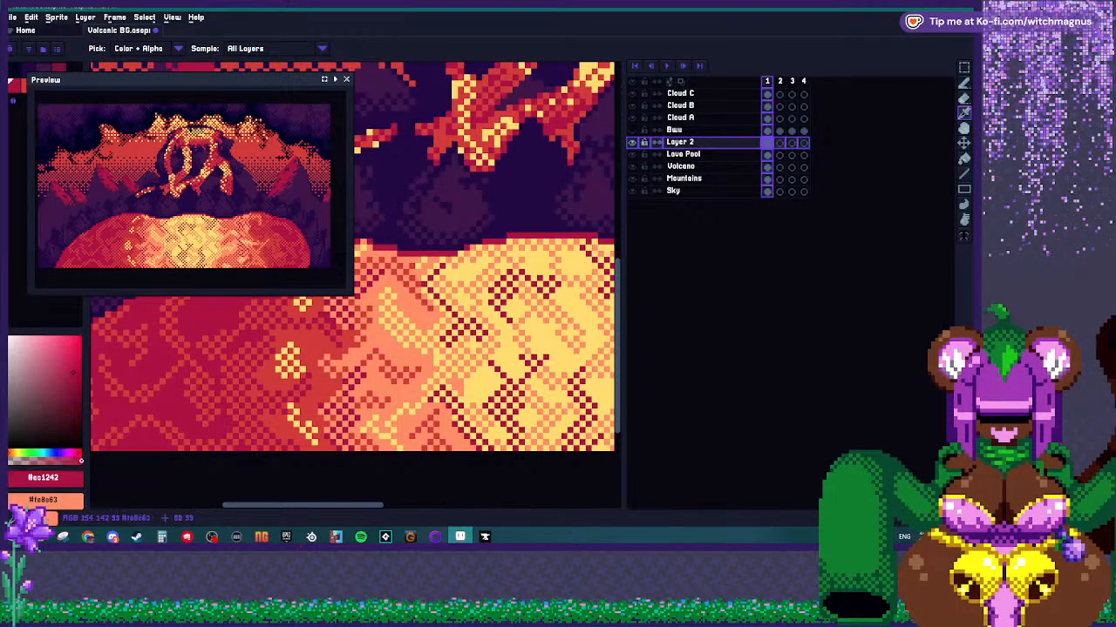
key(b)
drag(381, 339, 375, 352)
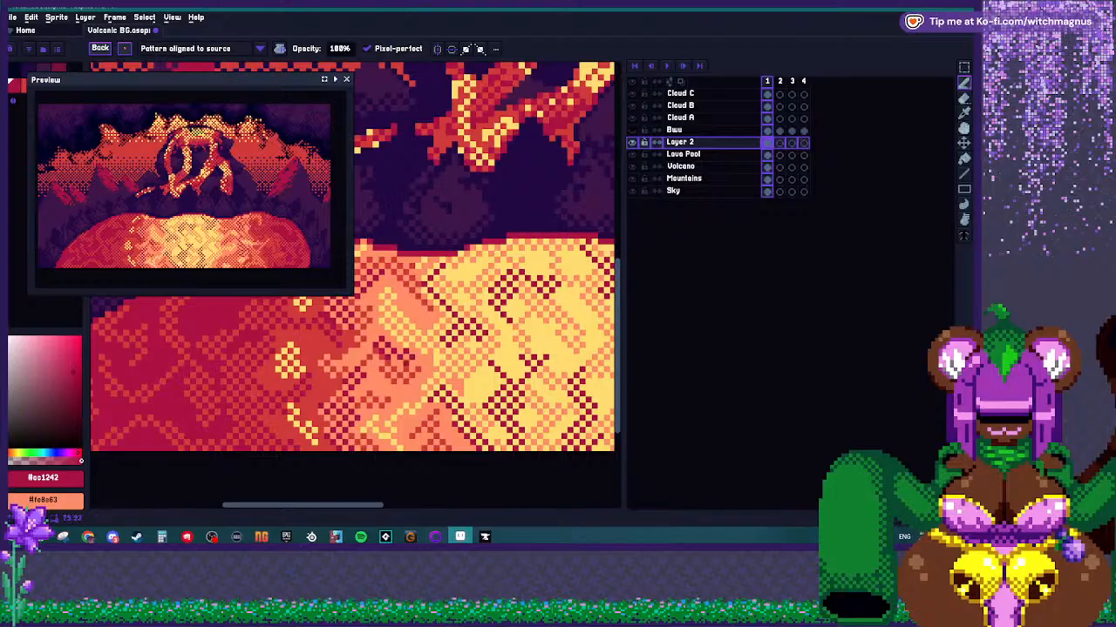
scroll(415, 366, down, 2)
scroll(383, 364, up, 2)
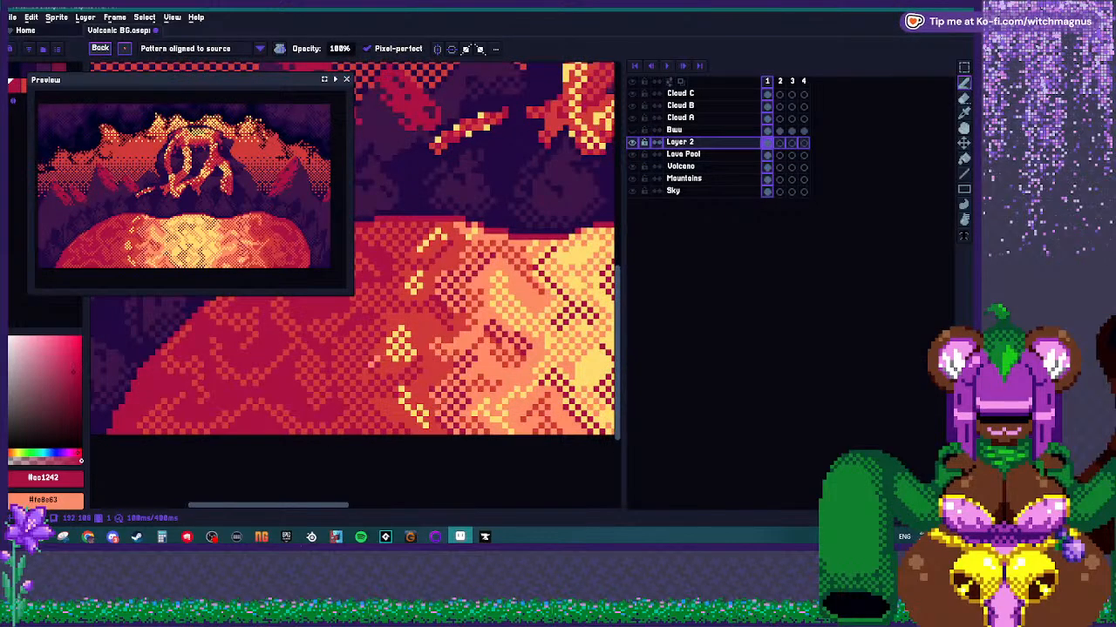
Sample #d23b38 and #fe8e63 as background colours while refining the crimson dithering on the left half of the lava pool.
alt+right_click(384, 364)
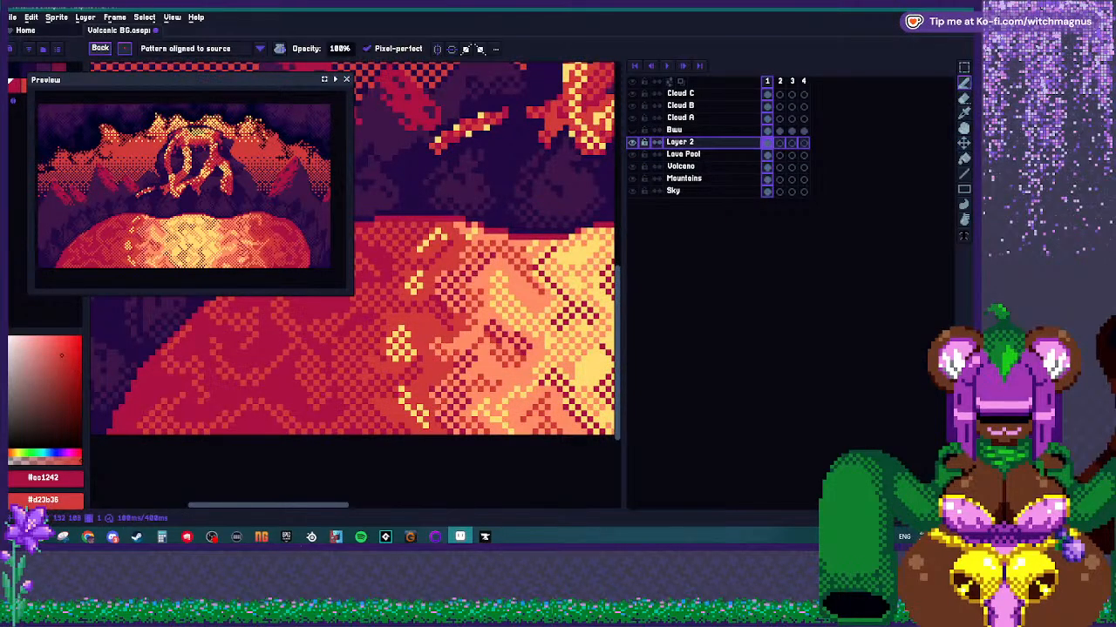
scroll(388, 353, down, 1)
alt+right_click(453, 341)
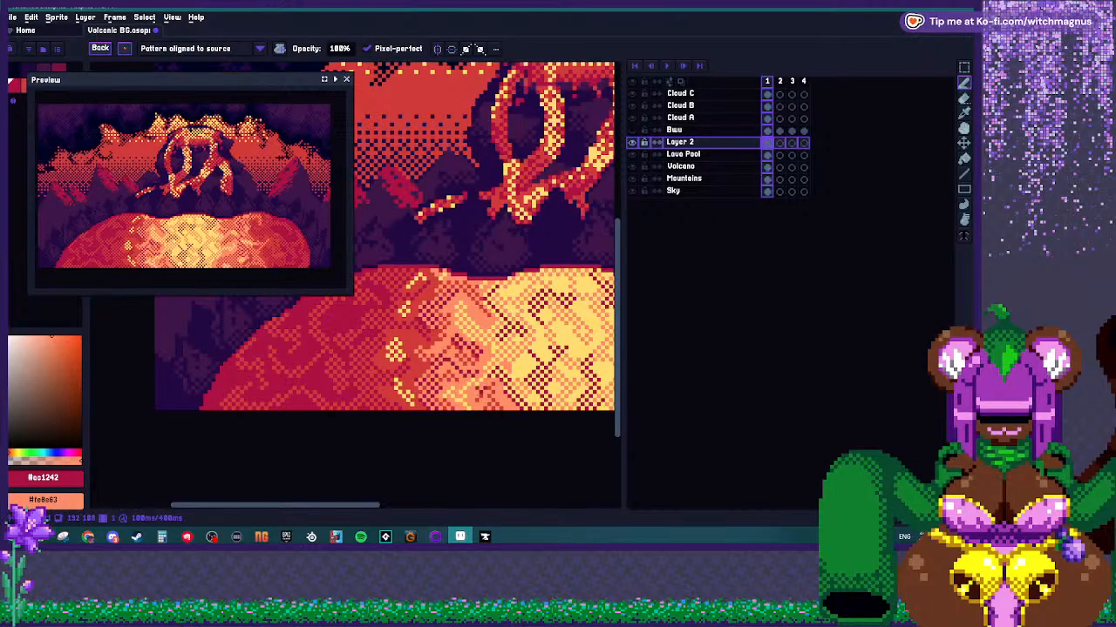
scroll(453, 340, down, 2)
scroll(440, 338, up, 2)
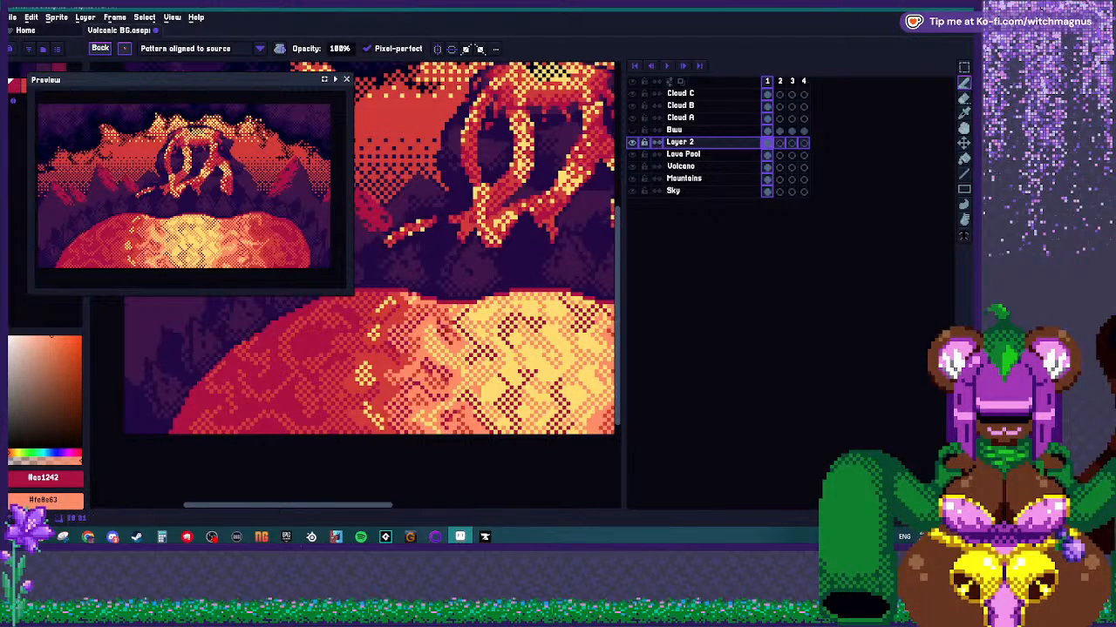
Add #ac1242 dither pixels to the peach and orange bands right of the lava pool's bright centre.
scroll(440, 338, down, 2)
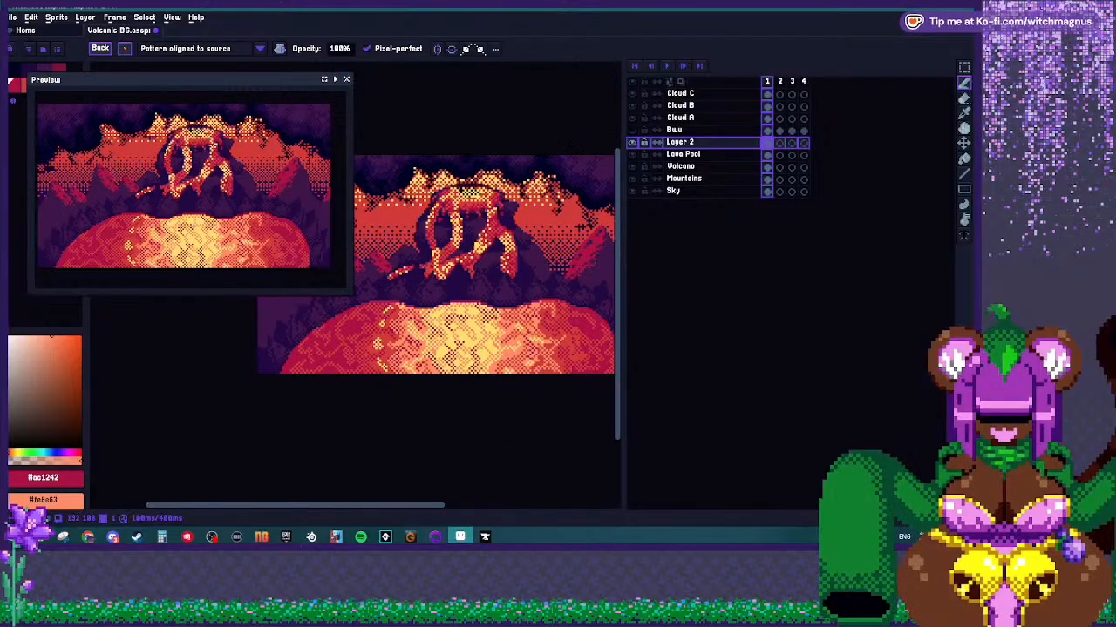
scroll(440, 338, up, 2)
scroll(366, 344, up, 2)
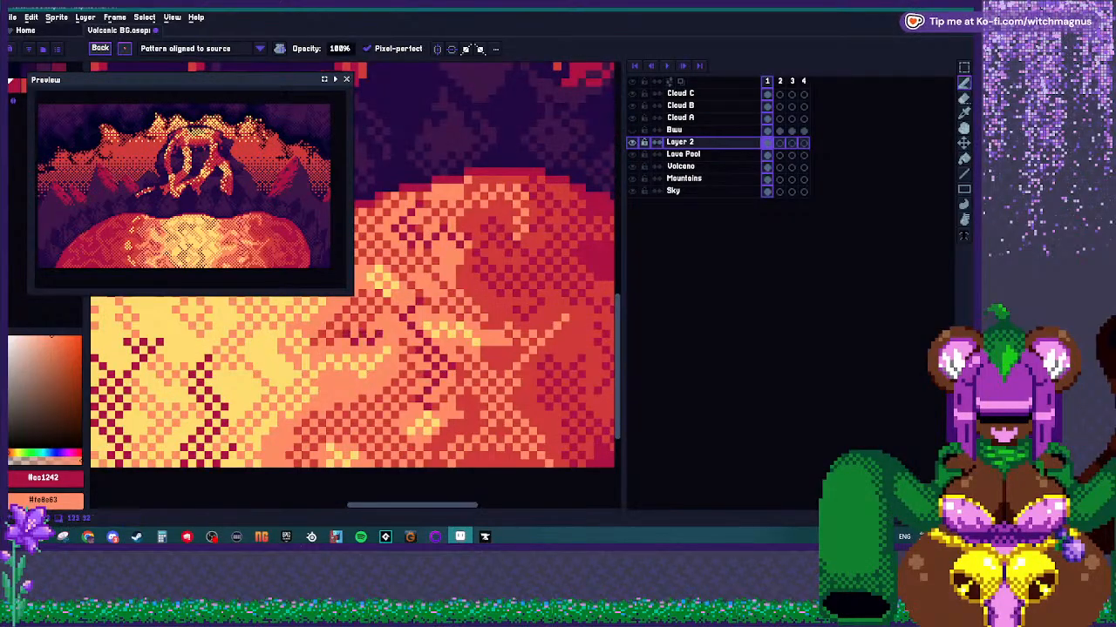
scroll(366, 344, down, 2)
scroll(366, 344, up, 2)
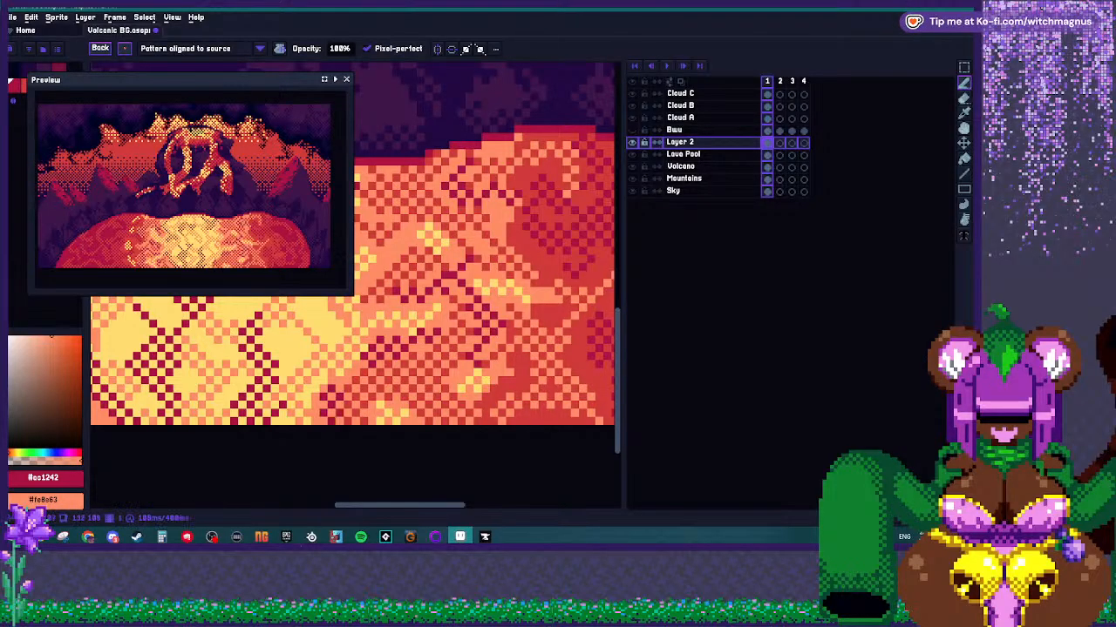
scroll(353, 349, down, 1)
scroll(365, 202, up, 1)
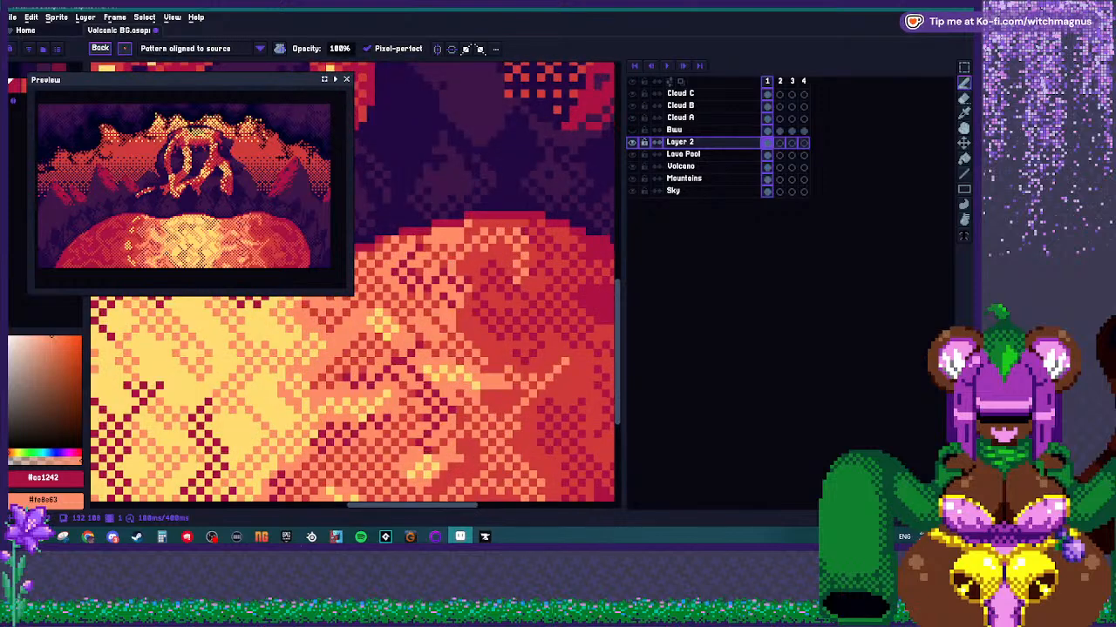
scroll(458, 317, down, 2)
scroll(468, 329, up, 3)
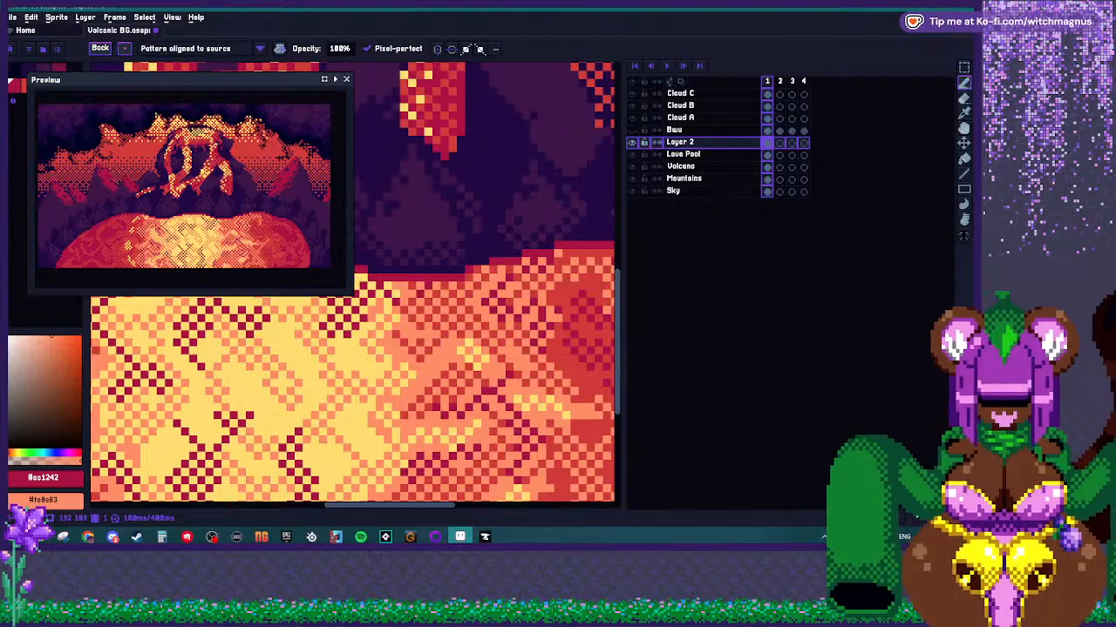
Check the left half of the lava pool, and shrink and reposition the artwork inside the Preview window.
scroll(429, 334, down, 5)
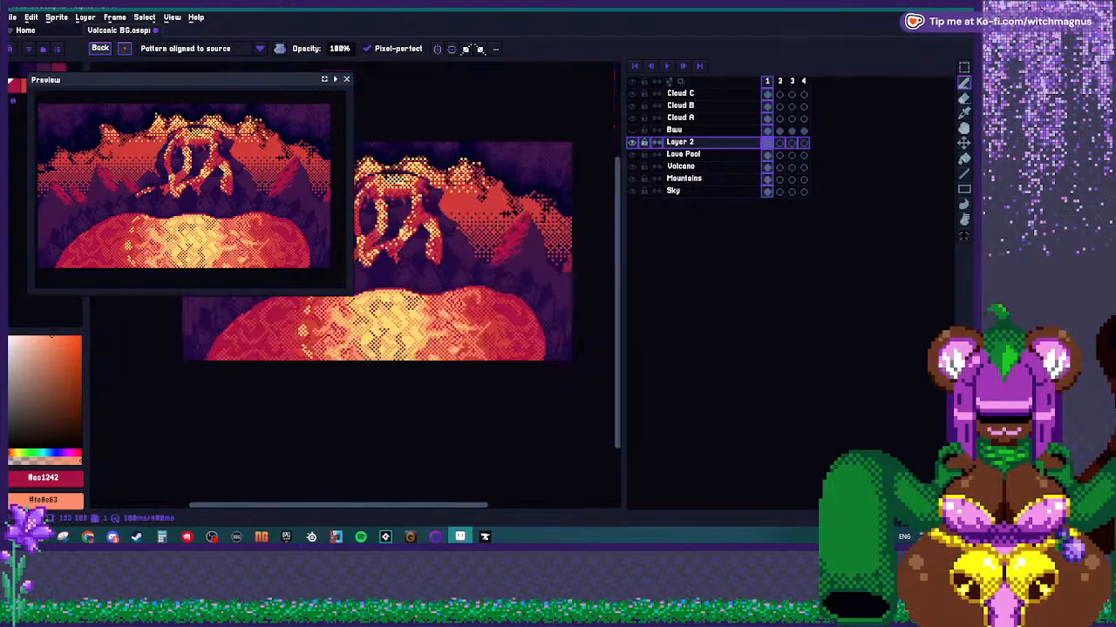
scroll(428, 334, up, 2)
scroll(481, 258, up, 4)
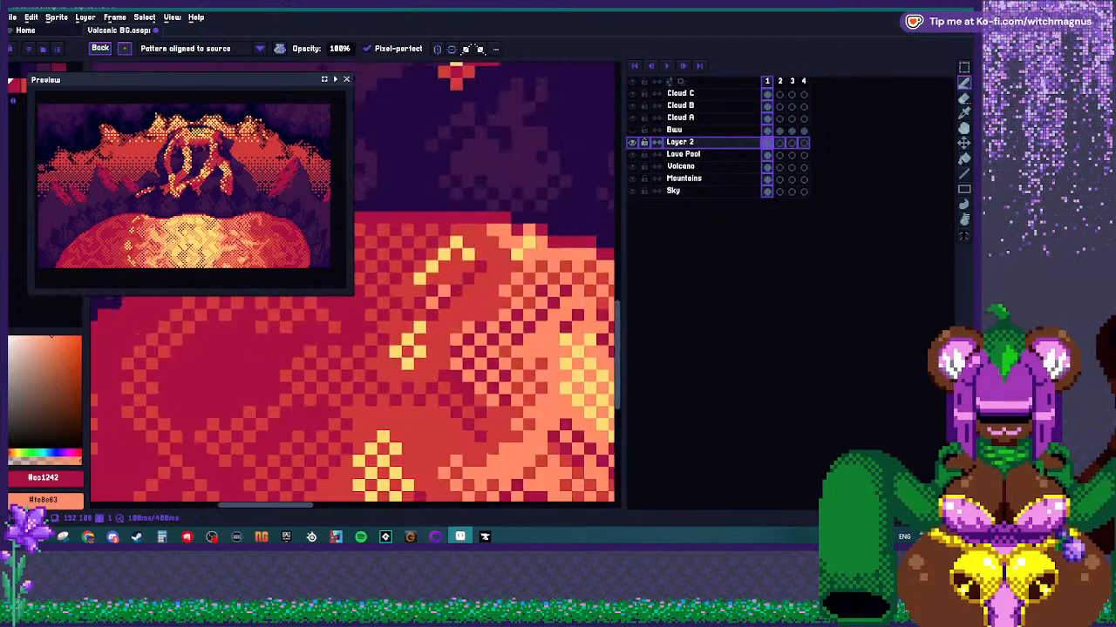
scroll(435, 314, down, 6)
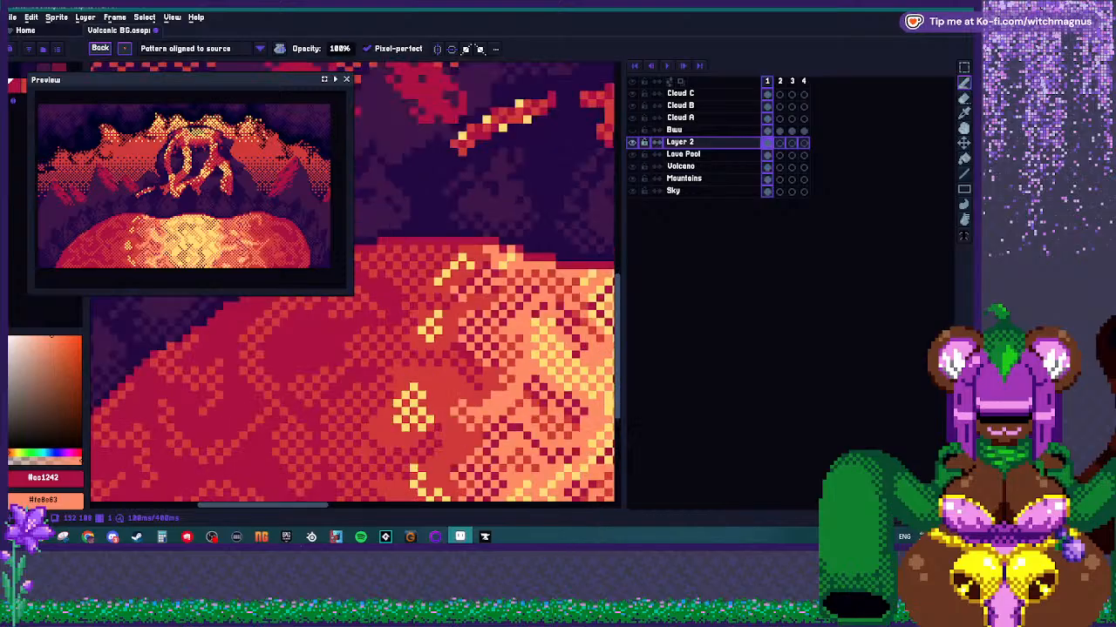
scroll(435, 314, up, 2)
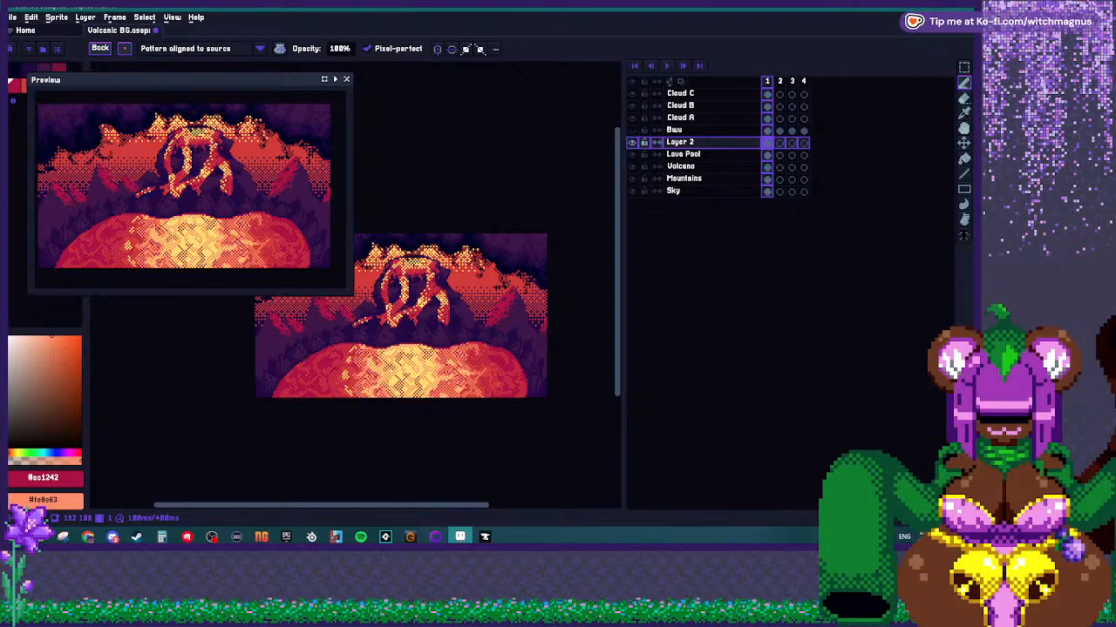
scroll(268, 231, down, 1)
drag(268, 231, 249, 244)
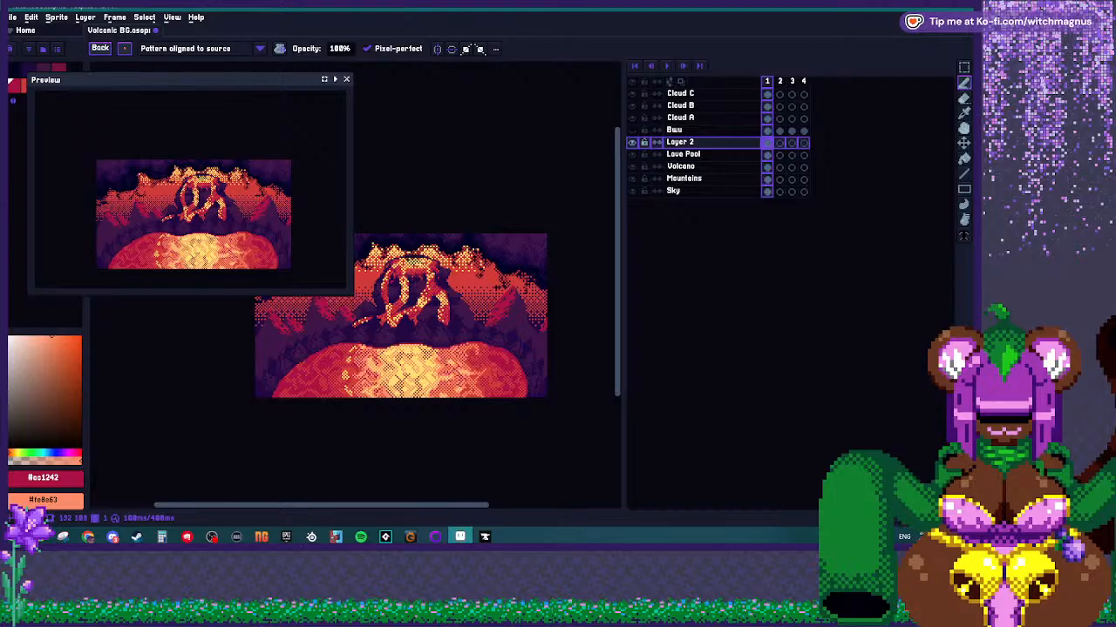
Sample #d23b38 as foreground and #ac1242 as background, and dither the solid crimson patch near the lava pool's upper-right edge.
scroll(523, 379, up, 4)
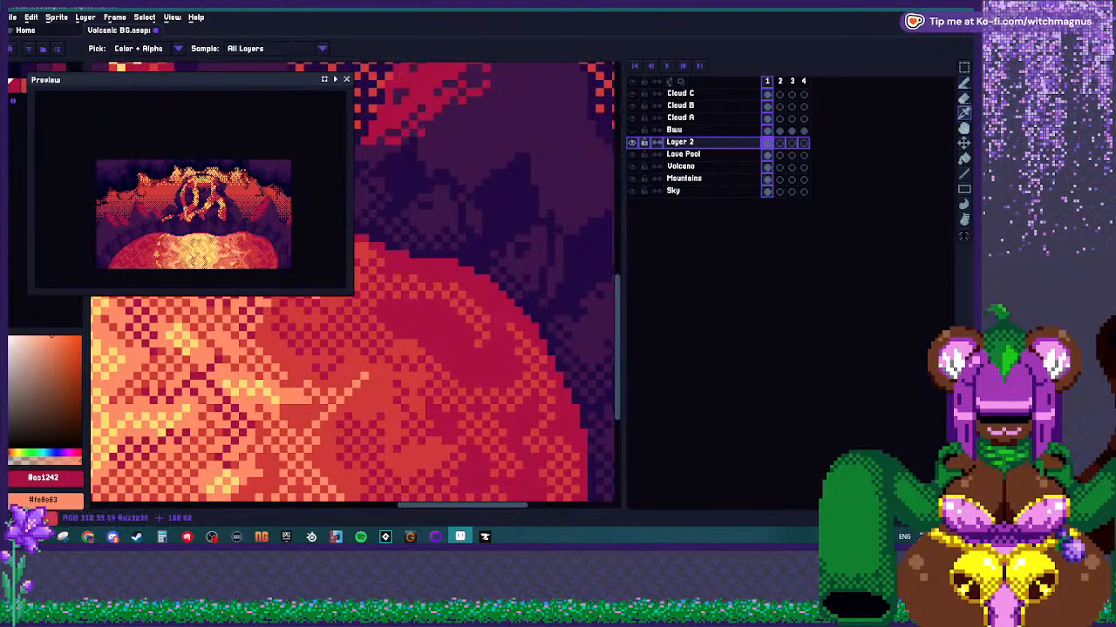
alt+click(446, 319)
alt+right_click(440, 316)
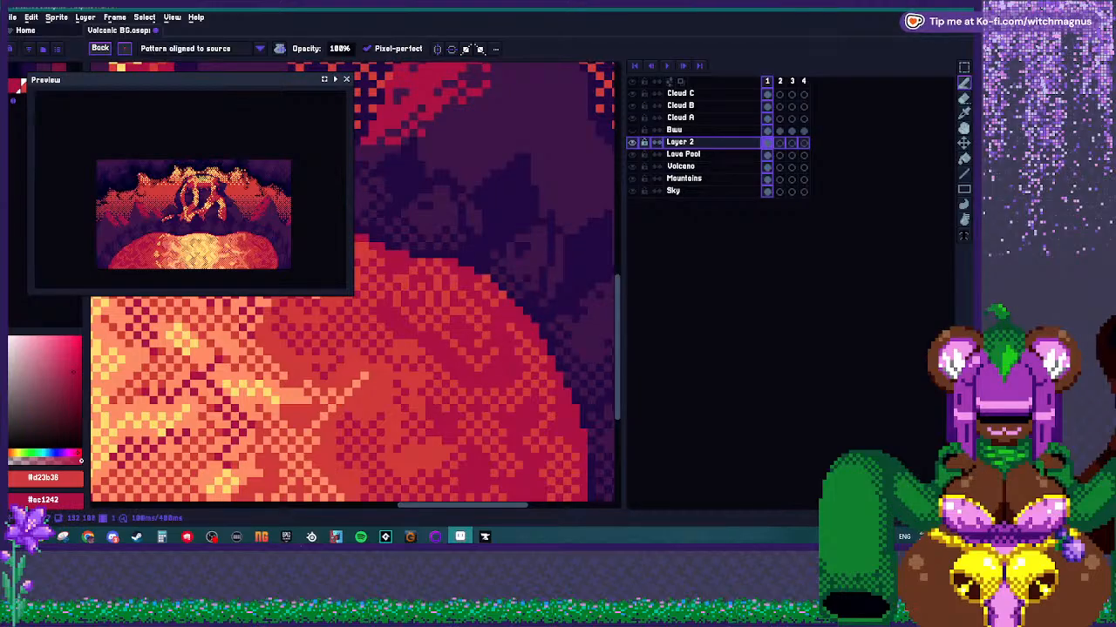
scroll(427, 275, down, 1)
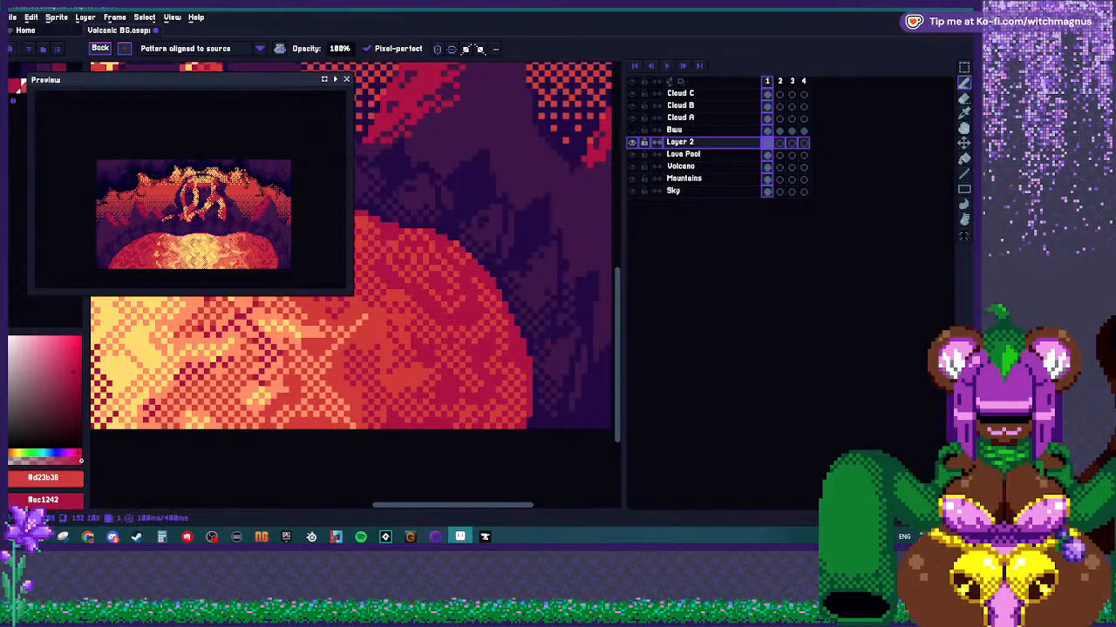
Dither #d23b38 pixels into the solid crimson patch on the lava pool's left slope, and check the whole scene.
scroll(495, 344, down, 2)
scroll(358, 335, up, 3)
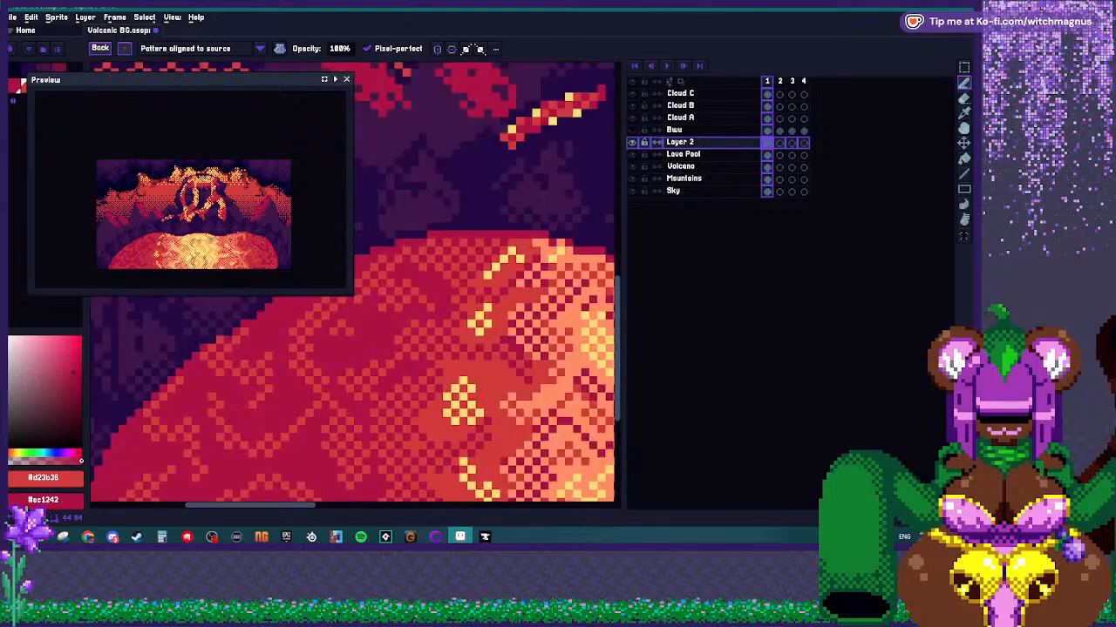
scroll(362, 319, down, 1)
scroll(366, 321, up, 1)
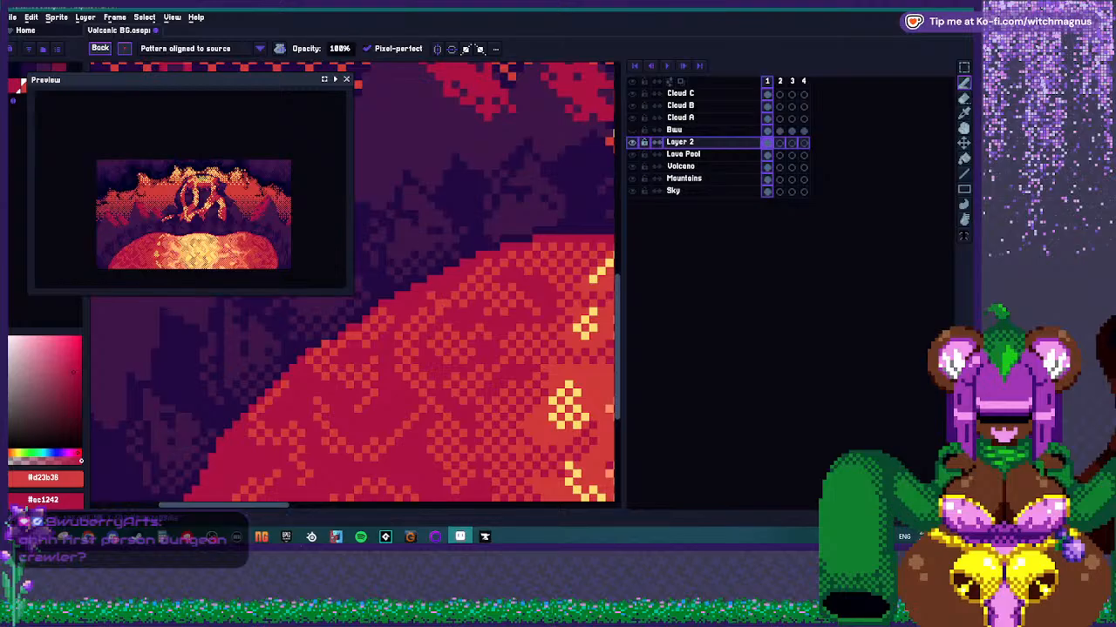
key(minus)
key(minus)
key(plus)
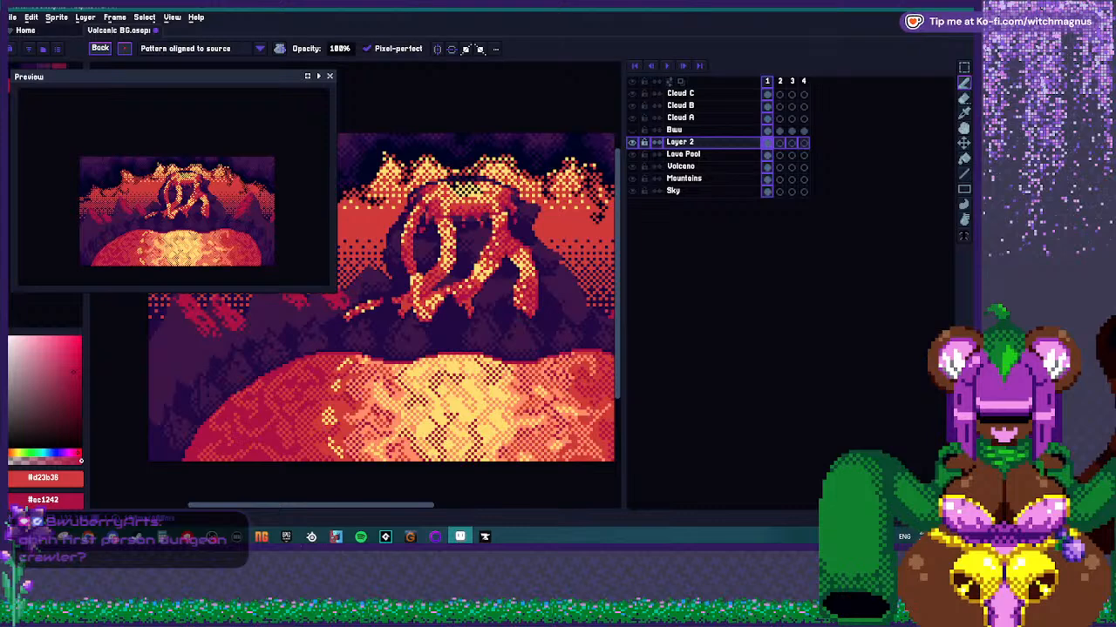
Toggle the Lava Pool layer's visibility to check which part of the artwork it holds.
scroll(322, 262, up, 3)
scroll(323, 261, down, 2)
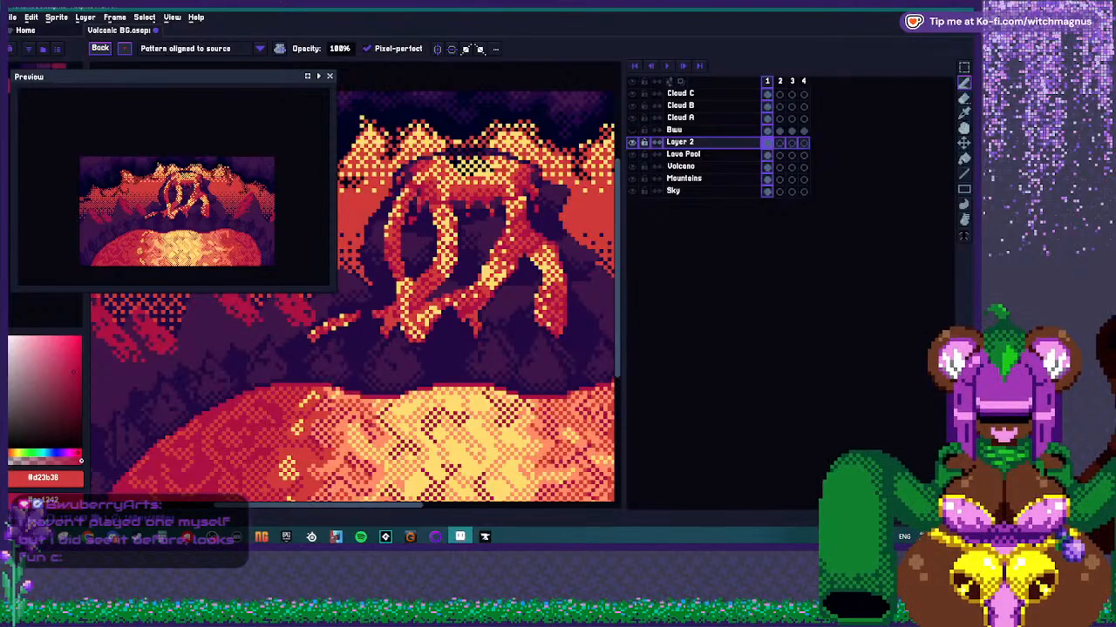
scroll(296, 328, up, 2)
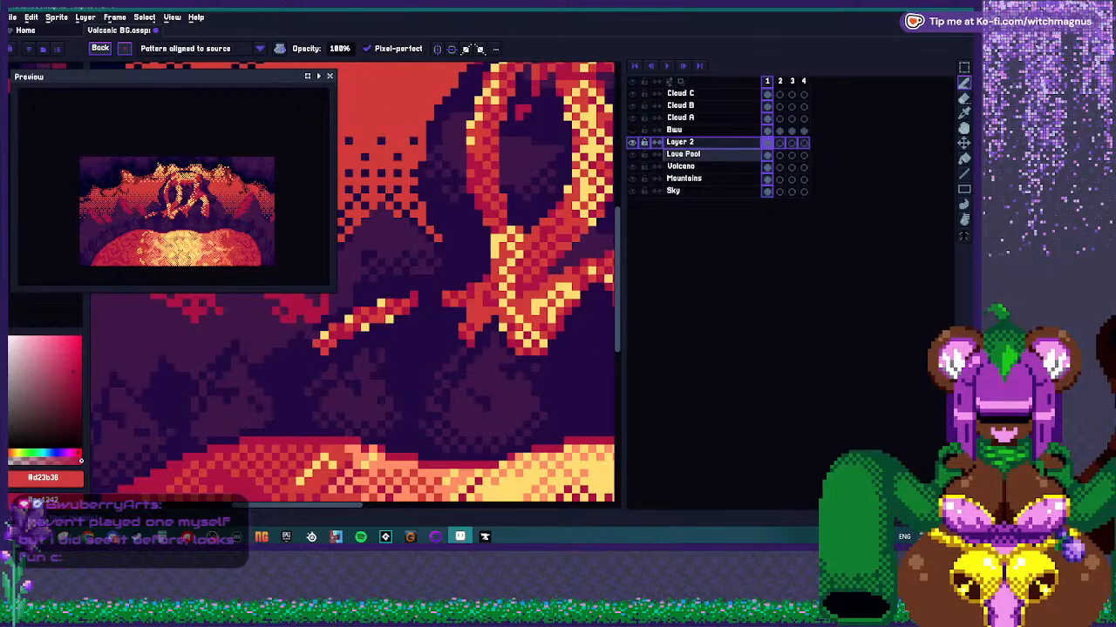
click(633, 154)
click(633, 154)
click(633, 154)
click(633, 154)
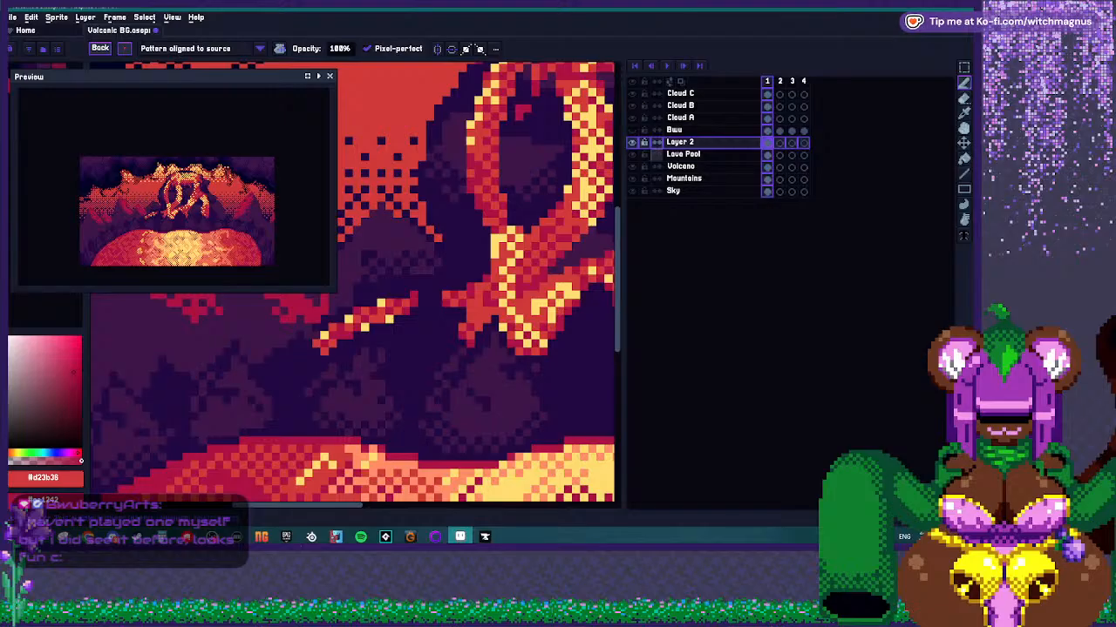
Make the Volcano layer active and ready the Pencil tool at the small detached lava trickle beside the volcano's base.
click(682, 166)
scroll(331, 331, up, 3)
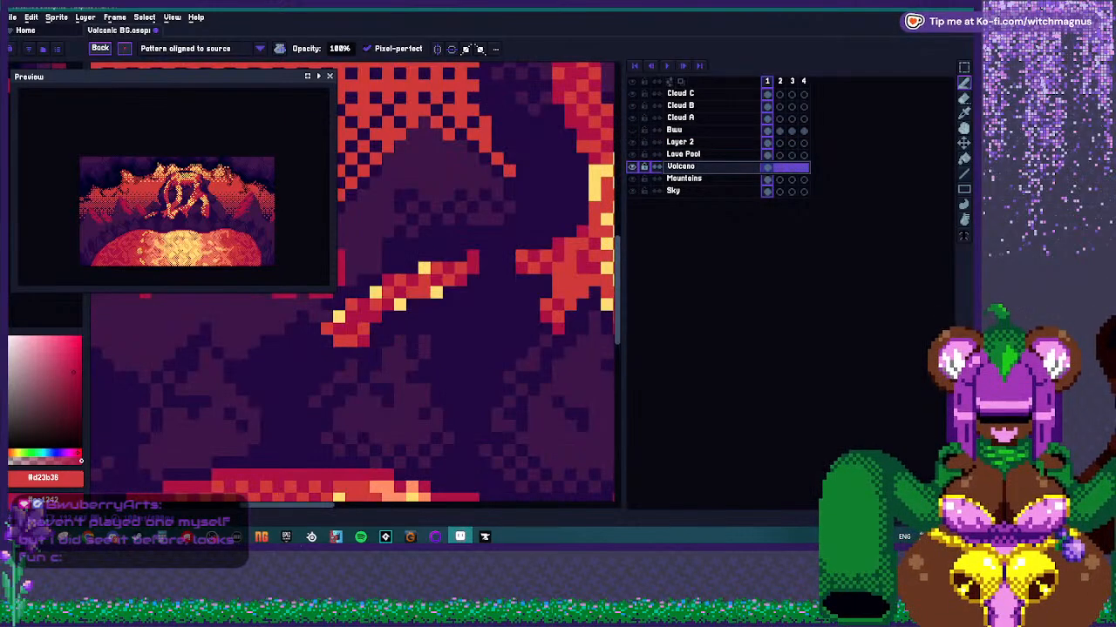
key(i)
key(b)
scroll(340, 318, down, 3)
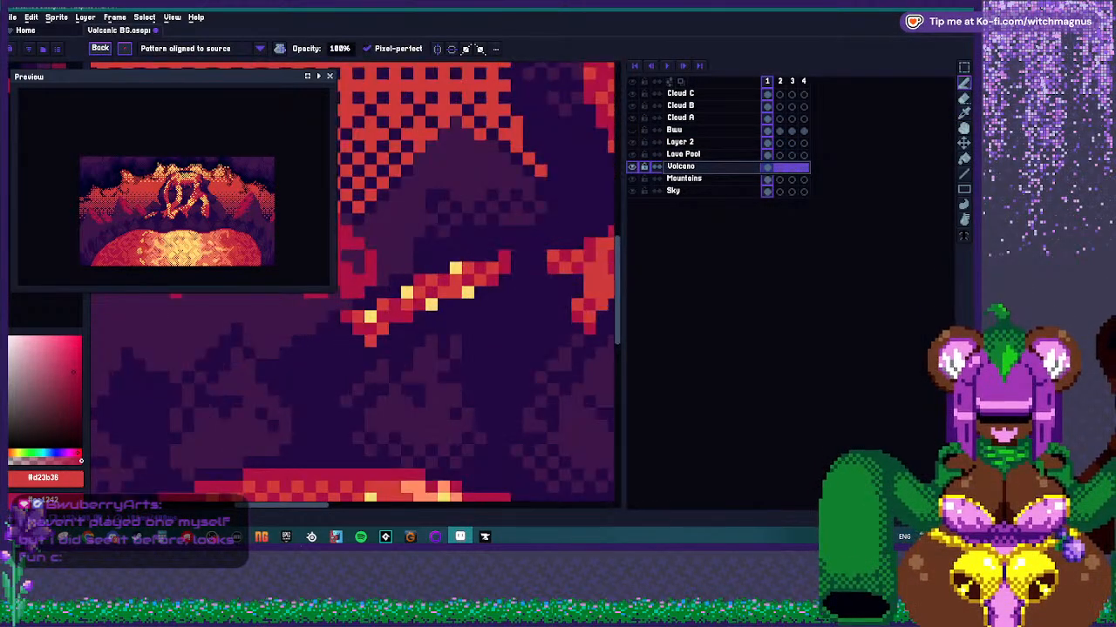
Examine the volcano's lava streams, crater rim and detached trickle up close and against the whole scene.
scroll(340, 318, up, 4)
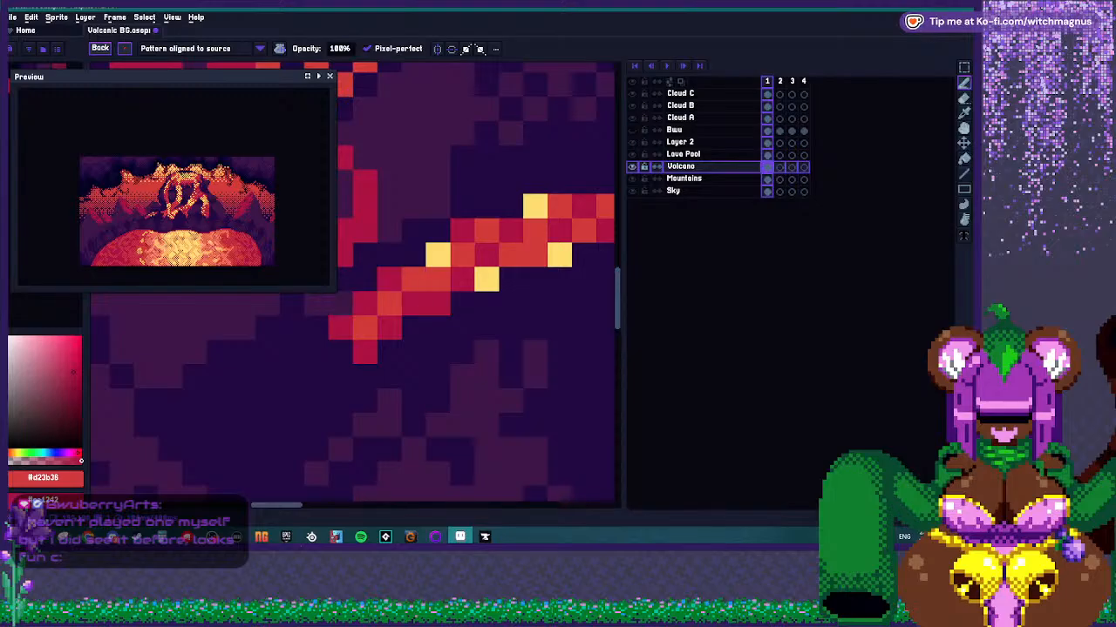
scroll(340, 318, down, 4)
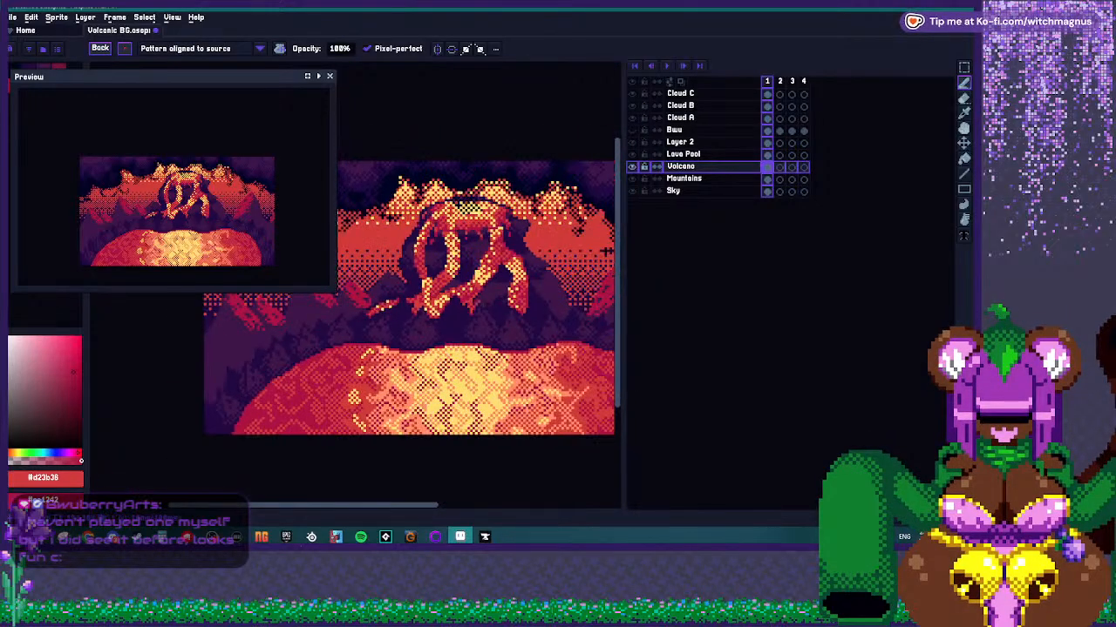
scroll(340, 319, up, 3)
scroll(349, 314, up, 1)
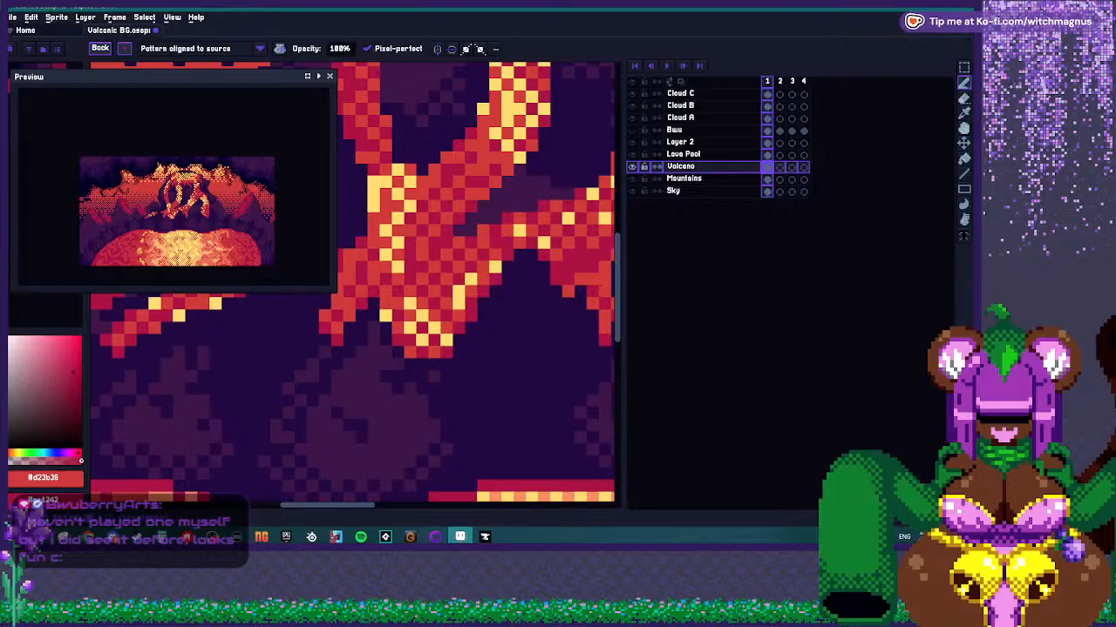
scroll(447, 285, down, 3)
scroll(470, 278, up, 4)
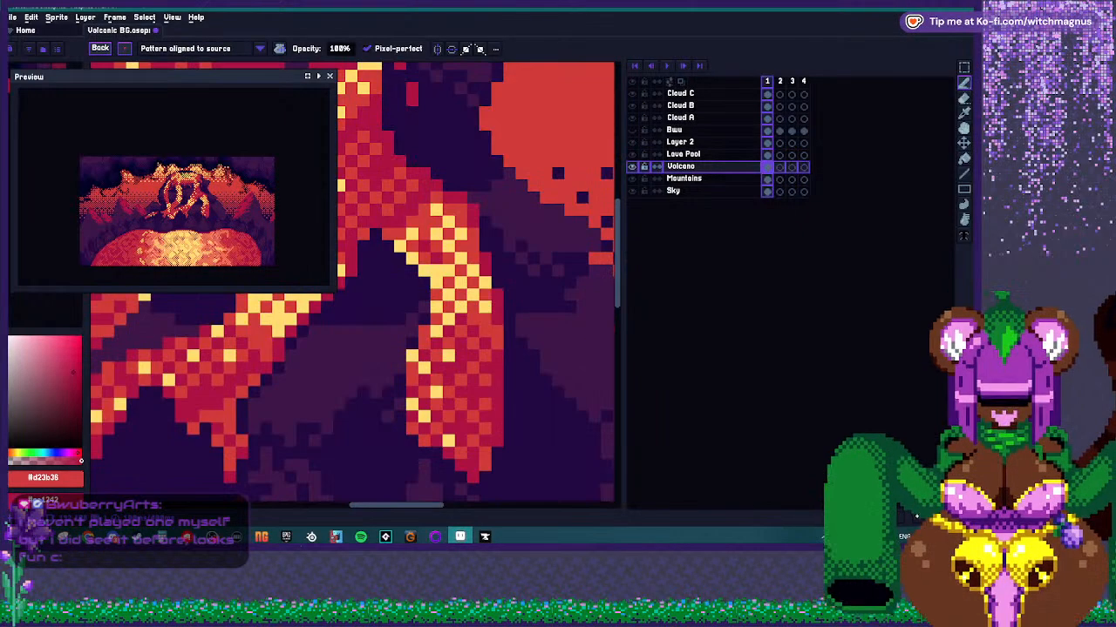
scroll(356, 285, down, 3)
scroll(356, 285, up, 4)
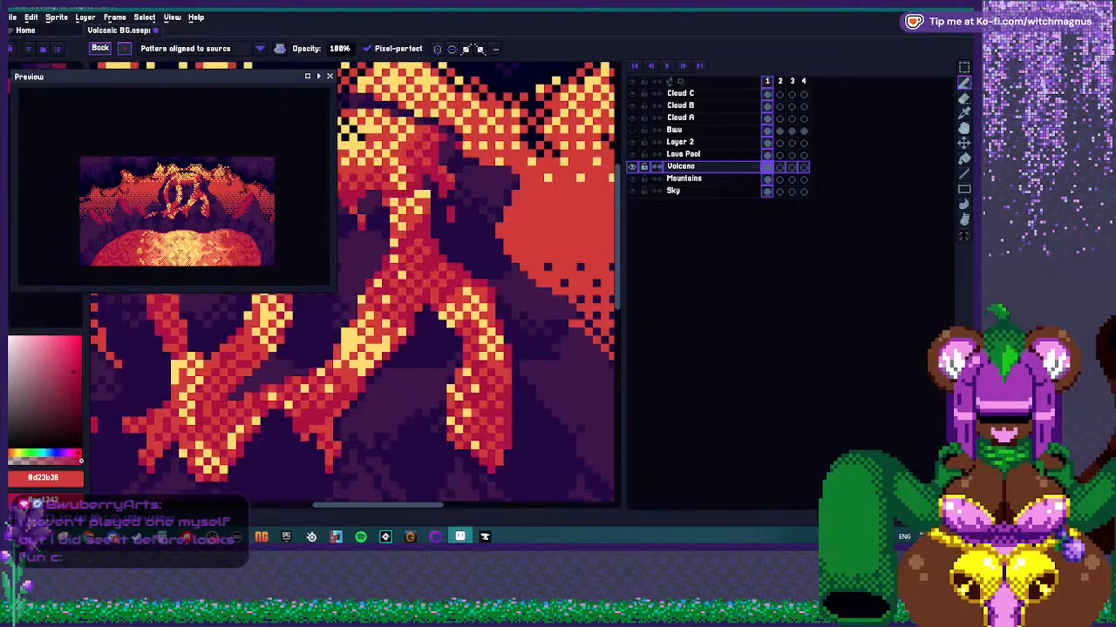
scroll(475, 292, down, 3)
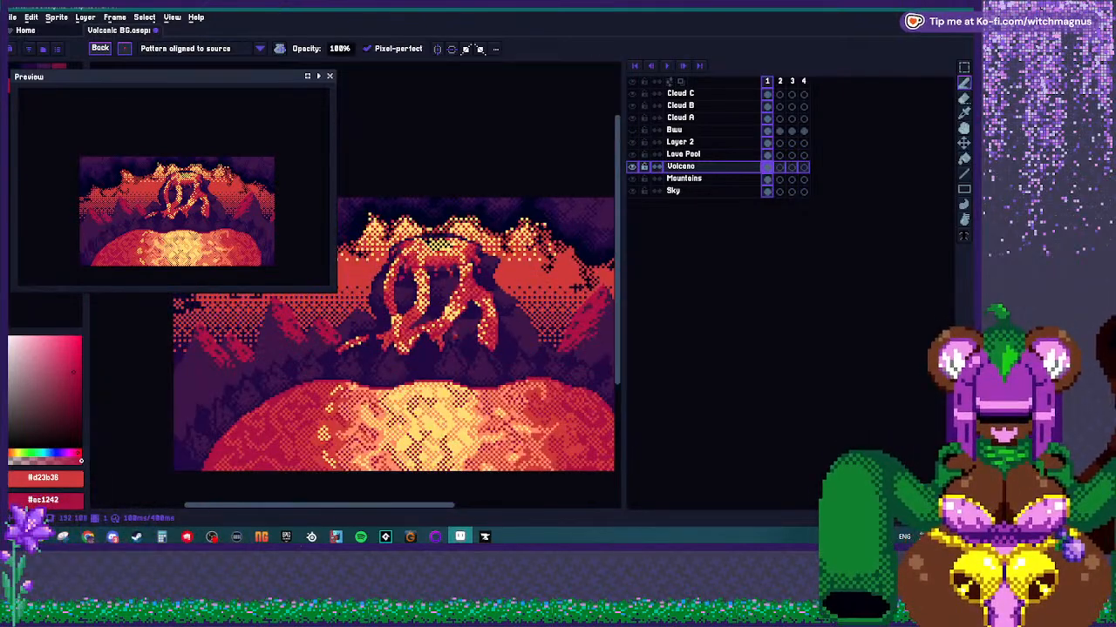
scroll(427, 322, up, 4)
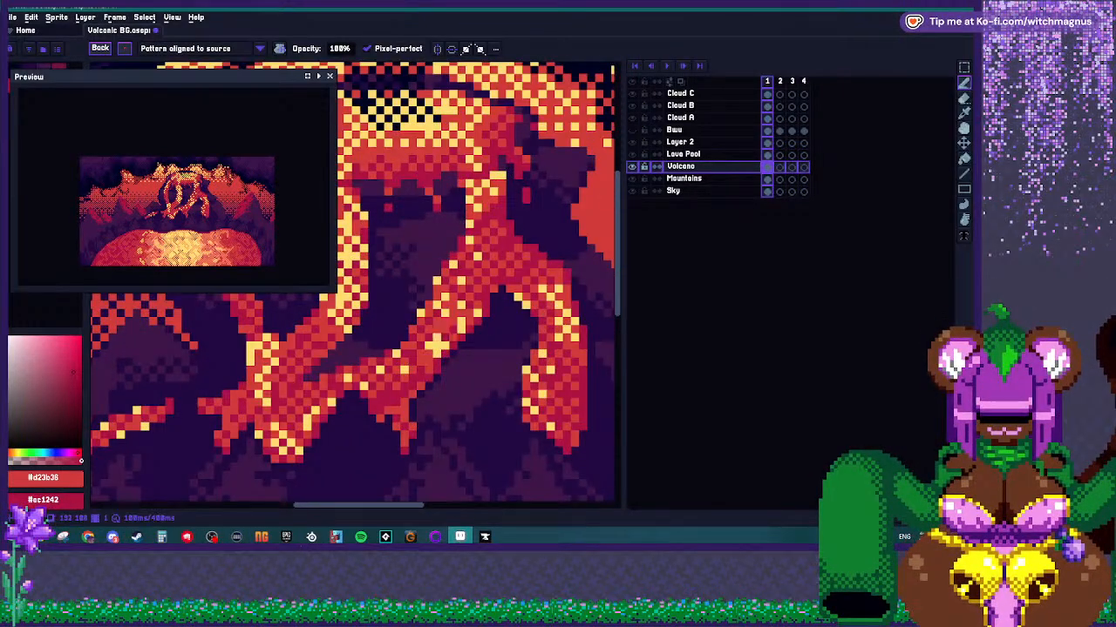
scroll(444, 335, down, 3)
scroll(436, 340, up, 4)
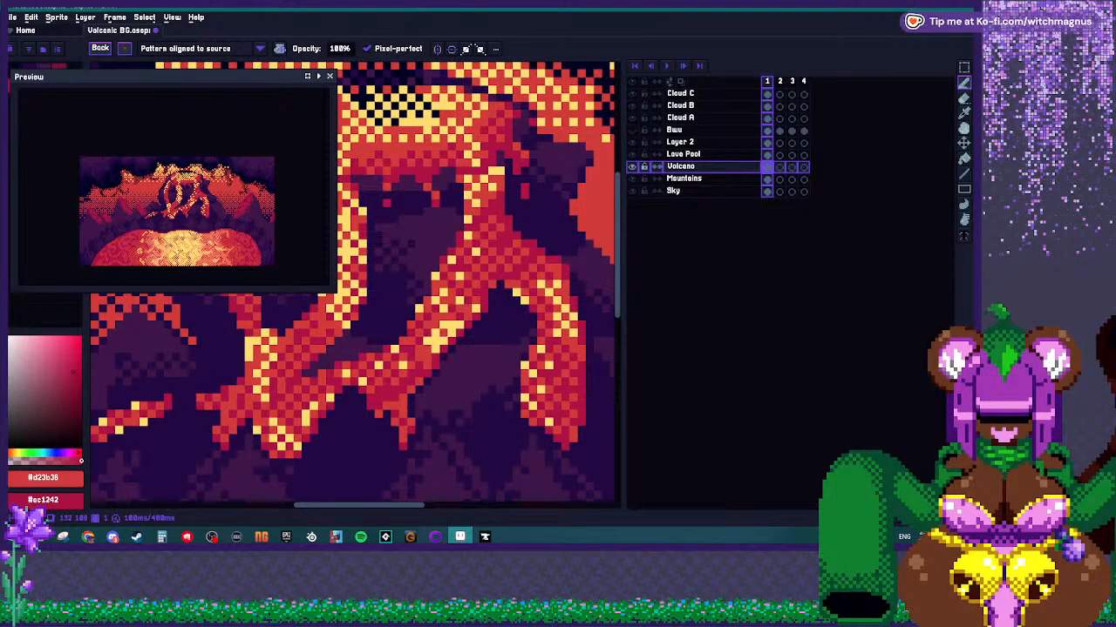
scroll(455, 311, down, 3)
scroll(400, 296, up, 4)
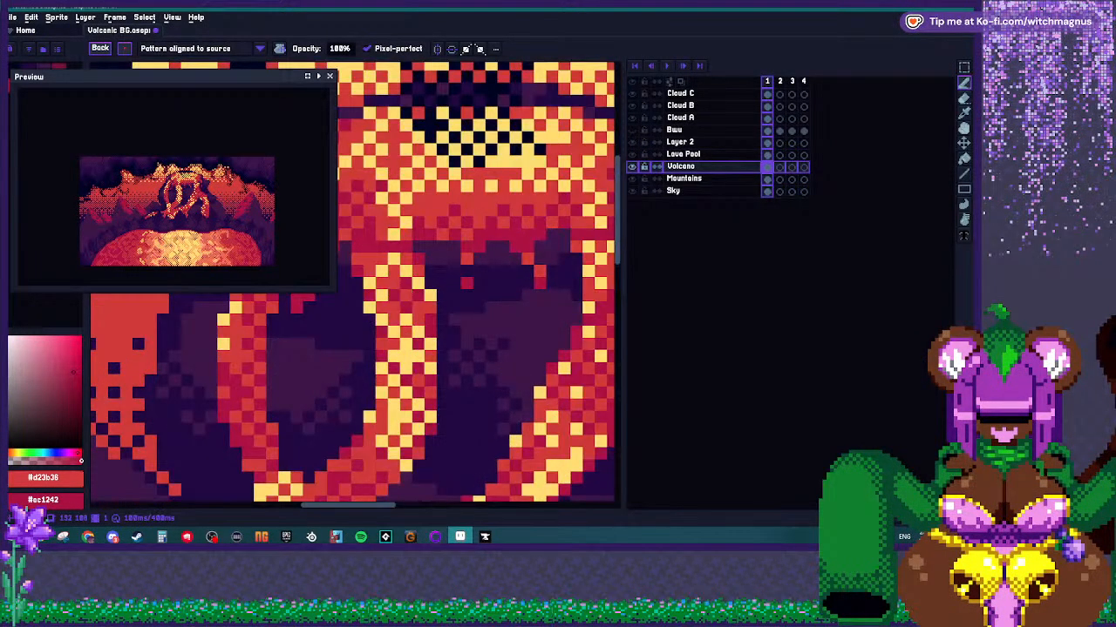
scroll(406, 392, down, 3)
scroll(406, 392, up, 3)
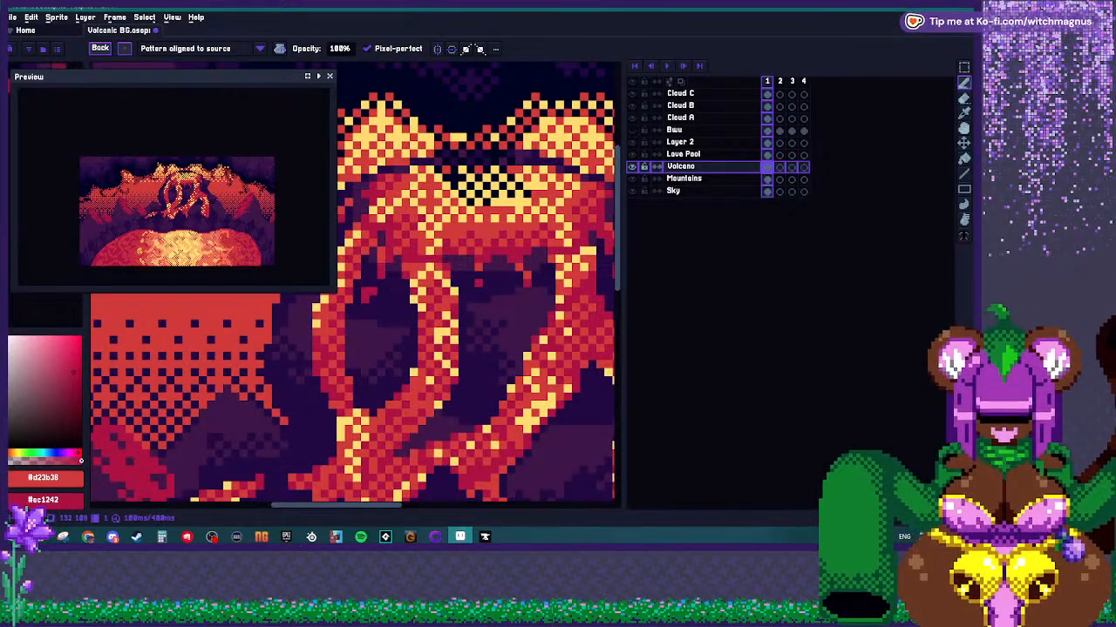
scroll(406, 393, down, 3)
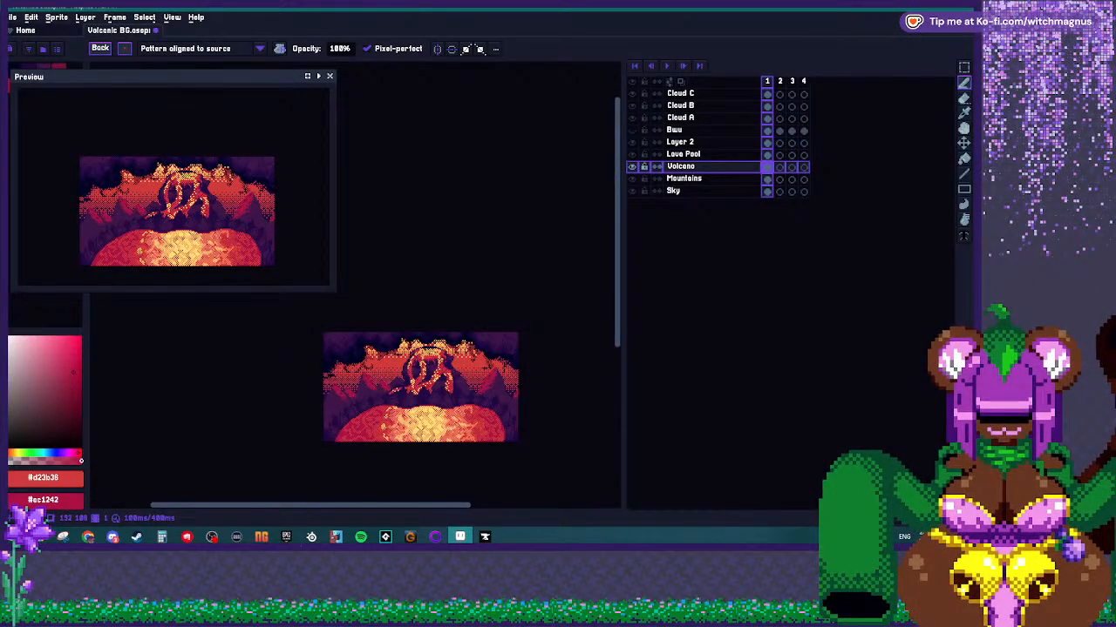
scroll(406, 392, up, 4)
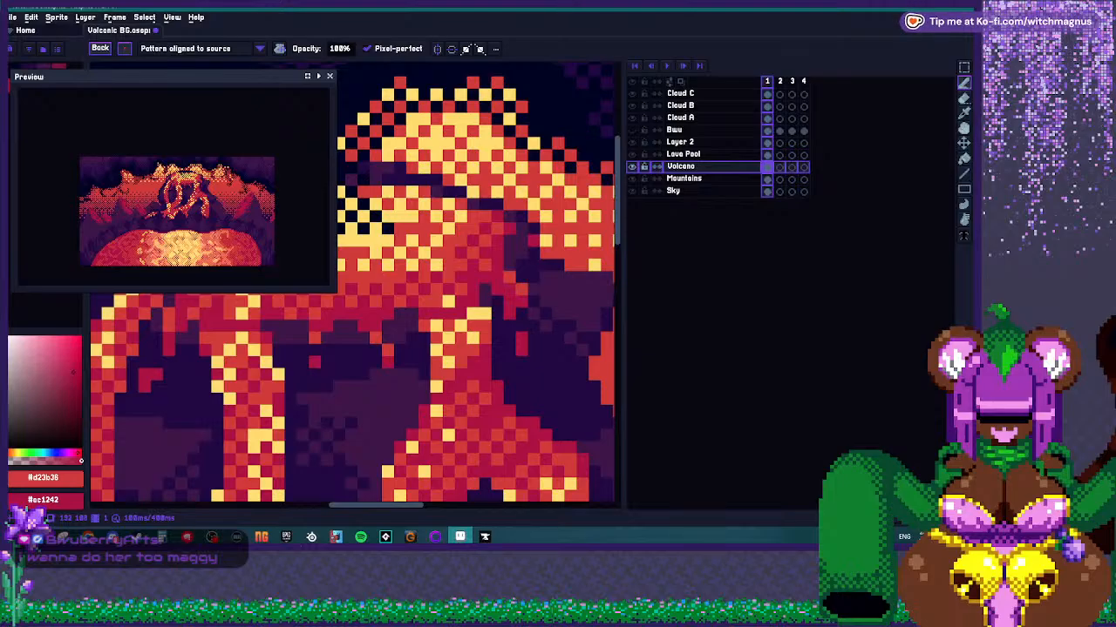
scroll(430, 178, down, 3)
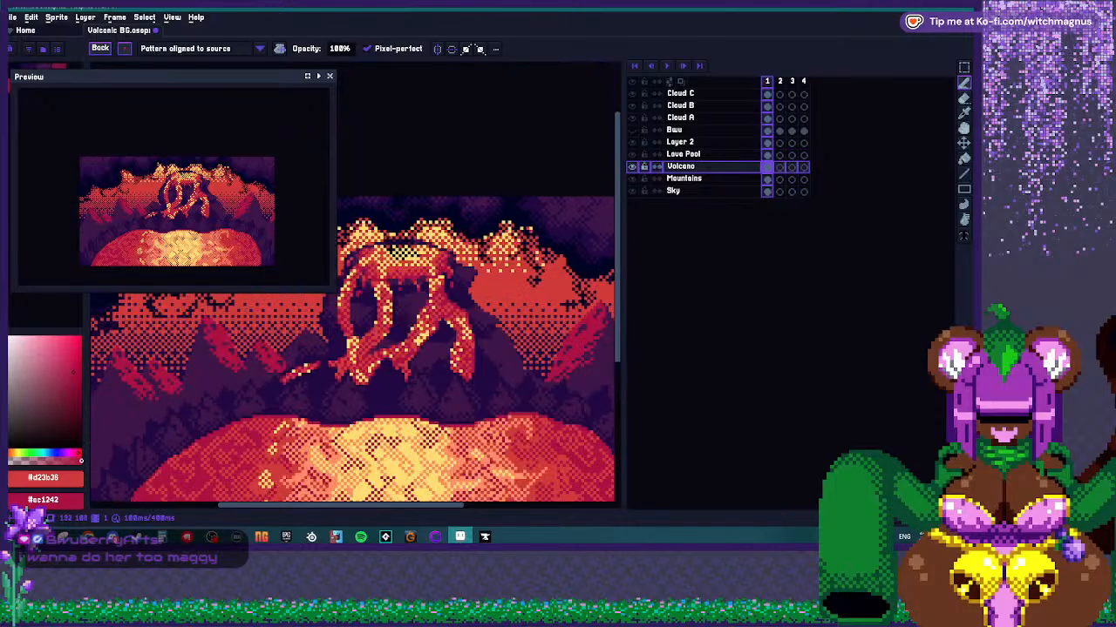
scroll(373, 366, up, 3)
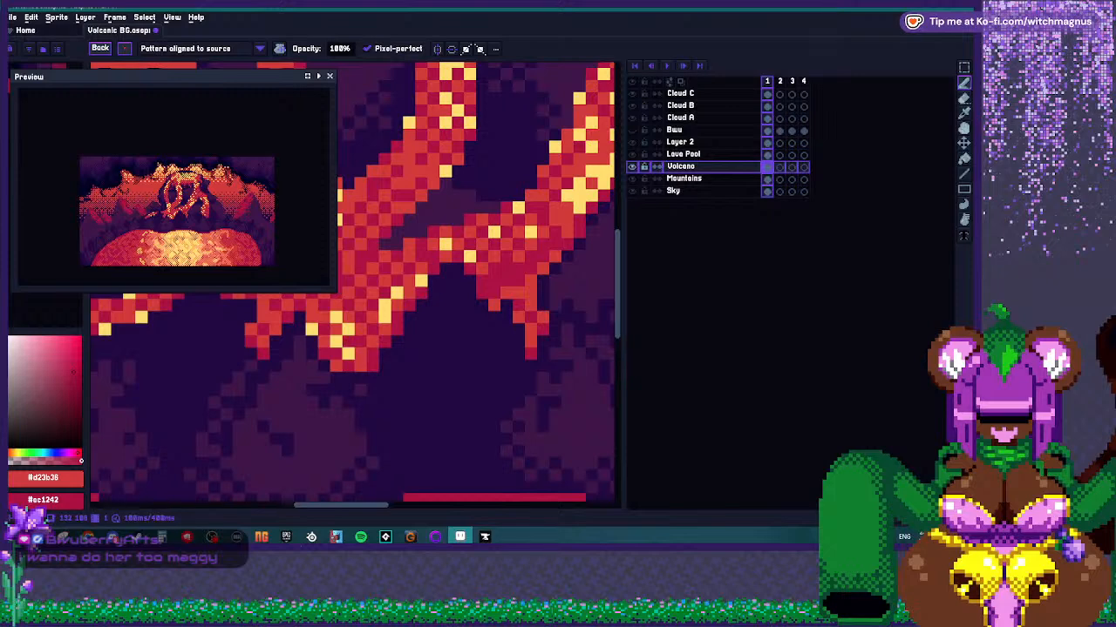
scroll(312, 330, down, 3)
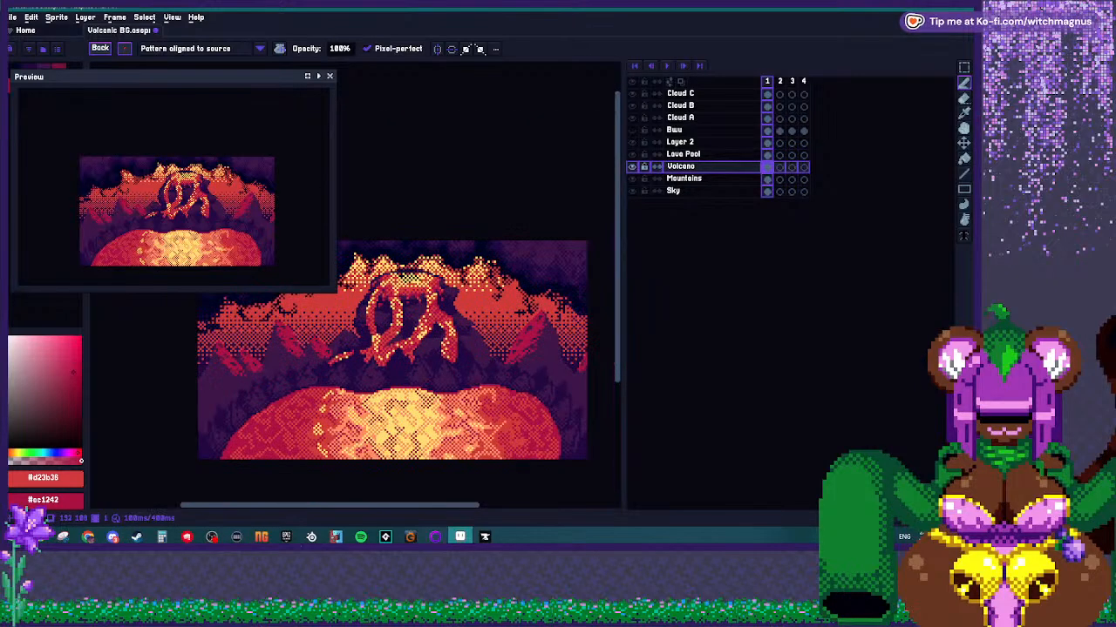
scroll(375, 336, up, 4)
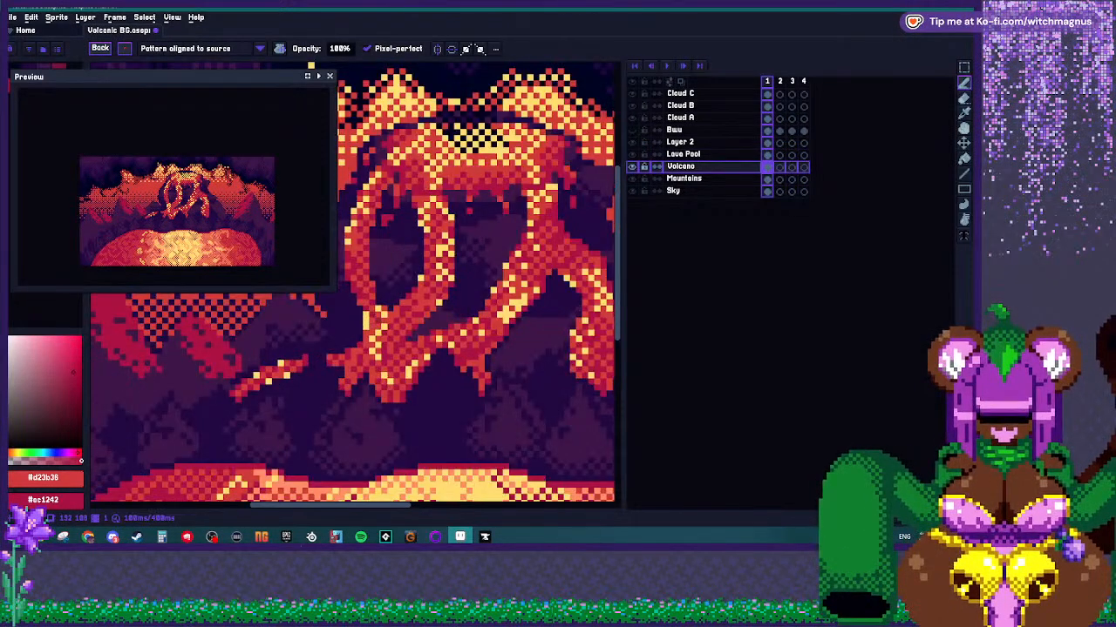
scroll(558, 297, down, 4)
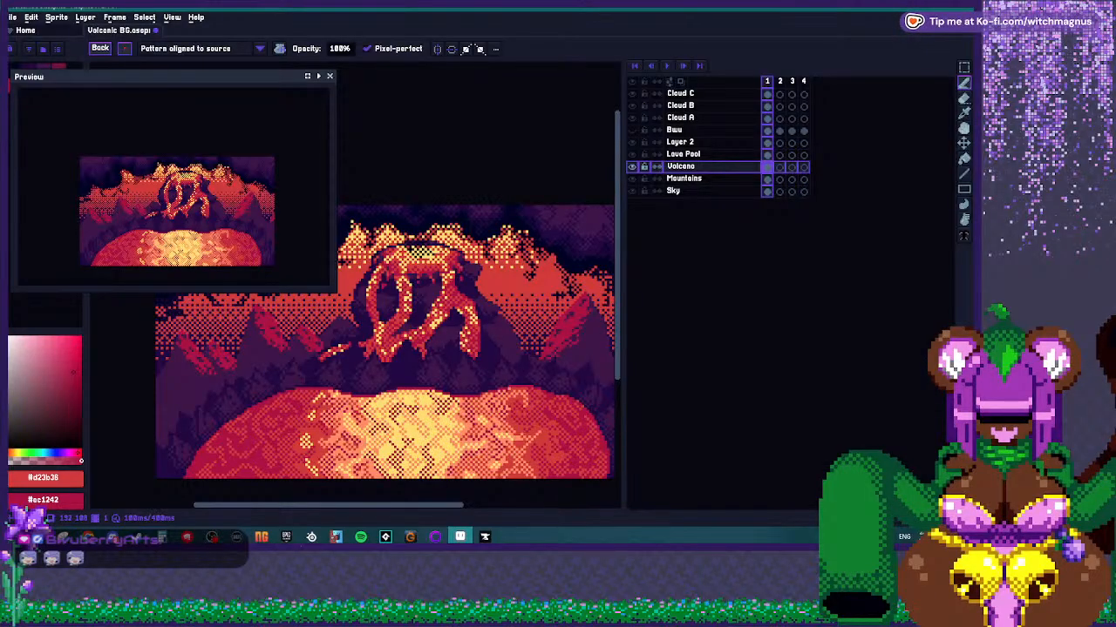
scroll(422, 312, up, 3)
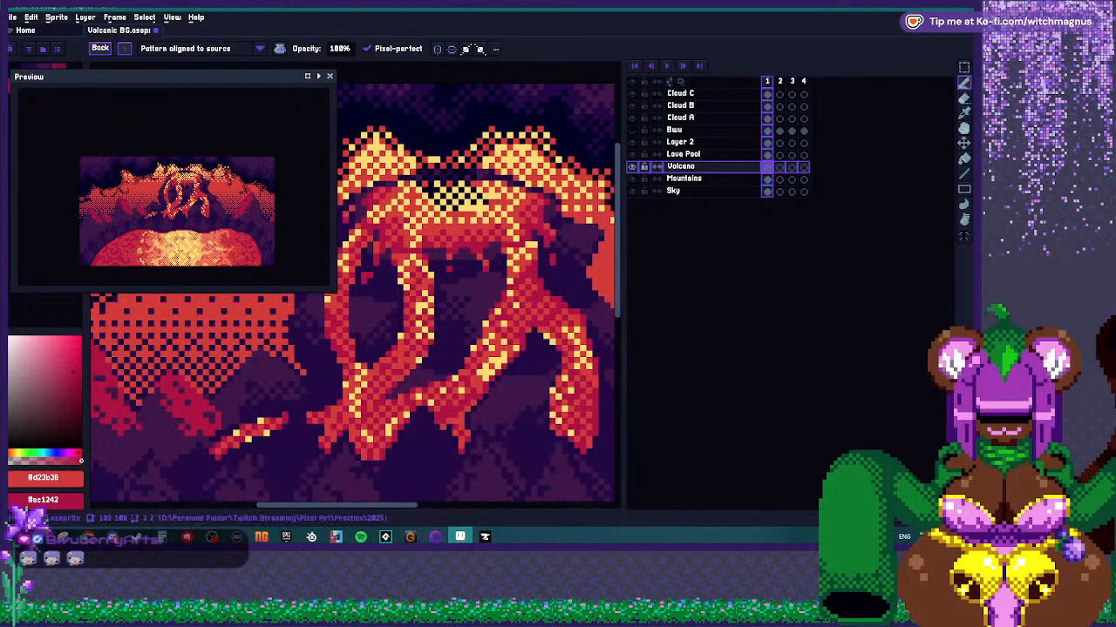
Switch from the custom pattern brush back to the standard 1 px brush.
click(100, 47)
scroll(380, 266, down, 3)
scroll(396, 282, up, 3)
scroll(394, 278, up, 2)
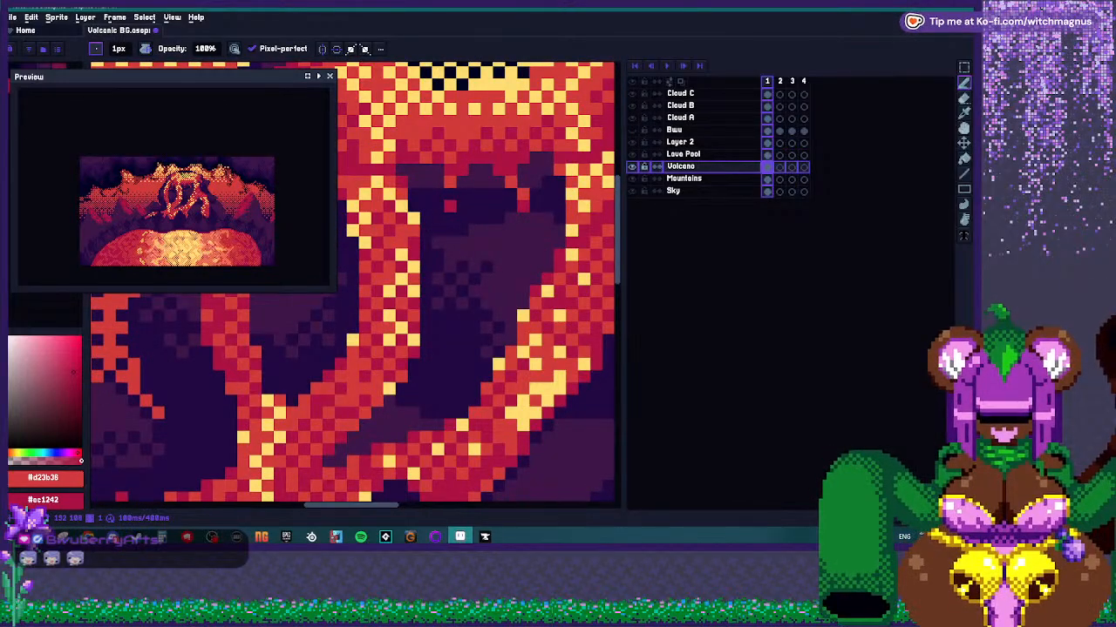
Inspect the volcano's lava streams at close range and full-scene scale, with the artwork enlarged in the Preview window.
scroll(394, 280, down, 1)
scroll(575, 277, down, 3)
scroll(384, 258, up, 3)
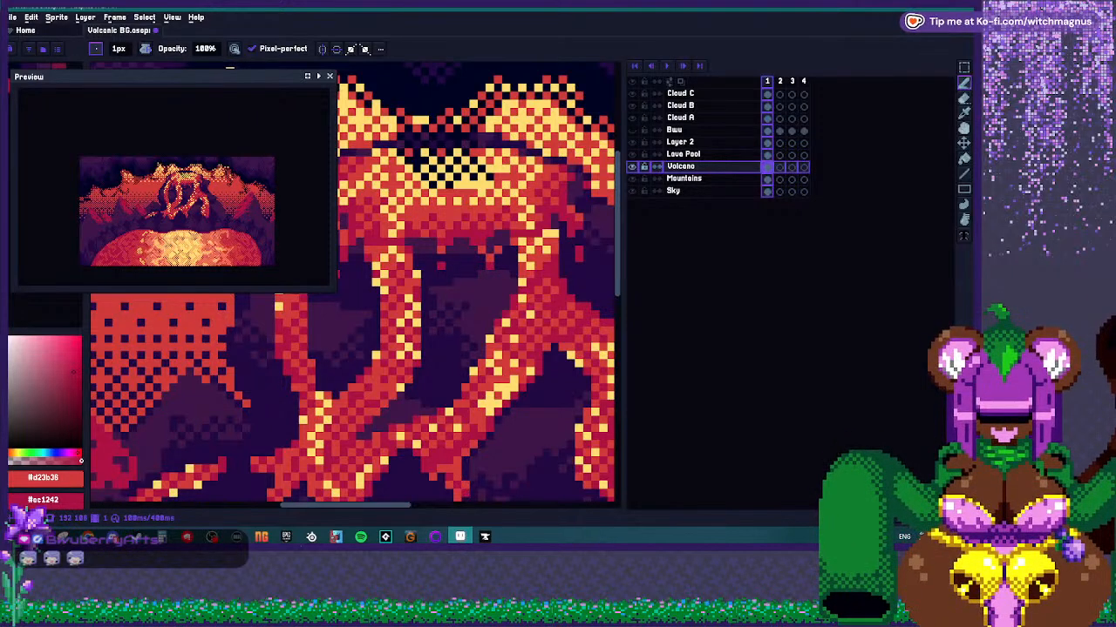
scroll(462, 257, down, 3)
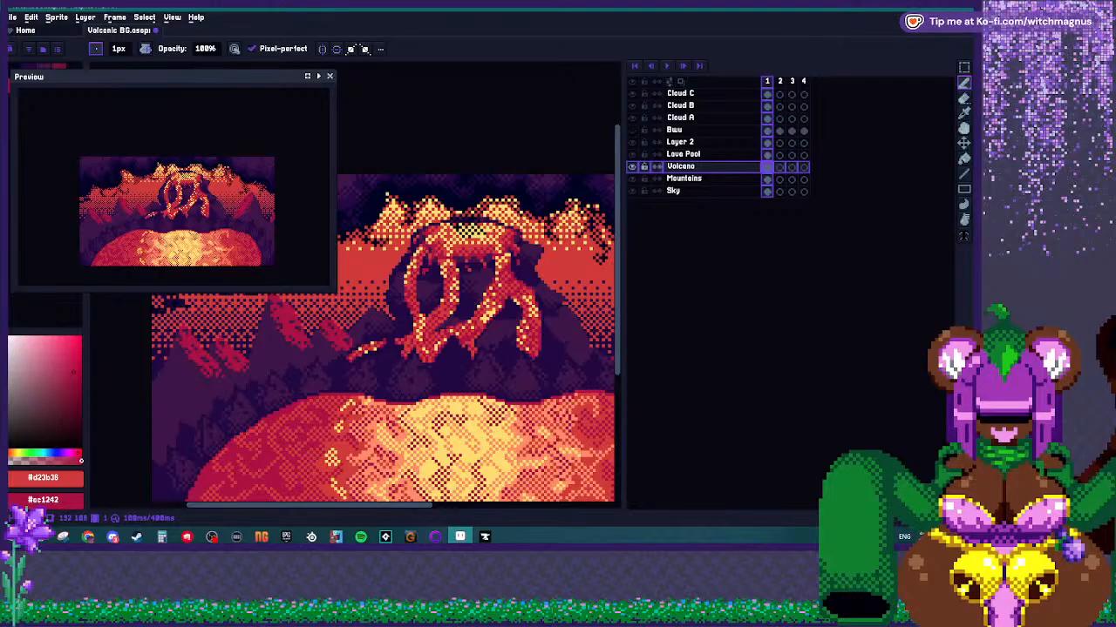
scroll(601, 255, up, 3)
scroll(589, 284, down, 2)
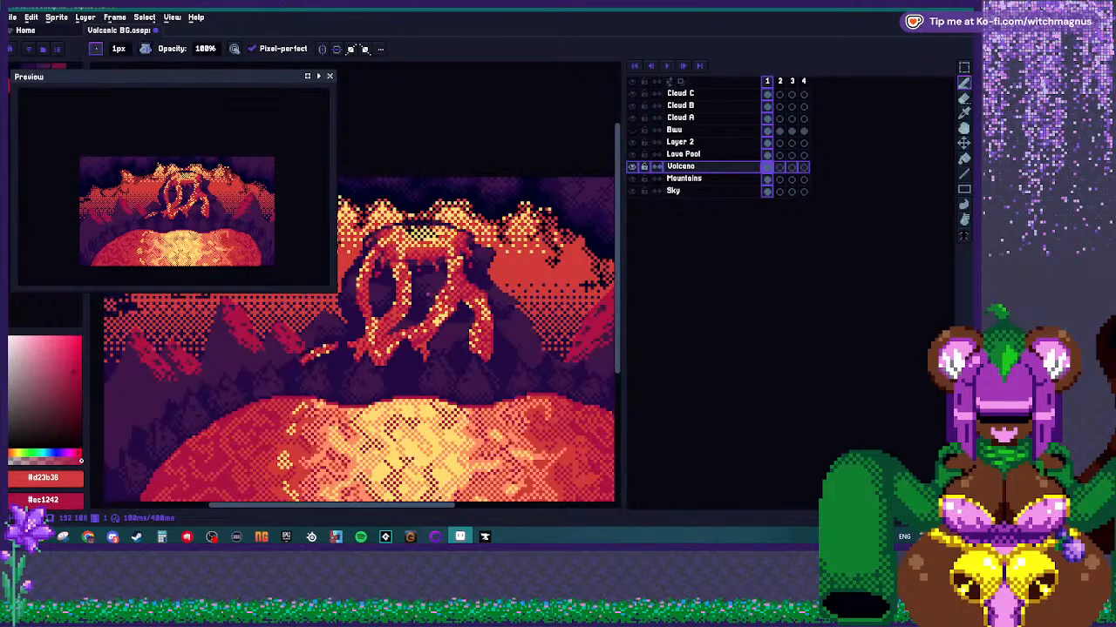
scroll(590, 283, up, 1)
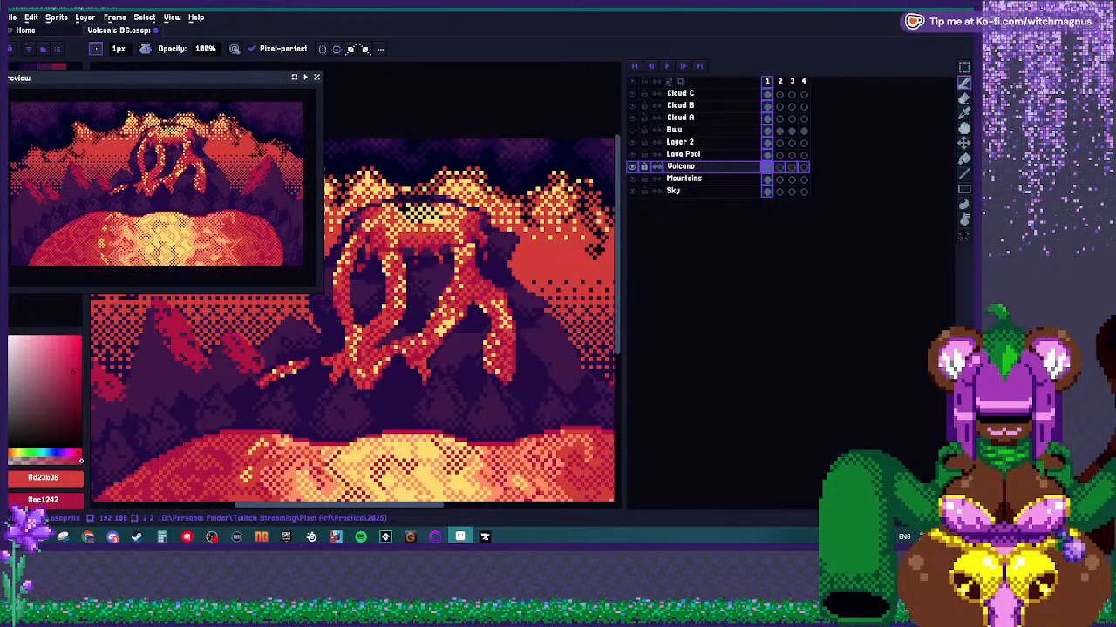
scroll(444, 284, down, 4)
scroll(444, 291, up, 8)
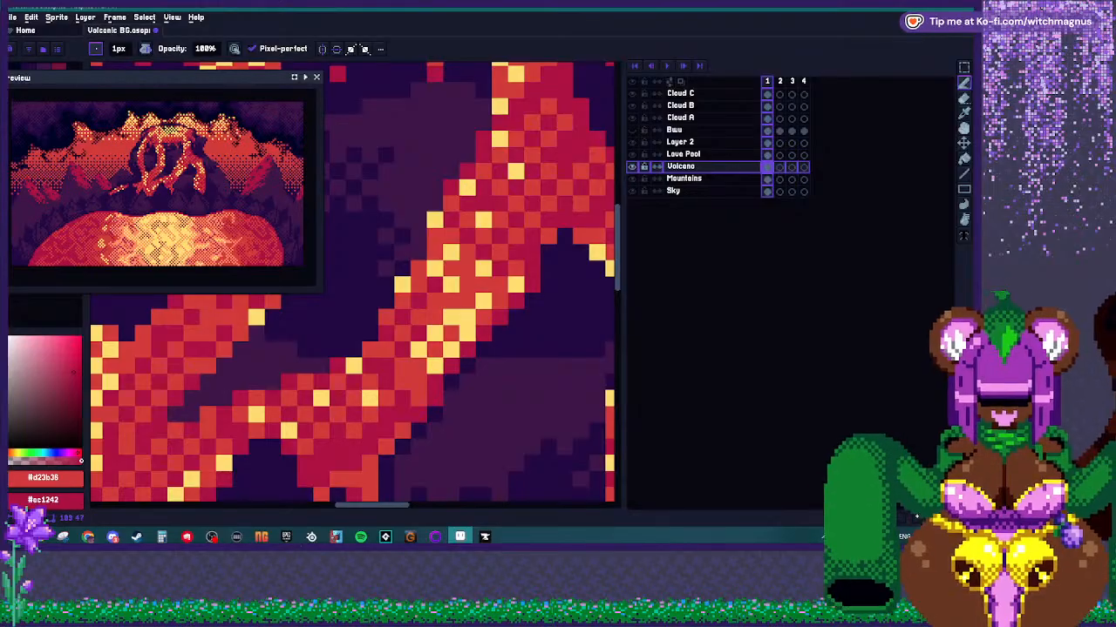
scroll(355, 285, down, 5)
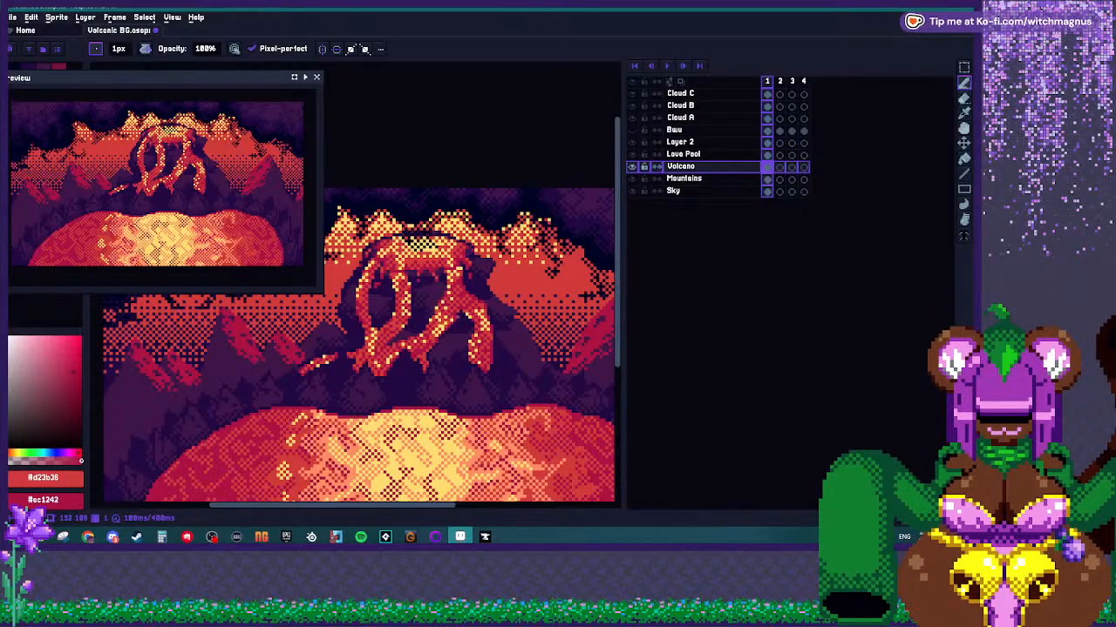
scroll(447, 305, up, 1)
scroll(356, 305, down, 2)
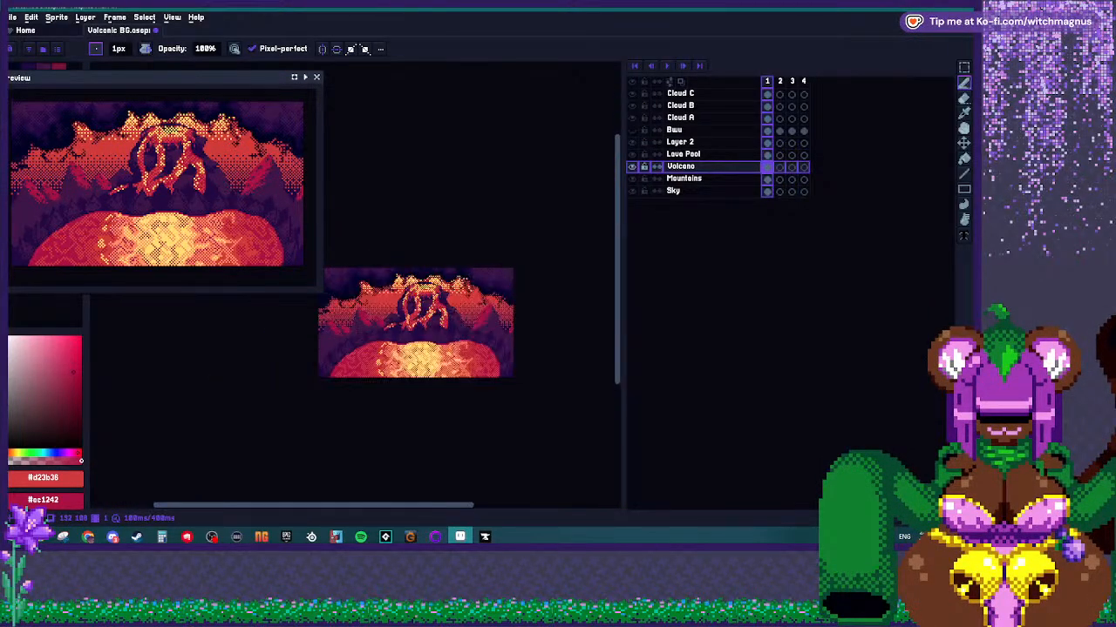
Sample the dark purple #210743 and paint over the left edge of the middle lava stream below the crater to thin it.
scroll(383, 296, up, 5)
key(i)
alt+click(353, 296)
drag(385, 285, 386, 366)
drag(370, 235, 369, 255)
click(386, 269)
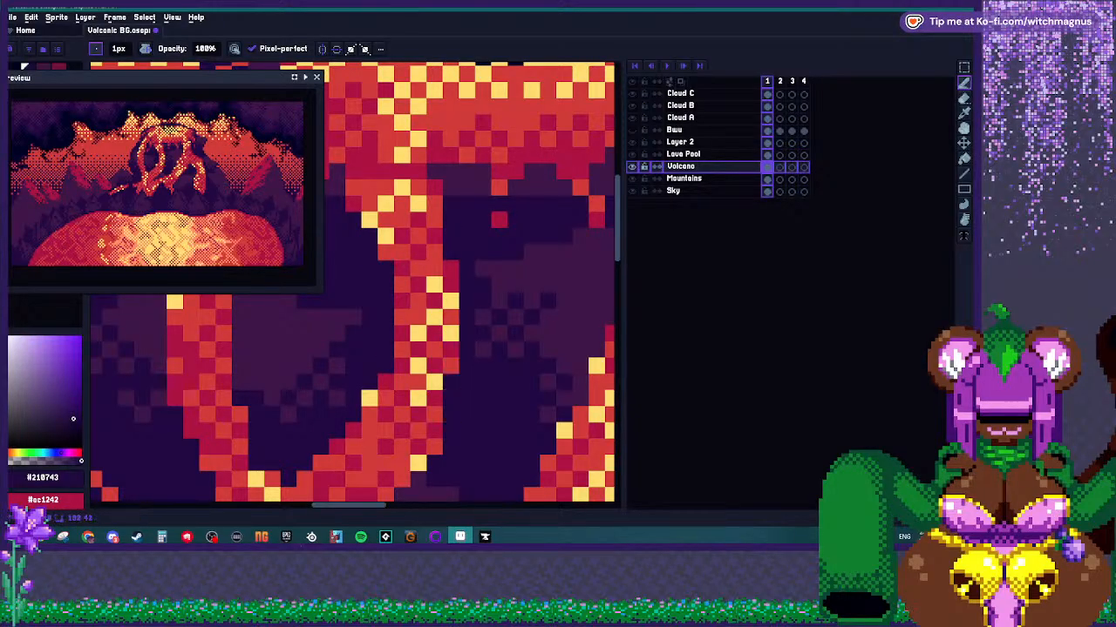
Examine the middle lava stream, its junction with the left stream and the right stream's fork, sampling the crimson #ac1242.
scroll(451, 350, down, 2)
scroll(448, 388, up, 2)
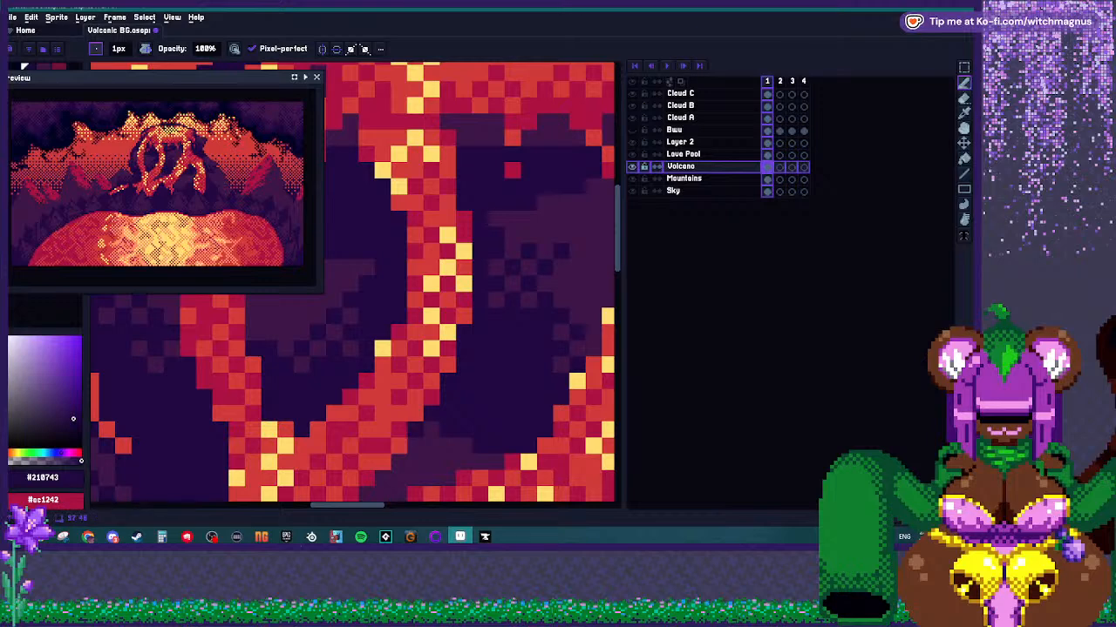
scroll(415, 364, down, 2)
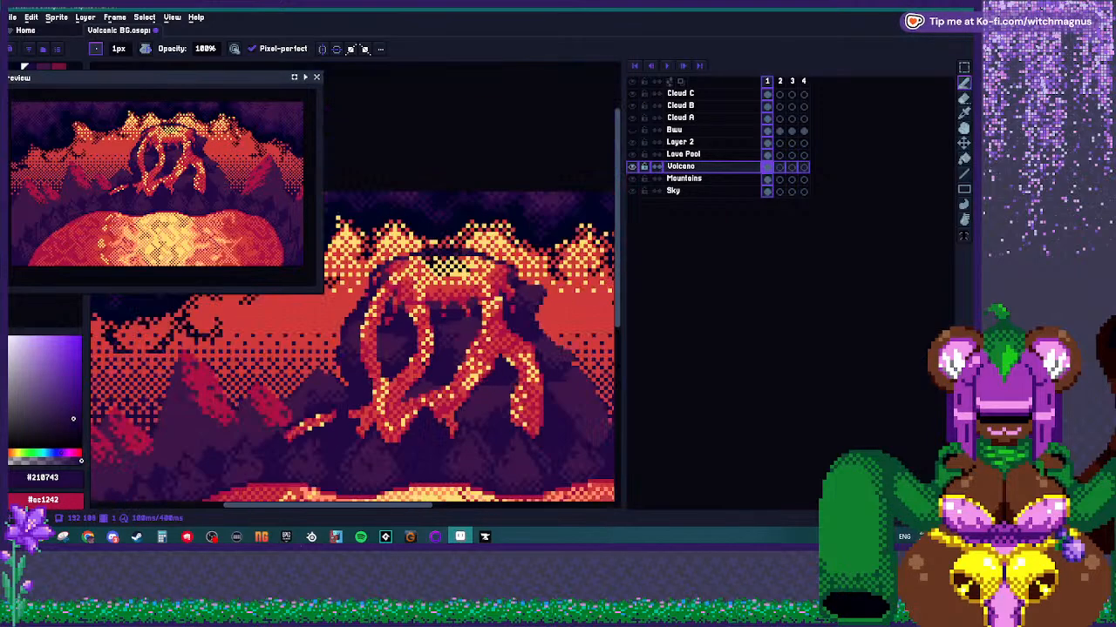
scroll(431, 362, up, 2)
scroll(440, 342, down, 2)
scroll(427, 331, up, 2)
alt+click(413, 319)
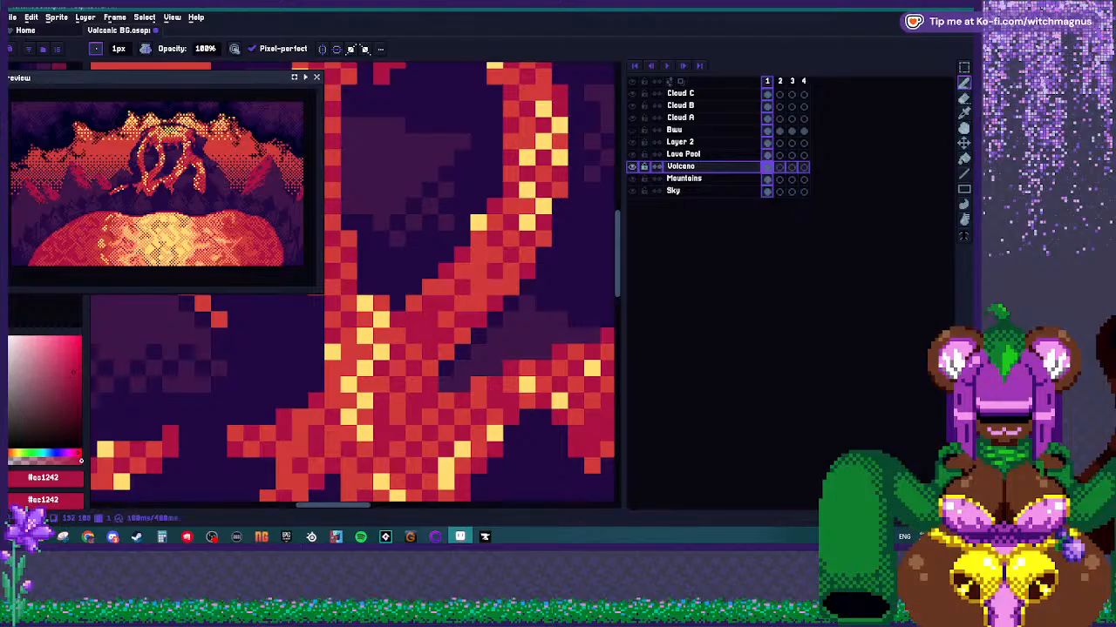
scroll(431, 336, down, 3)
scroll(421, 324, up, 3)
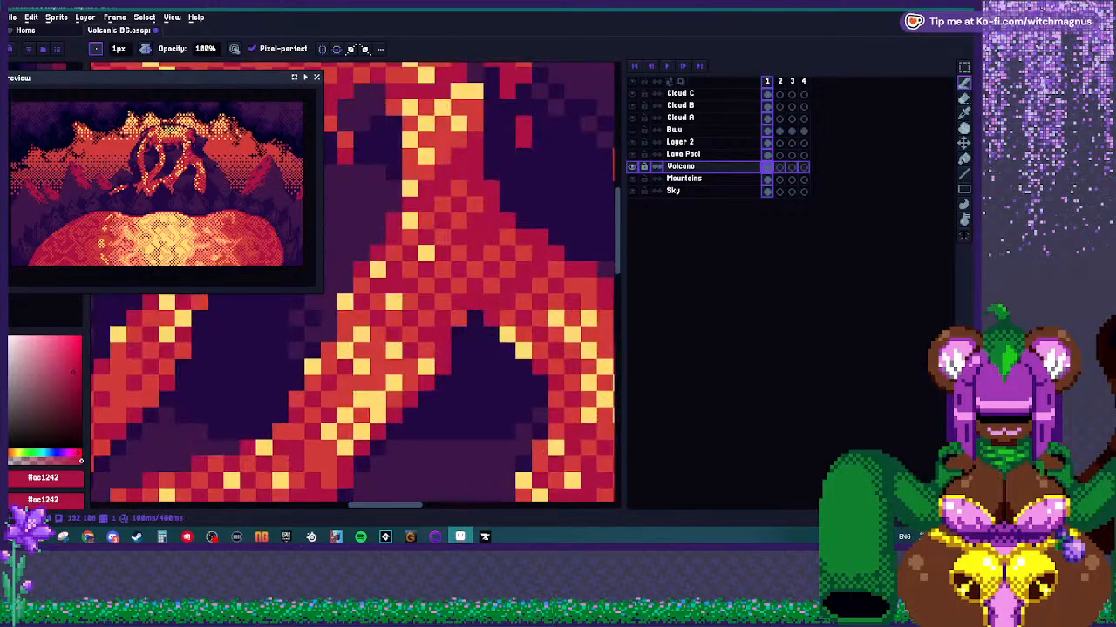
Sample the dark purple #210743 and trim the edges of the right stream's left branch just below the fork, undoing stray pixels.
alt+click(421, 325)
click(443, 360)
click(426, 384)
click(409, 399)
key(ctrl+z)
click(346, 303)
click(362, 286)
mouse_move(362, 286)
mouse_down()
mouse_move(361, 254)
mouse_move(377, 253)
mouse_up()
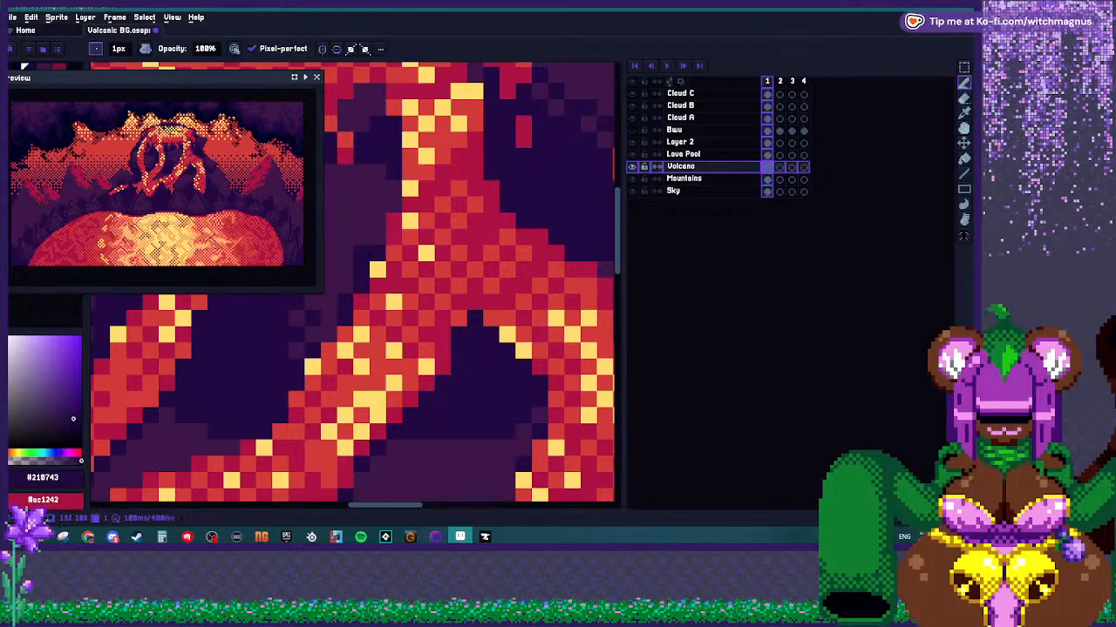
key(ctrl+z)
Narrow the neck of the right lava stream between crater and fork by painting dark purple pixels along its edges.
scroll(410, 218, down, 1)
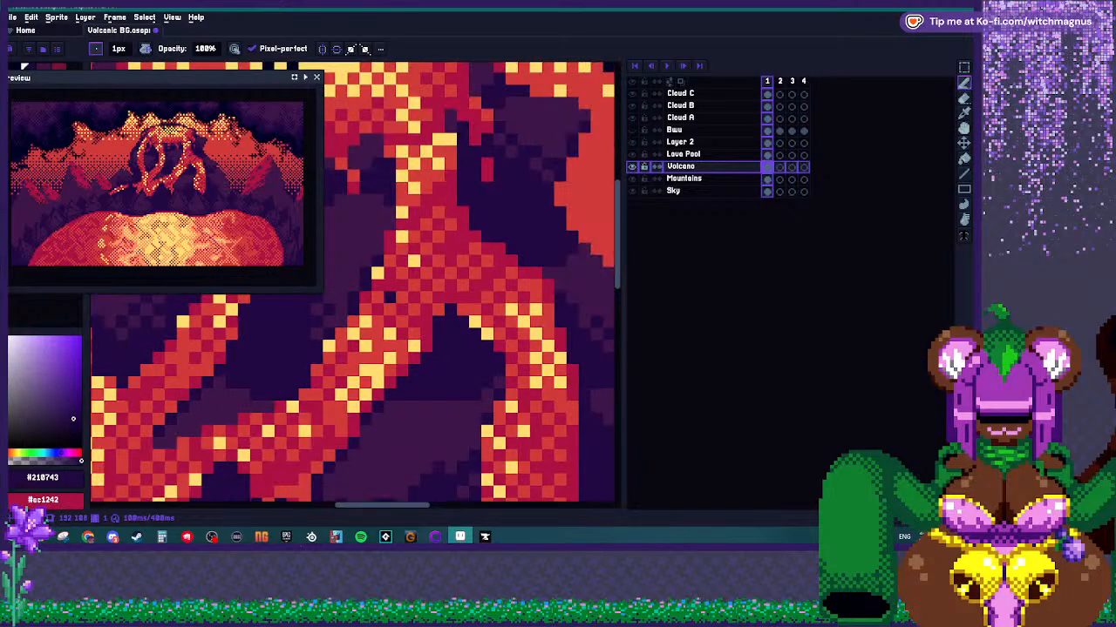
scroll(410, 218, up, 2)
click(409, 173)
click(410, 198)
click(410, 149)
click(409, 125)
scroll(404, 201, down, 2)
scroll(405, 200, up, 1)
click(404, 189)
click(404, 211)
click(404, 228)
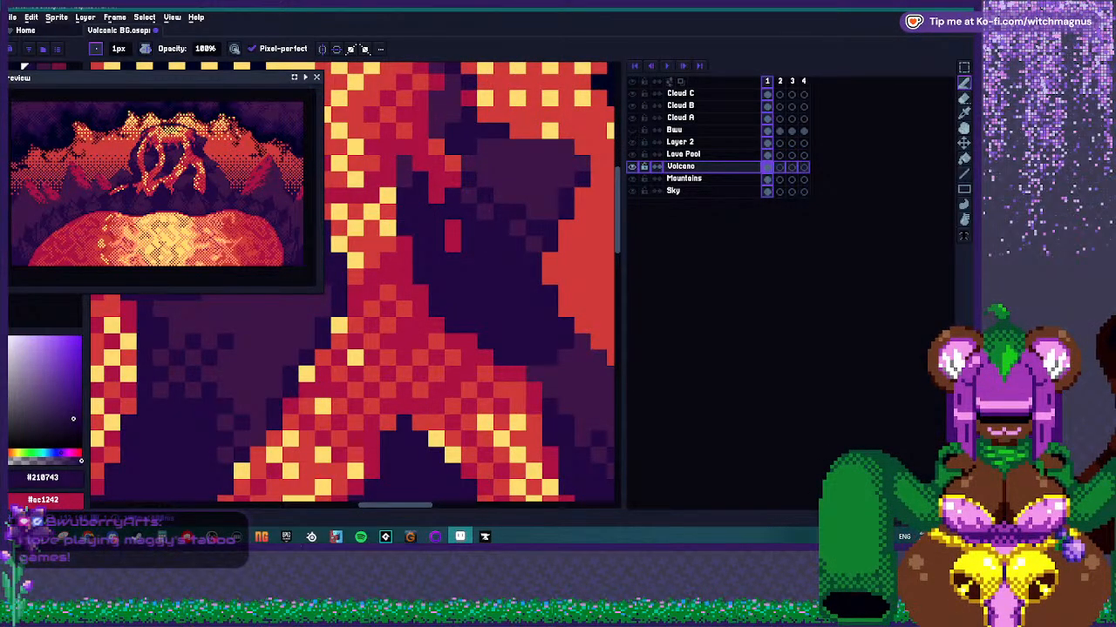
click(403, 244)
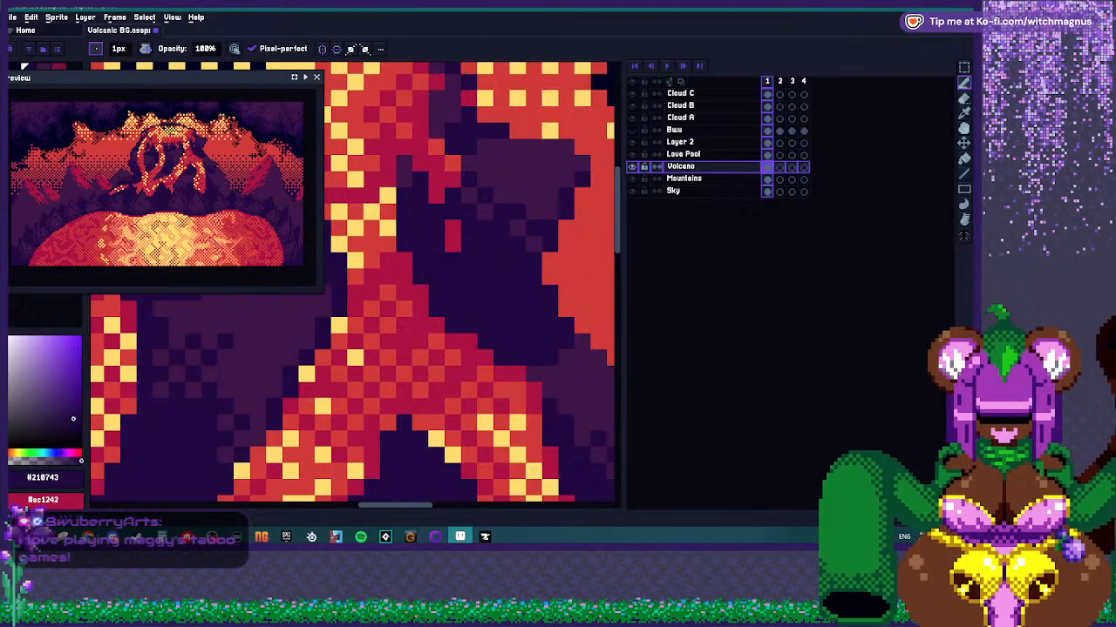
Check the right lava stream's neck and fork at close range and at full-scene scale, sampling the crimson #ac1242.
scroll(403, 244, down, 1)
scroll(403, 244, up, 1)
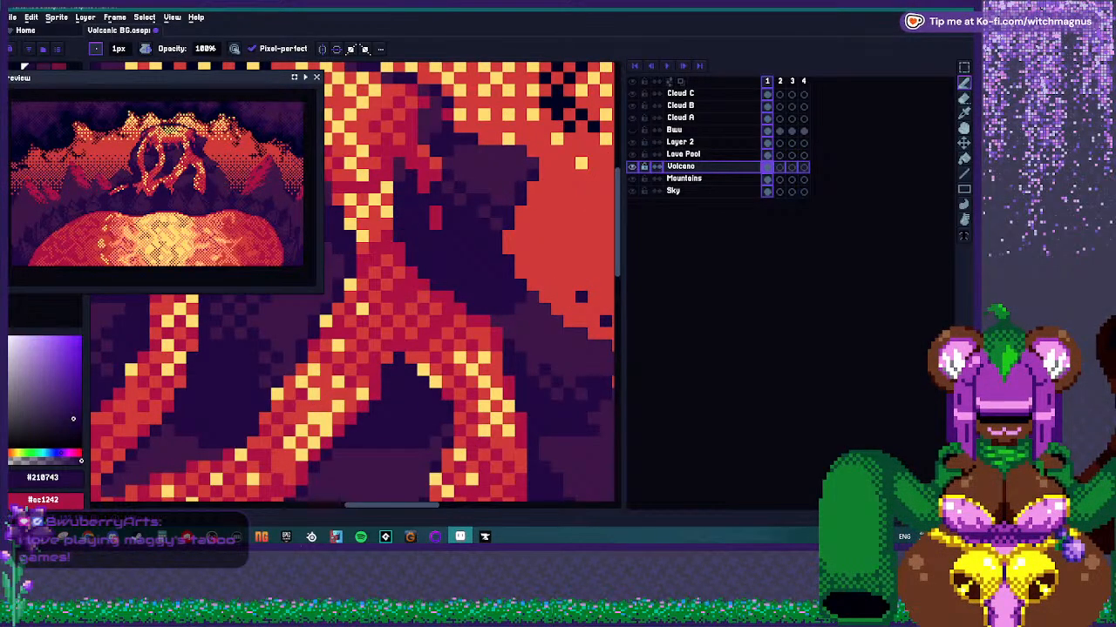
scroll(399, 237, down, 1)
scroll(399, 237, up, 2)
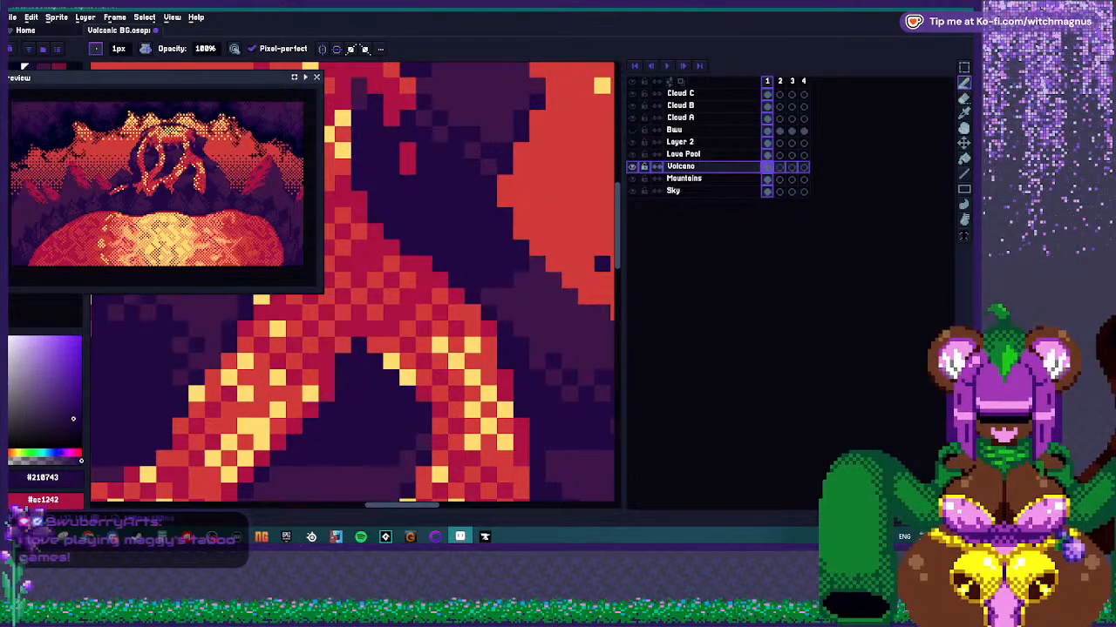
scroll(399, 237, down, 1)
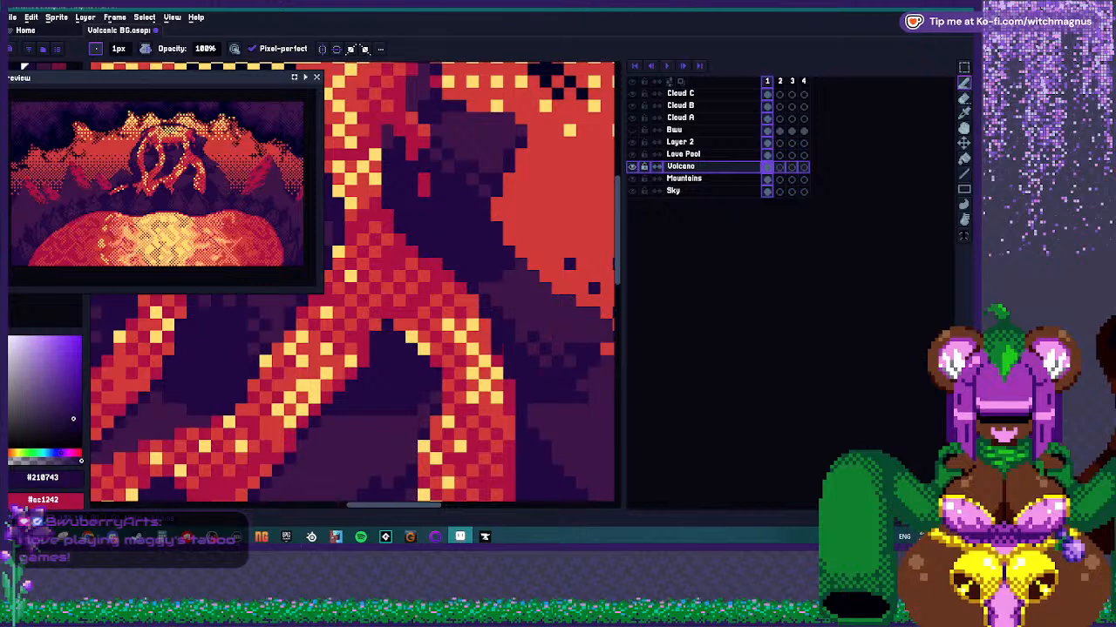
scroll(399, 237, down, 1)
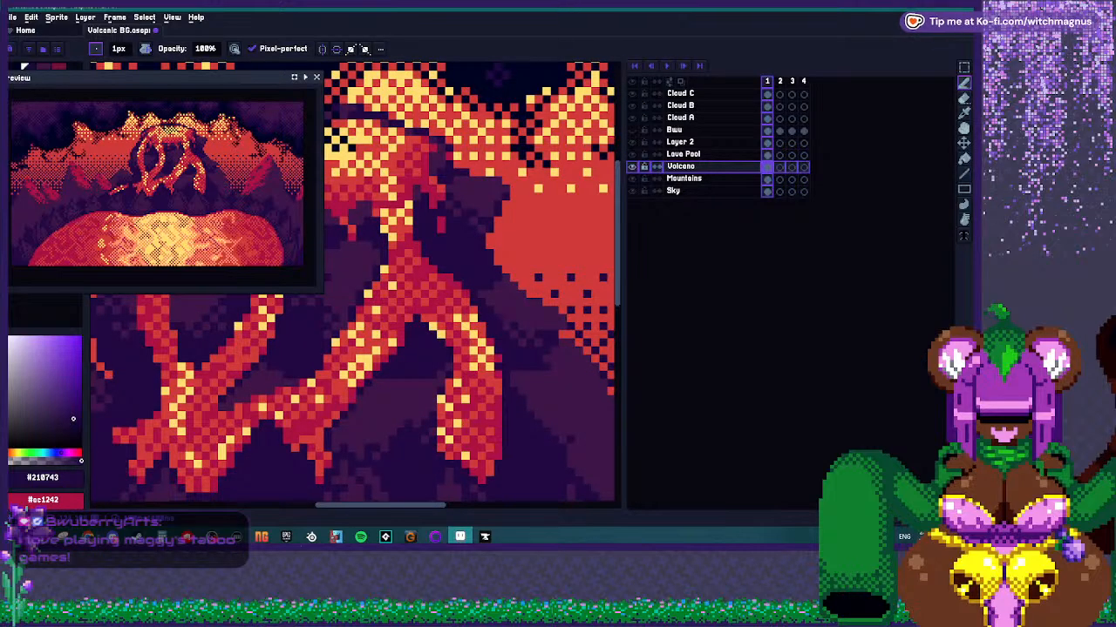
scroll(497, 367, up, 1)
scroll(475, 310, down, 2)
scroll(474, 310, up, 2)
alt+click(475, 310)
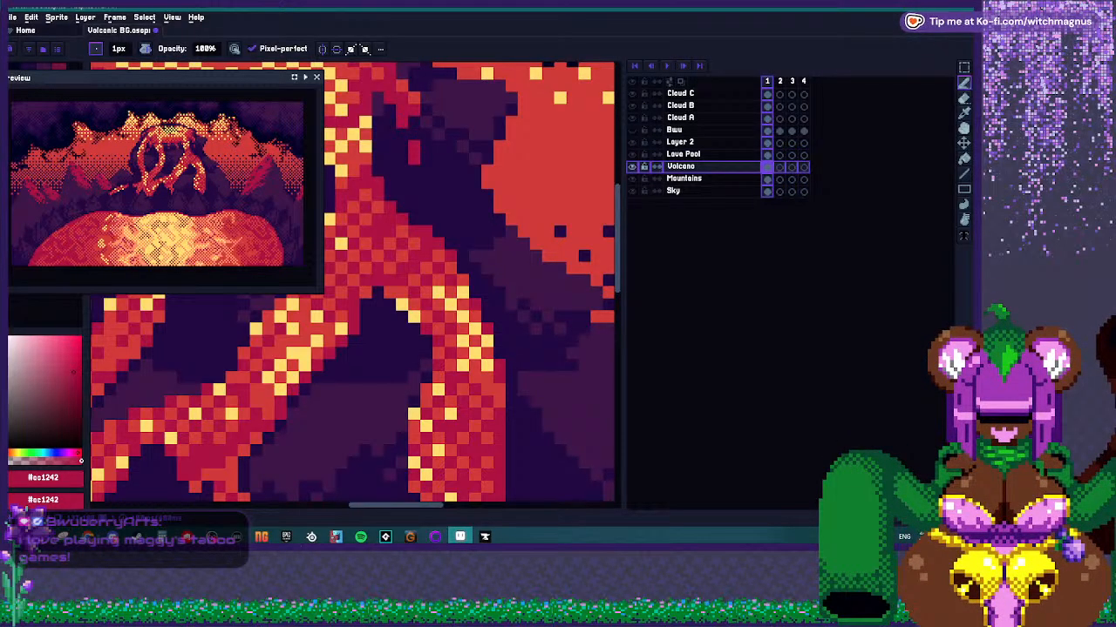
scroll(462, 293, down, 3)
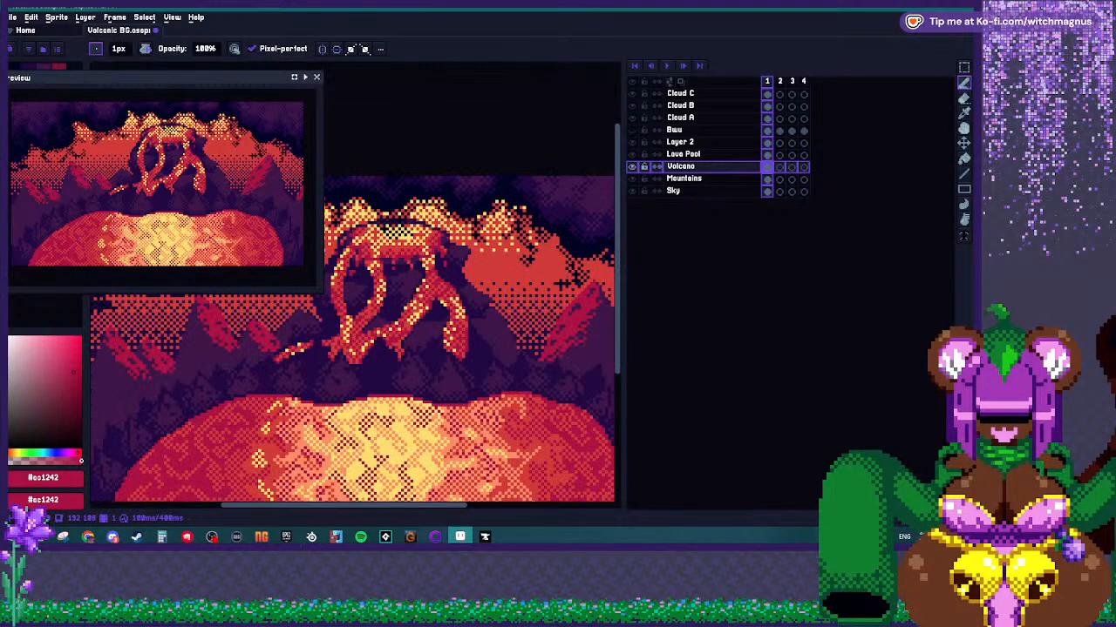
scroll(457, 335, up, 4)
Paint dark purple #210743 over the inner edge of the right stream's right branch to thin its lower part.
alt+click(457, 335)
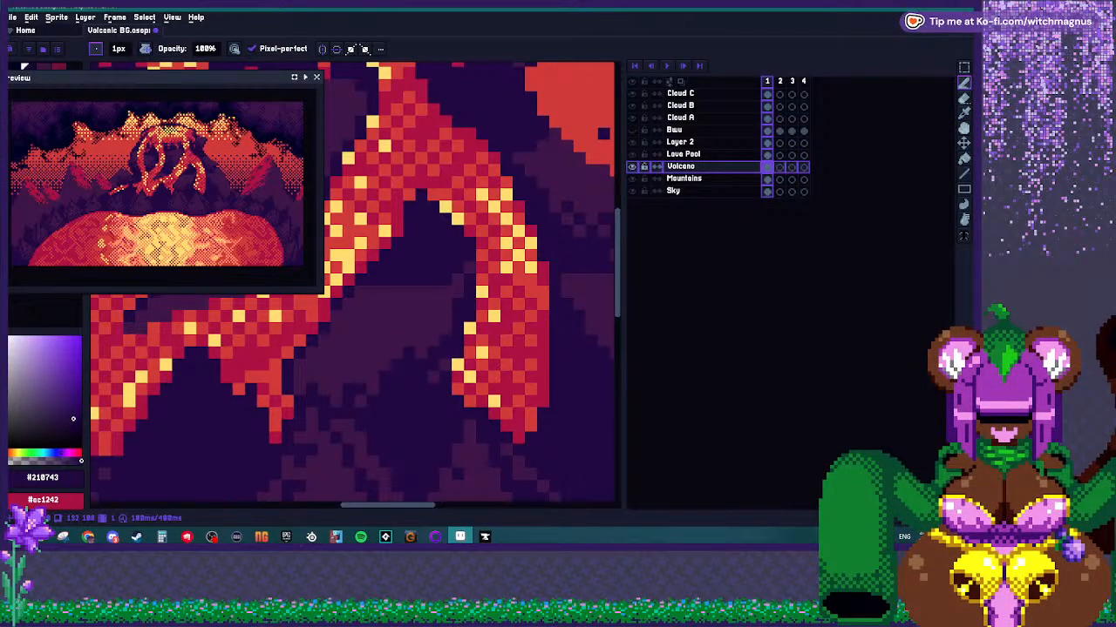
drag(482, 288, 458, 366)
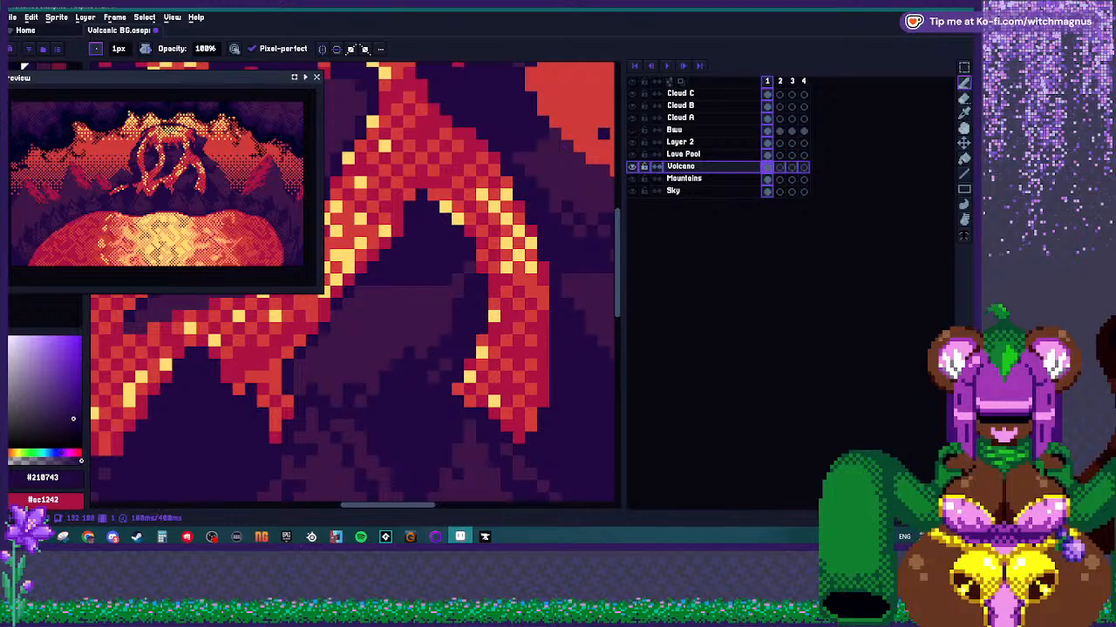
alt+click(470, 364)
scroll(459, 328, down, 3)
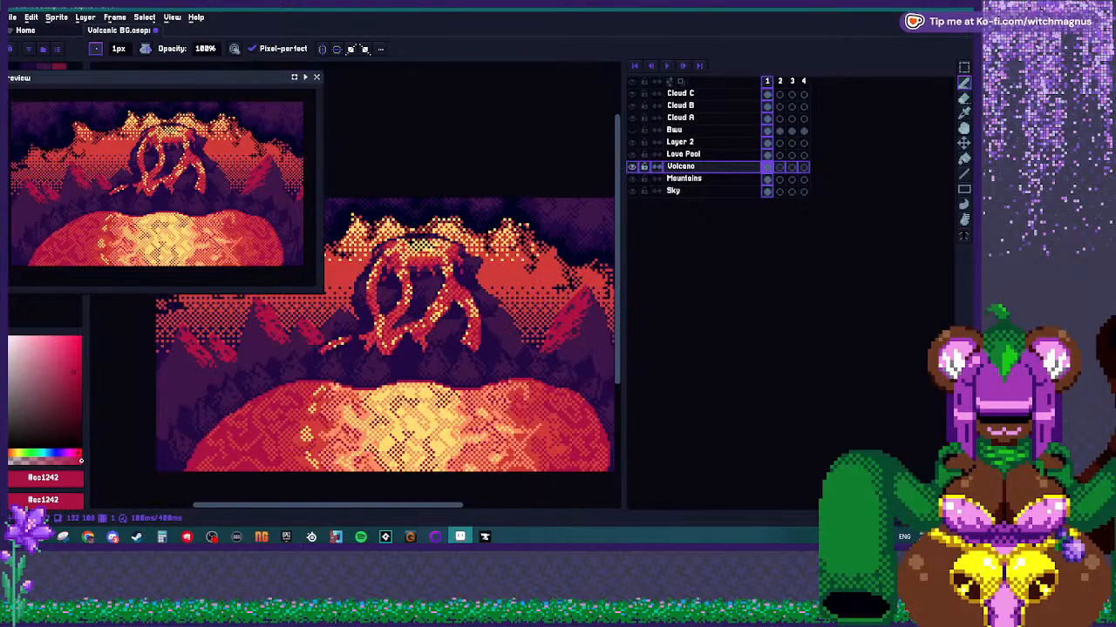
scroll(488, 336, up, 3)
alt+click(488, 336)
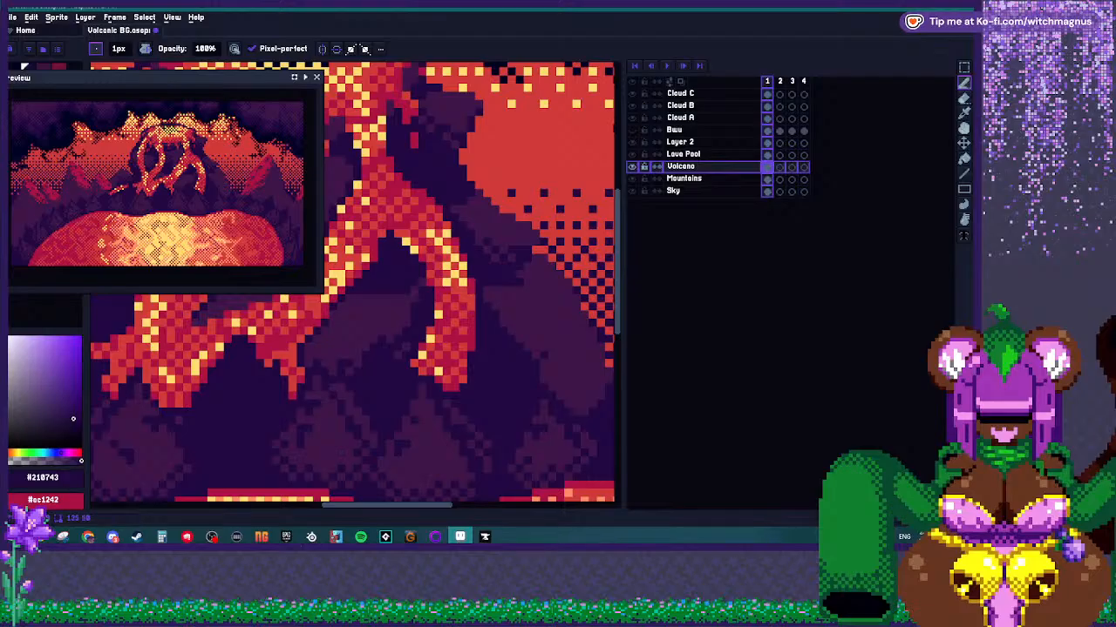
Compare the thinned right branch with the other lava streams and the lava pool across the whole scene.
scroll(472, 322, down, 1)
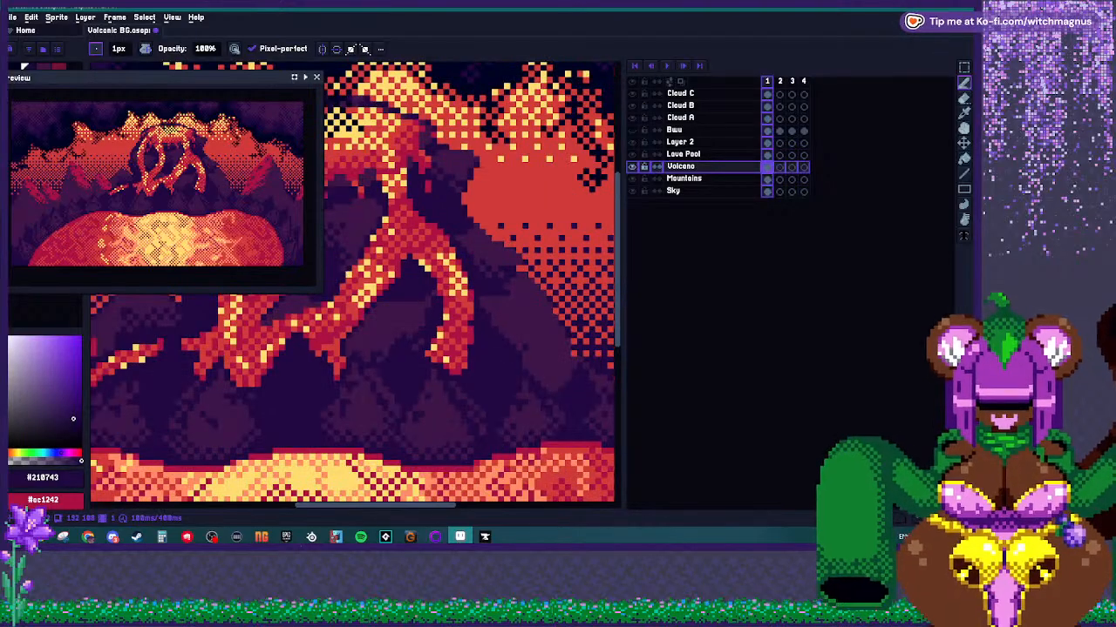
scroll(592, 179, up, 1)
scroll(567, 268, down, 2)
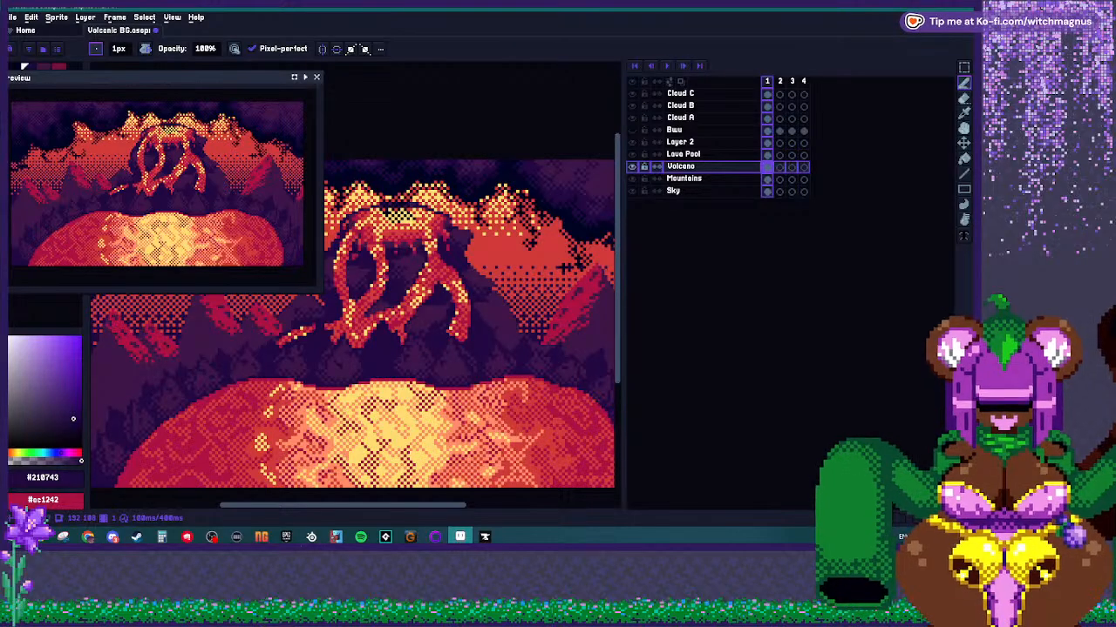
scroll(565, 265, down, 2)
scroll(566, 265, down, 1)
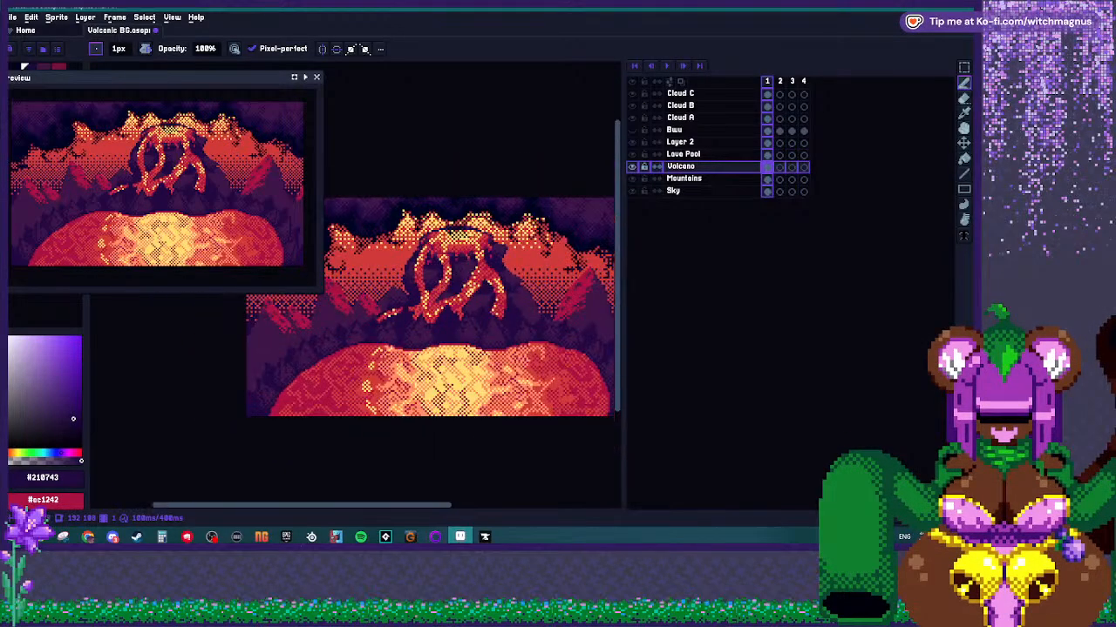
scroll(565, 265, up, 2)
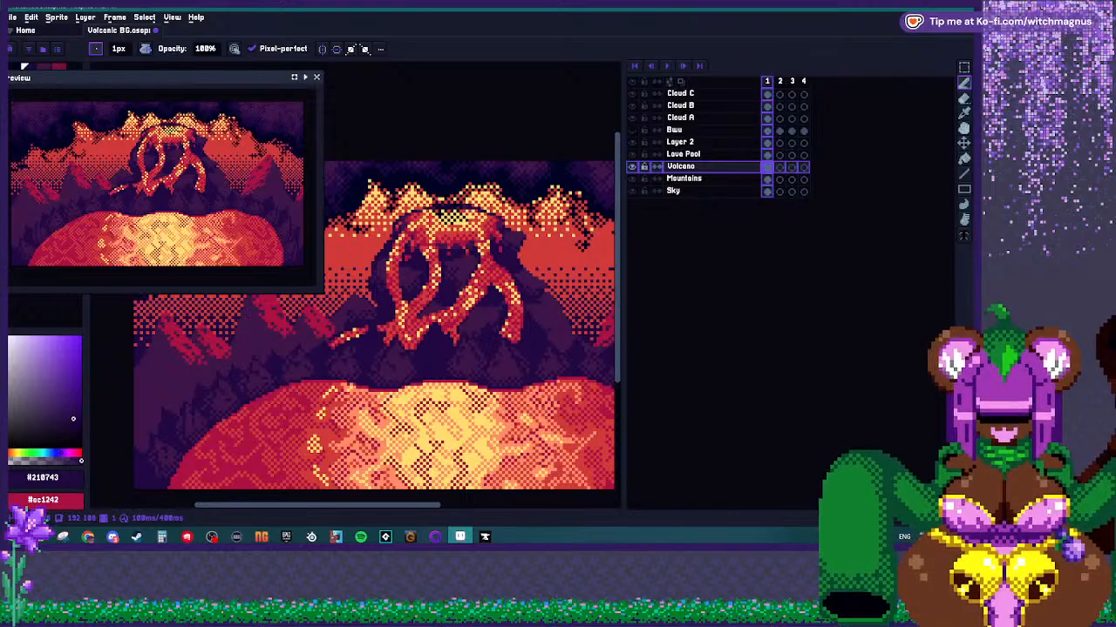
scroll(566, 264, down, 1)
scroll(566, 265, up, 3)
scroll(590, 270, down, 3)
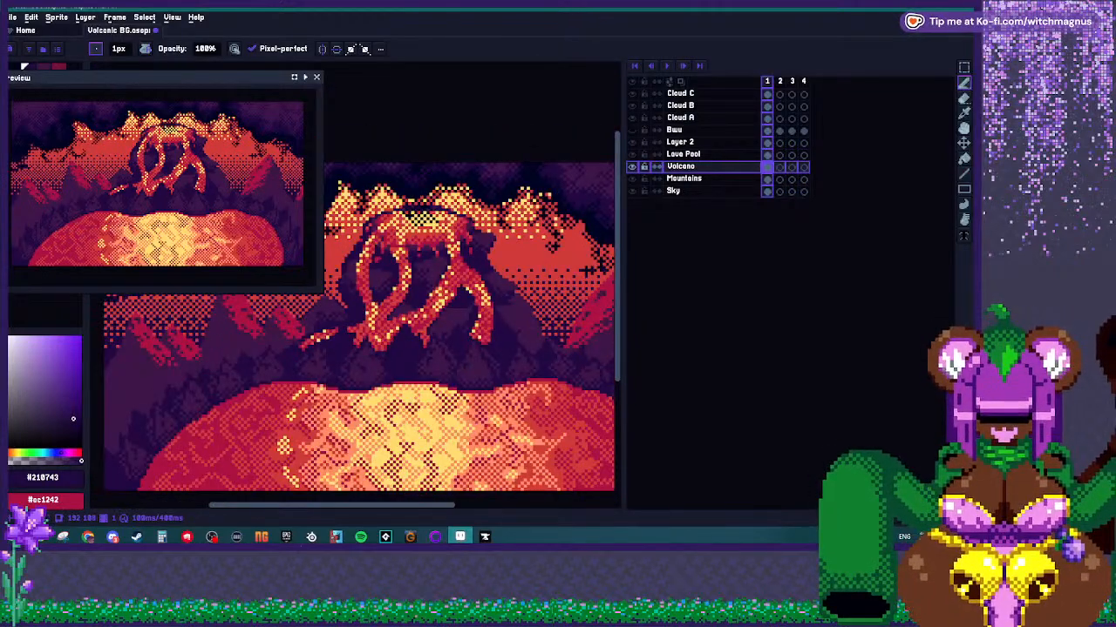
Repaint pixels along the lower edge of the detached lava trickle, using the orange-red #d23b38 sampled from its body.
scroll(347, 320, up, 3)
scroll(300, 357, up, 2)
alt+click(307, 352)
drag(314, 362, 304, 362)
key(alt)
alt+click(254, 361)
click(267, 374)
Sample the light yellow from the detached trickle and add a highlight pixel near its upper right end.
scroll(267, 373, down, 3)
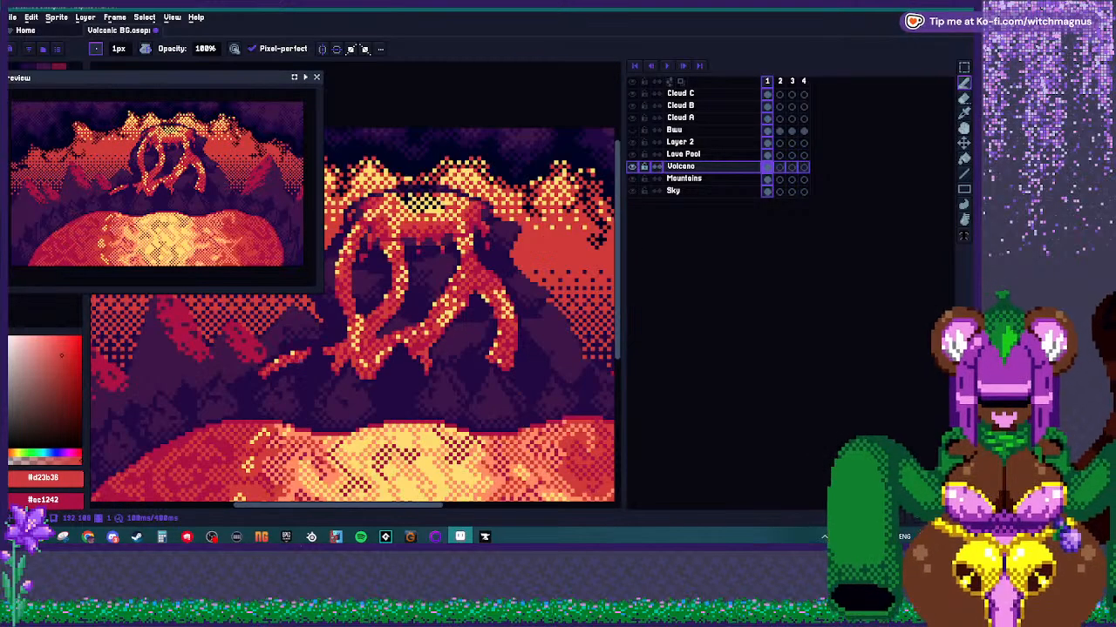
scroll(268, 372, up, 3)
key(alt)
alt+click(284, 341)
click(333, 332)
scroll(348, 337, down, 3)
scroll(349, 337, up, 2)
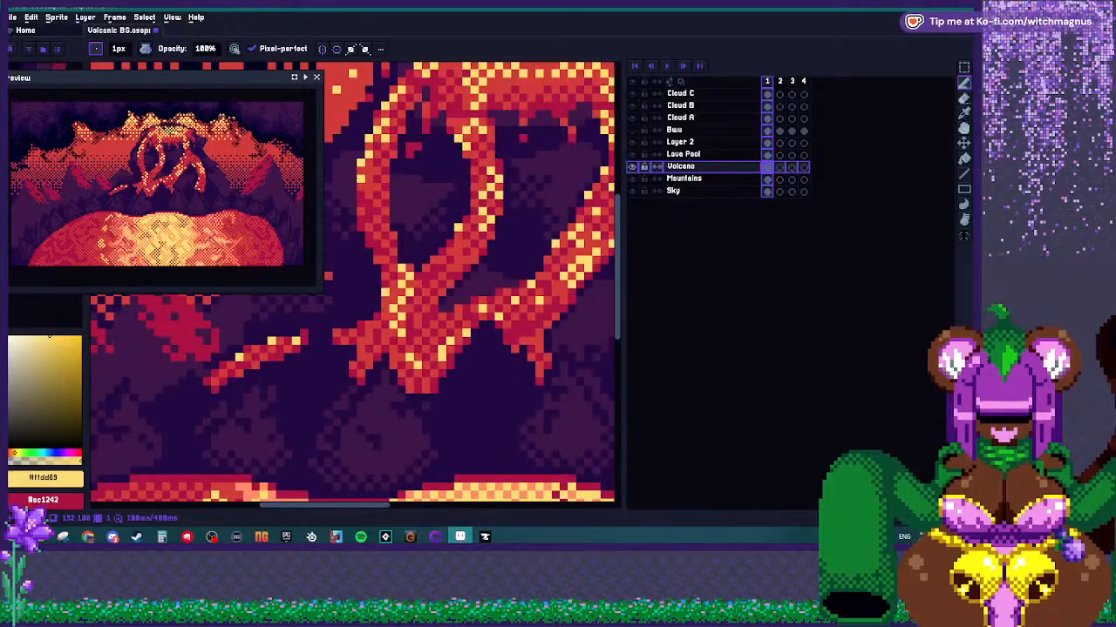
Inspect the detached trickle and the foot of the left streams, sampling the orange-red #d23b38 and the crimson #ac1242.
scroll(349, 338, down, 3)
scroll(196, 327, up, 4)
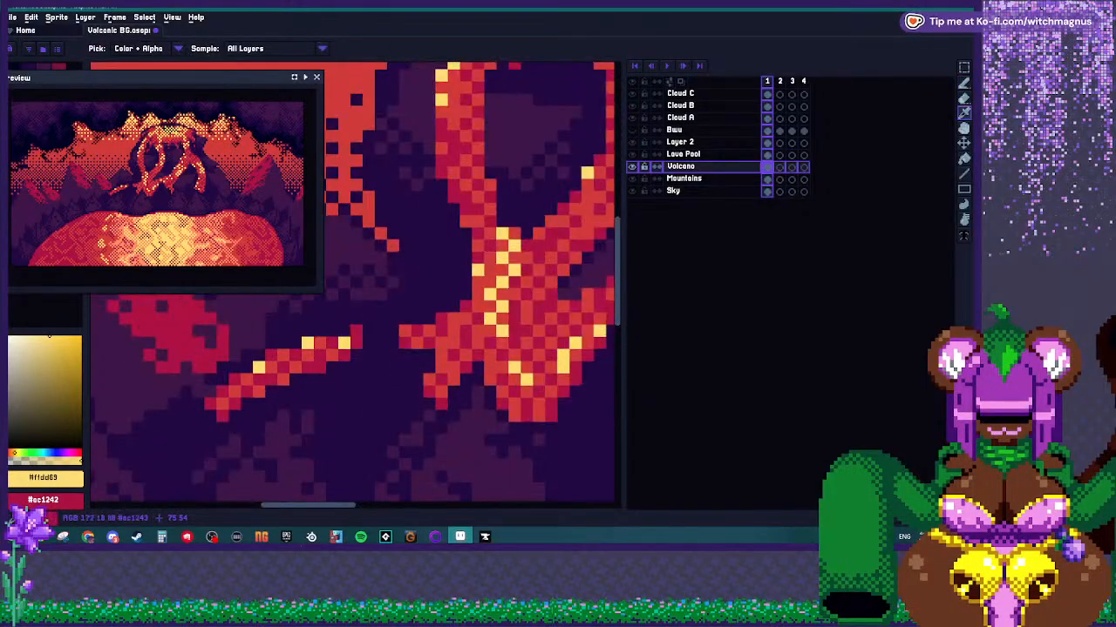
alt+click(196, 327)
alt+click(416, 343)
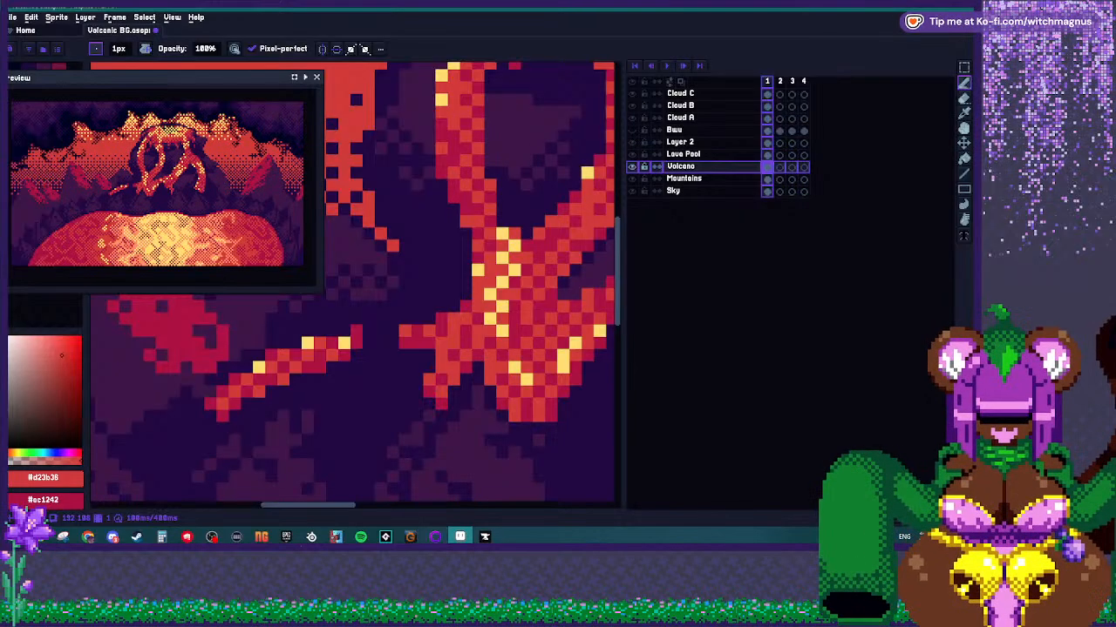
scroll(398, 325, down, 3)
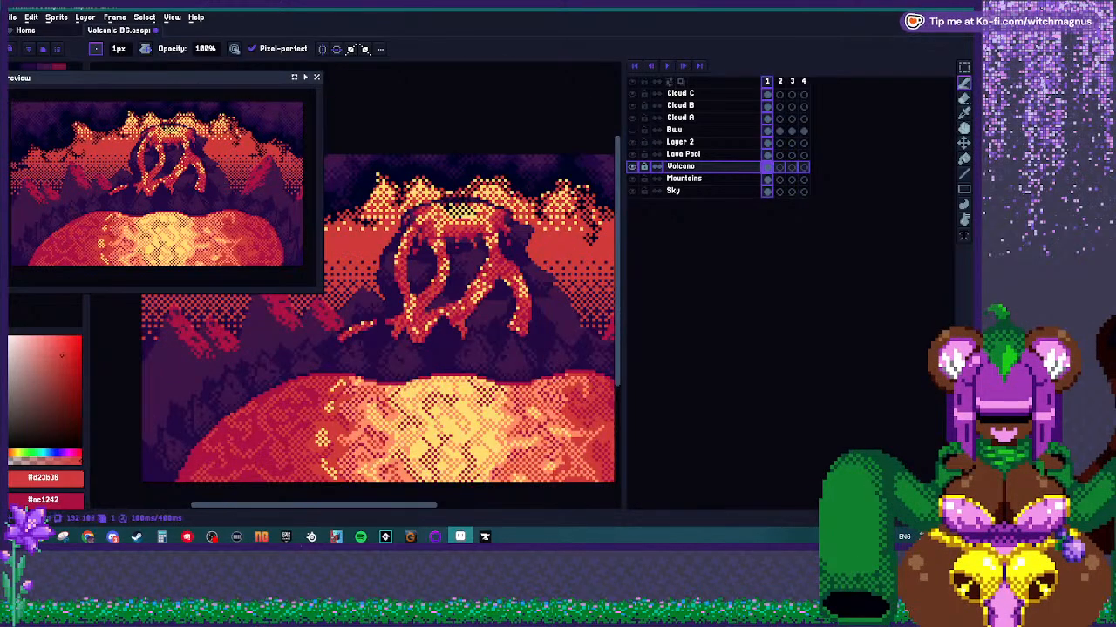
scroll(456, 262, up, 2)
alt+click(422, 326)
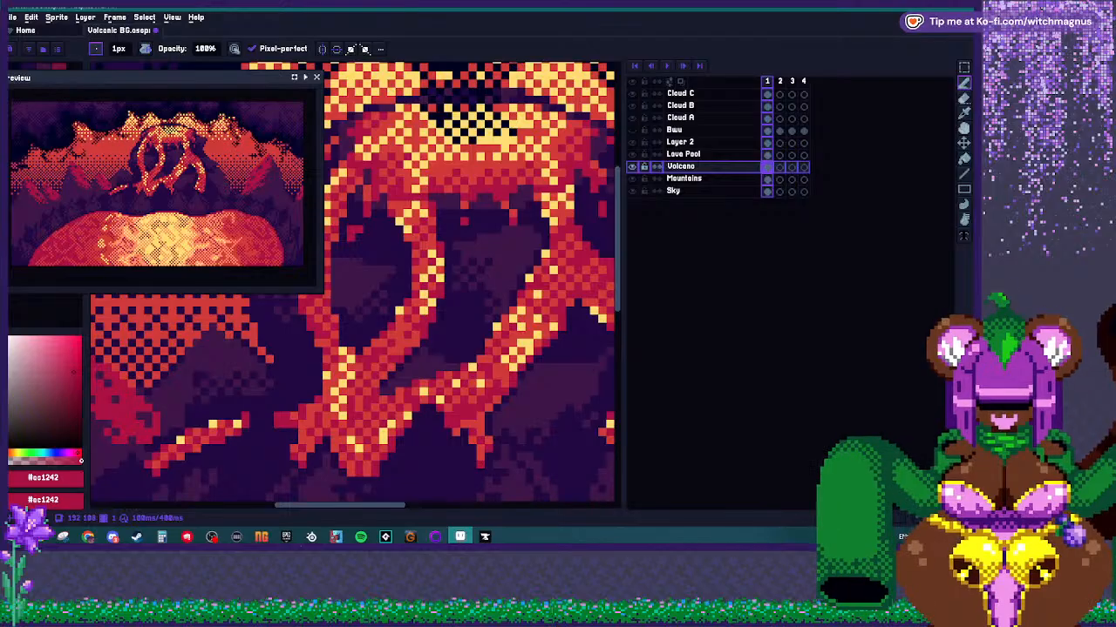
Review the shapes of all the volcano's lava streams from crater to foot, both up close and zoomed out.
scroll(353, 285, down, 4)
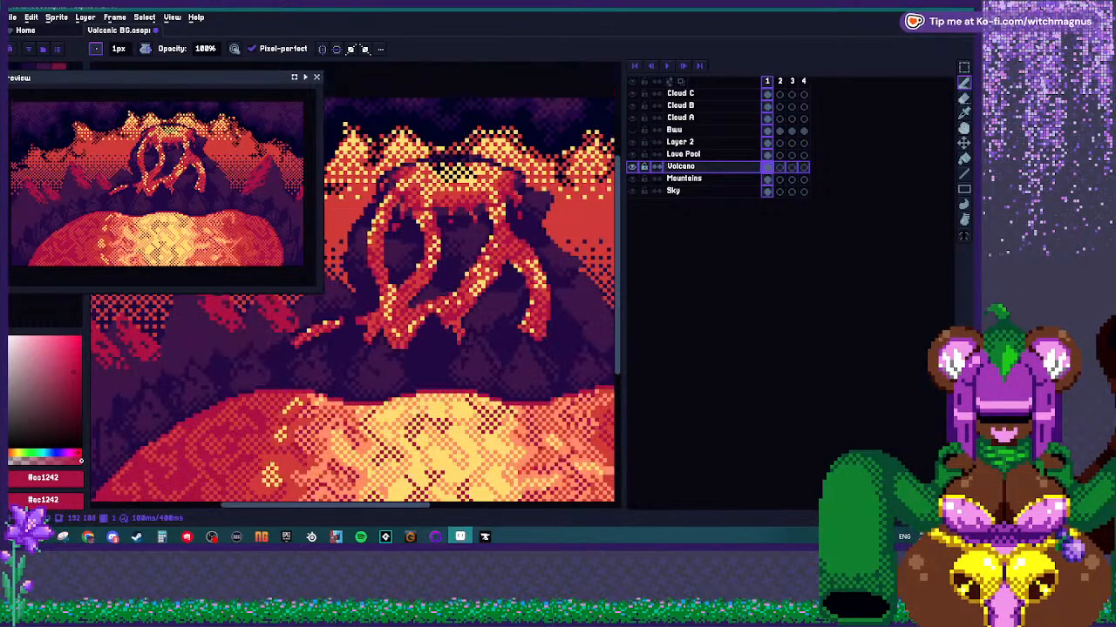
scroll(353, 285, up, 5)
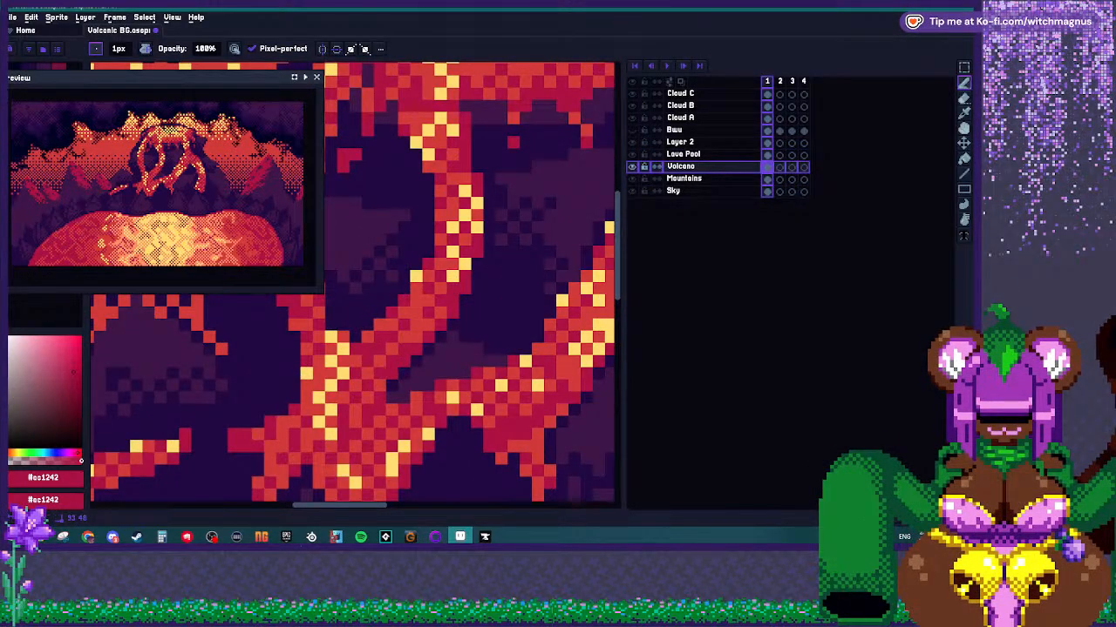
scroll(353, 285, down, 1)
scroll(353, 285, down, 1)
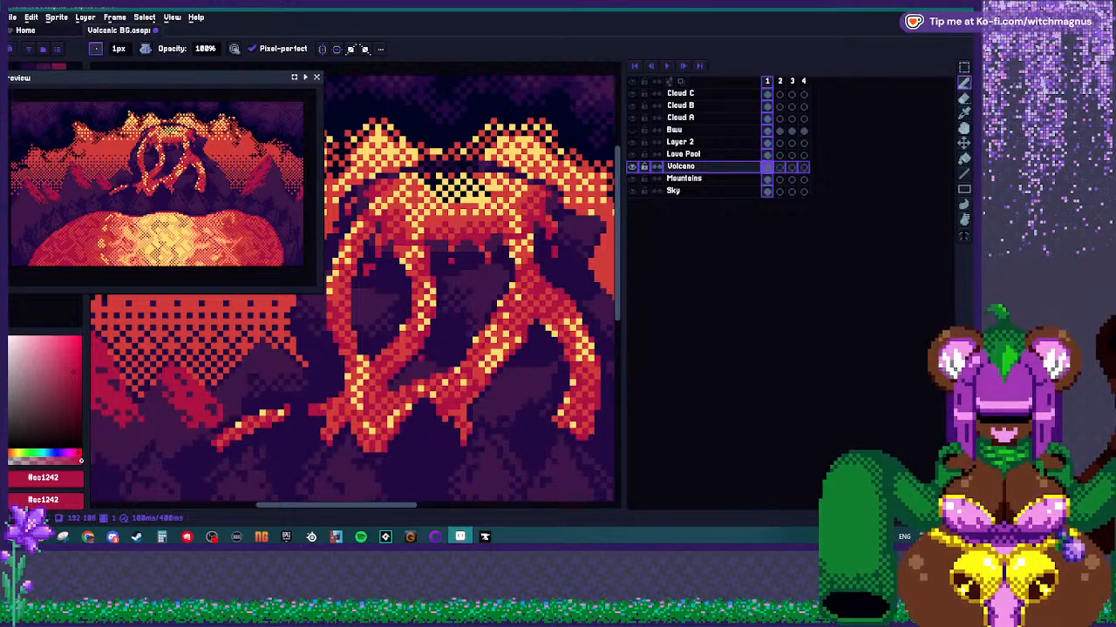
scroll(353, 285, up, 1)
scroll(353, 285, down, 1)
scroll(353, 285, up, 2)
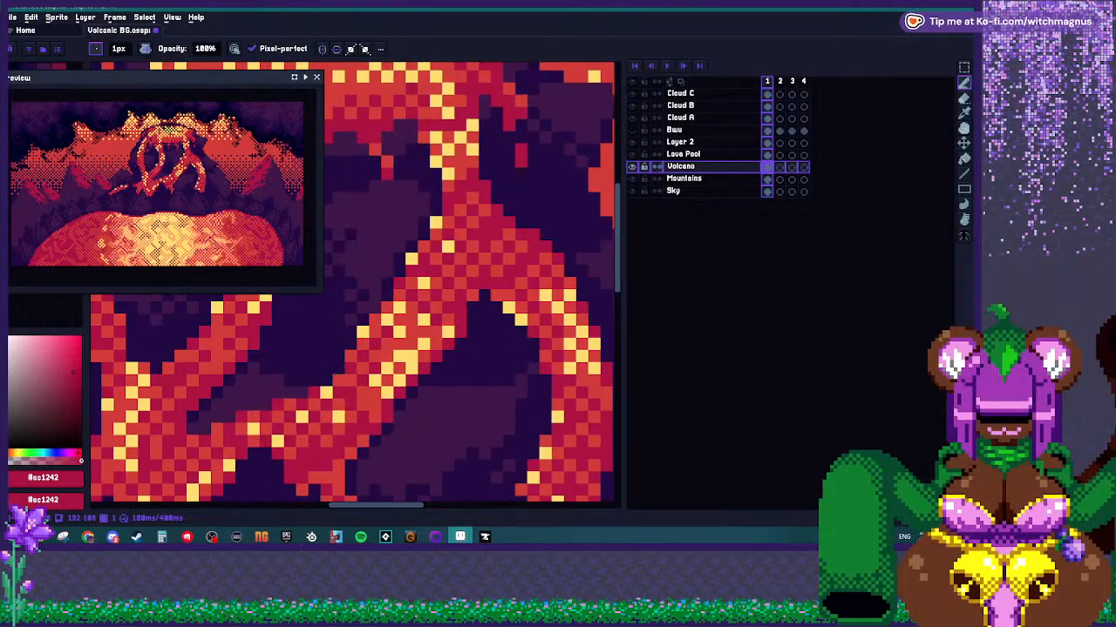
scroll(353, 285, down, 2)
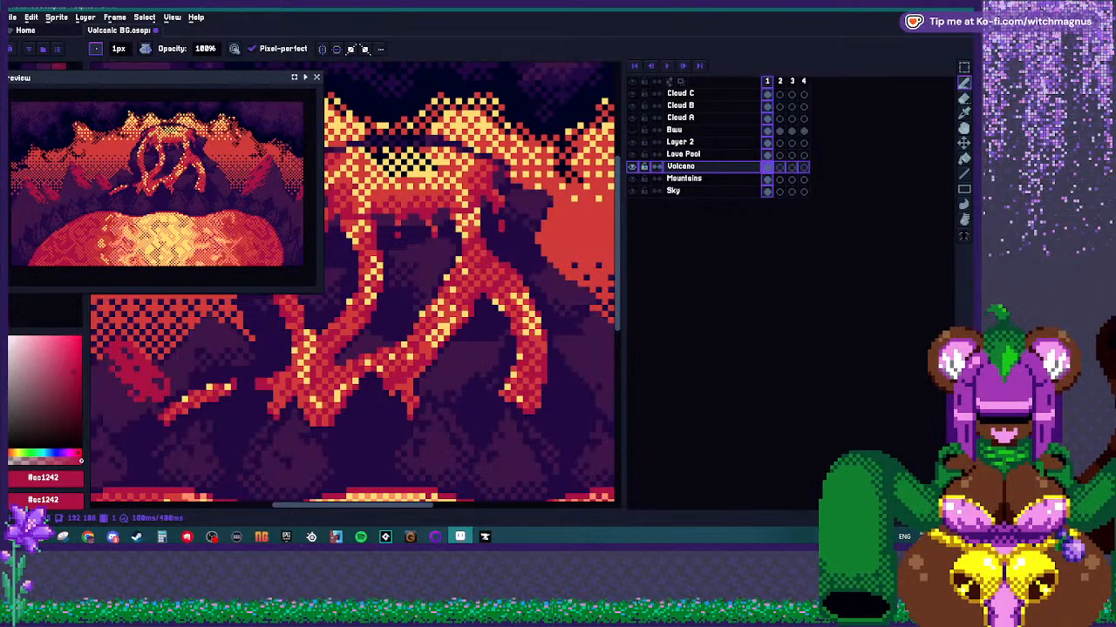
scroll(433, 326, up, 1)
scroll(392, 382, down, 3)
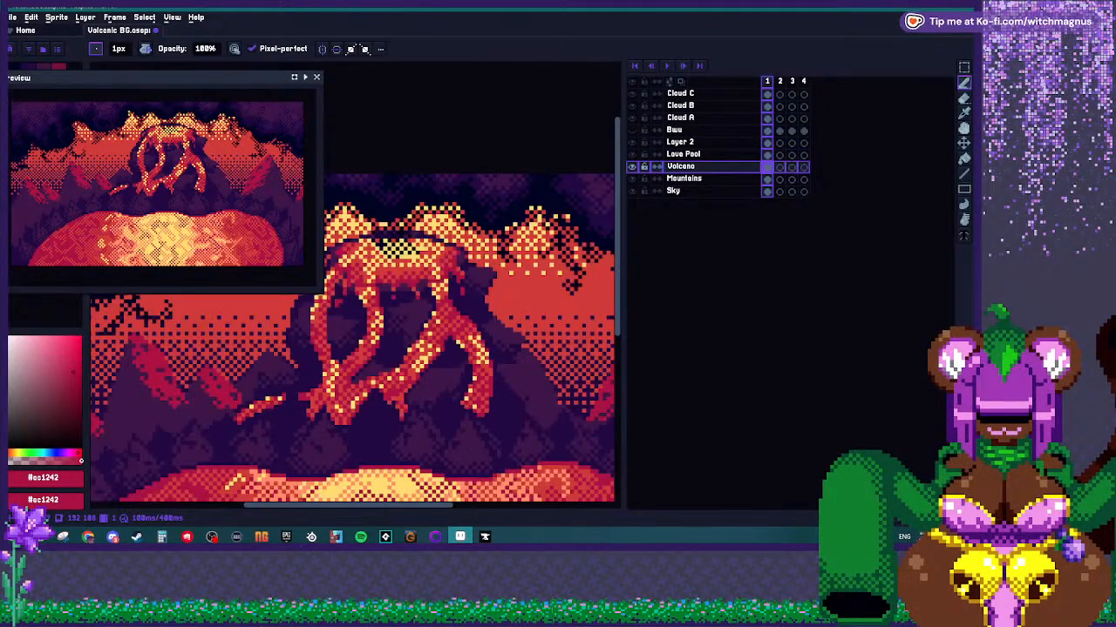
Sample the crimson #ac1242 and repaint pixels along the lower edge of the merged left streams' foot.
scroll(378, 403, up, 2)
scroll(373, 406, up, 2)
alt+click(448, 355)
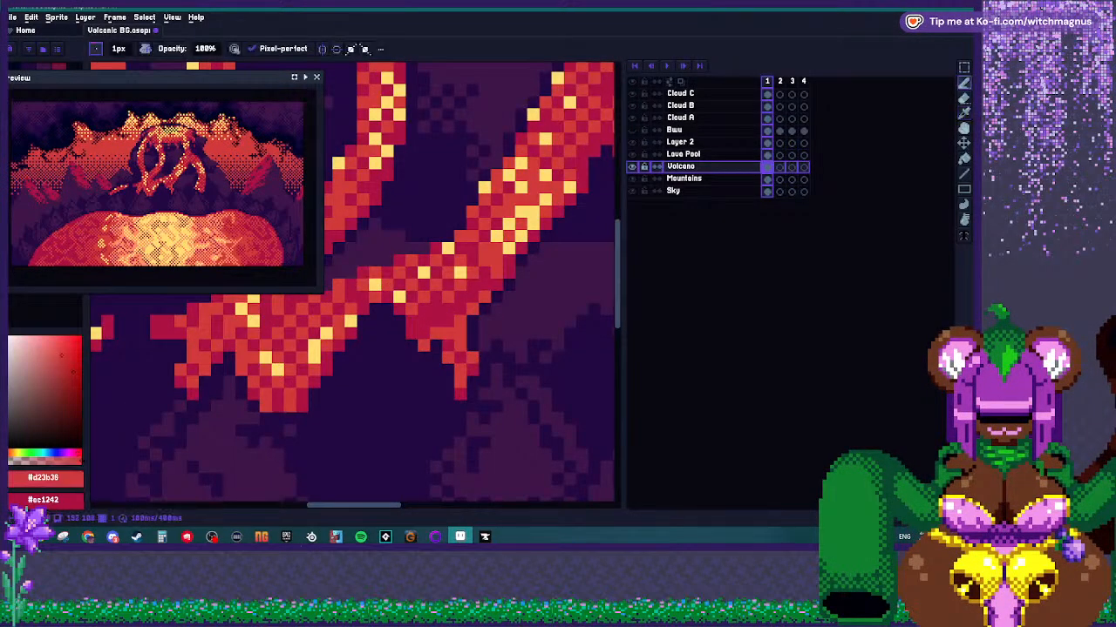
scroll(434, 353, down, 6)
scroll(416, 356, up, 6)
alt+click(392, 390)
drag(381, 391, 356, 392)
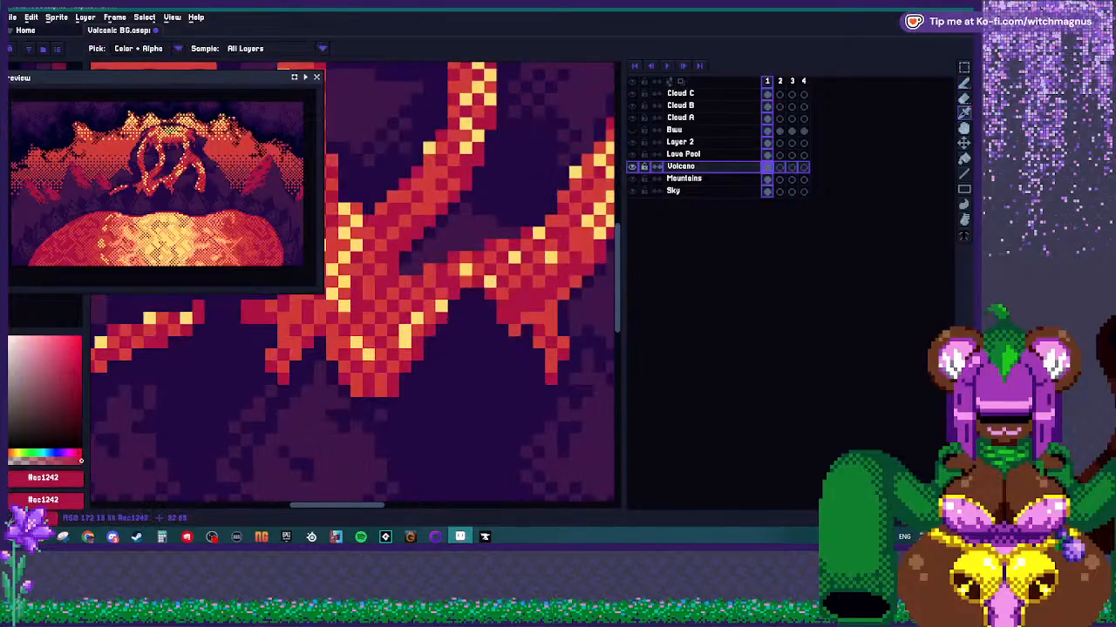
click(344, 367)
click(332, 355)
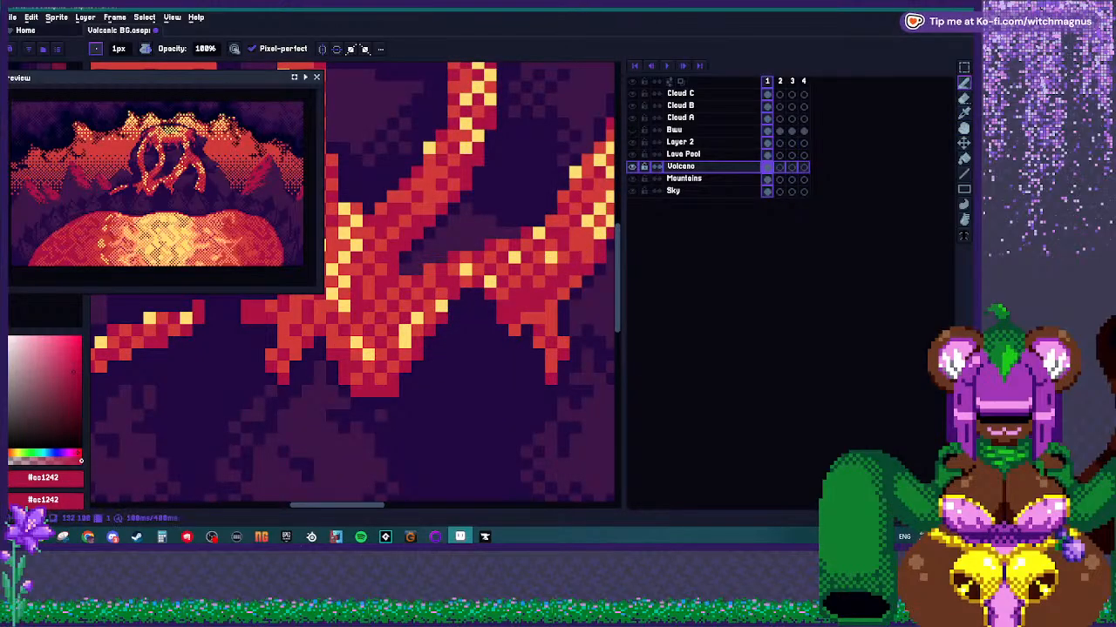
scroll(392, 349, down, 4)
scroll(392, 348, down, 4)
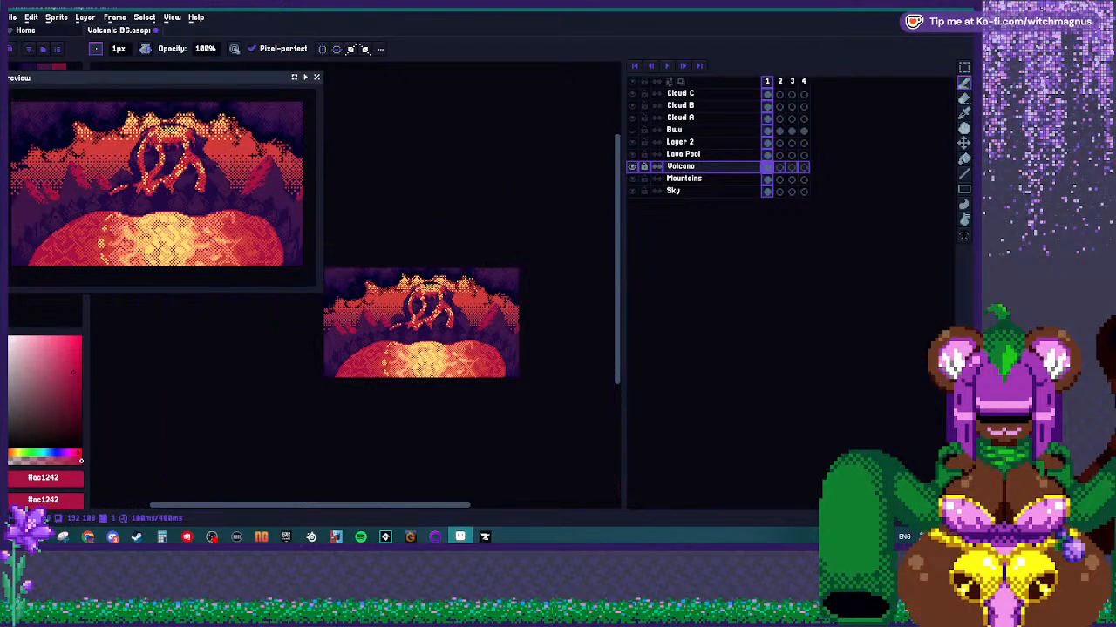
scroll(414, 318, up, 1)
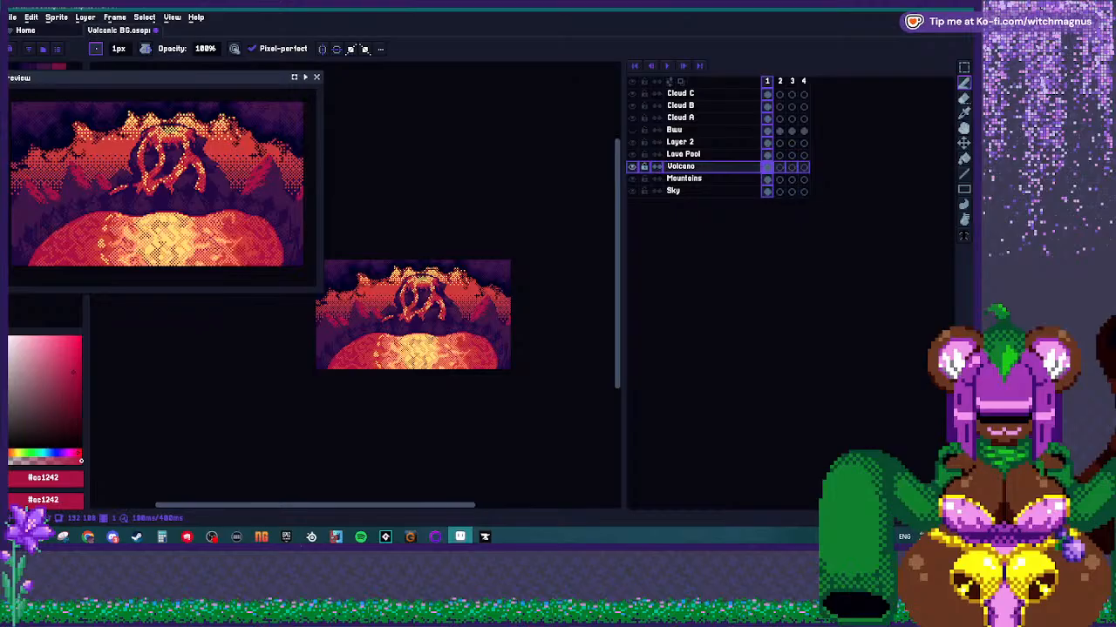
Thin the leftmost stream's inner edge with the dark purple #210743 and touch up the adjoining rock with #3e1548.
scroll(414, 314, up, 4)
alt+click(435, 249)
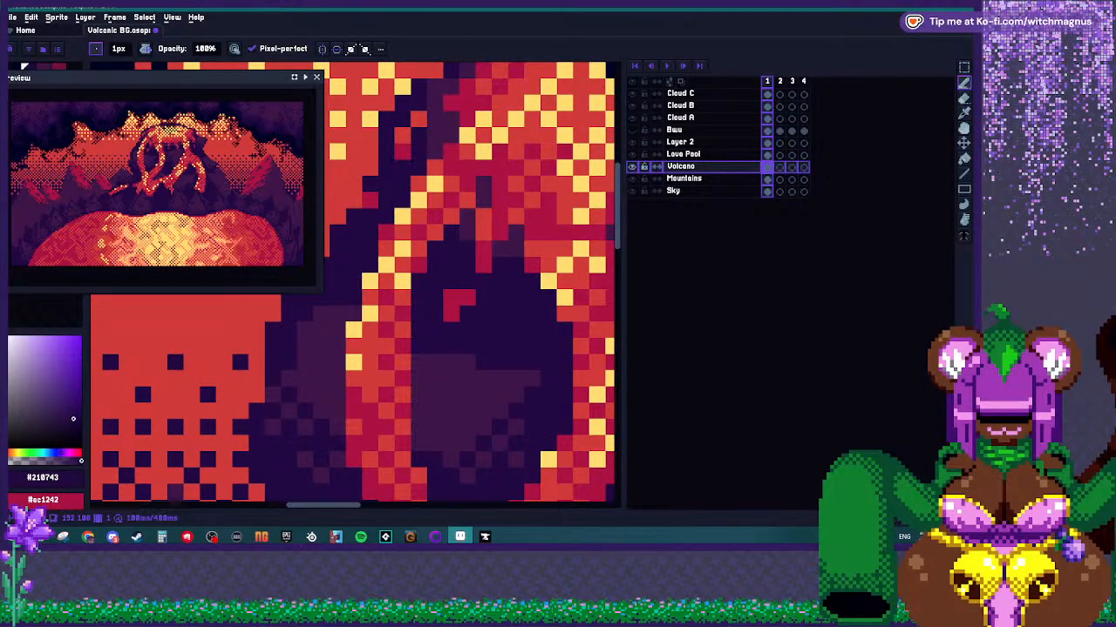
scroll(409, 436, down, 2)
scroll(424, 385, up, 2)
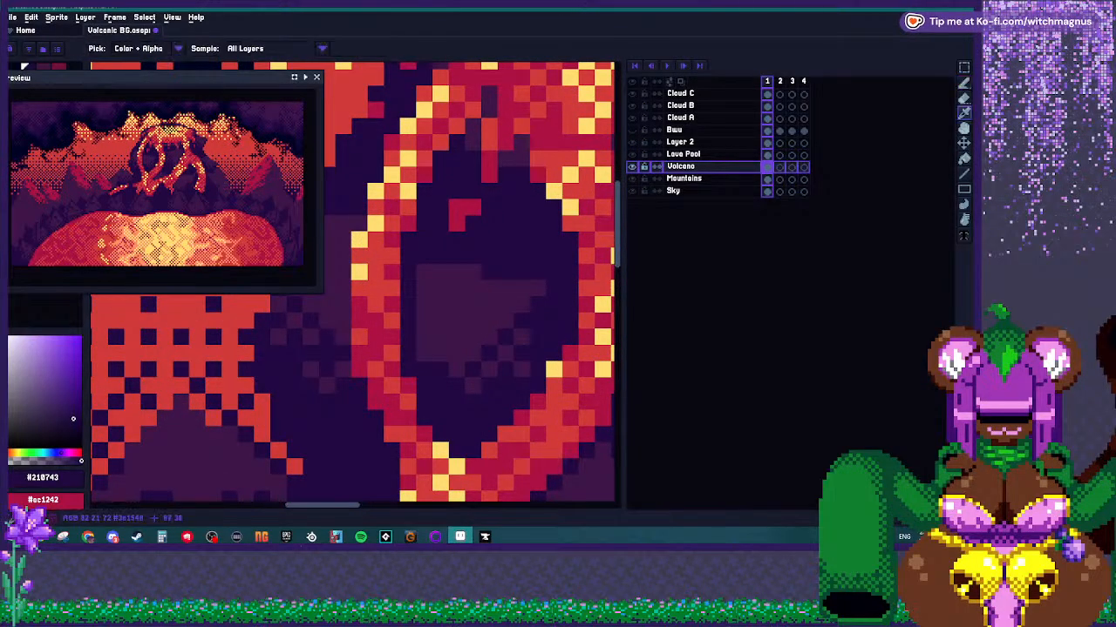
alt+click(409, 288)
drag(409, 271, 409, 337)
scroll(410, 337, down, 3)
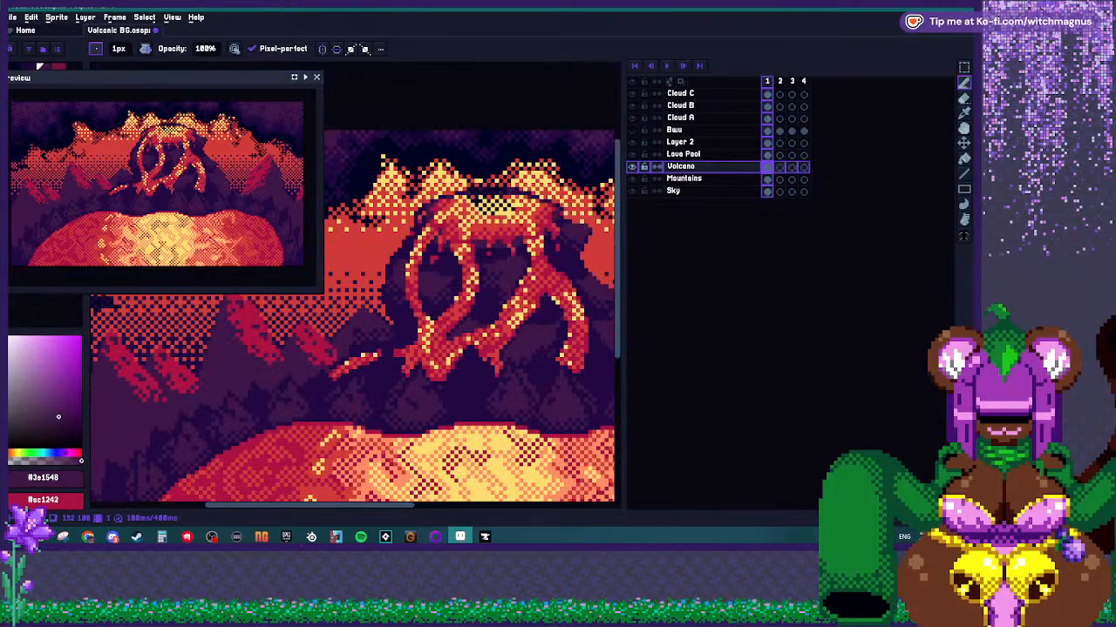
Inspect the left lava loop and the forked right streams up close, sampling the dark purple #210743.
scroll(410, 337, up, 2)
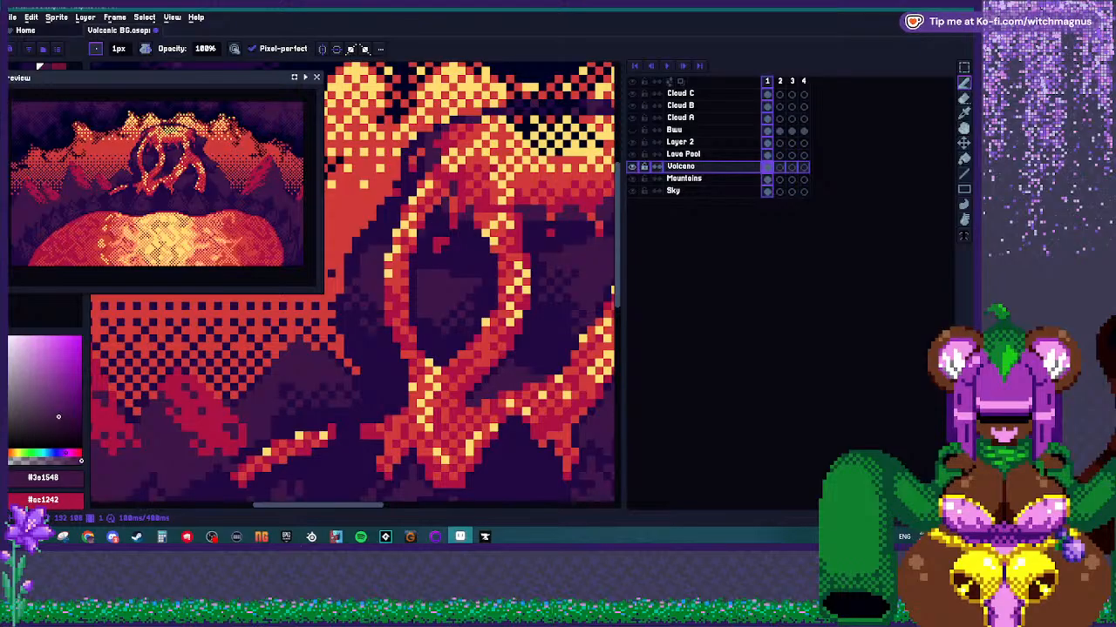
scroll(364, 304, down, 1)
scroll(364, 304, up, 2)
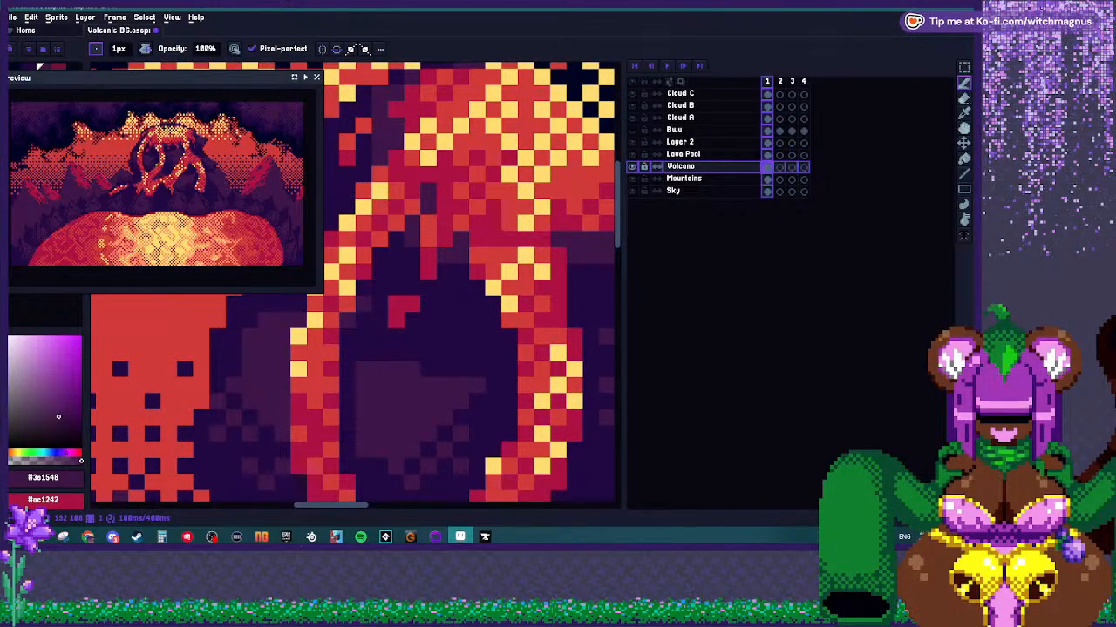
scroll(379, 287, down, 1)
key(alt)
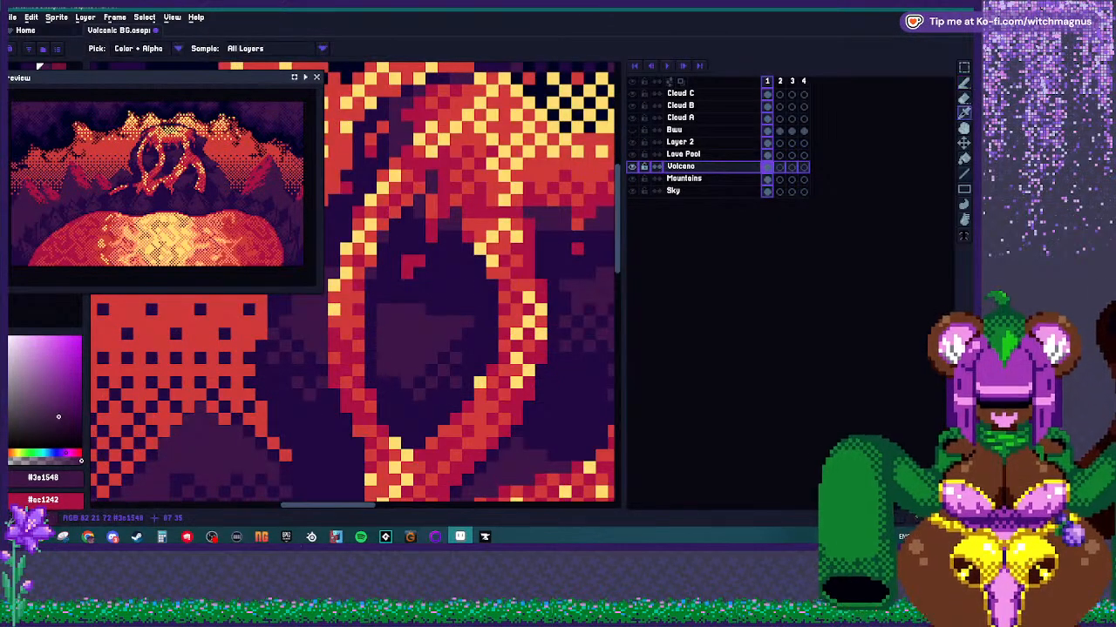
scroll(397, 338, down, 4)
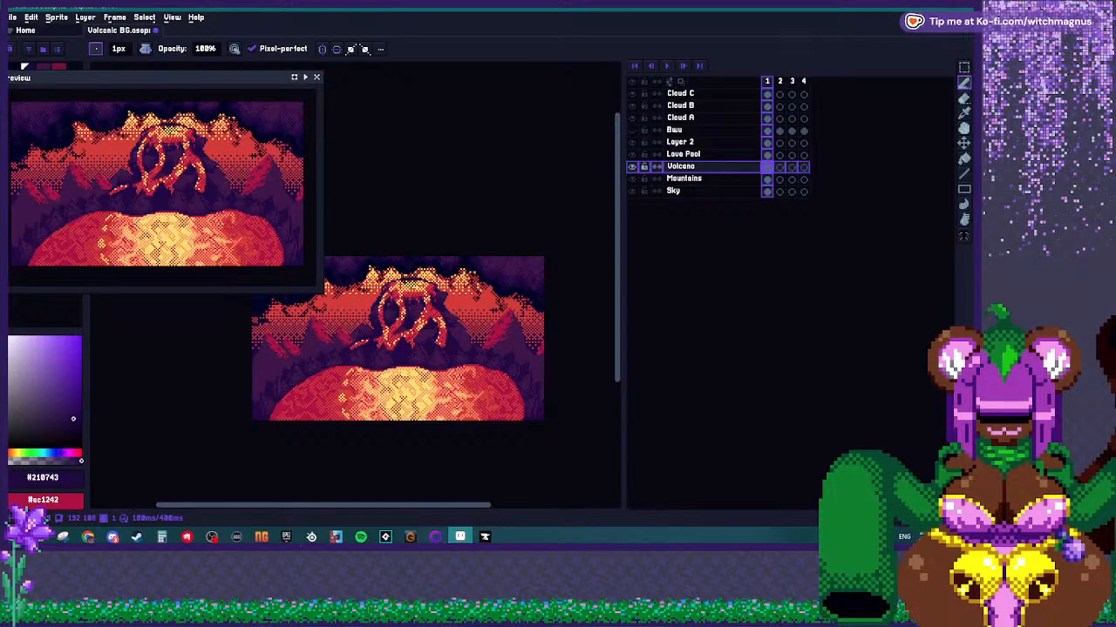
scroll(416, 318, up, 3)
scroll(417, 318, up, 2)
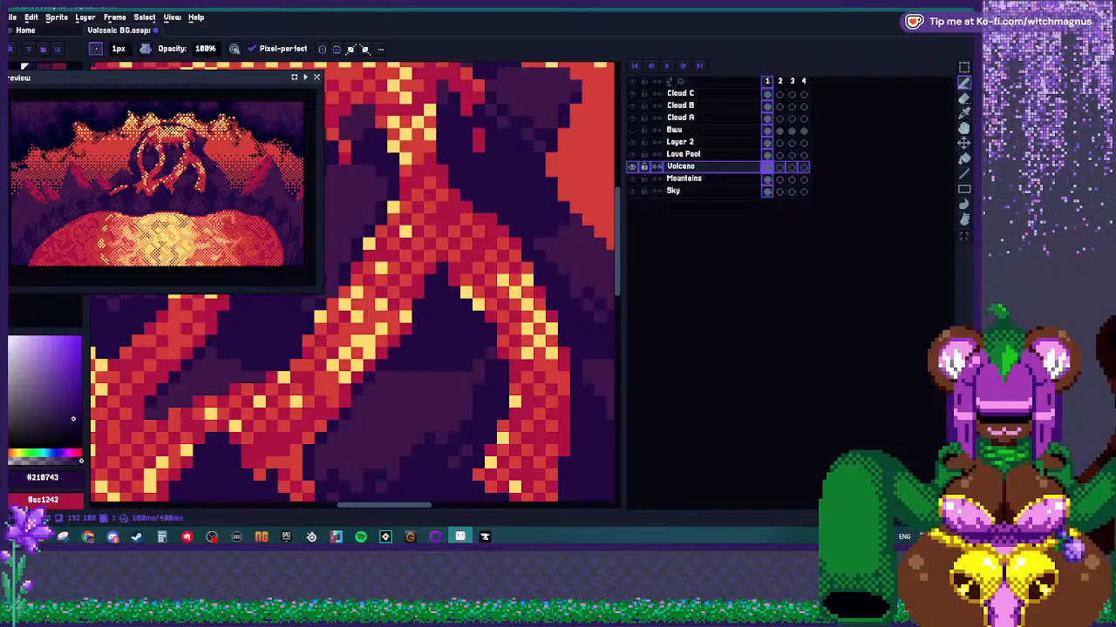
scroll(387, 336, down, 1)
scroll(385, 338, up, 1)
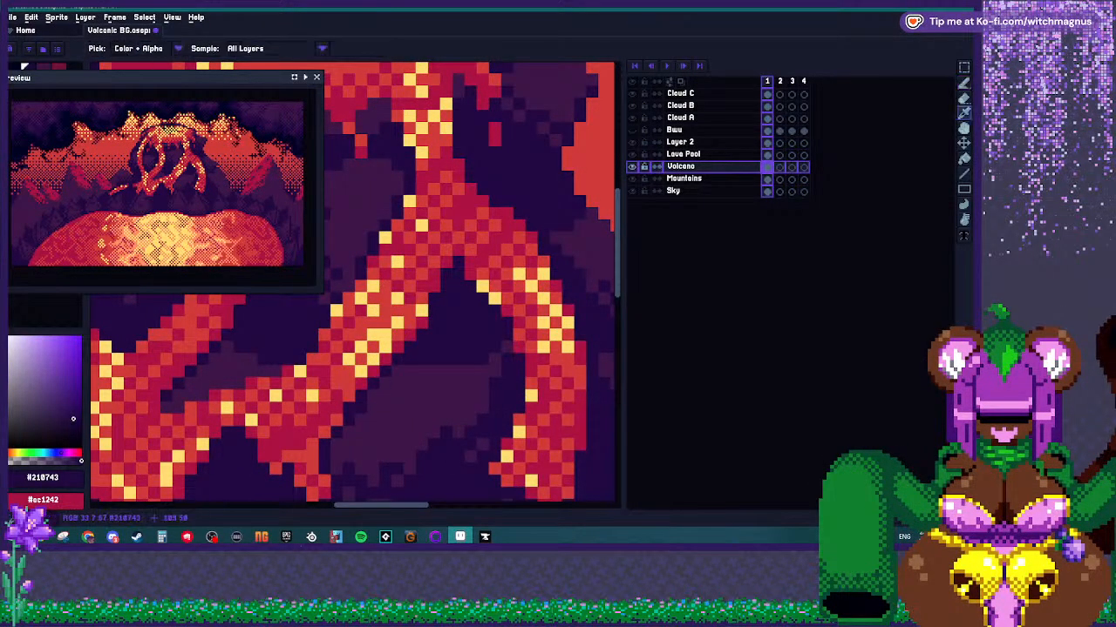
Reshape the small detached drip below the crater's right side using the crimson #ac1242 and orange-red #d23b38.
alt+click(384, 385)
scroll(342, 415, down, 2)
scroll(342, 415, down, 2)
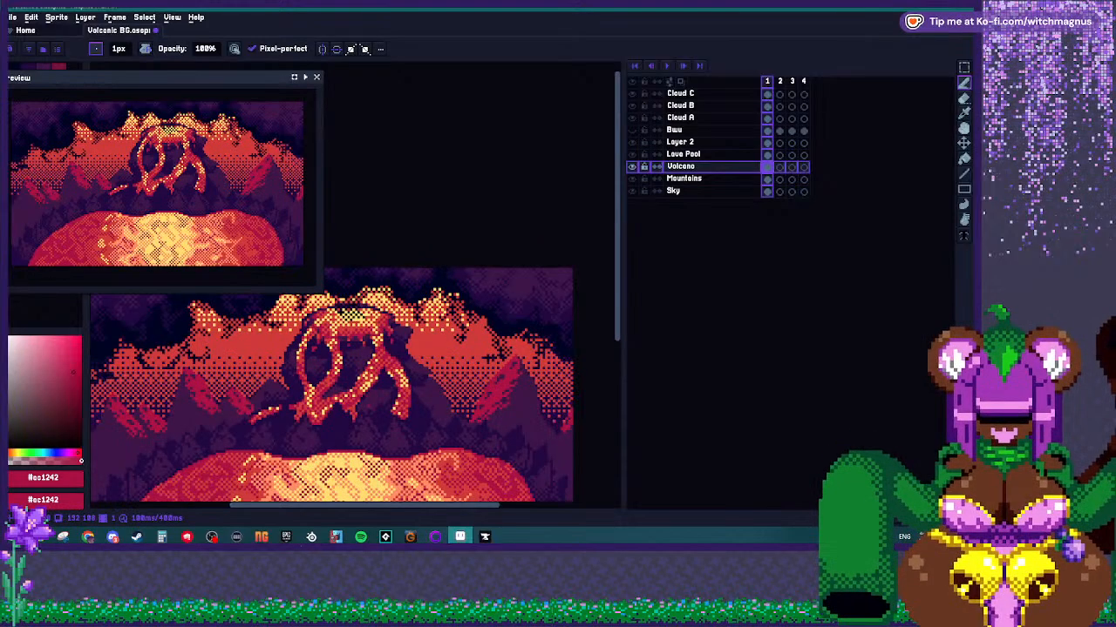
scroll(341, 414, up, 2)
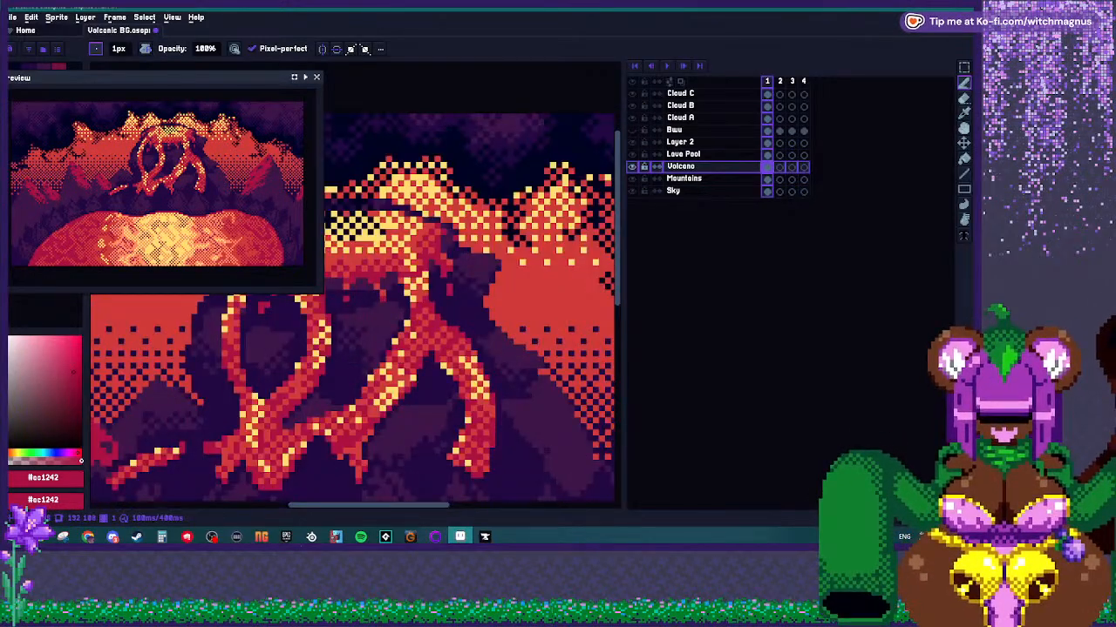
scroll(408, 317, up, 1)
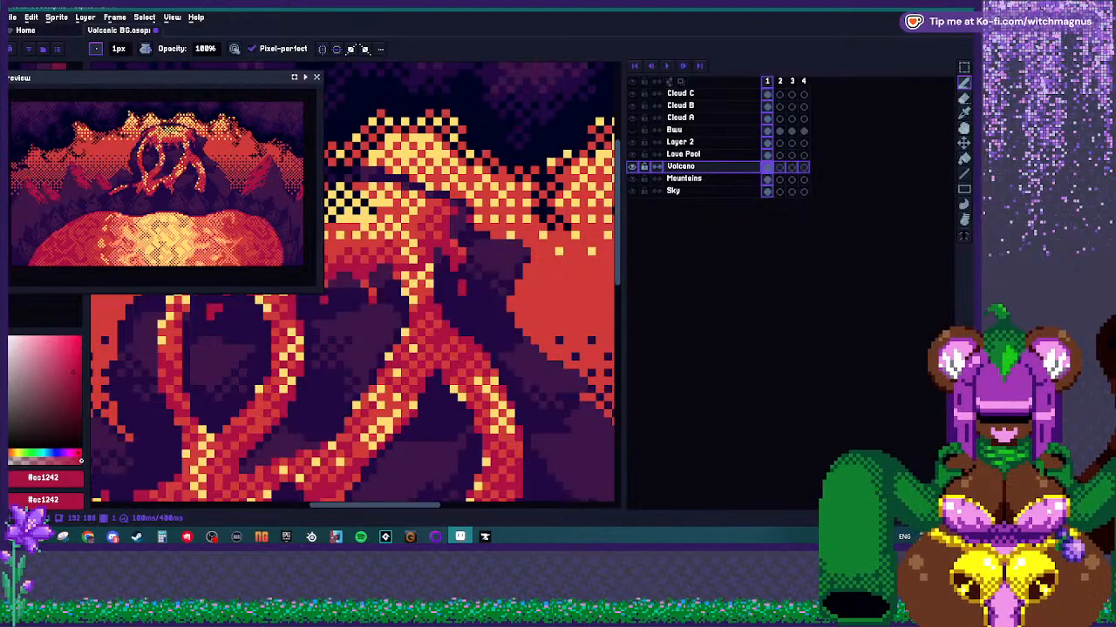
scroll(476, 260, up, 2)
key(alt)
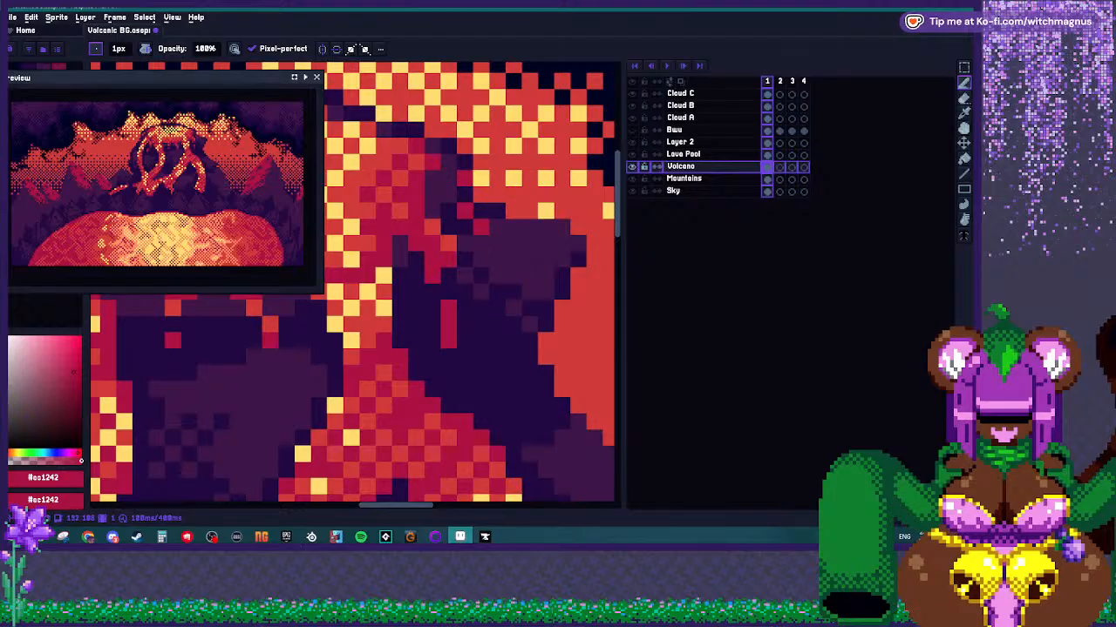
scroll(448, 340, down, 3)
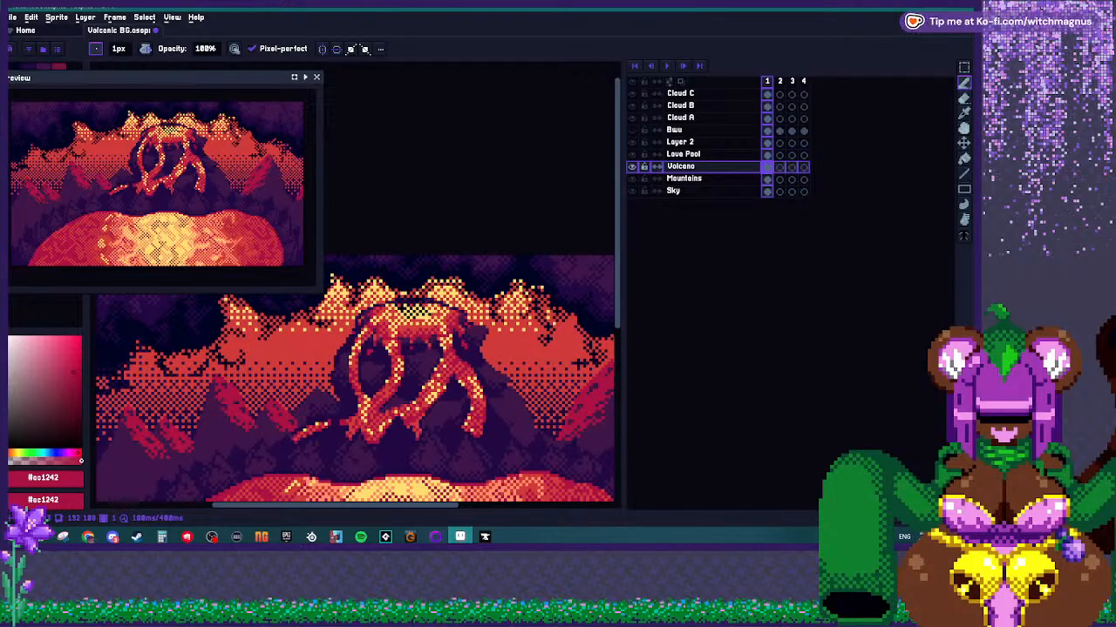
scroll(453, 363, up, 2)
alt+click(453, 363)
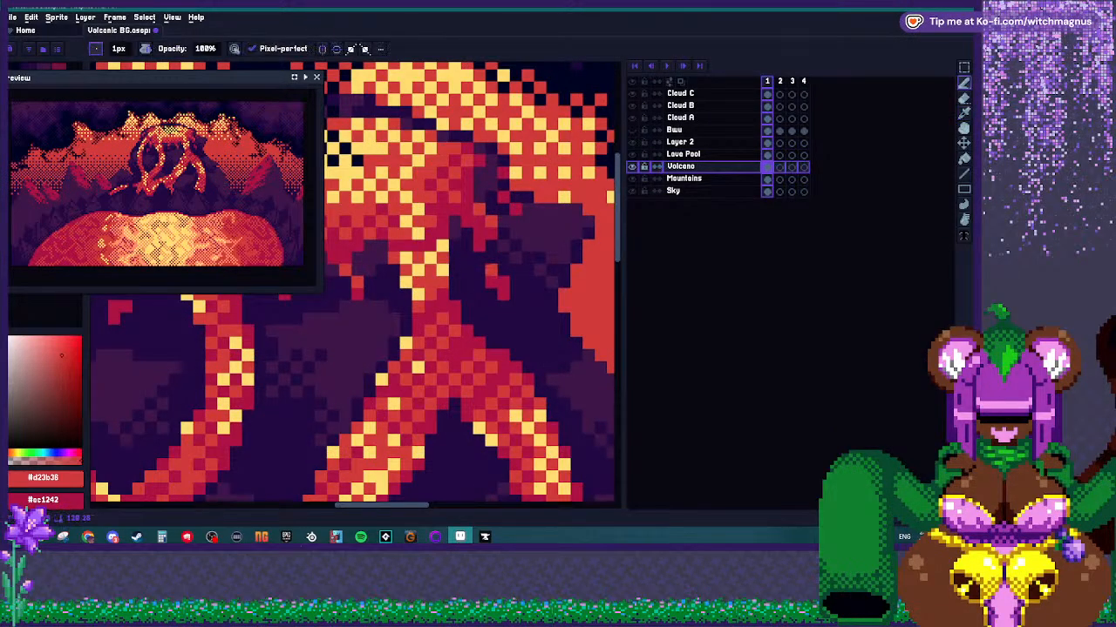
scroll(453, 363, down, 3)
scroll(453, 363, up, 3)
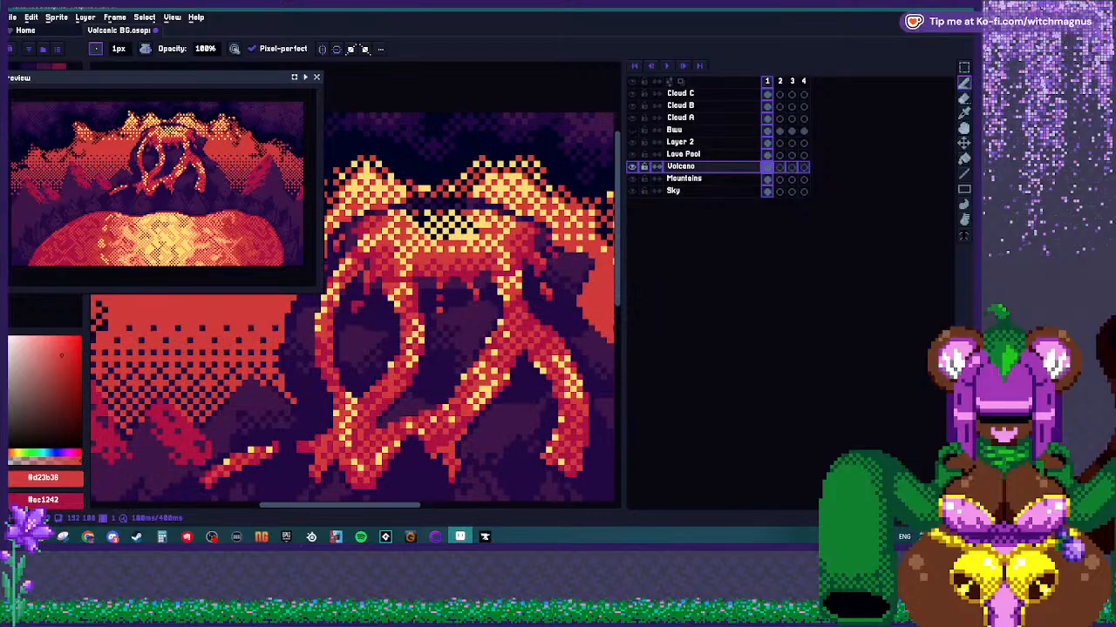
Reshape the small drip hanging inside the top of the left lava loop, using #d23b38 and #ac1242.
scroll(453, 363, up, 1)
scroll(453, 363, down, 3)
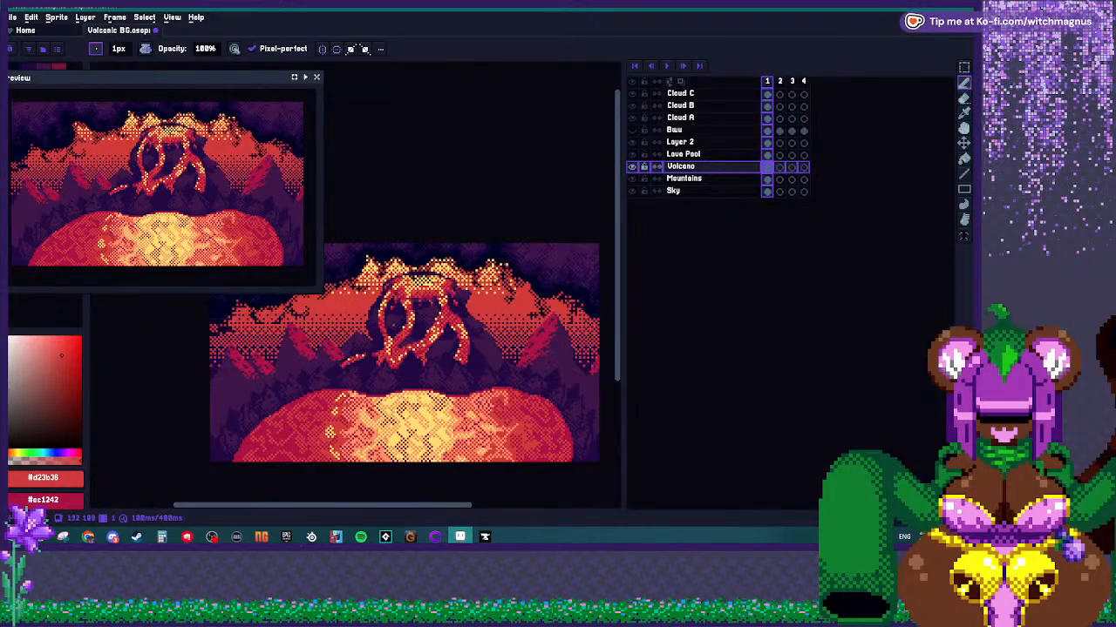
scroll(454, 362, up, 2)
key(i)
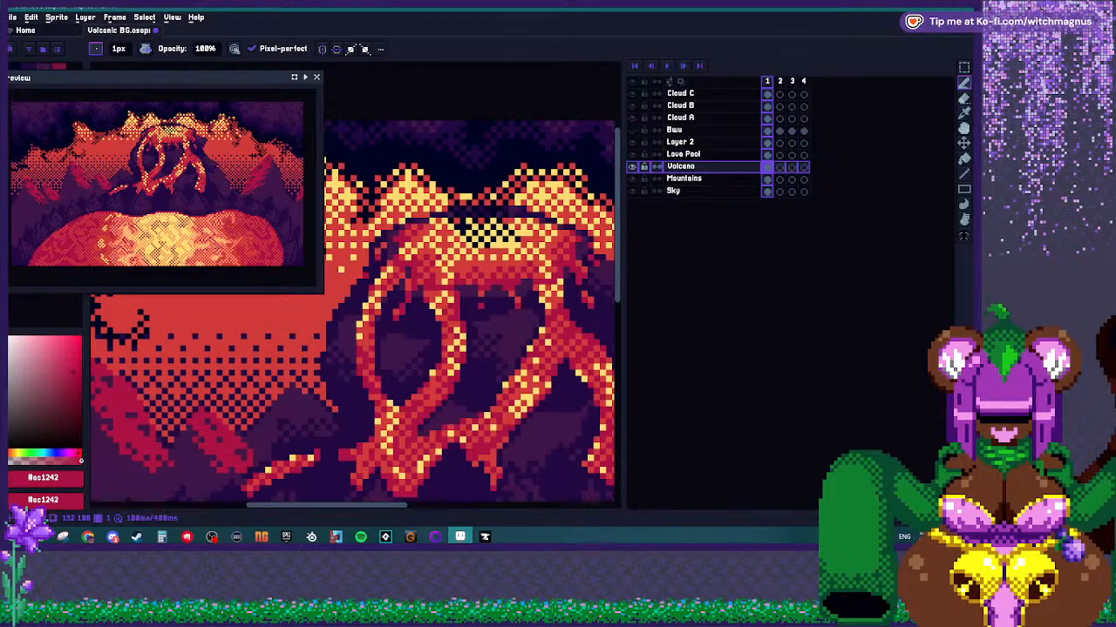
scroll(414, 316, down, 5)
scroll(418, 316, up, 3)
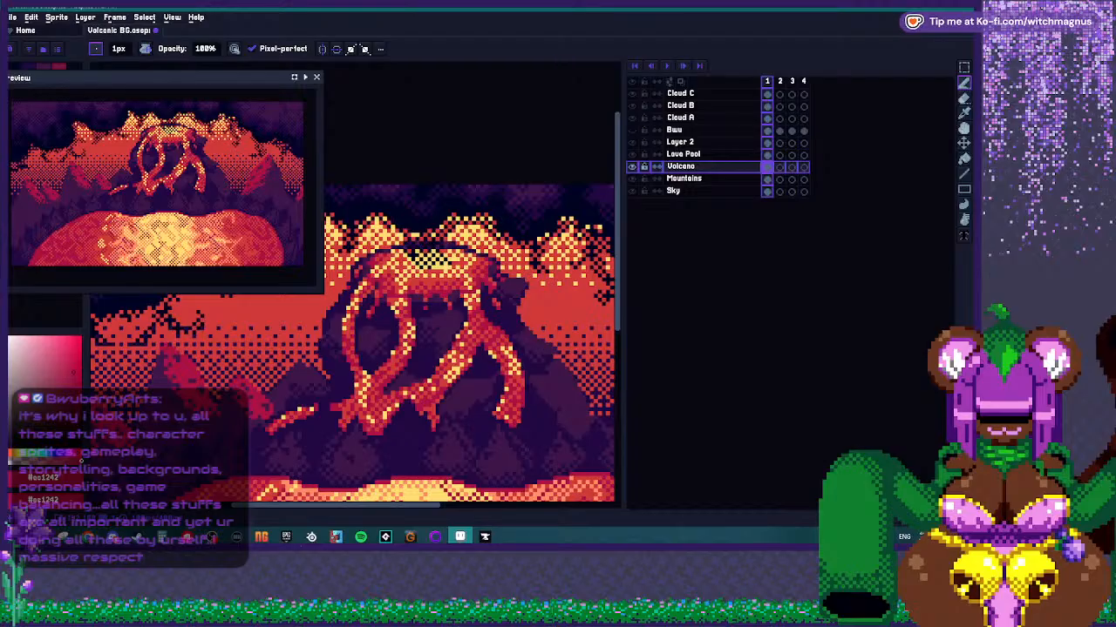
Rework the dithering on the small drip at the foot of the diagonal right stream with #ac1242 and #d23b38.
scroll(356, 329, down, 2)
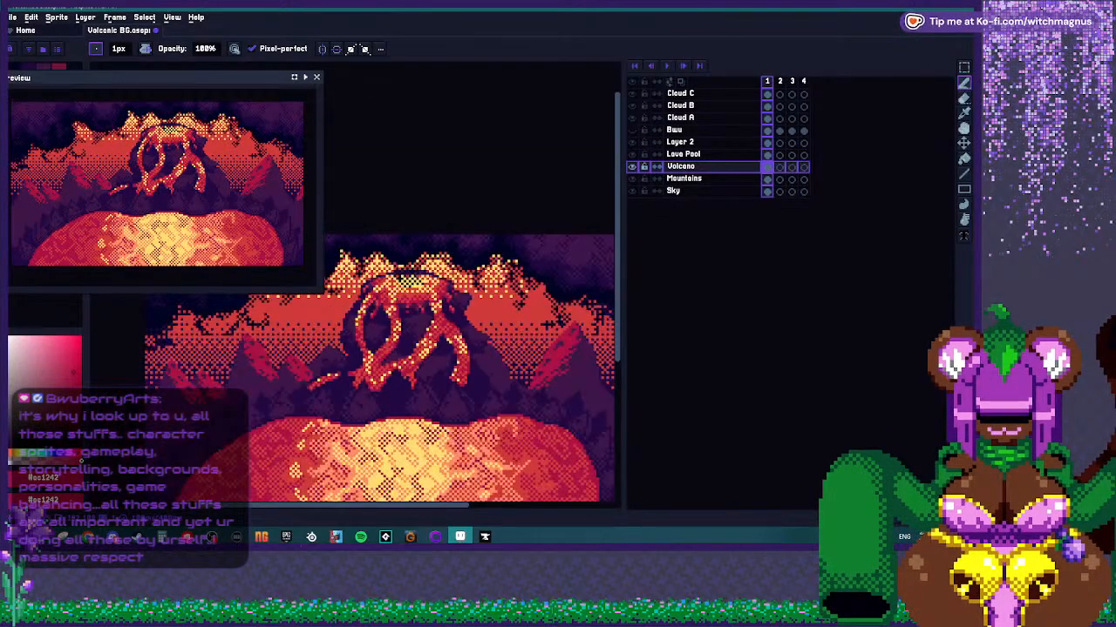
scroll(394, 346, up, 3)
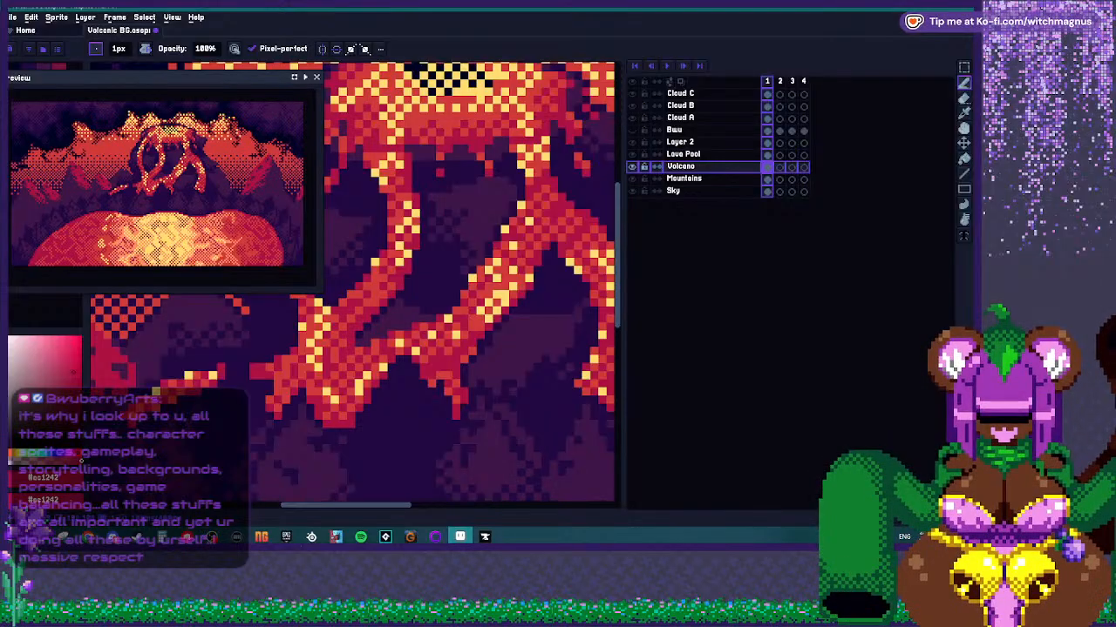
scroll(356, 285, down, 3)
scroll(355, 285, up, 4)
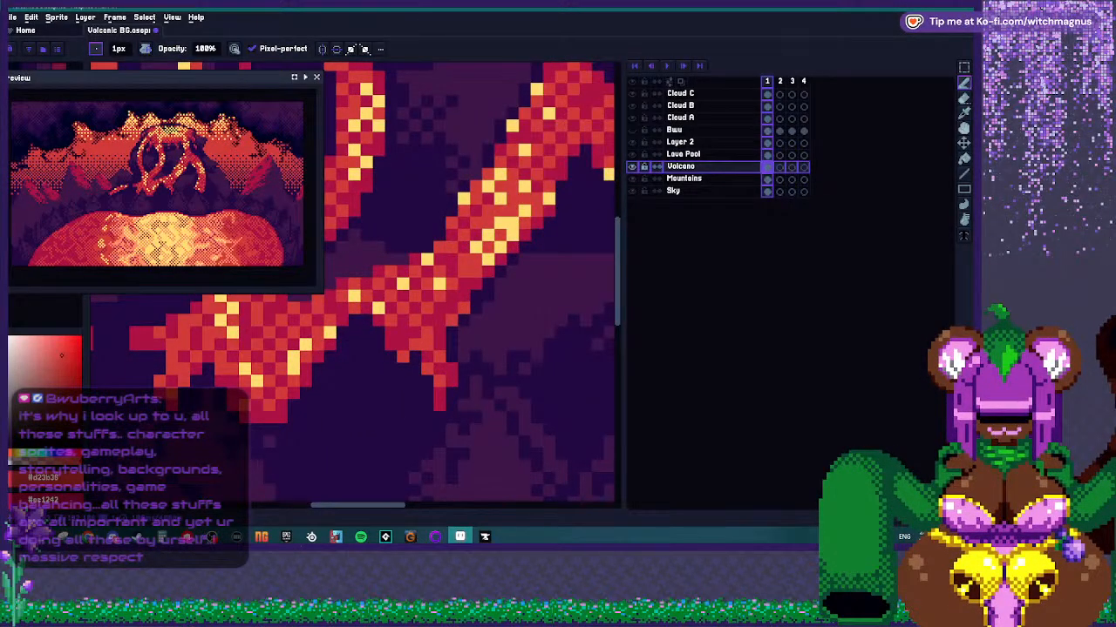
scroll(356, 285, down, 3)
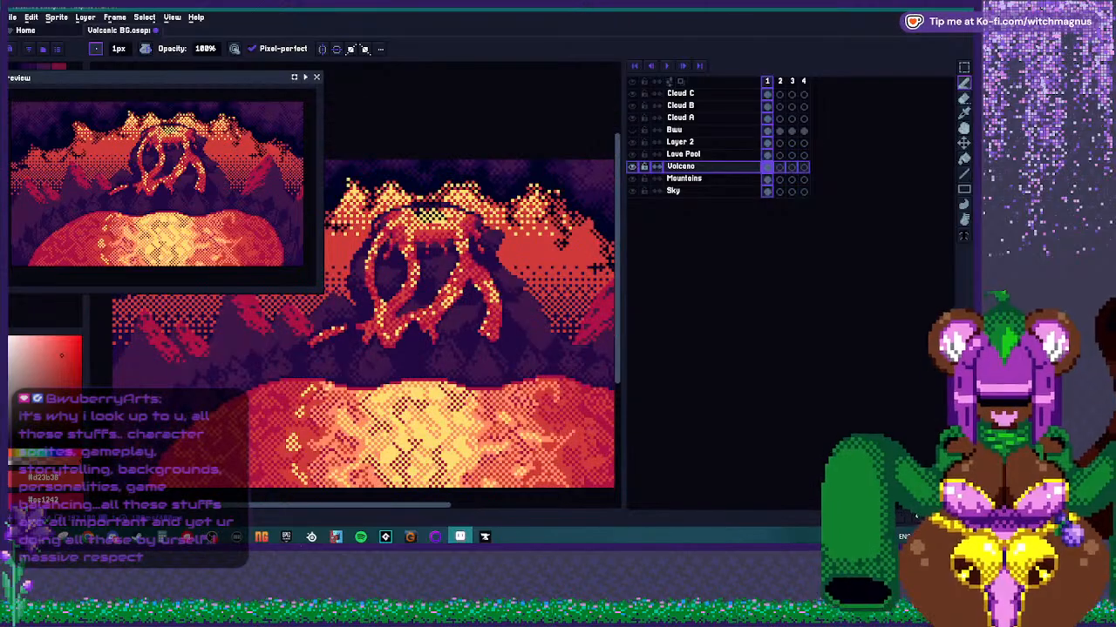
Sample the light yellow from the lava and add highlight pixels along the leftmost stream.
scroll(355, 285, up, 3)
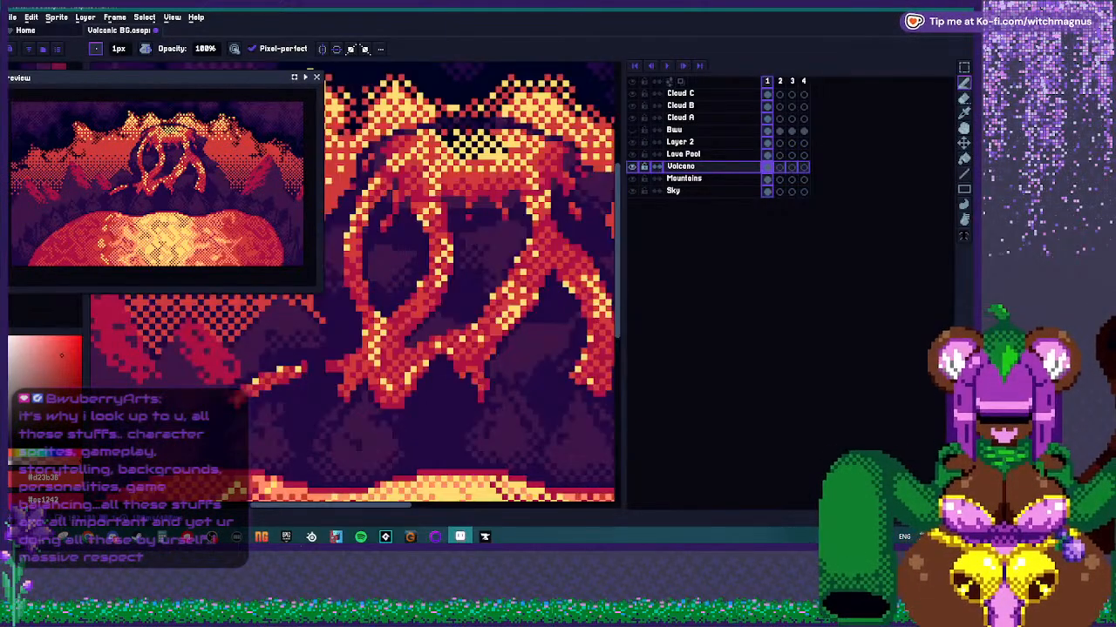
scroll(356, 285, down, 3)
scroll(356, 285, up, 4)
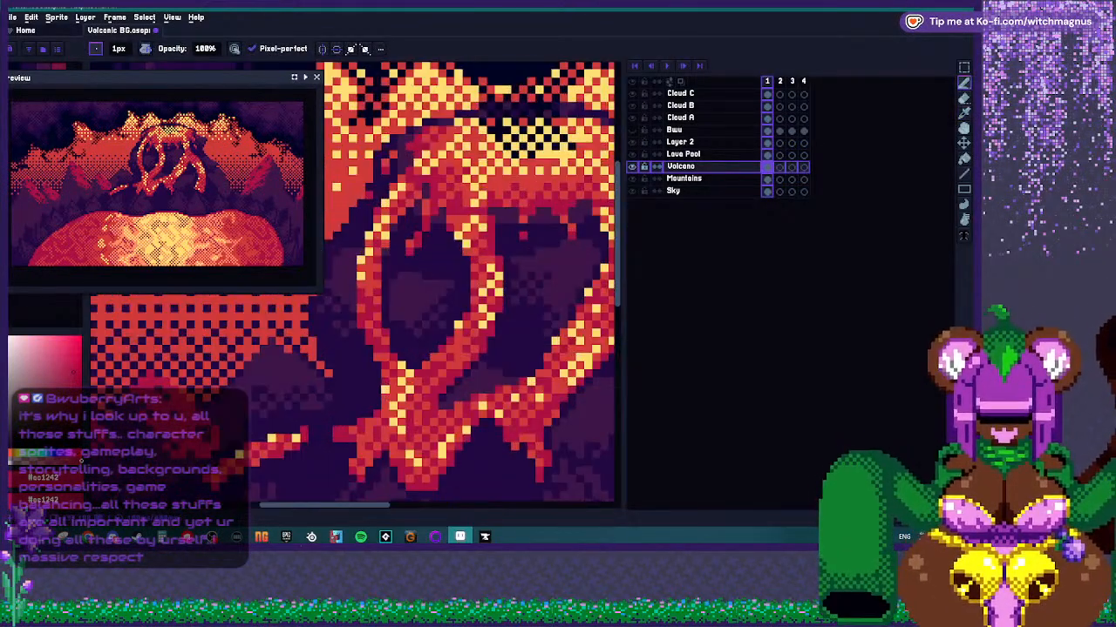
alt+click(355, 285)
scroll(366, 292, up, 1)
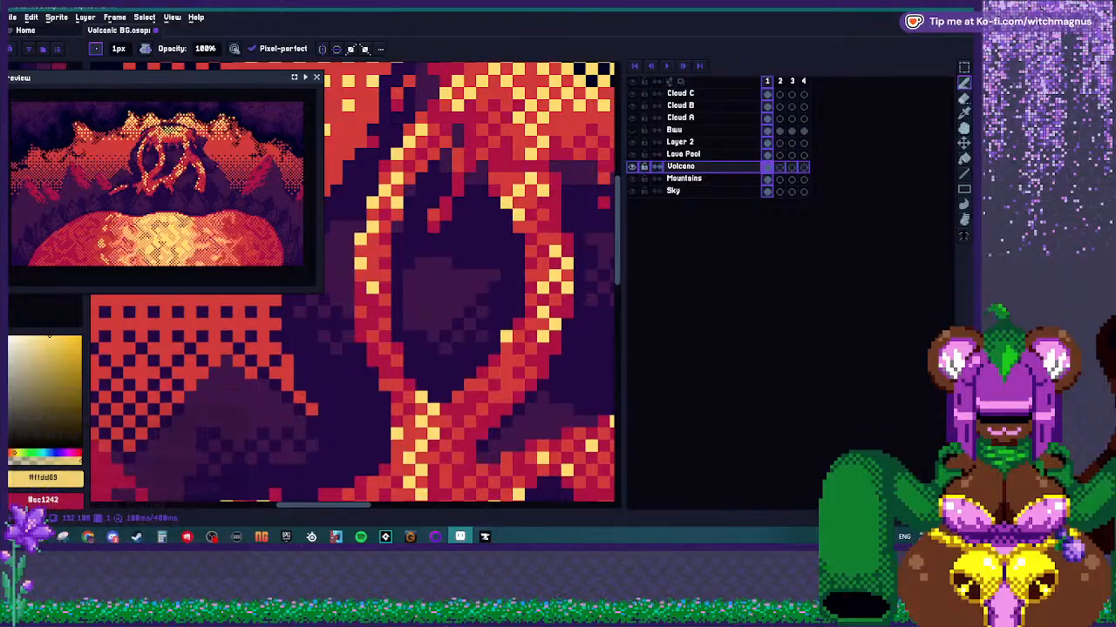
scroll(366, 292, down, 2)
scroll(366, 292, up, 2)
scroll(356, 284, down, 2)
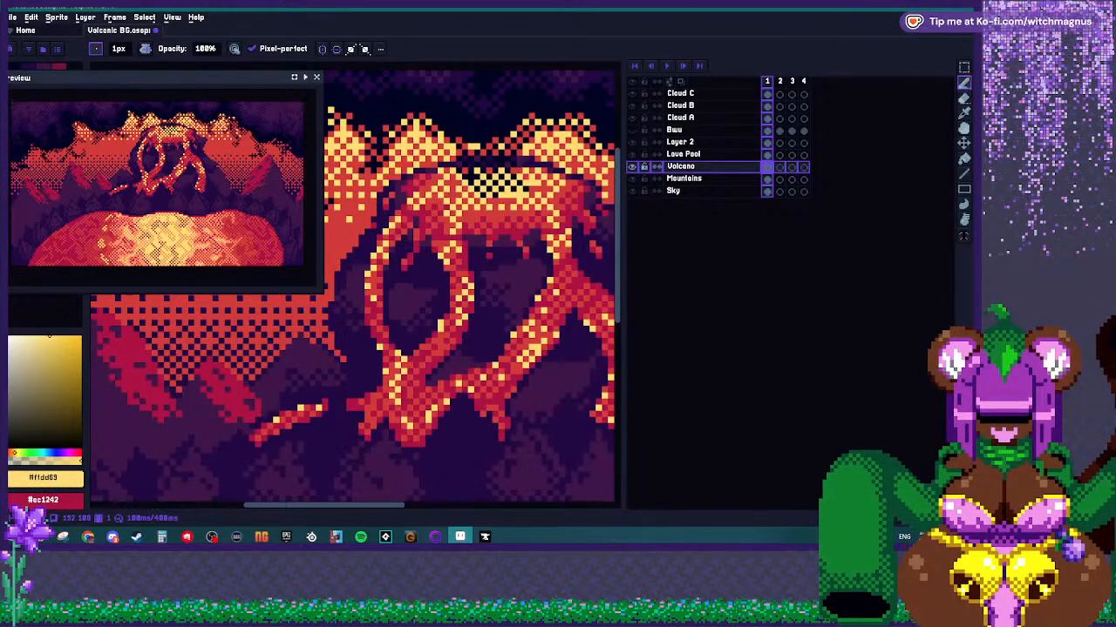
Add light yellow highlight pixels to the left loop's right-hand stream and the lava just below the crater opening.
scroll(355, 284, up, 2)
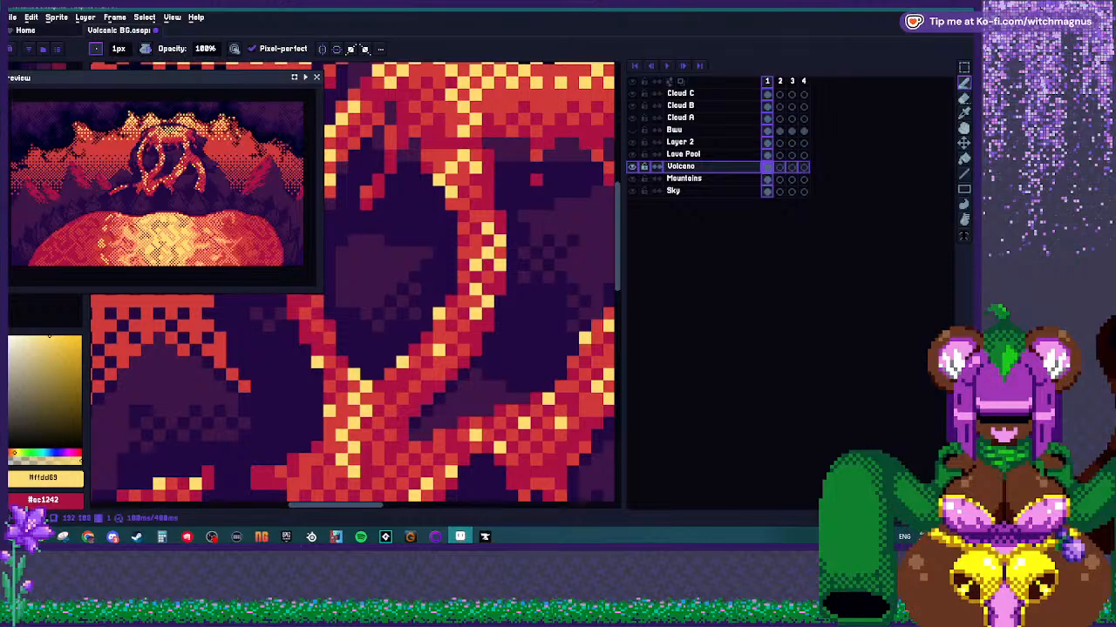
scroll(414, 363, down, 3)
scroll(418, 270, up, 3)
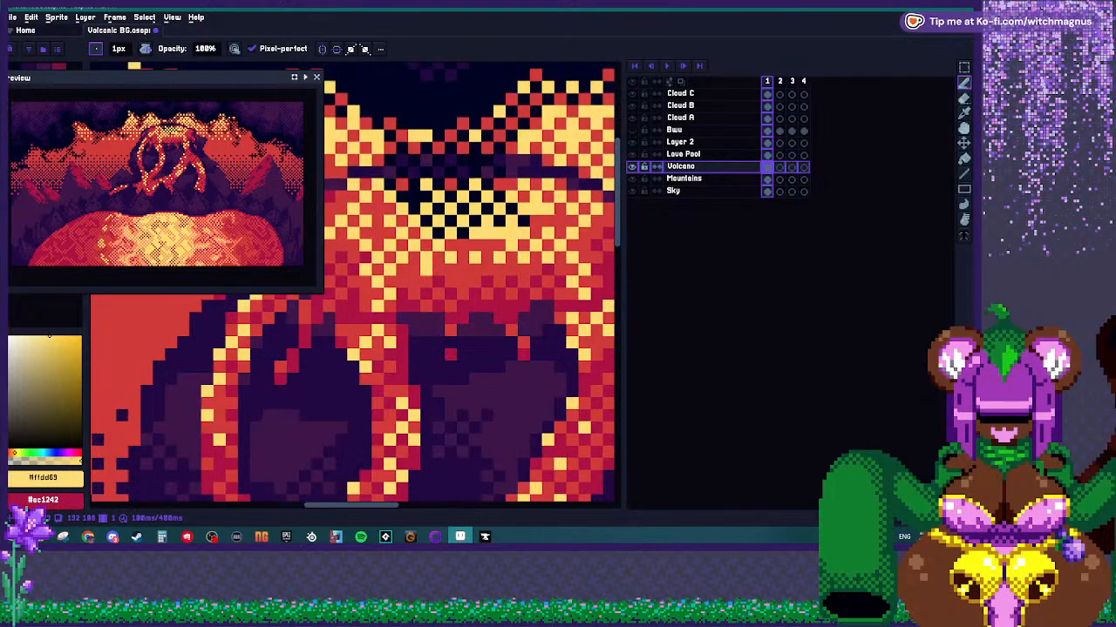
scroll(418, 270, down, 2)
scroll(418, 270, up, 2)
scroll(419, 271, up, 2)
scroll(419, 270, down, 3)
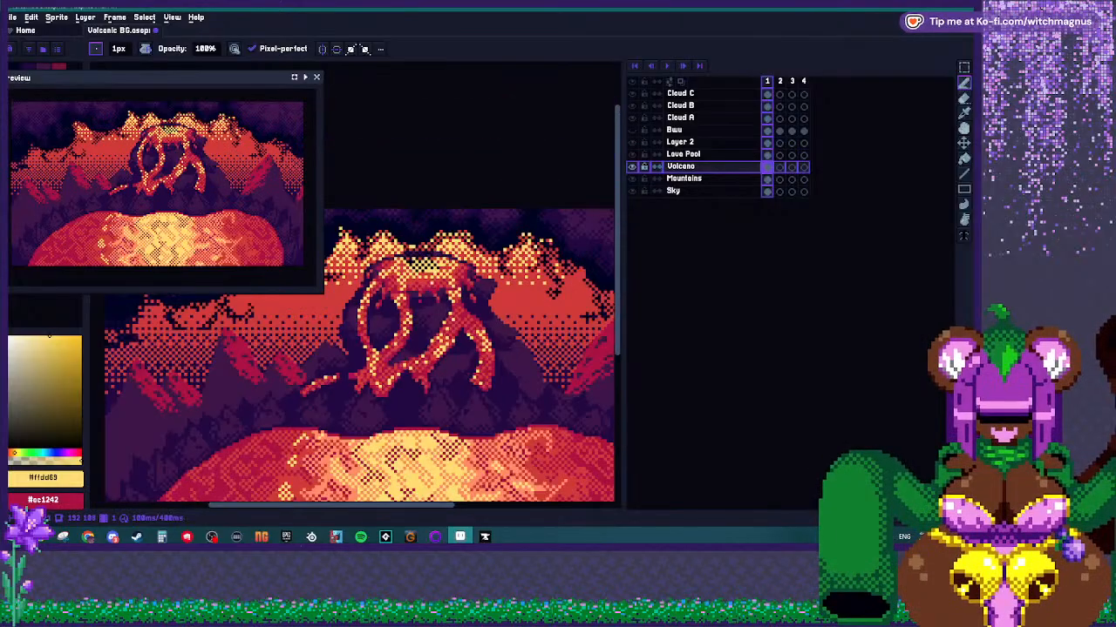
Sample the dark red #ac1242 and draw a thin trickle from the centre drip beneath the crater, beside the diagonal right stream.
scroll(414, 340, down, 3)
scroll(414, 340, up, 1)
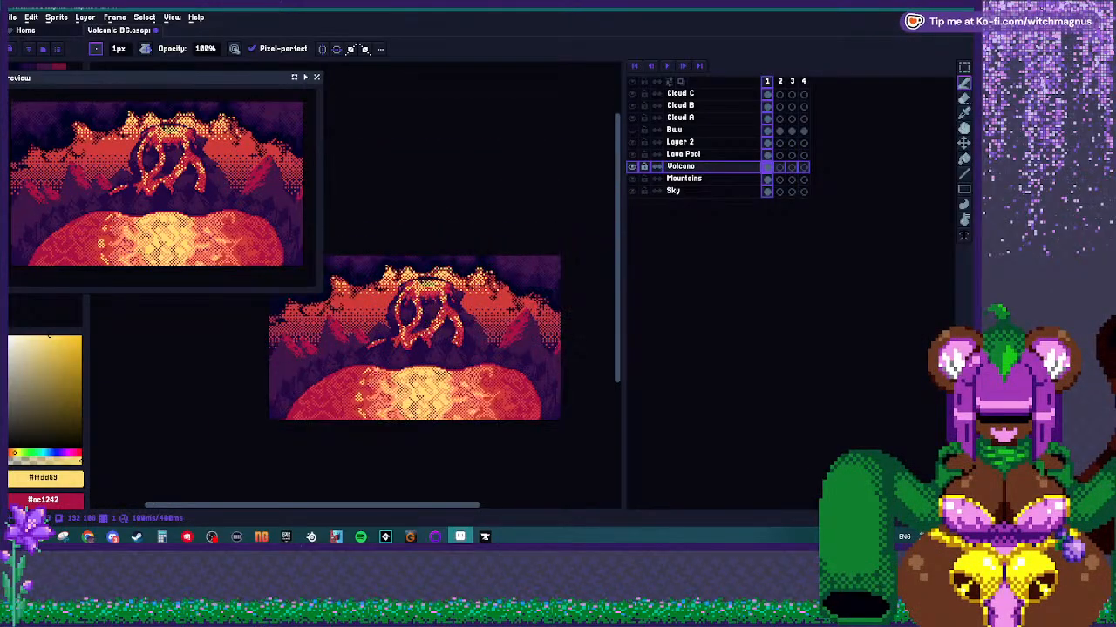
scroll(414, 296, up, 2)
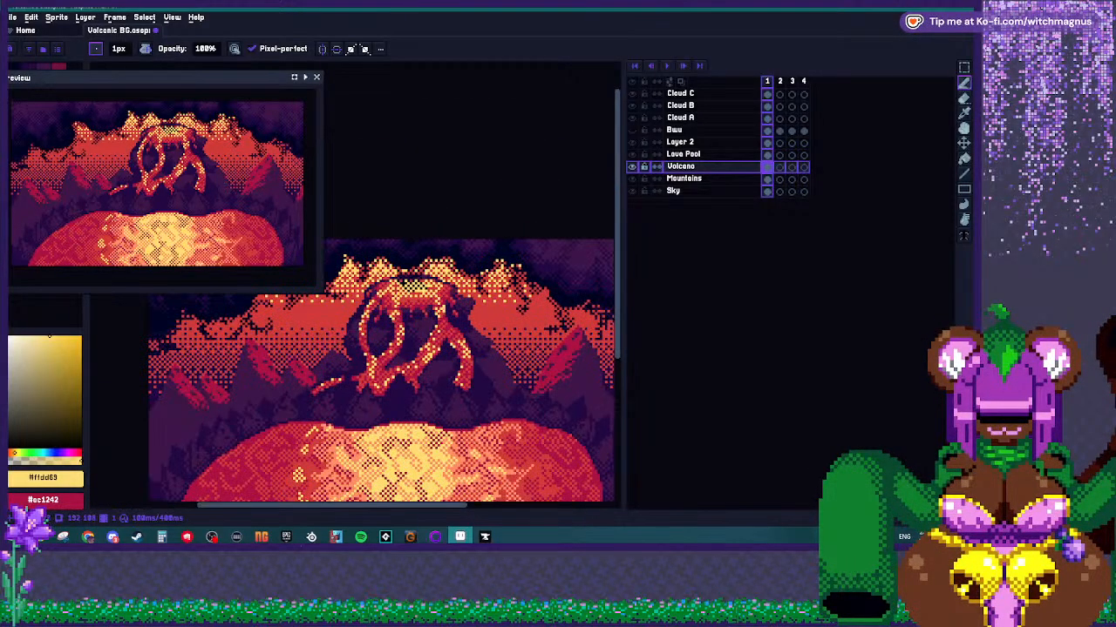
scroll(410, 331, up, 1)
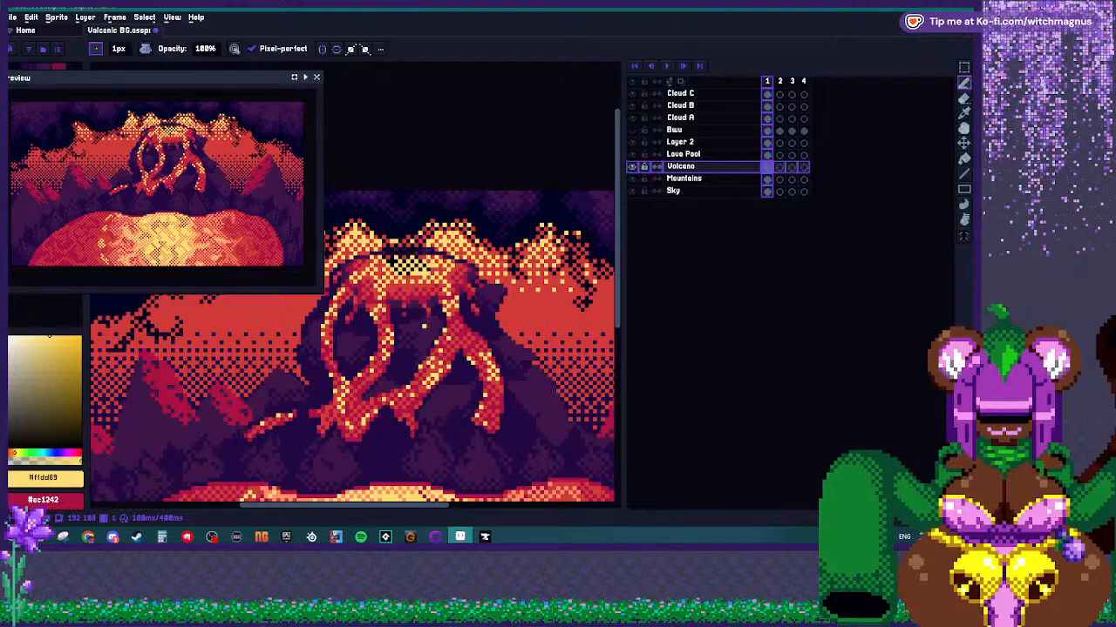
scroll(408, 358, up, 2)
alt+click(430, 294)
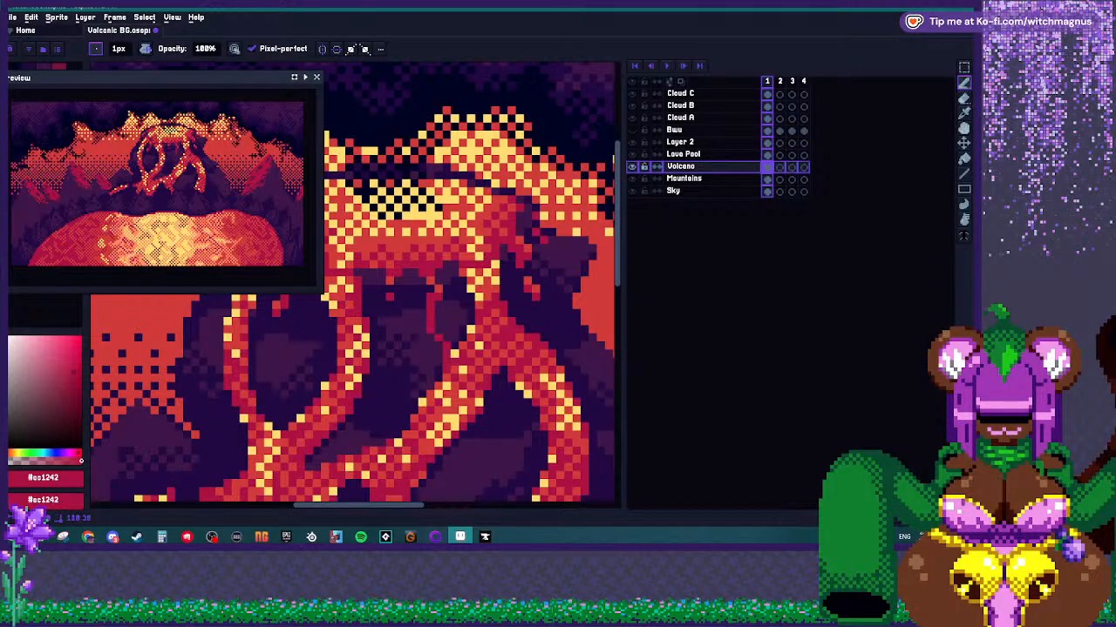
scroll(432, 338, down, 2)
scroll(422, 314, up, 2)
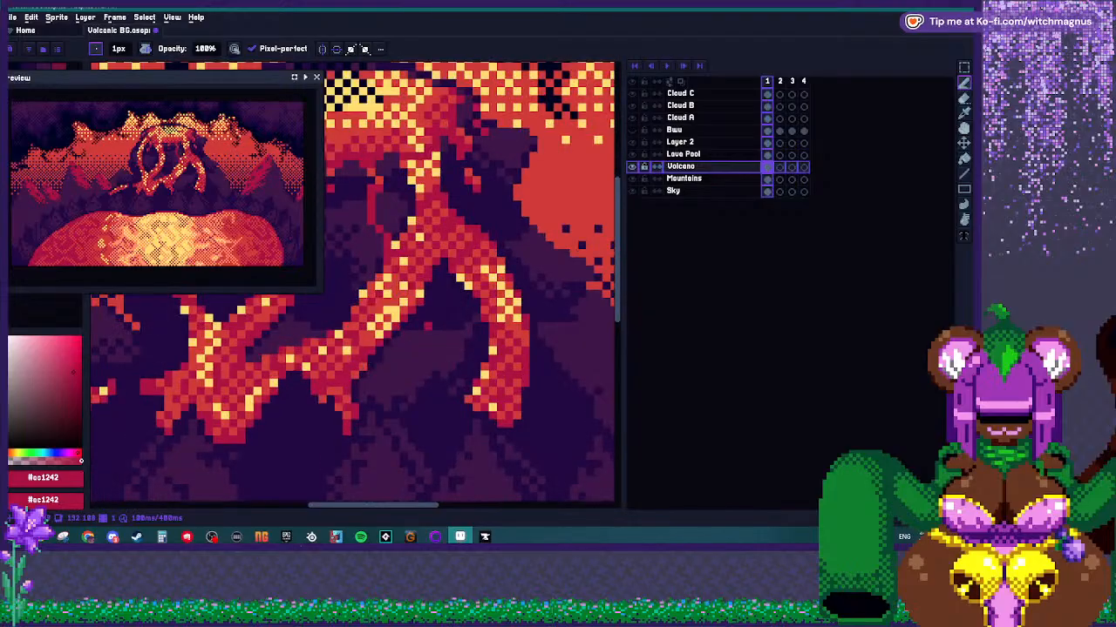
Draw a thin #ac1242 trickle between the two forks of the right lava stream and rework the centre trickle into a longer, straighter run.
mouse_move(428, 311)
mouse_down()
mouse_move(462, 345)
mouse_move(469, 376)
mouse_up()
scroll(468, 391, down, 2)
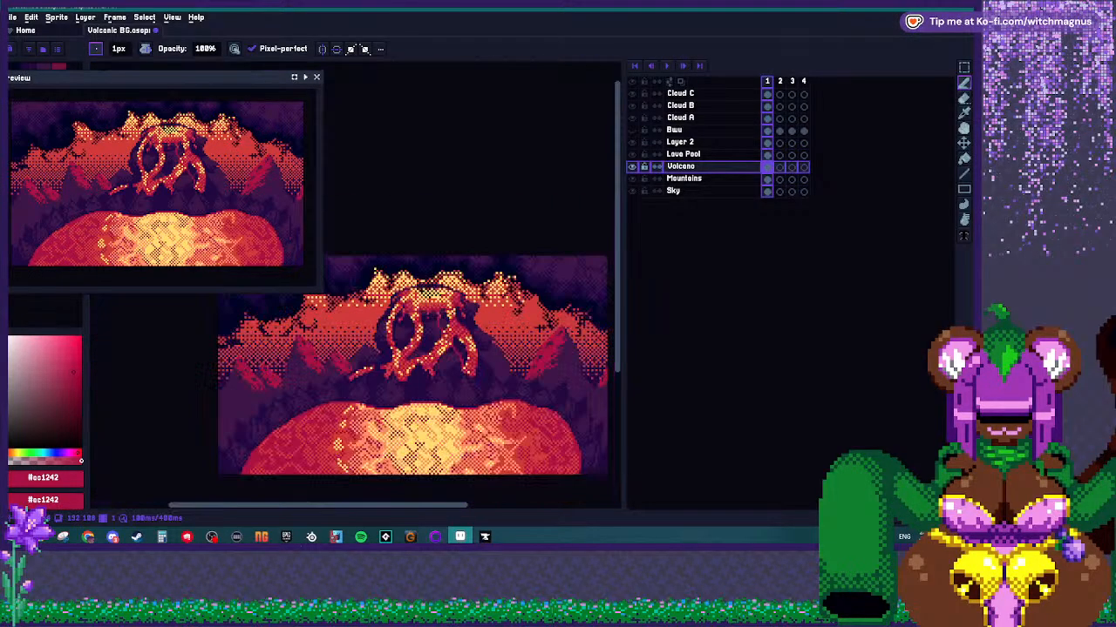
scroll(468, 391, up, 1)
scroll(468, 391, up, 2)
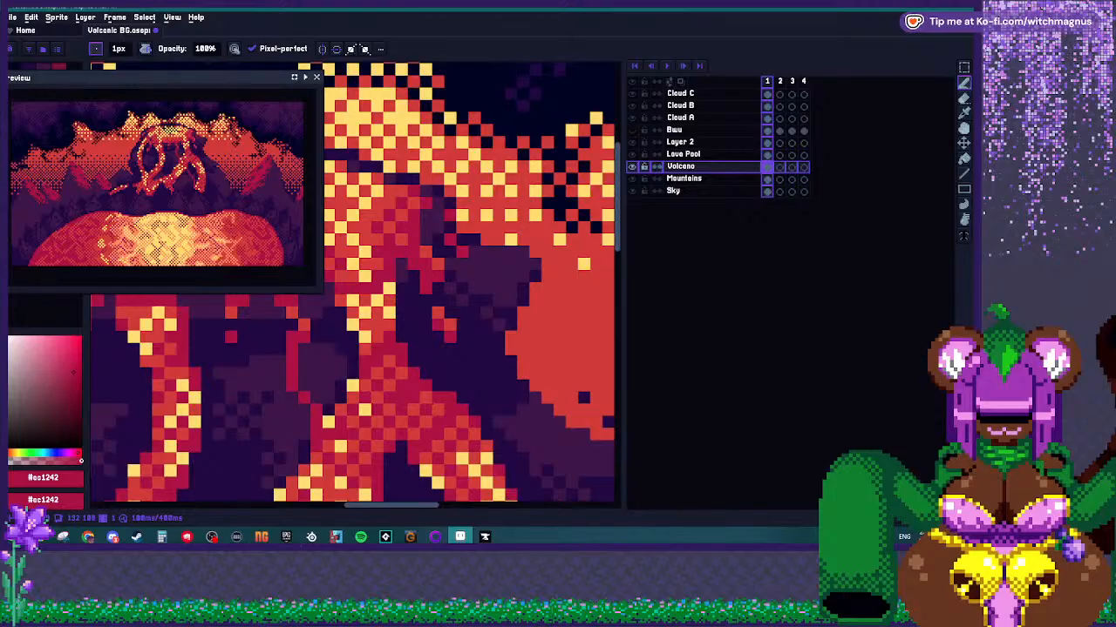
scroll(402, 276, down, 3)
scroll(407, 288, up, 2)
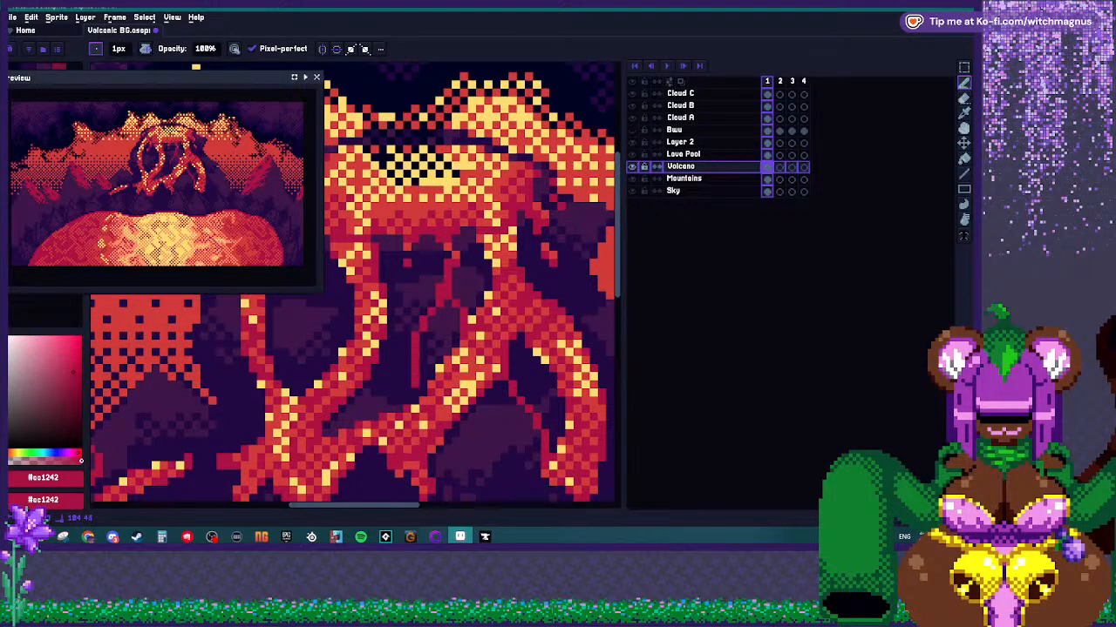
scroll(424, 393, down, 2)
scroll(423, 393, up, 2)
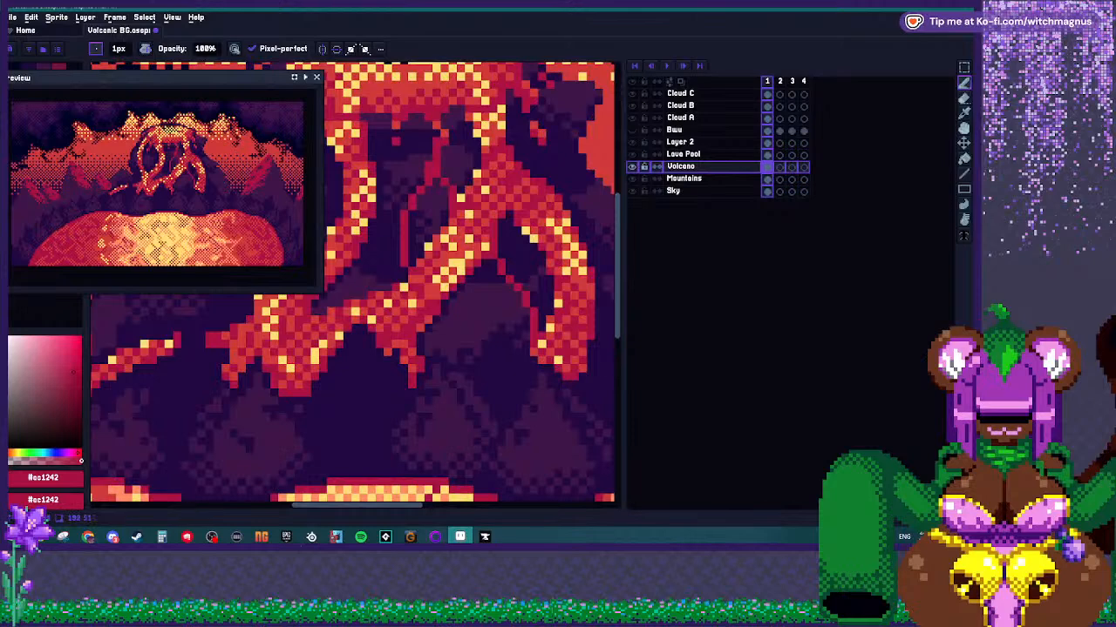
Extend the drip inside the left lava loop with a thin #ac1242 trickle running down to the loop's right-hand stream.
scroll(459, 311, down, 2)
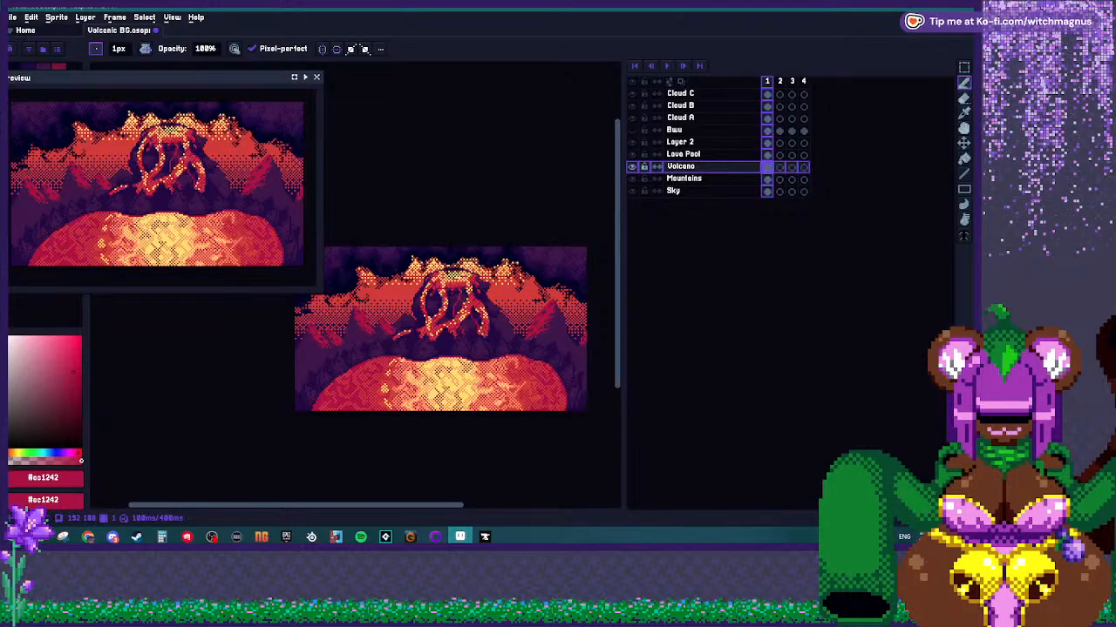
scroll(445, 305, up, 3)
drag(449, 289, 449, 322)
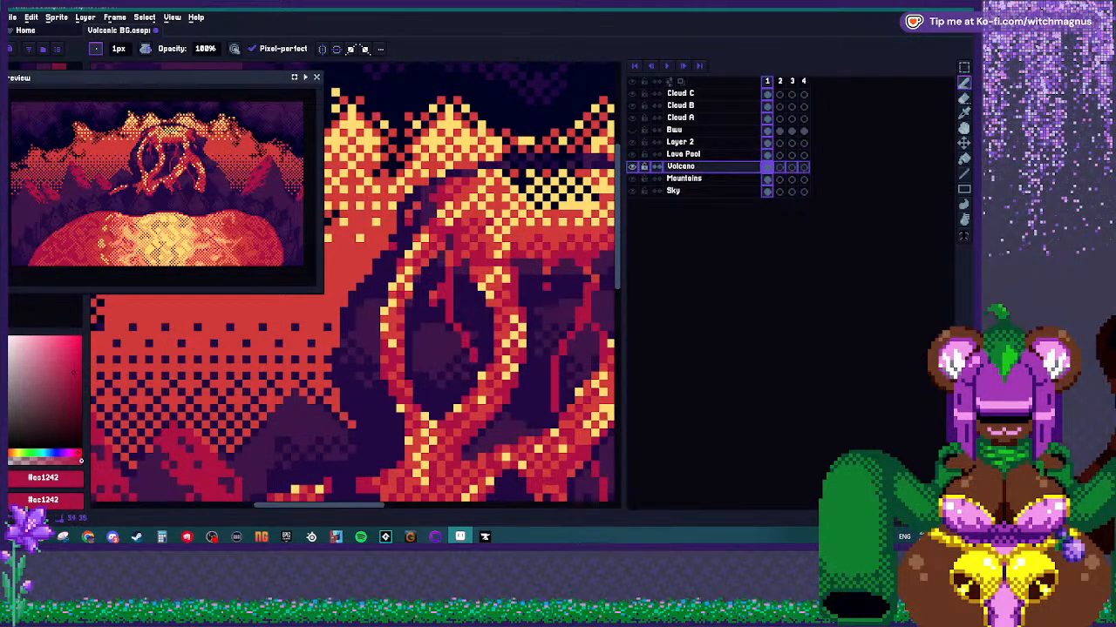
scroll(466, 359, down, 2)
scroll(462, 362, up, 3)
scroll(460, 366, down, 2)
scroll(460, 370, up, 1)
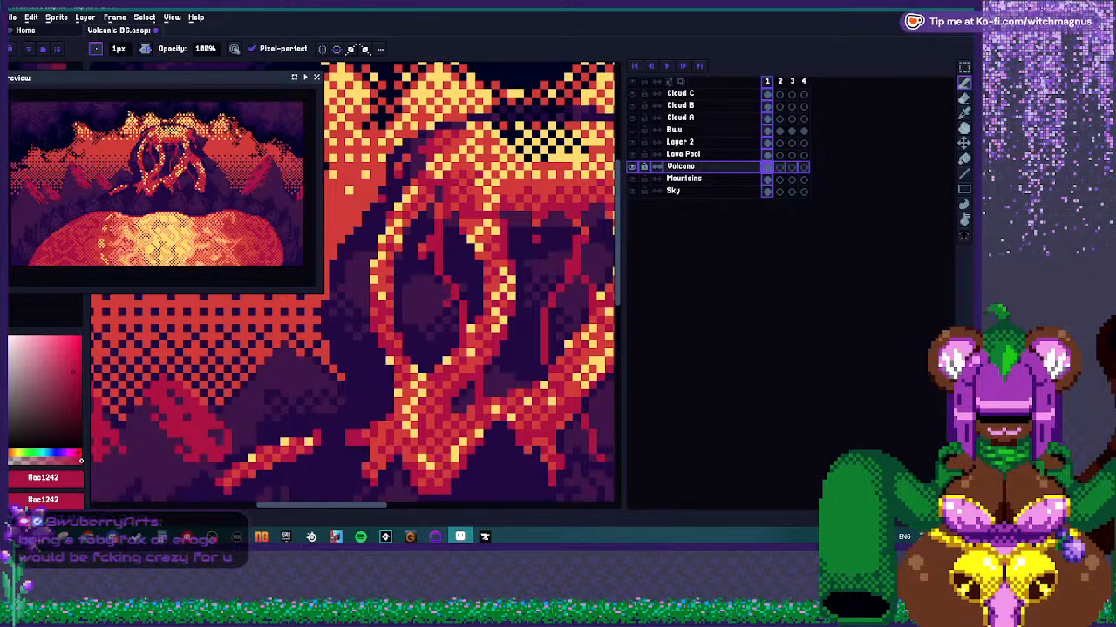
Branch the left loop's inner trickle down to the left in #ac1242, and add a thin trickle beneath the diagonal right stream.
scroll(411, 321, down, 1)
scroll(418, 328, up, 1)
key(ctrl+z)
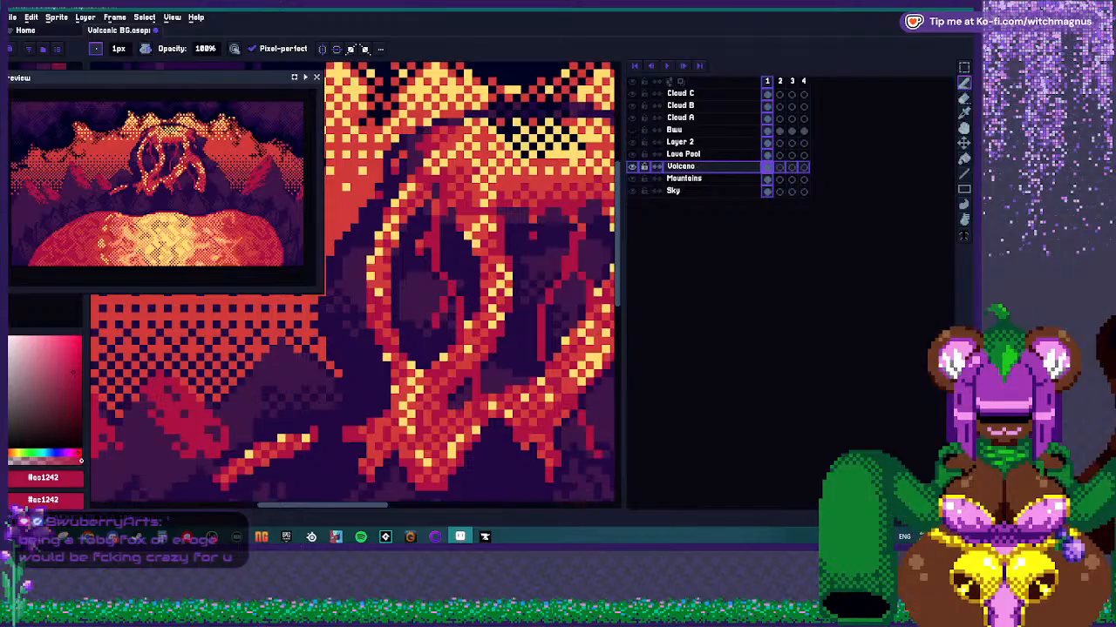
scroll(384, 348, down, 5)
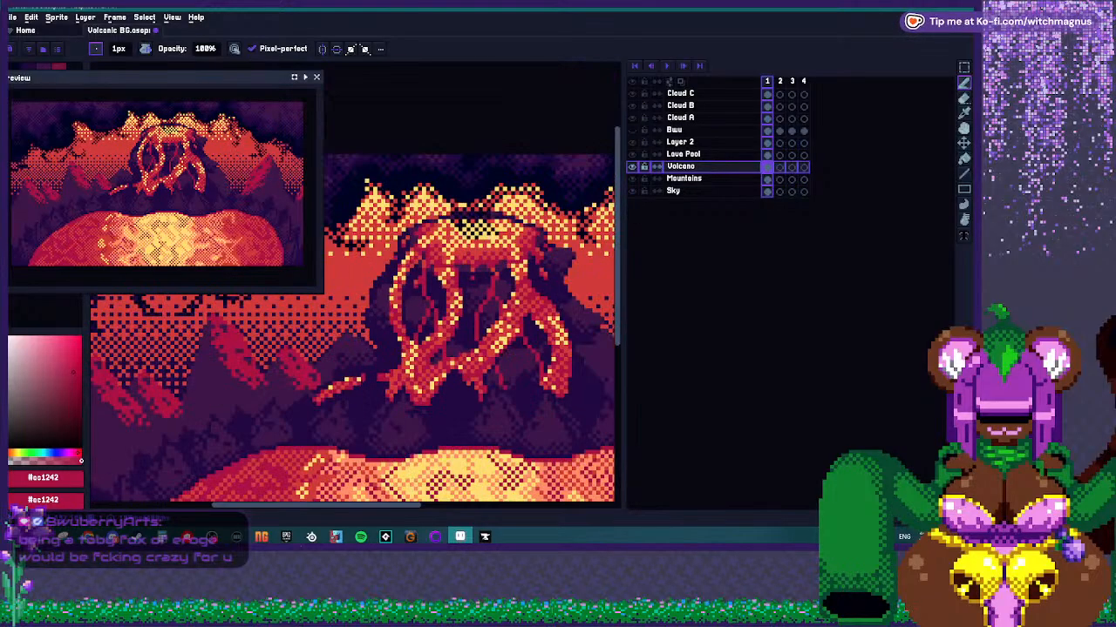
scroll(384, 348, up, 2)
scroll(401, 313, up, 4)
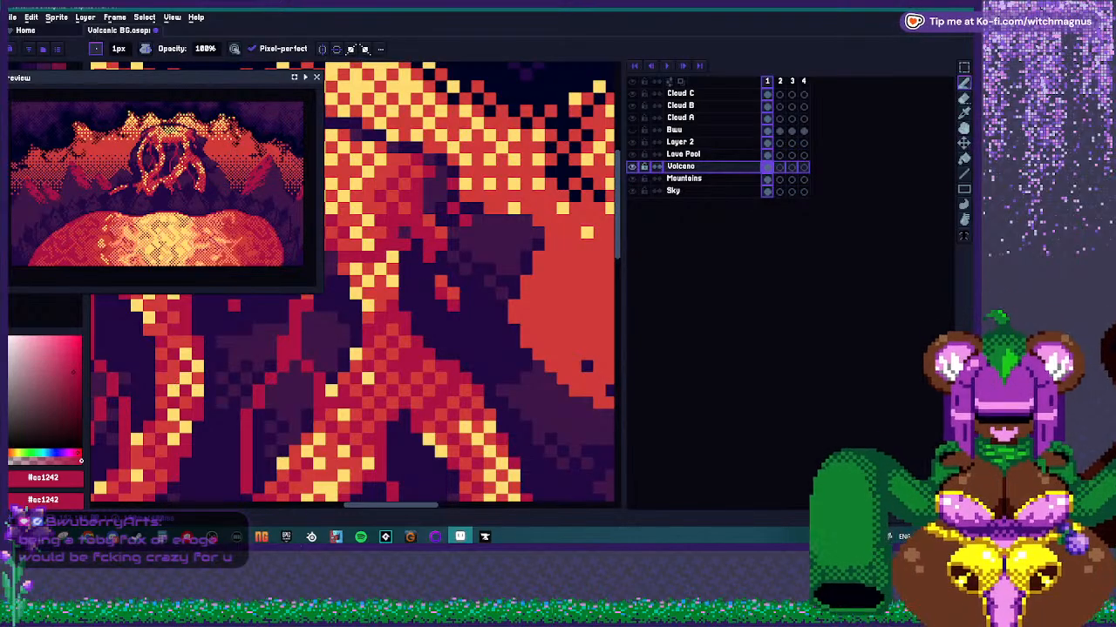
scroll(575, 259, down, 3)
scroll(575, 260, up, 1)
scroll(391, 283, up, 3)
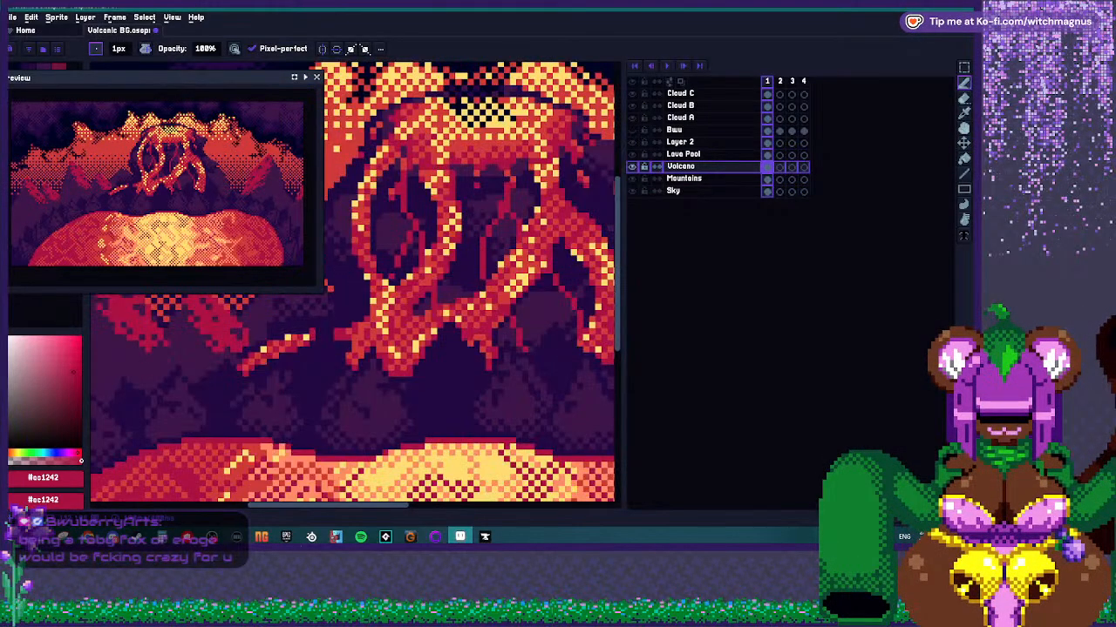
Lengthen the branch inside the left lava loop with #ac1242 so it reaches the loop's foot.
scroll(392, 283, down, 1)
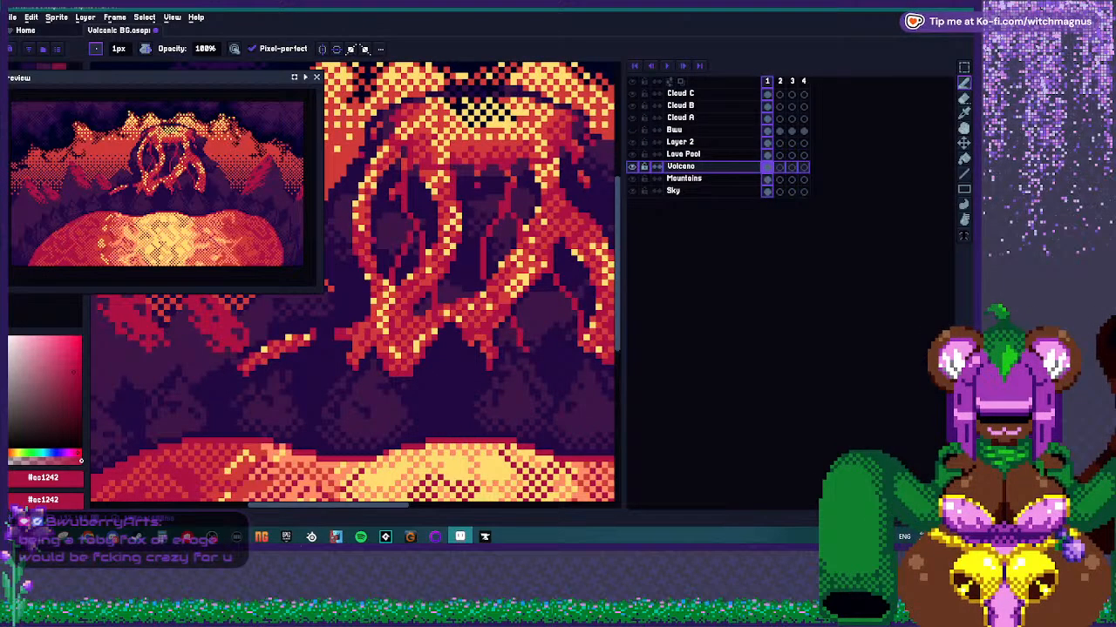
scroll(410, 271, down, 1)
scroll(382, 288, up, 2)
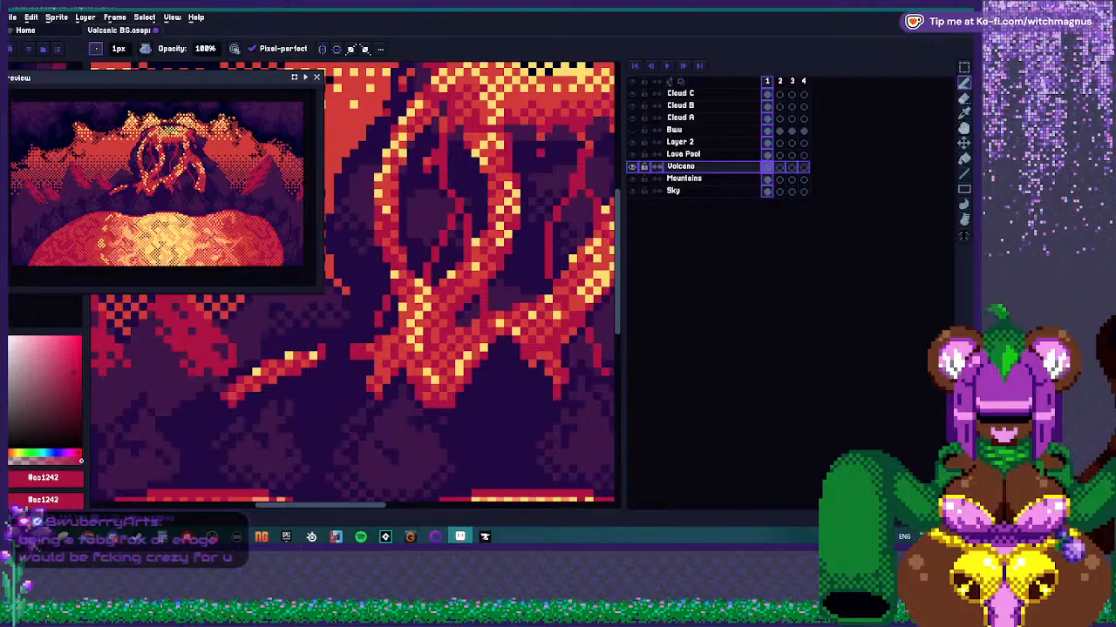
scroll(391, 283, down, 3)
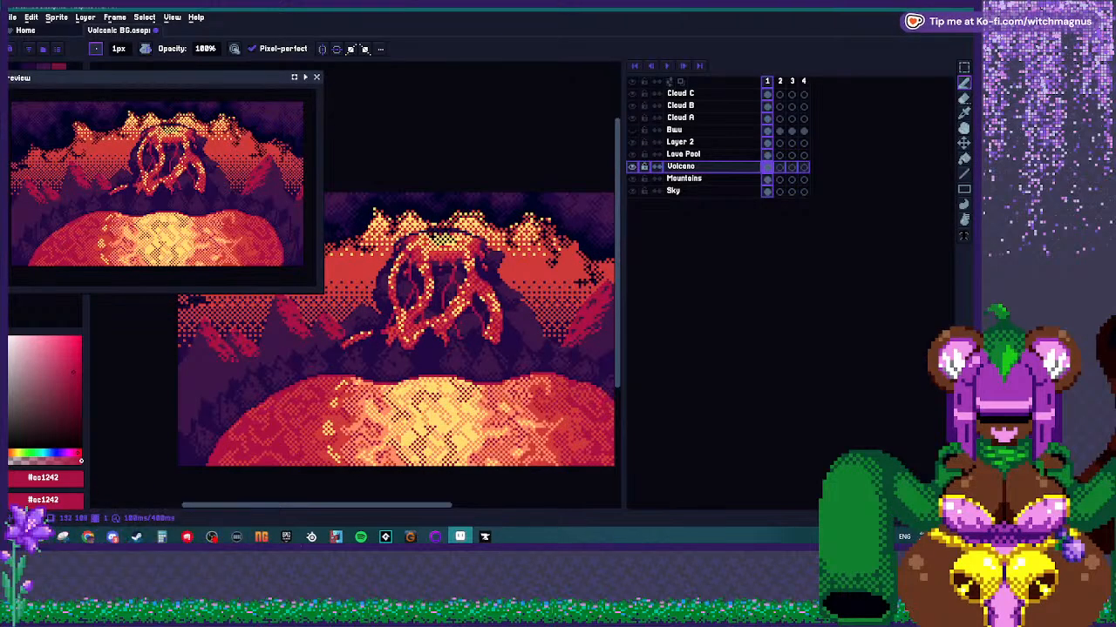
scroll(431, 288, up, 4)
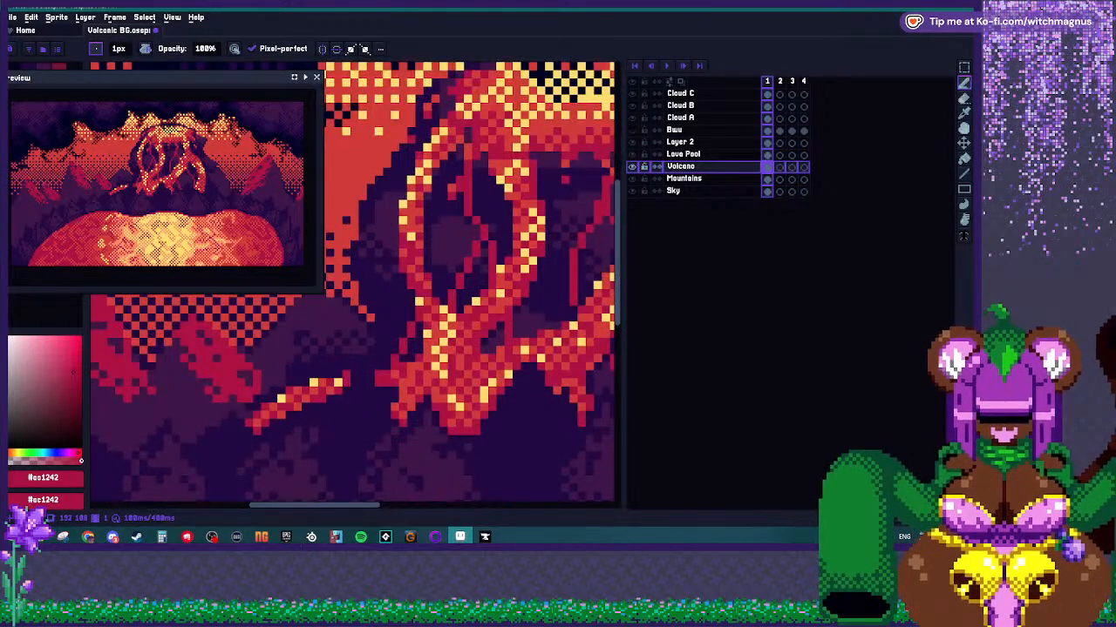
Draw a thin #ac1242 trickle along the outer left side of the left loop's foot with the Pencil tool.
key(v)
key(b)
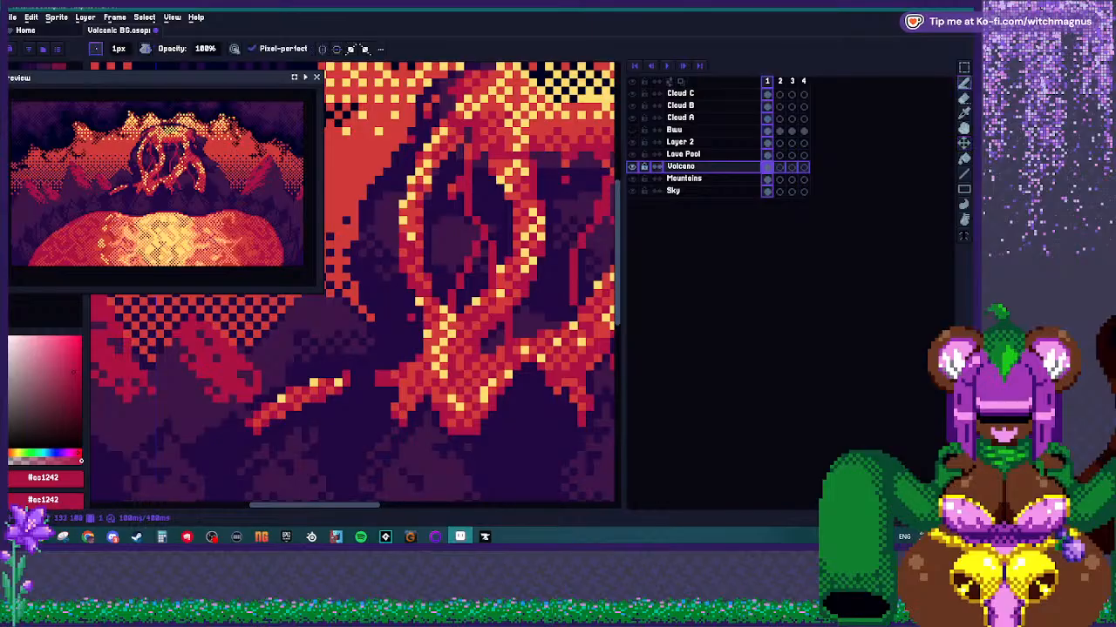
scroll(418, 314, up, 1)
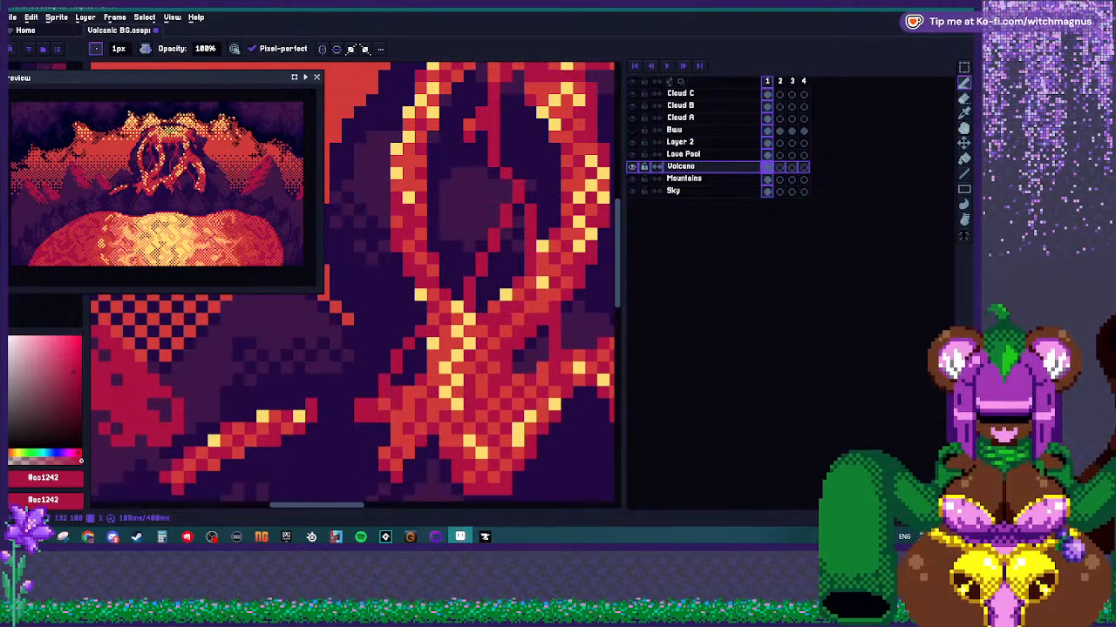
scroll(384, 368, down, 3)
scroll(385, 368, up, 3)
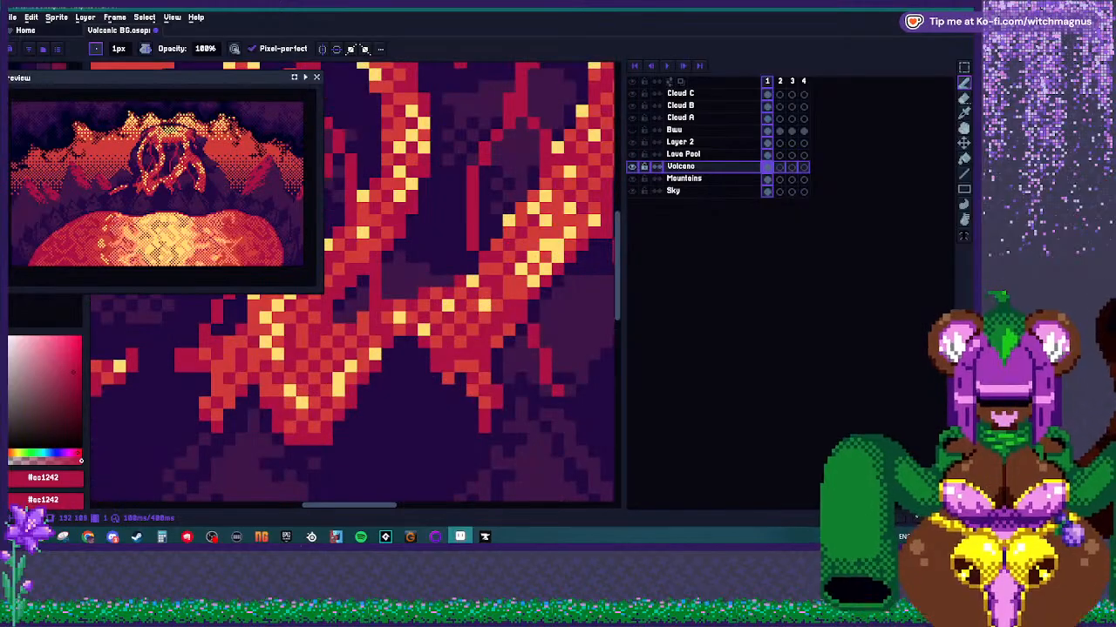
Draw a long thin #ac1242 trickle from the crater's right-hand drip down past the outer side of the right lava stream.
scroll(355, 285, down, 3)
scroll(356, 285, up, 3)
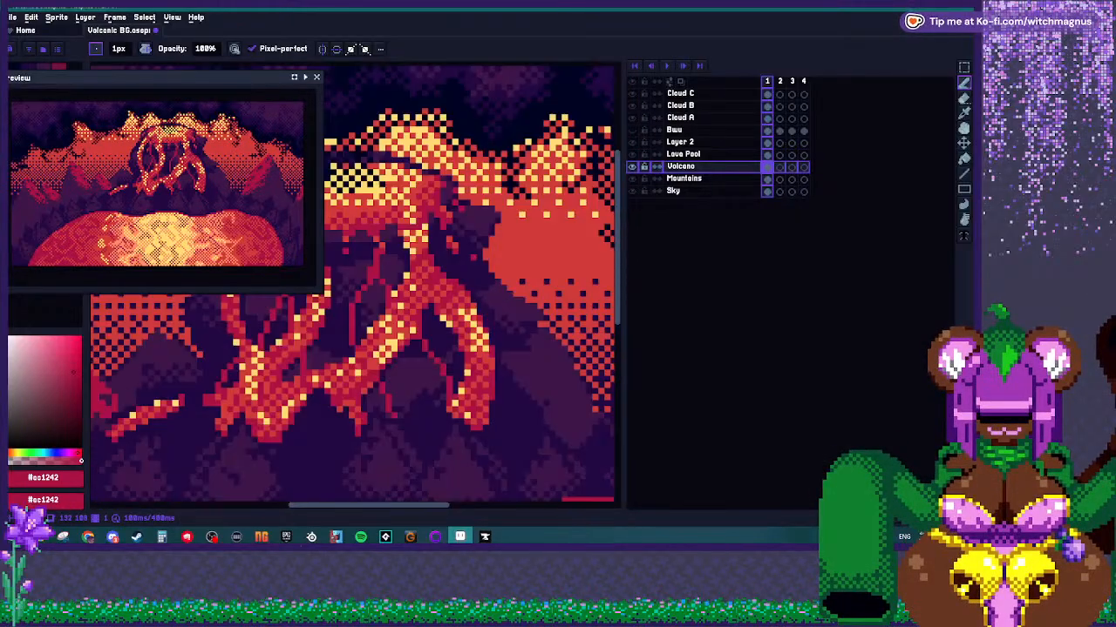
scroll(425, 288, down, 1)
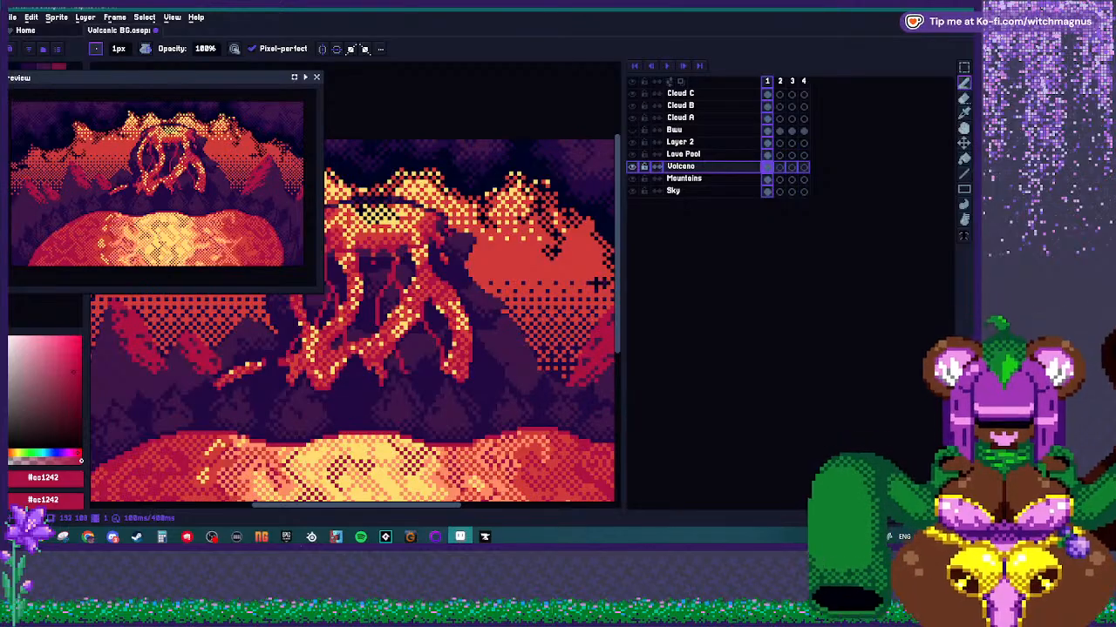
scroll(596, 282, up, 2)
scroll(583, 288, down, 2)
scroll(584, 286, up, 2)
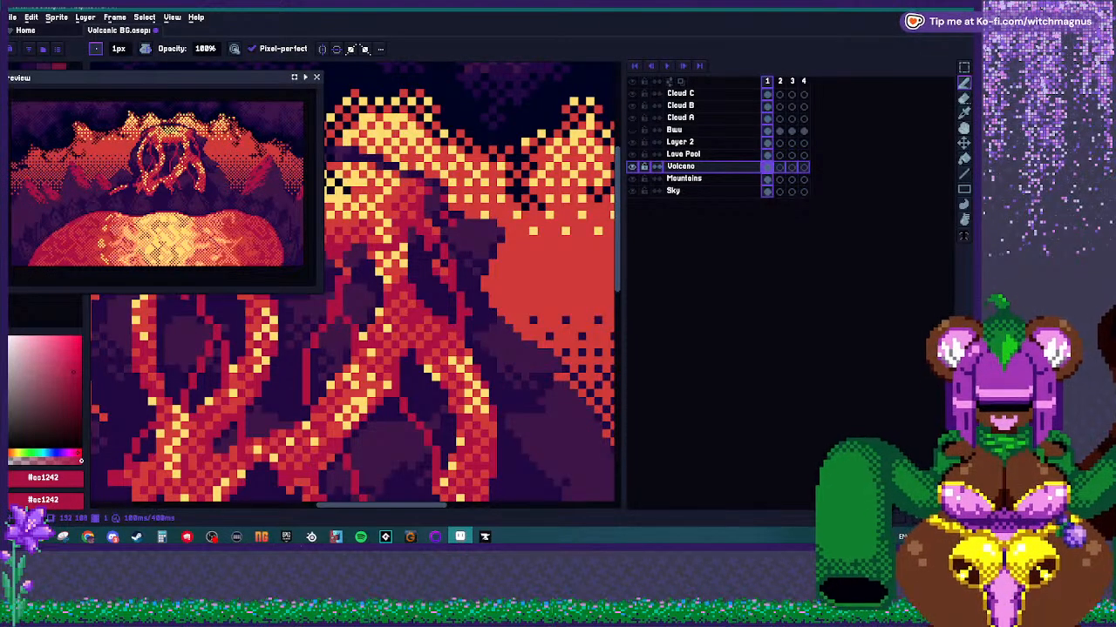
scroll(604, 306, down, 3)
scroll(604, 307, up, 3)
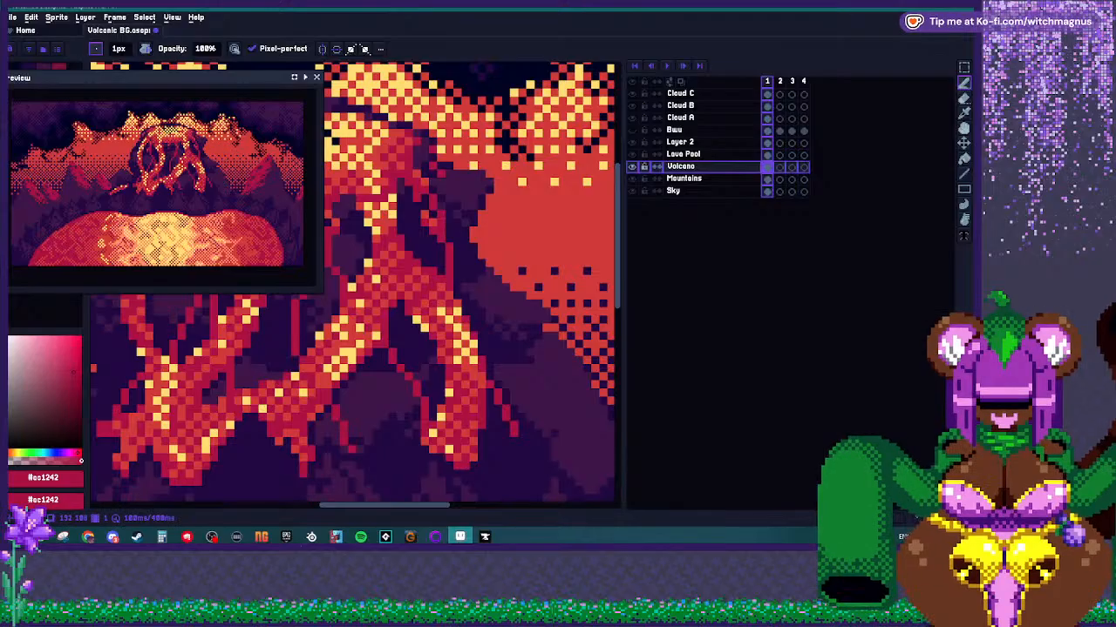
scroll(604, 307, down, 3)
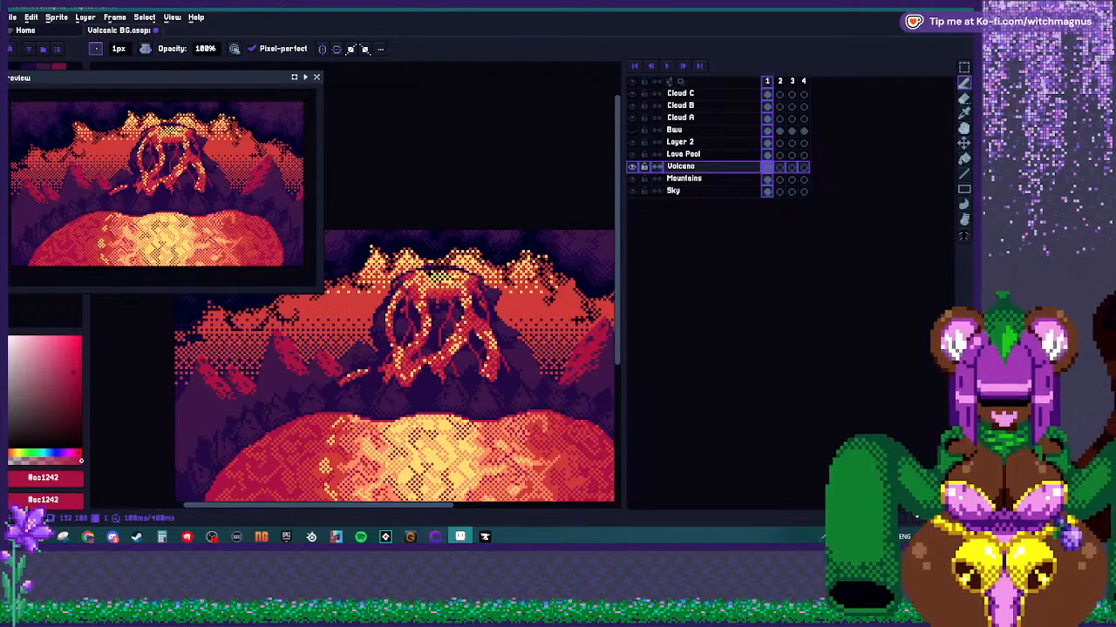
scroll(431, 305, up, 3)
Sample the brighter red #d23b38 and add lighter pixels along the thin trickles around the right lava stream.
alt+click(431, 305)
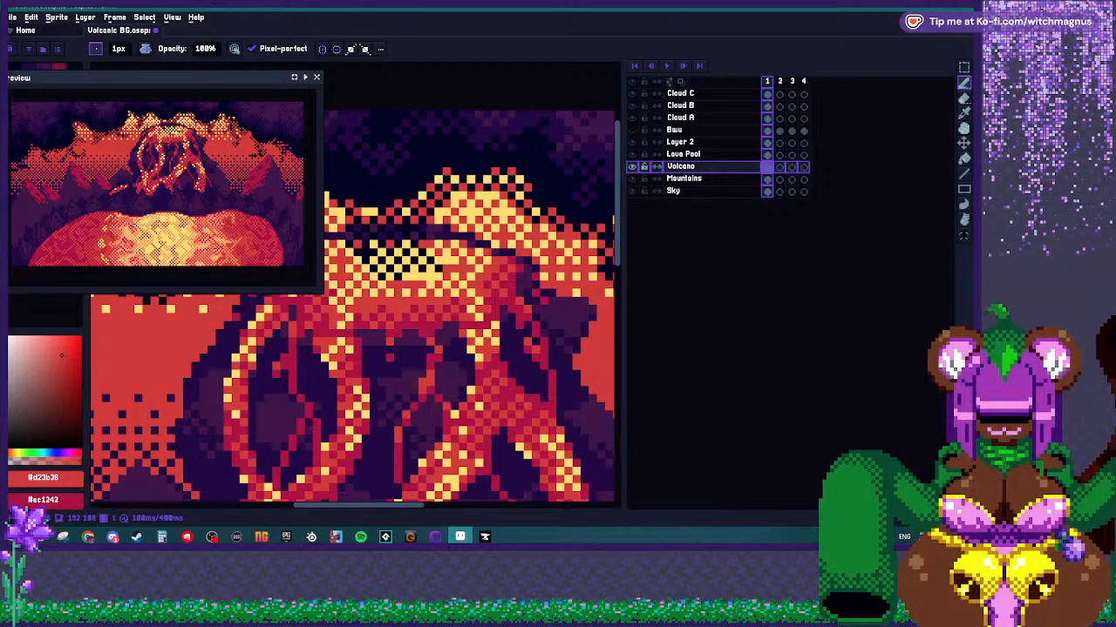
scroll(445, 378, down, 2)
scroll(493, 376, up, 3)
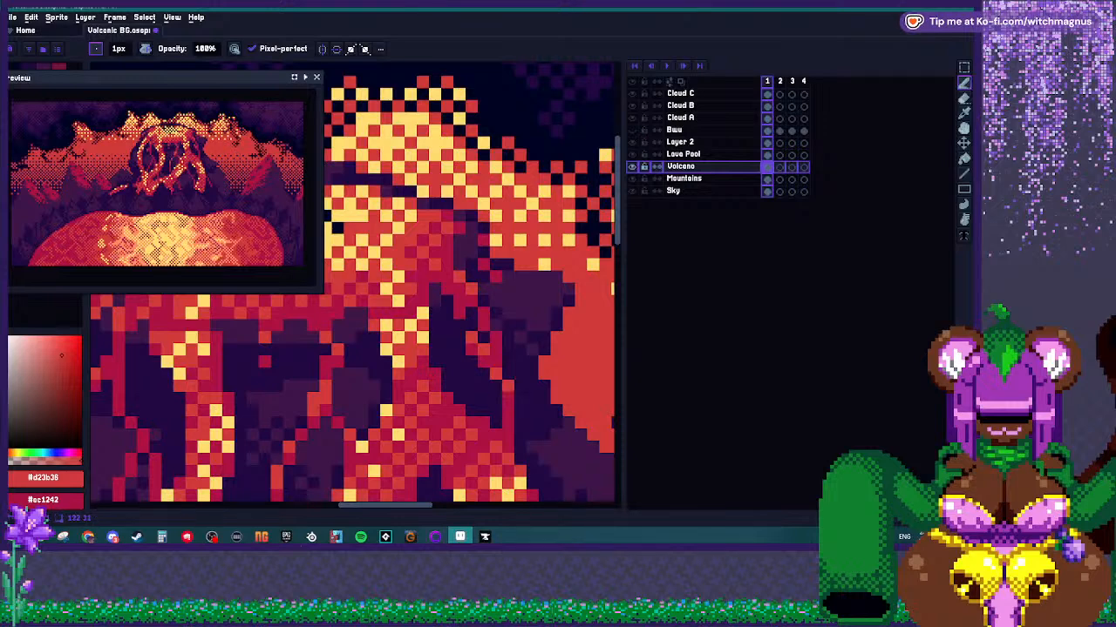
scroll(348, 287, down, 2)
scroll(349, 288, up, 2)
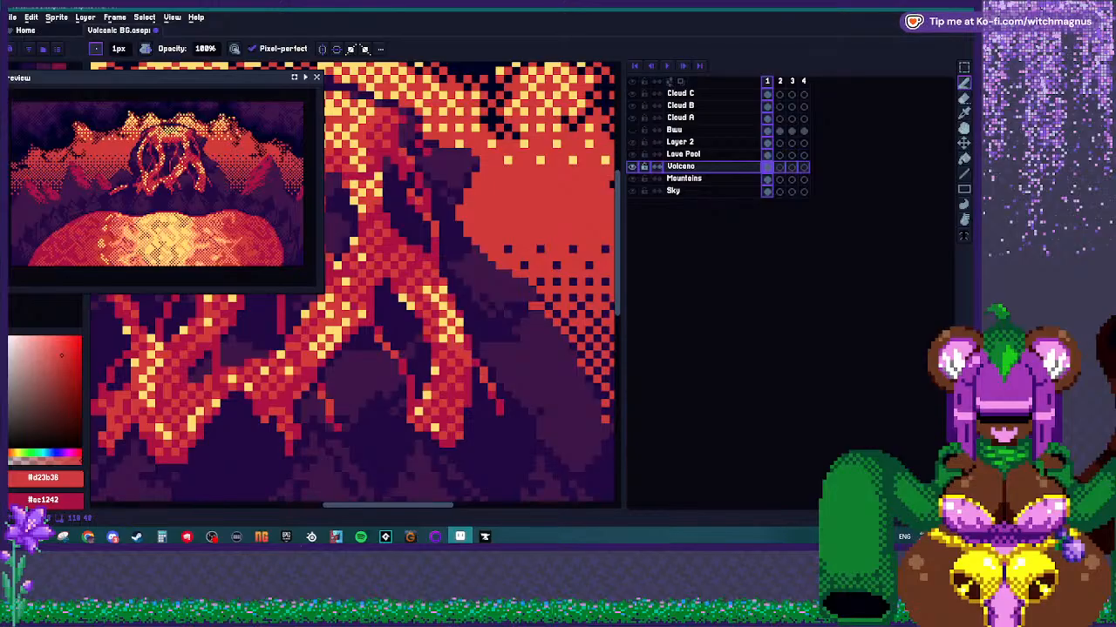
Add #d23b38 pixels along the thin trickles inside the left loop and at its foot.
scroll(355, 285, down, 2)
scroll(372, 341, up, 2)
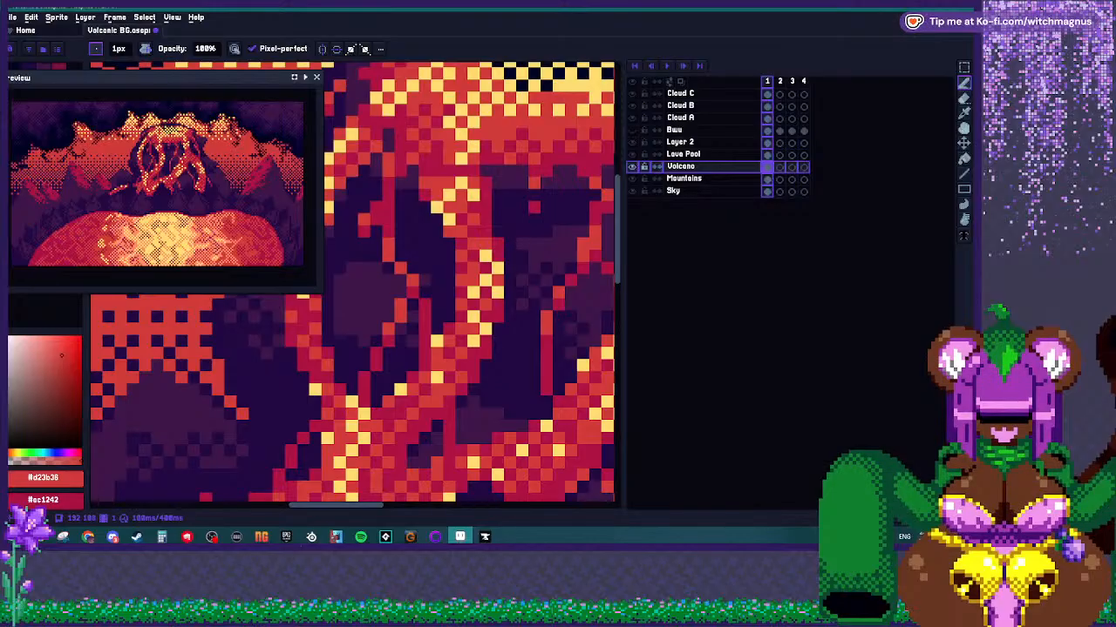
scroll(355, 285, down, 2)
scroll(383, 300, up, 2)
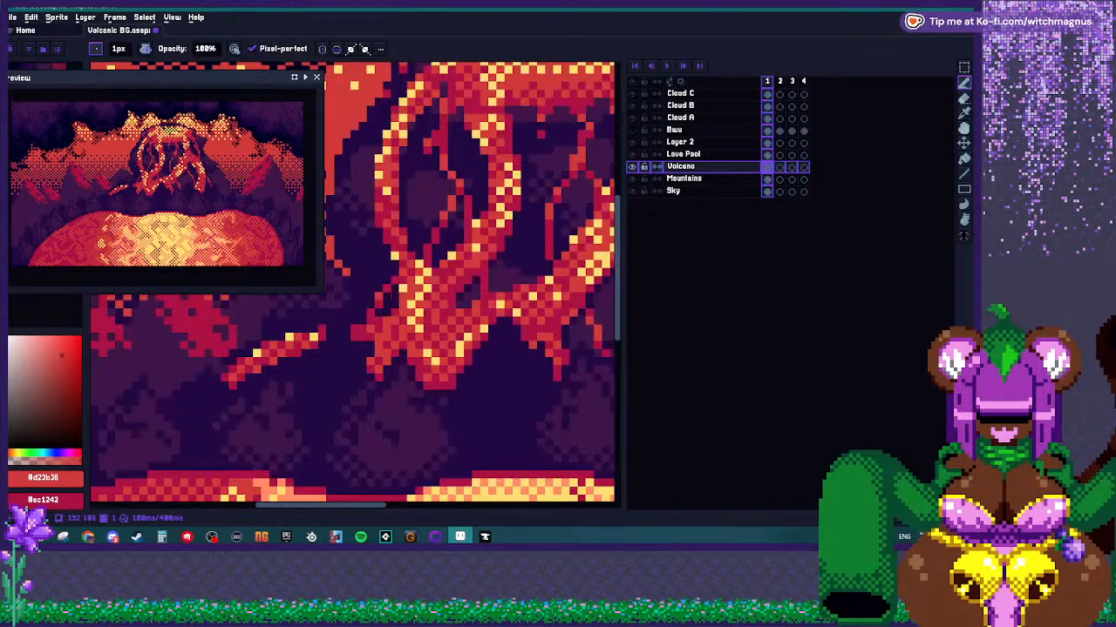
scroll(426, 243, down, 2)
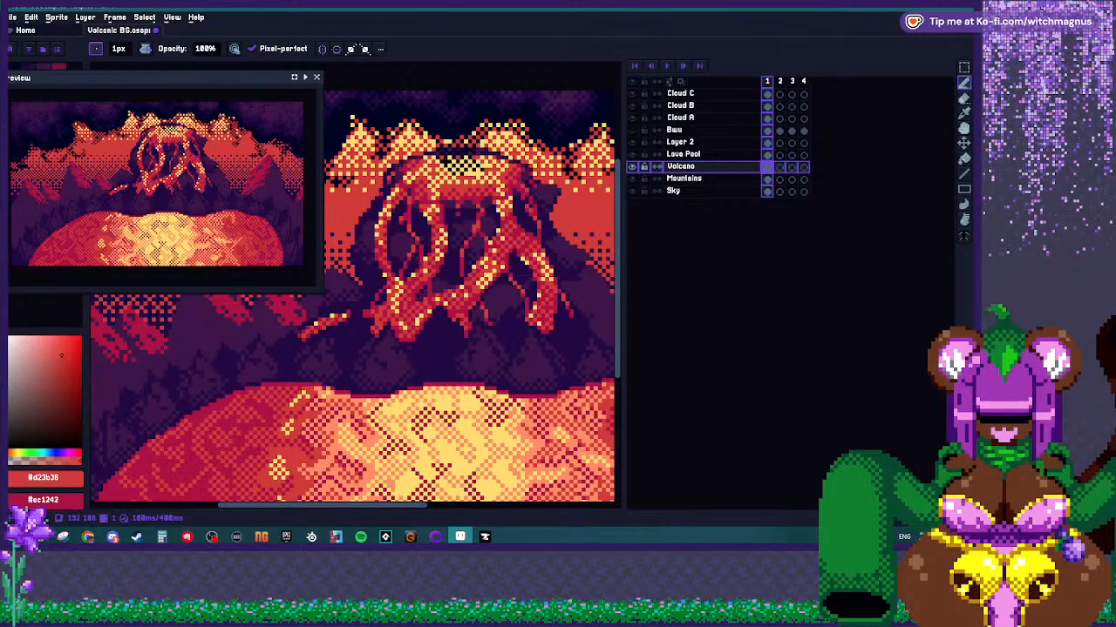
Sample yellow #ffdd69 and add highlight pixels along the thin trickles inside the left loop and around the right lava stream.
scroll(445, 180, up, 2)
alt+click(349, 294)
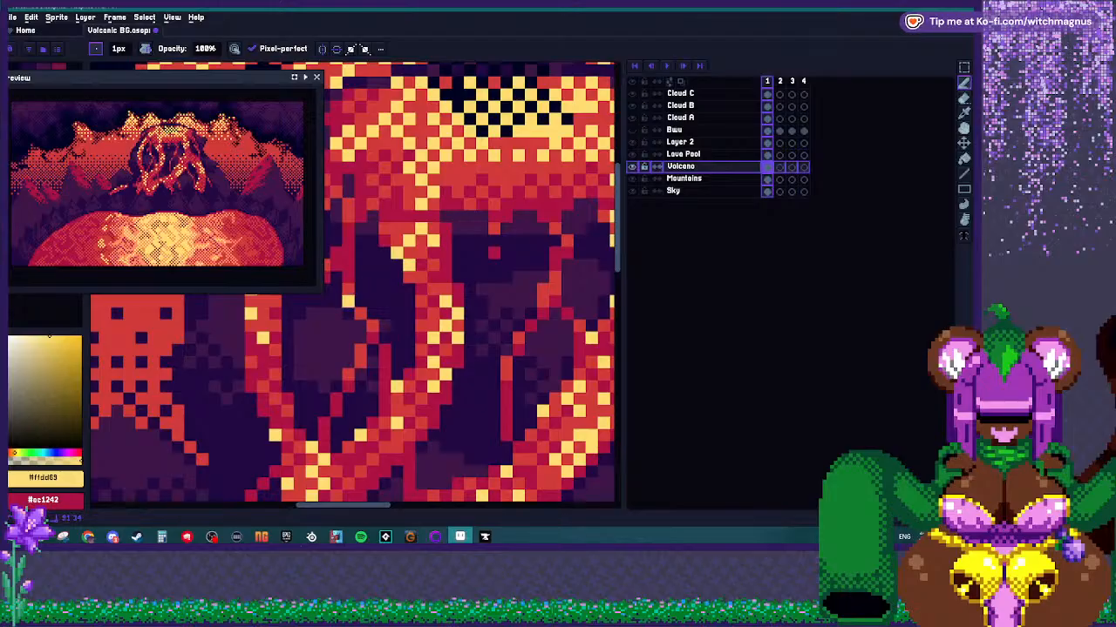
scroll(357, 353, down, 2)
scroll(401, 323, up, 3)
scroll(400, 322, down, 2)
scroll(401, 322, up, 2)
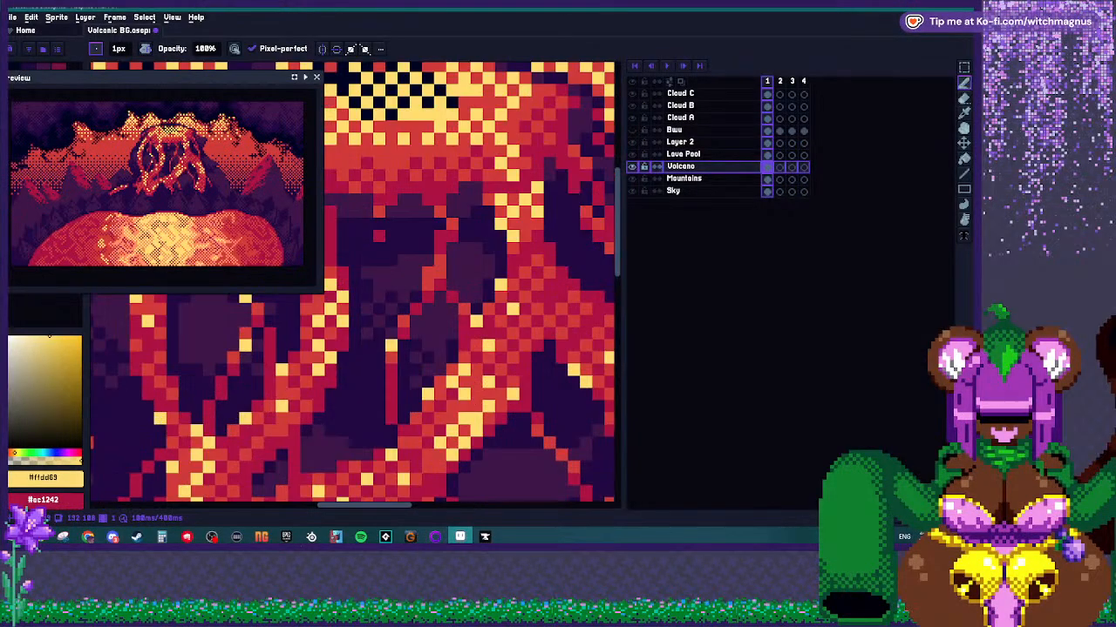
scroll(401, 322, down, 2)
scroll(401, 323, up, 2)
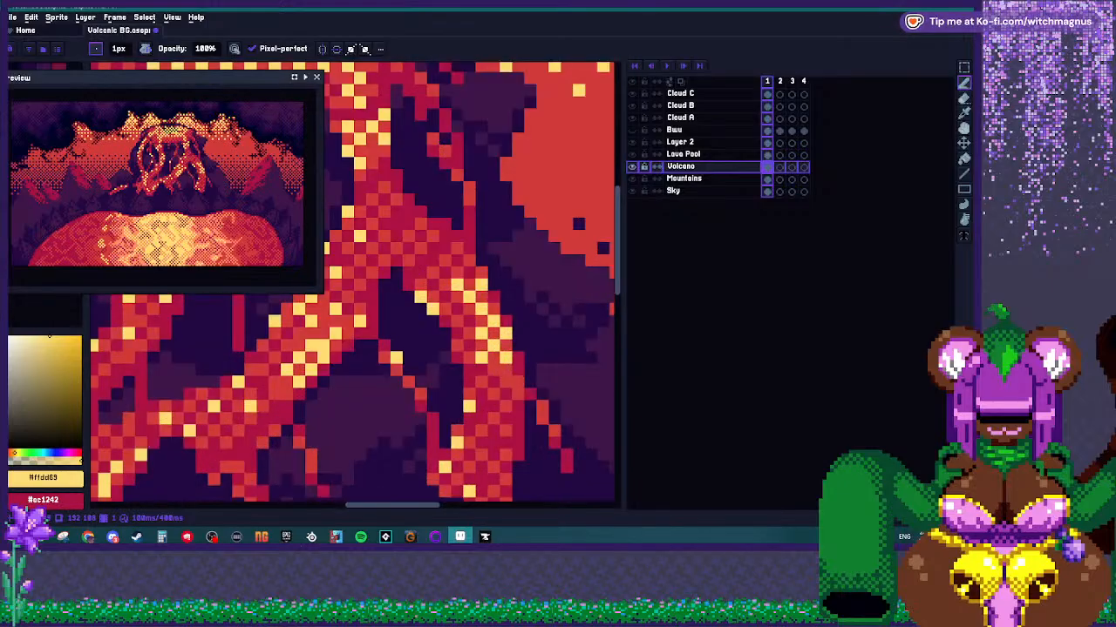
scroll(401, 366, down, 2)
scroll(401, 349, up, 3)
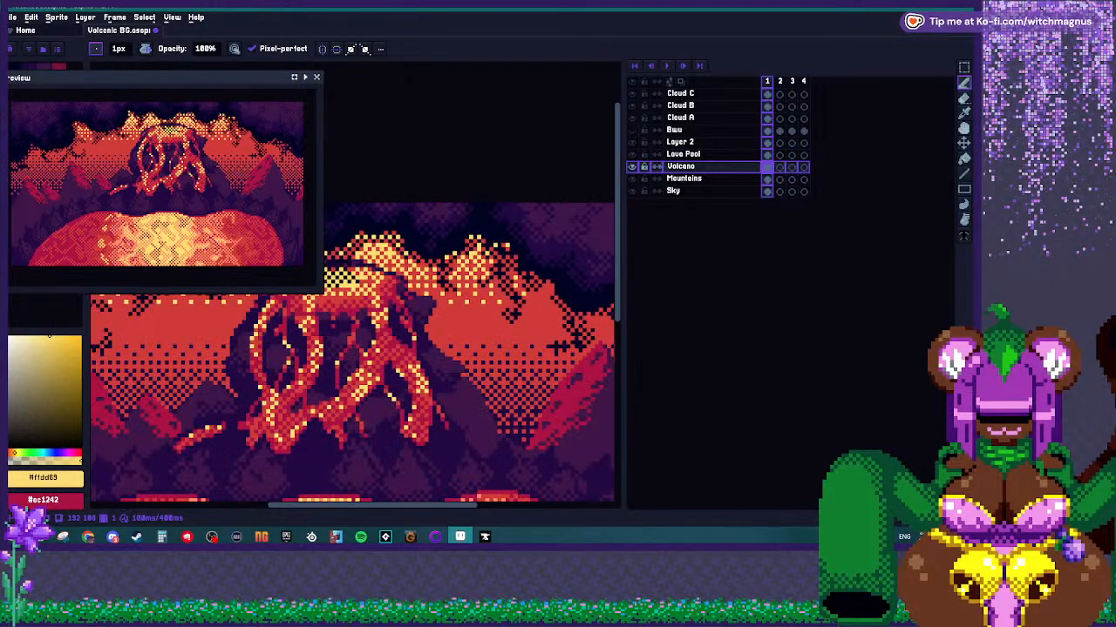
scroll(401, 349, down, 2)
scroll(401, 349, up, 2)
Sample red #d23b38 from the volcano's lava and examine the highlighted streams in the whole picture.
key(alt)
alt+click(376, 350)
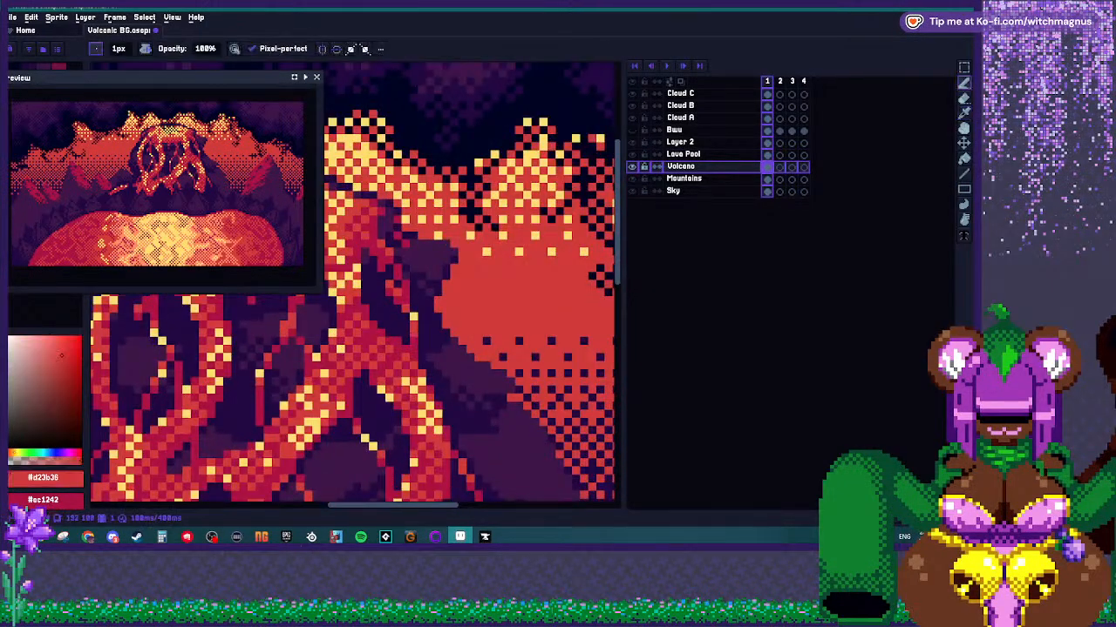
scroll(401, 331, down, 2)
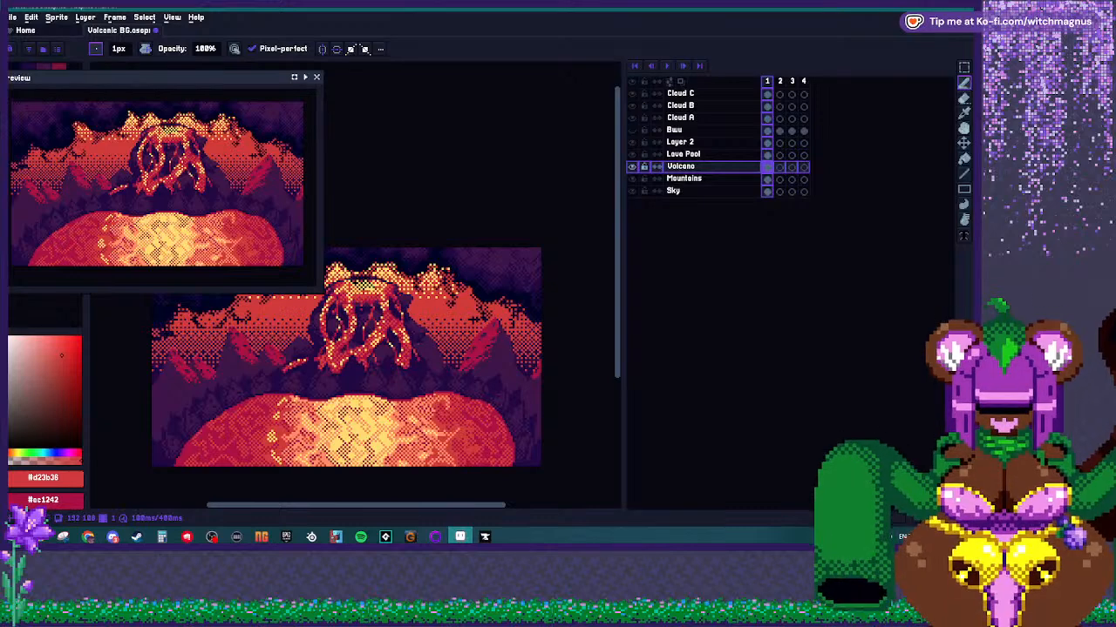
scroll(401, 331, down, 1)
scroll(431, 312, up, 1)
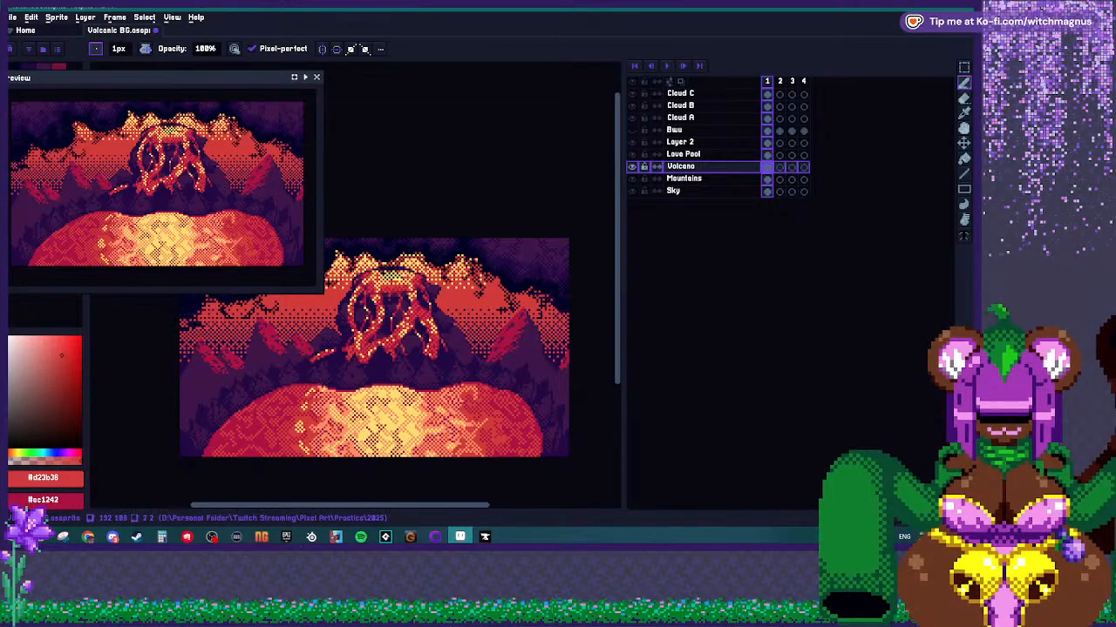
scroll(293, 260, up, 1)
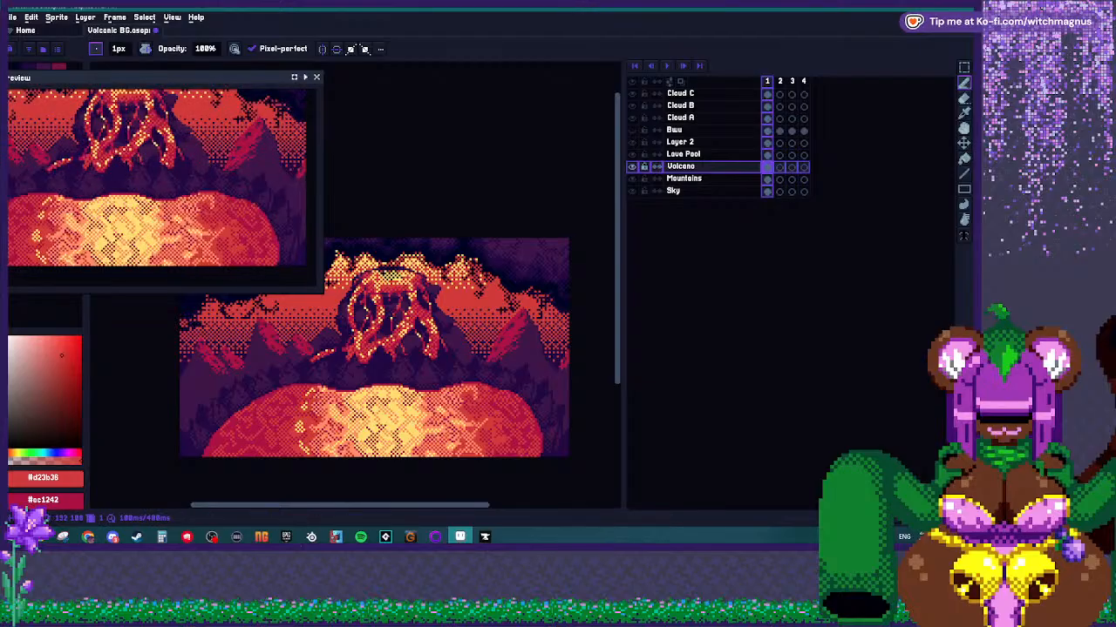
scroll(293, 260, down, 2)
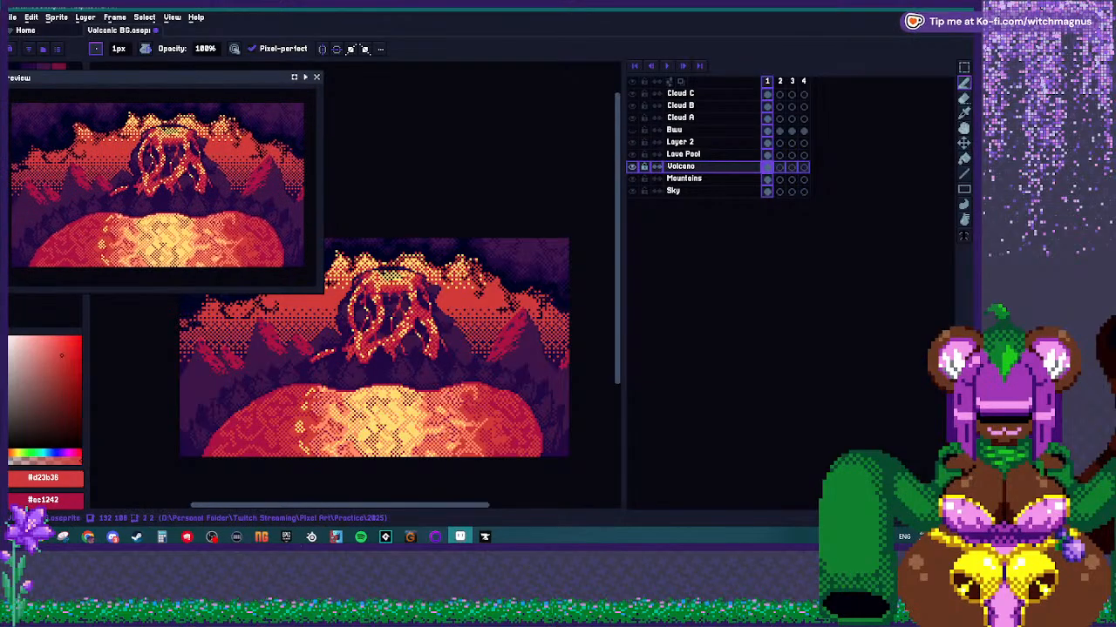
scroll(368, 308, up, 1)
Sample #ac1242 and #d23b38 from the lava while touching up the thin trickle at the top of the left loop.
scroll(375, 269, up, 4)
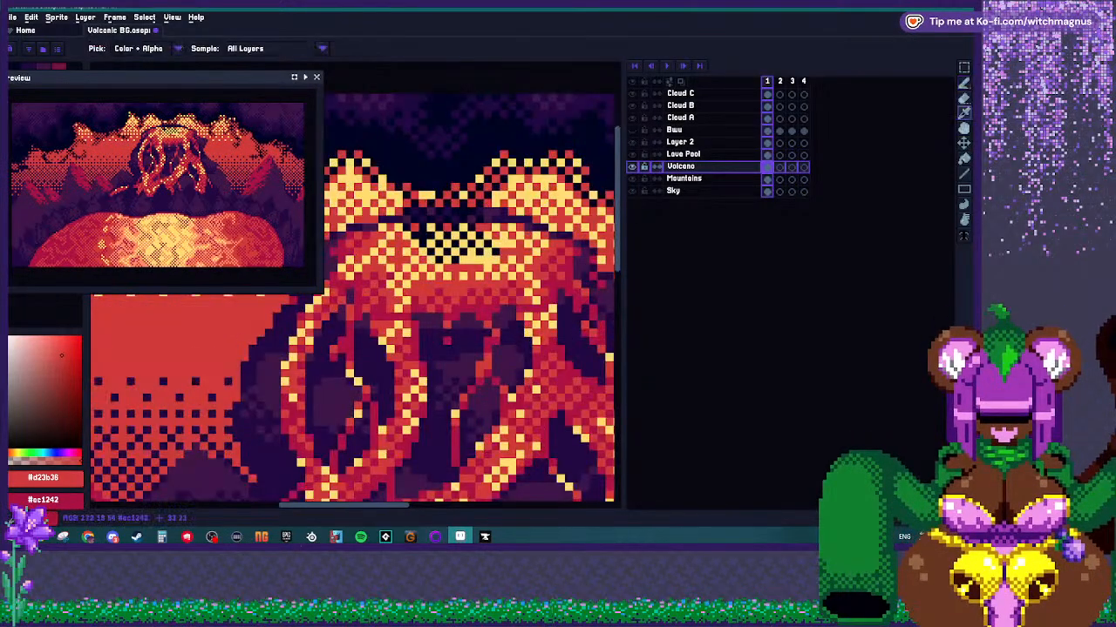
alt+click(385, 273)
scroll(520, 297, down, 3)
scroll(435, 287, up, 2)
scroll(435, 288, down, 2)
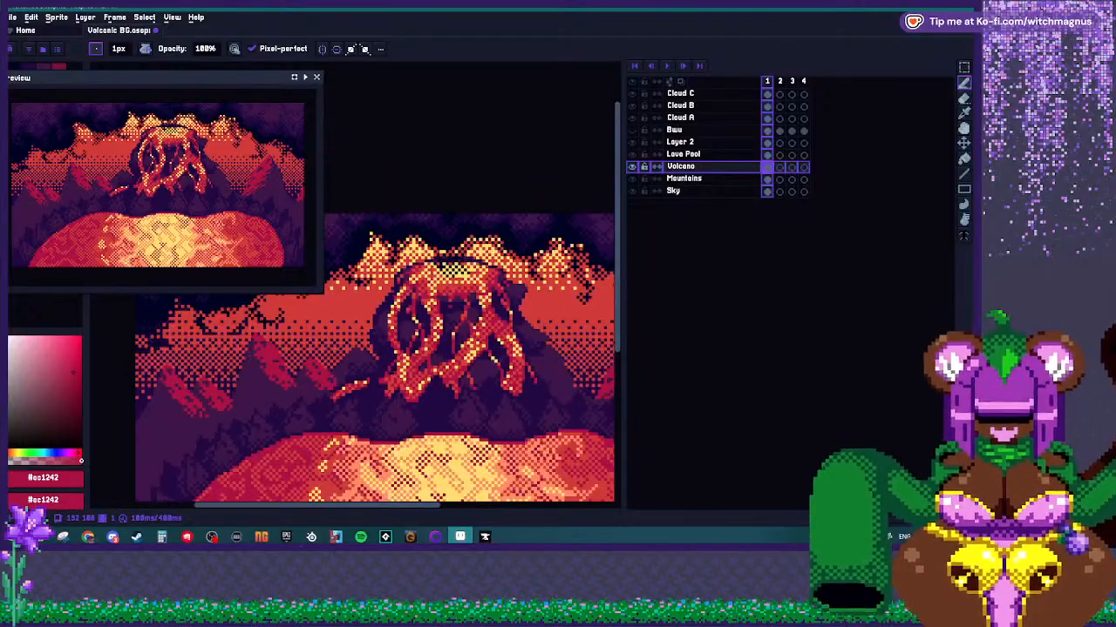
scroll(436, 287, up, 3)
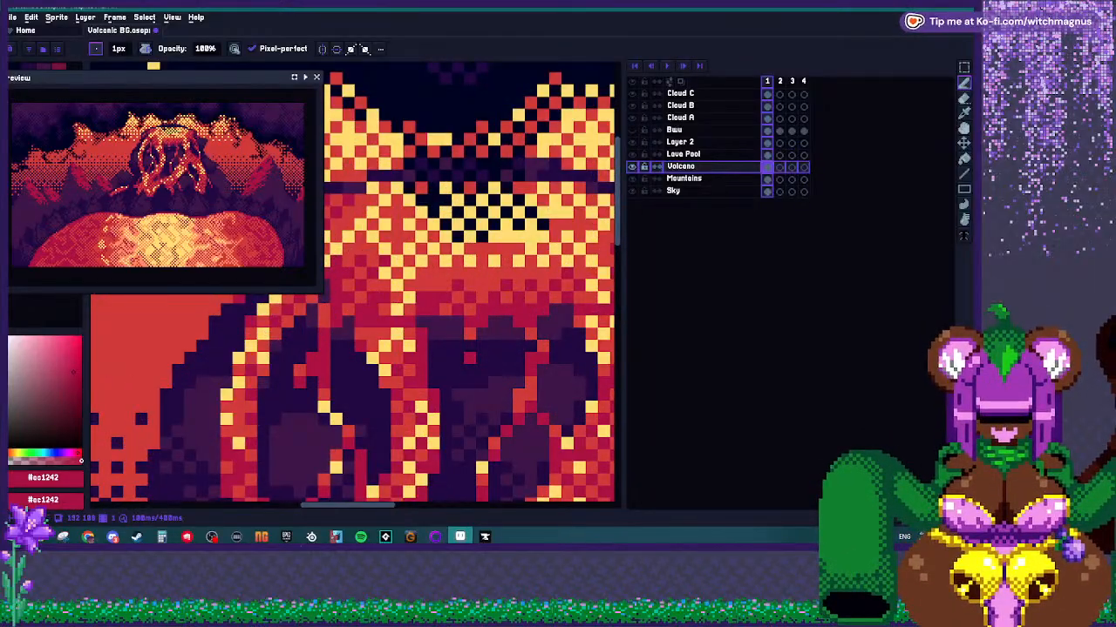
key(alt)
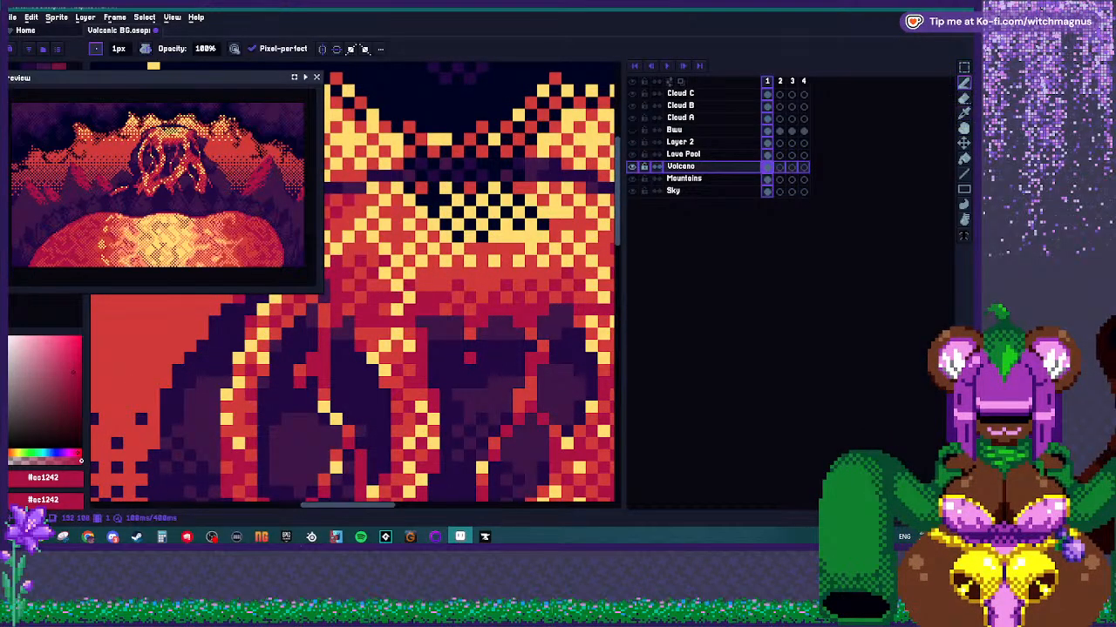
alt+click(408, 300)
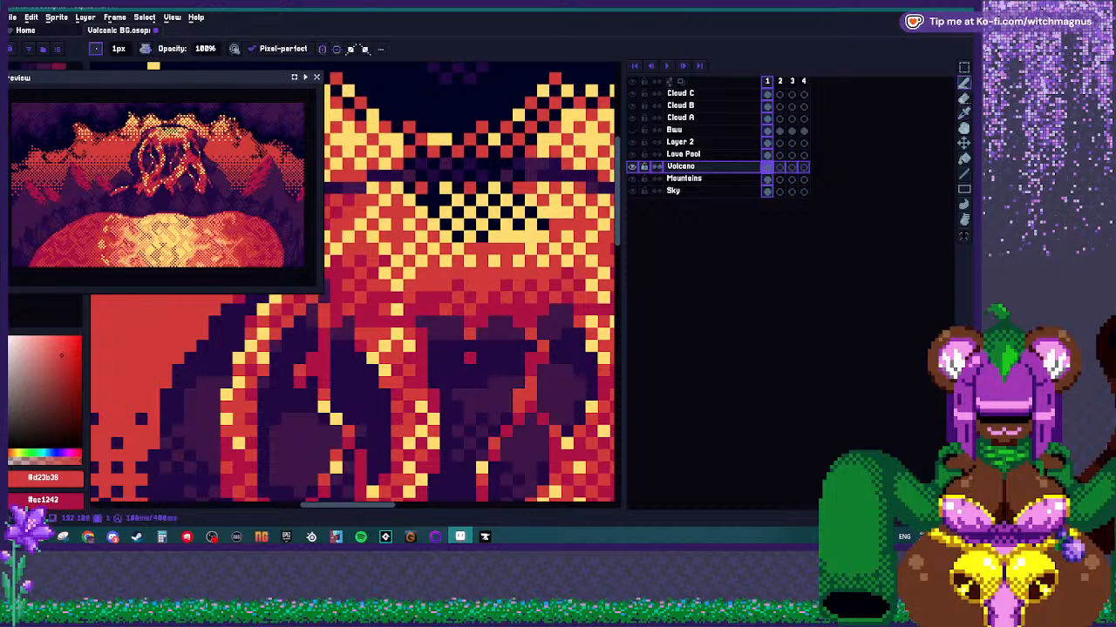
alt+click(604, 324)
Paint #ac1242 pixels on the inner edge of the left loop's outer stream with the Pencil tool.
scroll(604, 324, down, 3)
scroll(604, 324, down, 2)
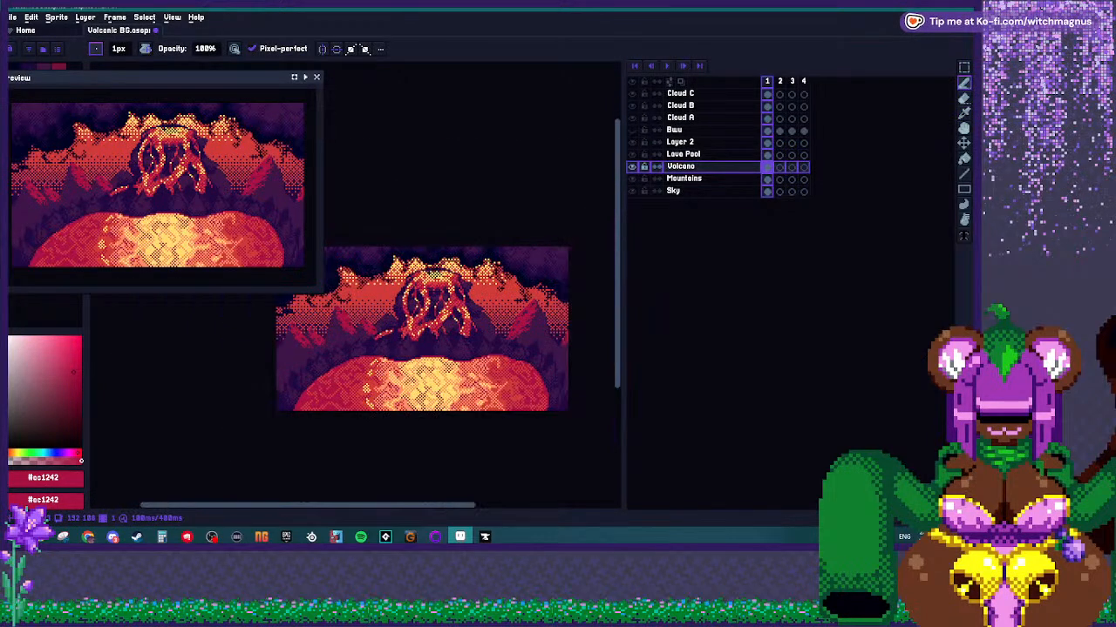
scroll(477, 301, up, 1)
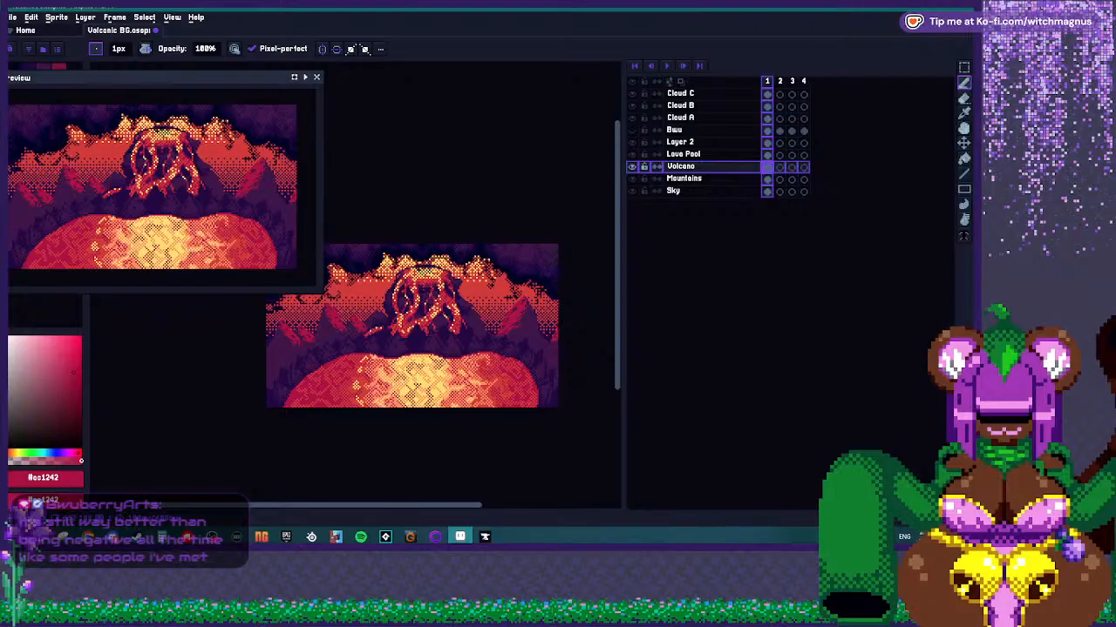
scroll(384, 281, up, 3)
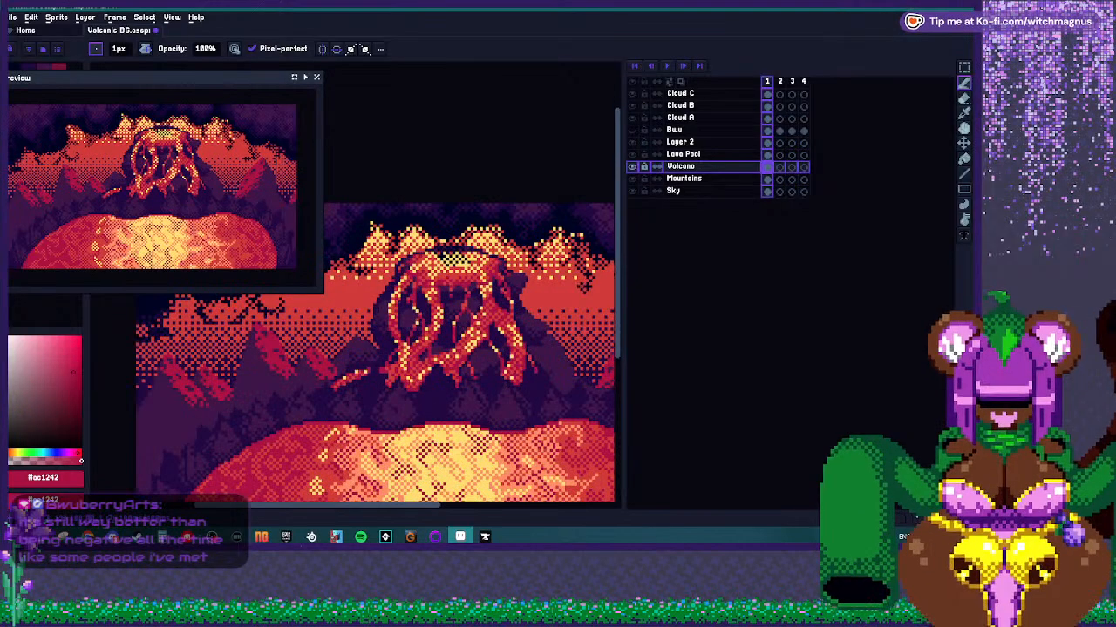
key(i)
key(b)
scroll(374, 288, up, 2)
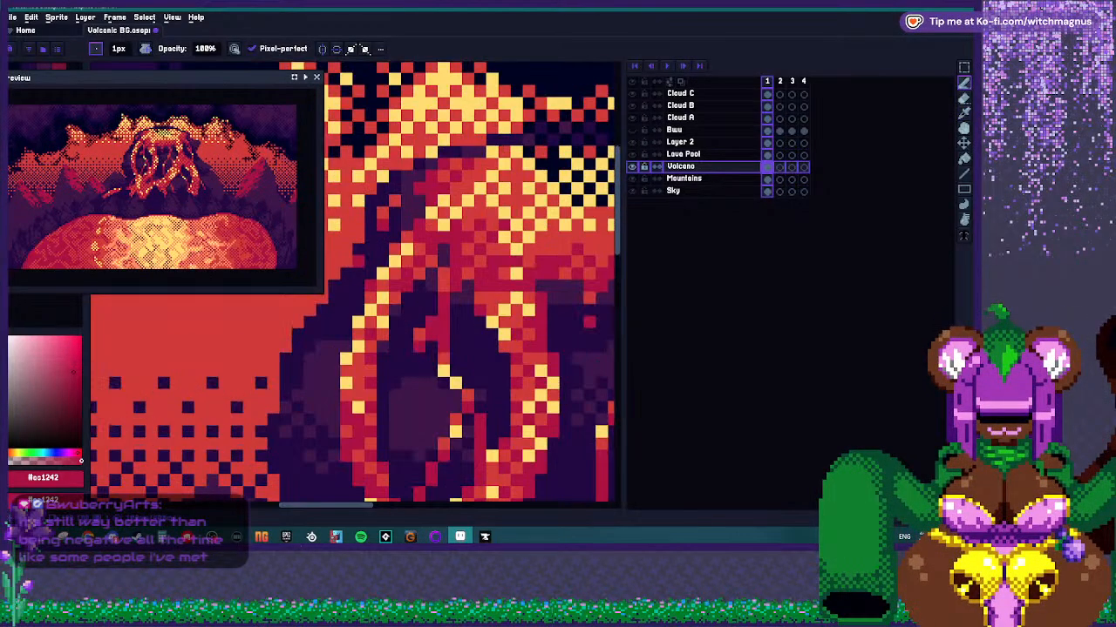
click(371, 346)
click(370, 371)
scroll(370, 375, down, 2)
scroll(388, 358, up, 2)
scroll(397, 295, down, 6)
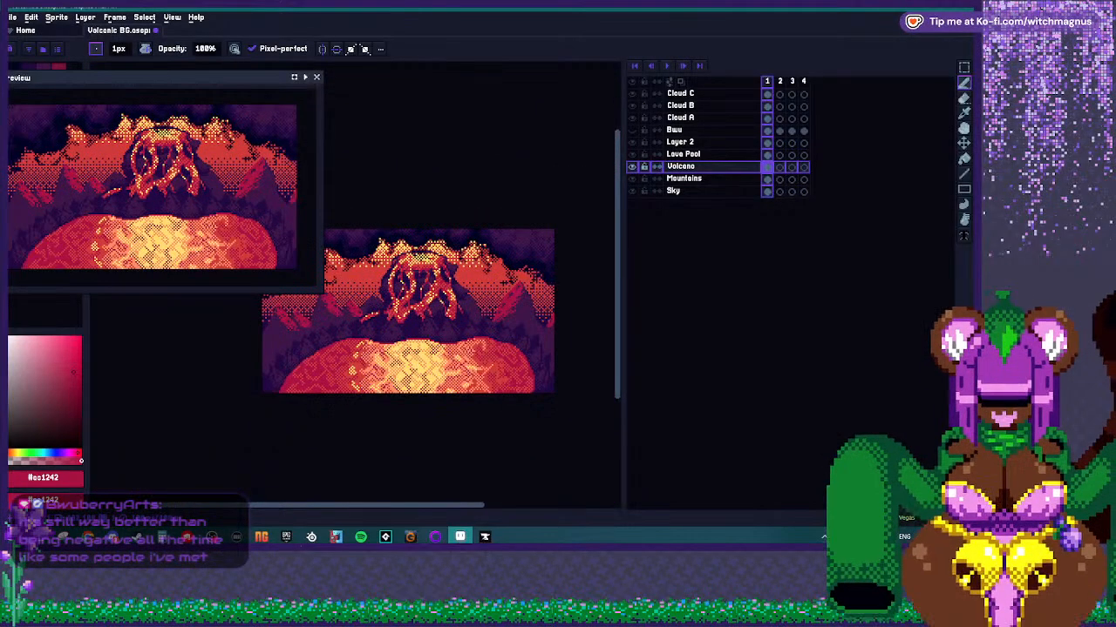
Examine the volcano's right-hand streams and crater up close and in the whole picture, sampling yellow #ffdd69 from the crater.
scroll(396, 295, up, 4)
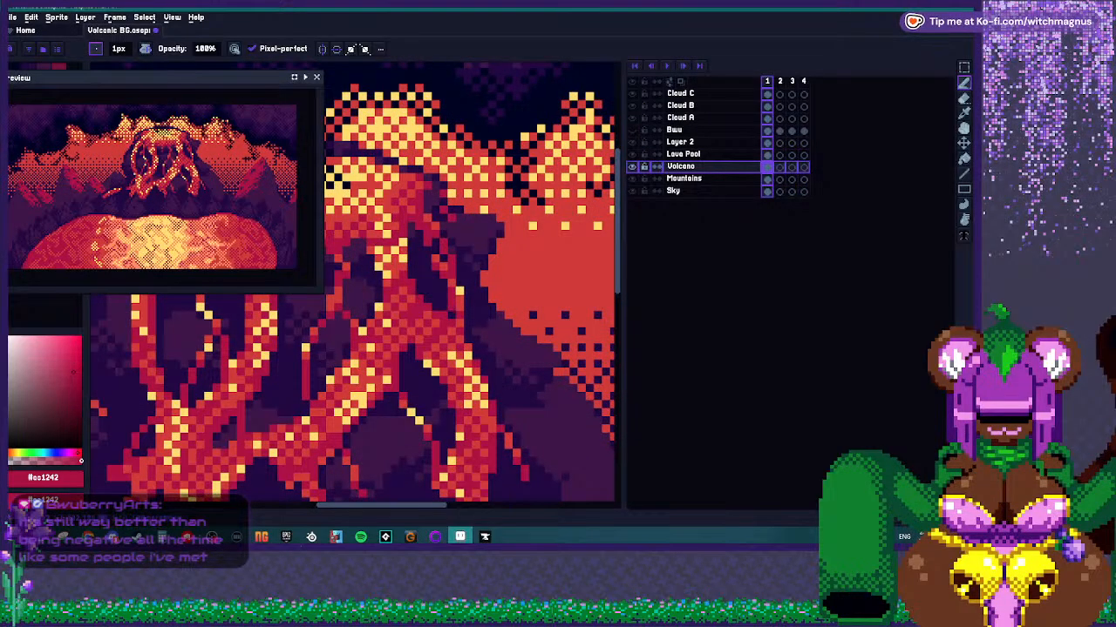
scroll(397, 294, down, 1)
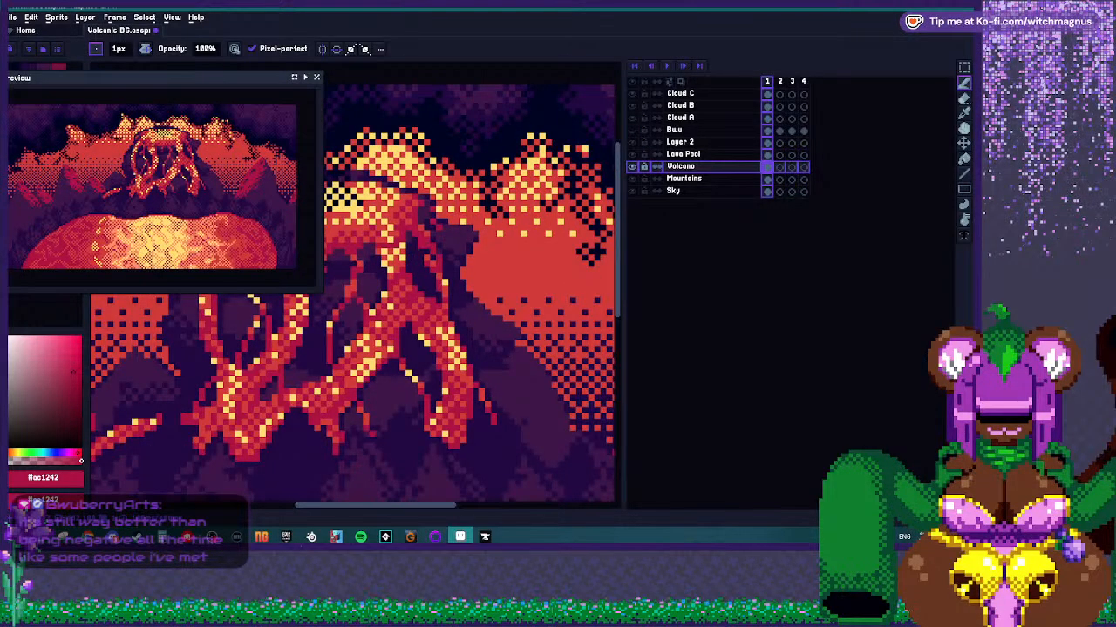
scroll(495, 259, down, 3)
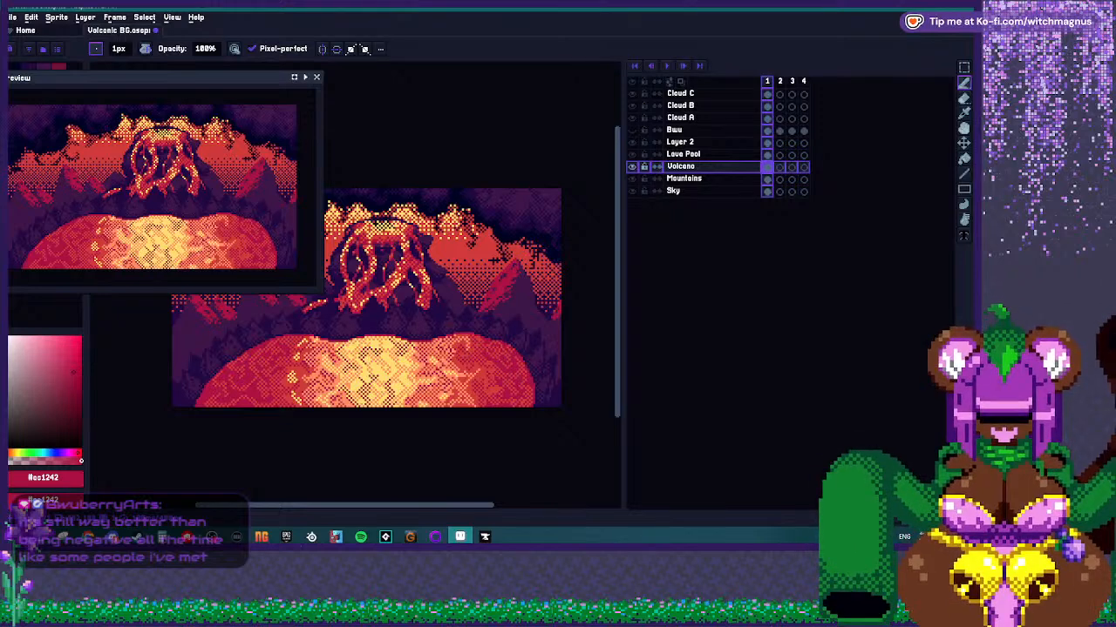
scroll(494, 258, up, 3)
alt+click(494, 259)
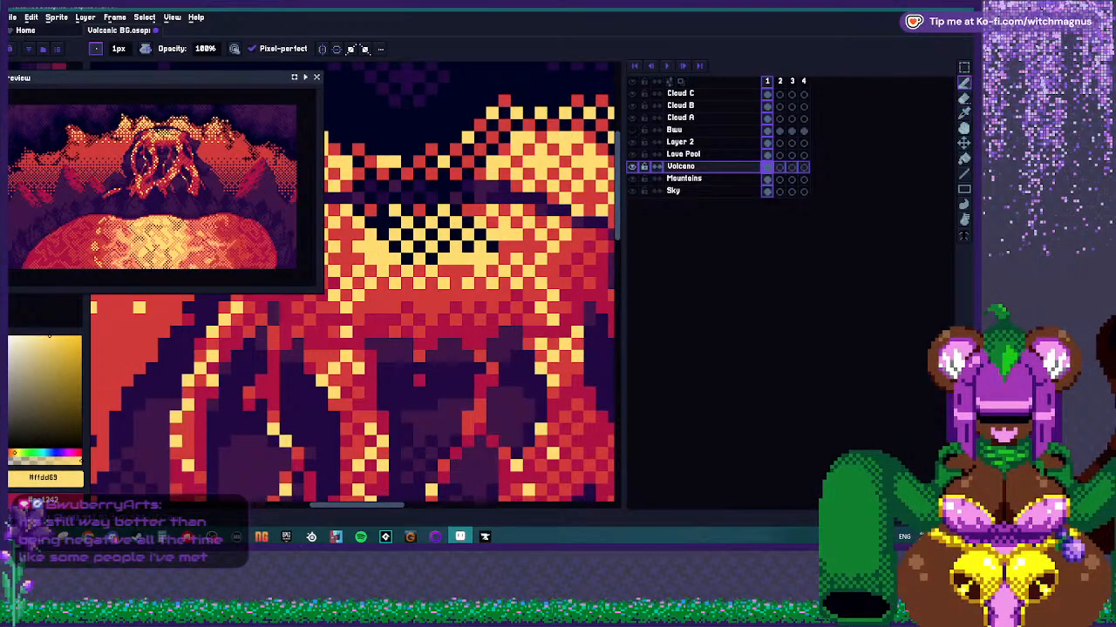
scroll(494, 259, down, 3)
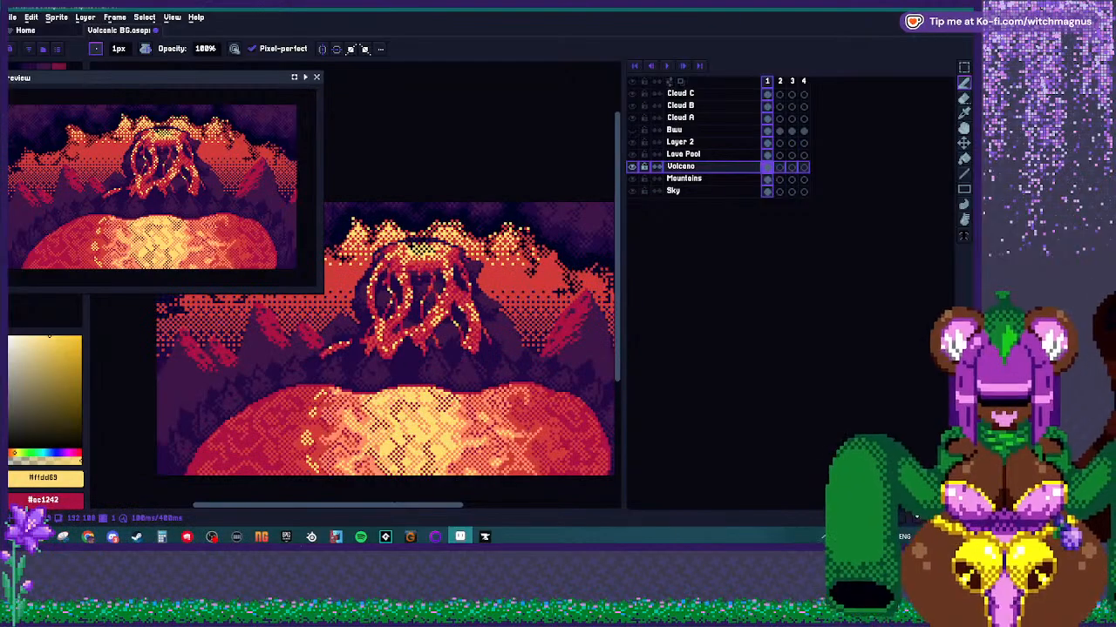
scroll(421, 255, down, 2)
scroll(433, 294, down, 1)
scroll(443, 297, up, 1)
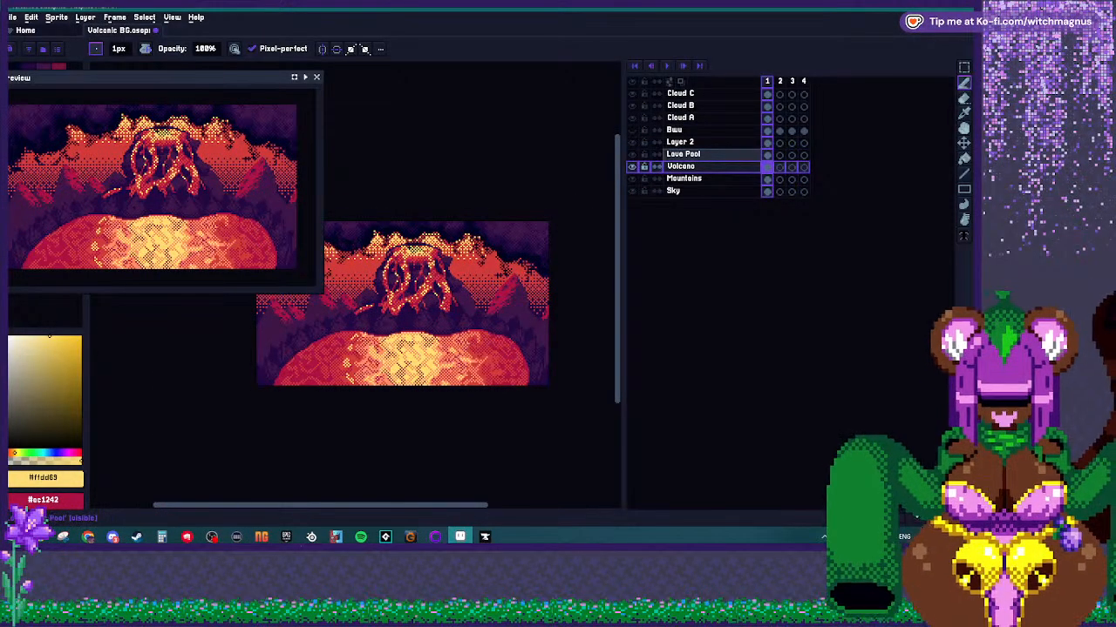
On the Lava Pool layer, draw a forked #ac1242 line down the dithered peak above the pool's bright centre.
click(682, 153)
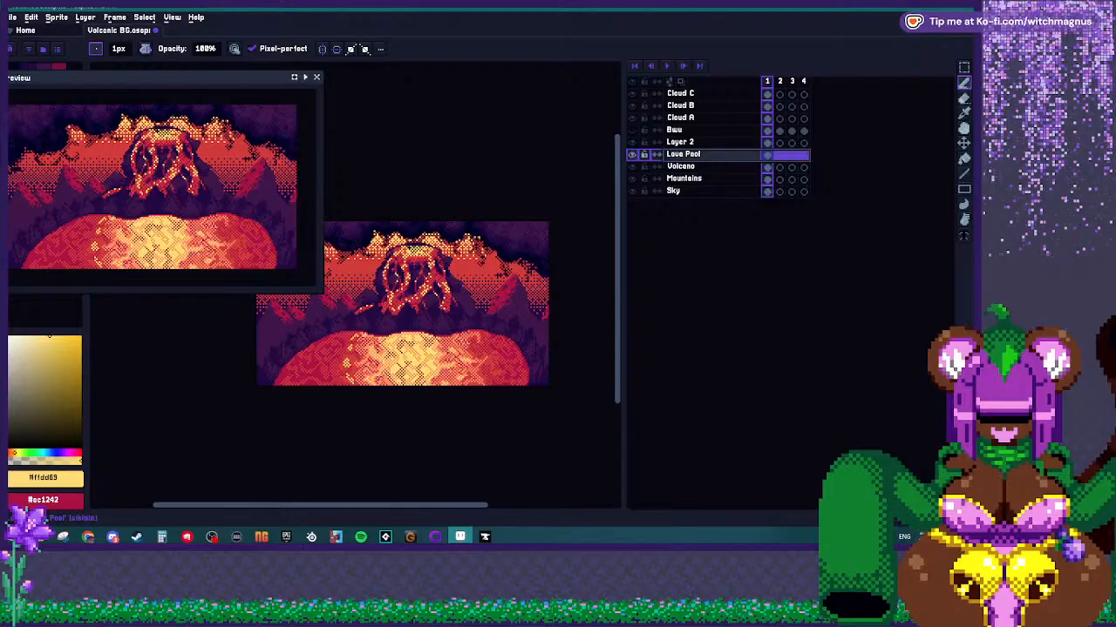
scroll(425, 313, up, 1)
scroll(426, 315, up, 3)
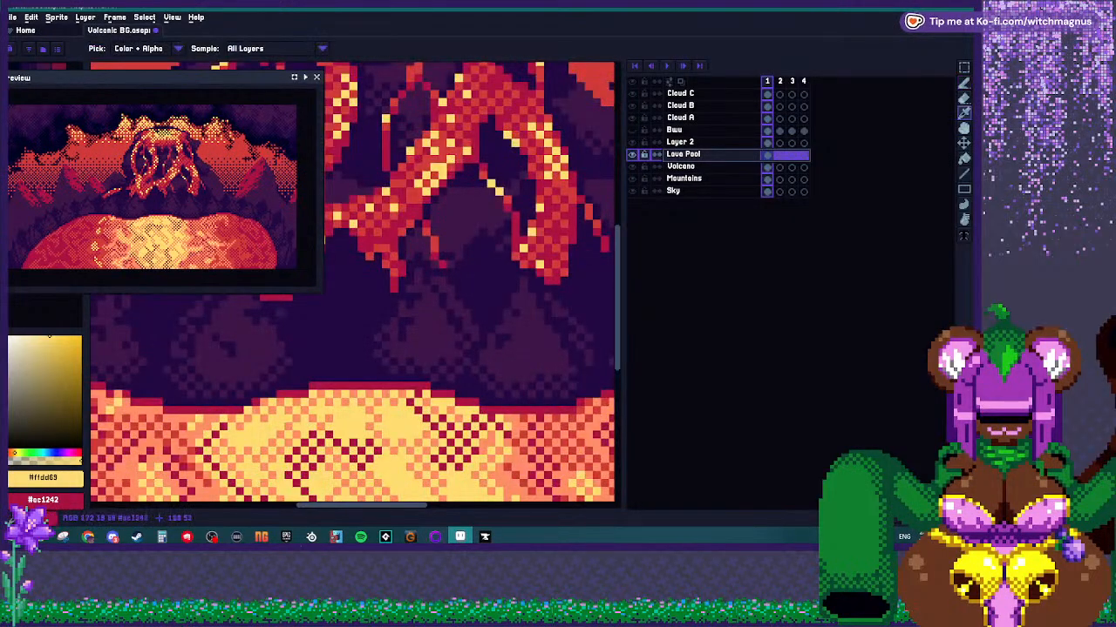
alt+click(426, 315)
scroll(426, 315, up, 1)
mouse_move(427, 303)
mouse_down()
mouse_move(423, 336)
mouse_move(375, 424)
mouse_up()
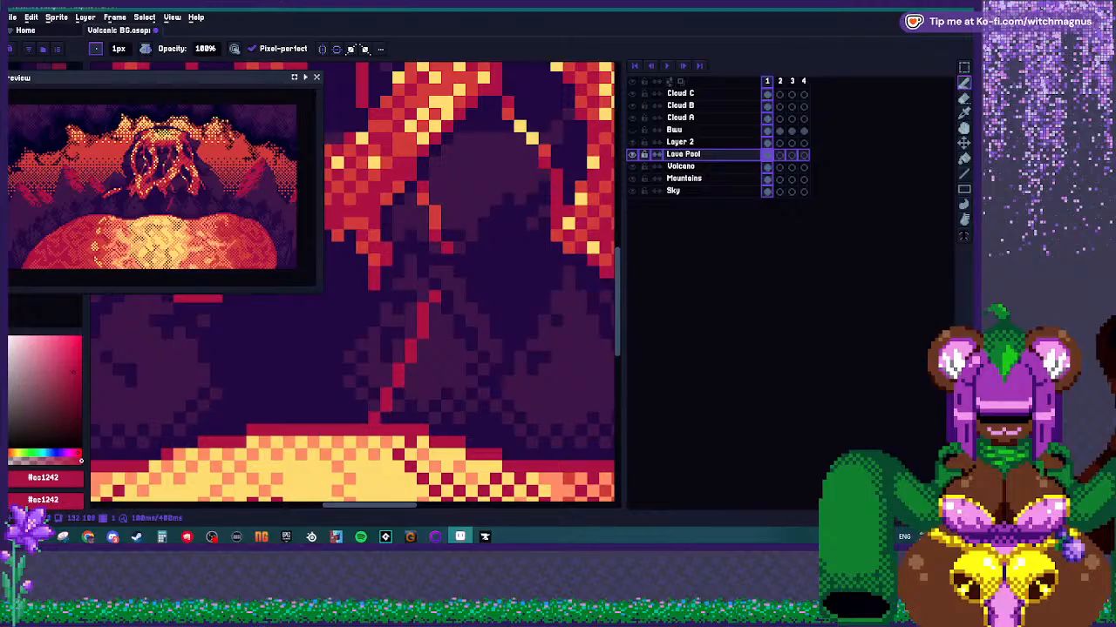
drag(427, 342, 474, 421)
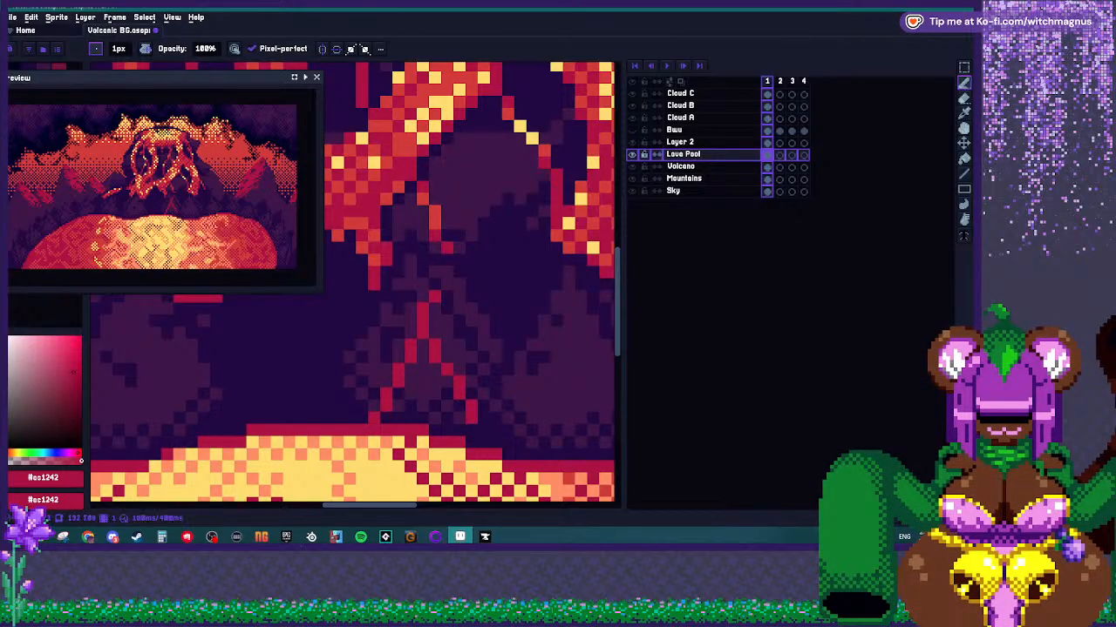
Draw a thin #ac1242 line down the near side of the next small peak on the right, reaching the lava pool's edge.
scroll(423, 345, down, 3)
scroll(467, 355, up, 4)
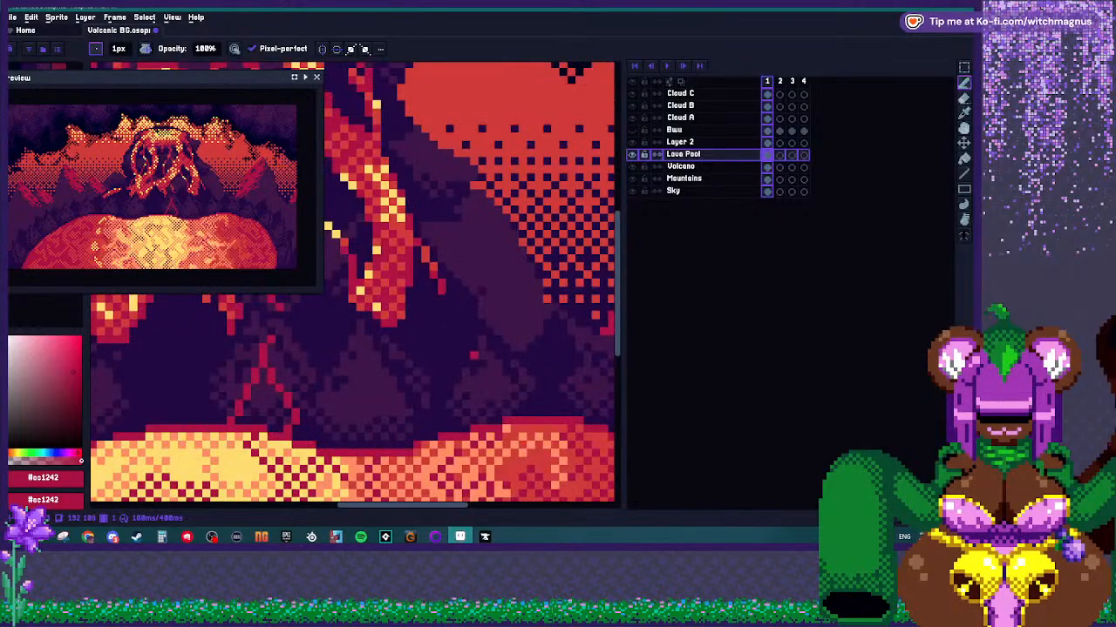
mouse_move(471, 354)
mouse_down()
mouse_move(472, 407)
mouse_move(444, 441)
mouse_up()
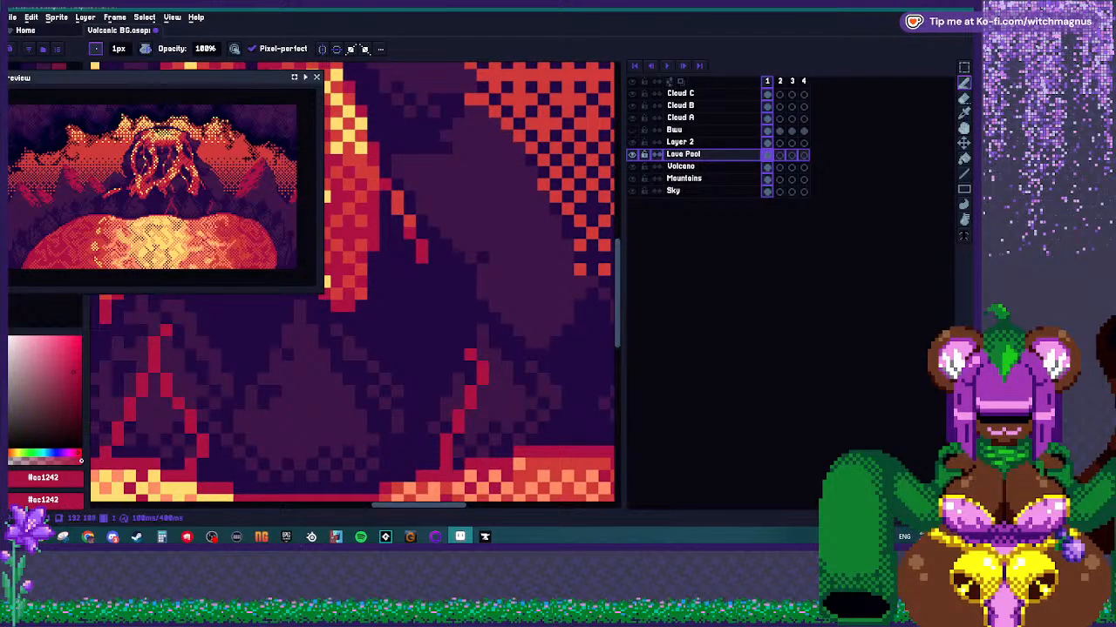
click(422, 342)
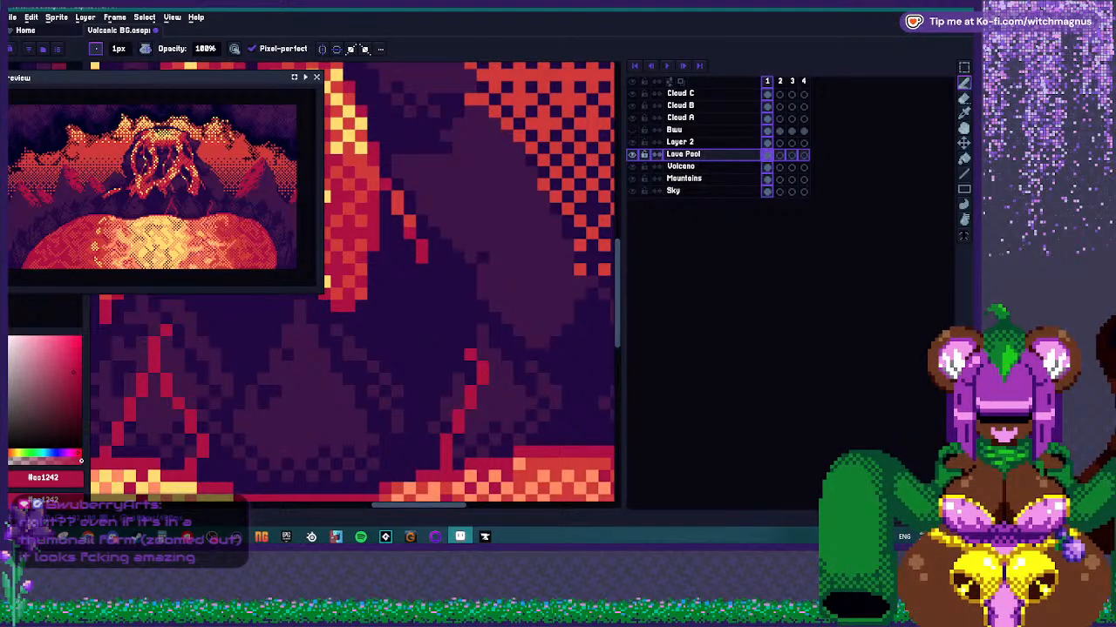
Draw another forked #ac1242 line on the small peak above the lava pool's right-hand slope.
scroll(433, 306, down, 3)
scroll(509, 338, up, 3)
drag(485, 338, 498, 362)
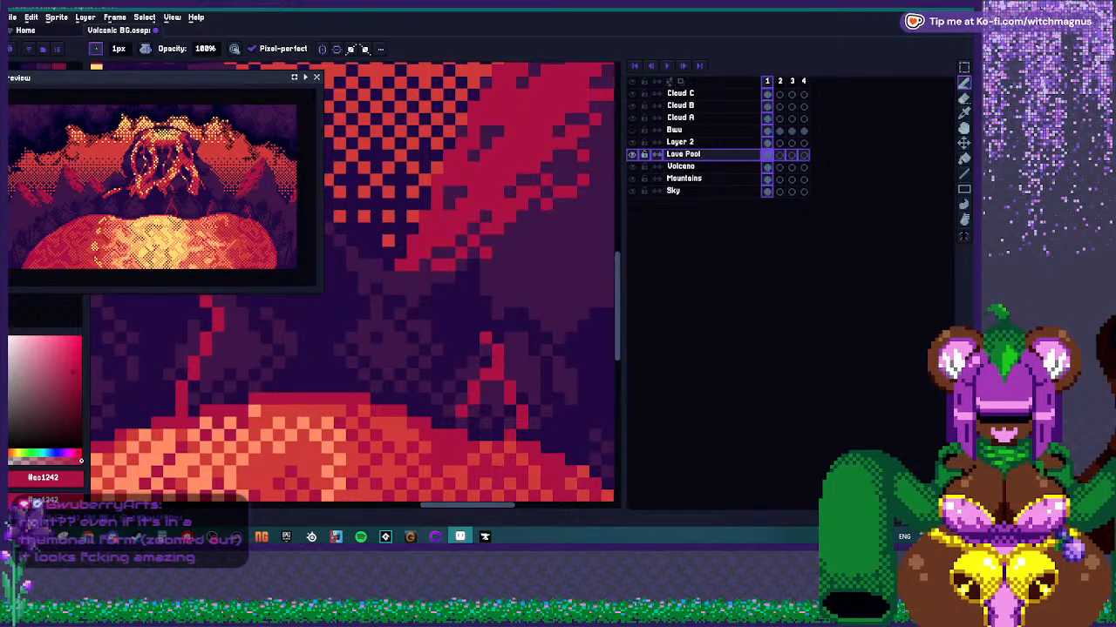
scroll(437, 375, down, 3)
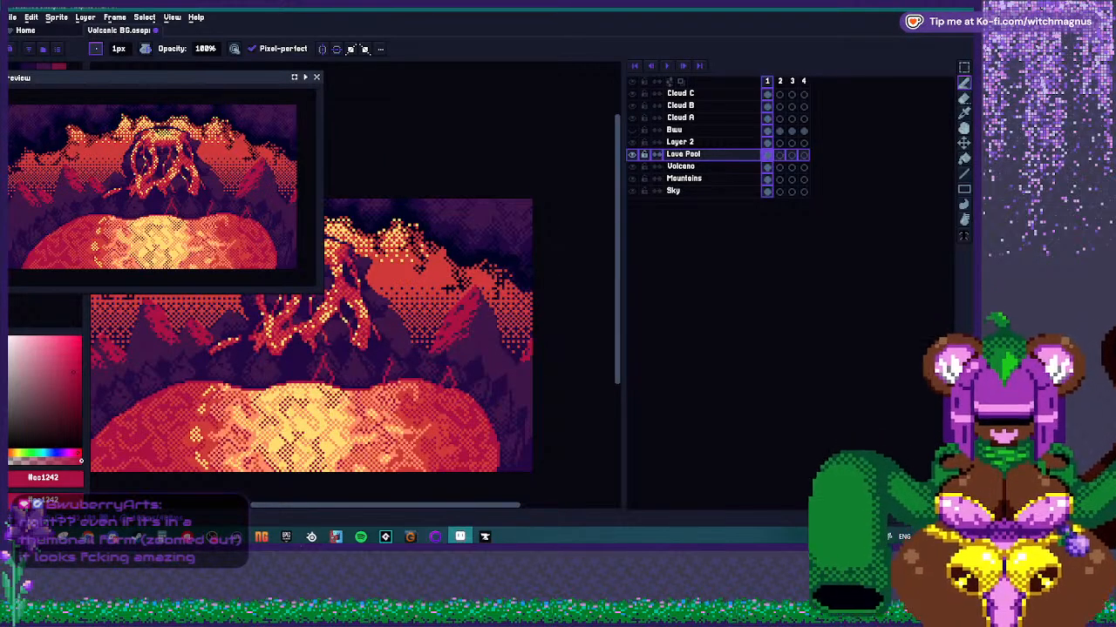
scroll(494, 398, up, 2)
scroll(435, 349, up, 1)
scroll(435, 348, down, 4)
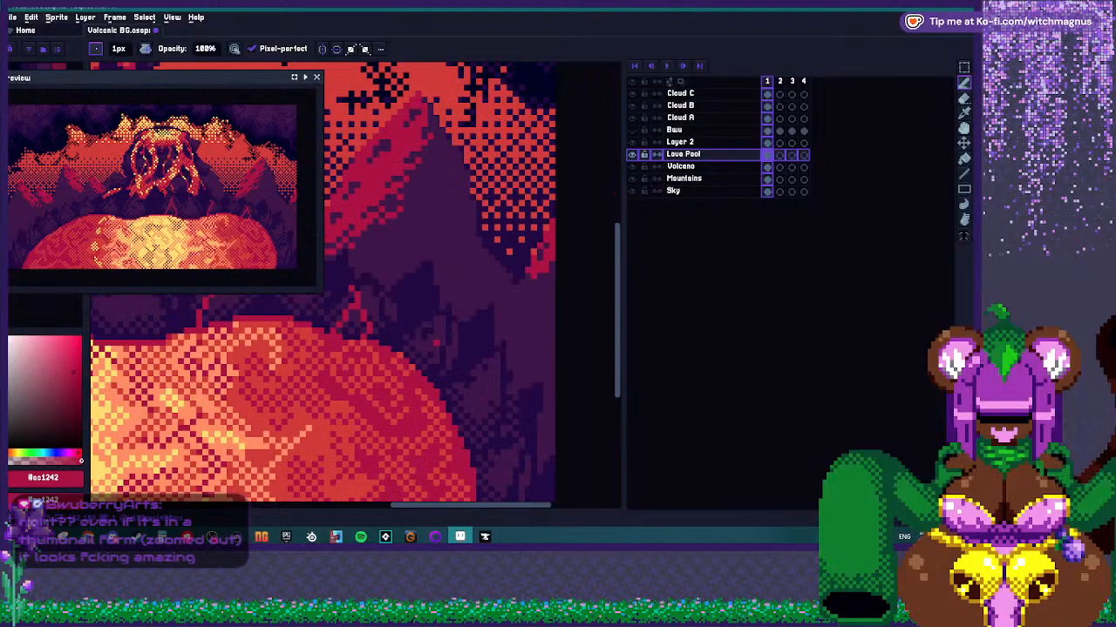
Draw a forked #ac1242 line on the small peak below the volcano's left-hand streams, with both legs reaching the lava pool.
scroll(313, 322, up, 2)
scroll(314, 322, down, 2)
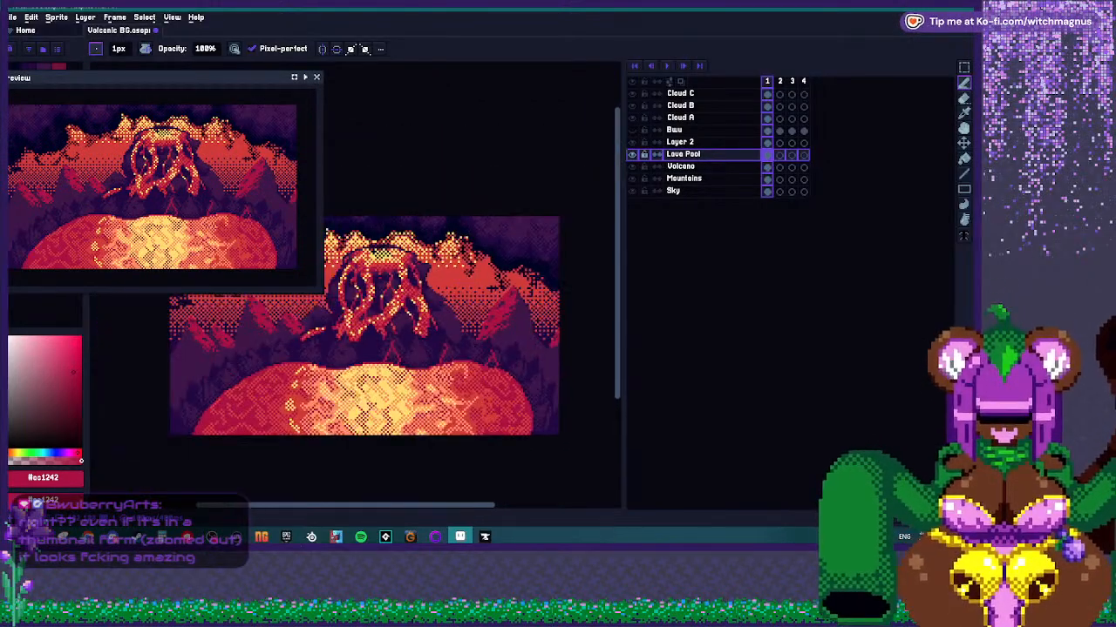
scroll(313, 323, up, 4)
scroll(430, 312, up, 1)
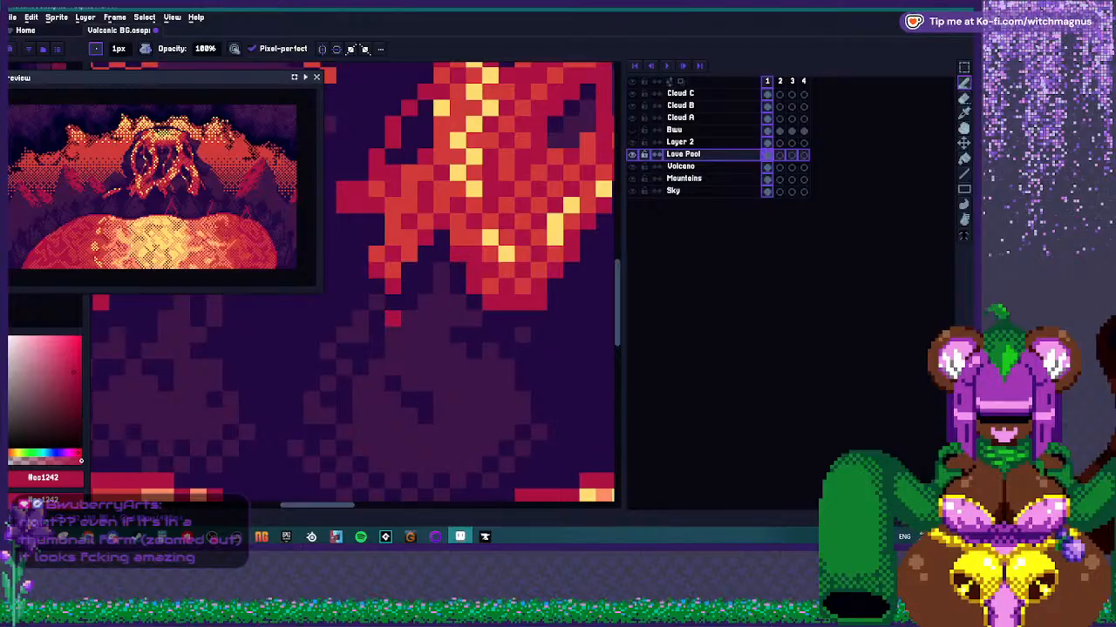
mouse_move(392, 319)
mouse_down()
mouse_move(409, 337)
mouse_move(409, 367)
mouse_move(376, 400)
mouse_move(344, 496)
mouse_move(445, 214)
mouse_up()
scroll(425, 318, down, 1)
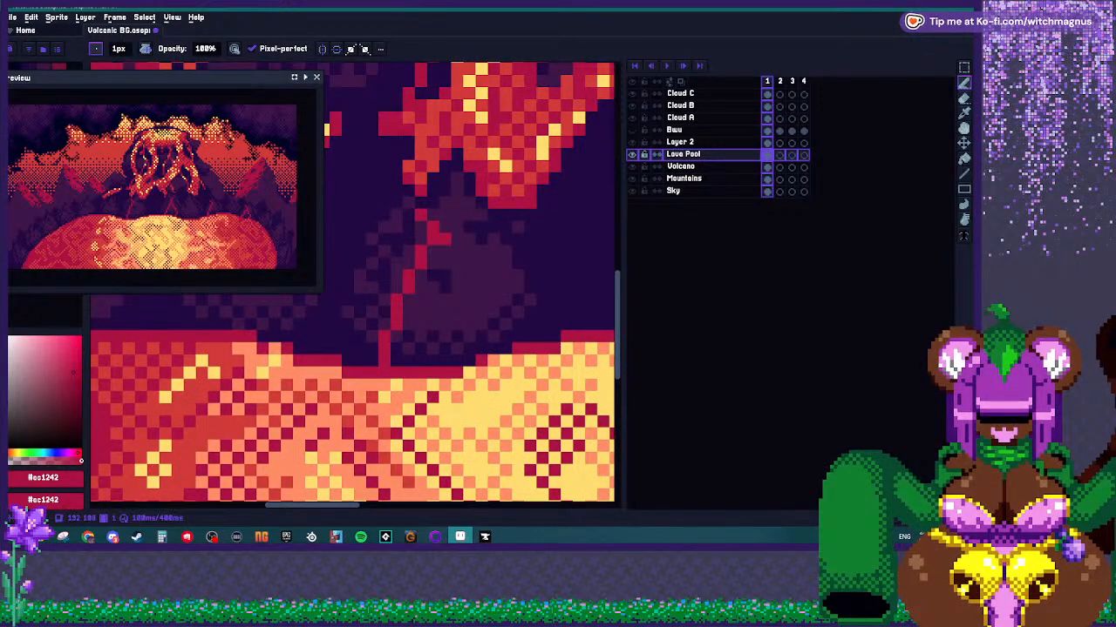
click(456, 251)
drag(469, 263, 505, 337)
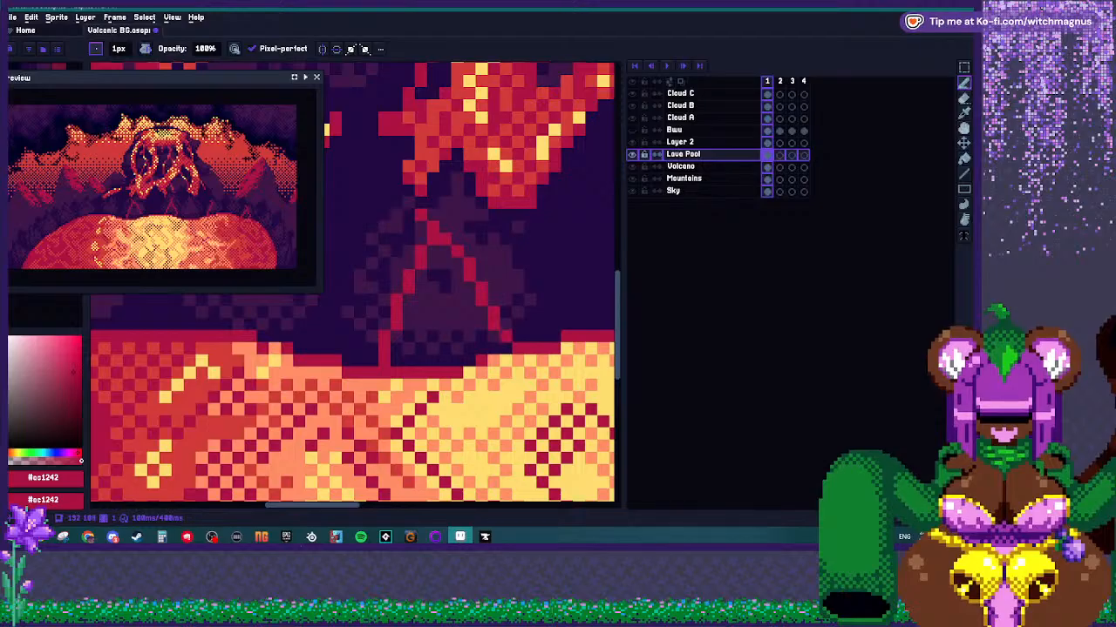
Draw a forked #ac1242 line down the small peak above the upper part of the lava pool's left-hand slope.
scroll(505, 337, down, 5)
scroll(397, 327, up, 5)
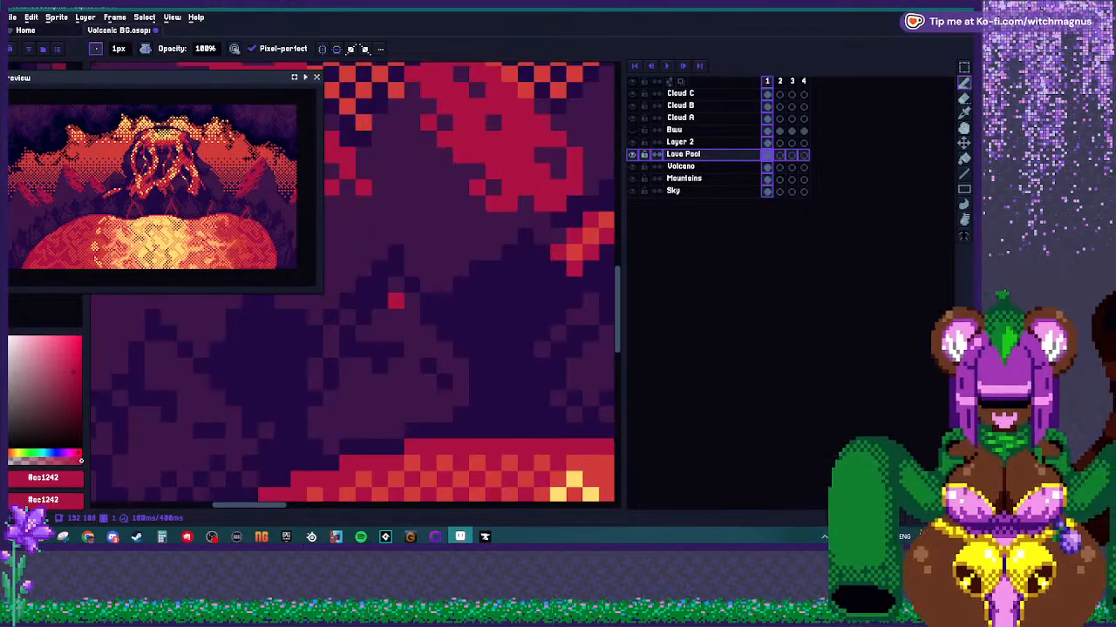
click(380, 382)
click(396, 399)
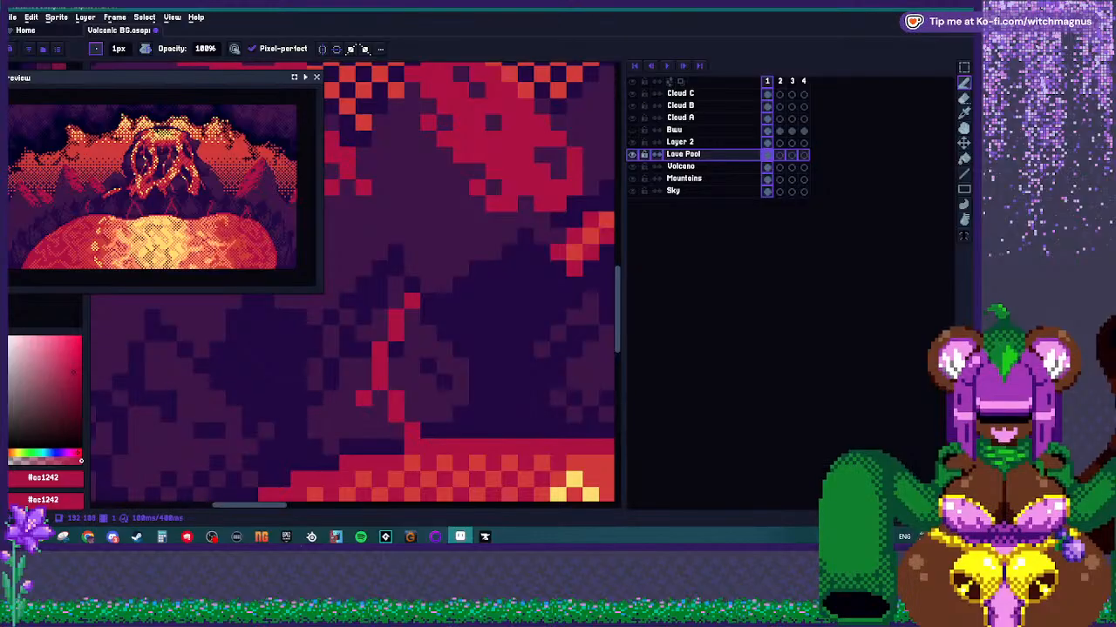
scroll(349, 436, up, 1)
Draw a forked #ac1242 line on the dithered peak halfway down the lava pool's left-hand slope.
scroll(383, 383, down, 3)
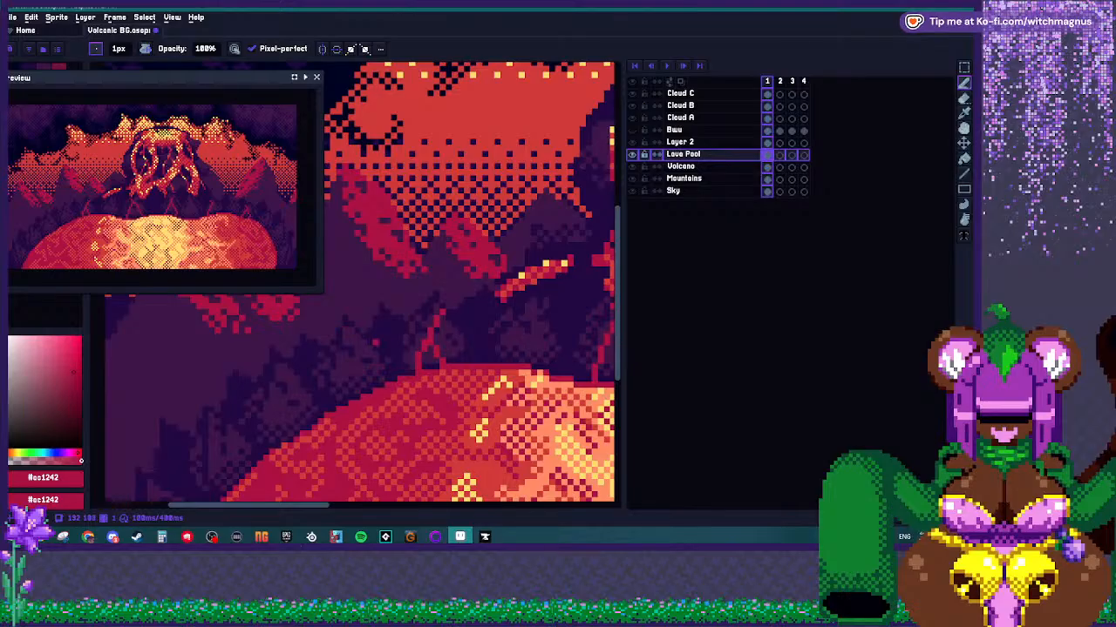
scroll(357, 348, down, 2)
scroll(488, 349, up, 3)
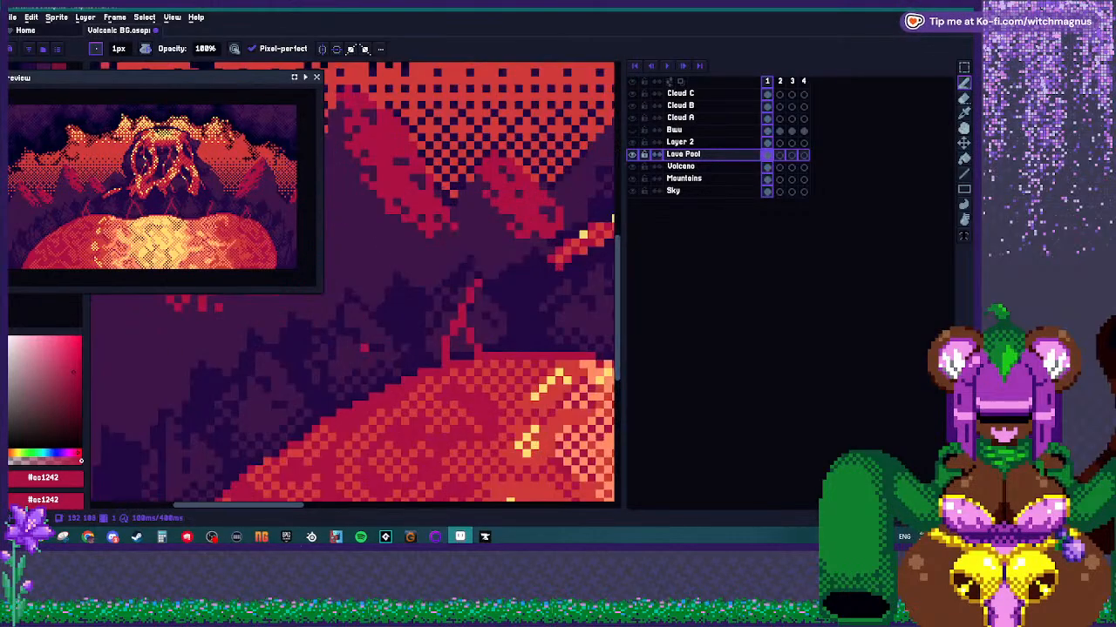
scroll(353, 284, down, 2)
scroll(353, 283, up, 4)
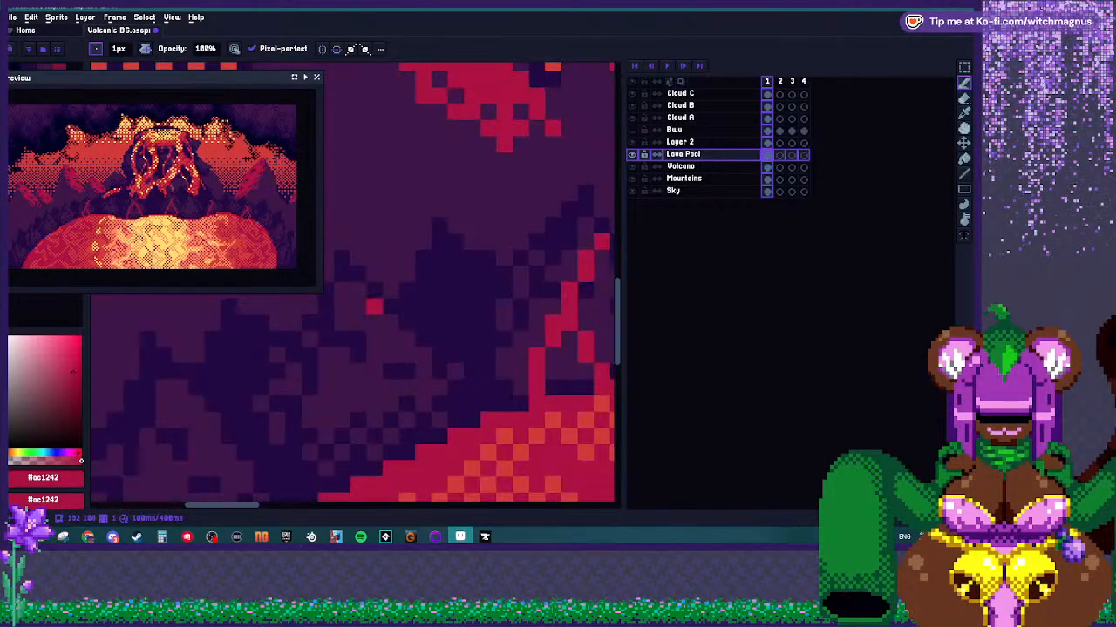
scroll(353, 283, down, 2)
scroll(353, 283, up, 3)
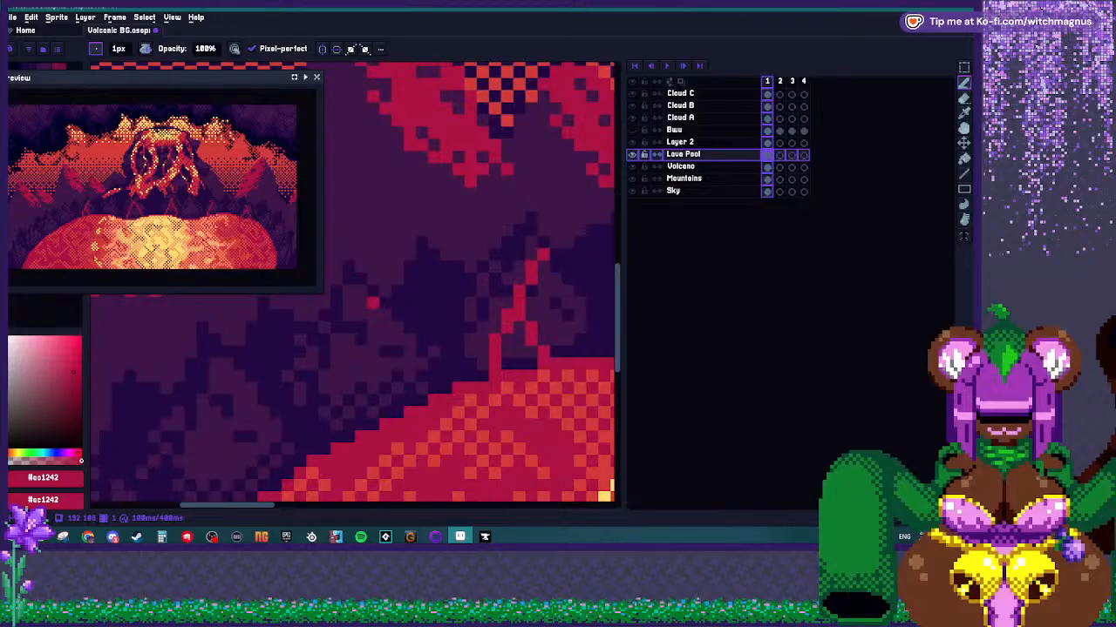
scroll(372, 305, down, 2)
scroll(366, 323, up, 3)
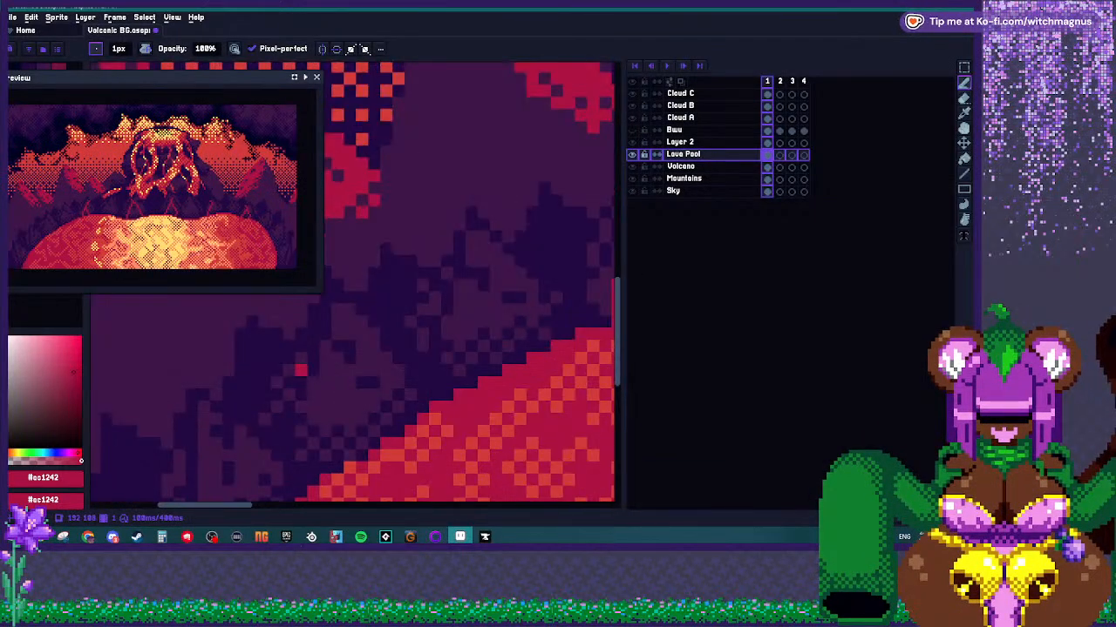
mouse_move(337, 366)
mouse_down()
mouse_move(377, 423)
mouse_move(326, 424)
mouse_move(338, 443)
mouse_up()
scroll(375, 357, down, 3)
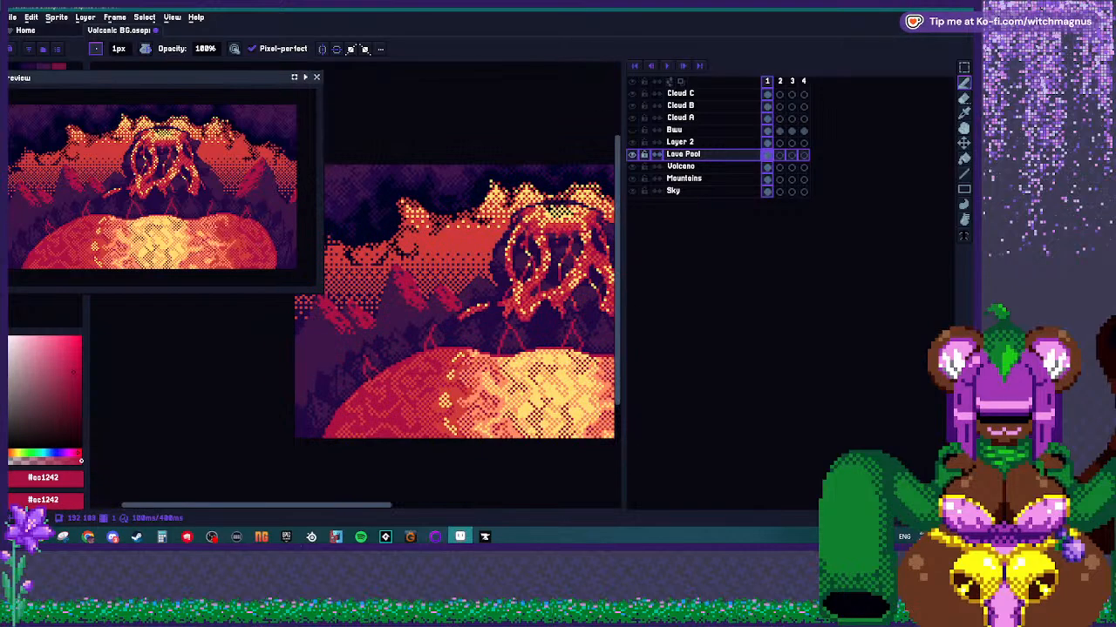
Draw thin #ac1242 lines on the two lowest peaks beside the lava pool's right-hand edge.
scroll(516, 349, up, 4)
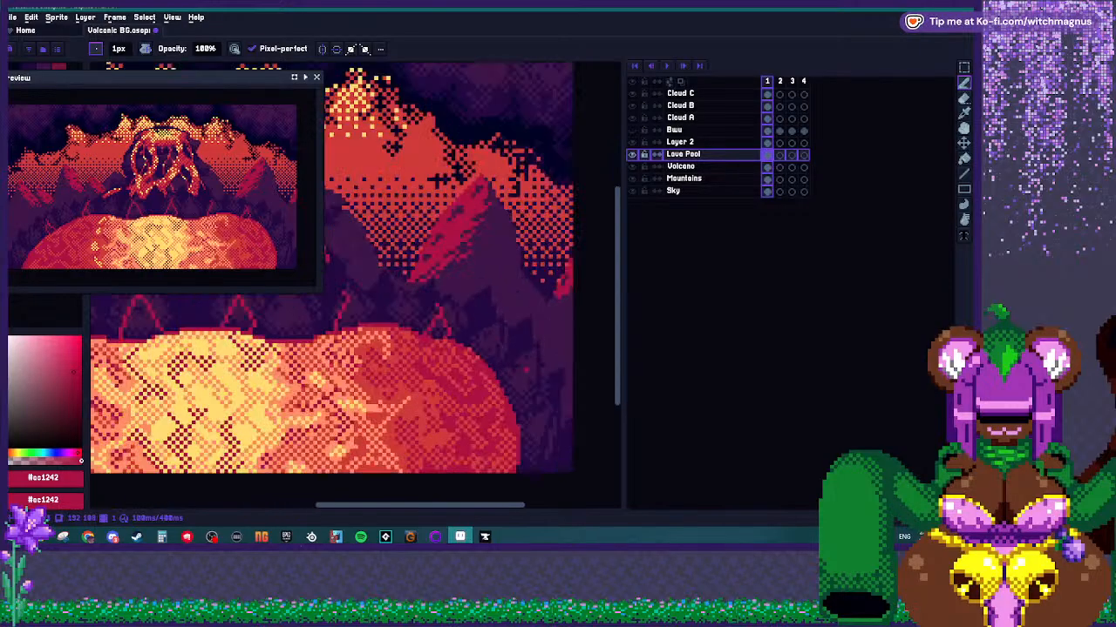
drag(514, 364, 502, 406)
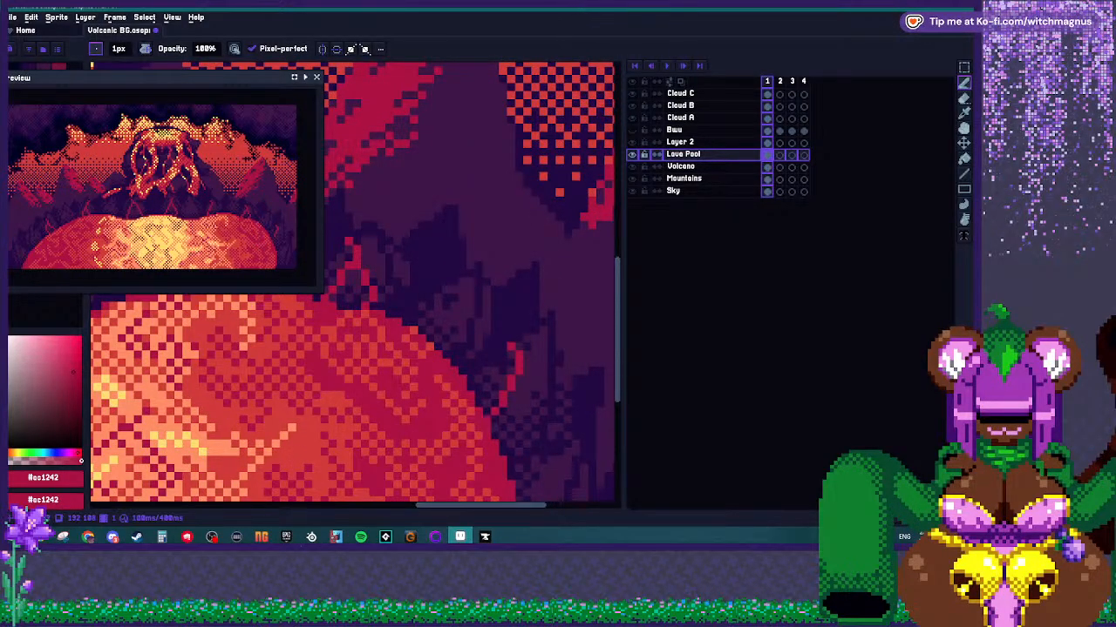
scroll(502, 384, down, 5)
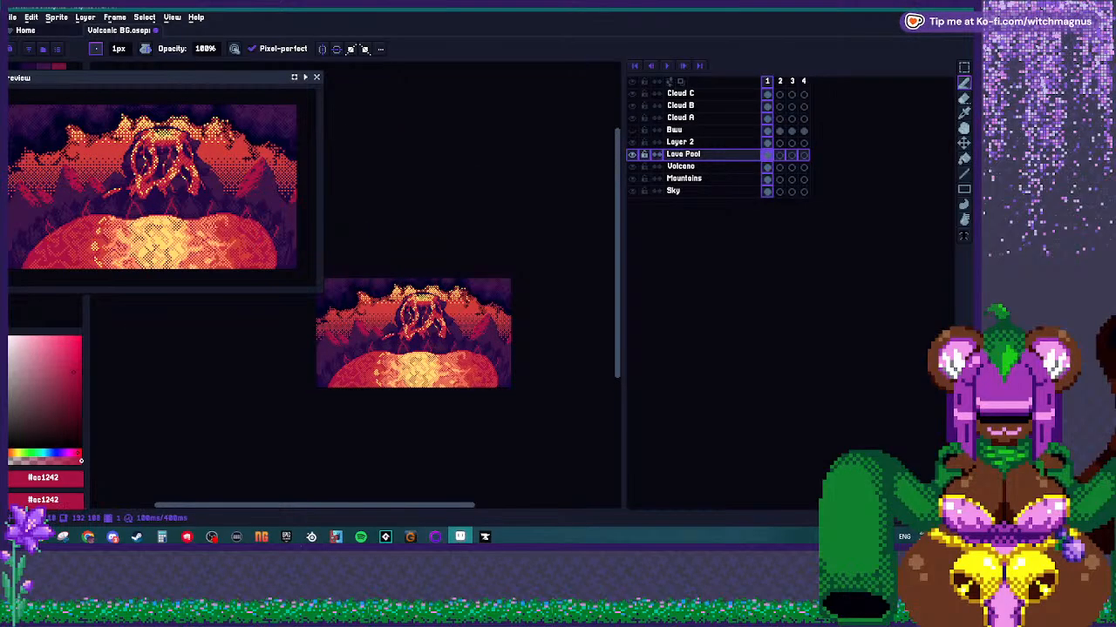
scroll(519, 366, up, 5)
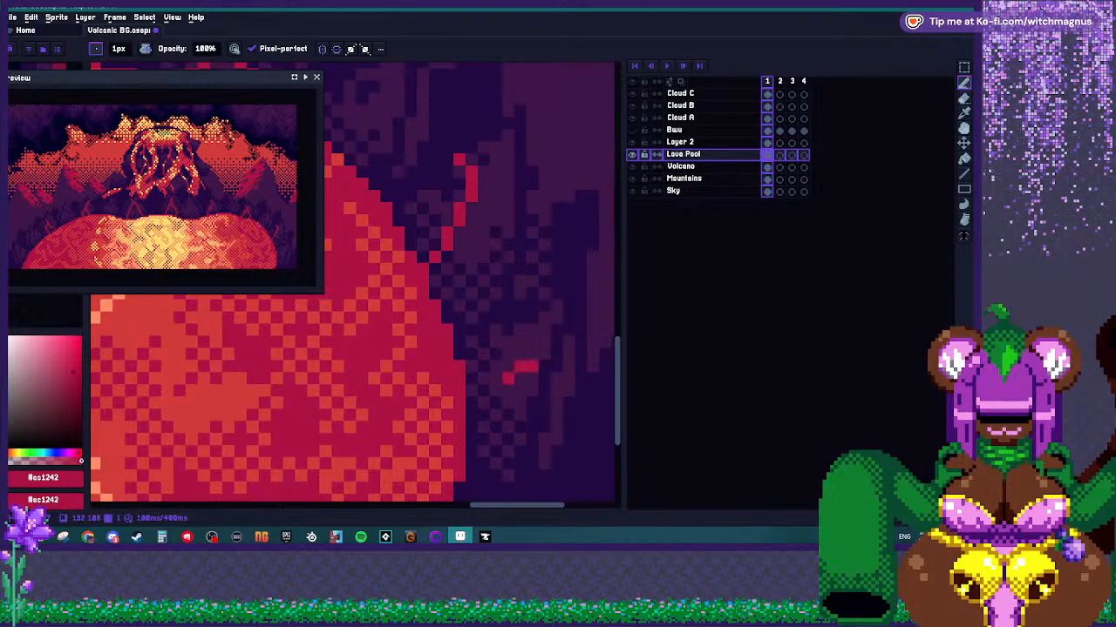
scroll(472, 390, down, 5)
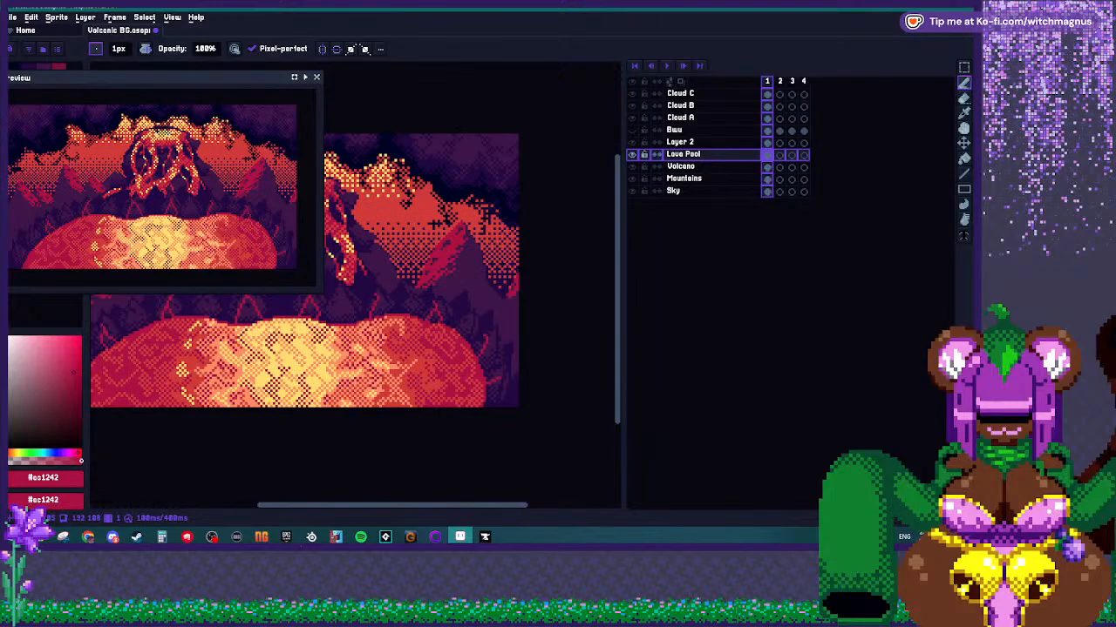
Draw a branching #ac1242 line on the lowest peak beside the lava pool's left-hand edge.
scroll(303, 364, down, 1)
scroll(304, 364, up, 5)
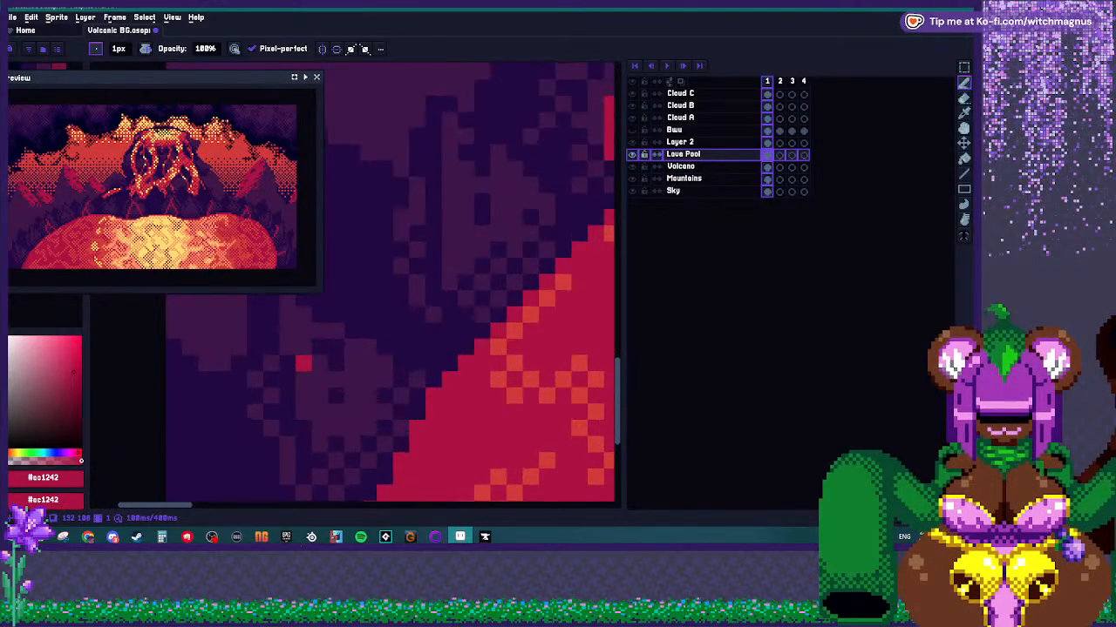
mouse_move(303, 364)
mouse_down()
mouse_move(400, 411)
mouse_move(368, 429)
mouse_up()
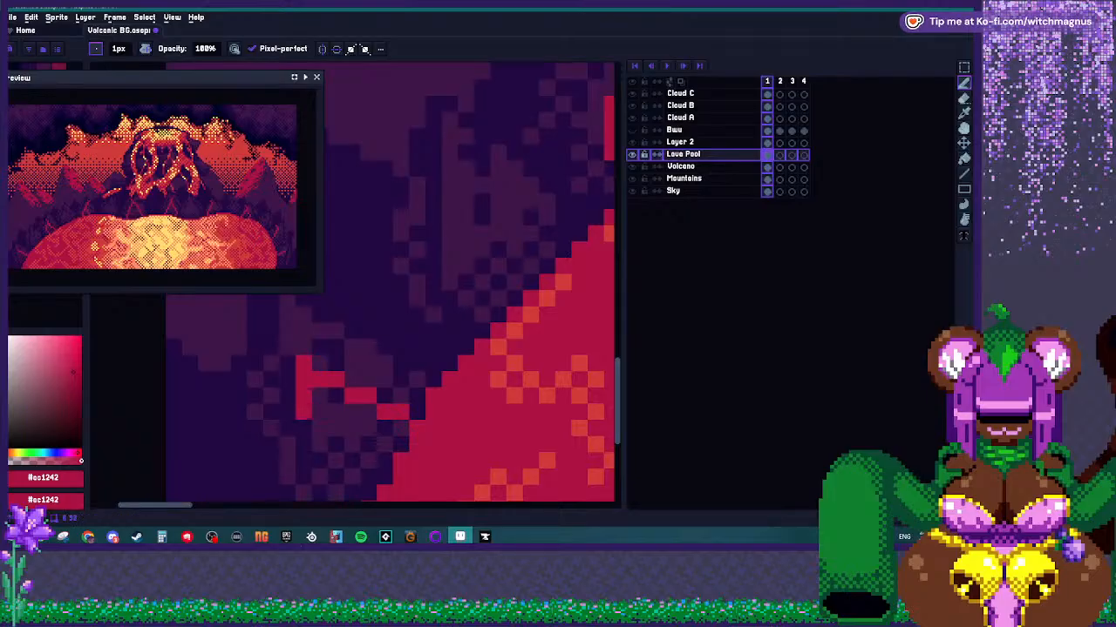
scroll(352, 379, down, 3)
scroll(352, 379, up, 2)
drag(331, 424, 338, 432)
scroll(349, 384, down, 4)
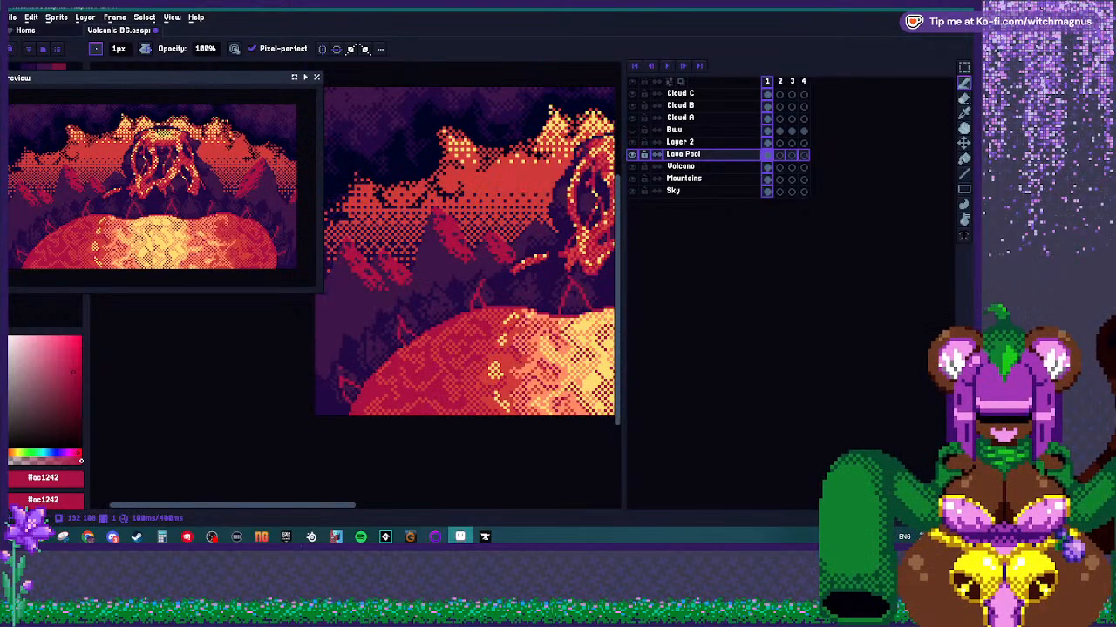
Draw a bent #ac1242 line down the small peak below the volcano's right-hand stream, reaching the lava pool.
scroll(349, 384, up, 1)
scroll(454, 344, down, 2)
scroll(453, 344, up, 2)
scroll(470, 333, up, 3)
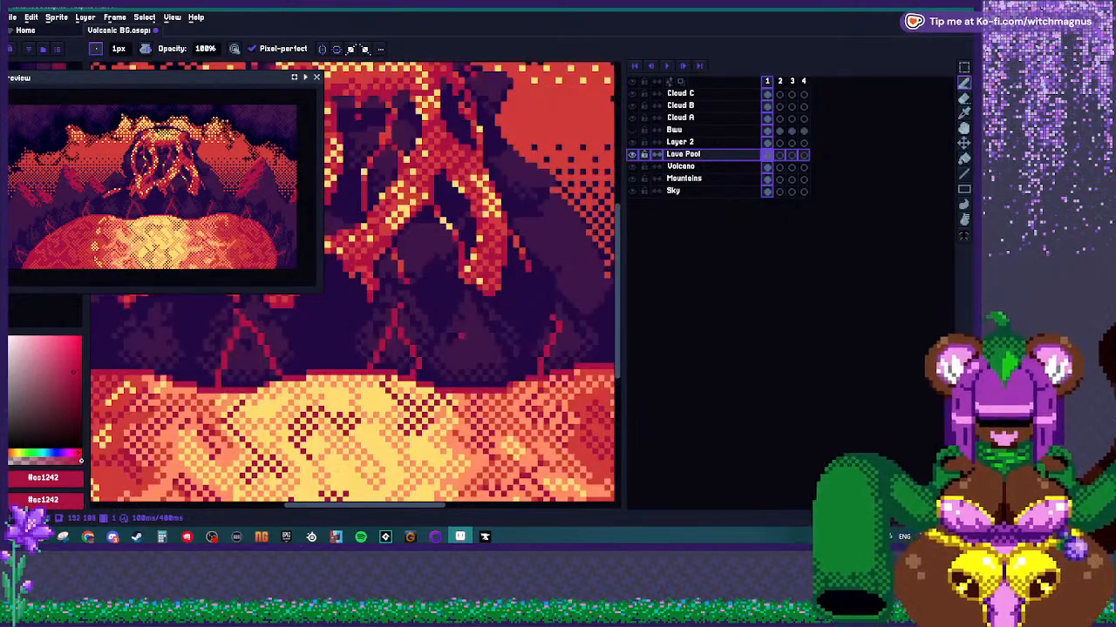
scroll(473, 334, up, 2)
drag(473, 274, 484, 323)
click(496, 311)
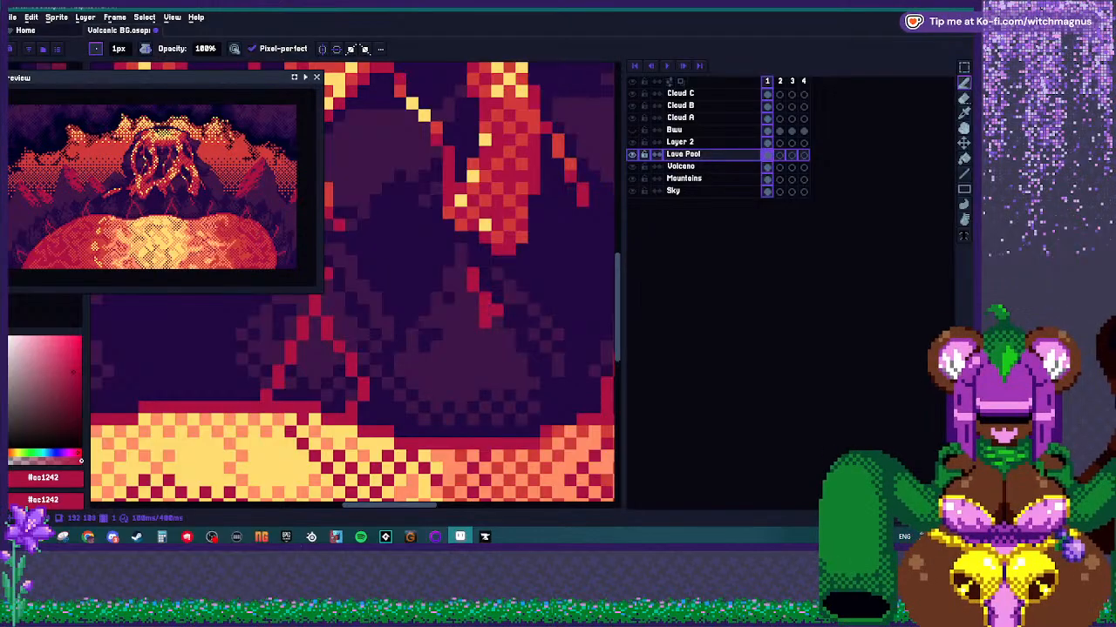
key(ctrl+z)
drag(484, 310, 484, 298)
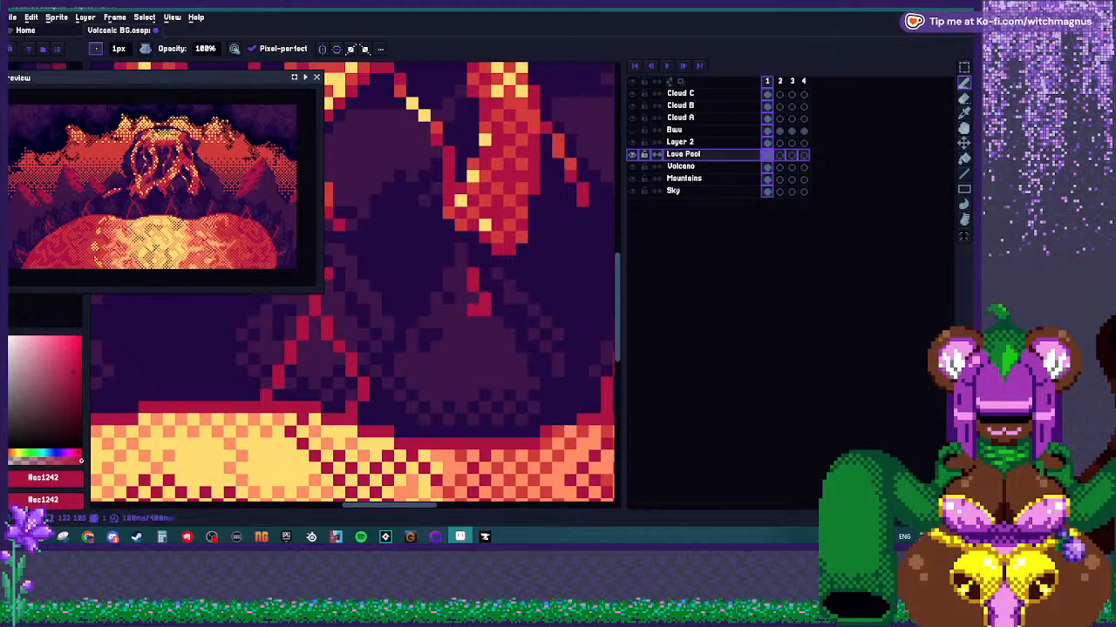
scroll(481, 303, up, 1)
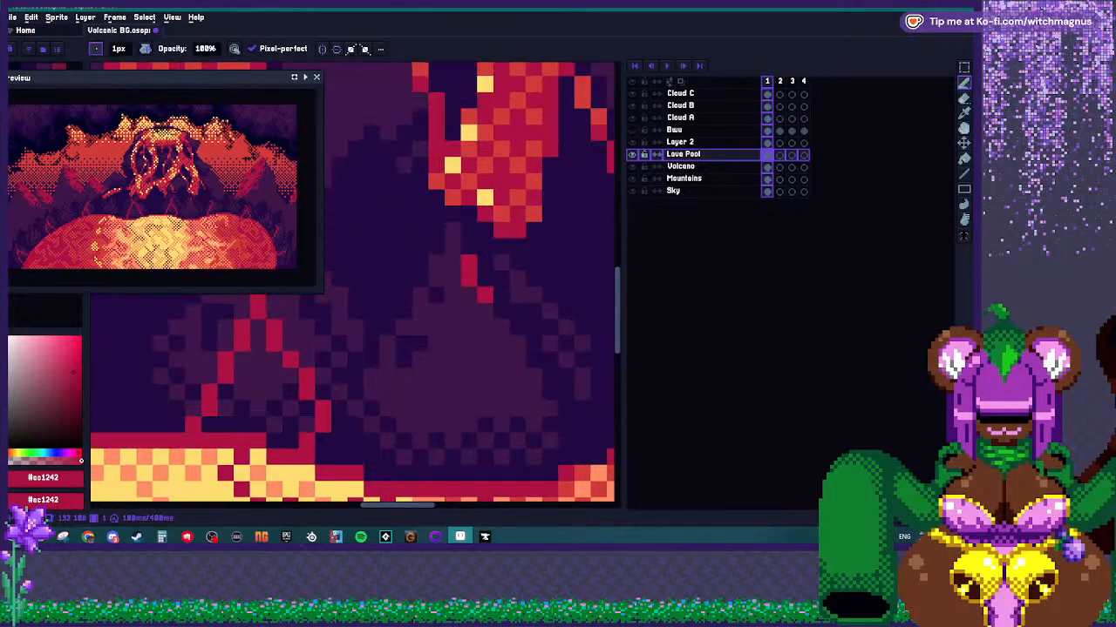
mouse_move(484, 323)
mouse_down()
mouse_move(453, 374)
mouse_move(453, 431)
mouse_move(437, 424)
mouse_move(435, 458)
mouse_up()
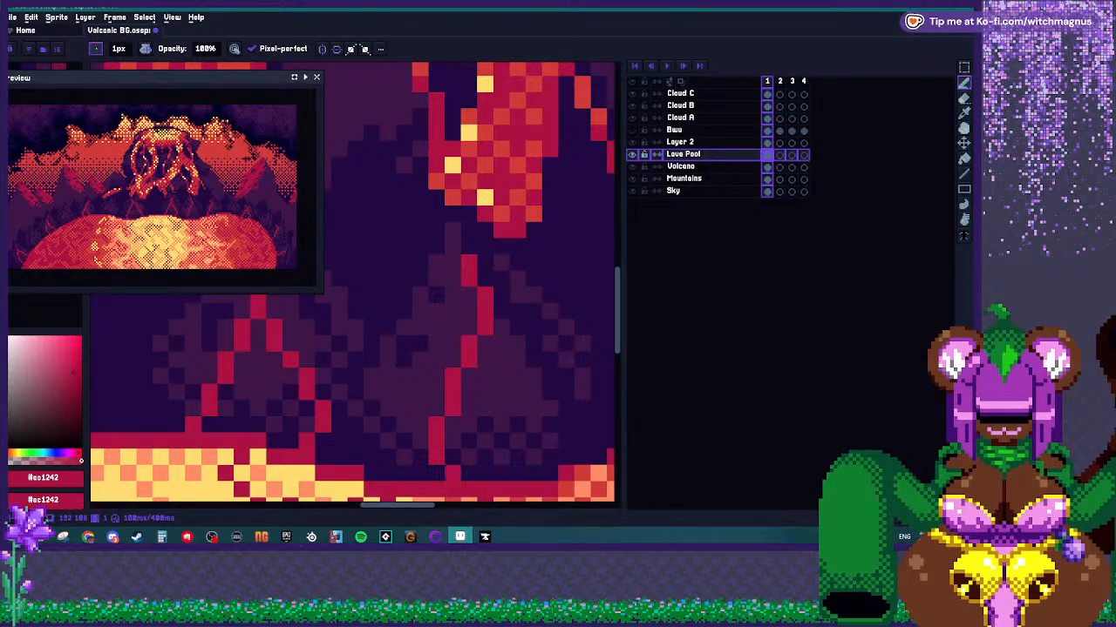
Sample #d23b38 from the lava and brighten the middle of the red lines on the two peaks below the volcano's right-hand streams.
scroll(443, 334, down, 6)
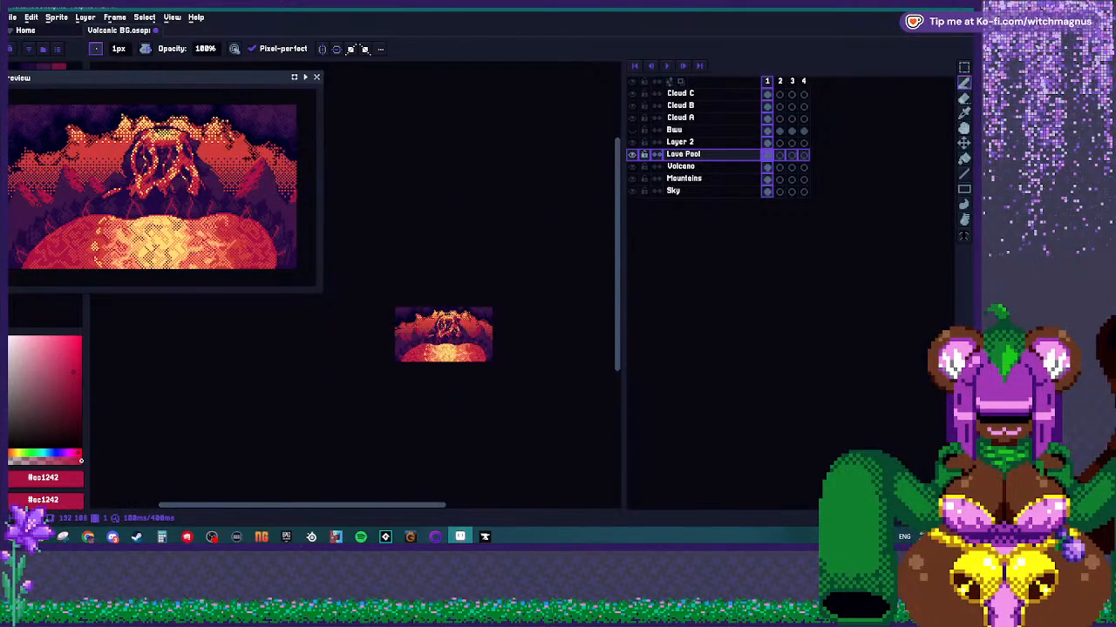
scroll(443, 335, up, 6)
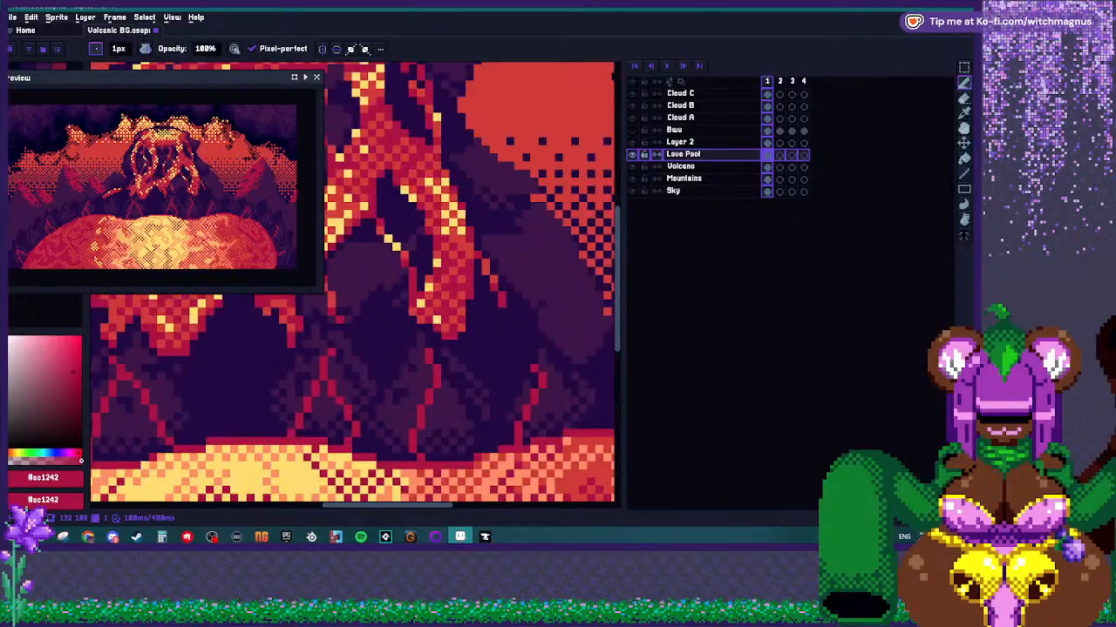
alt+click(435, 427)
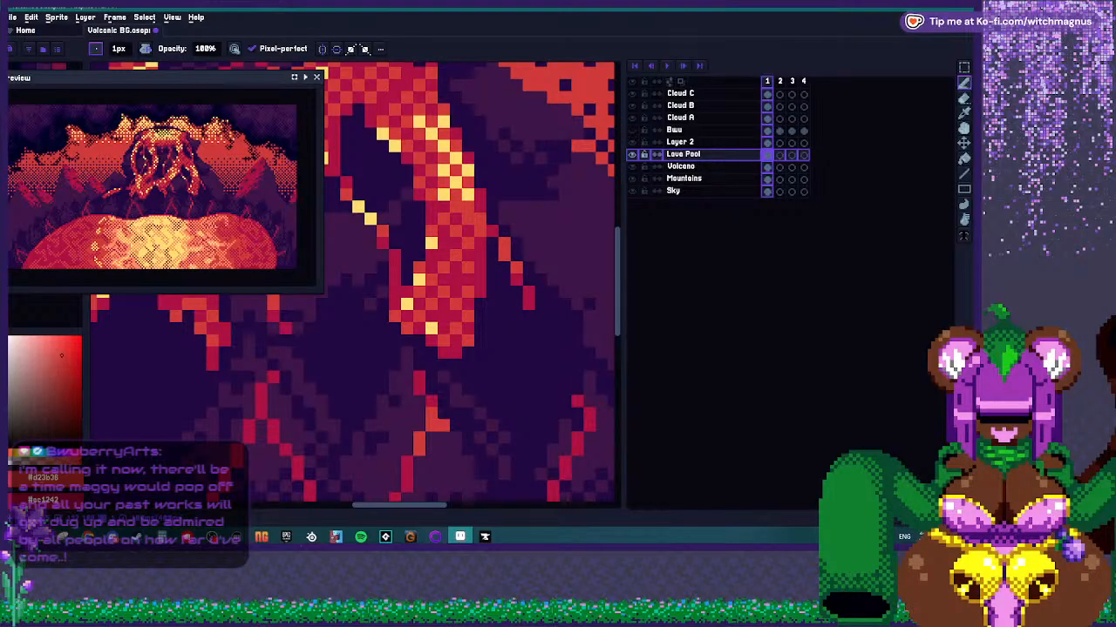
scroll(444, 426, down, 3)
scroll(444, 378, up, 3)
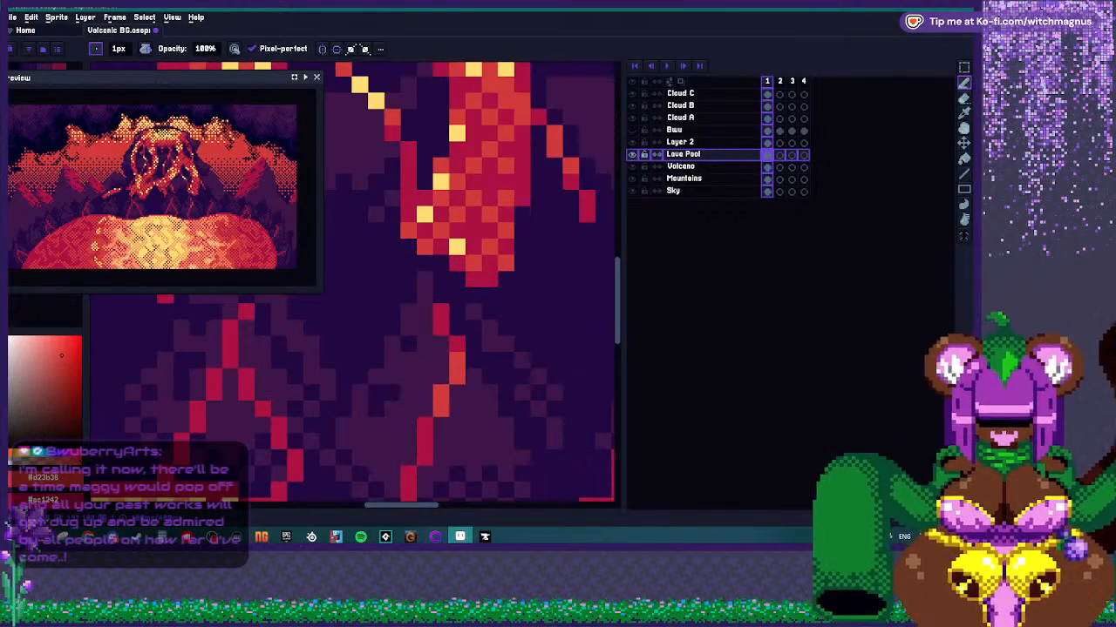
drag(279, 441, 247, 393)
drag(245, 360, 230, 344)
click(214, 392)
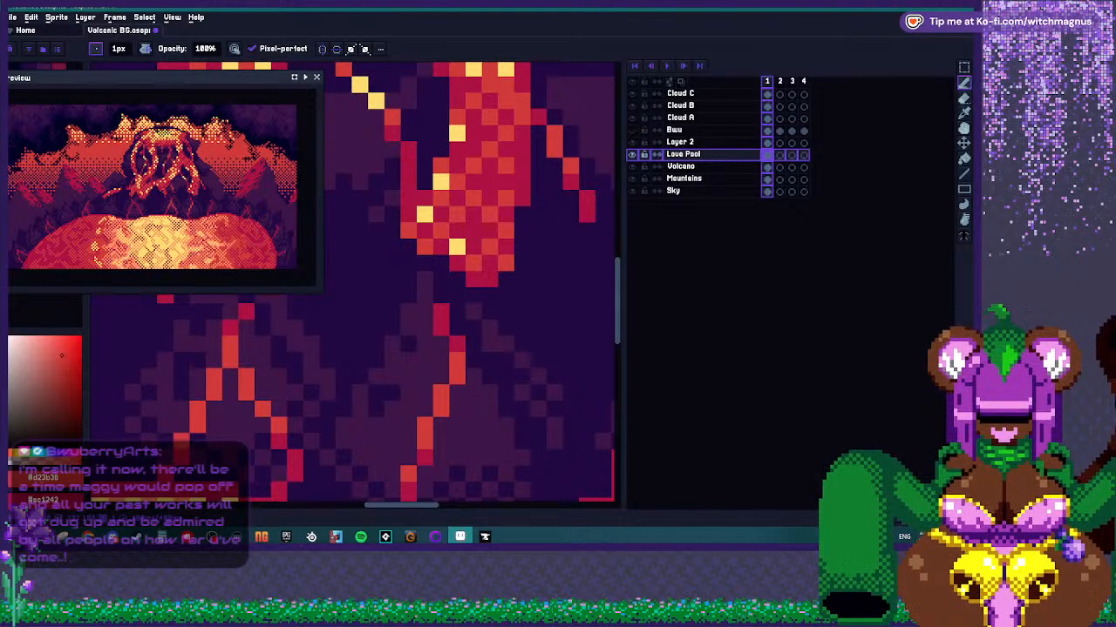
Brighten the line on the next peak to the right and the forked line above the pool's right-hand slope with #d23b38.
scroll(361, 400, down, 7)
drag(407, 403, 370, 435)
scroll(369, 427, up, 7)
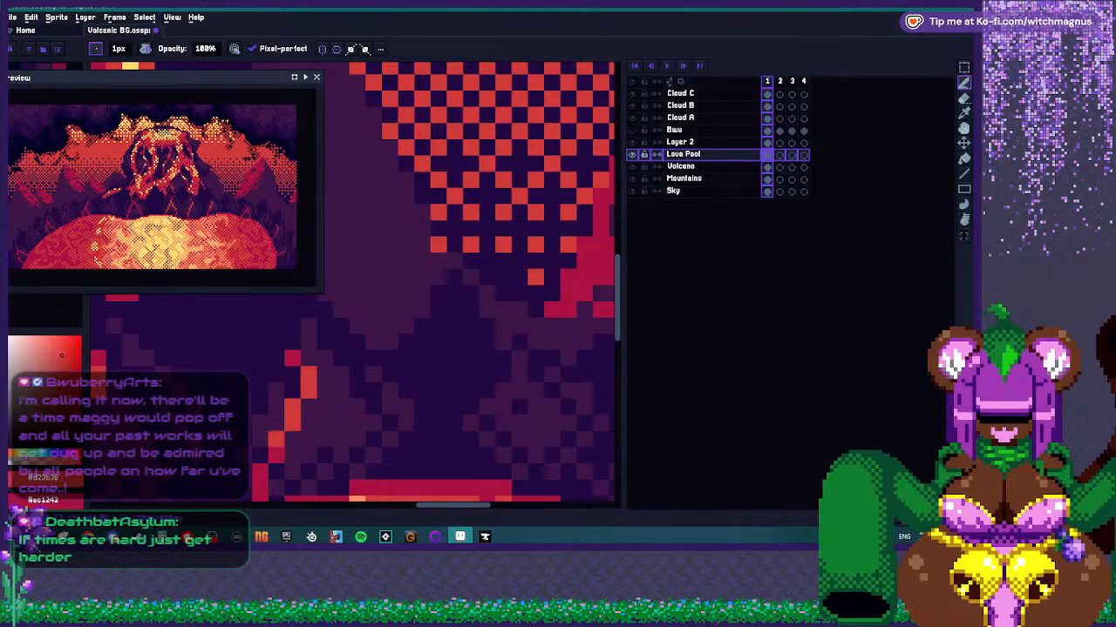
scroll(373, 415, down, 5)
scroll(370, 427, up, 5)
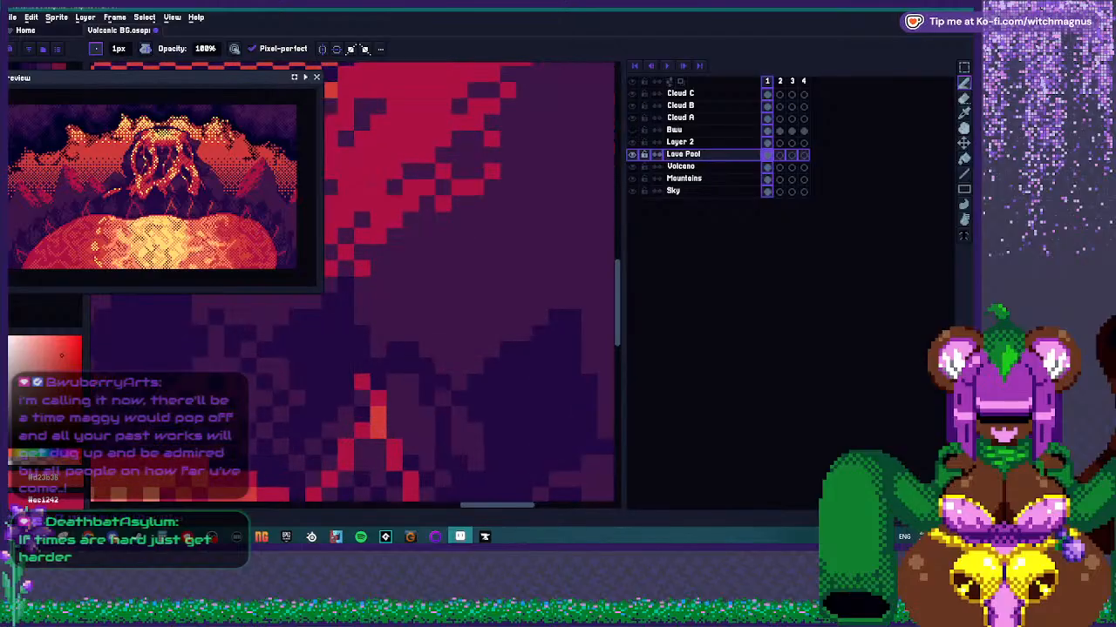
mouse_move(363, 446)
mouse_down()
mouse_move(394, 448)
mouse_move(411, 479)
mouse_up()
Brighten the lines on the two lowest peaks beside the lava pool's right-hand edge with #d23b38.
scroll(394, 403, down, 6)
scroll(476, 440, up, 5)
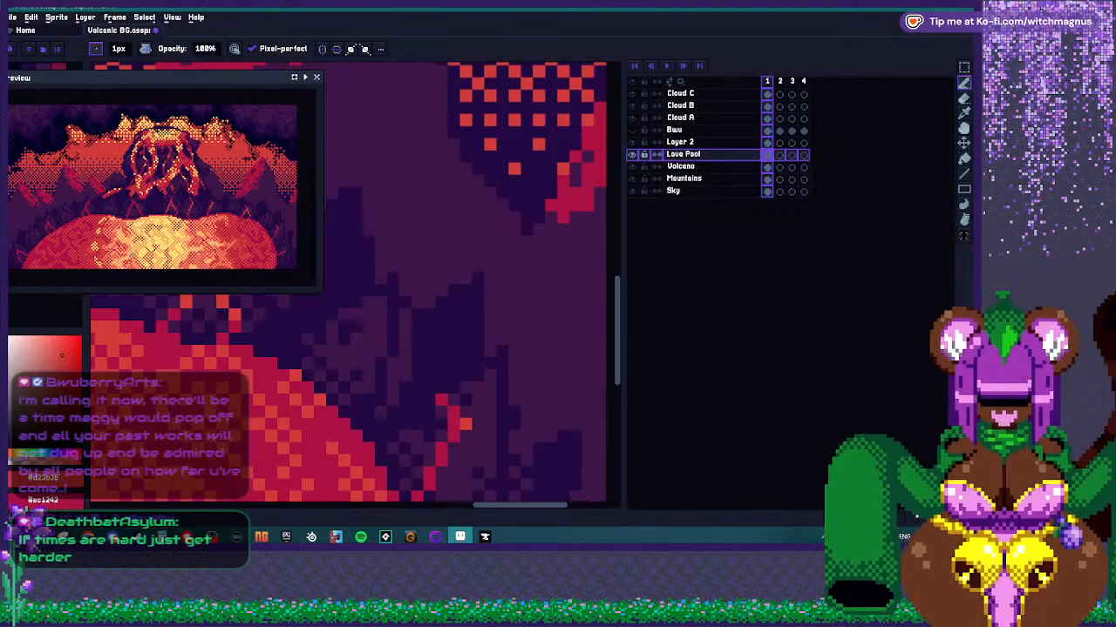
click(453, 436)
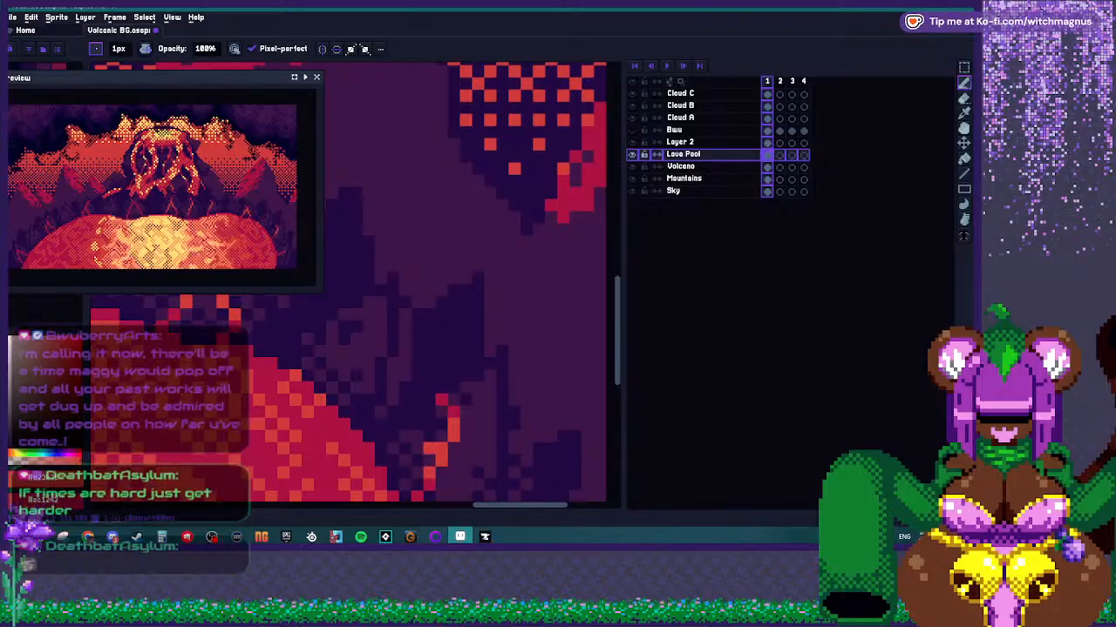
scroll(392, 349, down, 5)
scroll(418, 348, up, 5)
click(473, 421)
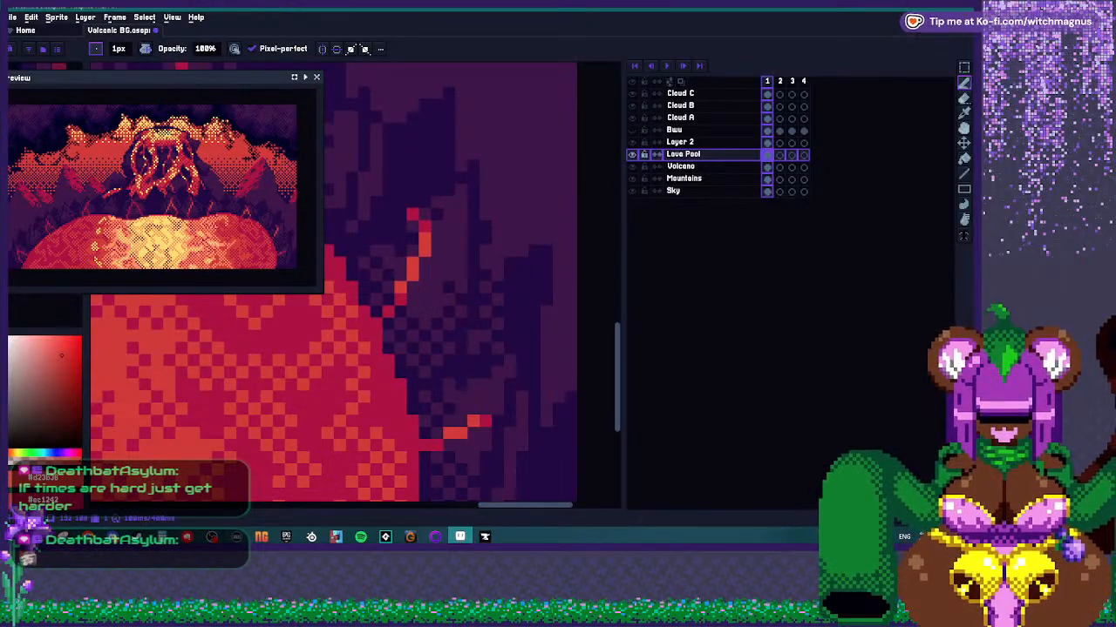
Brighten both arms of the forked red line on the peak below the volcano's central-left stream with #d23b38.
scroll(392, 288, down, 4)
scroll(393, 288, up, 5)
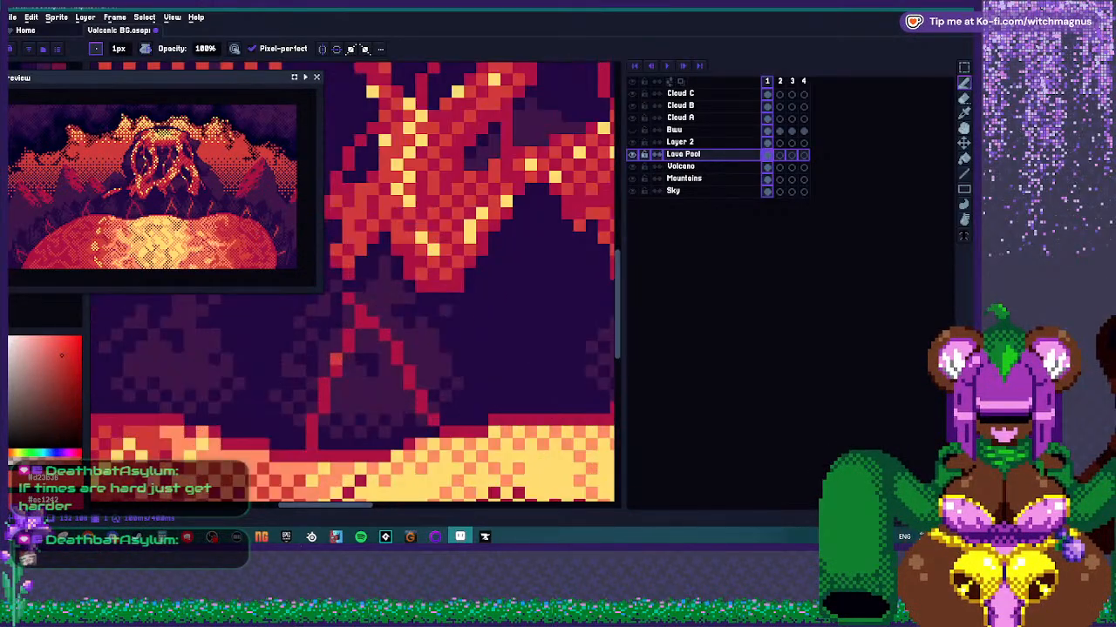
click(350, 345)
click(335, 361)
click(335, 377)
click(317, 393)
click(317, 409)
click(335, 409)
click(400, 328)
click(416, 361)
click(430, 394)
click(367, 280)
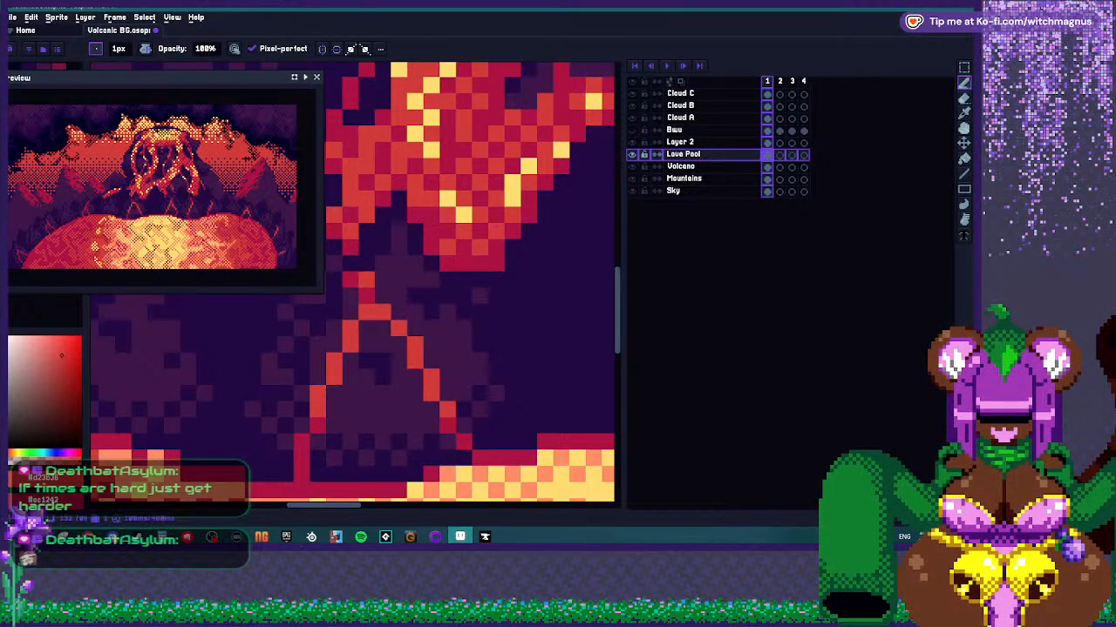
scroll(356, 285, down, 2)
scroll(355, 285, up, 1)
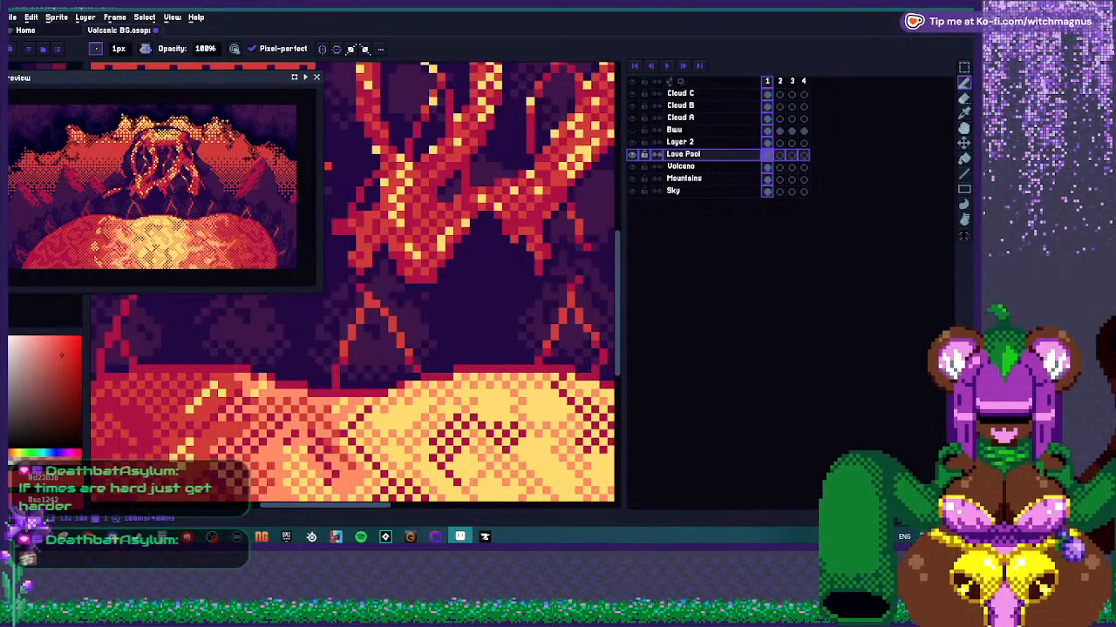
scroll(495, 152, down, 2)
scroll(366, 340, up, 3)
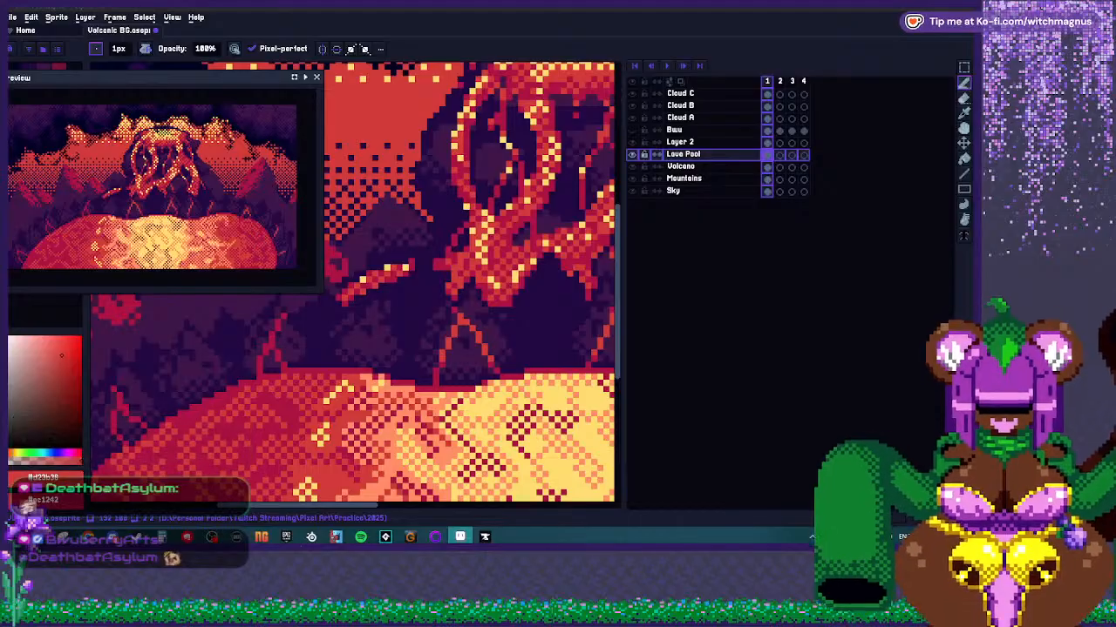
Switch to the browser, jump the Pokémon Mystery Dungeon soundtrack video to a track around 2:40 hours, and return to the pixel art.
key(alt+Tab)
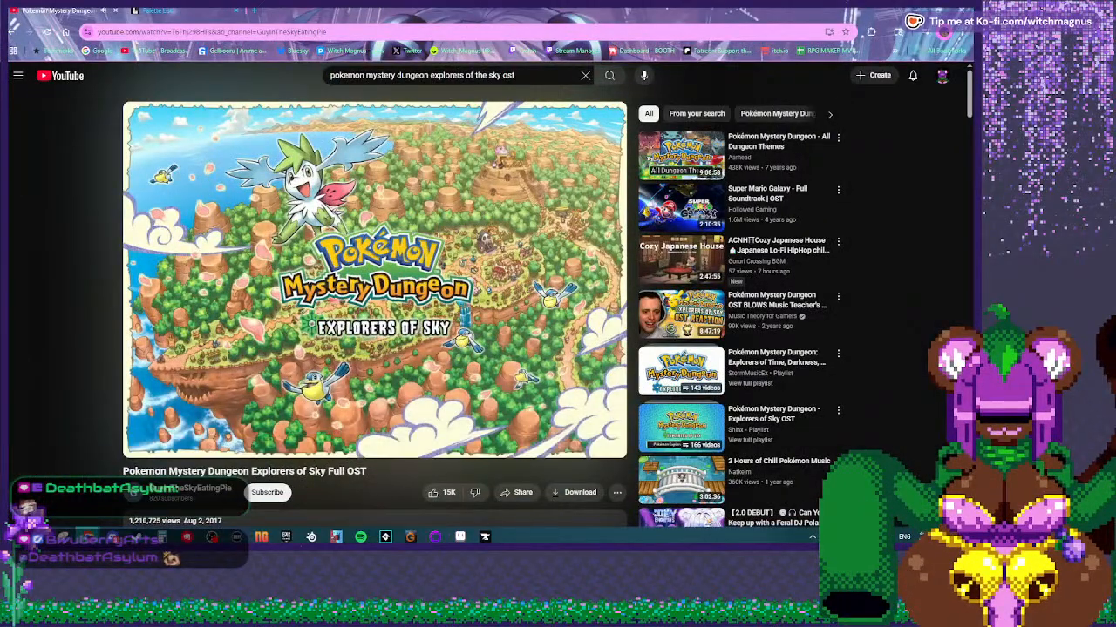
scroll(375, 305, down, 10)
scroll(375, 305, down, 4)
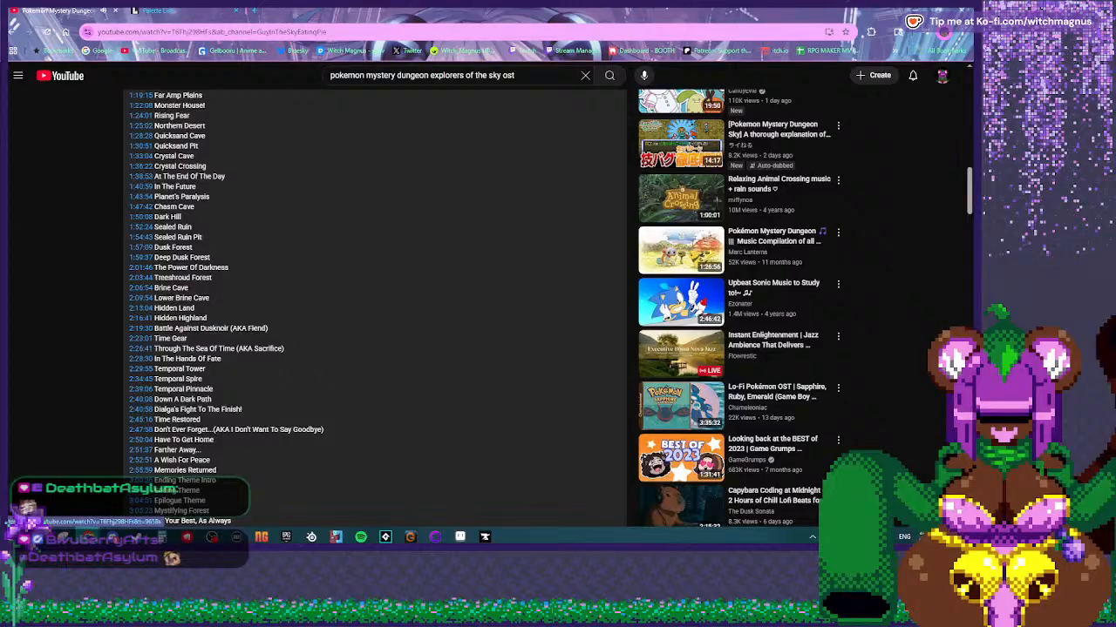
click(140, 399)
key(alt+Tab)
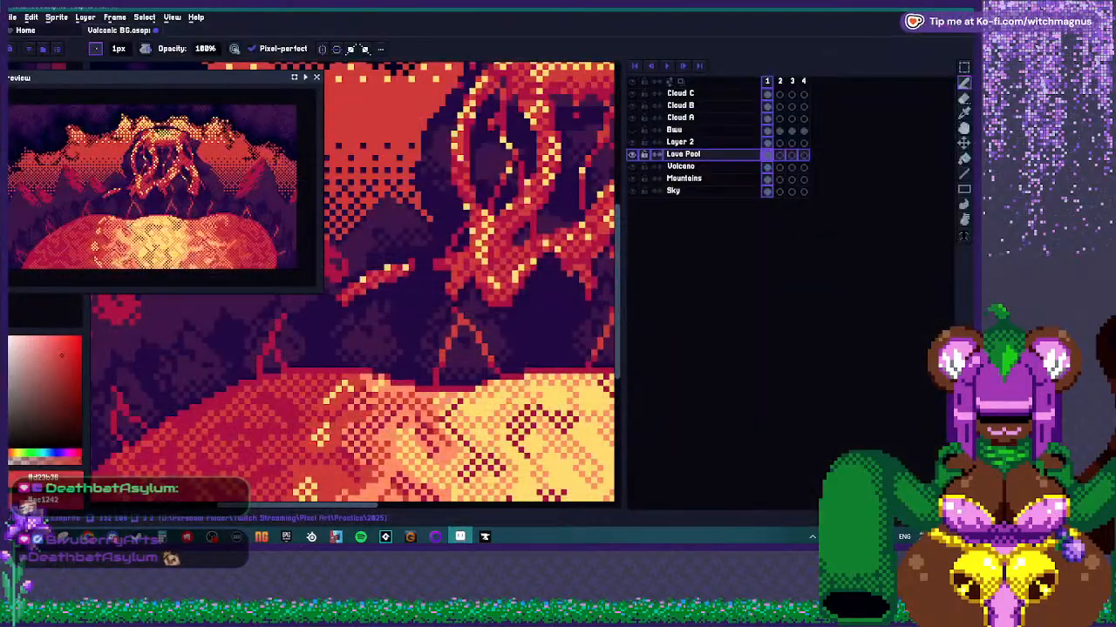
Brighten the forked red lines on the three small peaks along the lava pool's left-hand edge with #d23b38.
scroll(352, 339, down, 3)
scroll(353, 339, up, 4)
scroll(352, 349, up, 1)
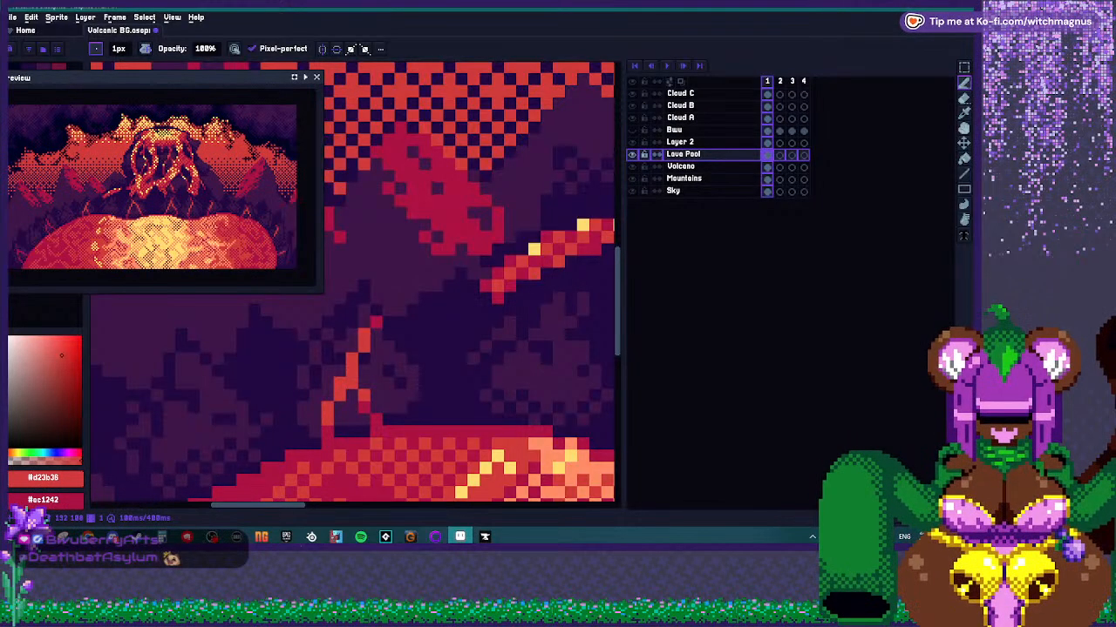
scroll(328, 420, down, 3)
scroll(329, 384, up, 4)
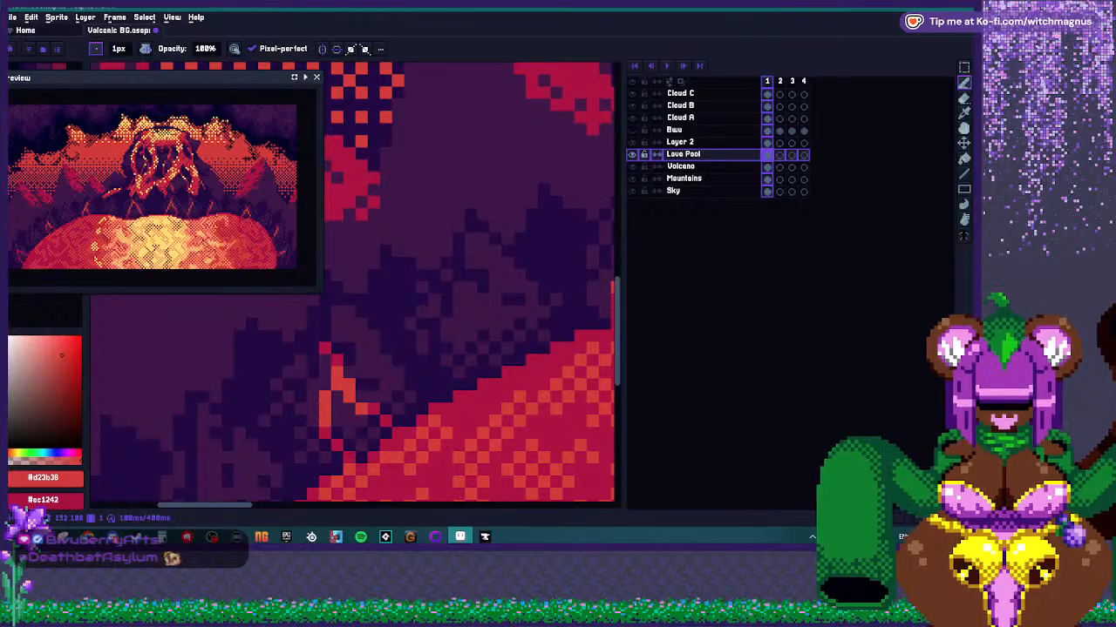
scroll(360, 373, down, 3)
scroll(361, 373, up, 3)
scroll(305, 410, up, 1)
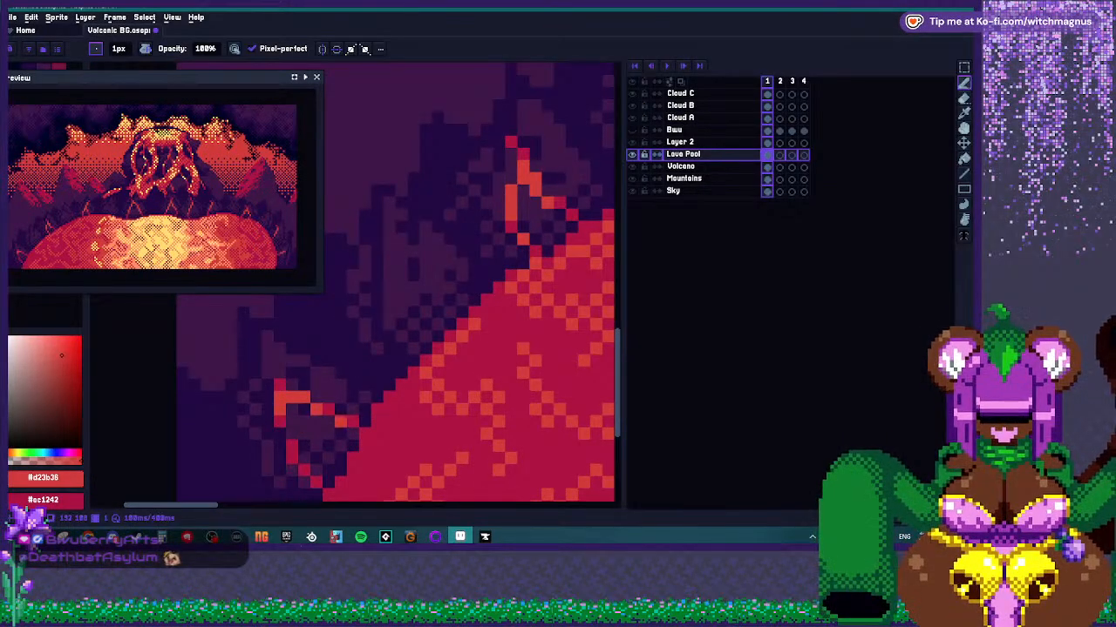
scroll(297, 418, down, 4)
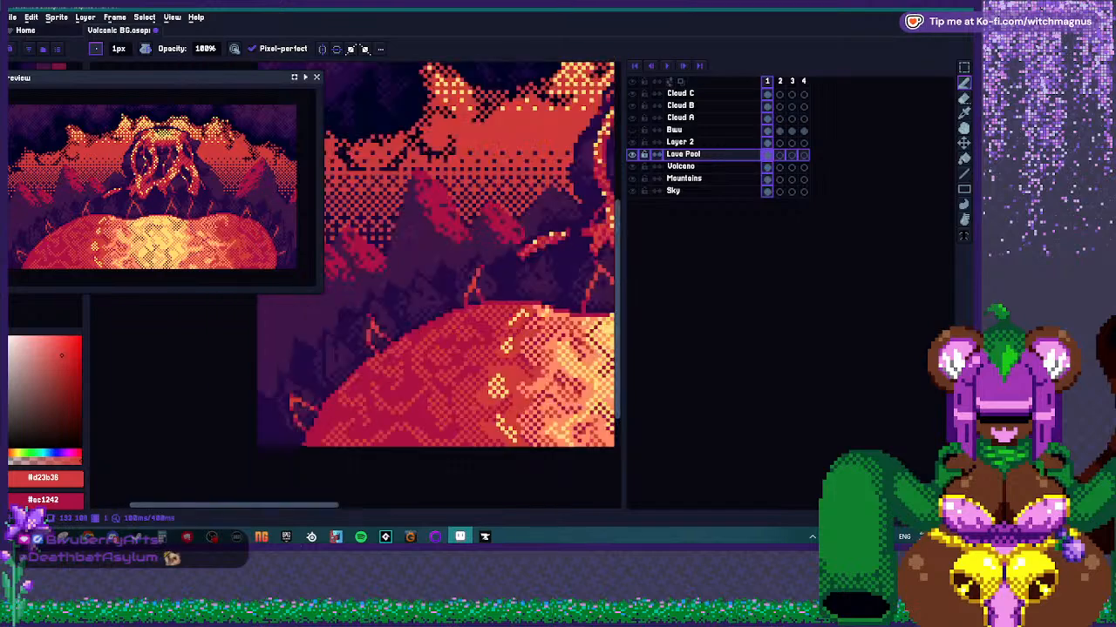
Sample the light yellow #ffdd69 from the volcano's lava and add highlight pixels to the lines on the two peaks below its right-hand streams.
scroll(305, 392, down, 1)
scroll(305, 393, up, 2)
scroll(305, 392, down, 1)
scroll(250, 350, up, 1)
scroll(276, 358, down, 1)
scroll(361, 262, up, 5)
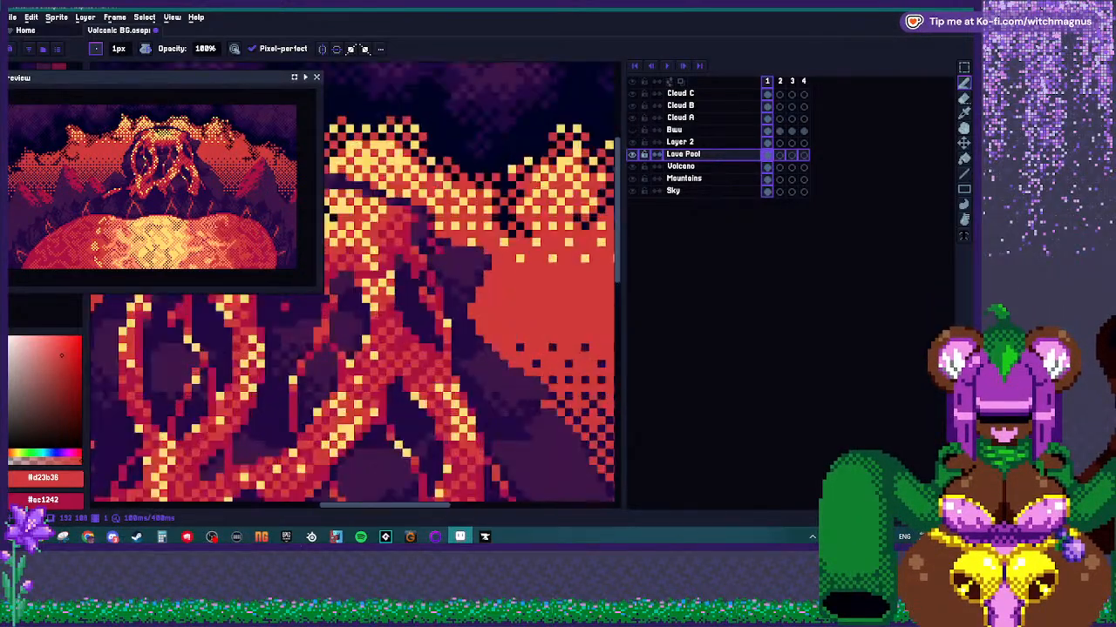
key(alt)
alt+click(361, 262)
scroll(361, 261, down, 3)
scroll(370, 362, up, 4)
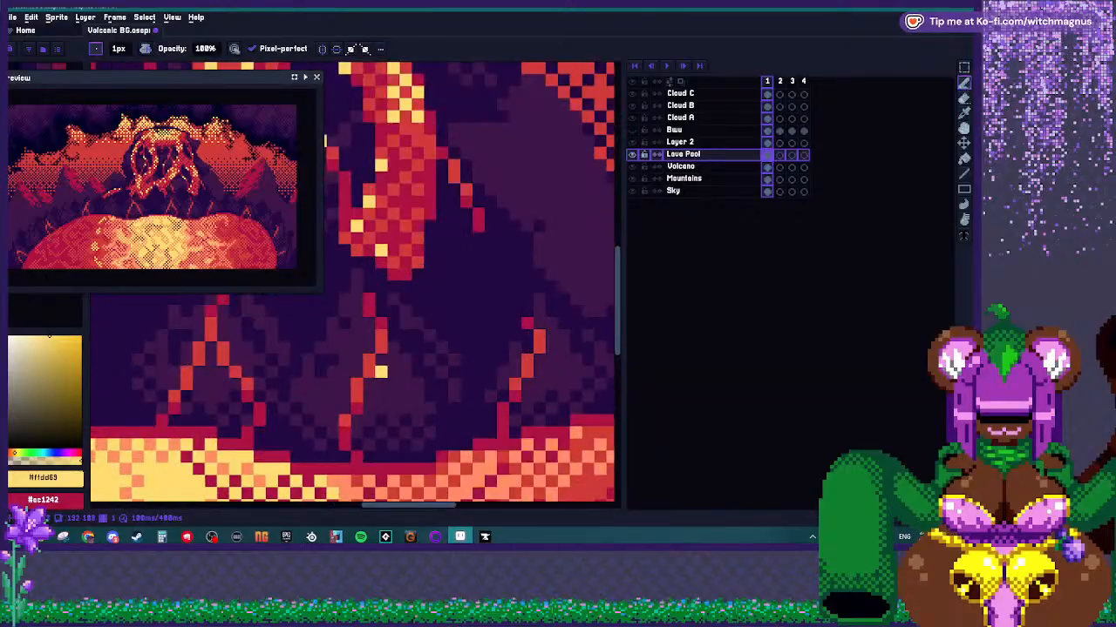
drag(370, 368, 357, 385)
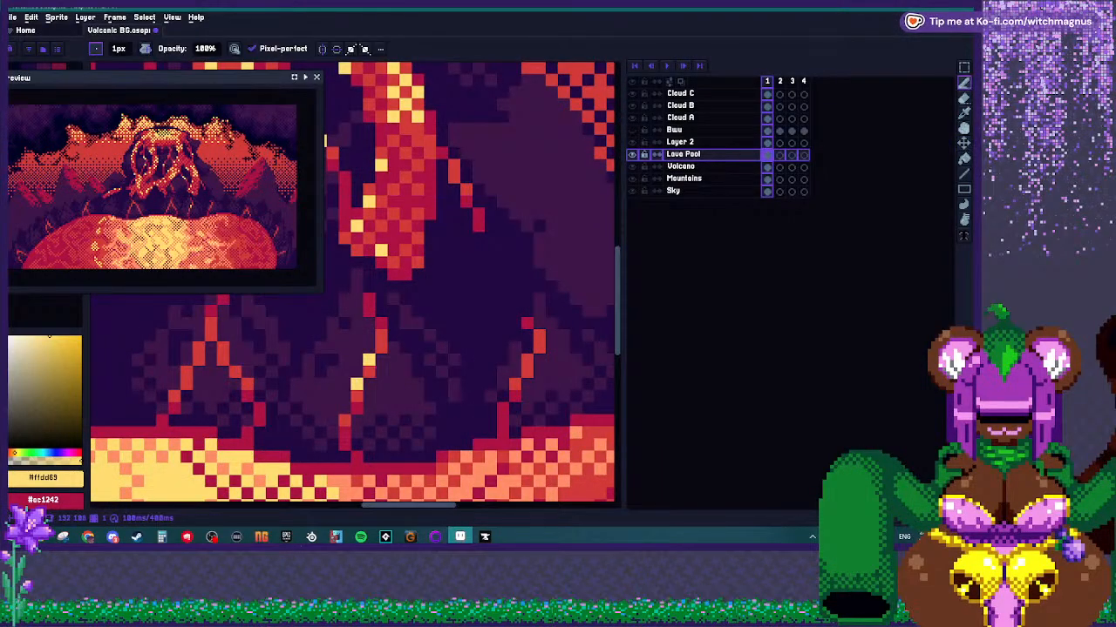
scroll(488, 360, right, 1)
click(488, 360)
click(501, 348)
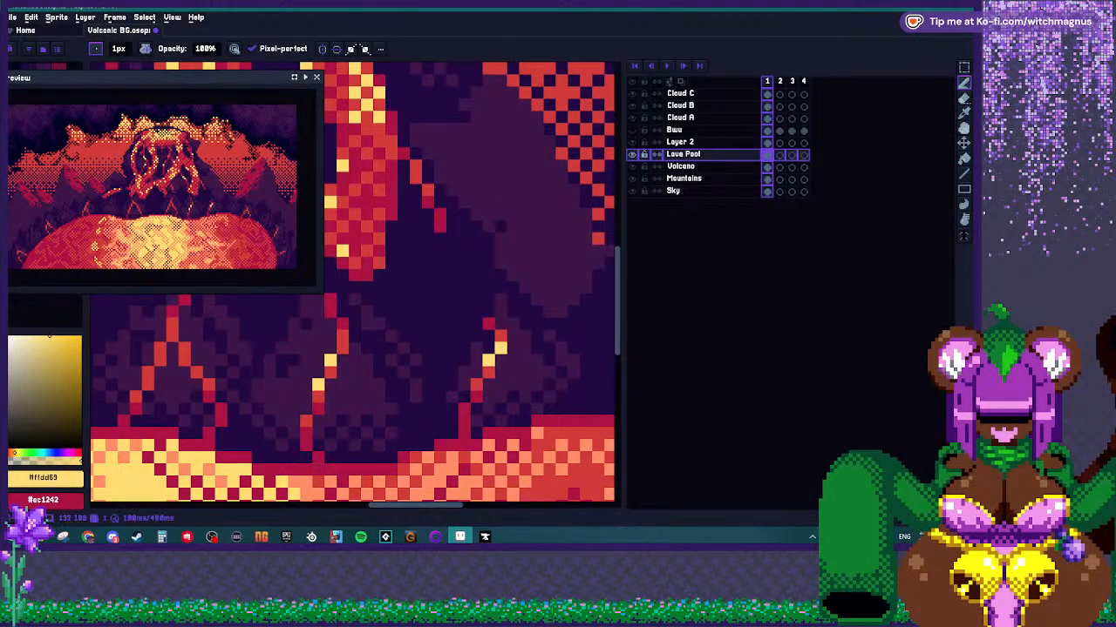
Add #ffdd69 highlight pixels along both arms of the forked lines below the volcano's central streams.
scroll(501, 349, down, 4)
scroll(359, 329, up, 5)
click(379, 346)
click(395, 363)
click(410, 379)
click(346, 364)
click(329, 349)
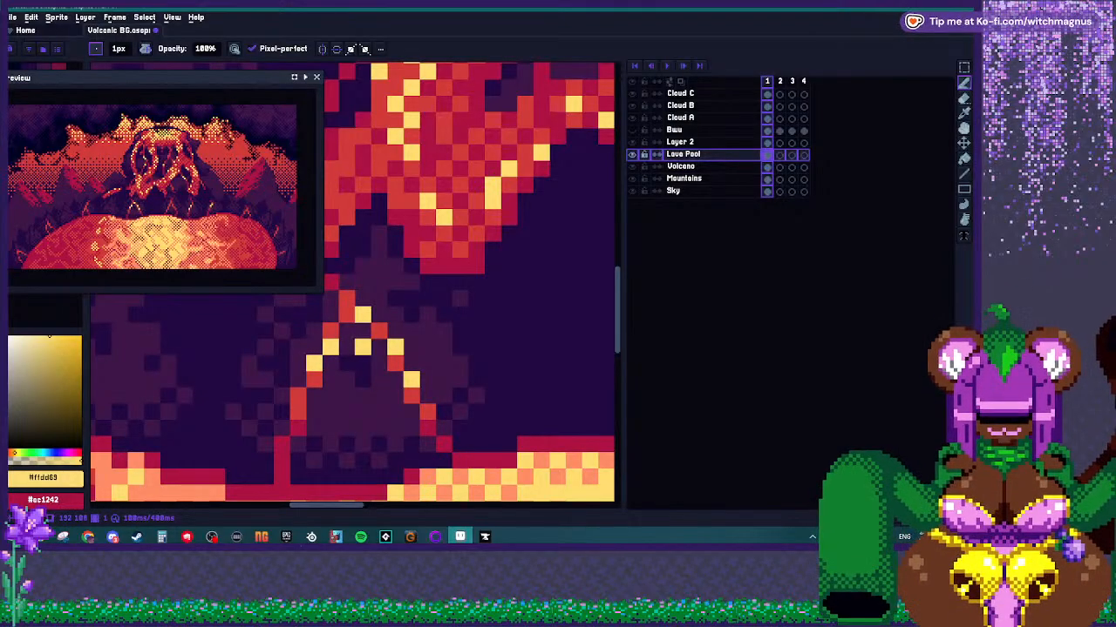
Place #ffdd69 highlight pixels on the glowing lines of the three peaks along the lava pool's left-hand edge.
scroll(330, 348, down, 4)
scroll(349, 348, up, 4)
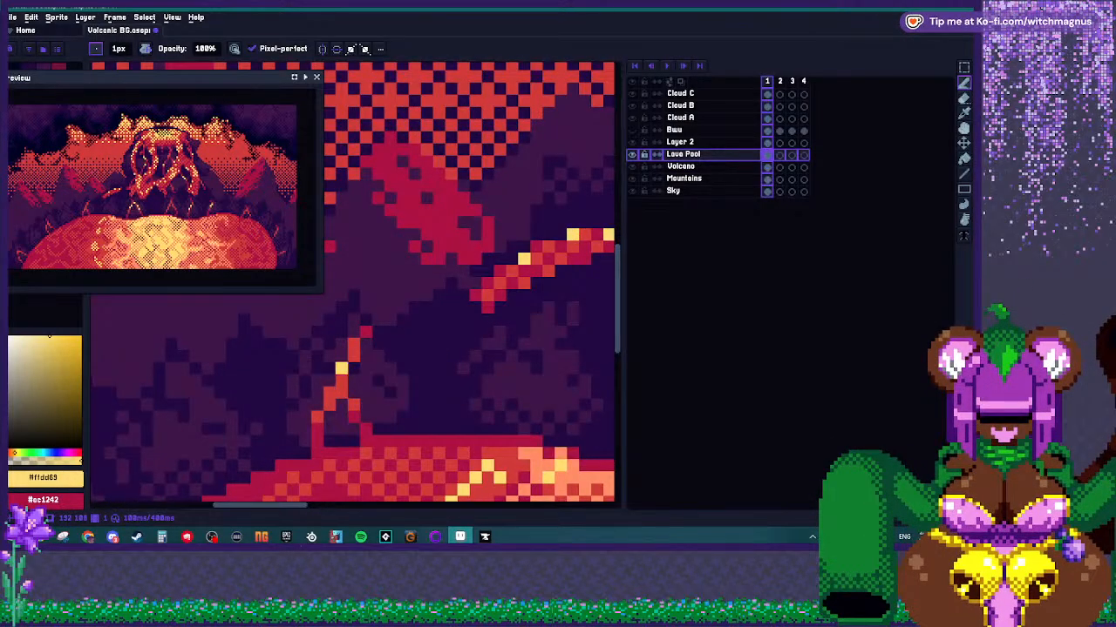
scroll(329, 381, down, 4)
scroll(329, 381, up, 4)
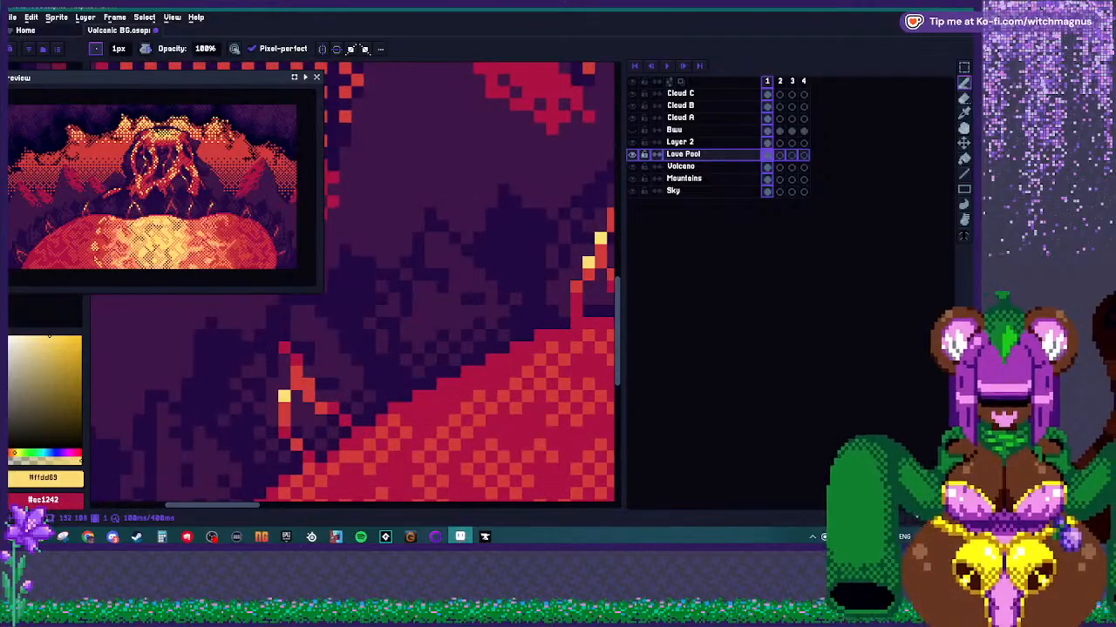
click(296, 383)
scroll(296, 384, down, 3)
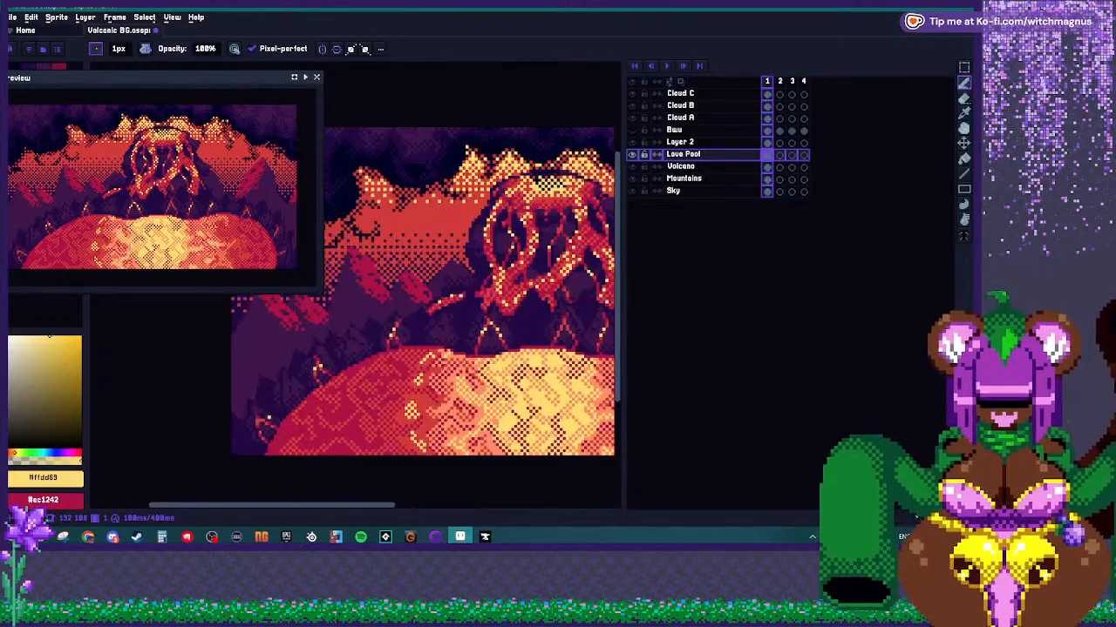
scroll(255, 423, up, 3)
scroll(261, 425, down, 3)
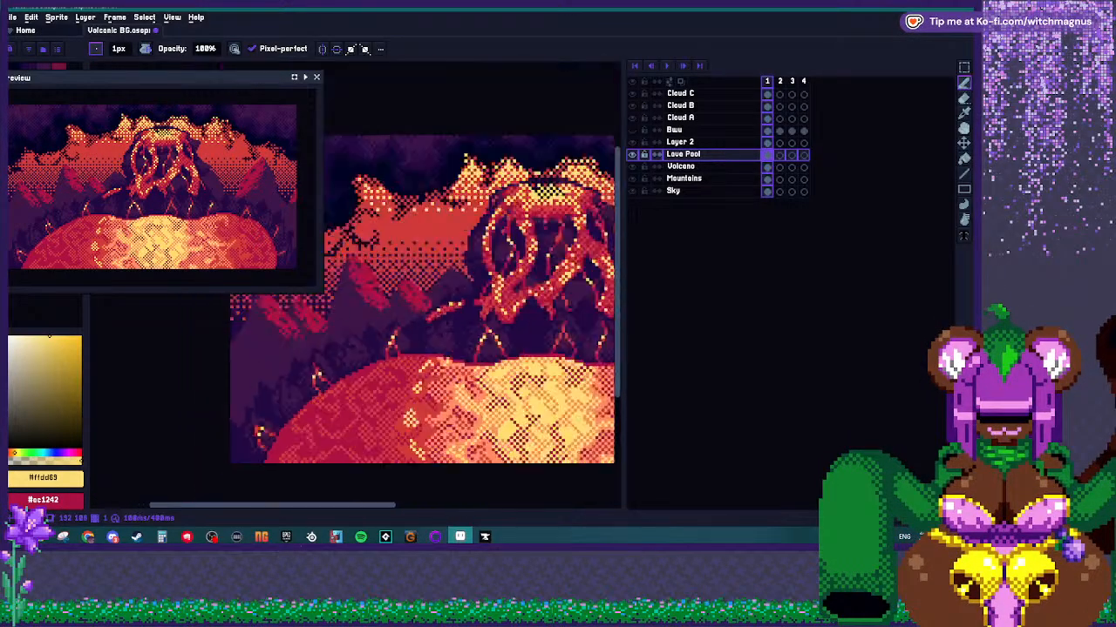
Place #ffdd69 highlight pixels on the forked line and the two lower lines beside the lava pool's right-hand slope.
scroll(427, 261, up, 3)
scroll(428, 262, up, 3)
click(359, 369)
click(343, 386)
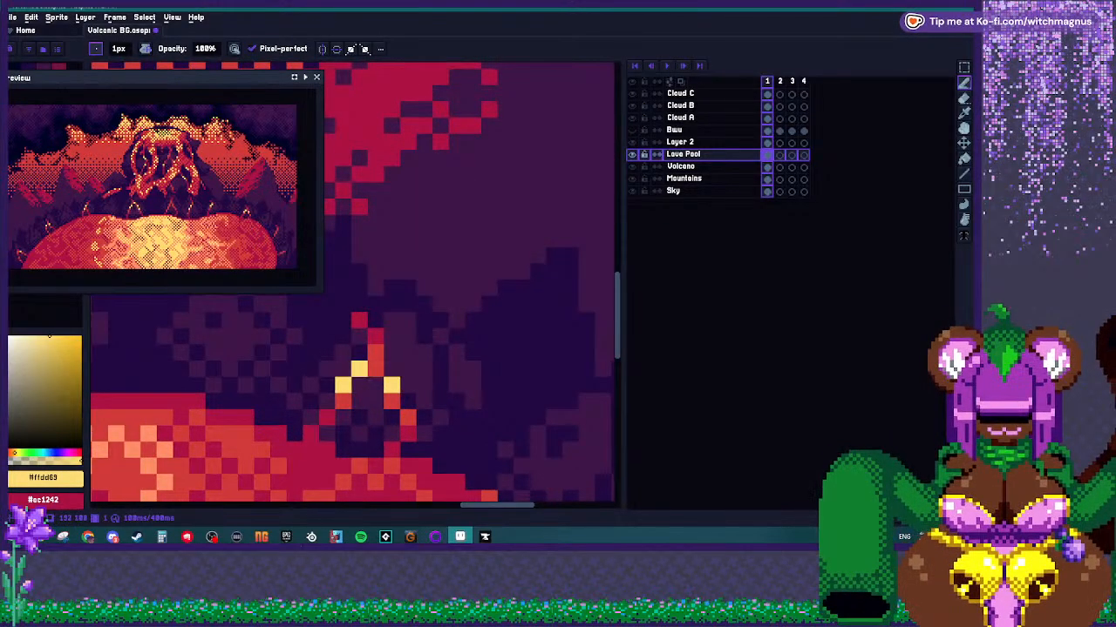
scroll(388, 388, down, 3)
scroll(462, 431, up, 2)
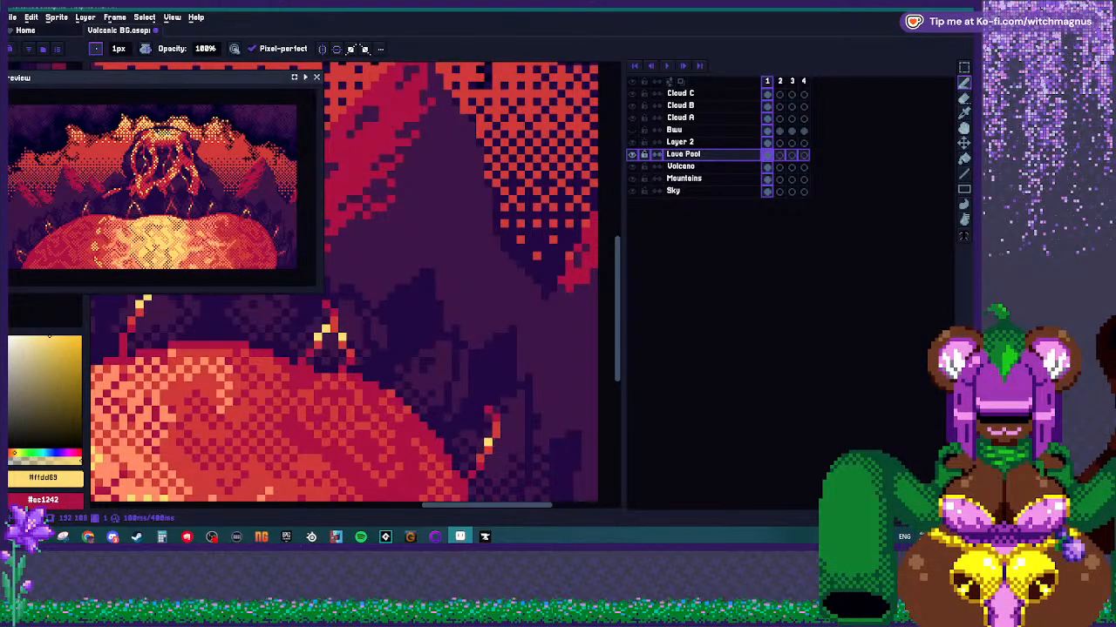
scroll(392, 288, down, 3)
scroll(392, 288, up, 2)
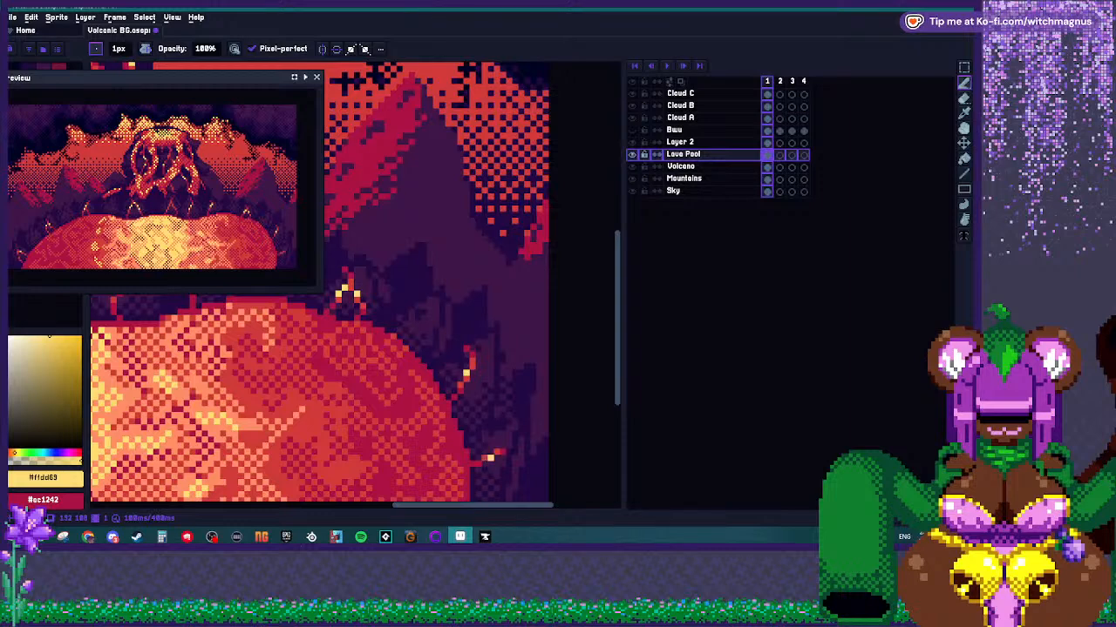
scroll(393, 349, down, 3)
scroll(392, 366, up, 2)
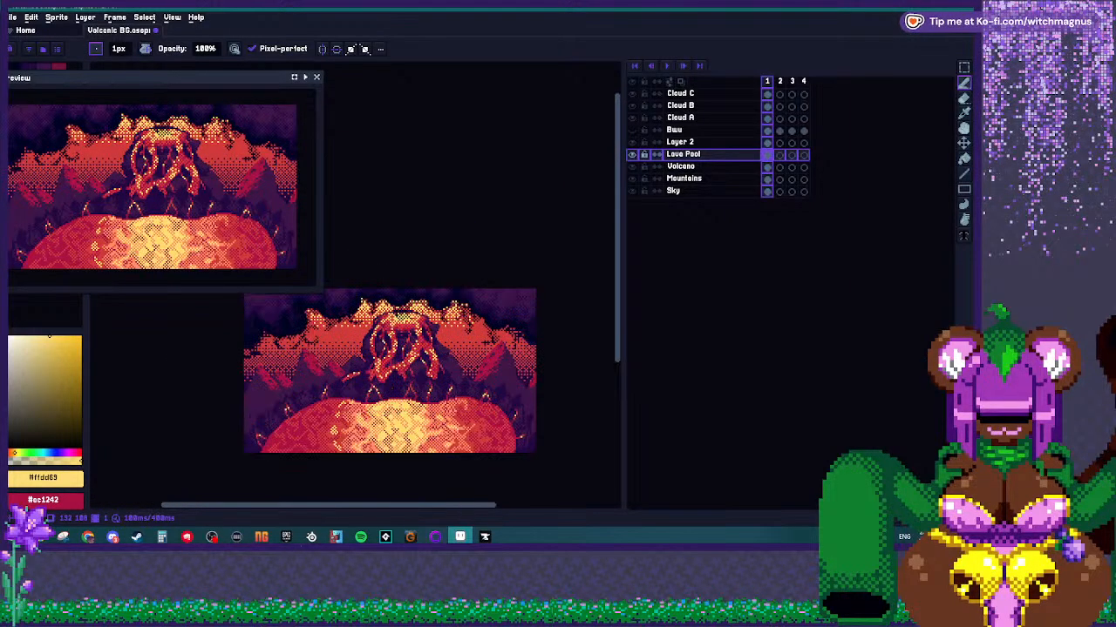
On the Cloud A layer, sample the dark cloud colour #000323, change the brush's ink mode, and begin dark dithered smoke above the crater.
scroll(383, 374, down, 1)
scroll(383, 374, up, 1)
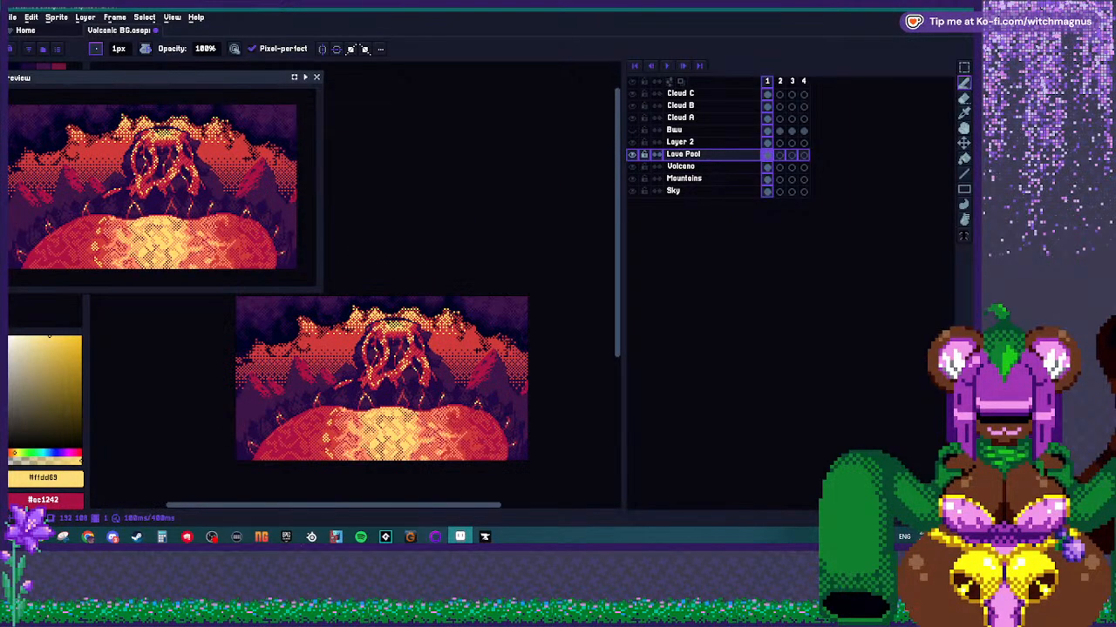
scroll(383, 375, up, 3)
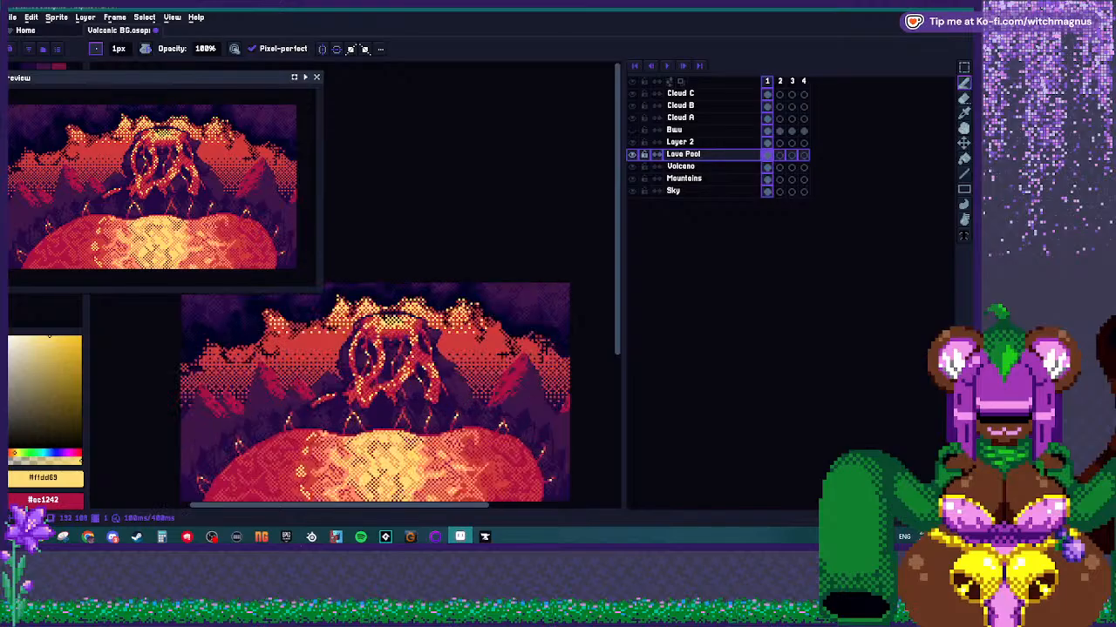
click(698, 118)
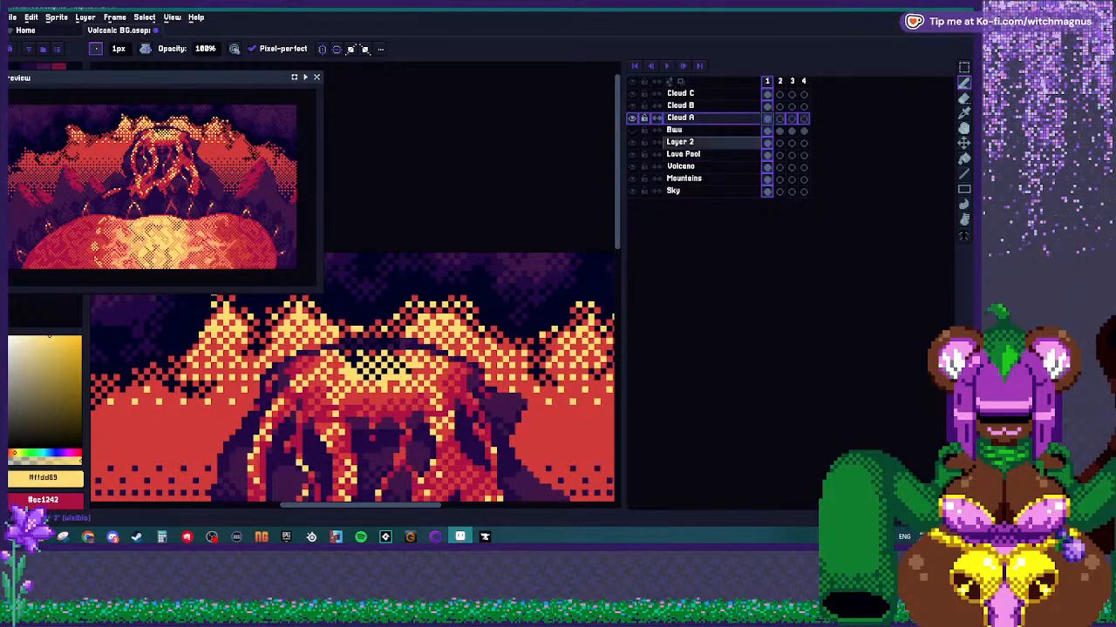
scroll(414, 322, up, 3)
alt+click(314, 407)
scroll(318, 406, up, 1)
key(alt)
click(145, 49)
click(174, 93)
click(353, 429)
scroll(399, 338, down, 3)
scroll(399, 338, up, 3)
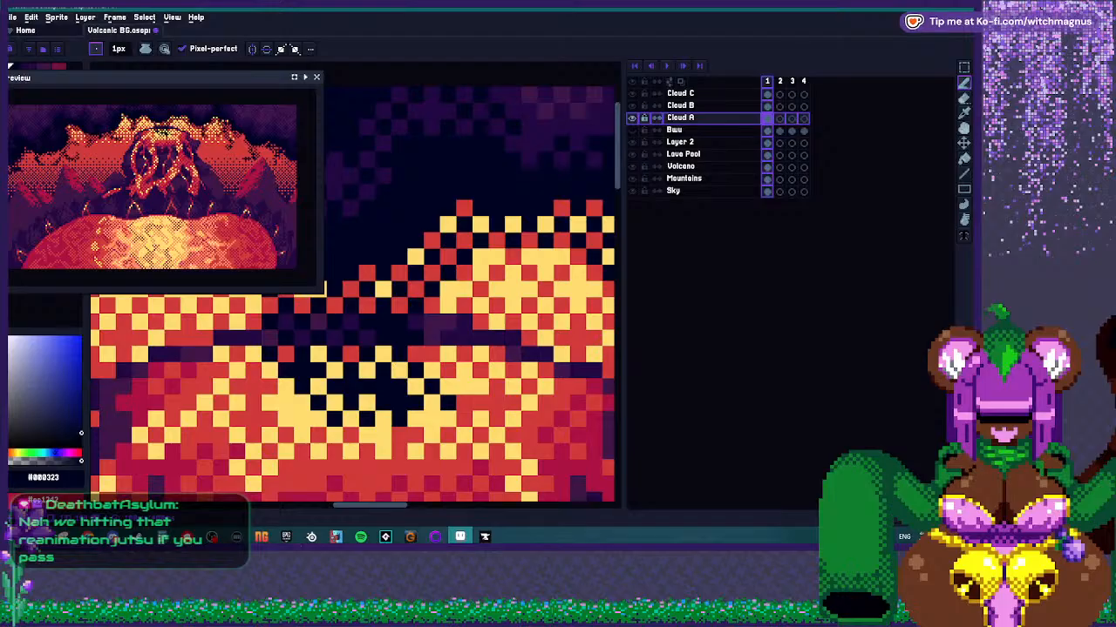
Extend the dithered #000323 smoke across the crater rim towards the dark sky on the Cloud A layer.
scroll(353, 289, down, 3)
scroll(352, 288, up, 5)
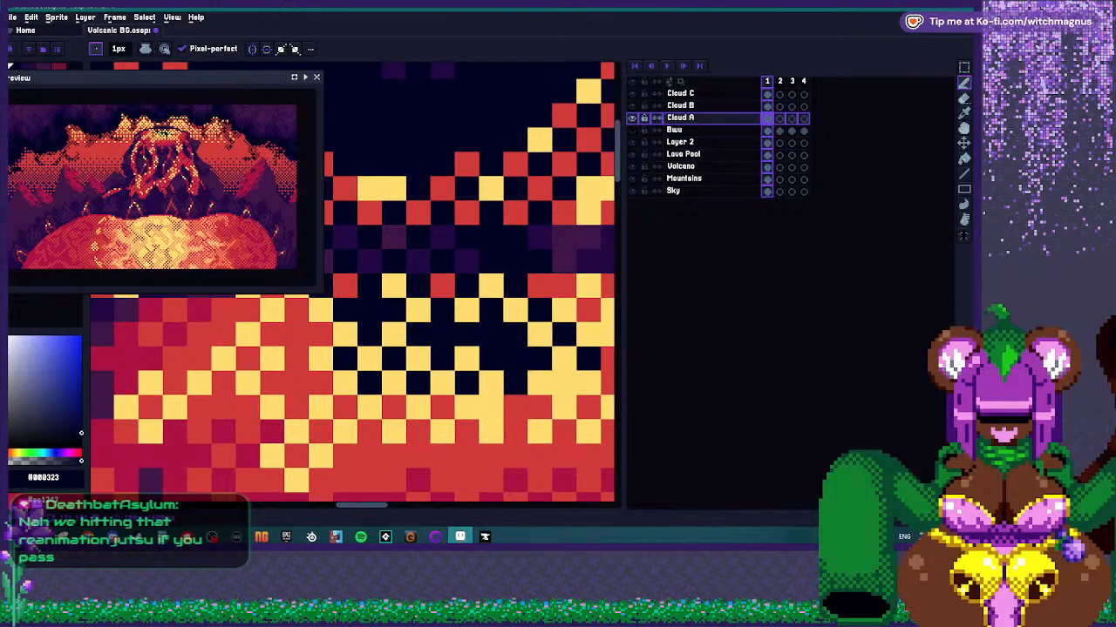
scroll(395, 334, down, 3)
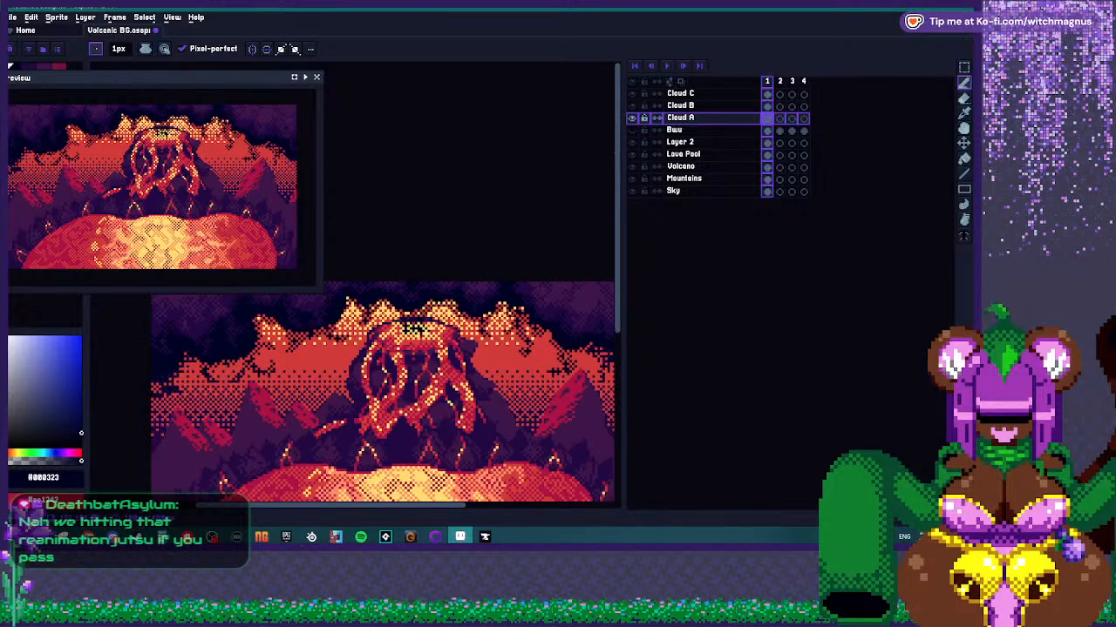
scroll(410, 337, up, 3)
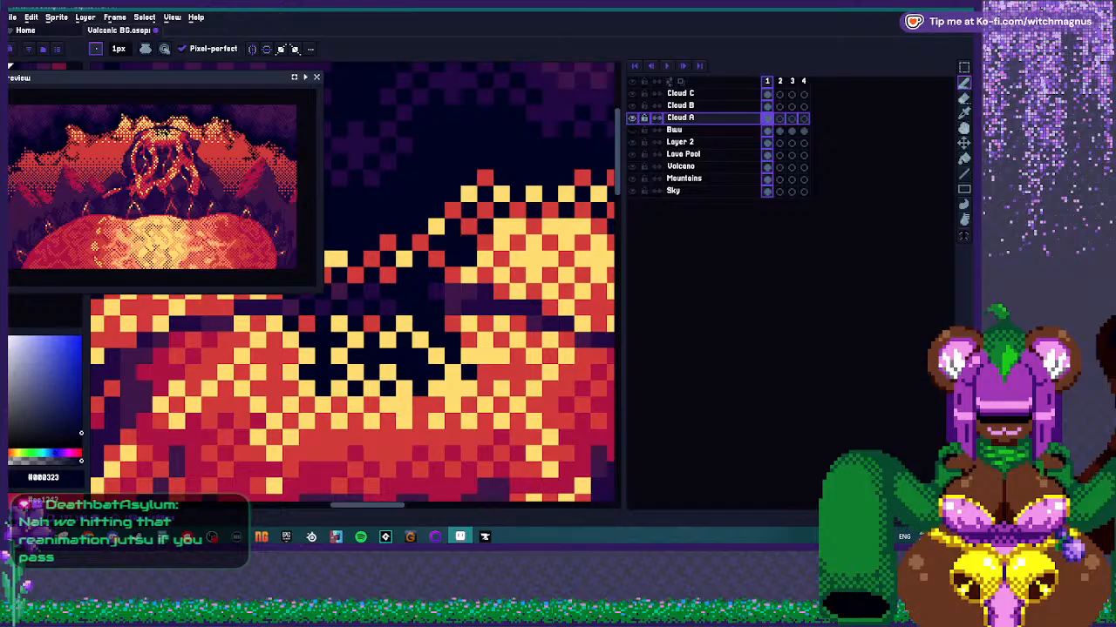
scroll(469, 259, down, 2)
scroll(469, 259, up, 2)
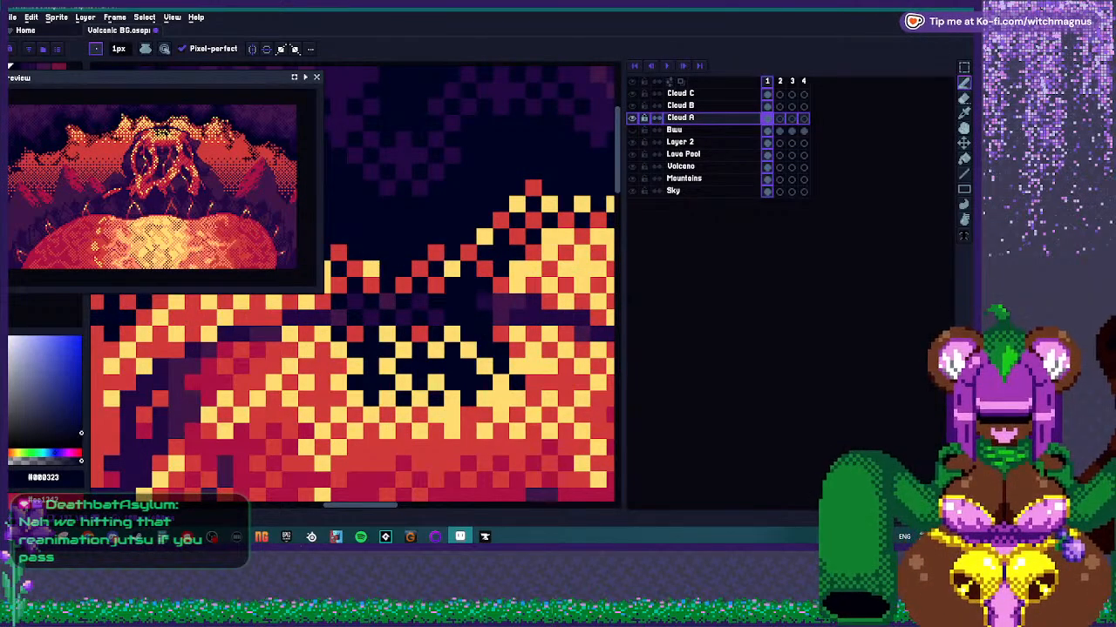
scroll(468, 296, down, 2)
scroll(469, 297, up, 2)
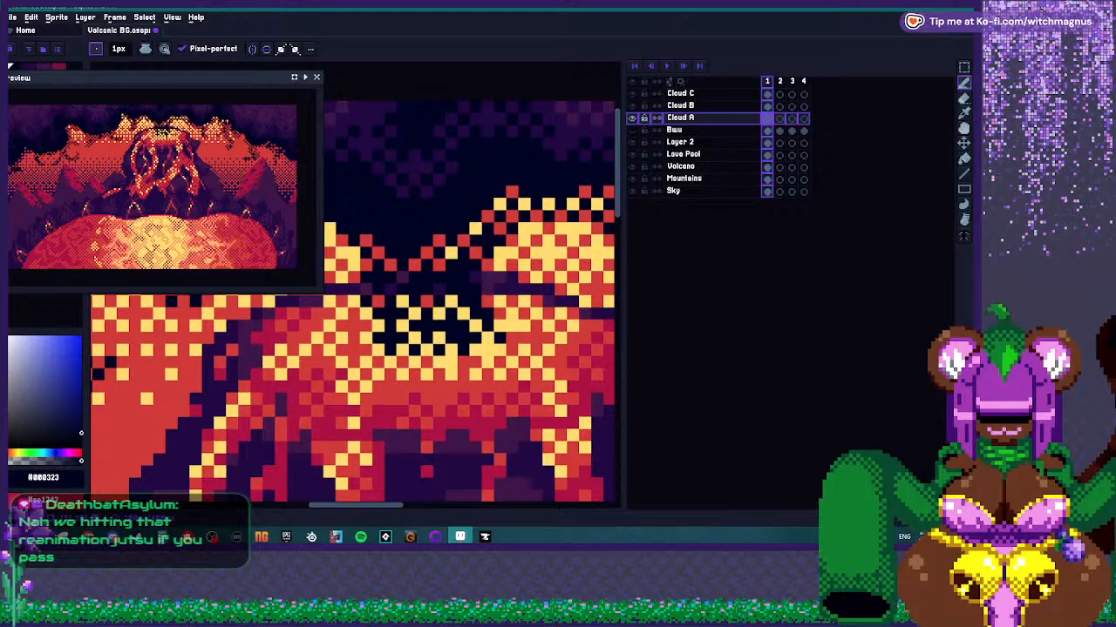
Cover more yellow lava pixels inside the crater with #000323 to thicken the base of the smoke.
scroll(469, 297, down, 2)
scroll(469, 296, up, 2)
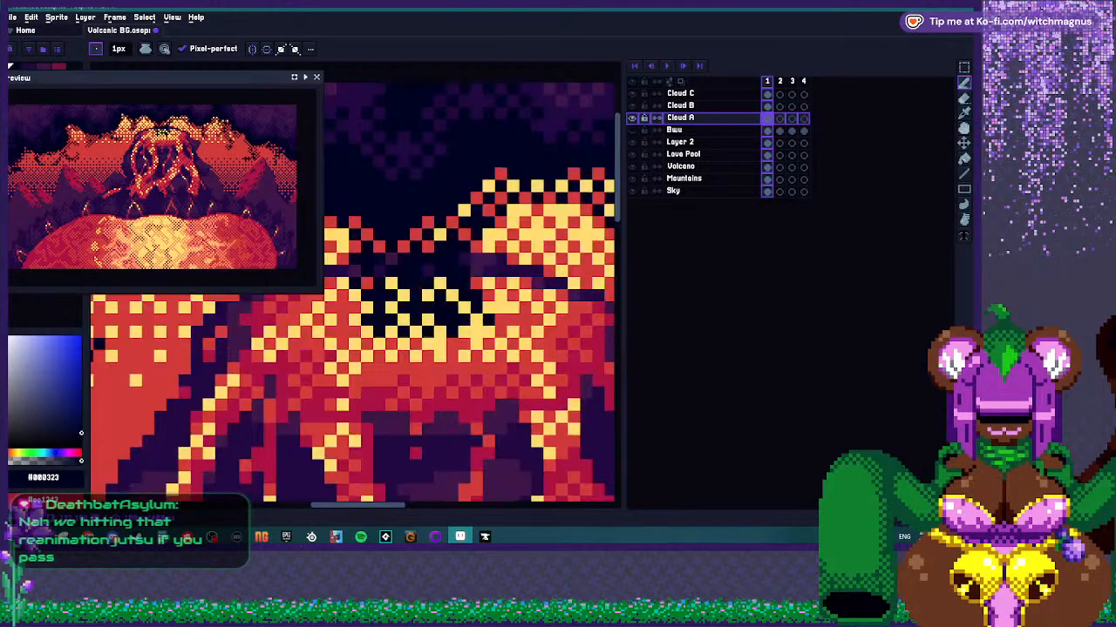
scroll(468, 296, down, 2)
scroll(469, 296, up, 2)
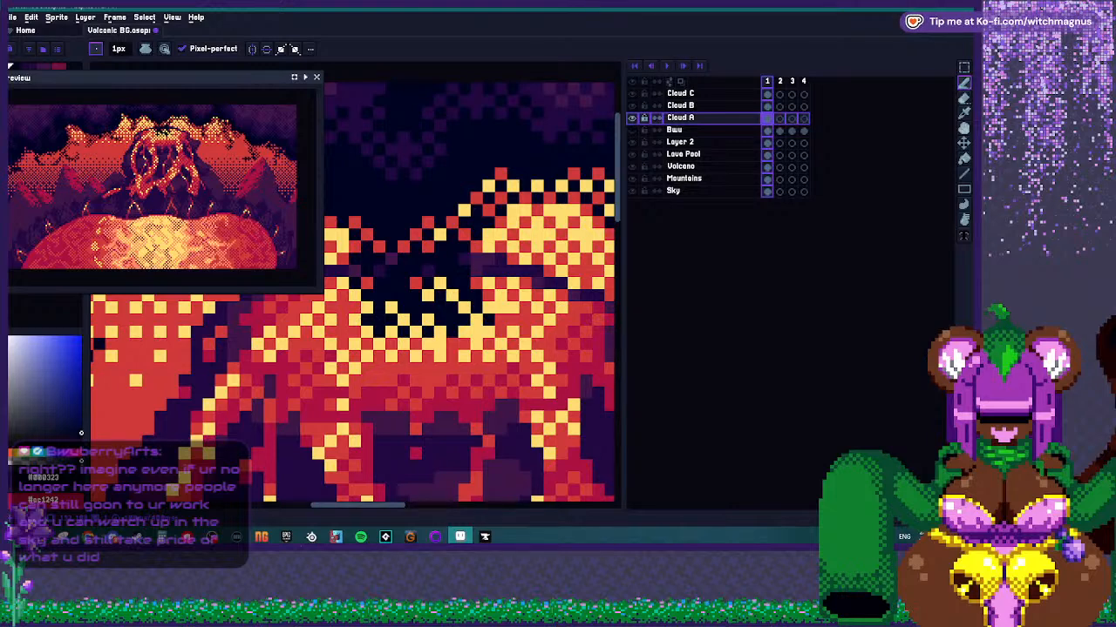
scroll(355, 327, down, 2)
scroll(356, 327, up, 3)
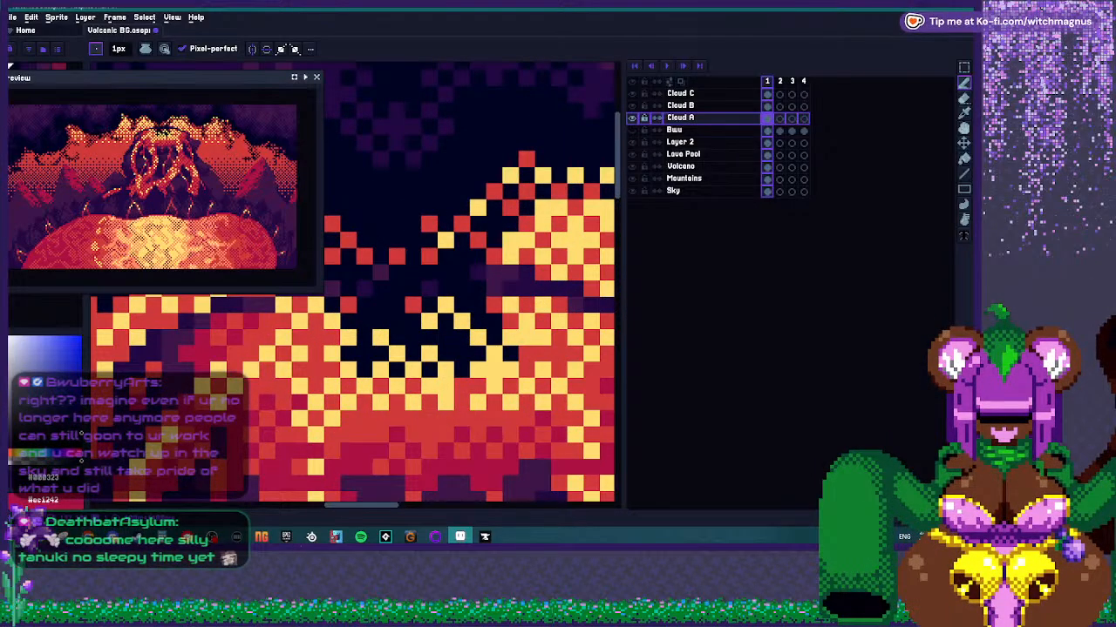
scroll(356, 327, down, 3)
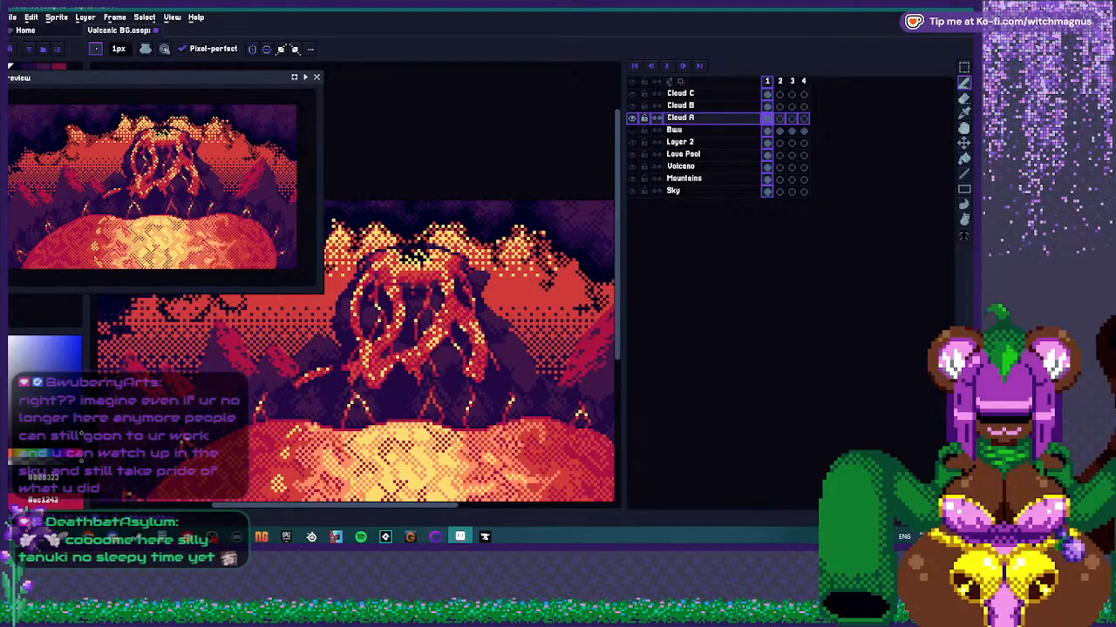
scroll(356, 327, up, 3)
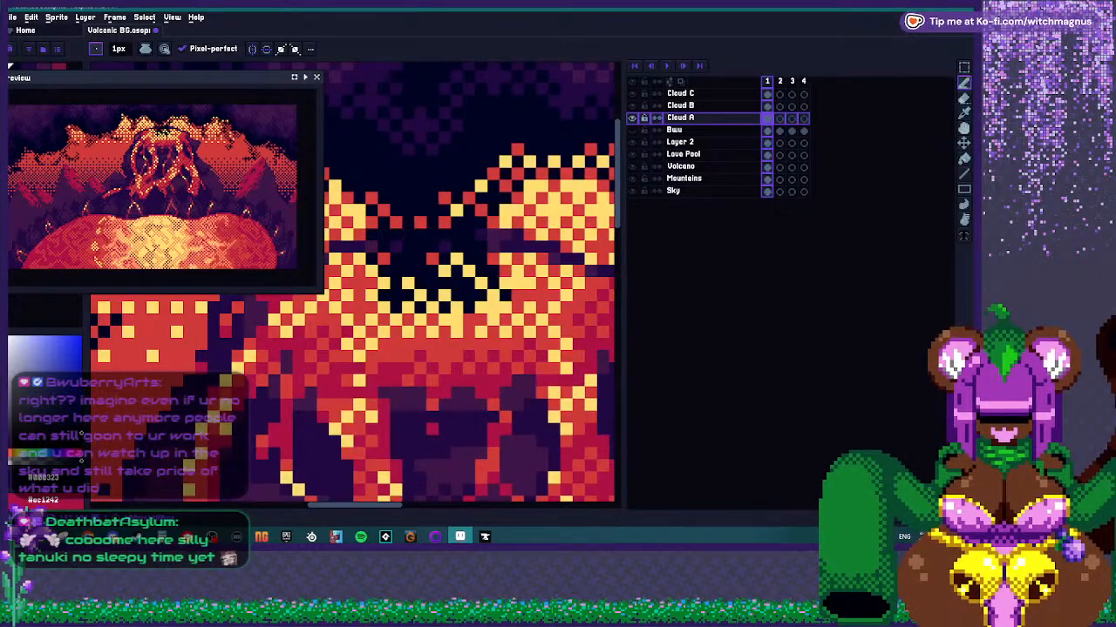
Examine the crater smoke both close up and across the whole volcano artwork.
scroll(355, 327, down, 4)
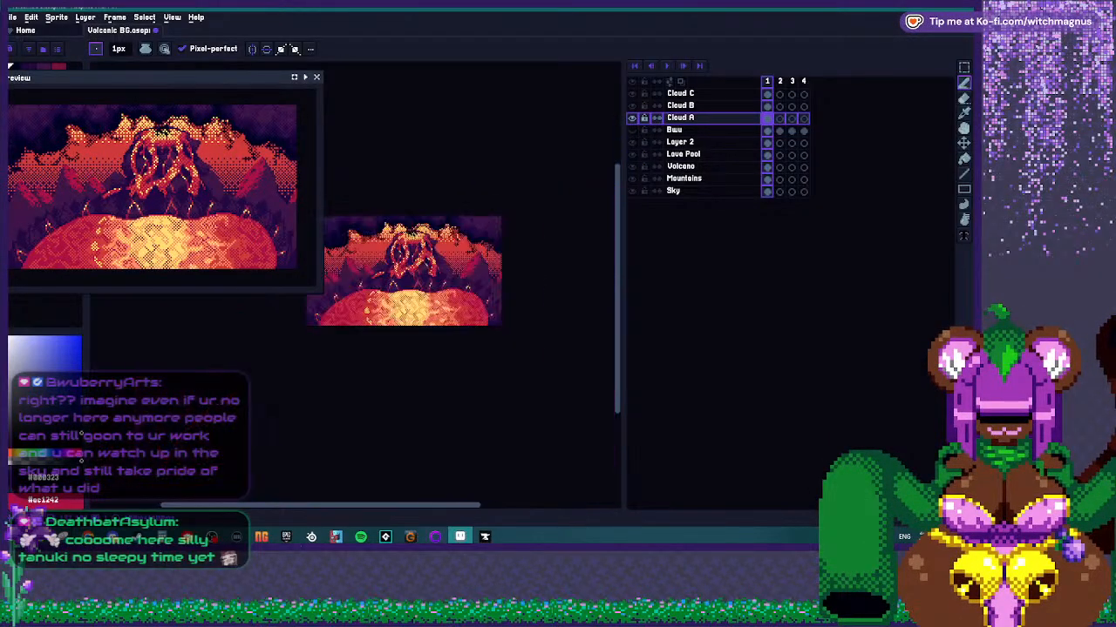
scroll(356, 327, up, 2)
scroll(356, 327, up, 4)
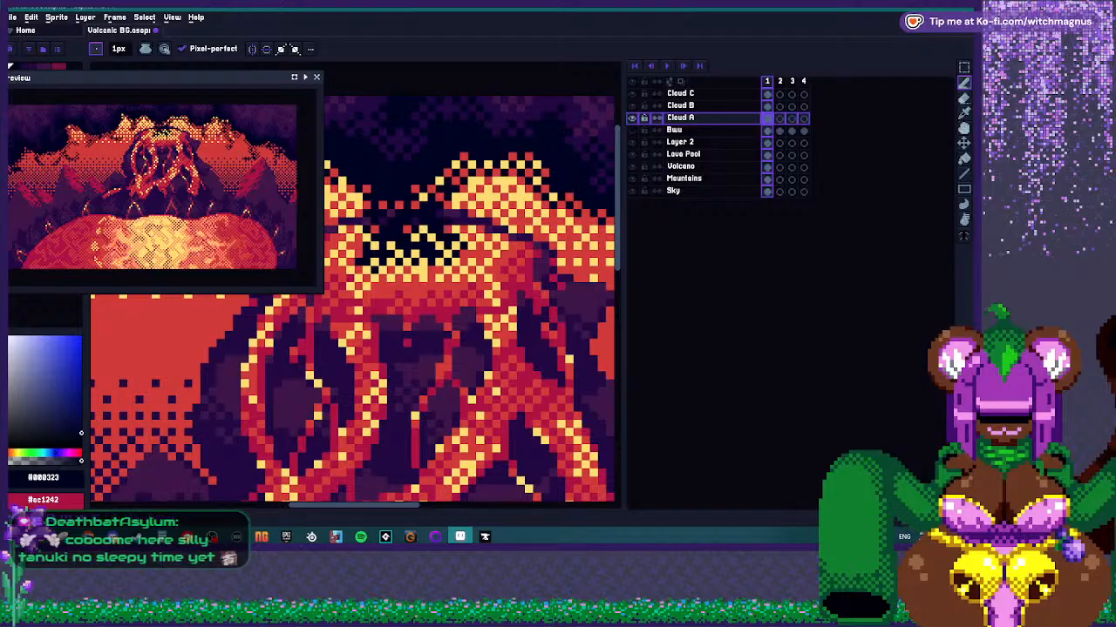
scroll(356, 327, down, 4)
scroll(423, 296, down, 4)
scroll(423, 296, up, 4)
scroll(423, 297, down, 1)
scroll(423, 297, up, 1)
scroll(437, 268, up, 1)
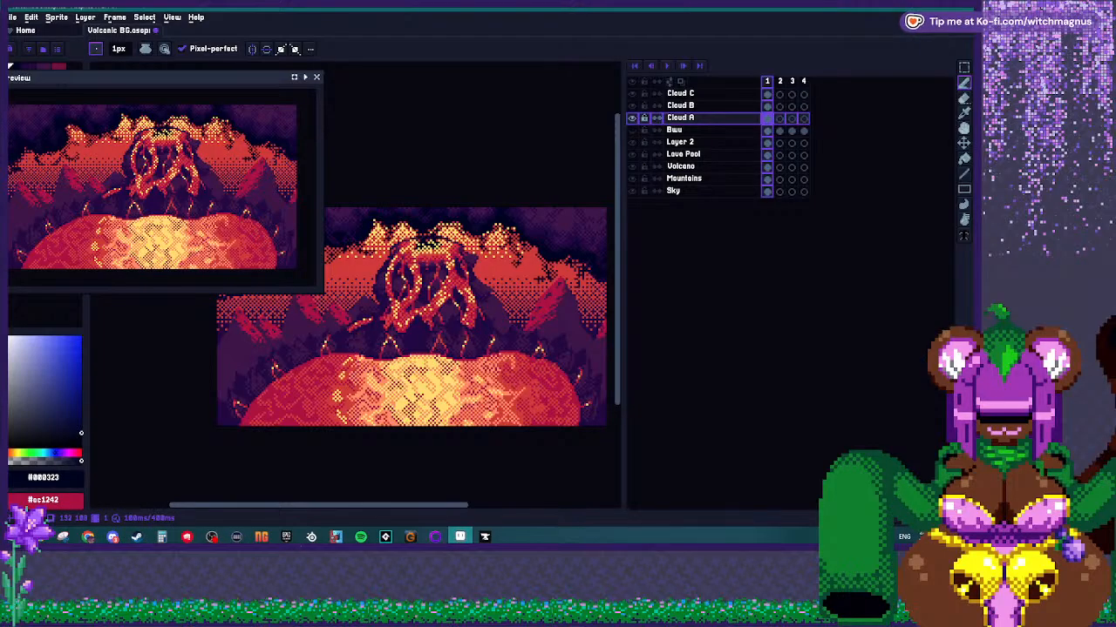
scroll(465, 333, down, 1)
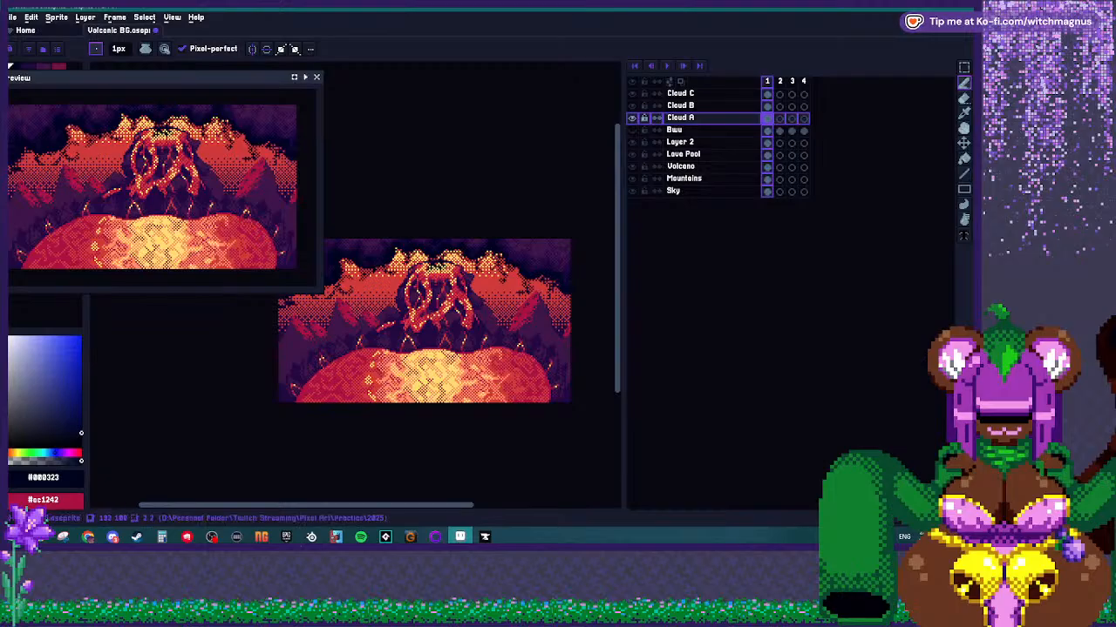
Bring the Preview window fully into view and widen it.
drag(157, 78, 340, 83)
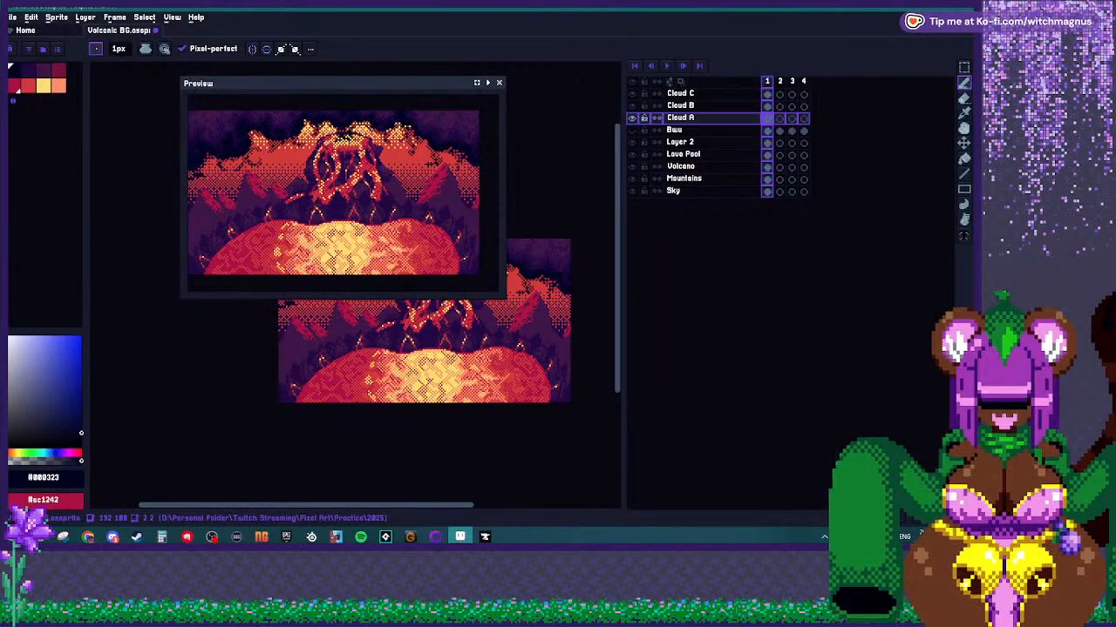
drag(505, 298, 540, 313)
Delete the hidden layer between Cloud A and Layer 2, and save the file.
click(697, 130)
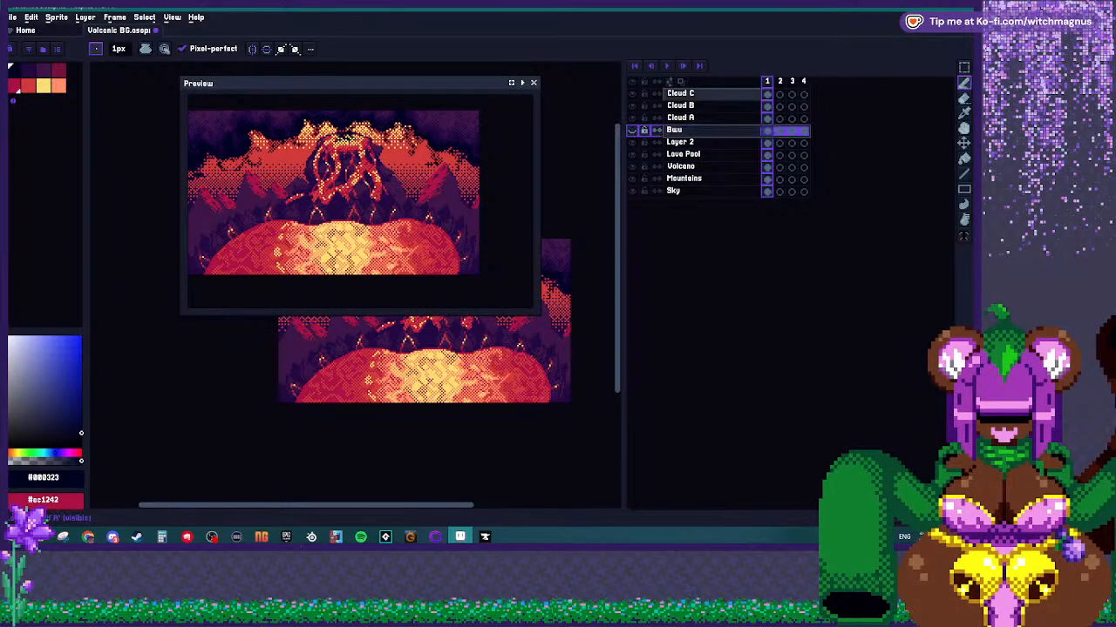
key(Delete)
key(ctrl+s)
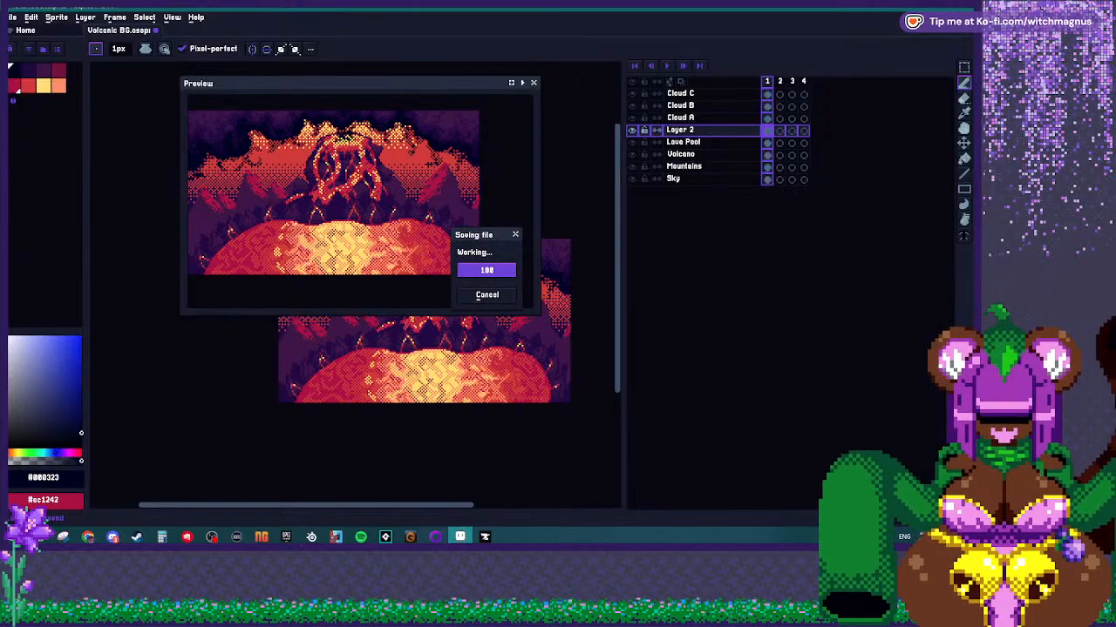
Enlarge the Preview window and magnify the volcano artwork so it sits centred inside.
drag(348, 83, 304, 76)
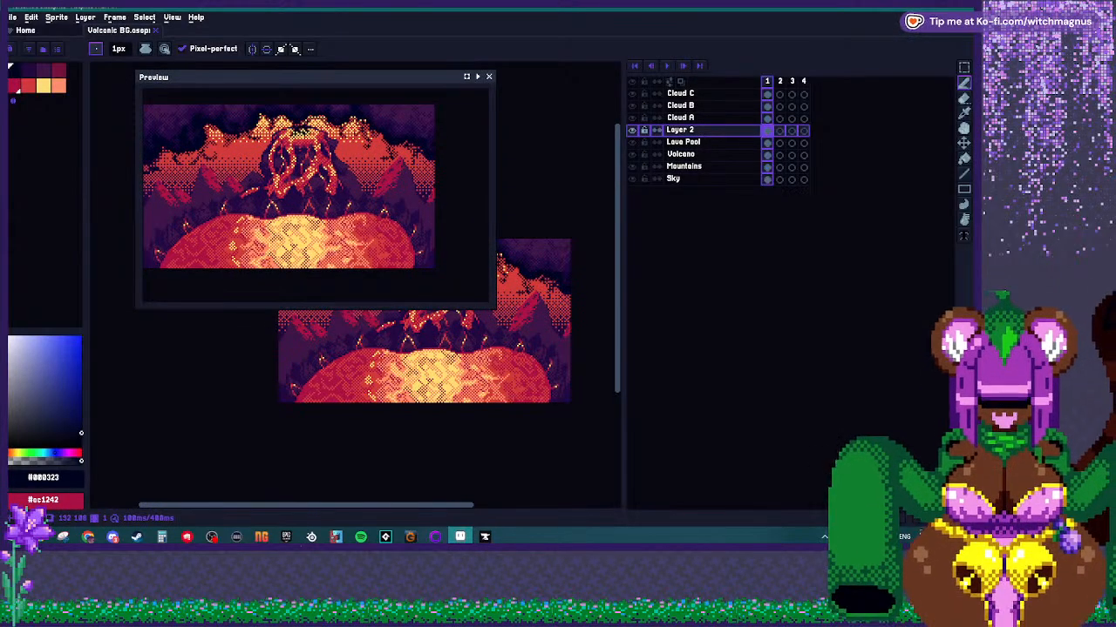
drag(493, 307, 700, 453)
drag(372, 188, 536, 282)
scroll(475, 300, up, 1)
scroll(463, 301, up, 1)
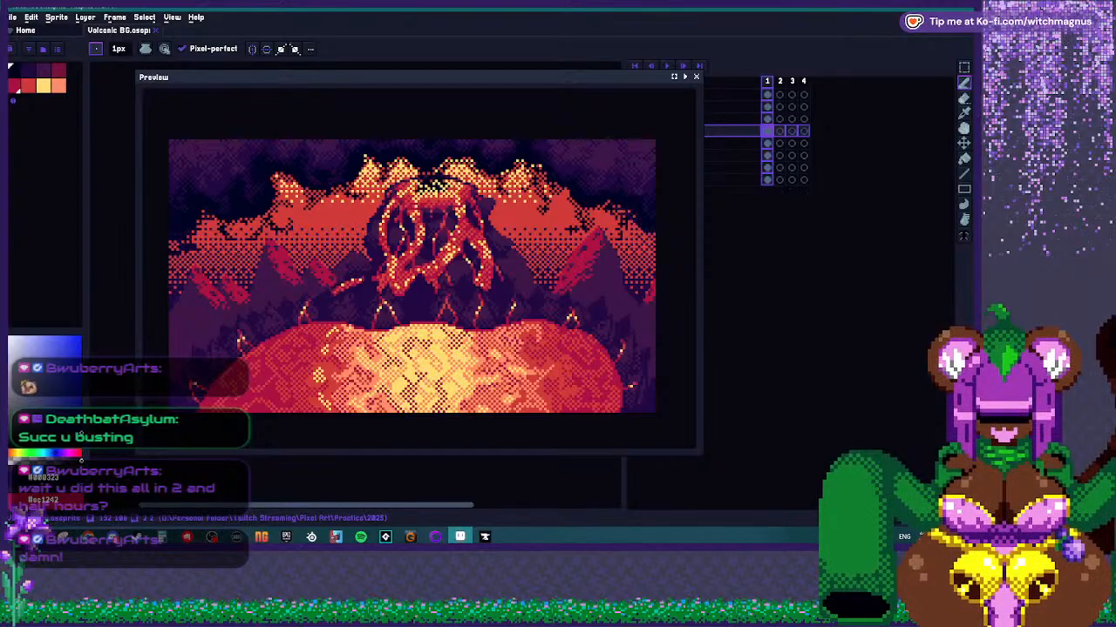
drag(418, 77, 432, 79)
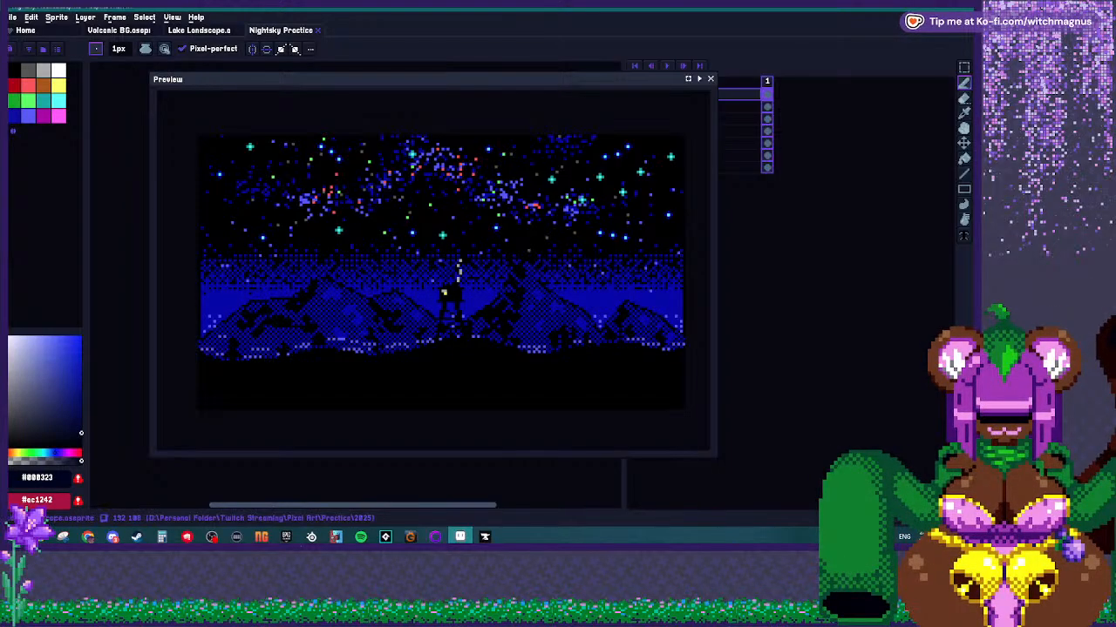
Compare the Volcanic BG, Lake Landscape and Nightsky Practice artworks in the Preview window, centring each picture.
key(ctrl+shift+Tab)
drag(462, 305, 431, 264)
key(ctrl+shift+Tab)
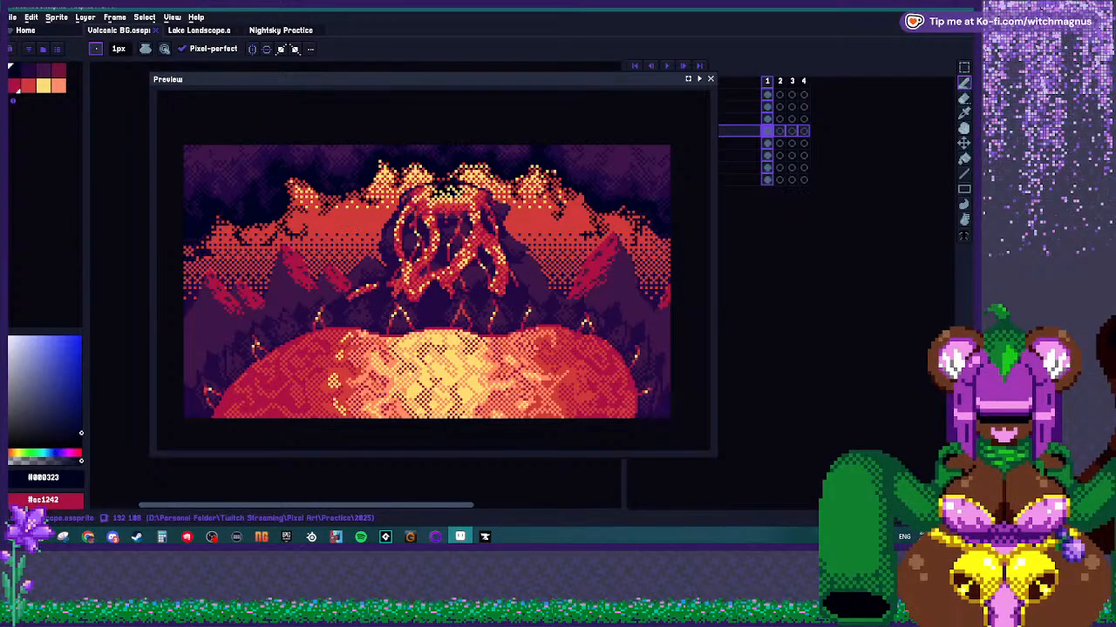
key(ctrl+Tab)
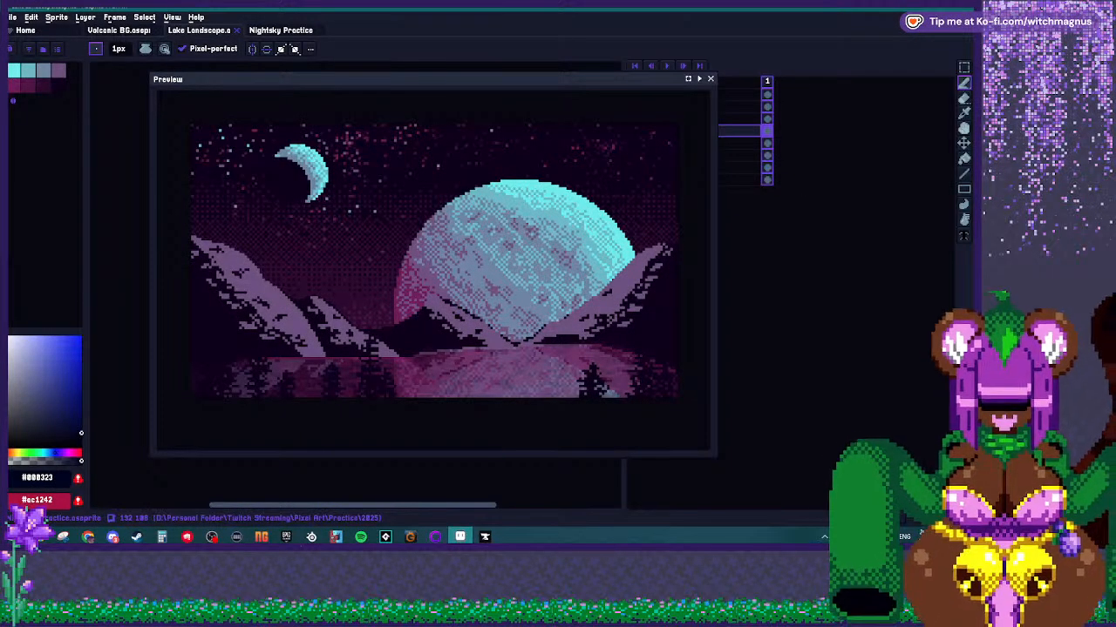
key(ctrl+Tab)
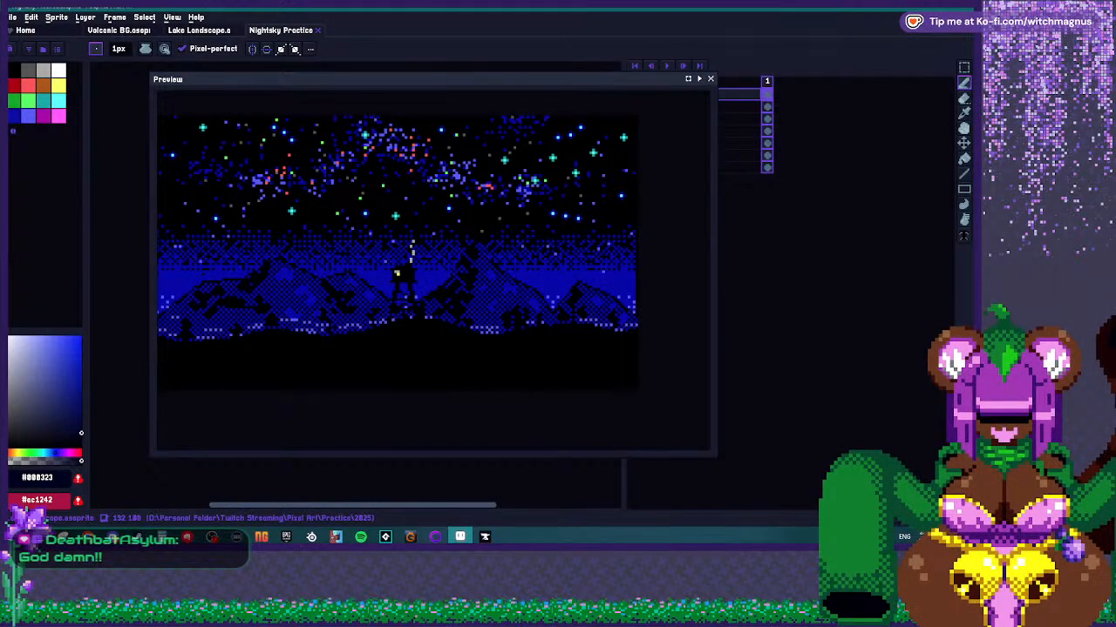
drag(396, 261, 428, 273)
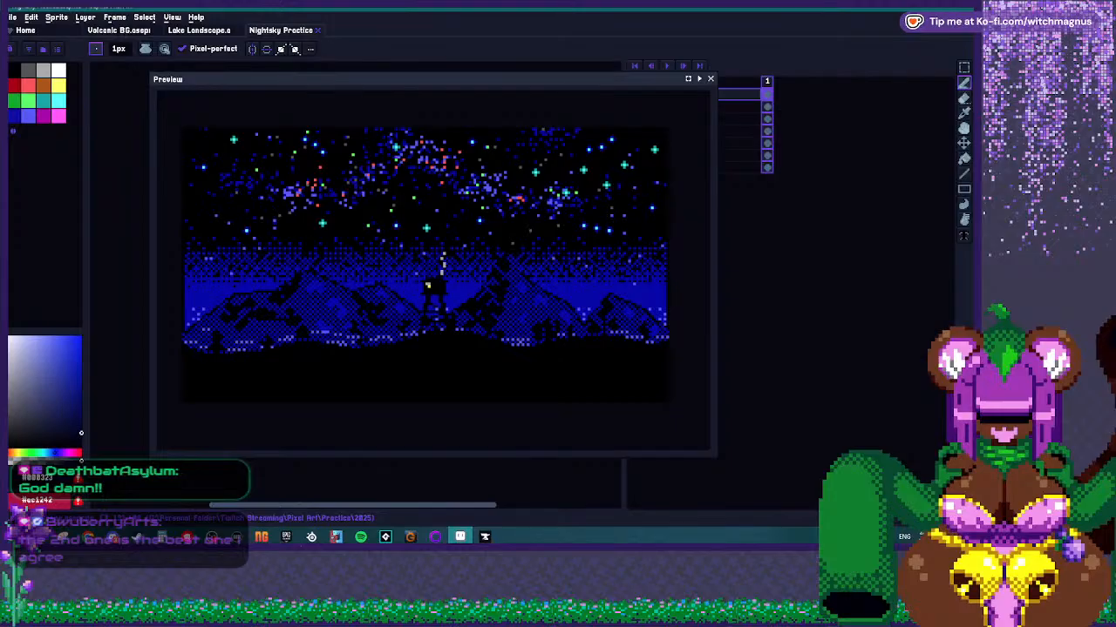
click(199, 31)
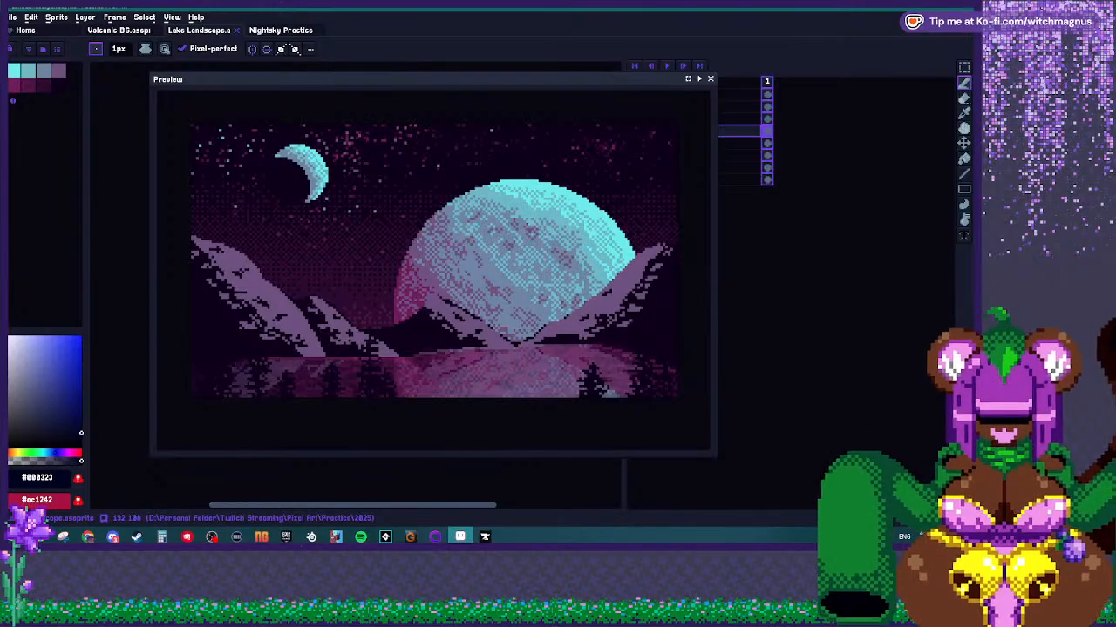
key(ctrl+shift+Tab)
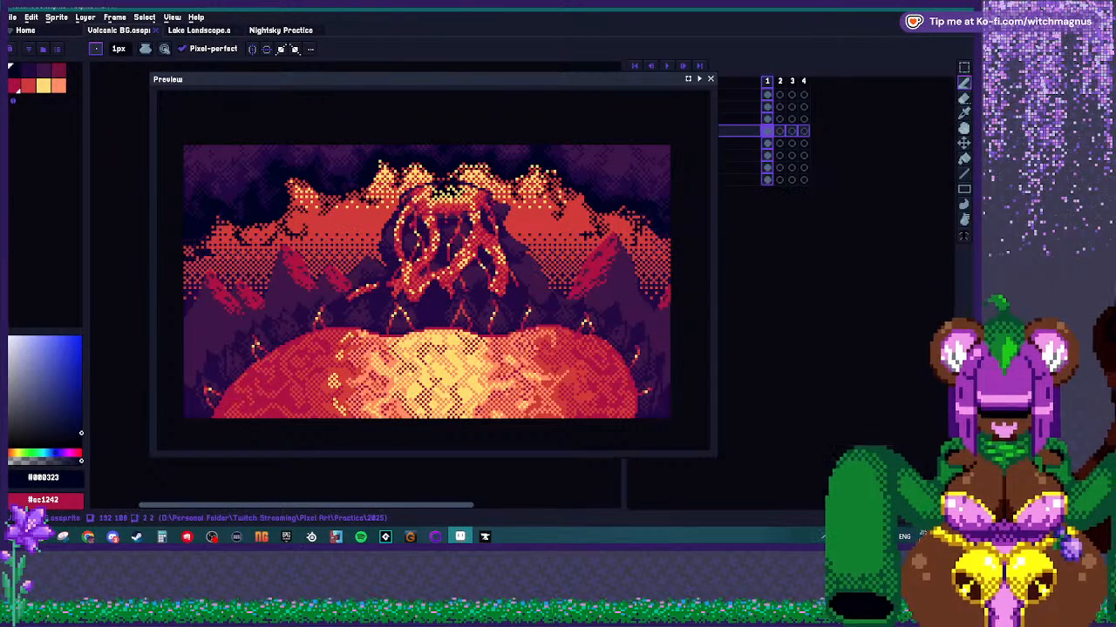
drag(427, 281, 419, 283)
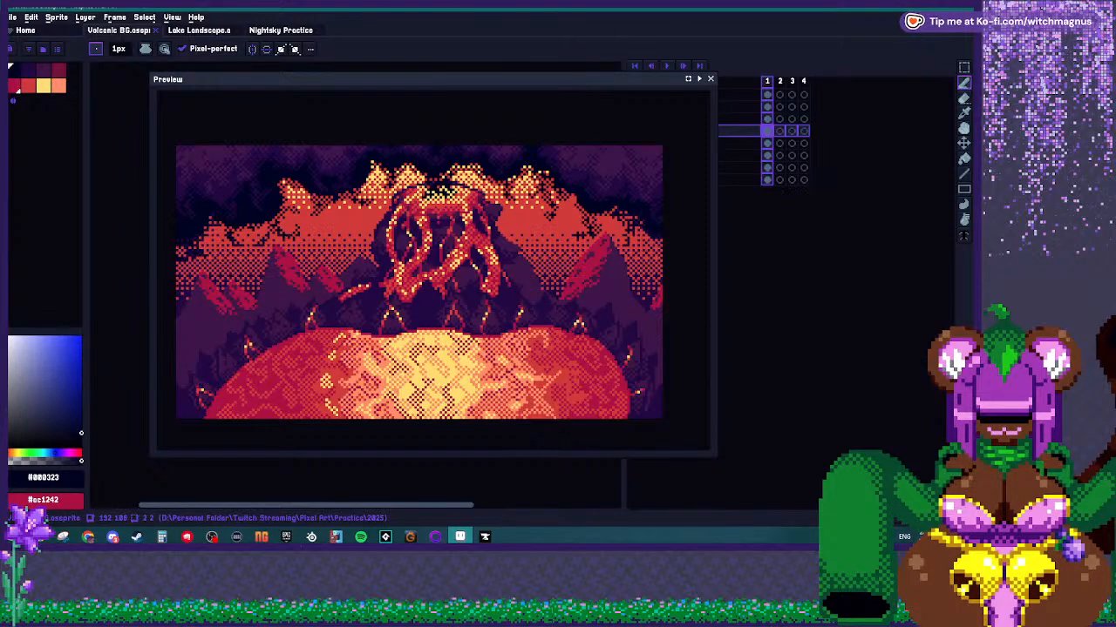
key(ctrl+shift+Tab)
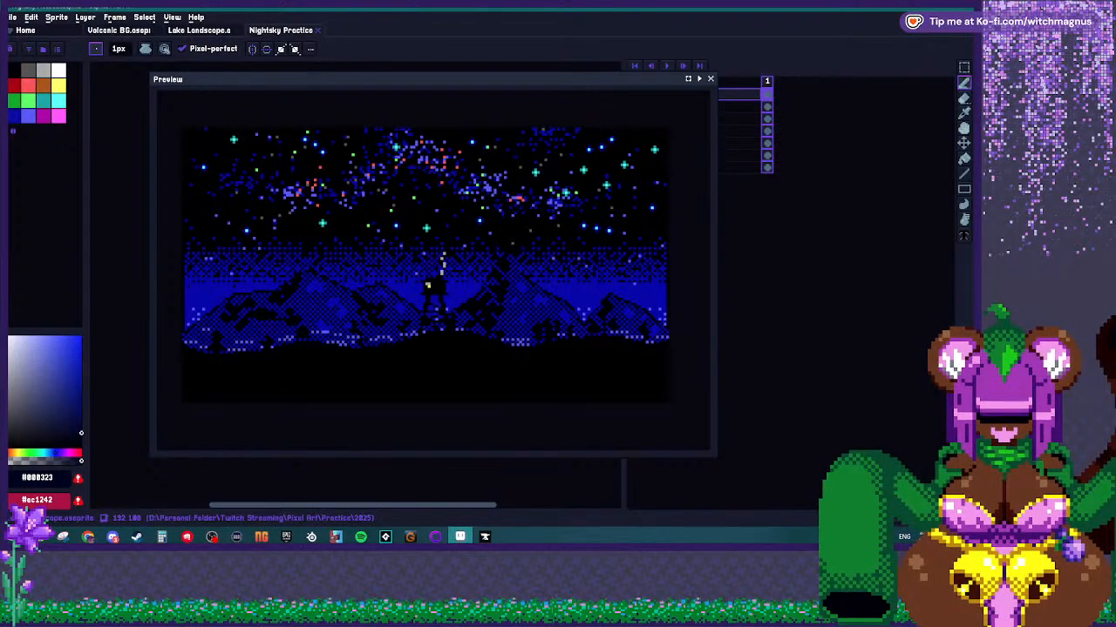
key(ctrl+shift+Tab)
key(ctrl+shift+Tab)
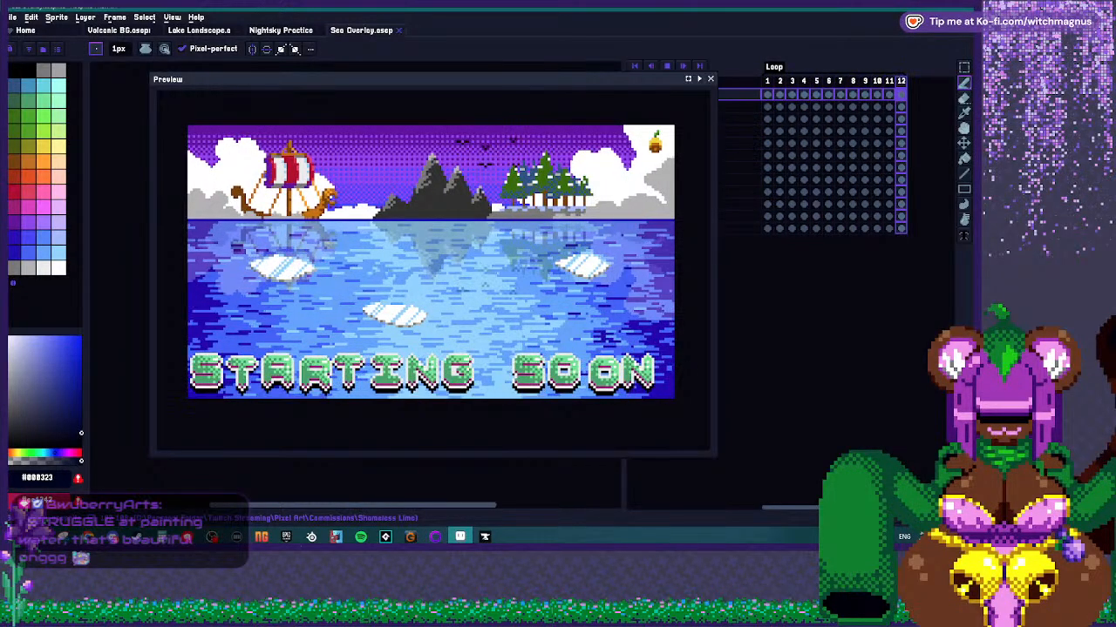
Close the Preview window on the Sea Overlay file and show the artwork large on the canvas at frame 7.
key(F7)
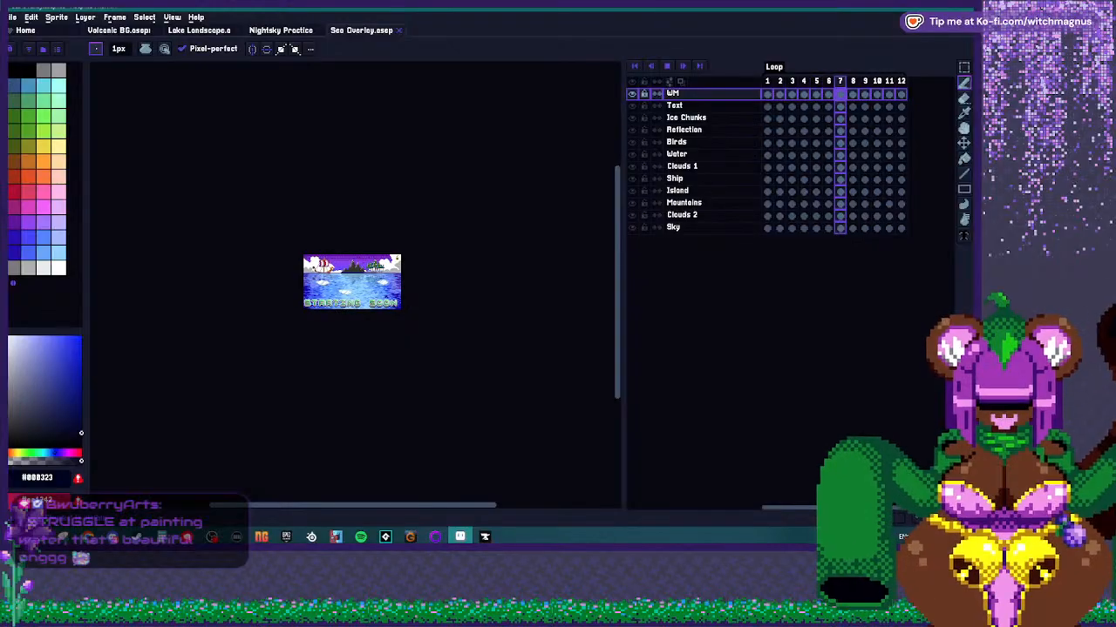
scroll(352, 280, up, 4)
scroll(364, 280, down, 1)
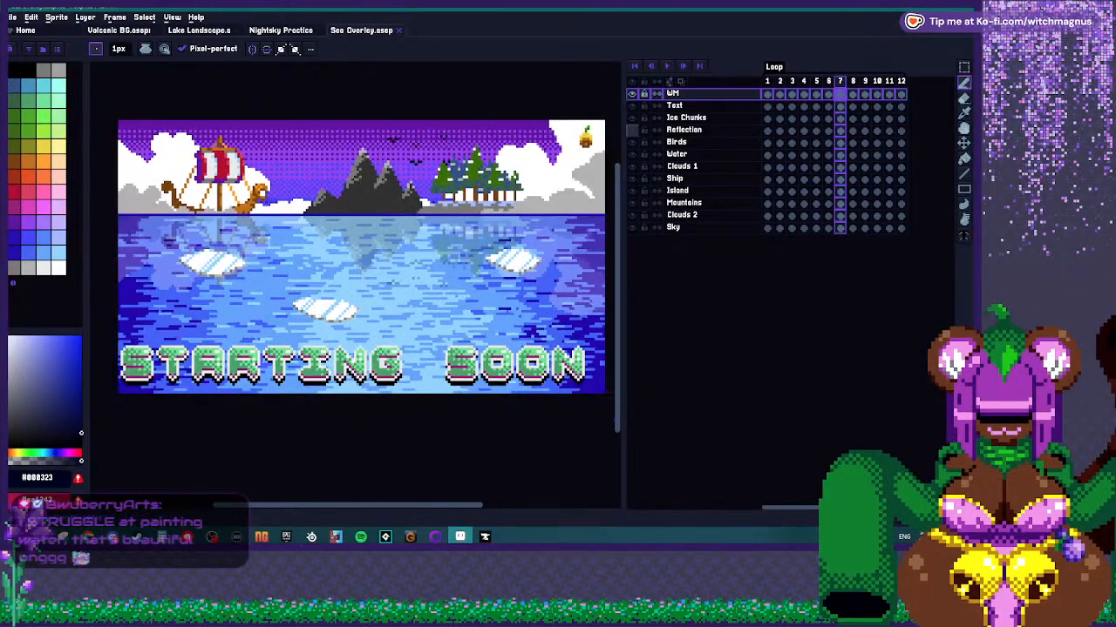
Hide the Ice Chunks layer and toggle the Reflection layer to compare the water with and without reflections.
scroll(364, 280, down, 1)
scroll(364, 281, up, 1)
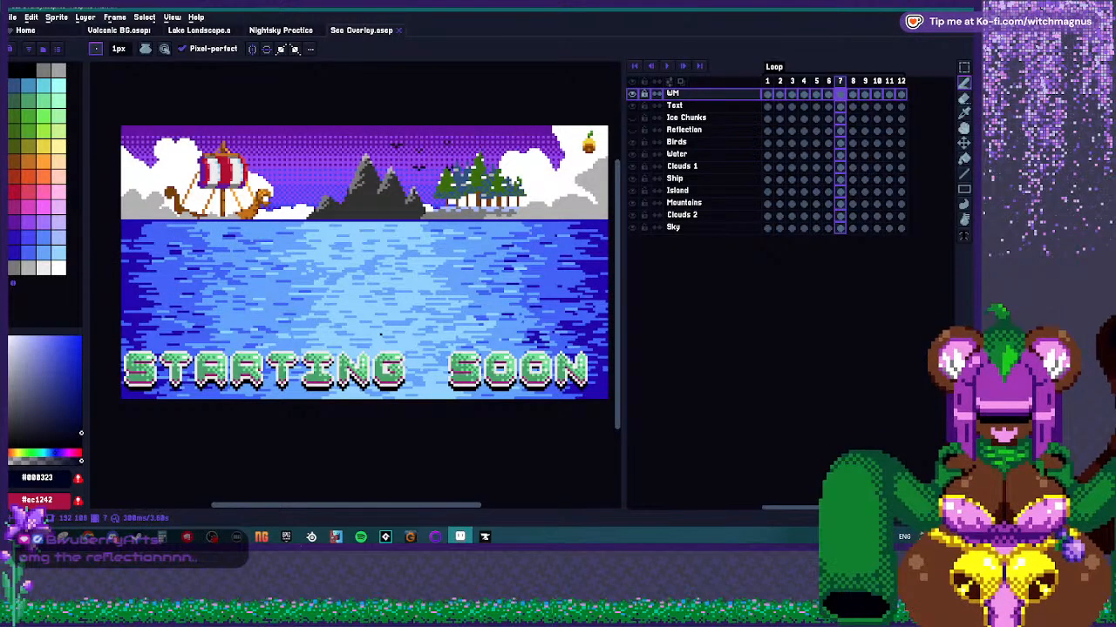
click(632, 129)
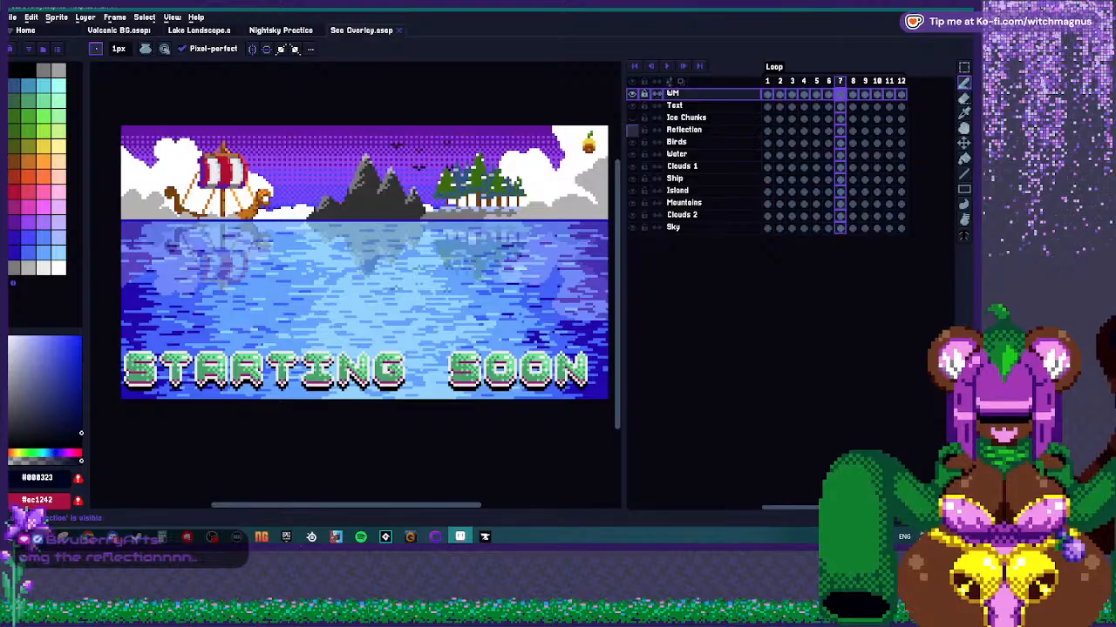
click(631, 129)
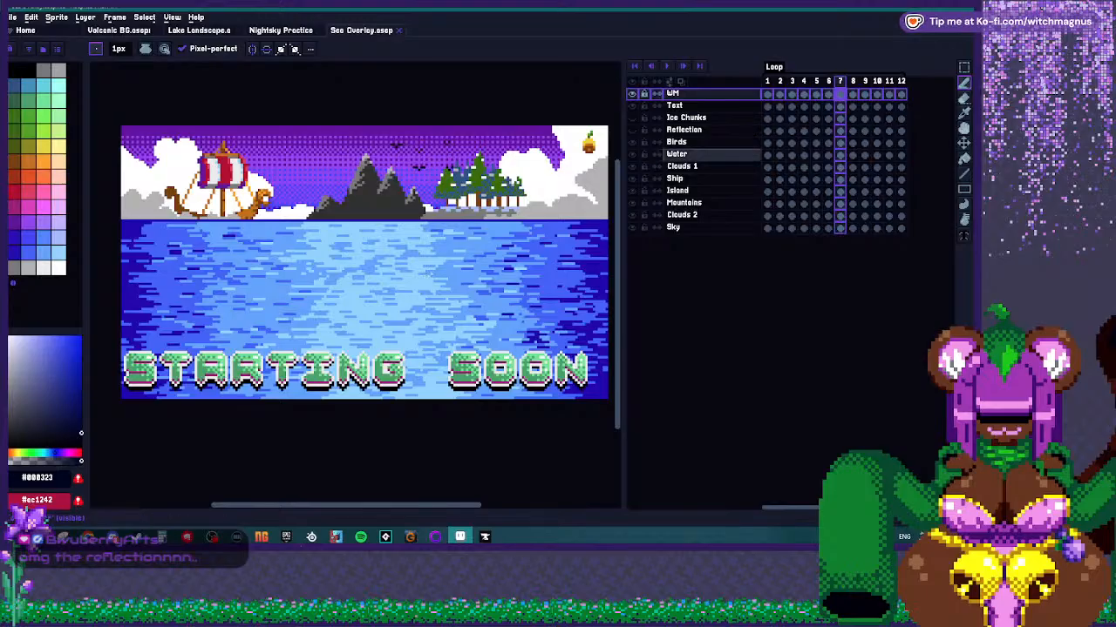
Isolate the Water layer by hiding every other layer and show its water texture at frame 1.
click(678, 155)
click(632, 81)
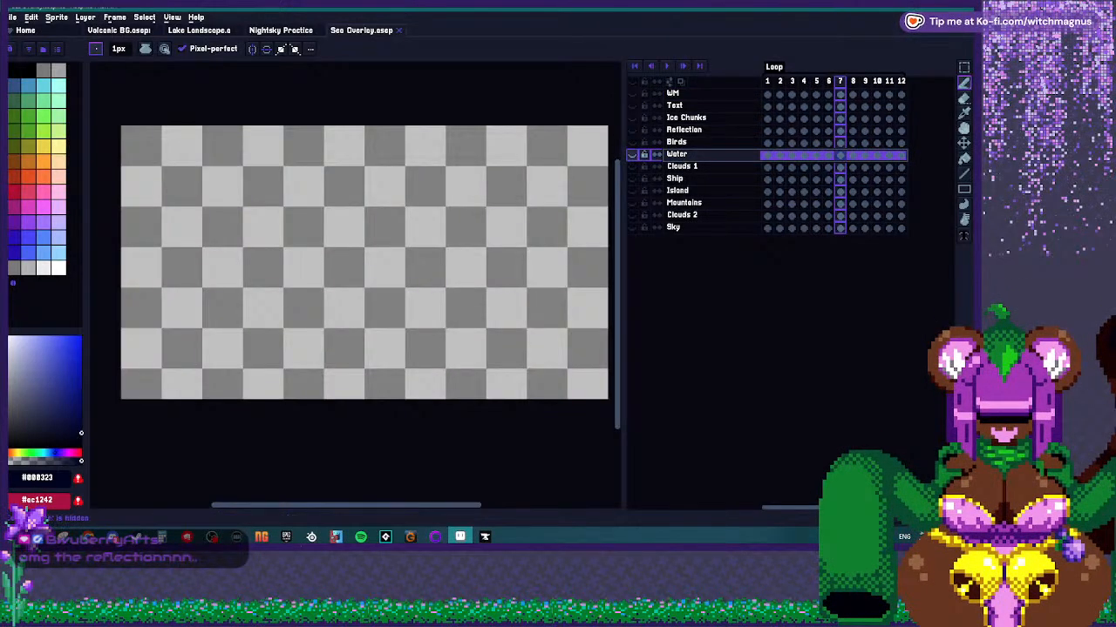
click(632, 154)
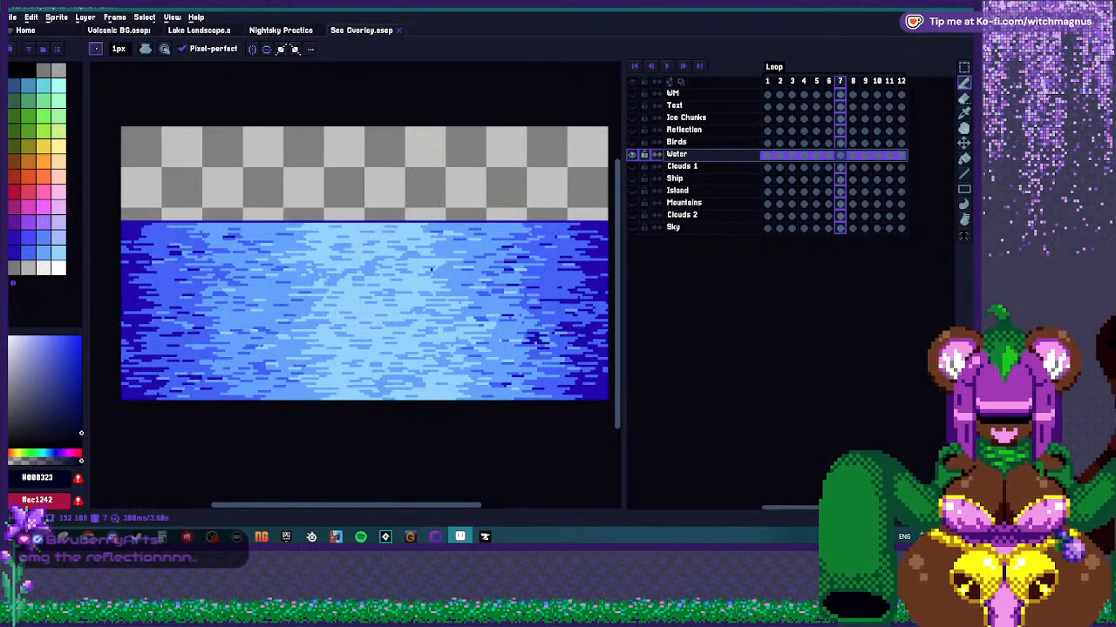
key(Return)
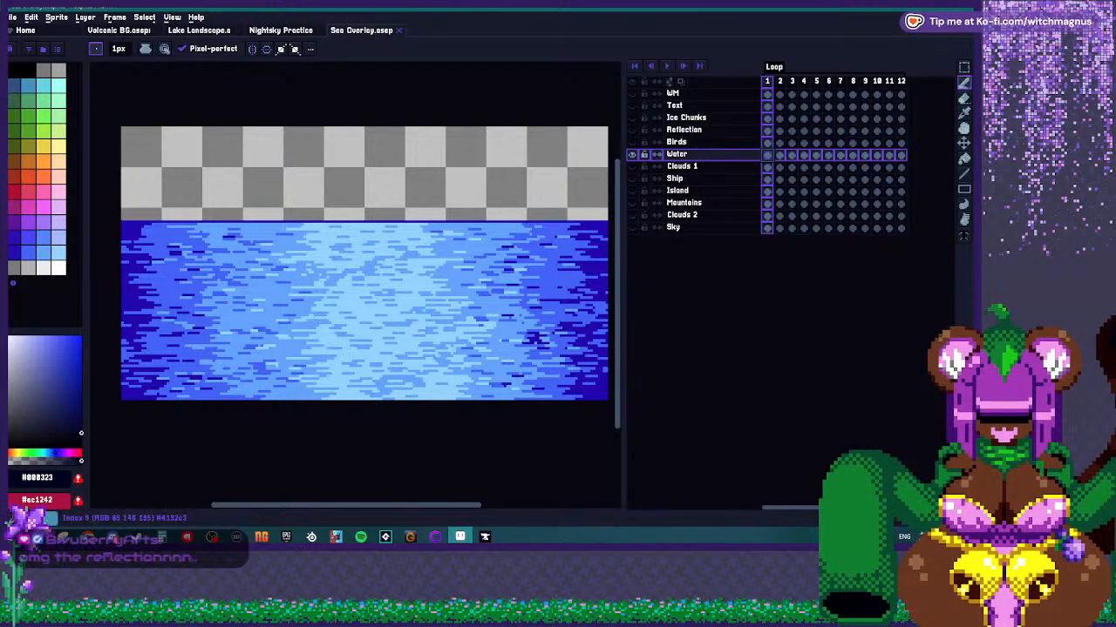
Sketch horizontal zigzag strokes in two cyan palette shades in the empty area above the water.
click(57, 85)
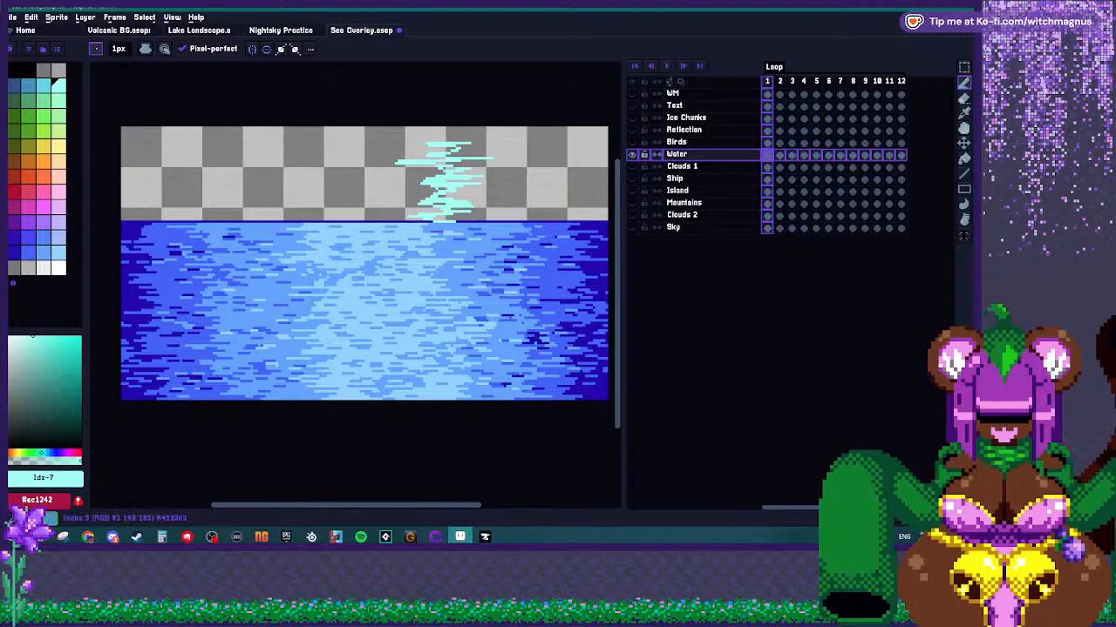
click(44, 85)
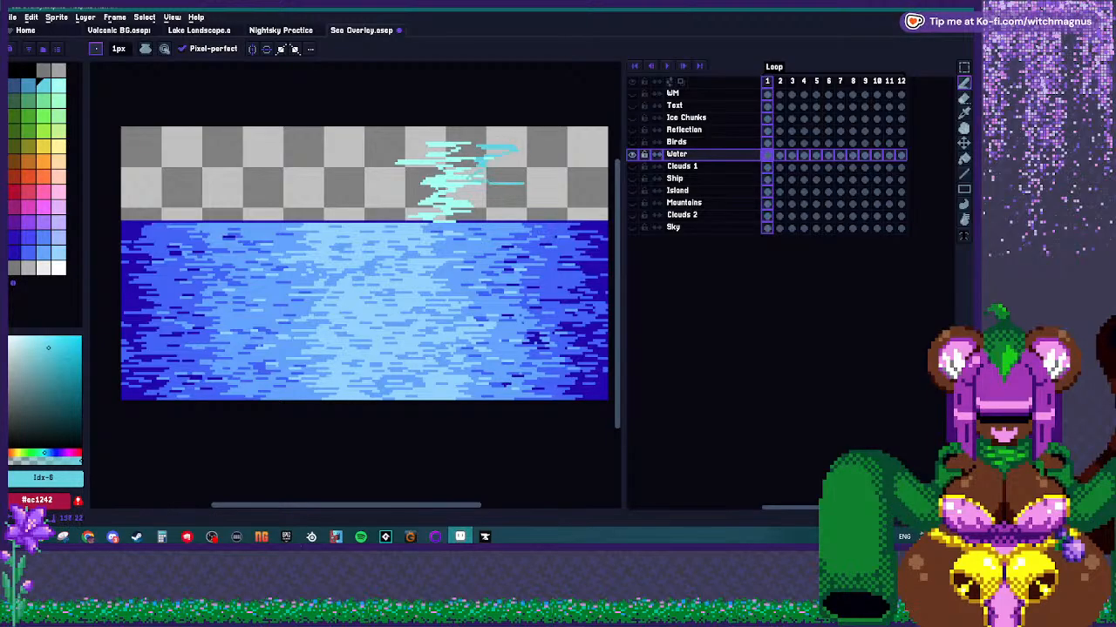
drag(454, 199, 462, 209)
key(ctrl+z)
mouse_move(546, 146)
mouse_down()
mouse_move(498, 154)
mouse_move(525, 173)
mouse_move(510, 207)
mouse_up()
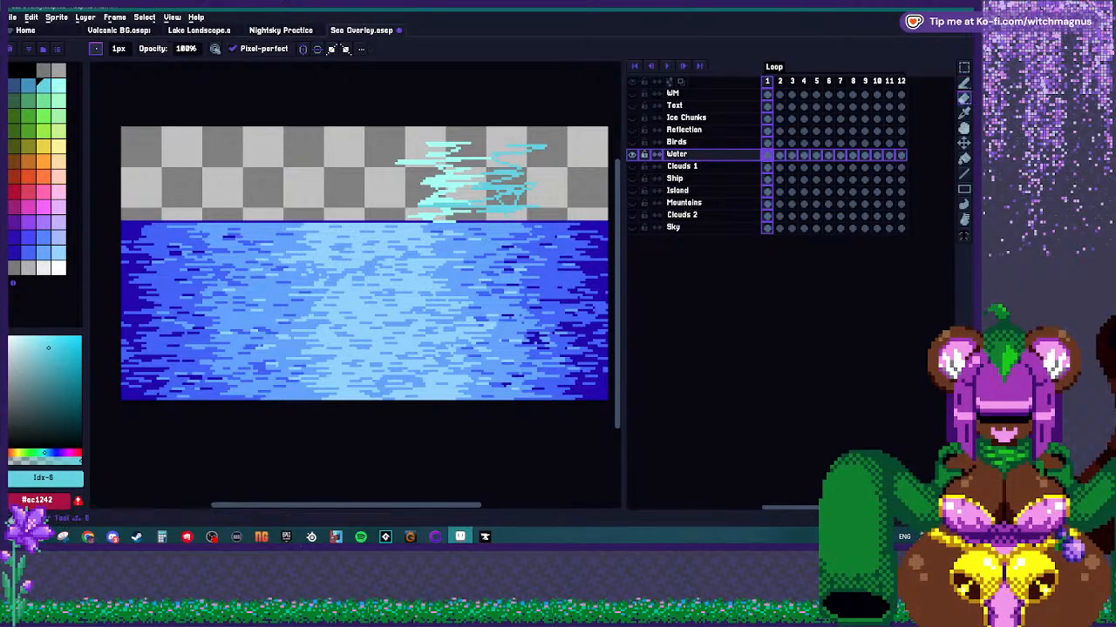
Set up the Spray tool with a 7 px line-shaped brush.
key(shift+b)
key(minus)
key(minus)
key(minus)
key(minus)
key(minus)
key(minus)
key(minus)
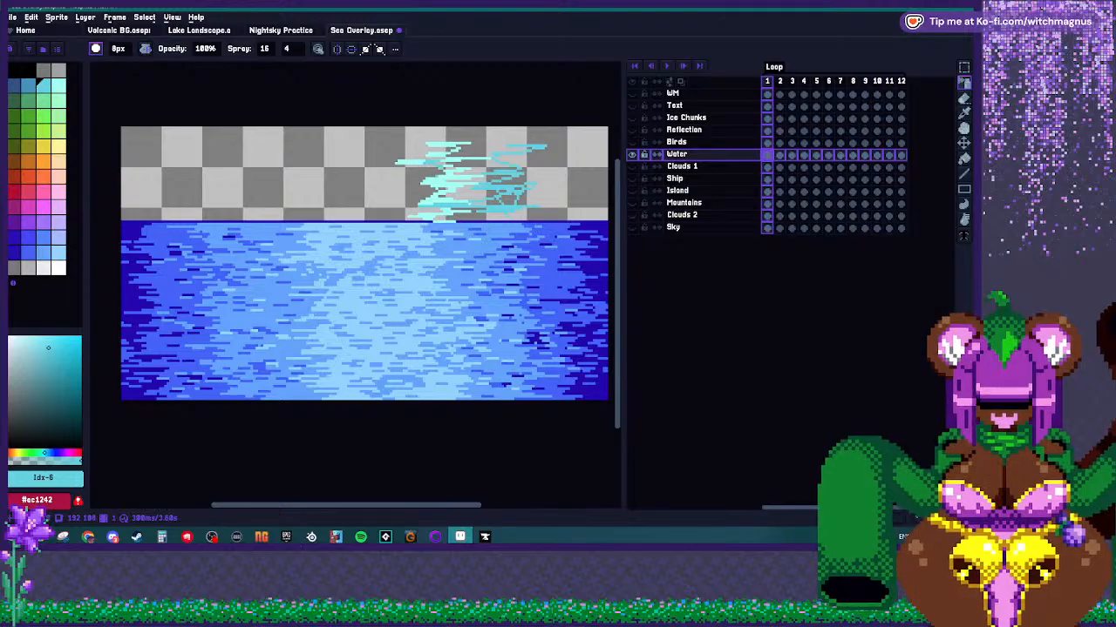
click(96, 49)
click(131, 67)
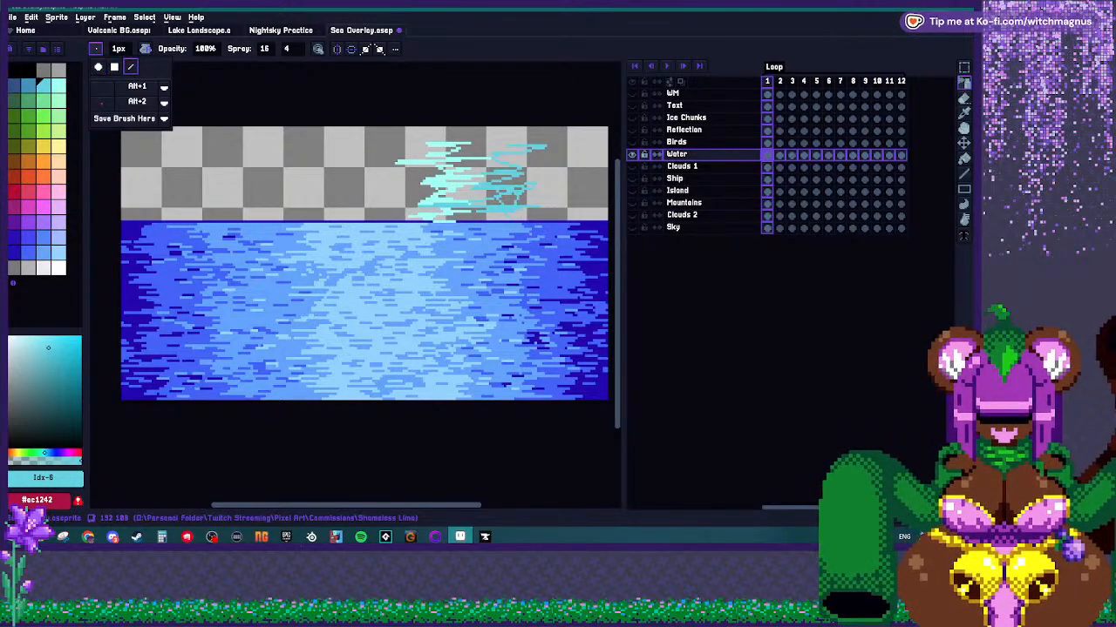
click(119, 49)
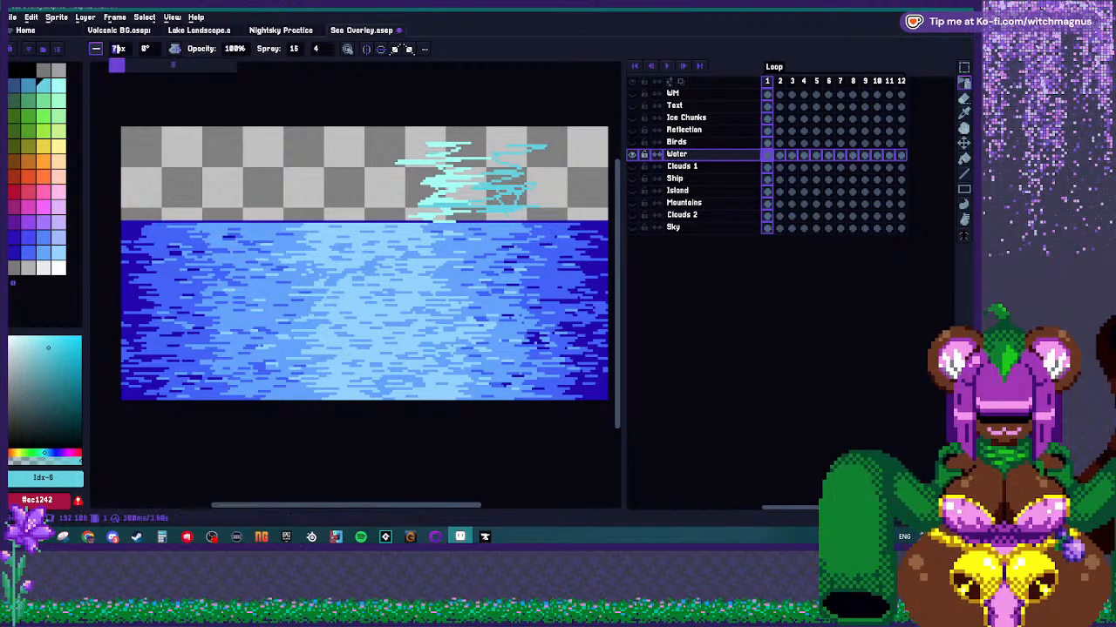
text(7)
key(Return)
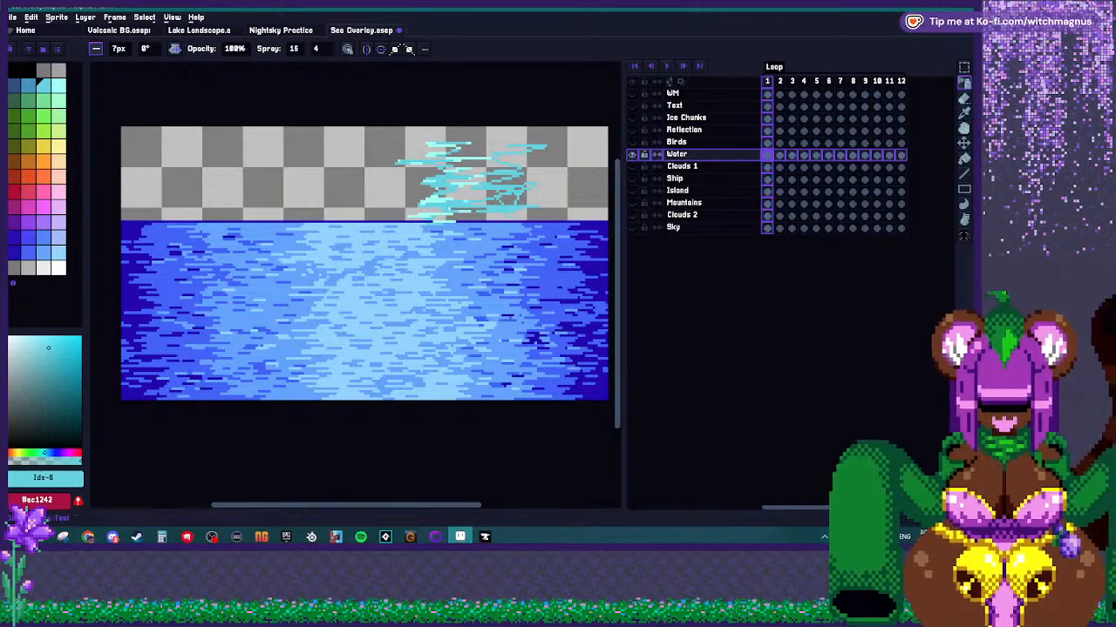
Undo the cyan zigzag strokes and try a vertical spray of line dashes above the water.
key(ctrl+z)
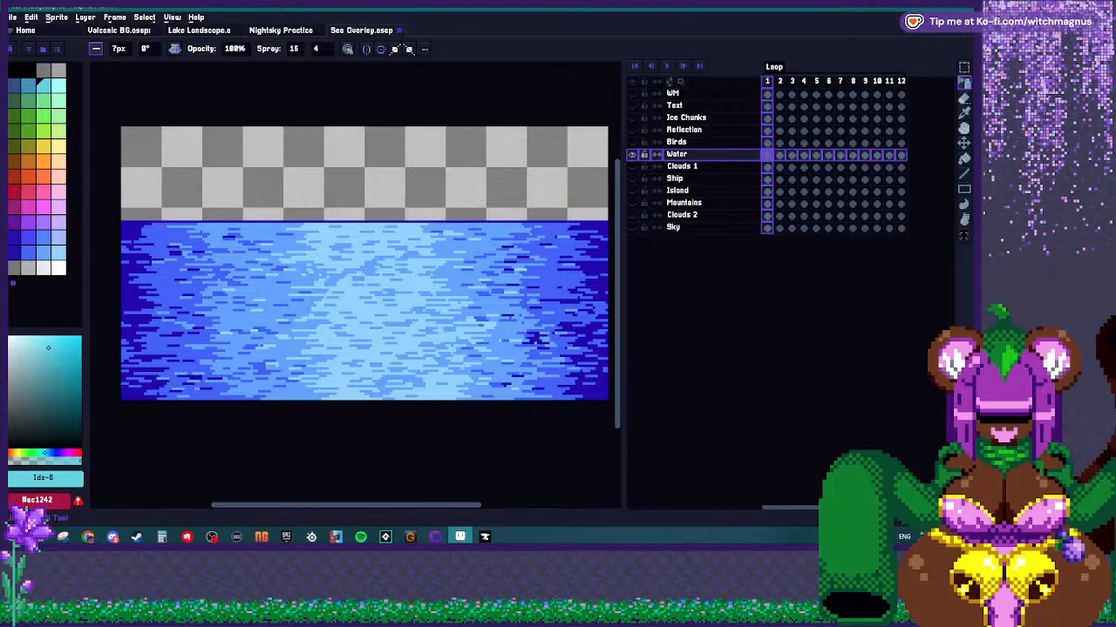
drag(445, 148, 444, 218)
key(ctrl+z)
key(Right)
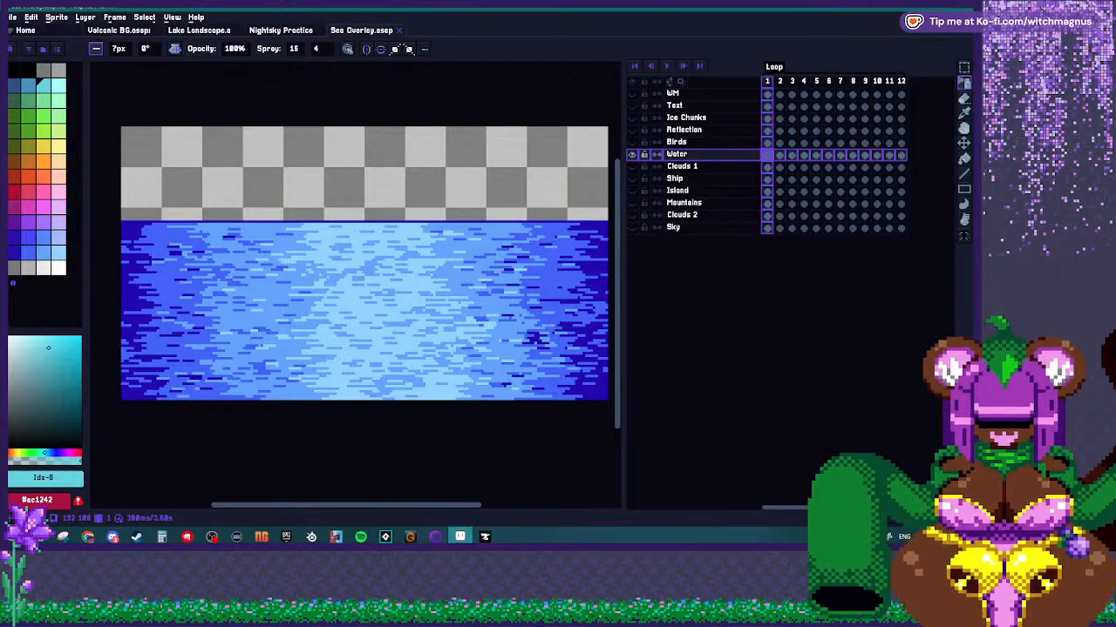
Play the full sea animation, and expose the reflection by hiding Ice Chunks and the layers from Birds down to Clouds 2.
key(Return)
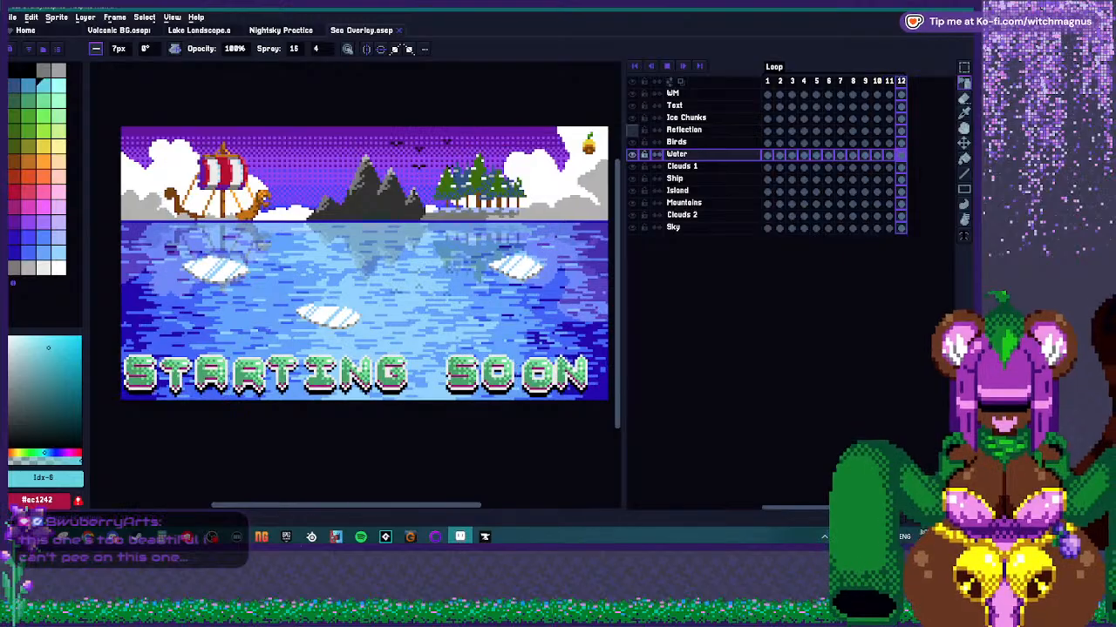
key(Return)
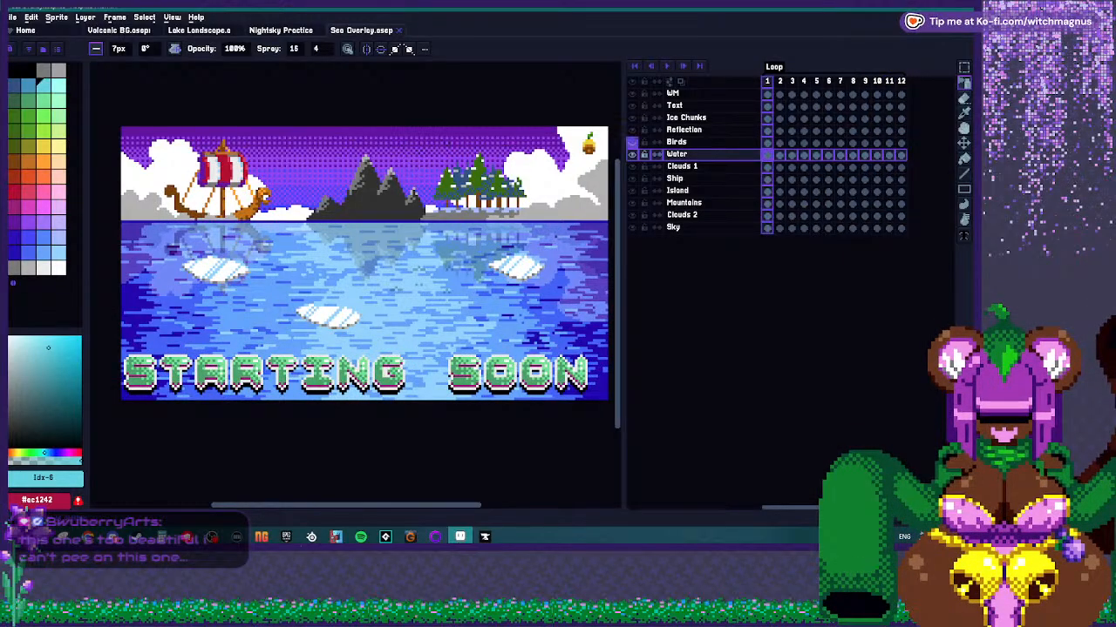
drag(632, 142, 632, 214)
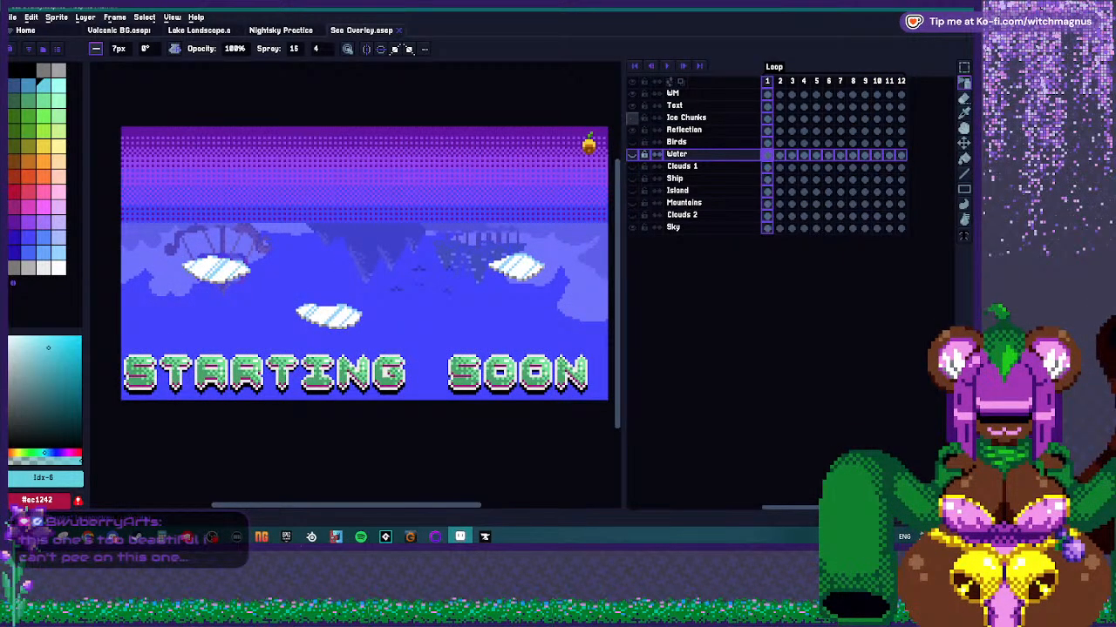
click(631, 117)
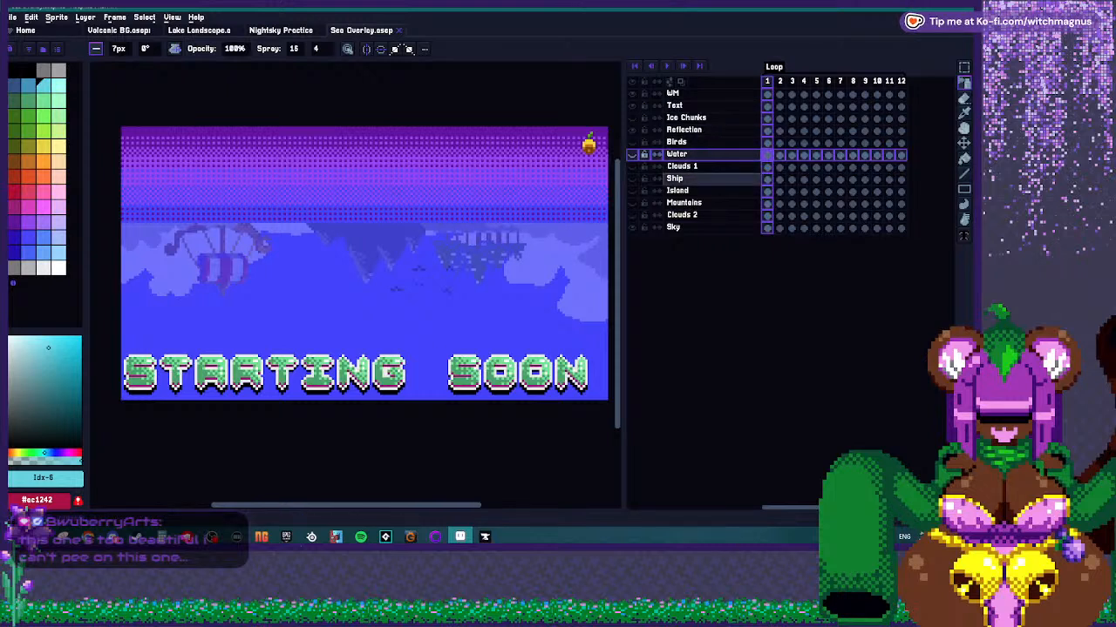
Check the Reflection layer's properties and play the animation of the mirrored ship, mountains and clouds.
click(683, 129)
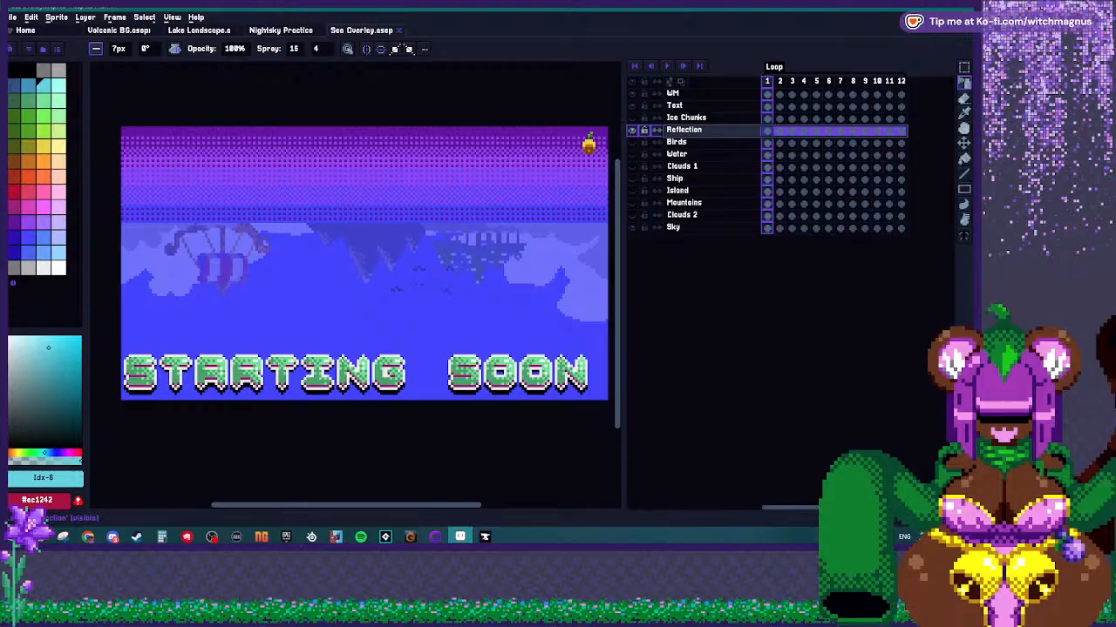
double_click(684, 130)
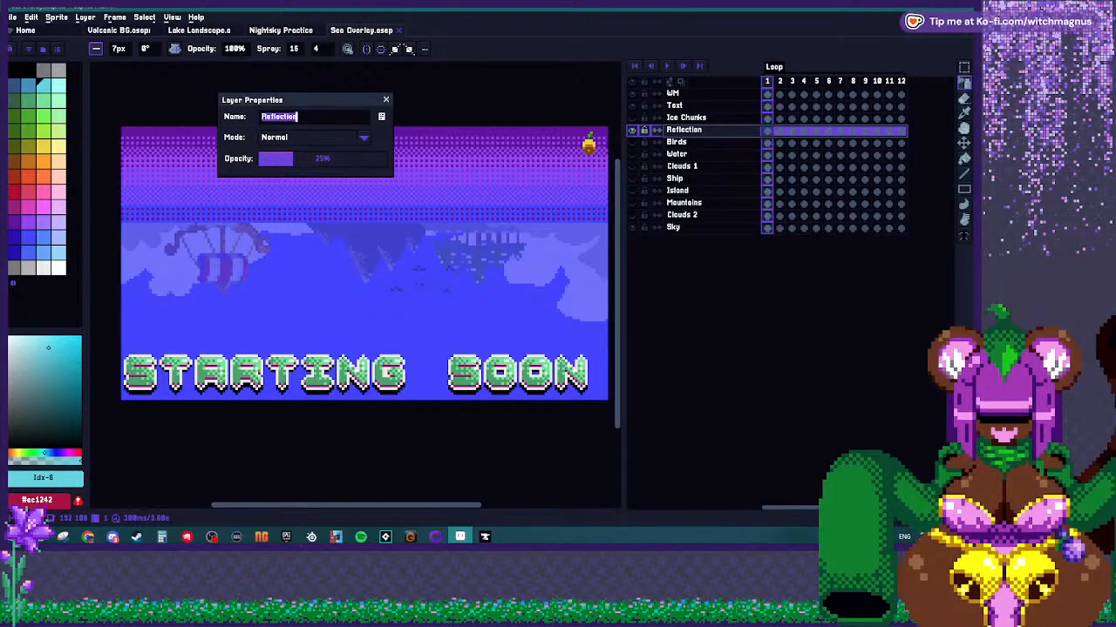
key(Return)
key(Return)
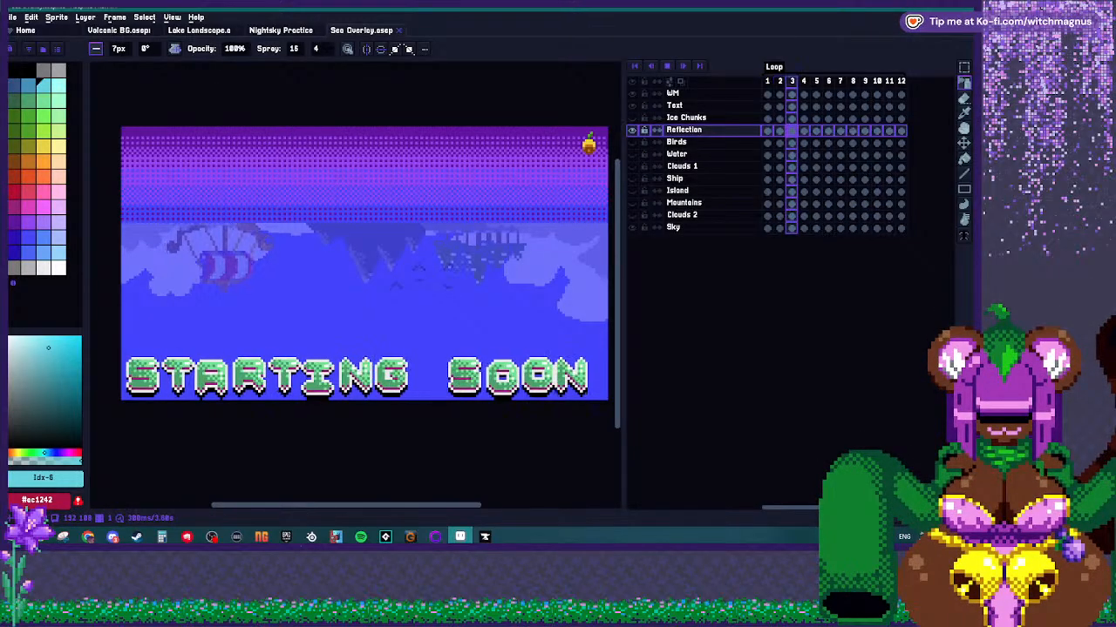
key(m)
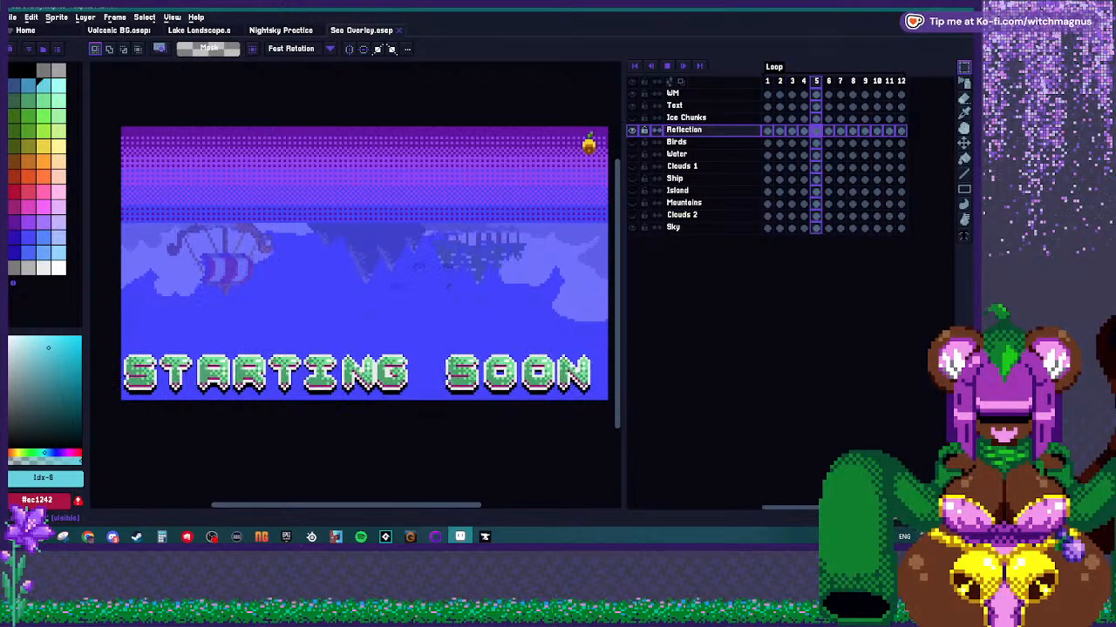
drag(94, 173, 151, 195)
key(Return)
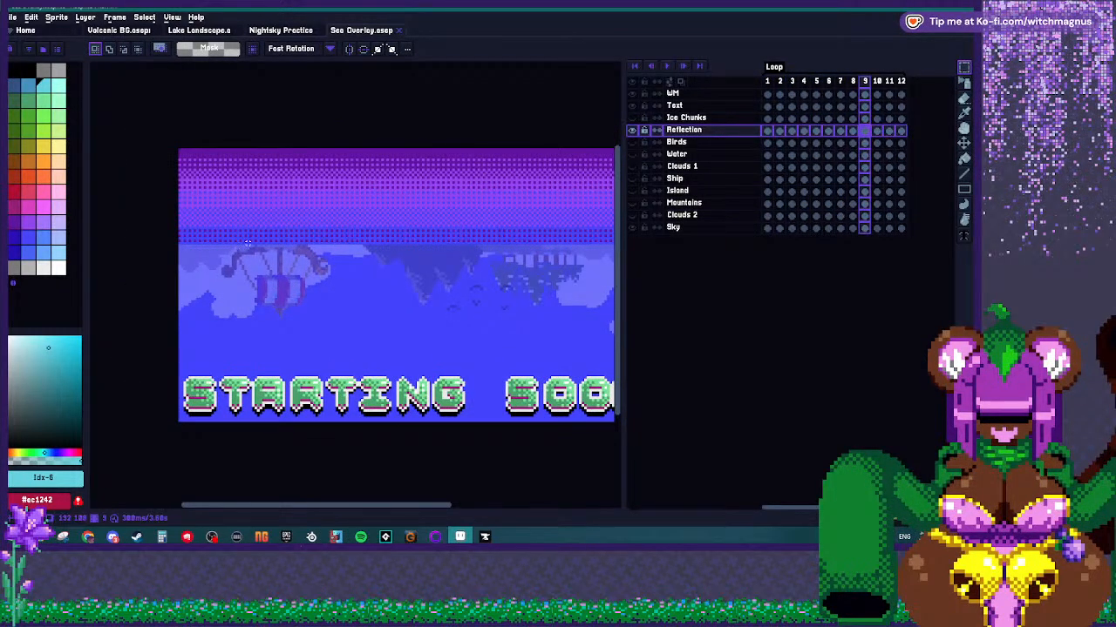
Try a rectangular selection across the sky and upper reflection, and deselect it.
scroll(247, 244, down, 5)
scroll(279, 253, up, 4)
scroll(331, 257, down, 1)
scroll(404, 265, up, 1)
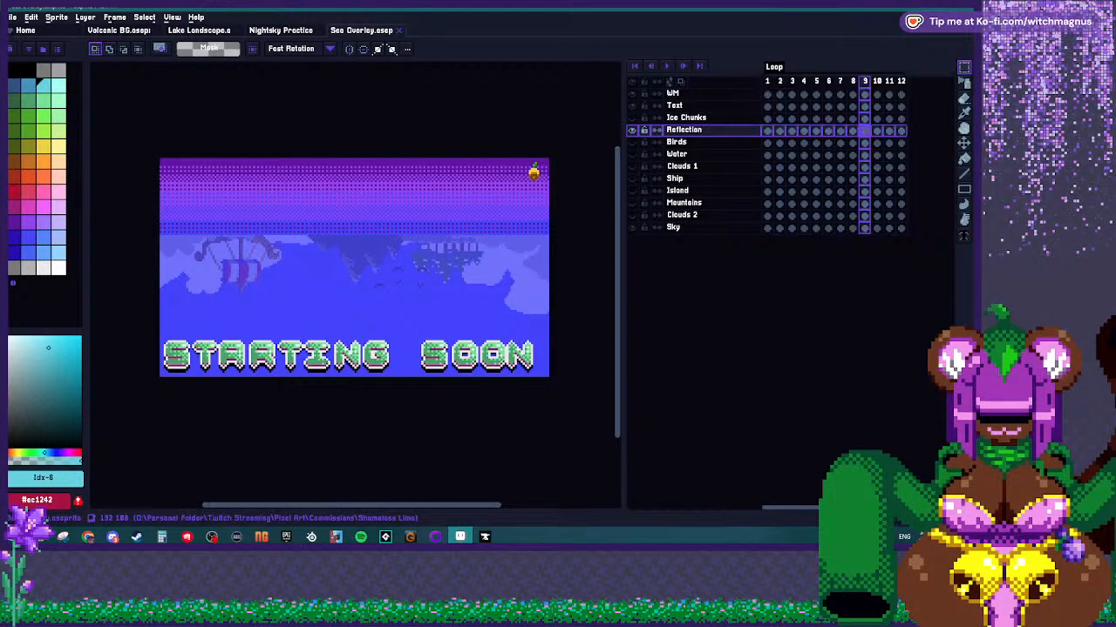
drag(204, 181, 530, 263)
key(ctrl+d)
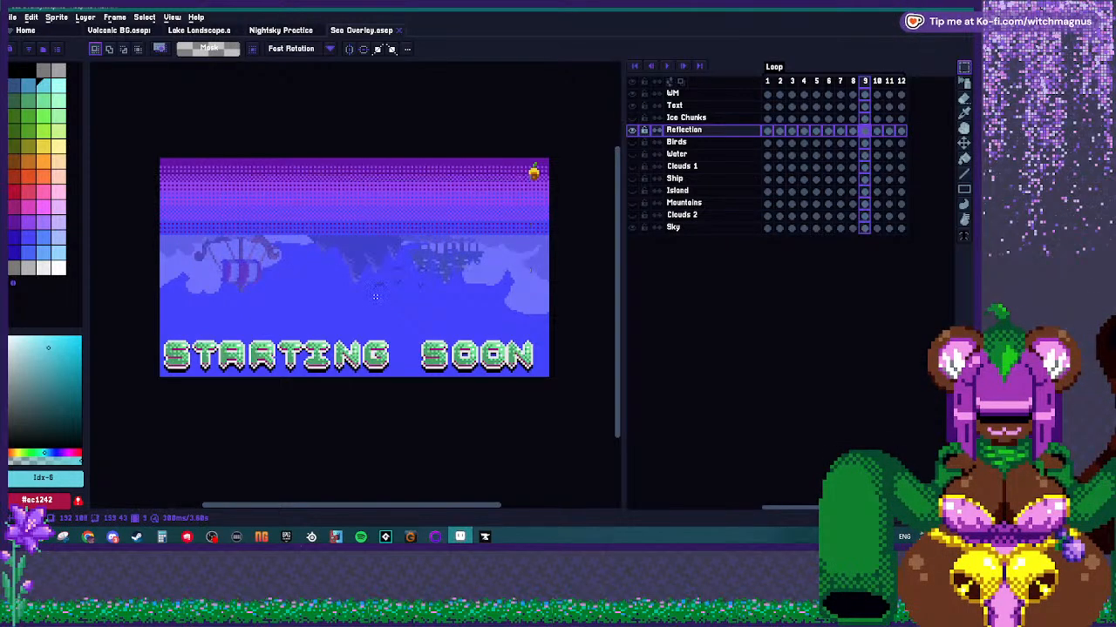
Play the Sea Overlay animation with all layers visible and stop it at frame 12.
key(Return)
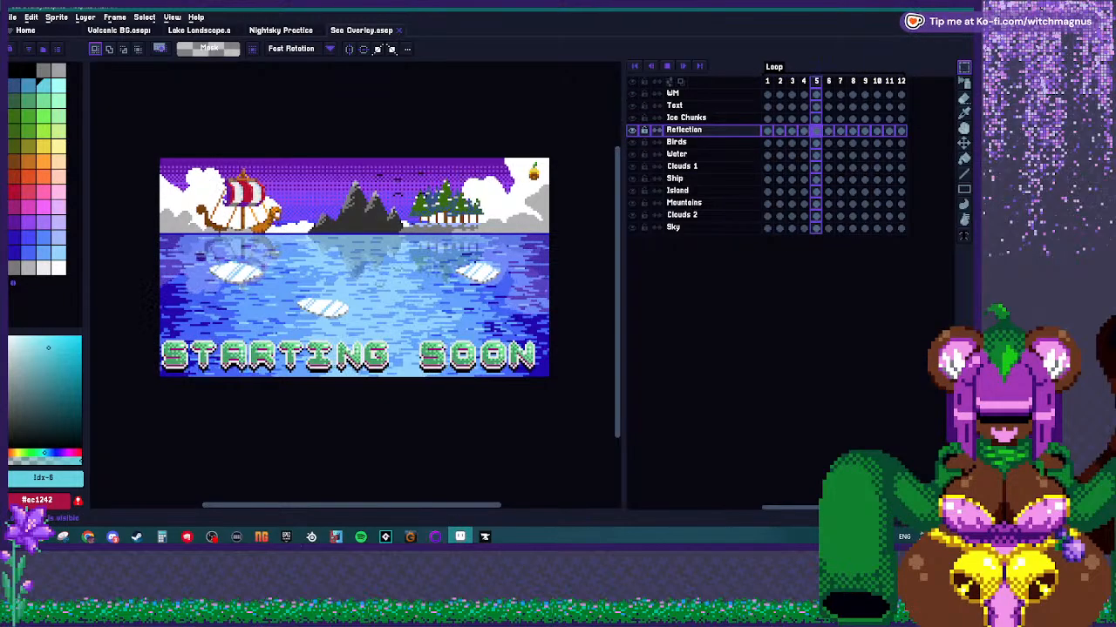
drag(354, 266, 371, 273)
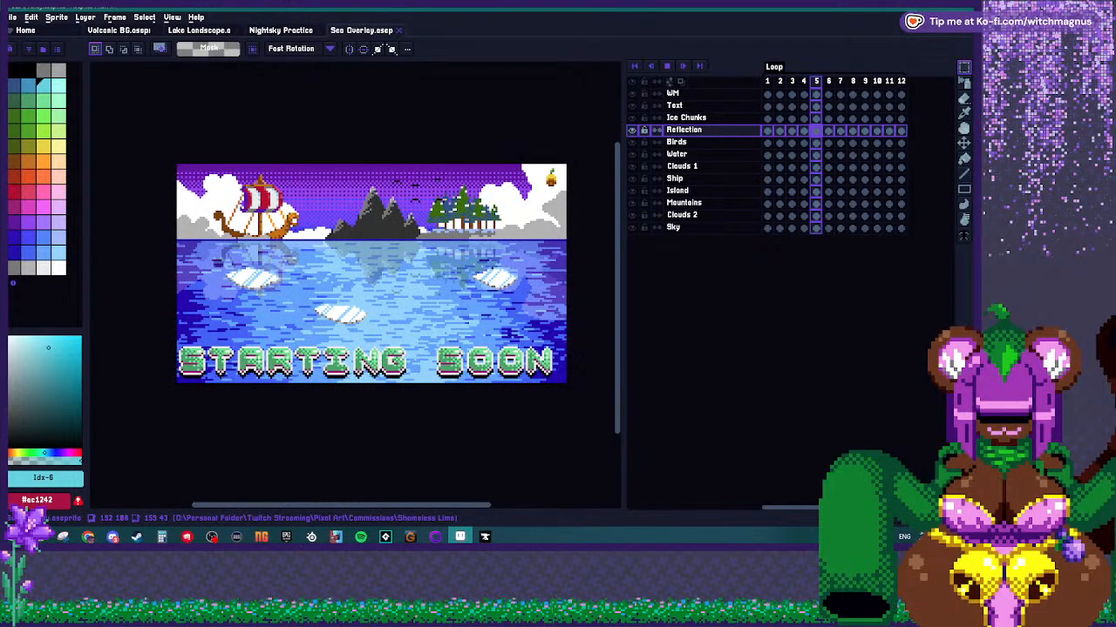
key(Return)
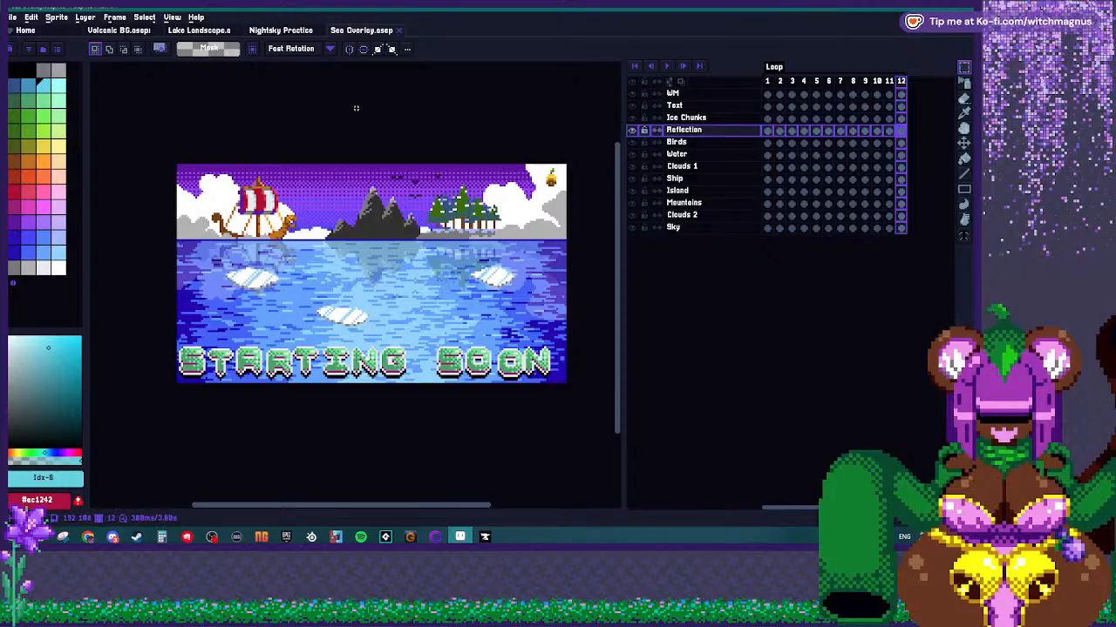
Review the Nightsky Practice artwork enlarged on the canvas, and bring up the Lake Landscape artwork.
click(281, 30)
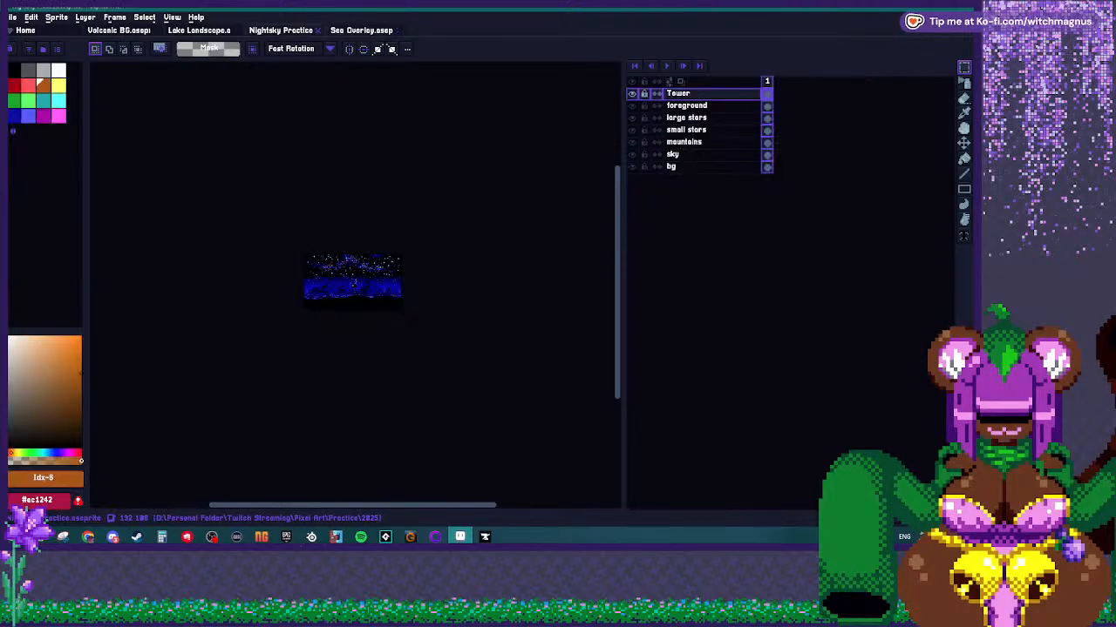
drag(468, 303, 420, 295)
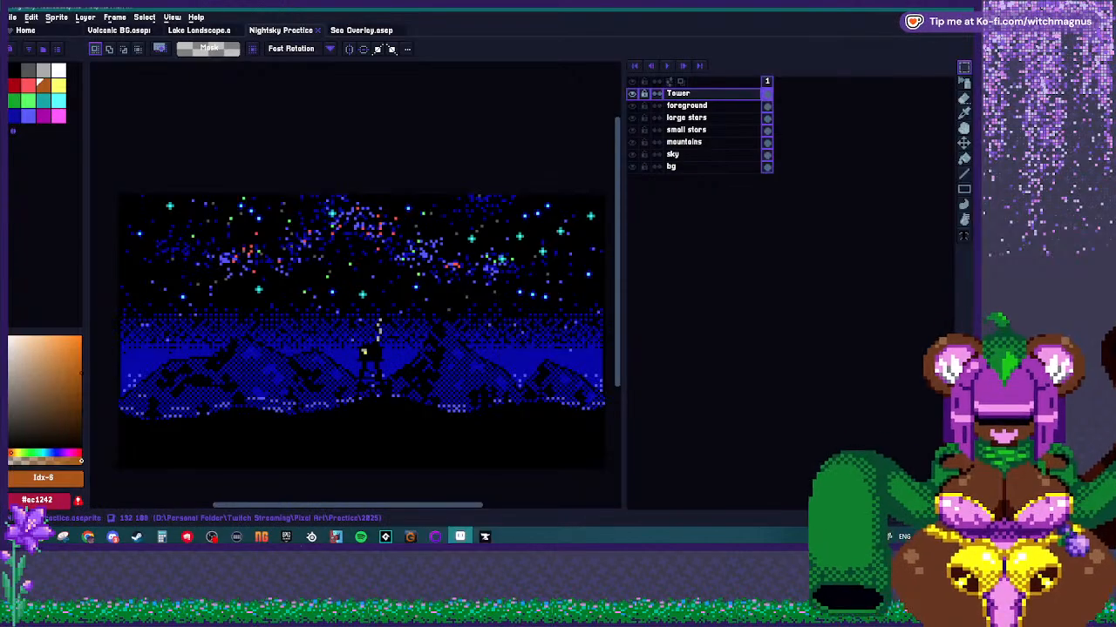
click(199, 30)
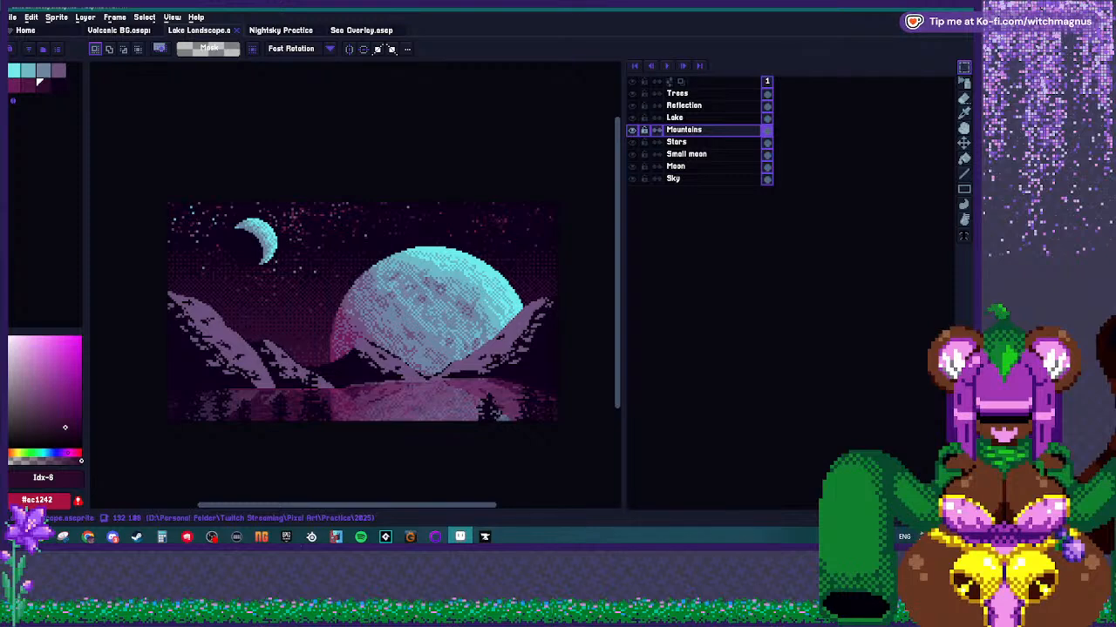
key(r)
scroll(428, 259, down, 4)
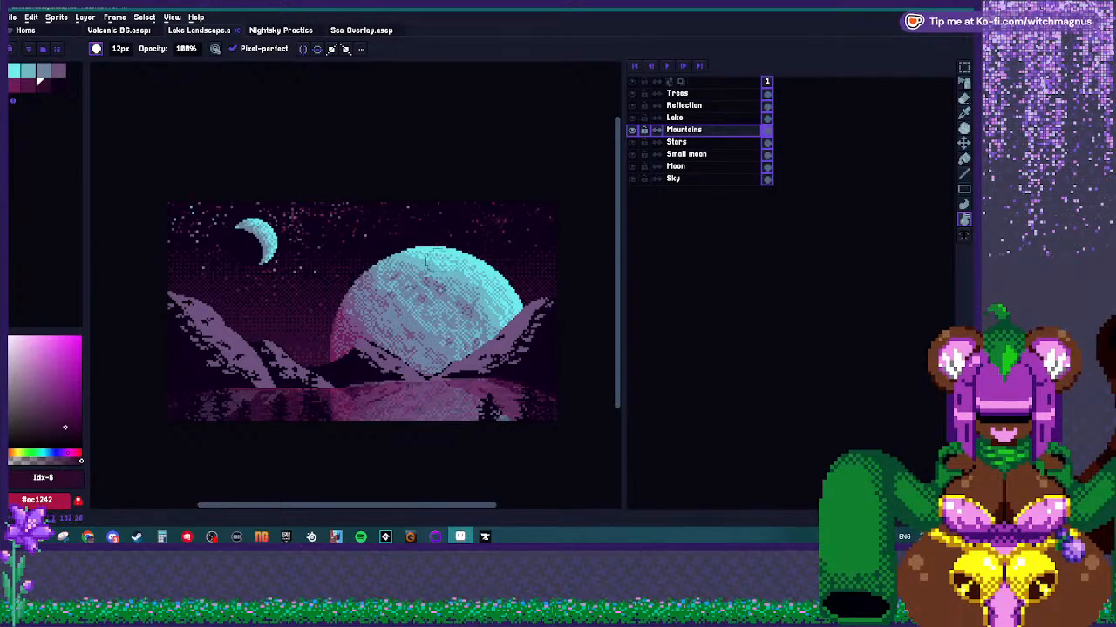
key(ctrl+z)
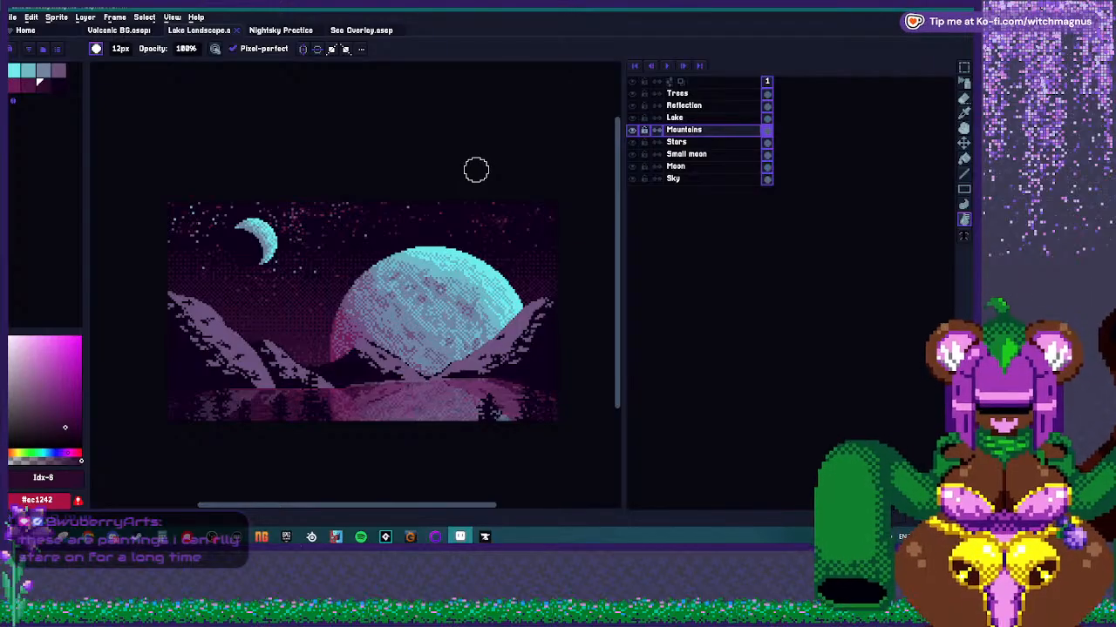
Examine the Lake Landscape artwork at different magnifications and compare it with Volcanic BG.
scroll(434, 215, up, 1)
scroll(433, 214, down, 1)
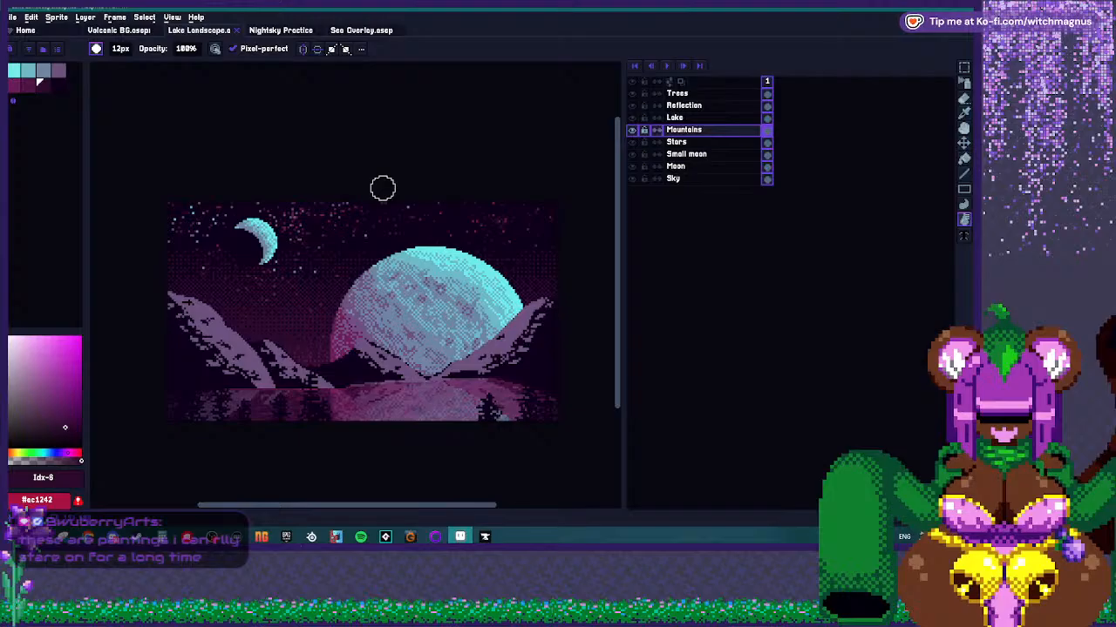
scroll(353, 242, up, 1)
scroll(370, 251, down, 1)
scroll(375, 256, up, 1)
key(ctrl+shift+Tab)
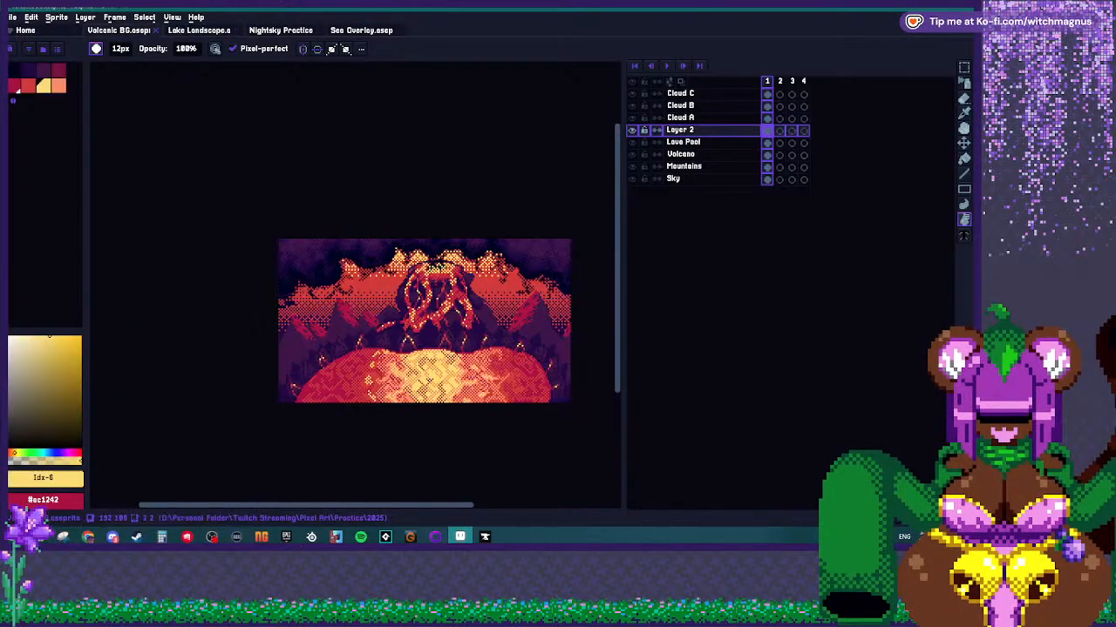
key(ctrl+Tab)
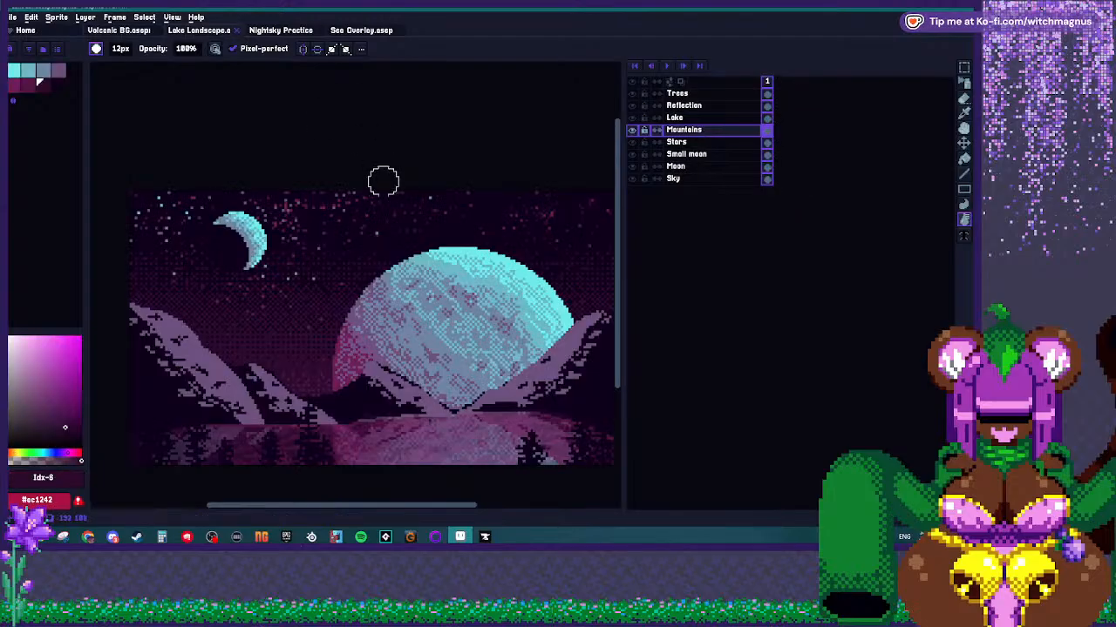
scroll(364, 252, down, 1)
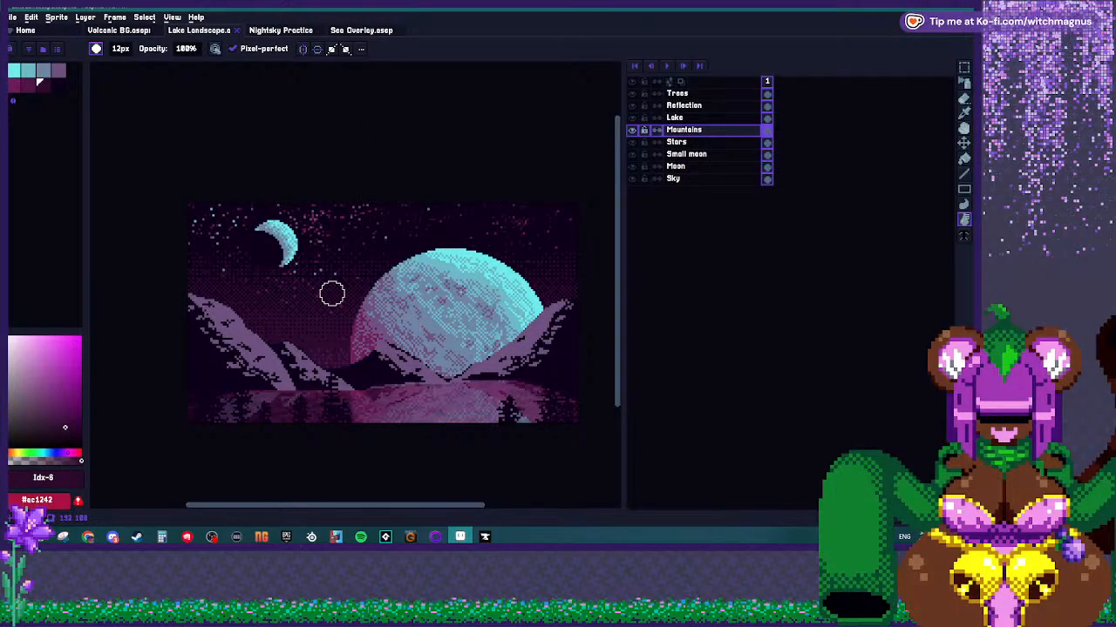
Compare the Nightsky Practice artwork with the Lake Landscape artwork.
click(281, 30)
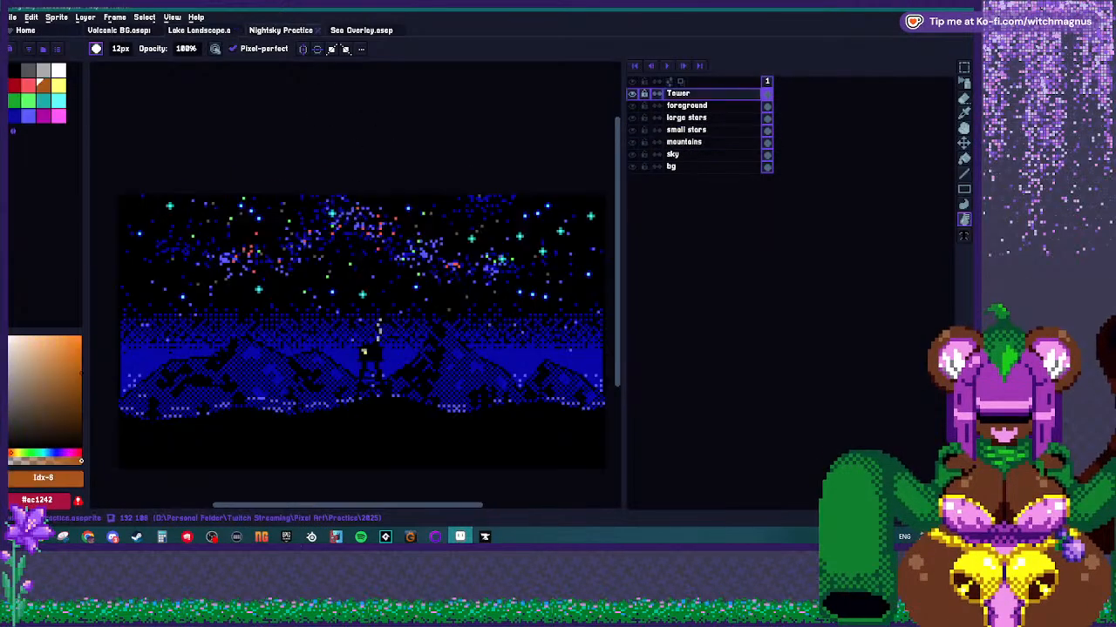
click(199, 30)
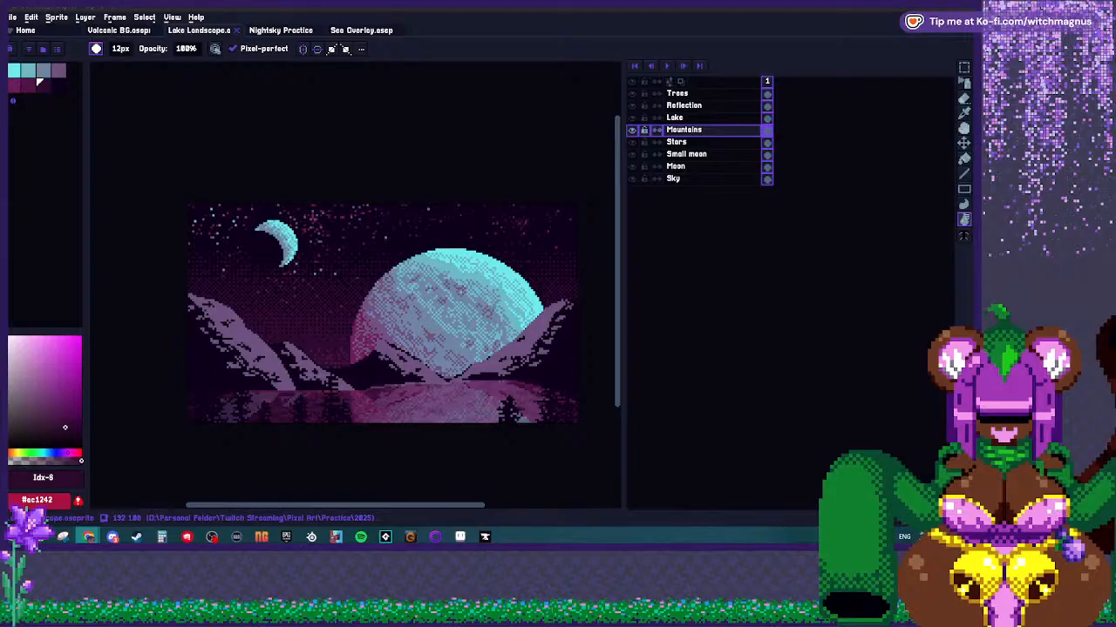
key(alt+Tab)
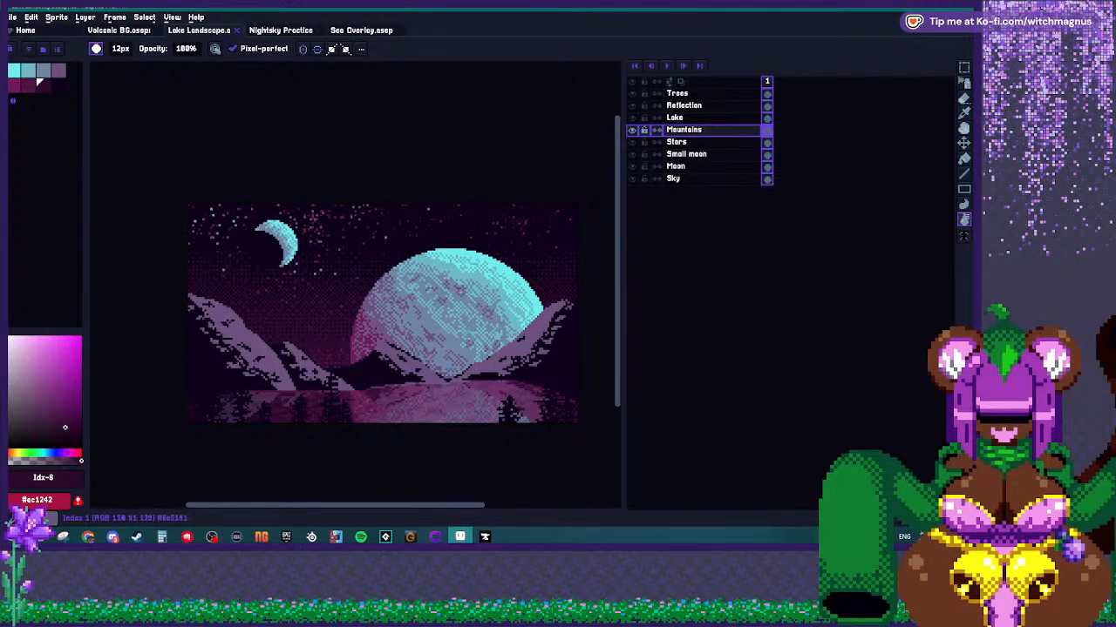
Switch to the Palettes folder window in File Explorer to view its files, and minimize it.
mouse_move(37, 537)
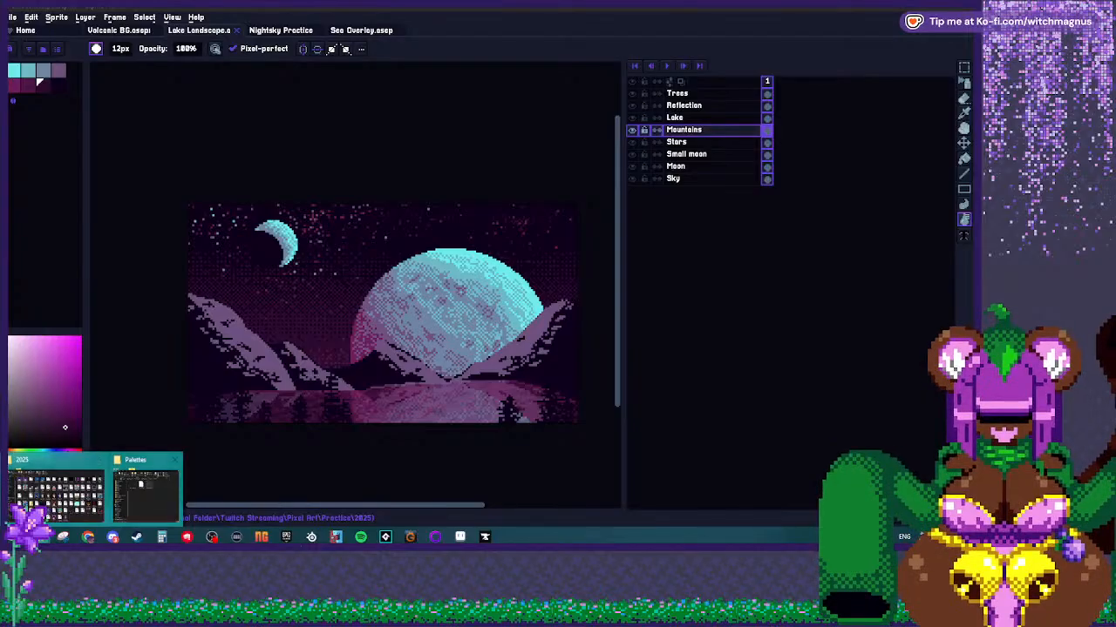
click(141, 484)
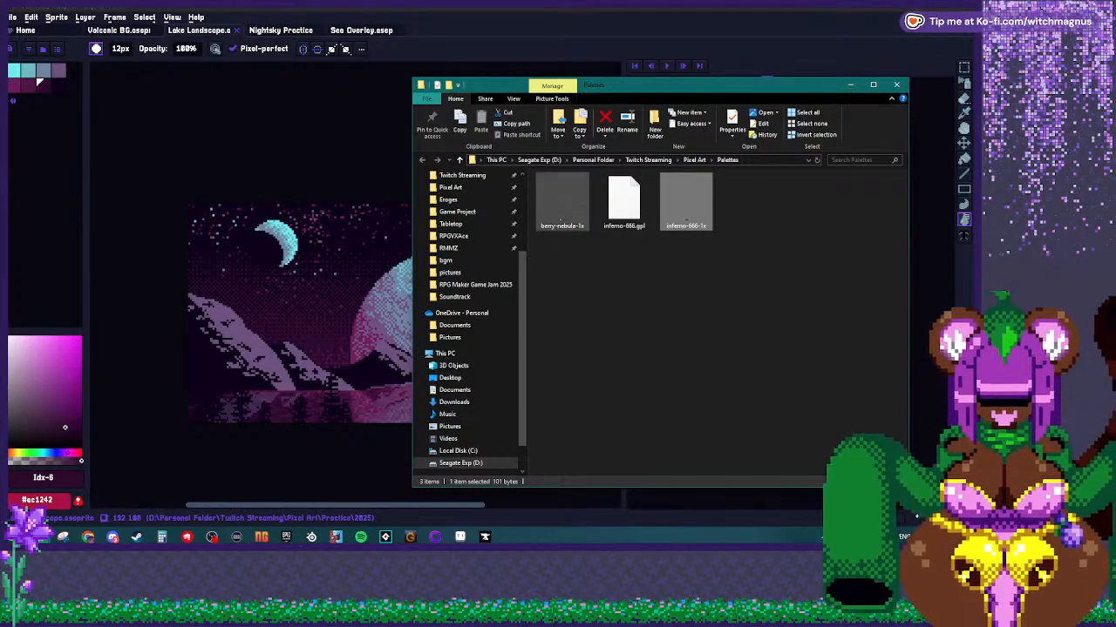
click(850, 85)
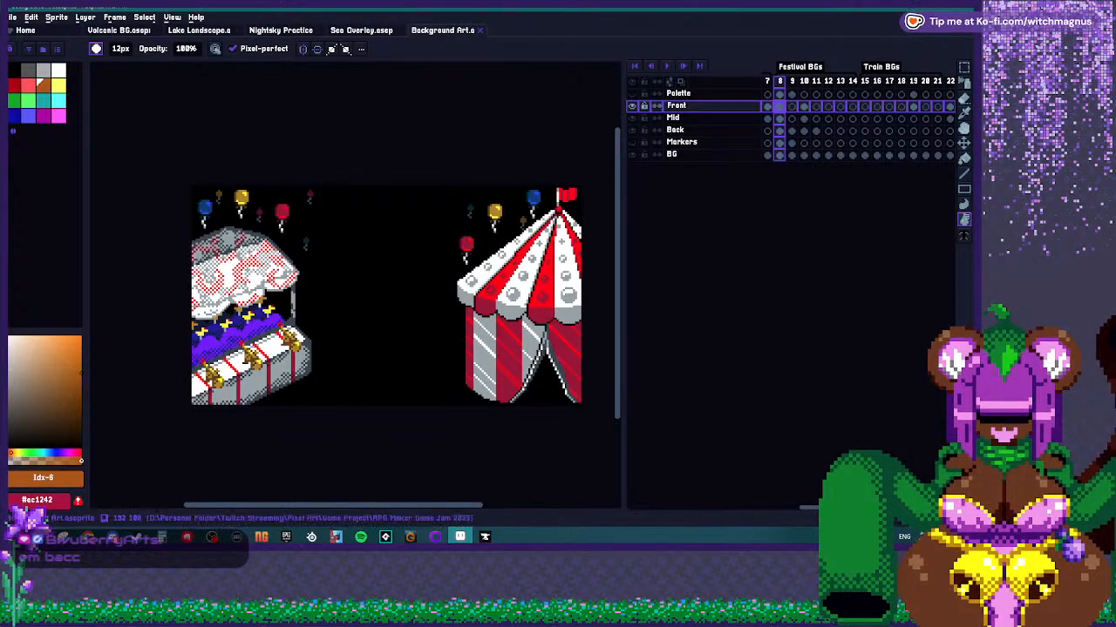
Examine the festival stall and tent in Background Art at different magnifications, and step through frames 9 to 11.
scroll(376, 265, up, 1)
scroll(376, 265, down, 1)
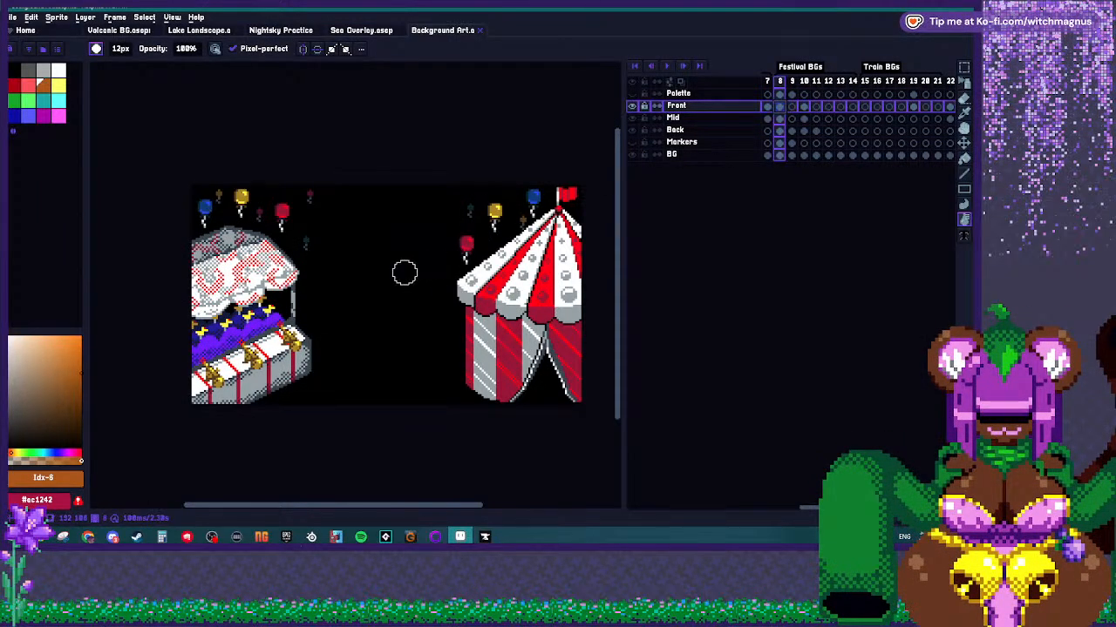
scroll(405, 273, down, 5)
scroll(399, 281, up, 5)
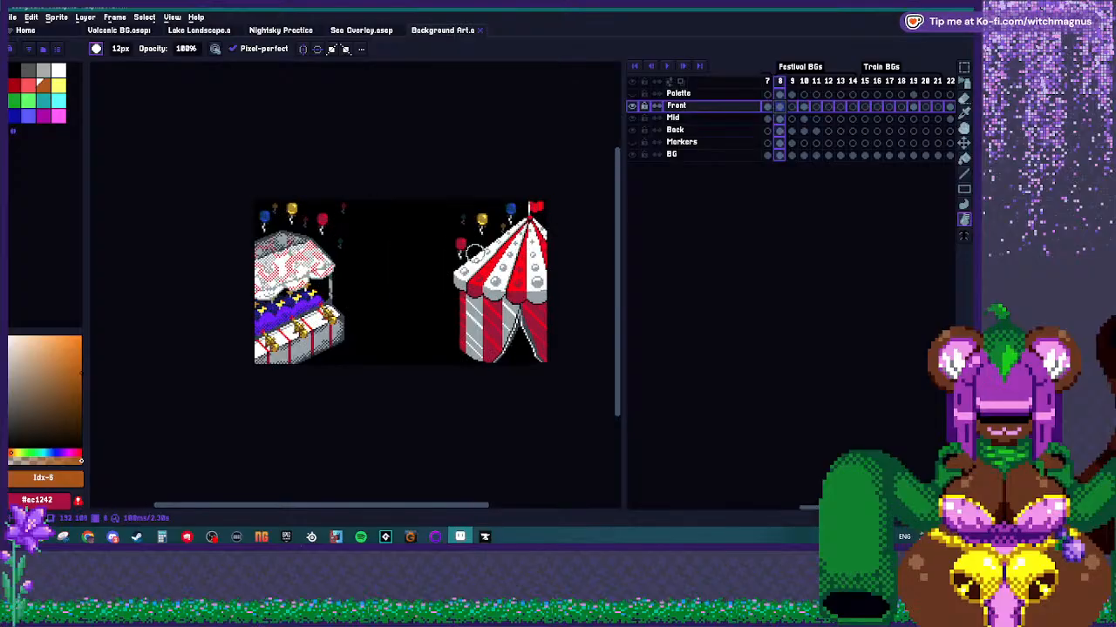
click(791, 80)
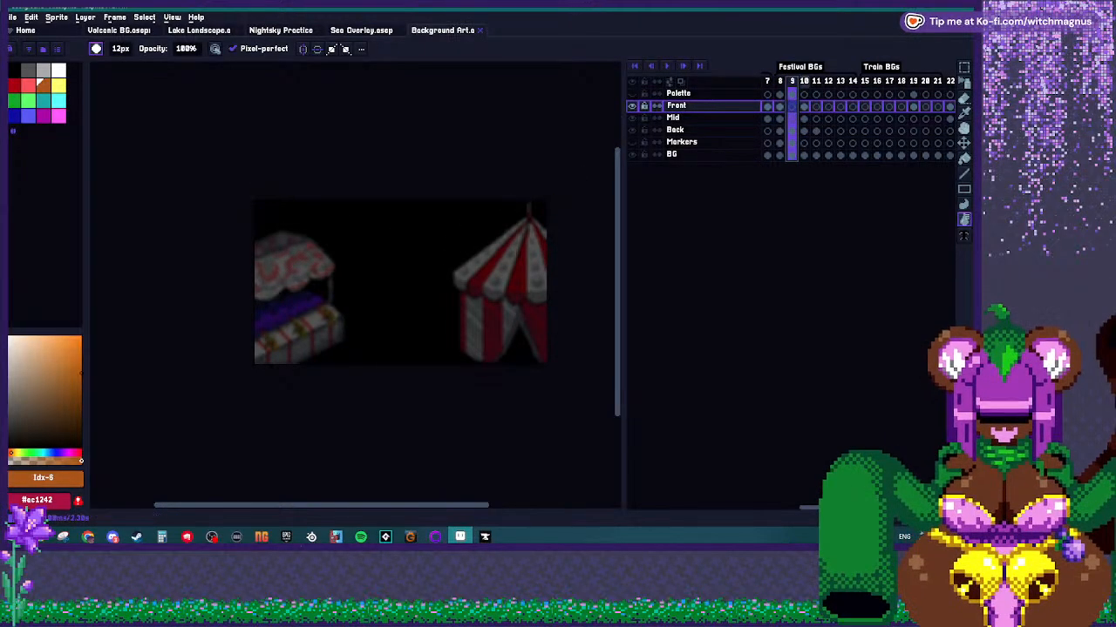
key(Right)
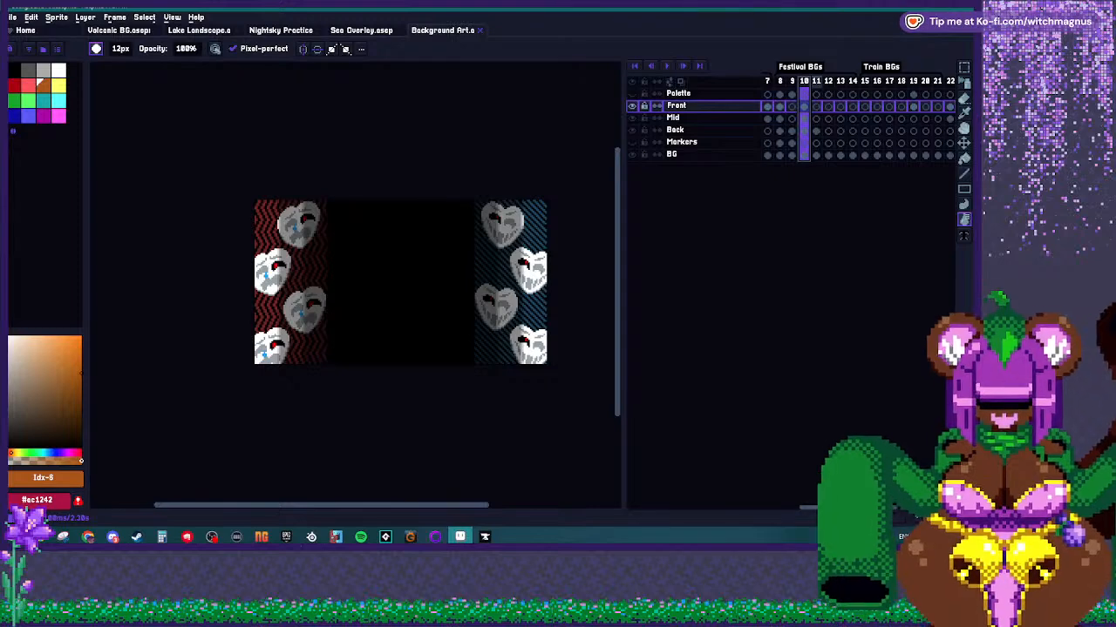
key(Right)
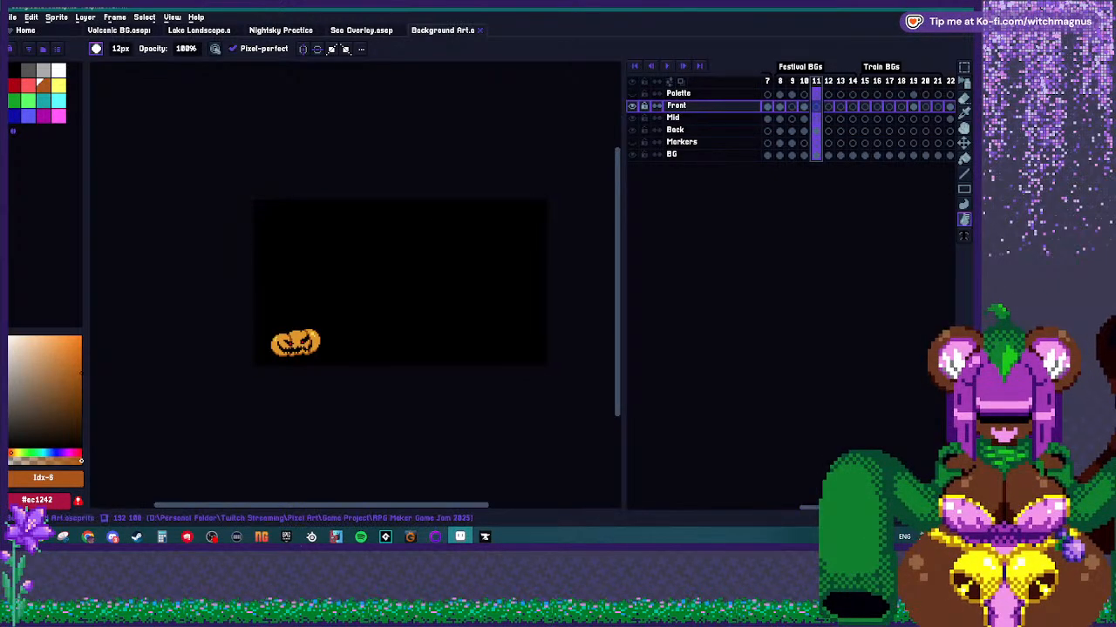
click(281, 30)
click(443, 31)
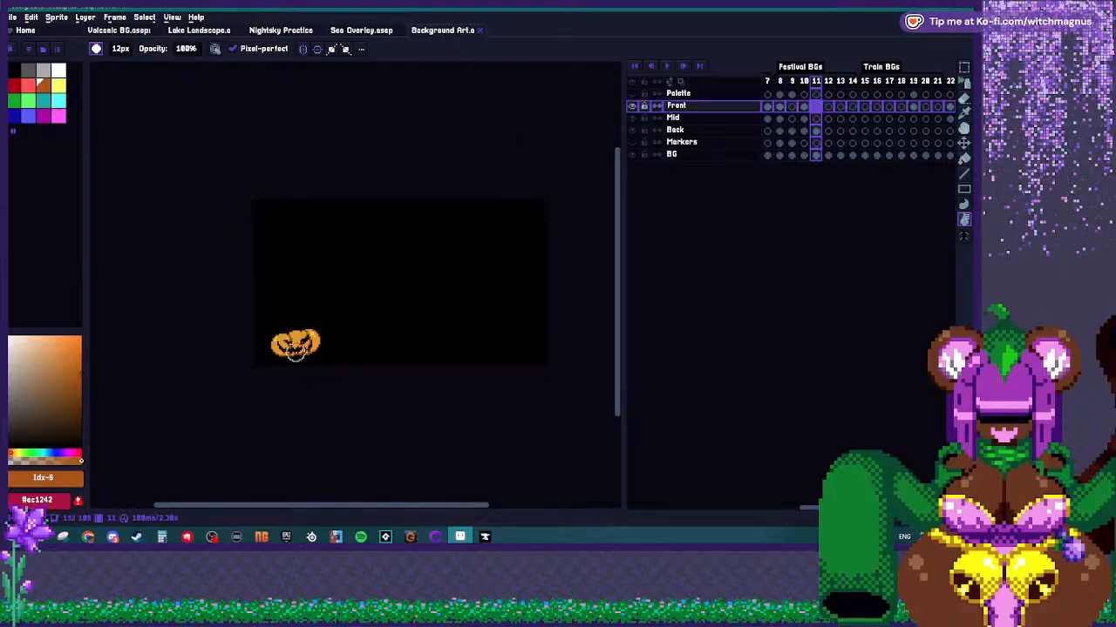
Review the earlier Background Art frames, going back from frame 8 to frame 4.
click(780, 81)
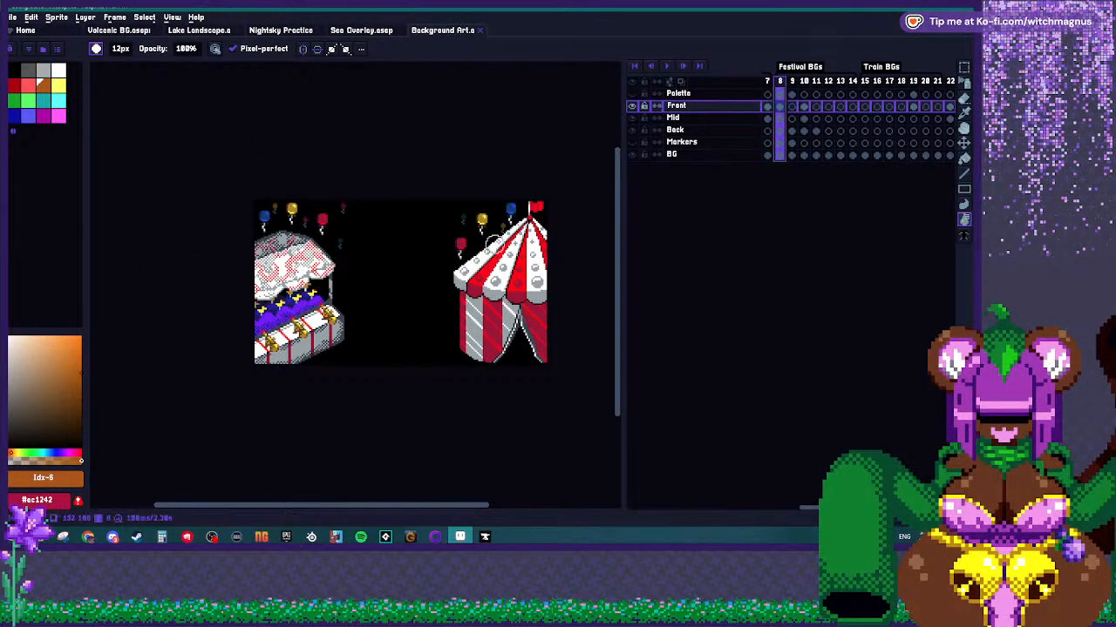
click(766, 81)
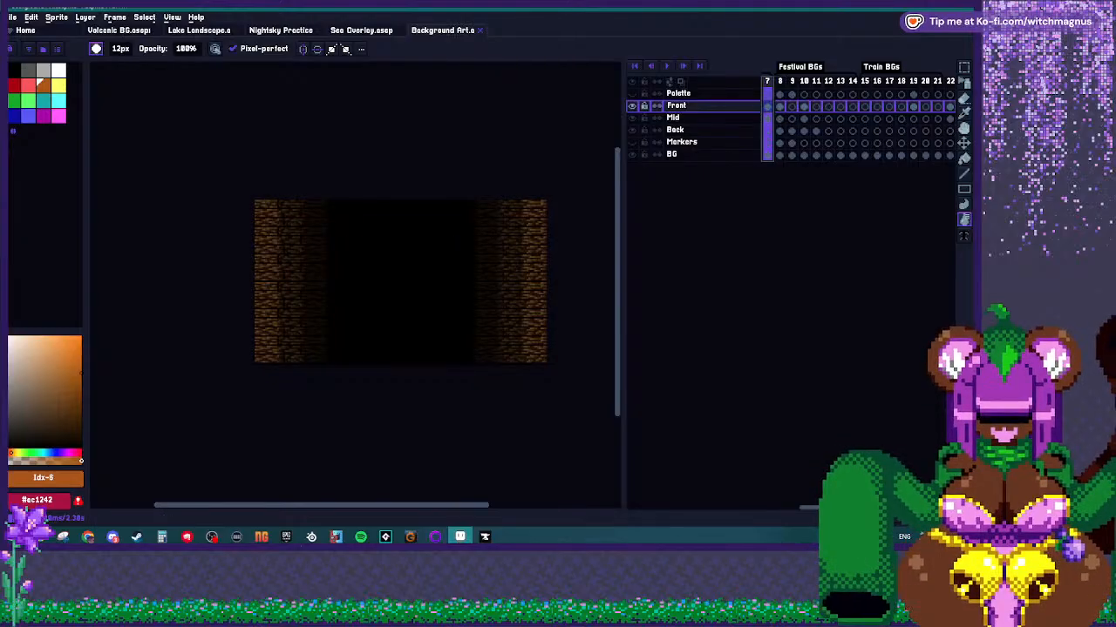
key(Left)
key(Left)
key(Left)
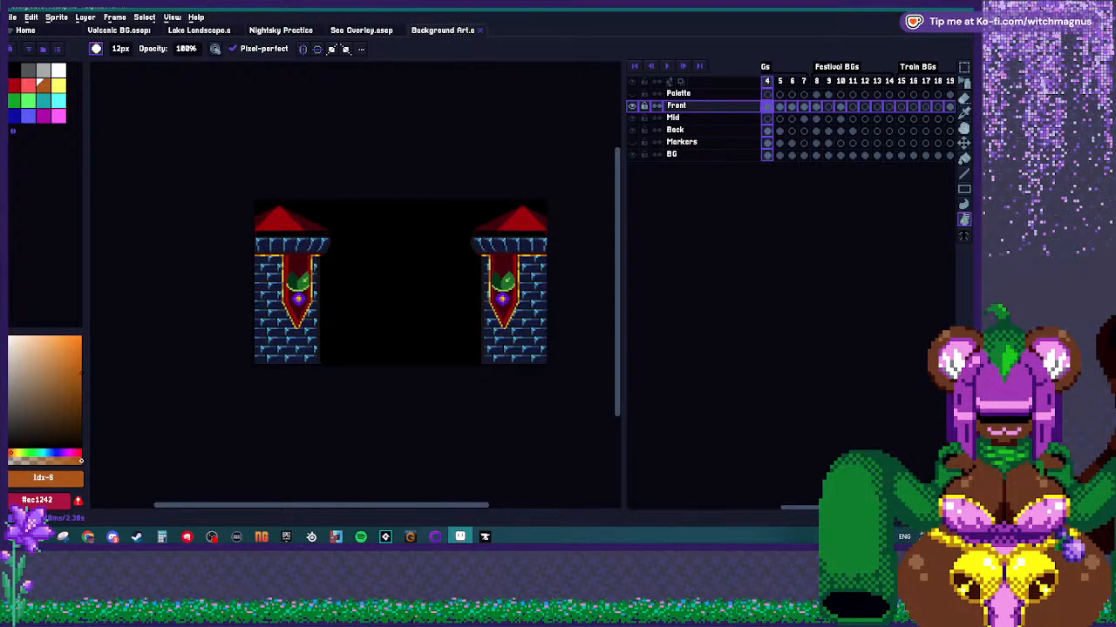
Open Boss Art.aseprite from the RPG Maker Game Jam 2025 folder.
click(12, 18)
click(28, 43)
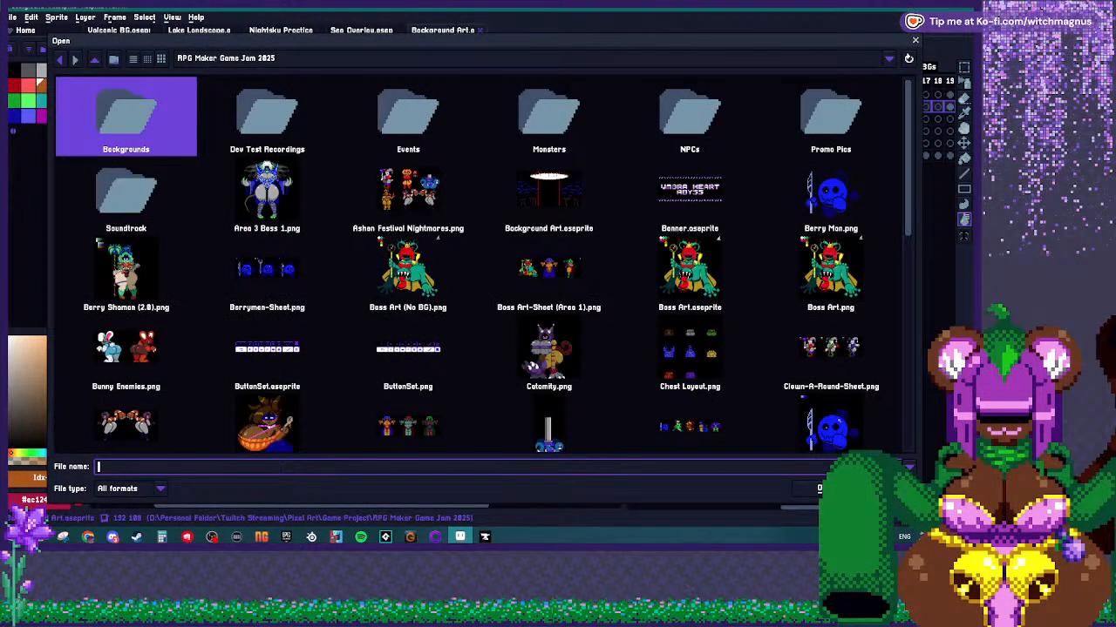
click(689, 270)
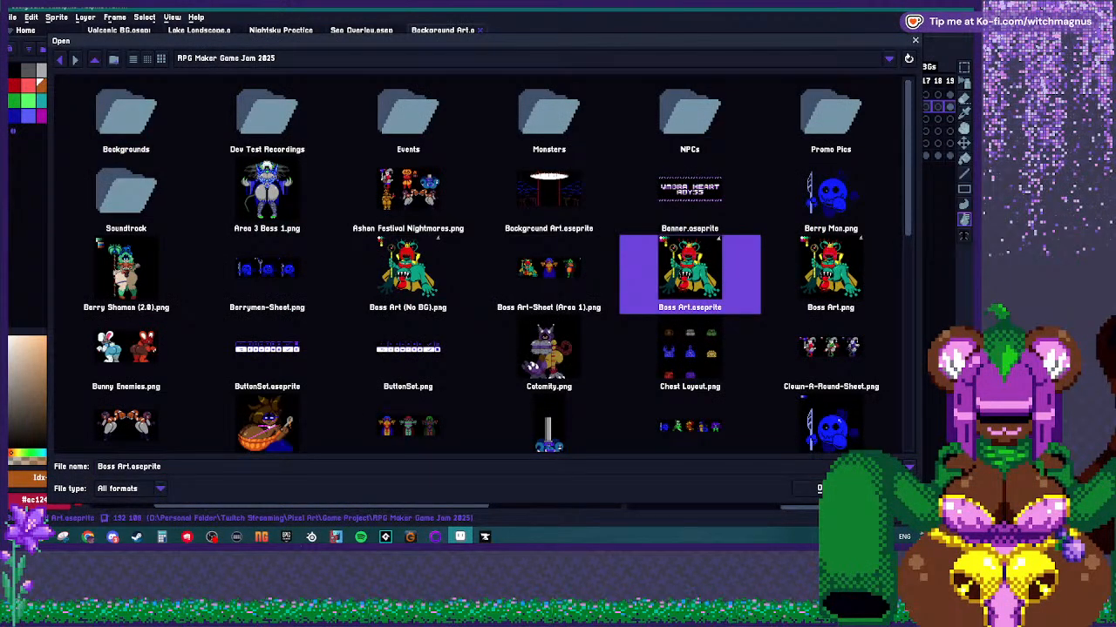
click(819, 488)
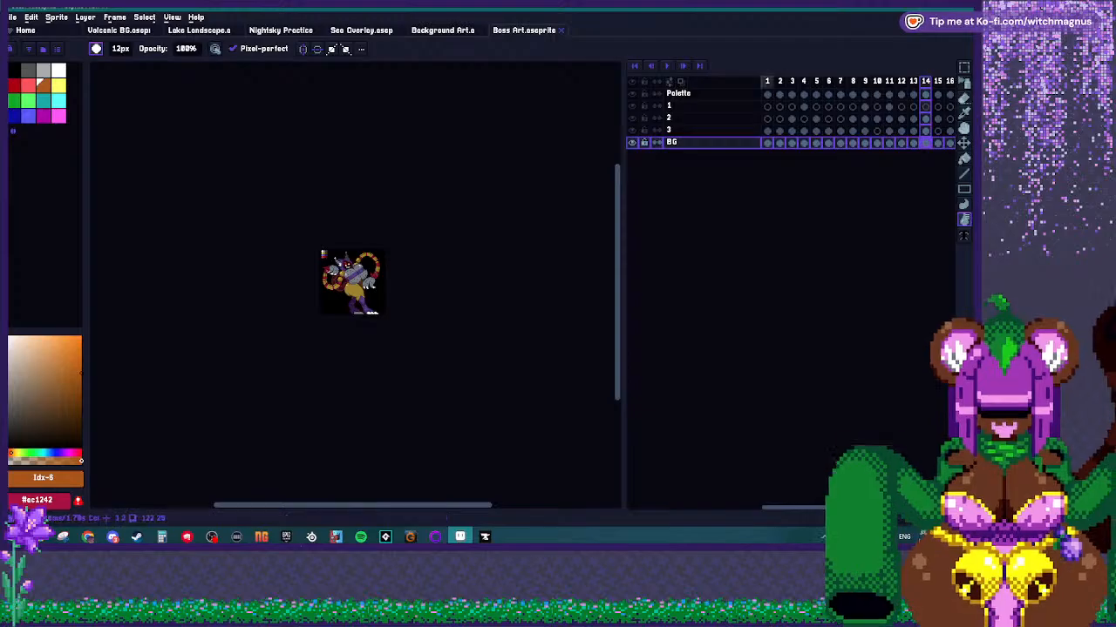
Show frame 1 of Boss Art and examine the crowned frog boss enlarged.
click(767, 81)
scroll(314, 289, up, 4)
scroll(347, 253, down, 2)
scroll(455, 186, up, 2)
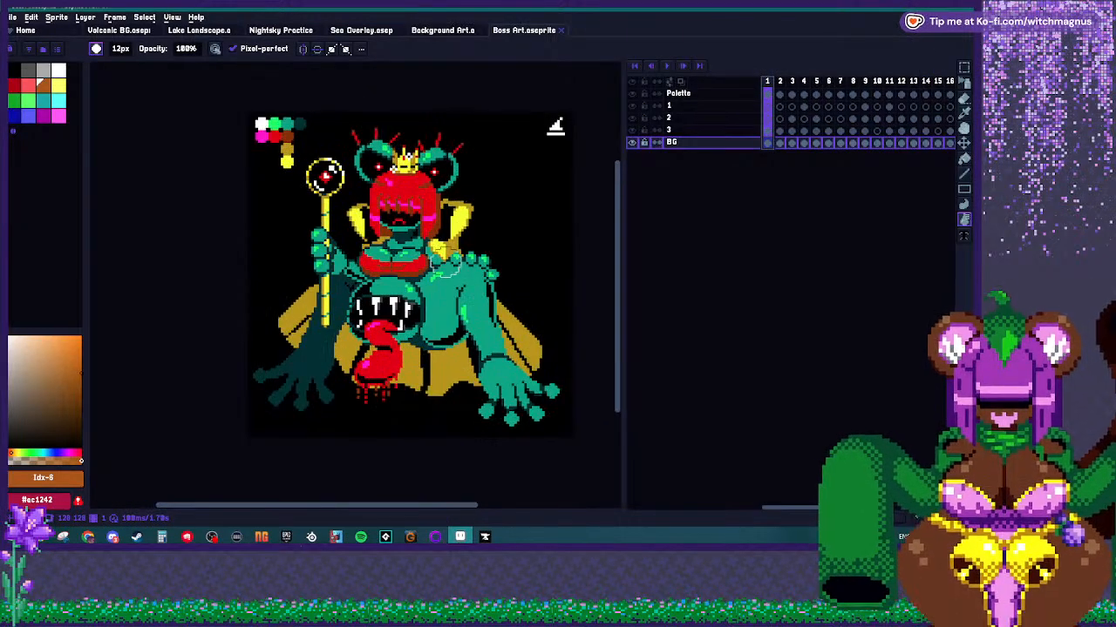
scroll(445, 252, down, 2)
scroll(449, 213, up, 2)
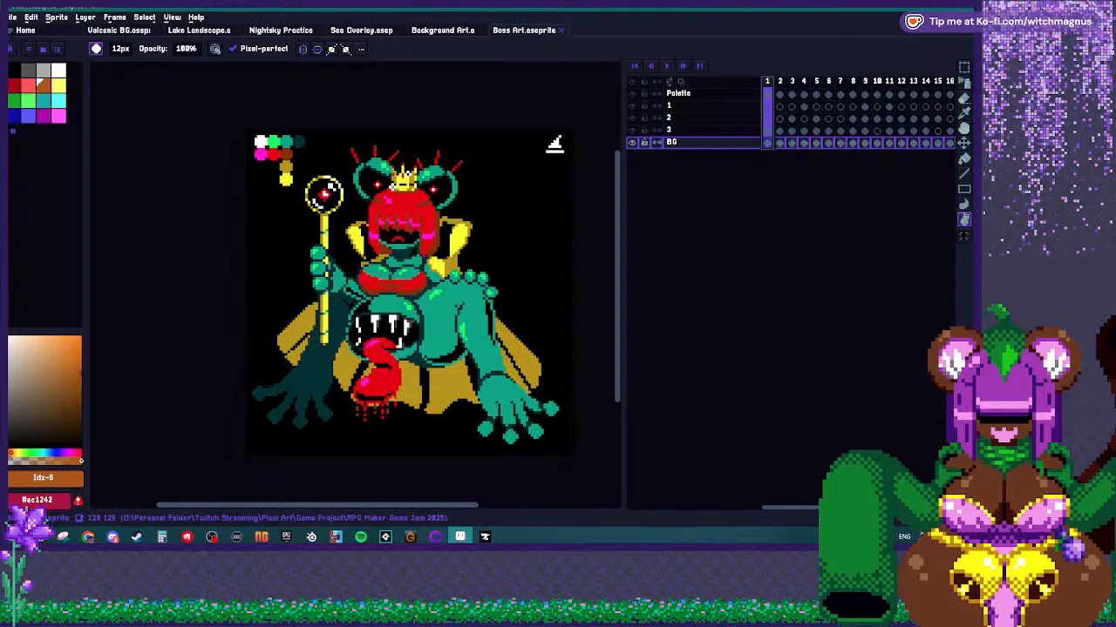
Compare the two frog boss designs on frames 1 and 2 by alternating between them, ending on frame 2.
key(Right)
key(Left)
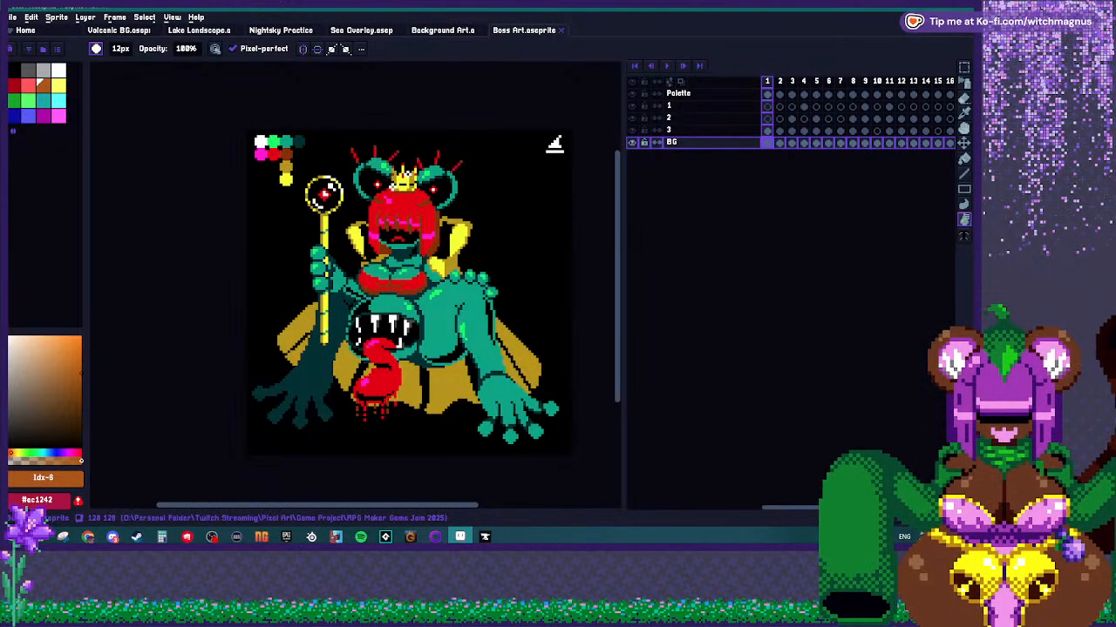
key(Right)
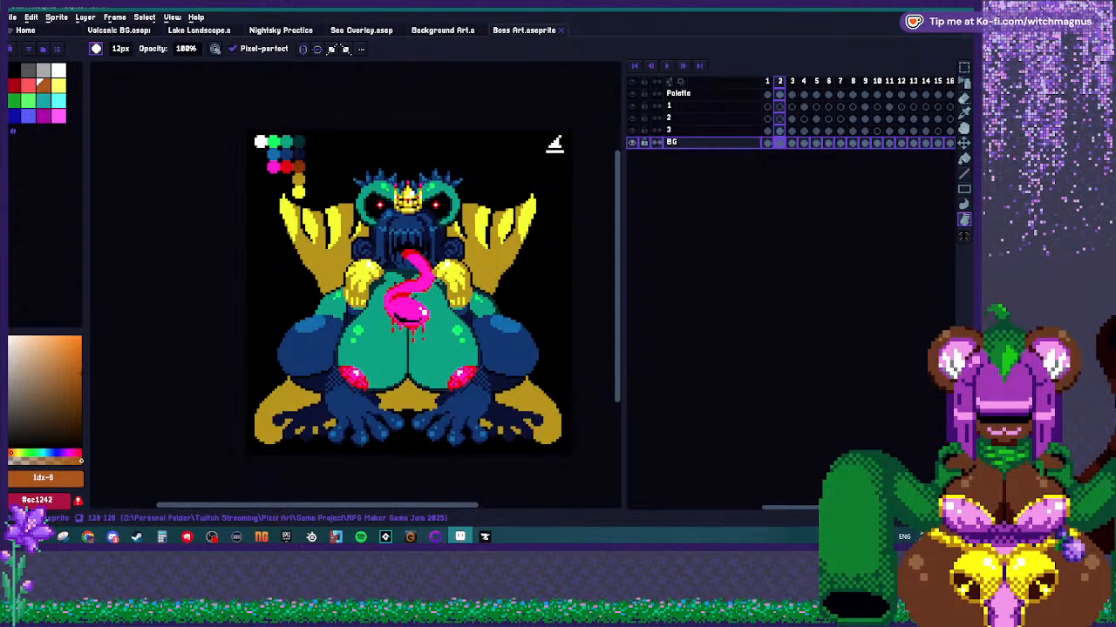
key(Left)
key(Right)
key(Left)
key(Right)
key(Left)
key(Right)
key(Left)
key(Right)
Step through the Boss Art designs from frame 3 to frame 7.
key(Right)
key(Right)
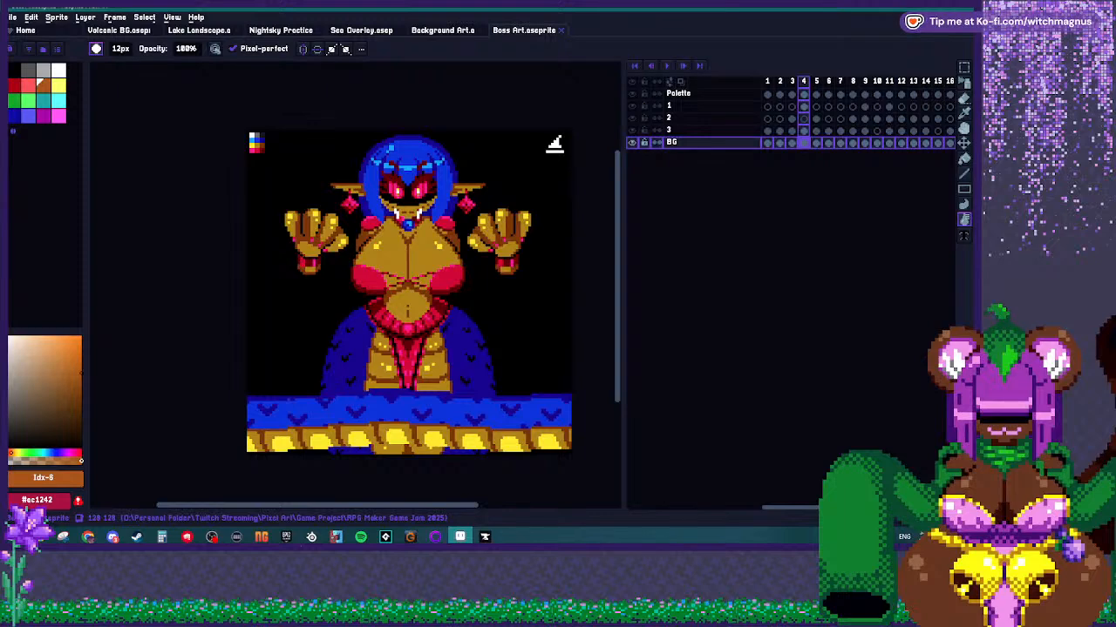
key(Right)
key(Right)
key(Right)
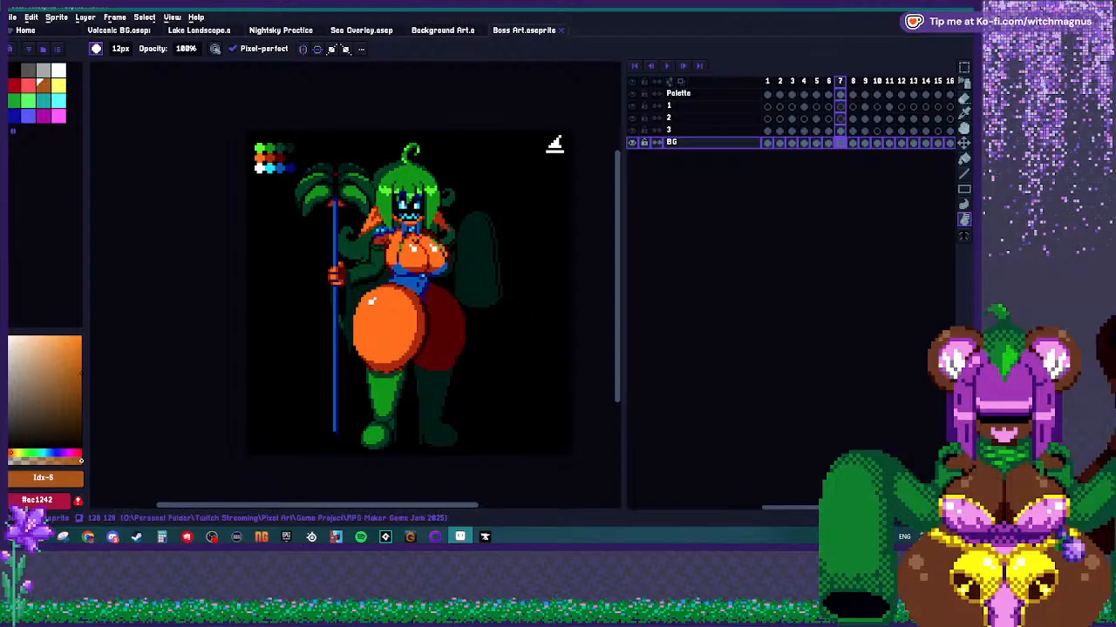
Compare the green-haired staff bearer designs on frames 7 and 8 repeatedly, ending on frame 8.
key(Right)
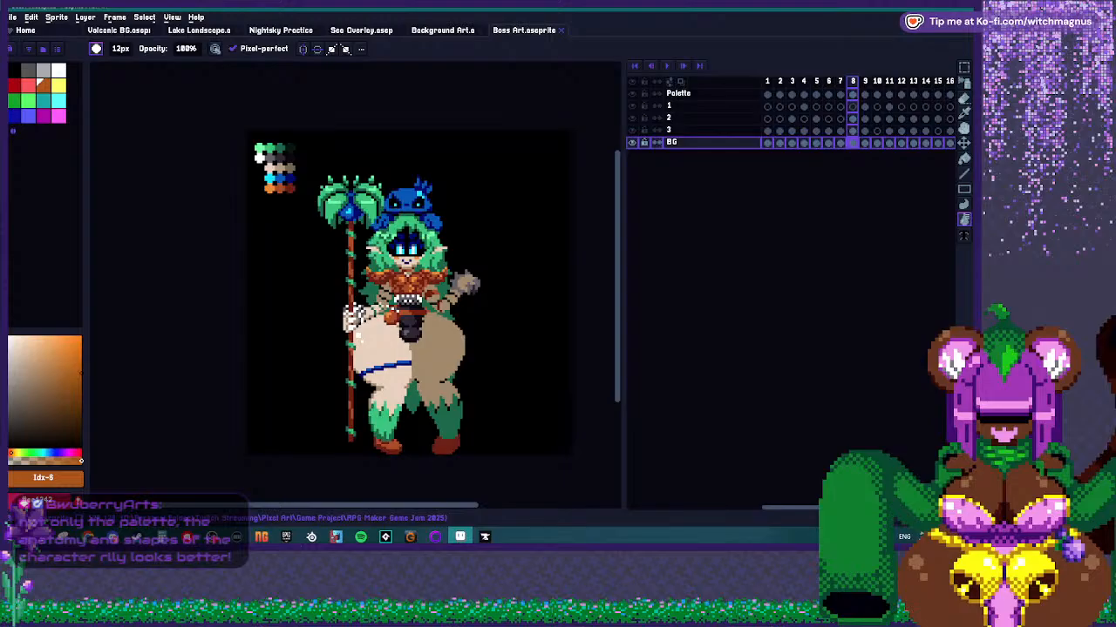
key(Left)
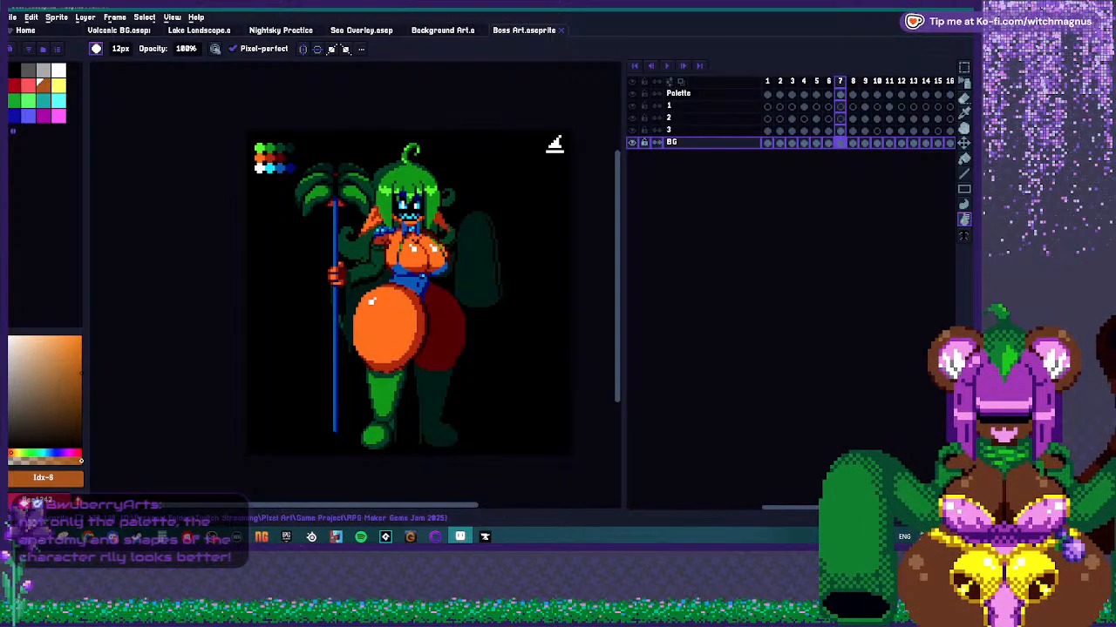
key(Right)
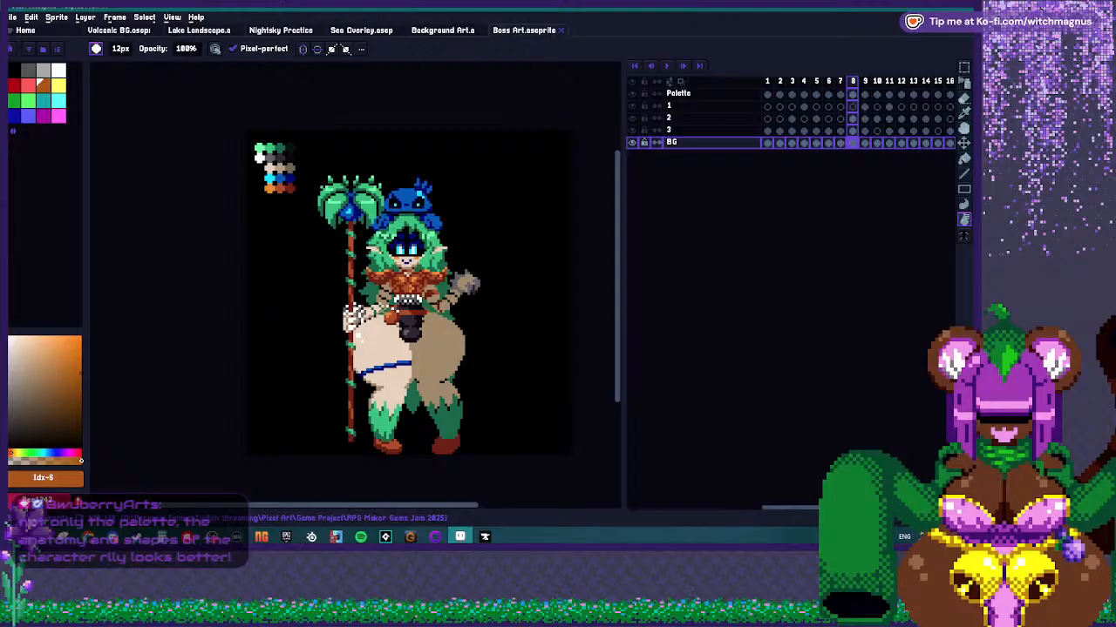
key(Left)
key(Right)
key(Left)
key(Right)
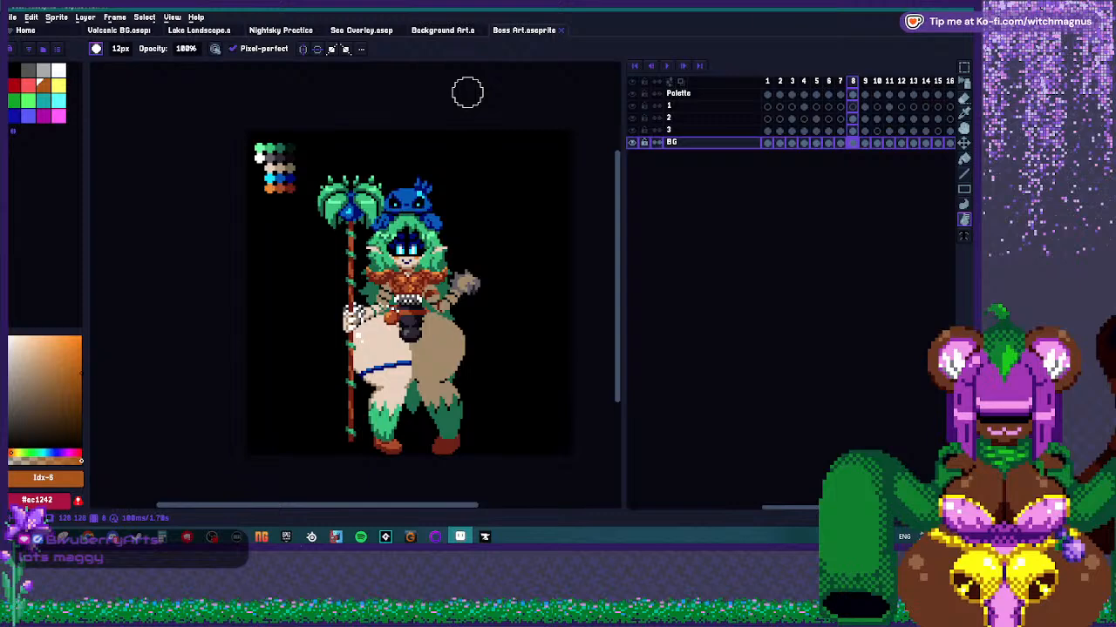
Review the boss designs on frames 9 to 12, enlarging the twin-sword figure on frame 10.
key(Right)
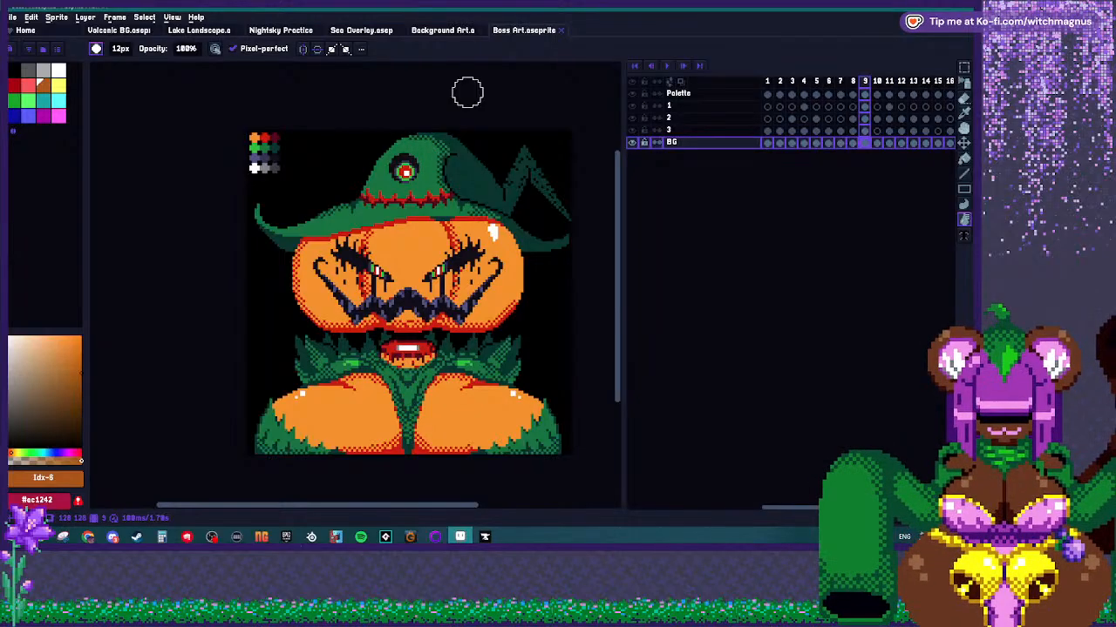
key(Right)
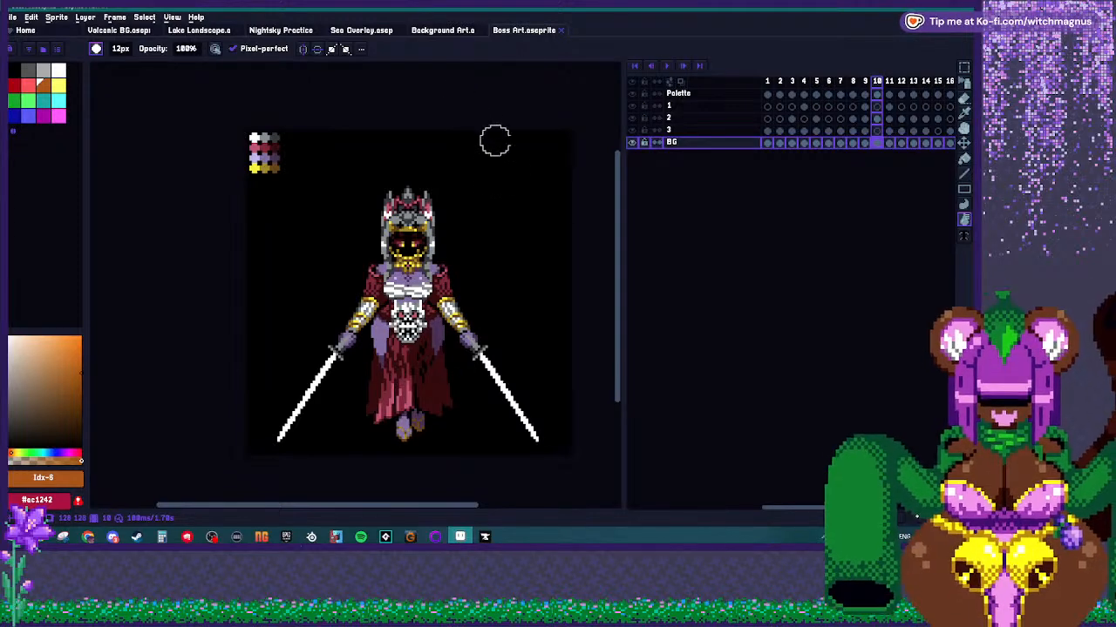
scroll(503, 225, up, 1)
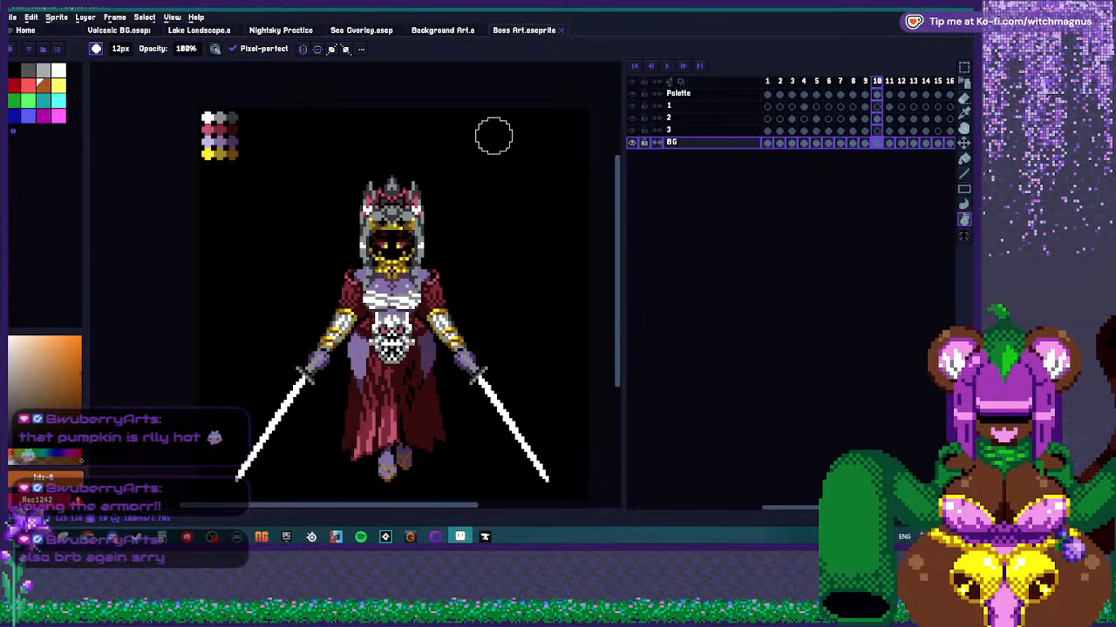
key(Right)
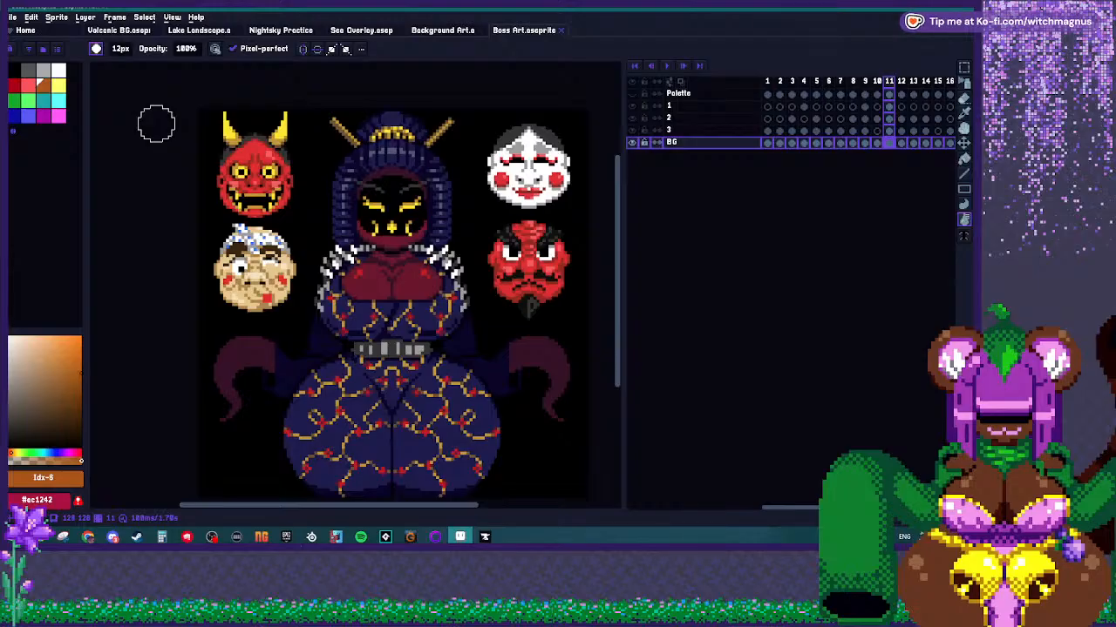
key(Right)
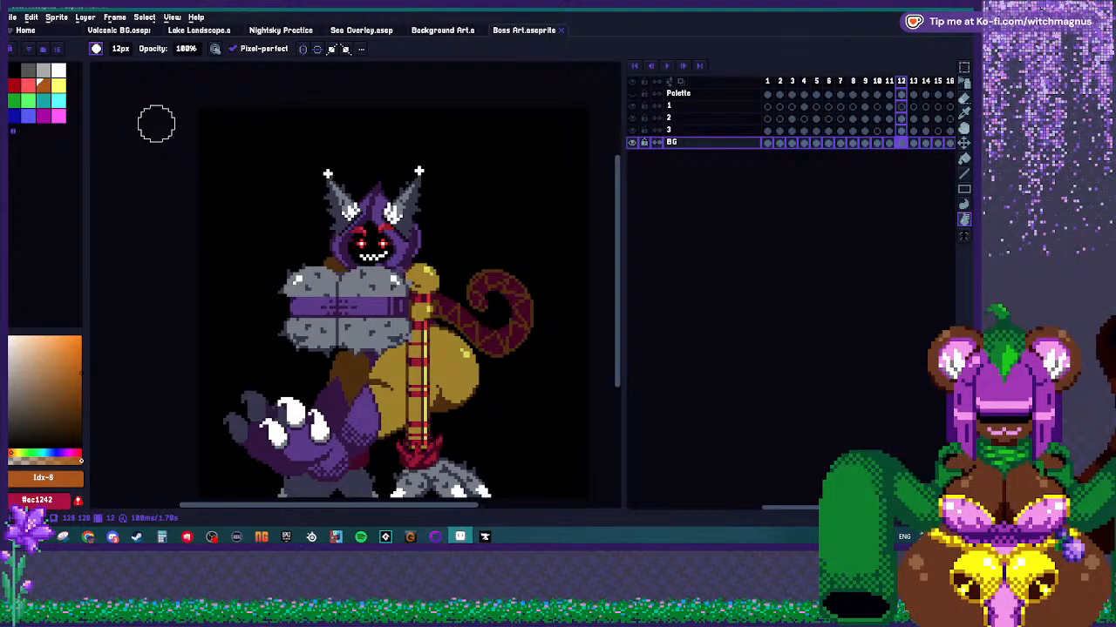
Compare the hooded purple boss on frames 12 and 13, looking ahead to frame 14 and returning to frame 12.
key(Right)
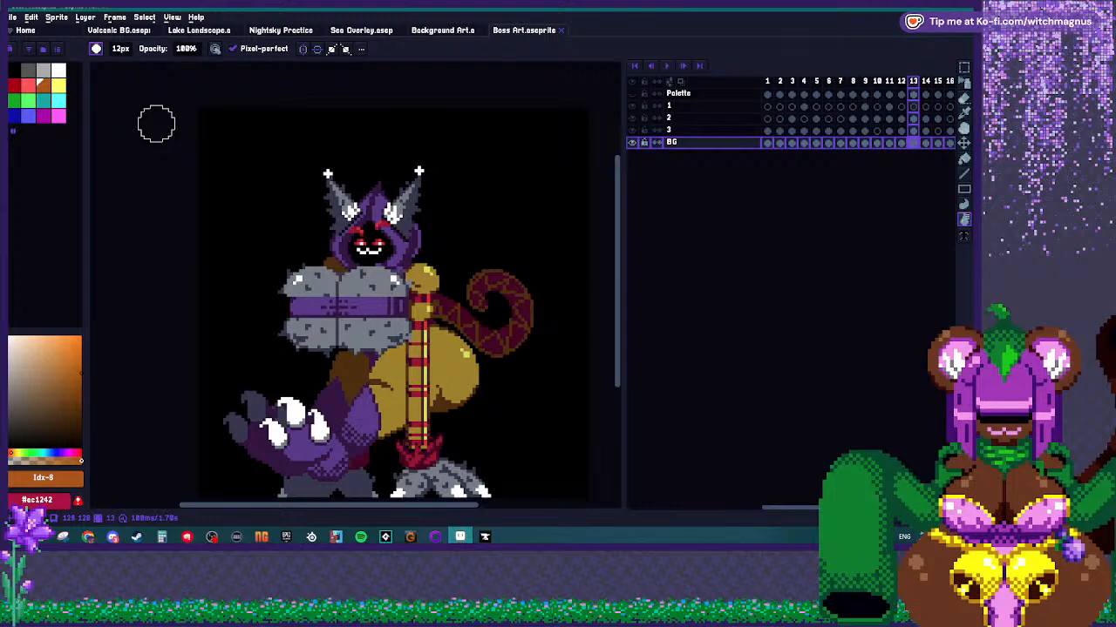
key(Right)
key(Left)
key(Left)
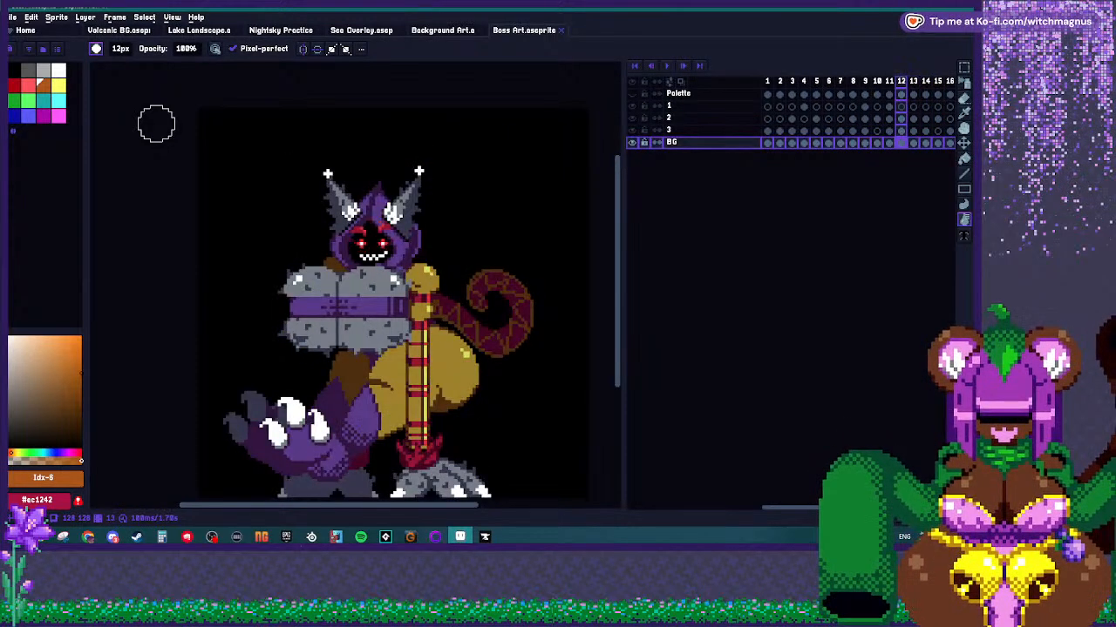
Compare the hooded purple boss's poses on frames 13 and 14 repeatedly, ending on frame 14.
key(Right)
key(Right)
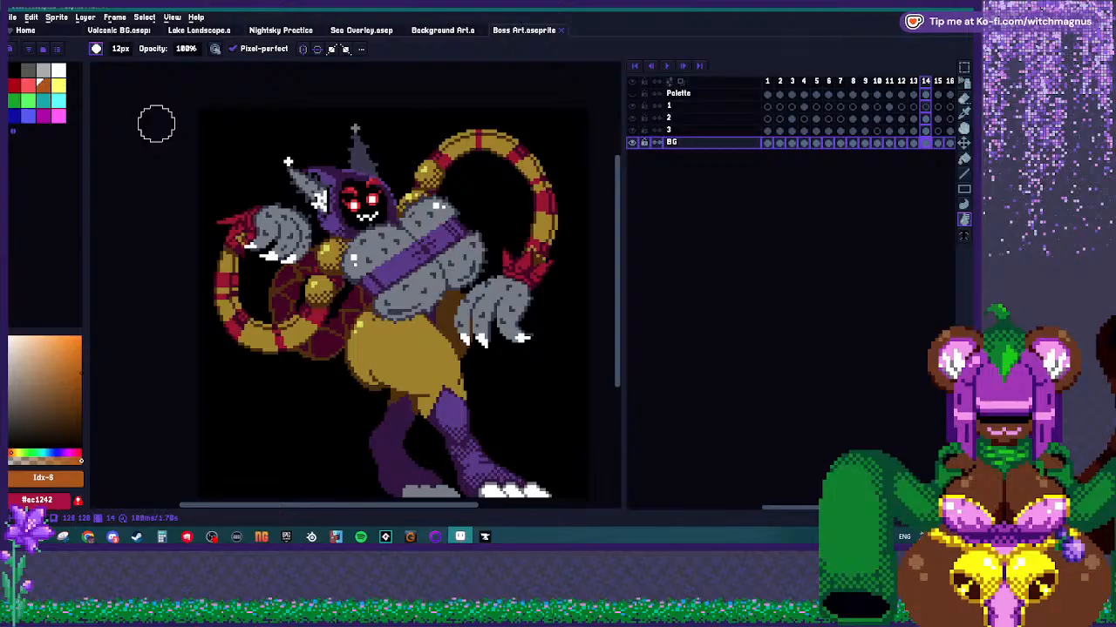
key(Left)
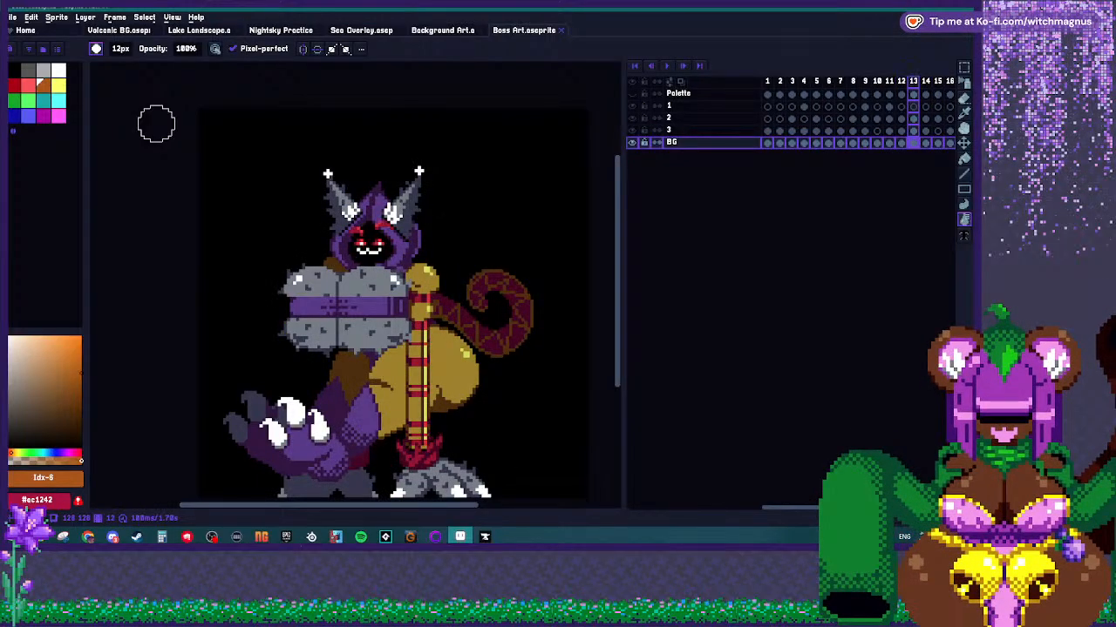
key(Right)
key(Left)
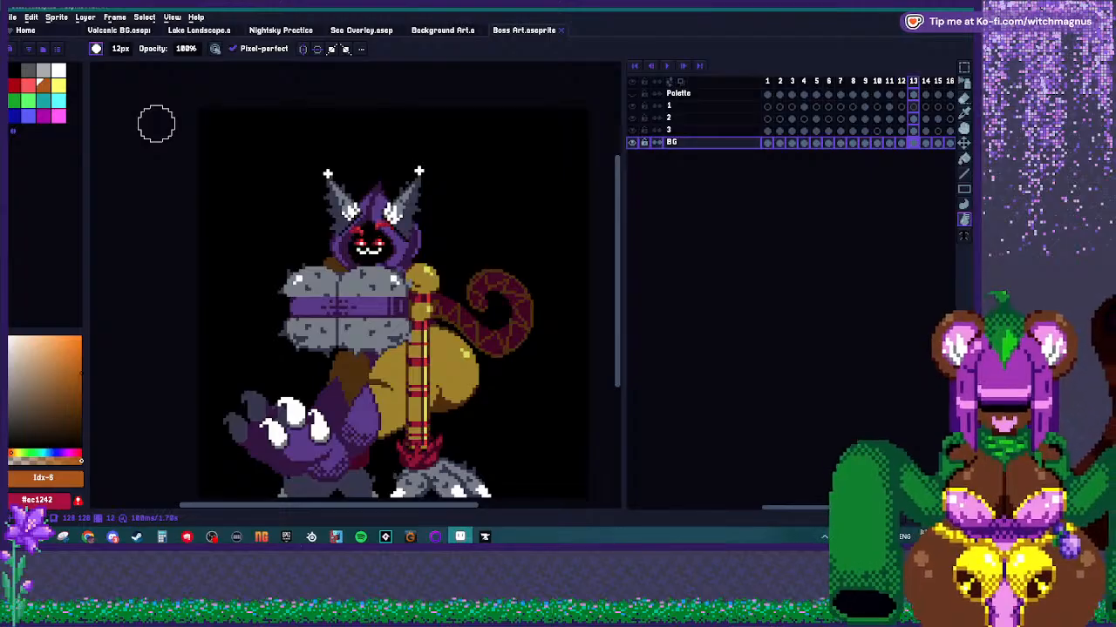
key(Right)
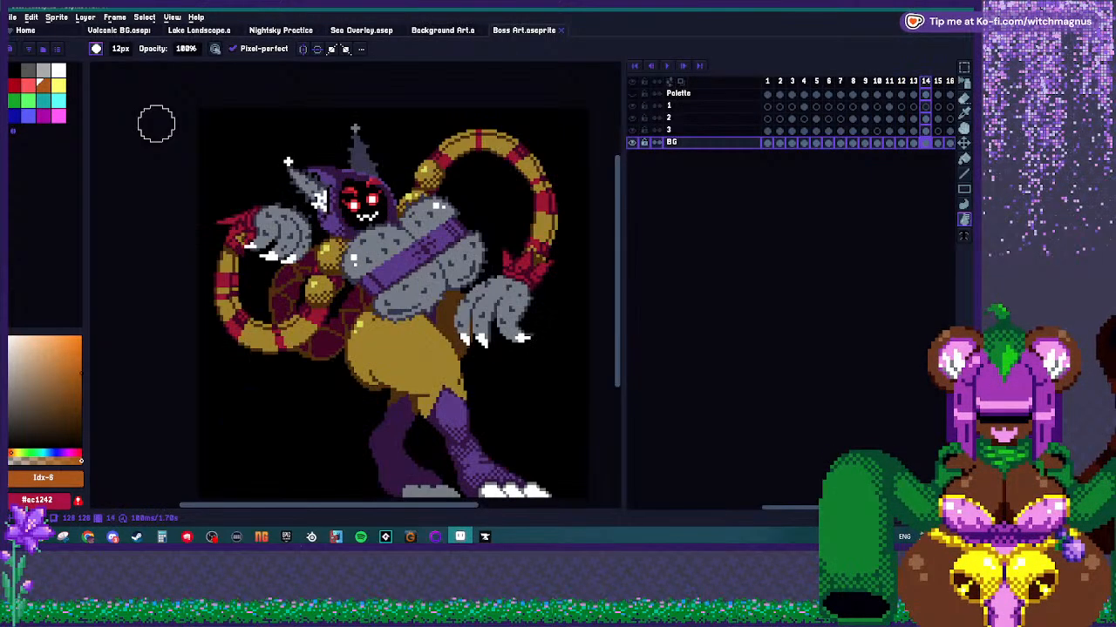
key(Left)
key(Left)
key(Right)
key(Right)
key(Left)
key(Right)
key(Left)
key(Right)
key(Left)
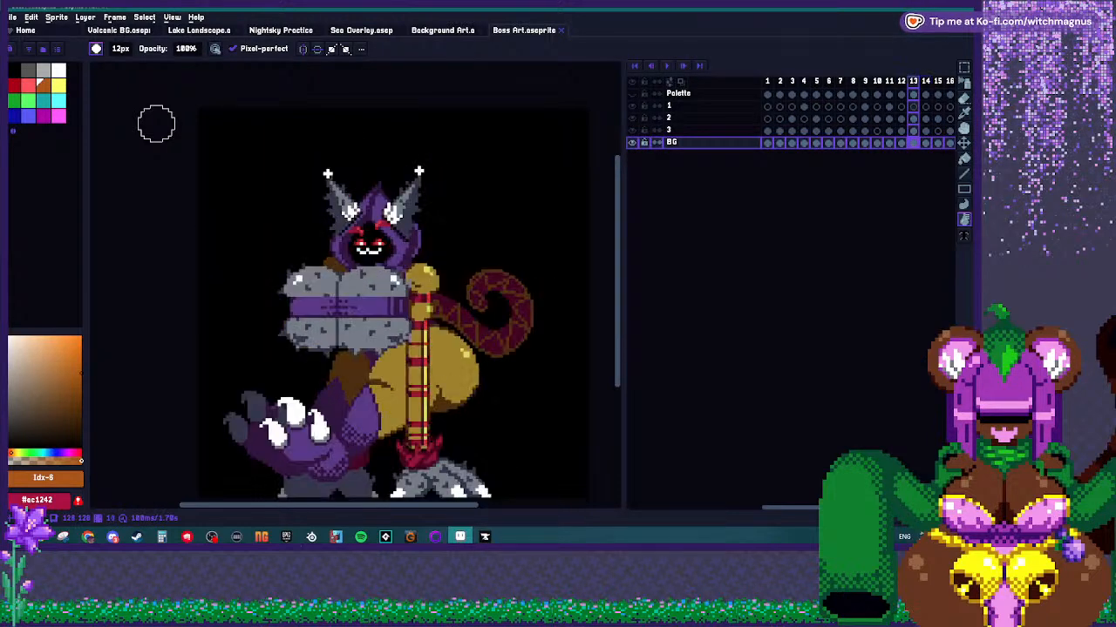
key(Right)
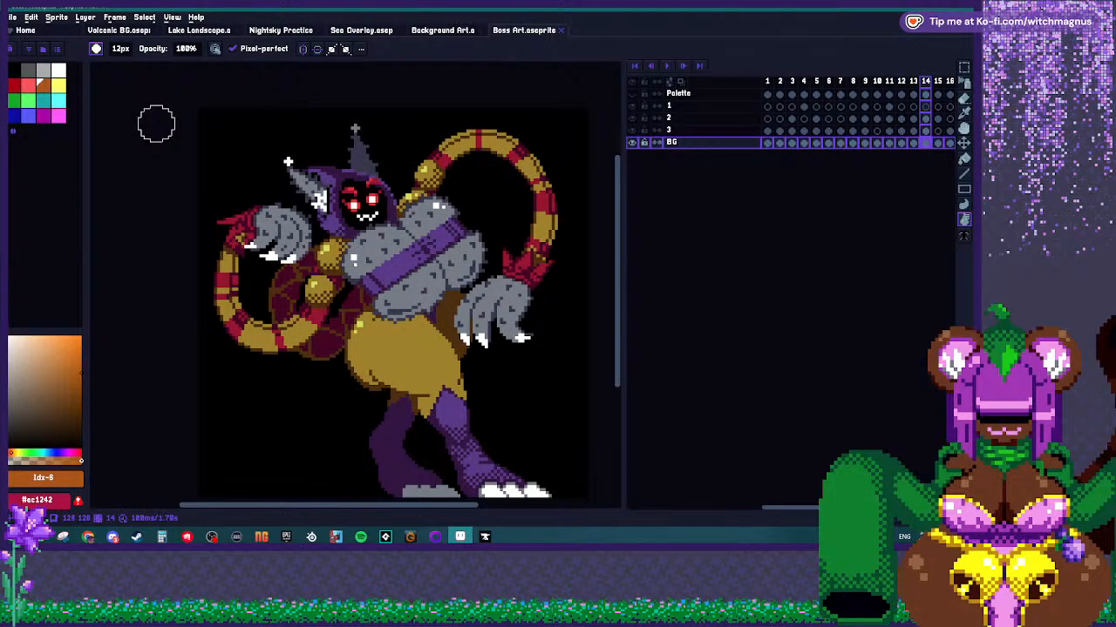
key(Left)
key(Right)
key(Left)
key(Right)
key(Left)
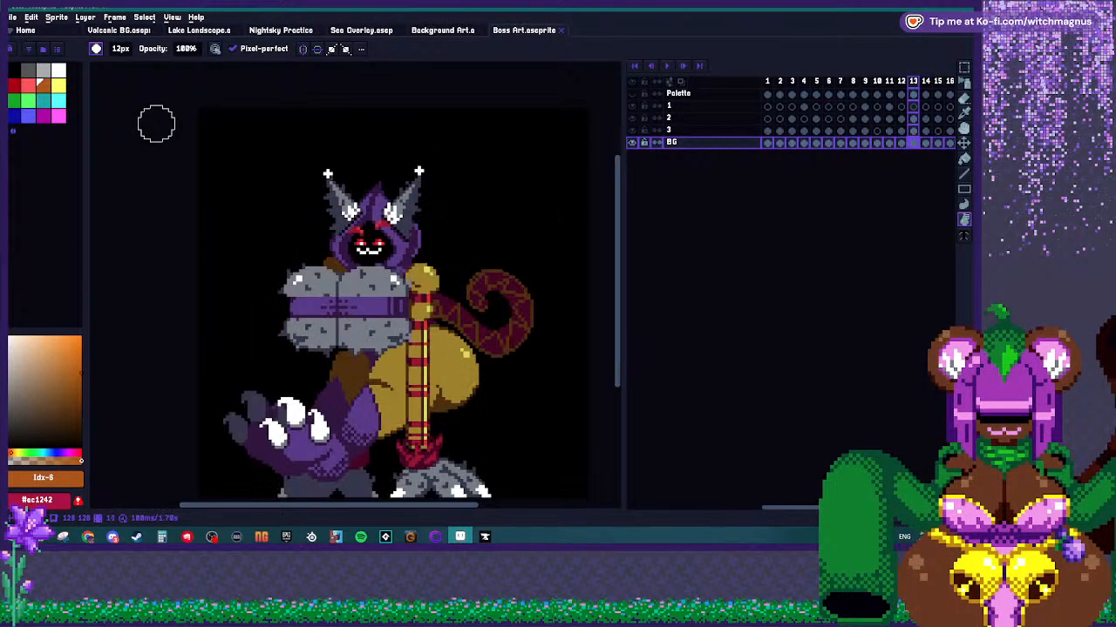
key(Right)
key(Left)
key(Right)
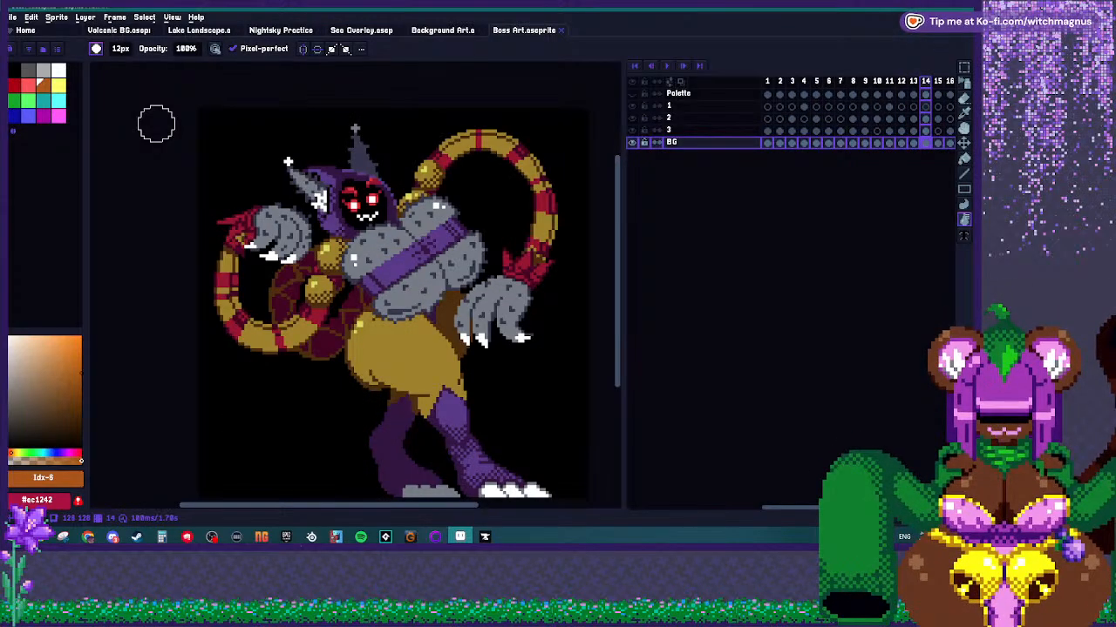
Compare the chained brown beast on frame 15 with the blue segmented-tail figure on frame 16, ending on frame 16.
key(Right)
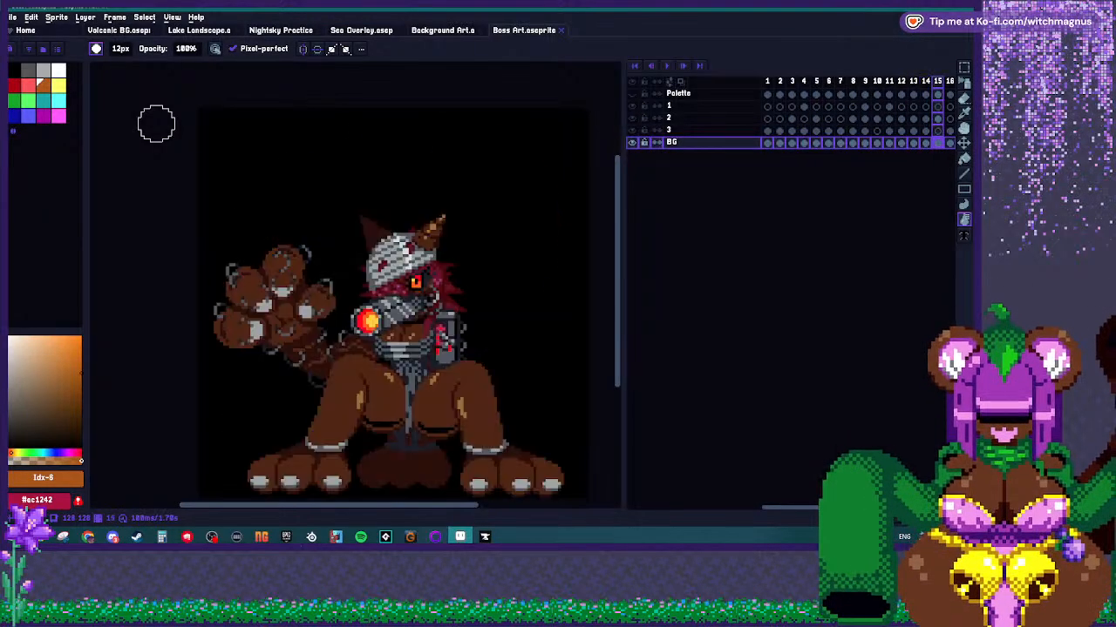
key(Right)
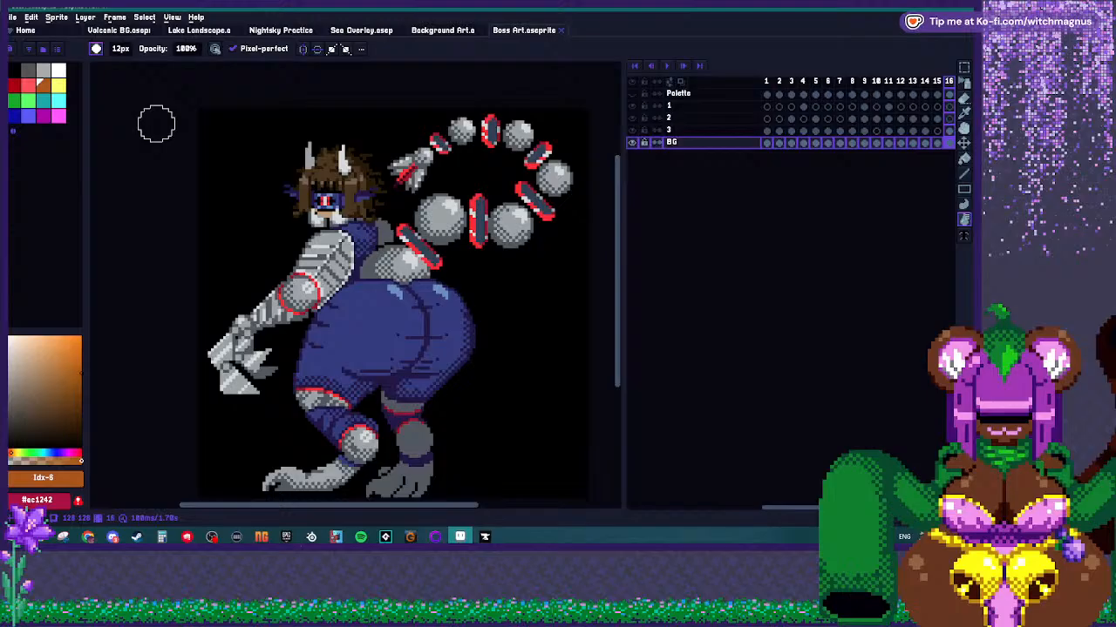
key(Left)
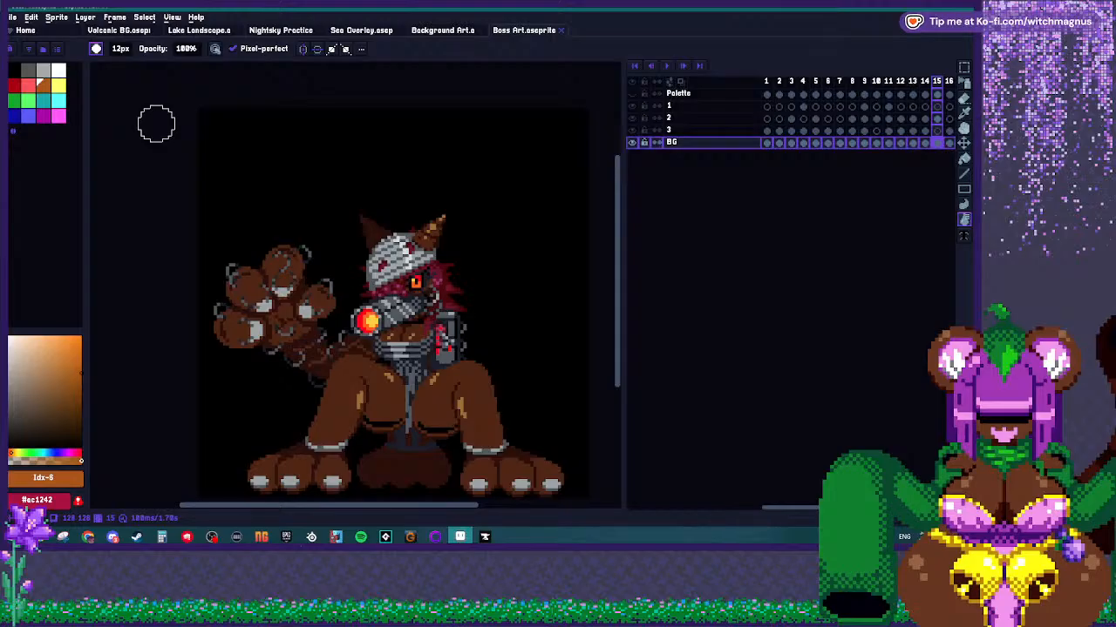
key(Right)
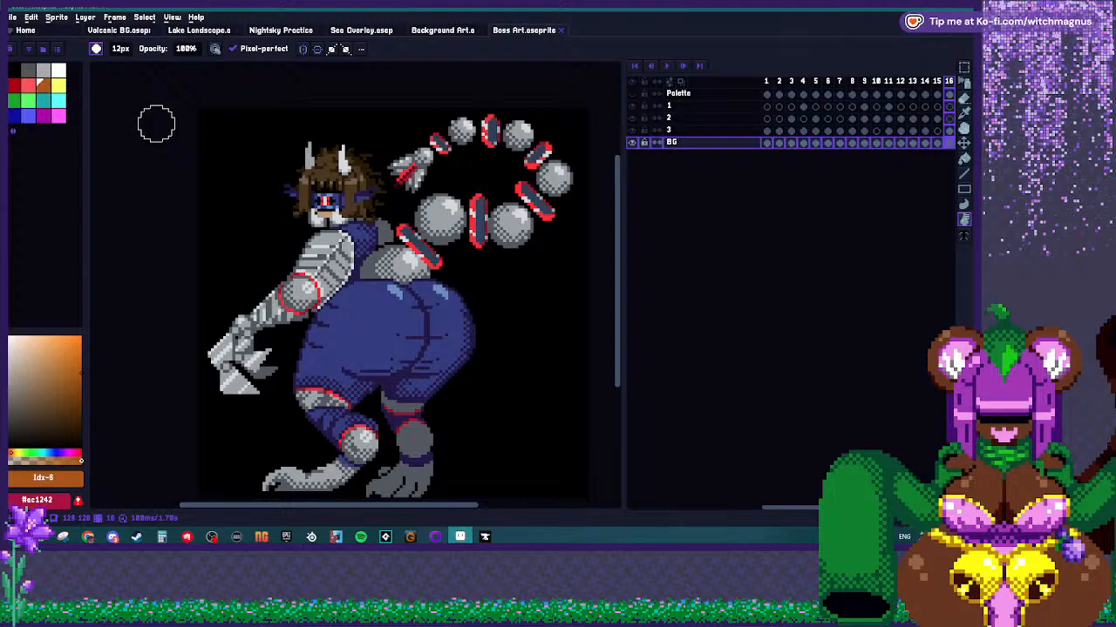
Look at the white-haired blue-robed boss on frame 17 and return to the segmented-tail figure on frame 16.
key(Right)
key(Left)
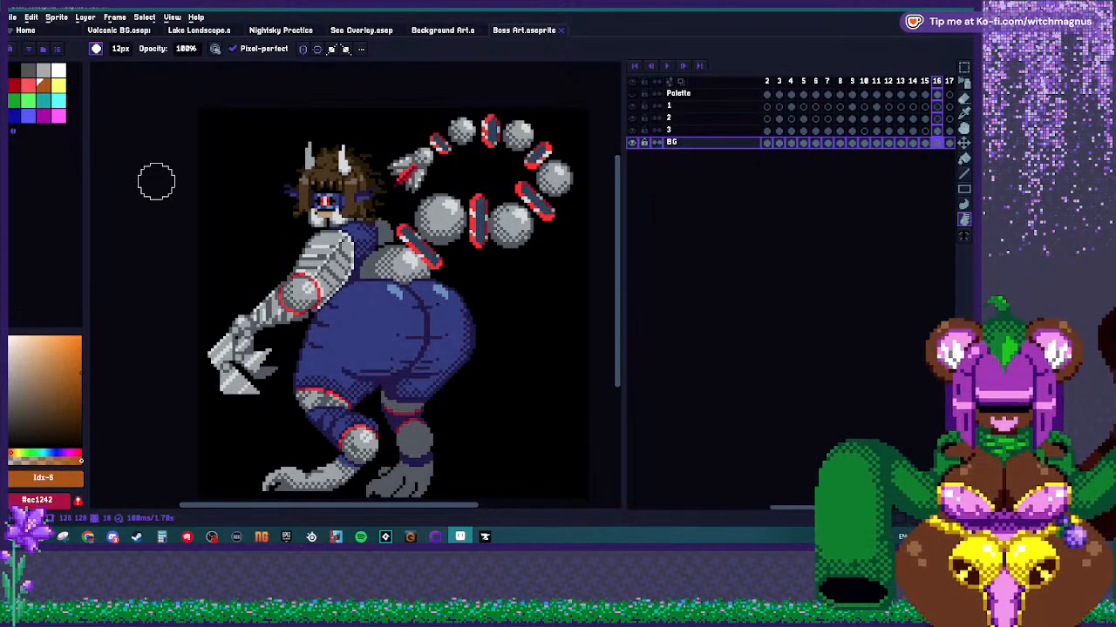
key(period)
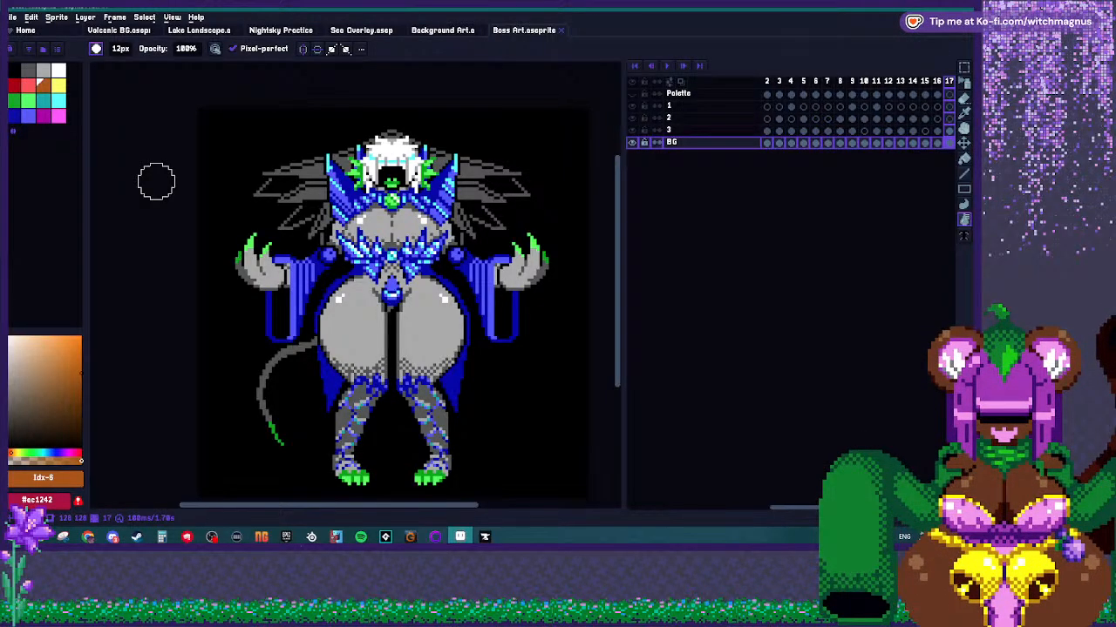
key(Right)
key(Left)
key(Left)
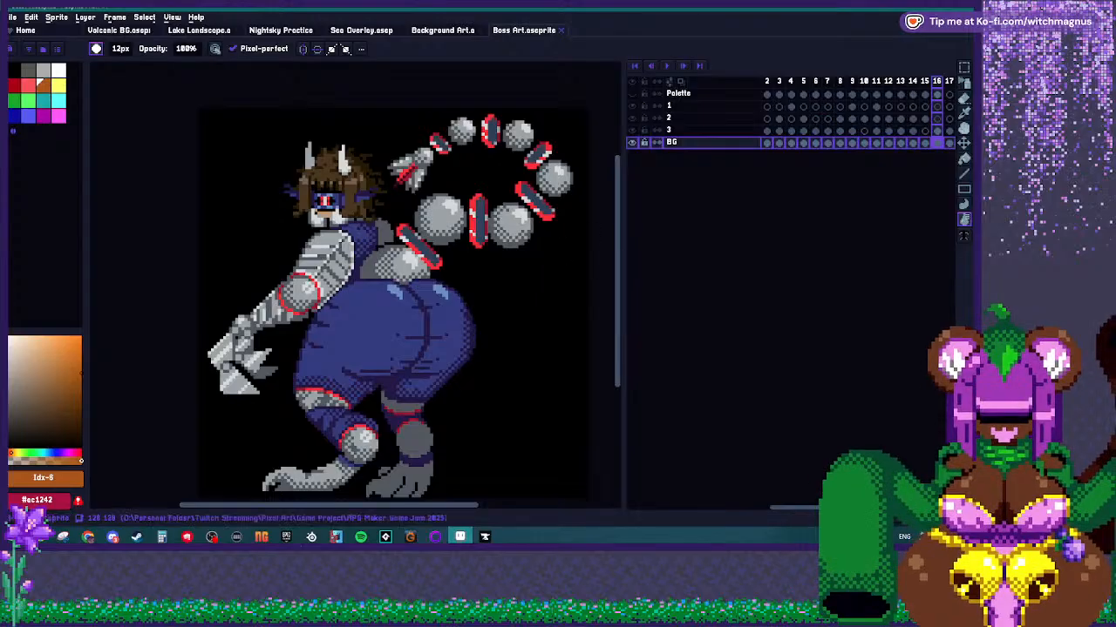
Switch to Discord, check the milk maid lovers group chat, and return to the Boss Art sprite in Aseprite.
click(112, 537)
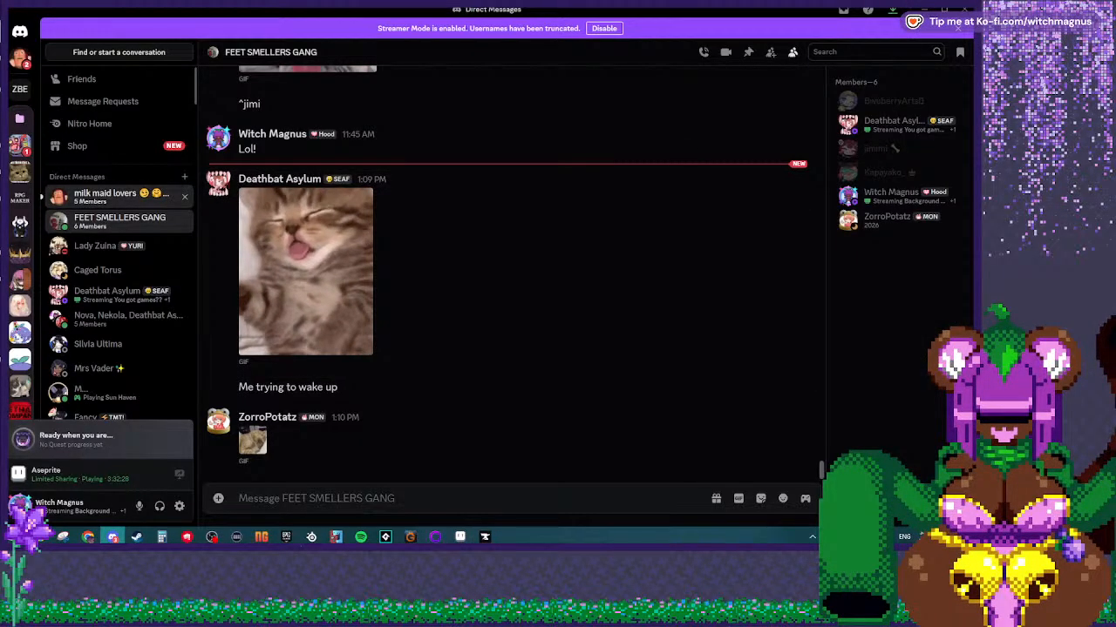
click(42, 197)
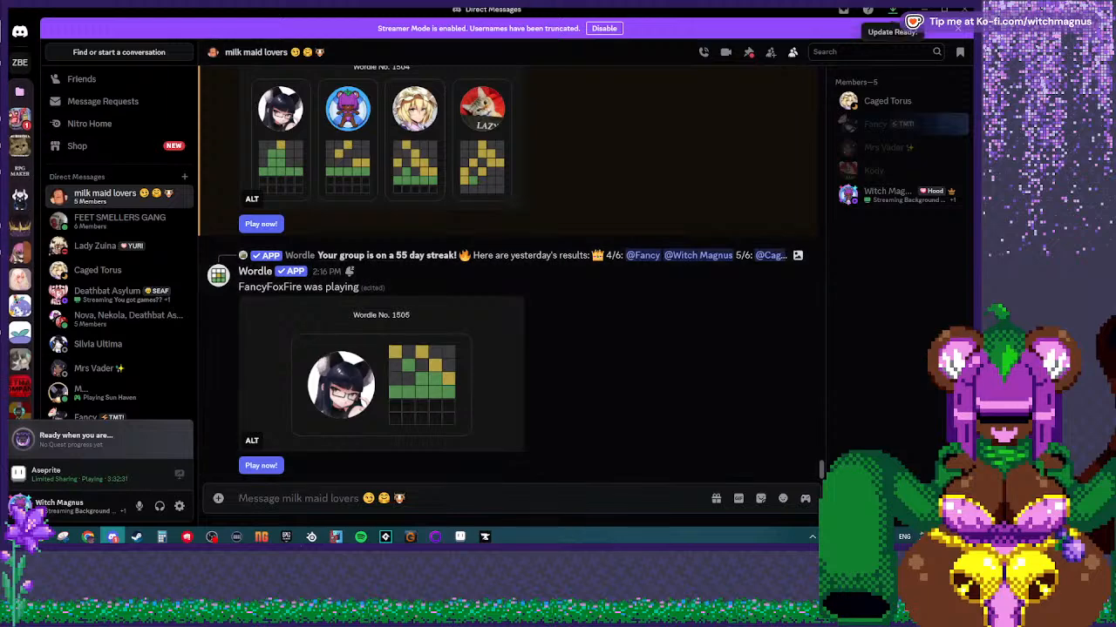
key(alt+Tab)
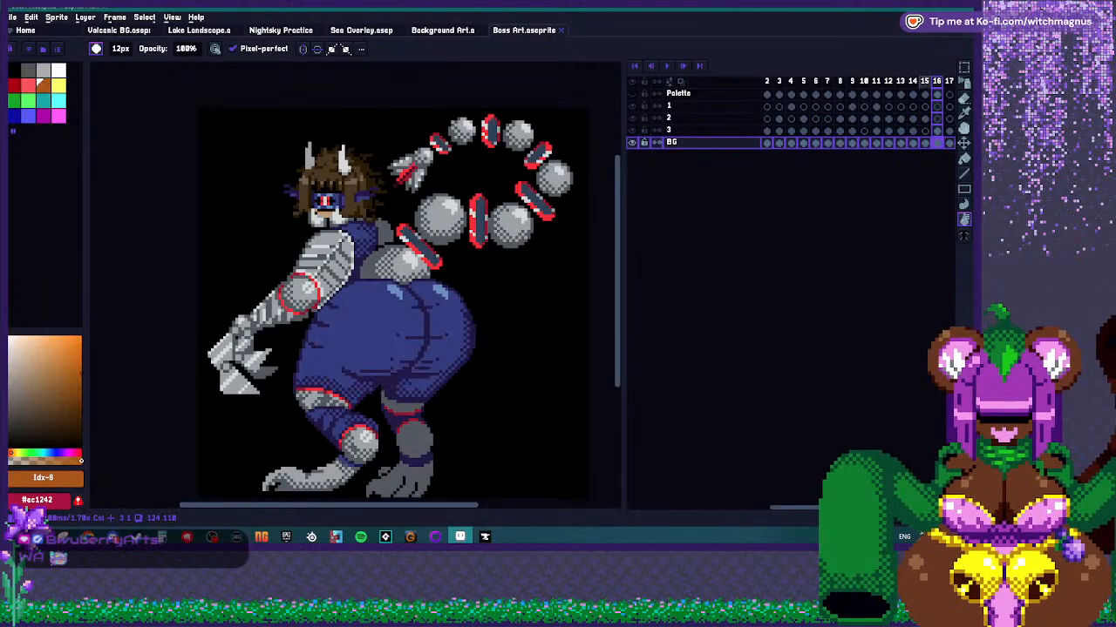
Step back through the boss designs from frame 16 to the twin-sword figure on frame 10.
key(Left)
key(Left)
key(Left)
key(Left)
key(Left)
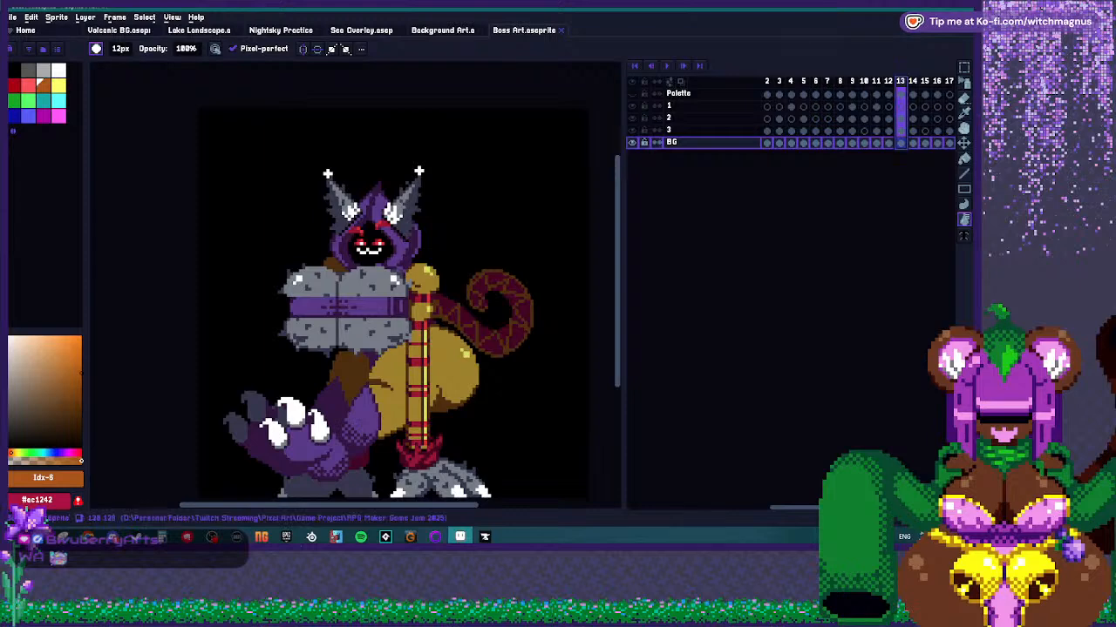
key(comma)
key(period)
Inspect the twin-sword figure's crown, mask, skull belt and robe up close on frame 10, finishing on the full figure.
scroll(488, 238, up, 2)
scroll(488, 237, down, 3)
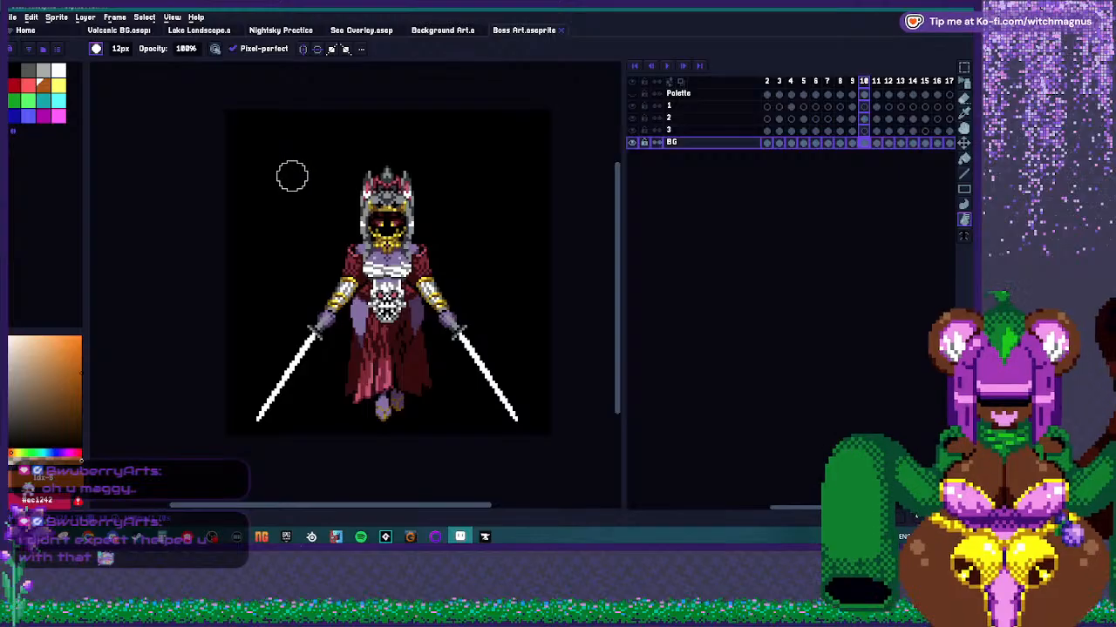
scroll(340, 287, up, 3)
key(b)
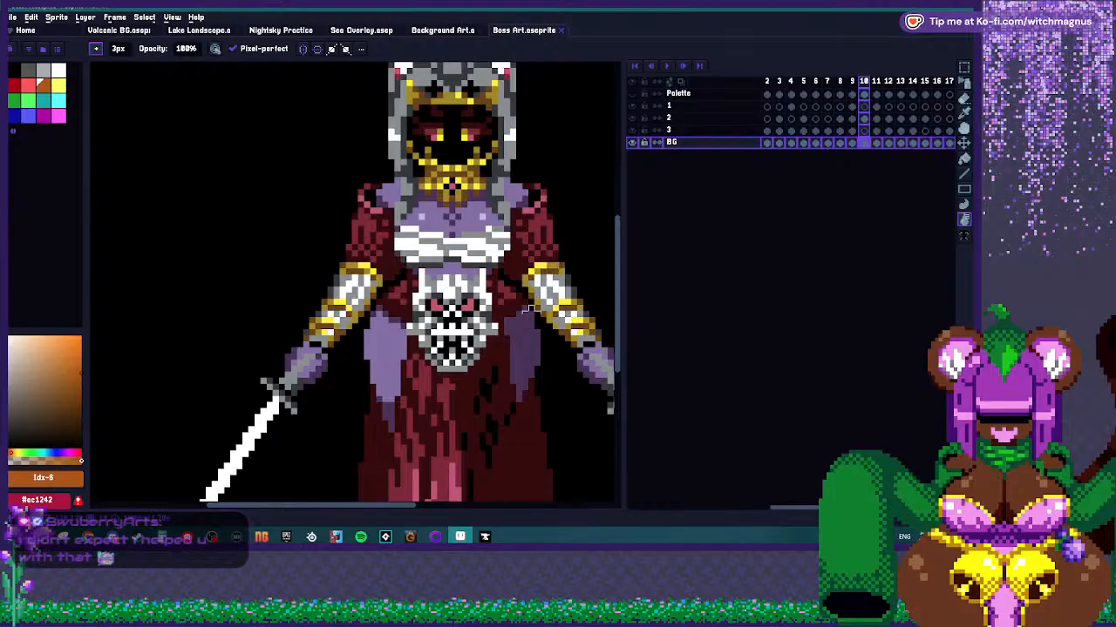
scroll(324, 256, down, 3)
scroll(393, 206, up, 2)
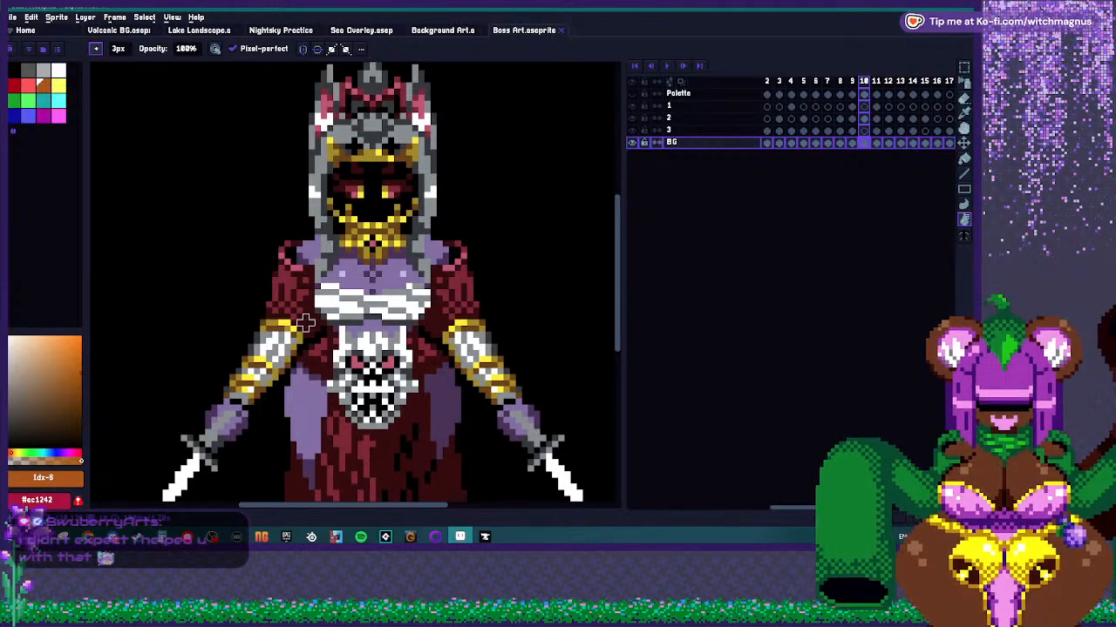
scroll(434, 219, down, 3)
scroll(428, 277, up, 2)
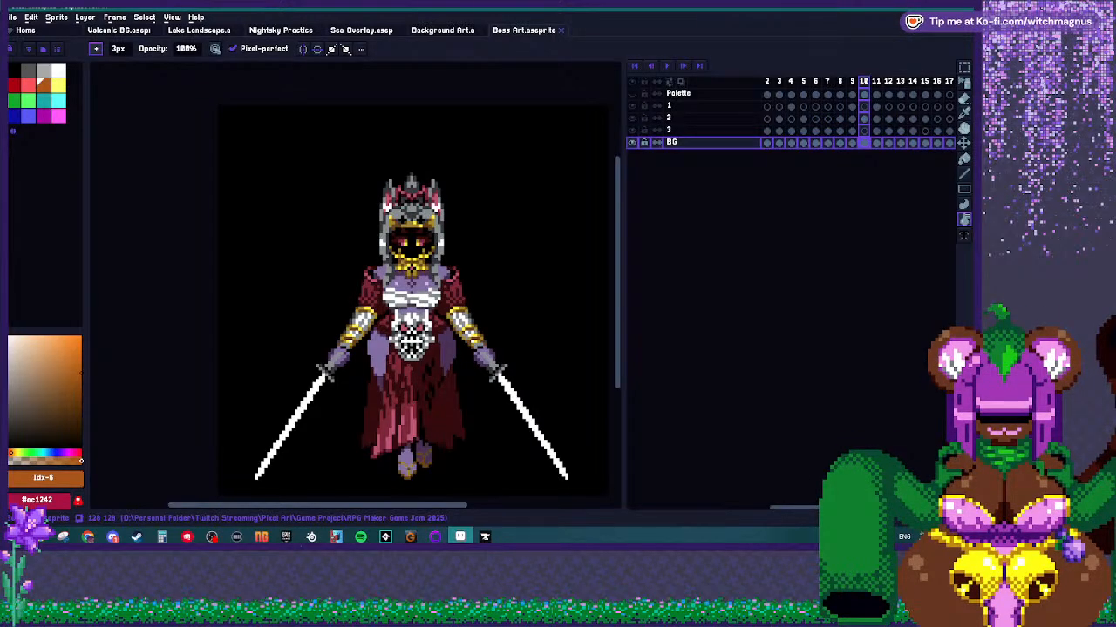
Switch to the Volcanic BG sprite and view the whole volcano and lava pool scene.
key(alt+Tab)
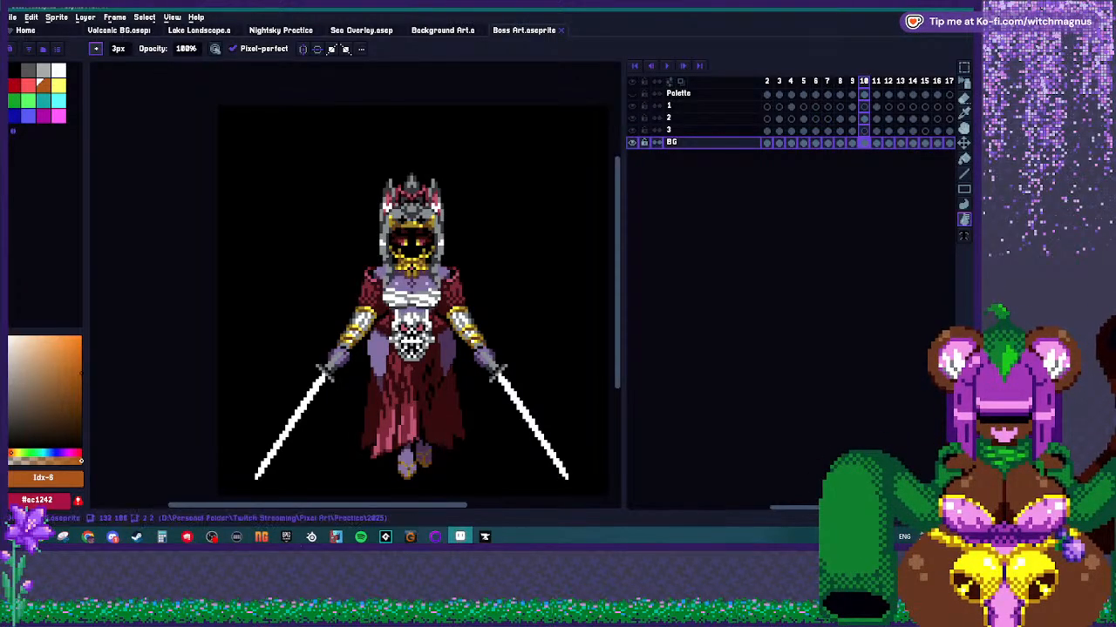
key(ctrl+Tab)
scroll(437, 326, down, 3)
scroll(440, 326, up, 3)
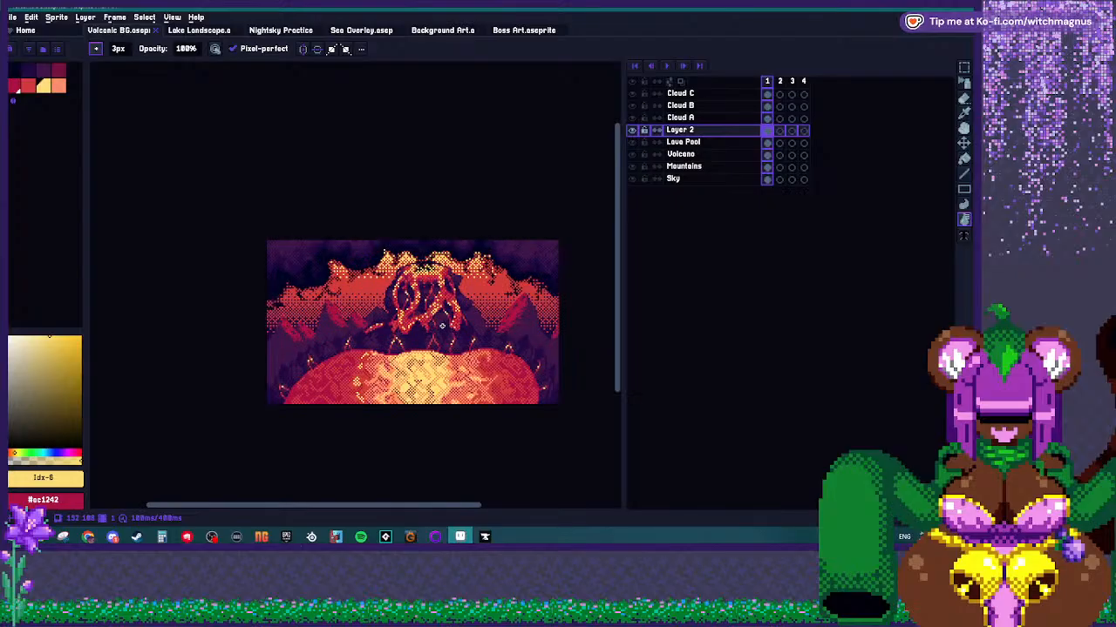